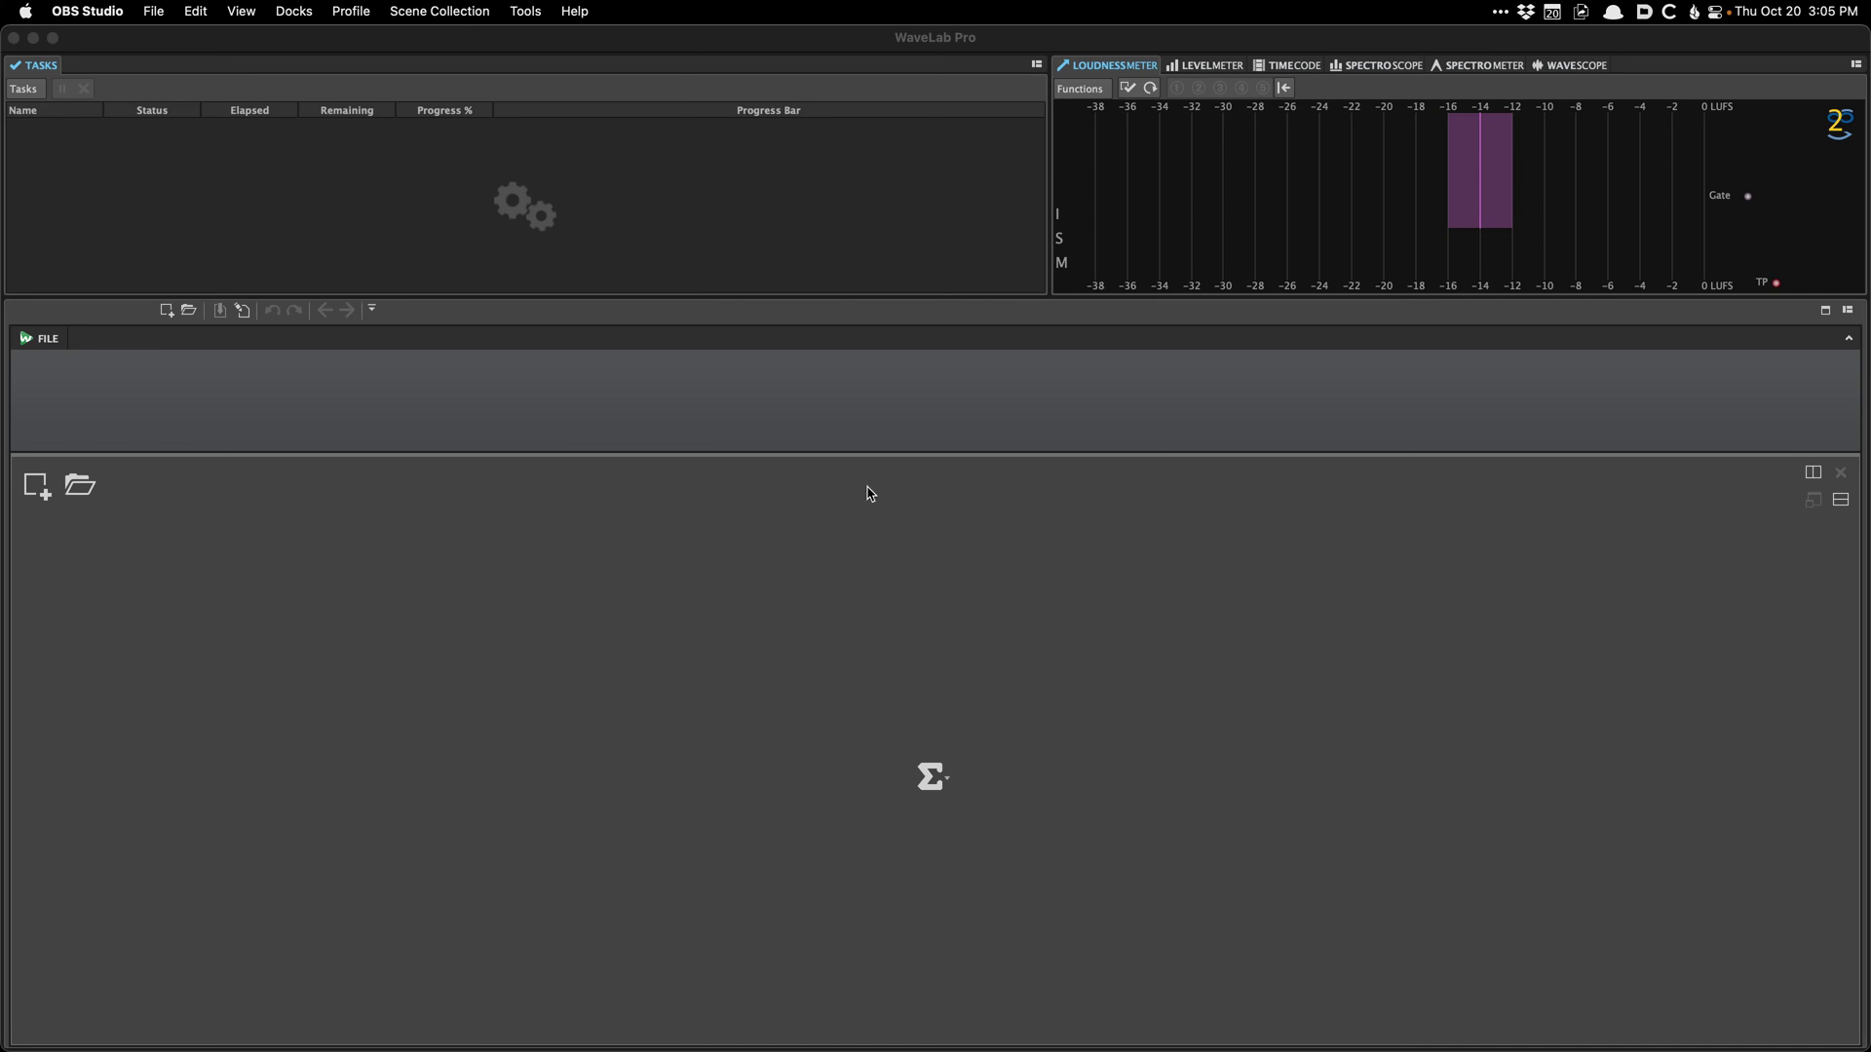
Step: Bring up a new 96k Single audio montage and review its CD Wizard settings without applying them
left_click(789, 538)
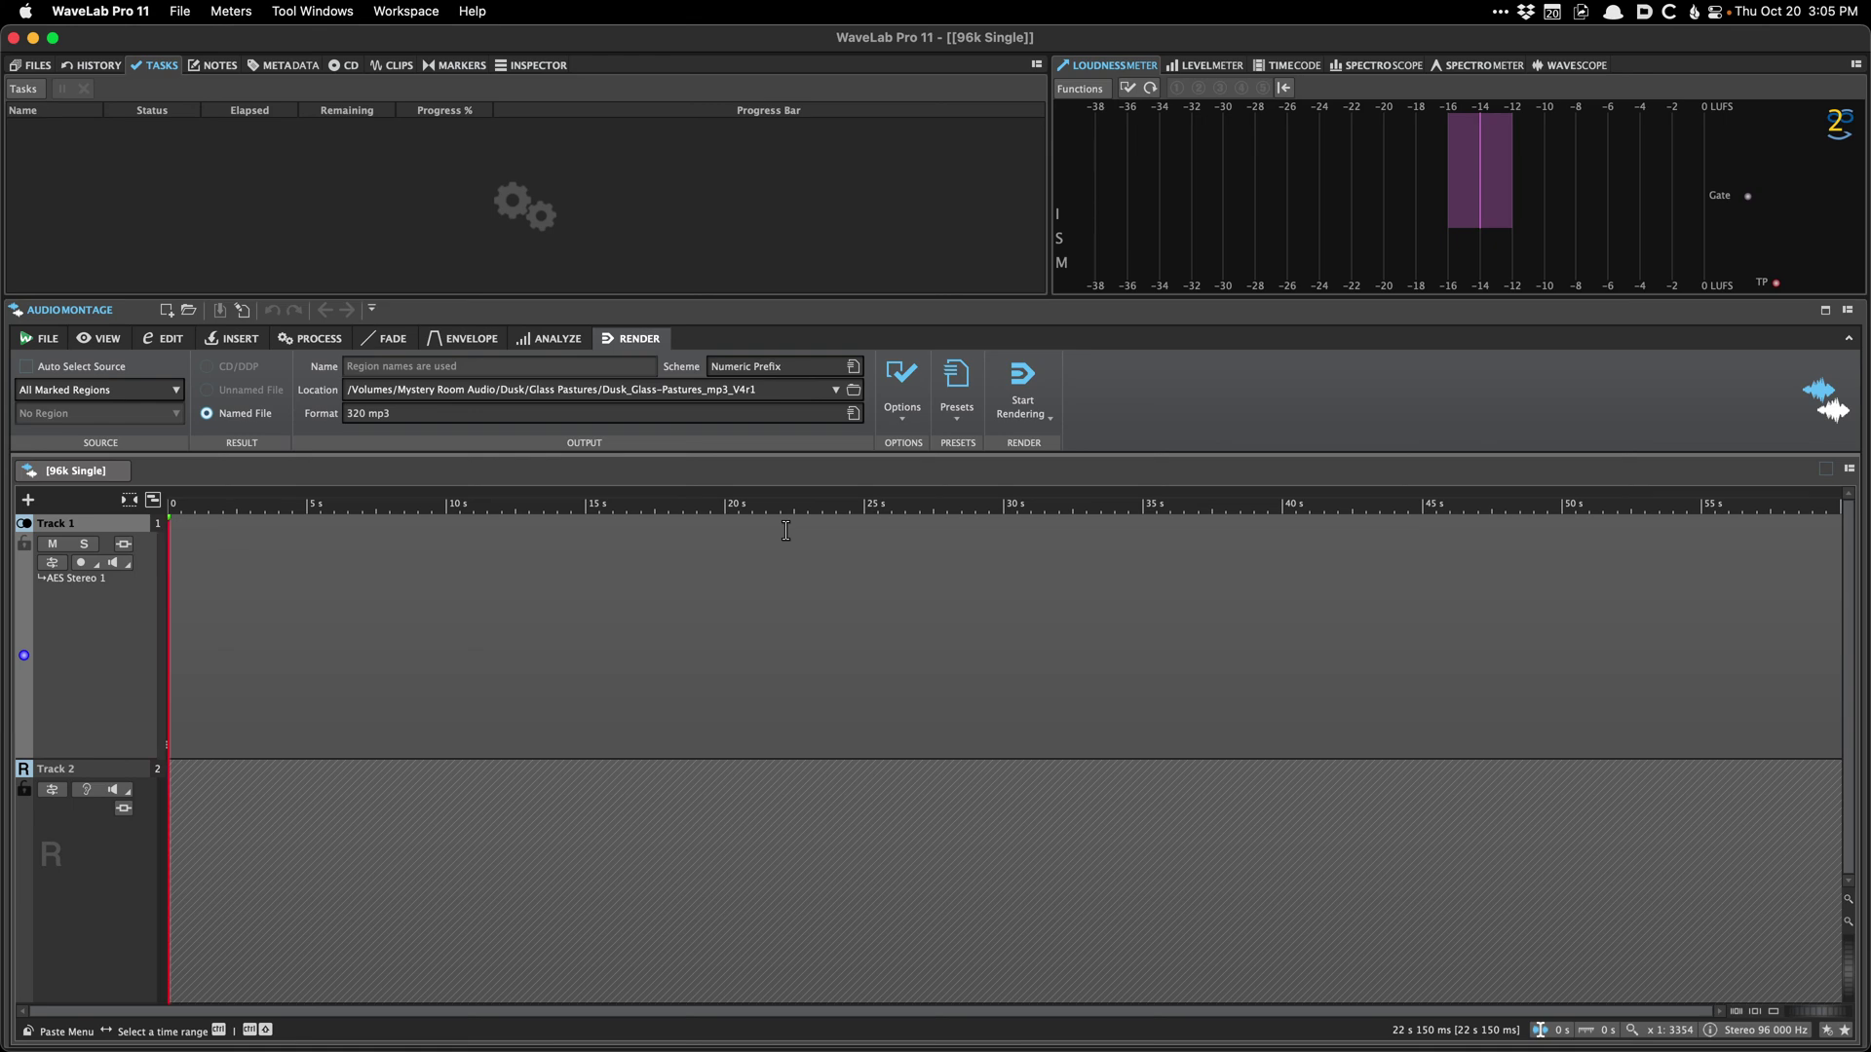
key("w")
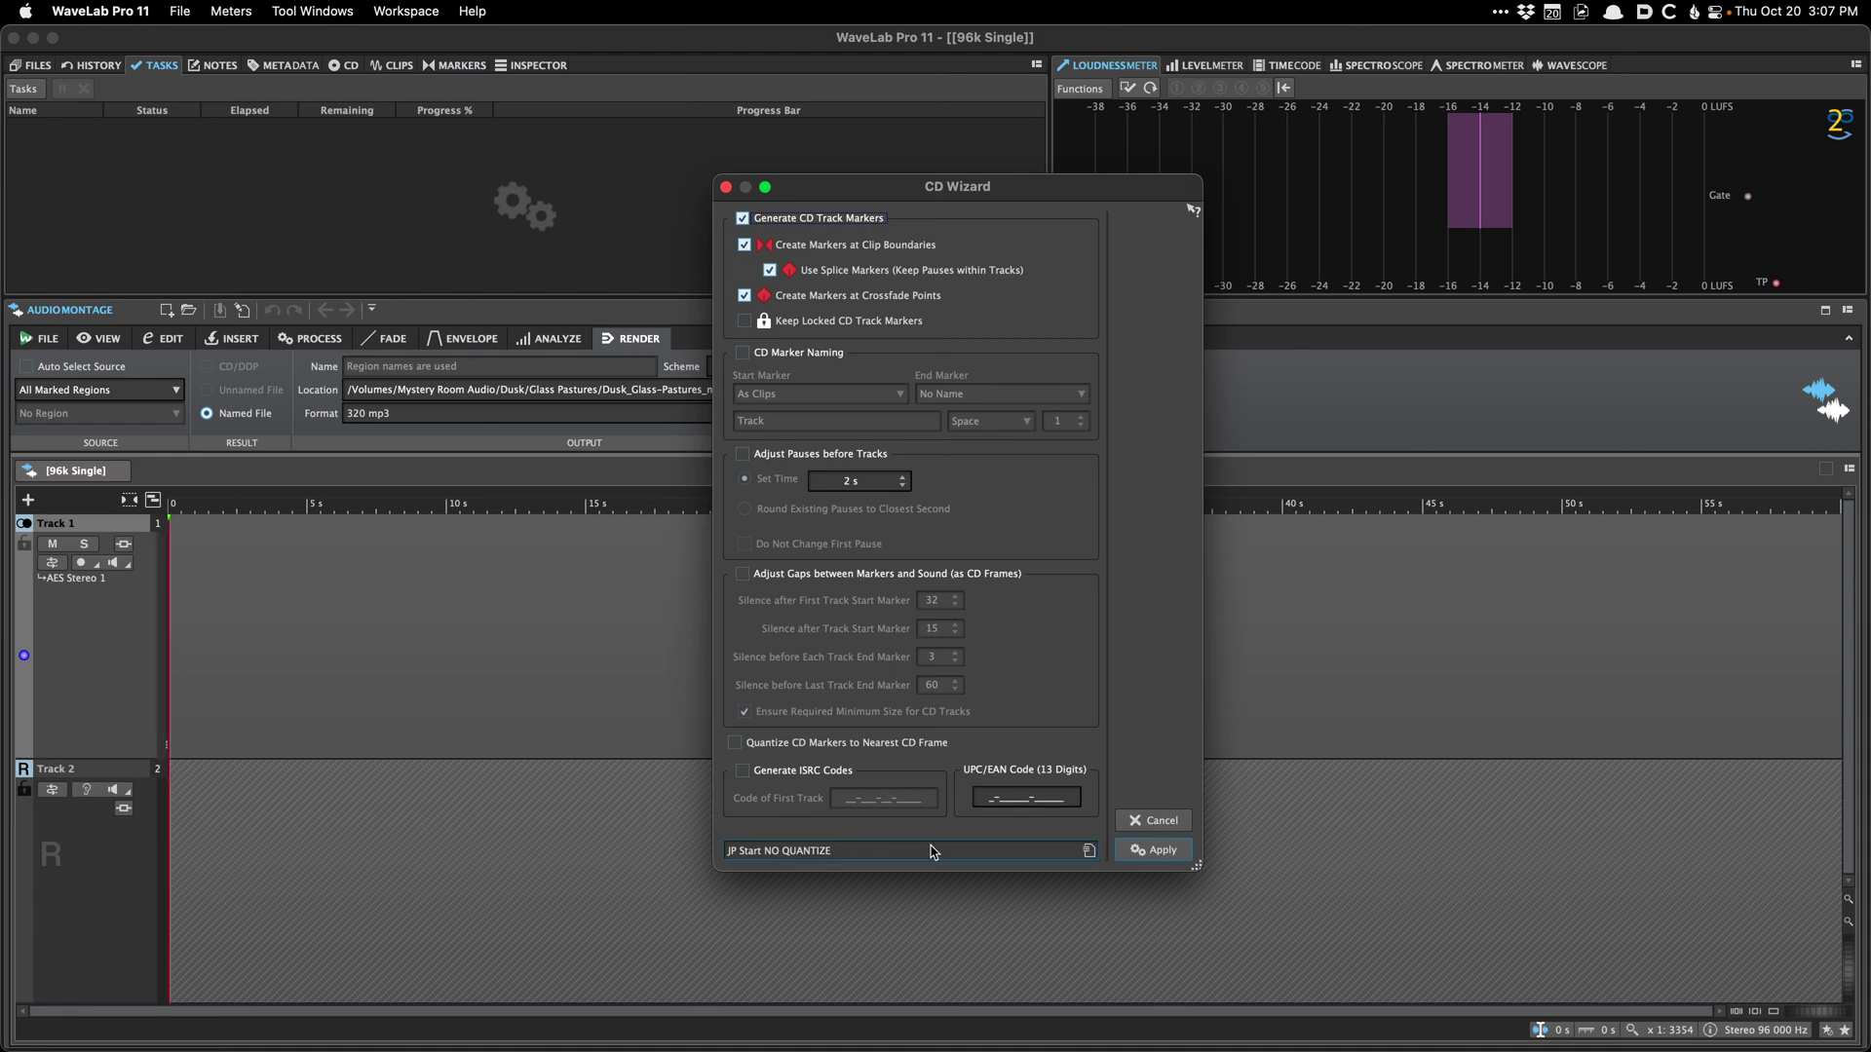
left_click(1146, 819)
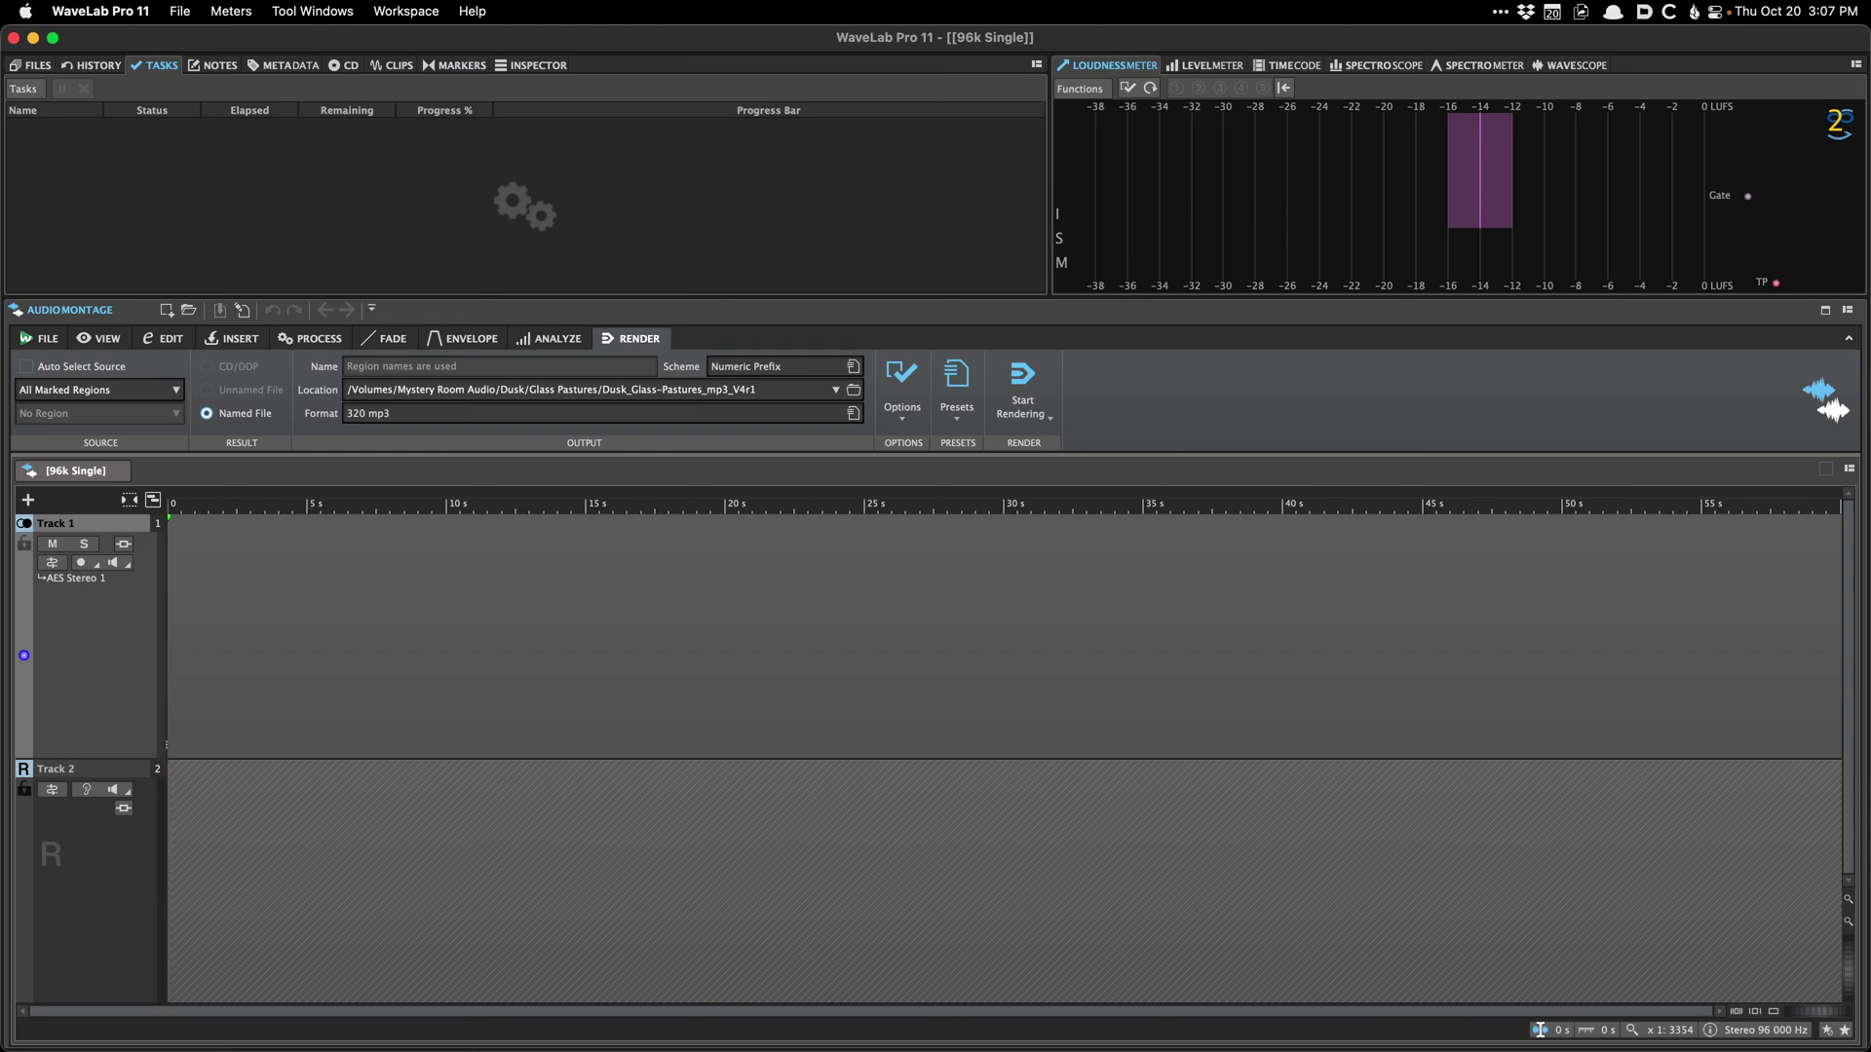
key("super+Tab")
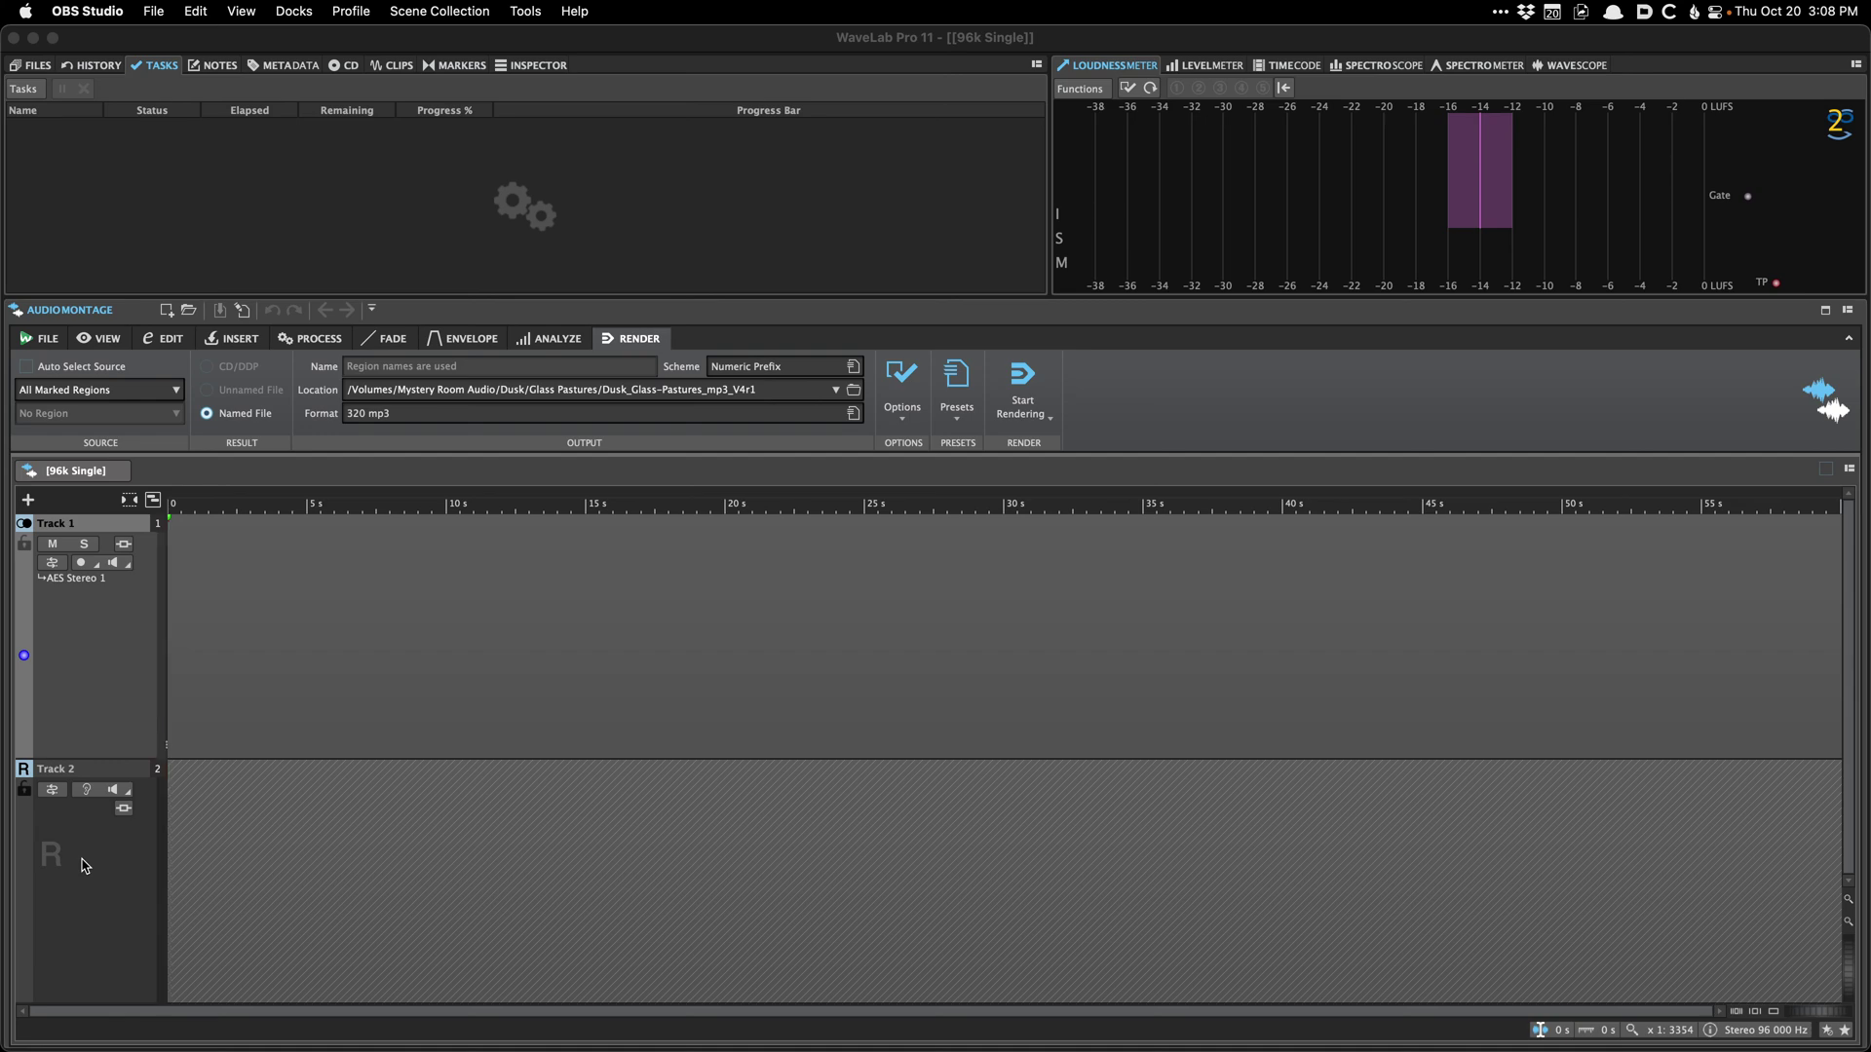
Step: Examine the output bus routing options of reference Track 2, including the additional Reference 1 and Reference 2 buses
left_click(55, 792)
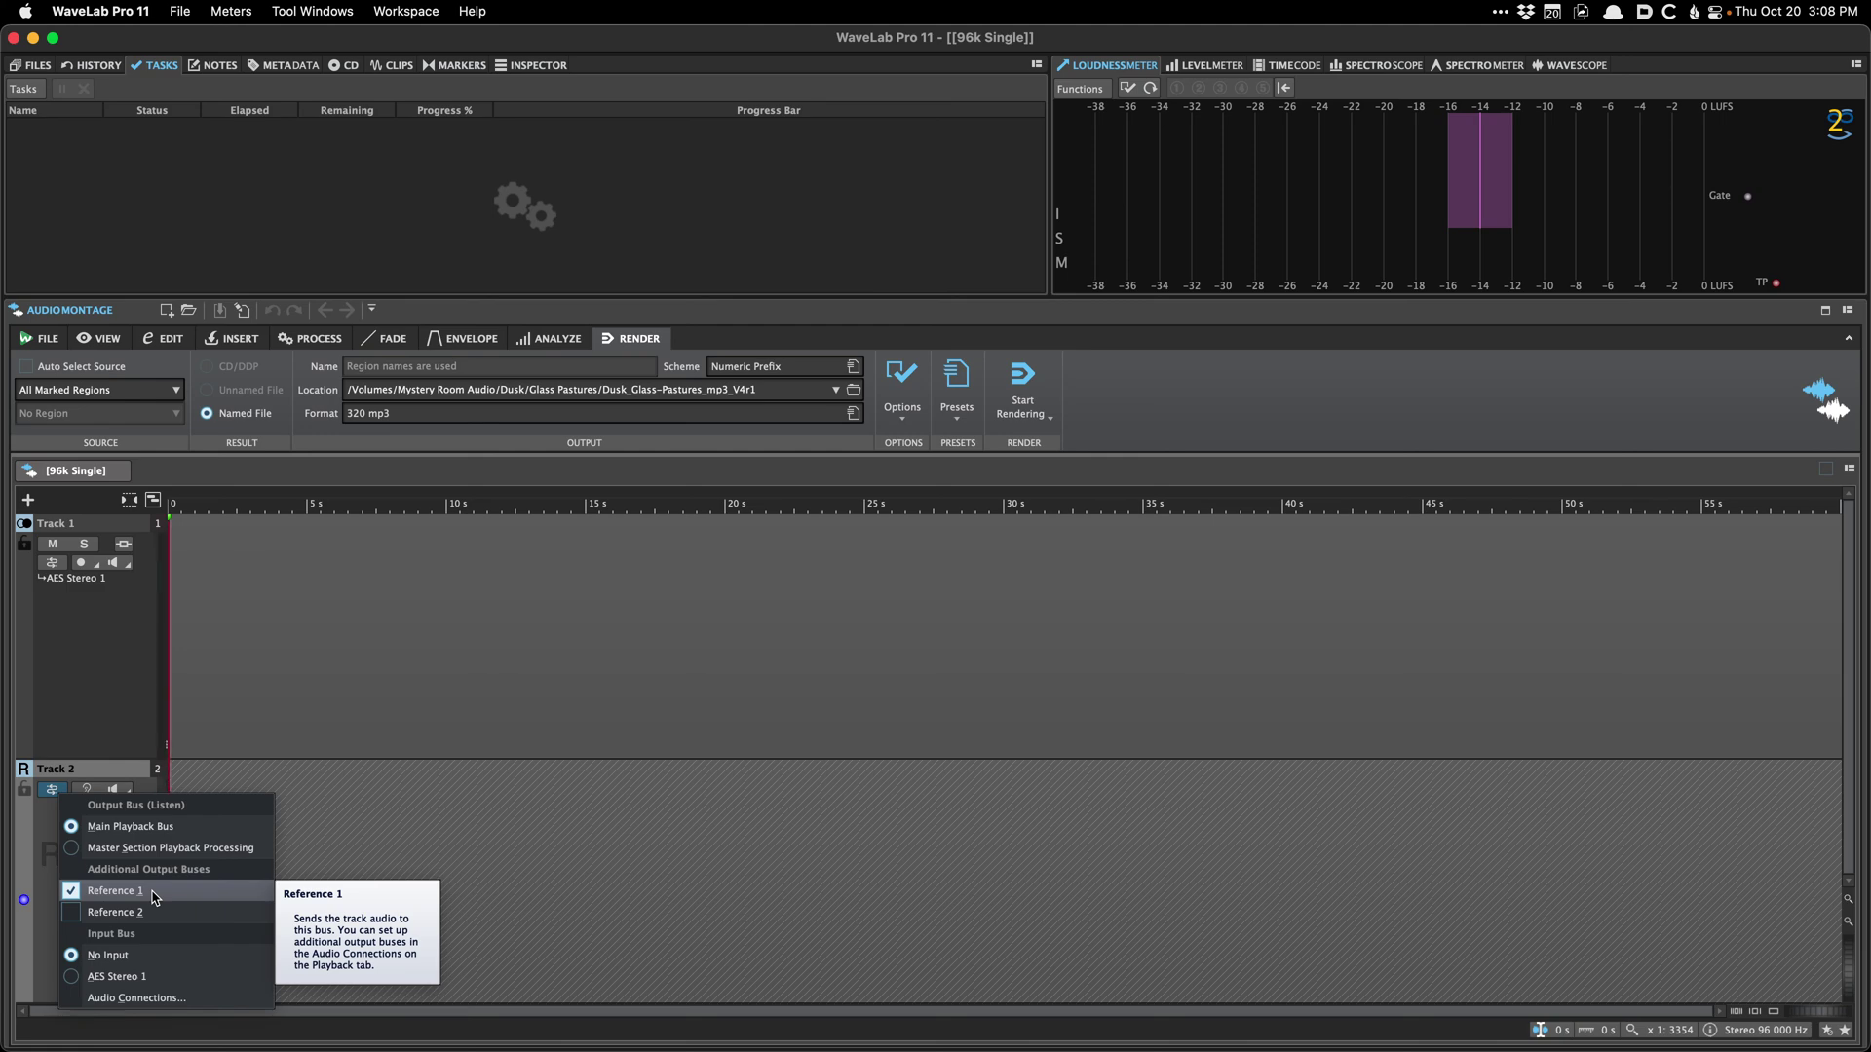
left_click(93, 795)
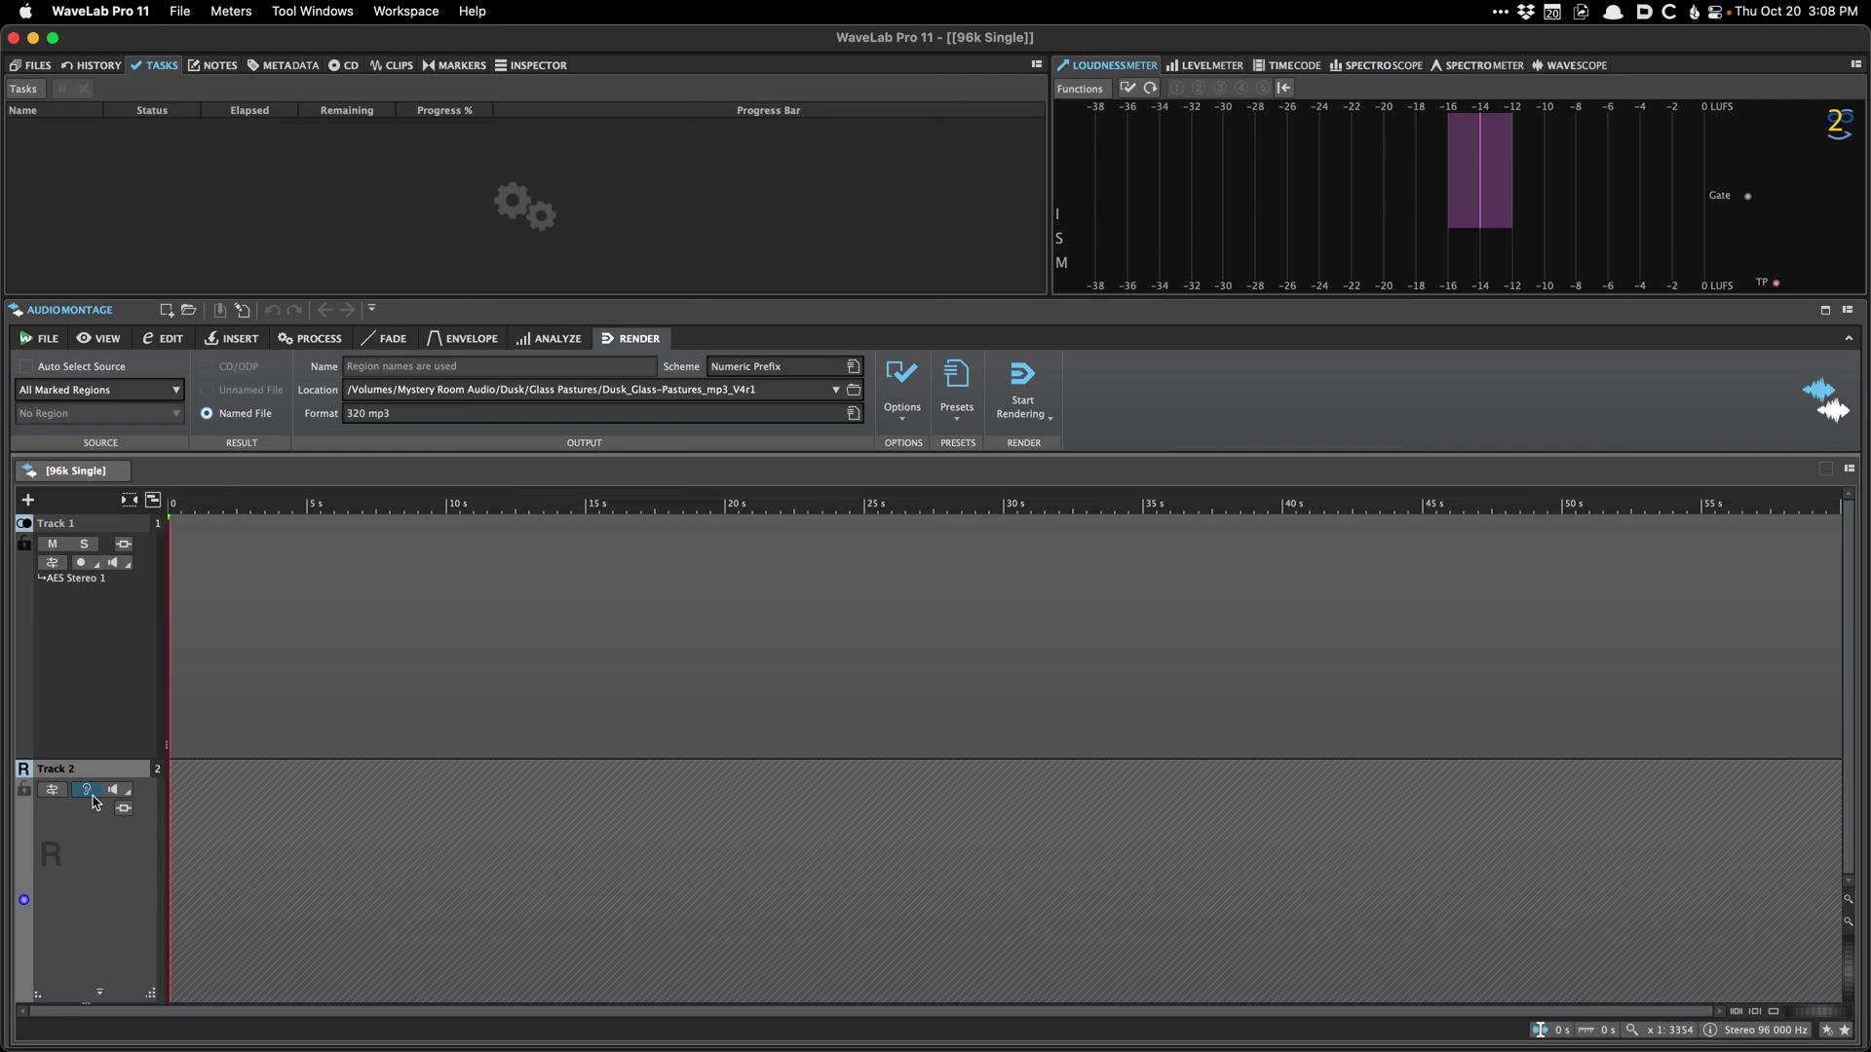
left_click(54, 797)
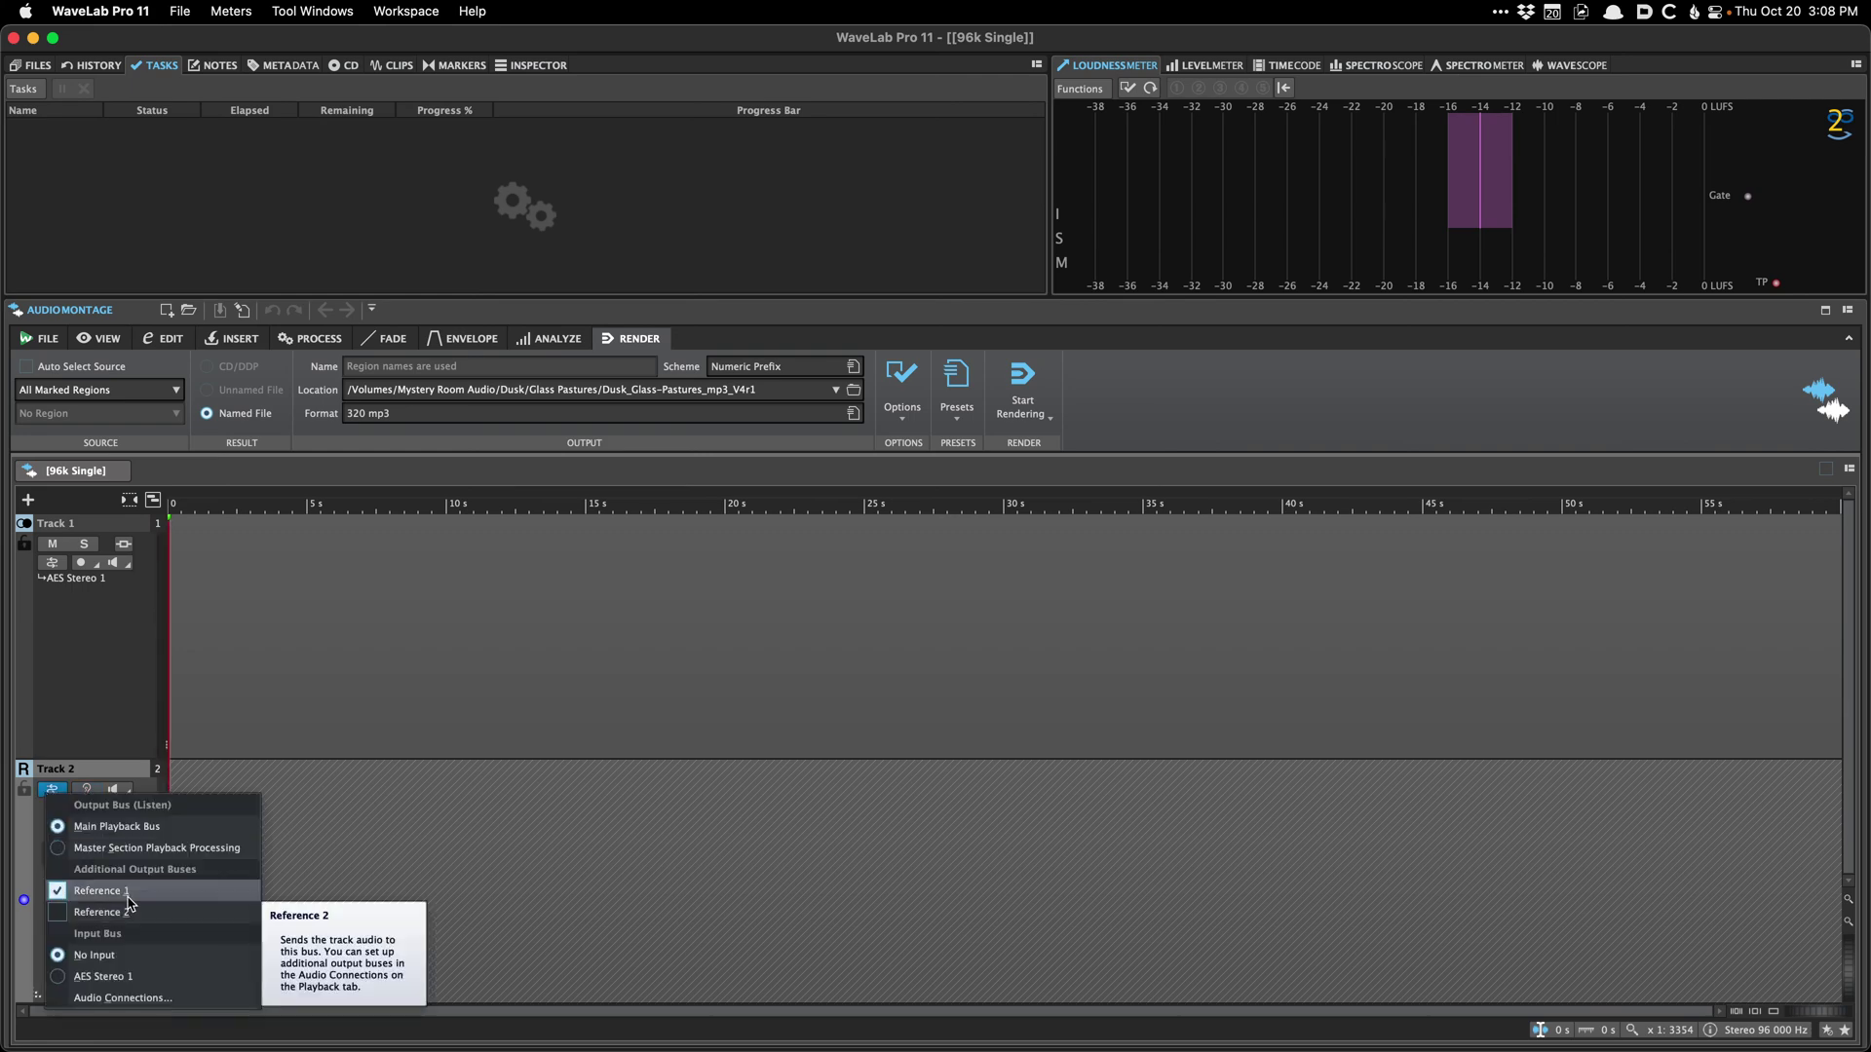
left_click(115, 713)
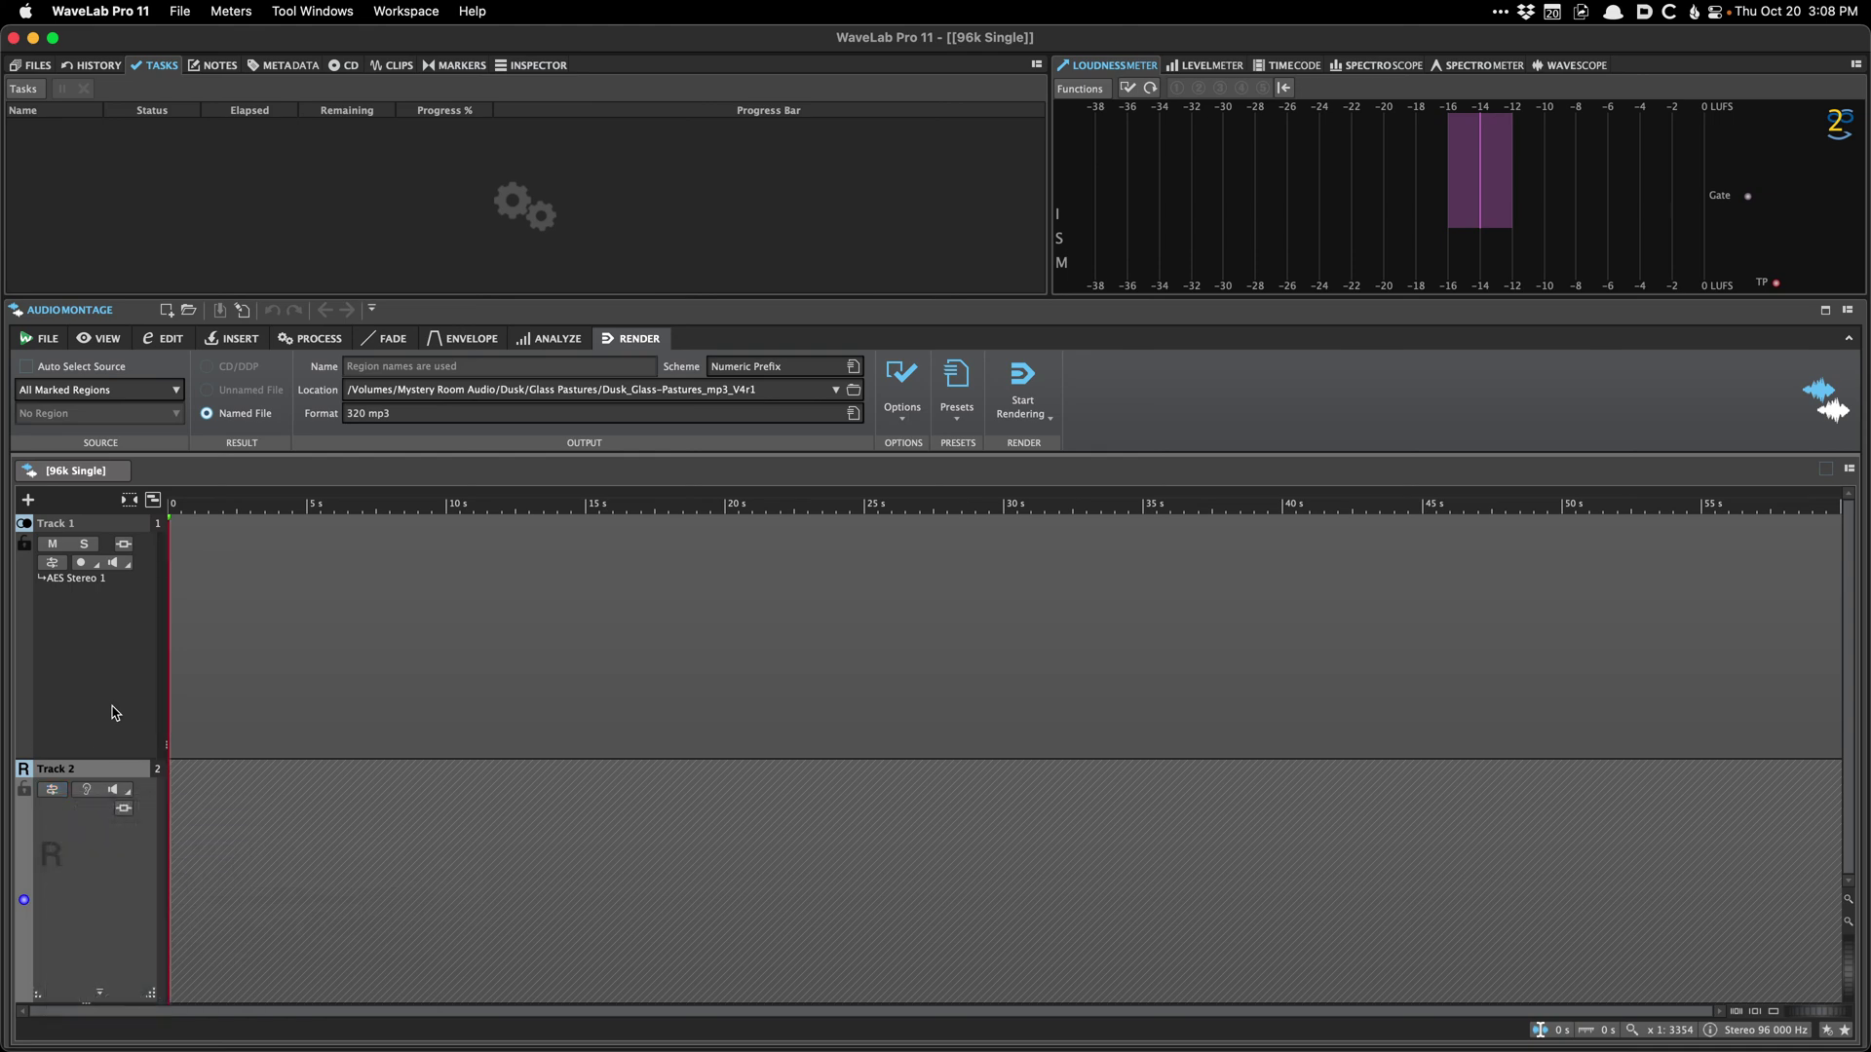
left_click(55, 791)
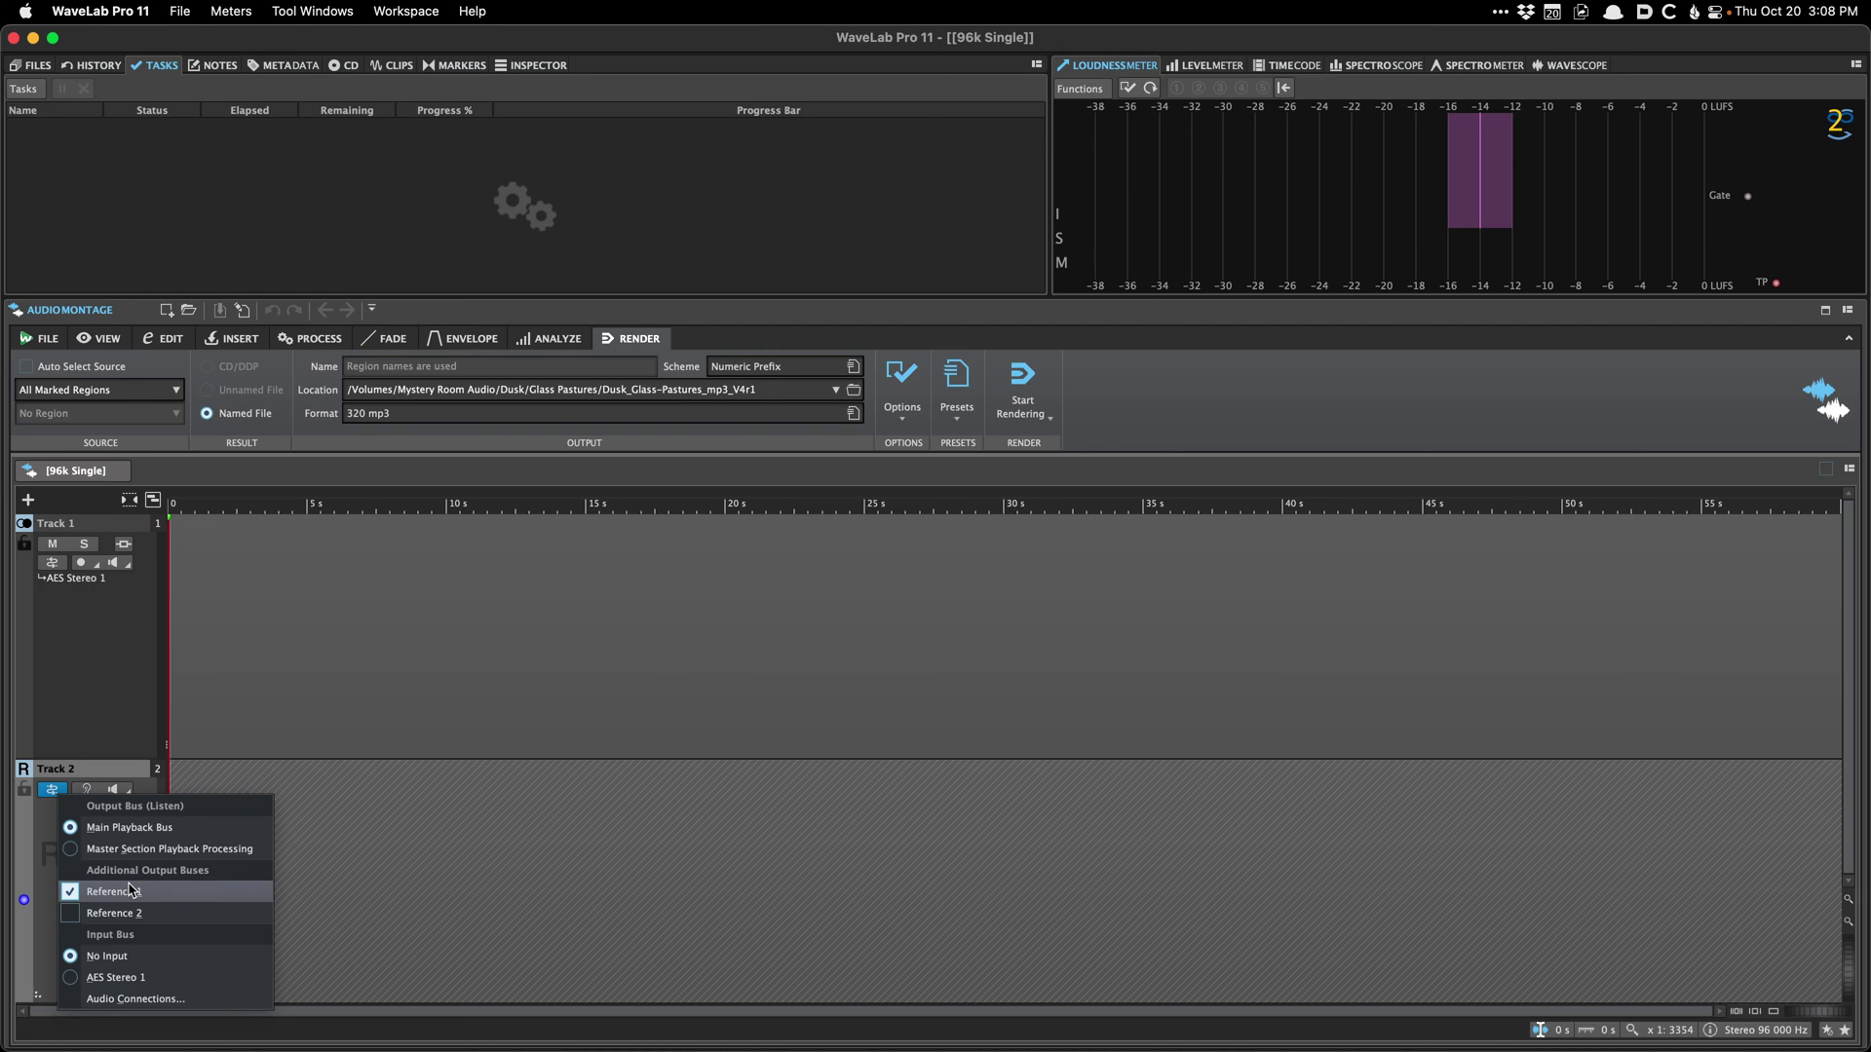
left_click(115, 694)
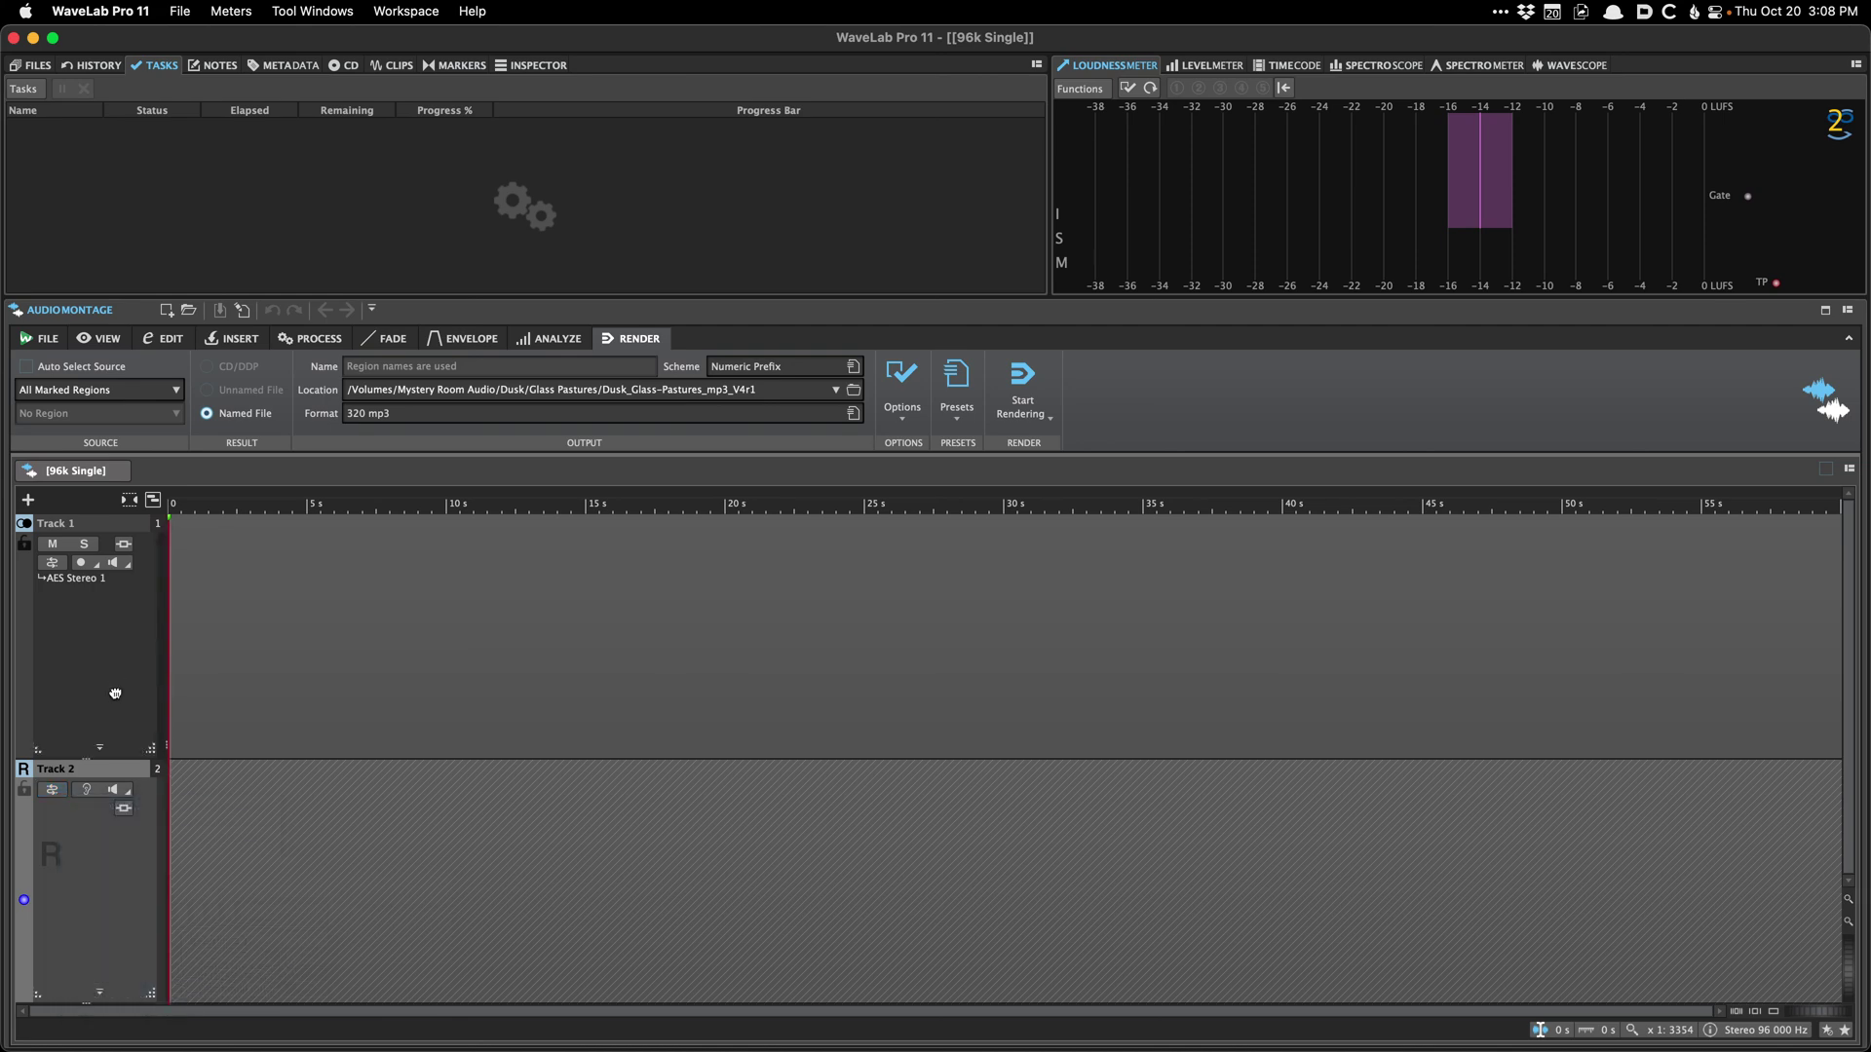
Step: Try the listen switch on reference Track 2 and enlarge the height of Track 1 above it
left_click(86, 792)
left_click(86, 791)
left_click(95, 796)
left_click_drag(141, 770, 127, 916)
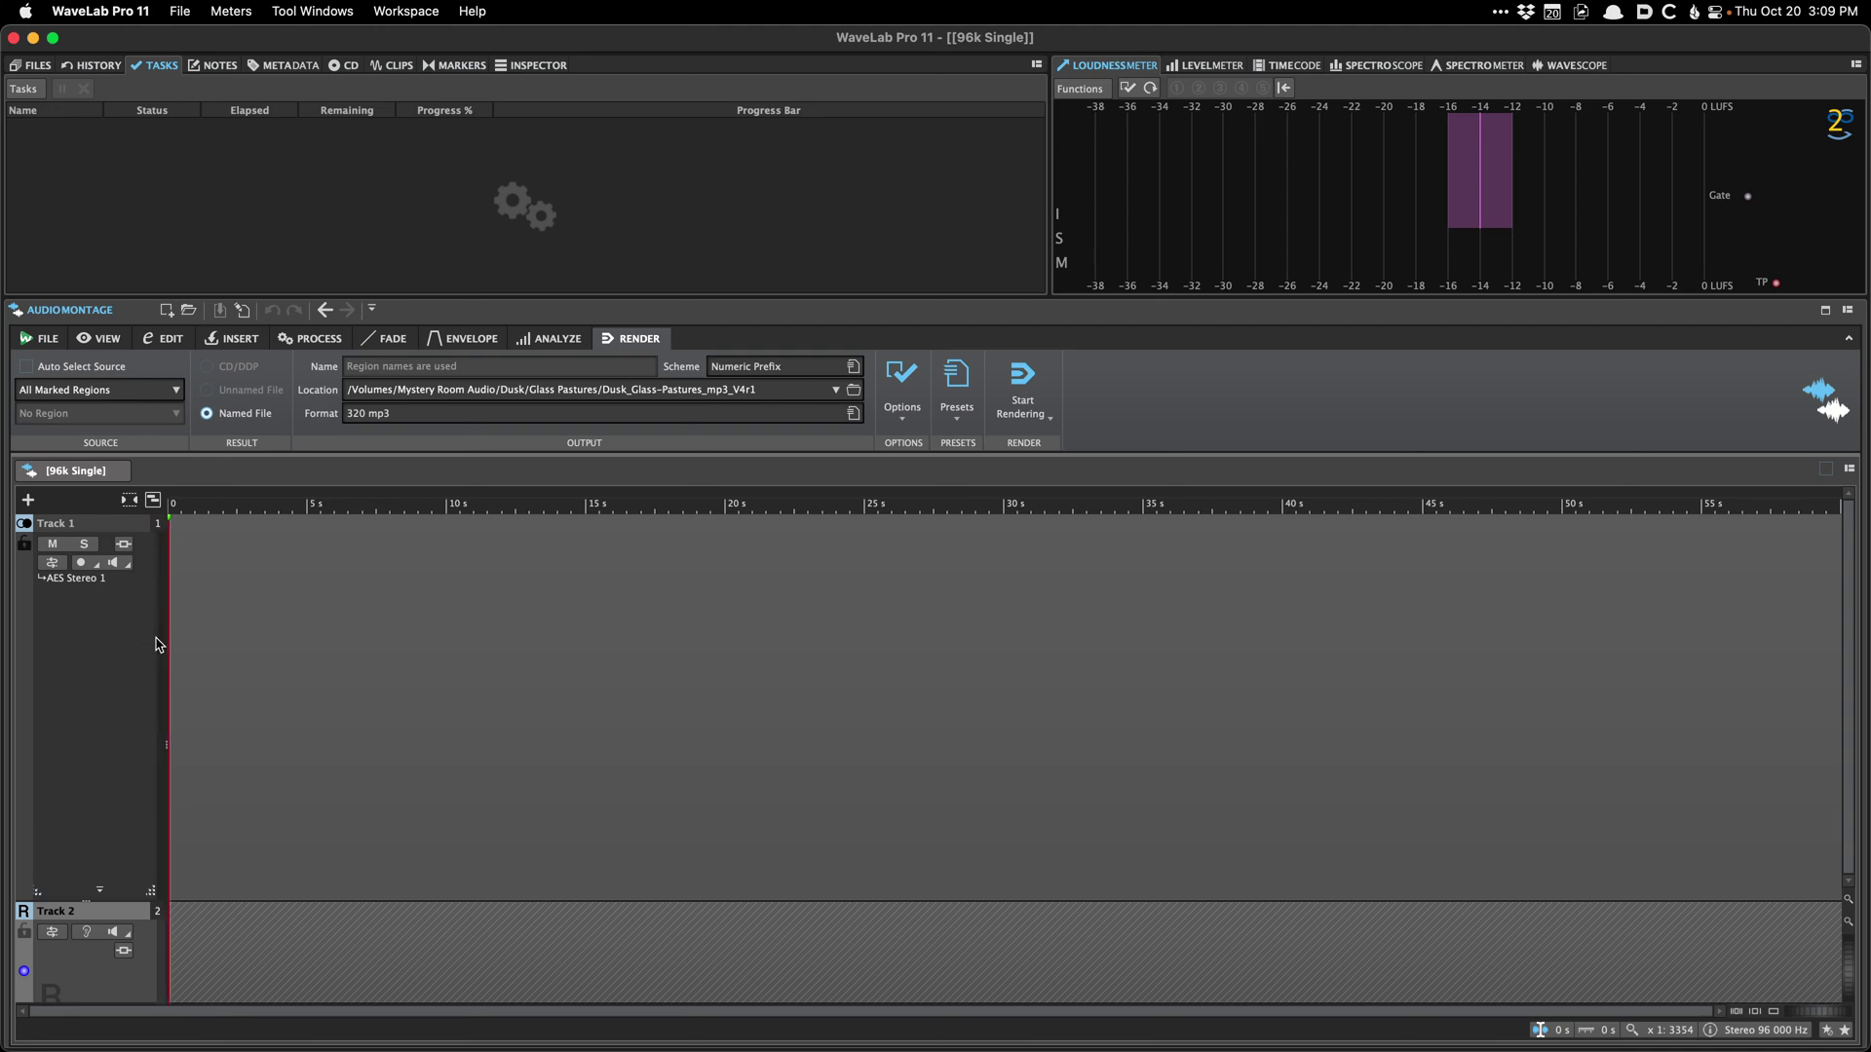
Step: Create extra audio montages from the 96k Single and 88.2k Single templates and close both of them
left_click(59, 345)
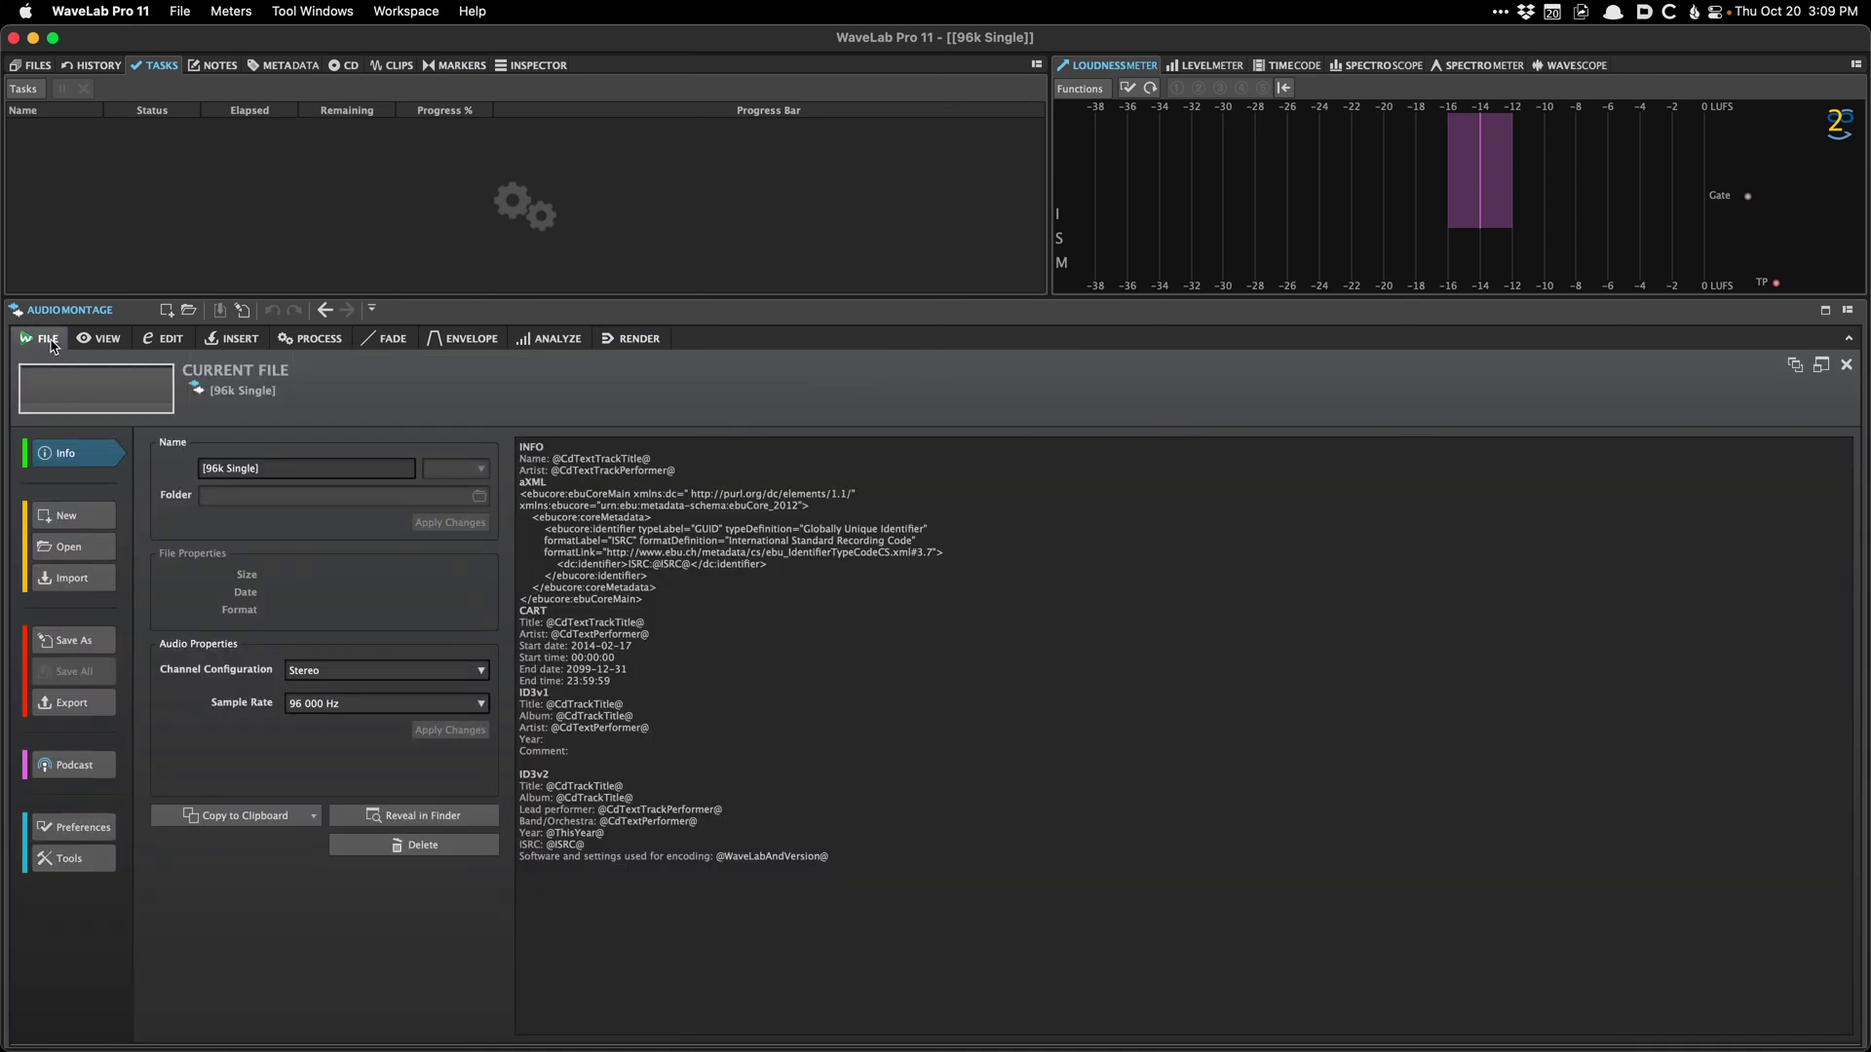
left_click(95, 516)
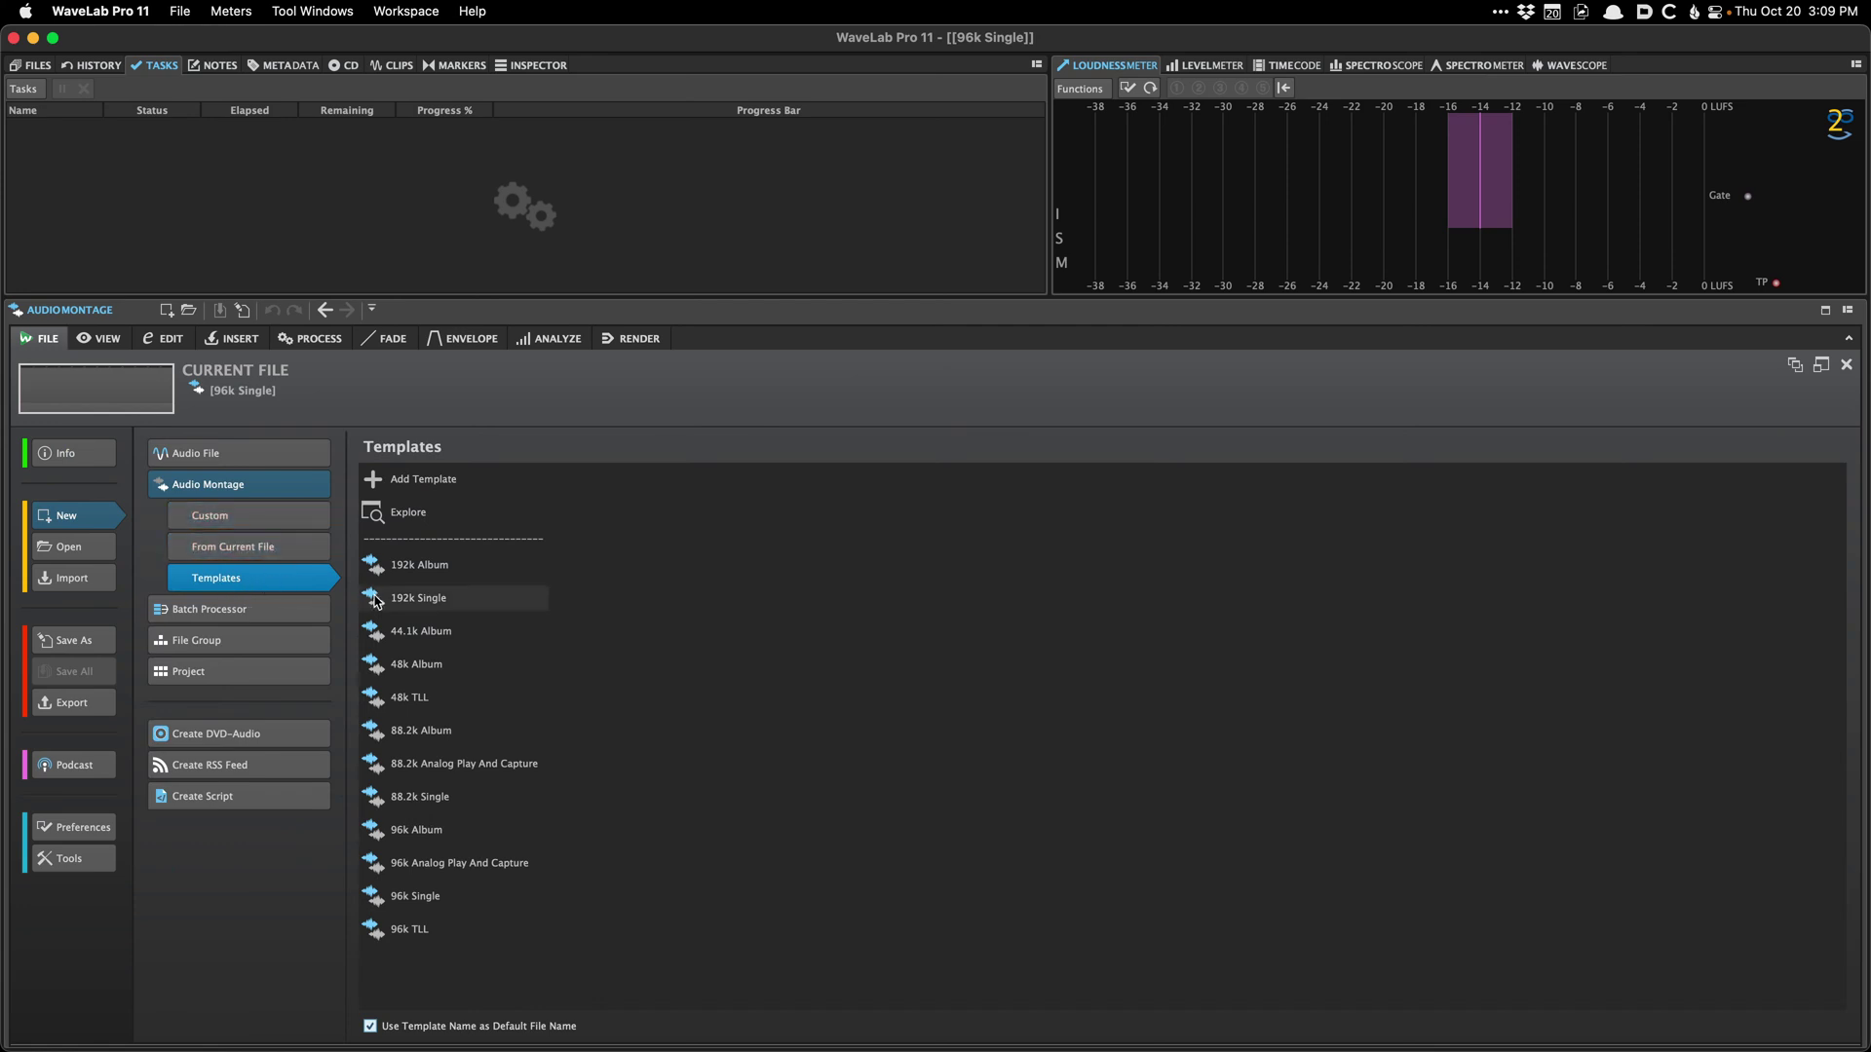
left_click(444, 897)
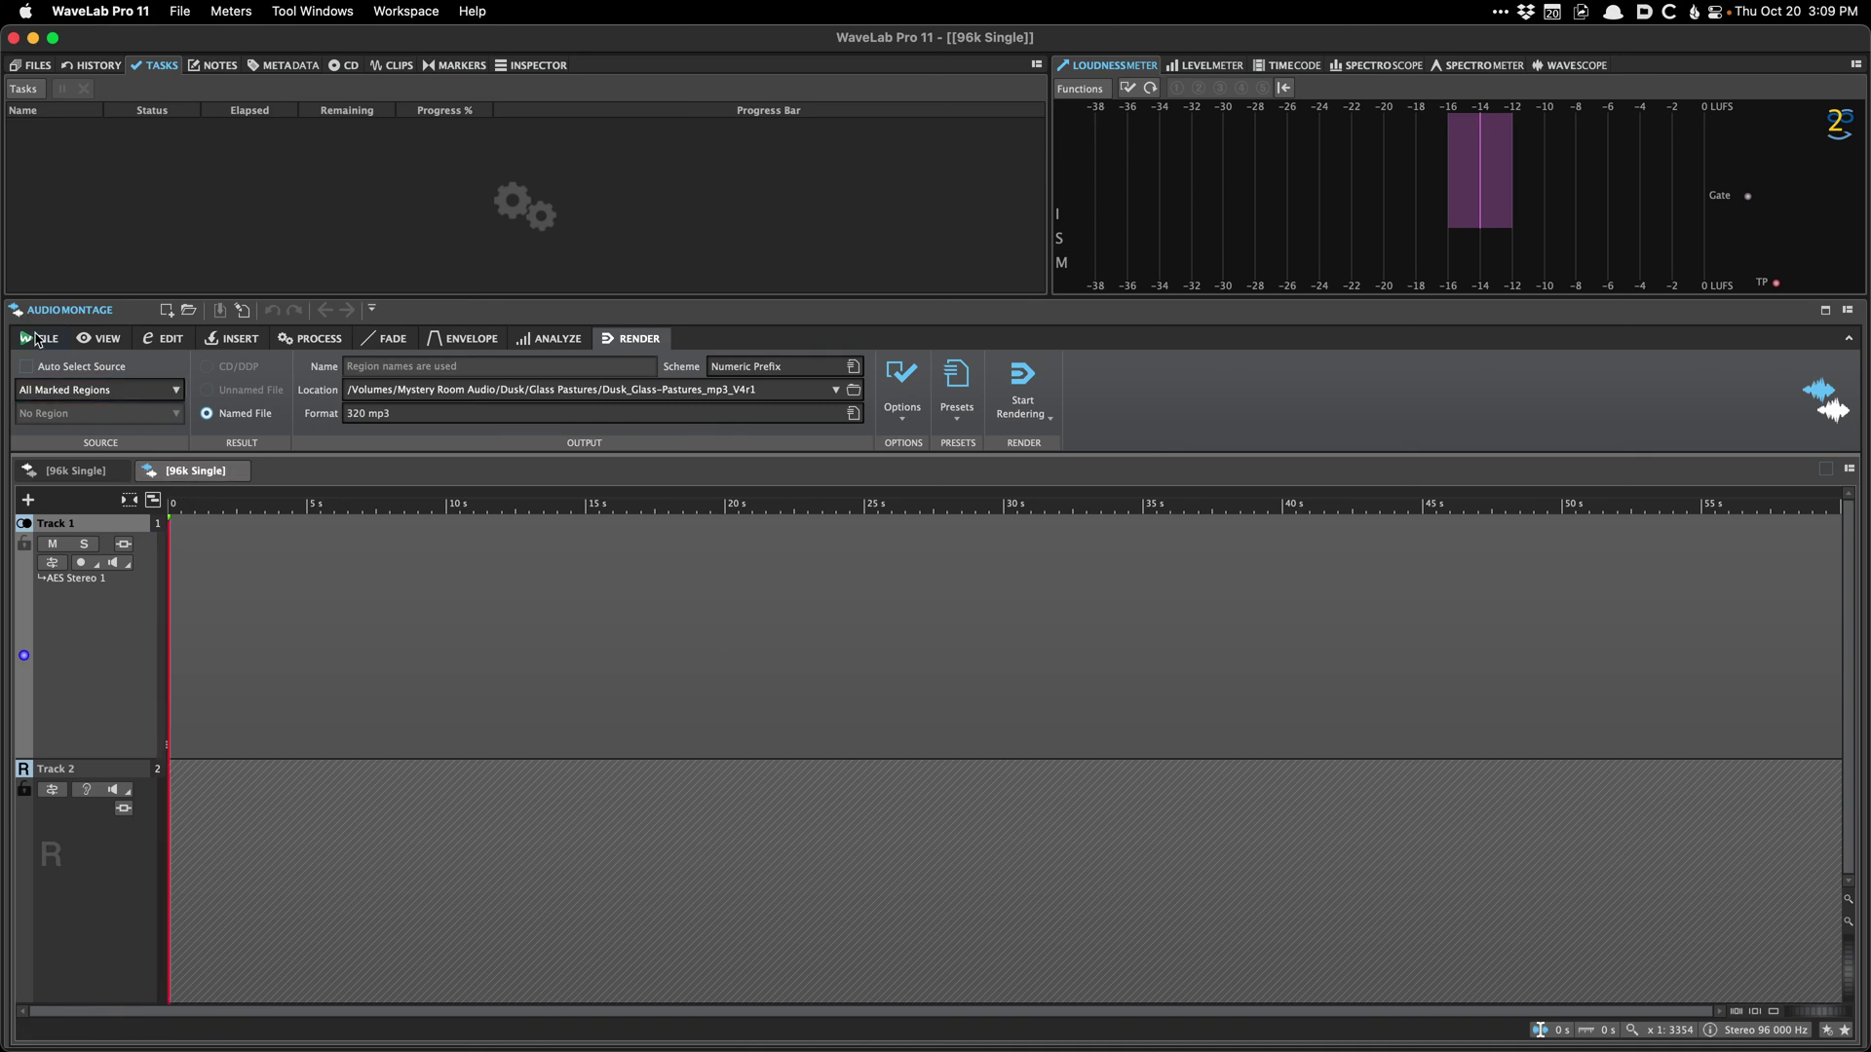
left_click(40, 338)
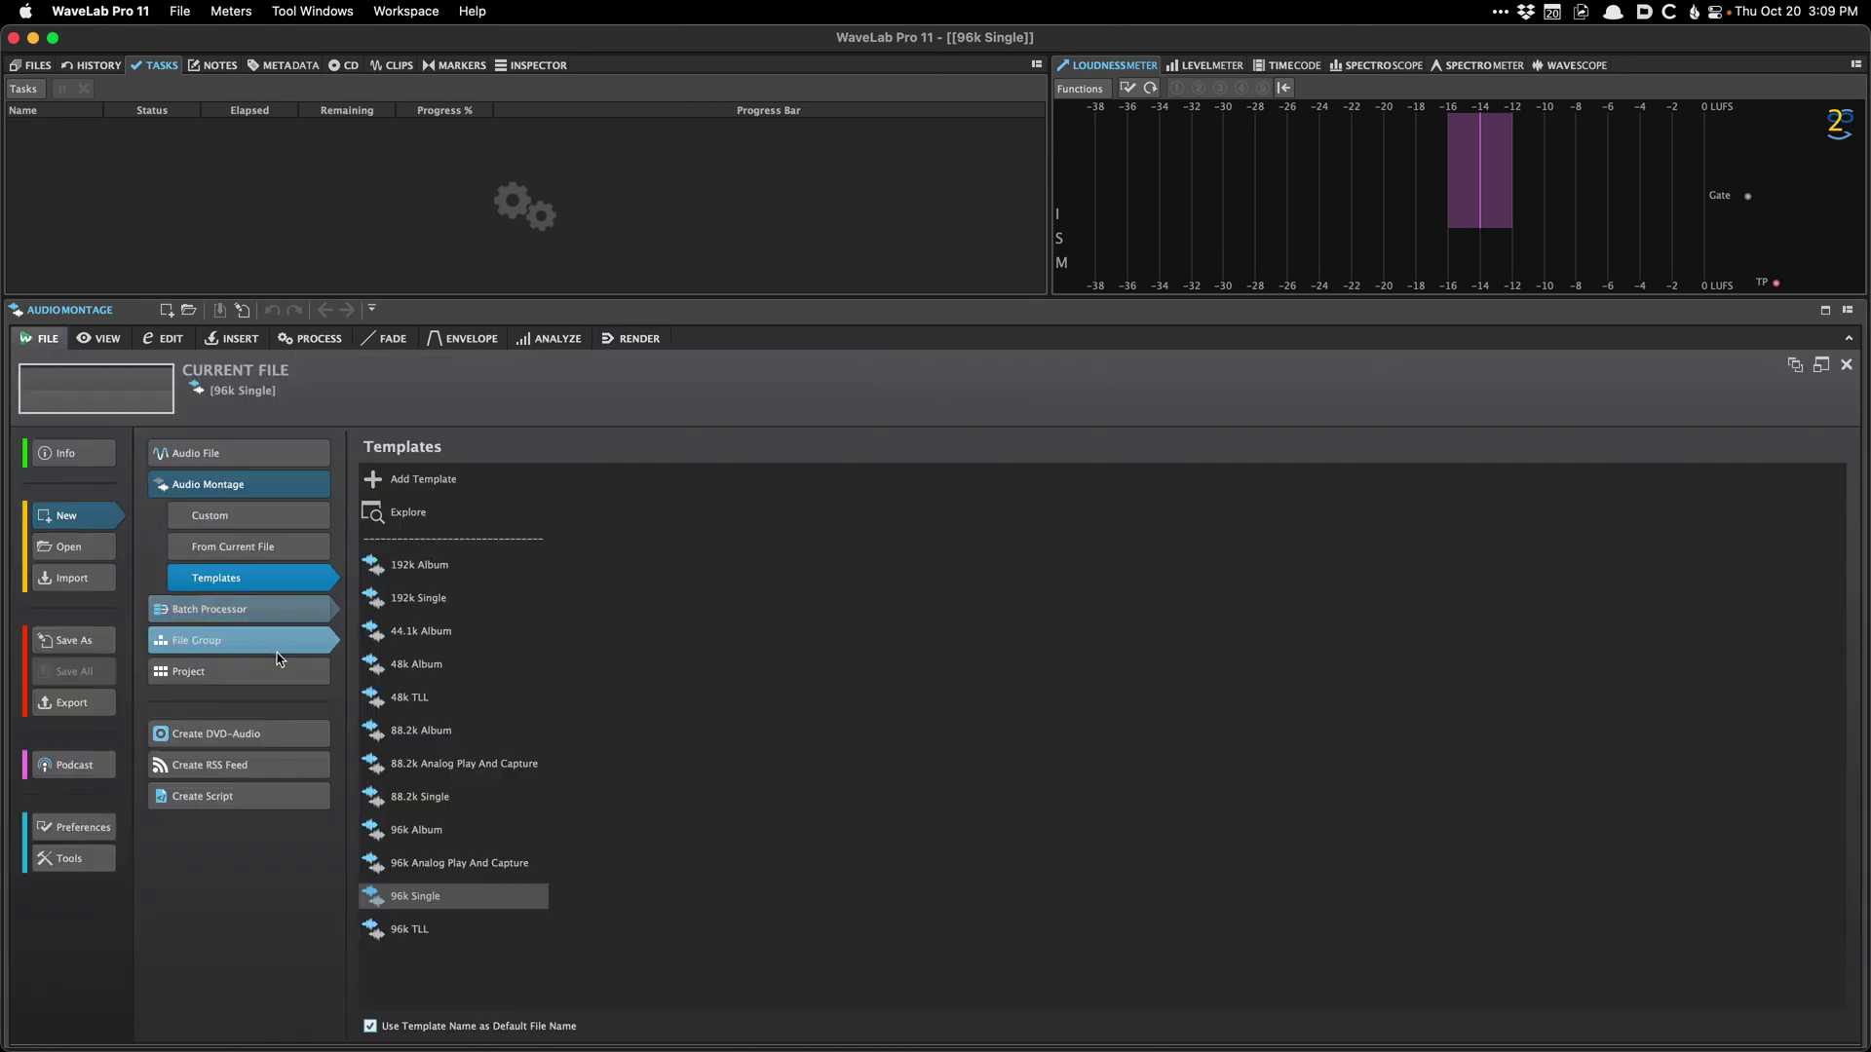
left_click(461, 807)
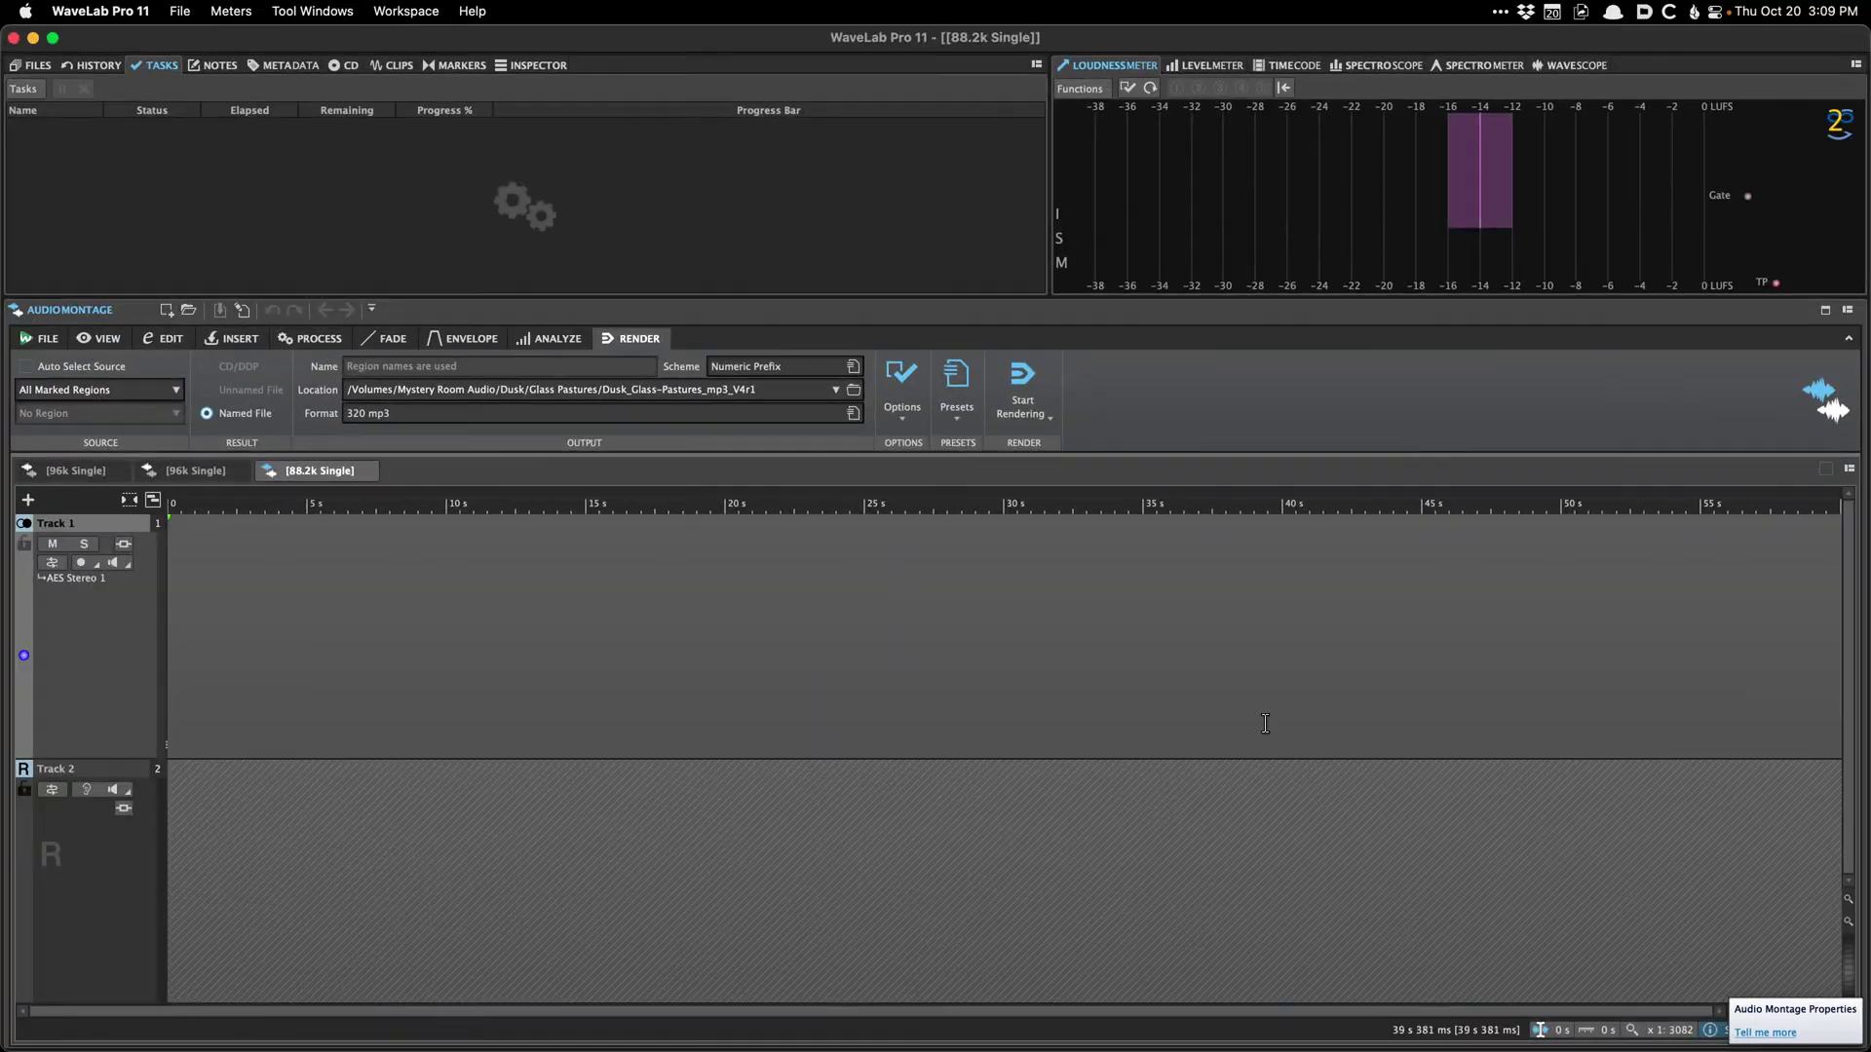
left_click(365, 473)
left_click(237, 470)
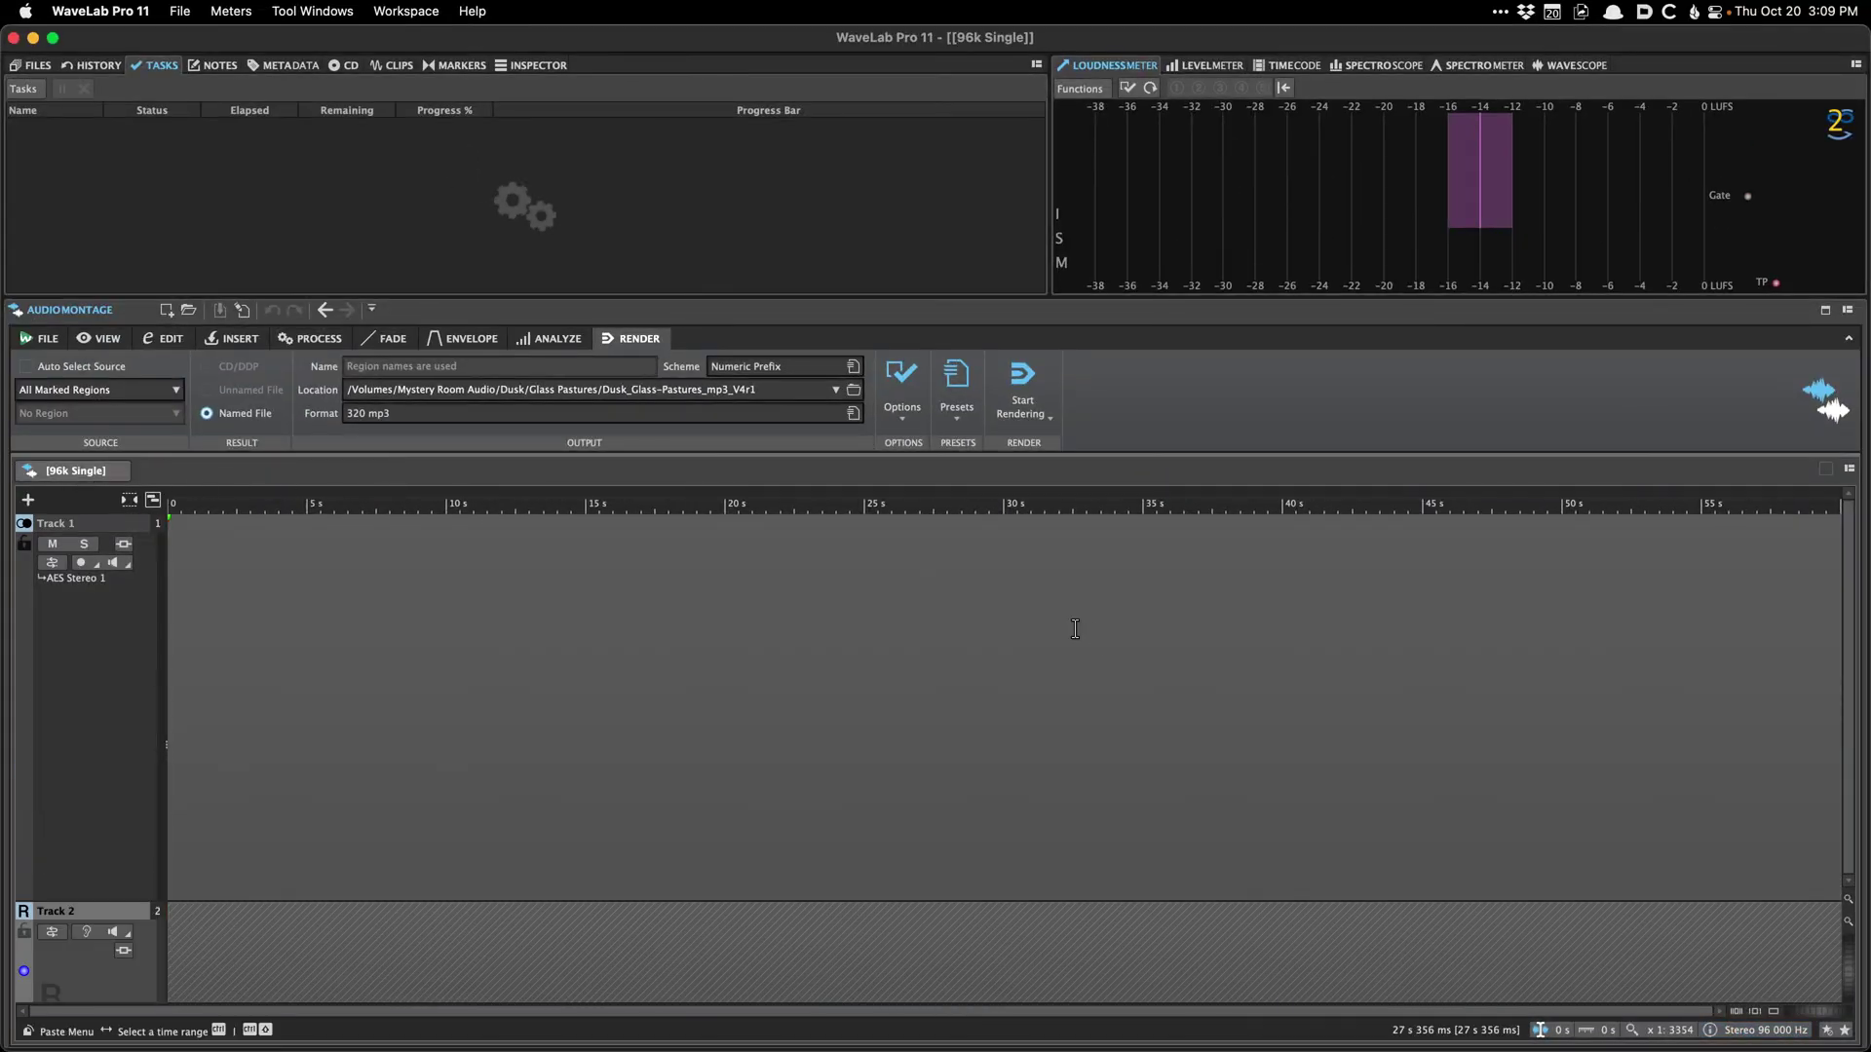
Step: Examine the sample rates offered in the audio montage properties and leave without changing them
left_click(1769, 1033)
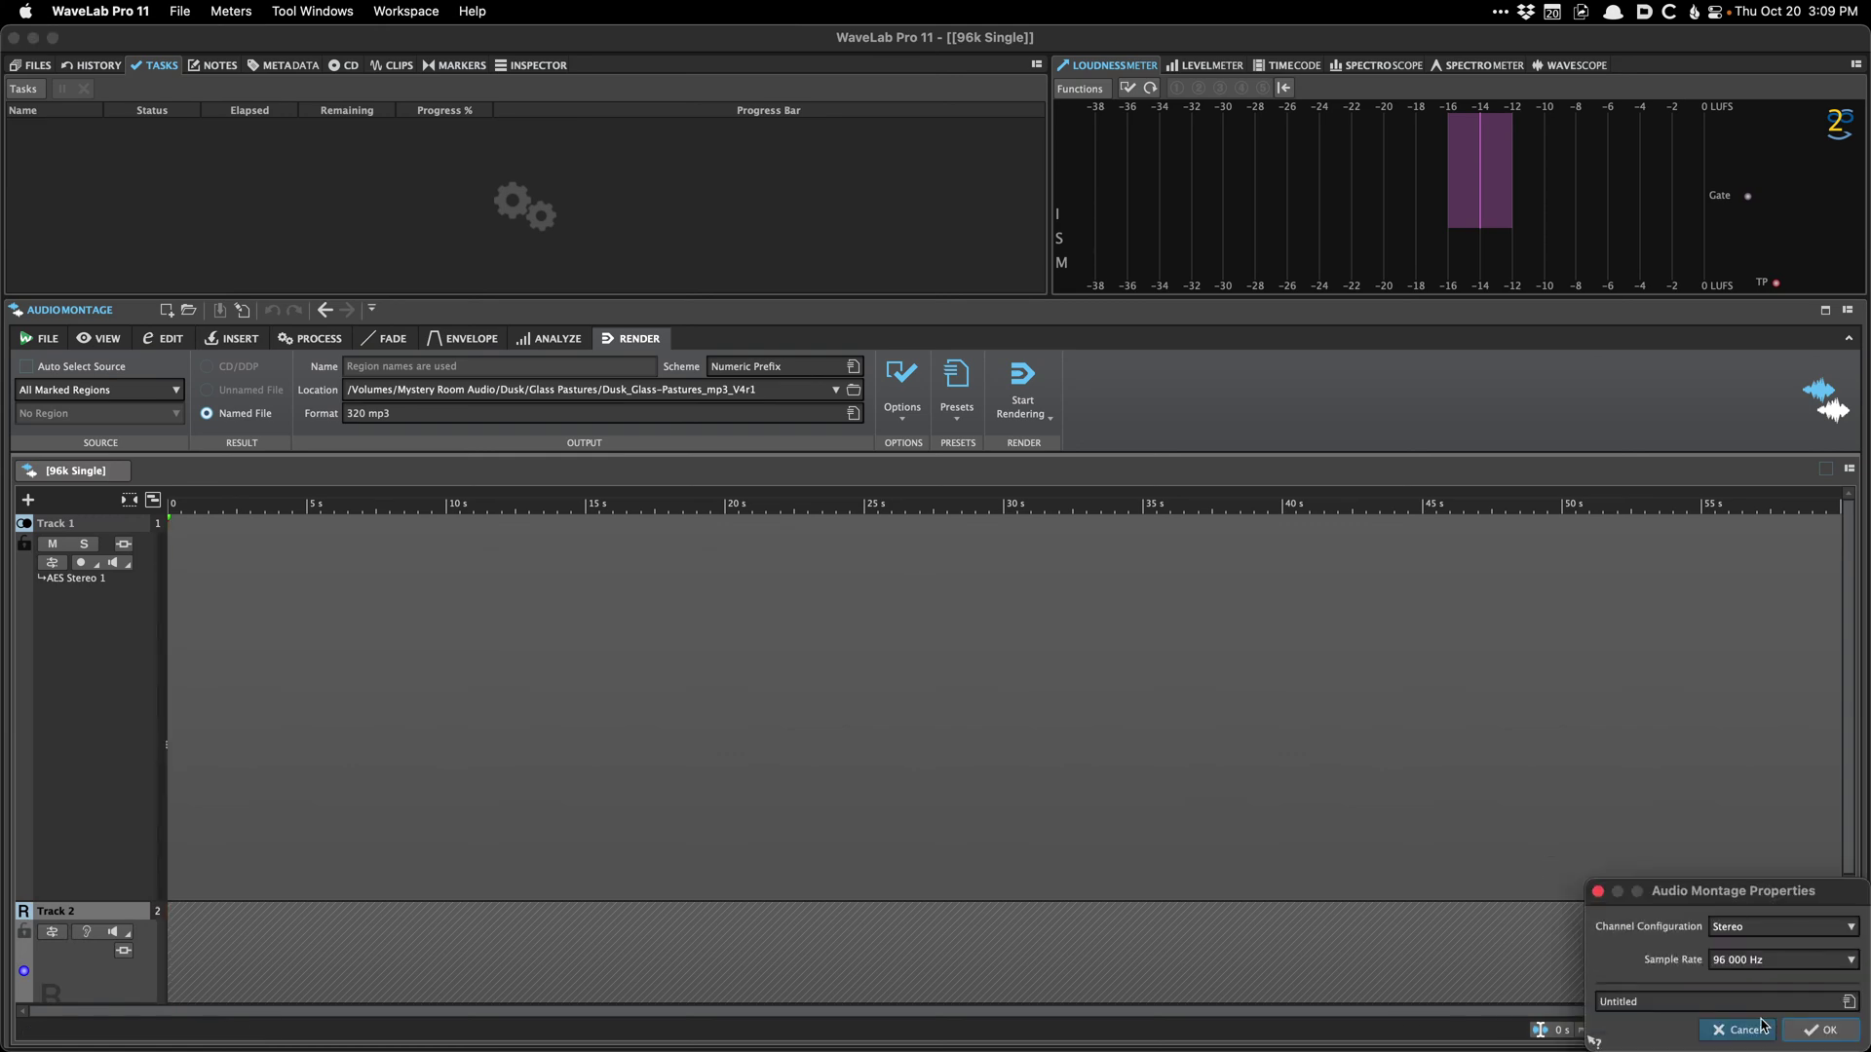
left_click(1759, 960)
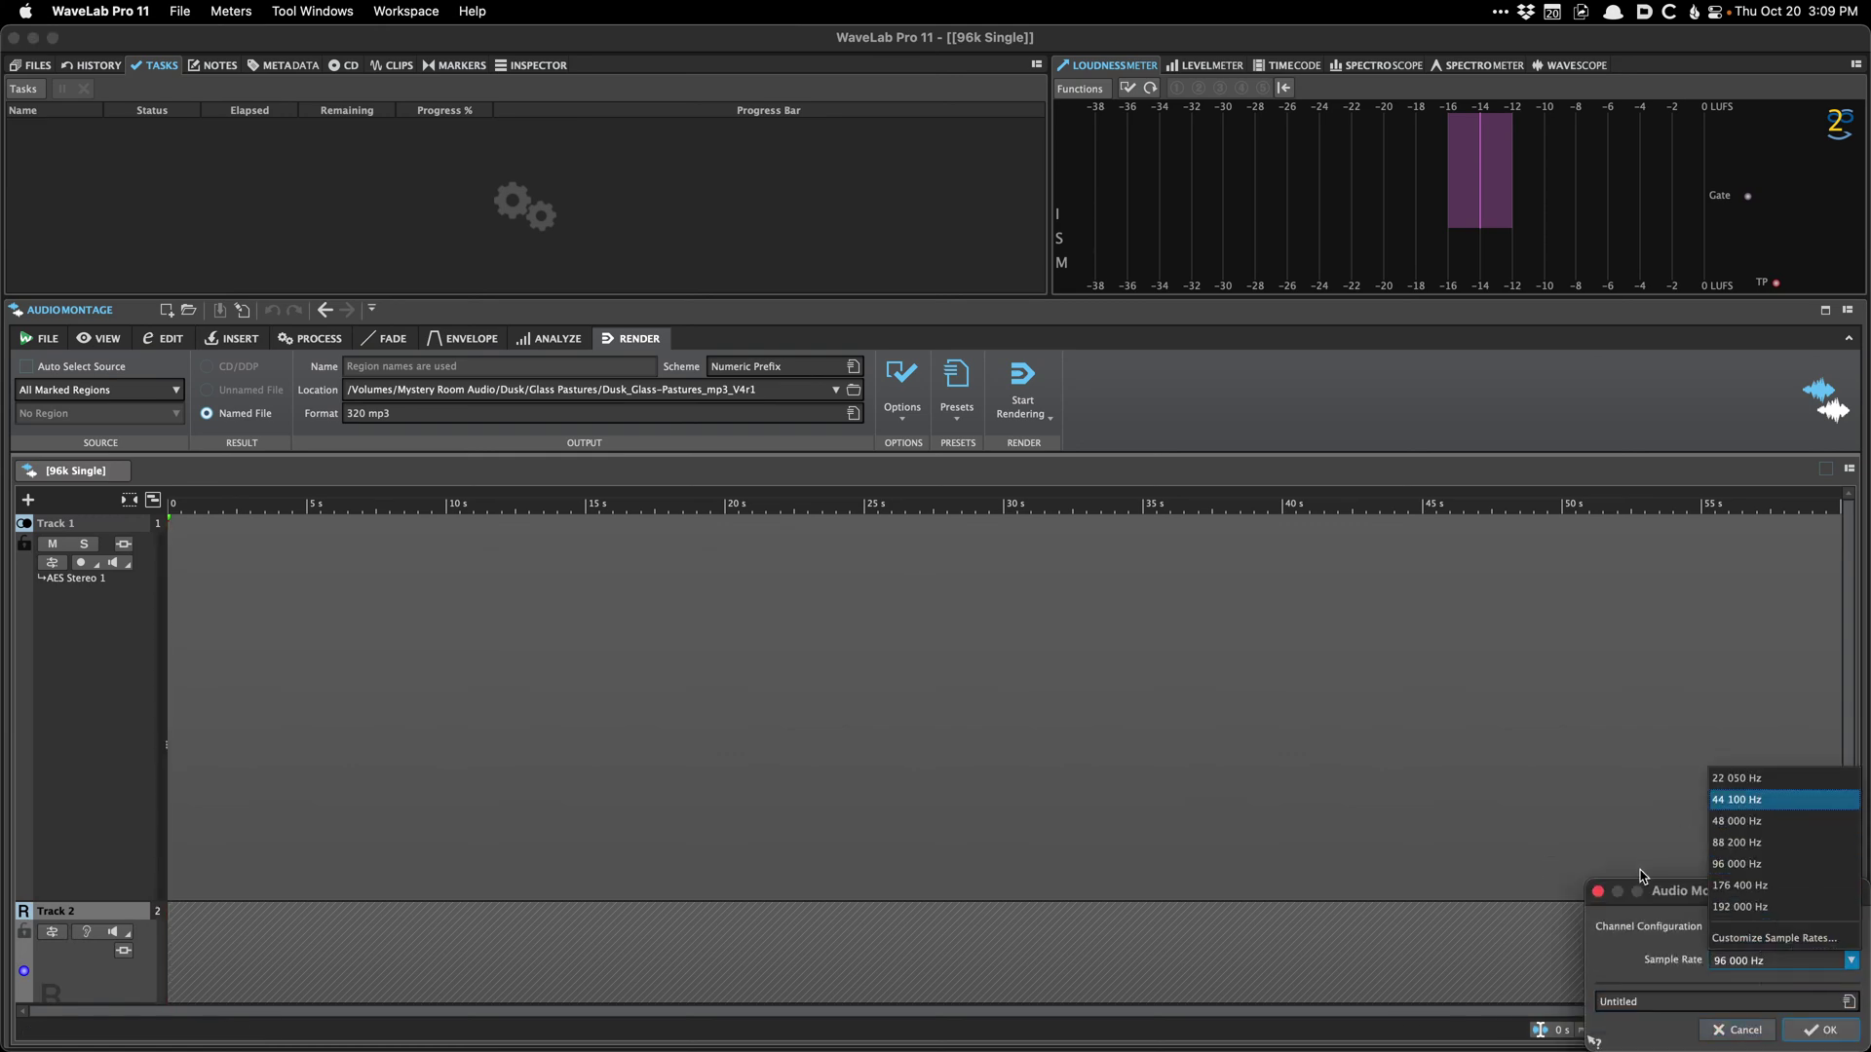
left_click(1662, 904)
left_click(1732, 1031)
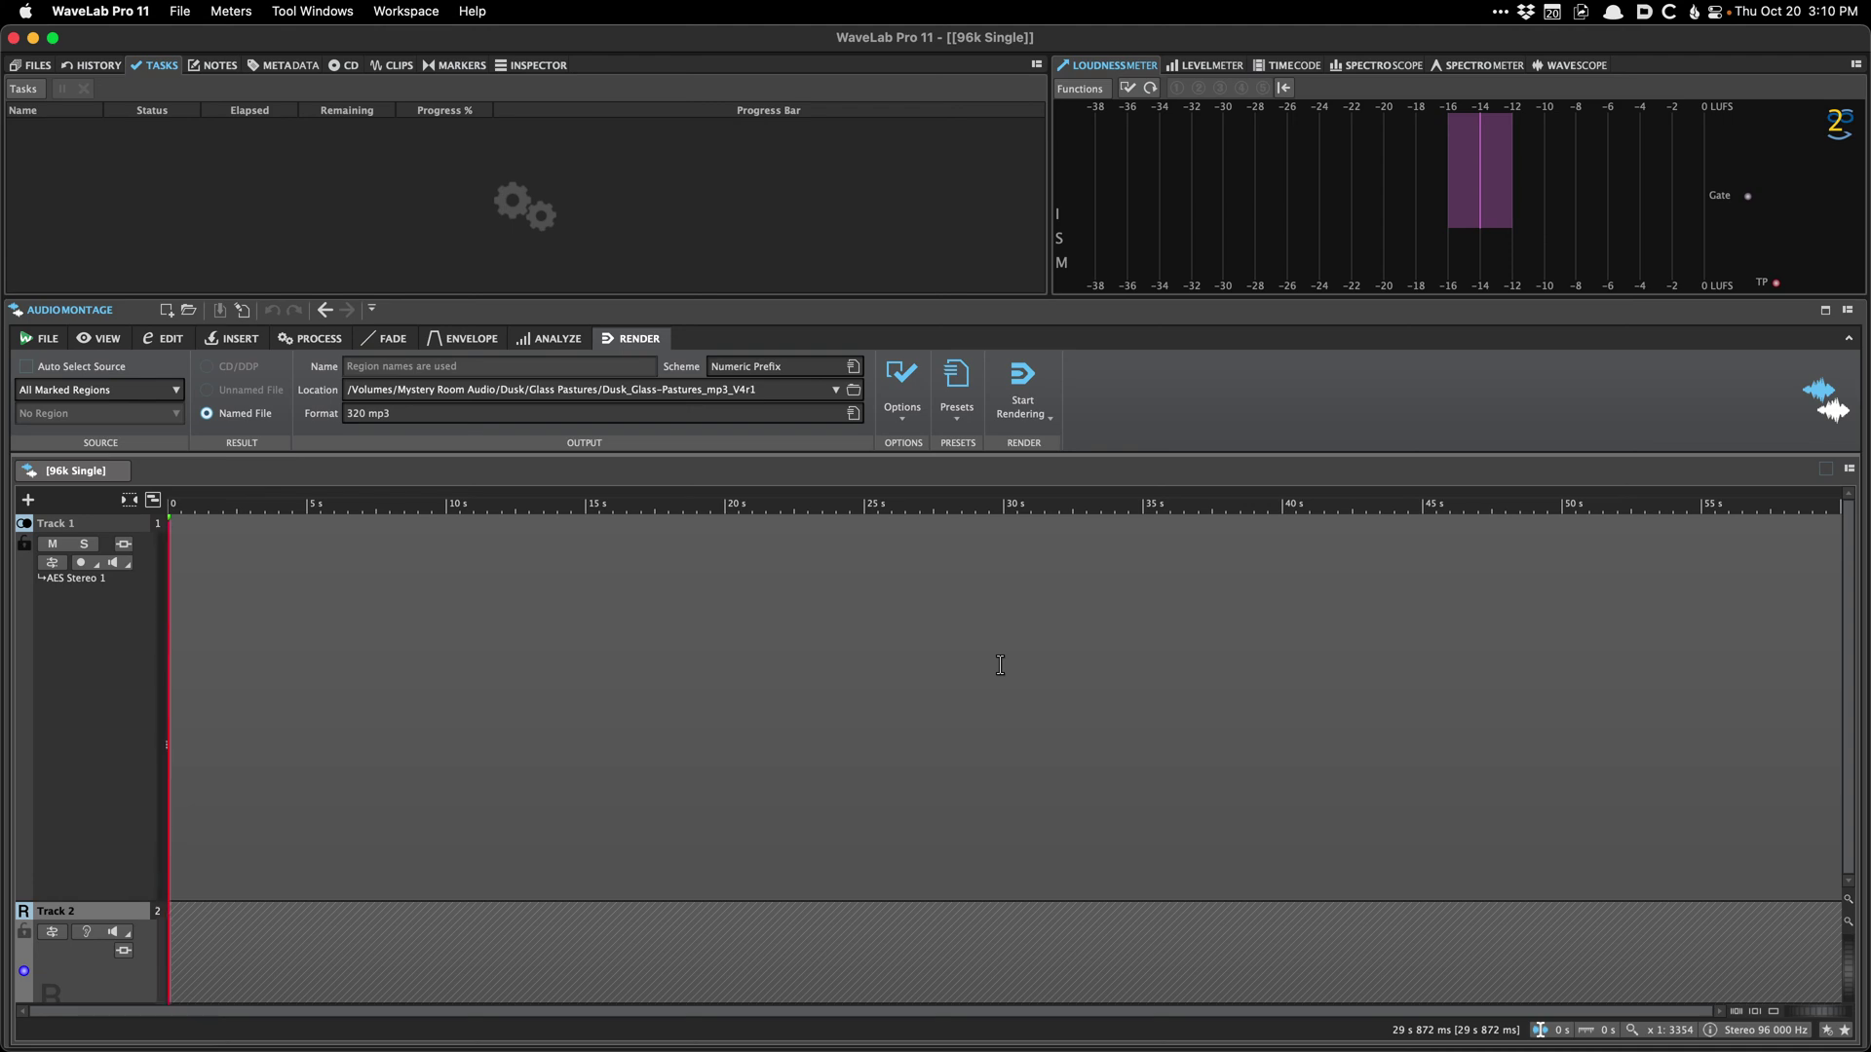
Step: Start importing an audio file into the 96k Single montage
left_click(232, 338)
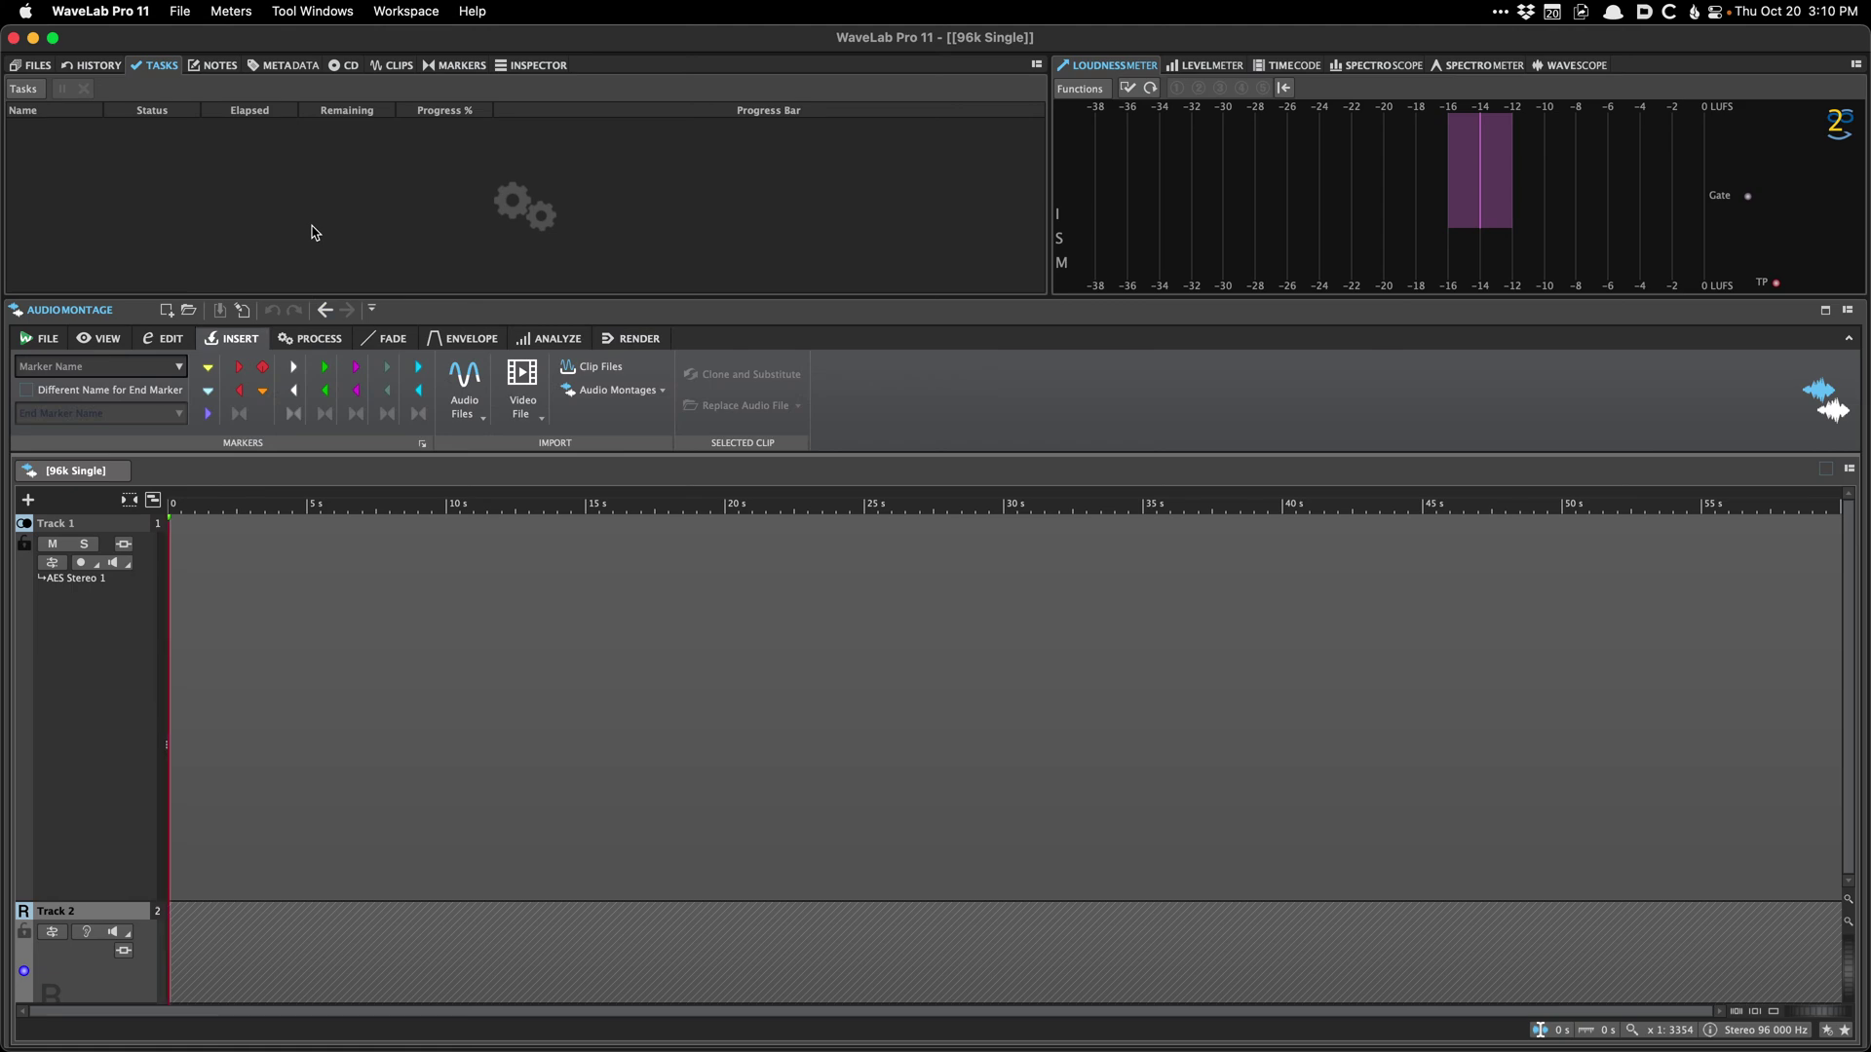
key("super+o")
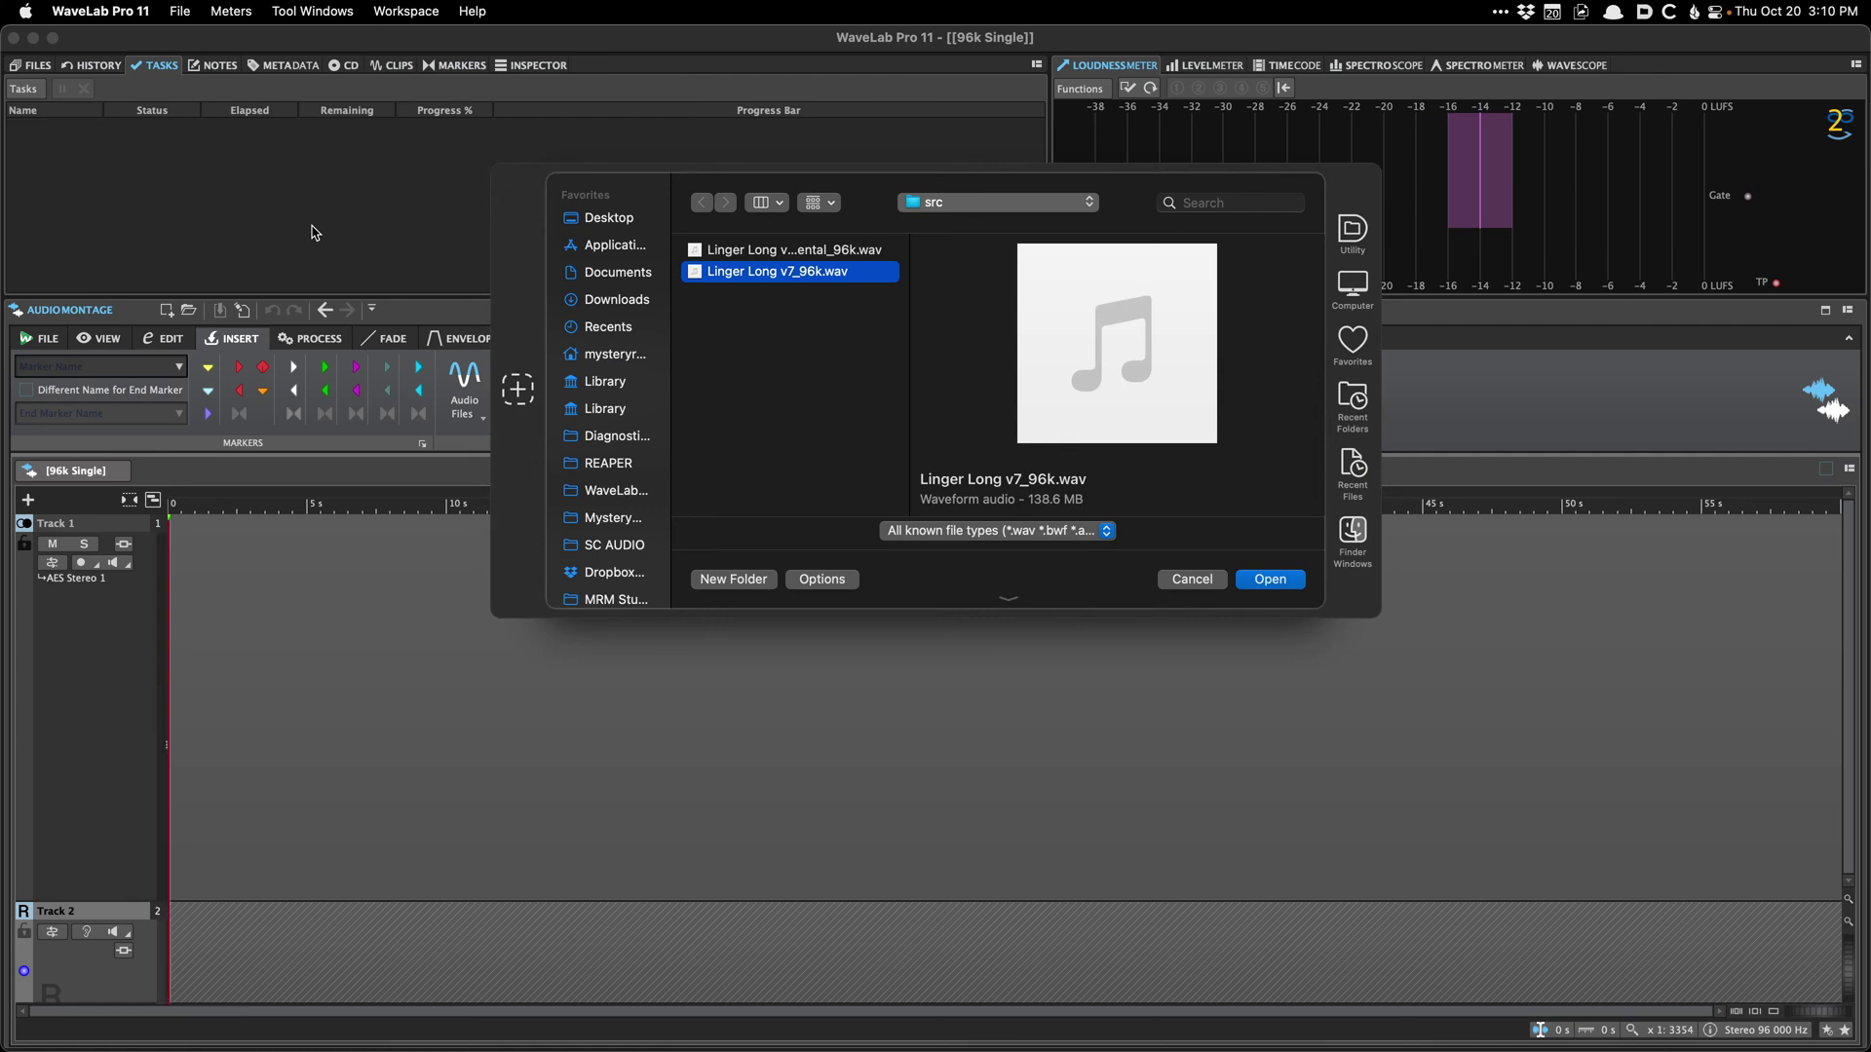
Step: Switch to Path Finder and browse Mystery Room Audio to the original files folder in The WaveLabs/Linger Long
mouse_move(224, 1038)
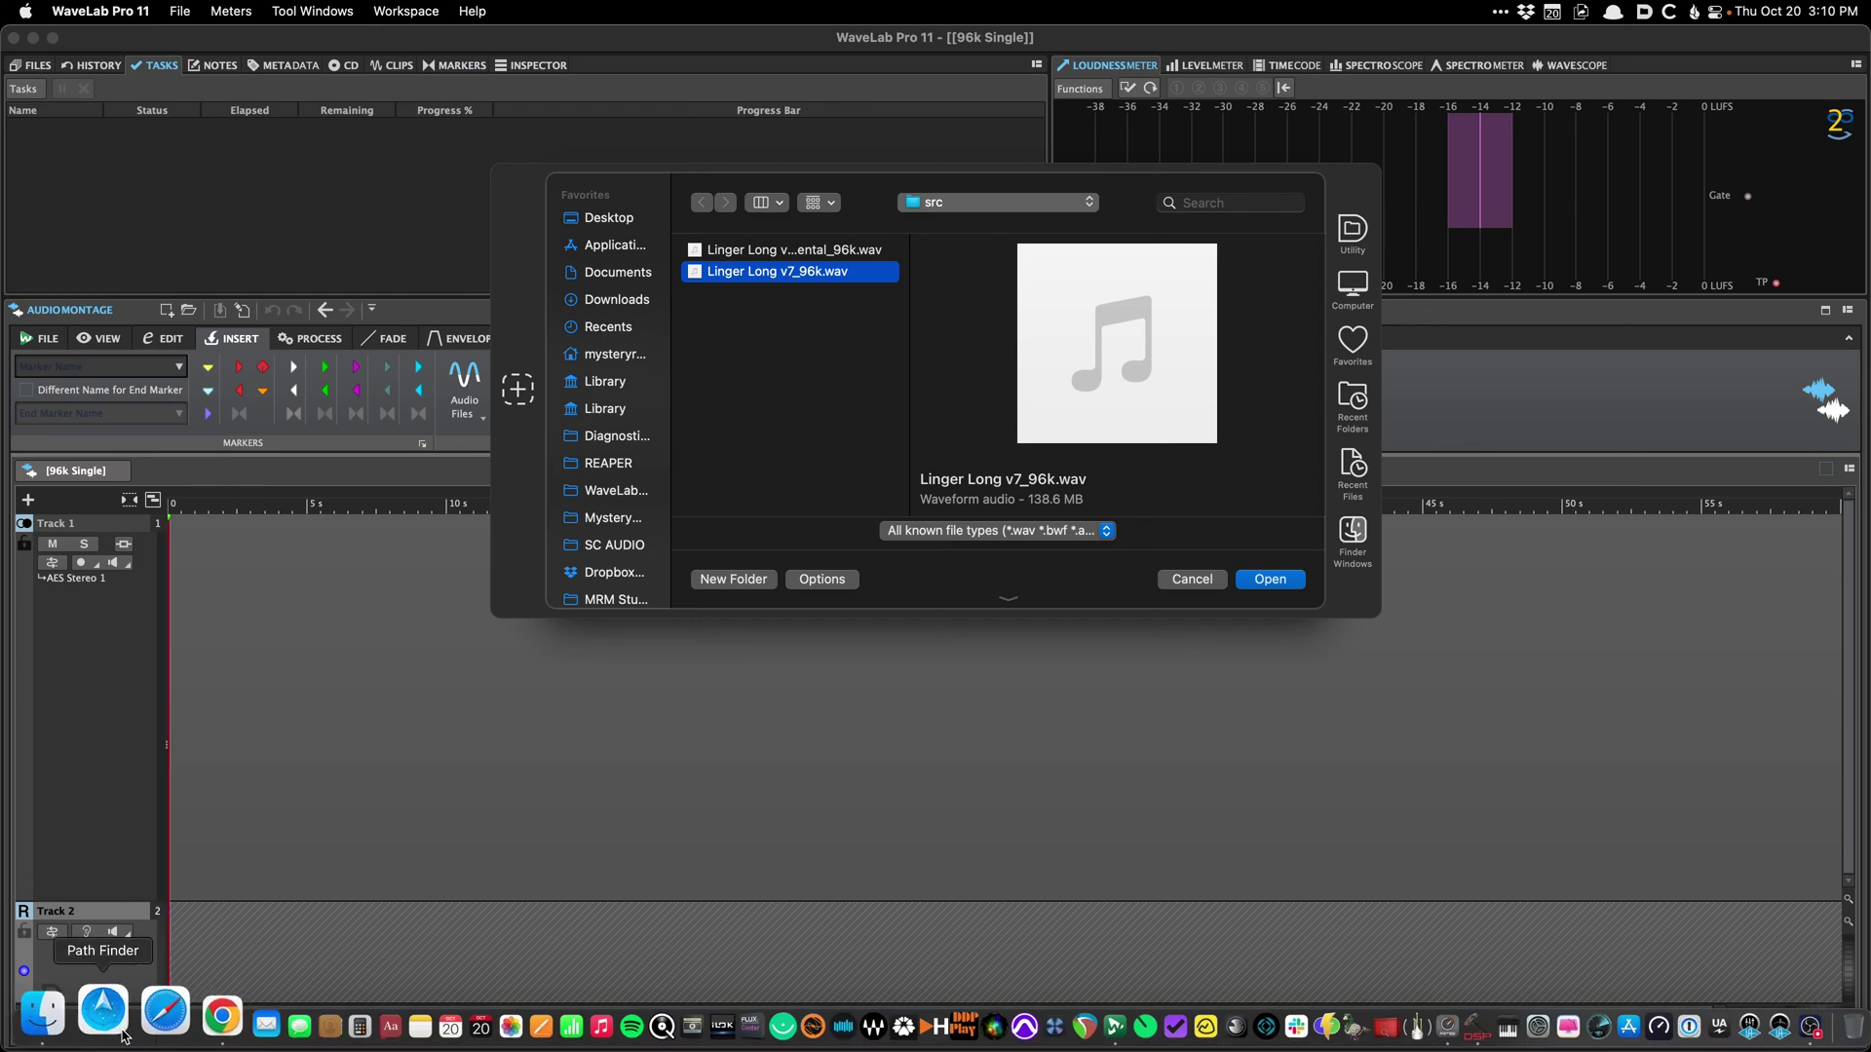
left_click(118, 1031)
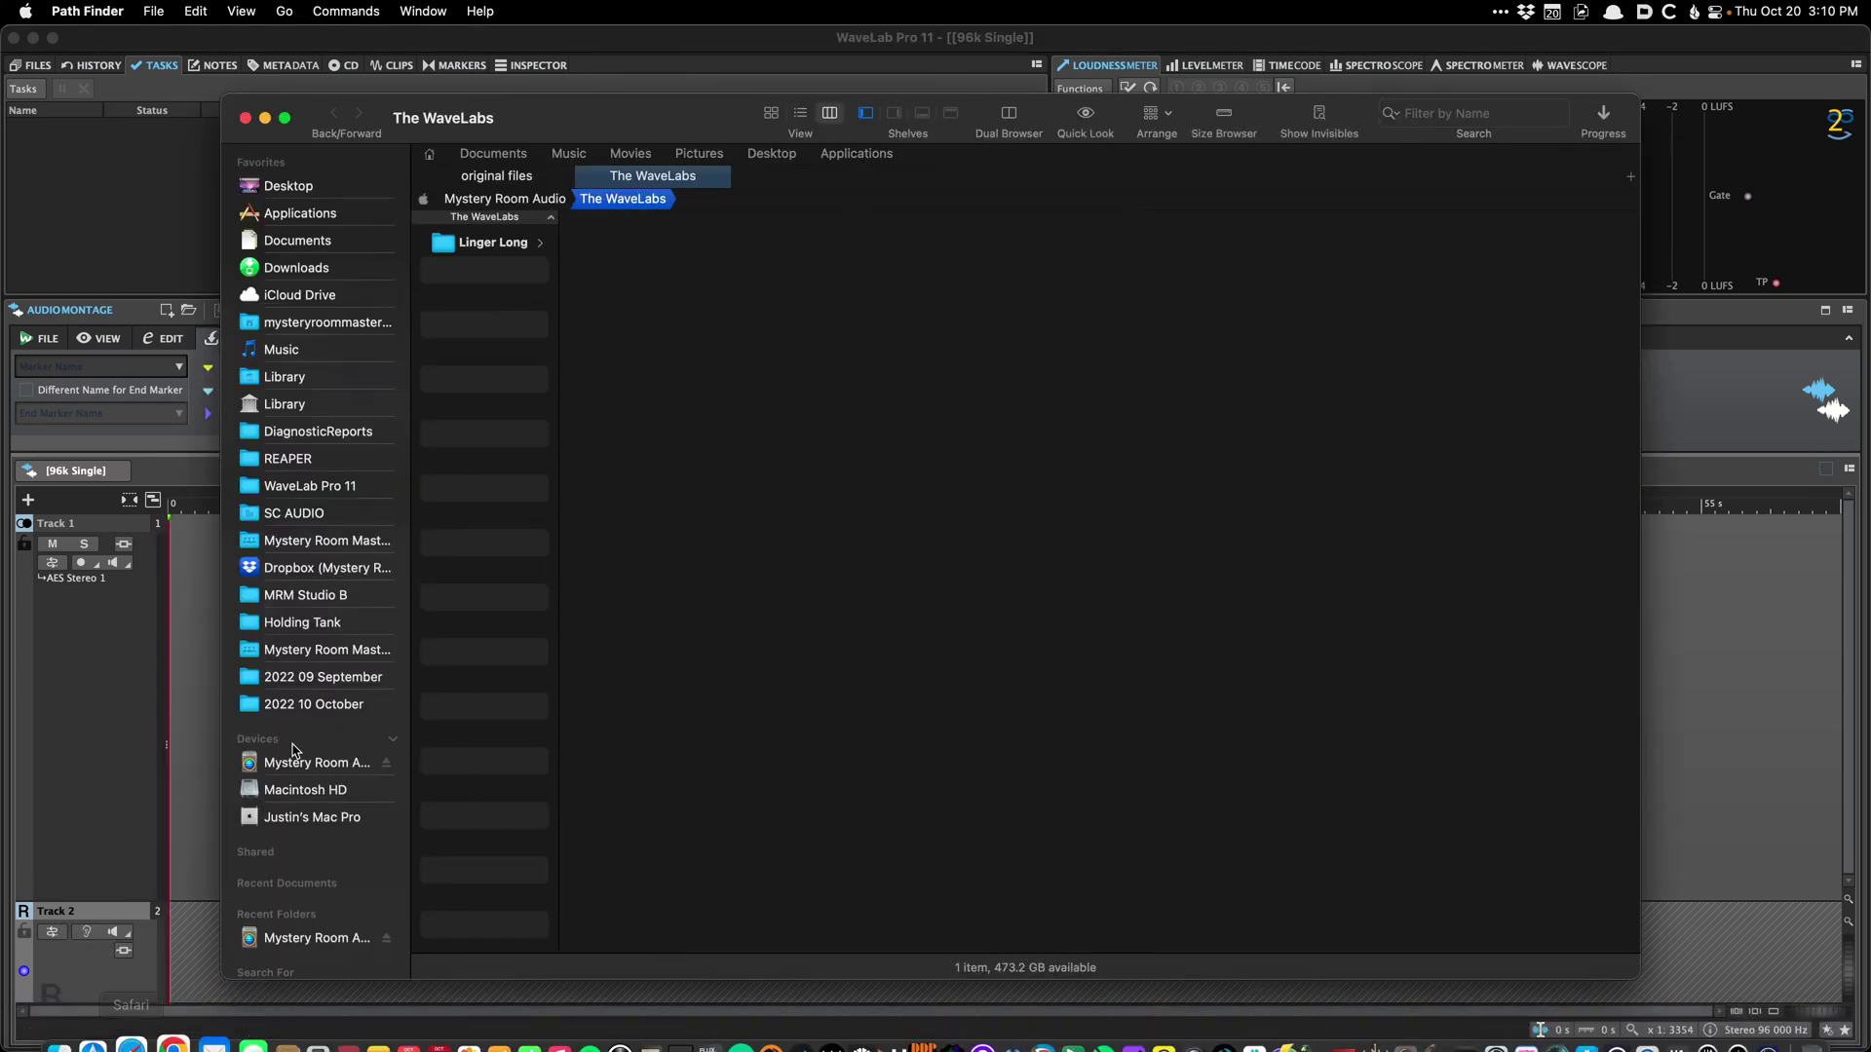
left_click(291, 762)
scroll(524, 682, "down", 10)
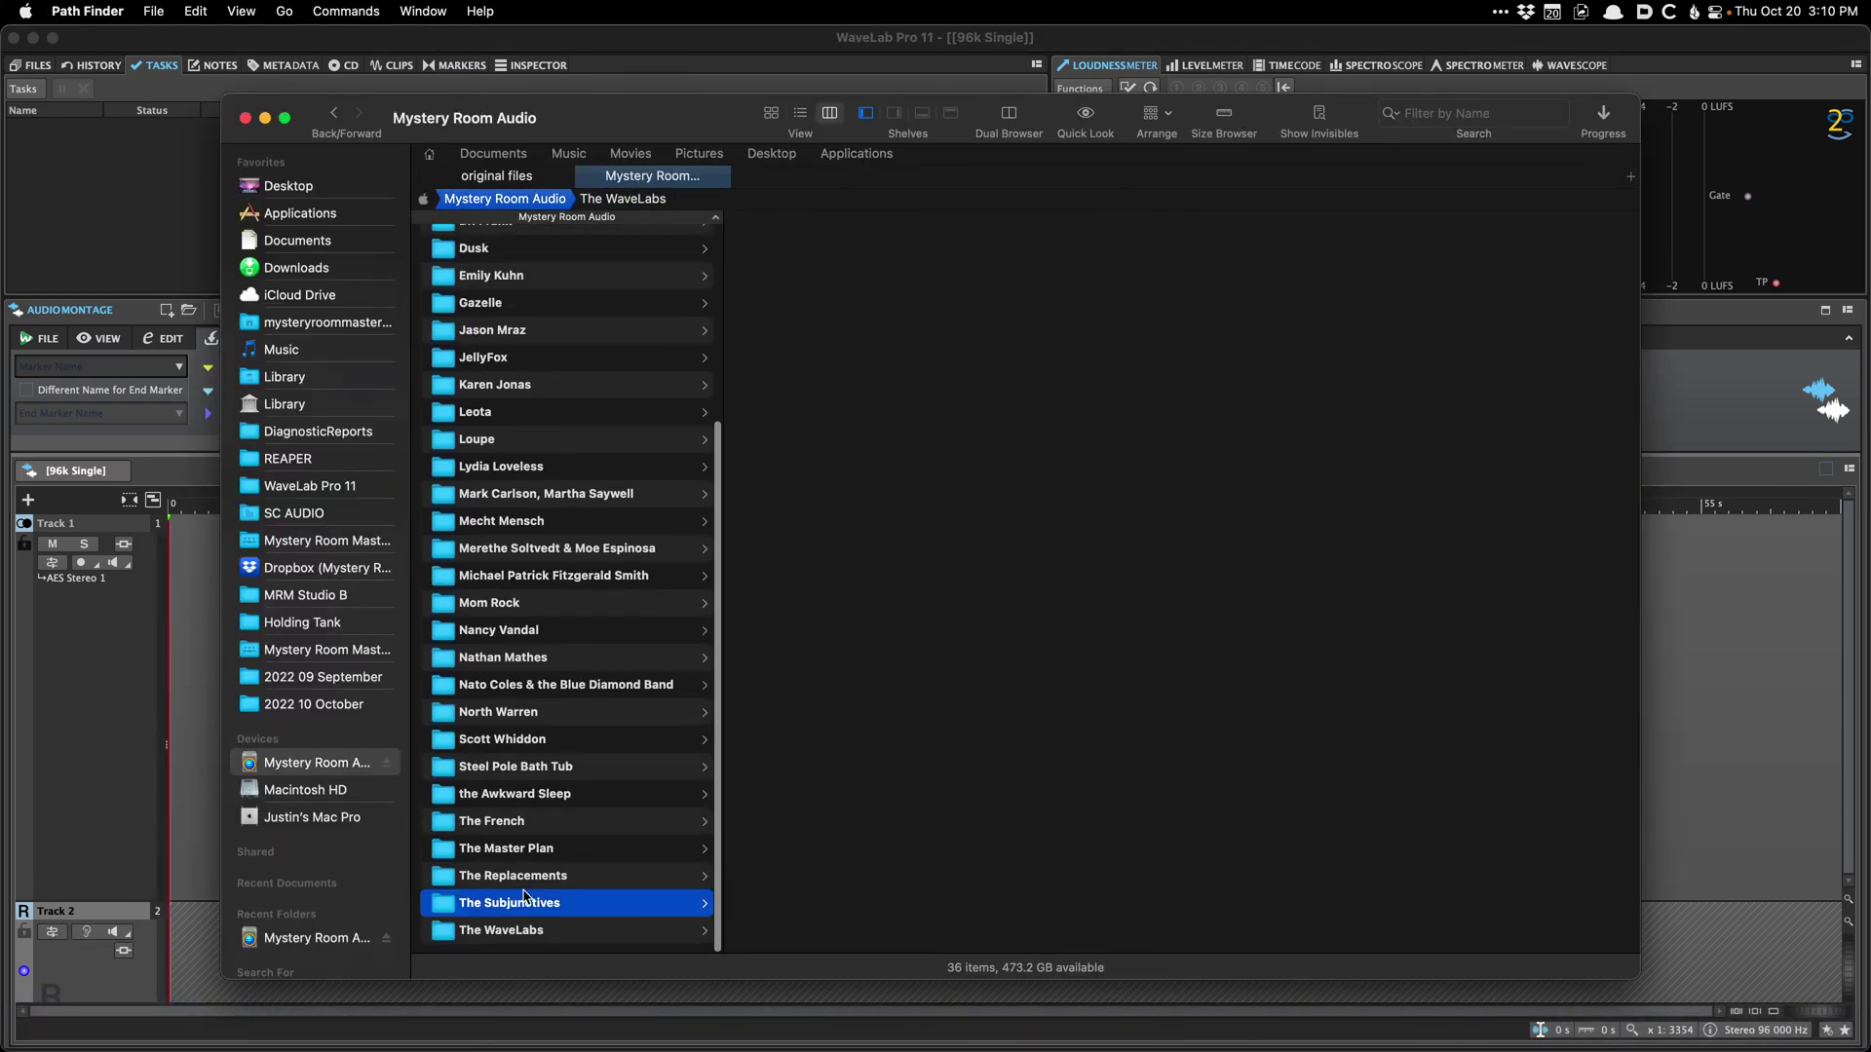
left_click(524, 903)
key("Down")
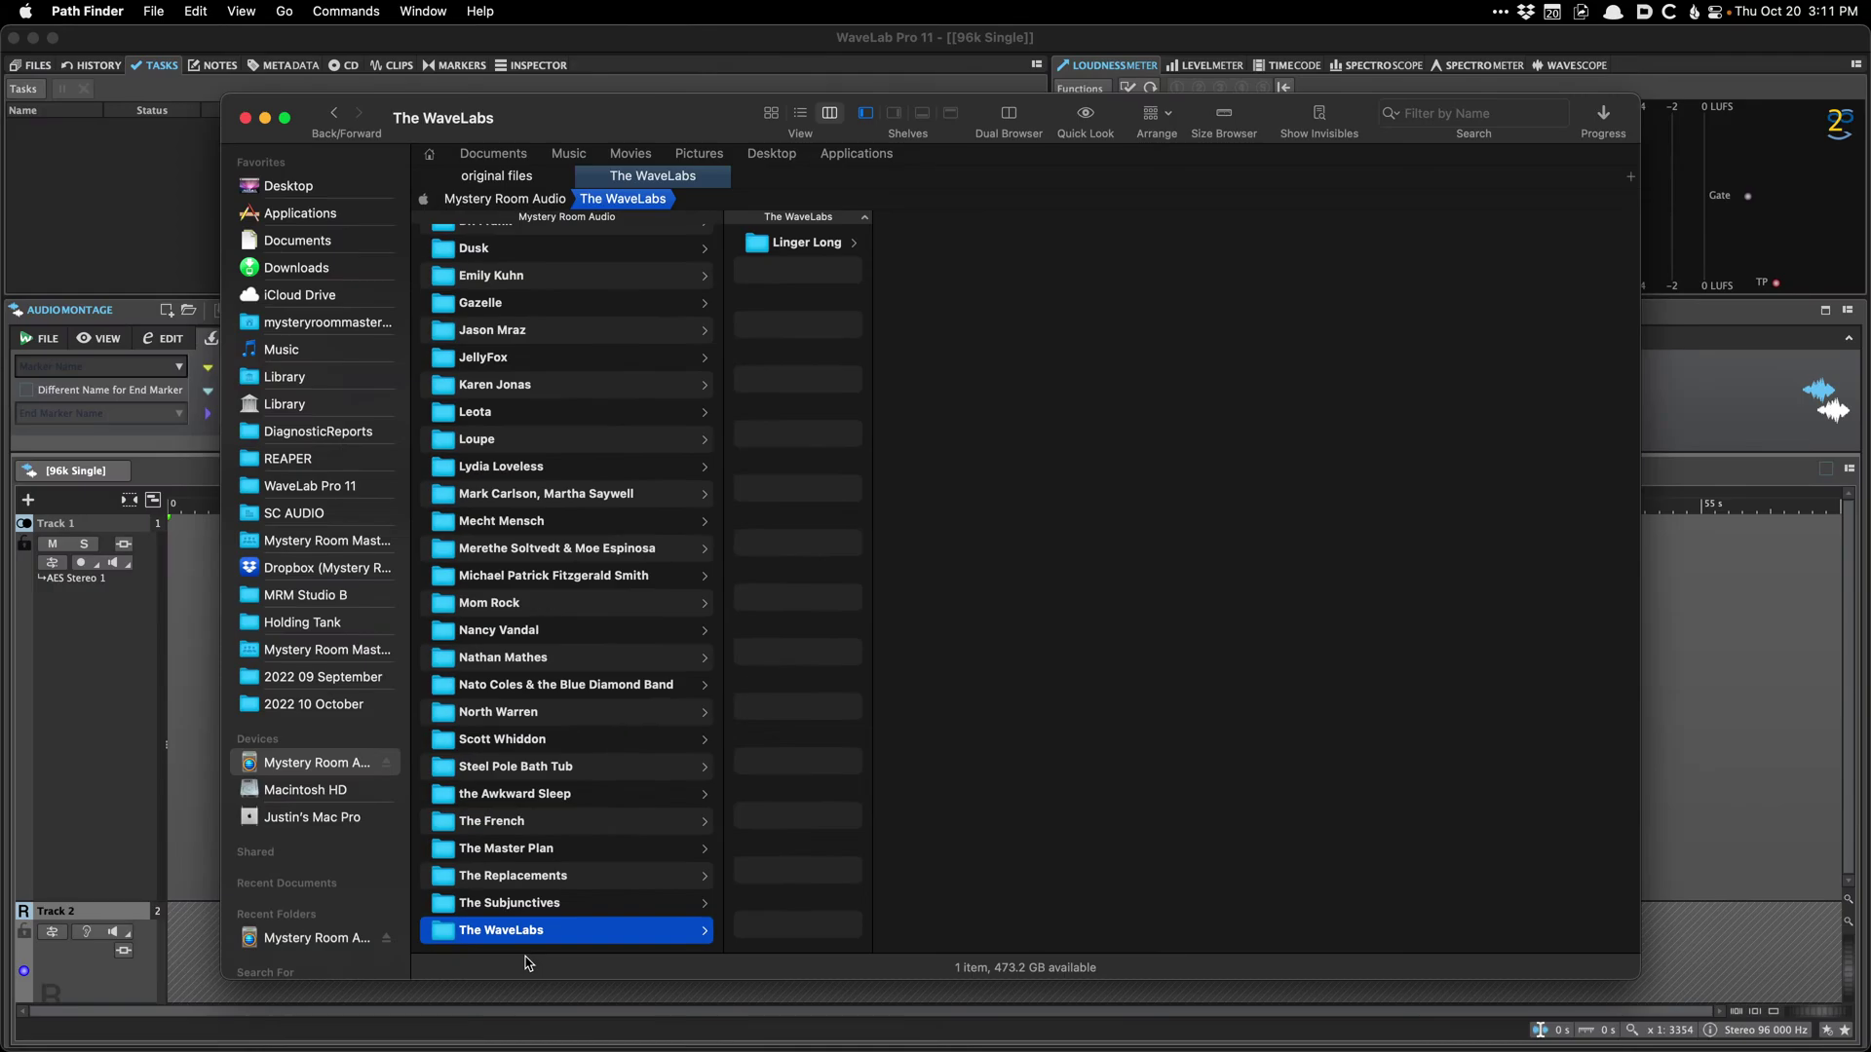
key("Right")
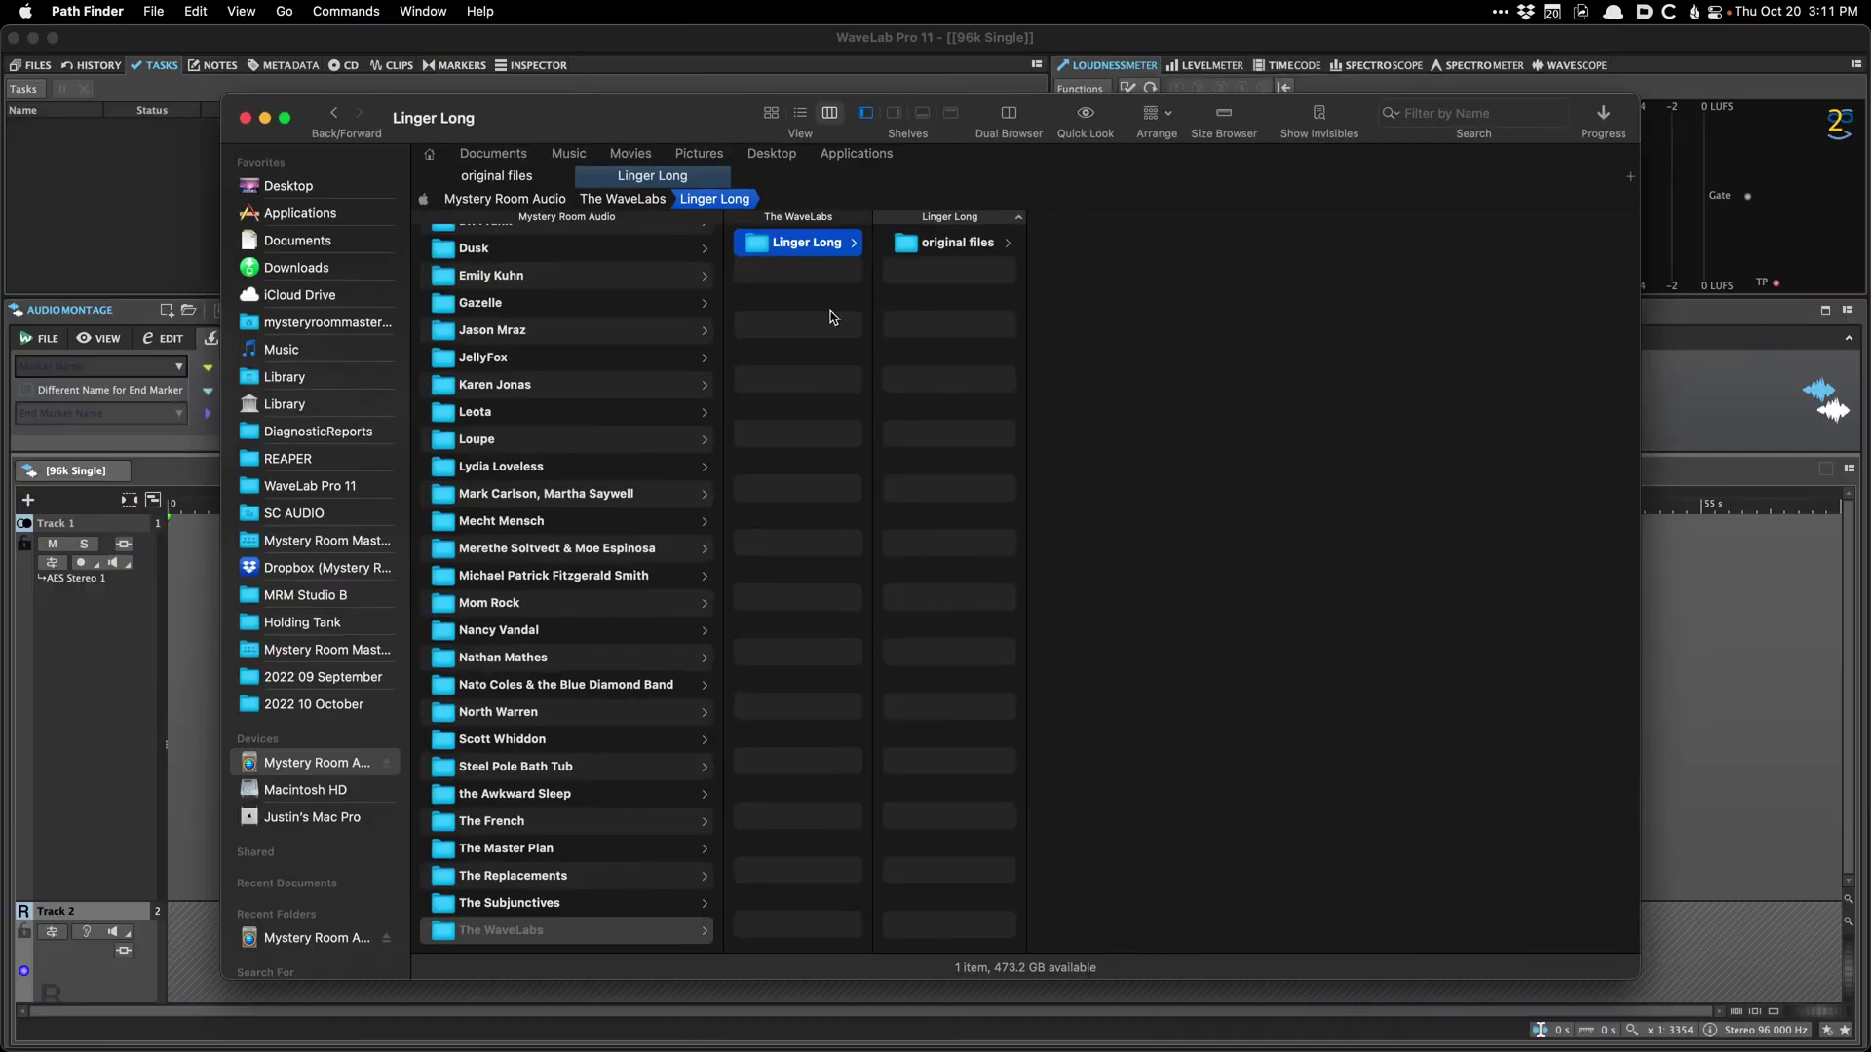
key("Right")
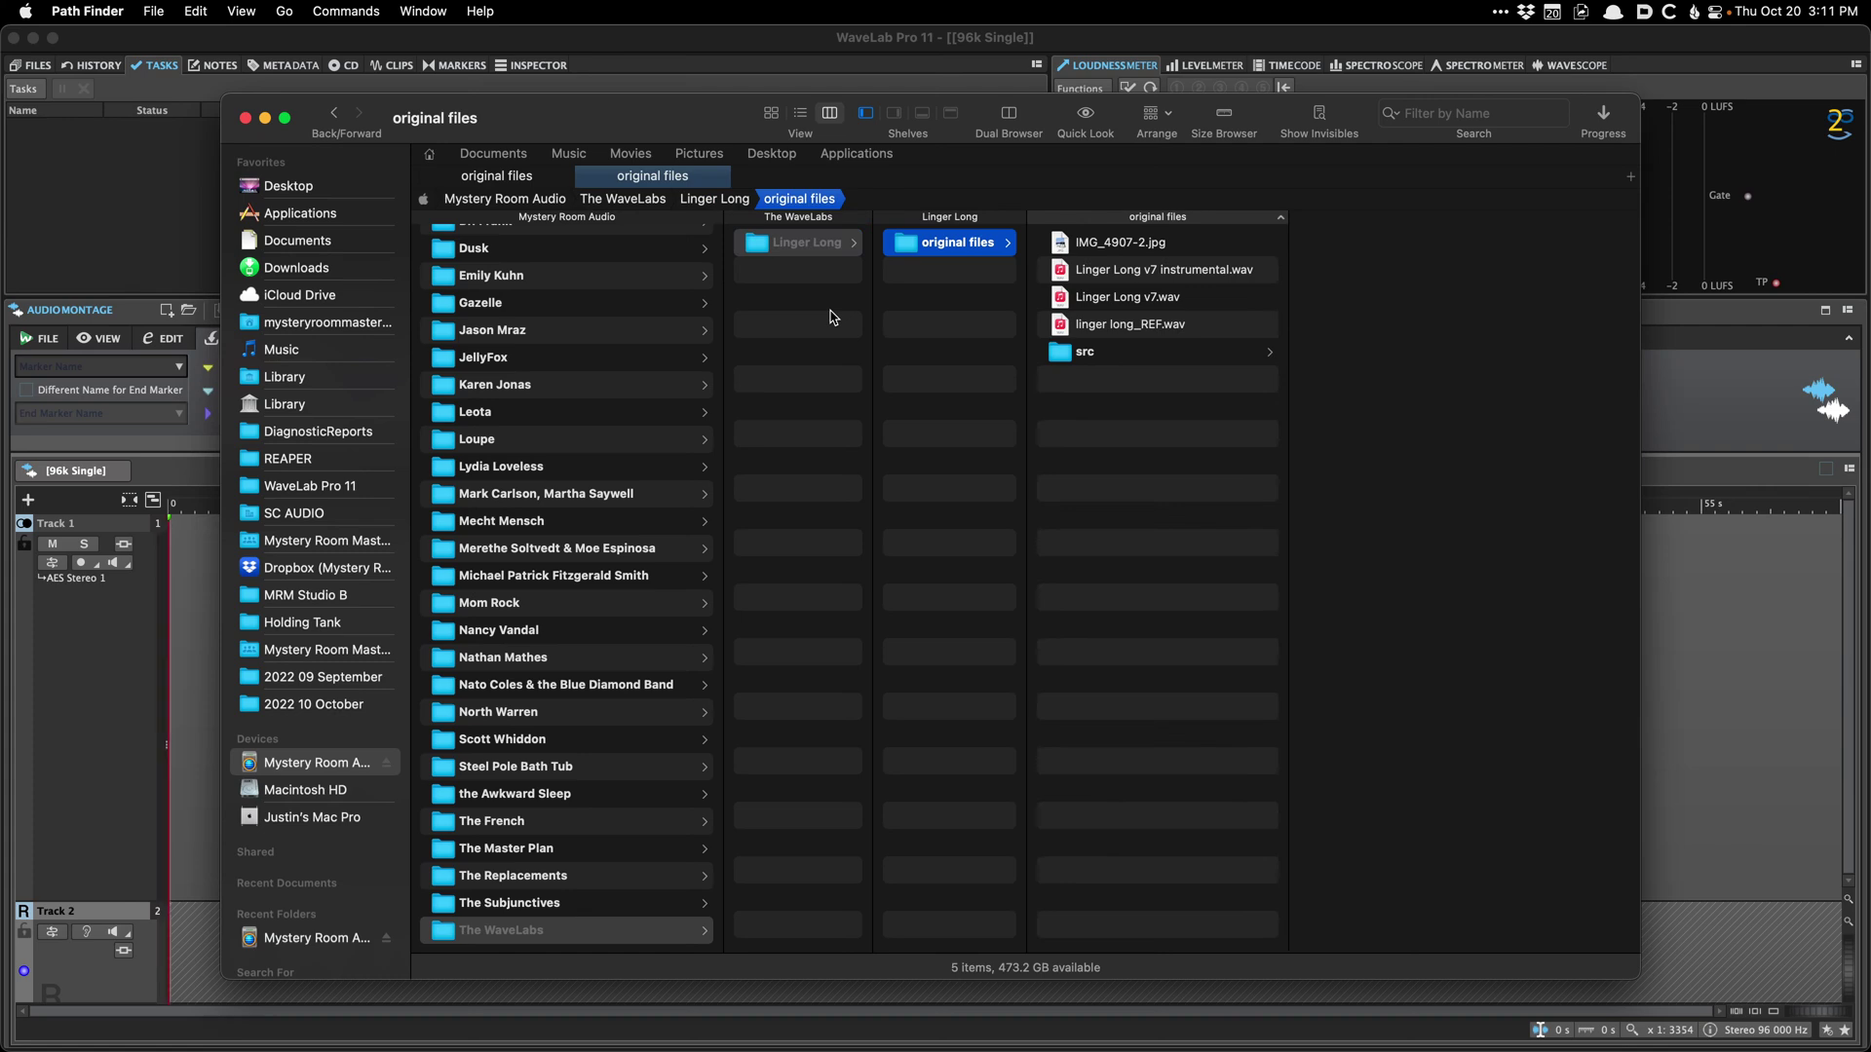
Step: Examine the file details of the Linger Long v7 instrumental, main and reference WAV files in original files
left_click(1207, 286)
key("Up")
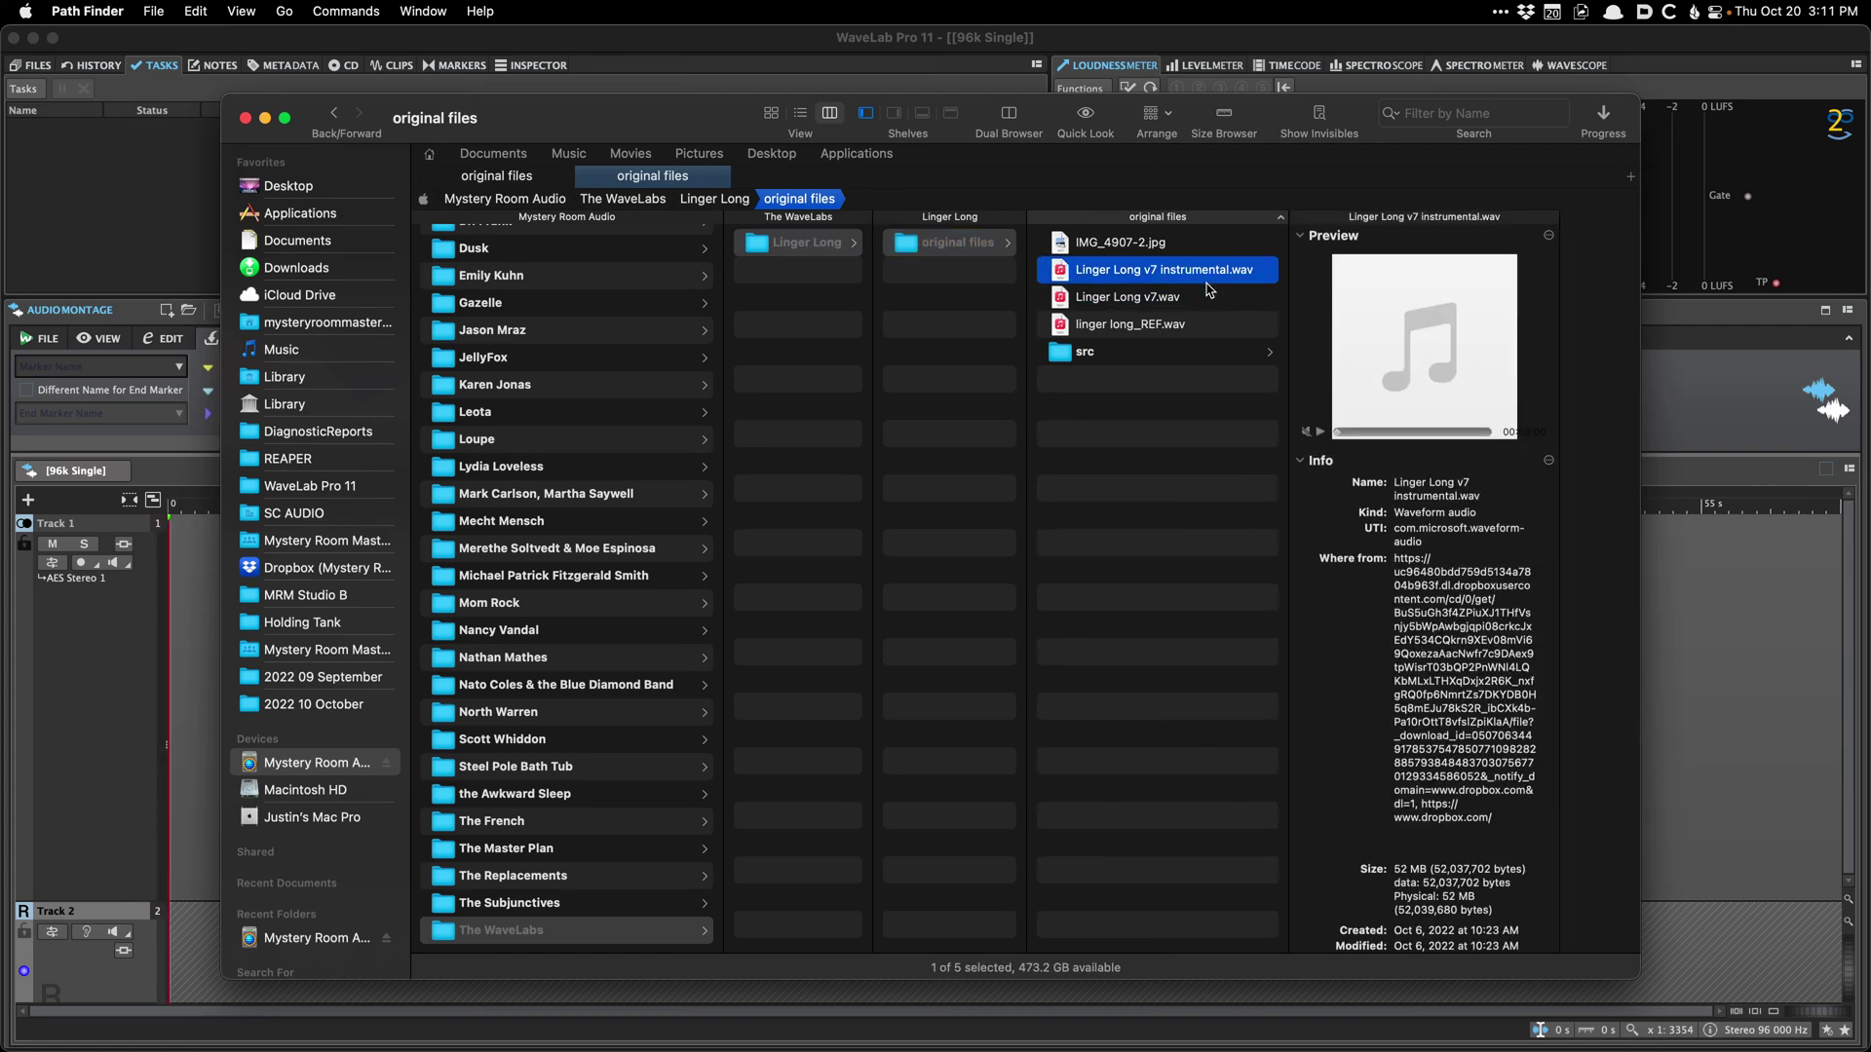
key("Down")
key("Up")
key("Down")
key("Up")
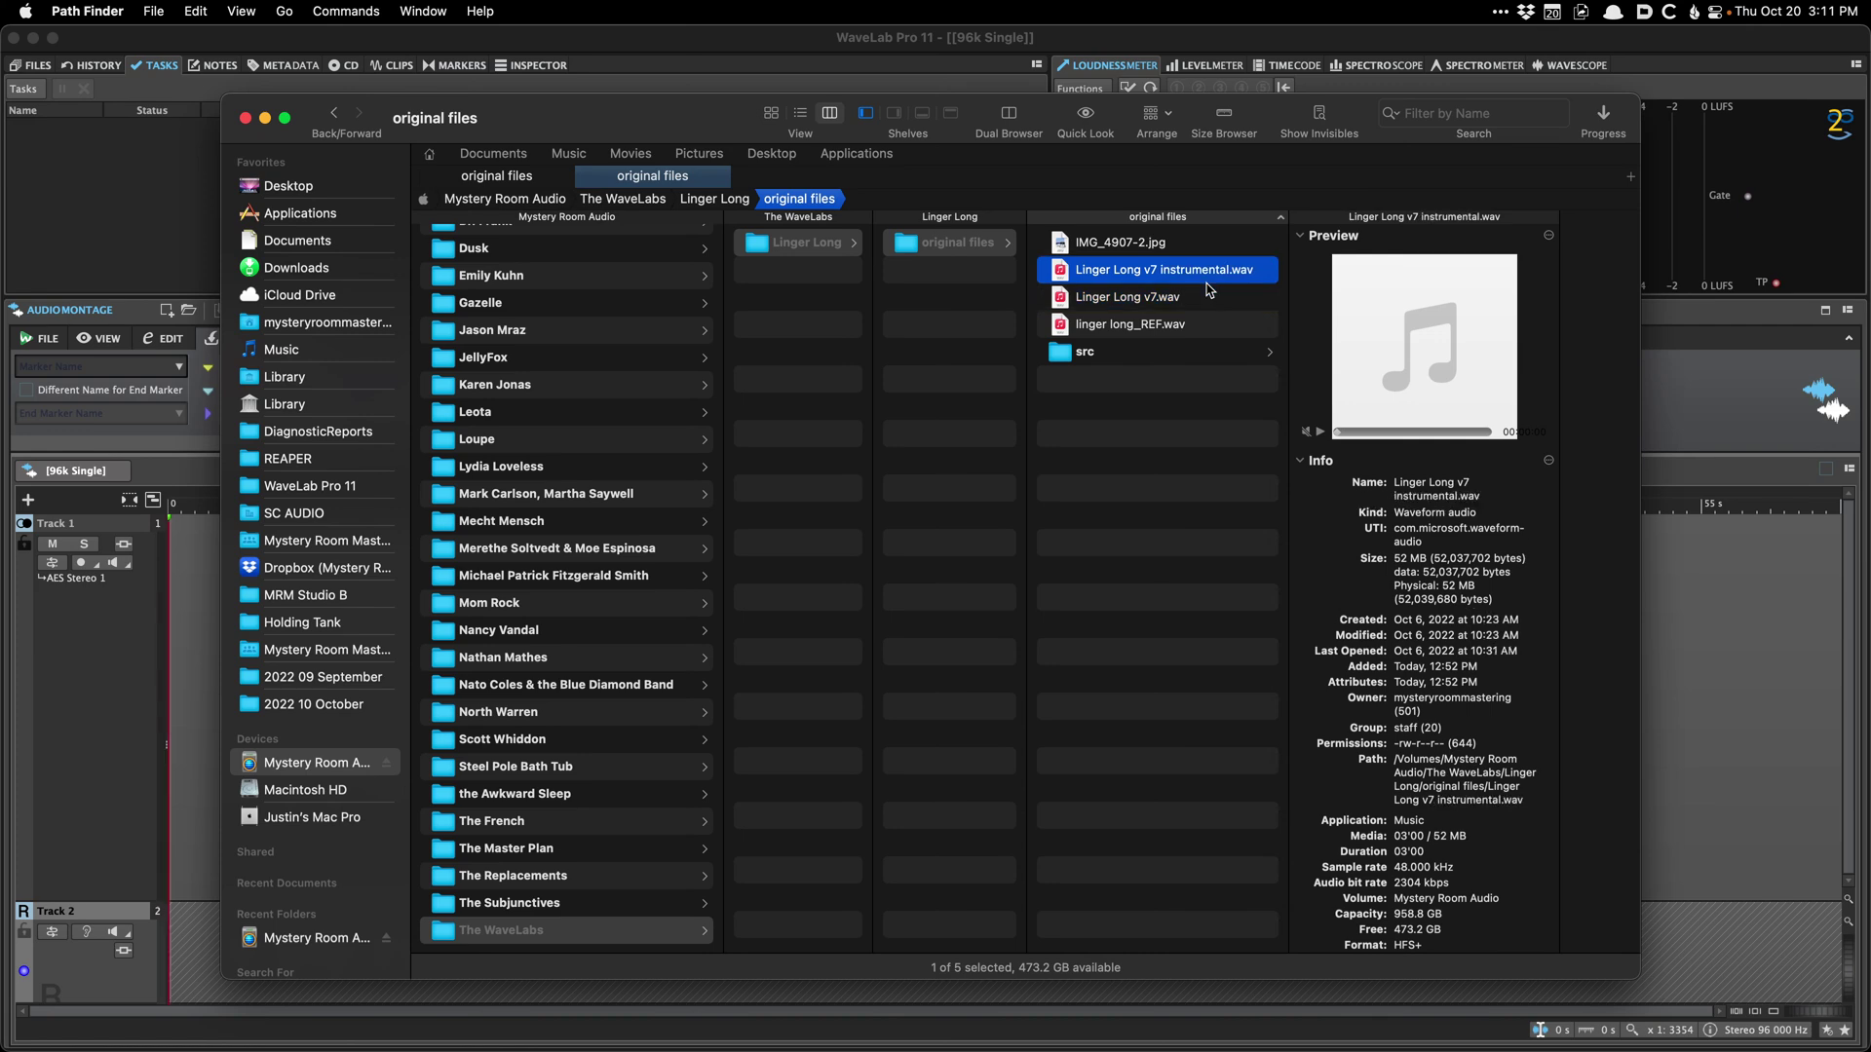
key("Up")
key("Down")
key("Down")
key("Down")
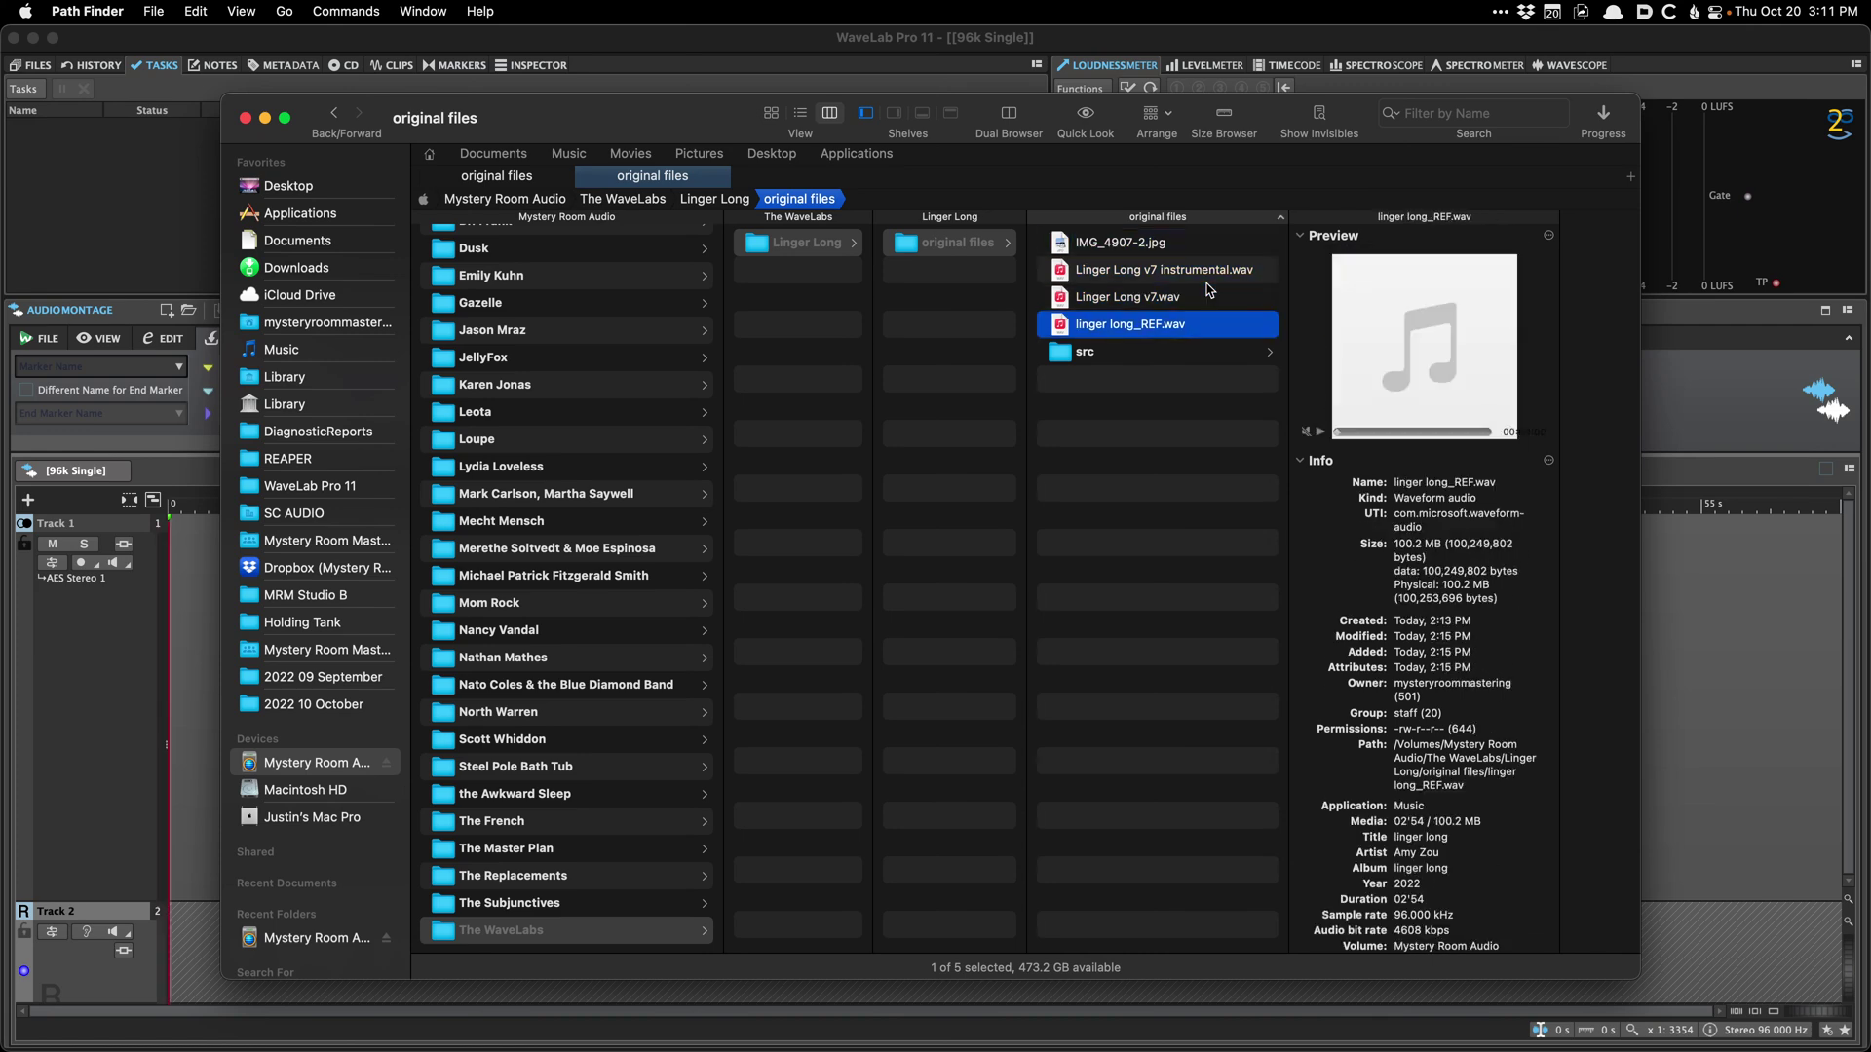
Step: Open the src subfolder and examine the file details of both 96k Linger Long v7 WAV files
key("Down")
key("Right")
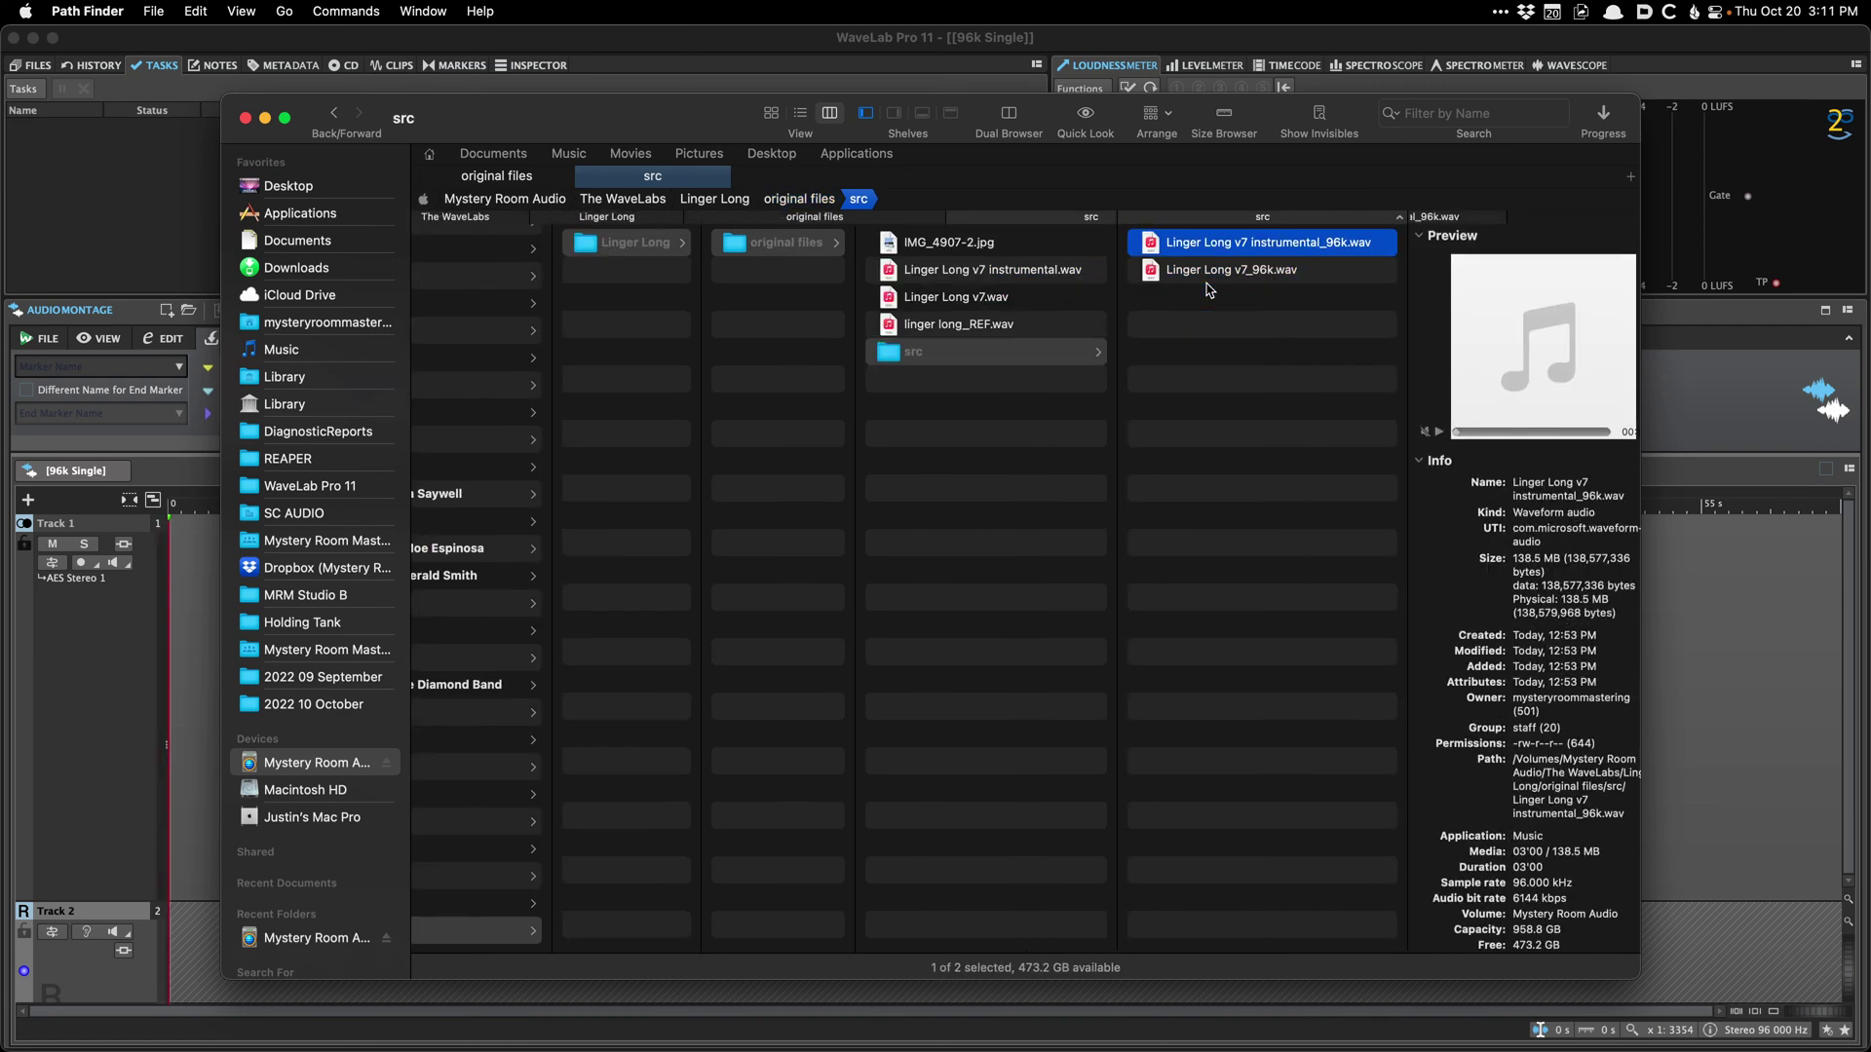
key("Down")
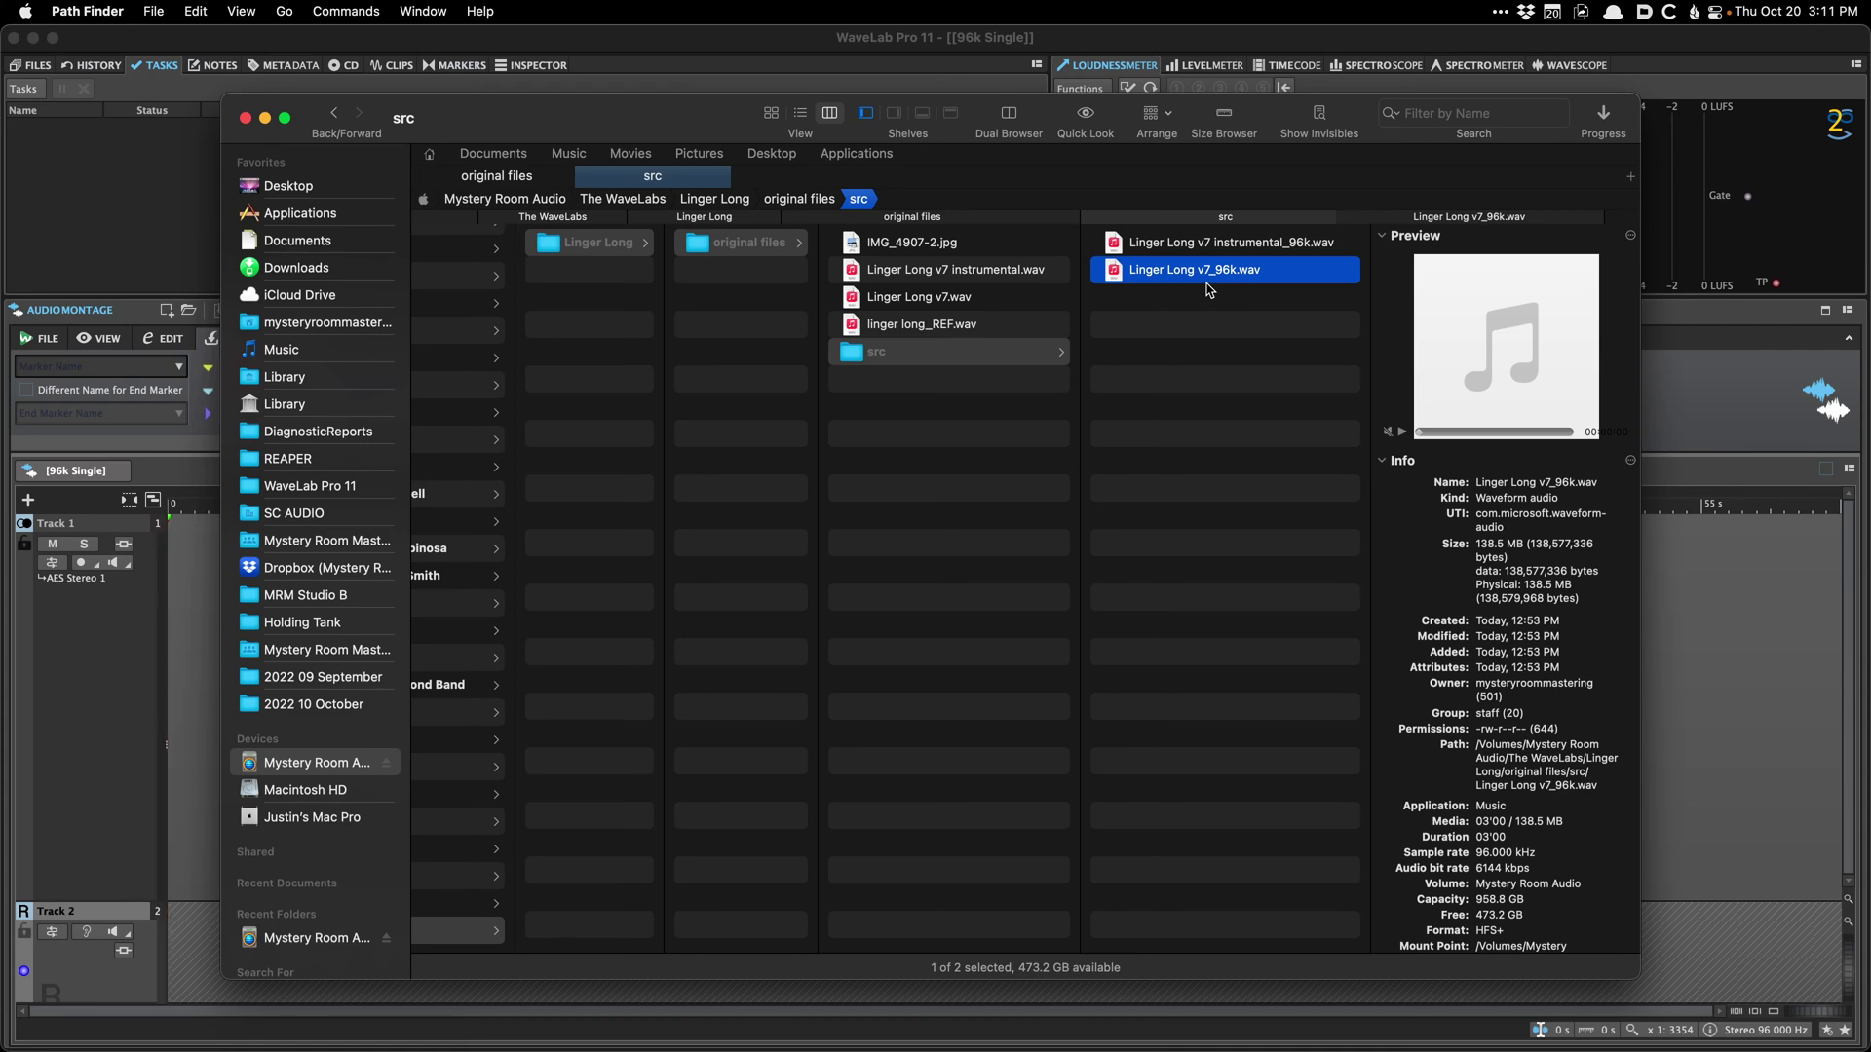
Step: Return to WaveLab Pro and open Linger Long v7_96k.wav from the src folder for import into the montage
key("super+Tab")
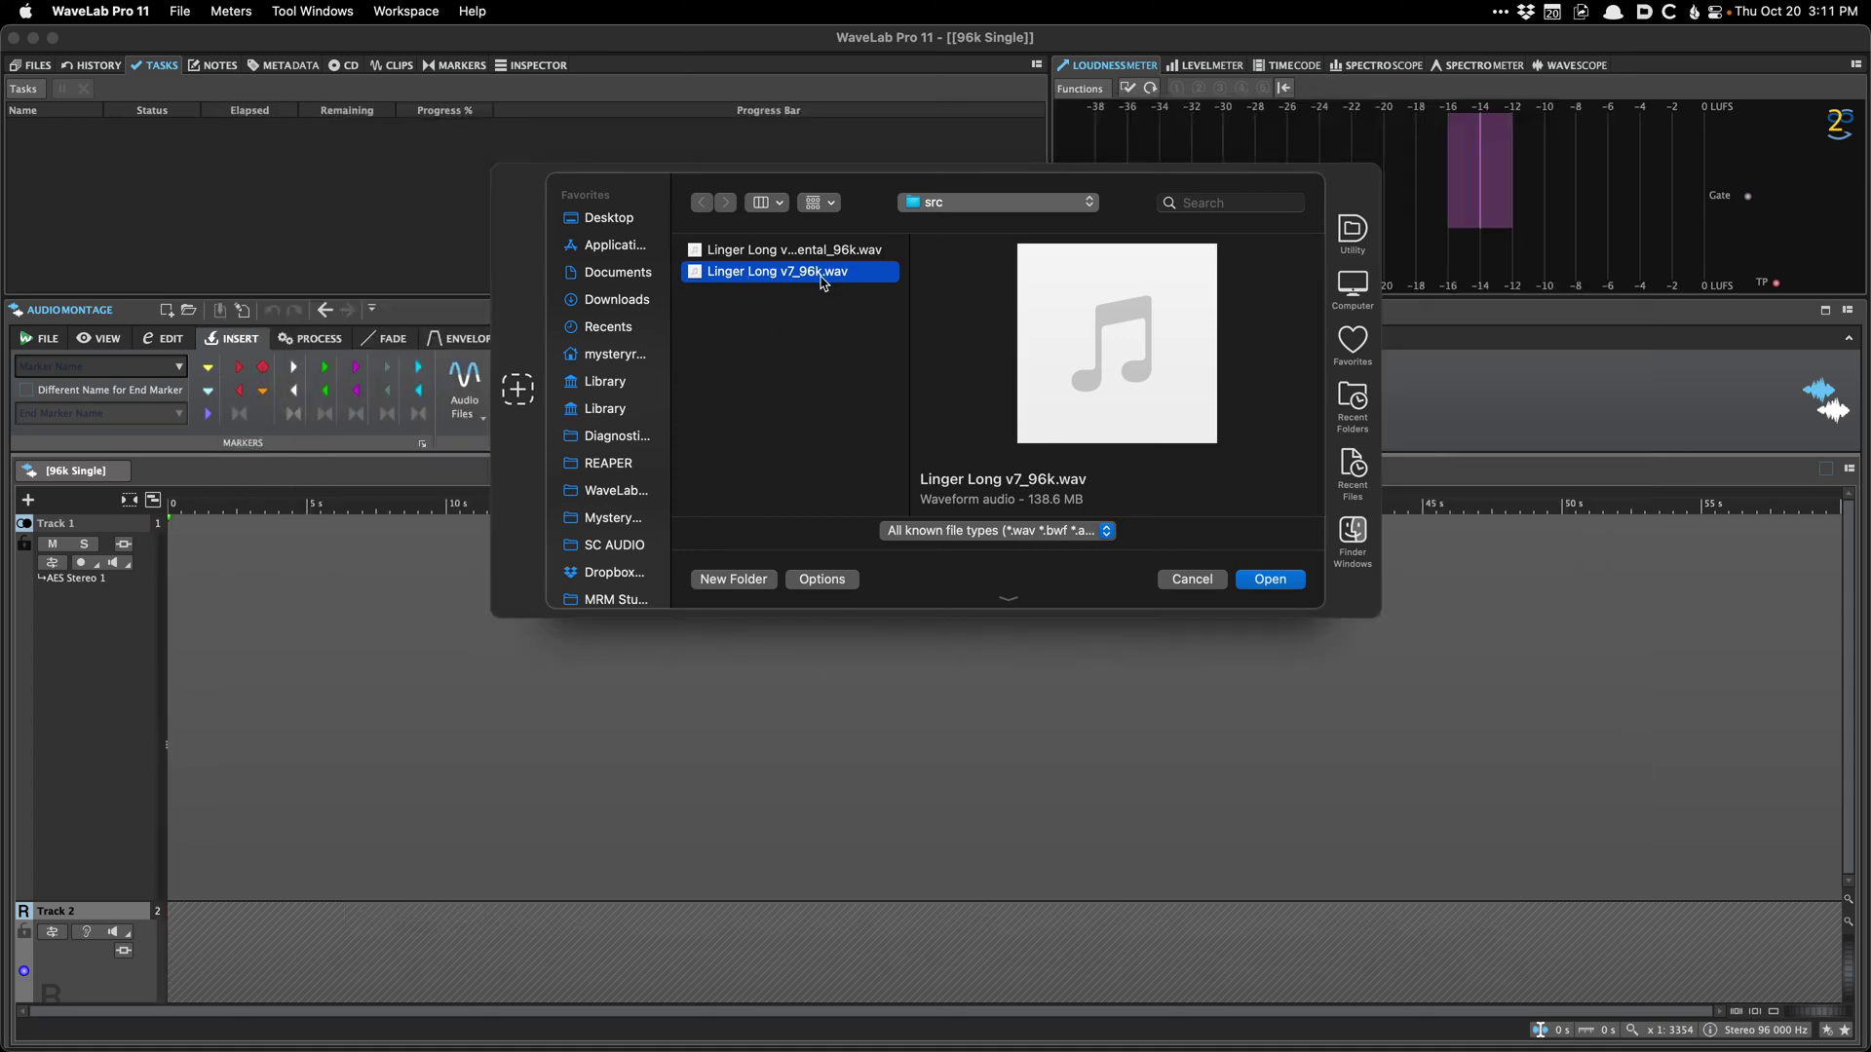
left_click(1261, 580)
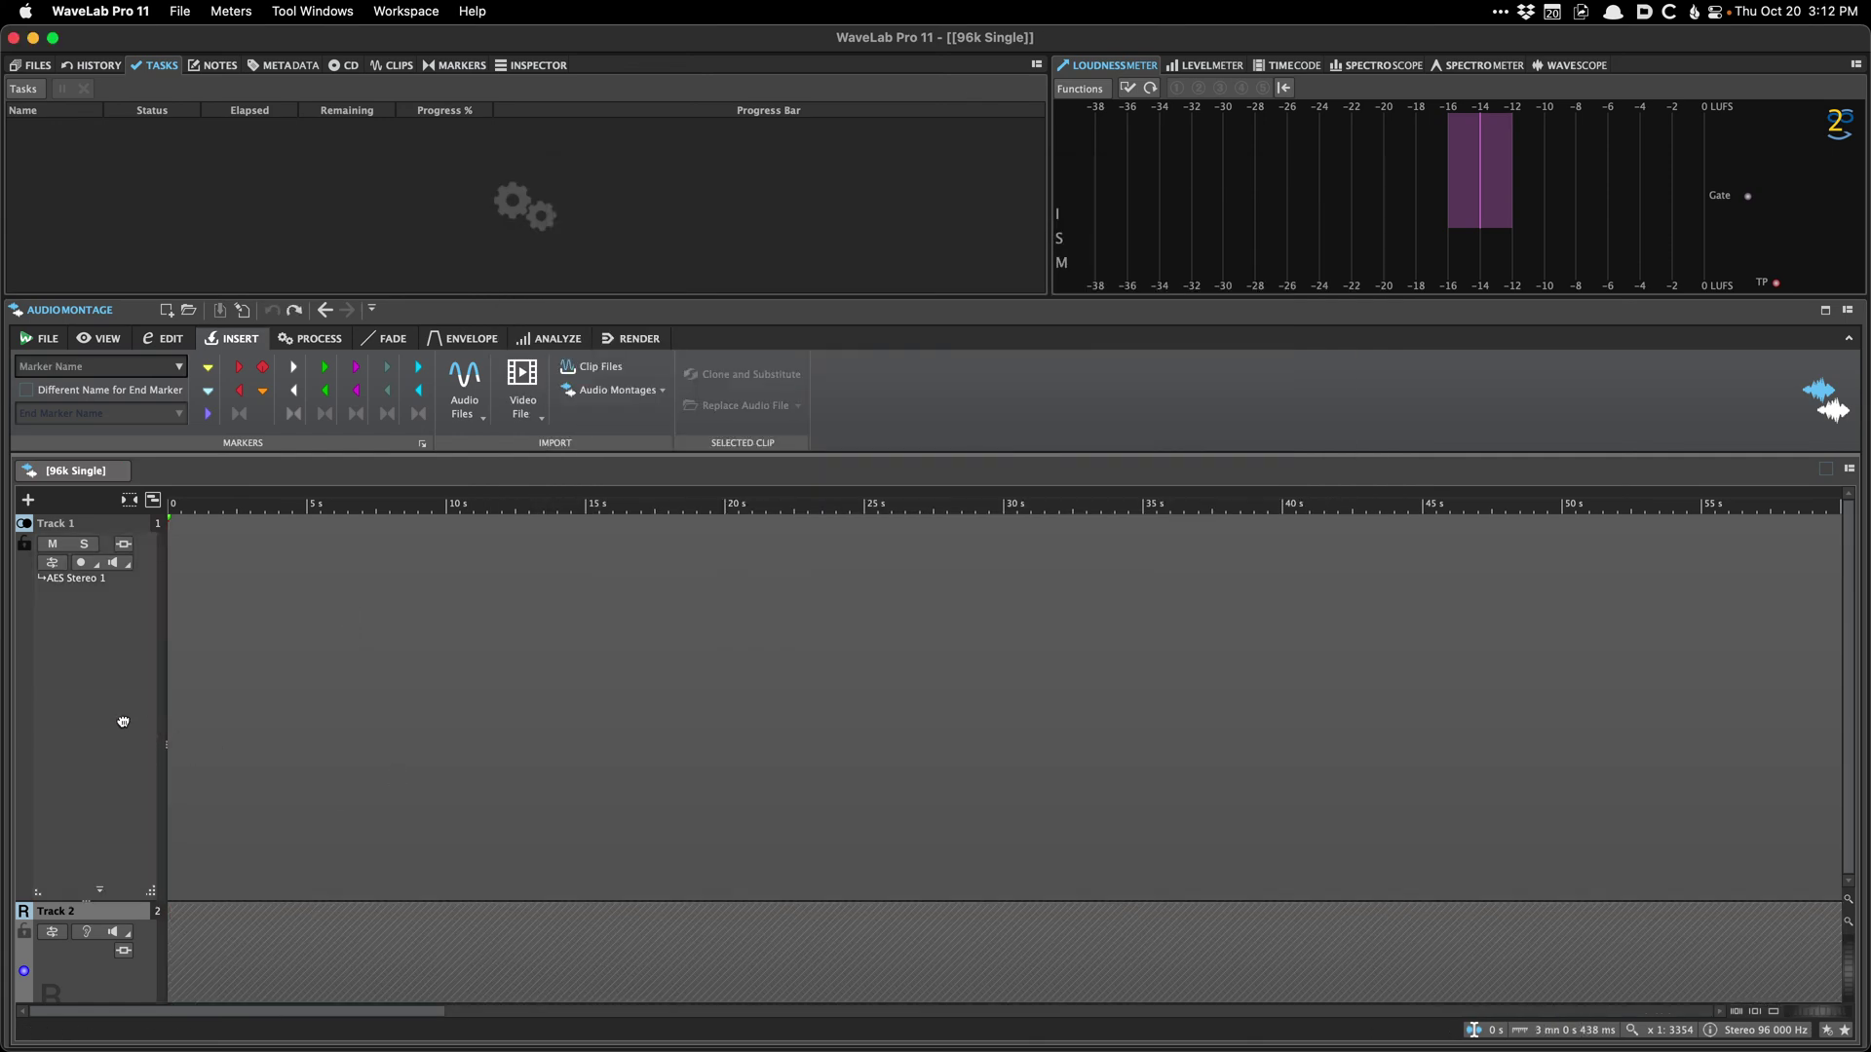
Step: Insert the Linger Long v7_96k audio file as a clip at the start of Track 1
key("Down")
key("Down")
key("Return")
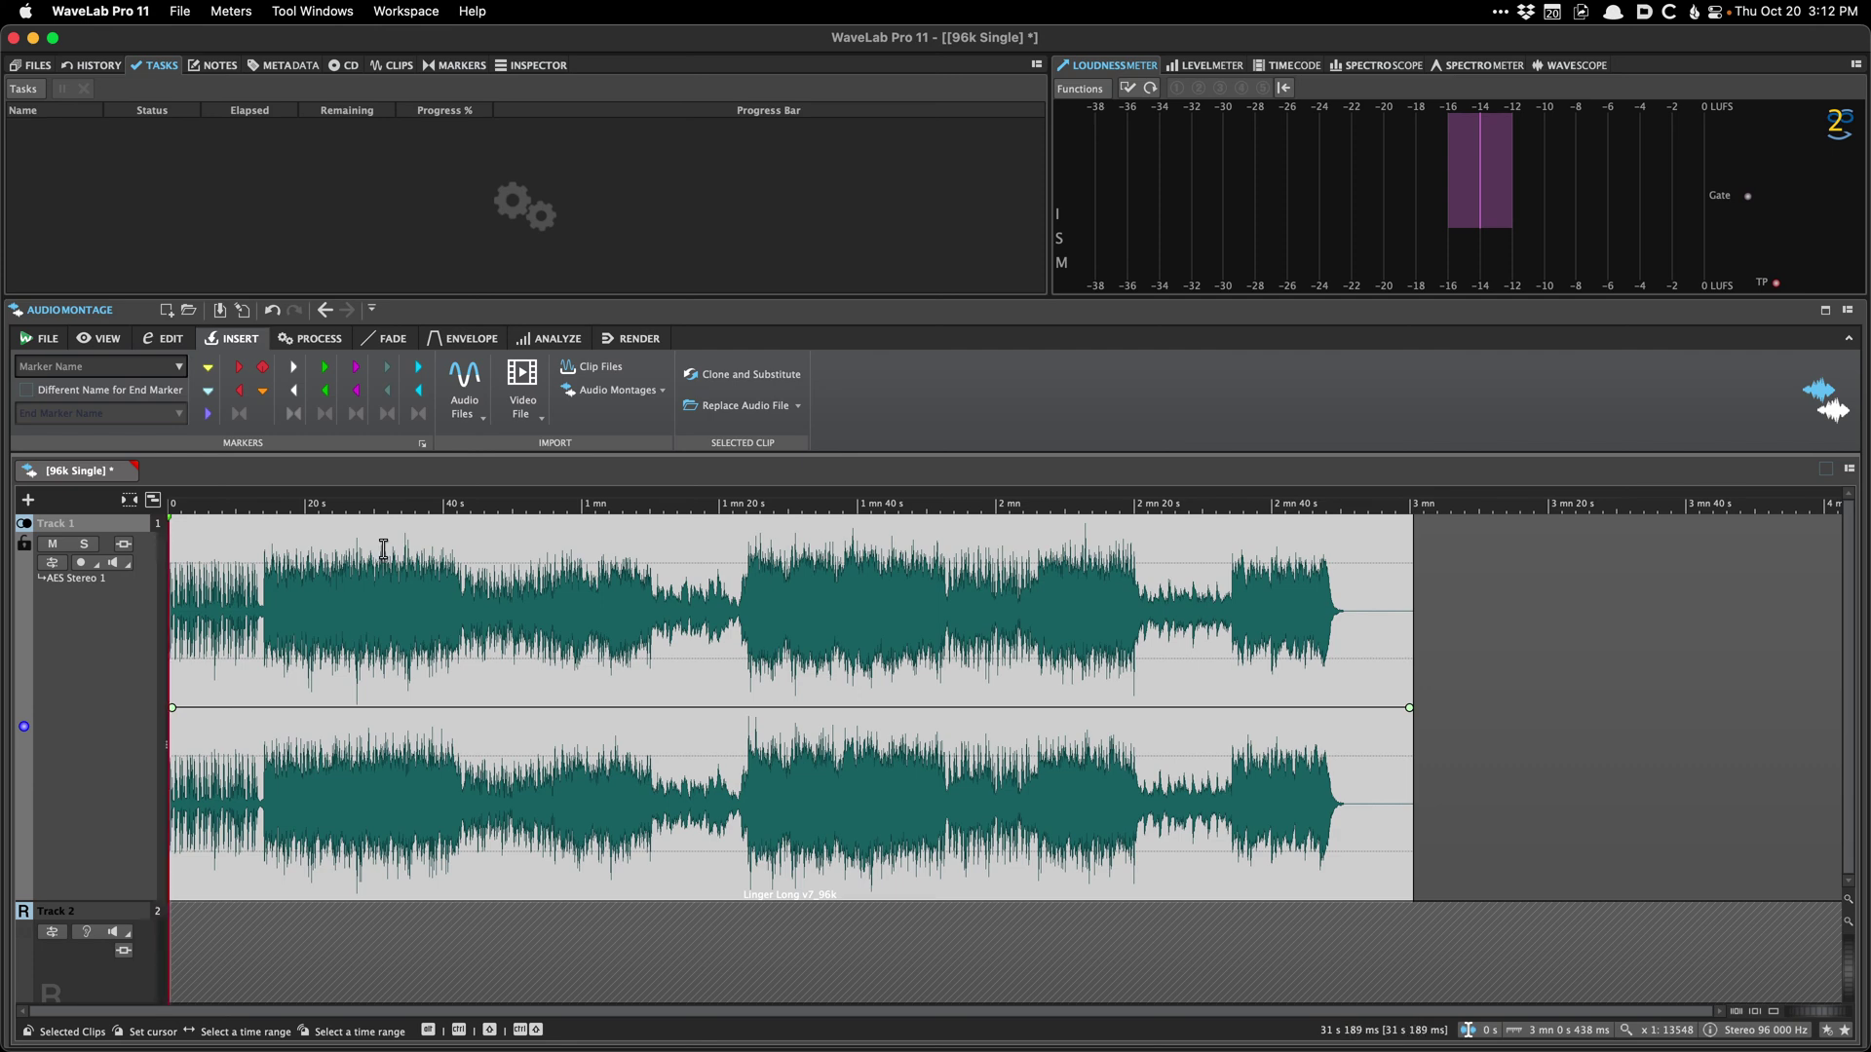
Step: Save the montage as "The WaveLabs - Linger Long 6496 DIGITAL MASTER V1_" in Linger Long/original files/src
key("super+s")
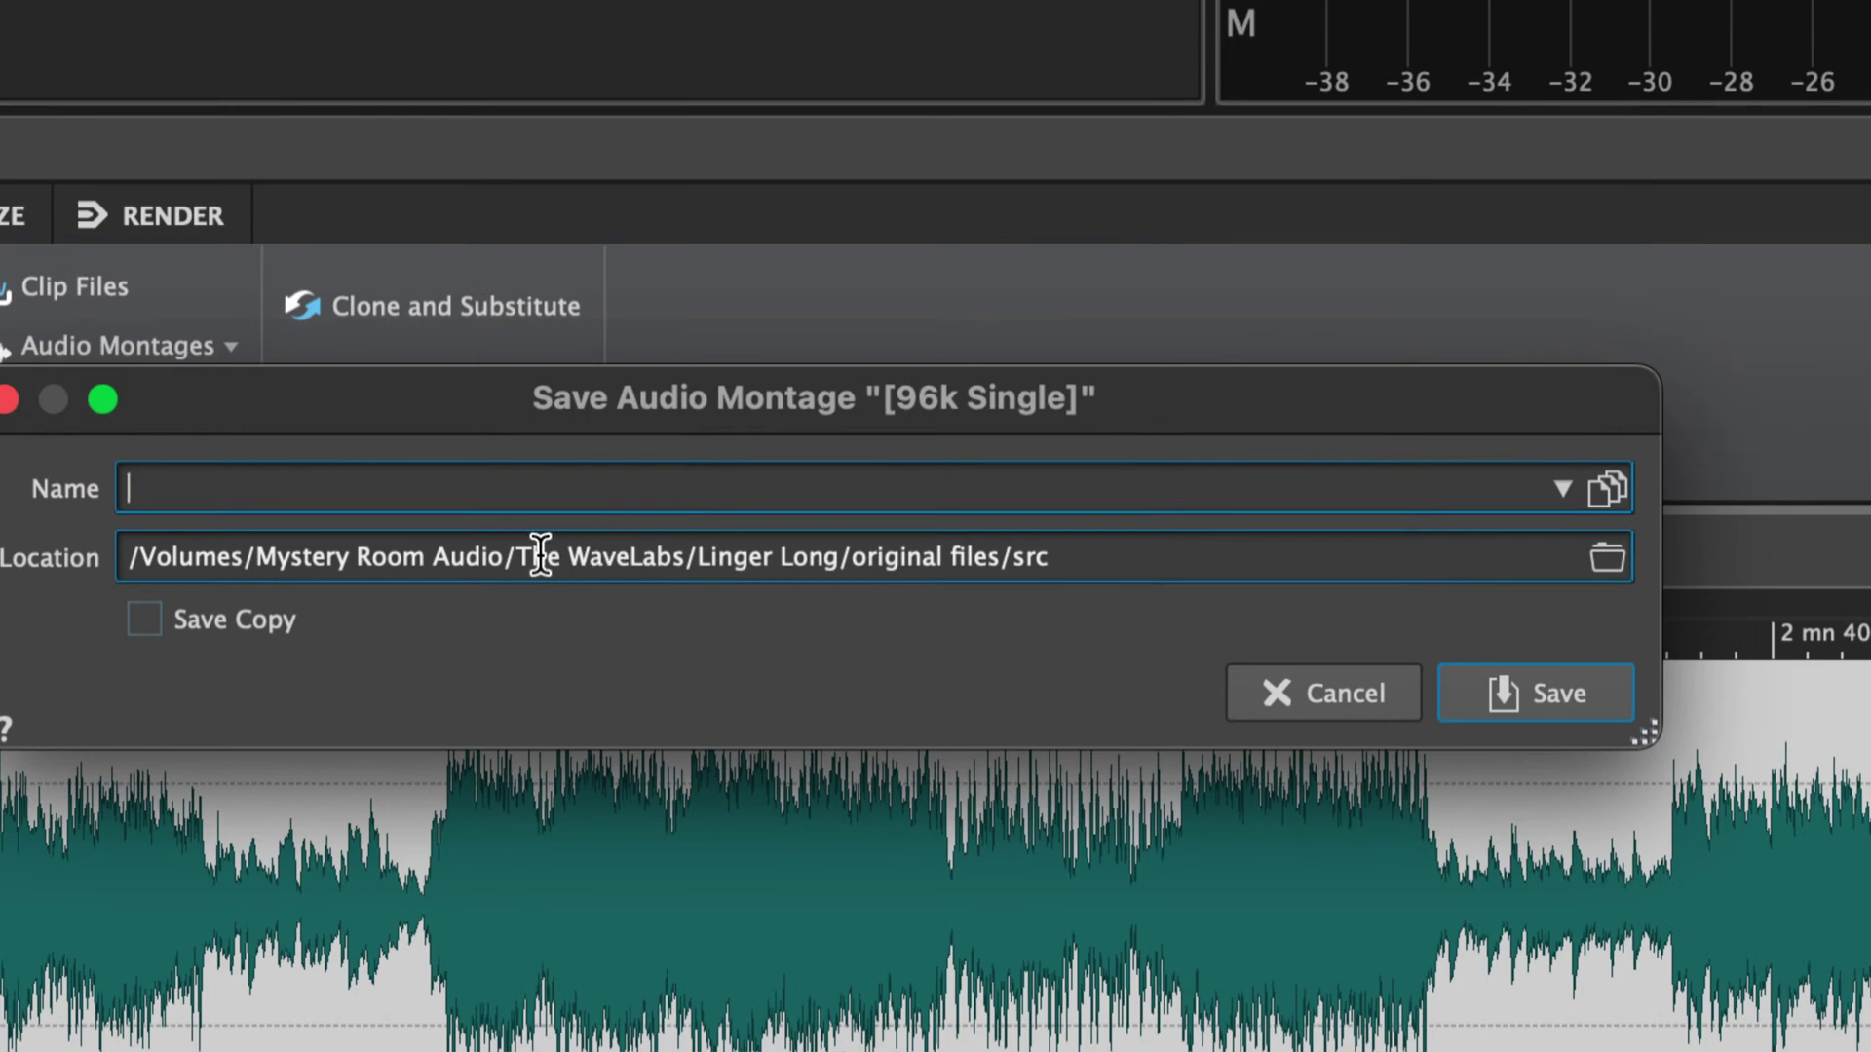
left_click_drag(468, 554, 669, 493)
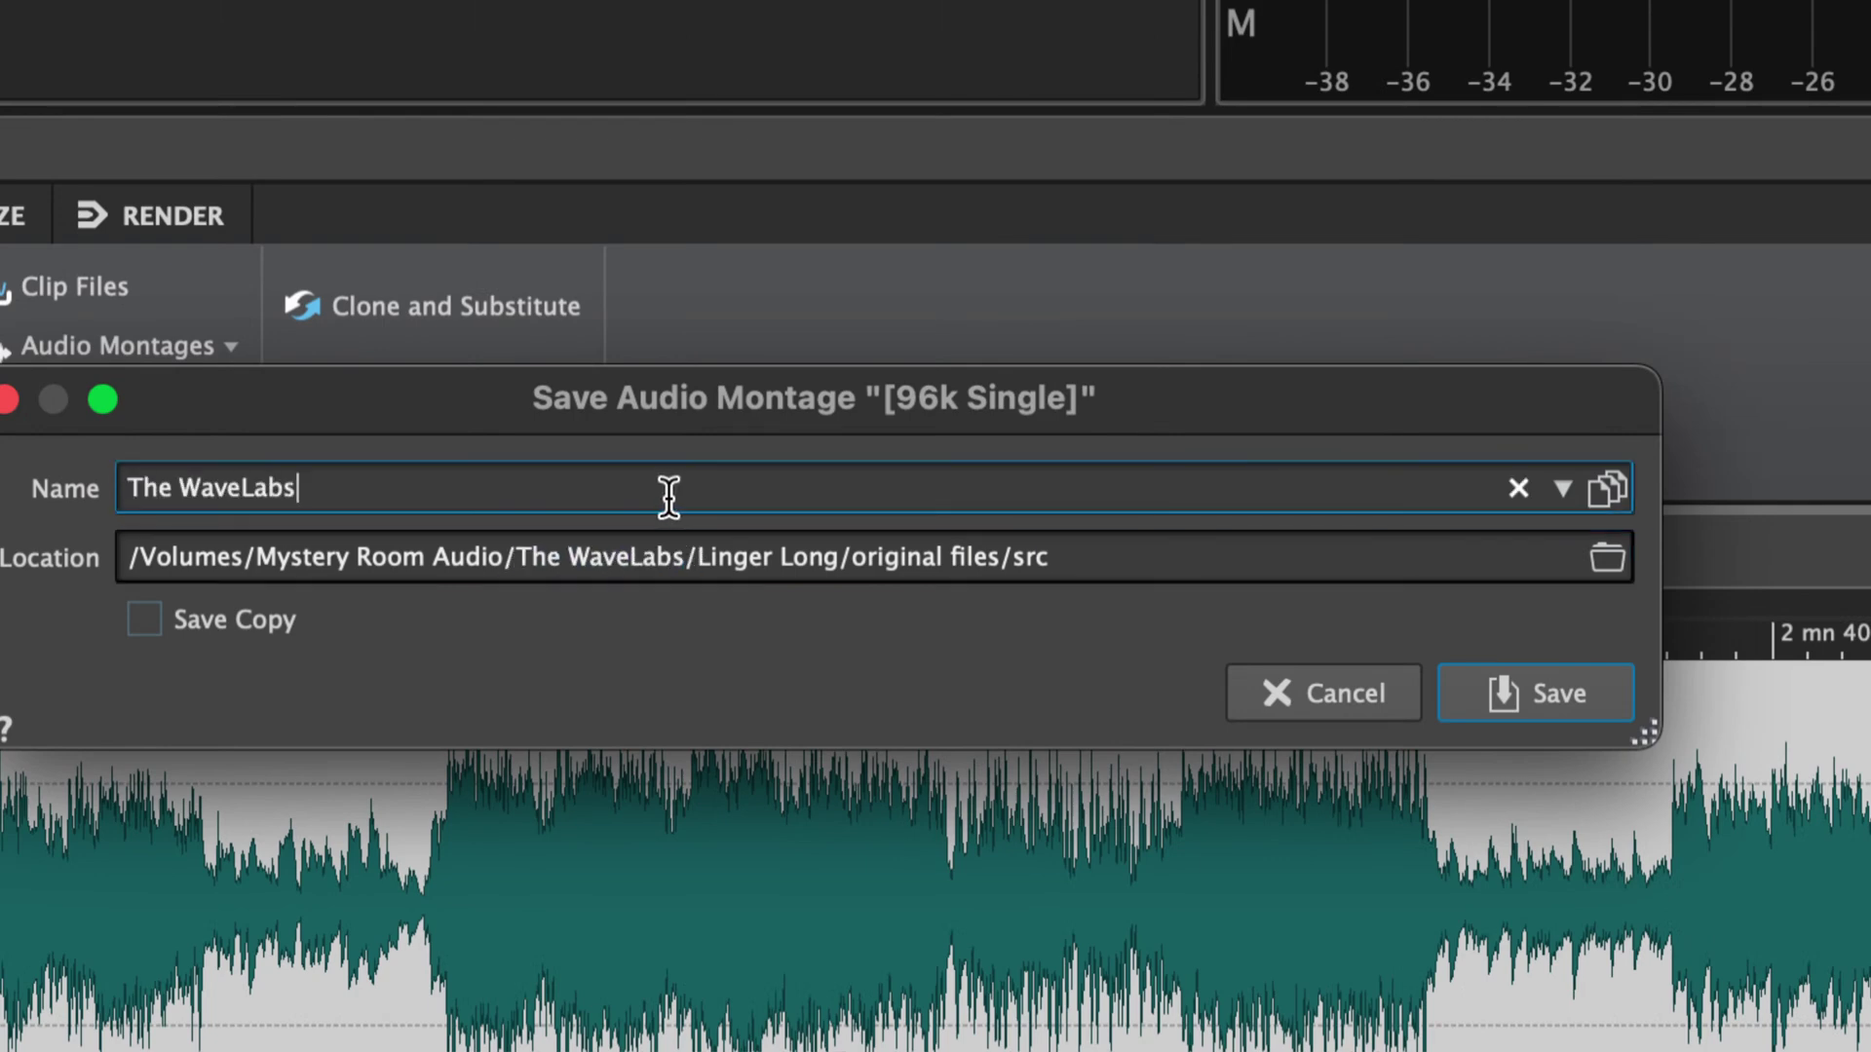
type("-")
left_click_drag(695, 556, 795, 503)
type("6496 DIGITAL MASTER V1_")
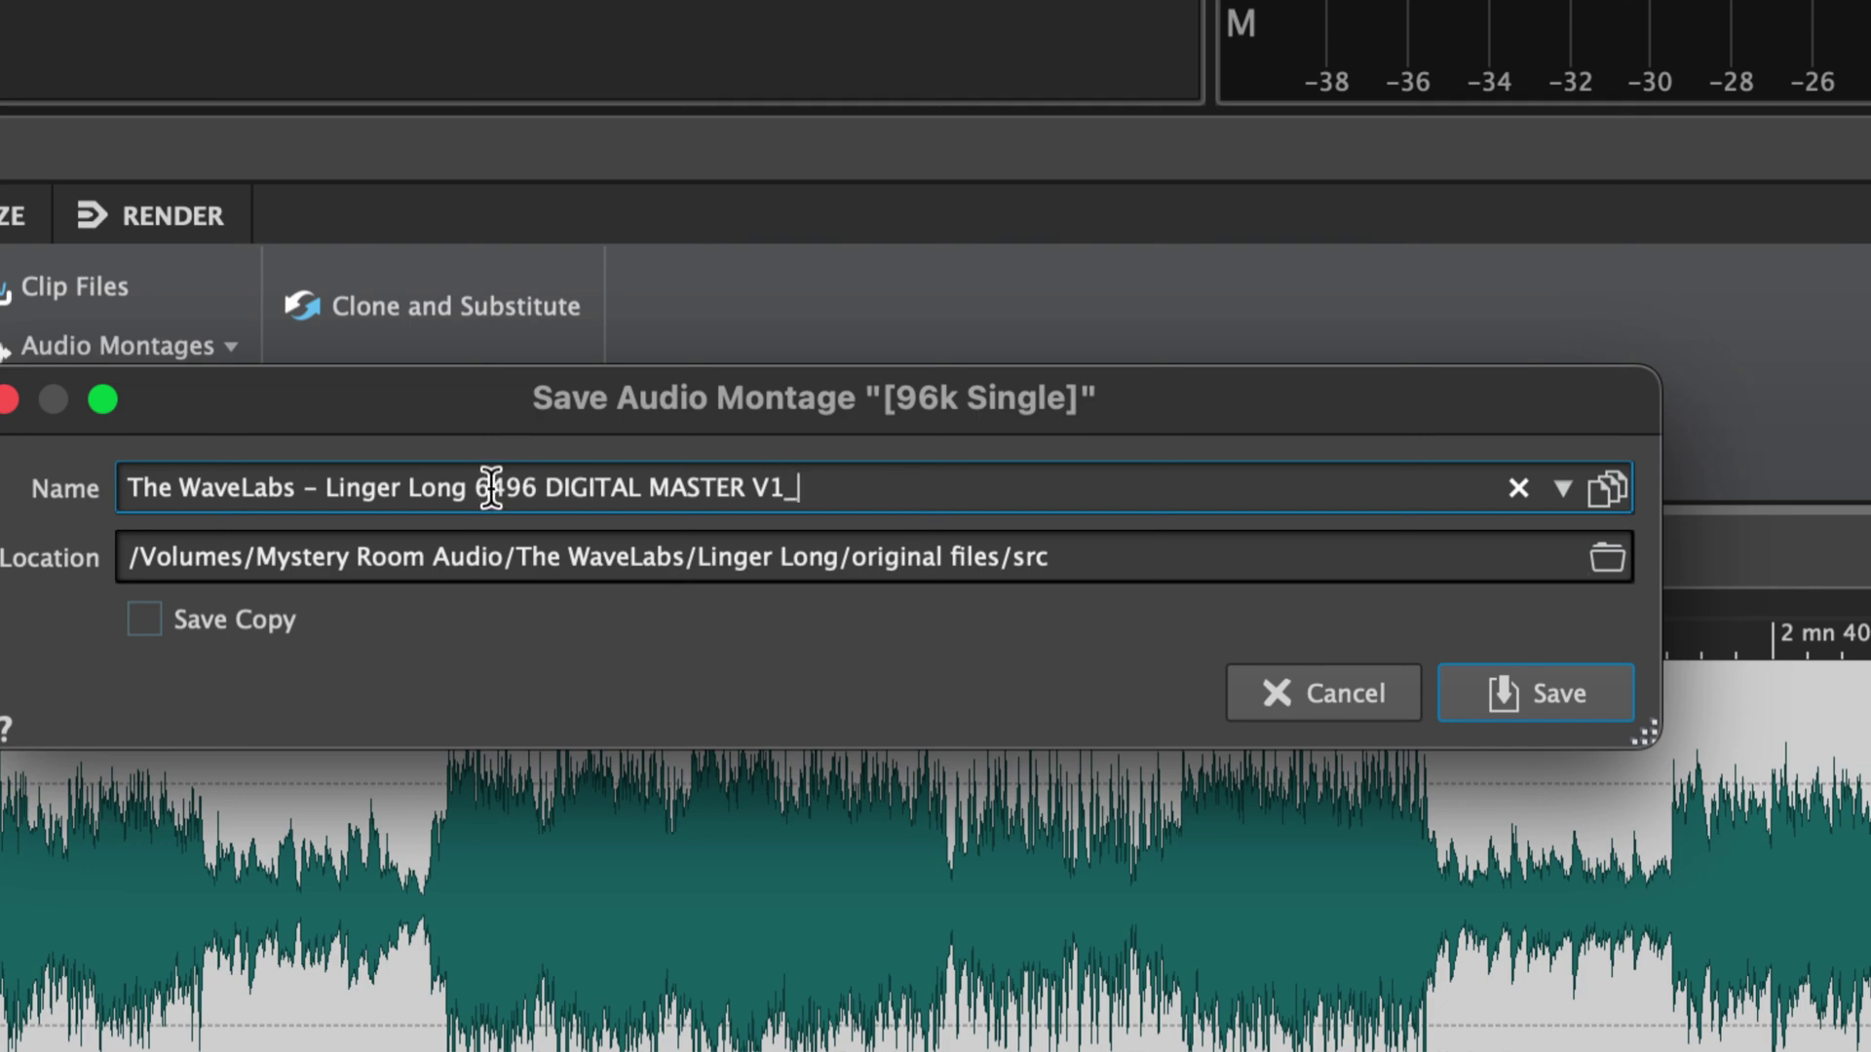
mouse_move(502, 487)
left_mouse_down()
mouse_move(471, 484)
mouse_move(535, 486)
mouse_move(511, 488)
left_mouse_up()
left_click(822, 492)
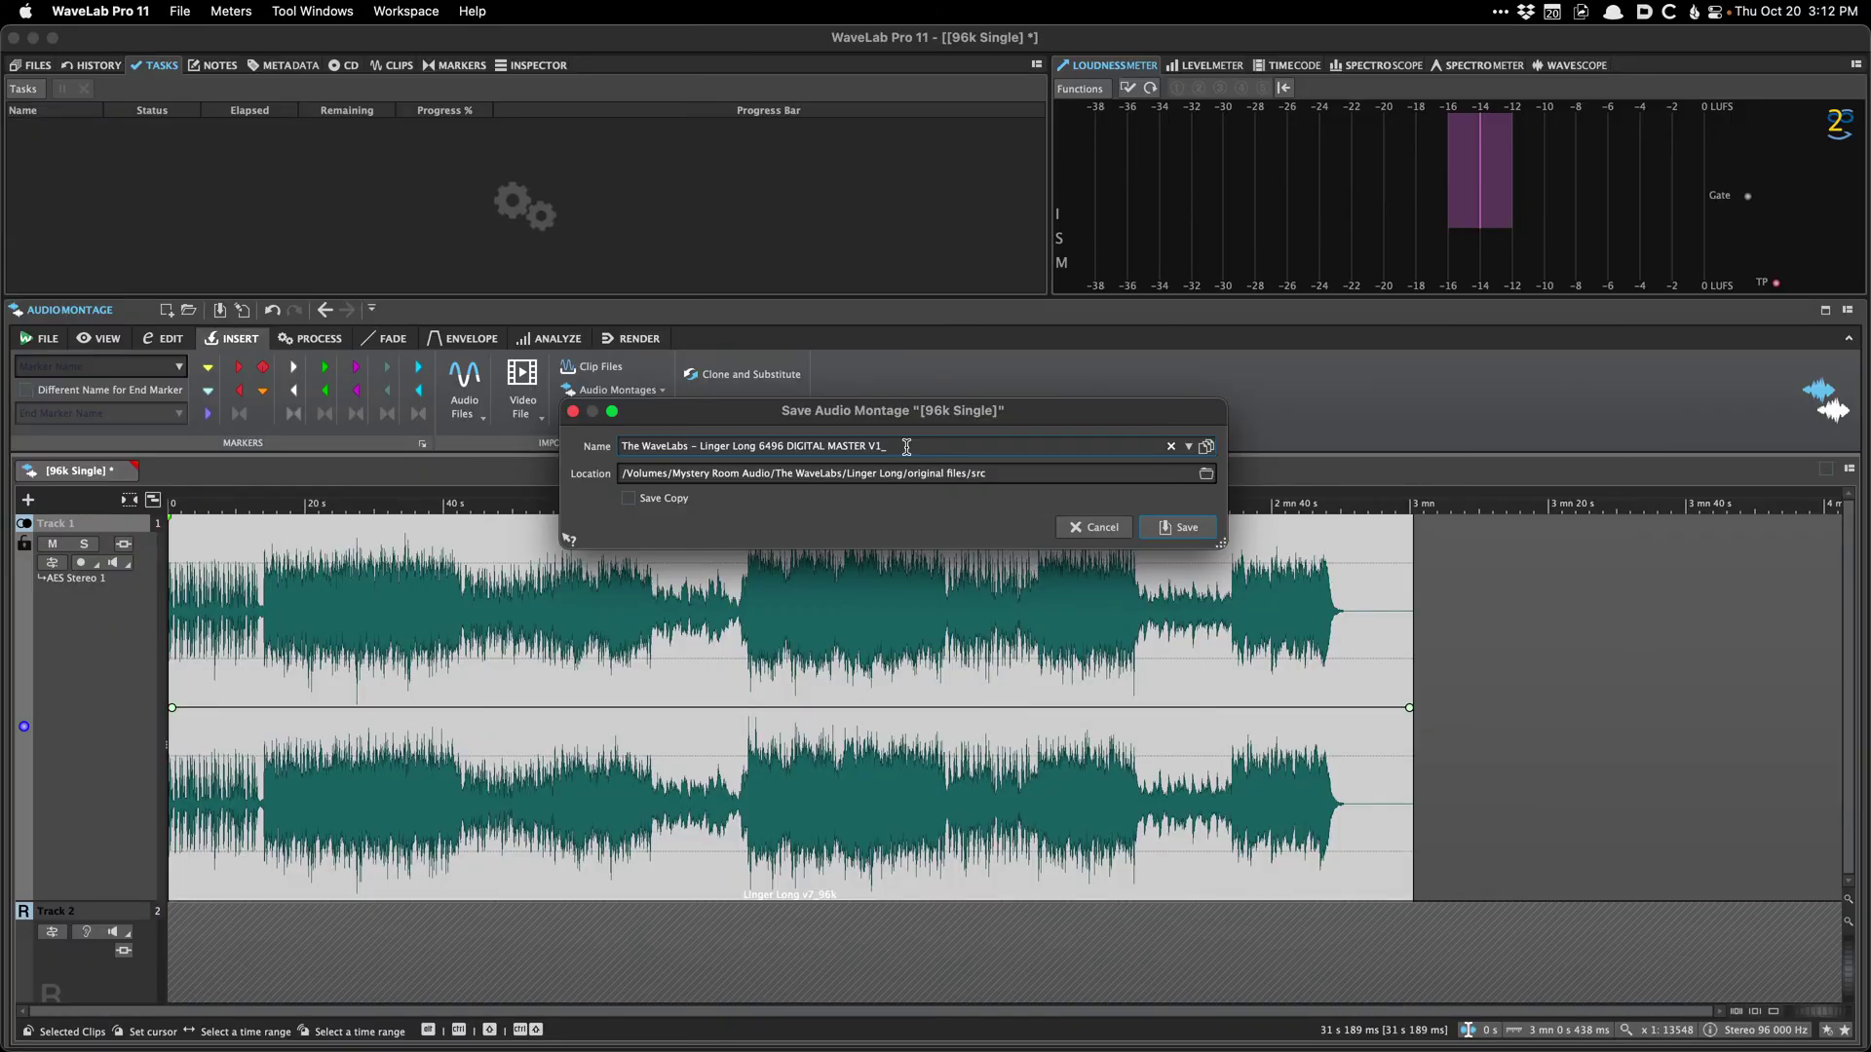
key("Return")
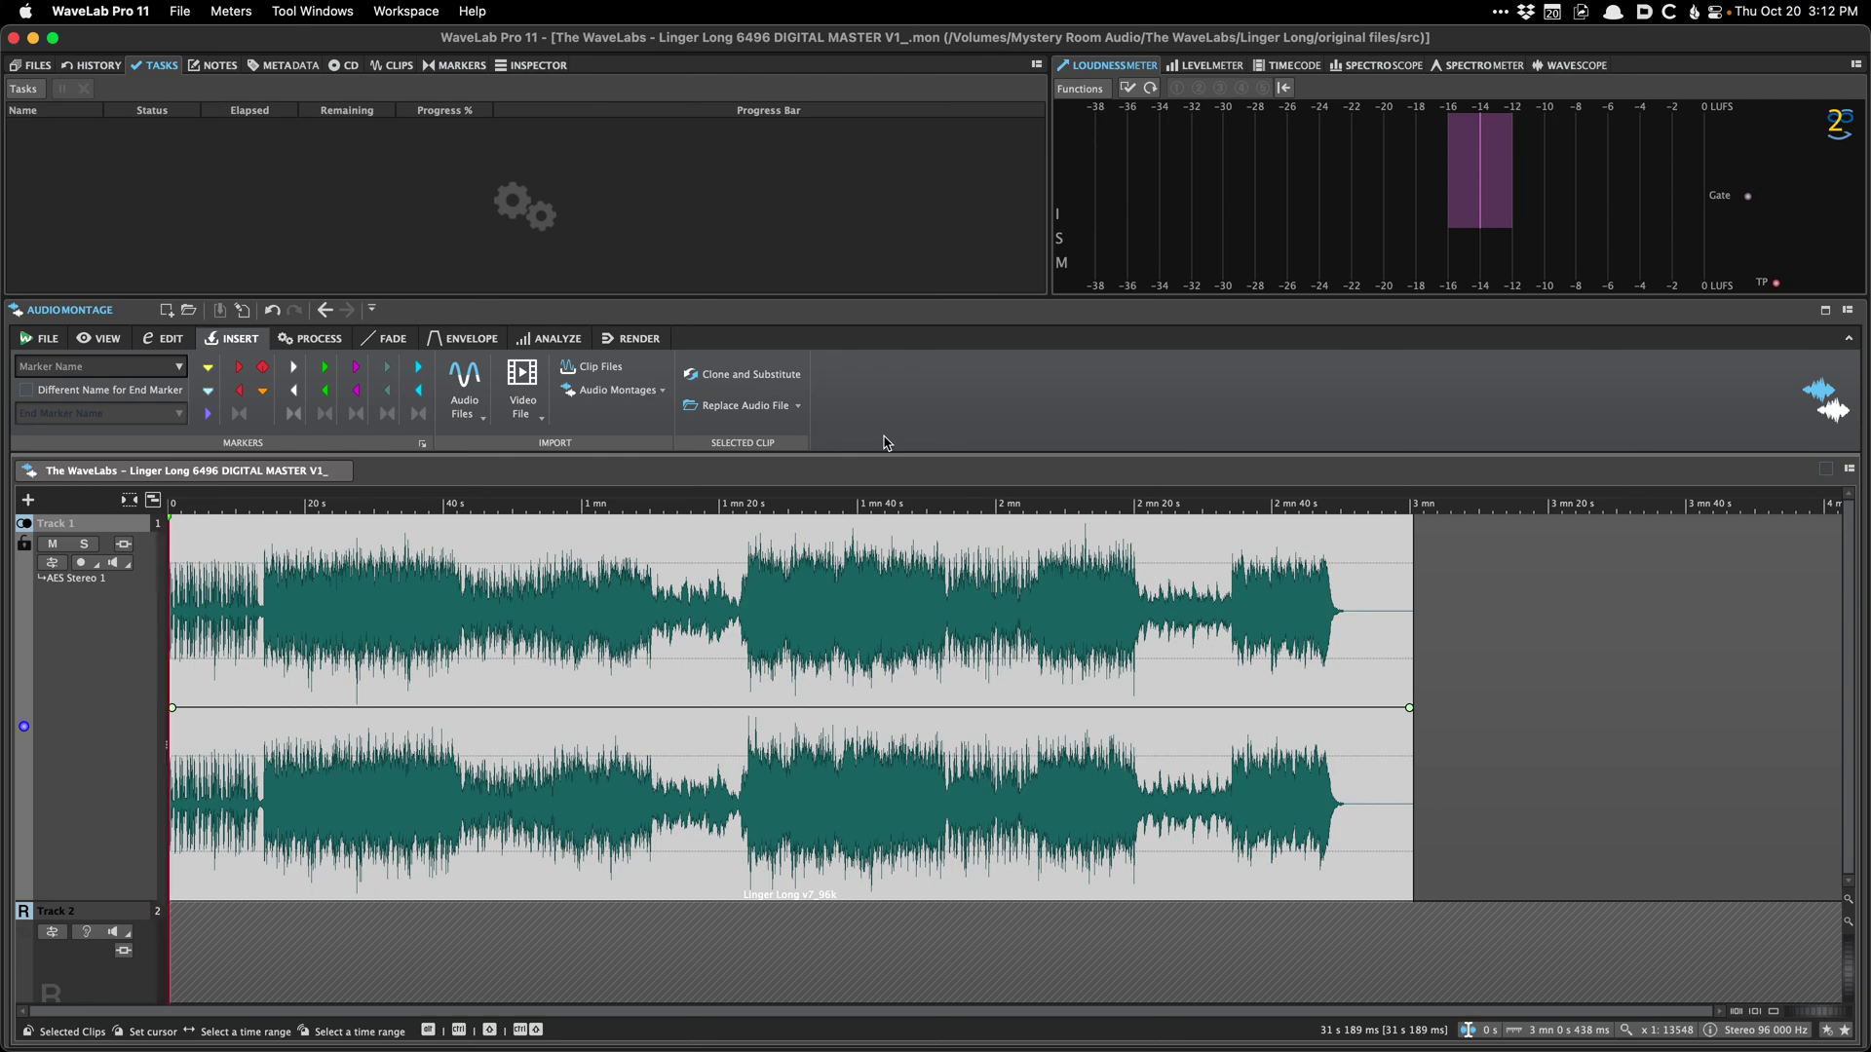
key("super+shift+s")
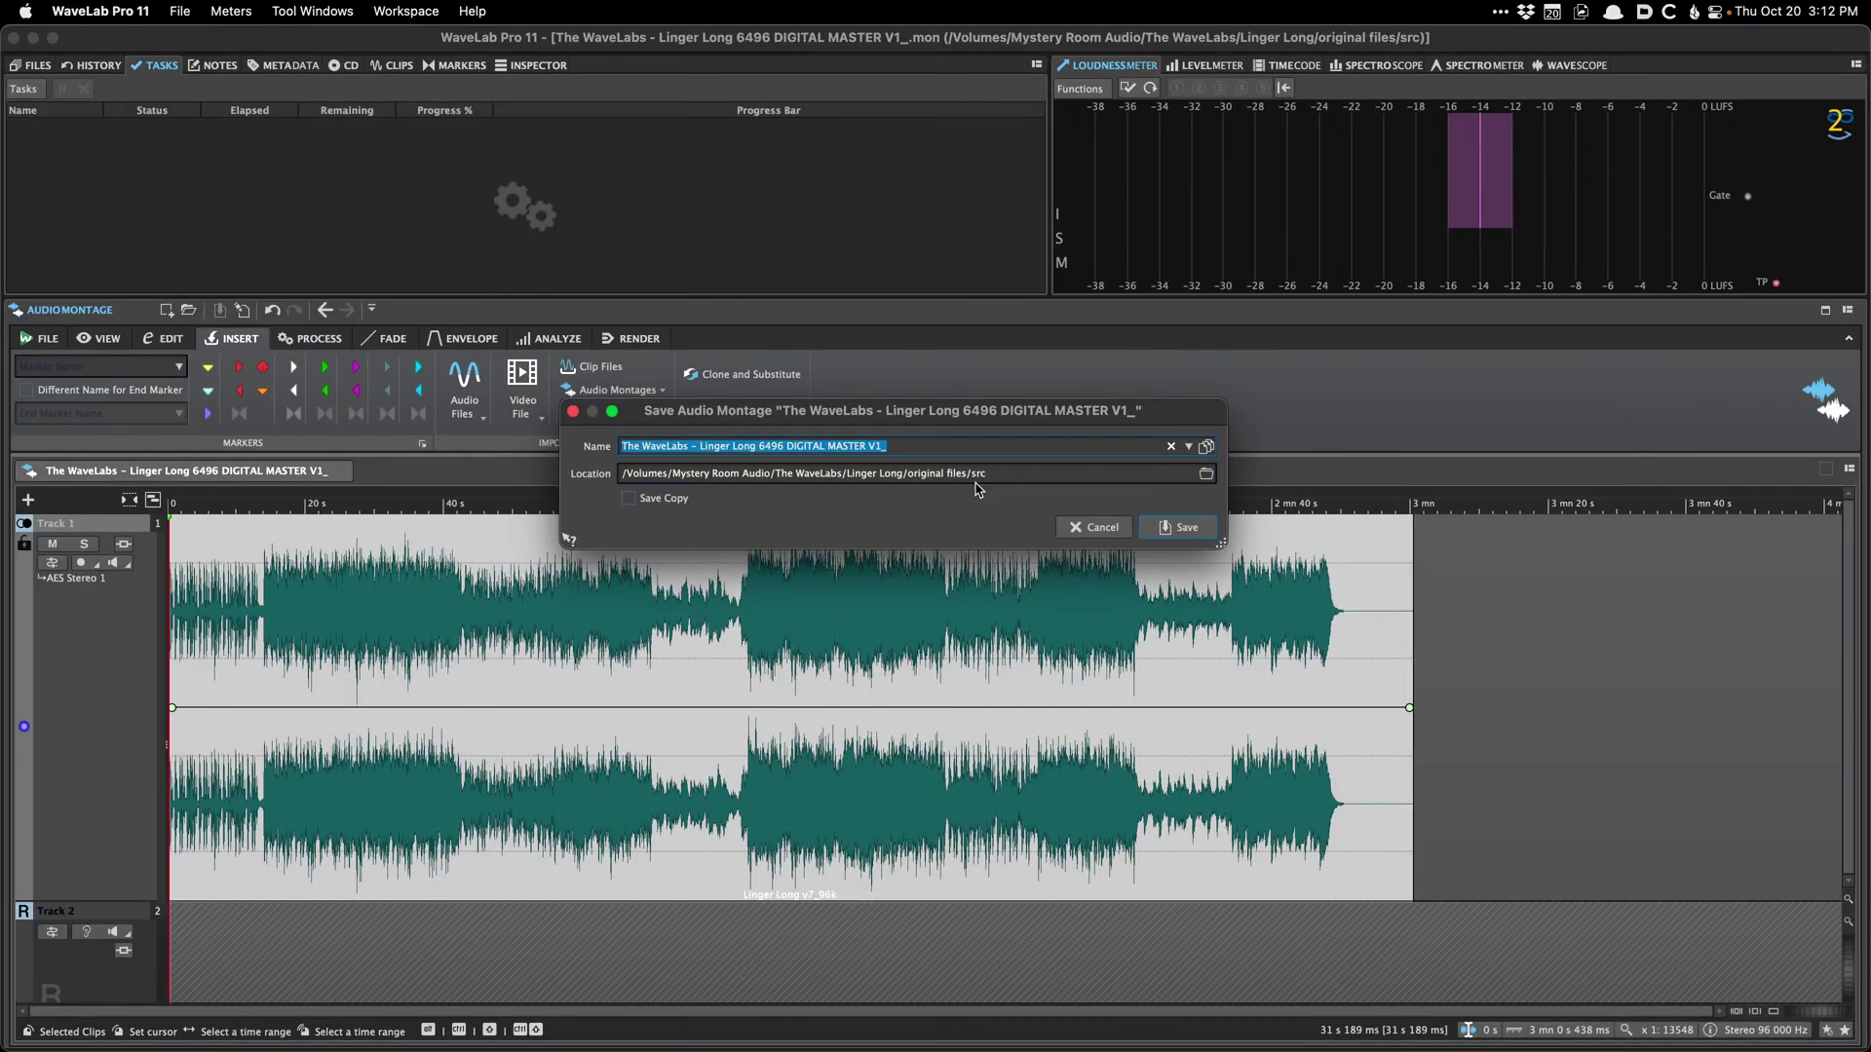
left_click(1286, 606)
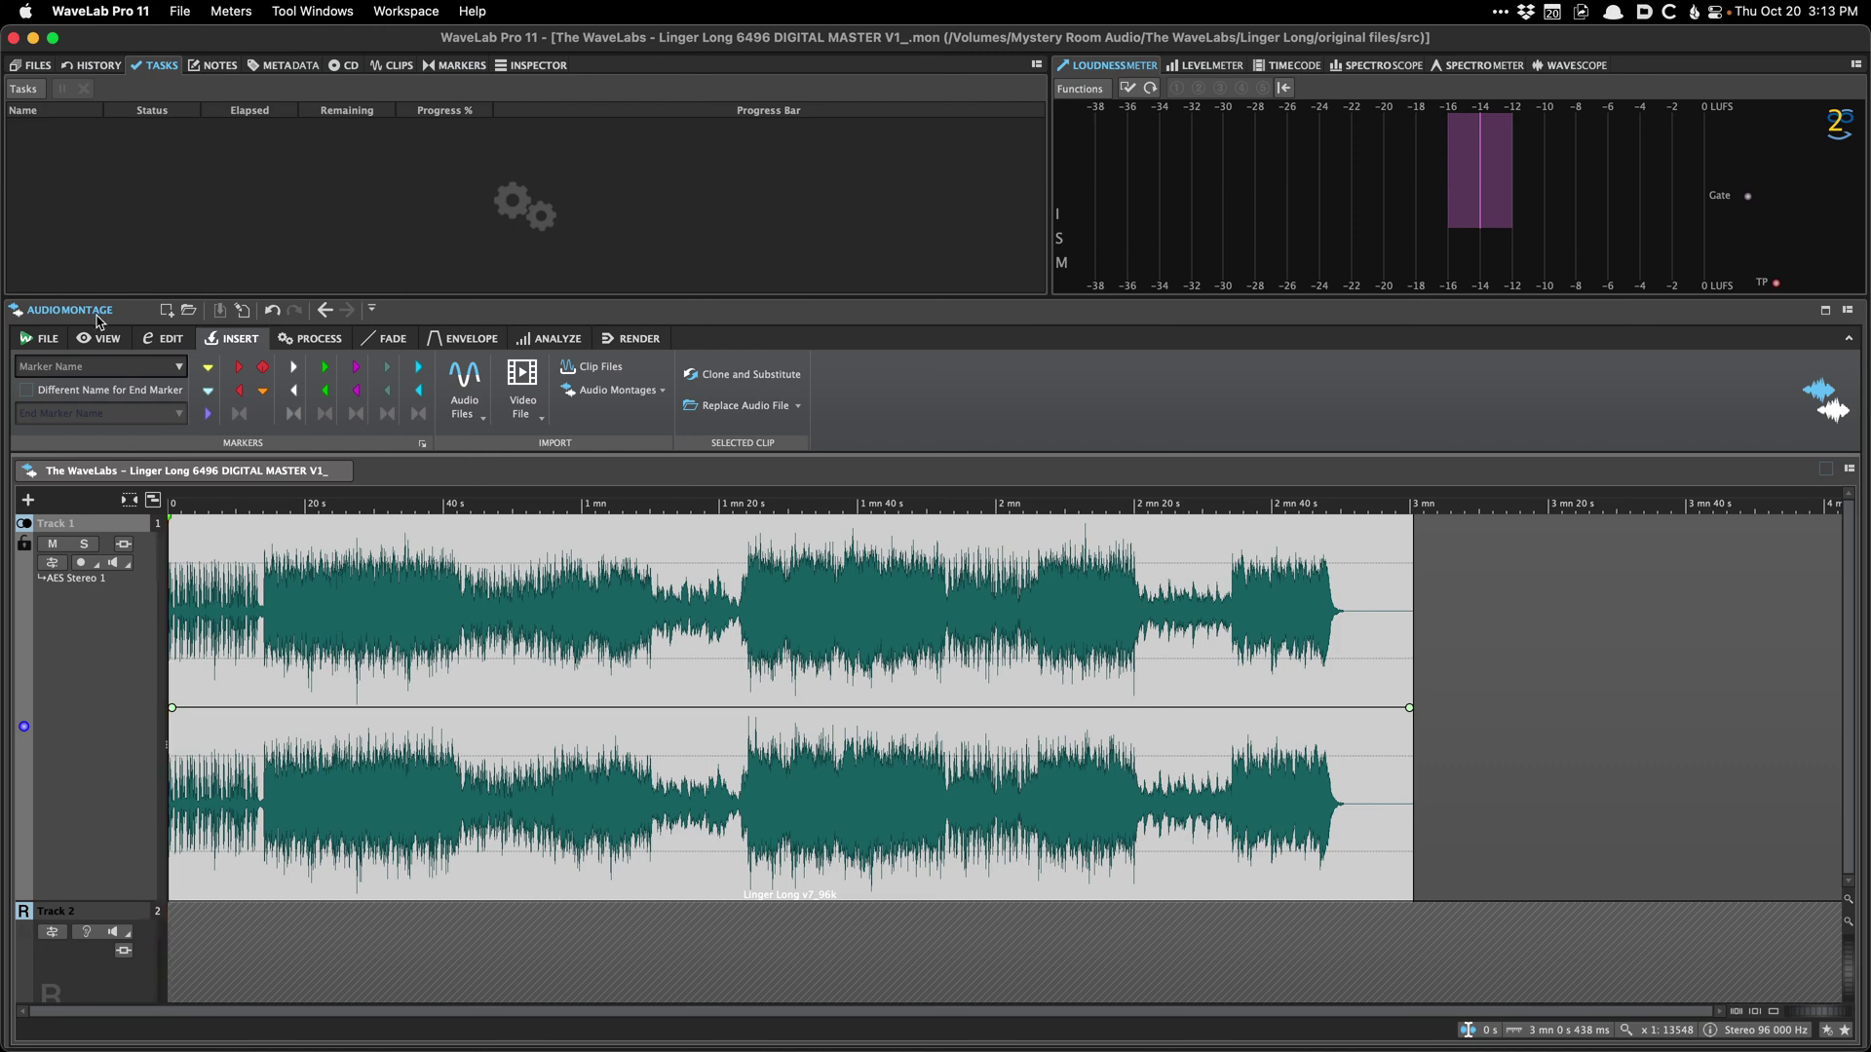
Step: Open the source file of the Linger Long v7_96k clip in the Audio Editor
left_click(198, 617)
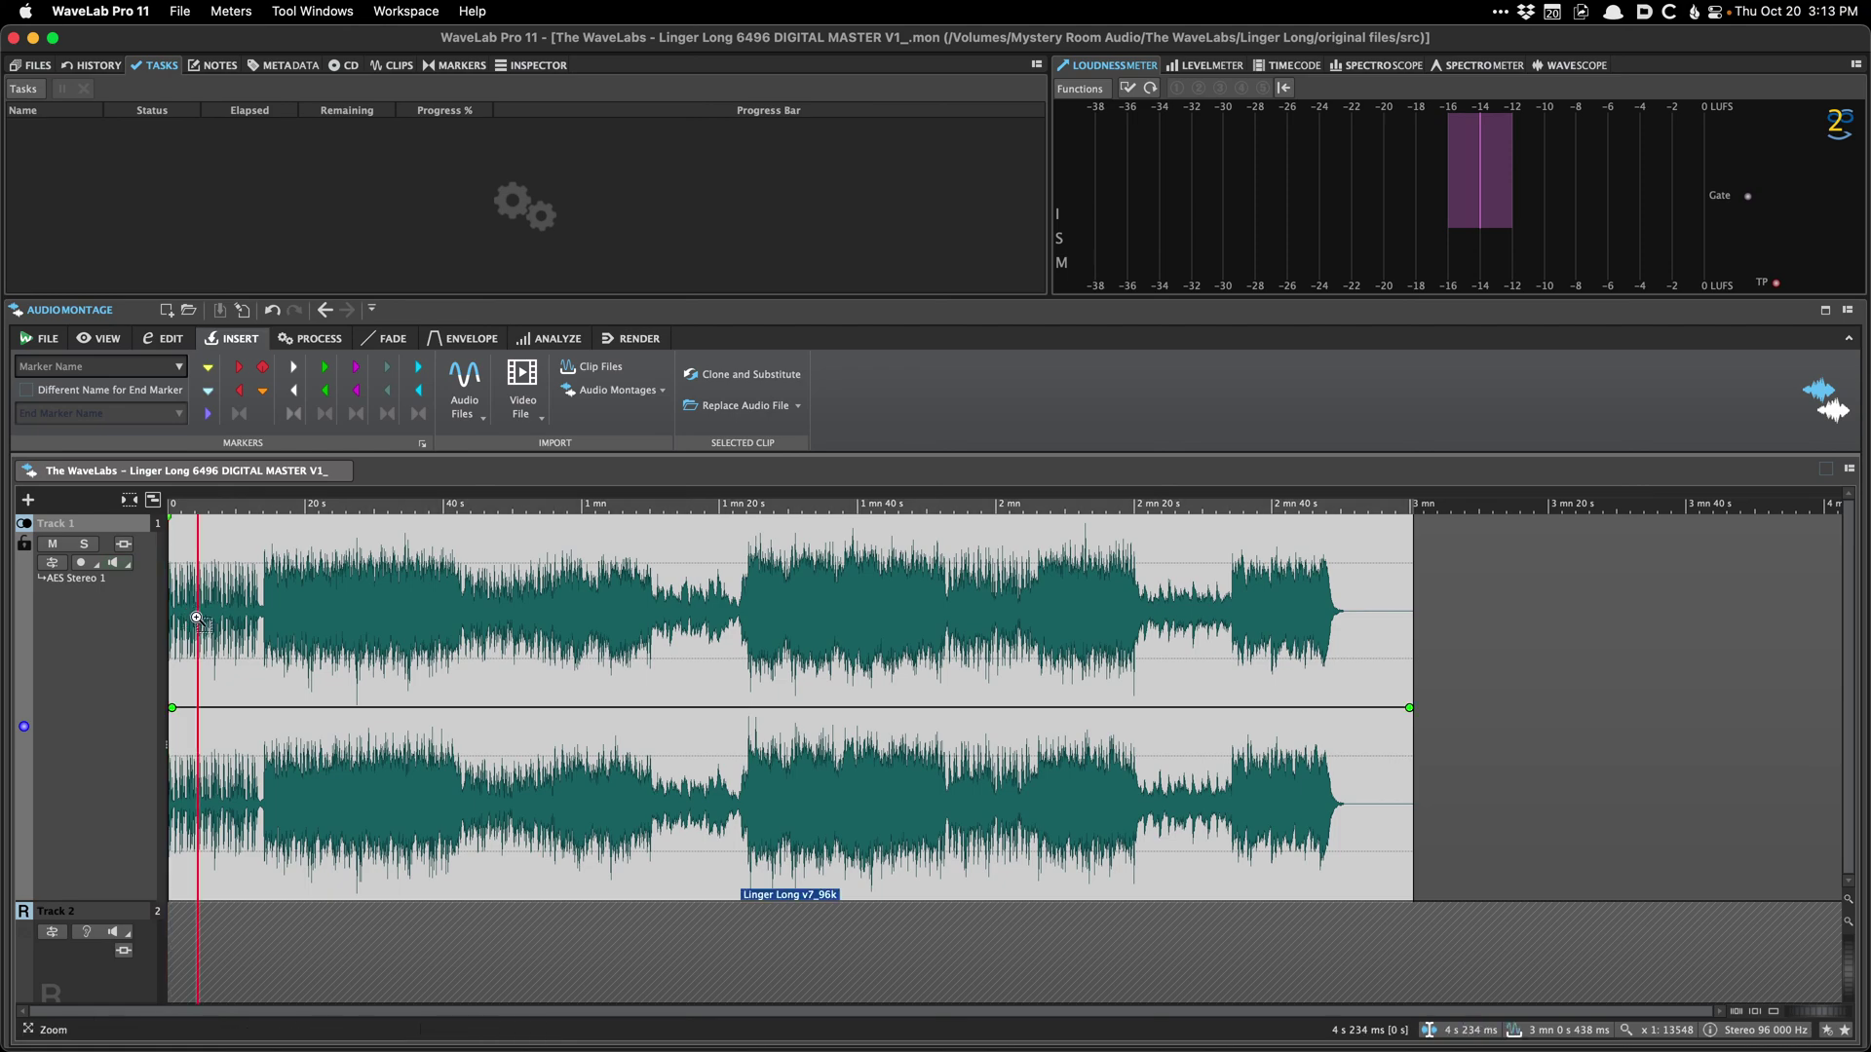
double_click(187, 621)
key("Escape")
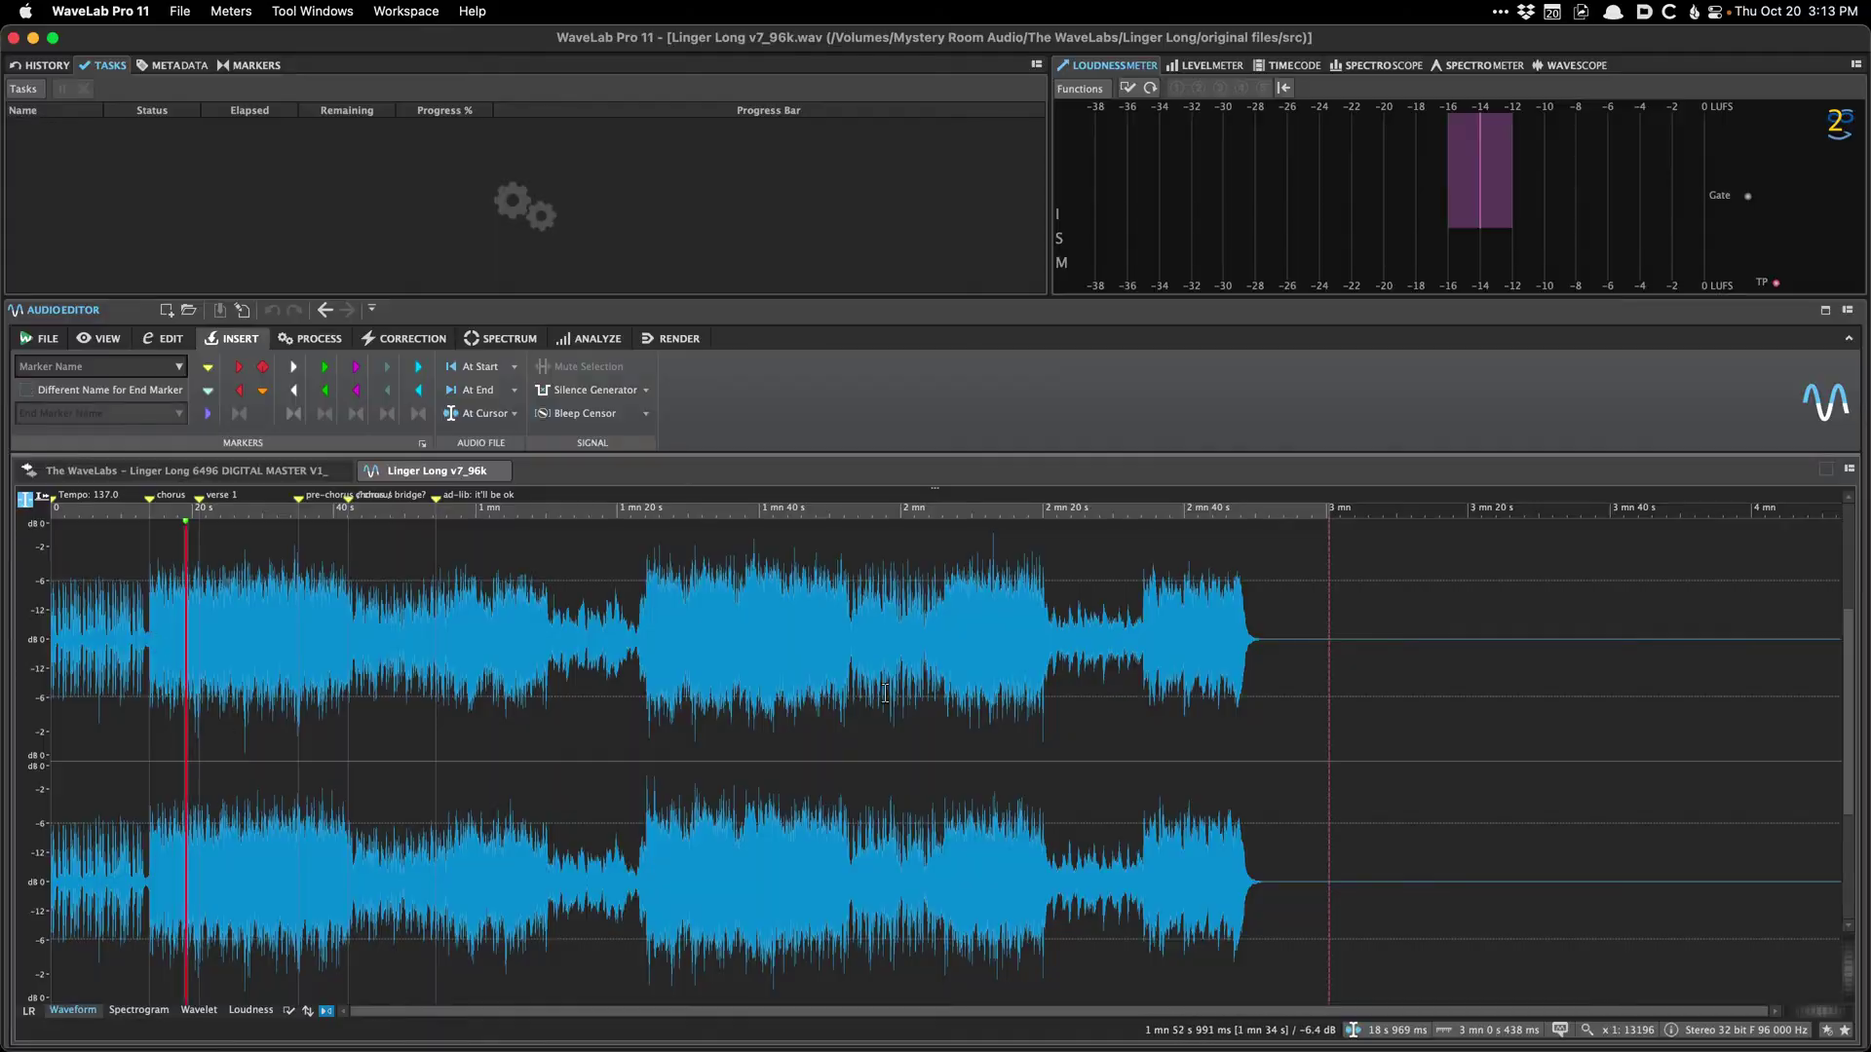
Step: Examine the waveform at the very beginning of the Linger Long v7_96k source file, down to sample level
left_click_drag(915, 693, 855, 694)
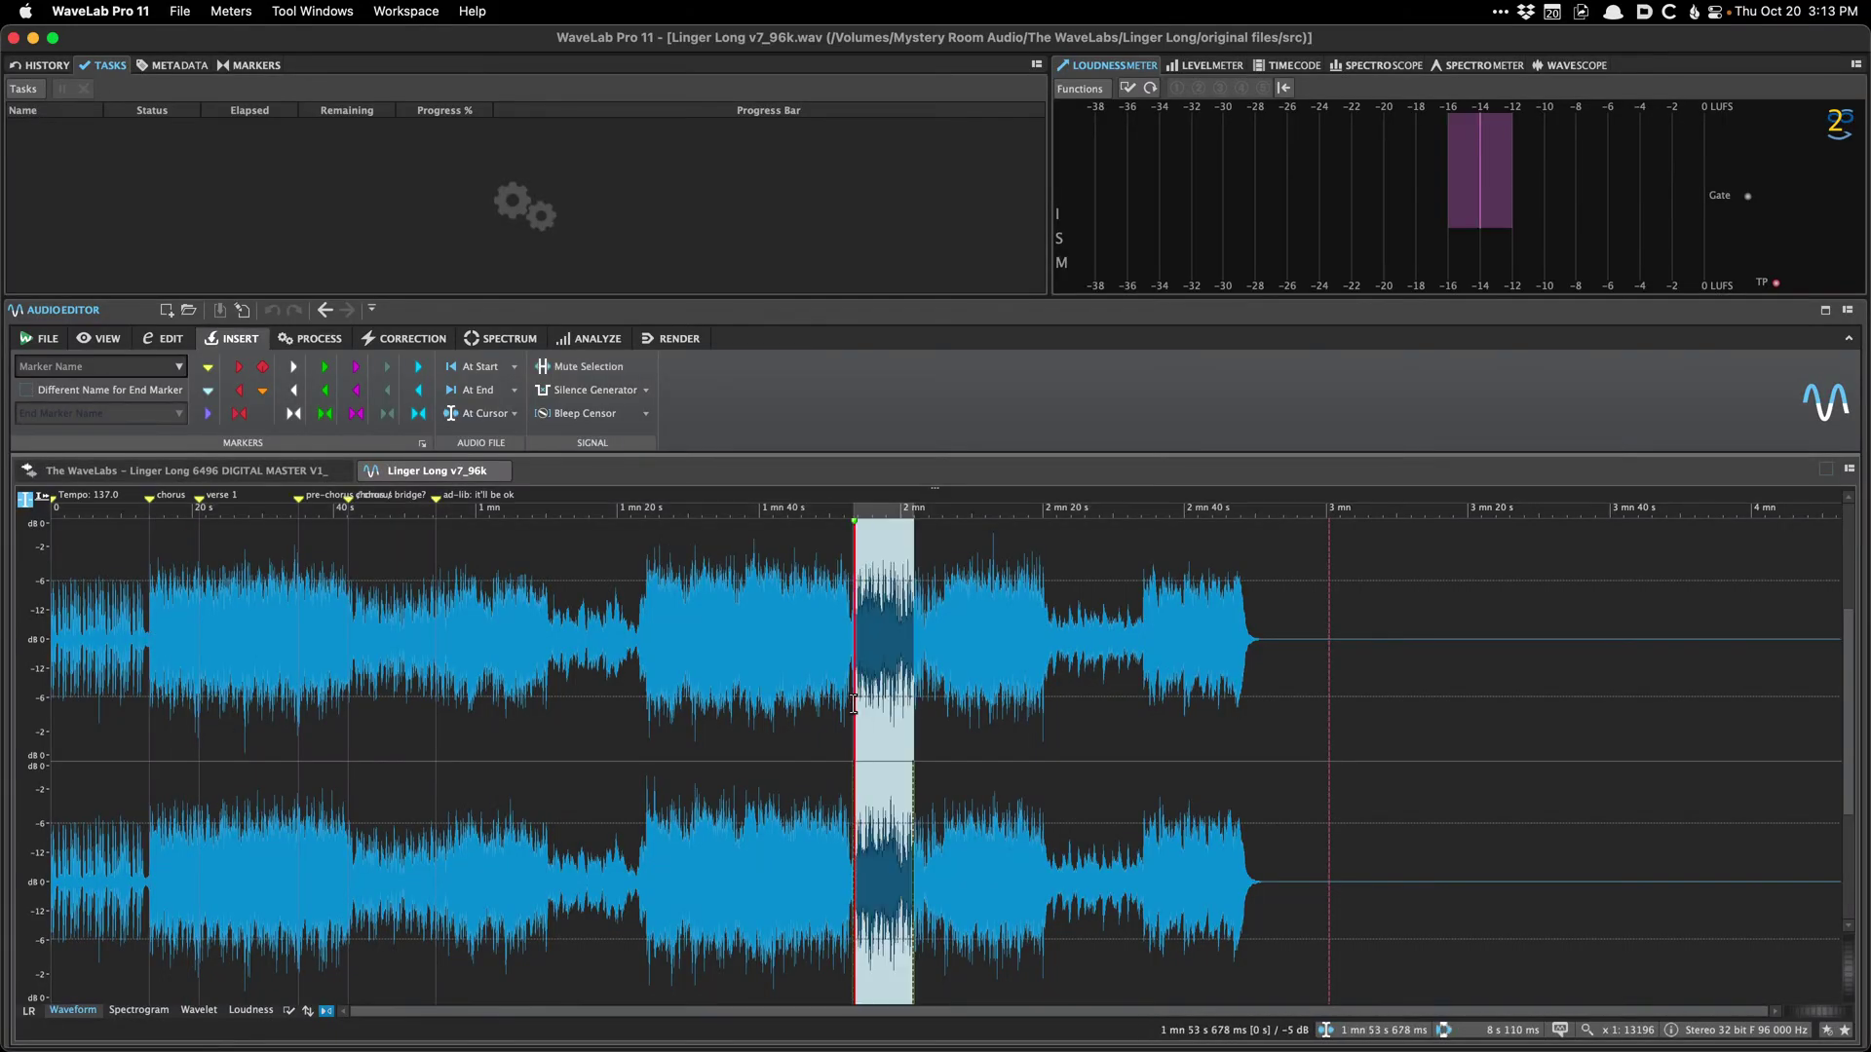
scroll(689, 714, "up", 10)
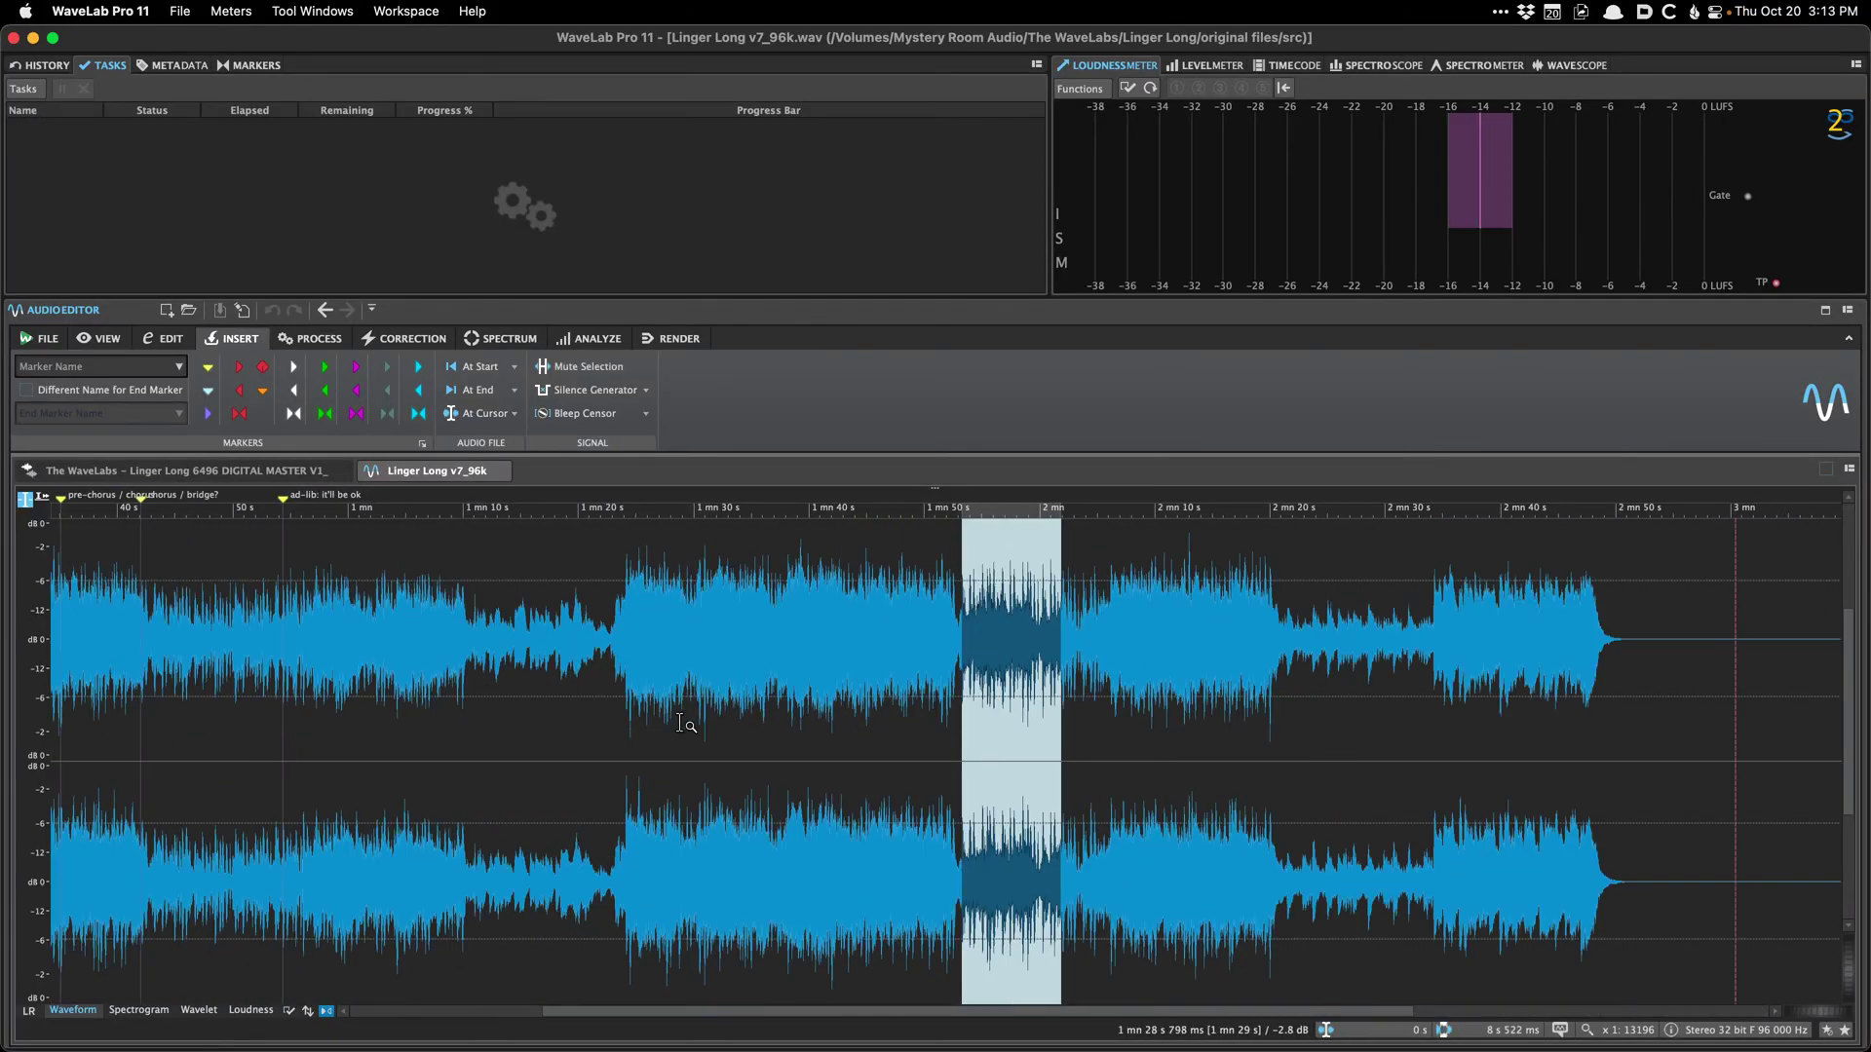
left_click(679, 721)
key("Home")
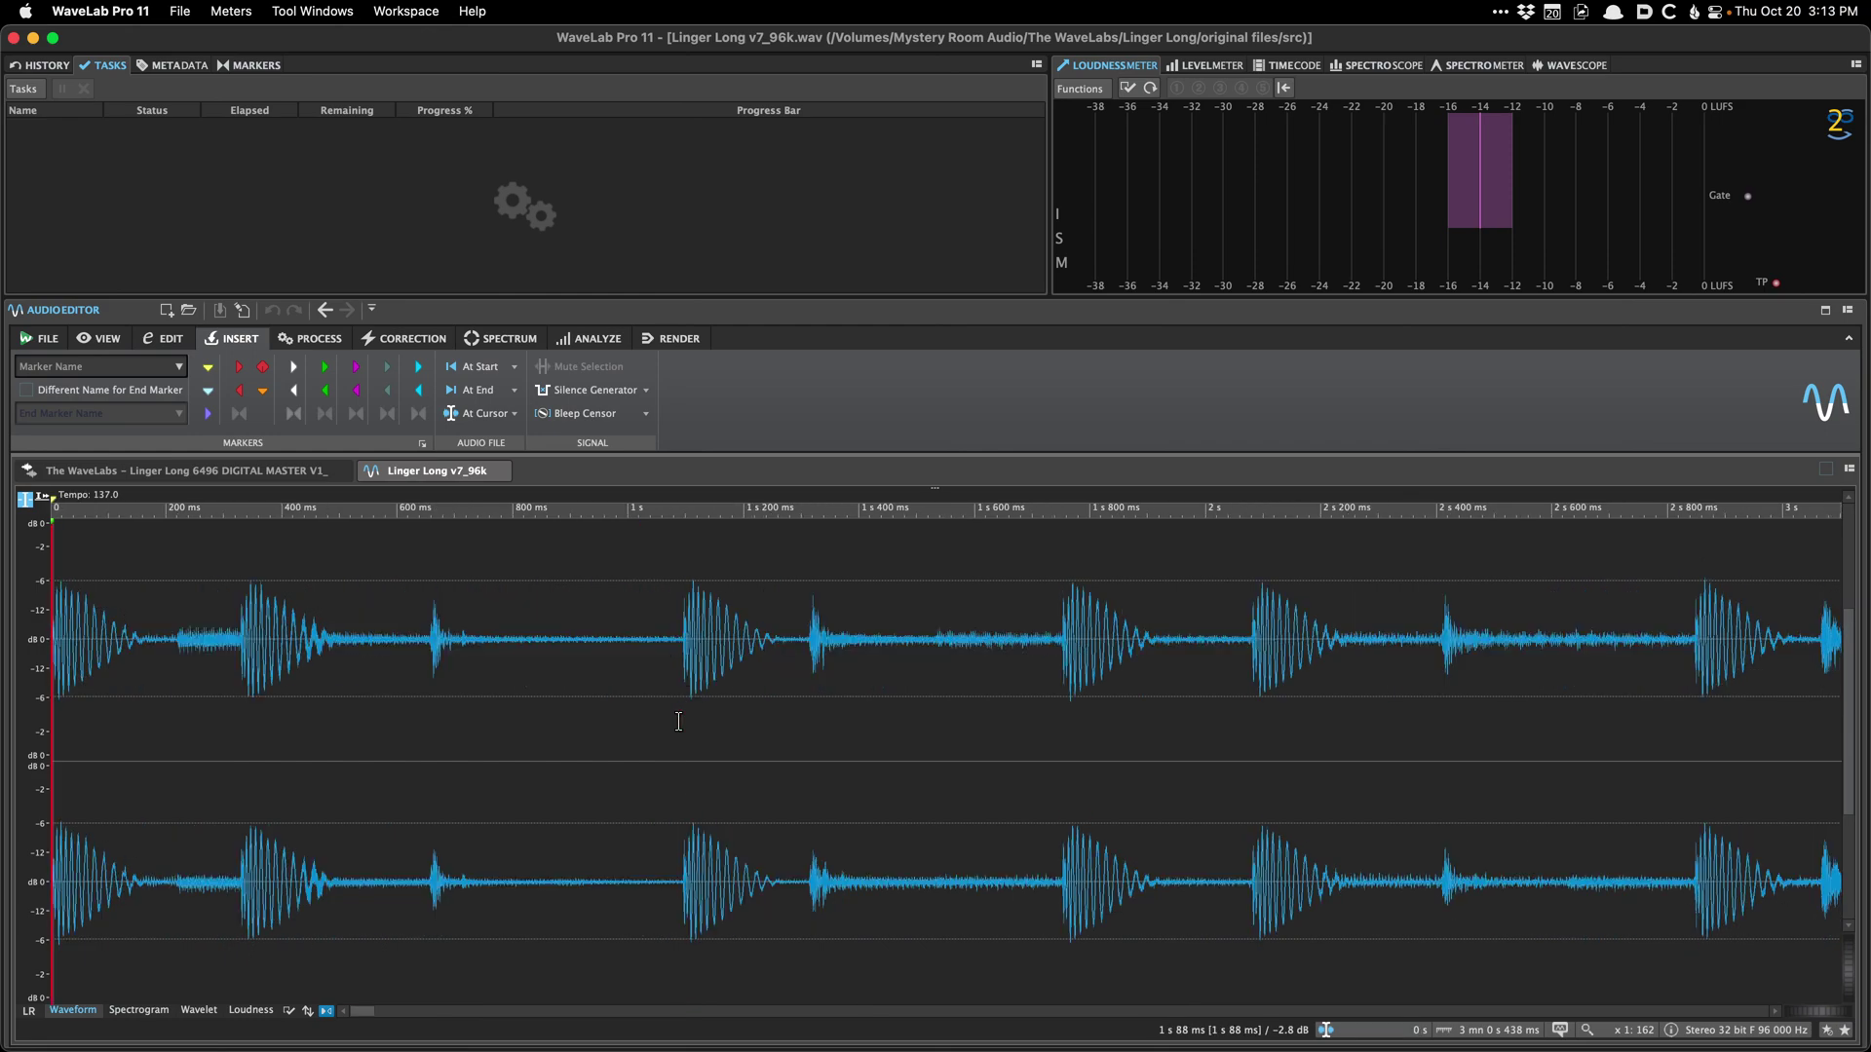
scroll(680, 721, "up", 7)
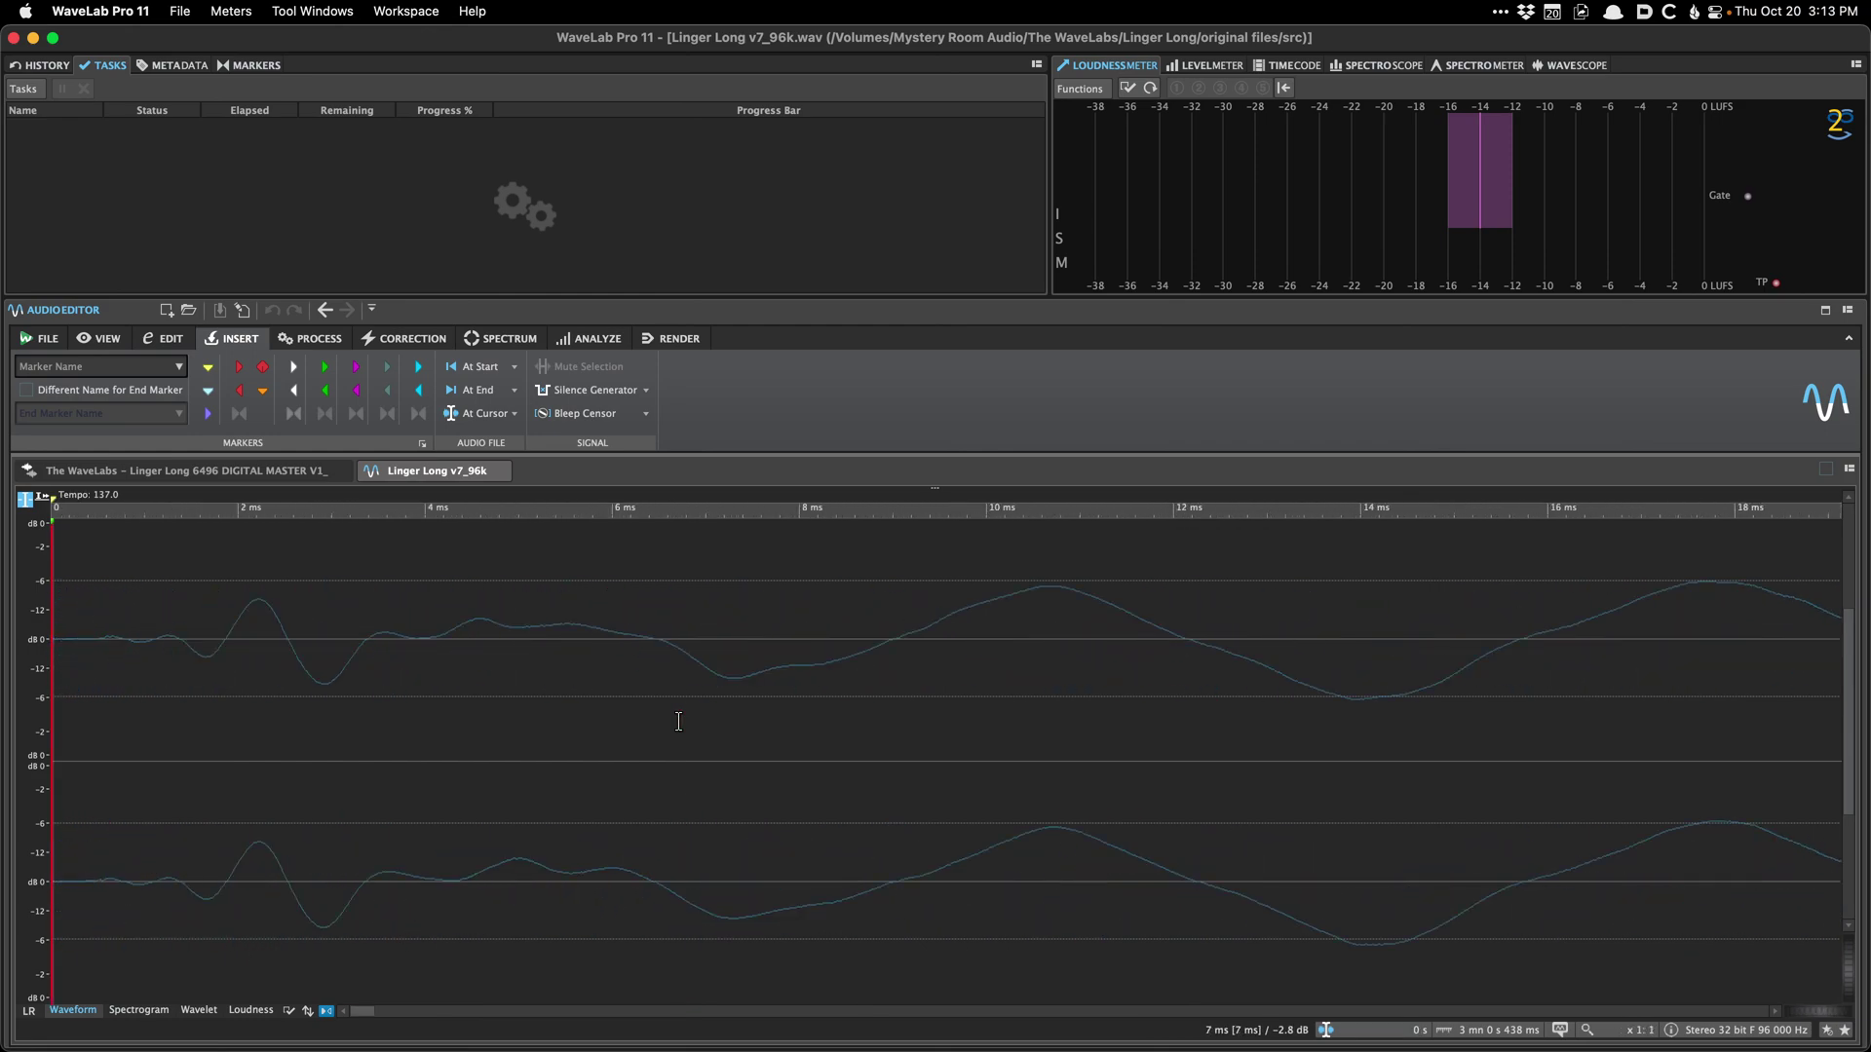
scroll(679, 721, "up", 2)
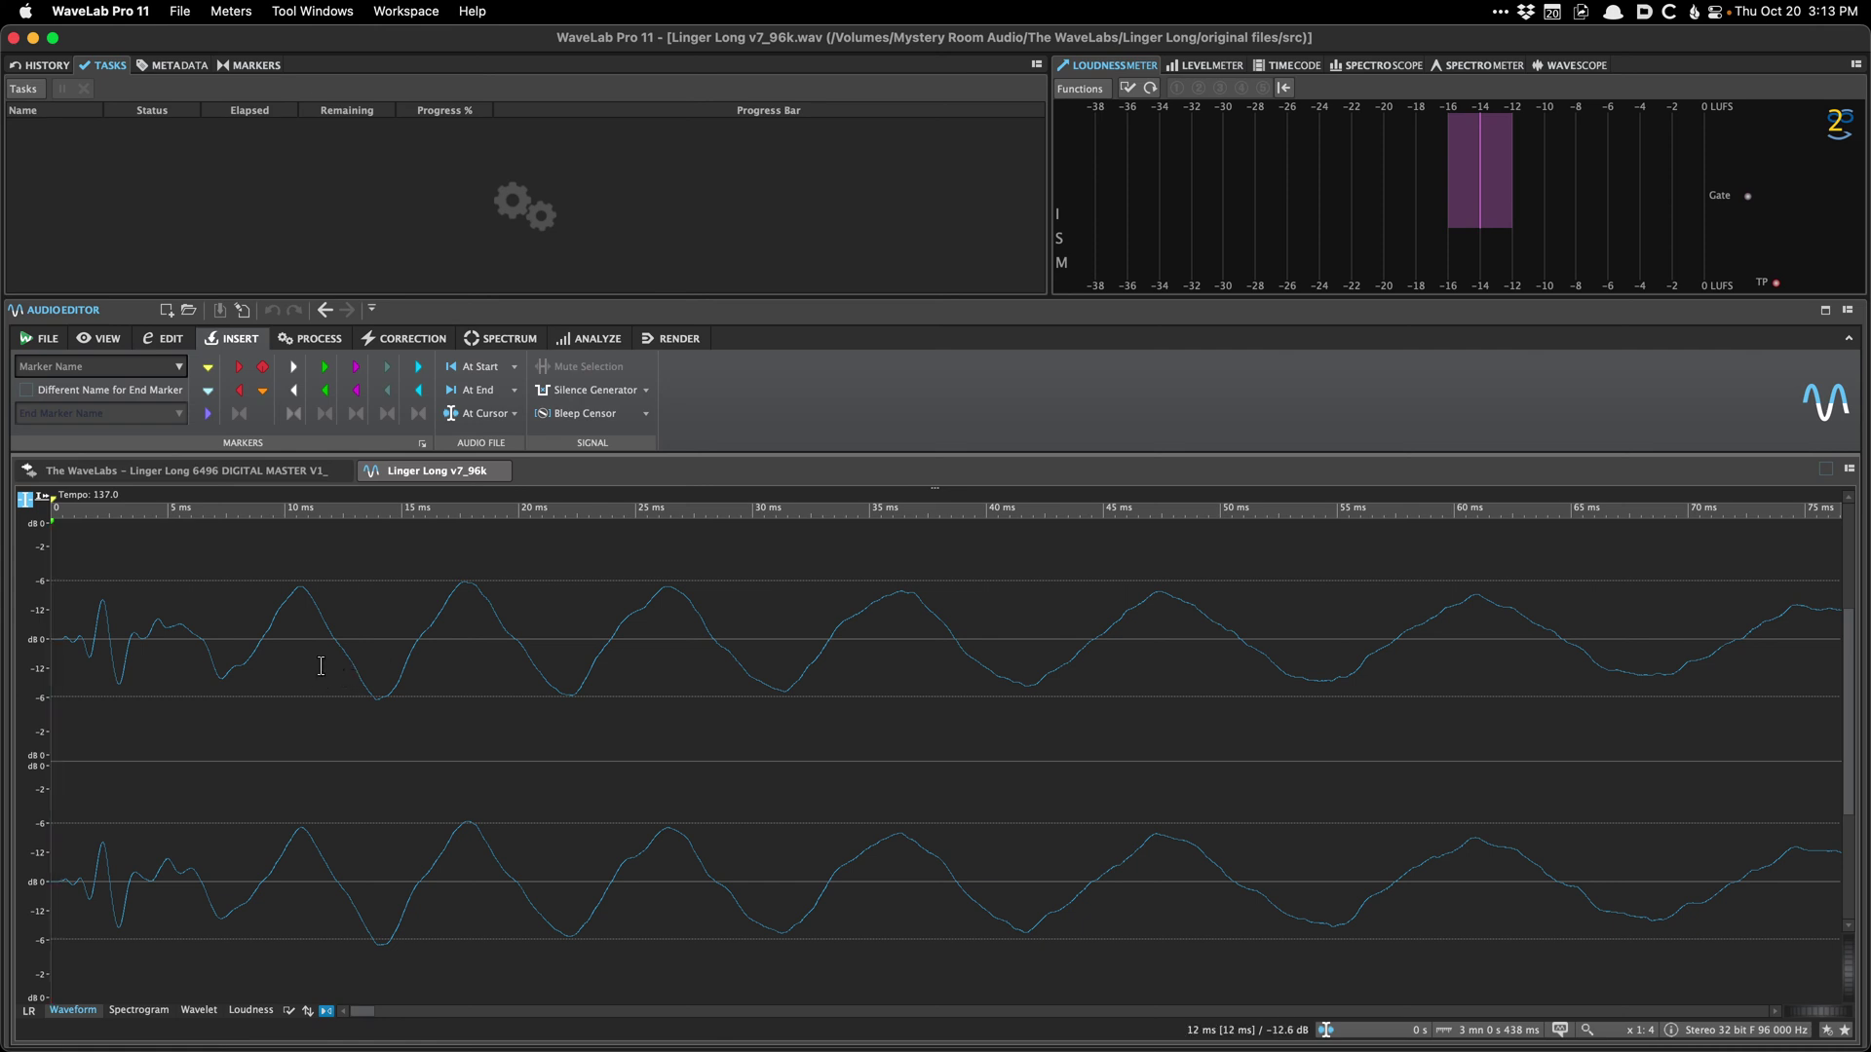
scroll(284, 668, "down", 2)
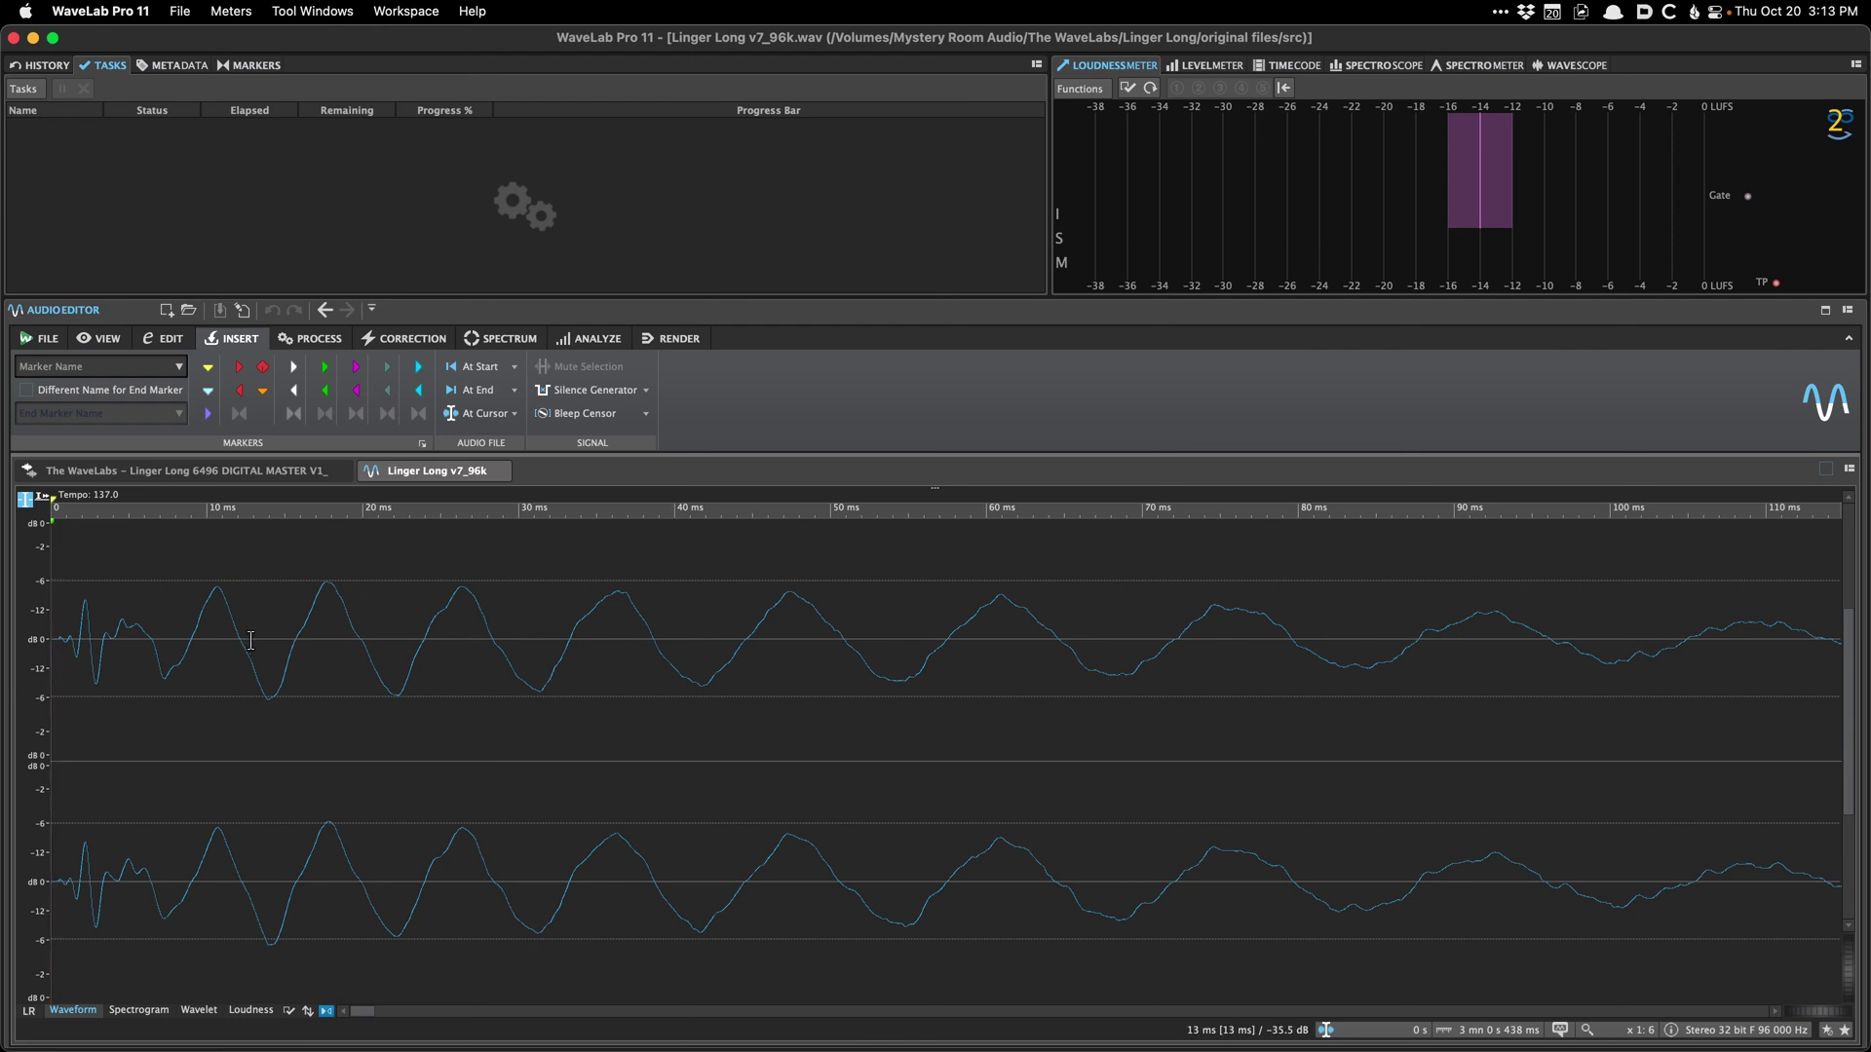
scroll(250, 640, "down", 15)
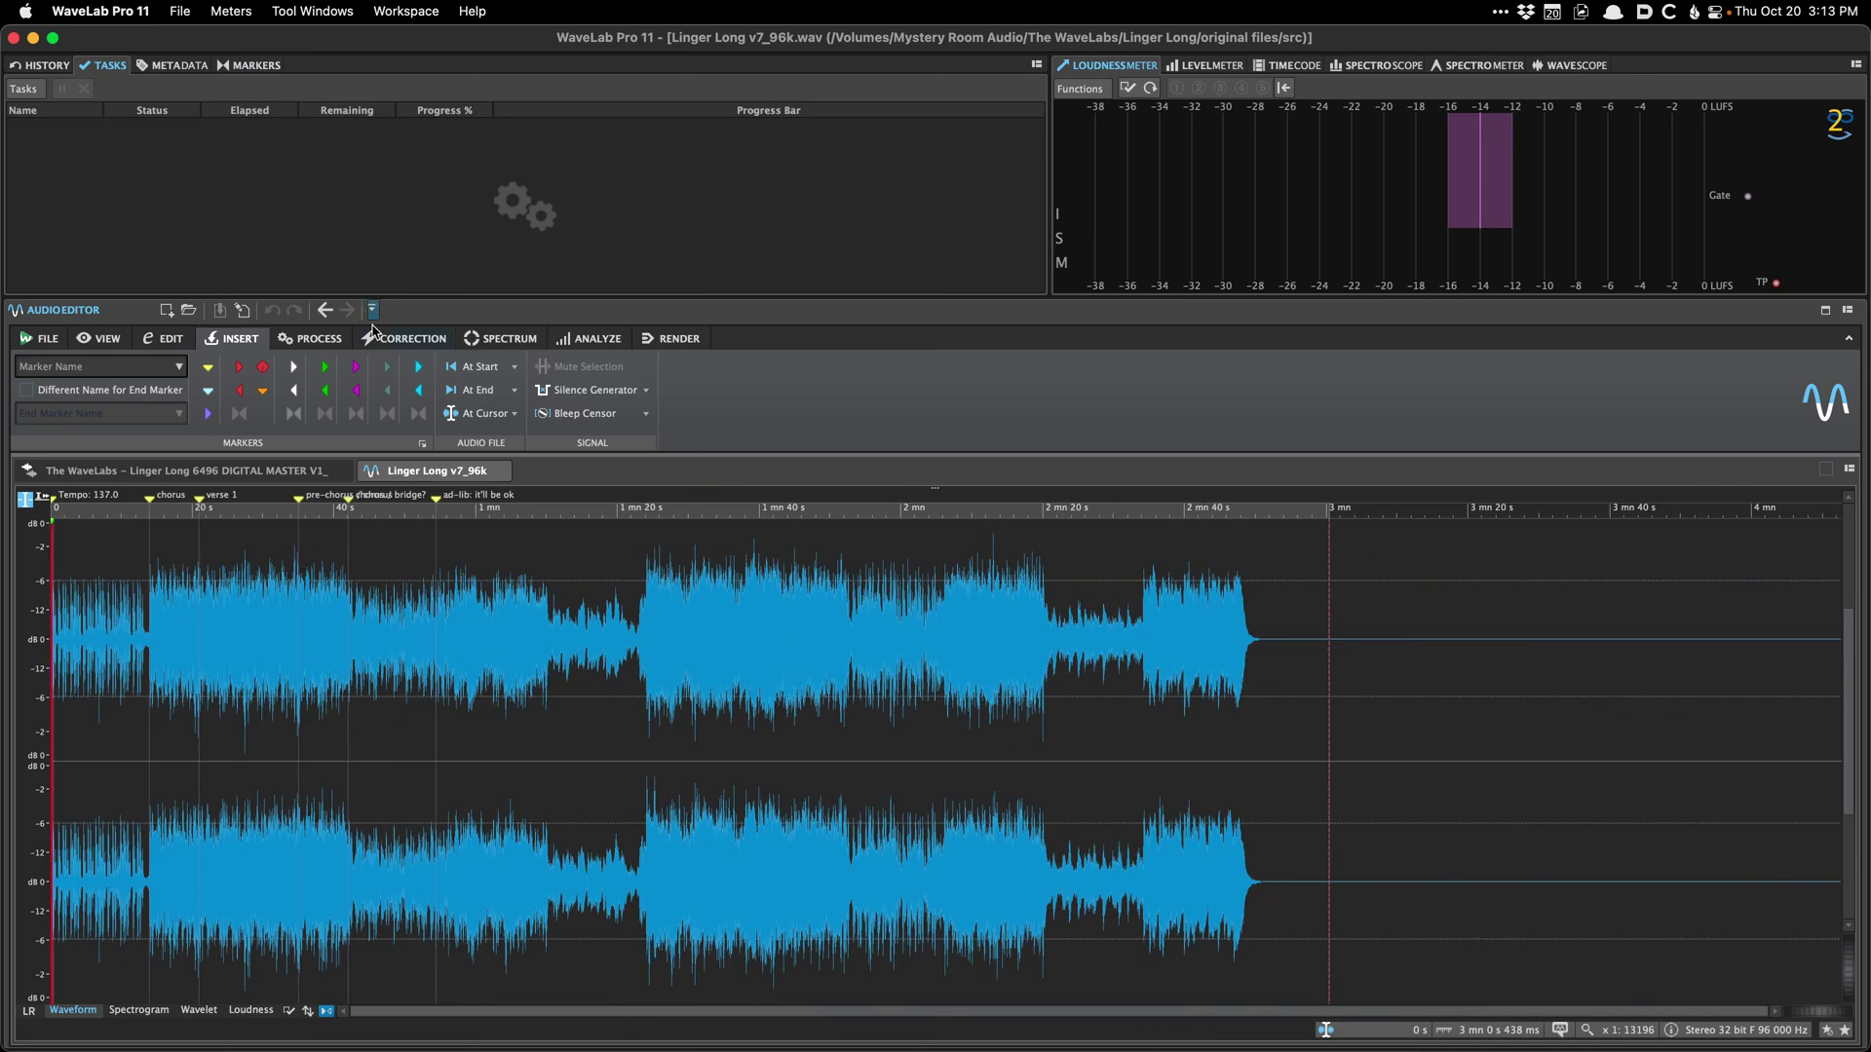
Step: Show the Master Section and close the Linger Long v7_96k source file to return to the montage
key("F8")
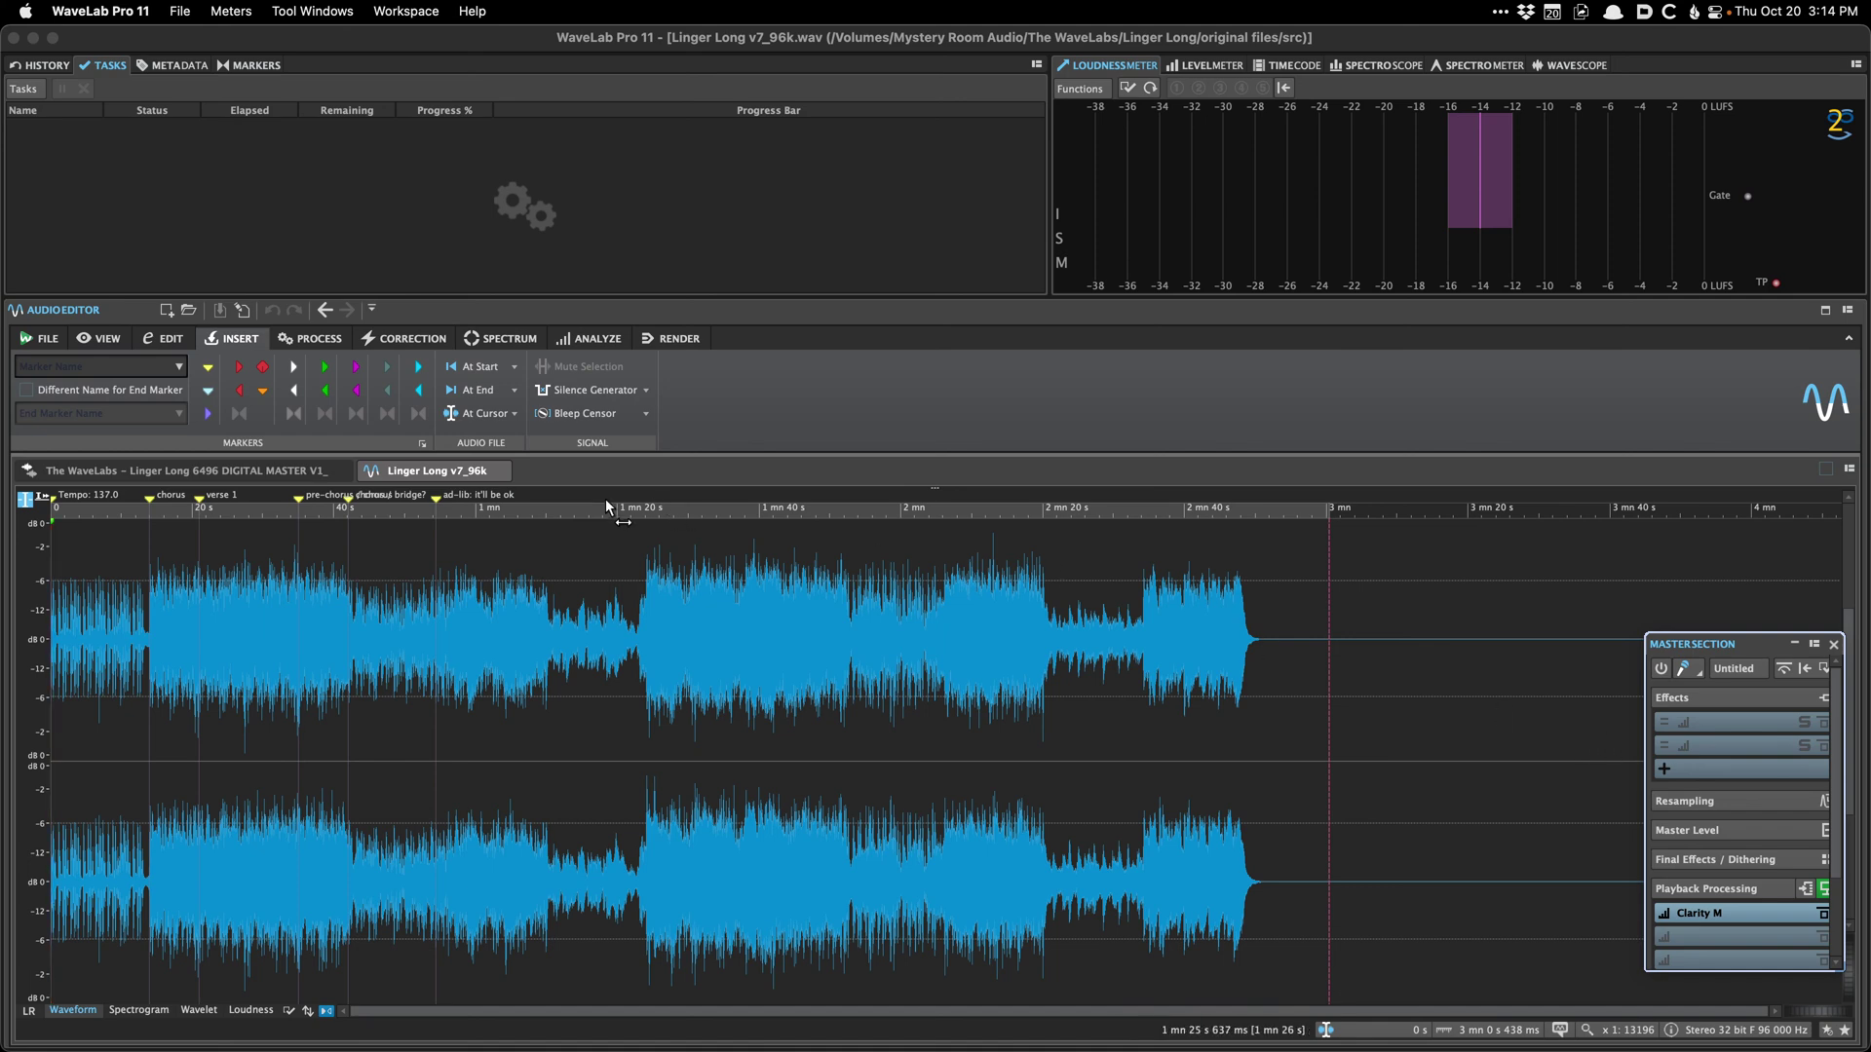
left_click(498, 471)
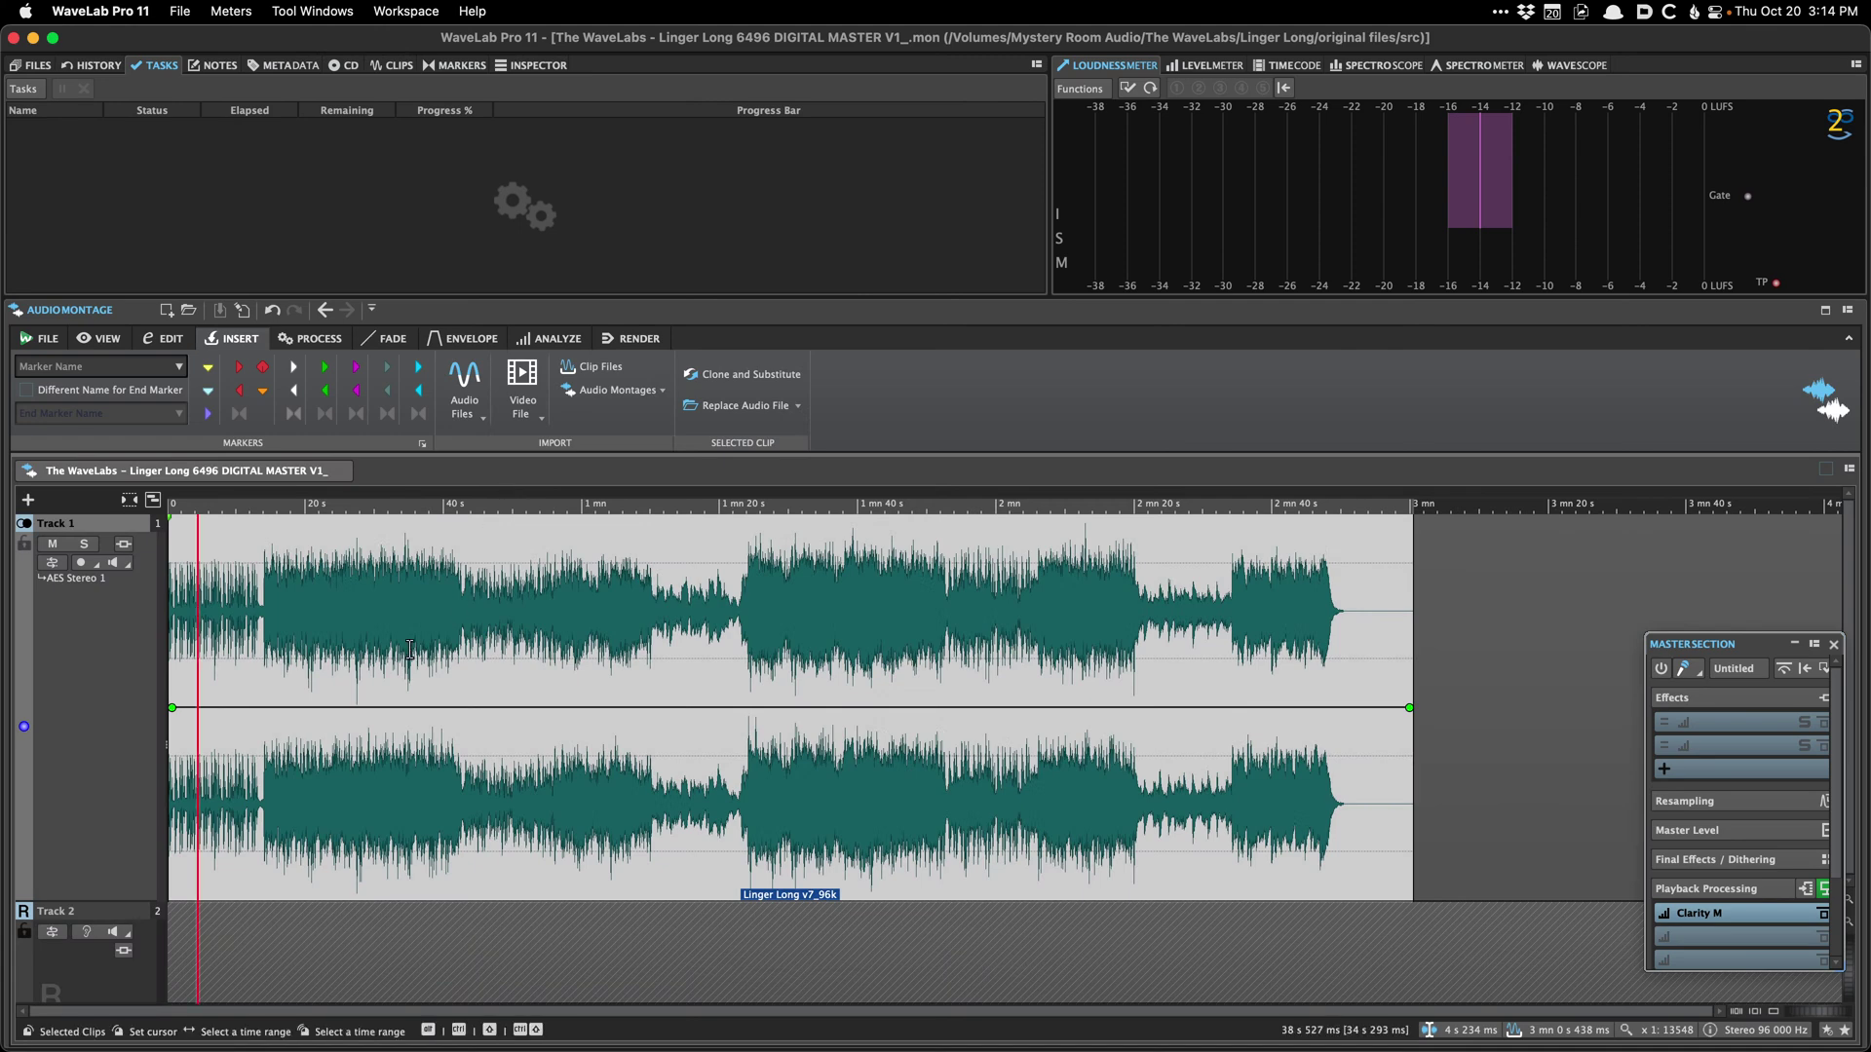
Step: Try moving the Linger Long v7_96k clip to start at about 12 s on Track 1, and undo the move
left_click_drag(320, 784, 417, 784)
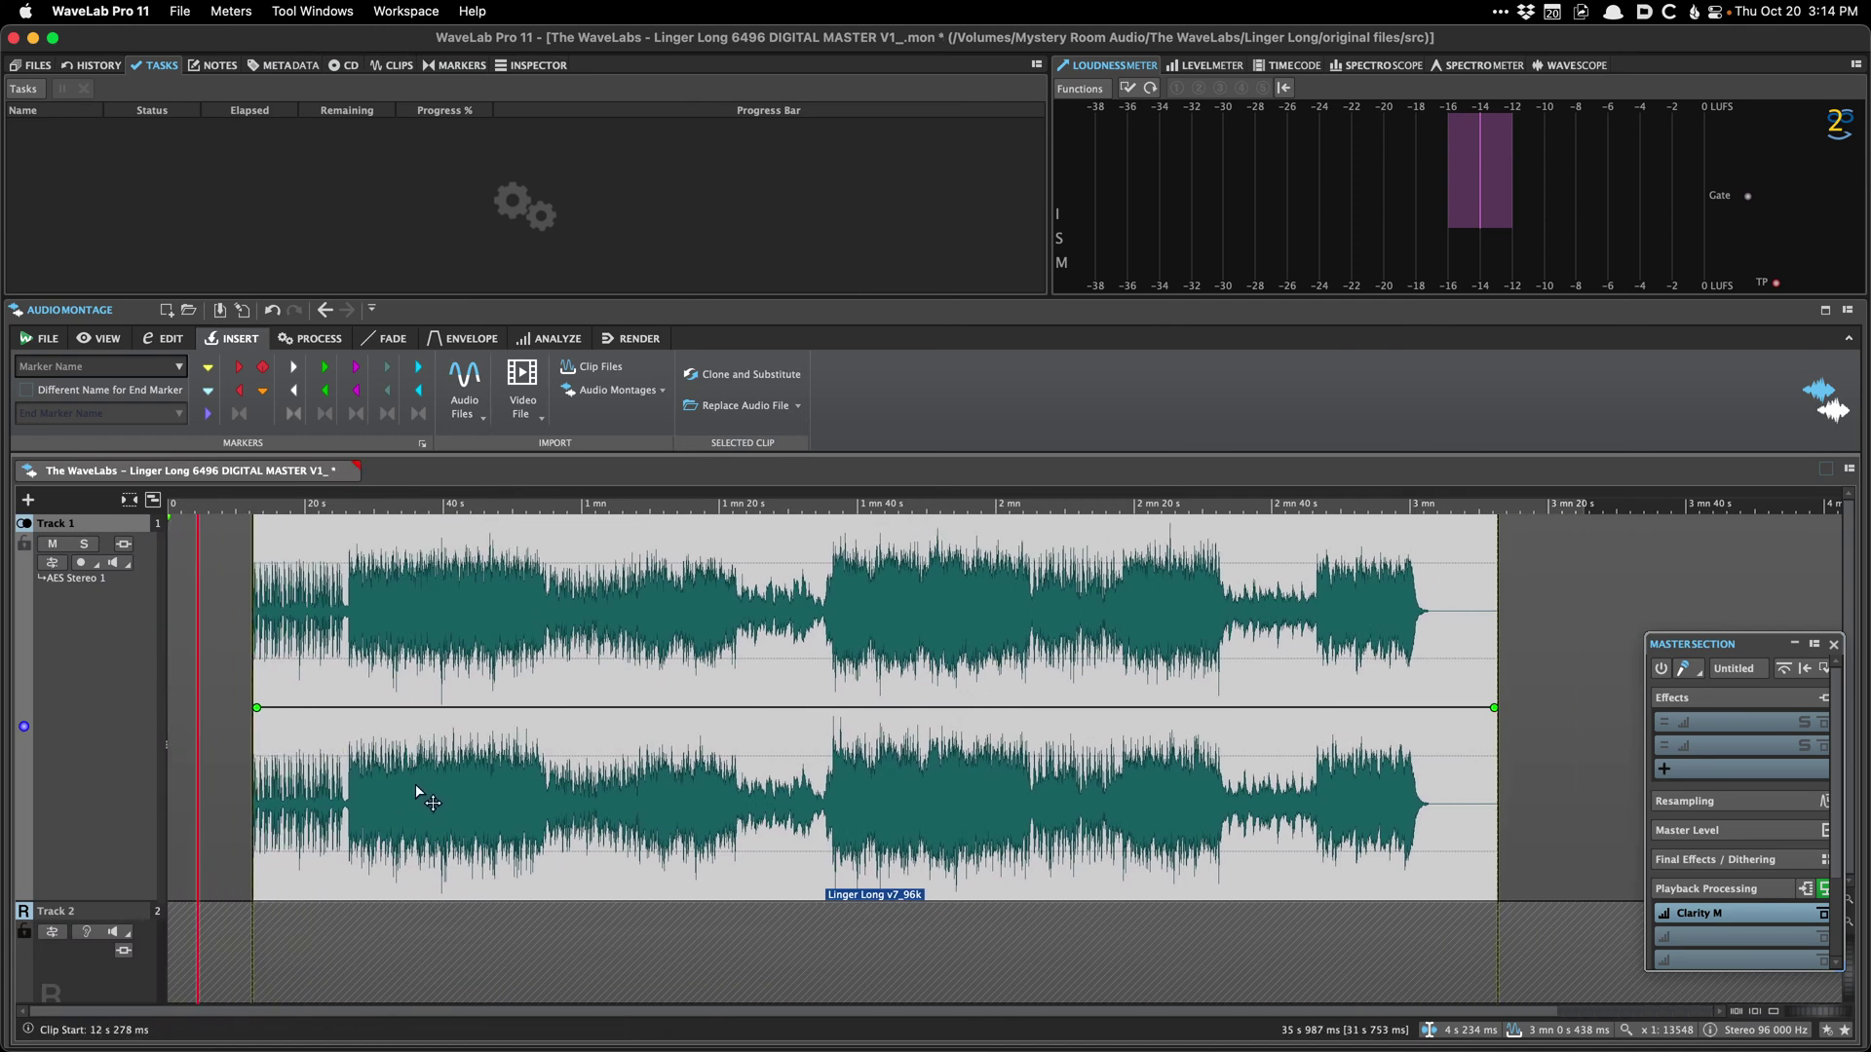
key("super+z")
key("super+z")
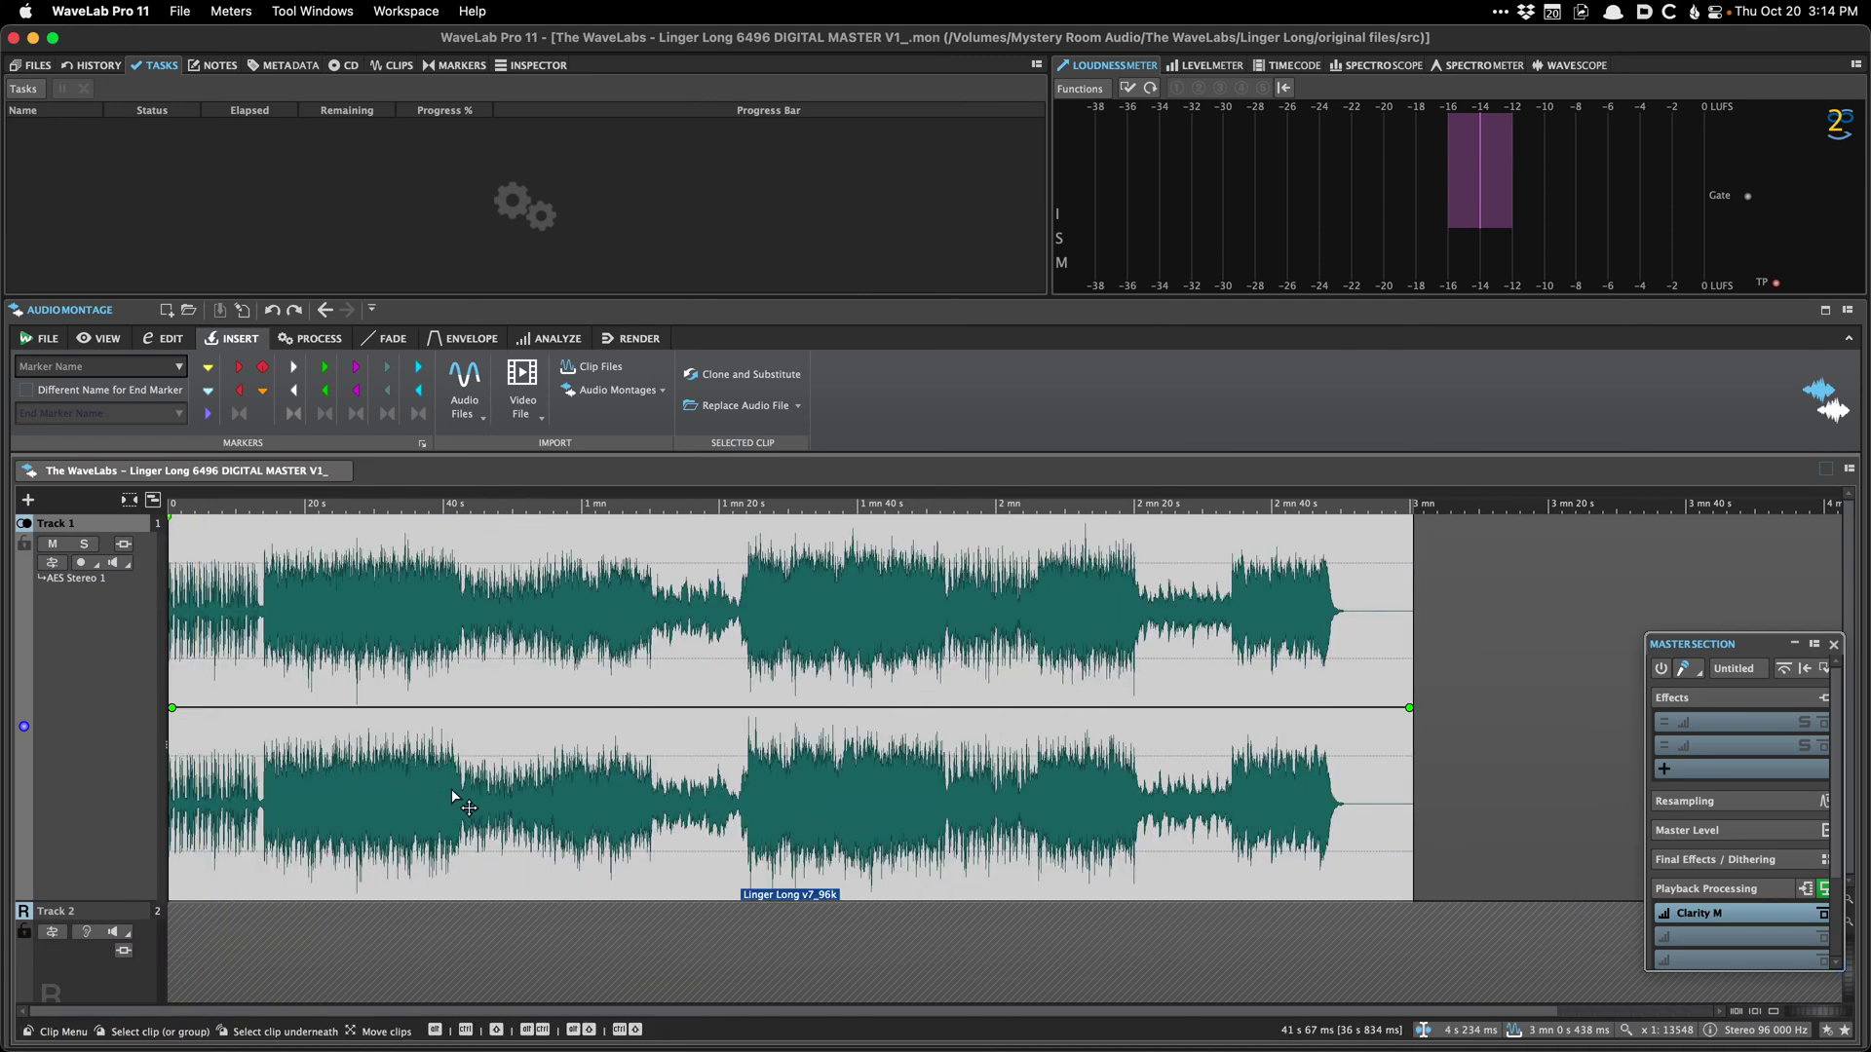
Step: Examine the clip's first transient at the montage start up close and play it from 0 s
scroll(419, 682, "up", 2)
left_click(416, 650)
key("Home")
scroll(416, 650, "up", 10)
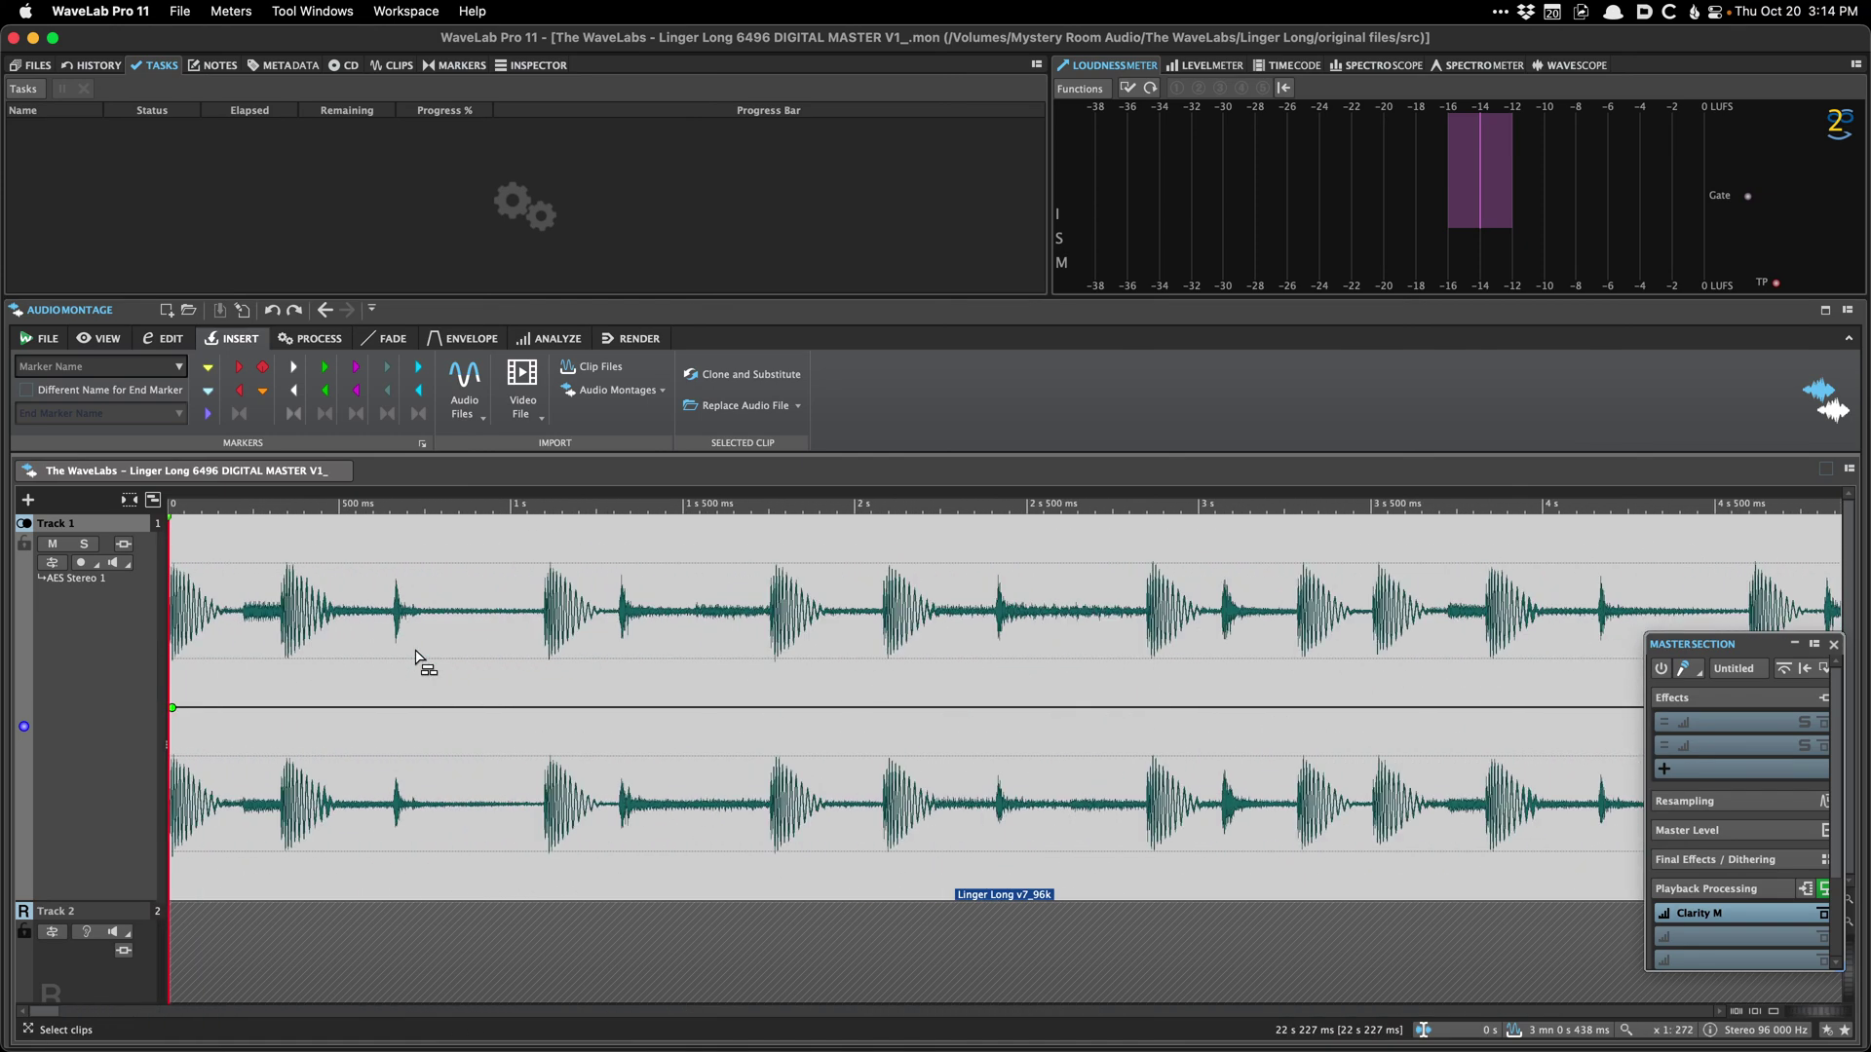
scroll(416, 650, "up", 10)
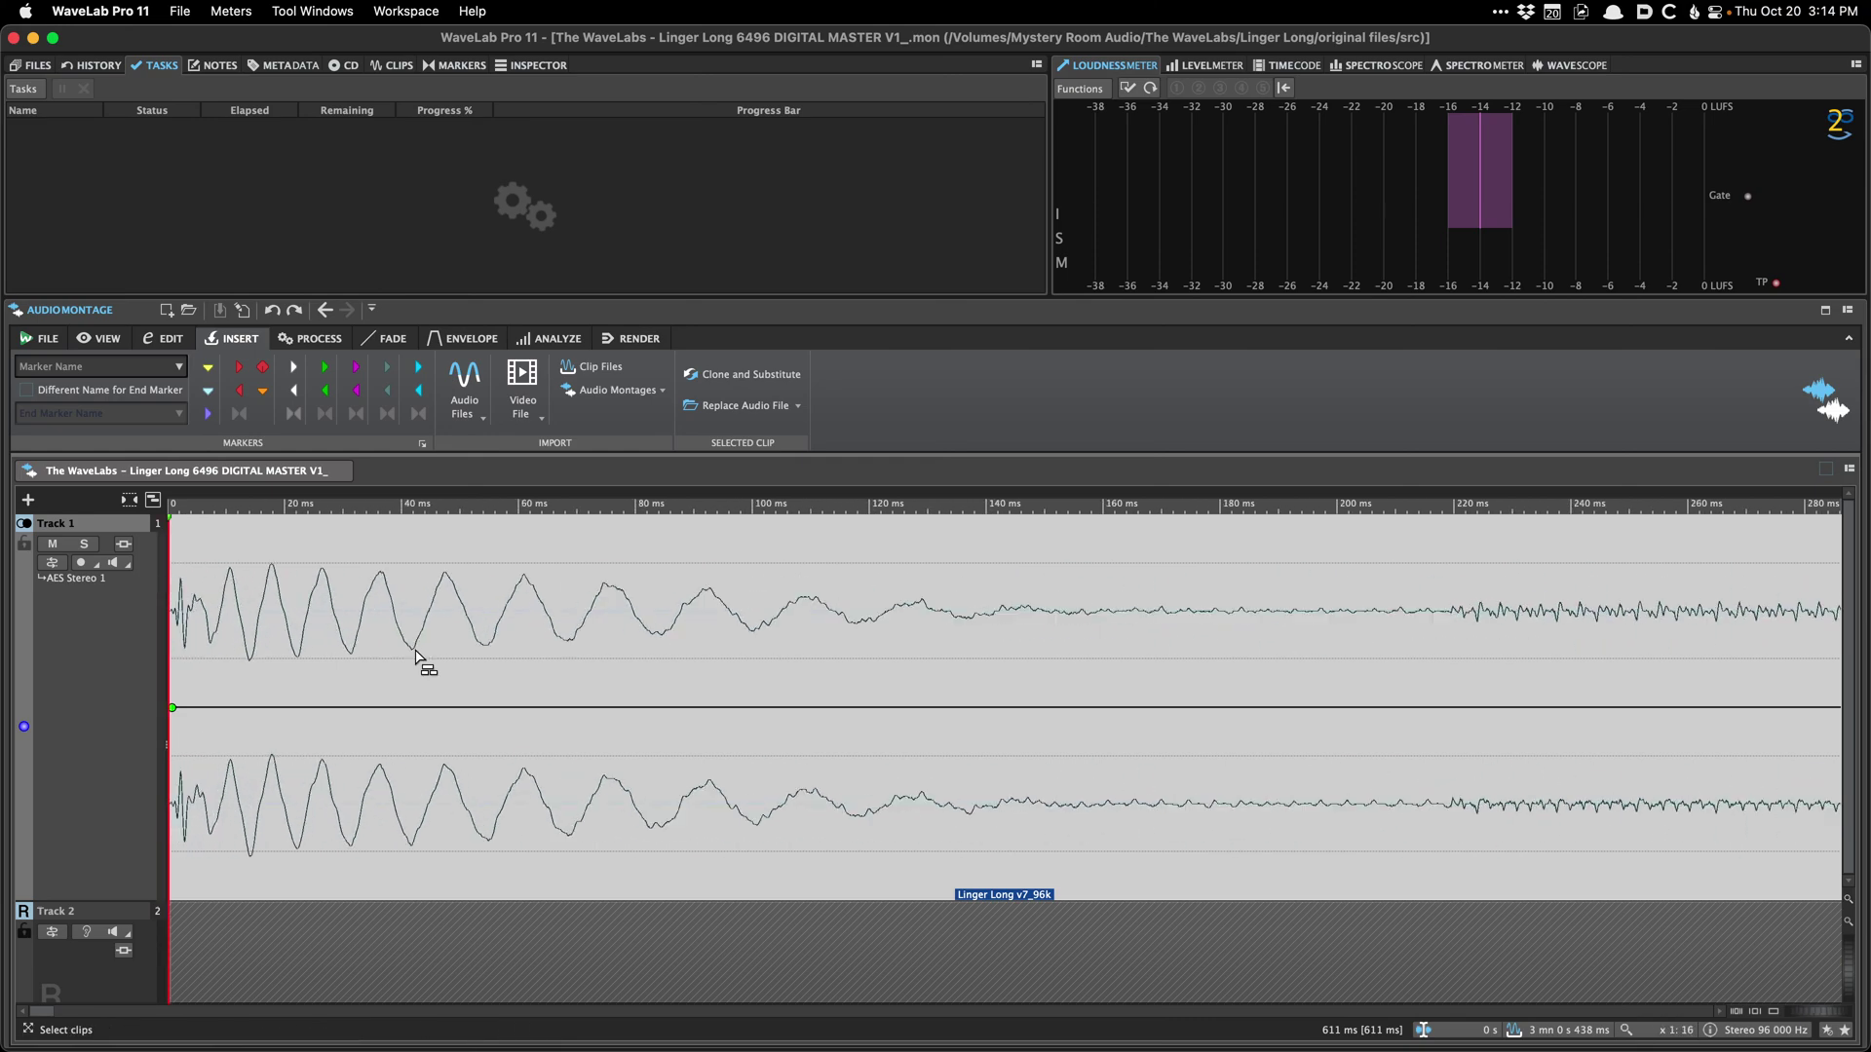
scroll(416, 650, "down", 5)
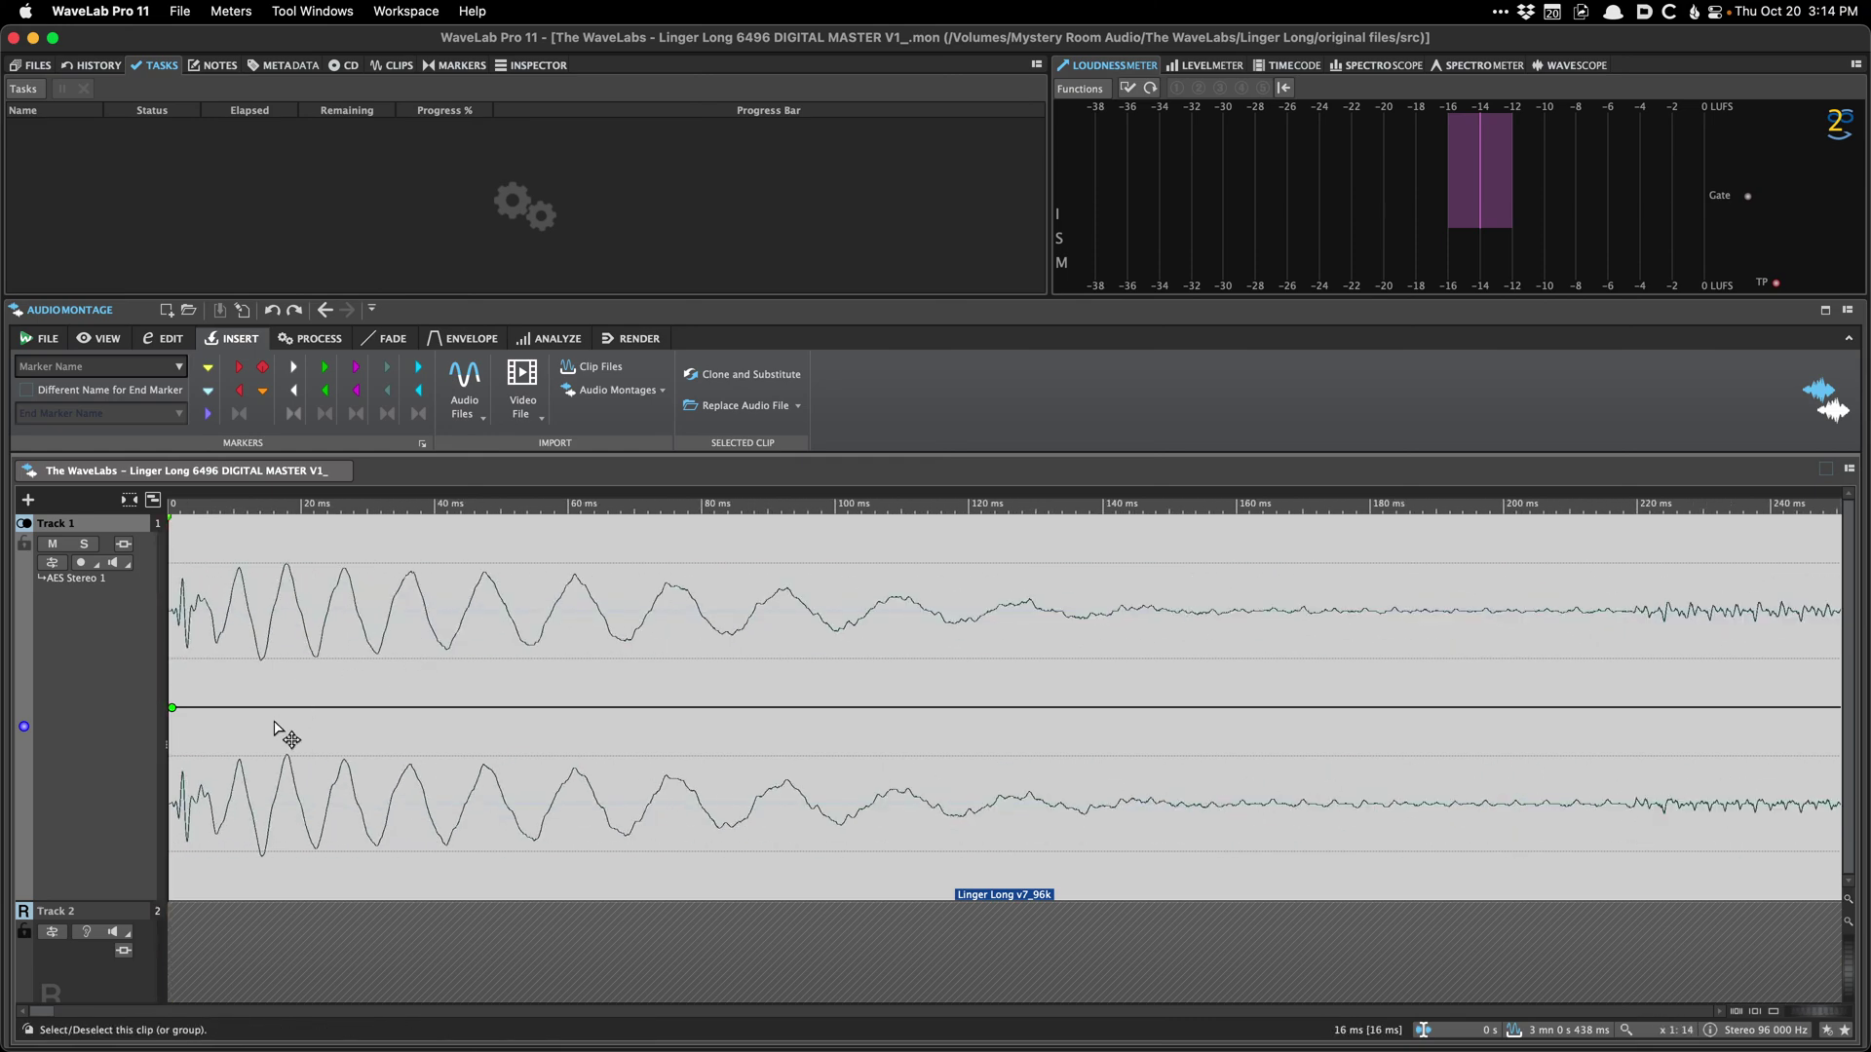
scroll(278, 726, "up", 4)
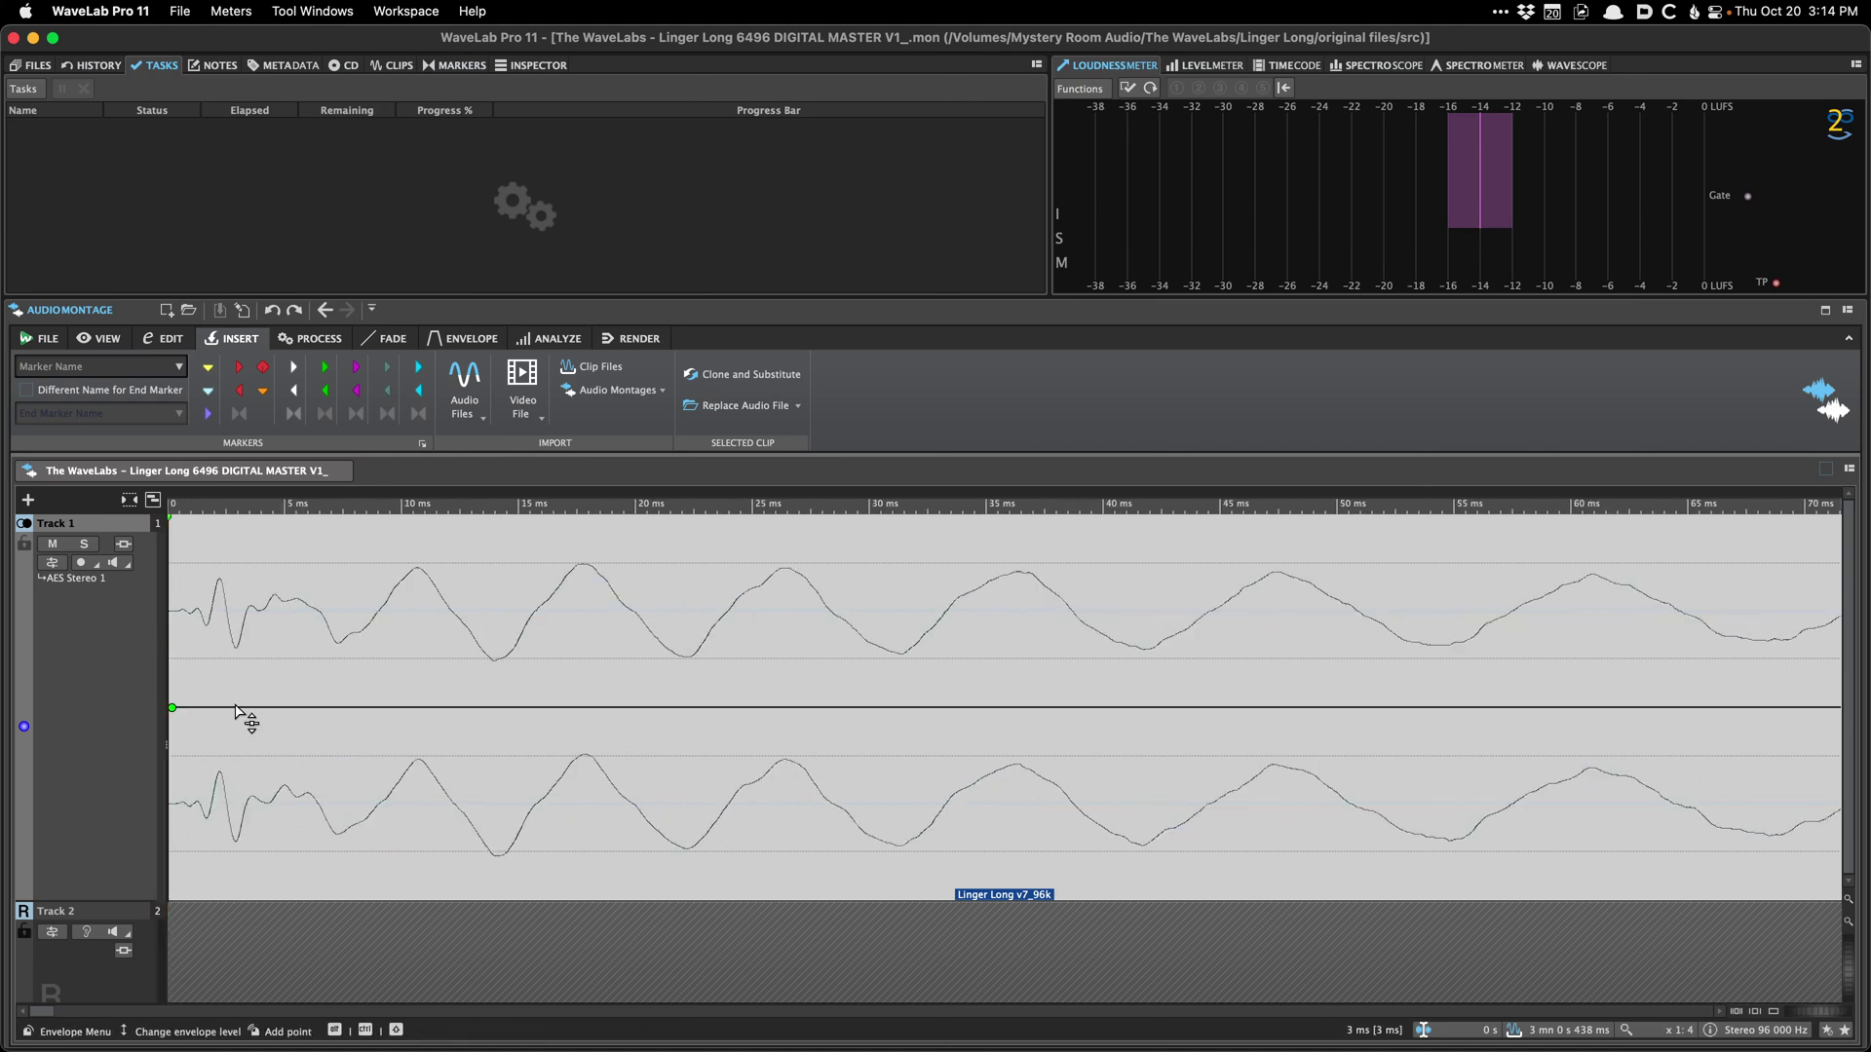
key("space")
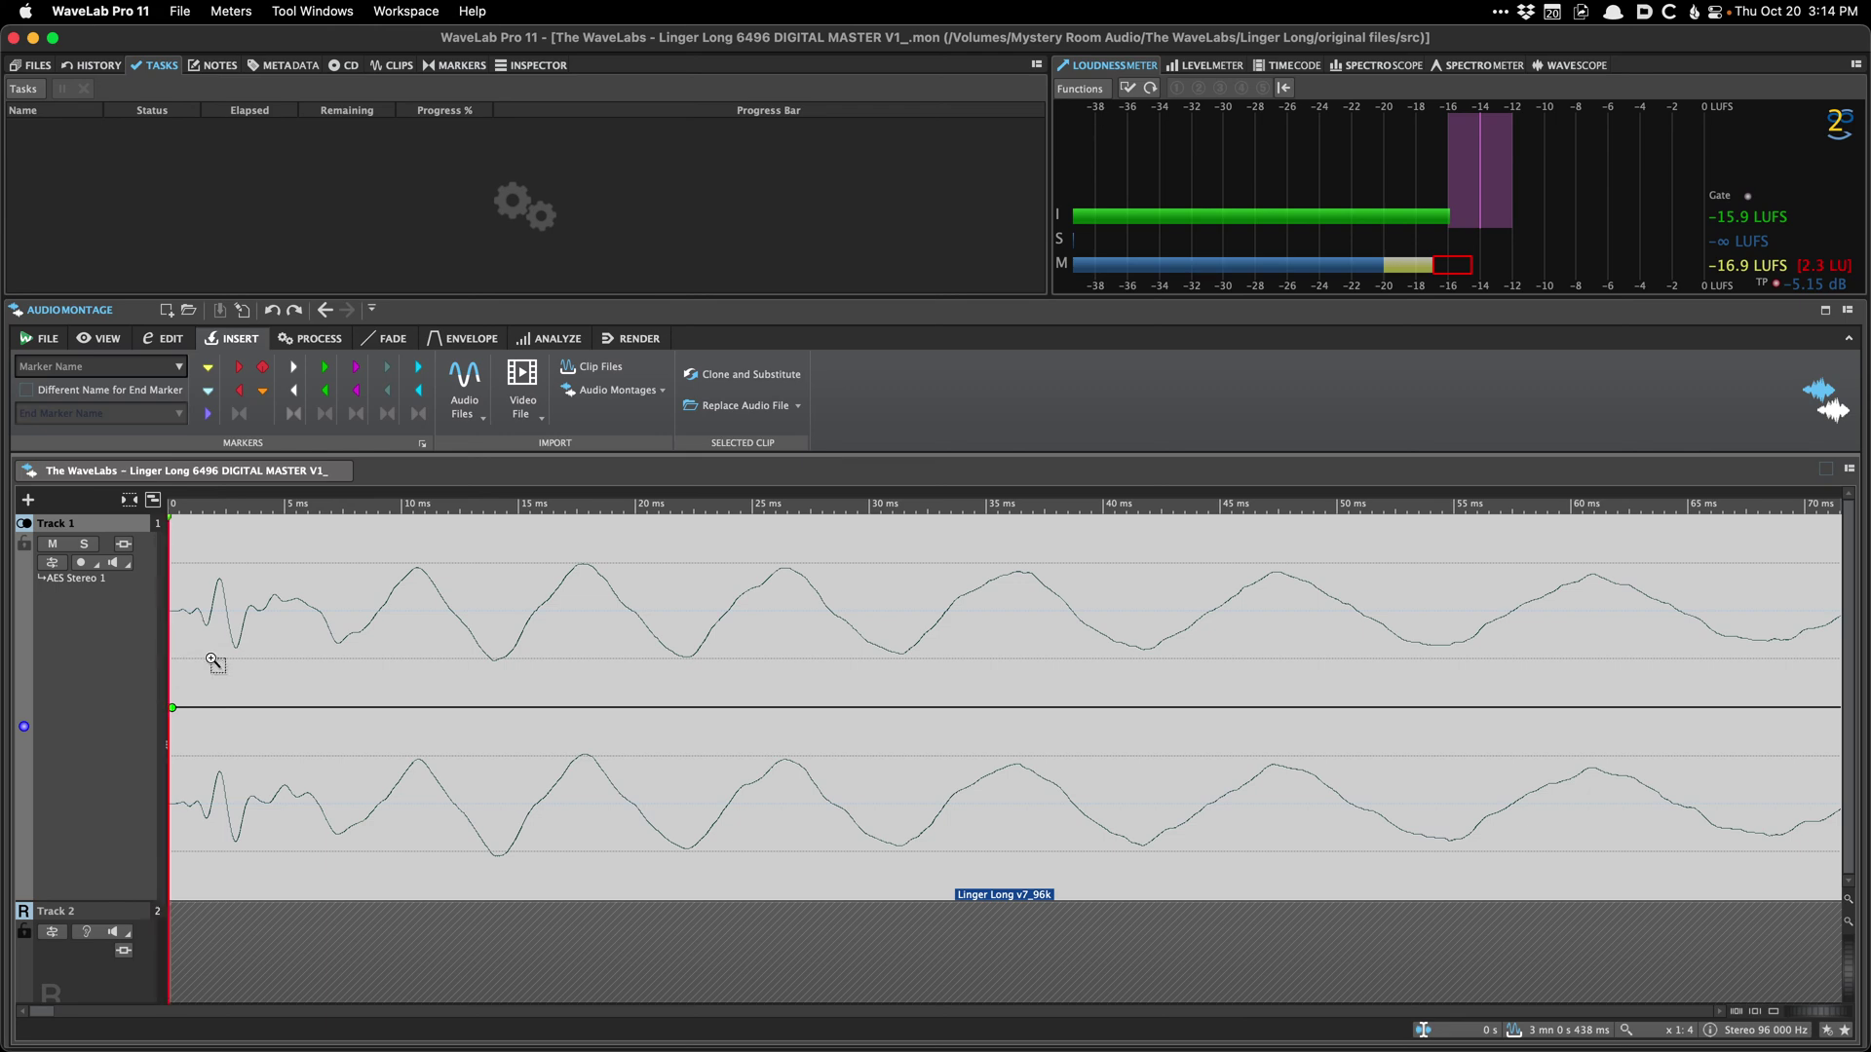
Step: Move the clip to start at about 200 ms on Track 1 and play the montage from the beginning
scroll(211, 658, "down", 5)
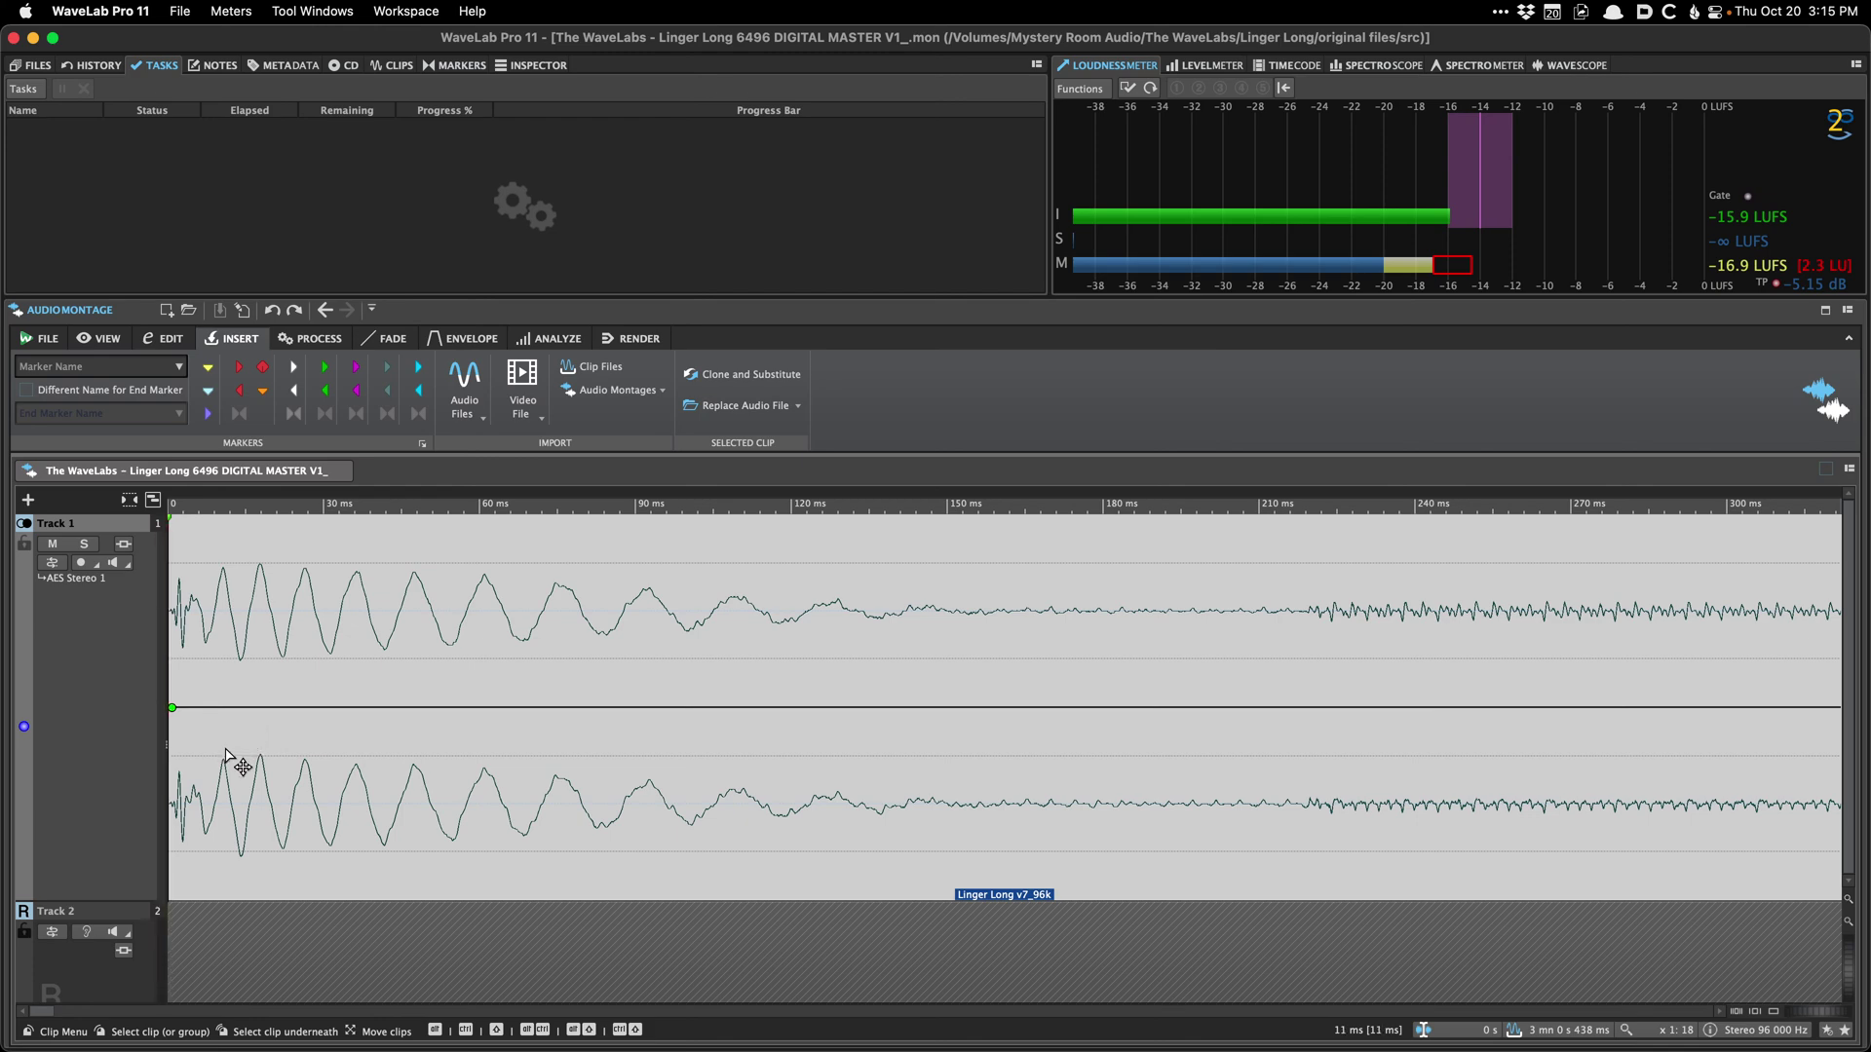
scroll(249, 774, "down", 2)
left_click_drag(265, 777, 919, 777)
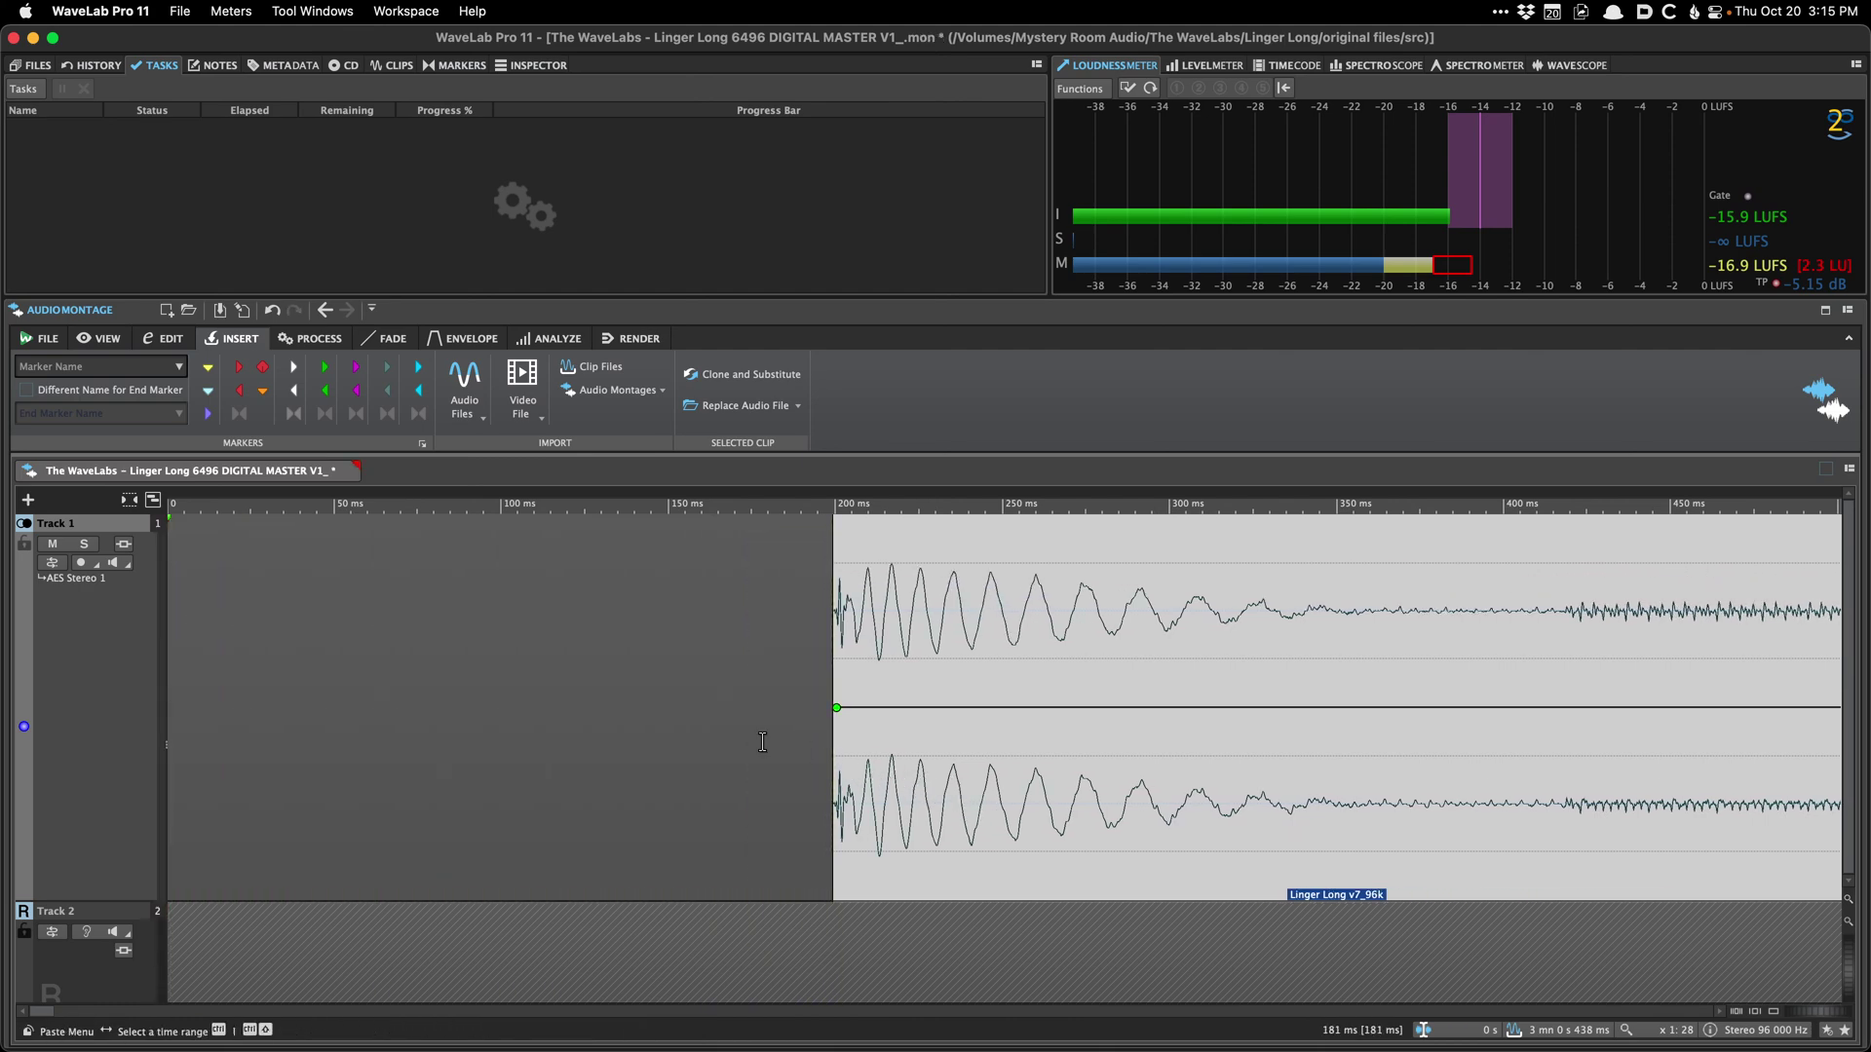
key("space")
key("space")
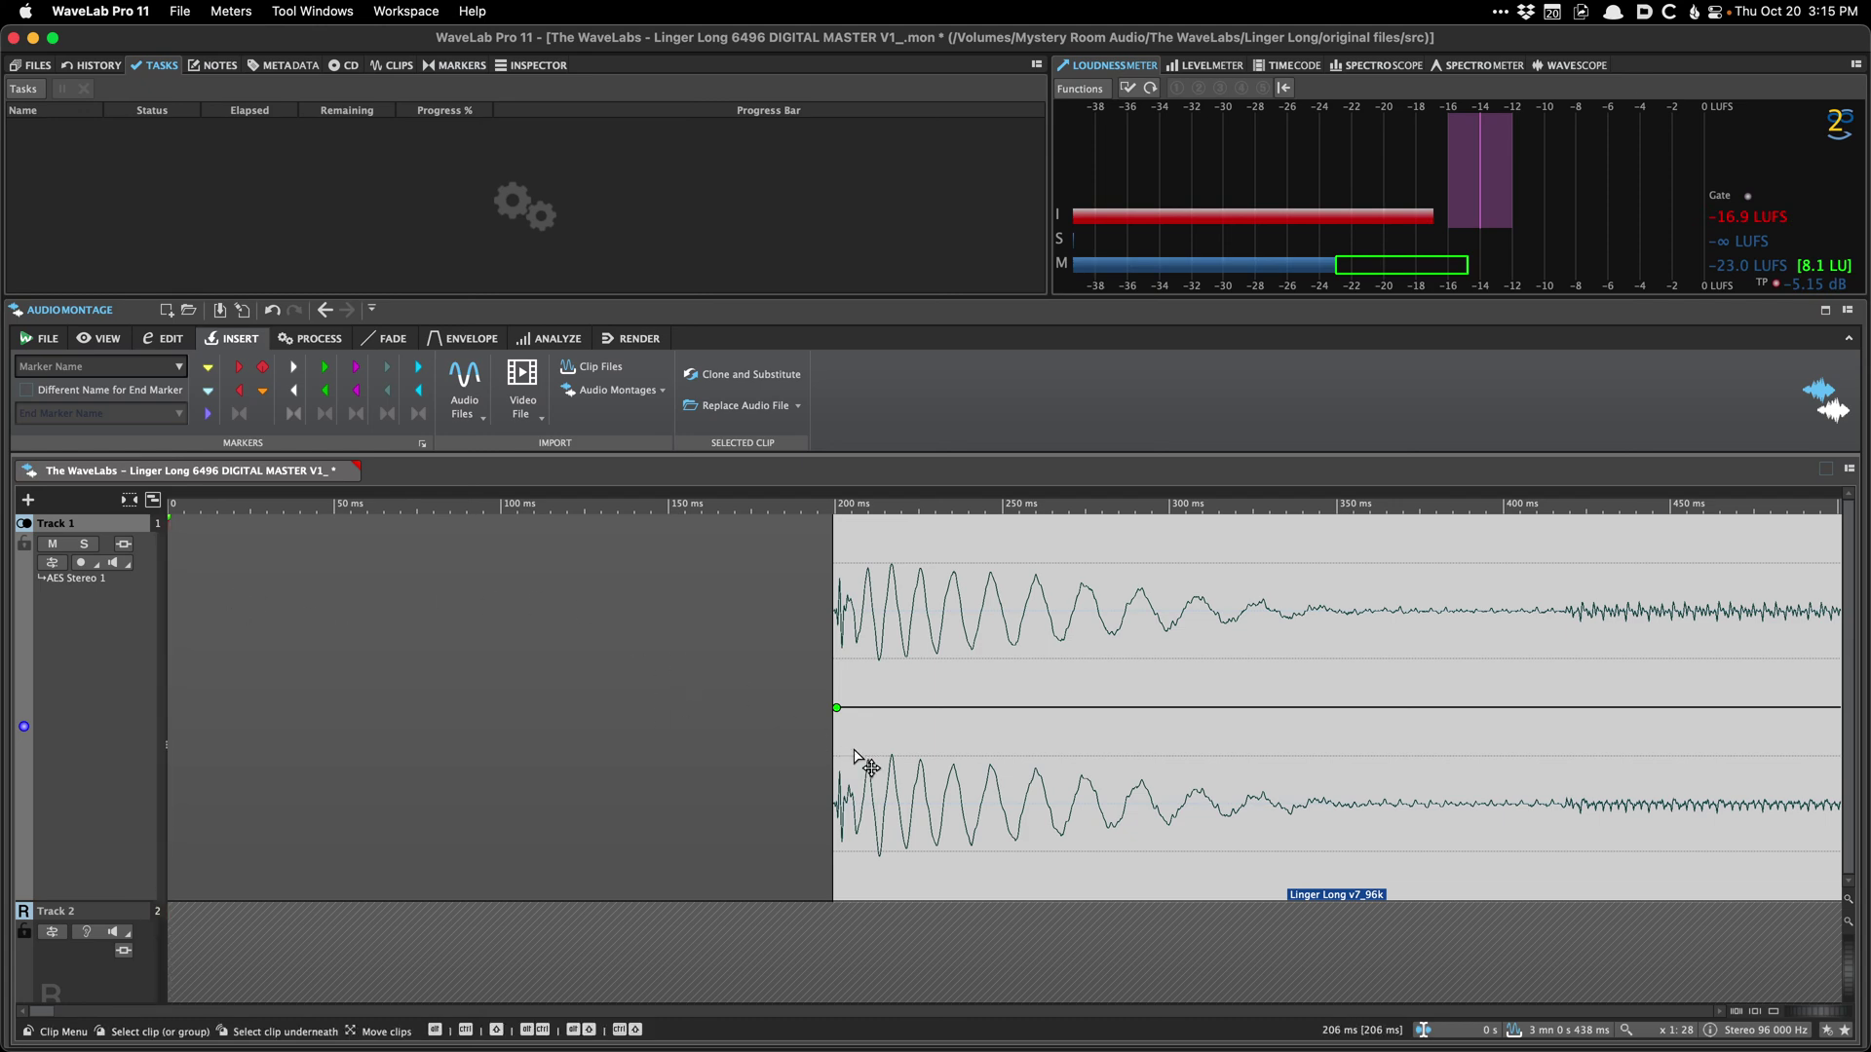
Step: Move the clip back to 0 s on Track 1, check its start up close, and save the montage
left_click_drag(881, 756, 186, 699)
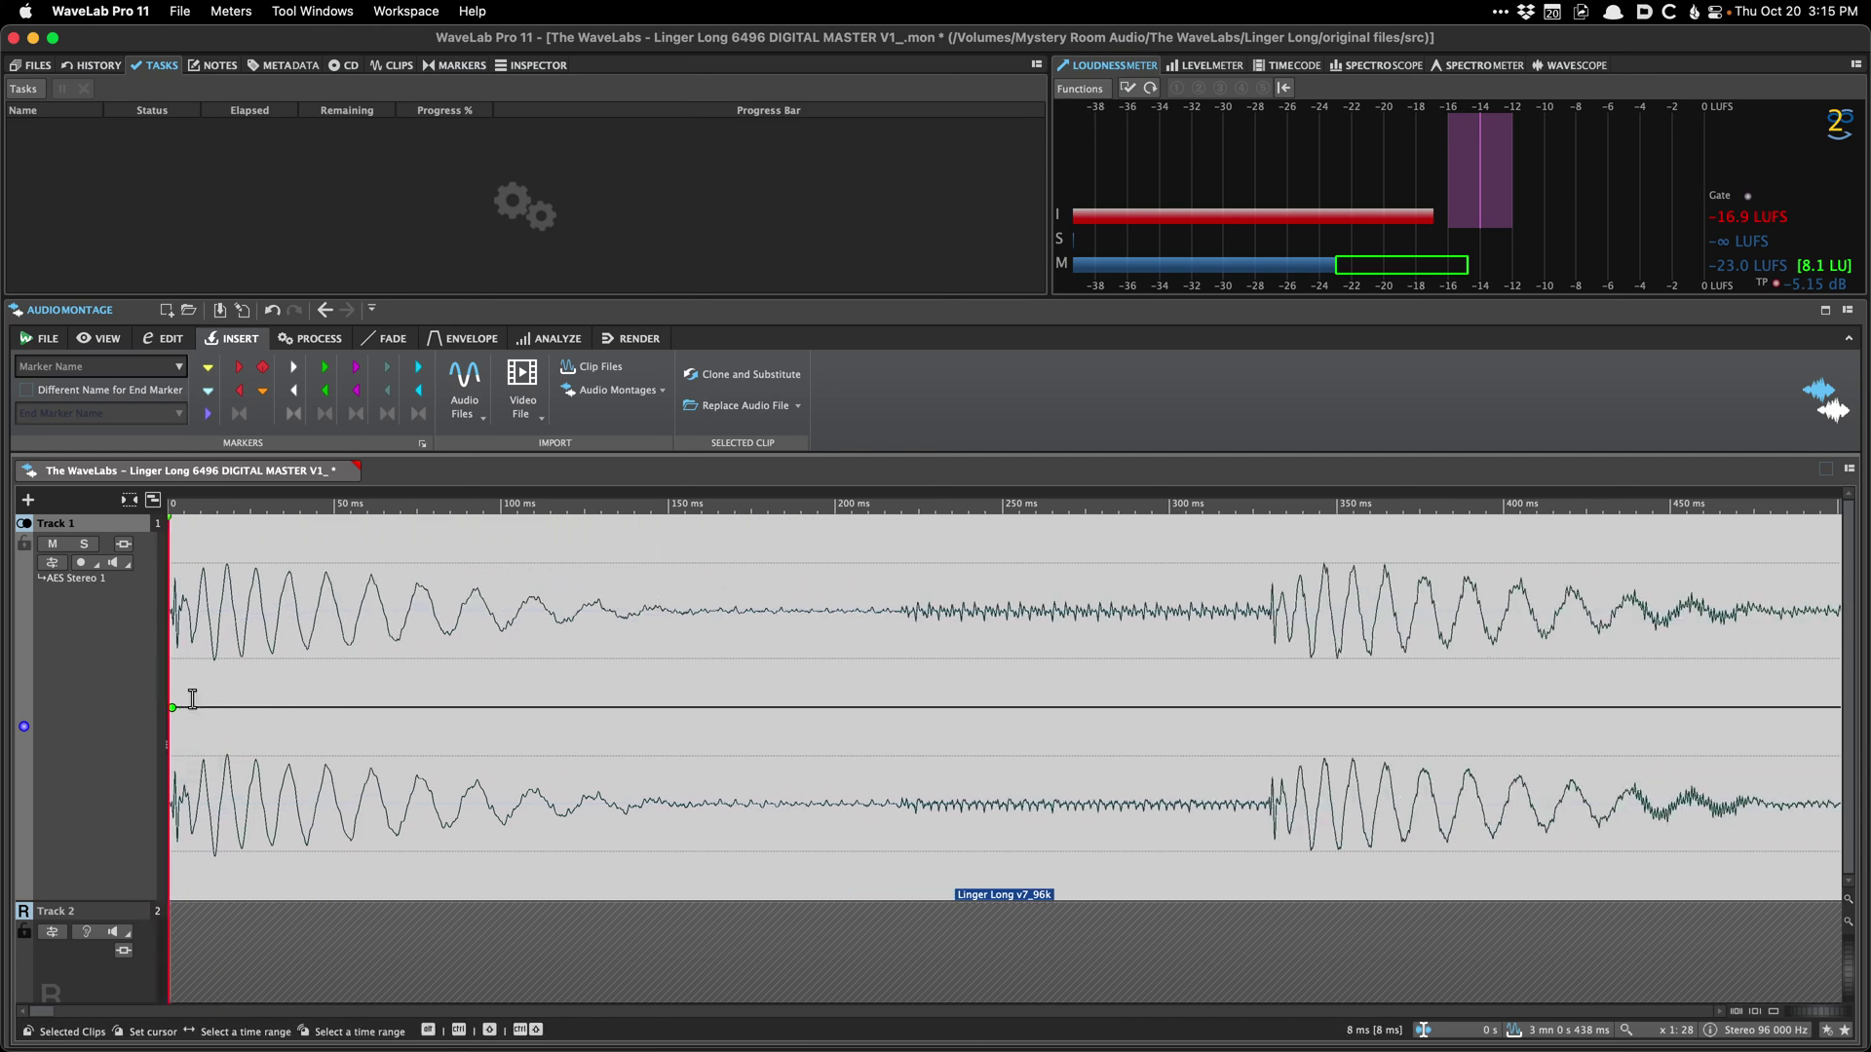
scroll(192, 699, "up", 10)
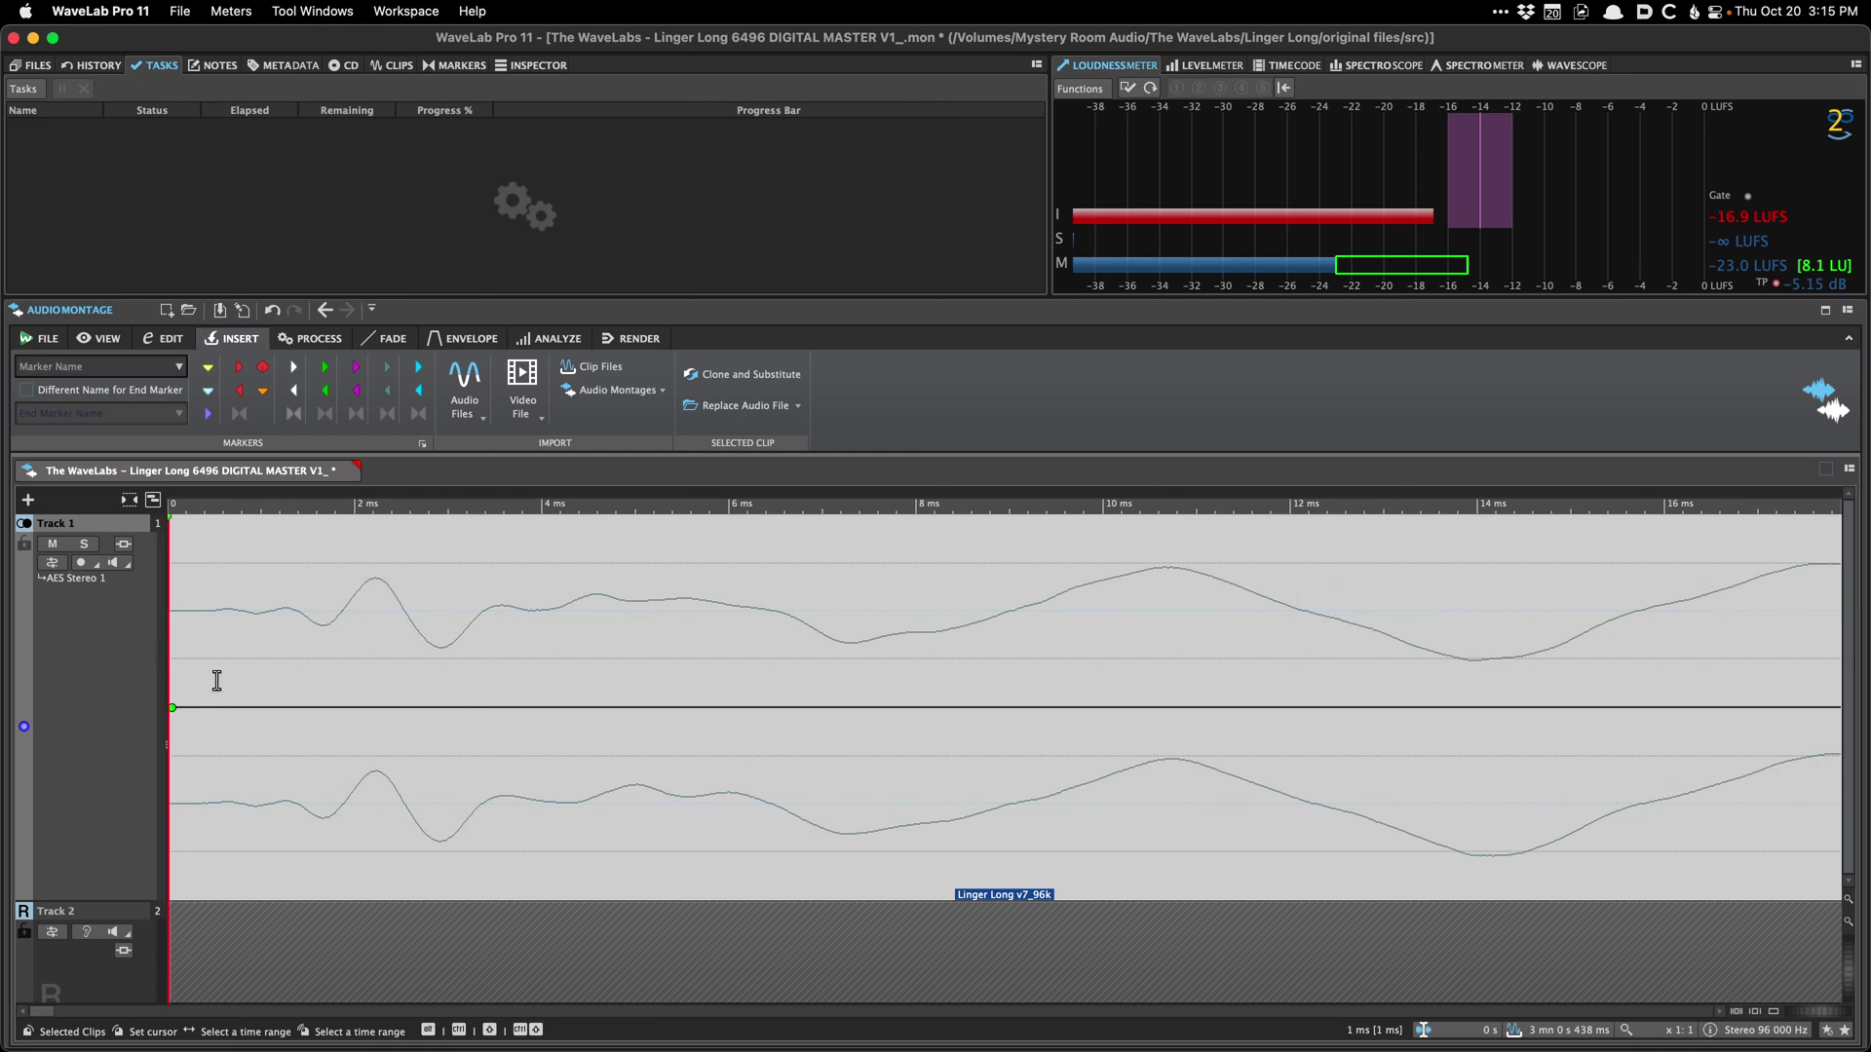
scroll(222, 672, "down", 3)
scroll(223, 673, "down", 5)
key("super+s")
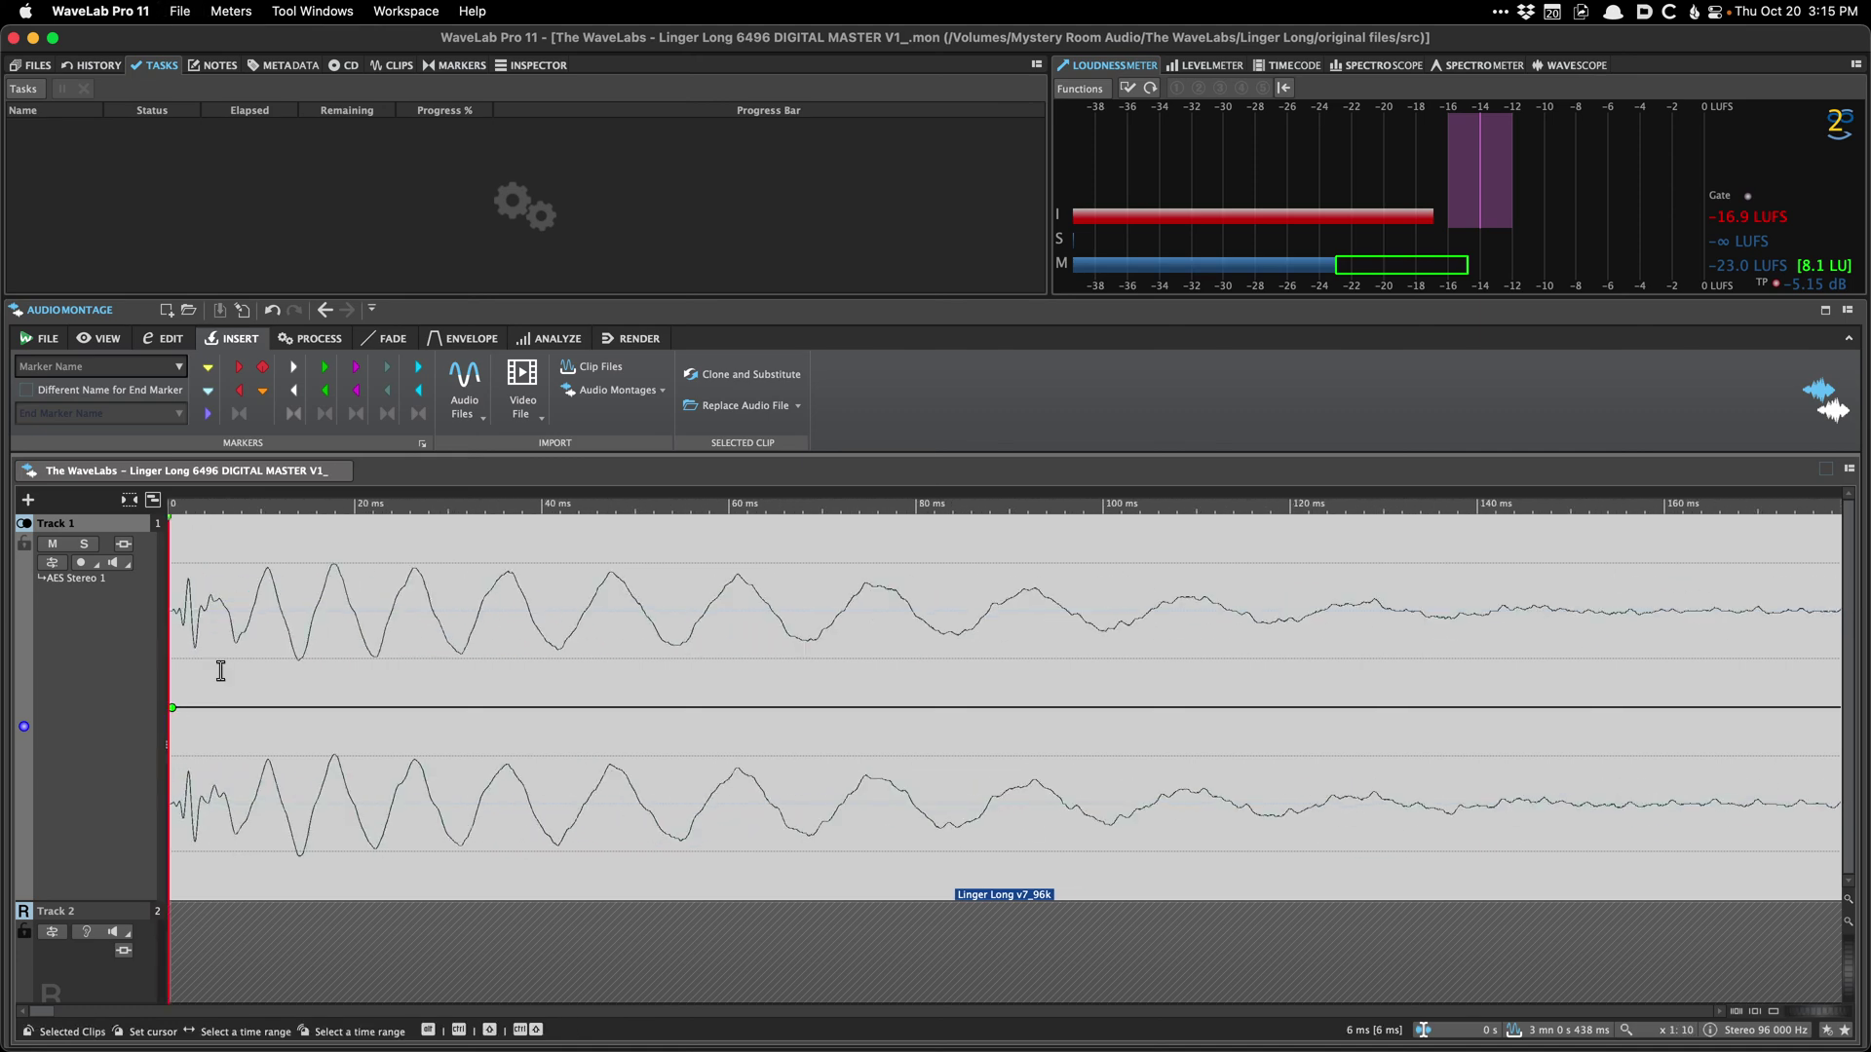
Step: Move the clip to start at about 74 ms on Track 1 and display the montage's clip list
scroll(221, 673, "up", 6)
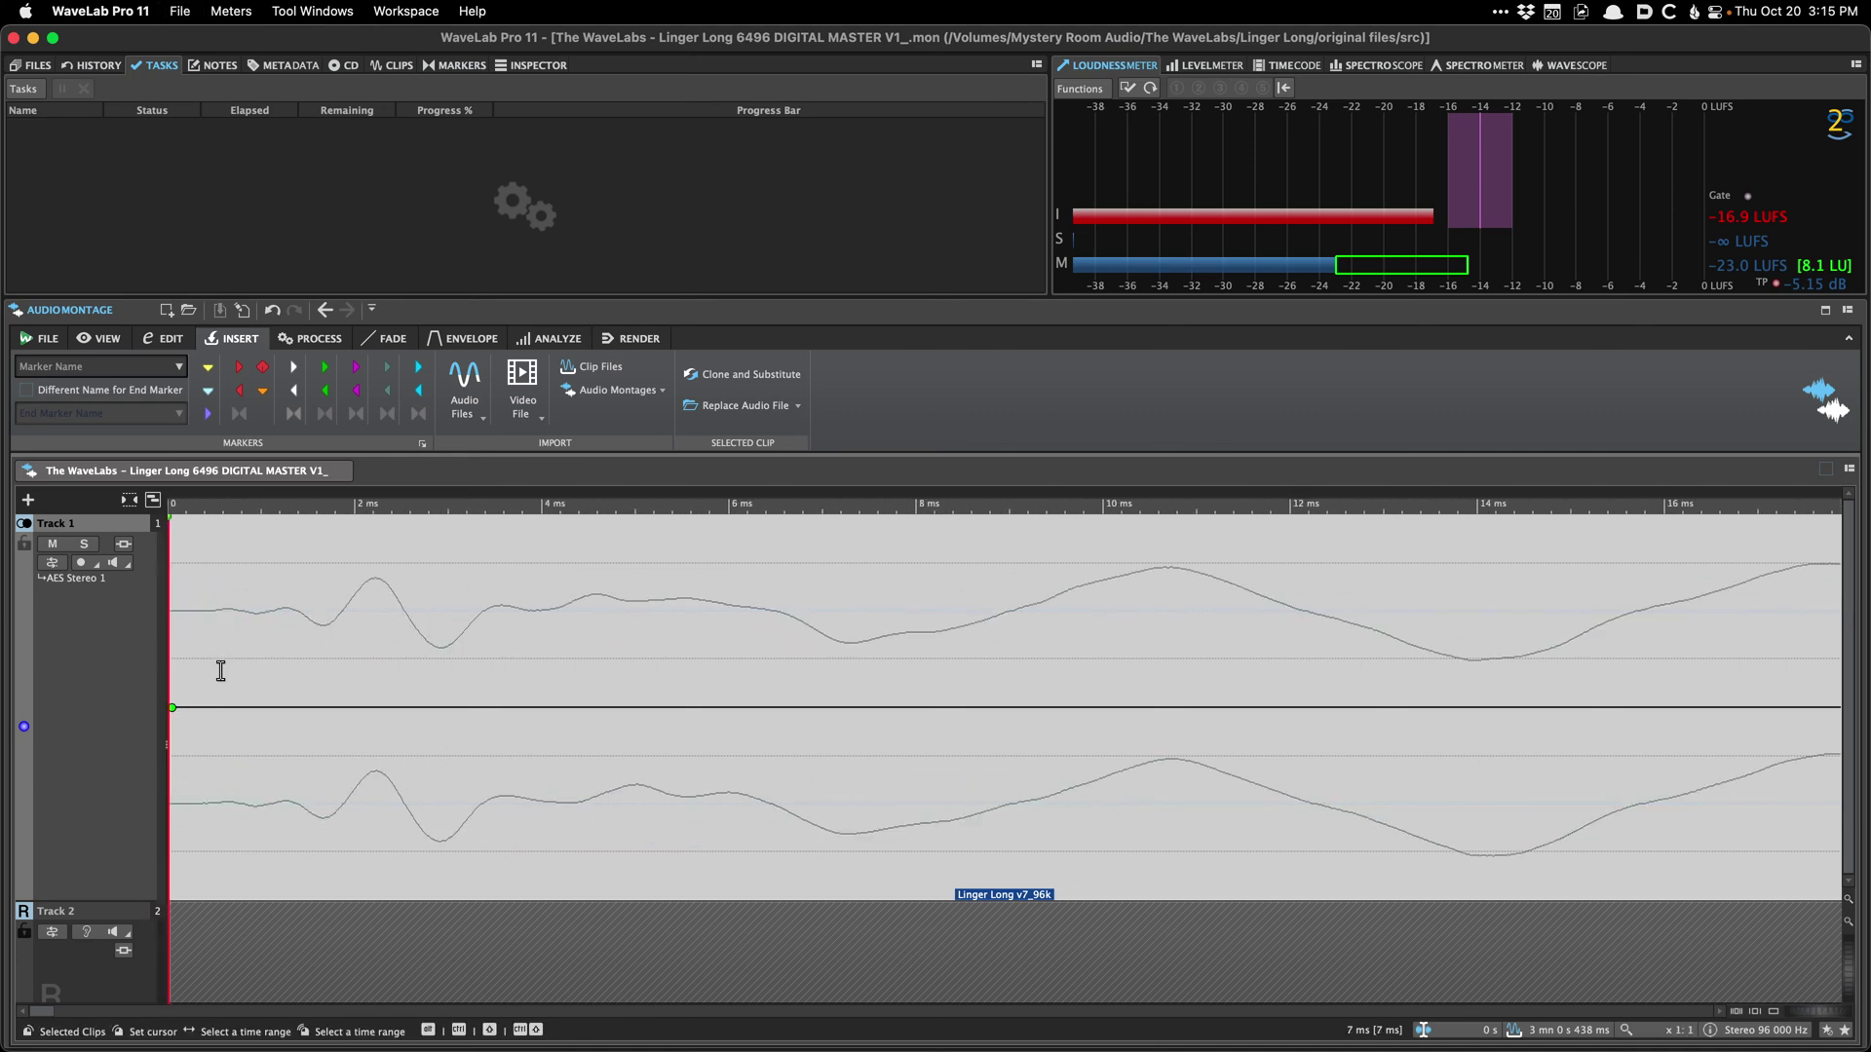
scroll(222, 686, "down", 4)
left_click_drag(210, 745, 793, 815)
scroll(839, 773, "down", 3)
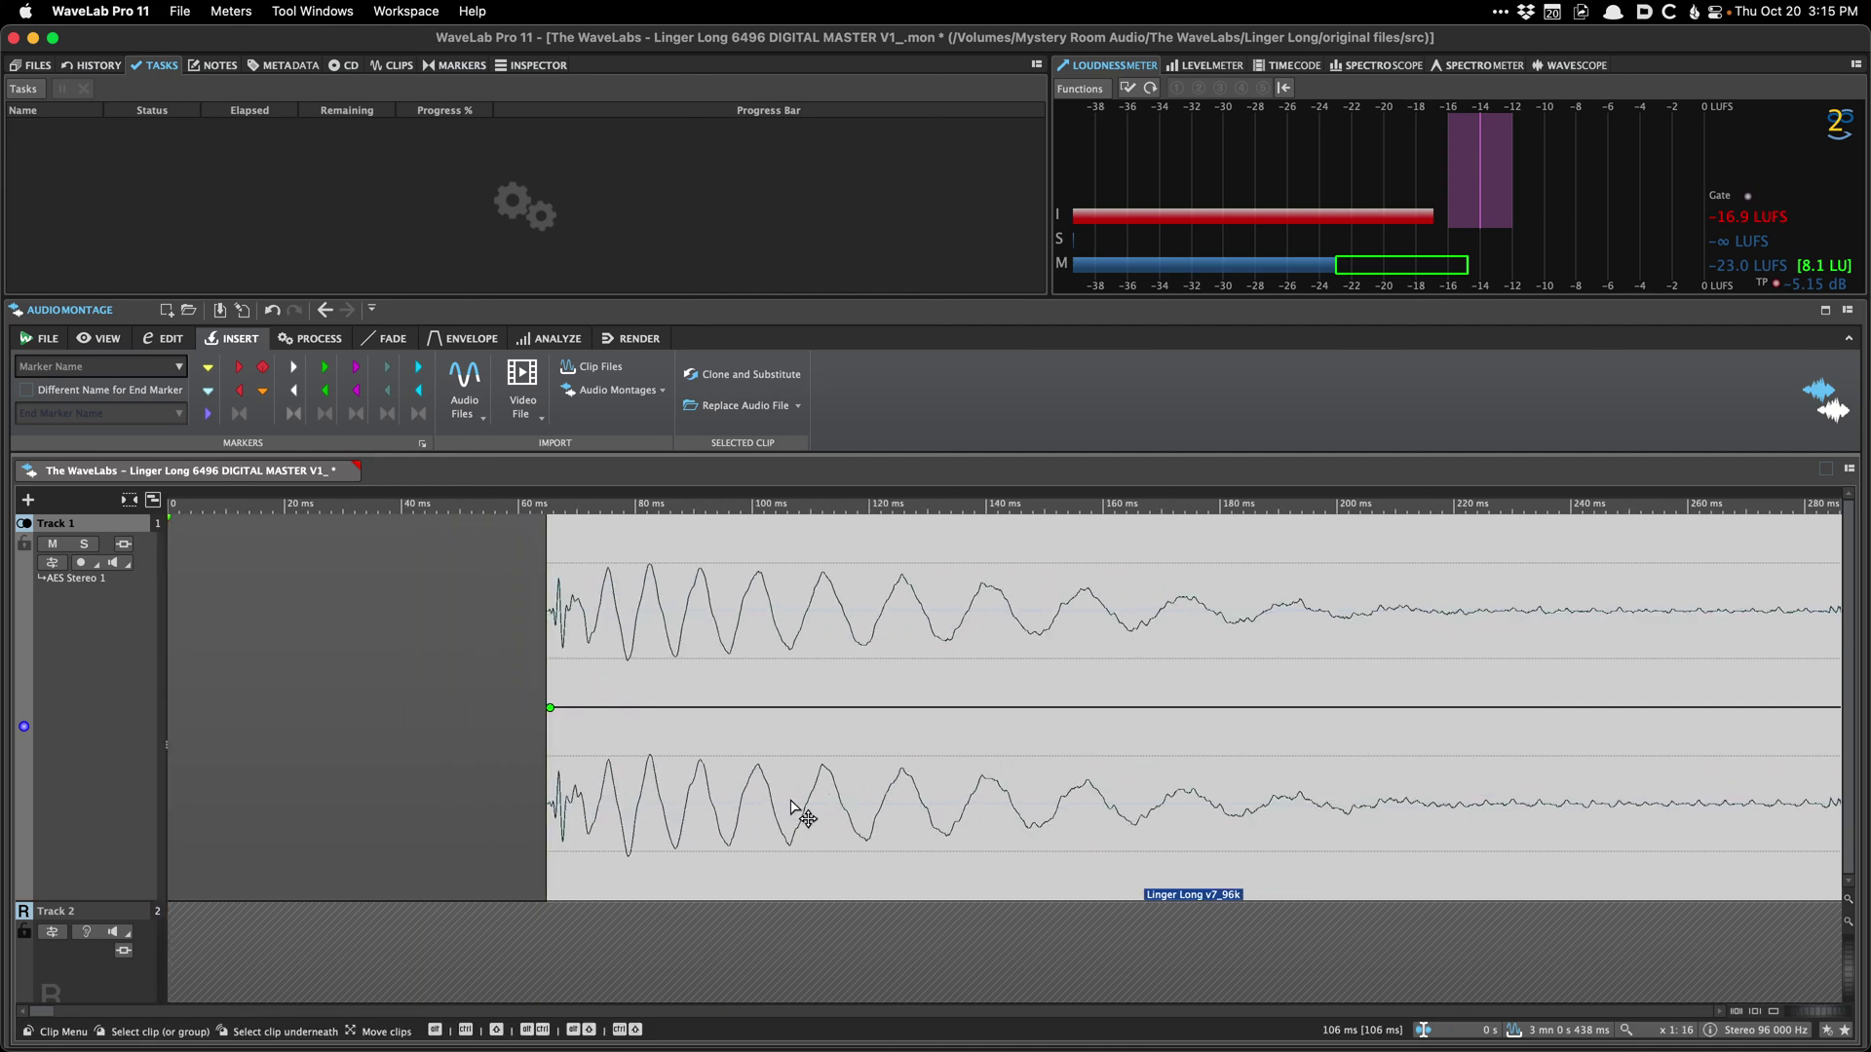
left_click(396, 67)
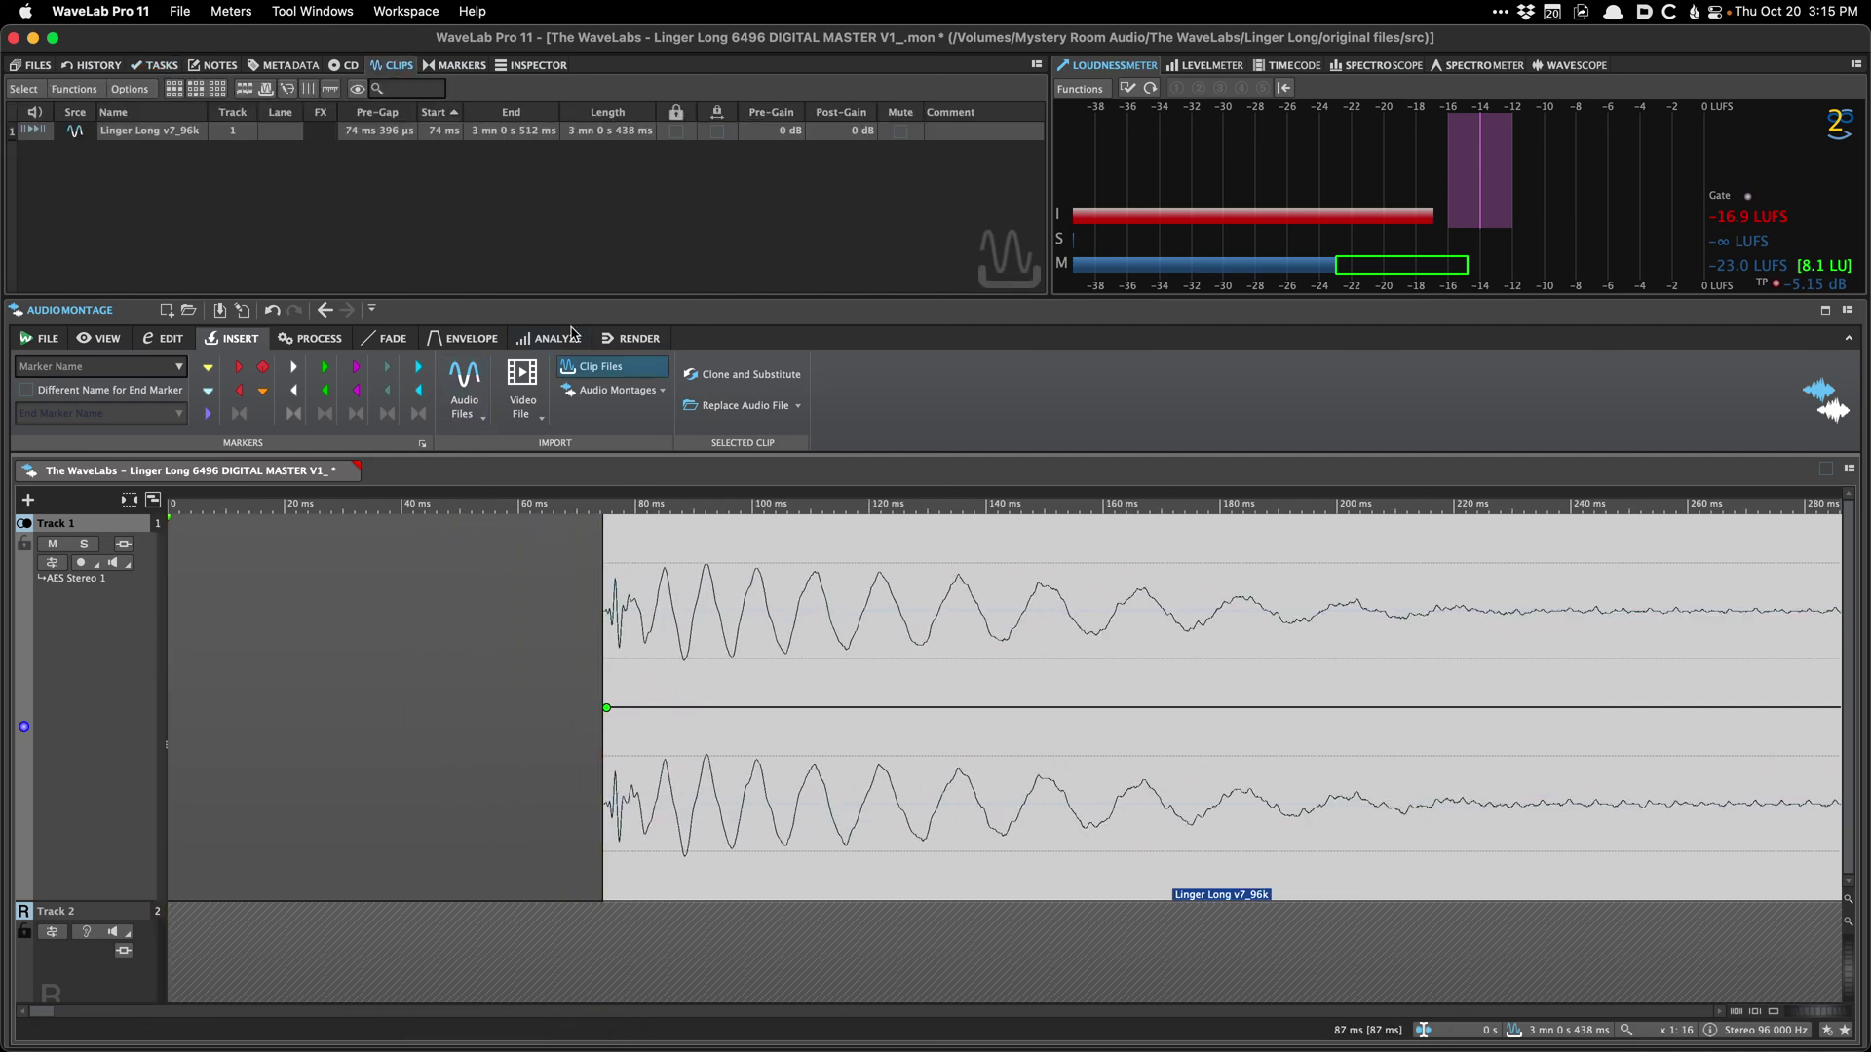
Step: Set the clip's start time to 200 ms in the clip list
left_click(400, 137)
double_click(400, 137)
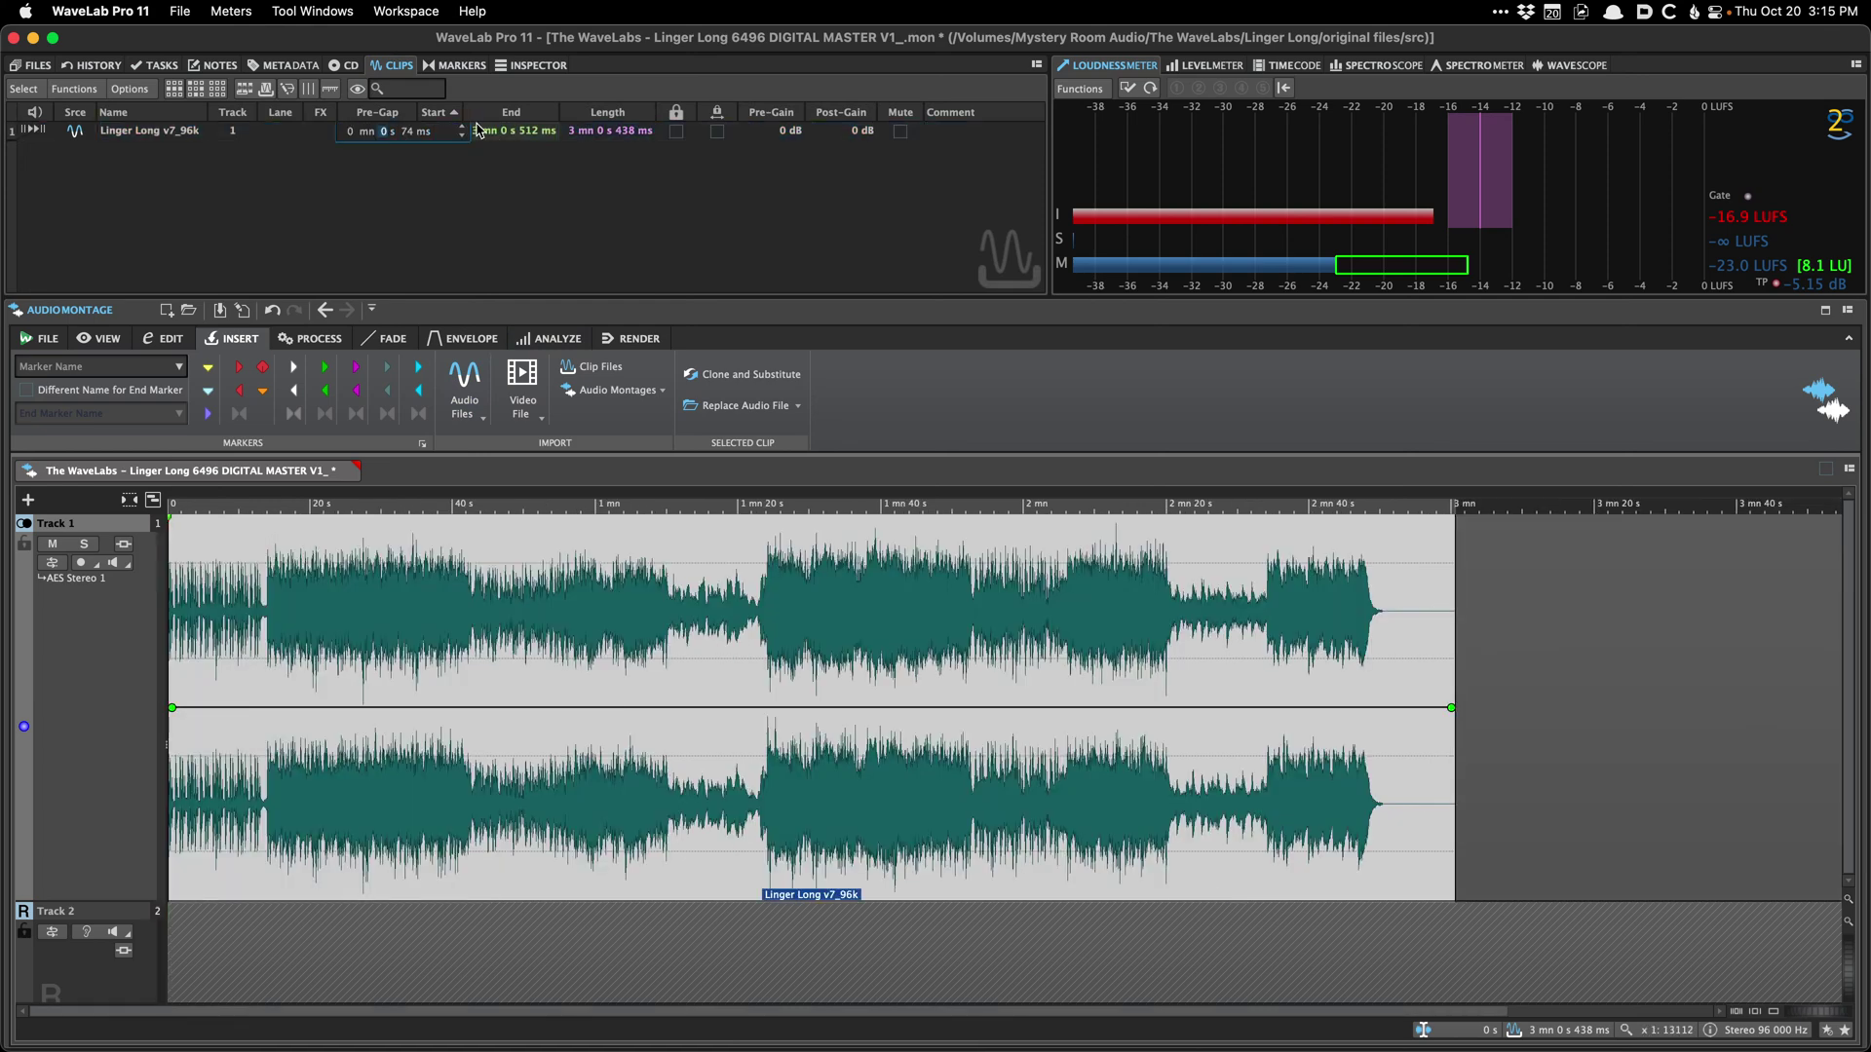
left_click(476, 131)
double_click(468, 134)
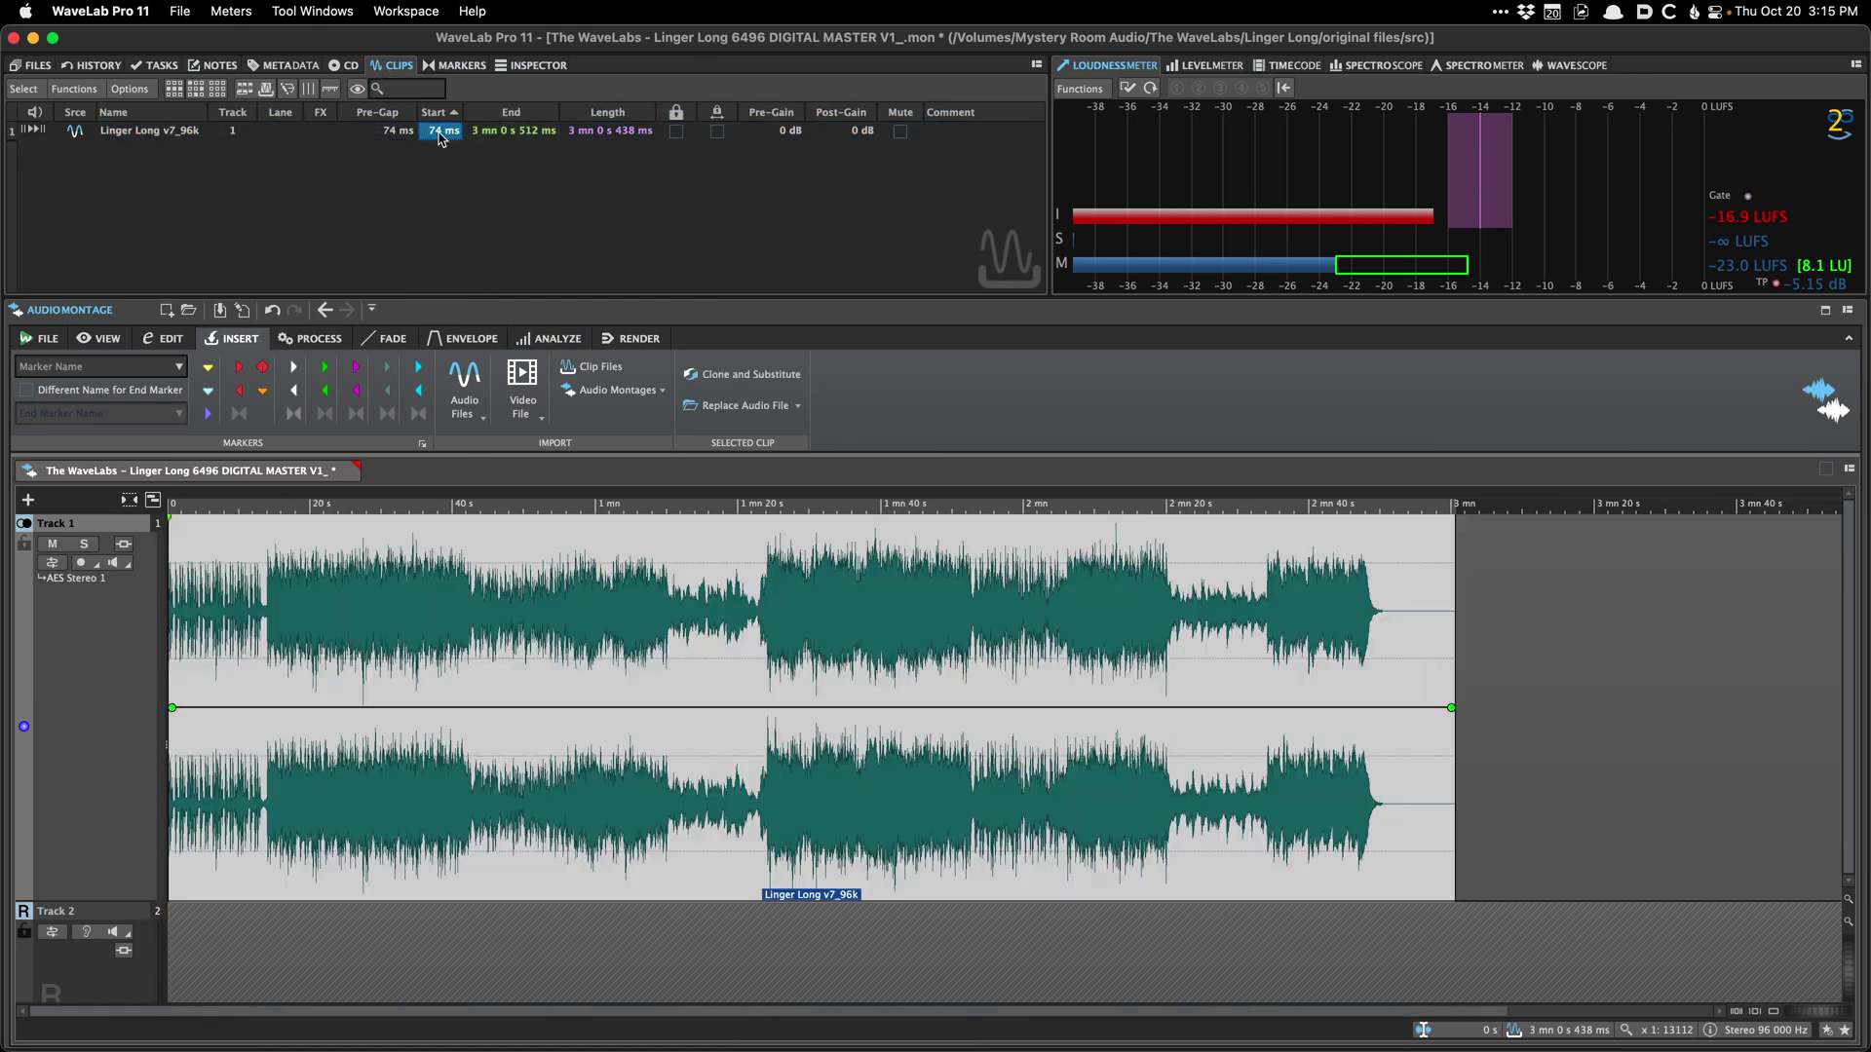
type("200")
key("Return")
Step: Add a fade-in of about 0.4 ms at the clip's start and save the montage
left_click(387, 588)
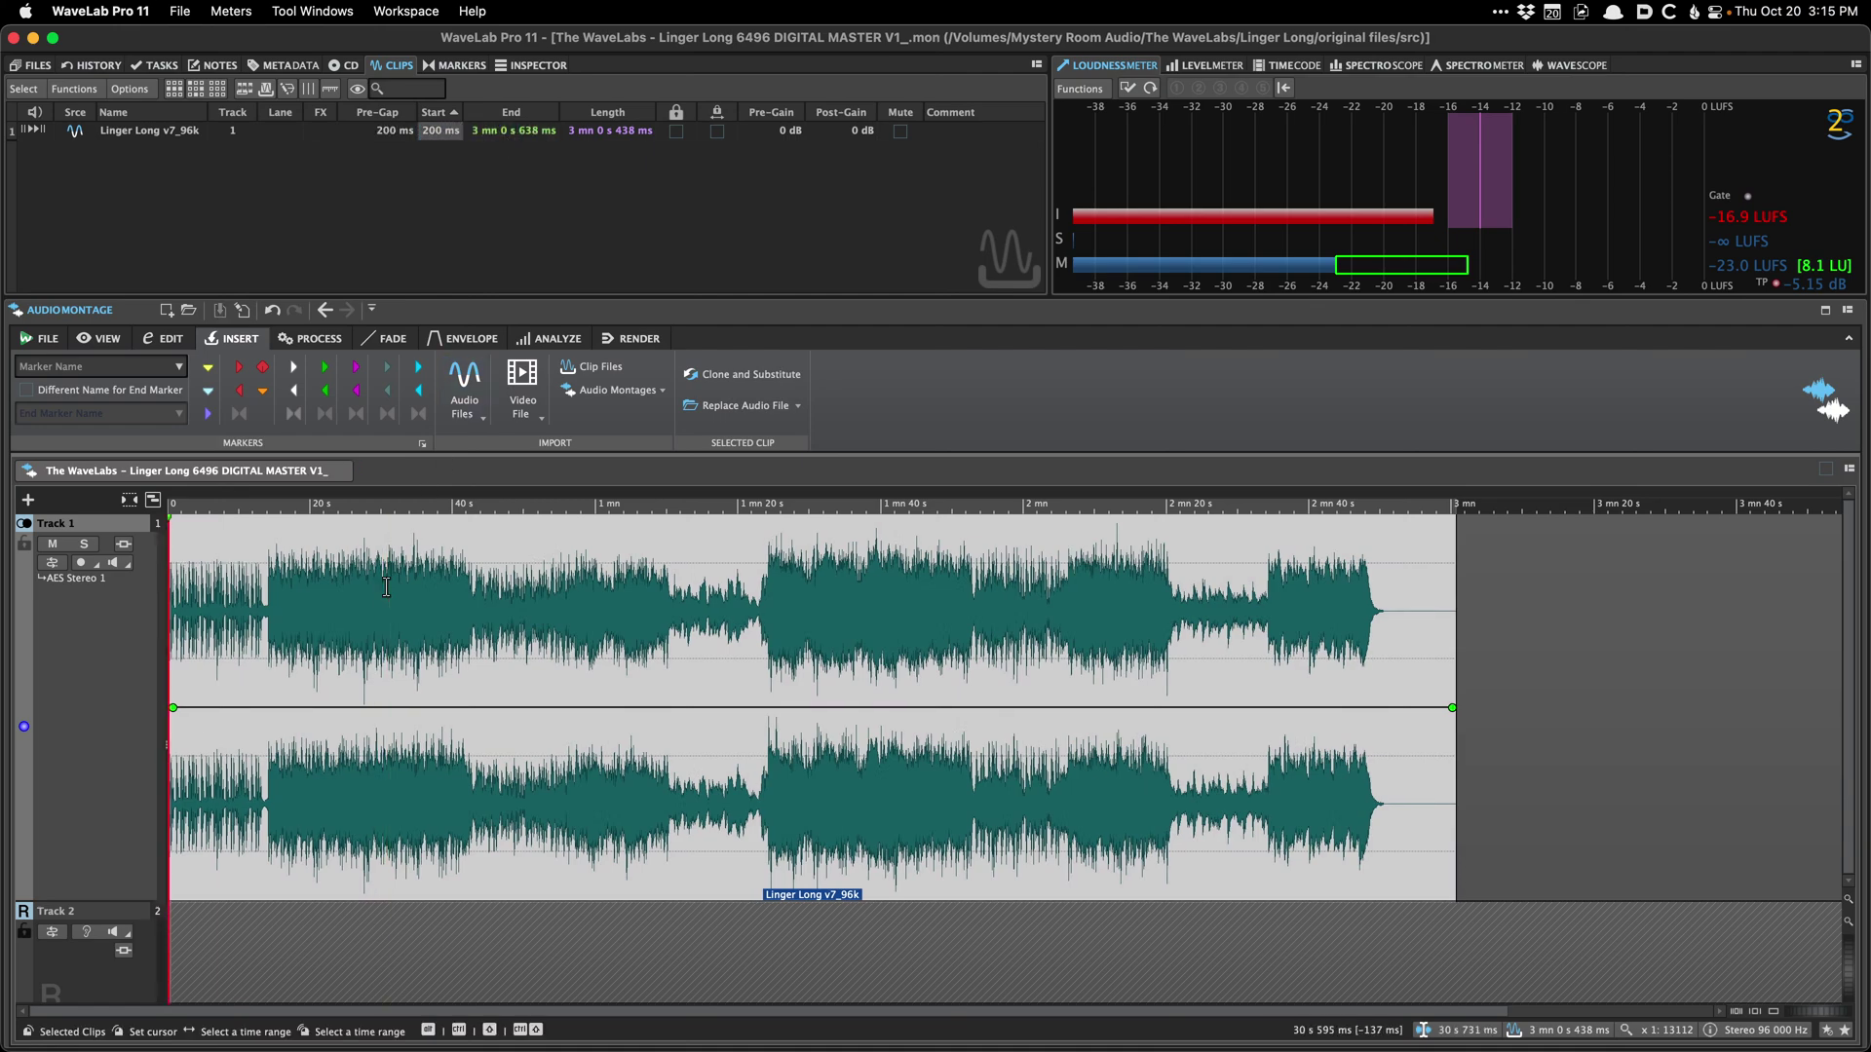
key("Home")
scroll(389, 597, "up", 10)
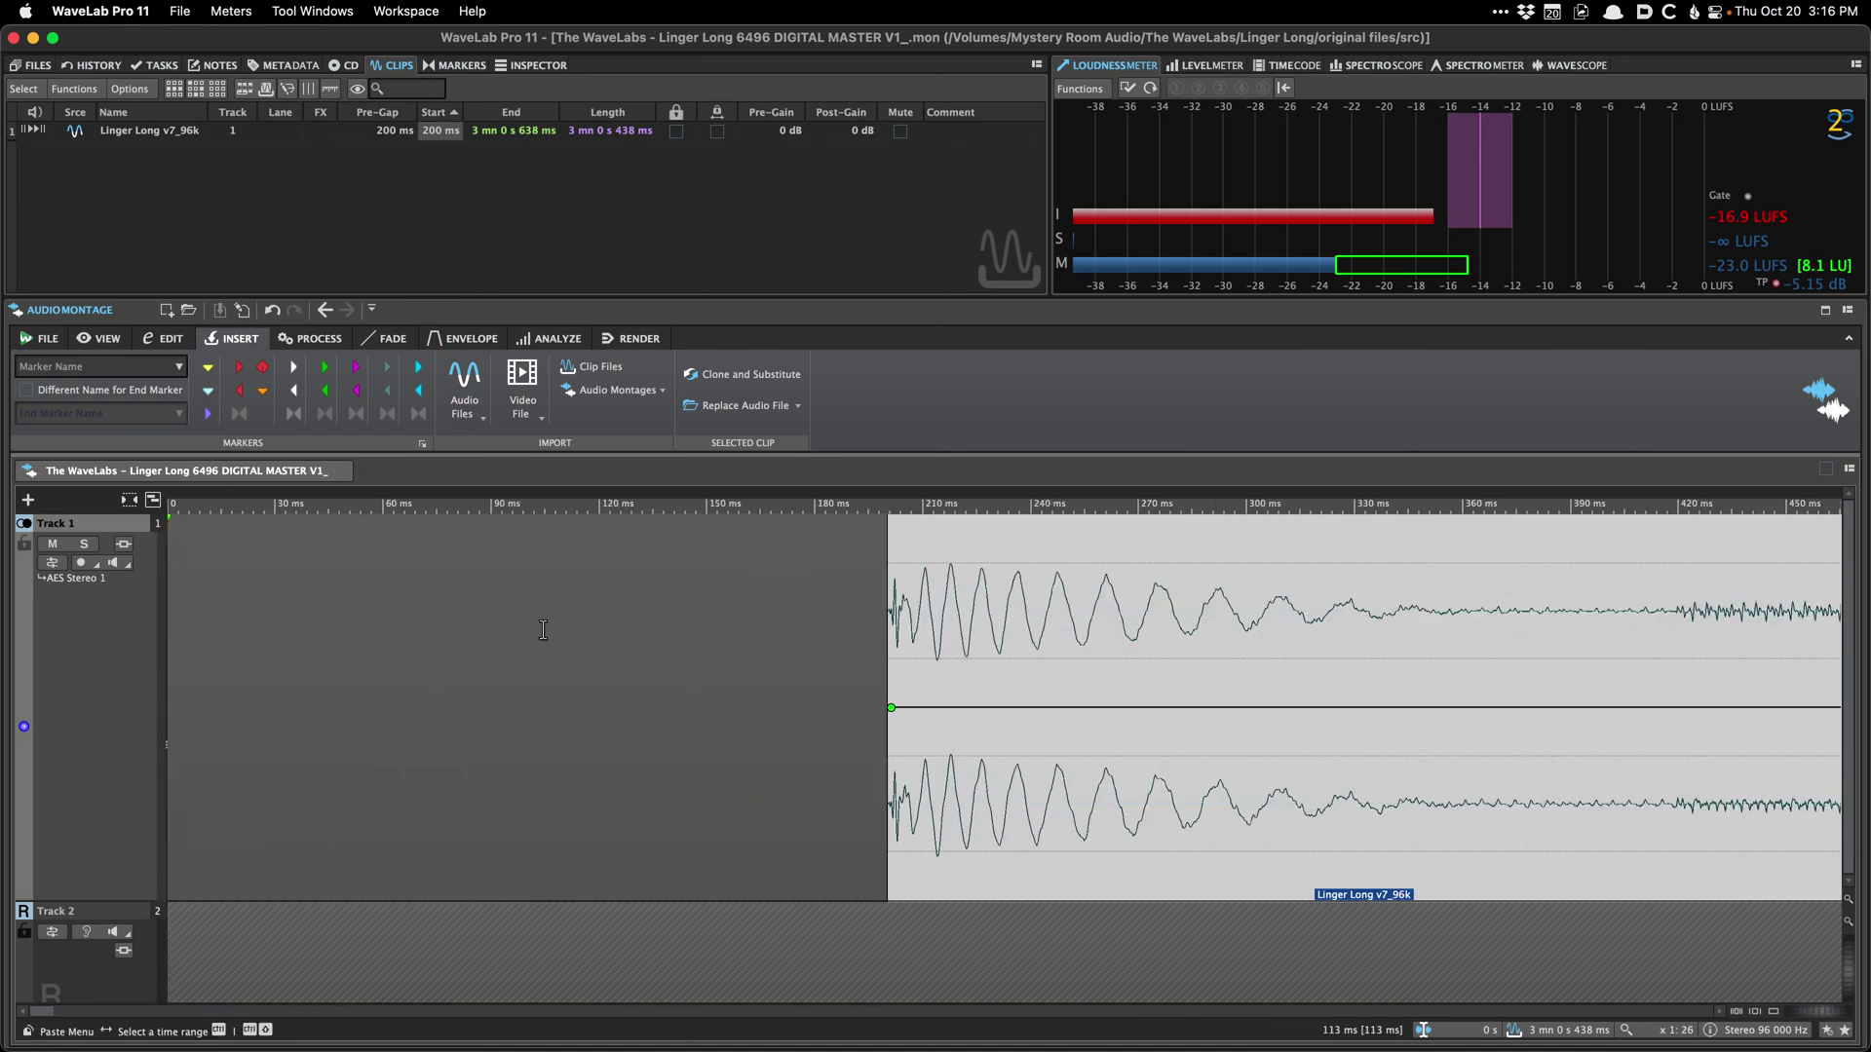
scroll(852, 664, "up", 10)
scroll(1018, 684, "up", 2)
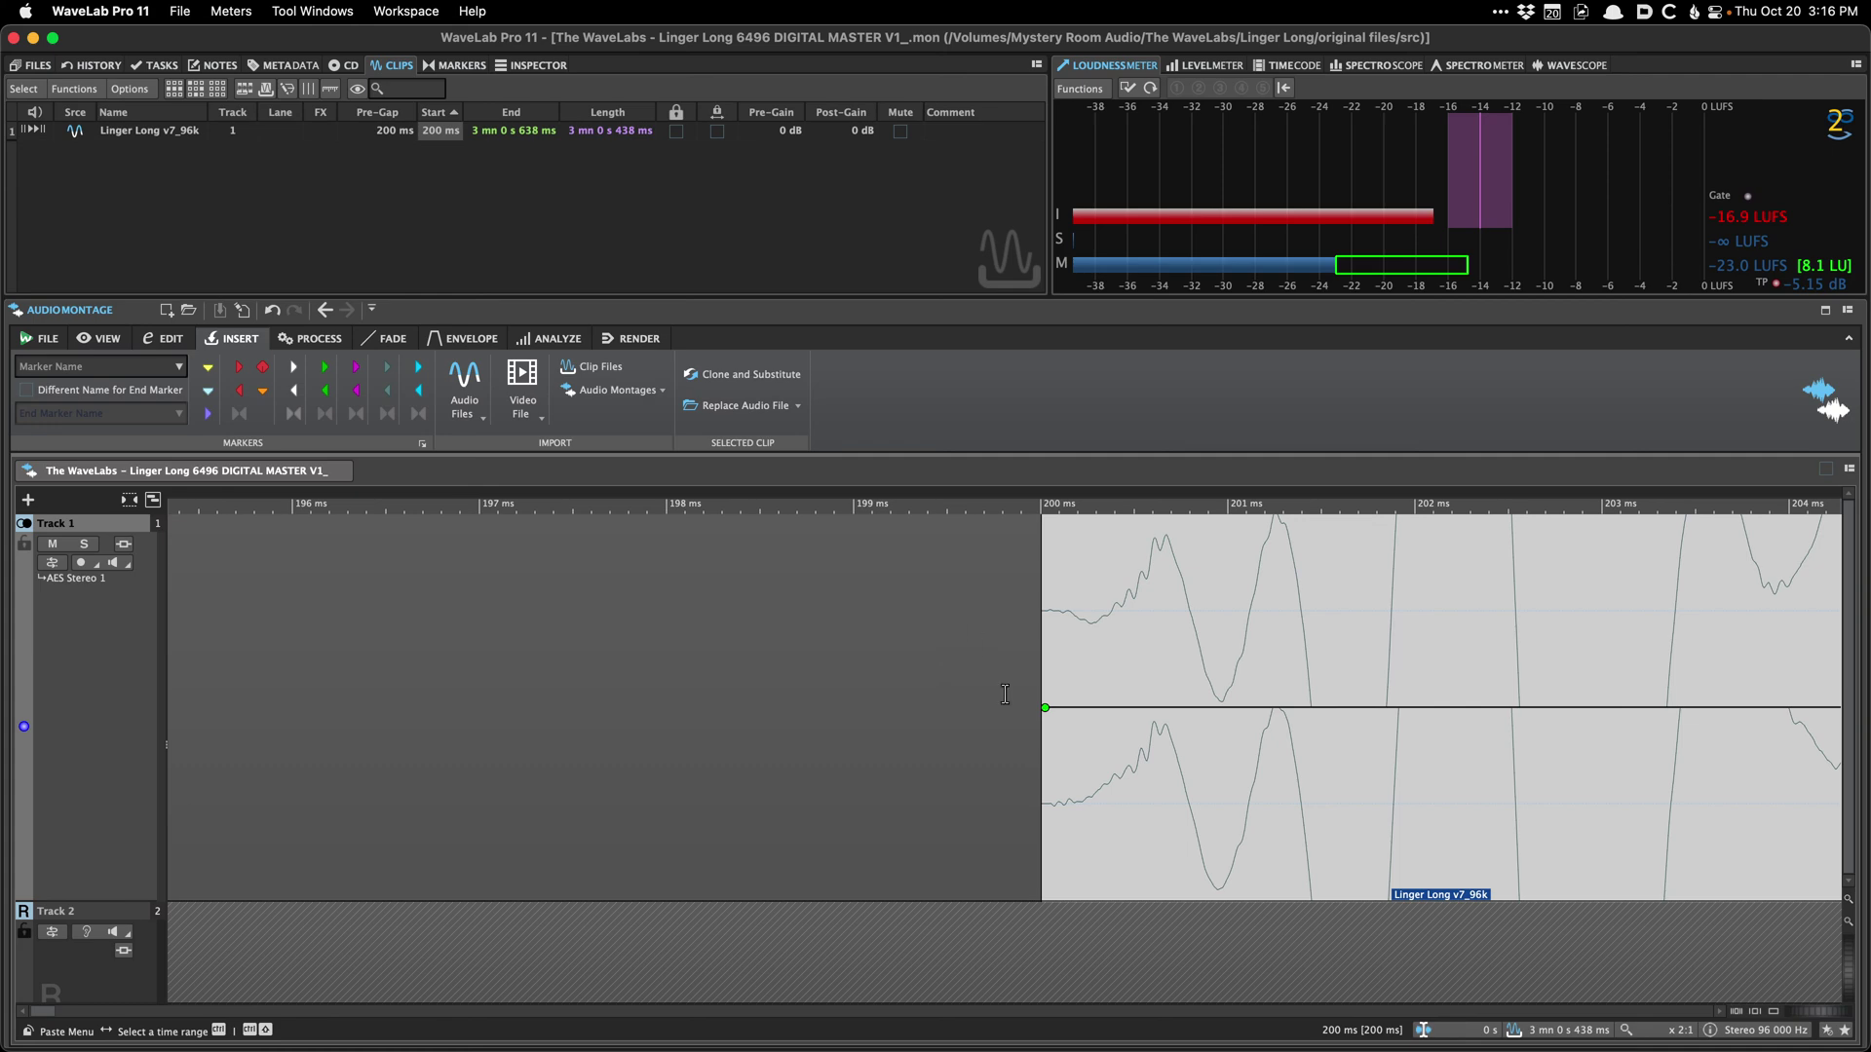
scroll(1038, 715, "right", 1)
scroll(1031, 717, "down", 5)
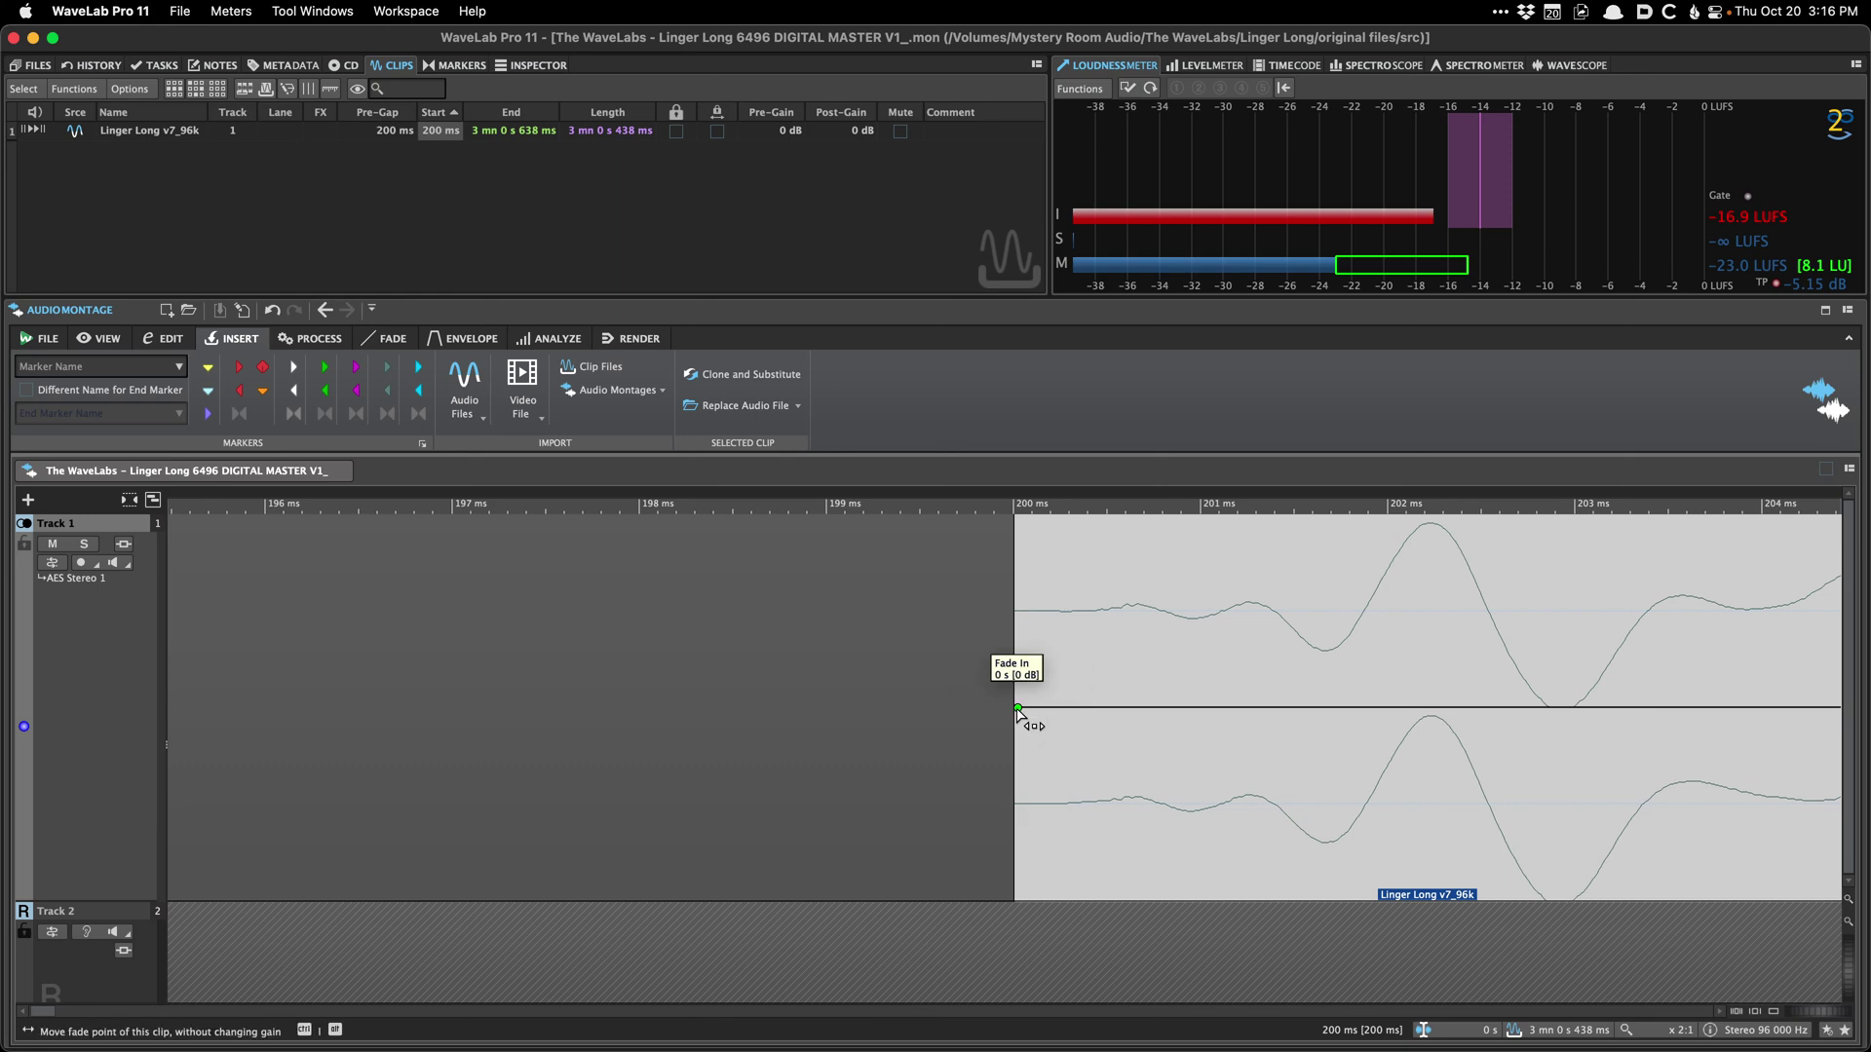
left_click_drag(1018, 710, 1127, 611)
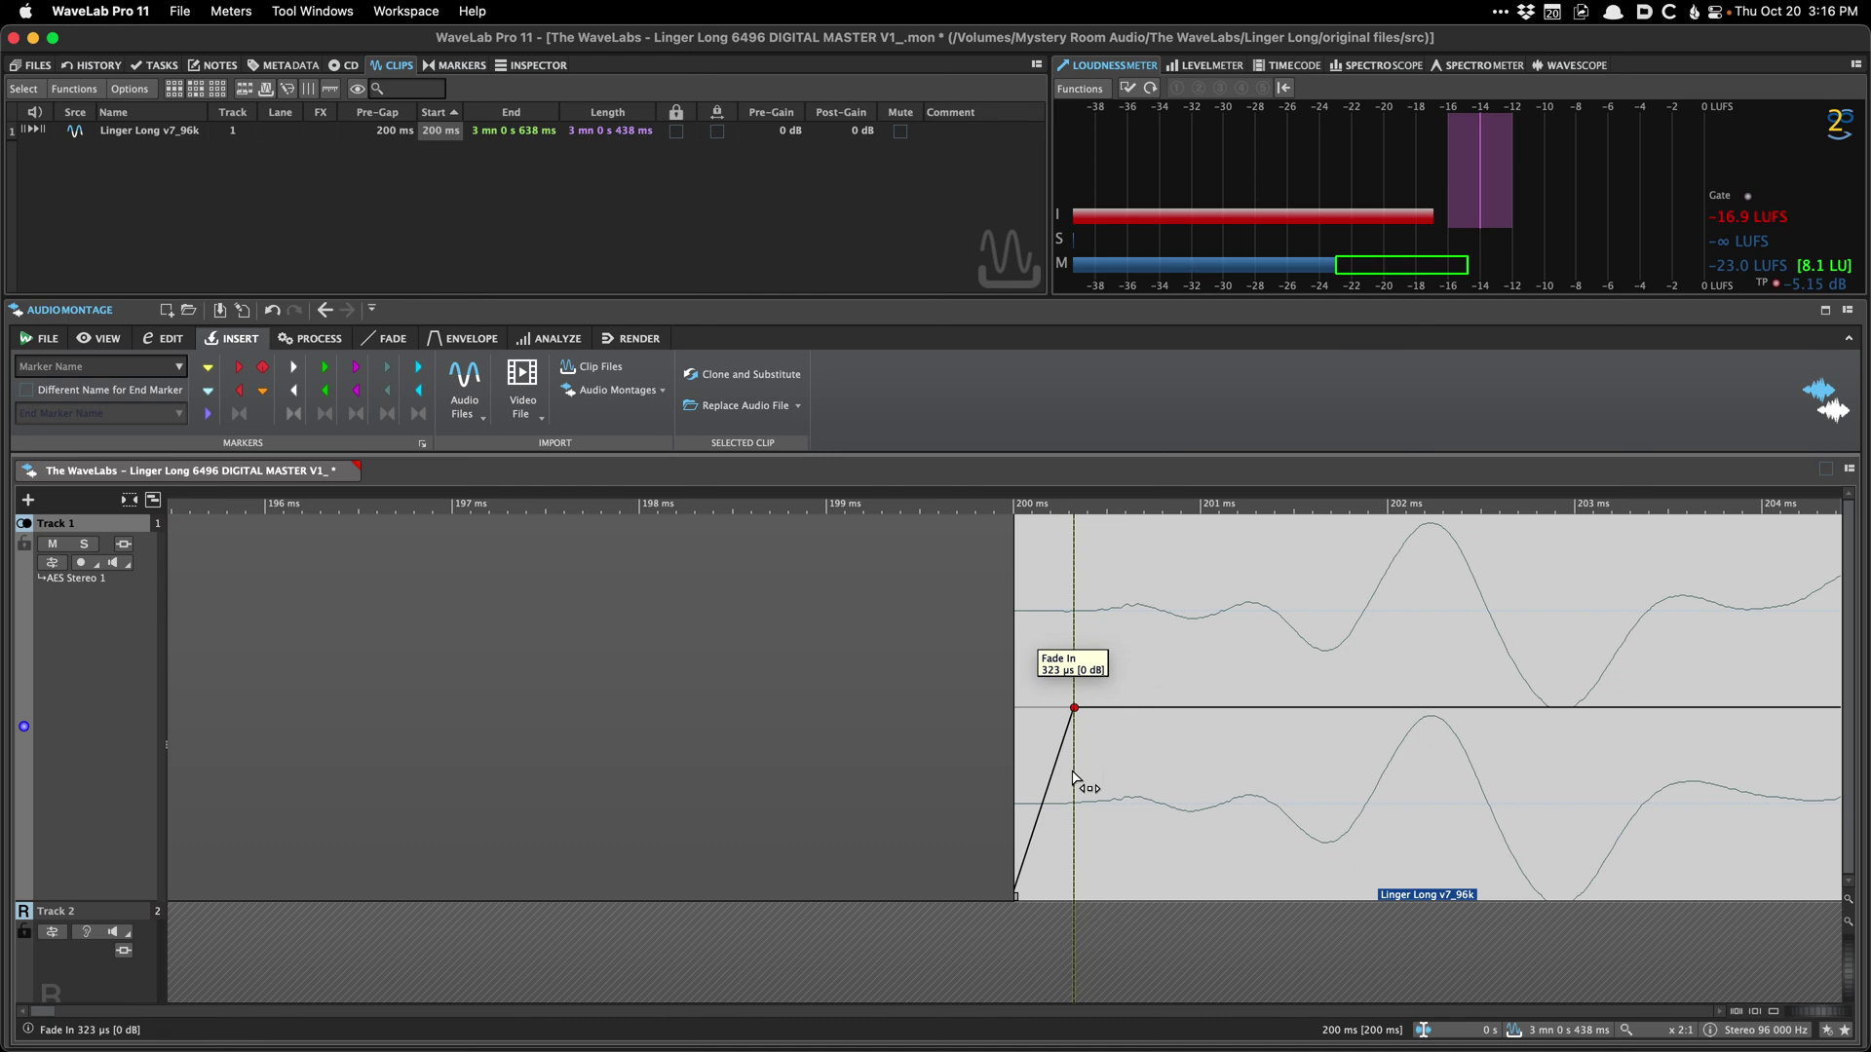
left_click_drag(1088, 779, 1090, 716)
key("super+z")
key("super+s")
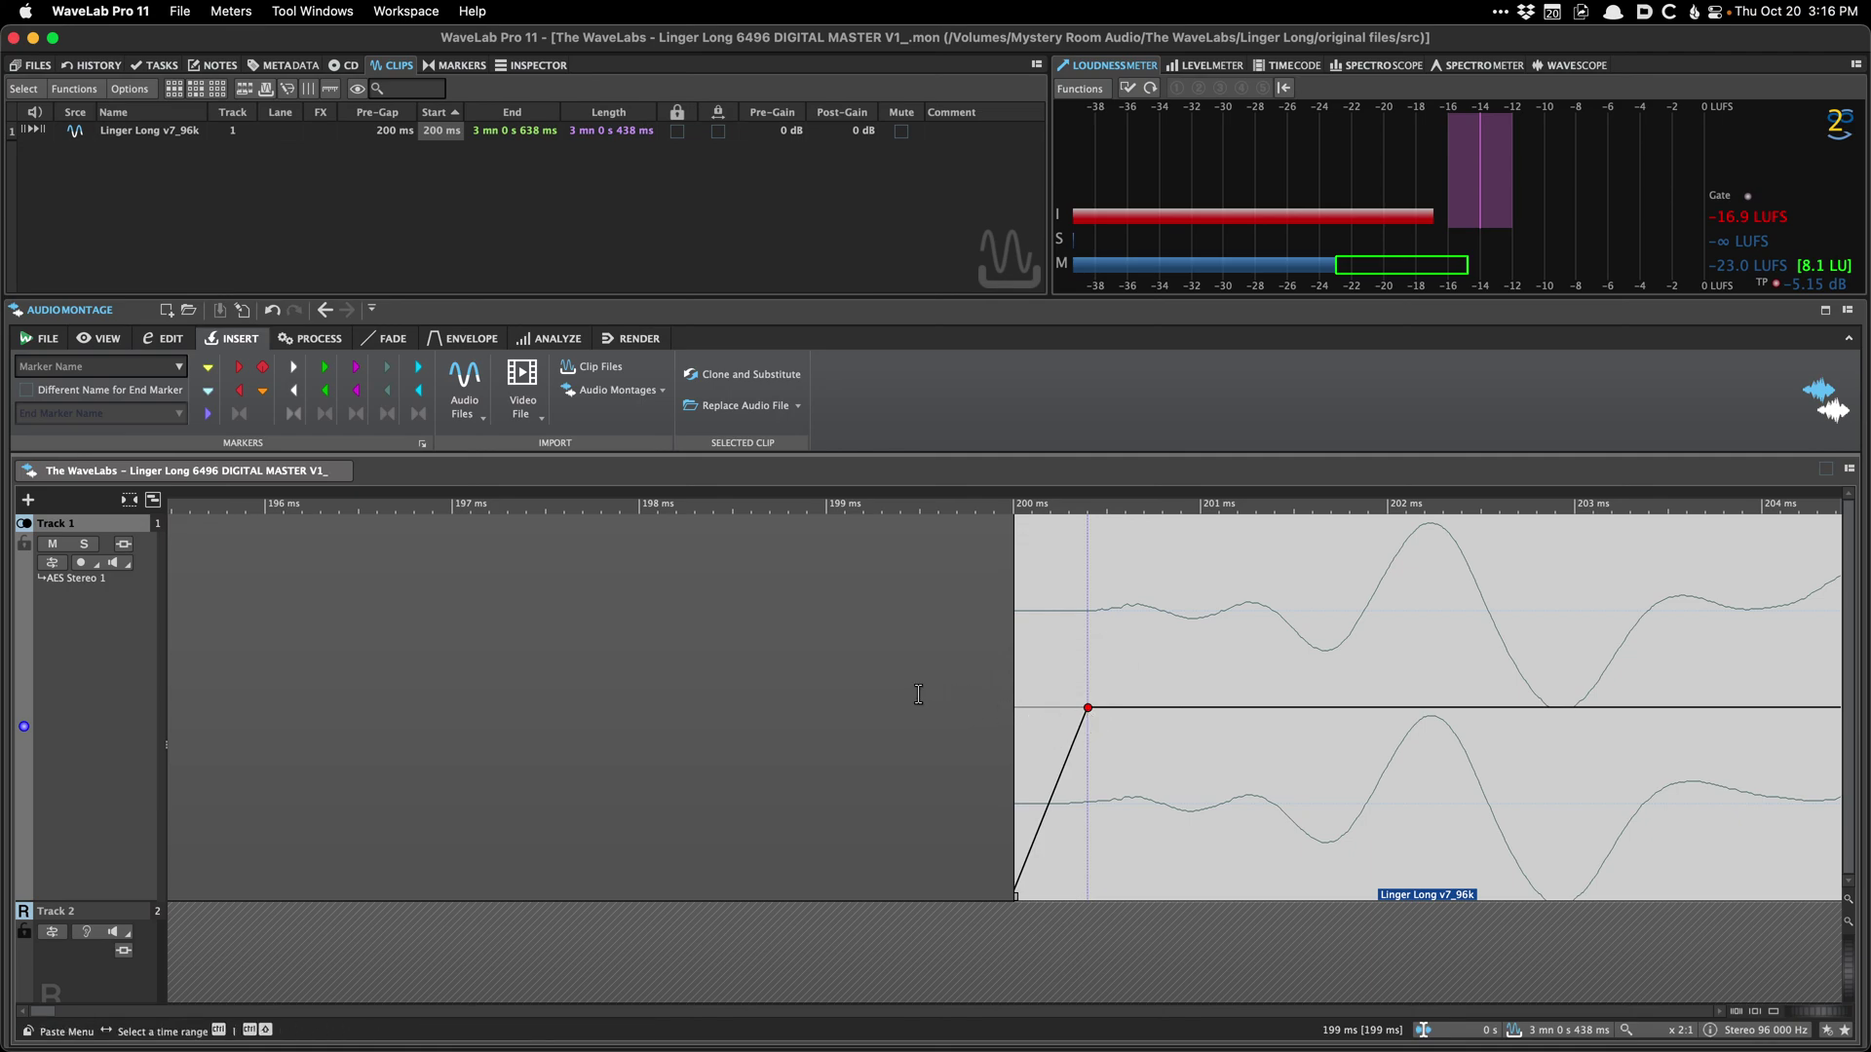
Step: Play the song's ending from about 2 mn 48 s and examine its decaying tail up close
key("shift+f")
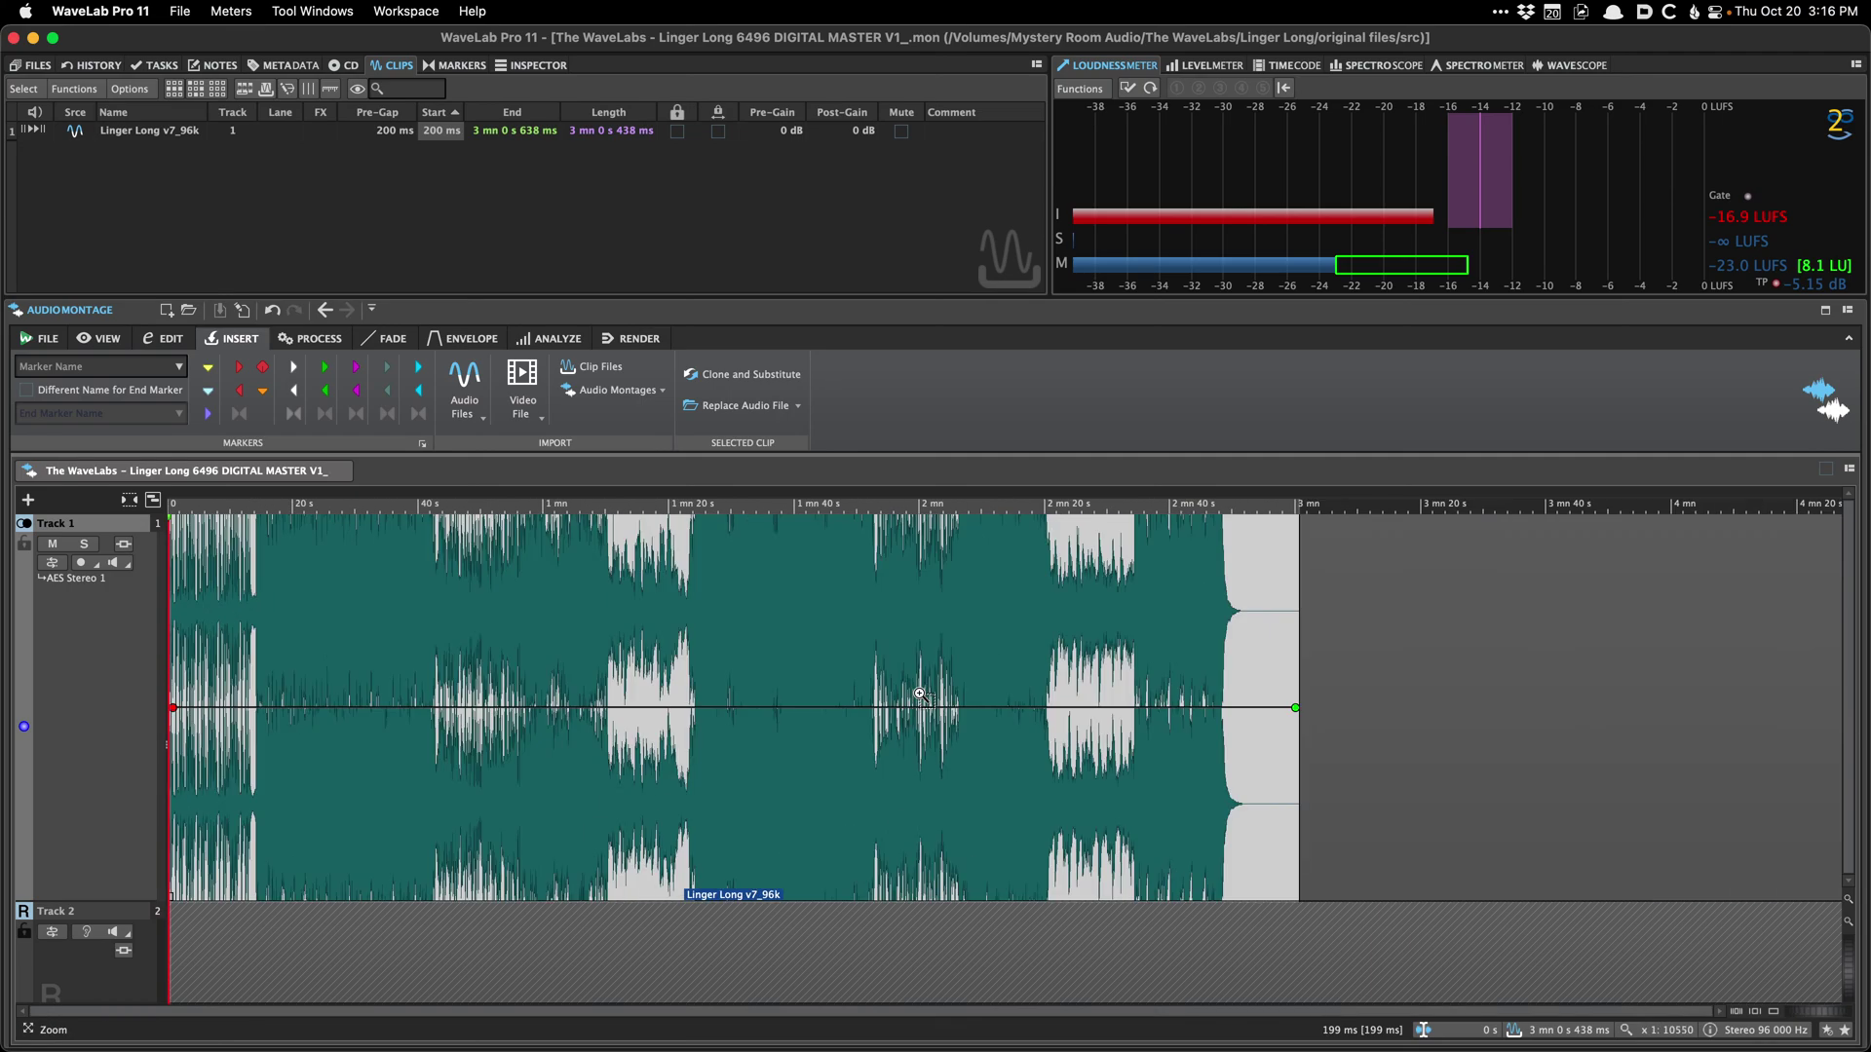
left_click(1224, 656)
key("space")
scroll(1230, 672, "up", 2)
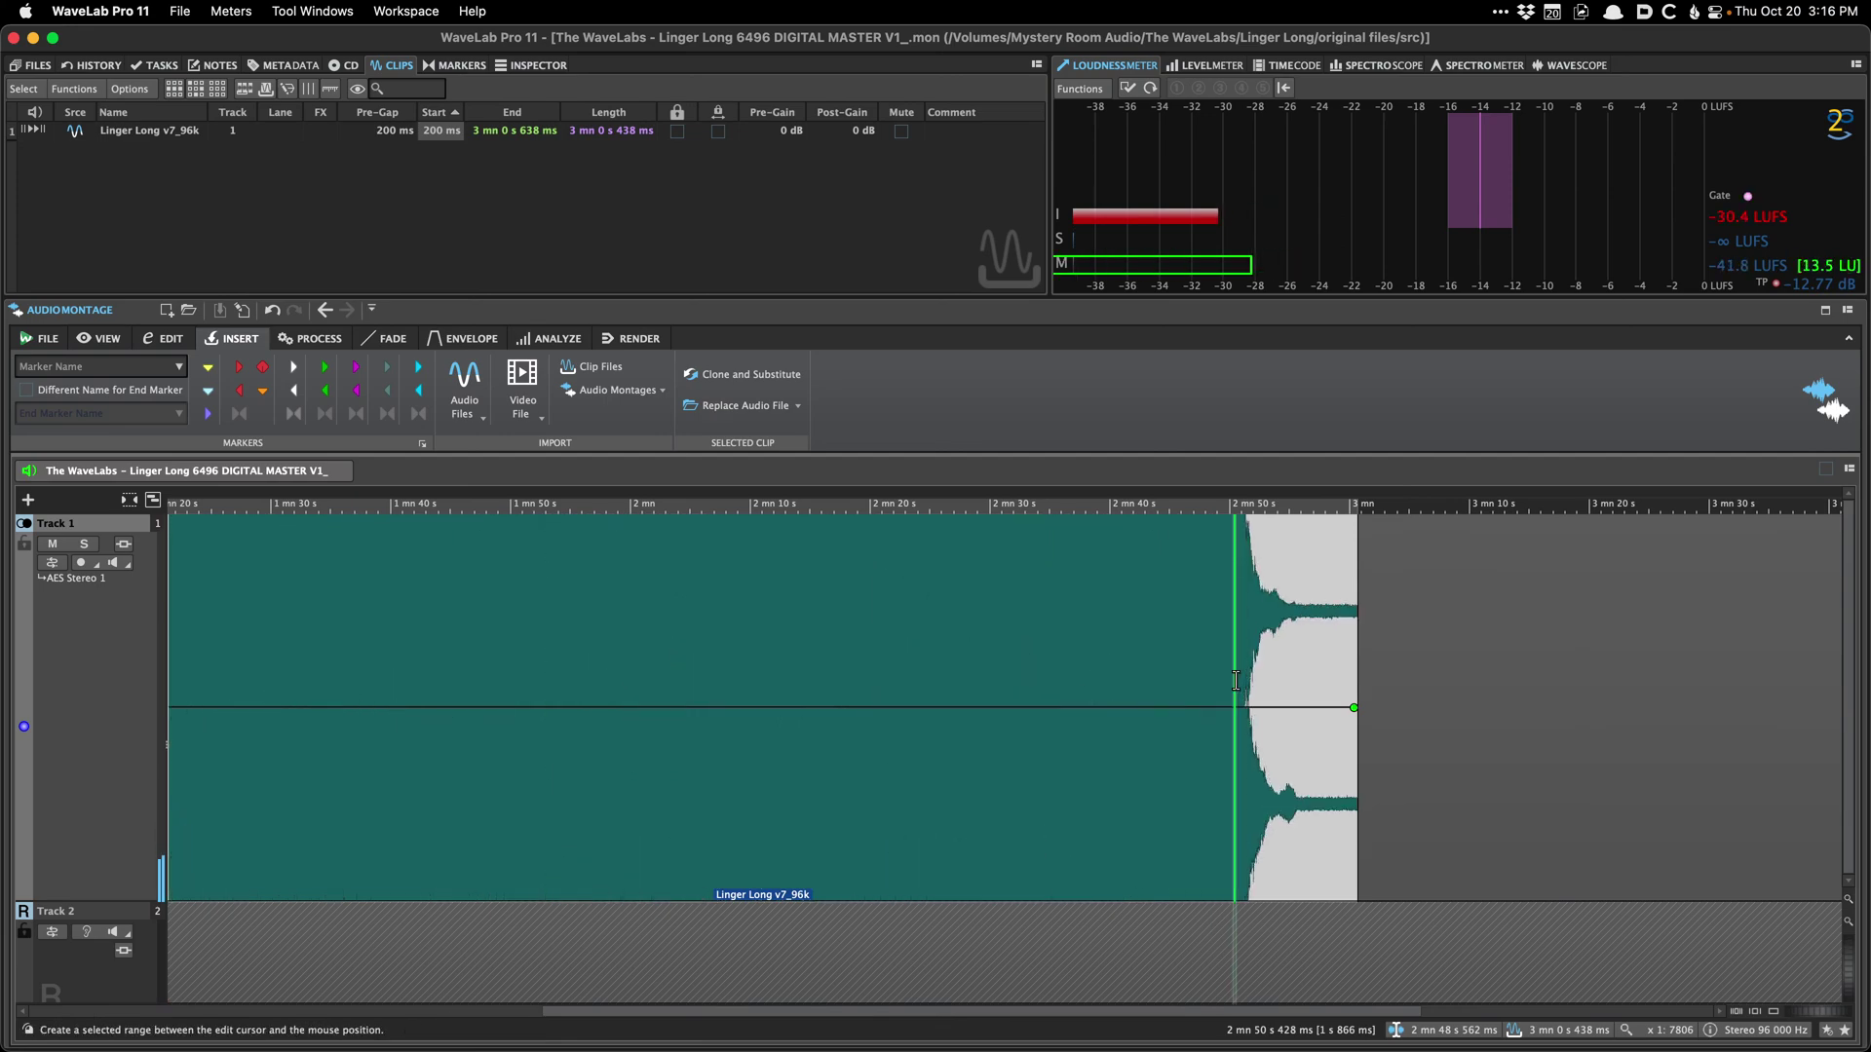
scroll(1236, 680, "up", 2)
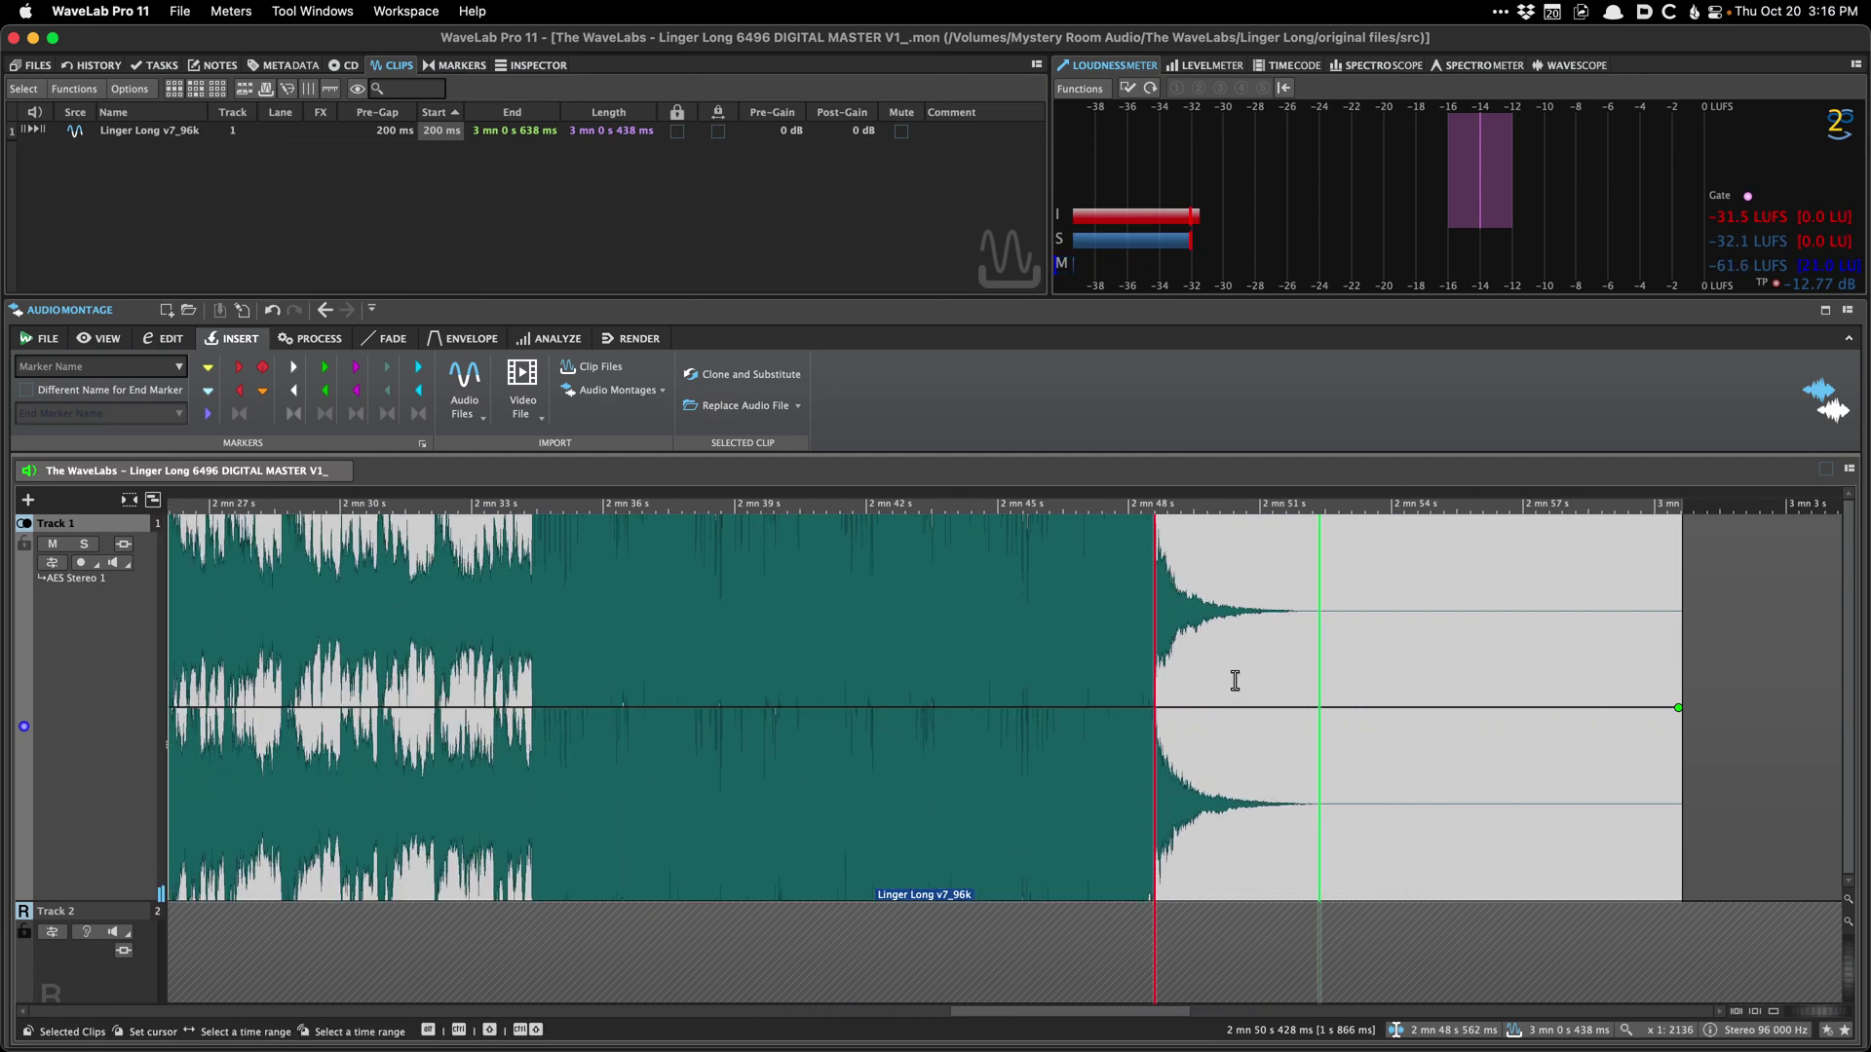
left_click(1177, 687)
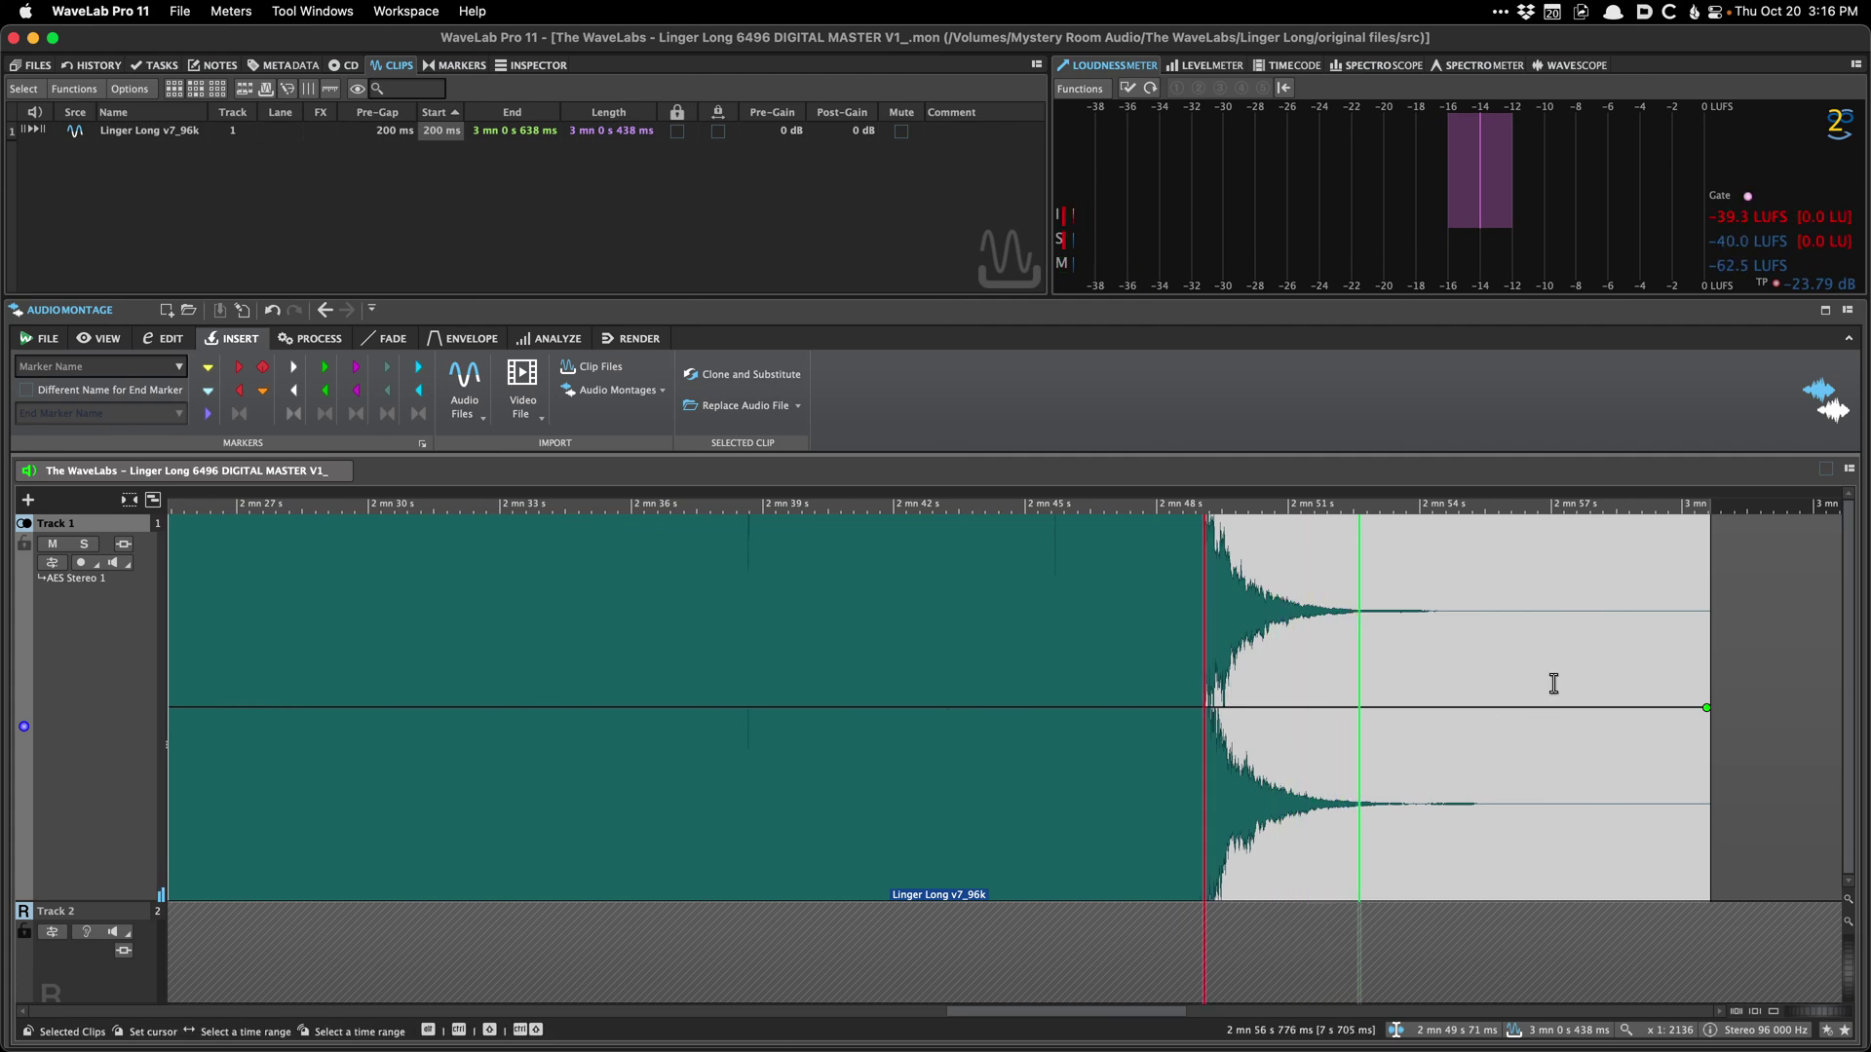
left_click(1177, 649)
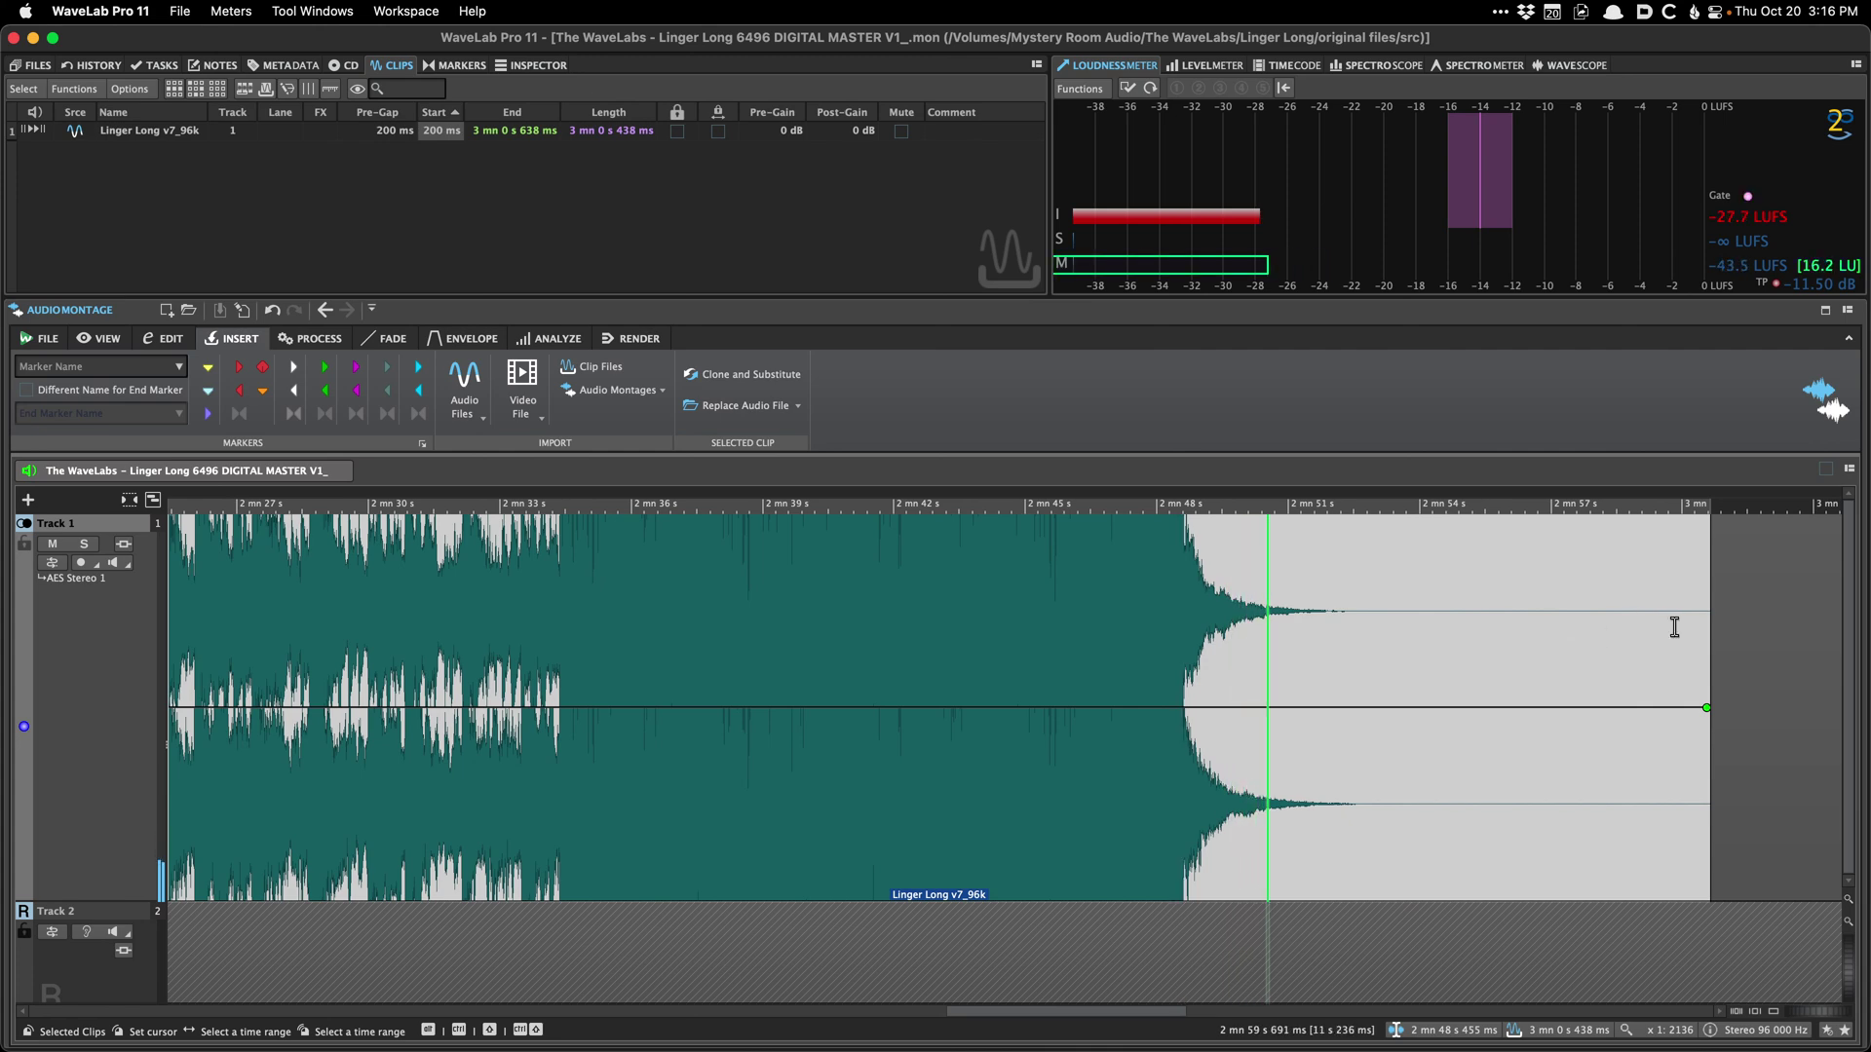
Step: Trim the clip's end to about 2 mn 53.8 s with a fade-out of about 3.8 s, and save the montage
left_click_drag(1709, 627, 1207, 656)
left_click(1203, 654)
key("super+s")
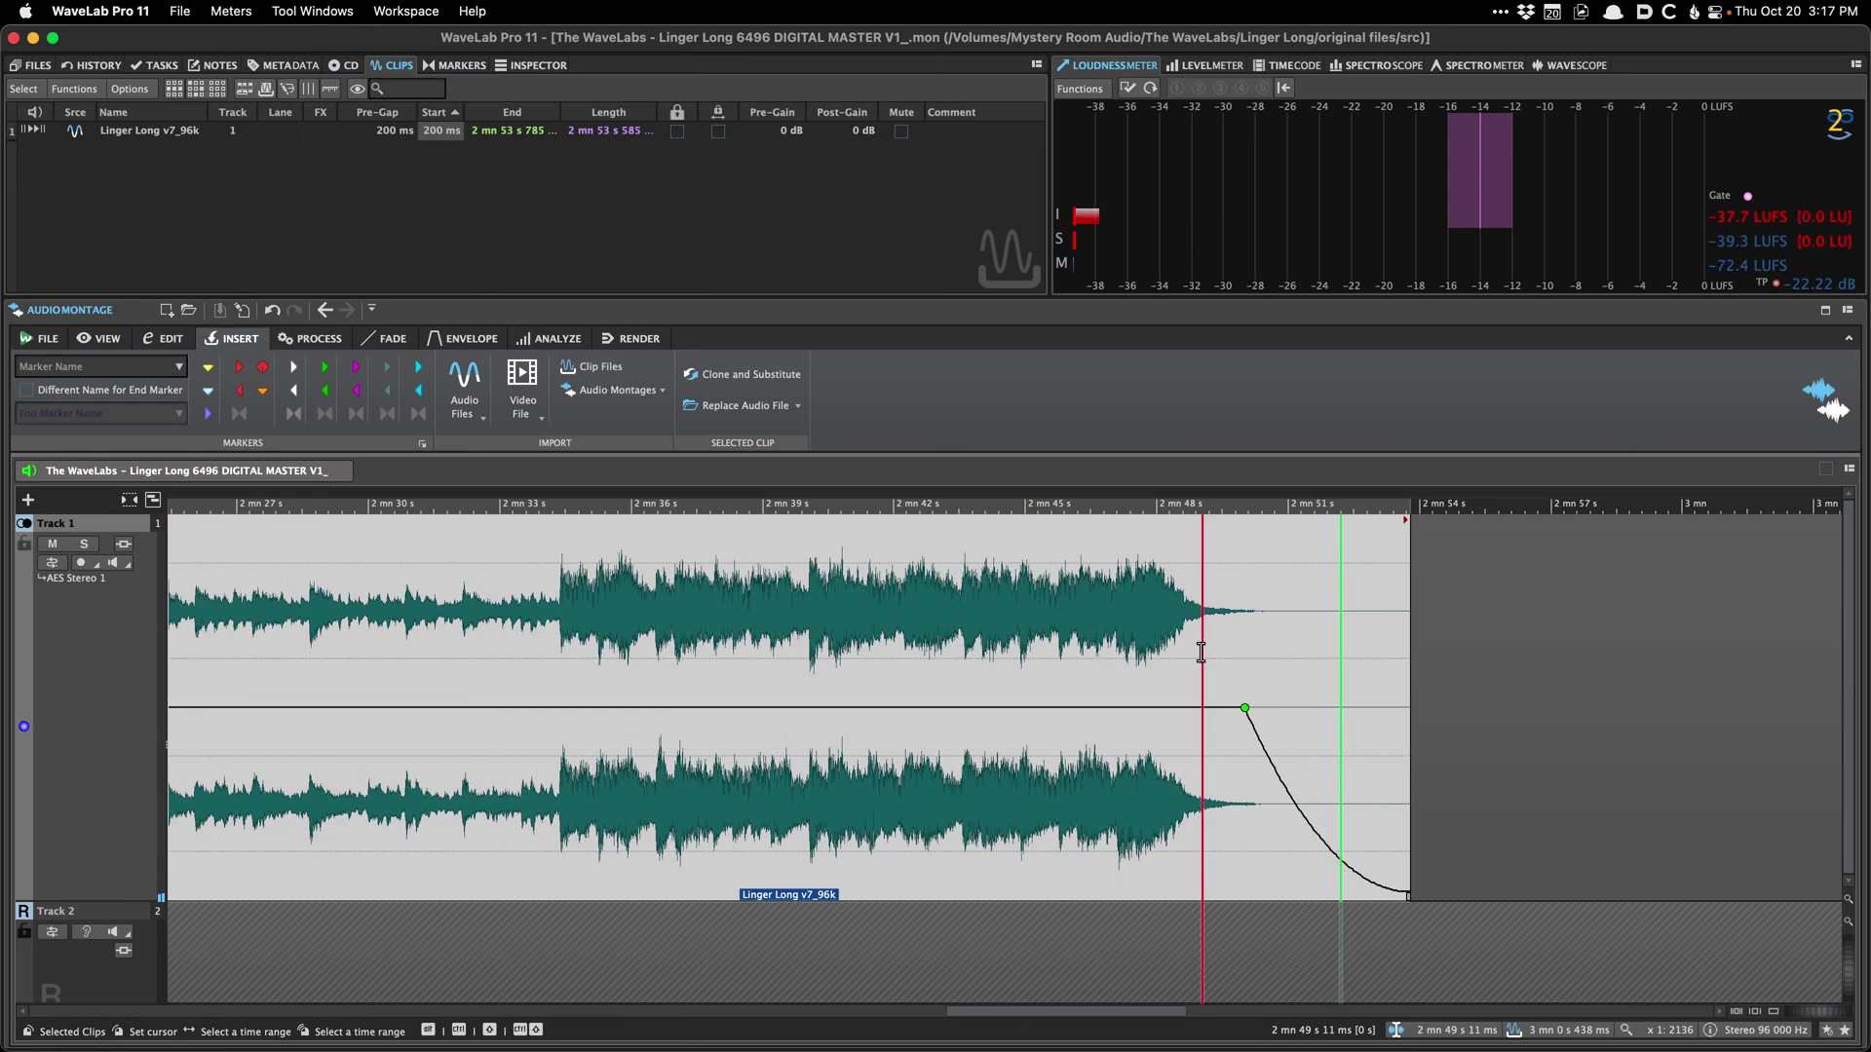
Step: Shorten the fade-out to about 3.4 s and trim the clip's end to about 2 mn 53.6 s, saving the montage
scroll(1325, 633, "up", 3)
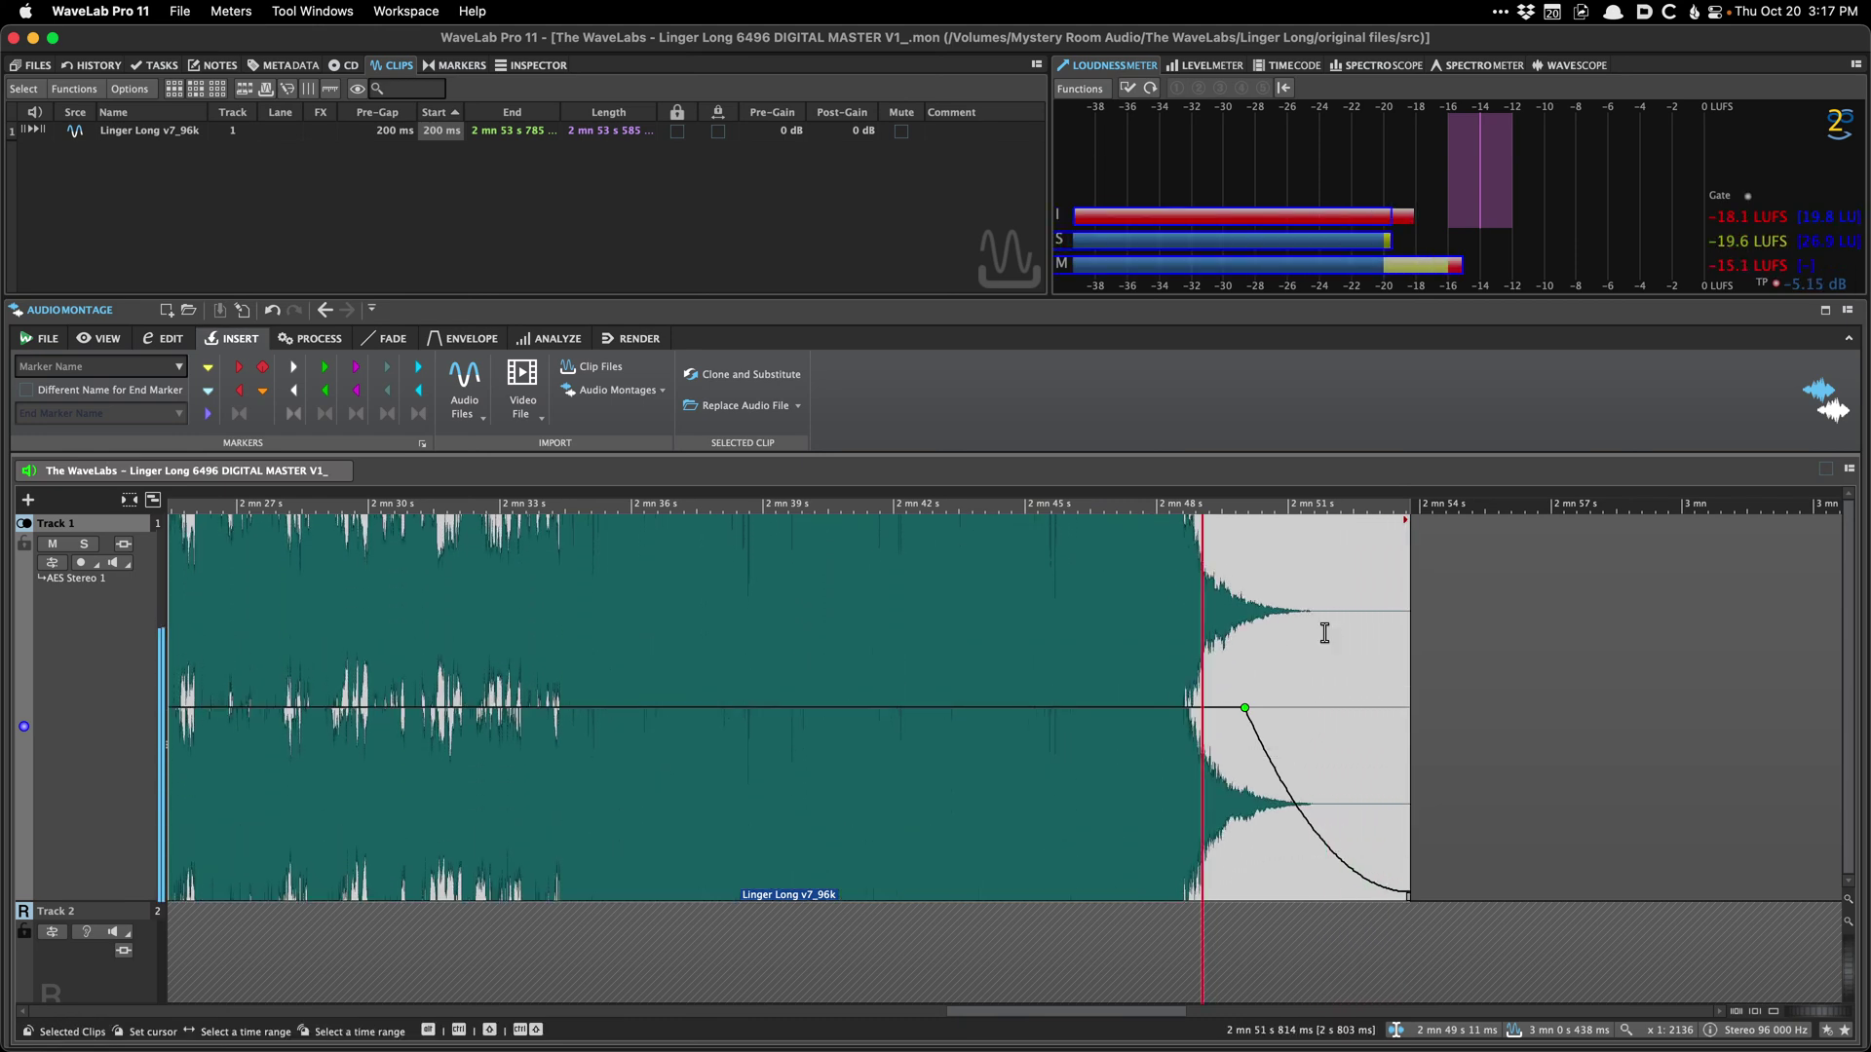
scroll(1324, 633, "up", 4)
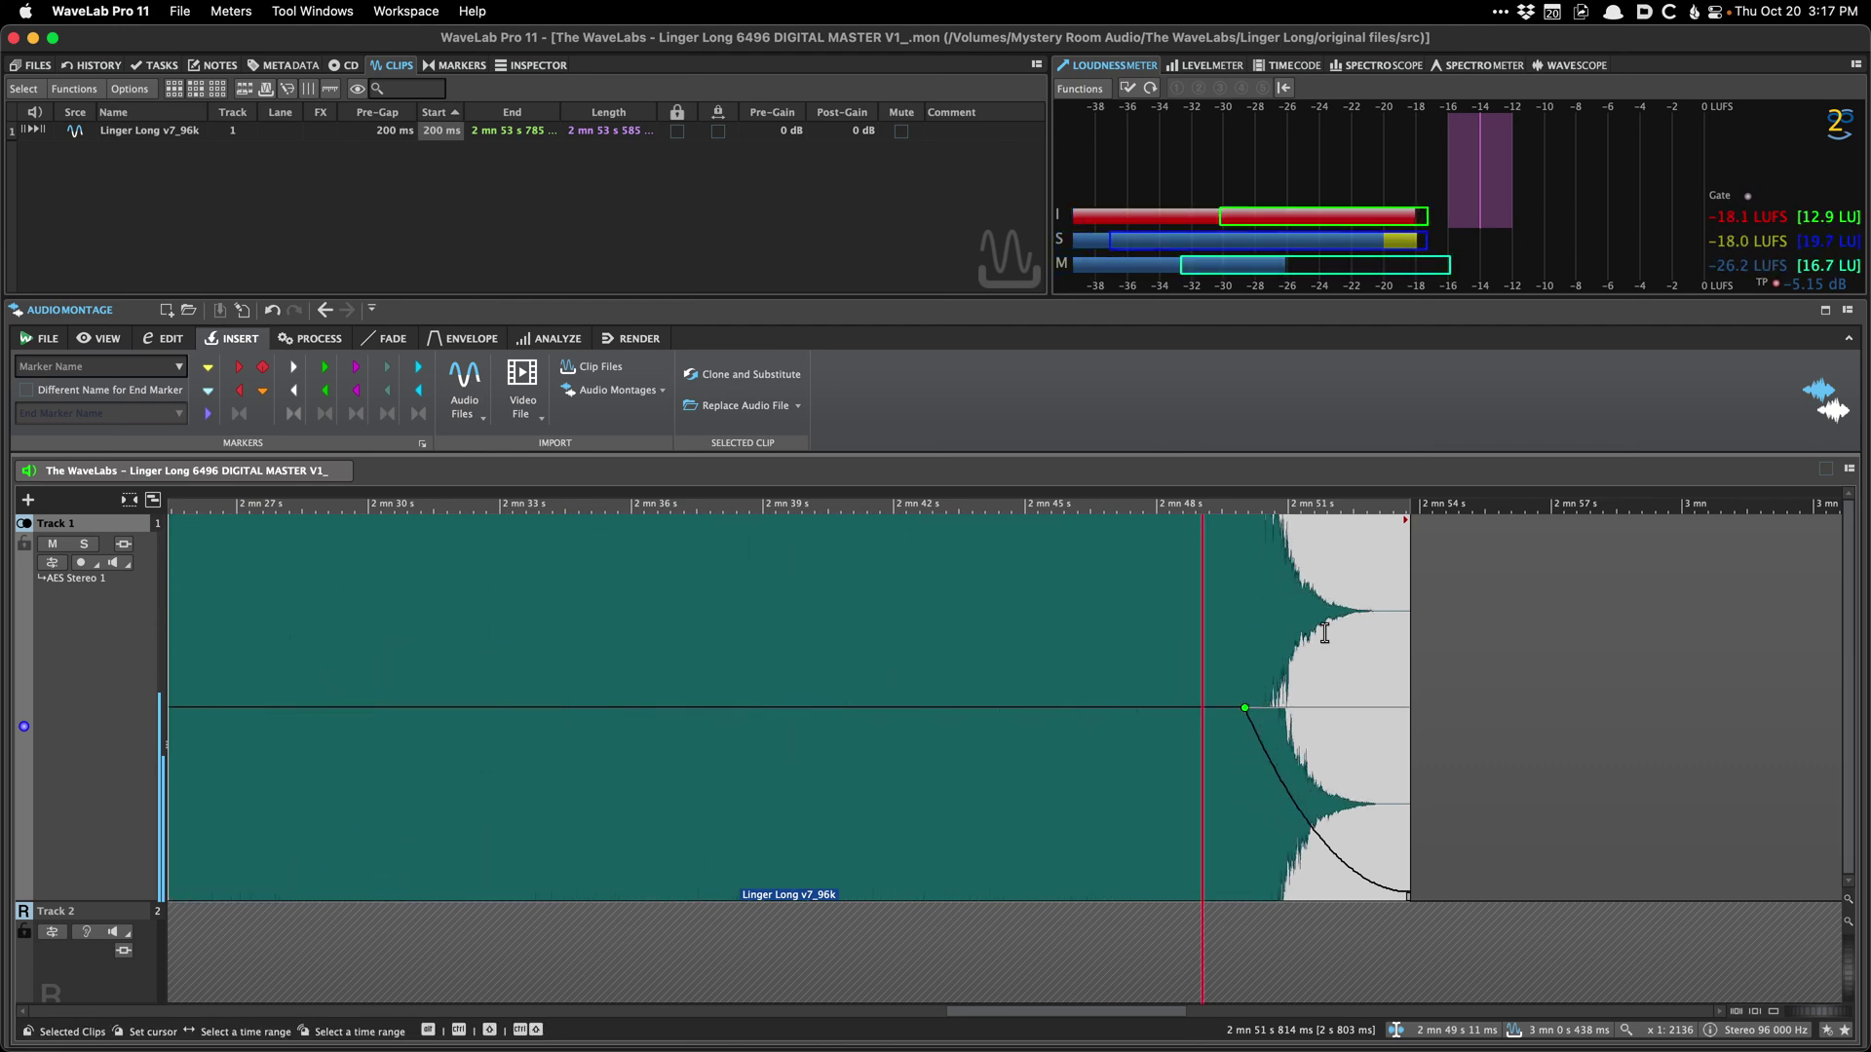
scroll(1324, 634, "down", 4)
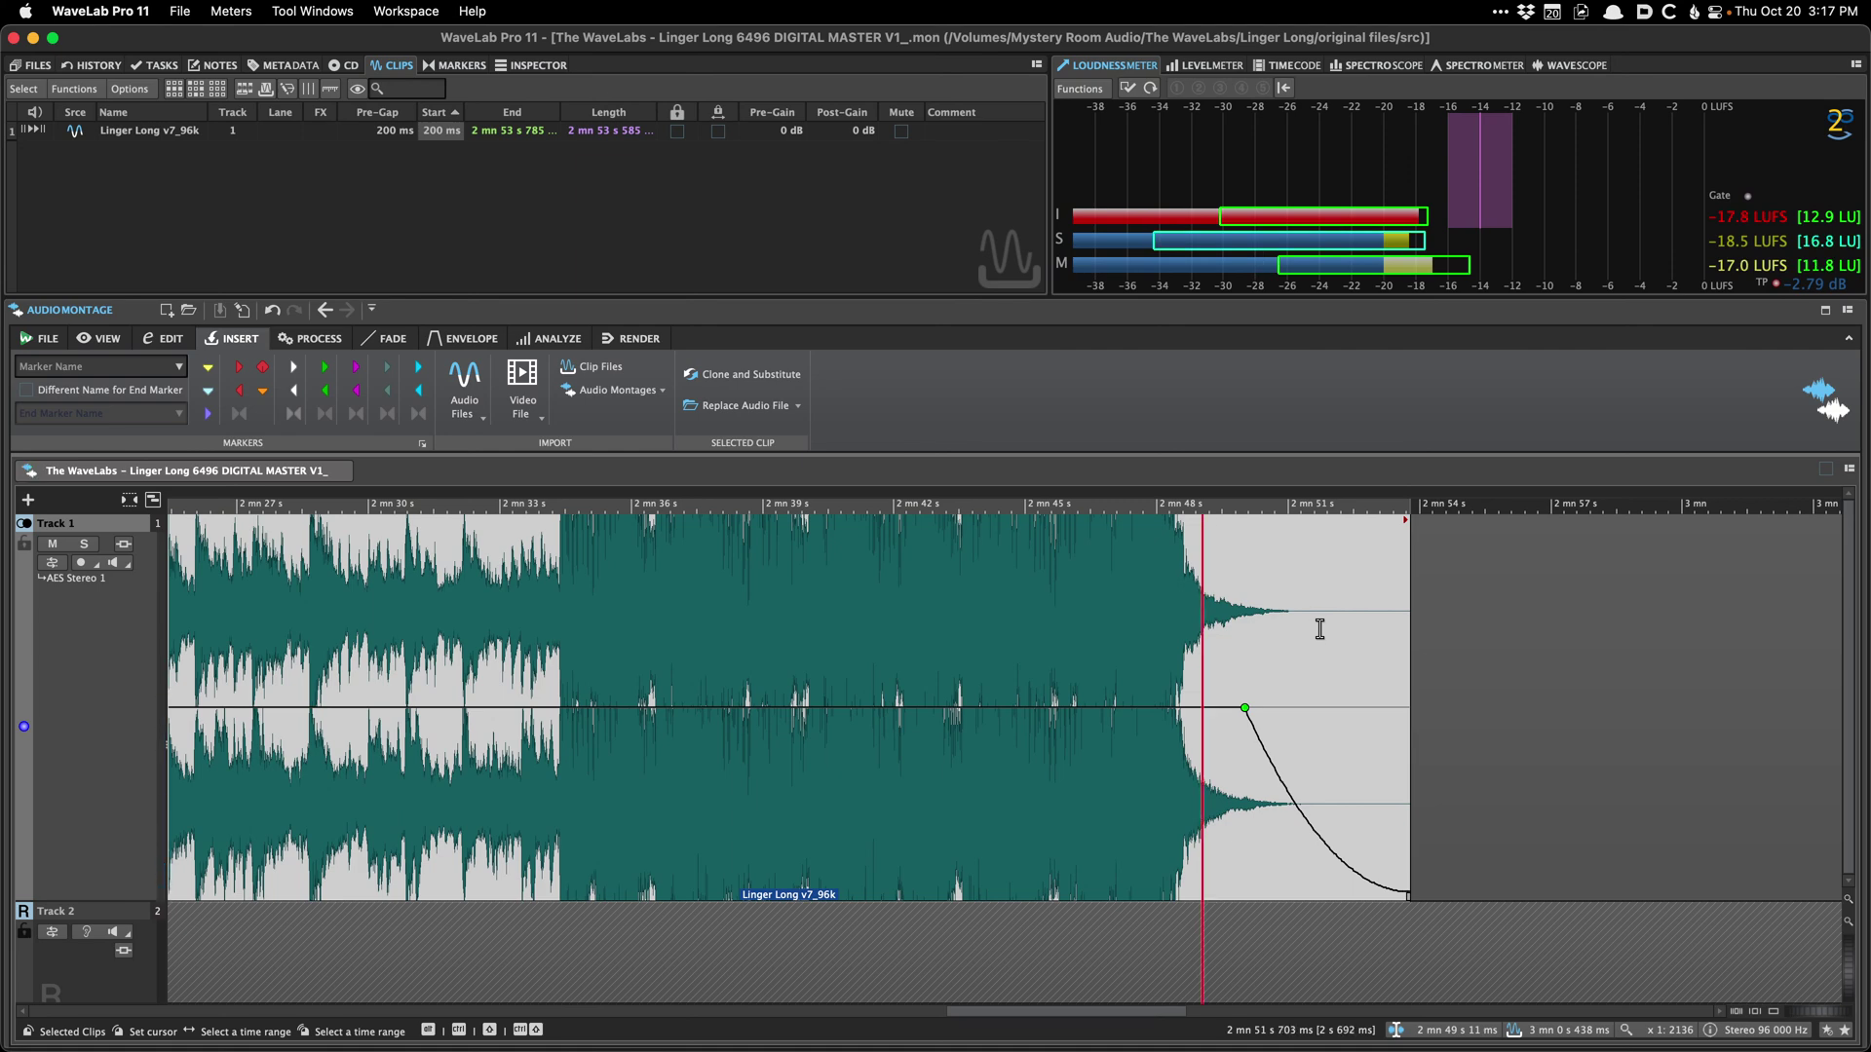
left_click_drag(1259, 719, 1275, 721)
key("space")
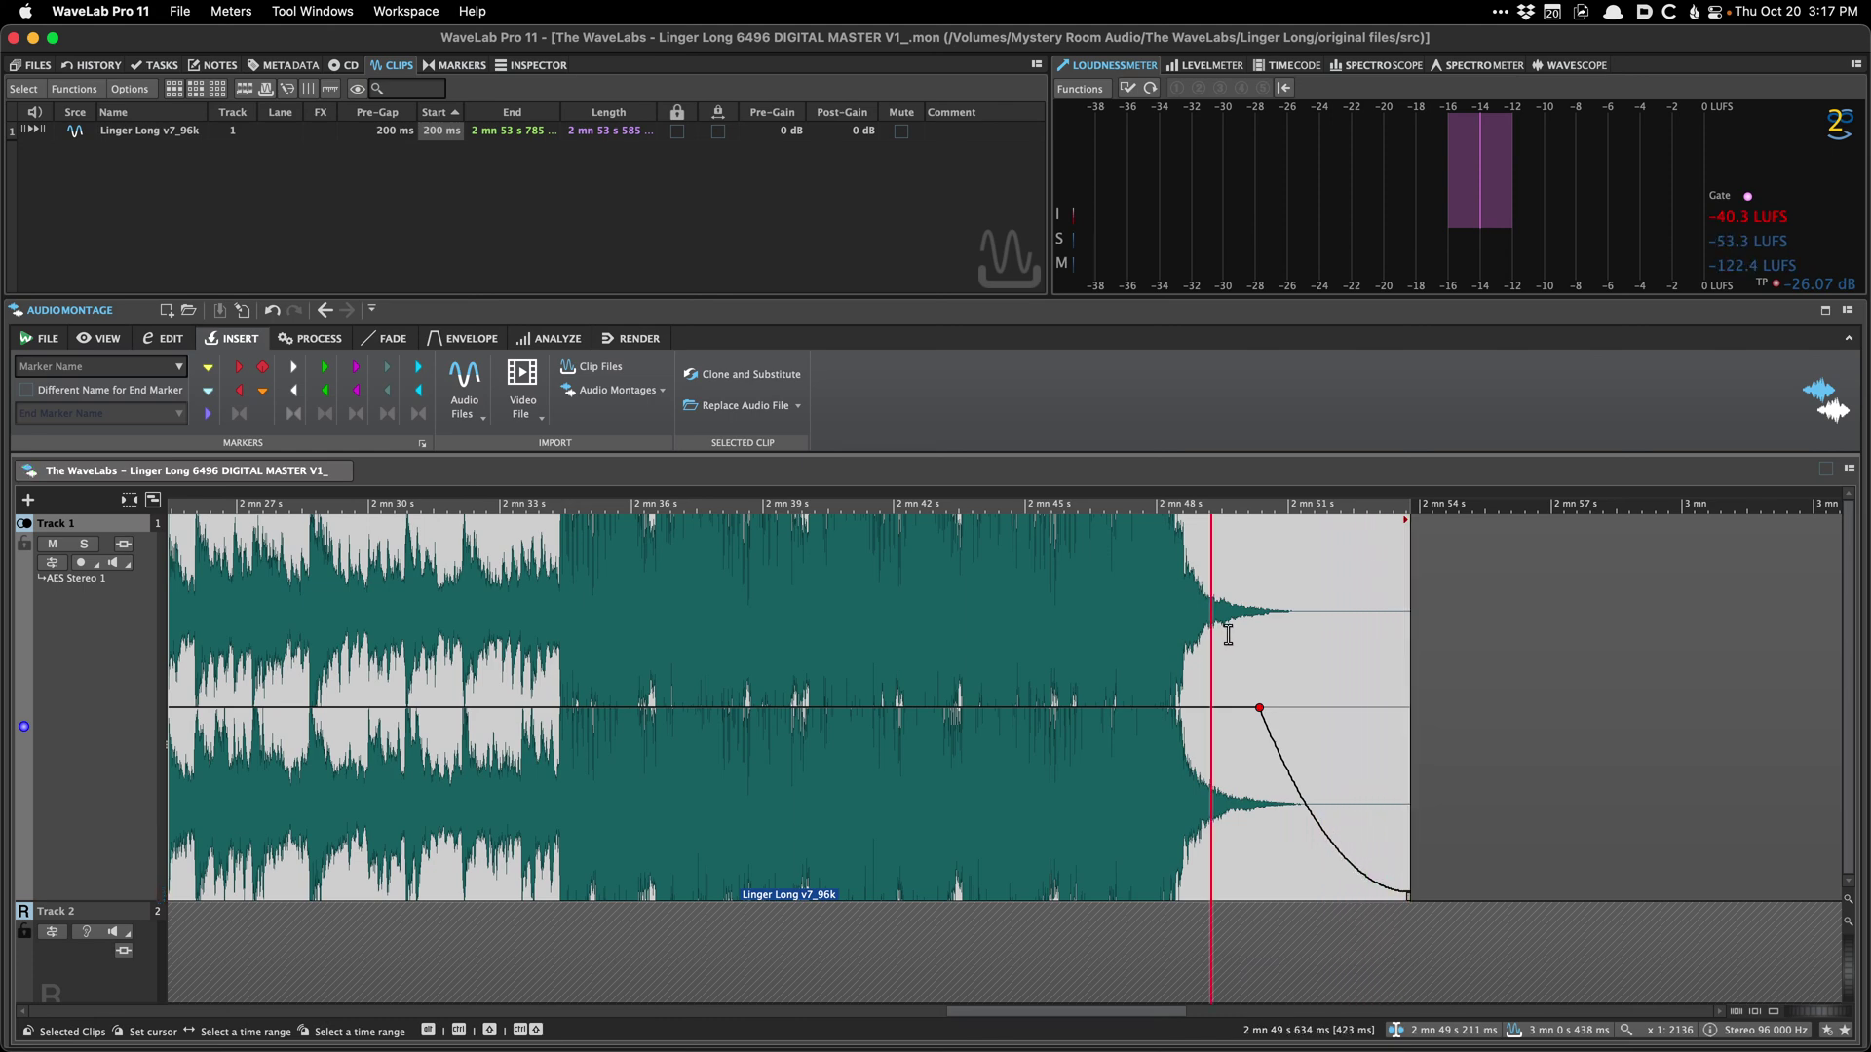
left_click_drag(1407, 640, 1397, 643)
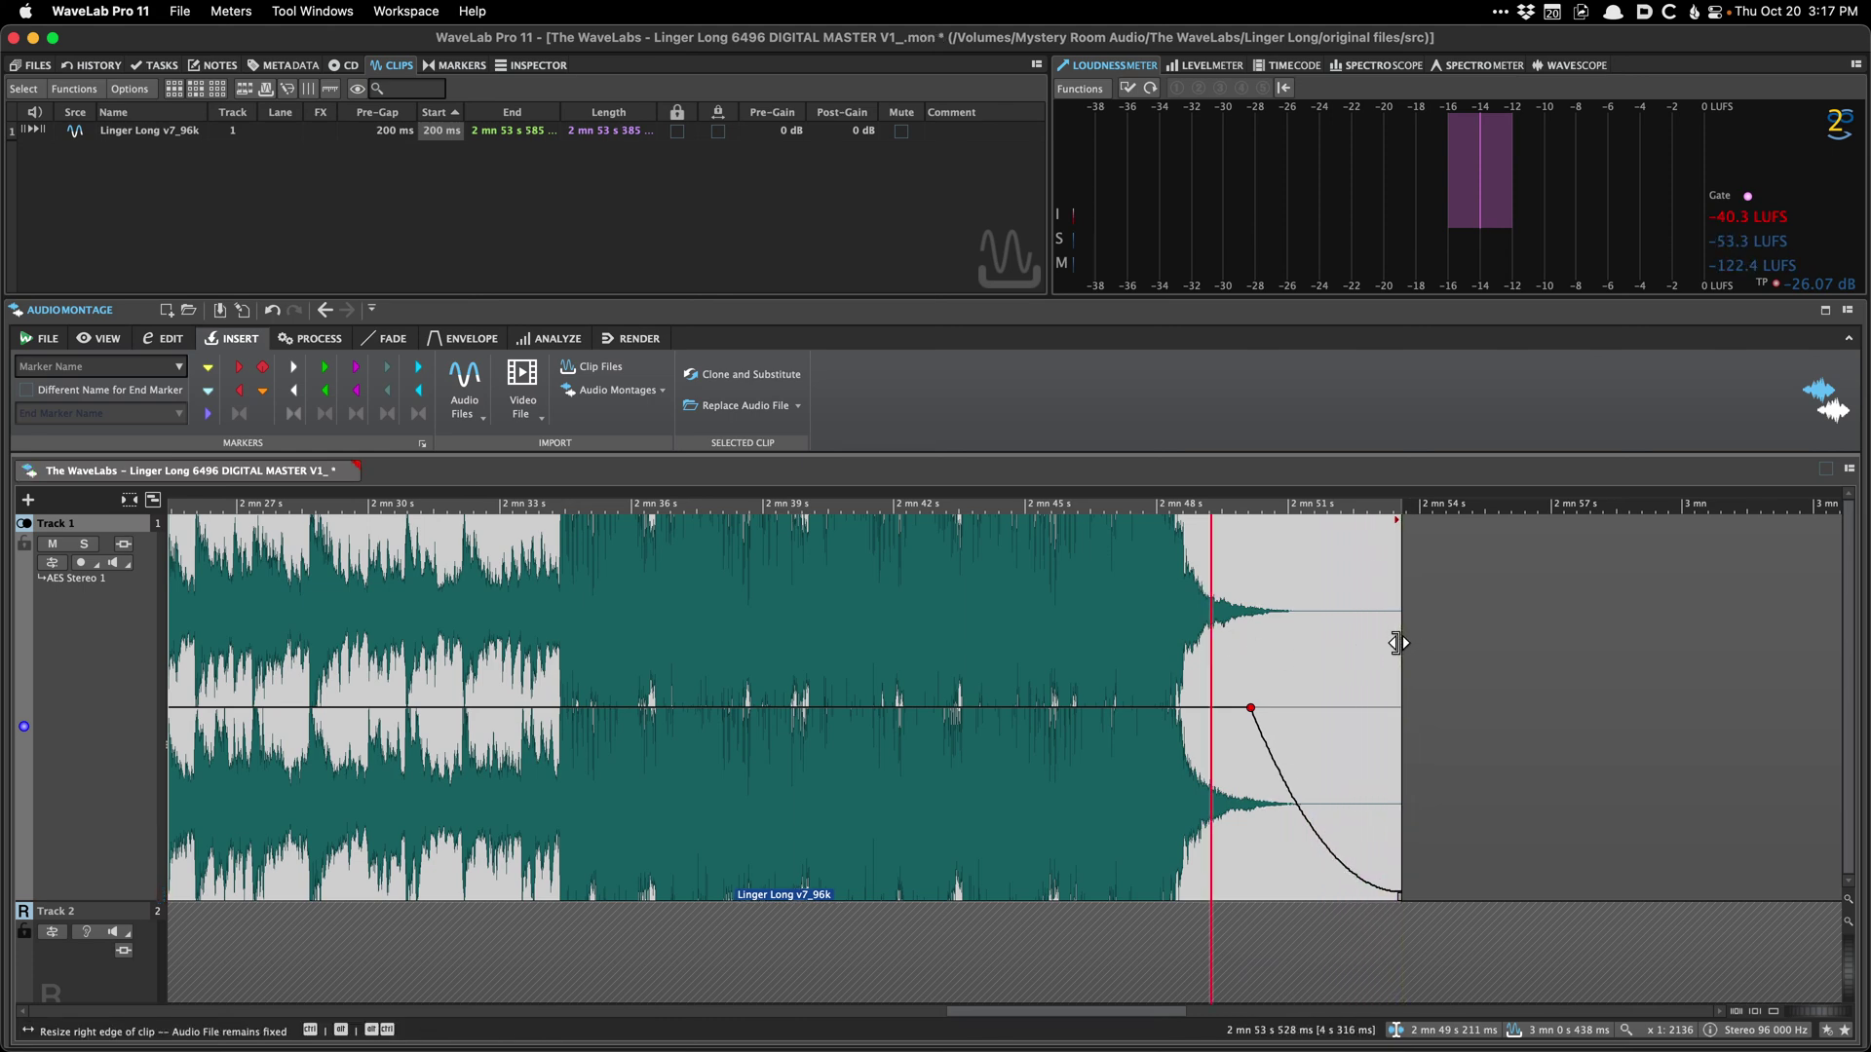
key("super+s")
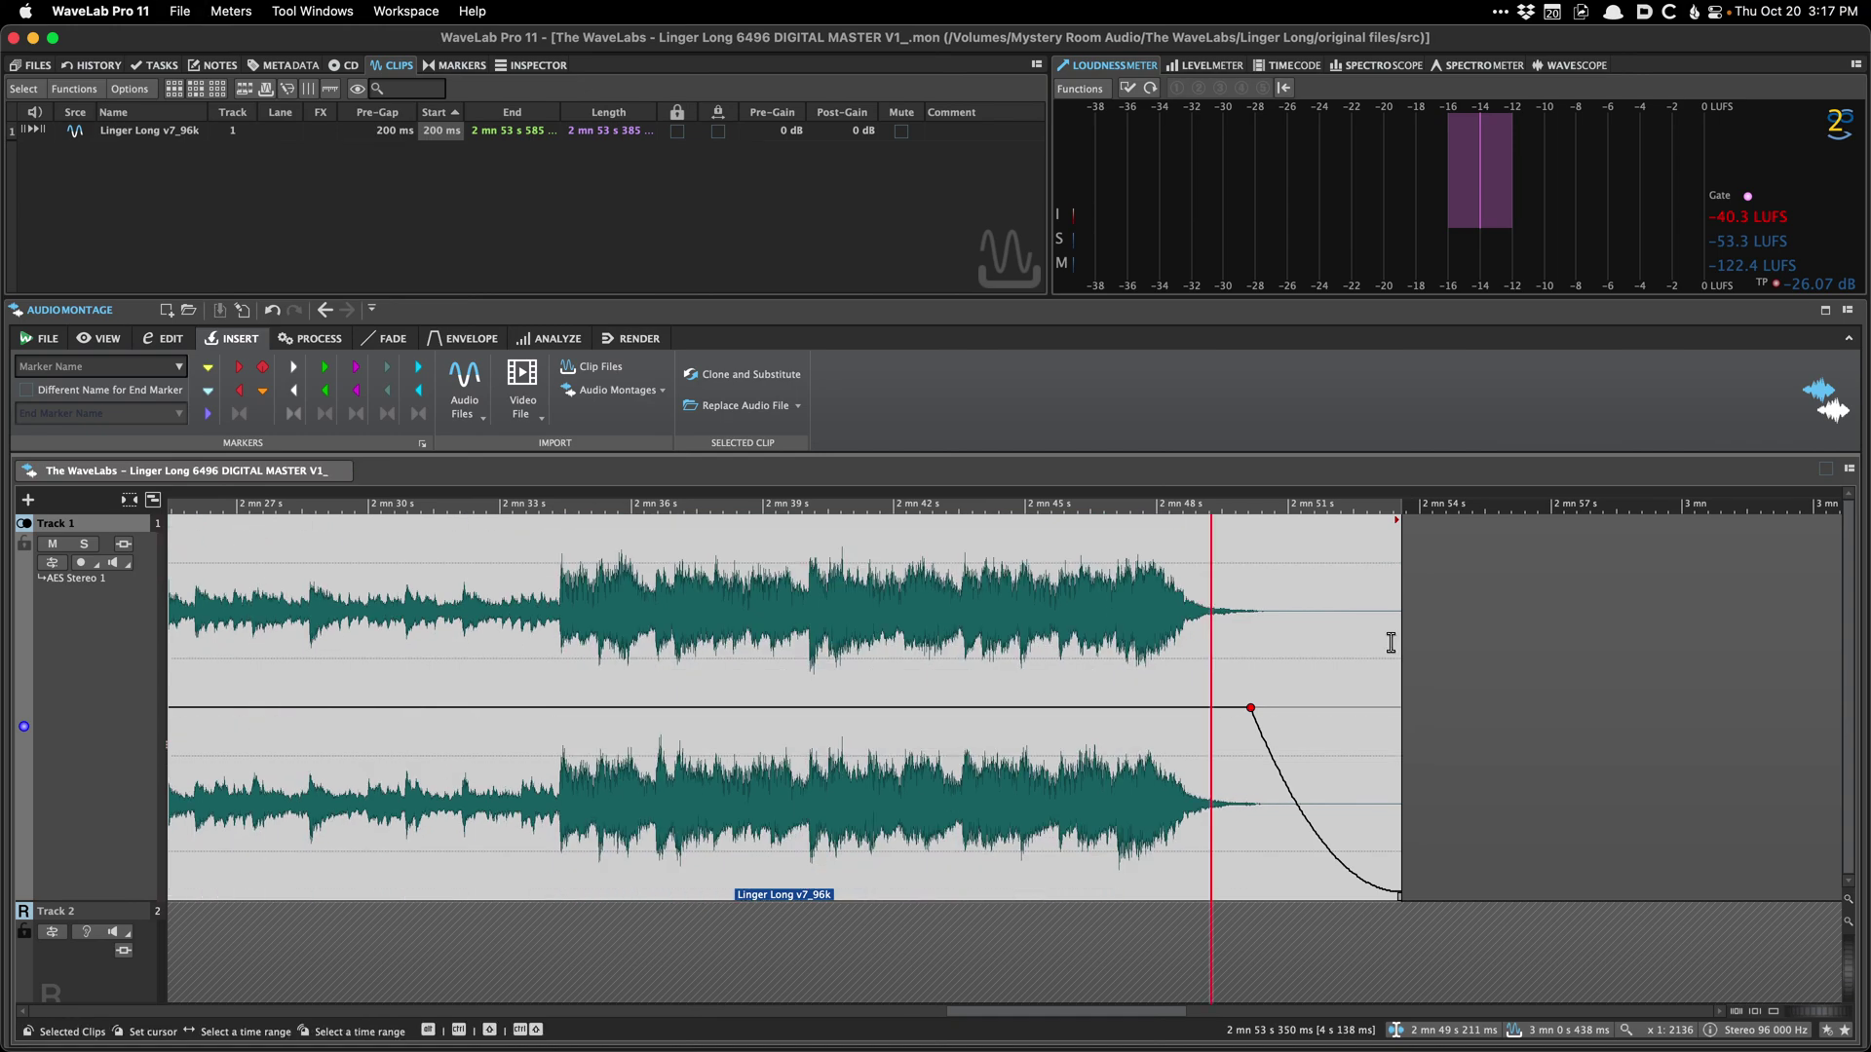
Step: Examine the silence before the clip's start up close and play the montage from 0 s
key("Home")
key("Up")
key("Up")
key("Up")
key("Up")
key("Up")
key("Up")
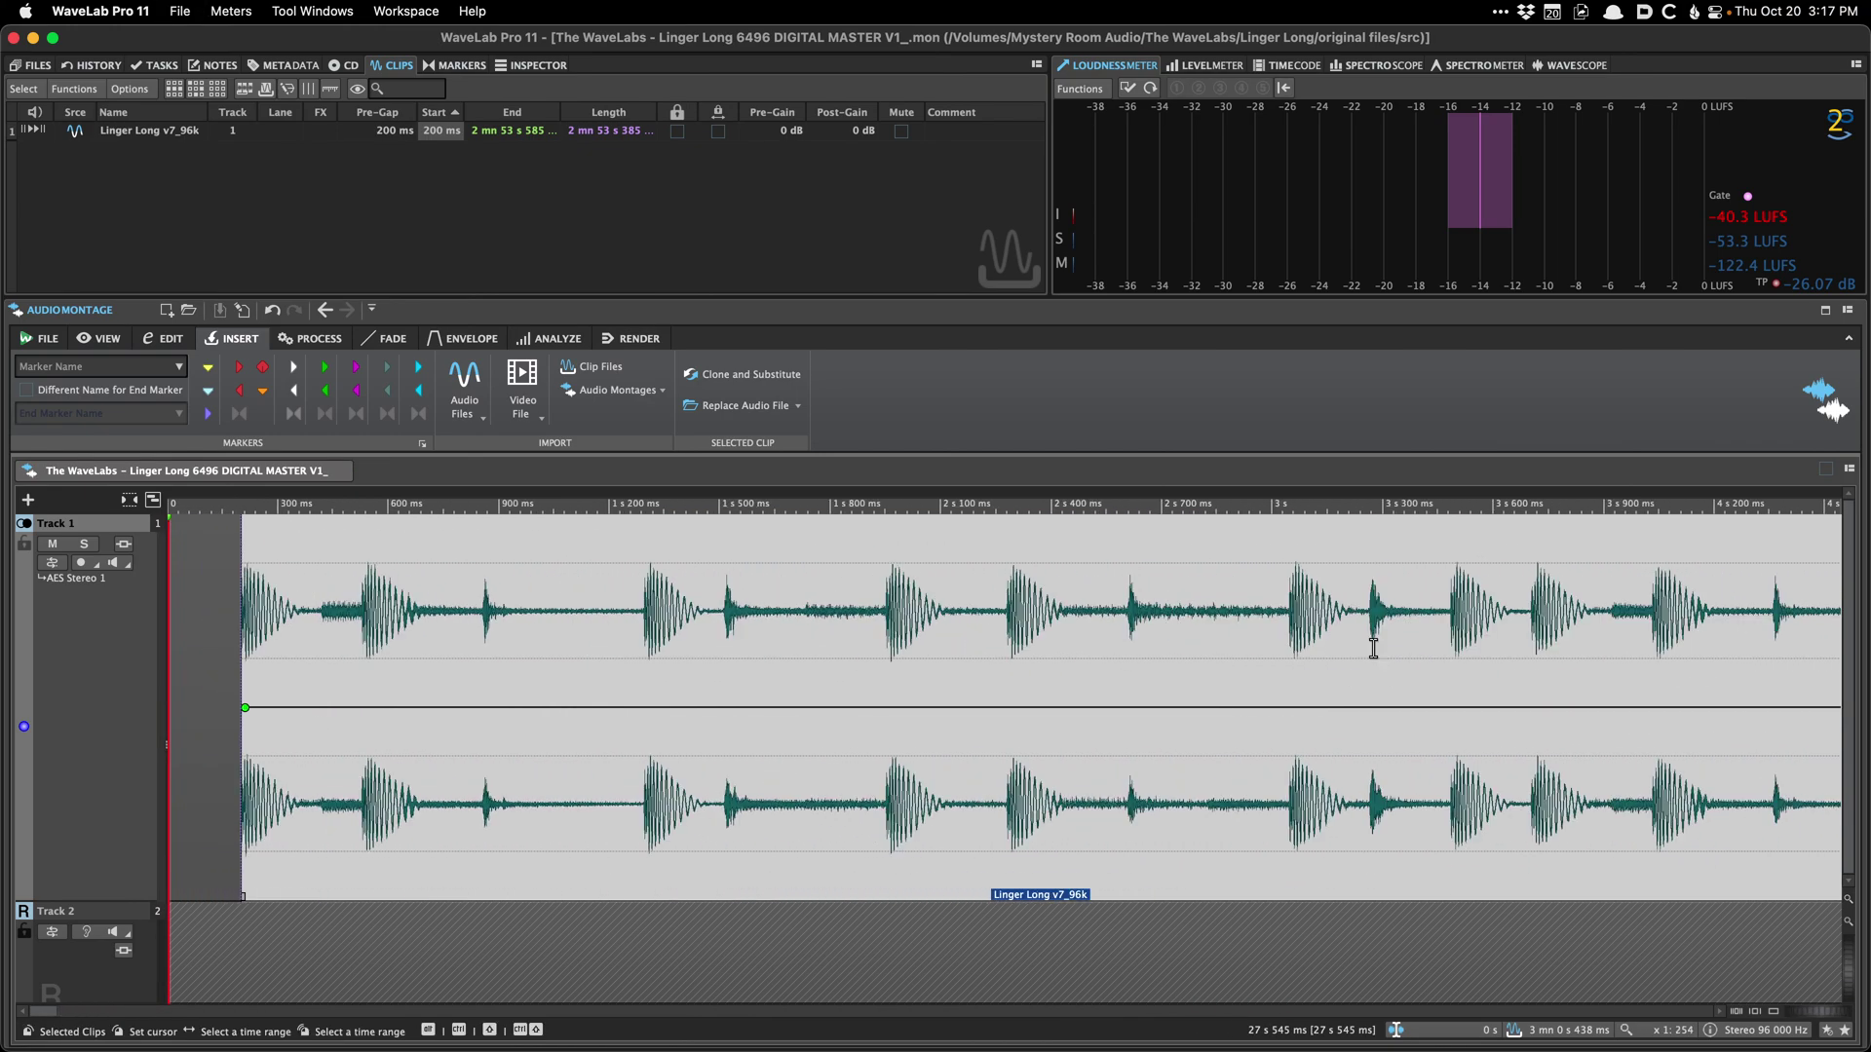
scroll(199, 582, "up", 4)
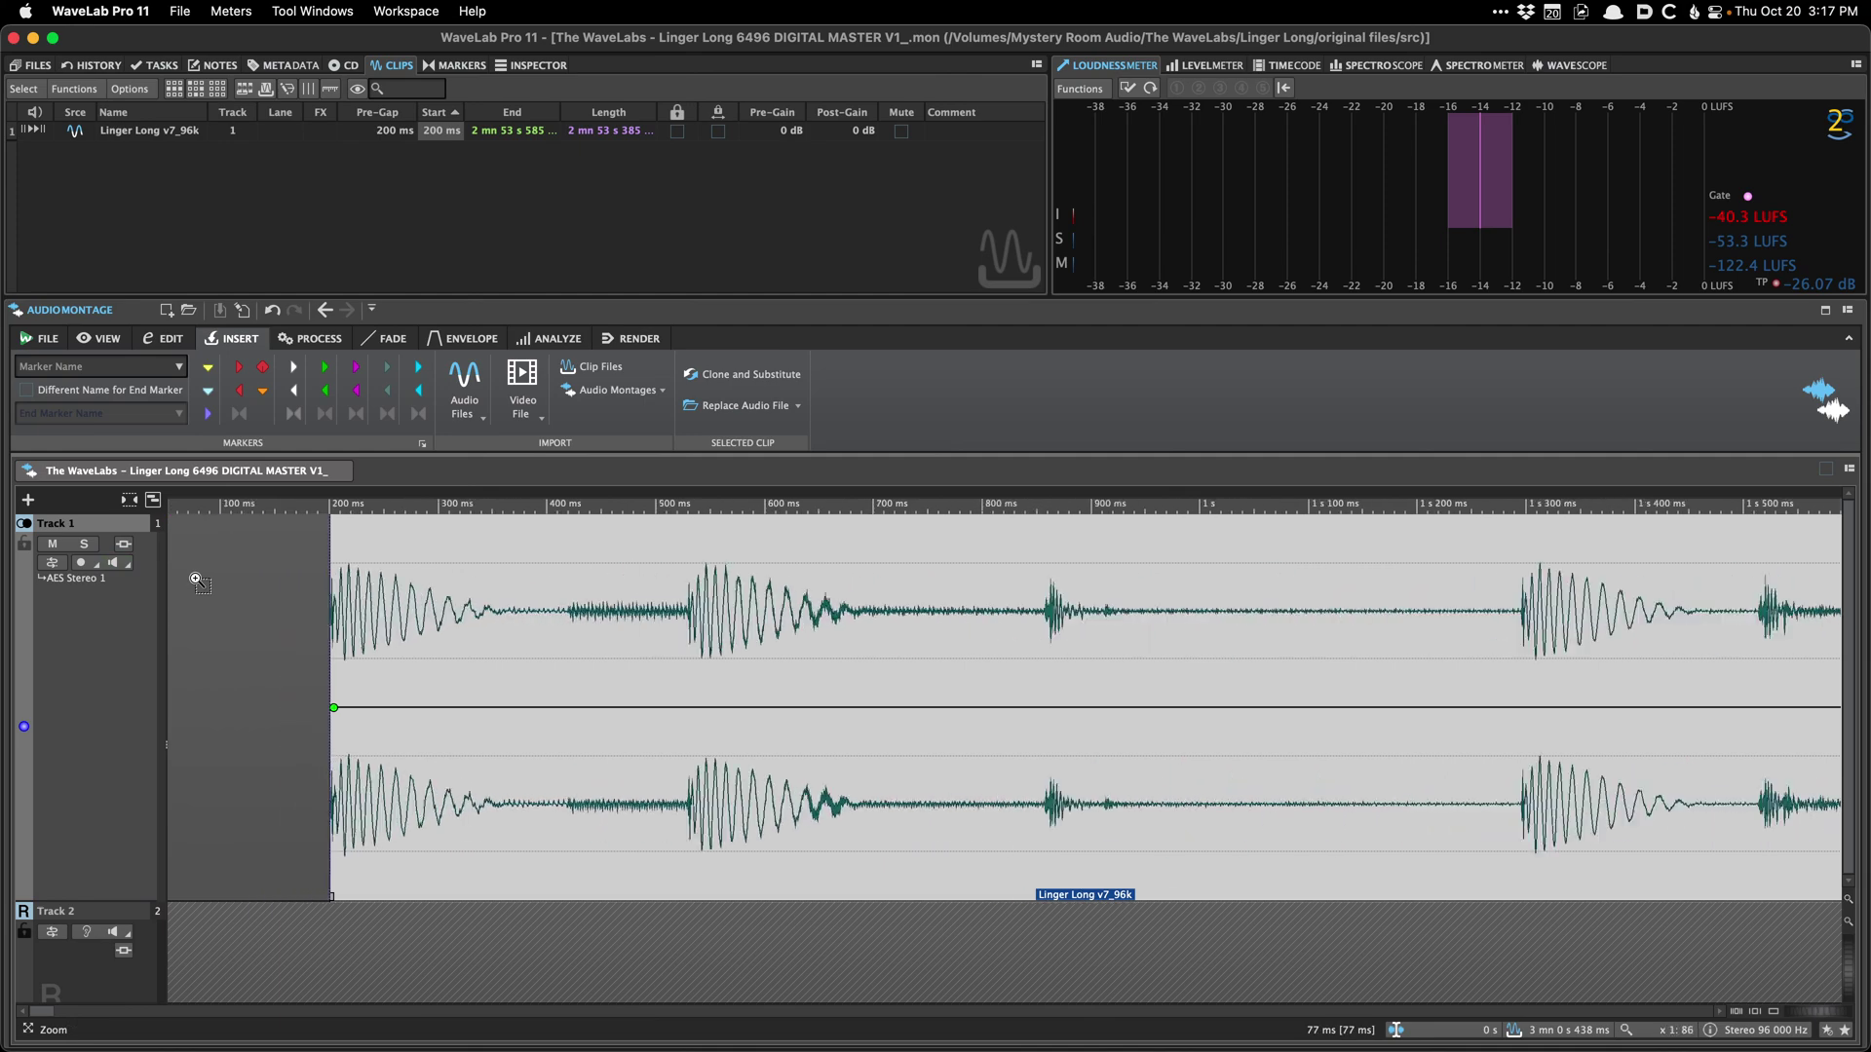
scroll(233, 577, "down", 1)
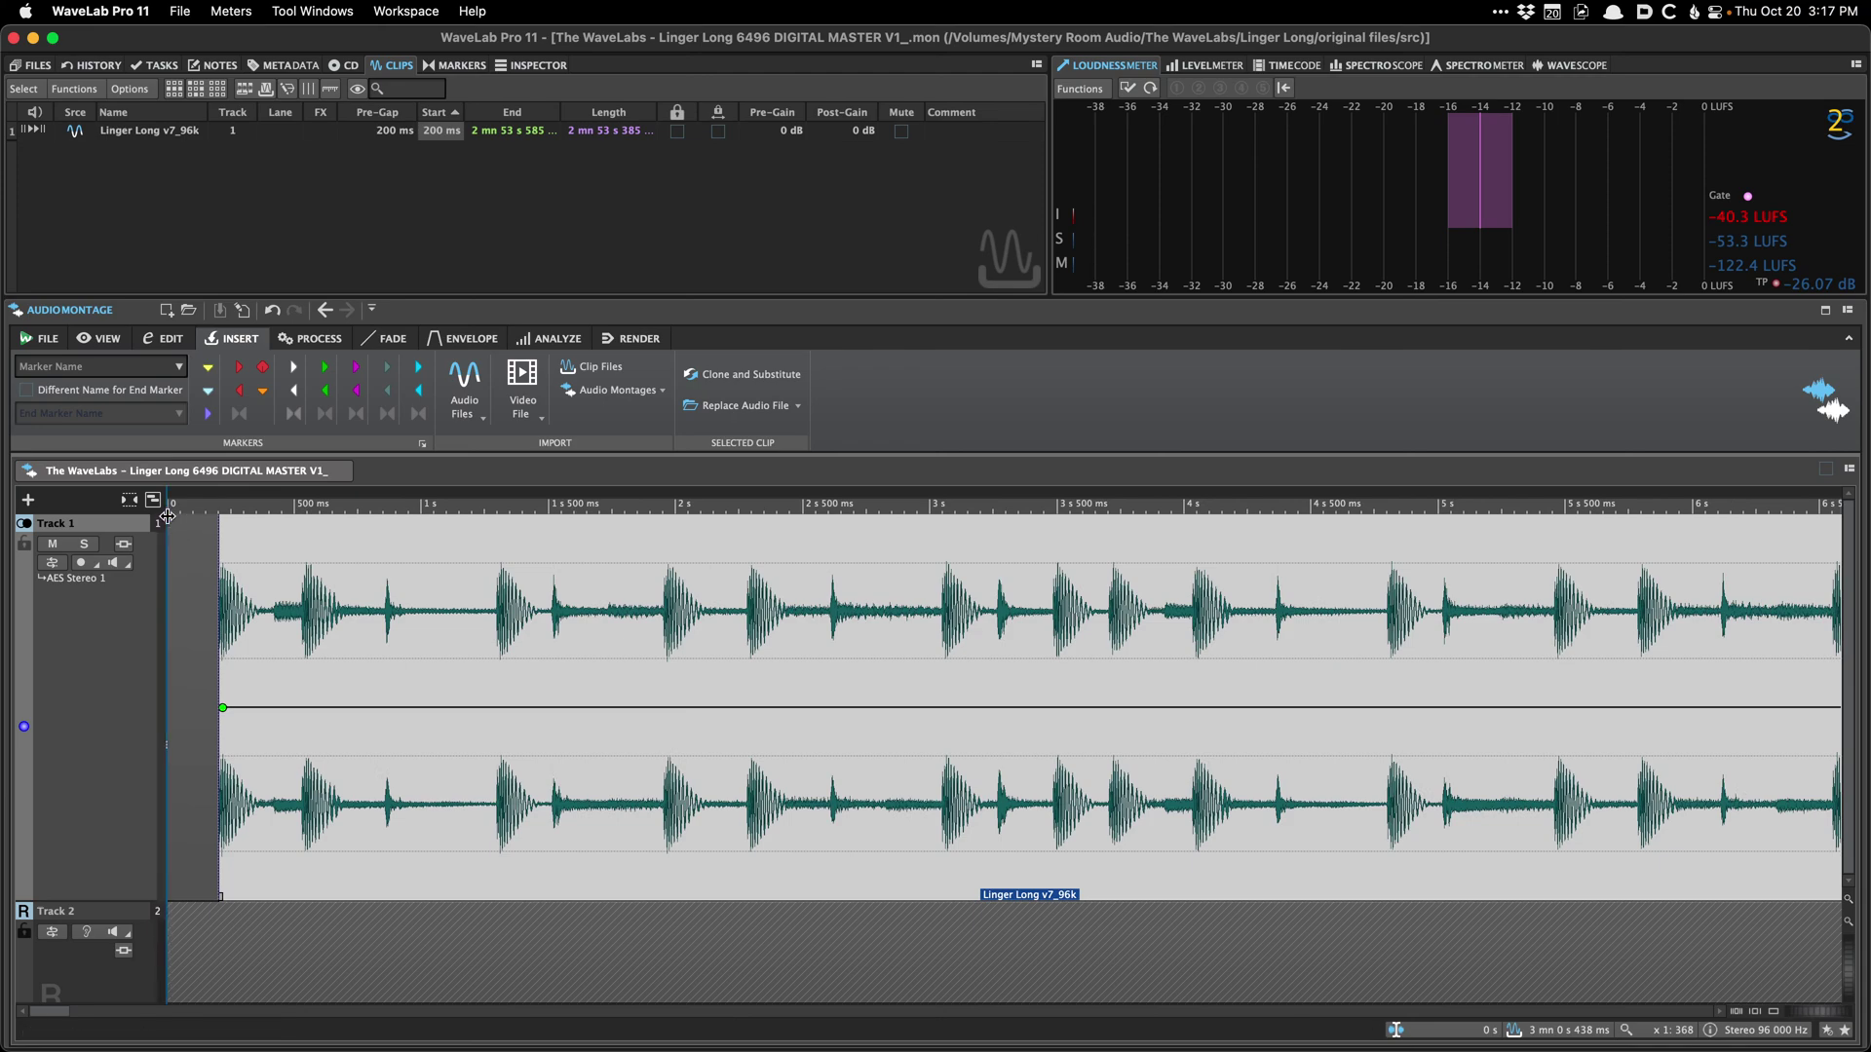
scroll(172, 536, "up", 8)
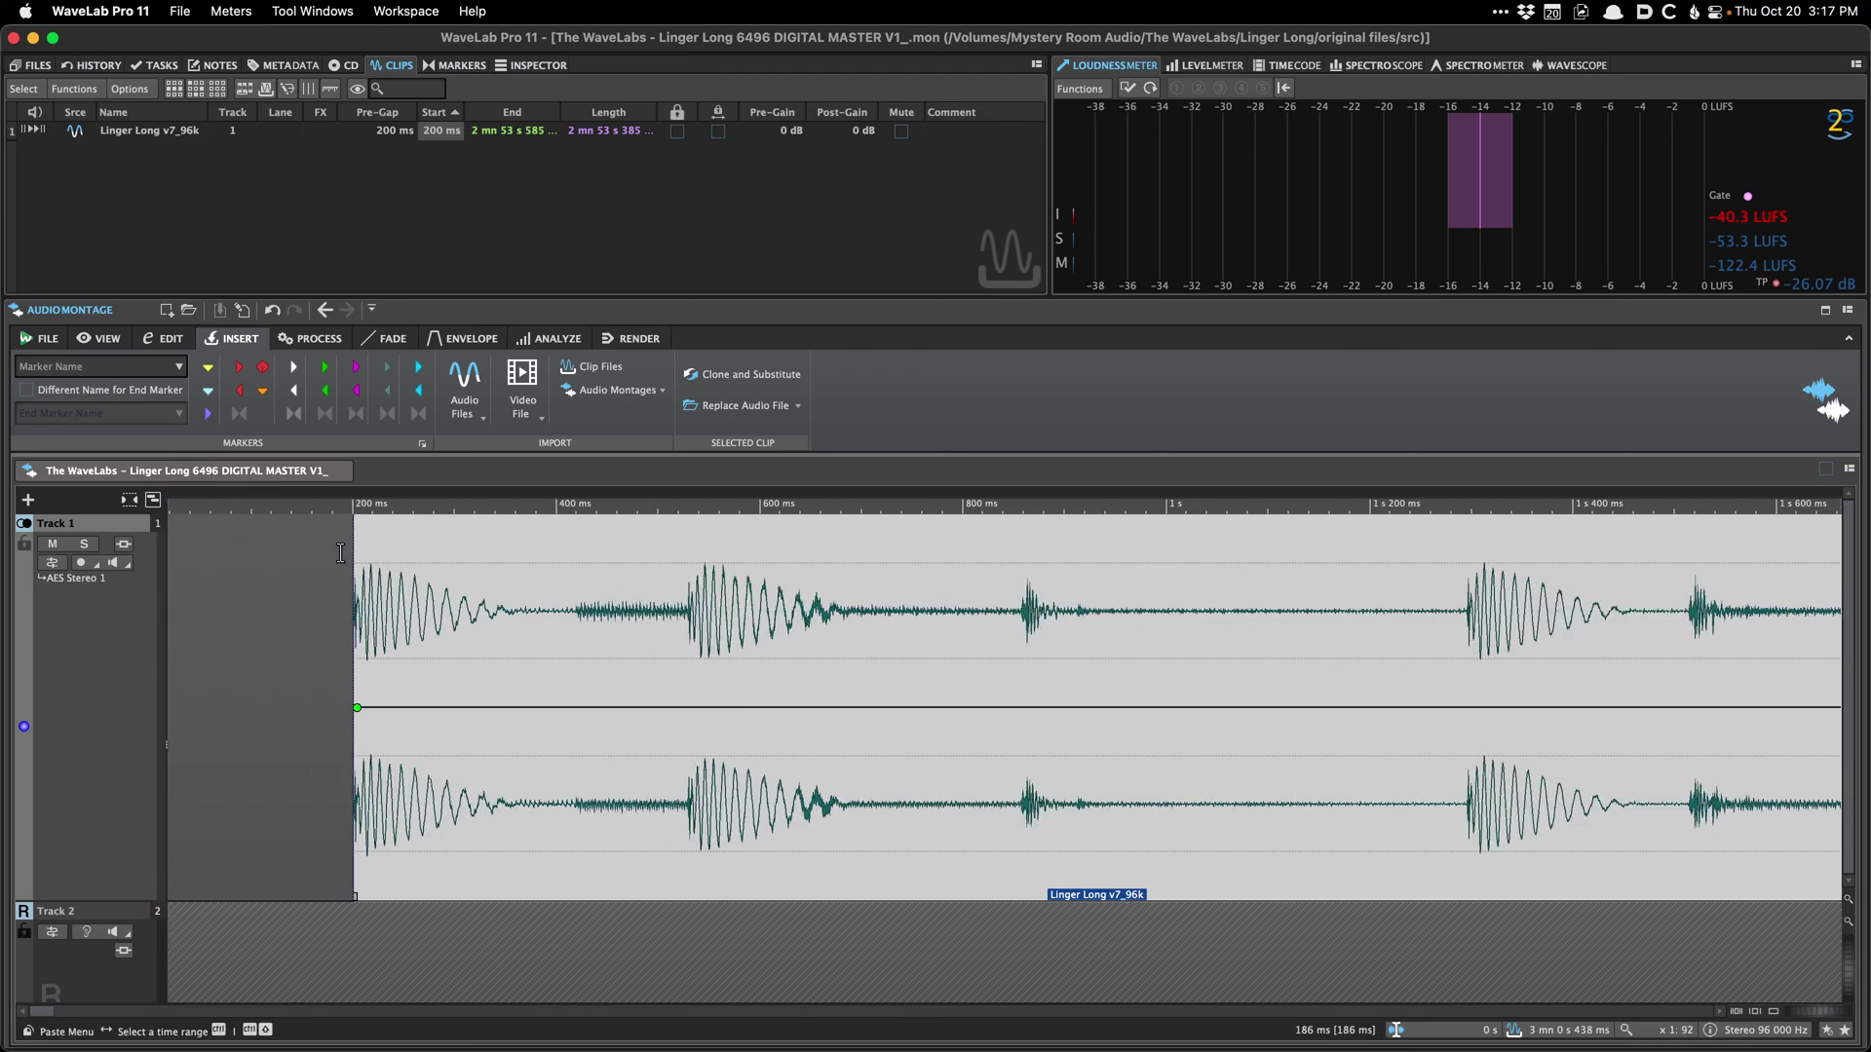
key("space")
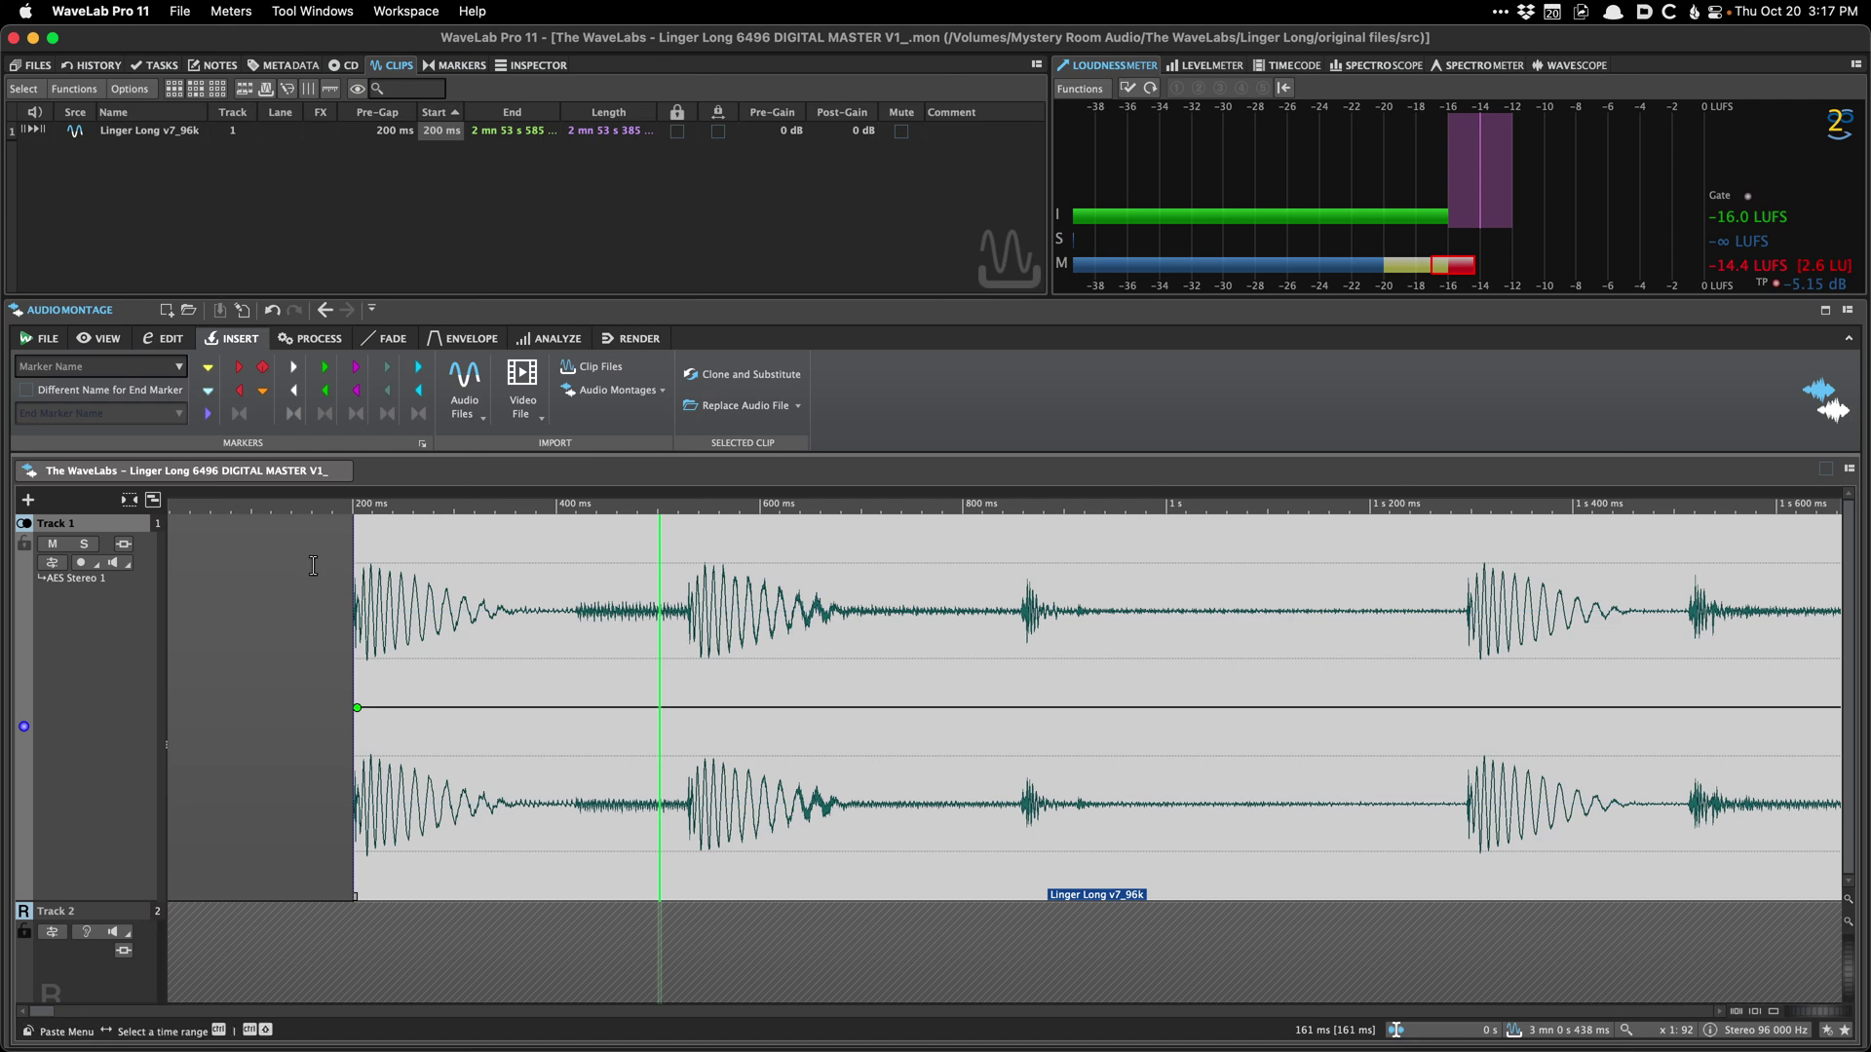
key("space")
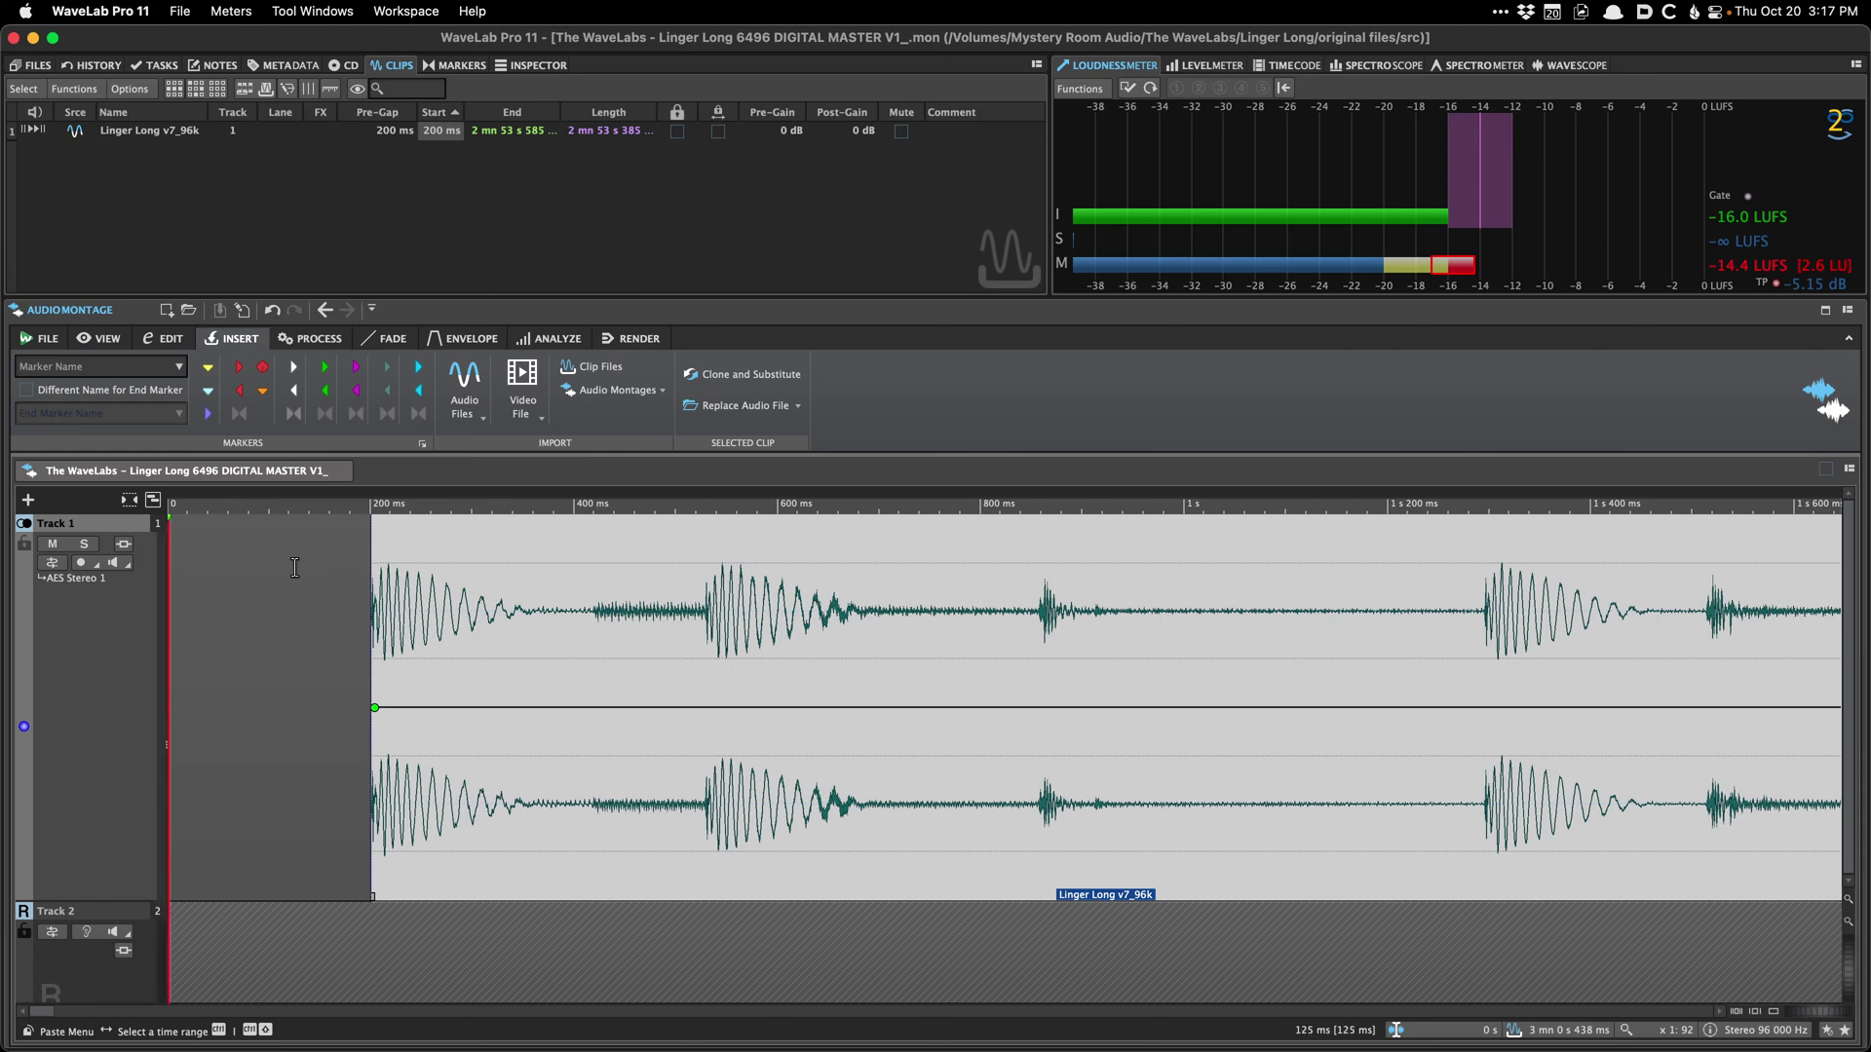
Step: Generate CD track markers at the clip boundaries with the CD Wizard's JP Start NO QUANTIZE preset, and check the end marker up close
double_click(296, 577)
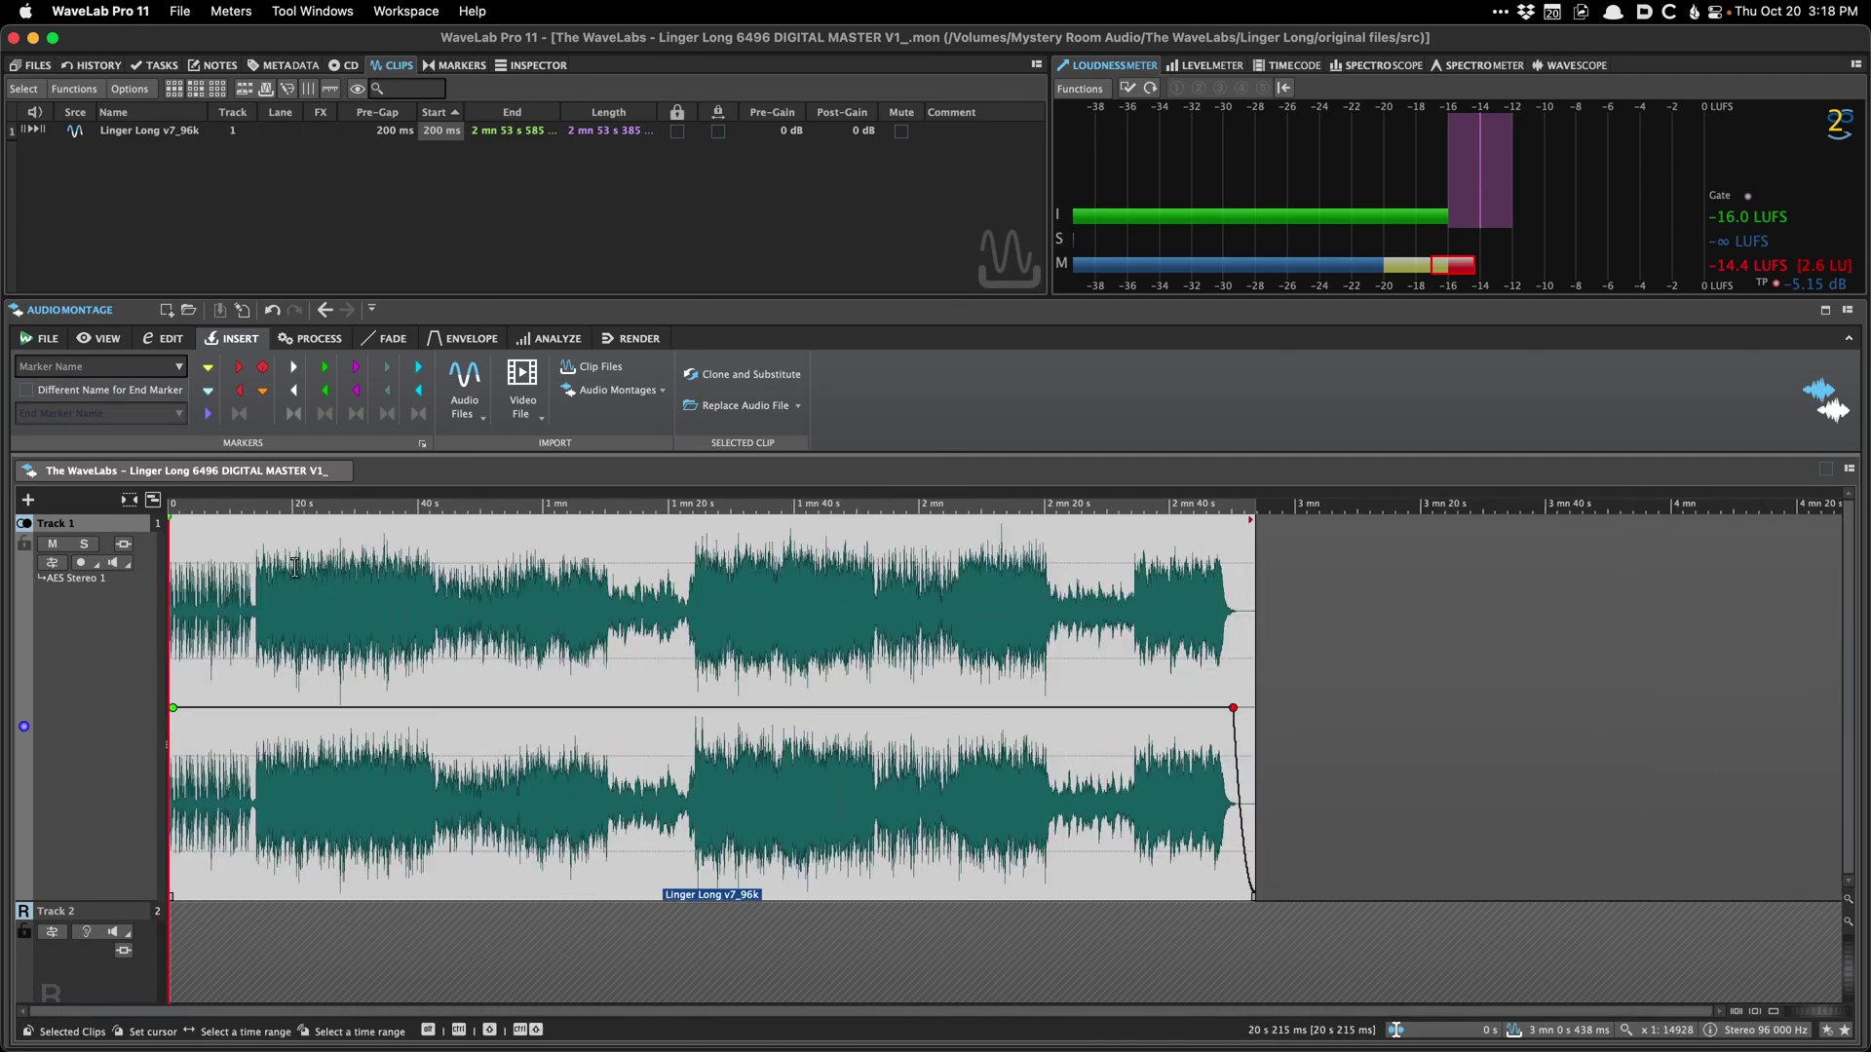
left_click(295, 570)
left_click(296, 570)
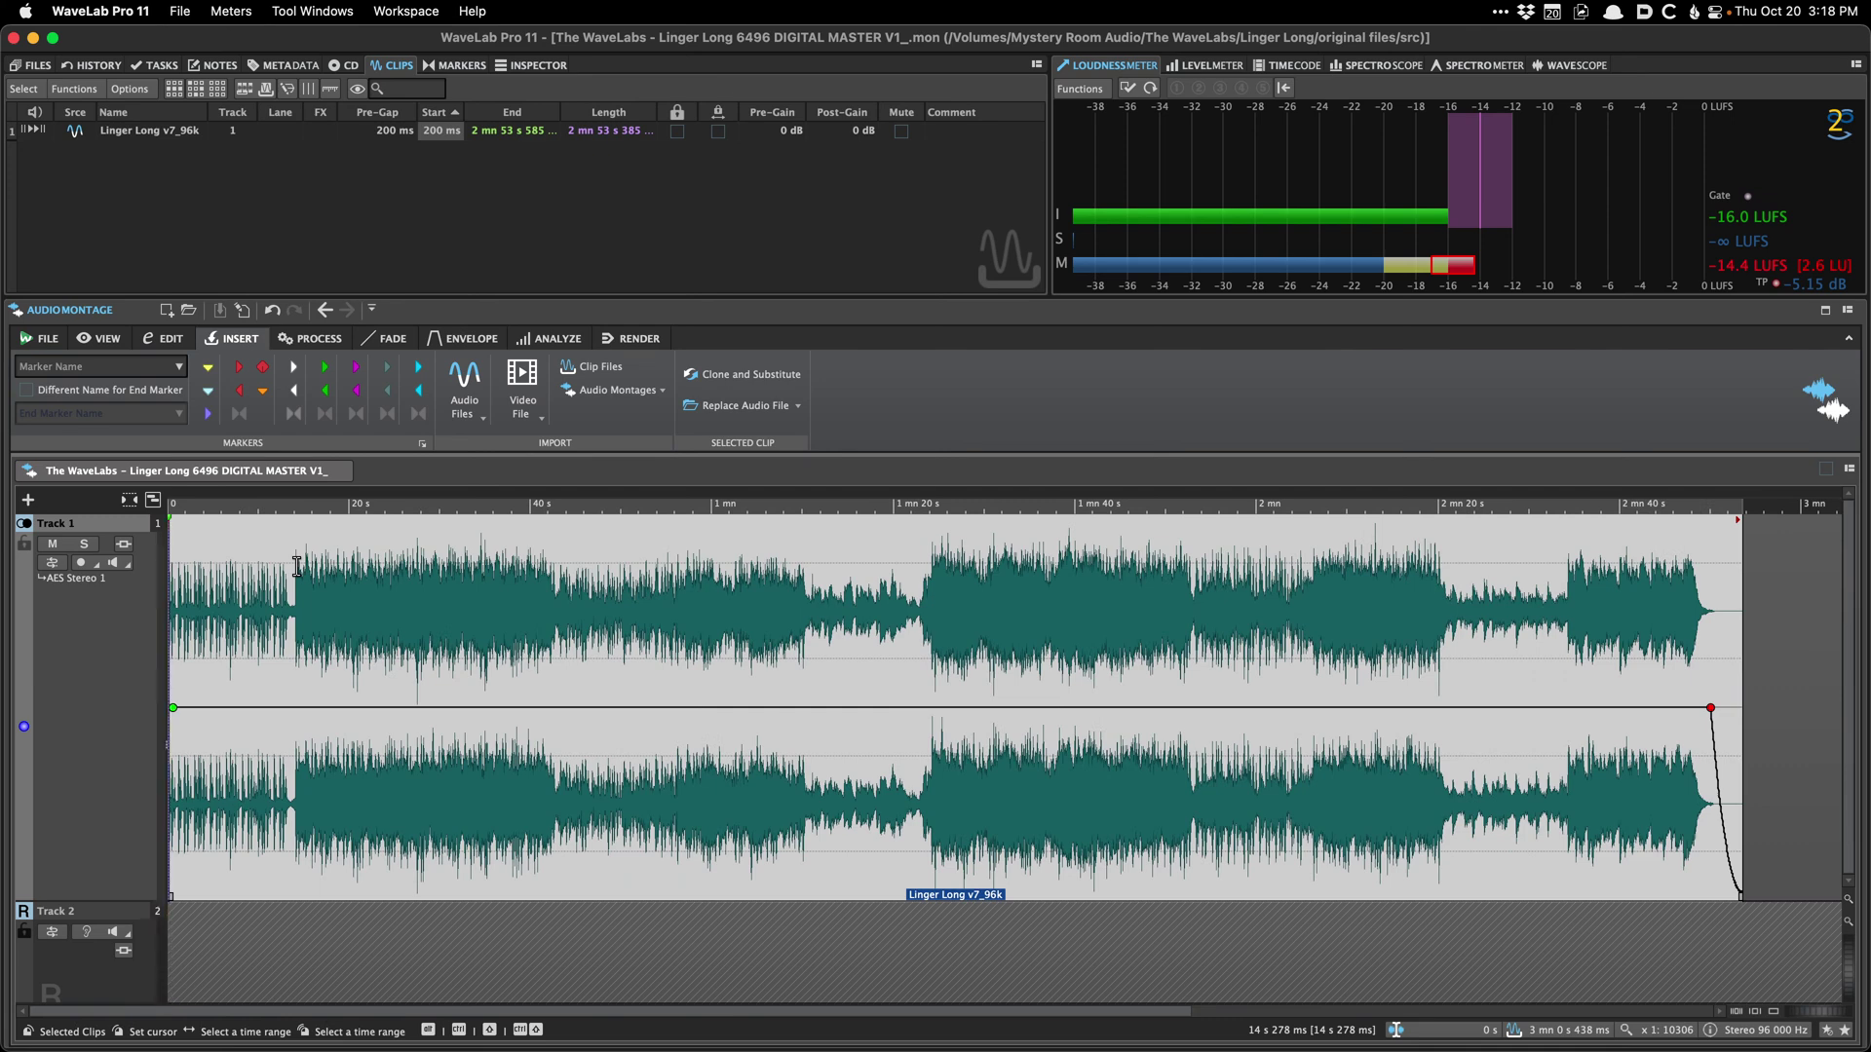
key("w")
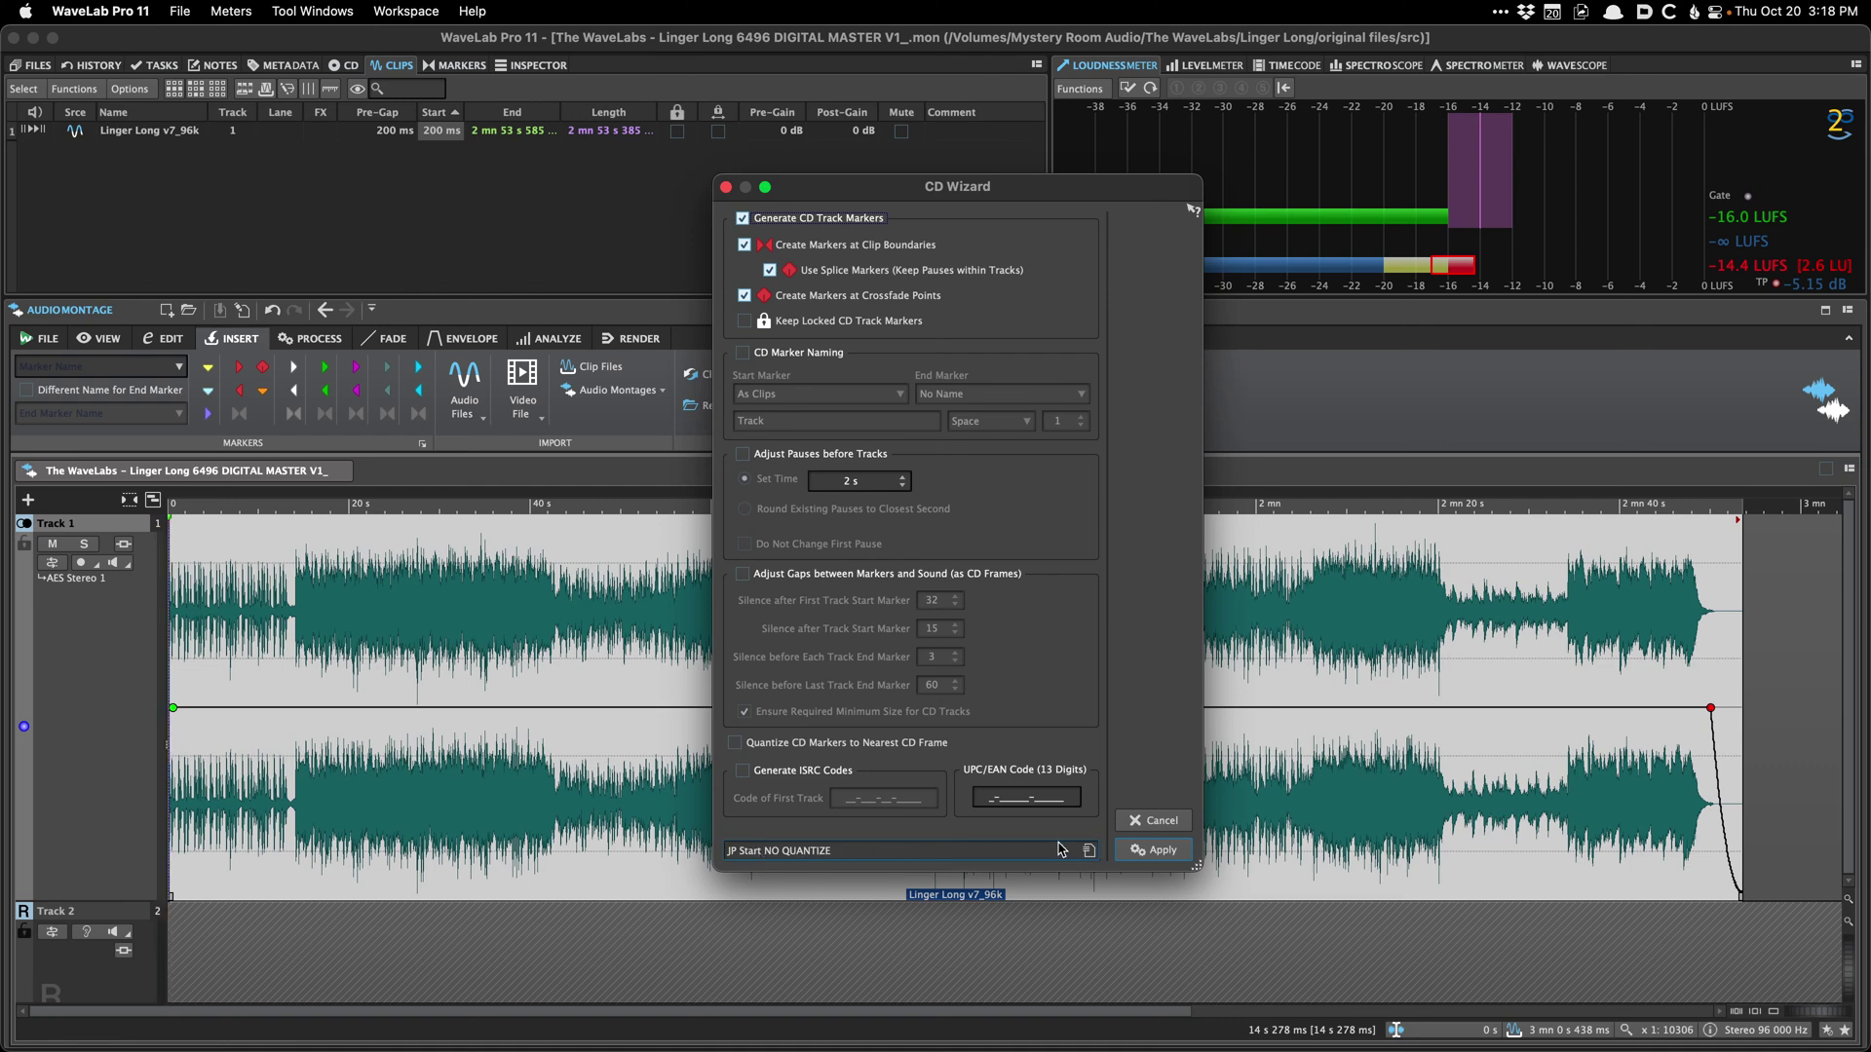
left_click(1131, 851)
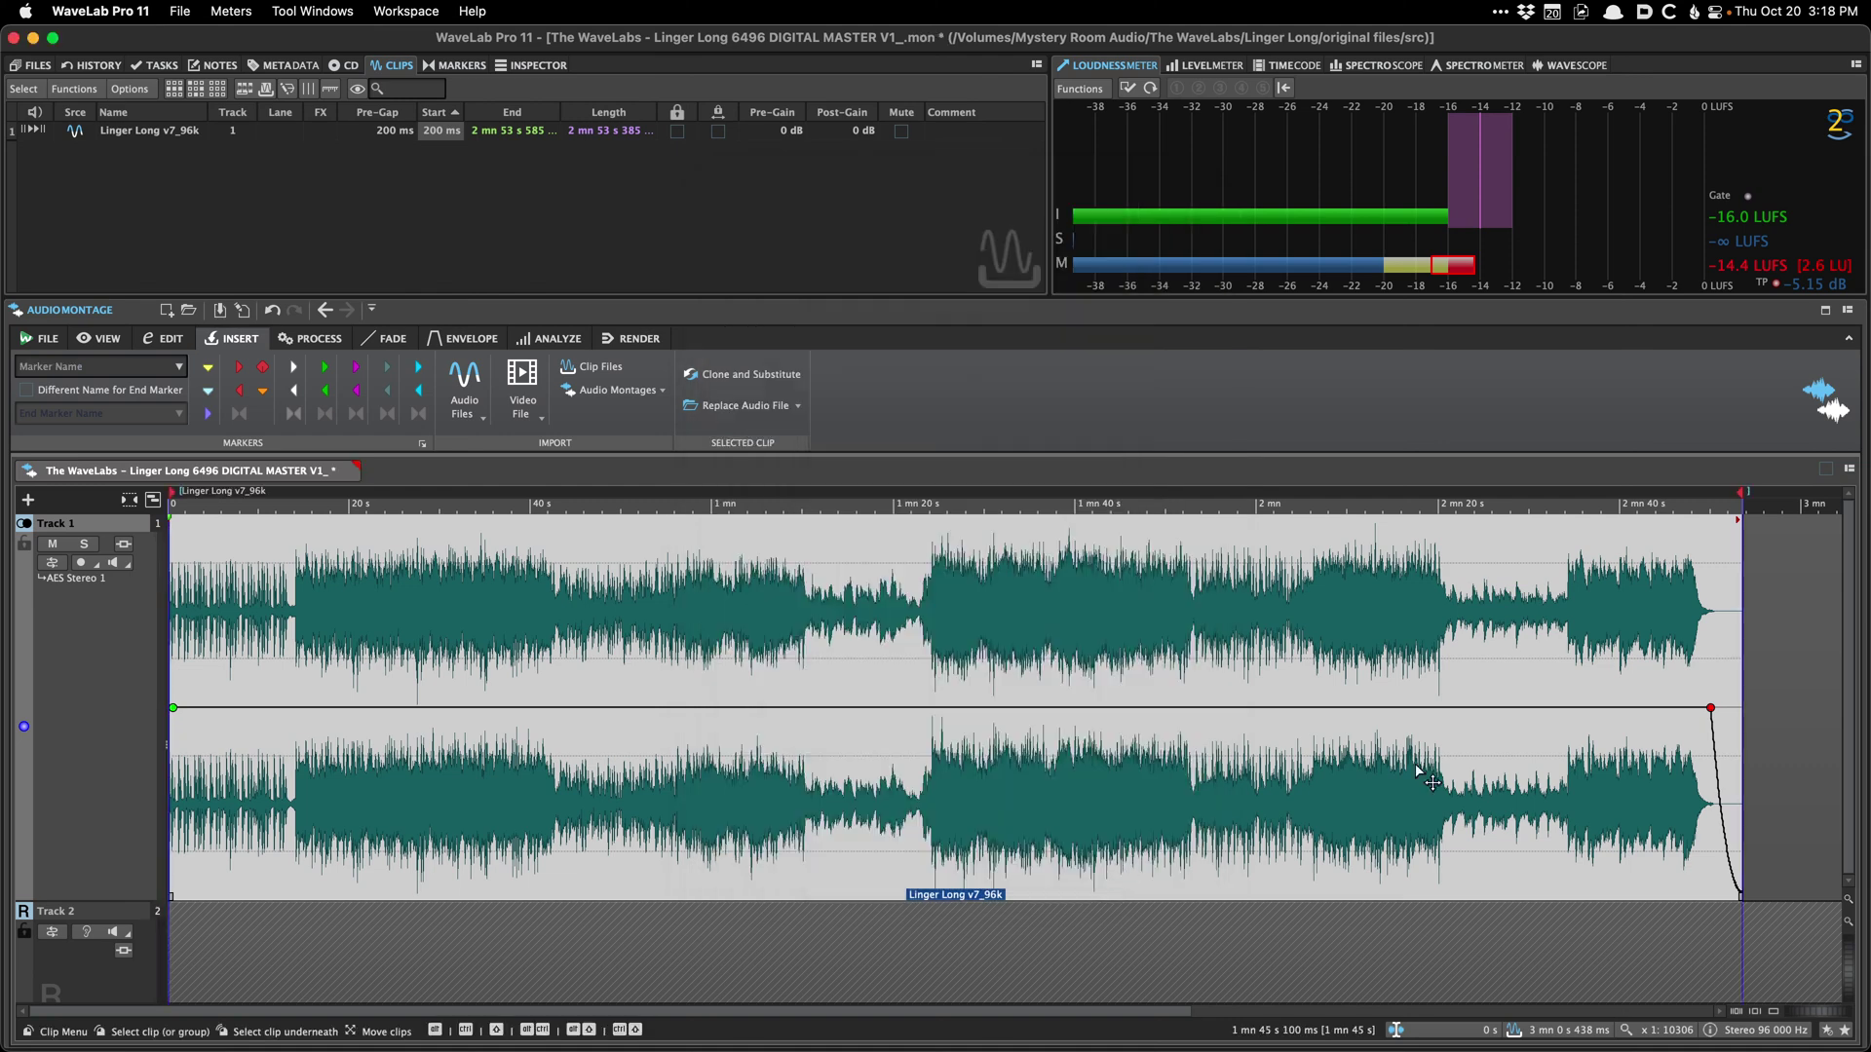
scroll(1509, 647, "up", 6)
scroll(1509, 646, "up", 6)
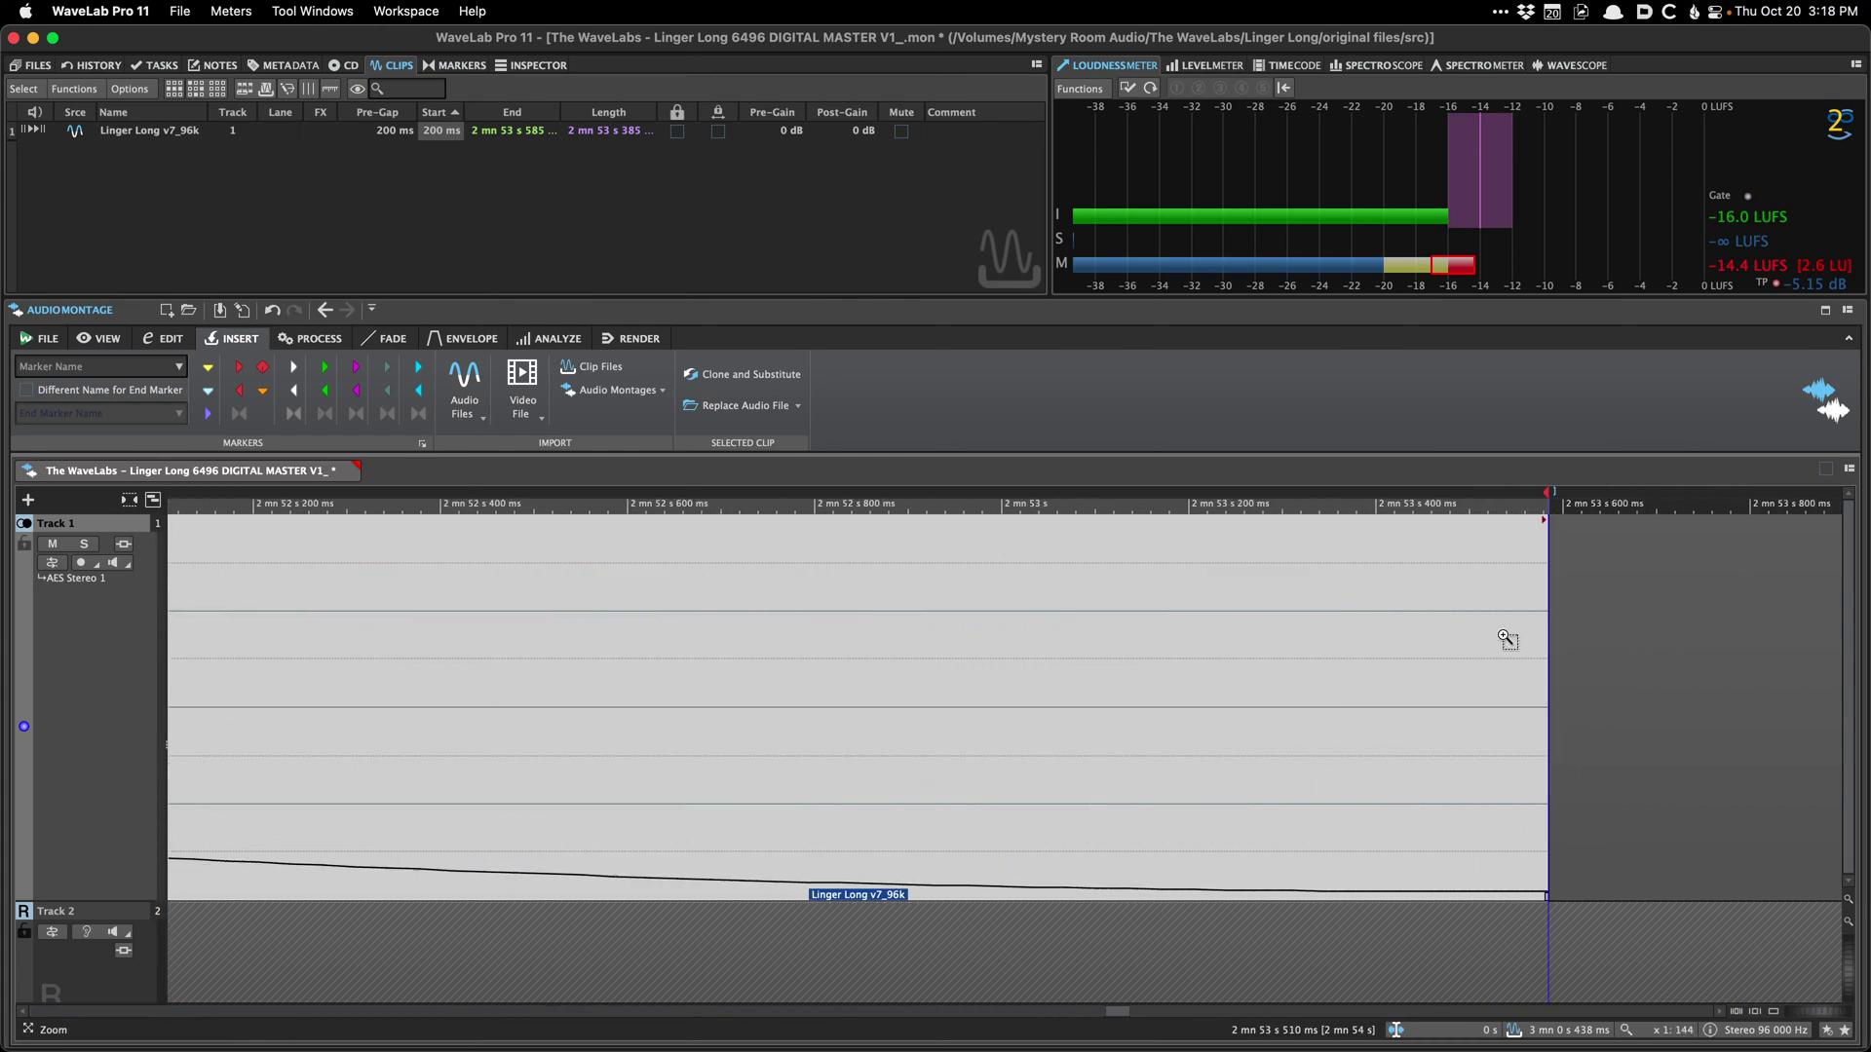
scroll(1535, 647, "down", 1)
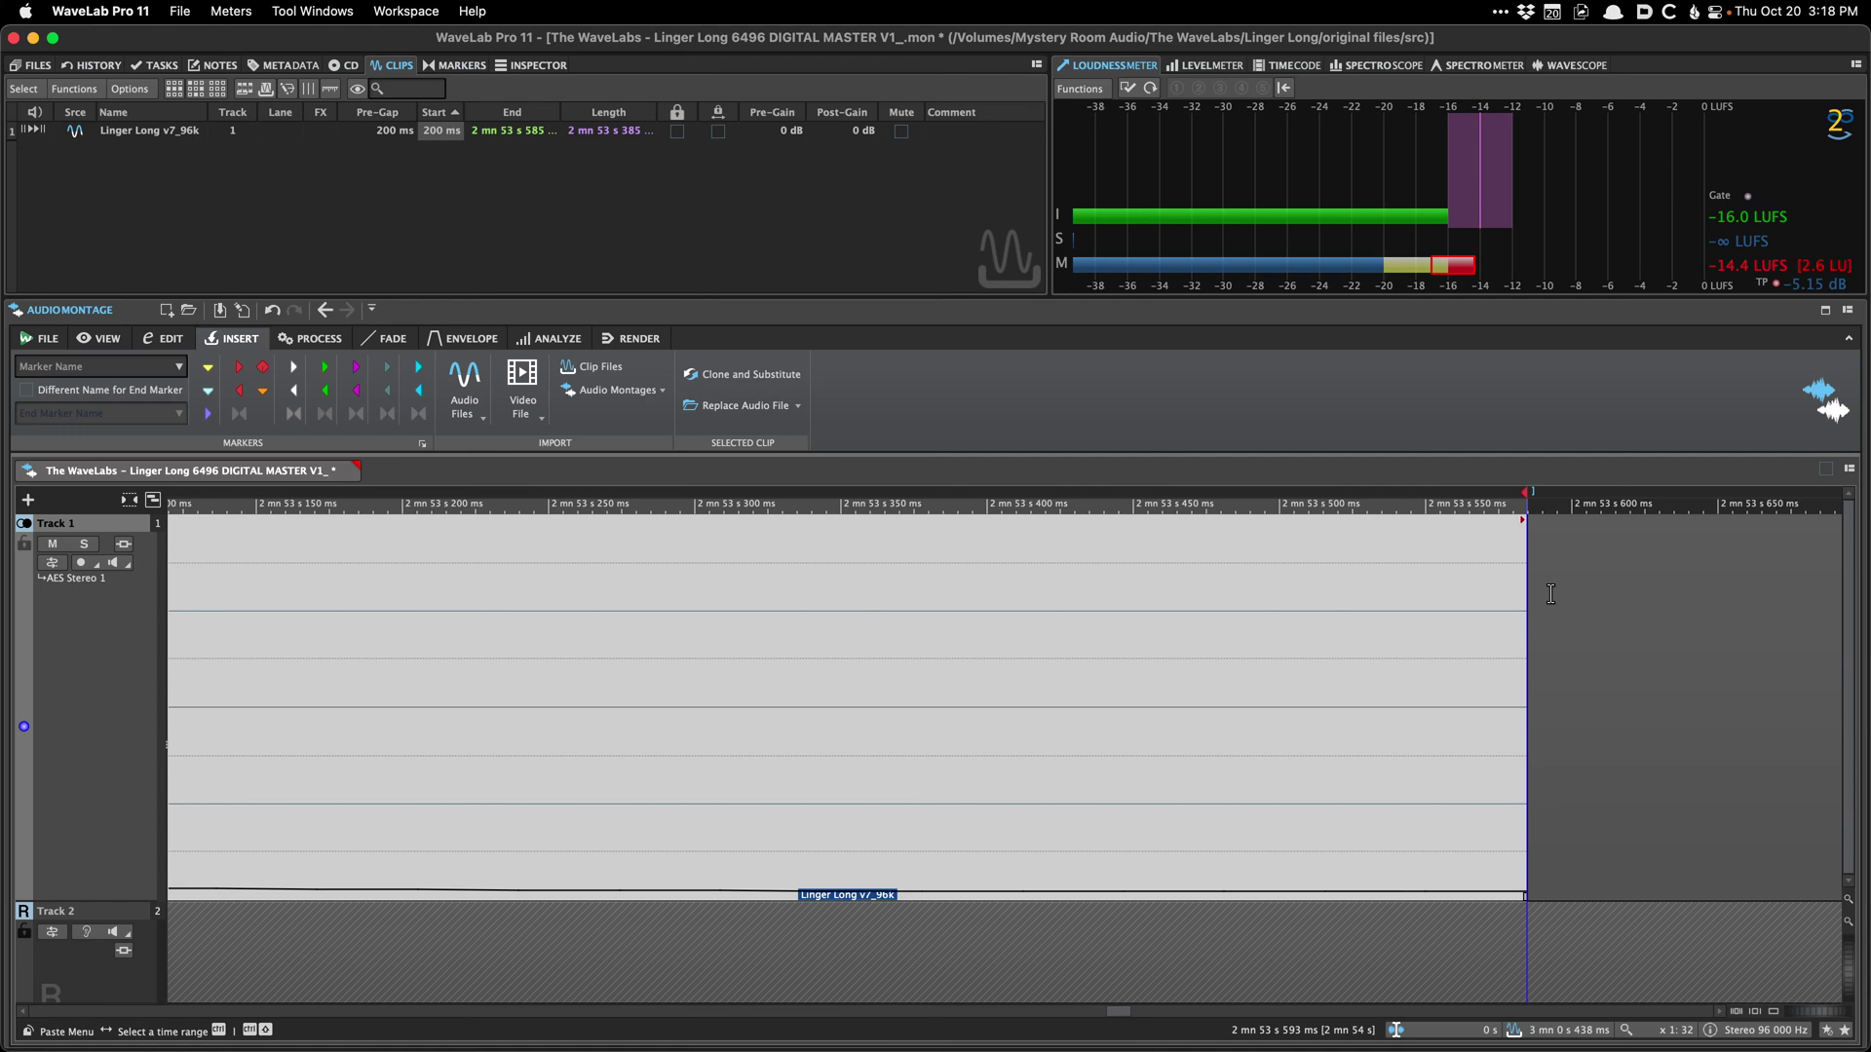
Step: Check the CD track start marker at the clip's start and save the montage
key("Home")
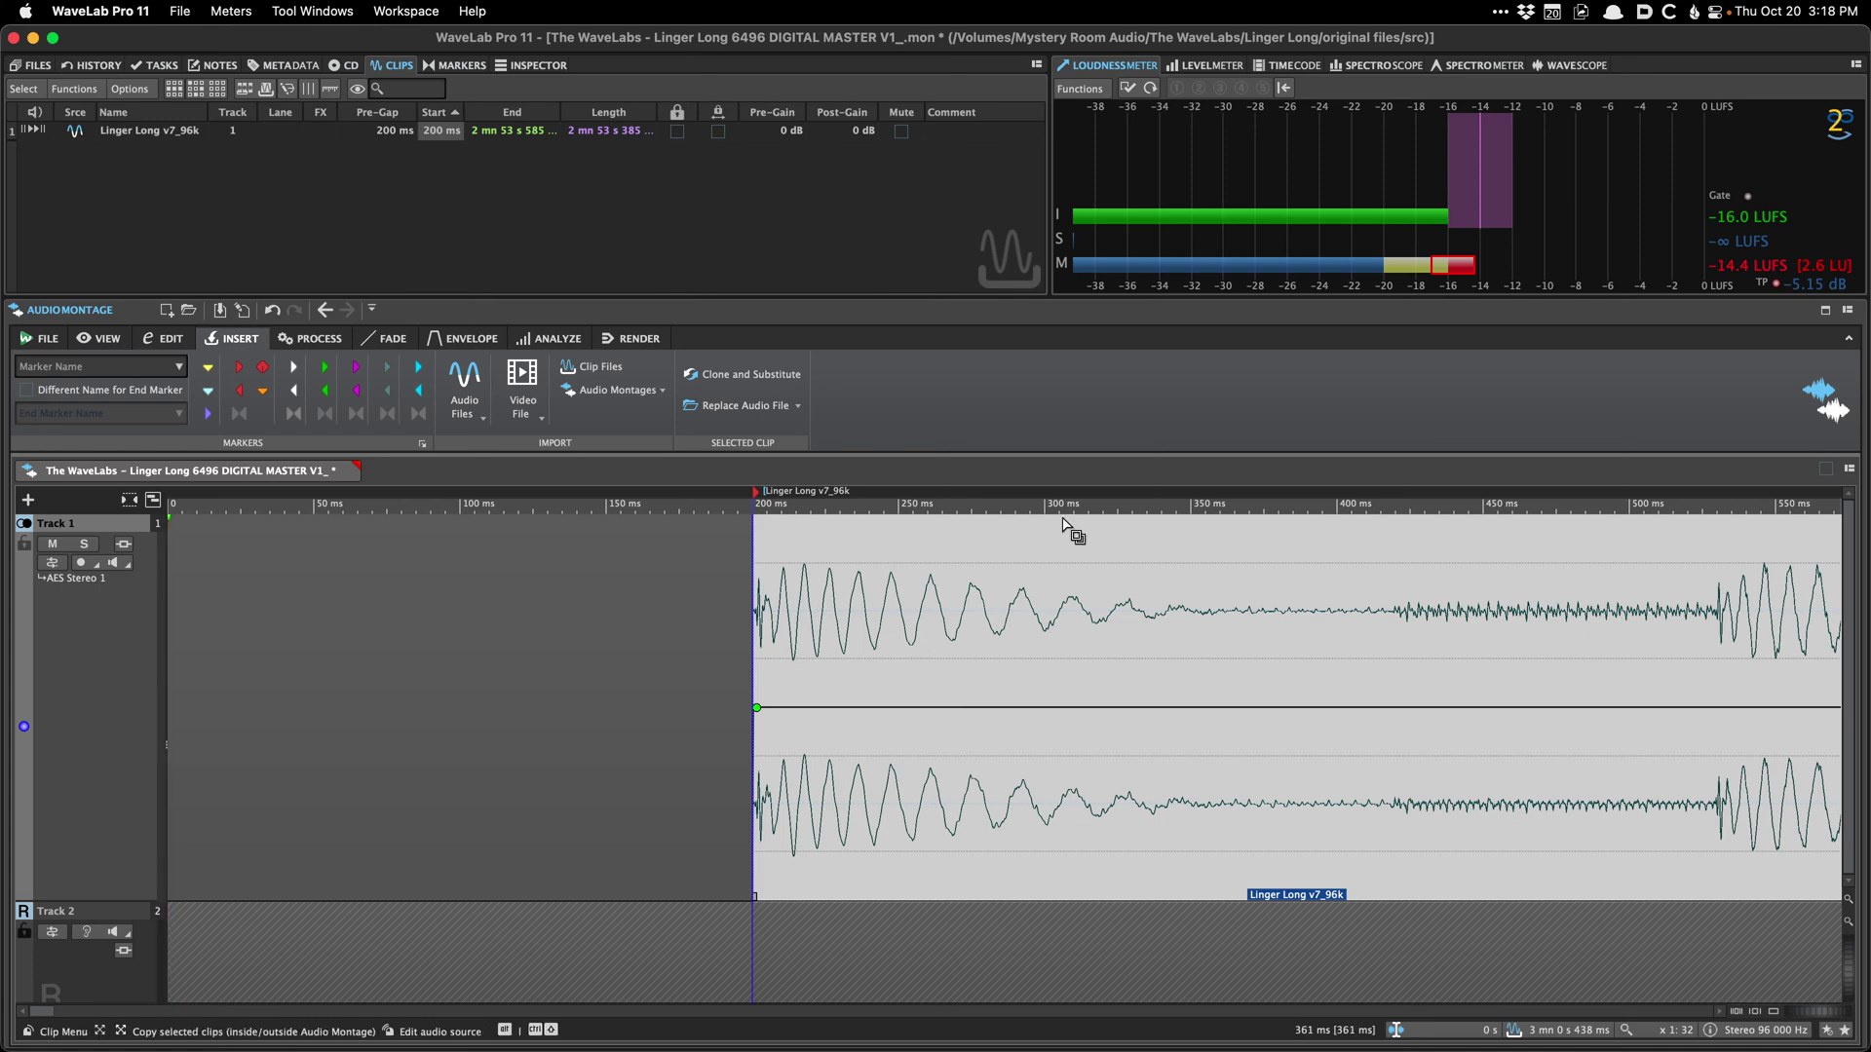
key("g")
key("super+s")
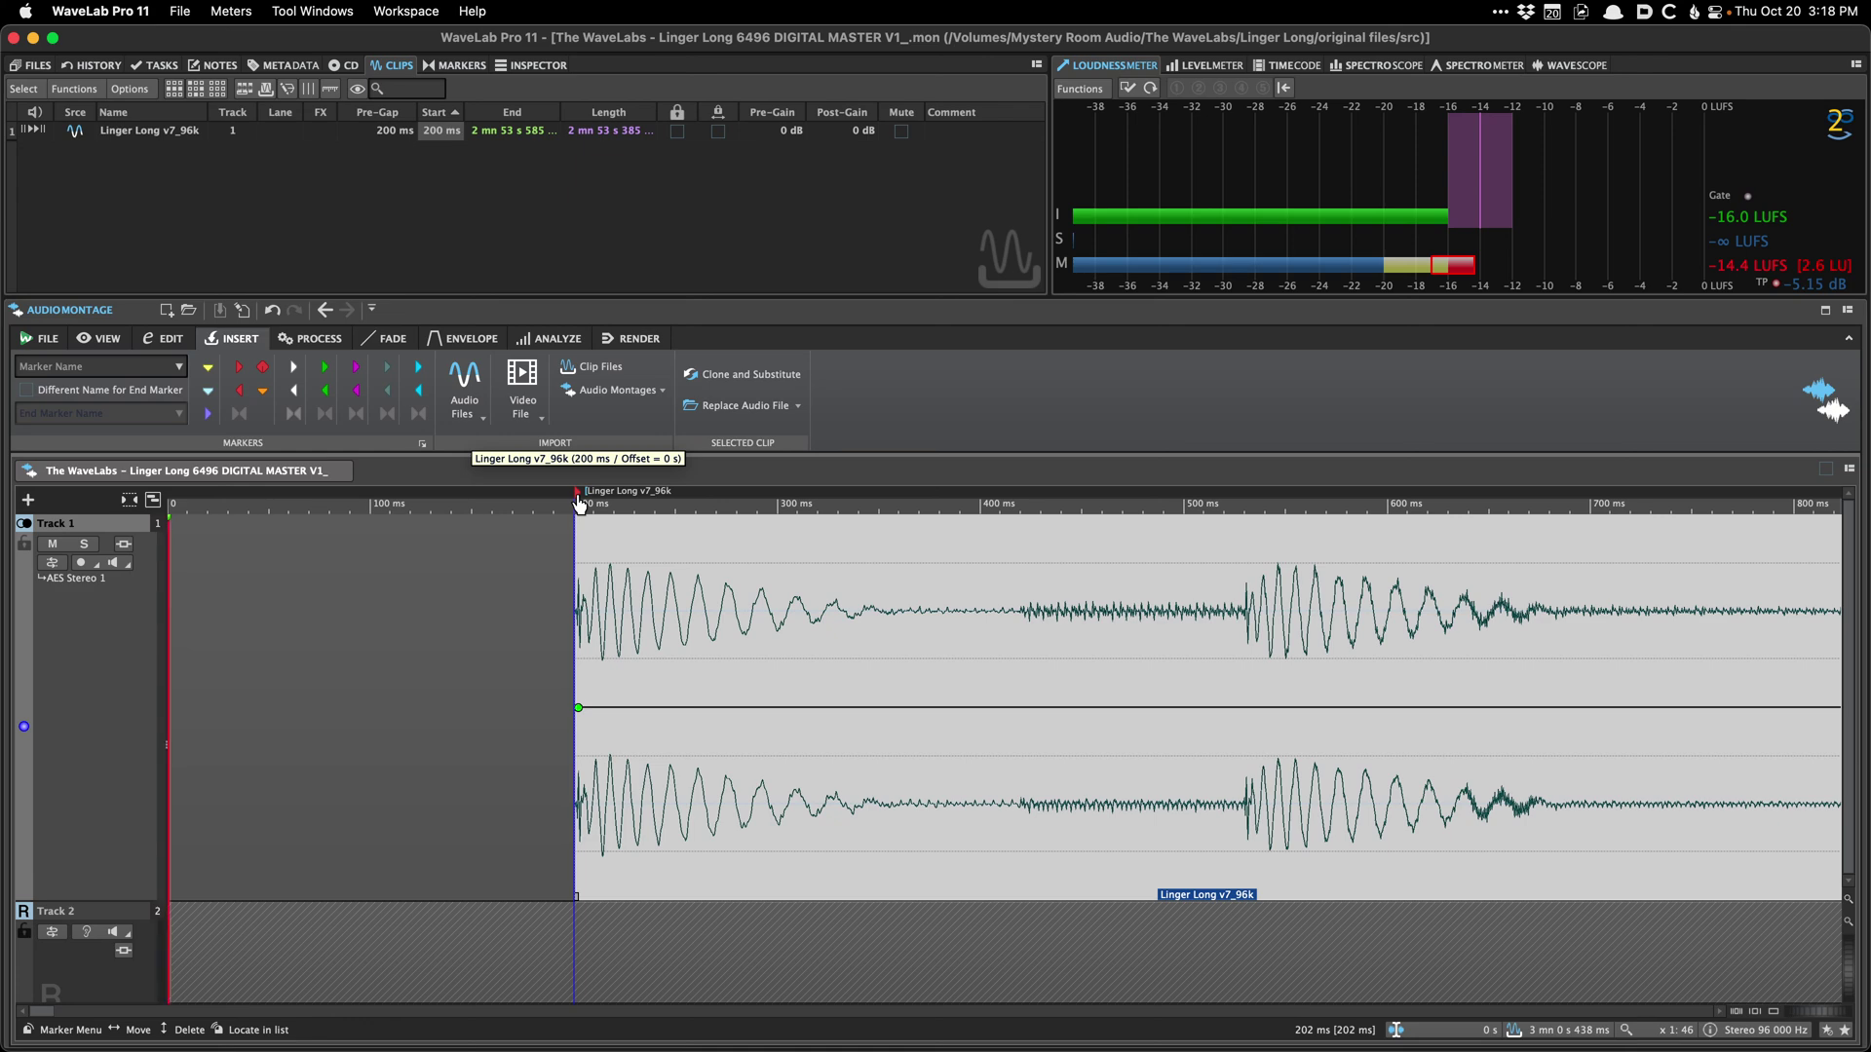
Step: Try moving the CD track start marker by hand to about 3 ms and undo the move
left_click_drag(578, 500, 173, 500)
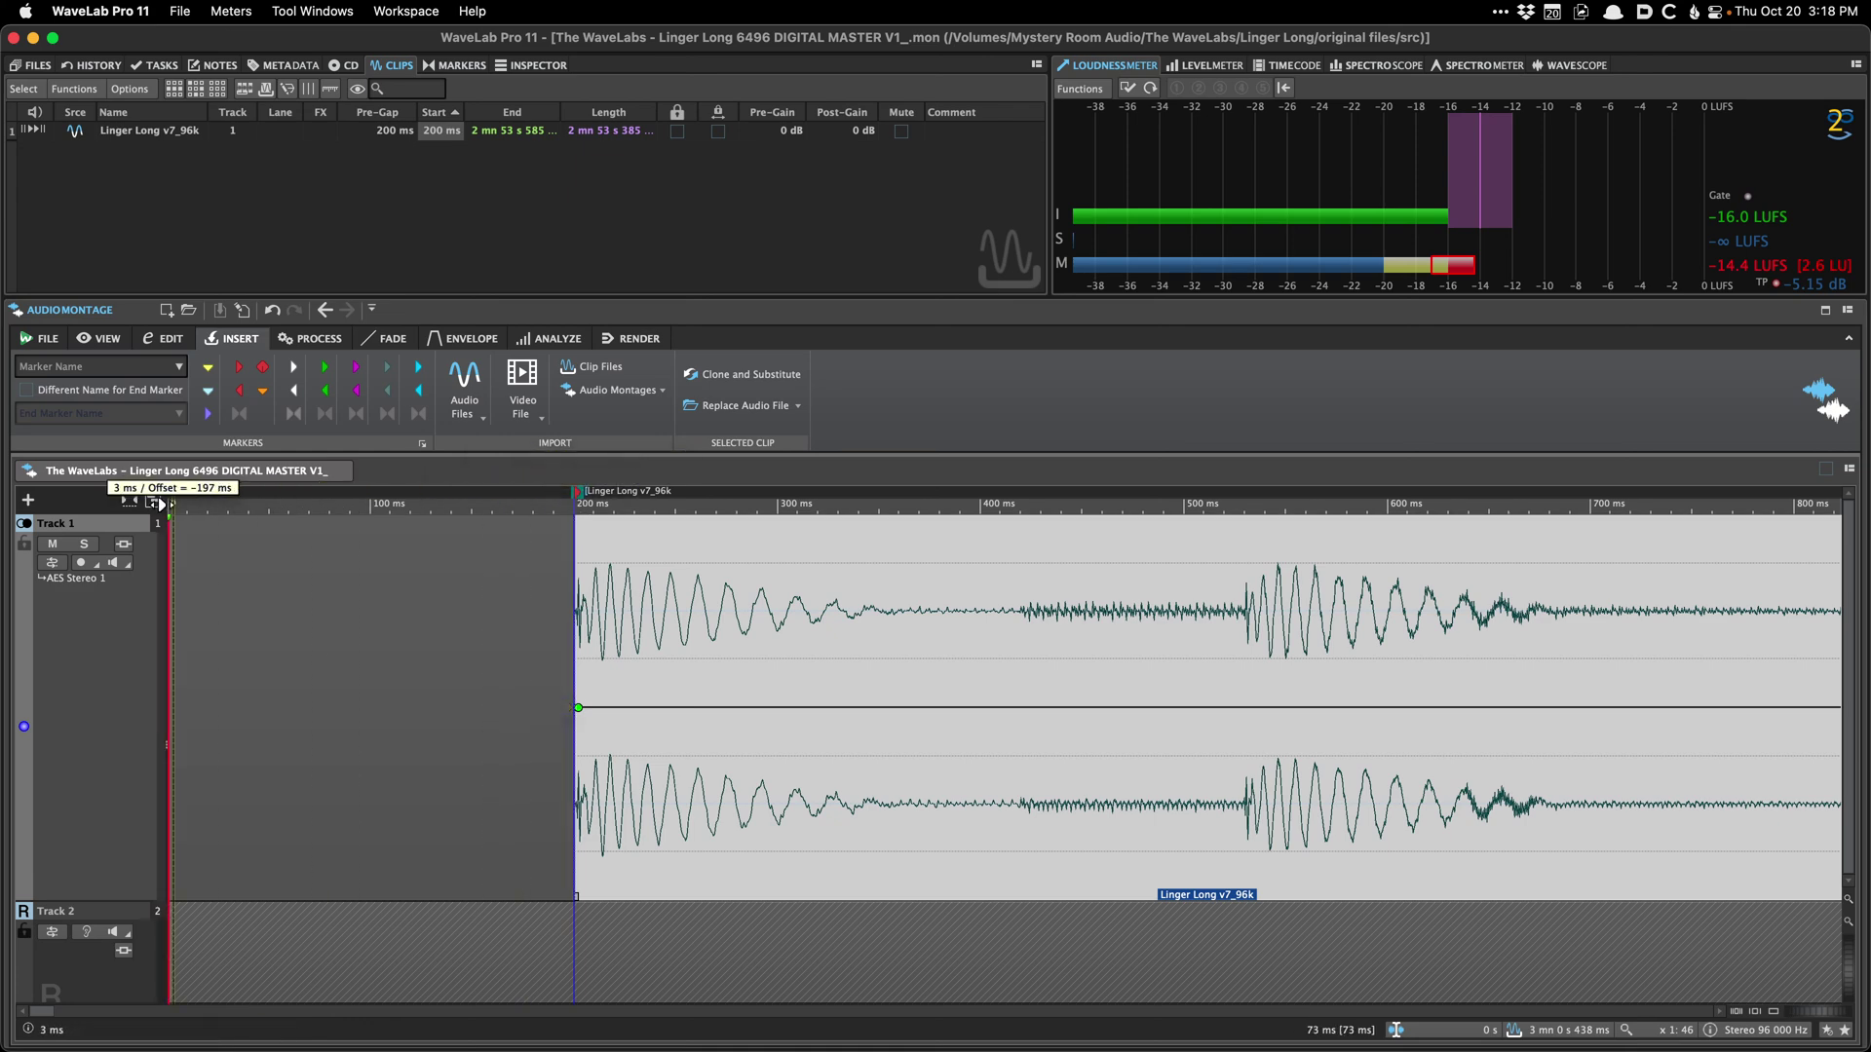
key("super+z")
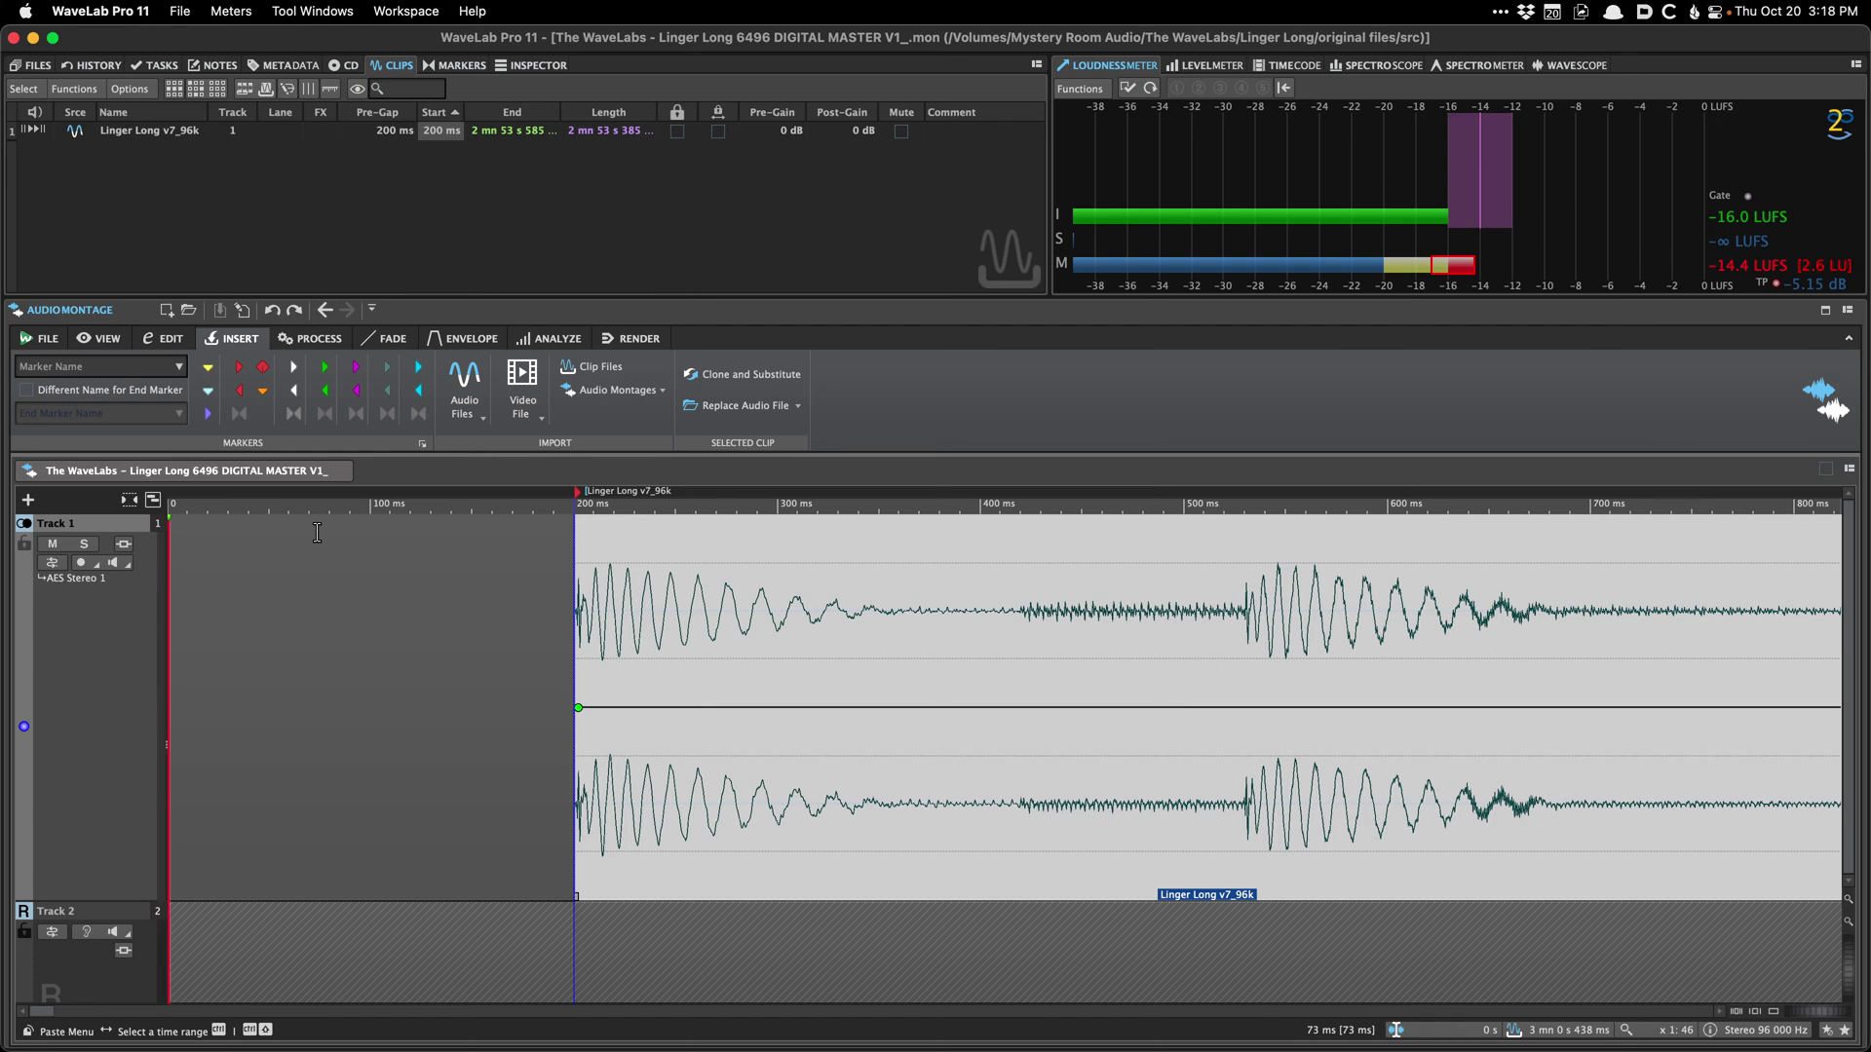
Step: Move the CD track start and splice markers 200 ms earlier using the JP Start NO QUANTIZE preset, and save the montage
left_click(316, 555)
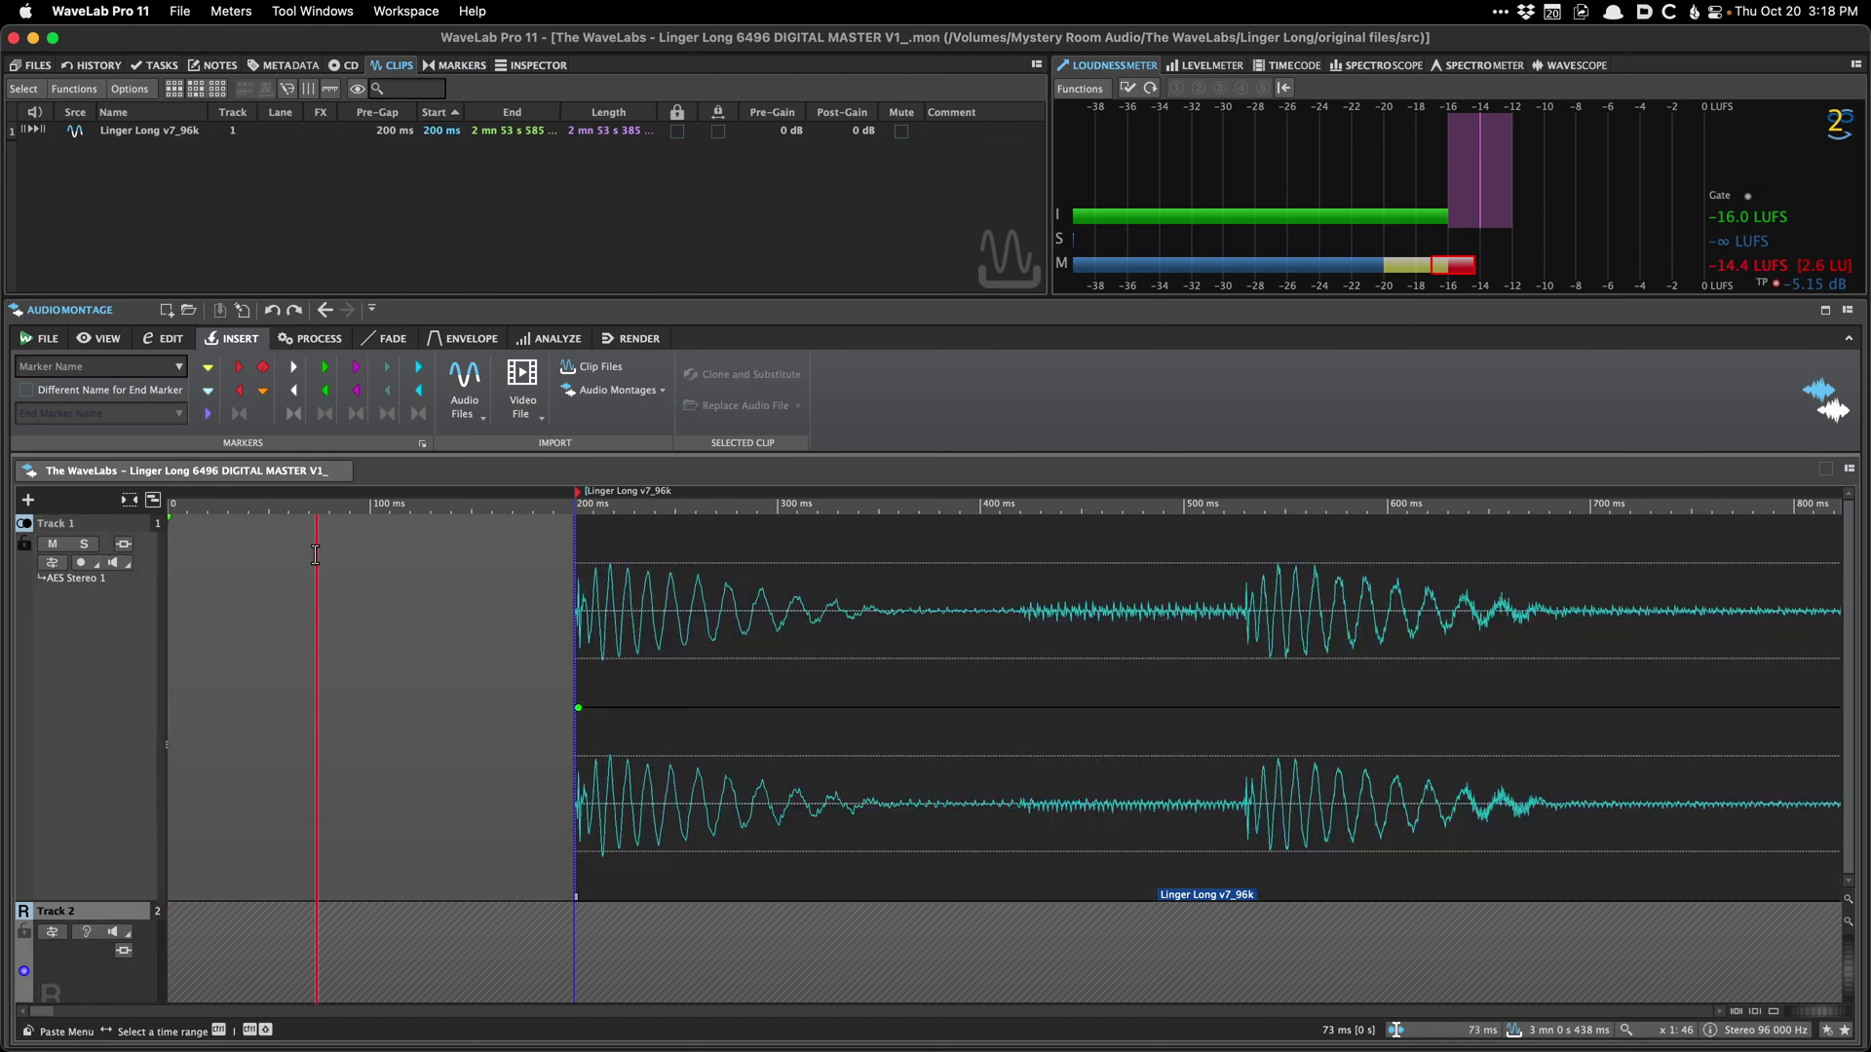
key("ctrl+shift+m")
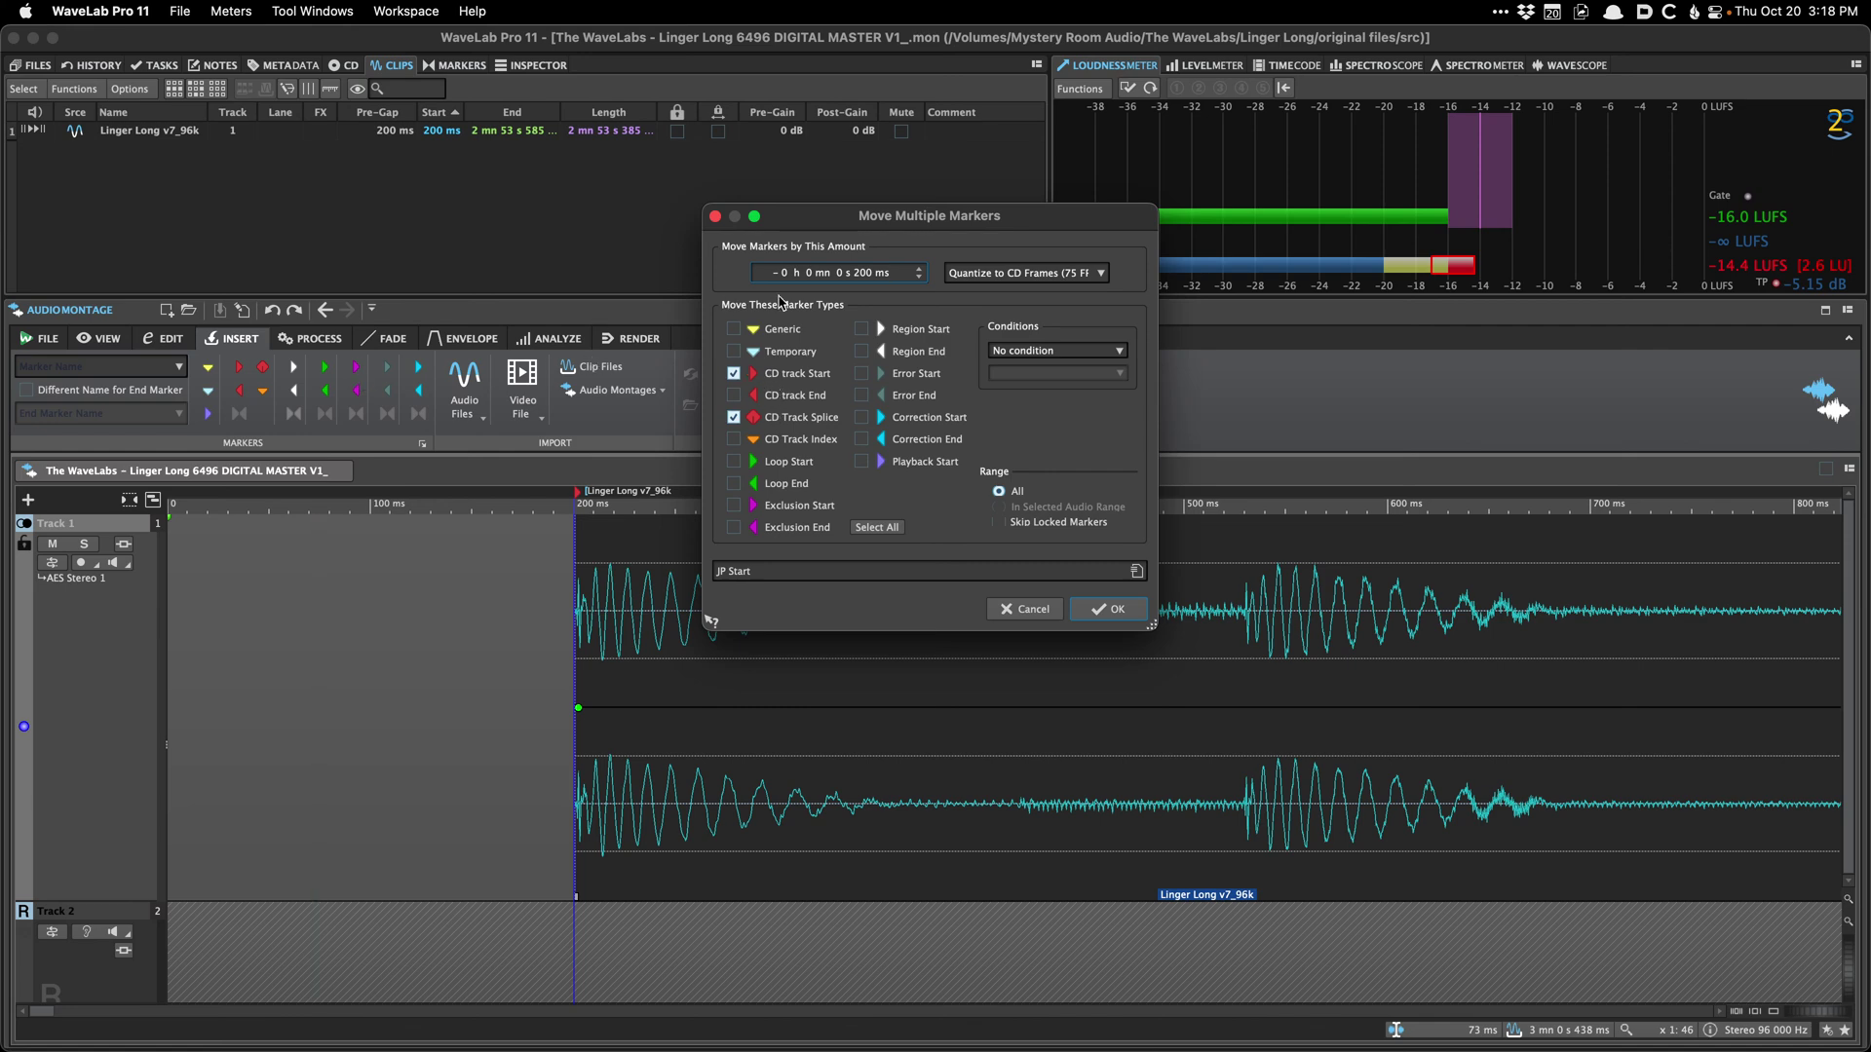
left_click(791, 572)
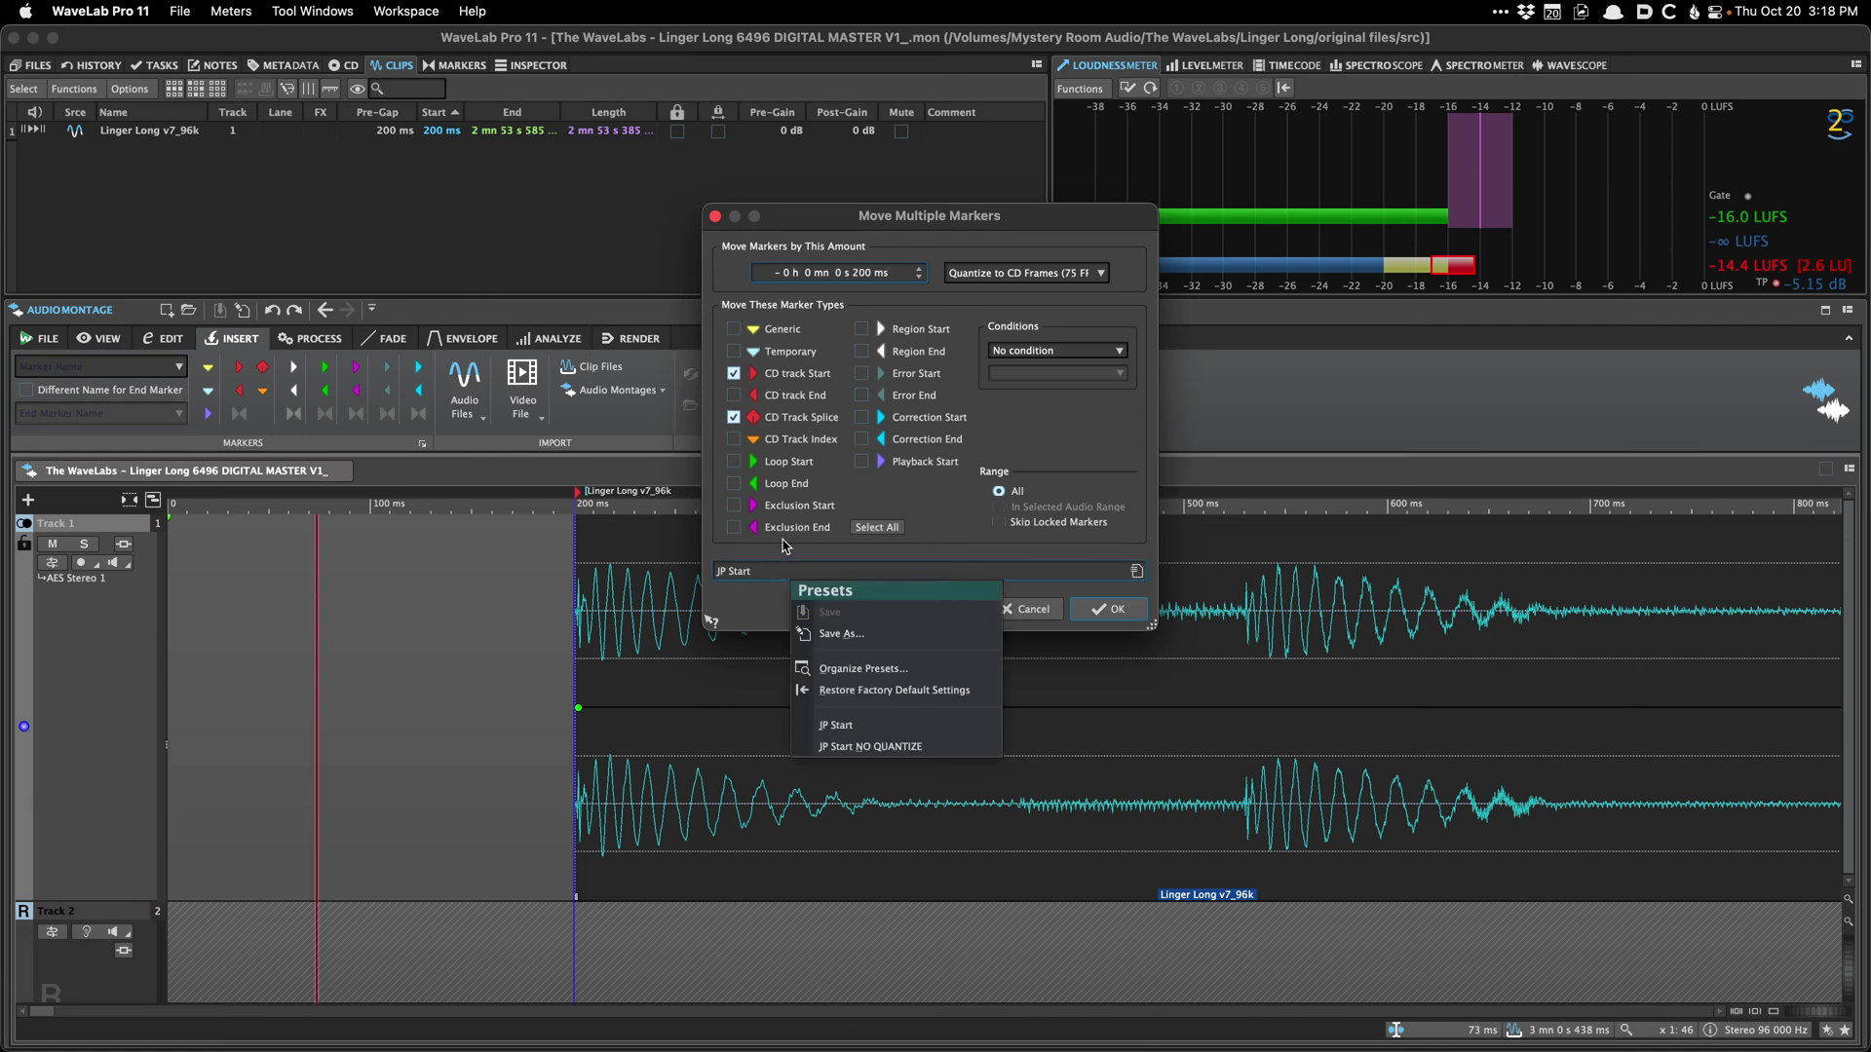
left_click(916, 747)
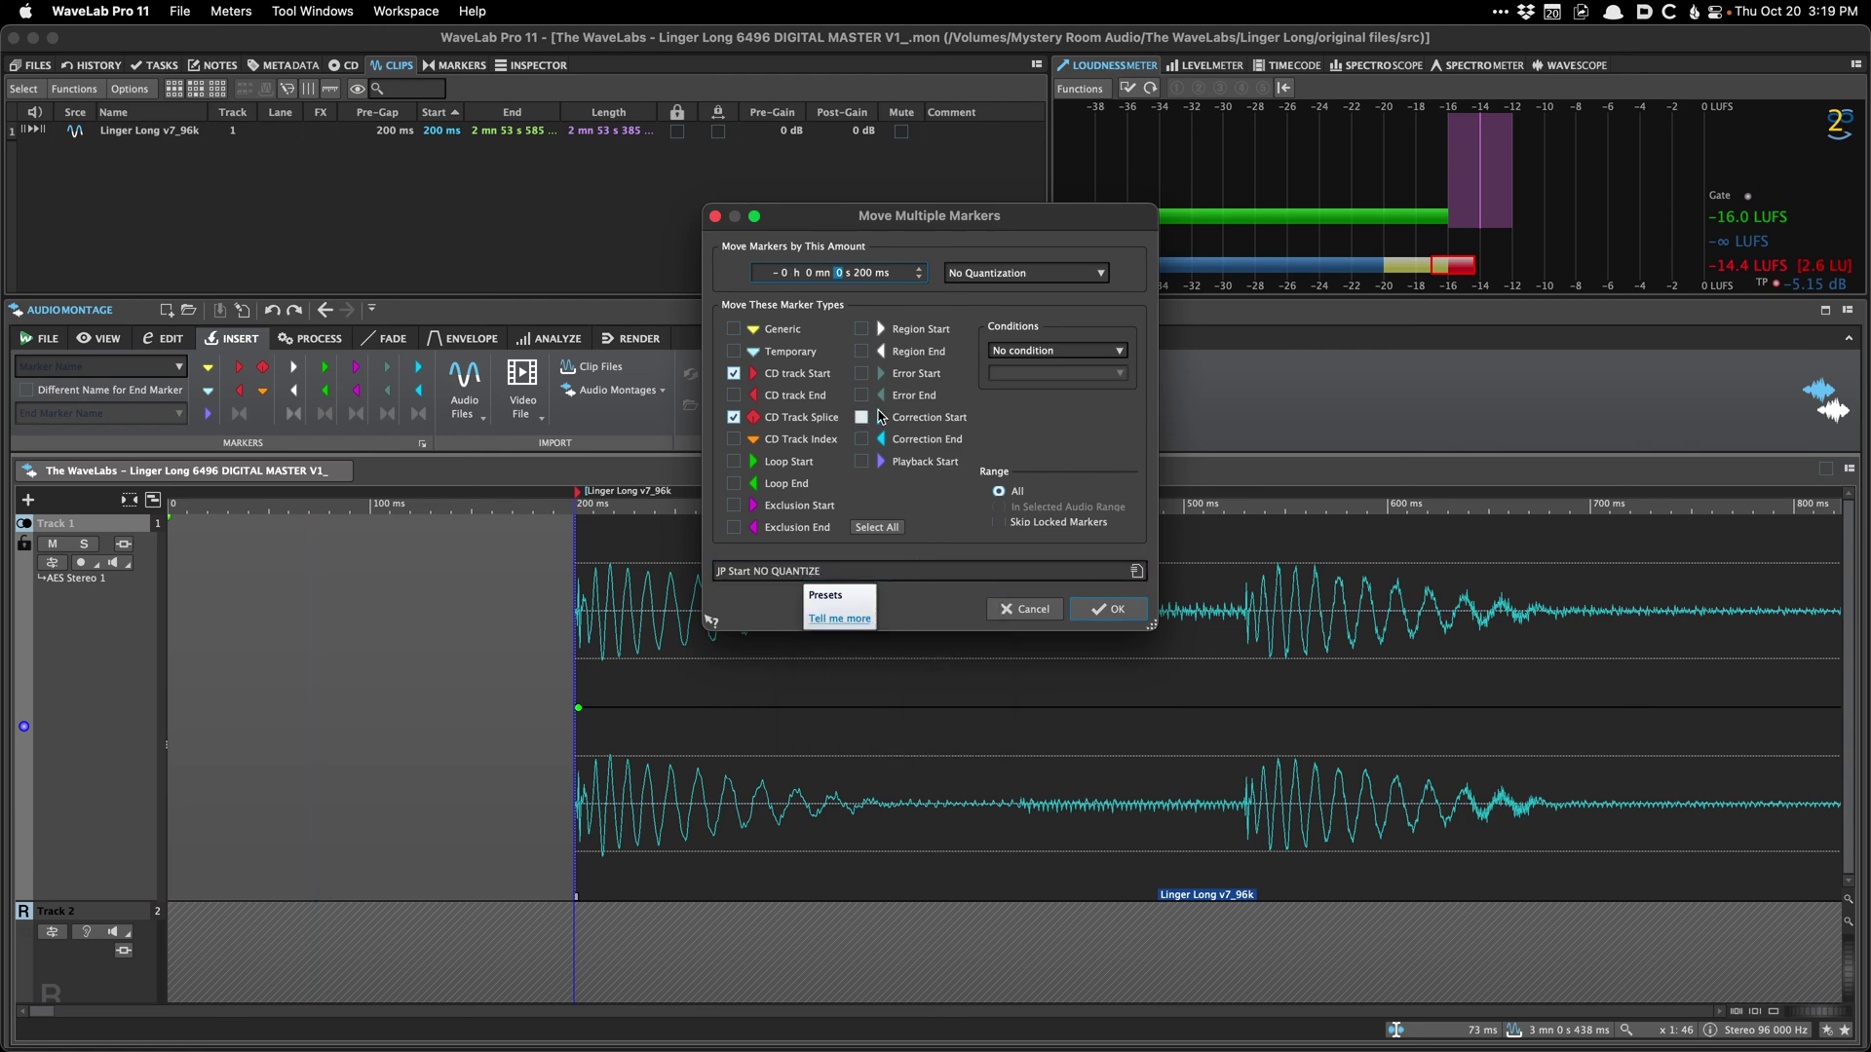
left_click(1109, 609)
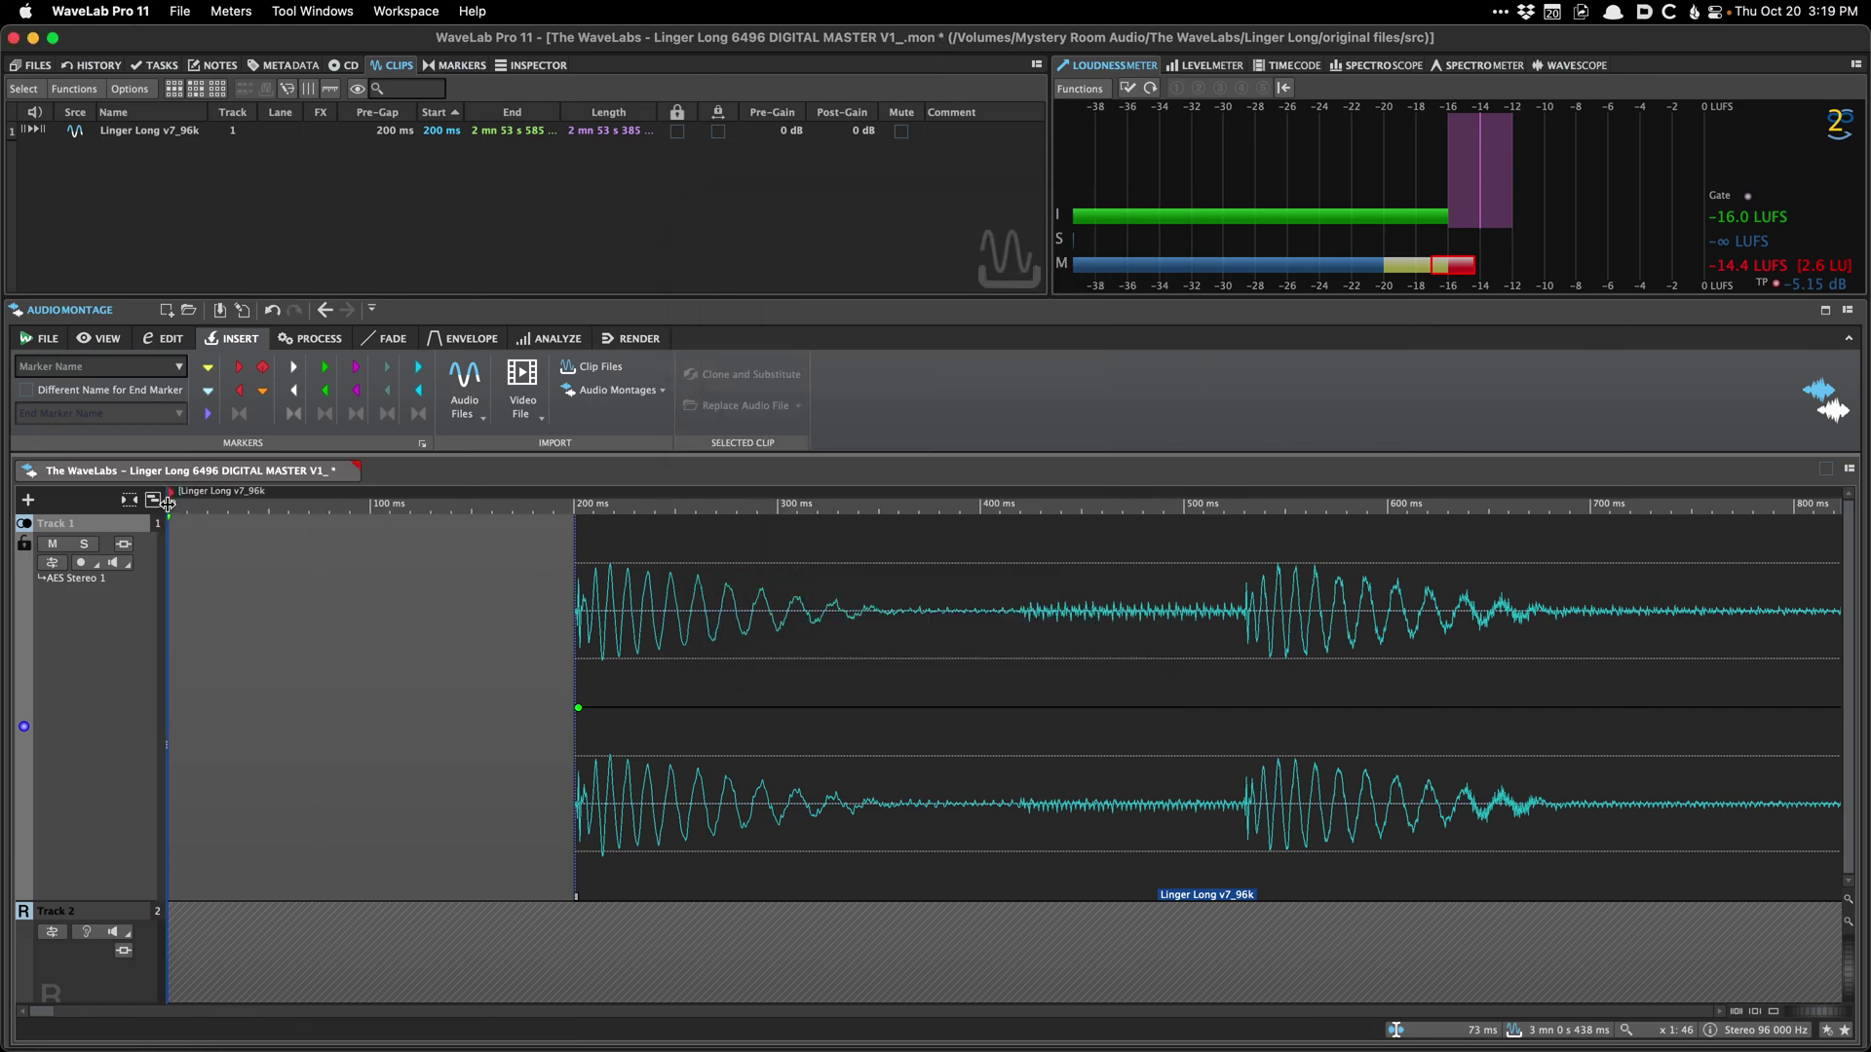
scroll(828, 601, "down", 10)
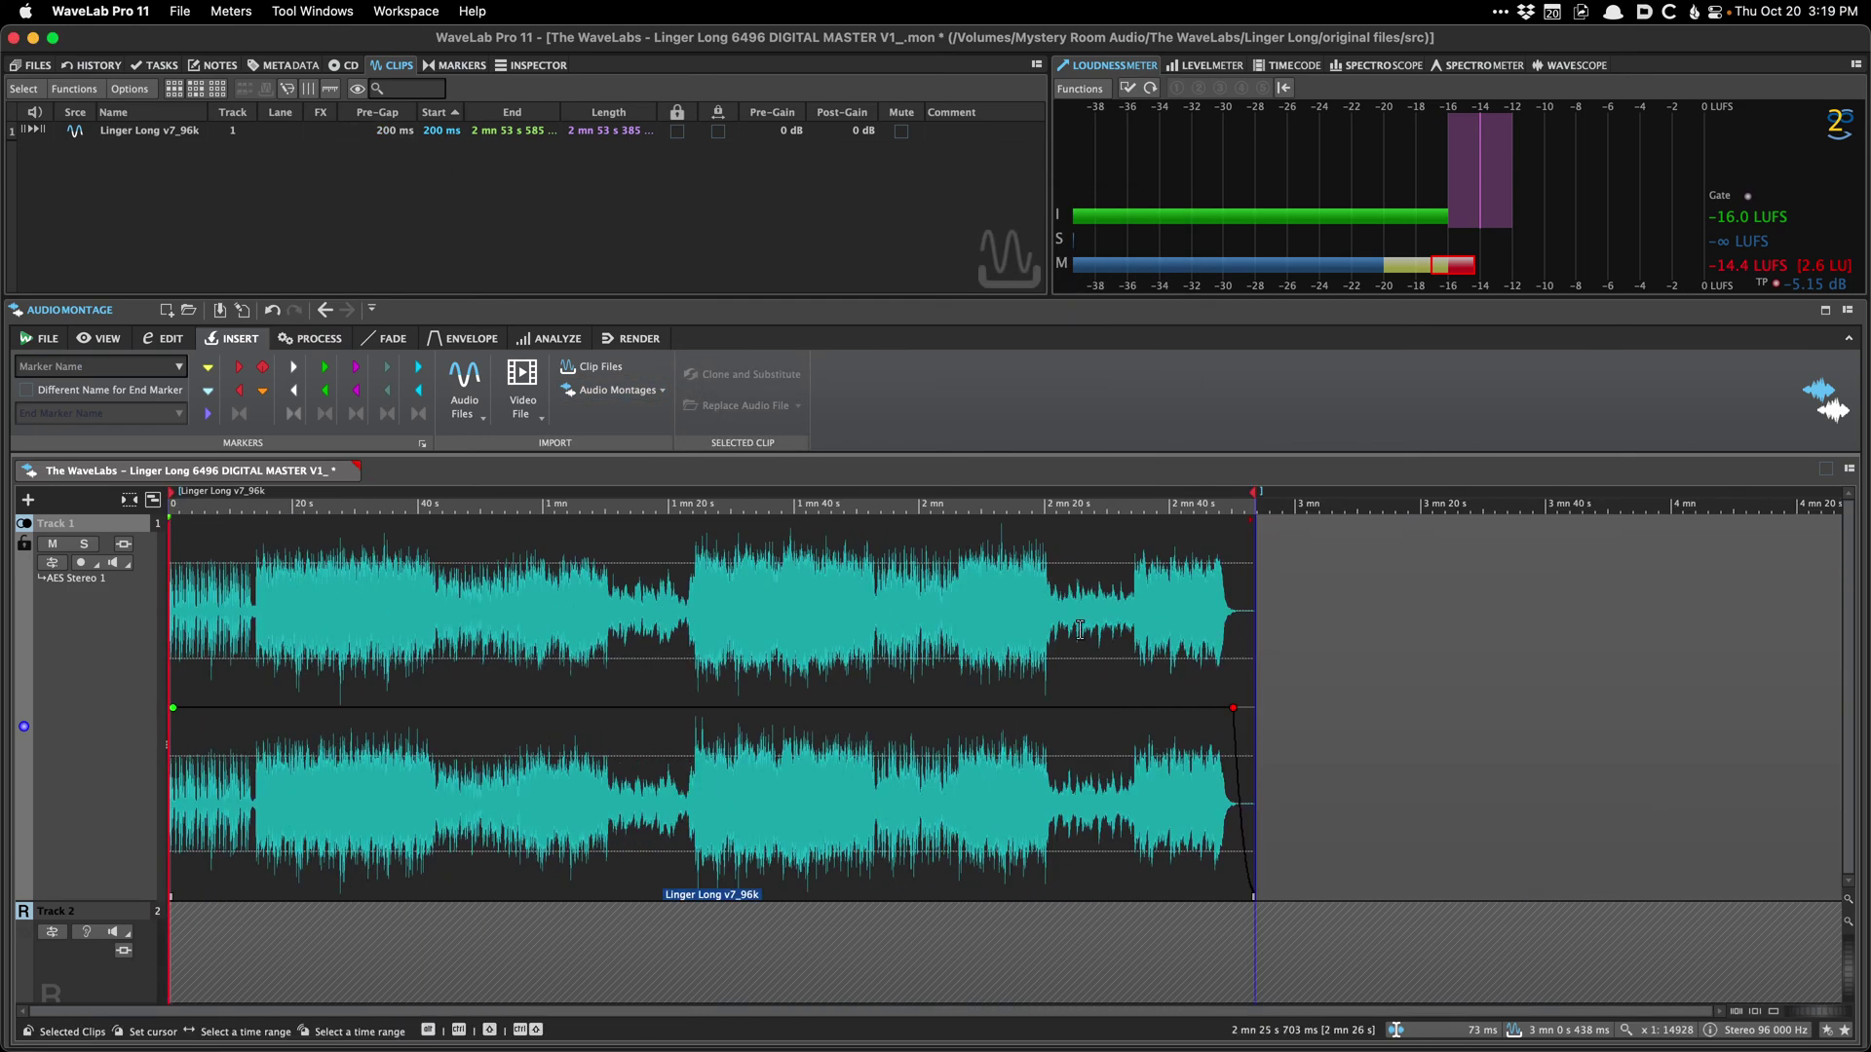
scroll(1296, 630, "up", 3)
scroll(1036, 627, "up", 5)
key("super+s")
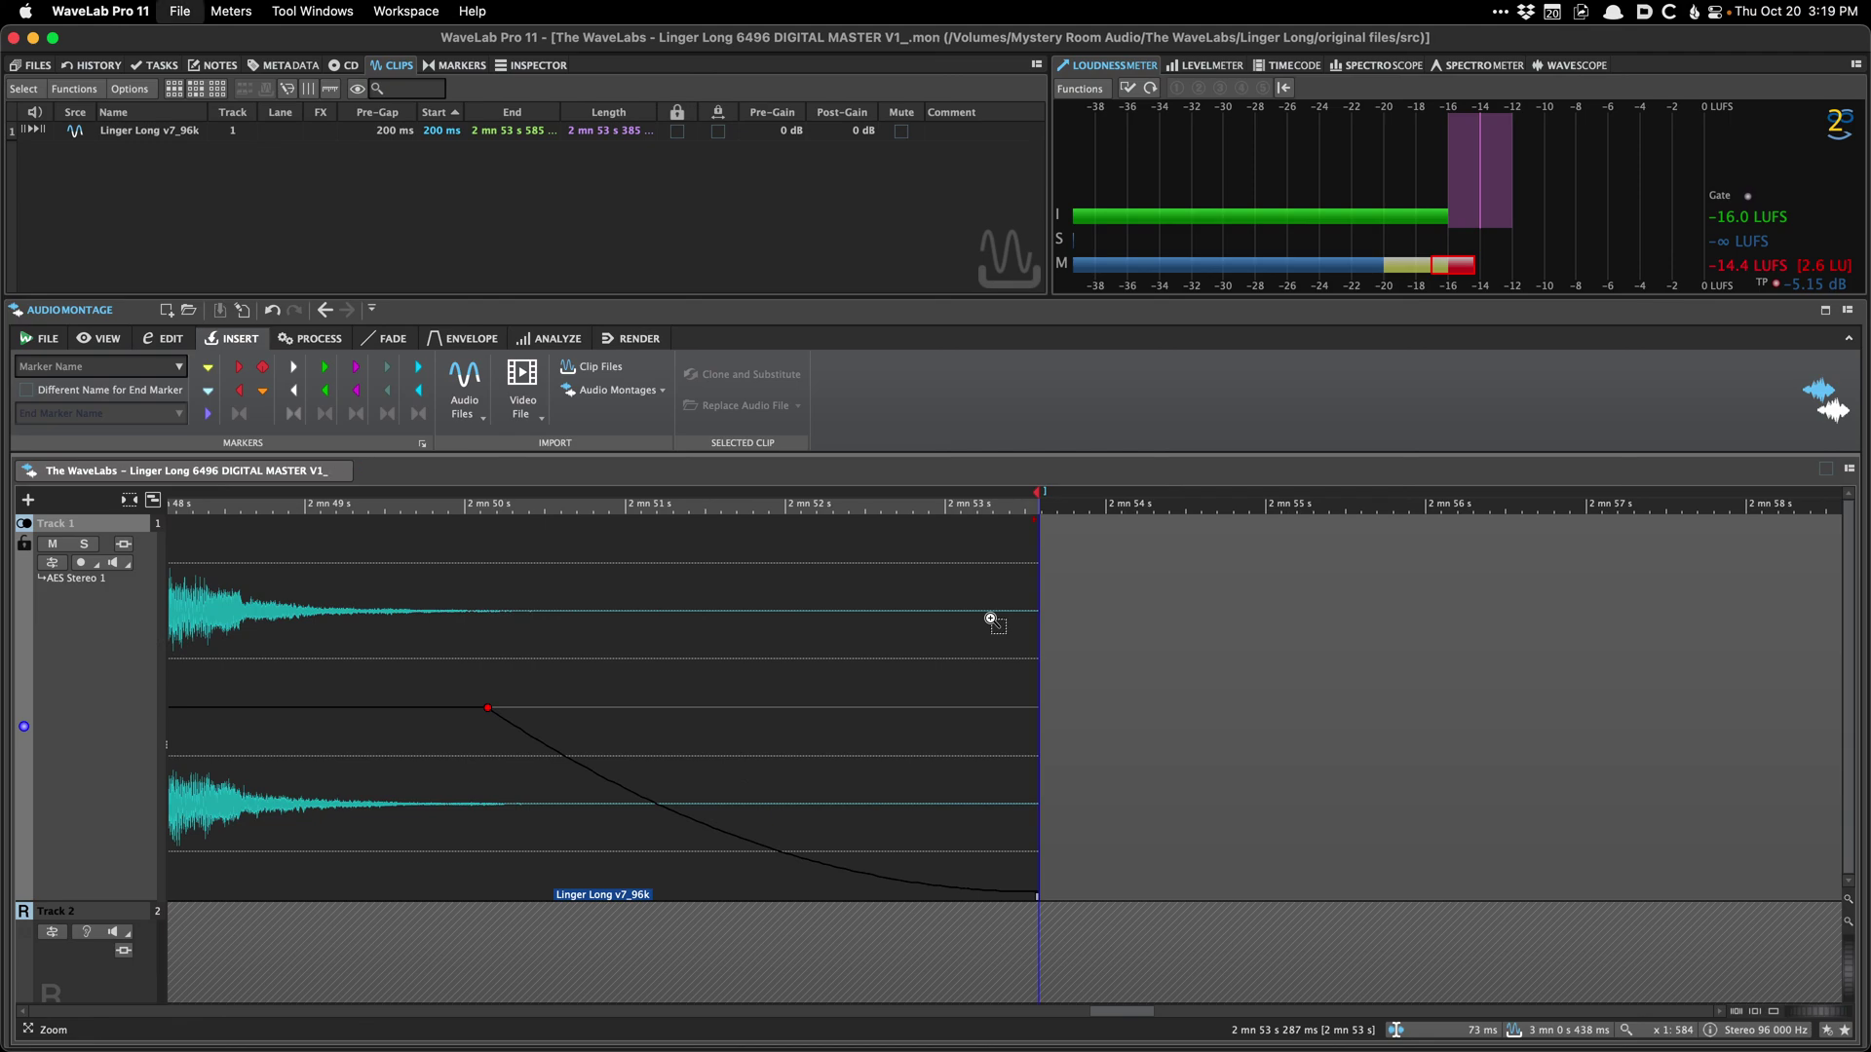
Step: Show the marker list and play the montage from the CD track start marker at 0 s
scroll(974, 599, "down", 8)
left_click(456, 66)
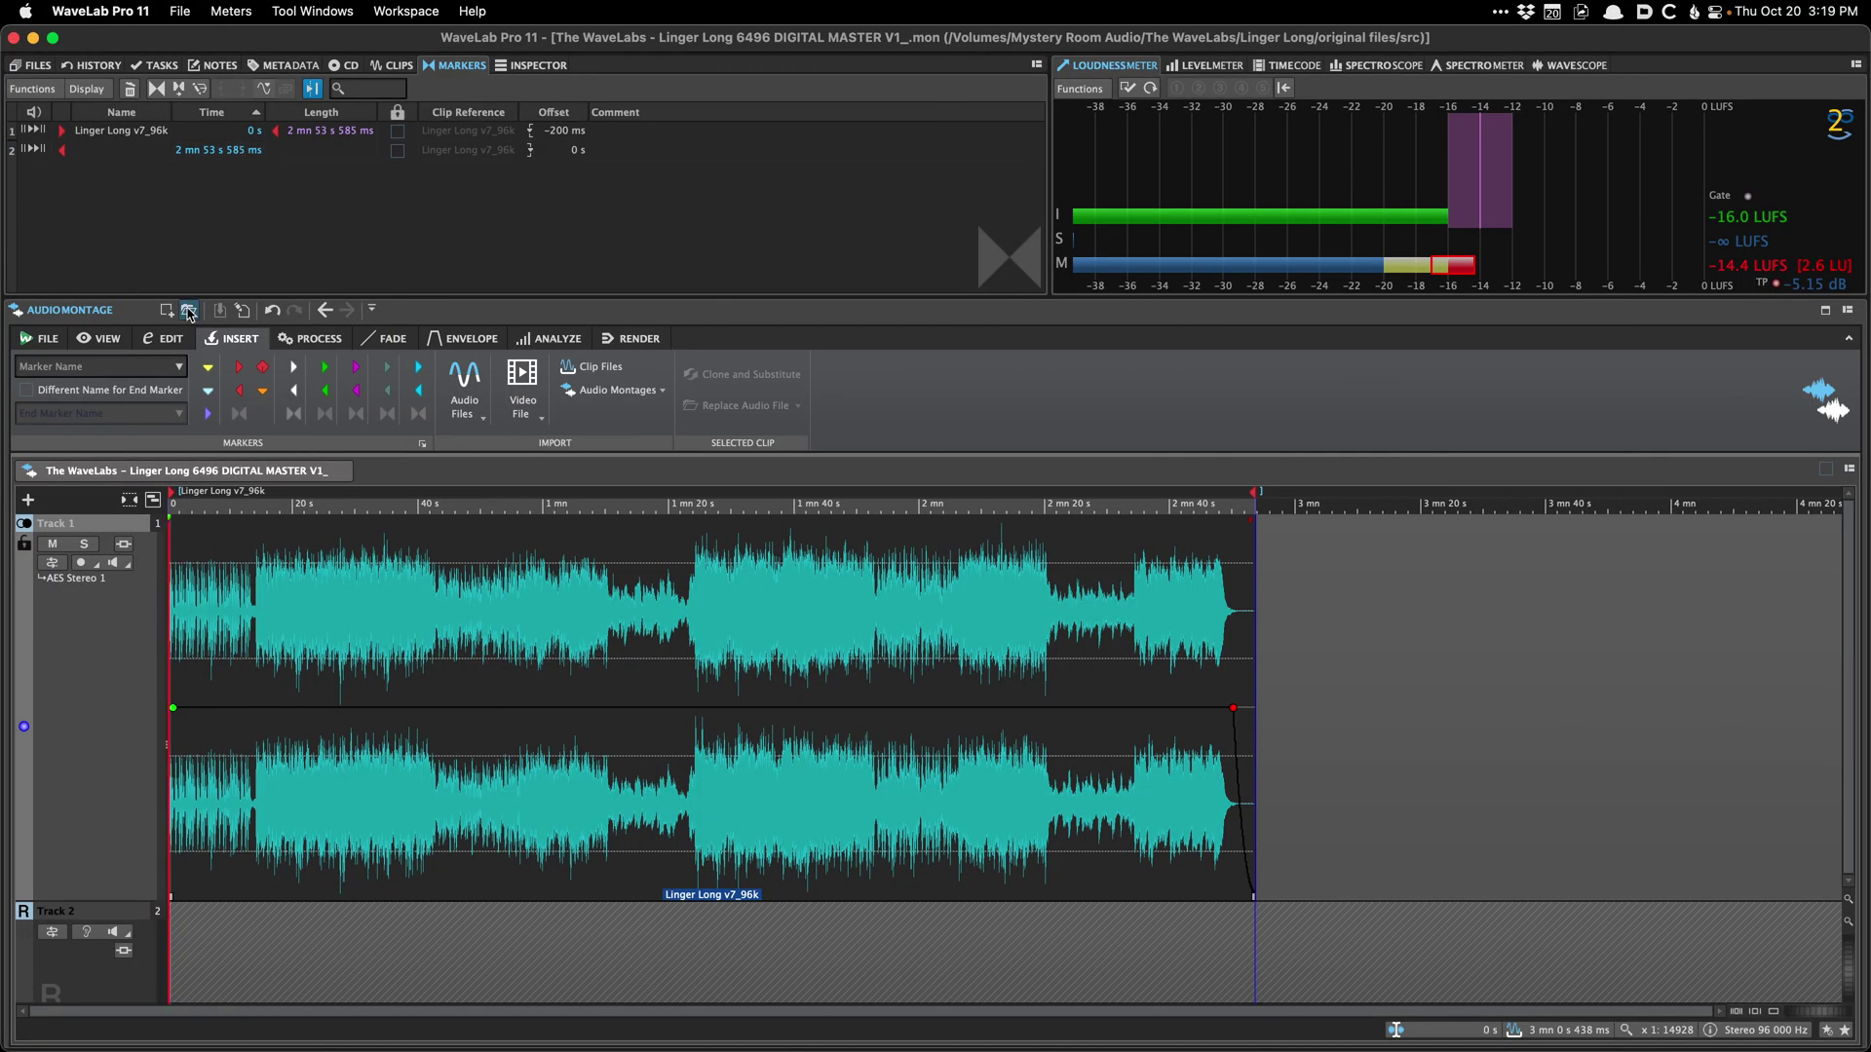
scroll(249, 541, "up", 20)
key("space")
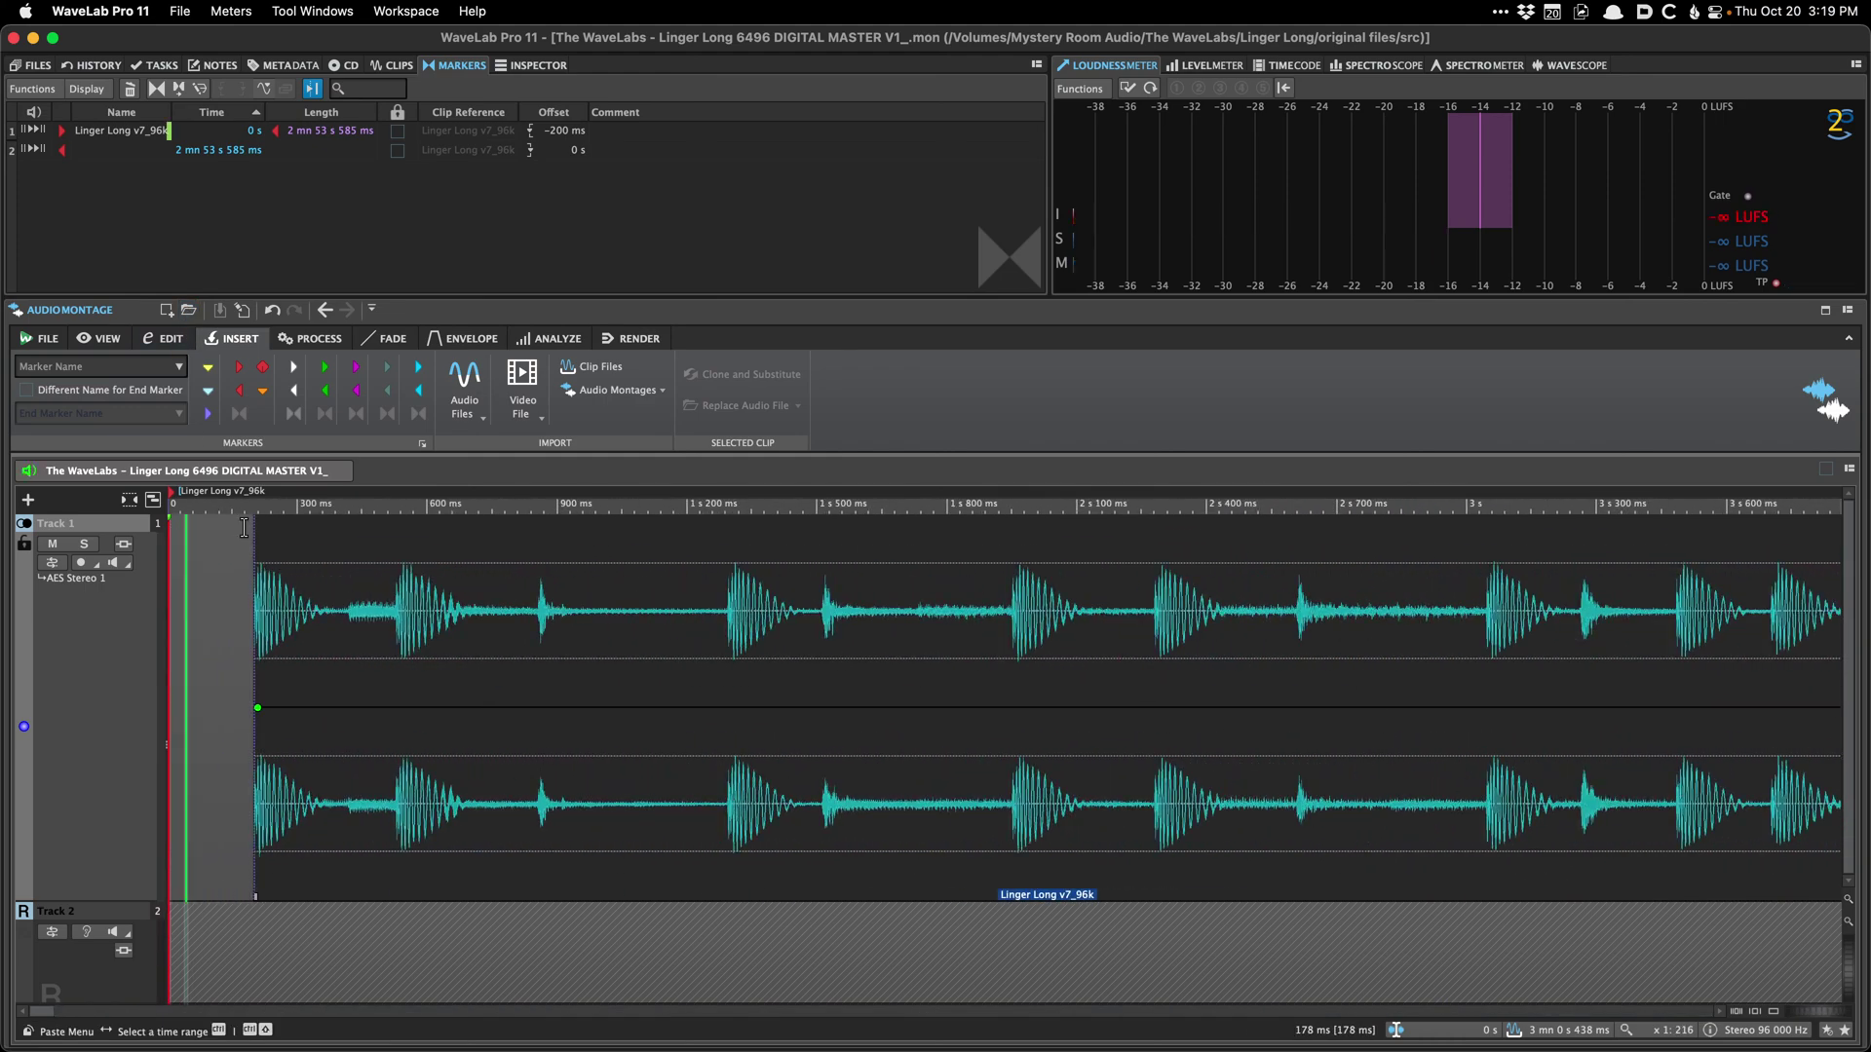
key("space")
scroll(243, 527, "down", 20)
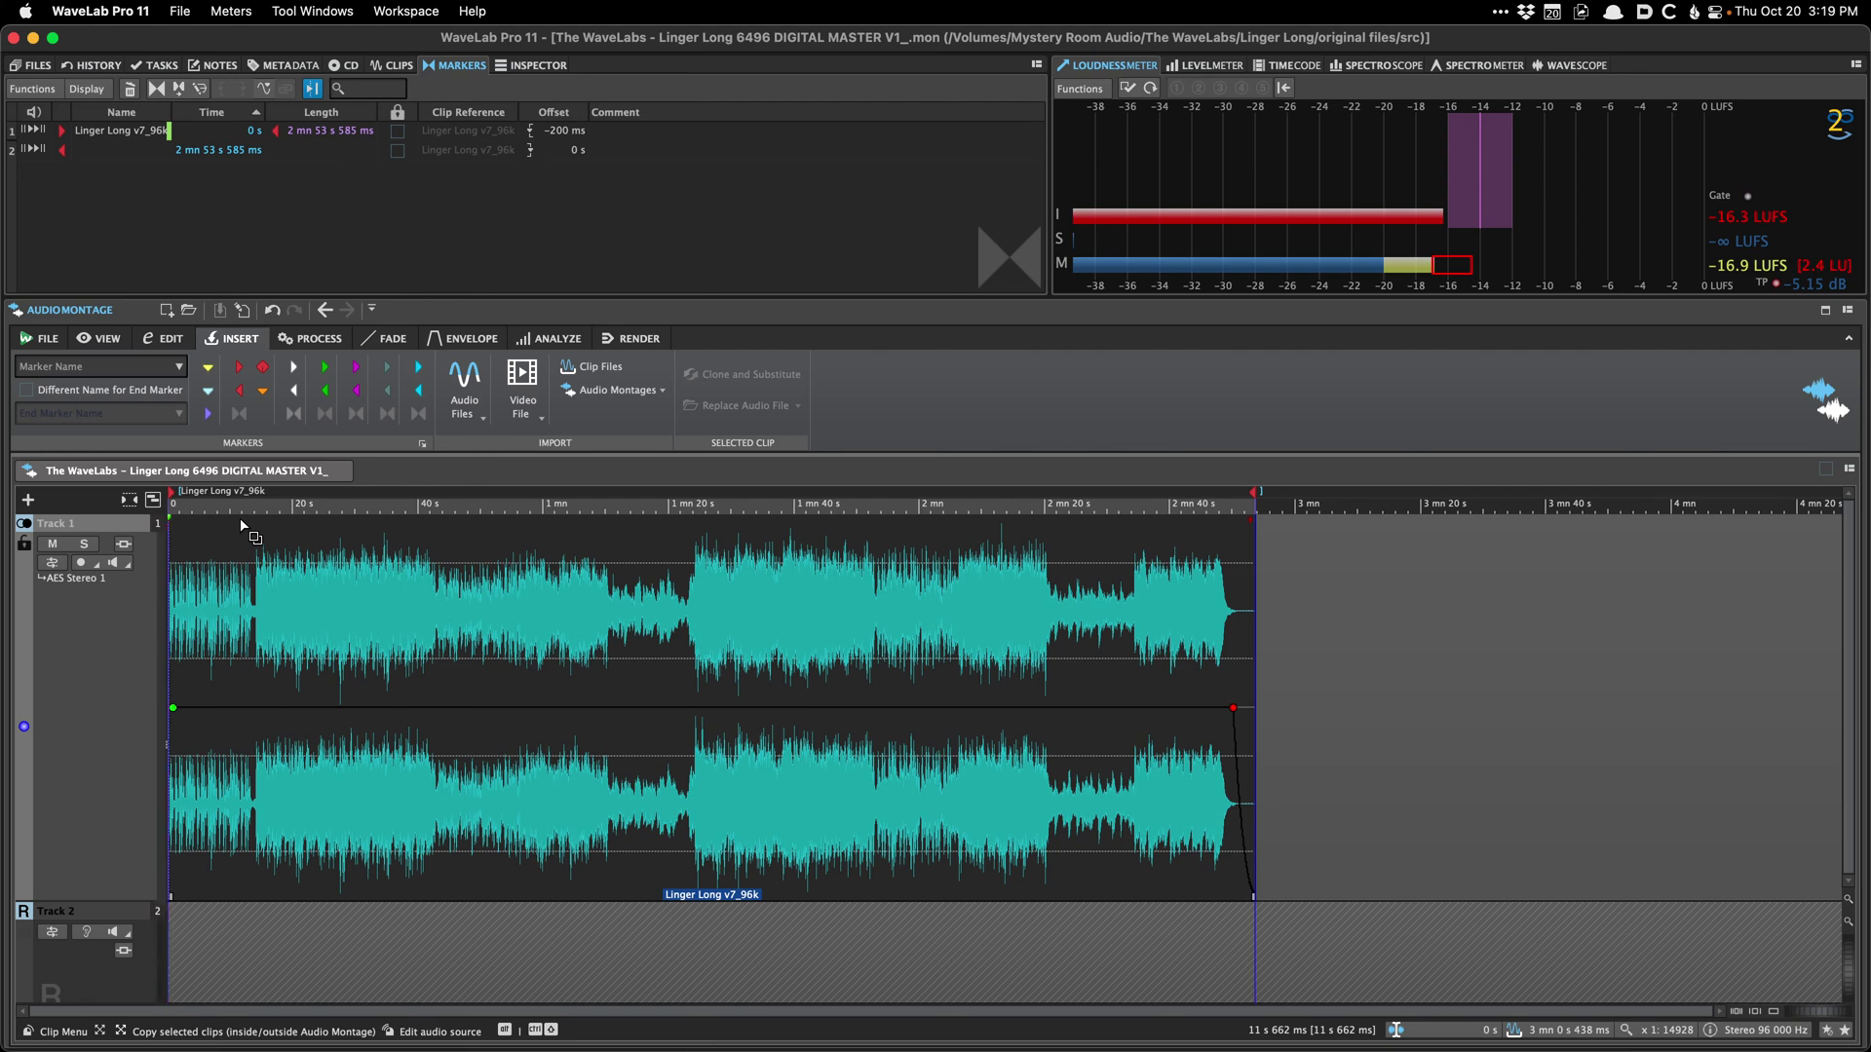
Step: Set the album's CD-Text title to Linger Long
left_click(356, 68)
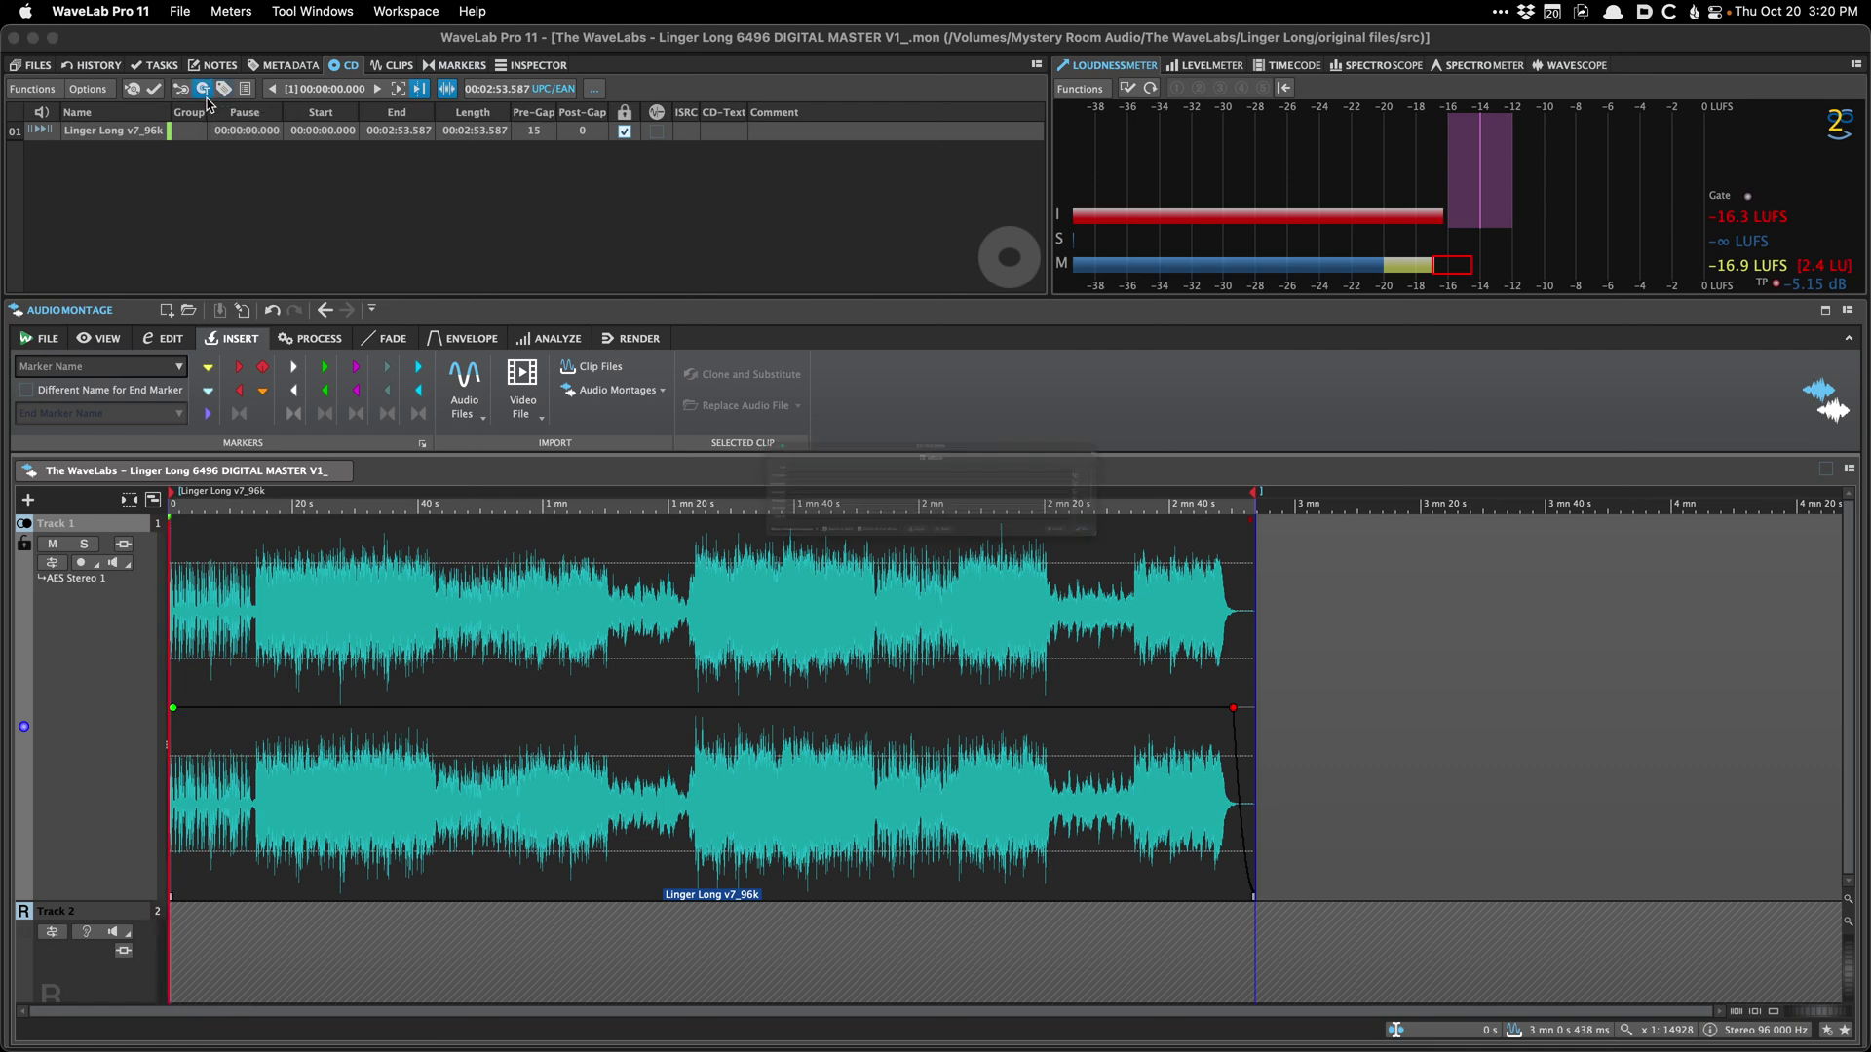
left_click(209, 98)
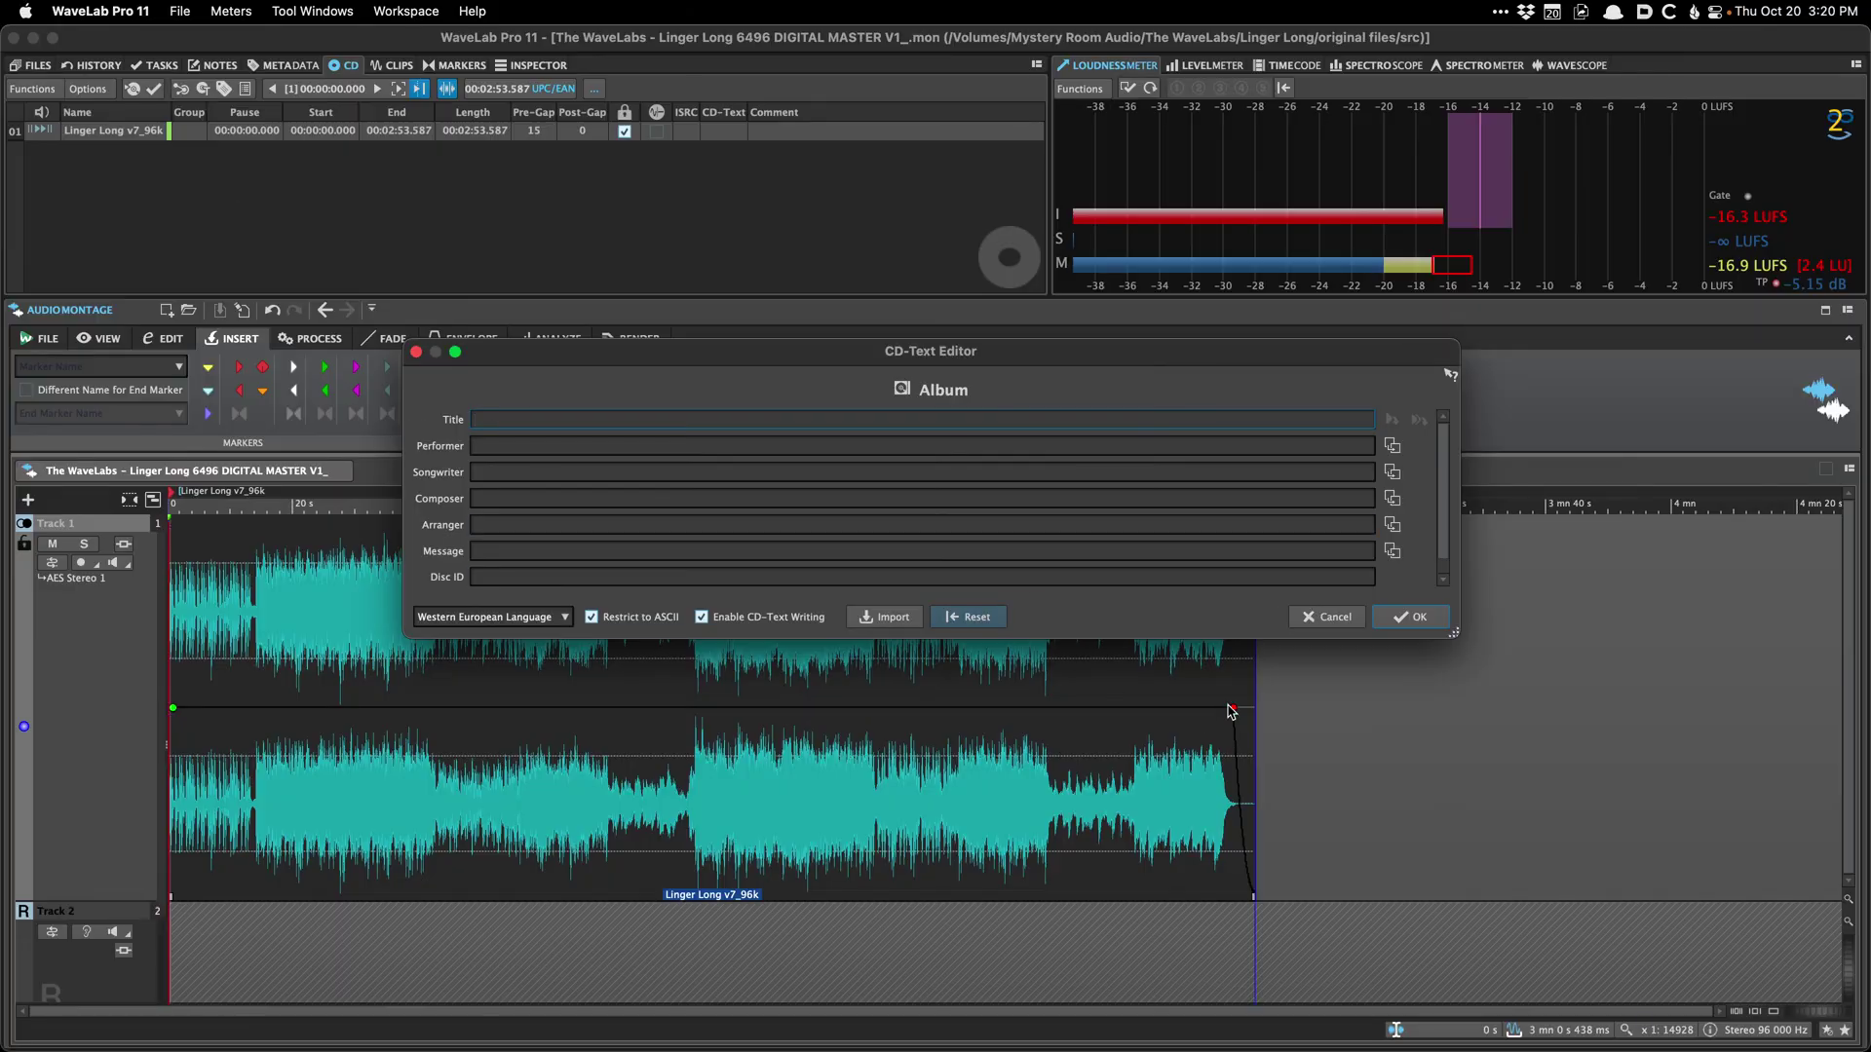
left_click(1325, 617)
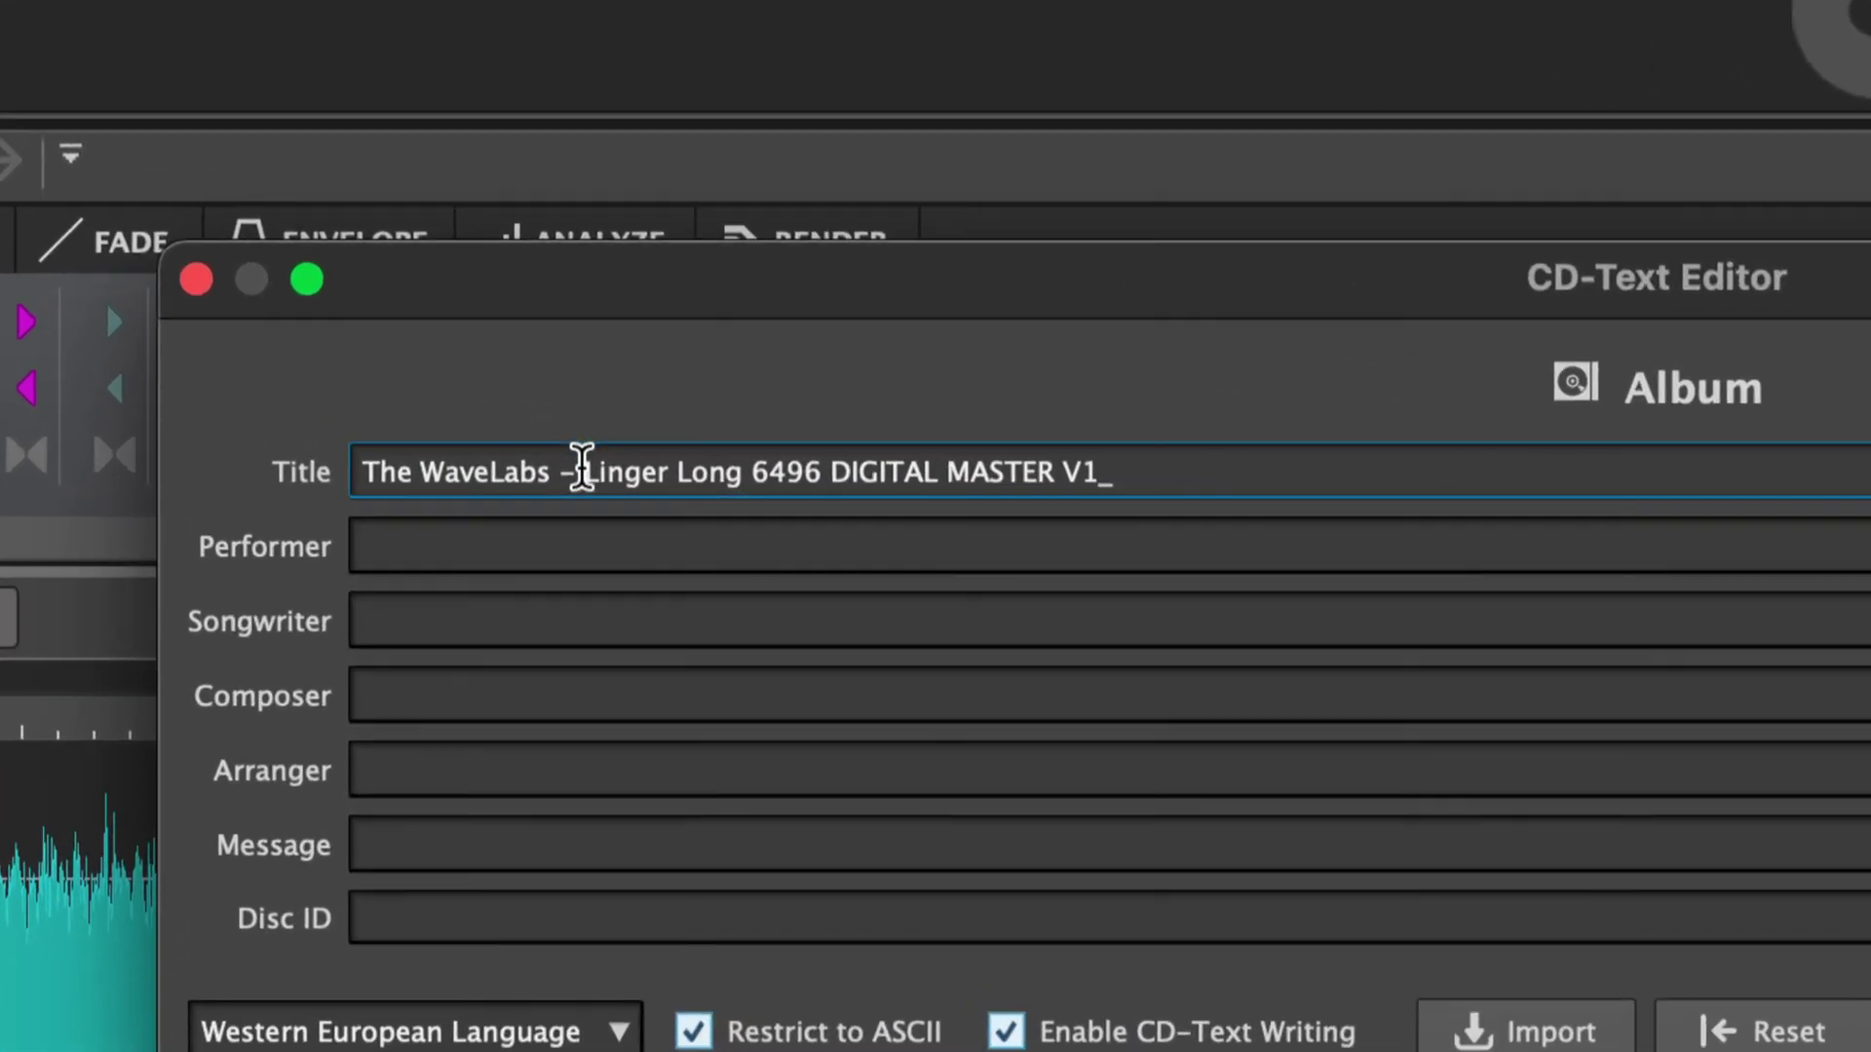
left_click_drag(552, 420, 462, 420)
key("BackSpace")
left_click_drag(518, 486, 519, 570)
key("BackSpace")
Step: Set the album's CD-Text performer to The WaveLabs and copy it to all tracks
left_click(509, 546)
type("The WaveLabs – Linger Long 6496 DIGITAL MASTER V1_")
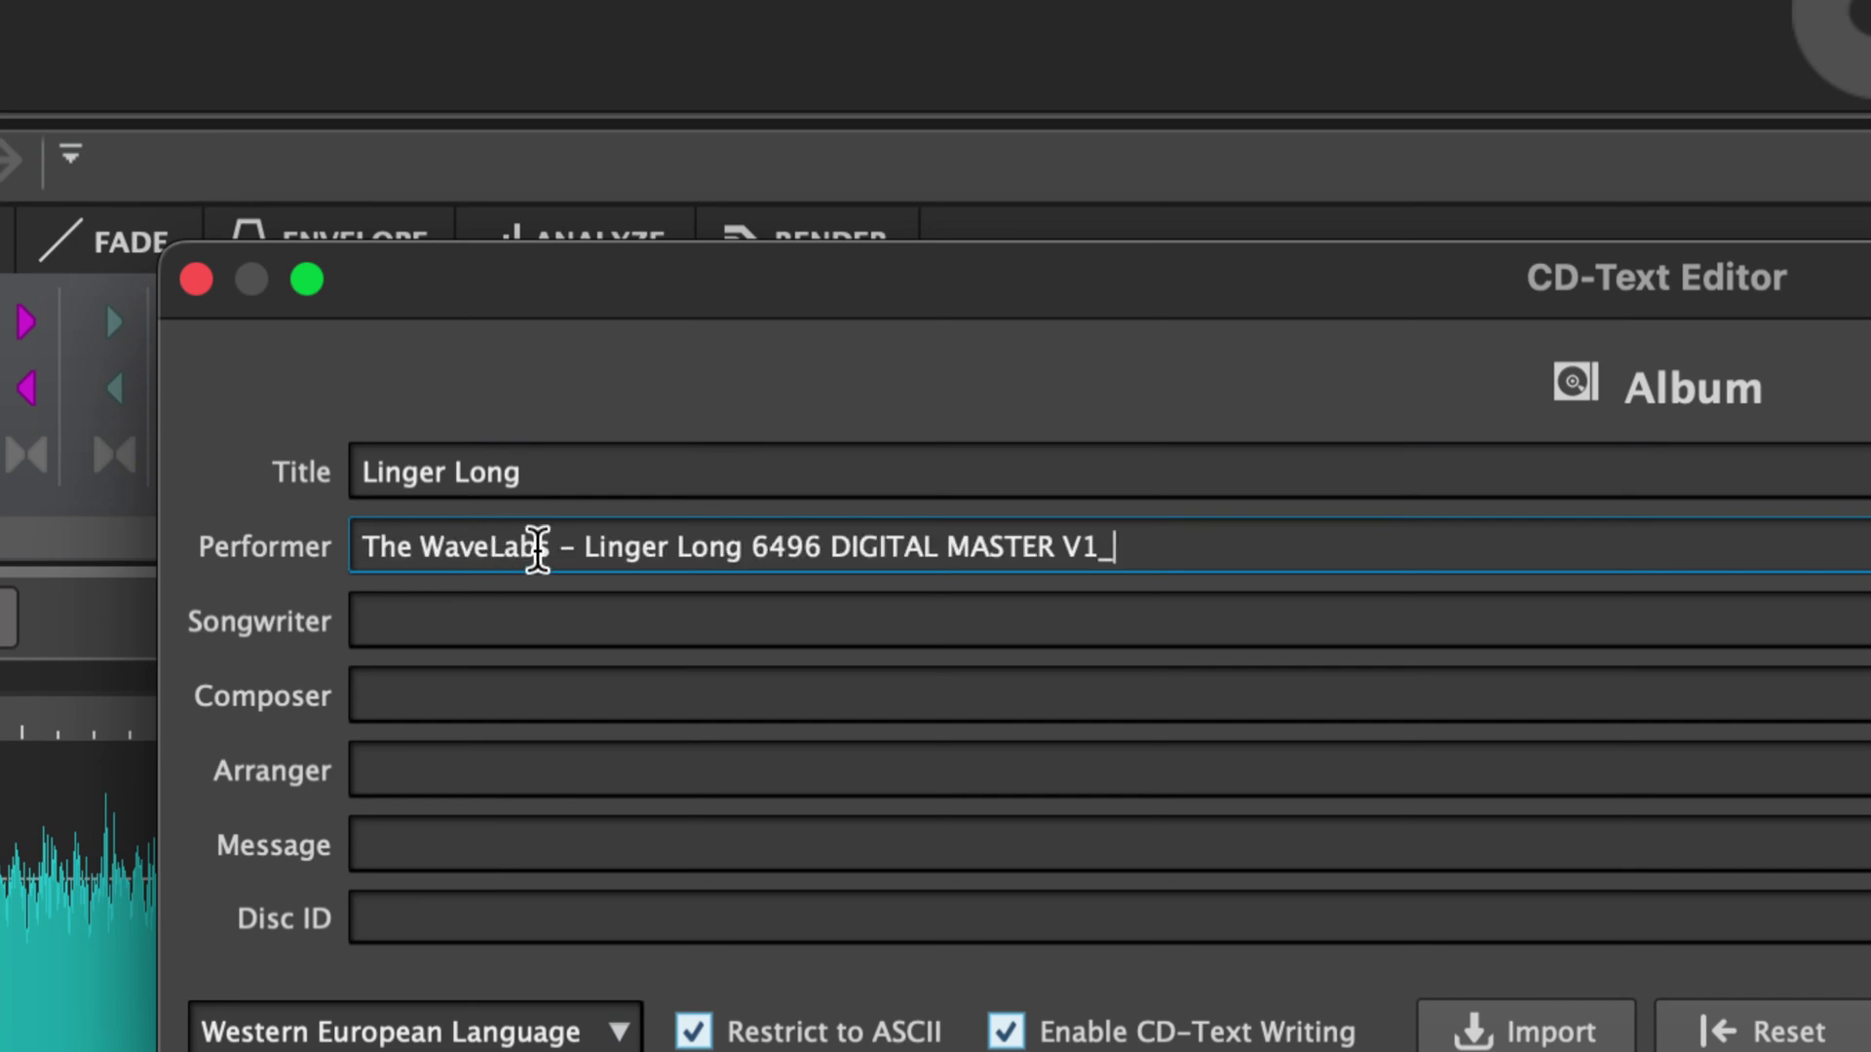
left_click_drag(549, 546, 514, 605)
key("BackSpace")
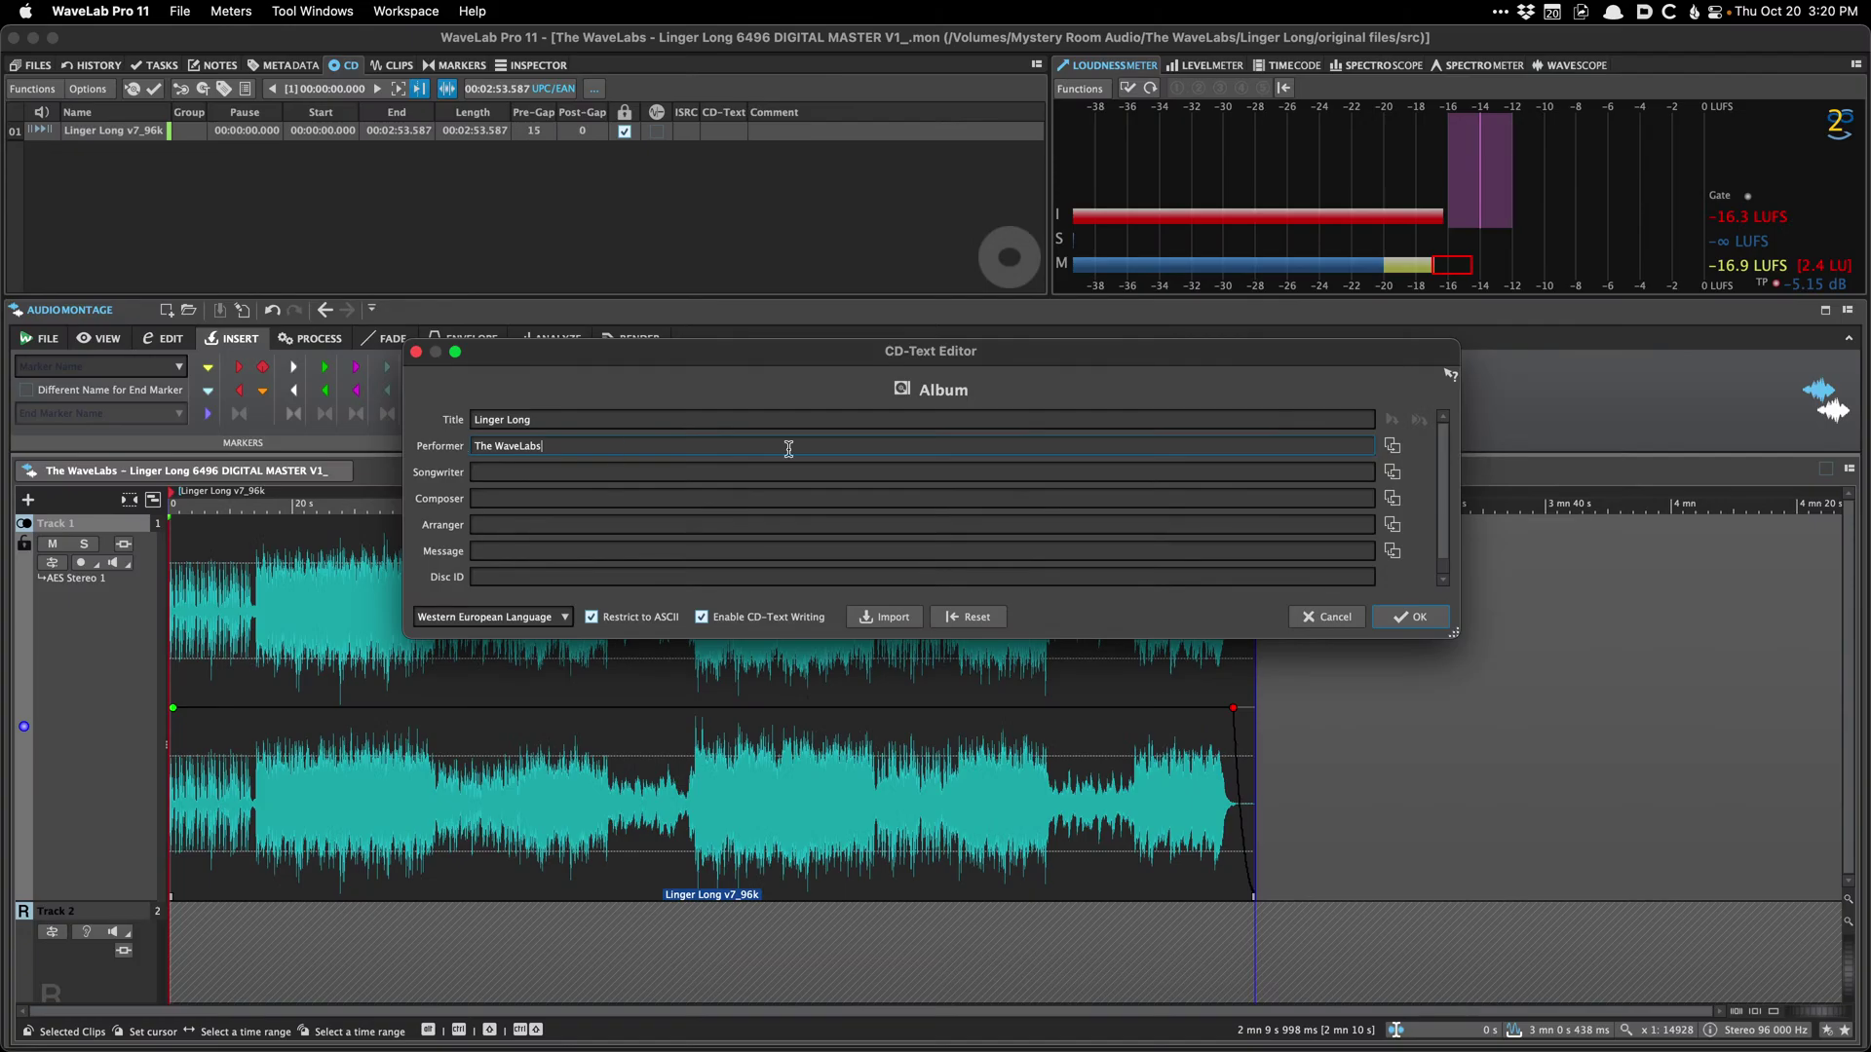
left_click(1392, 447)
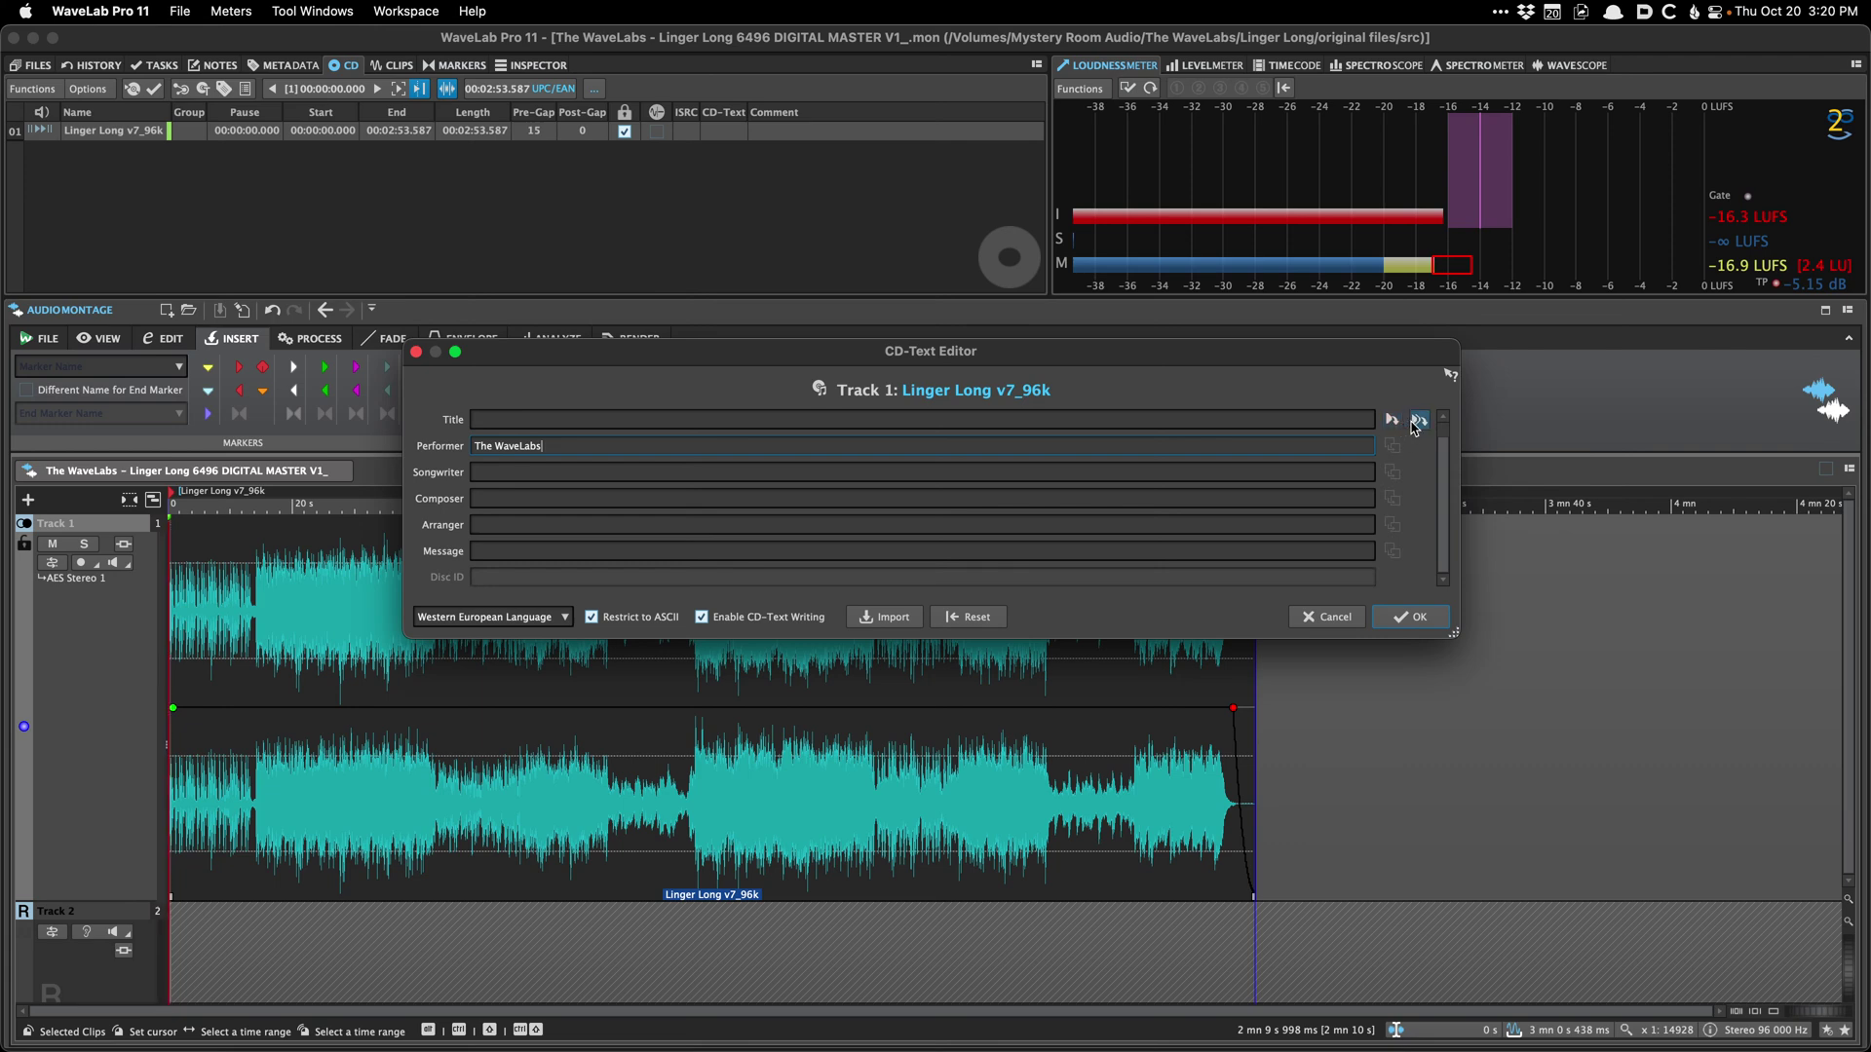
Step: Copy the album title Linger Long to Track 1's CD-Text title, confirm the CD-Text, and save the montage
left_click(1418, 420)
triple_click(1295, 426)
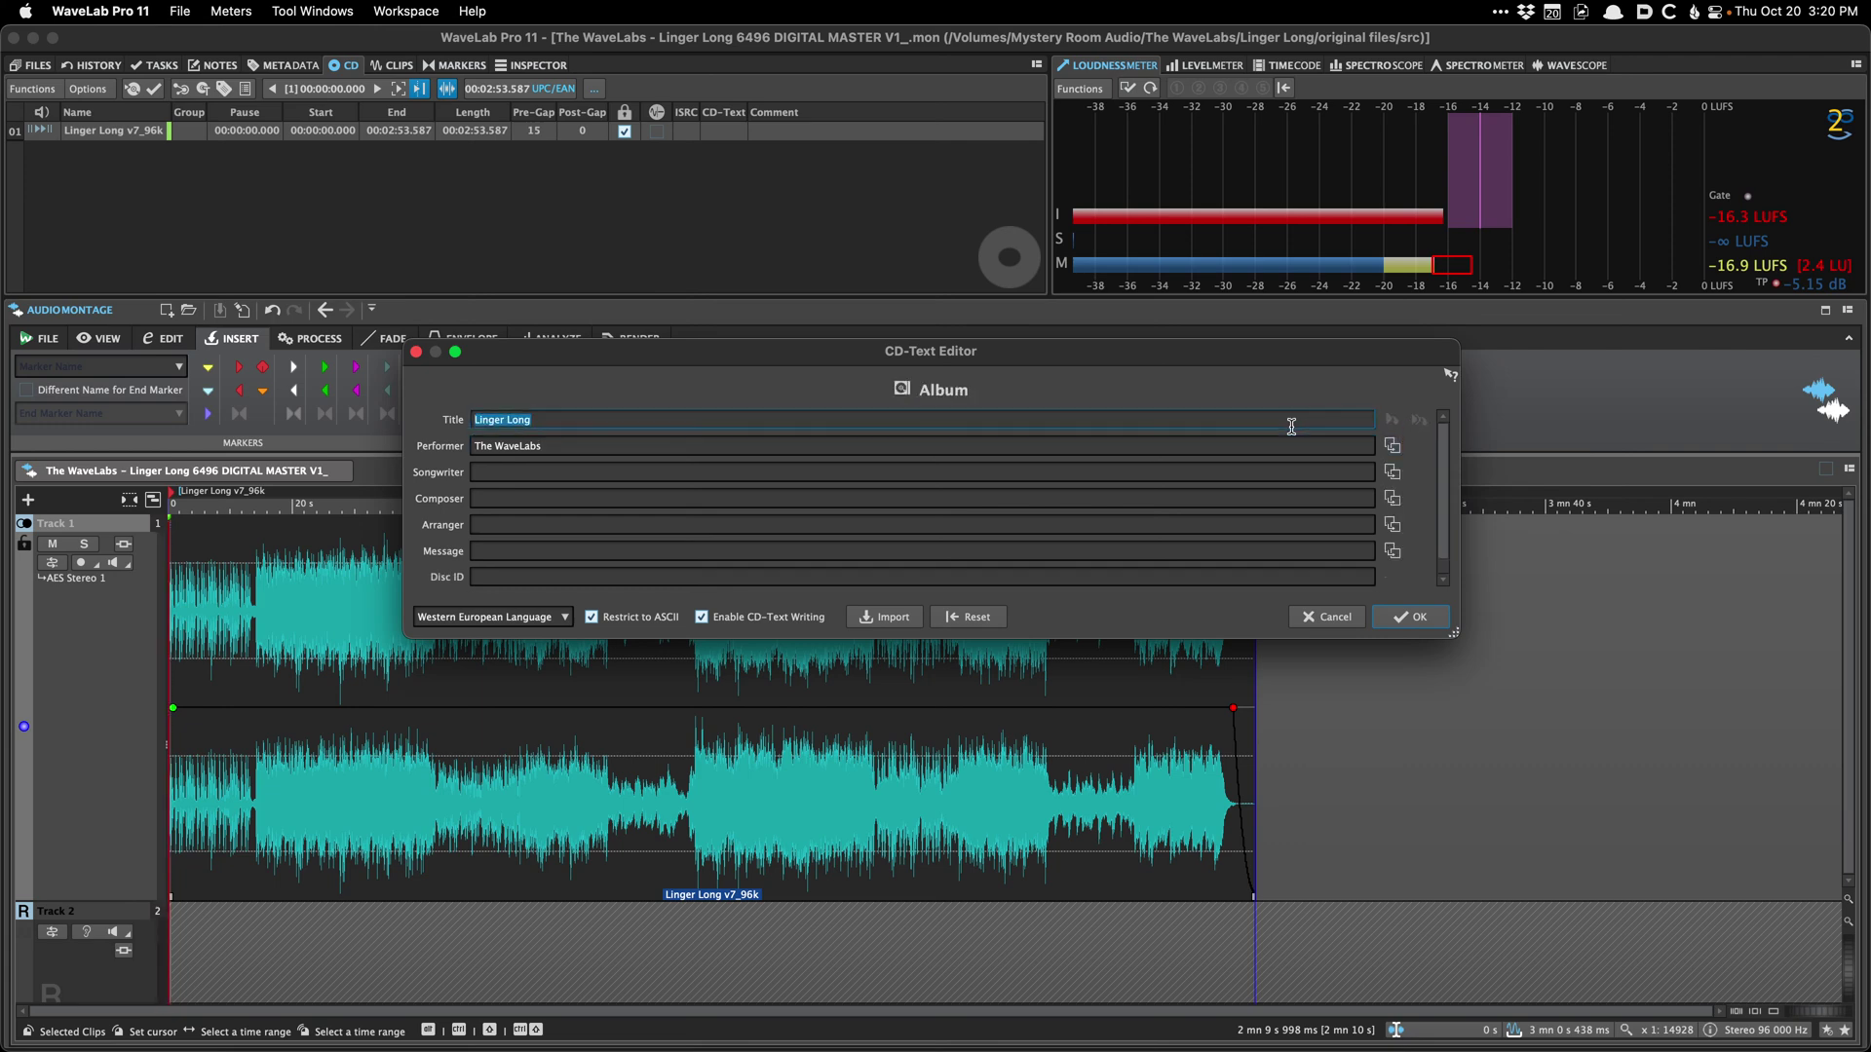
key("super+c")
scroll(1291, 427, "down", 1)
key("super+v")
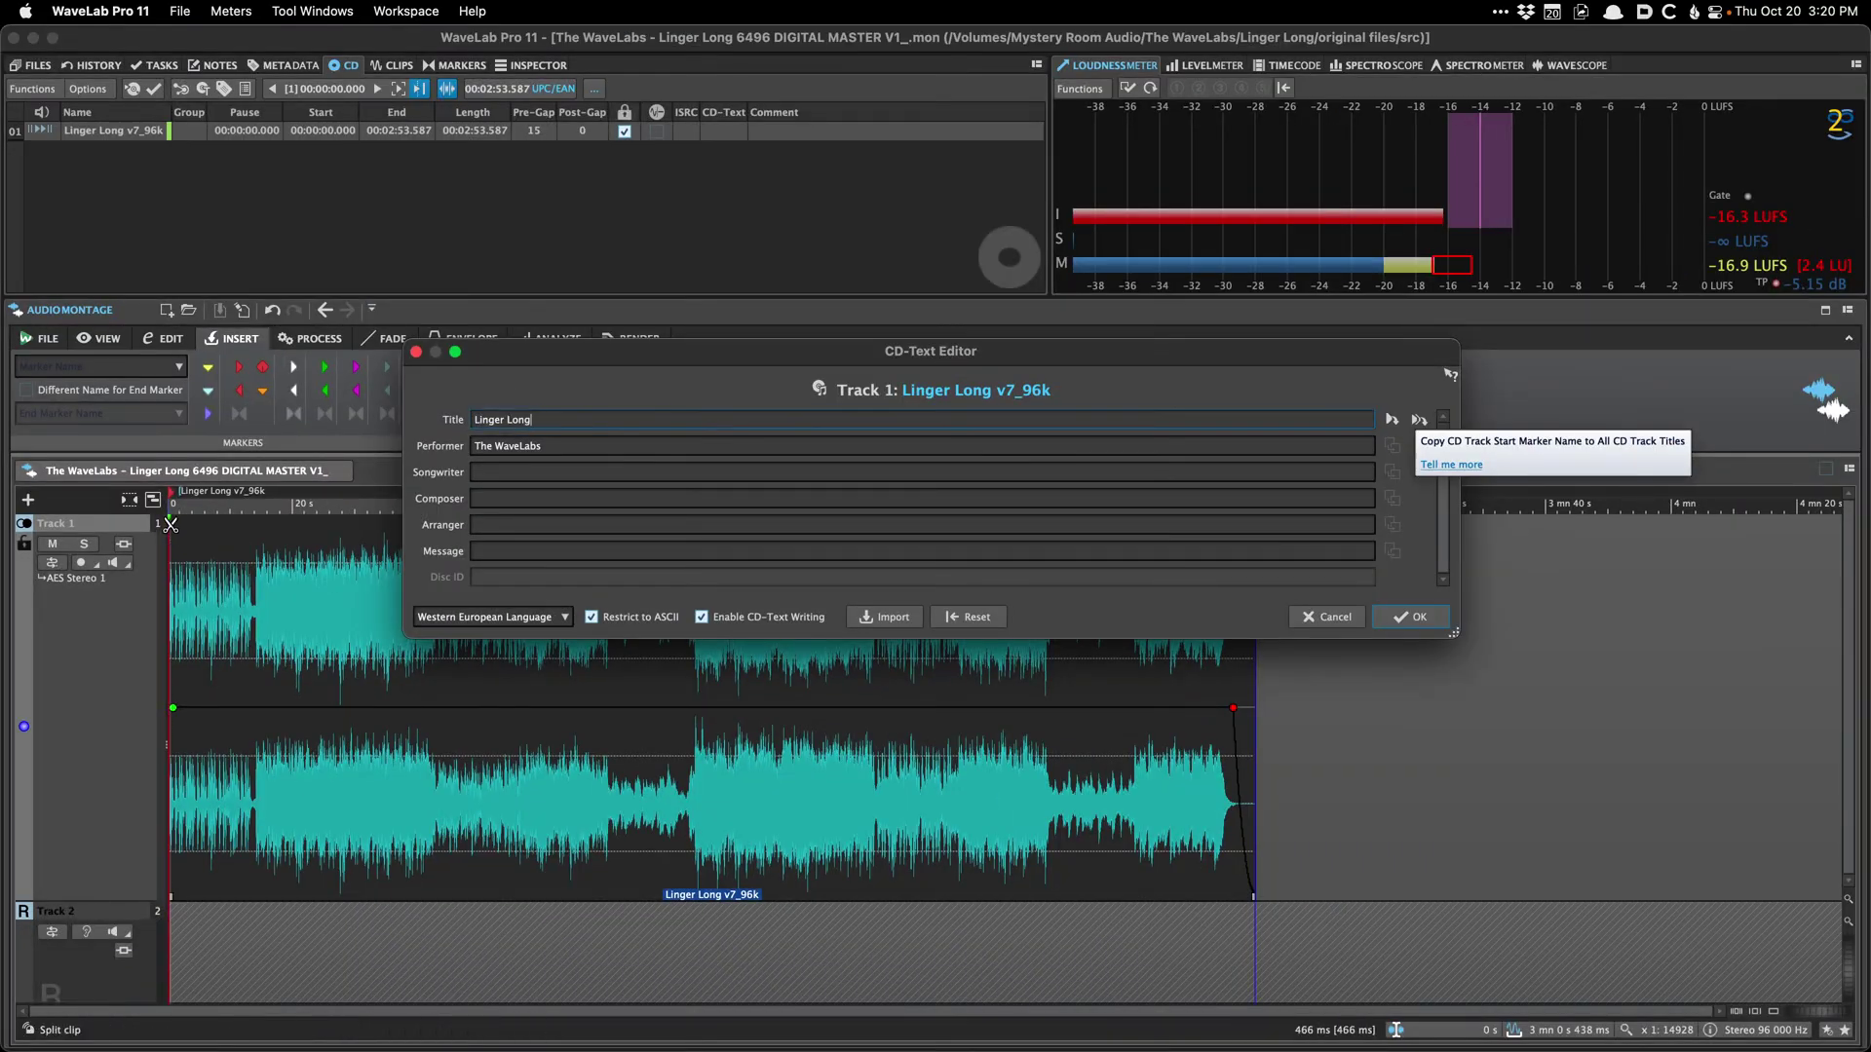
key("Return")
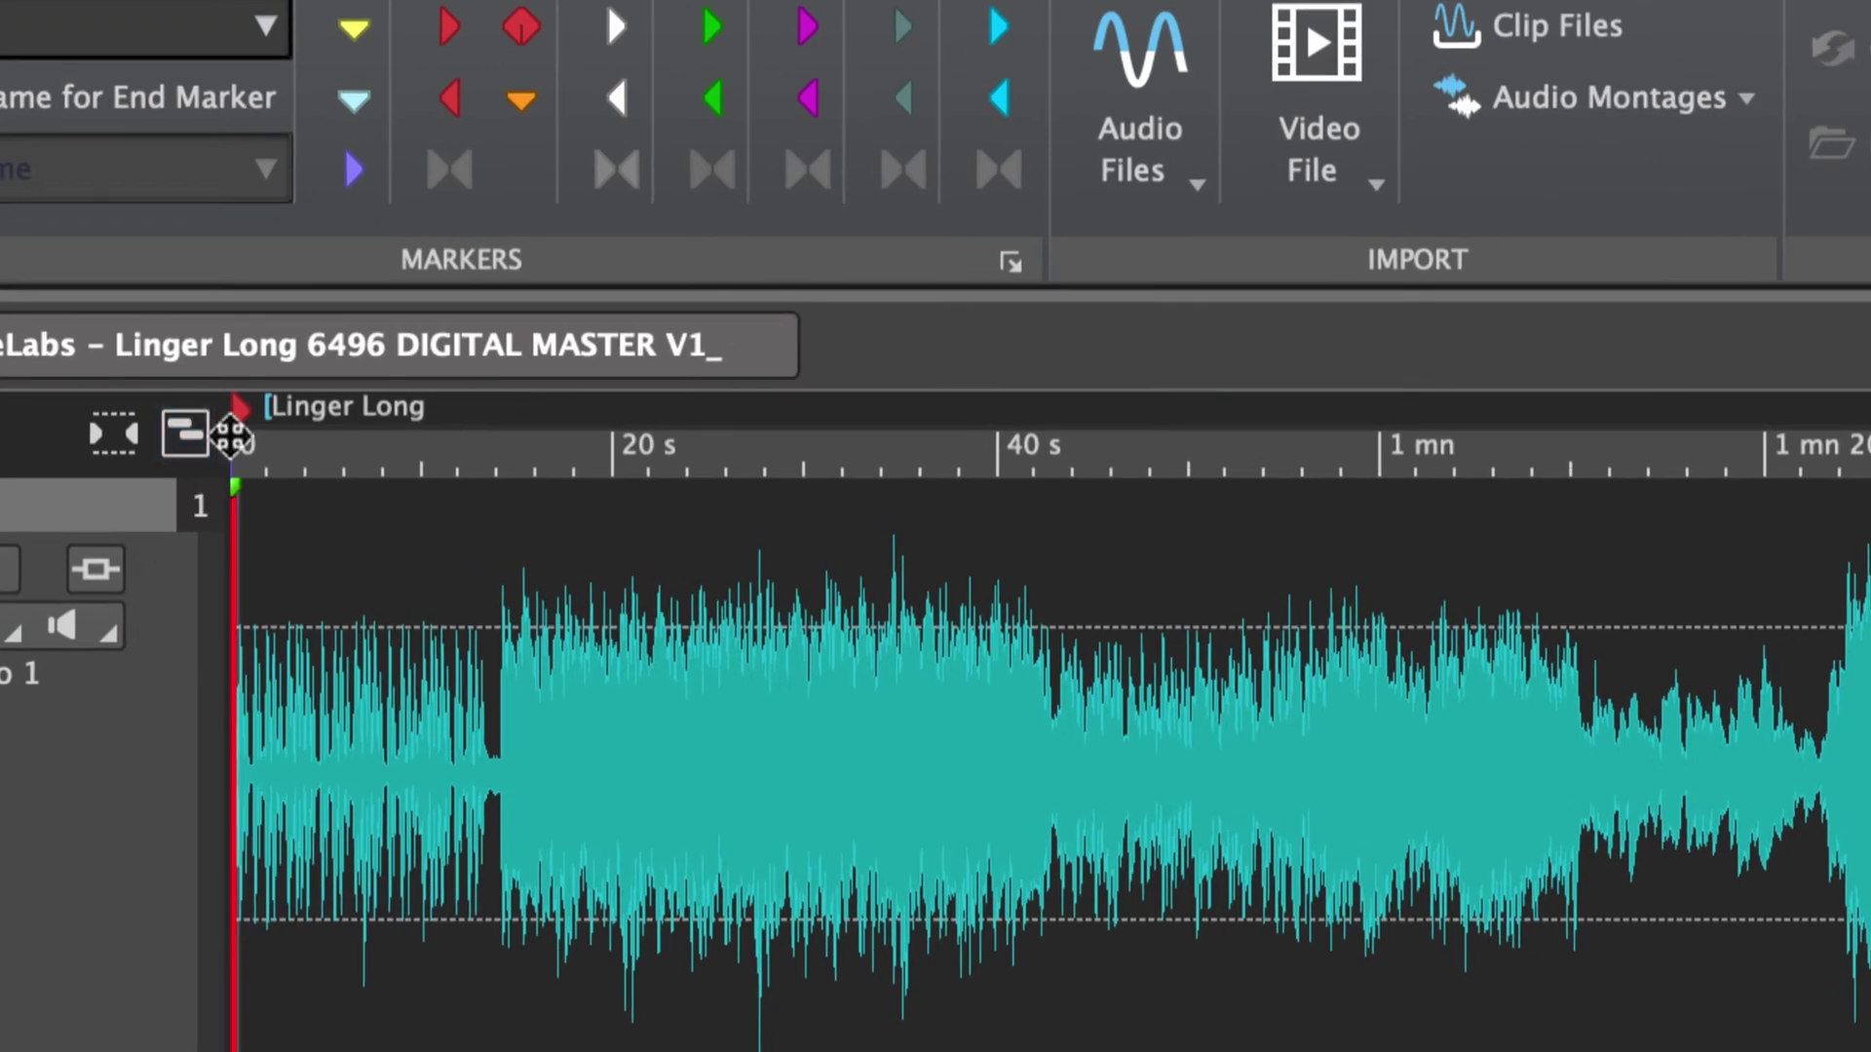
key("super+s")
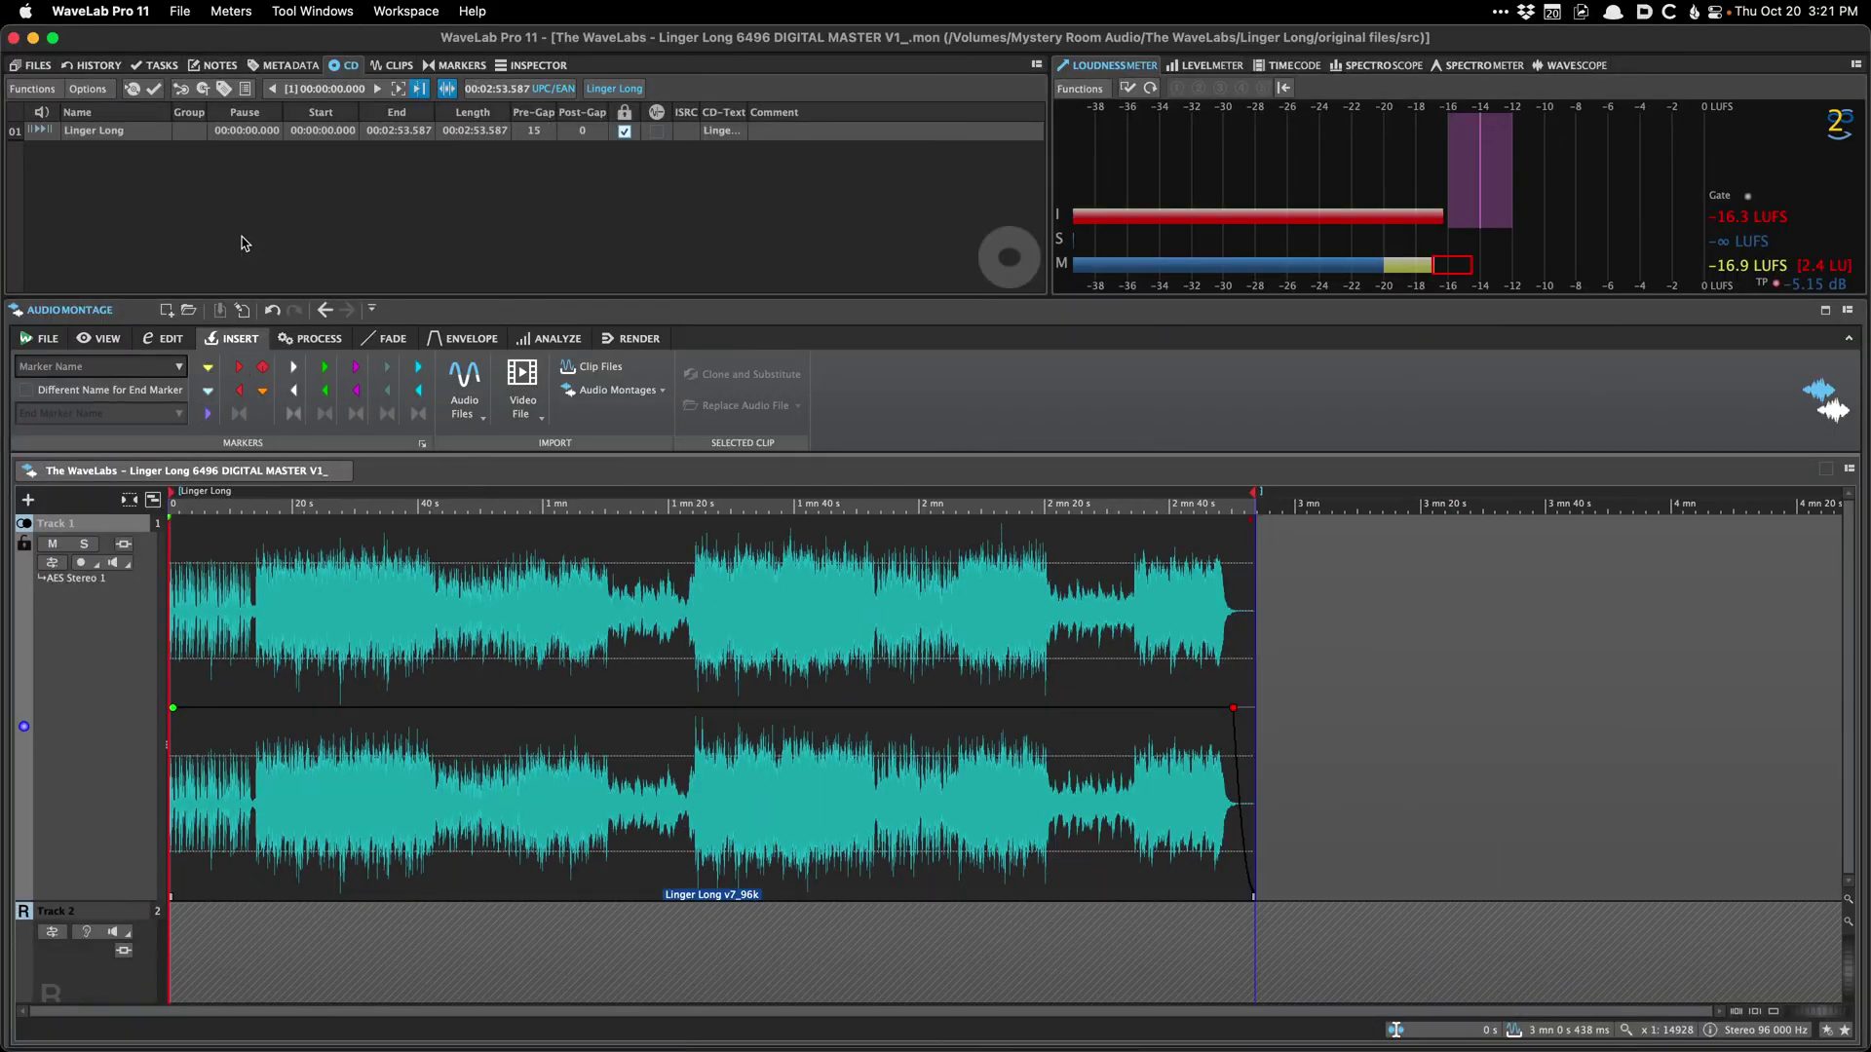
Step: Undo the last CD track rename and rename the CD tracks as their CD-Text
key("super+z")
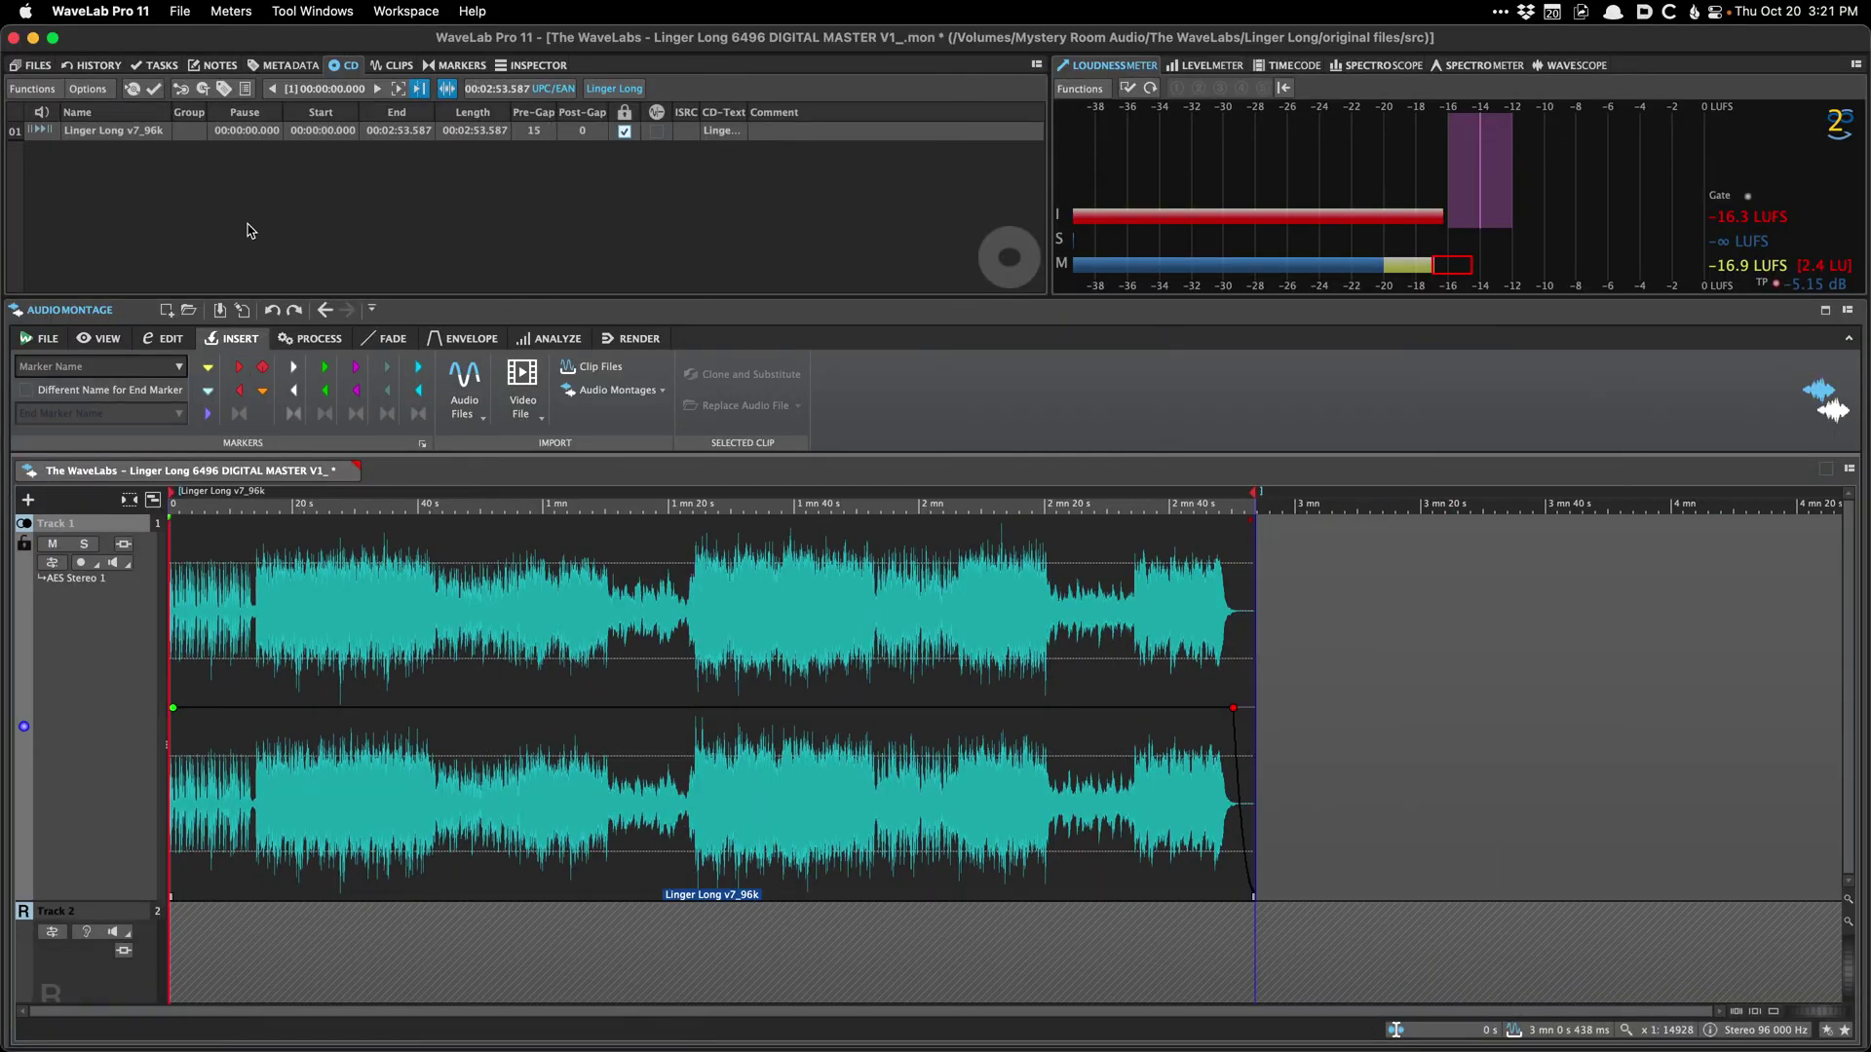
left_click(435, 69)
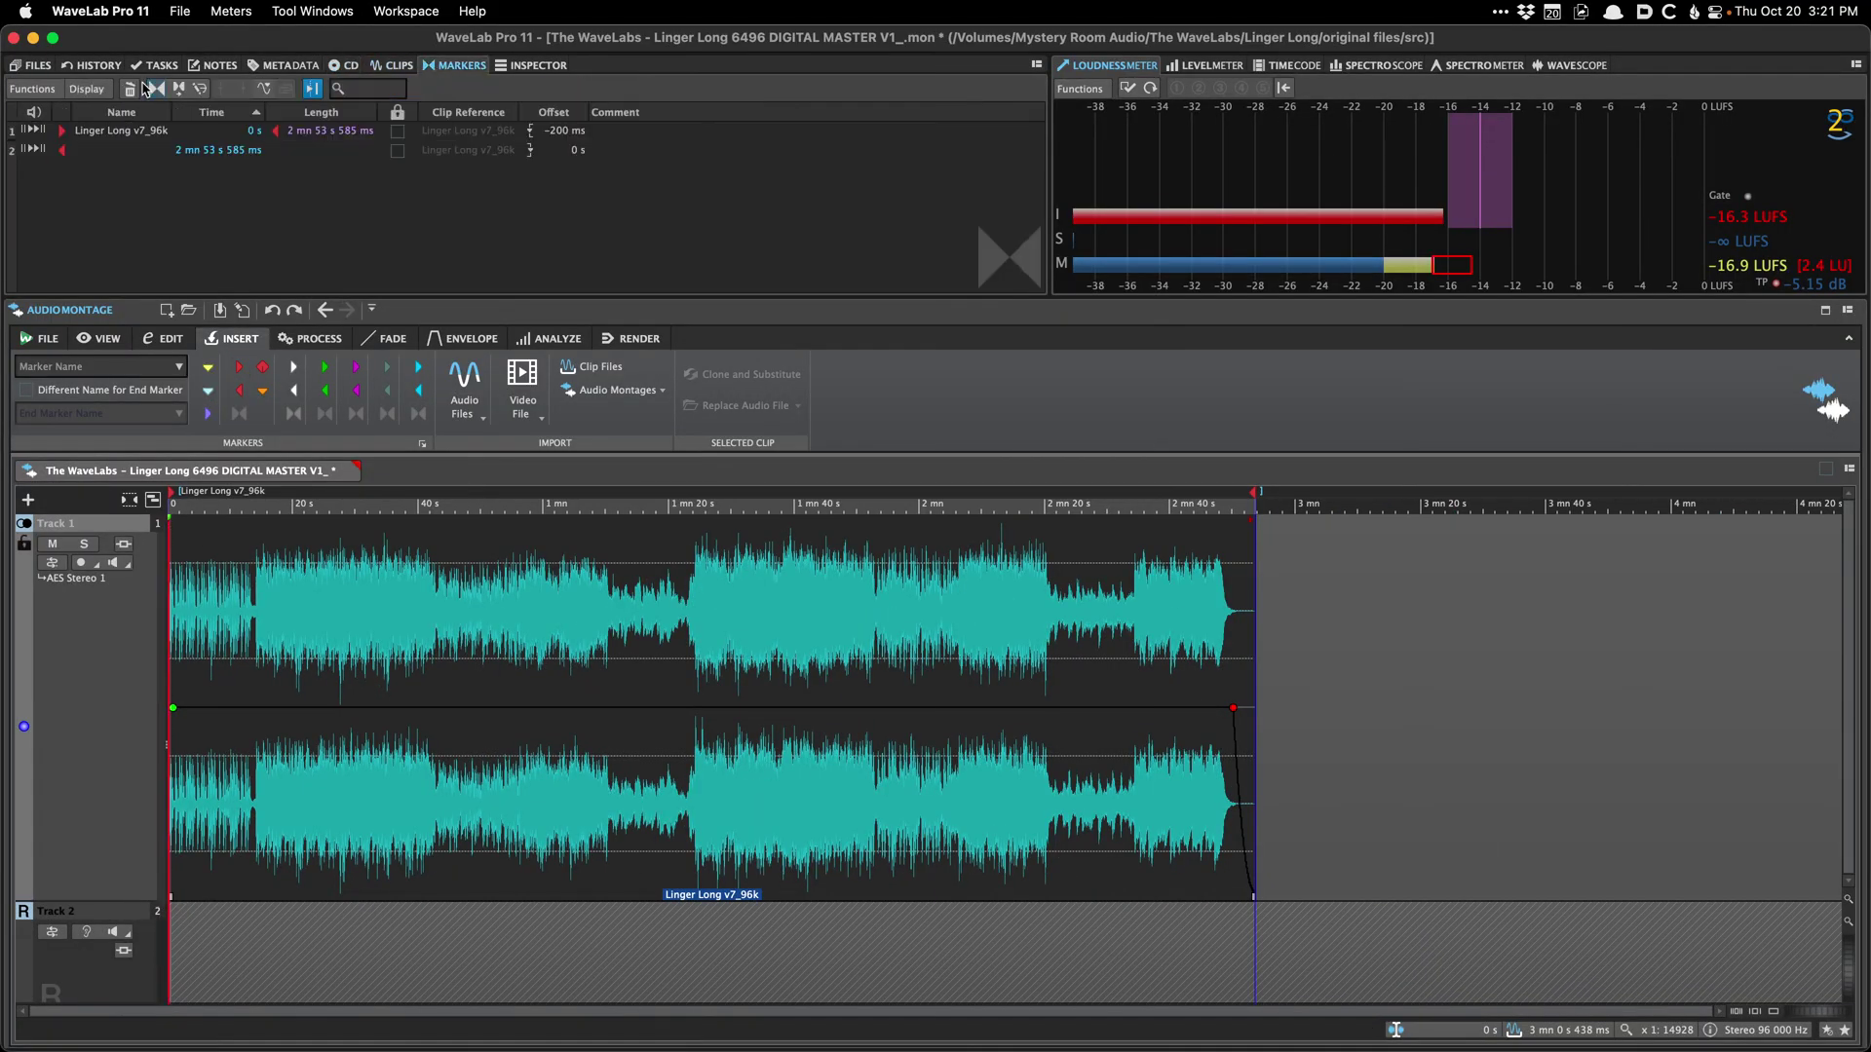
left_click(29, 89)
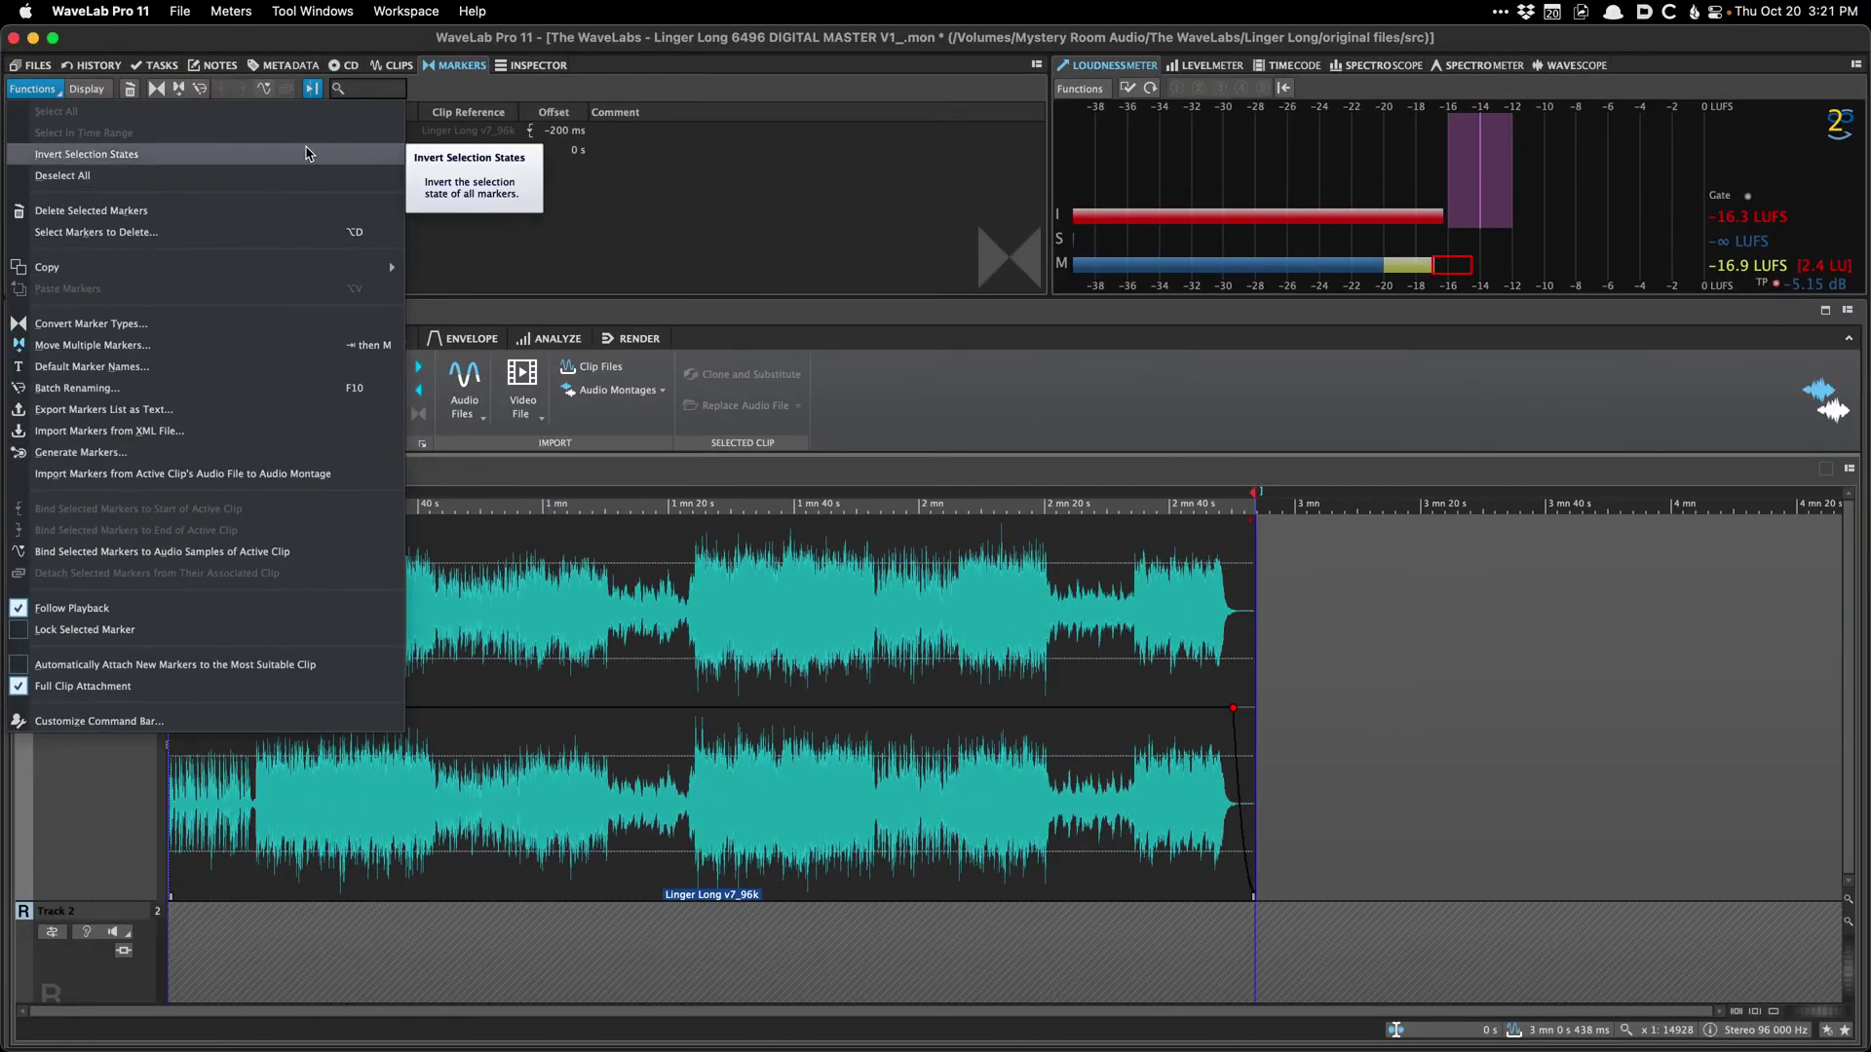
key("Escape")
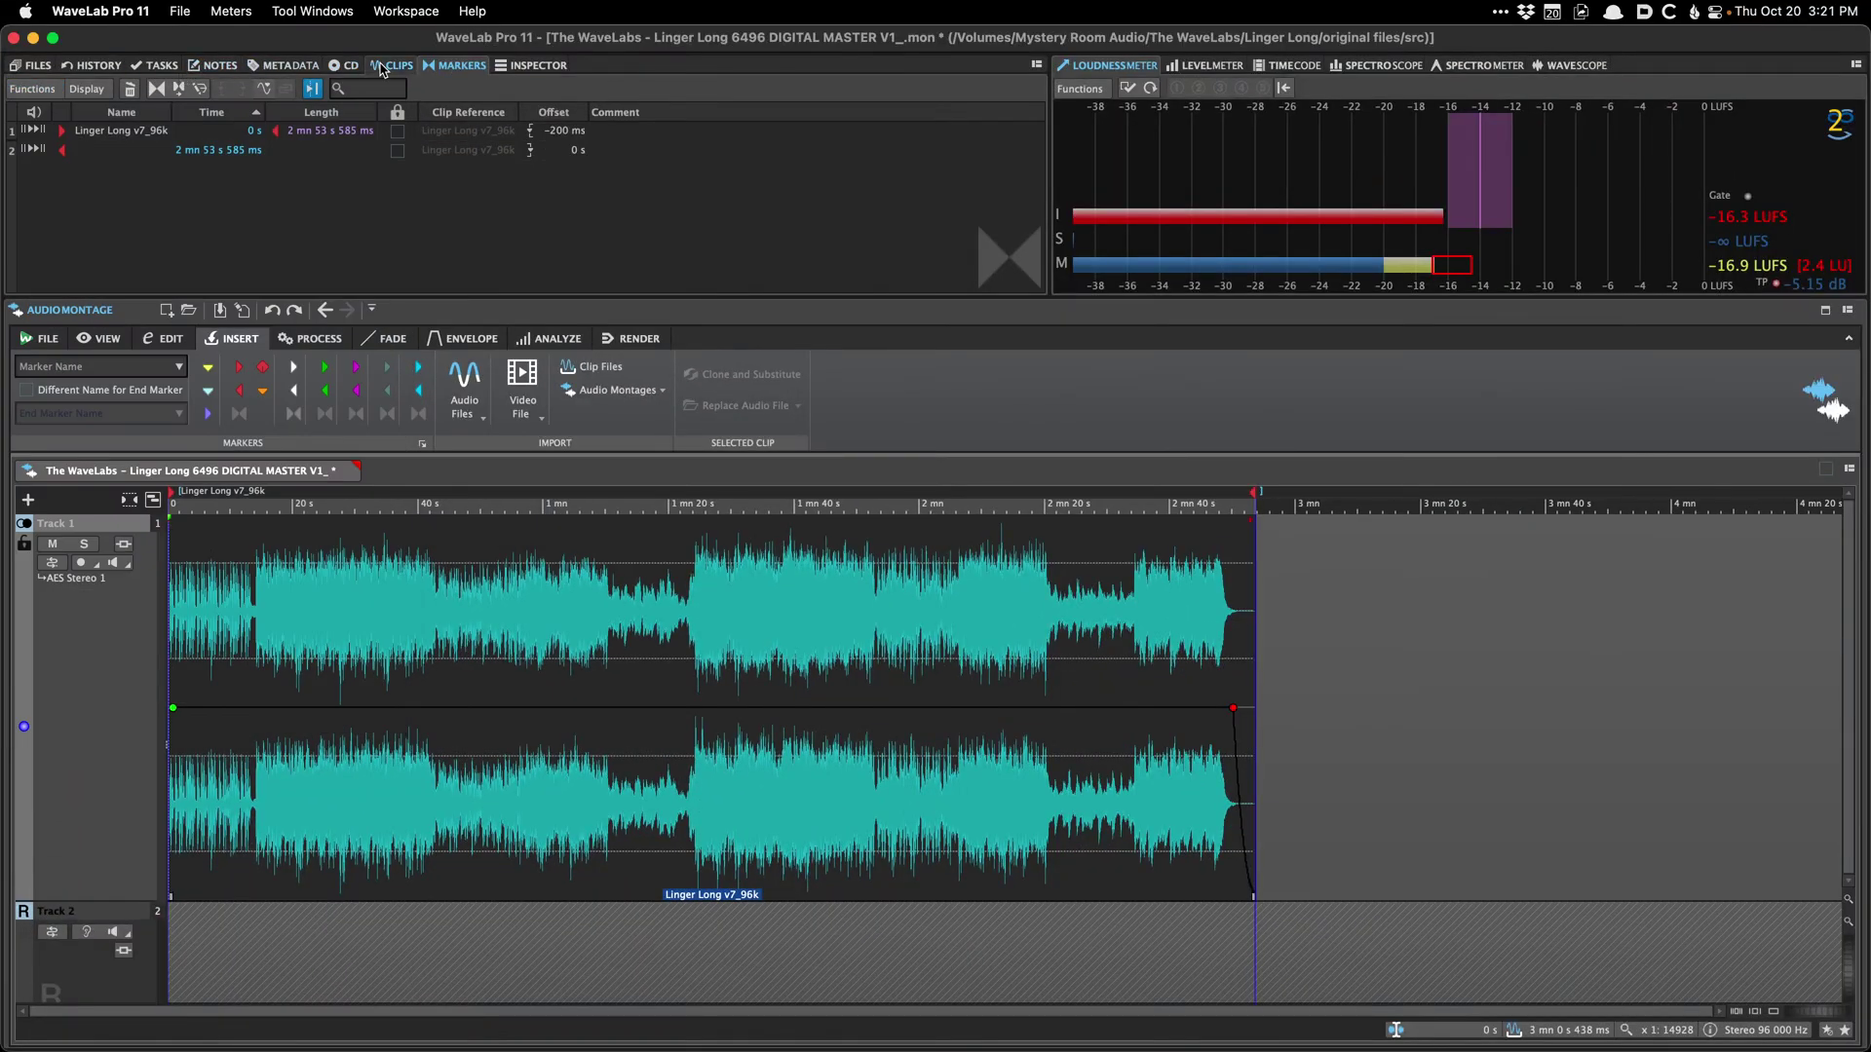
left_click(346, 65)
left_click(39, 91)
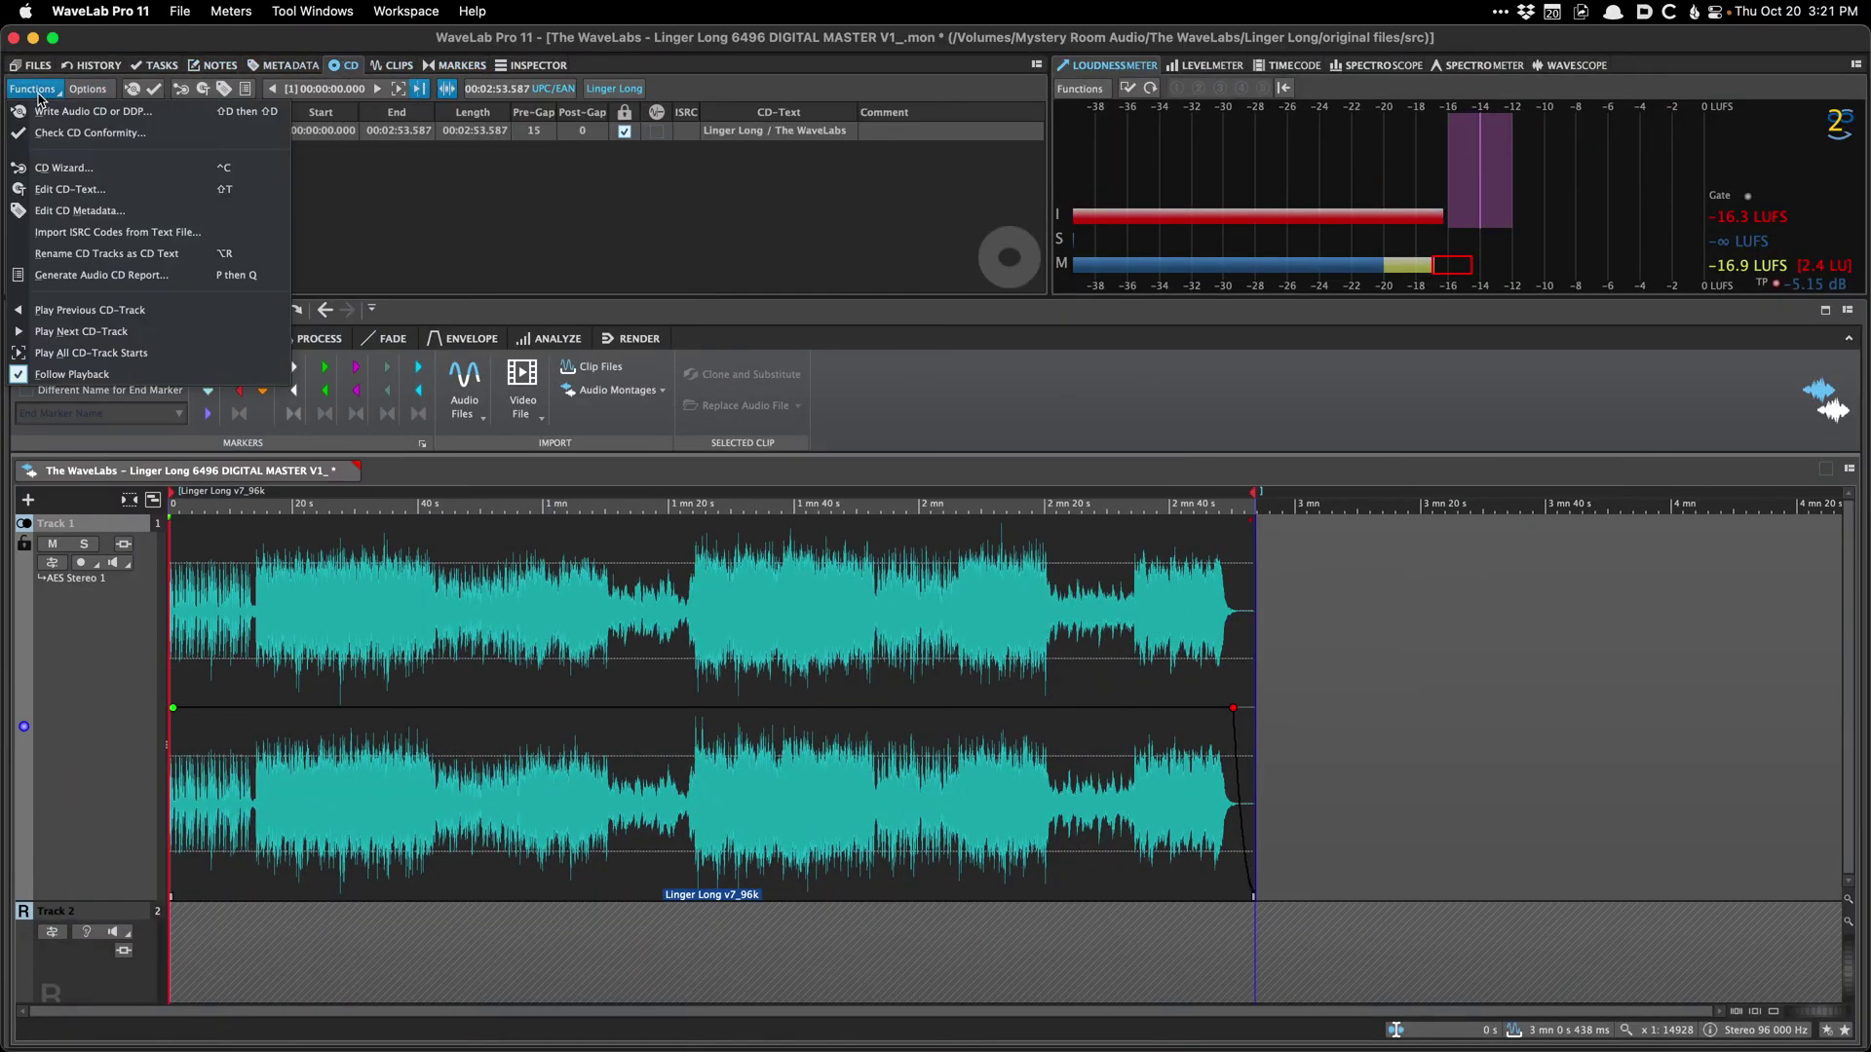
left_click(88, 261)
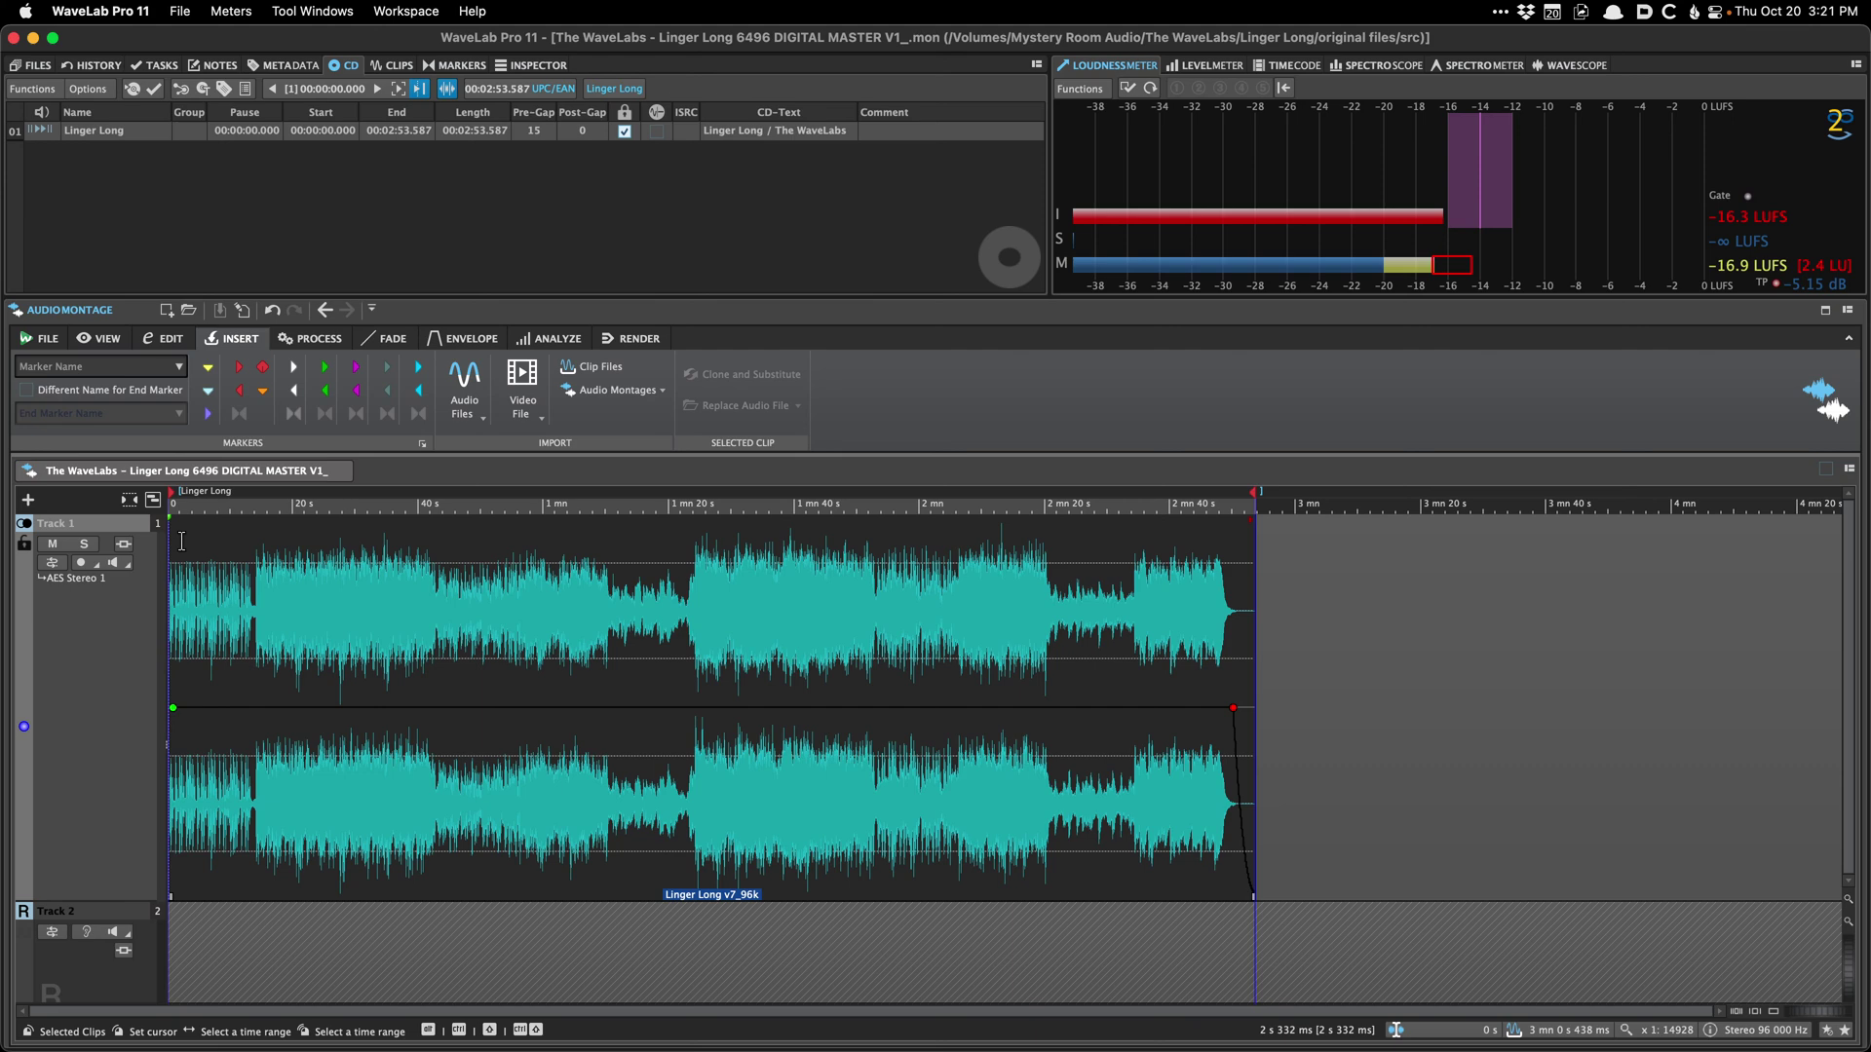
Step: Review the CD-Text title and performer of Track 1 and of the album
key("shift+t")
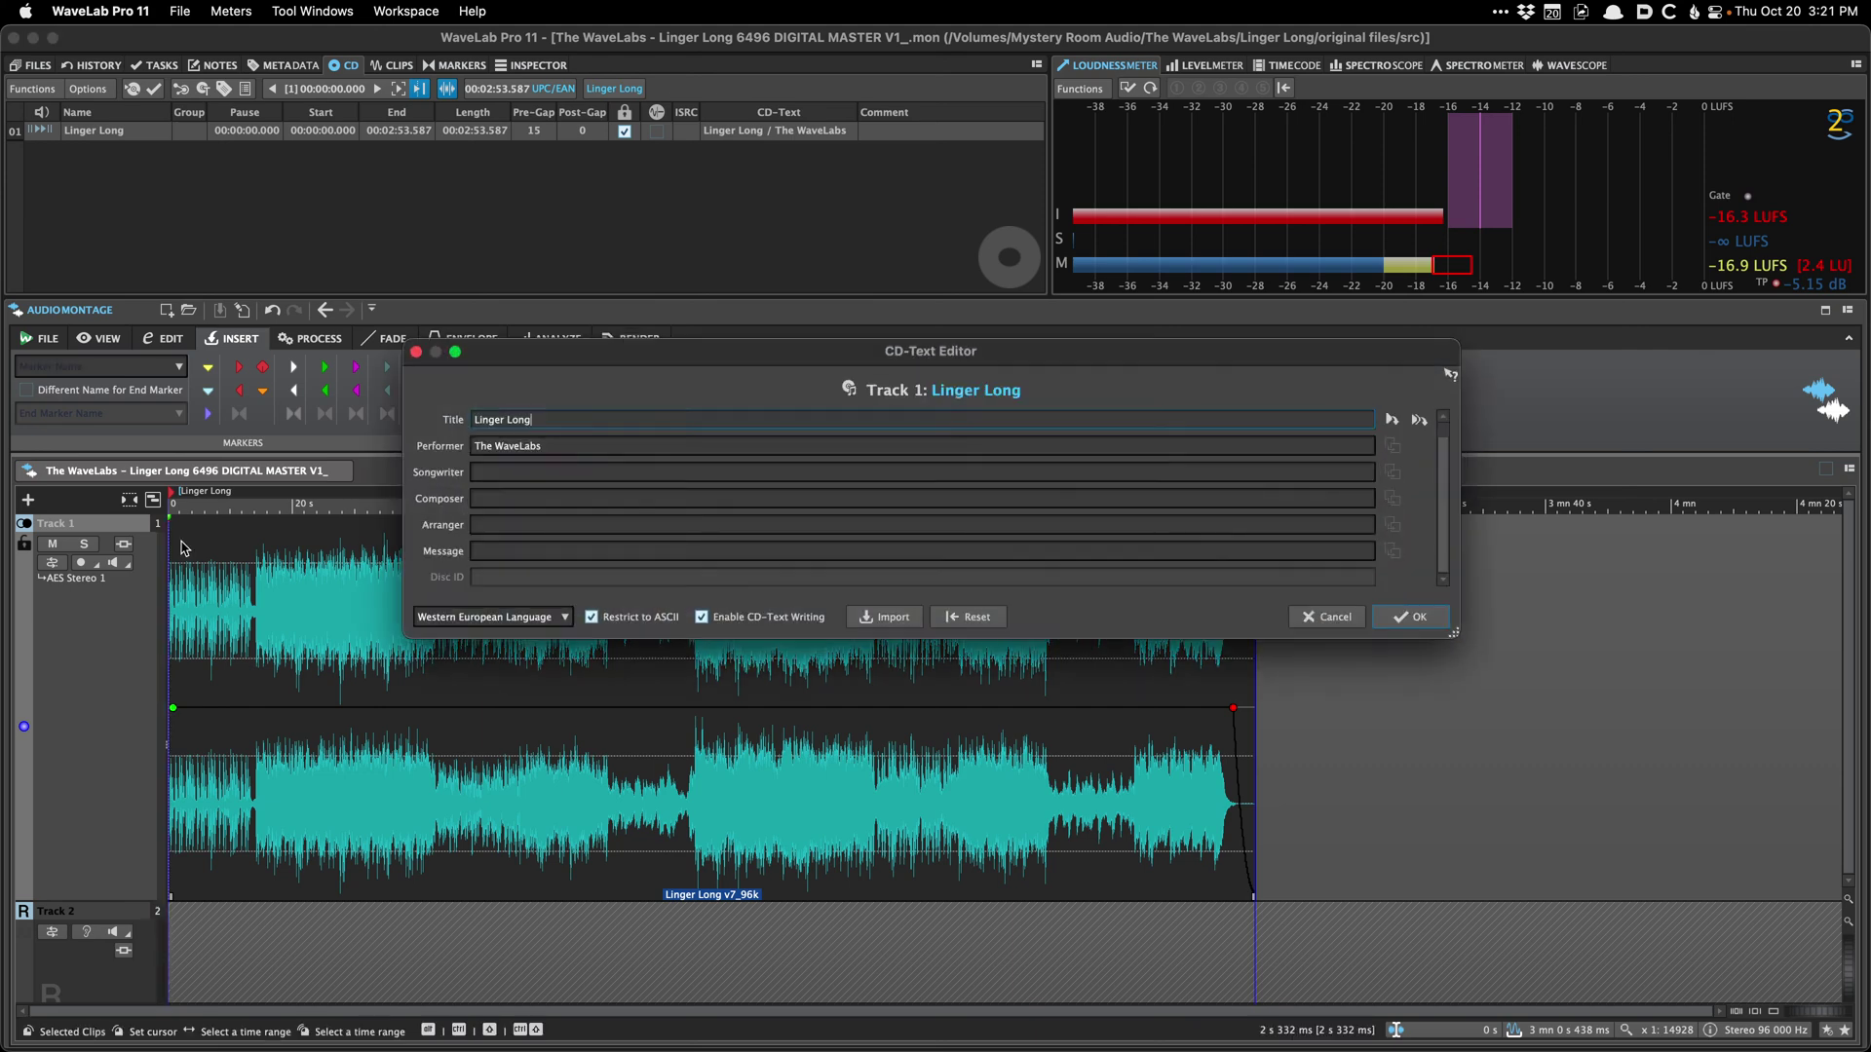
key("Page_Up")
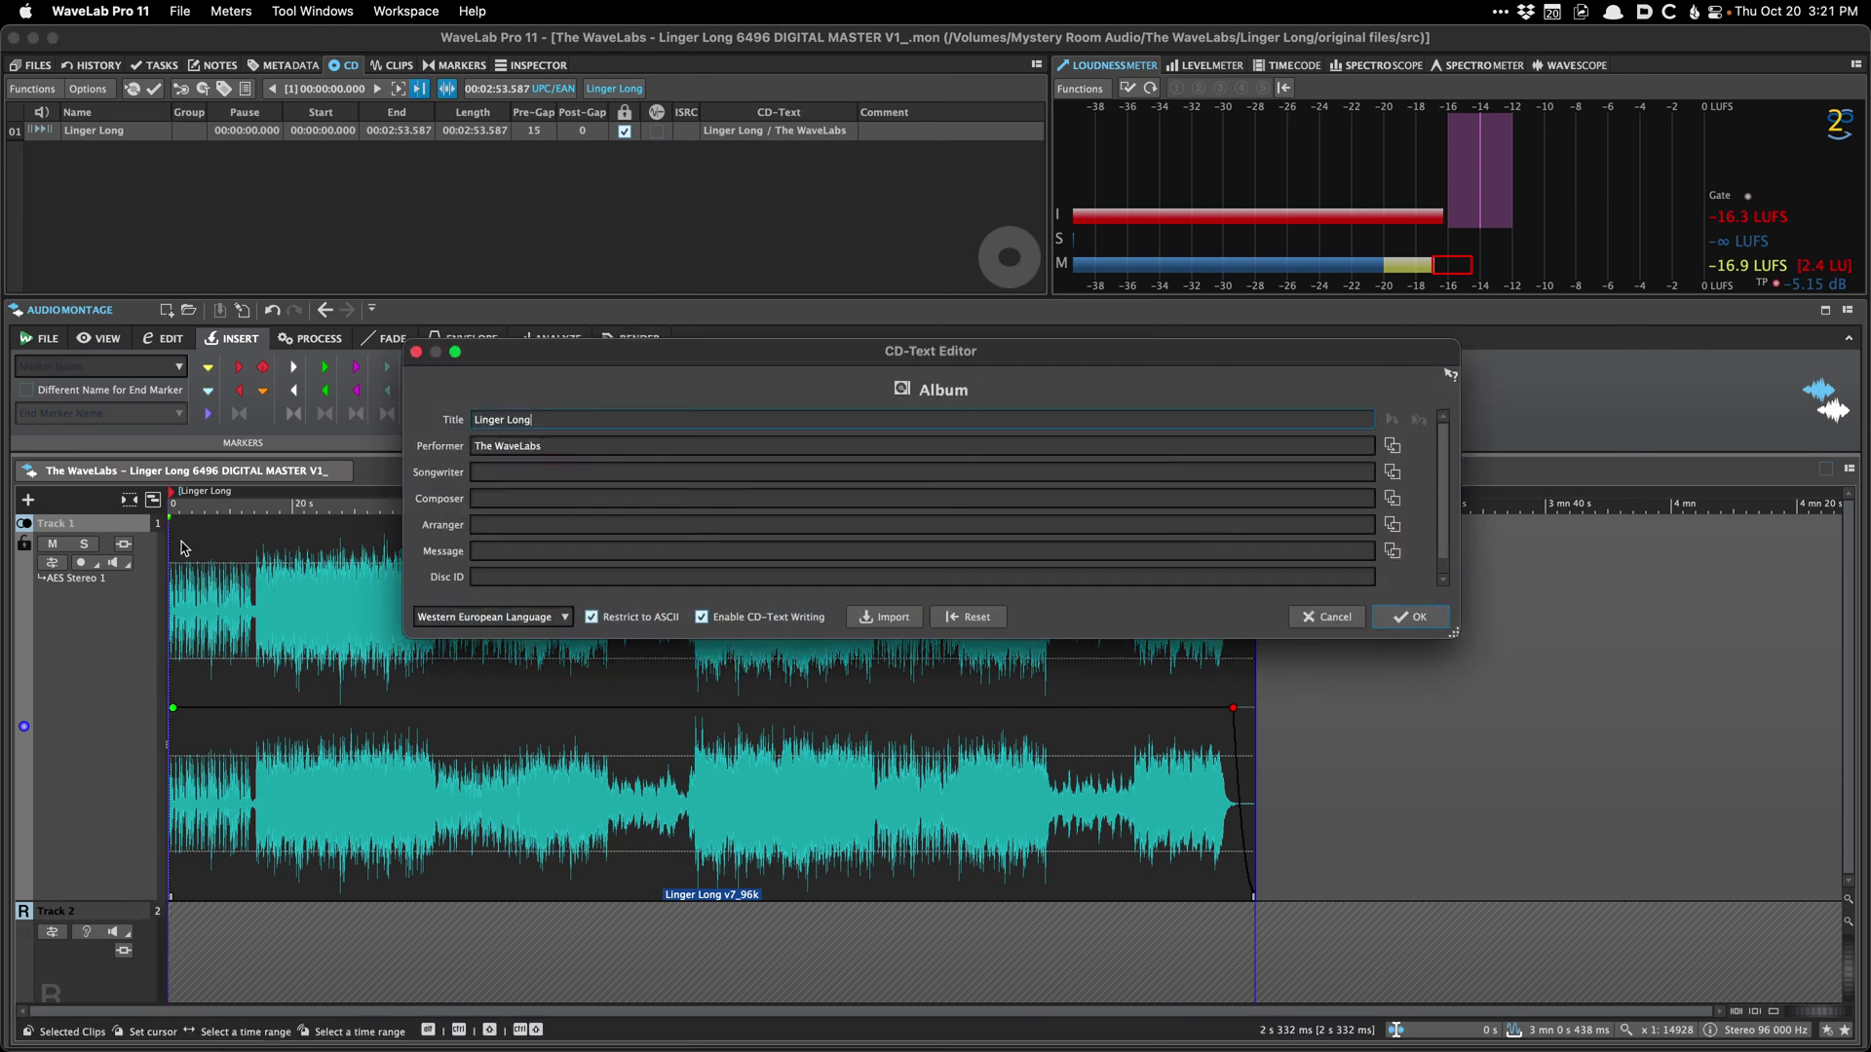
key("Escape")
mouse_move(512, 1043)
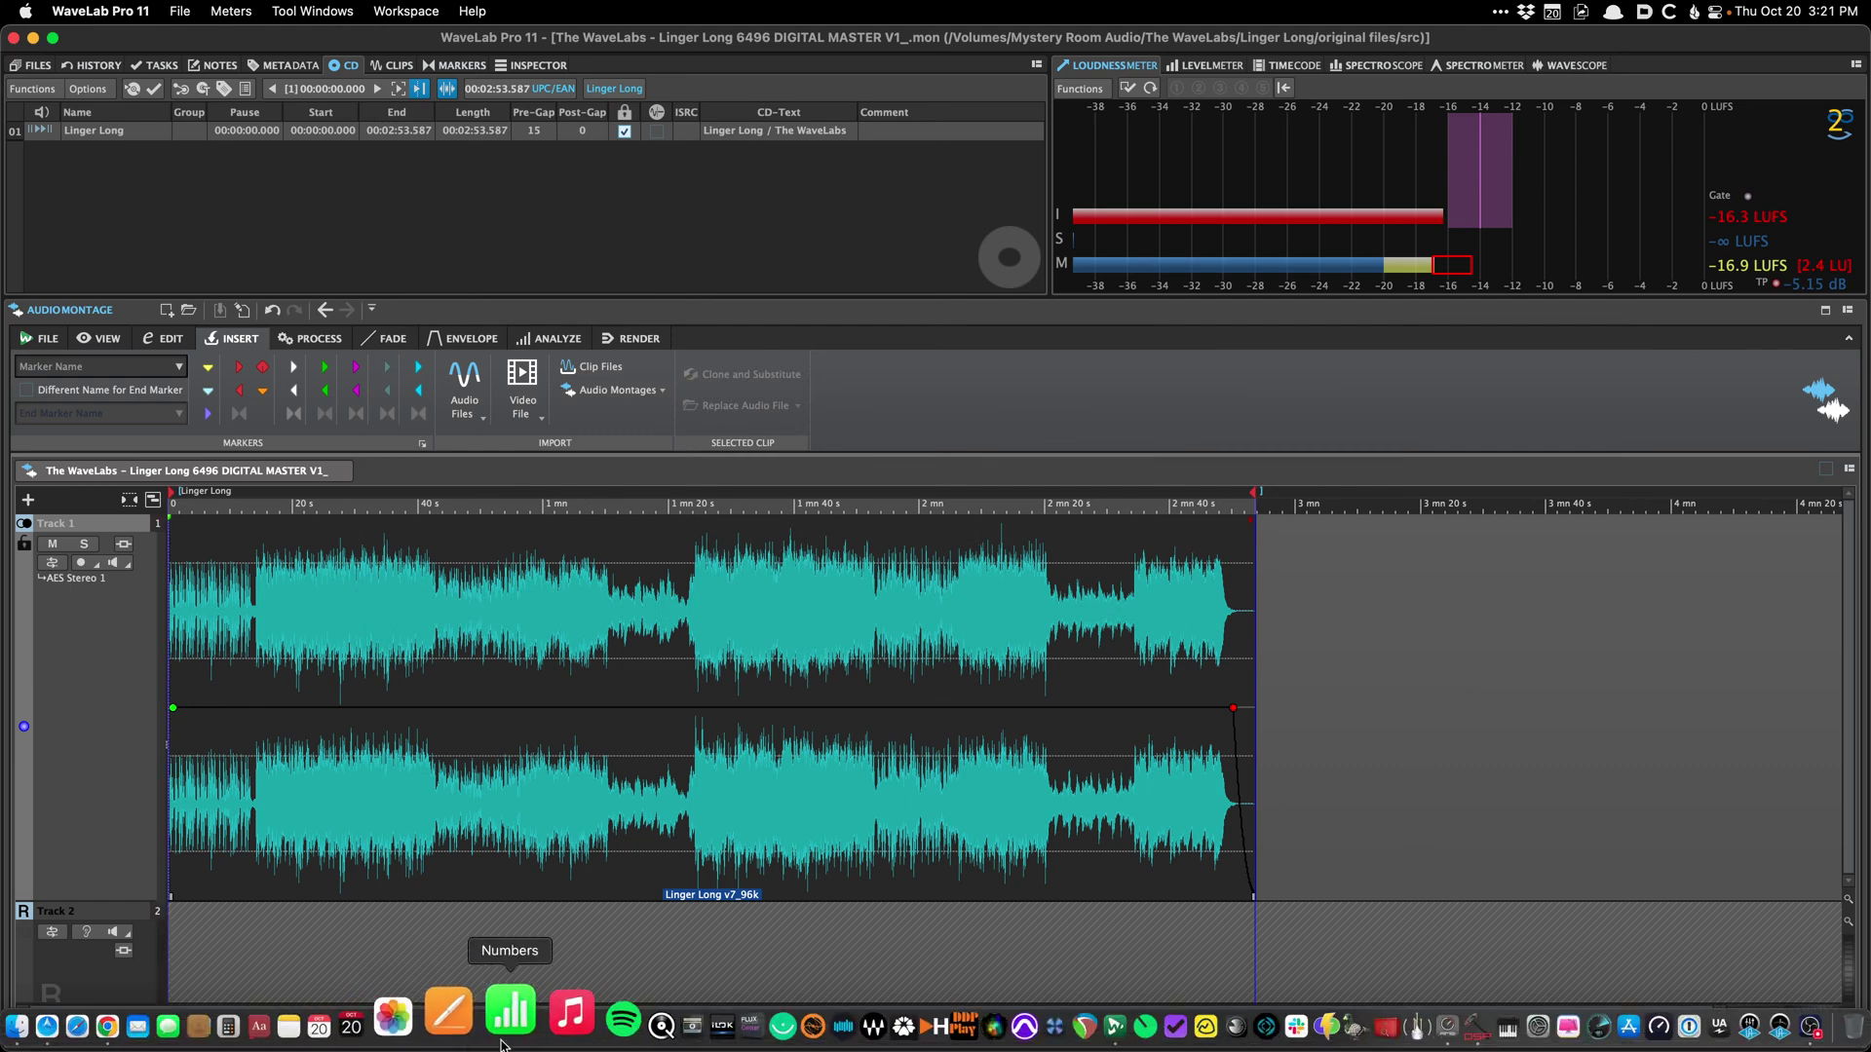
left_click(525, 884)
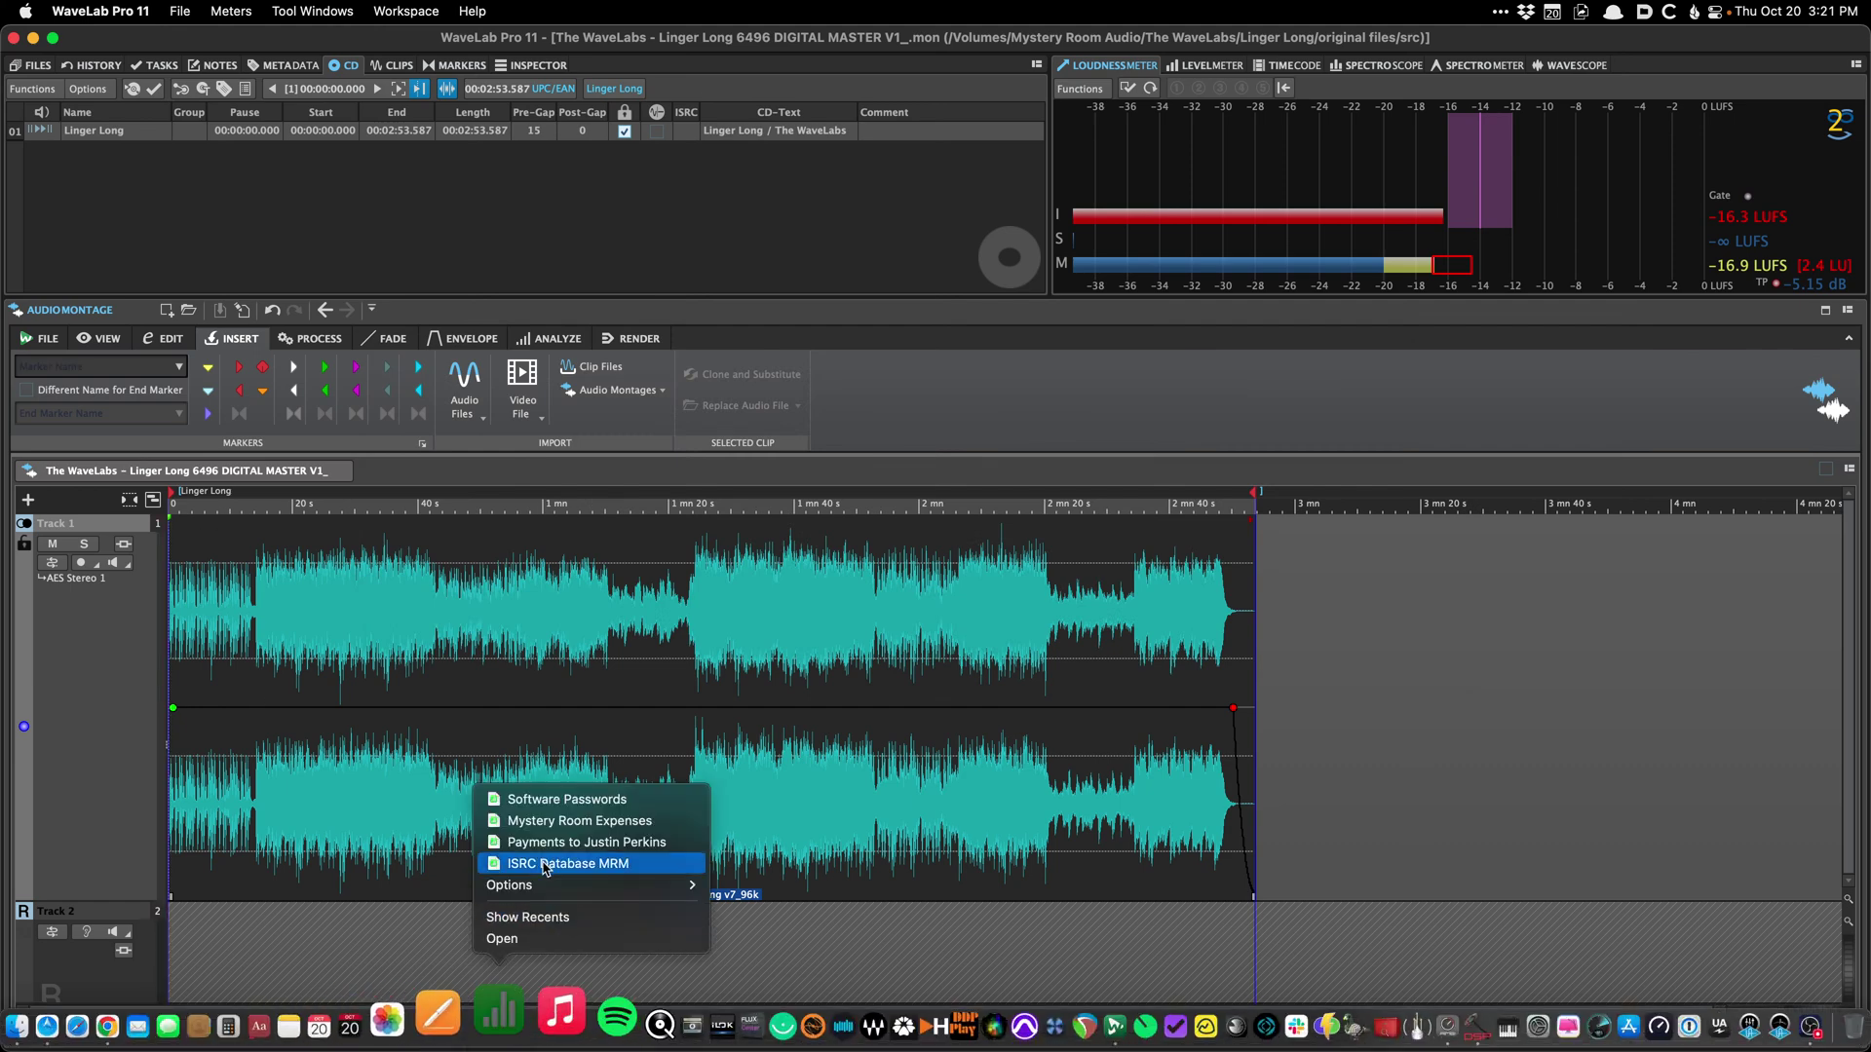
key("Escape")
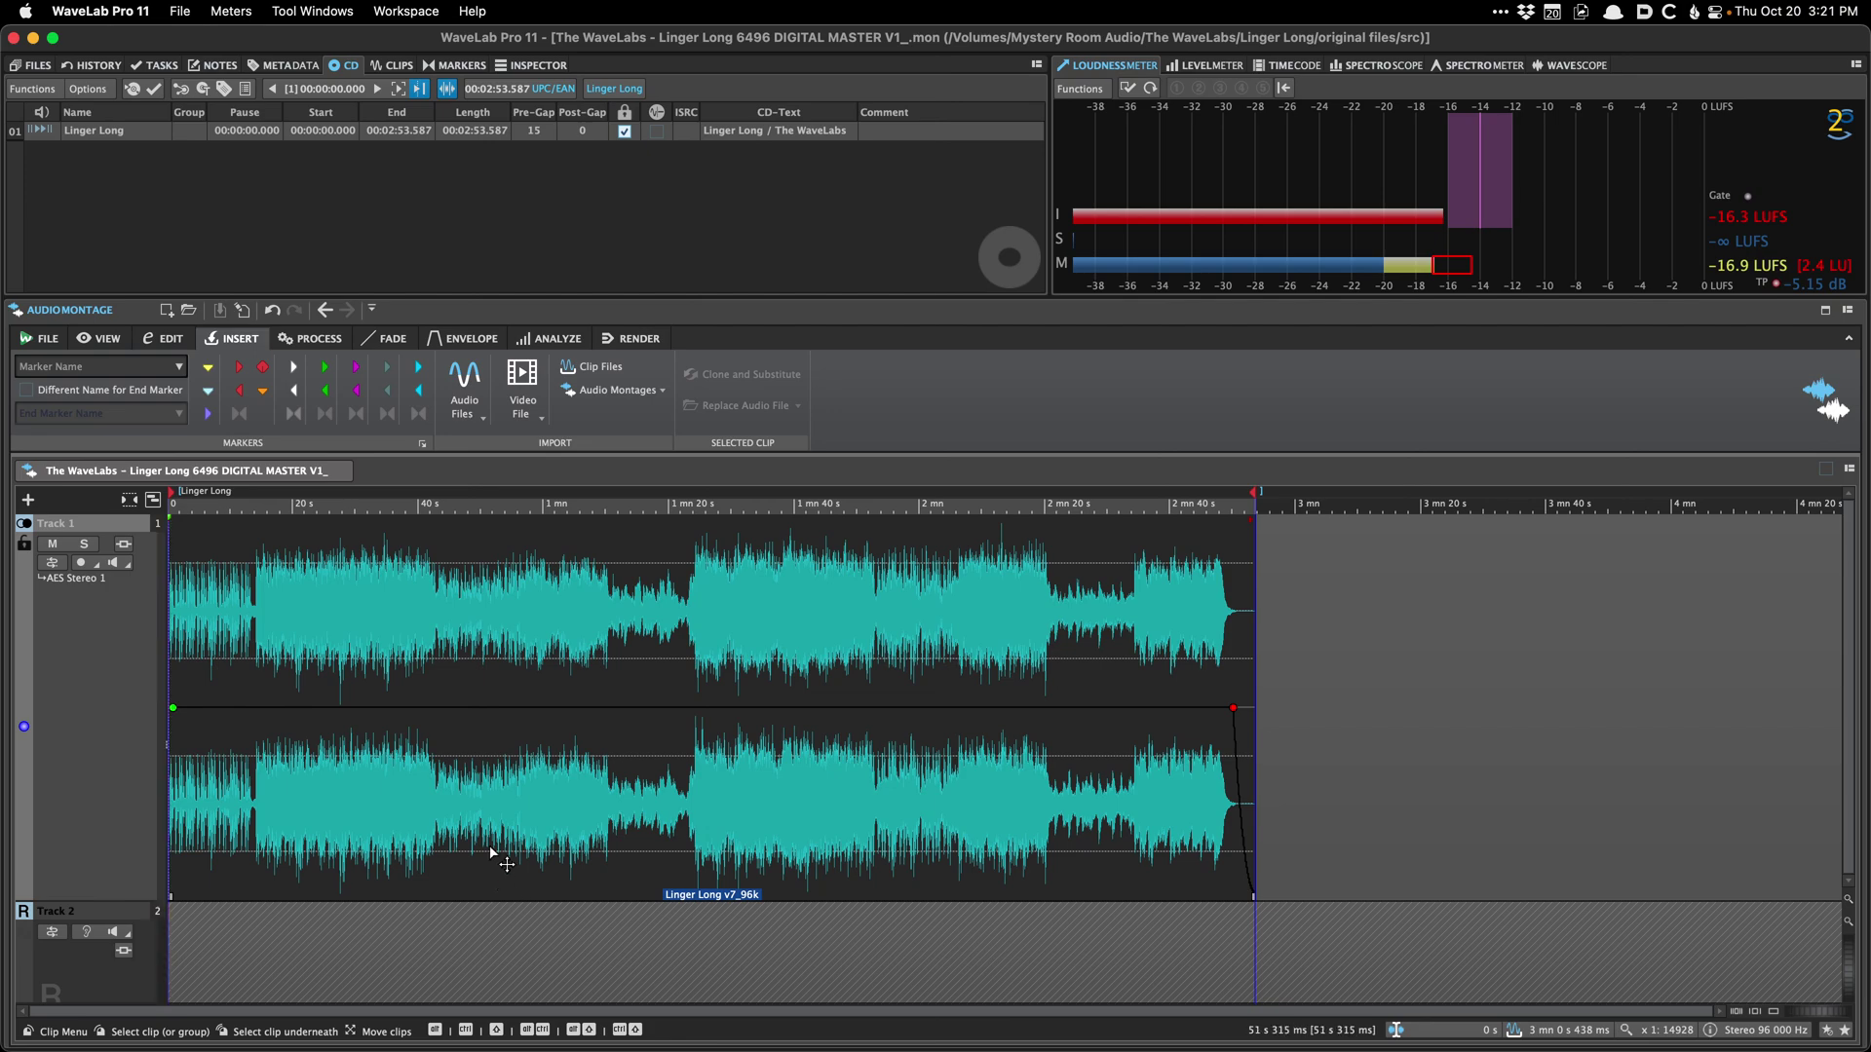
Step: Copy ISRC code QMDJH2252049 from the ISRC Database MRM spreadsheet in Numbers to the Linger Long CD track in WaveLab, and save the montage
key("super+Tab")
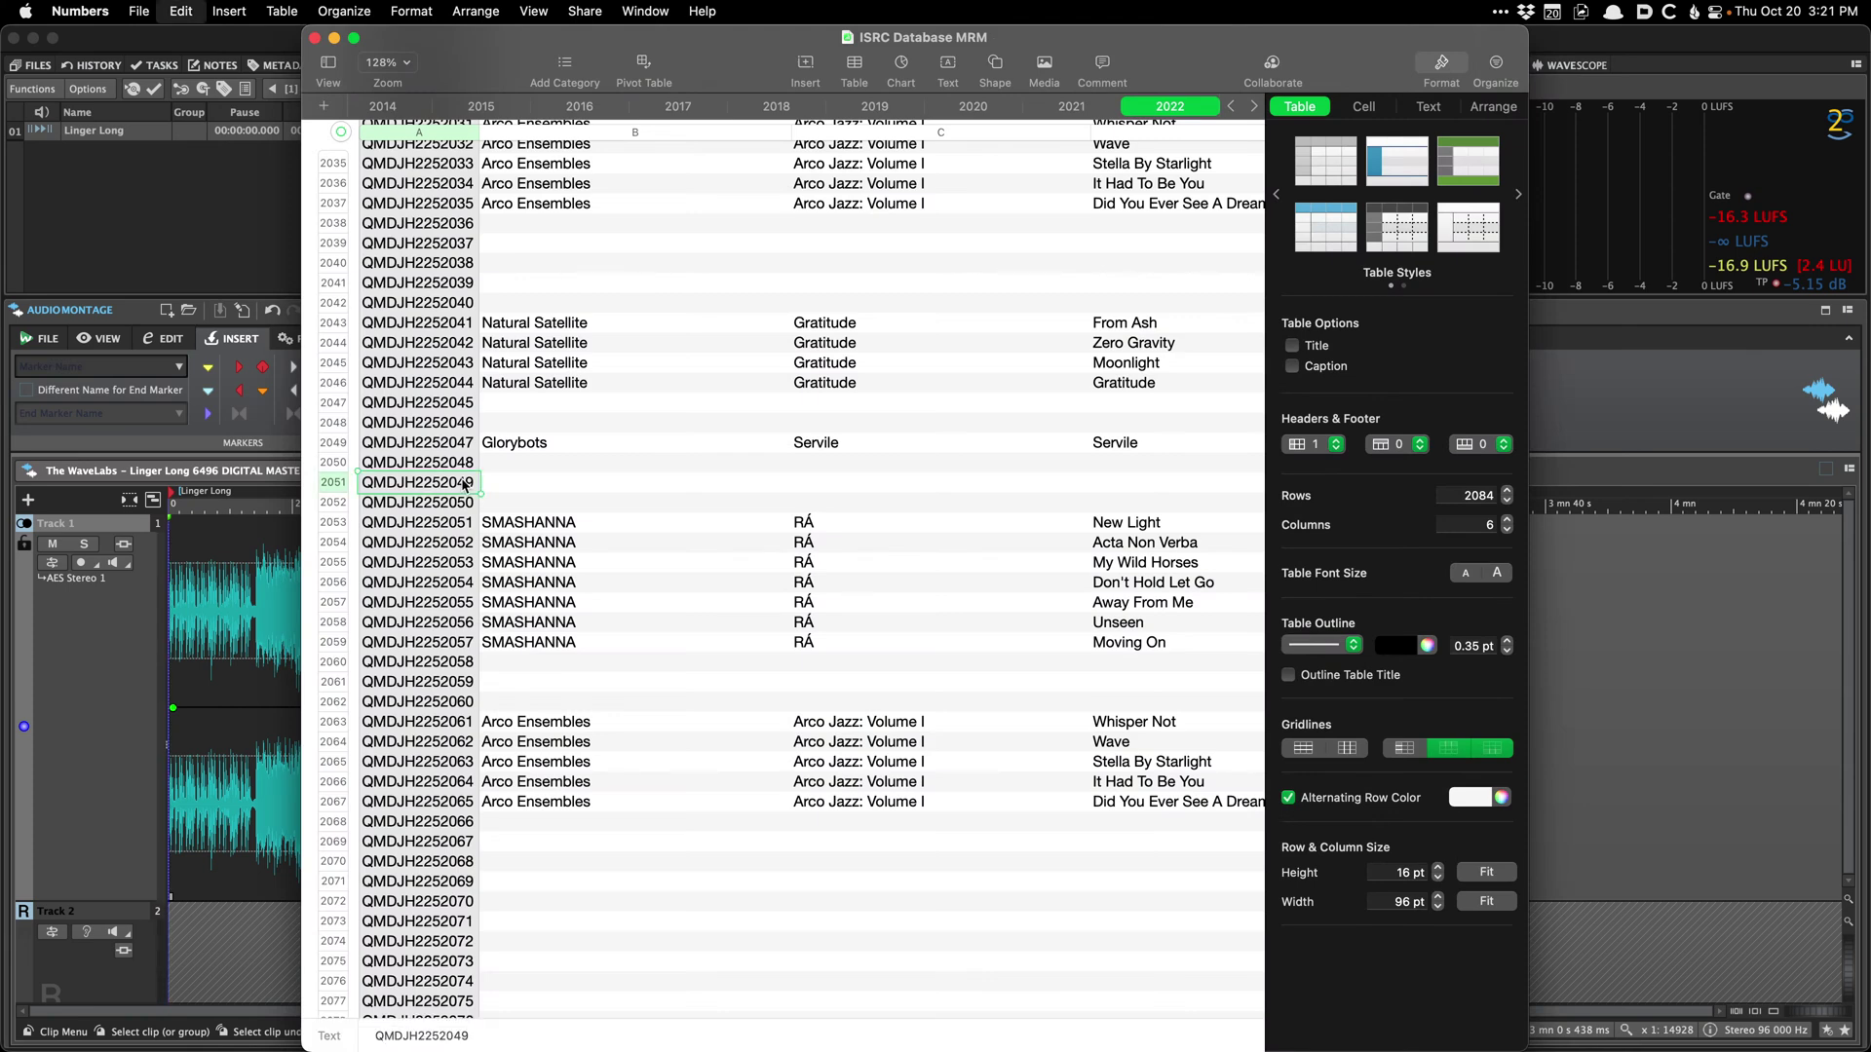
key("super+Tab")
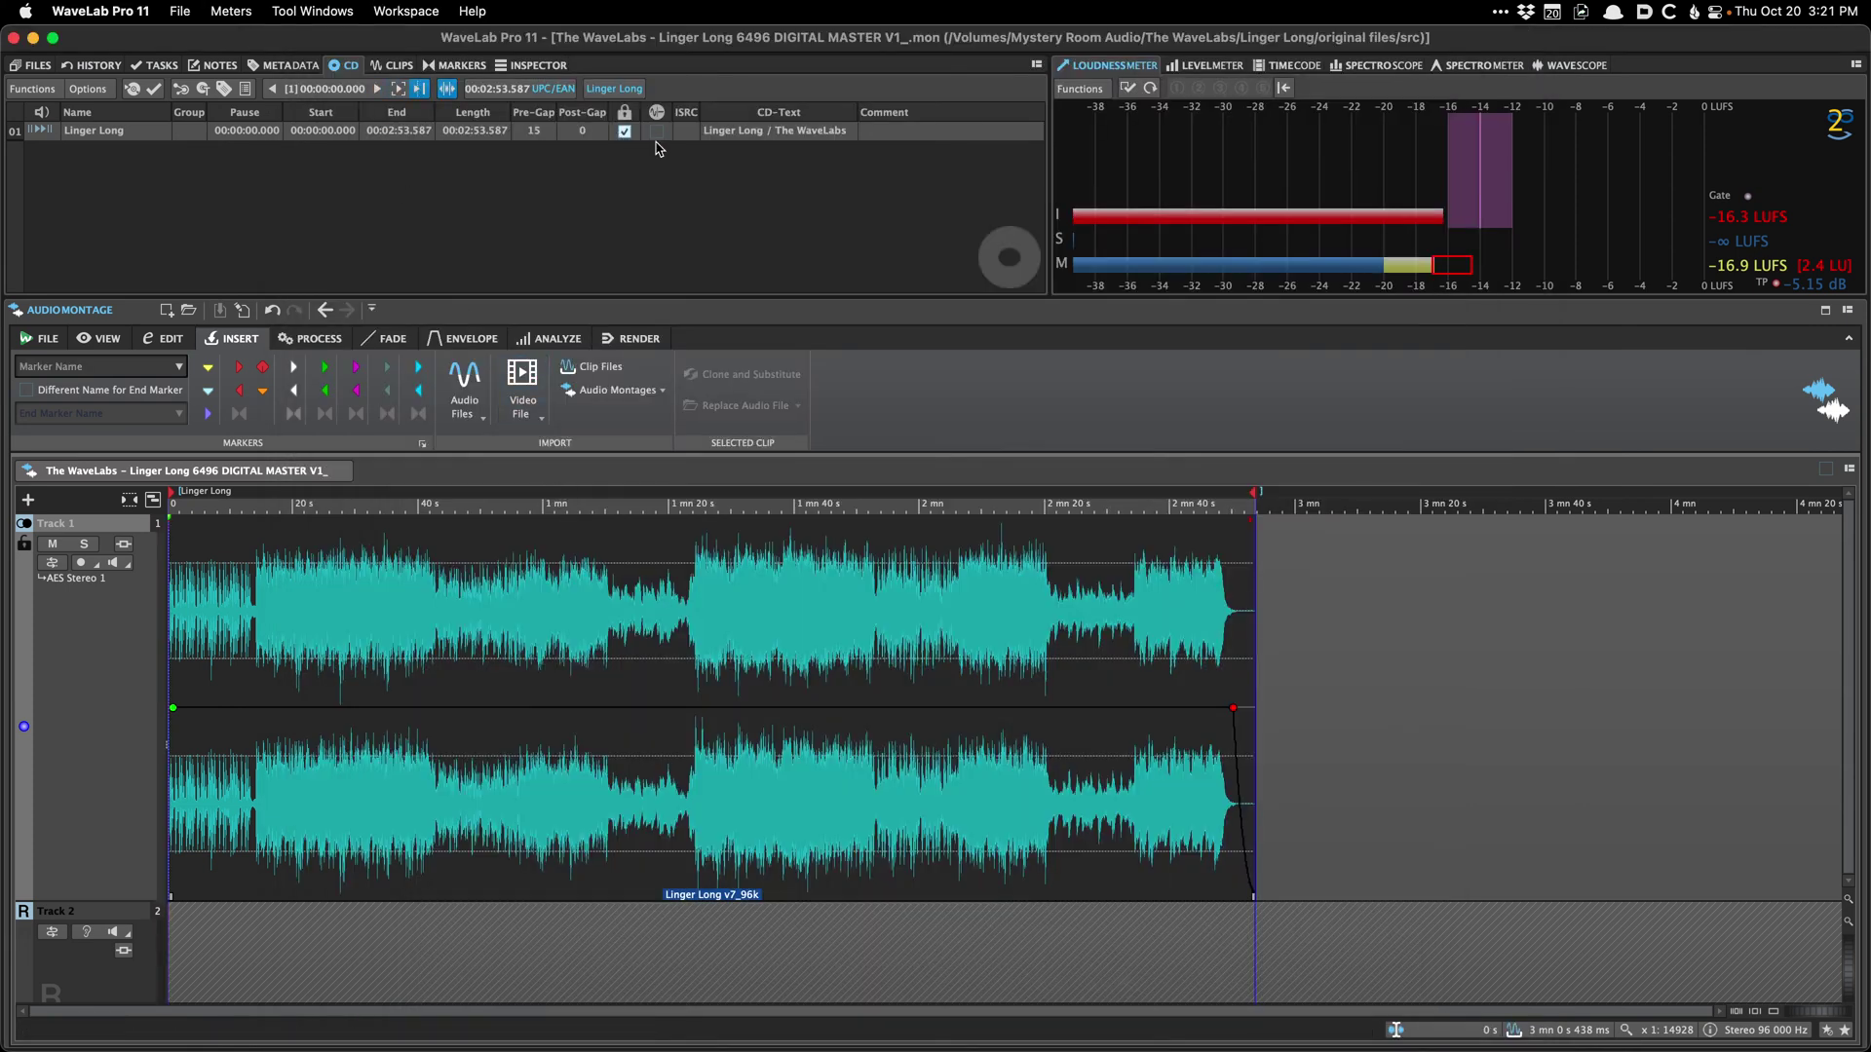
left_click(597, 712)
key("super+s")
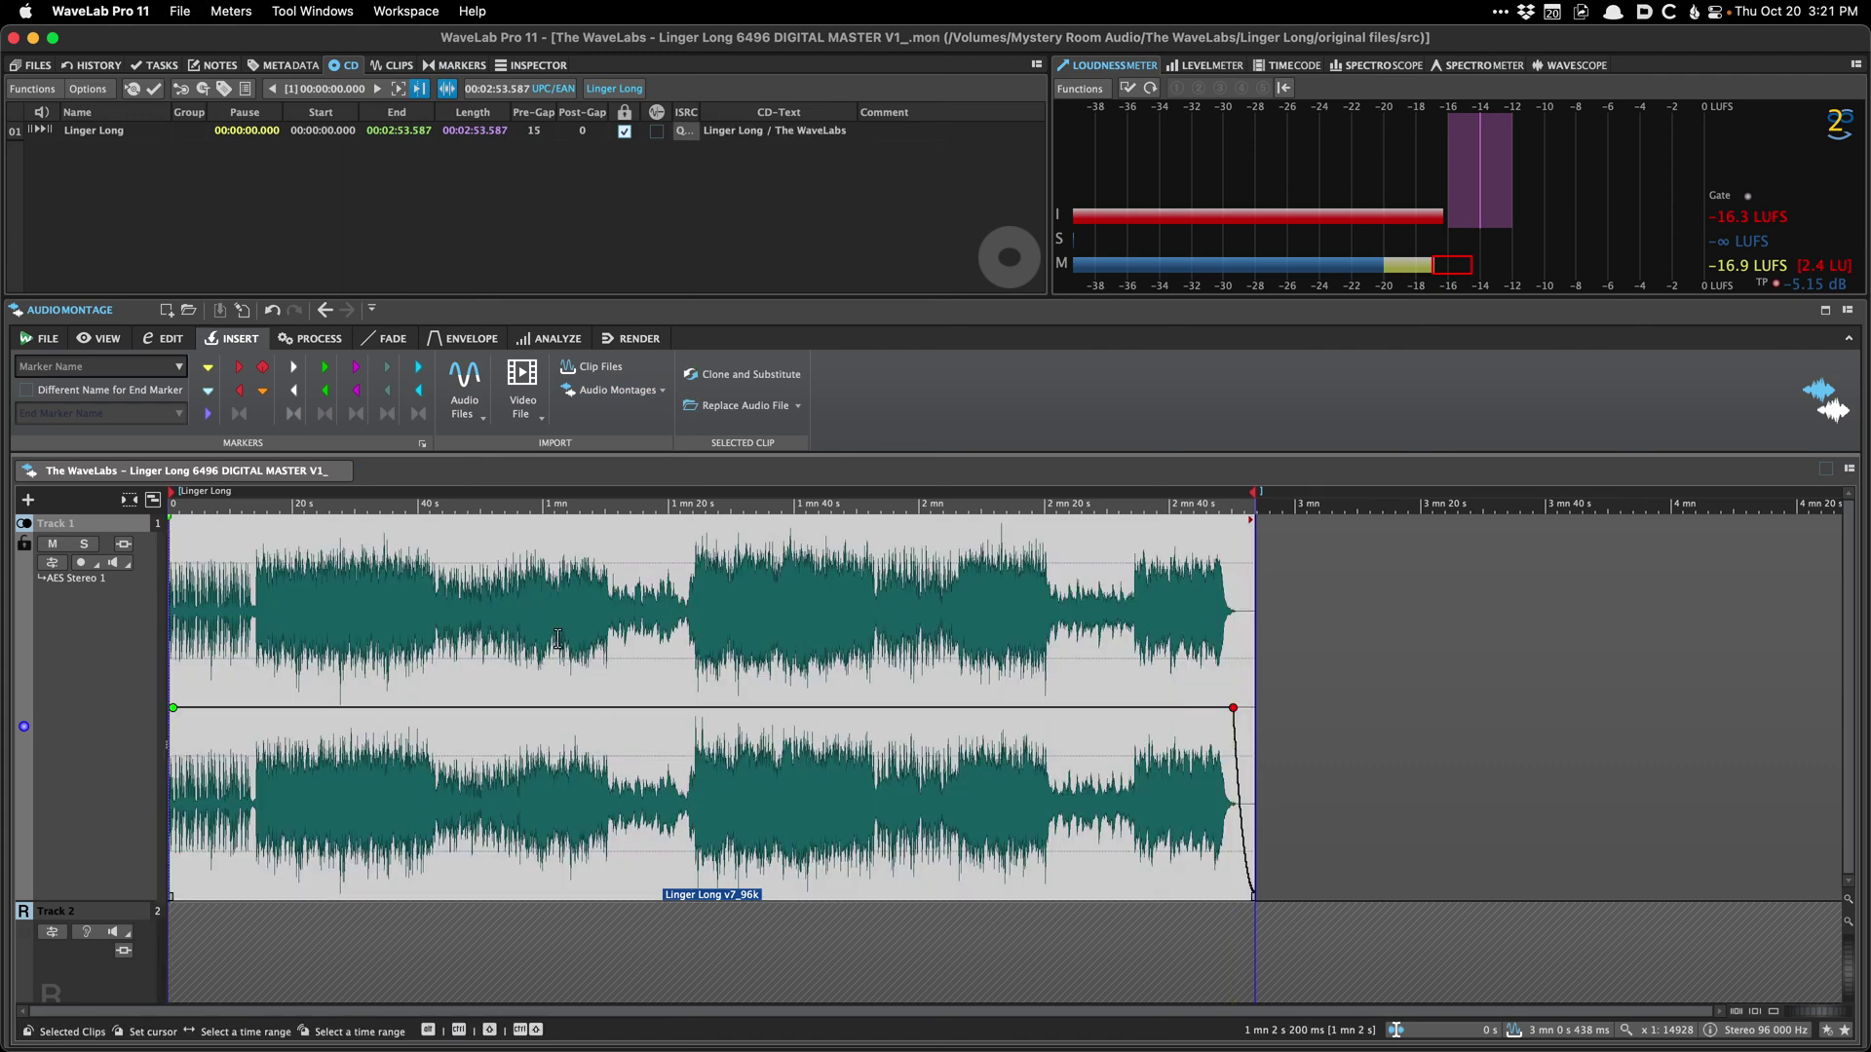
Step: Try generating ISRC codes in the CD Wizard with the ISRC Only preset and first-track code QM-DJH-22-52049
key("ctrl+w")
left_click(778, 851)
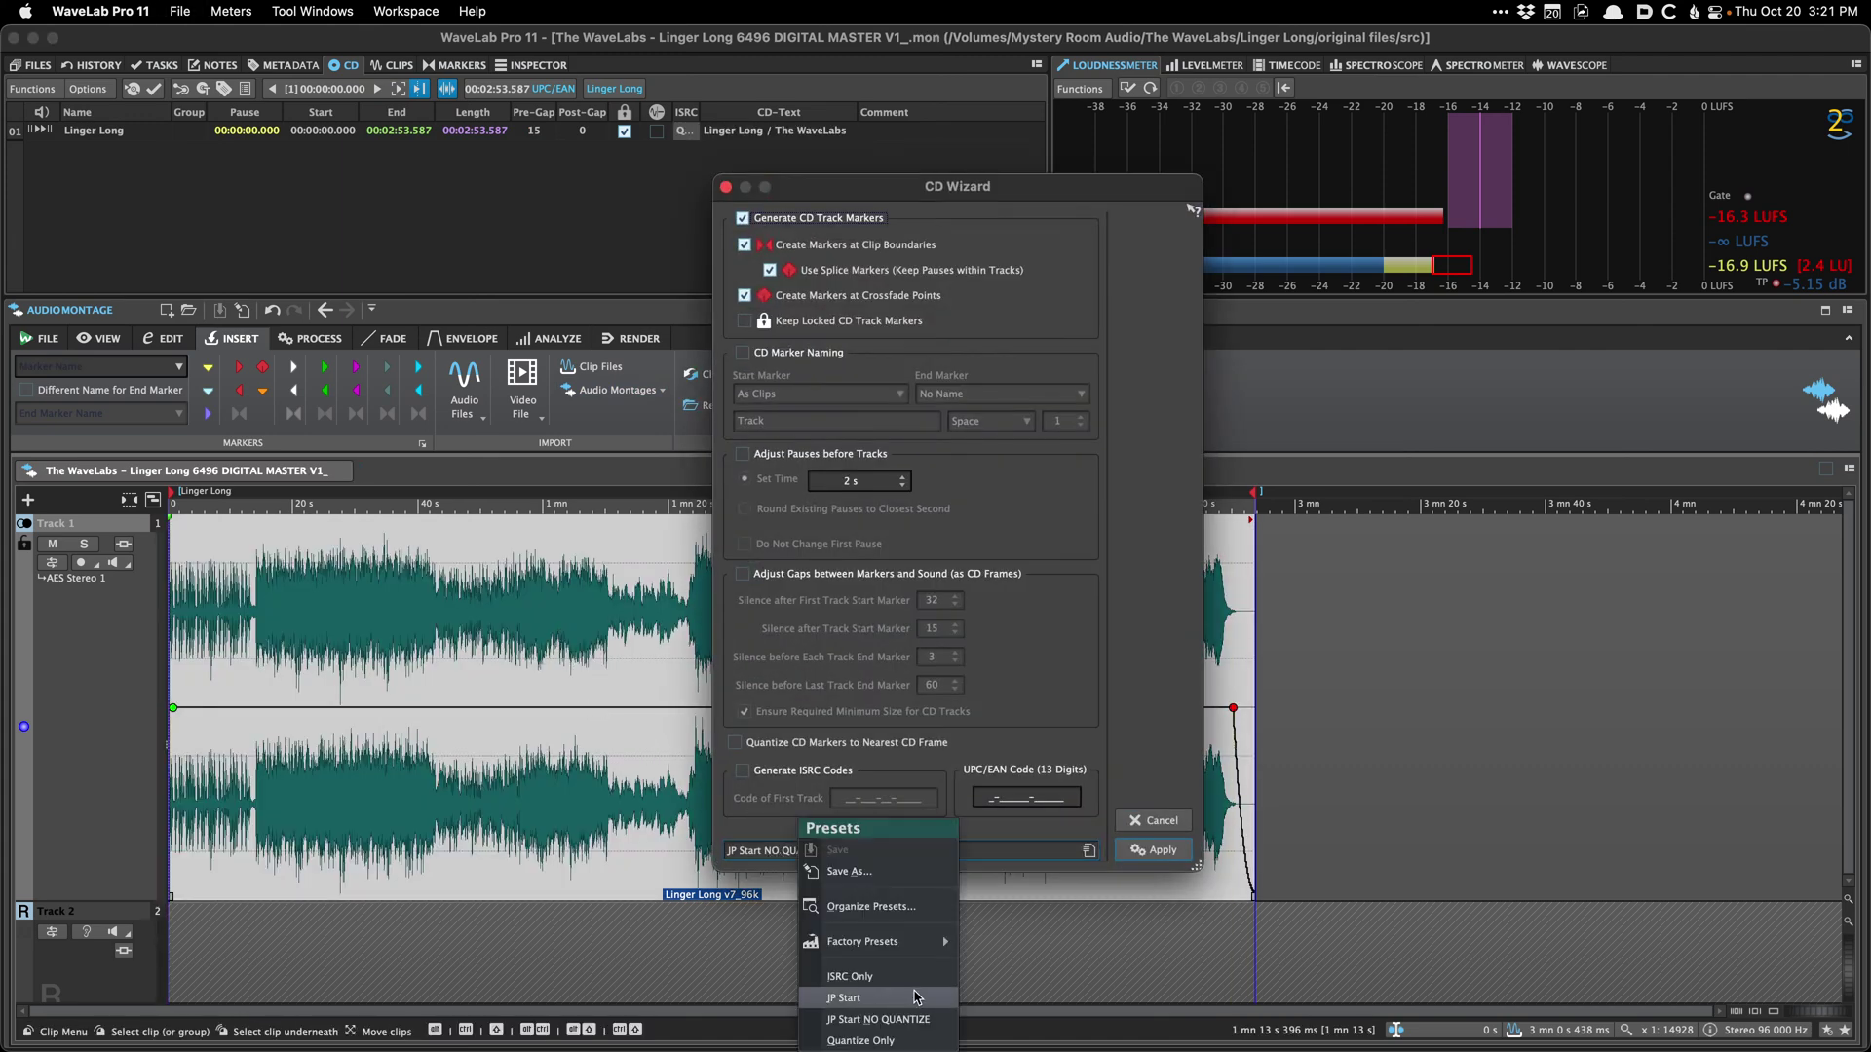
left_click(850, 976)
left_click(838, 800)
key("super+v")
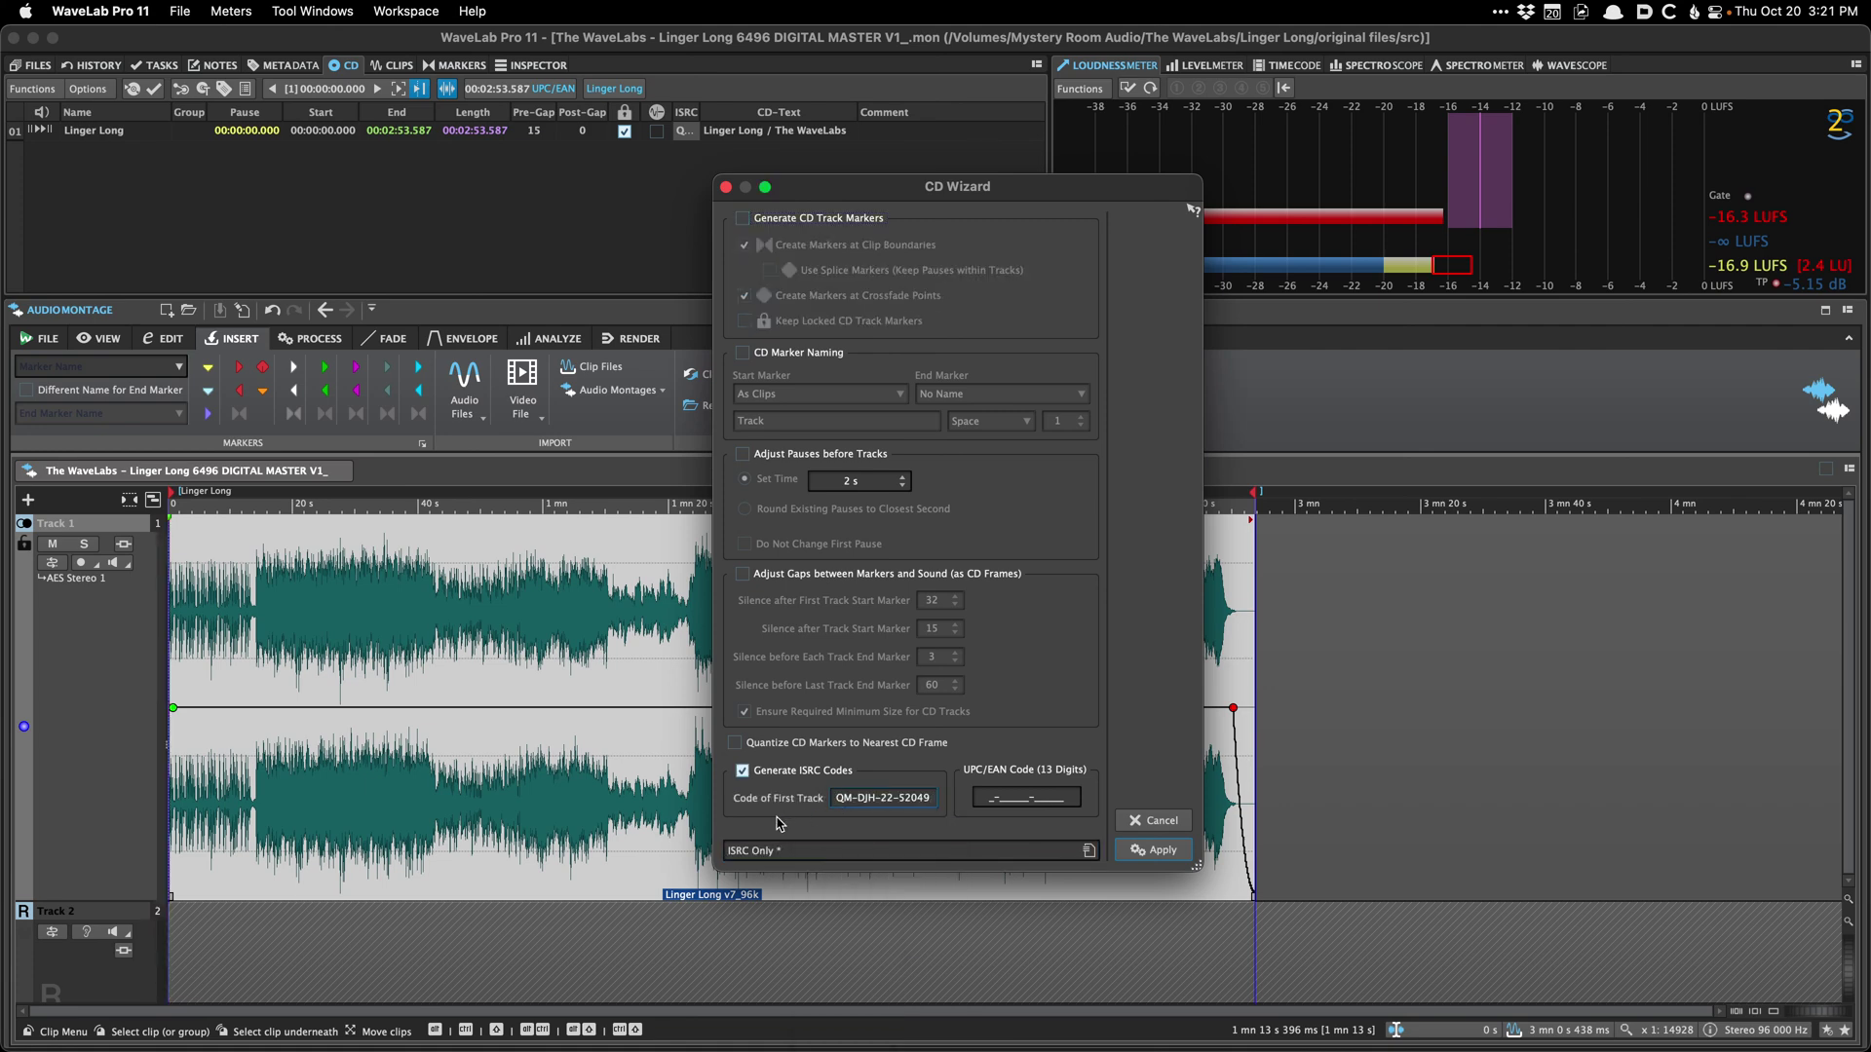
left_click(1178, 822)
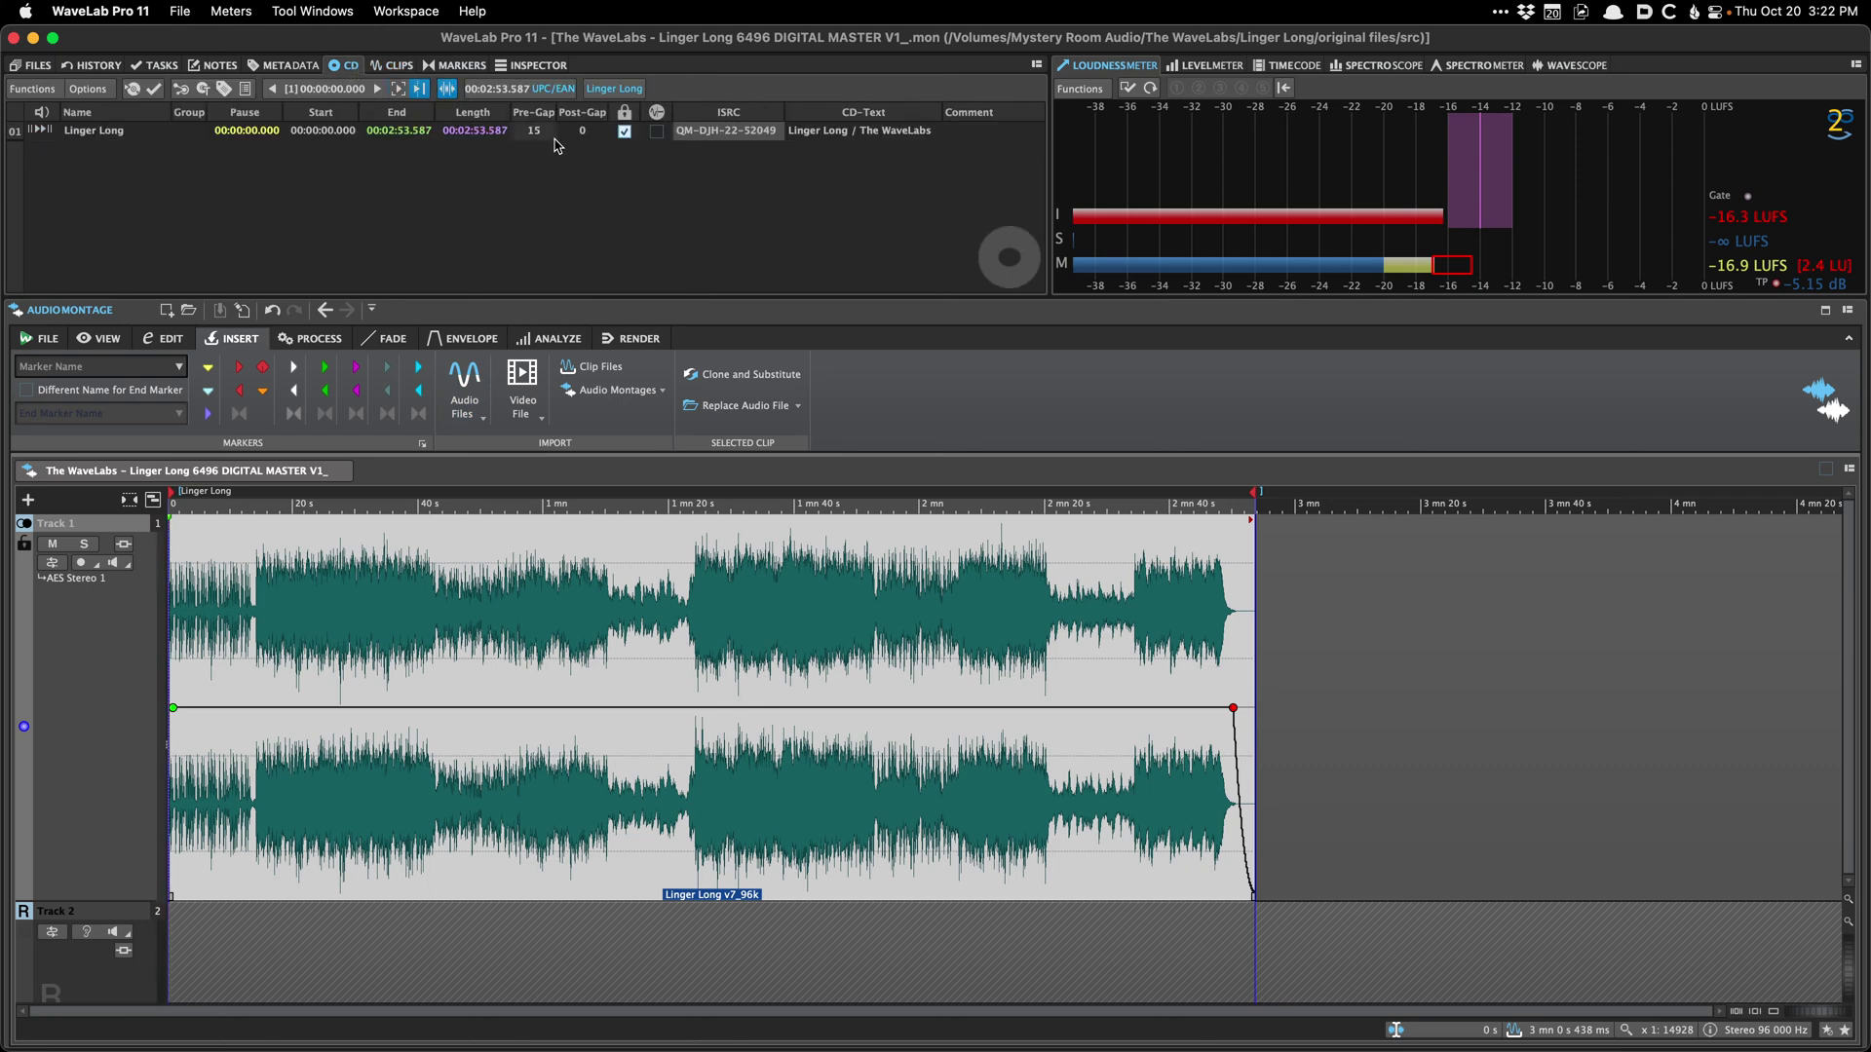
Step: Examine the clip's start and its short fade-in at the beginning of the montage
left_click(406, 622)
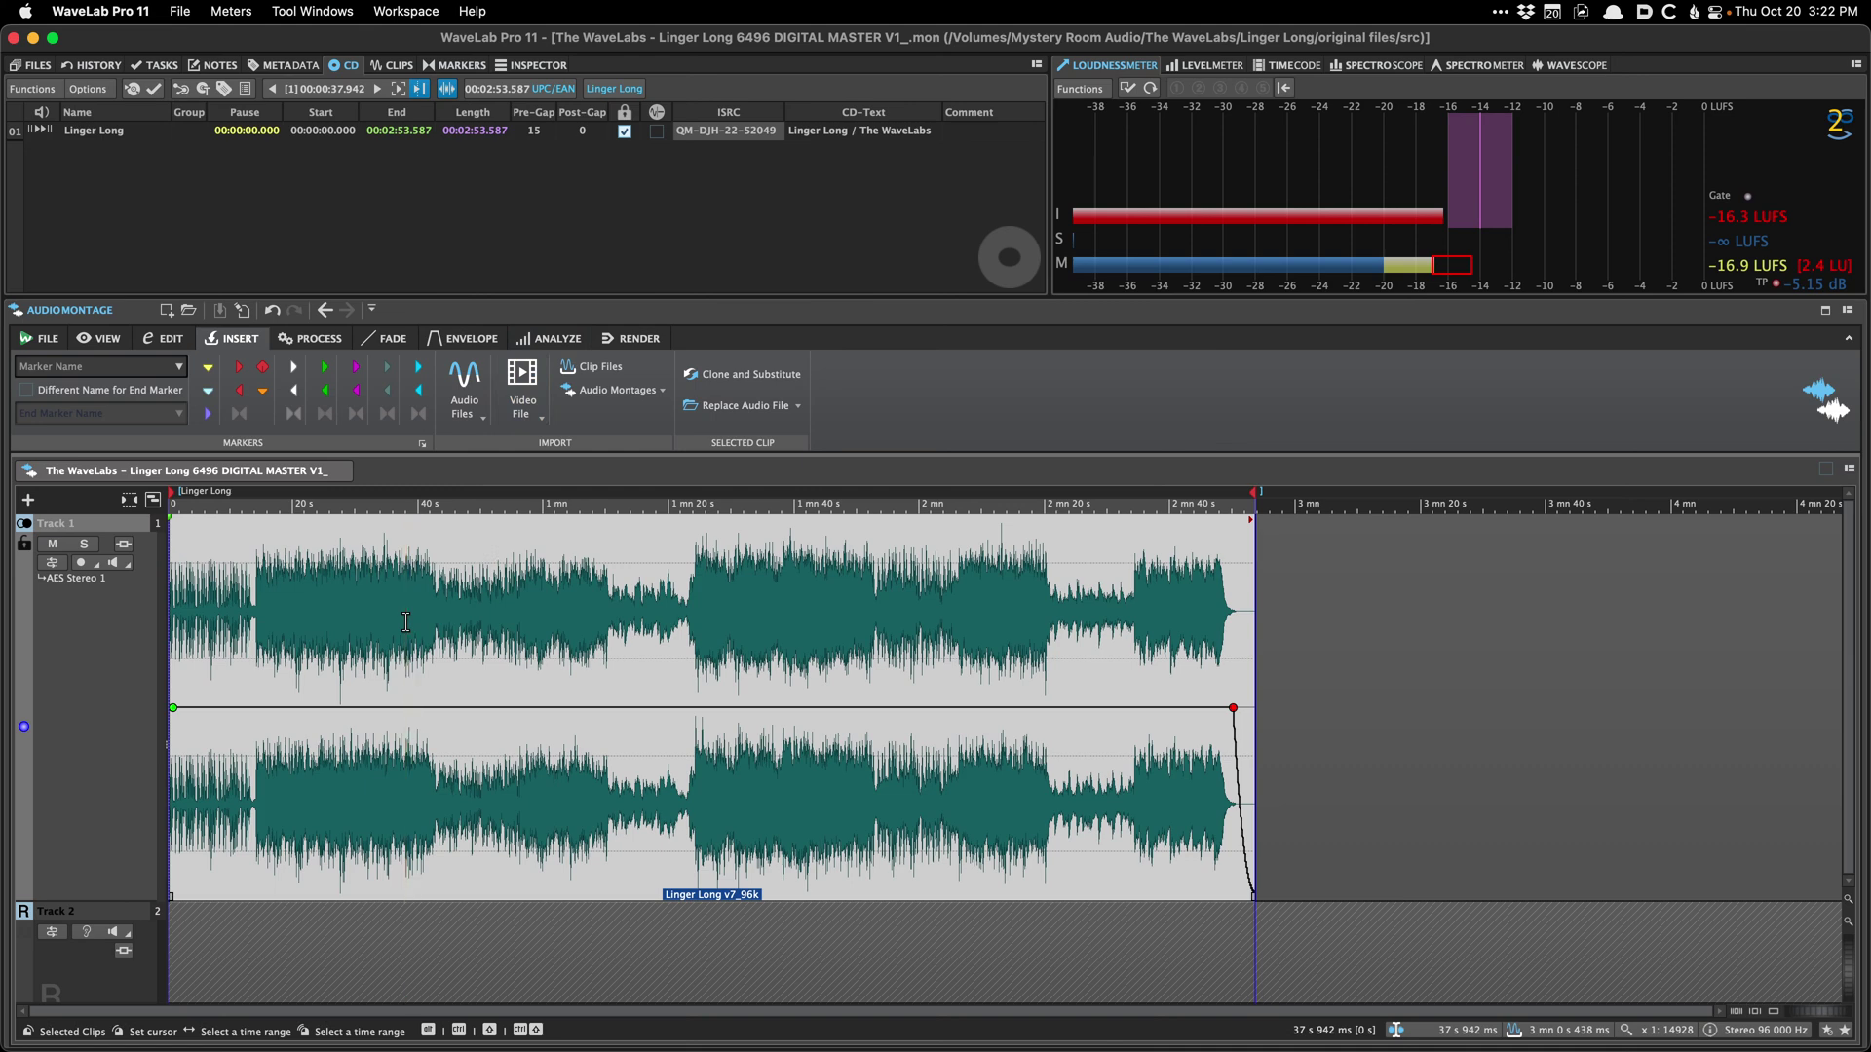
key("Home")
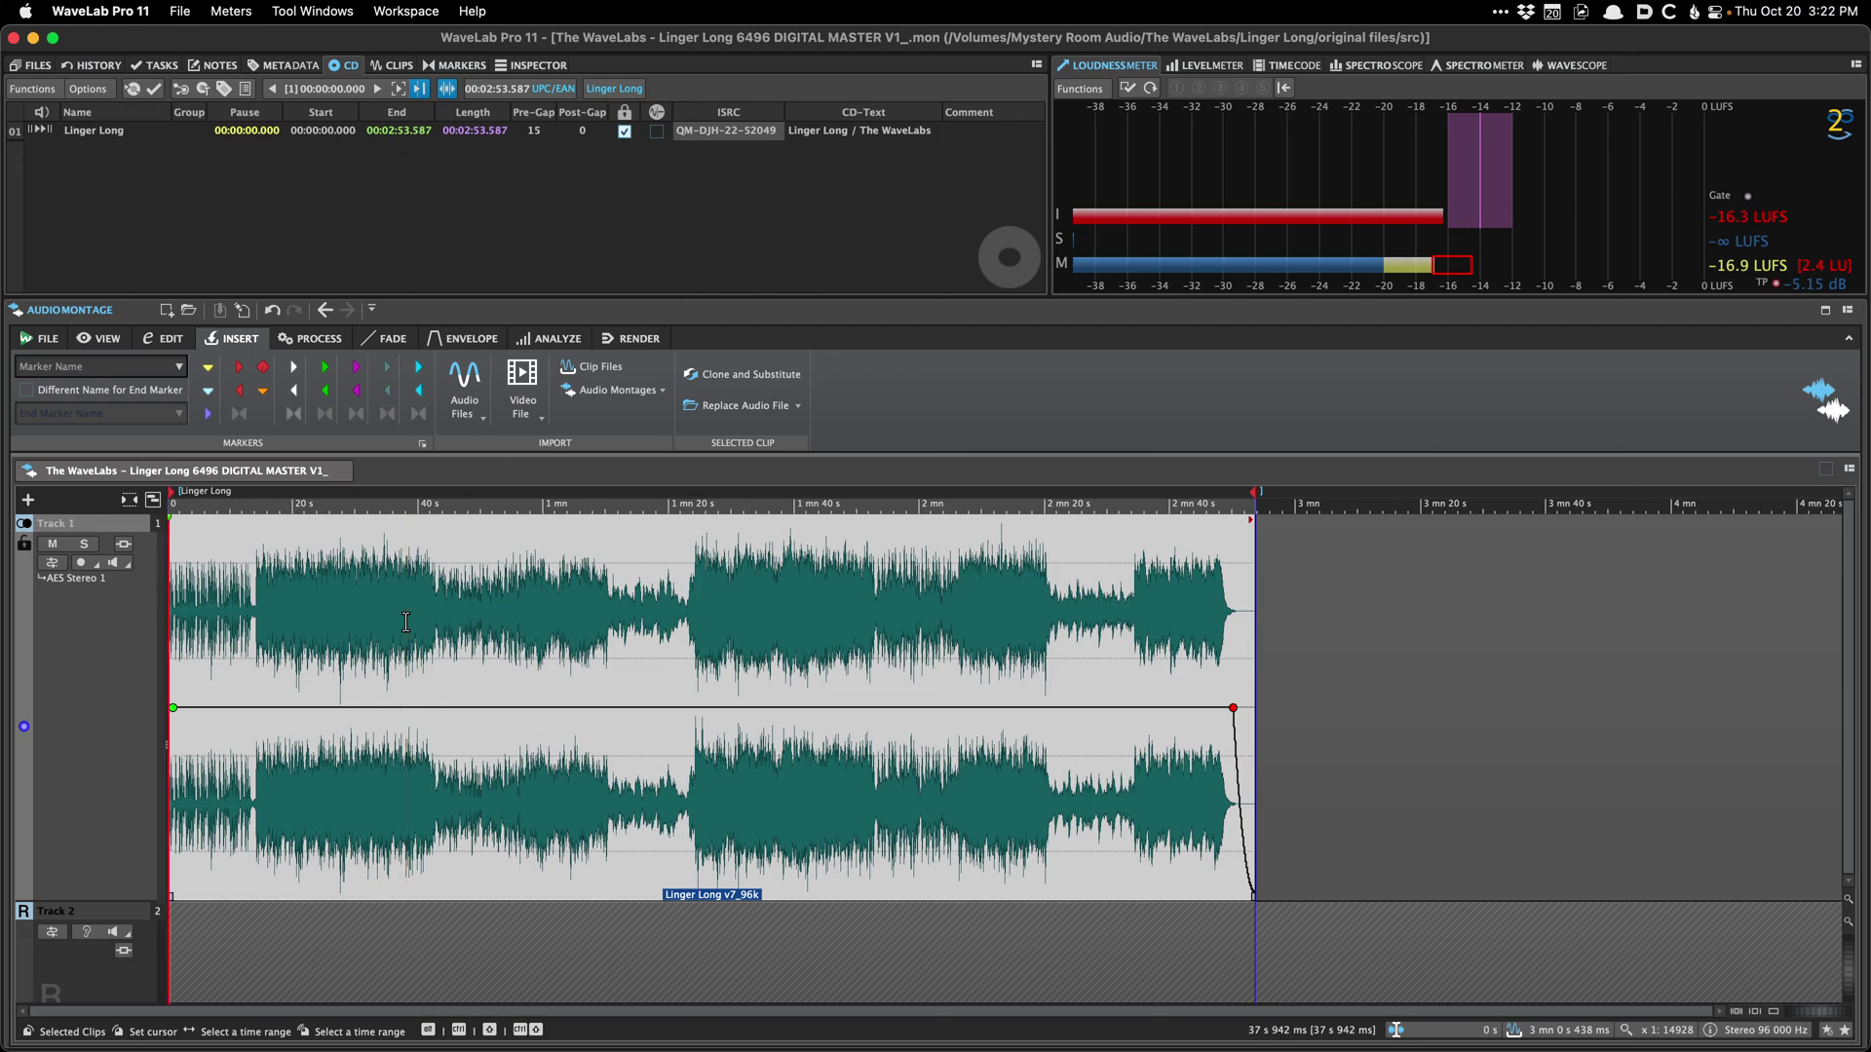
key("g")
key("g")
key("g")
key("g")
key("g")
key("g")
key("g")
key("g")
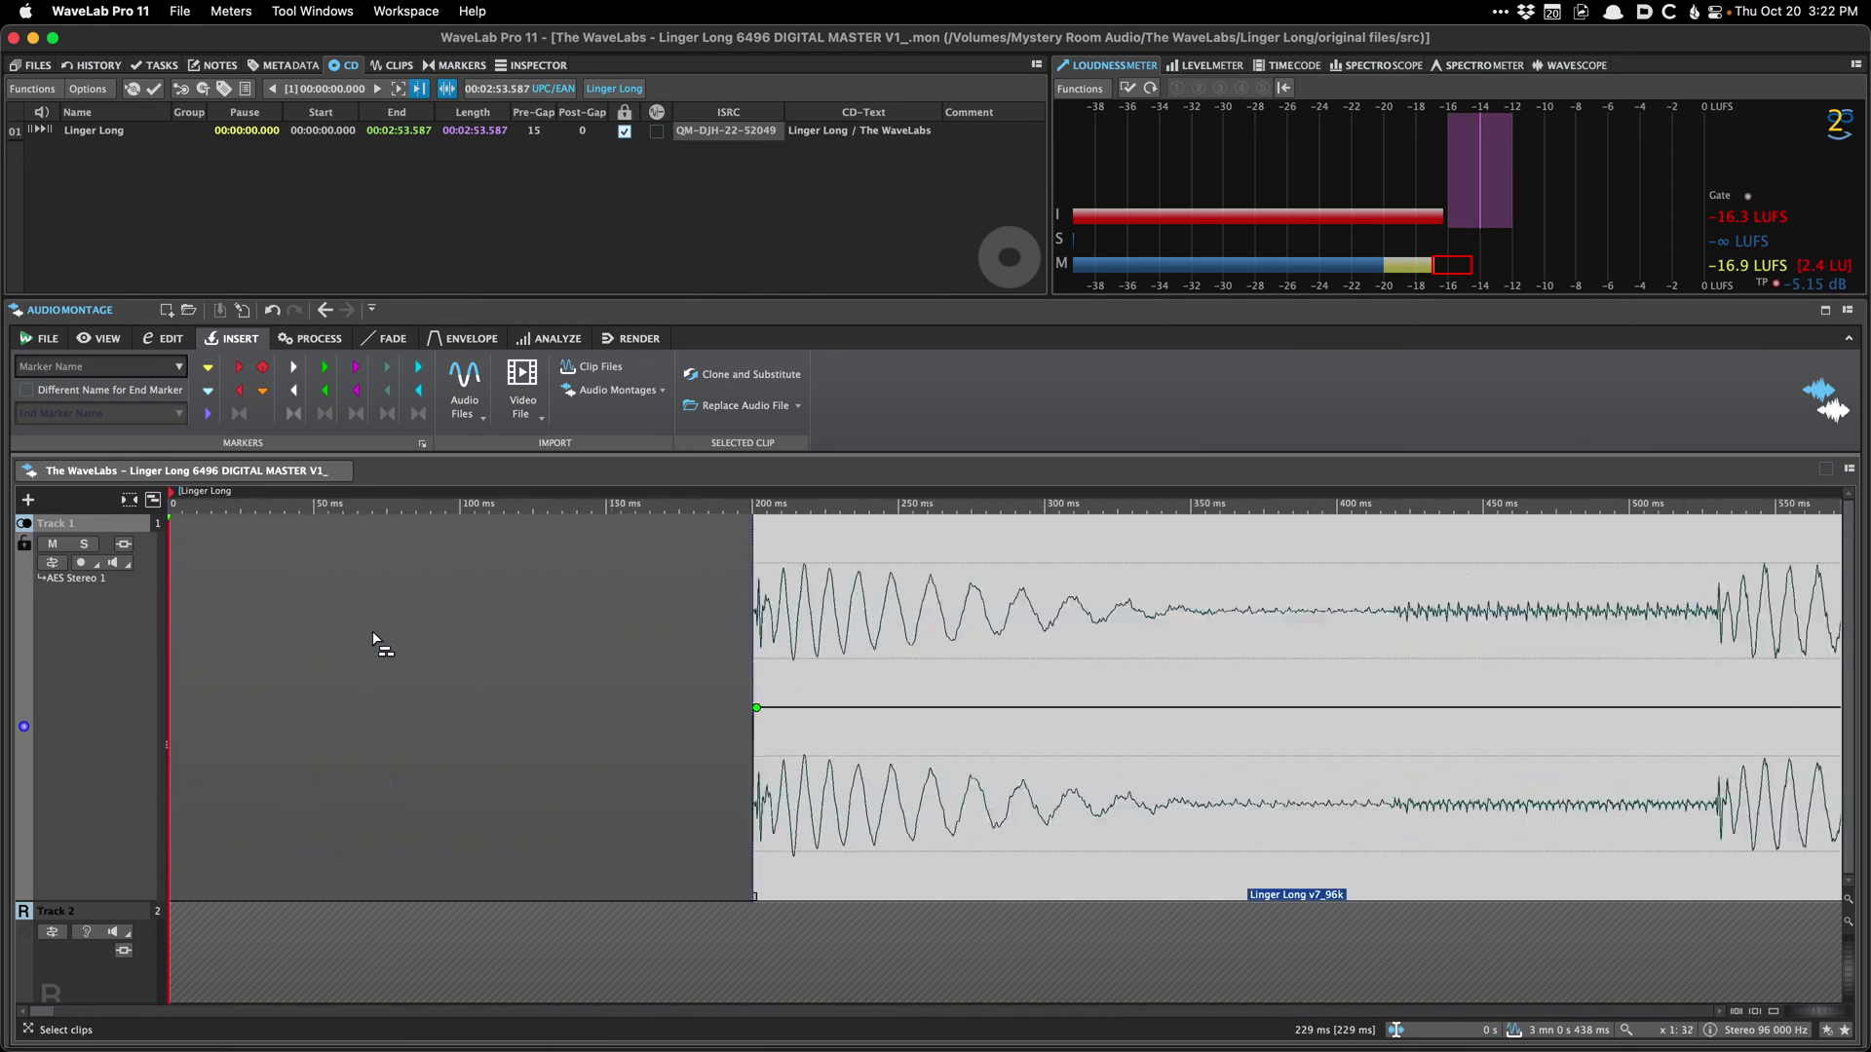
key("g")
key("g")
key("g")
key("g")
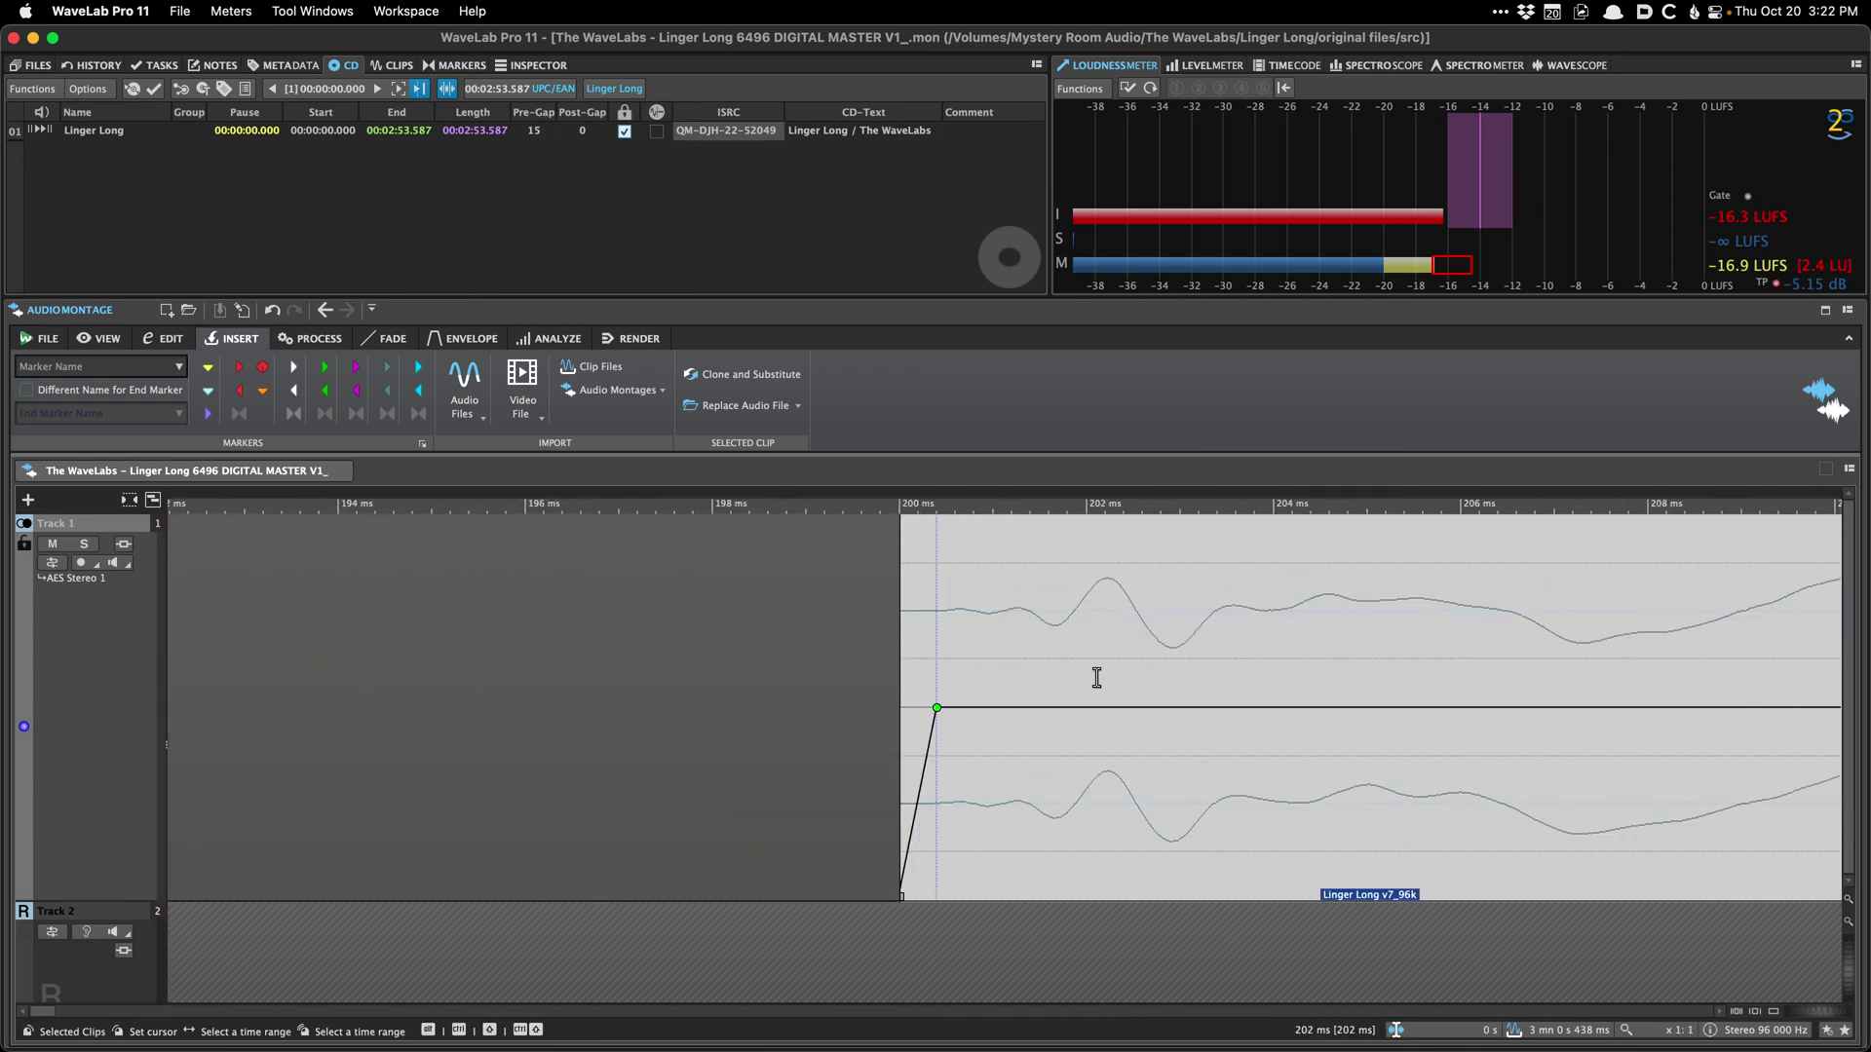
key("super+Down")
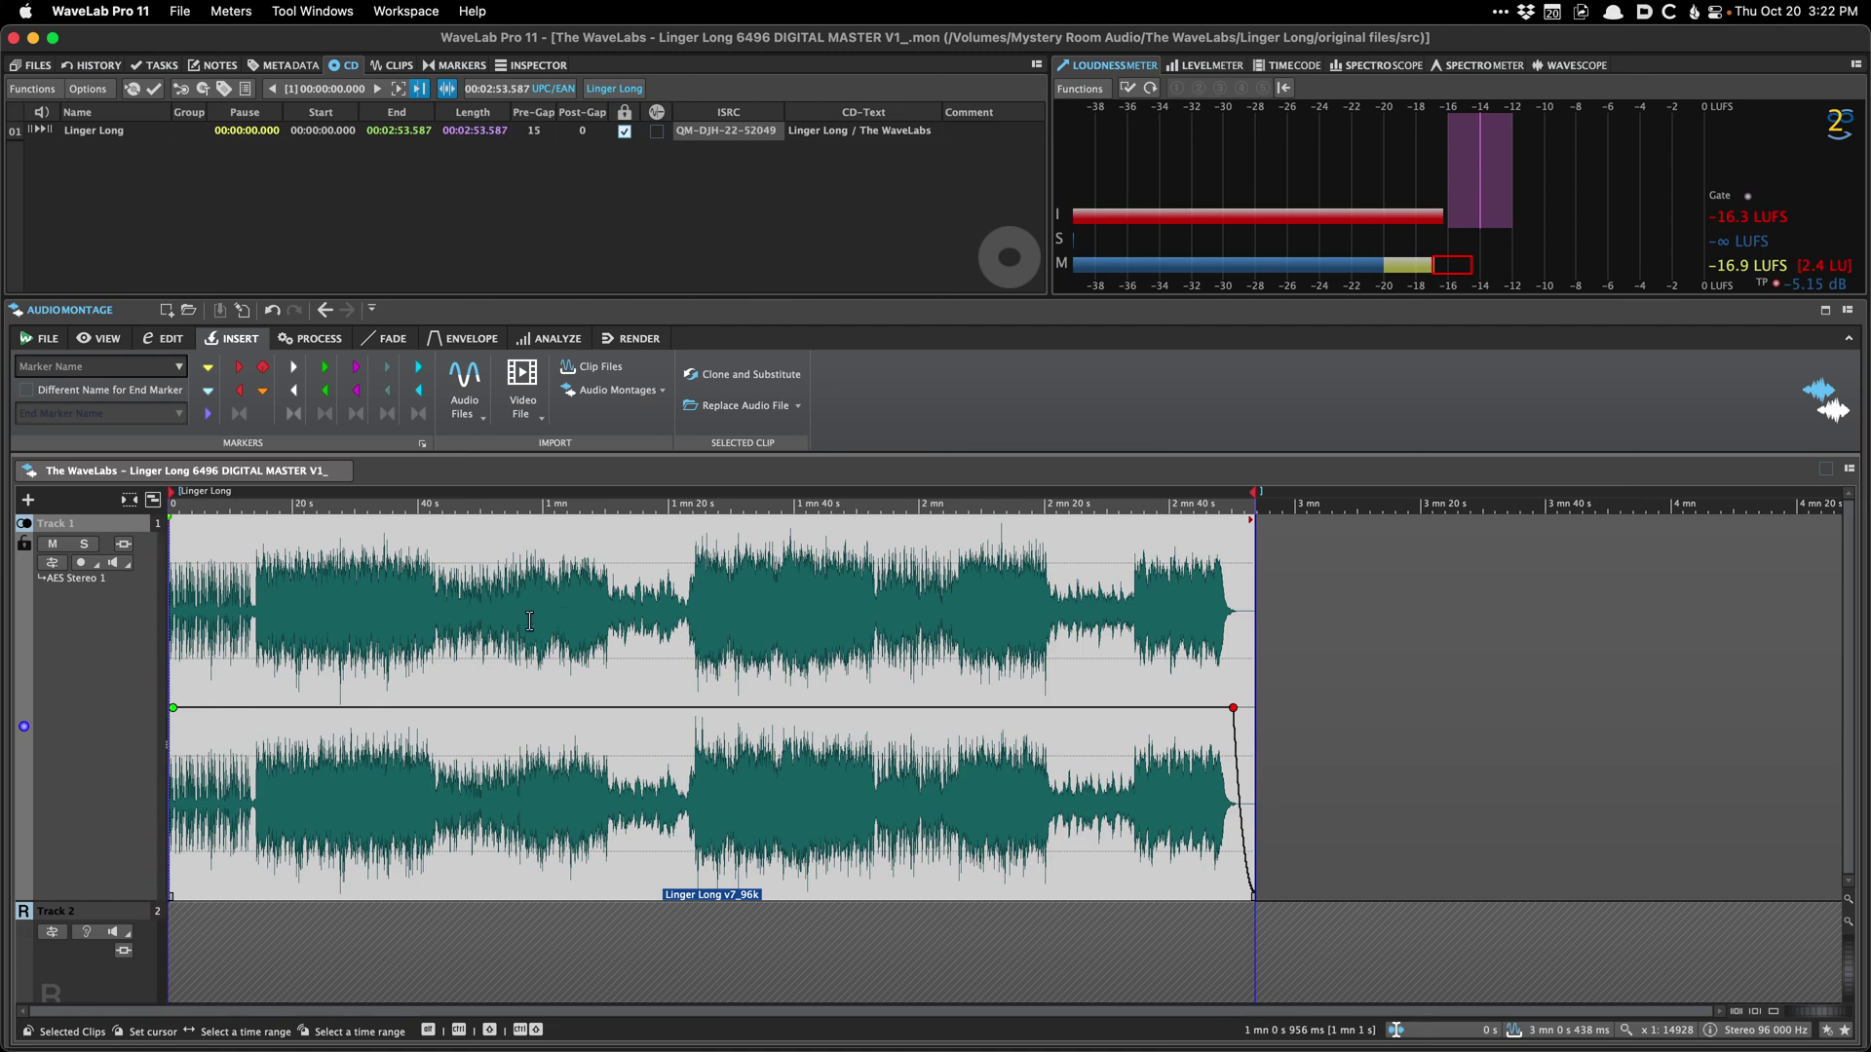
Step: Lower the Linger Long clip's volume envelope slightly and save the montage
left_click(307, 629)
key("h")
key("h")
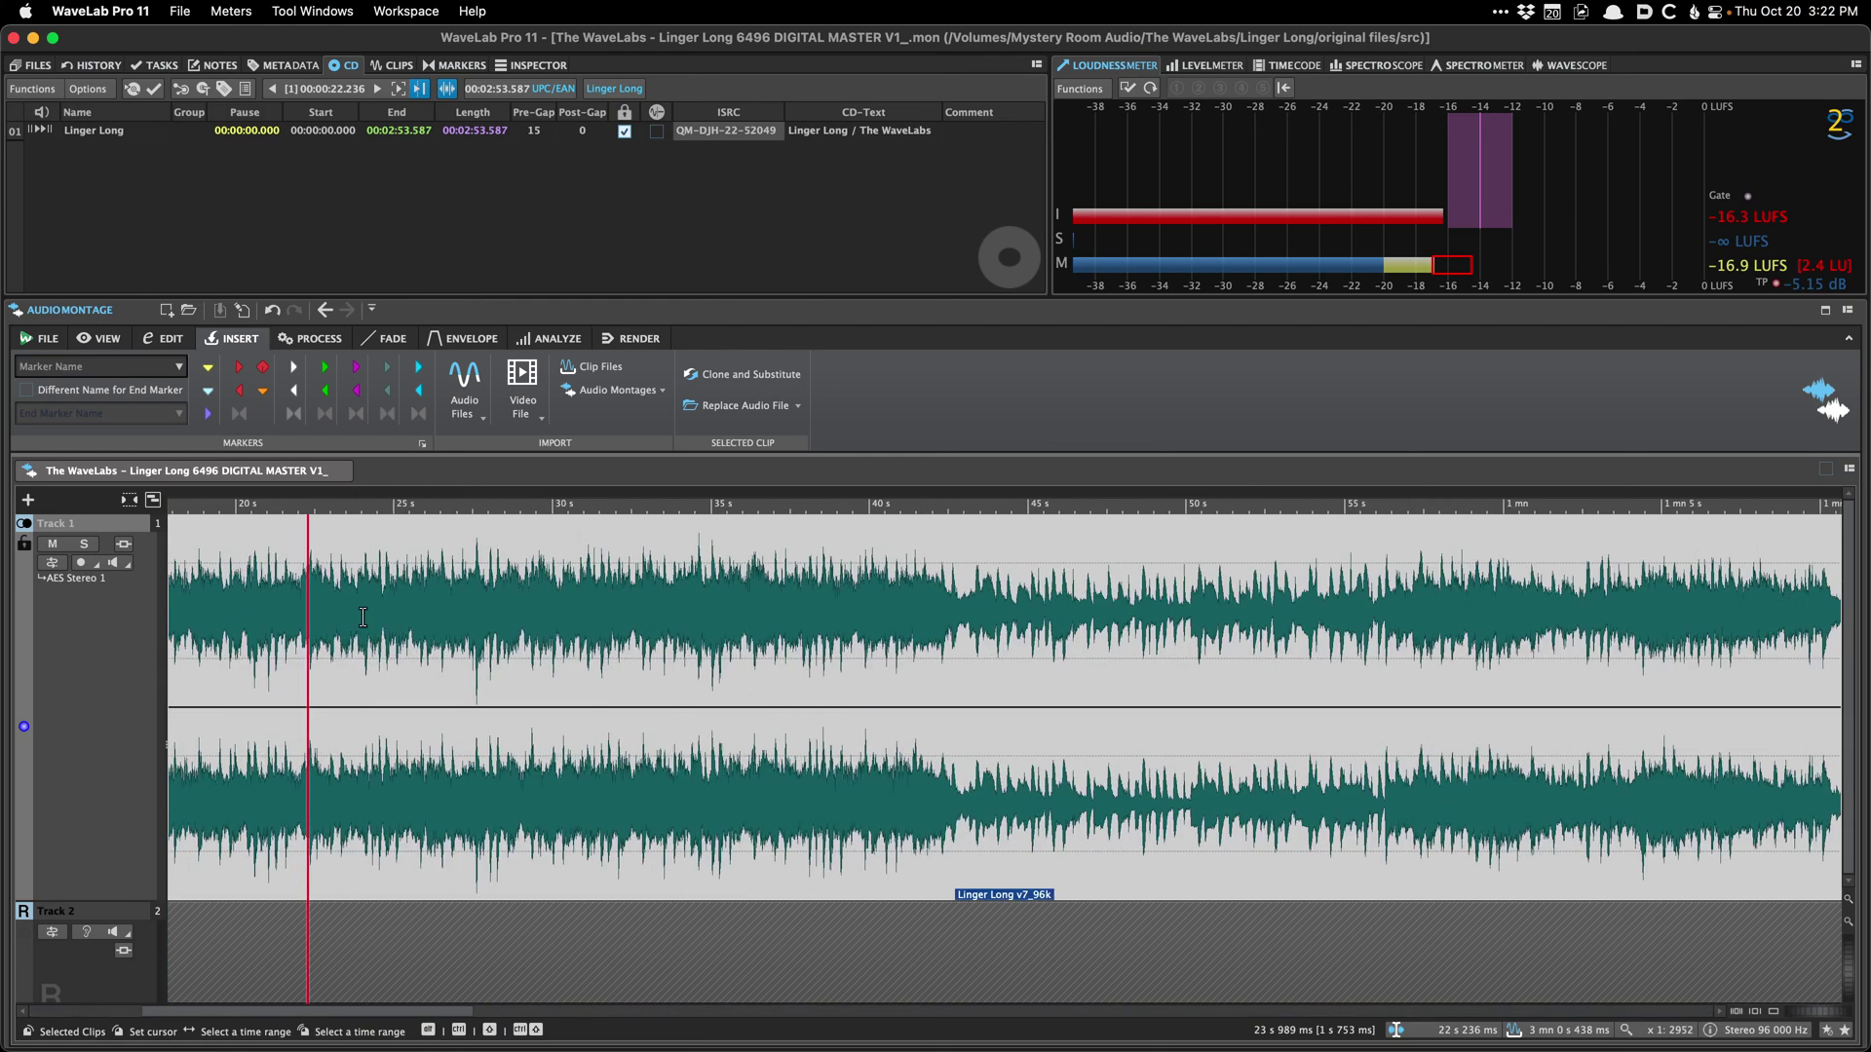
key("Home")
key("g")
key("g")
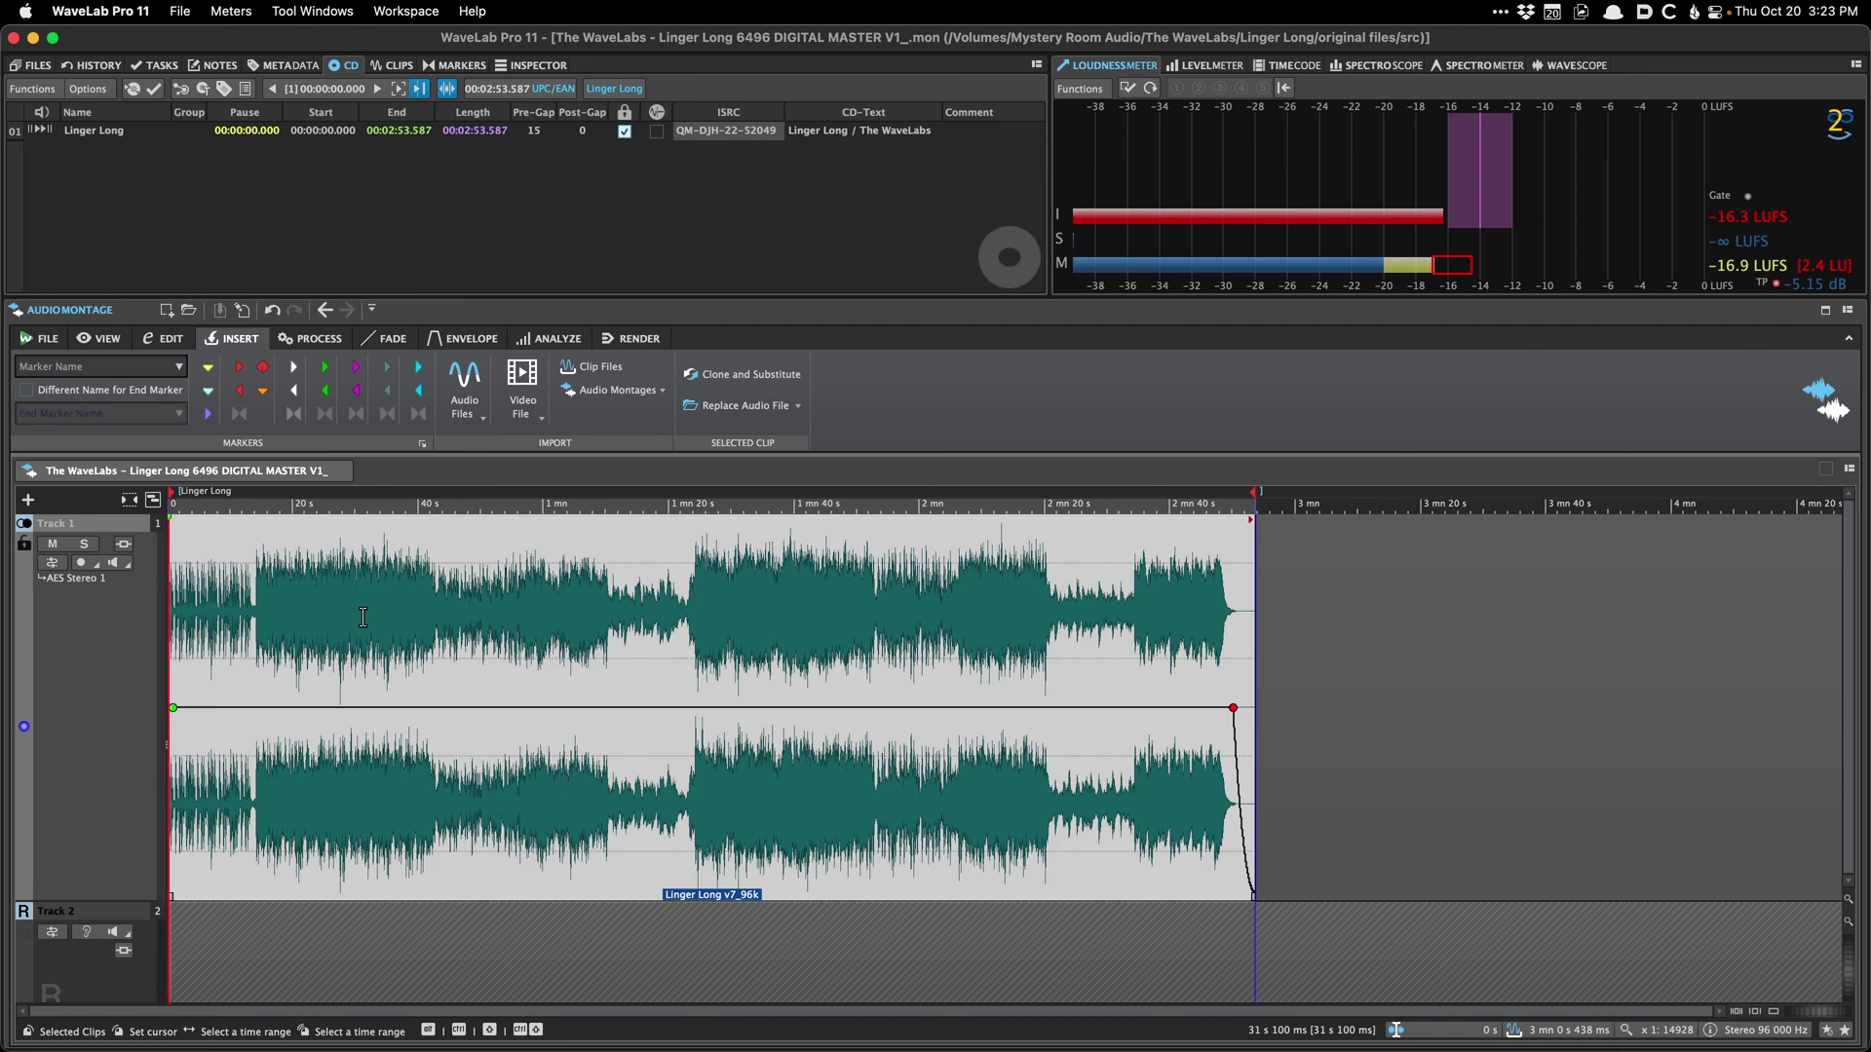
mouse_move(380, 712)
left_mouse_down()
mouse_move(352, 876)
mouse_move(351, 575)
mouse_move(359, 712)
left_mouse_up()
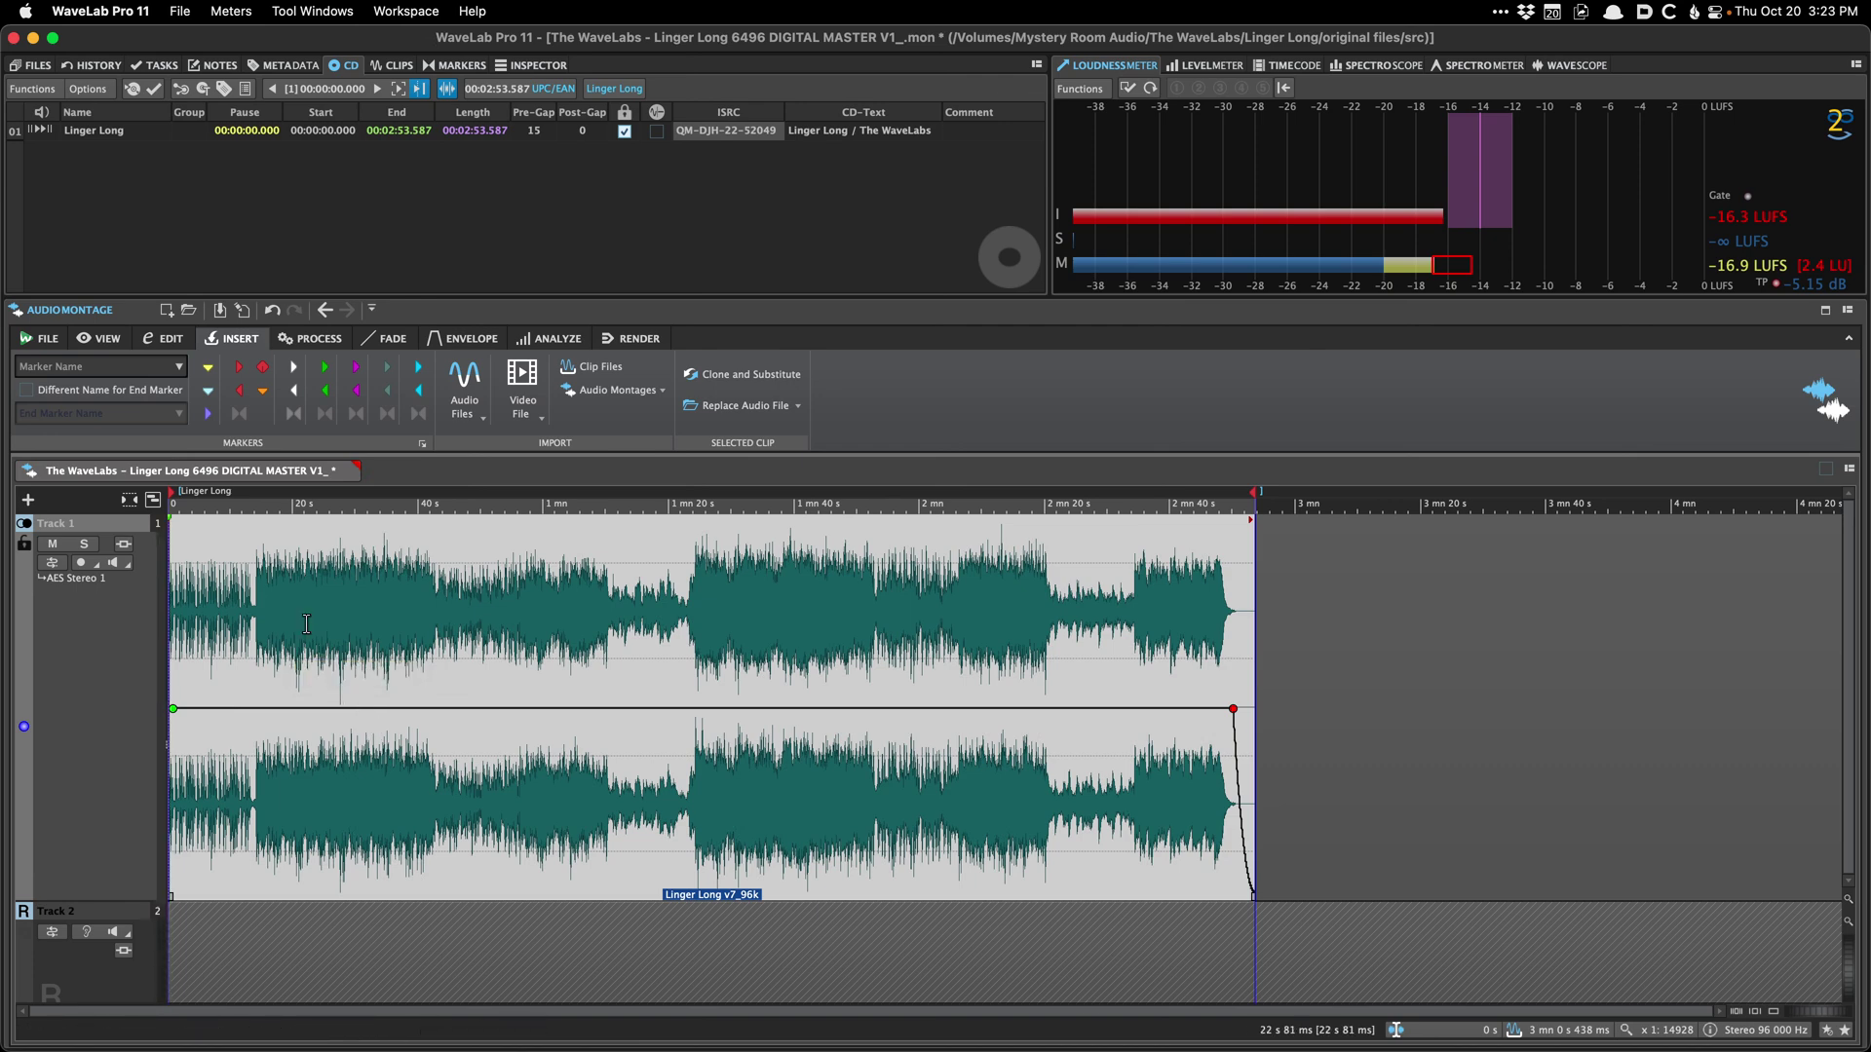
key("super+s")
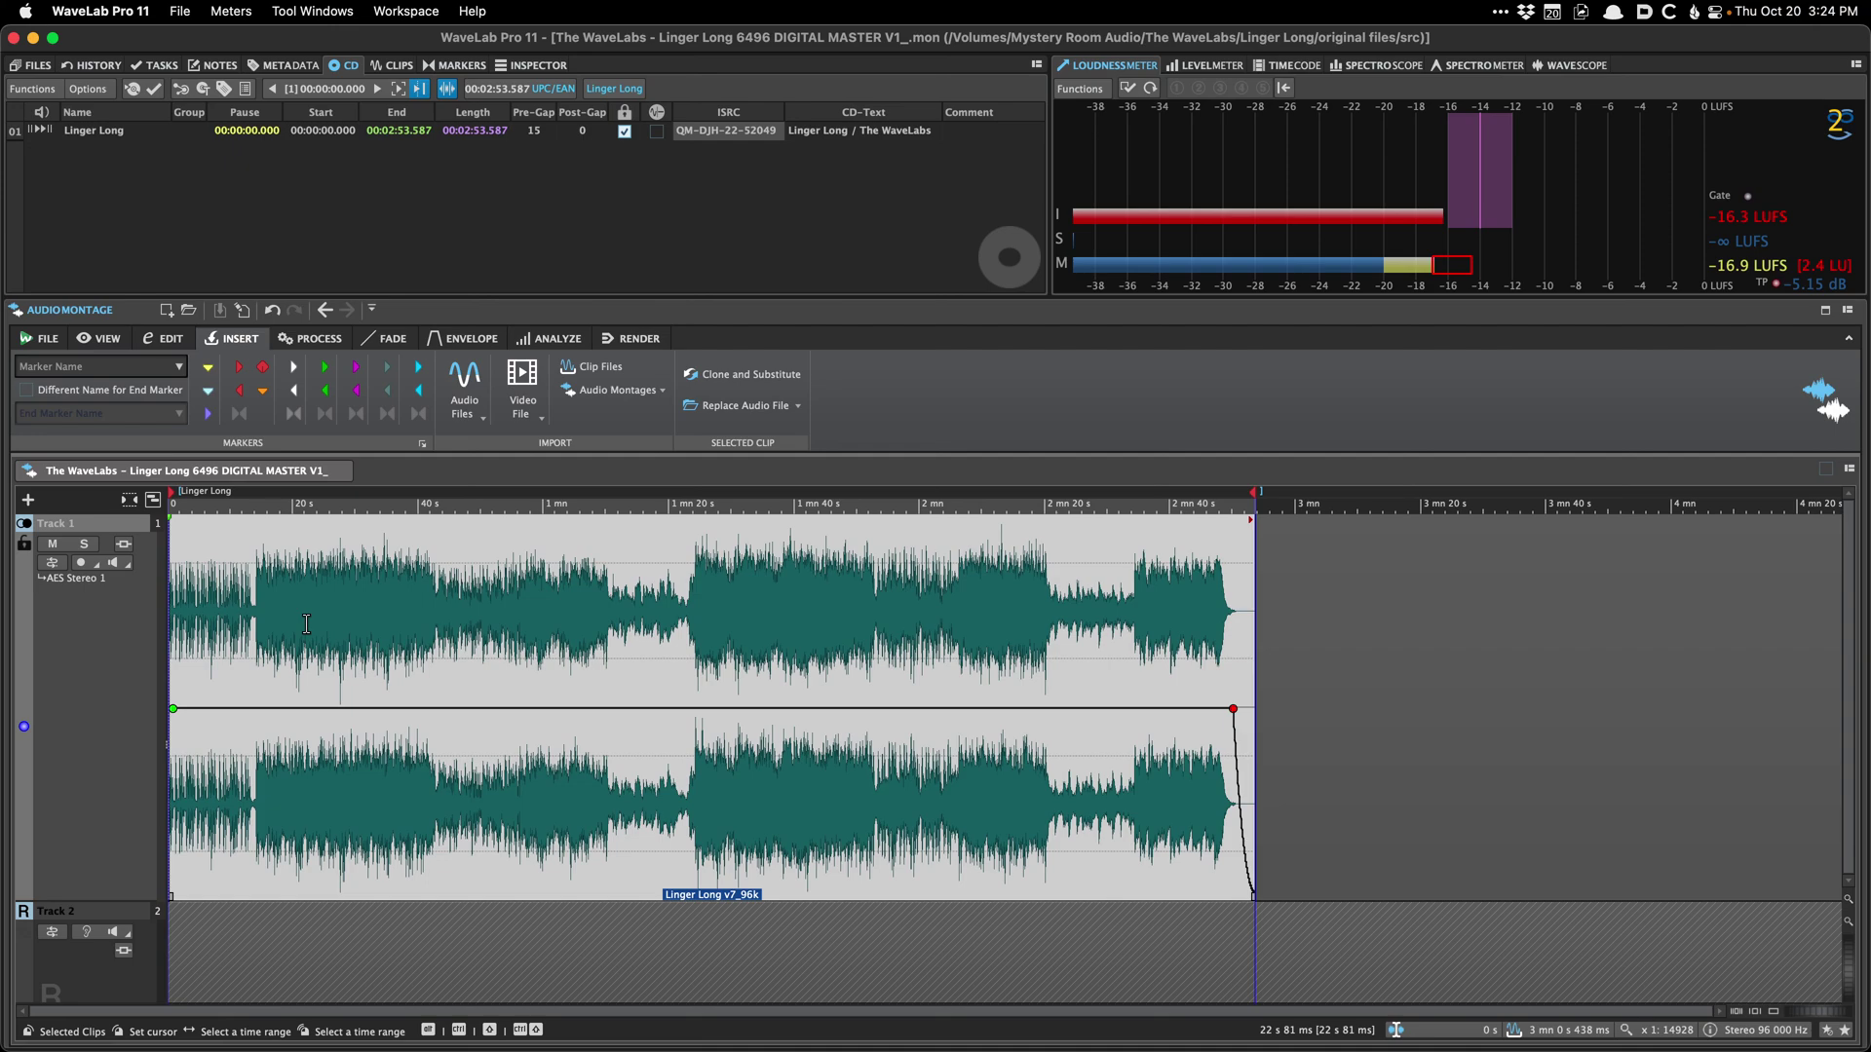
Step: Match the clip to -16.00 LUFS by pre-gain with the Loudness Meta Normalizer, referenced to Top of Loudness Range, and save the montage
key("super+shift+l")
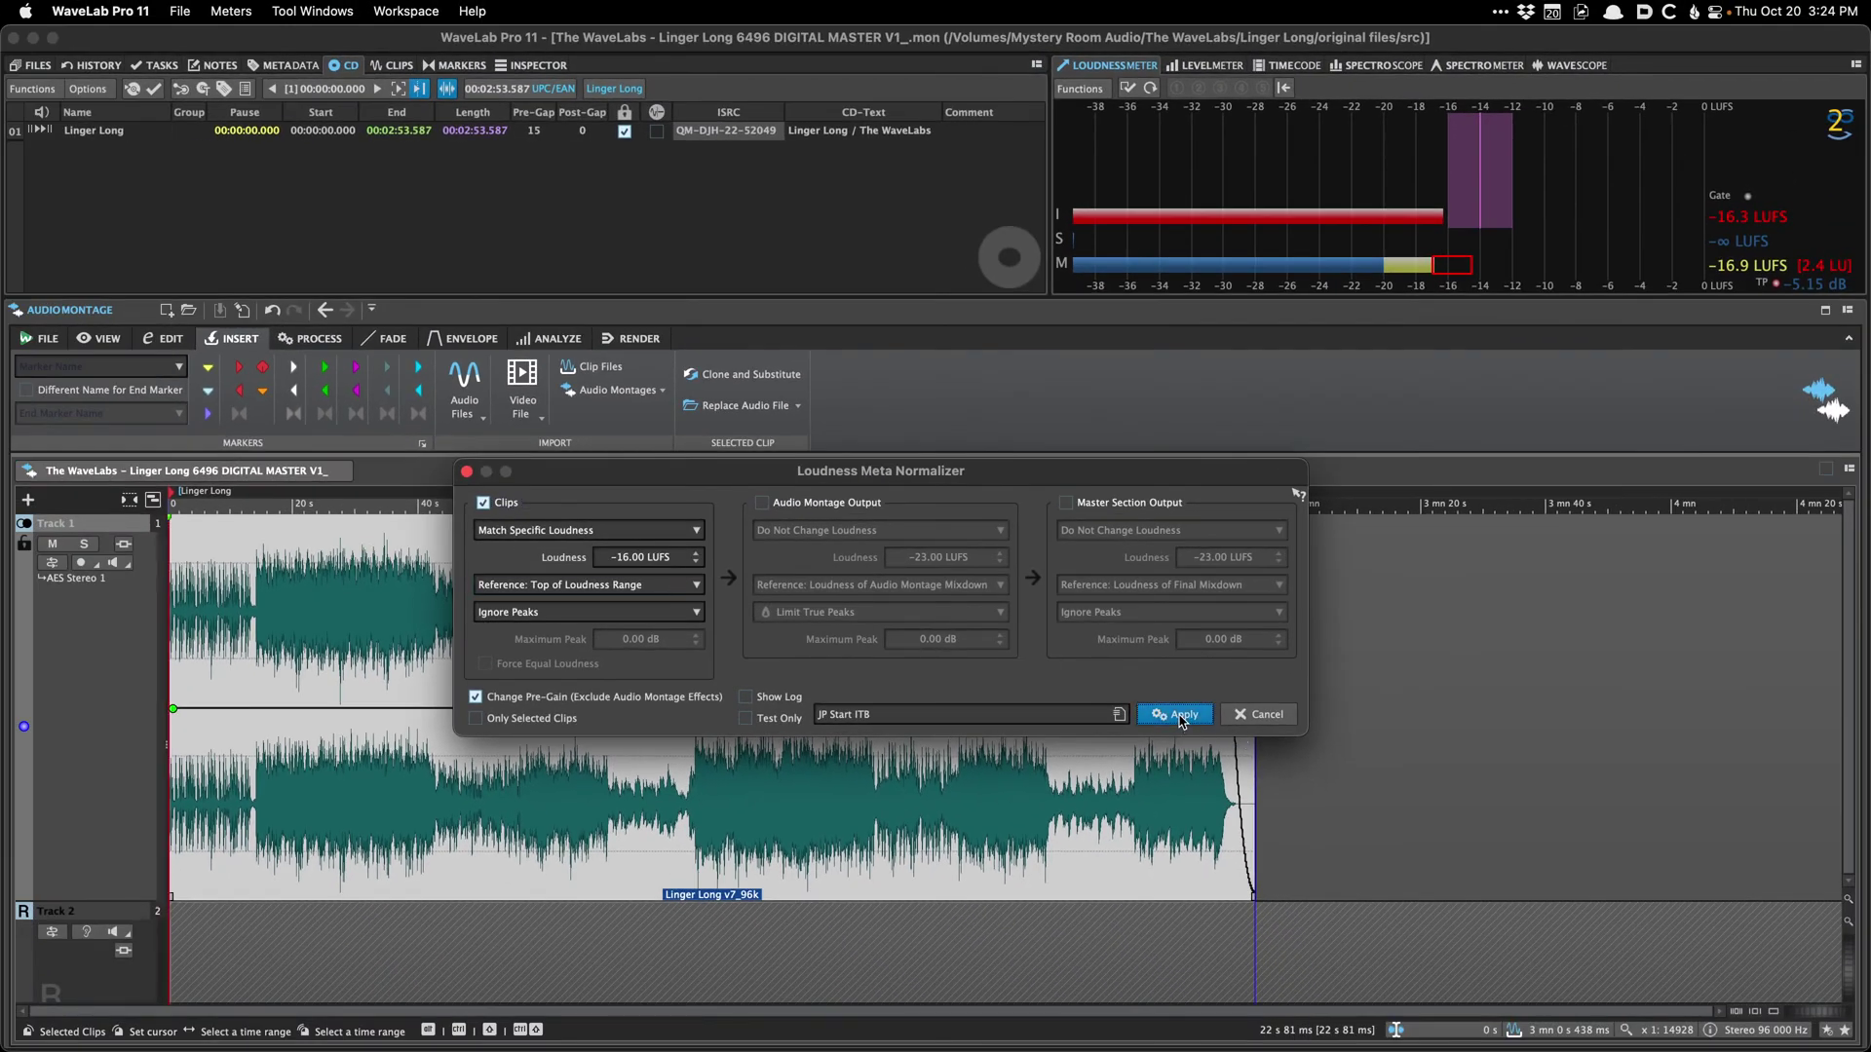
left_click(1180, 715)
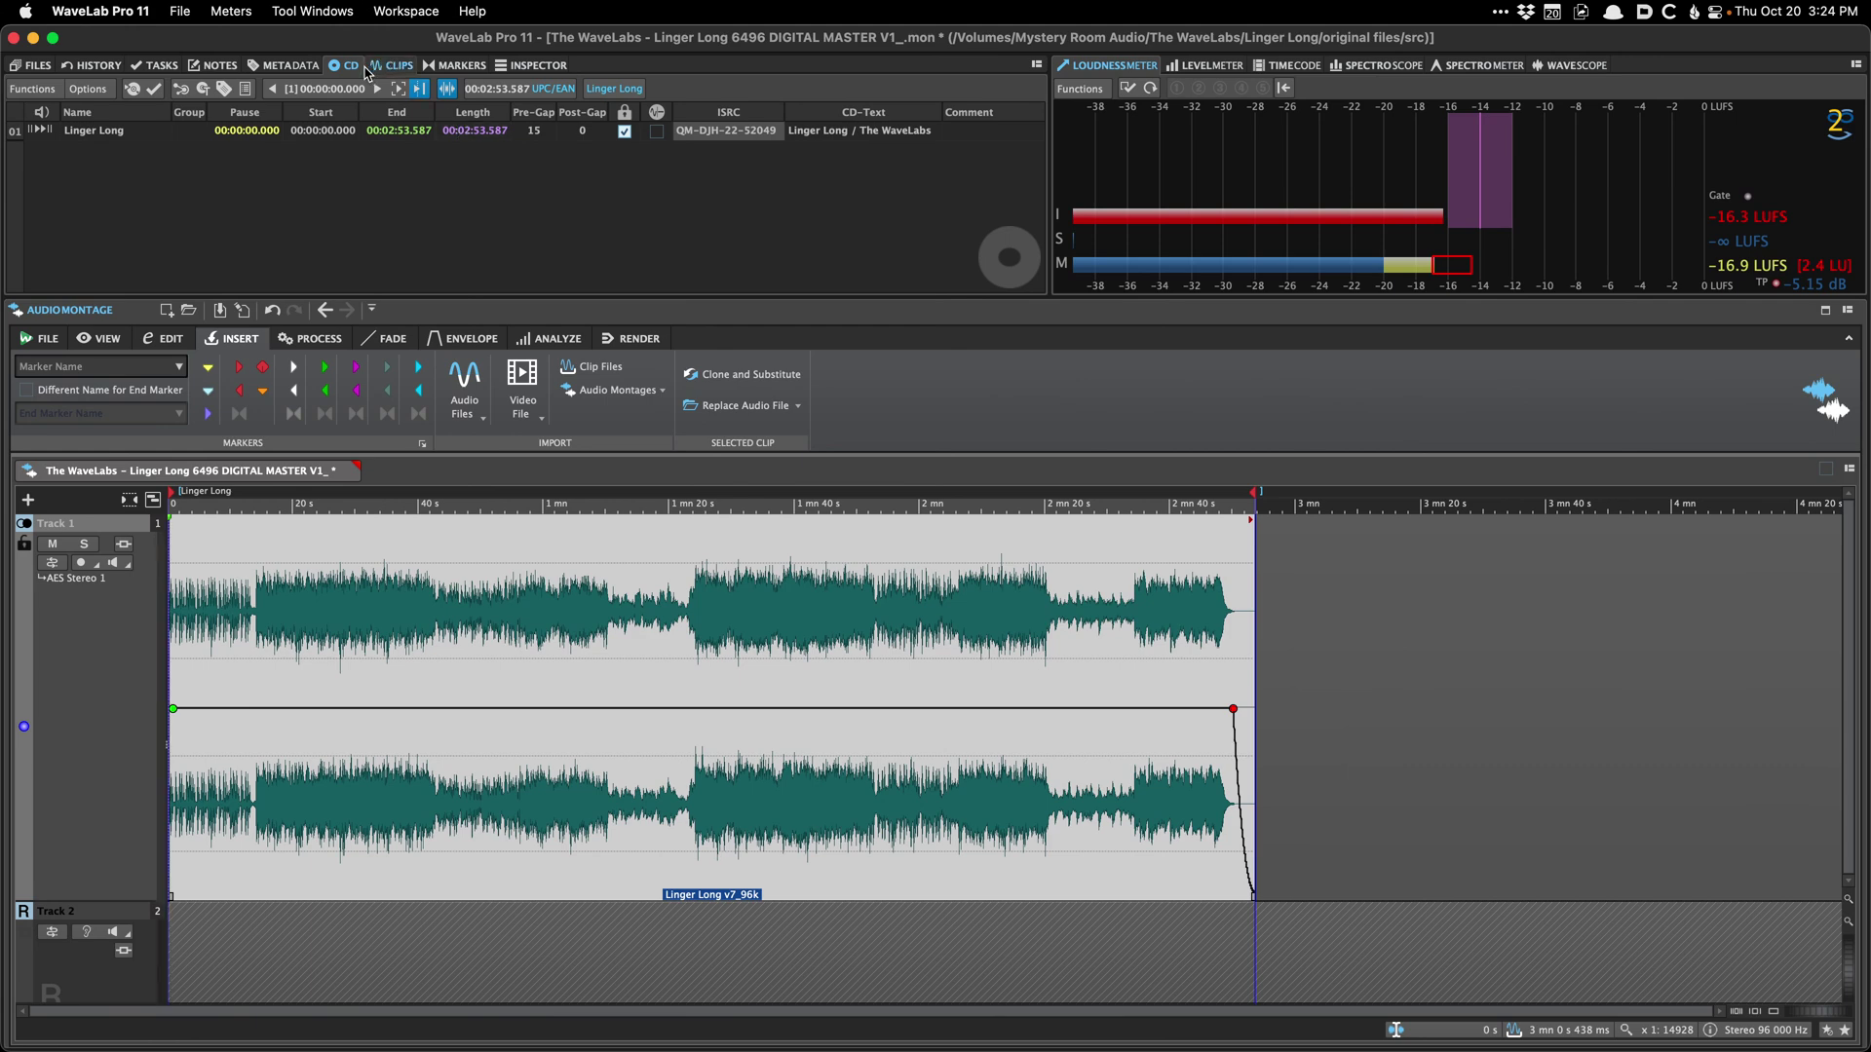
left_click(389, 67)
key("super+s")
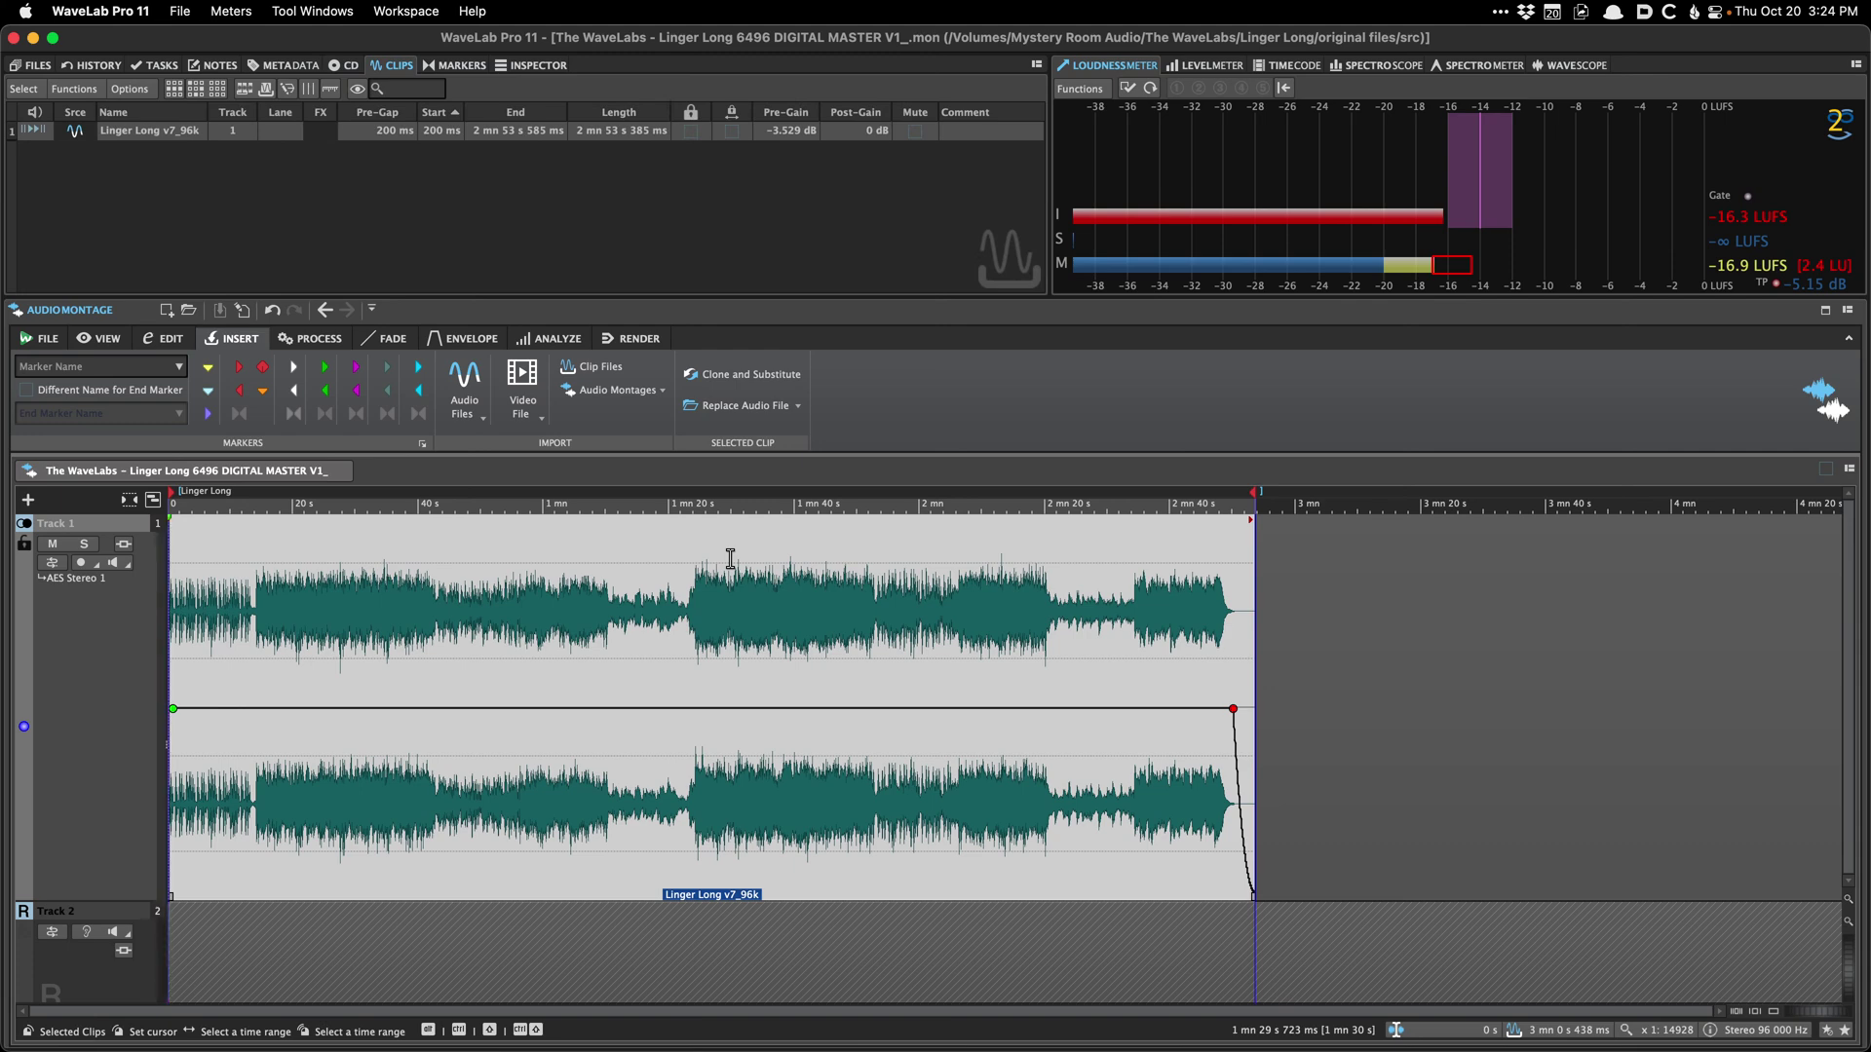
key("space")
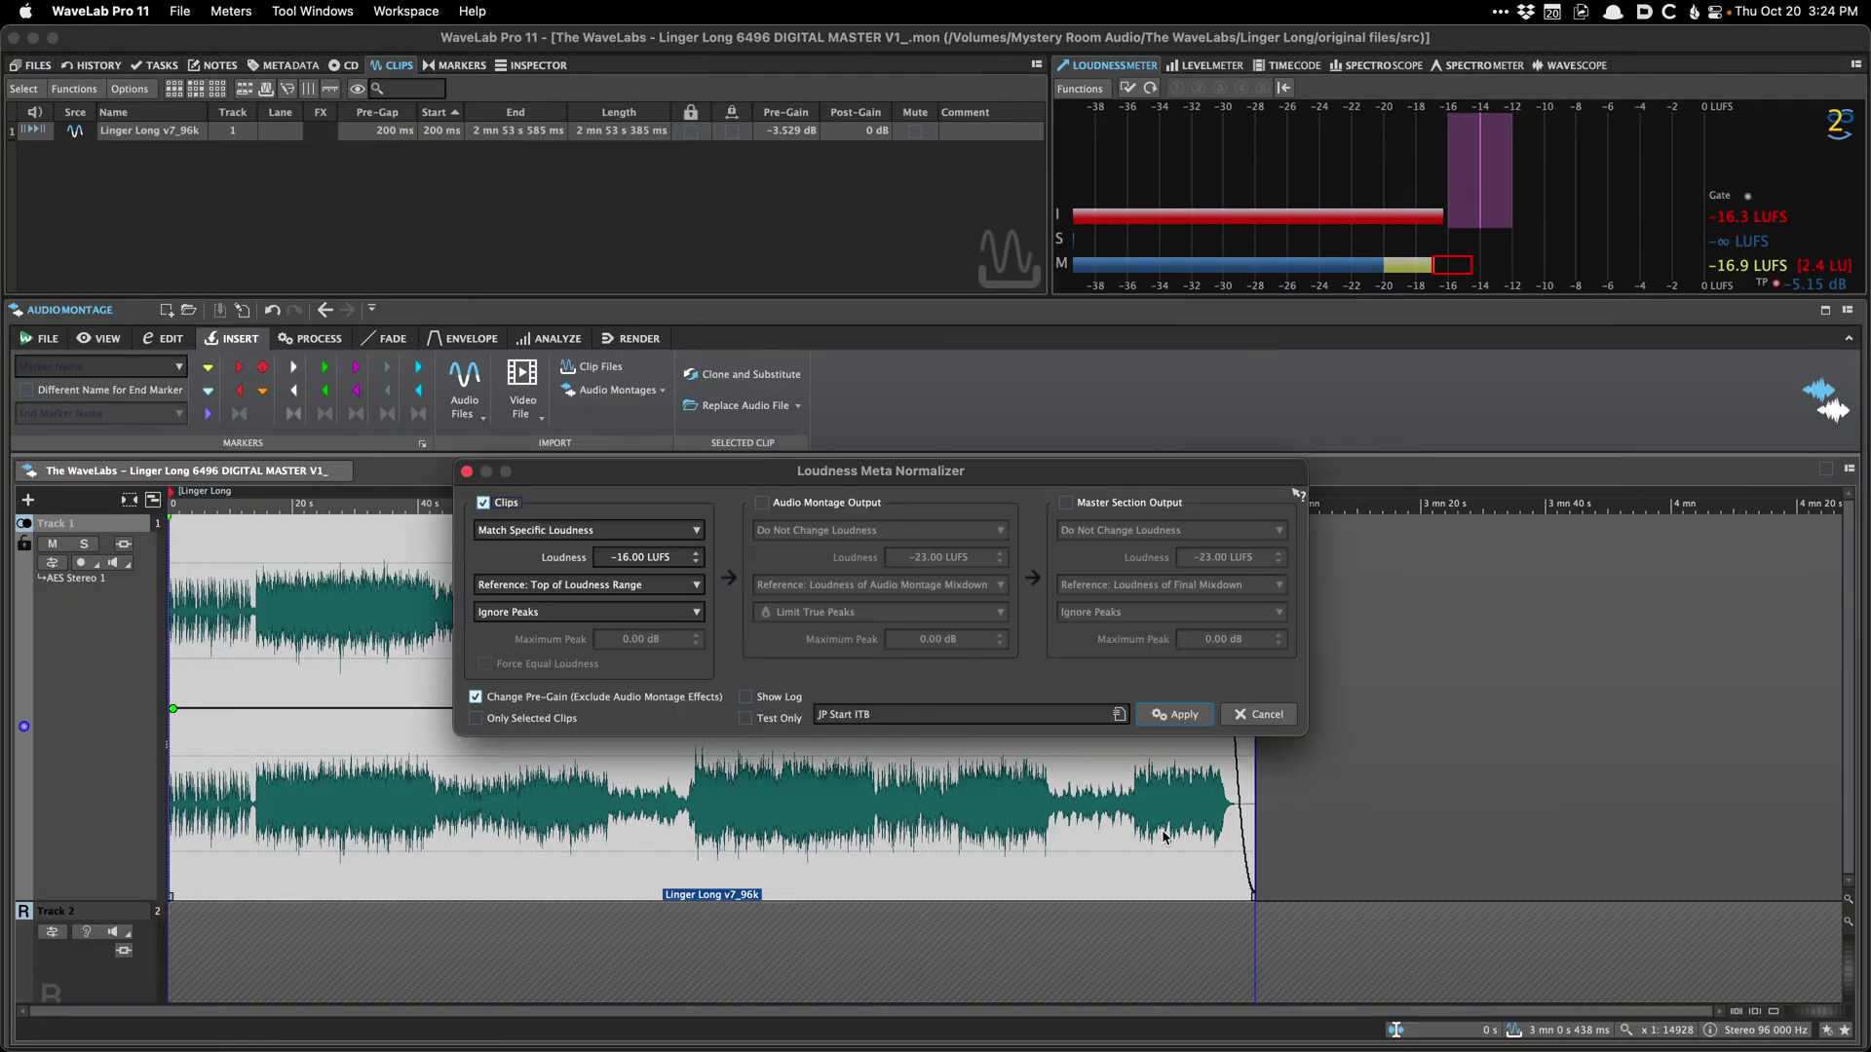
left_click(1268, 716)
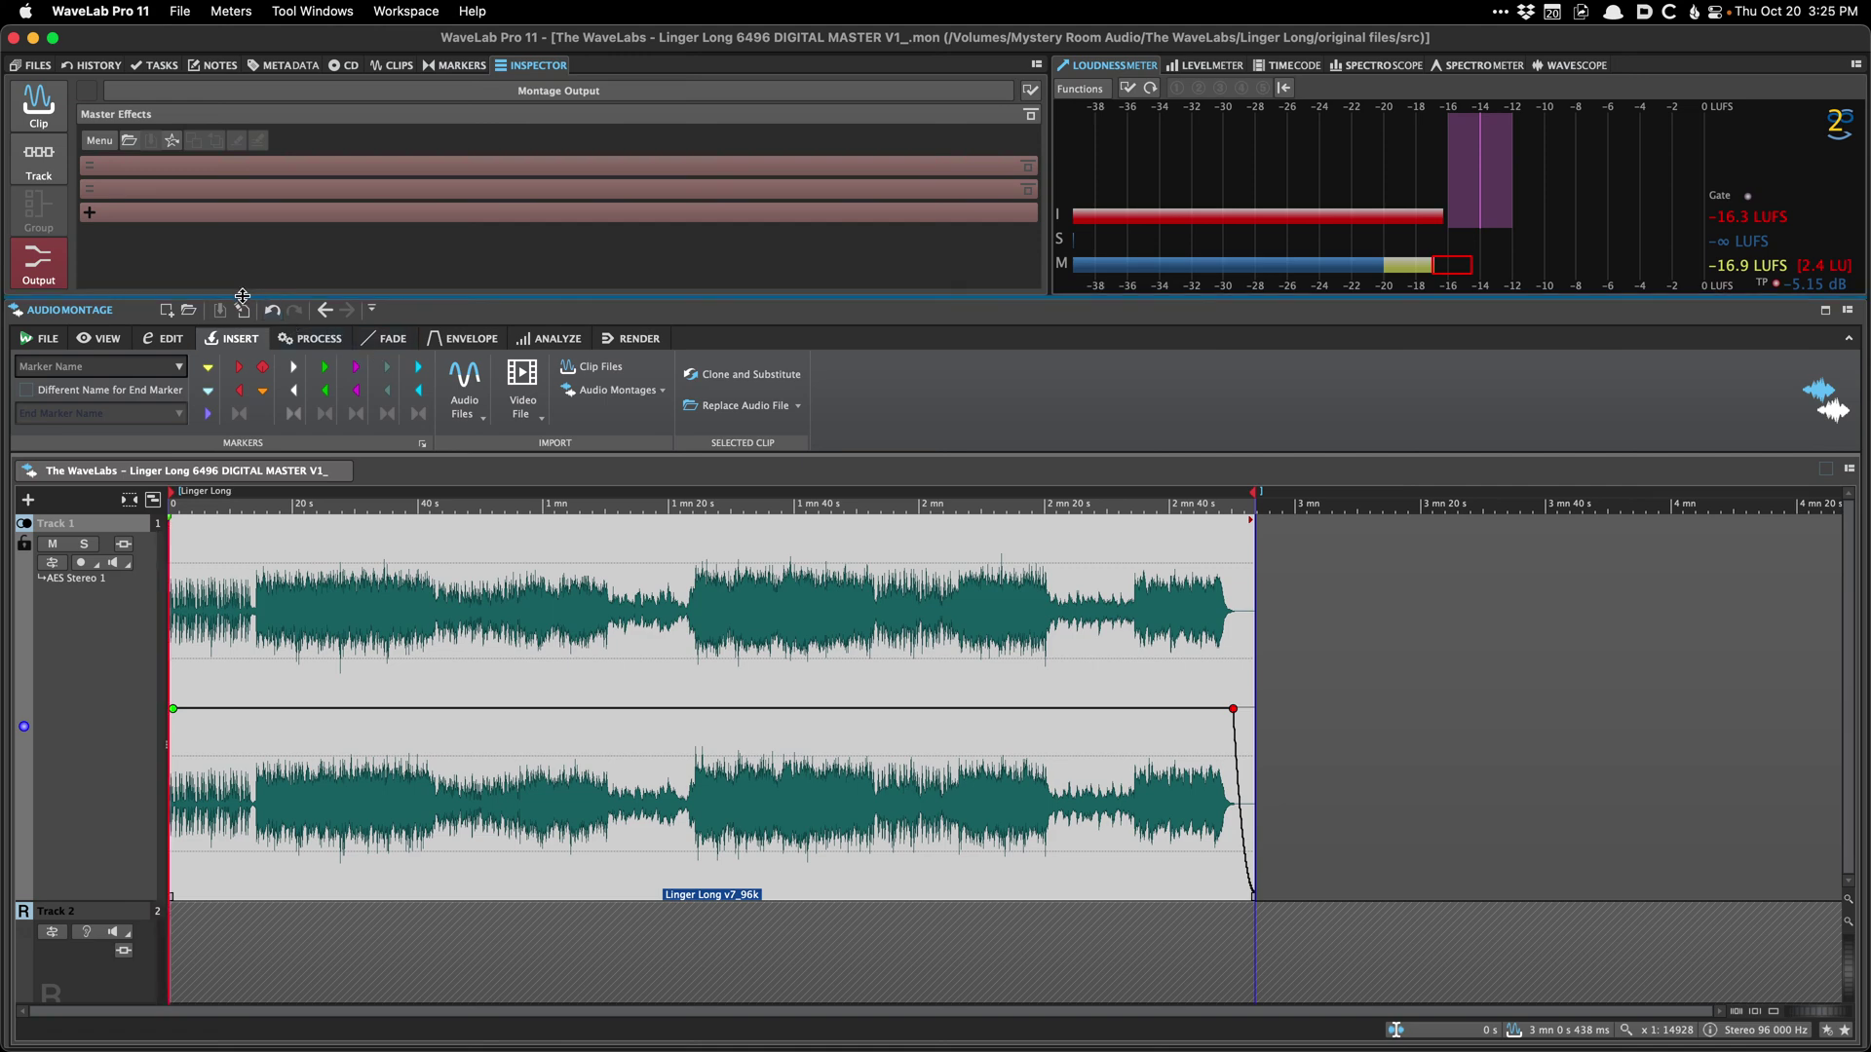
Step: Examine the effect slots of the clip, Track 1 and the montage output, and those of the Master Section
left_click(39, 102)
left_click(335, 656)
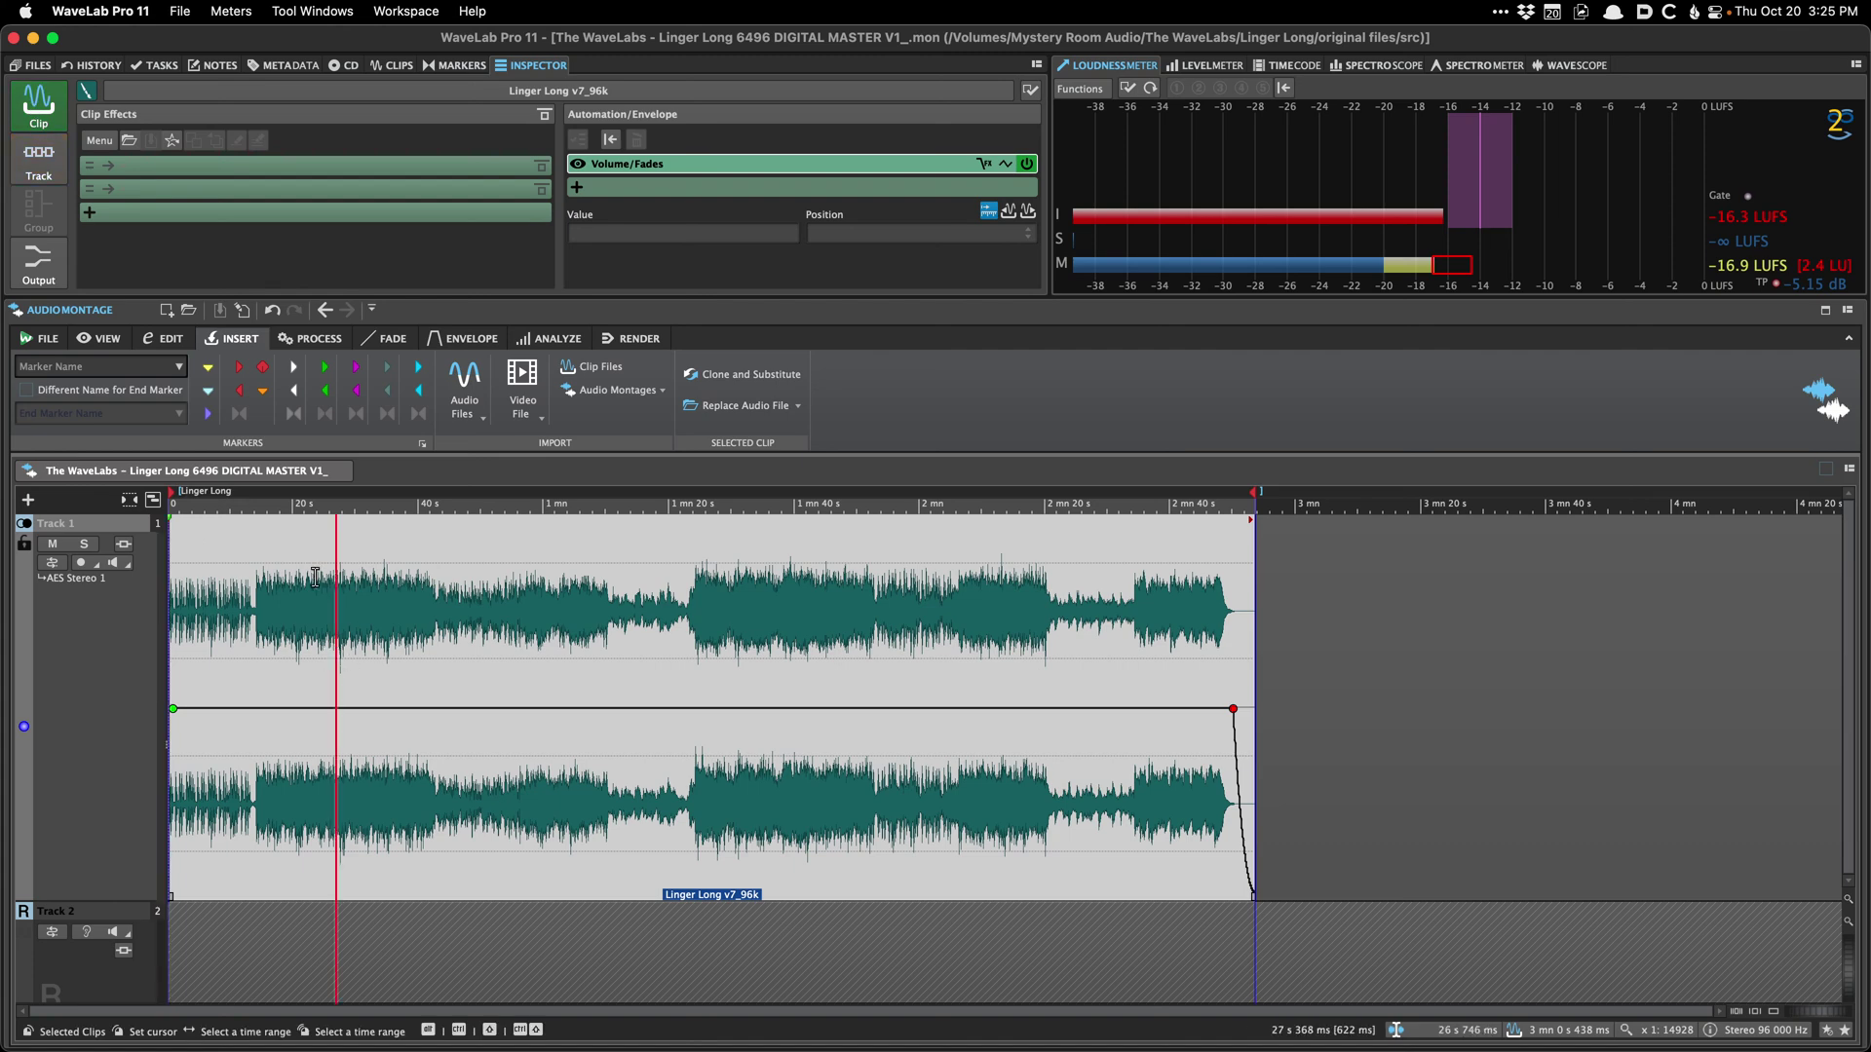
left_click(384, 585)
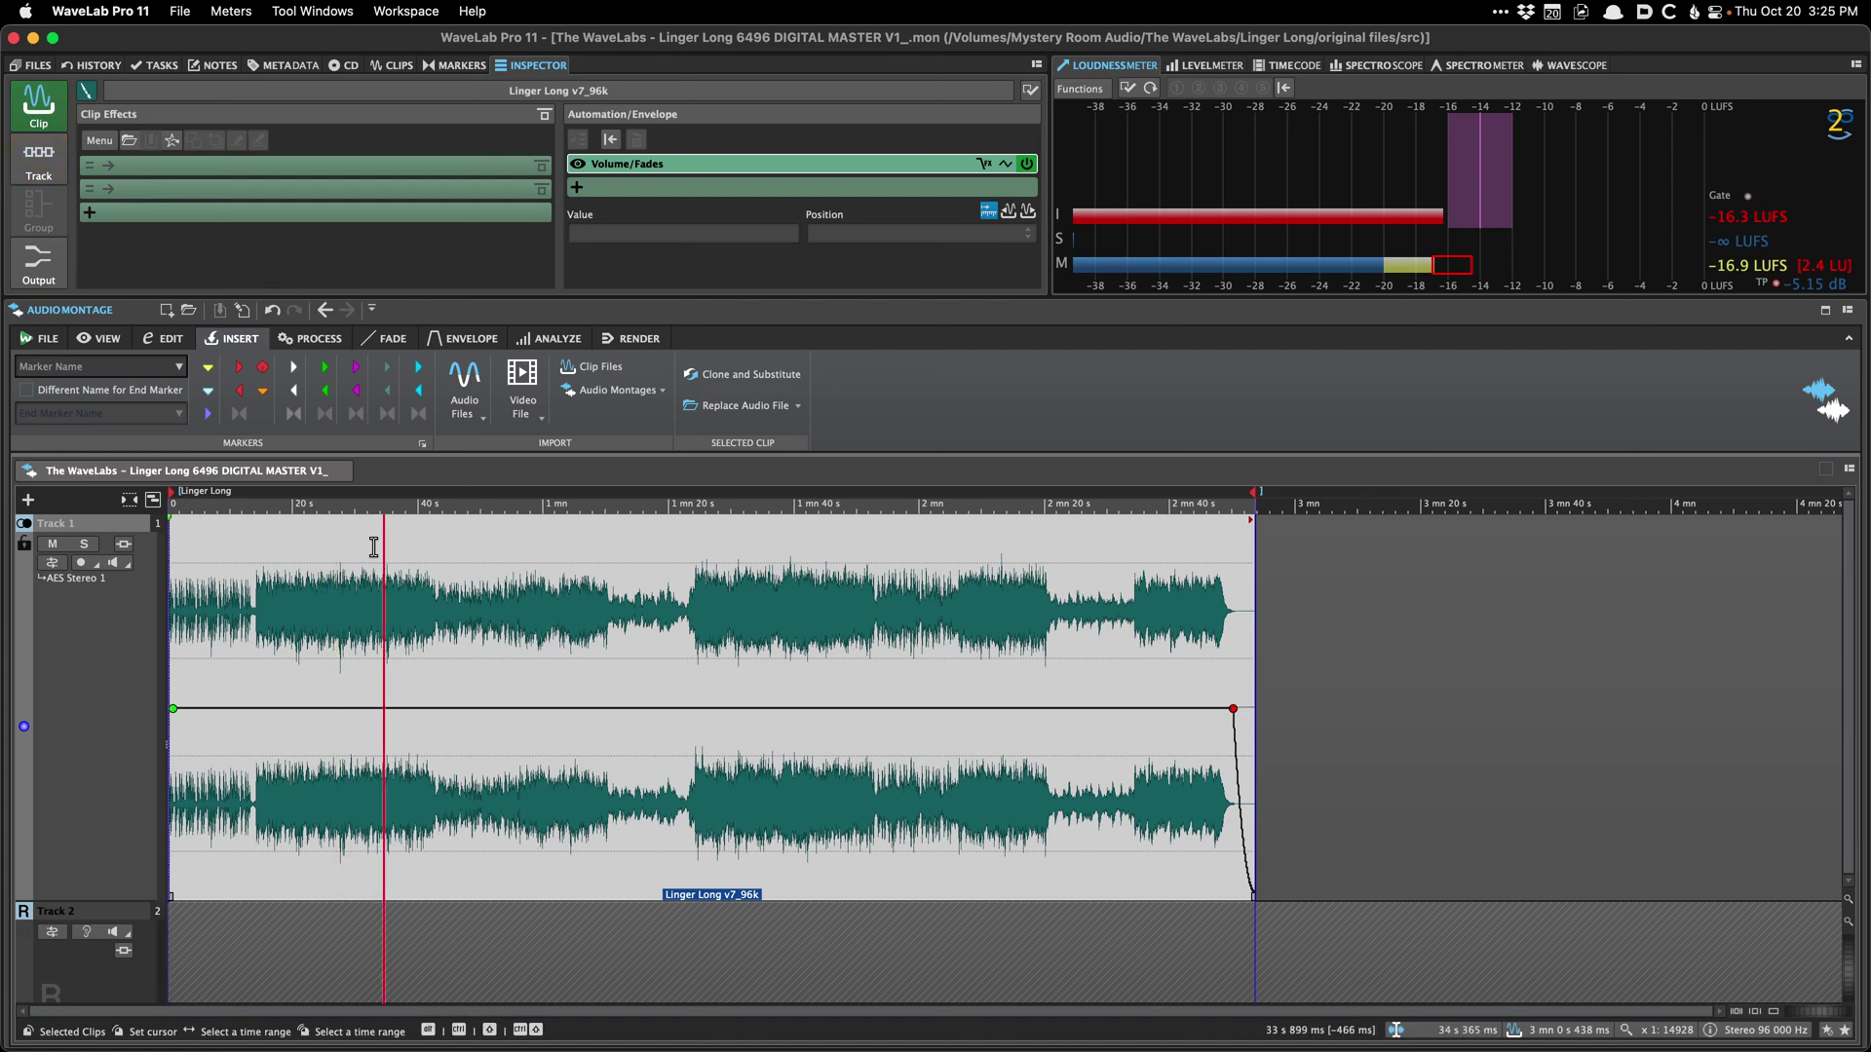
left_click(56, 174)
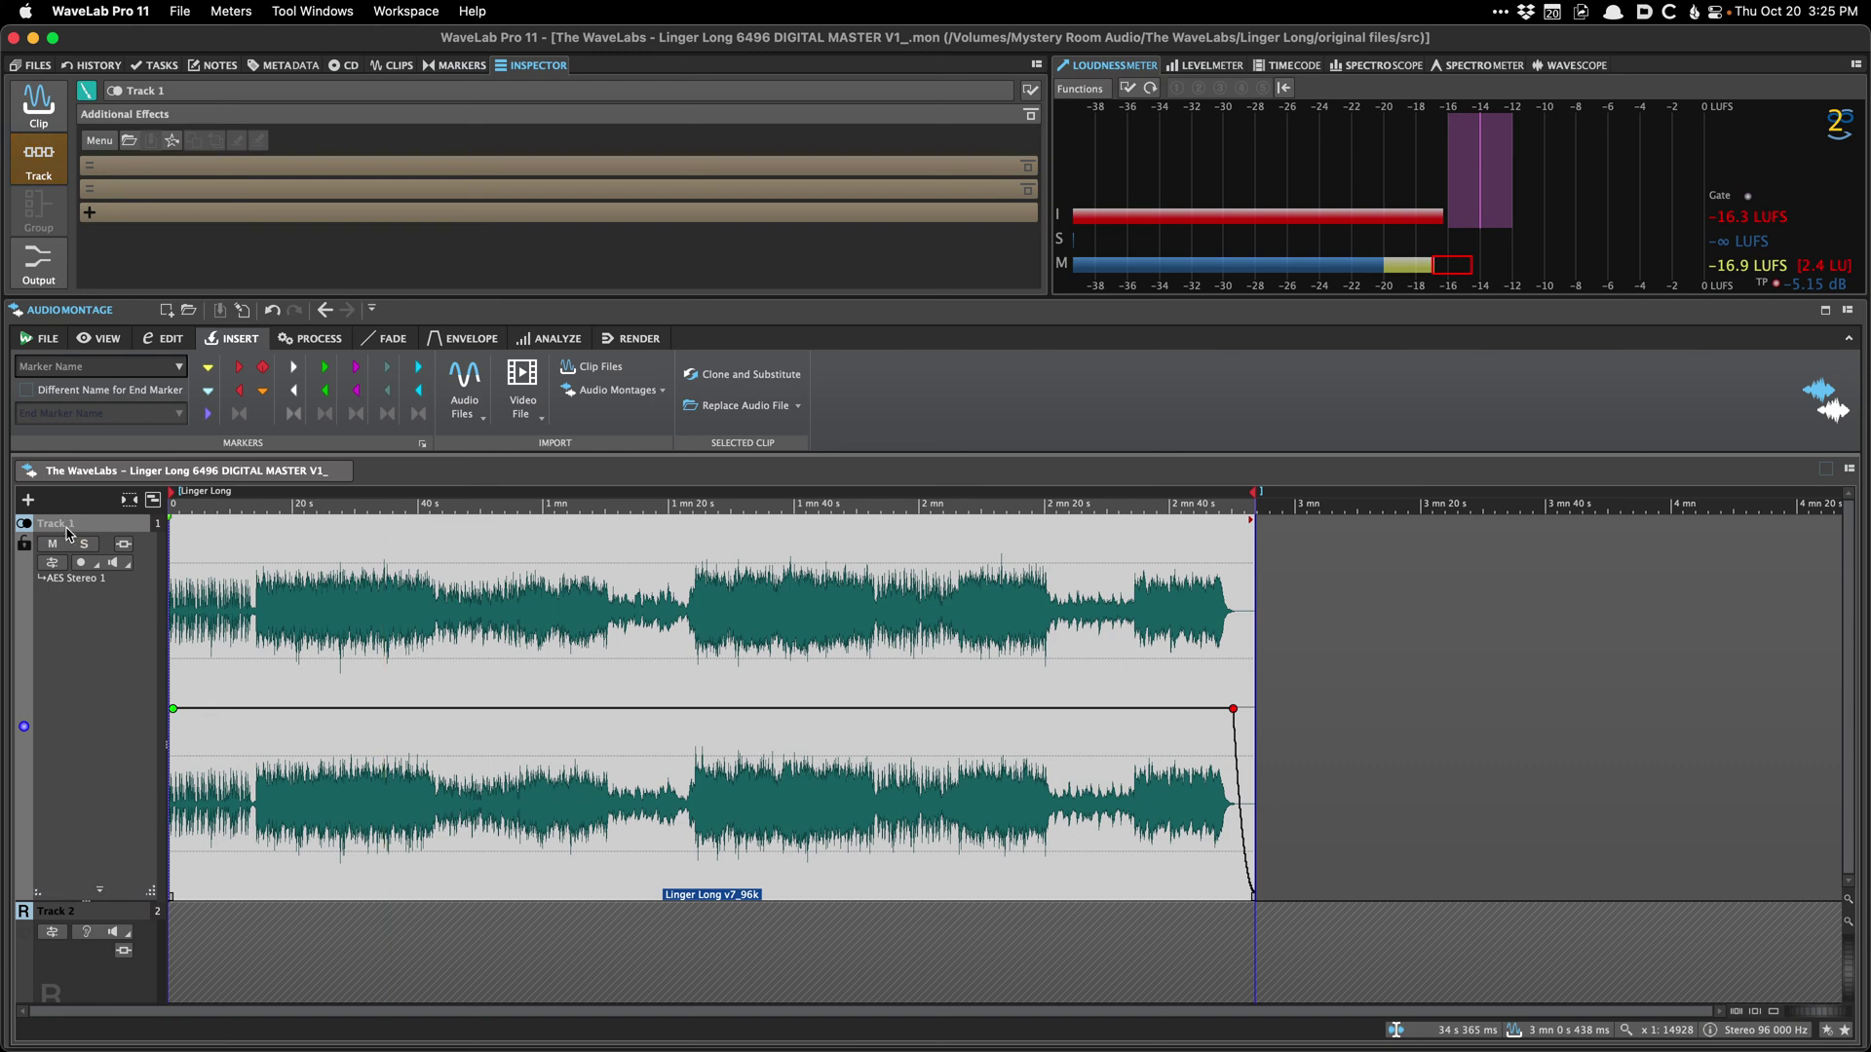
left_click(37, 258)
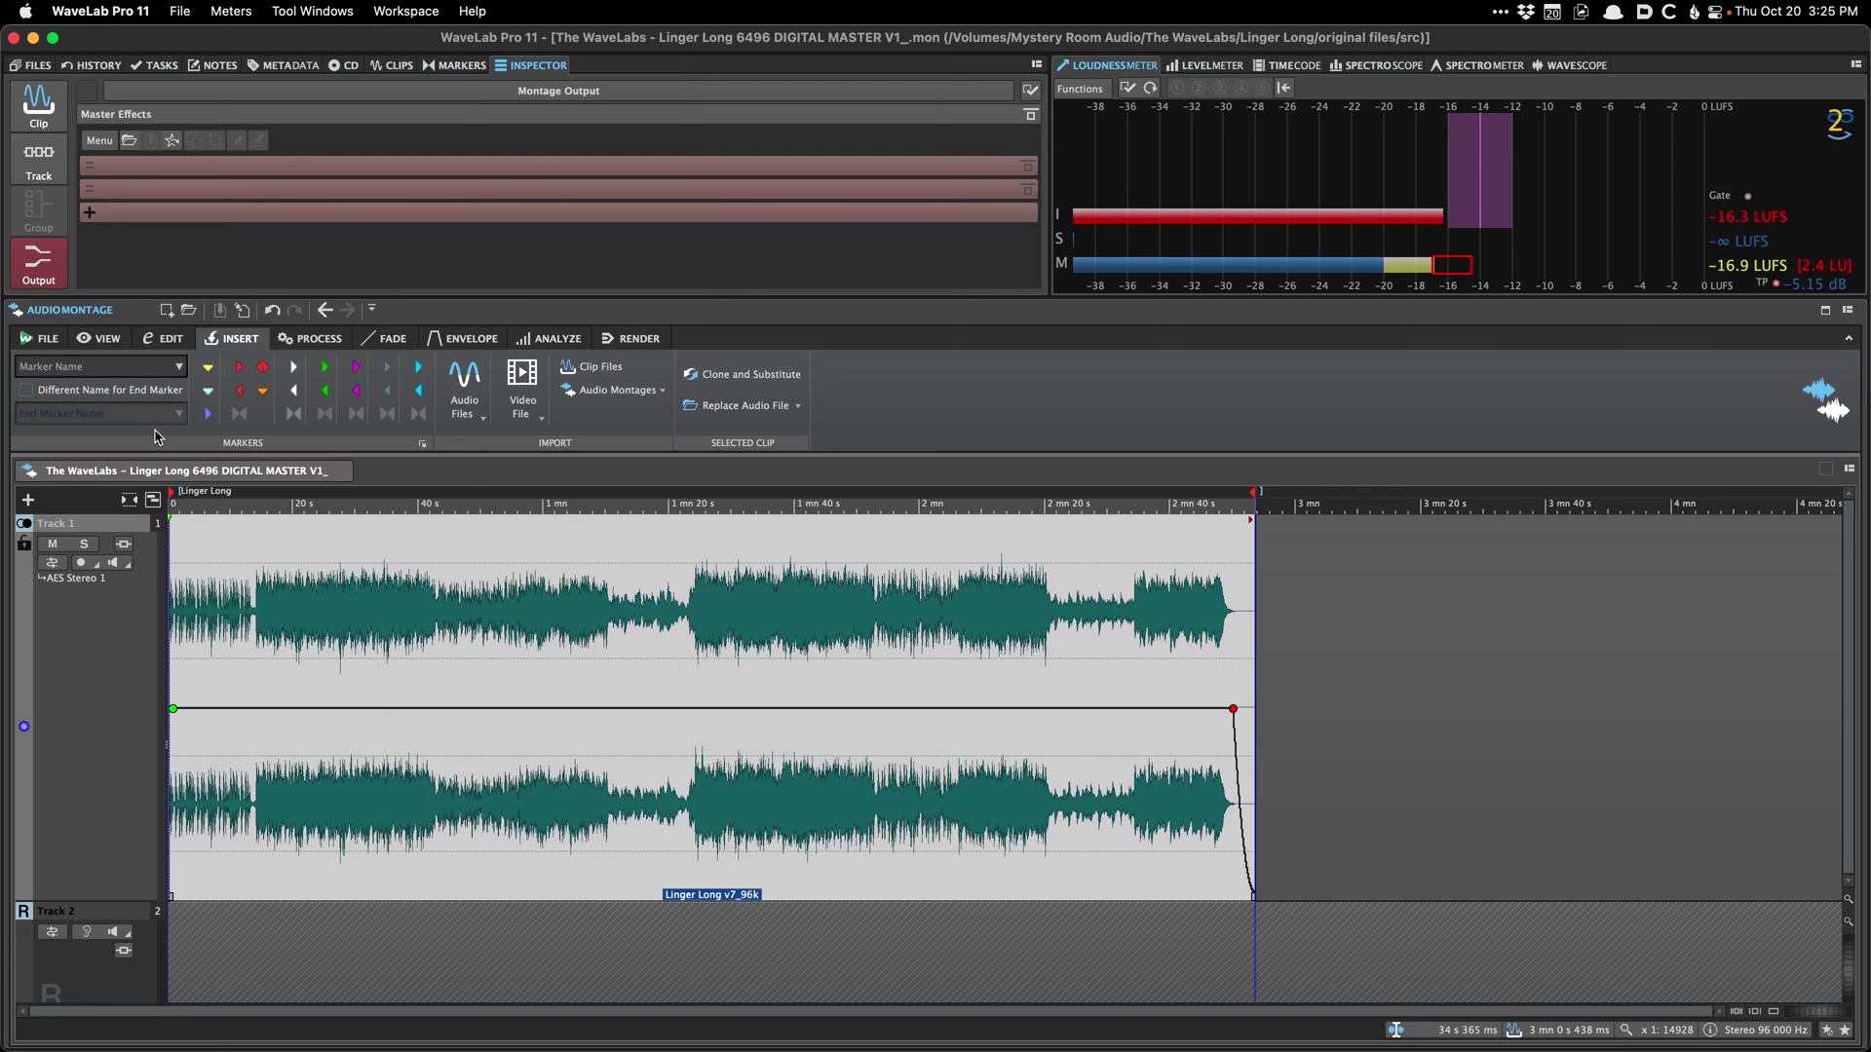
key("super+m")
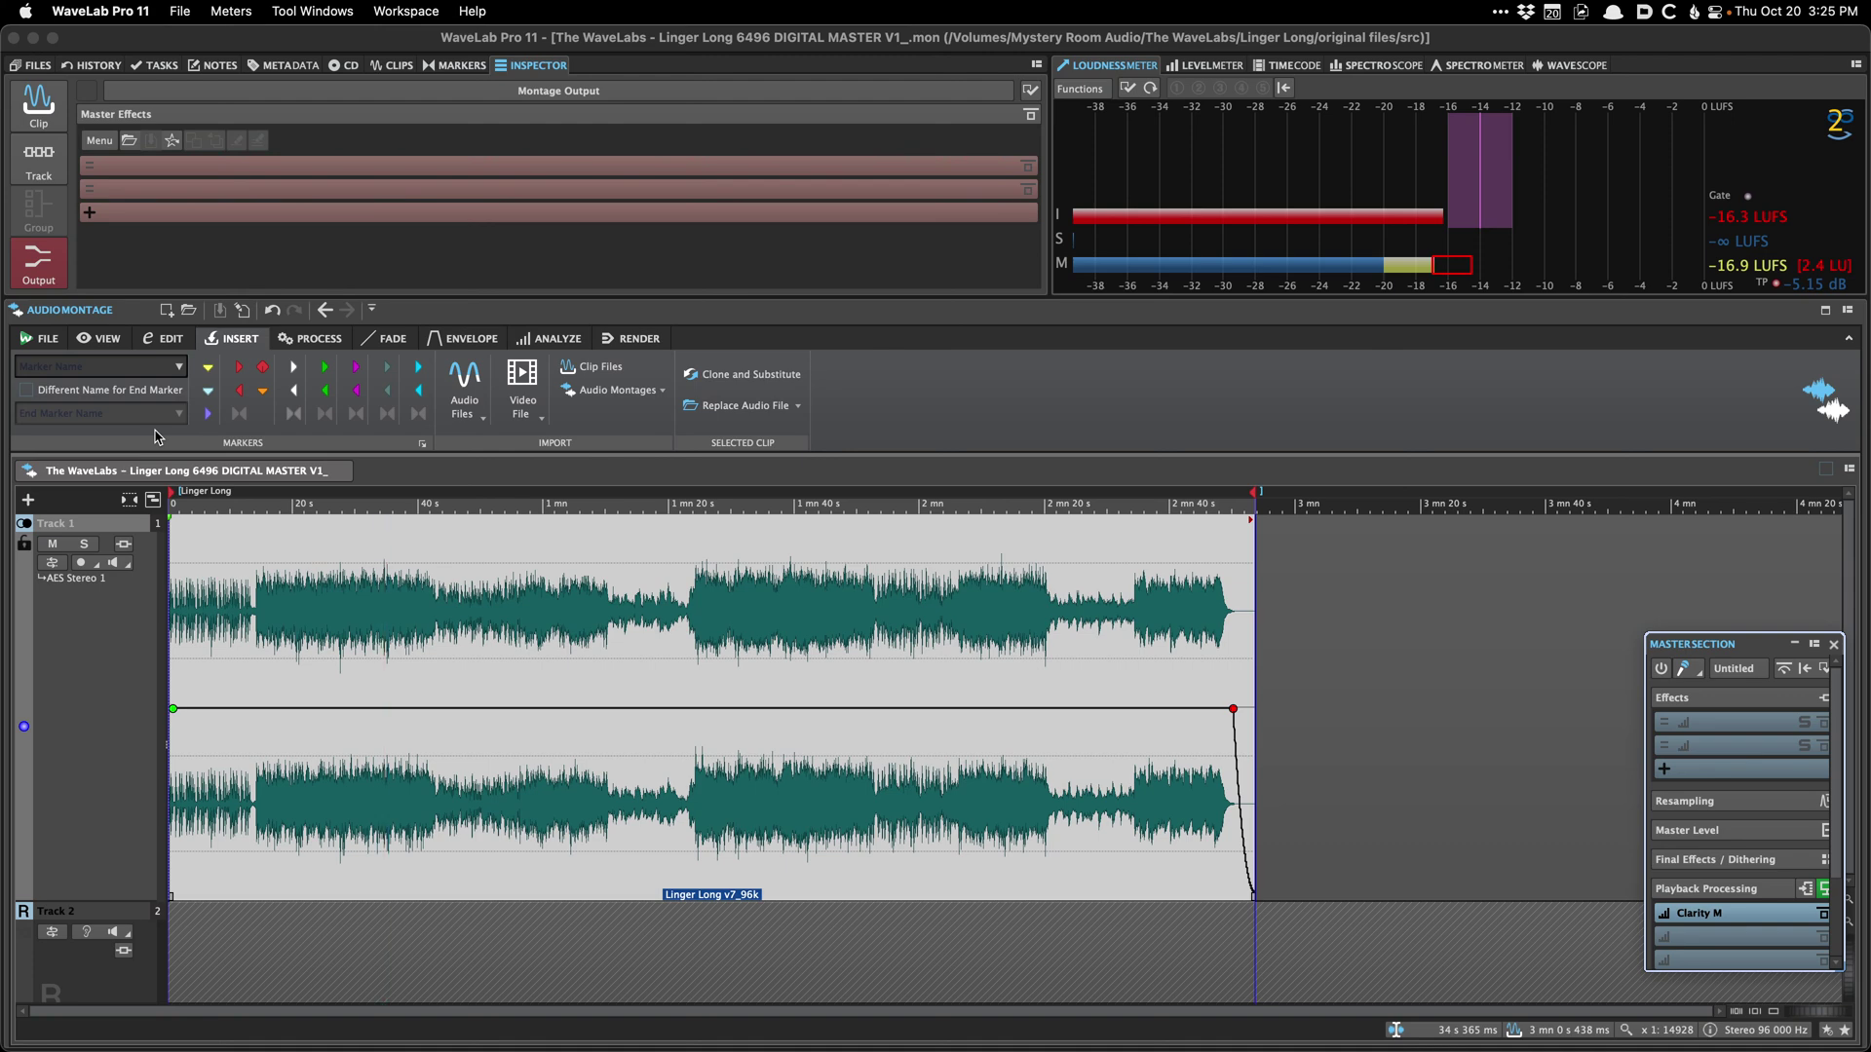
key("super+m")
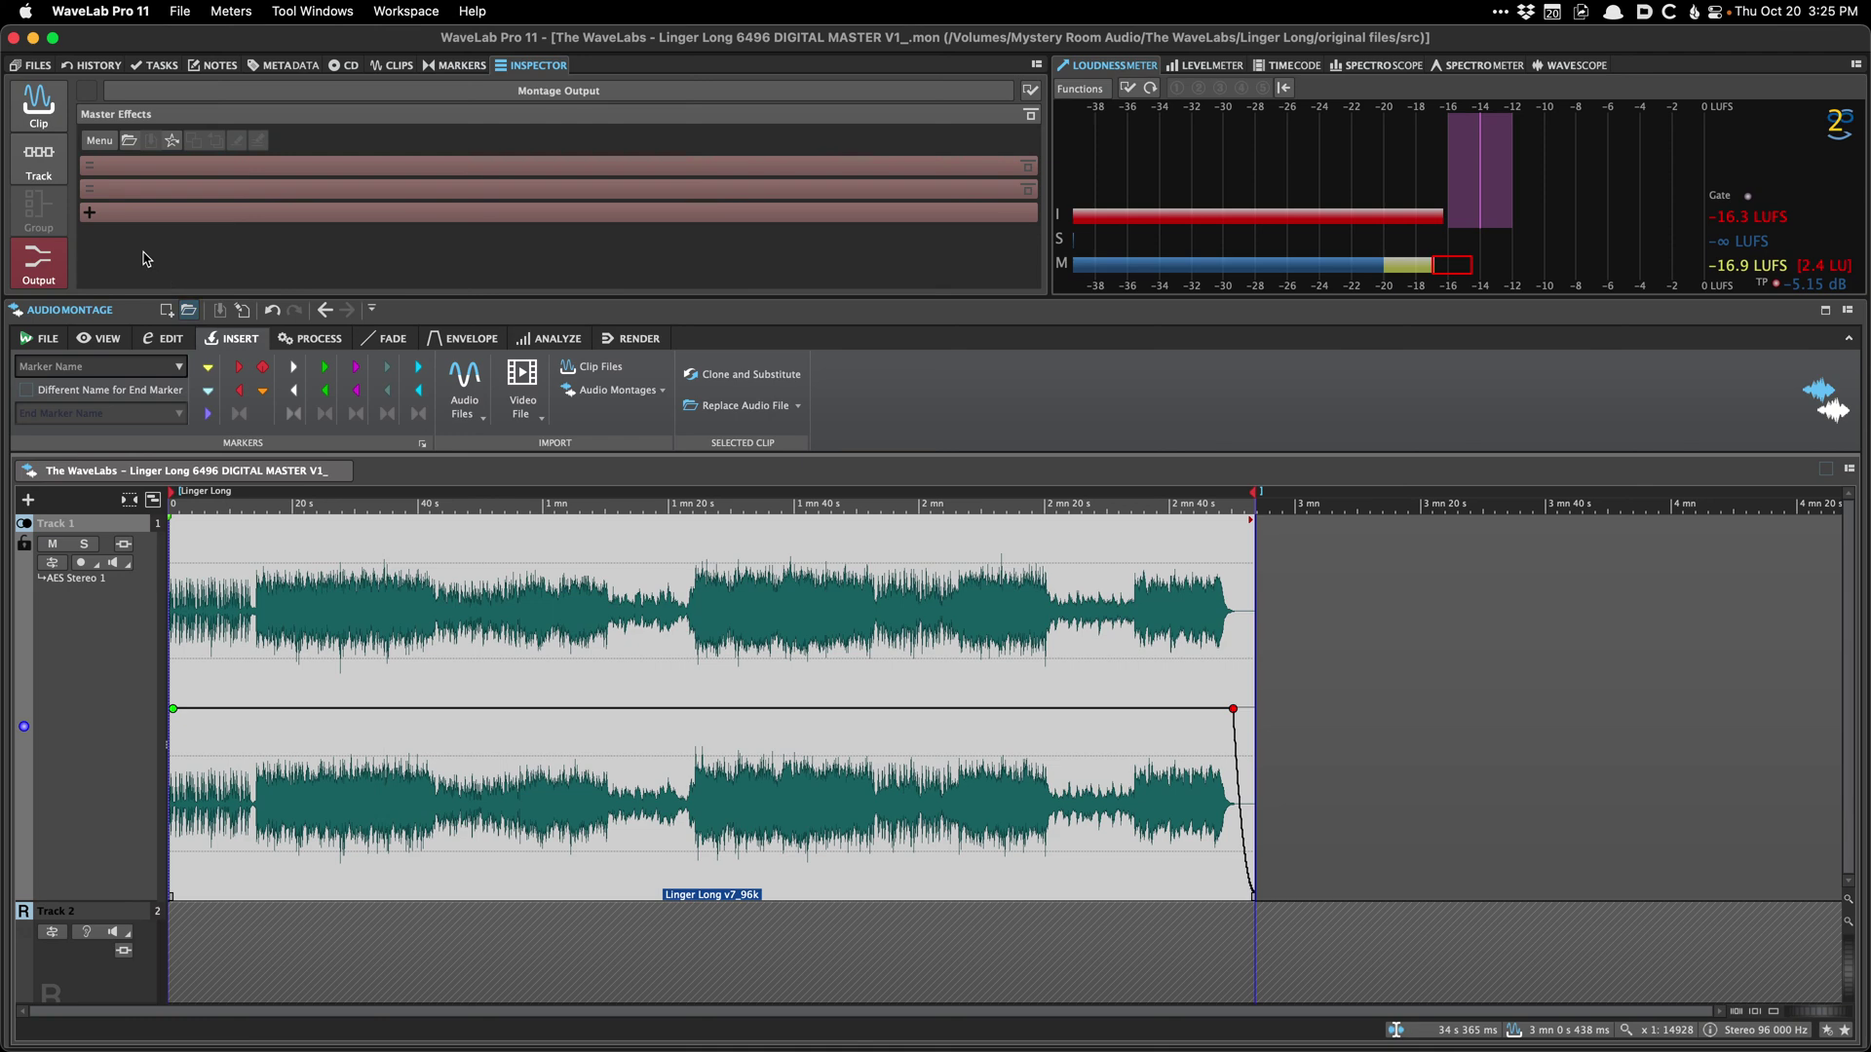
Step: Check the clip's pre-gain and compare the clip effect slots with the montage output and Track 1 slots
left_click(39, 105)
left_click(383, 66)
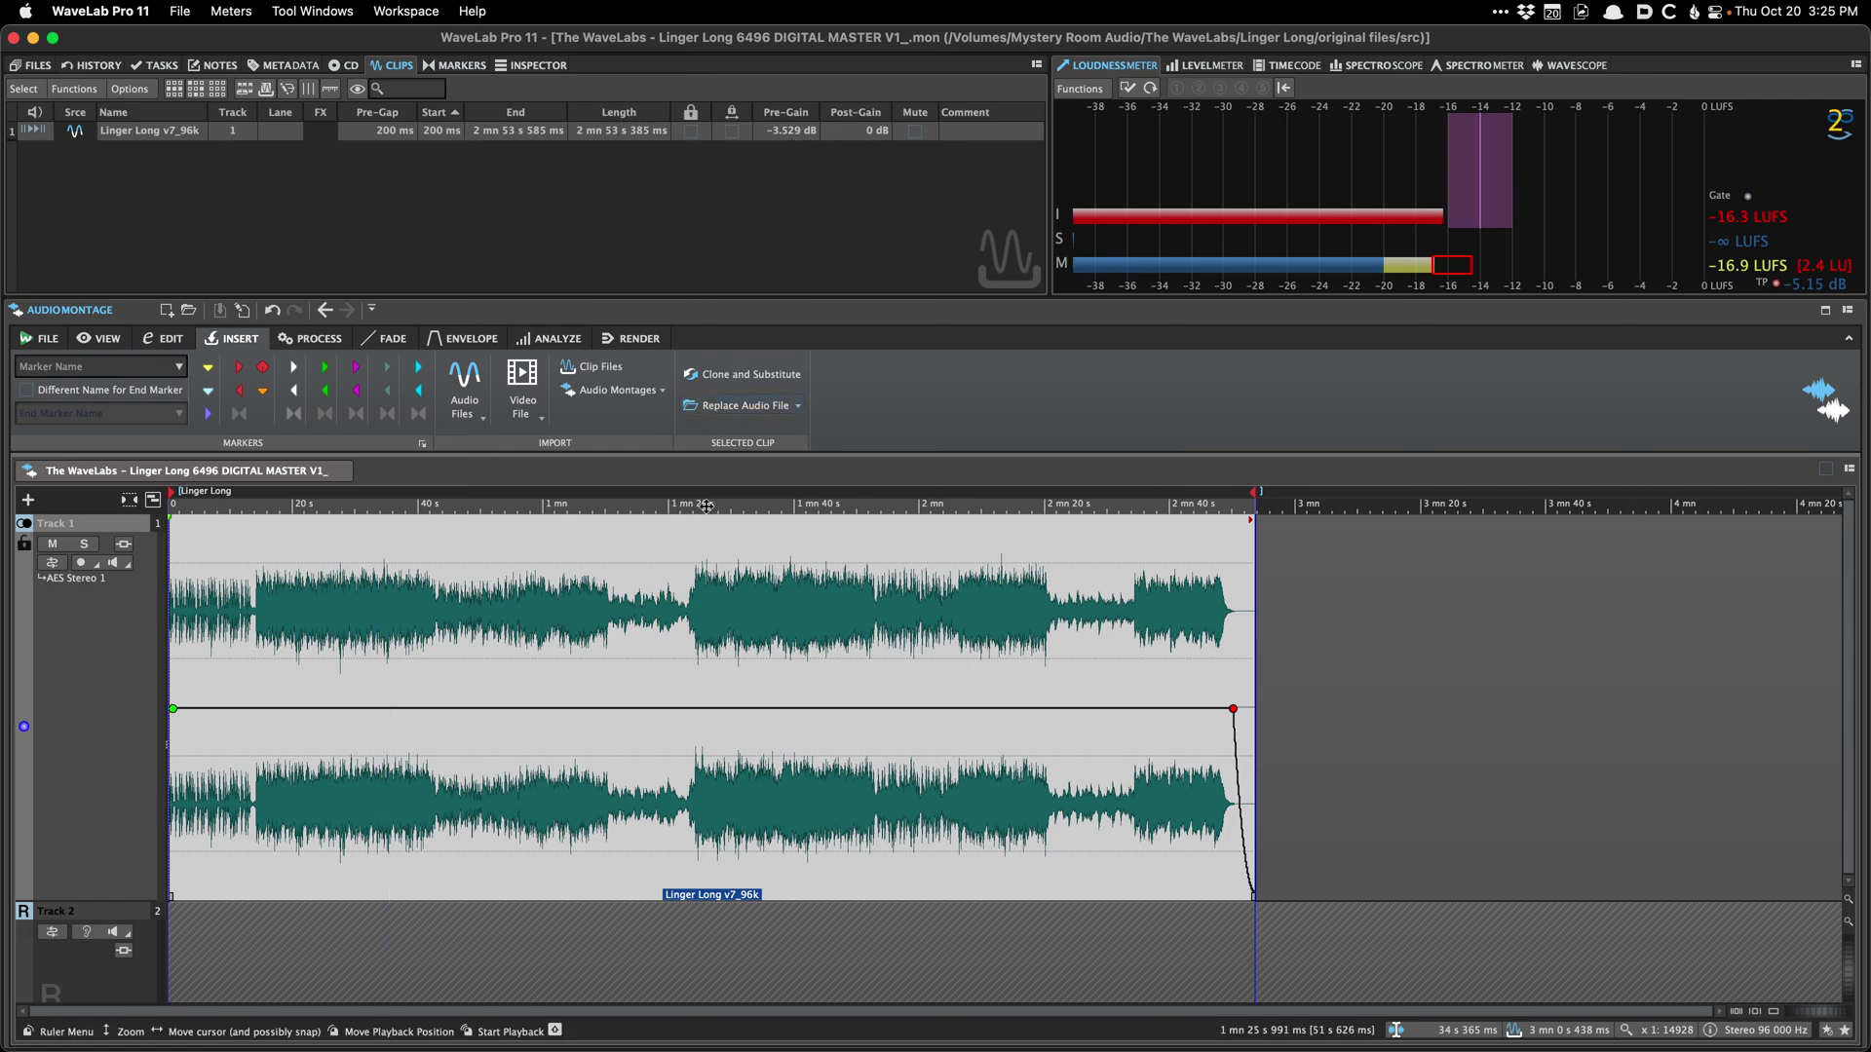
left_click(534, 66)
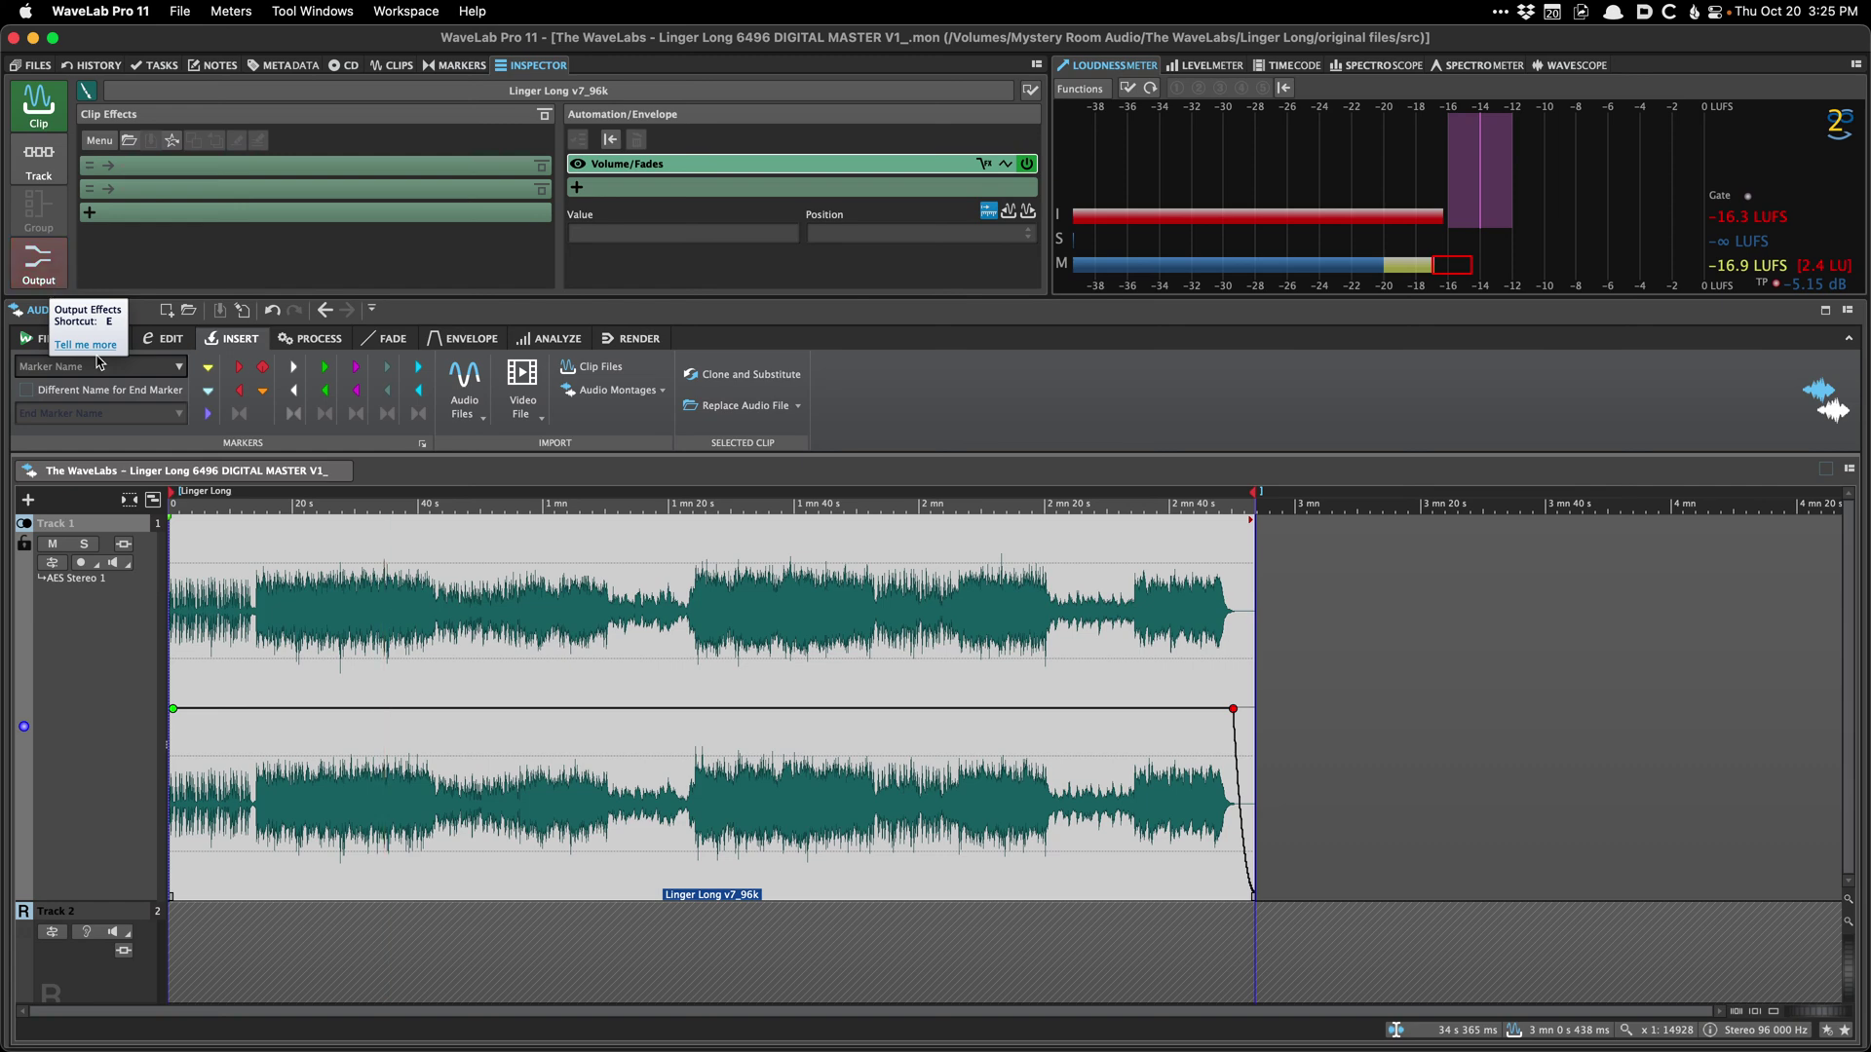
left_click(263, 549)
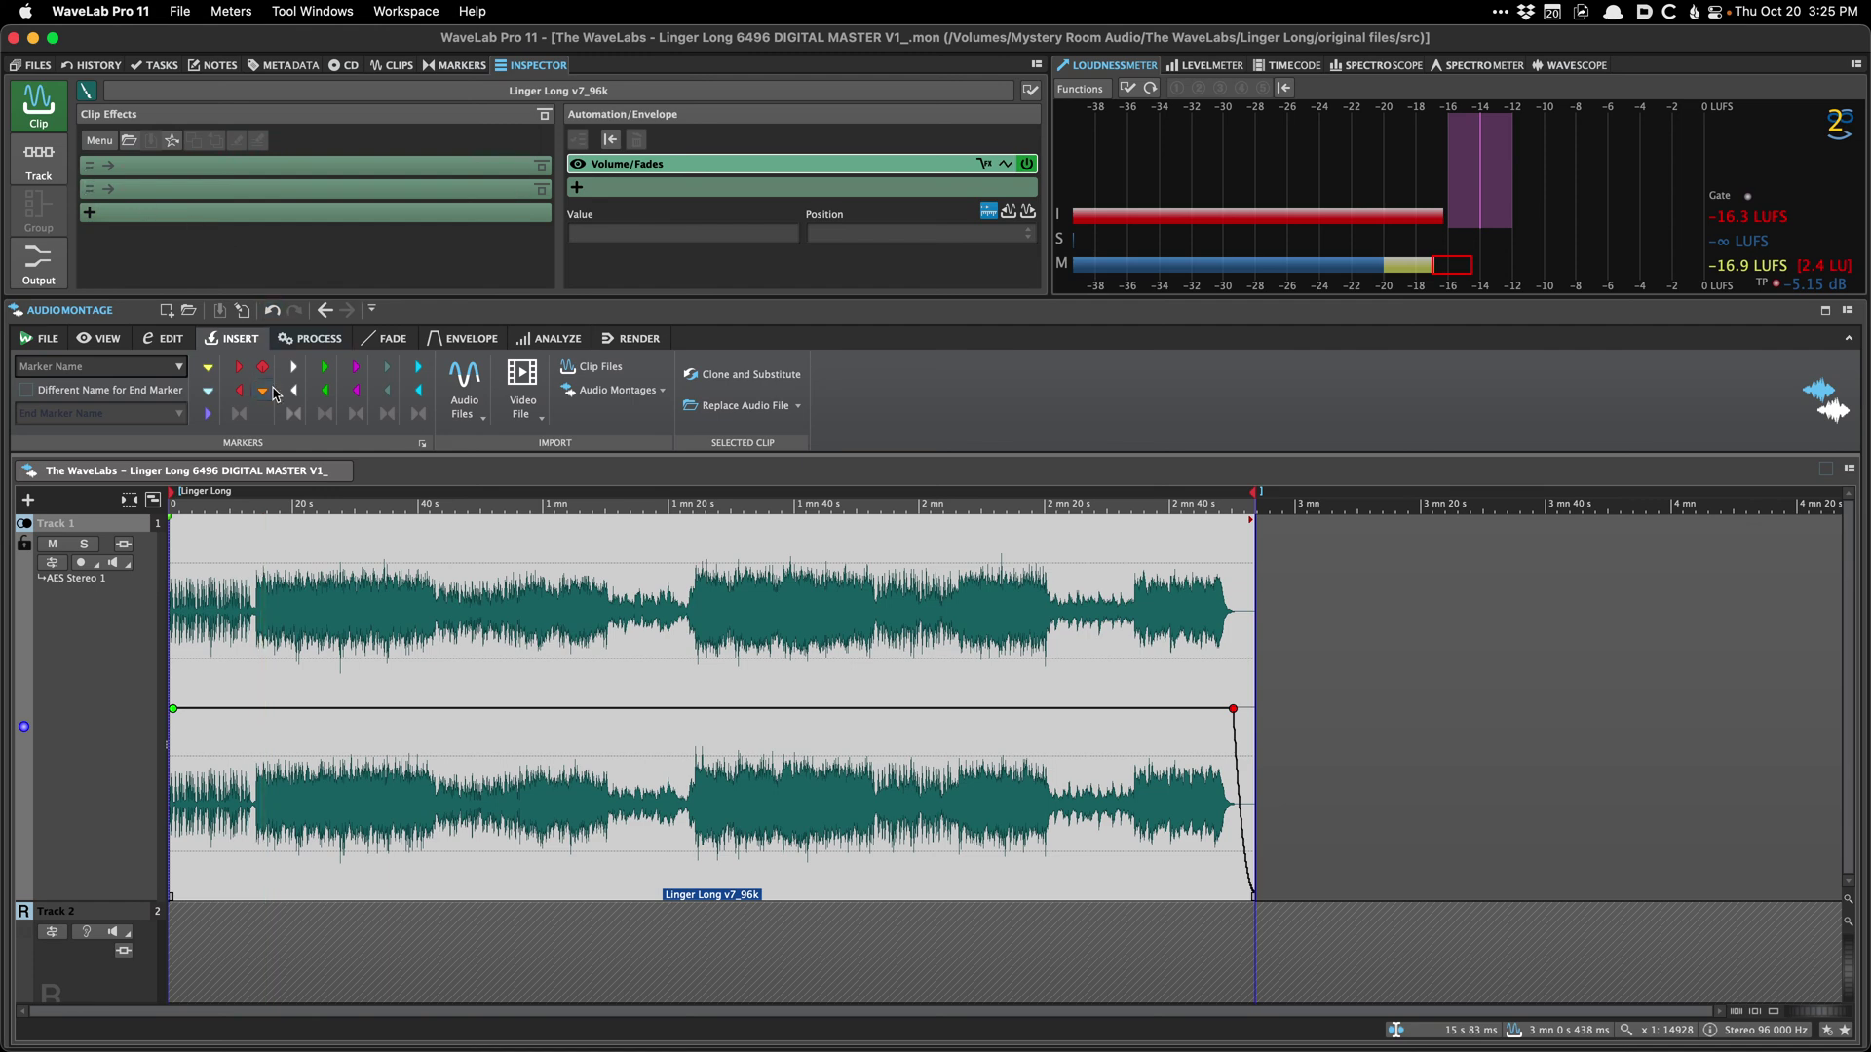
left_click(326, 596)
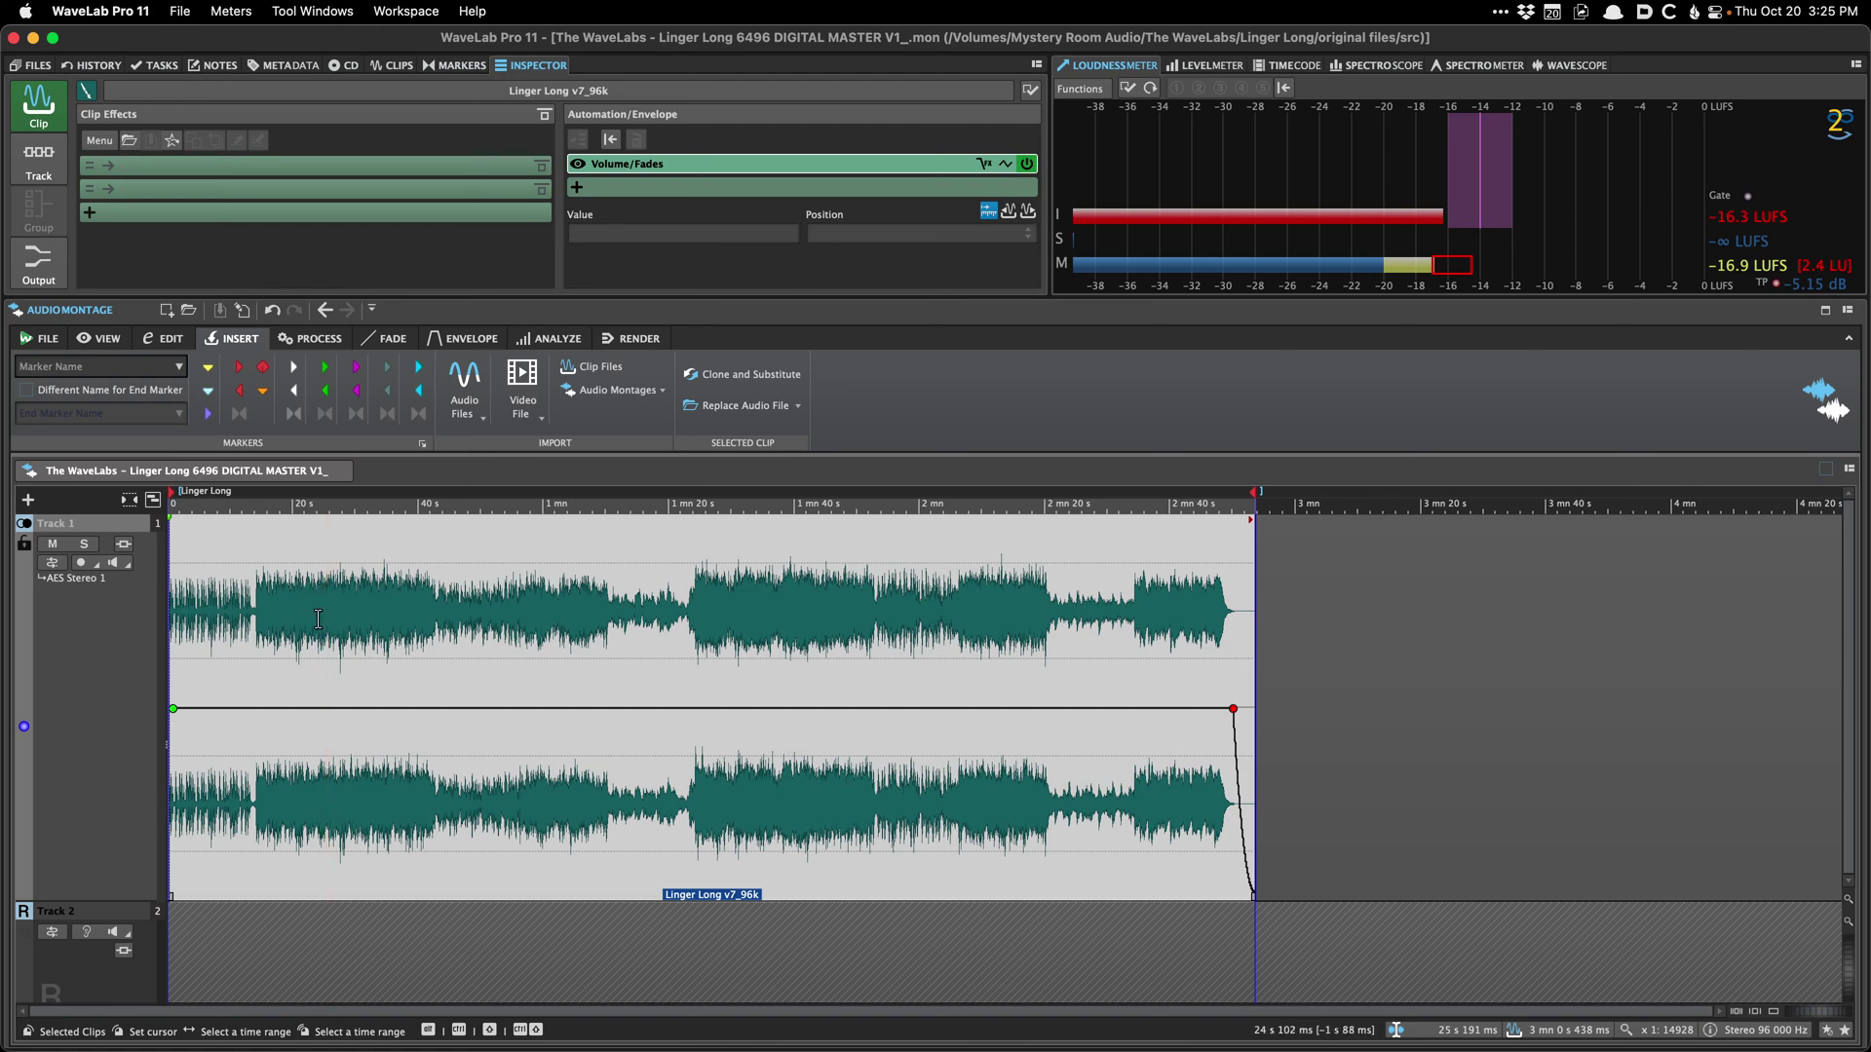
left_click(43, 269)
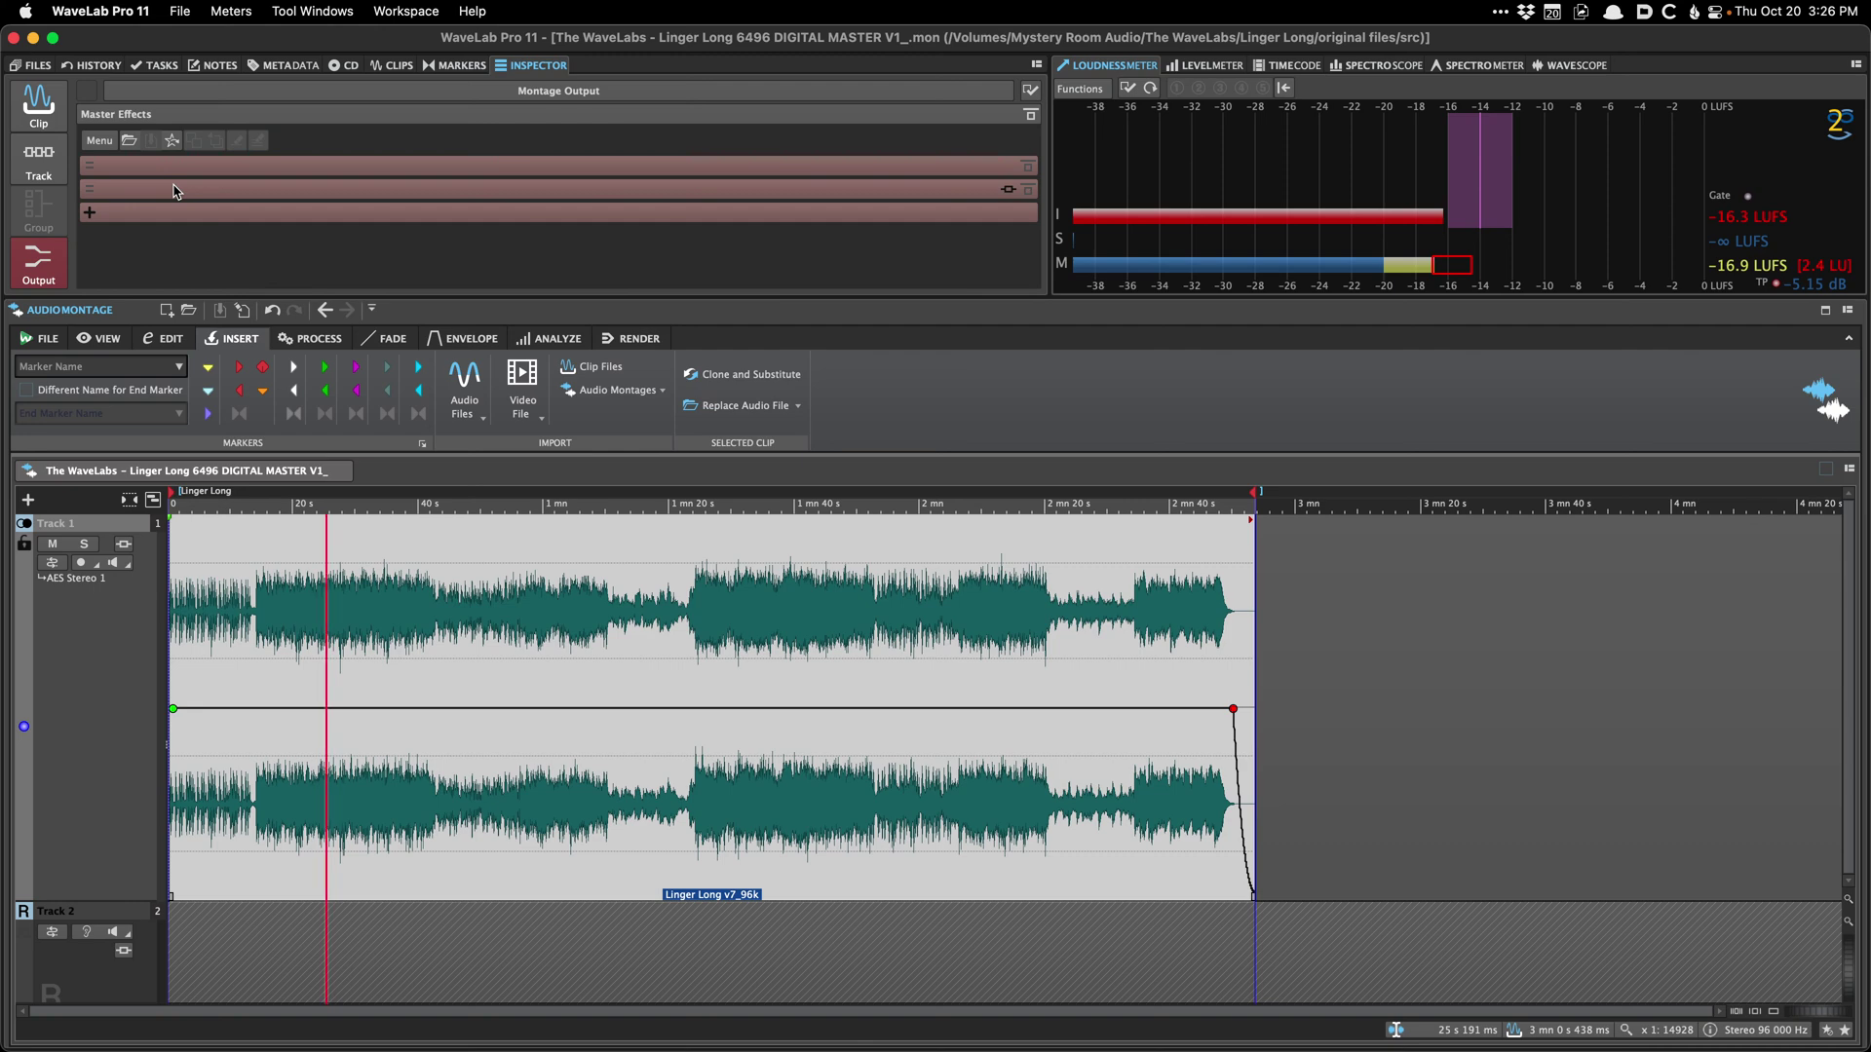
left_click(39, 102)
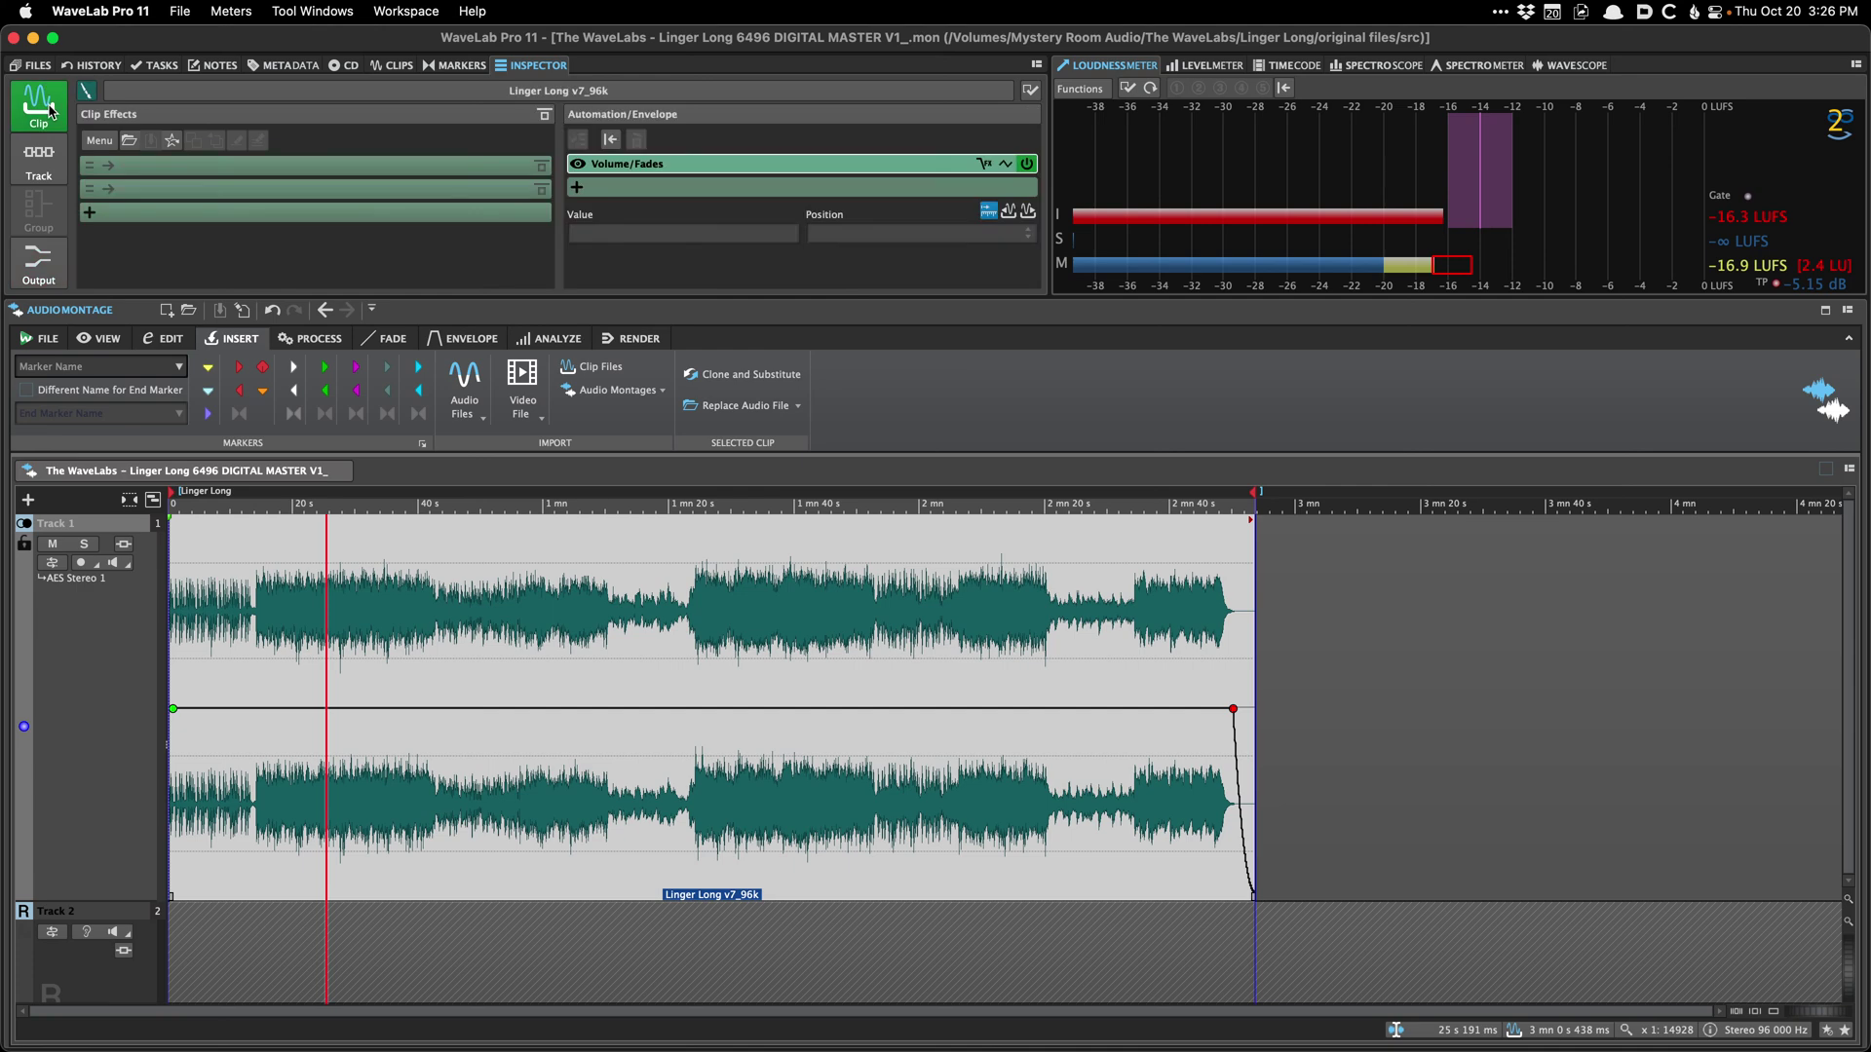
left_click(257, 648)
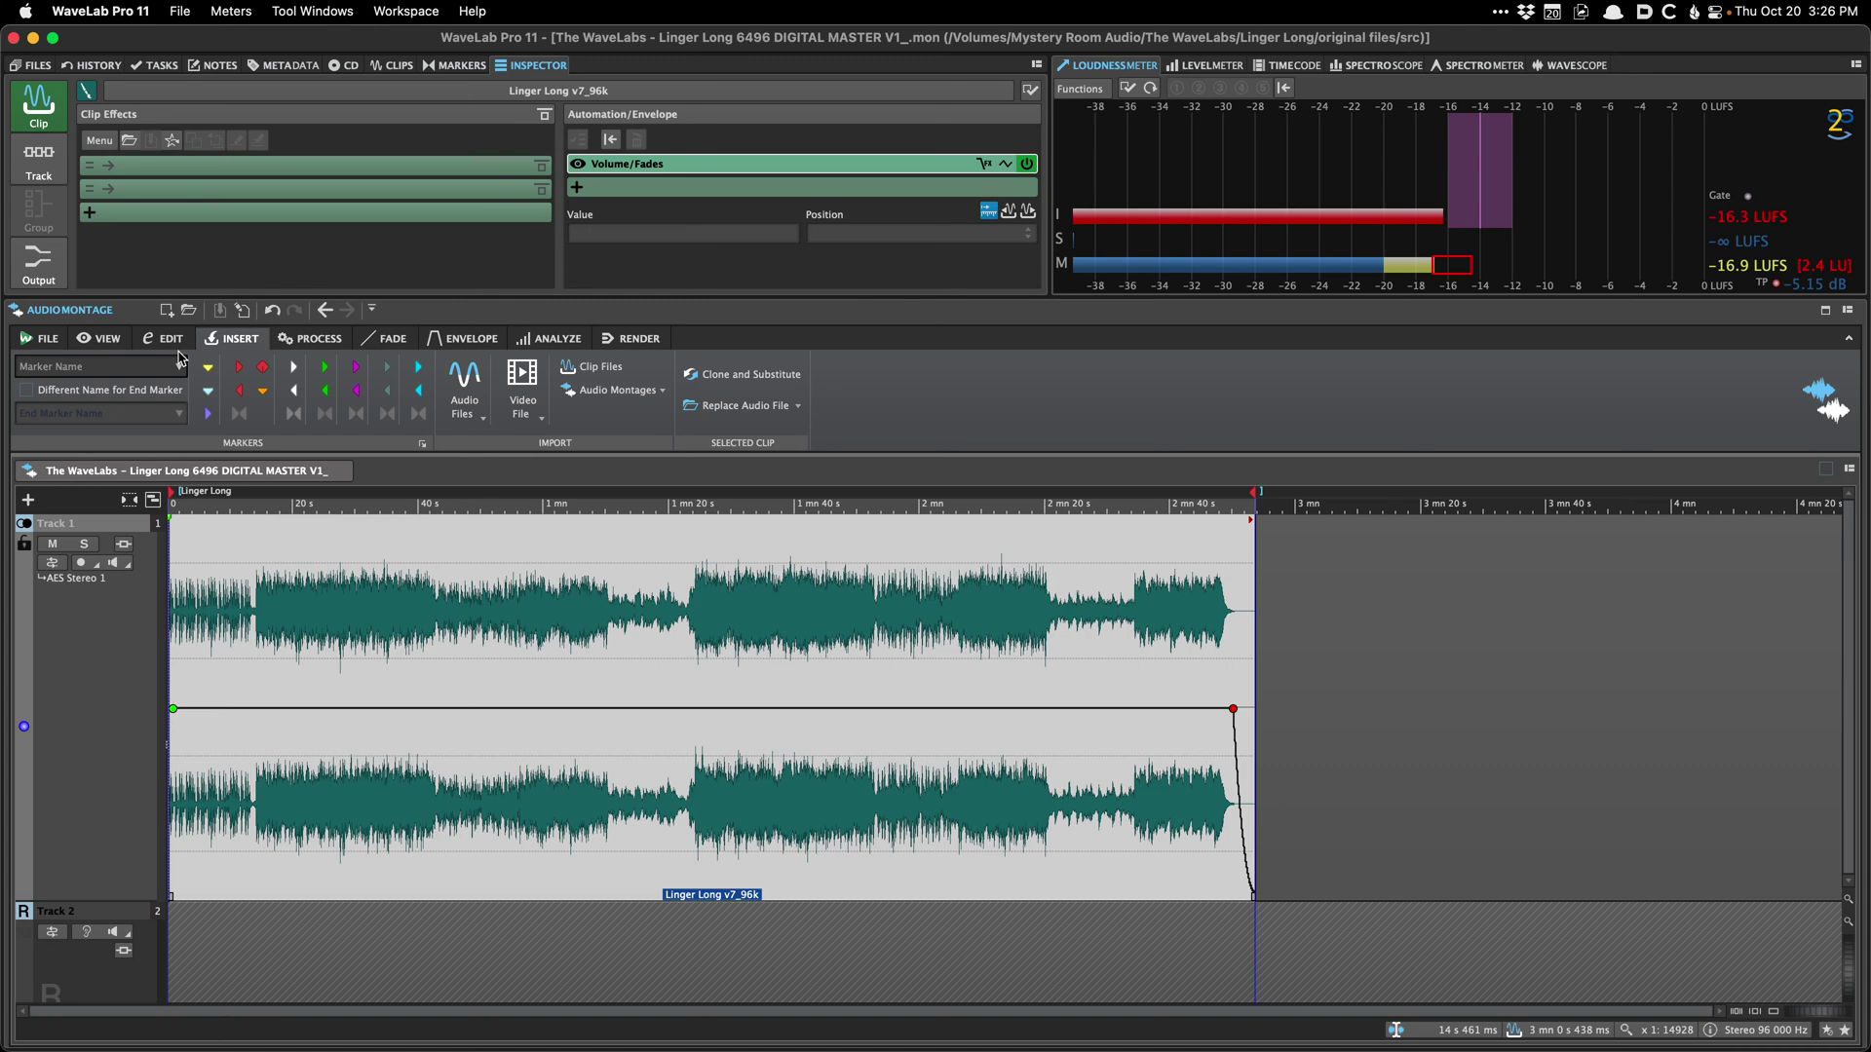
left_click(39, 156)
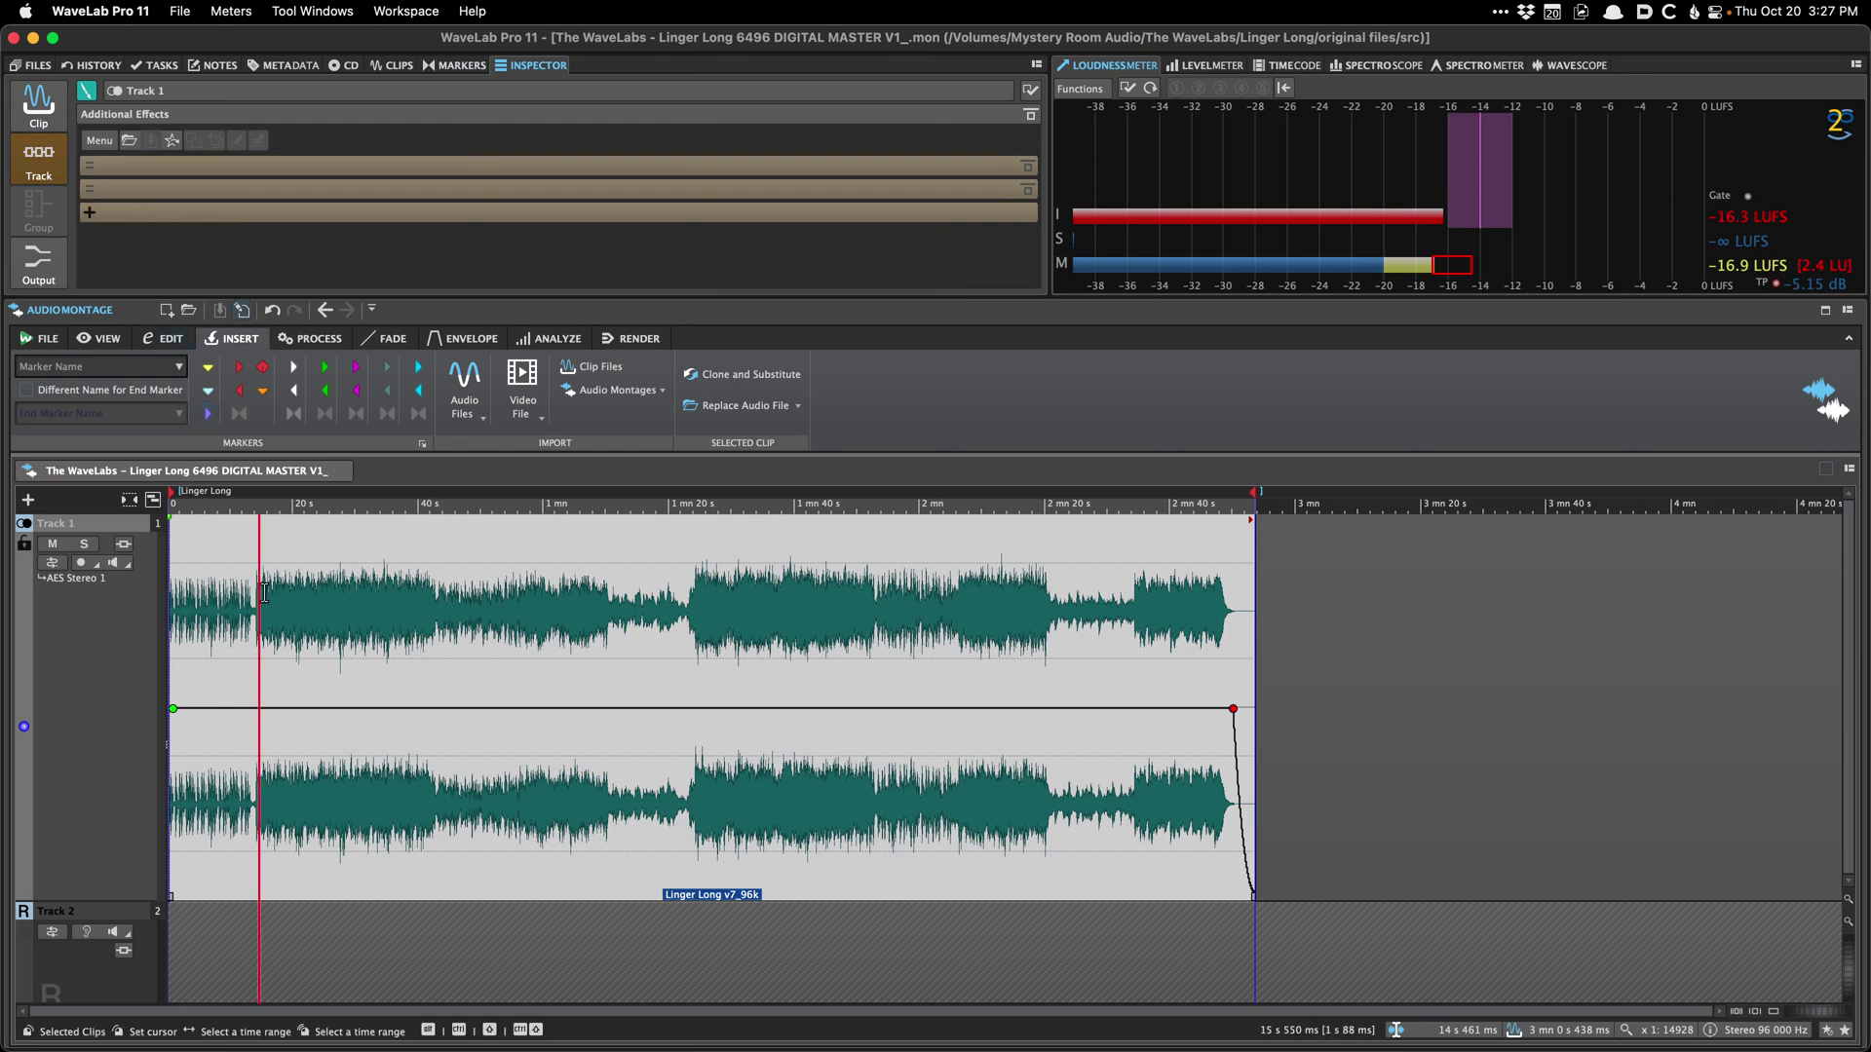
left_click(1269, 673)
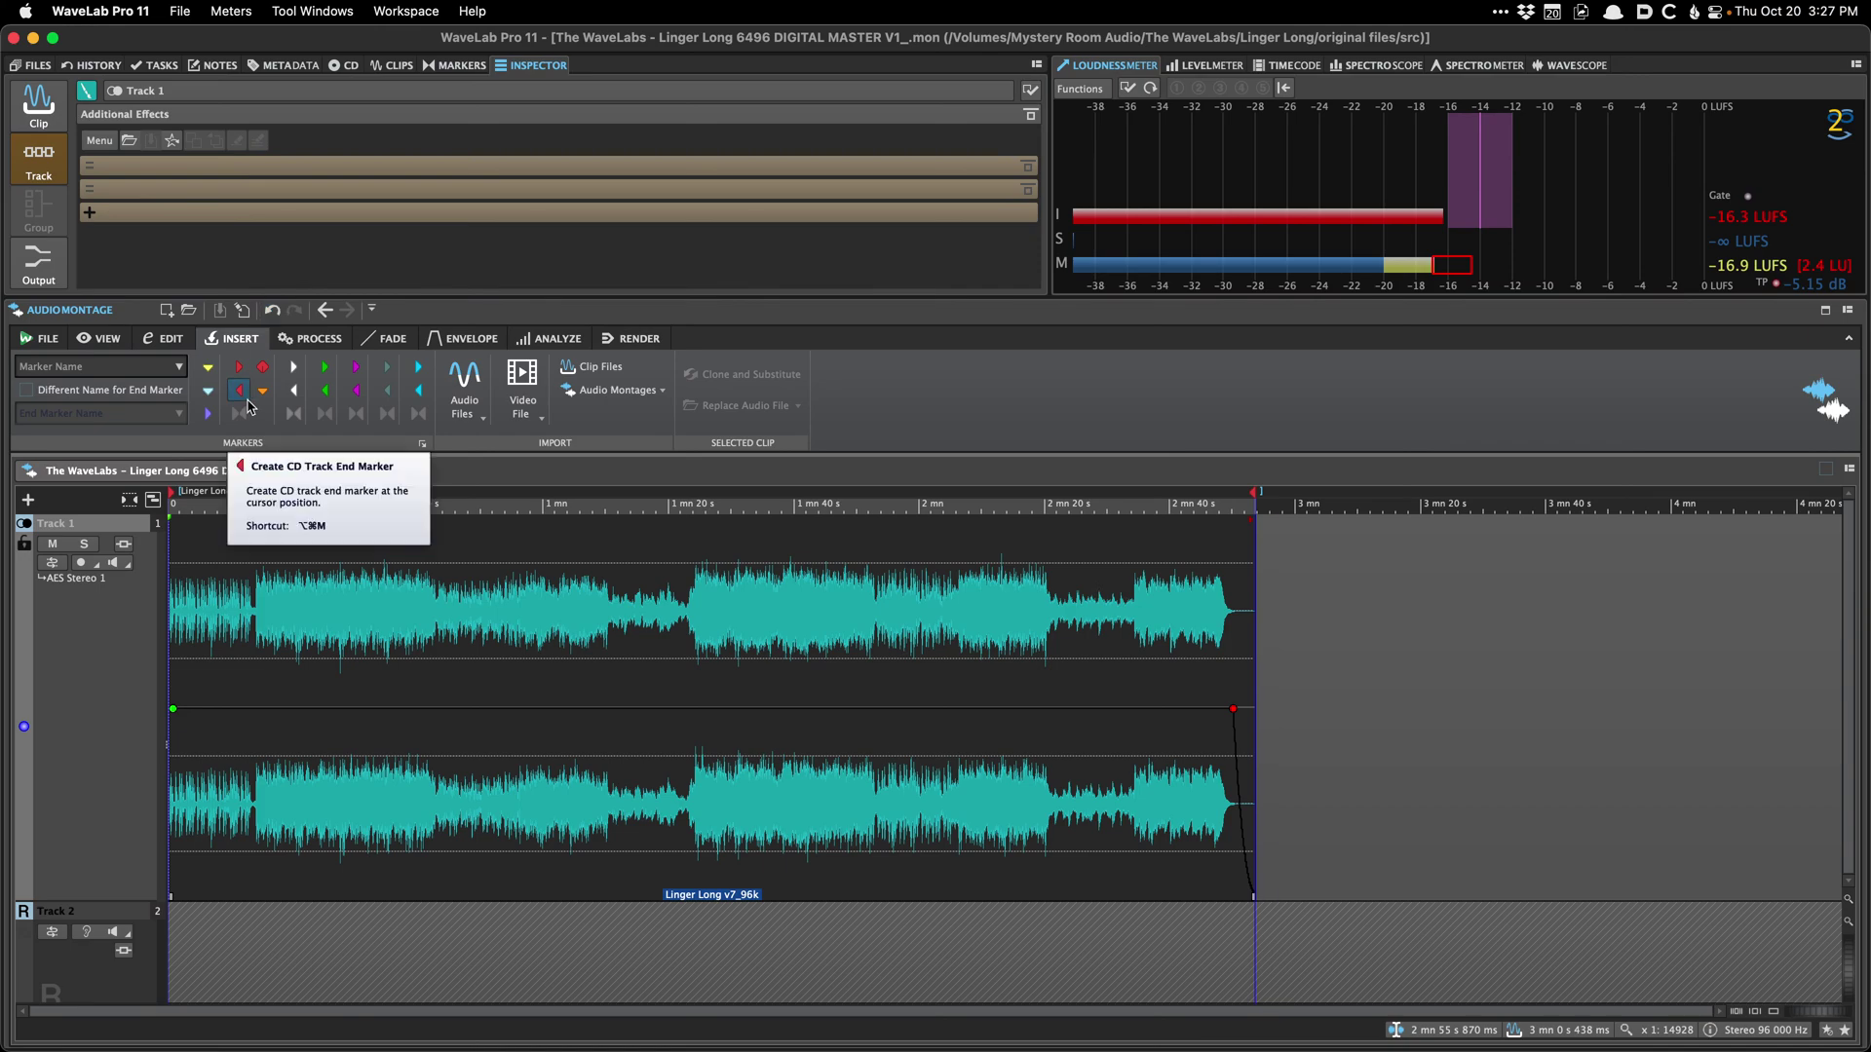
Step: Select a time range of about 3 seconds in the Linger Long clip, from about 17 to 20 seconds
scroll(261, 644, "up", 5)
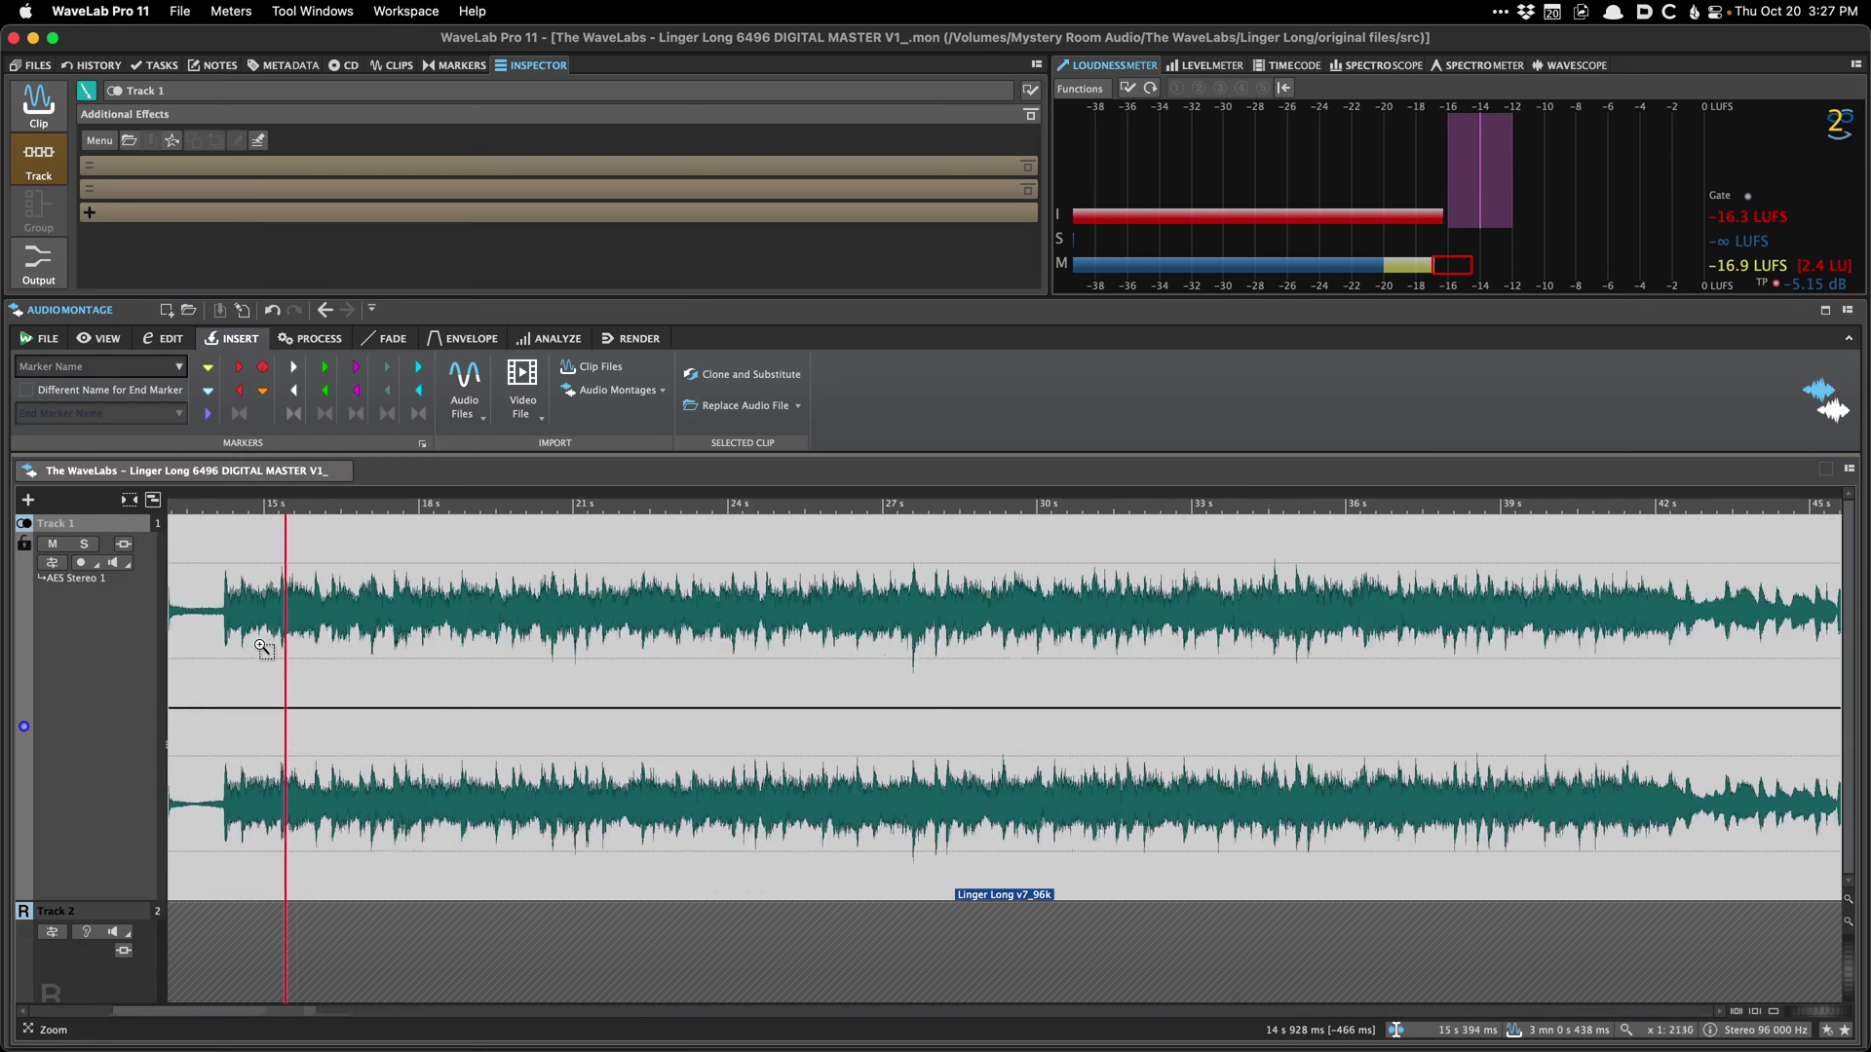
scroll(385, 612, "down", 1)
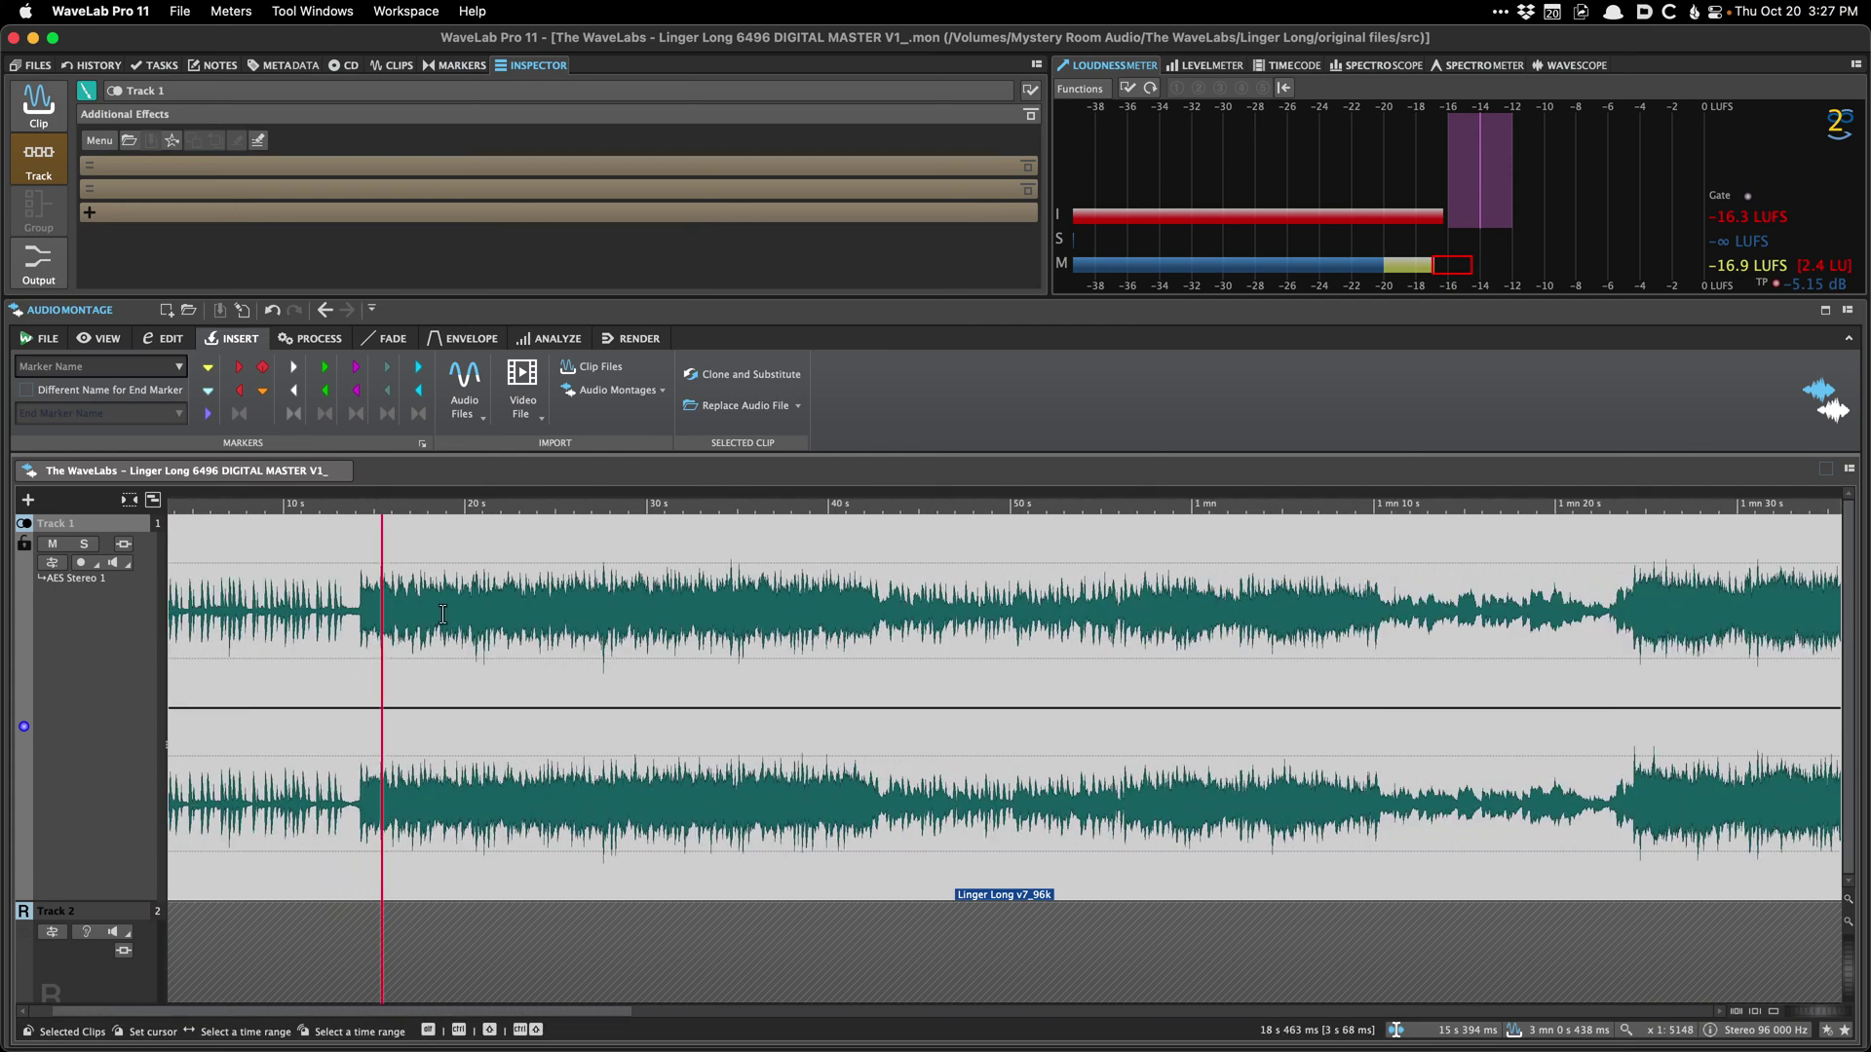
left_click_drag(437, 616, 493, 625)
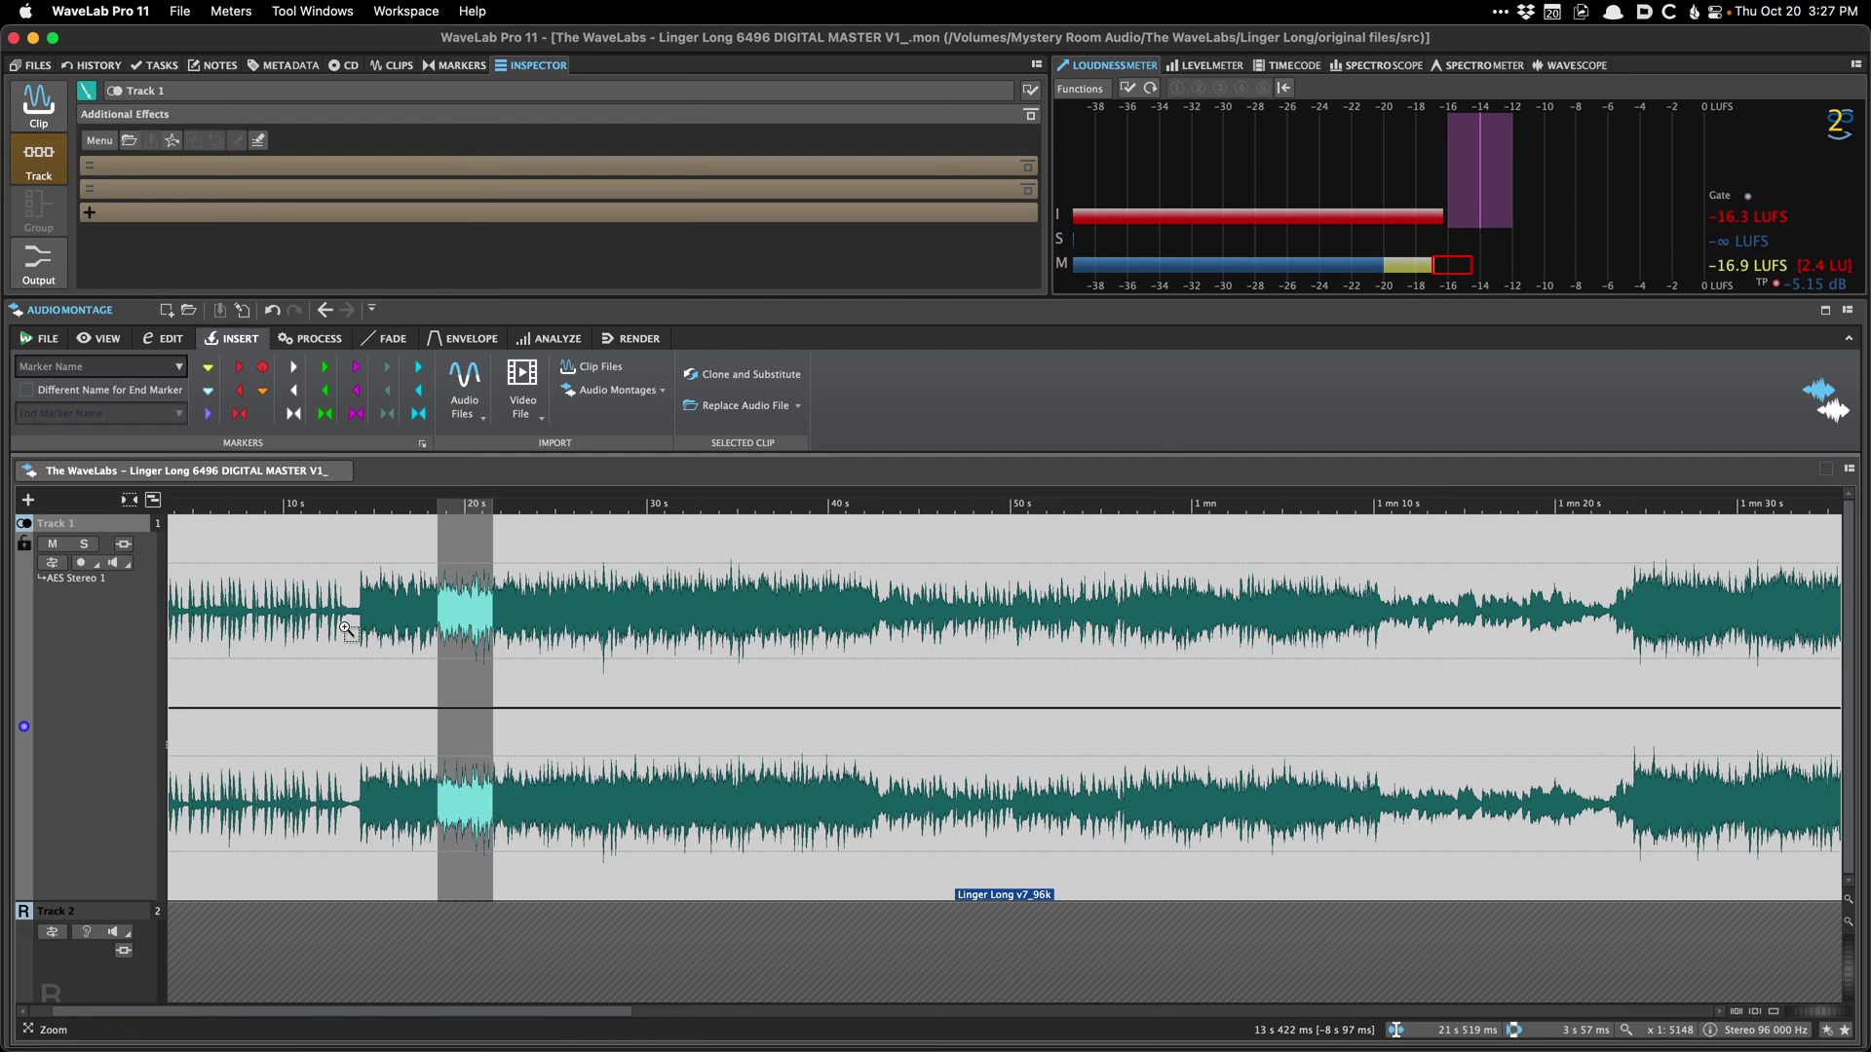
scroll(353, 631, "up", 5)
left_click(921, 669)
left_click_drag(572, 628, 732, 653)
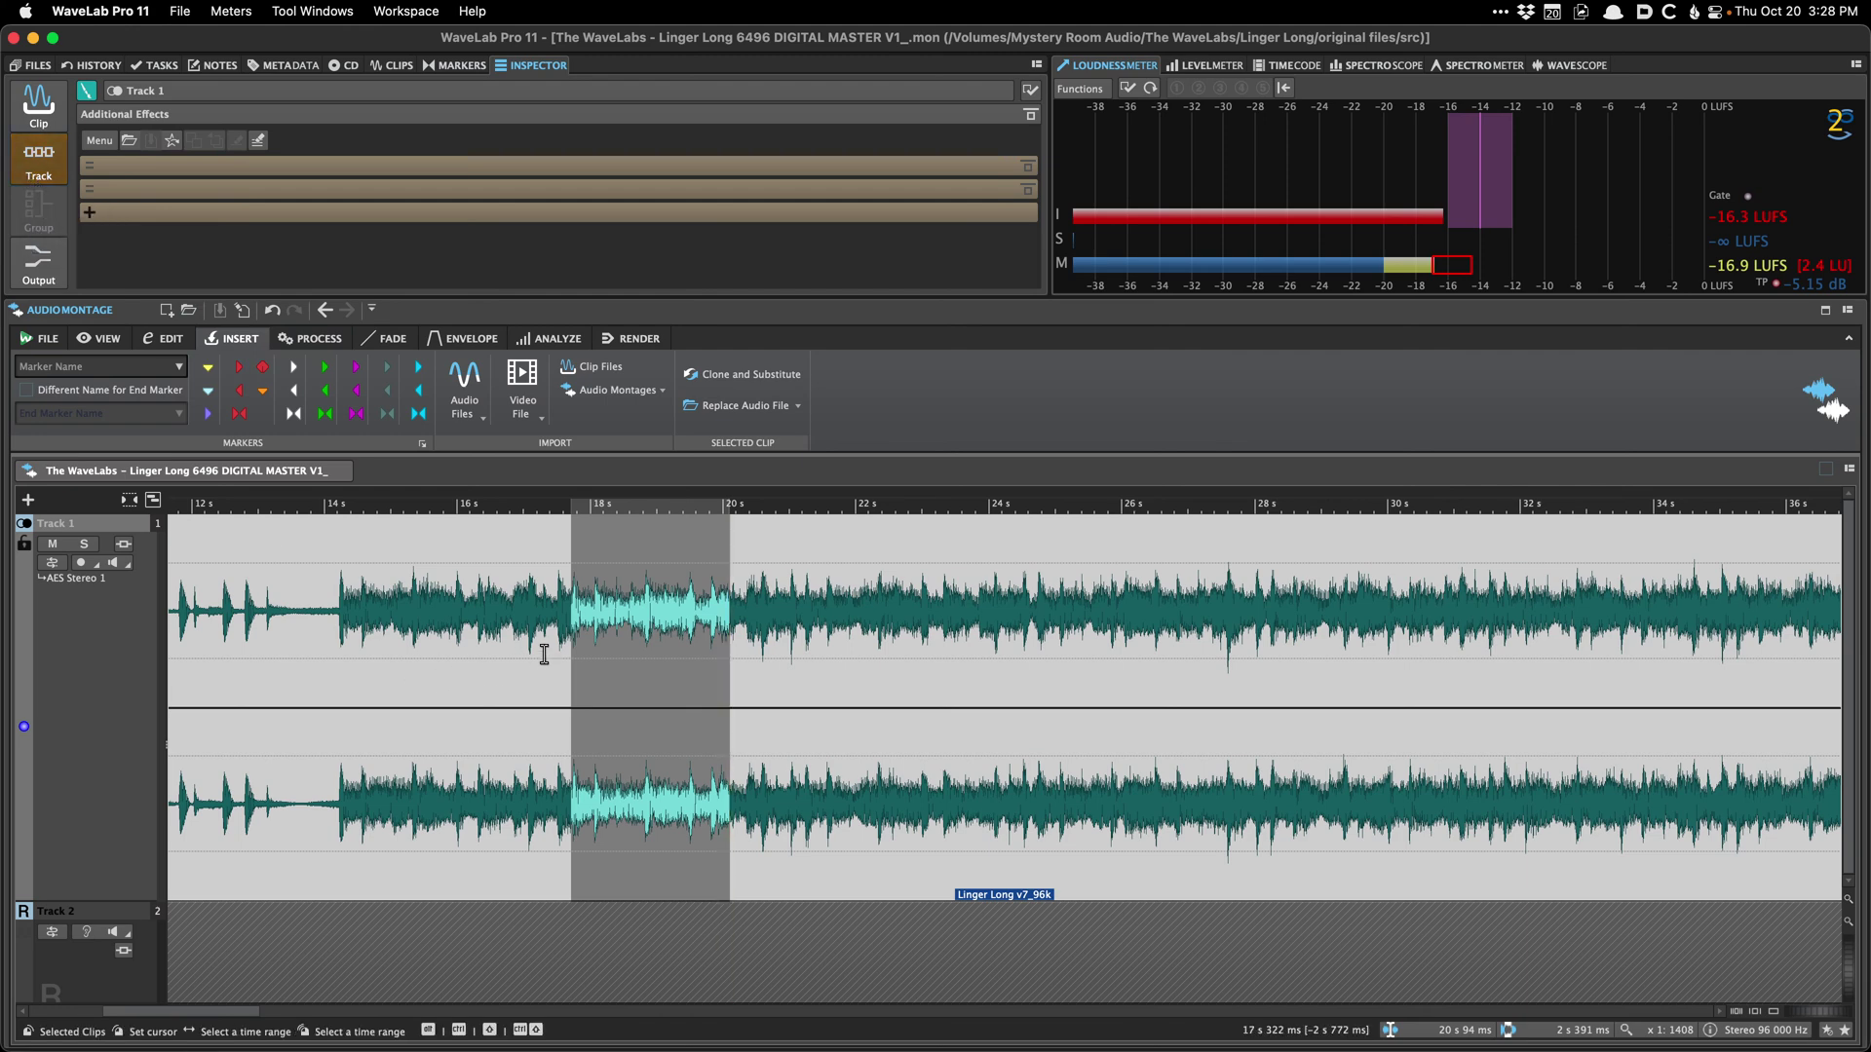
scroll(522, 643, "right", 1)
left_click_drag(517, 648, 726, 664)
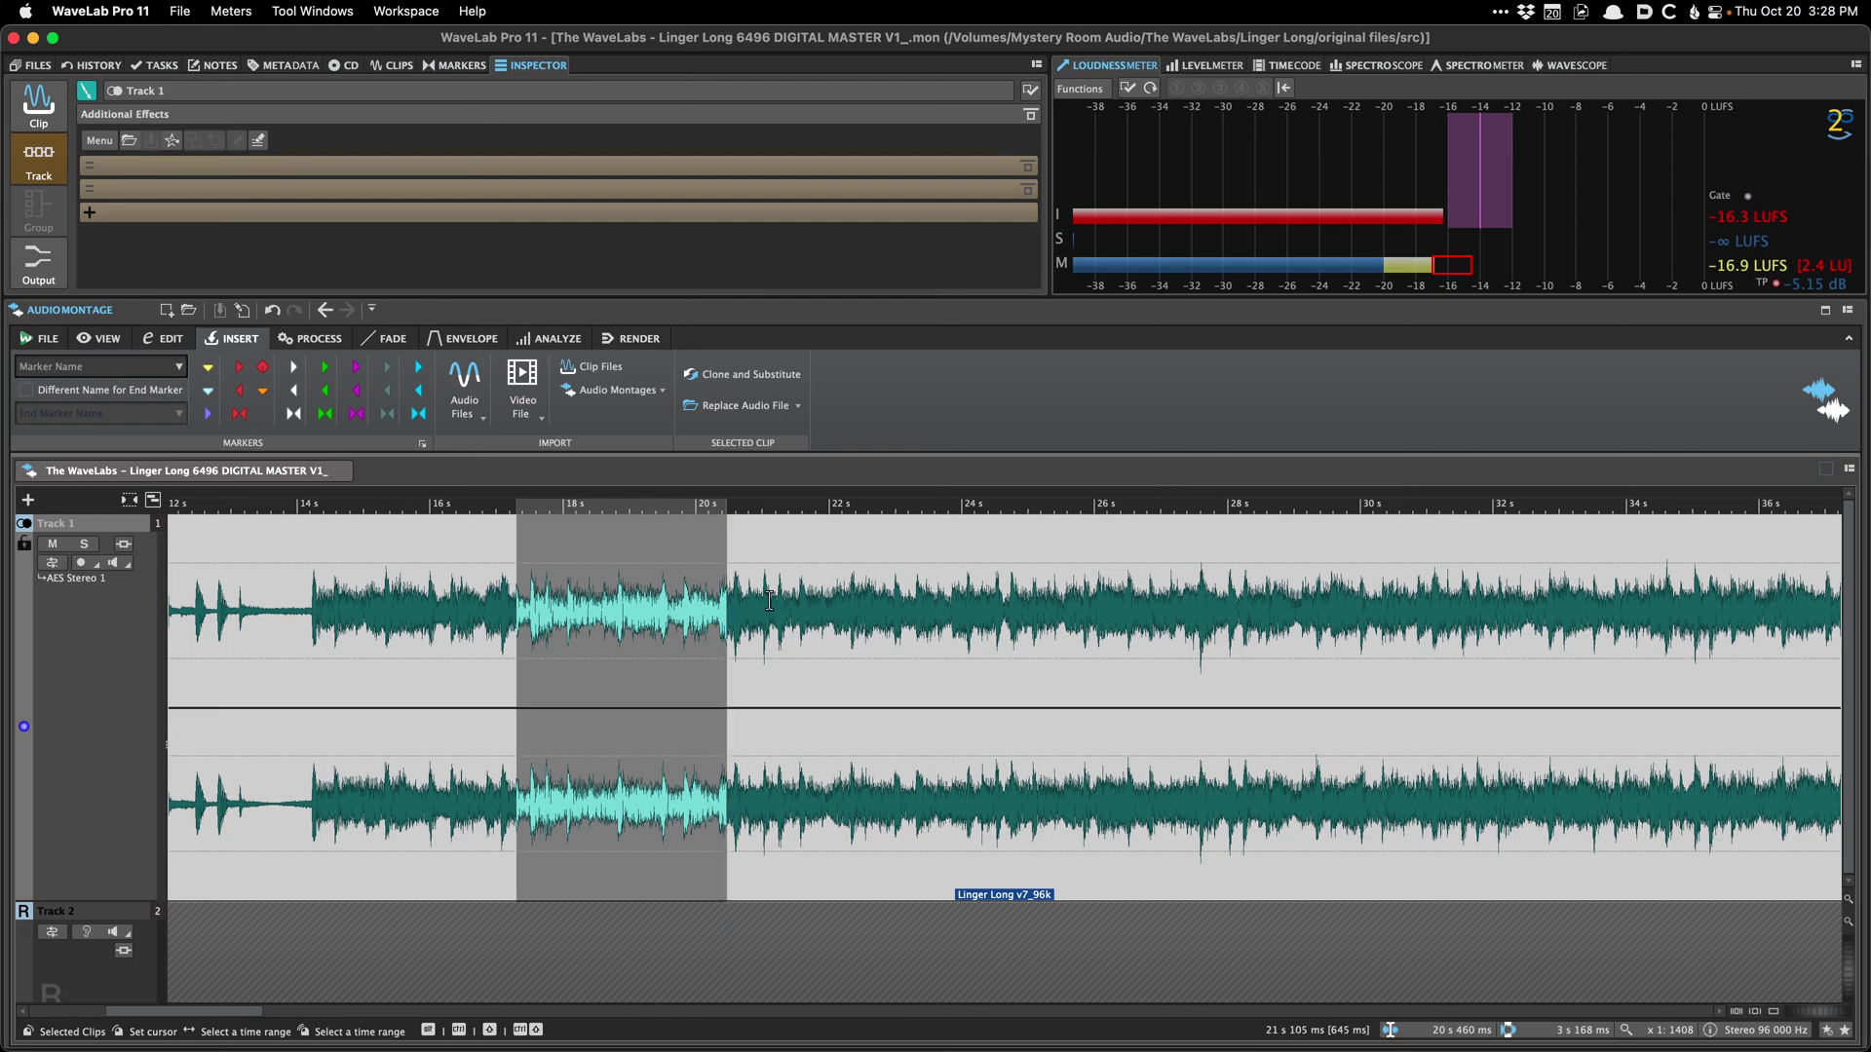
scroll(770, 601, "down", 1)
scroll(770, 602, "down", 9)
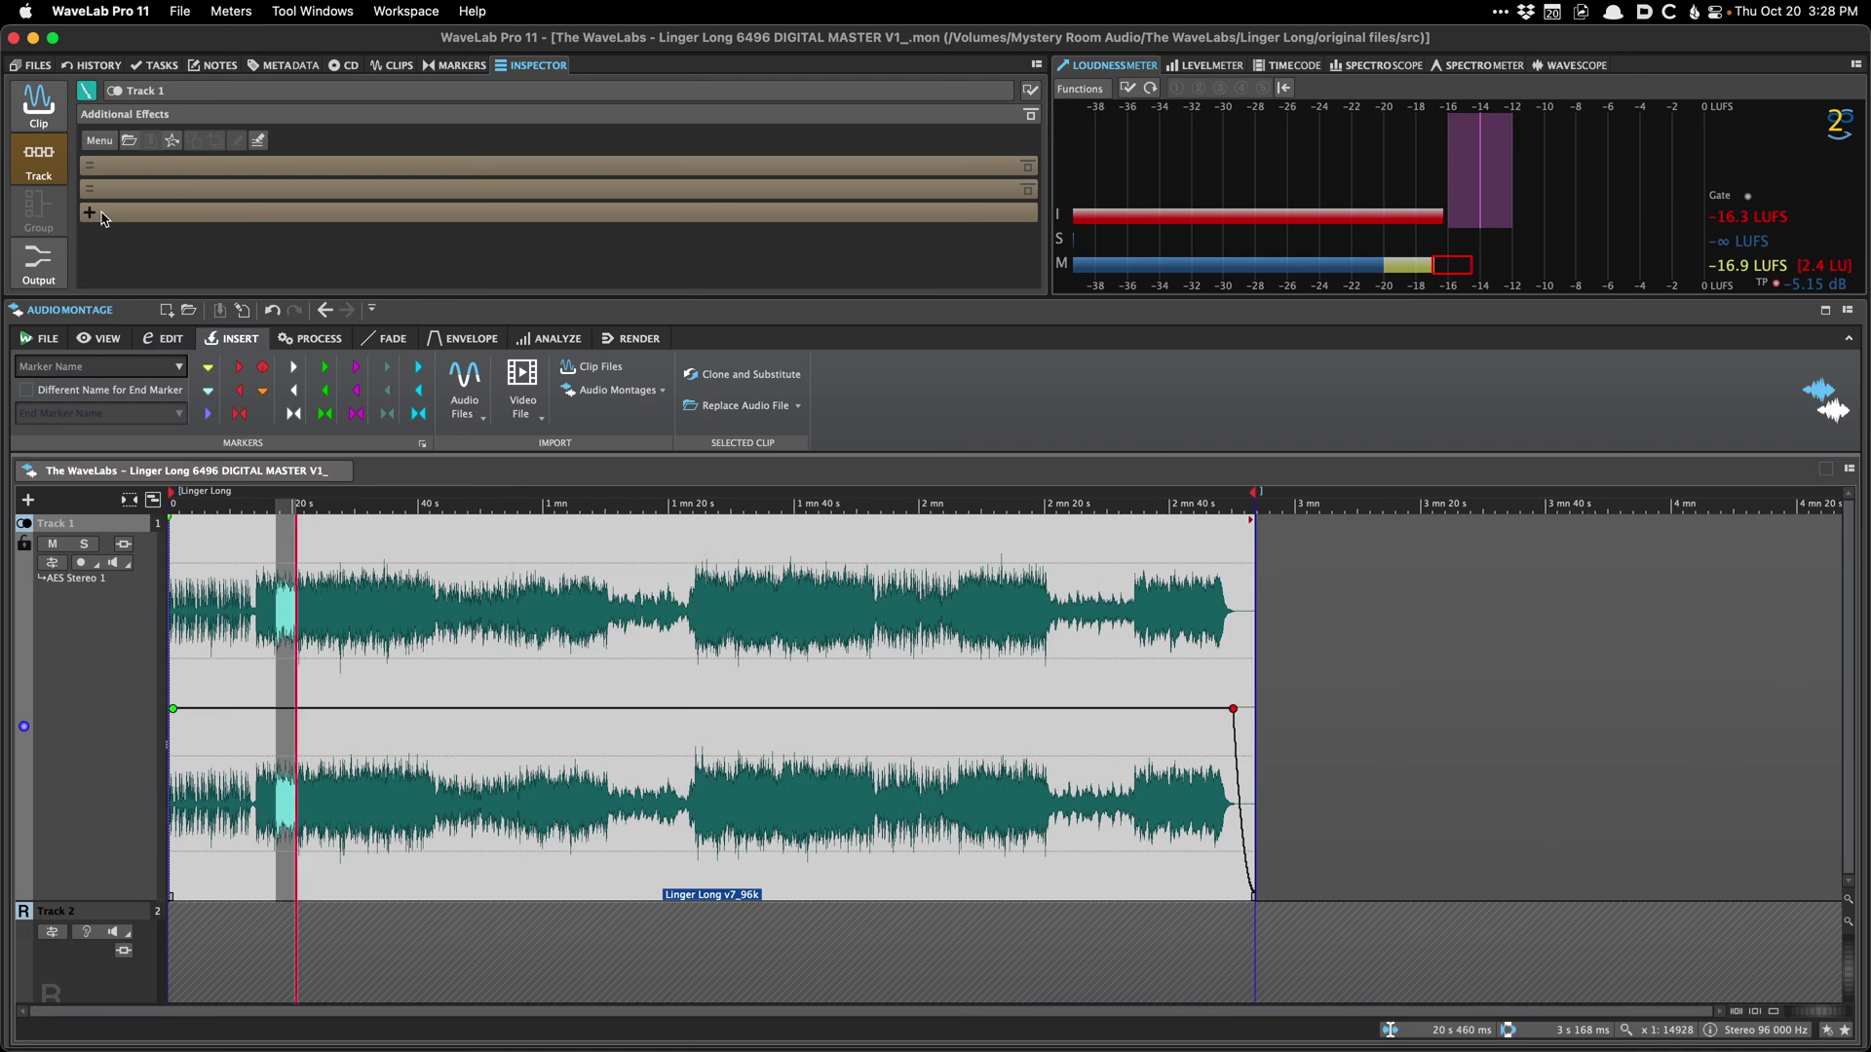
Step: Clear the time selection, insert Pro-Q 3 in the first effect slot of Track 1 and close the plug-in window
left_click(27, 263)
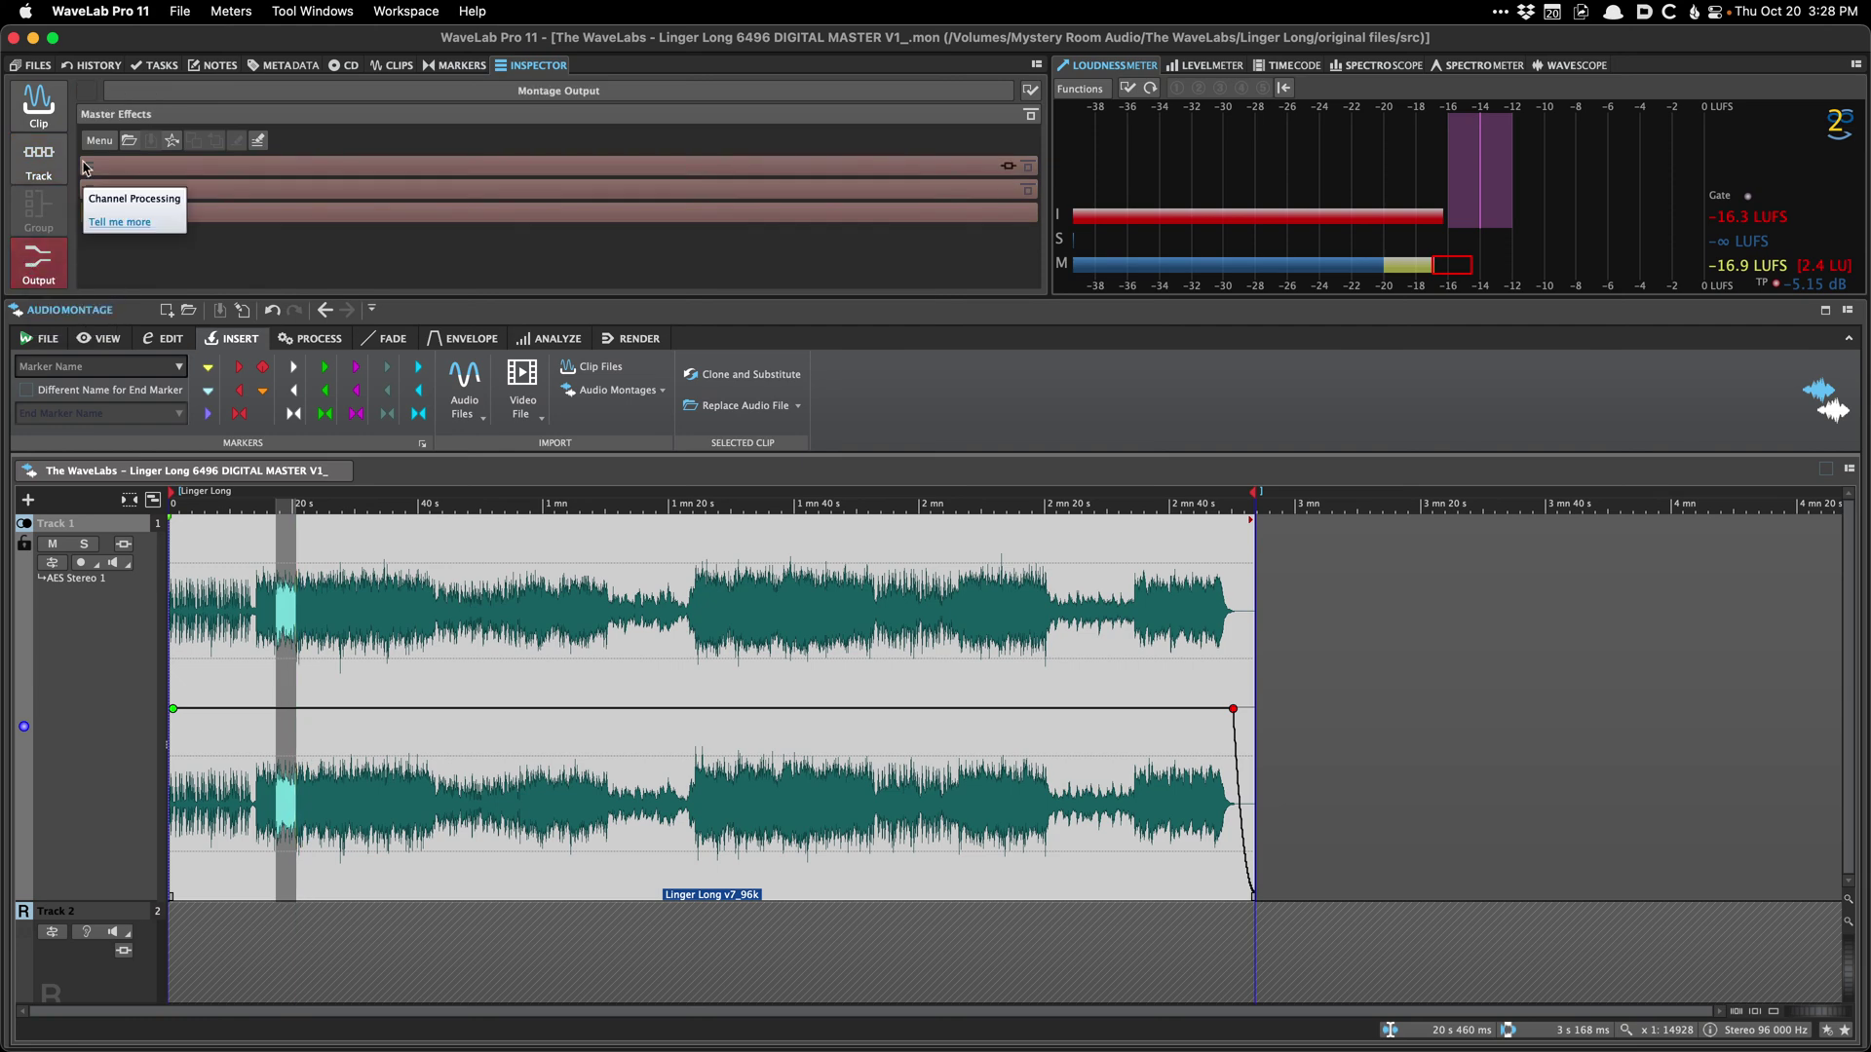
left_click(39, 158)
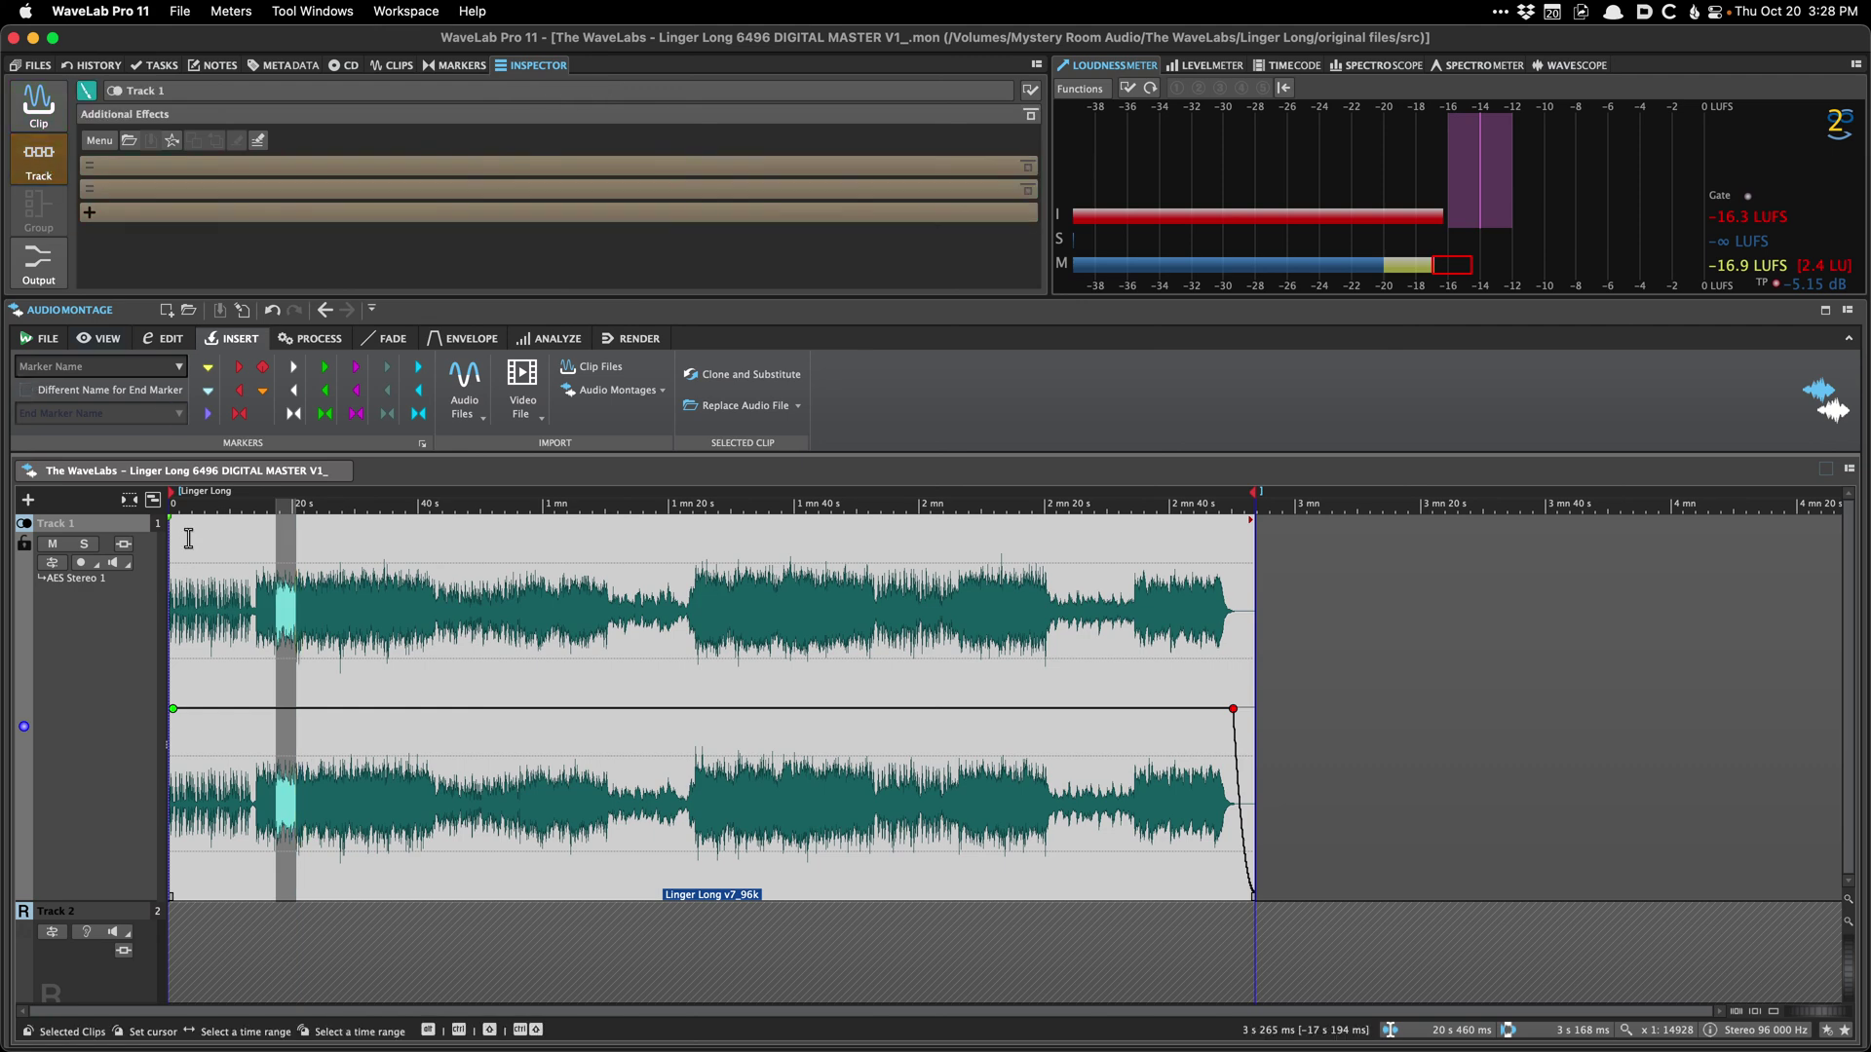
left_click(234, 579)
left_click(281, 585)
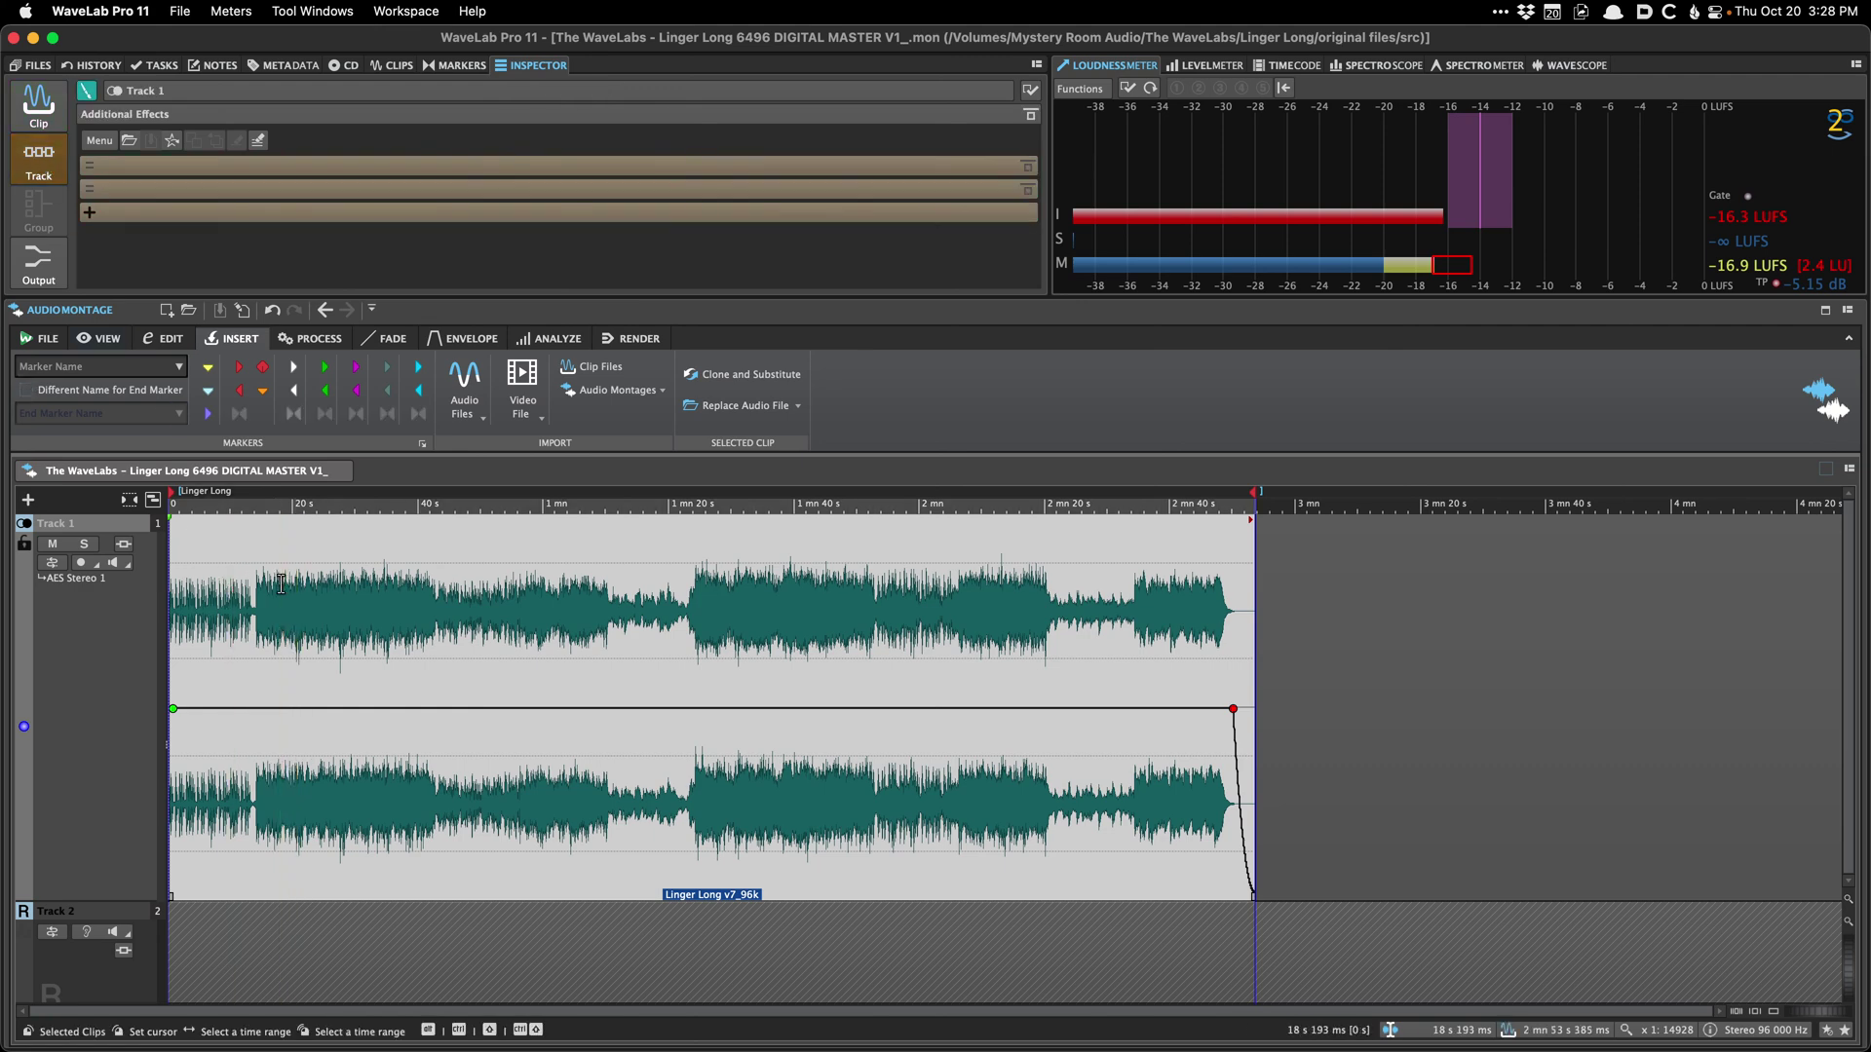
left_click(144, 176)
mouse_move(265, 315)
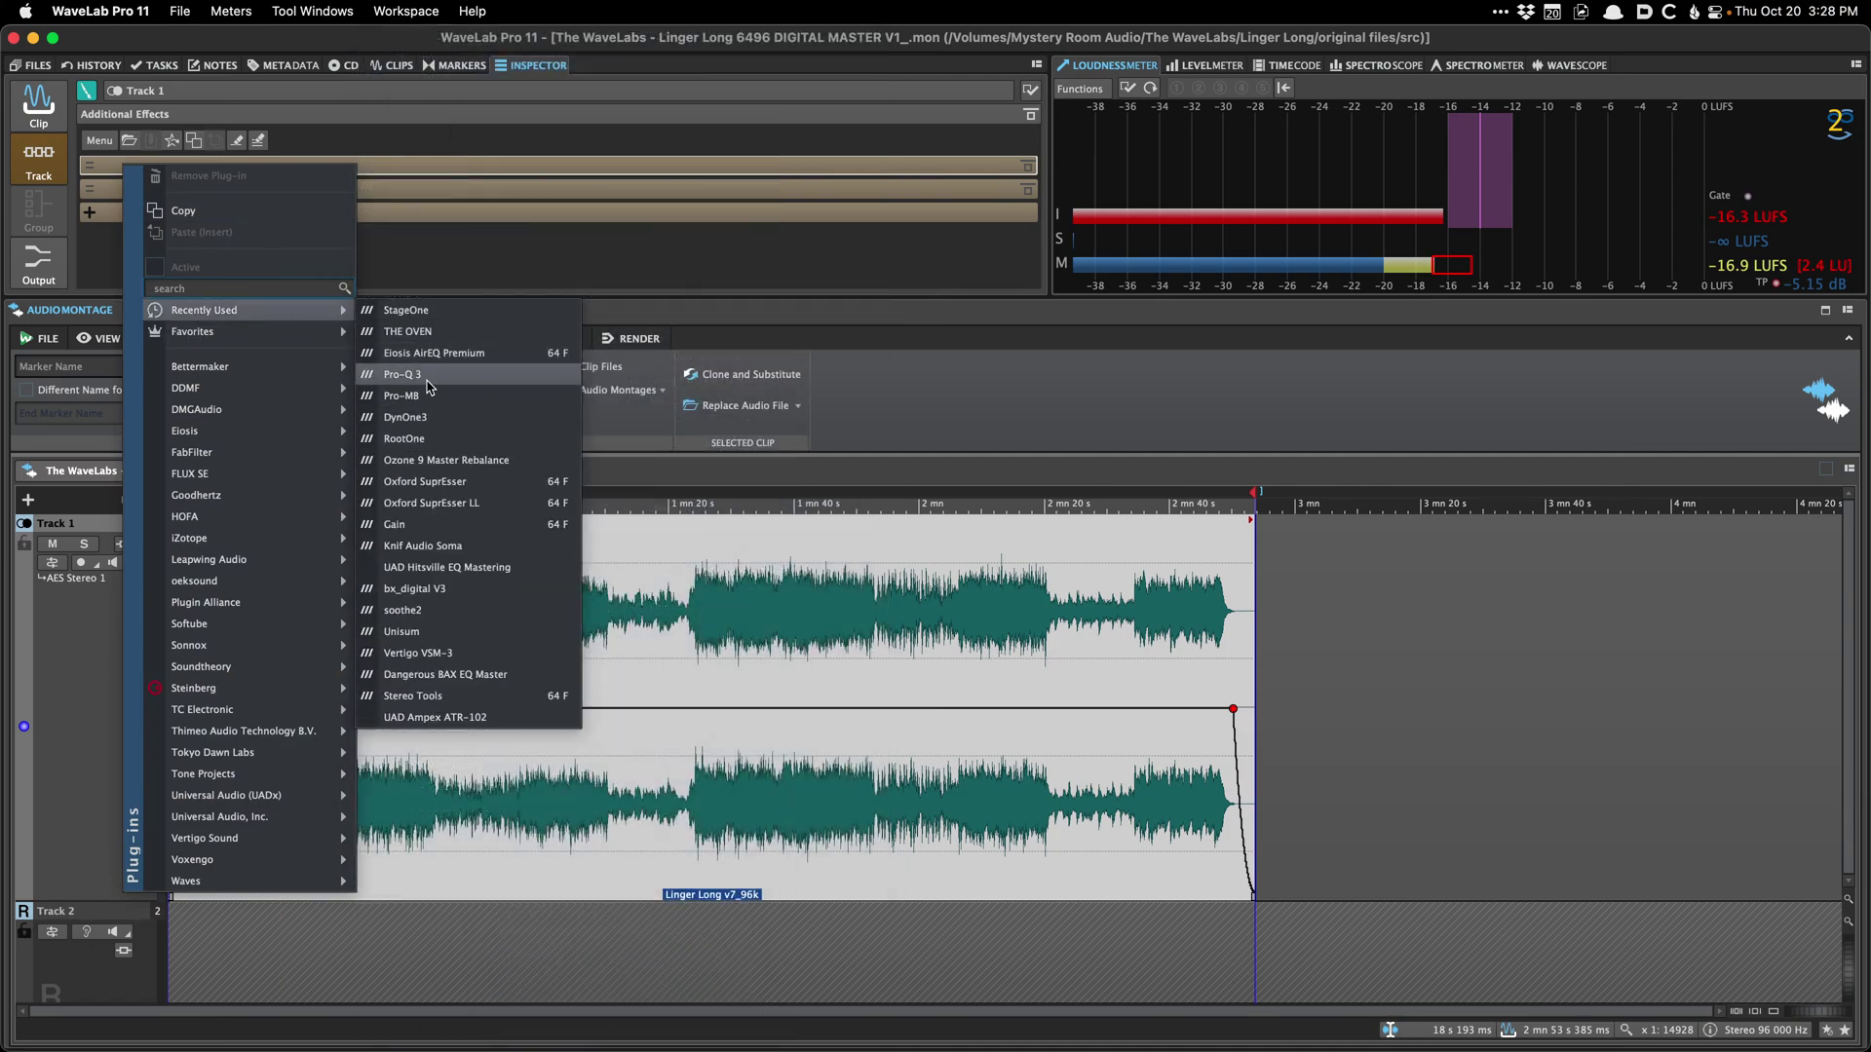
left_click(419, 375)
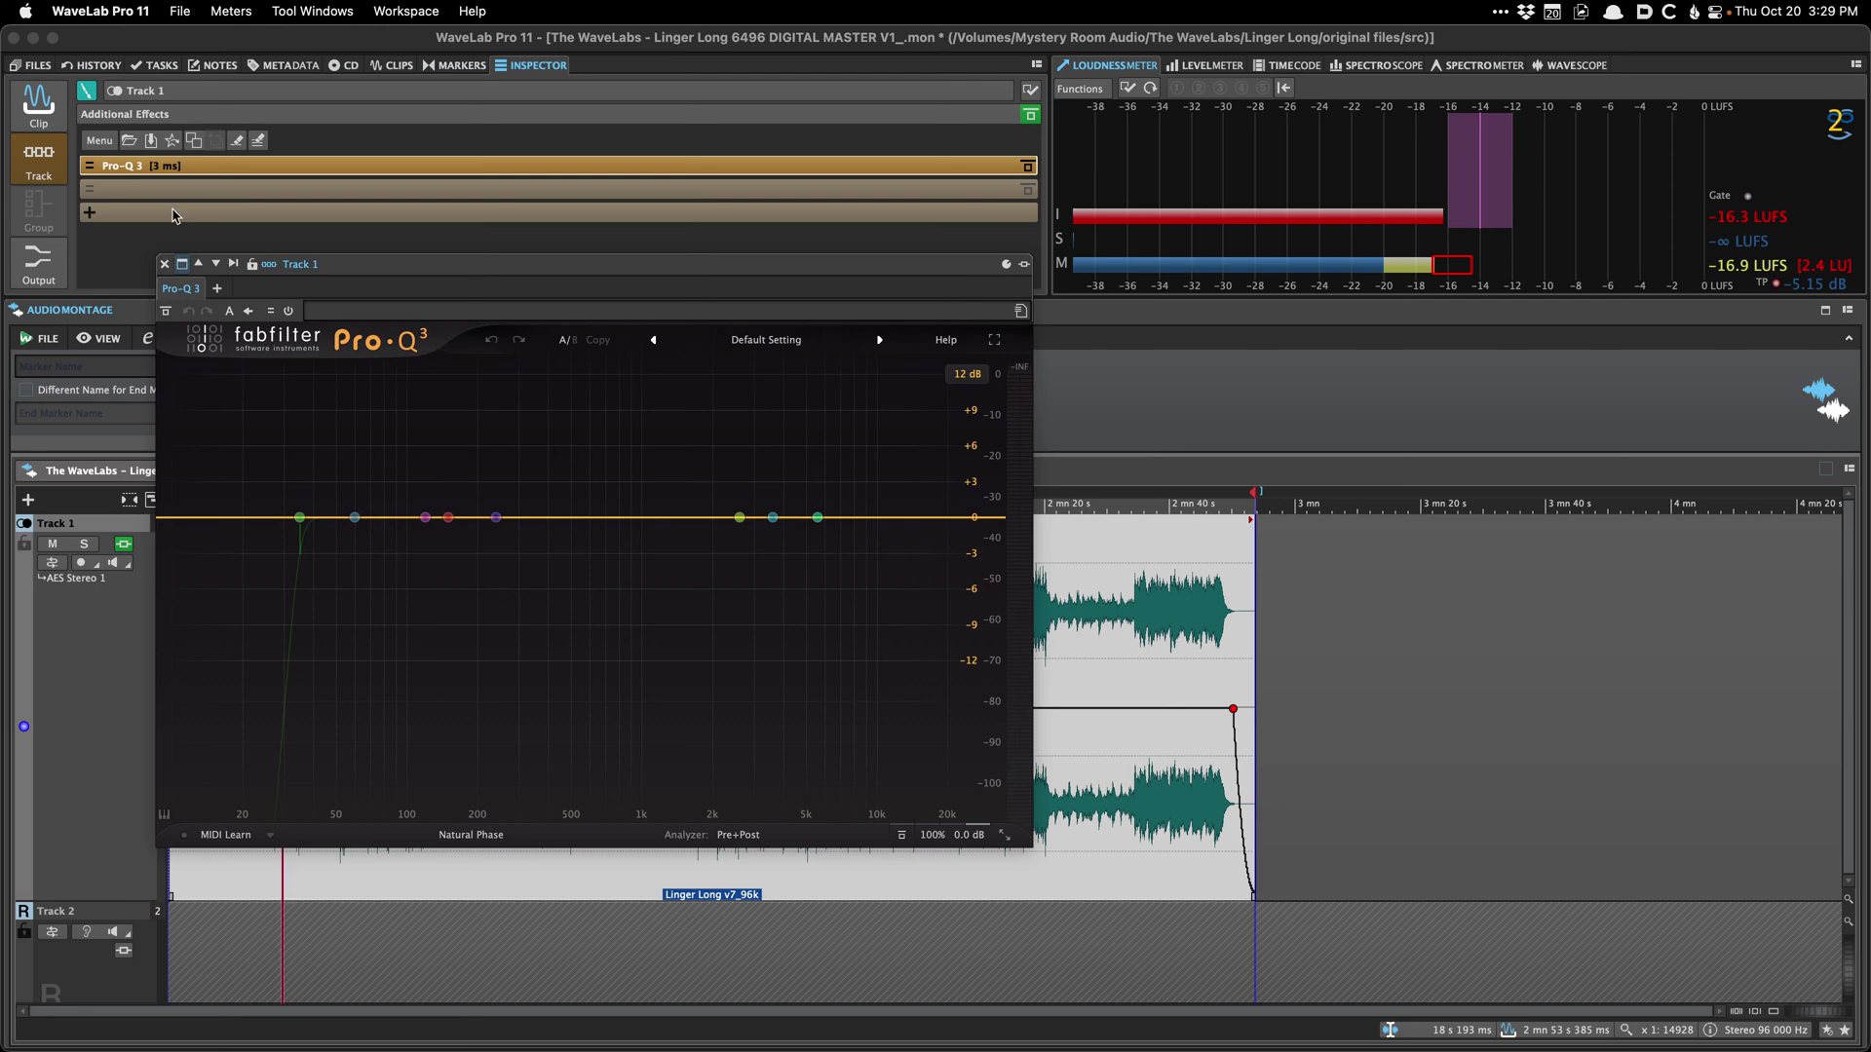
left_click(164, 264)
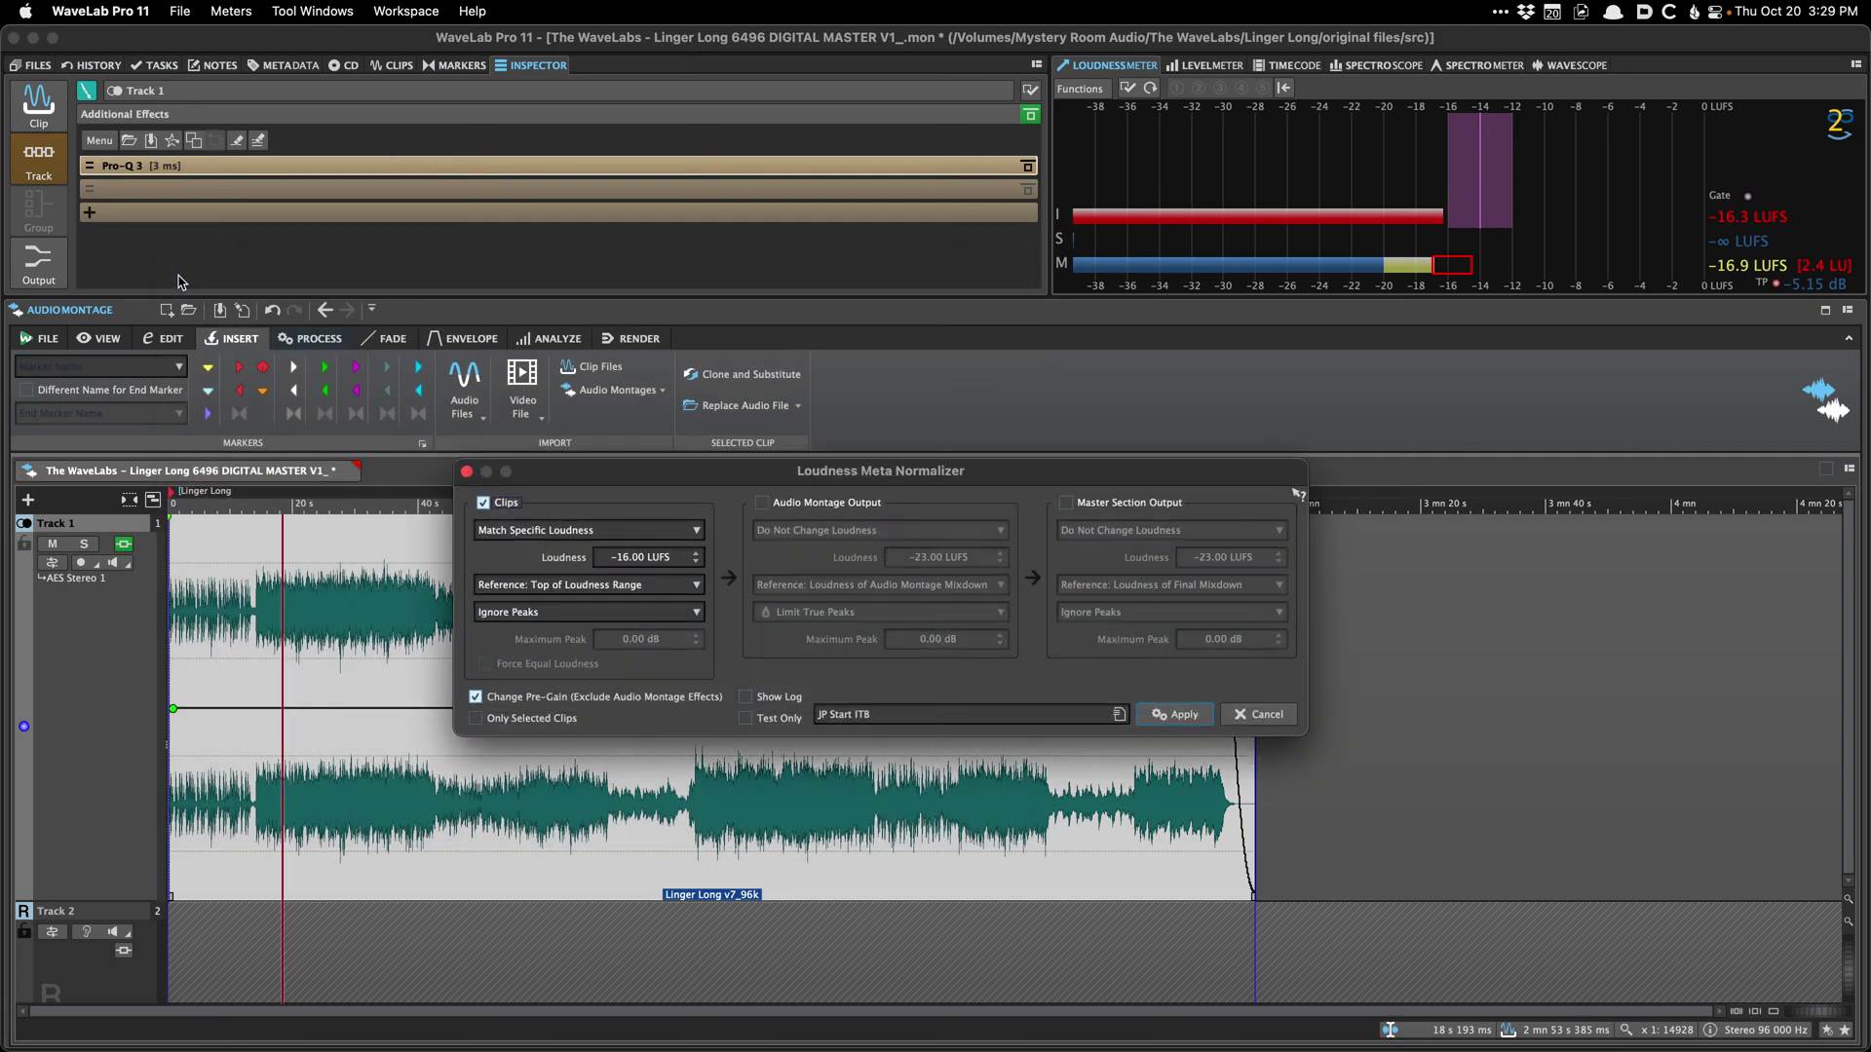
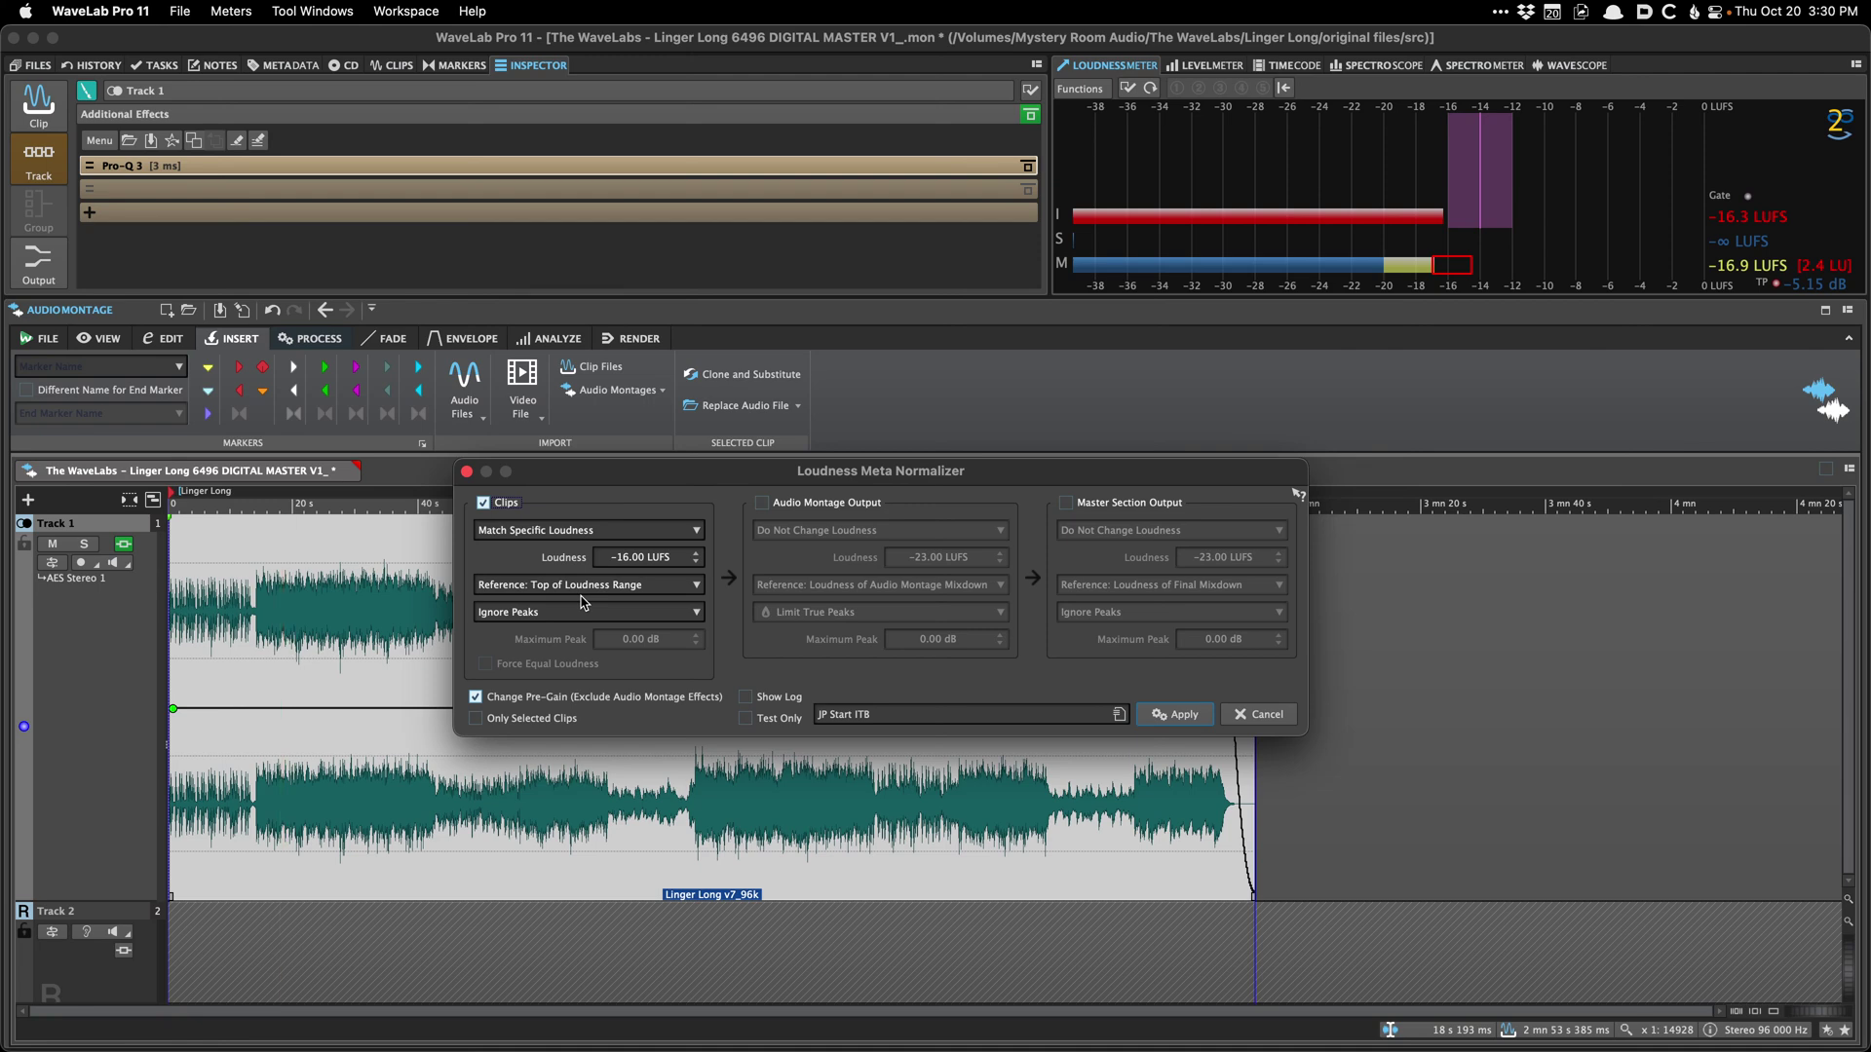
Step: Dismiss the Loudness Meta Normalizer without applying it and save the montage
left_click(1259, 714)
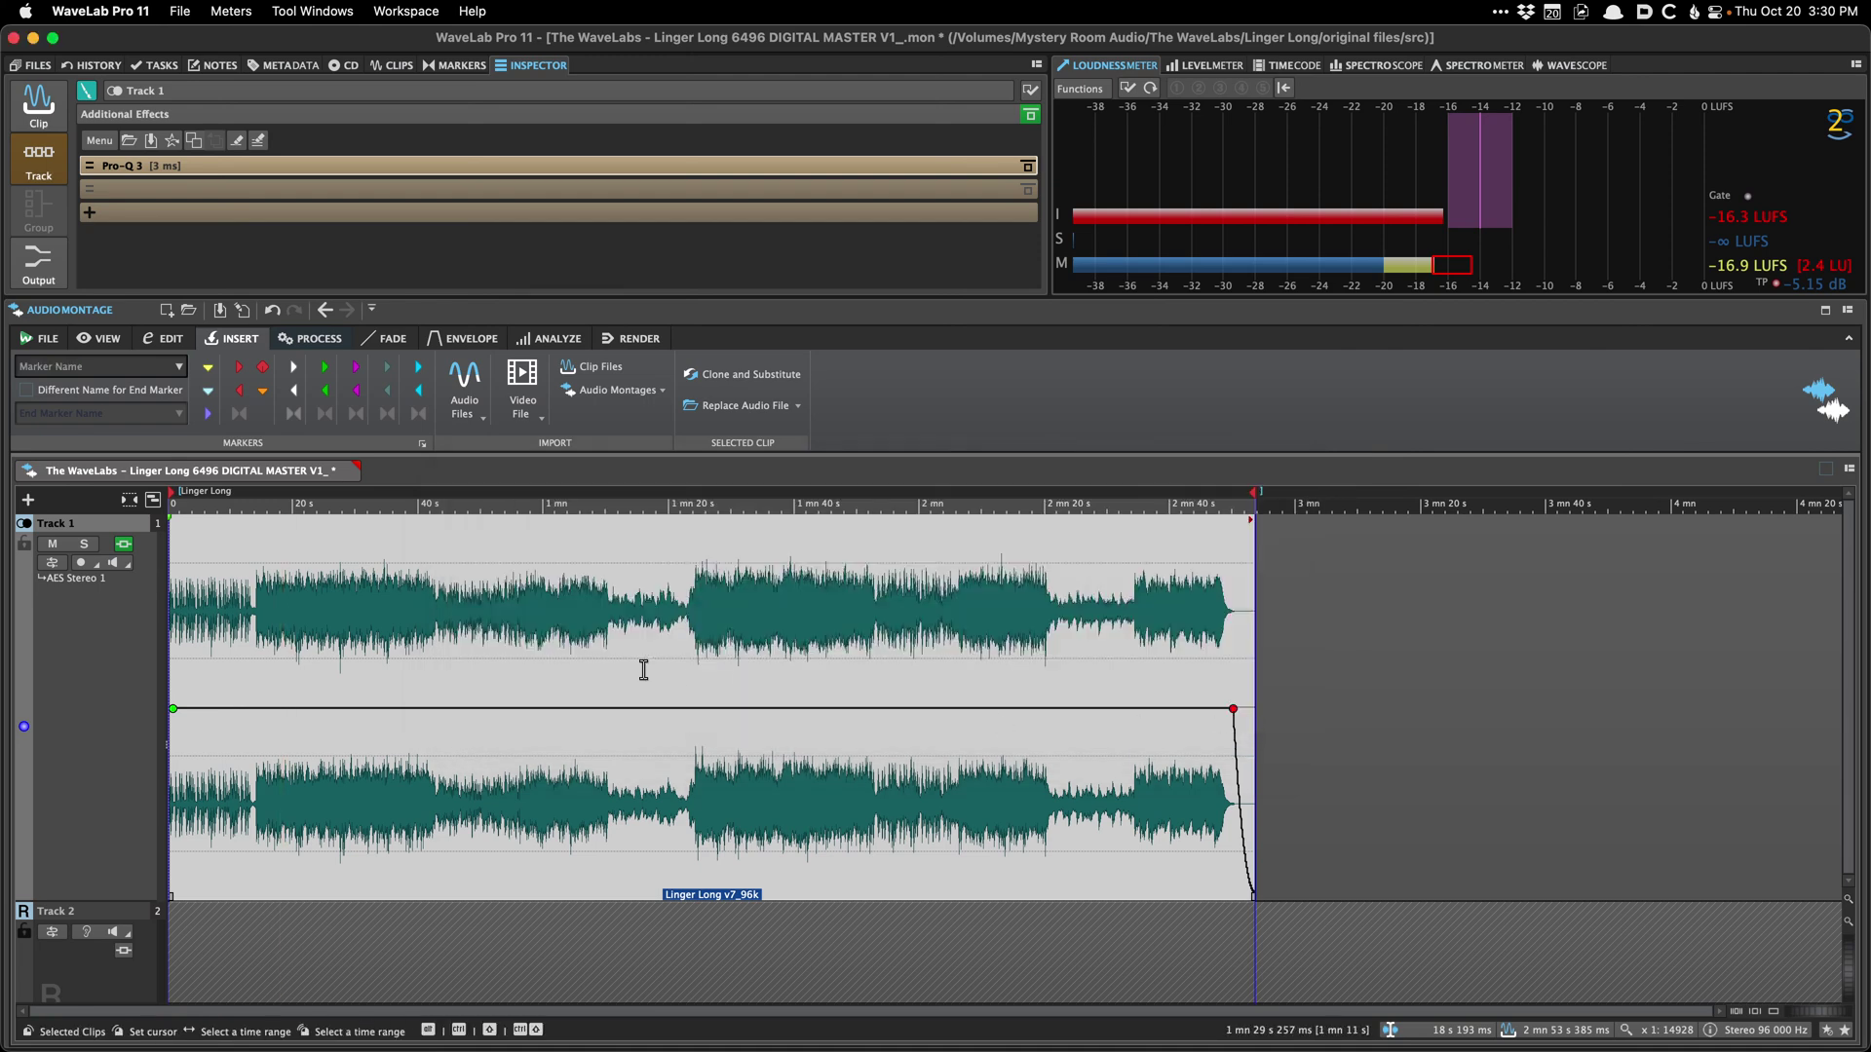
left_click(360, 589)
key("super+s")
left_click(361, 580)
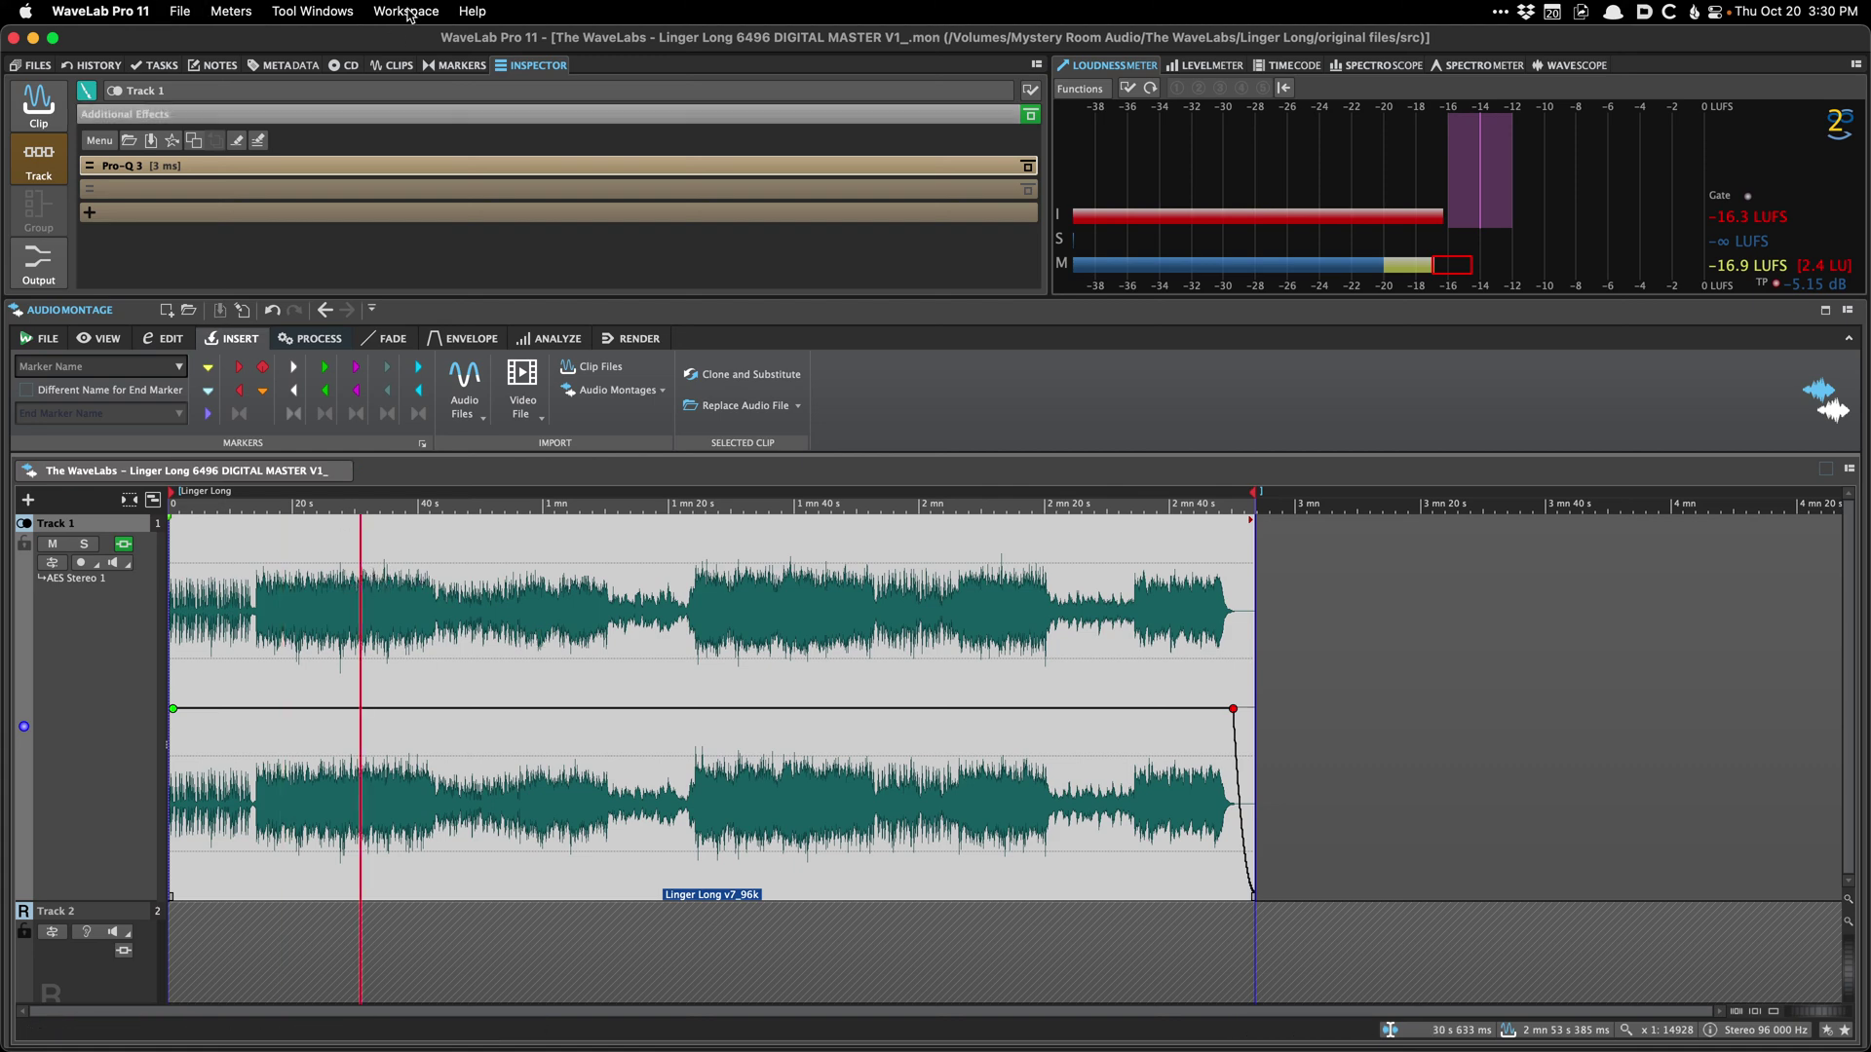
Step: Check the clip's pre-gain in the clip list, and compare the clip effects with the Track 1 effects
left_click(389, 64)
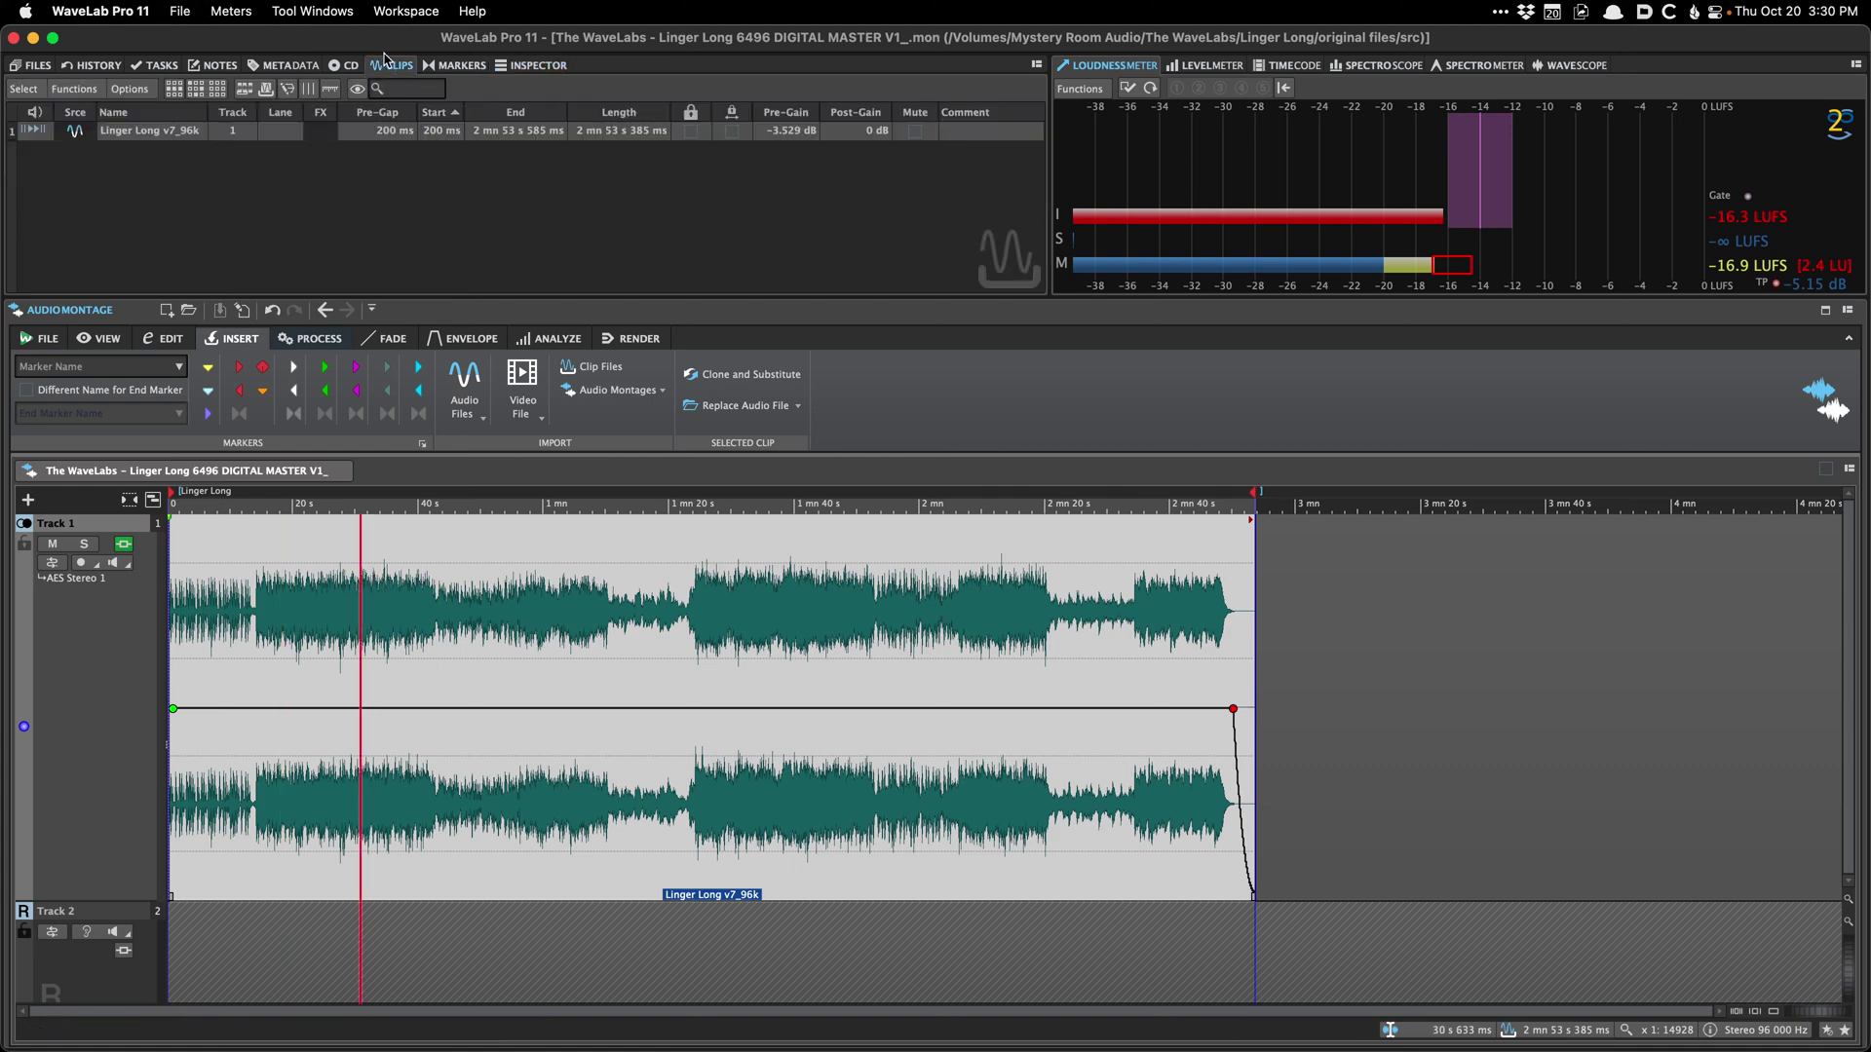
left_click(528, 67)
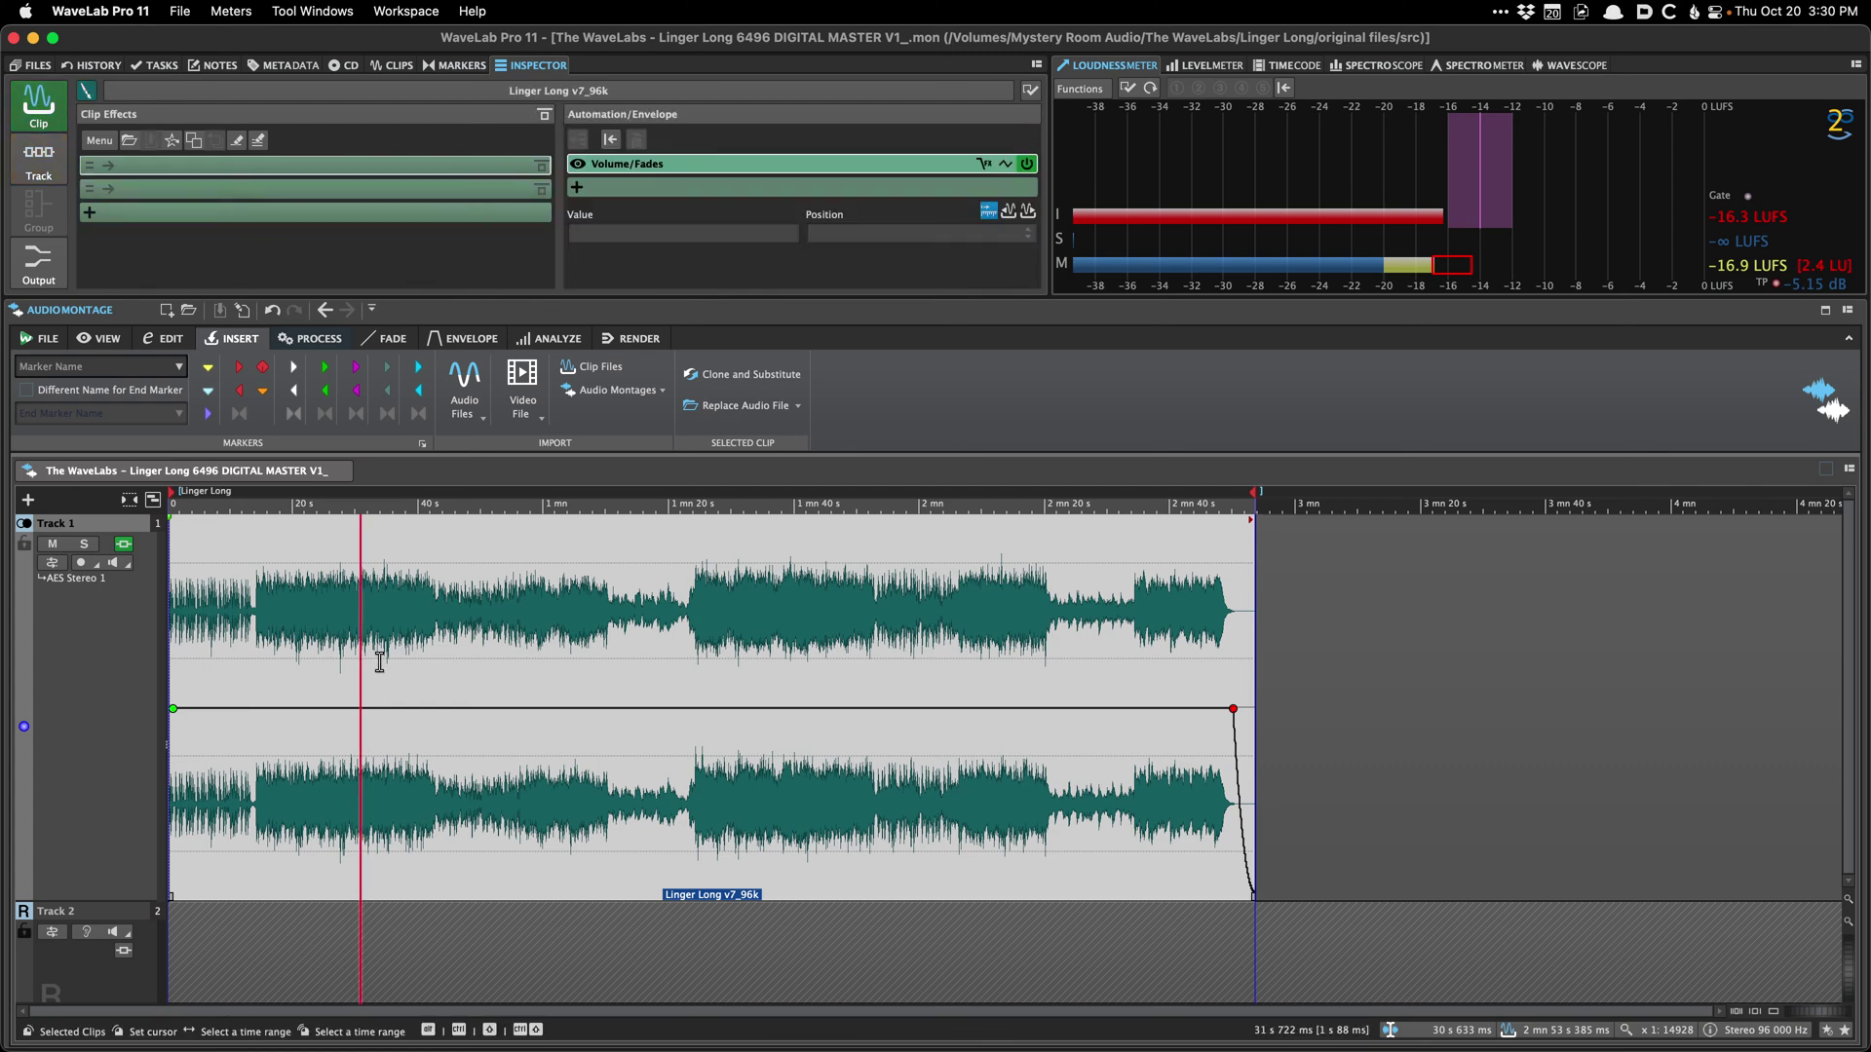
left_click(41, 156)
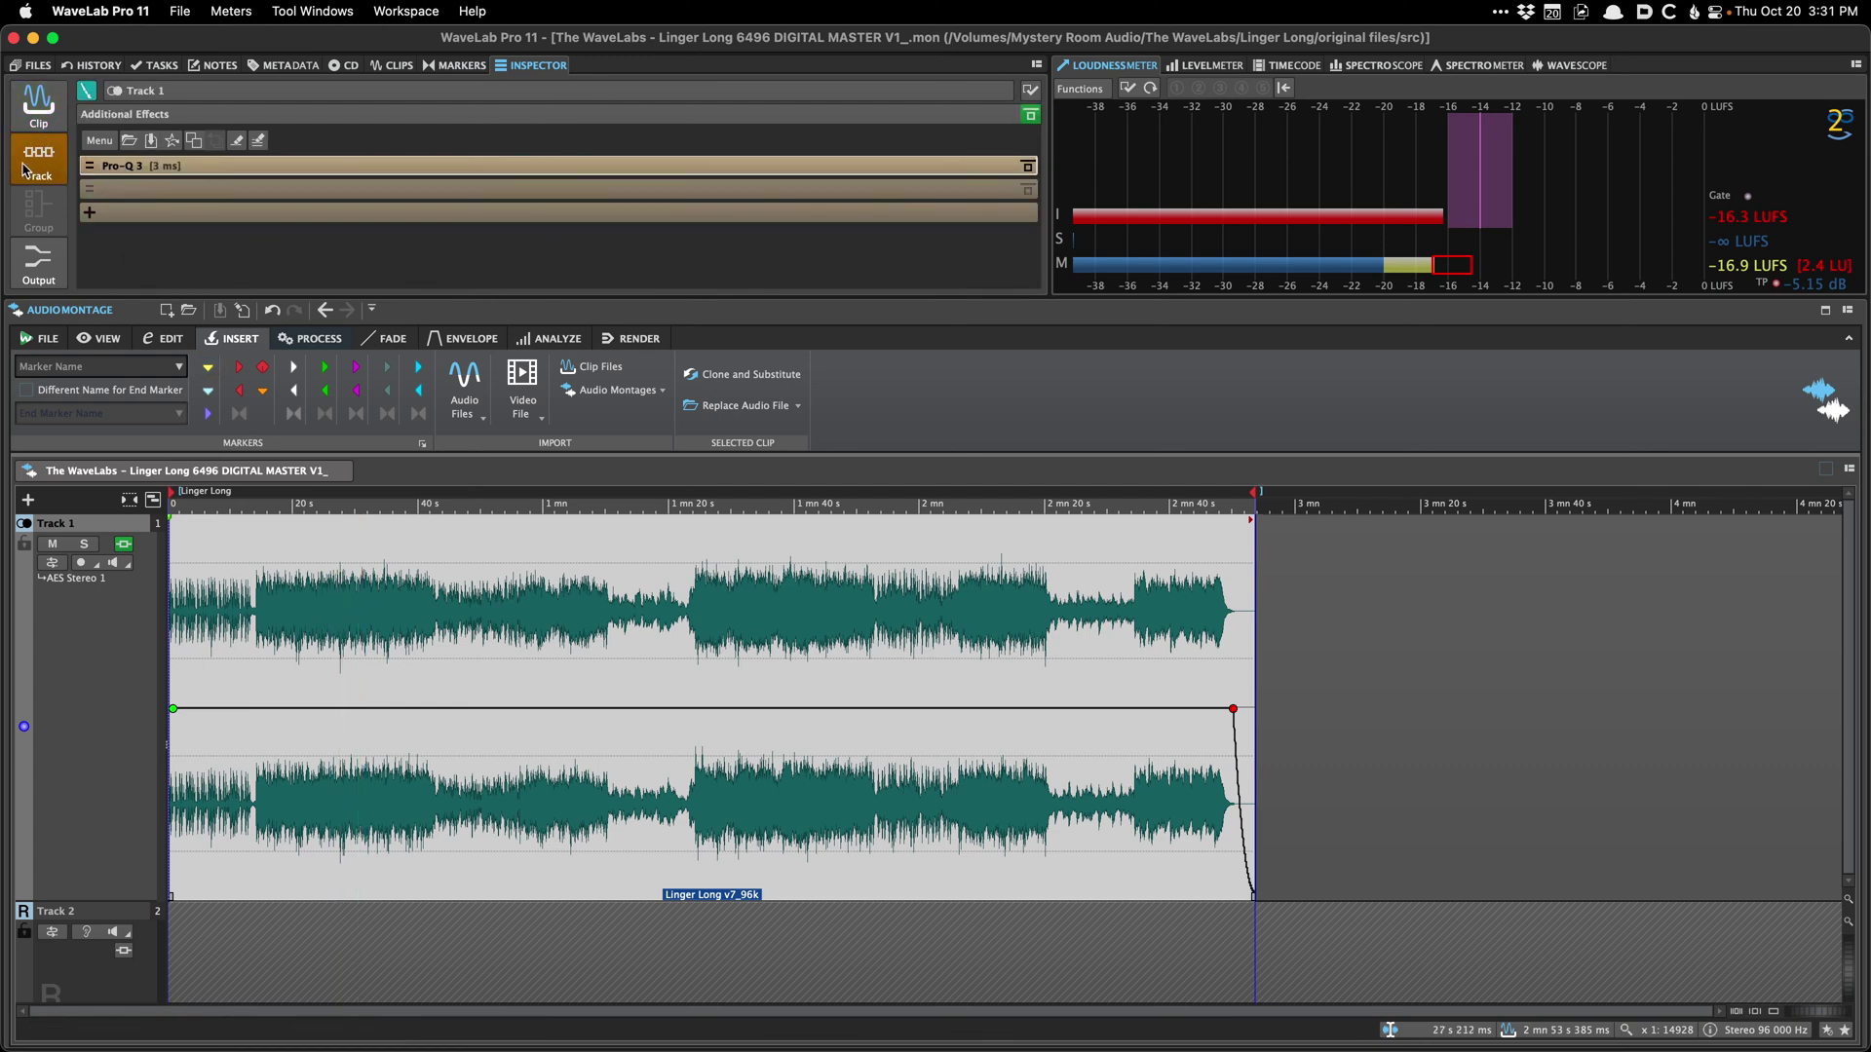
Step: Remove Pro-Q 3 from Track 1 and load the orange-tagged "JP Clip FX...nisum.plugs" plug-in chain in its place
left_click(200, 167)
left_click(389, 155)
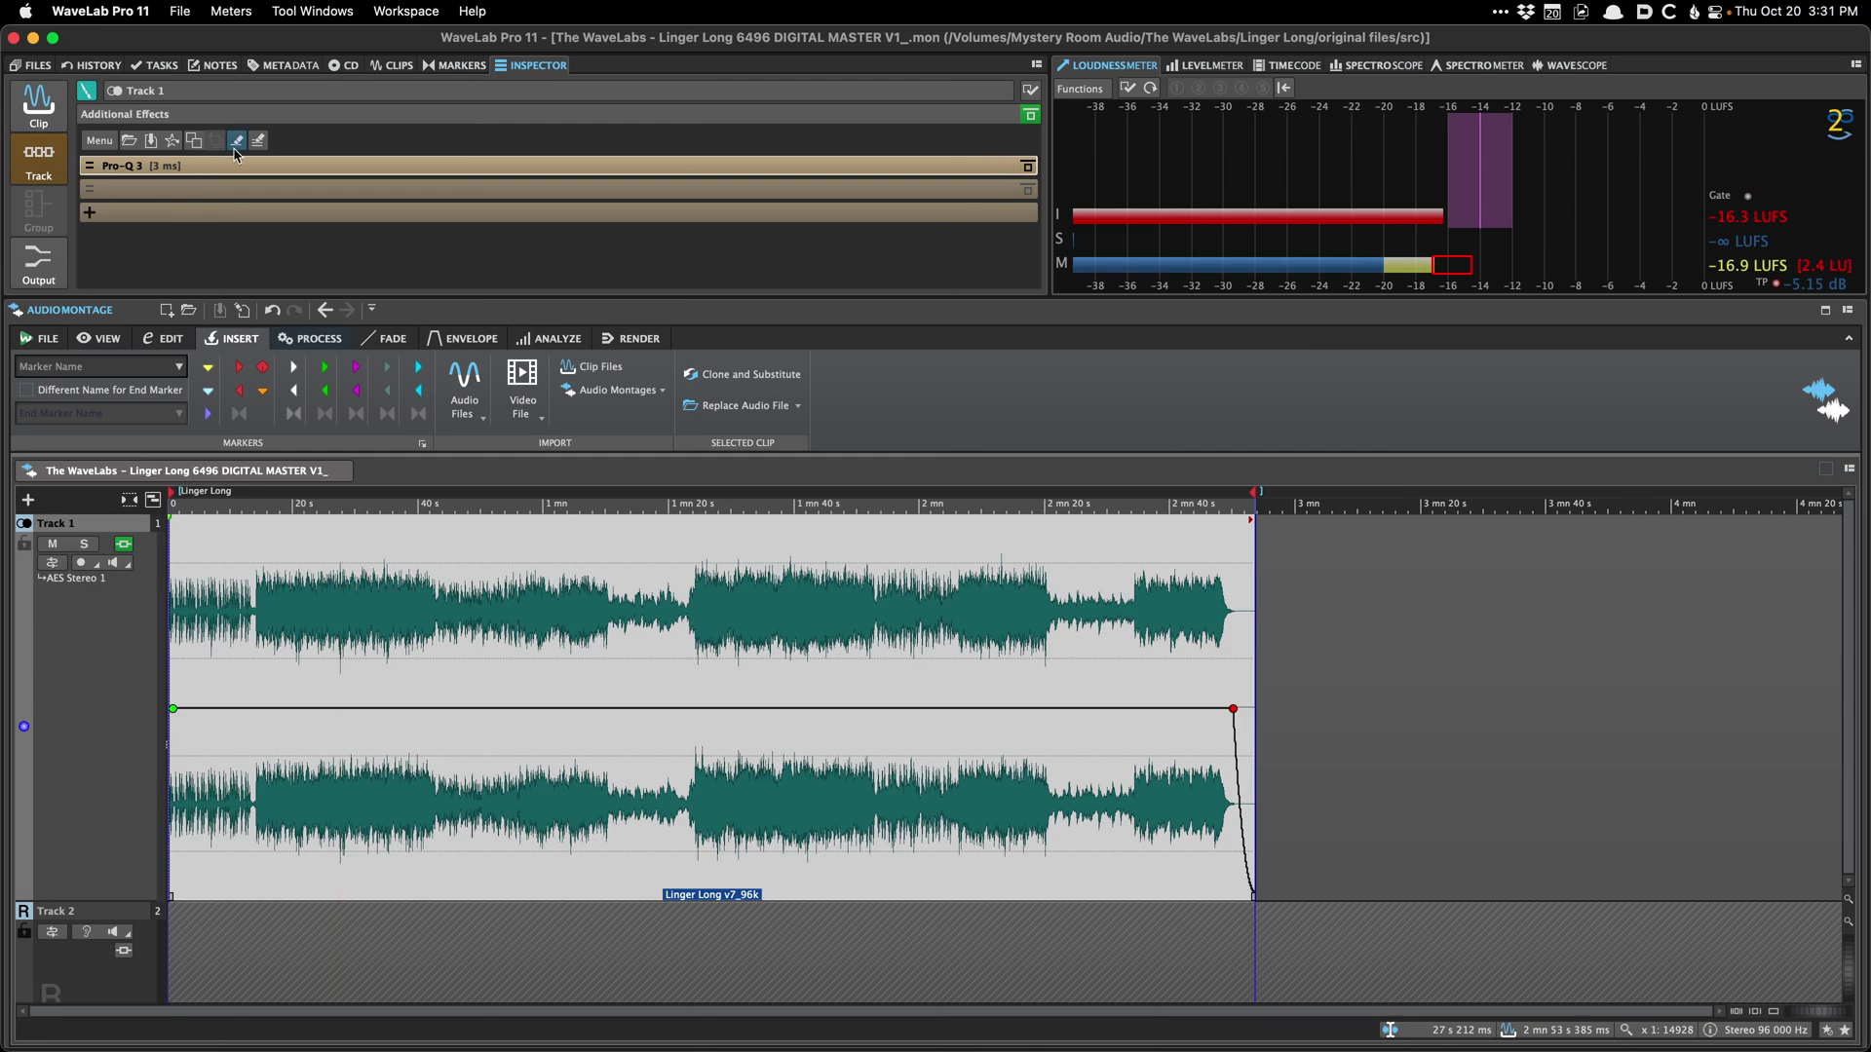
left_click(224, 166)
left_click(242, 176)
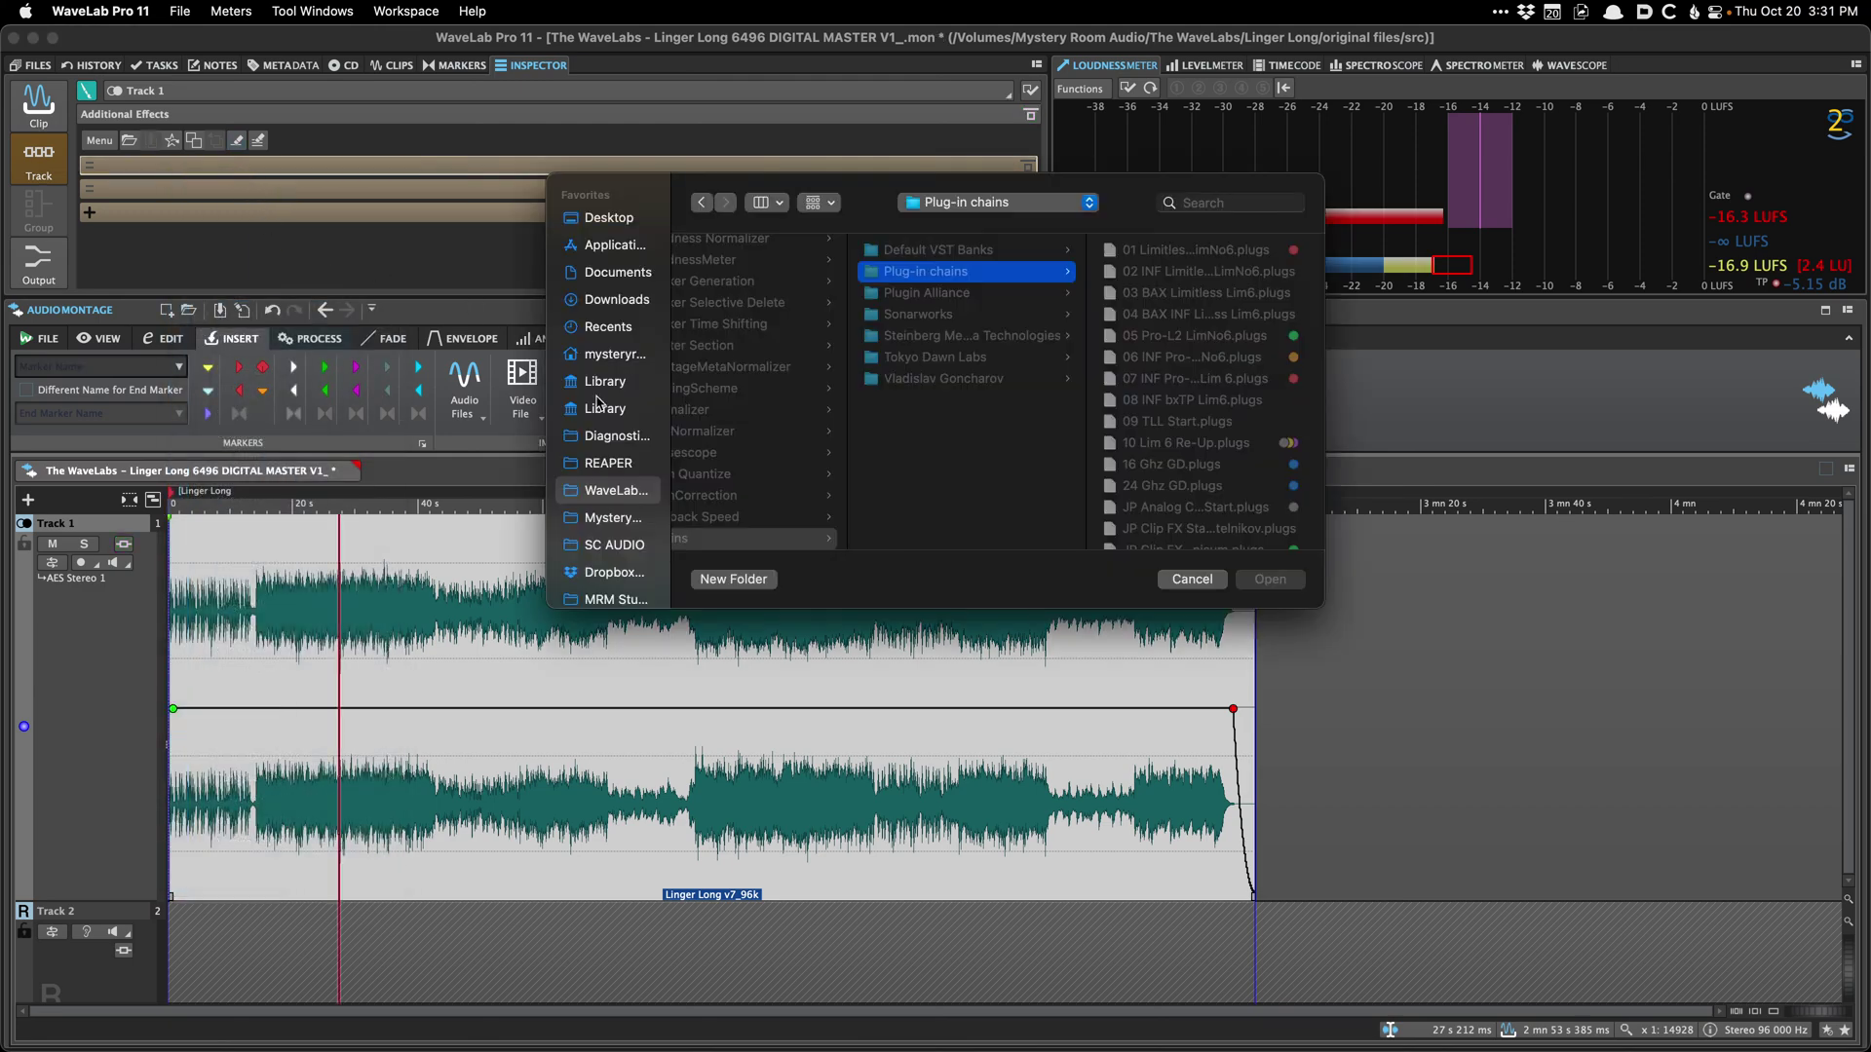
scroll(1050, 473, "down", 2)
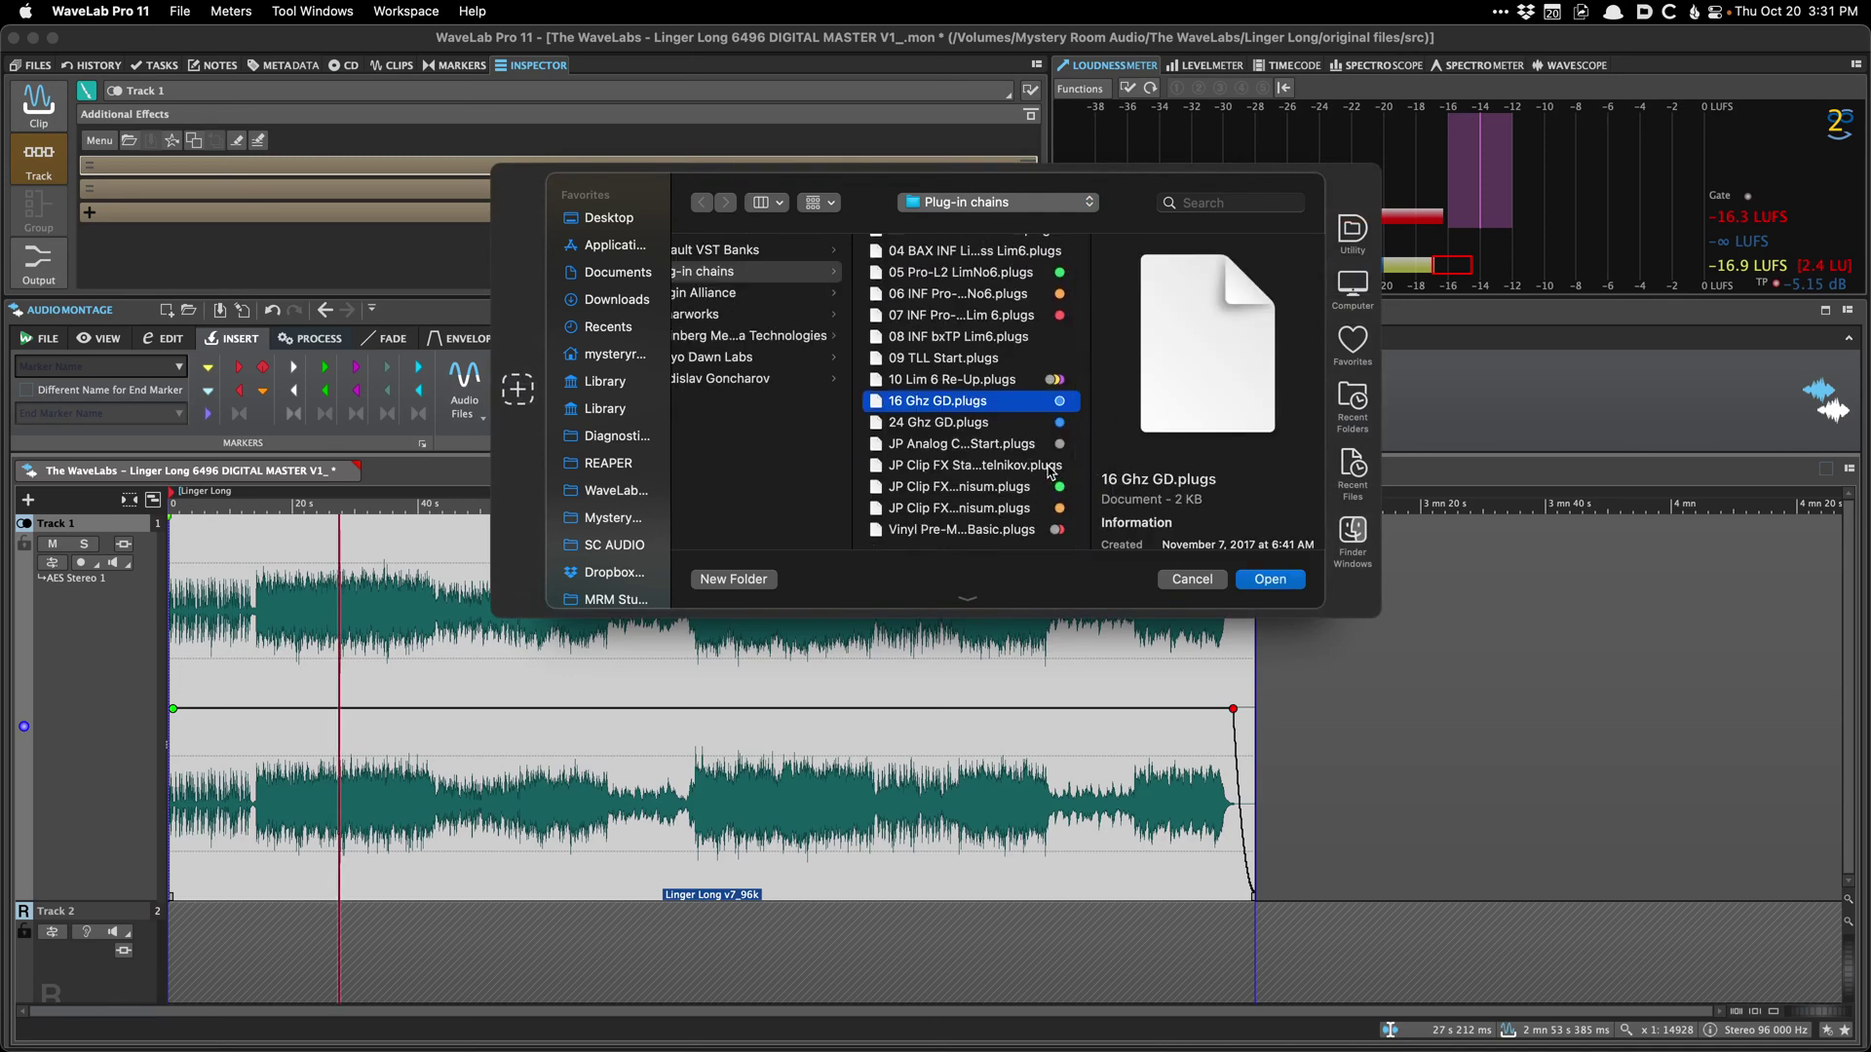
double_click(1031, 509)
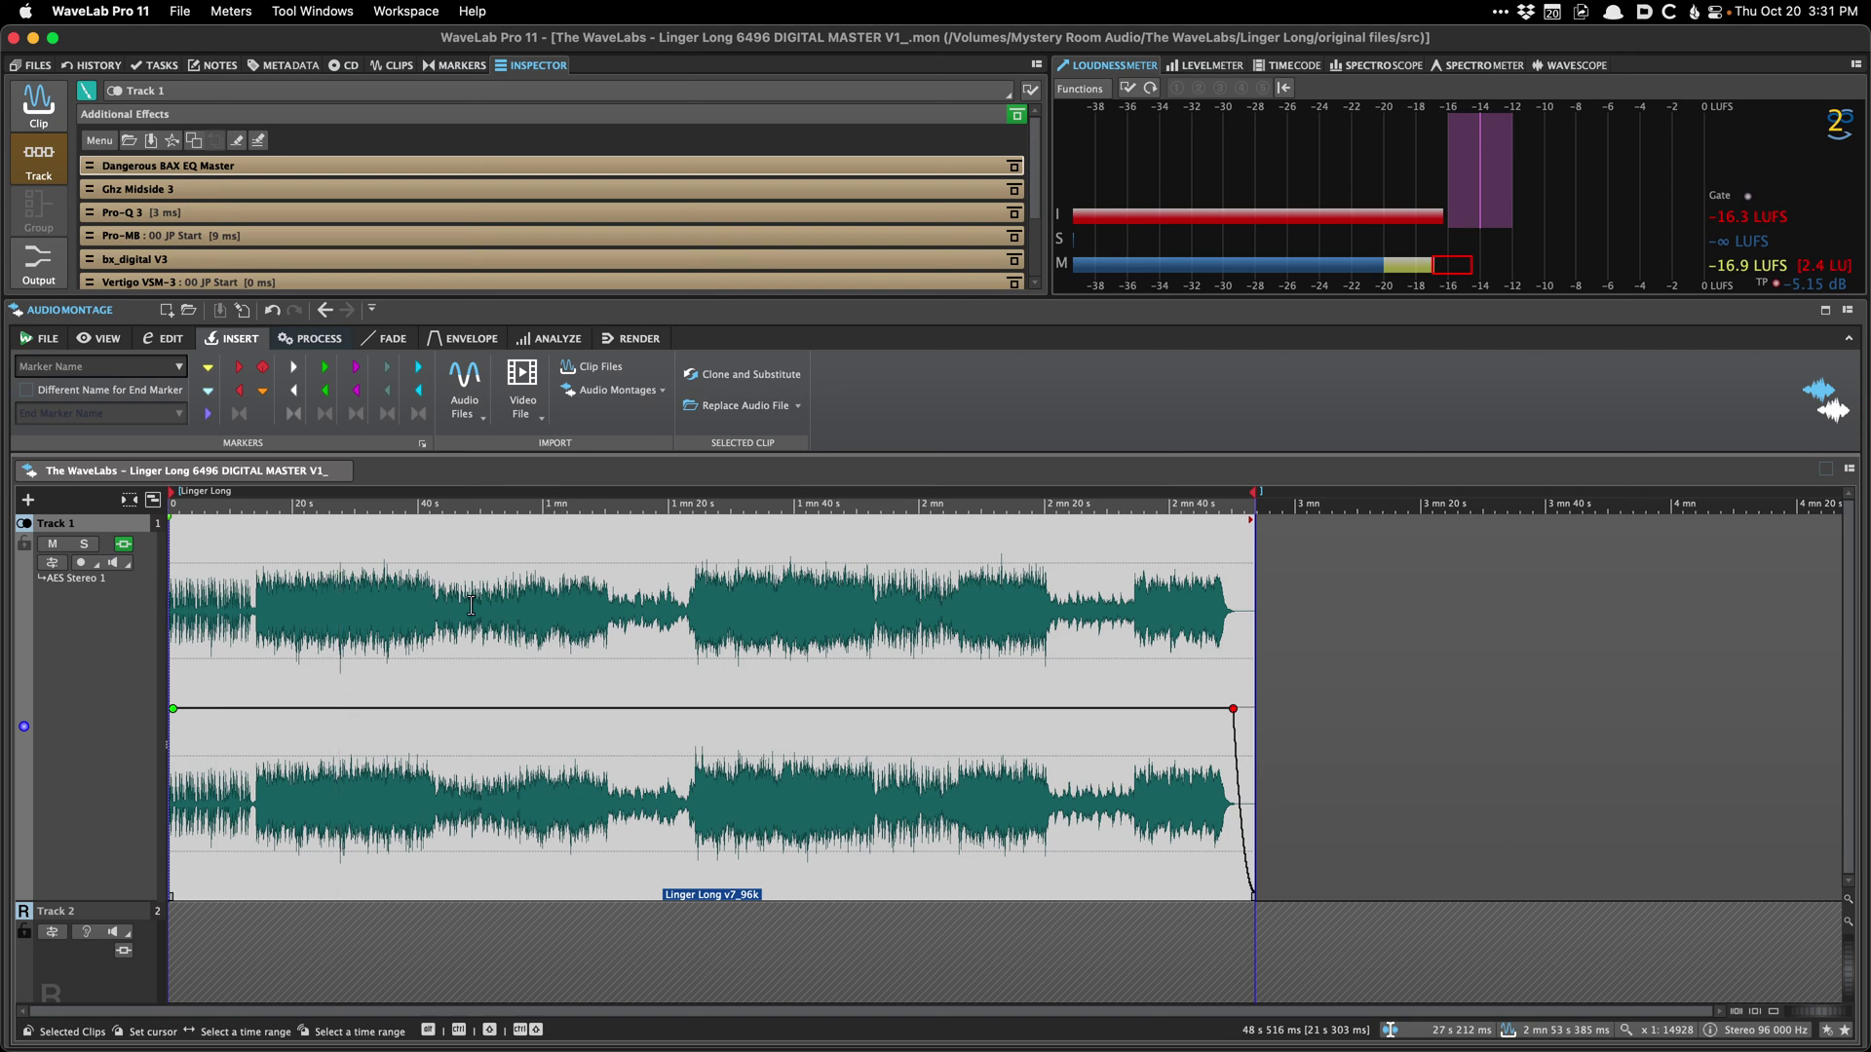
Step: Look through the Track 1 effect chain and open the Unisum compressor, shifting its window slightly
left_click(326, 631)
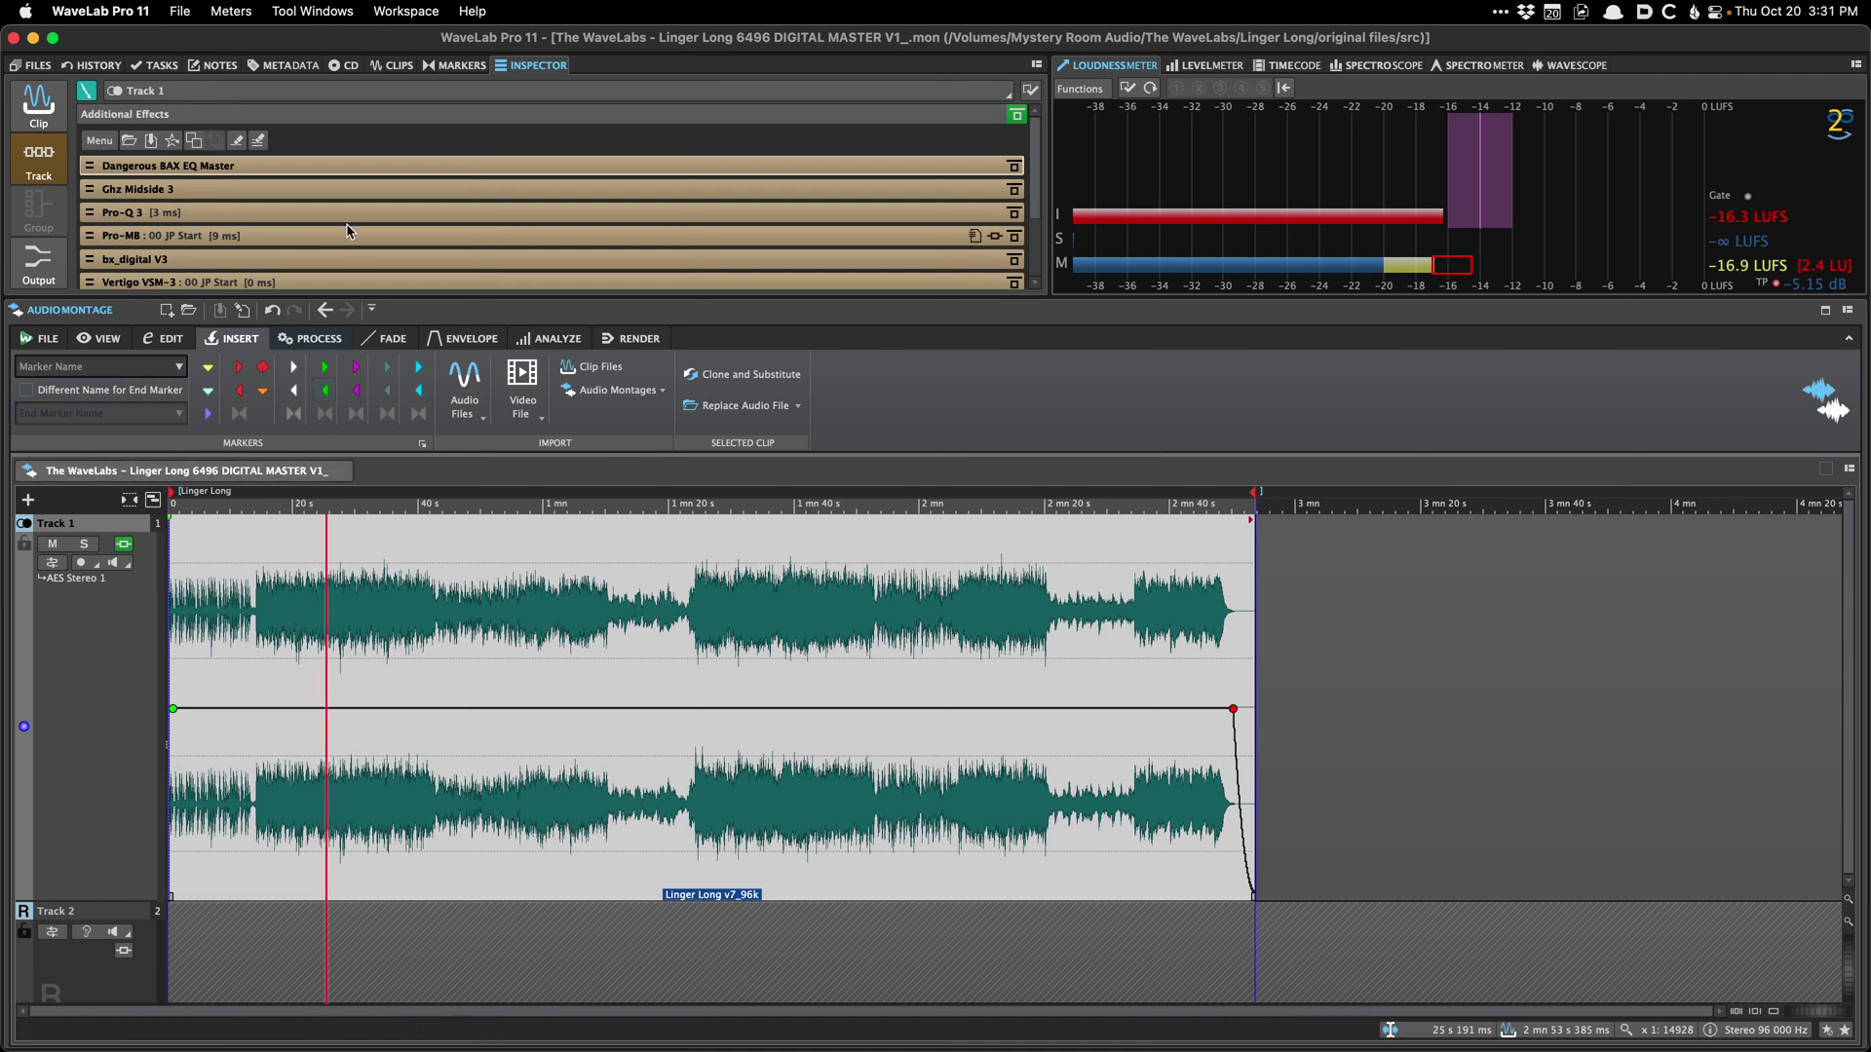
scroll(350, 234, "down", 4)
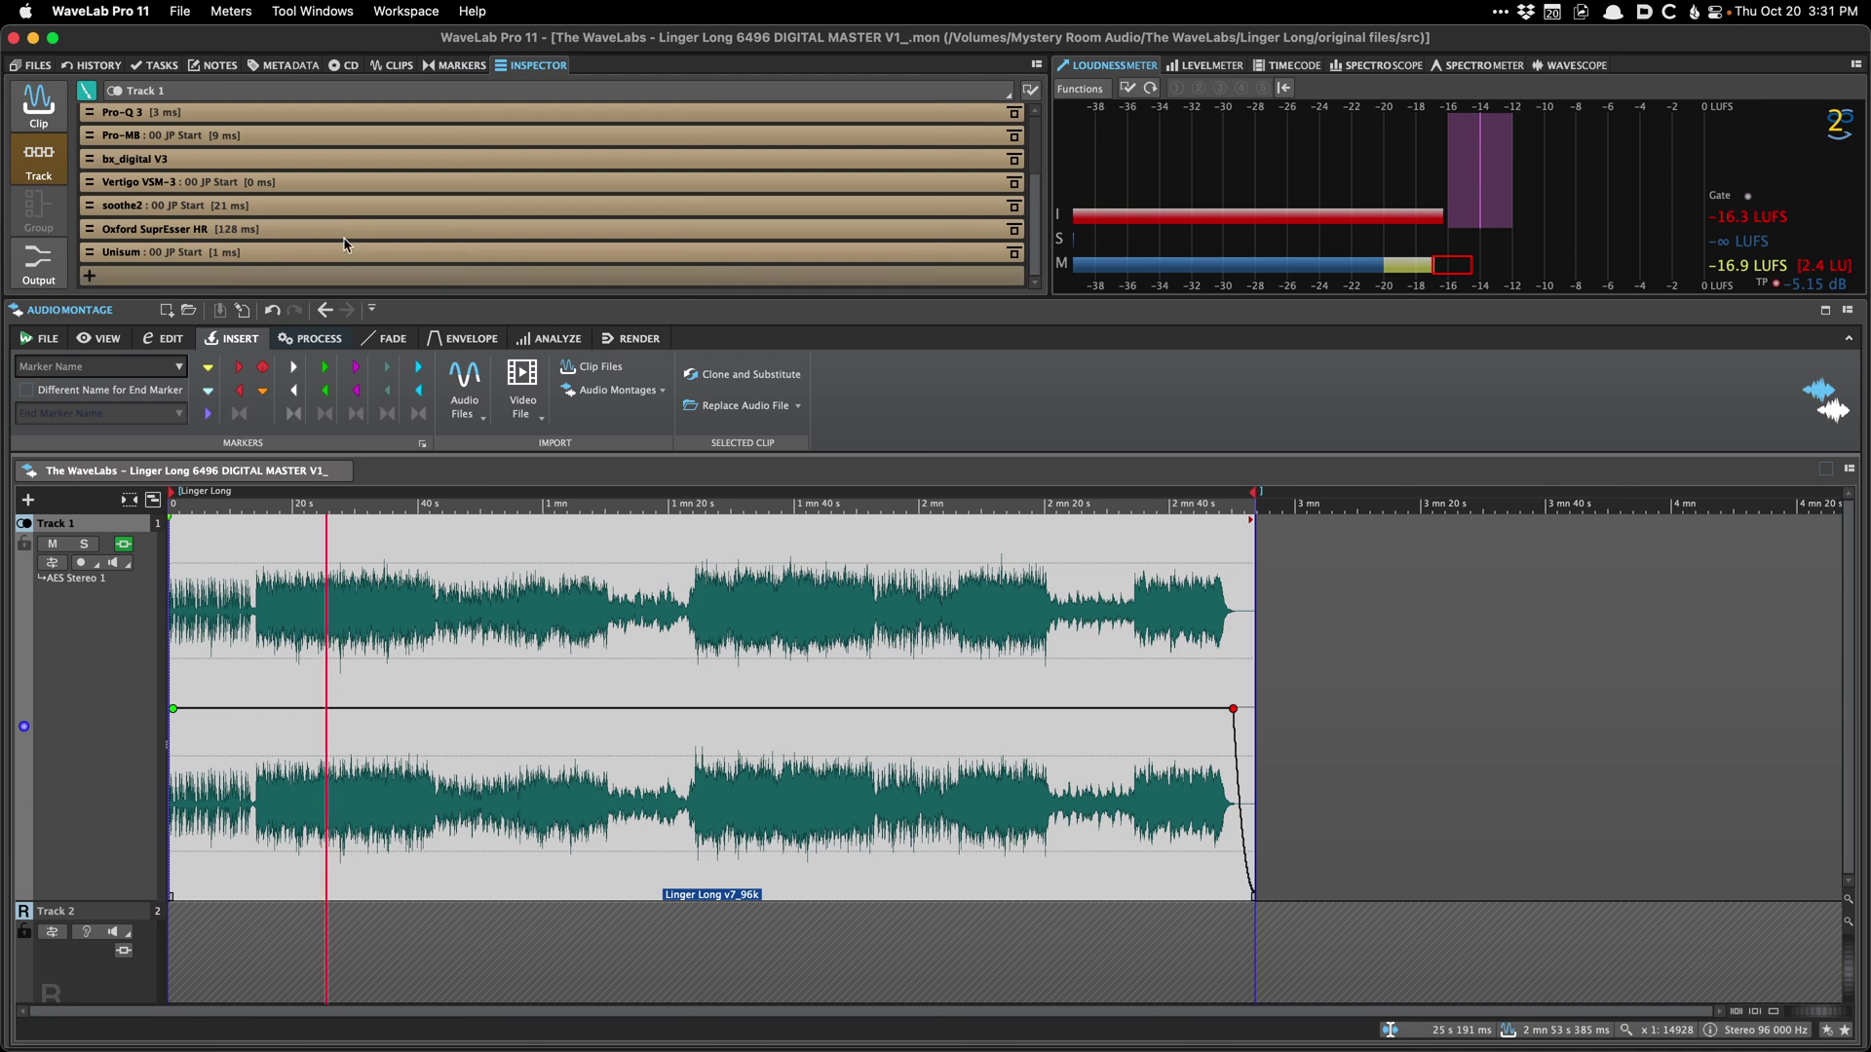
left_click(337, 257)
double_click(337, 258)
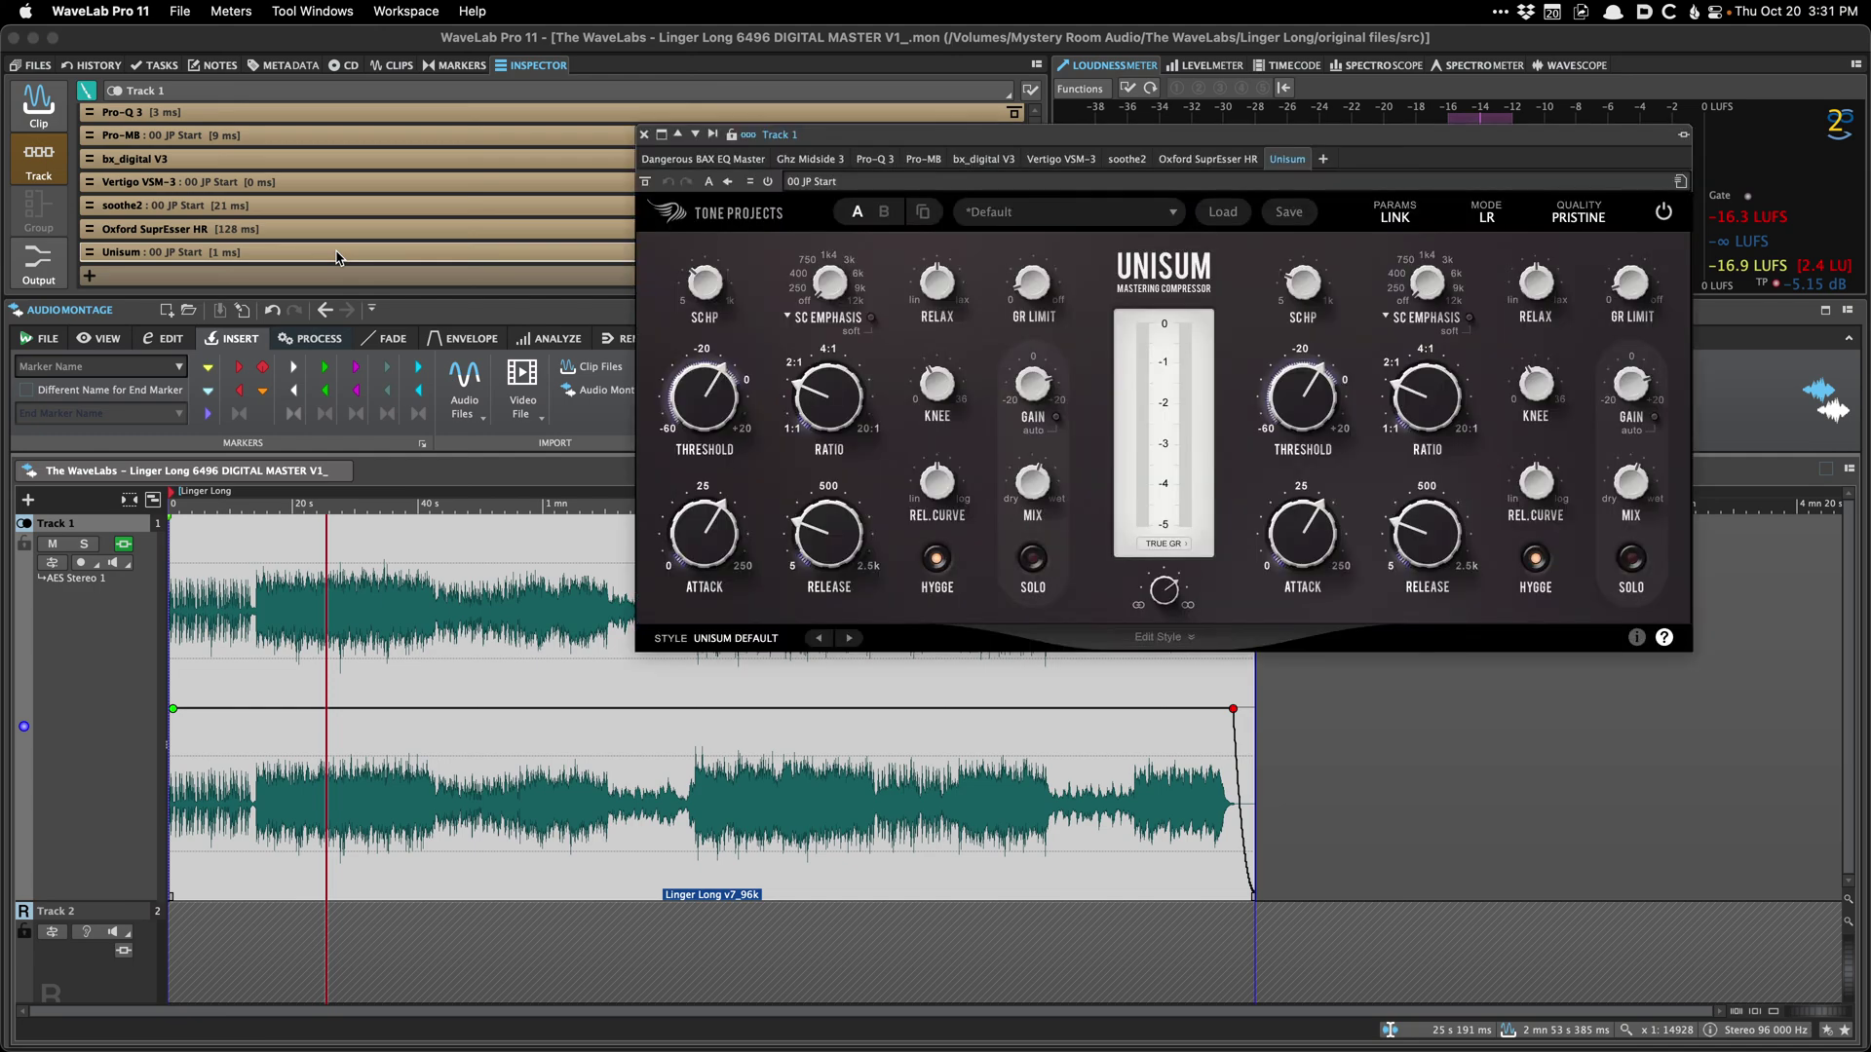
mouse_move(1041, 409)
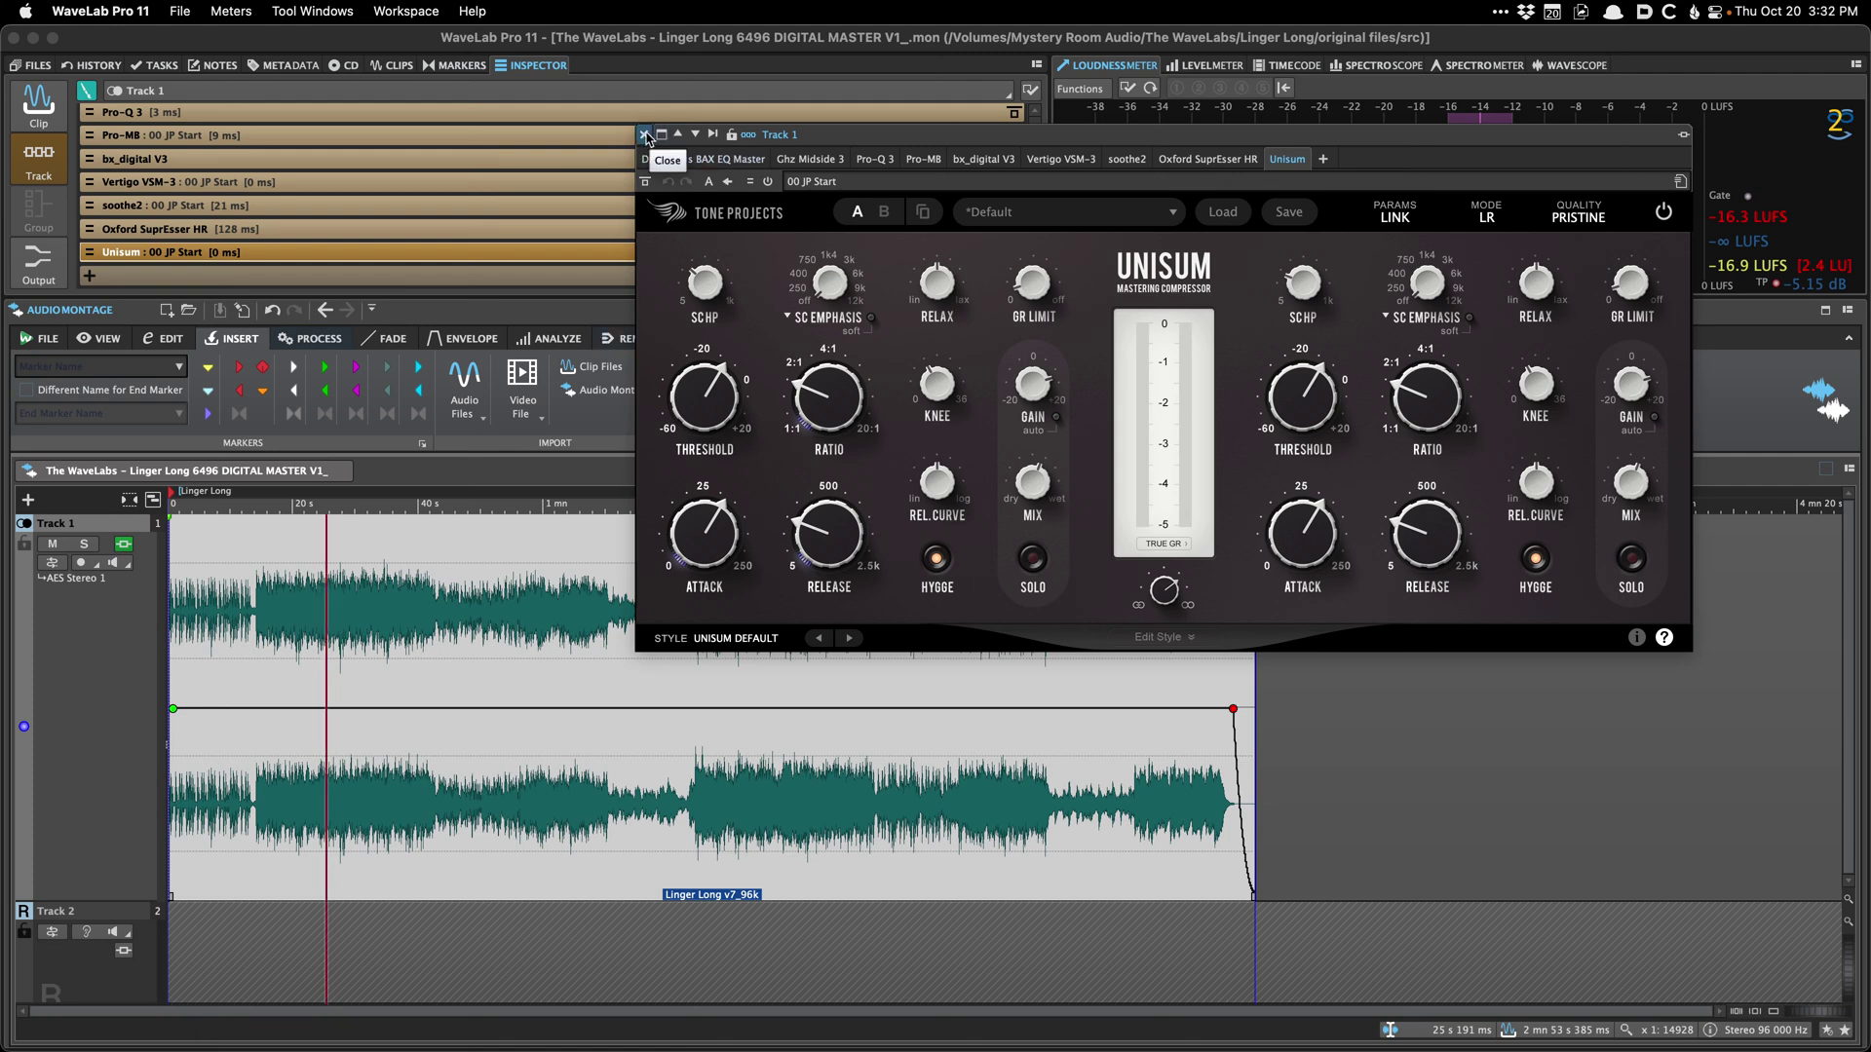
left_click_drag(844, 137, 783, 156)
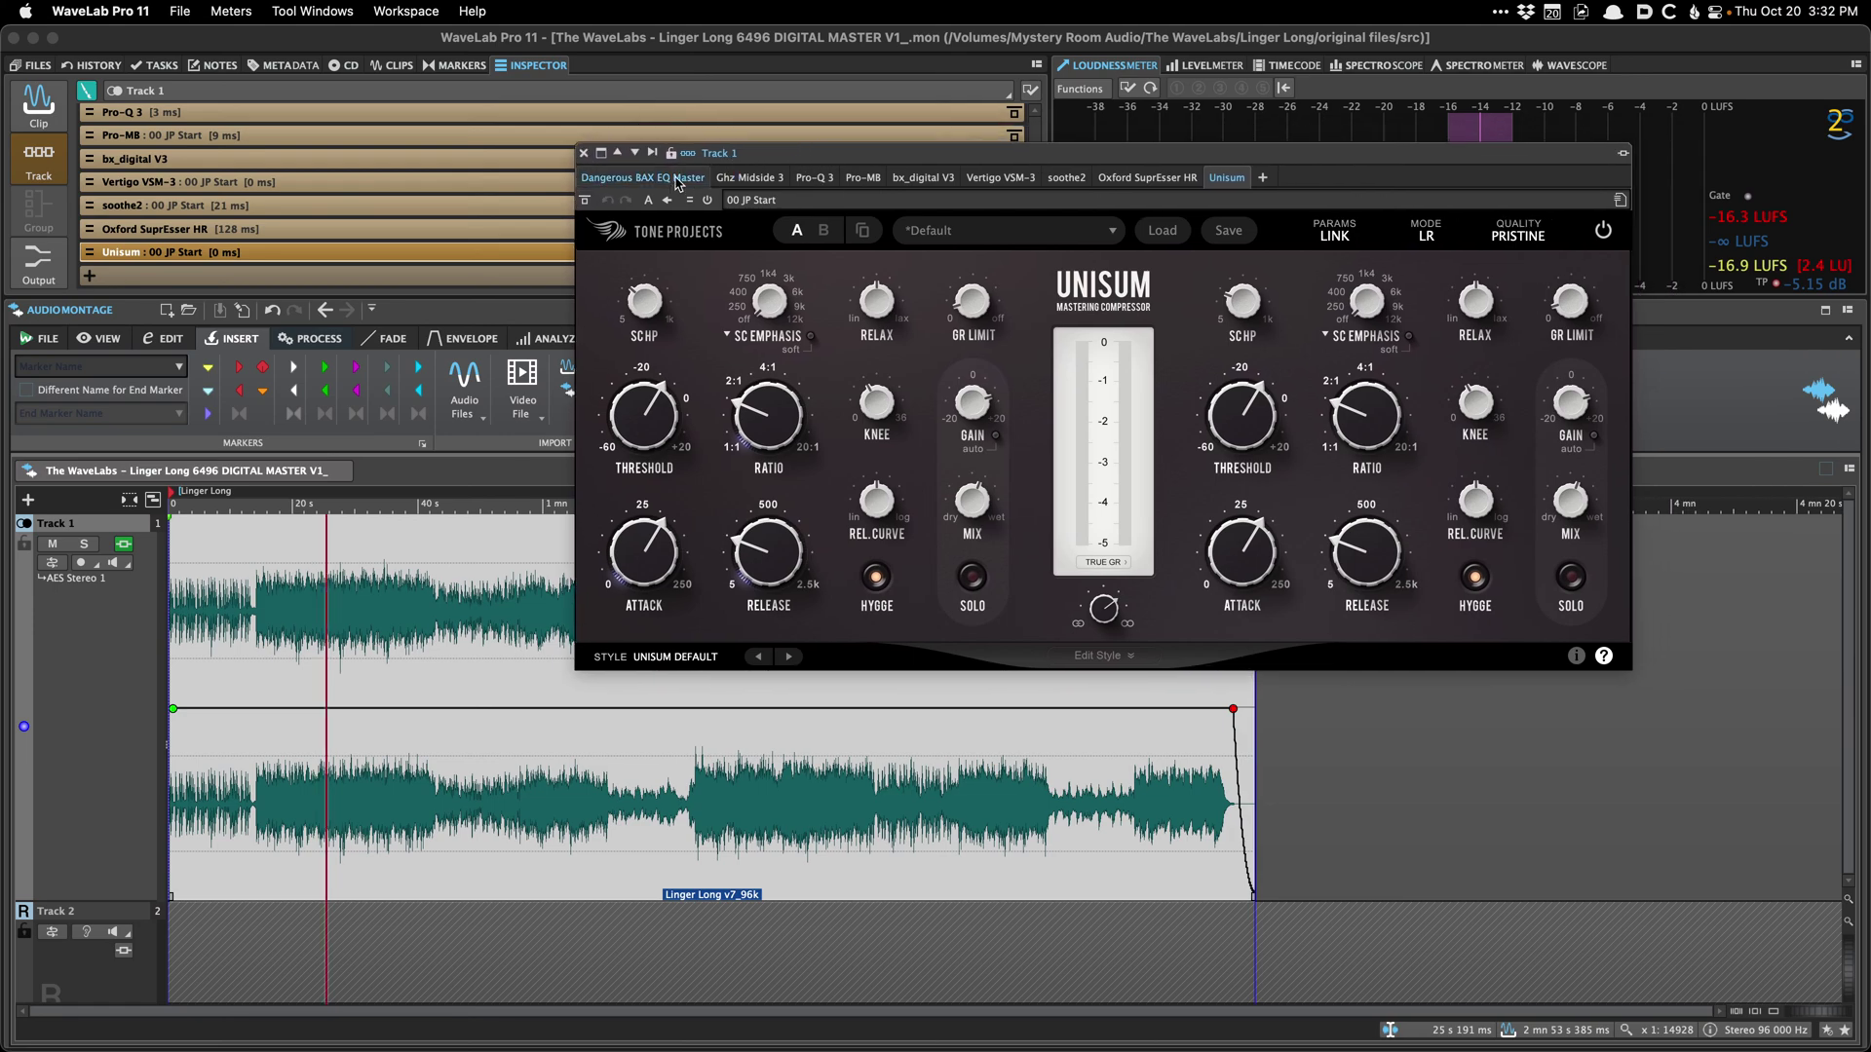
Step: View Ghz Midside 3, Pro-Q 3 and Oxford SuprEsser HR in the chain window and the list of plug-ins available to add
left_click(750, 177)
left_click(812, 177)
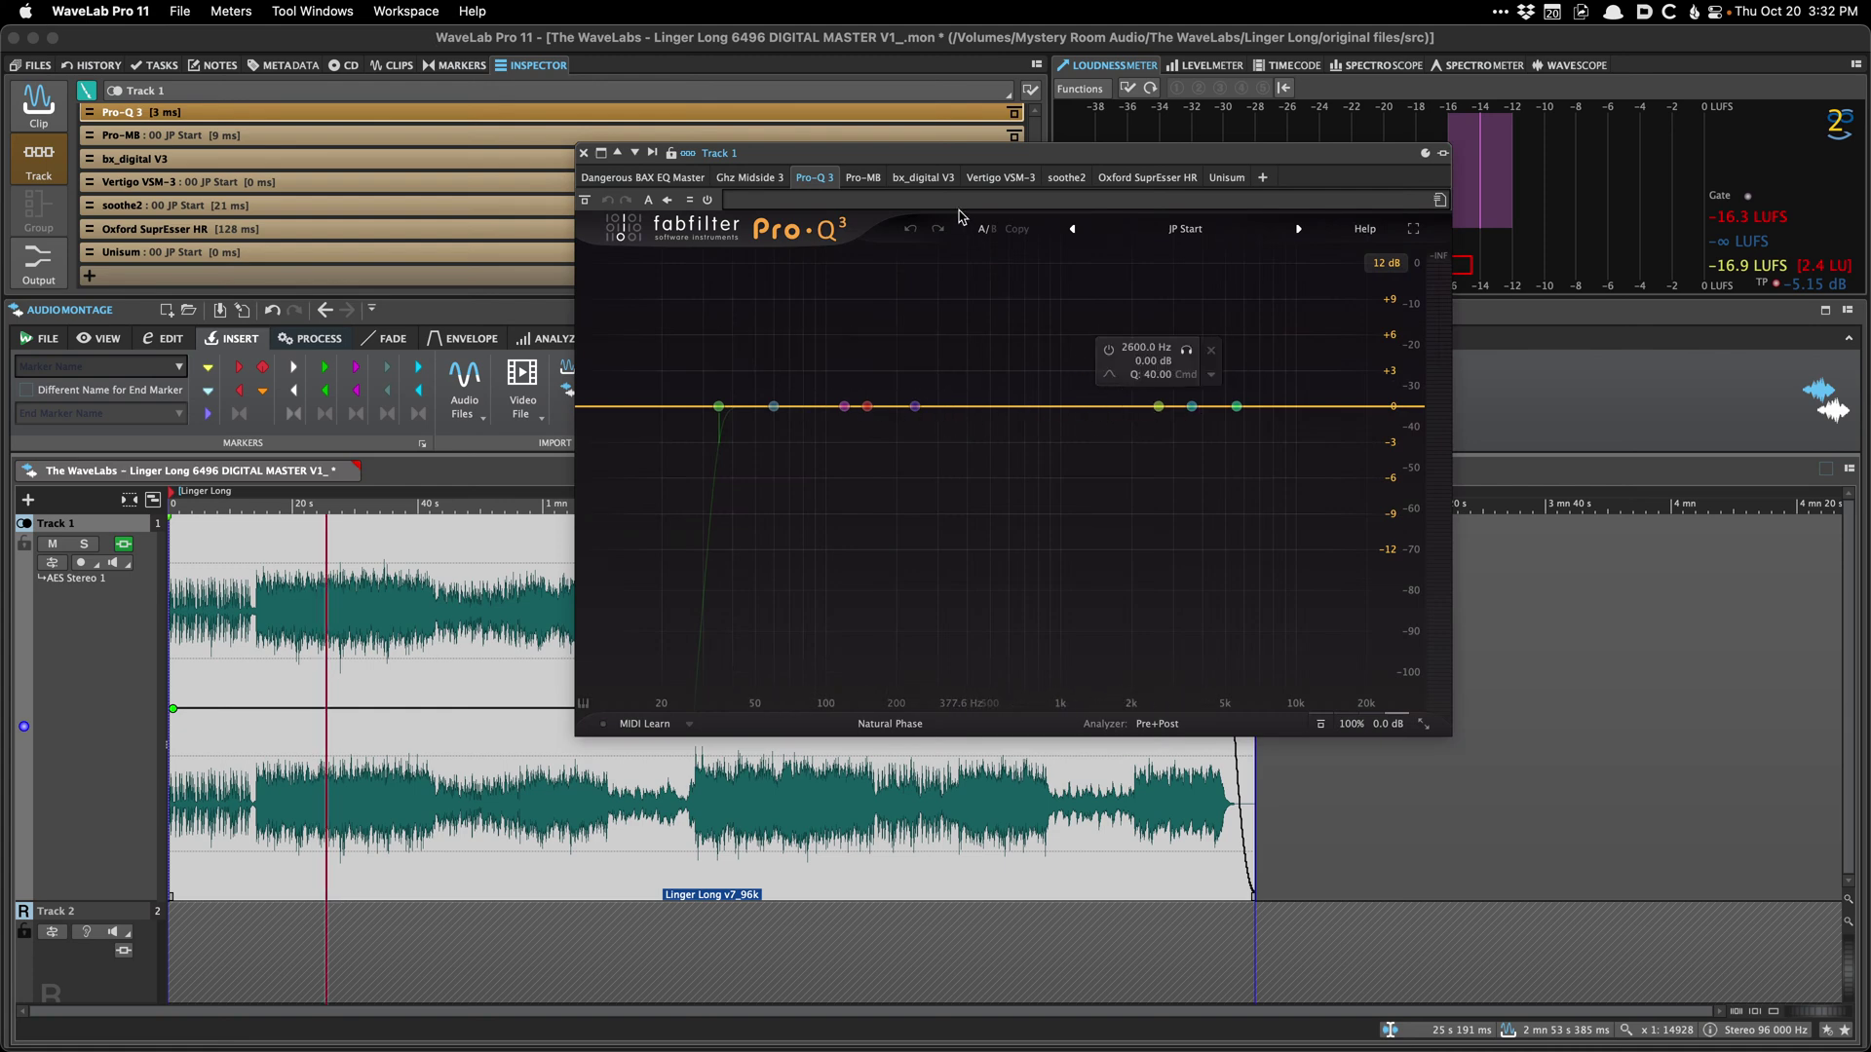
left_click(1132, 180)
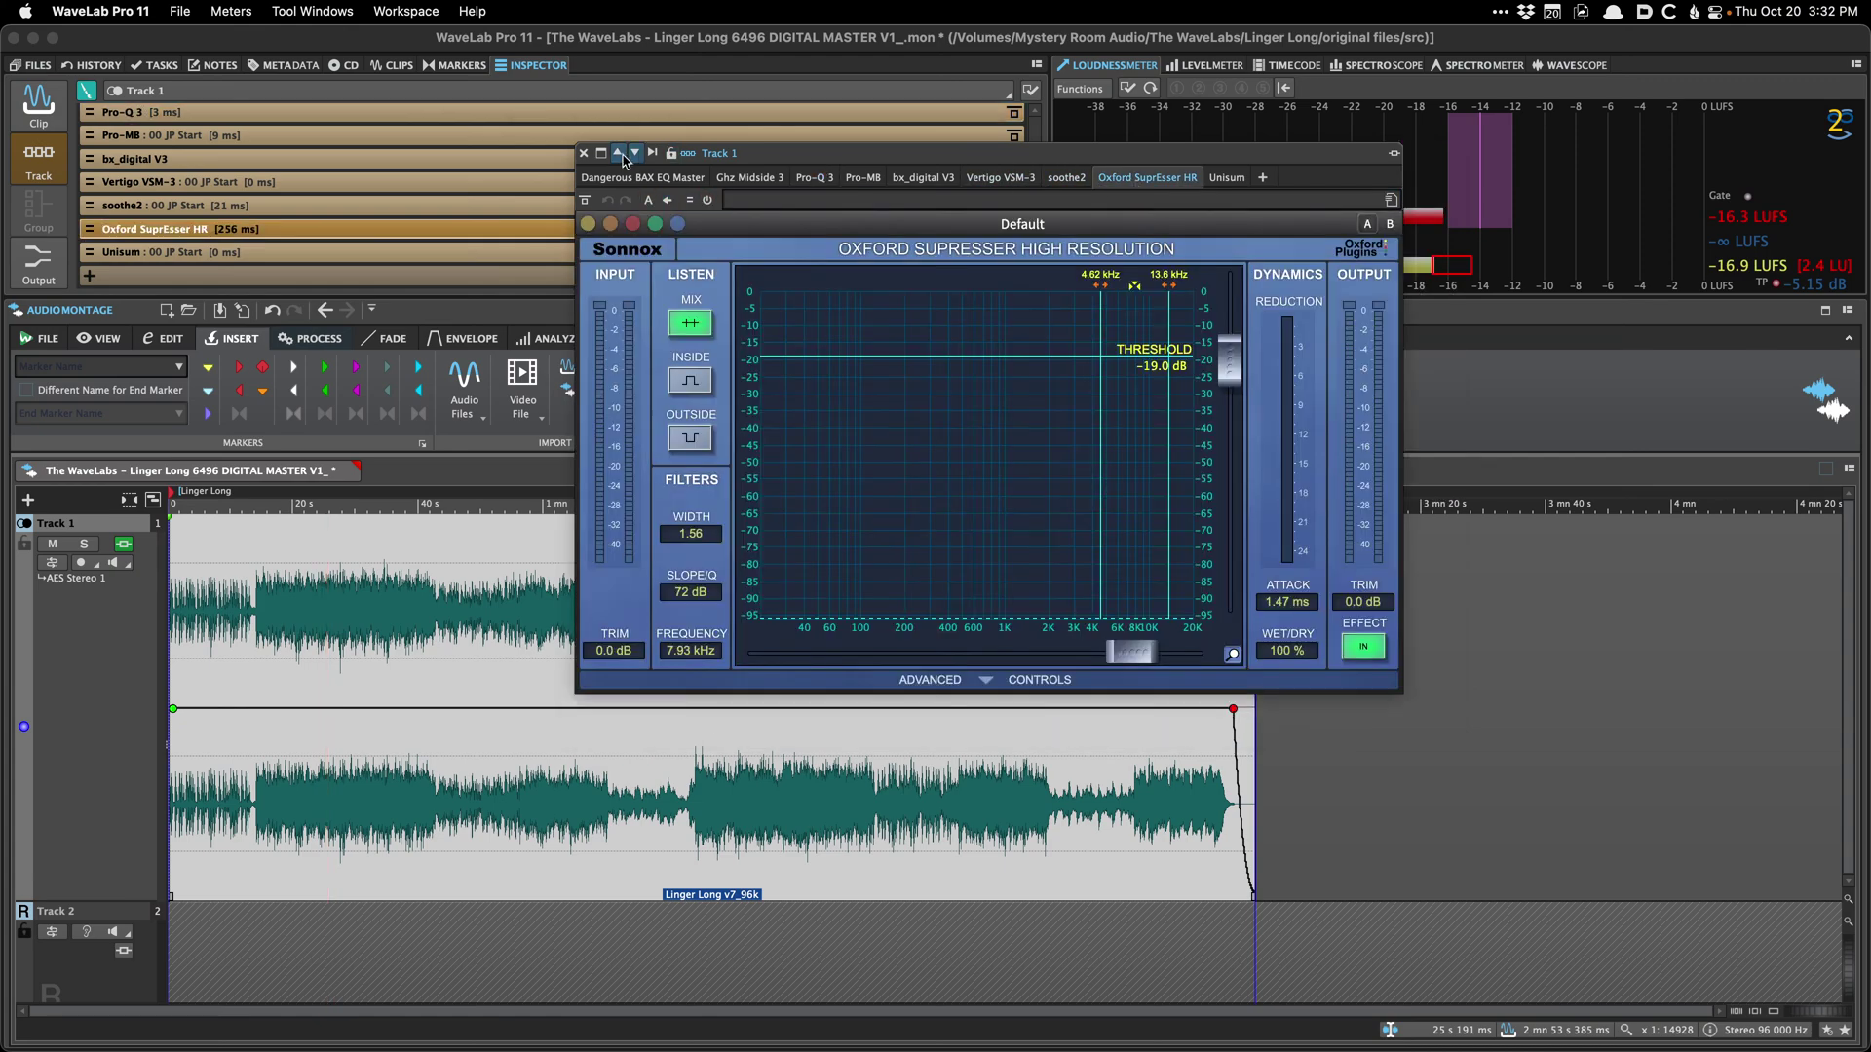
left_click(1263, 178)
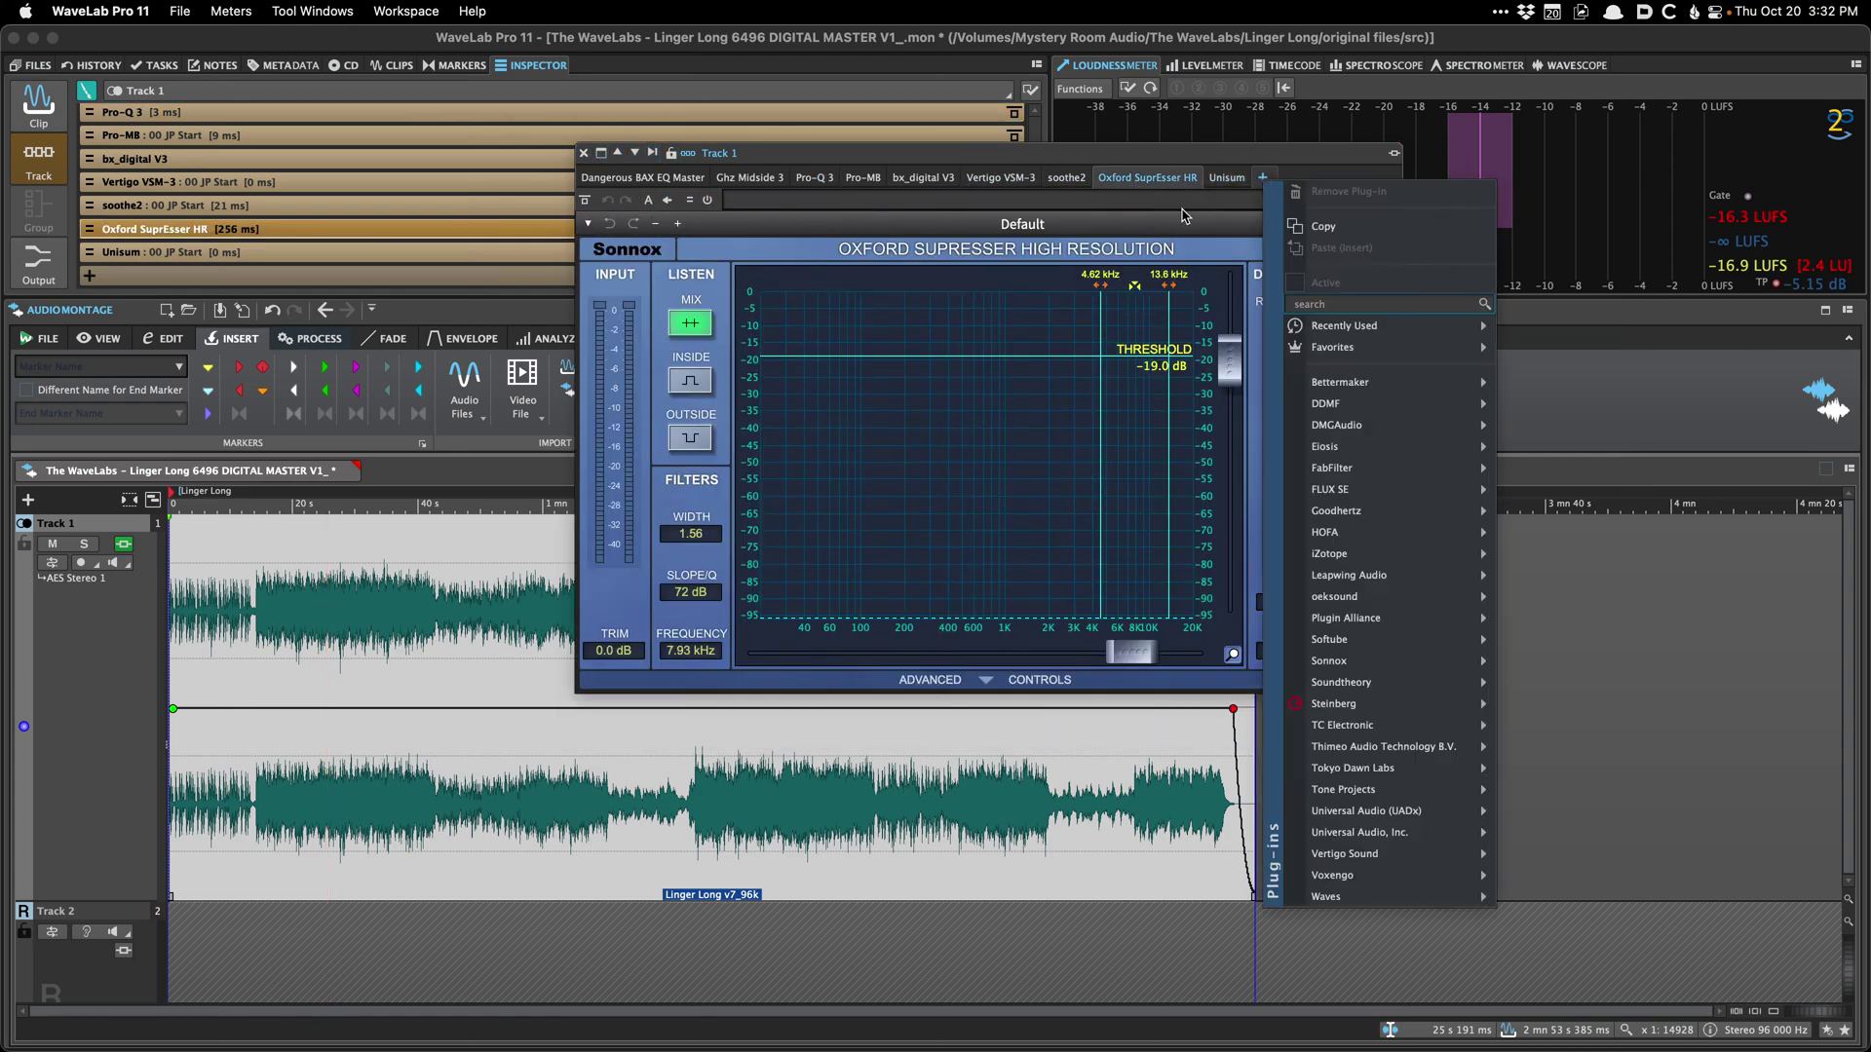
key("Escape")
Step: Remove Vertigo VSM-3, Ghz Midside 3 and soothe2 from the Track 1 chain, close the chain window and save the montage
right_click(984, 178)
left_click(987, 186)
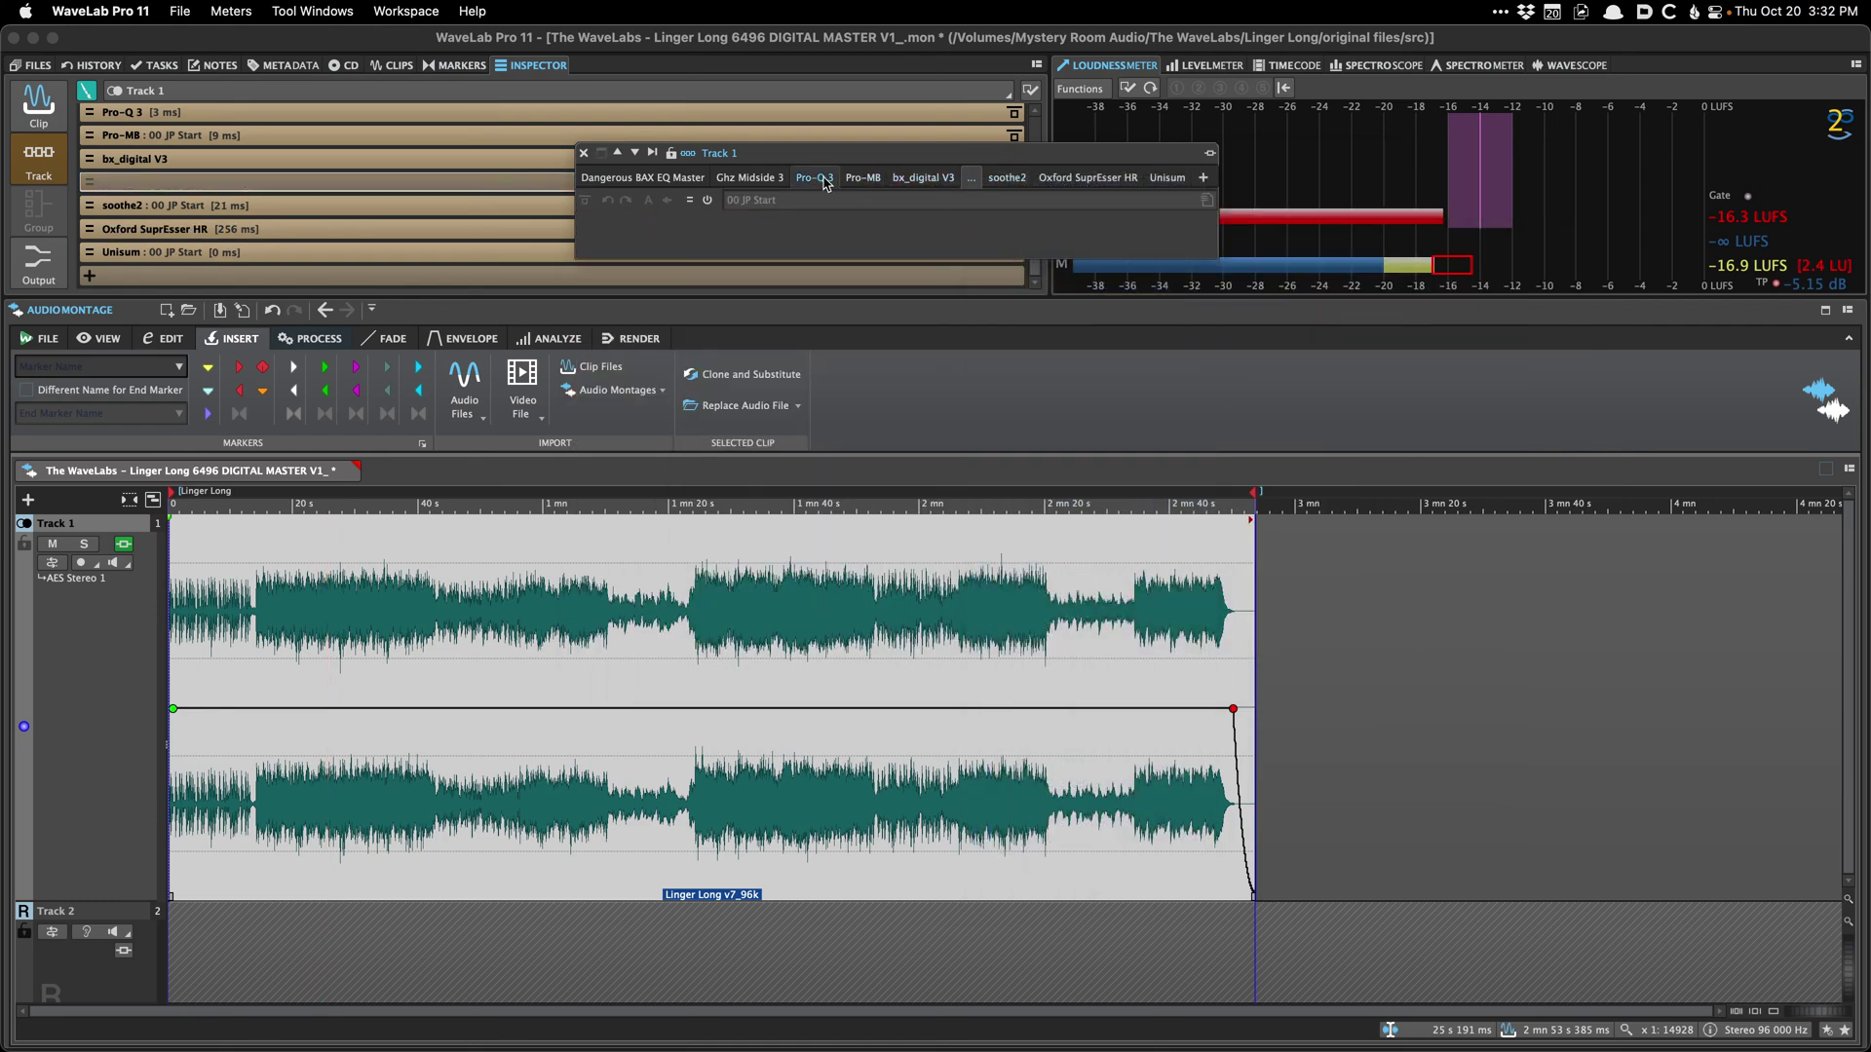
right_click(775, 181)
left_click(797, 190)
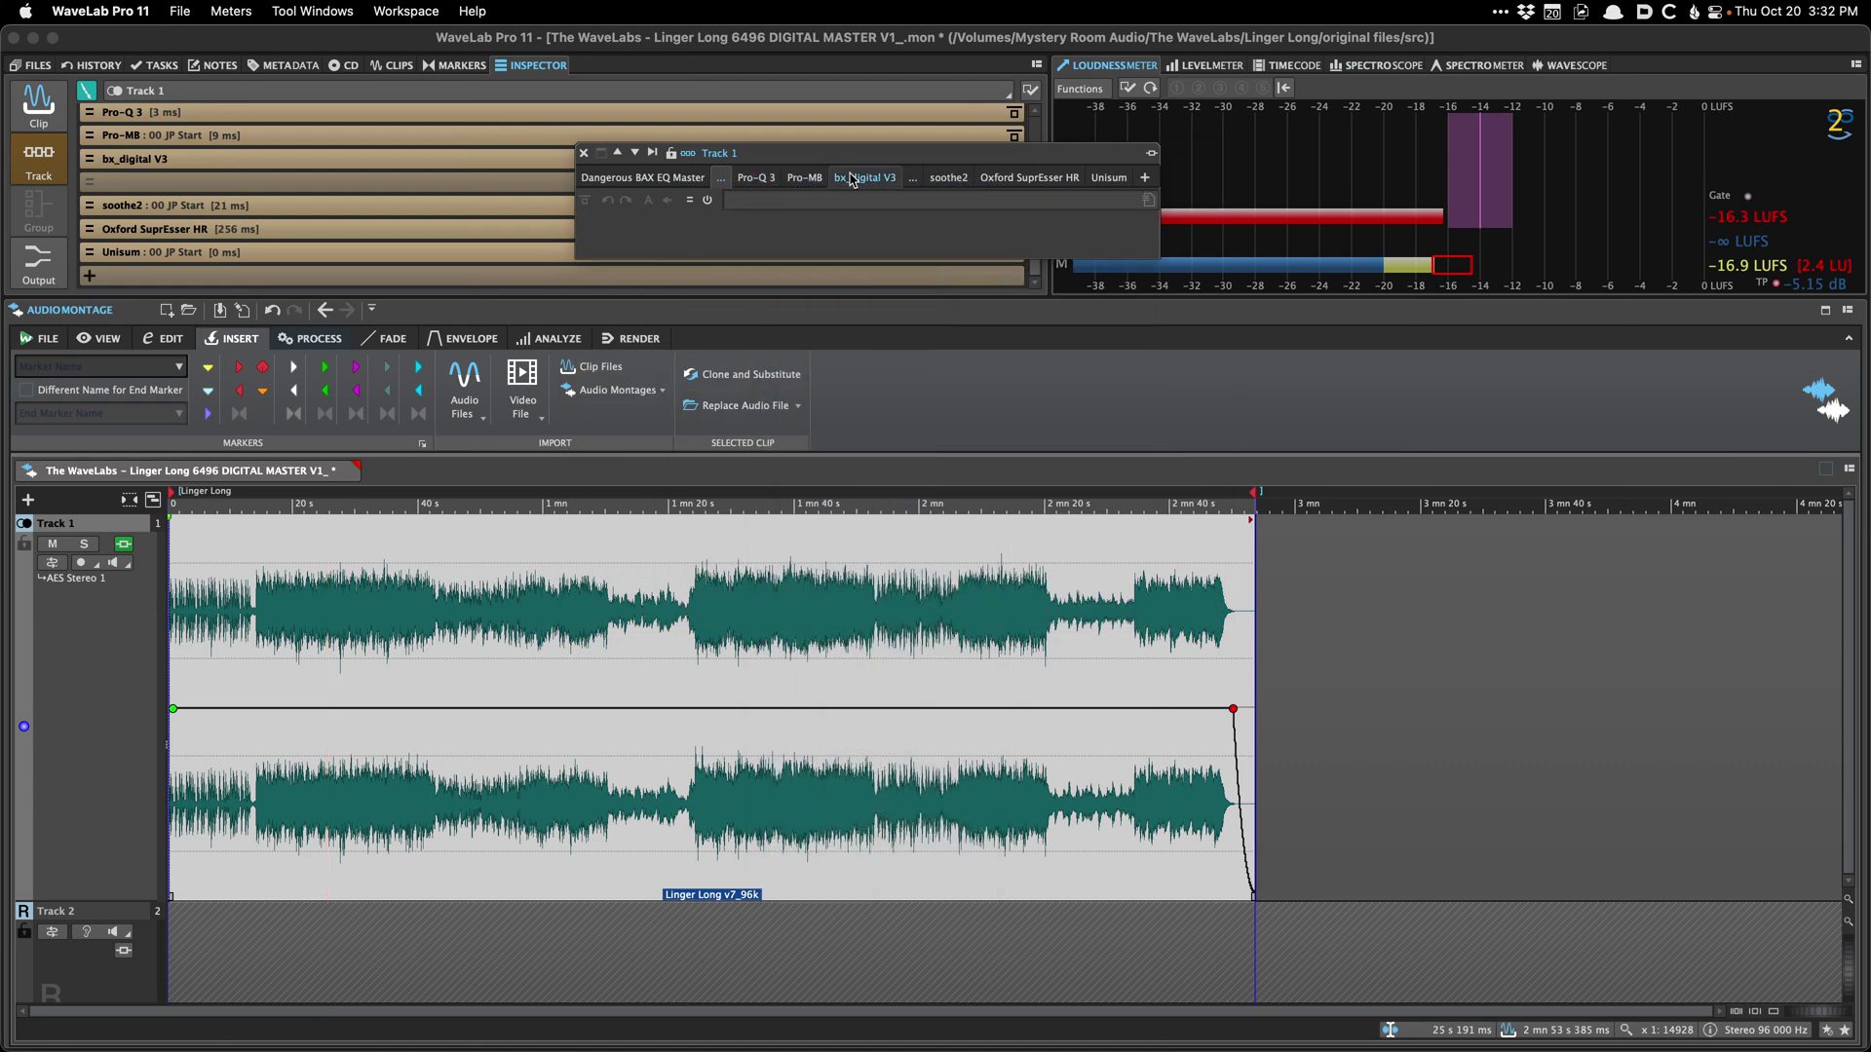
right_click(948, 178)
left_click(970, 190)
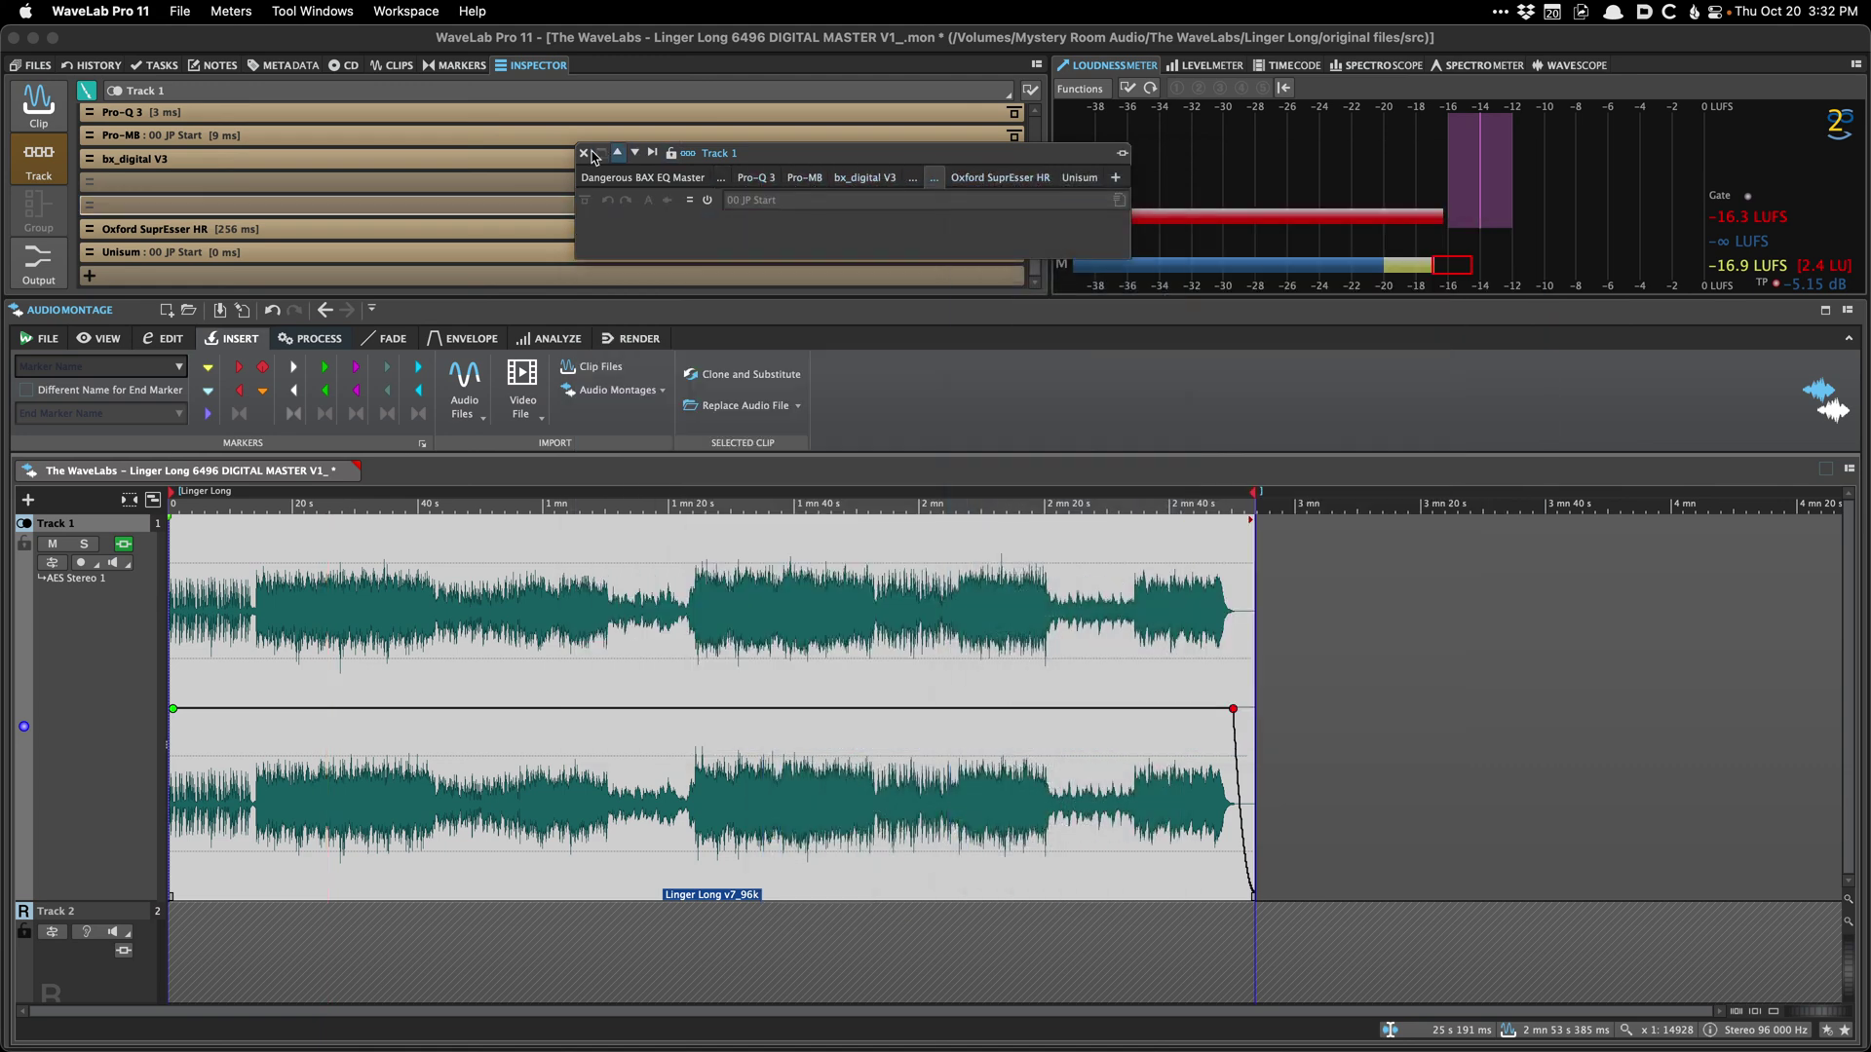
left_click(584, 153)
key("super+s")
Step: Play the song through the Track 1 chain from about 25 seconds and from about 1 min 39 s, watching the loudness meter
key("space")
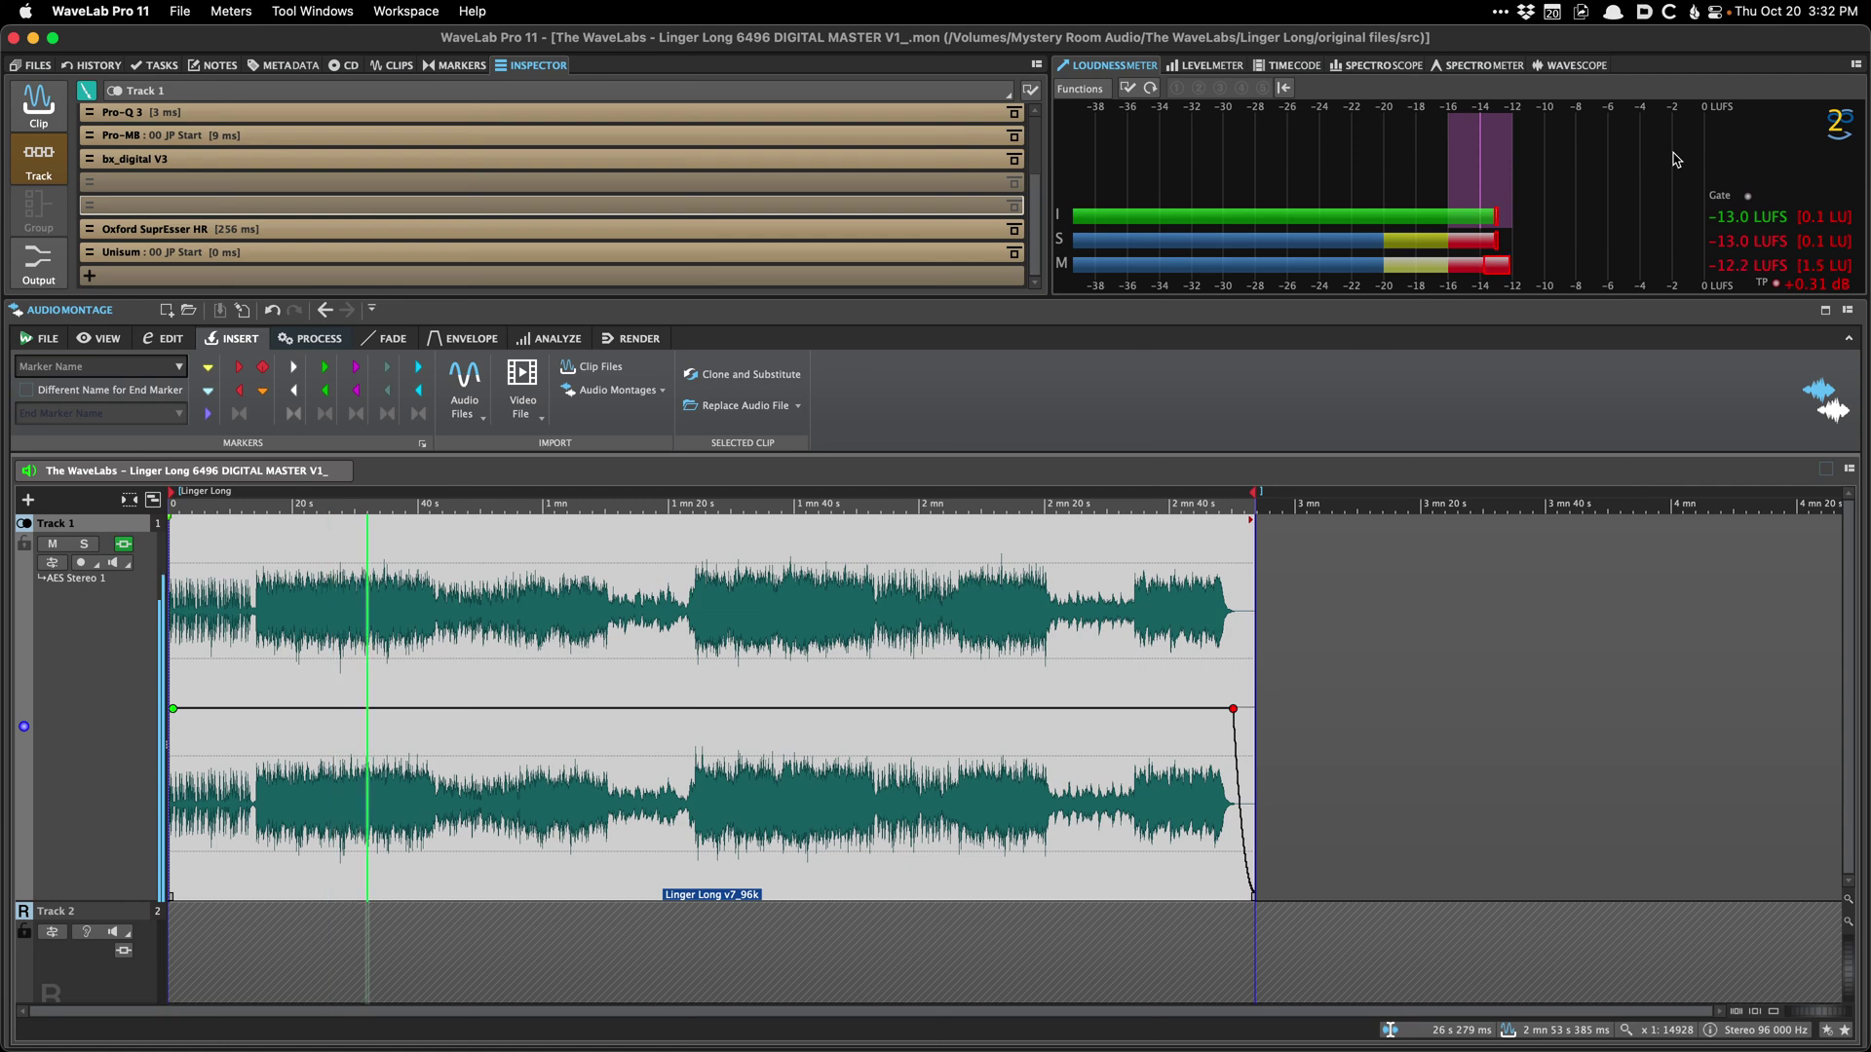
left_click(790, 655)
key("space")
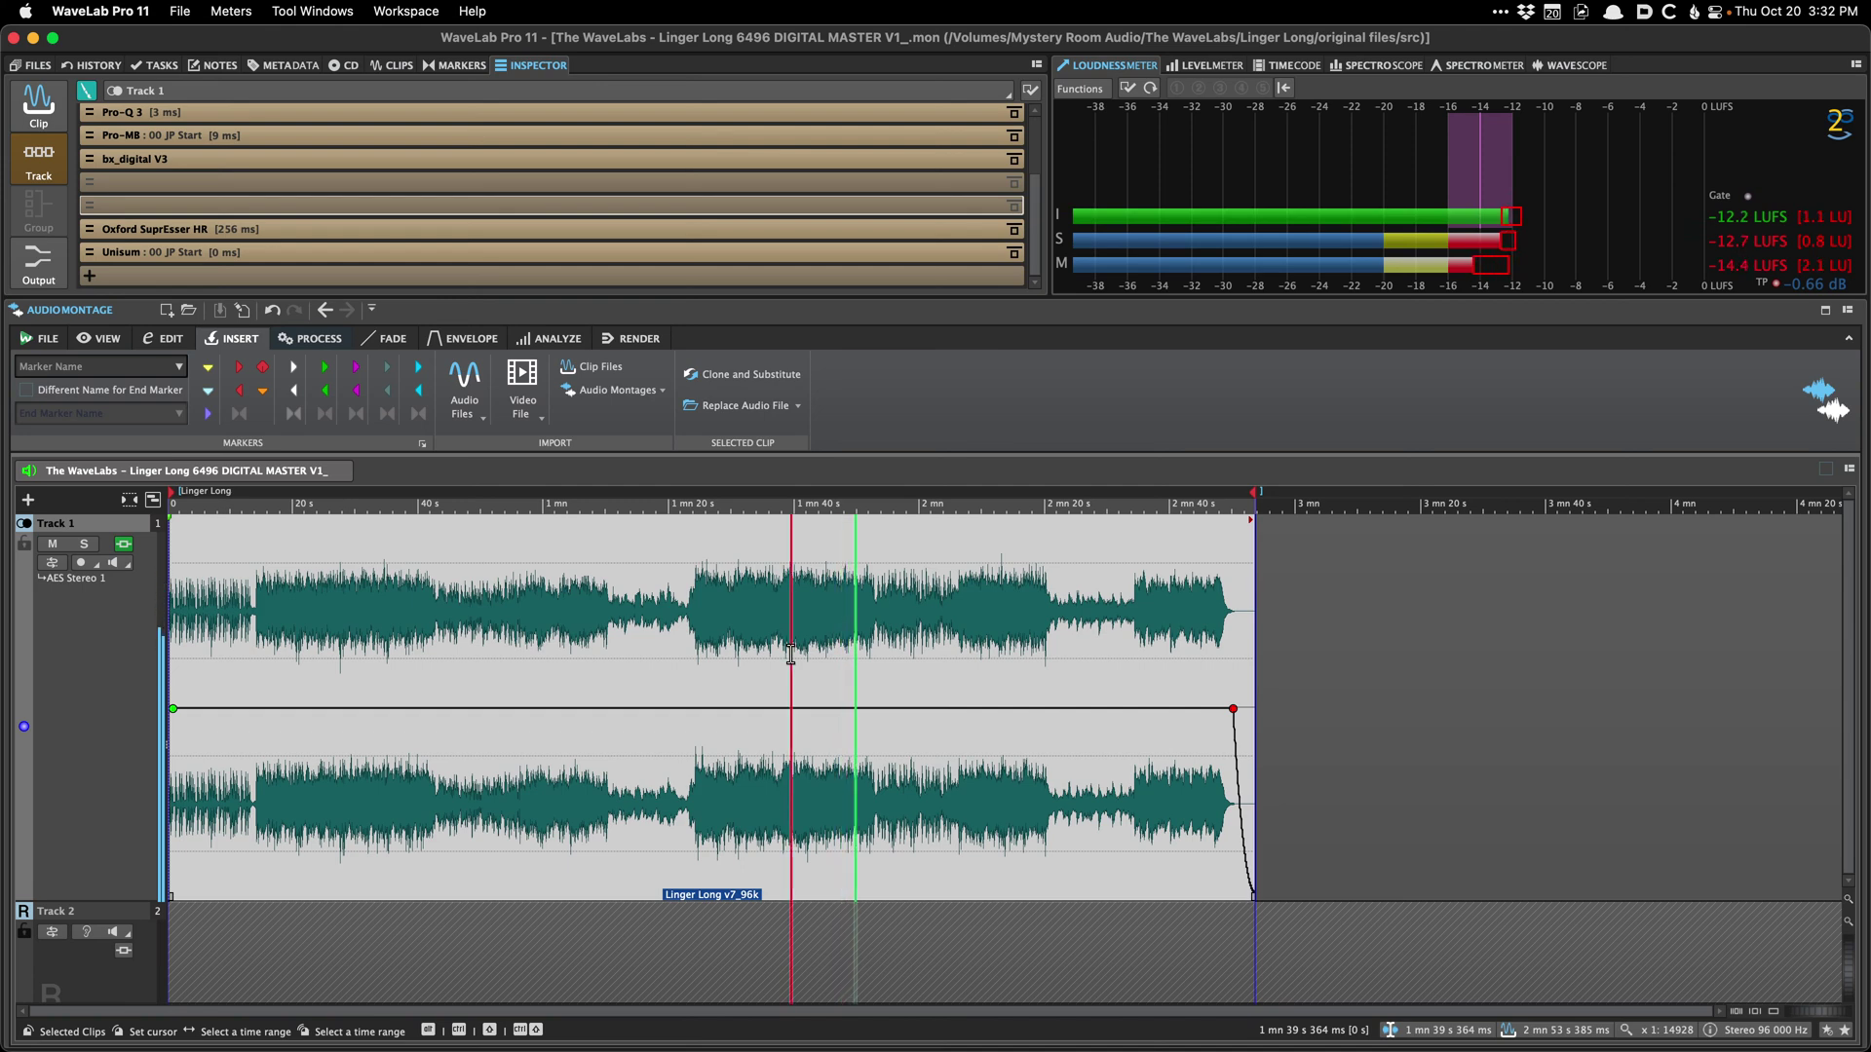
Step: Stop playback and load the 06 INF Pro-L2 LimNo6.plugs plug-in chain into the Montage Output's master effects
key("space")
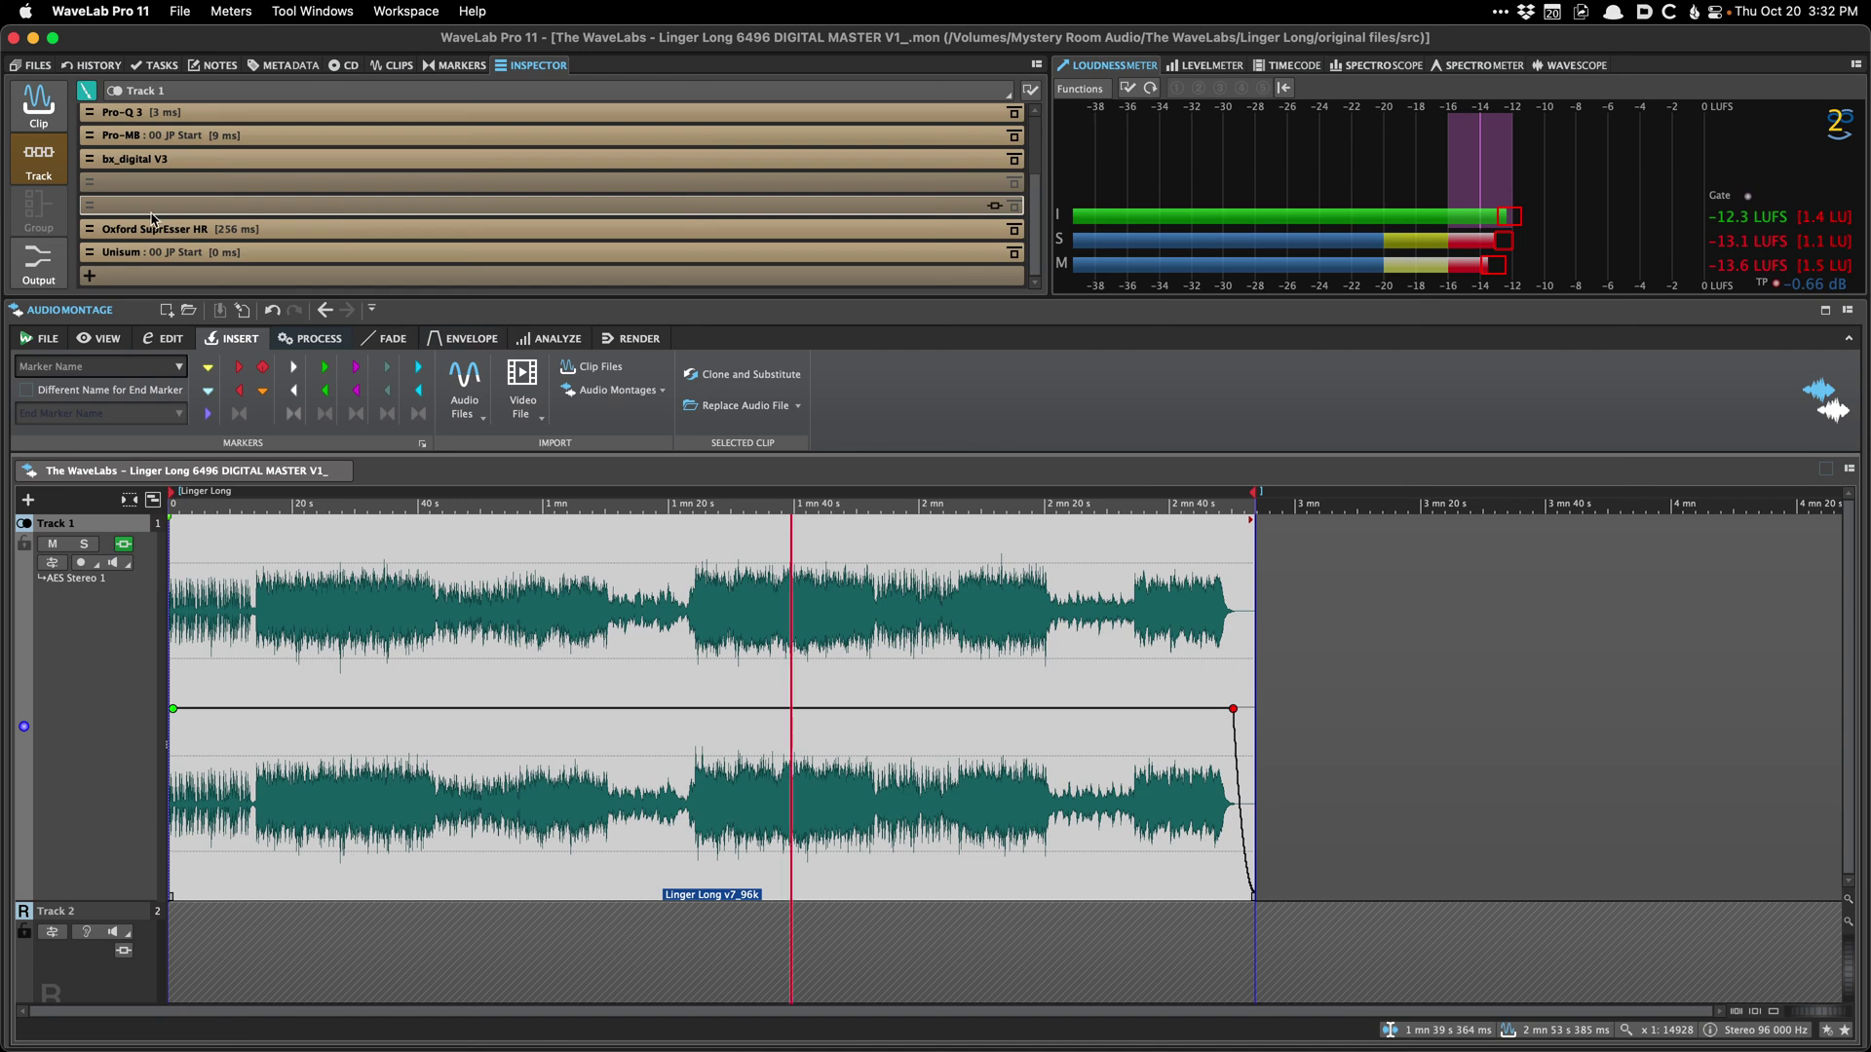
left_click(47, 276)
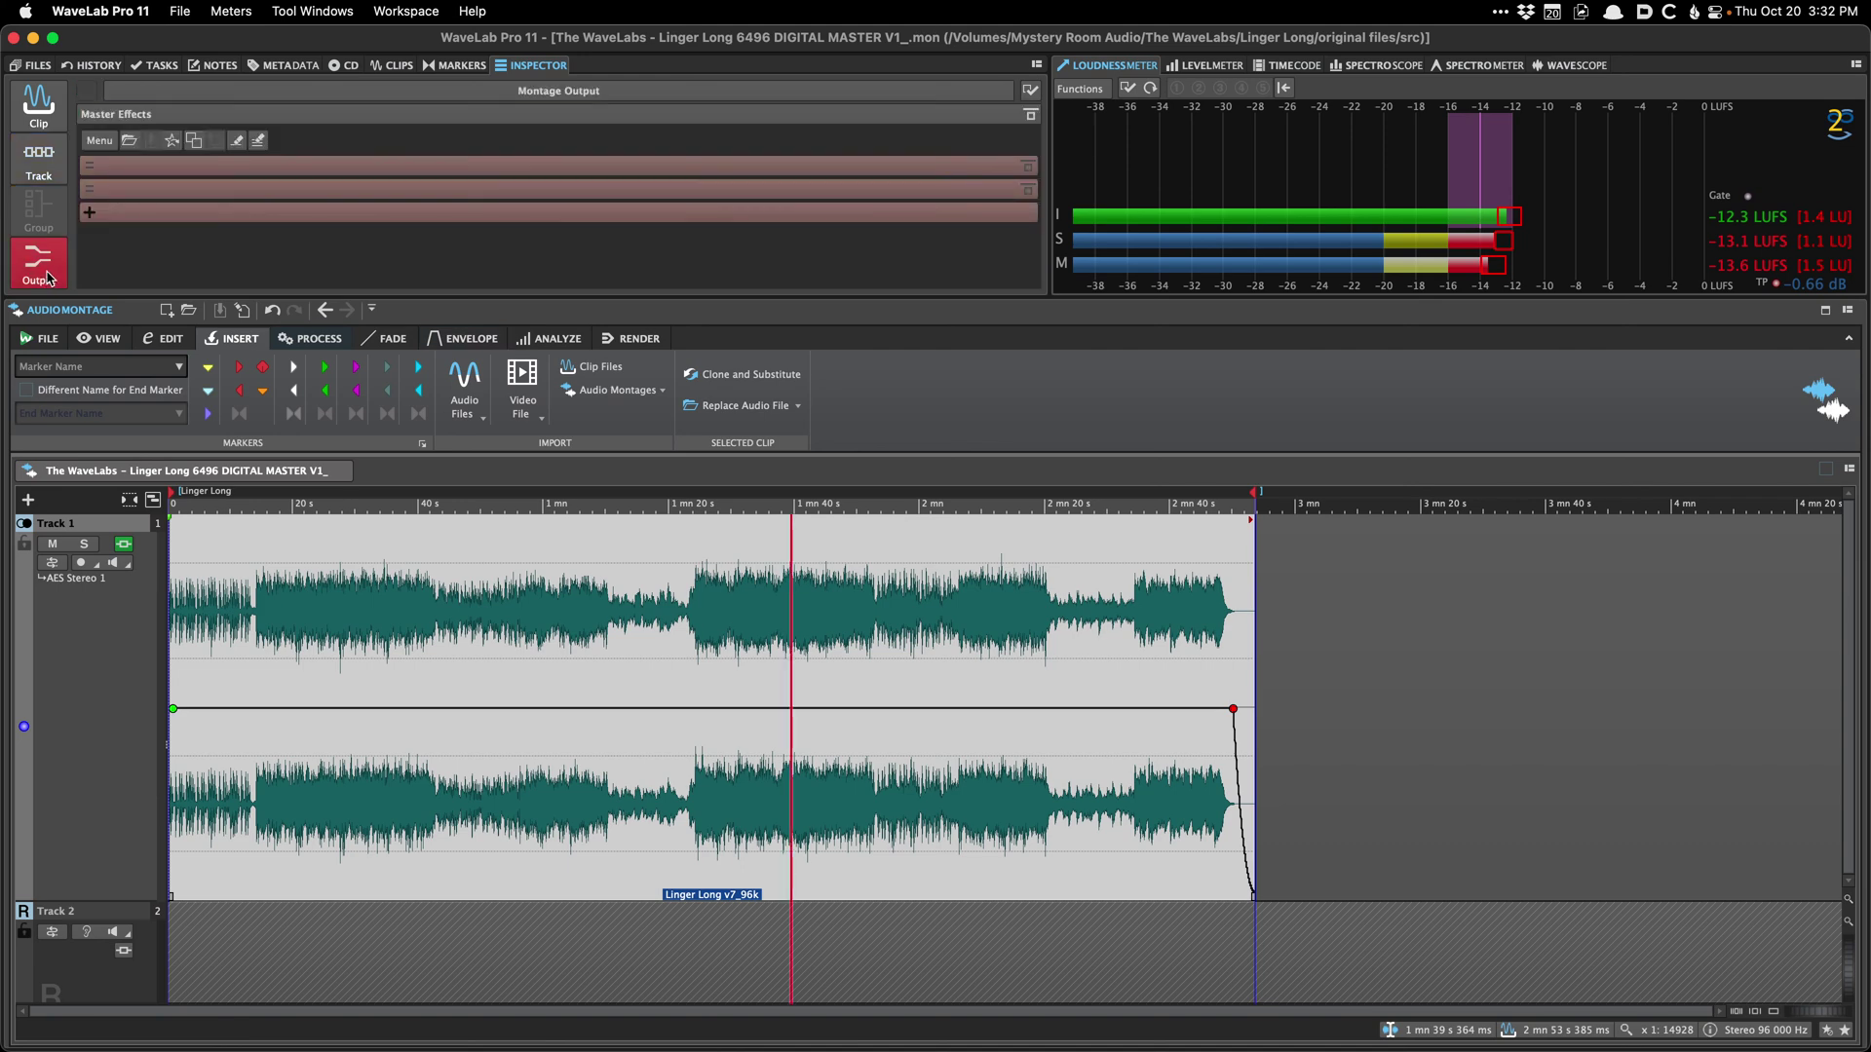
left_click(41, 158)
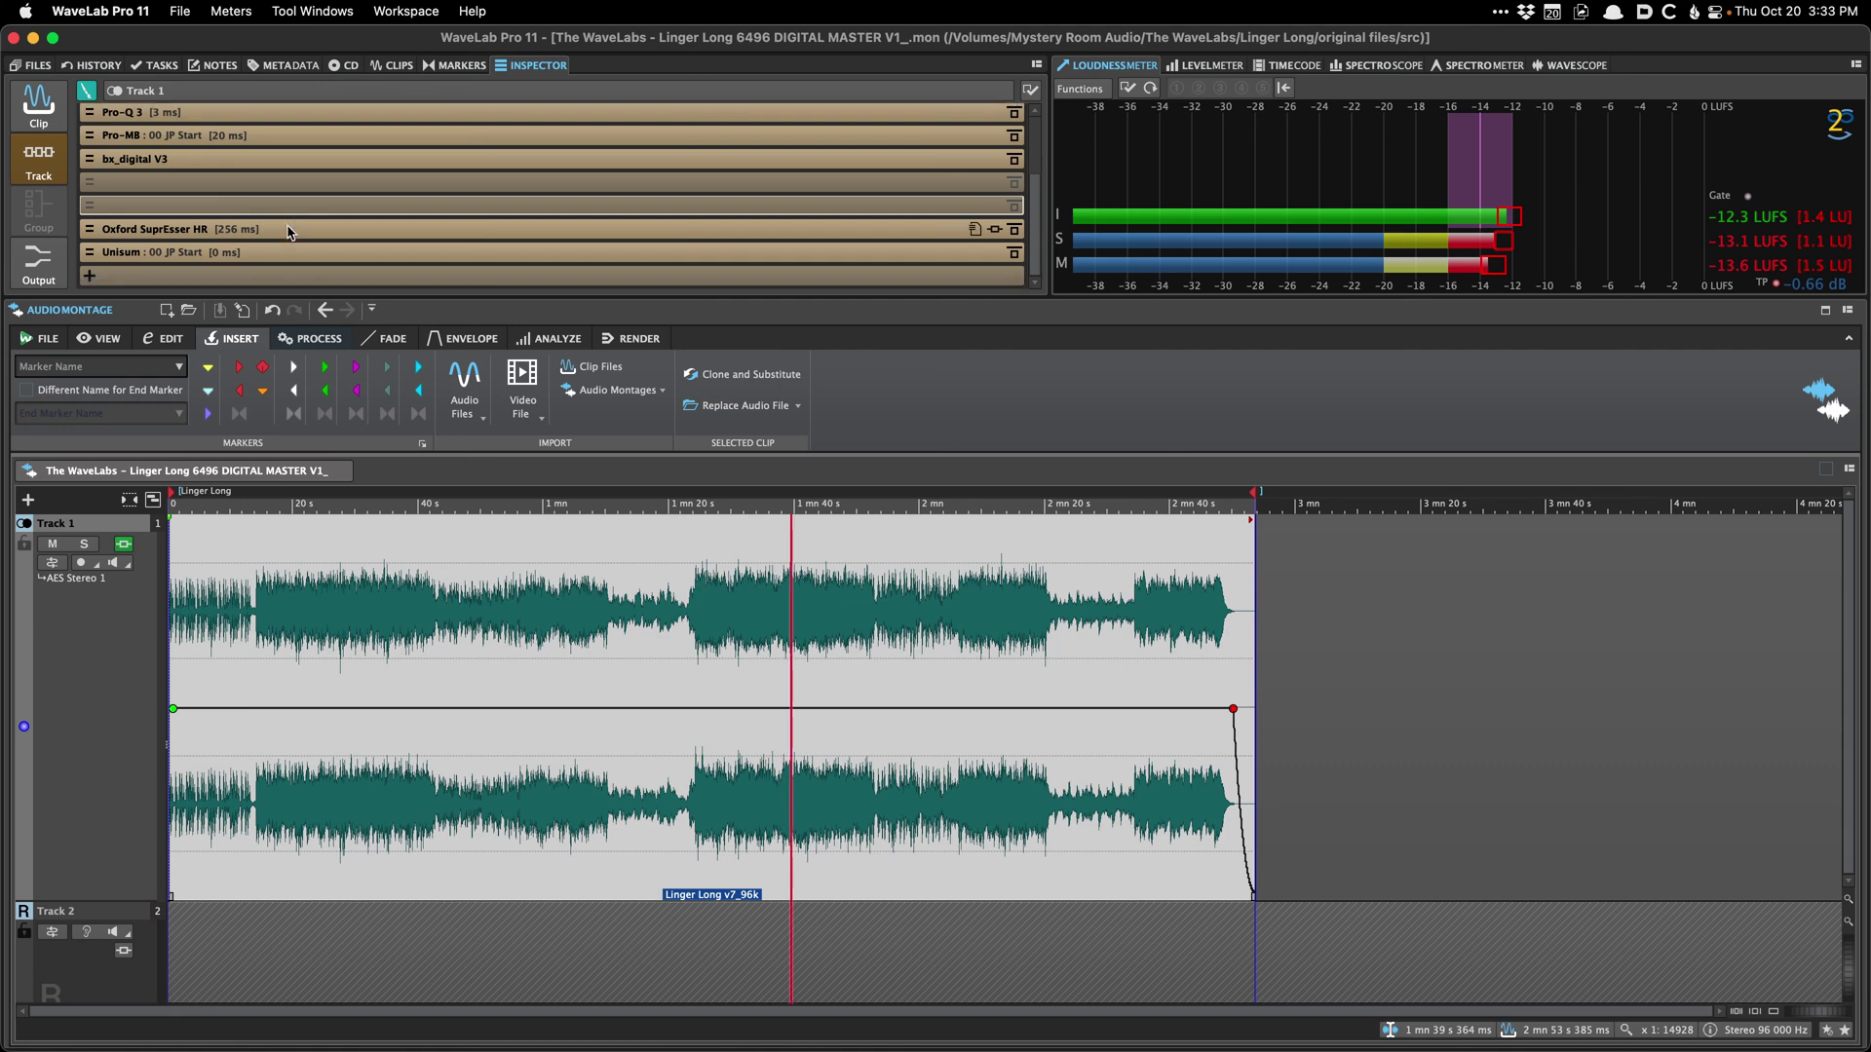
left_click(45, 268)
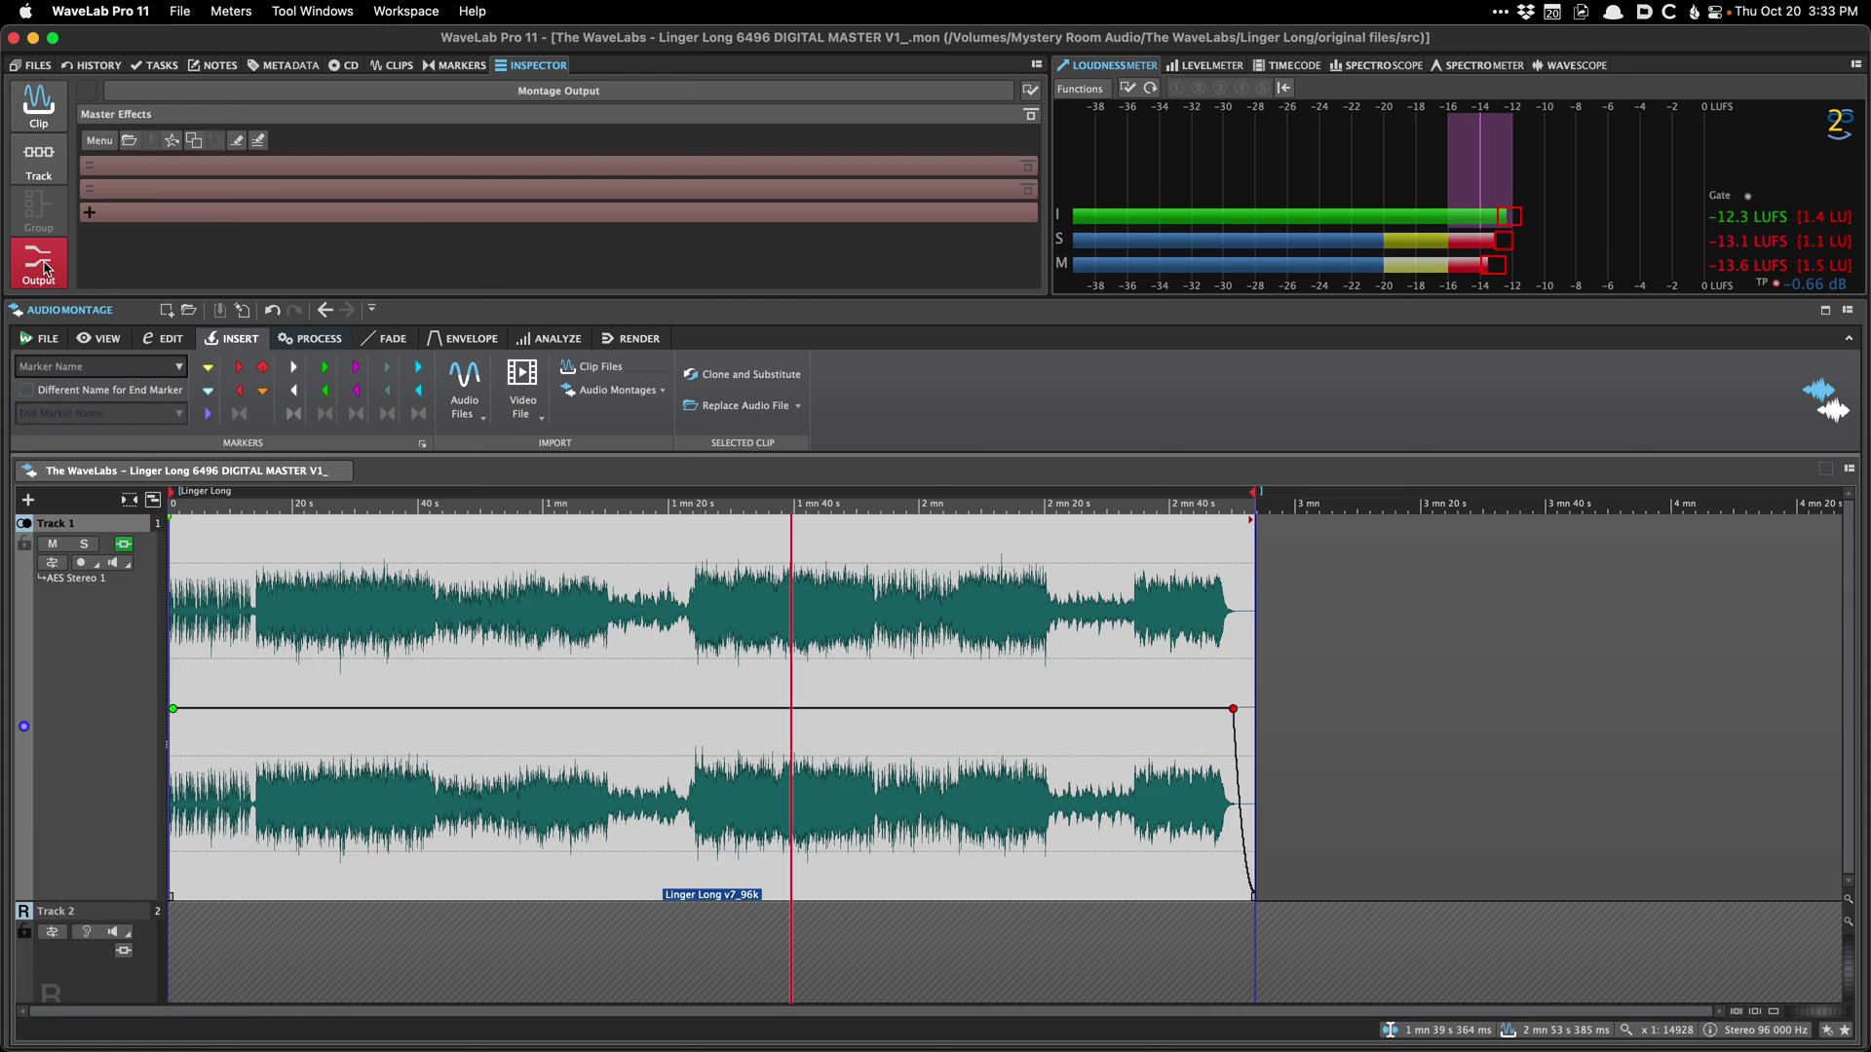
left_click(129, 140)
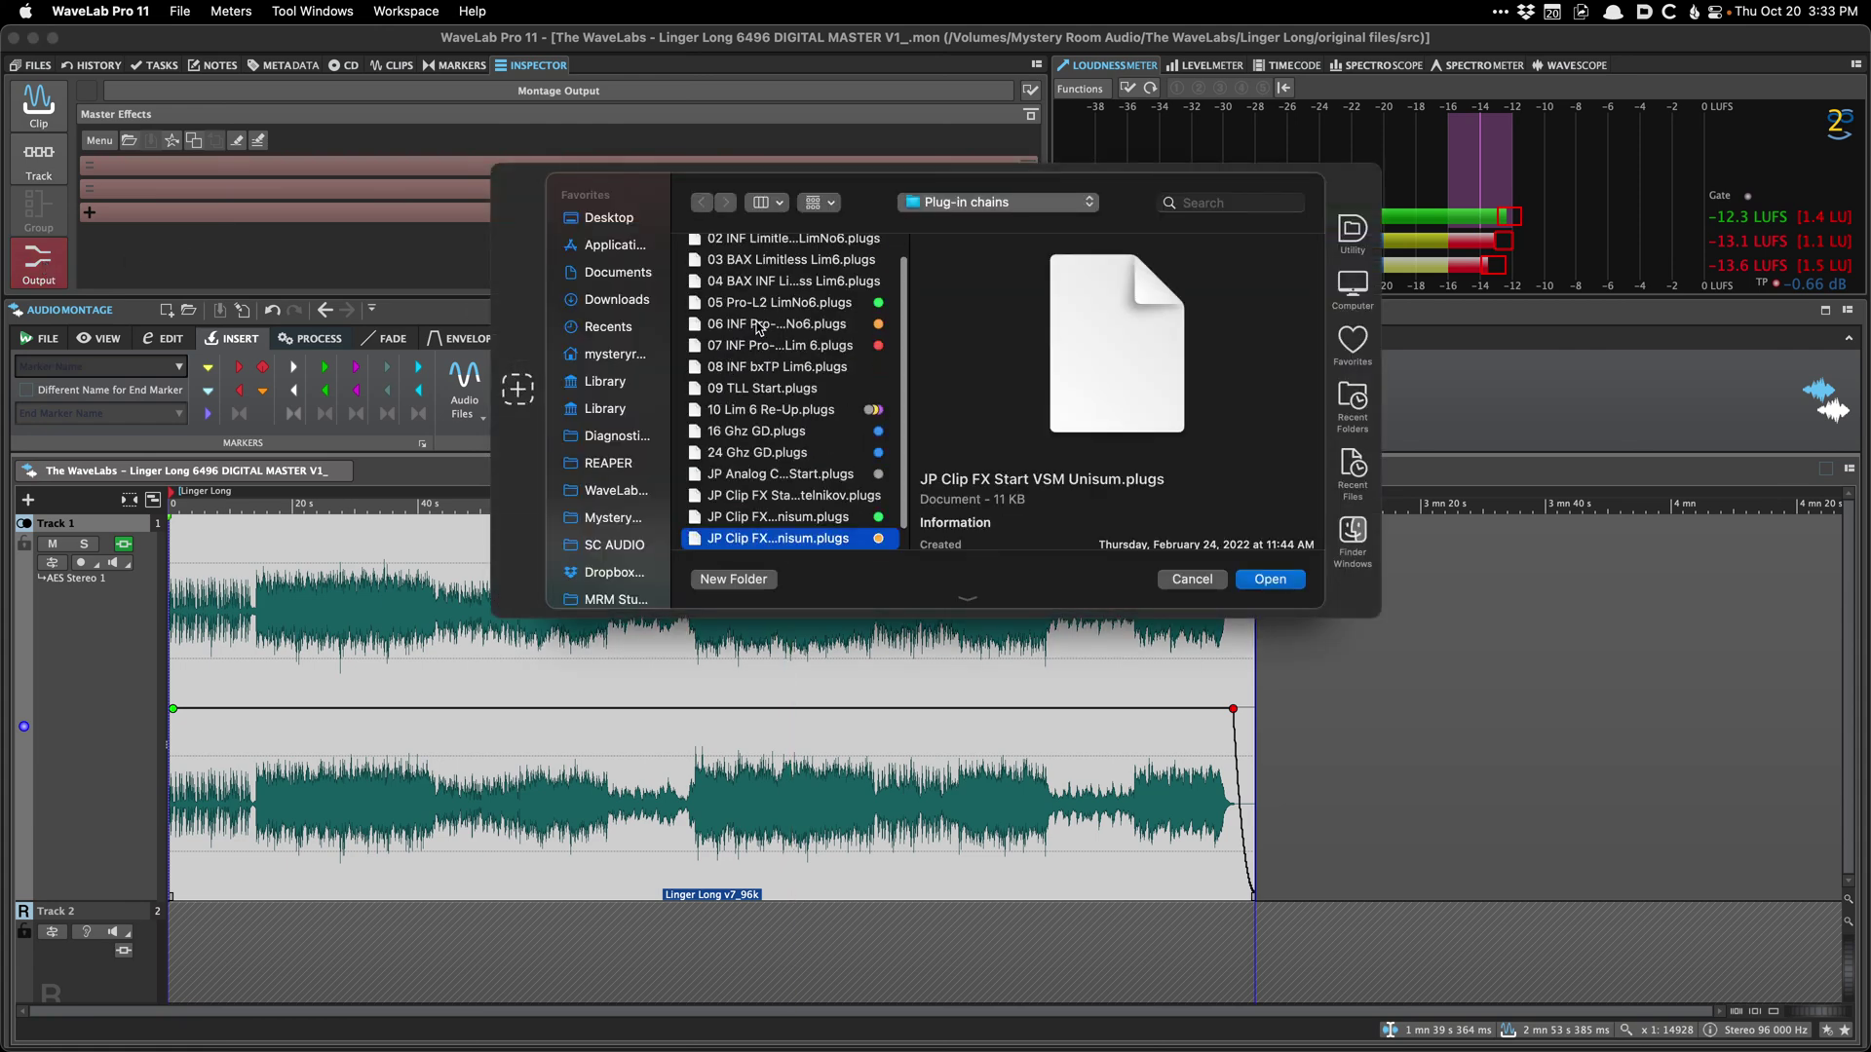
scroll(758, 327, "up", 1)
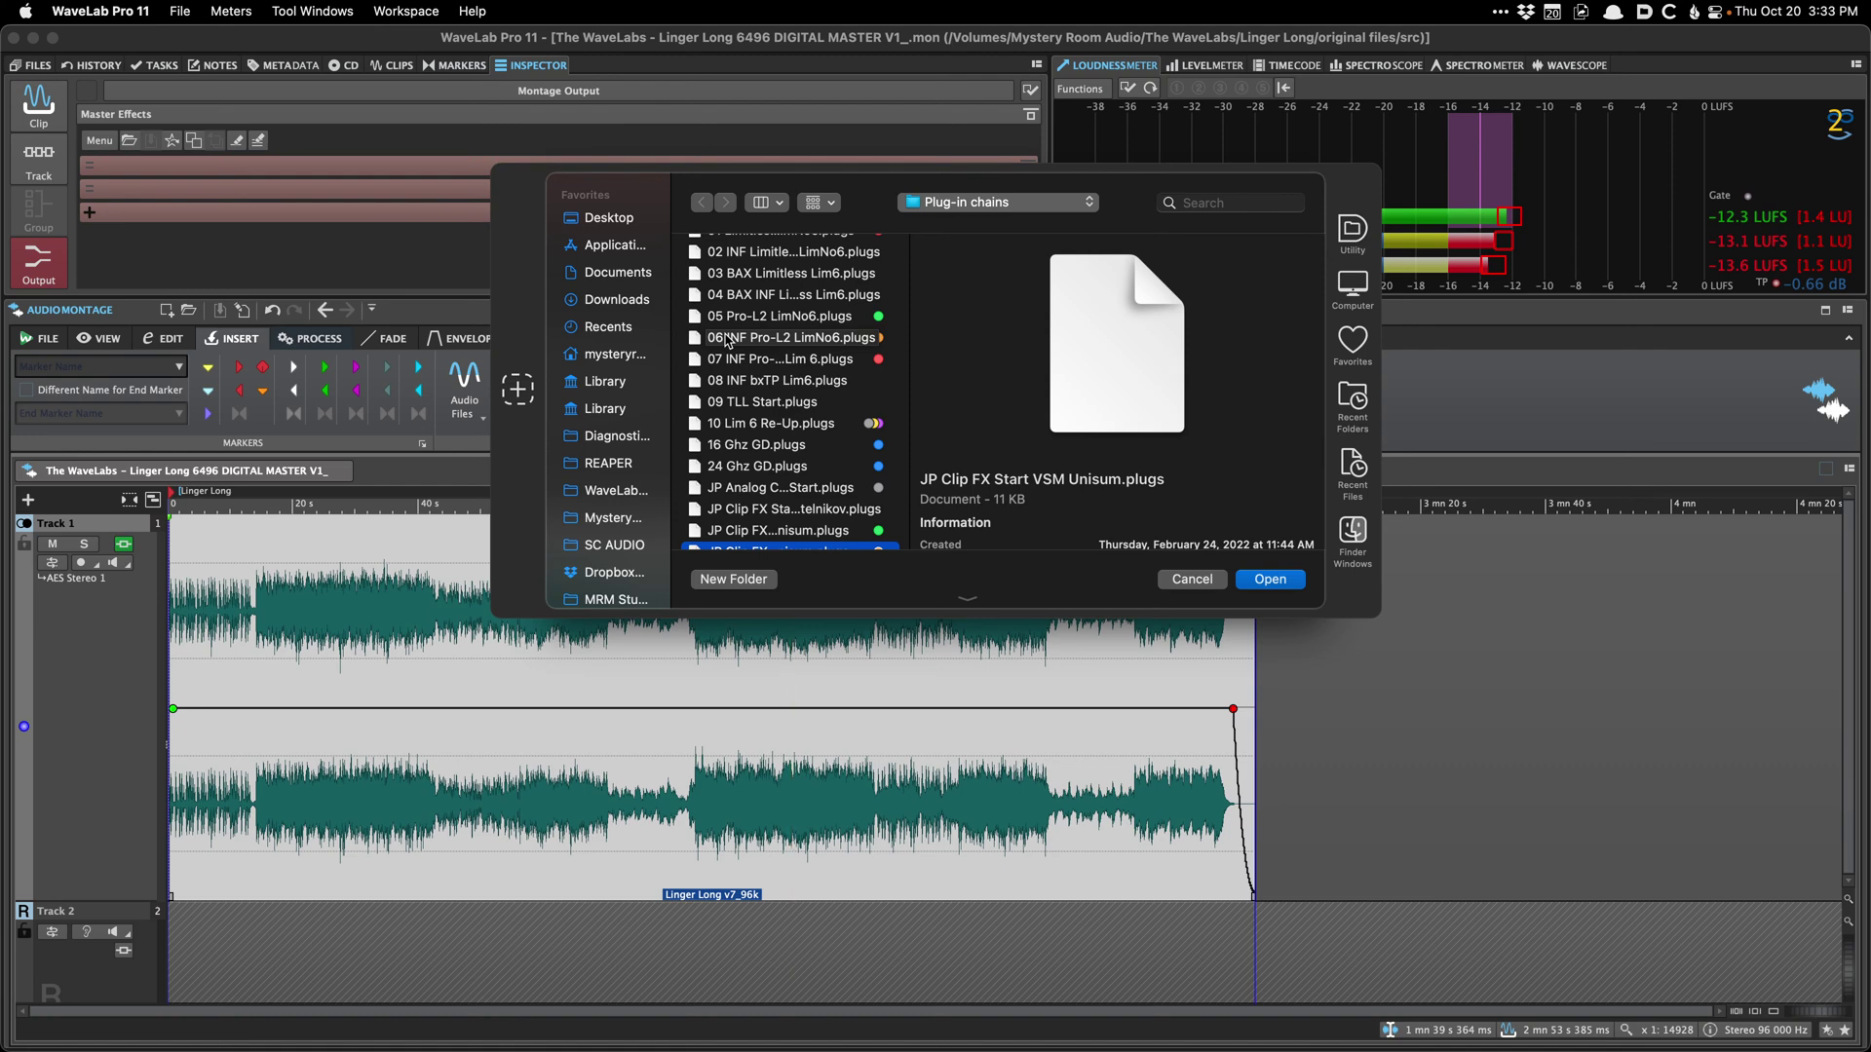
left_click(726, 338)
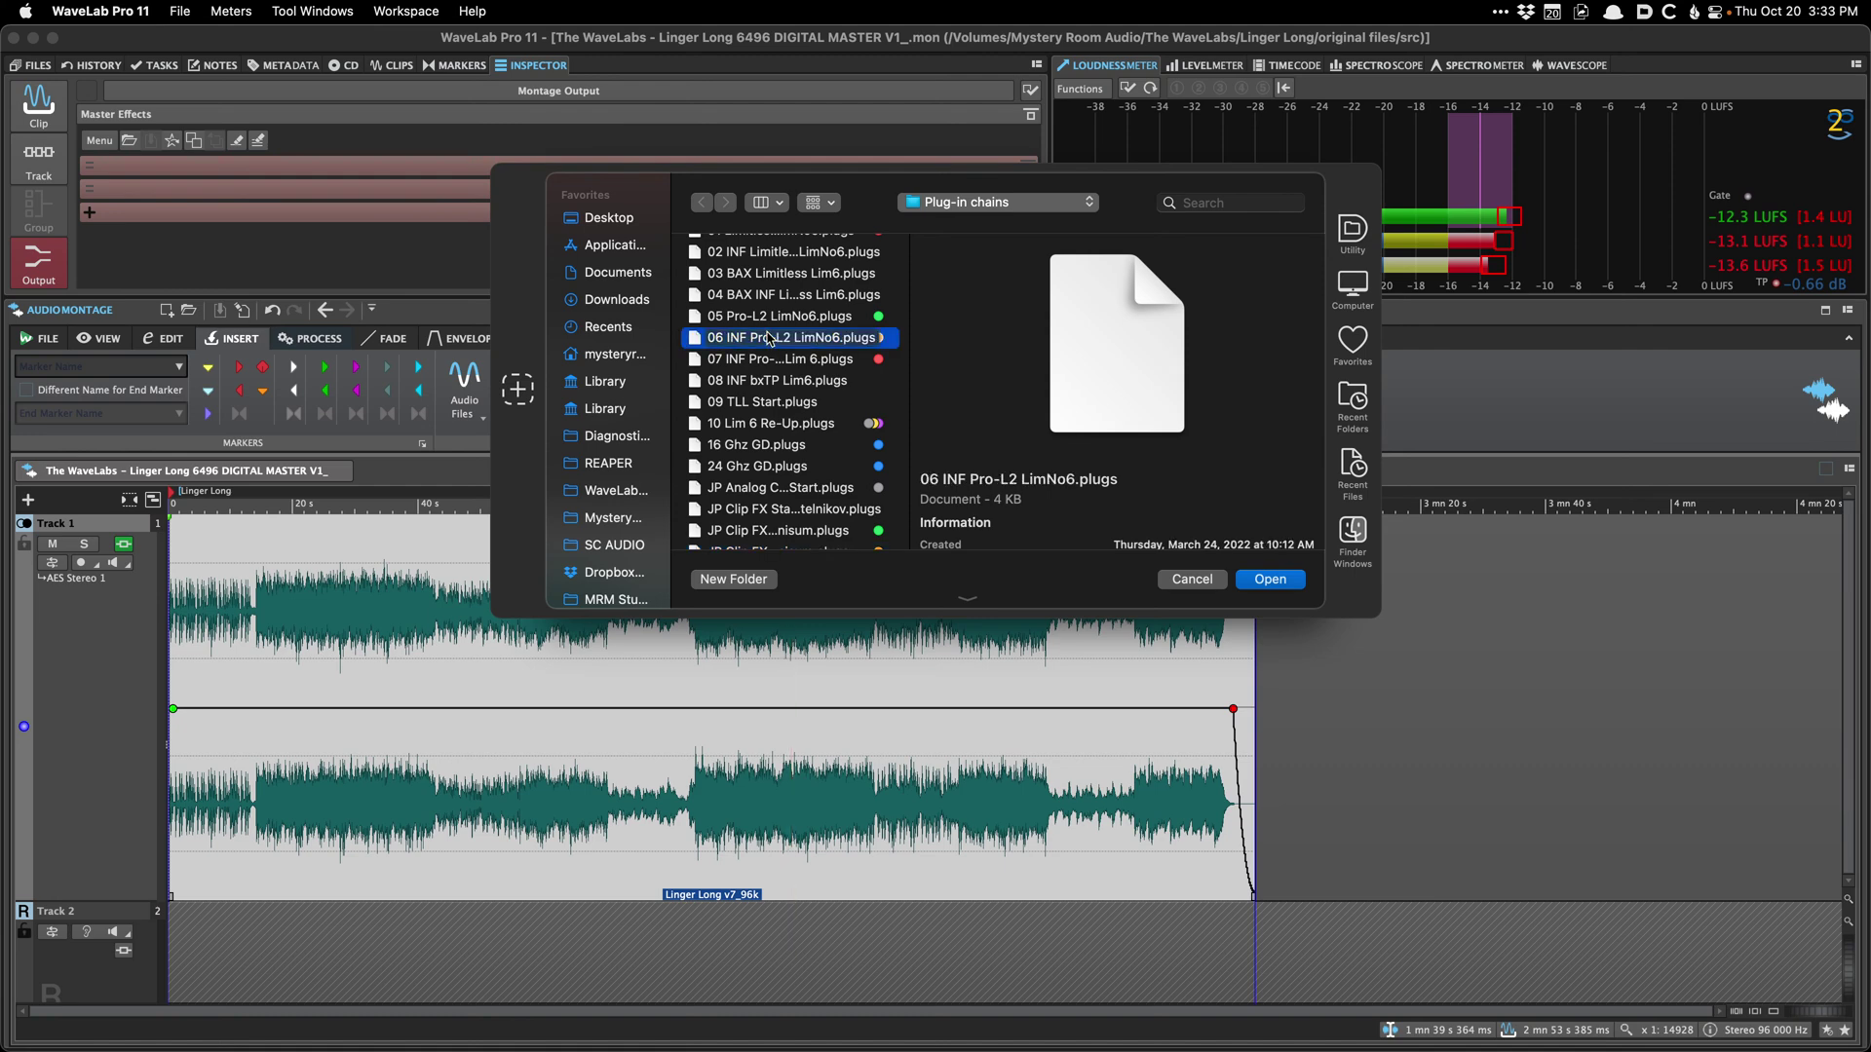
double_click(770, 337)
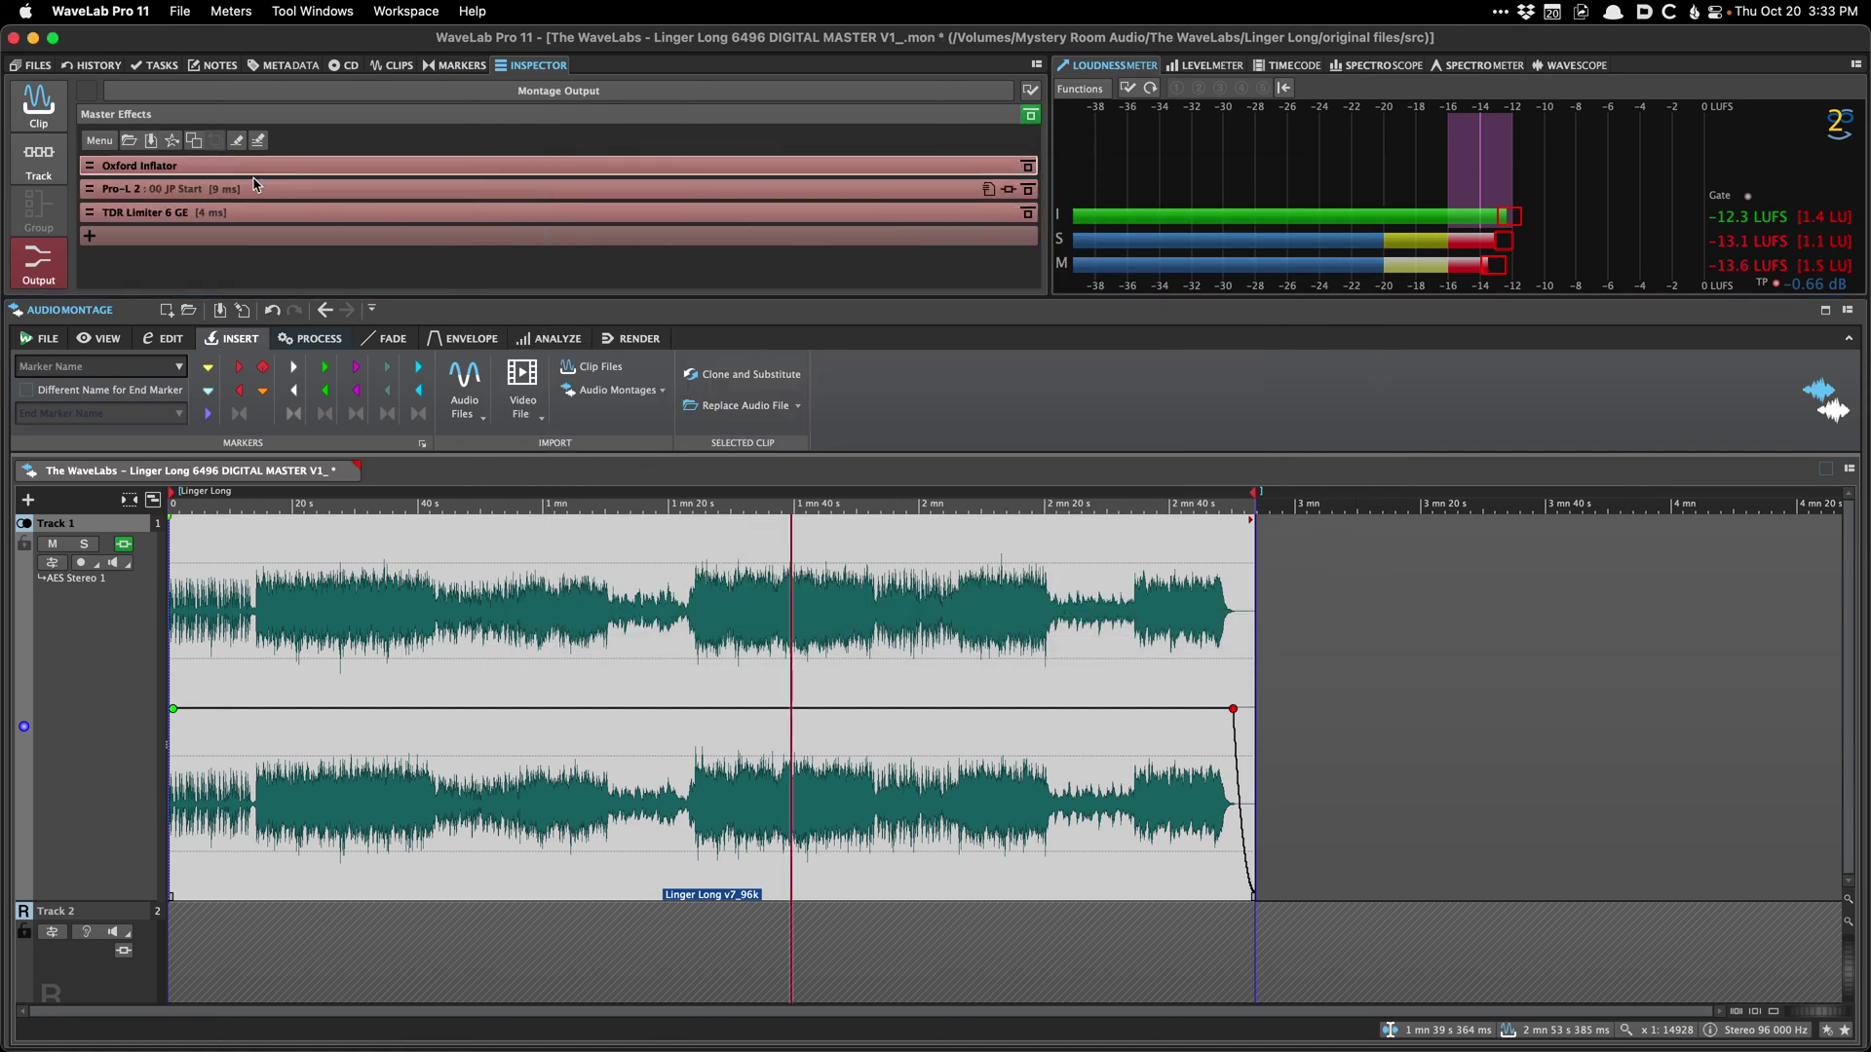
Step: View the Oxford Inflator, Pro-L 2 and TDR Limiter 6 GE settings in the master chain and save the montage
left_click(202, 168)
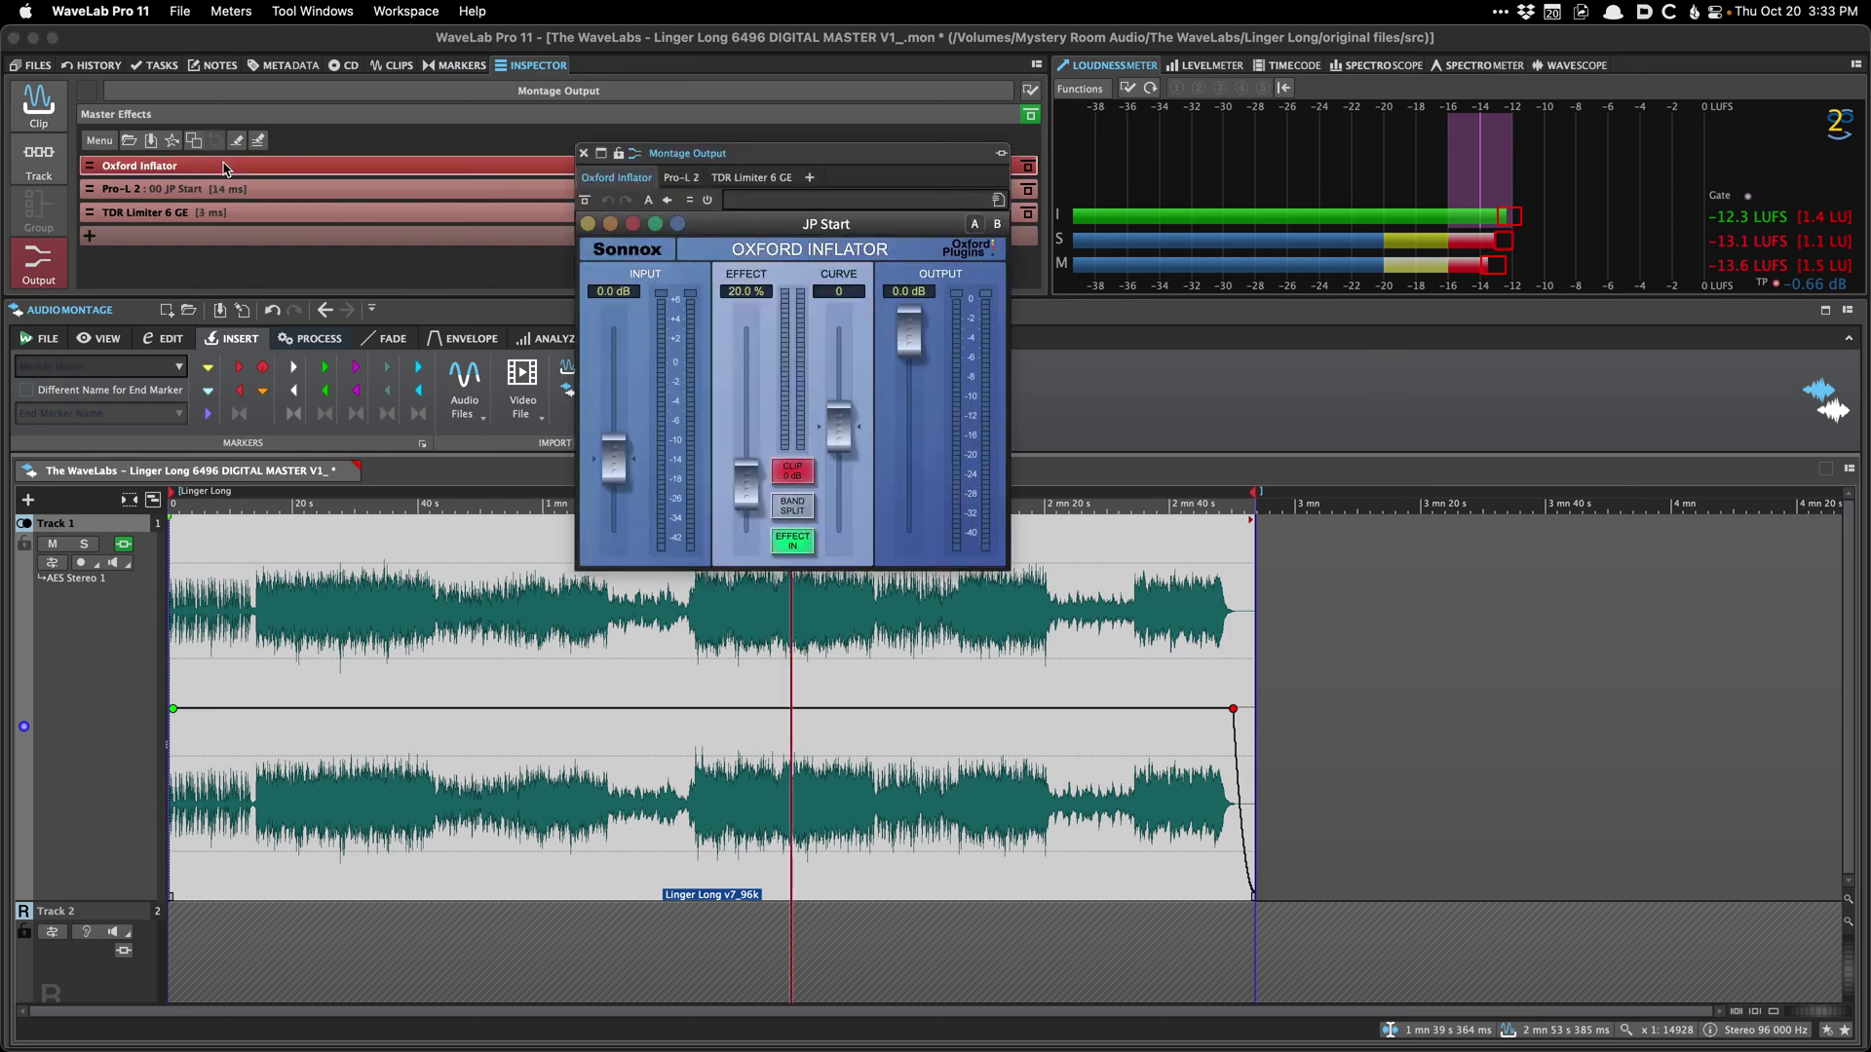
left_click(682, 178)
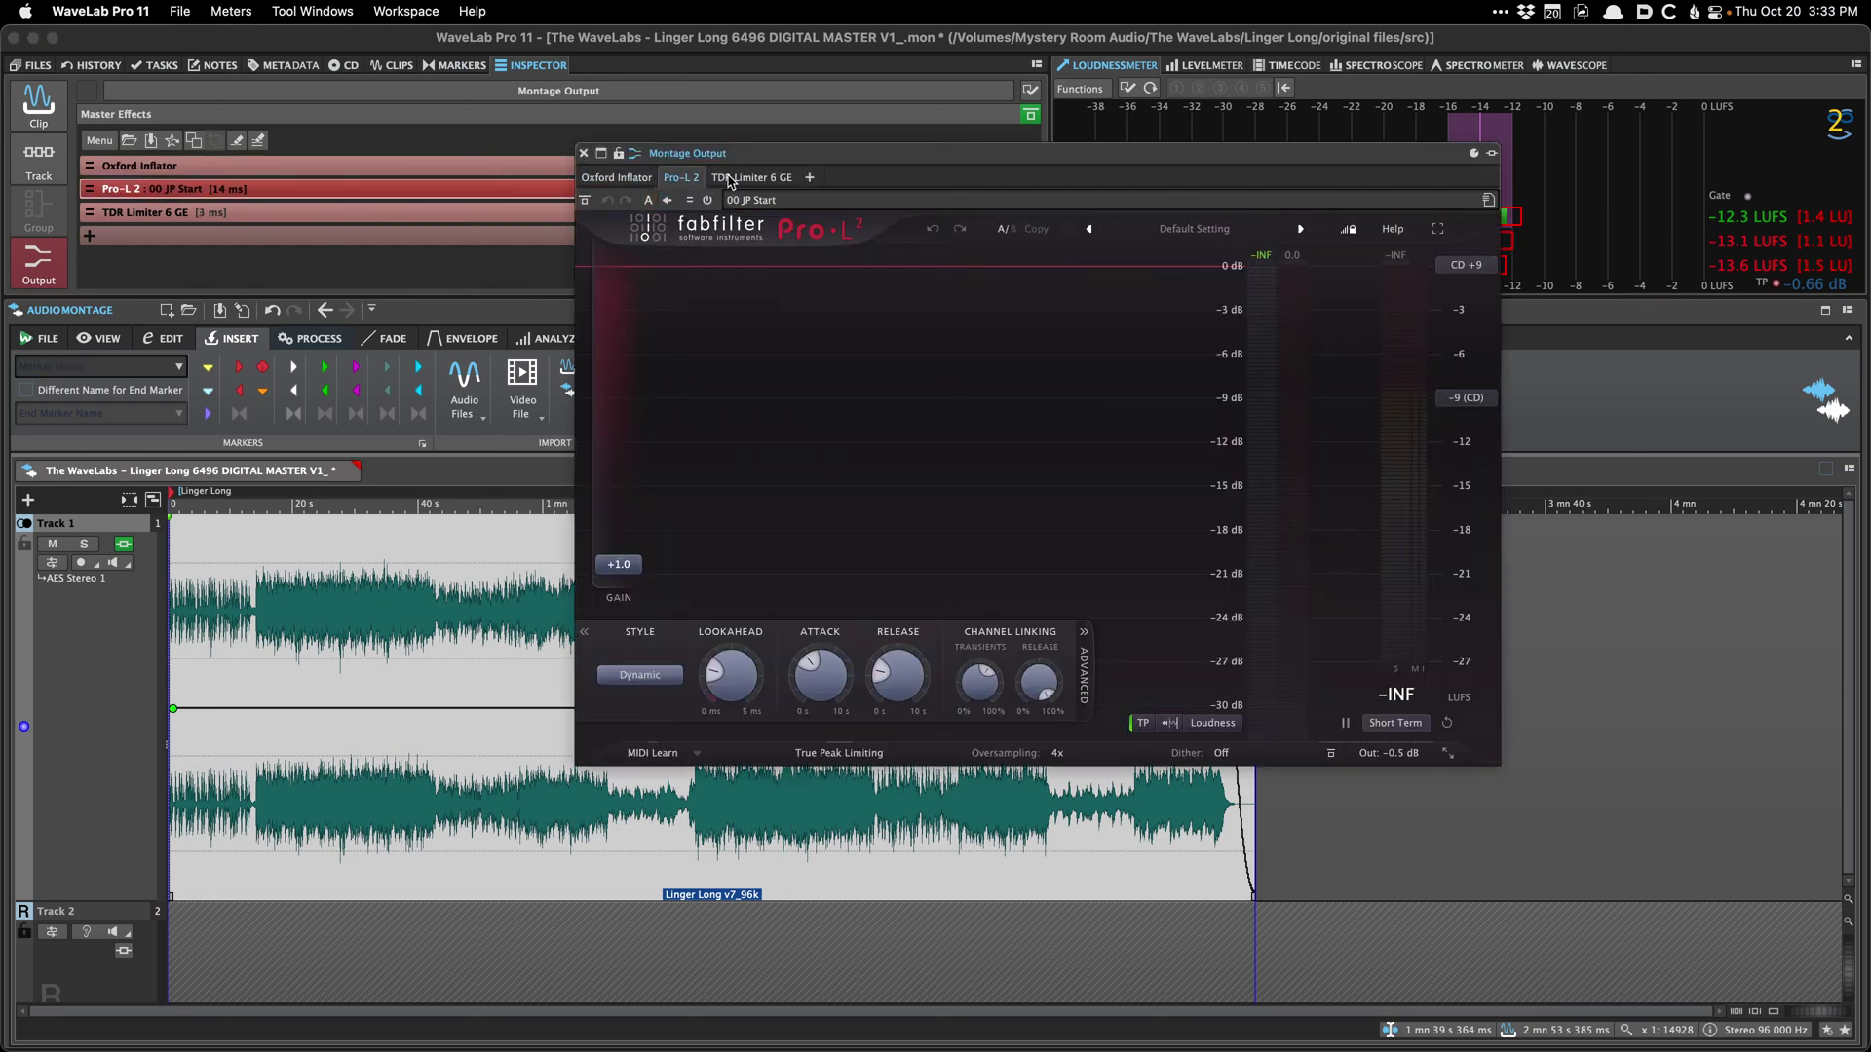
left_click(733, 180)
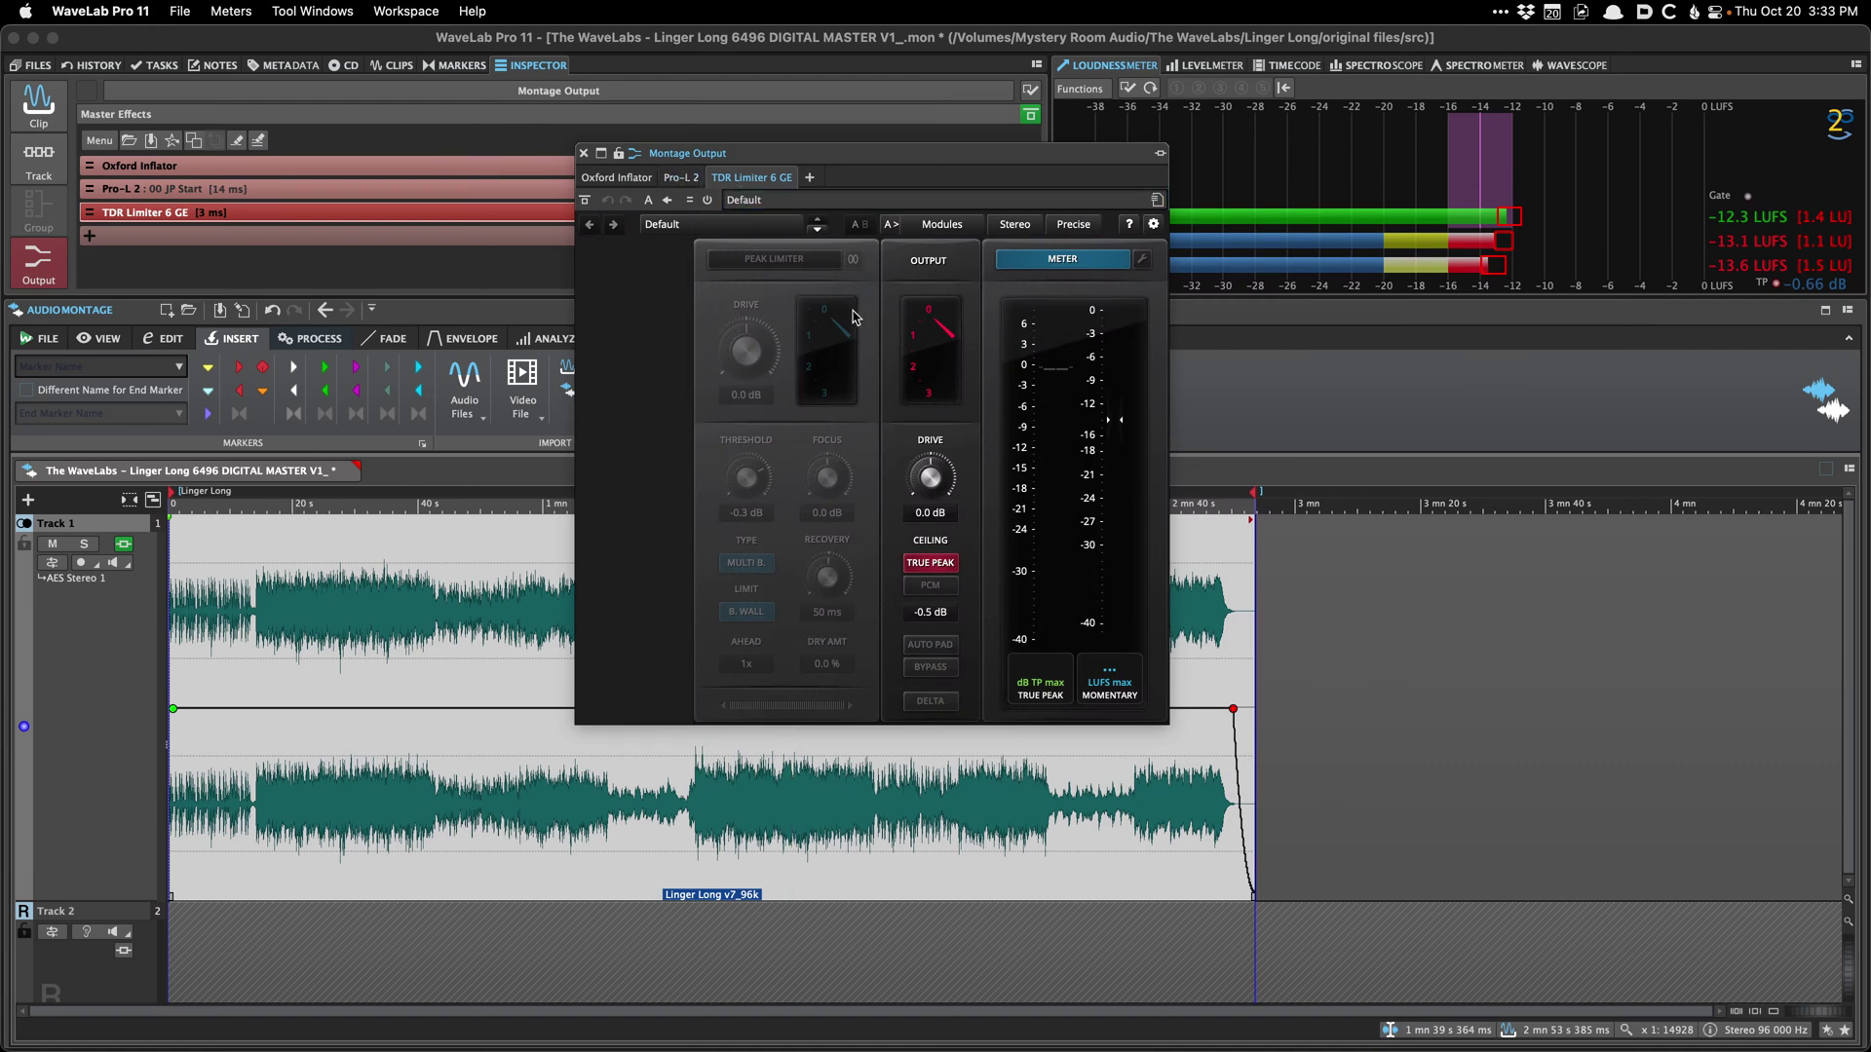
key("super+s")
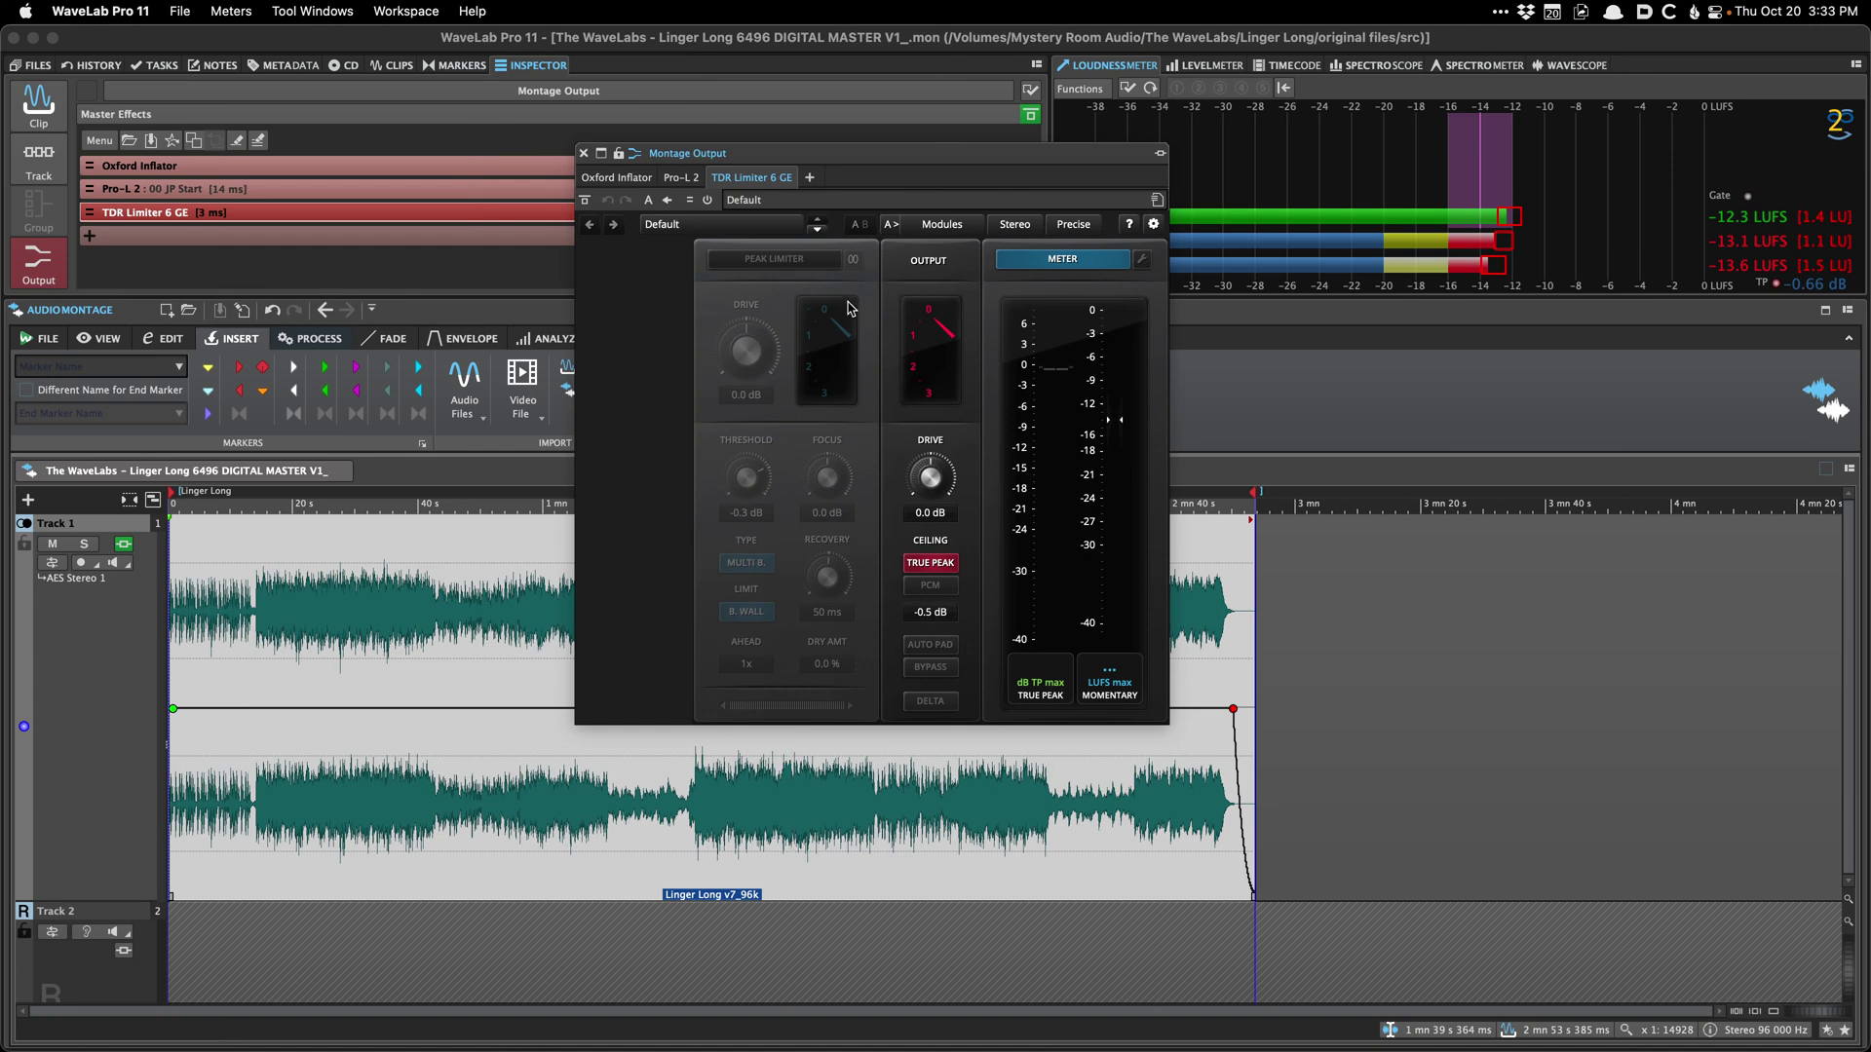
Step: Raise the Pro-L 2 gain to +2.9 dB while playing the song from about 30 s and about 1 min 40 s
left_click(679, 174)
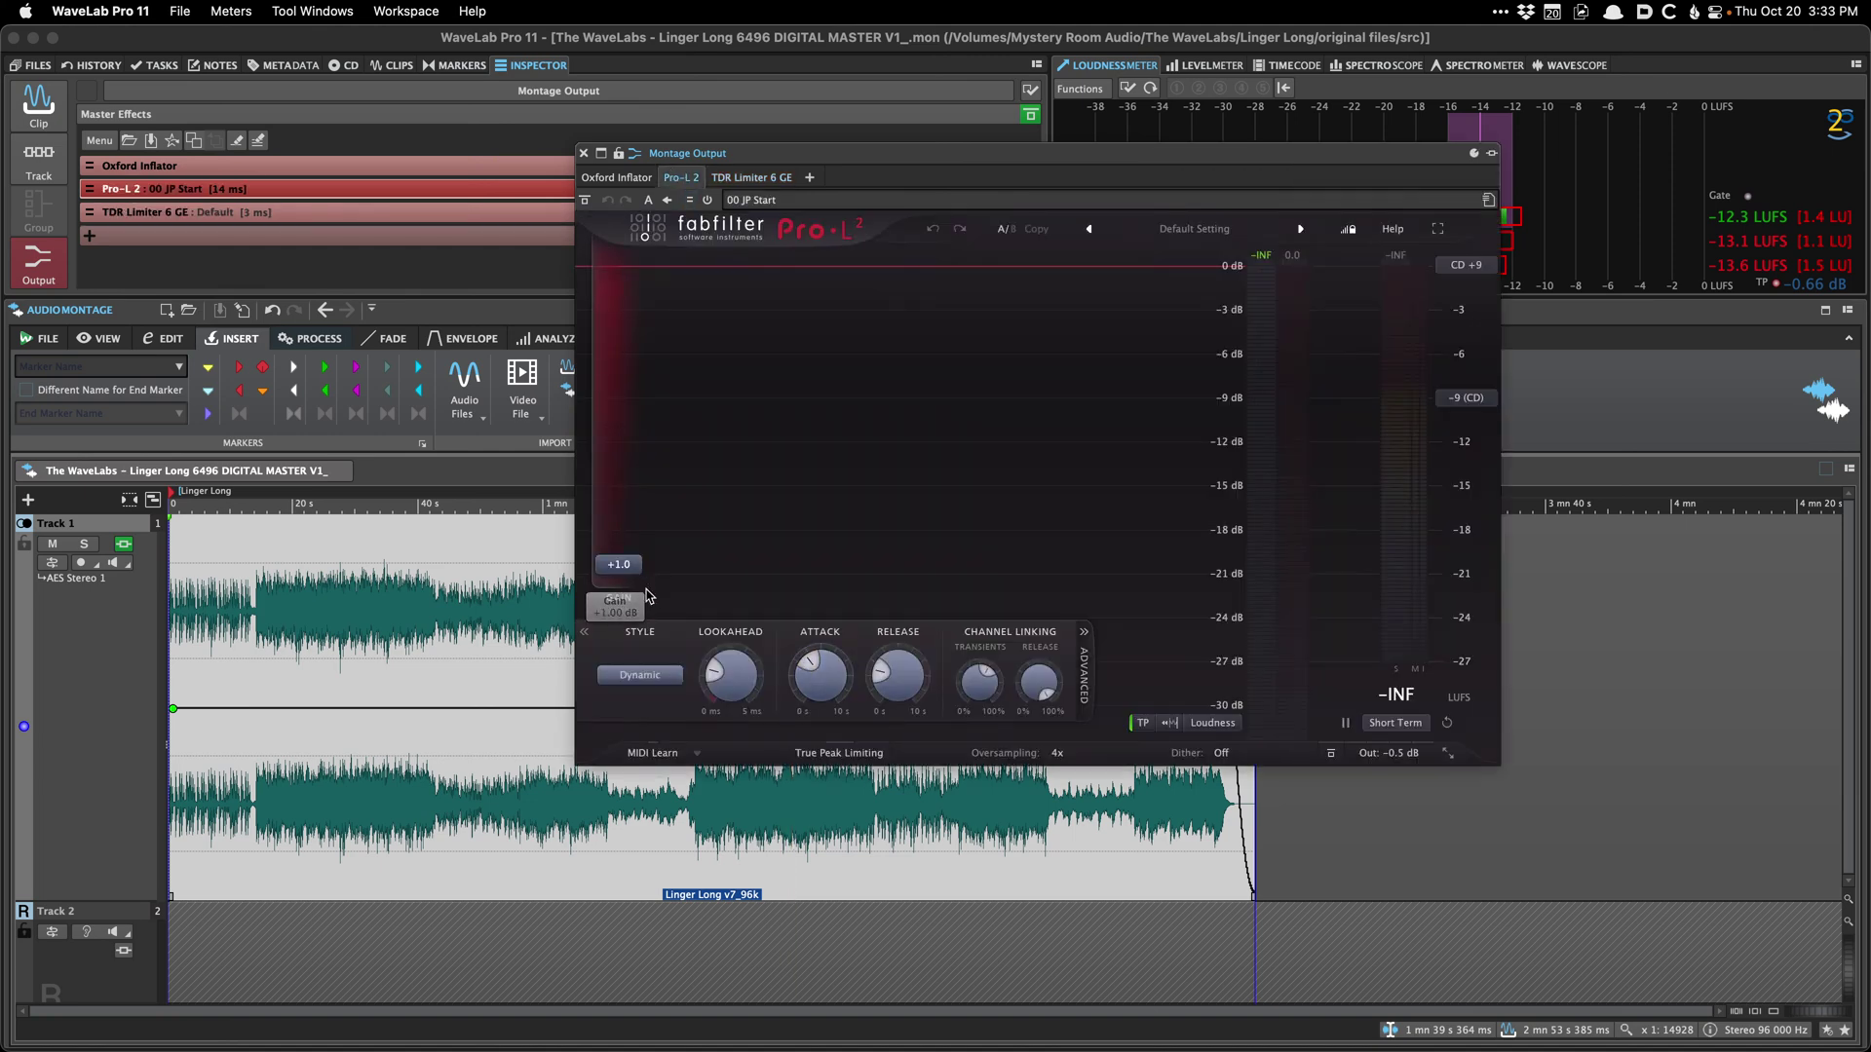
left_click(385, 668)
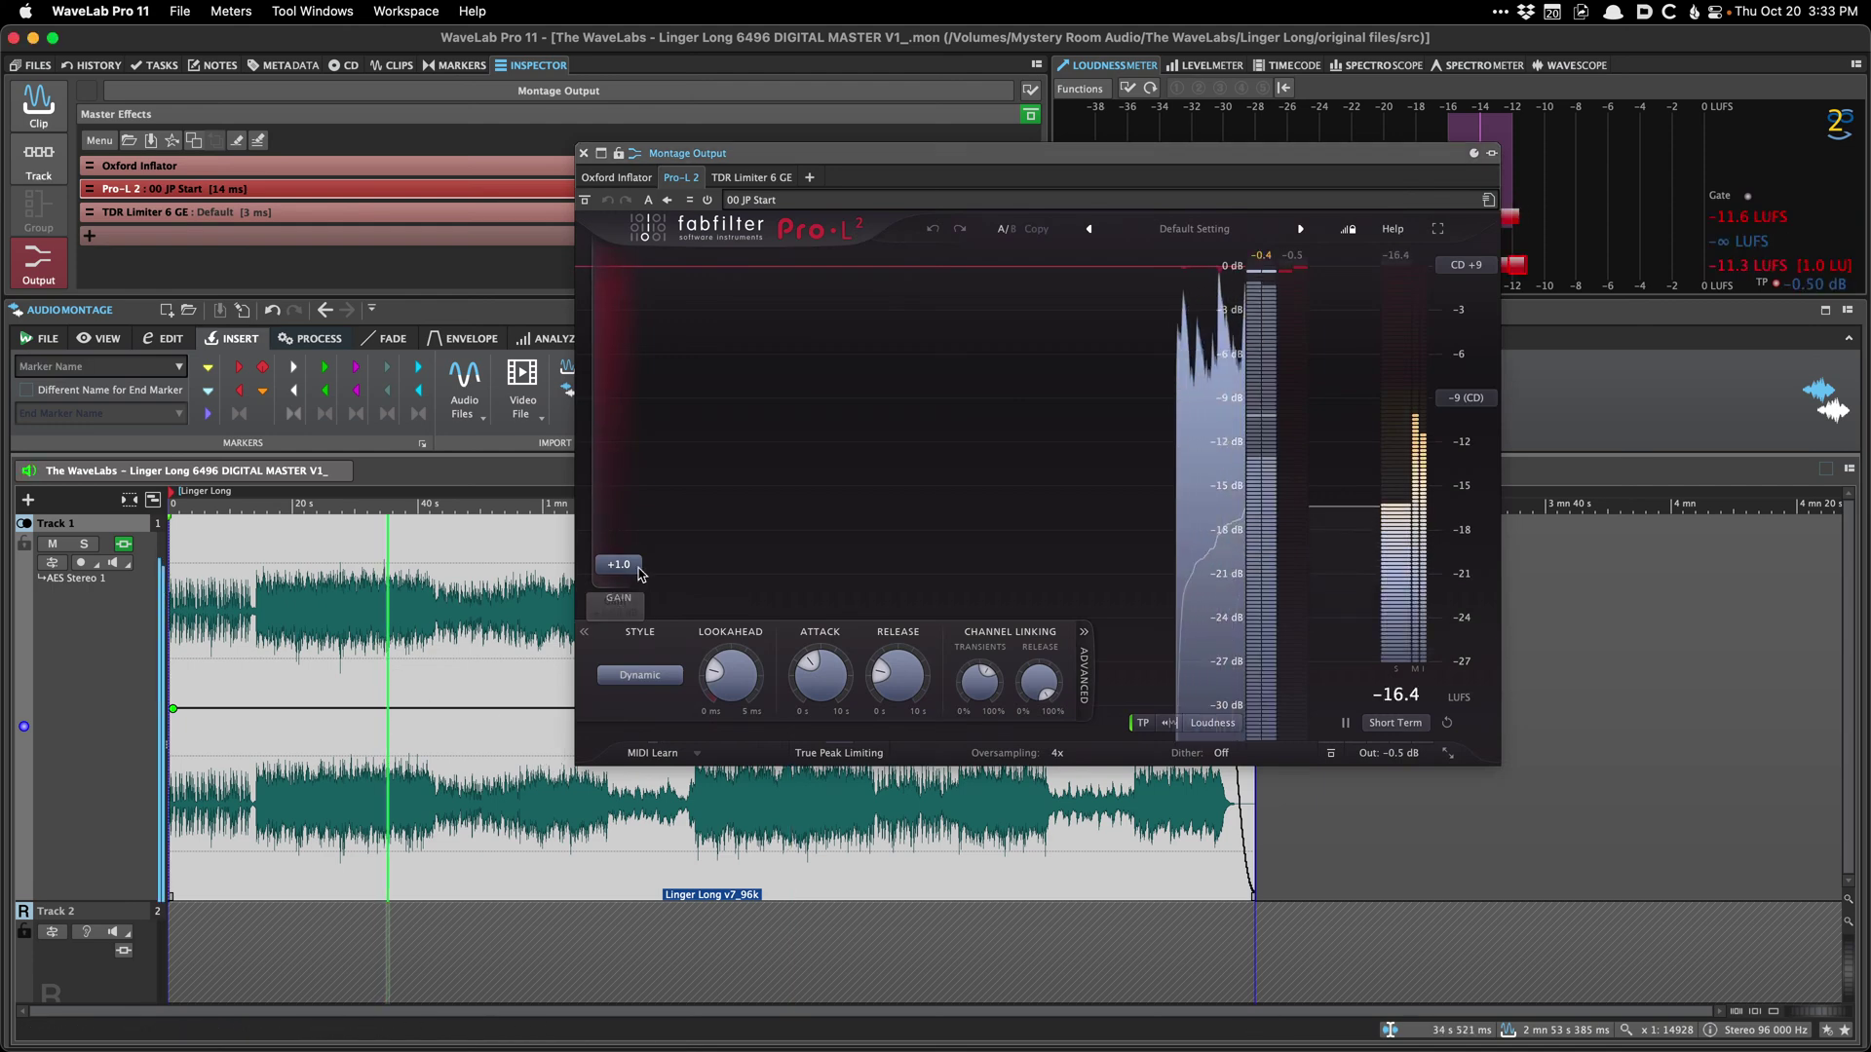
left_click(356, 594)
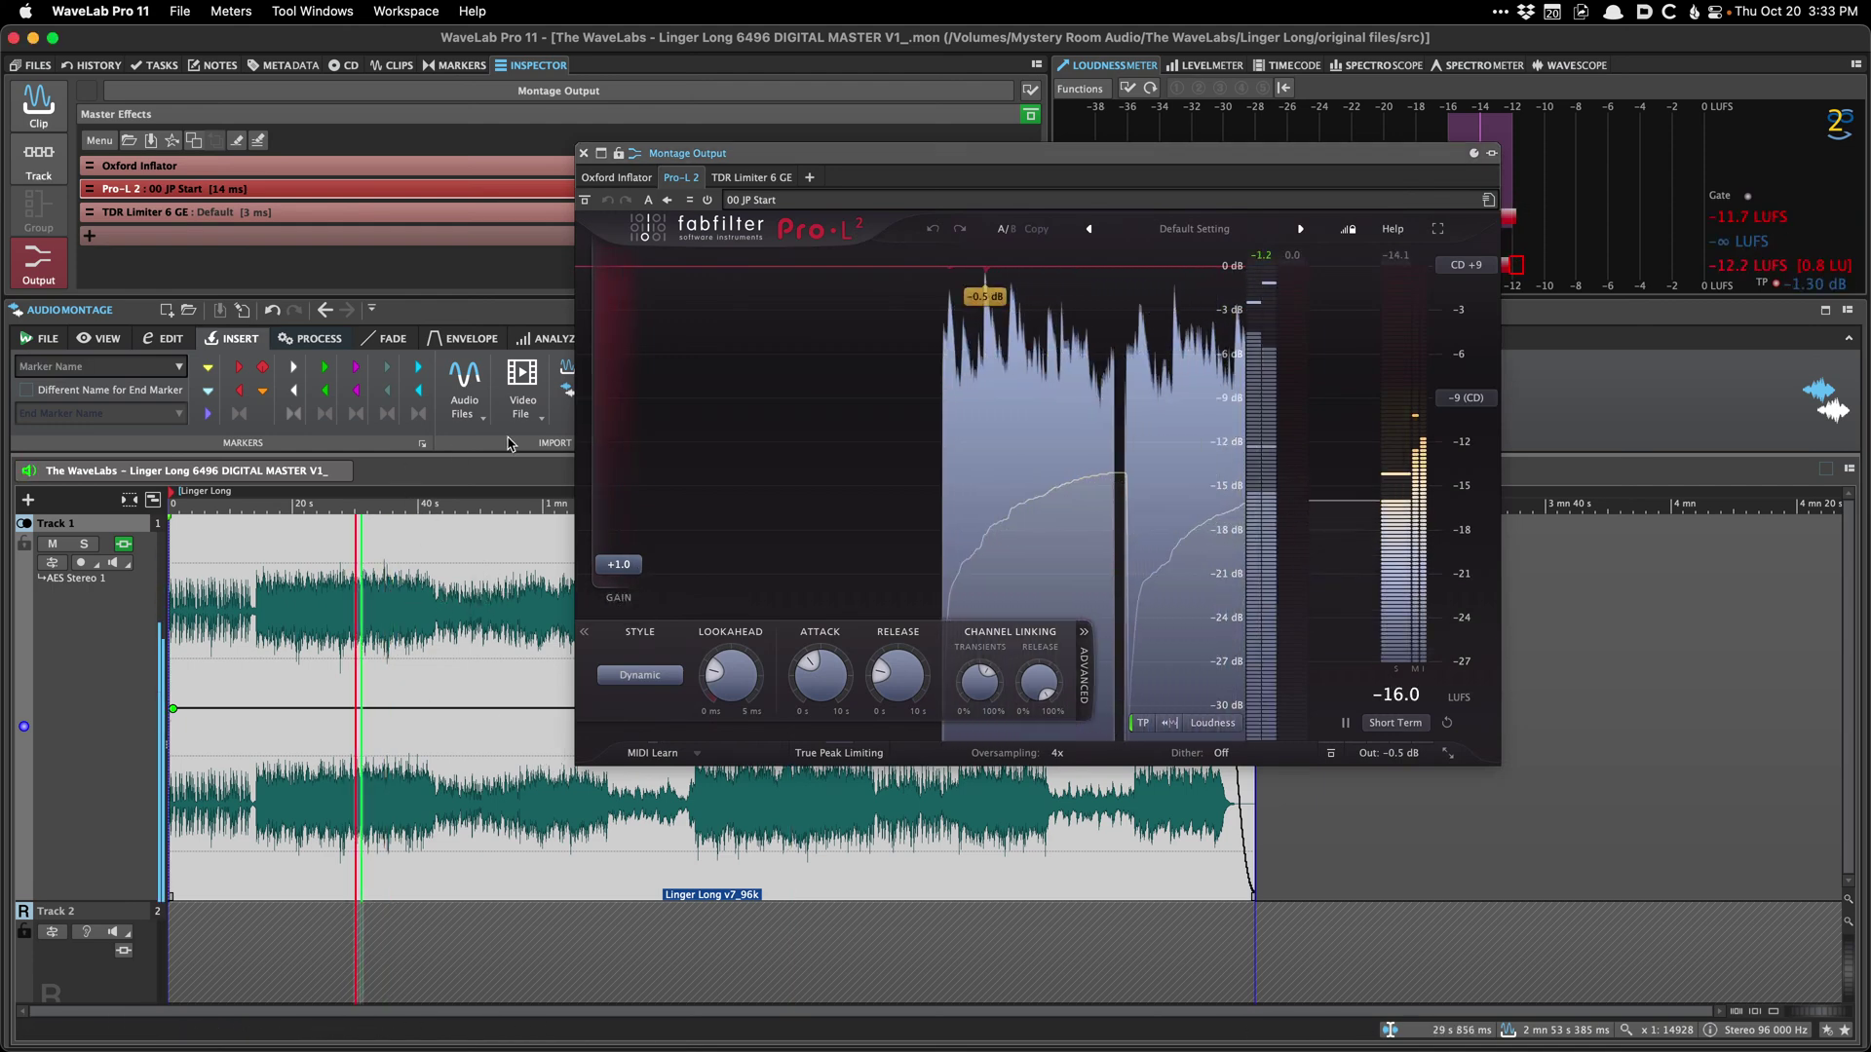
left_click_drag(639, 566, 639, 547)
left_click(798, 818)
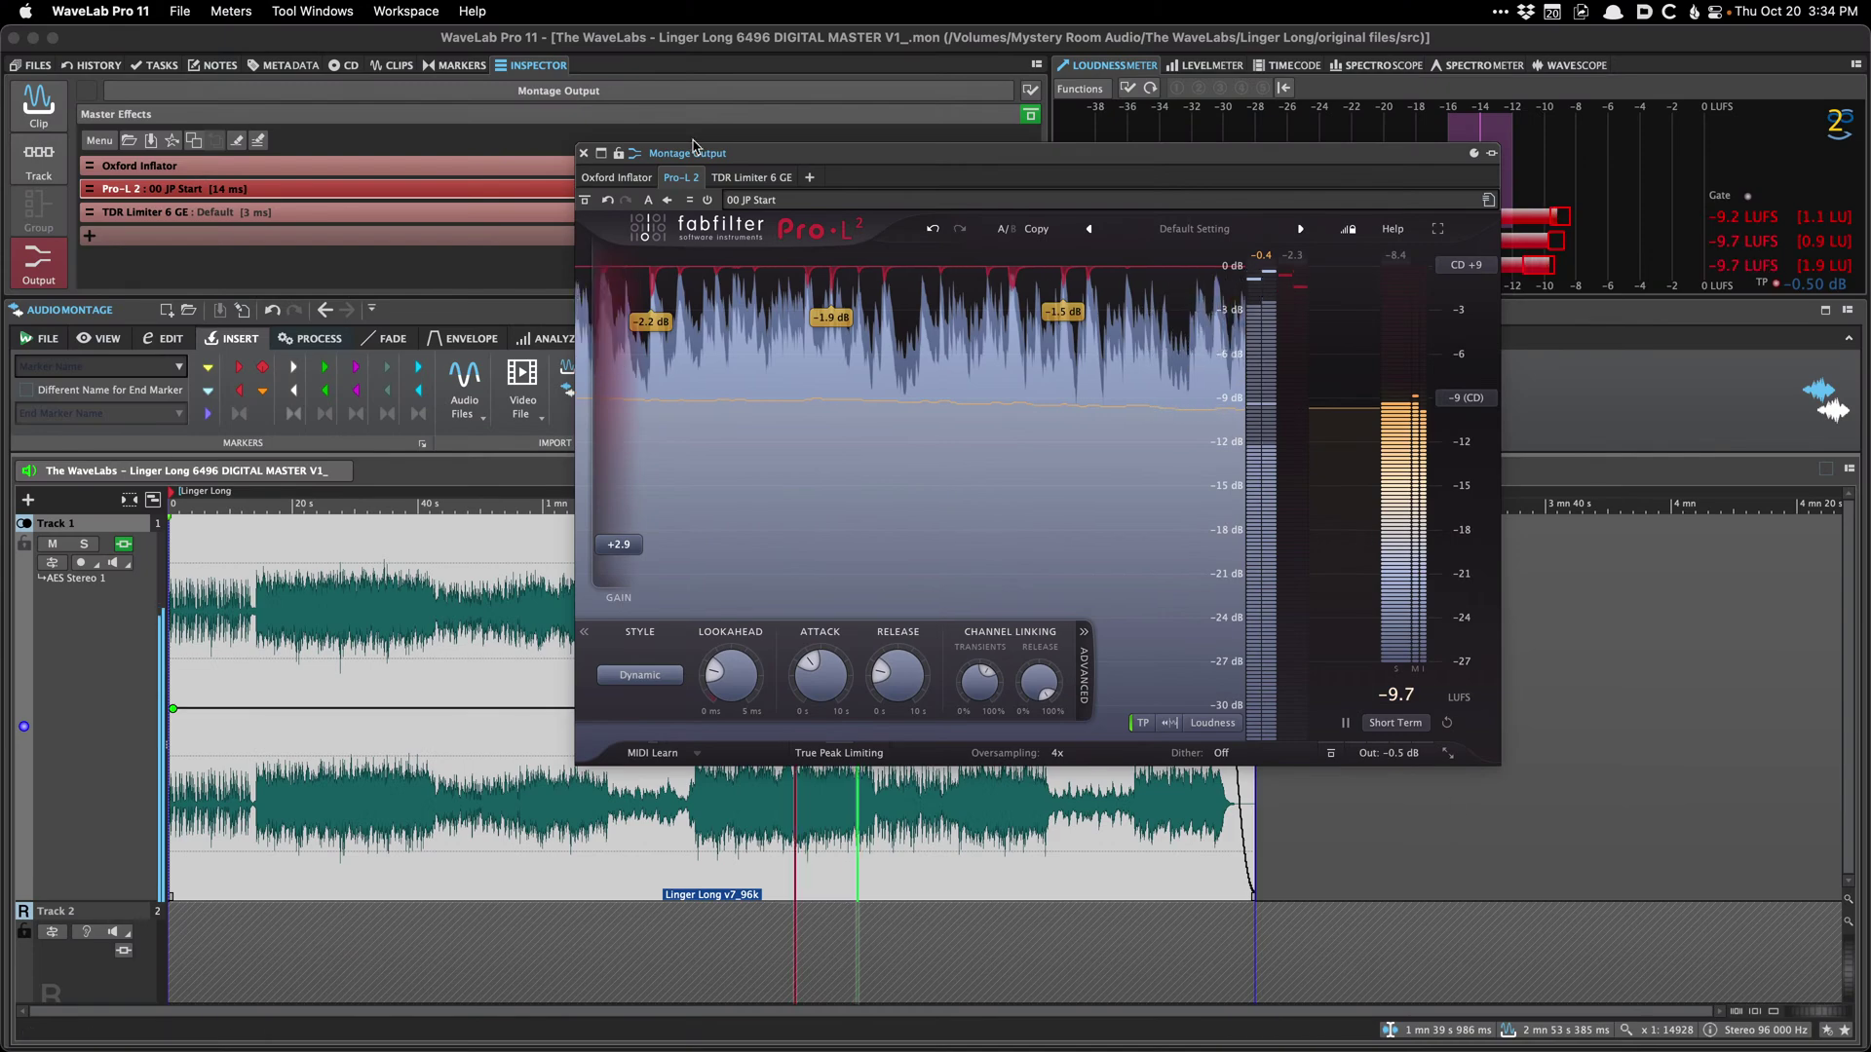
left_click(741, 178)
left_click(683, 178)
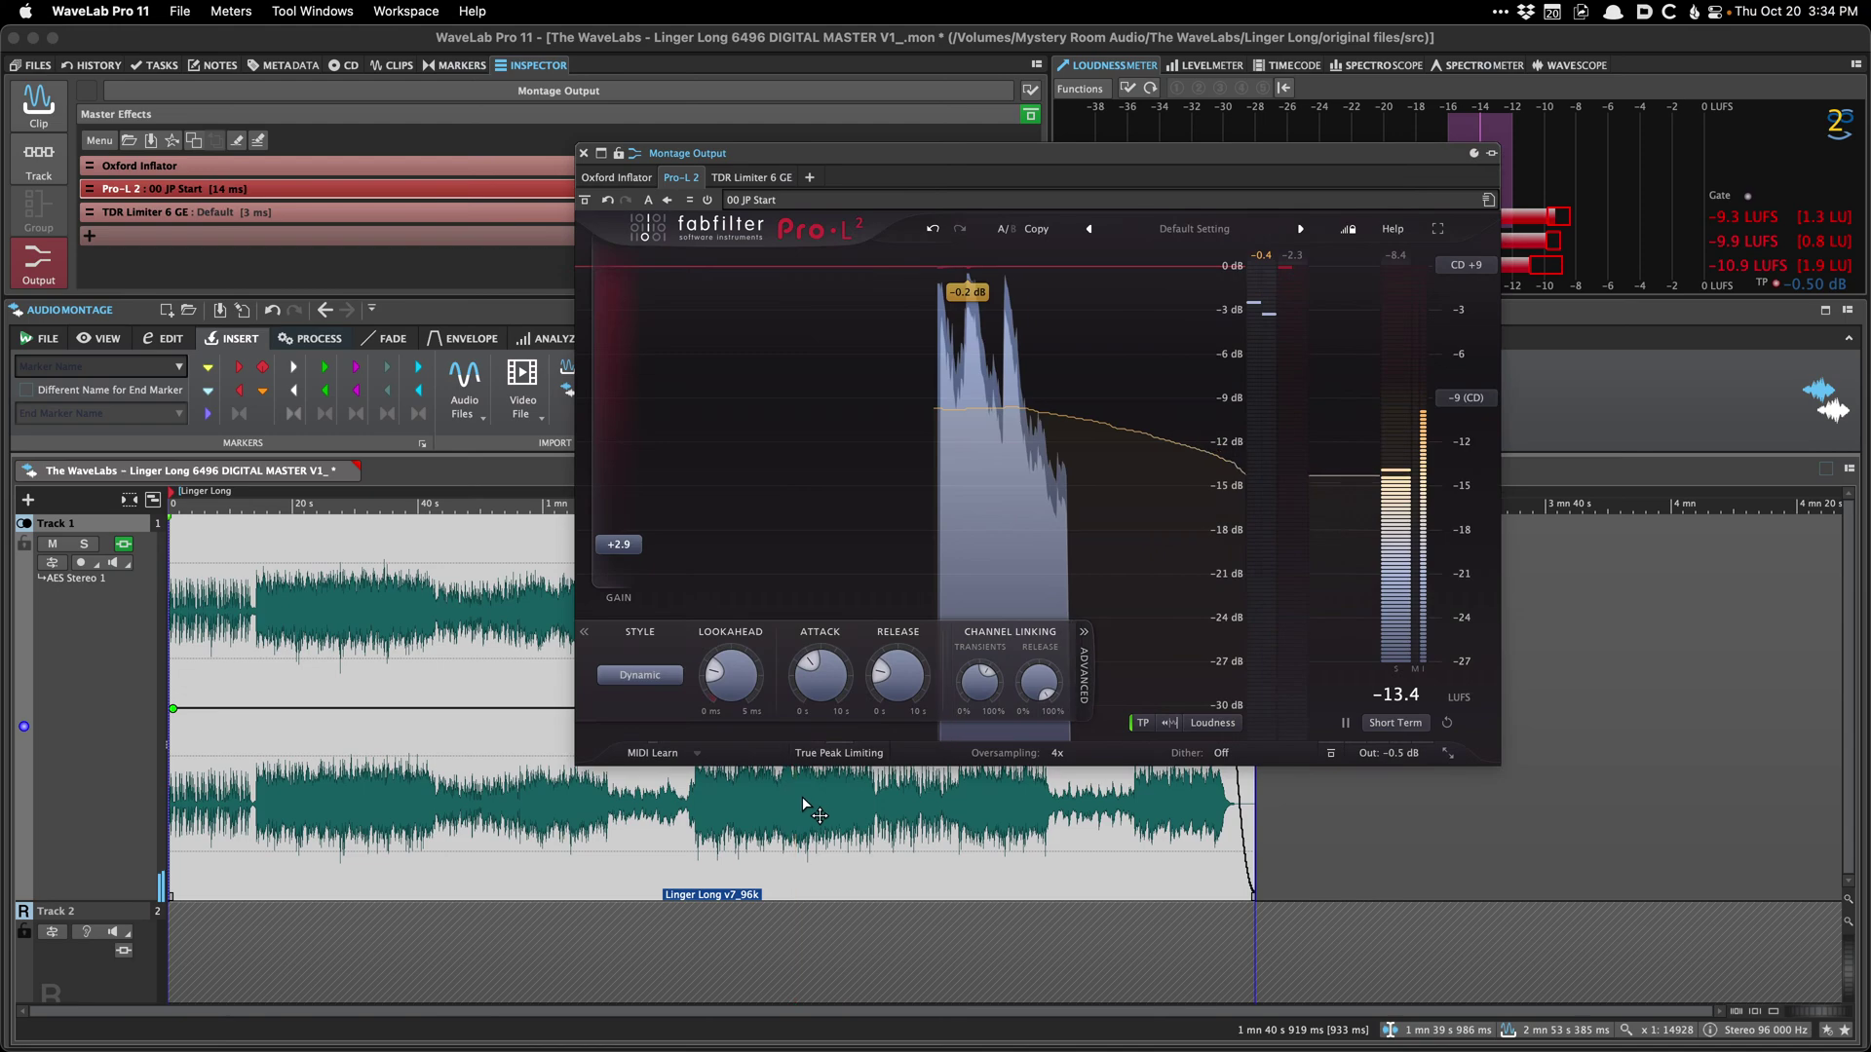
Step: Audition the Delta signal of TDR Limiter 6 GE during playback, turn Delta off again and save the montage
left_click(767, 179)
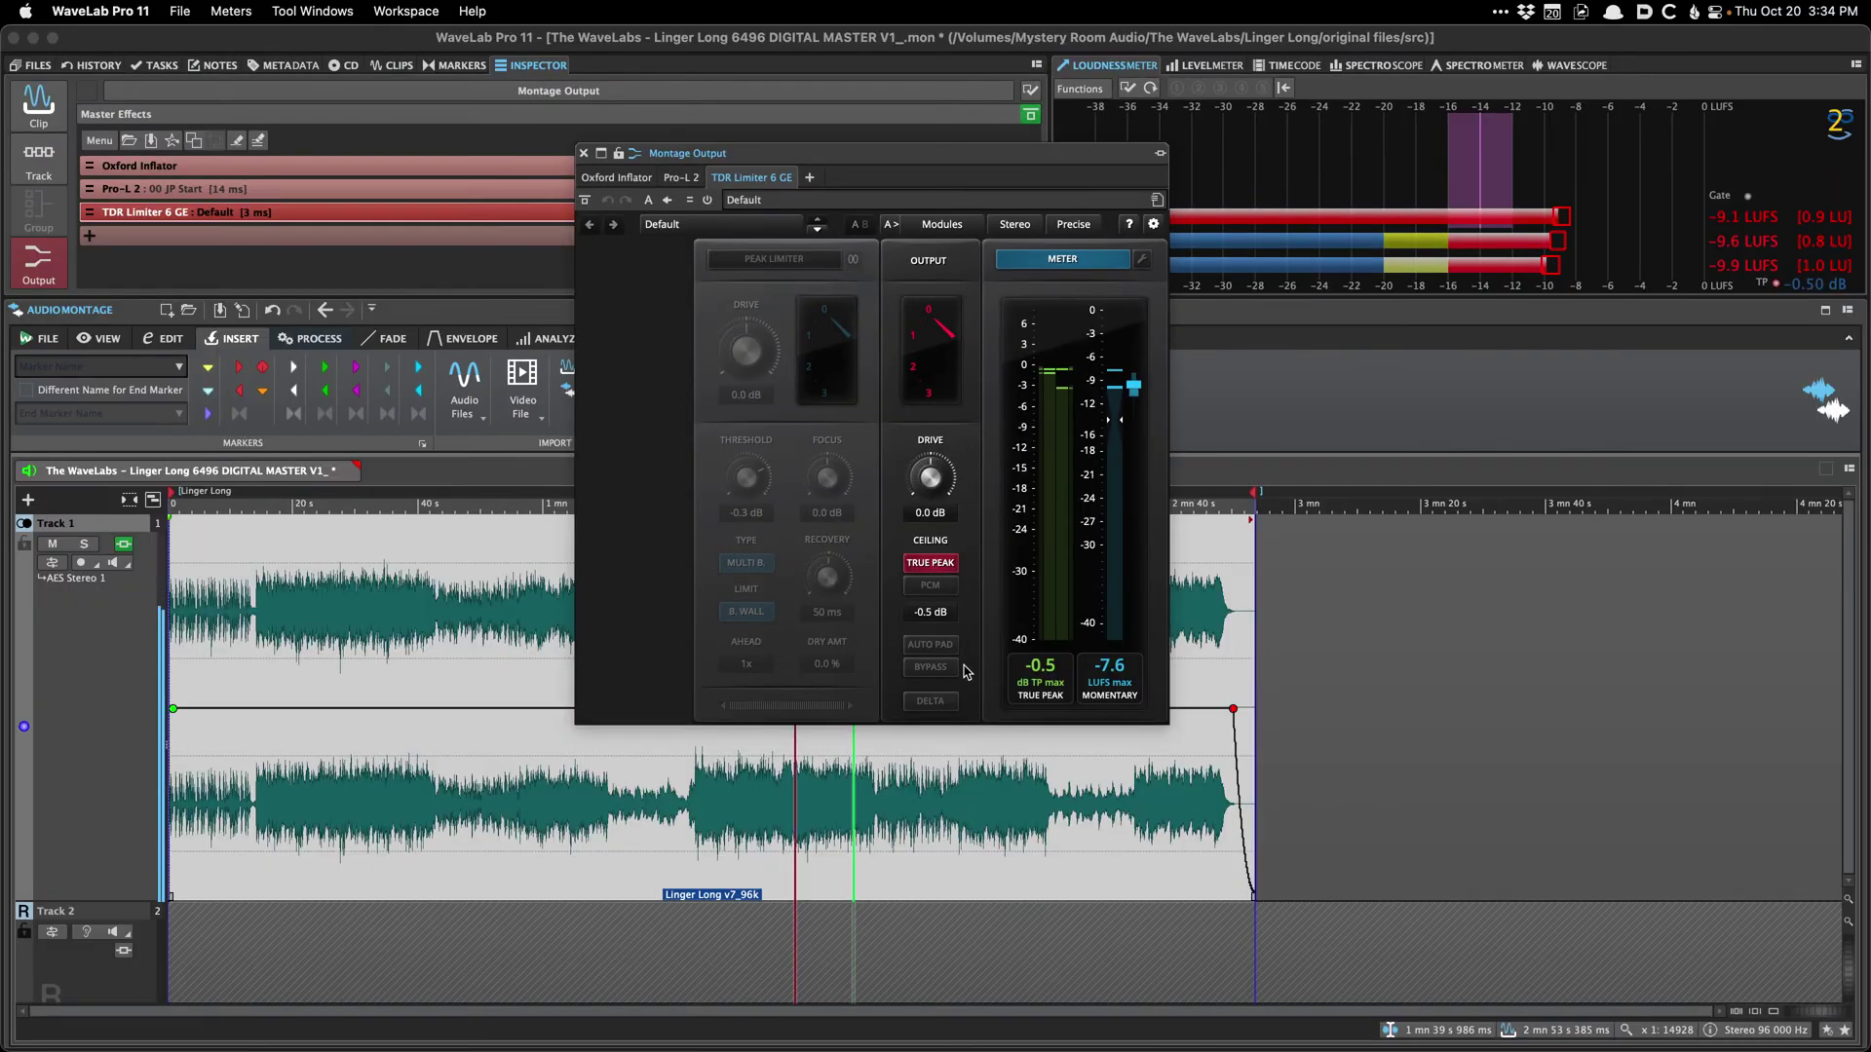
left_click(931, 701)
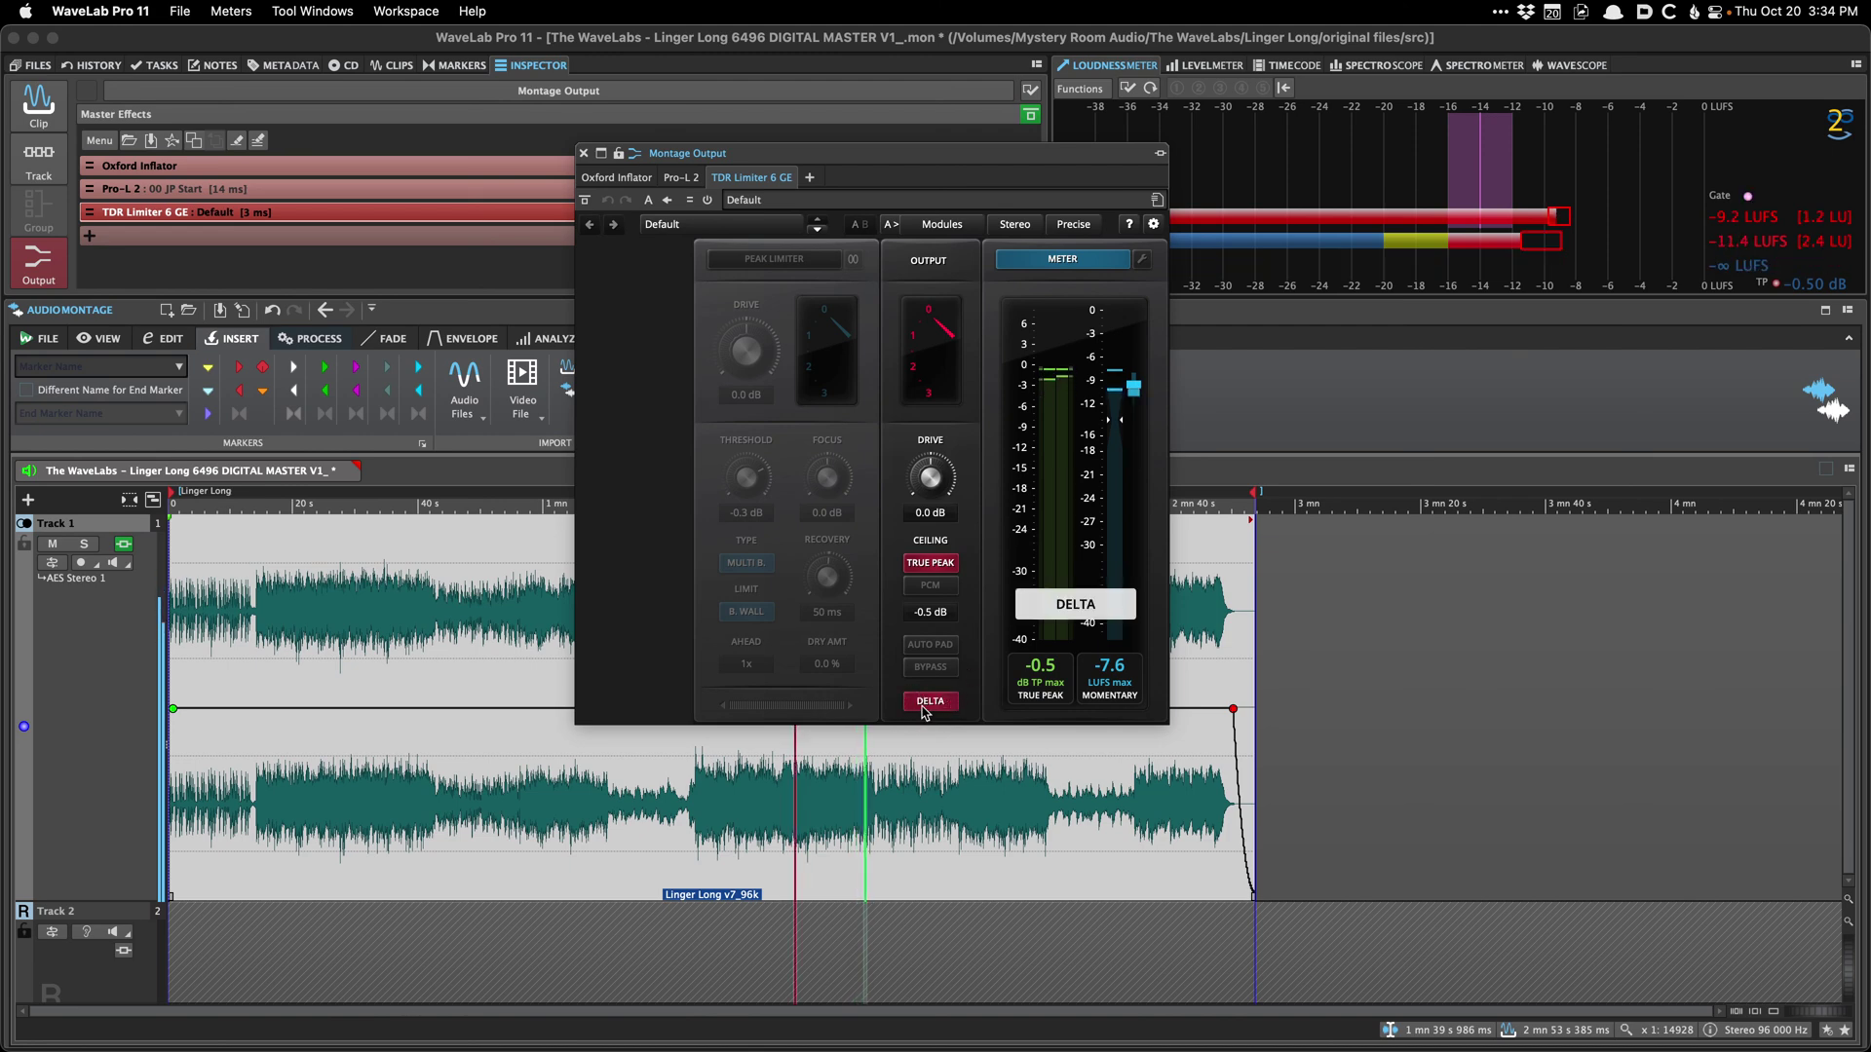
left_click(931, 702)
left_click(779, 774)
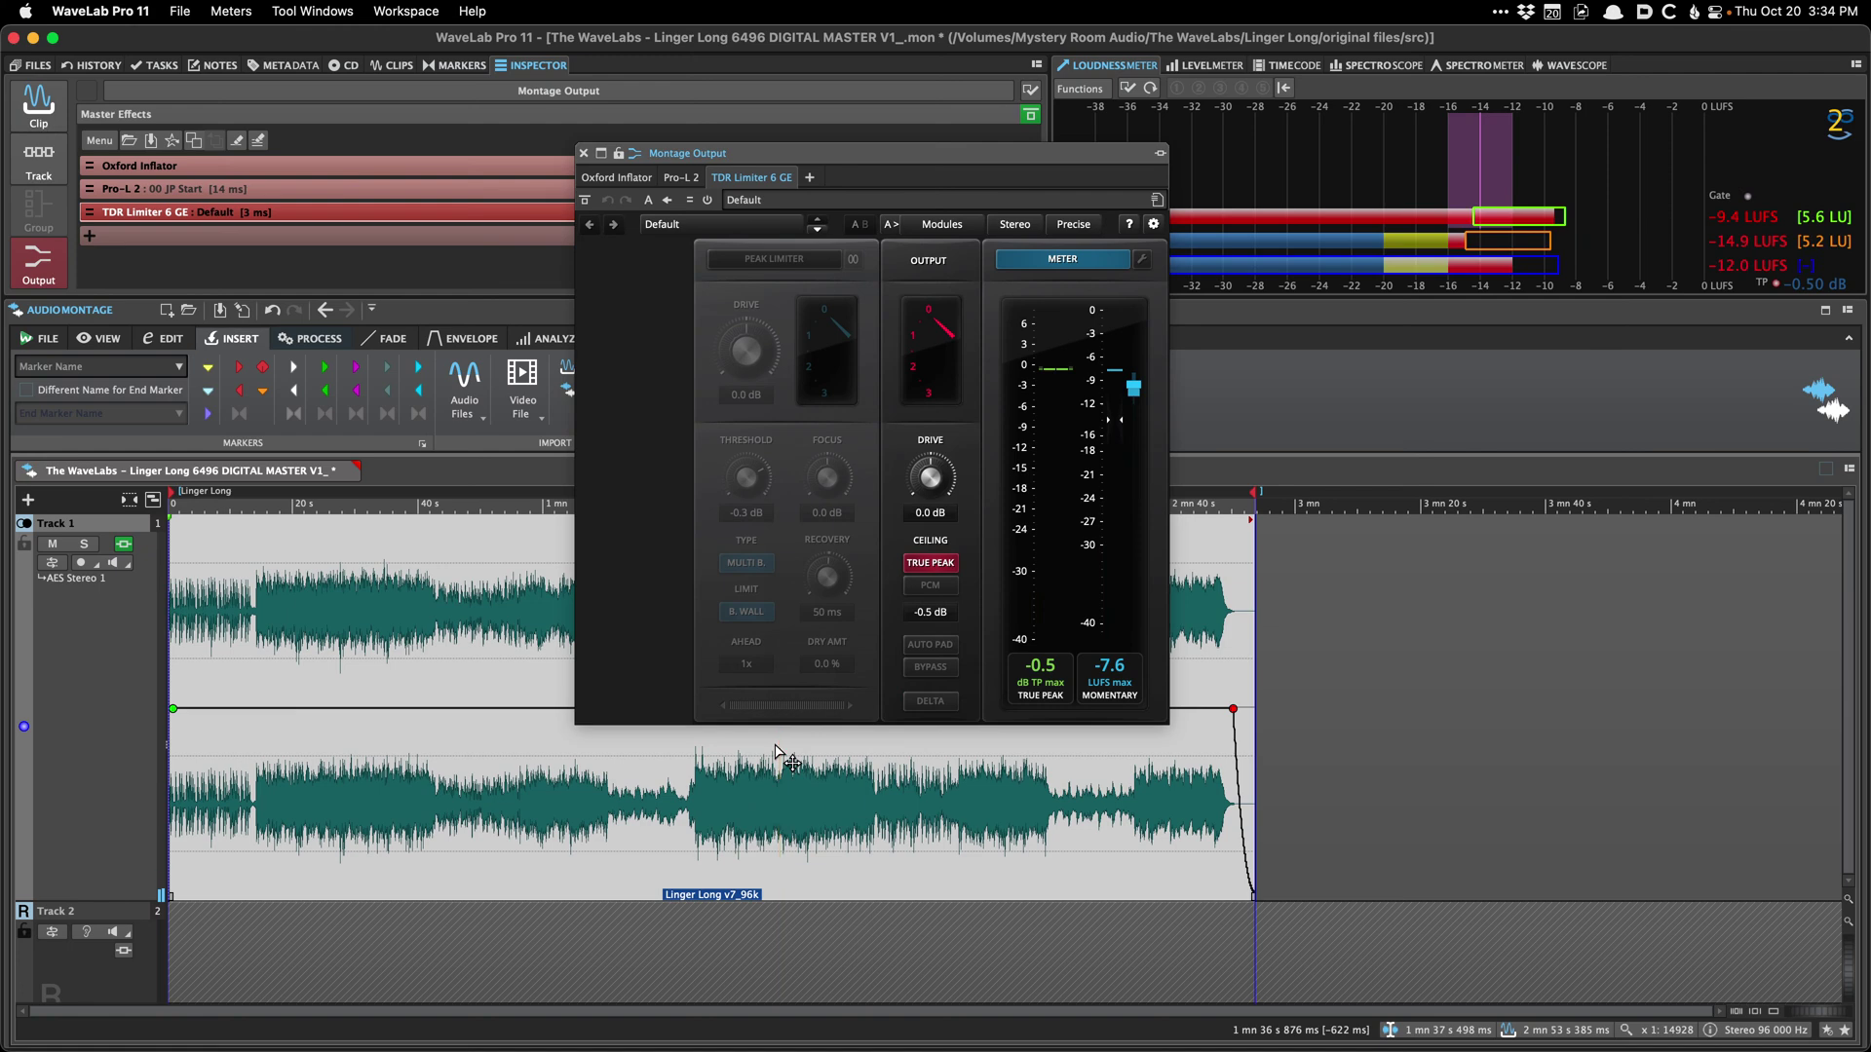
key("super+s")
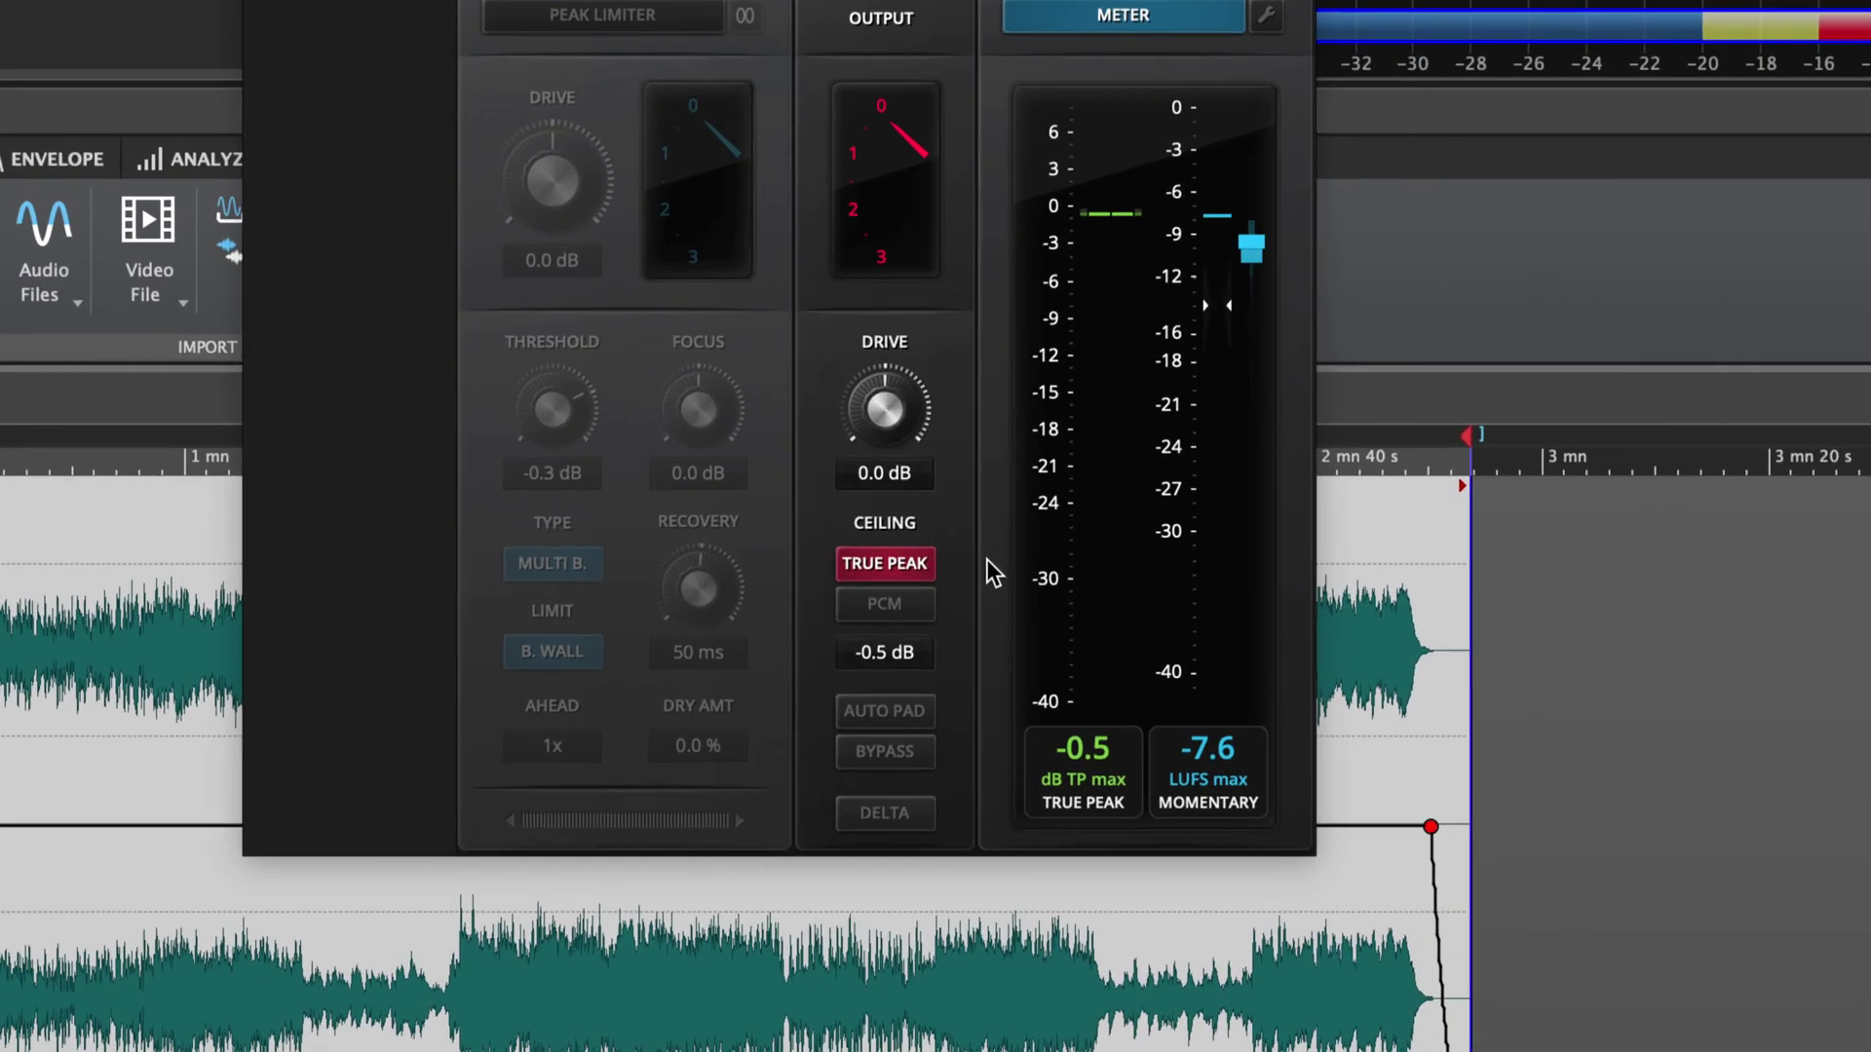
Step: Try a true-peak ceiling of -1.4 dB in TDR Limiter 6 GE during playback and restore it to -0.5 dB
key("space")
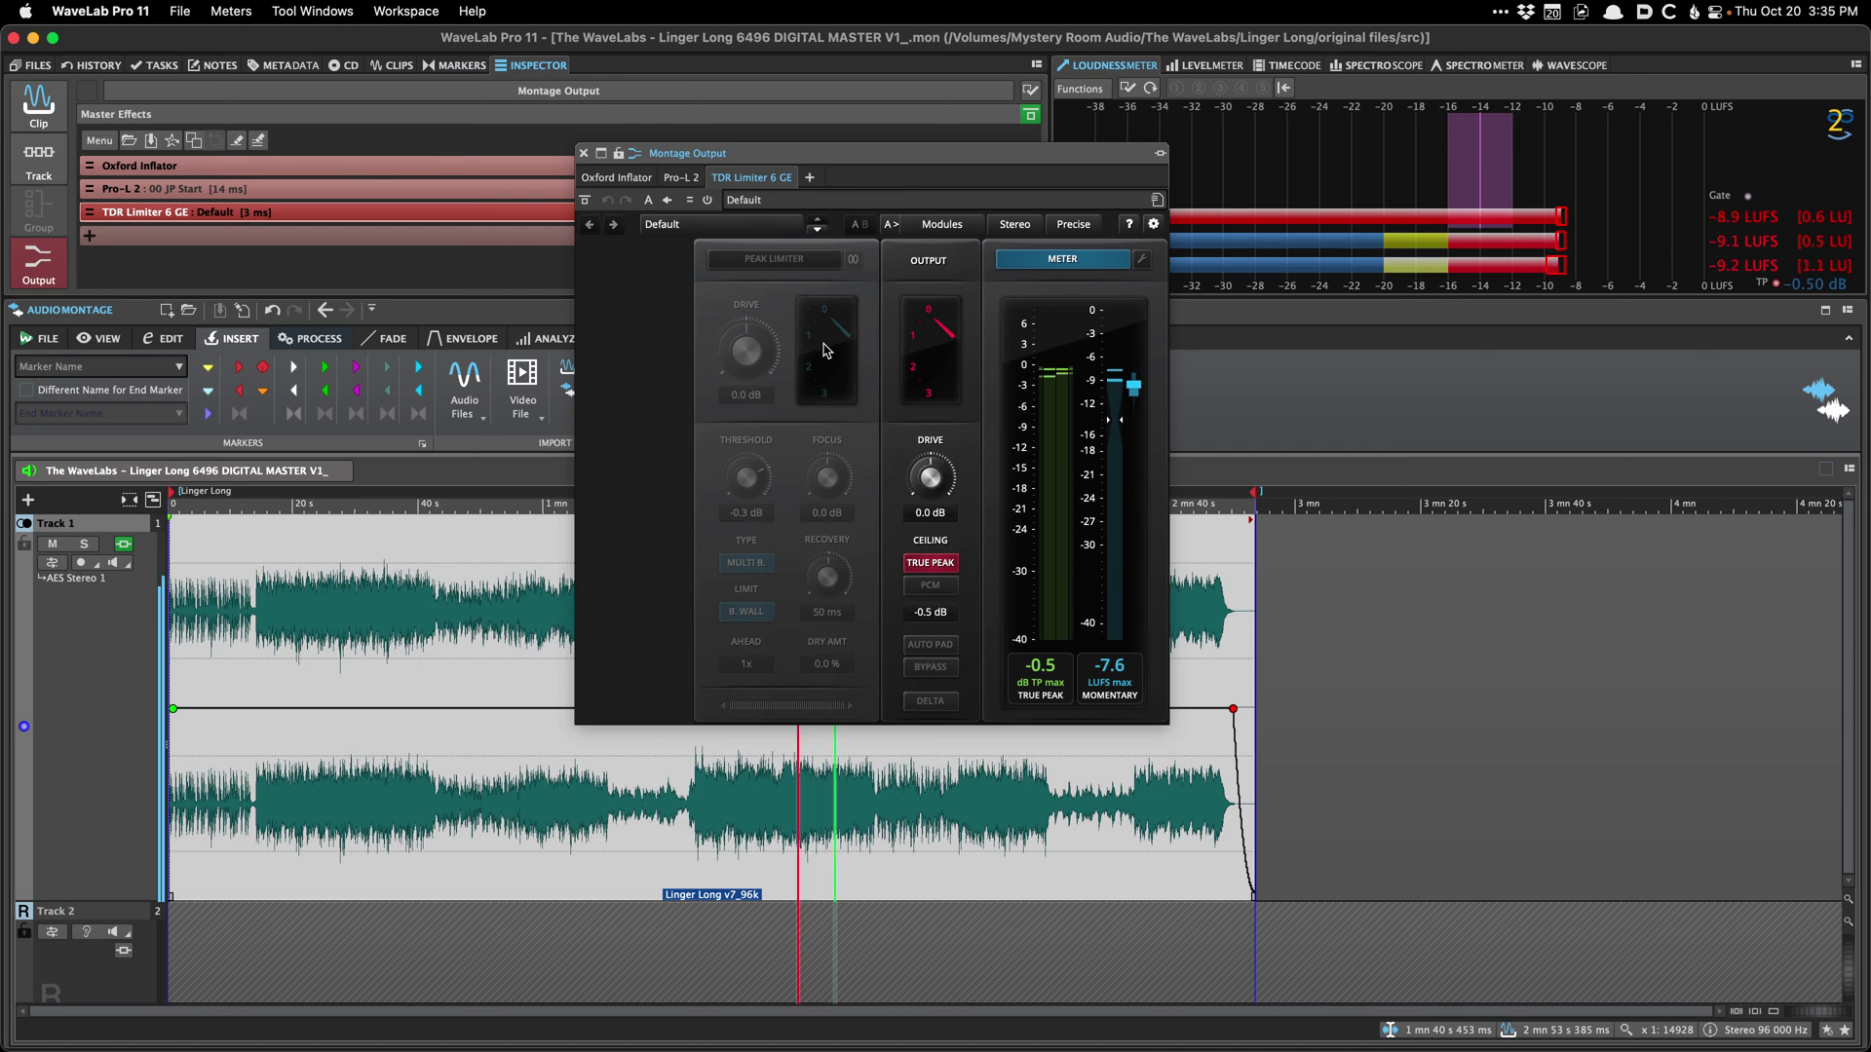
left_click_drag(948, 625, 949, 631)
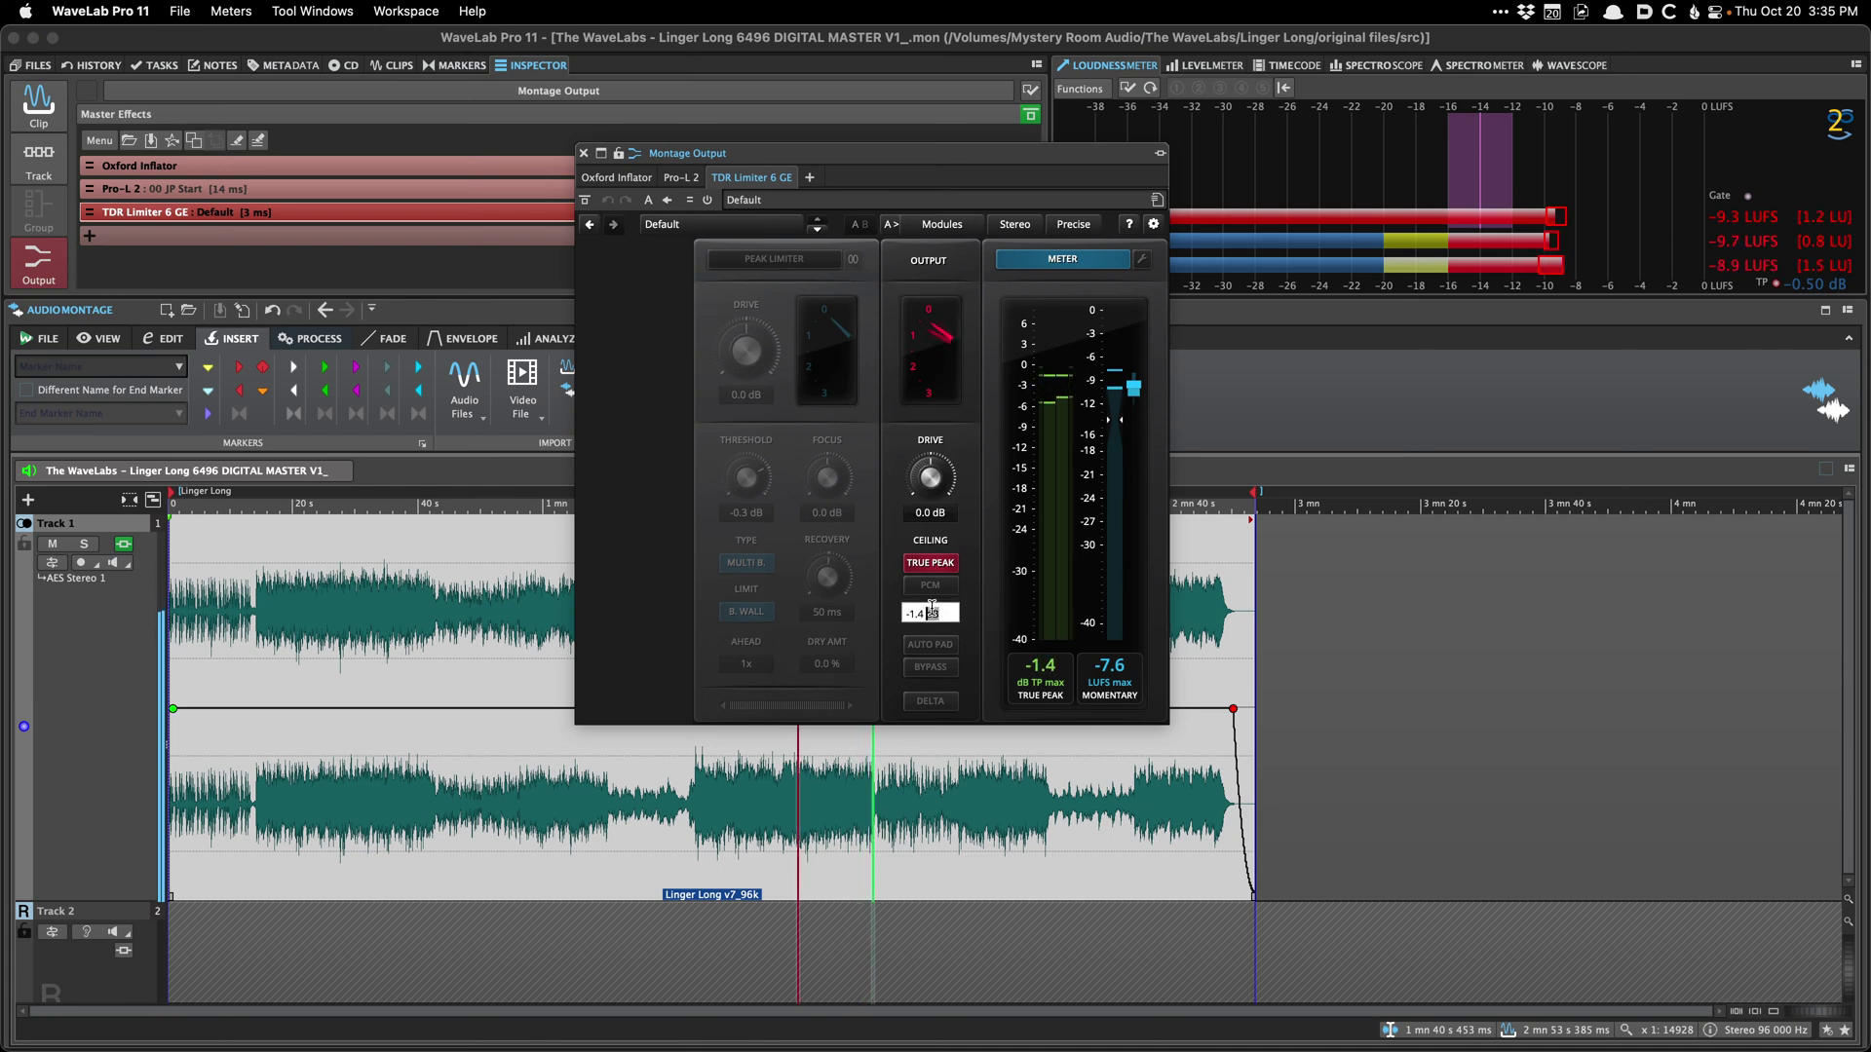
type("-0.5")
key("Return")
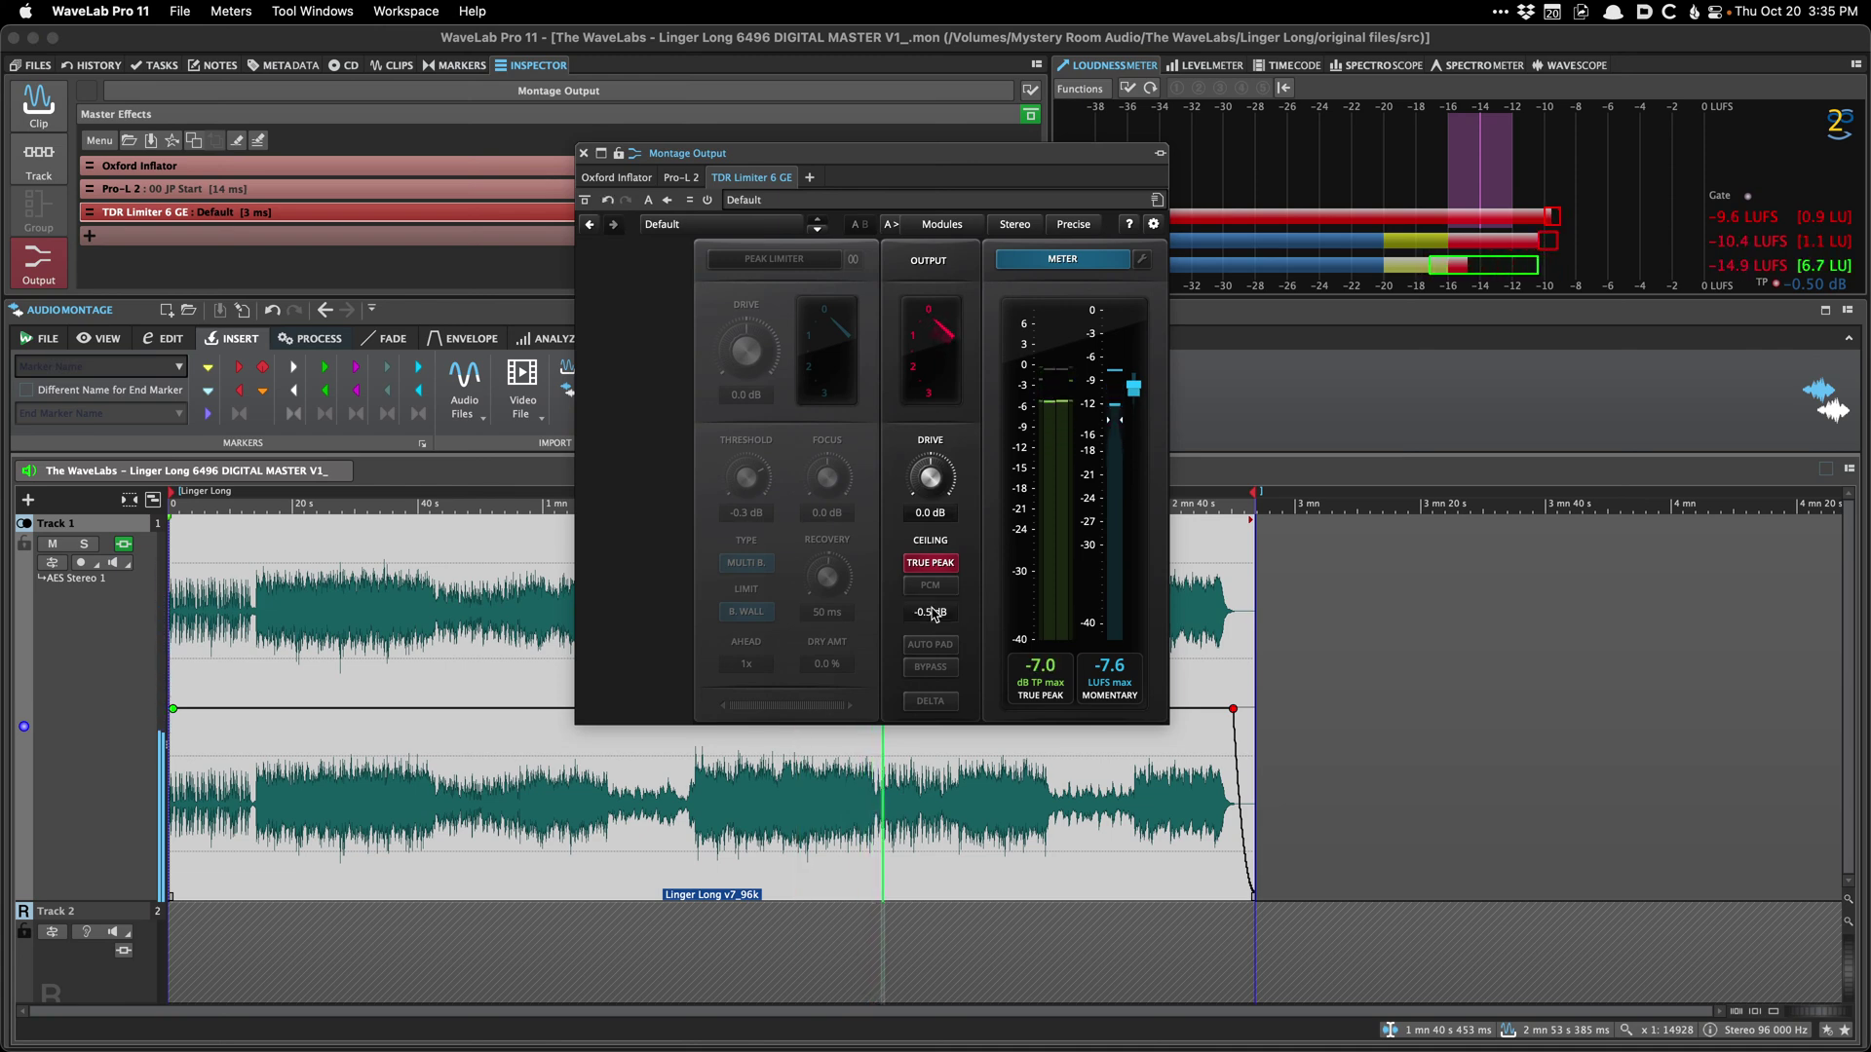
Step: Close the master plug-in window and play the song from about 32 s and about 27 s, watching the loudness meter
left_click(582, 154)
left_click(369, 558)
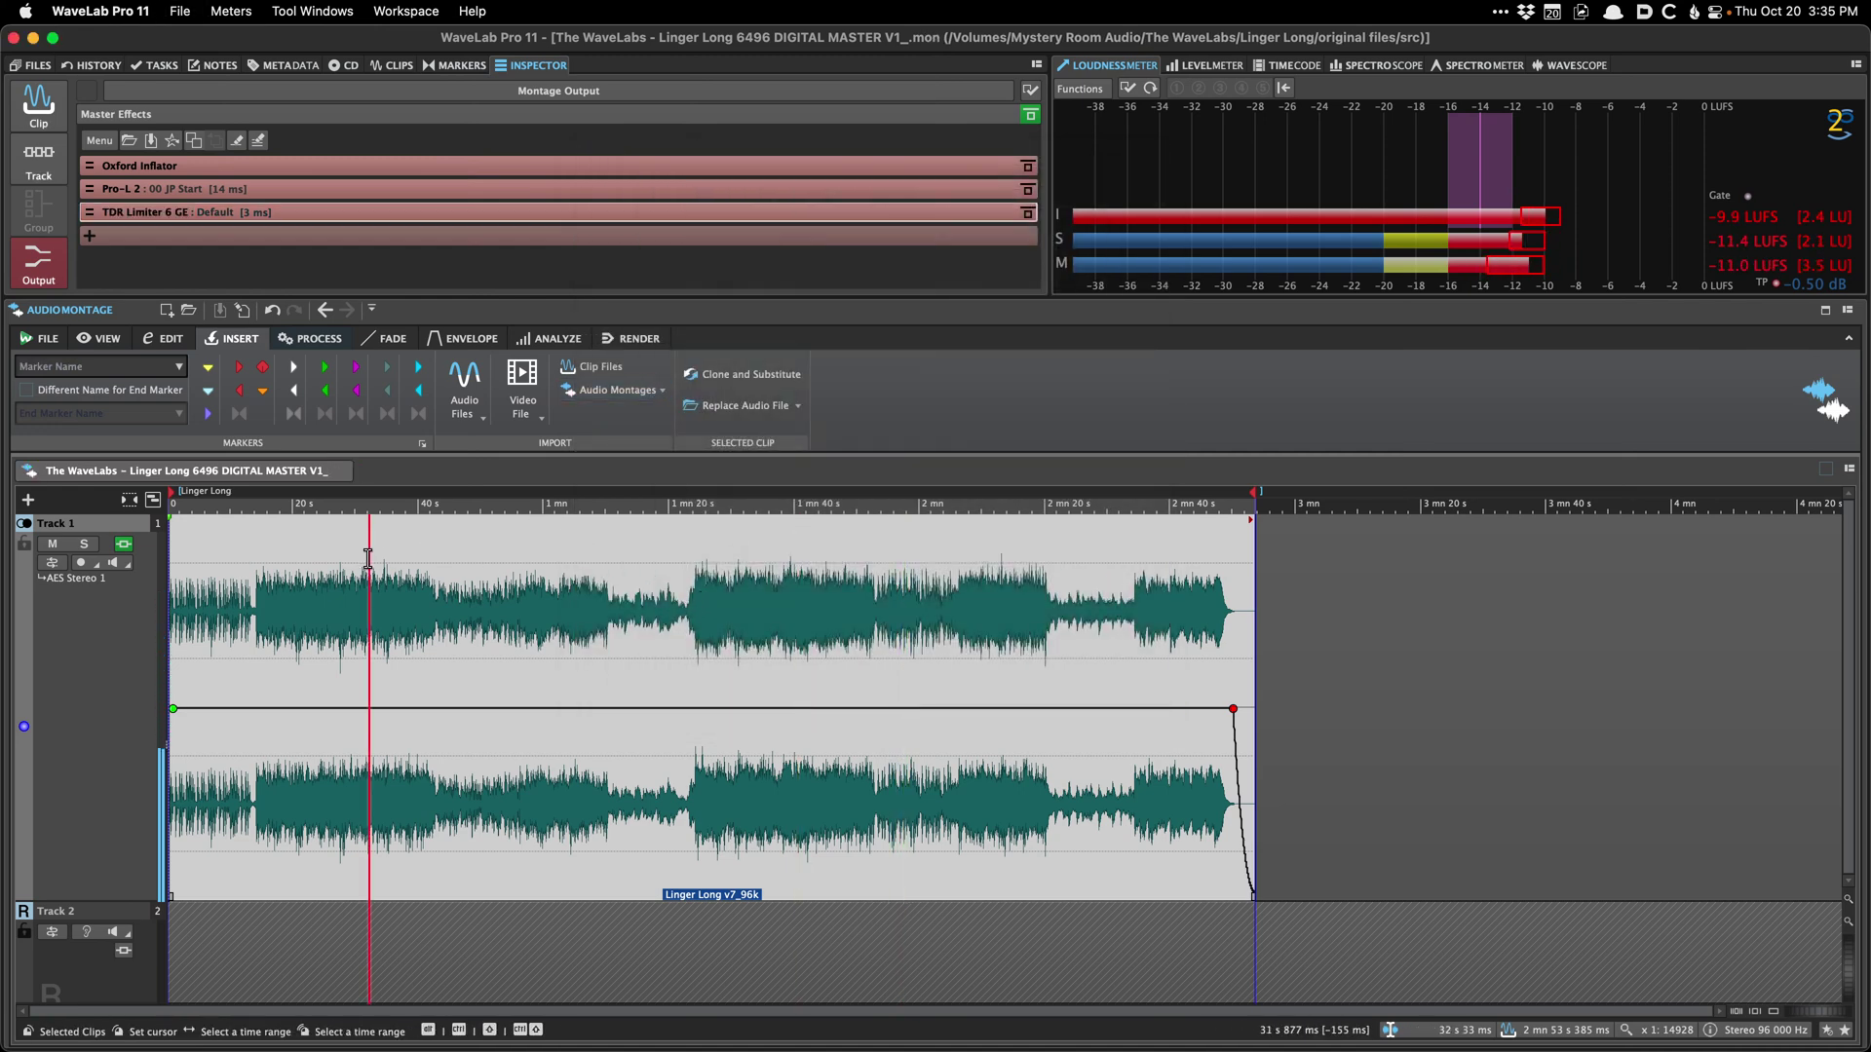
key("space")
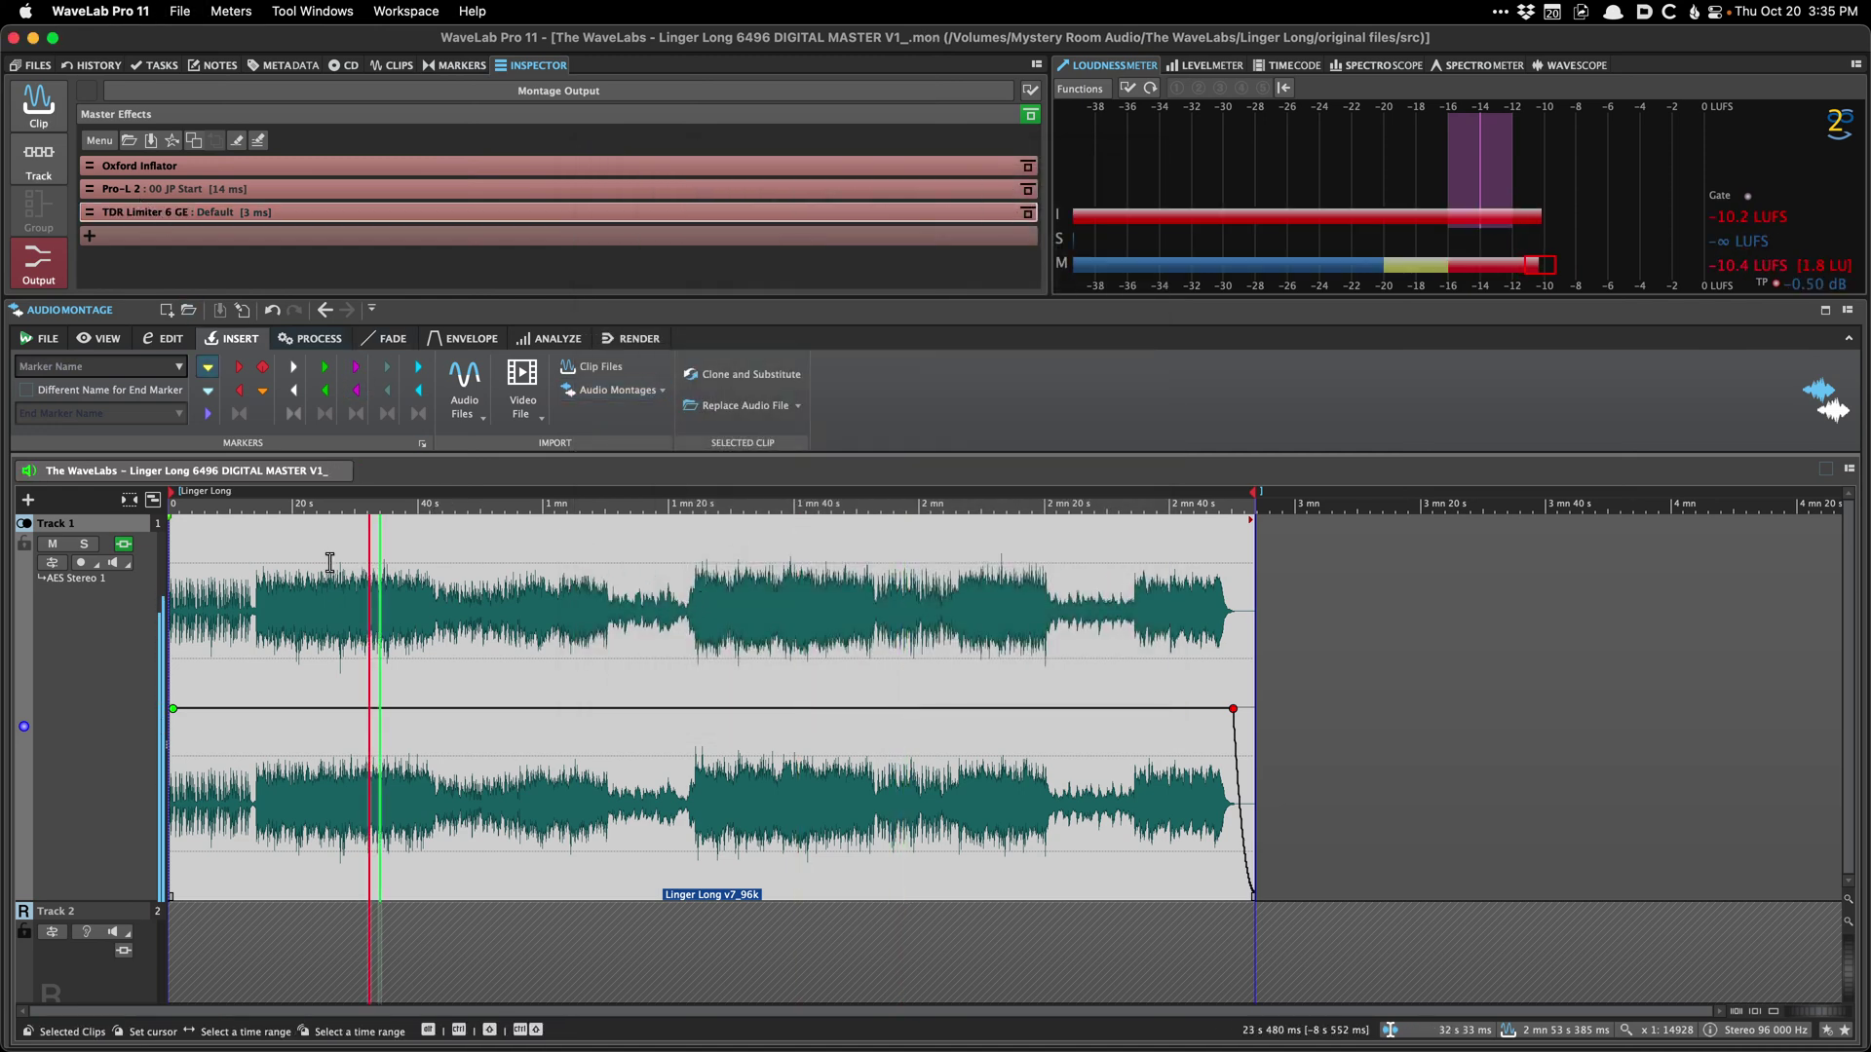
key("space")
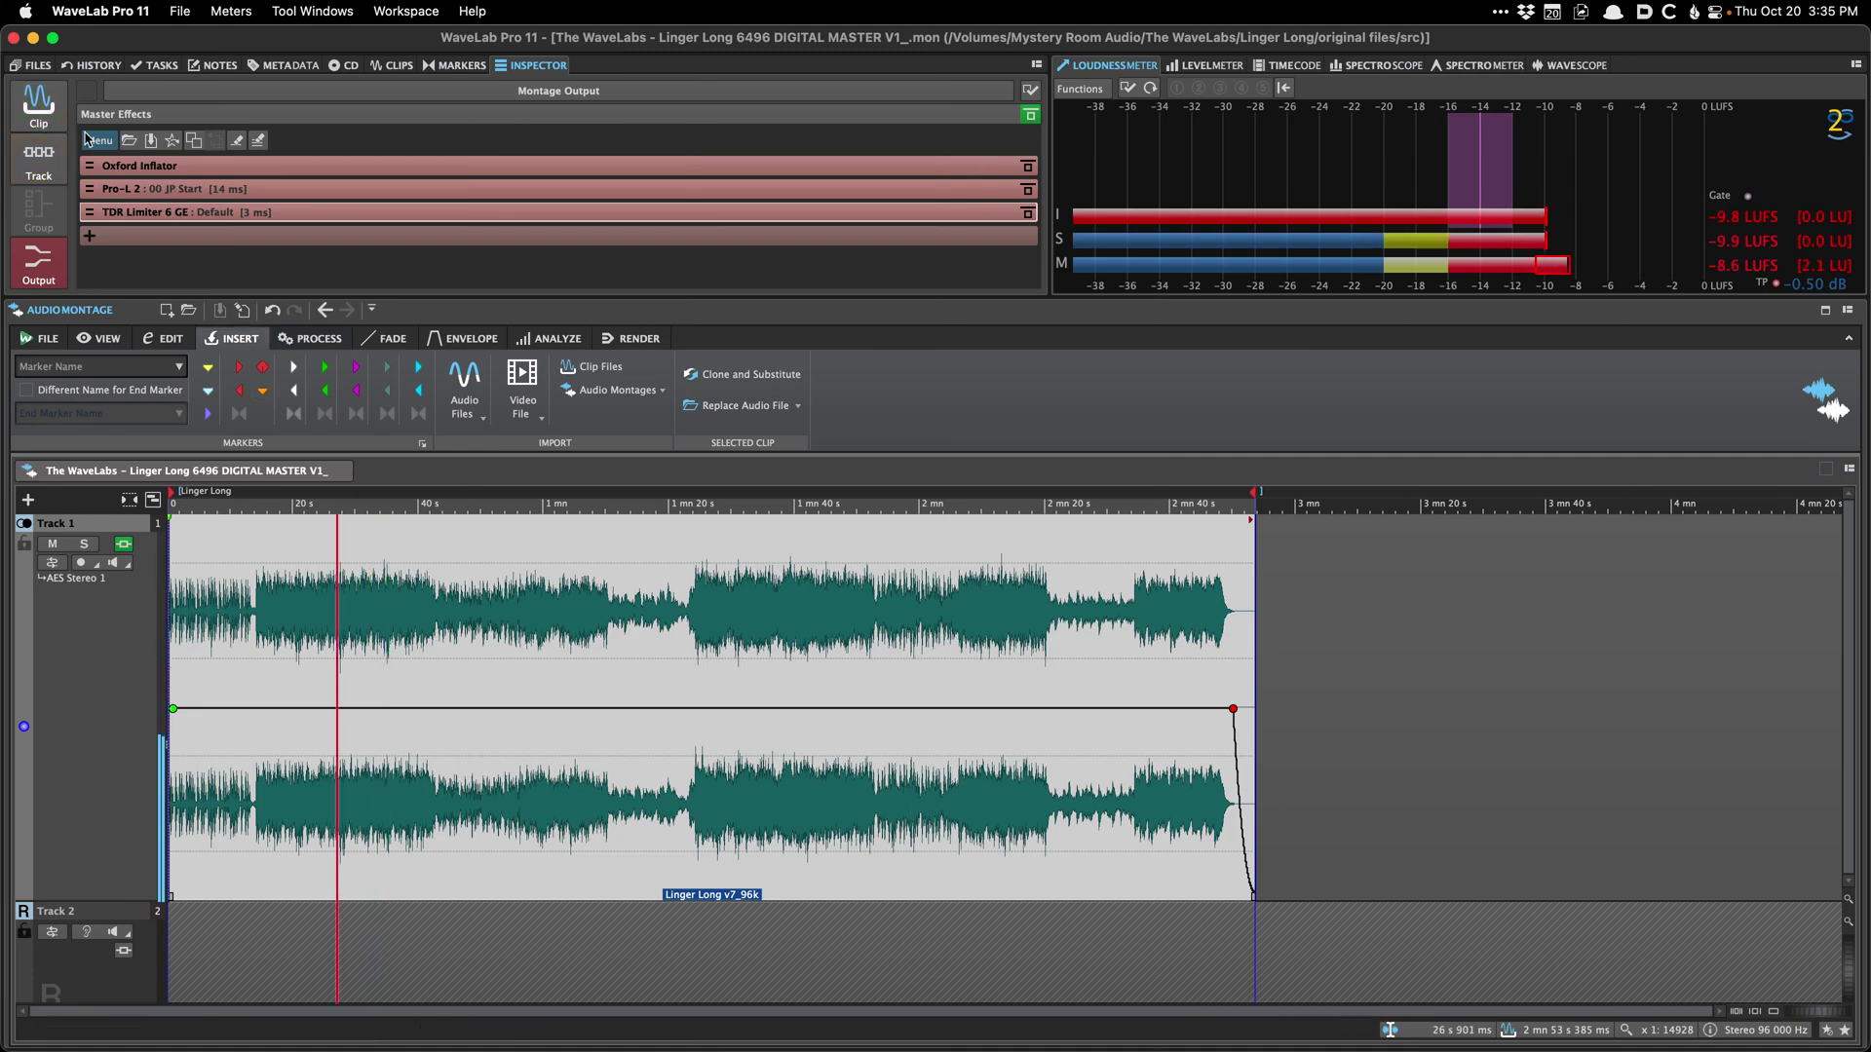
Step: Play the song from about 19 s while reviewing the clip, Track 1 and Montage Output effect chains
left_click(39, 102)
left_click(316, 639)
scroll(316, 639, "up", 2)
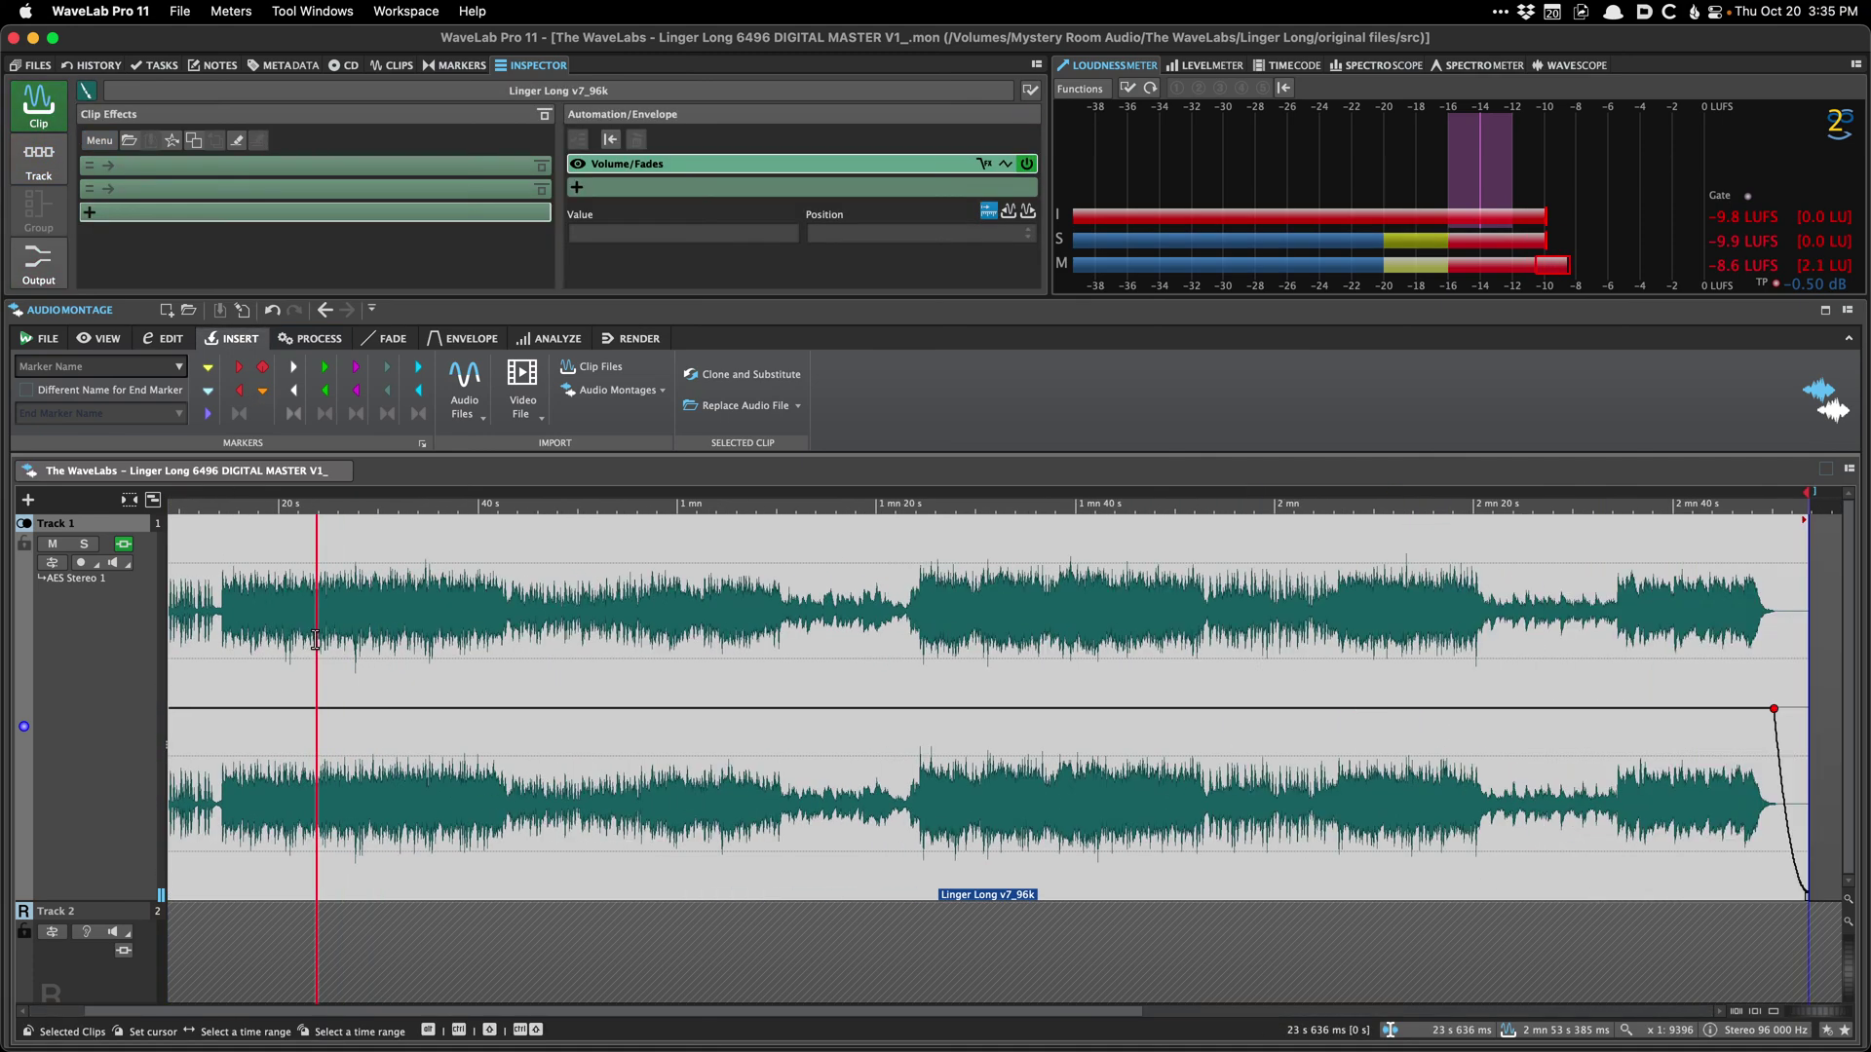
scroll(316, 639, "up", 1)
left_click(355, 639)
key("space")
scroll(355, 640, "up", 2)
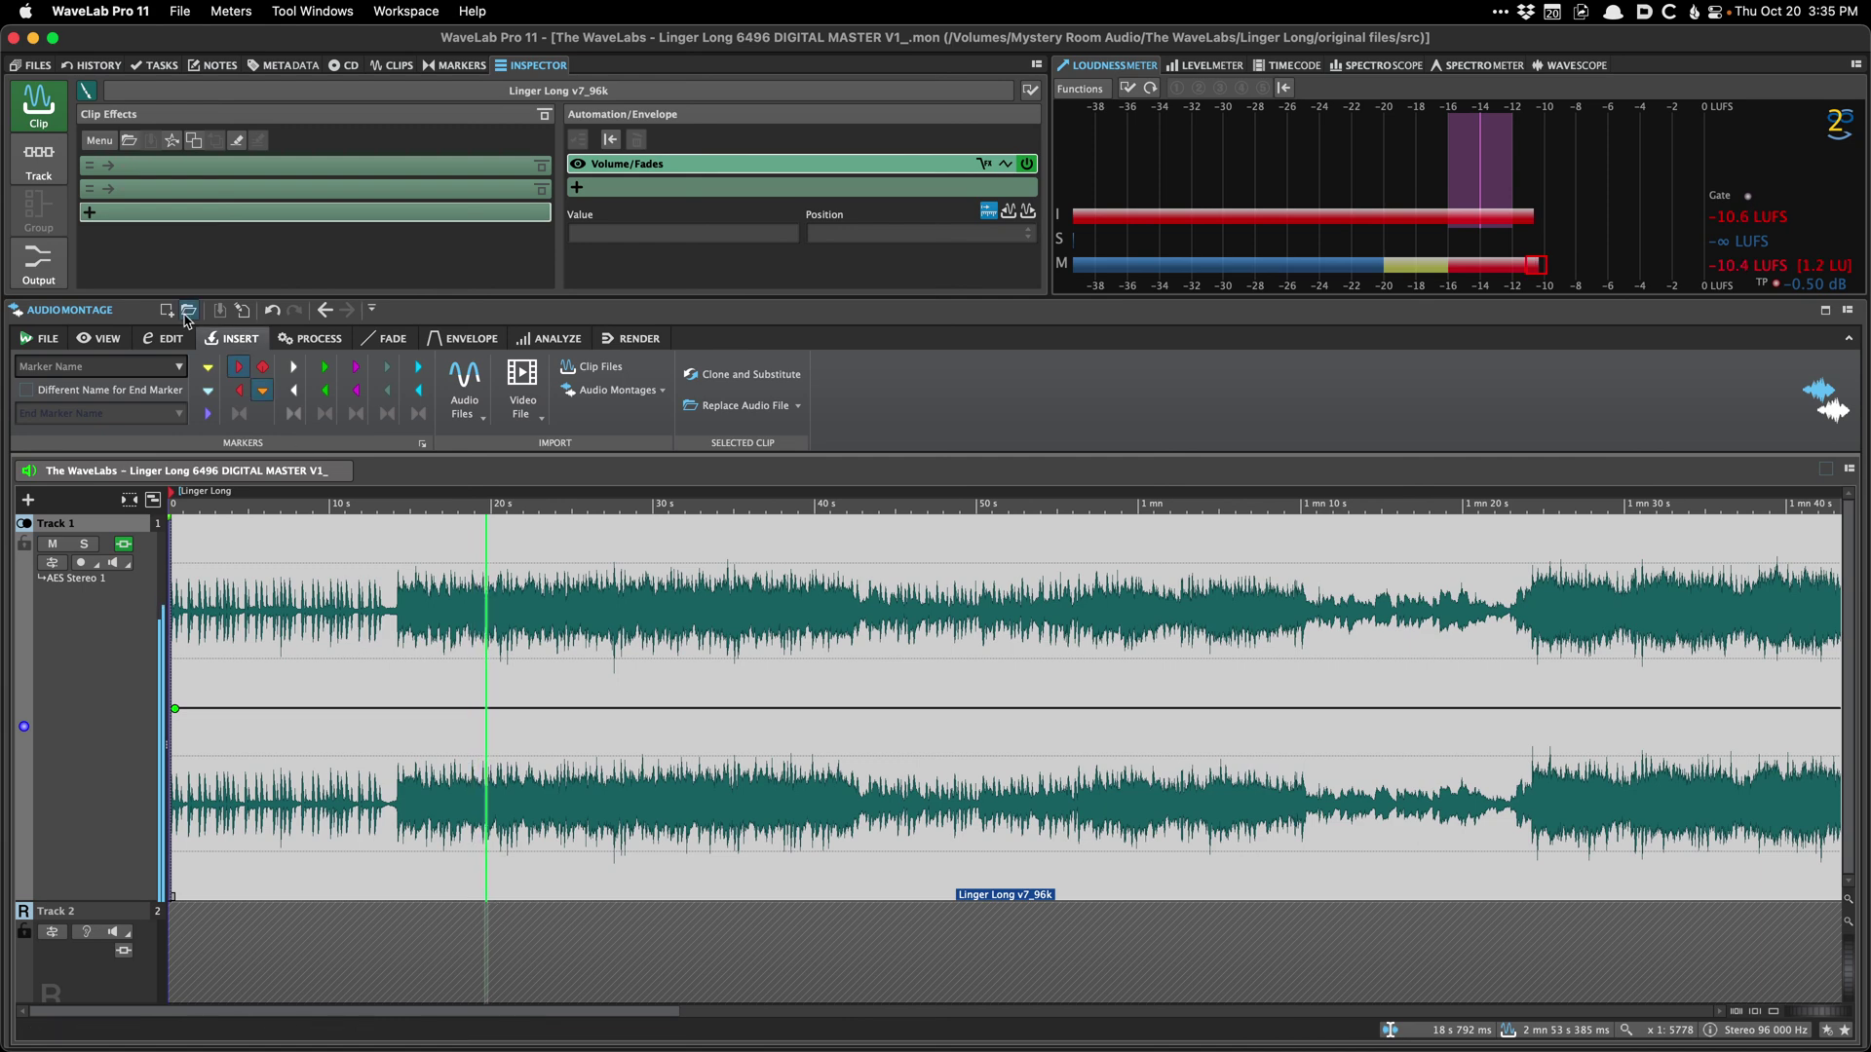
left_click(66, 181)
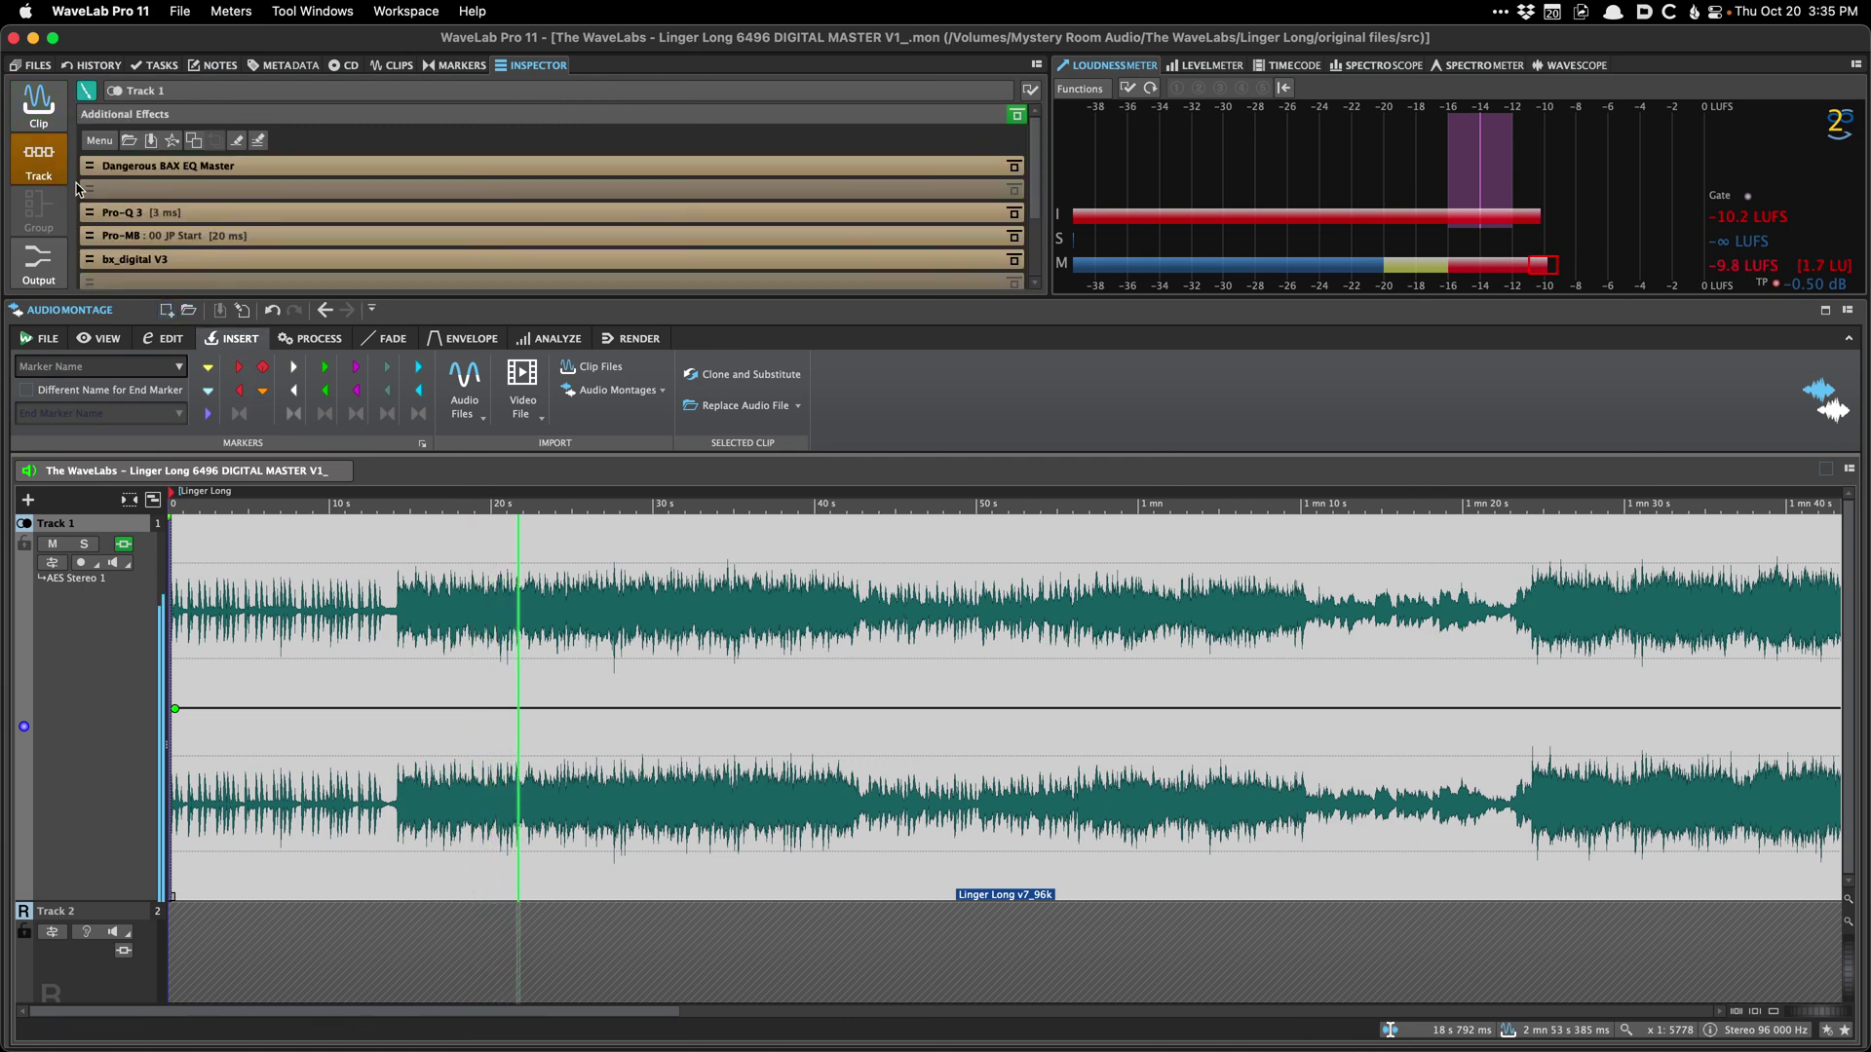
left_click(56, 264)
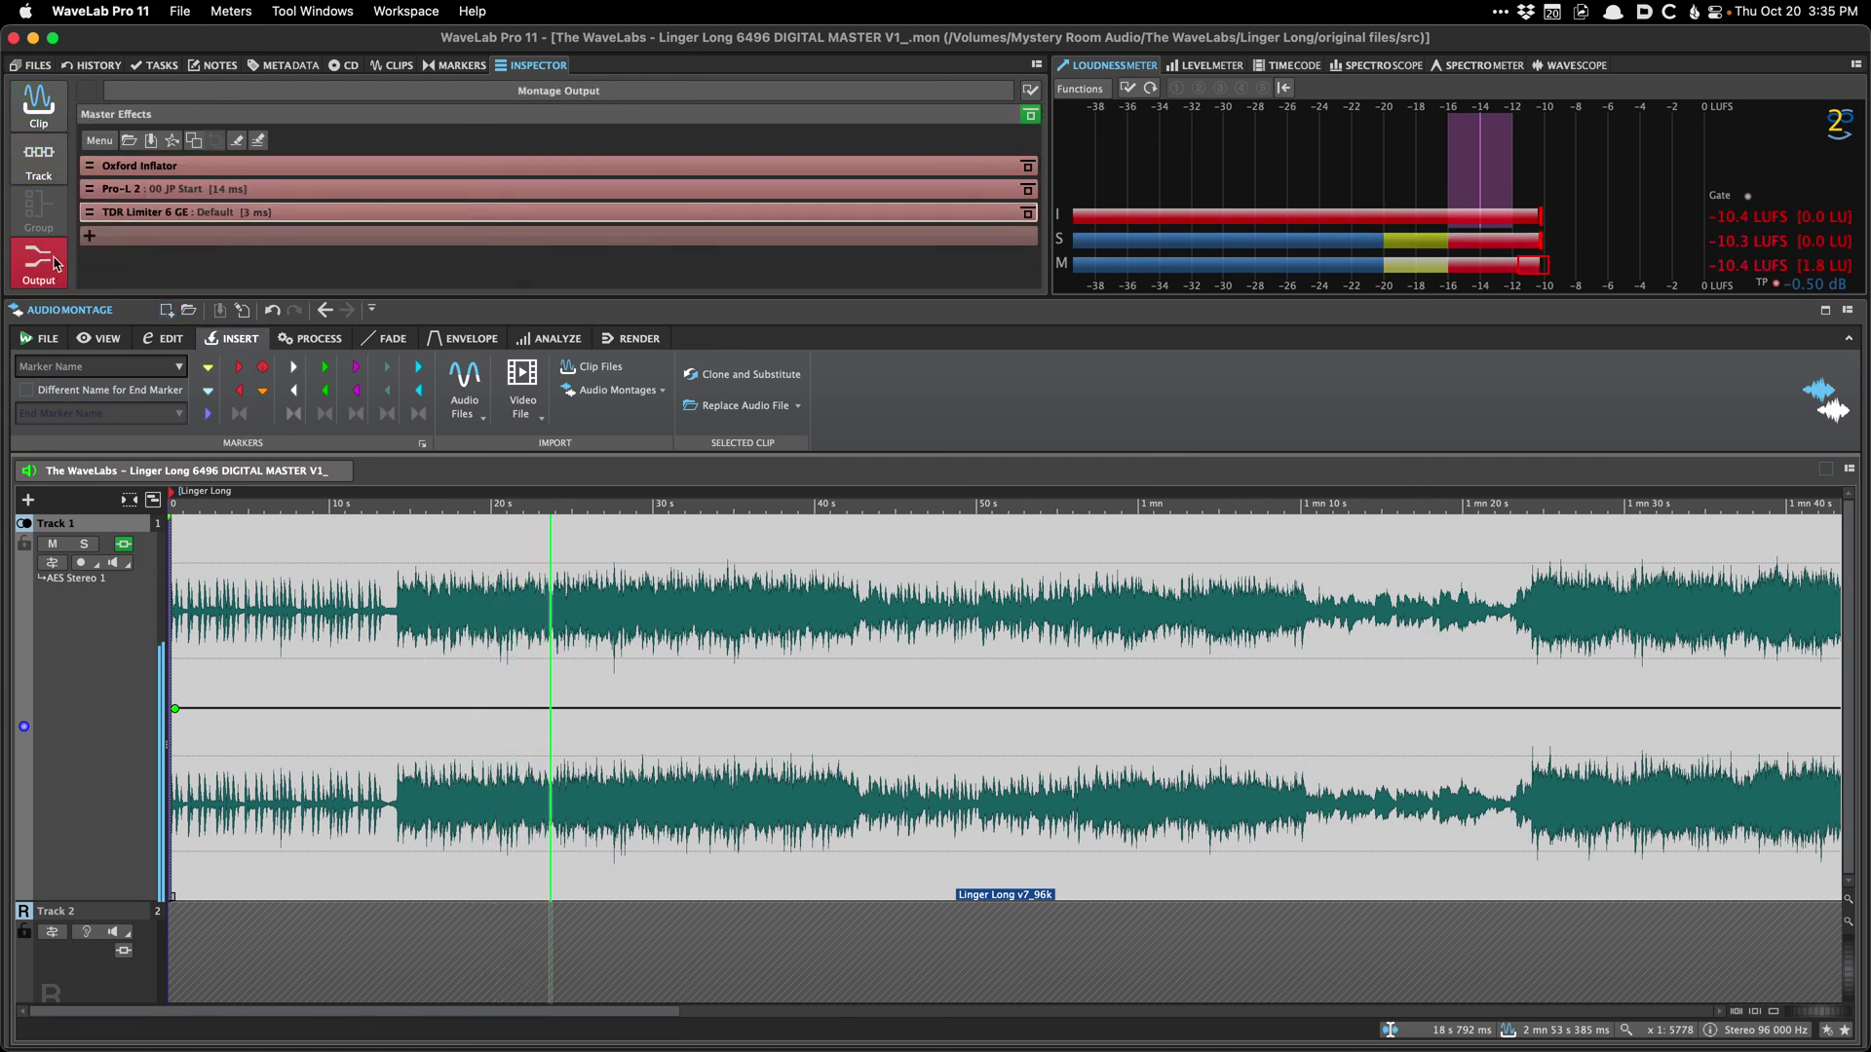
Step: Select a time range of about 1 second, from about 26.4 s to 27.5 s, and play it
scroll(423, 495, "down", 2)
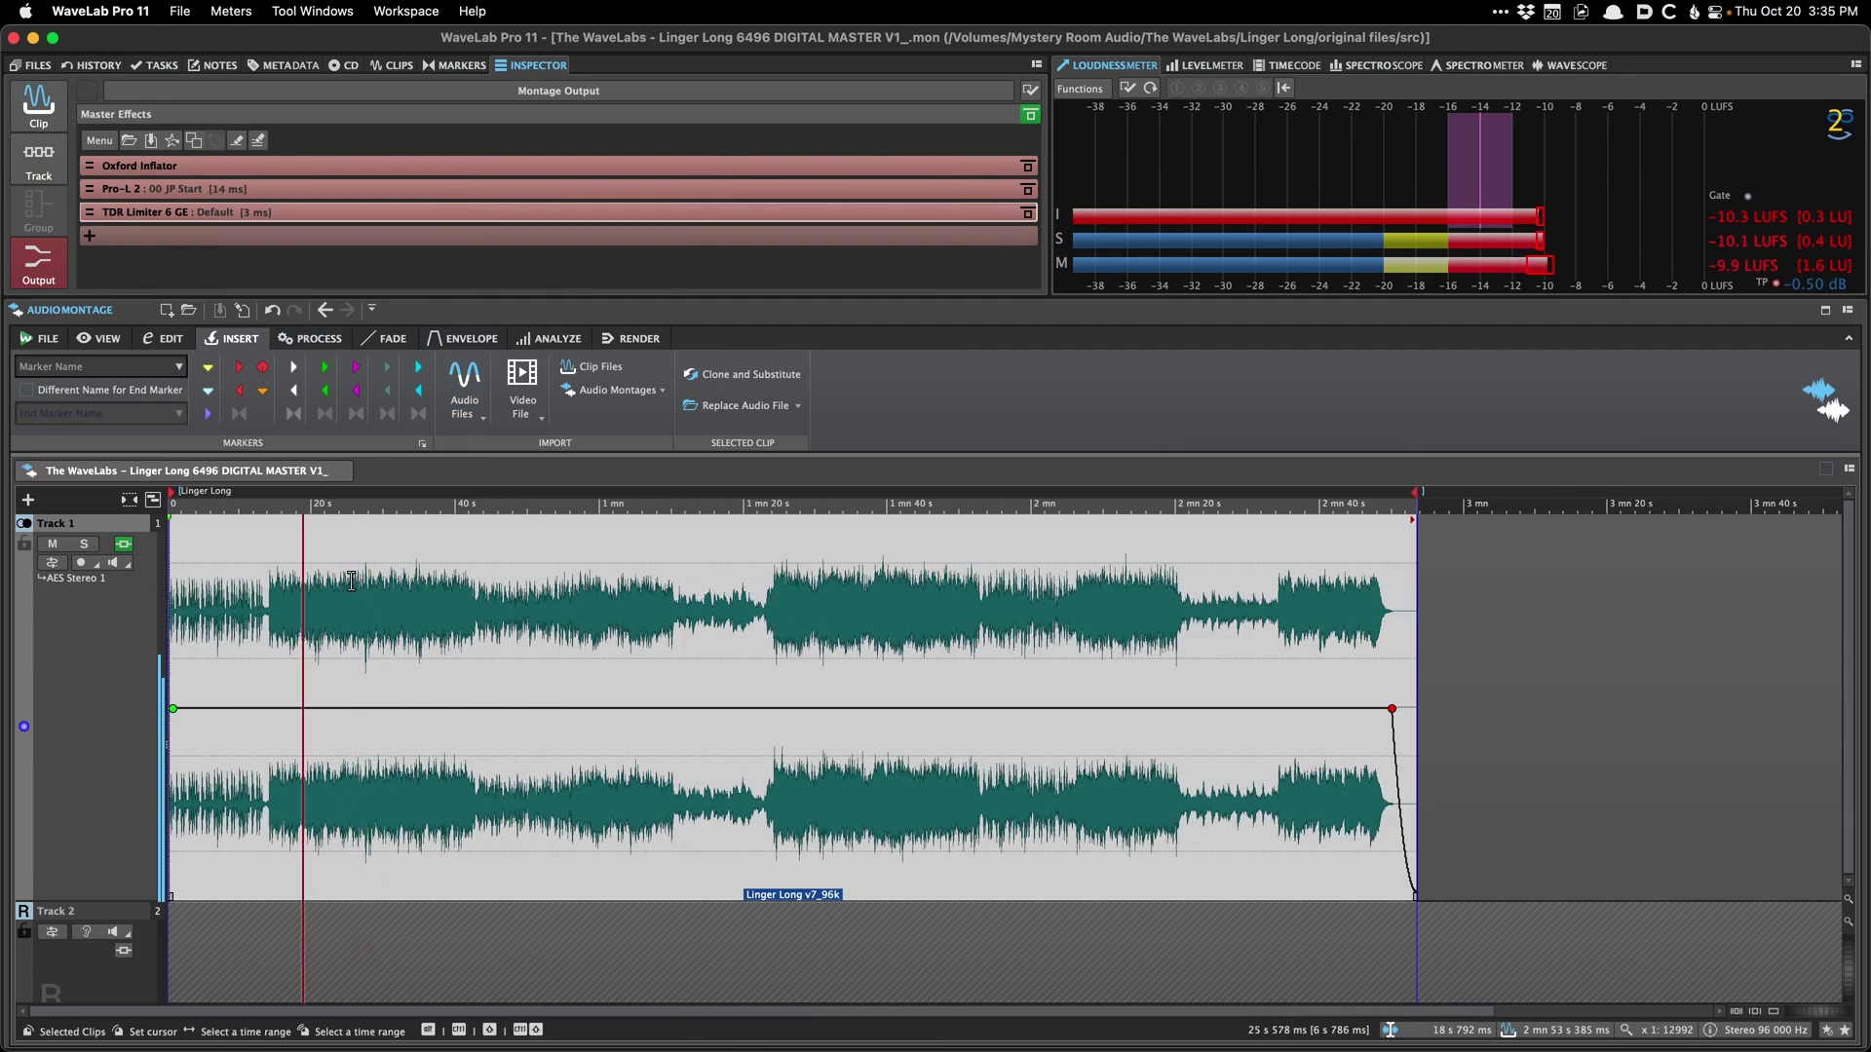
scroll(351, 581, "up", 5)
left_click_drag(398, 604, 536, 622)
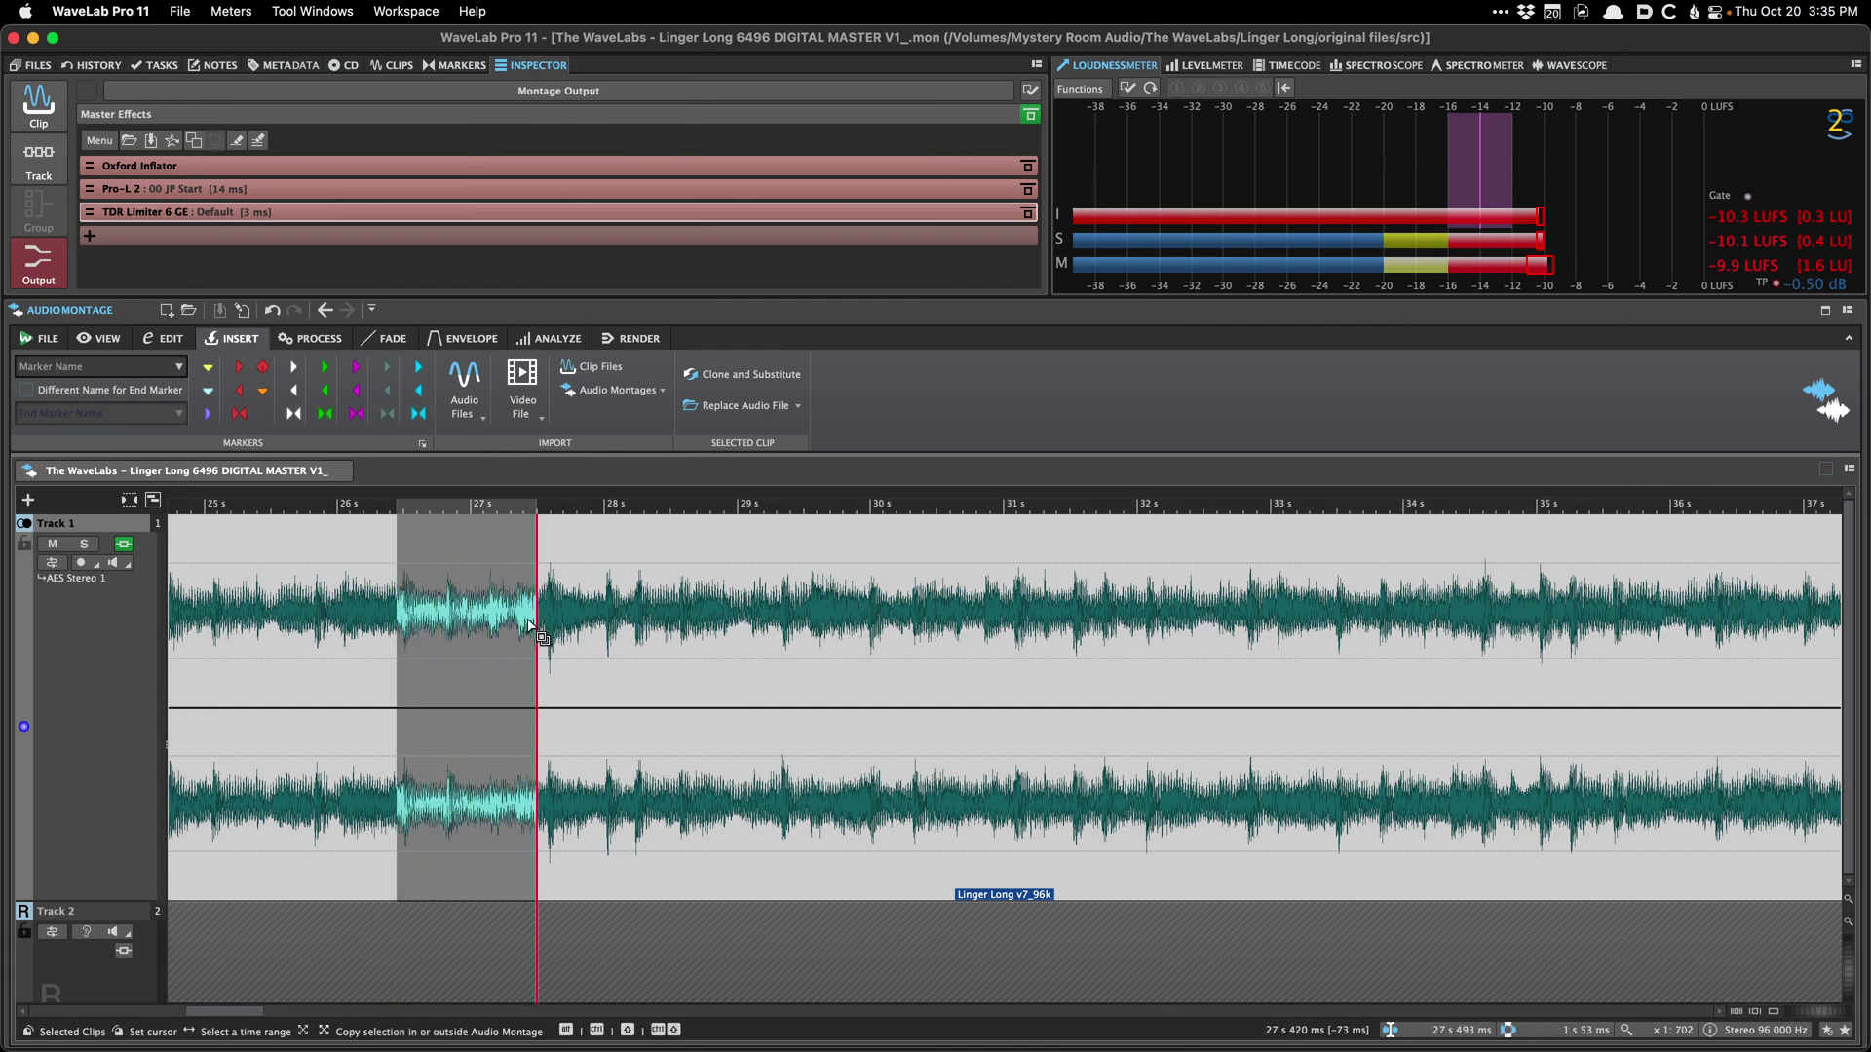
key("space")
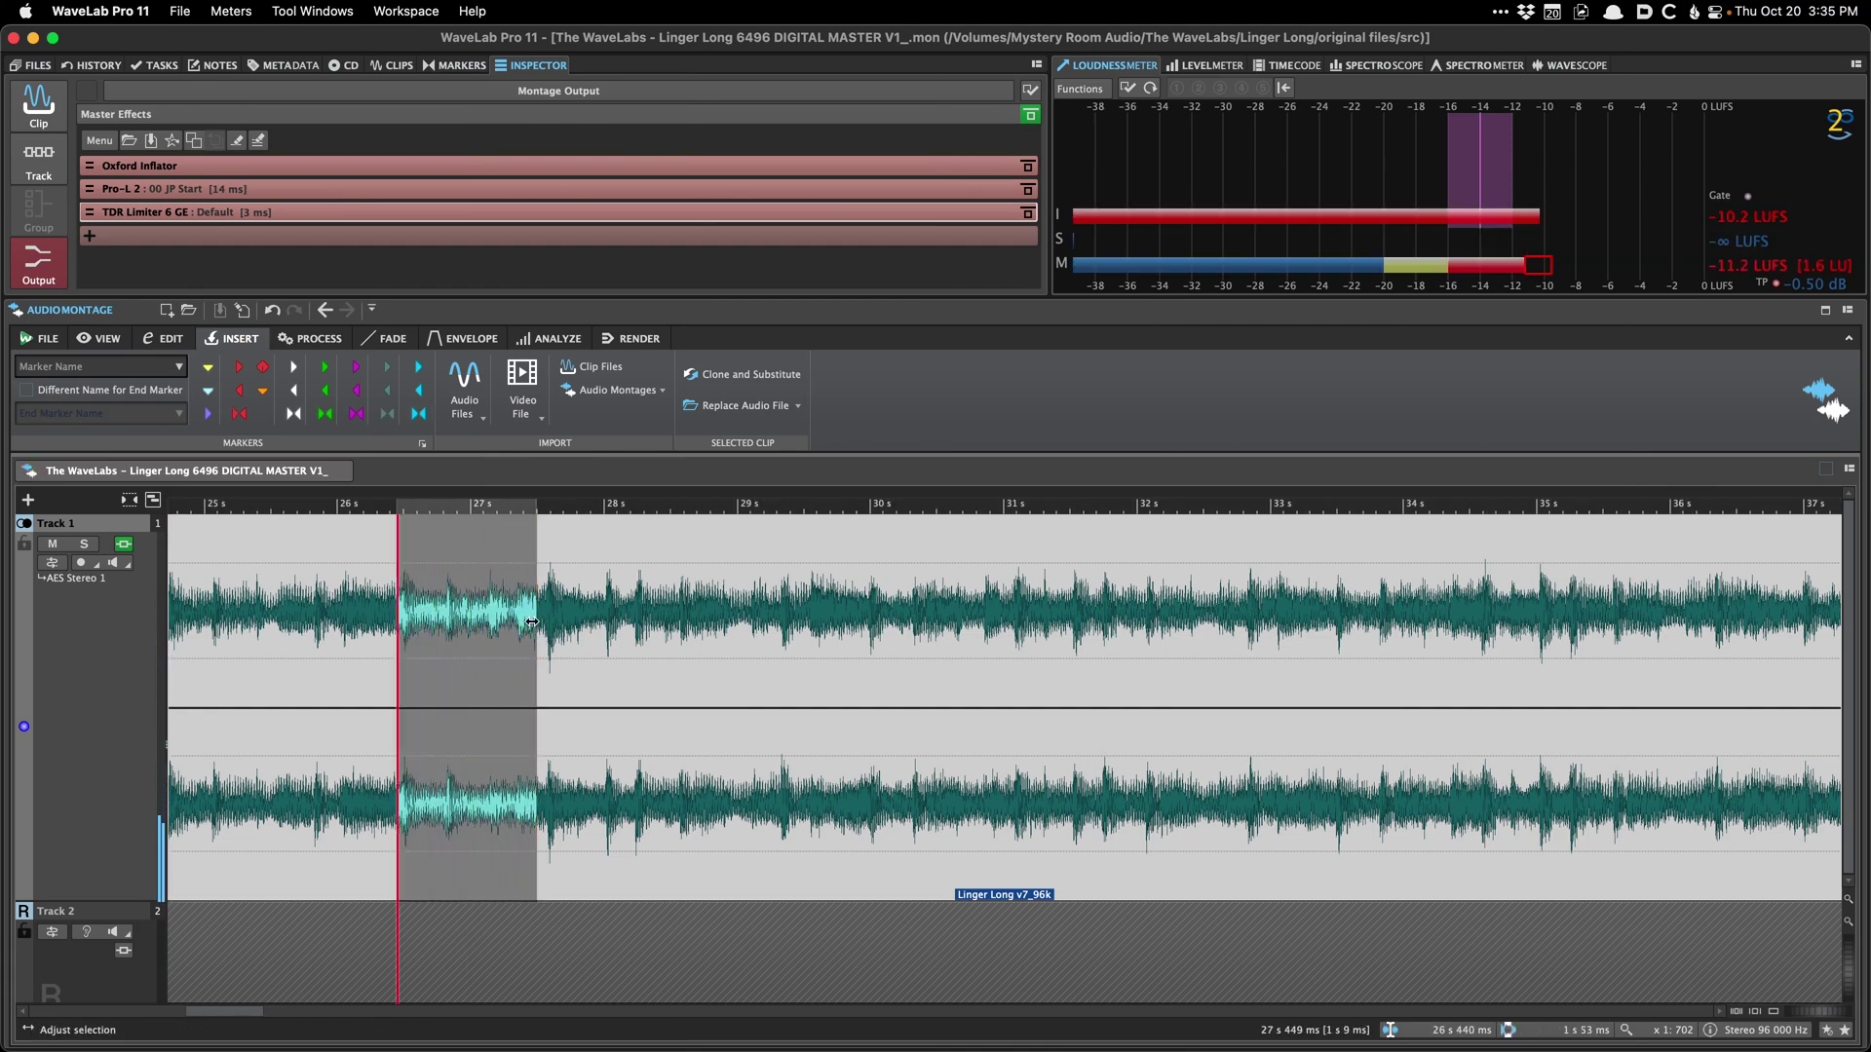
Step: Check which external editors are set in the global preferences for external applications, and return to the montage
key("super+comma")
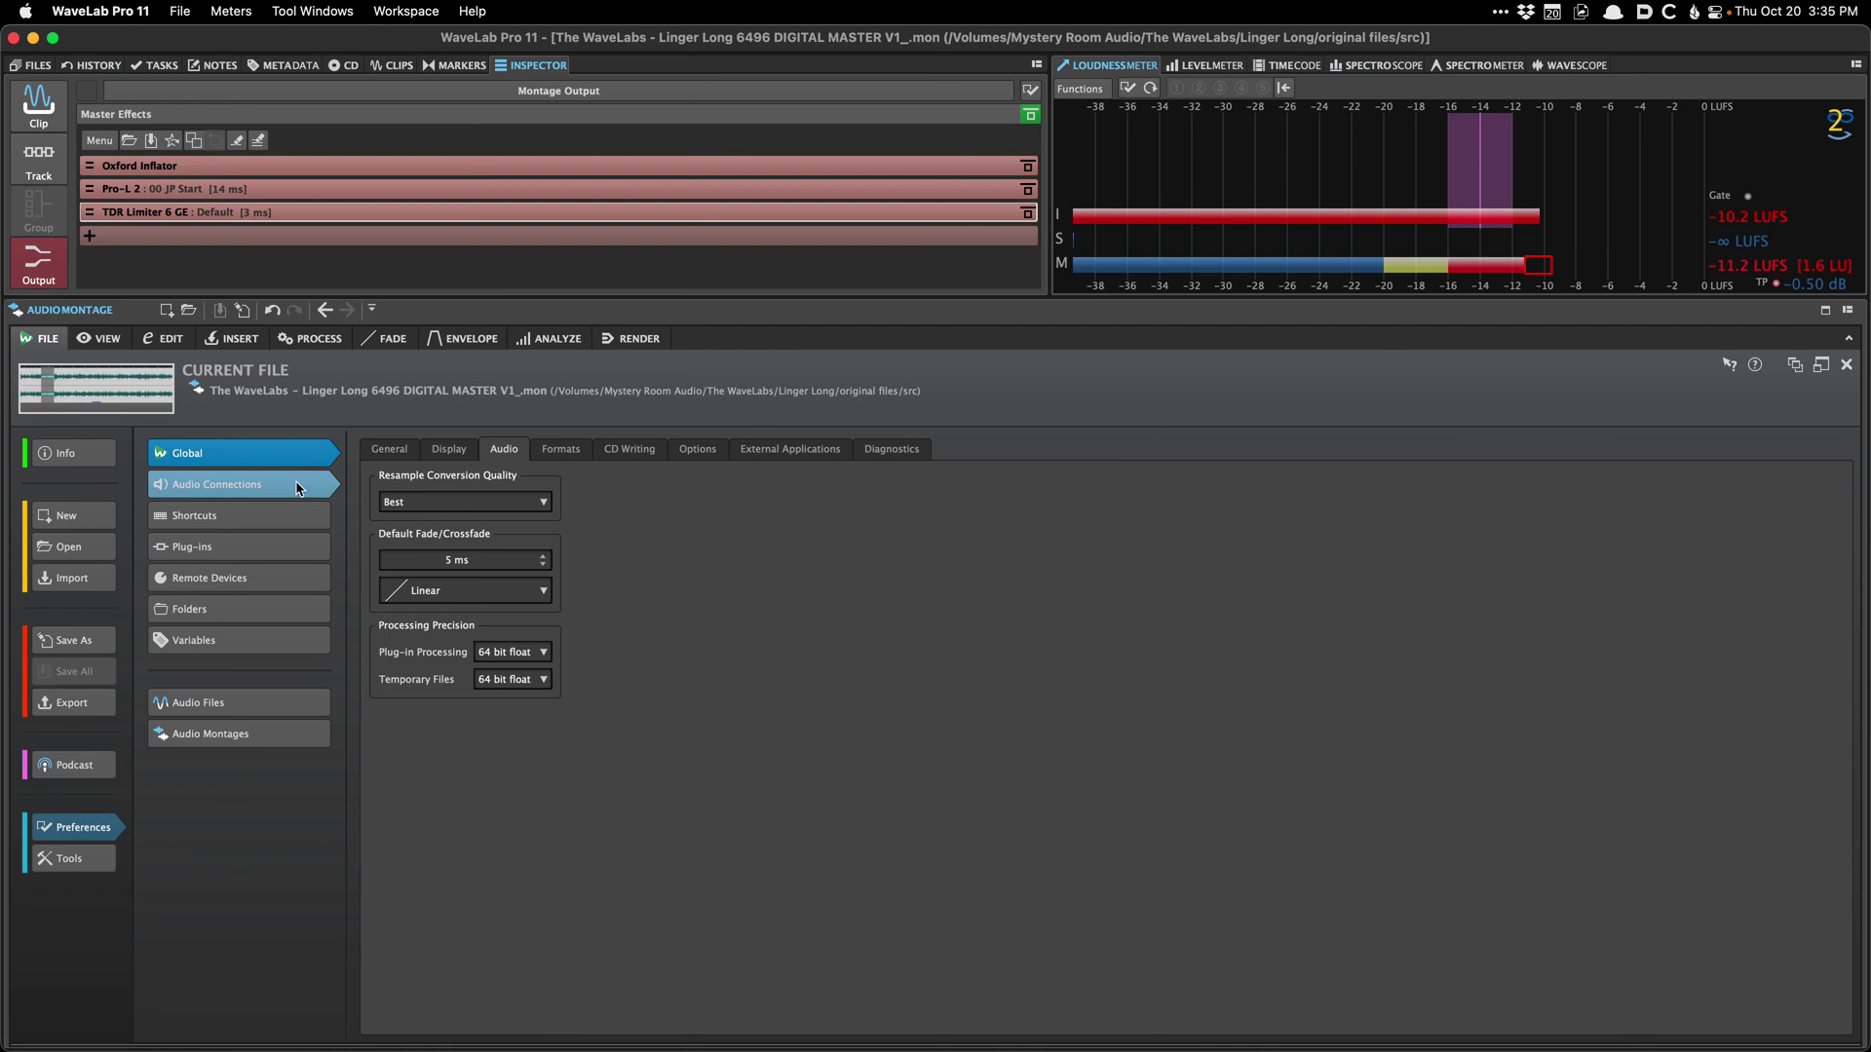
left_click(763, 460)
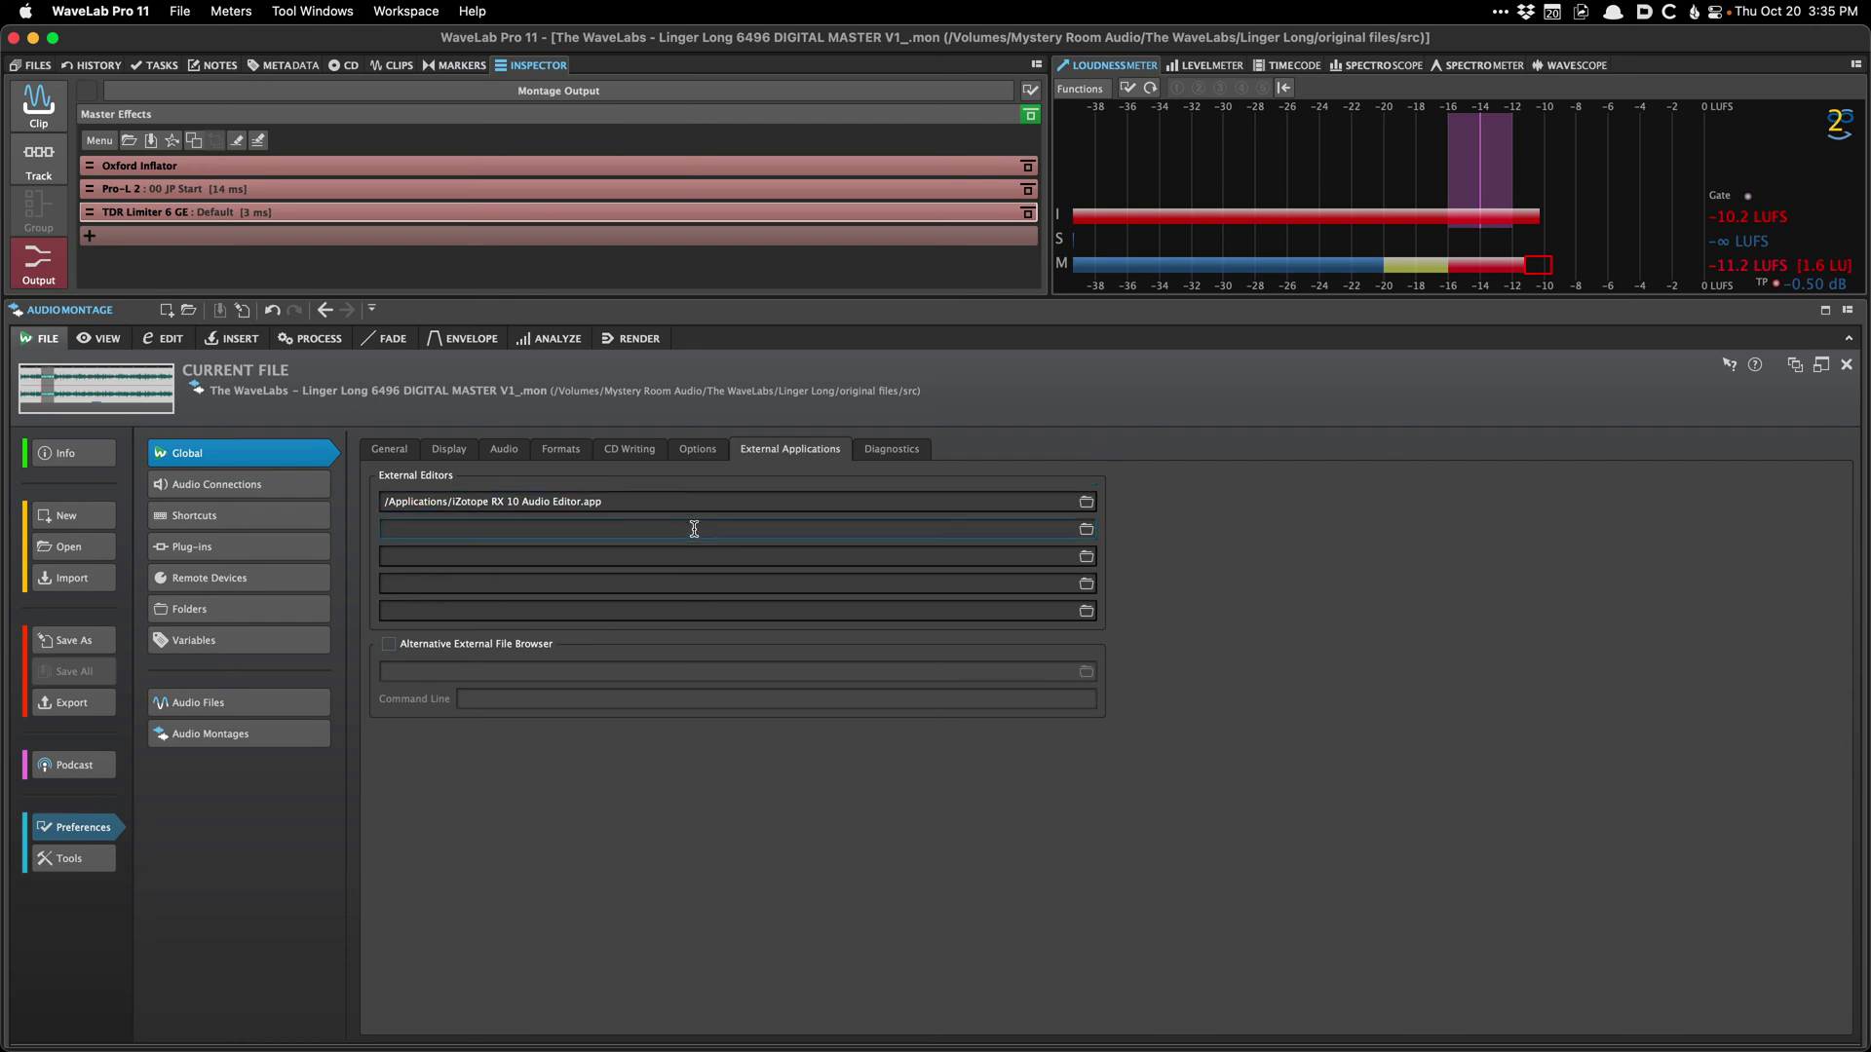
left_click(130, 403)
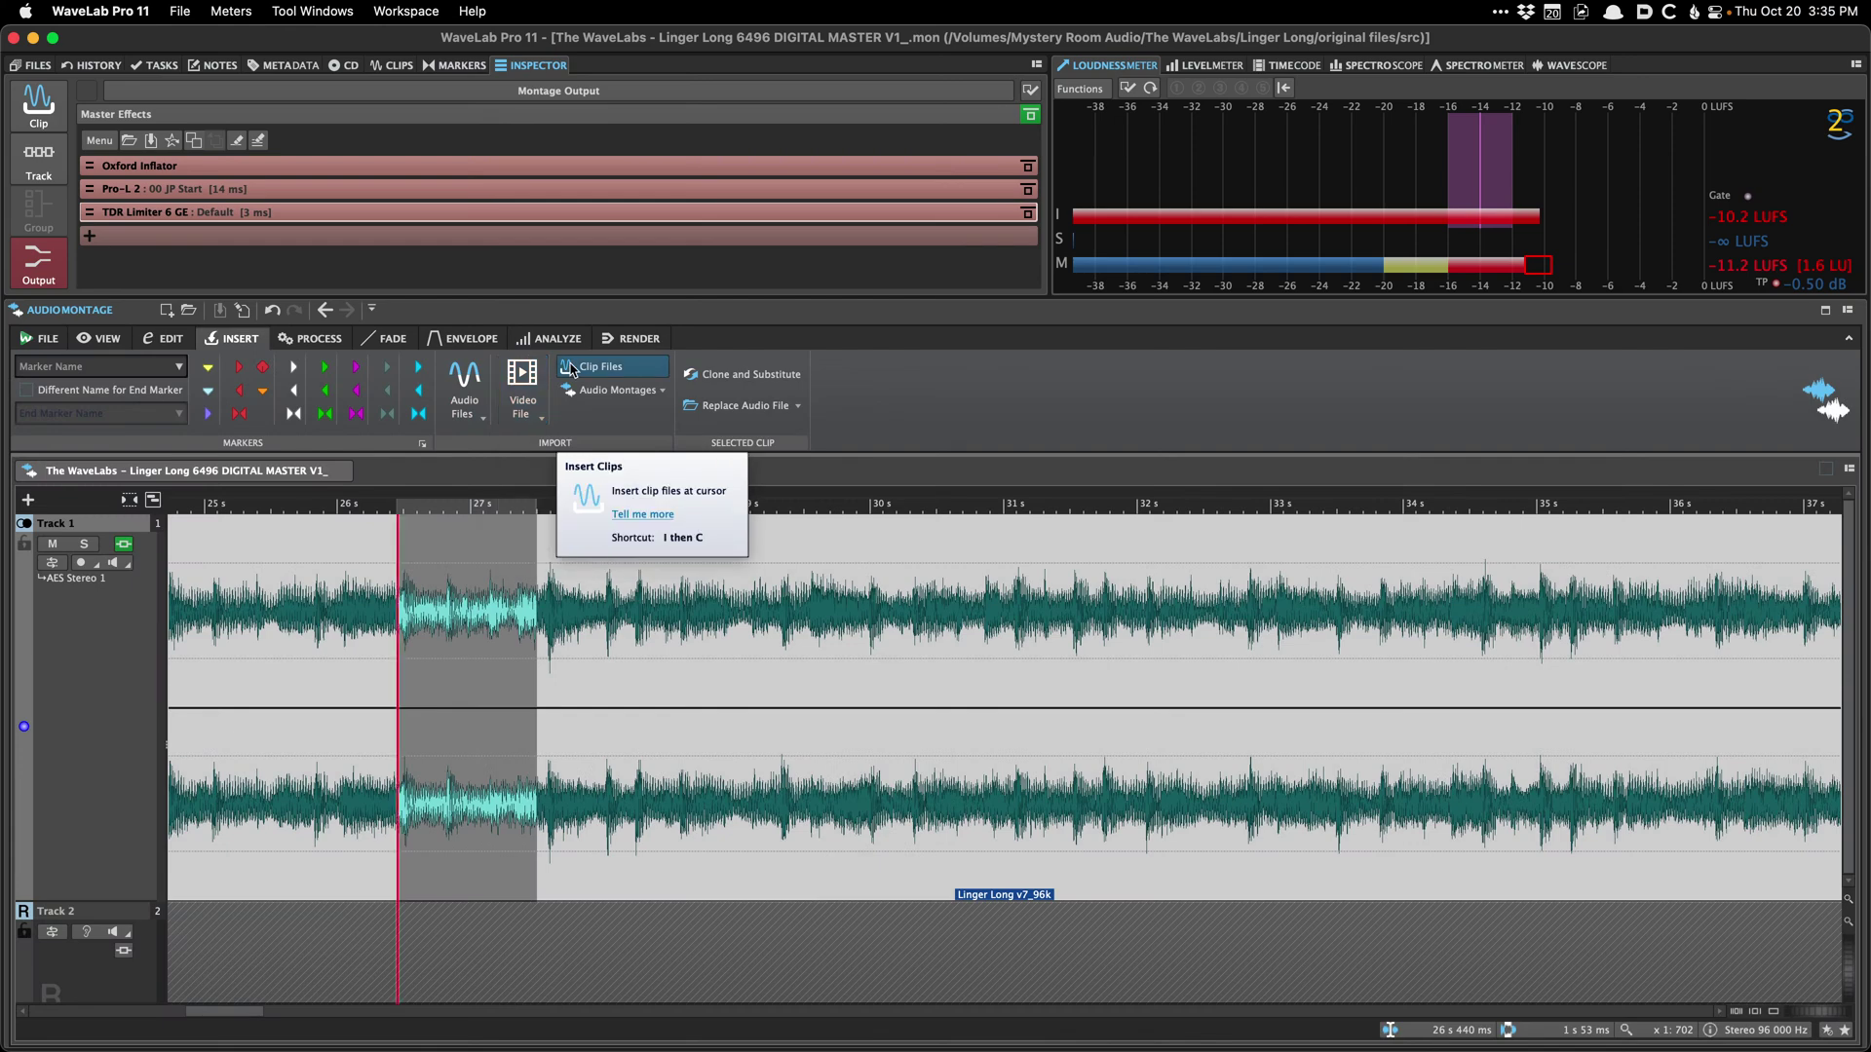
Step: Open the selected range in iZotope RX 10 and de-click about 0.56–0.62 s and about 0.23–0.31 s
key("super+e")
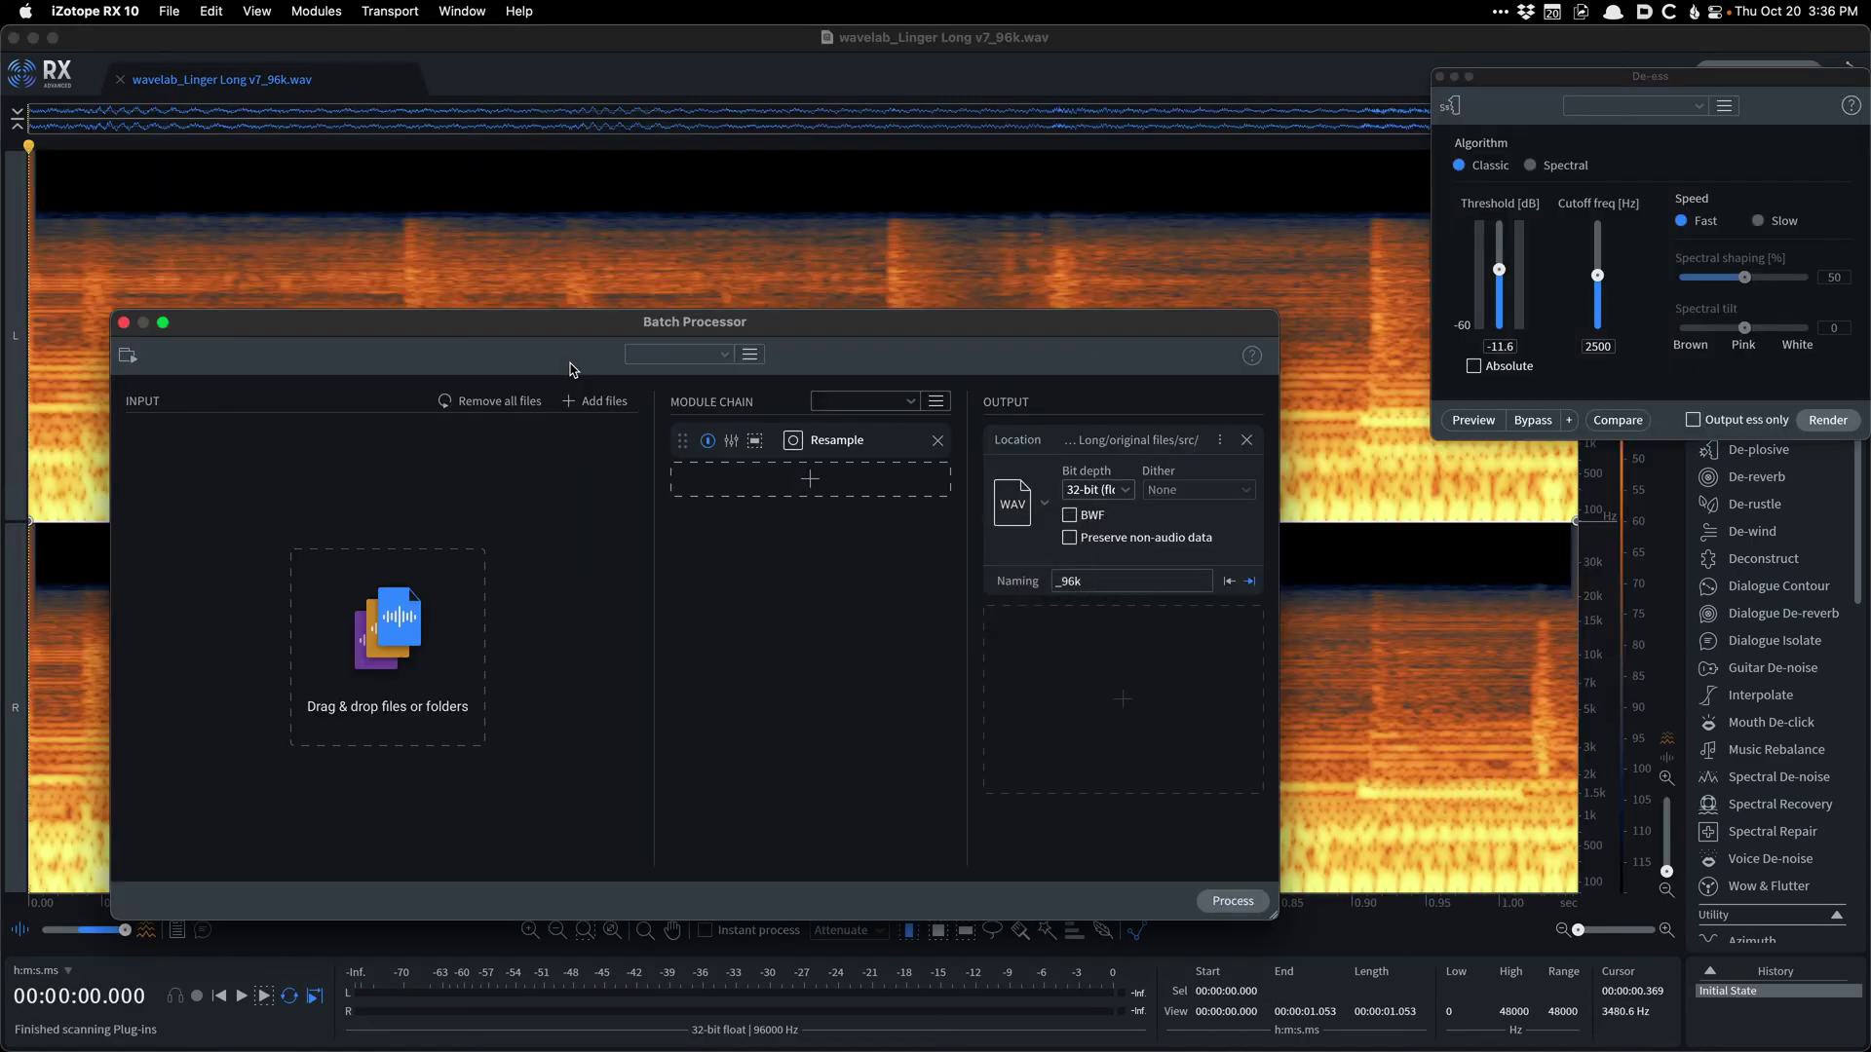
key("super+alt+b")
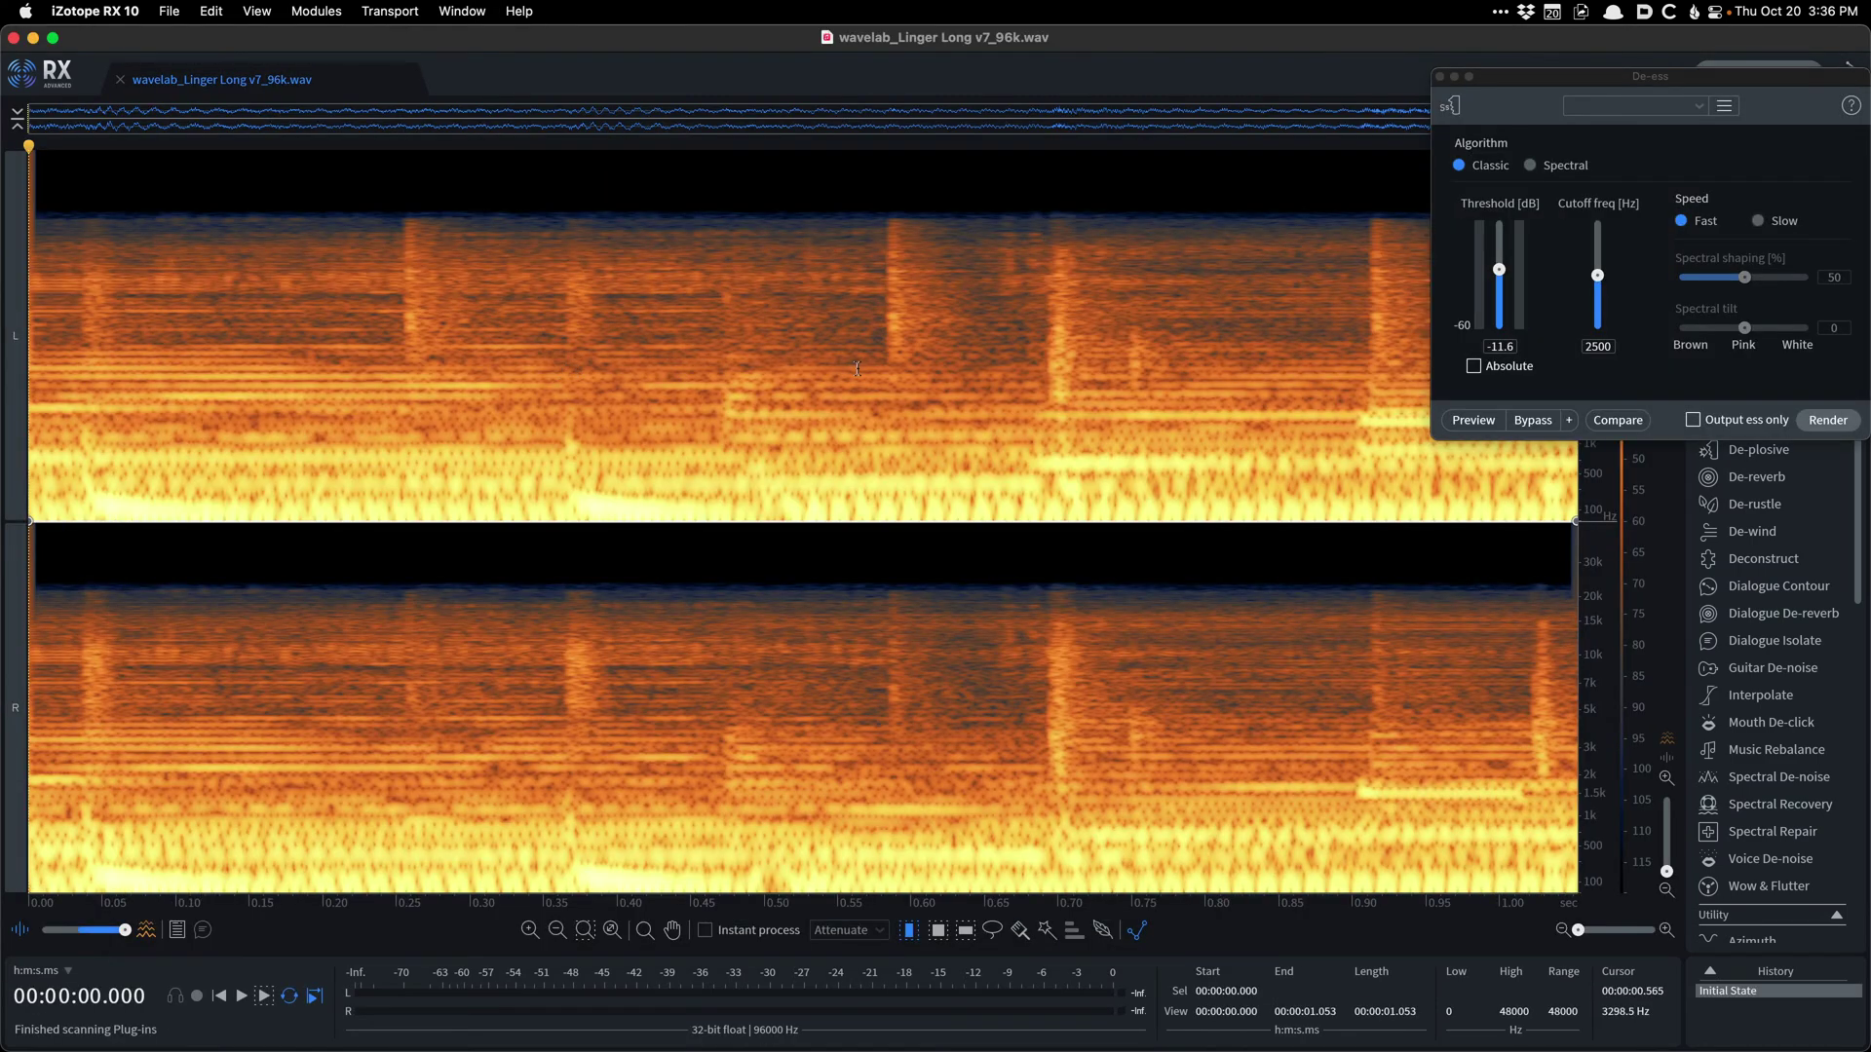
left_click_drag(858, 369, 940, 385)
key("super+d")
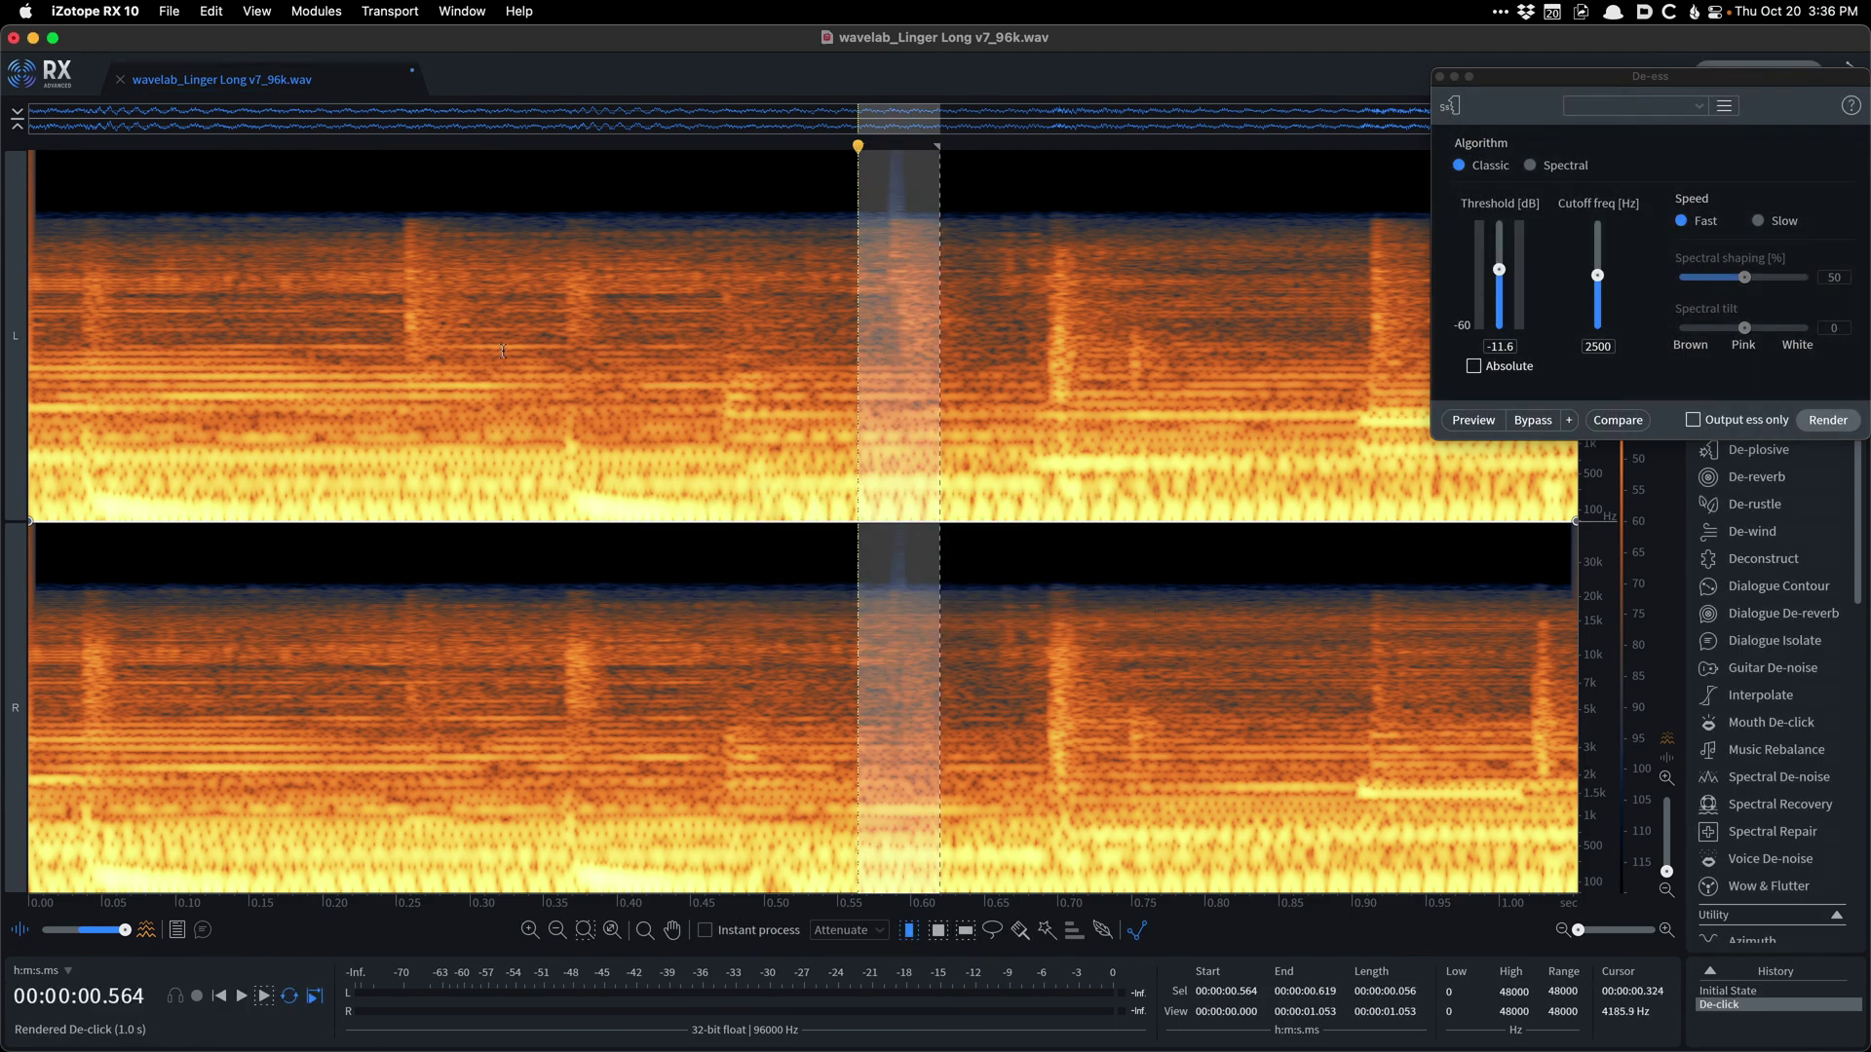
left_click_drag(371, 345, 482, 343)
key("super+d")
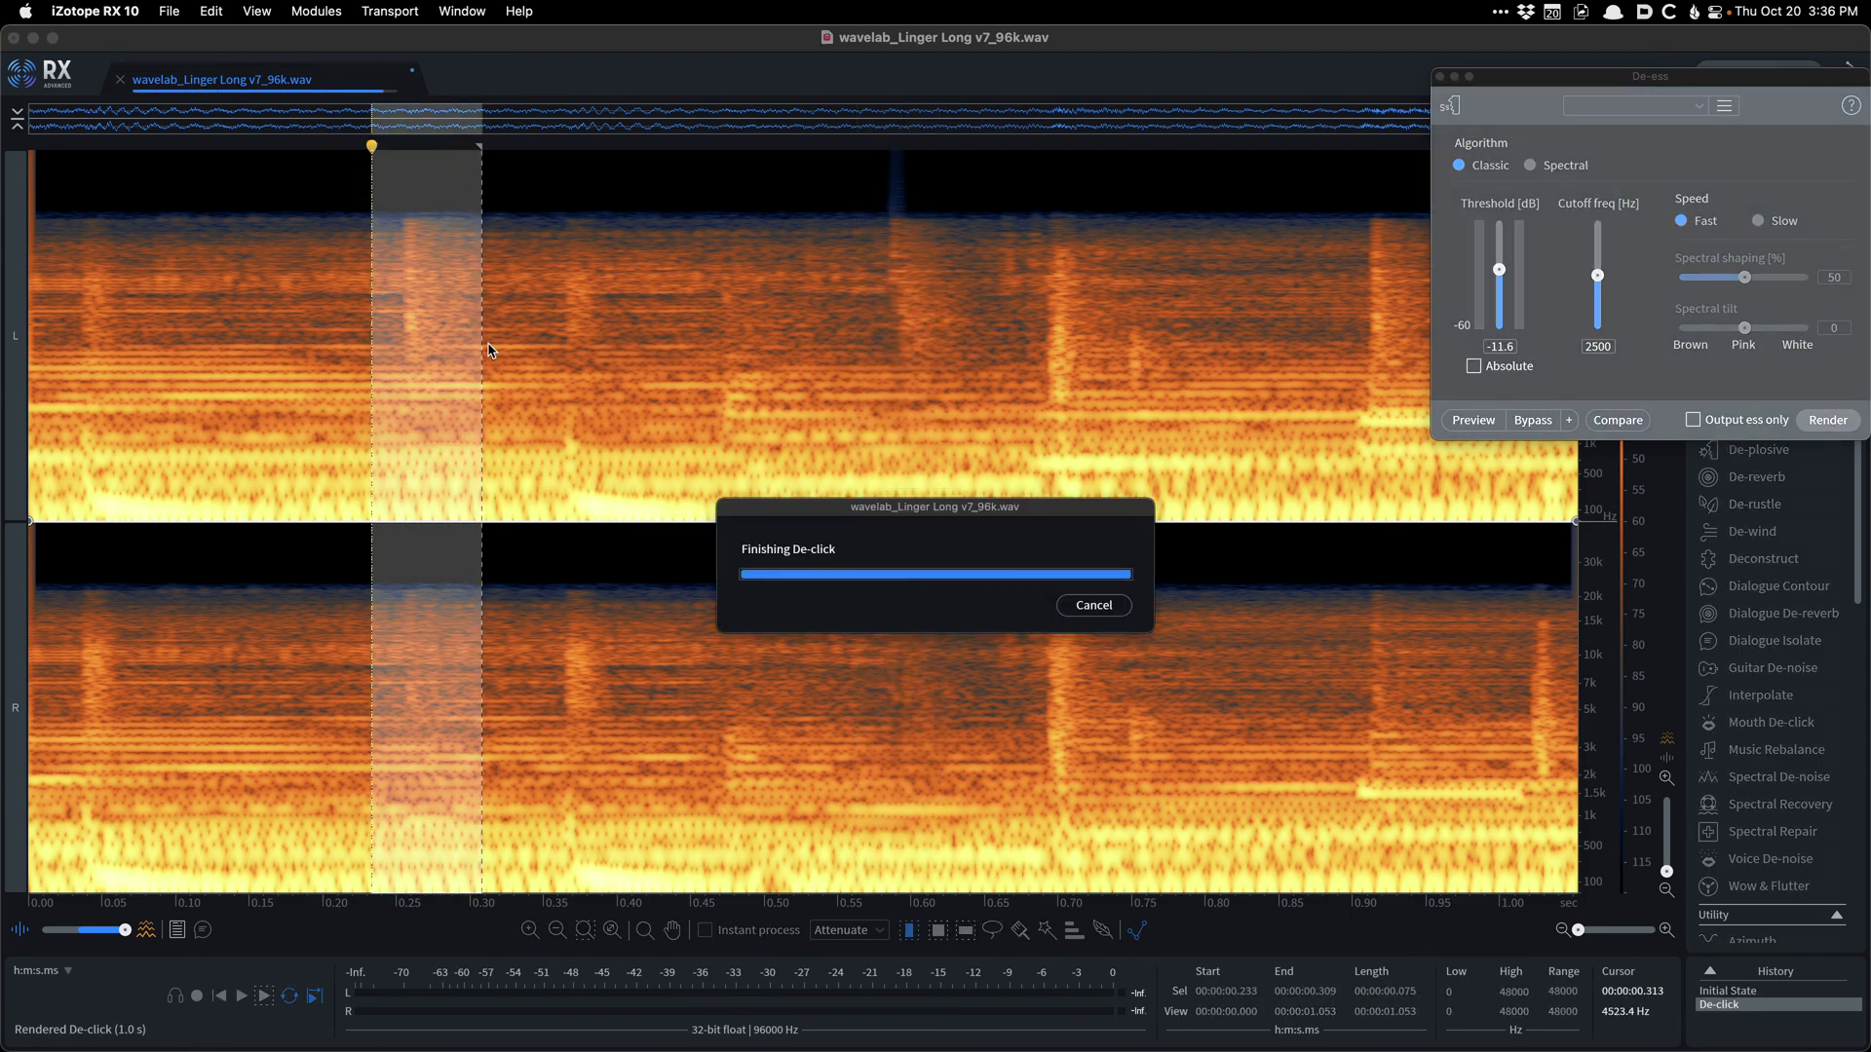
Step: Save the de-clicked audio, return to WaveLab Pro and play the montage from about 26.2 s
key("super+q")
left_click(383, 575)
left_click(360, 575)
key("super+s")
key("space")
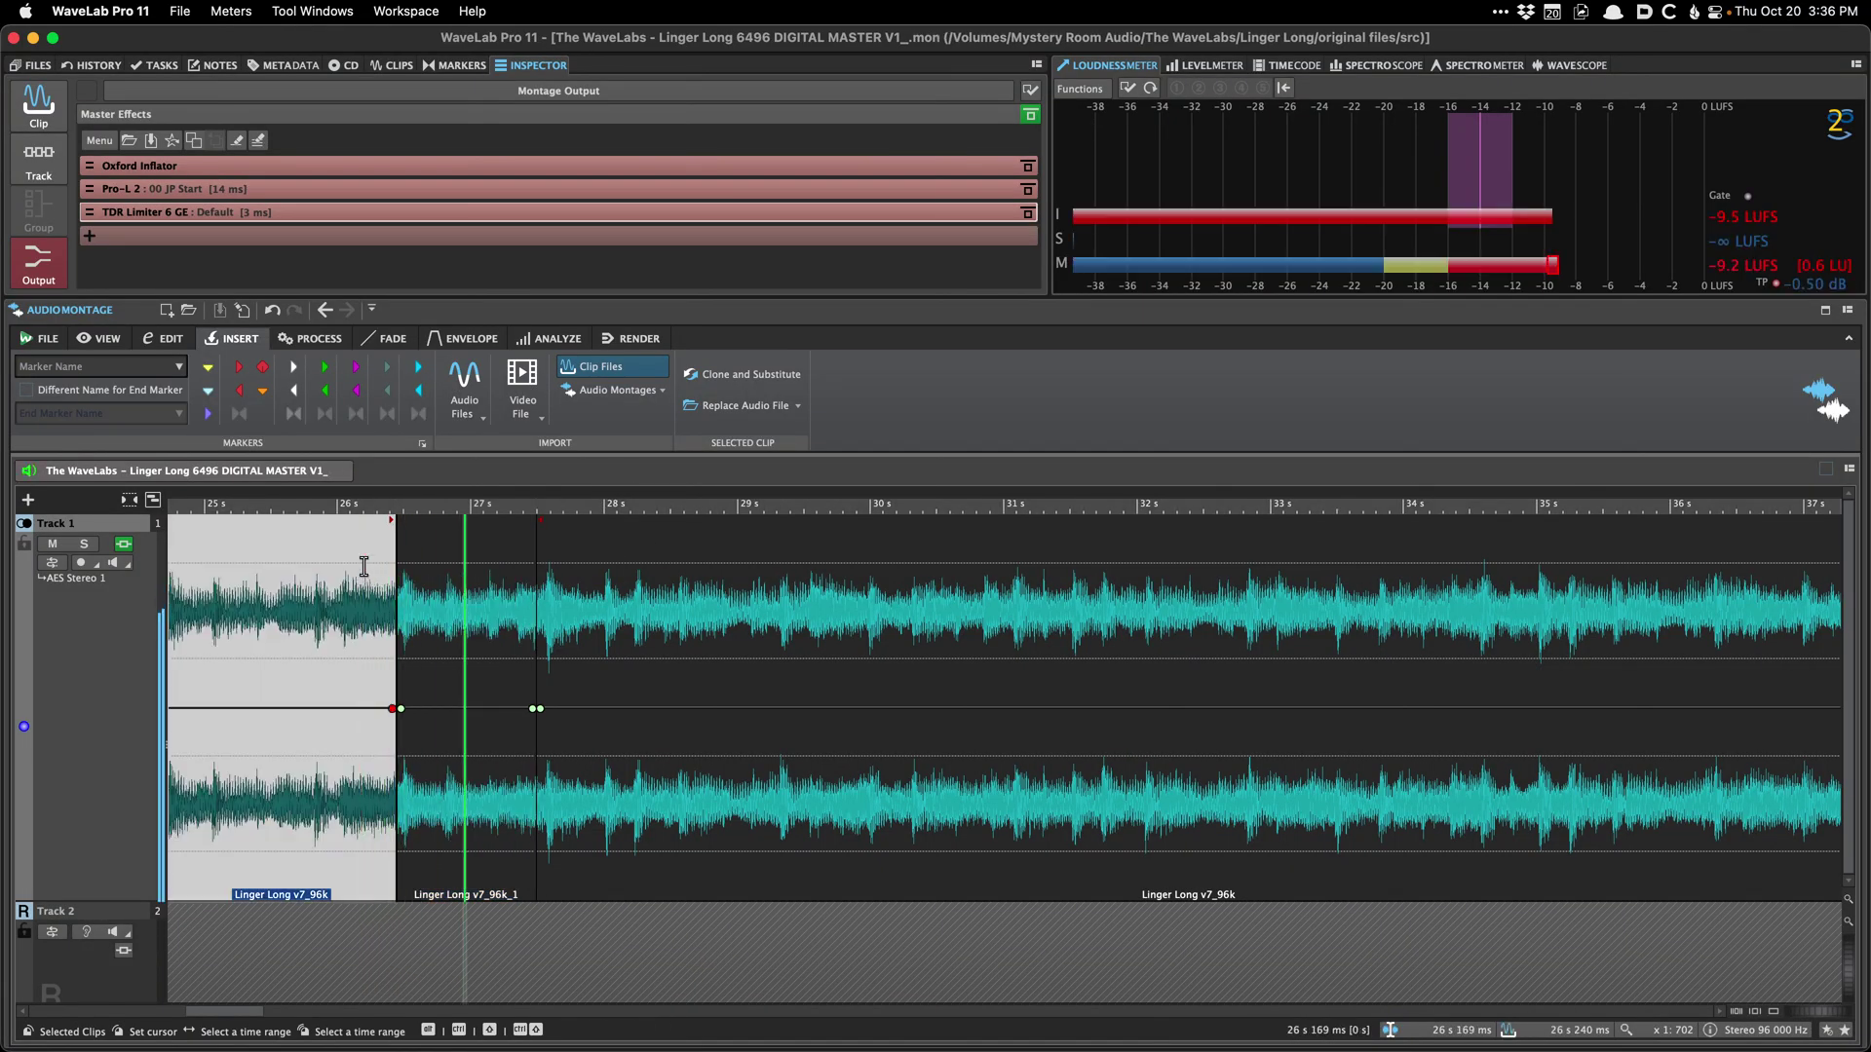
Step: Play across the repaired clip from about 25.8 s and inspect its starting splice at about 26.4 s up close
scroll(367, 555, "left", 5)
left_click(639, 616)
key("space")
key("space")
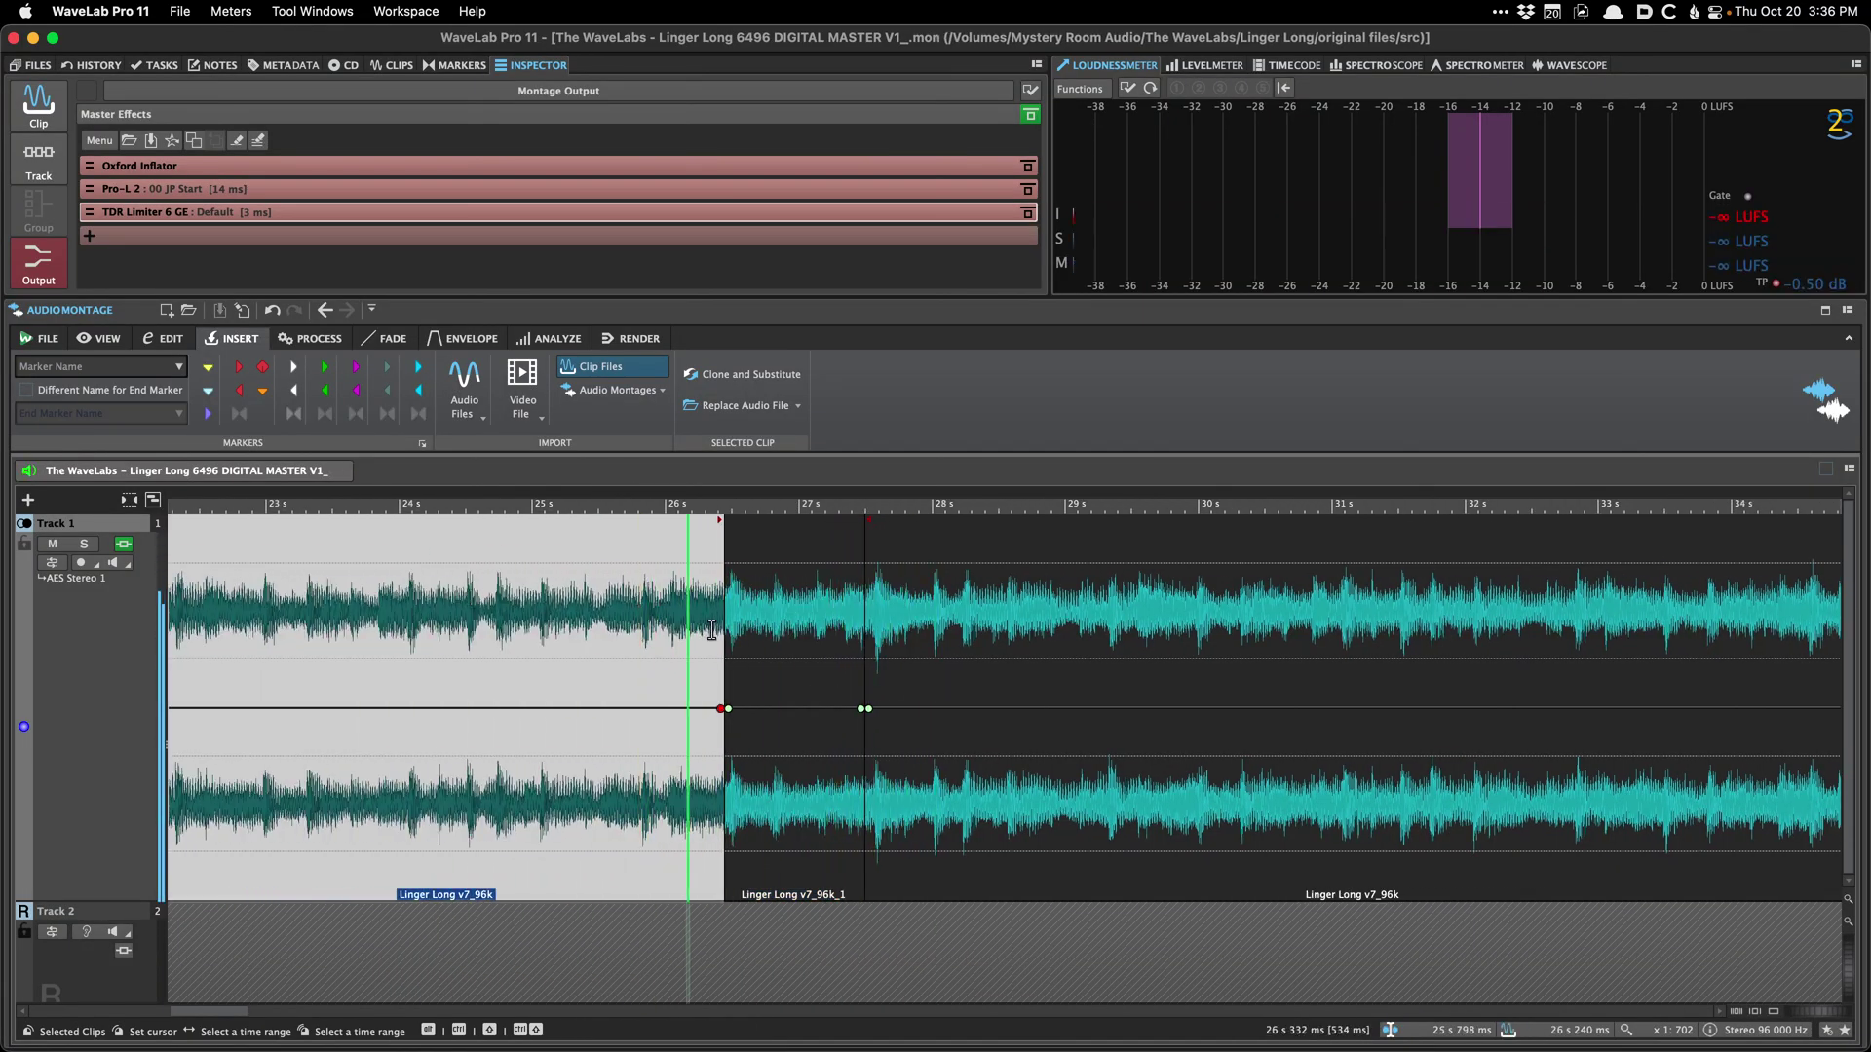
key("space")
scroll(723, 628, "up", 5)
scroll(747, 627, "up", 10)
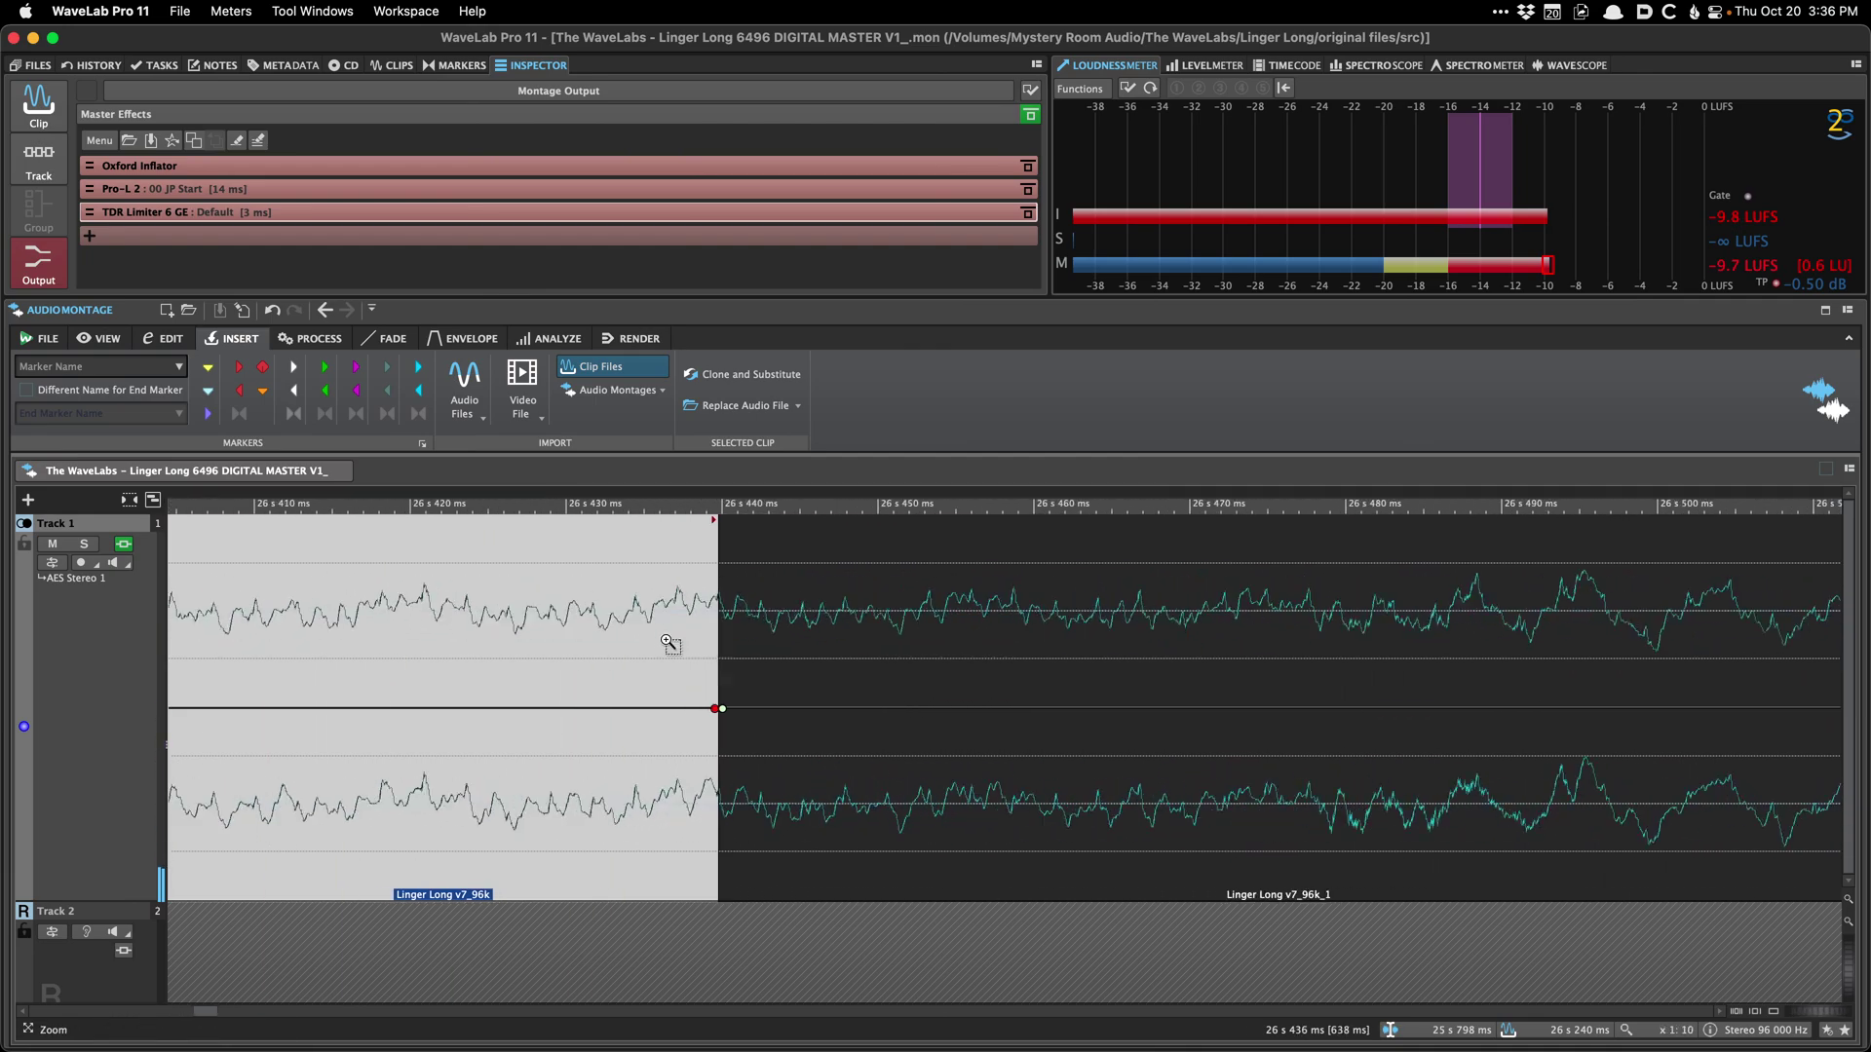
scroll(709, 640, "down", 12)
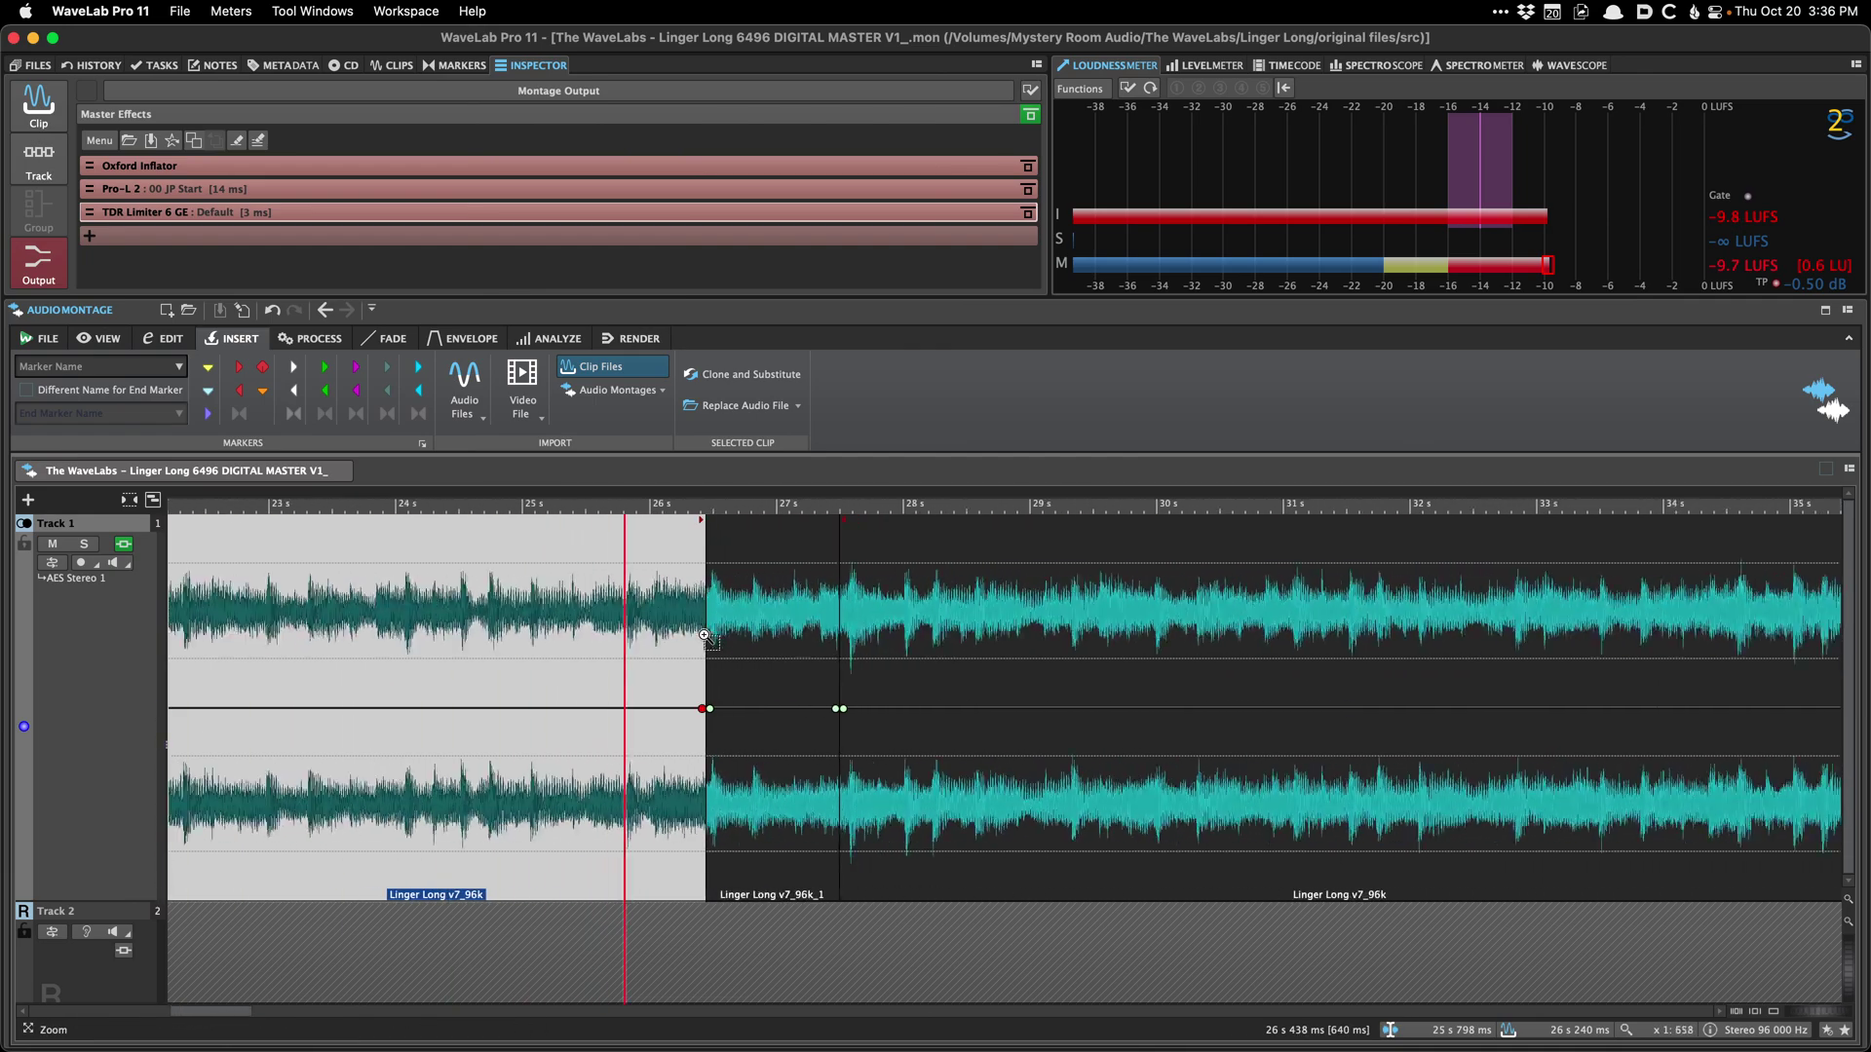
key("space")
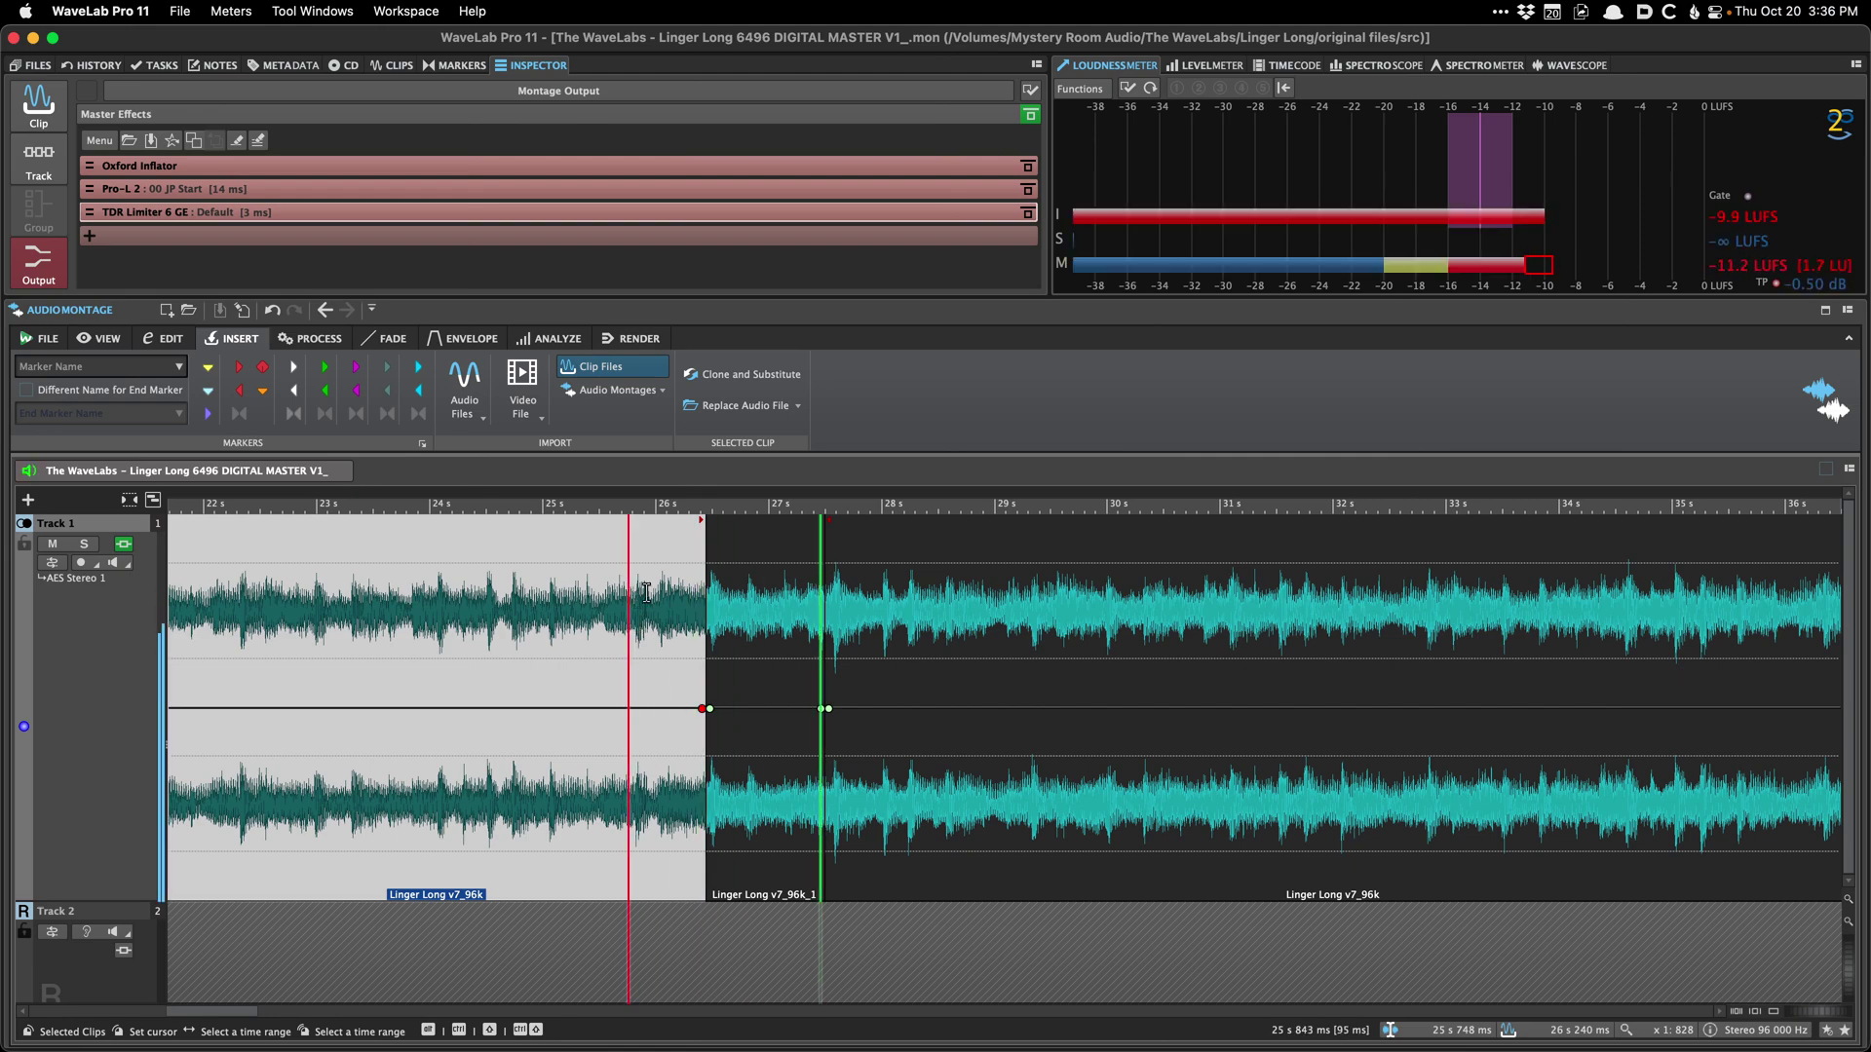
key("space")
scroll(639, 597, "down", 1)
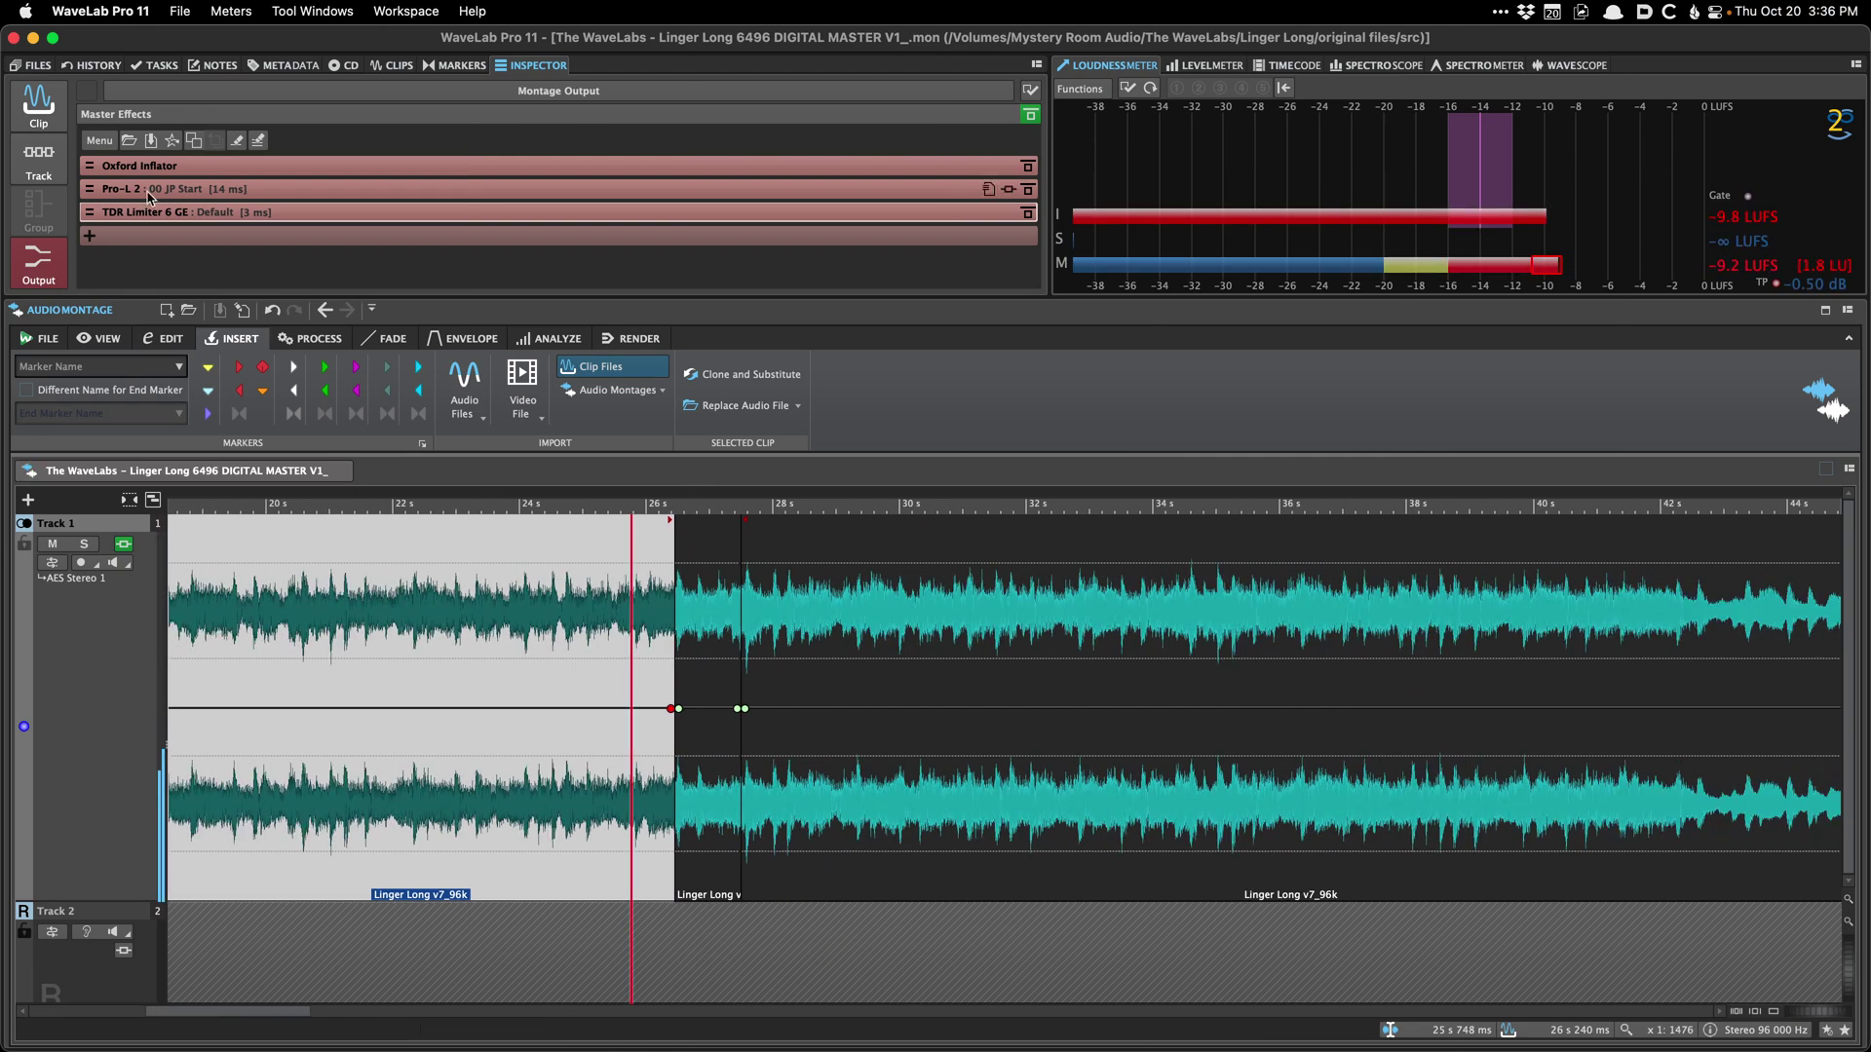
Step: Compare the clip effects of the clips before and after the repaired range and examine the splice between them
left_click(46, 120)
left_click(834, 632)
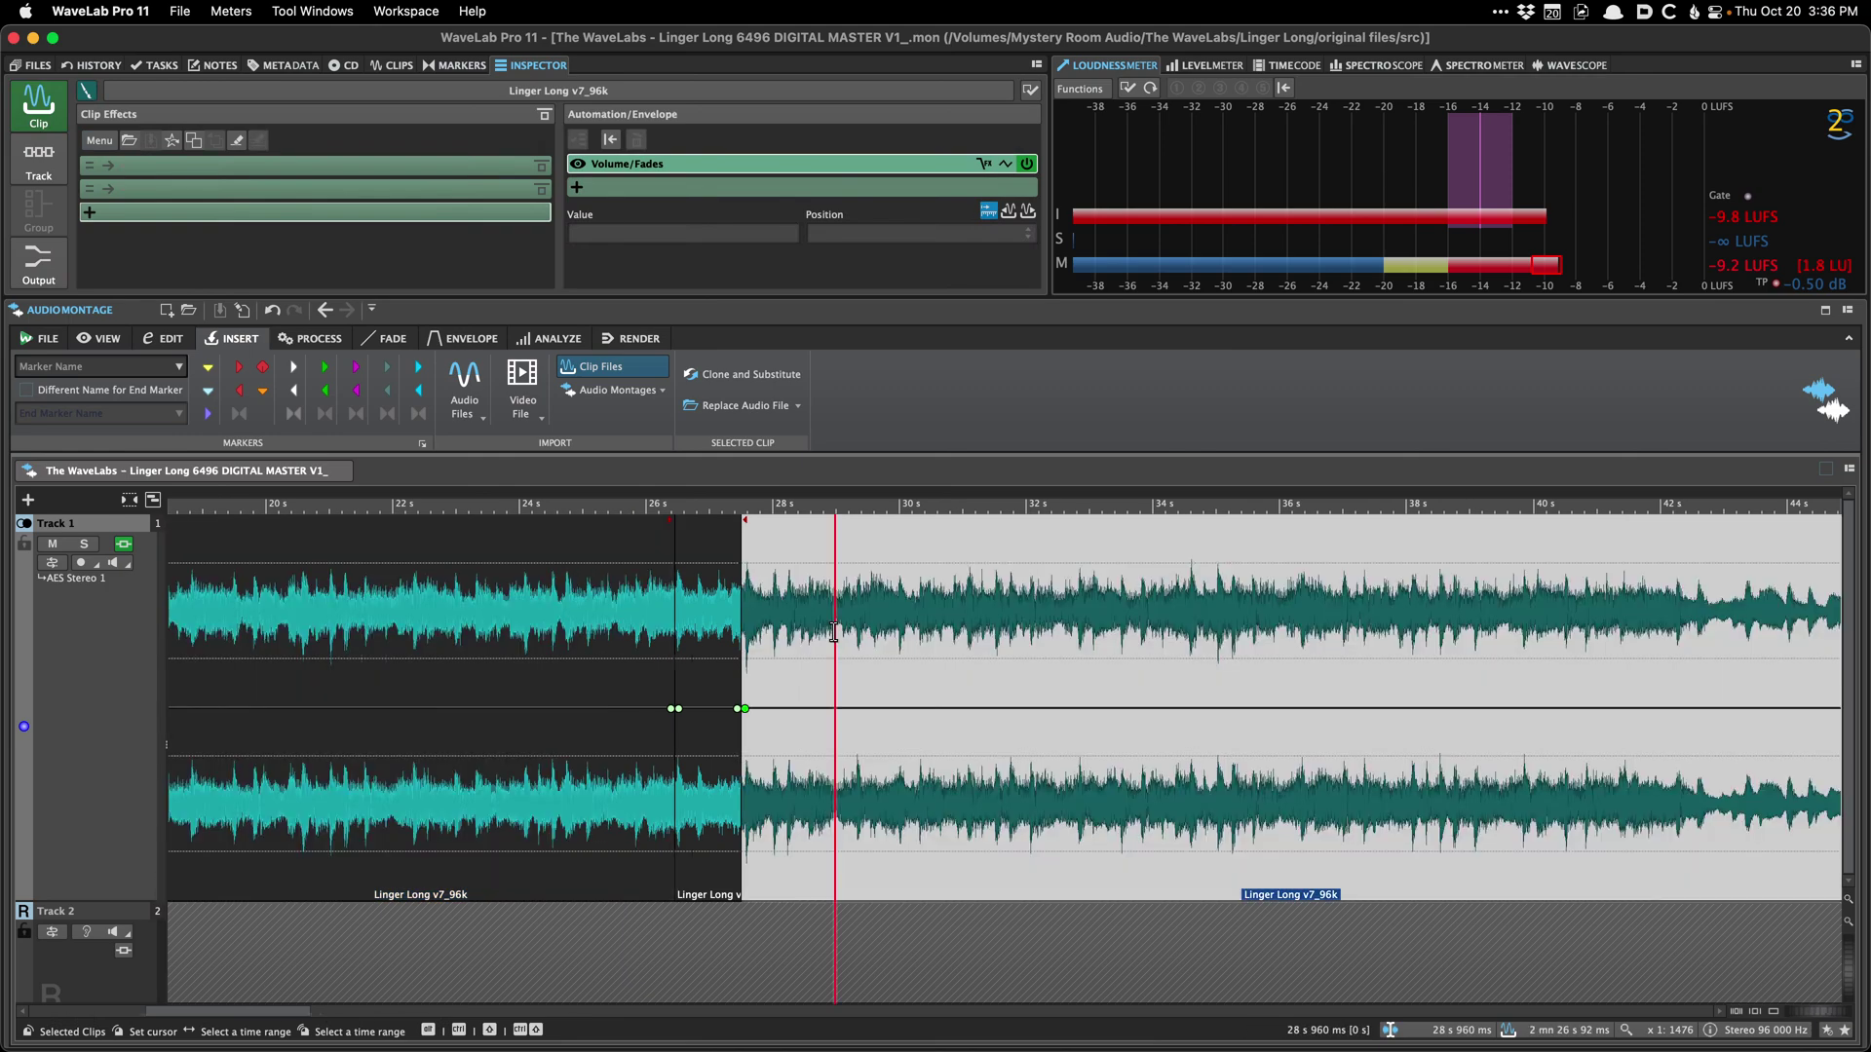
scroll(820, 634, "down", 1)
left_click(548, 610)
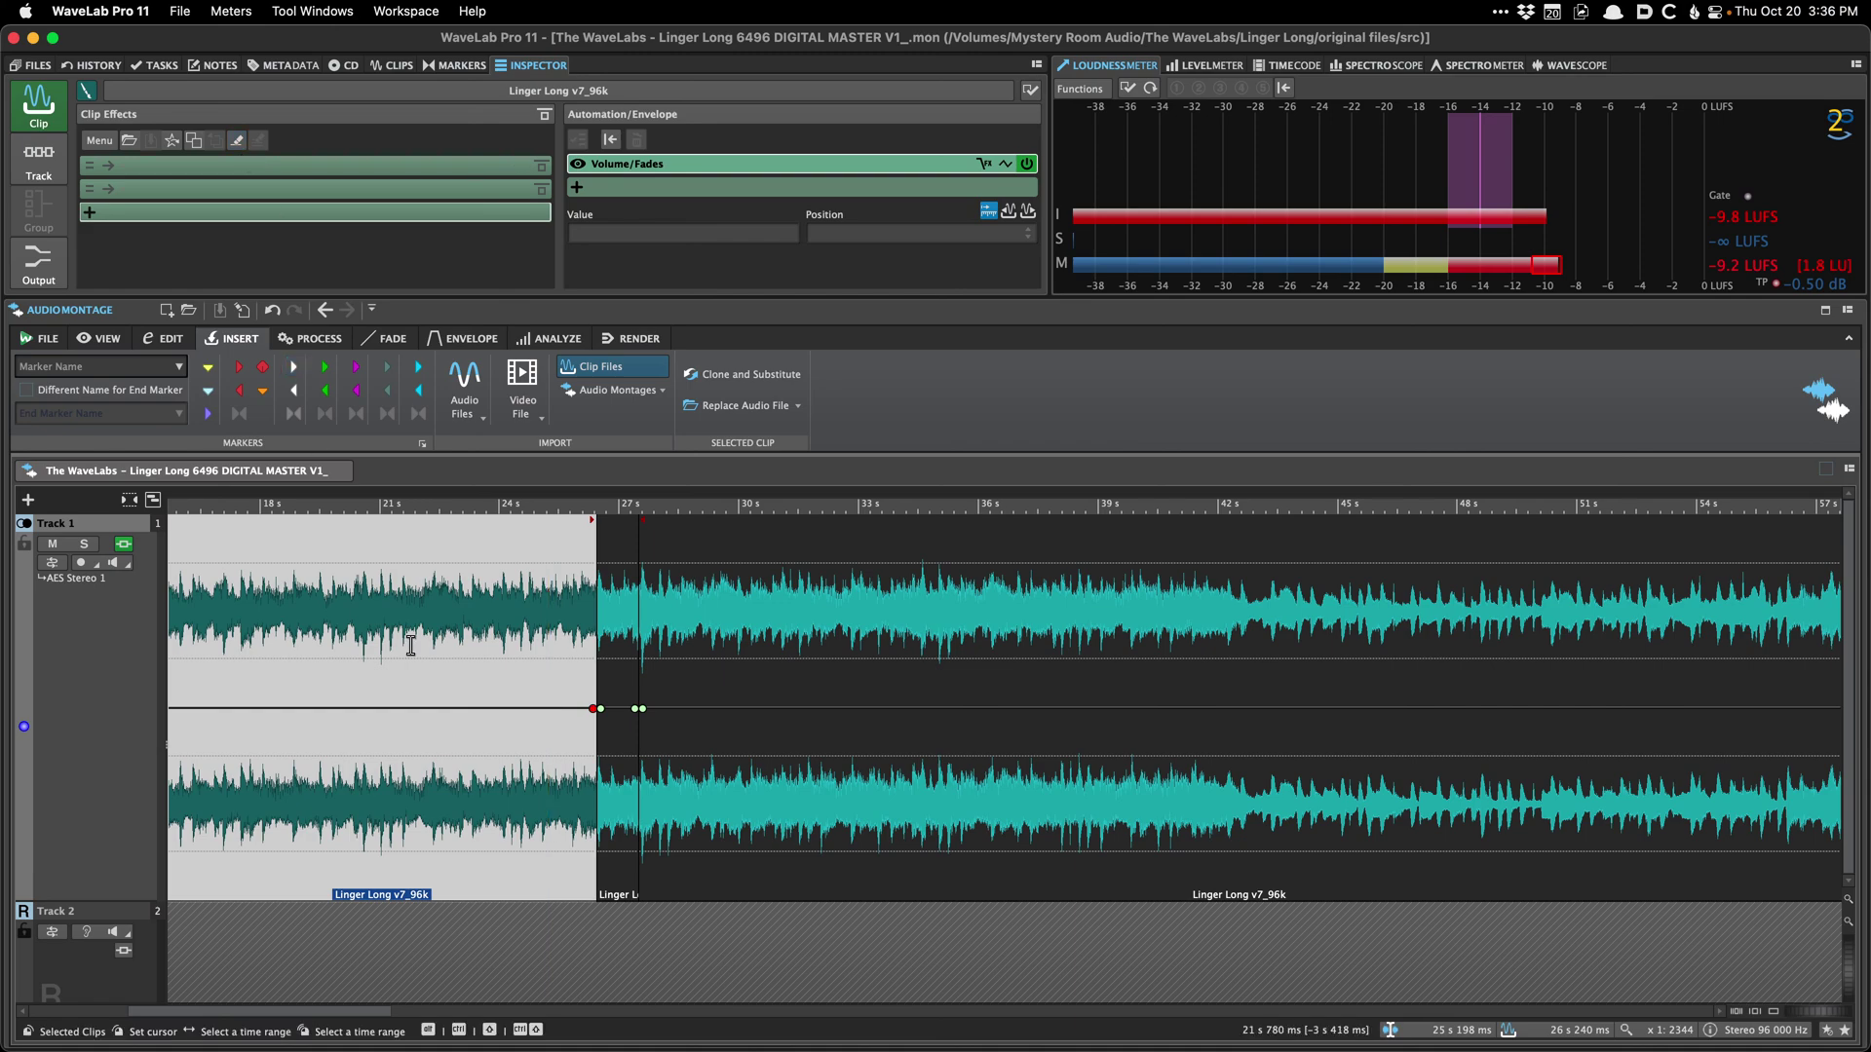
left_click(446, 638)
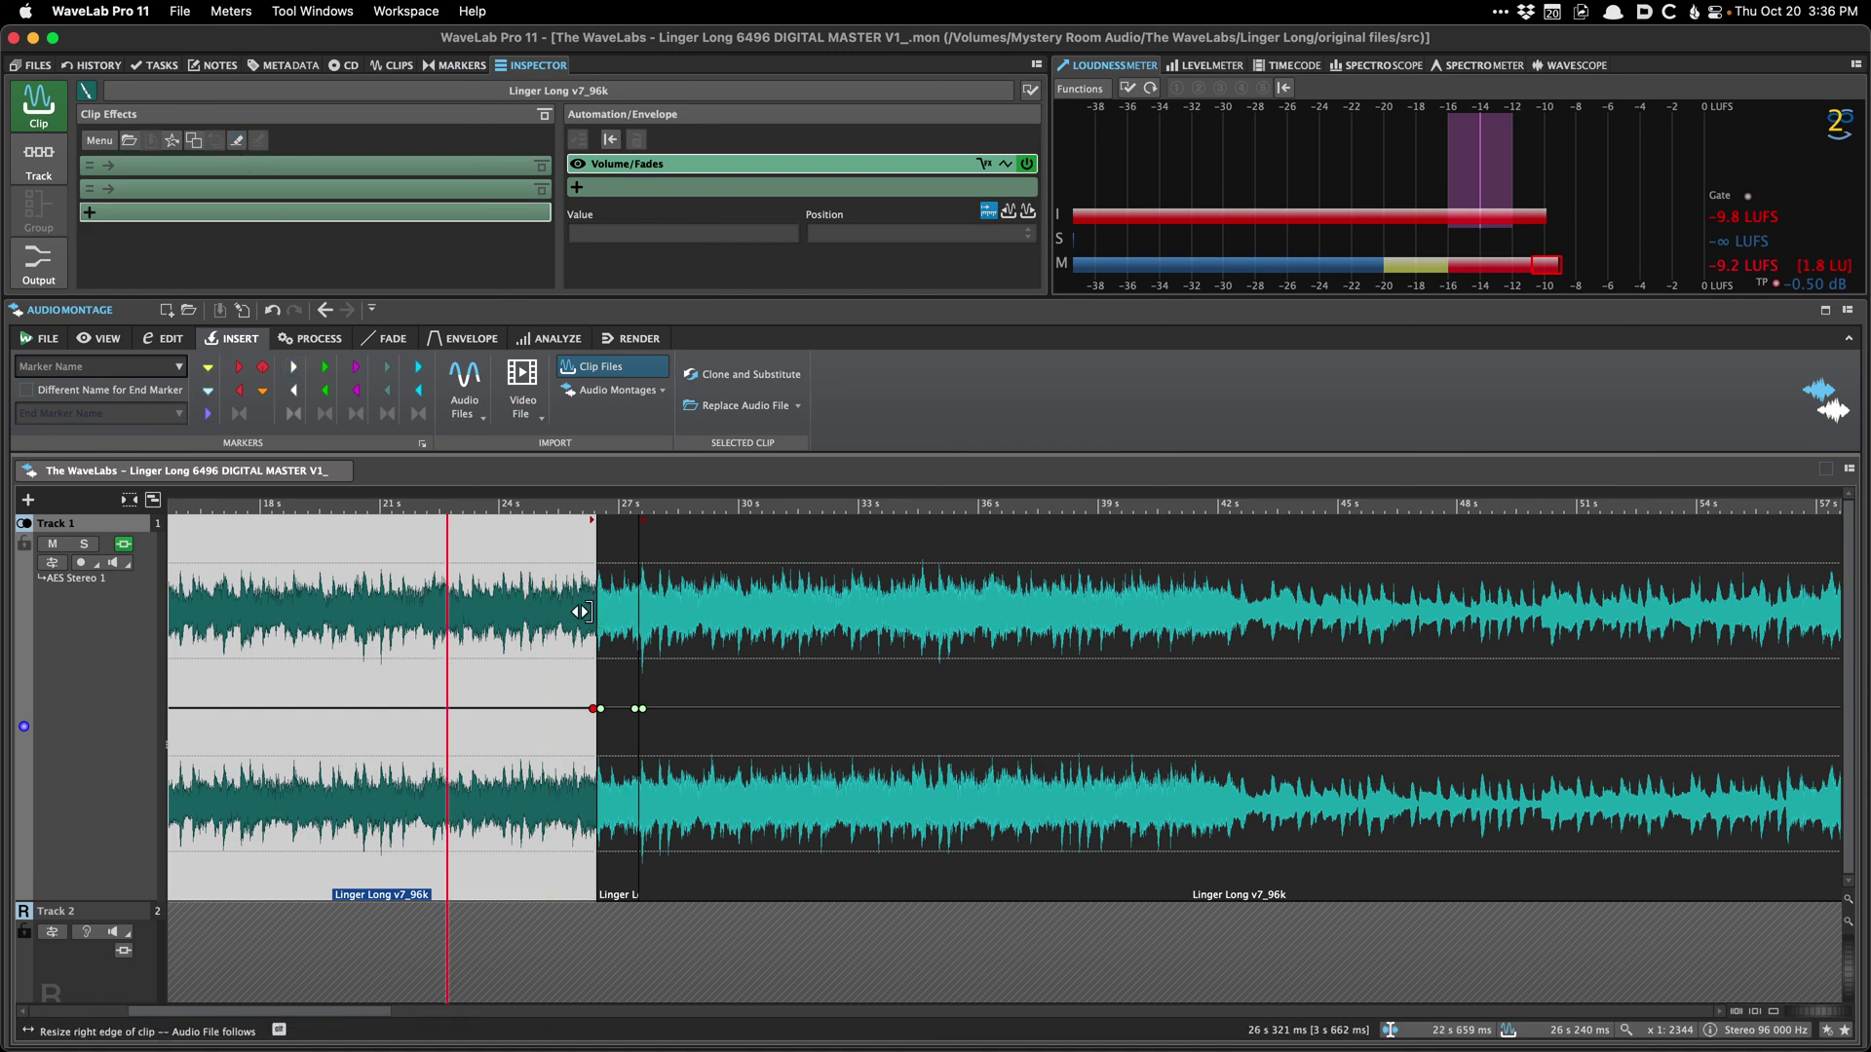
scroll(595, 604, "up", 10)
scroll(665, 611, "down", 6)
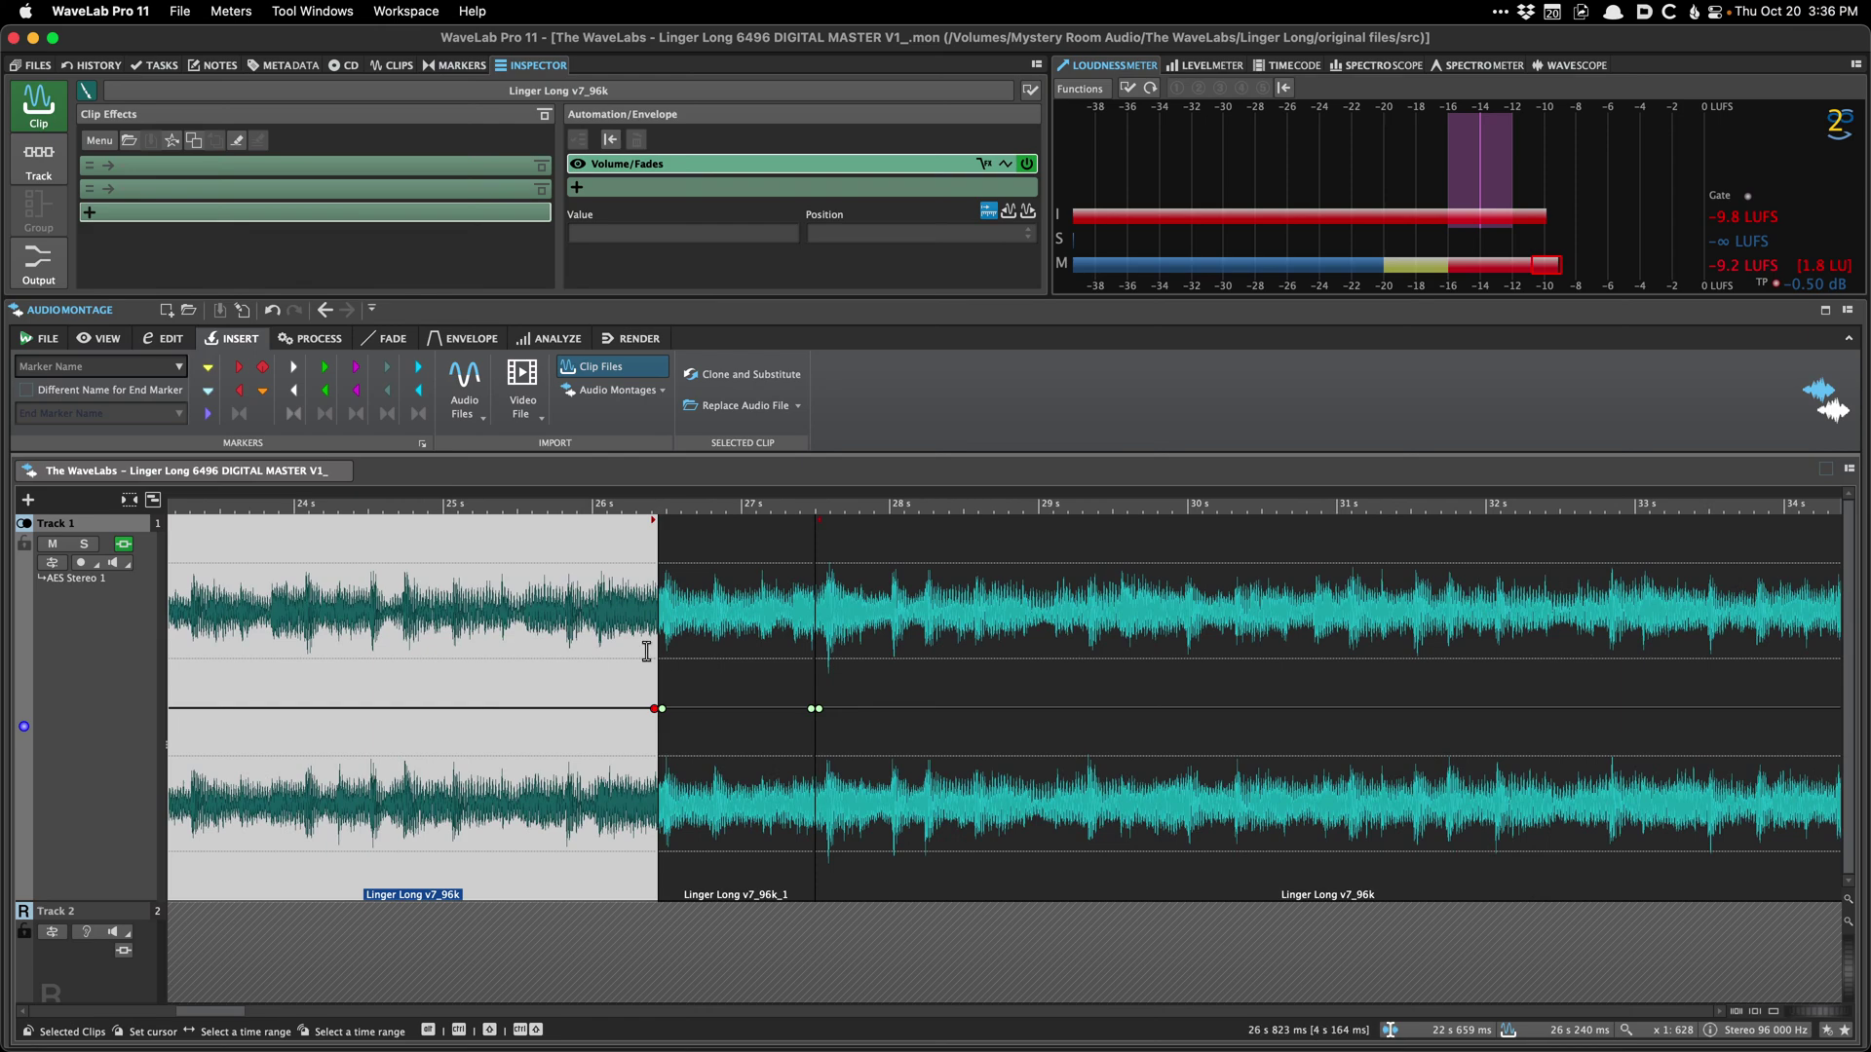
Step: Select the repaired clip Linger Long v7_96k_1, check its clip effects and show the Track 1 effects with the whole song in view
left_click(722, 643)
left_click(854, 653)
left_click(776, 644)
left_click(606, 629)
left_click(715, 625)
key("g")
key("g")
key("g")
key("g")
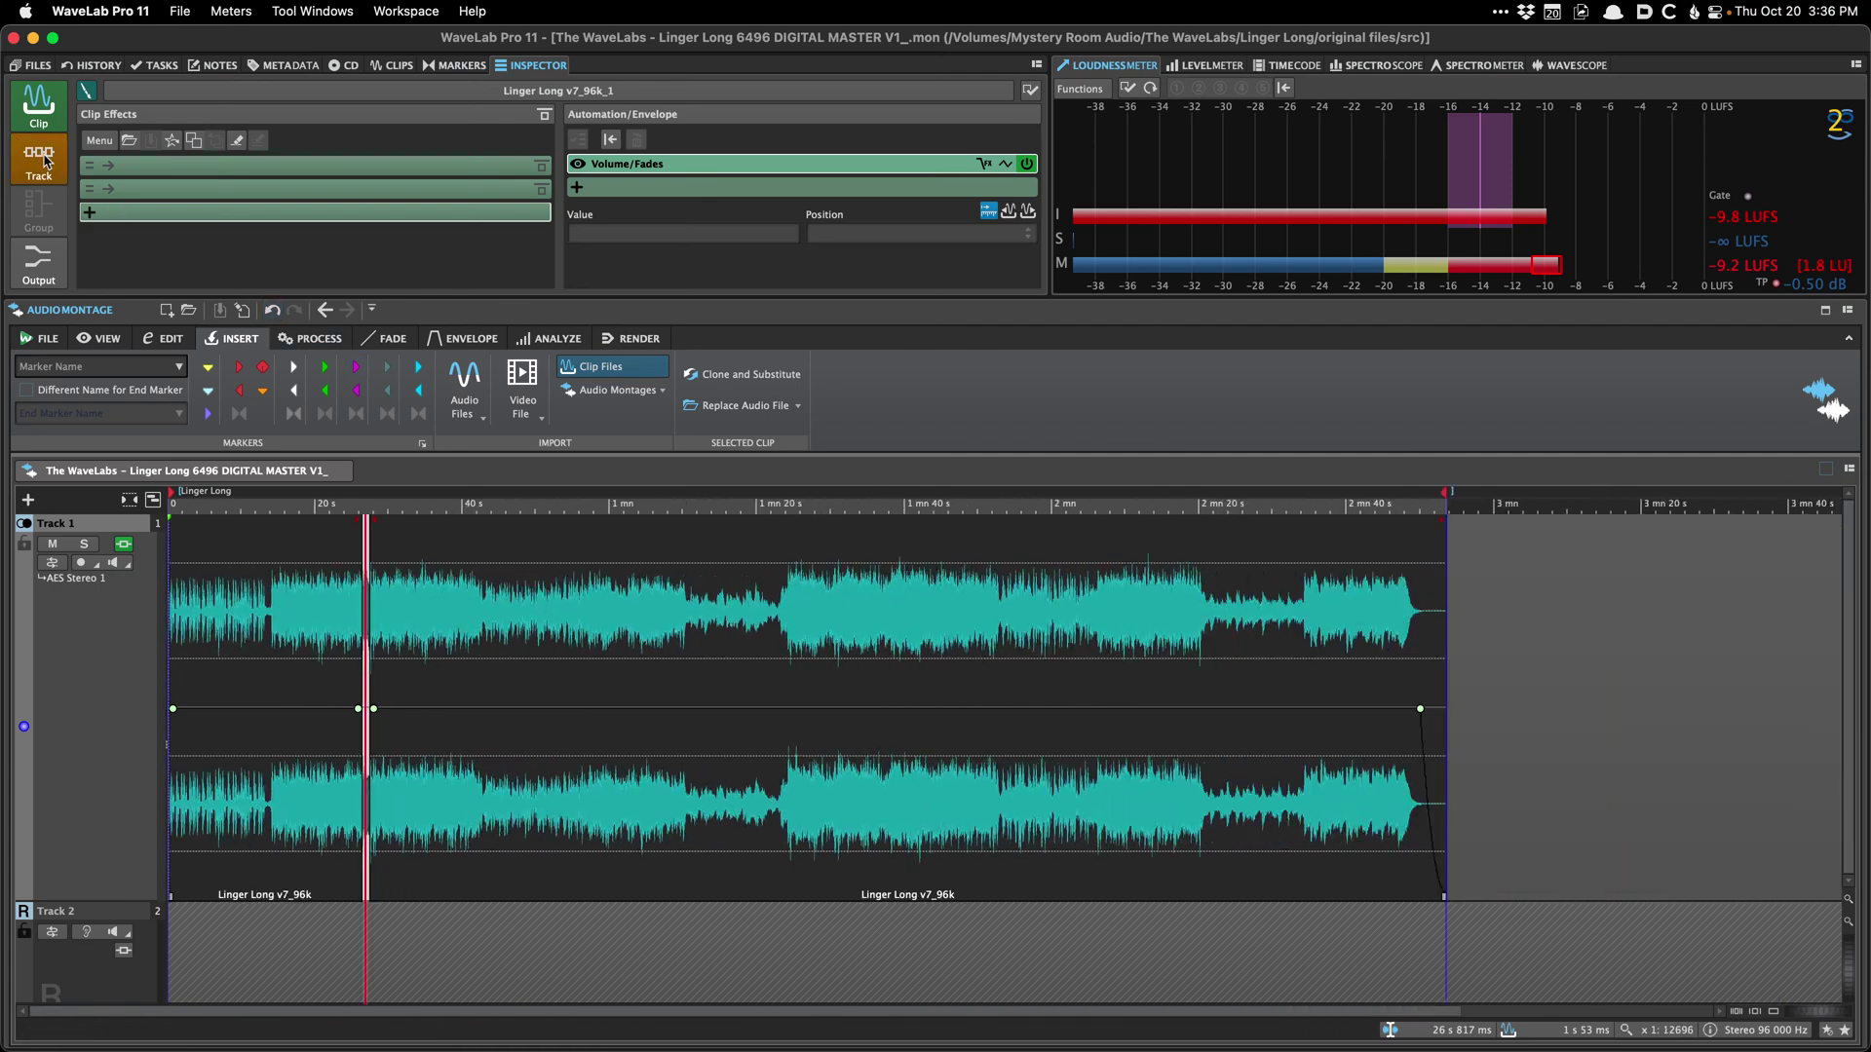
left_click(41, 159)
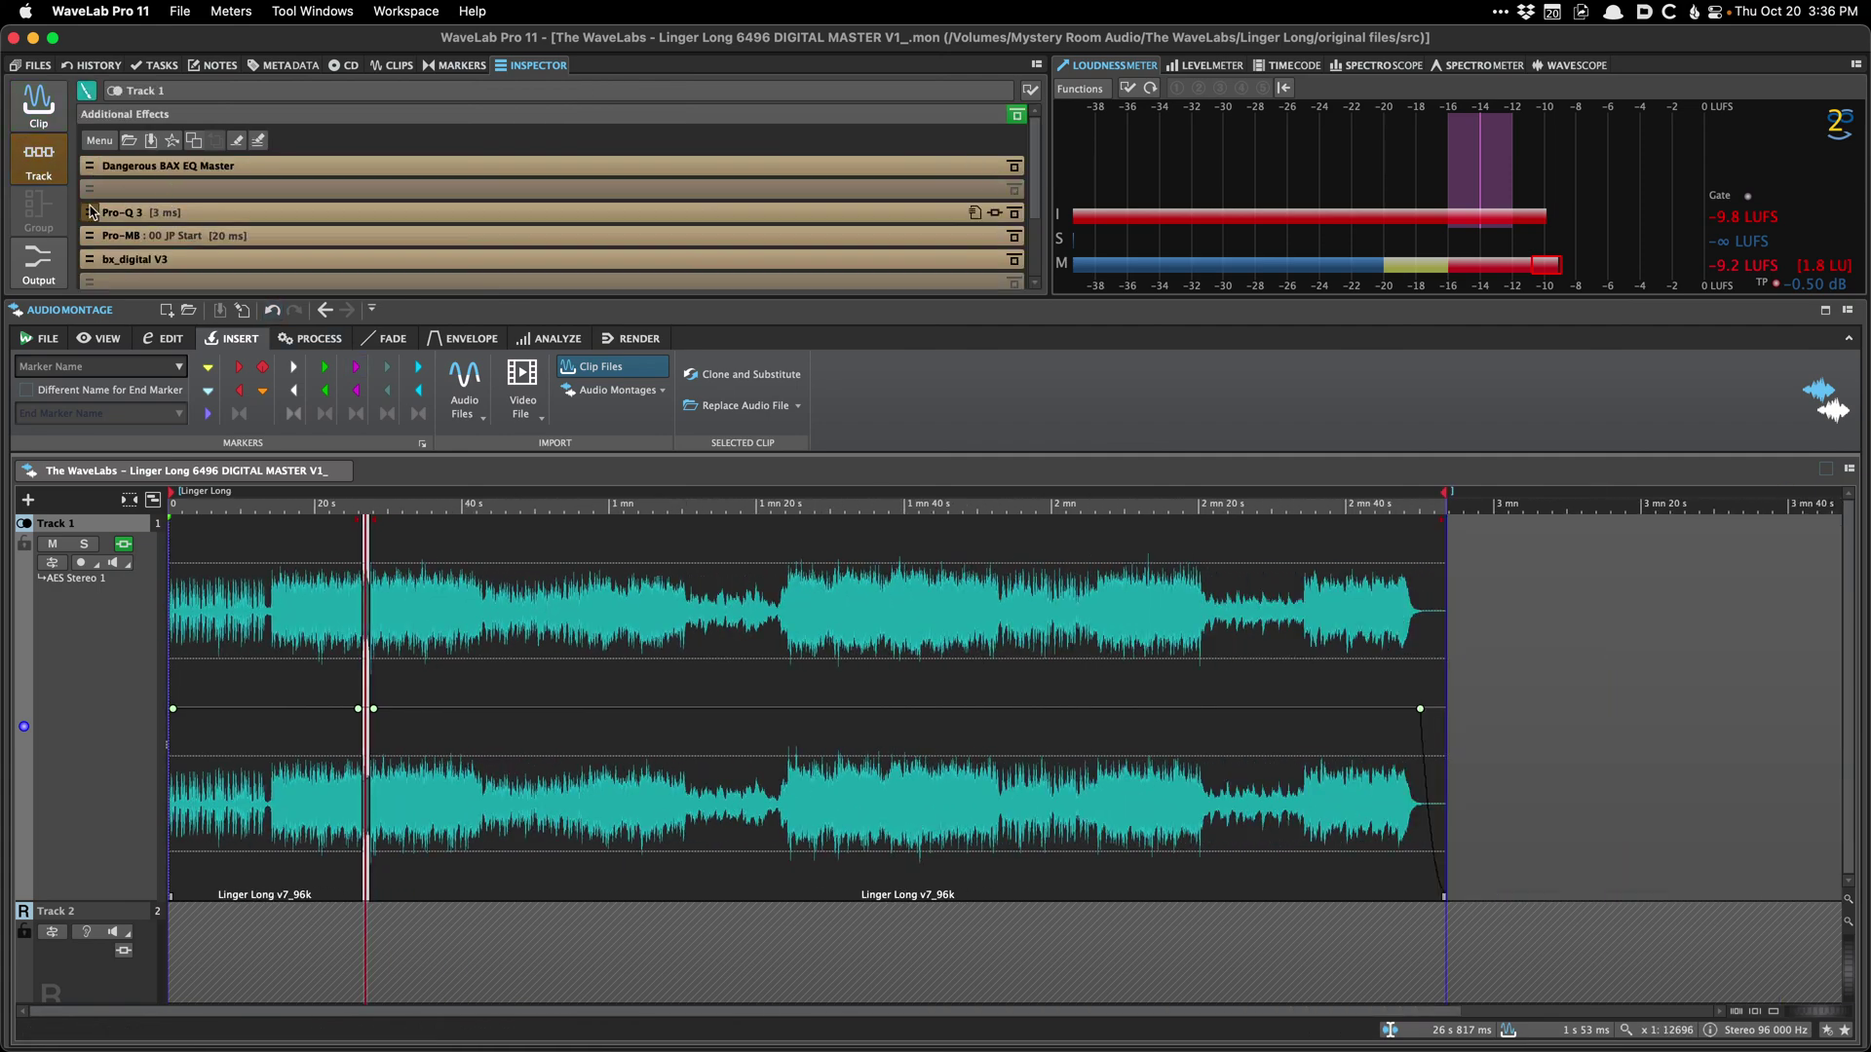
Step: Reload the saved Linger Long montage and review the Track 1 effect chain in the Inspector
left_click(337, 470)
right_click(347, 518)
mouse_move(382, 604)
left_click(620, 604)
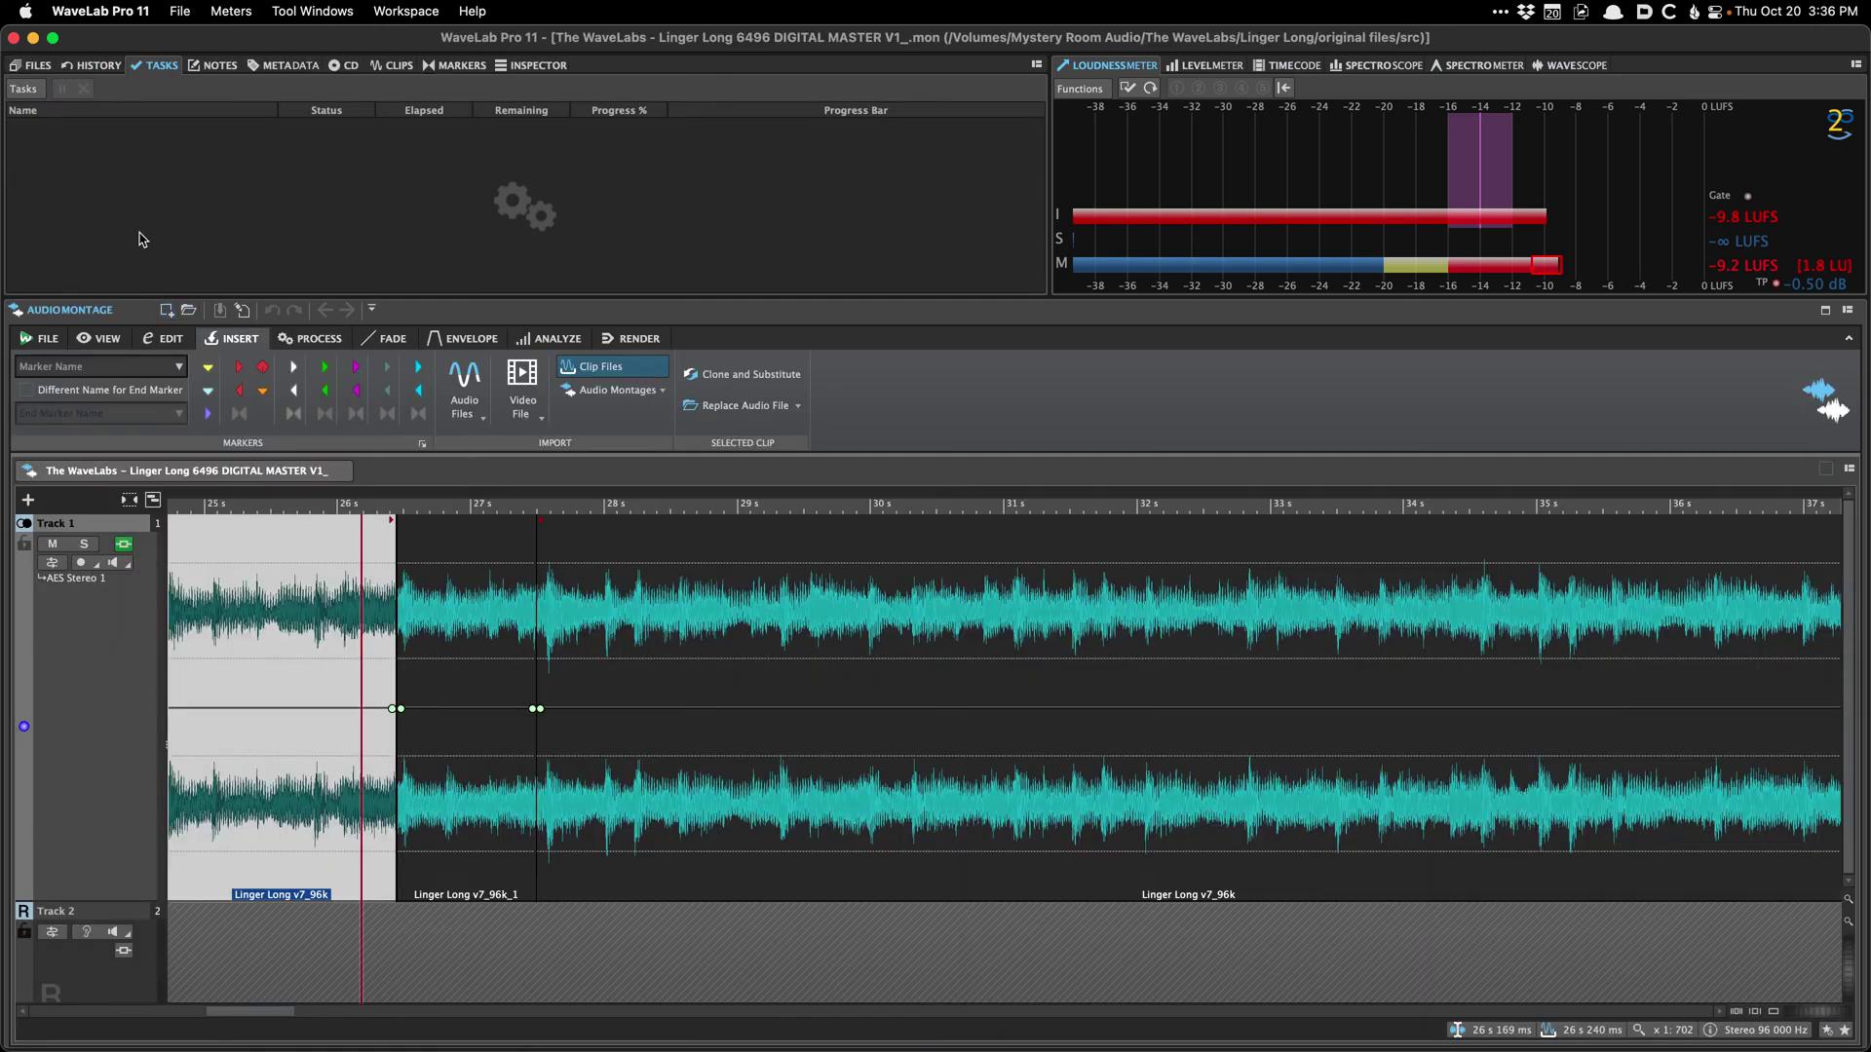
left_click(534, 65)
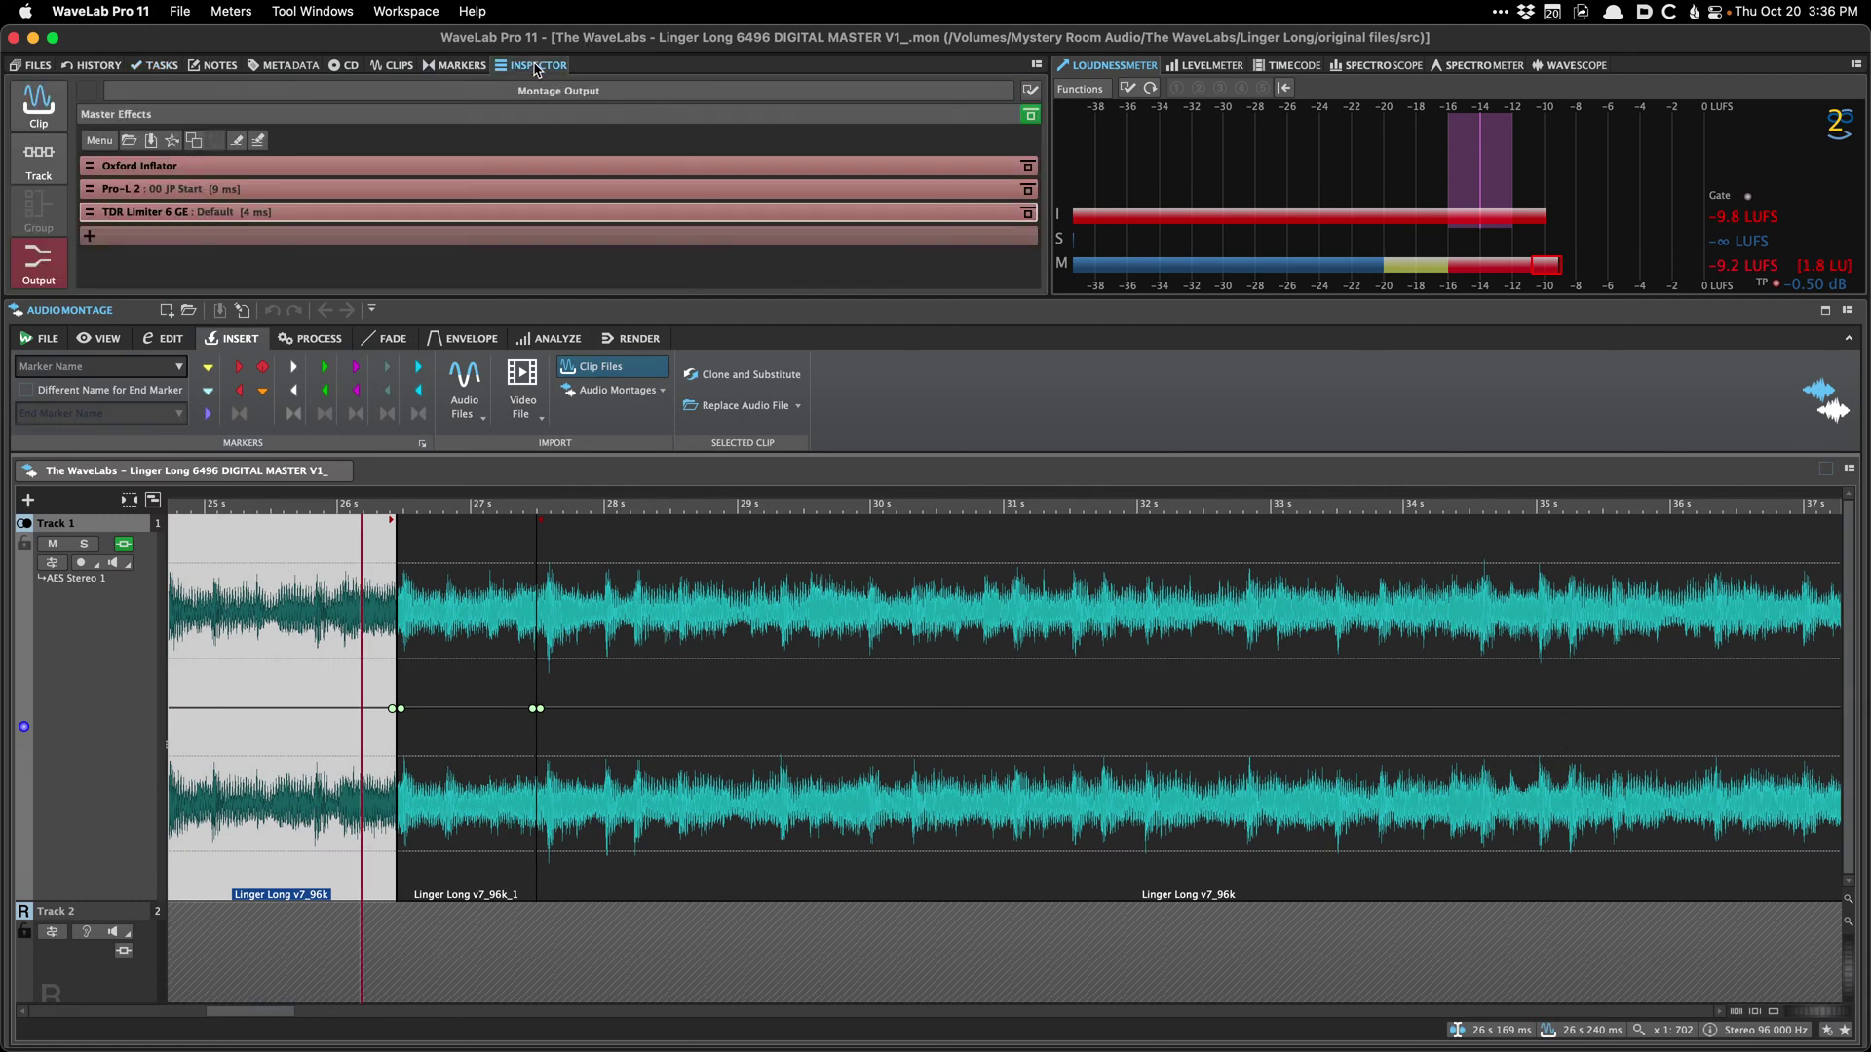
left_click(39, 156)
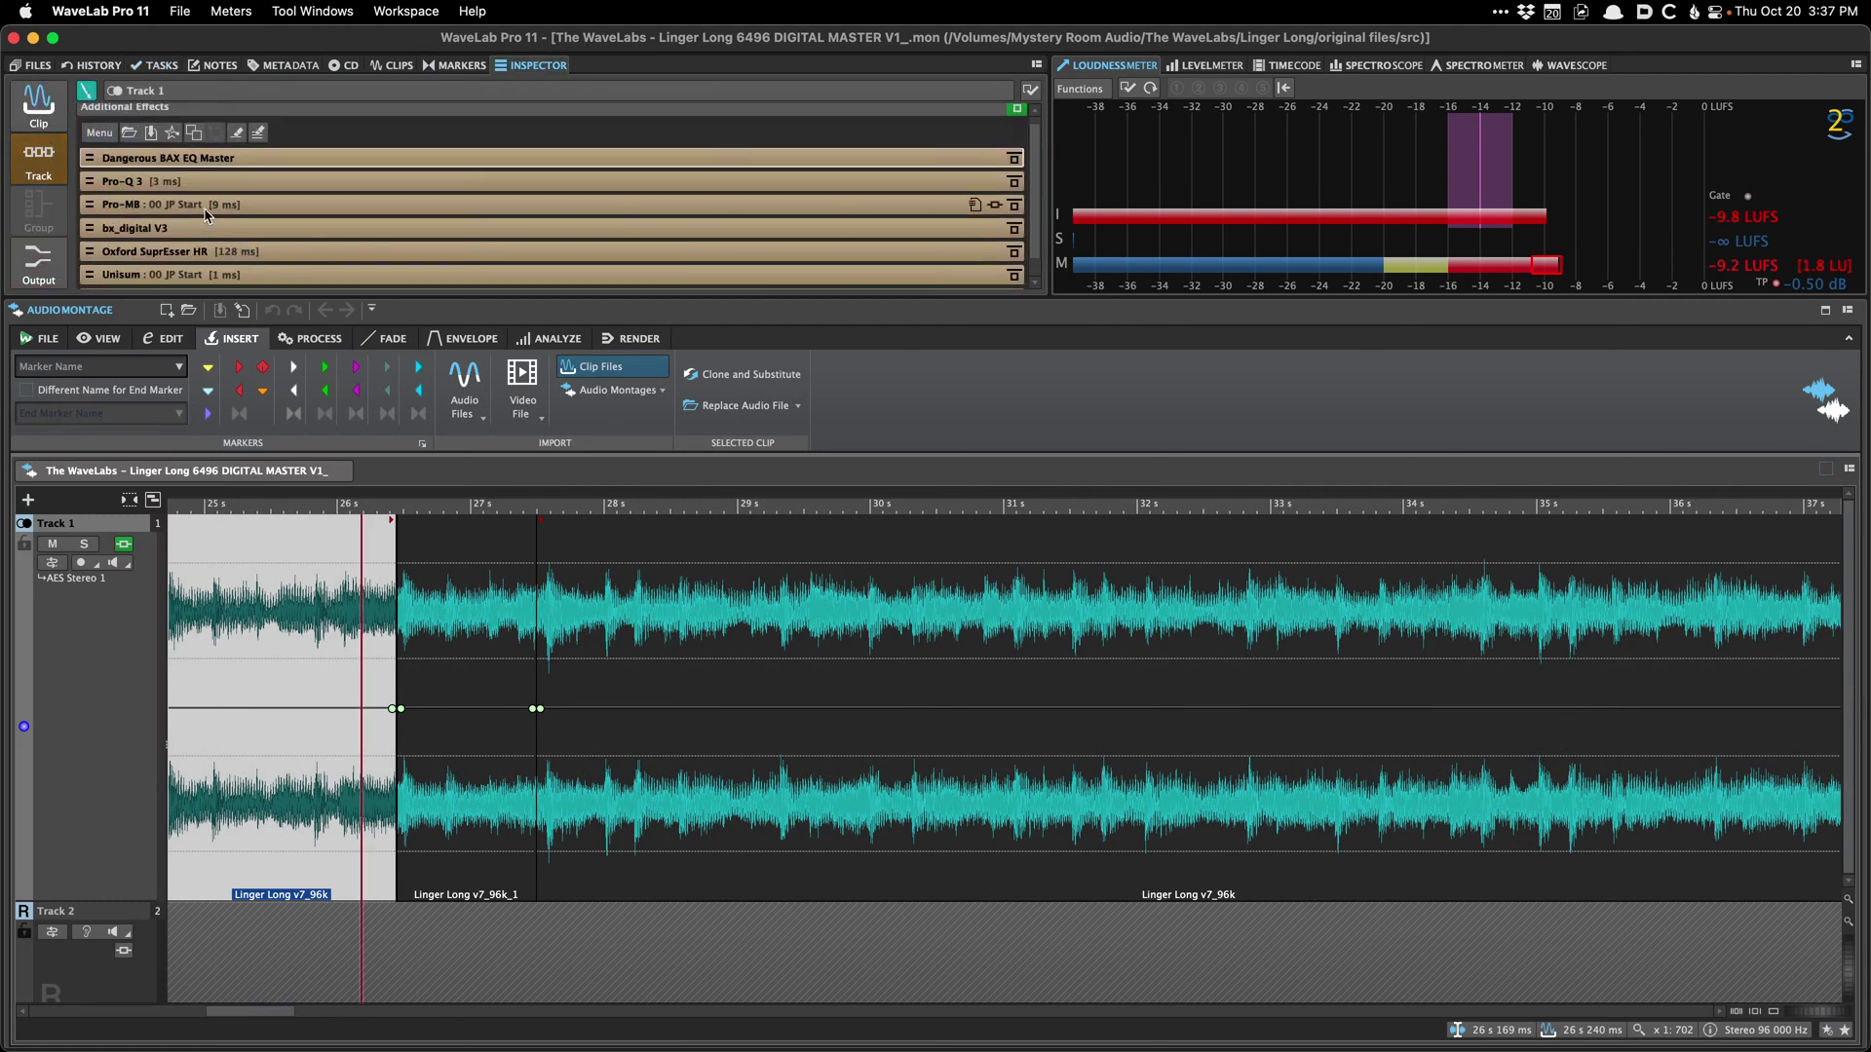
scroll(298, 220, "down", 3)
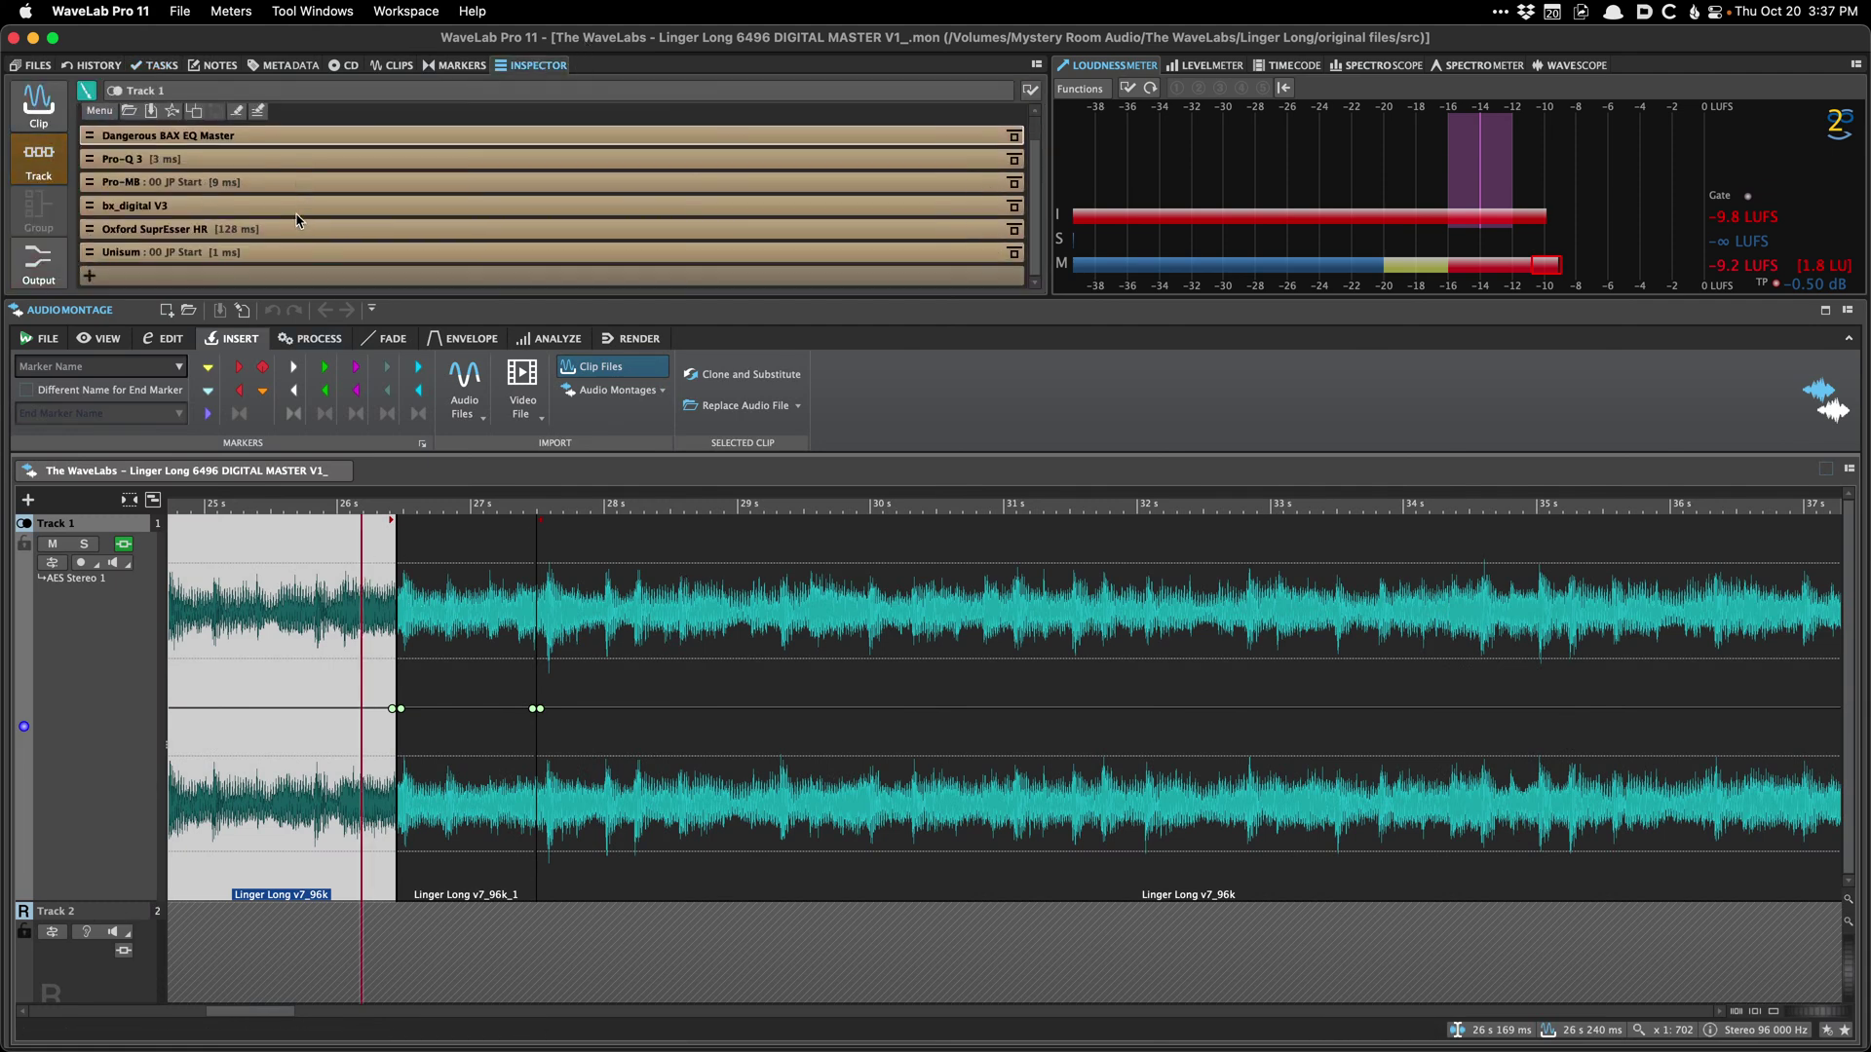
key("space")
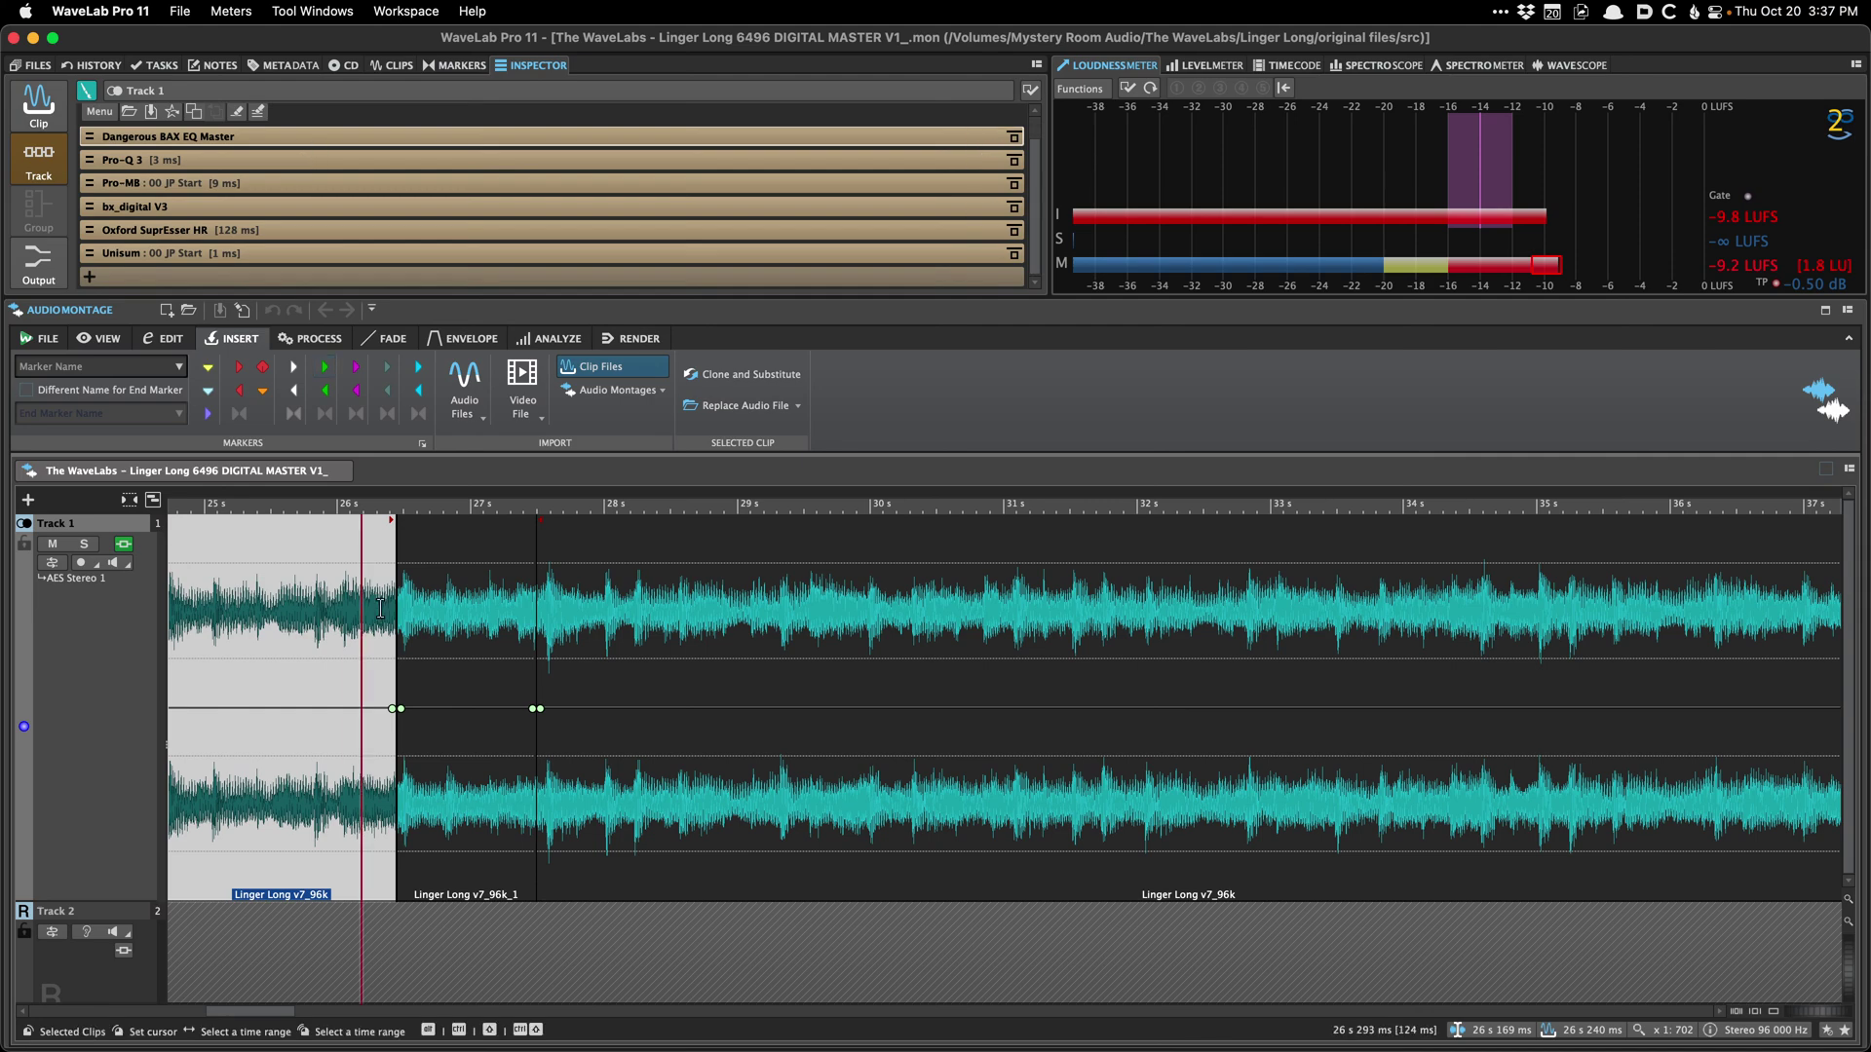
Step: Split the first clip on Track 1 at about 14.2 s, where the louder section begins
scroll(535, 710, "down", 3)
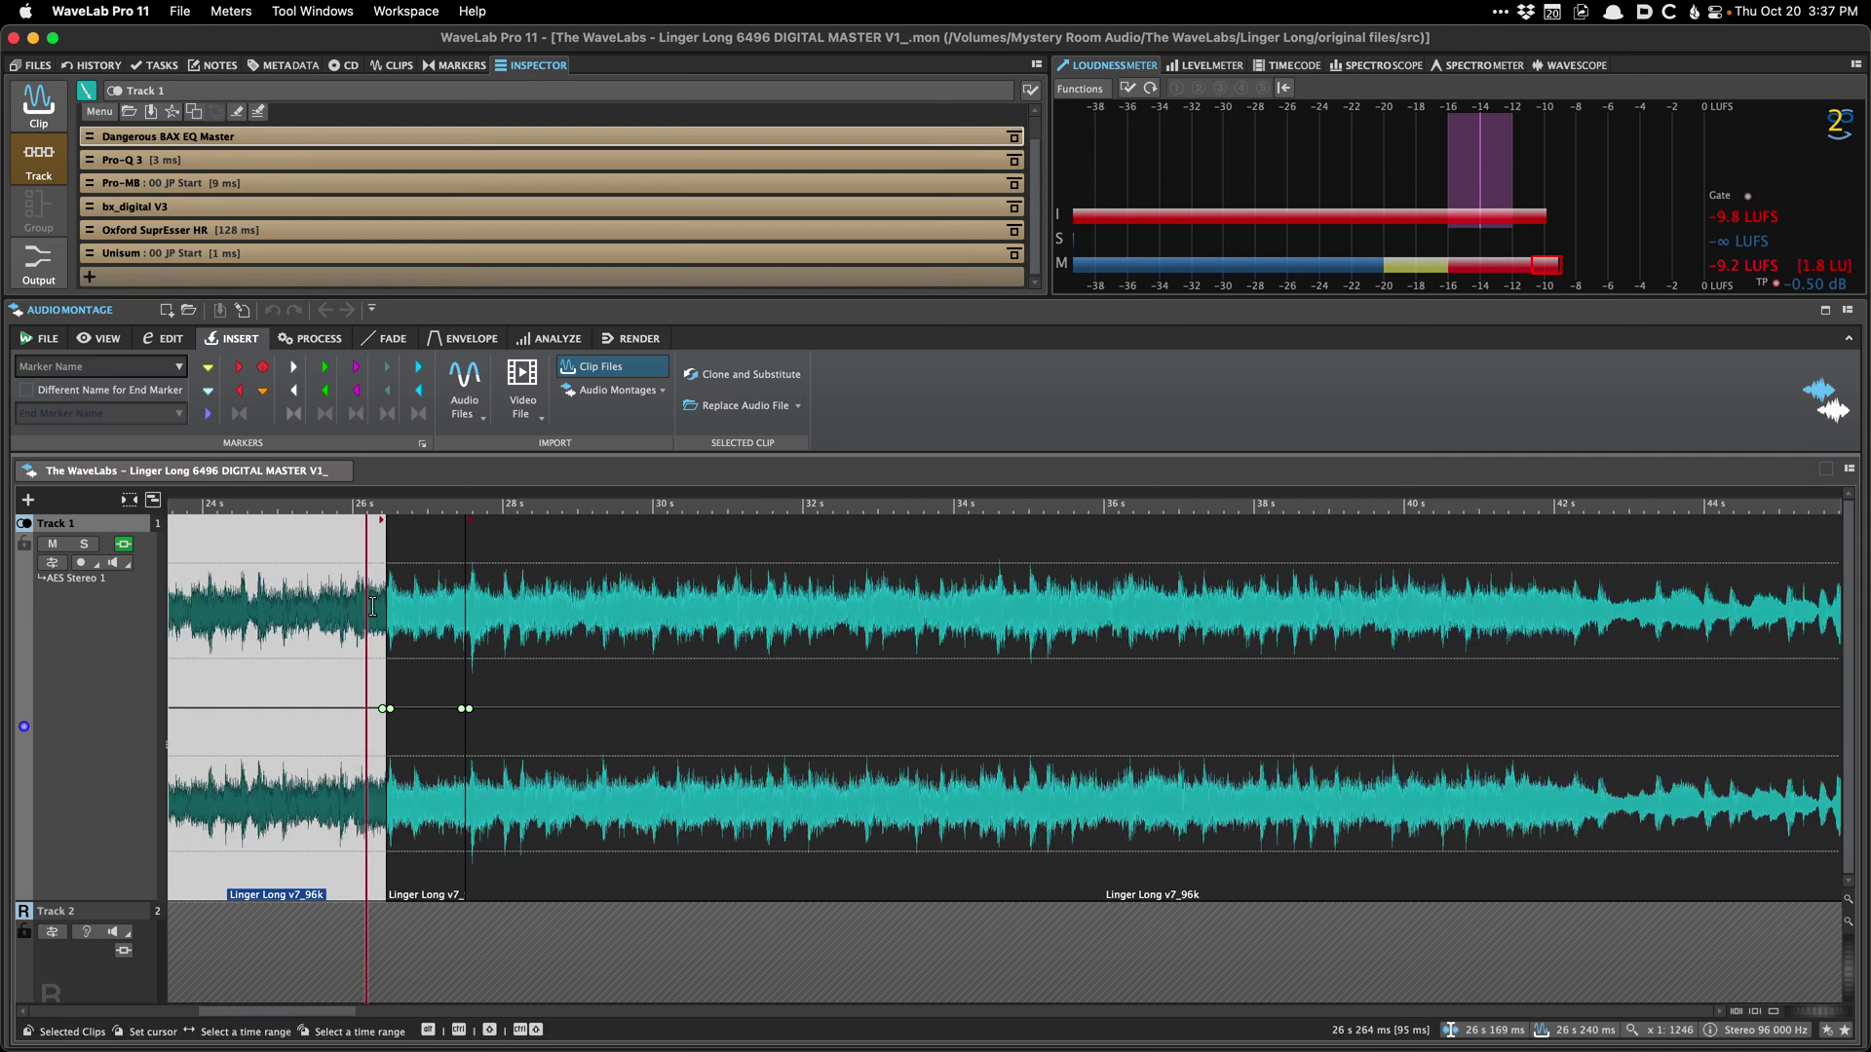
scroll(370, 607, "down", 10)
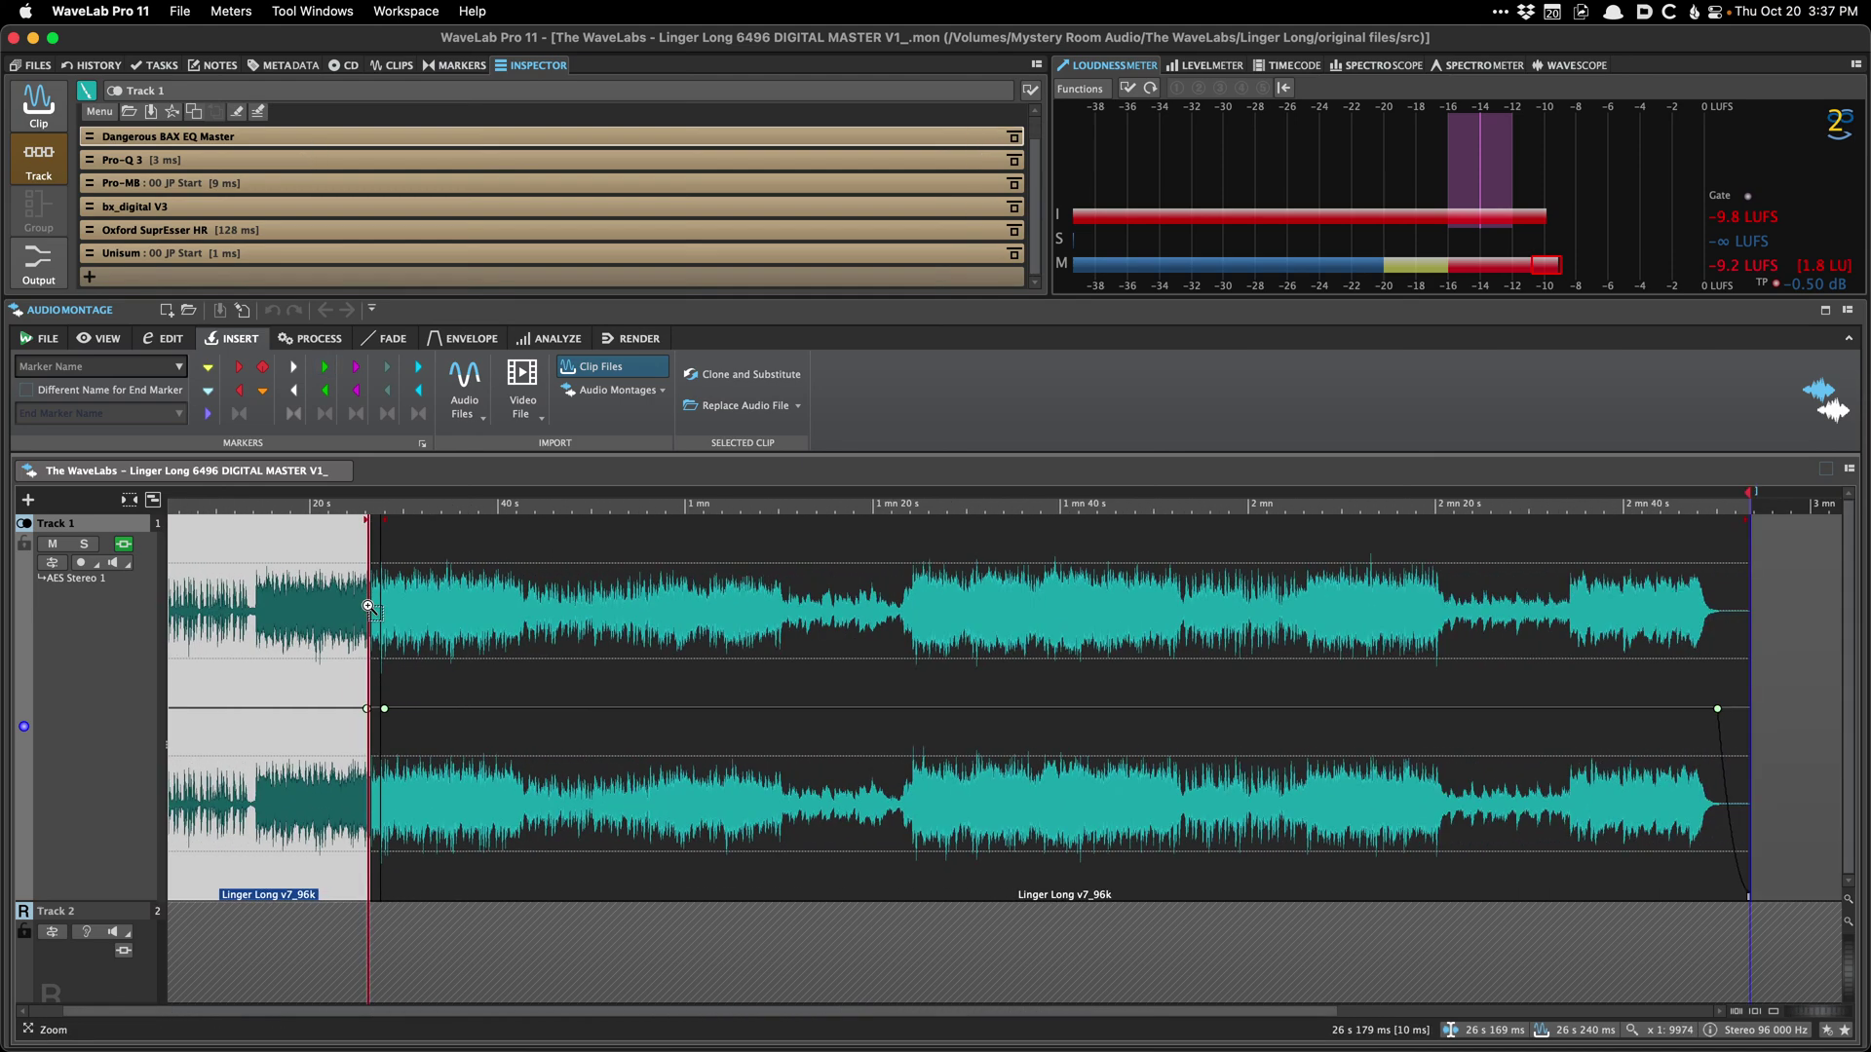
scroll(356, 603, "left", 1)
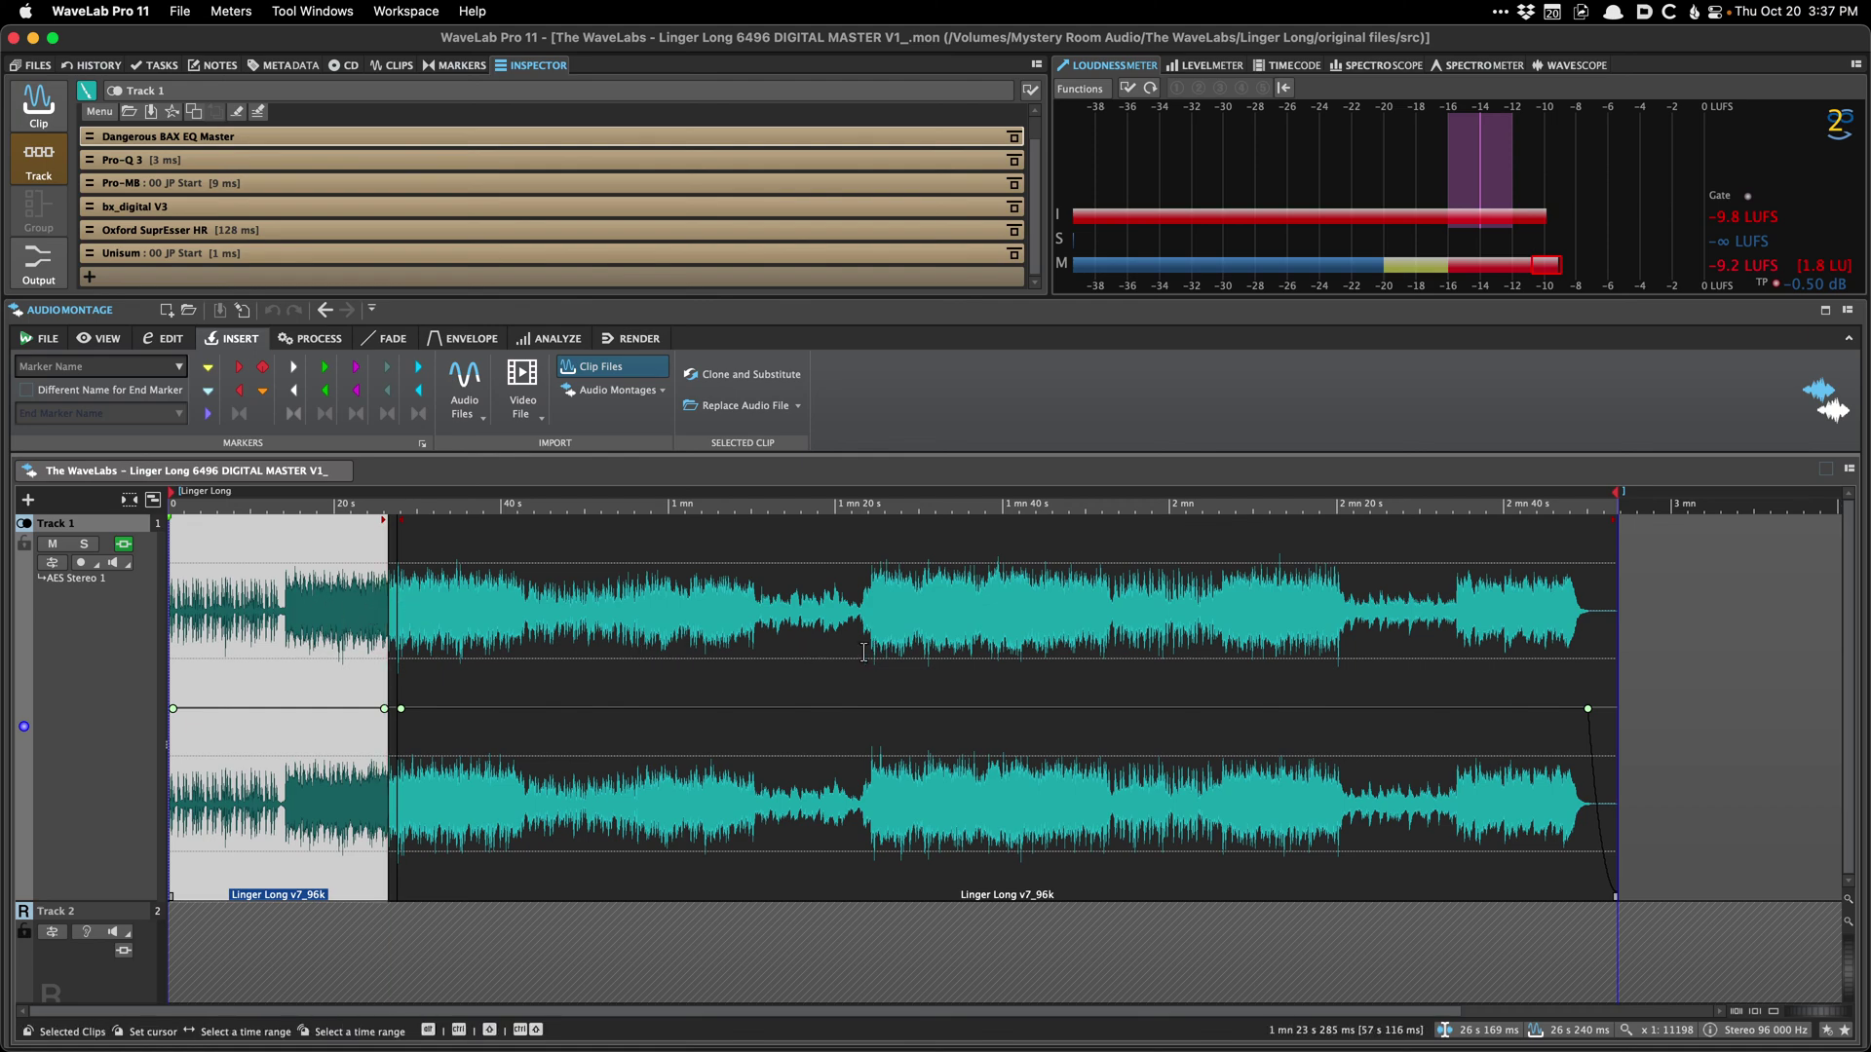
scroll(827, 648, "down", 1)
left_click(796, 654)
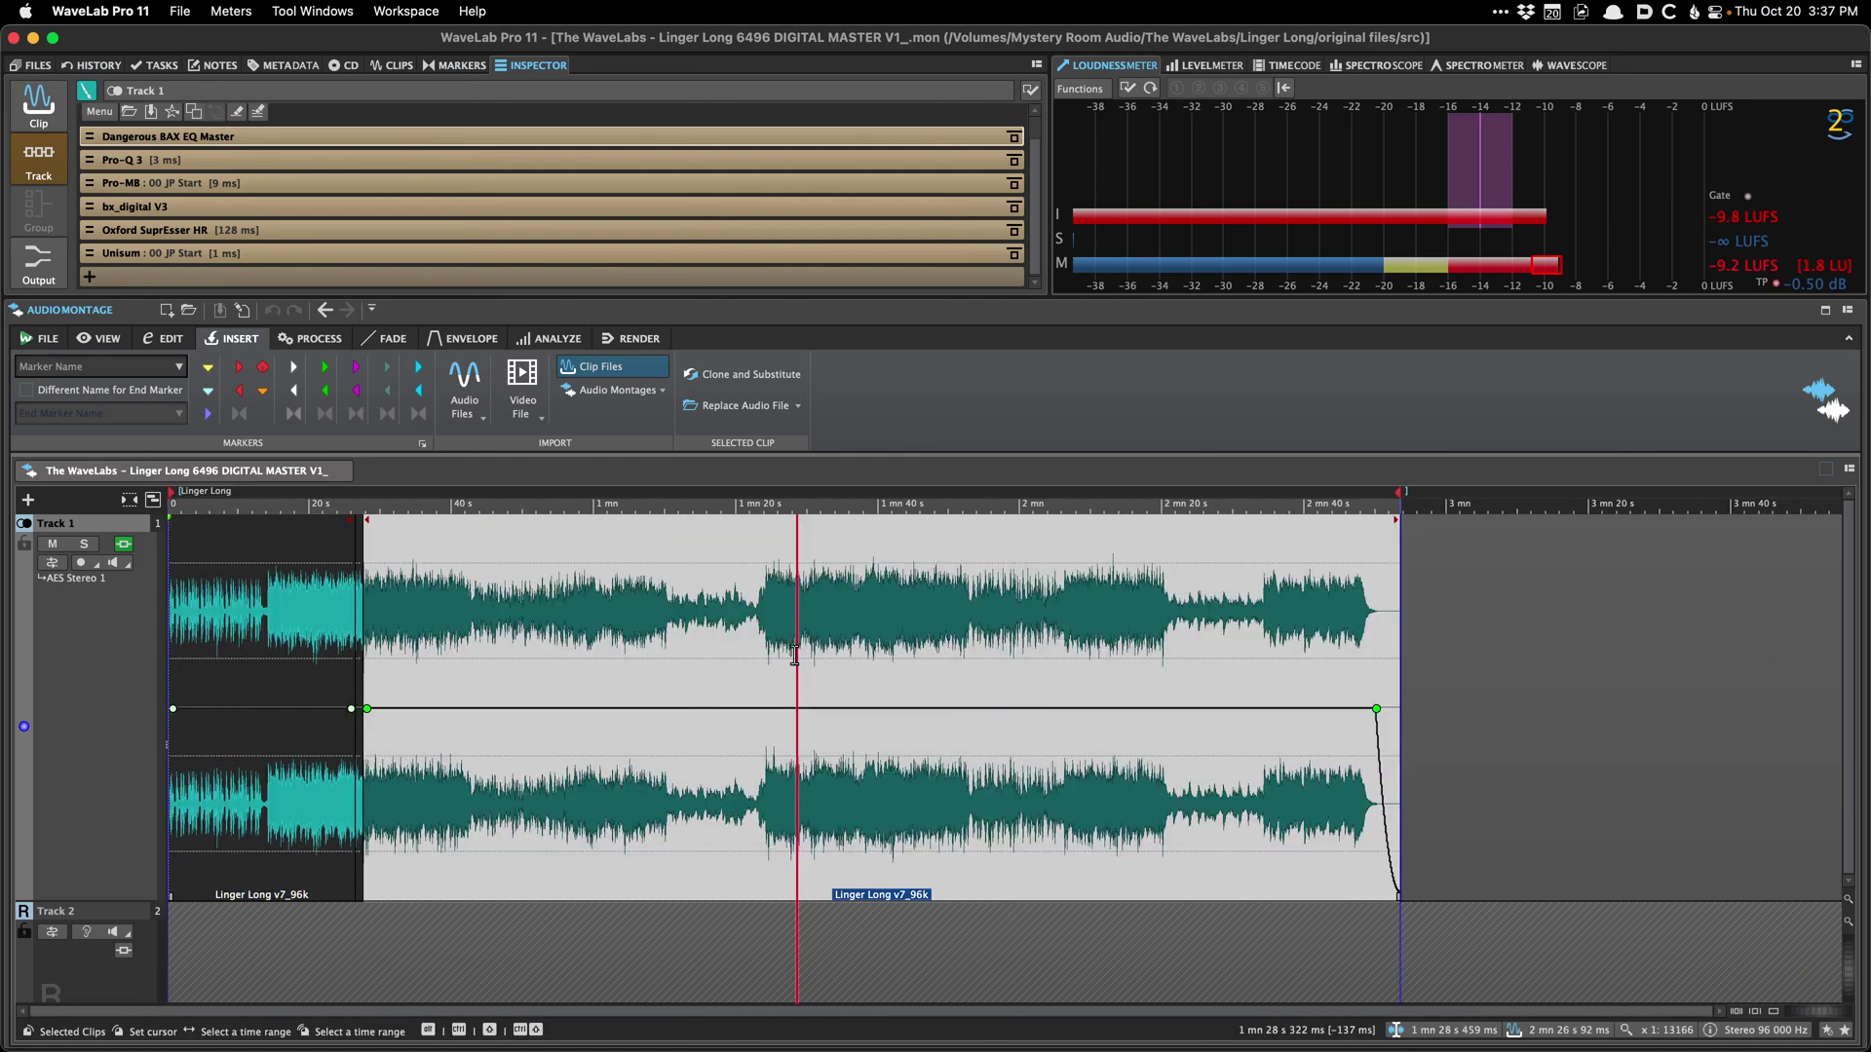
scroll(794, 658, "up", 3)
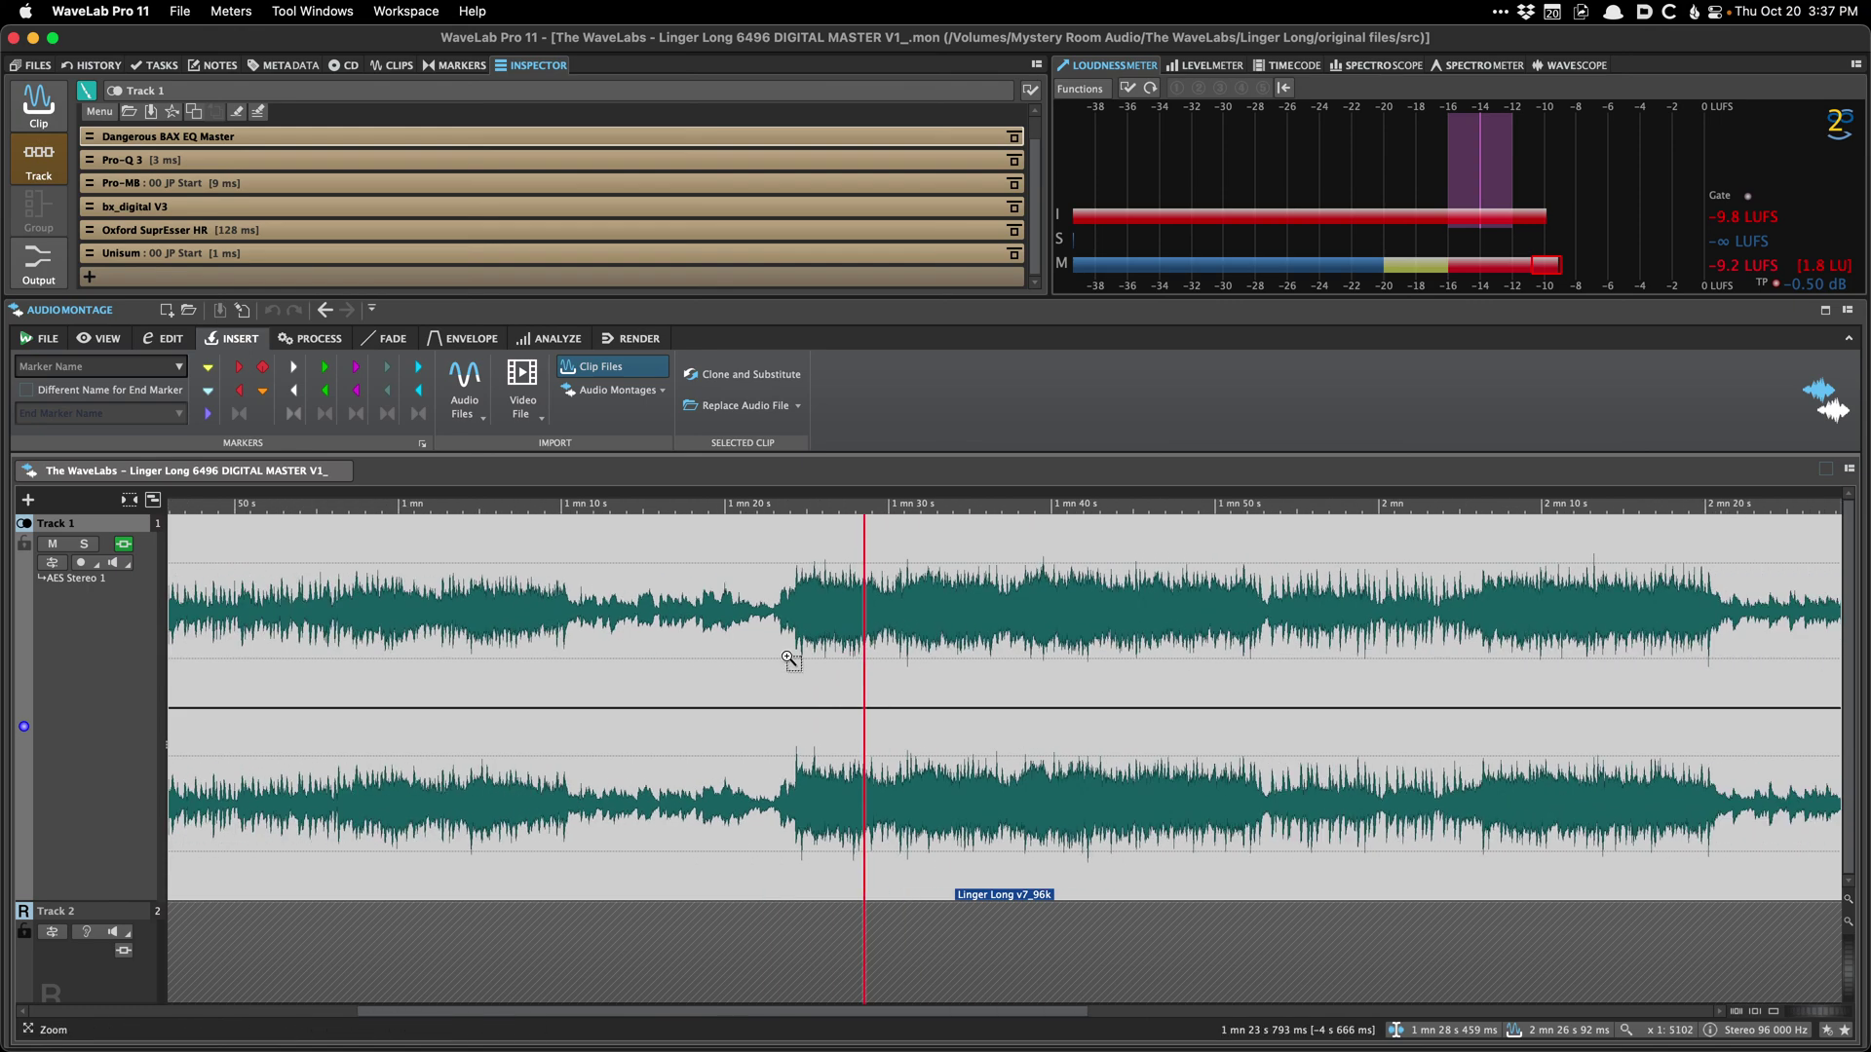
scroll(780, 654, "down", 2)
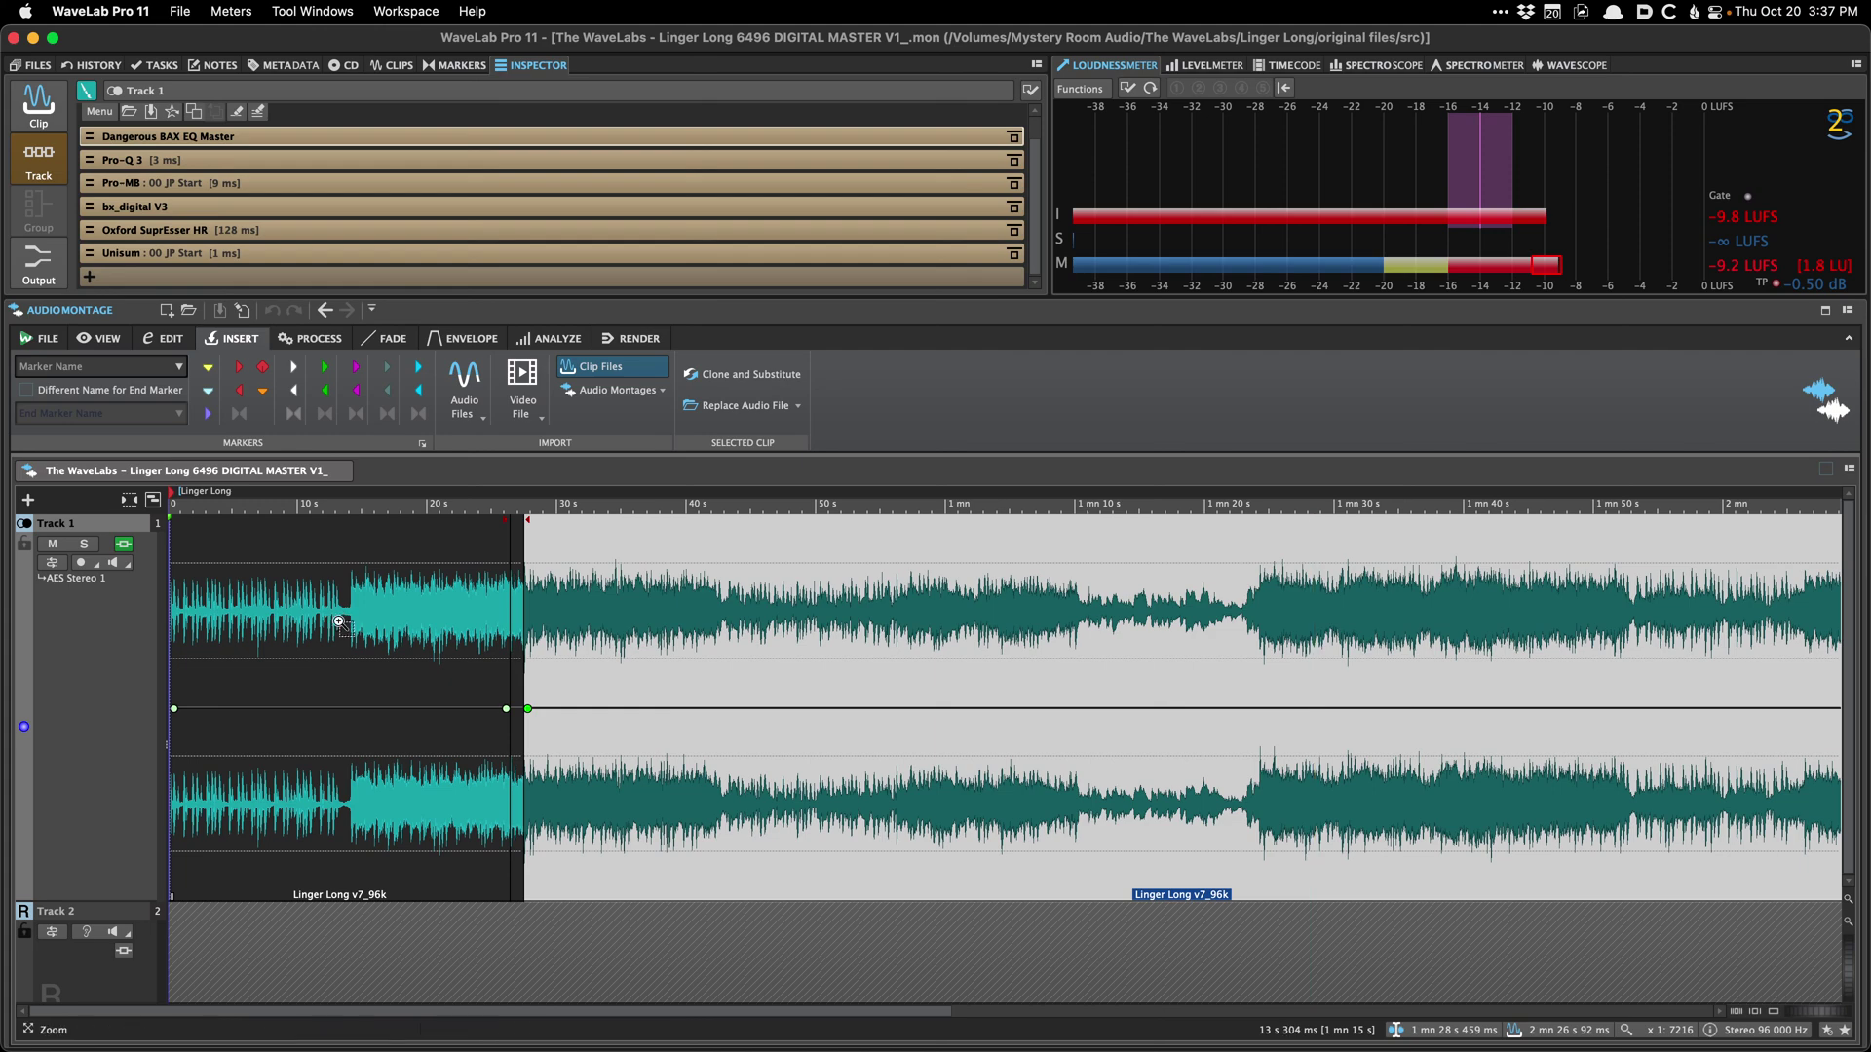
scroll(341, 621, "up", 2)
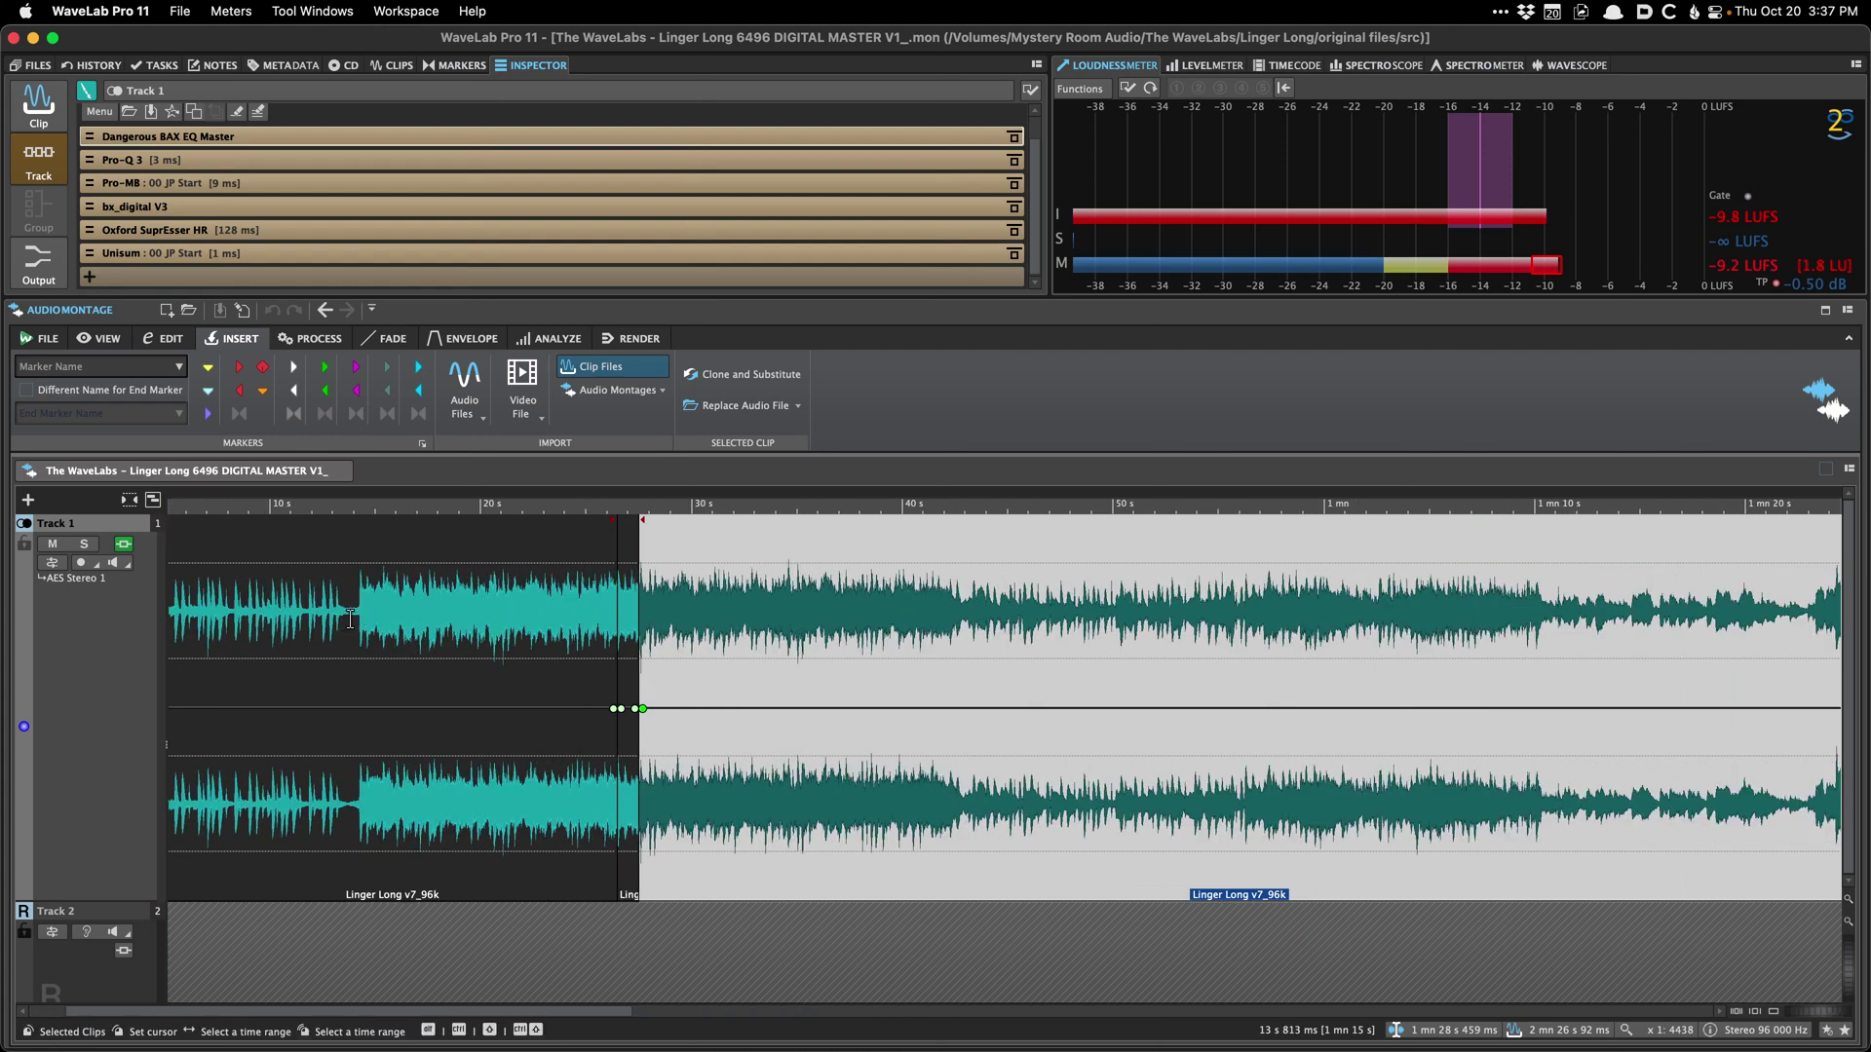
scroll(351, 620, "up", 3)
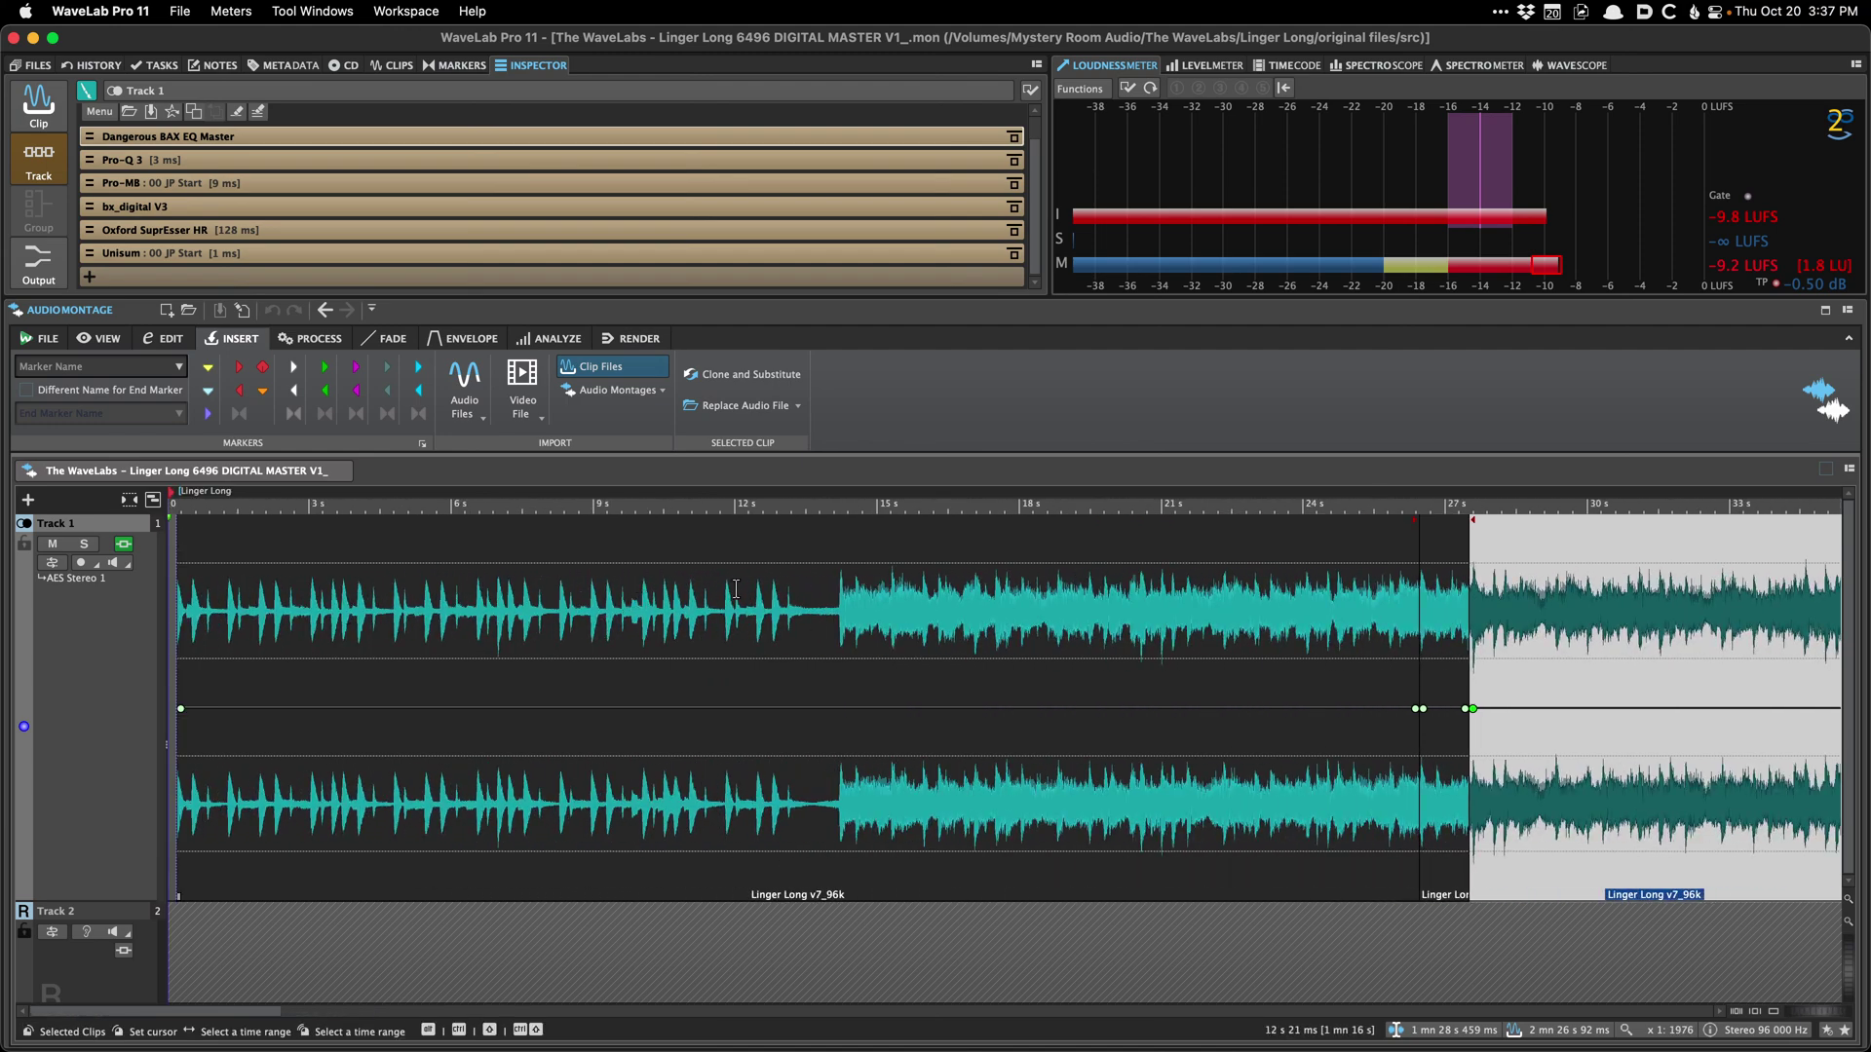
scroll(799, 600, "up", 15)
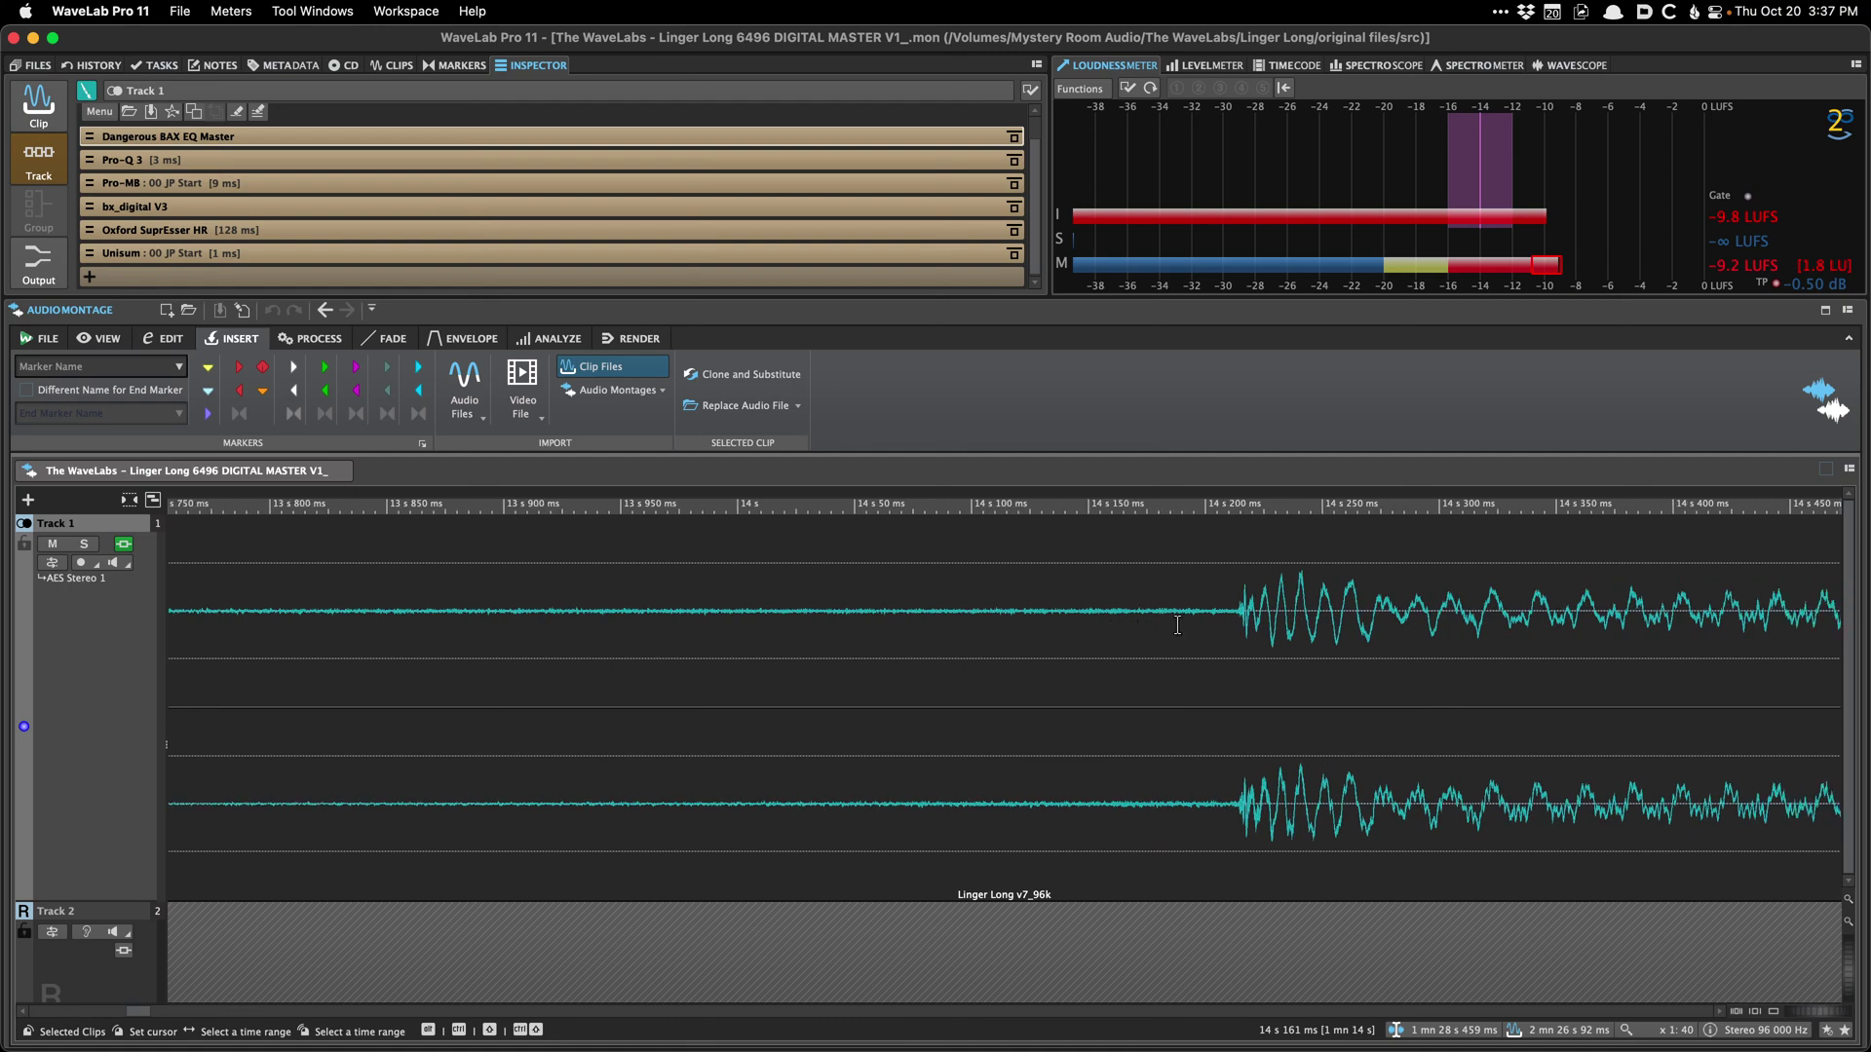
left_click(1237, 599)
key("s")
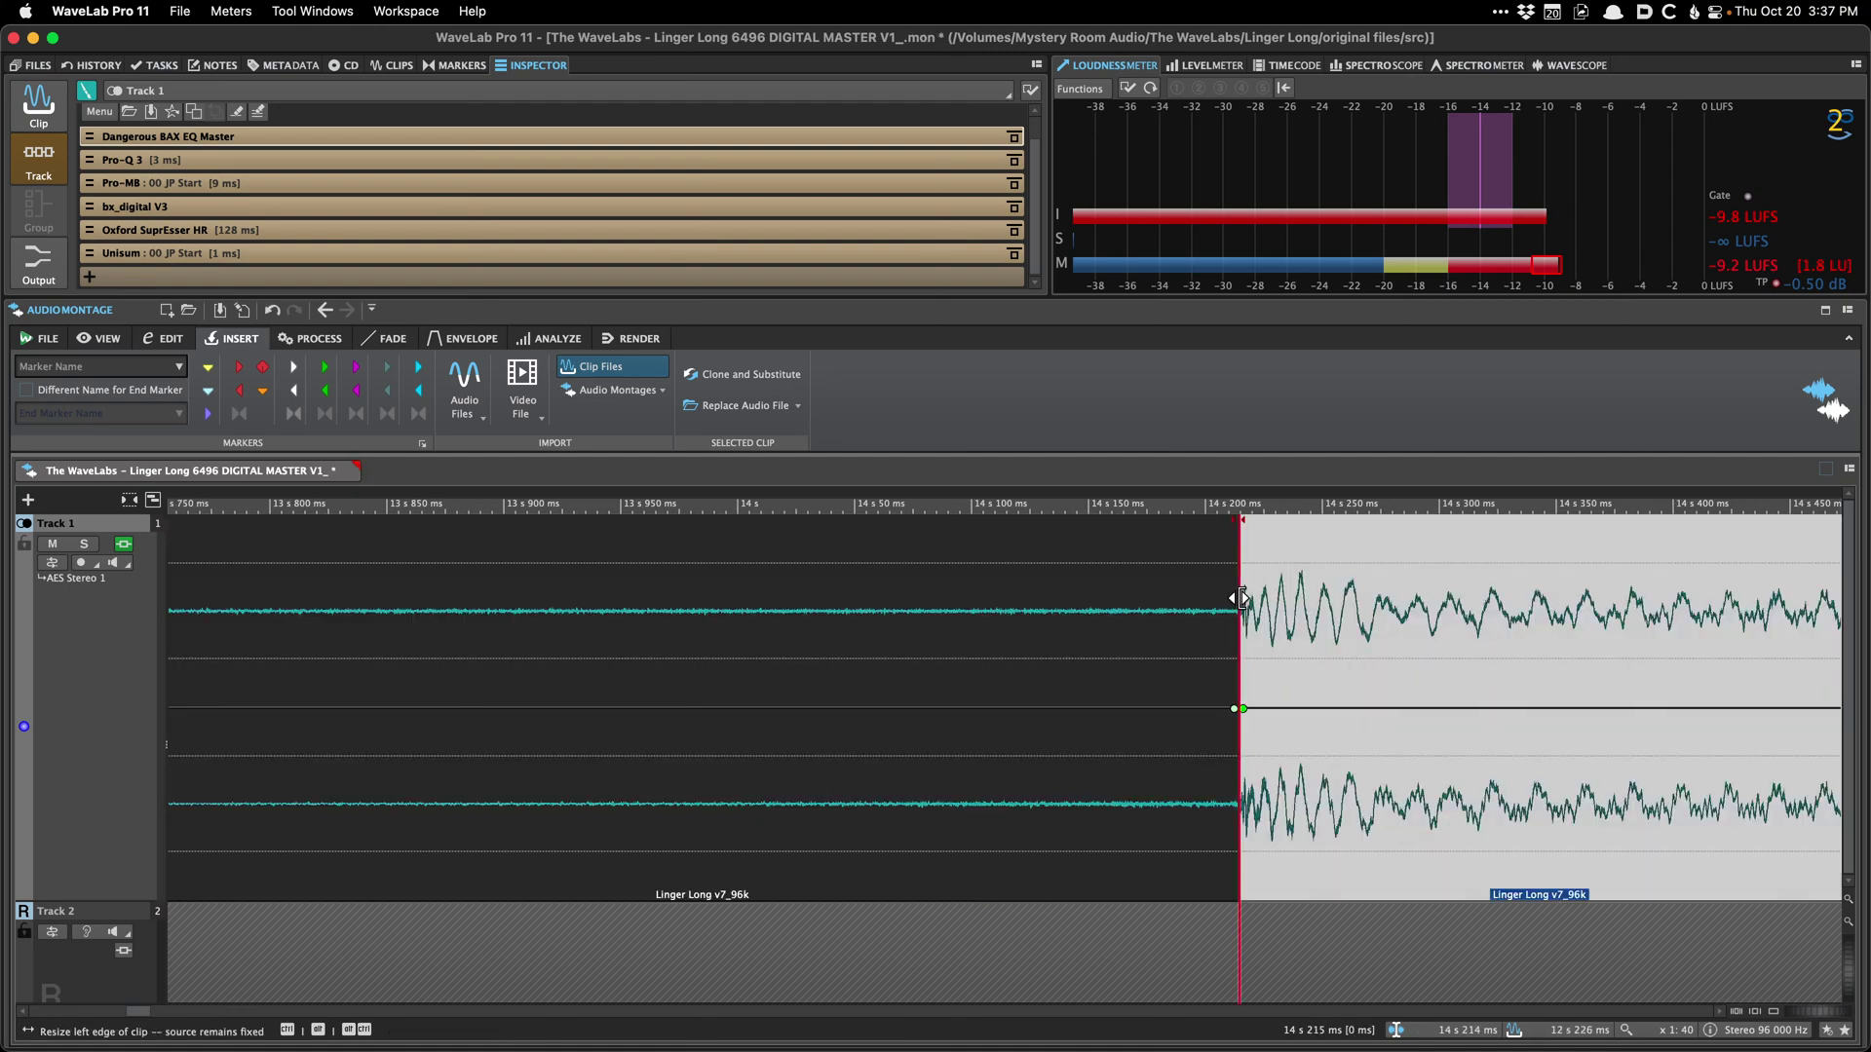
scroll(1240, 599, "down", 20)
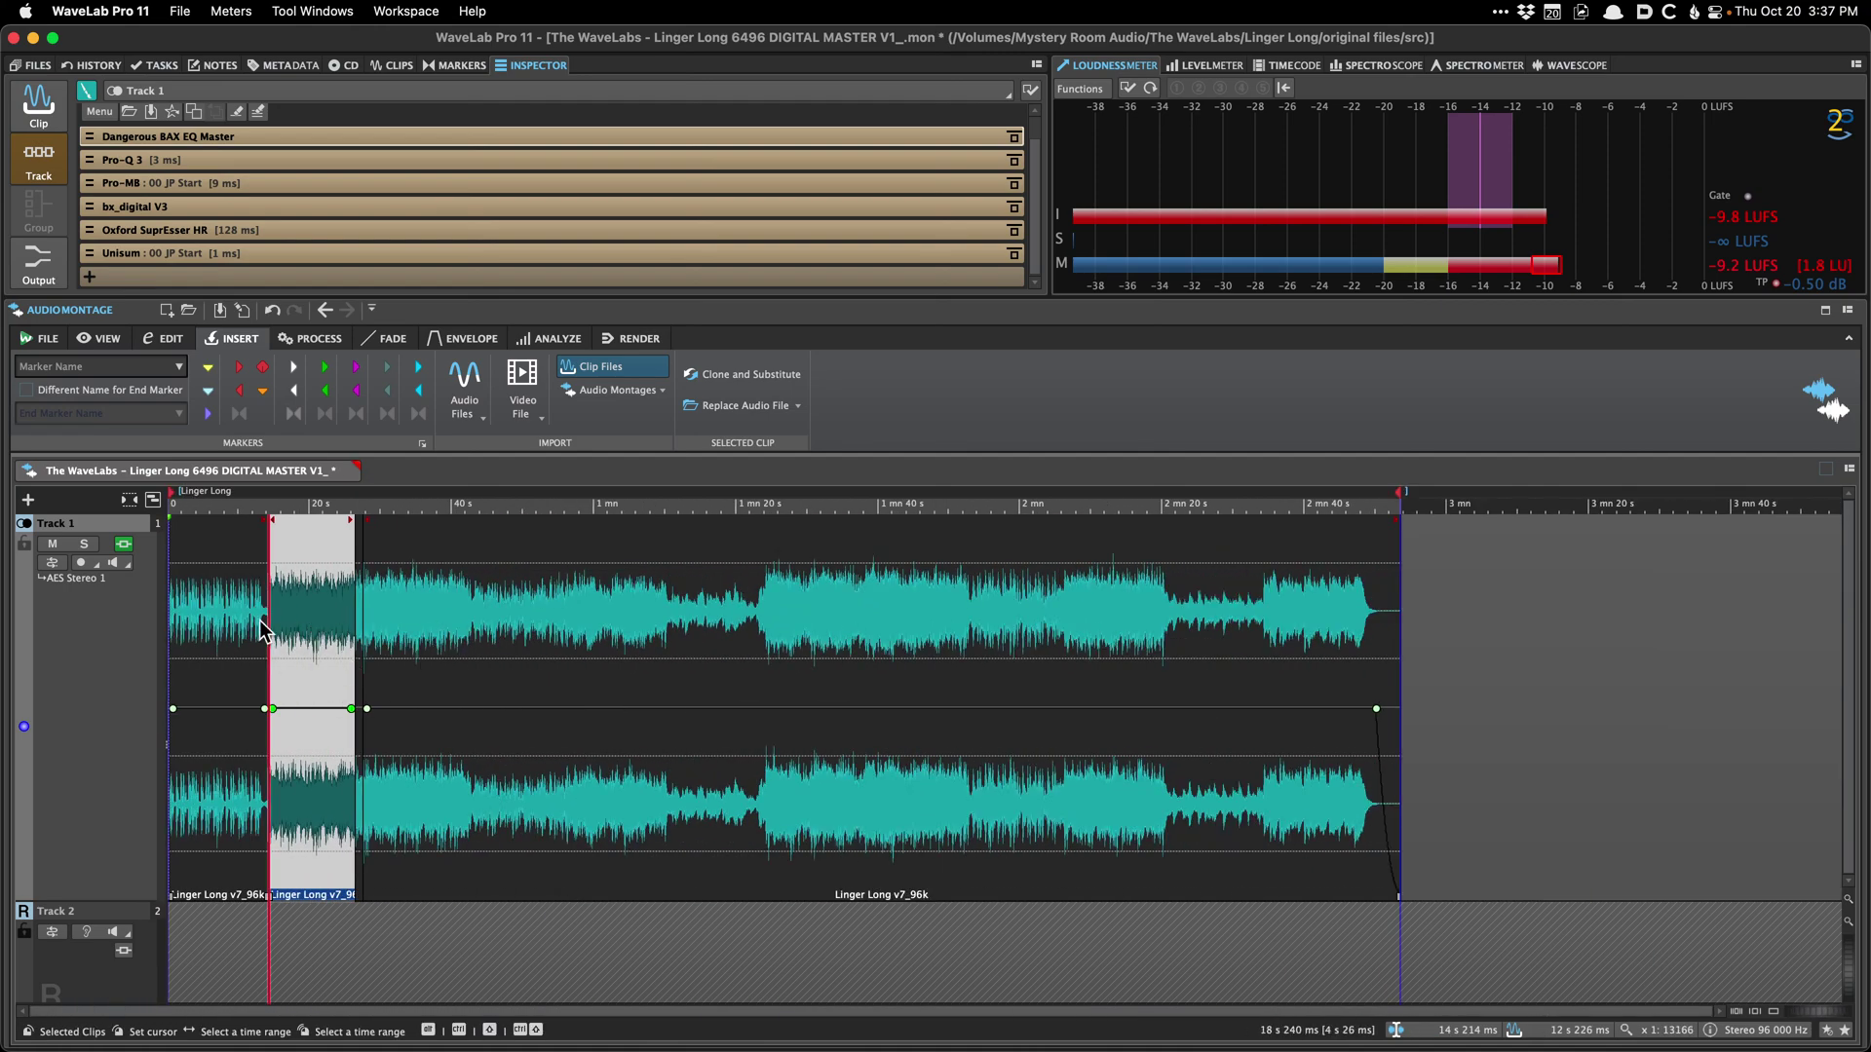
Step: Add the Pro-Q 3 equalizer as a clip effect on the first clip of Track 1
scroll(277, 644, "up", 10)
left_click(244, 644)
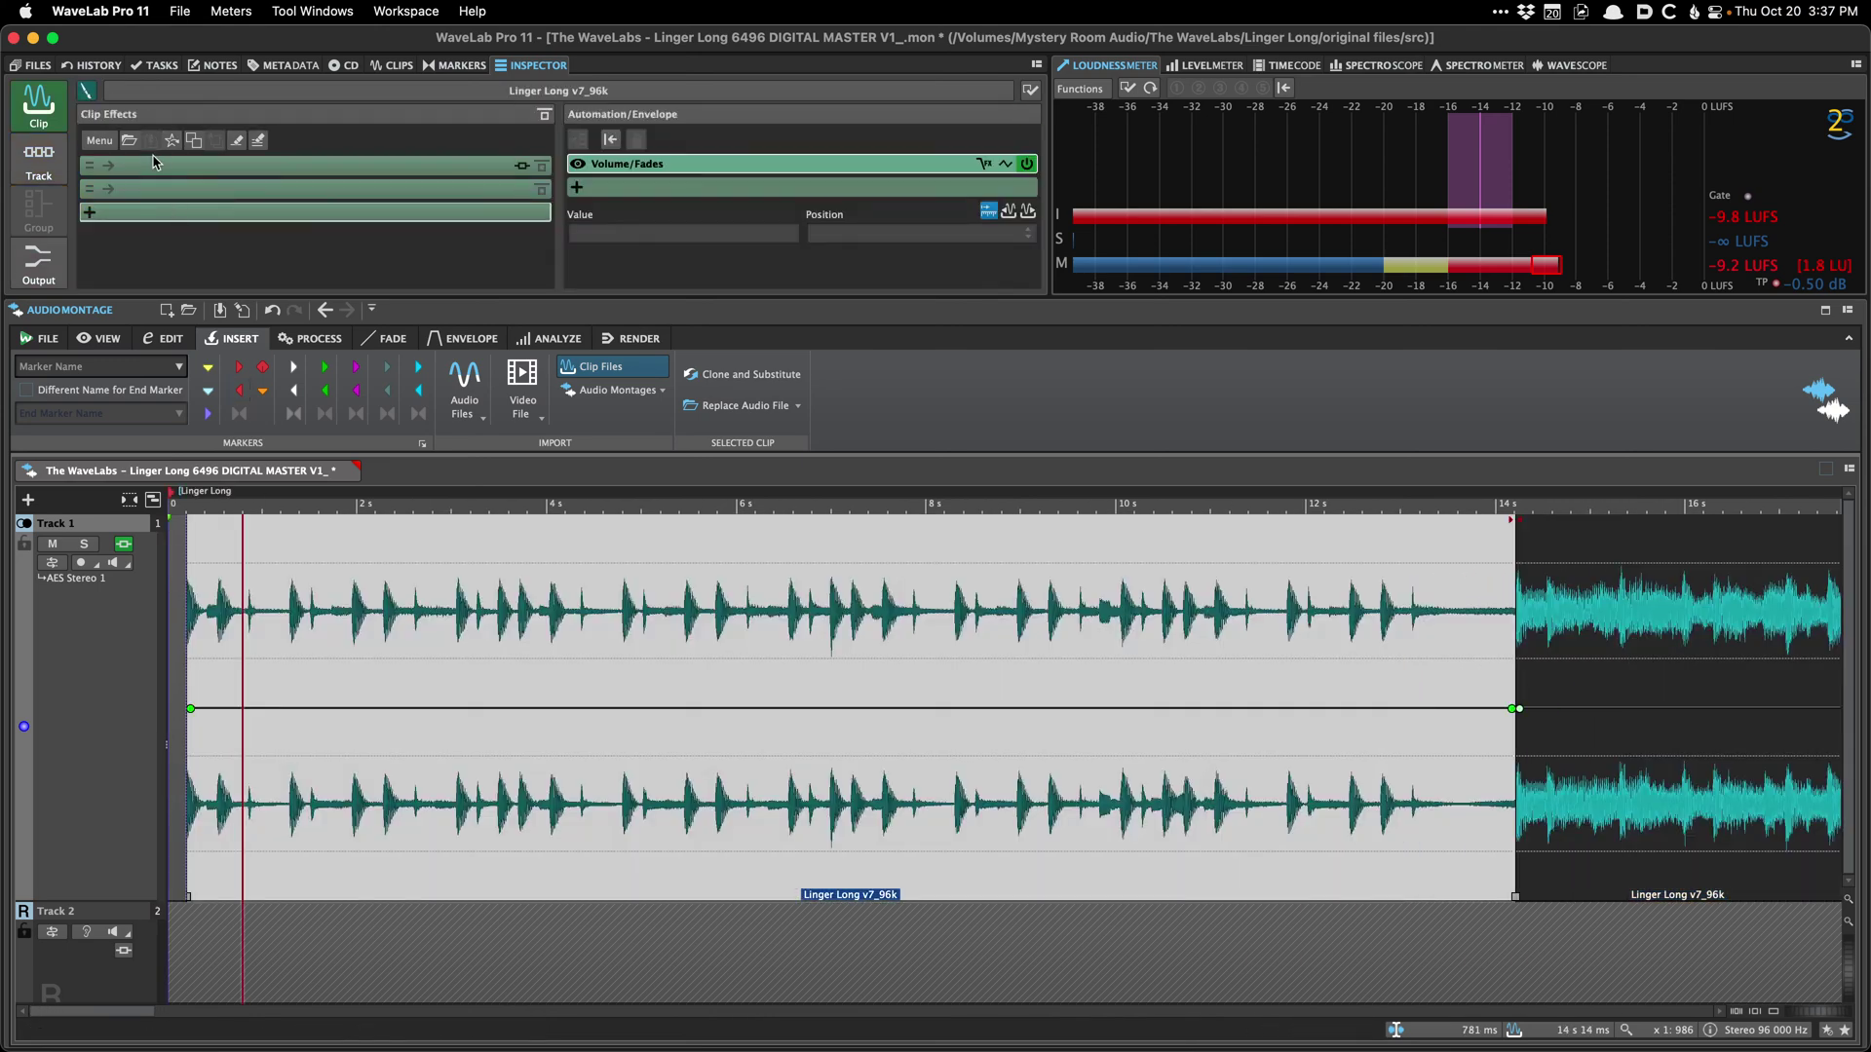
left_click(153, 164)
left_click(519, 752)
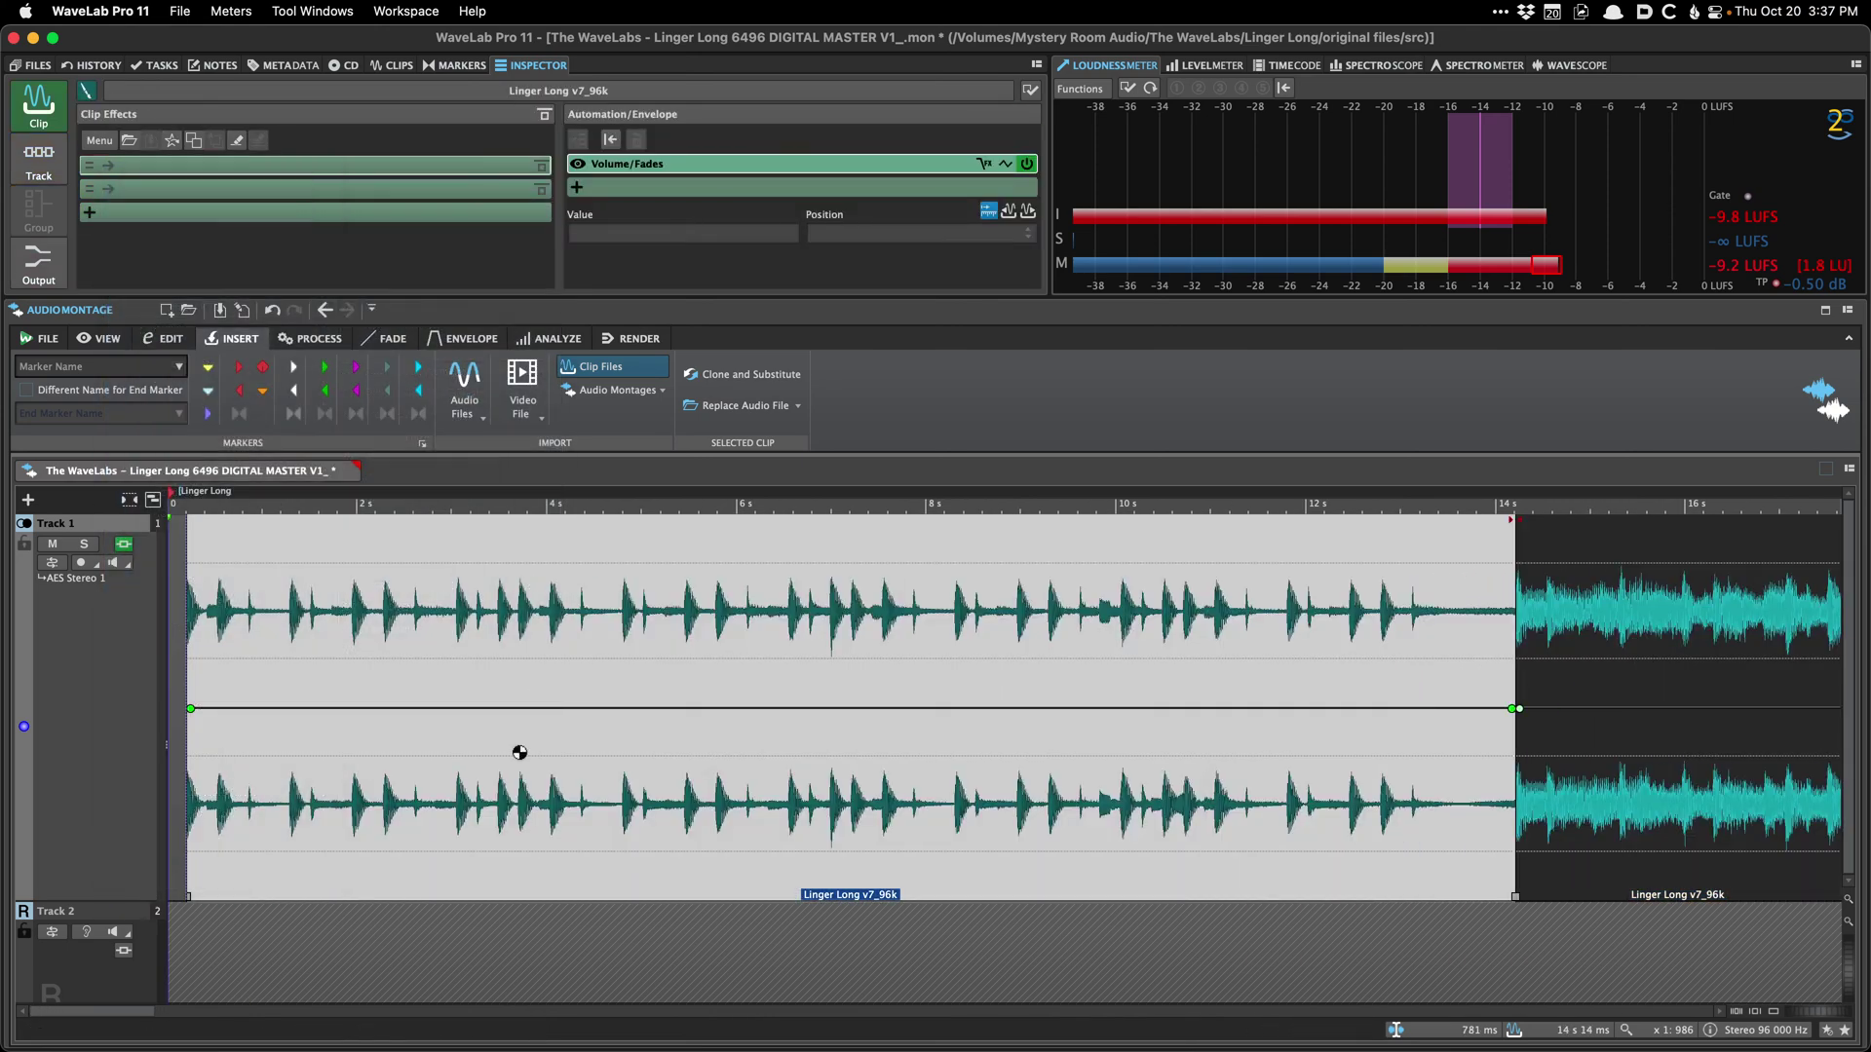
scroll(376, 868, "down", 12)
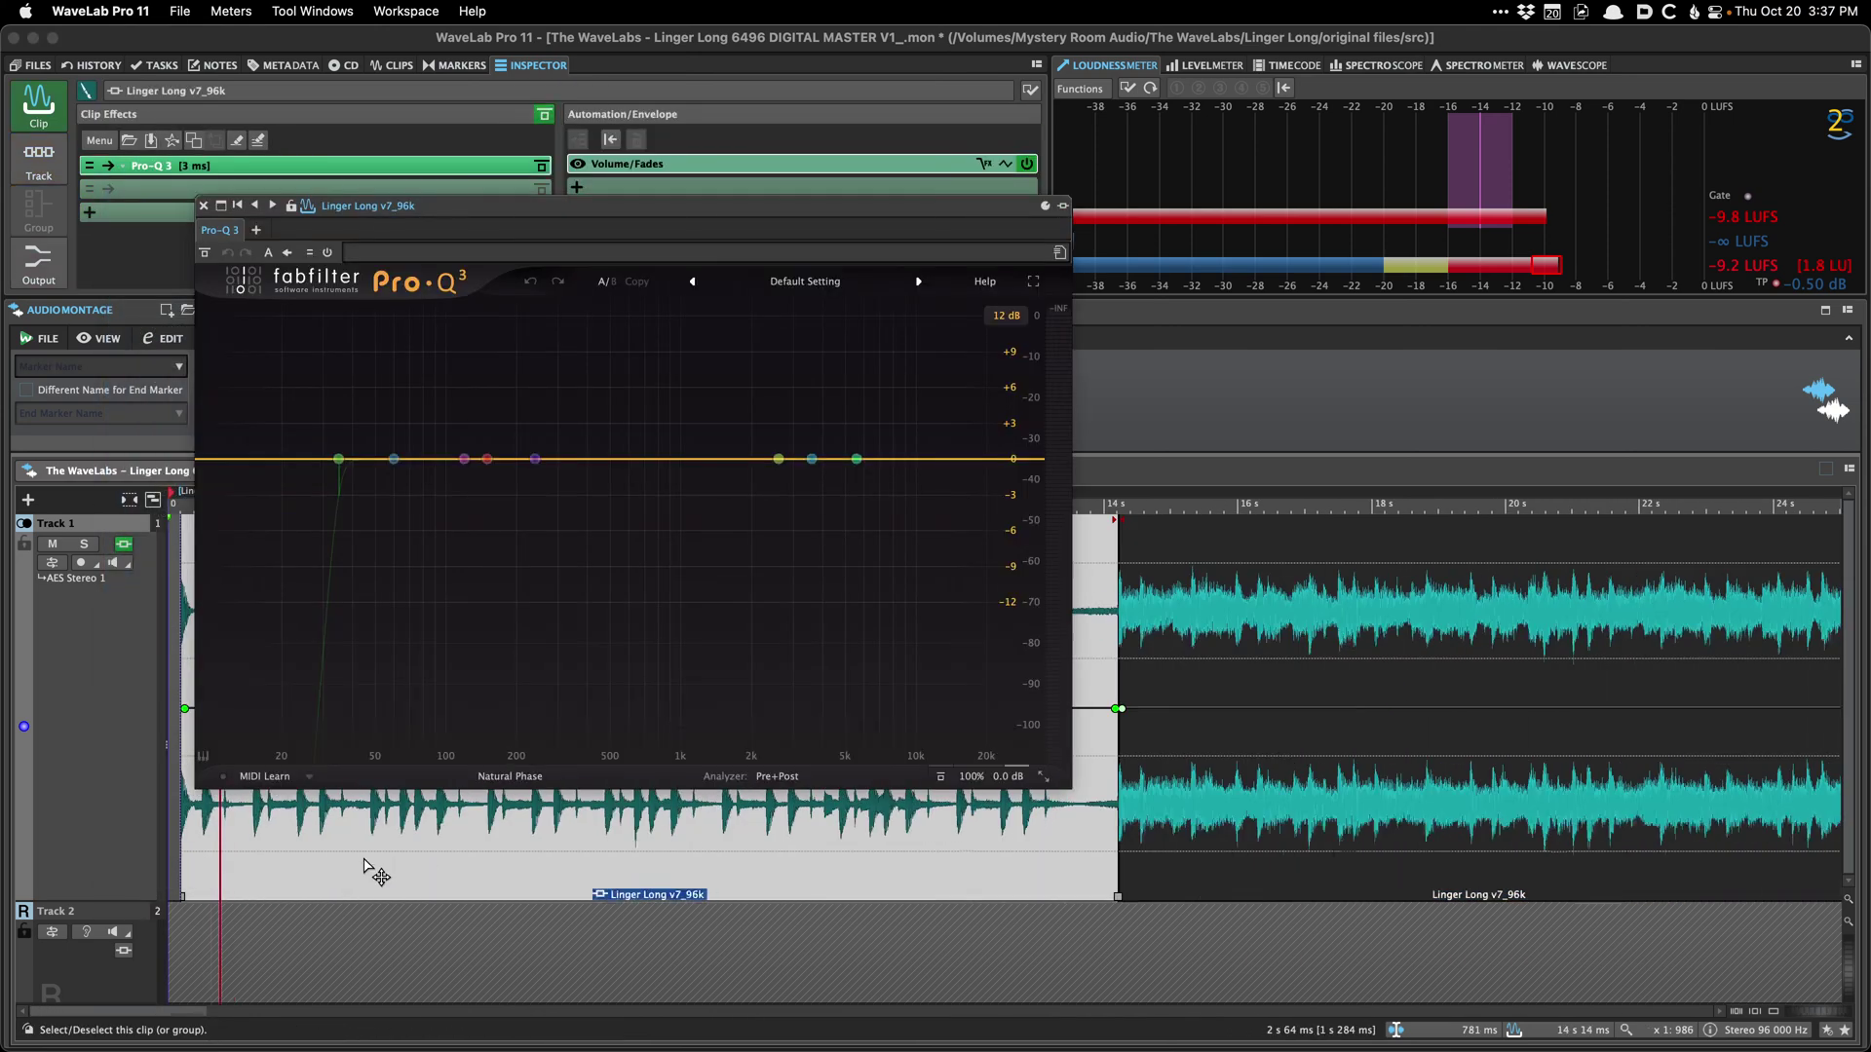
Step: While playing the first clip, cut about 1.85 dB near 15 kHz in Pro-Q 3, add a slight dip near 400 Hz, and save the montage
left_click(175, 924)
key("space")
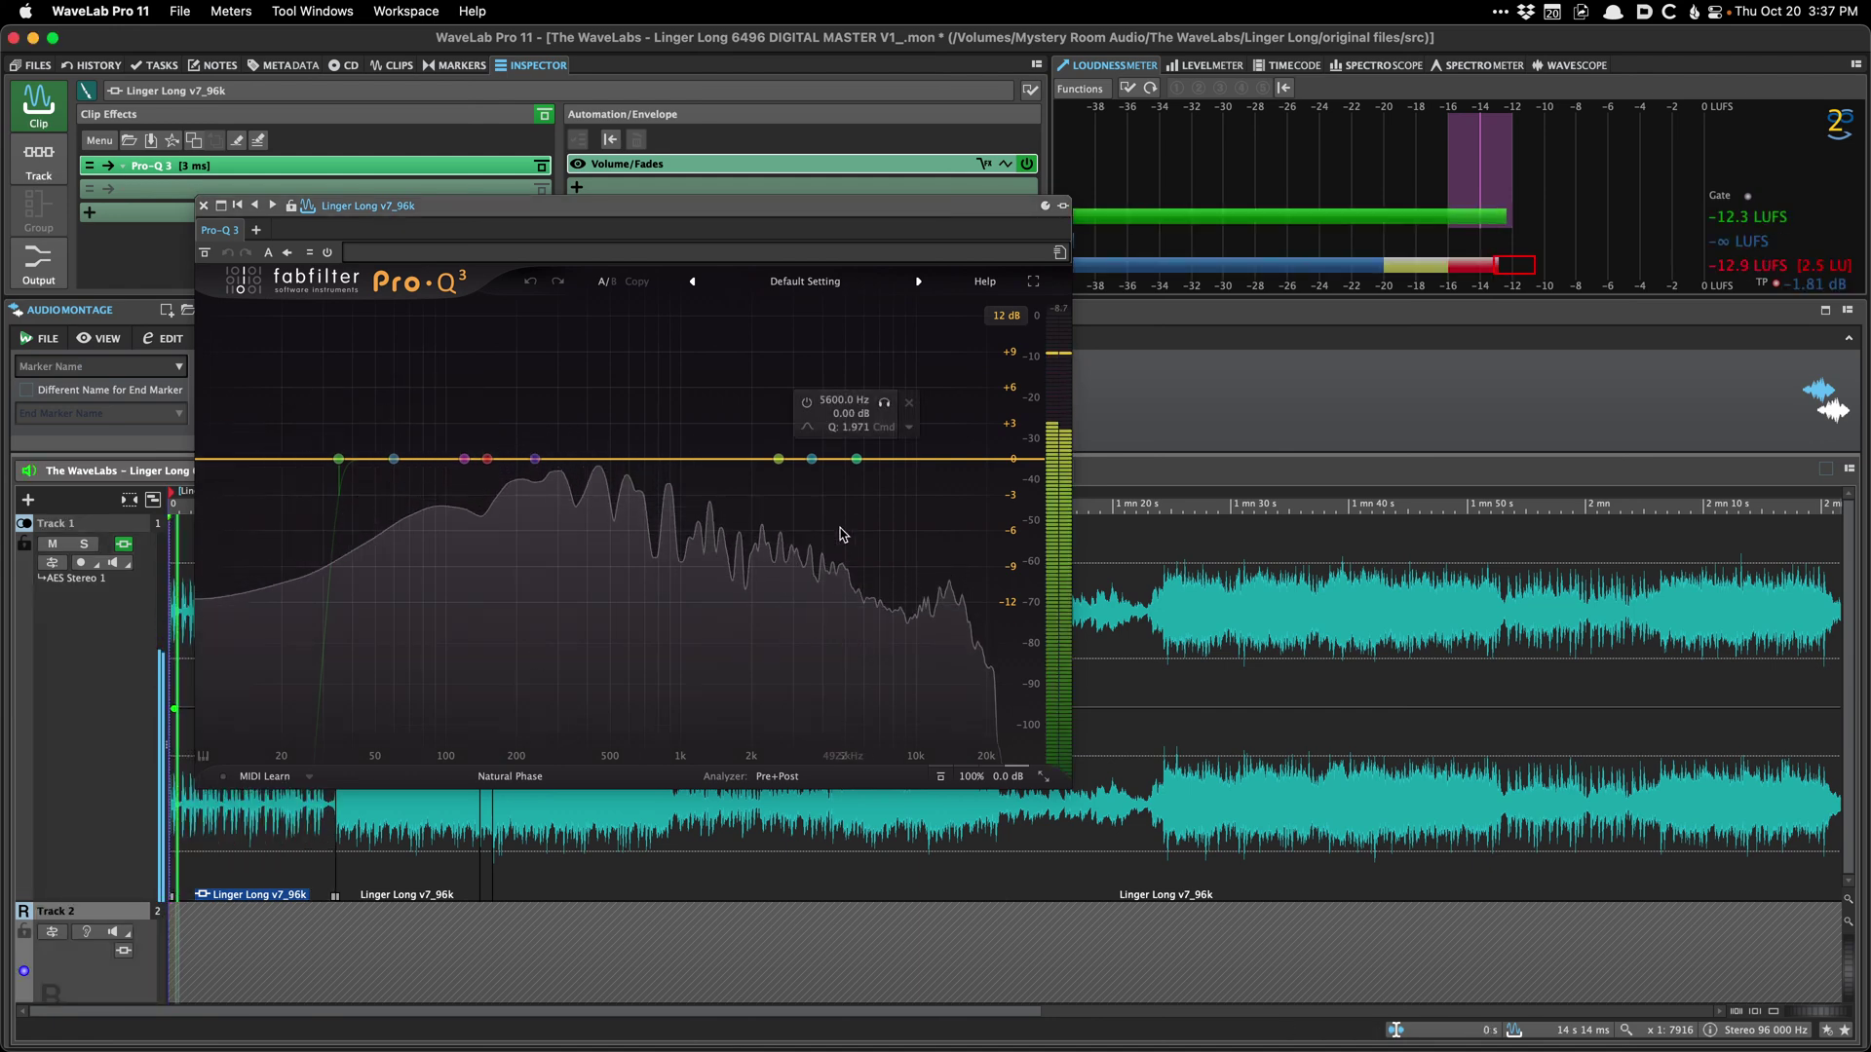
left_click_drag(765, 439, 955, 488)
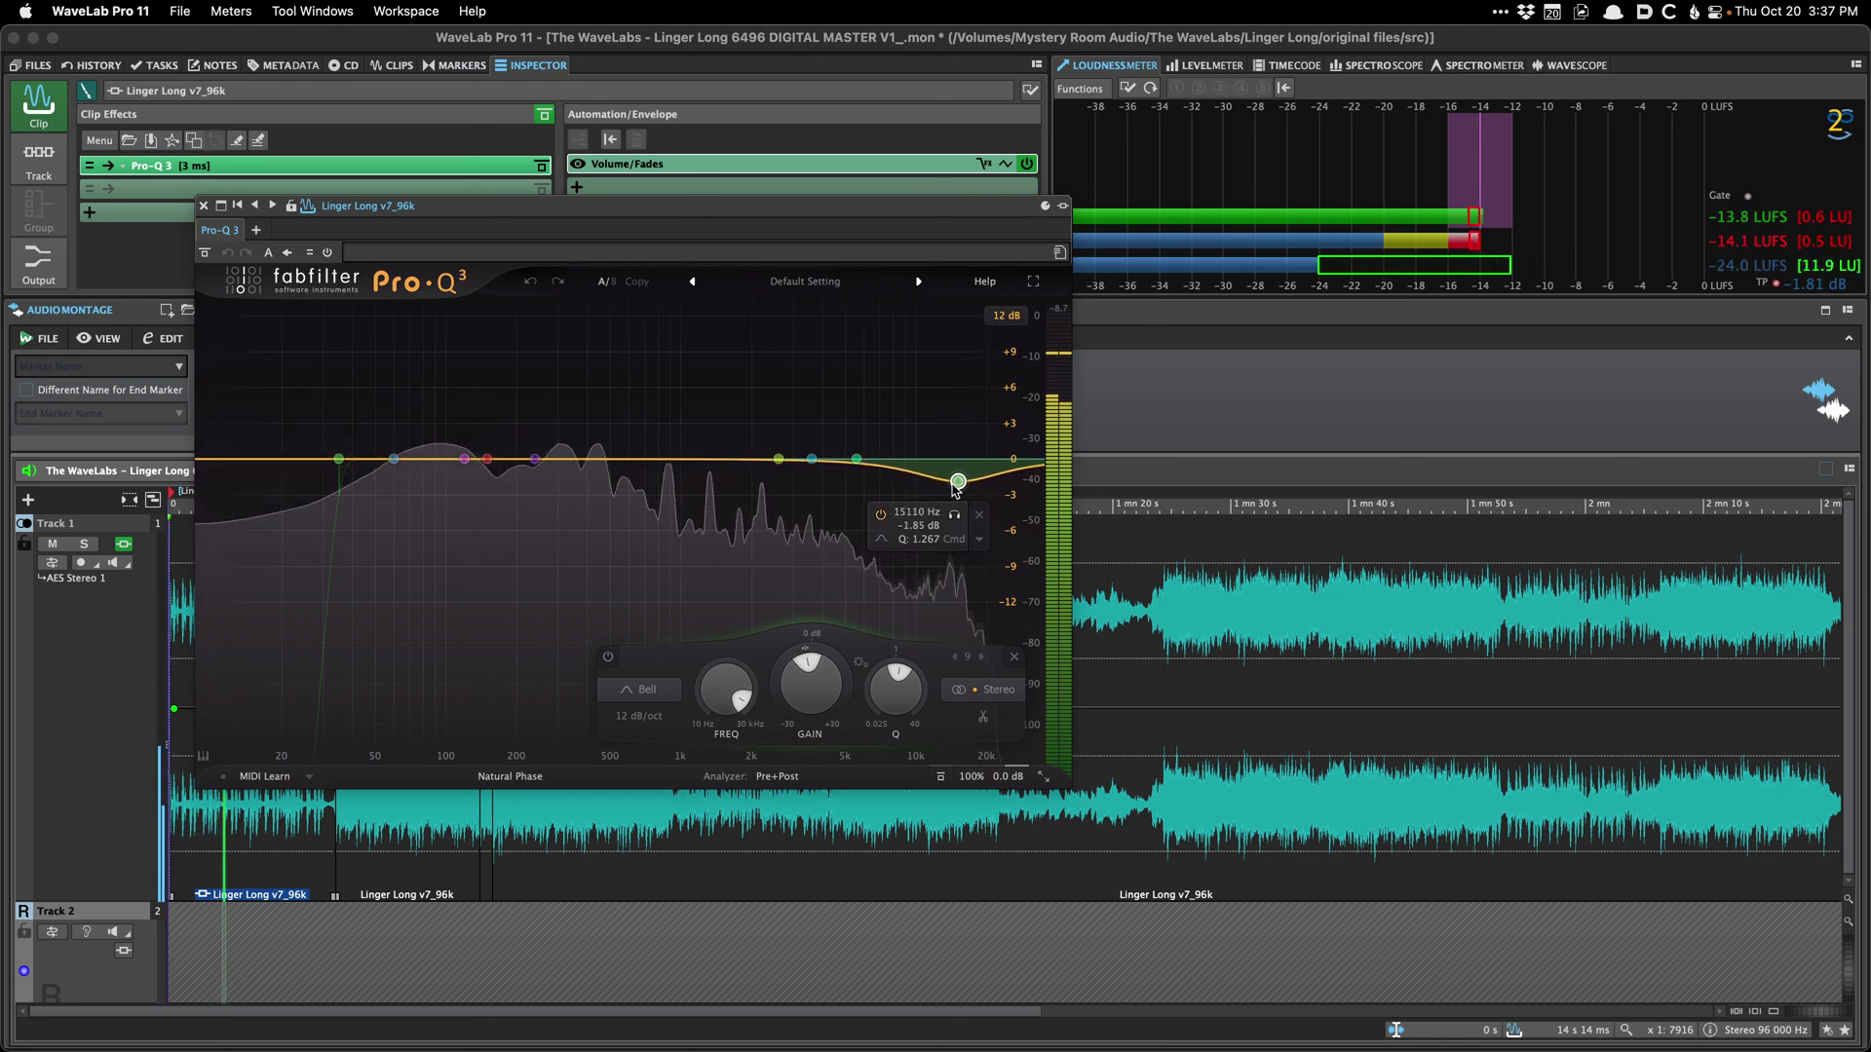
left_click_drag(658, 459, 581, 474)
left_click_drag(397, 213, 828, 190)
left_click(155, 131)
key("super+s")
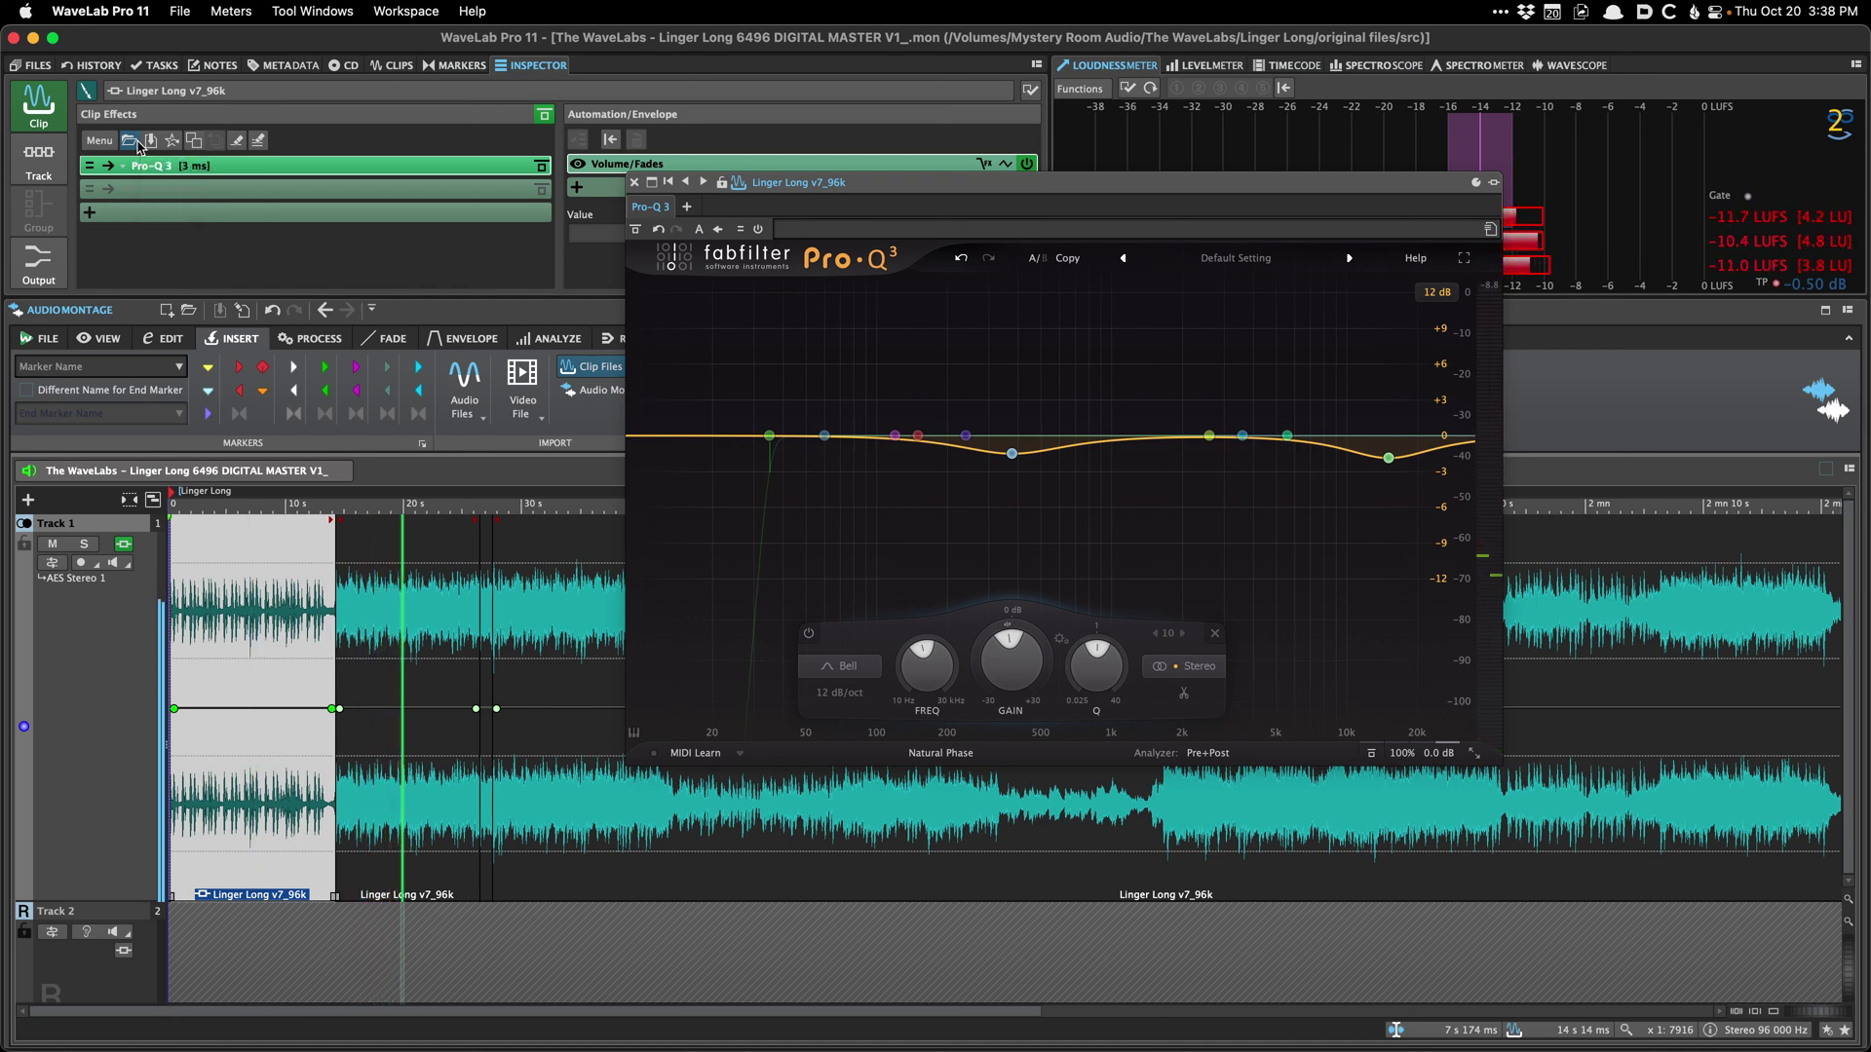
left_click(636, 184)
Step: Add two closely spaced volume envelope points to the long Track 1 clip at about 2 mn 34 s, where the final loud section begins
scroll(681, 706, "down", 5)
left_click(1077, 651)
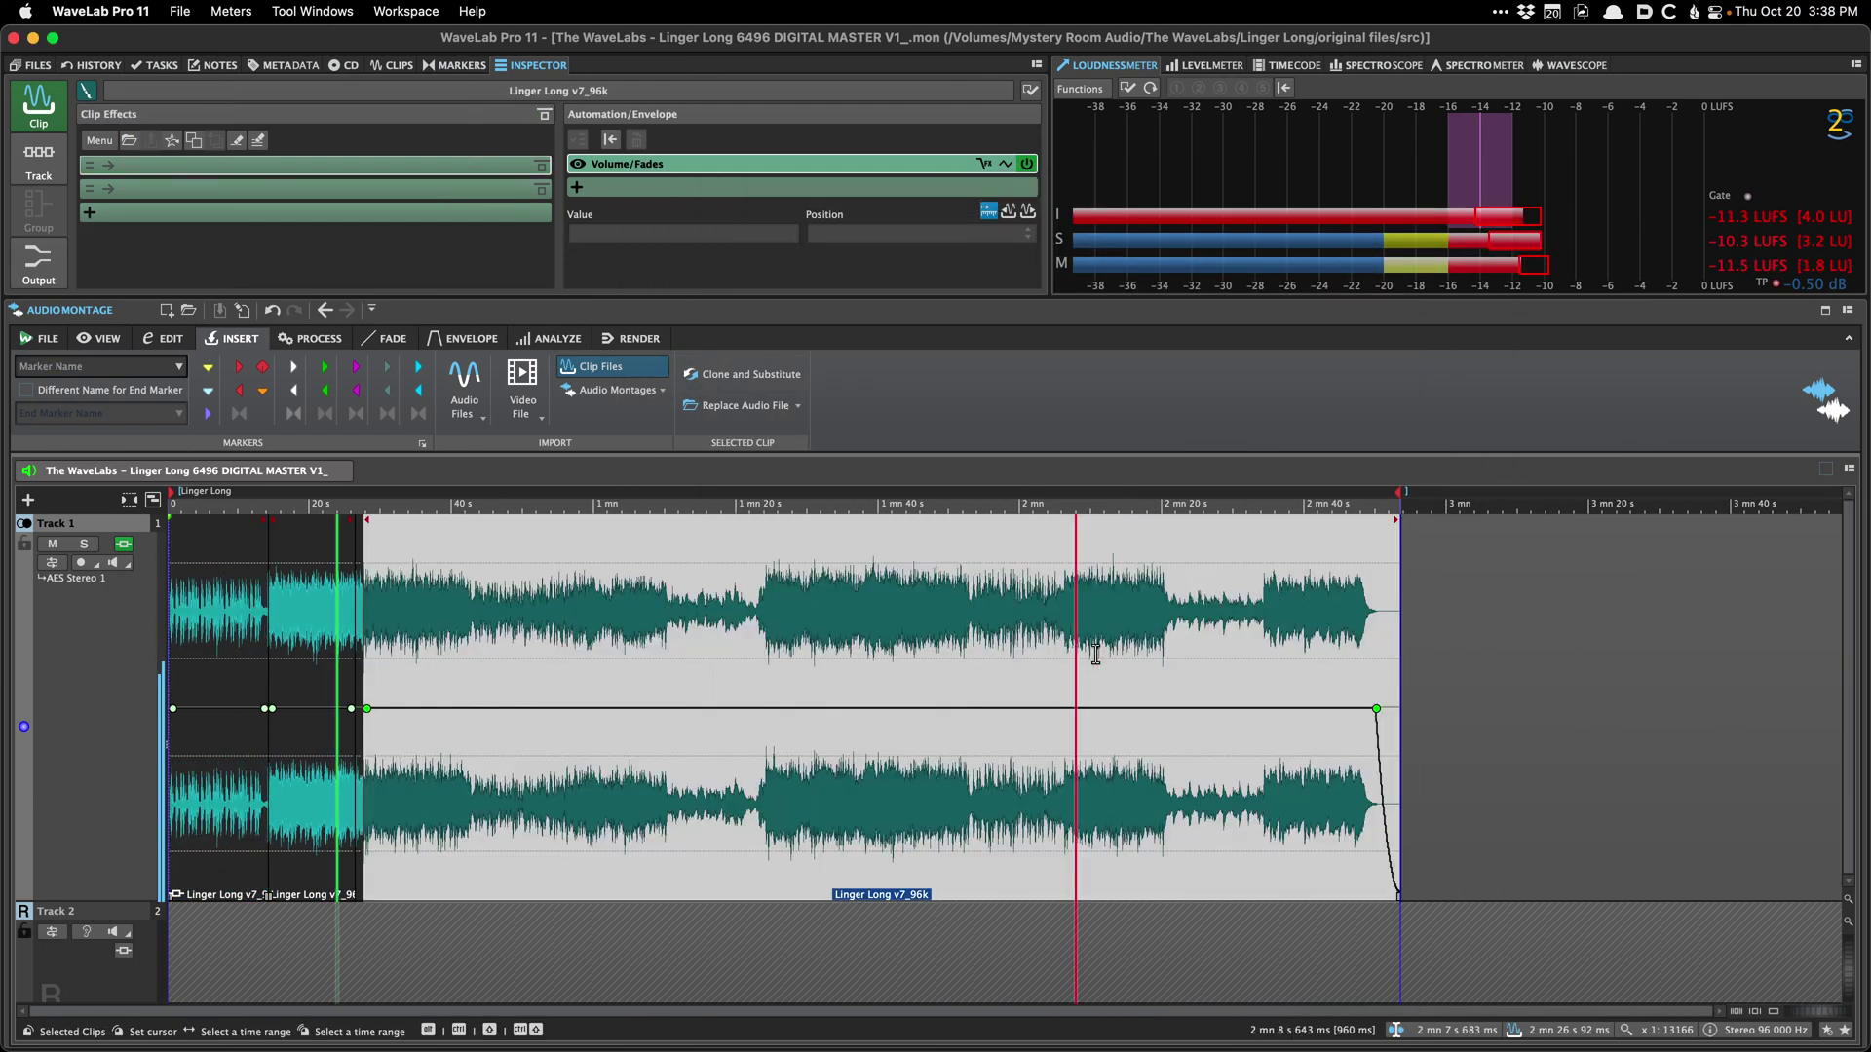
scroll(1224, 672, "up", 3)
left_click(1128, 671)
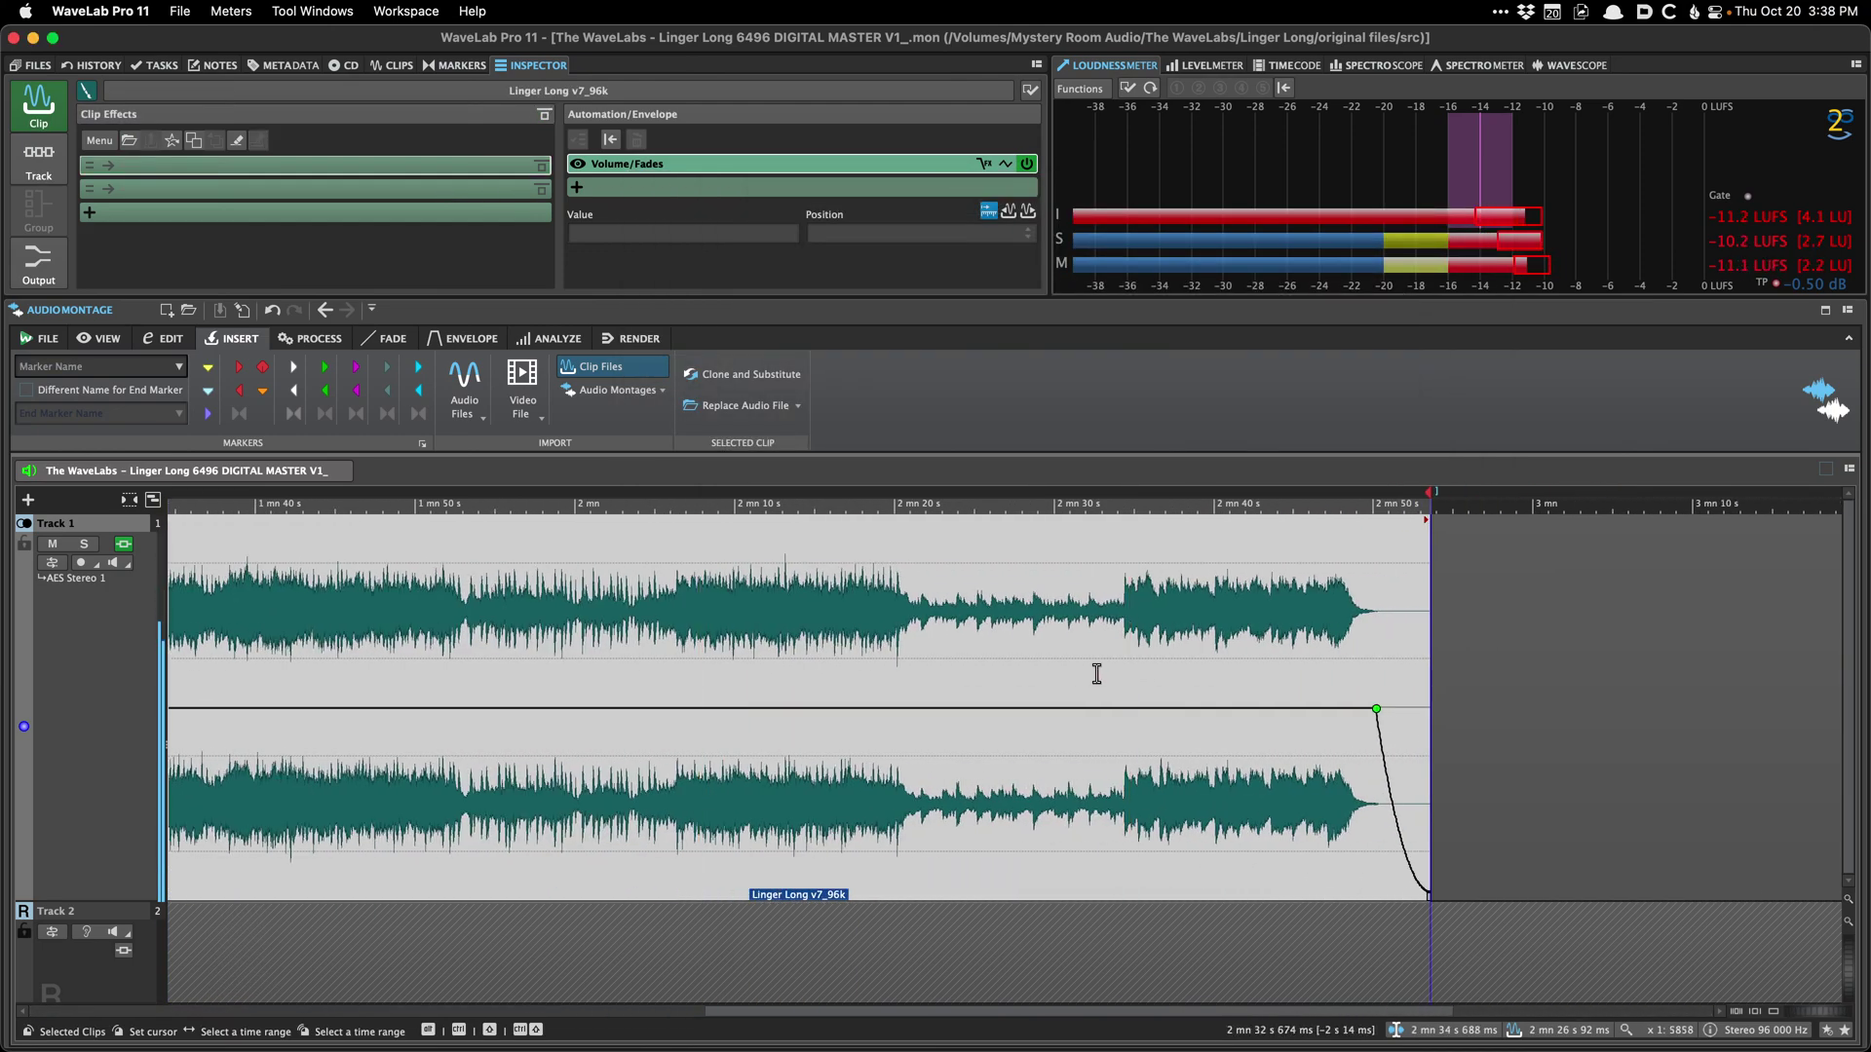
scroll(1130, 662, "up", 10)
left_click(1025, 709)
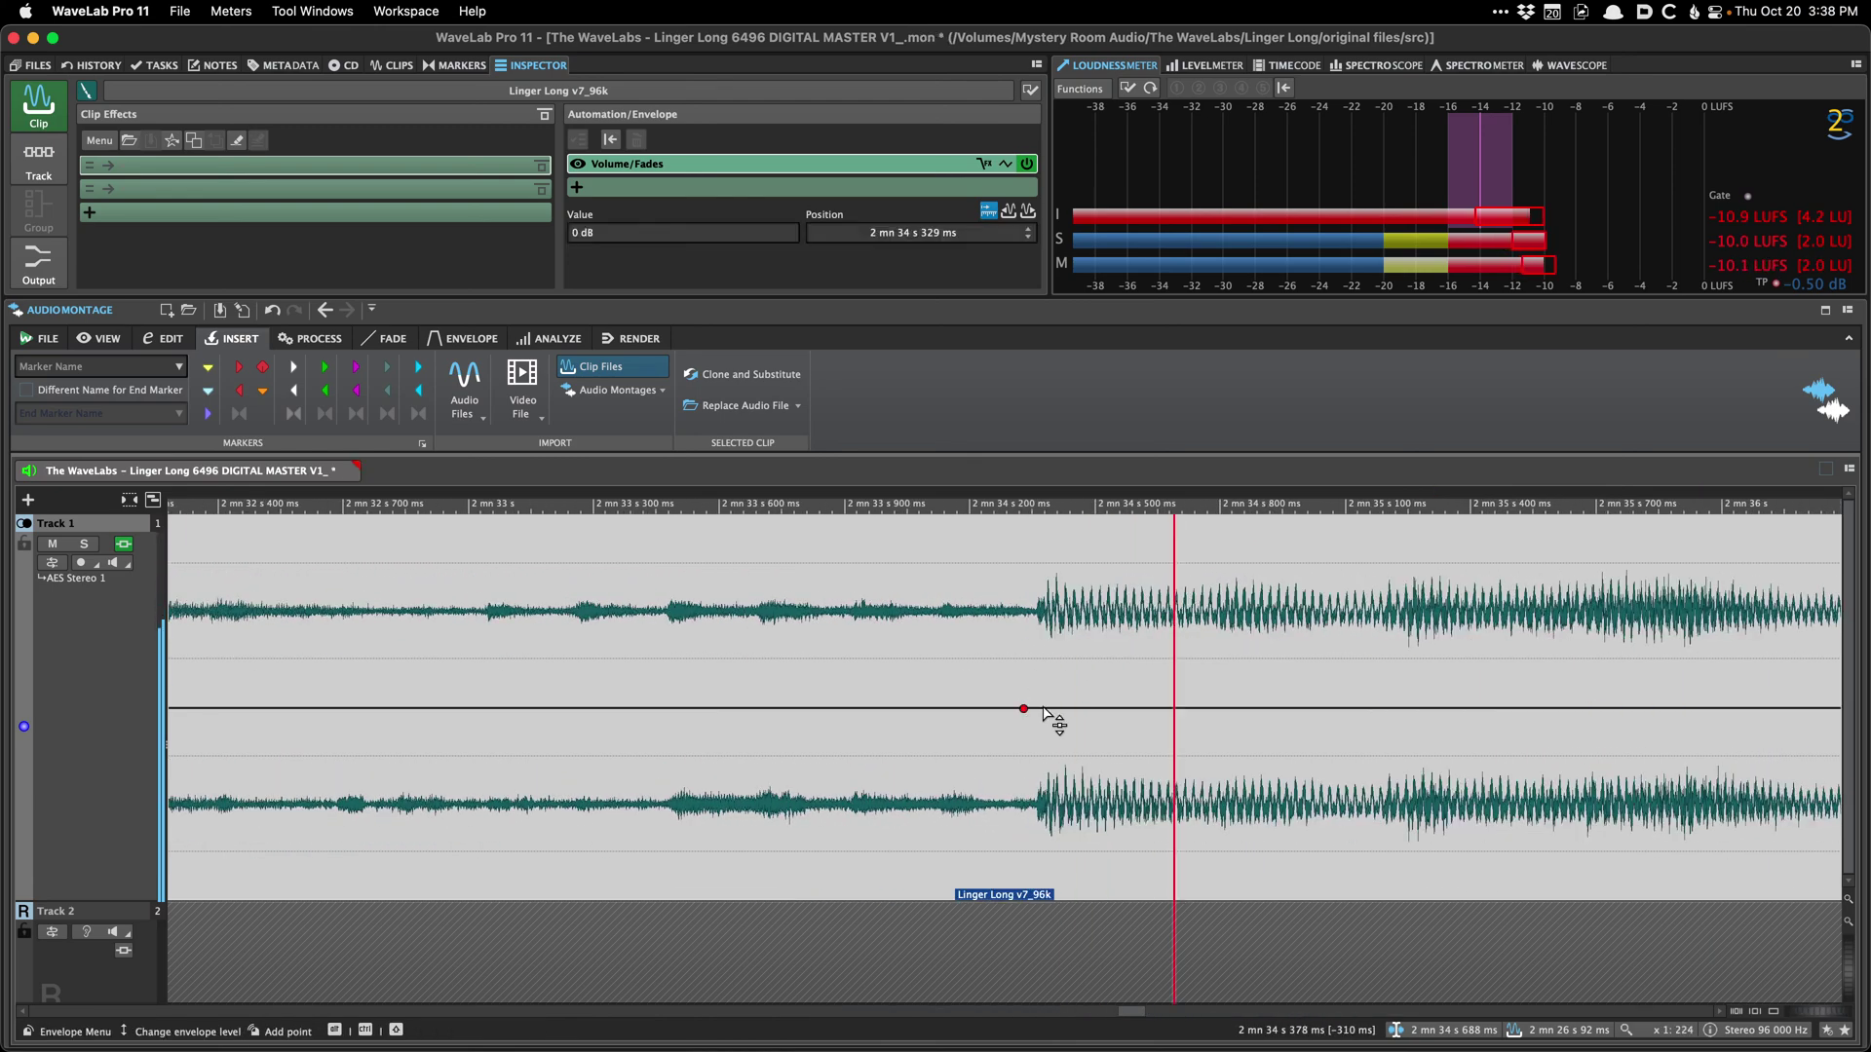
scroll(1053, 719, "up", 3)
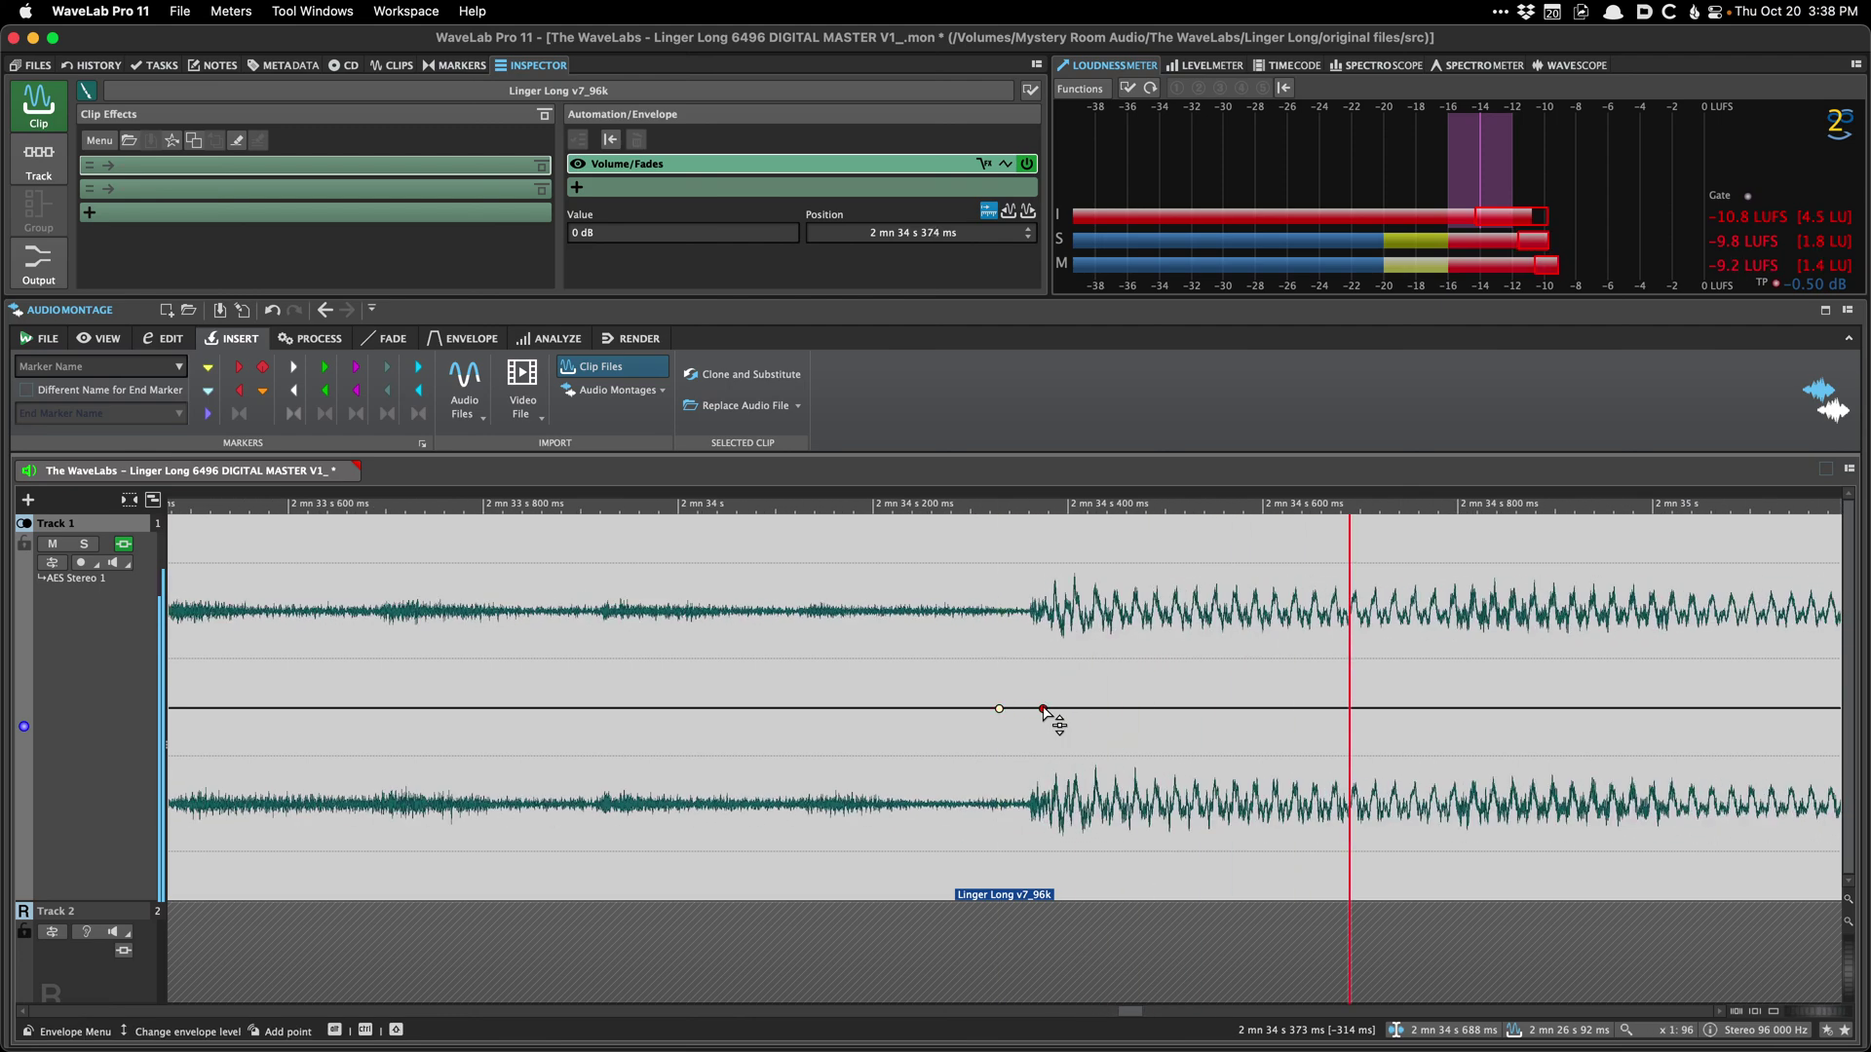
scroll(1053, 718, "down", 10)
Step: Raise the volume envelope of the final loud section to +1 dB and save the montage
left_click_drag(1186, 720, 1190, 698)
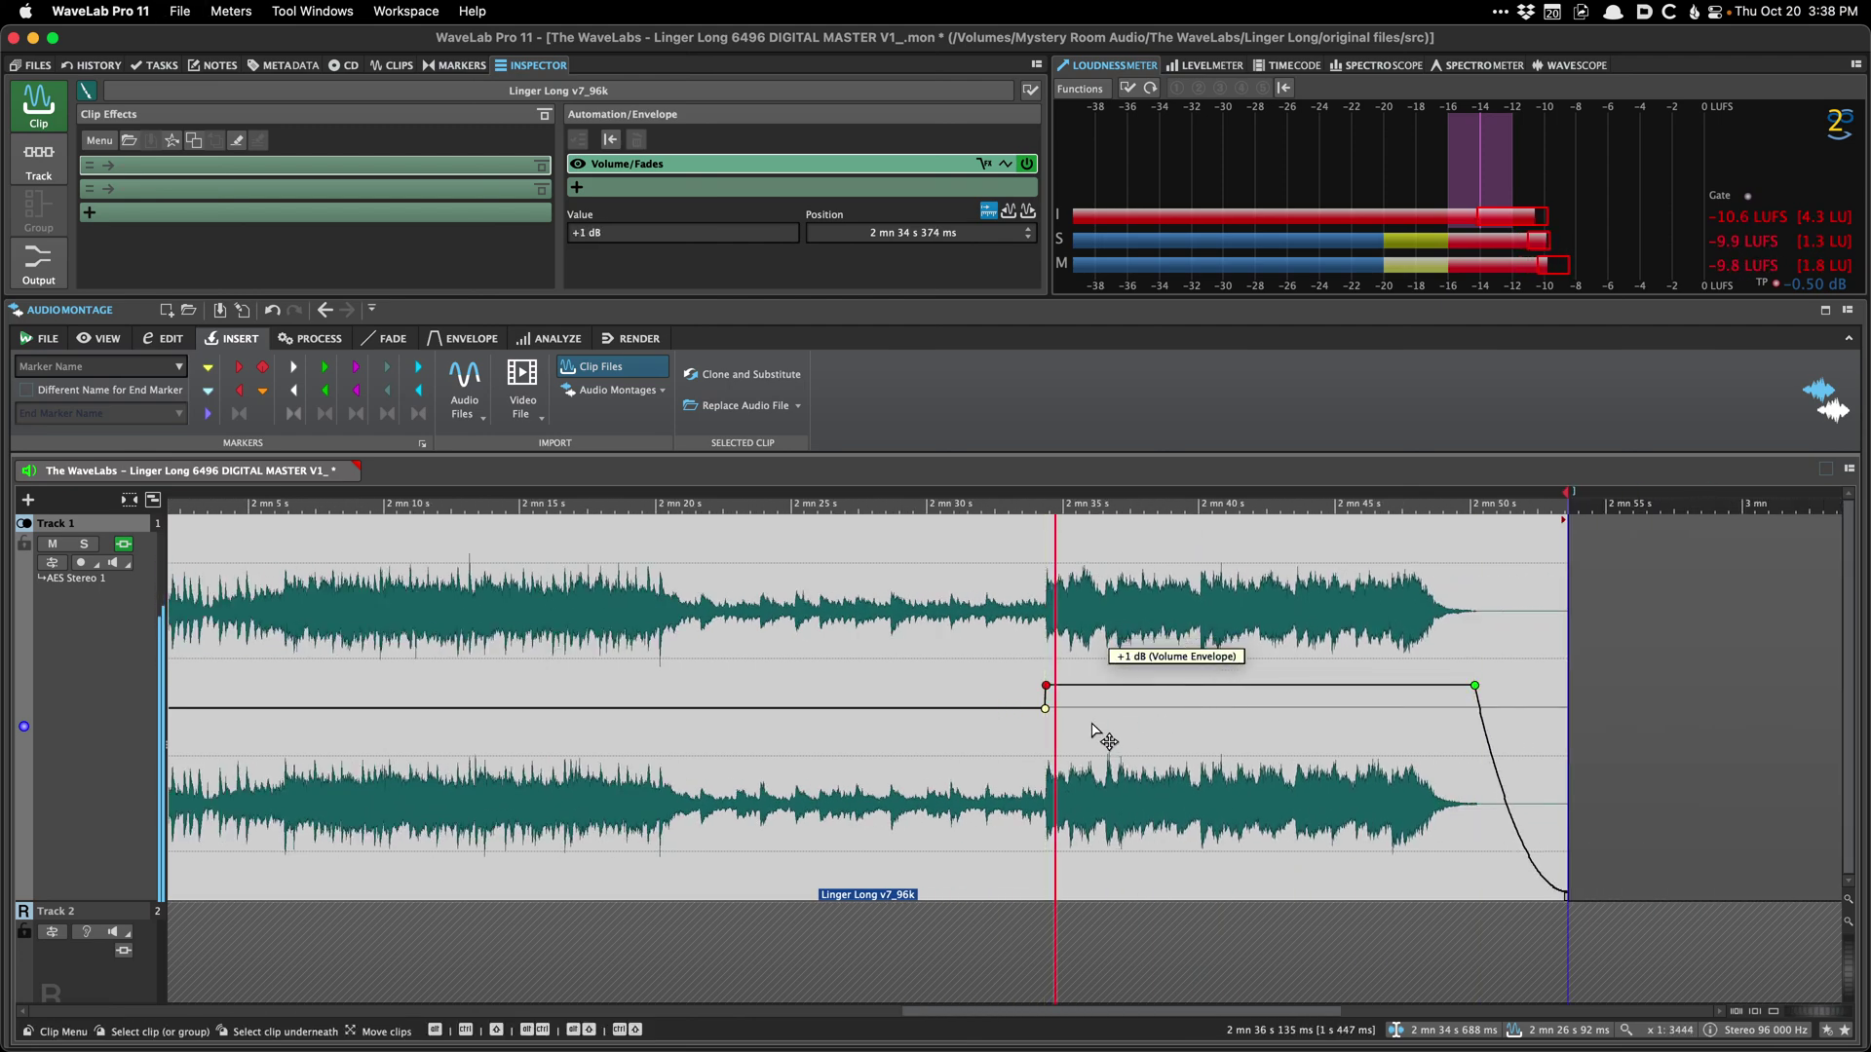
scroll(1101, 730, "down", 4)
left_click(471, 505)
key("super+s")
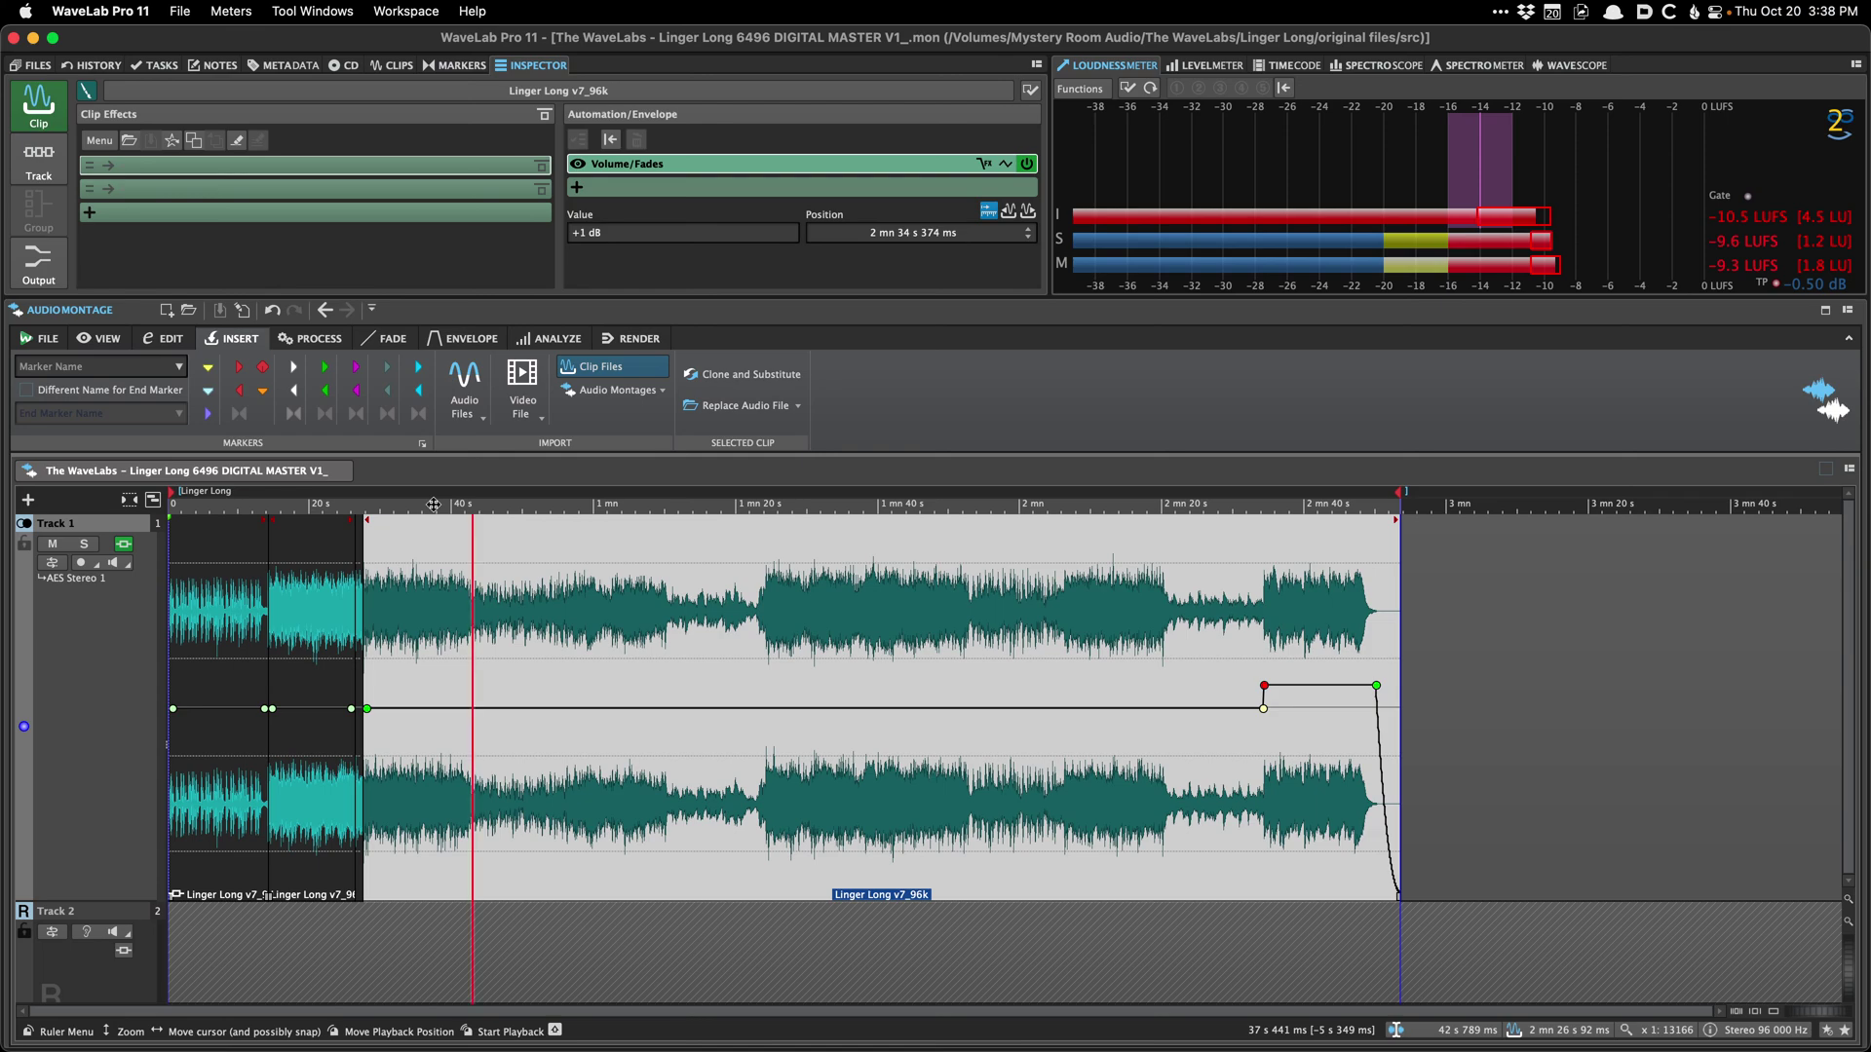
Step: Open the source file Linger Long v7_96k in the Audio Editor, examine the waveform at its start, and return to the montage
double_click(426, 617)
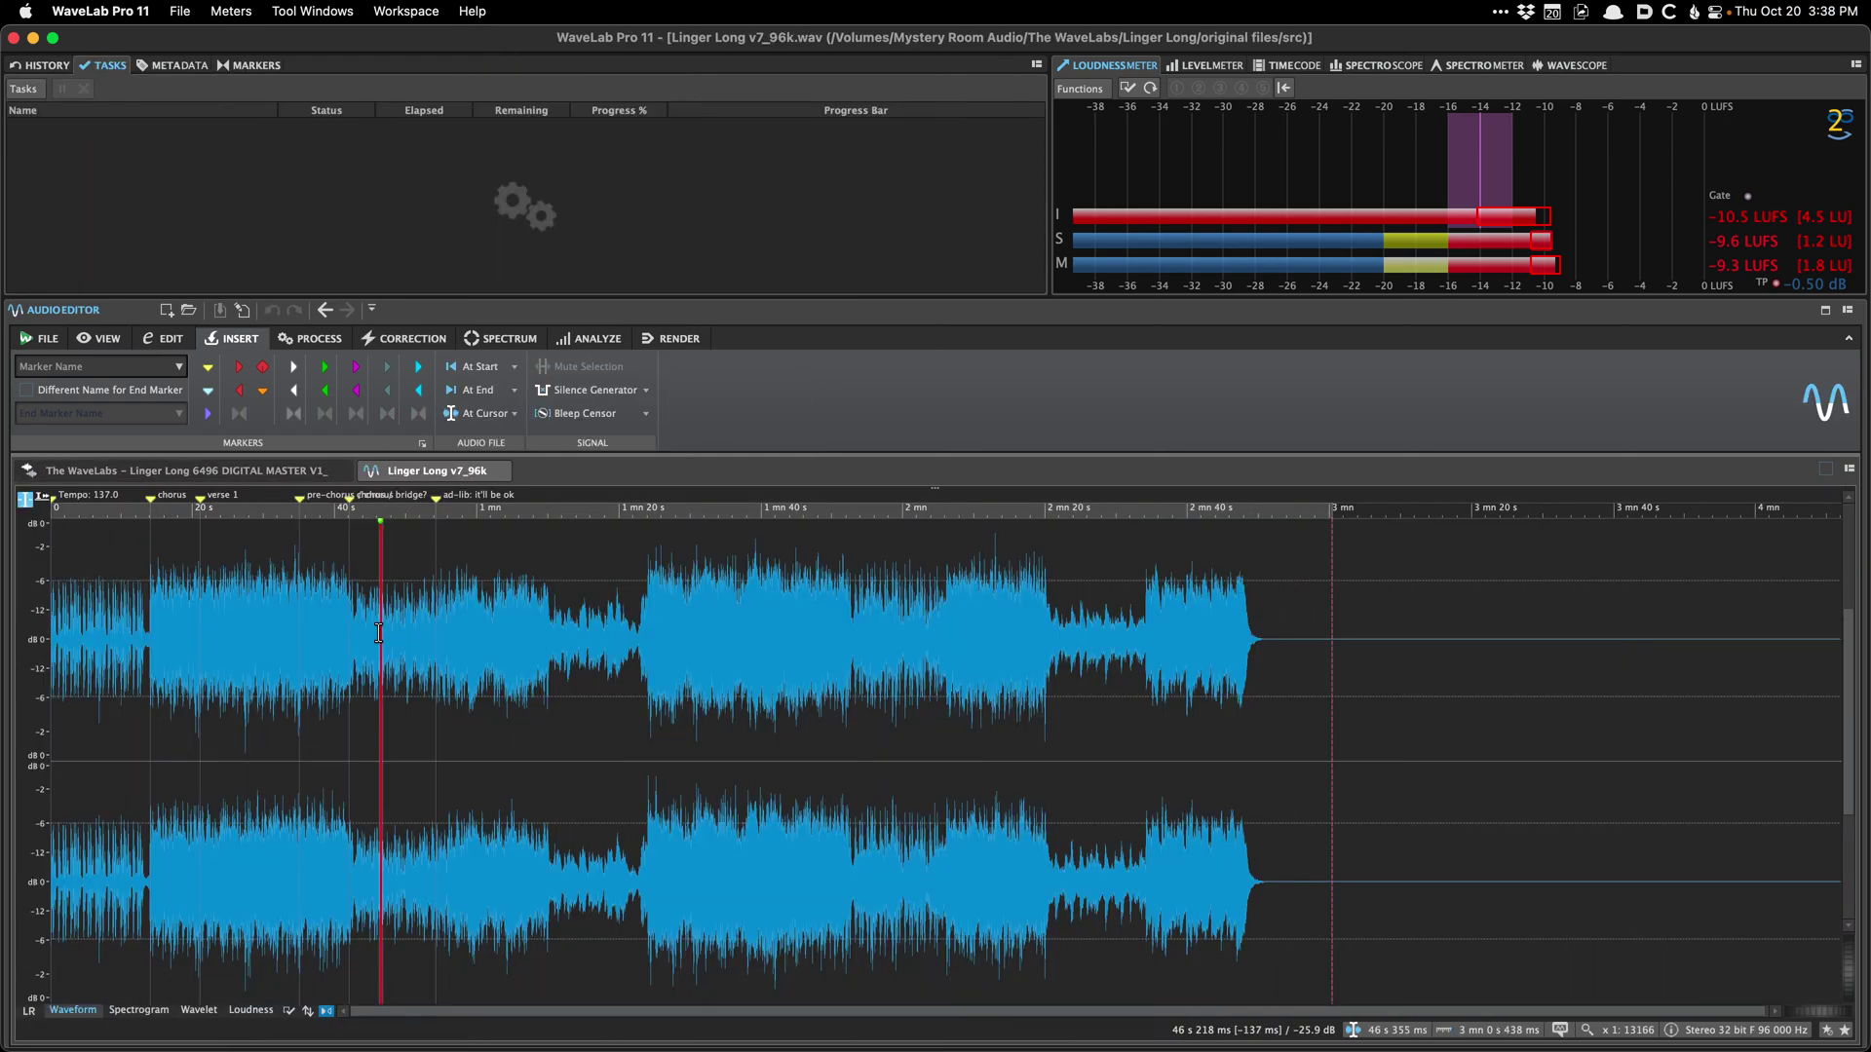
key("Up")
key("Up")
key("Up")
key("Up")
key("Up")
key("Up")
key("Up")
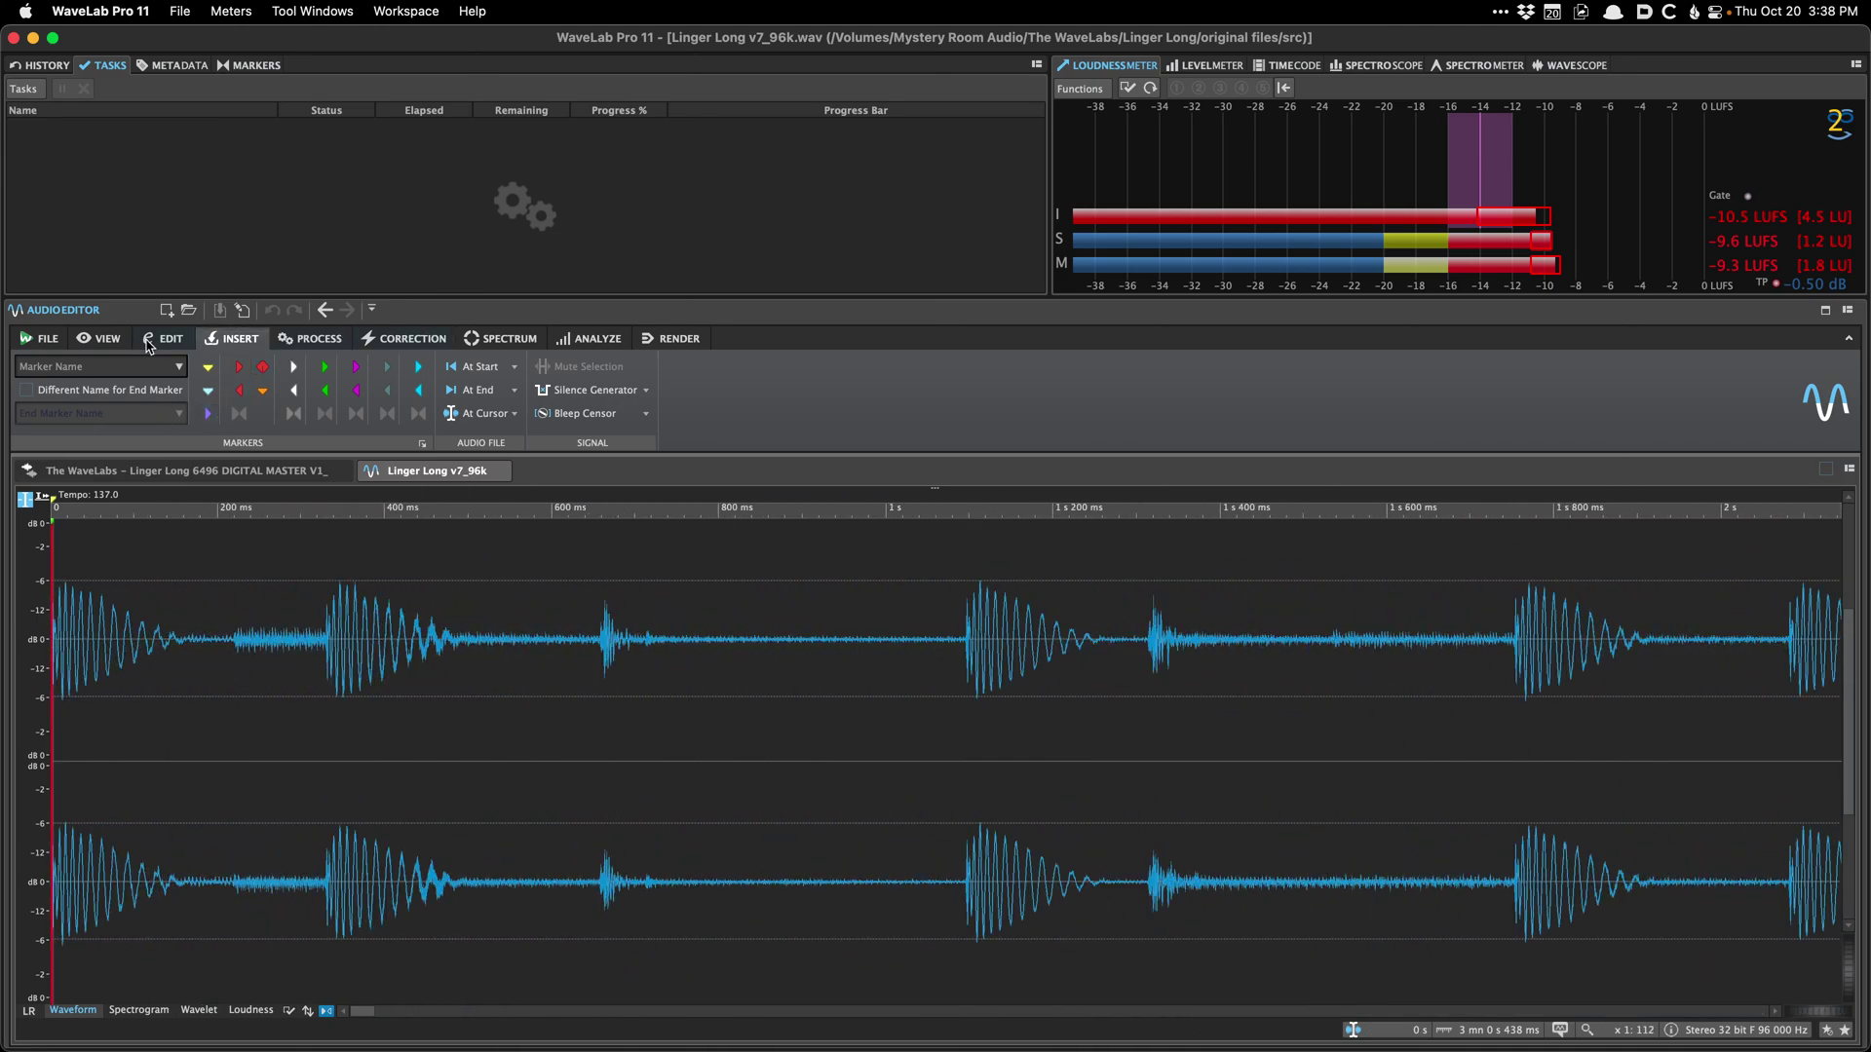
left_click(110, 339)
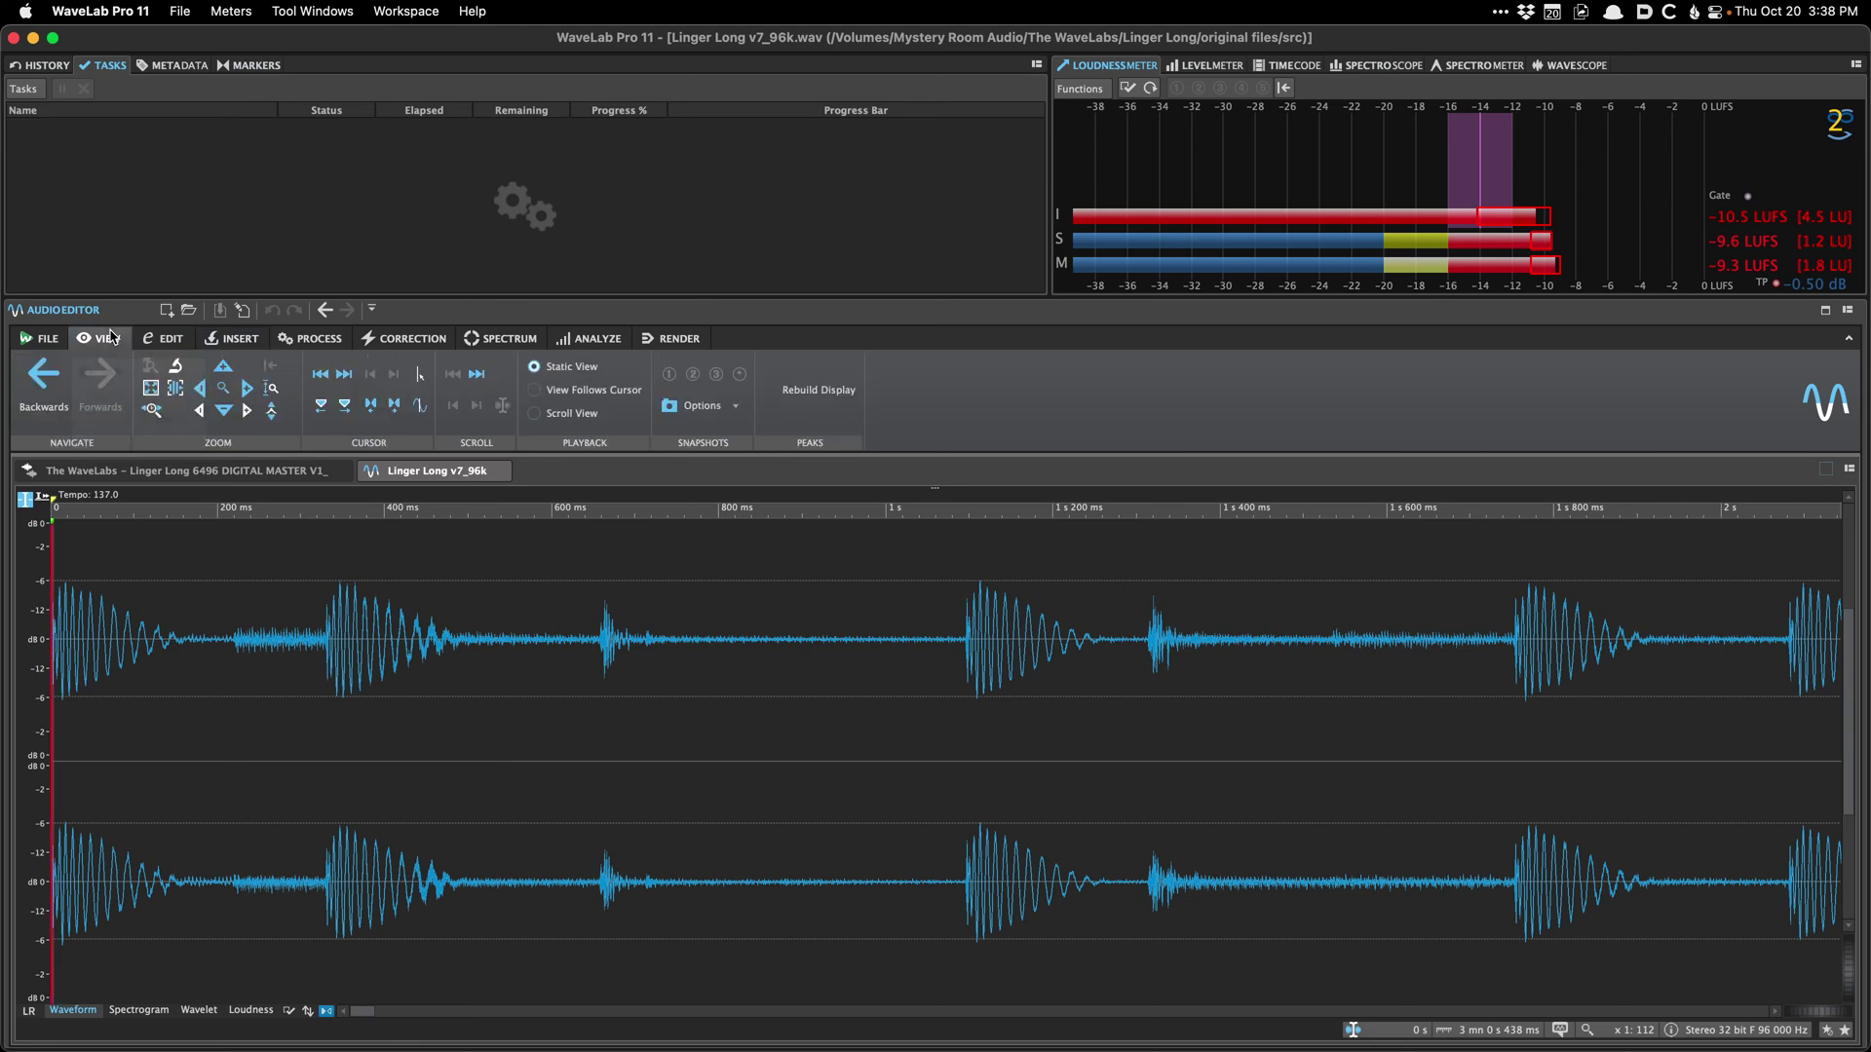
left_click(241, 338)
key("Down")
key("Down")
key("Down")
key("Down")
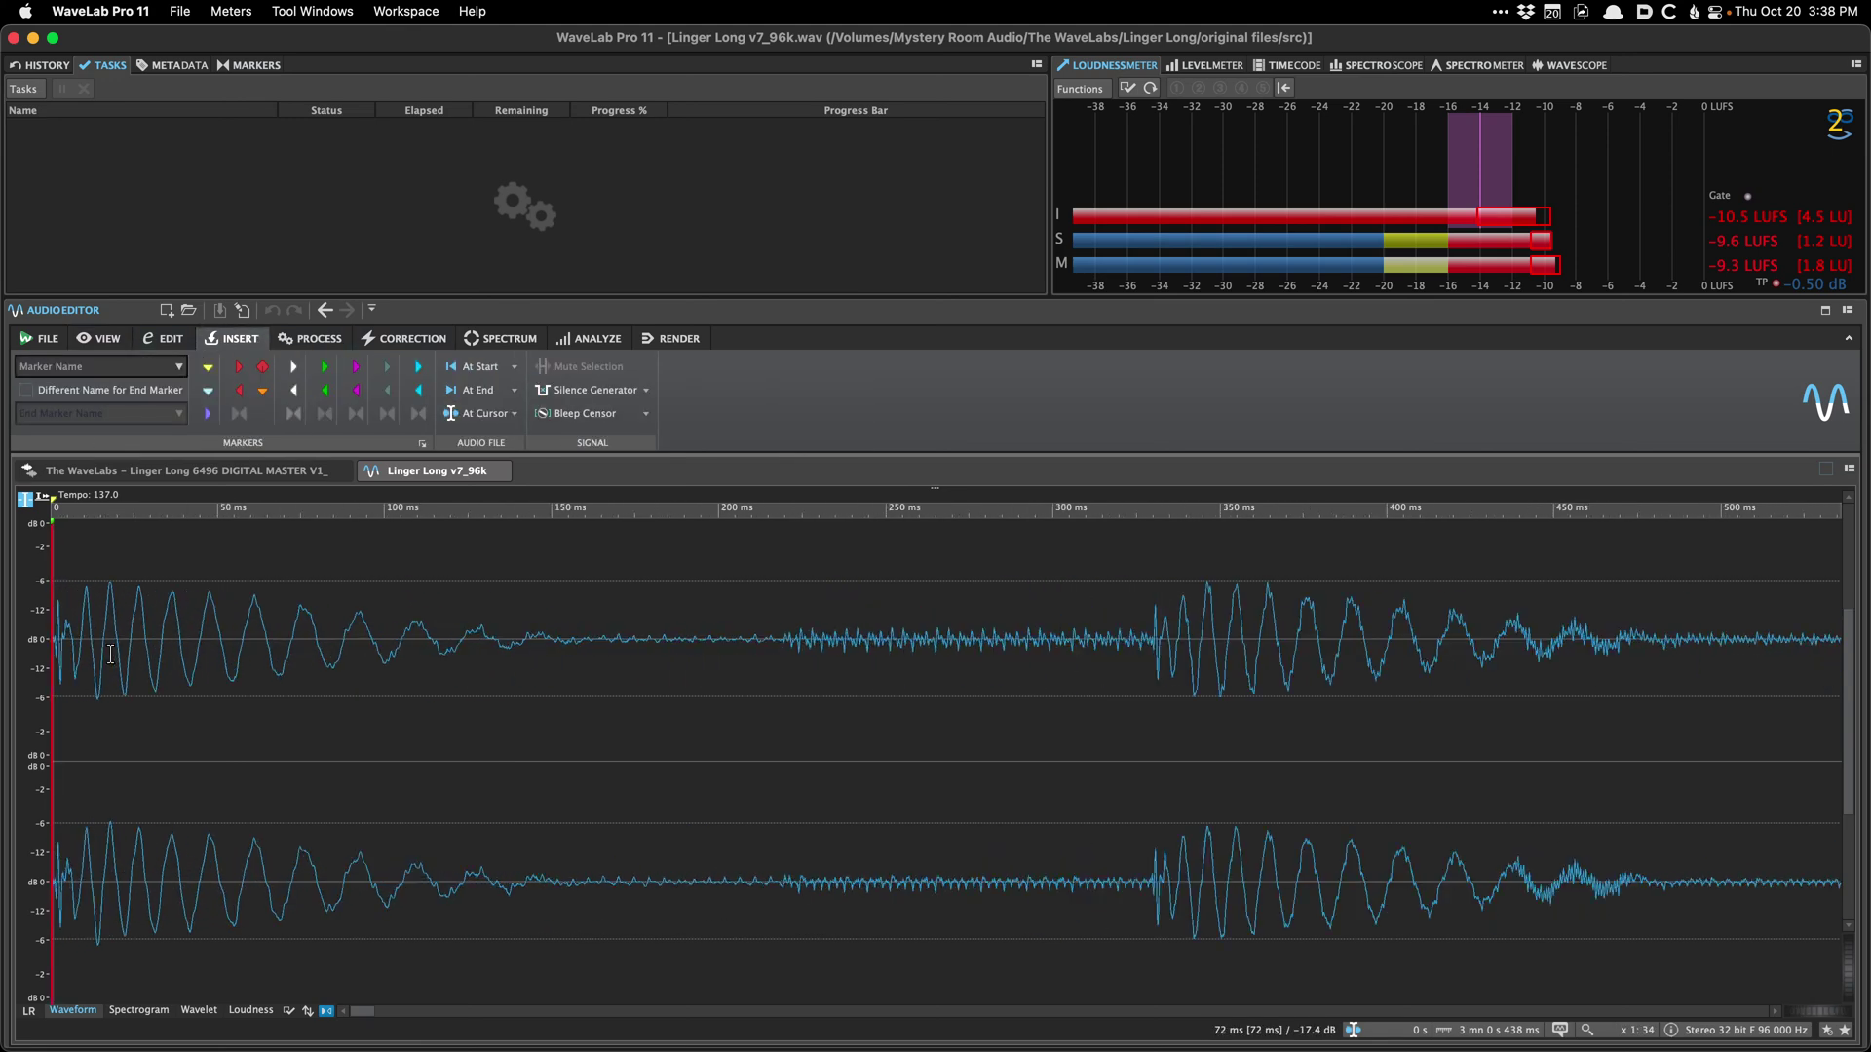
left_click(497, 472)
key("Down")
key("Down")
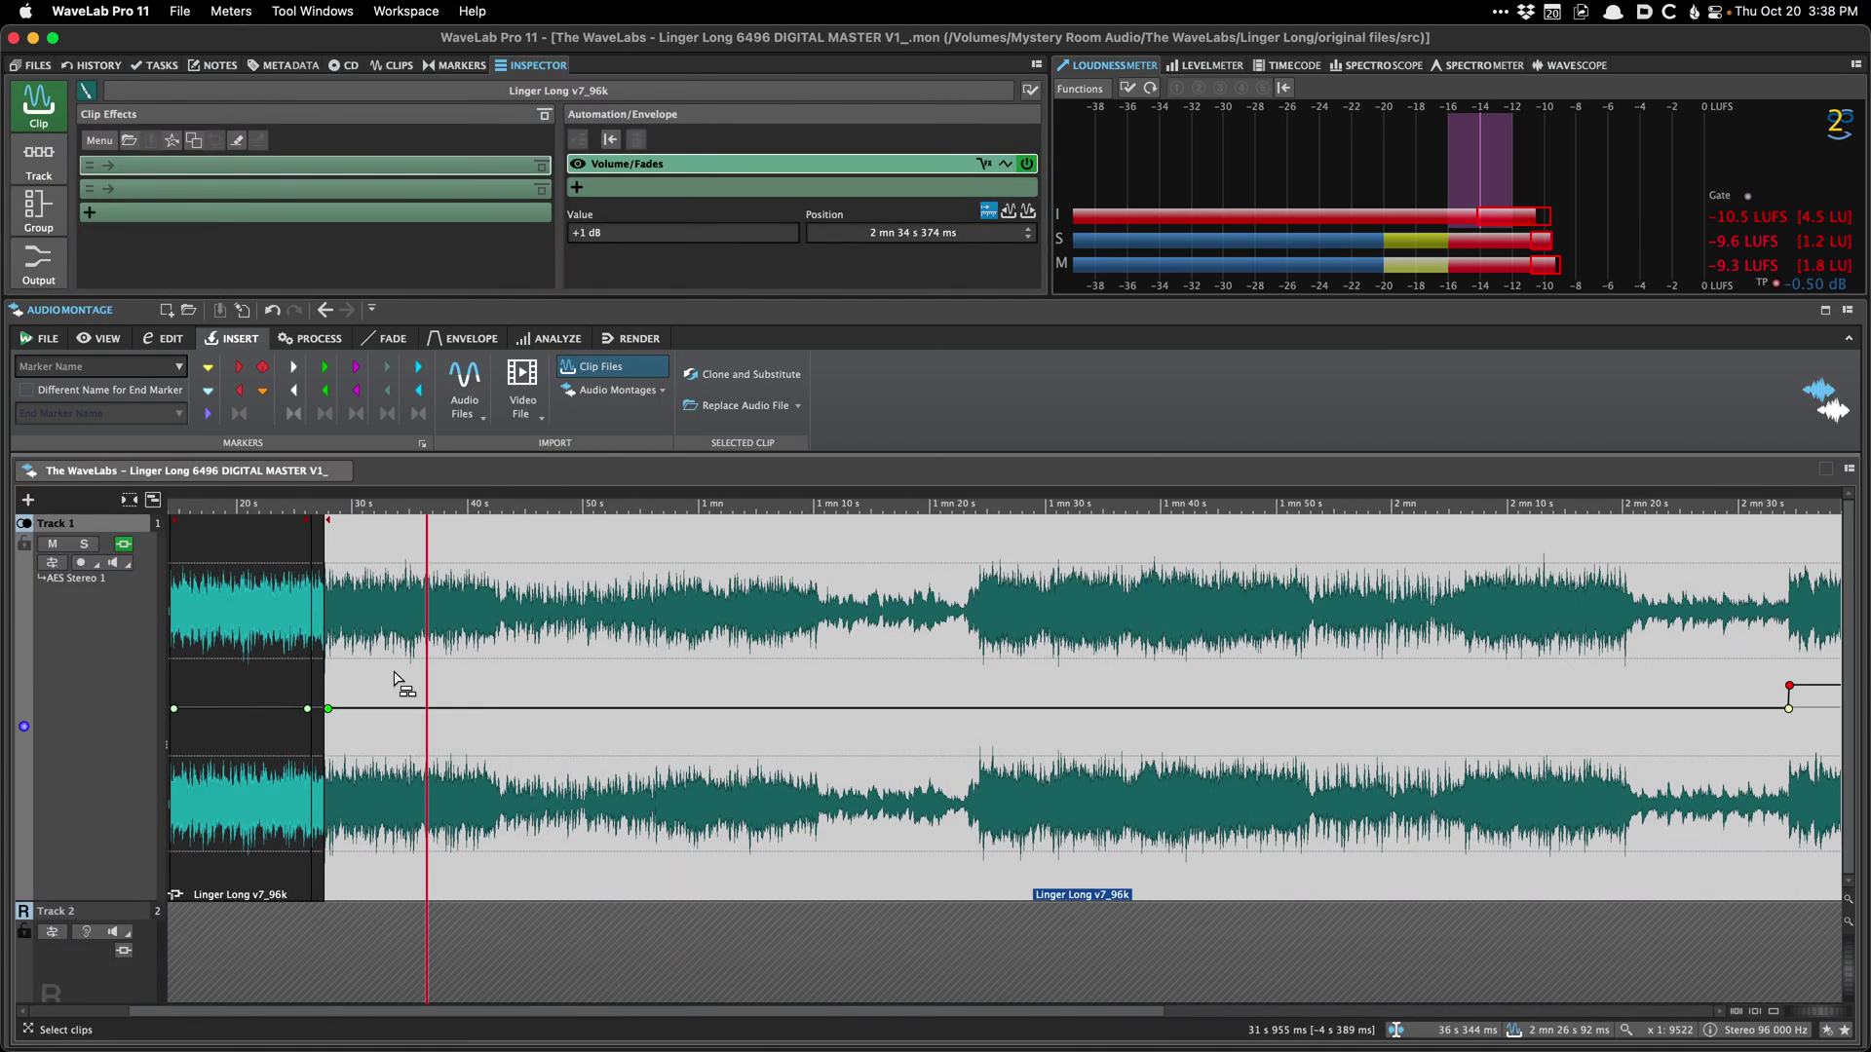
key("Down")
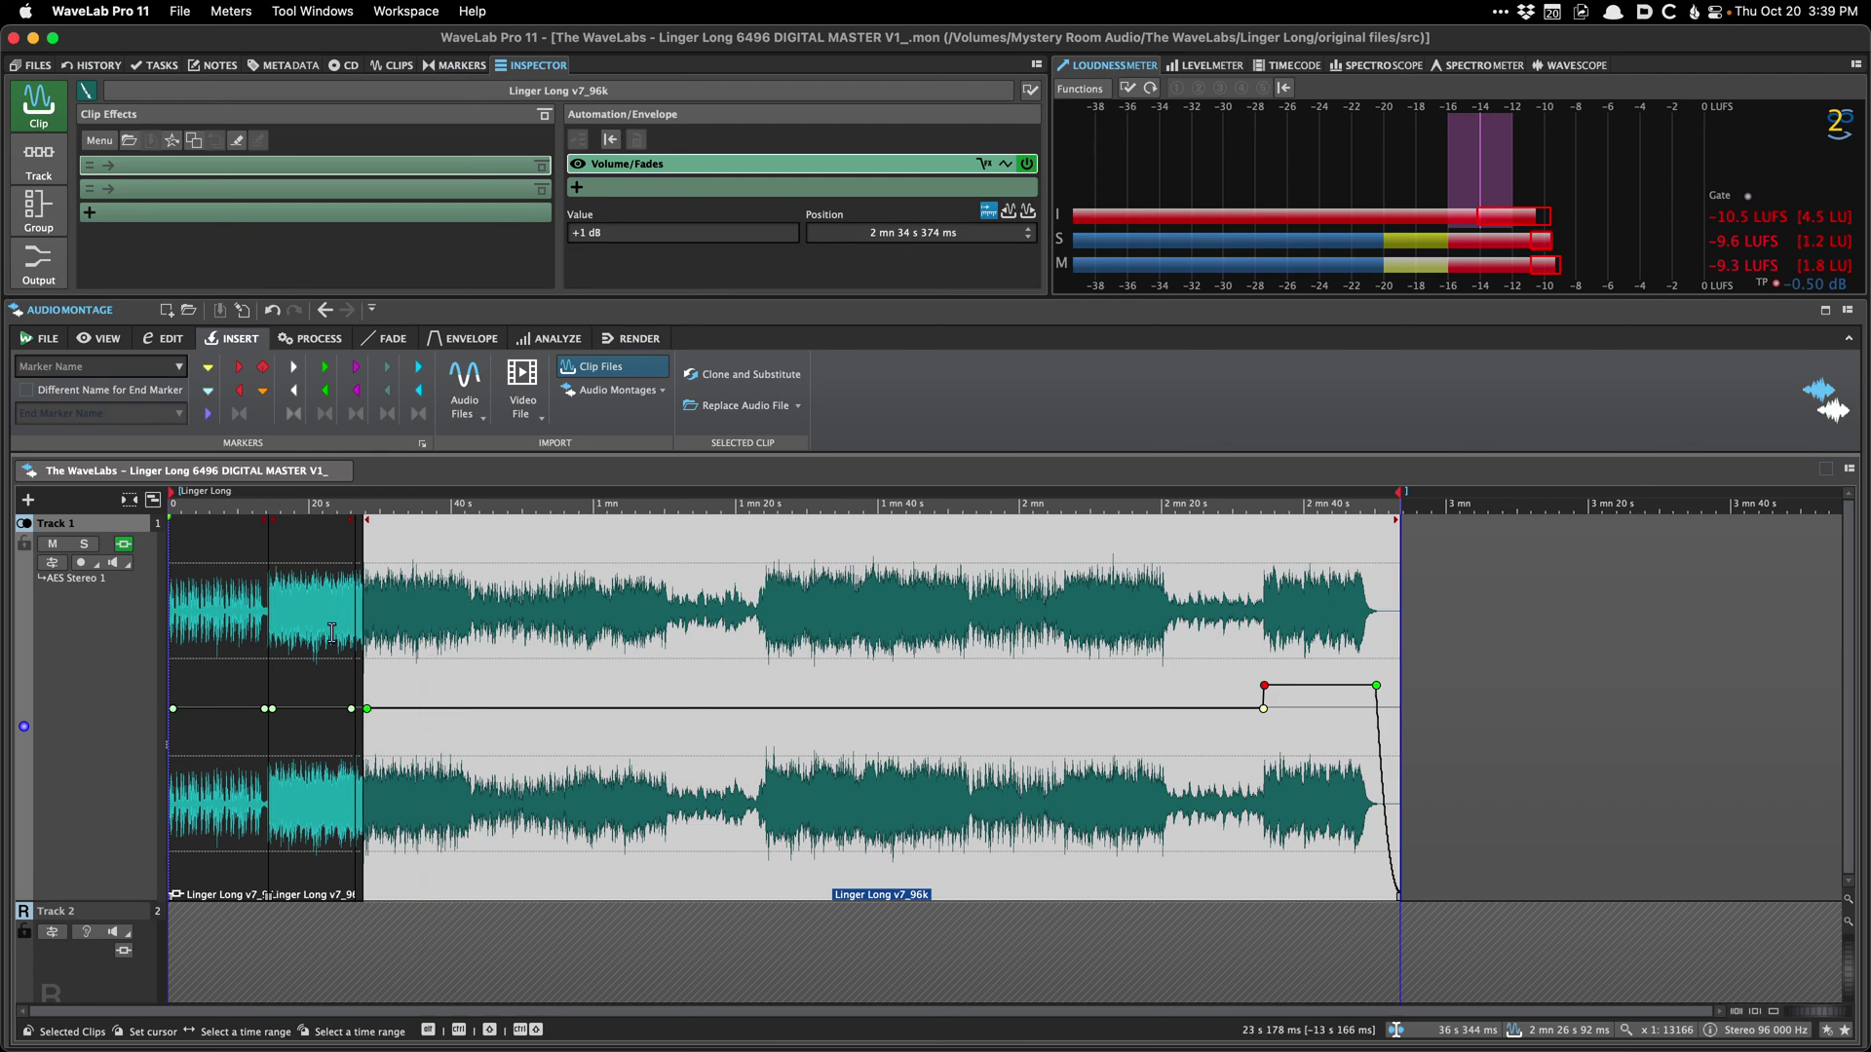
key("Up")
key("Up")
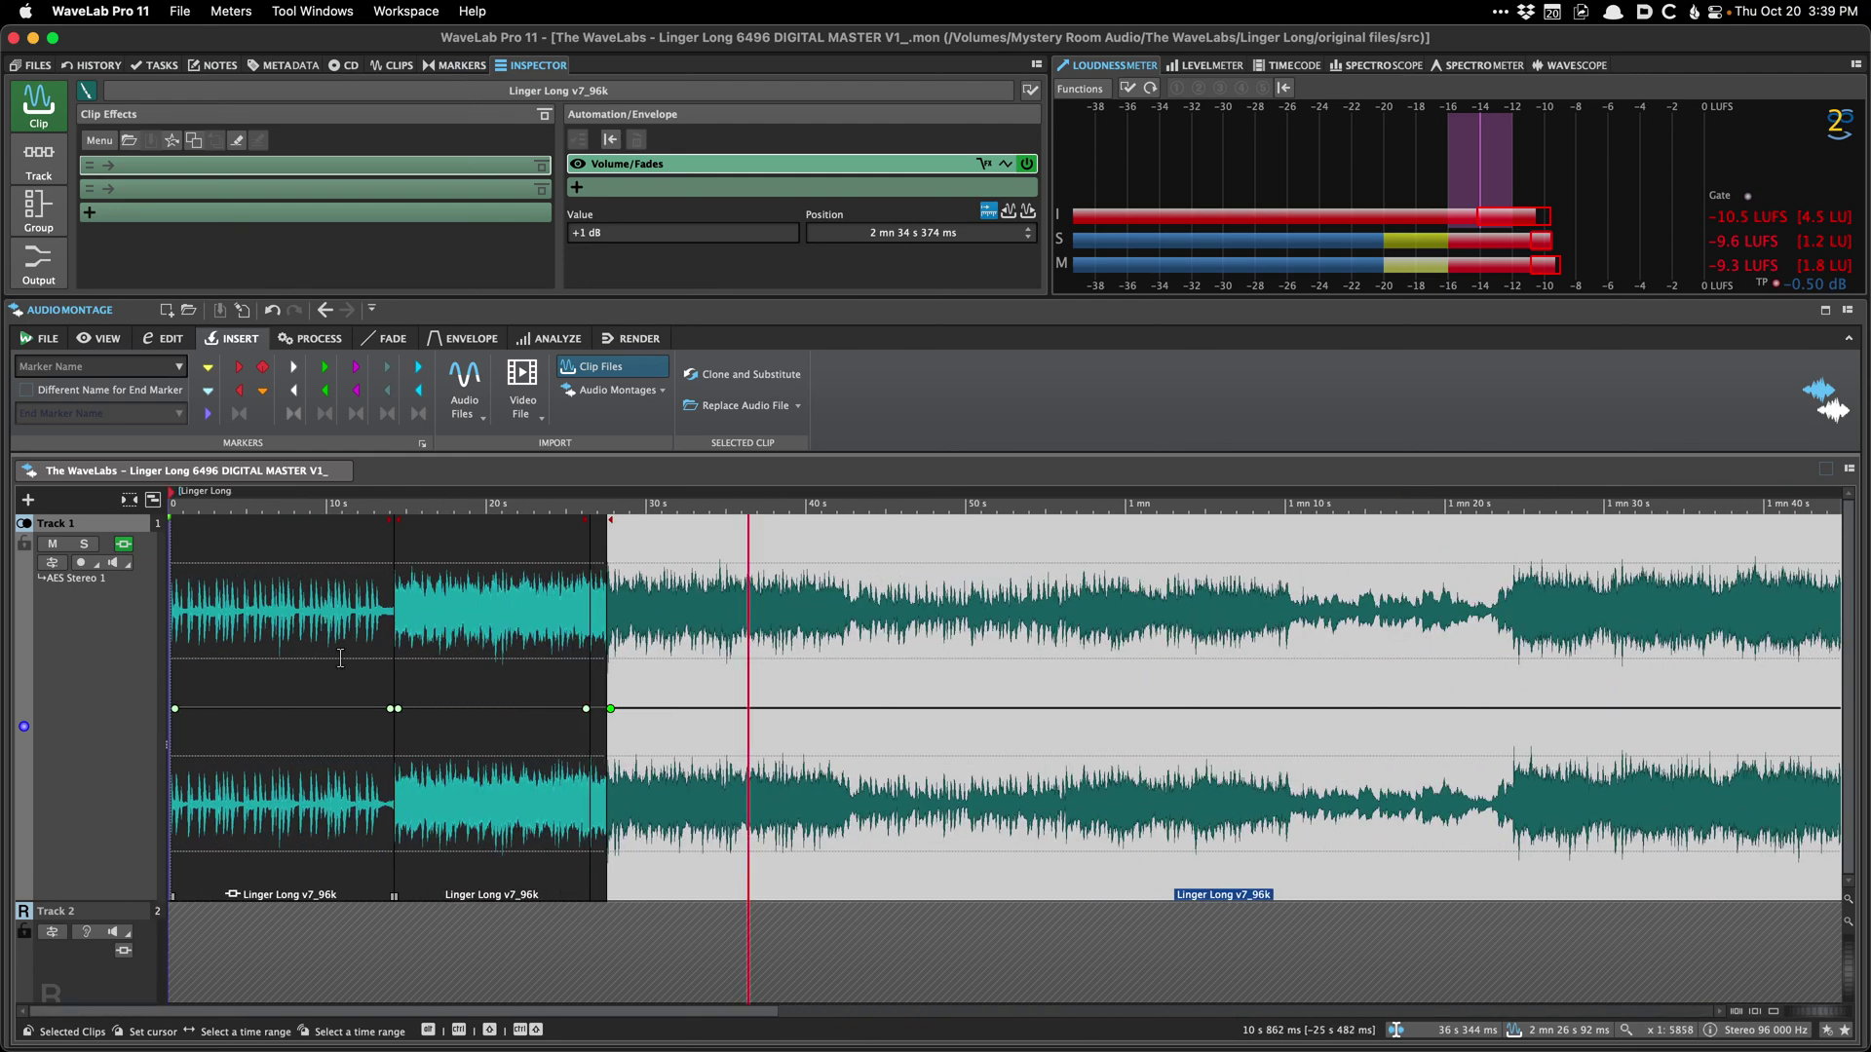
key("Down")
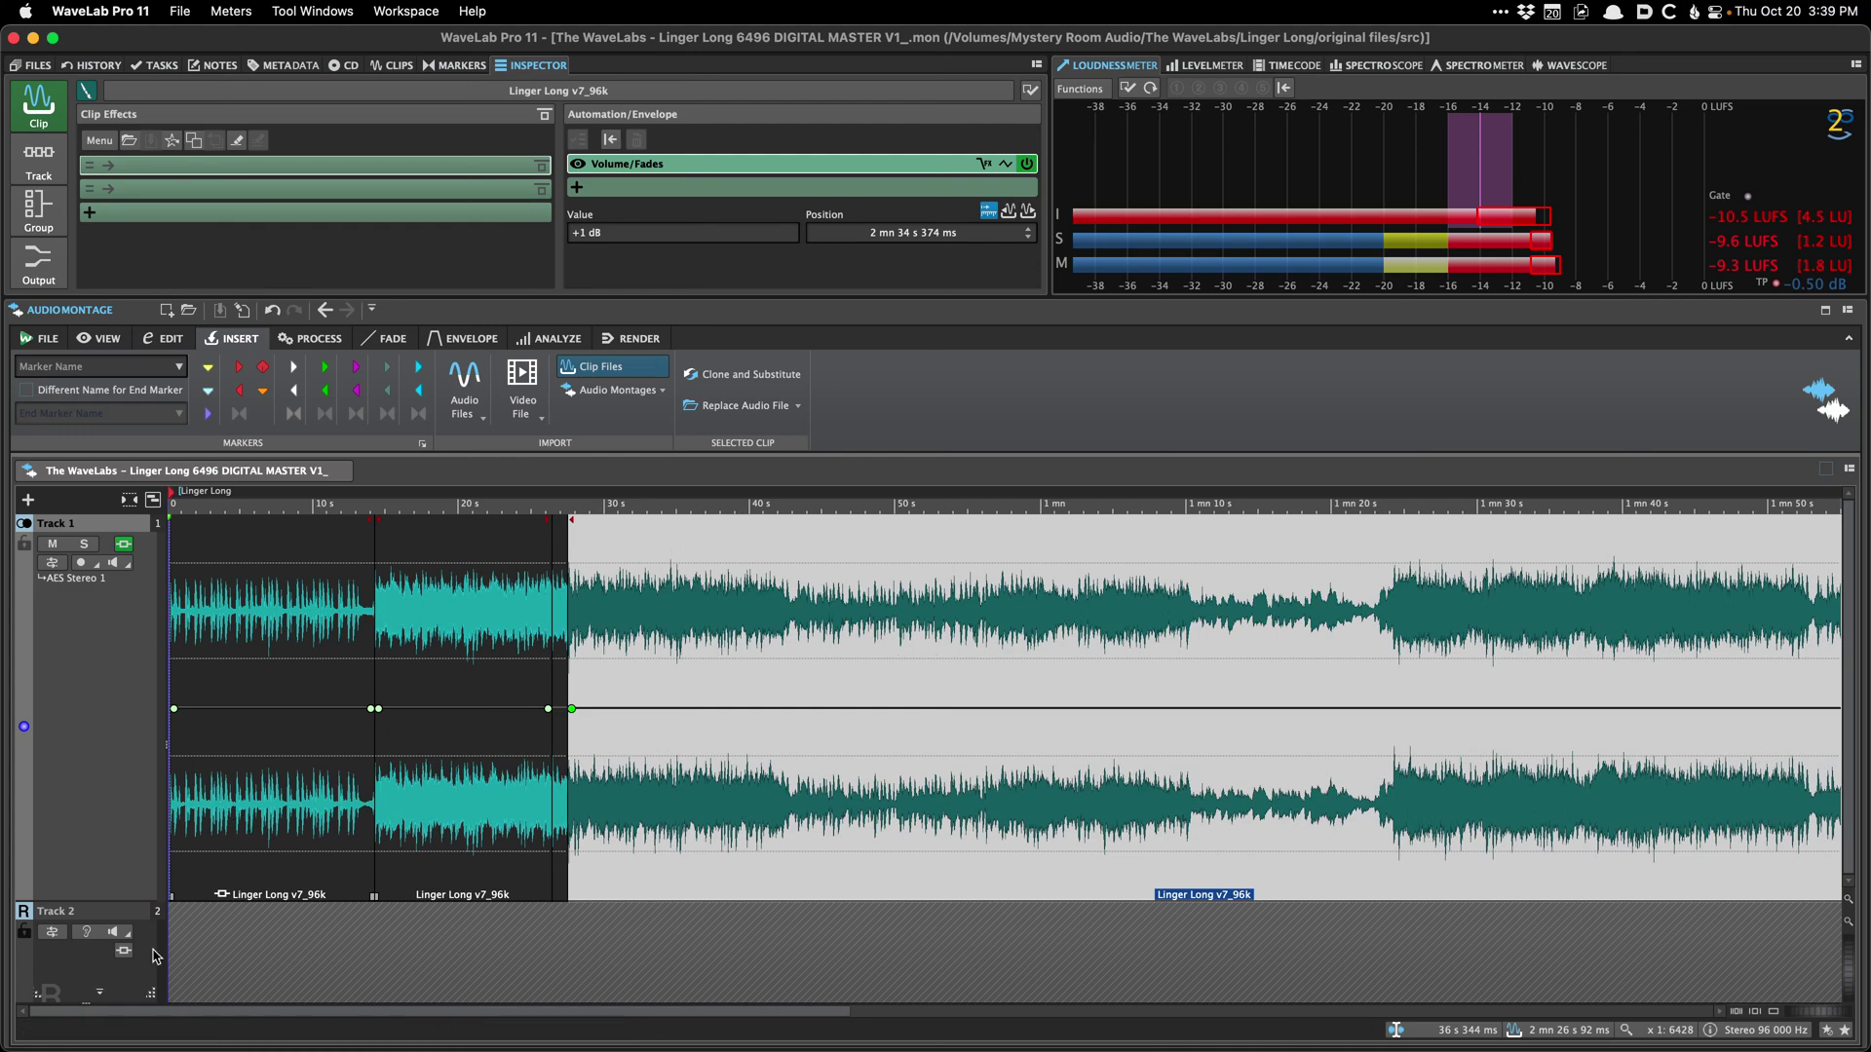
Step: Insert linger long_REF.wav from the original files folder into the Track 2 reference track
left_click(195, 949)
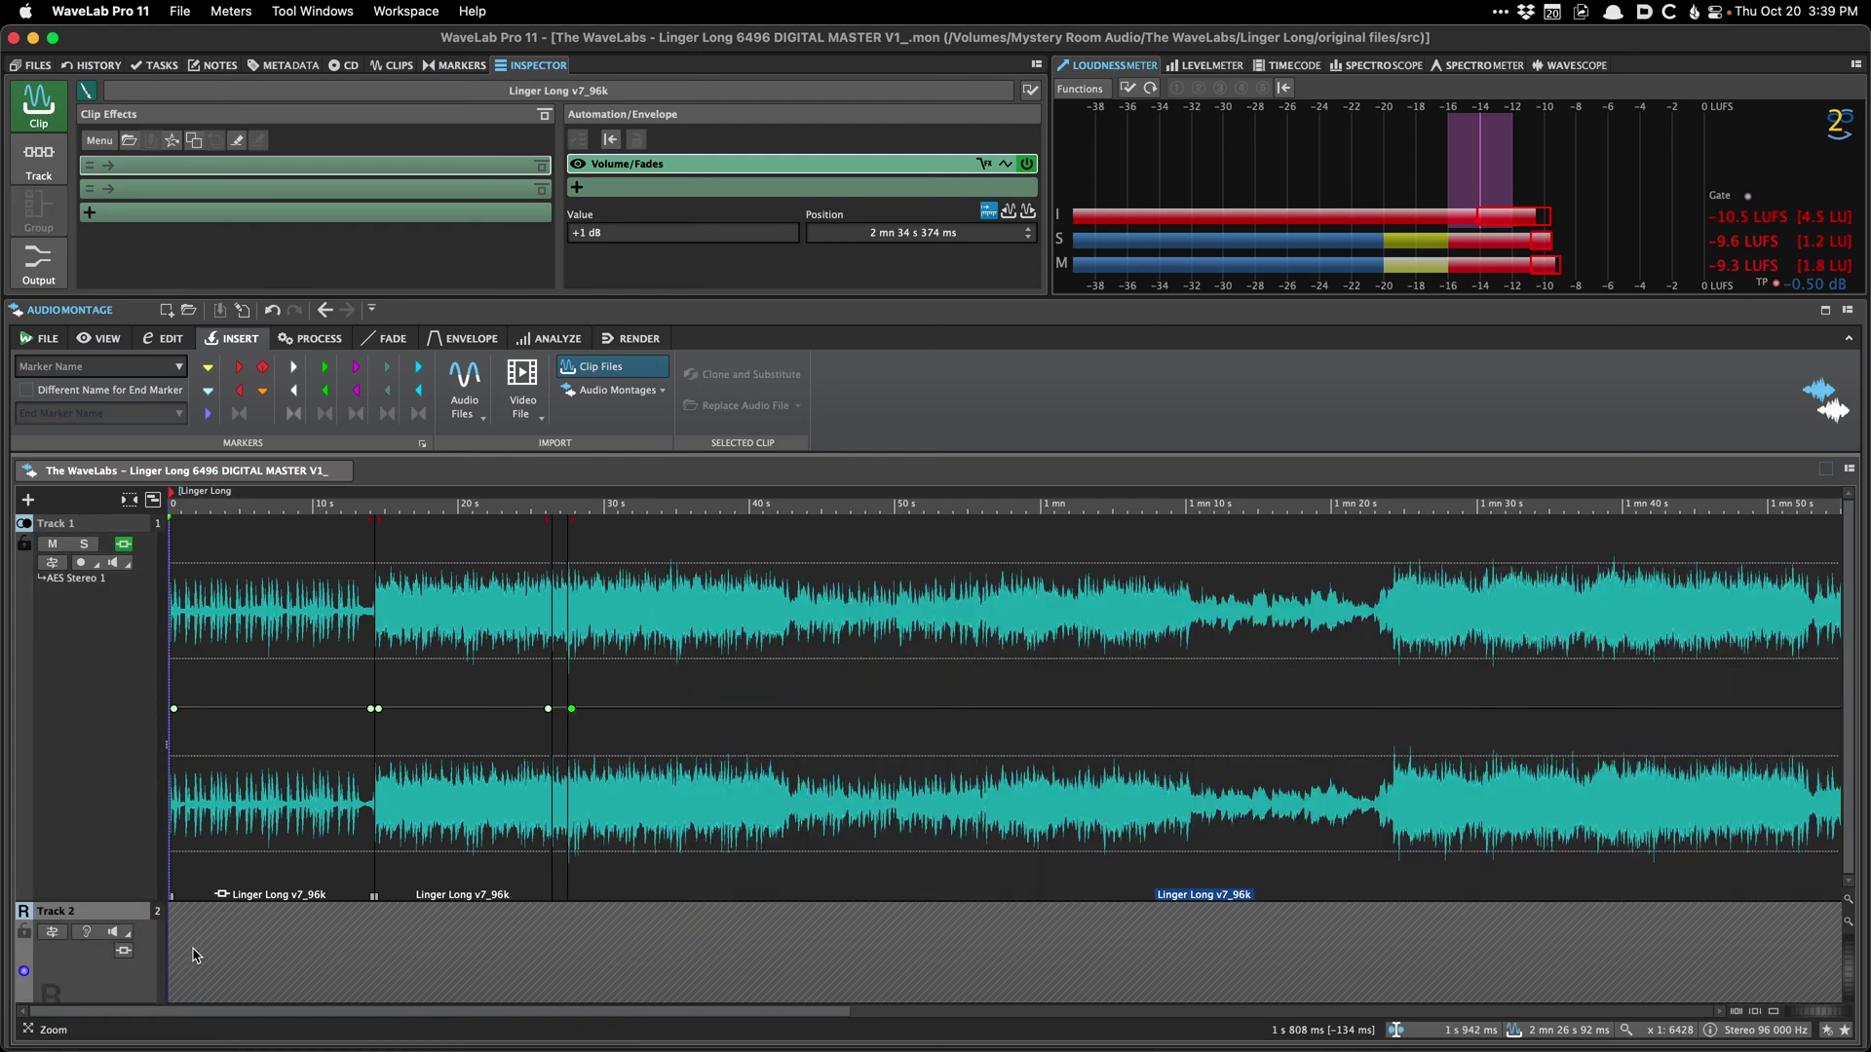
double_click(193, 952)
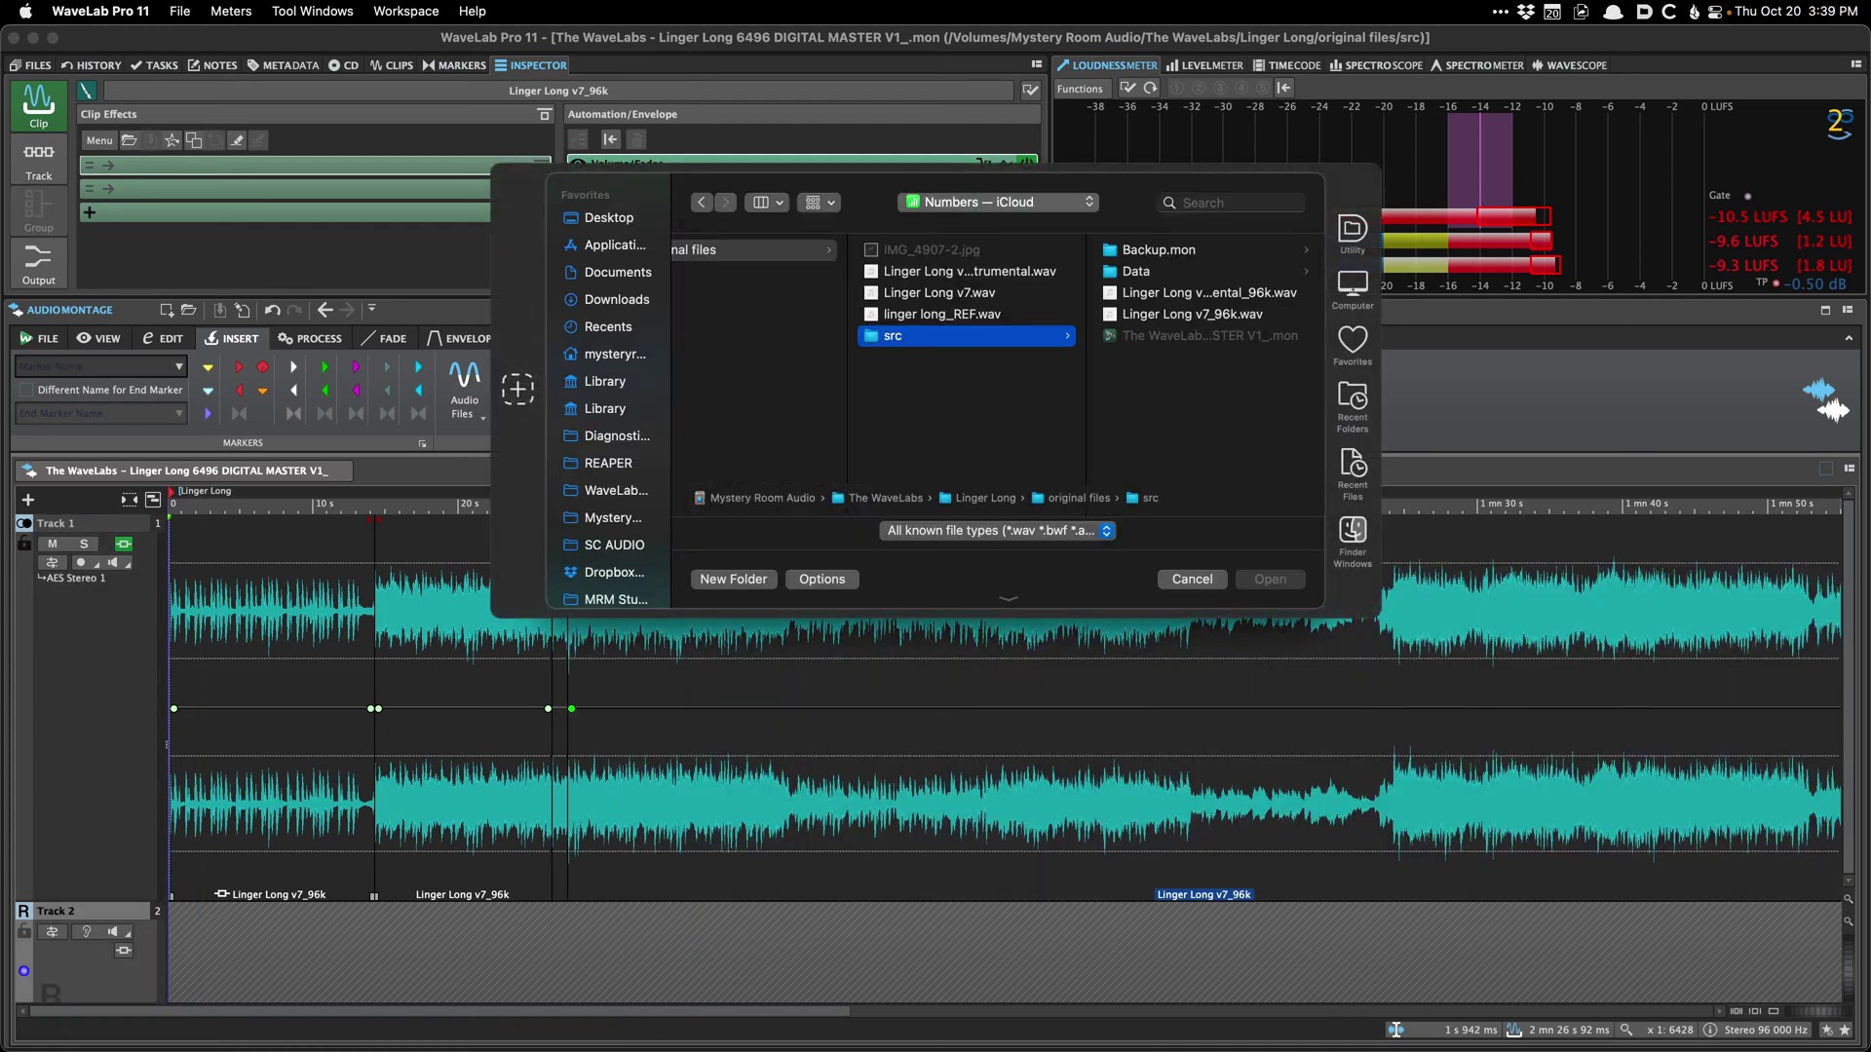
key("Left")
key("Up")
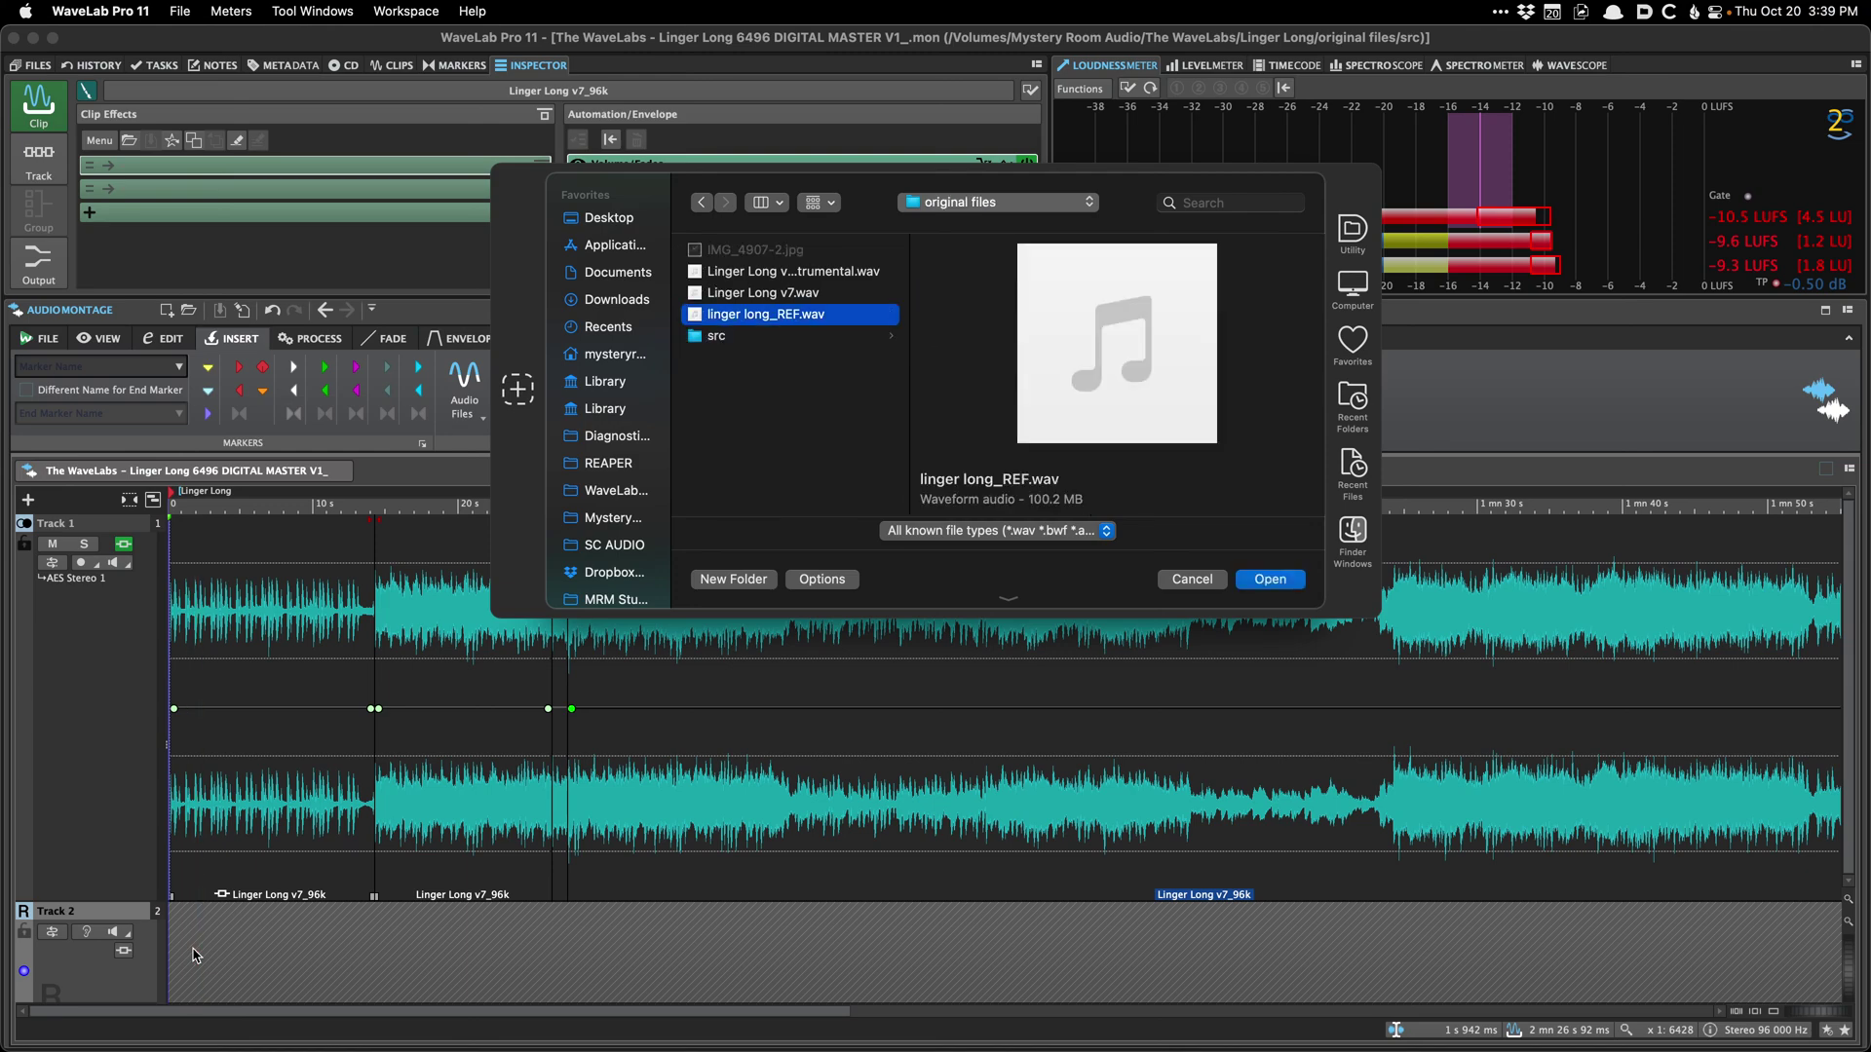
scroll(1108, 465, "down", 5)
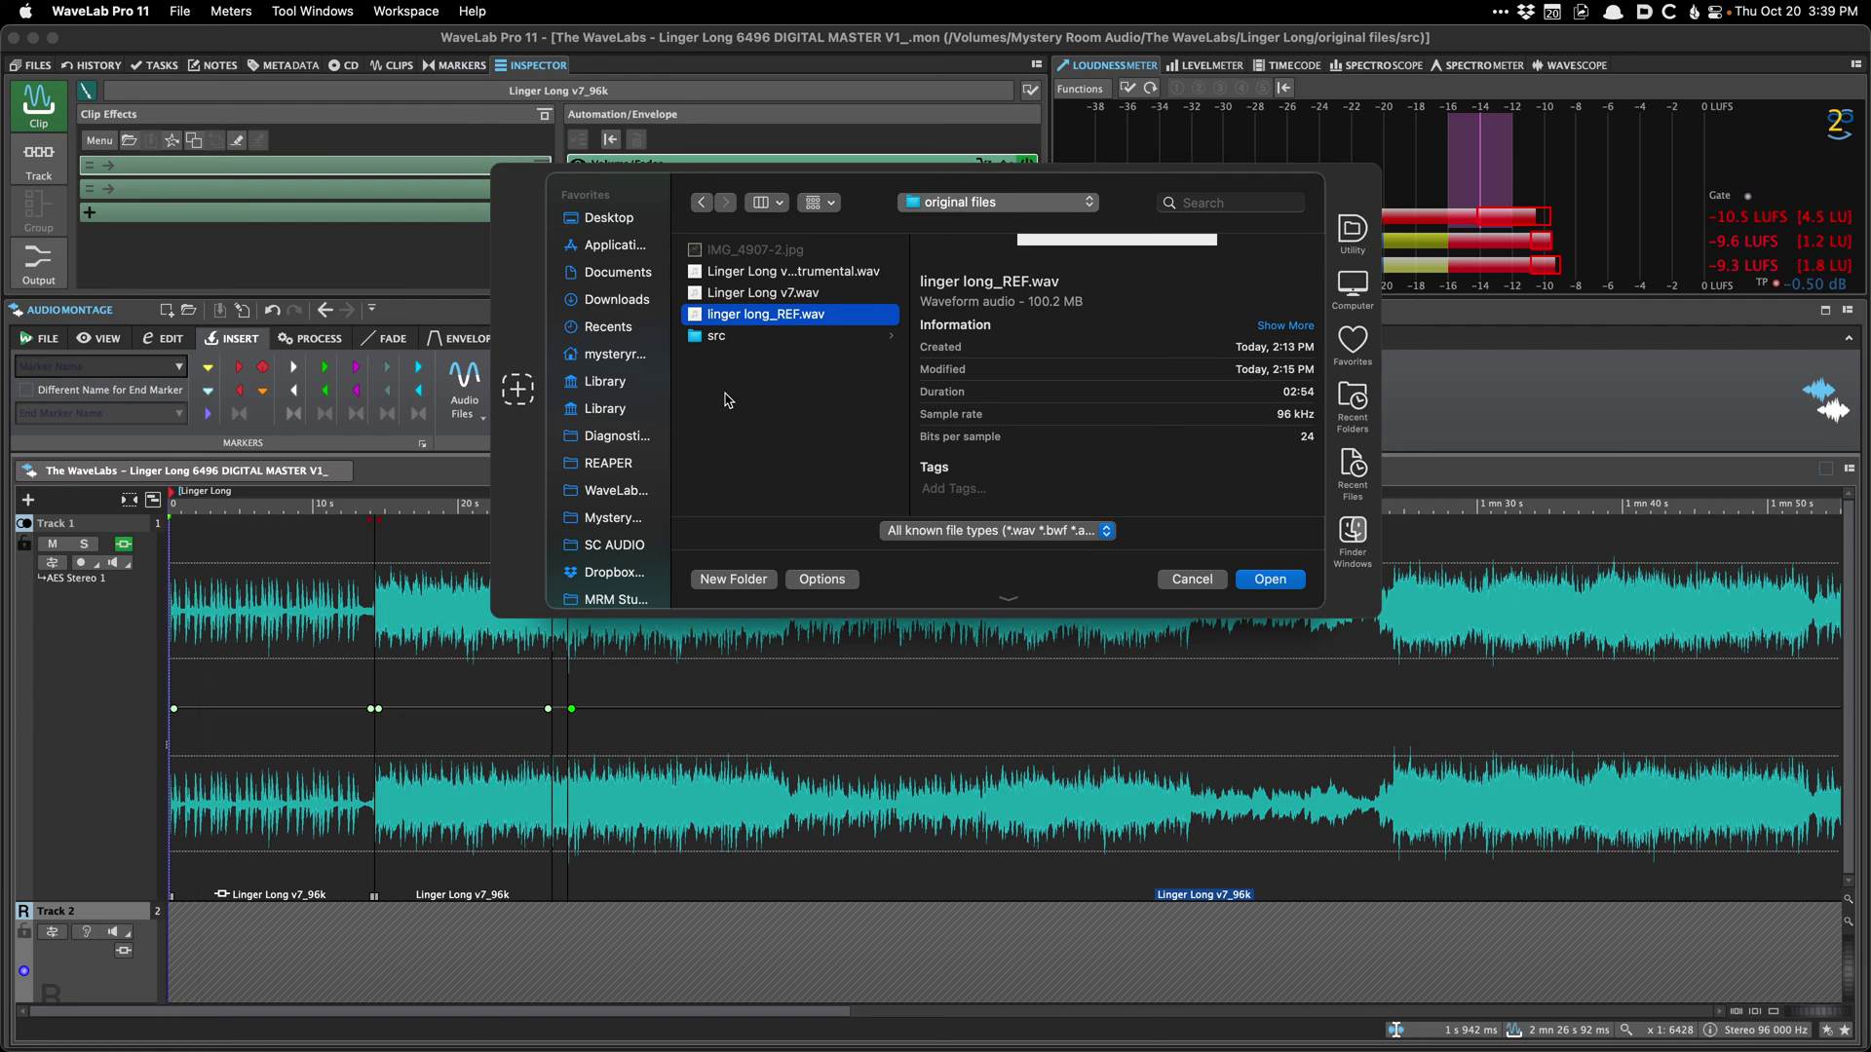
scroll(755, 366, "left", 3)
scroll(760, 347, "right", 2)
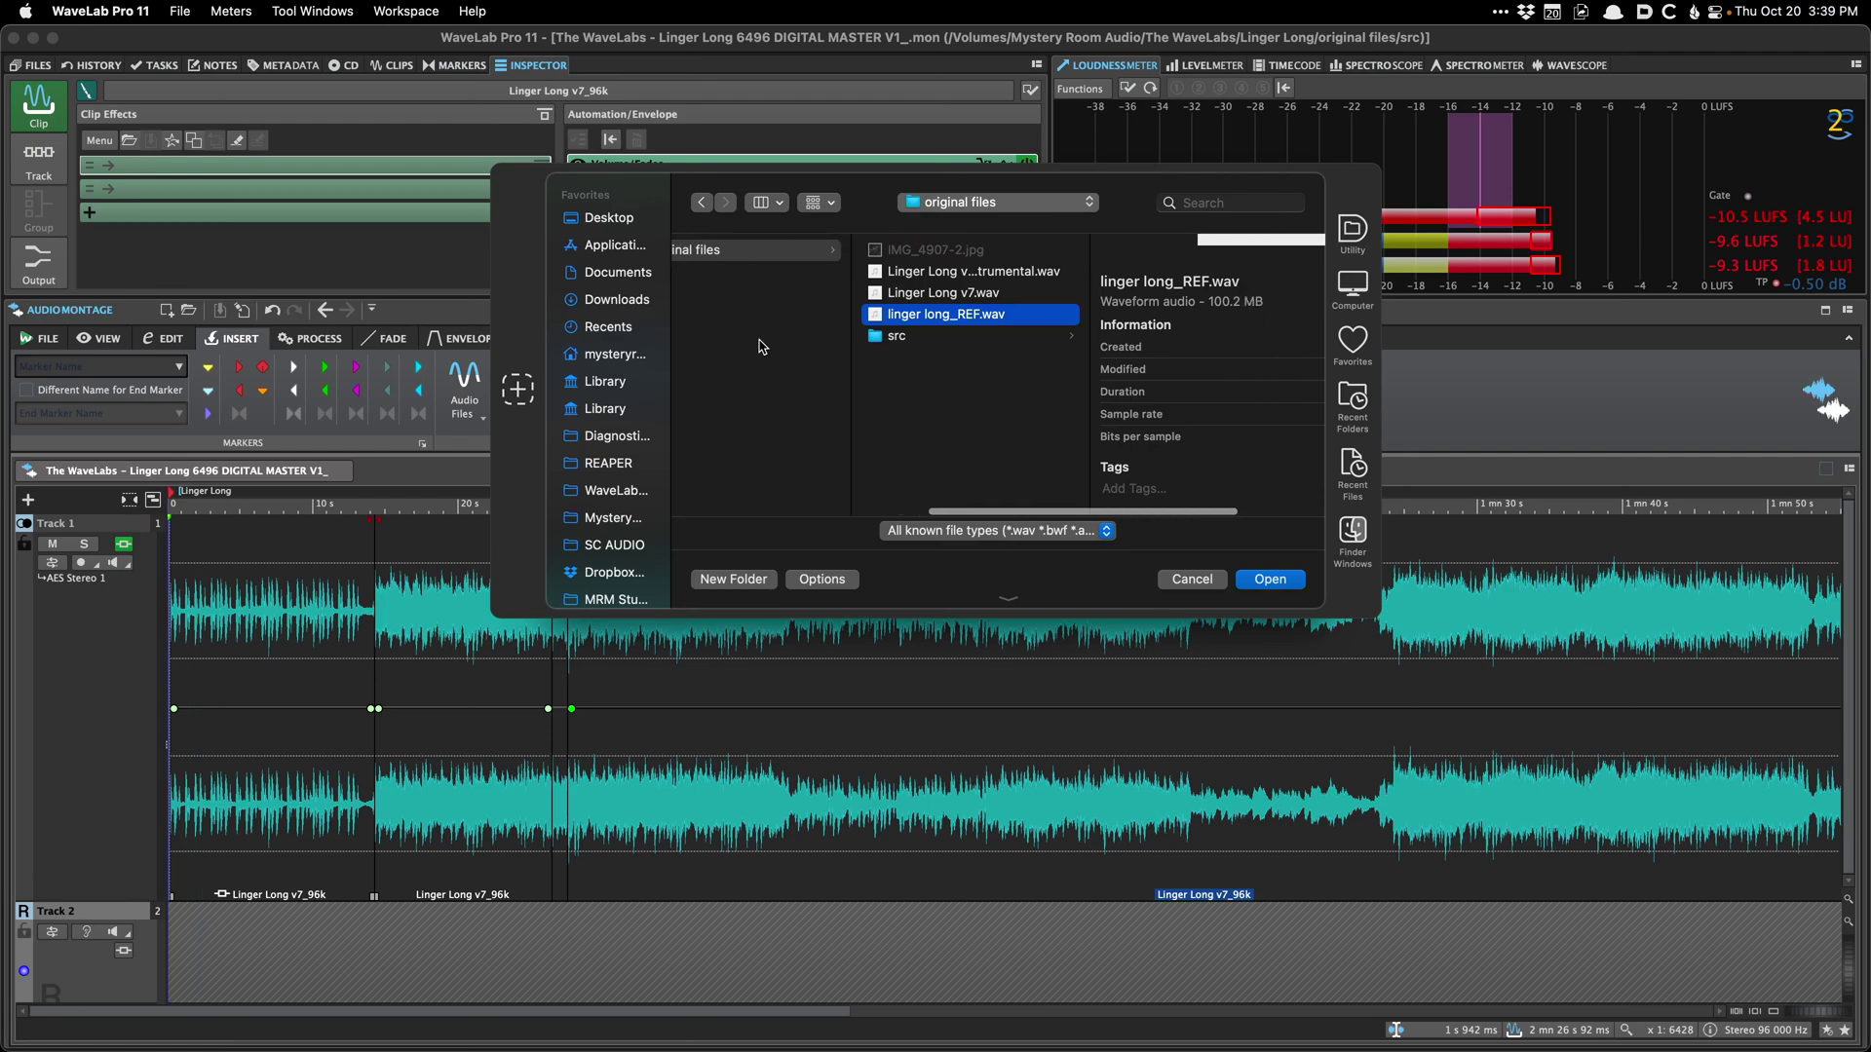
key("Return")
left_click(838, 624)
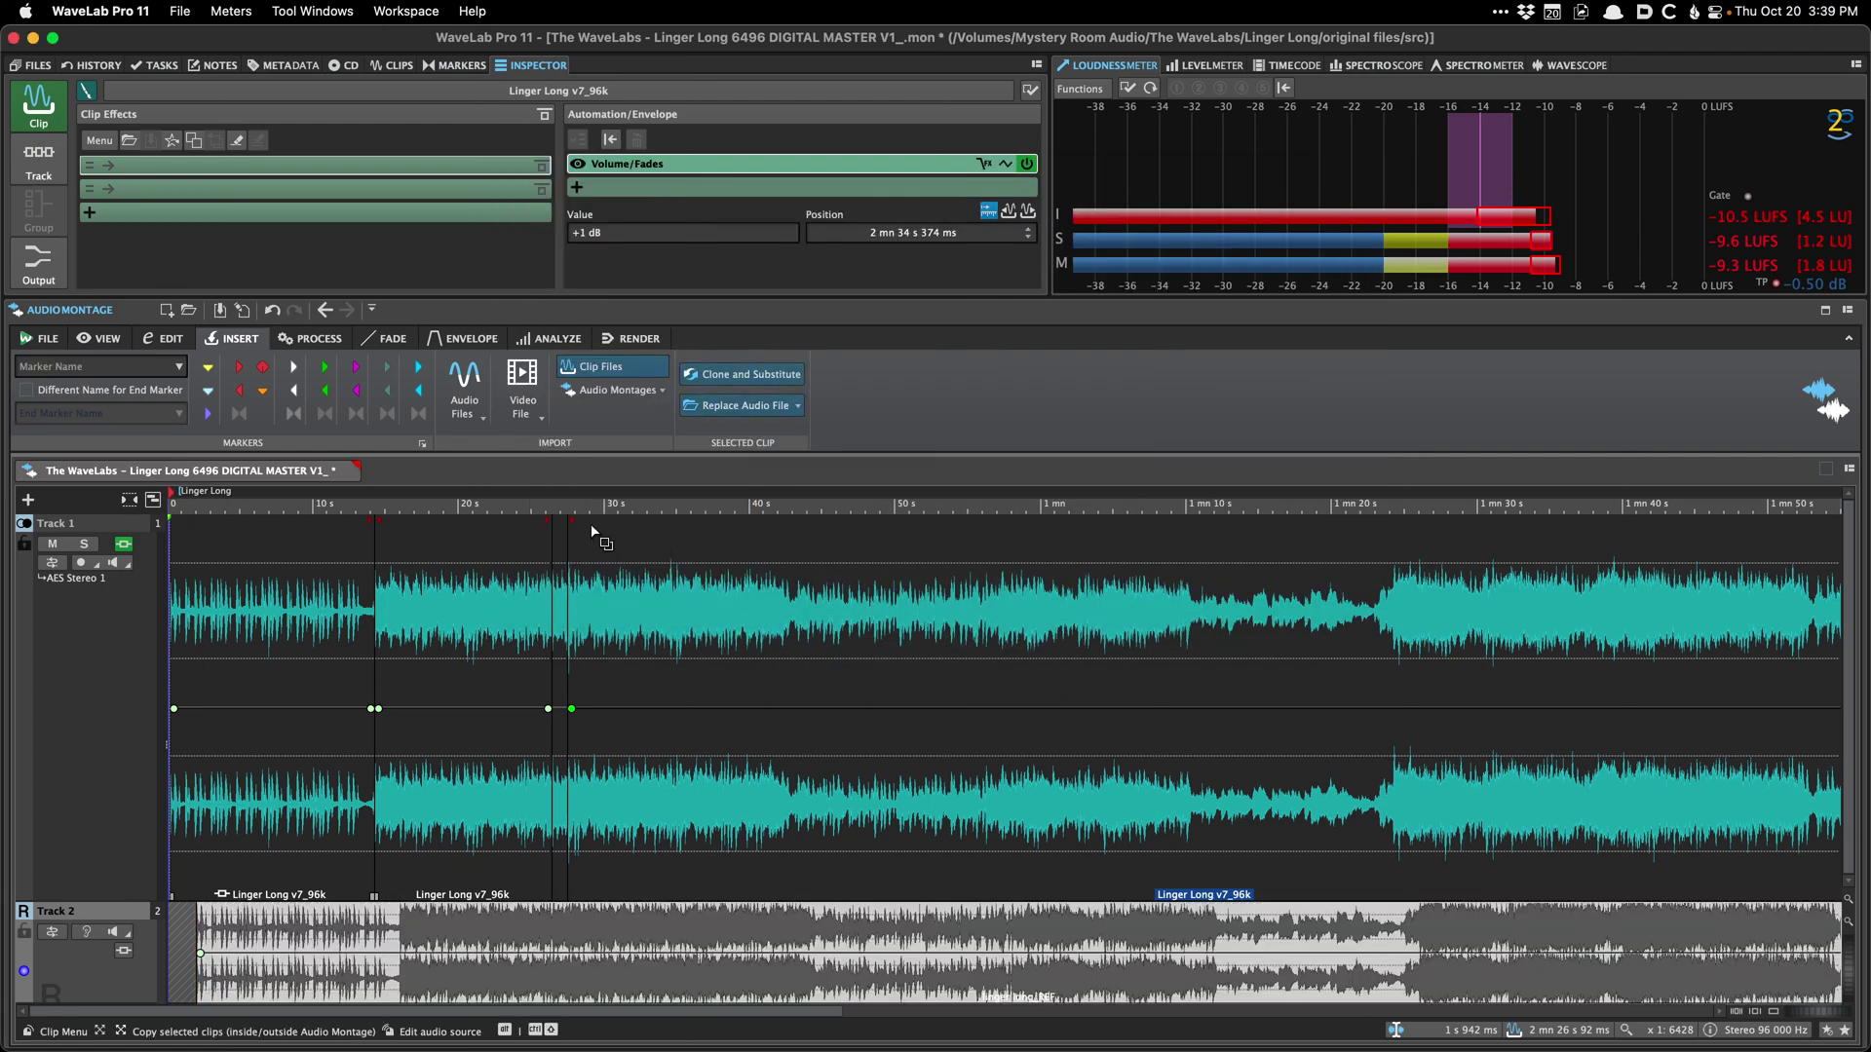
Step: Move the linger long_REF clip so its opening transient aligns with the start of the song on Track 1, and save the montage
scroll(407, 882, "up", 4)
left_click_drag(328, 976, 428, 1004)
key("Home")
scroll(280, 977, "up", 6)
scroll(429, 1004, "up", 6)
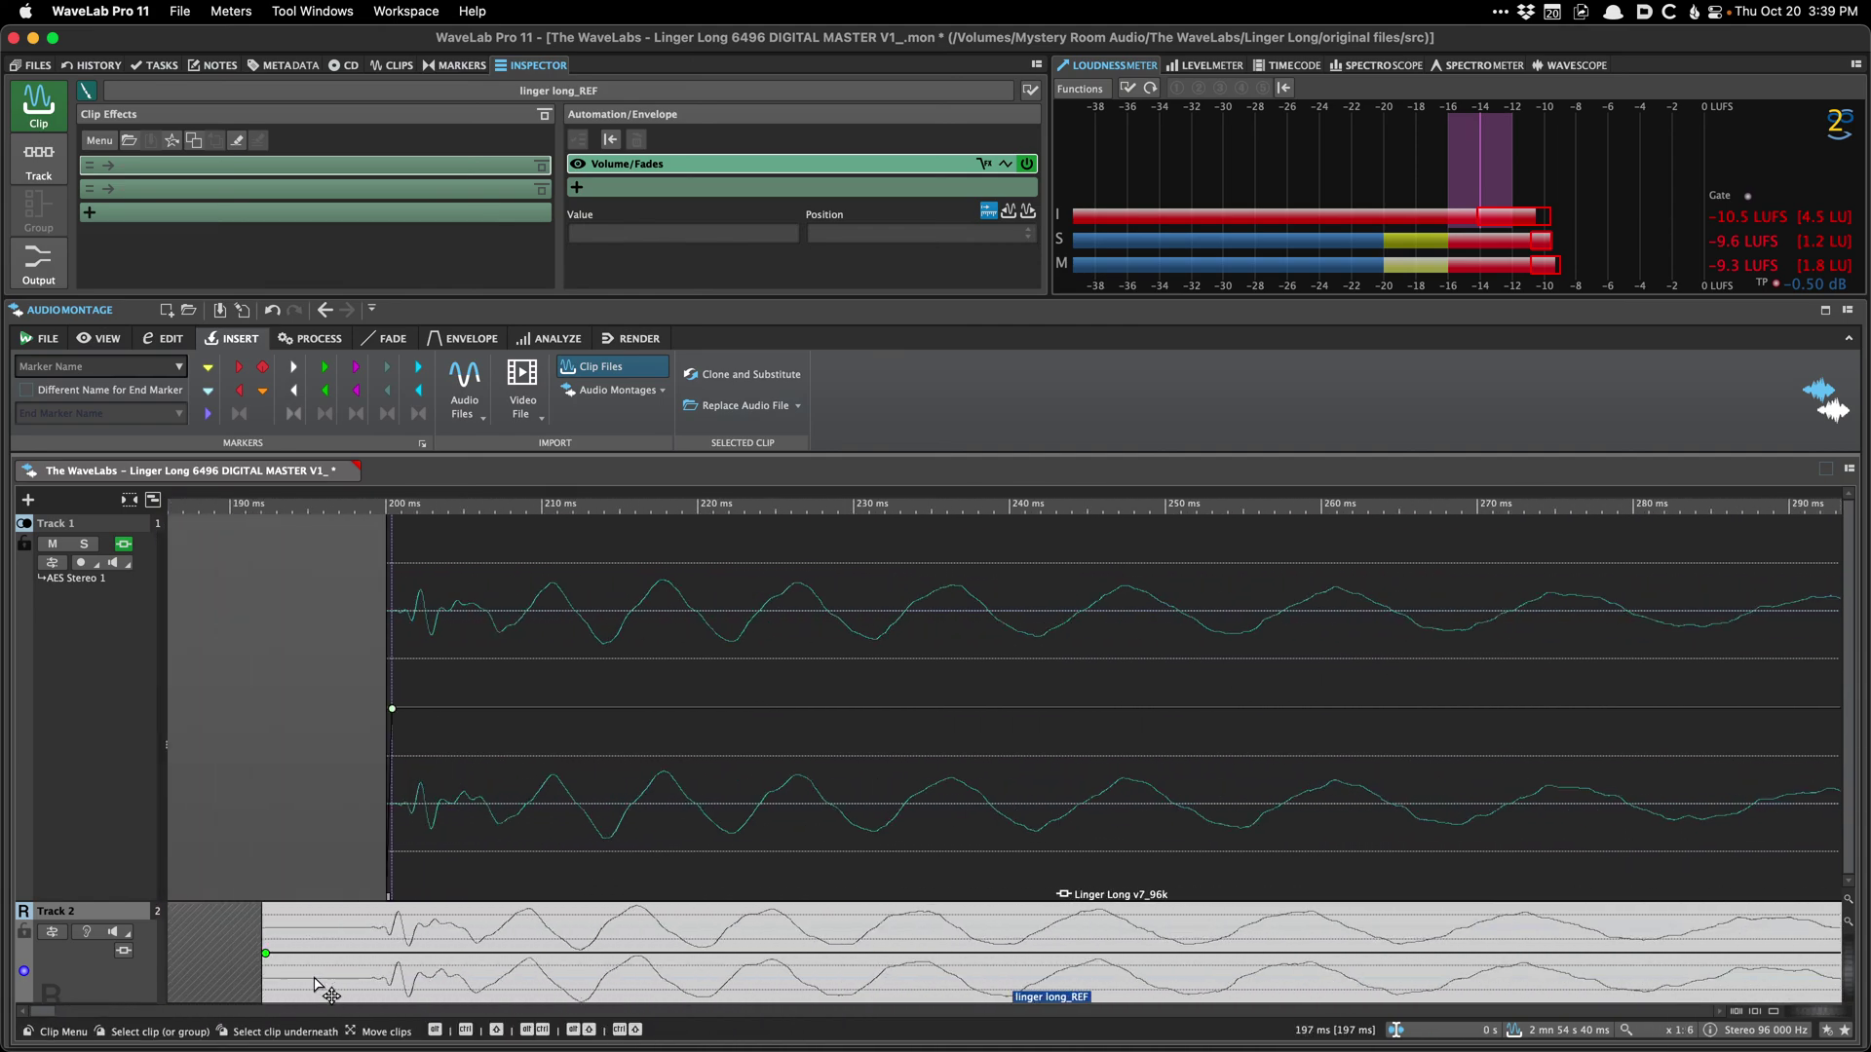
left_click_drag(590, 1004, 785, 989)
scroll(794, 998, "down", 15)
left_click(307, 916)
key("super+s")
Step: Play the montage, including the section at about 1 mn 26 s, and listen to the Track 2 reference alone for comparison
key("space")
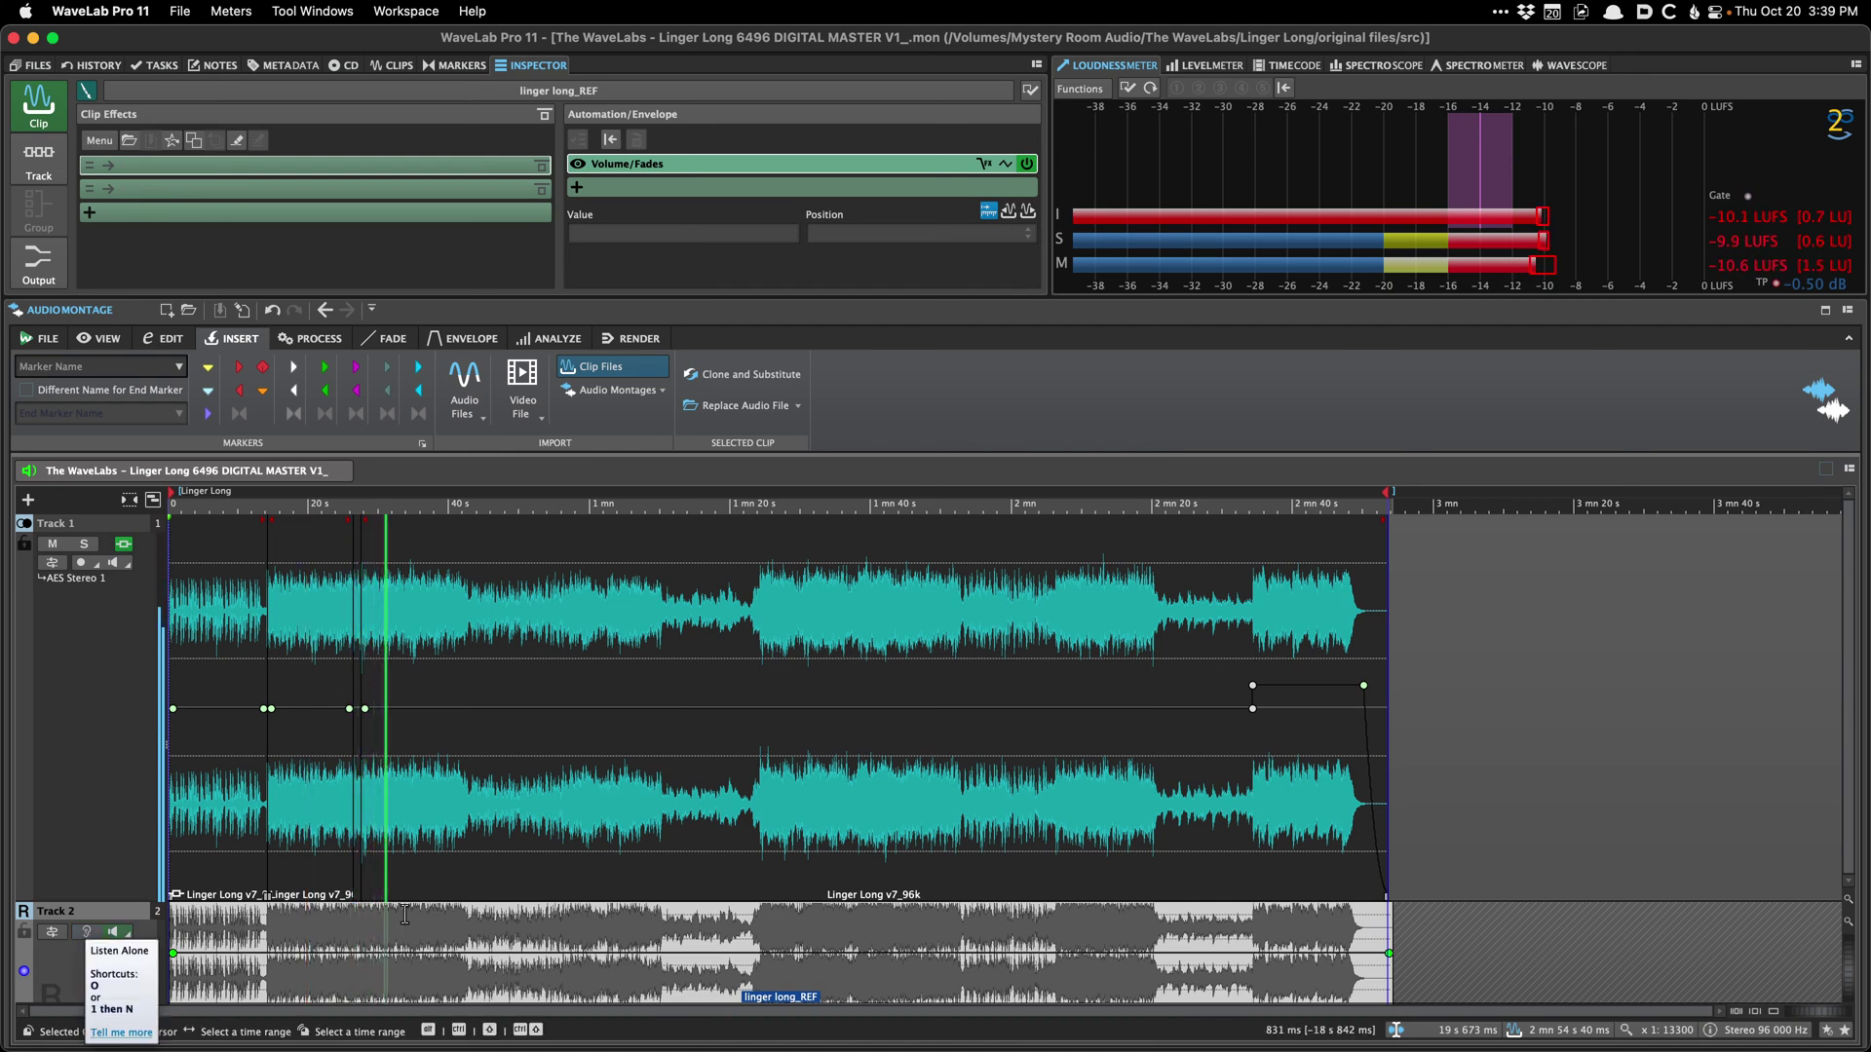
left_click(775, 648)
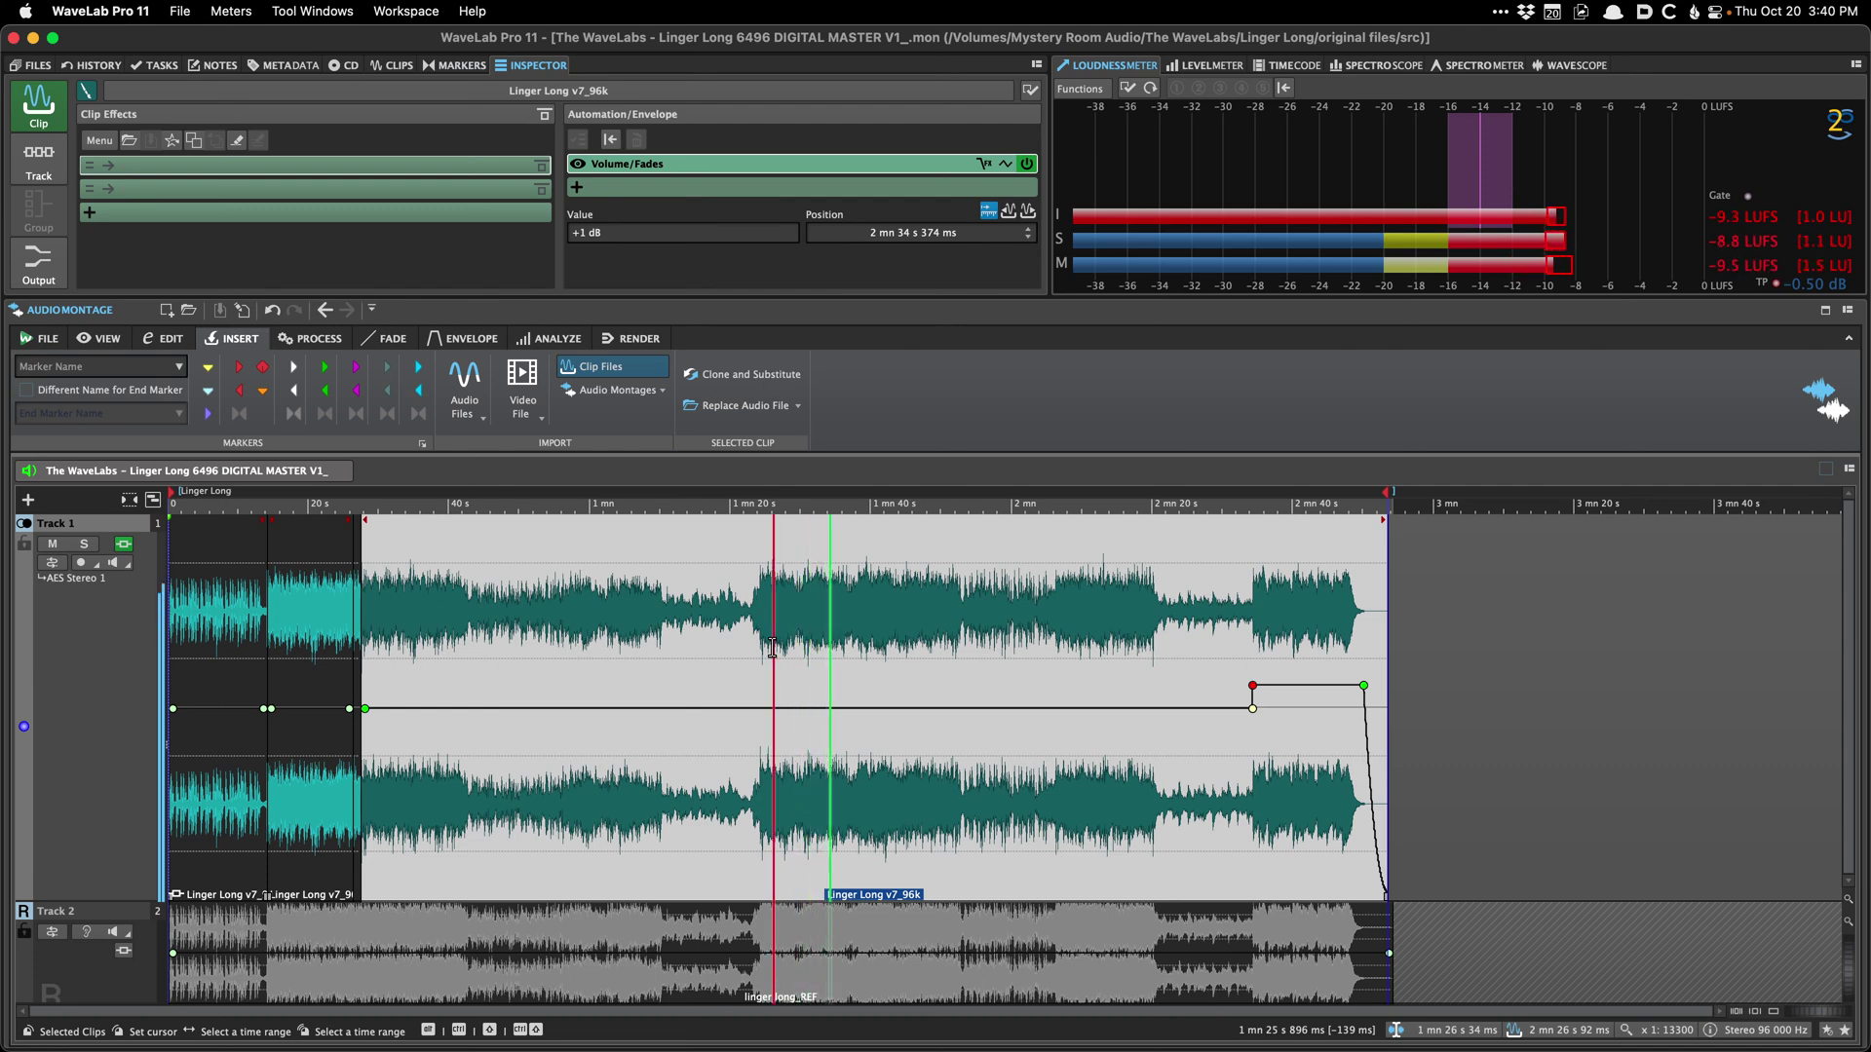
left_click(772, 648)
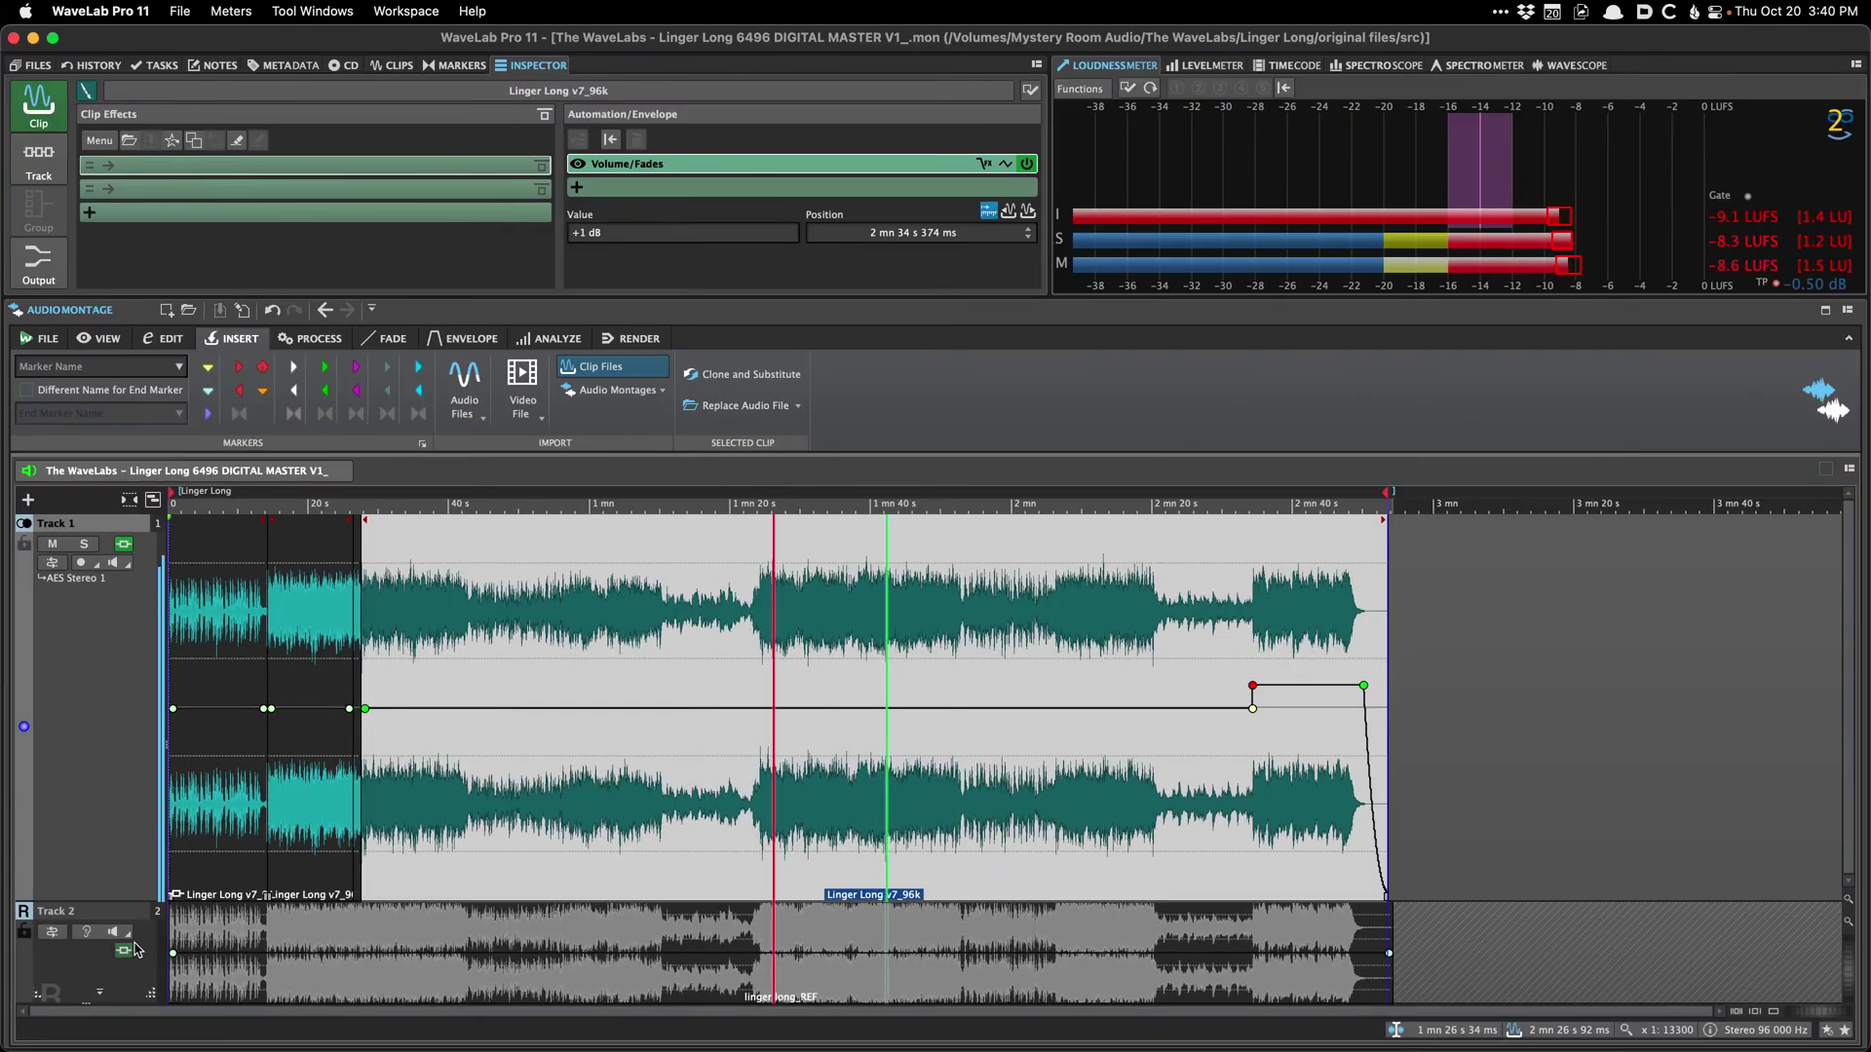
left_click(86, 932)
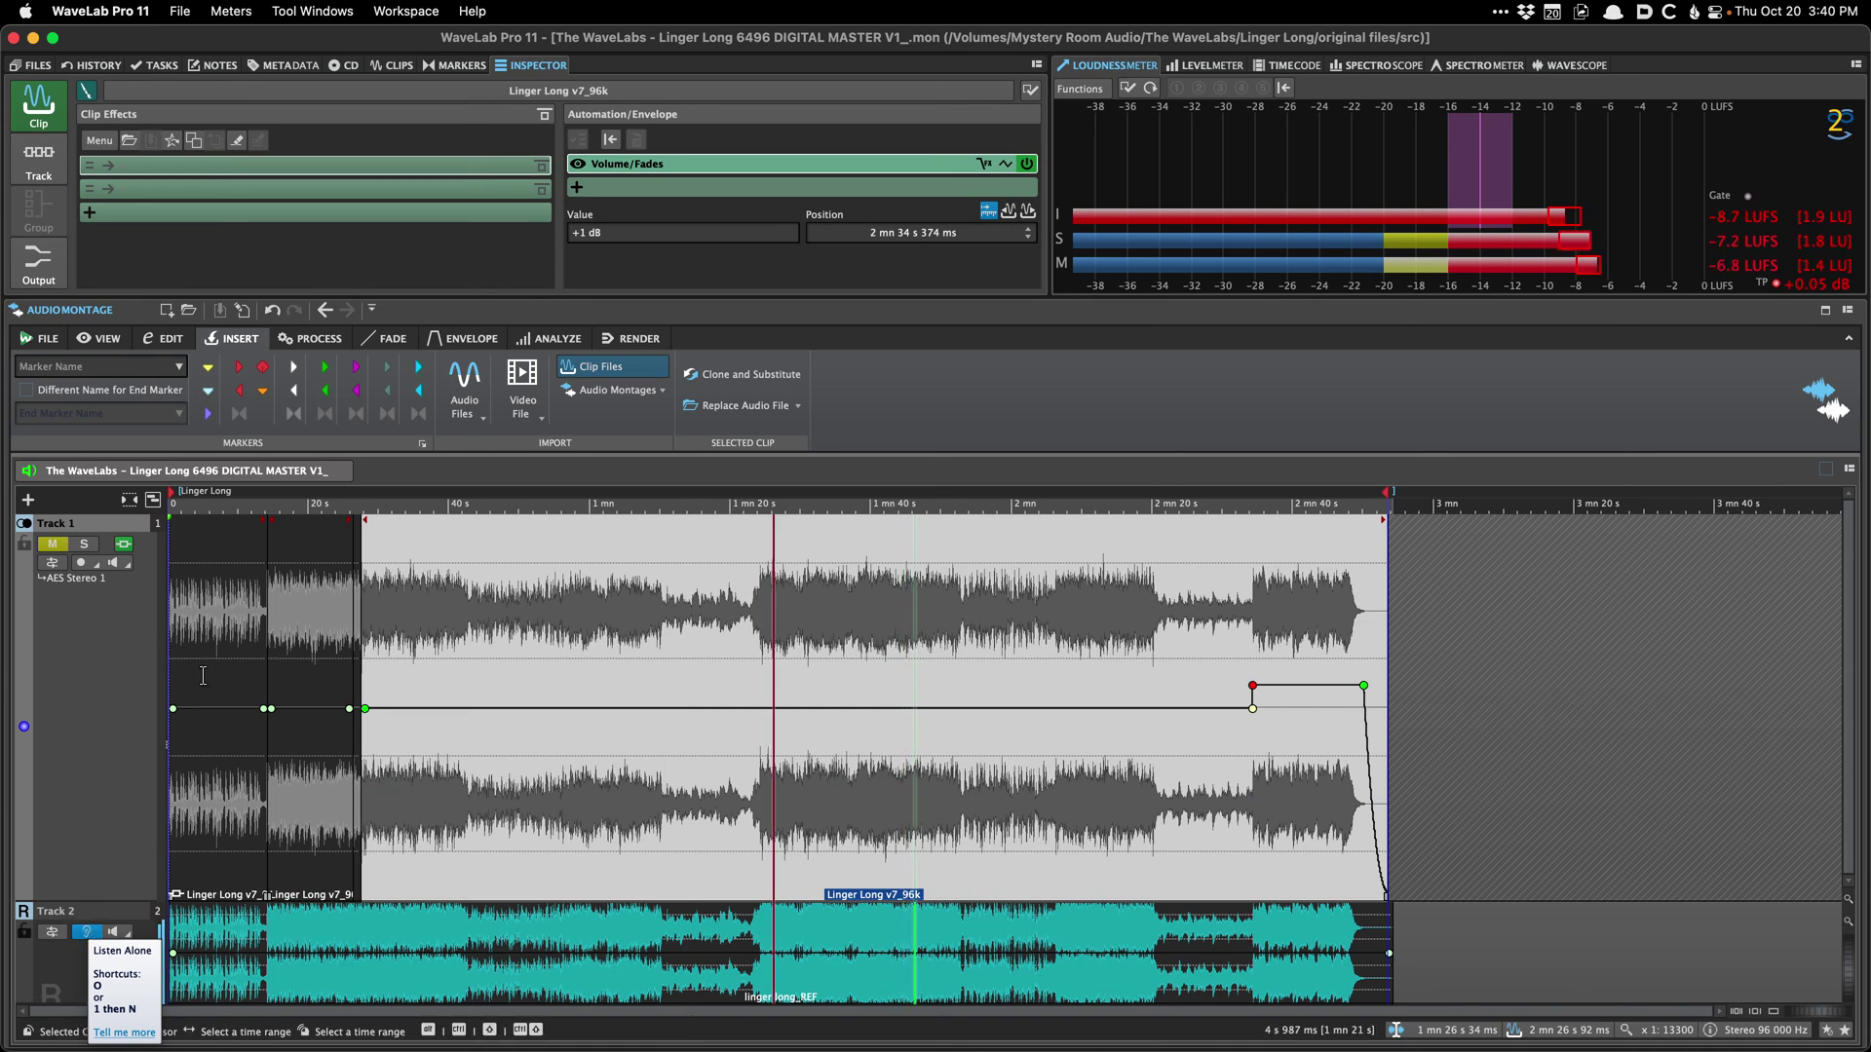
Step: Check the Oxford Inflator settings in the montage output effects, and play the reference clip from about 33 s
left_click(39, 261)
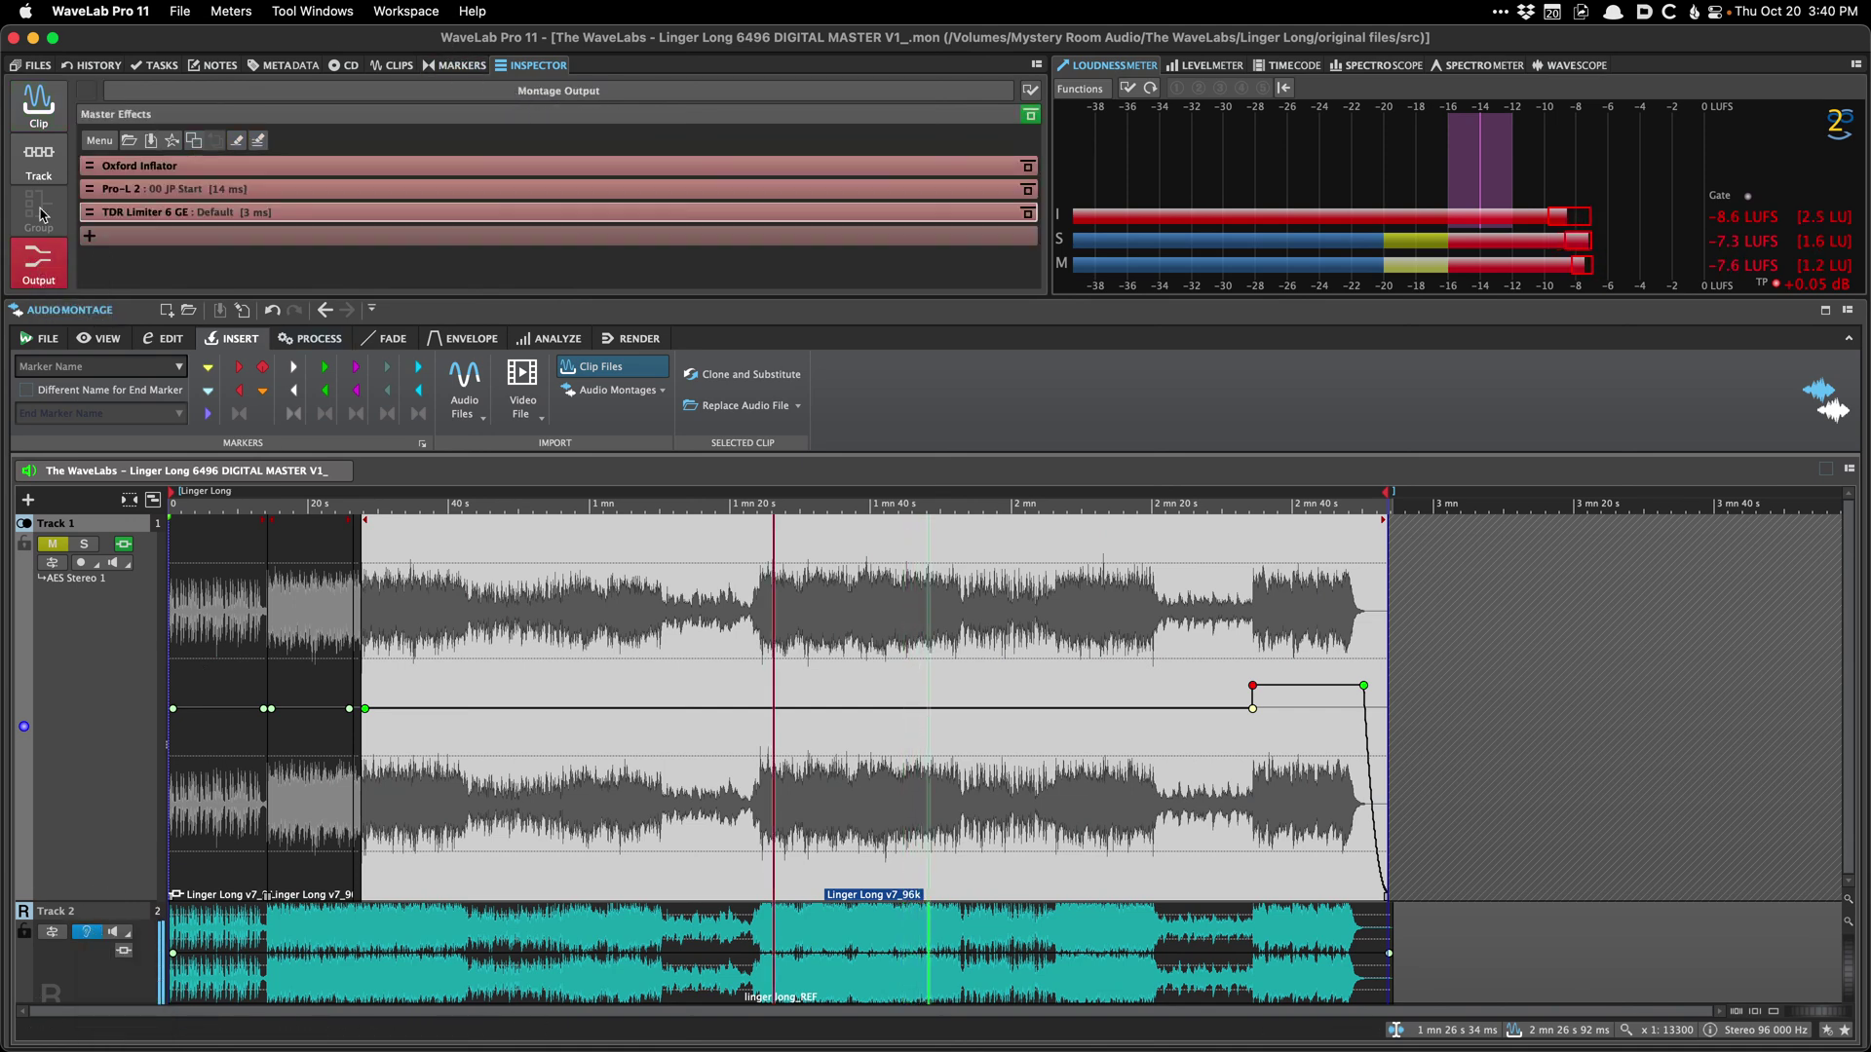
left_click(243, 167)
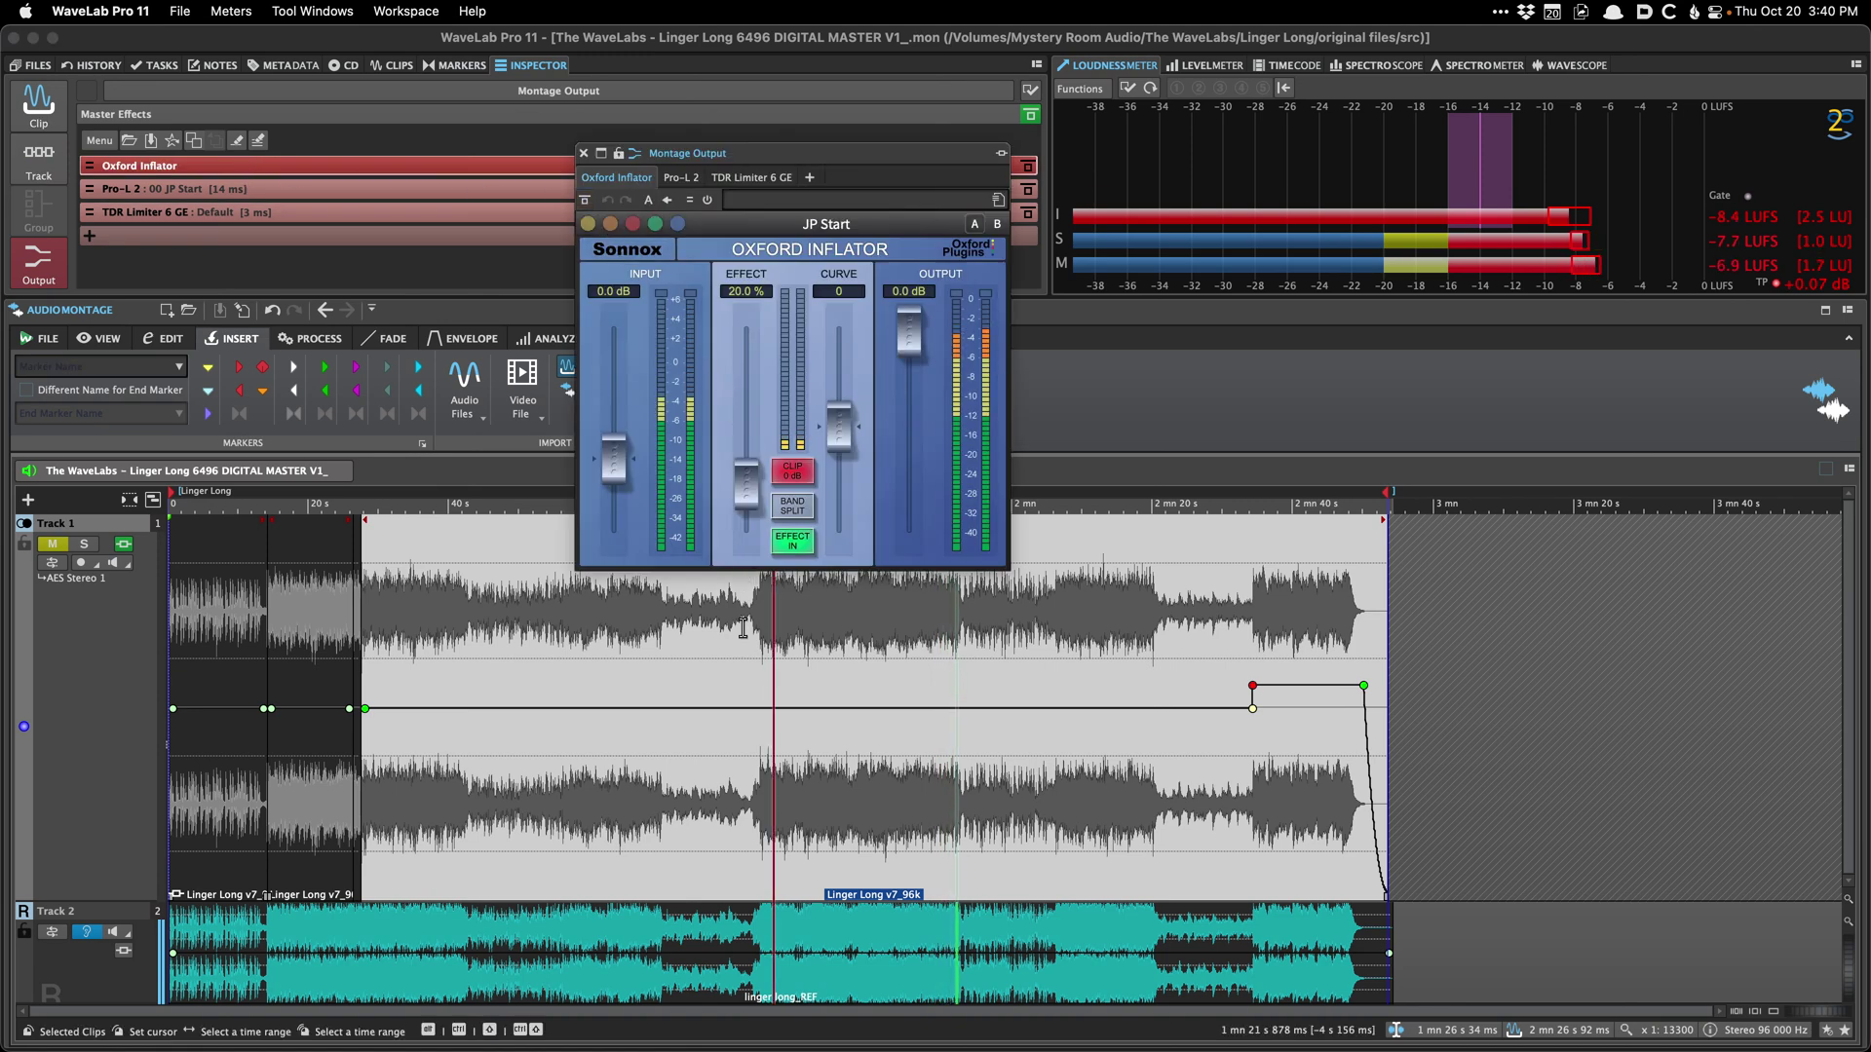
left_click(583, 153)
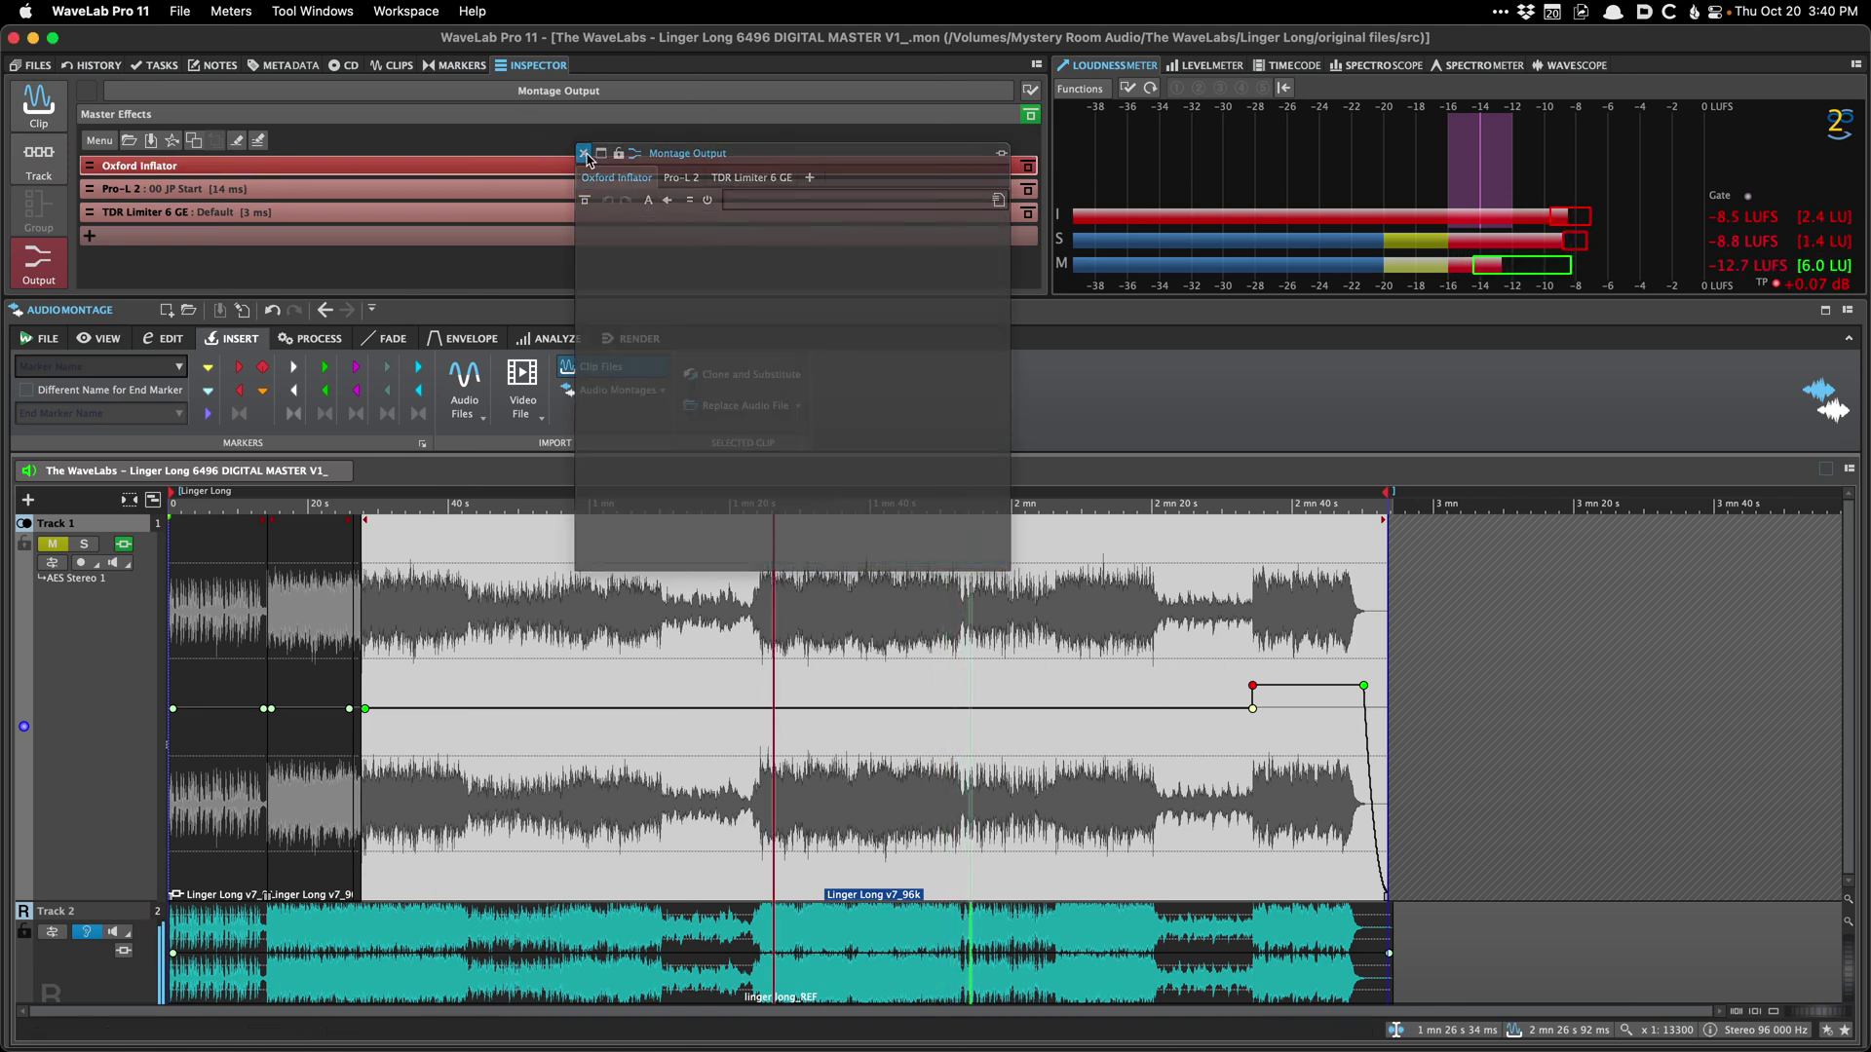
left_click(404, 939)
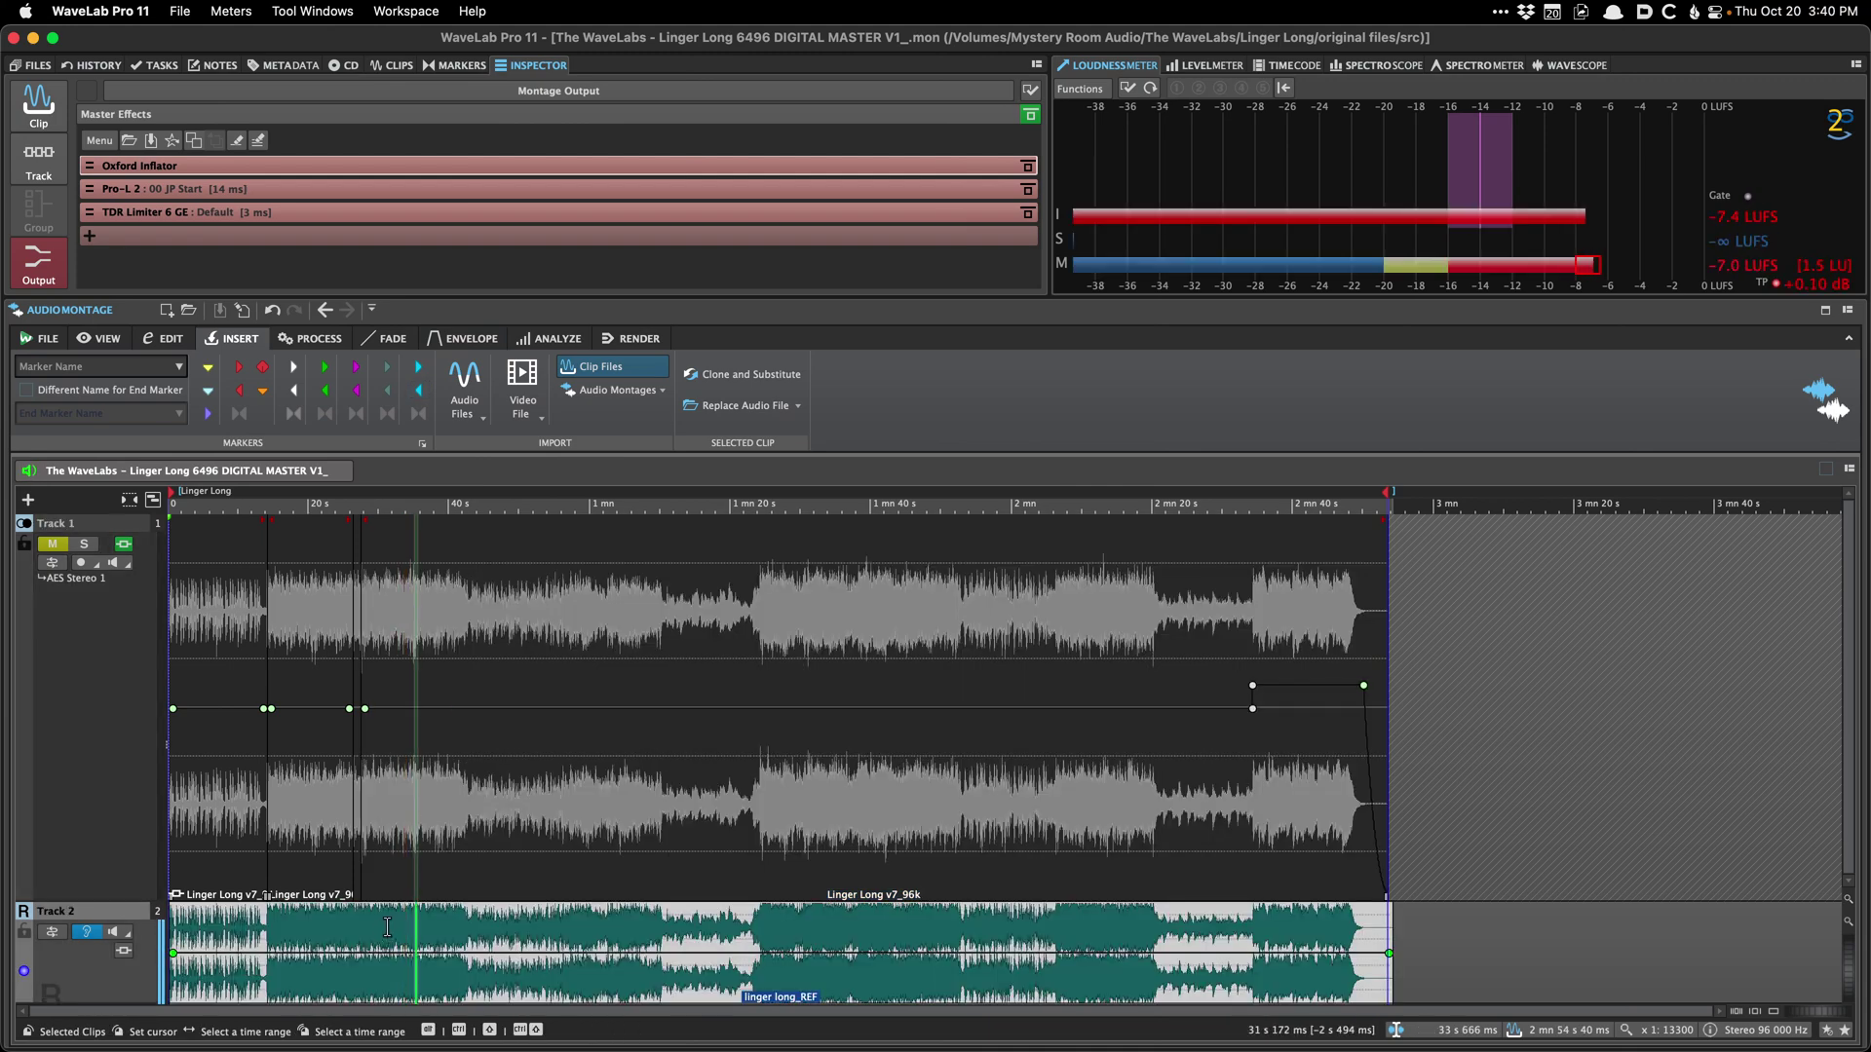
Step: Compare the Track 2 reference and the master from about 29 s, and check the reference track's output bus routing
left_click(407, 916)
left_click(372, 907)
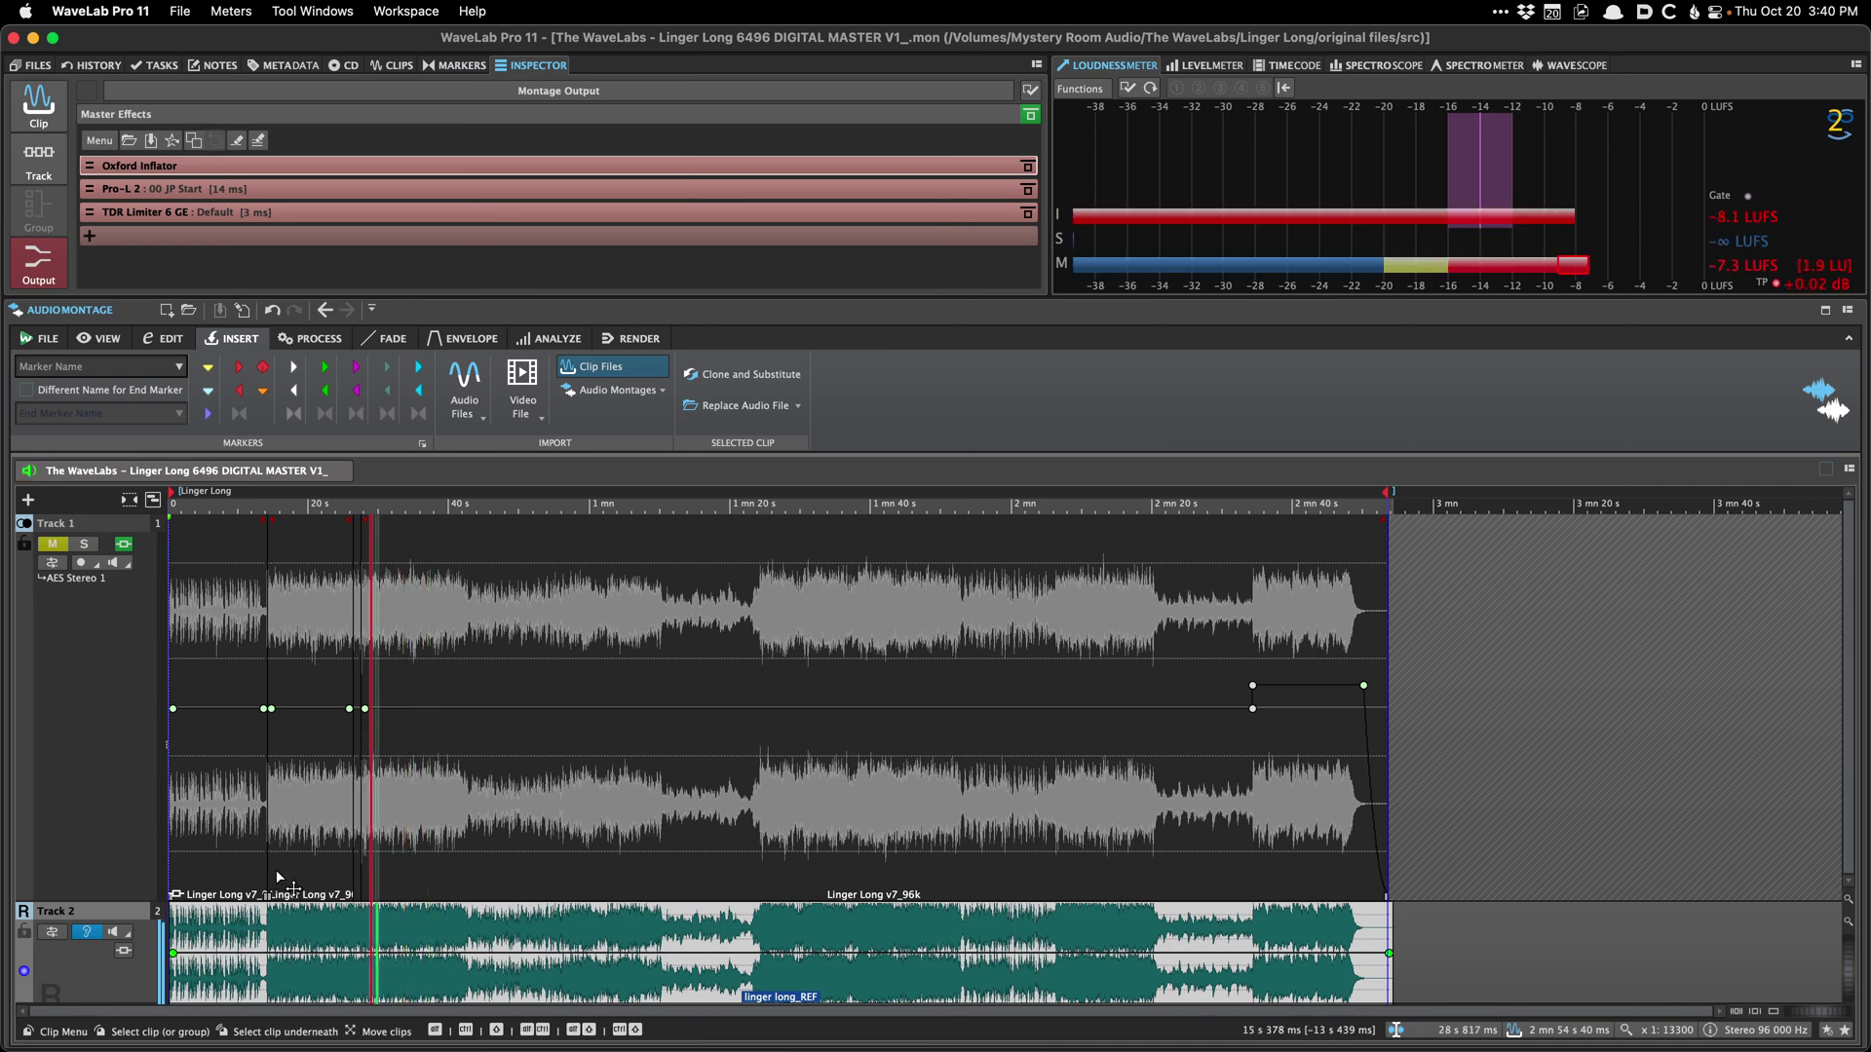
left_click(89, 932)
left_click(52, 931)
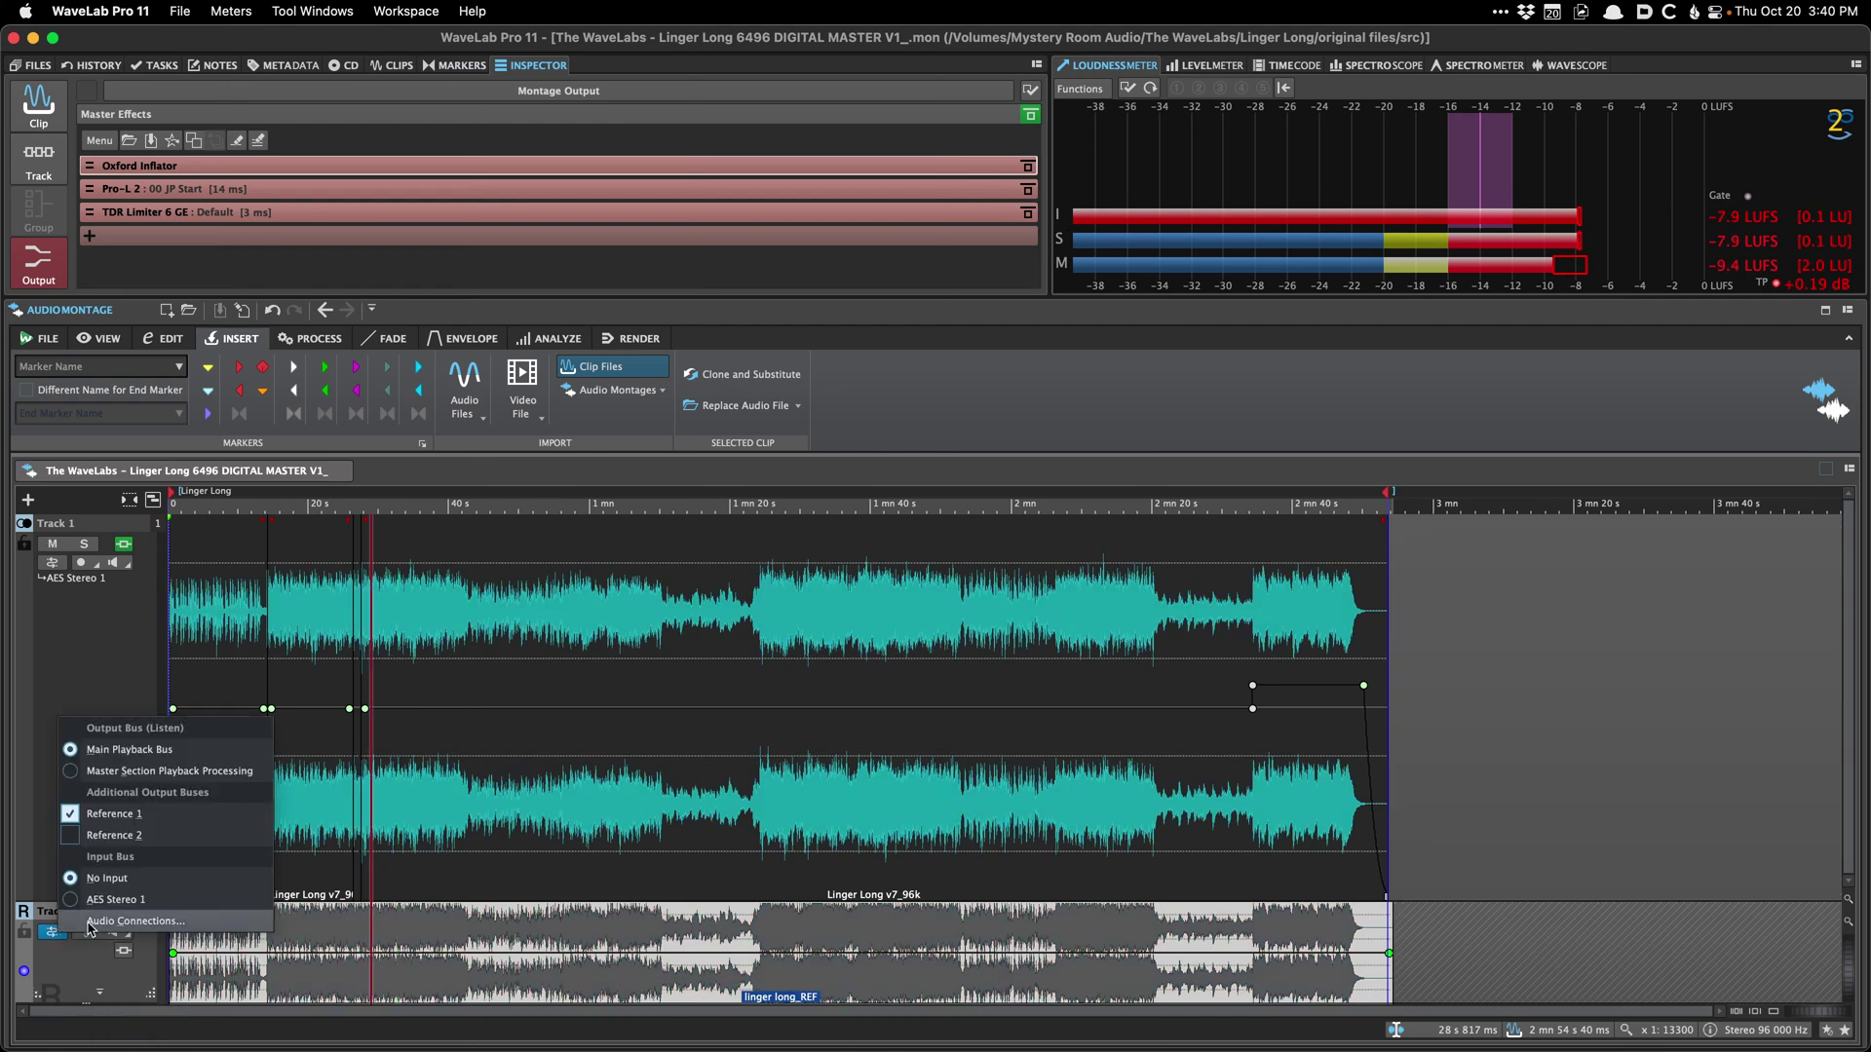
left_click(110, 679)
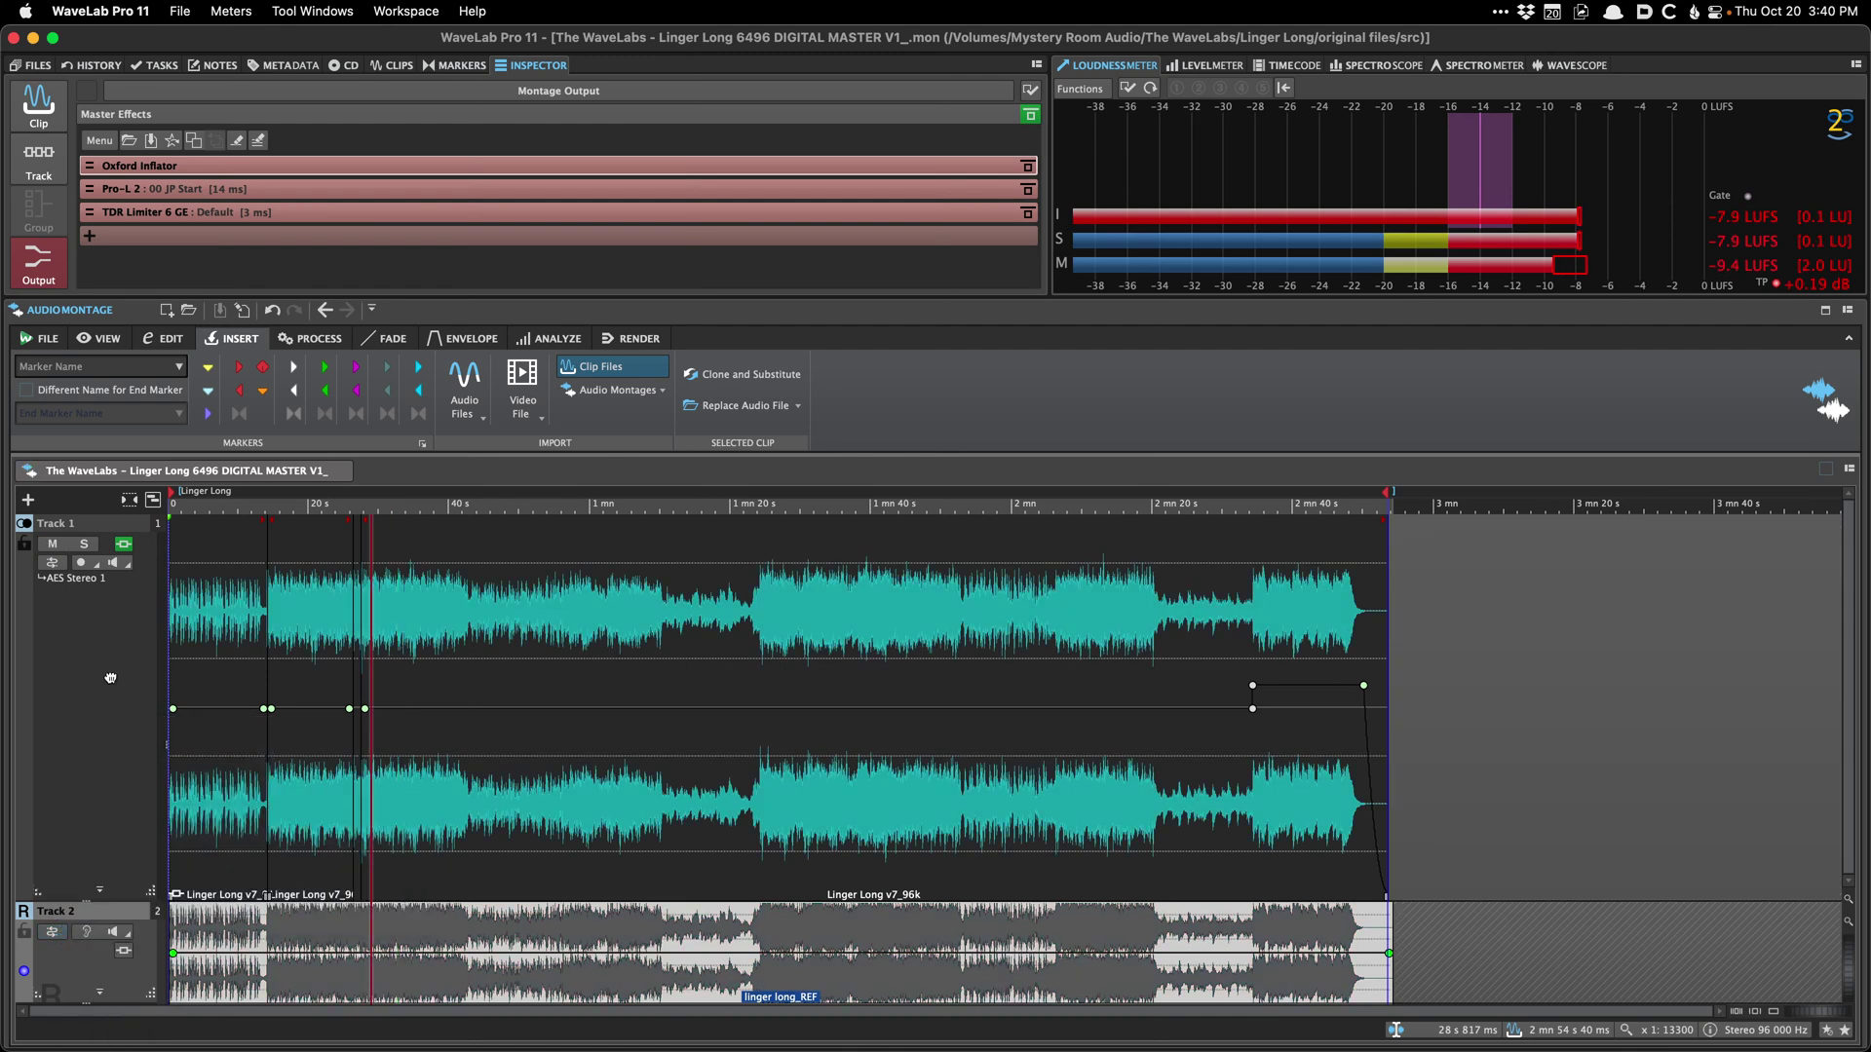
key("space")
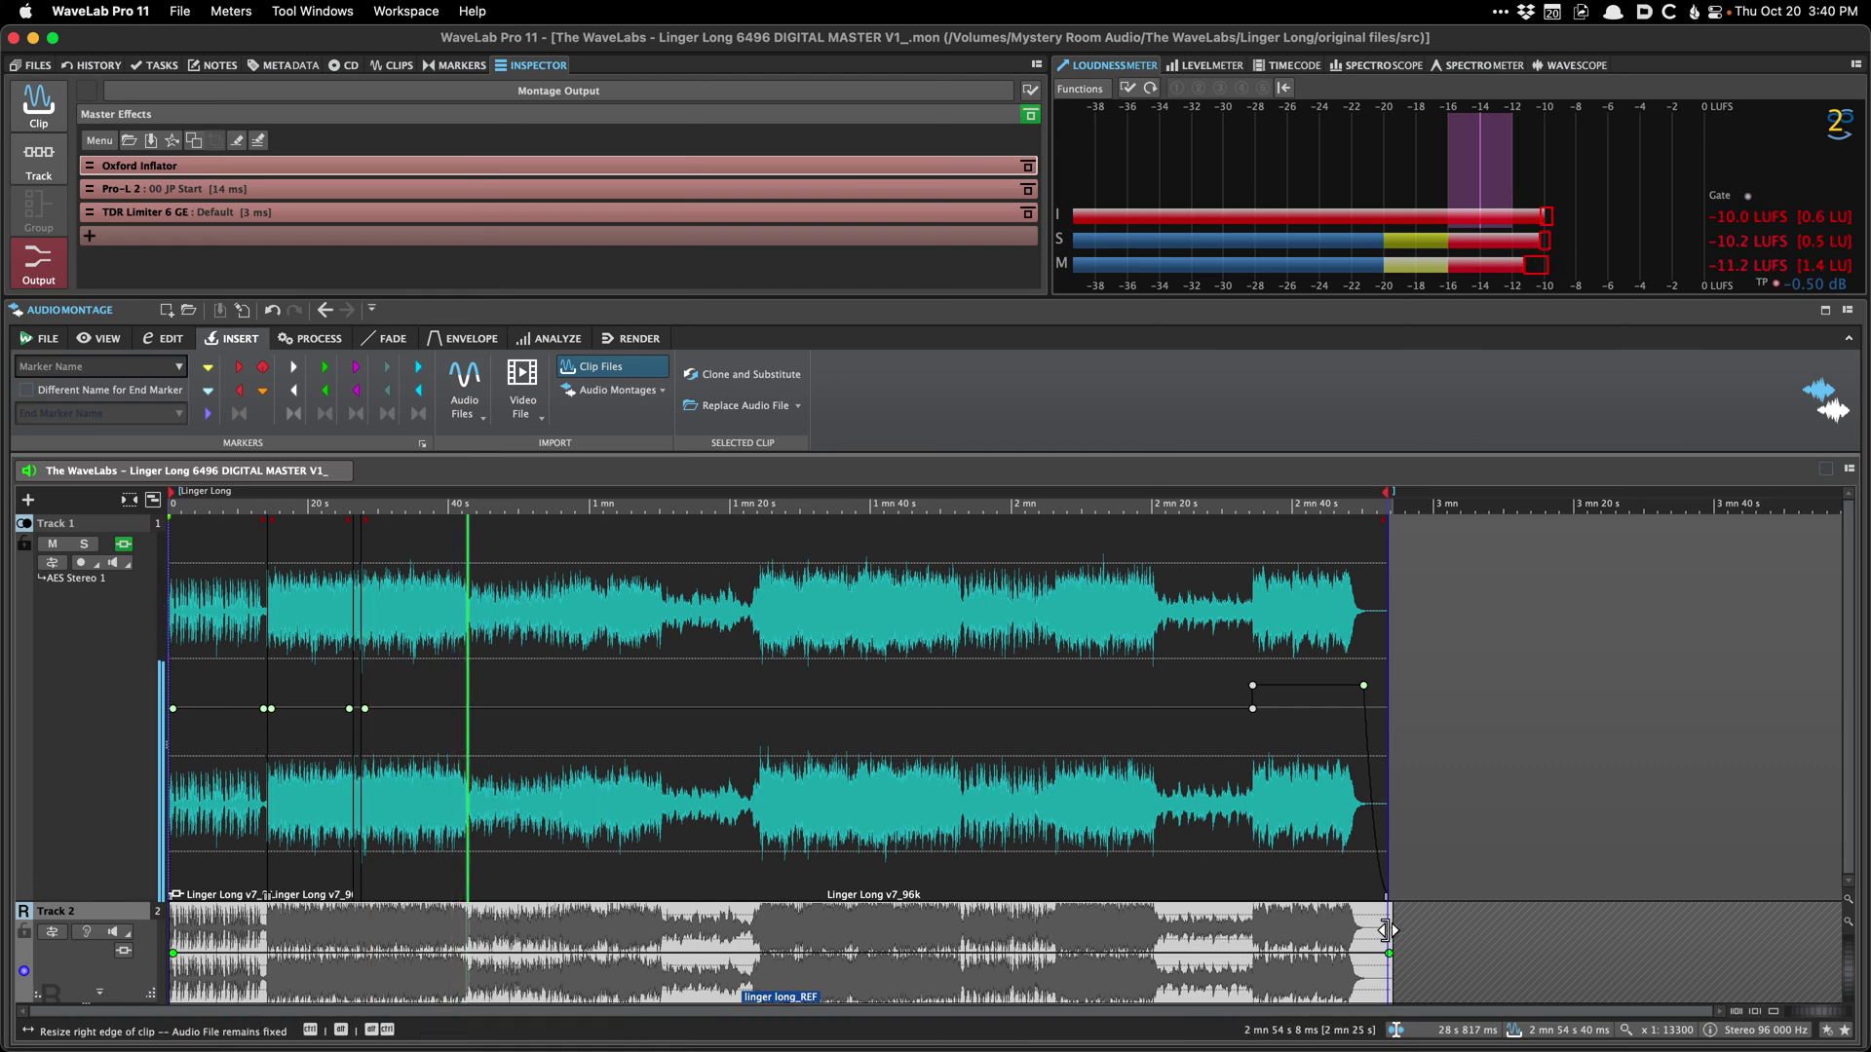
Step: Delete the linger long_REF clip from the Track 2 reference track
left_click_drag(1386, 931, 1373, 931)
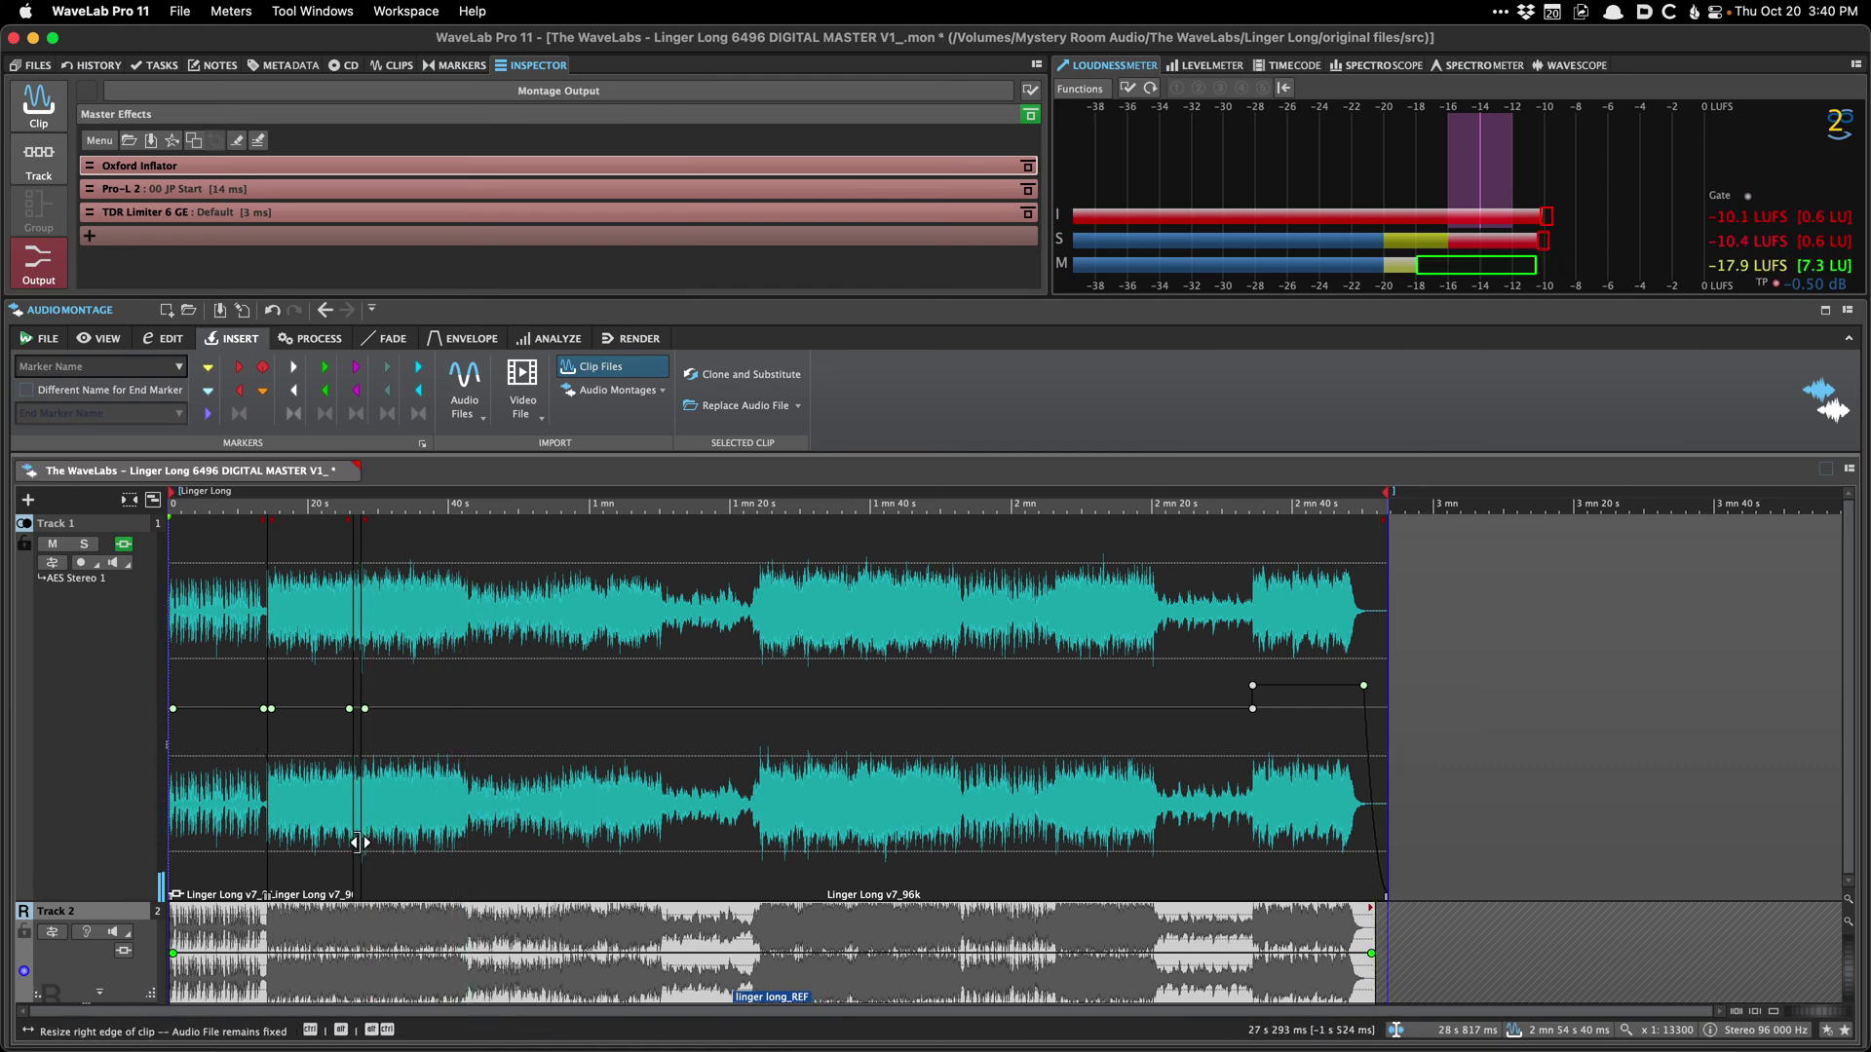
left_click(342, 921)
left_click(301, 950)
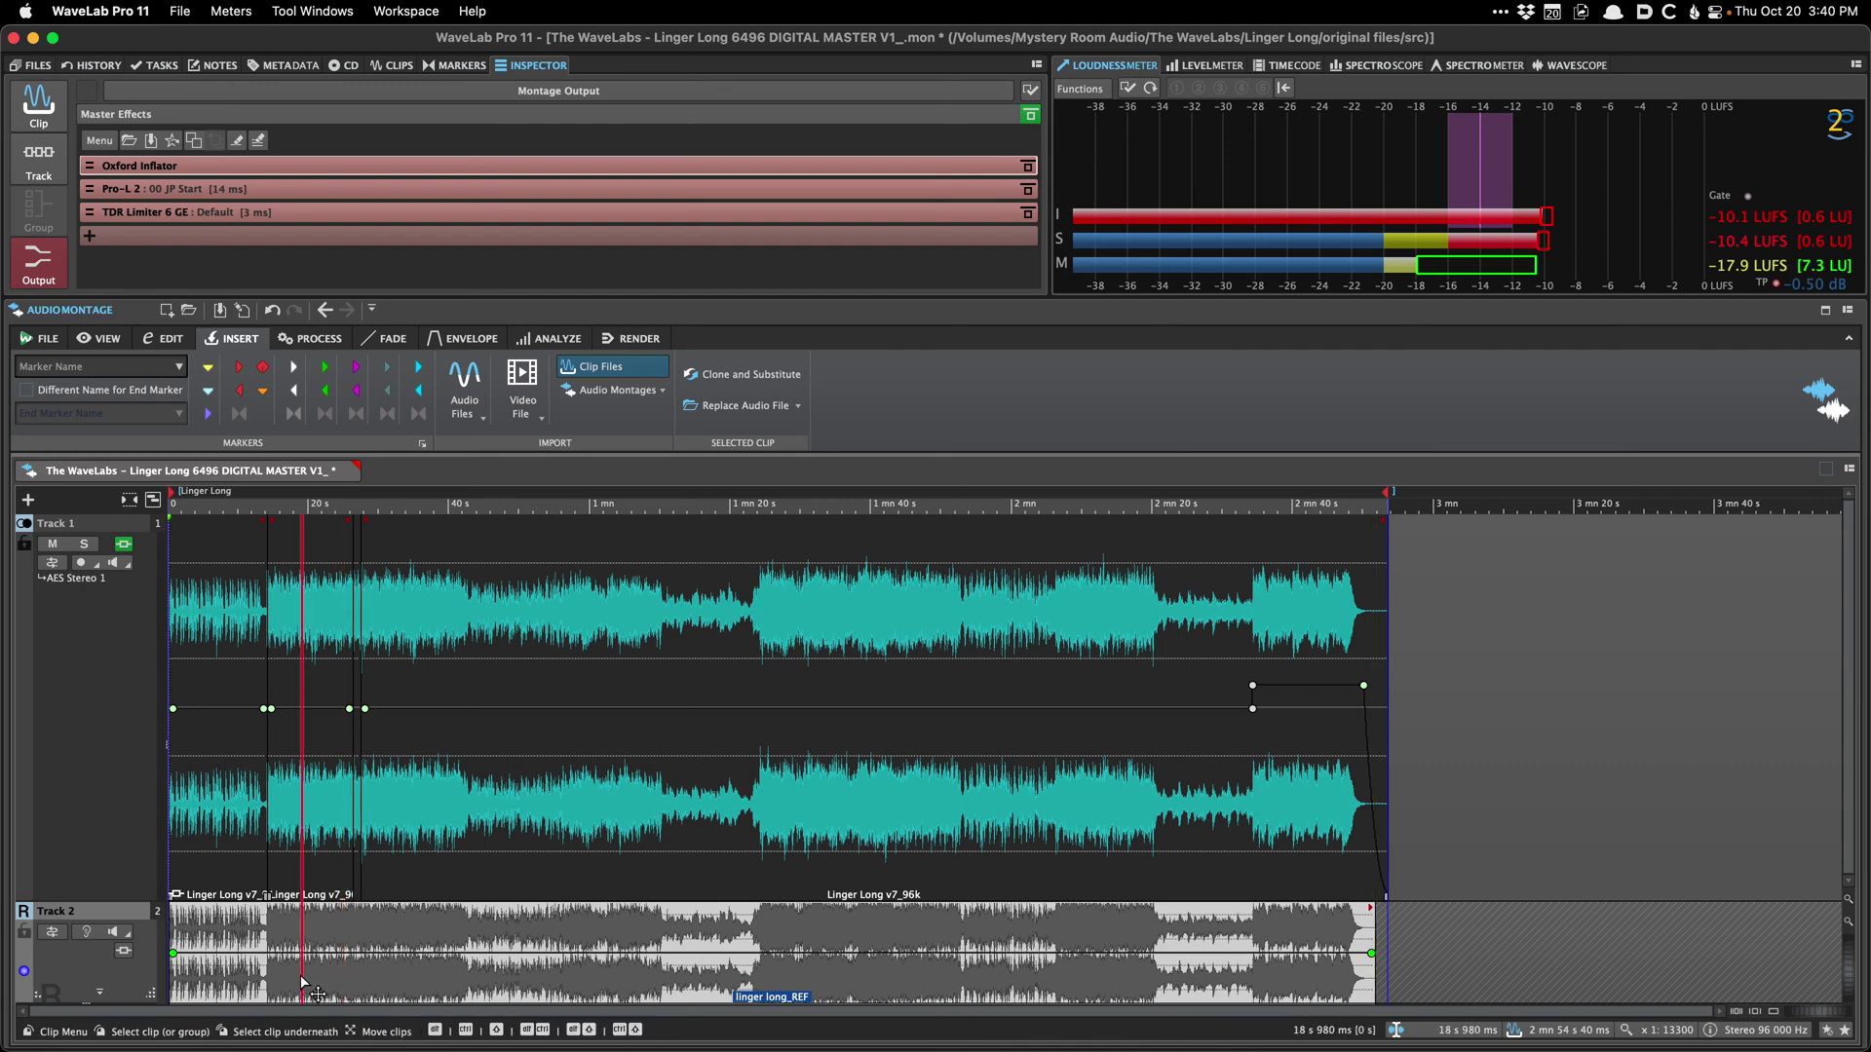
key("space")
key("Delete")
key("space")
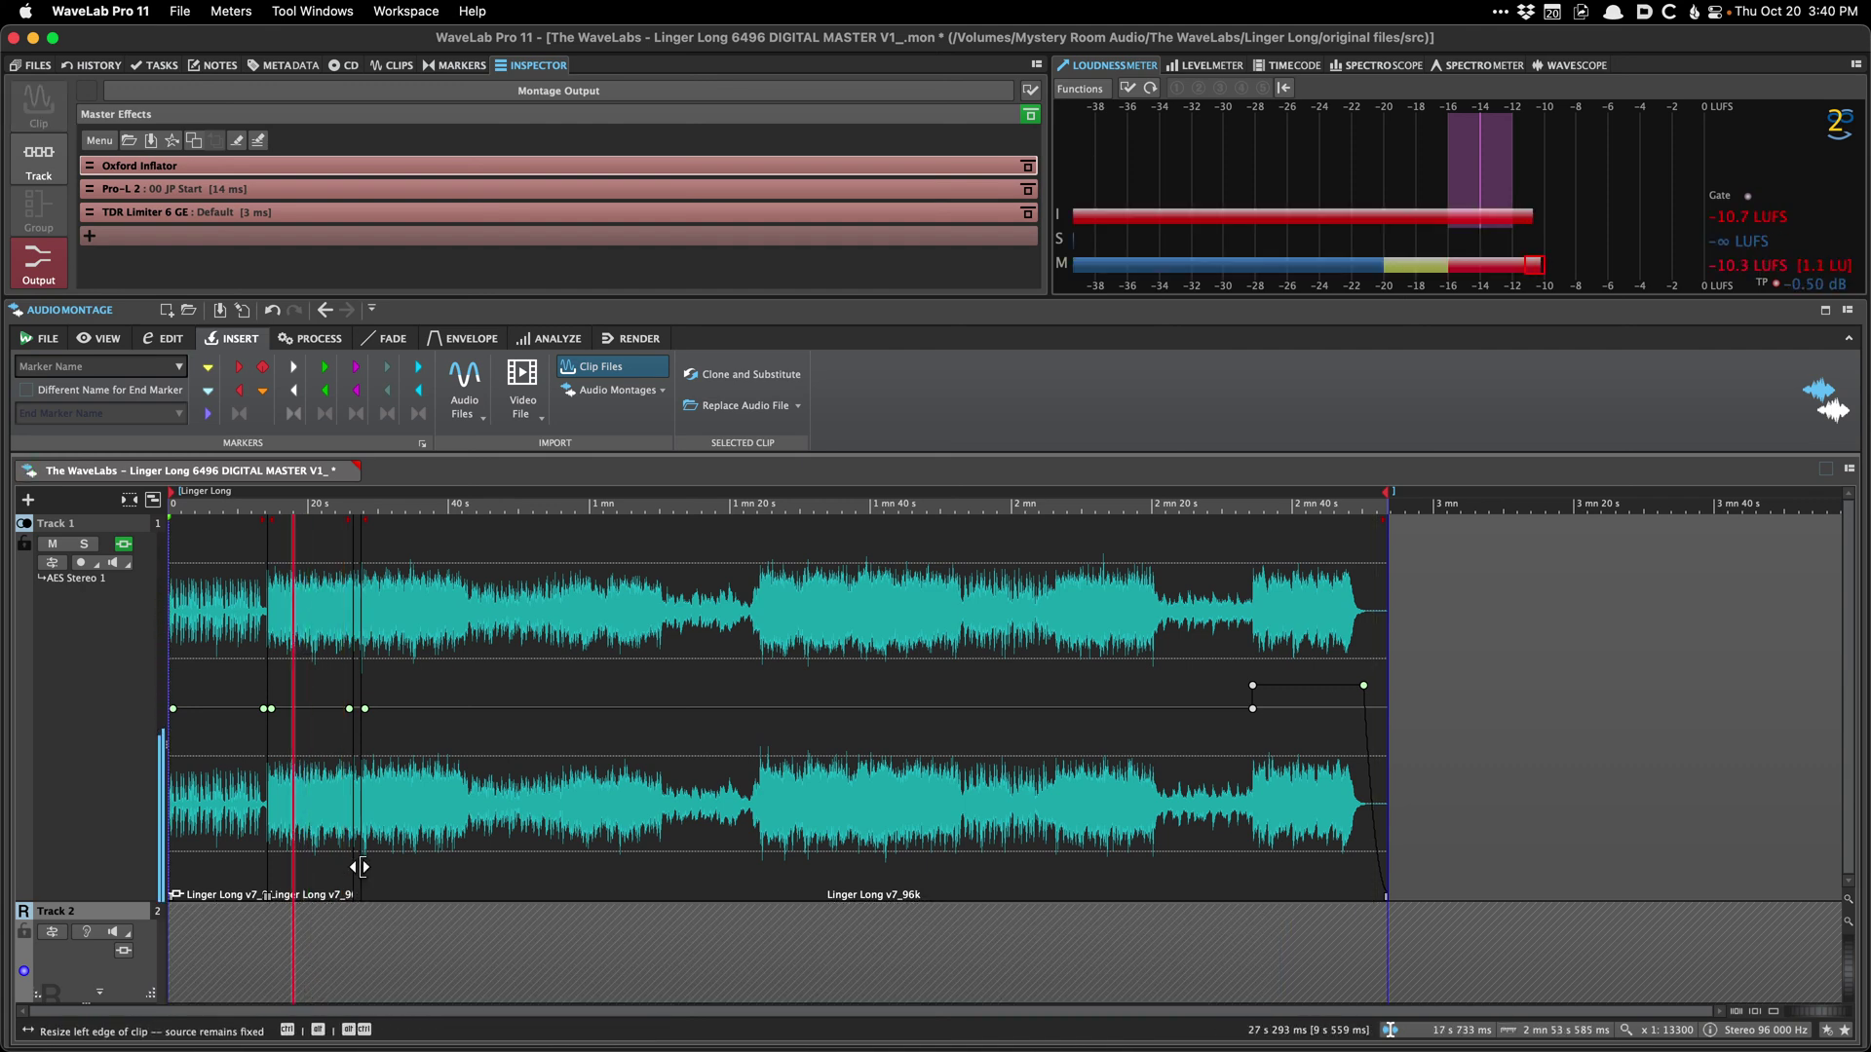
Step: Detach the Linger Long start marker from the opening clip, and delete the split clips before about 27 s on Track 1
left_click(312, 858)
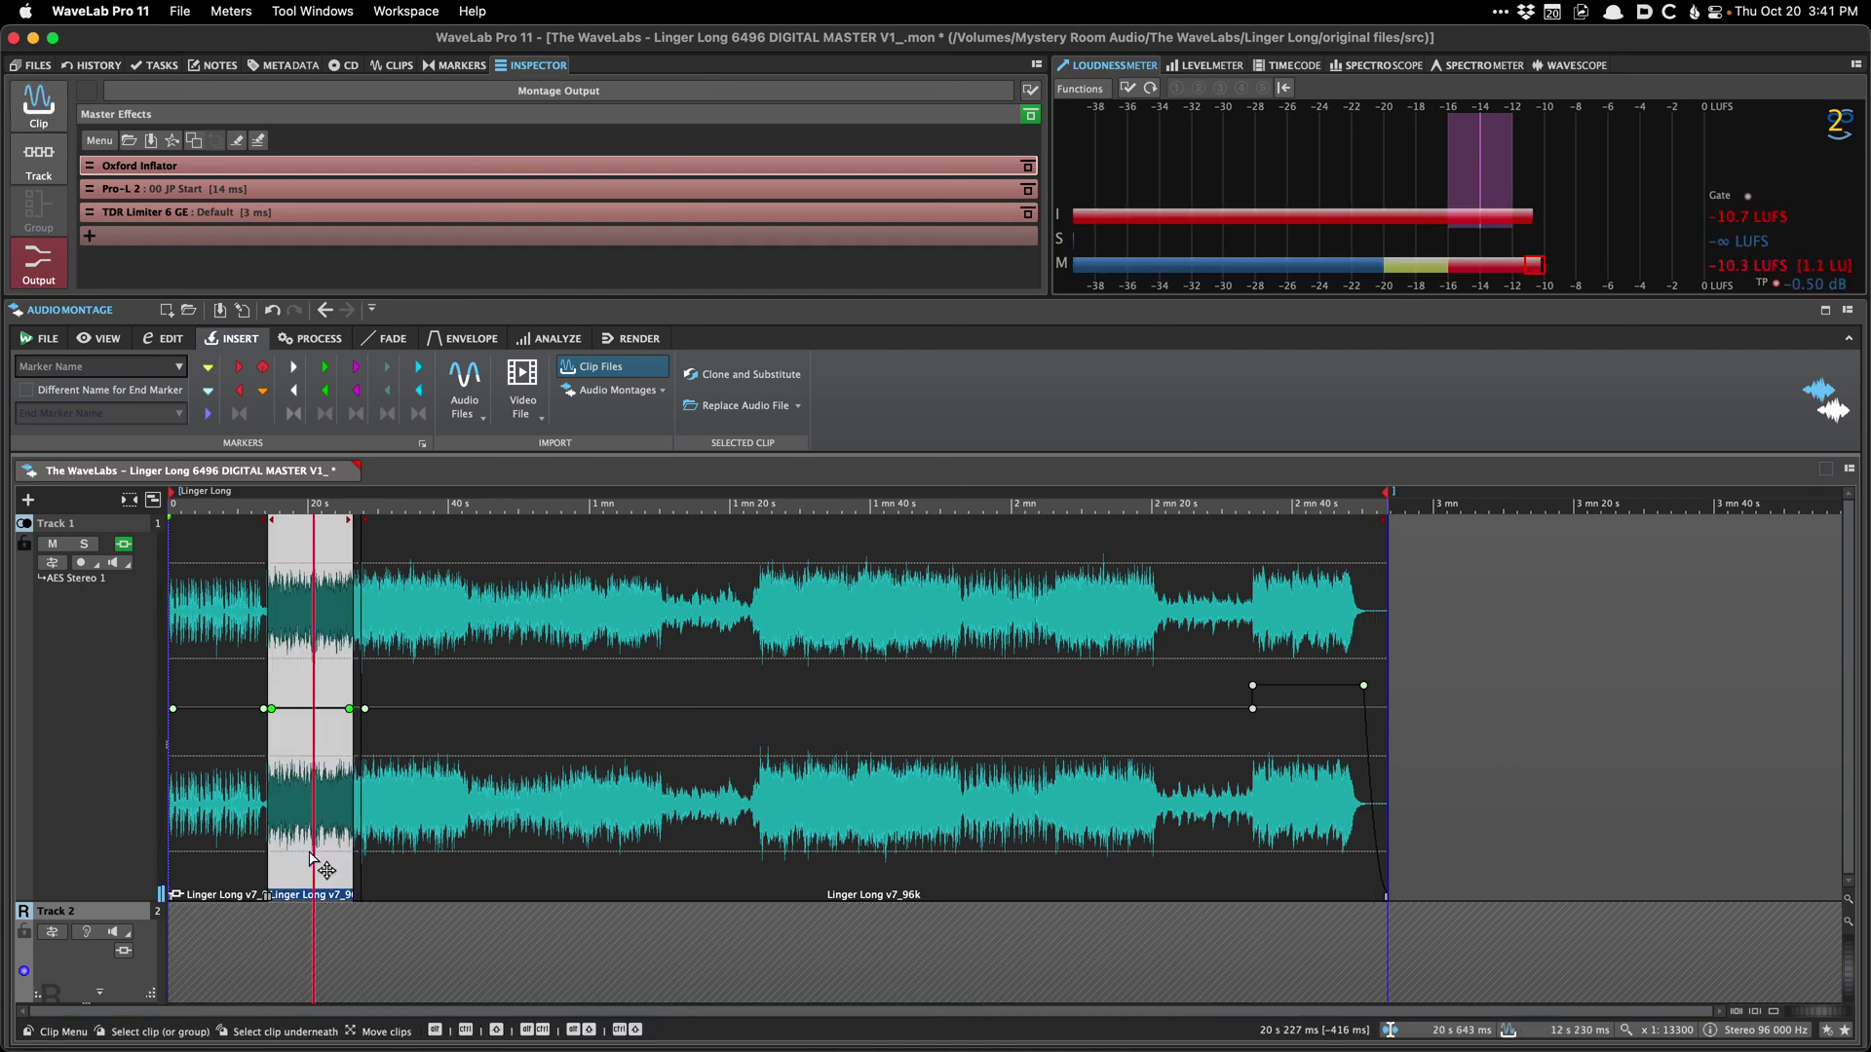
key("Delete")
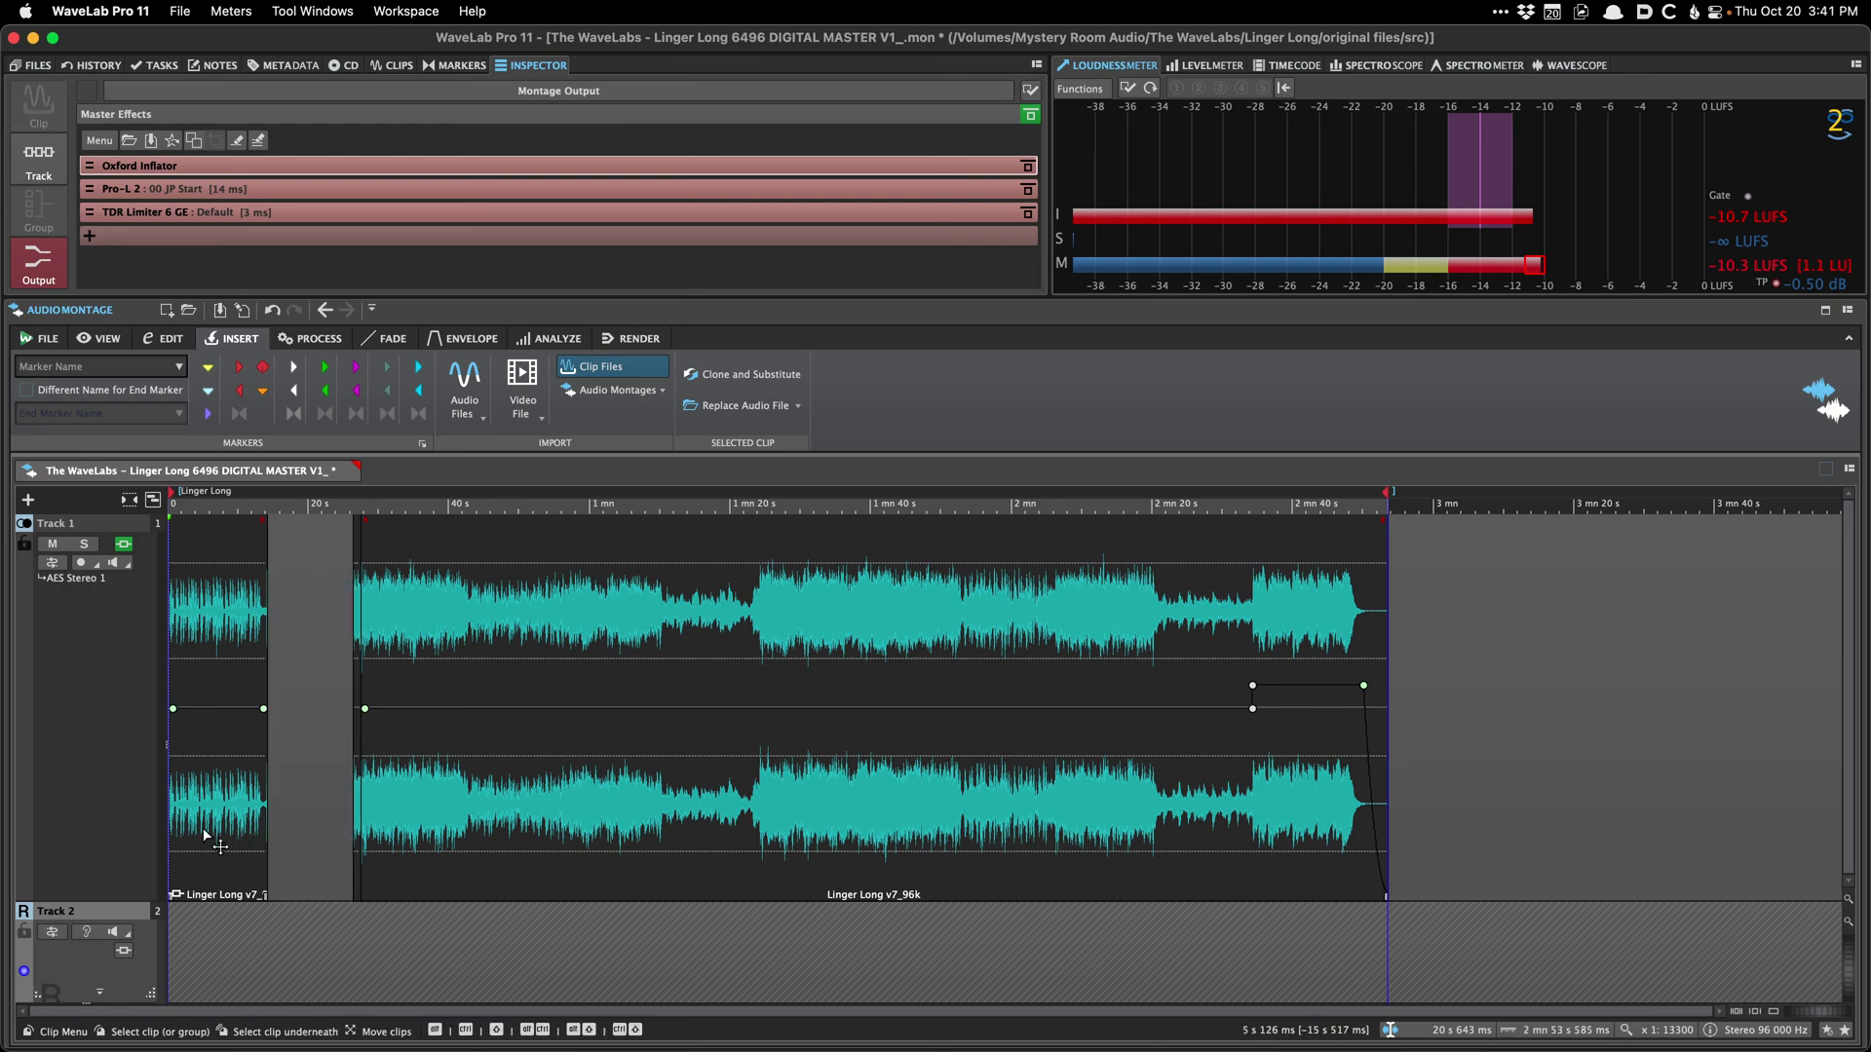
scroll(202, 822, "up", 5)
scroll(210, 821, "left", 3)
left_click(250, 801)
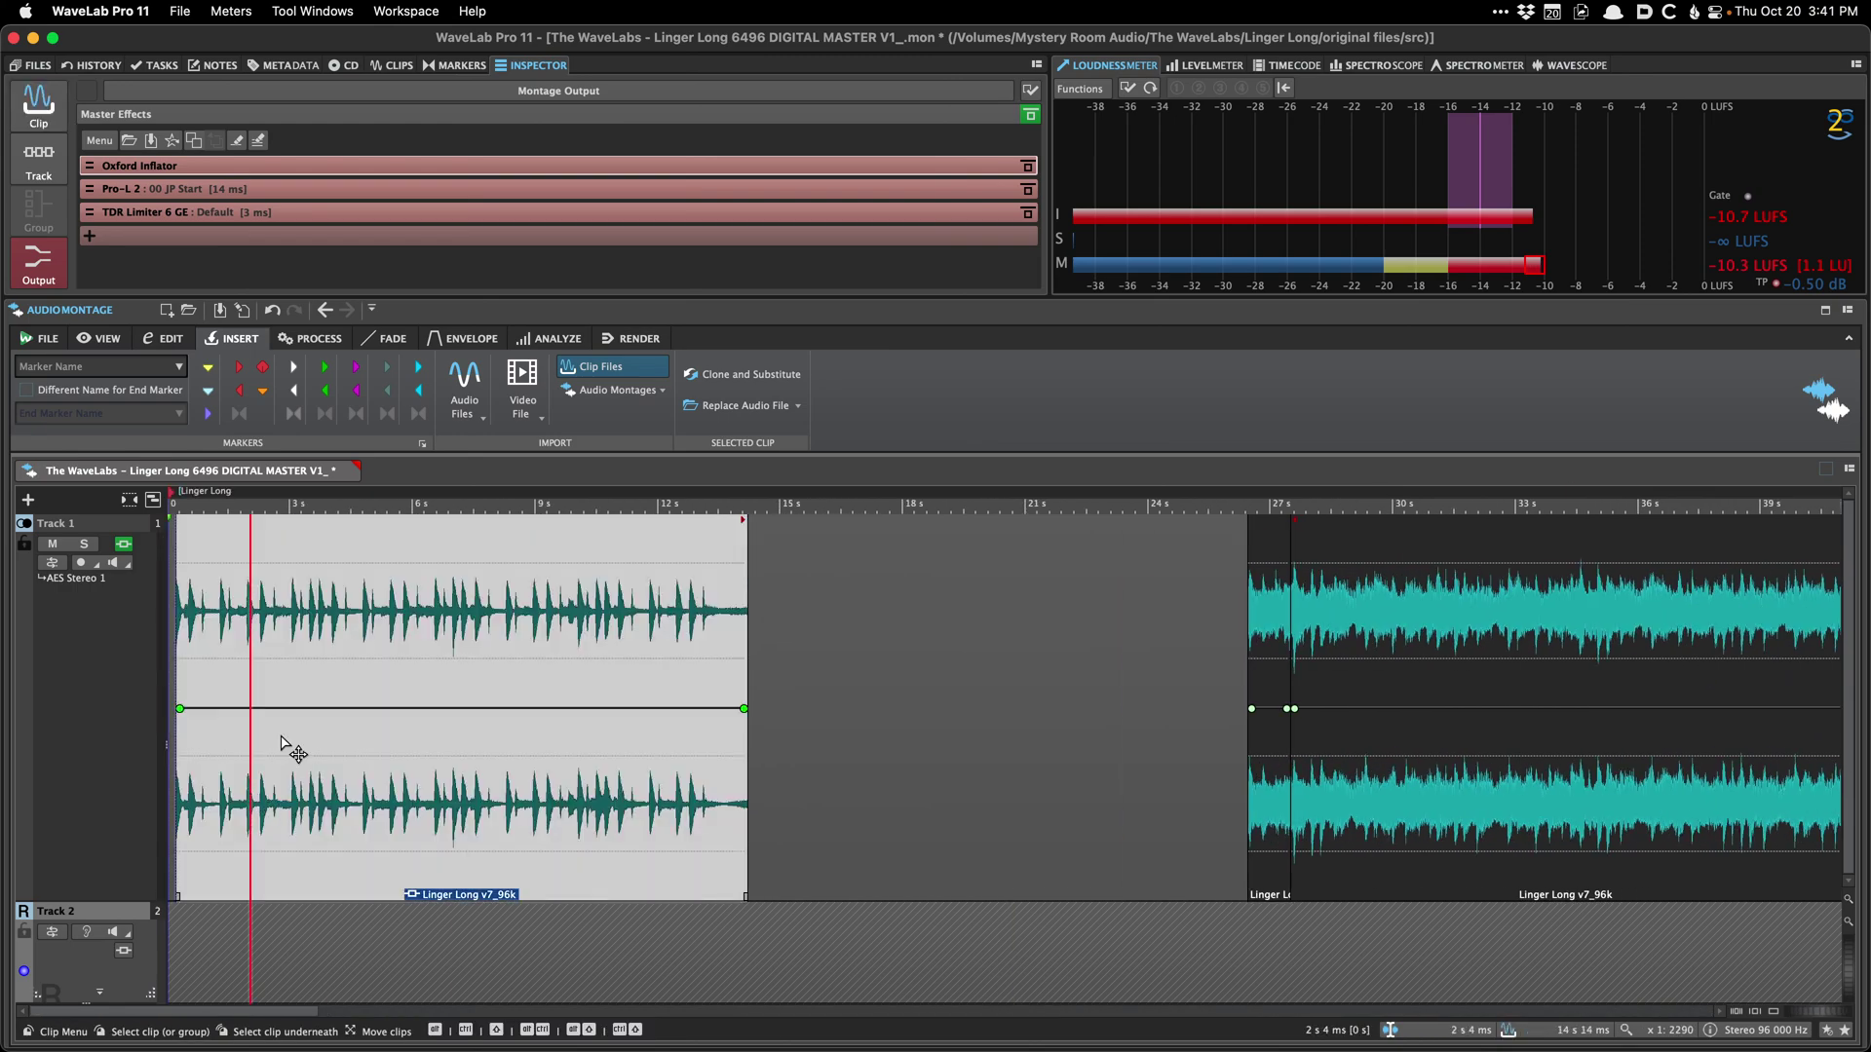
right_click(178, 492)
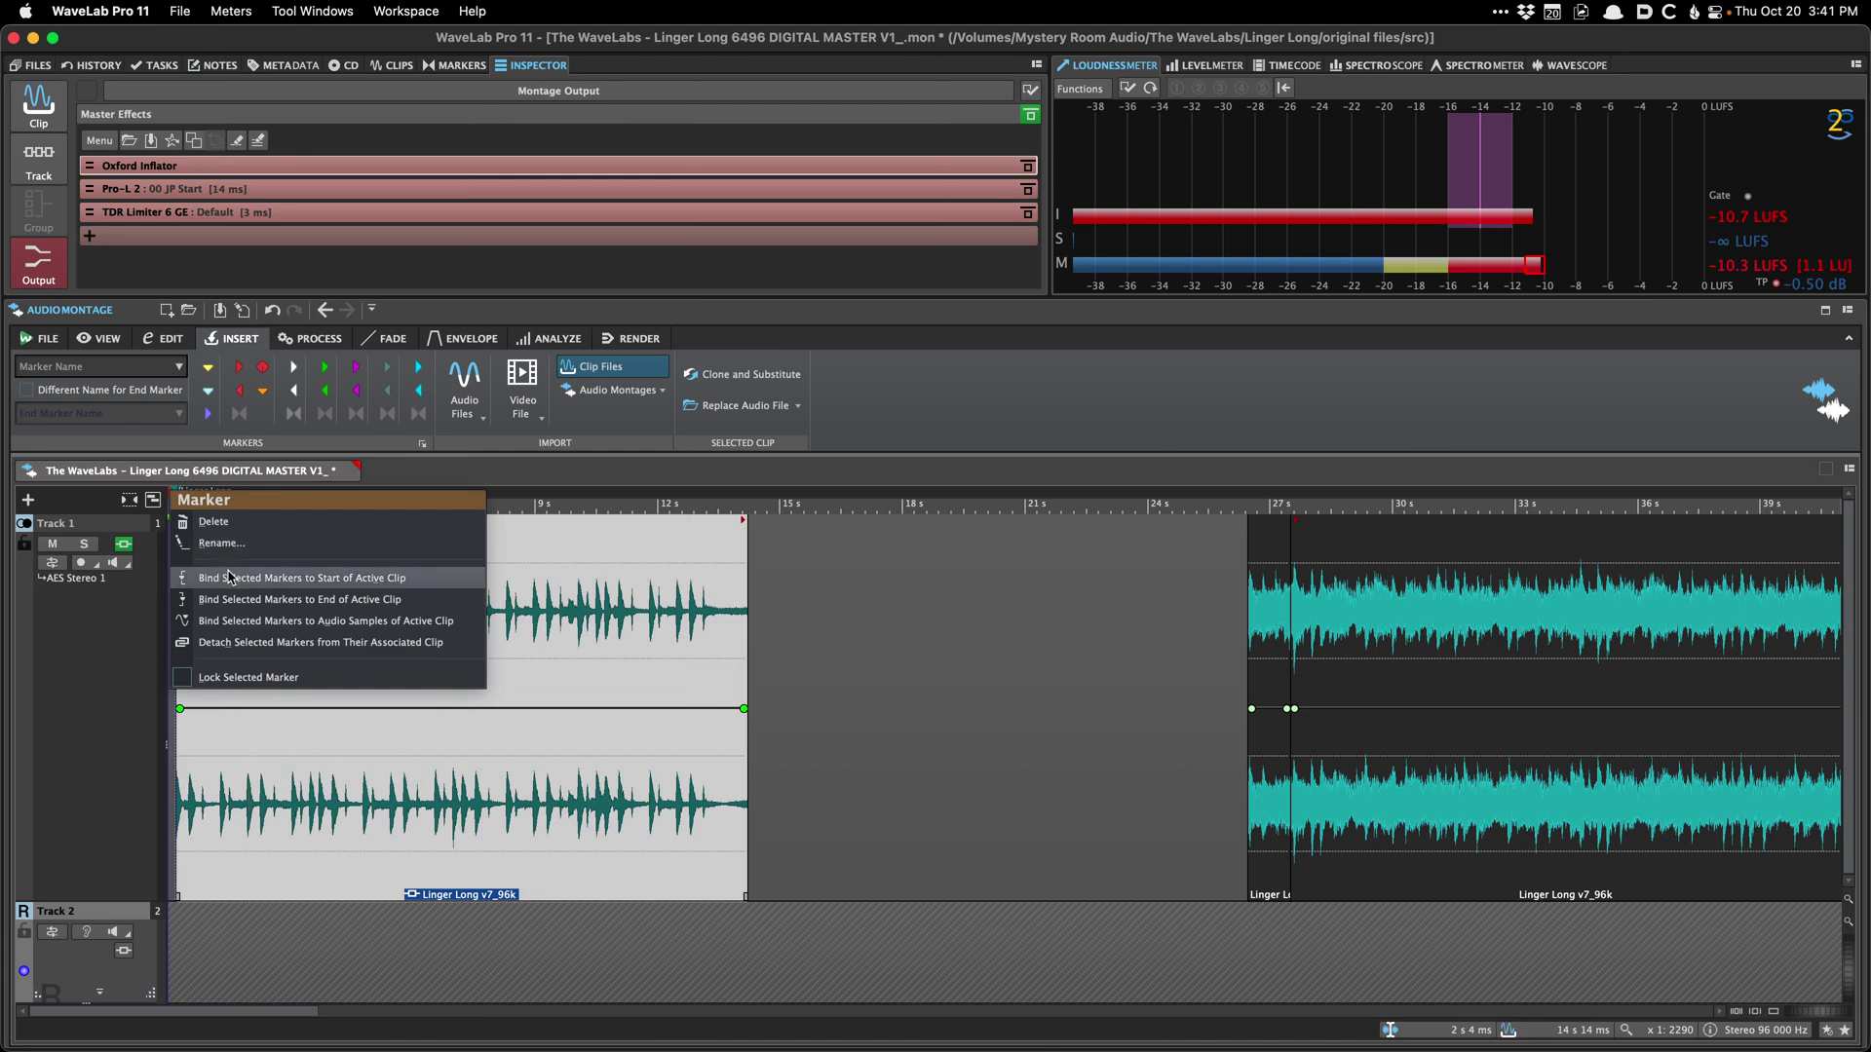
left_click(254, 642)
key("Delete")
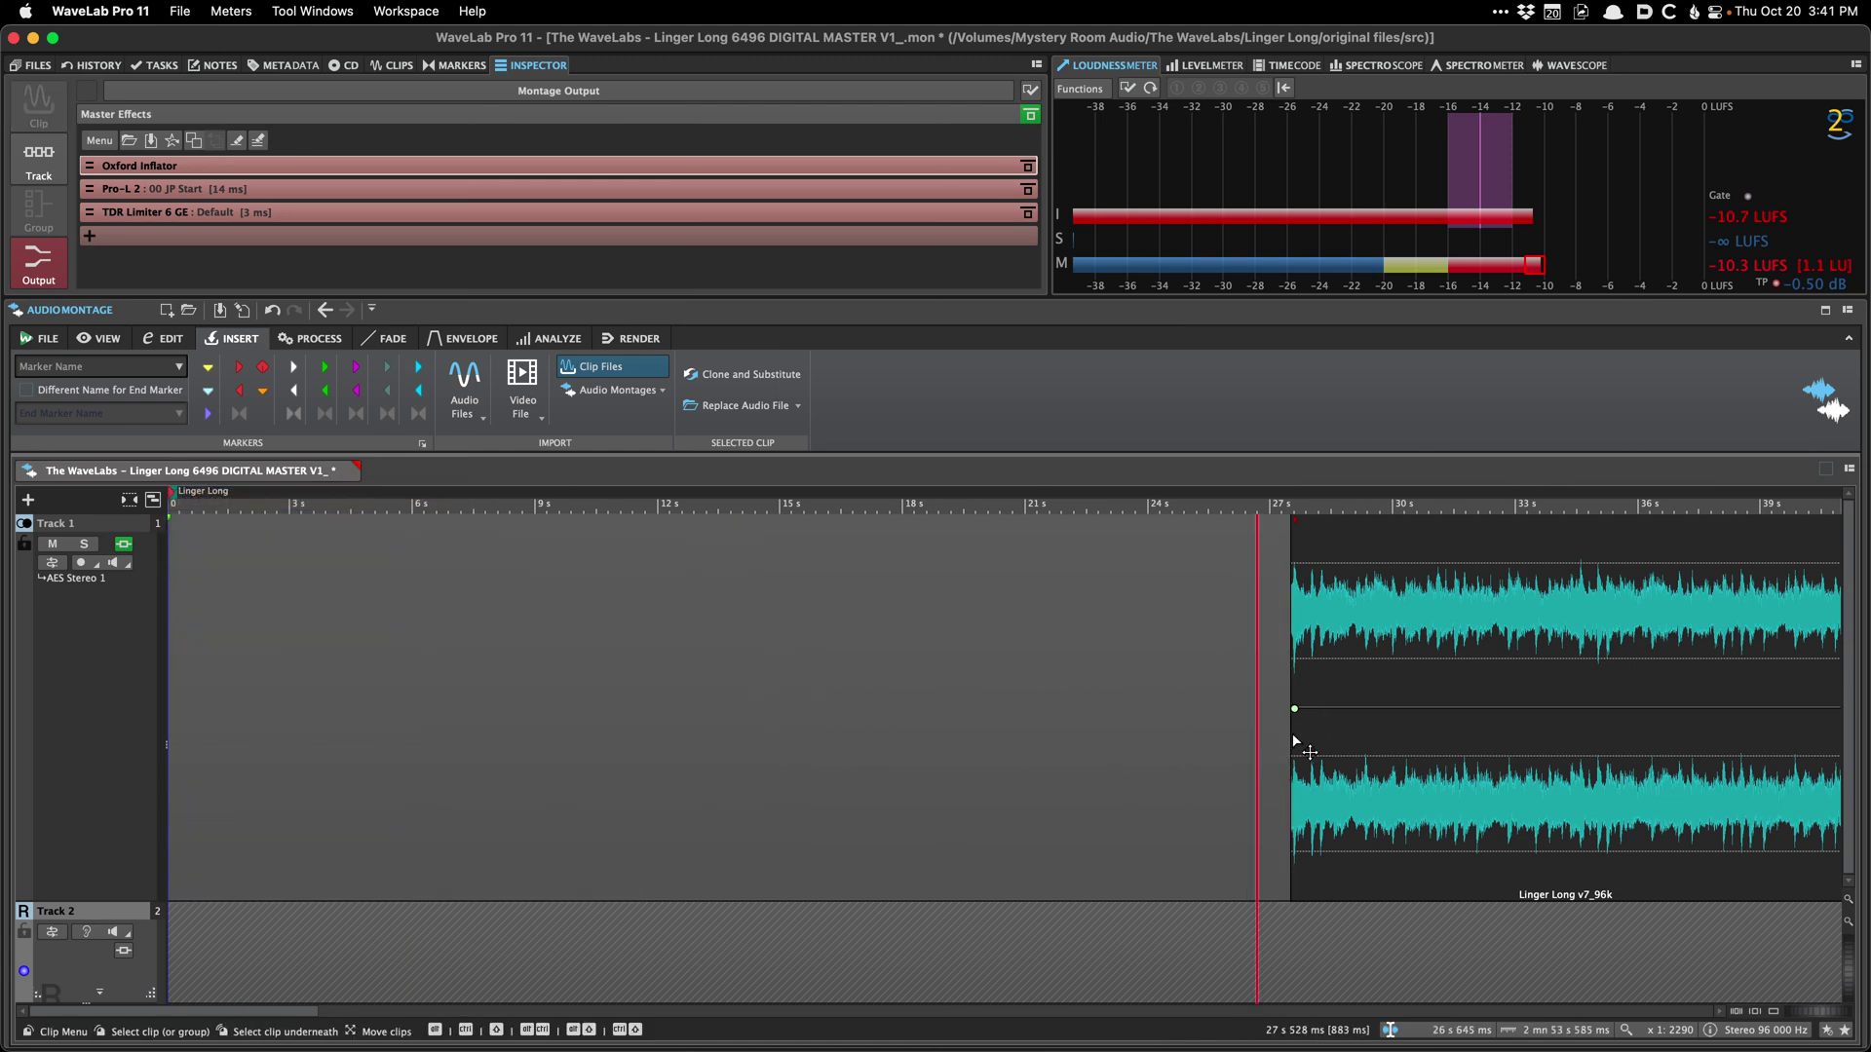
Step: Extend the remaining Track 1 clip back to the song start, bind the Linger Long marker to the clip's start, and save the montage
left_click_drag(1286, 734, 62, 656)
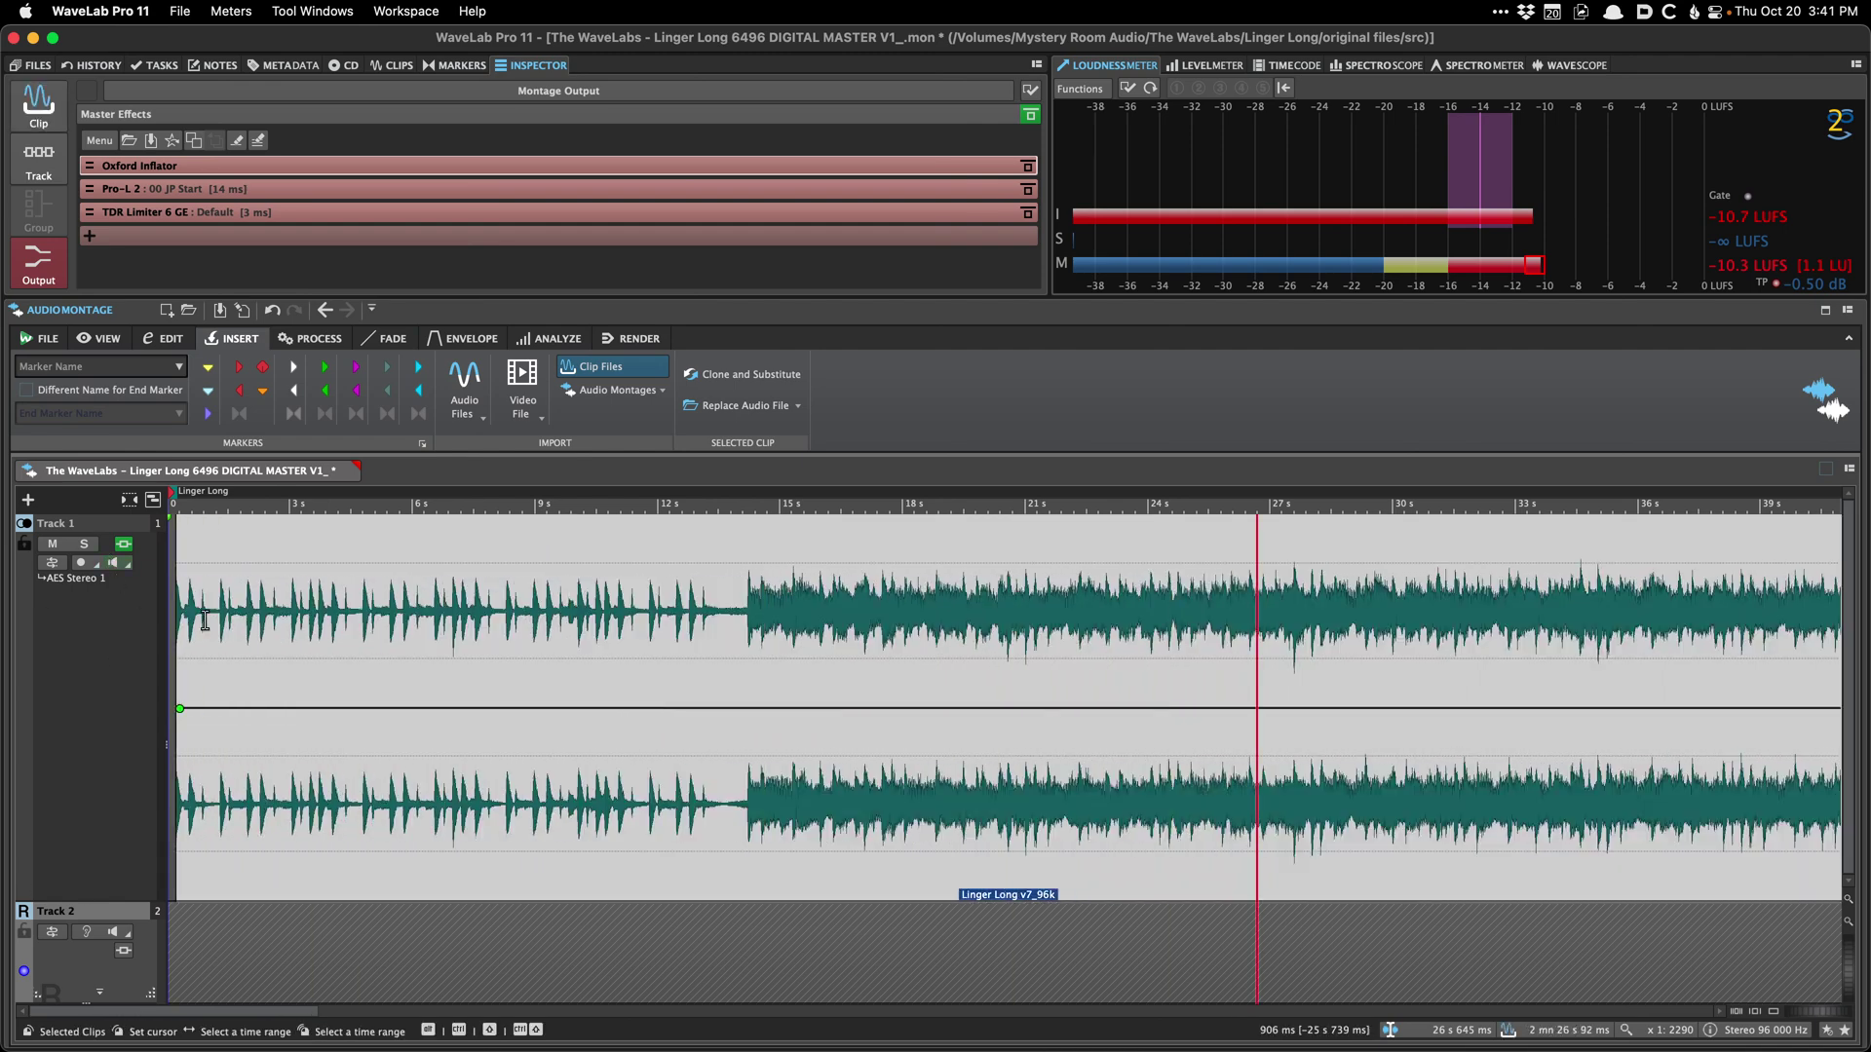
right_click(173, 494)
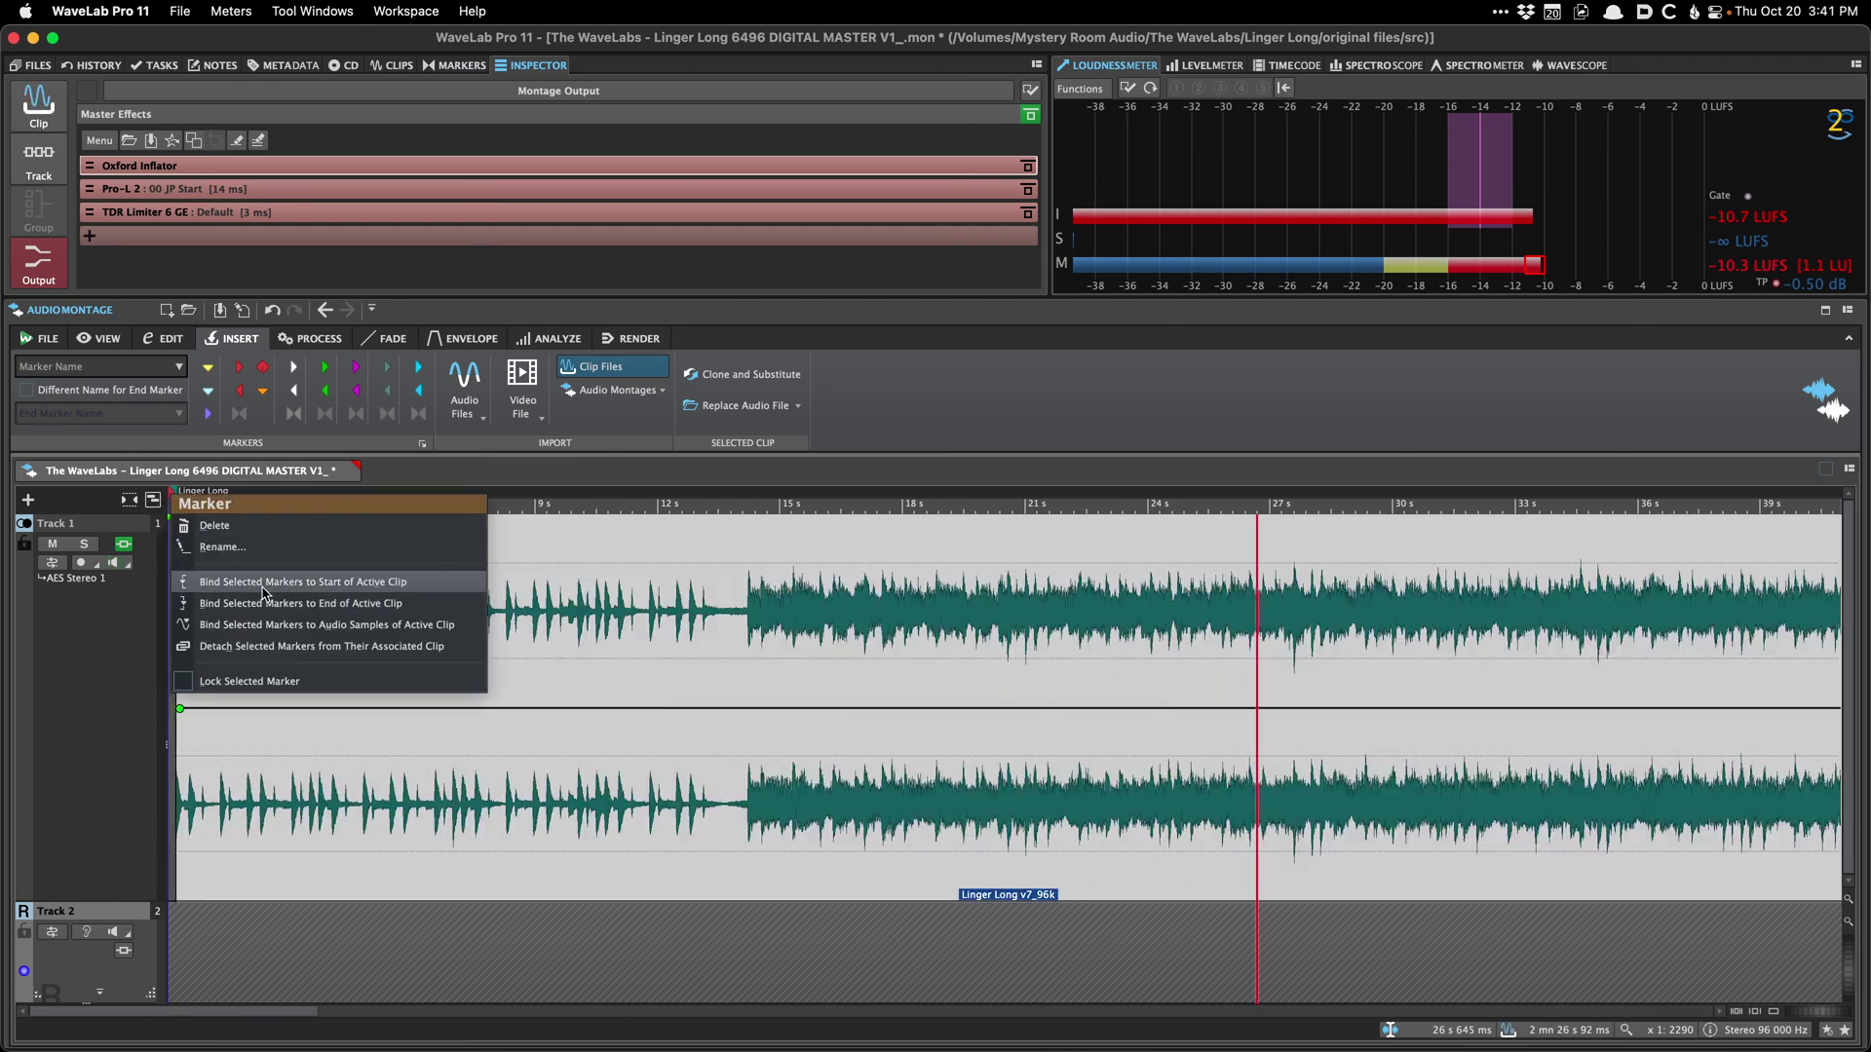
left_click(263, 602)
scroll(238, 647, "down", 5)
key("cmd+s")
left_click(228, 650)
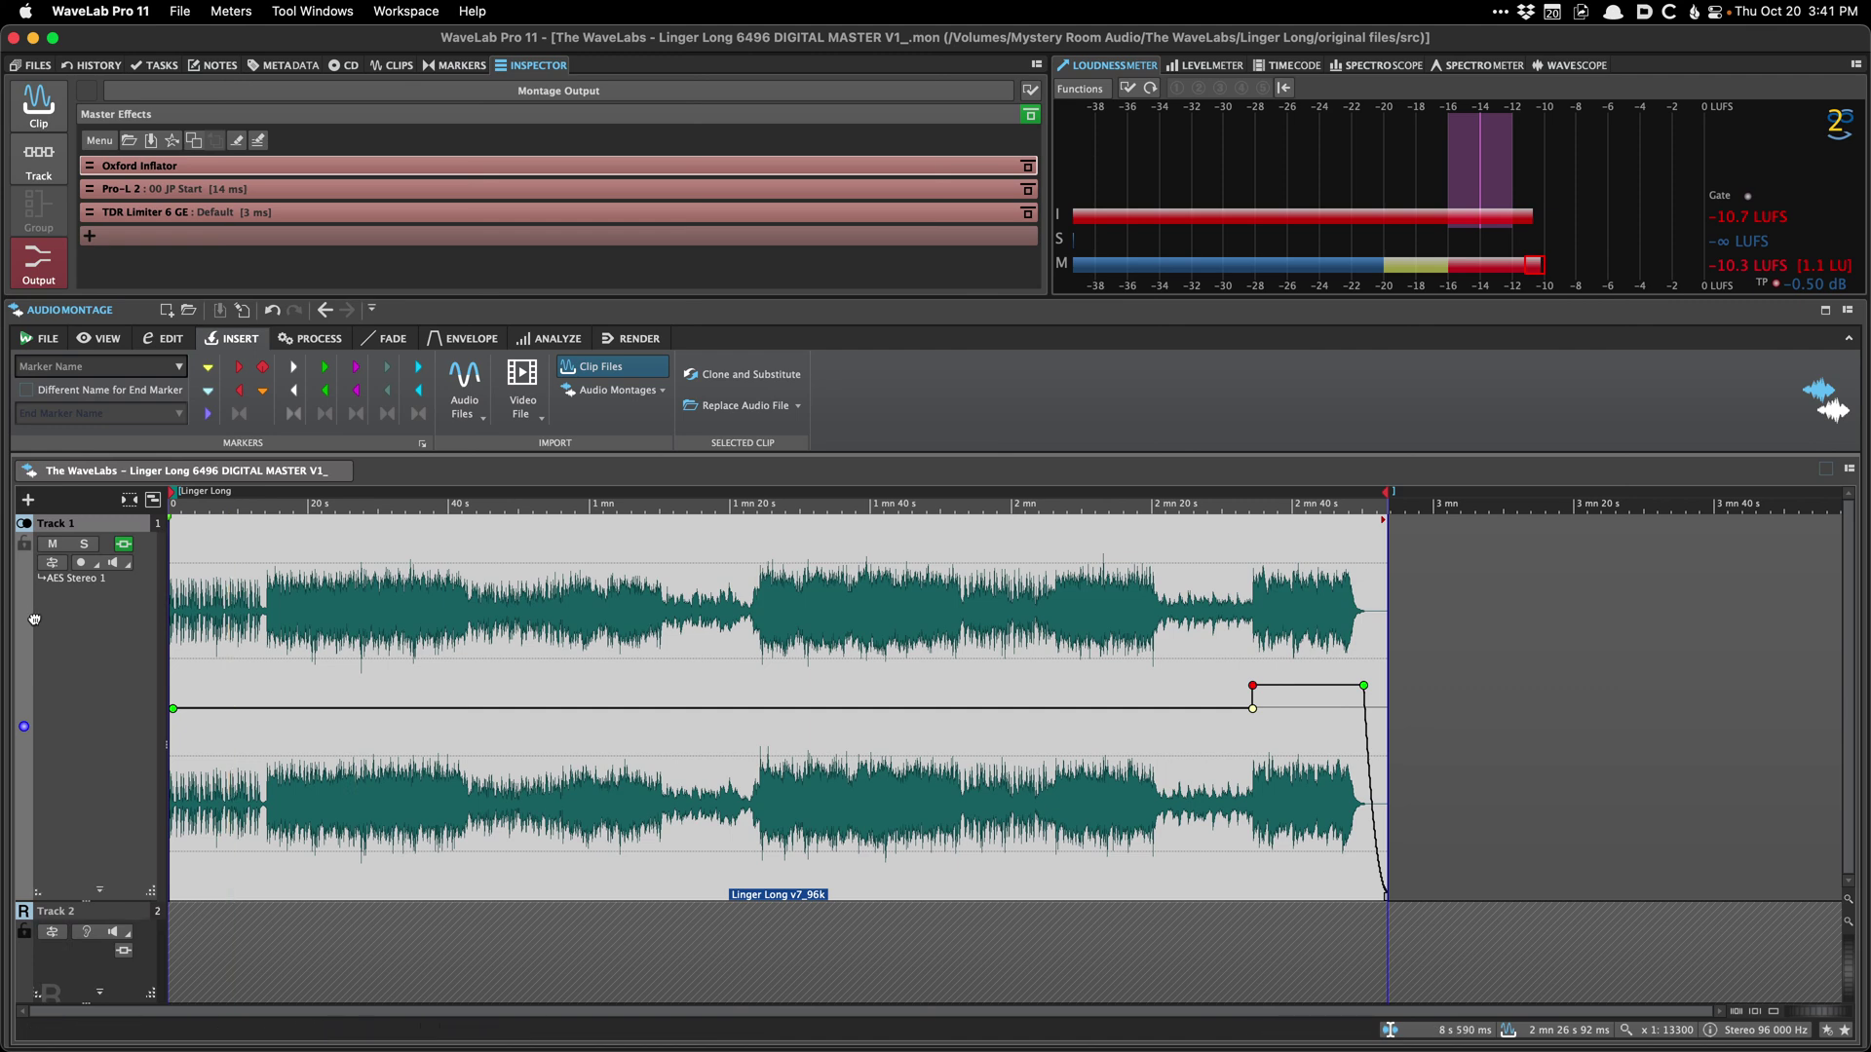
Step: Copy all Track 1 clips to the Track 2 reference track without plug-ins, envelopes, or gain and pan, and save the montage
right_click(91, 635)
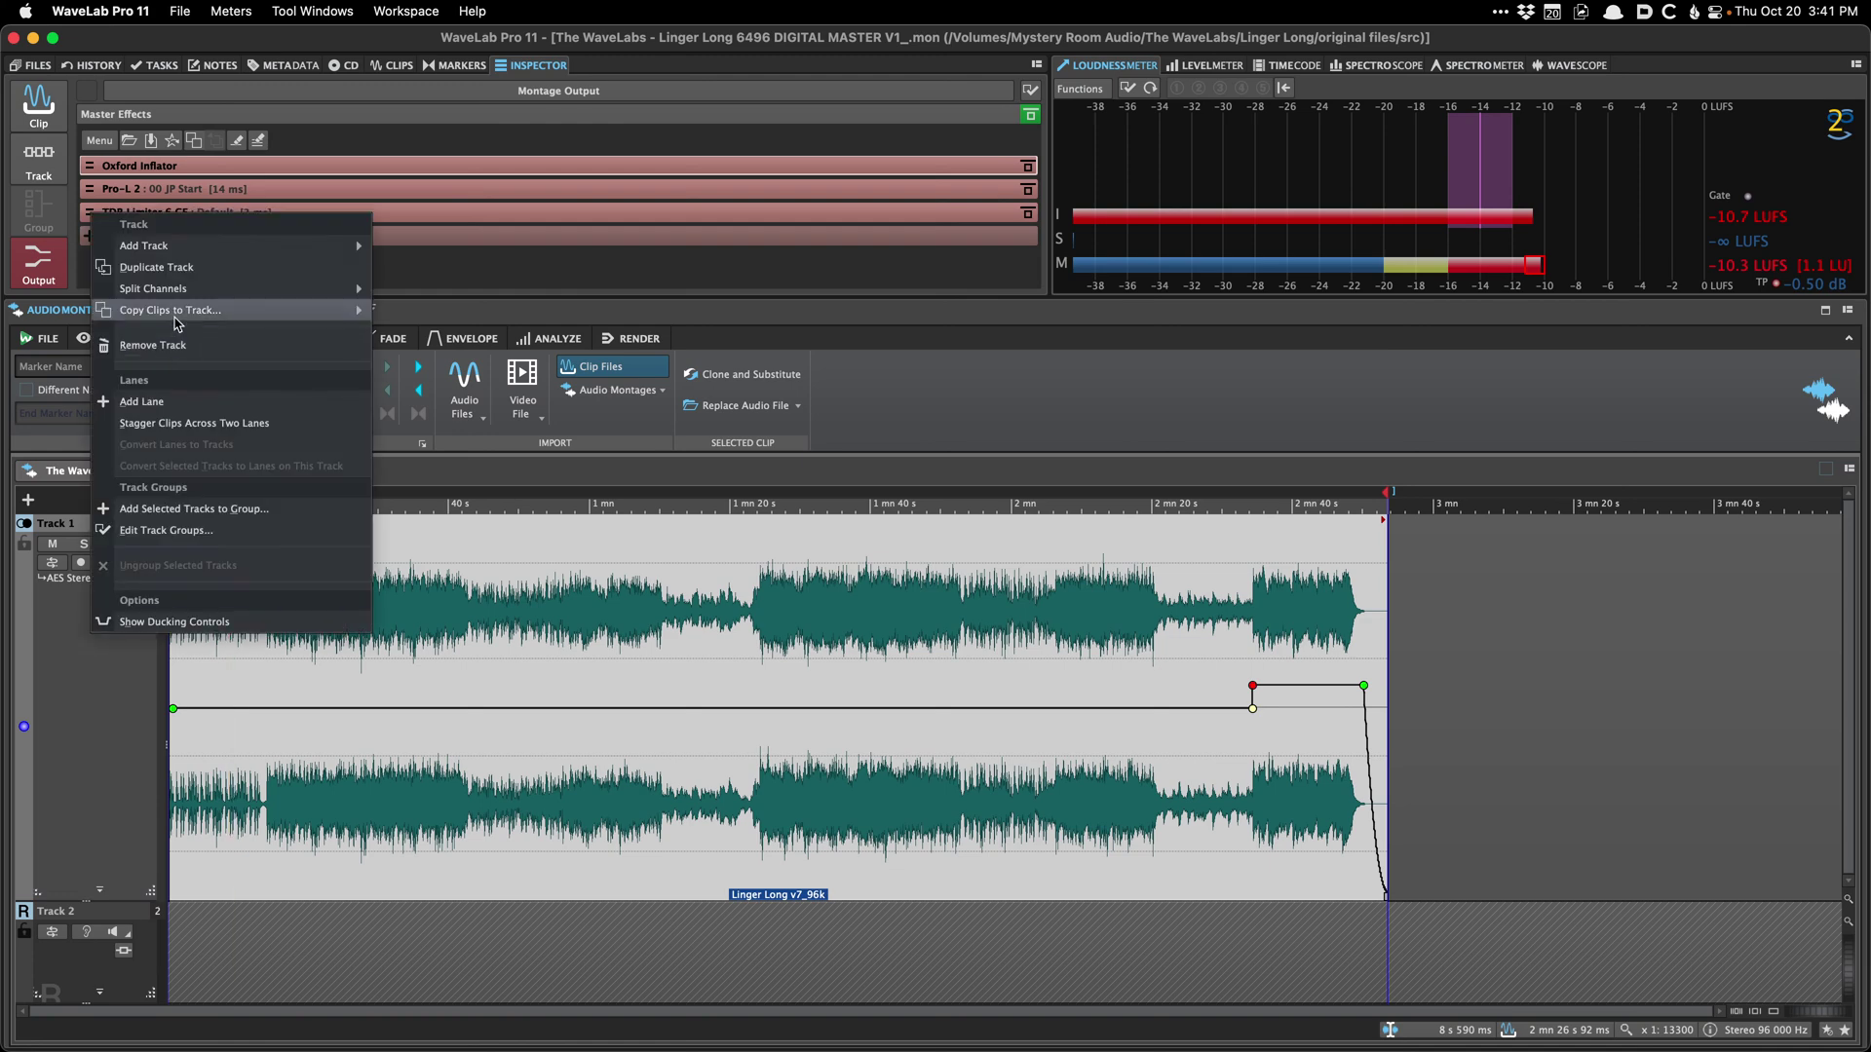
mouse_move(180, 310)
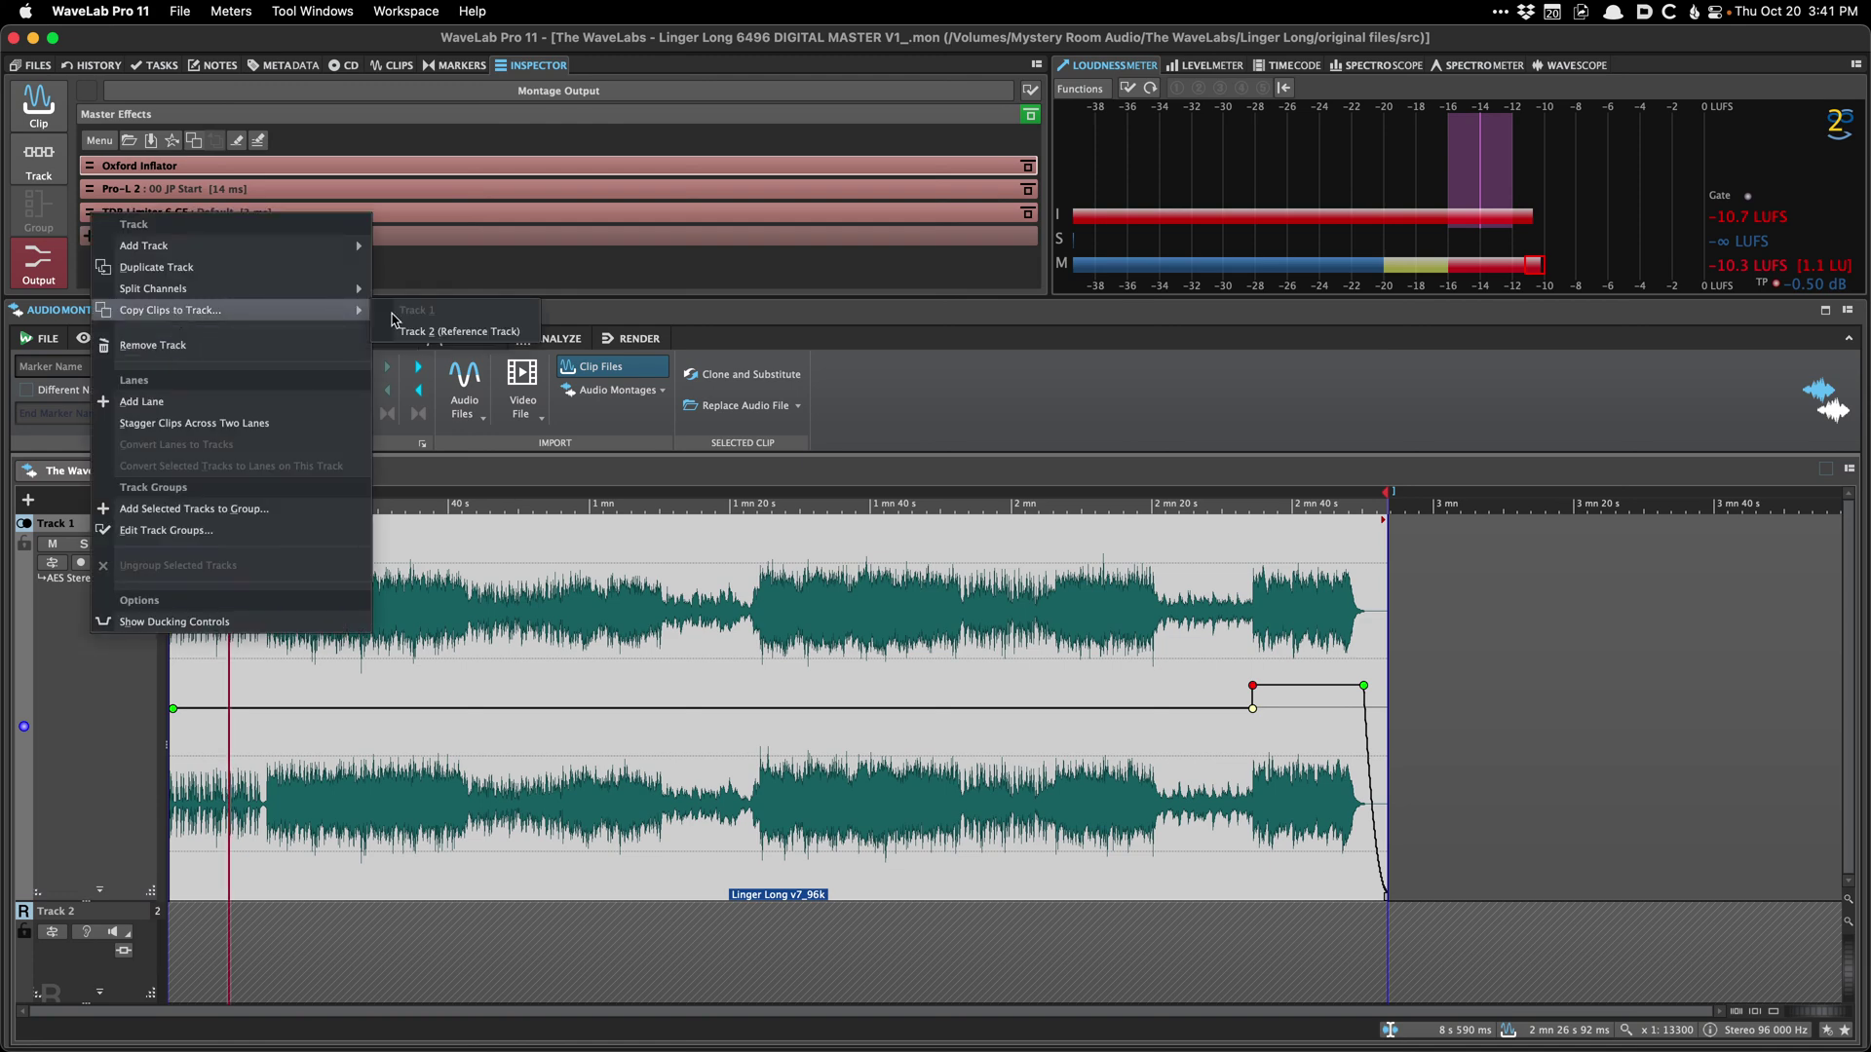
left_click(465, 335)
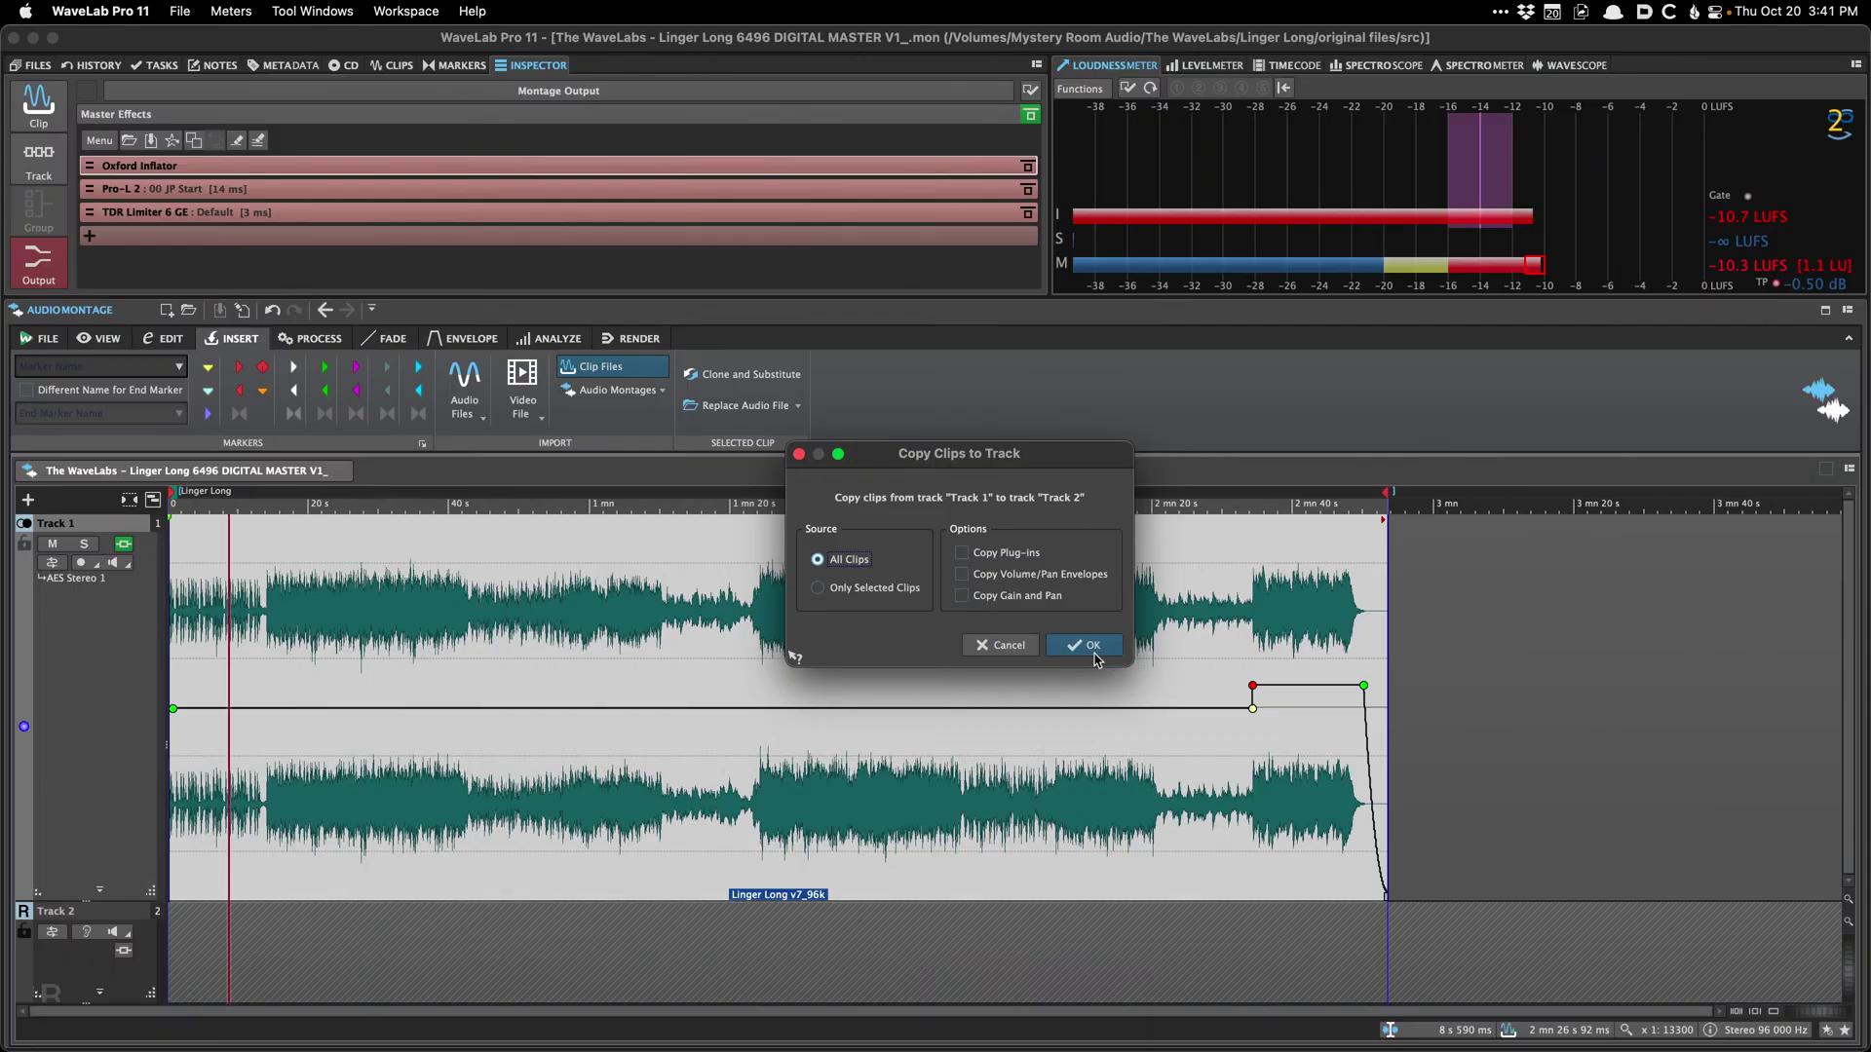
left_click(1087, 645)
key("super+s")
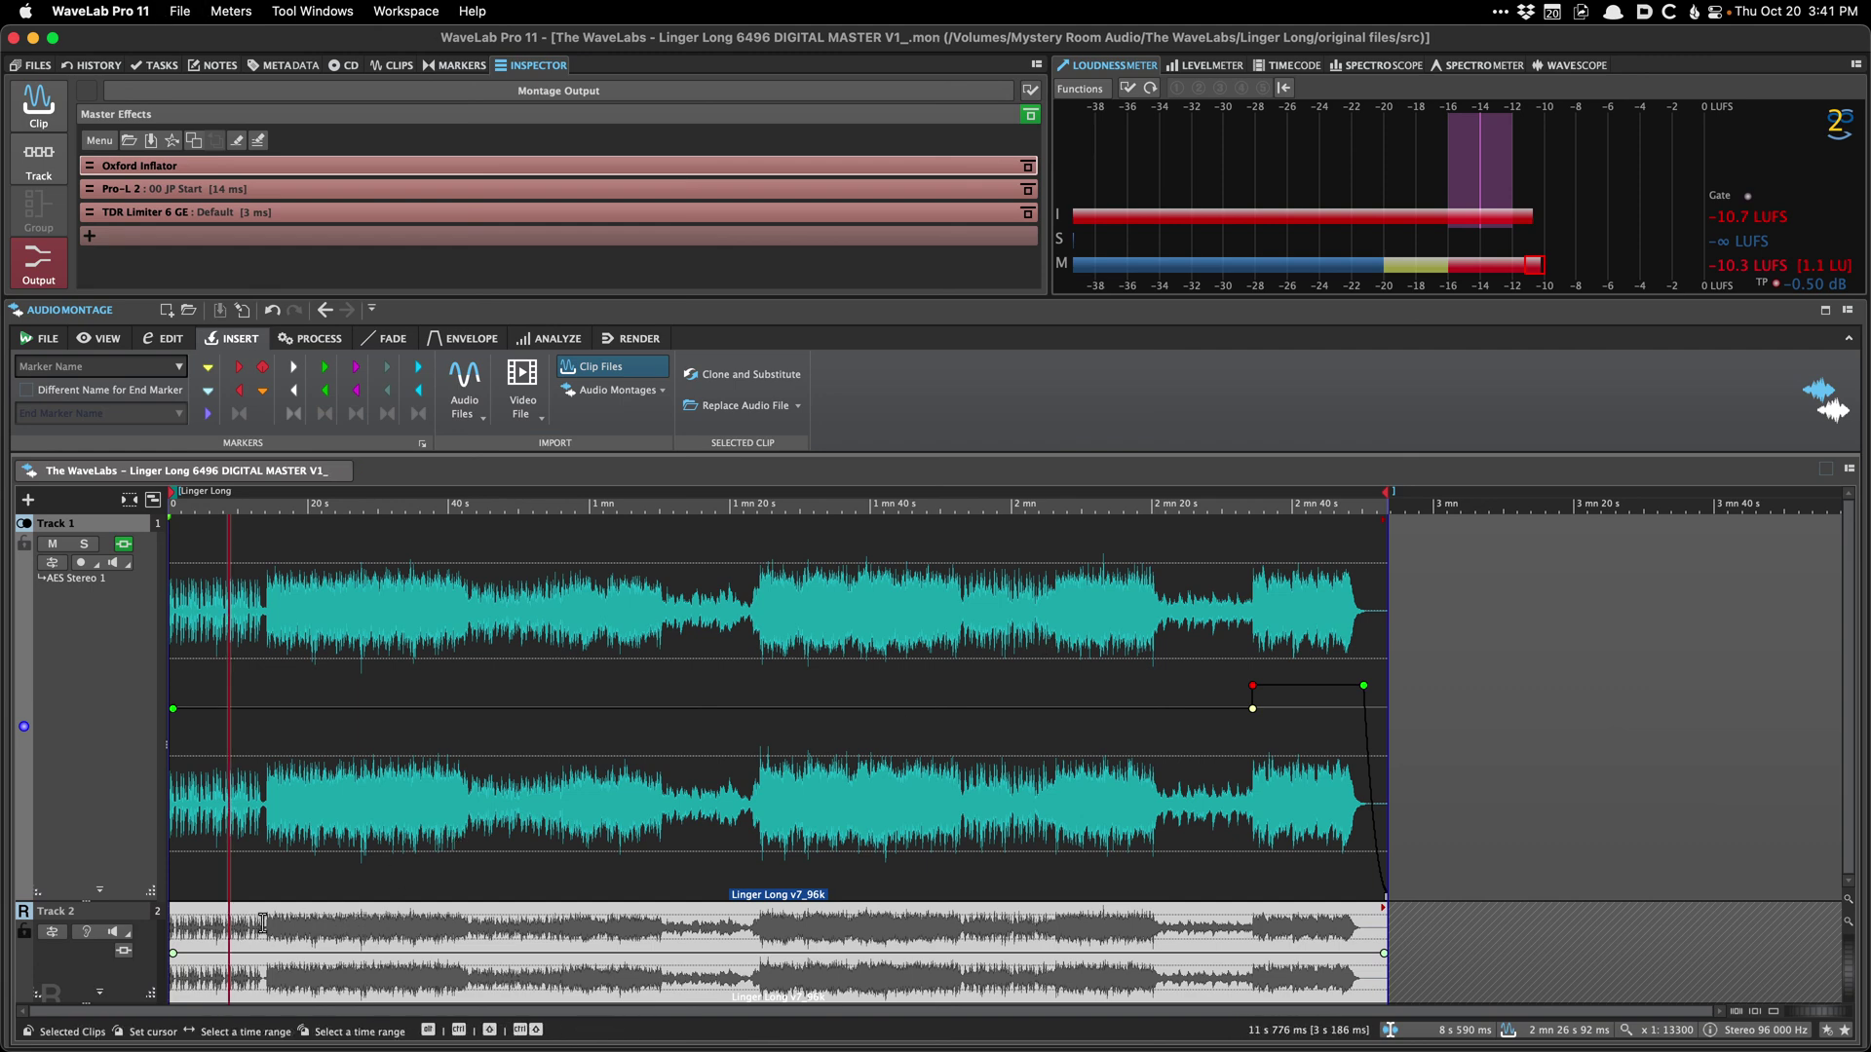
Step: Play the montage from about 15 s, comparing the processed Track 1 with the unprocessed Track 2 reference
left_click(271, 923)
key("space")
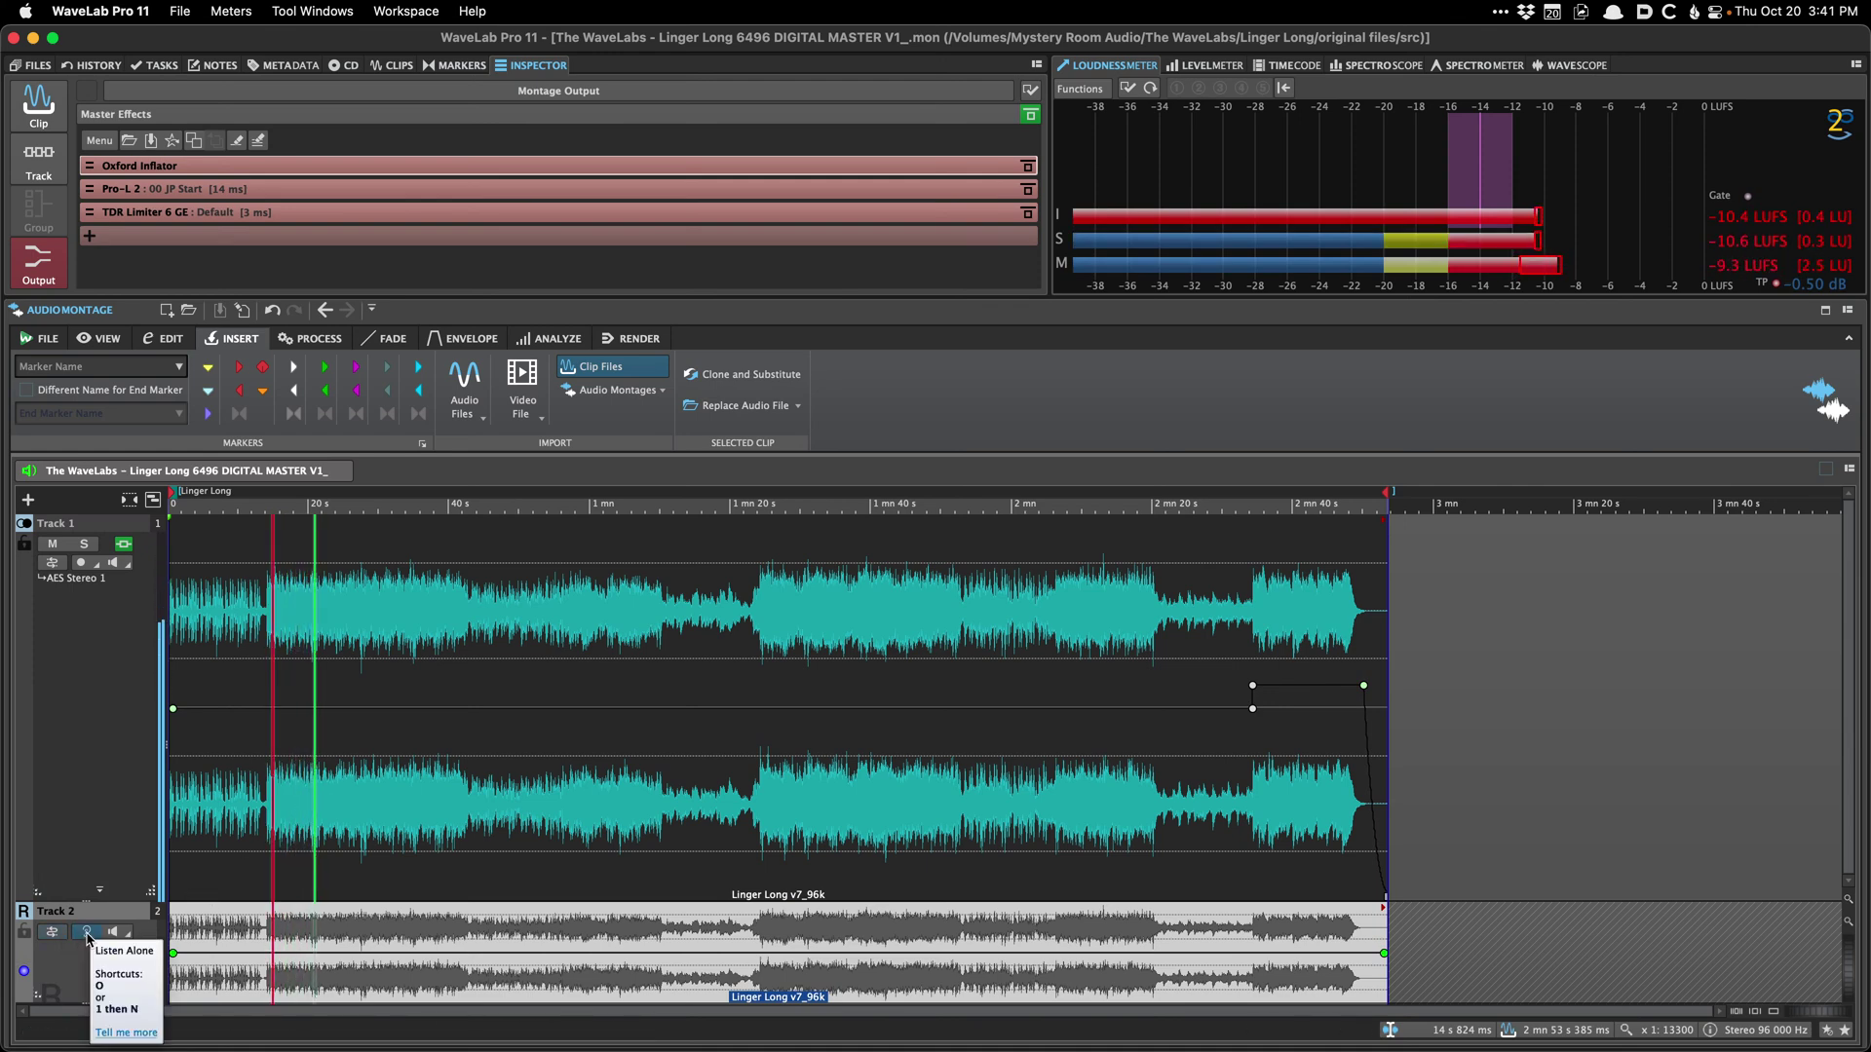
left_click(104, 848)
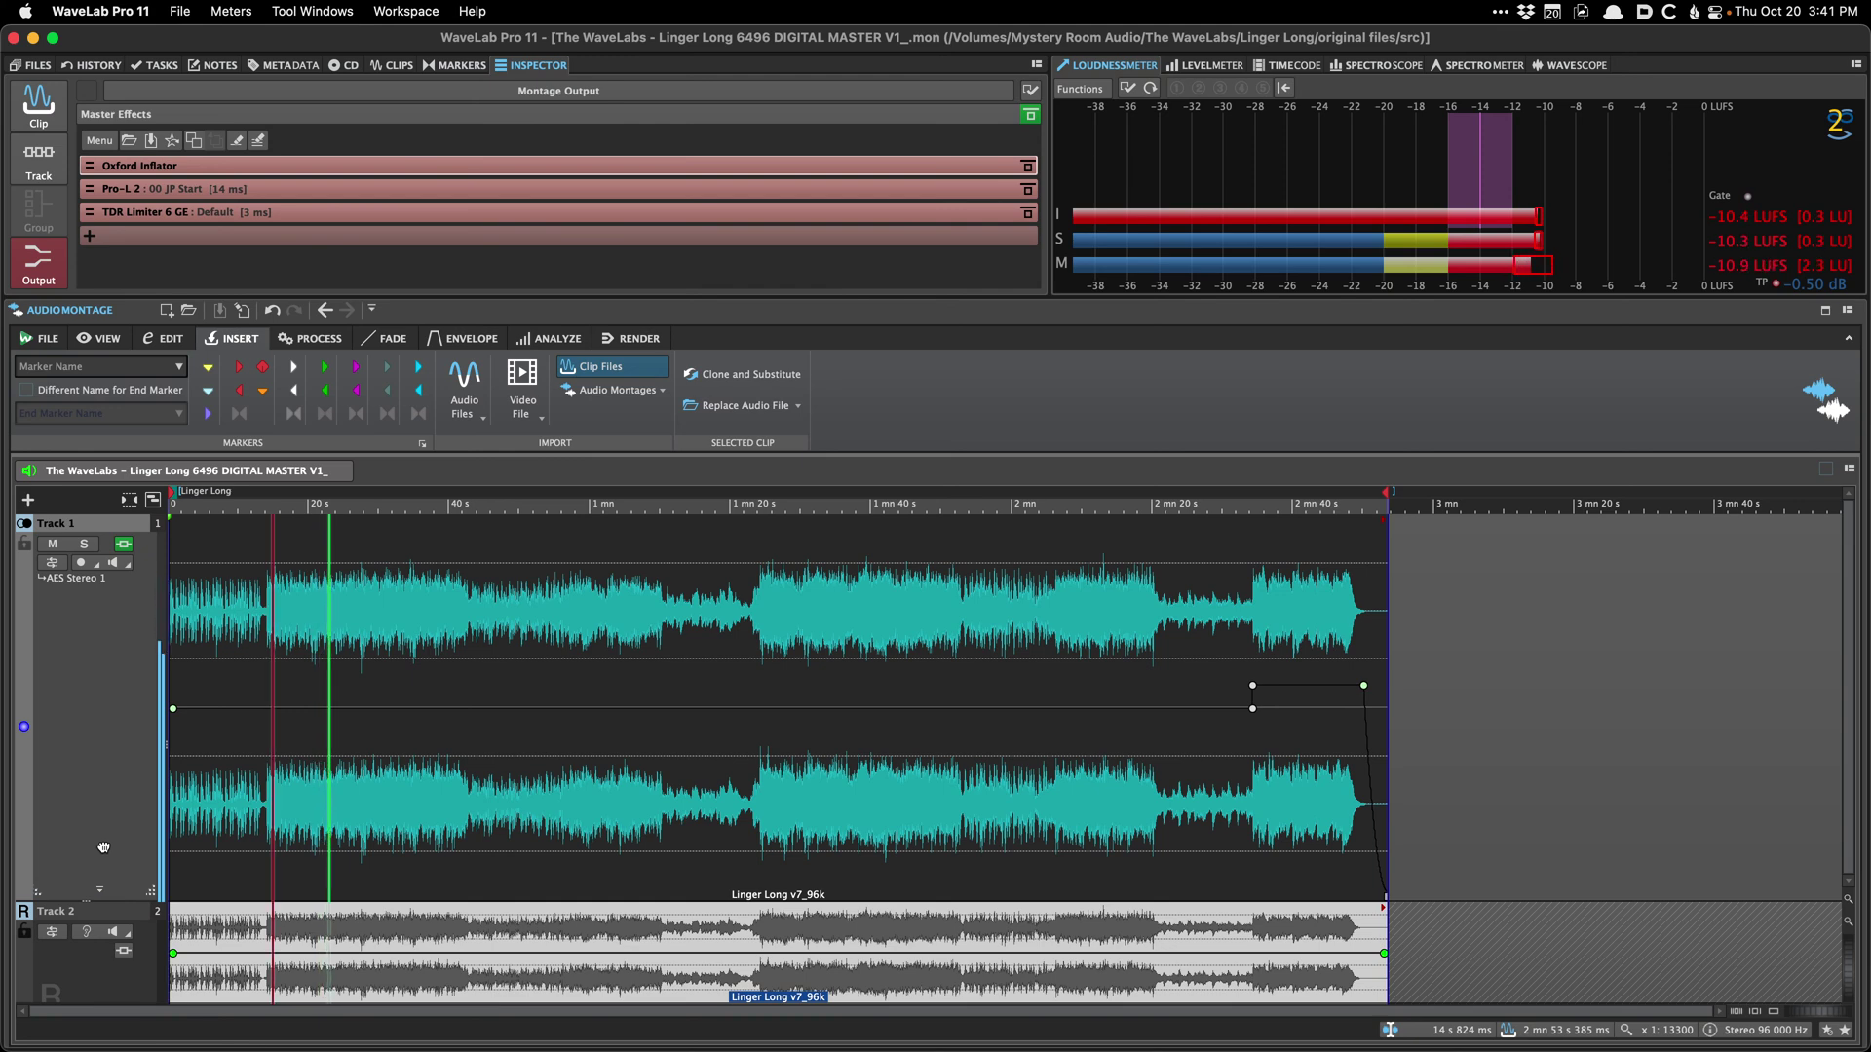
Step: Add another reference track directly below Track 1 and open its output bus routing options
double_click(104, 848)
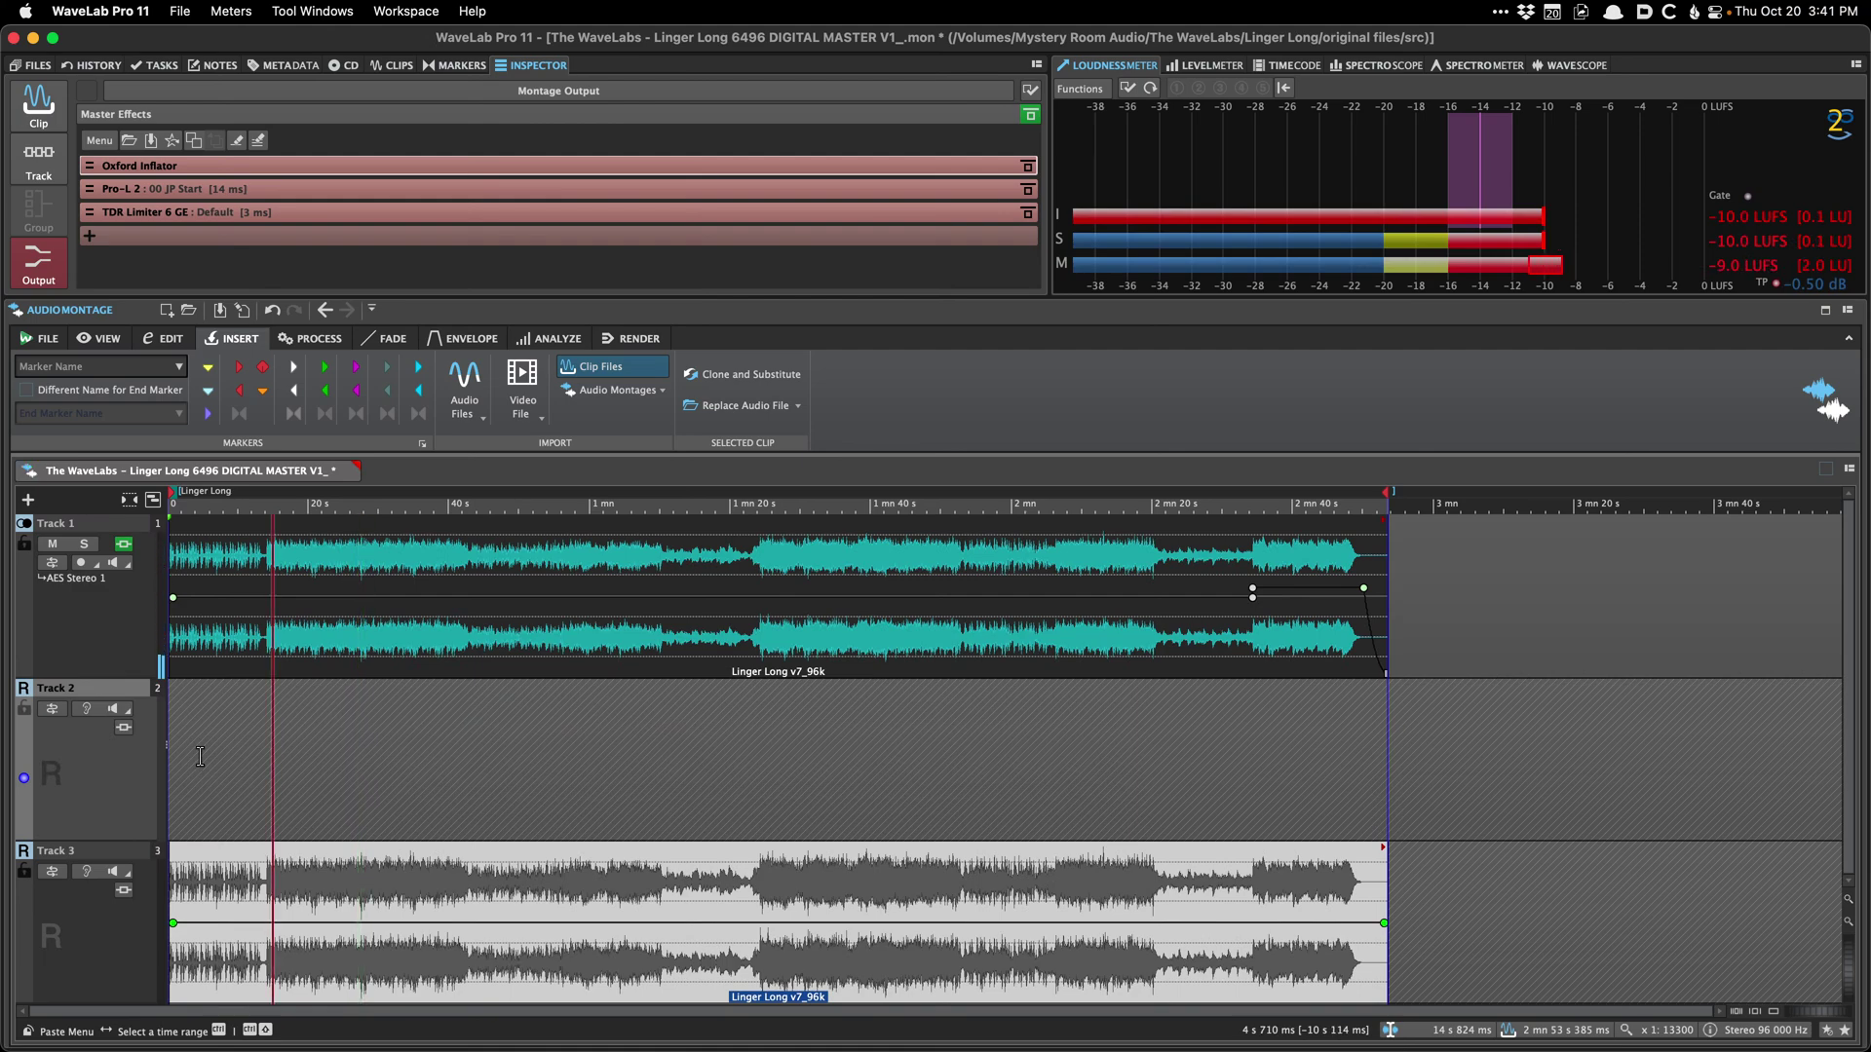
left_click(52, 708)
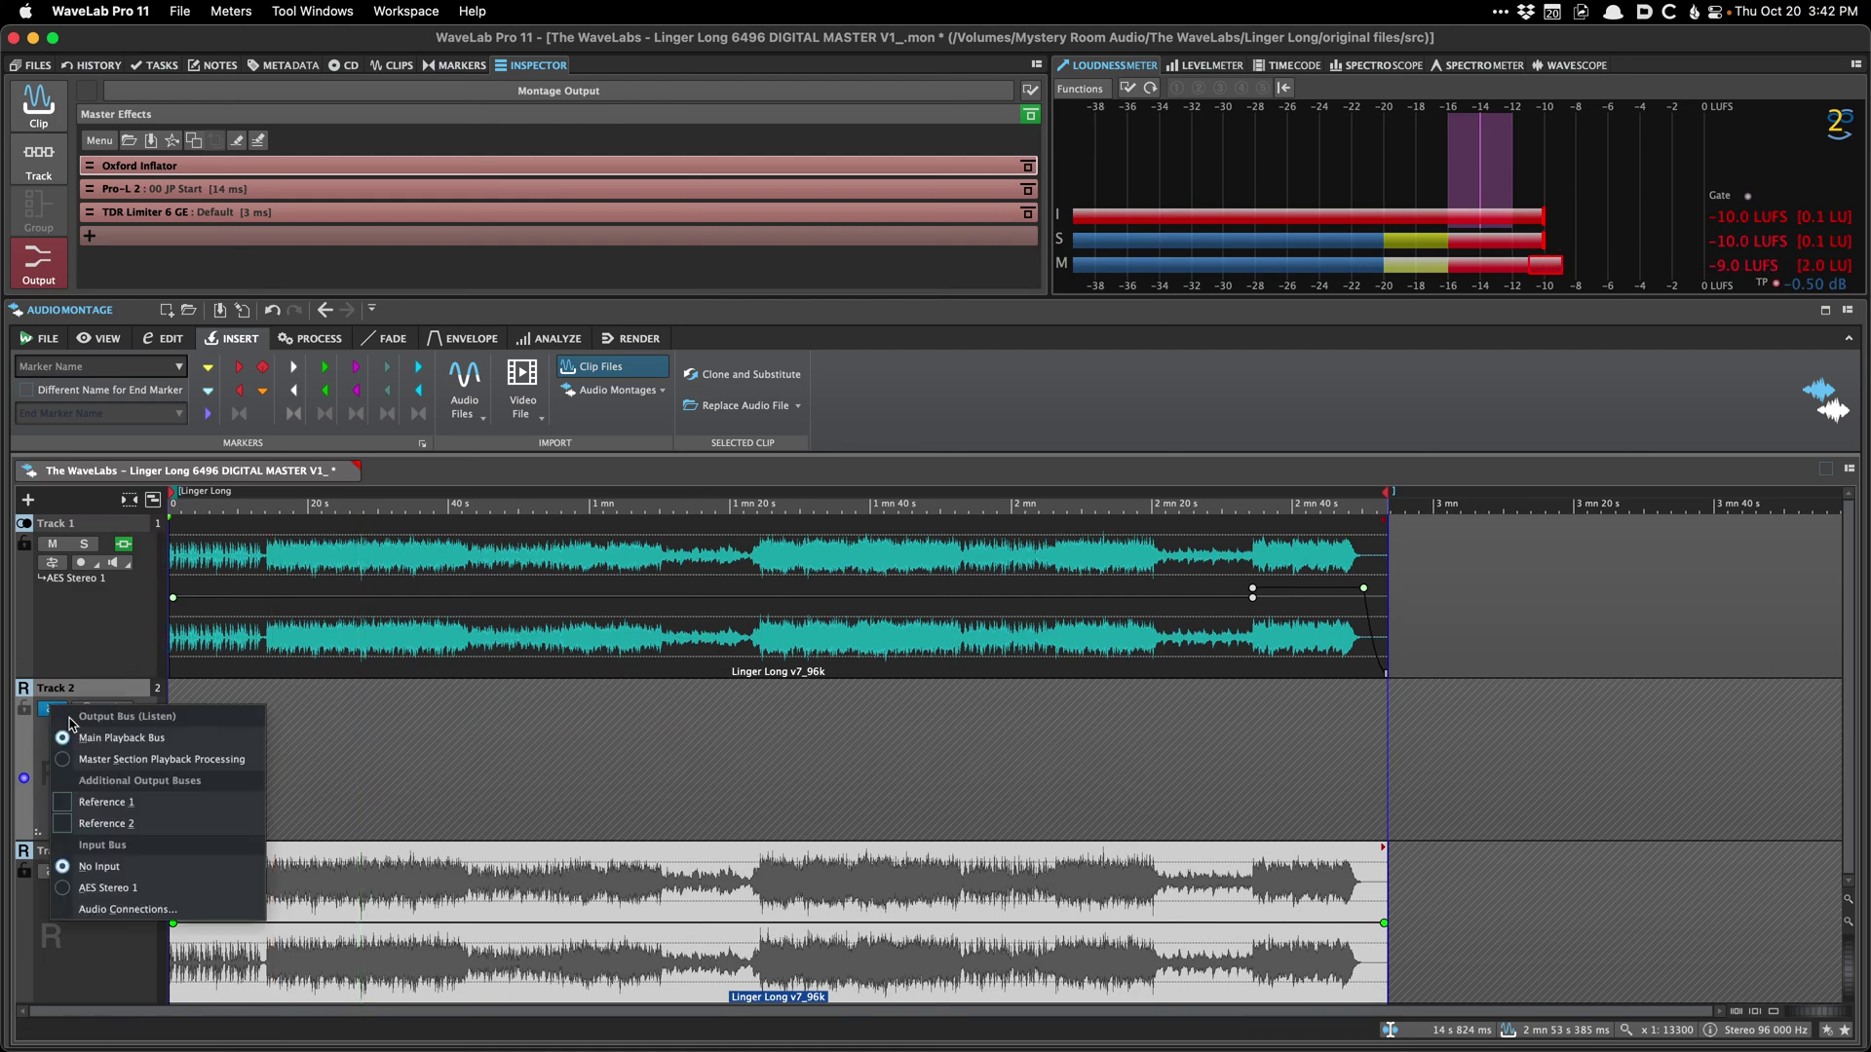
Step: Assign the additional output bus Reference 1 to reference Track 2 and Reference 2 to reference Track 3
left_click(121, 824)
left_click(243, 906)
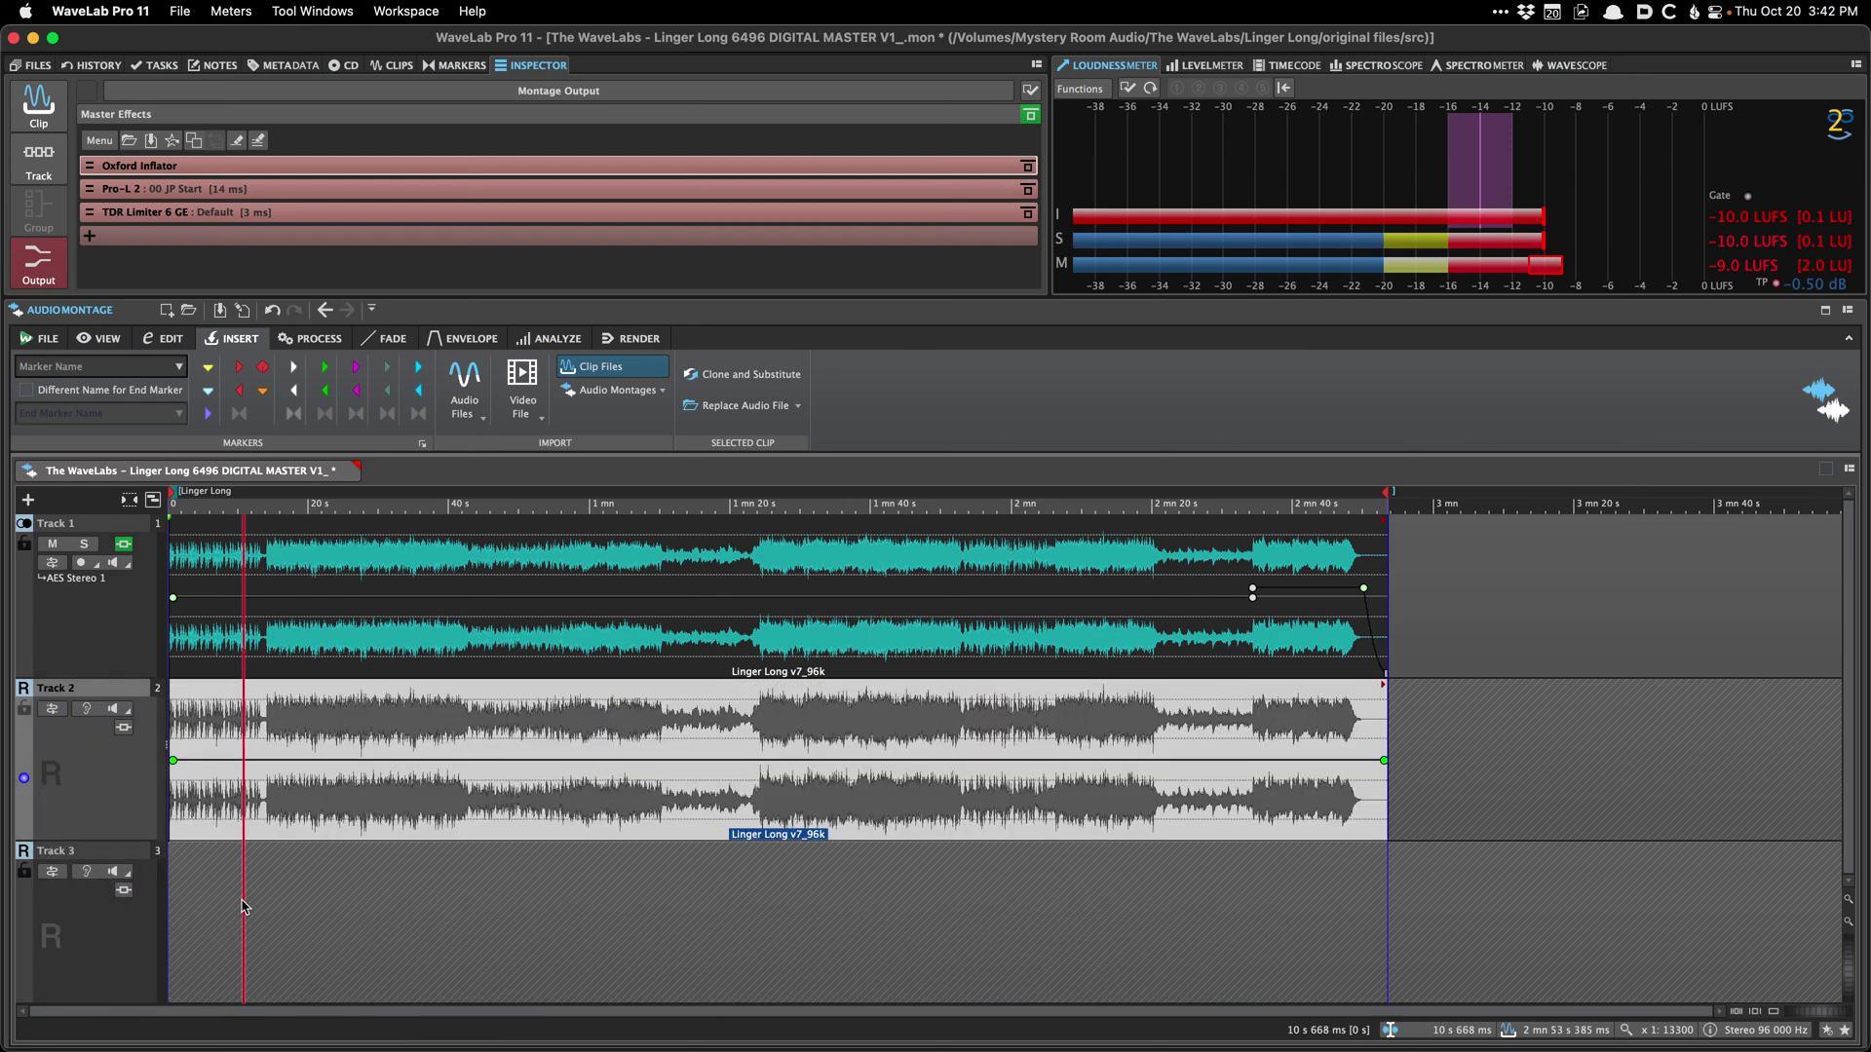
left_click(53, 708)
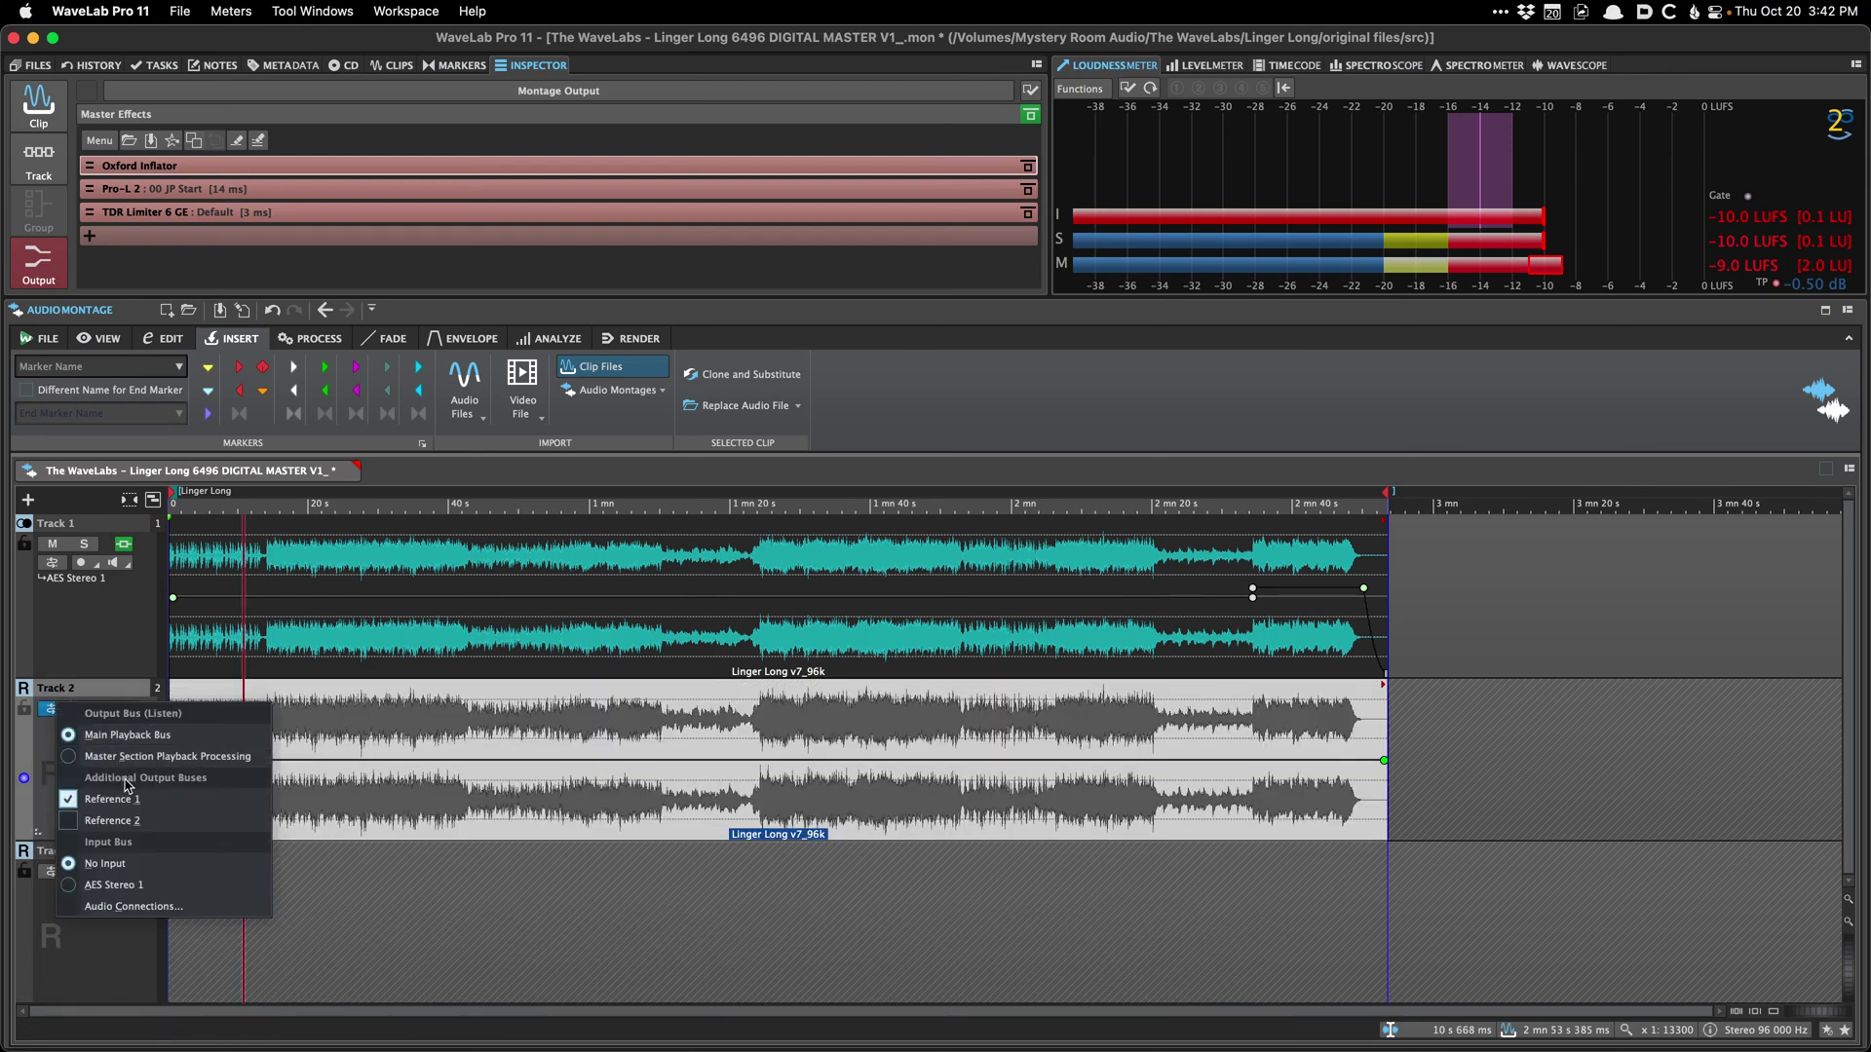
left_click(424, 754)
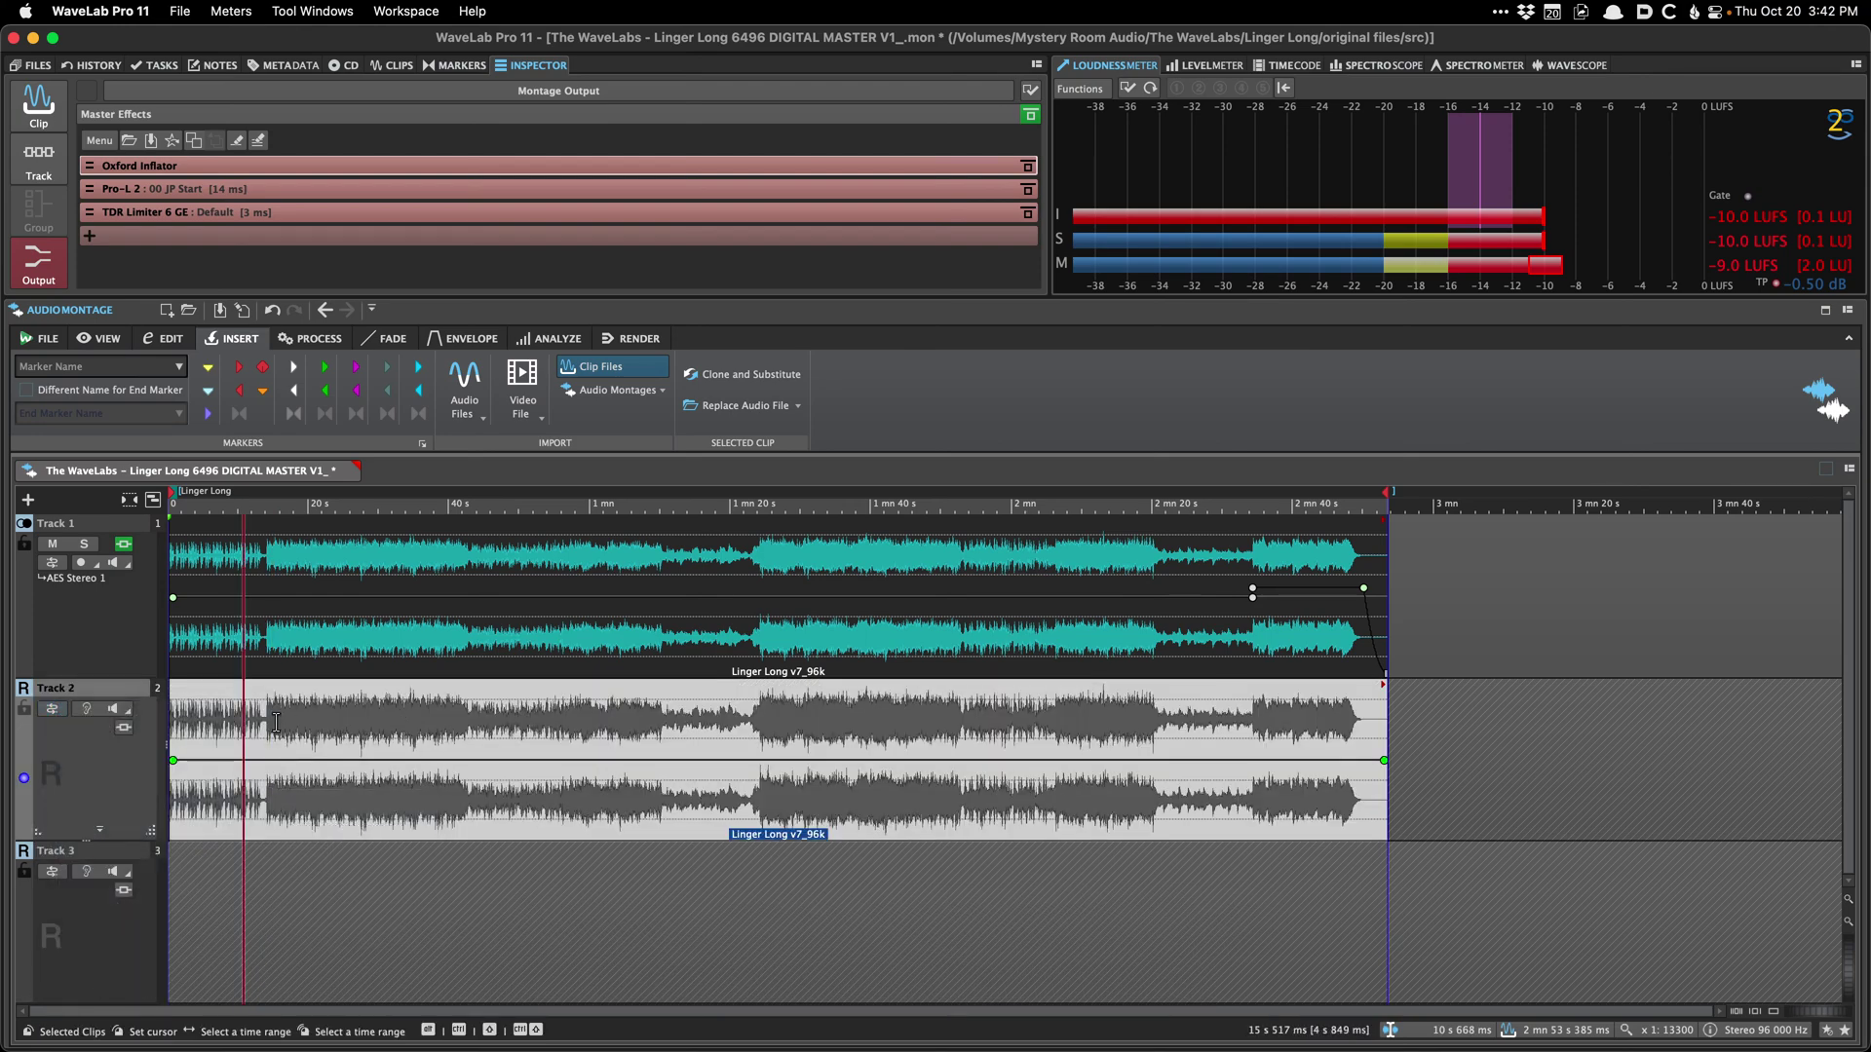
left_click(52, 874)
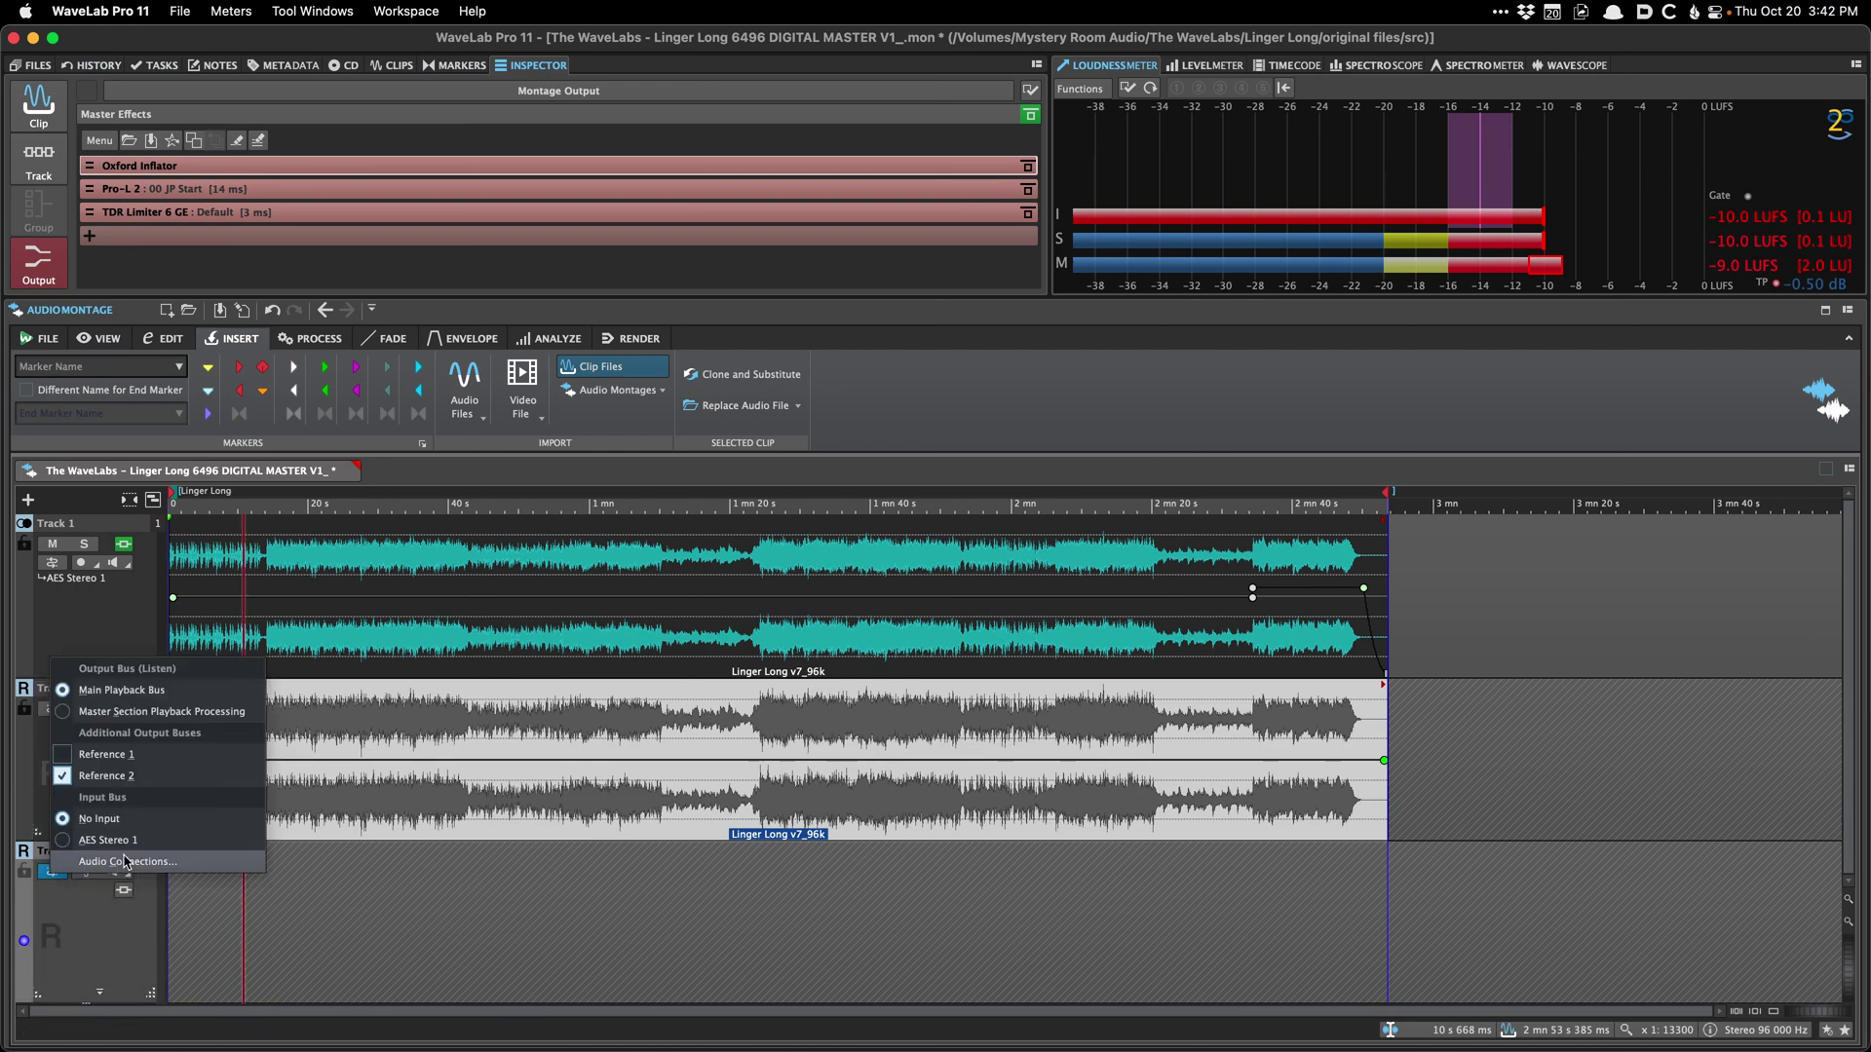
left_click(97, 775)
left_click(263, 888)
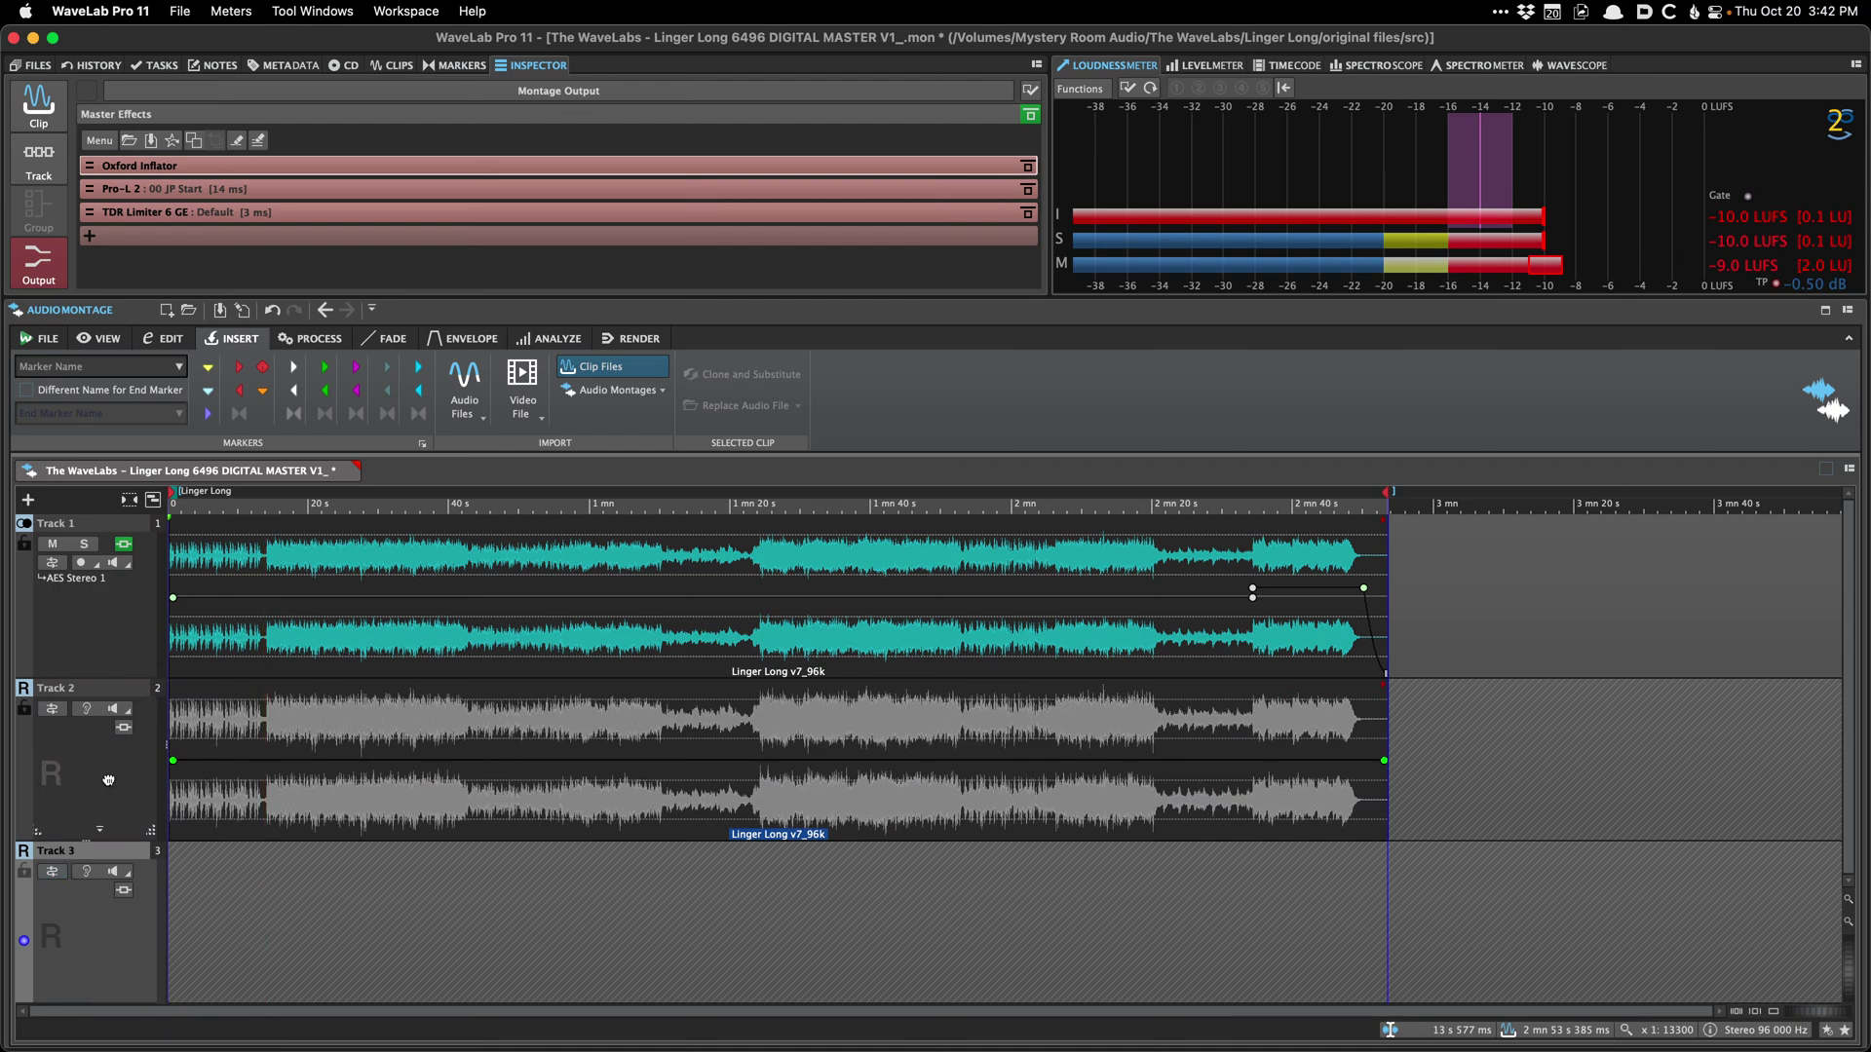
Step: Remove reference Tracks 3 and 2 from the montage and save it
left_click(88, 871)
left_click(88, 871)
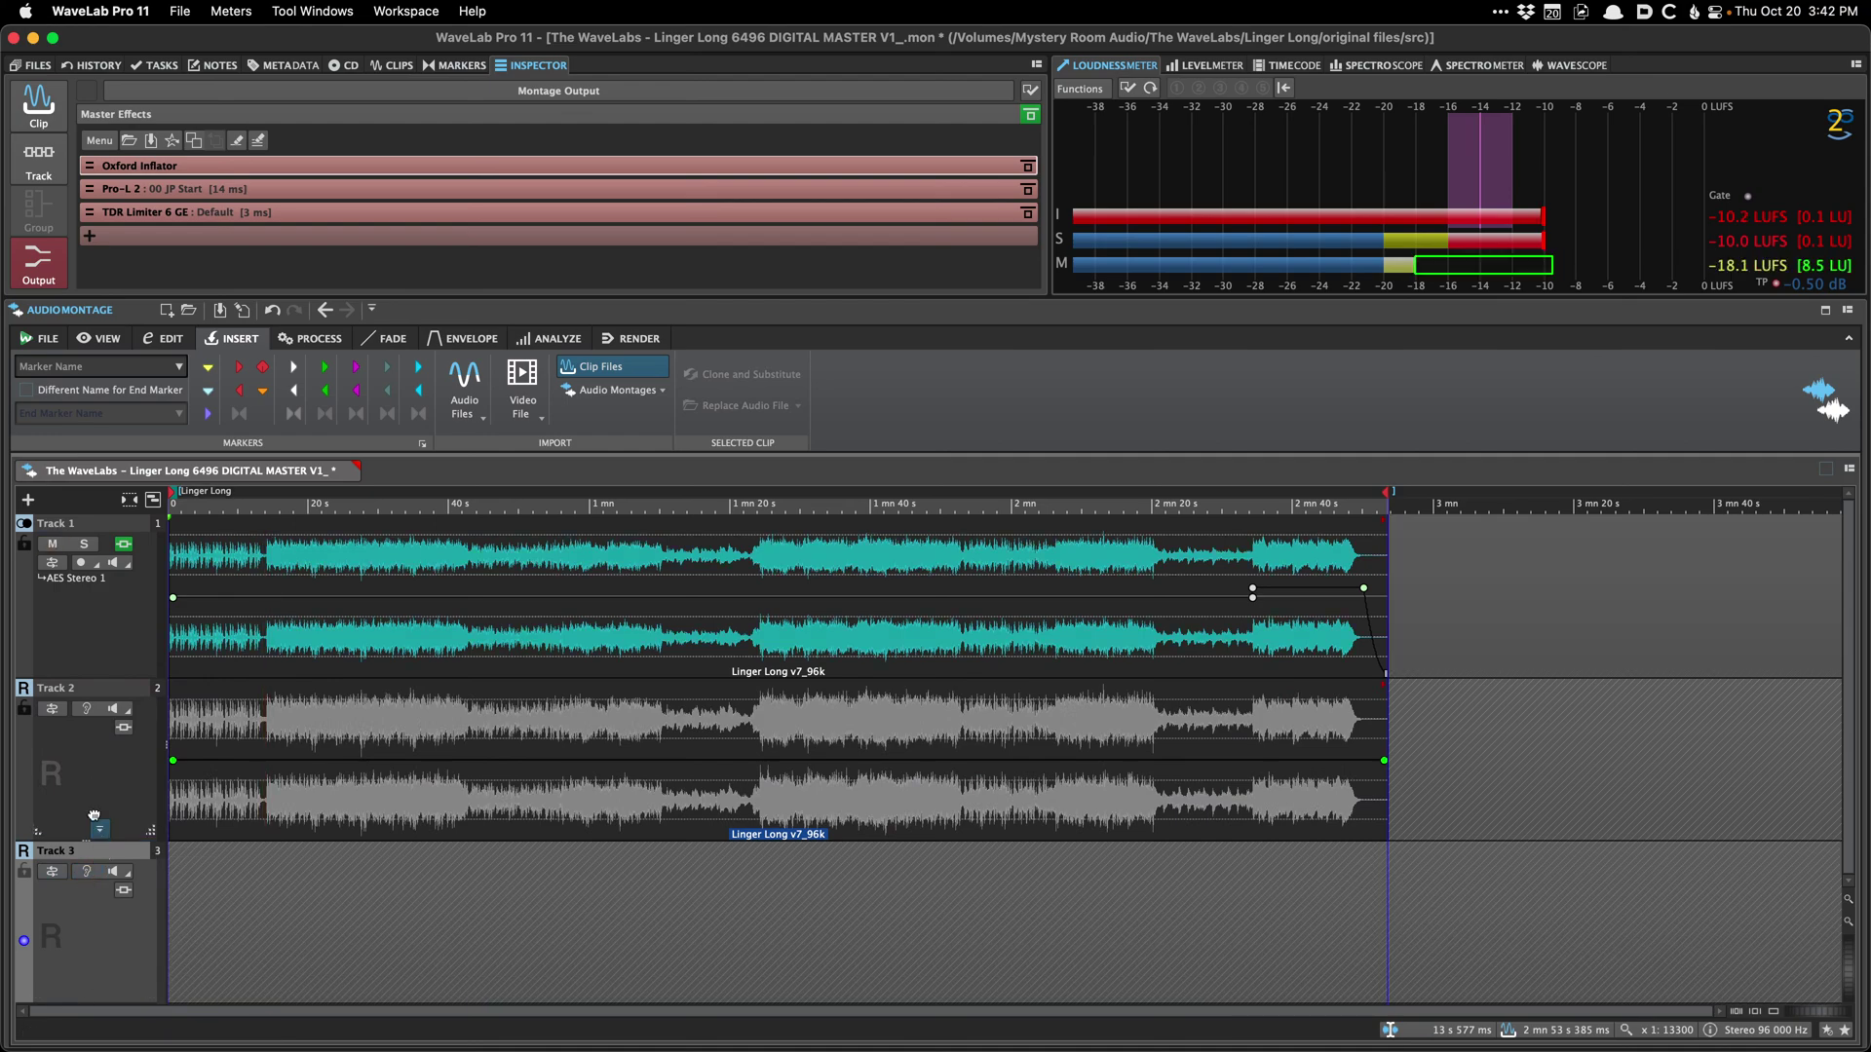
left_click(88, 872)
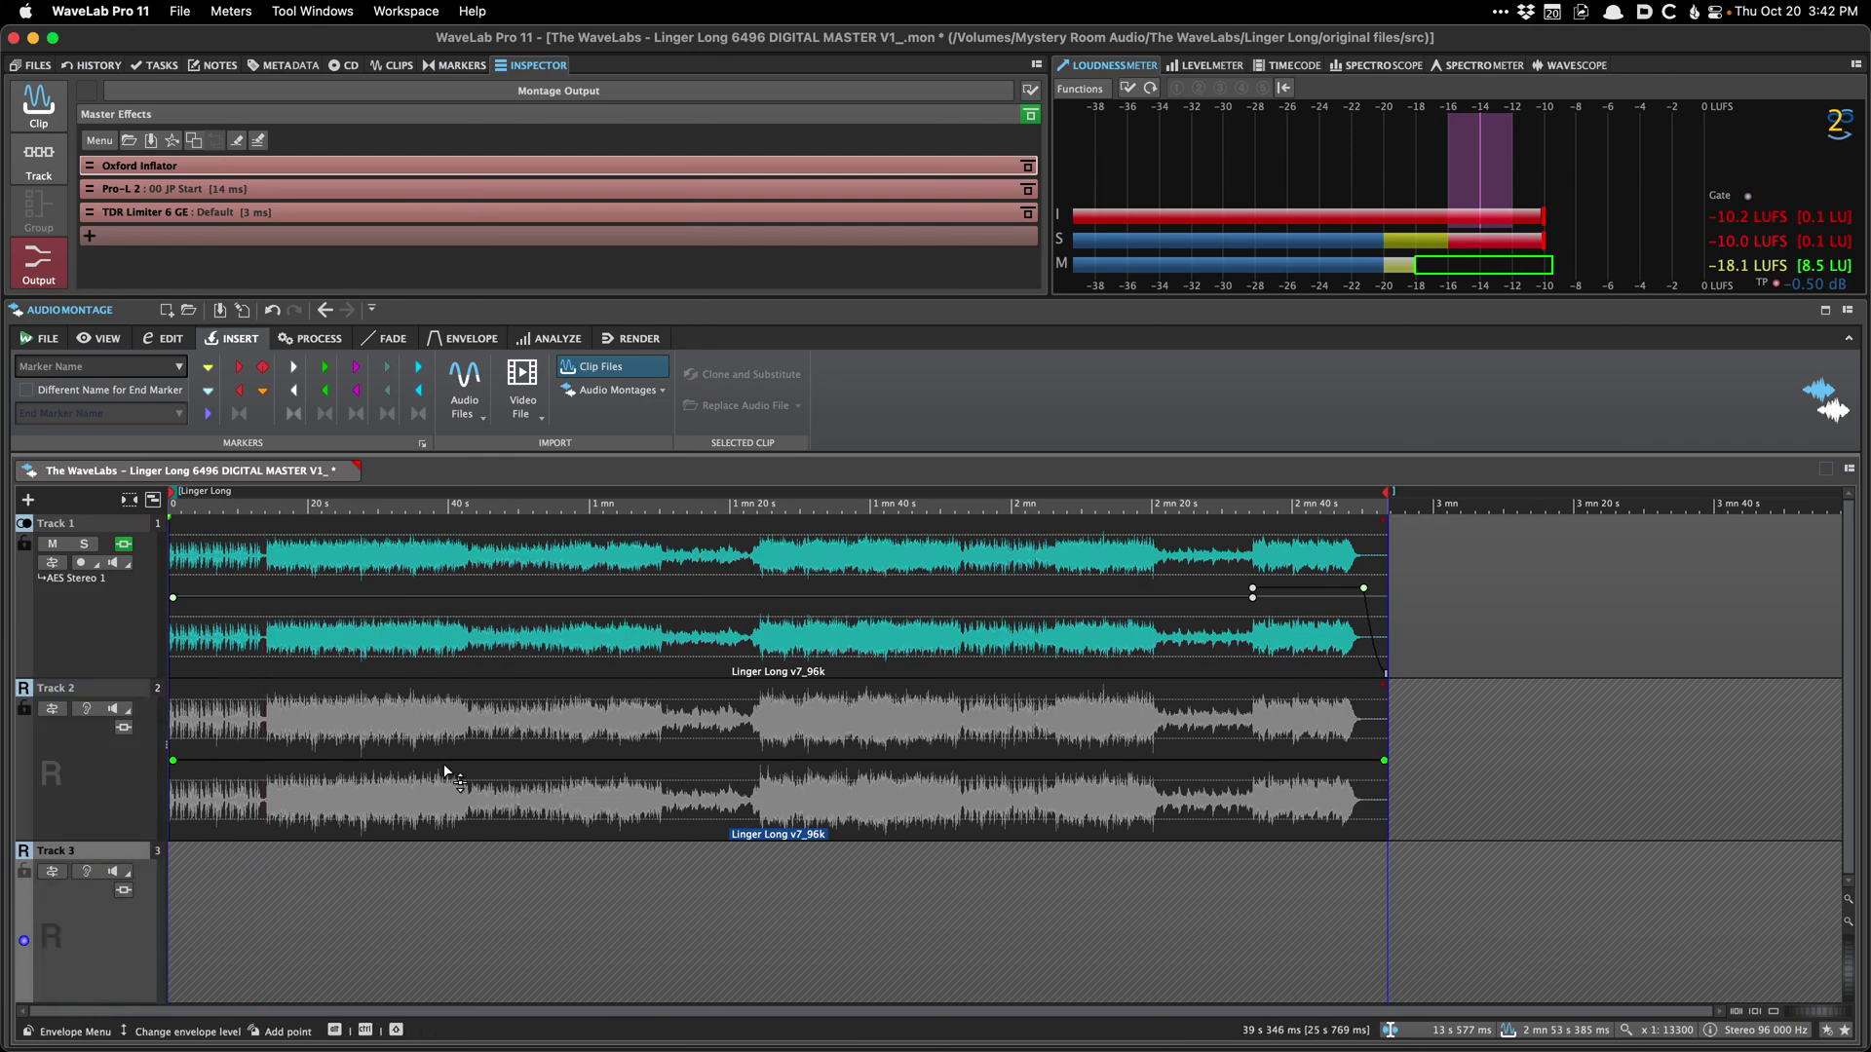
scroll(682, 819, "up", 2)
key("super+s")
left_click(980, 809)
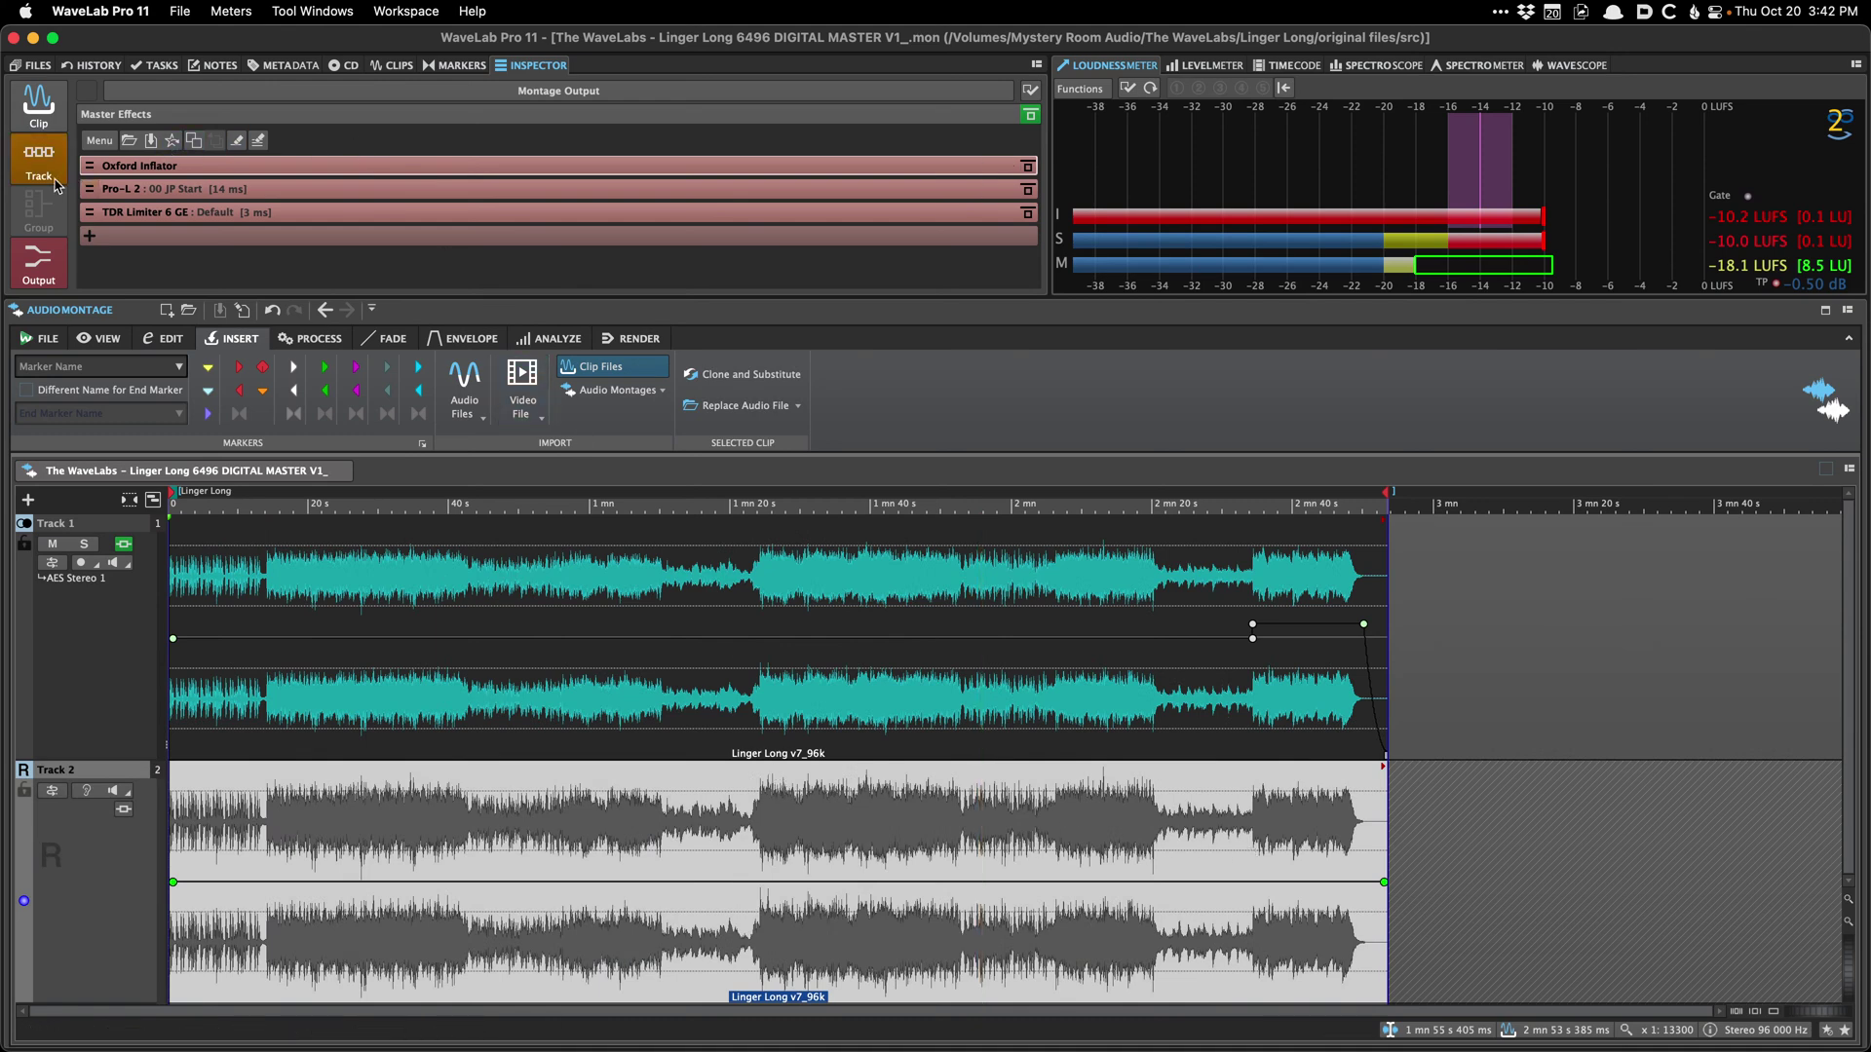
left_click(394, 65)
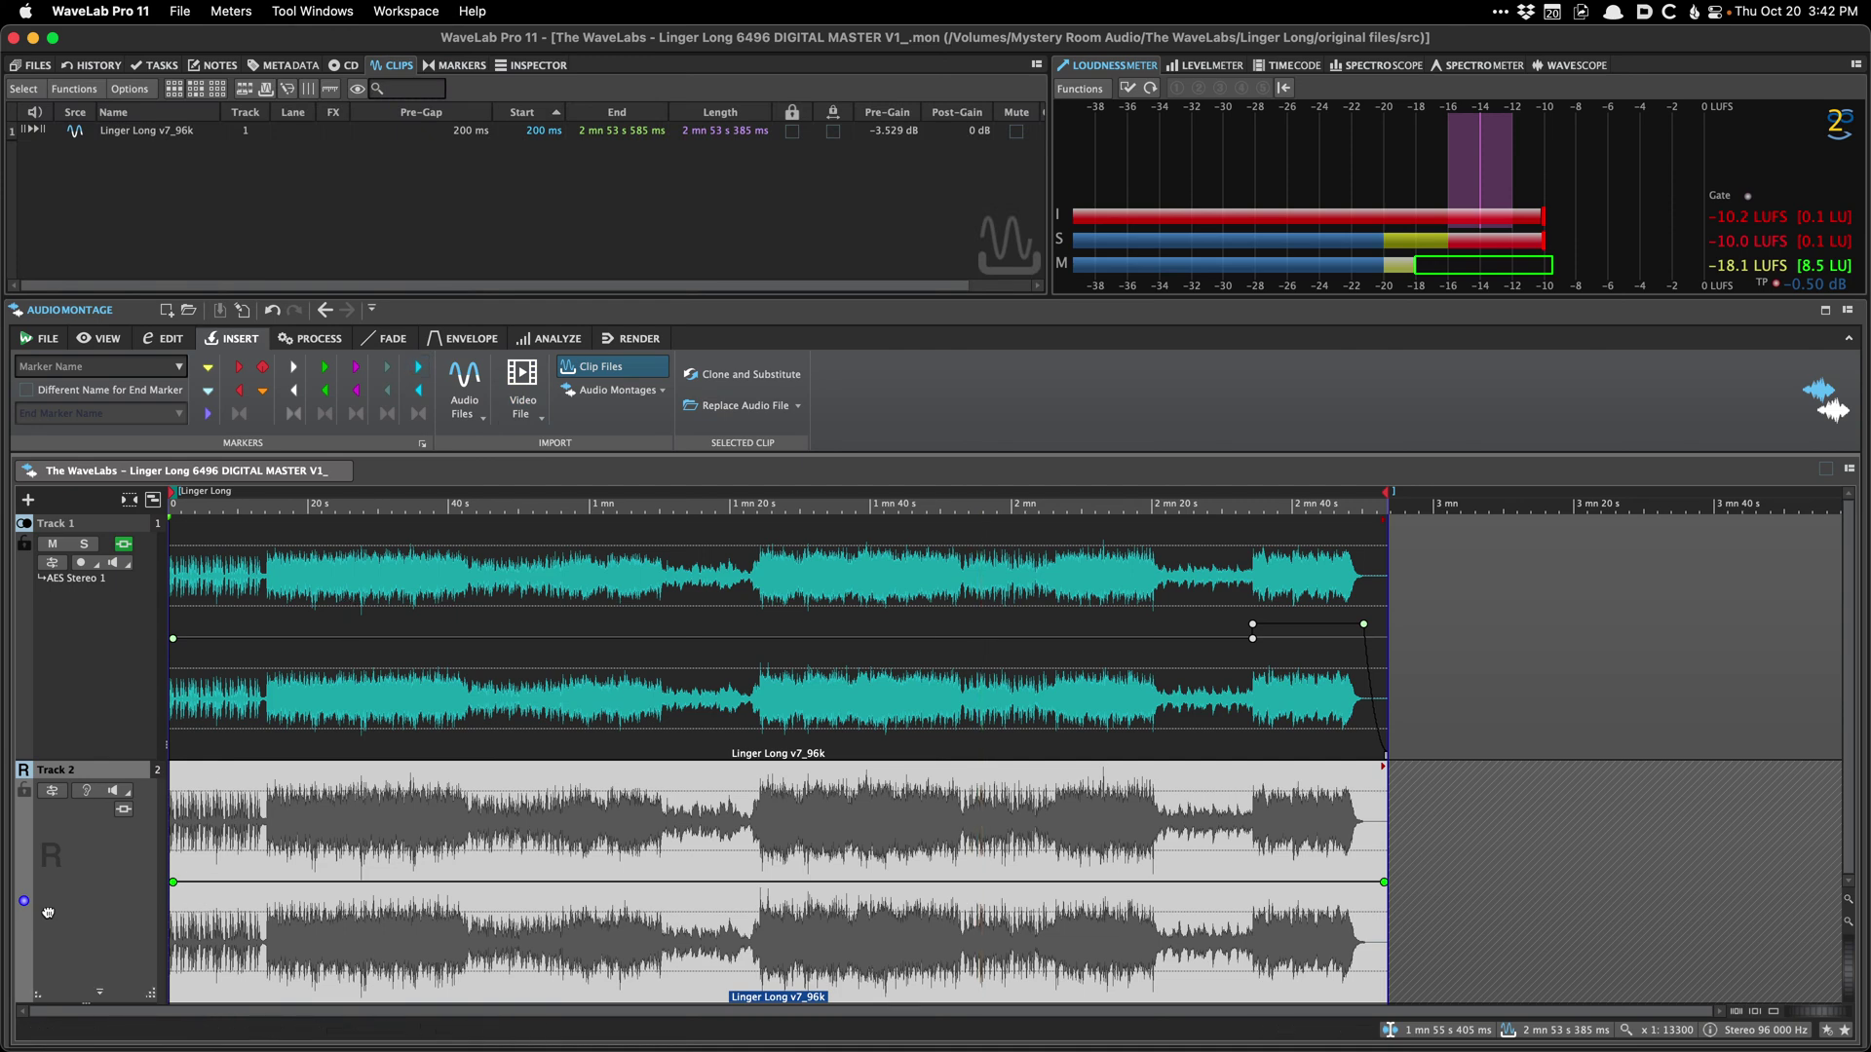
key("Return")
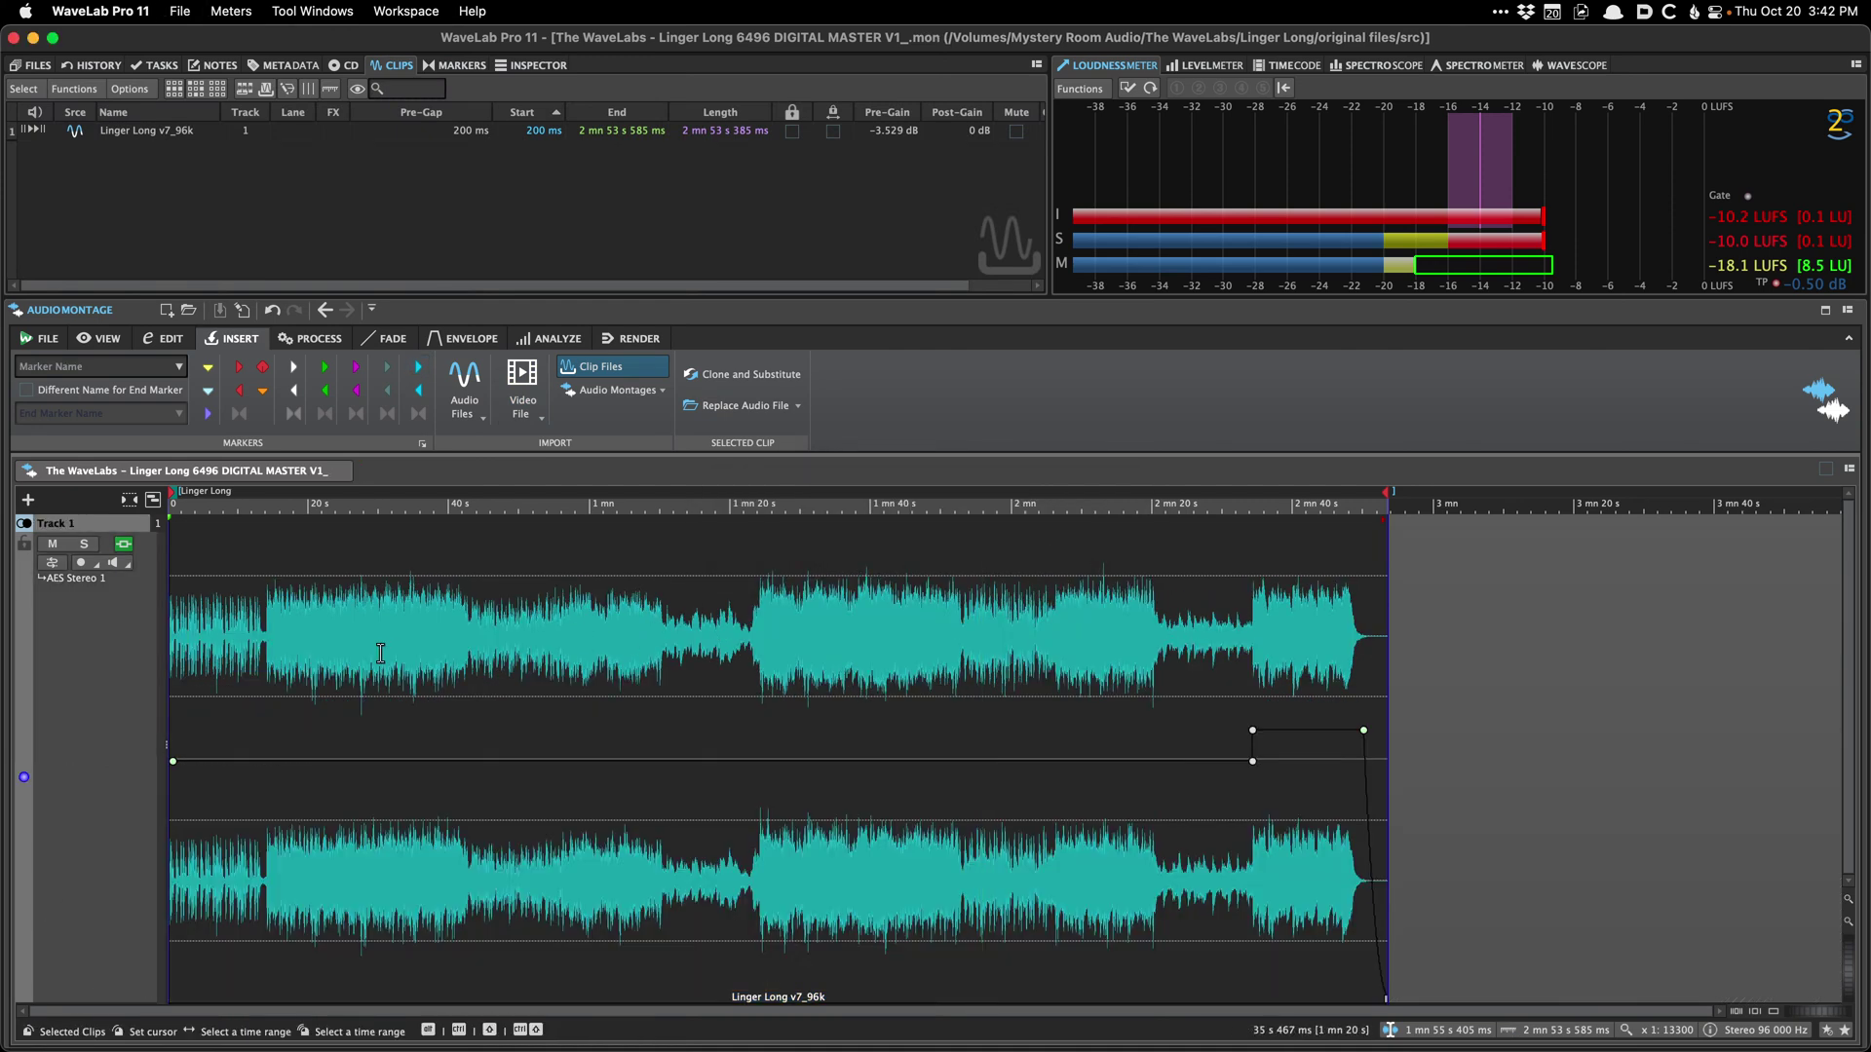
Step: Play the Linger Long master from within the song and from its start to check the loudness
left_click(380, 651)
key("space")
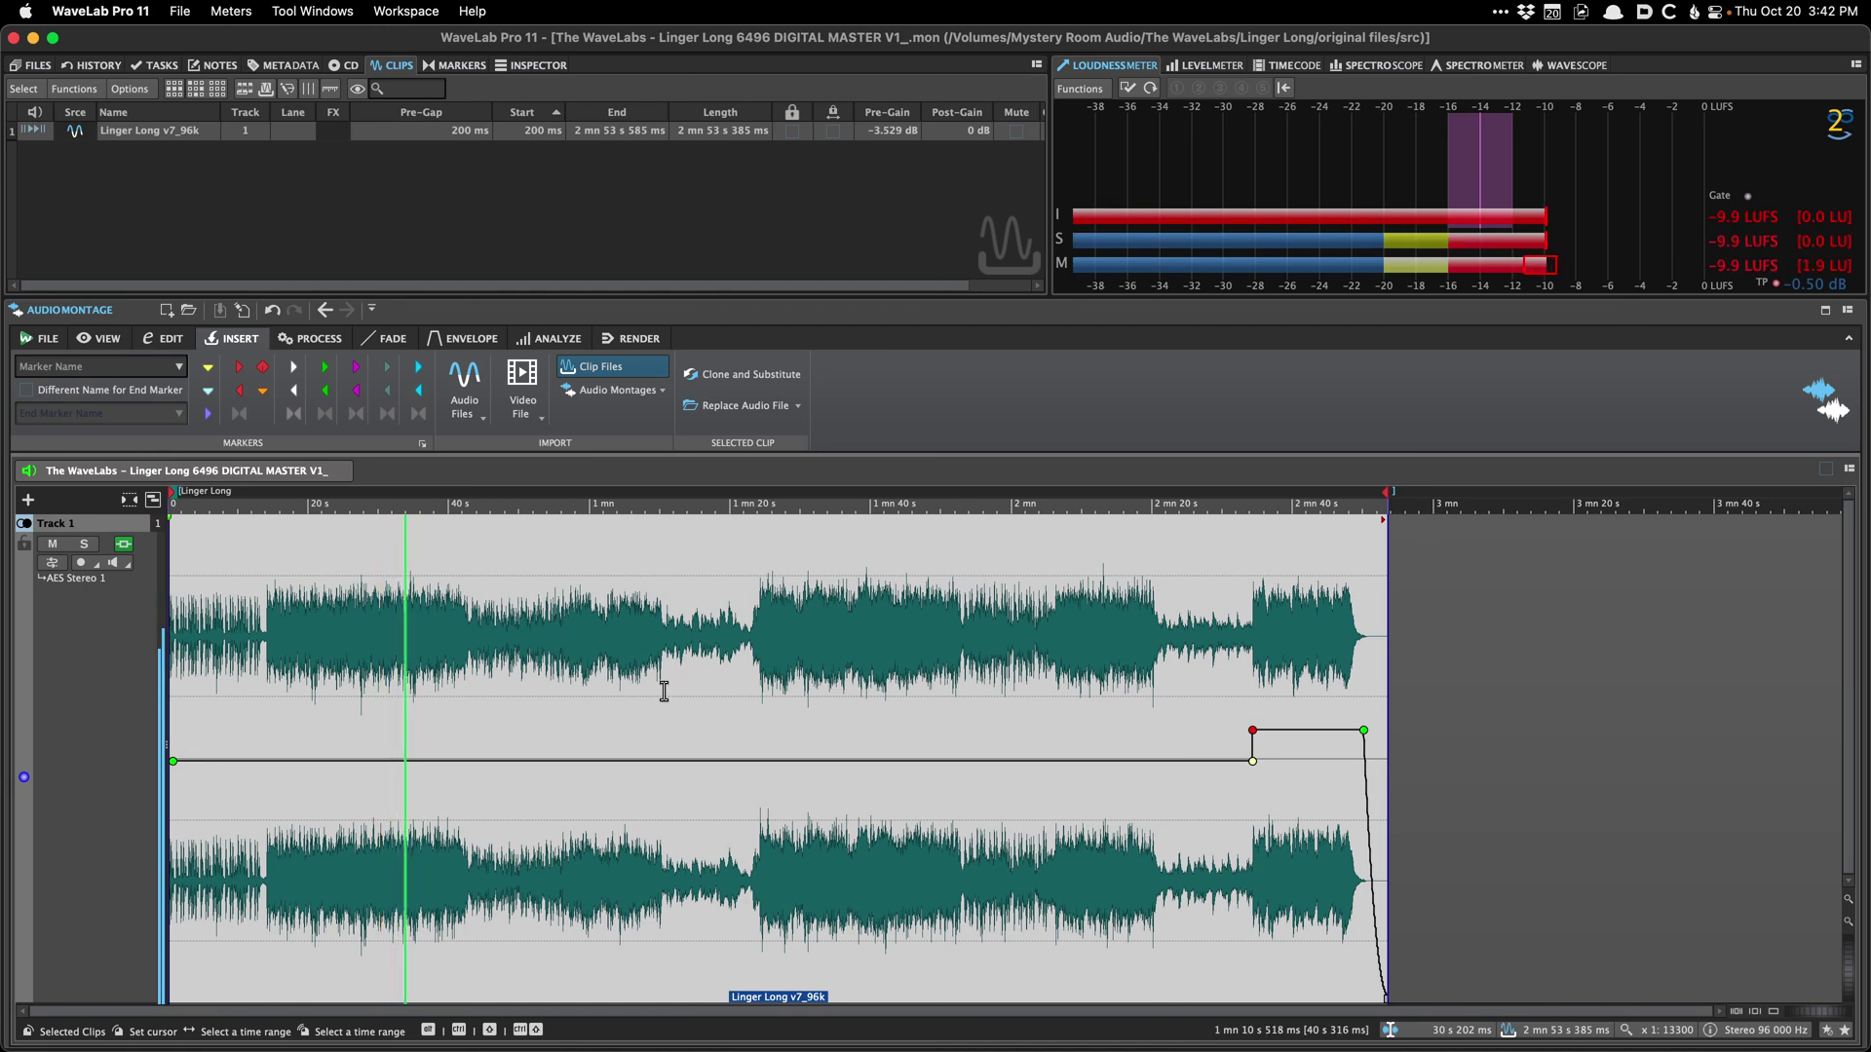
key("space")
left_click(494, 687)
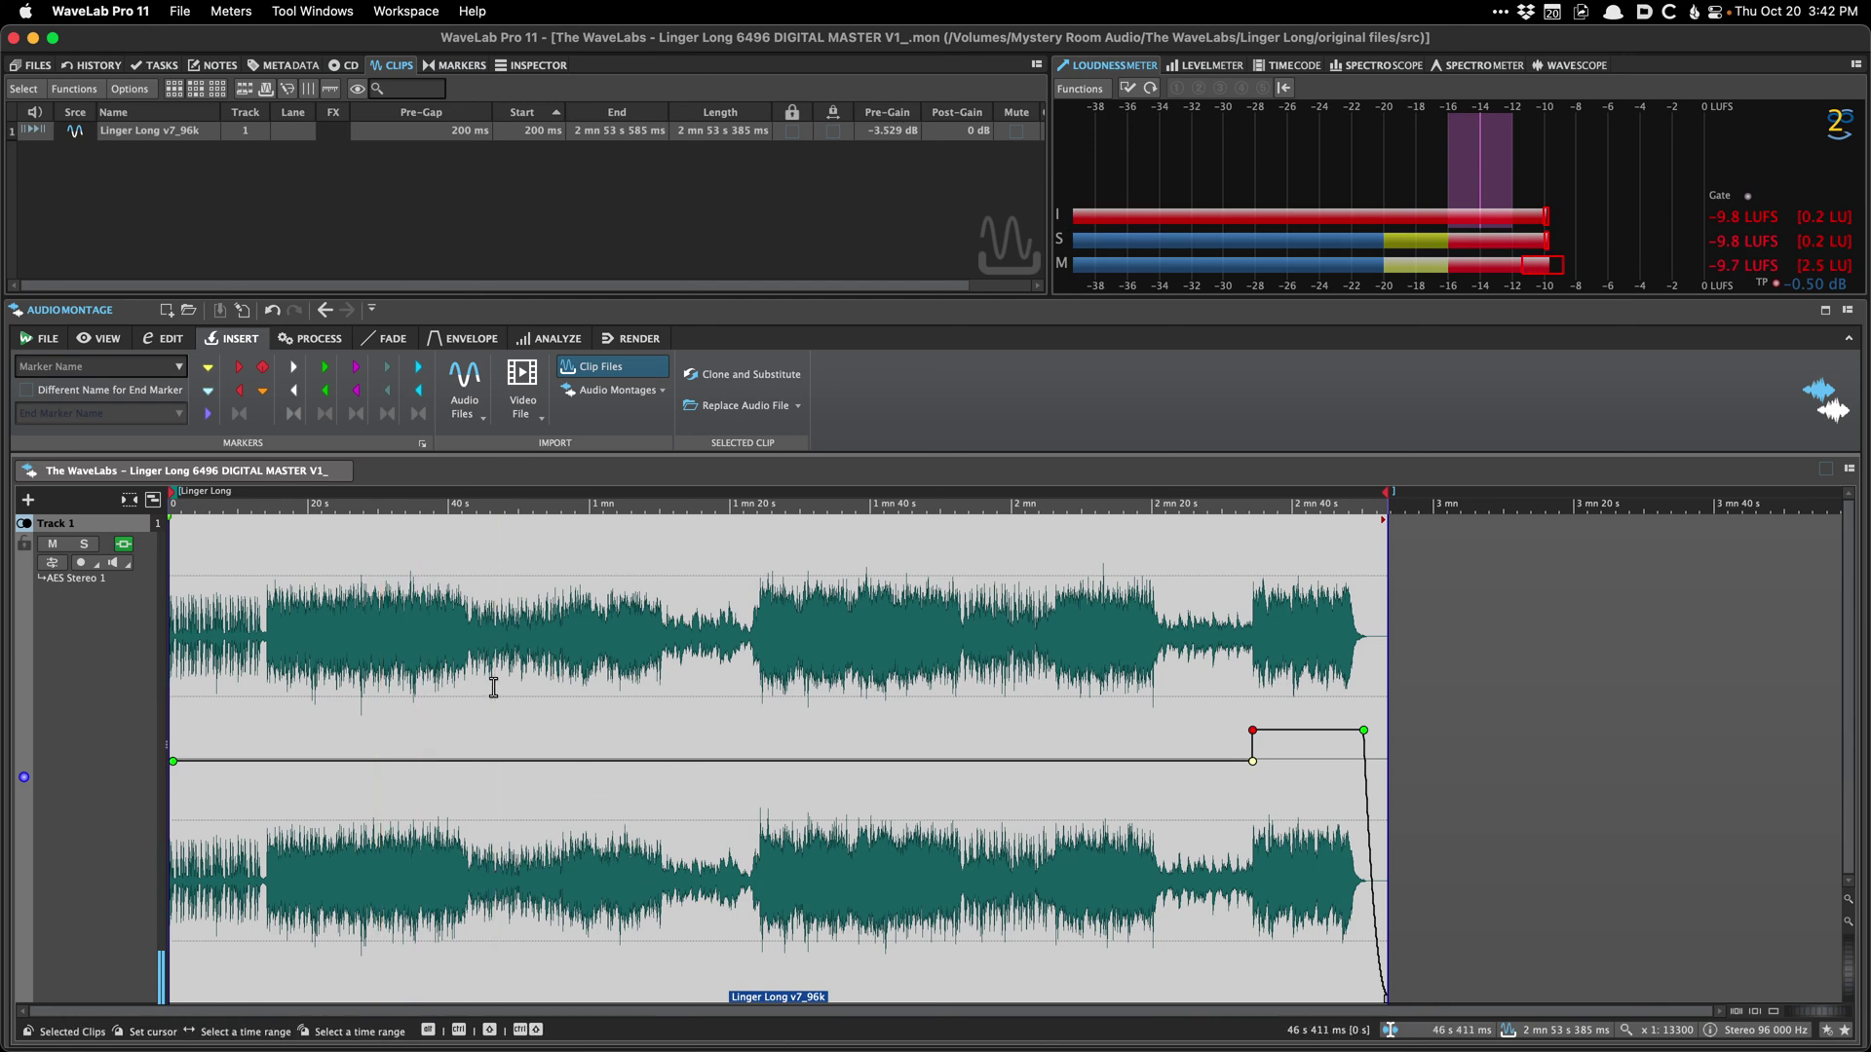
key("Home")
key("space")
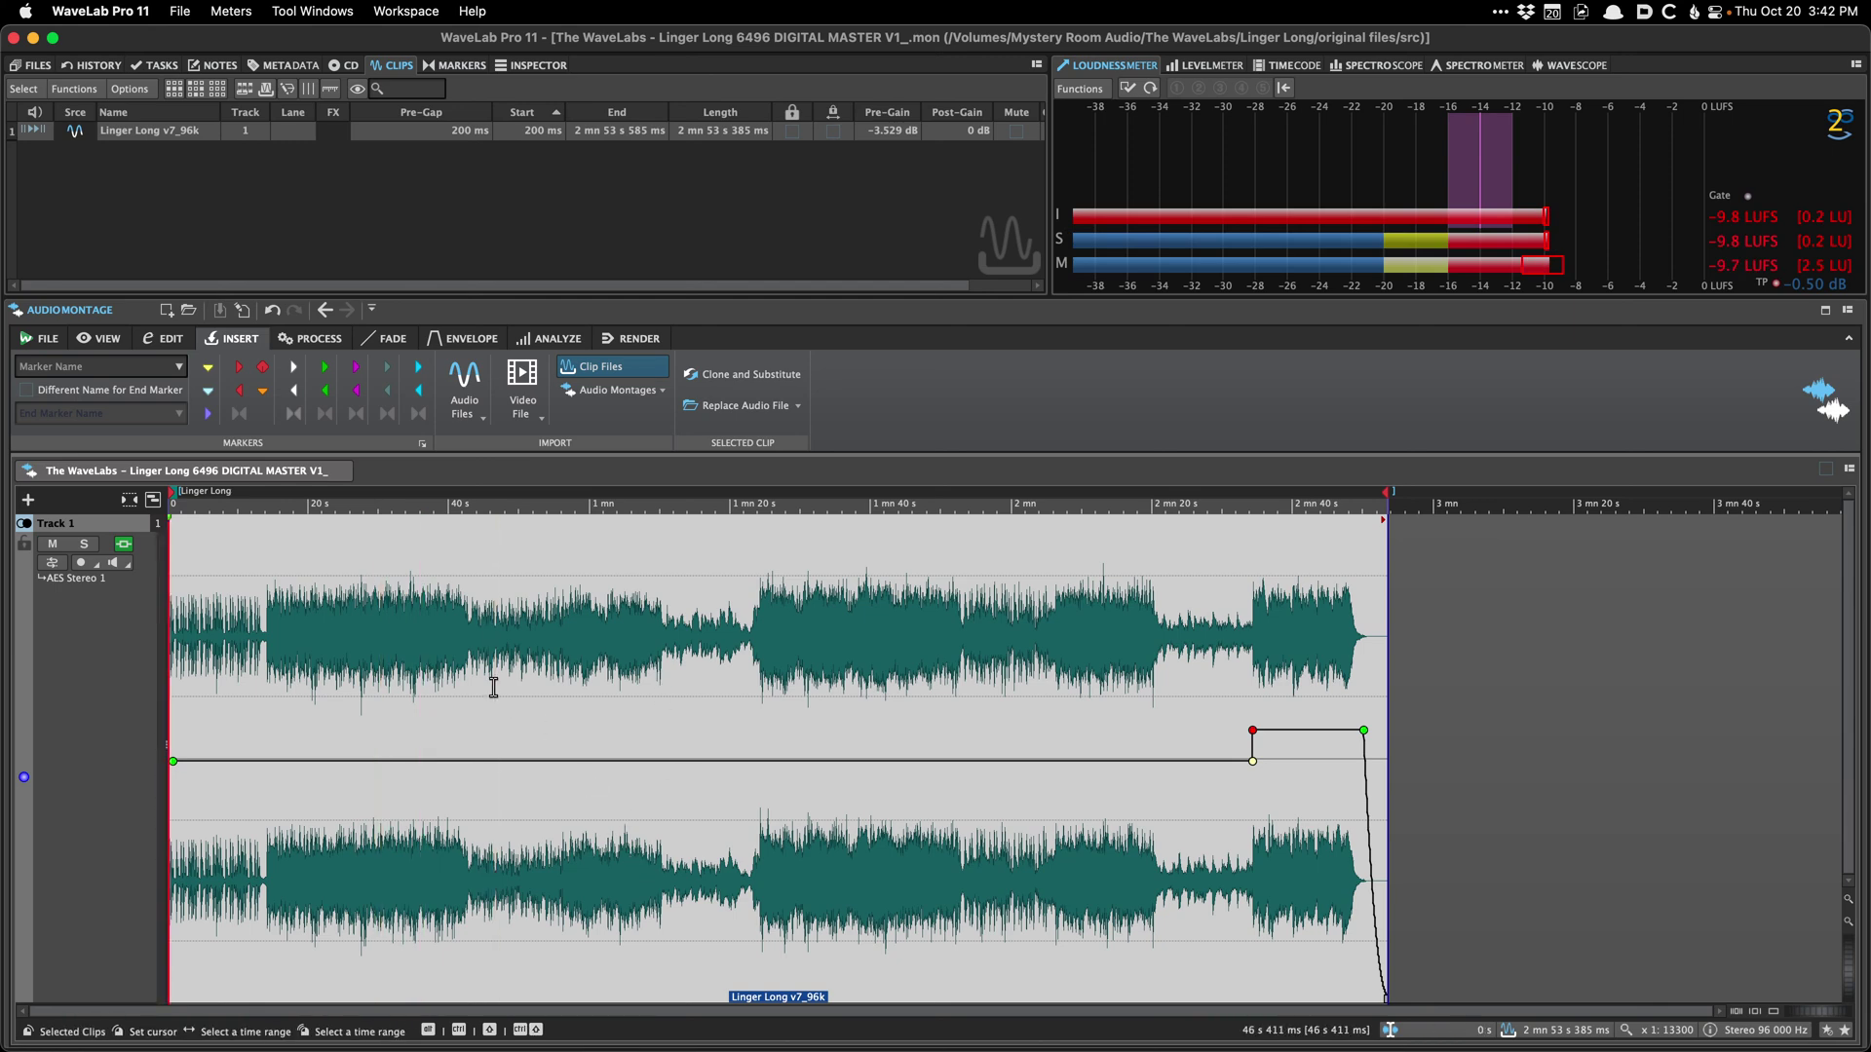
left_click(487, 680)
Step: Load the 00_Initial Montage Render preset into the montage's render settings
key("super+r")
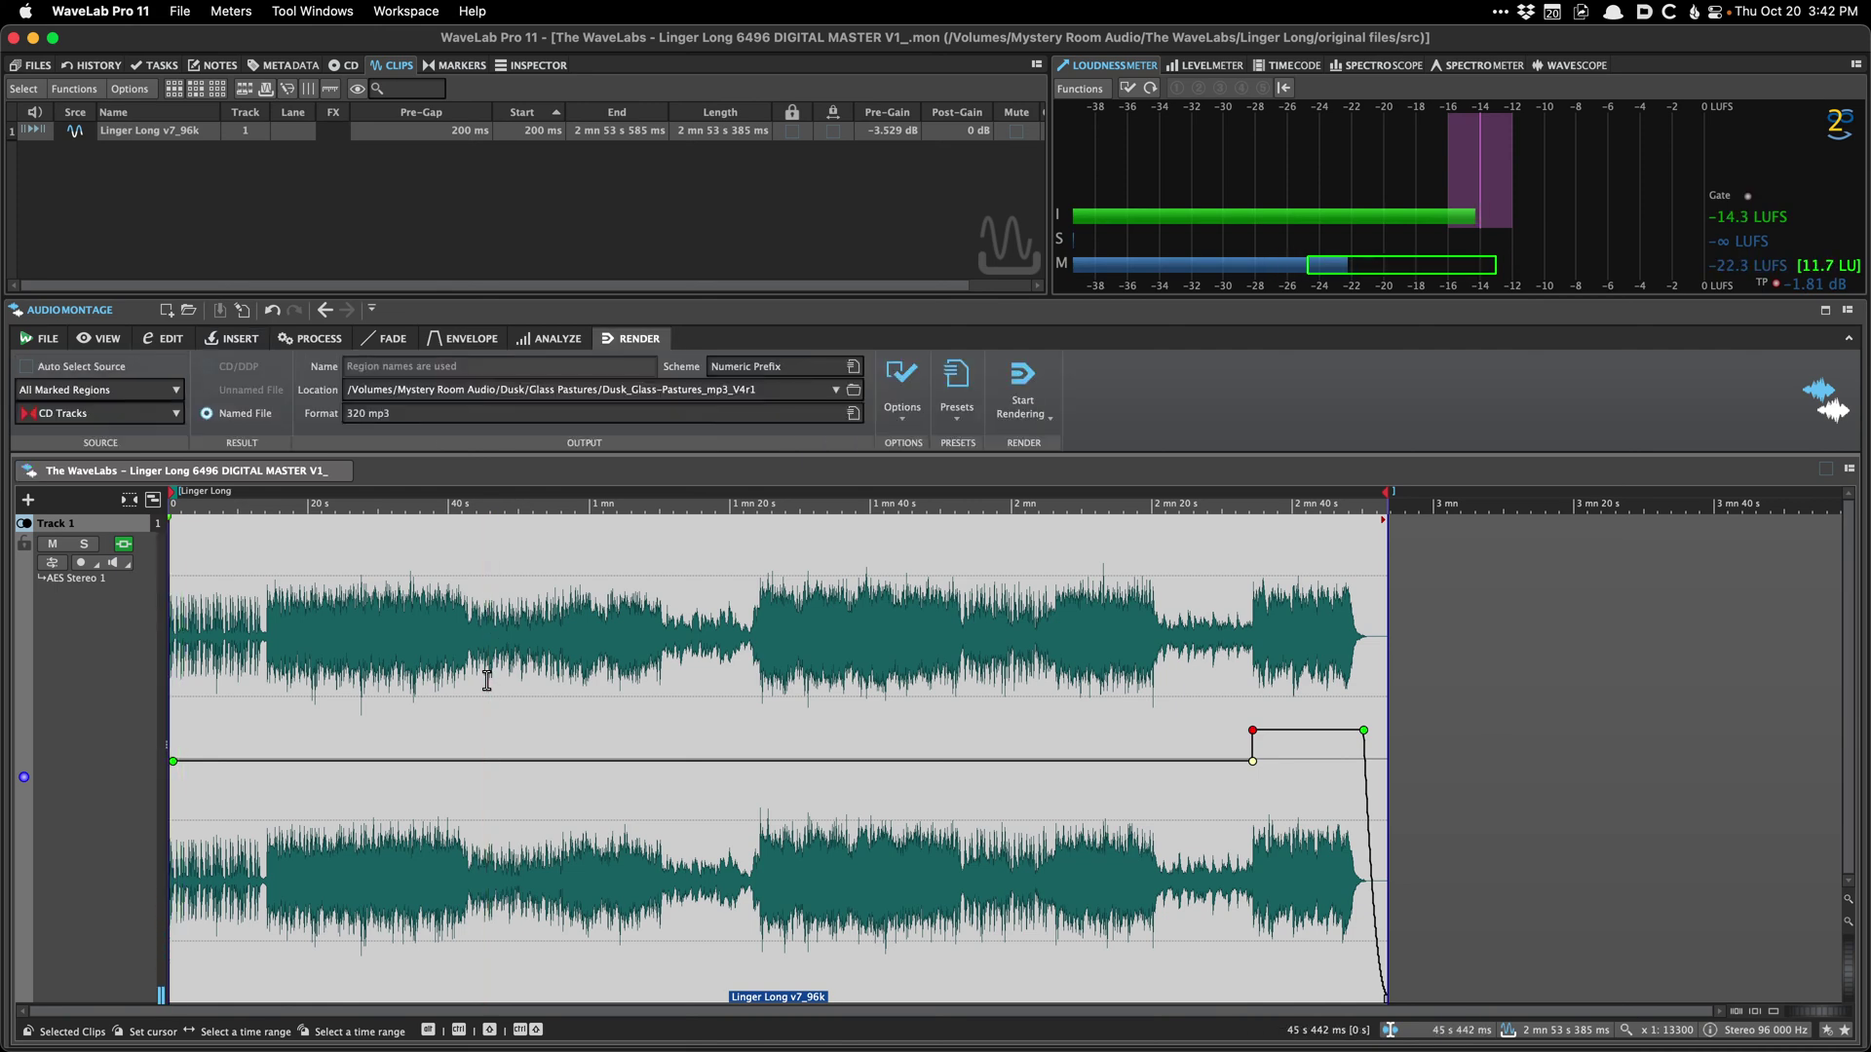
key("super+i")
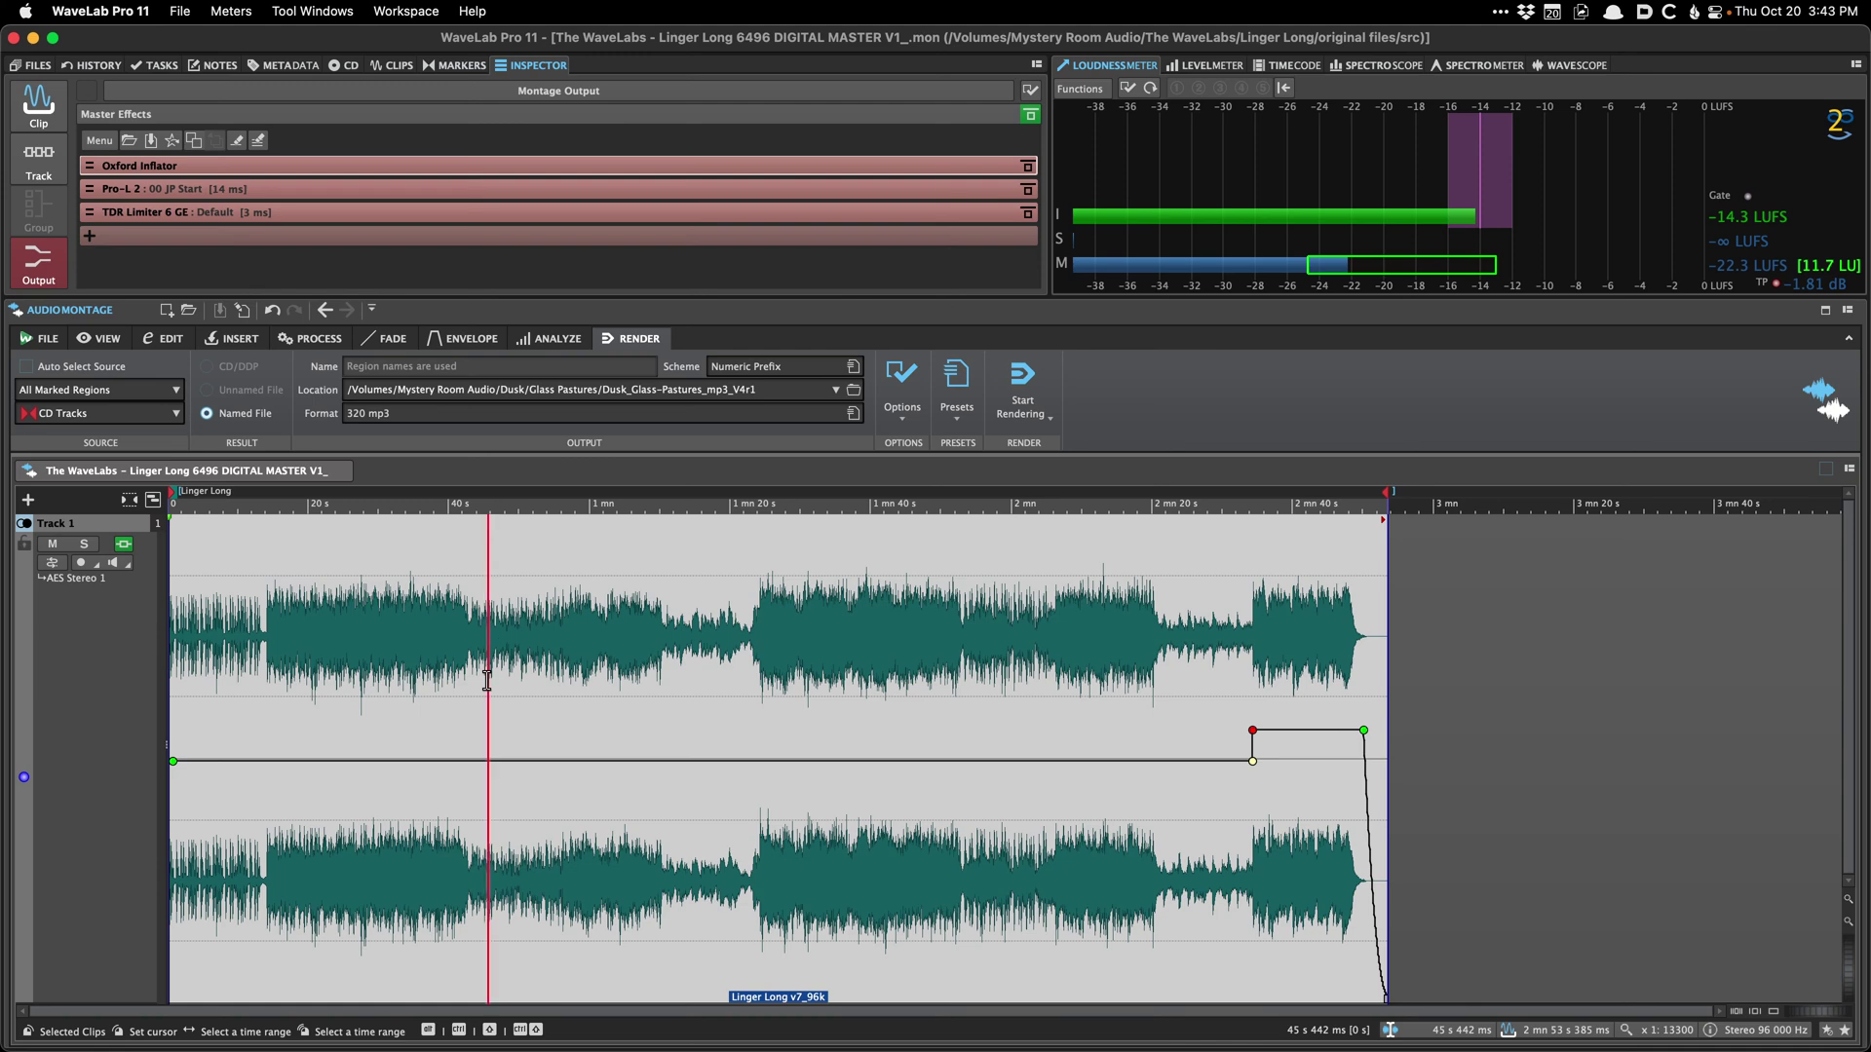
left_click(413, 684)
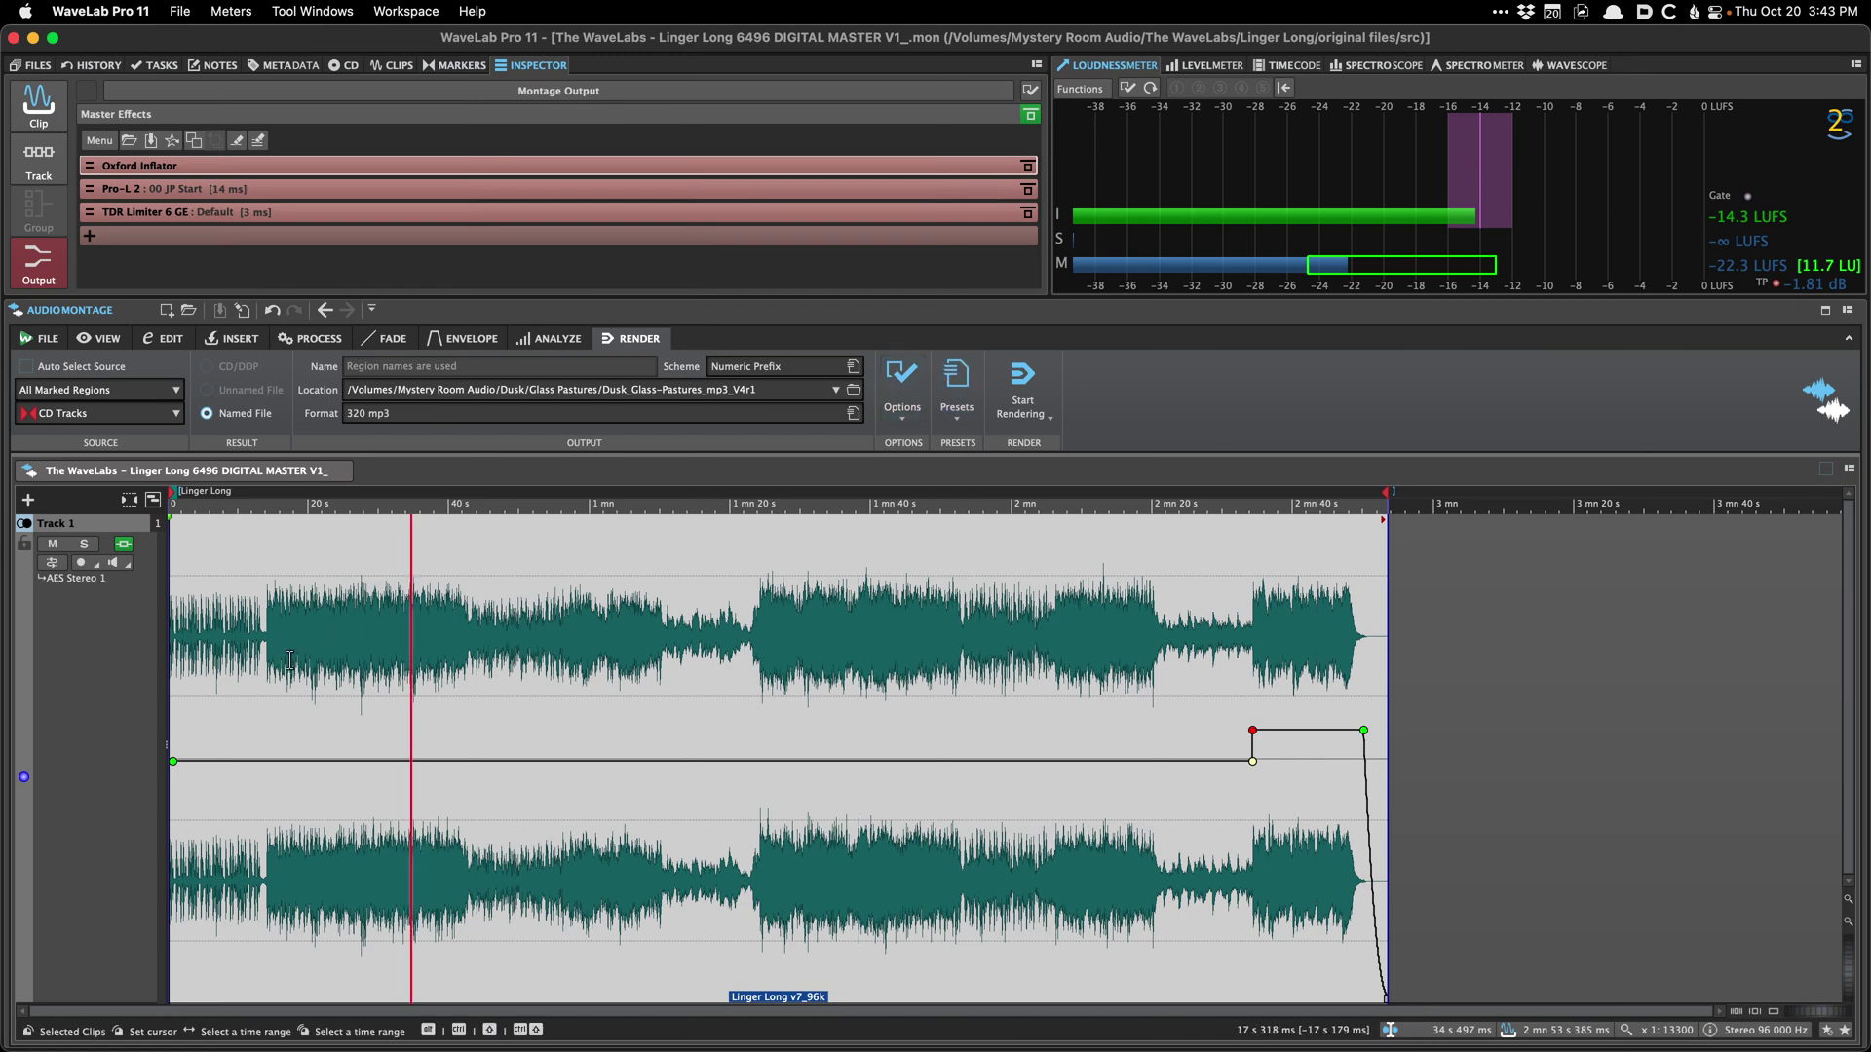
left_click(959, 390)
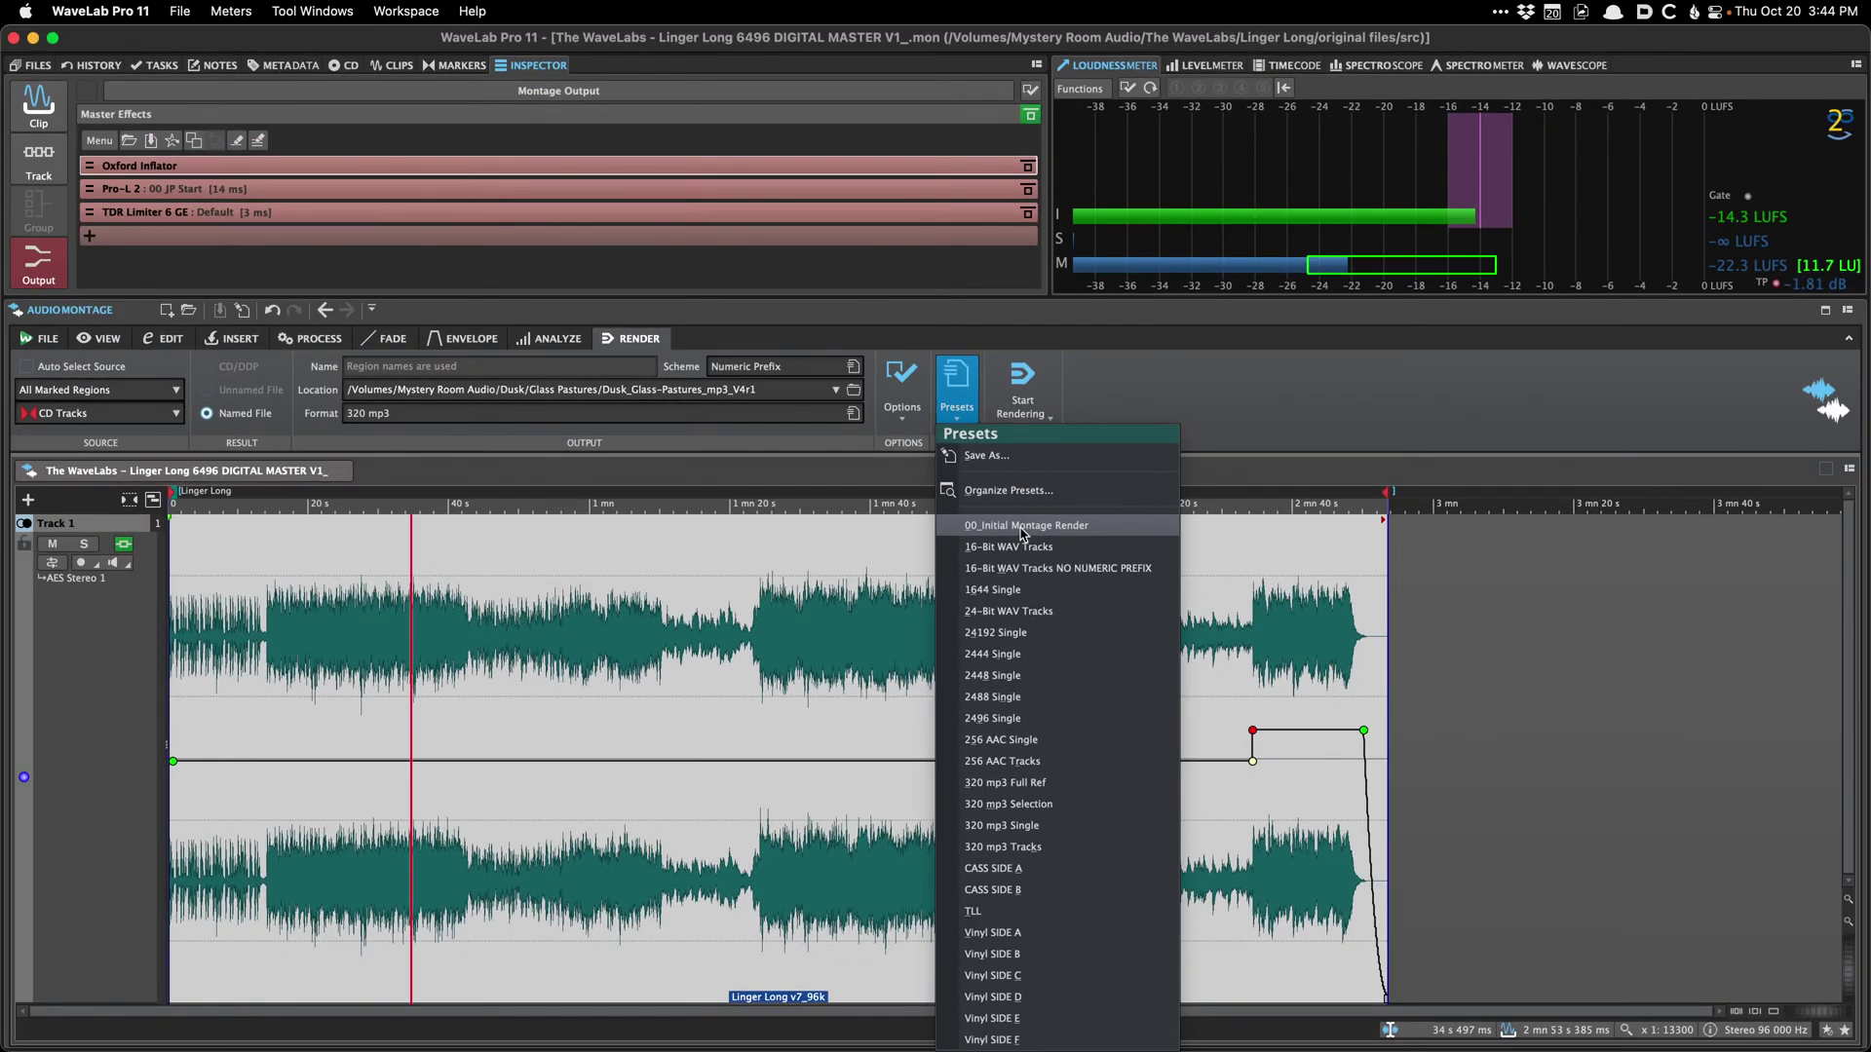
left_click(1022, 526)
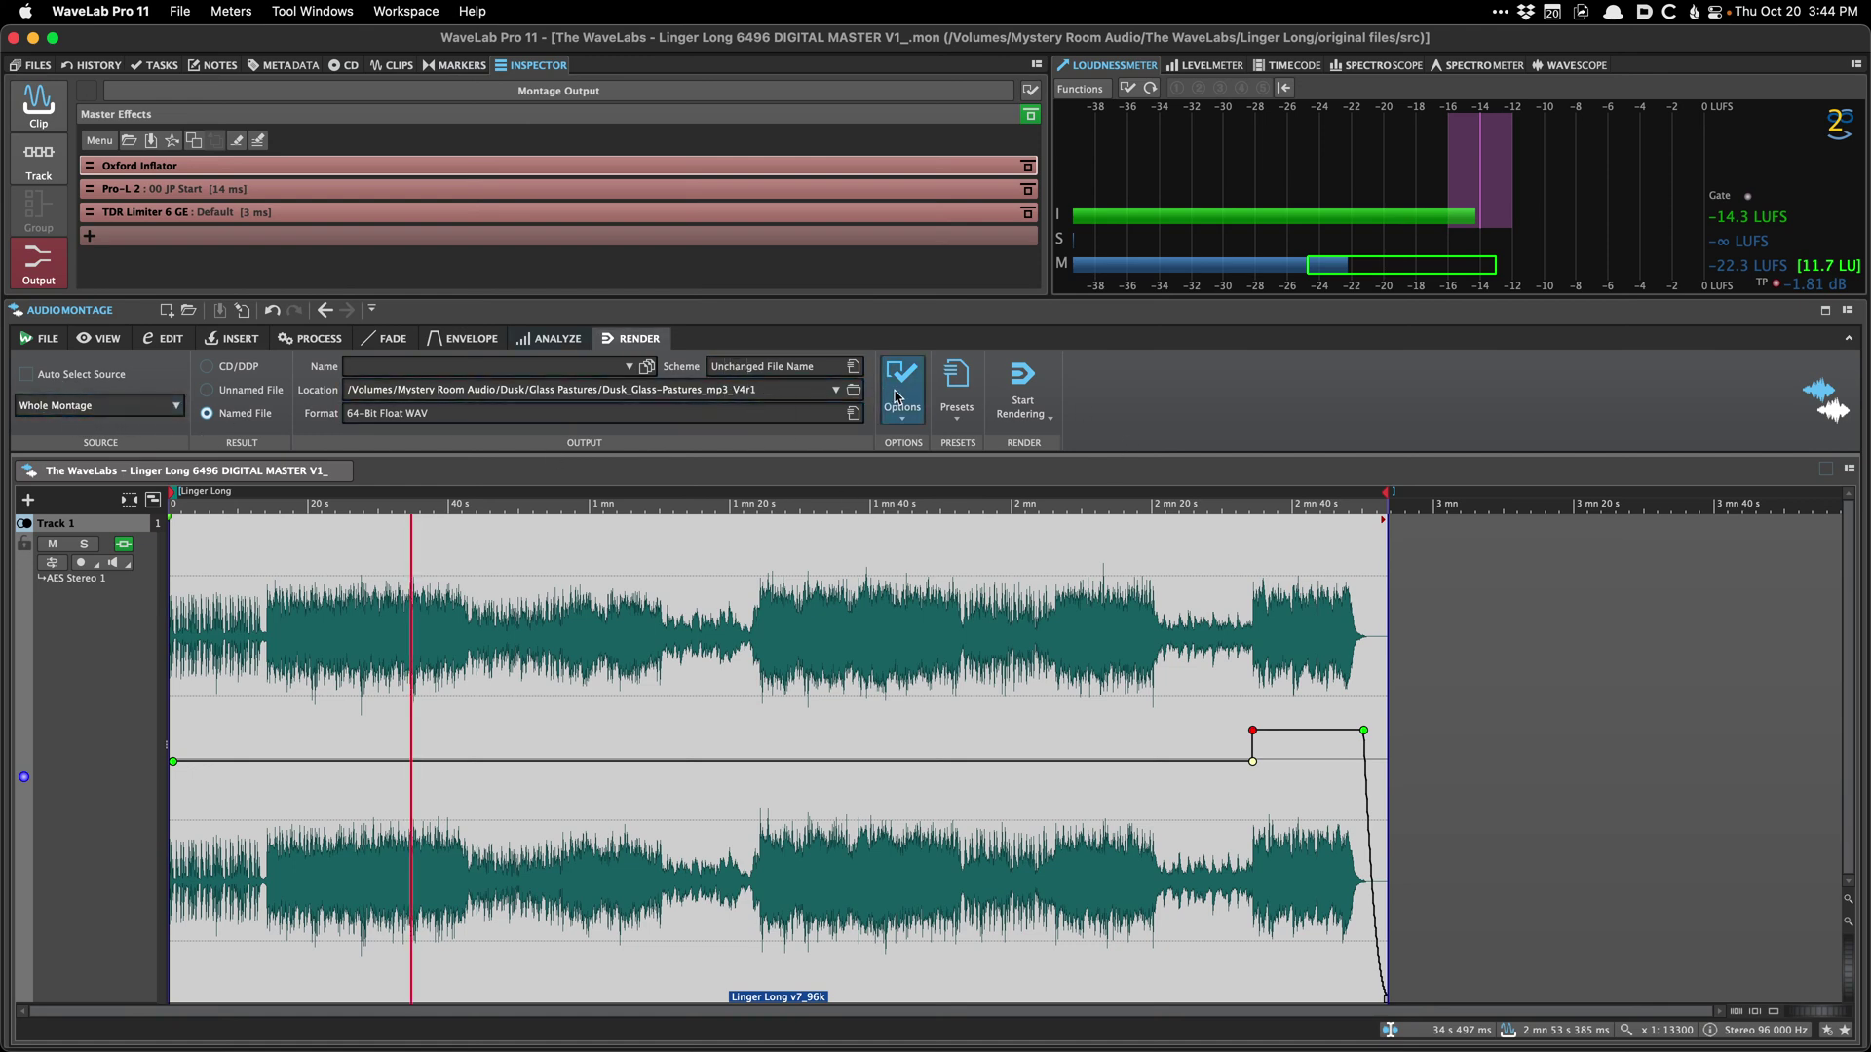
Step: Create a folder named 96k Renders inside the Linger Long folder and set it as the render location
left_click(836, 388)
left_click(824, 409)
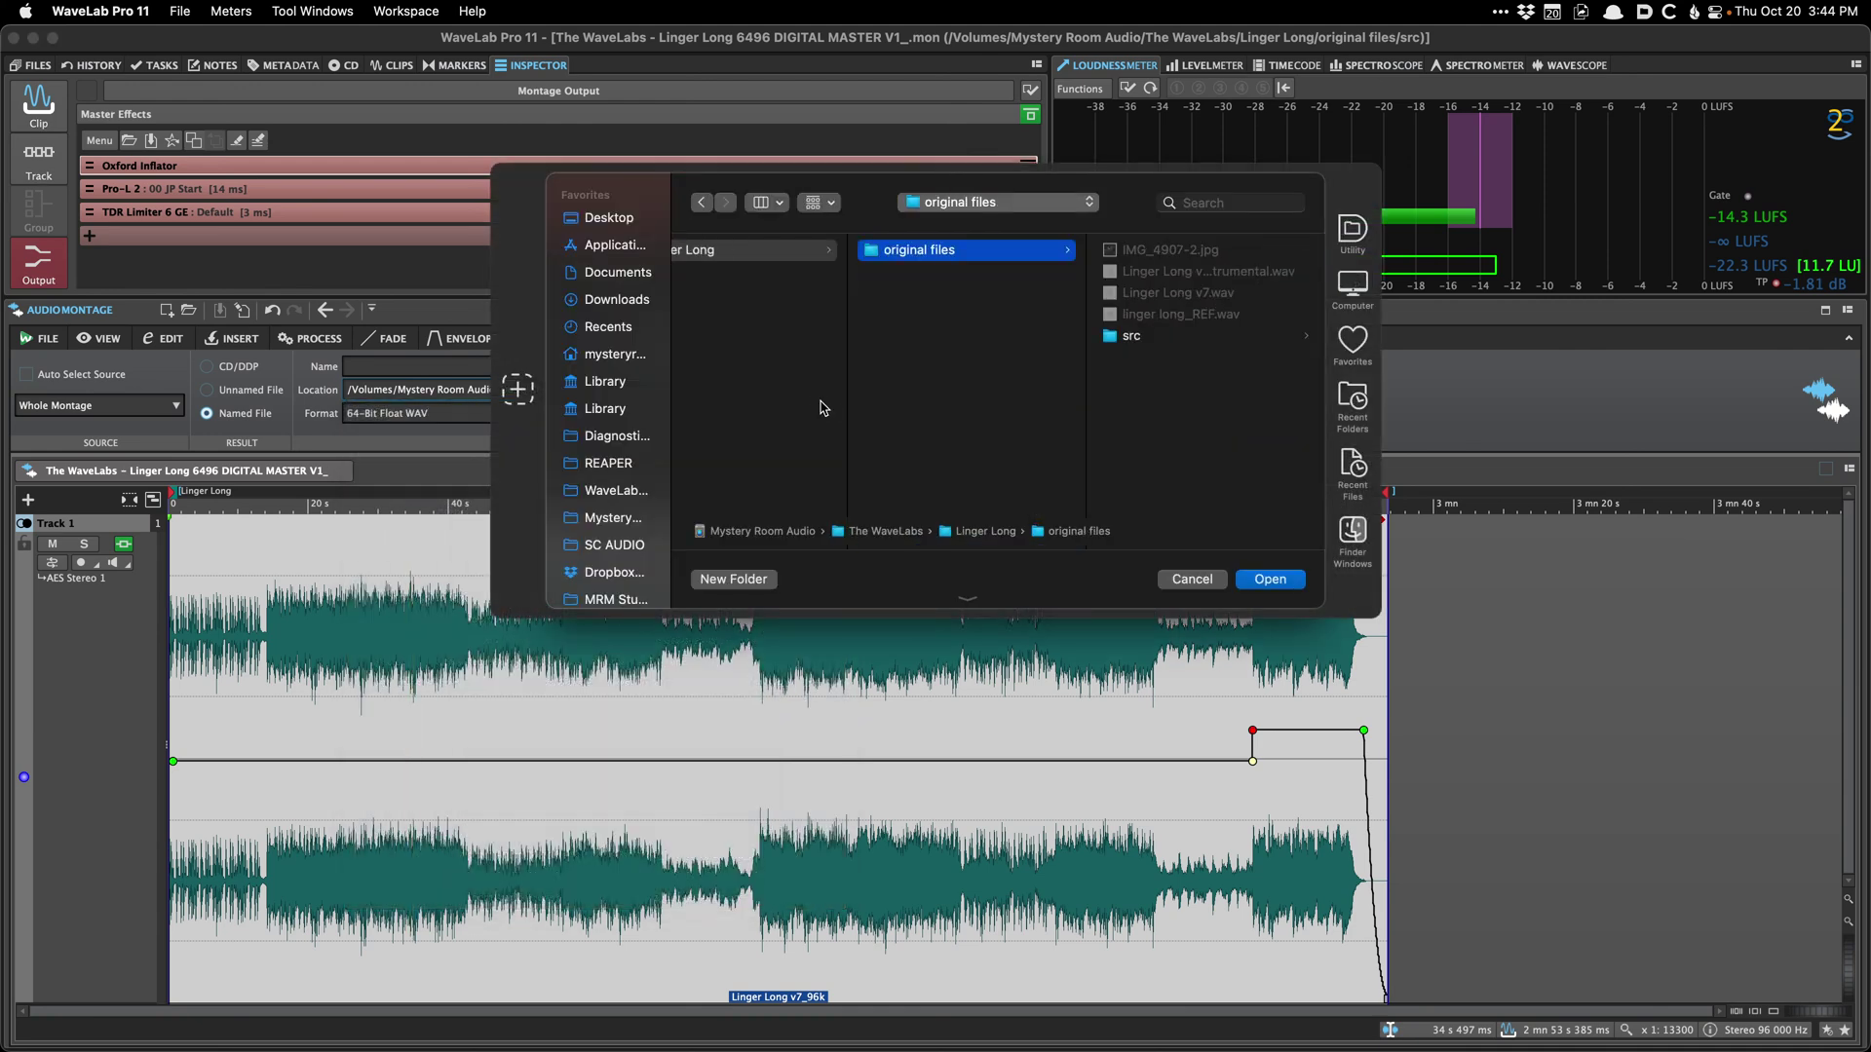
key("super+shift+n")
type("96k Renders")
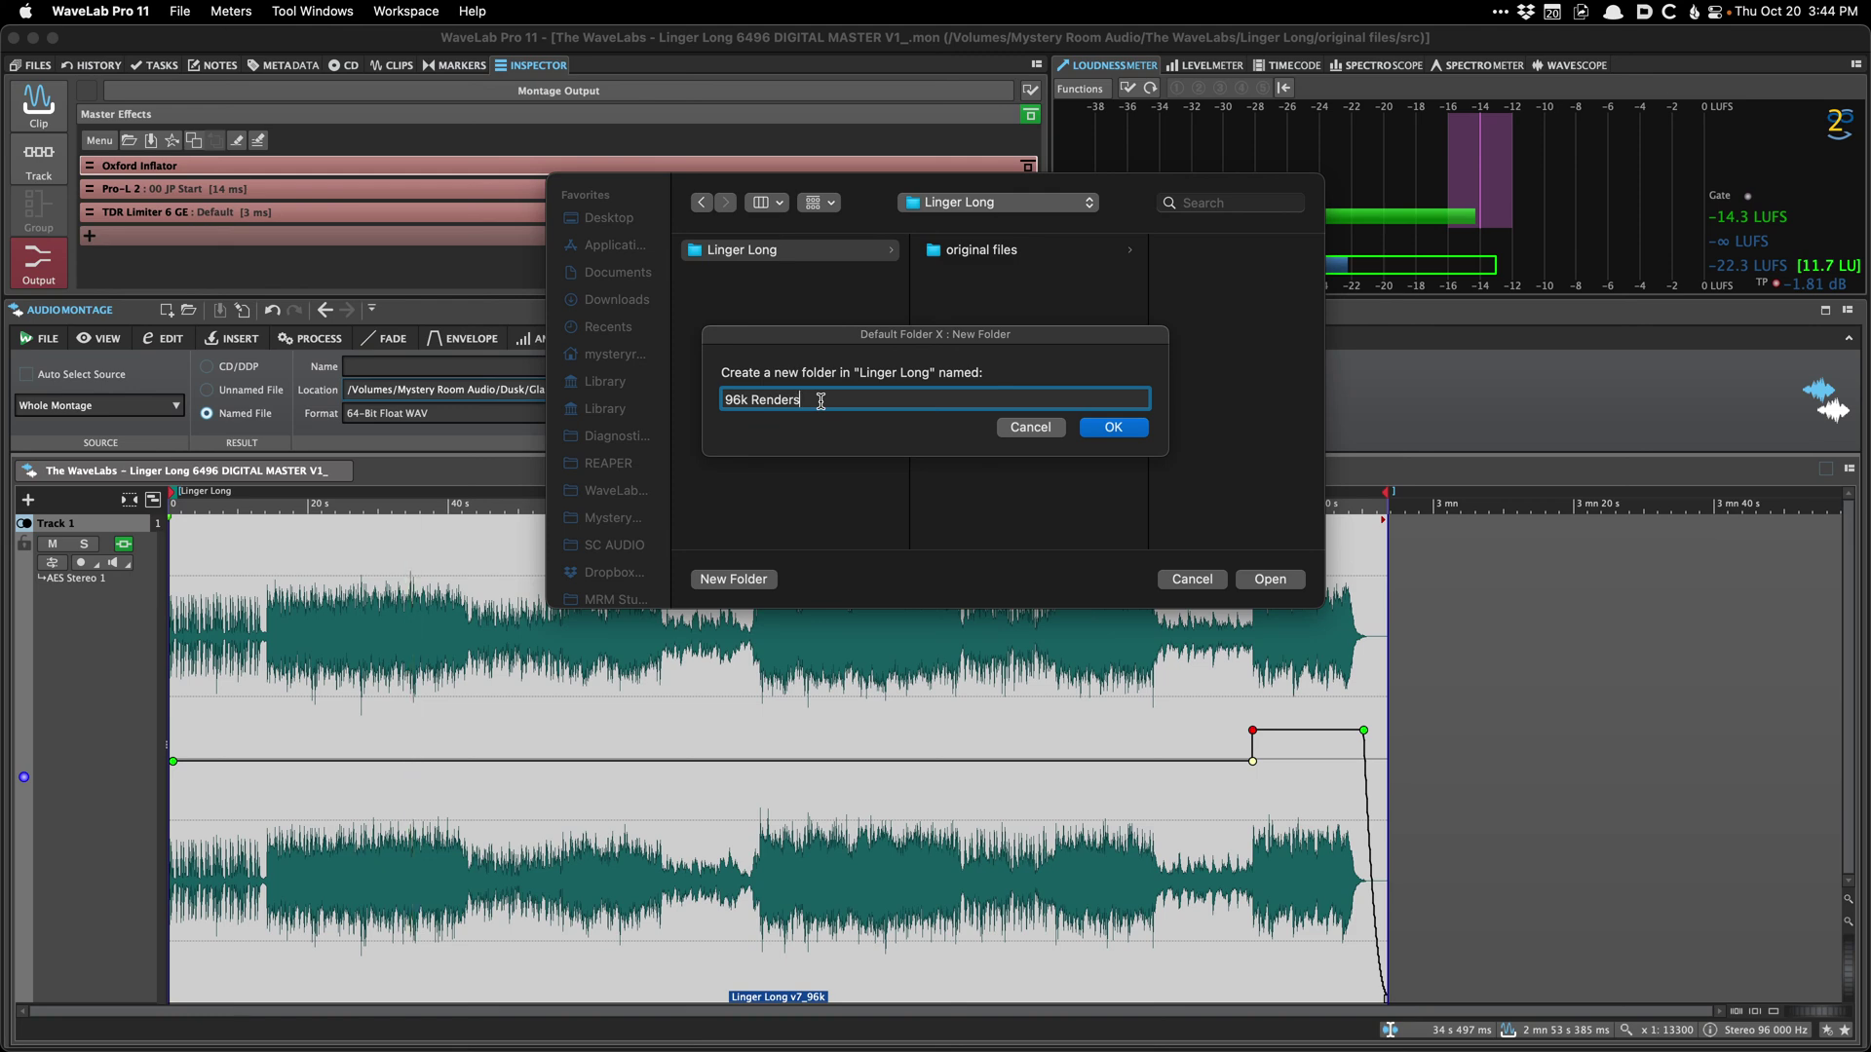
key("Return")
key("Return")
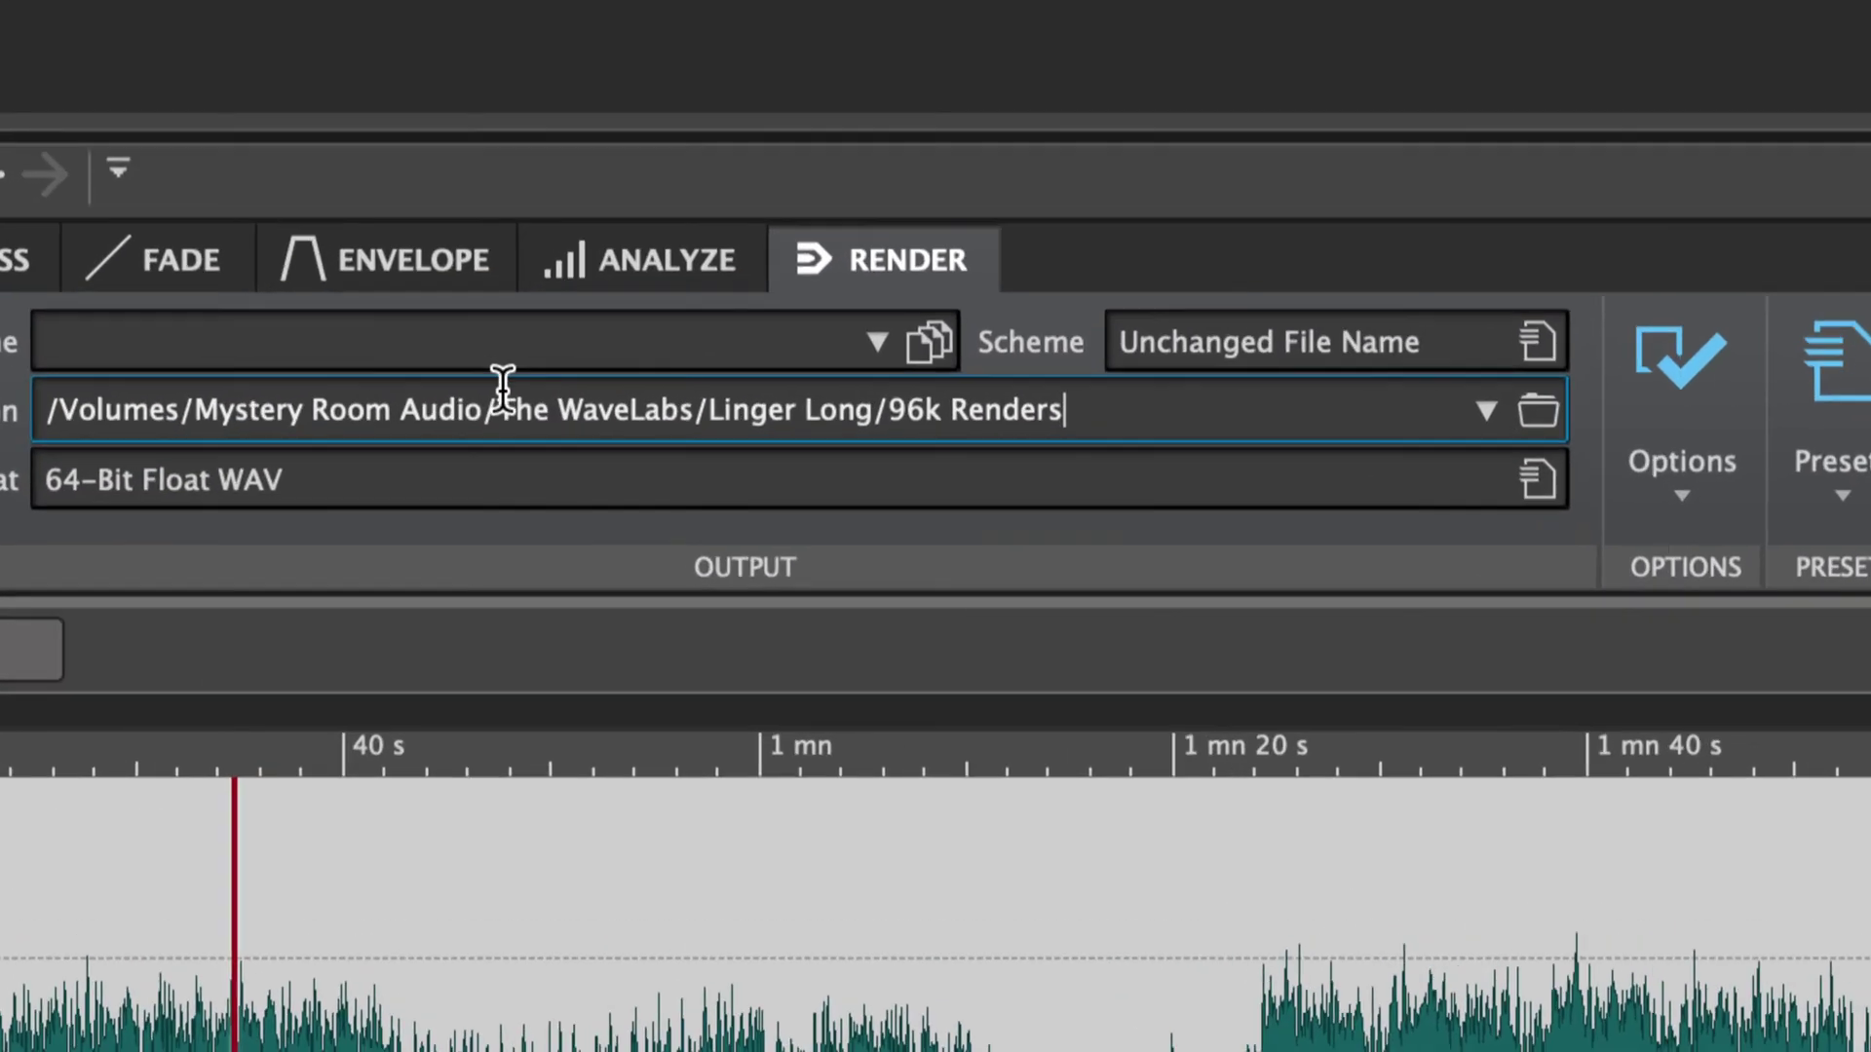
Step: Copy the artist name from the render path into the output file name and hyphenate it as The-WaveLabs
left_click_drag(503, 388, 692, 382)
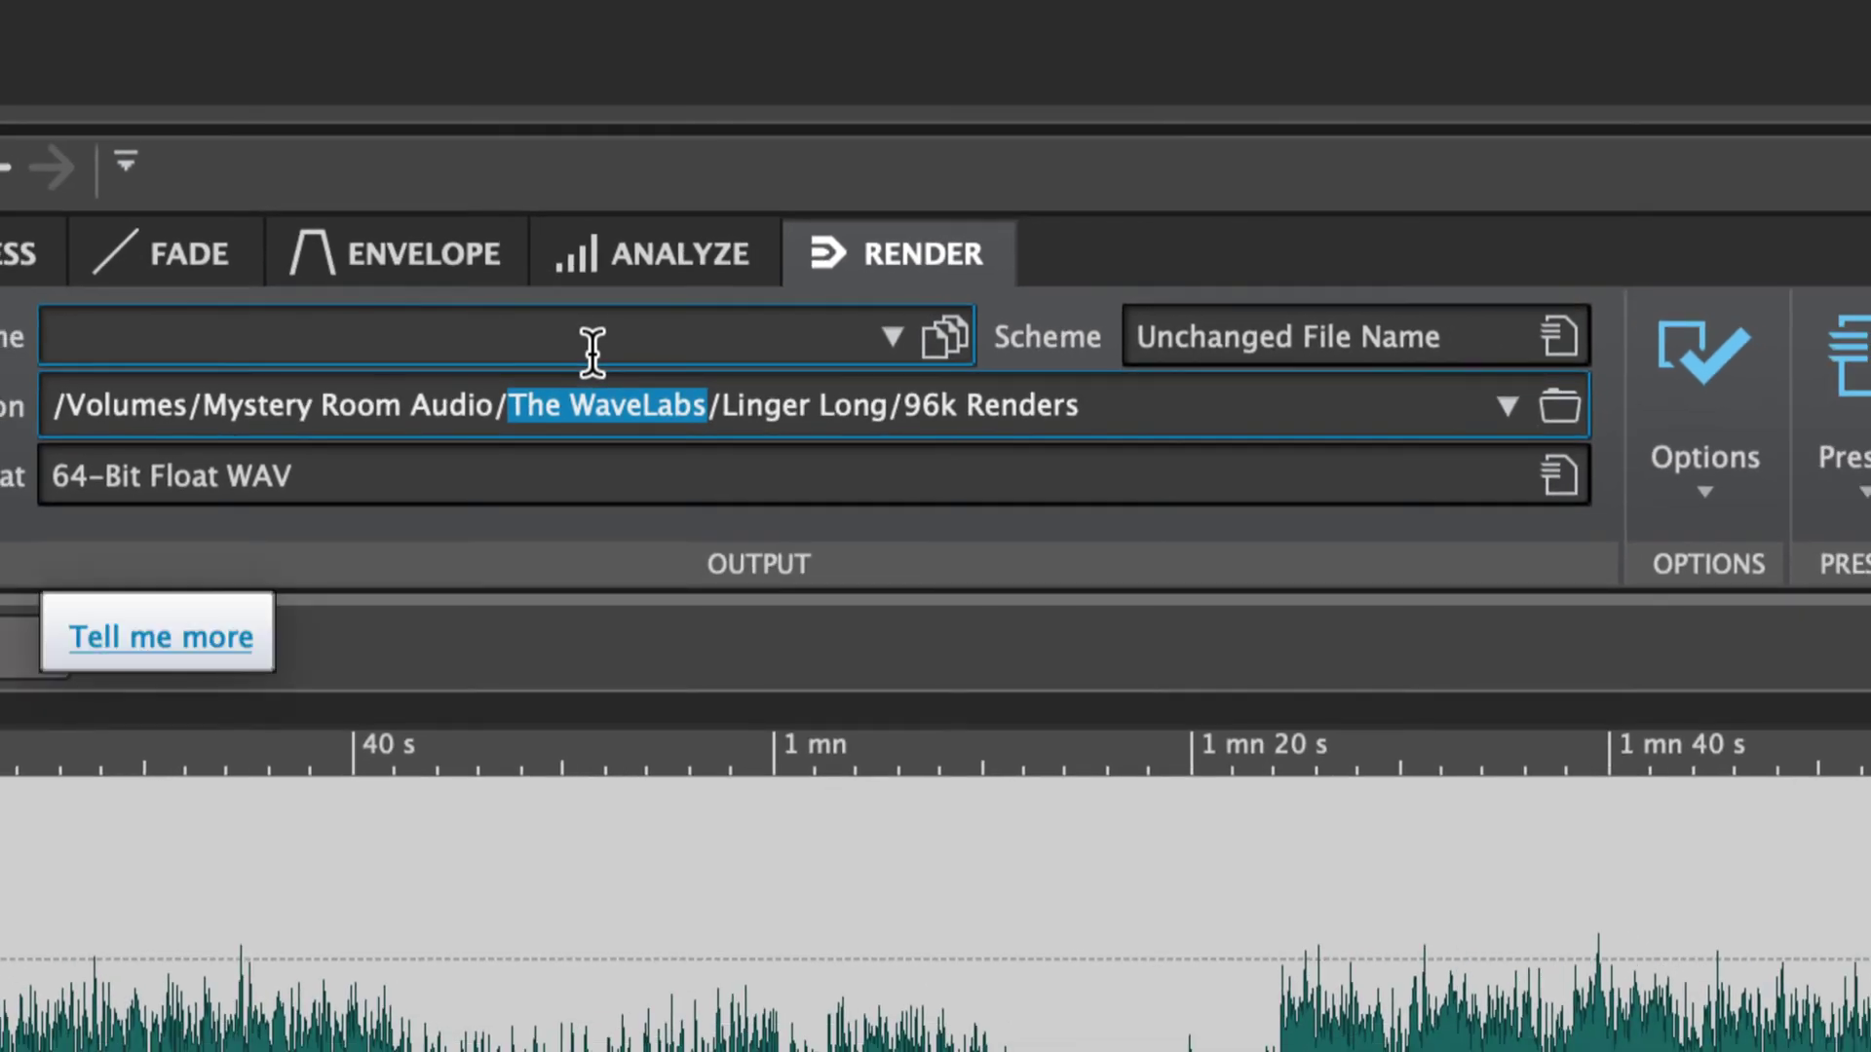
key("super+c")
left_click(581, 346)
key("super+v")
key("Left")
key("Left")
key("Left")
key("Left")
key("Left")
key("Left")
key("Left")
key("Left")
key("Left")
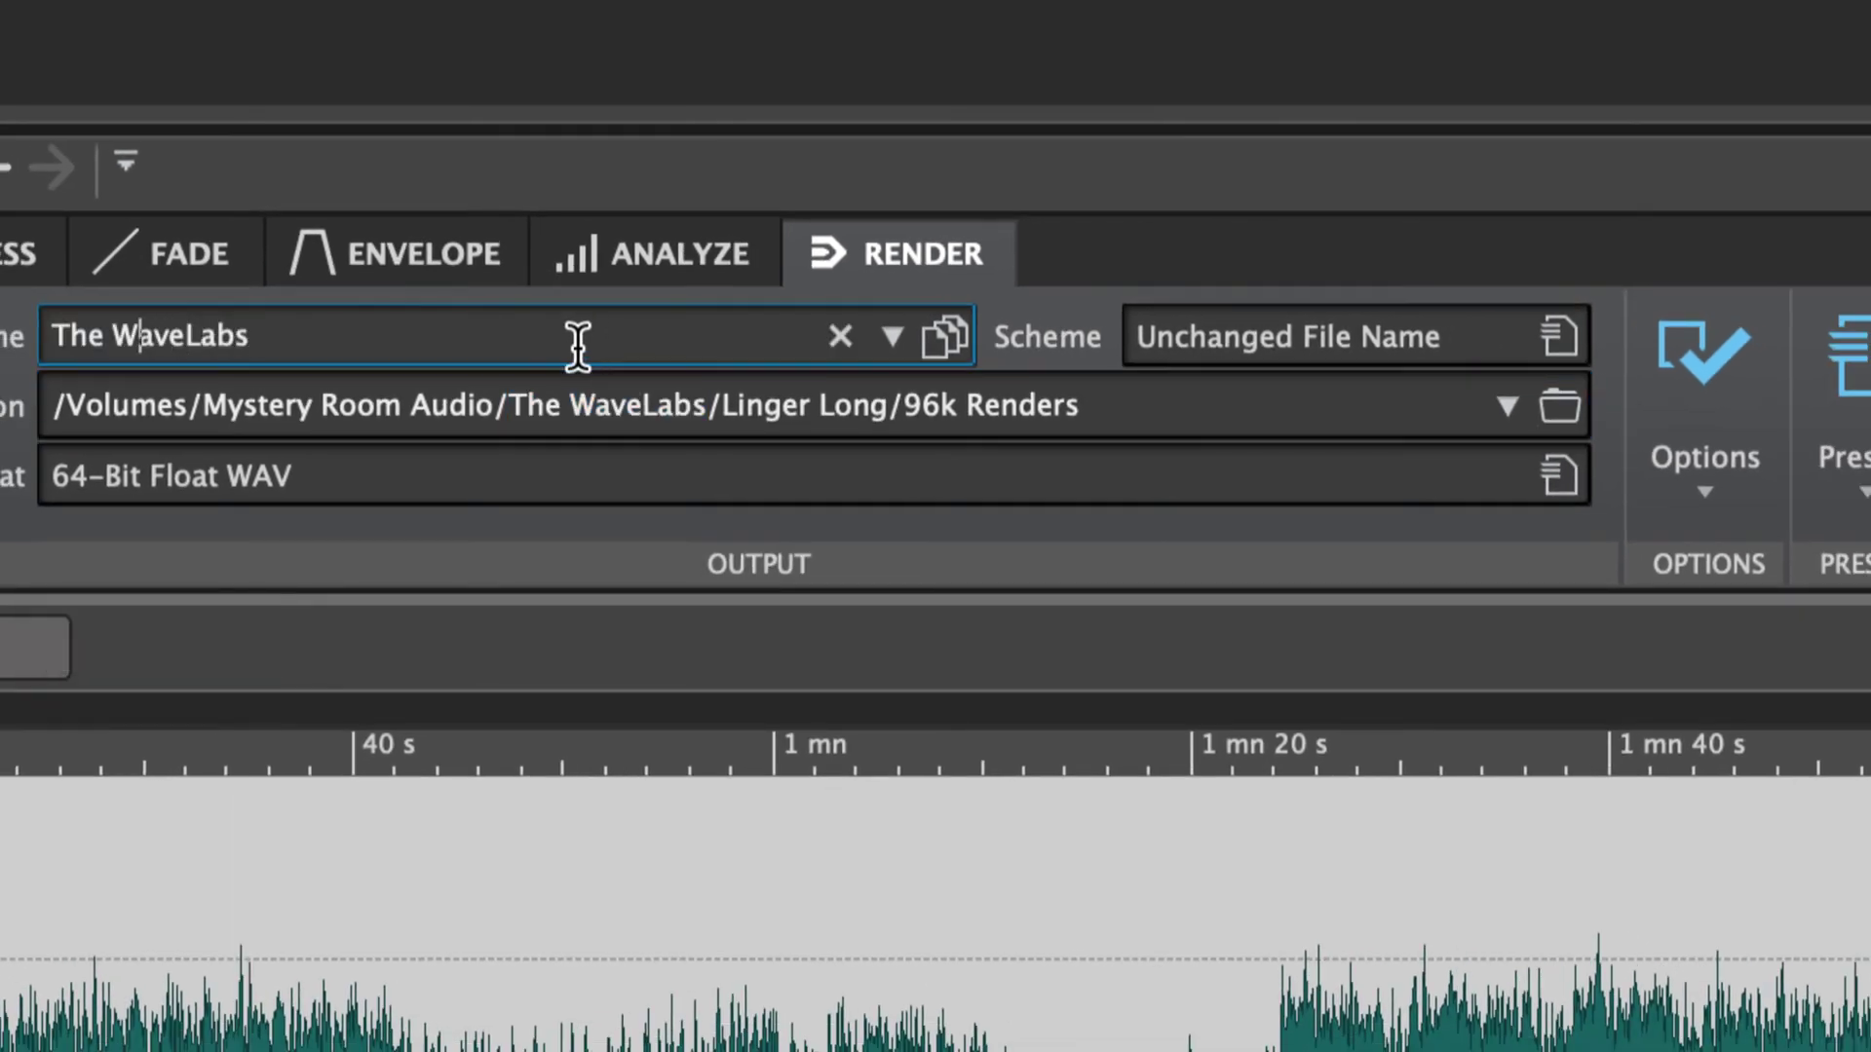
key("shift+Right")
type("-")
key("End")
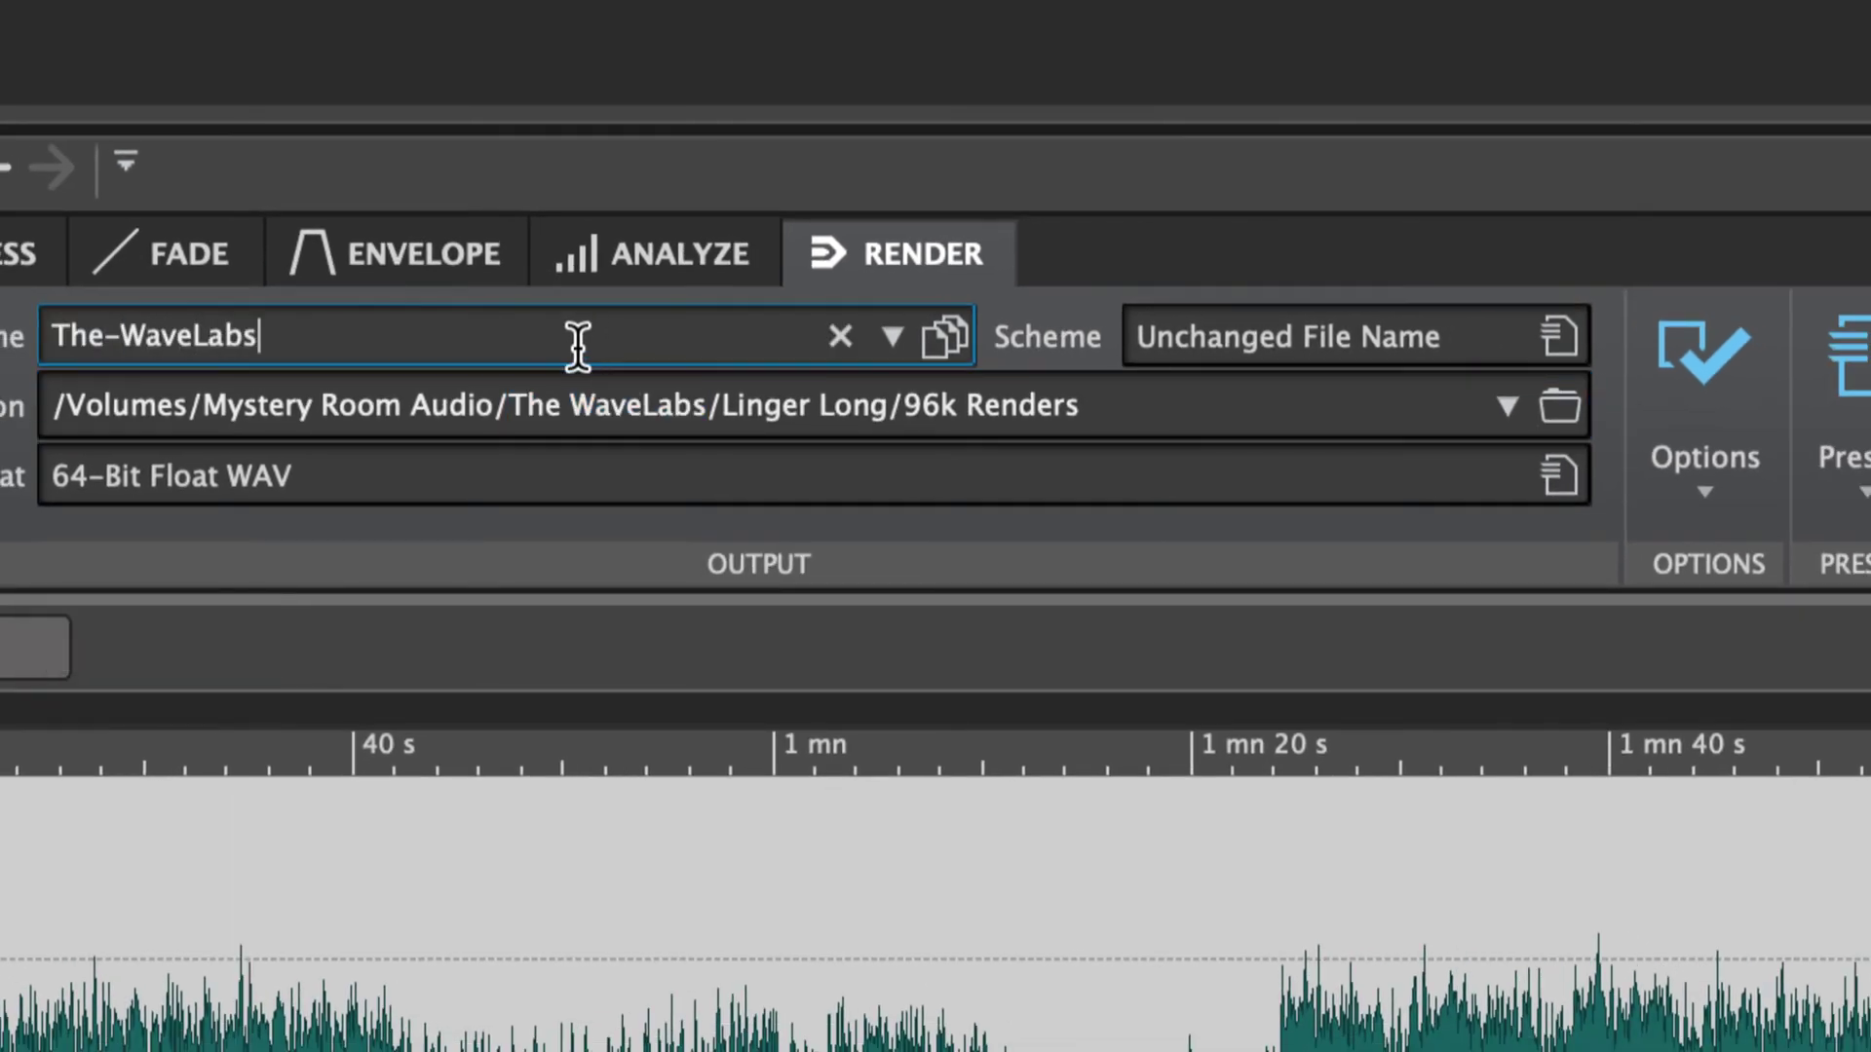
Step: Append the song title copied from the path and the version, making the output name The-WaveLabs_Linger-Long_V1
type("_")
left_click_drag(722, 405, 873, 403)
key("super+c")
left_click(612, 349)
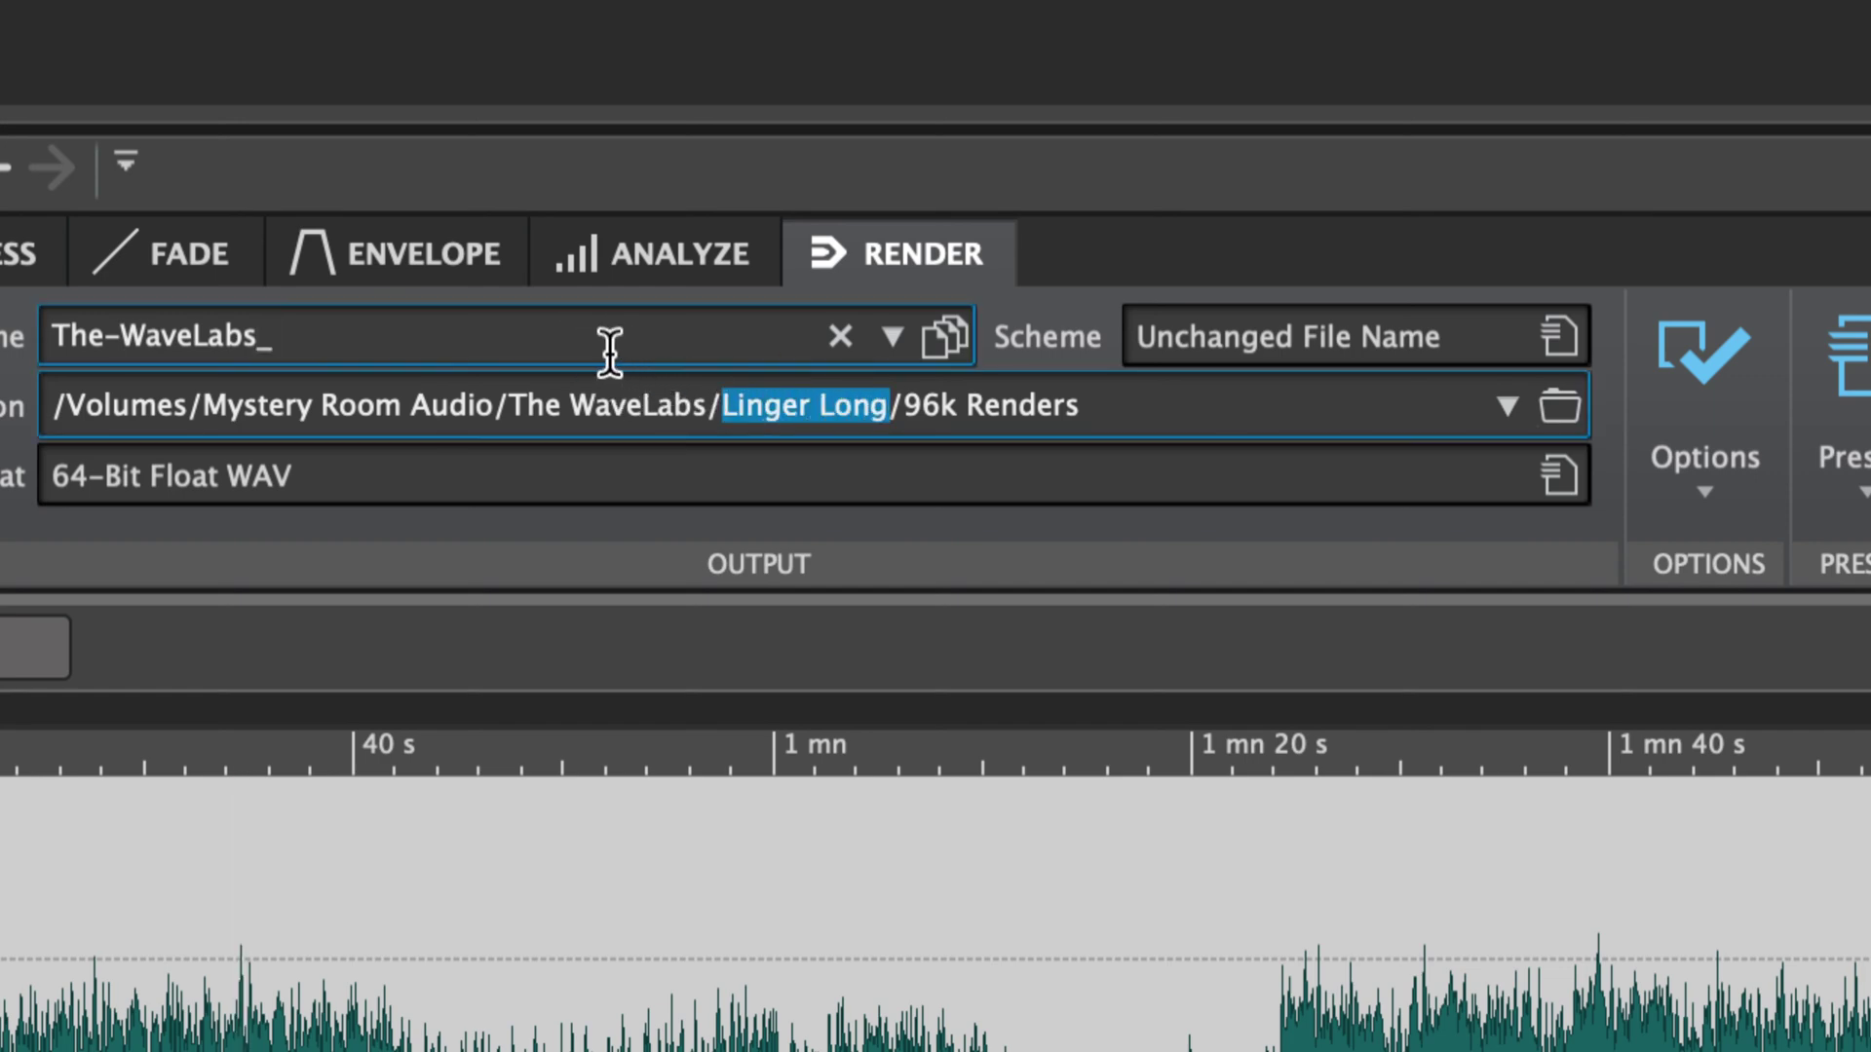
key("super+v")
key("Left")
key("Left")
key("Left")
key("Left")
key("shift+Left")
type("-")
key("End")
type("_V1")
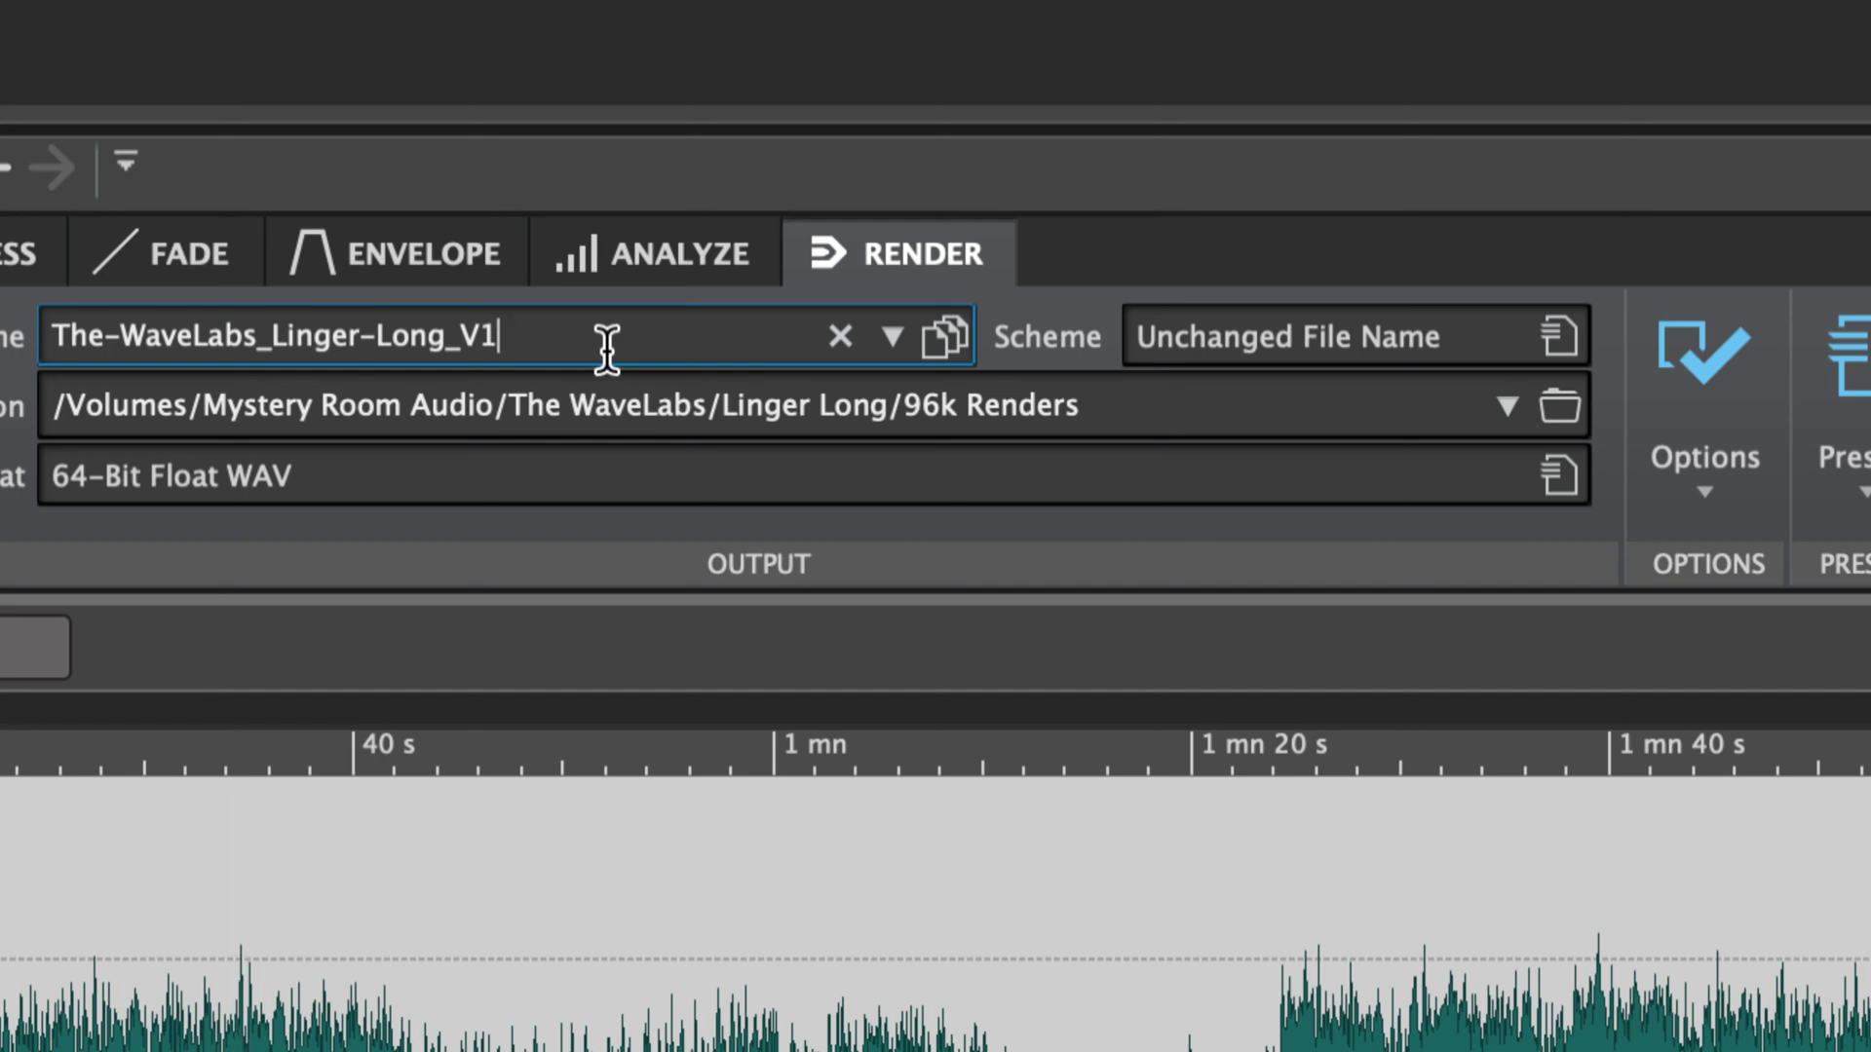
key("BackSpace")
key("BackSpace")
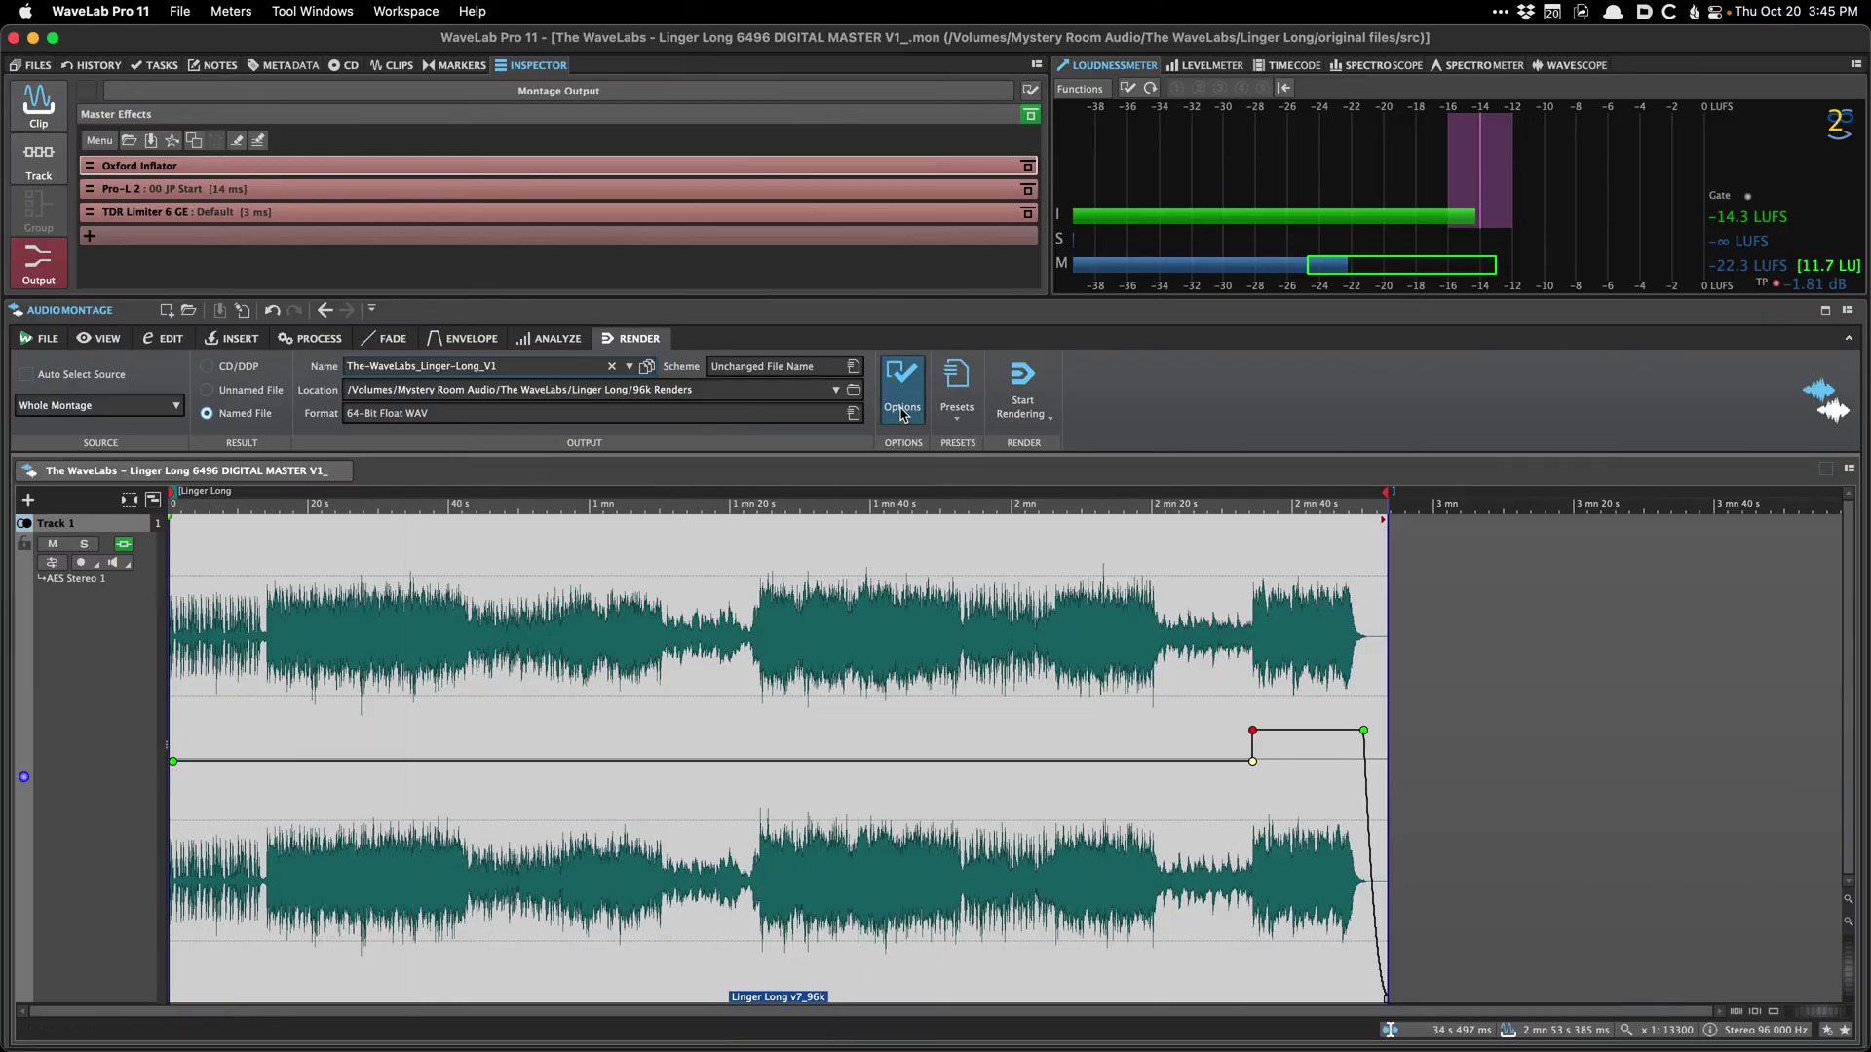
Step: Review the post-rendering options and render the whole montage as a 64-Bit Float WAV
left_click(902, 407)
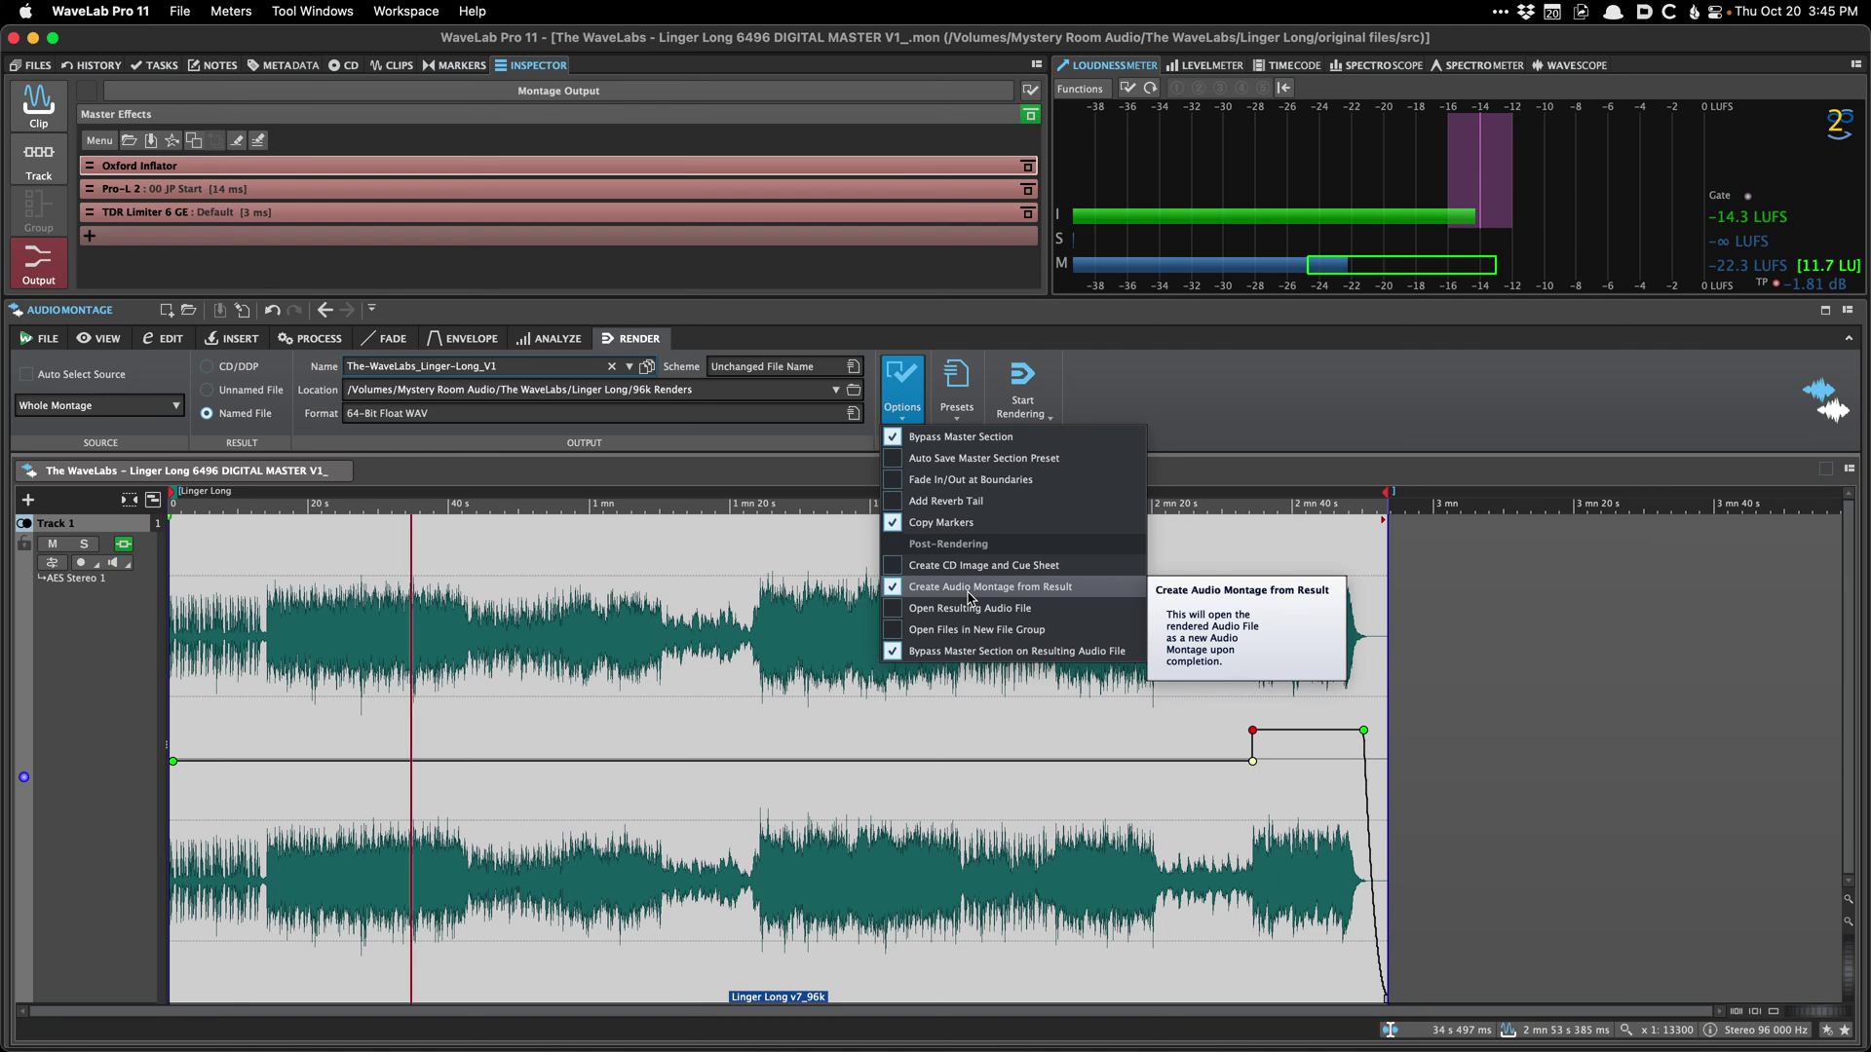
left_click(706, 668)
left_click(598, 644)
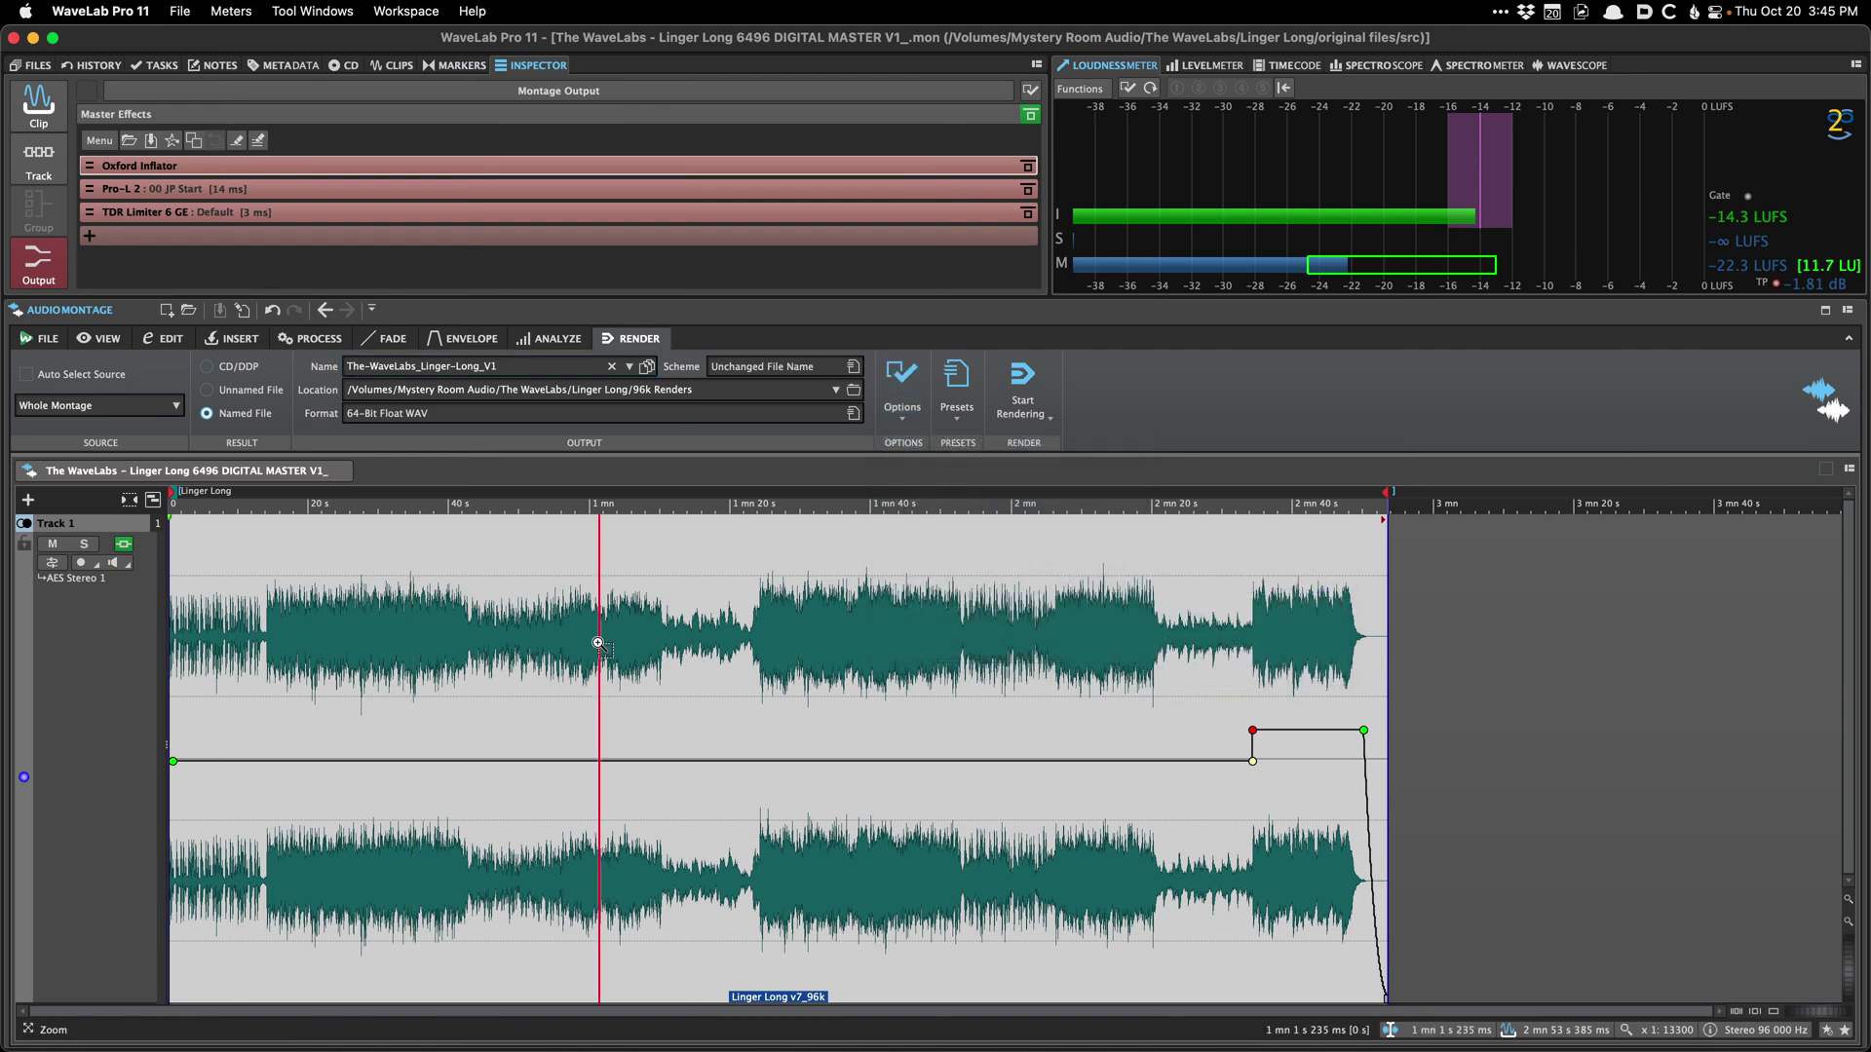
key("super+r")
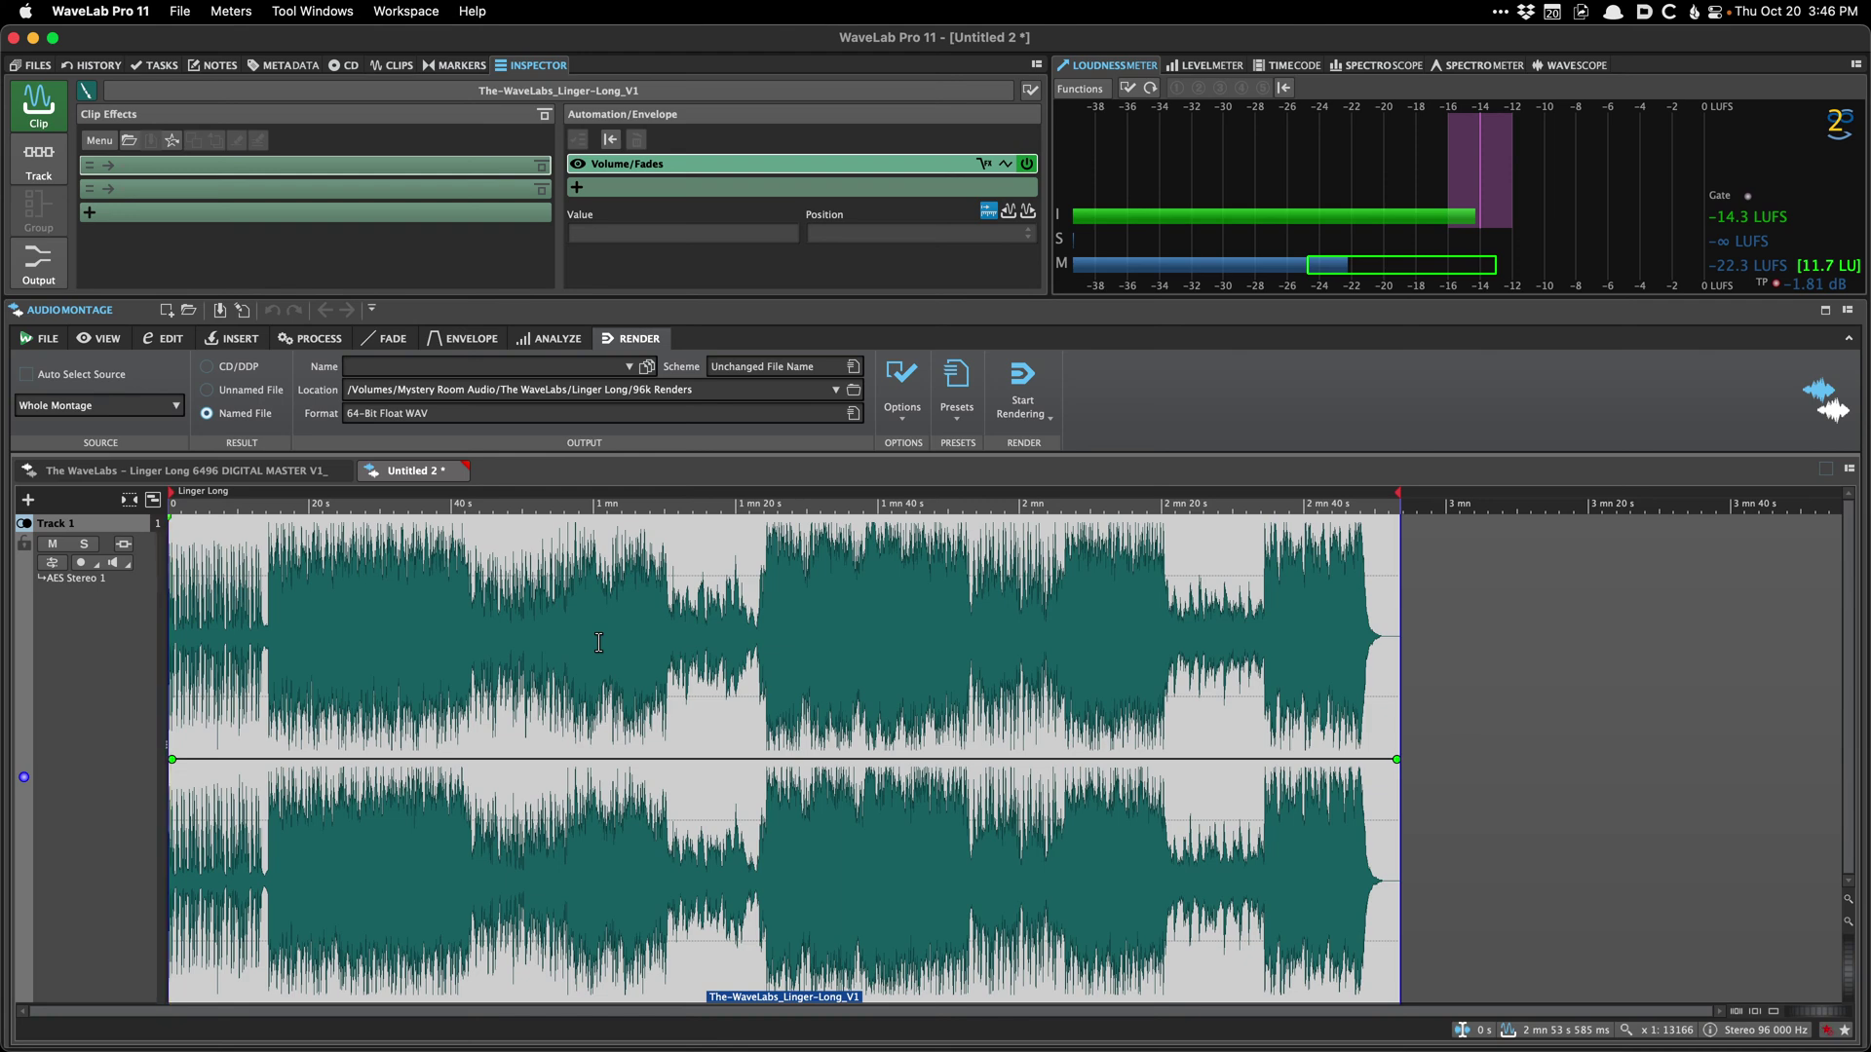
Step: Check the new montage's album CD-Text and inspect the opening of the rendered waveform
key("super+t")
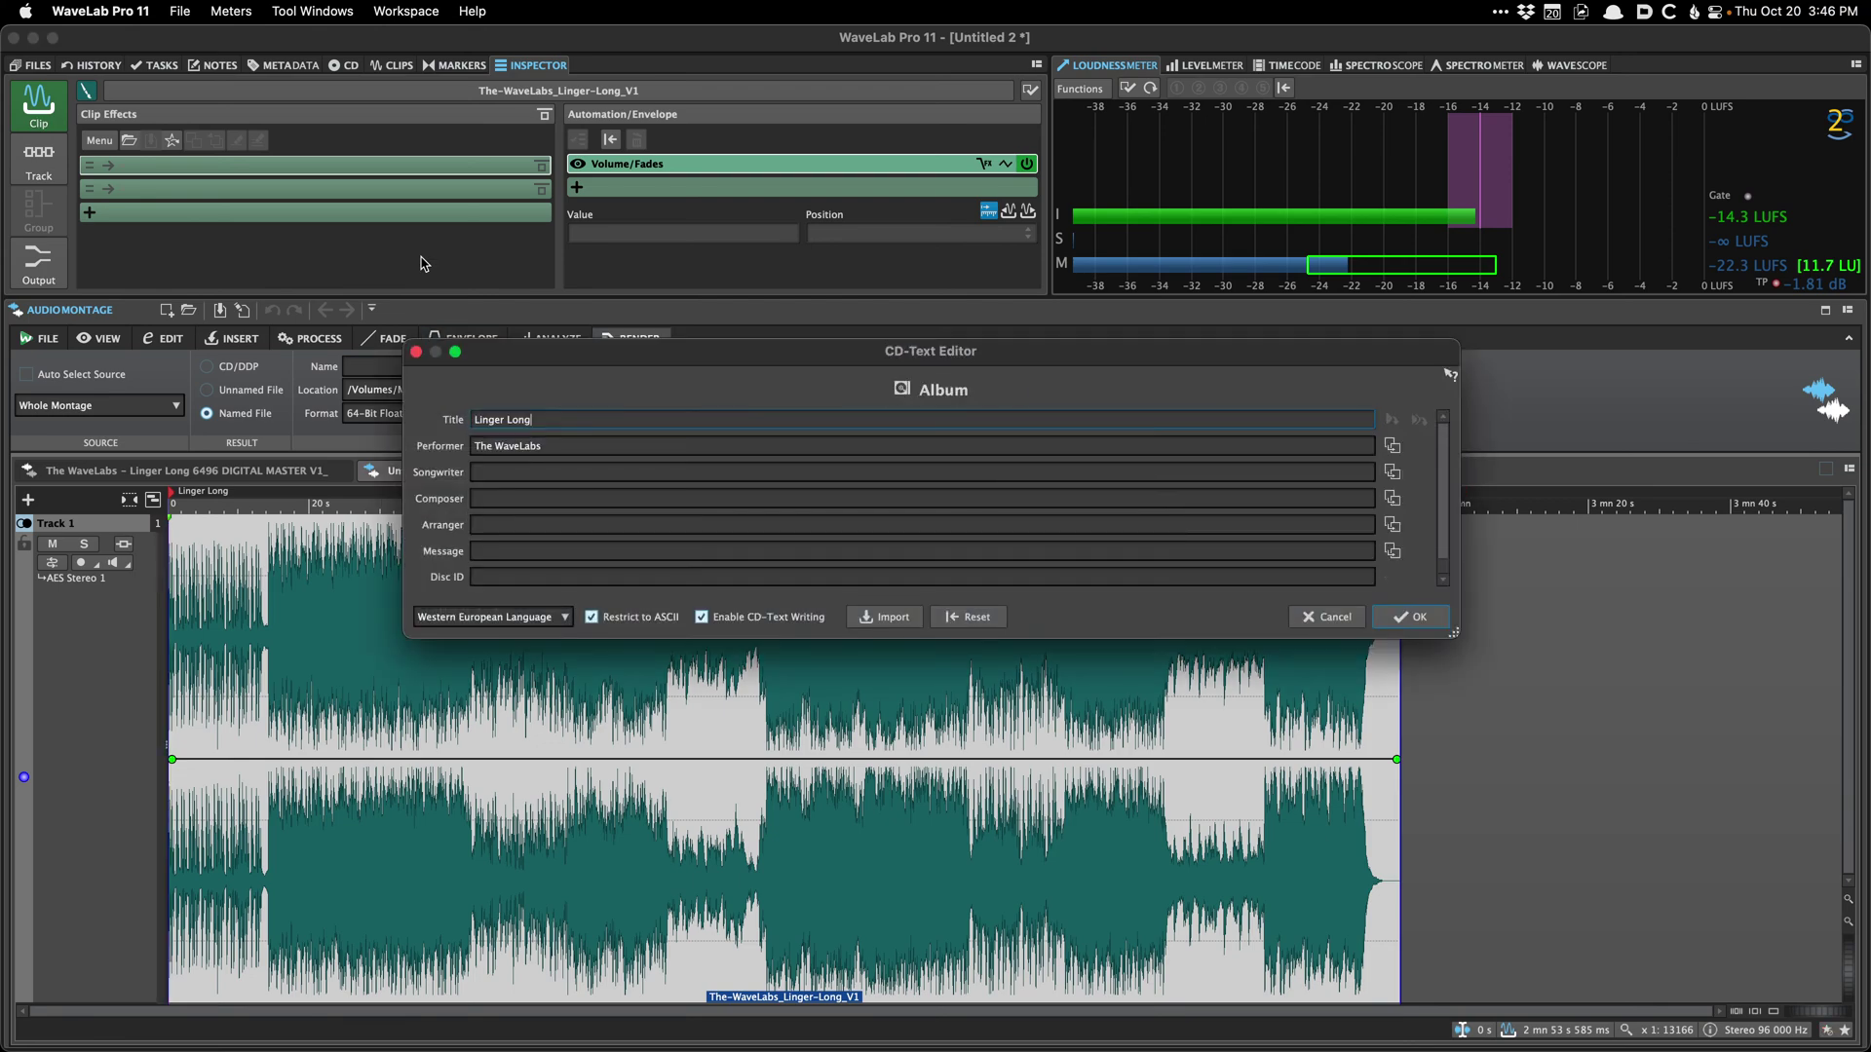
key("Return")
scroll(283, 649, "up", 3)
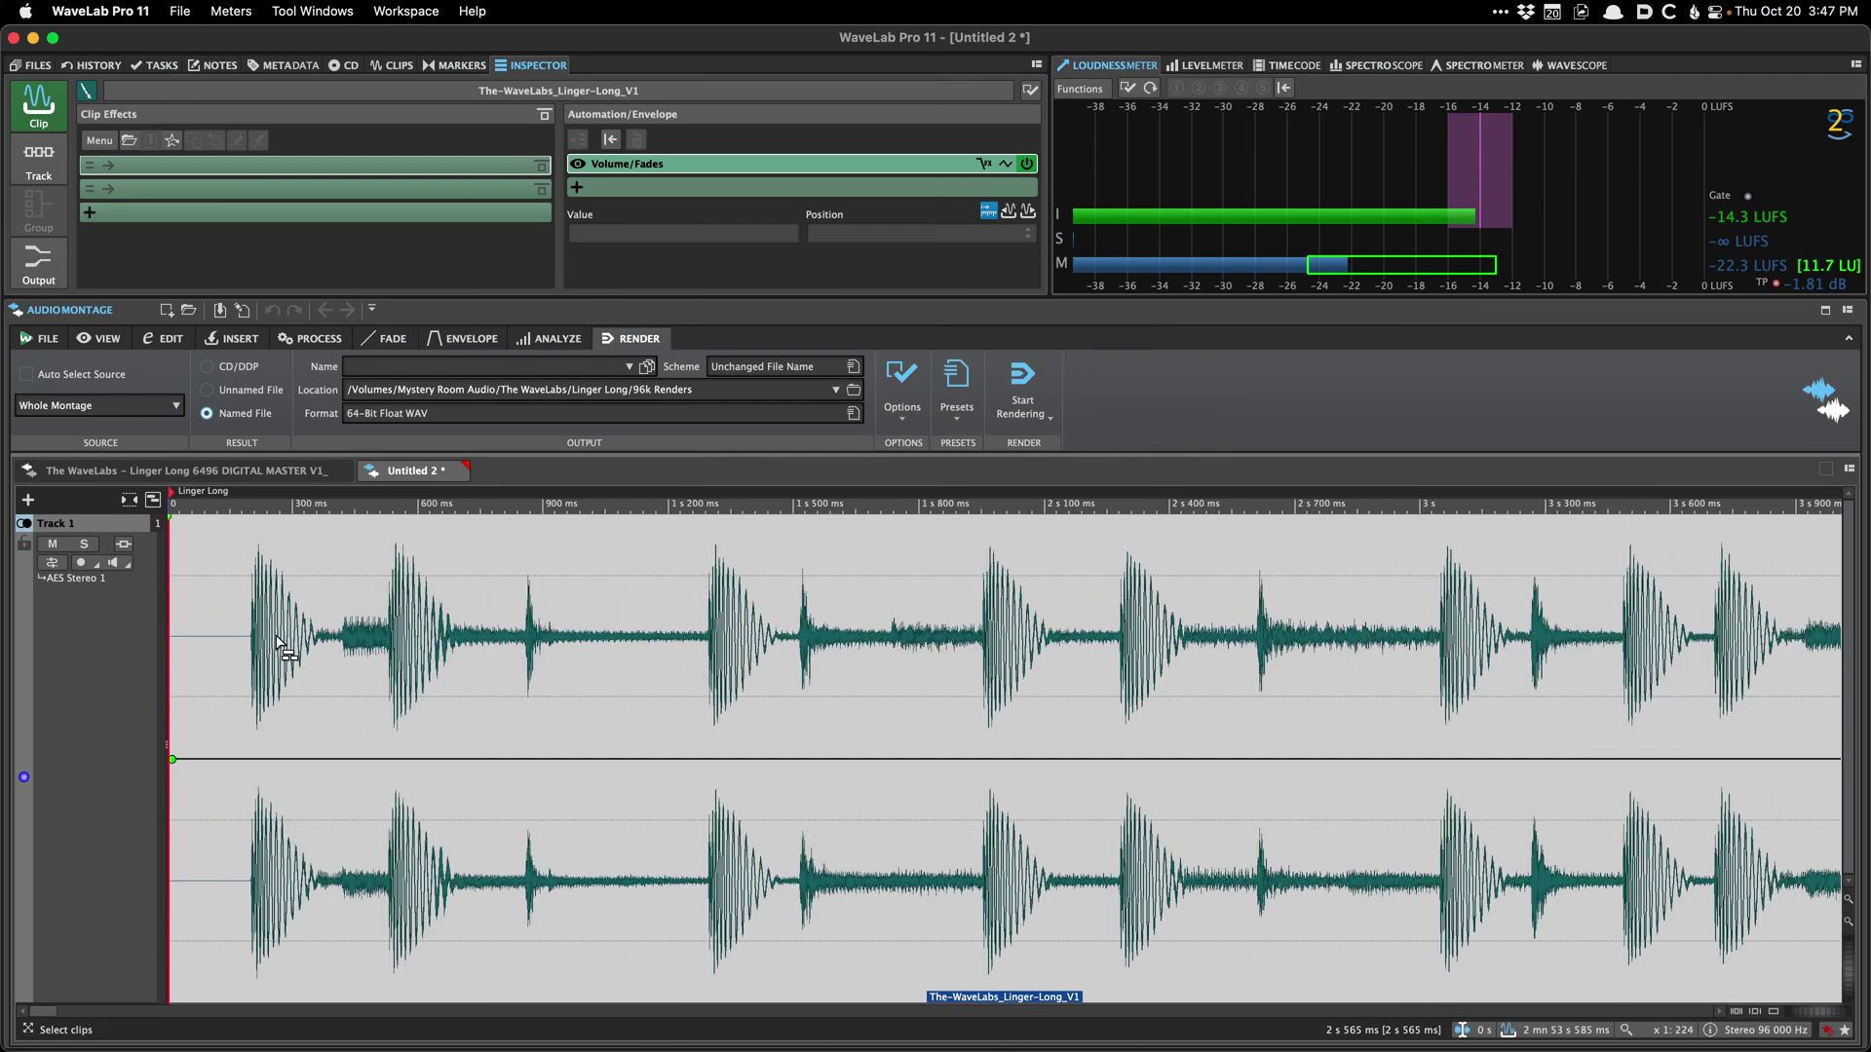
scroll(264, 636, "down", 3)
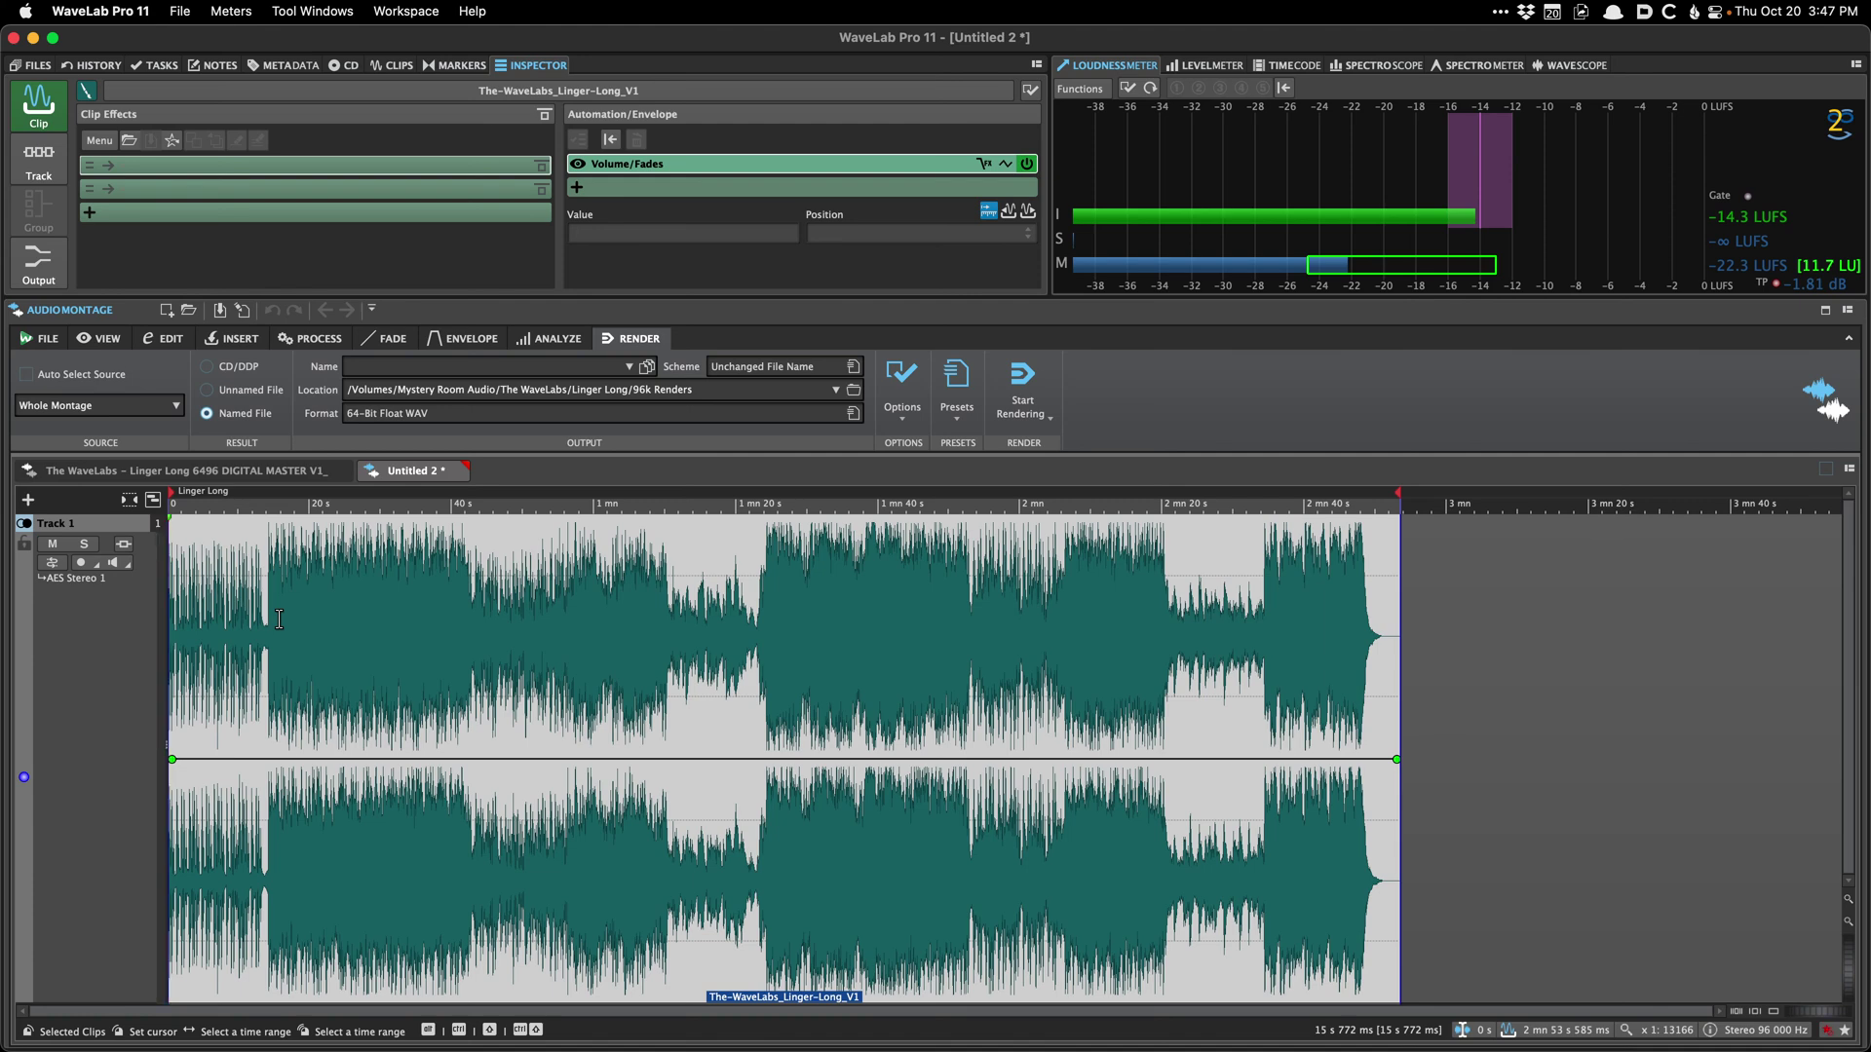
Step: Save the montage in the 96k Renders folder as The WaveLabs – Linger Long 2496 DIGITAL MASTER V1
key("super+s")
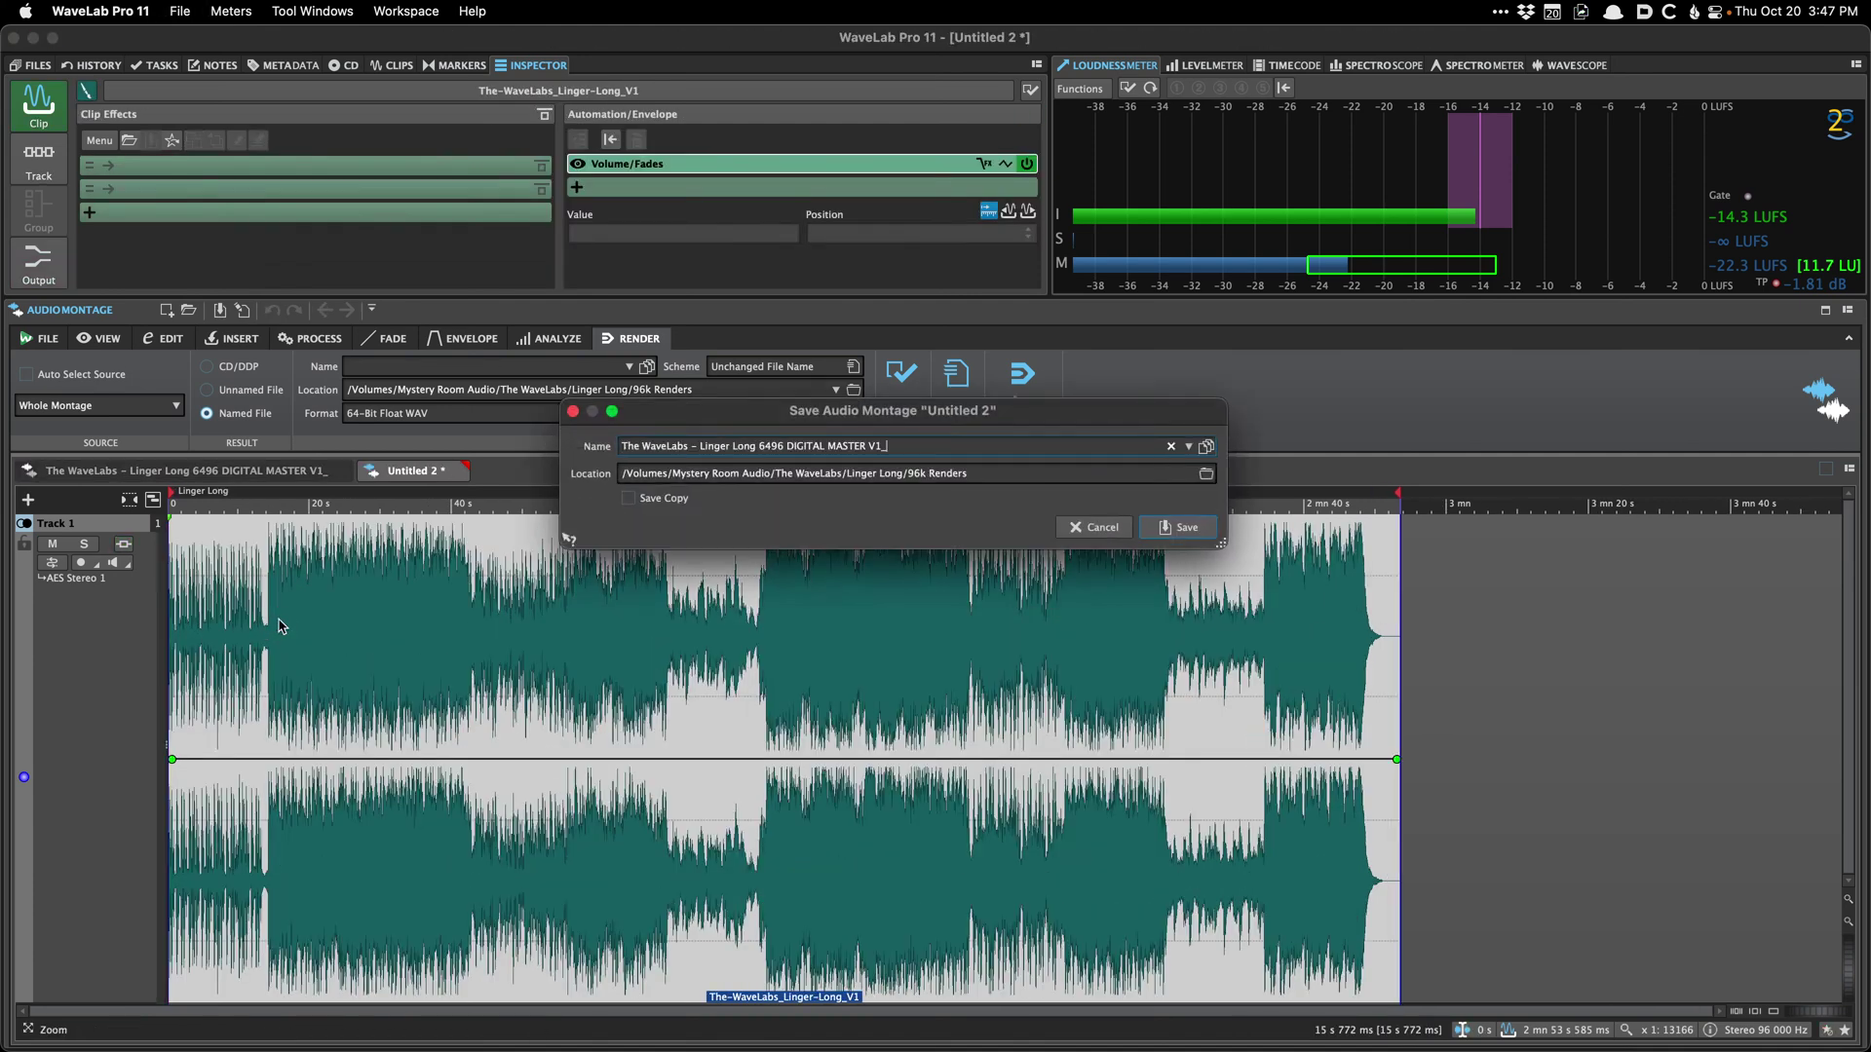
key("BackSpace")
key("BackSpace")
key("BackSpace")
key("BackSpace")
key("BackSpace")
key("BackSpace")
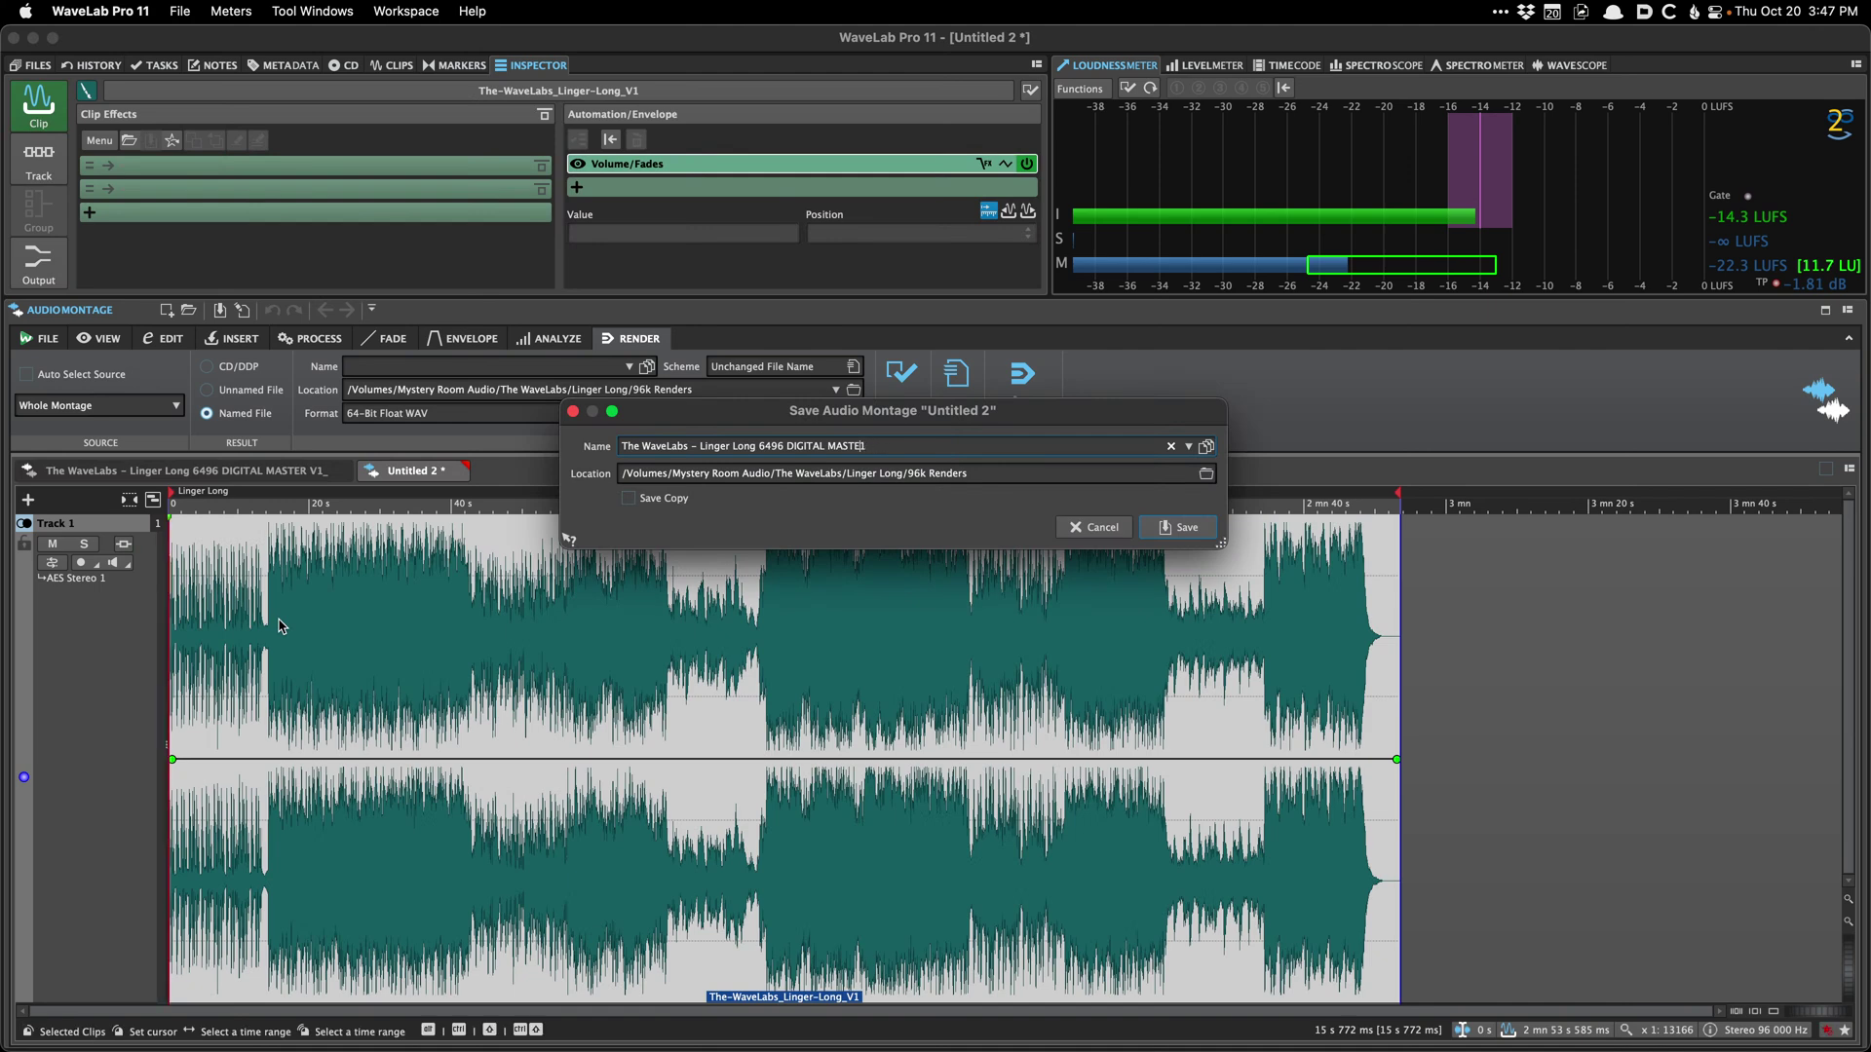
key("BackSpace")
key("BackSpace")
key("BackSpace")
key("BackSpace")
key("BackSpace")
key("BackSpace")
key("BackSpace")
key("BackSpace")
key("BackSpace")
key("BackSpace")
key("BackSpace")
key("Return")
Step: Load the 24 Ghz GD.plugs plug-in chain onto the montage output and save the montage
key("super+shift+m")
key("super+shift+o")
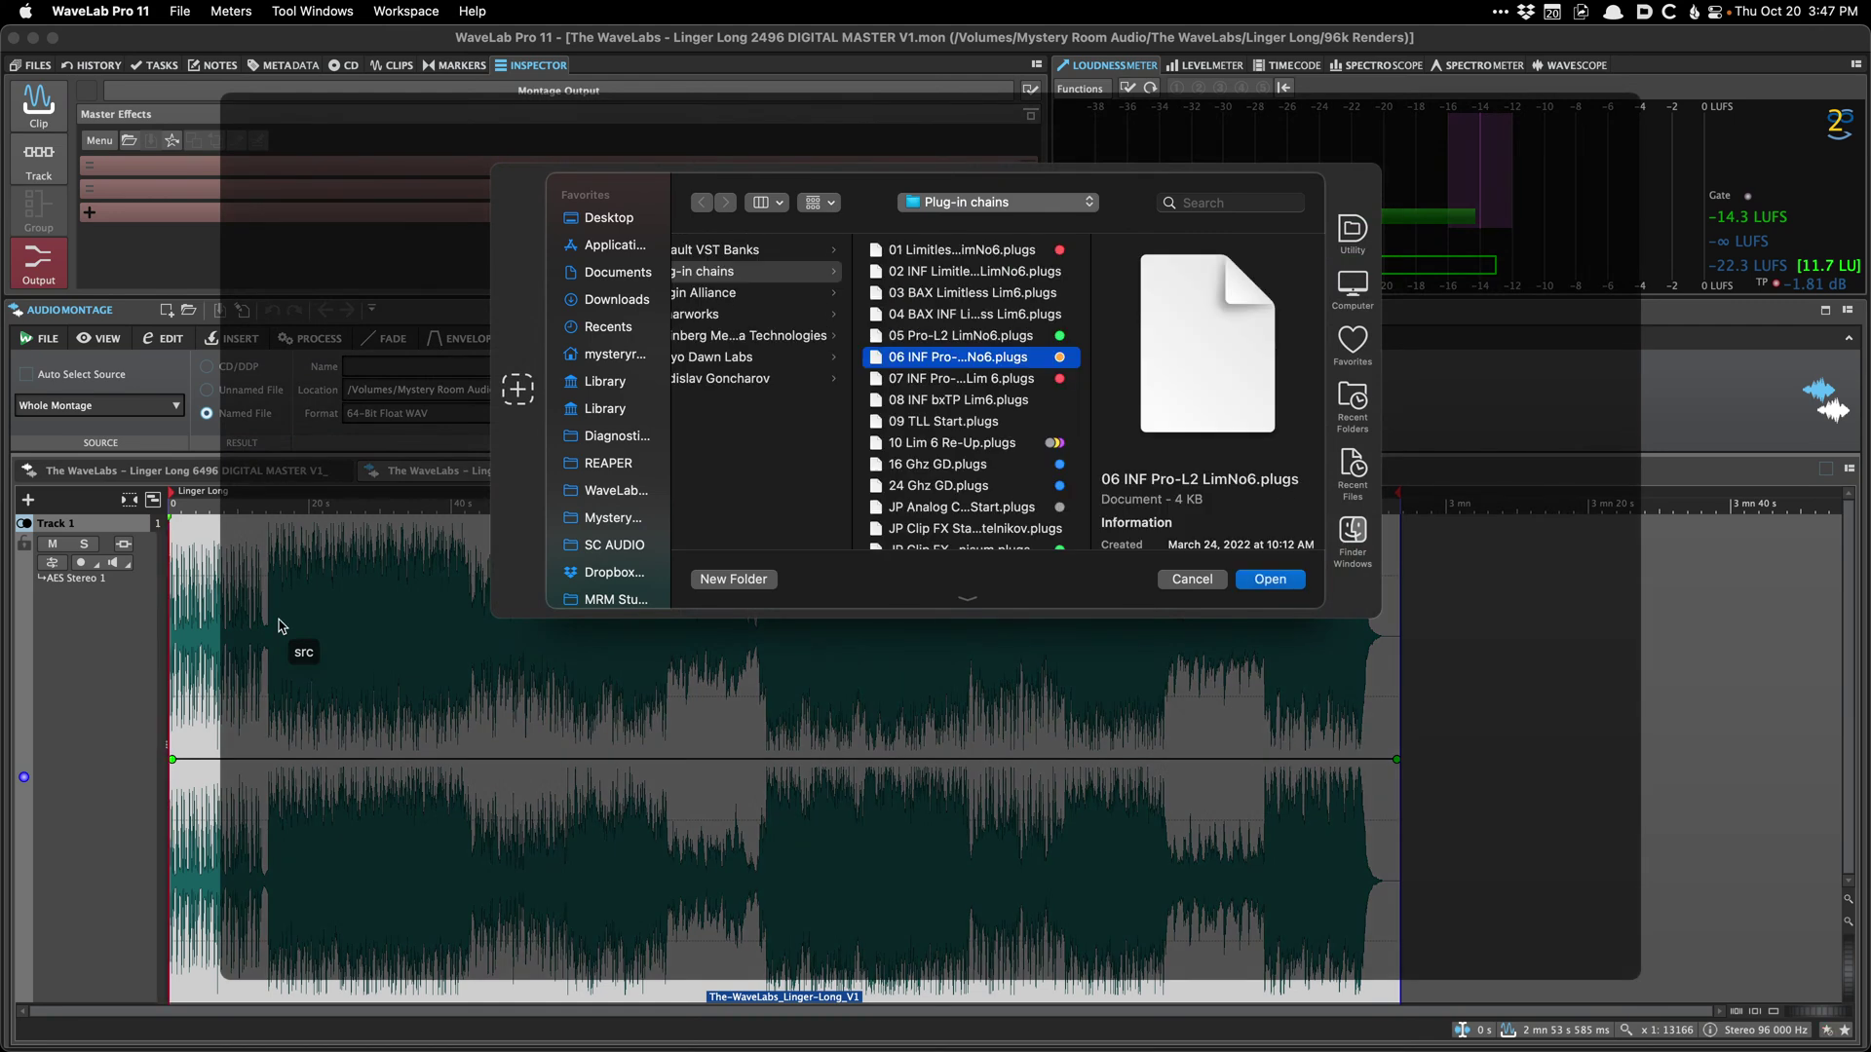
key("Down")
key("Down")
key("Down")
key("Down")
key("Down")
key("Down")
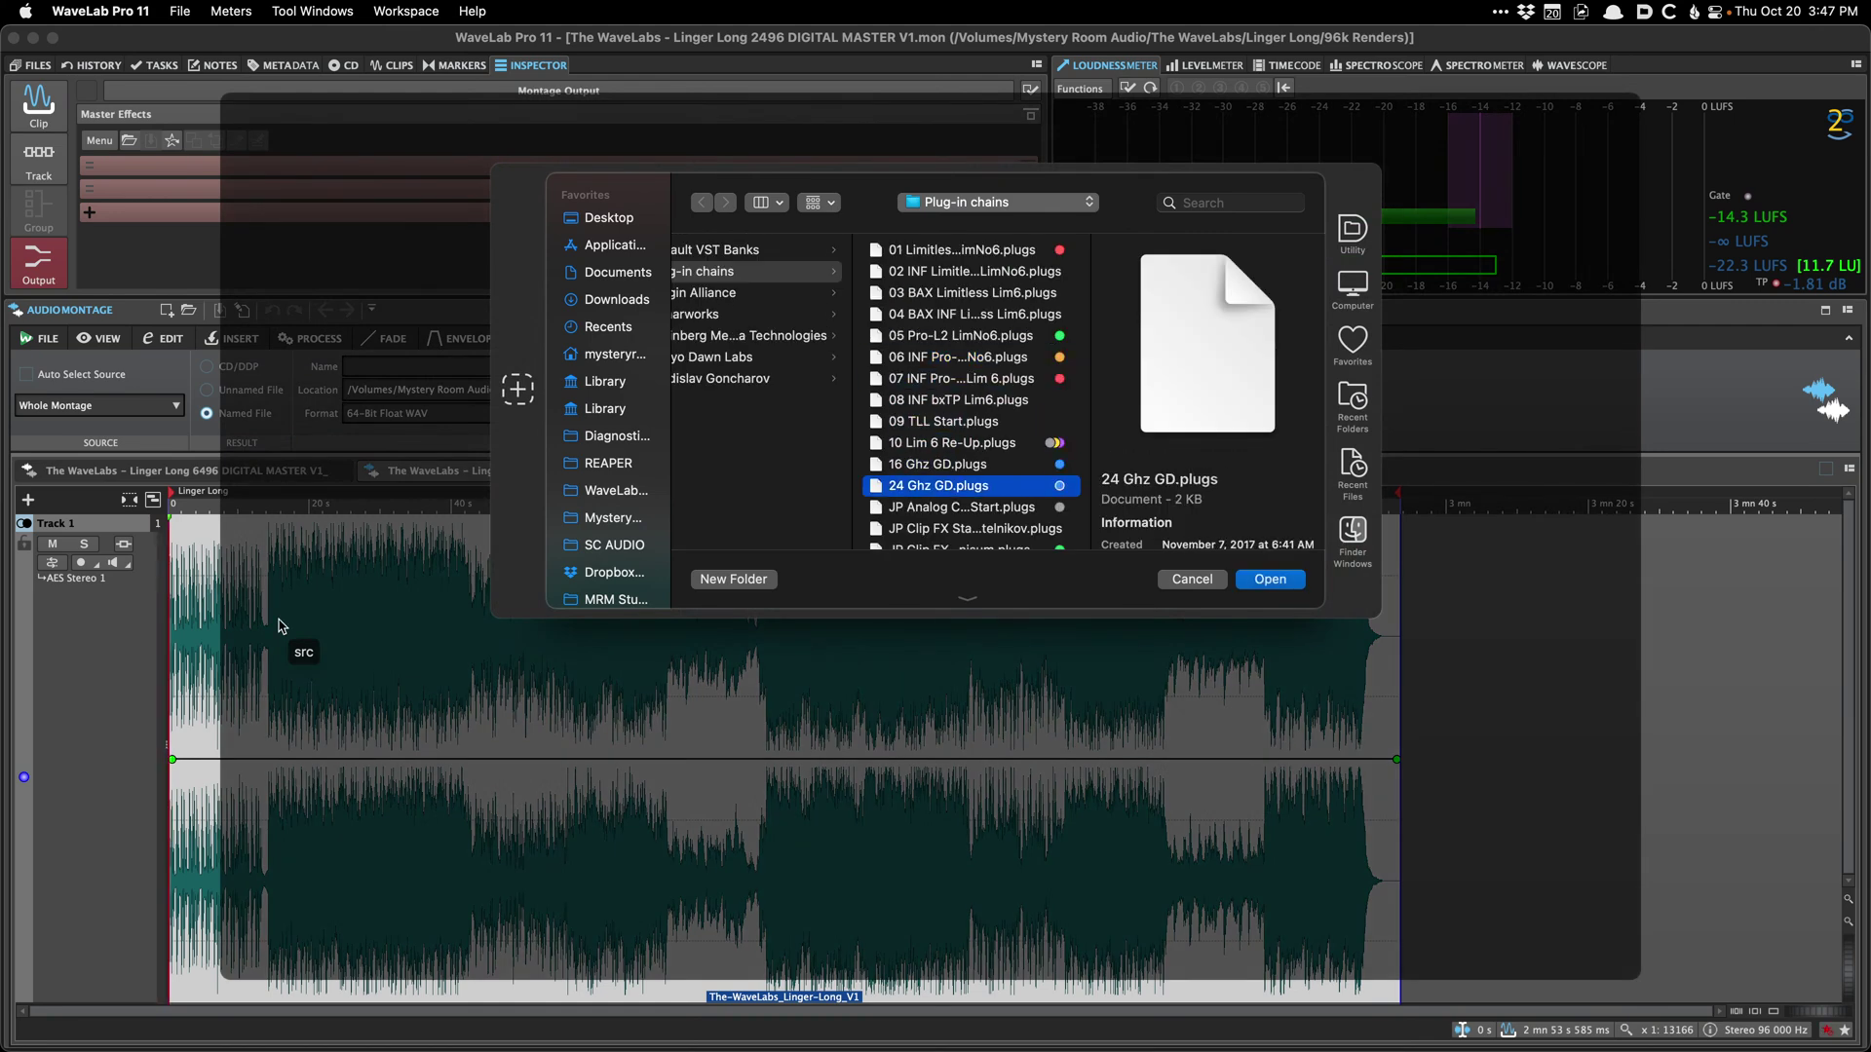
key("Return")
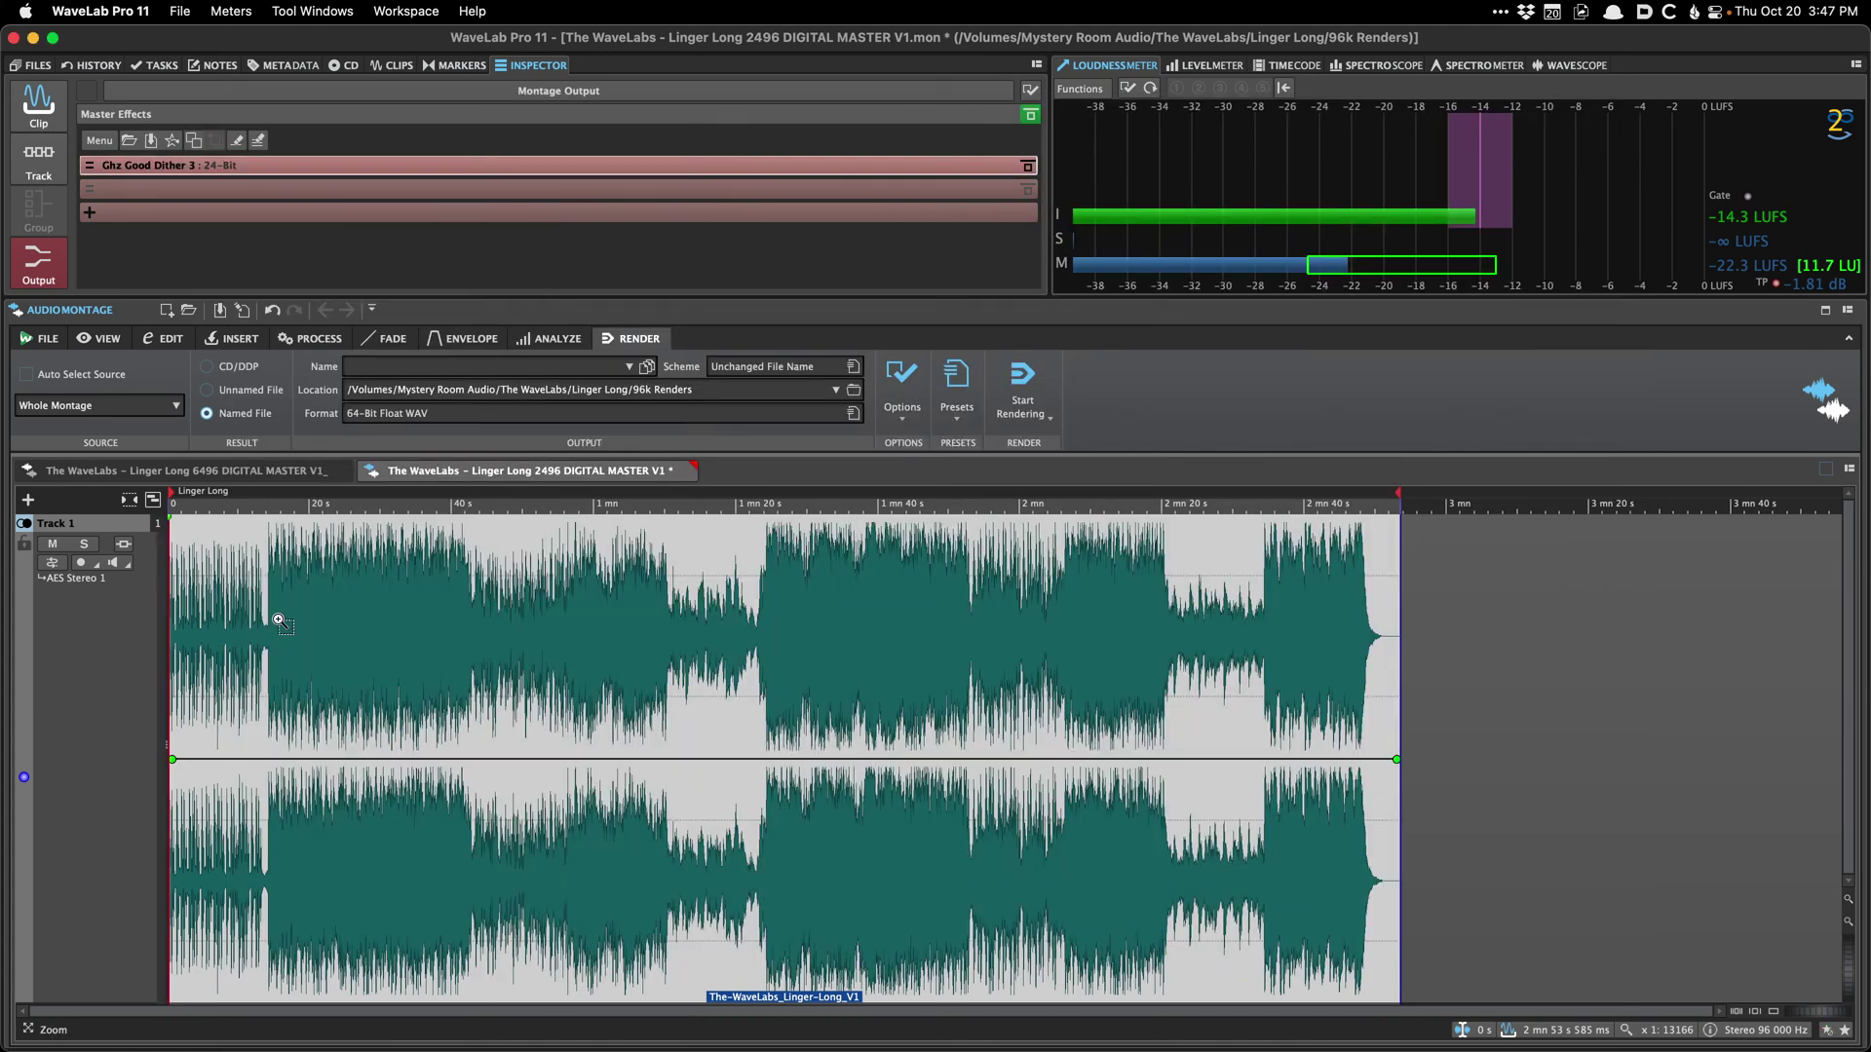
key("super+s")
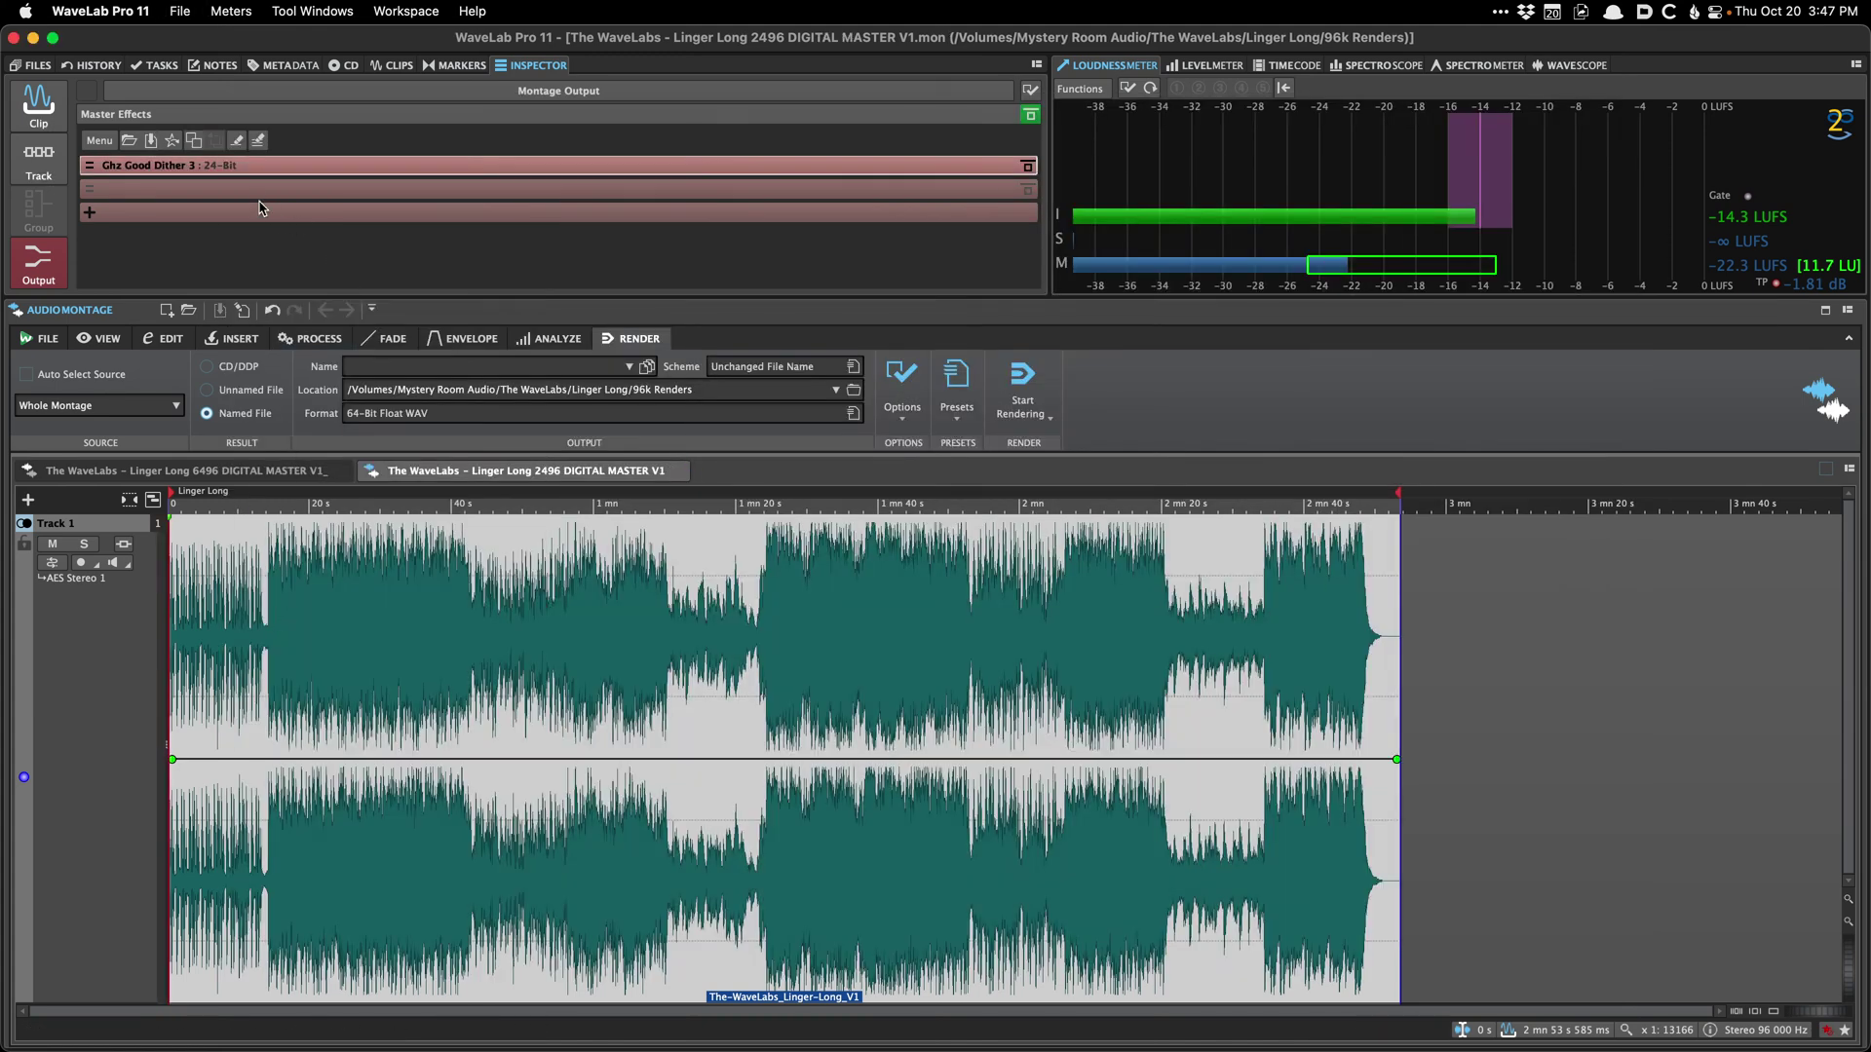
Step: Try Steinberg's Lin Dither as a second effect on the montage output, remove it again, and save the montage
left_click(256, 196)
mouse_move(391, 600)
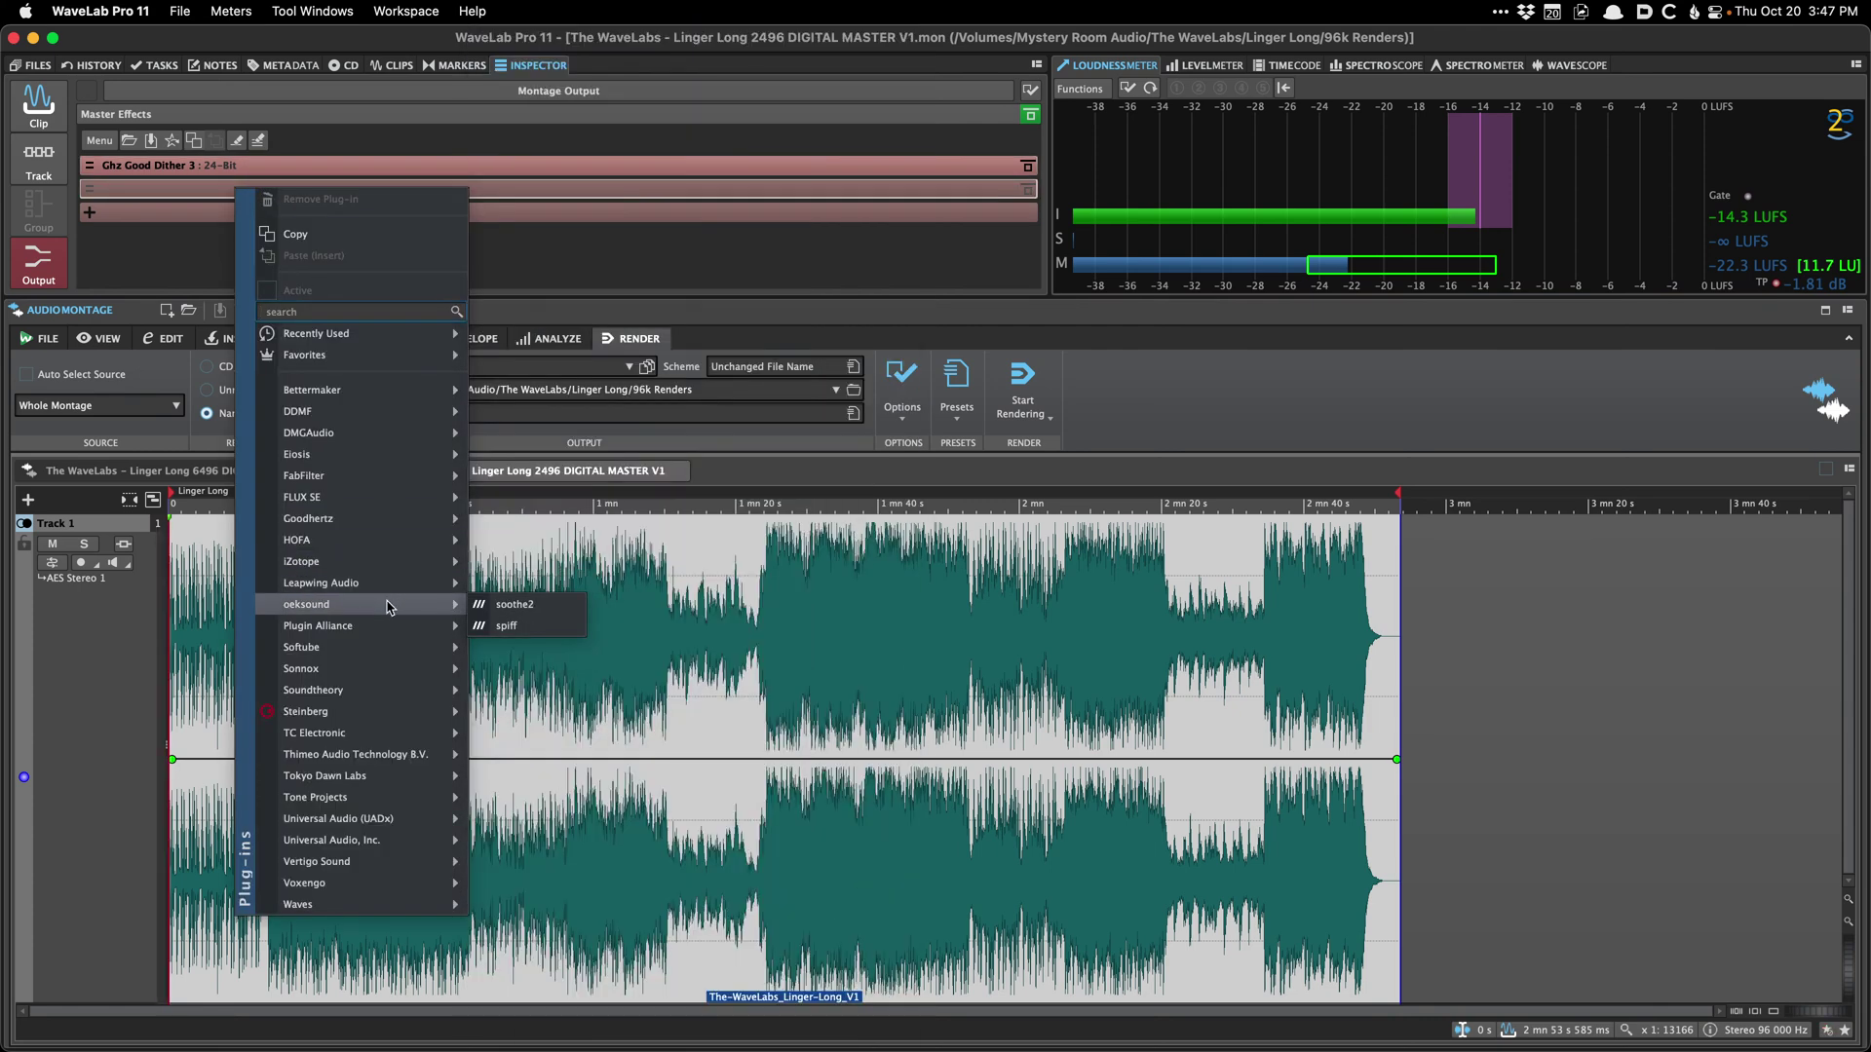
mouse_move(369, 713)
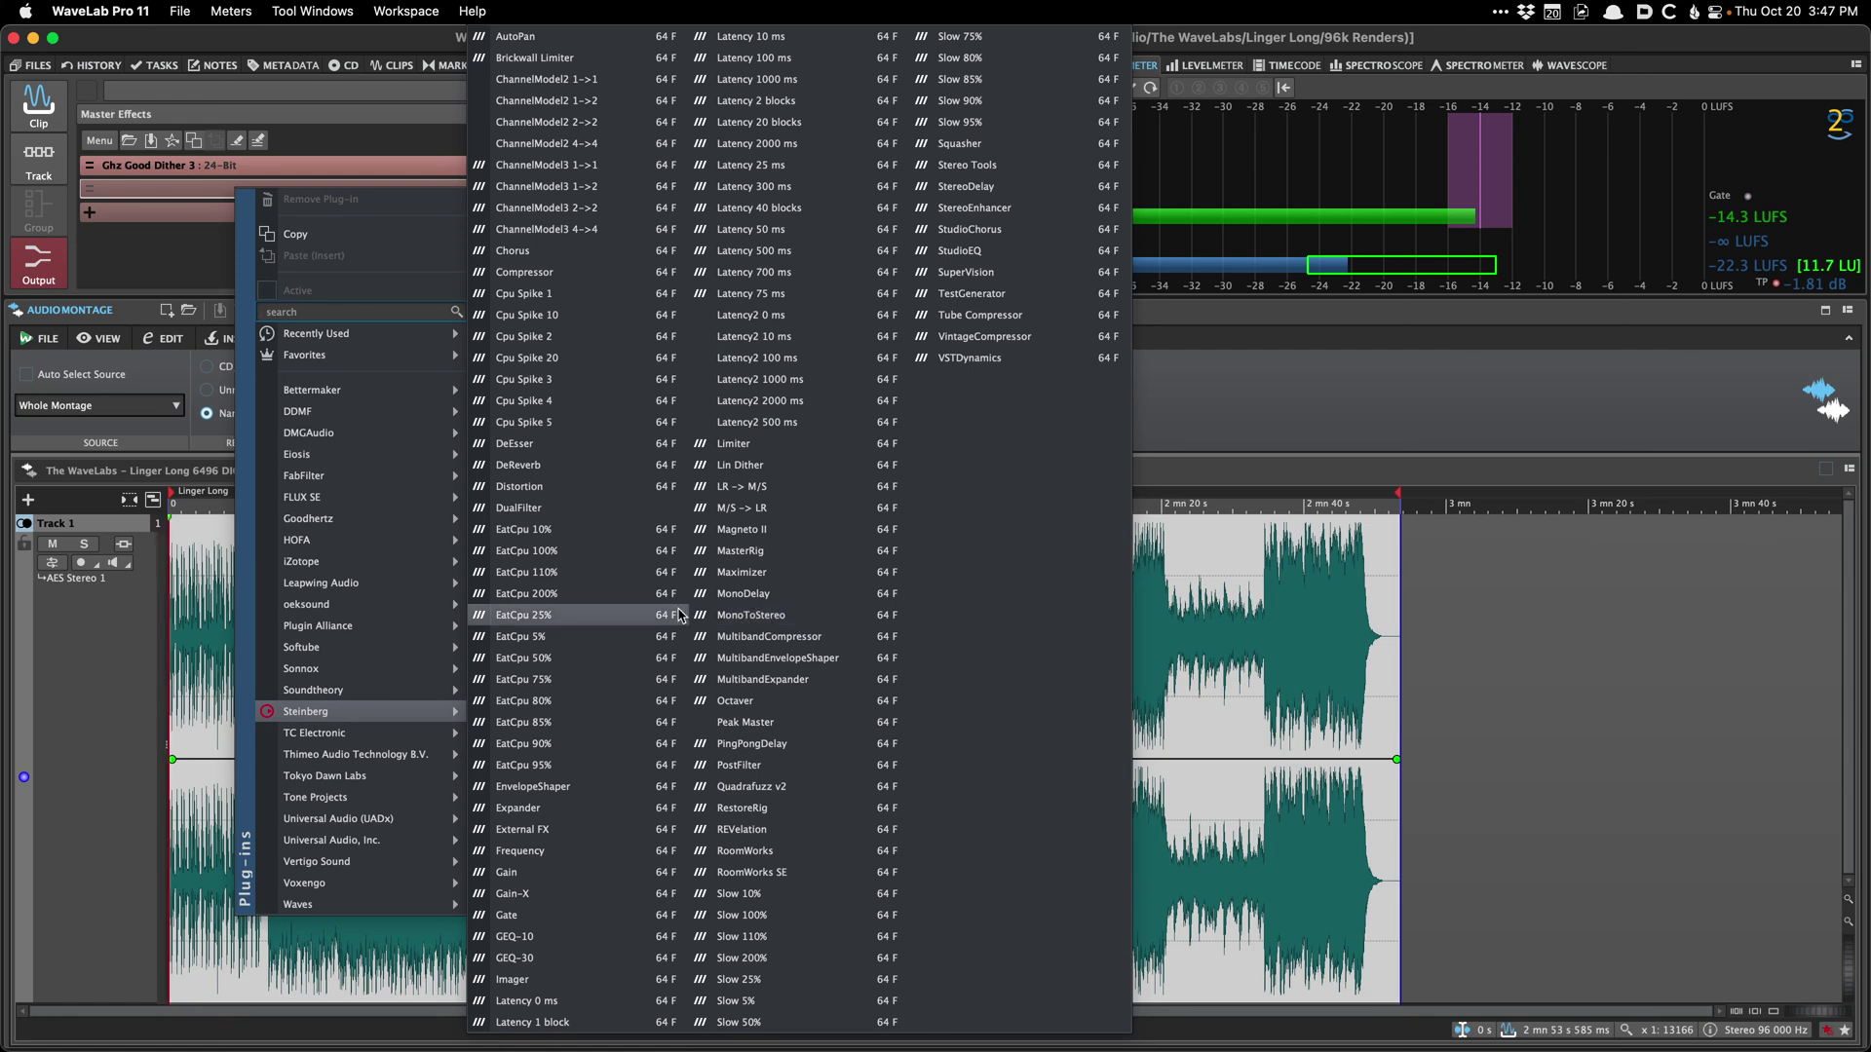
left_click(801, 474)
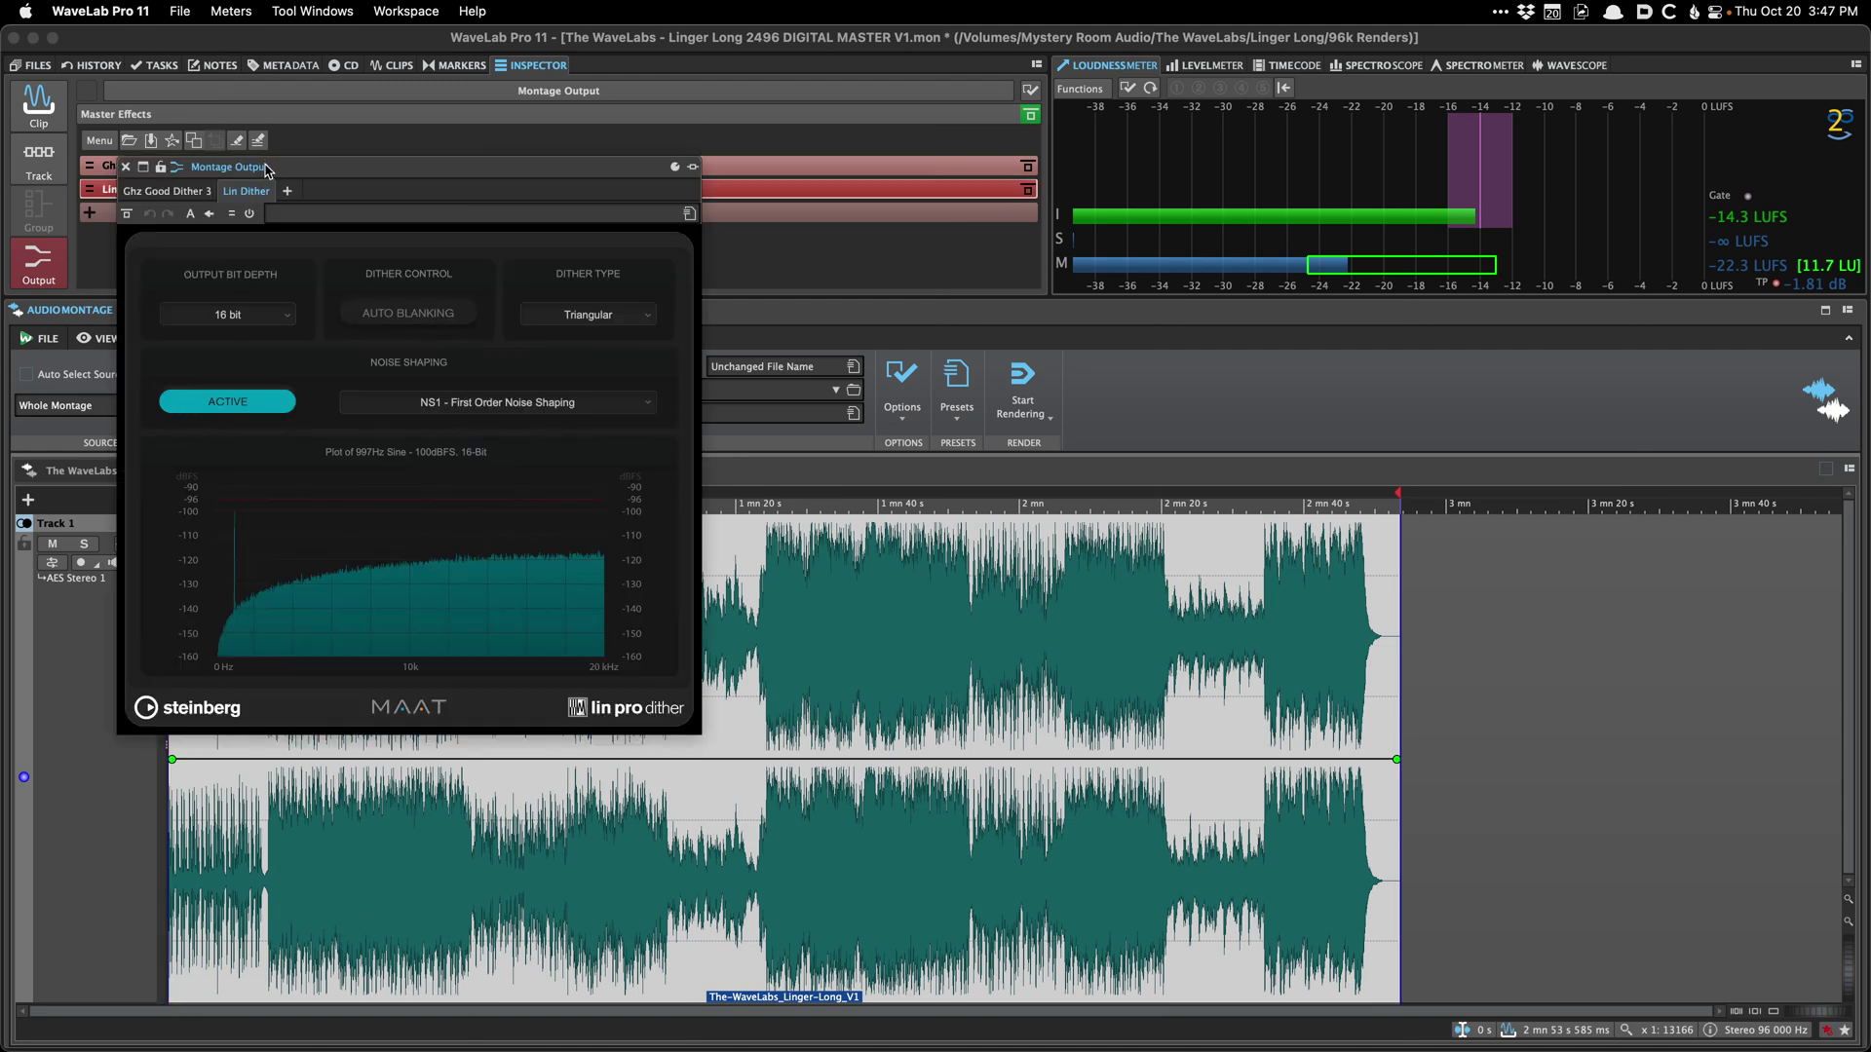
left_click_drag(265, 172, 312, 227)
left_click(252, 188)
left_click(292, 197)
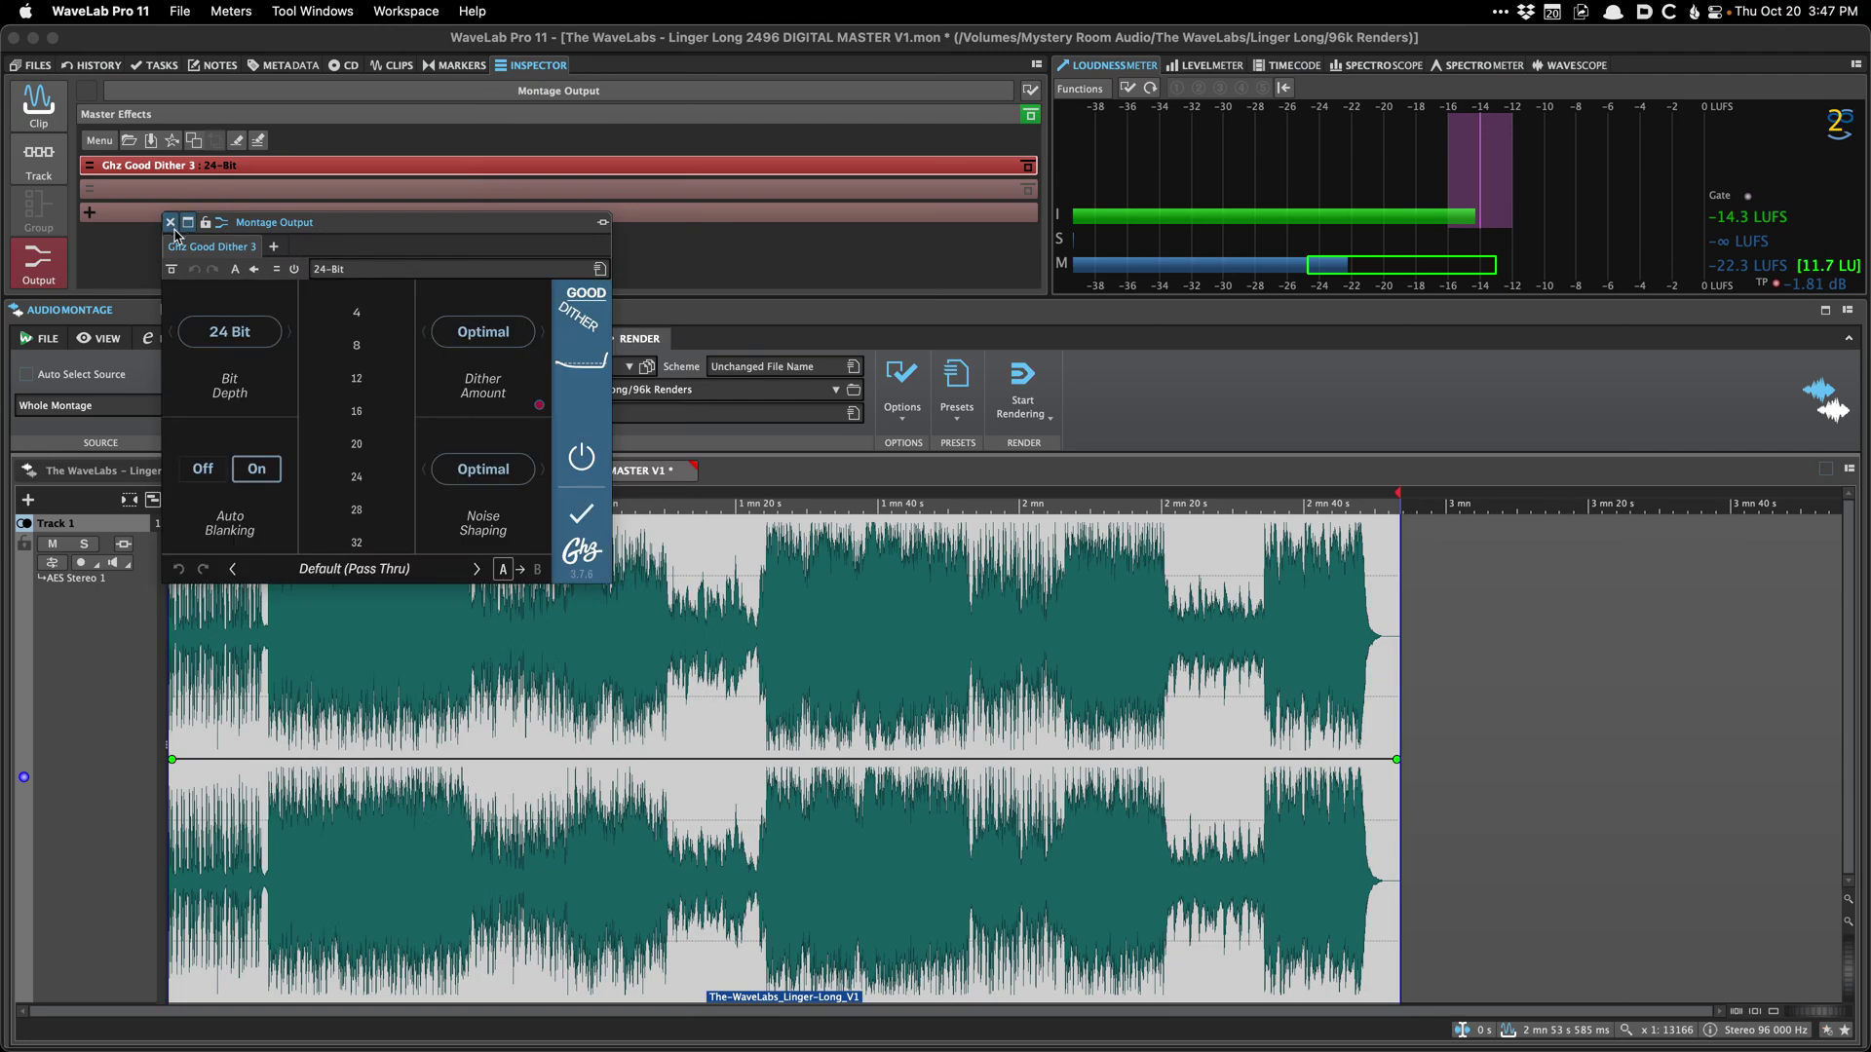
left_click(171, 223)
key("super+s")
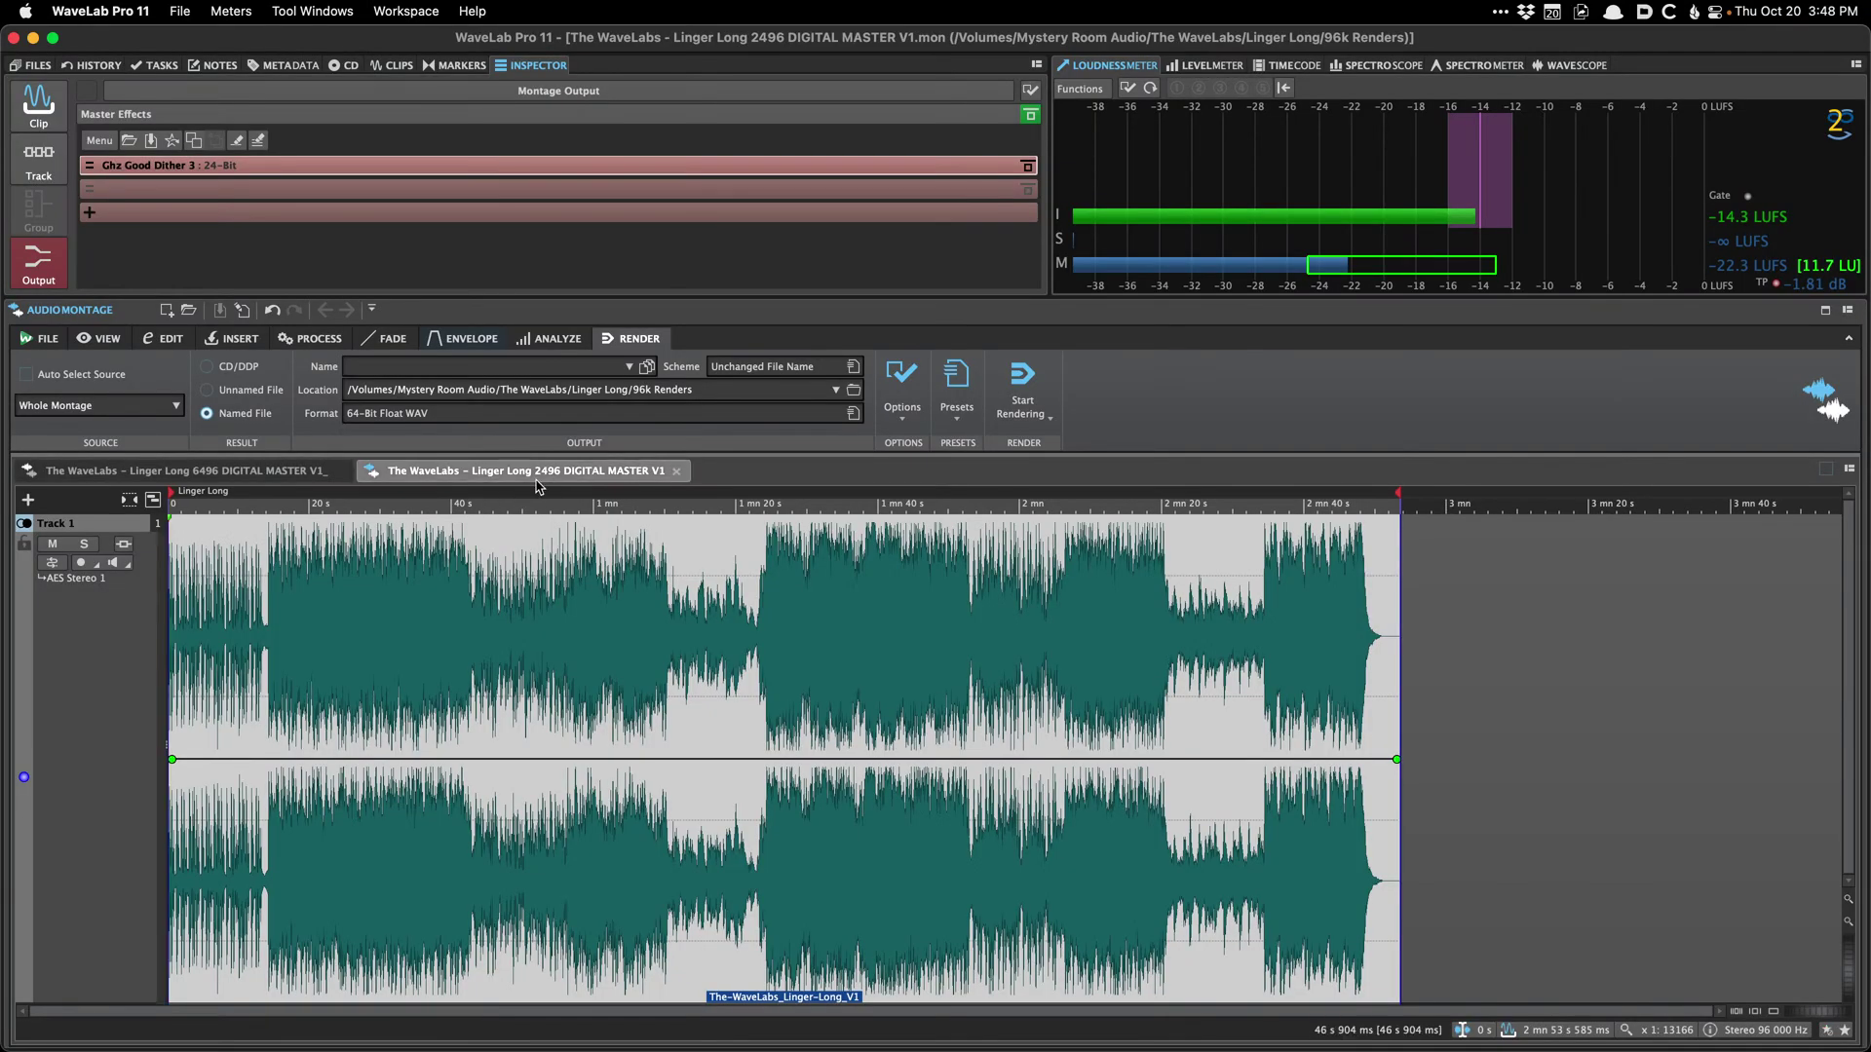
Step: Check the contents of the Linger Long 96k Renders folder in Path Finder and return to WaveLab
key("super+Tab")
key("super+Tab")
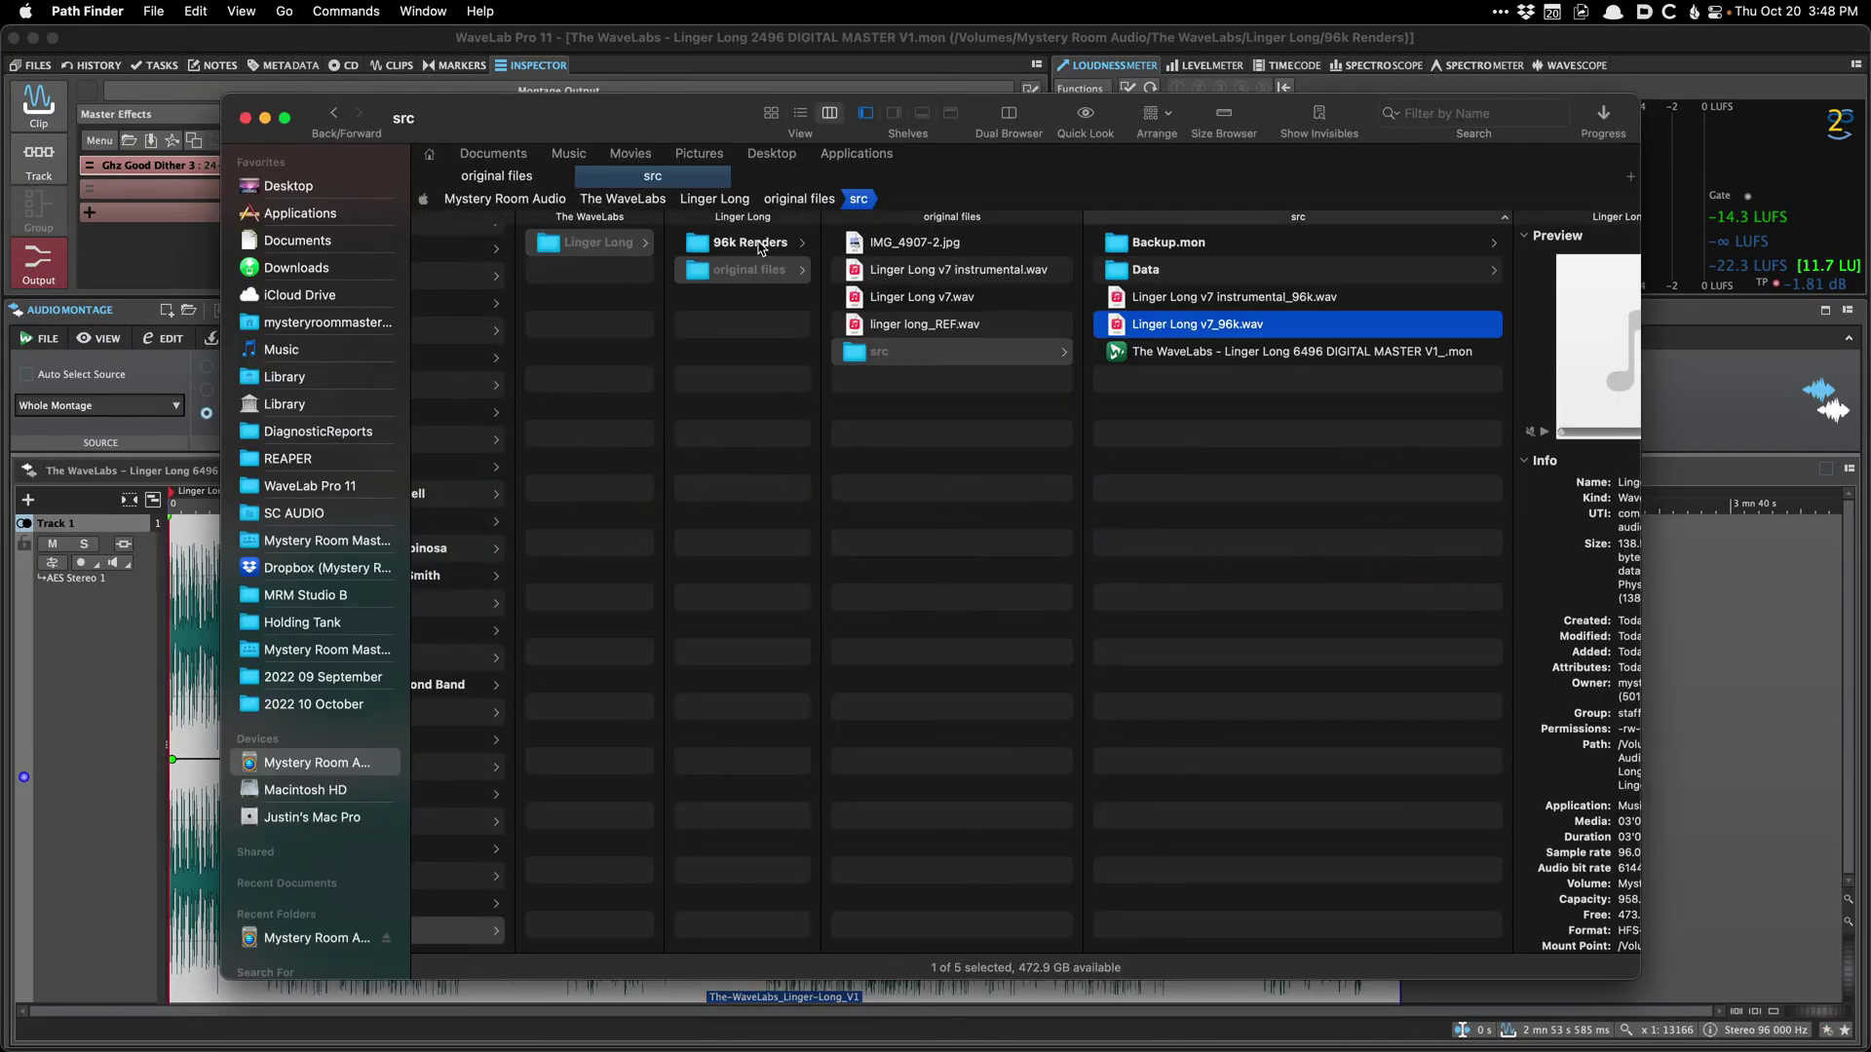
left_click(764, 245)
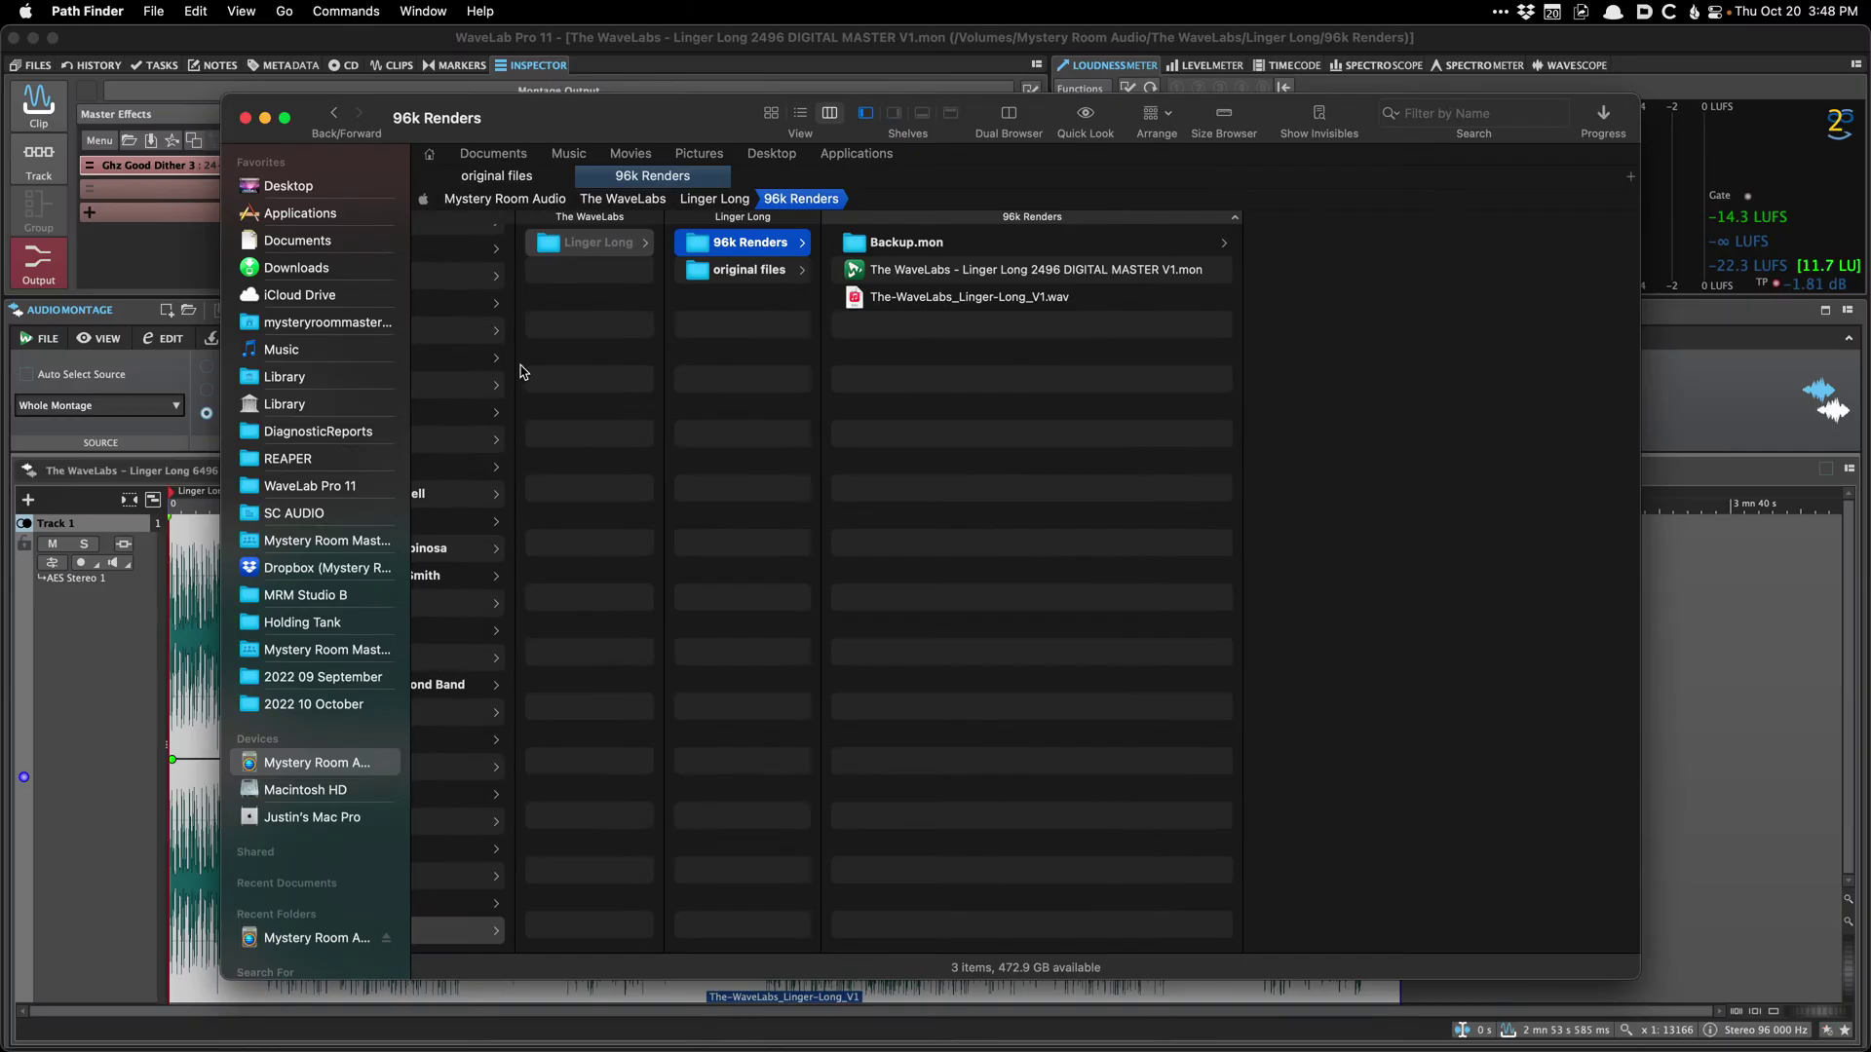
key("super+Tab")
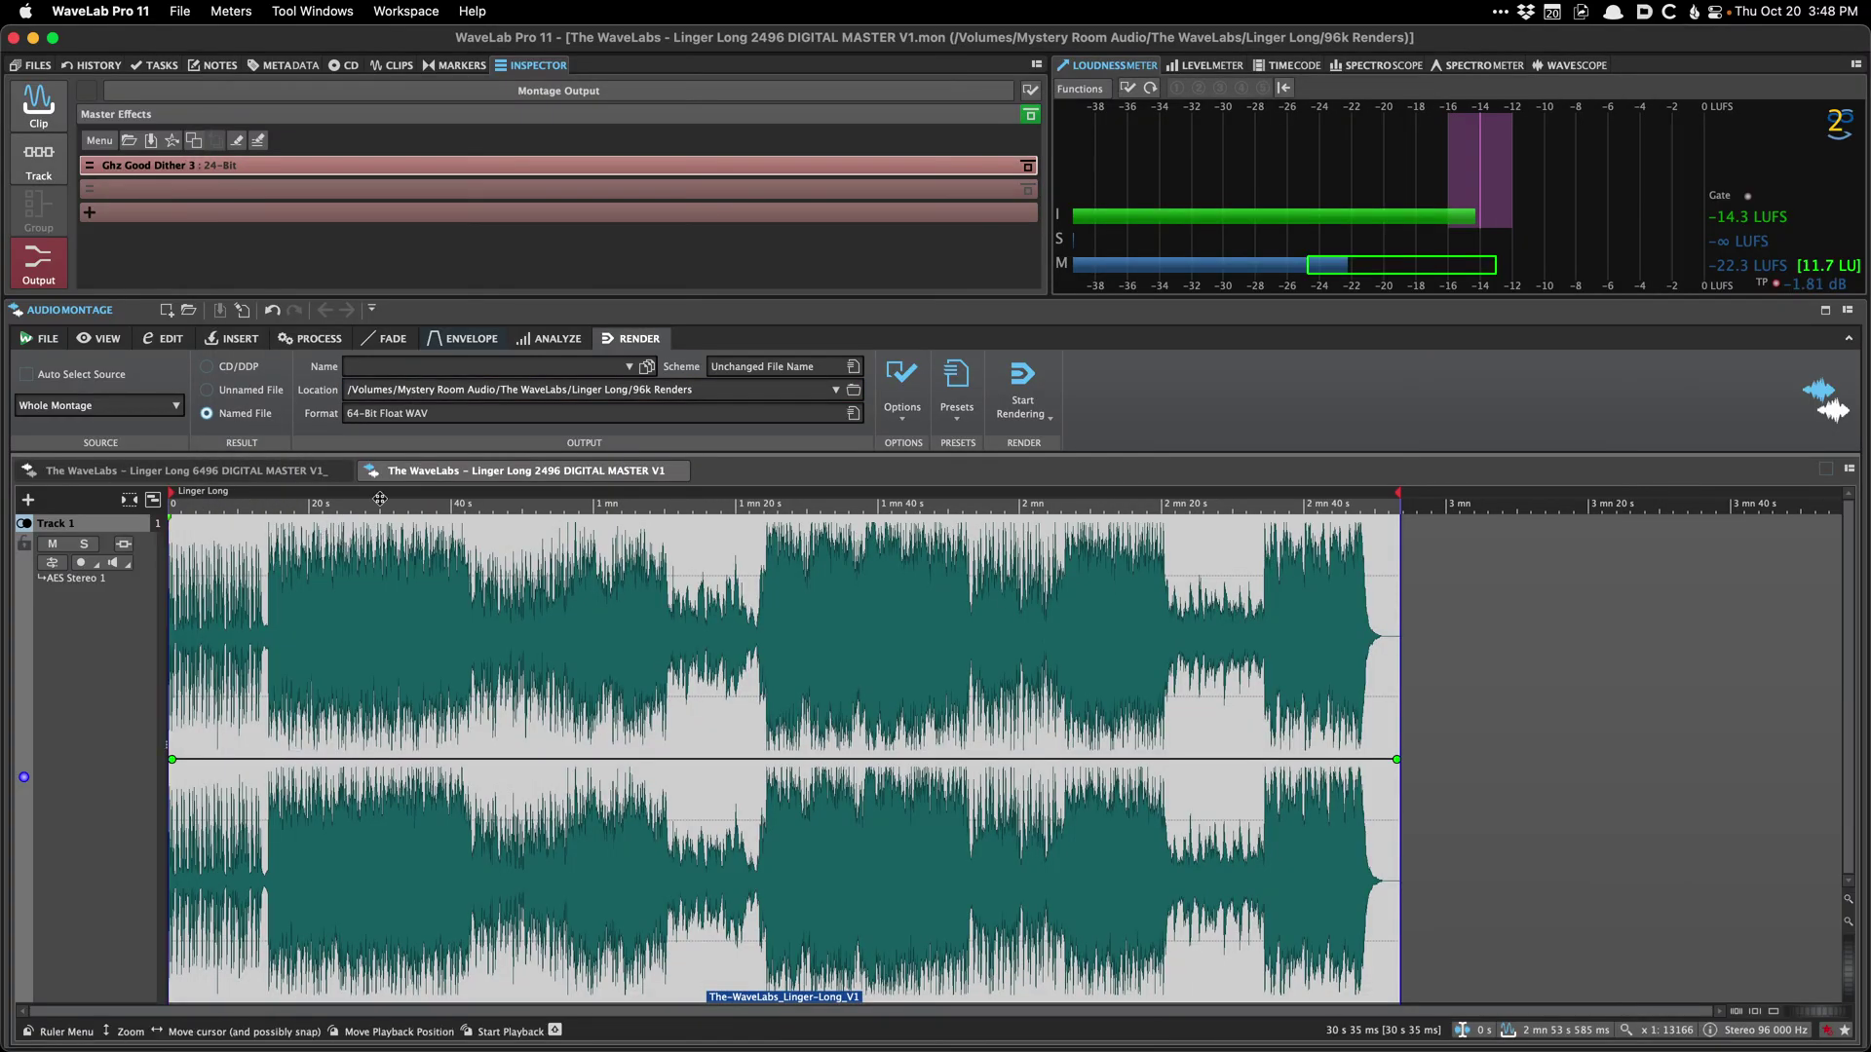
Step: Load the render preset that exports all CD tracks as 24-Bit WAV with the 2496 naming scheme
left_click(947, 395)
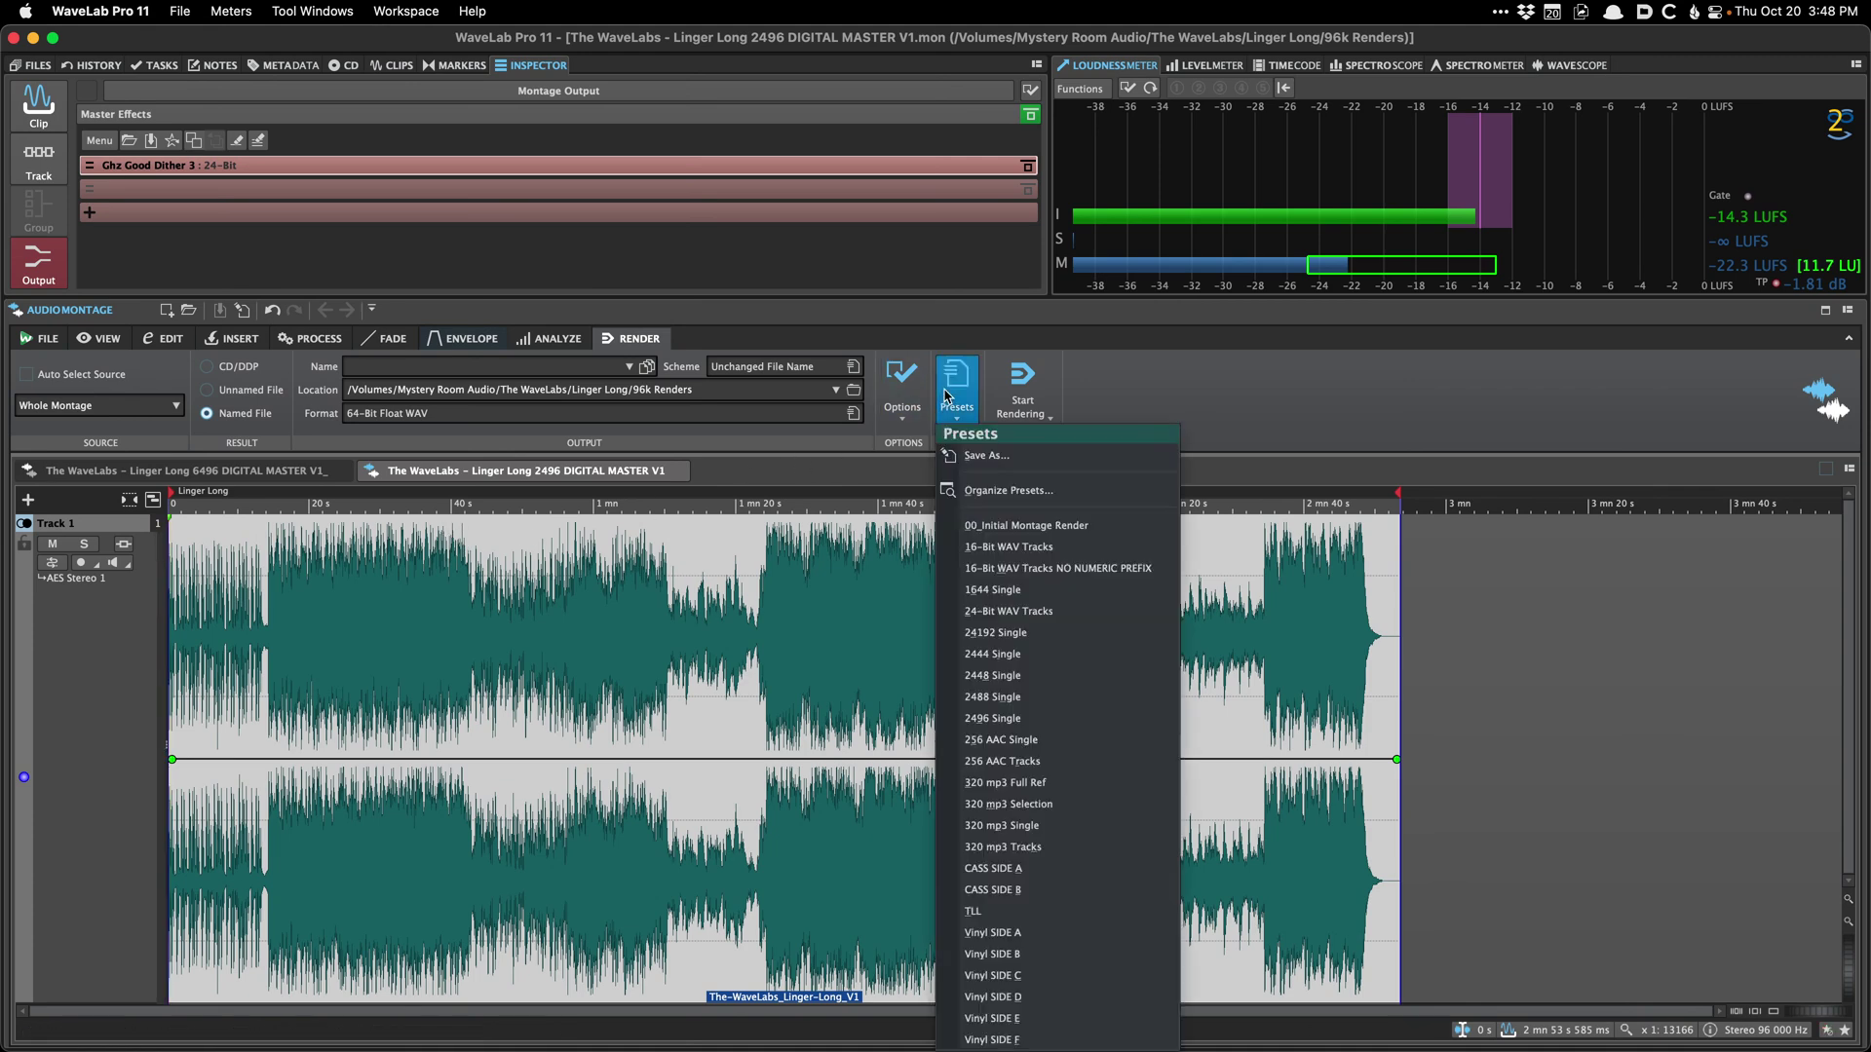
left_click(984, 605)
left_click(955, 395)
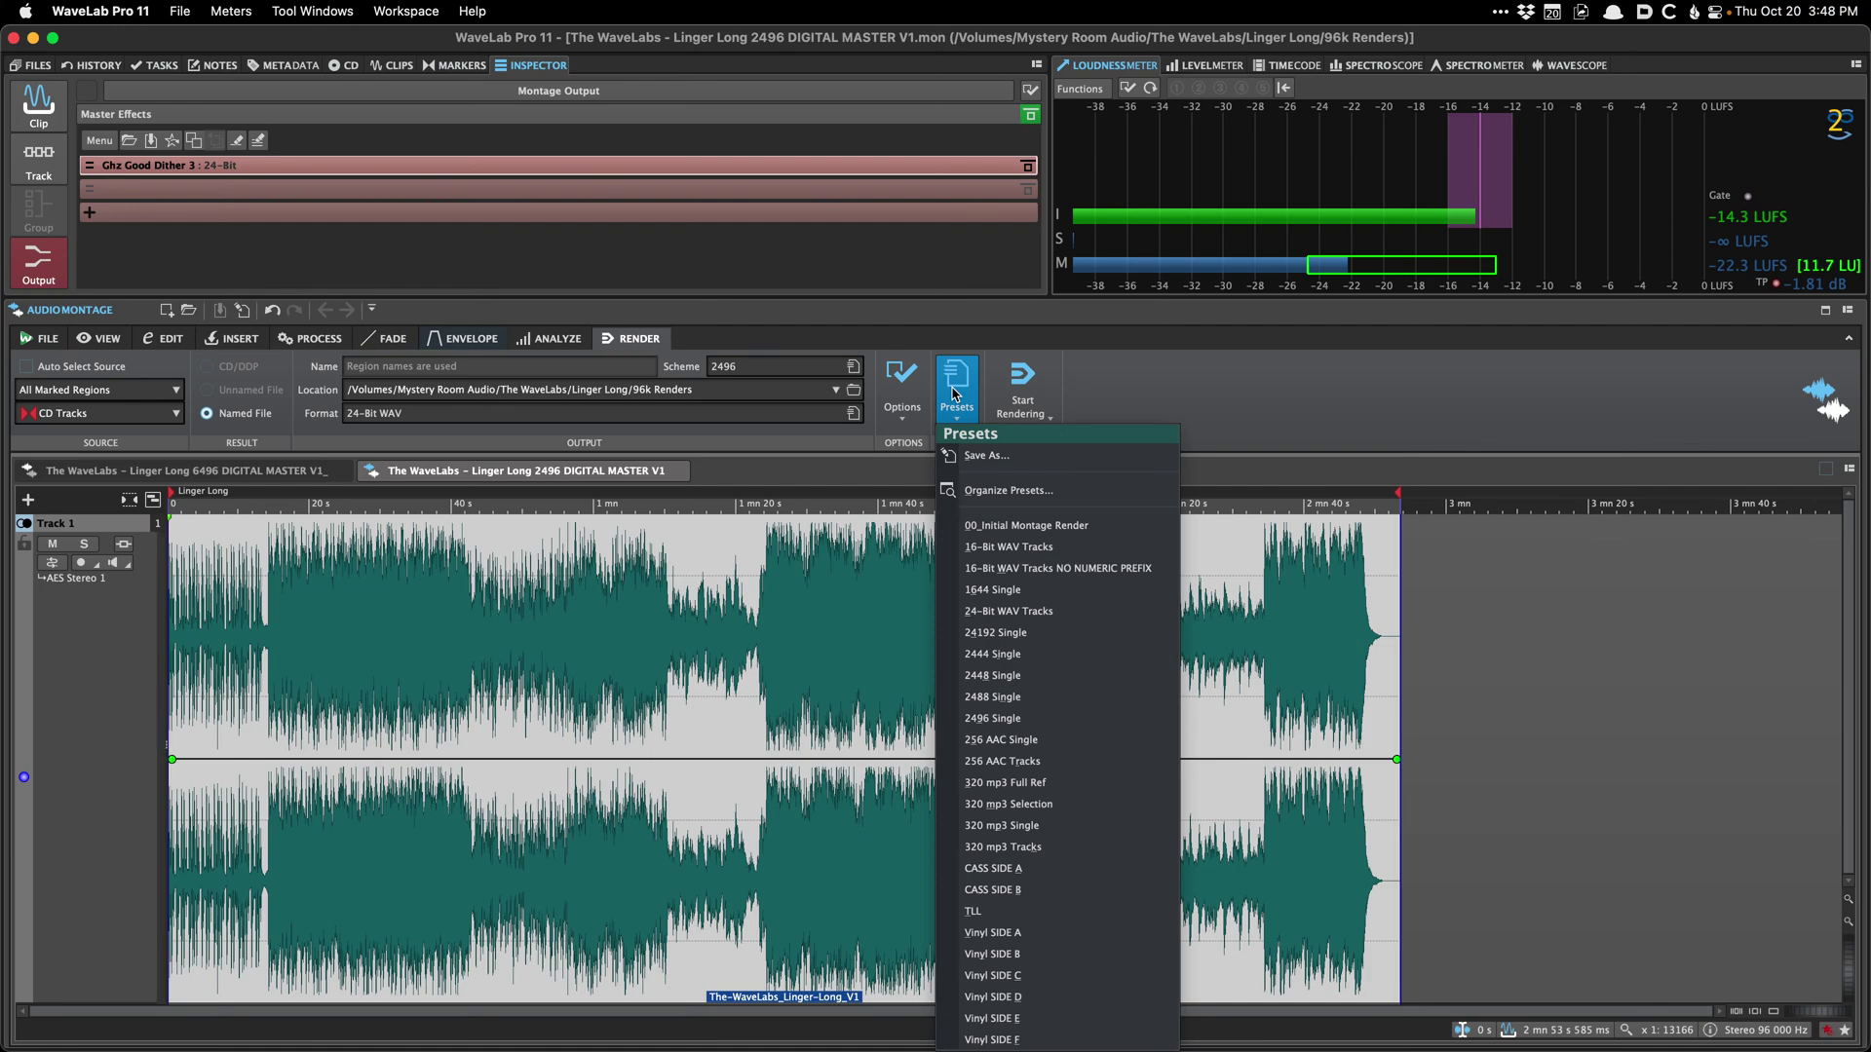
left_click(954, 395)
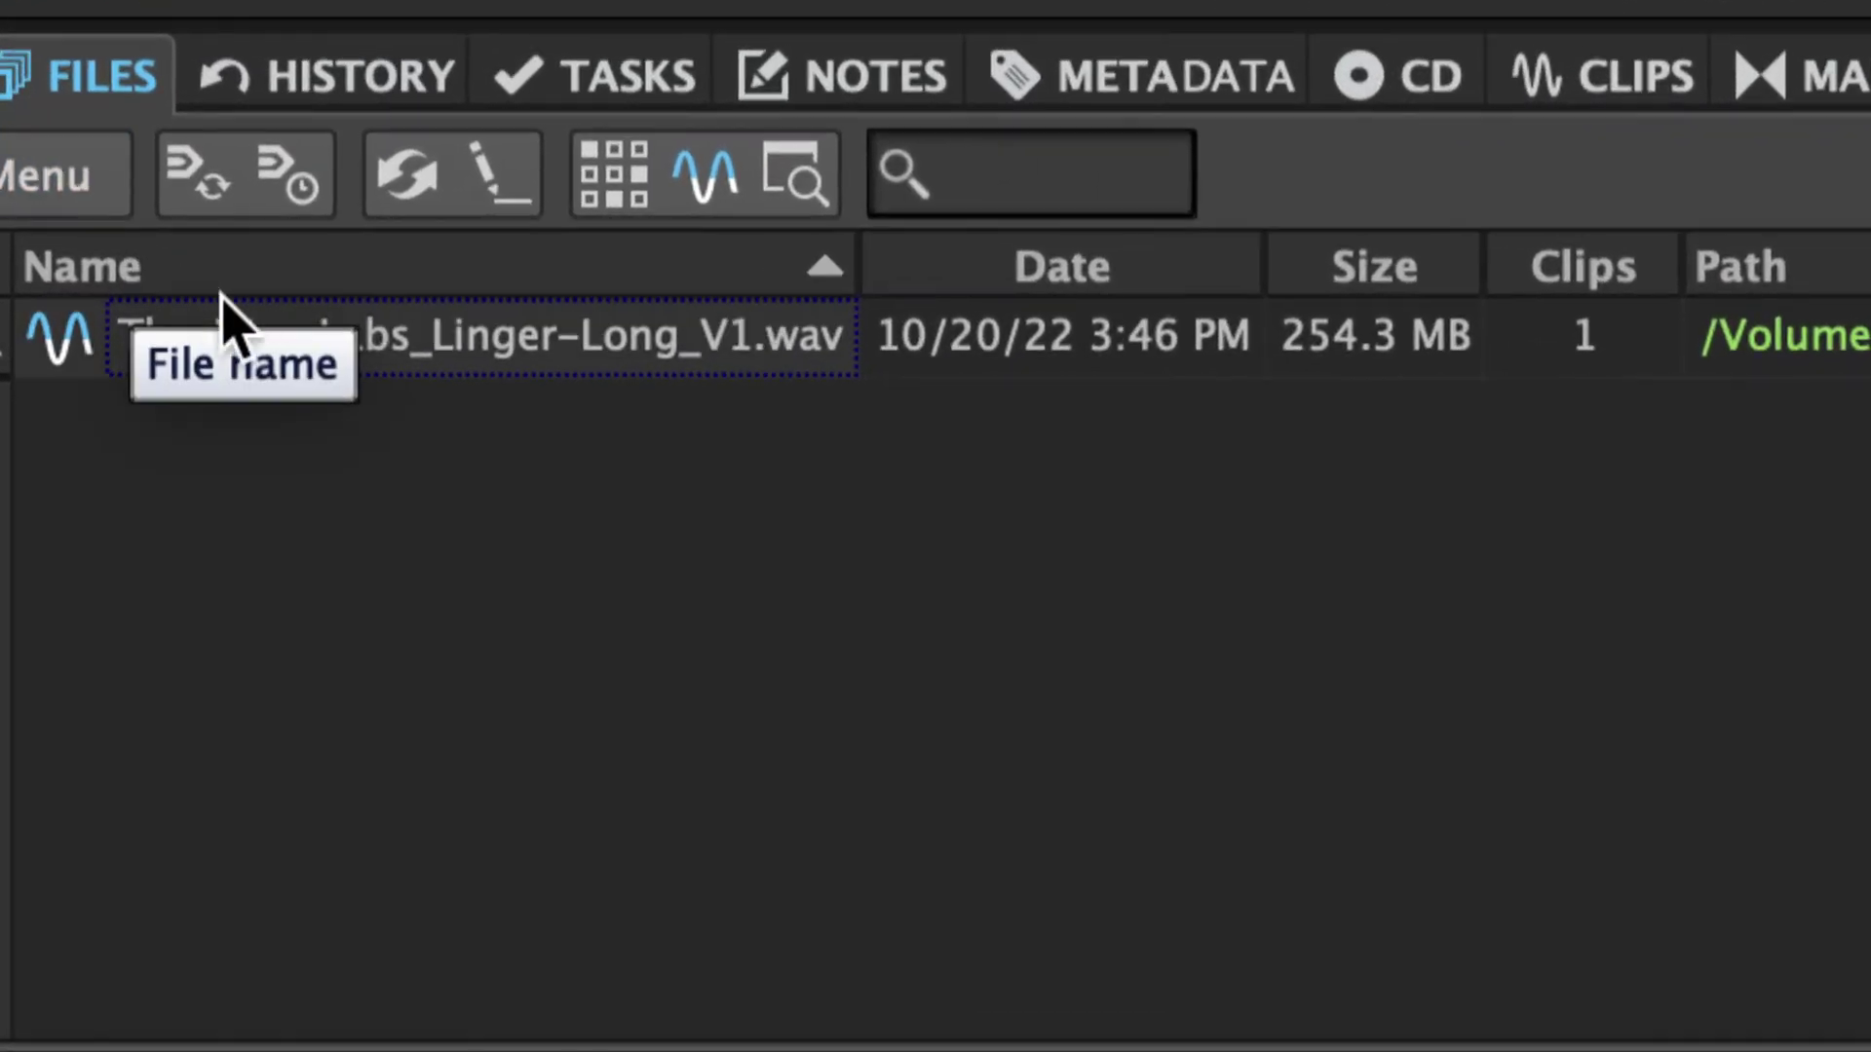
Step: Replace the render location's 96k Renders folder with The-WaveLabs_Linger-Long_V1, copied from the source file name, and render the 24-bit WAV
left_click(444, 349)
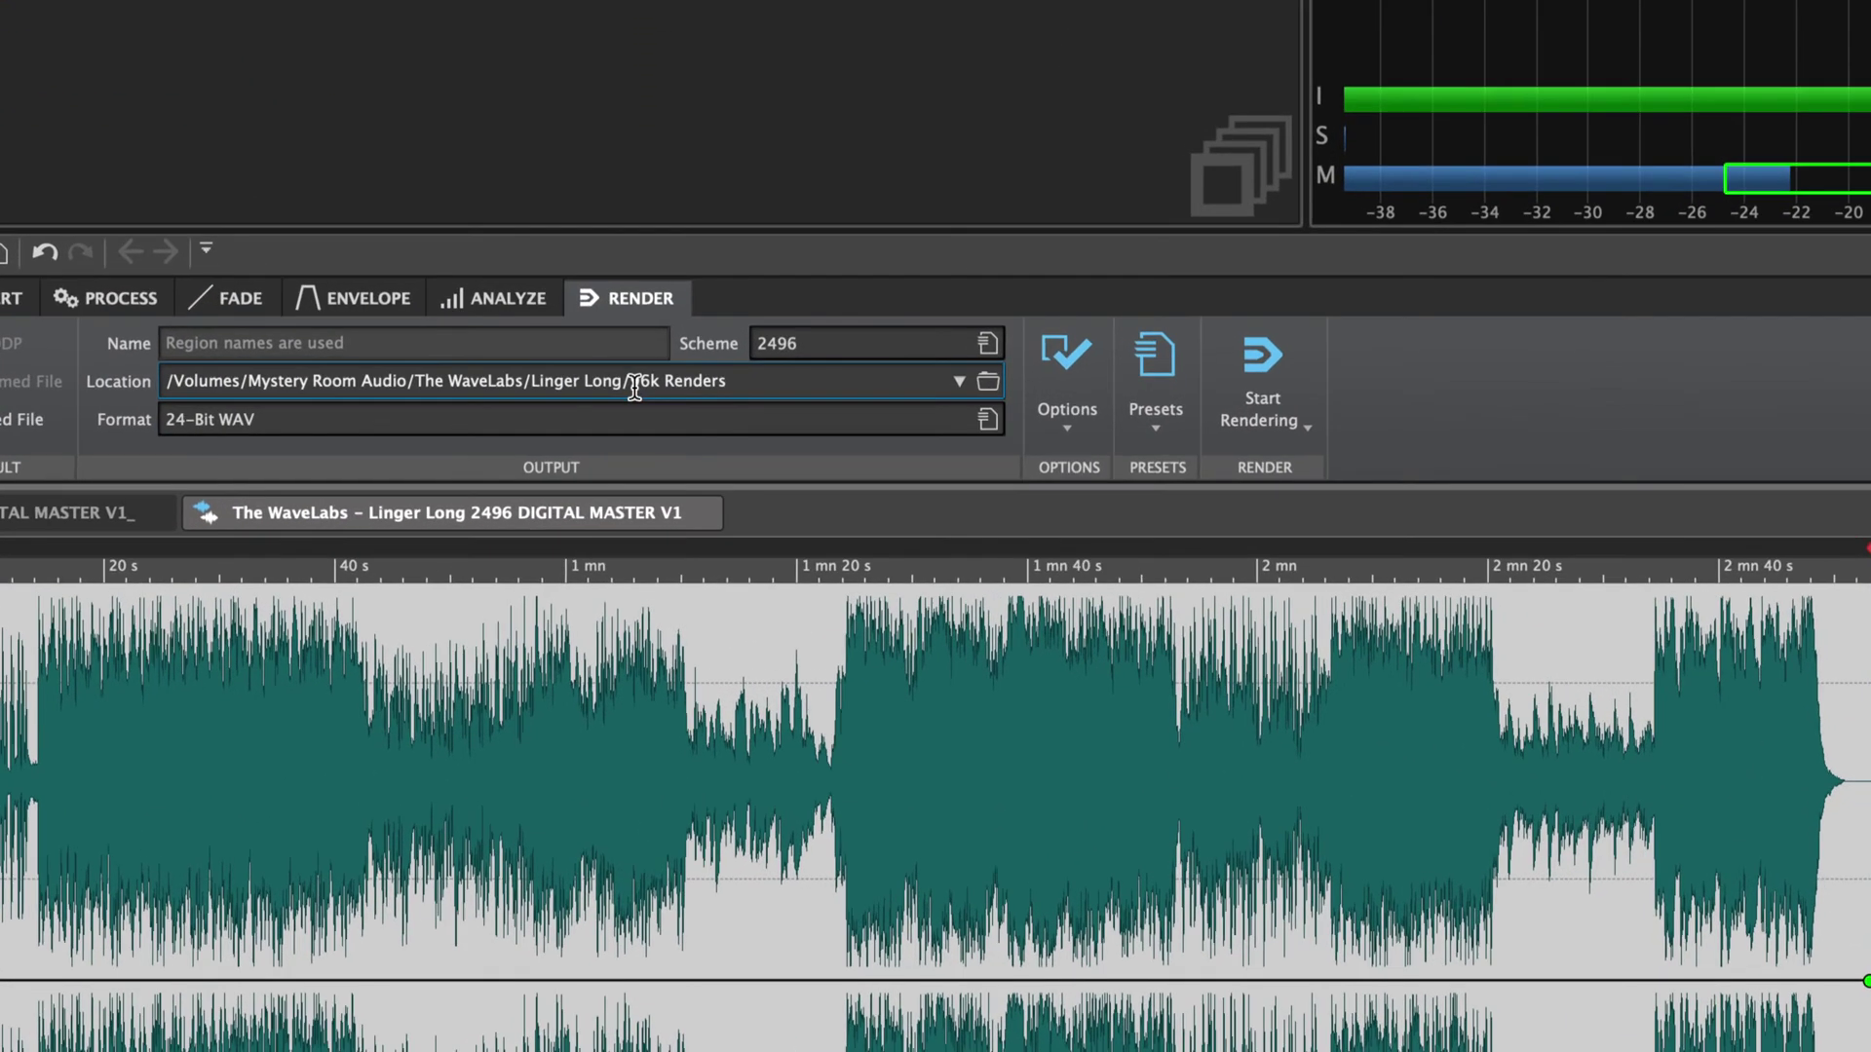
double_click(635, 388)
type("The-WaveLabs_Linger-Long_V1.wav")
key("BackSpace")
key("BackSpace")
key("BackSpace")
key("BackSpace")
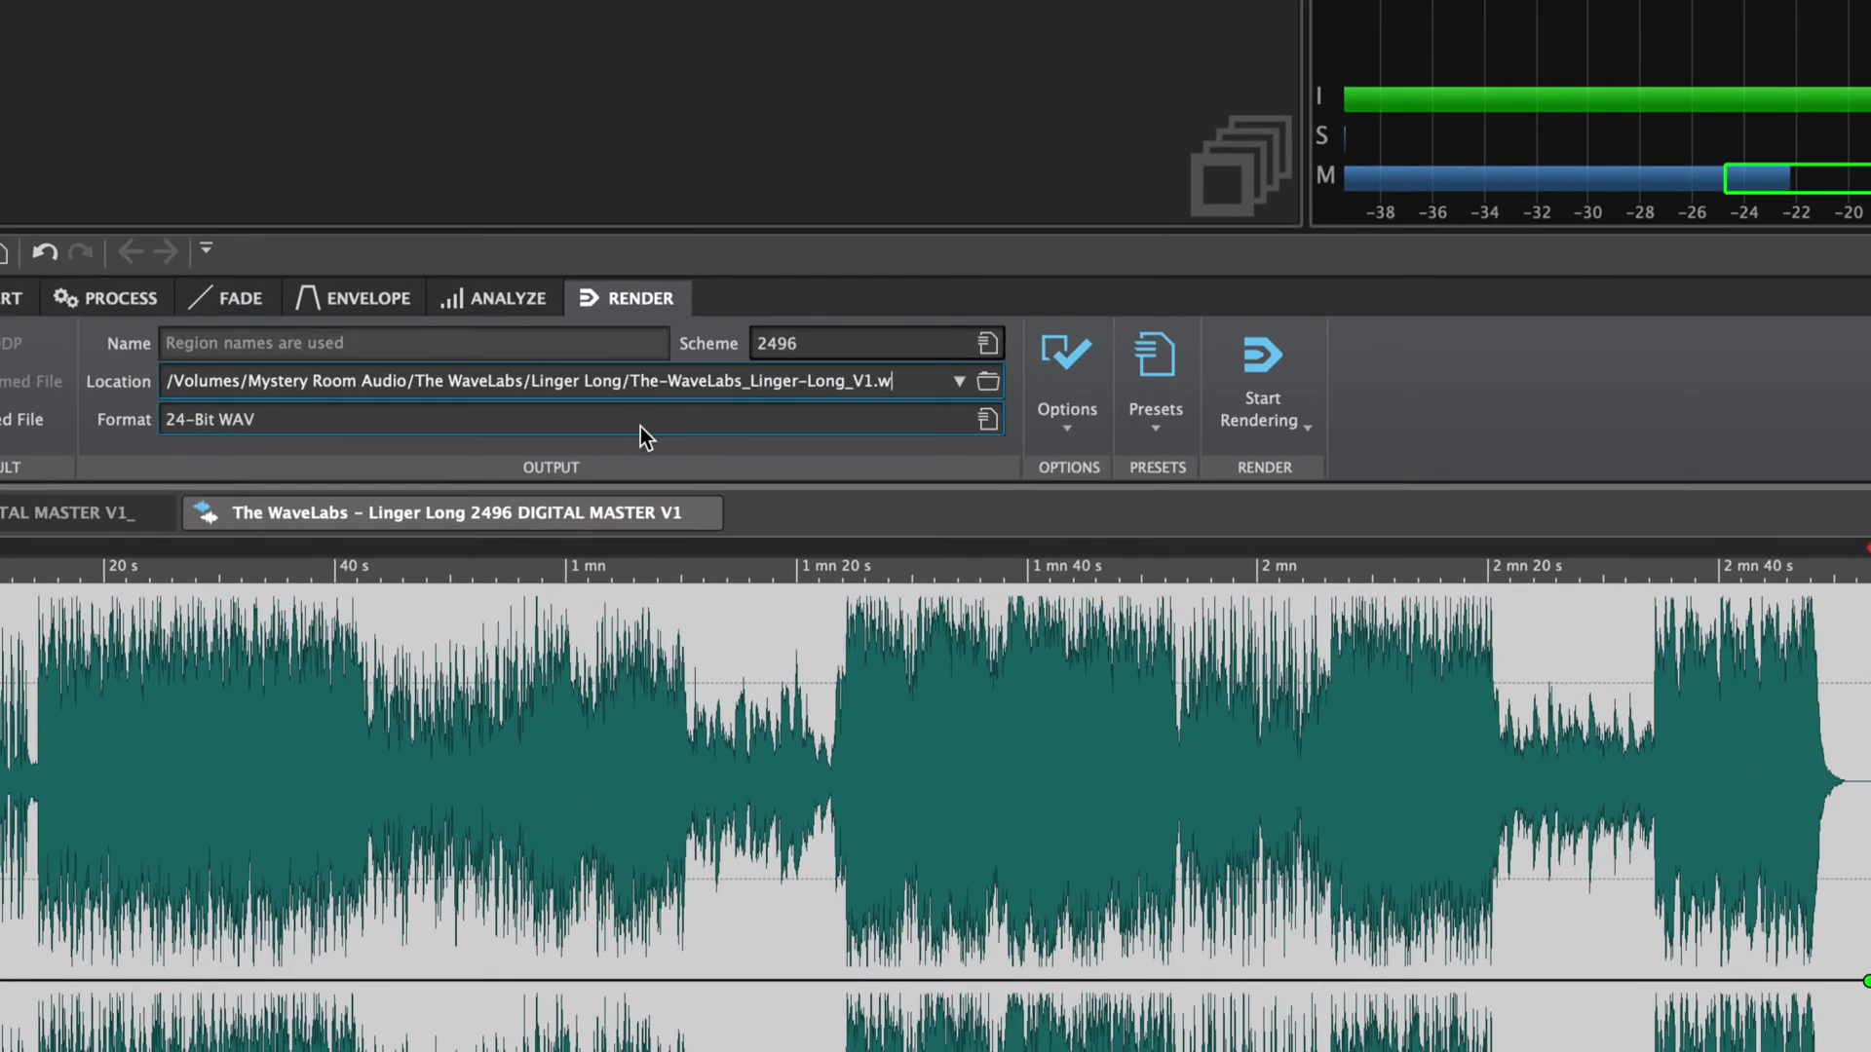
double_click(634, 380)
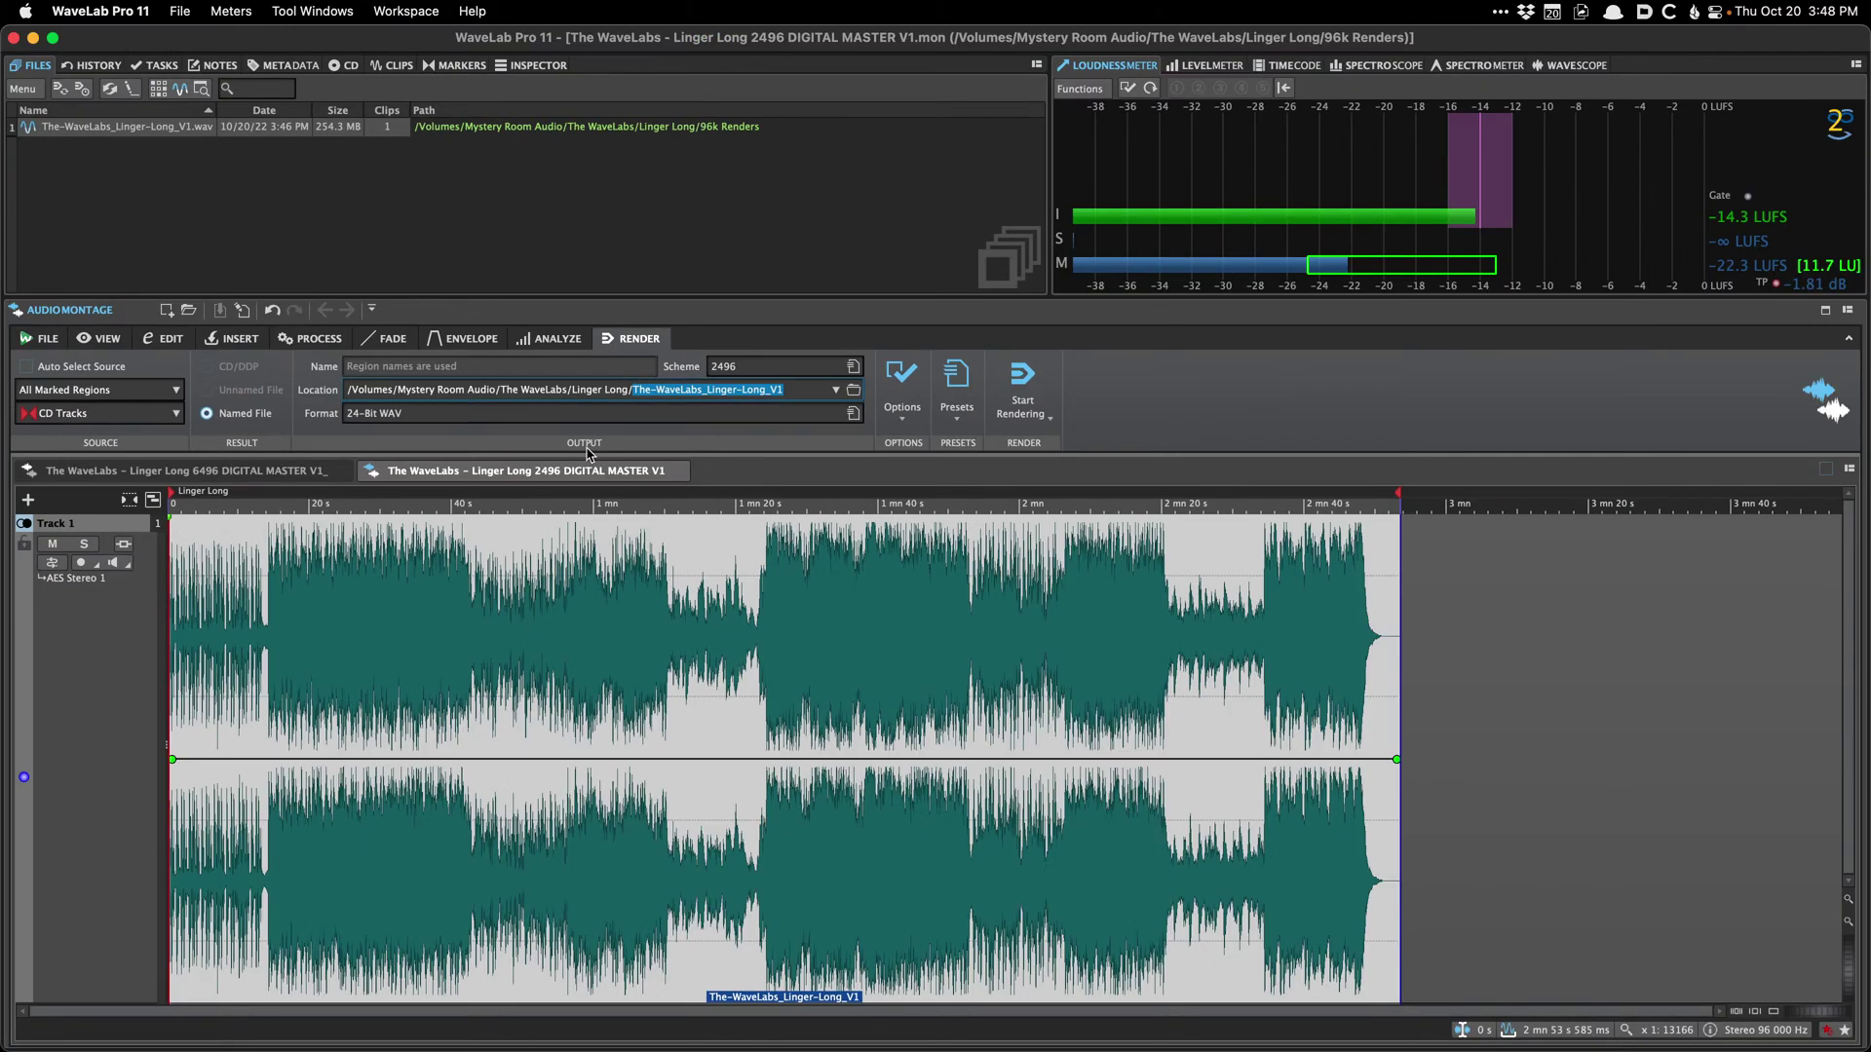
left_click(568, 673)
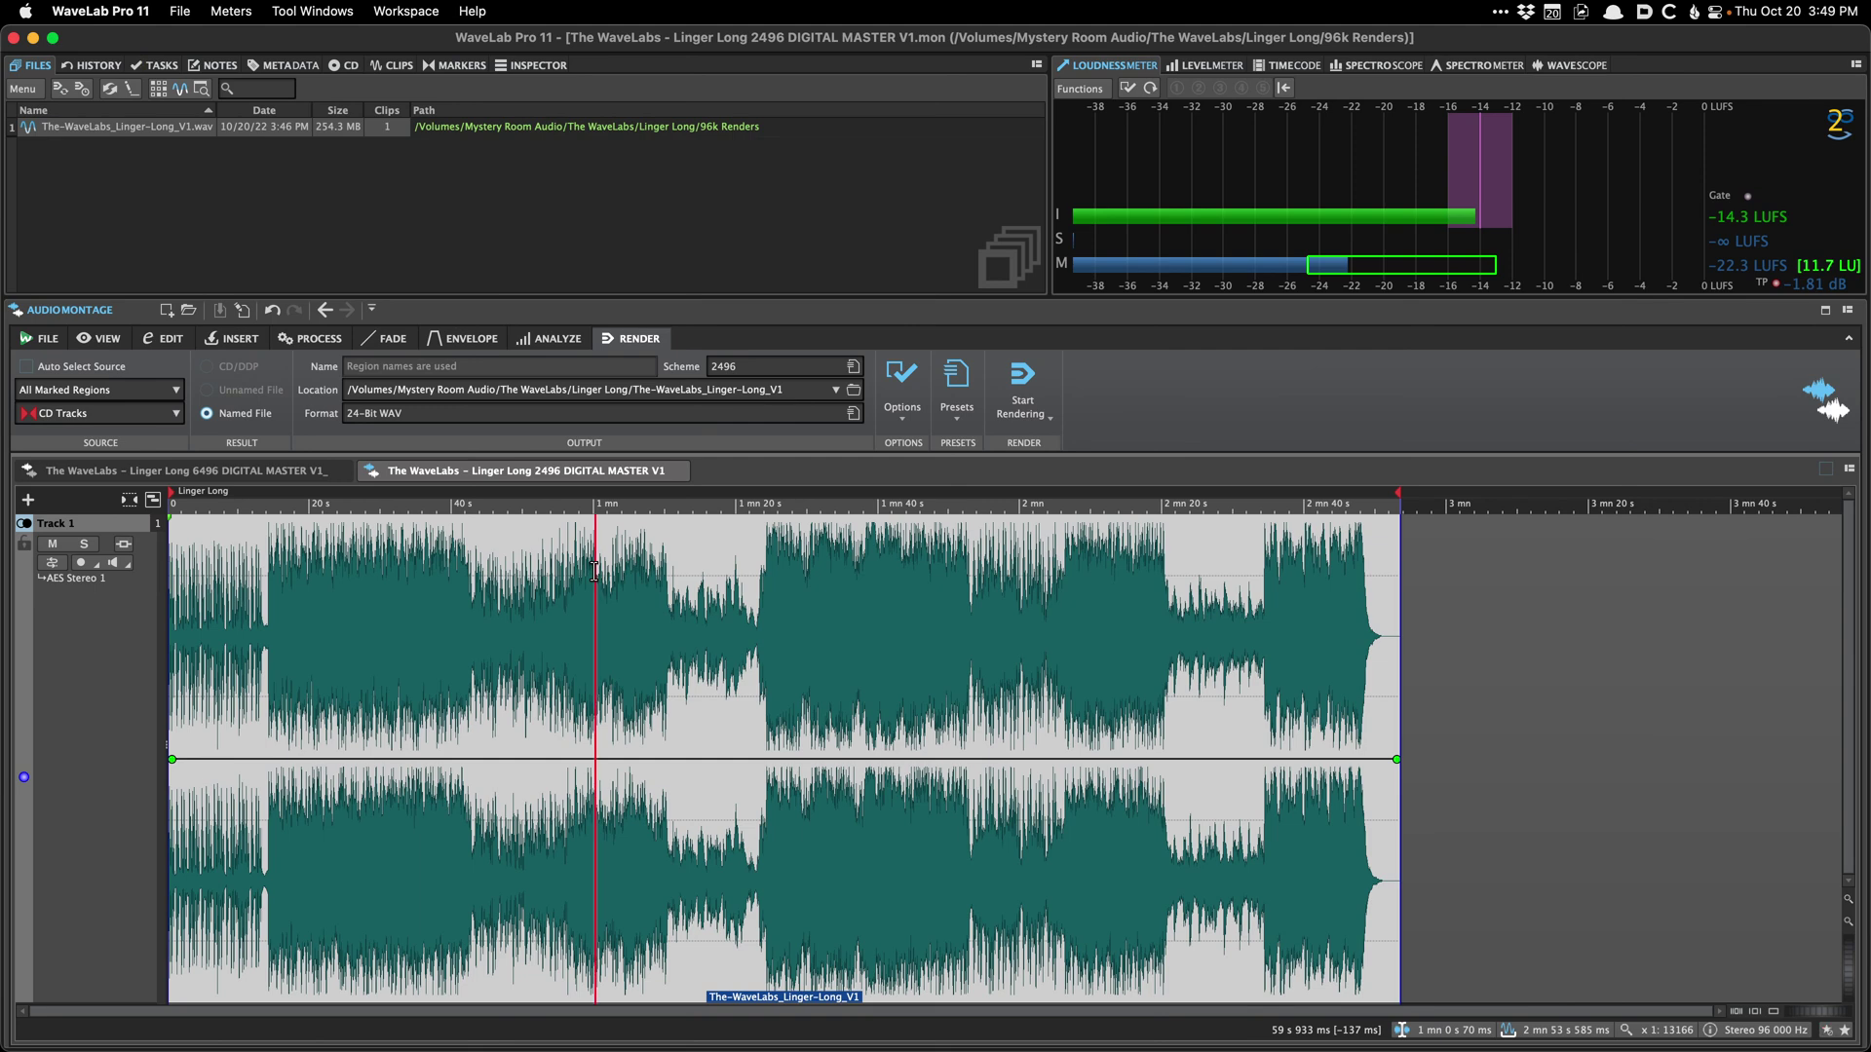
Step: Inspect the new The-WaveLabs_Linger-Long_V1 folder in Path Finder and return to WaveLab
key("super+Tab")
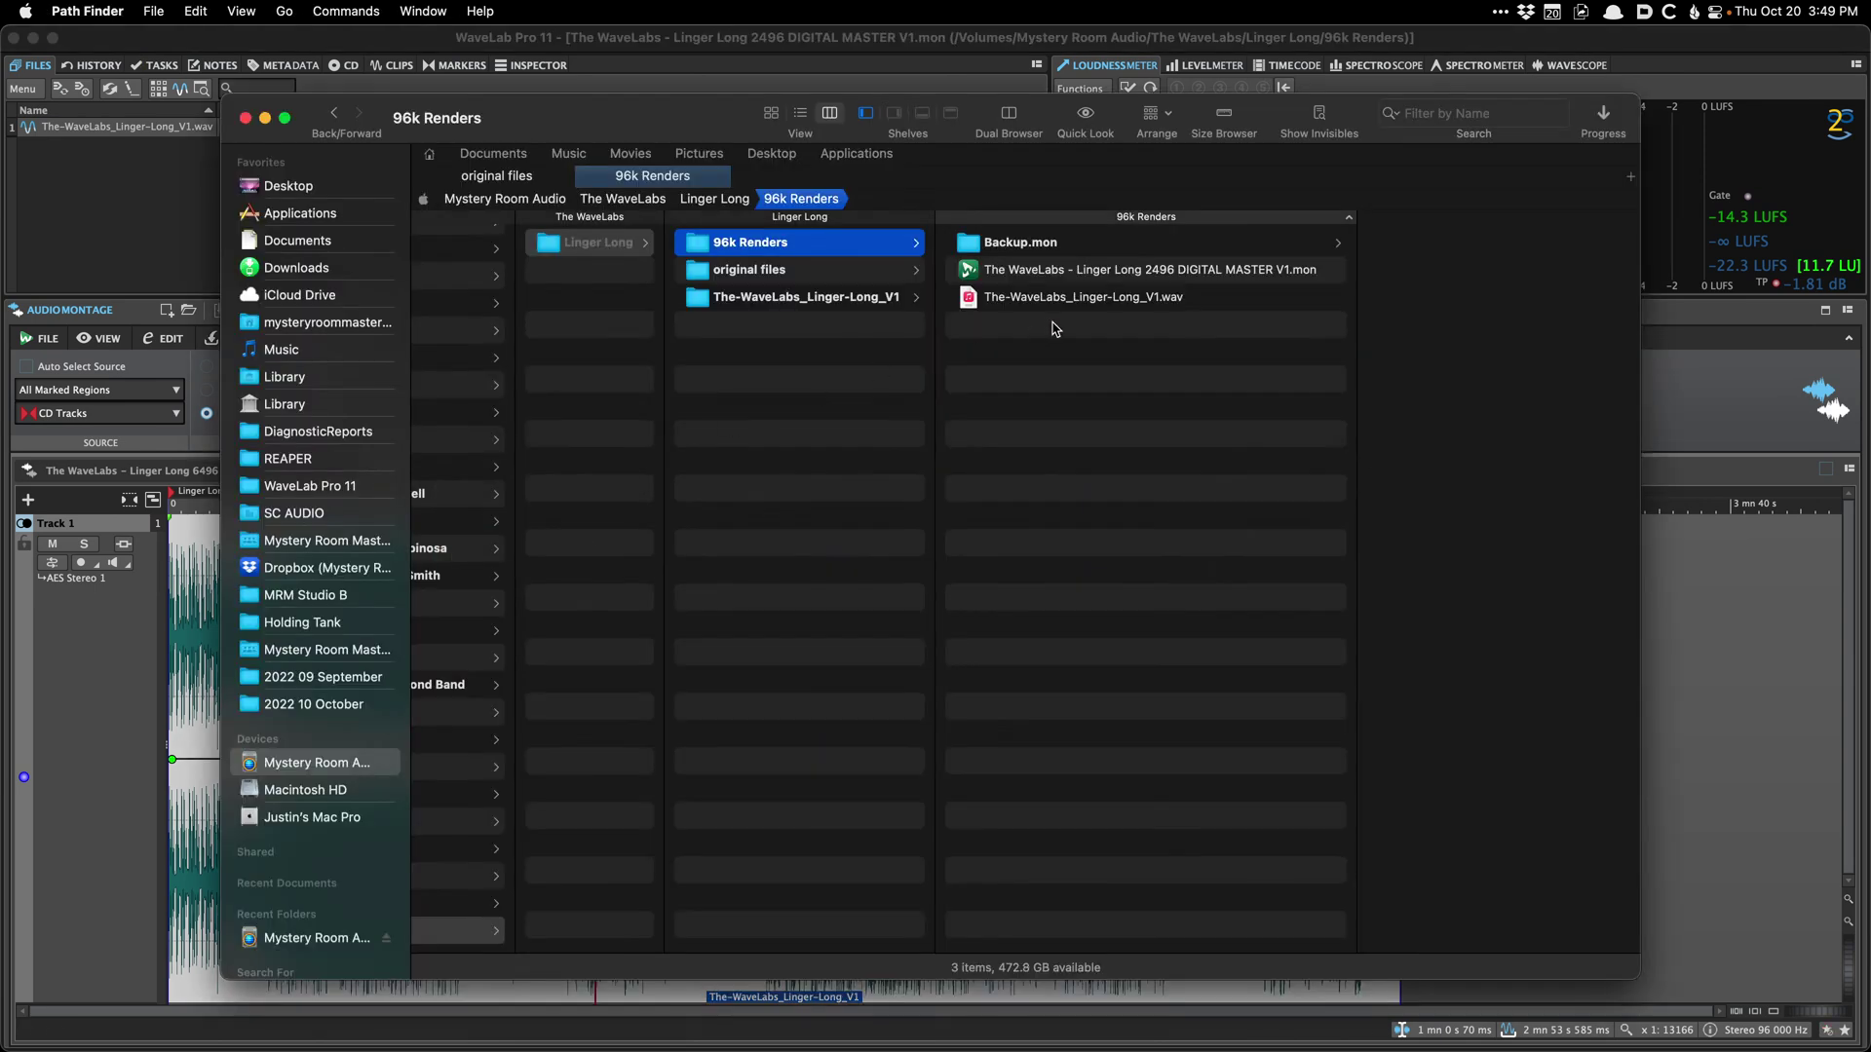
left_click(801, 297)
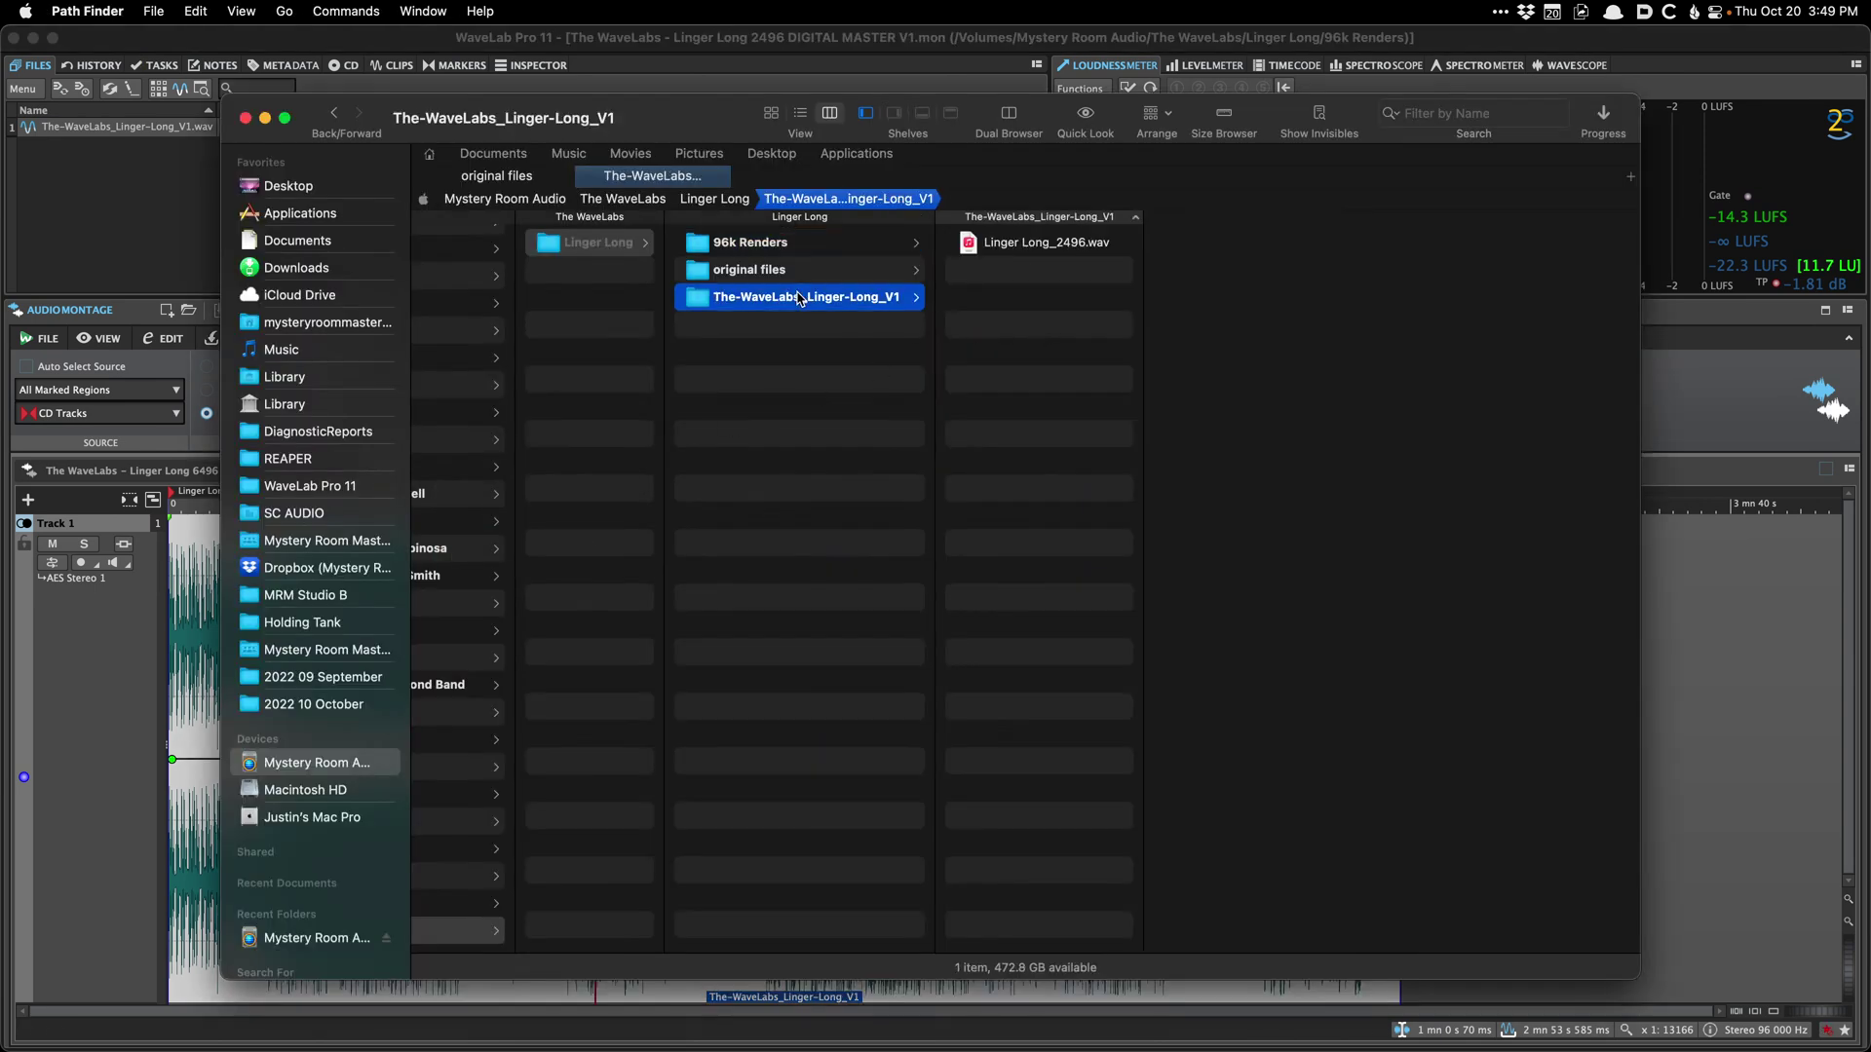
key("Right")
key("Left")
key("super+Tab")
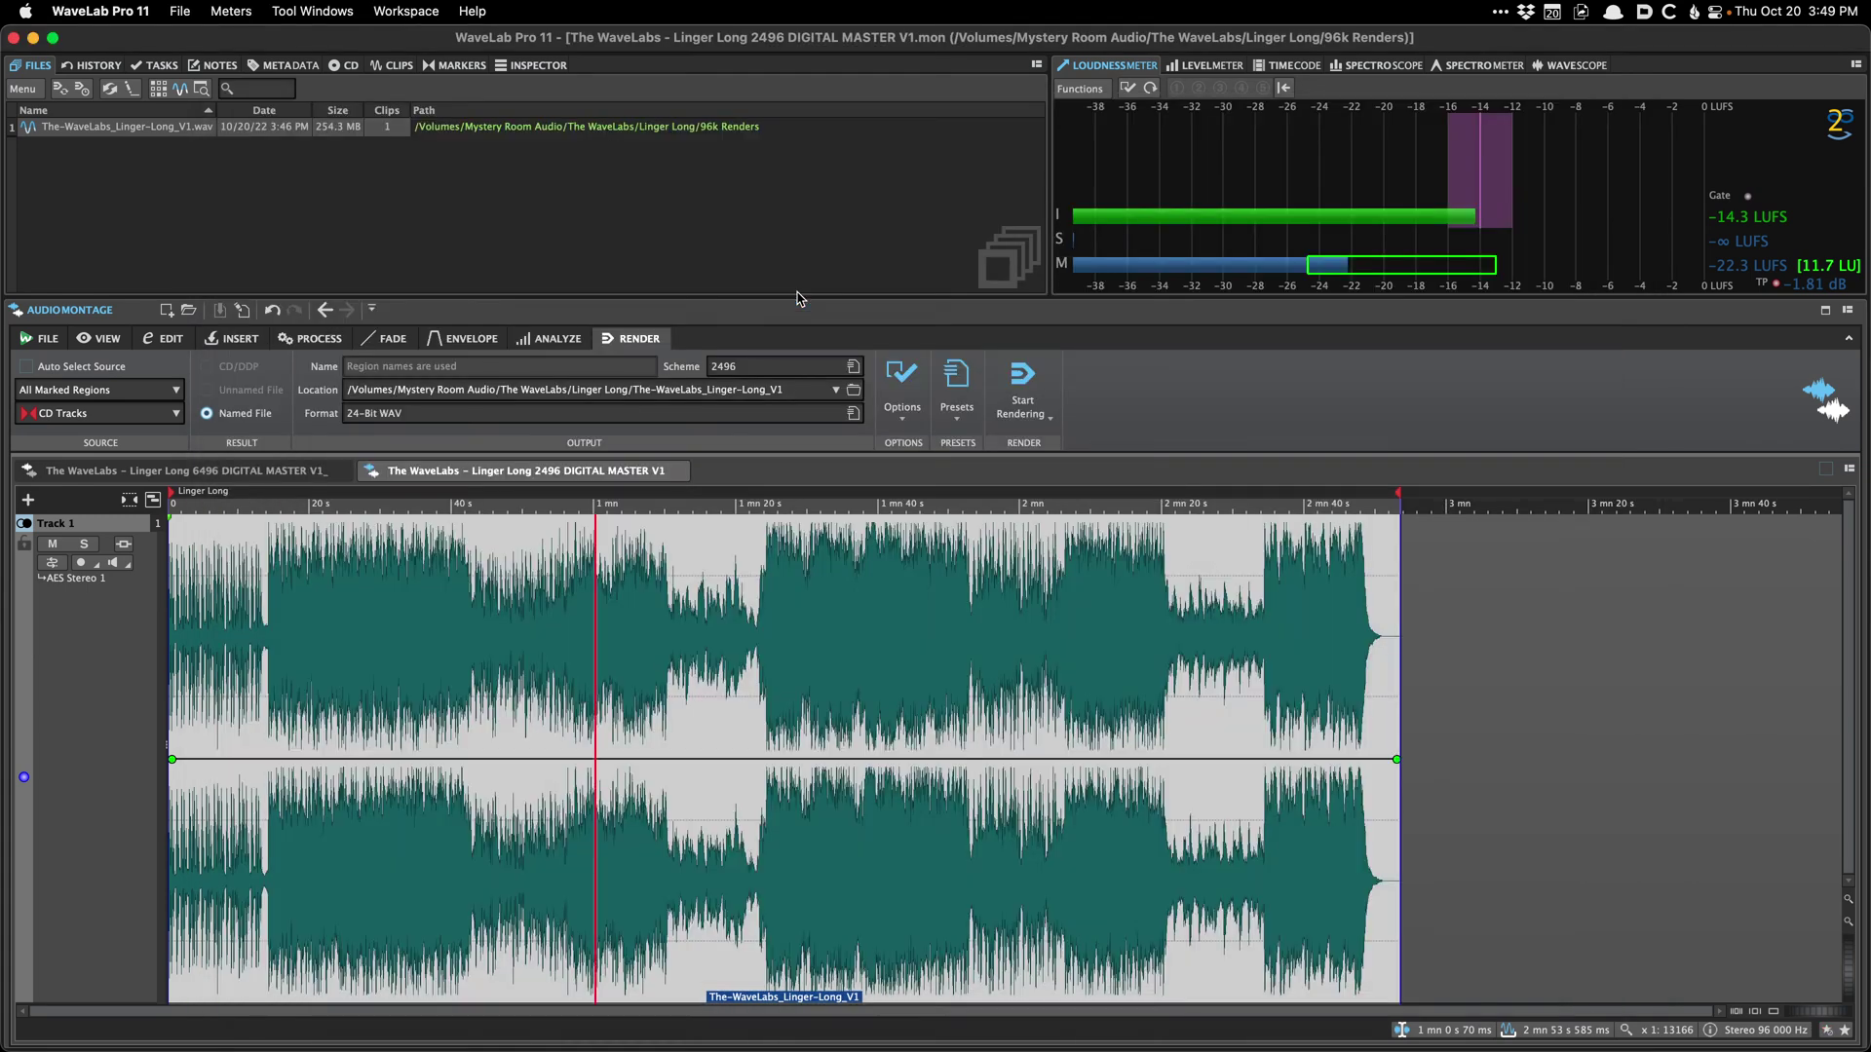
Step: Switch to iZotope RX 10 and add The-WaveLabs_Linger-Long_V1.wav from the 96k Renders folder to the Batch Processor
key("super+Tab")
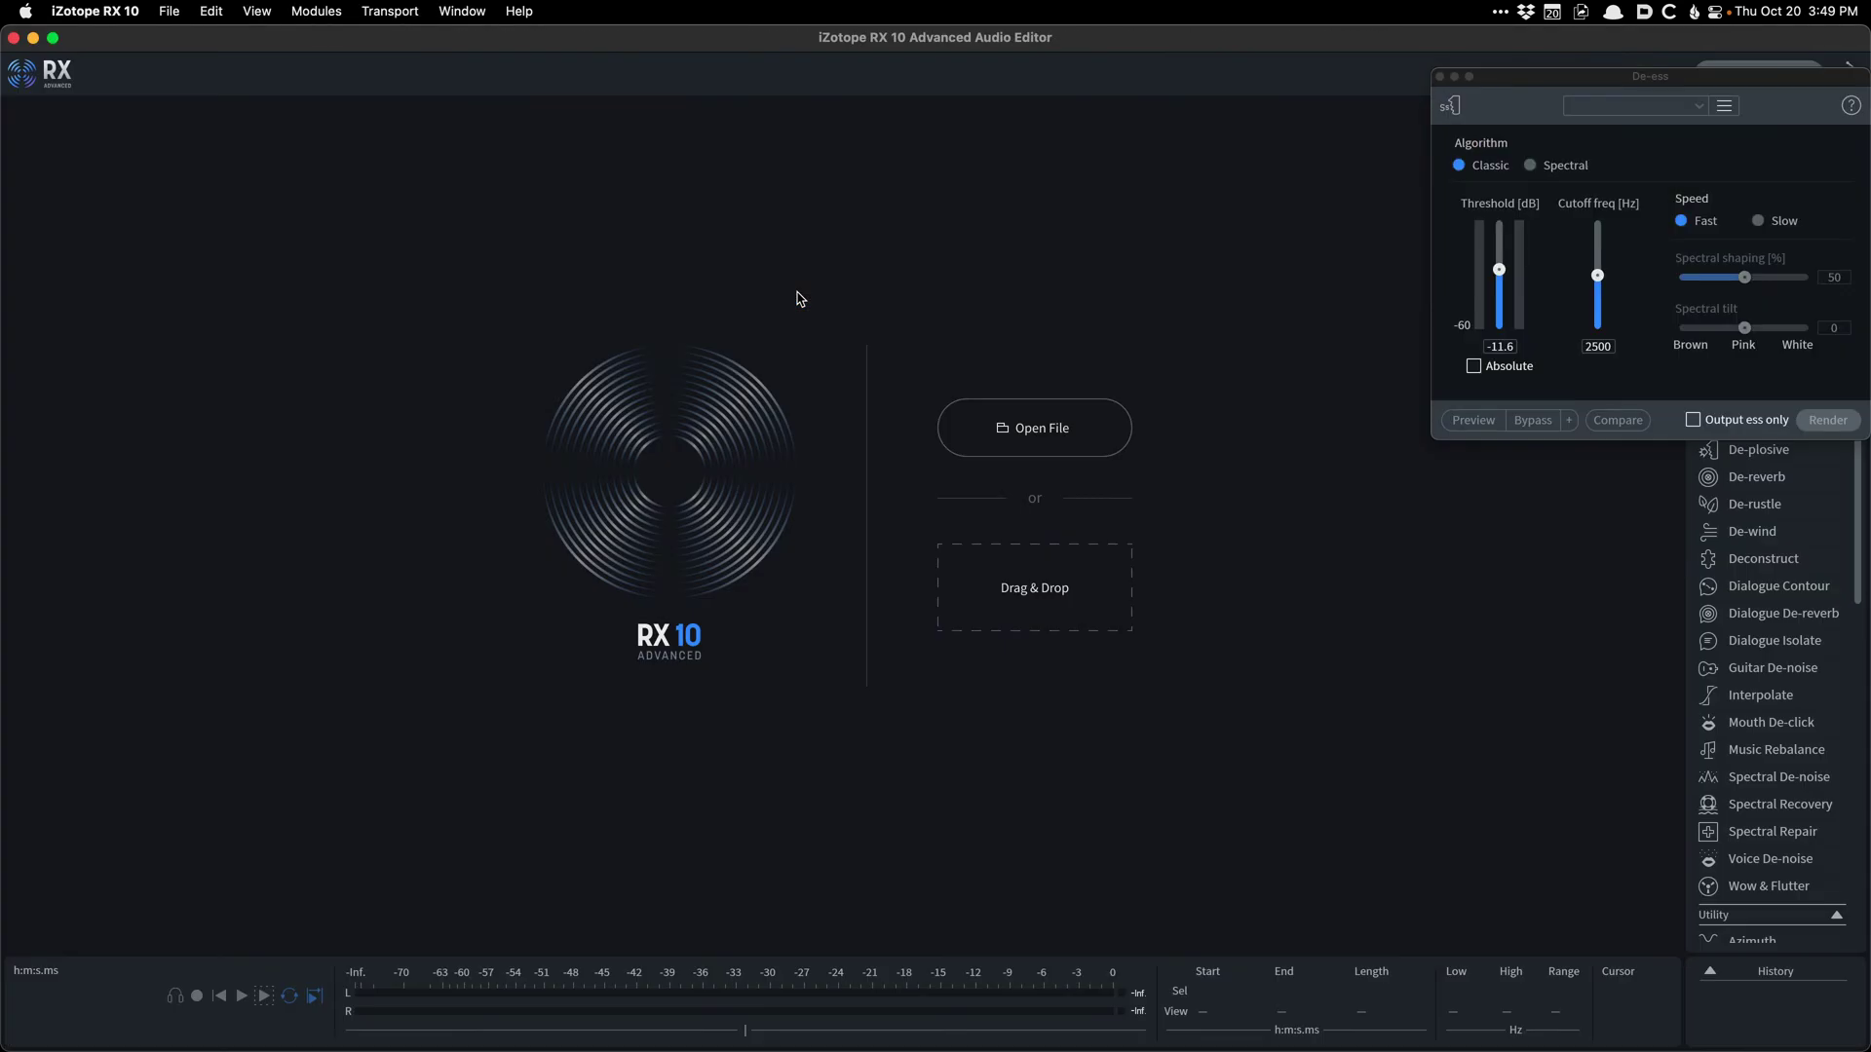
key("super+b")
key("super+b")
key("super+b")
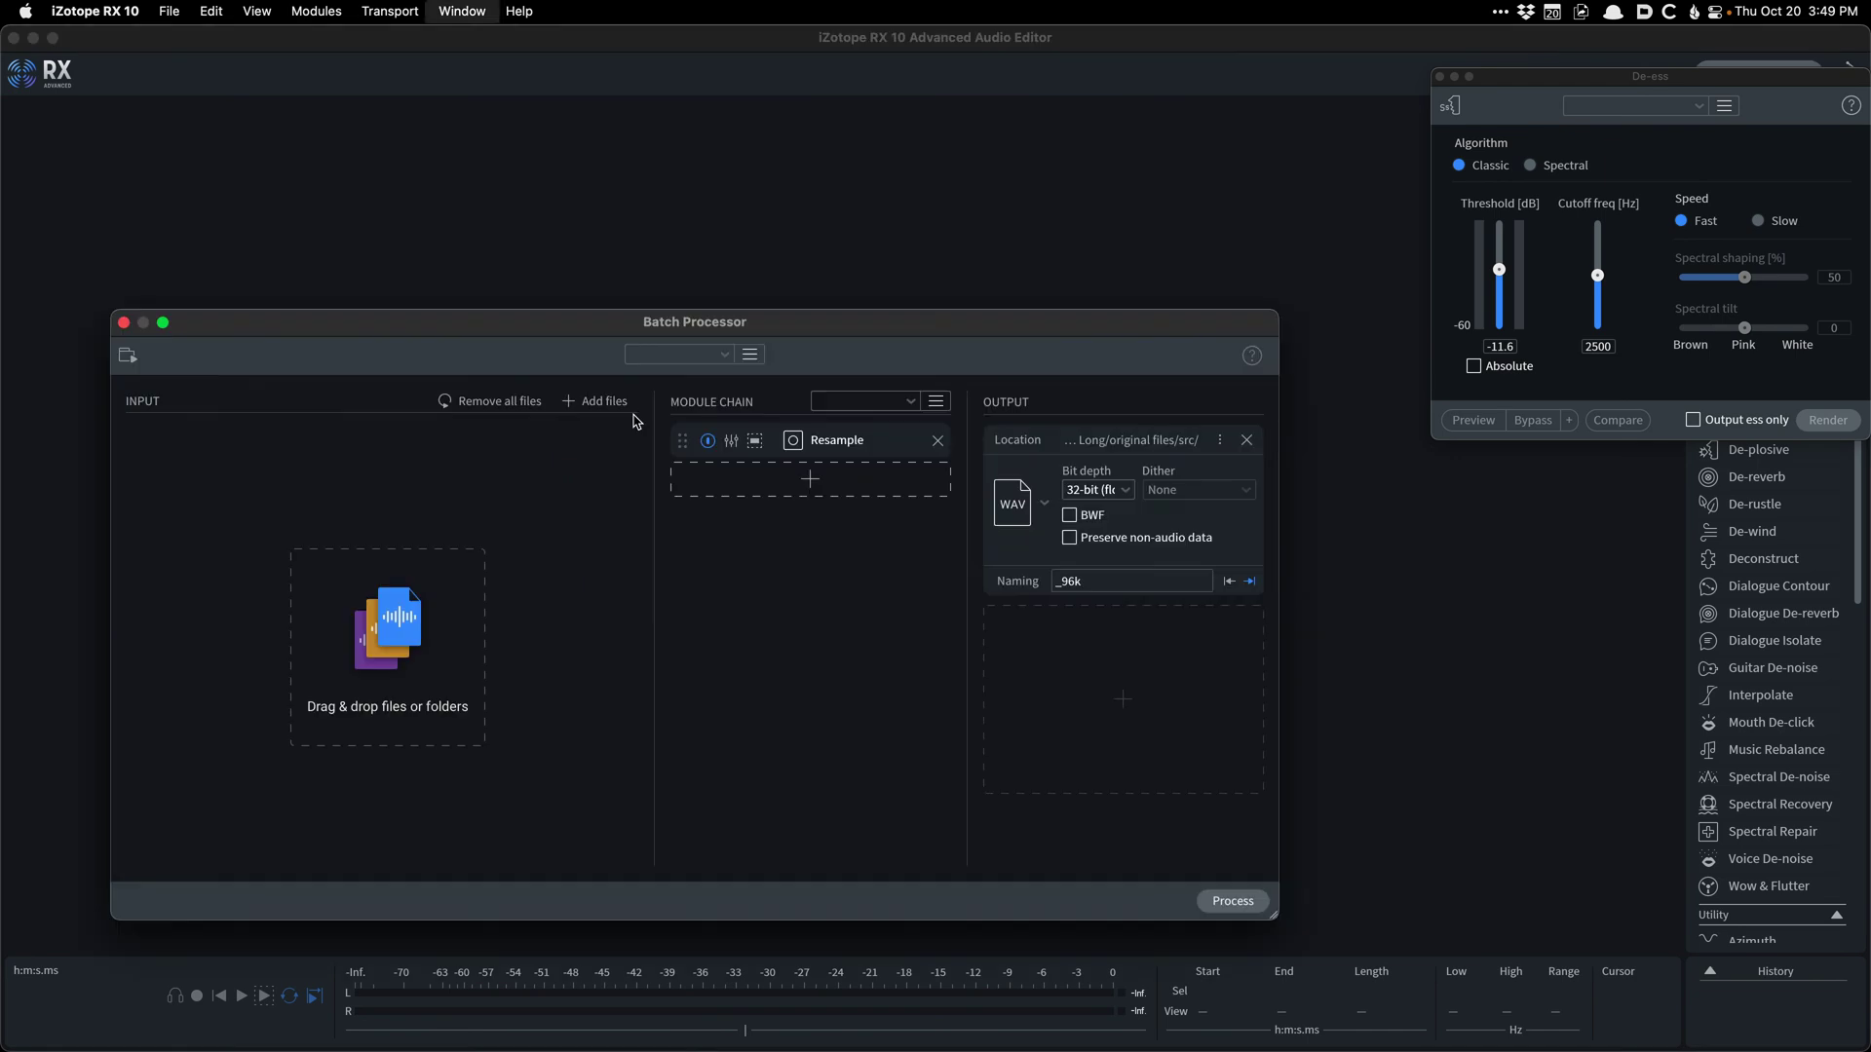
left_click(606, 412)
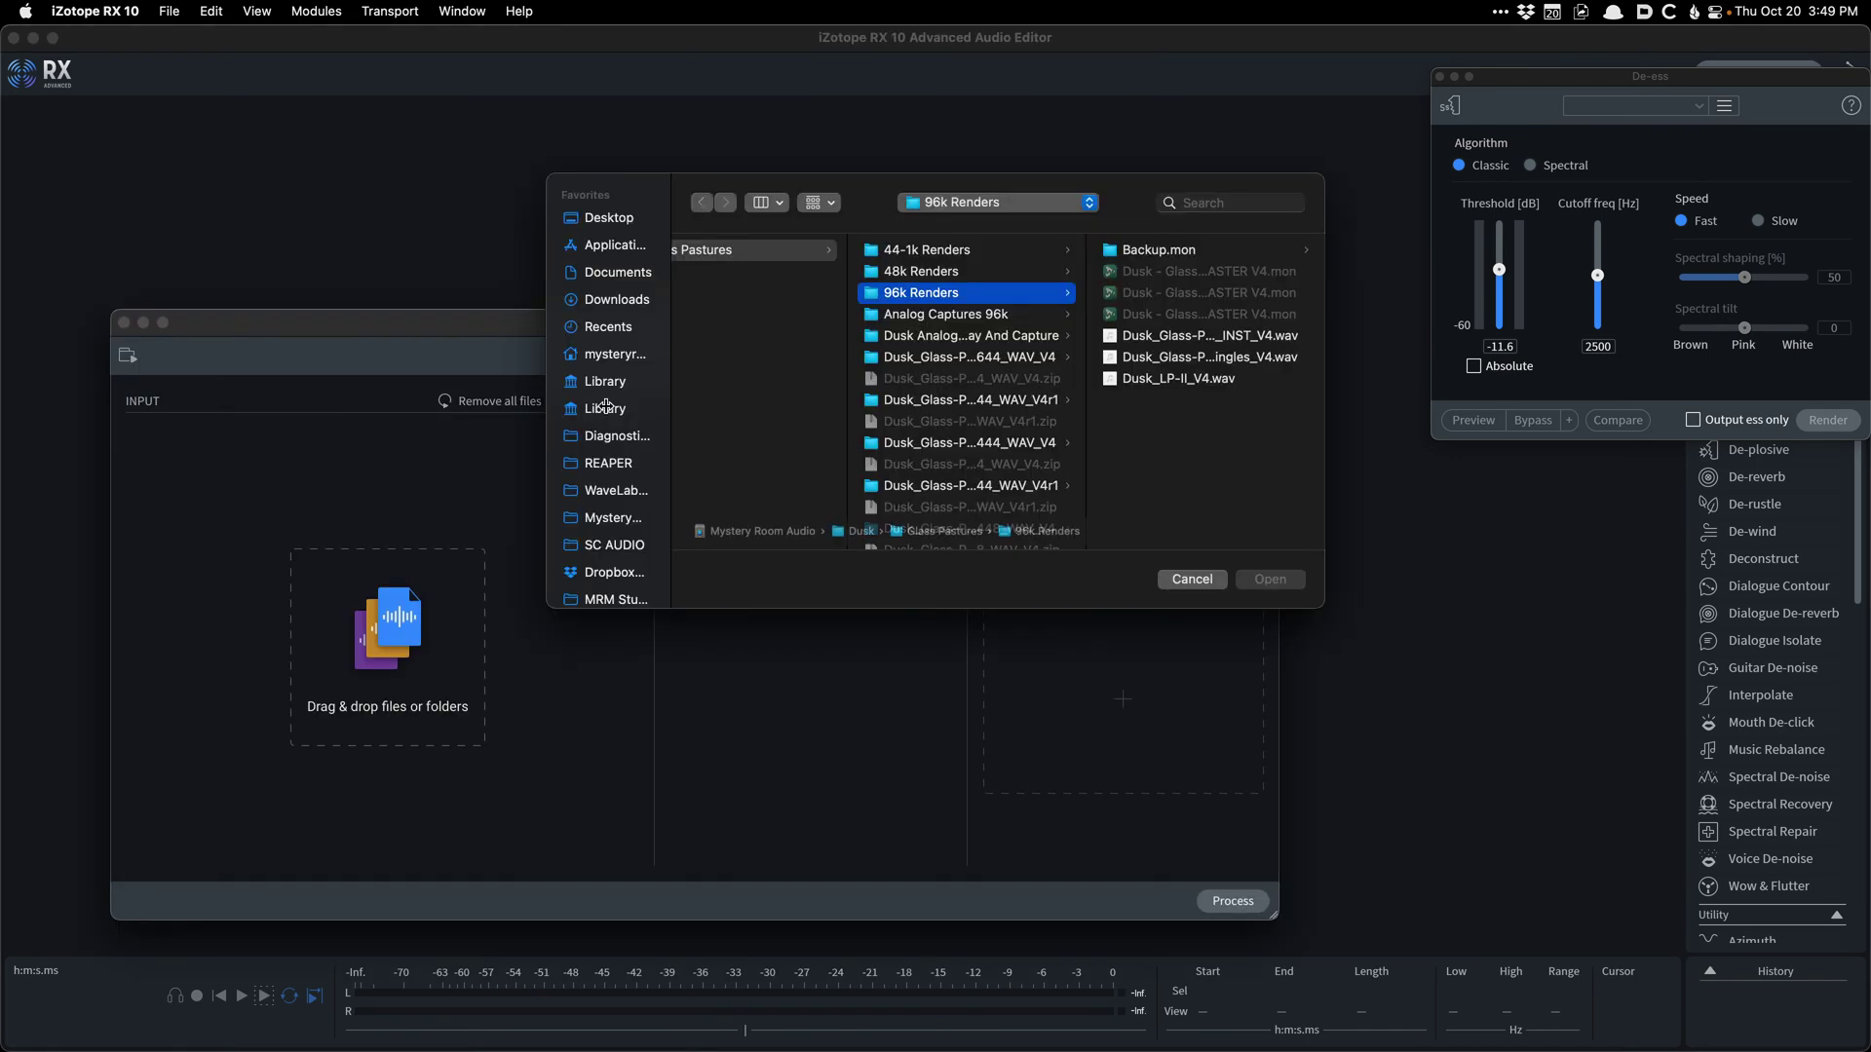
key("Right")
key("Down")
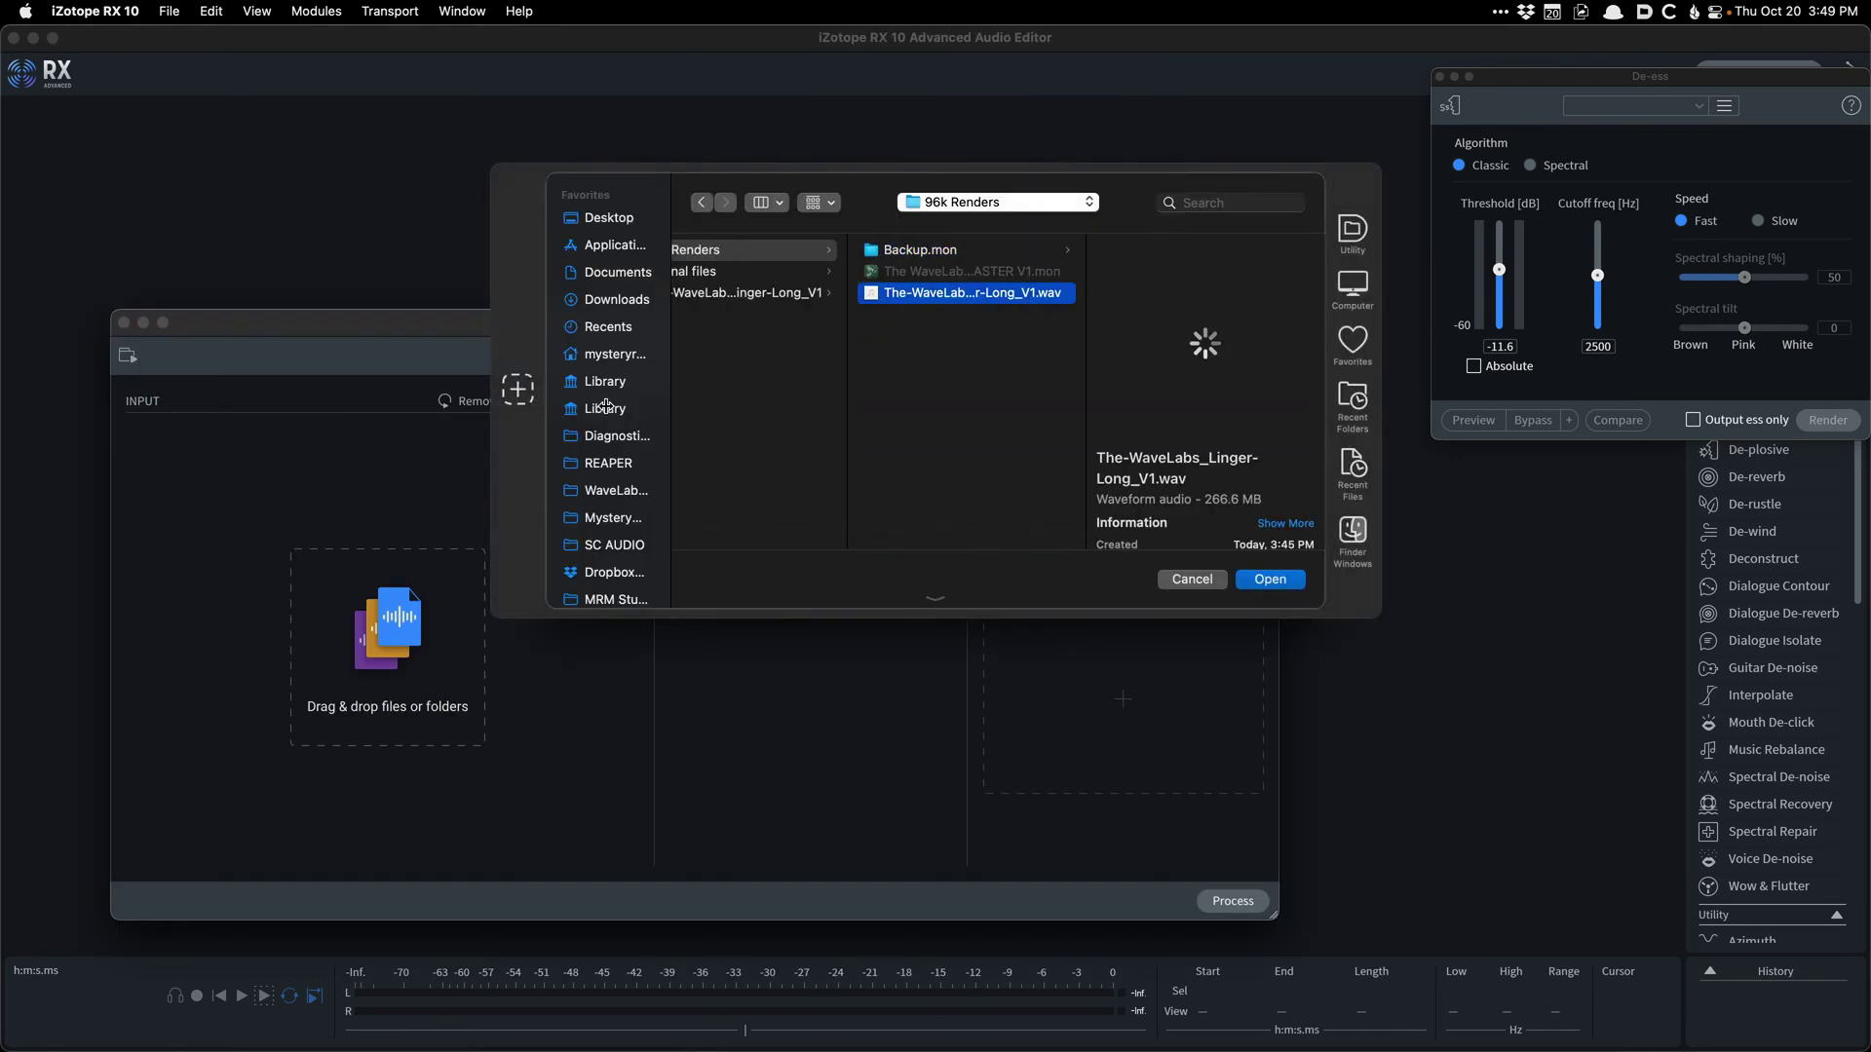
left_click(769, 295)
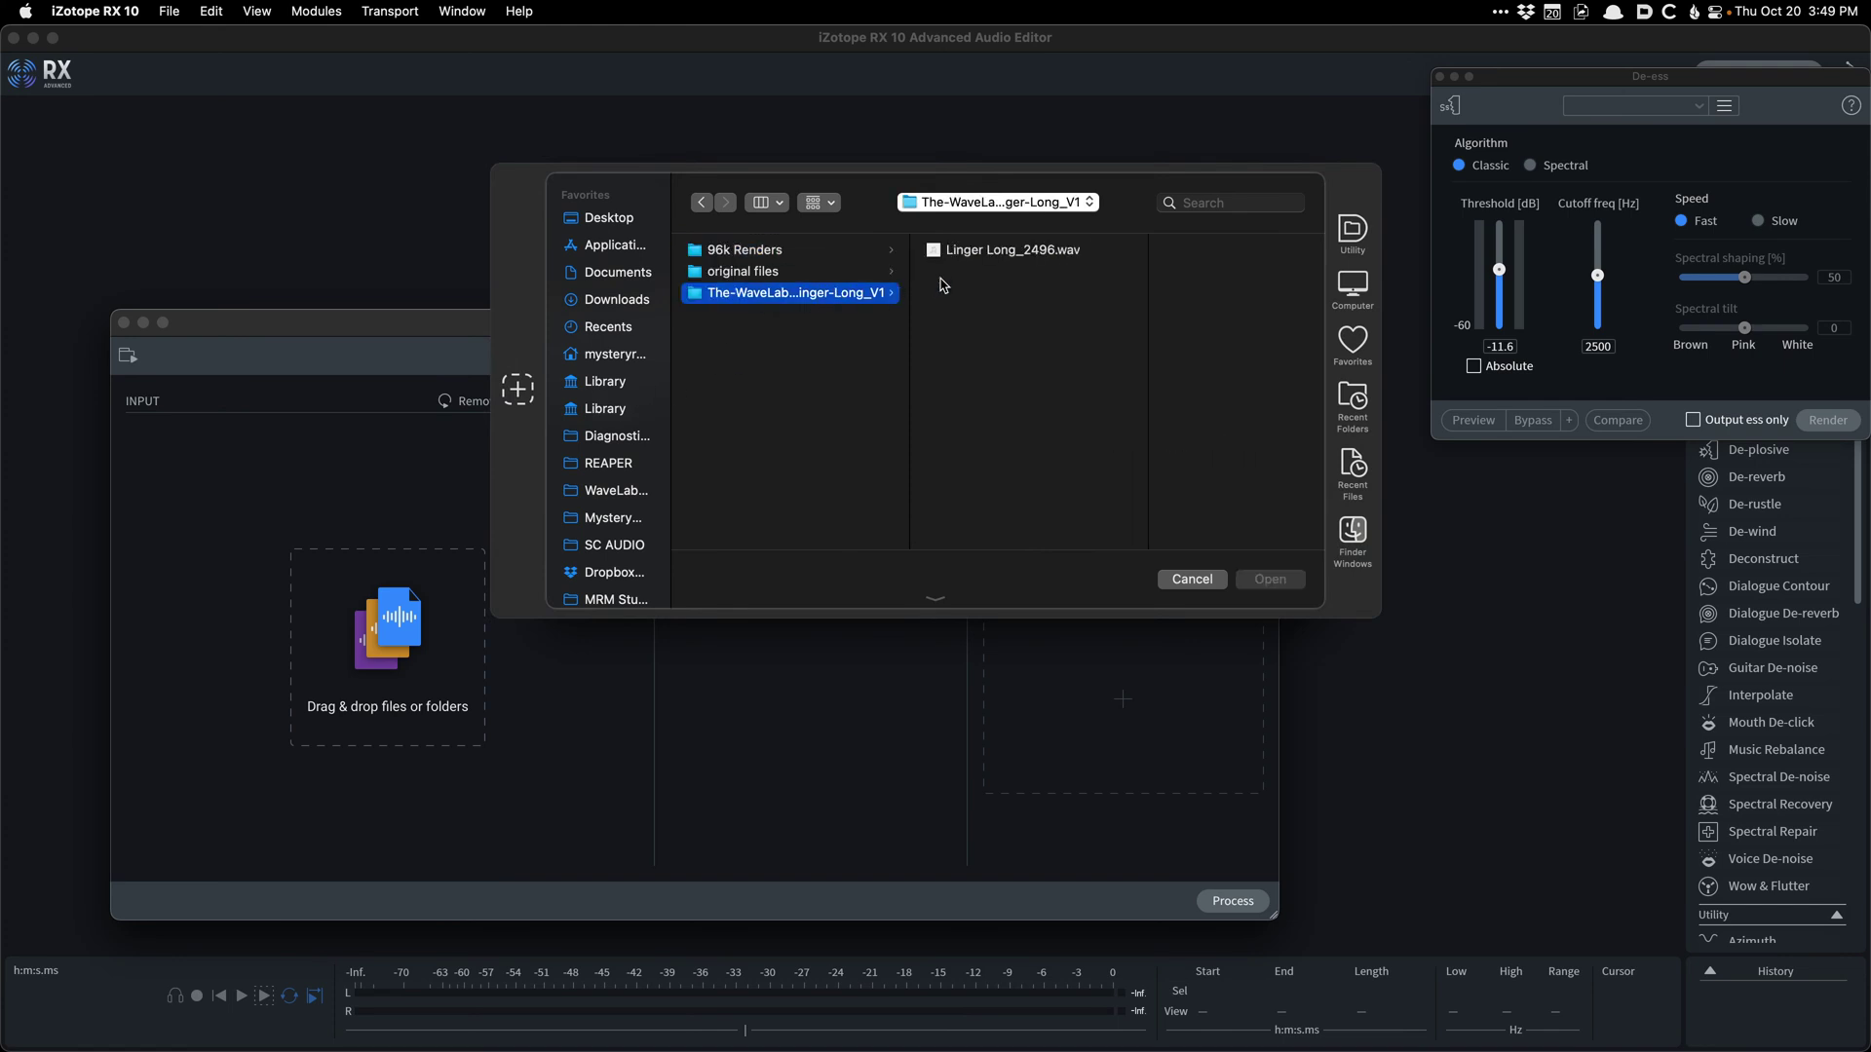
left_click(828, 257)
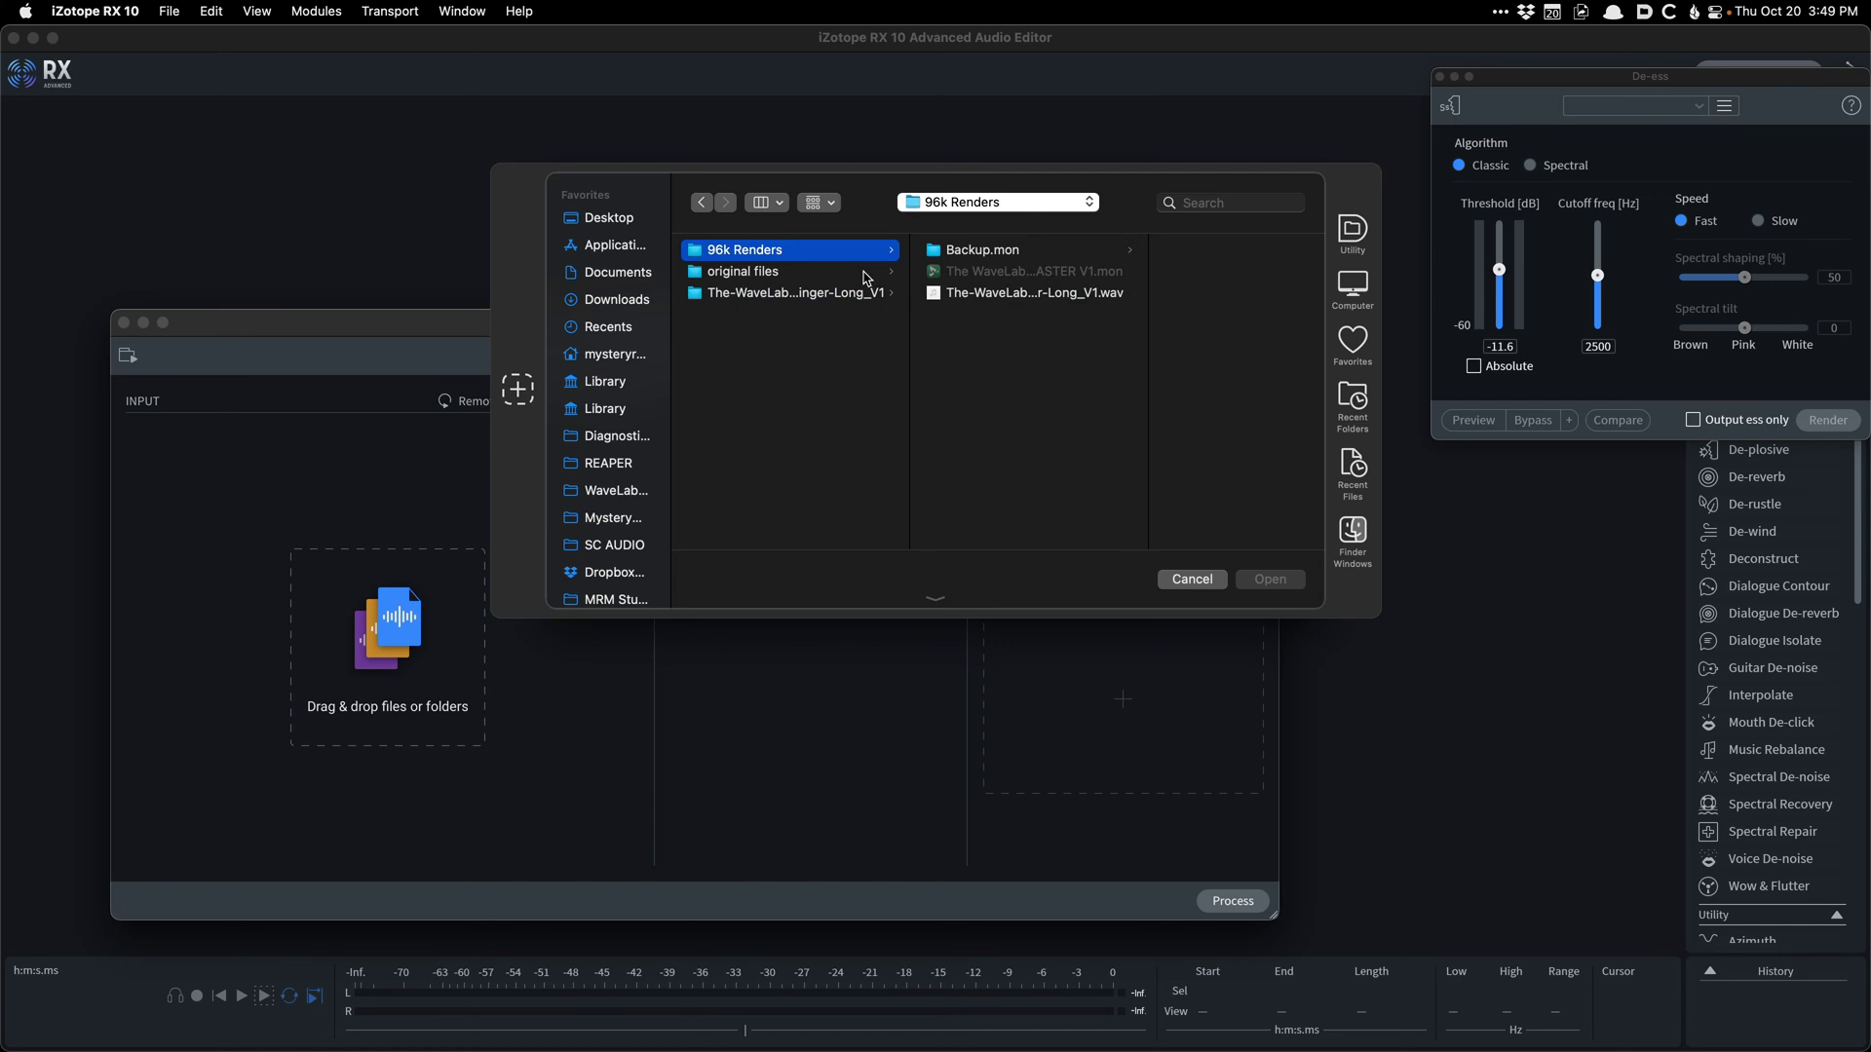
double_click(979, 298)
Step: Load the 48k batch preset, create a 48k Renders folder in Linger Long as the output location, and process the file
left_click(673, 354)
left_click(661, 440)
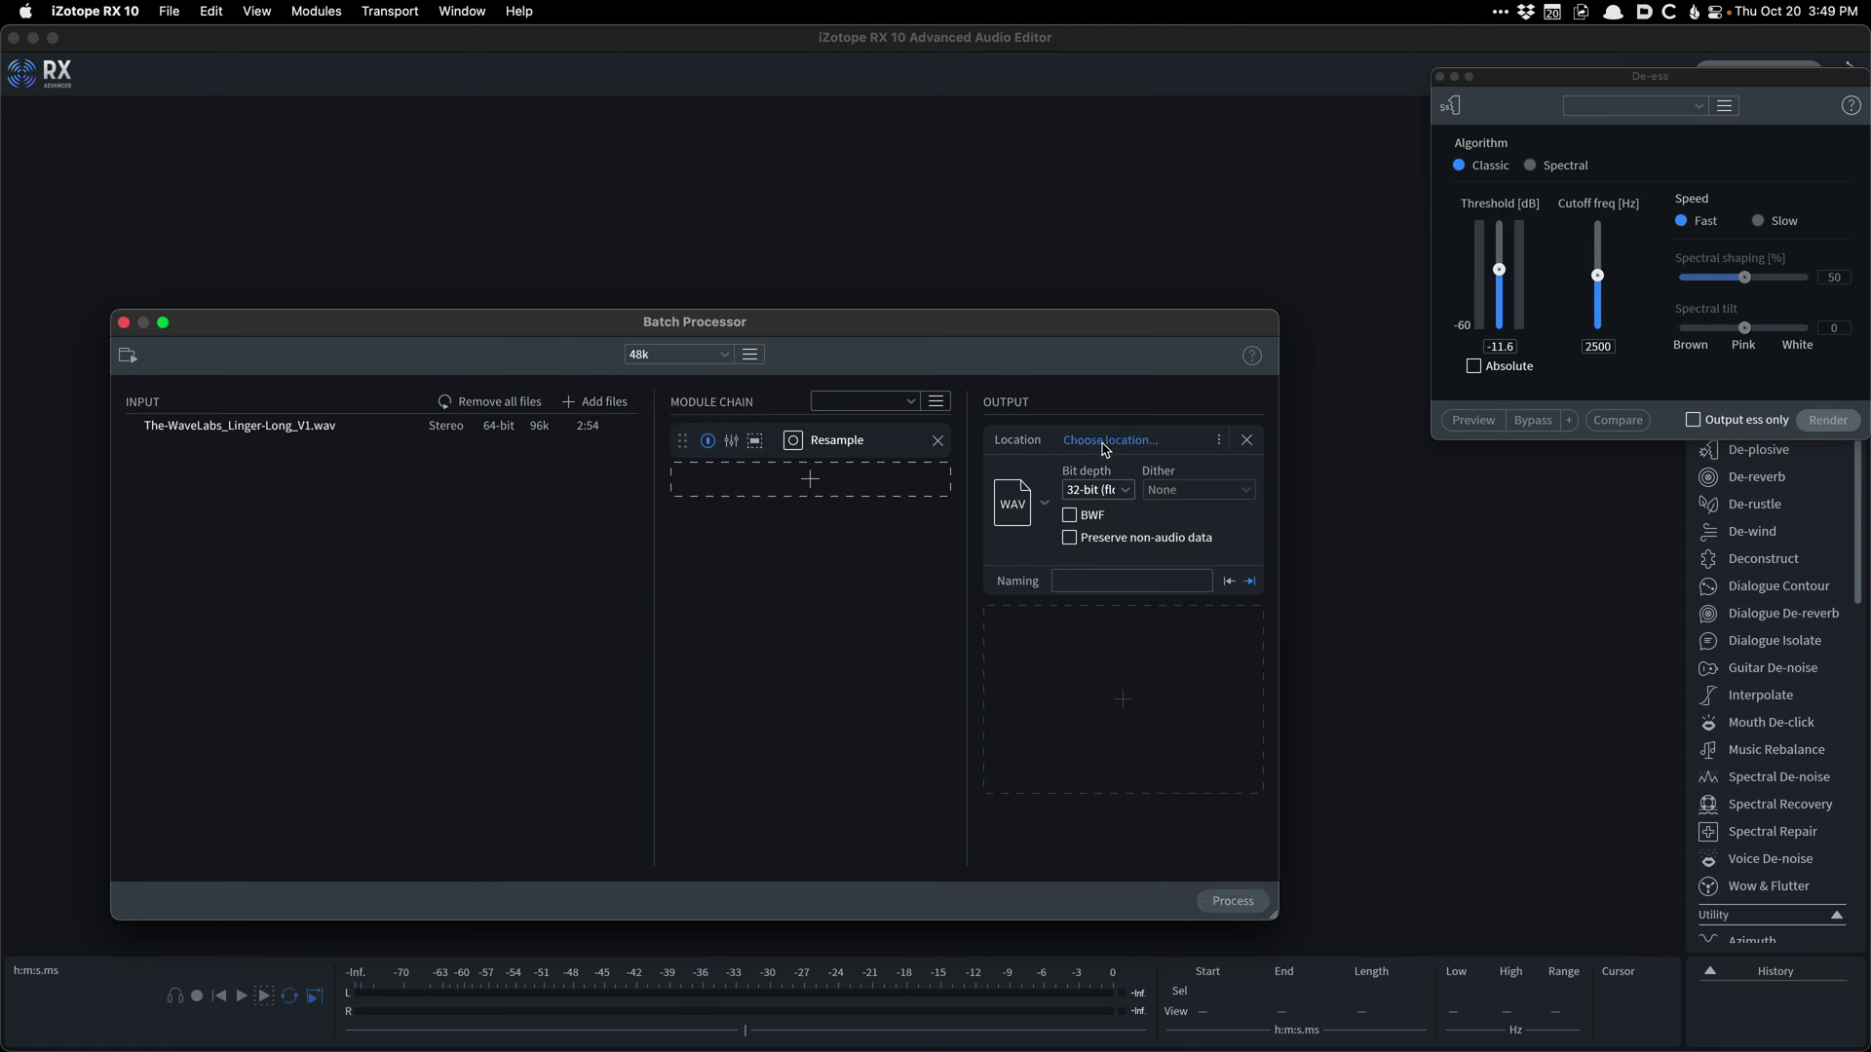
left_click(1120, 440)
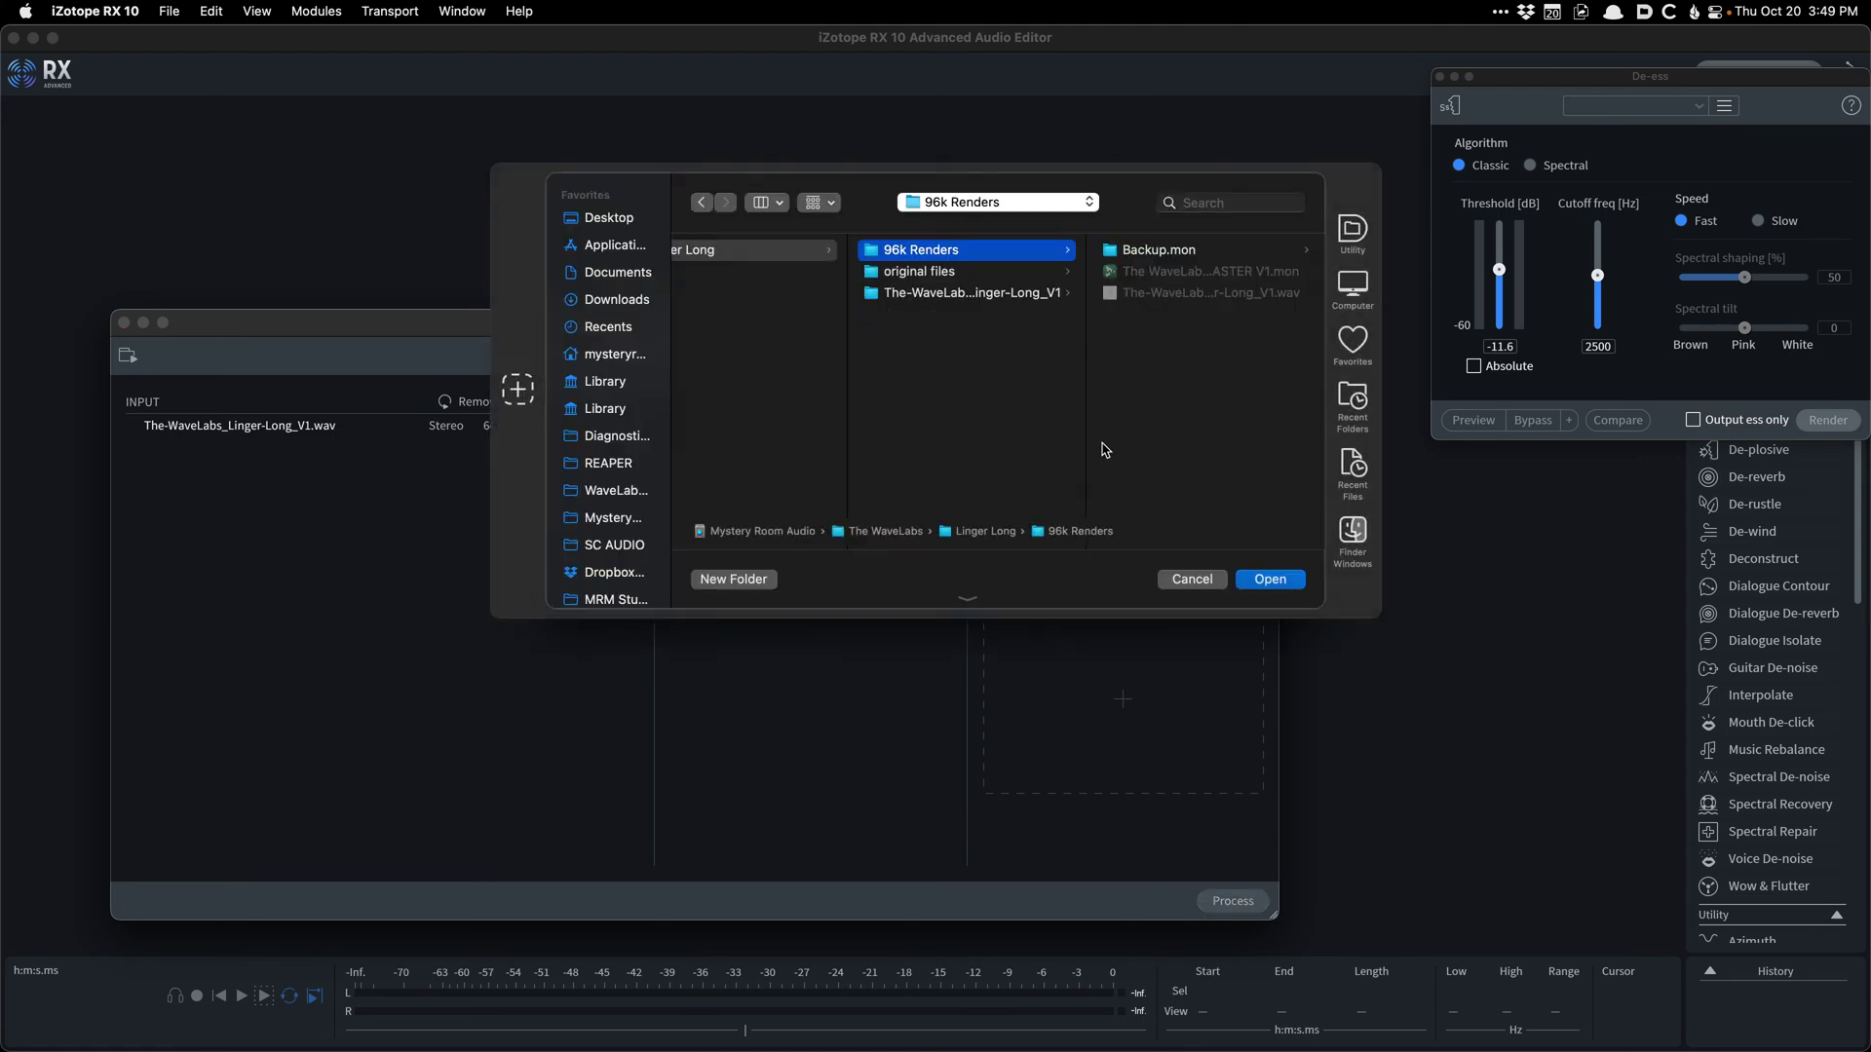
key("super+shift+n")
type("48k Renders")
key("Return")
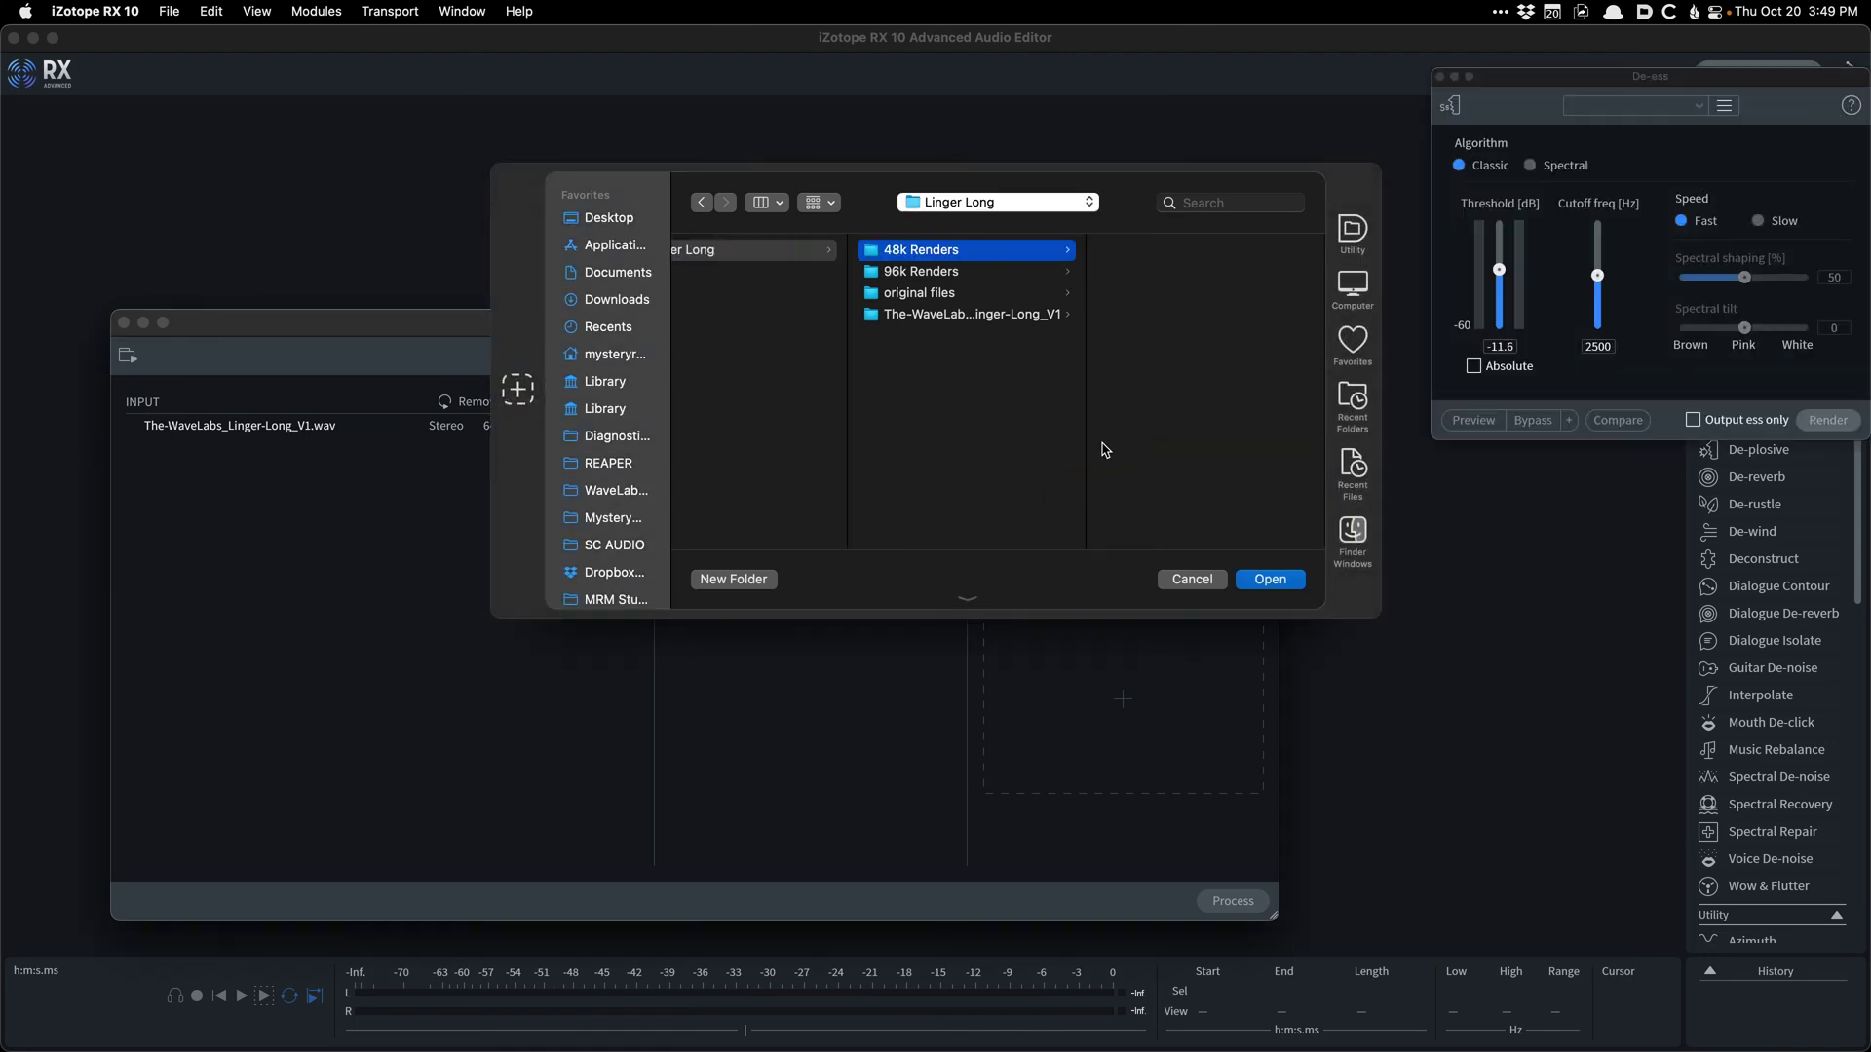
left_click(1271, 579)
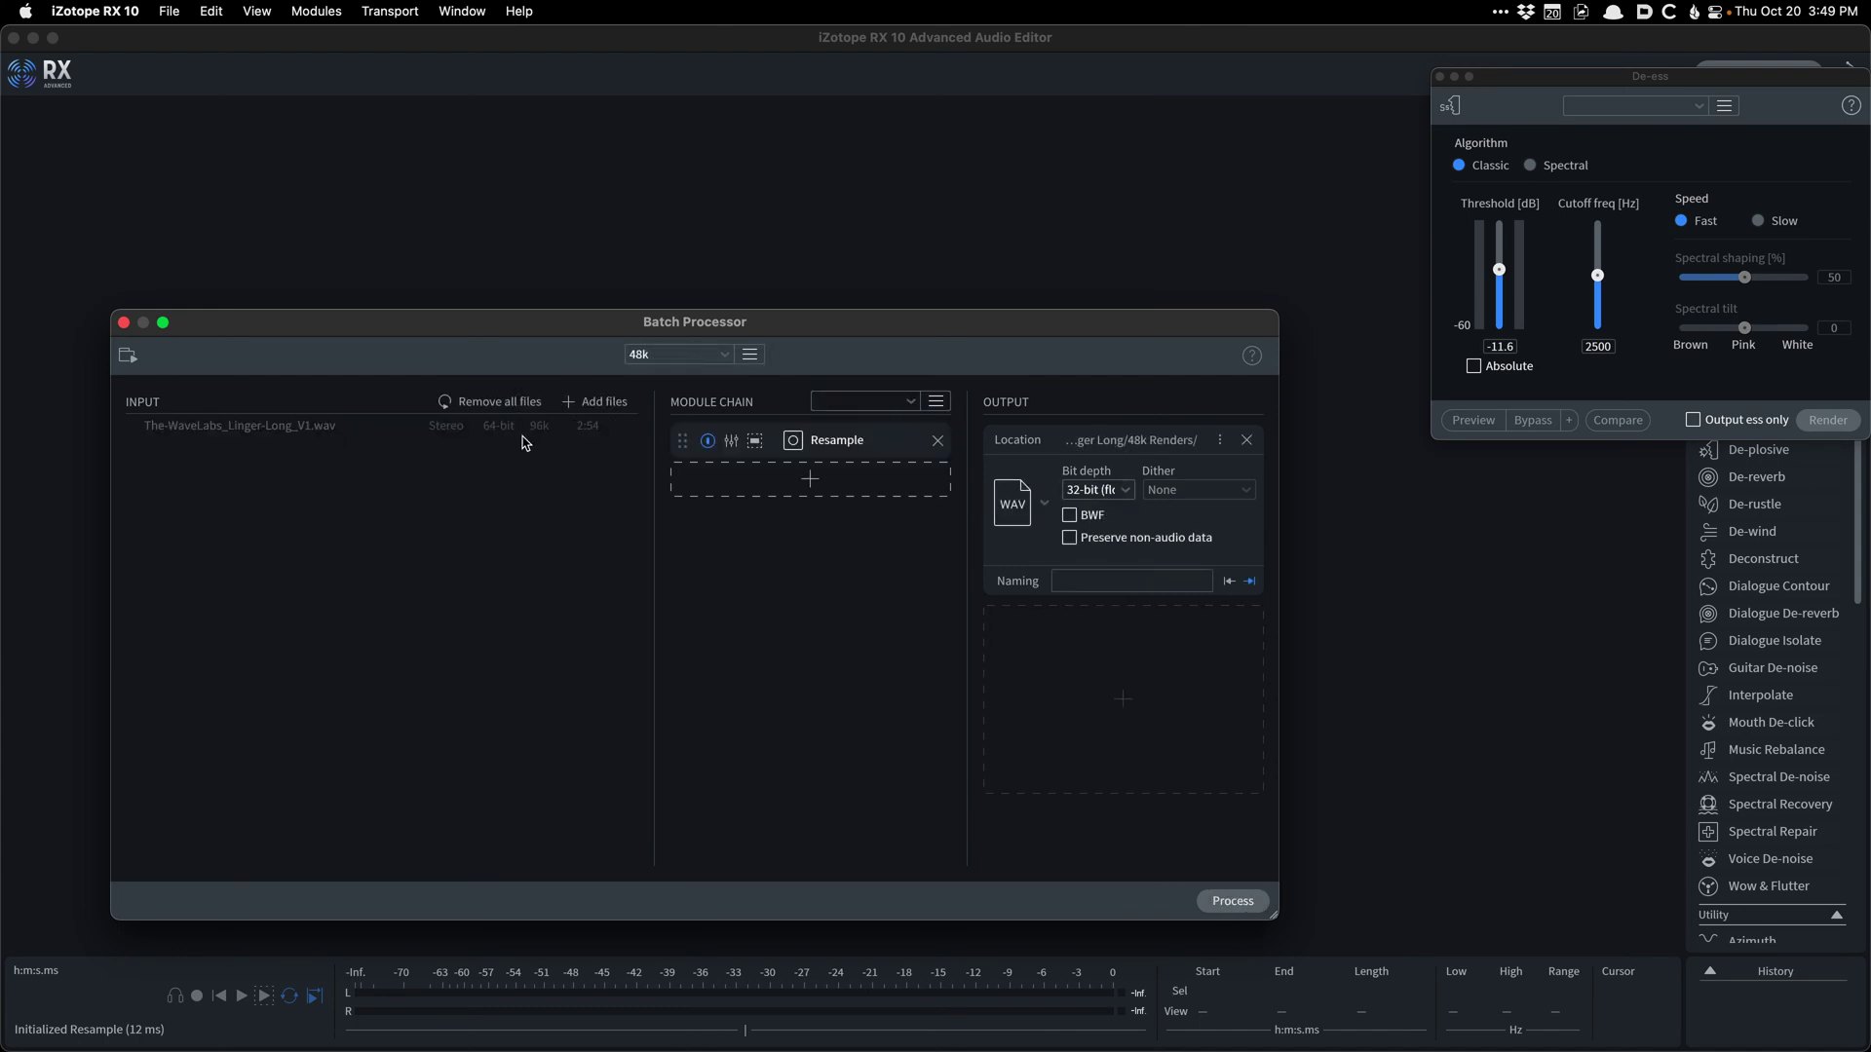
Step: Load the 44-1k batch preset, process into a new 44-1k Renders folder in Linger Long, clear the input files and return to WaveLab
left_click(664, 355)
left_click(656, 422)
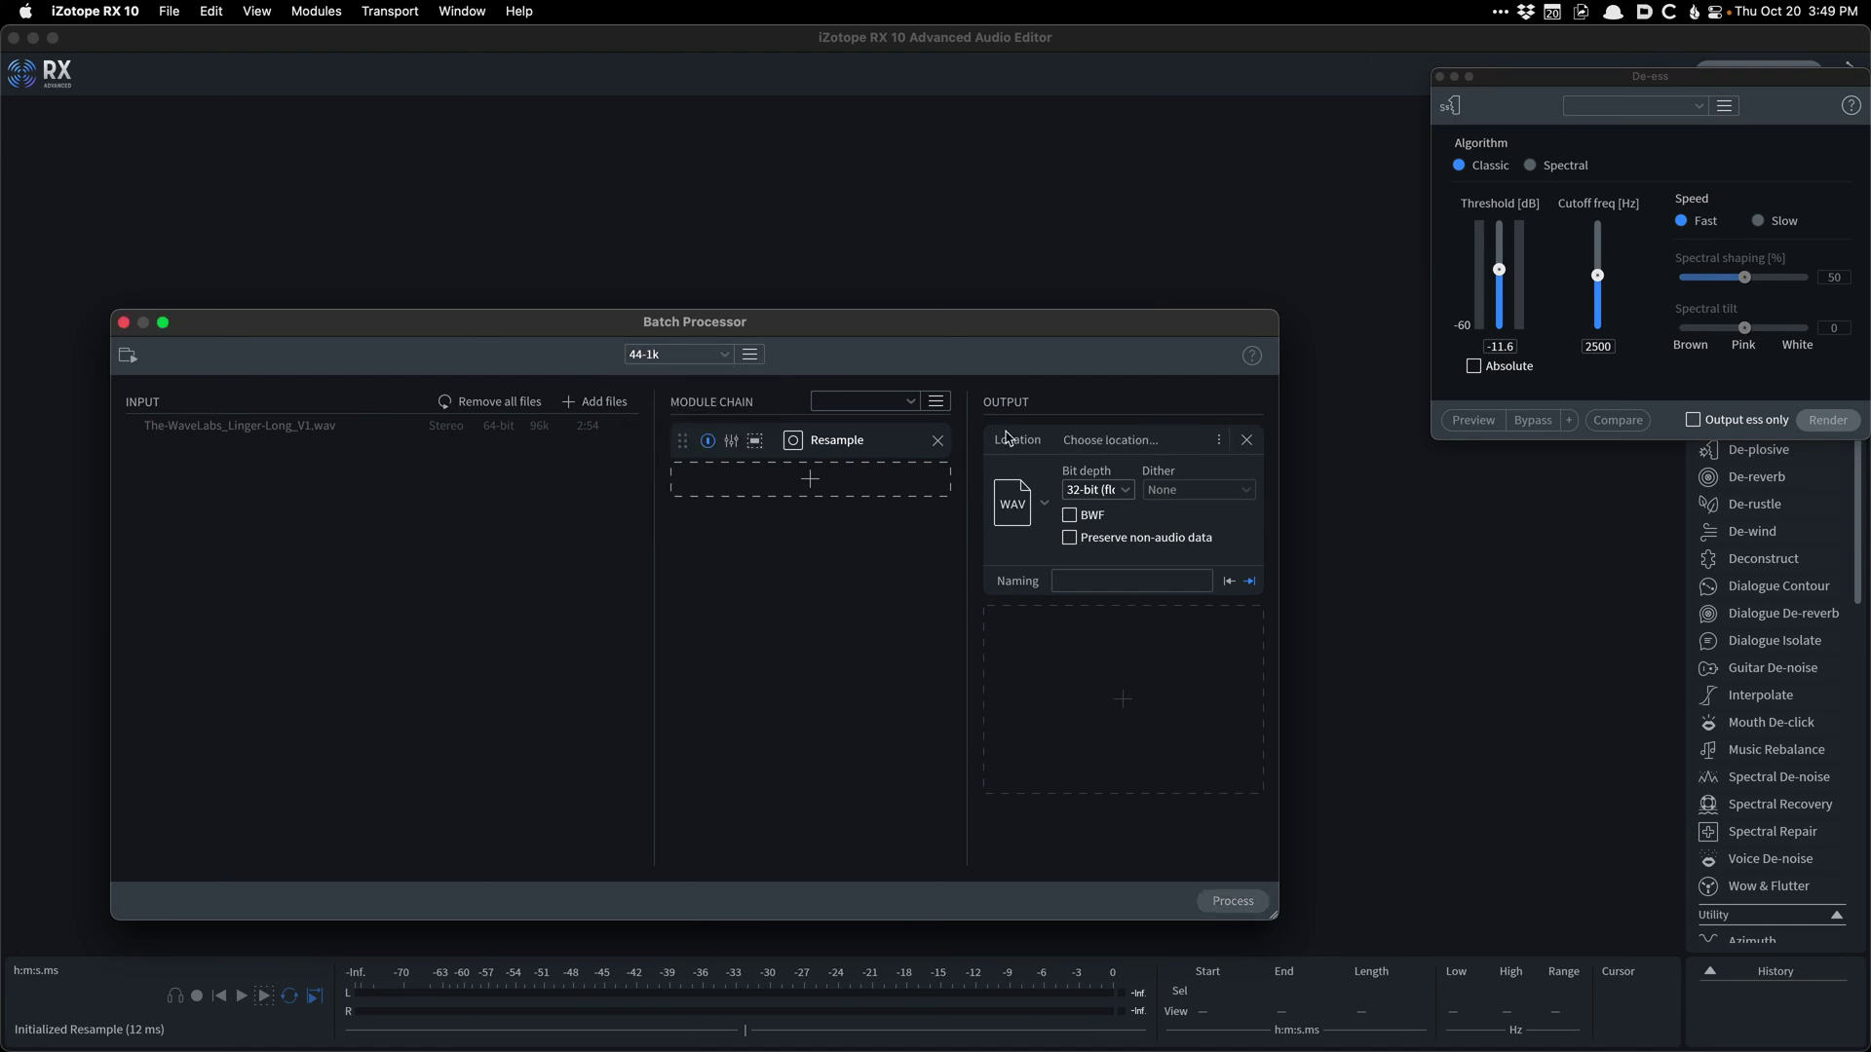
left_click(1124, 444)
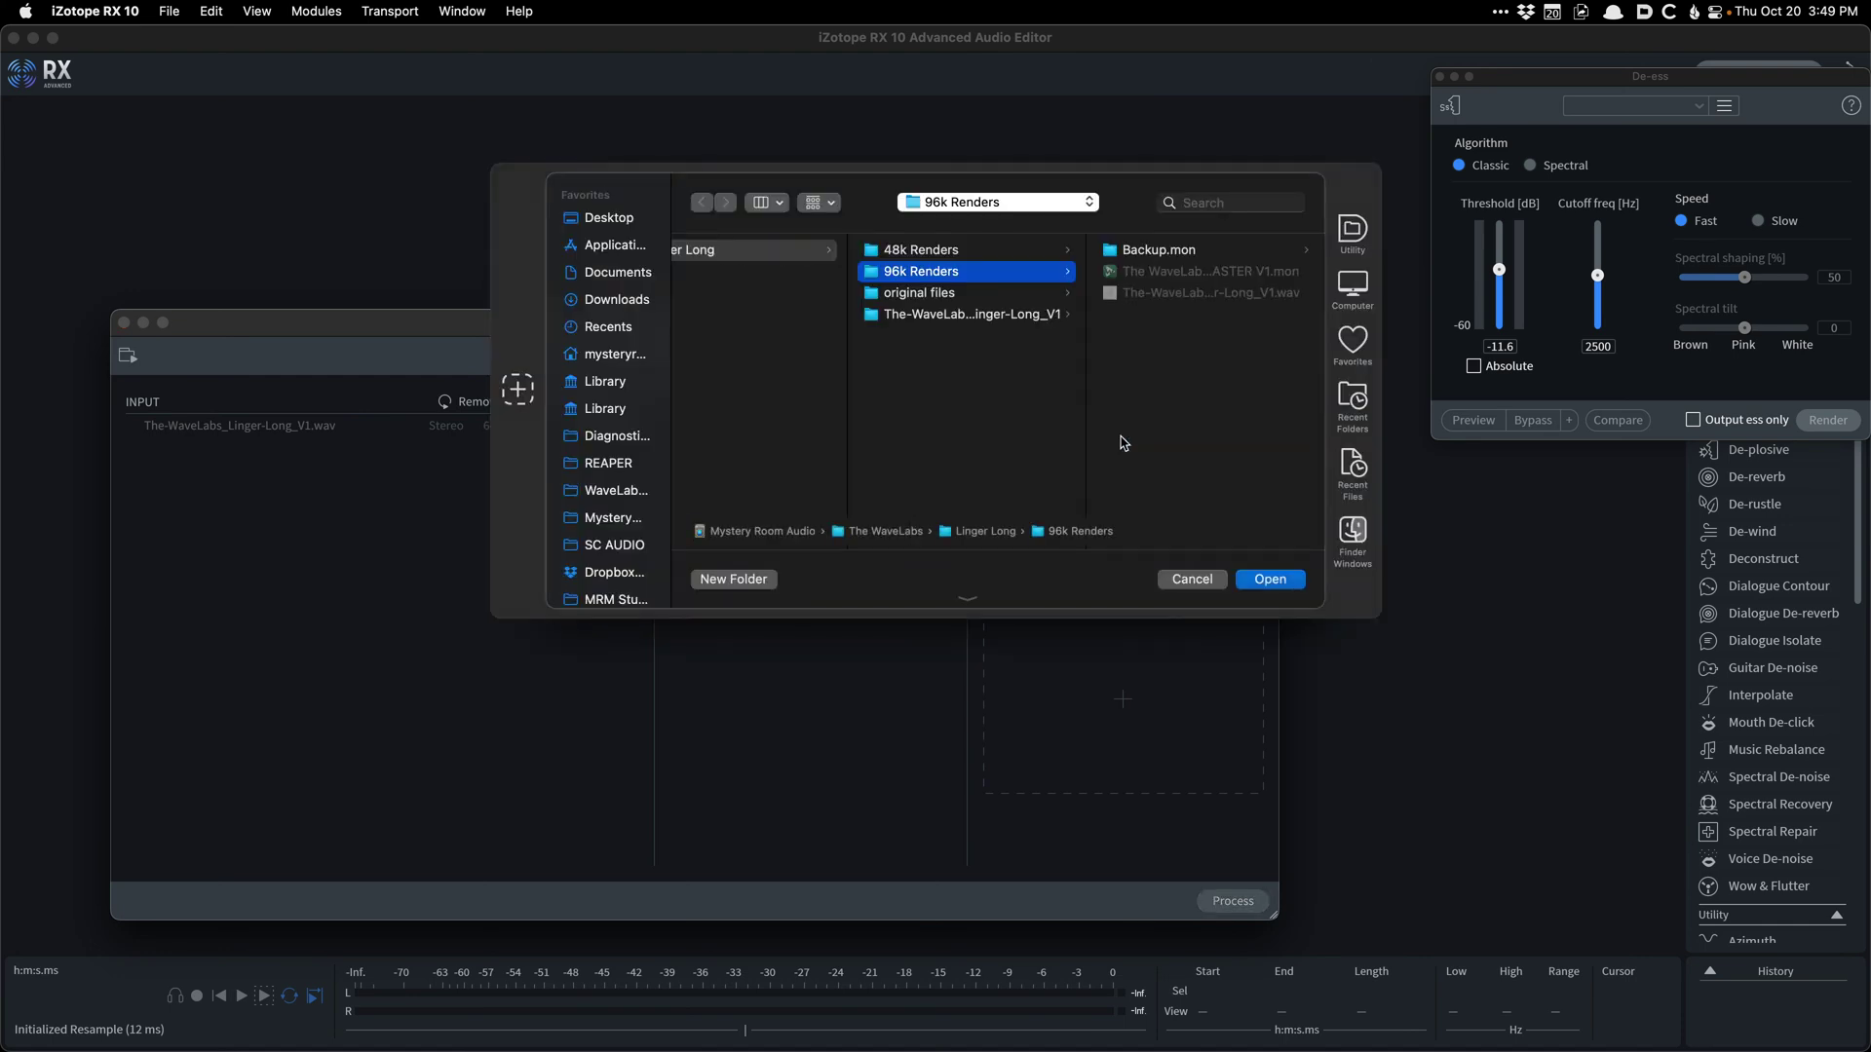
key("super+shift+n")
type("44-1k Renders")
key("Return")
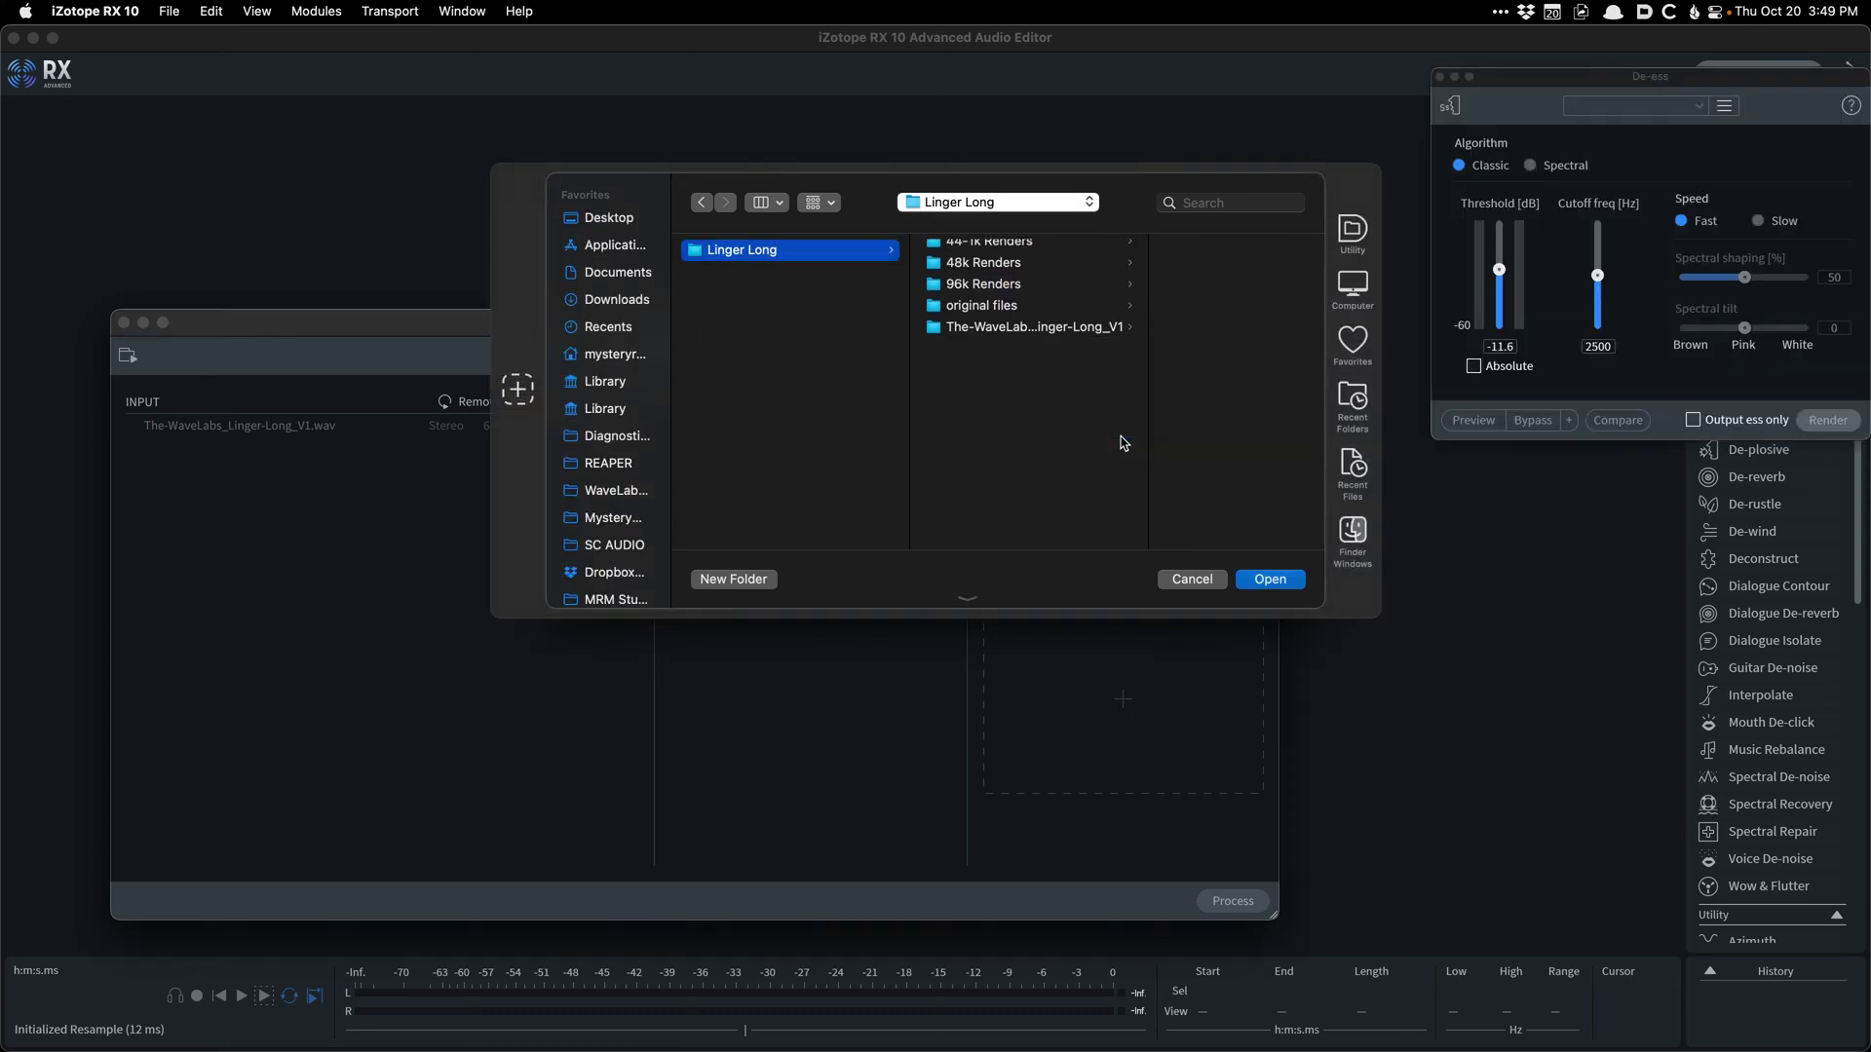
key("Return")
left_click(1233, 901)
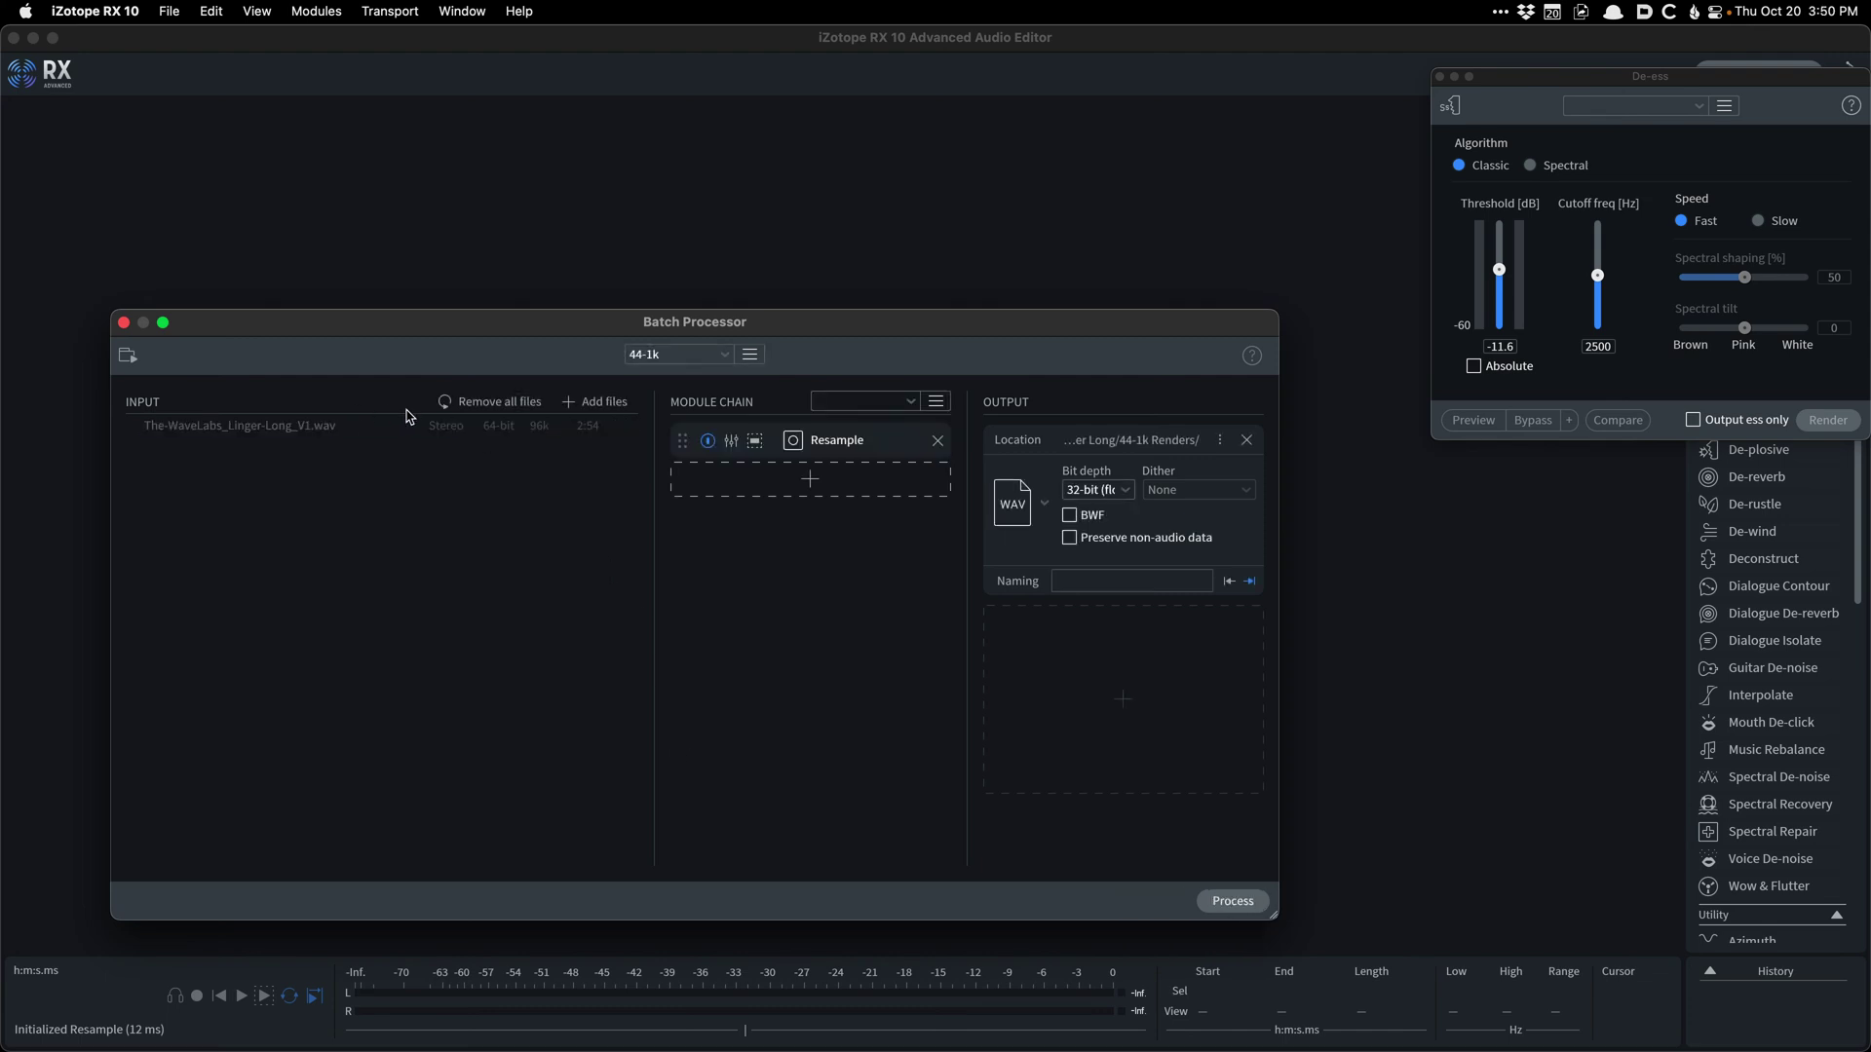
left_click(467, 401)
key("super+Tab")
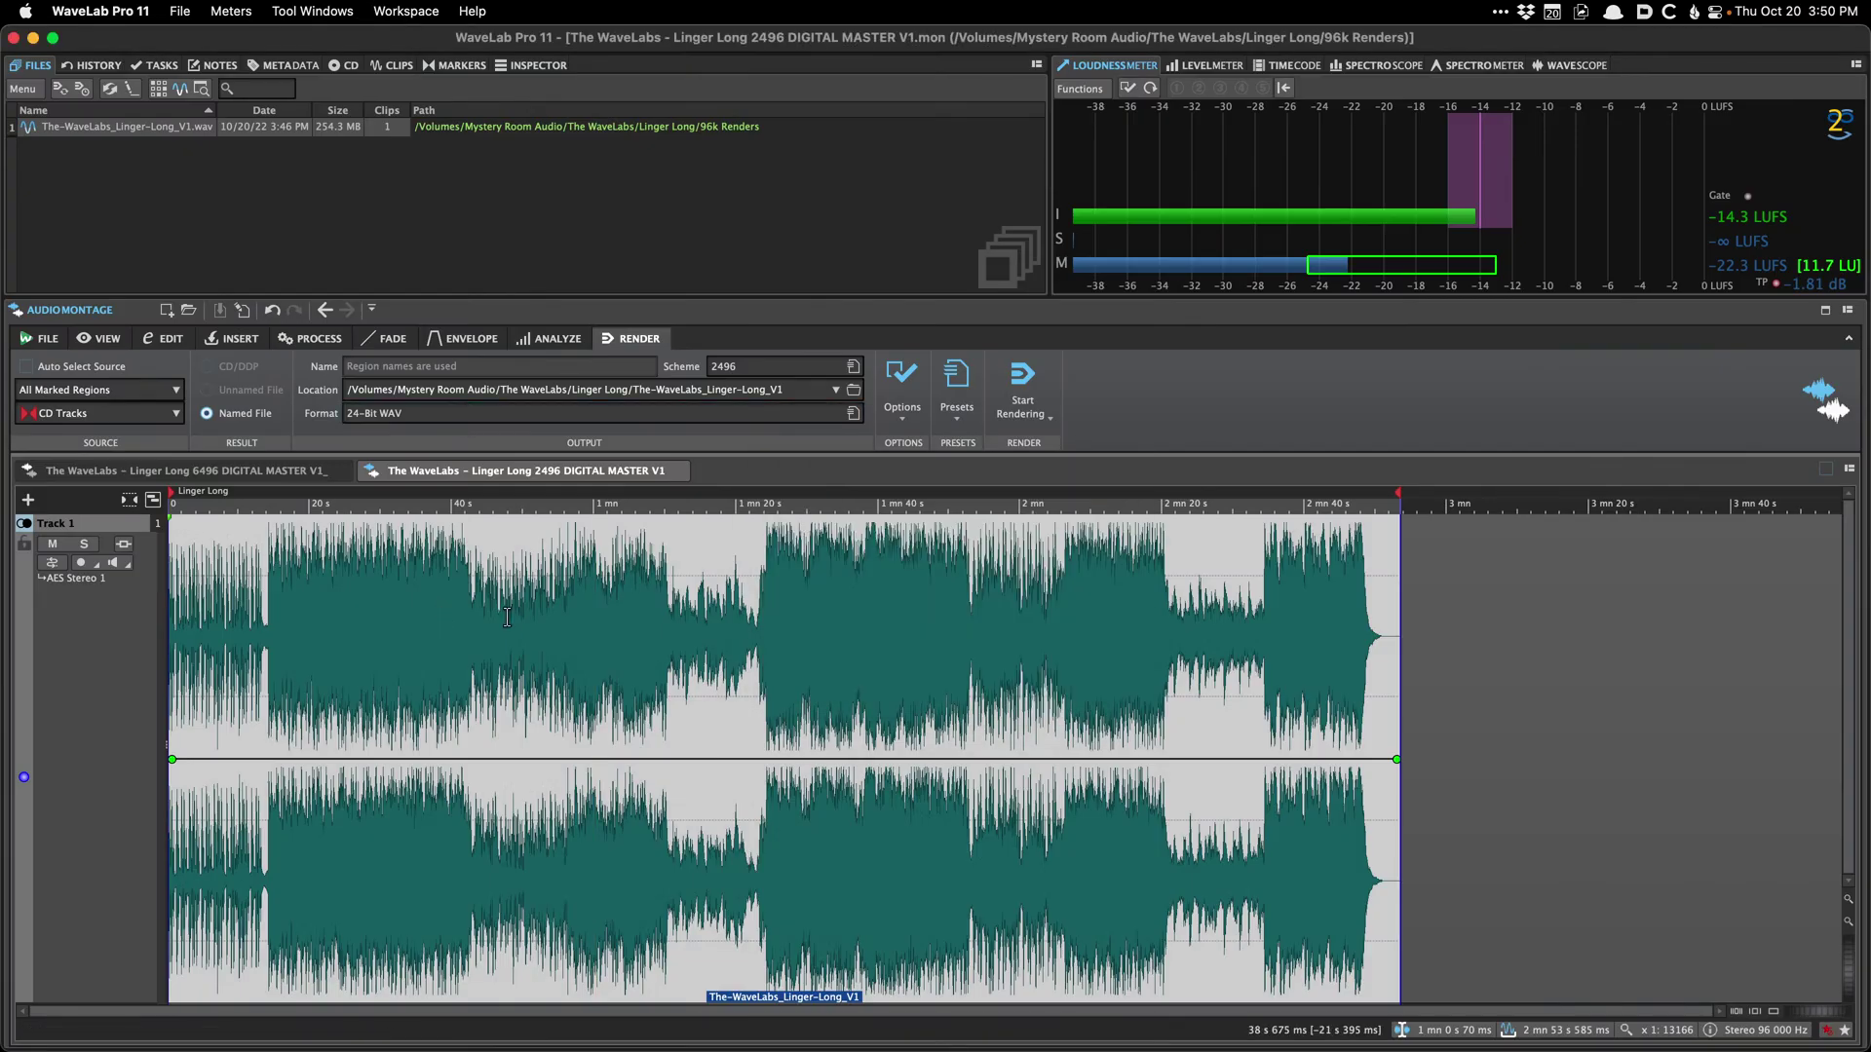
key("super+shift+d")
left_click(1254, 614)
left_click(1215, 585)
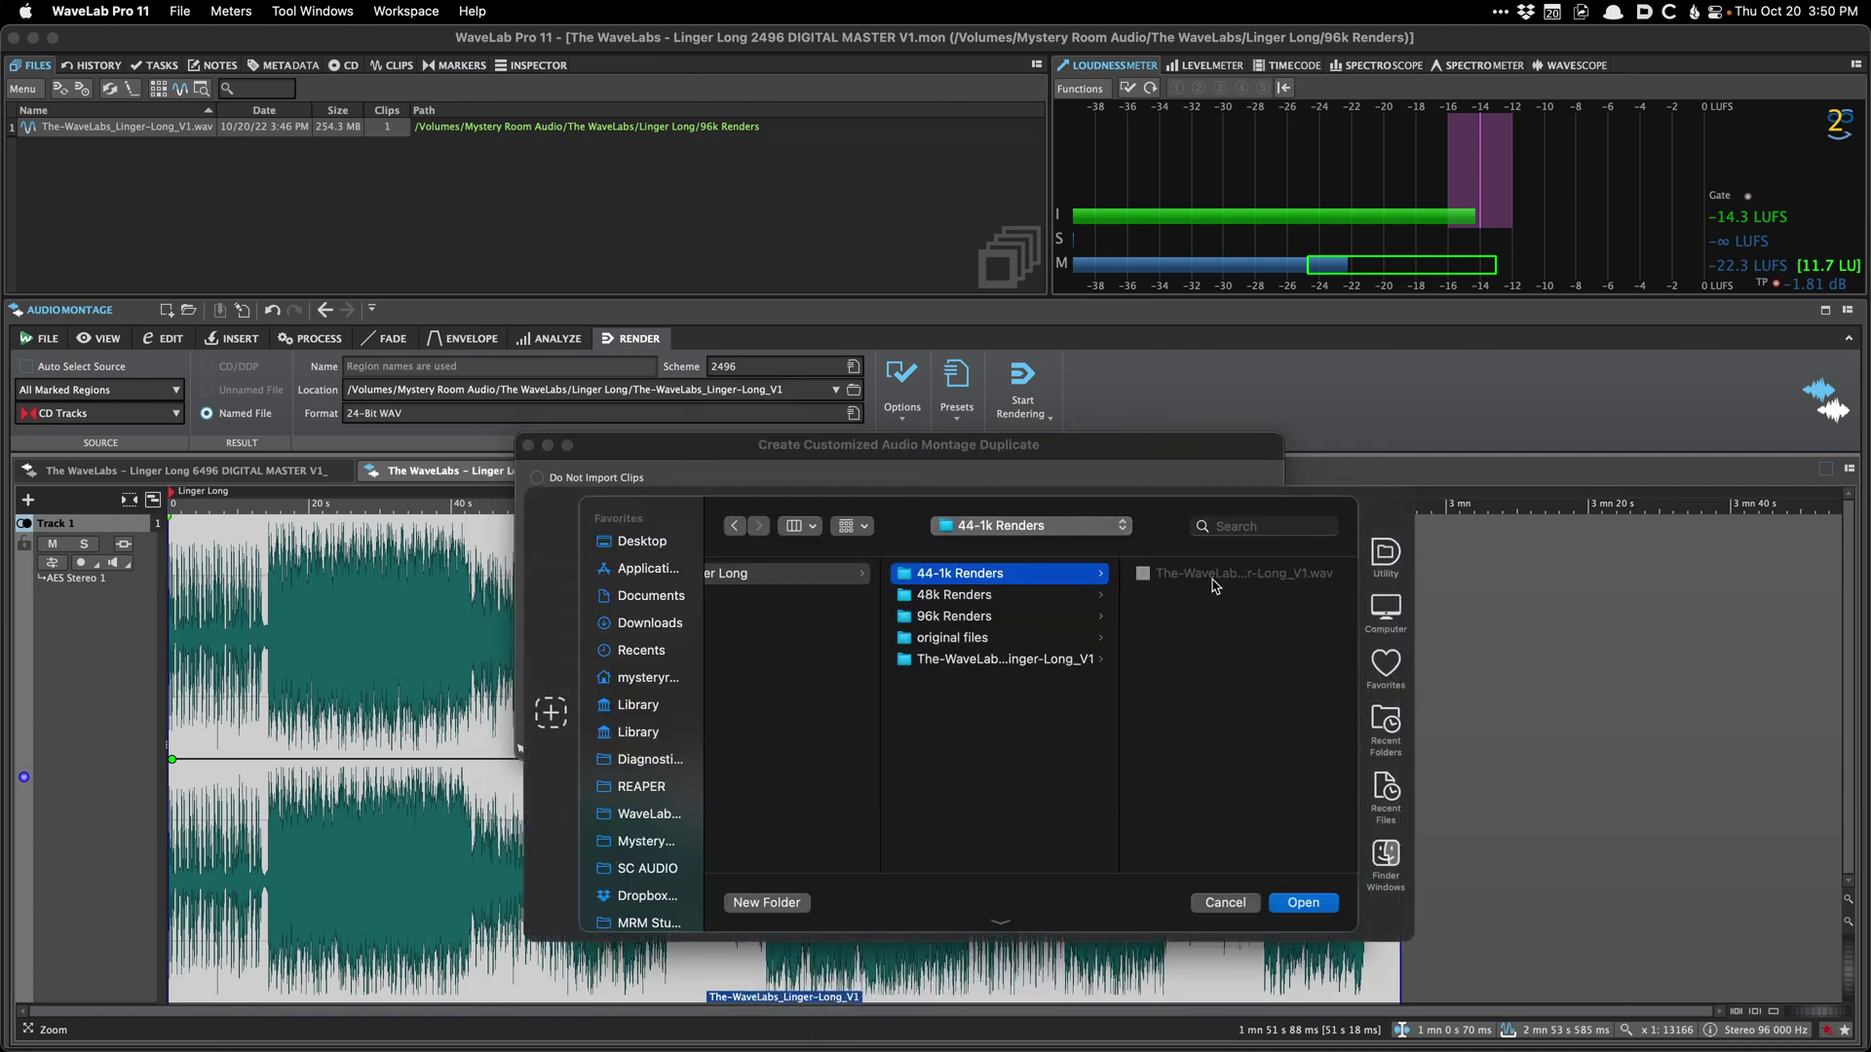
key("Return")
key("Return")
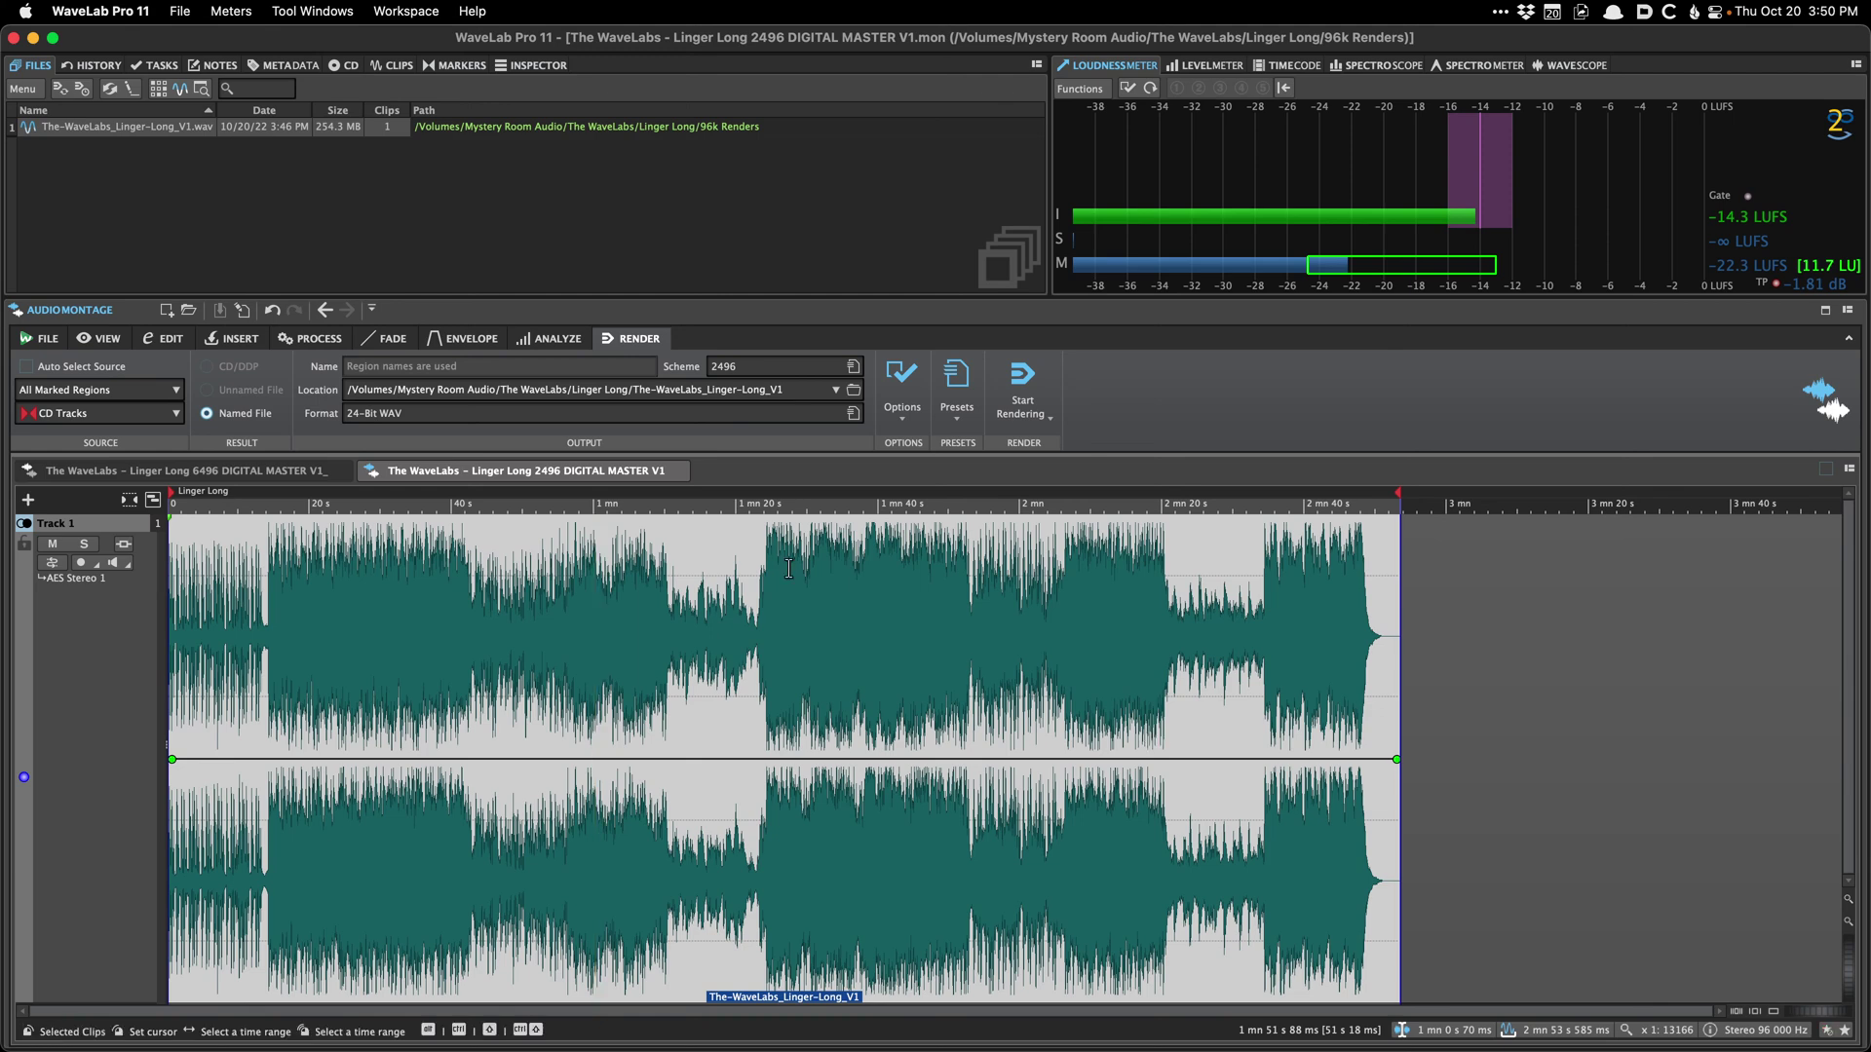
Step: Examine the options for creating a new audio montage from the current file, including Customized Duplicate
left_click(47, 338)
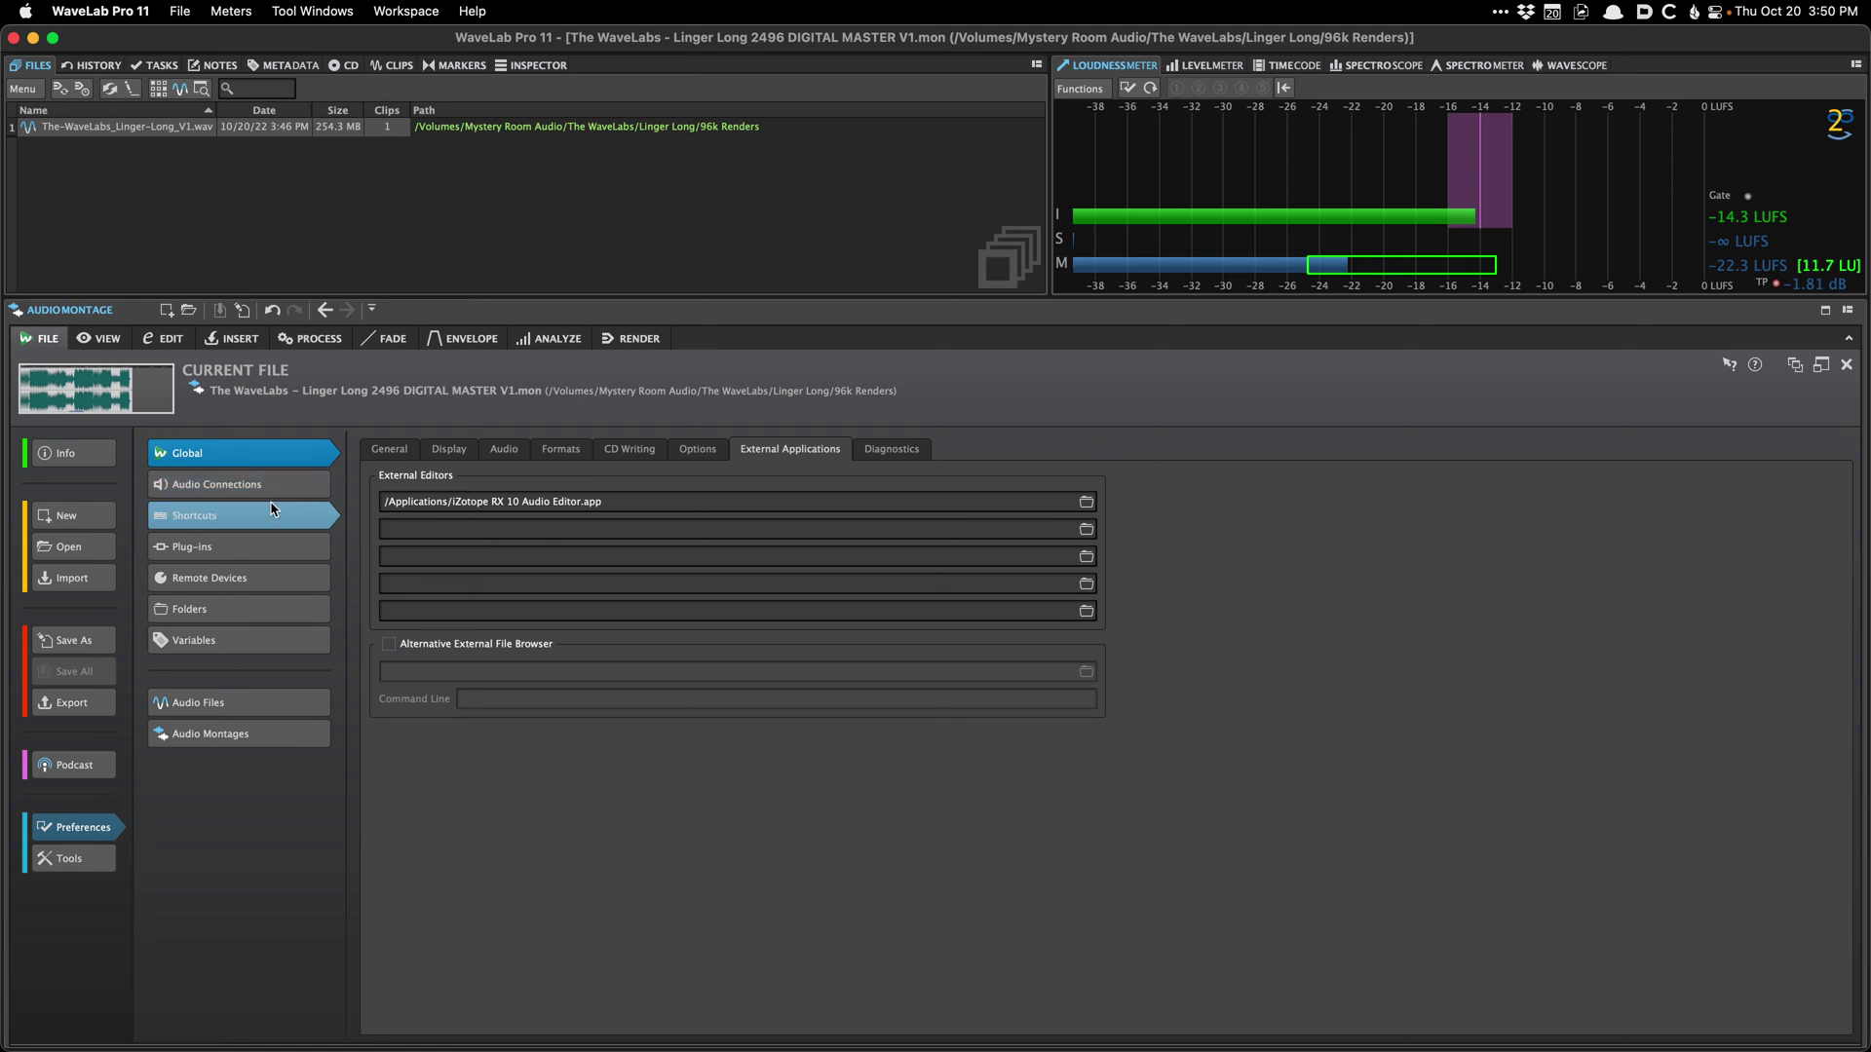
left_click(73, 515)
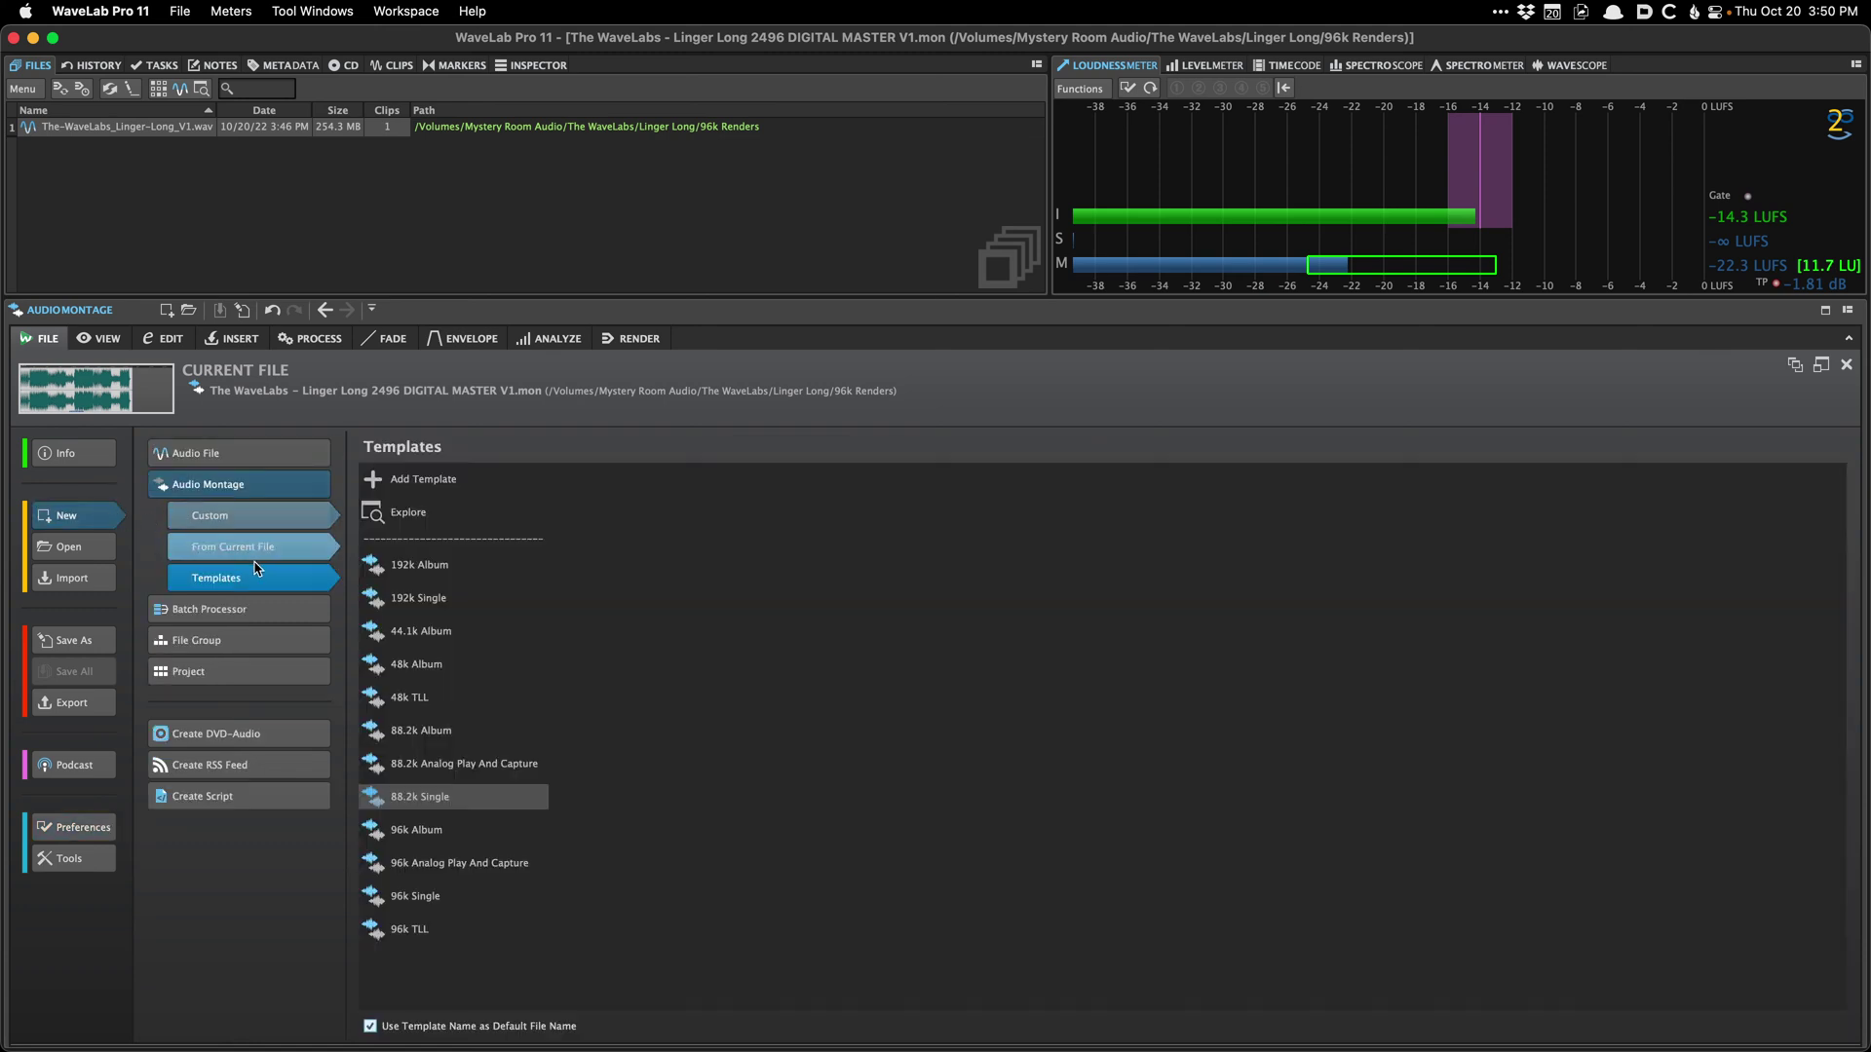
left_click(282, 522)
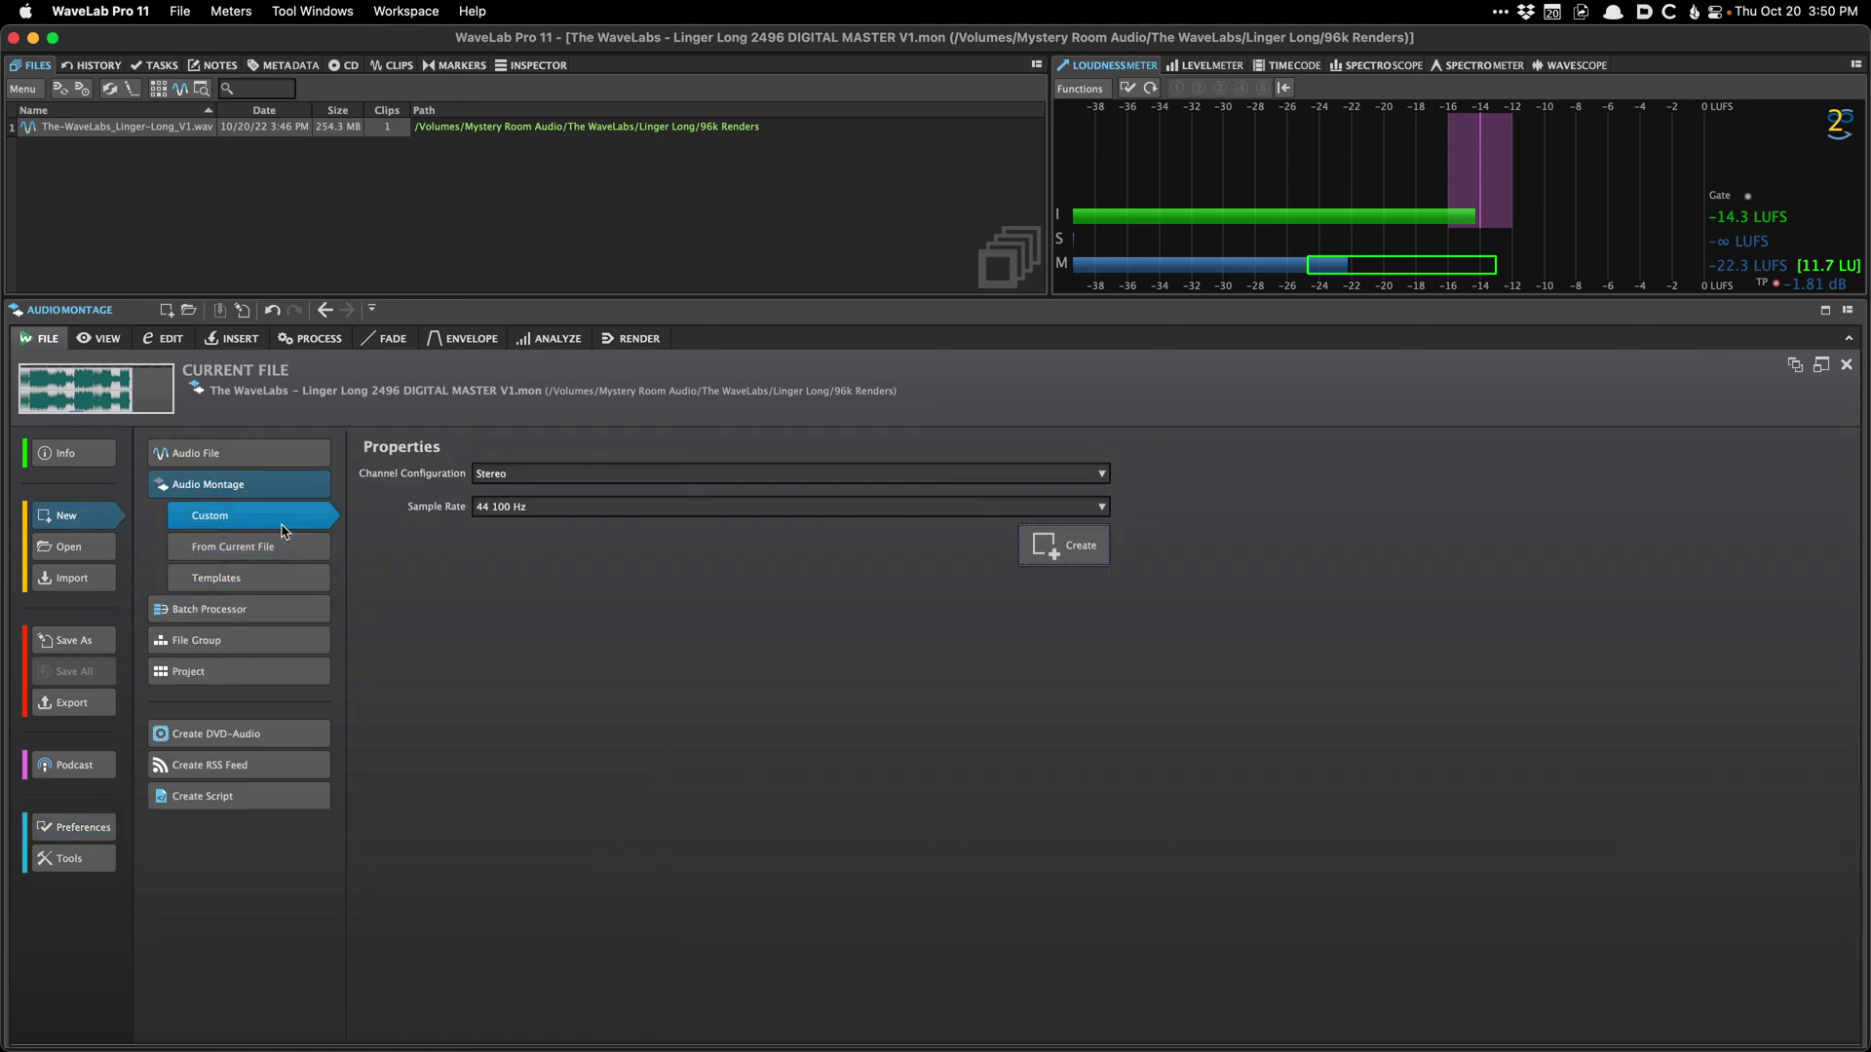
left_click(248, 557)
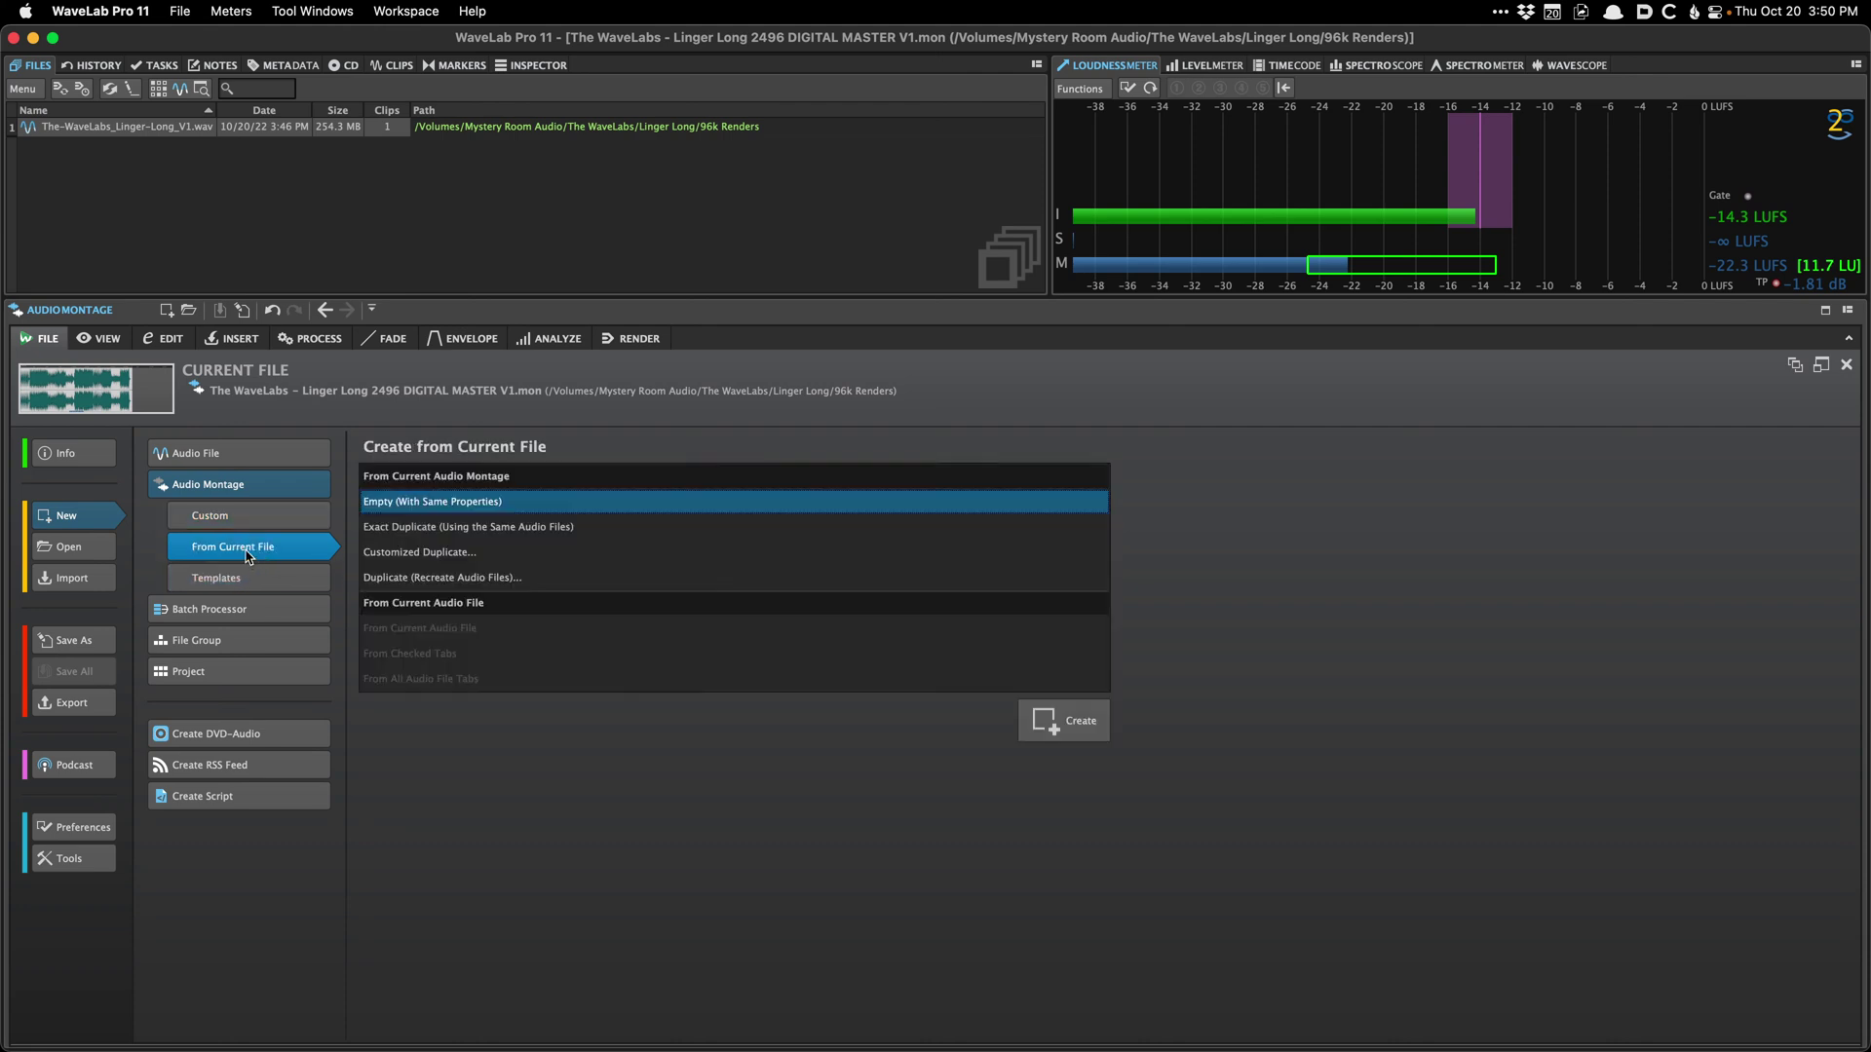
left_click(481, 553)
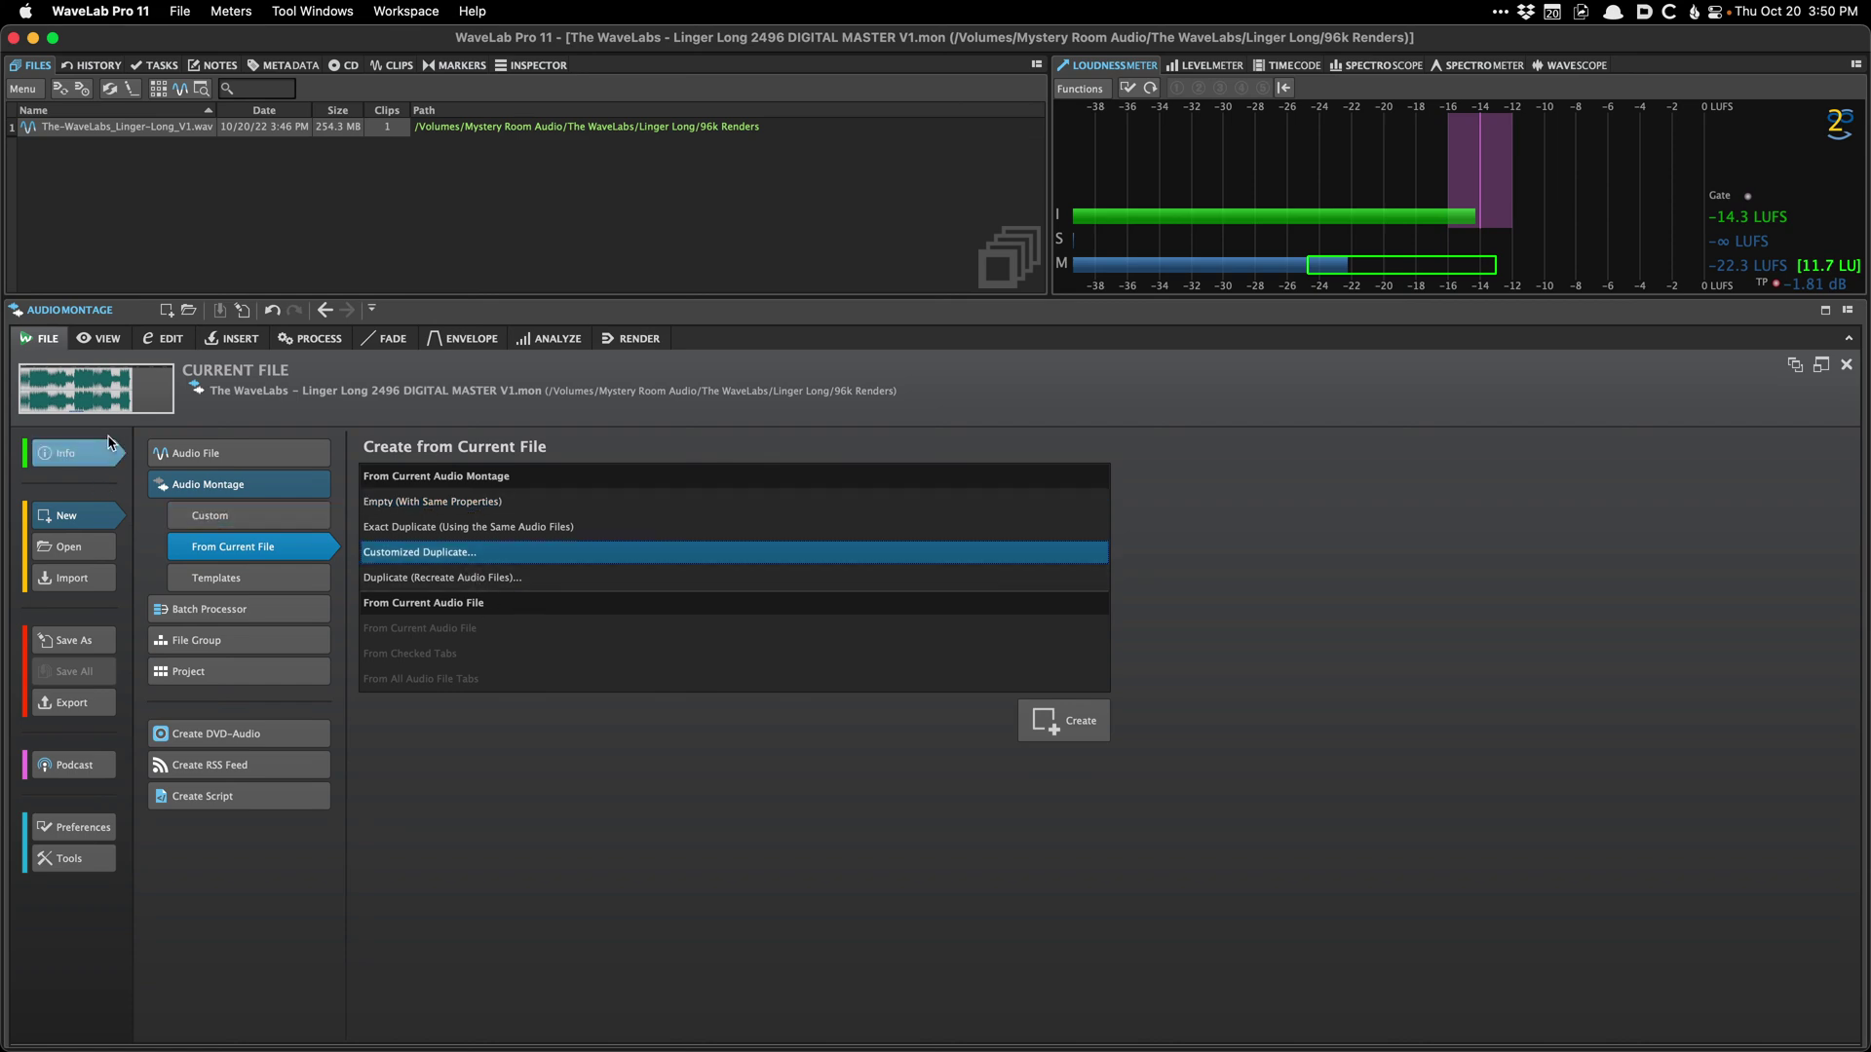
left_click(109, 400)
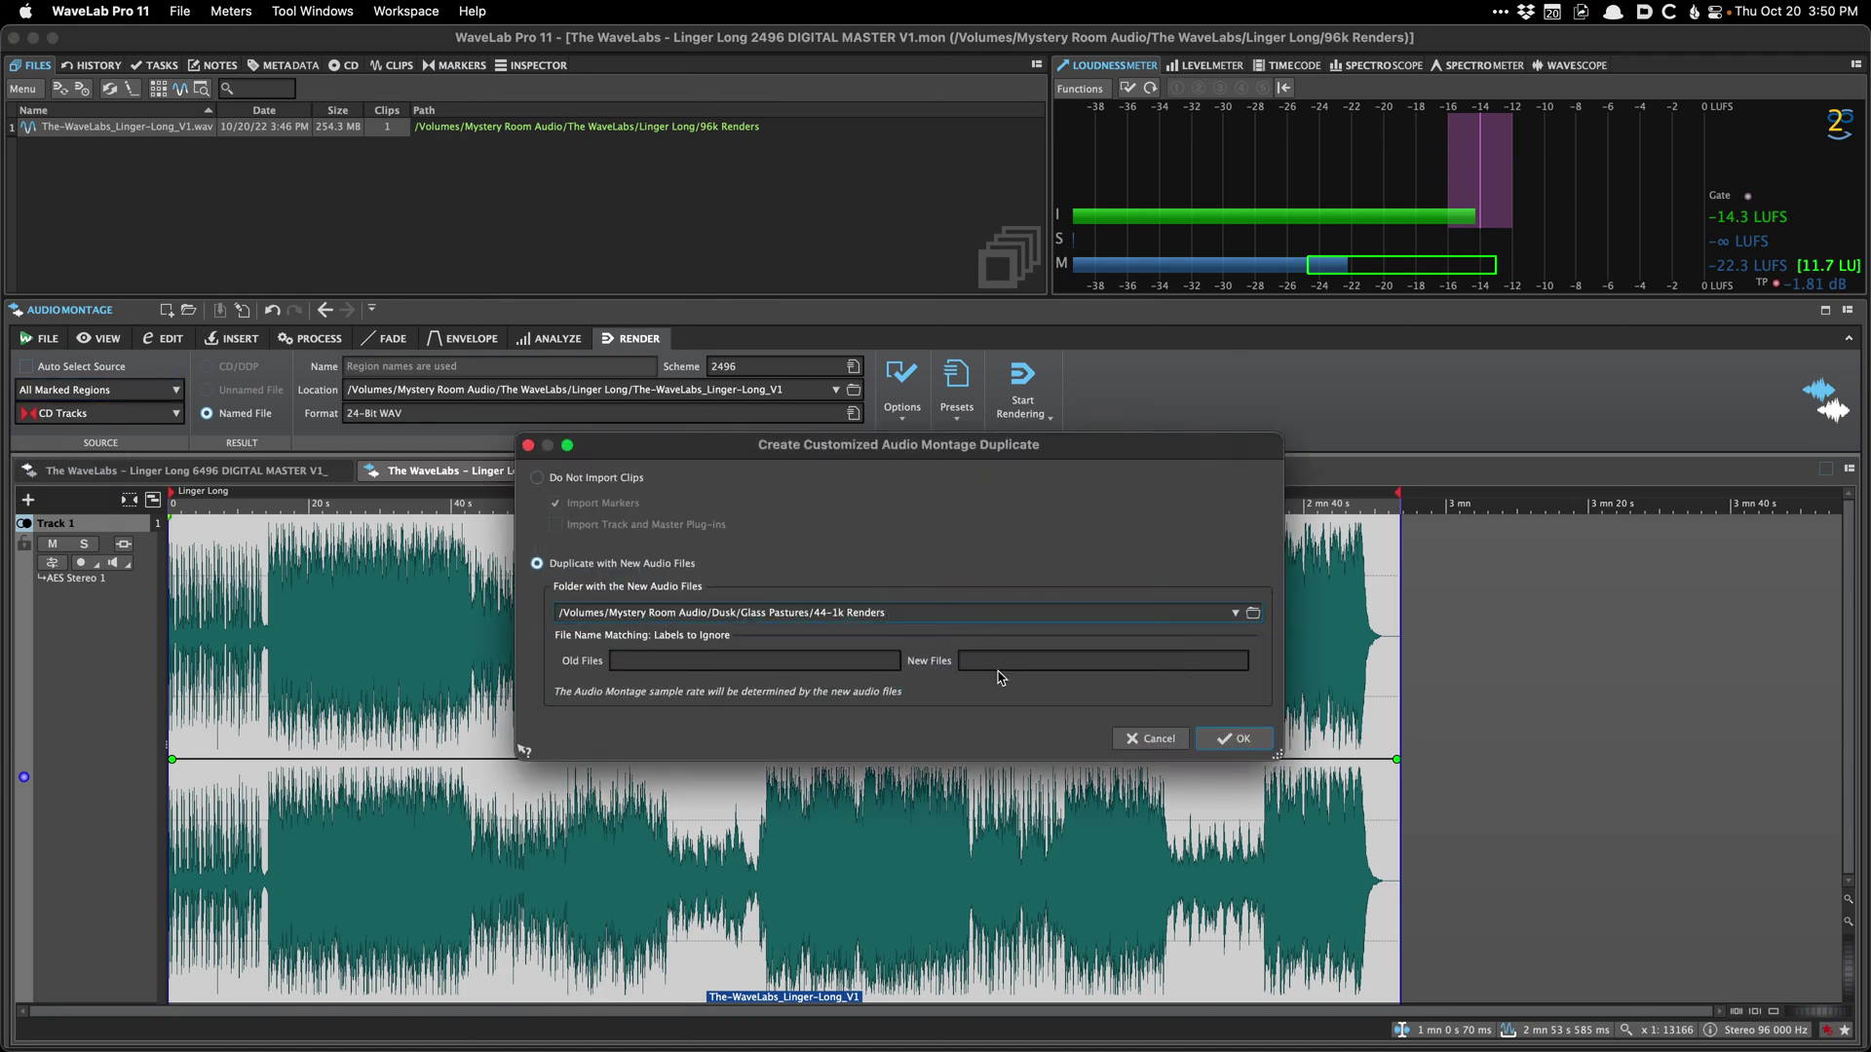
Step: Create a customized duplicate of the 2496 montage with new audio files from the Linger Long/48k Renders folder
key("Escape")
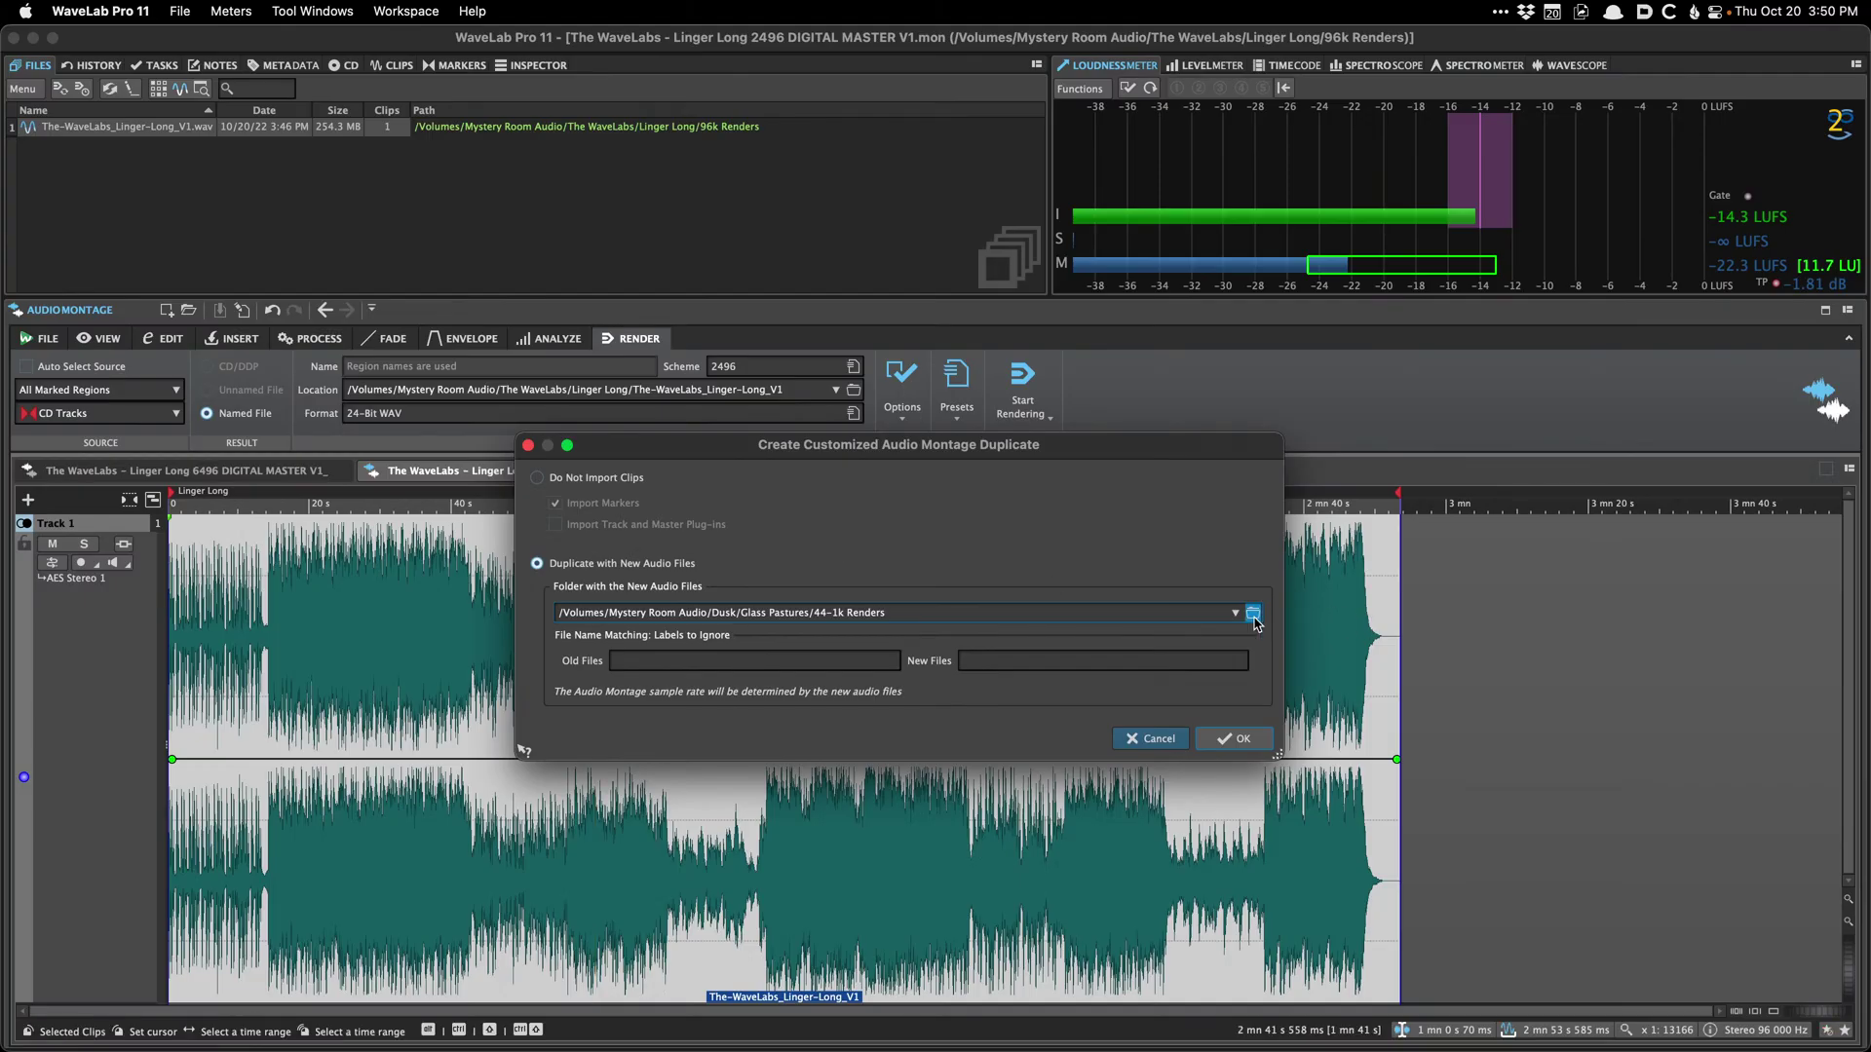
left_click(1341, 656)
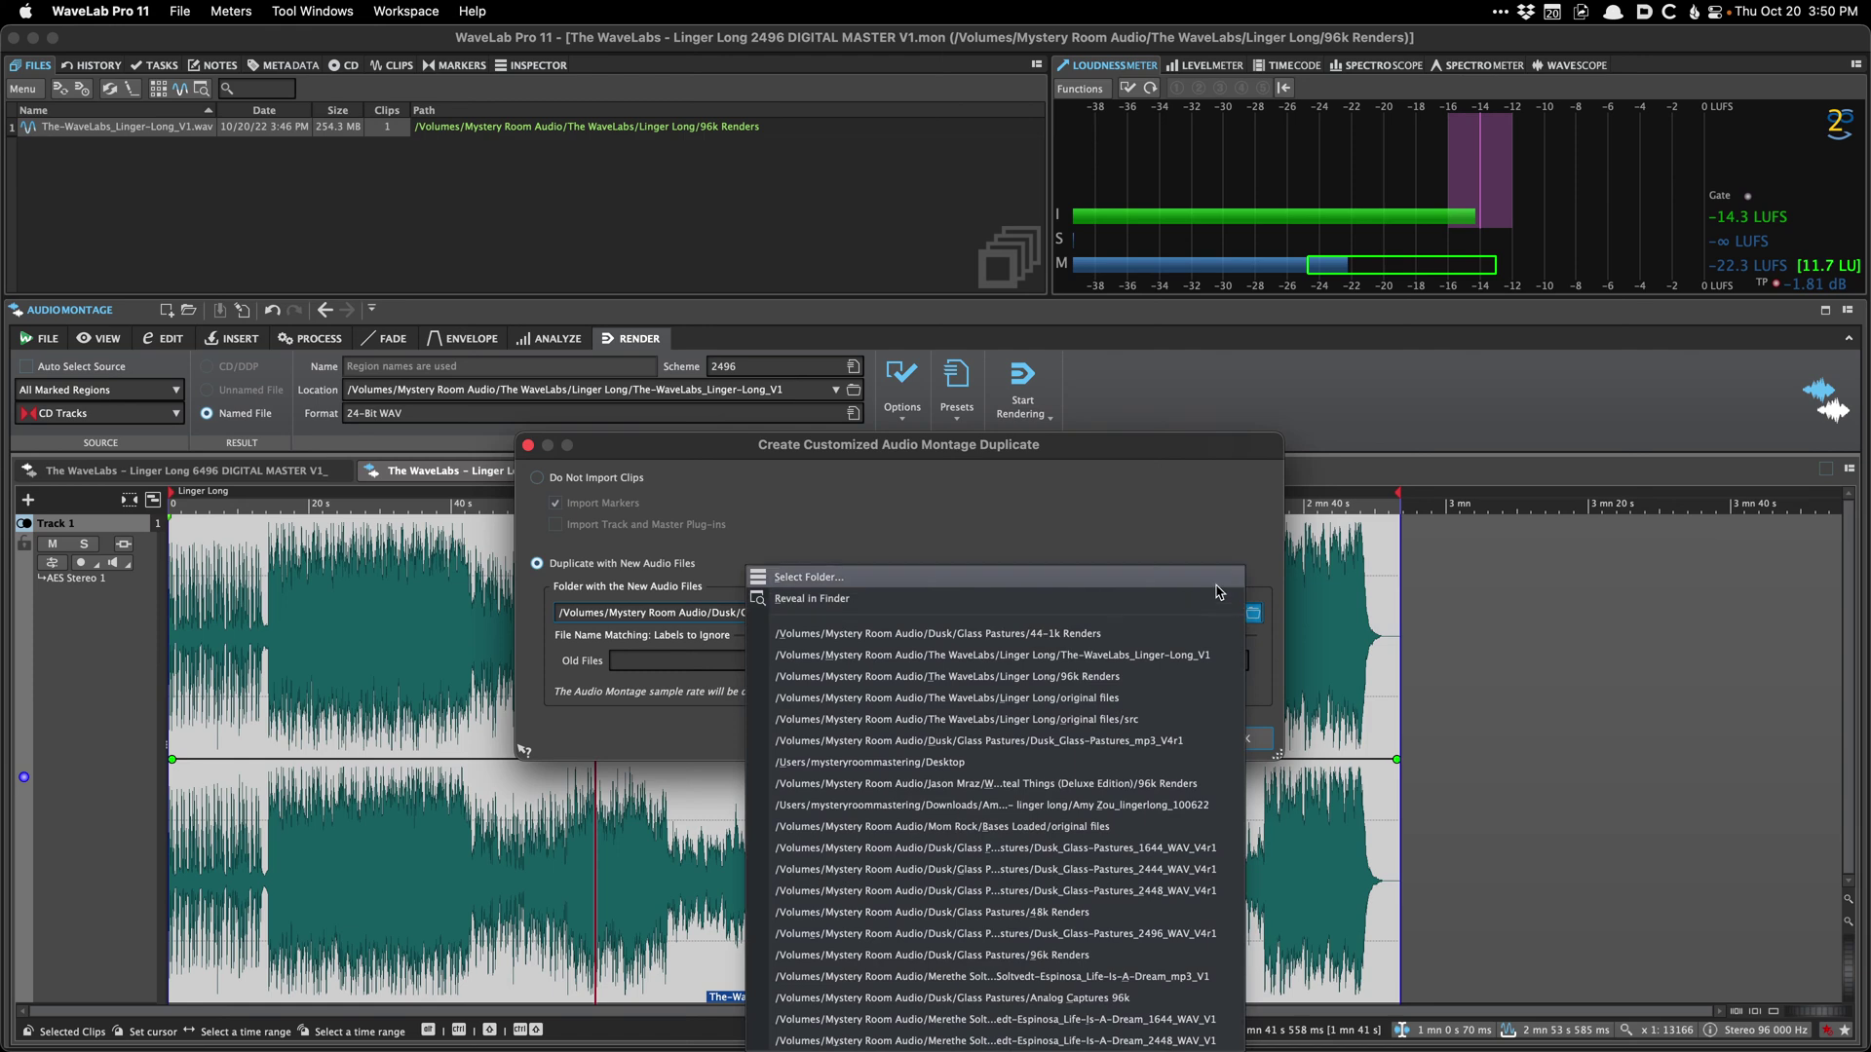
left_click(1218, 577)
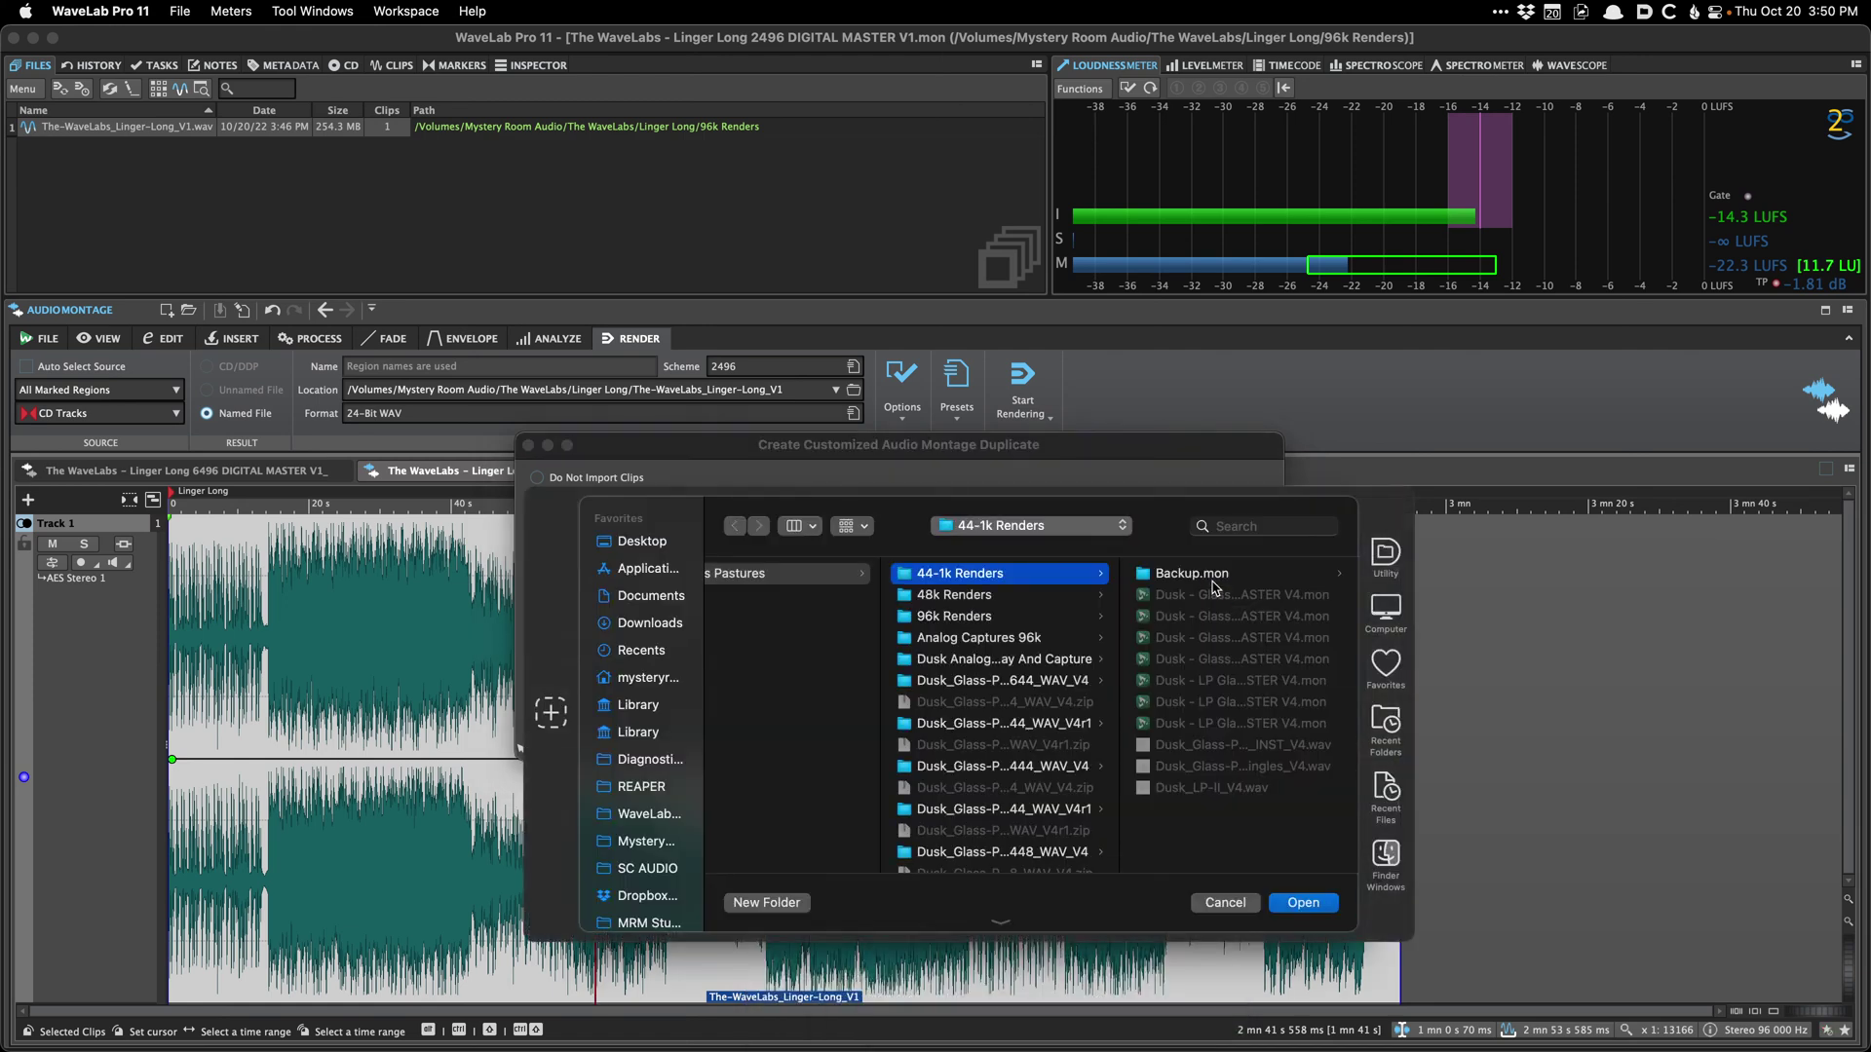
key("Down")
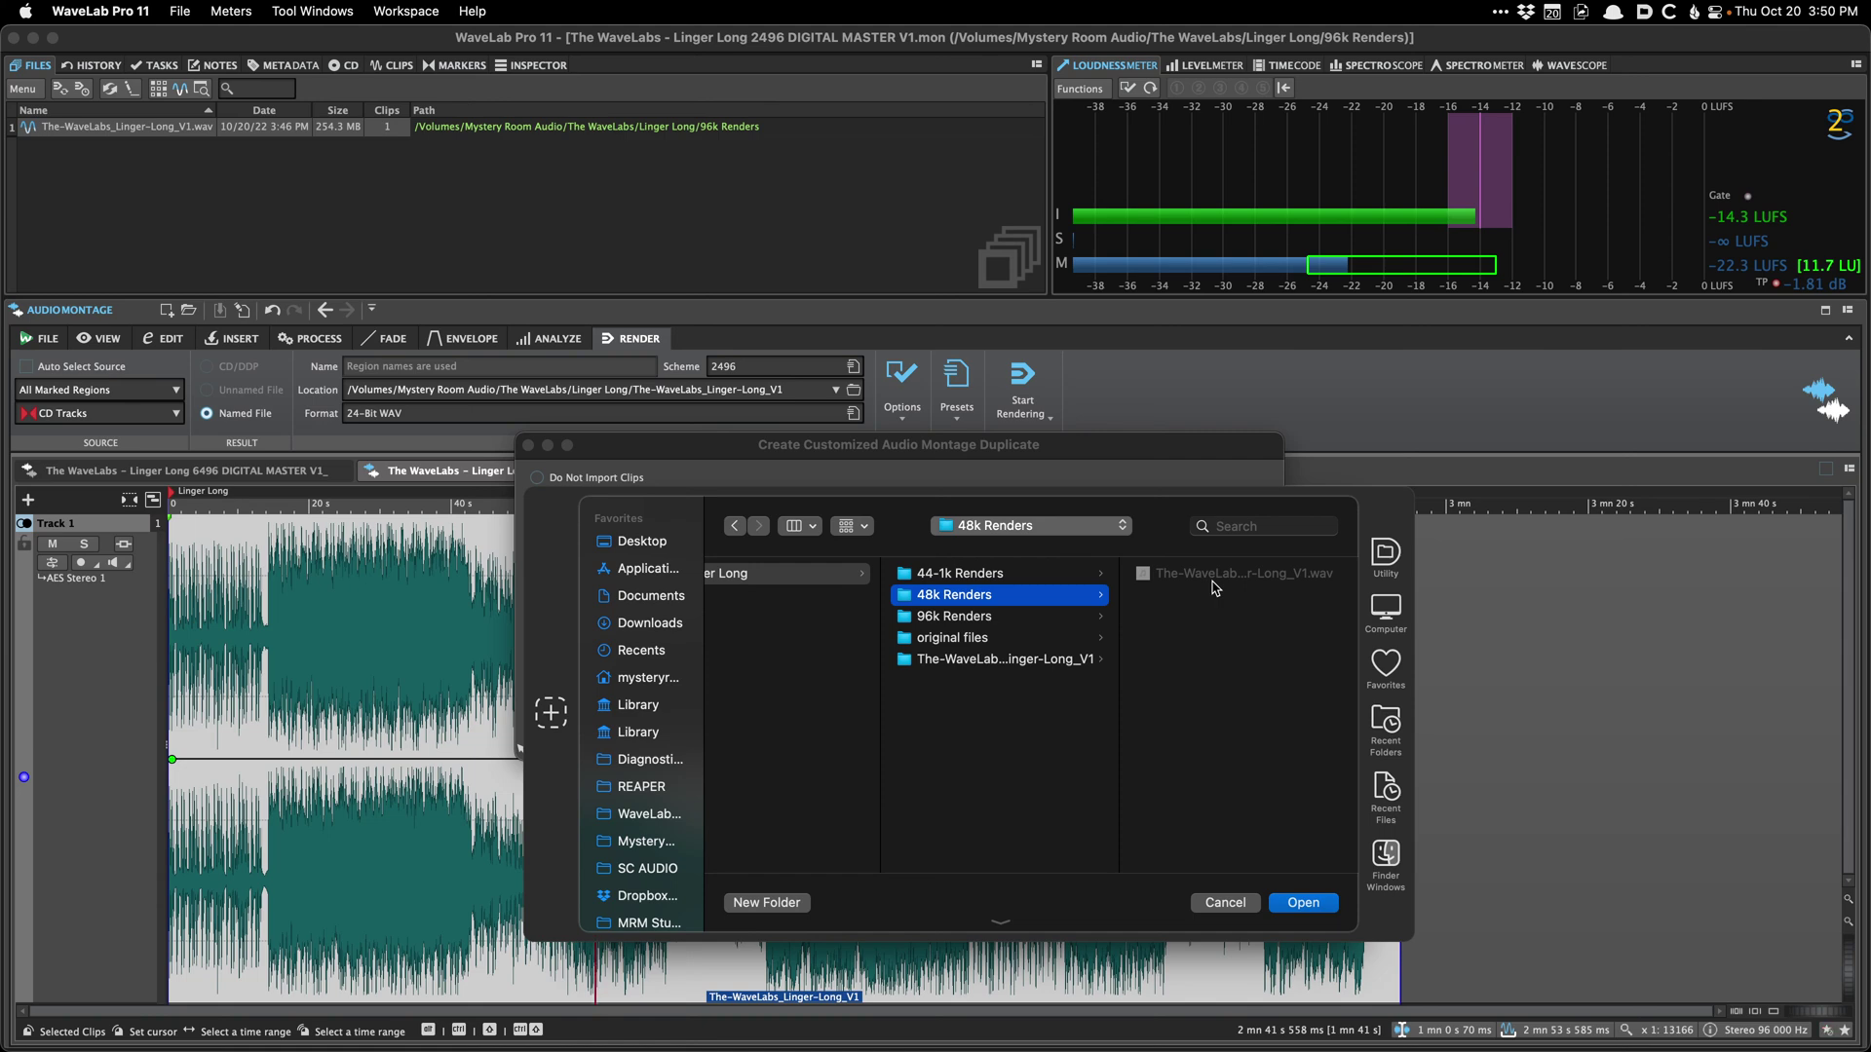
key("Return")
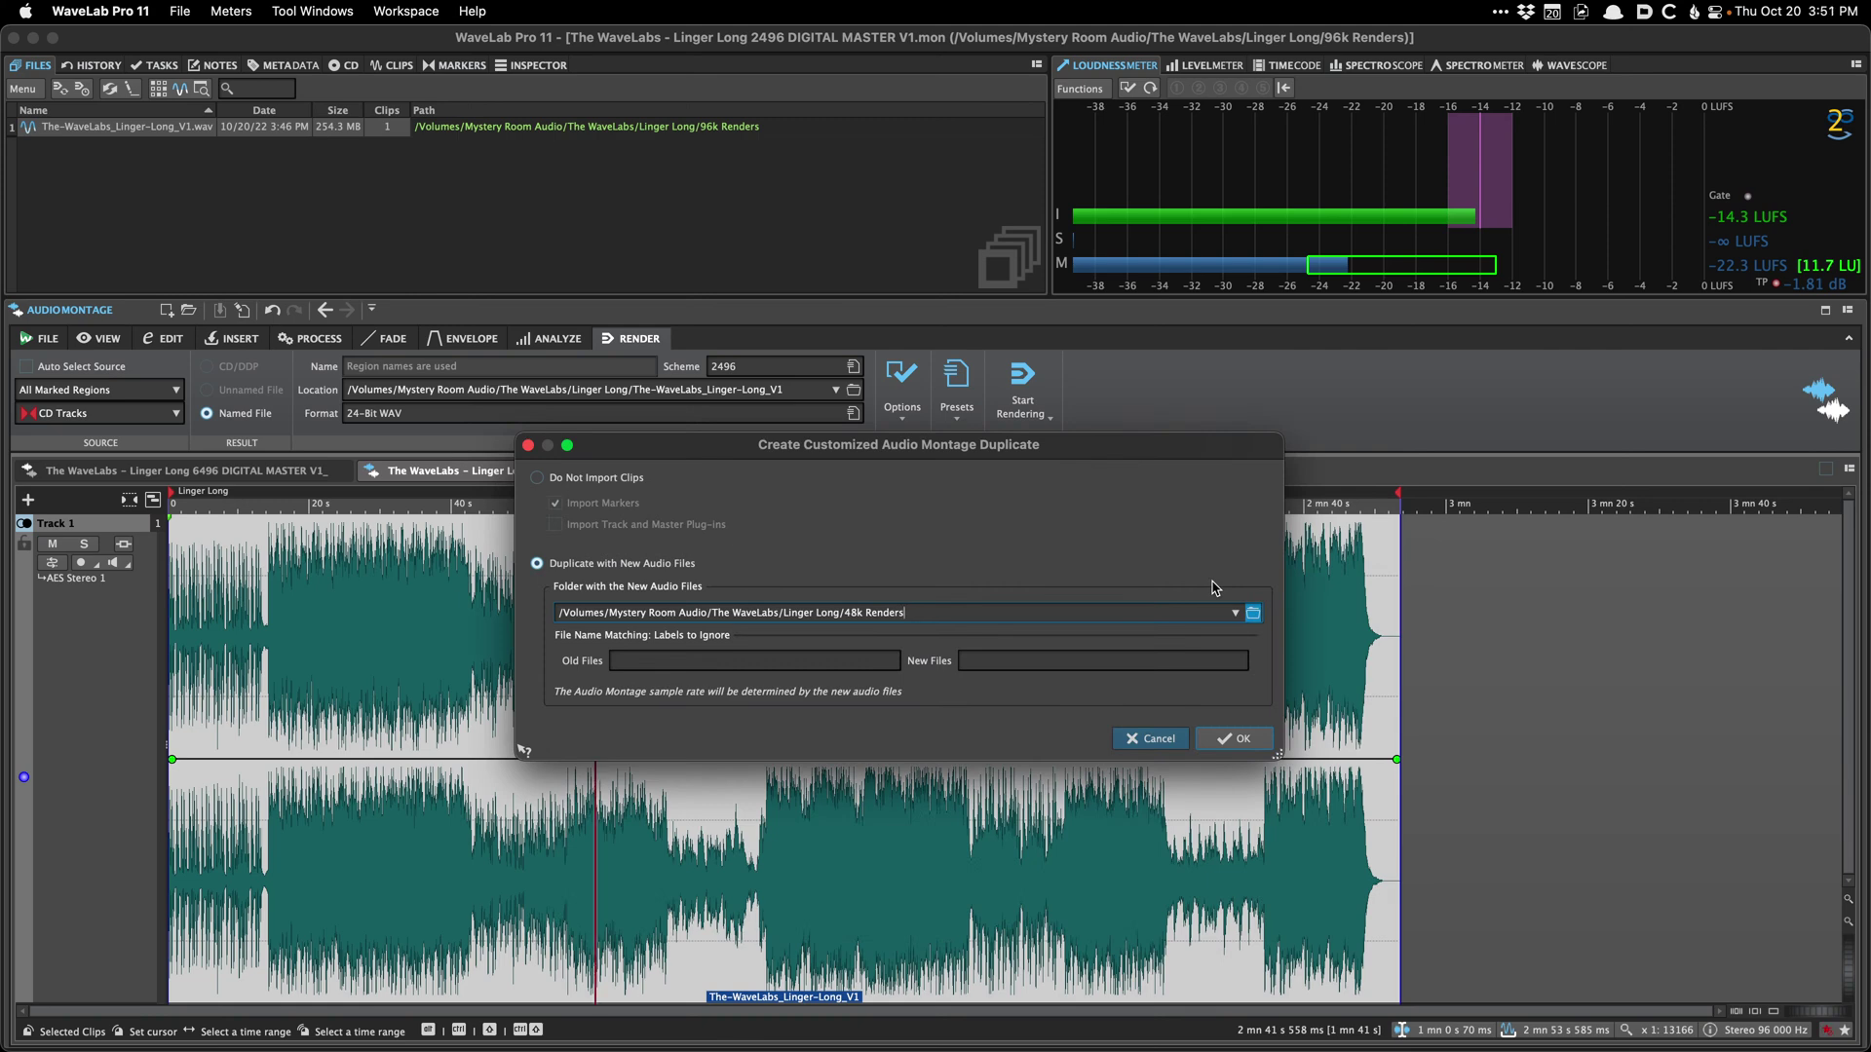
key("Return")
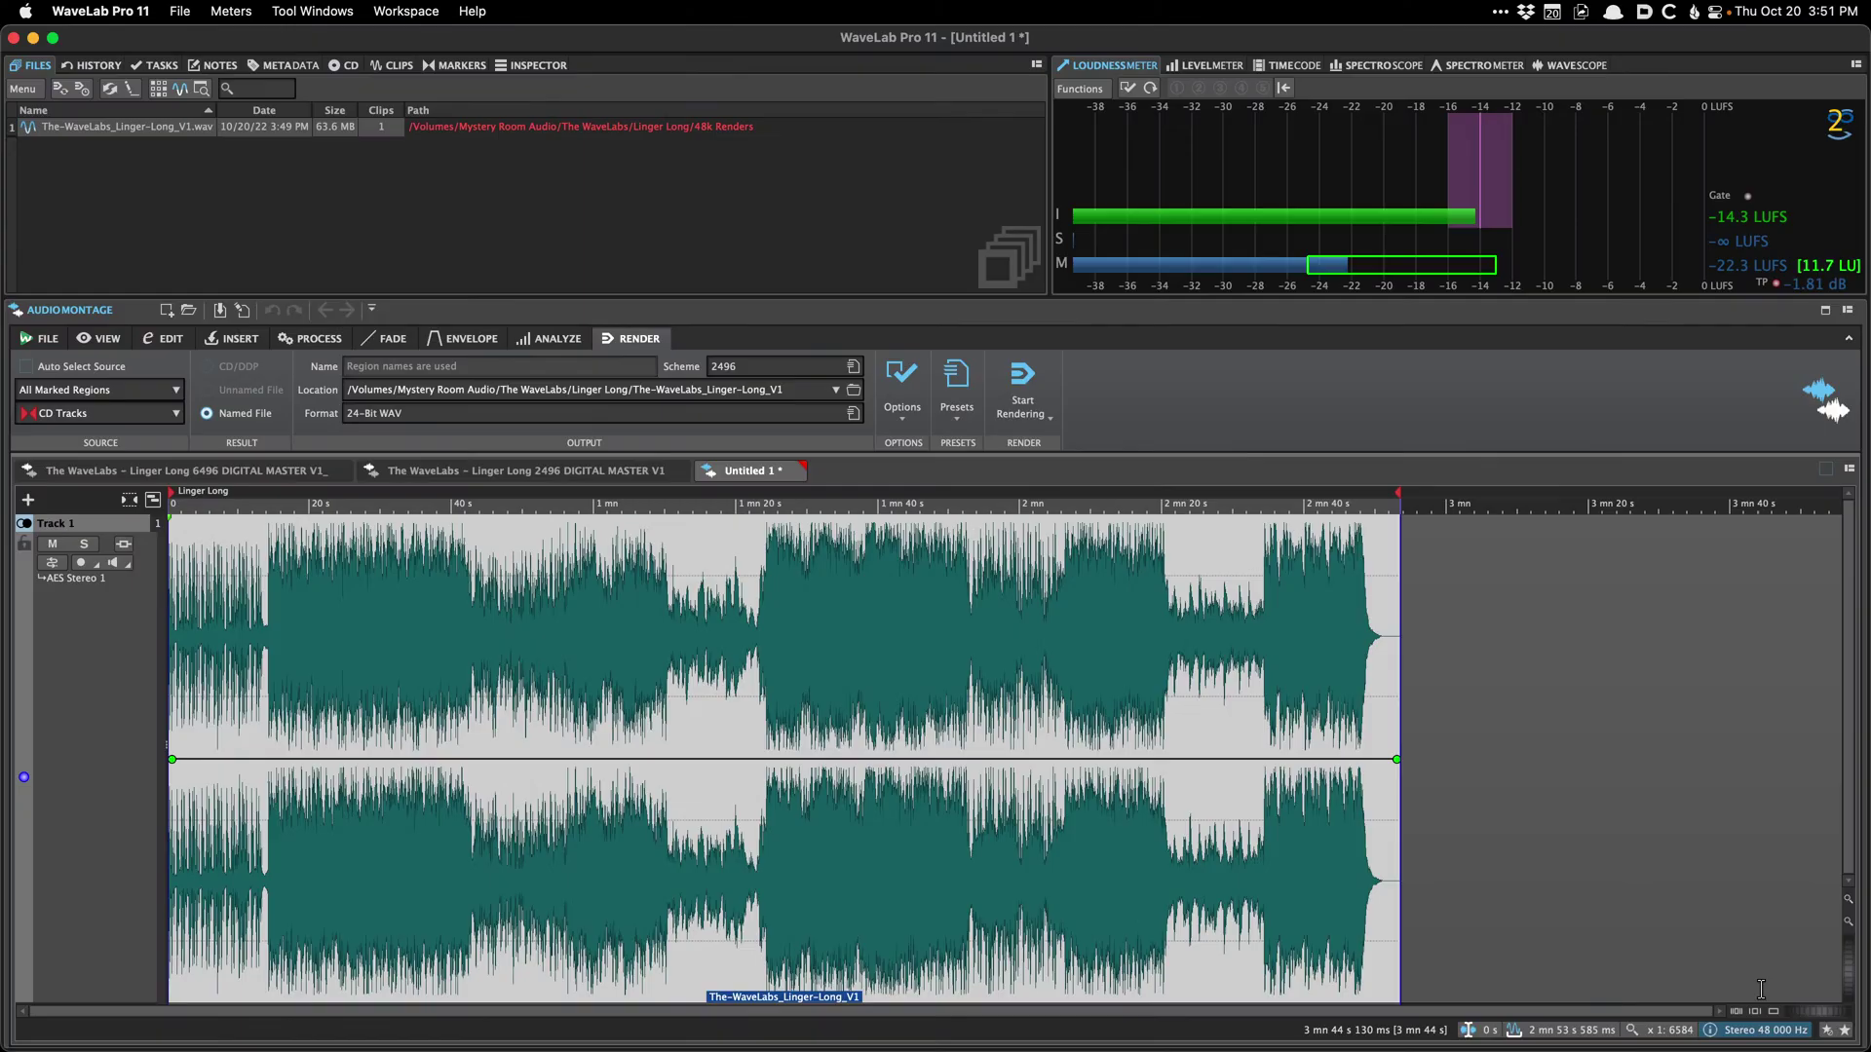
Step: Save the duplicated montage in 48k Renders as The WaveLabs – Linger Long 2448 DIGITAL MASTER V1
key("super+s")
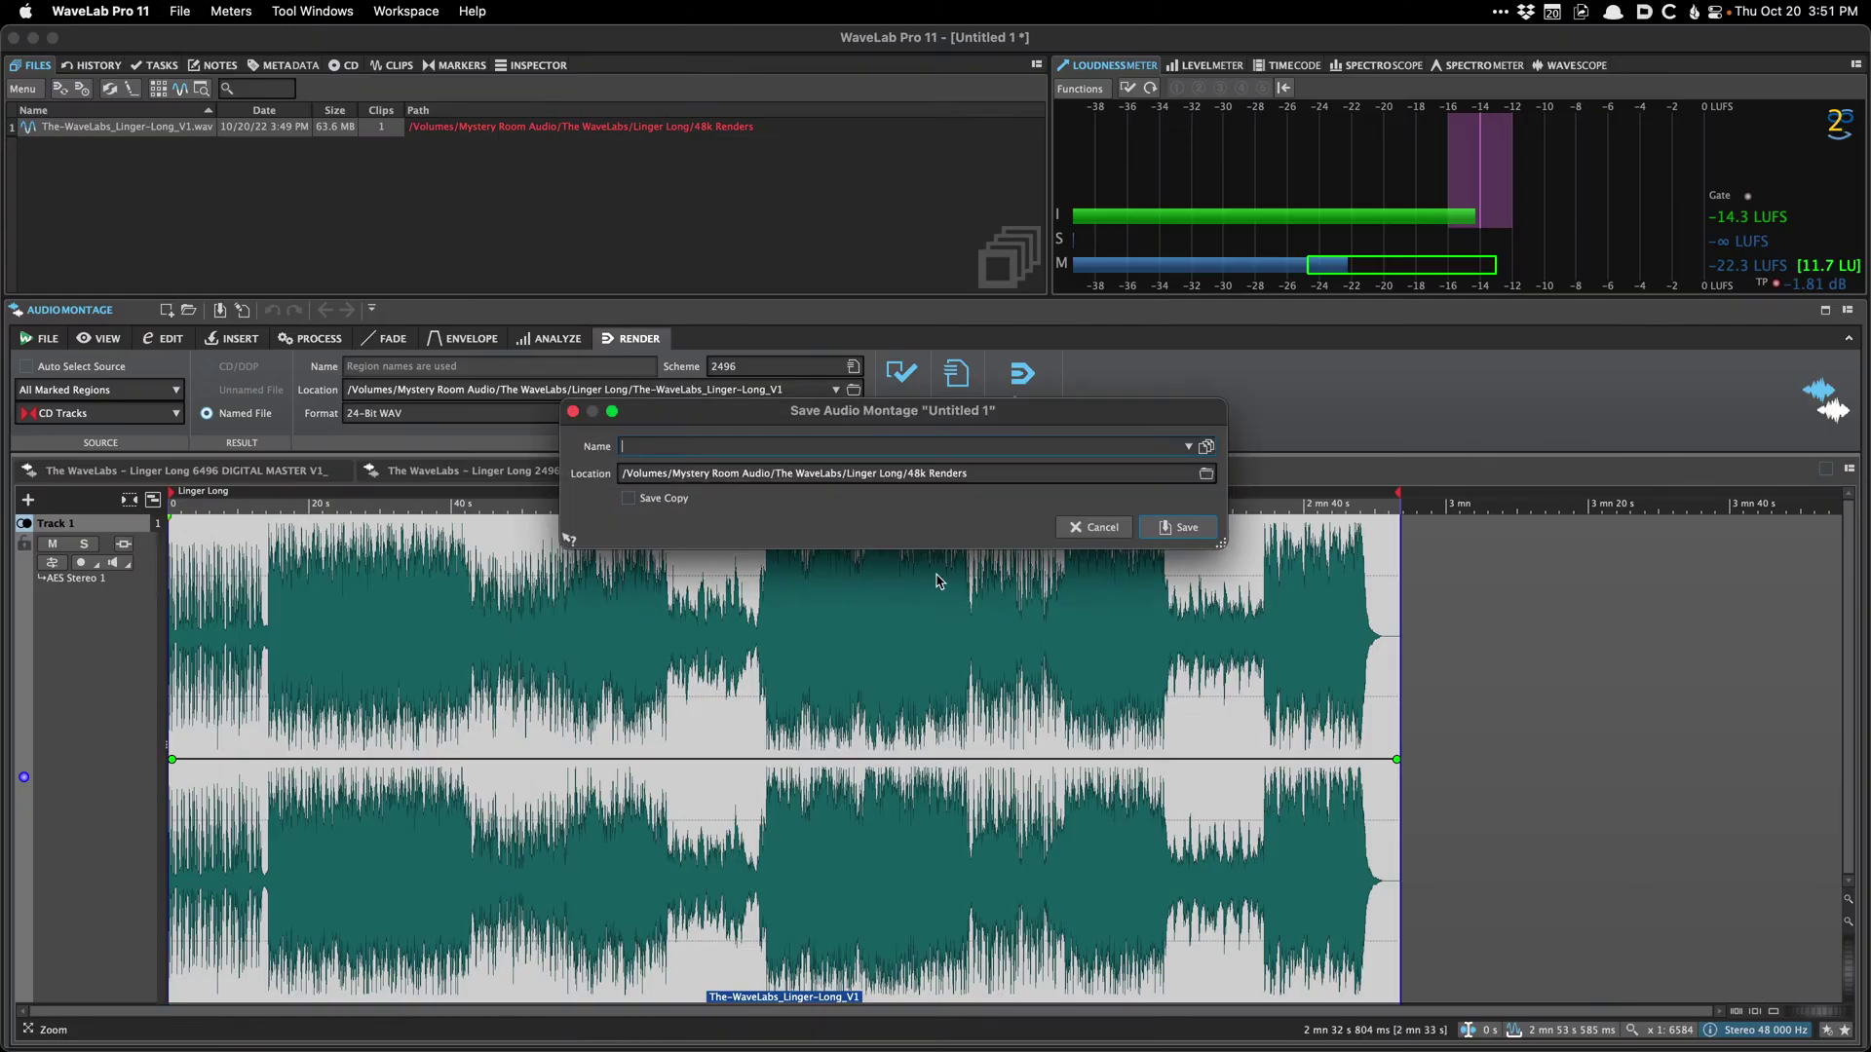
double_click(772, 445)
type("2448 DIGITAL MASTER V1")
key("Escape")
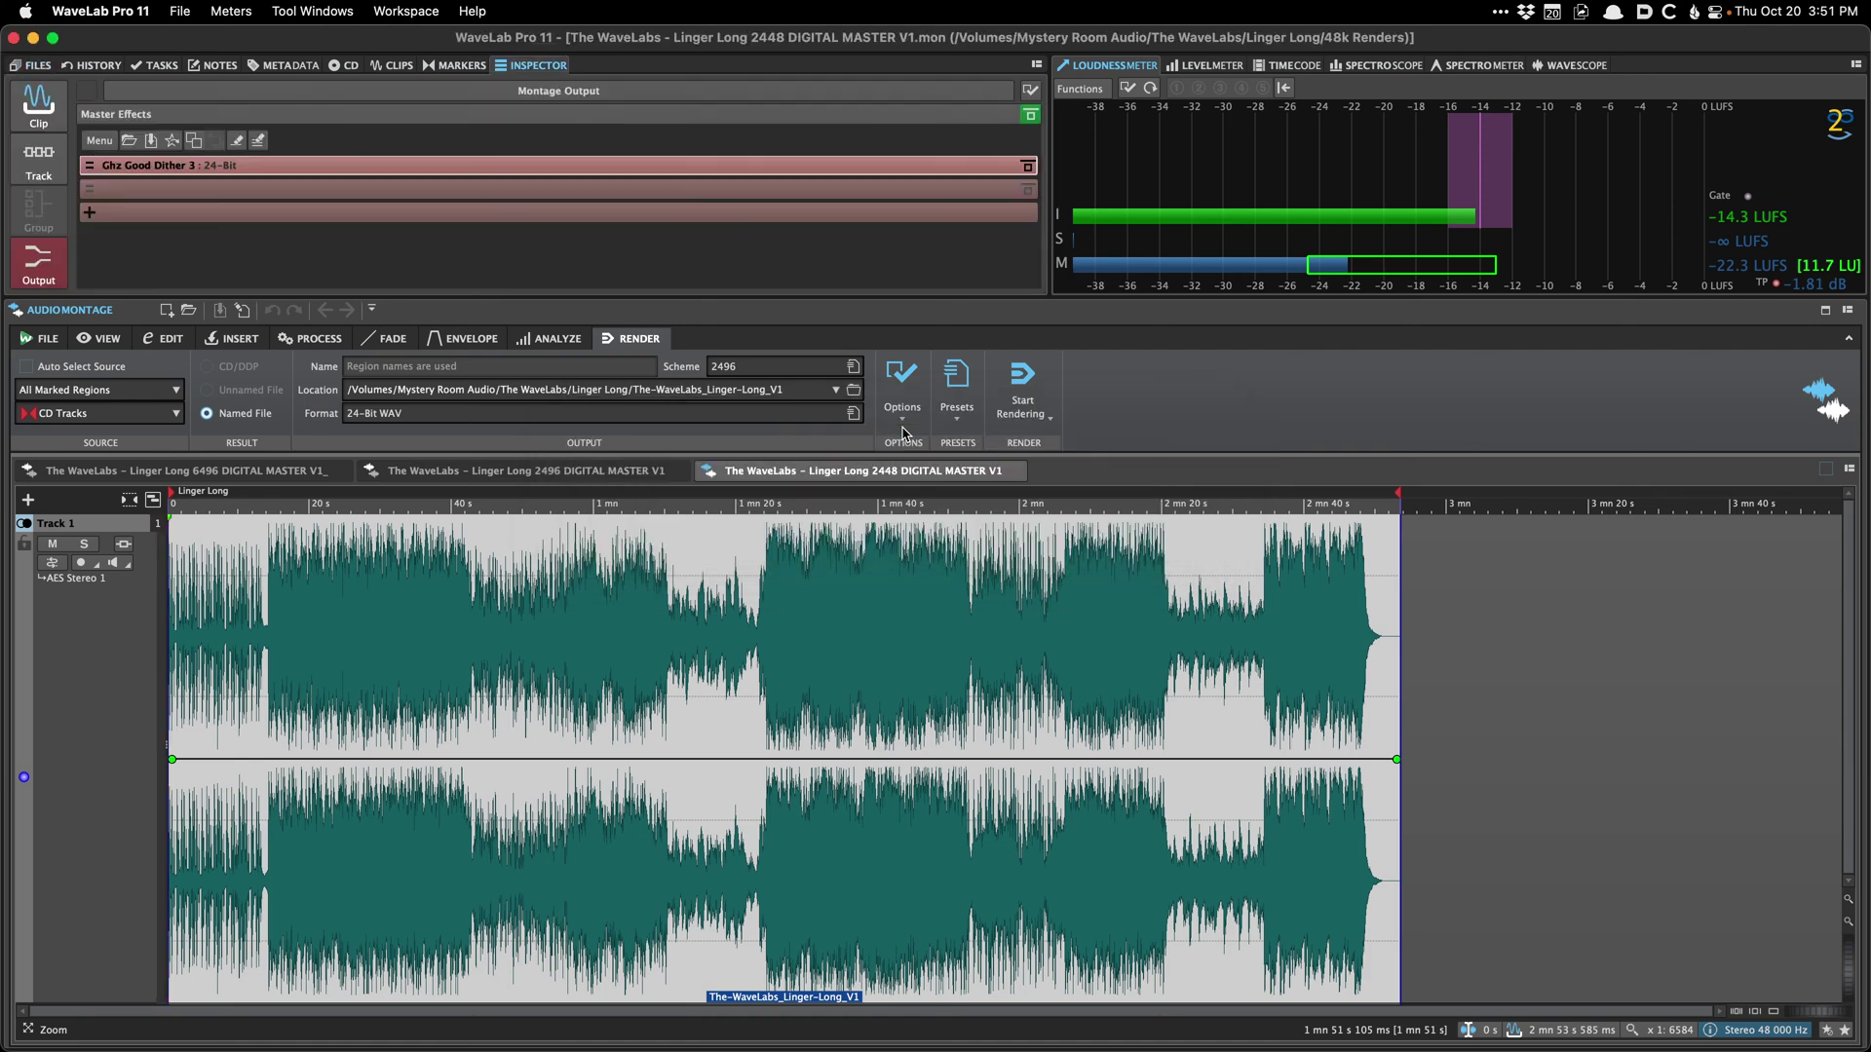
Step: Open the clip's 48k source file, check its peaks with Global Analysis, and return to the 2448 montage
left_click(590, 674)
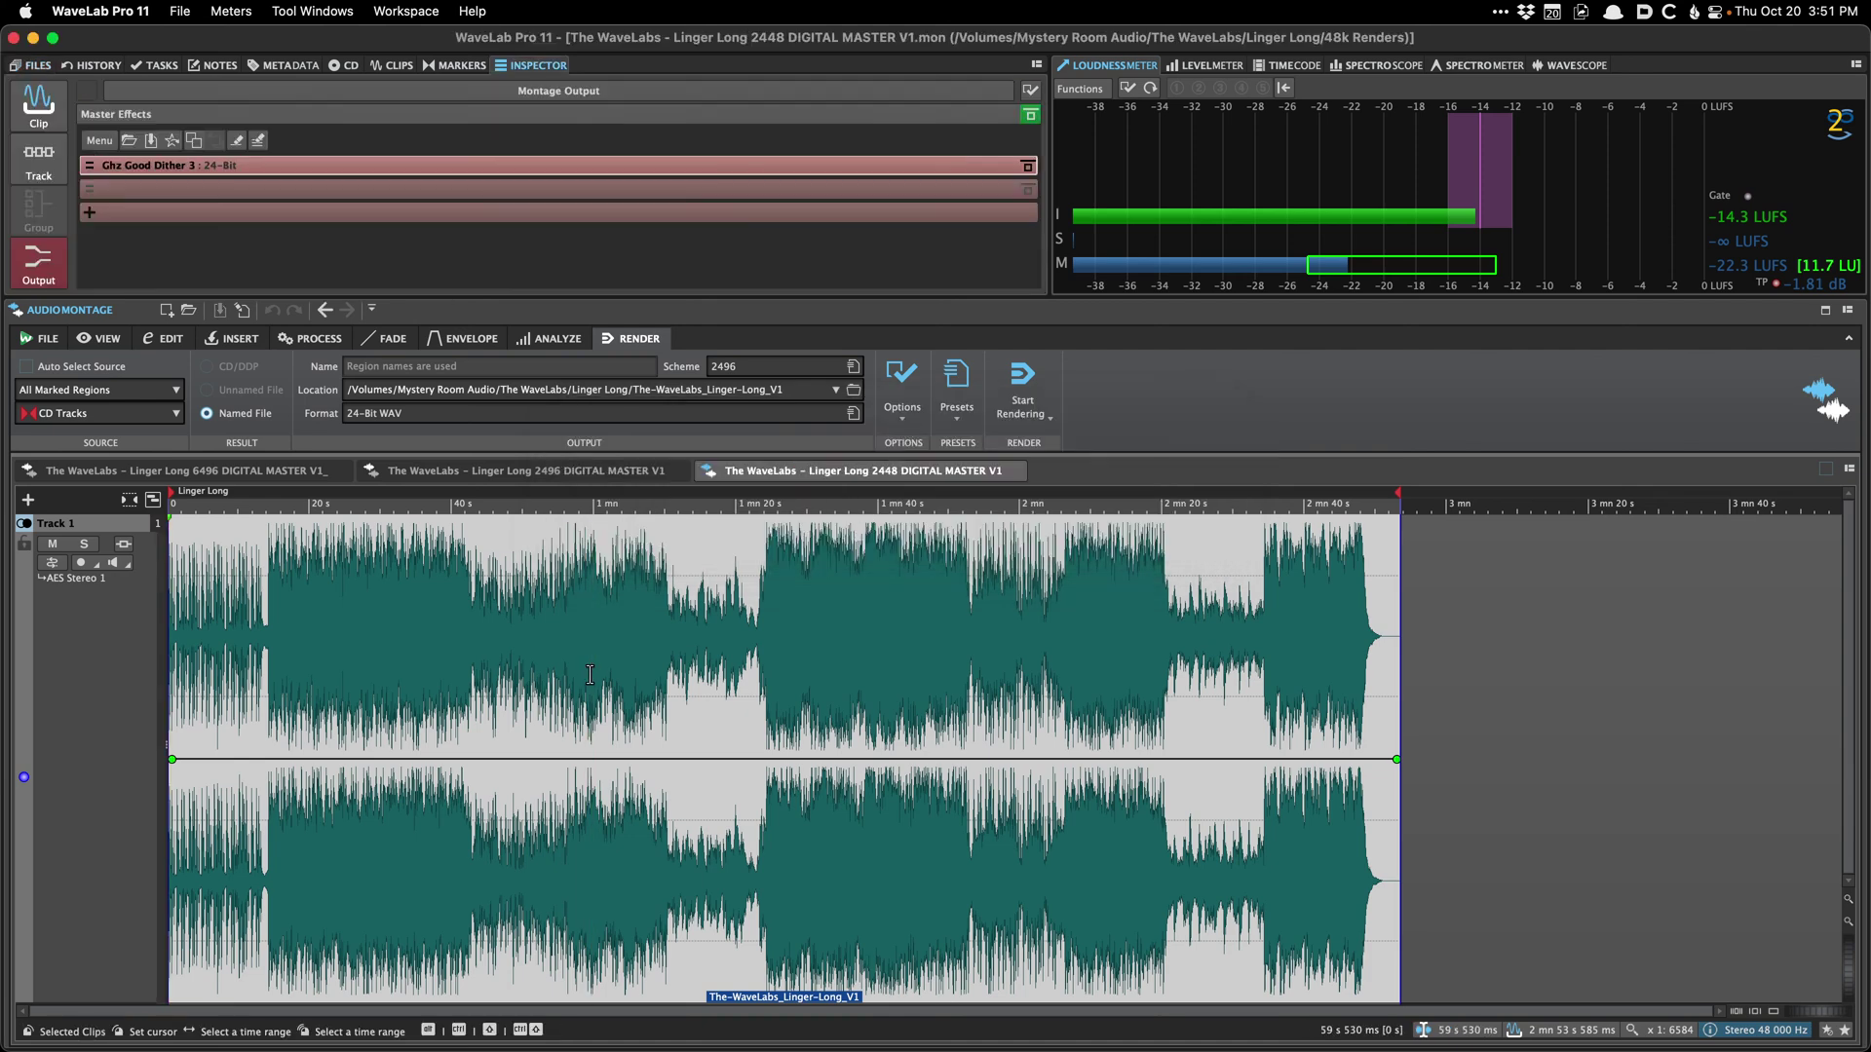
double_click(591, 675)
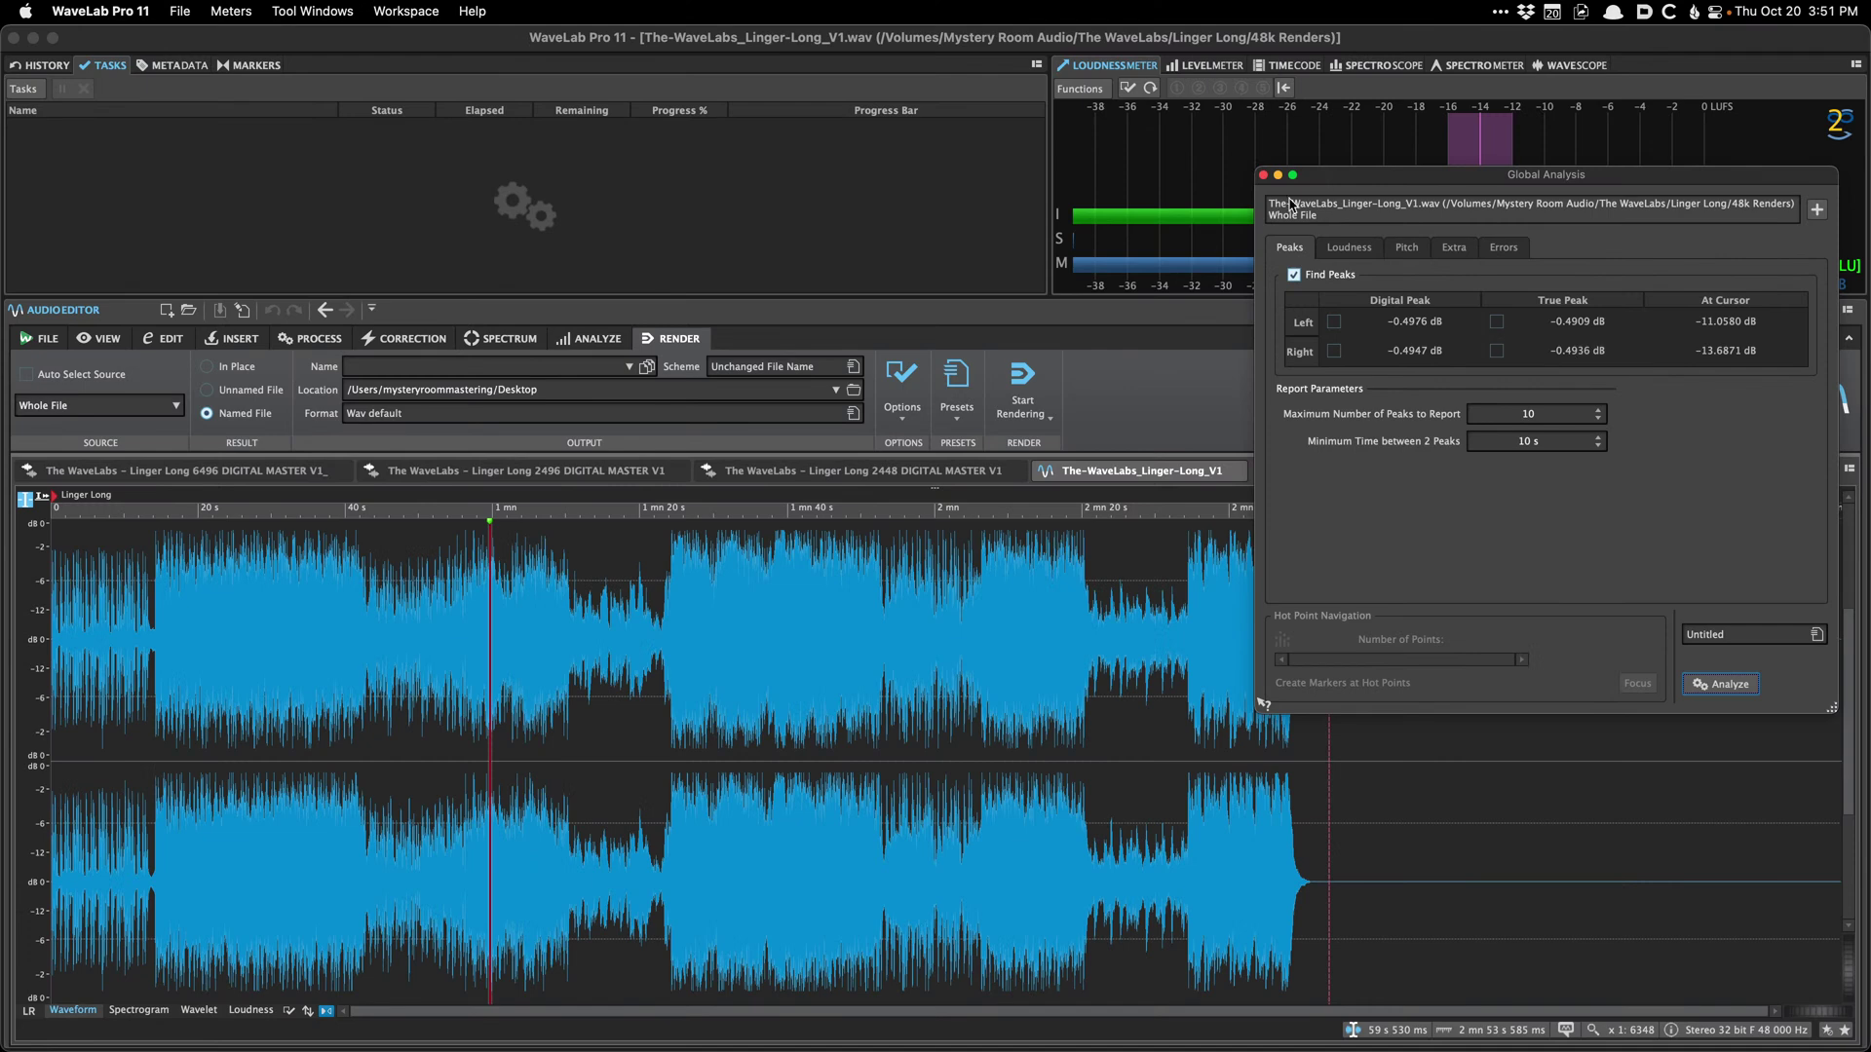
left_click(1263, 175)
left_click(1240, 470)
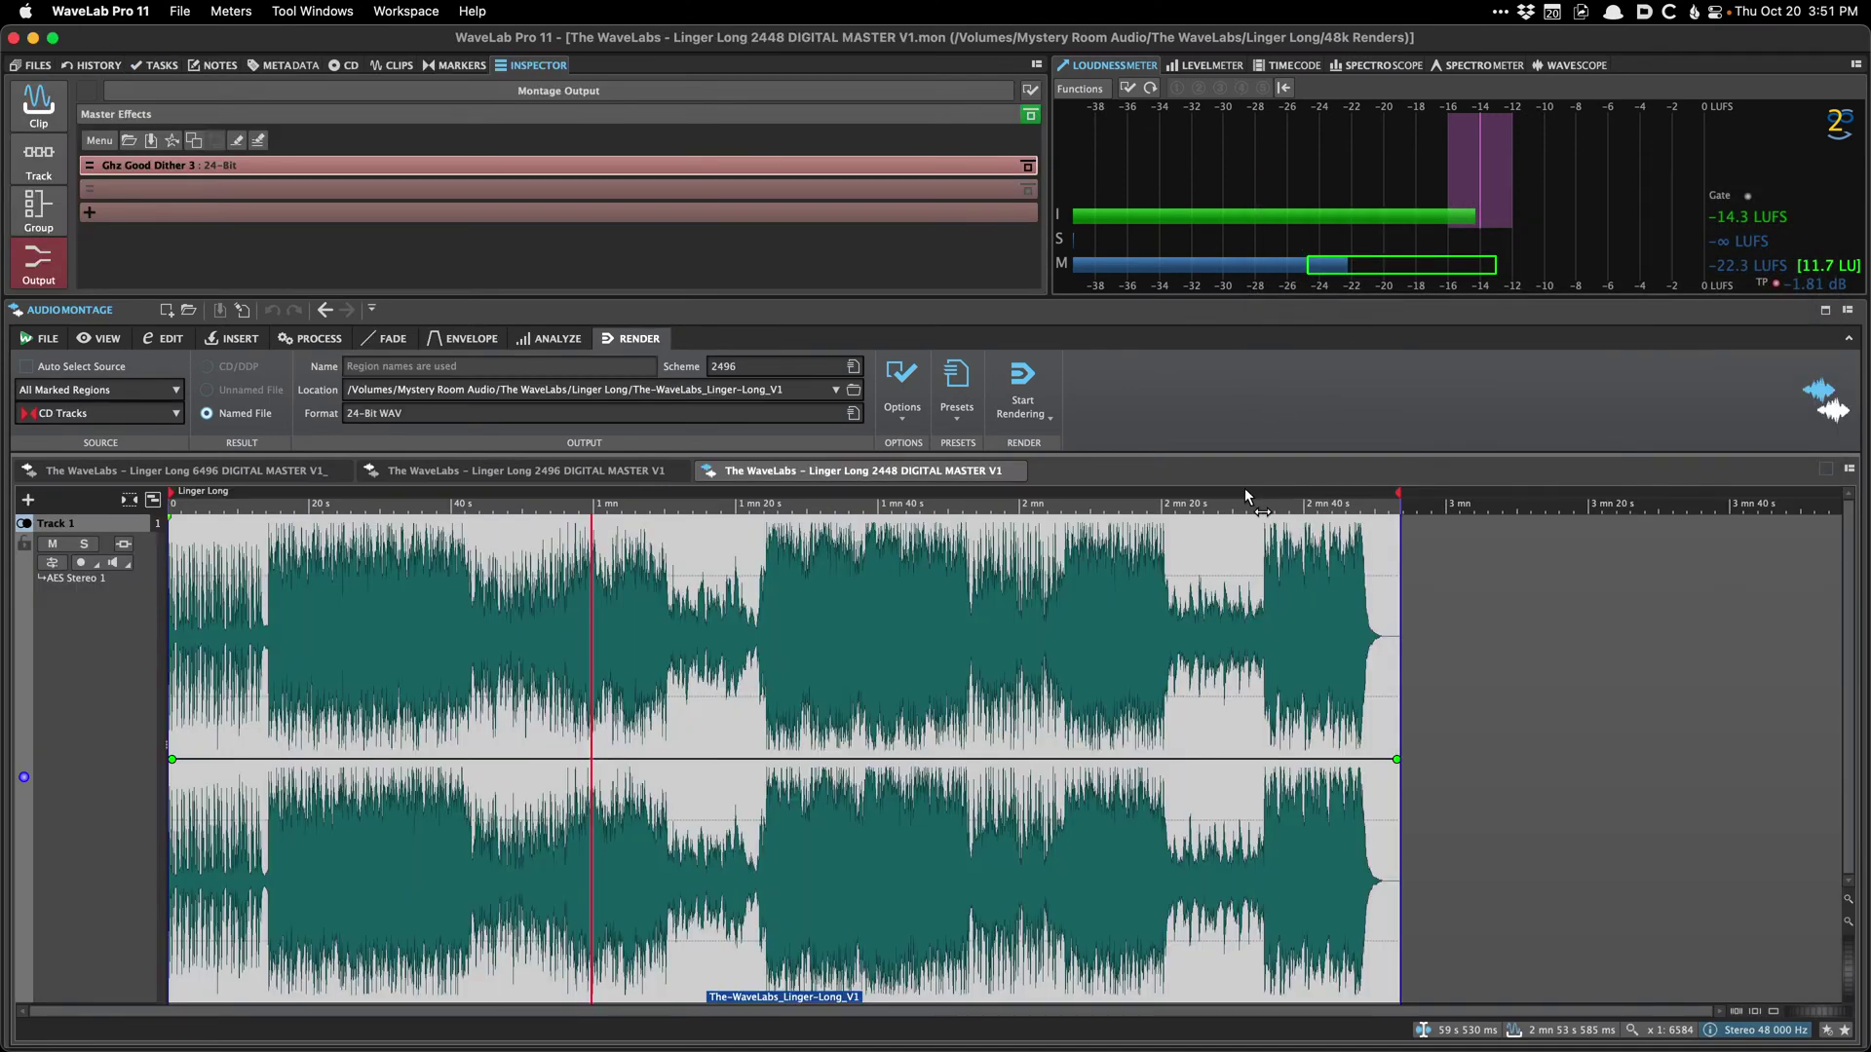
left_click(848, 694)
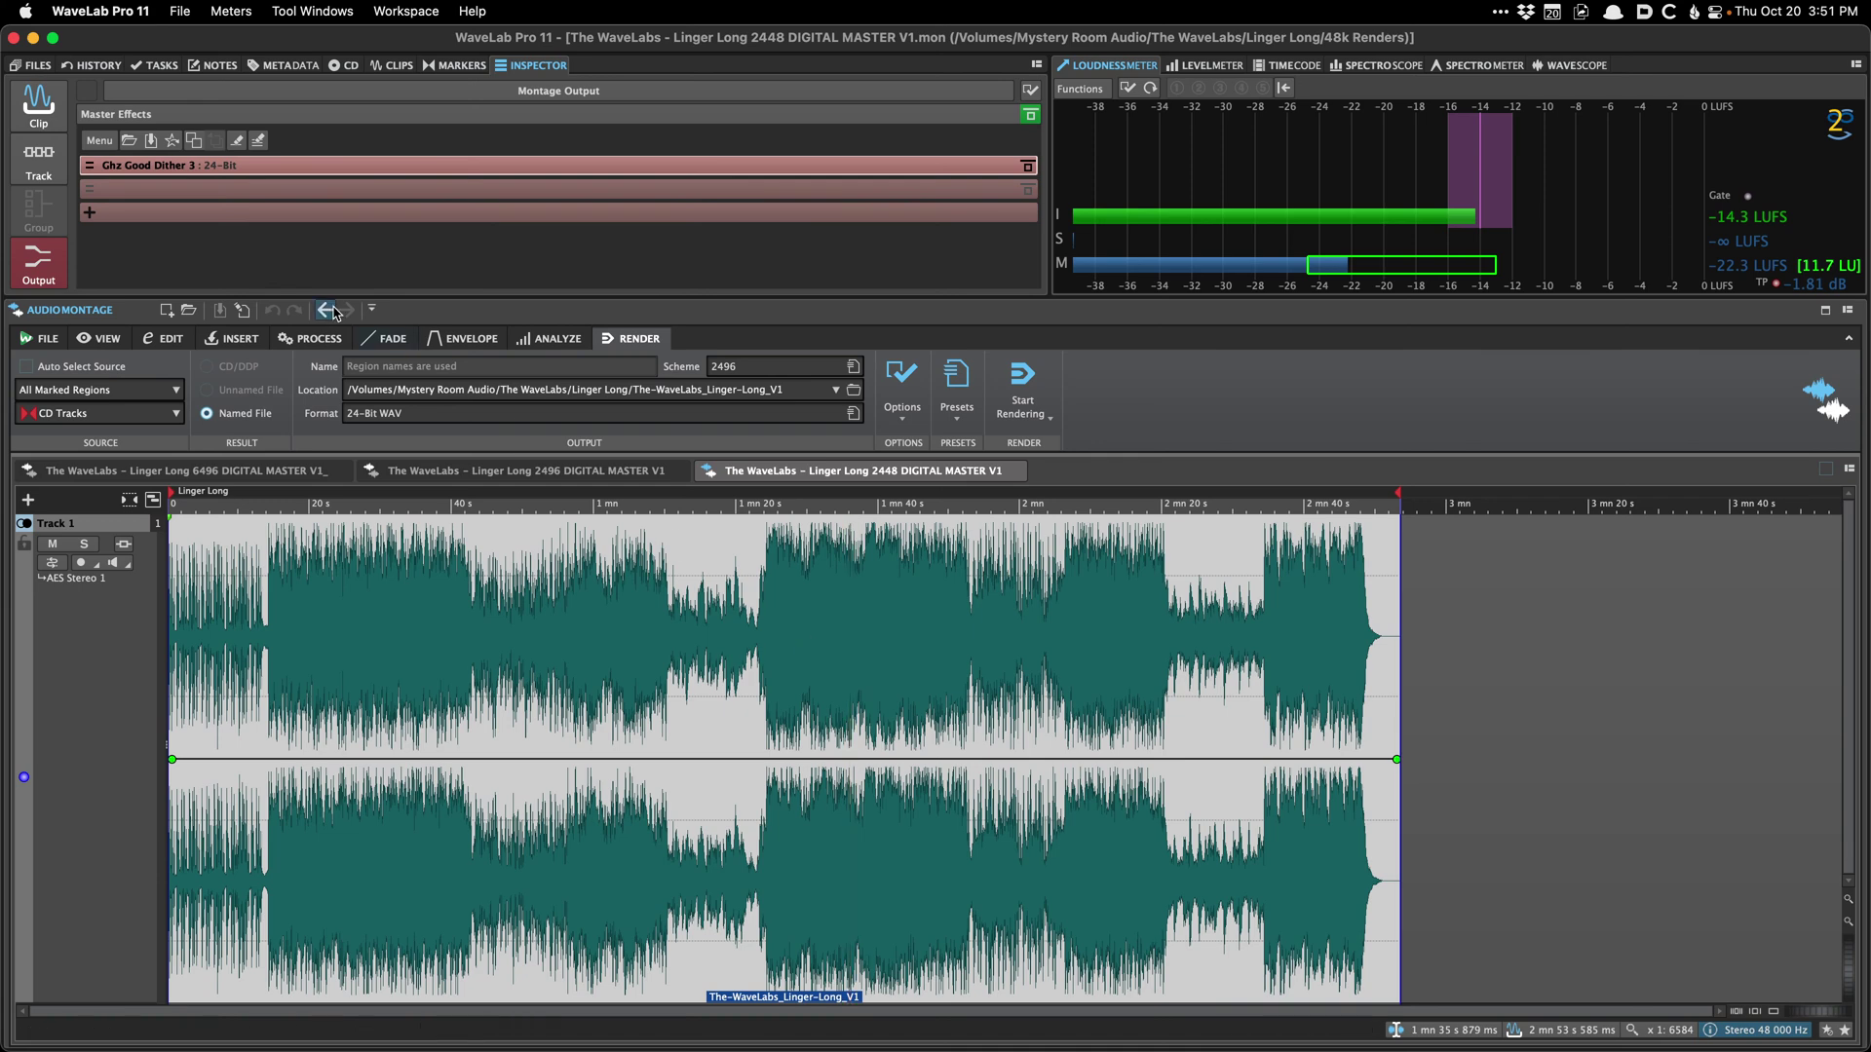
Step: Load the 10 Lim 6 Re-Up.plugs plug-in chain into the 2448 montage's master effects
left_click(1150, 421)
left_click(994, 443)
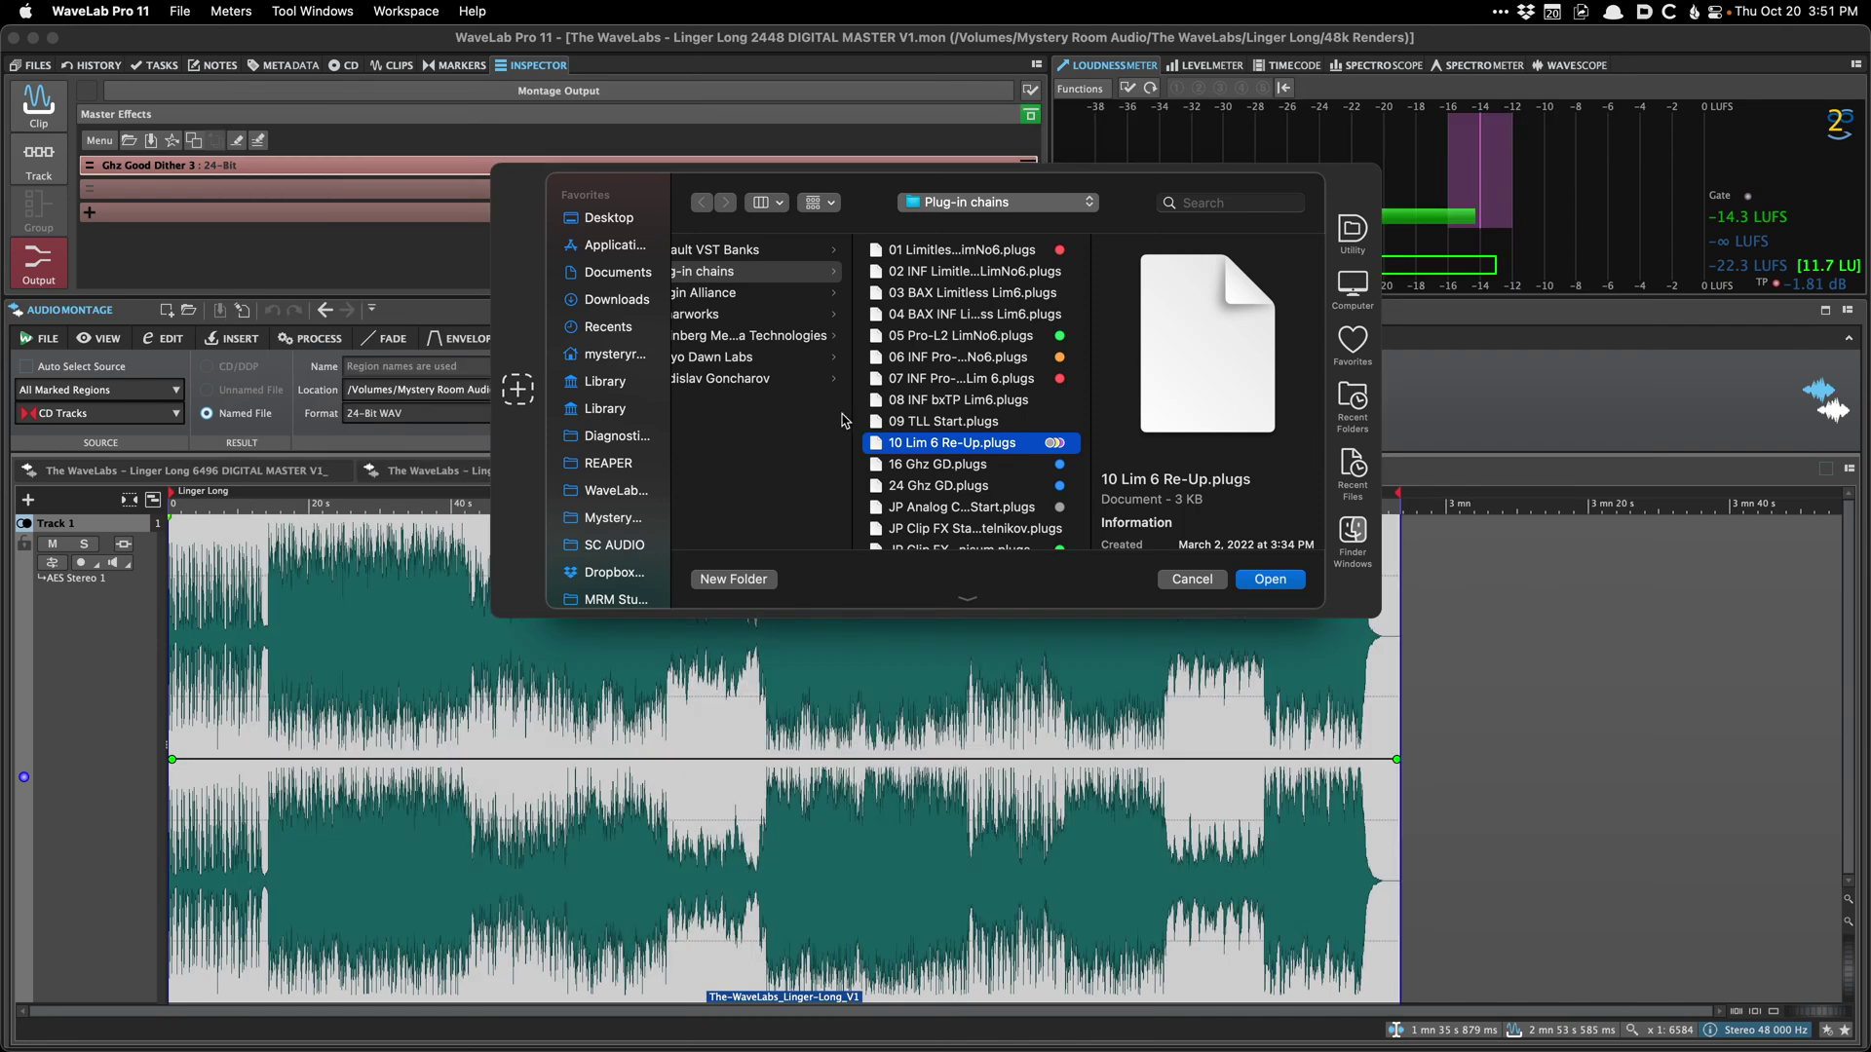
left_click(1268, 580)
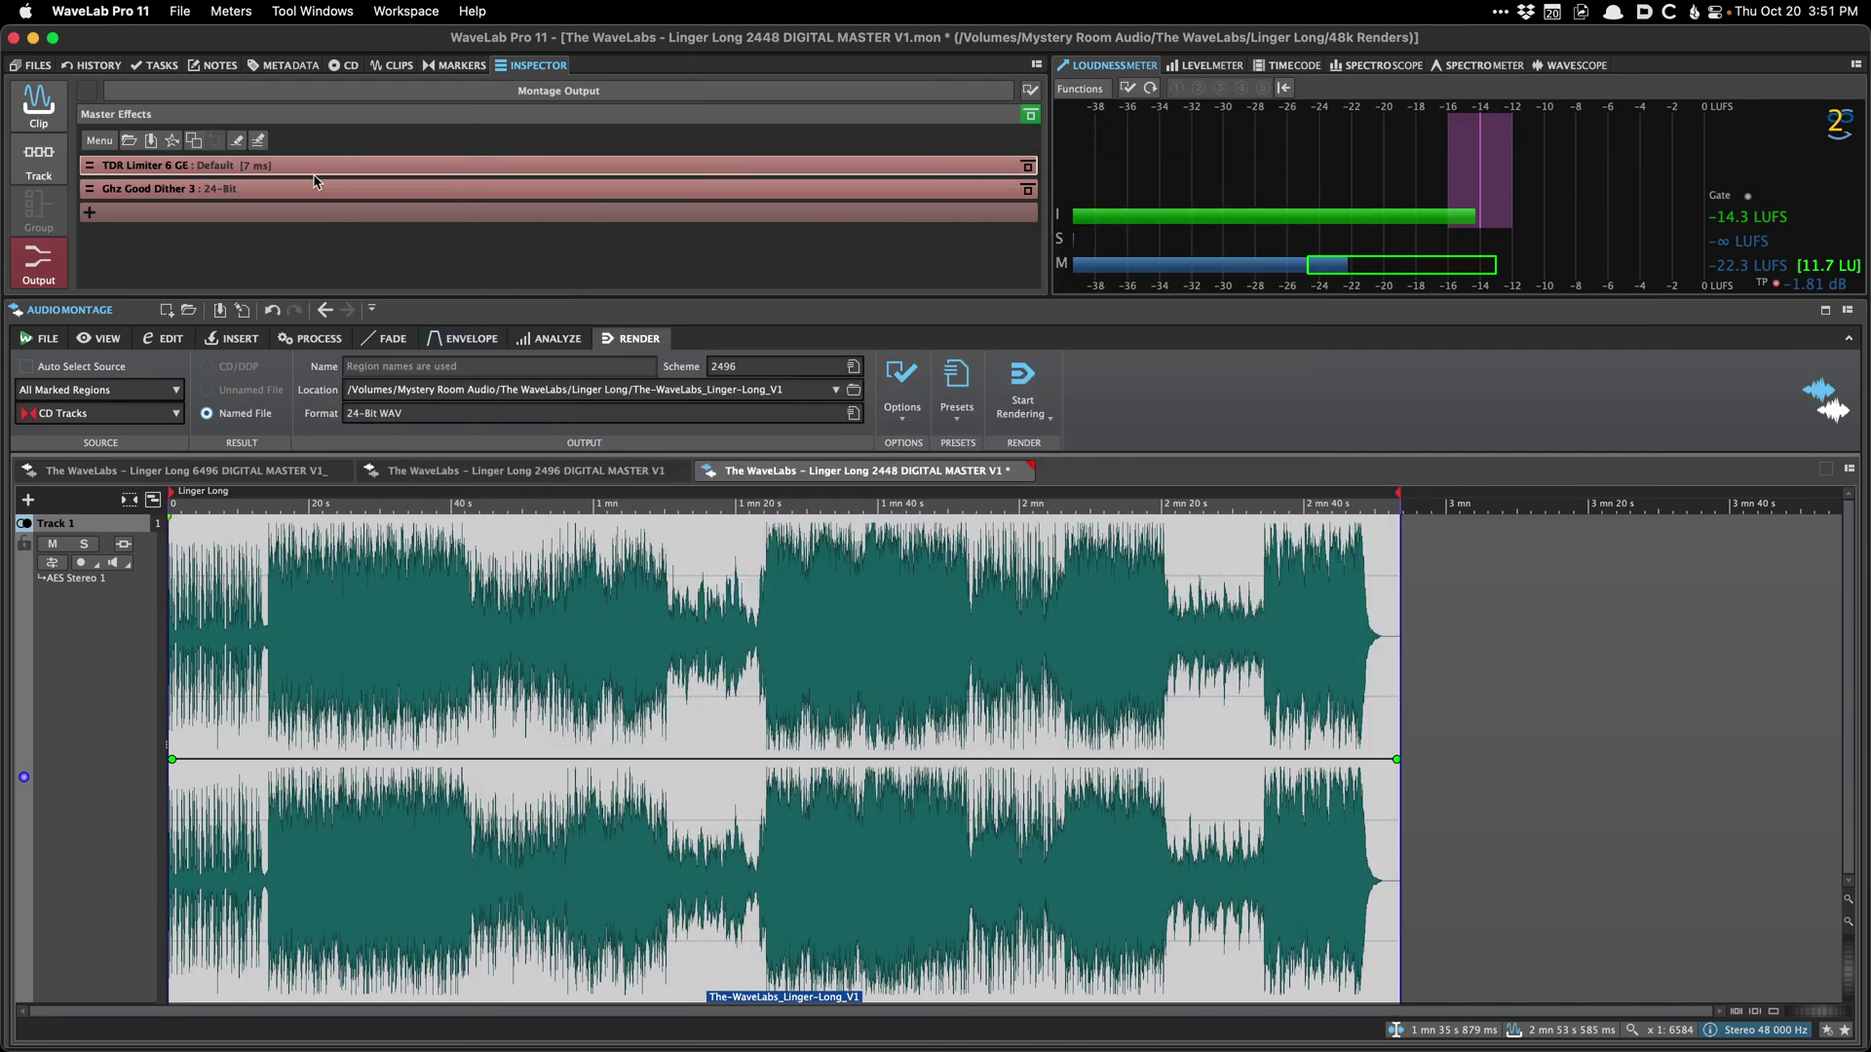
Step: Play a loud passage through TDR Limiter 6 GE to check its true peak and gain reduction, and close the plug-in window
left_click(307, 168)
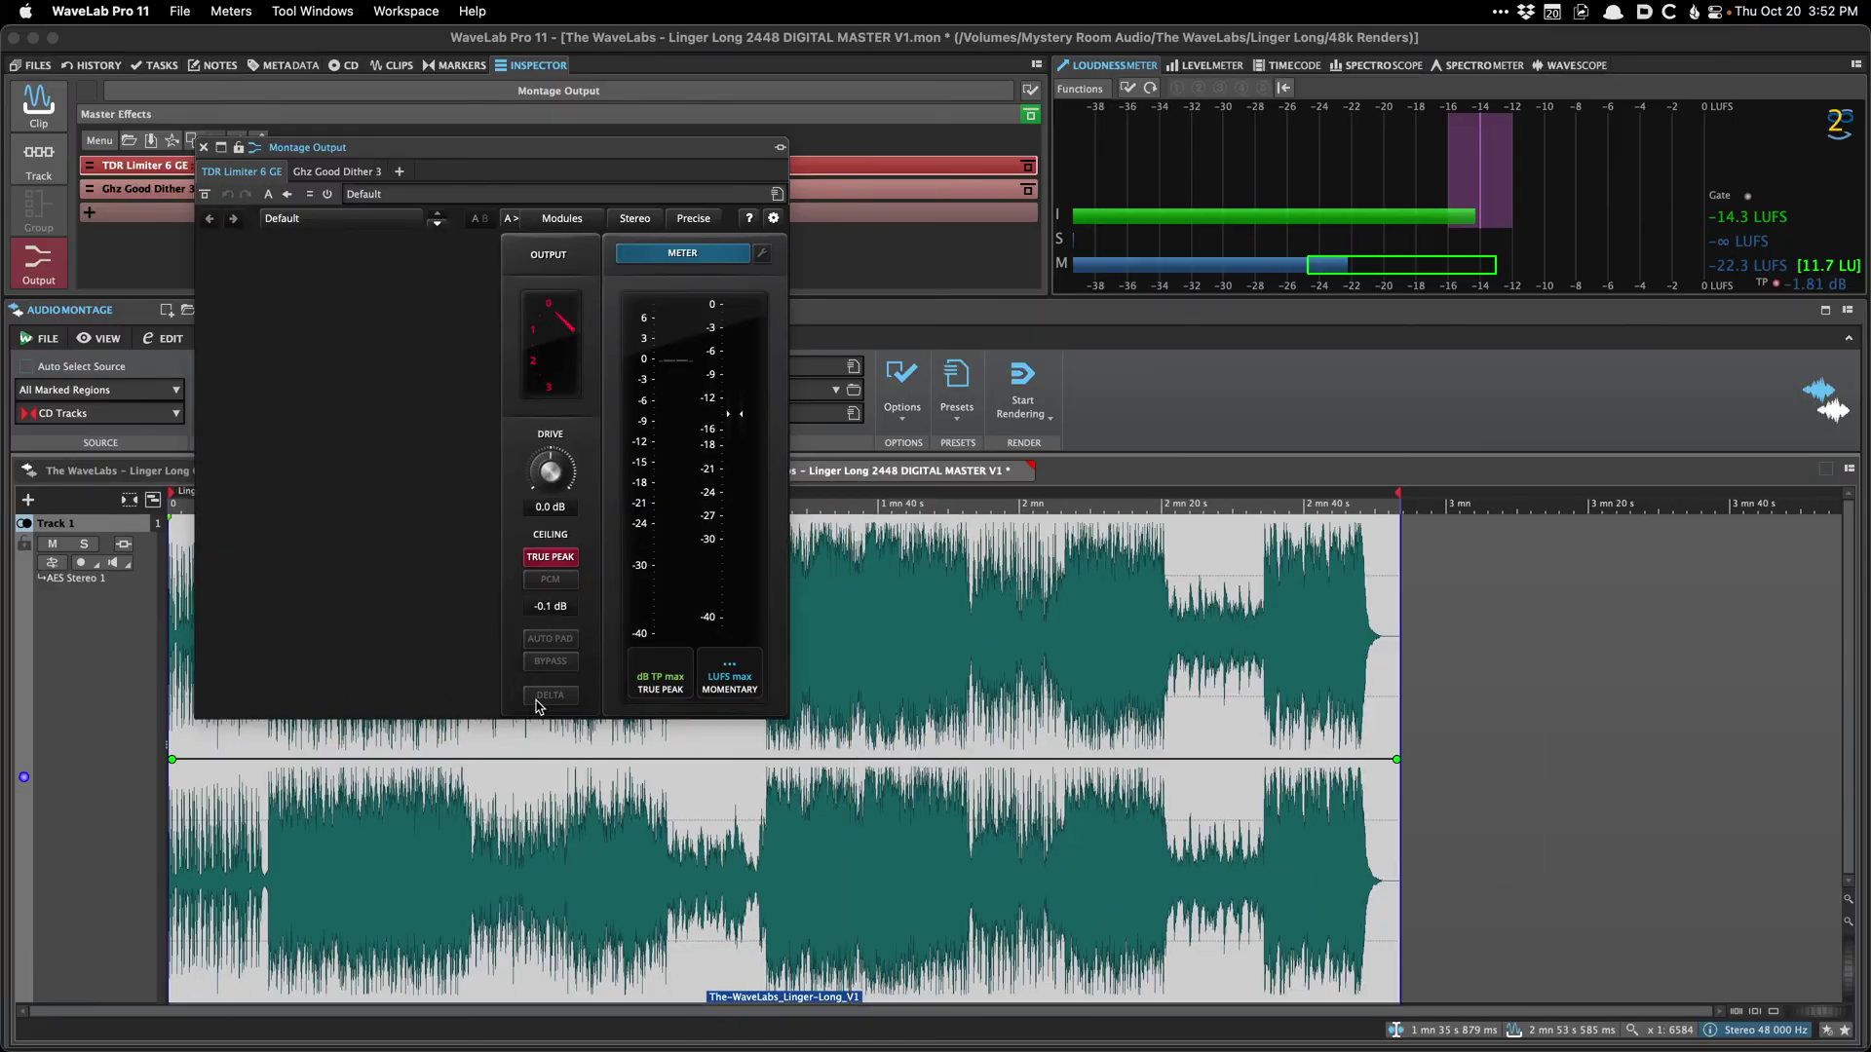
left_click(413, 737)
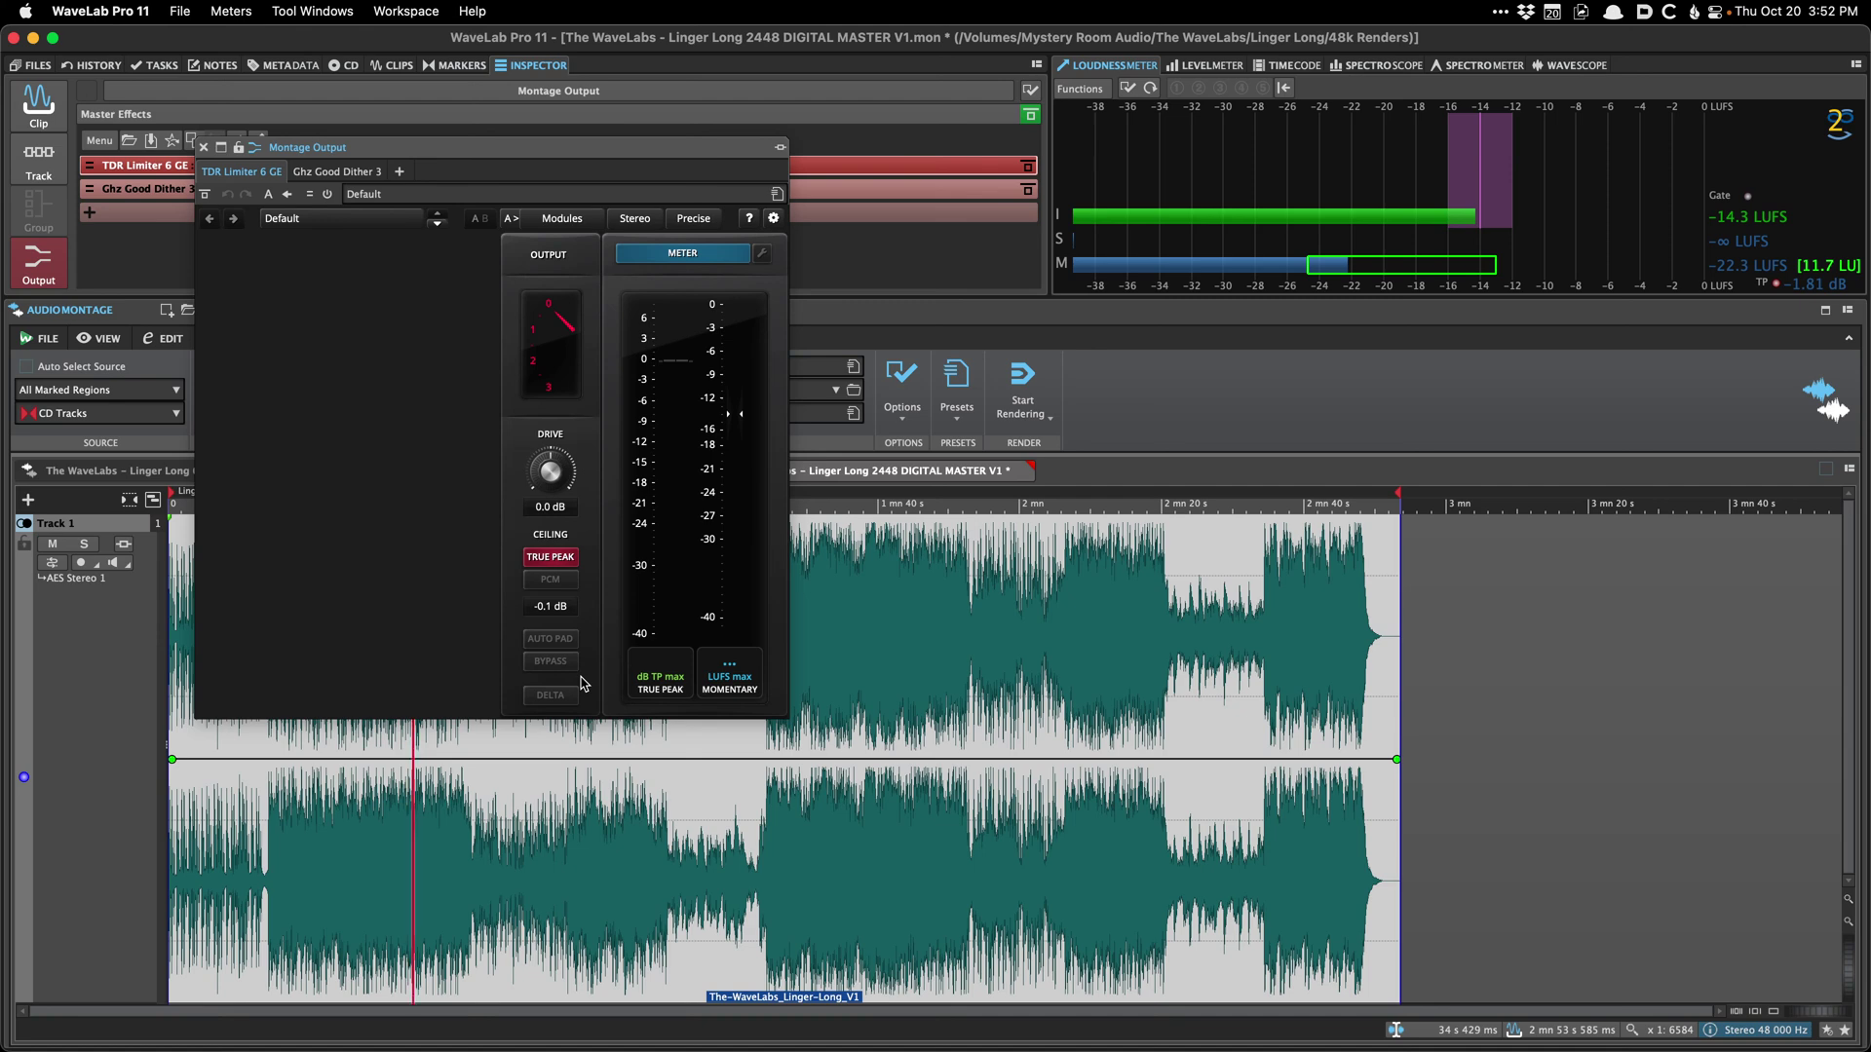
key("space")
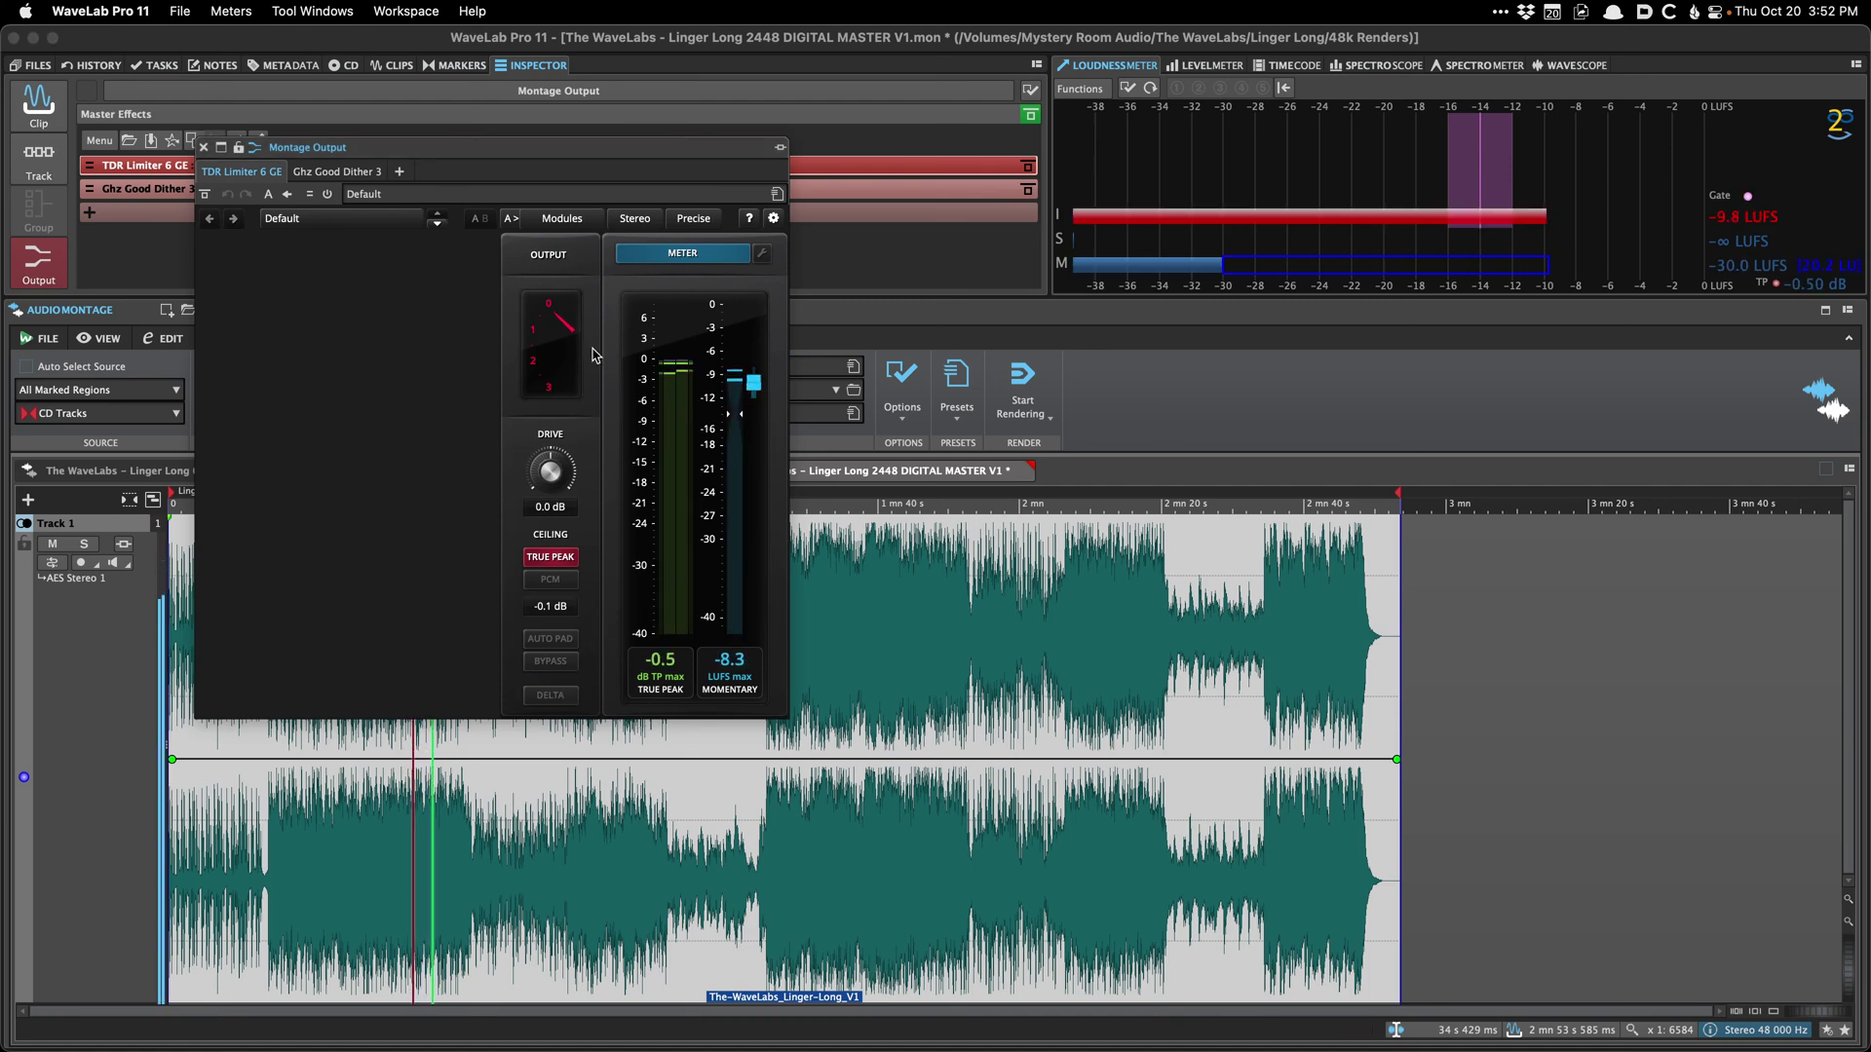
key("space")
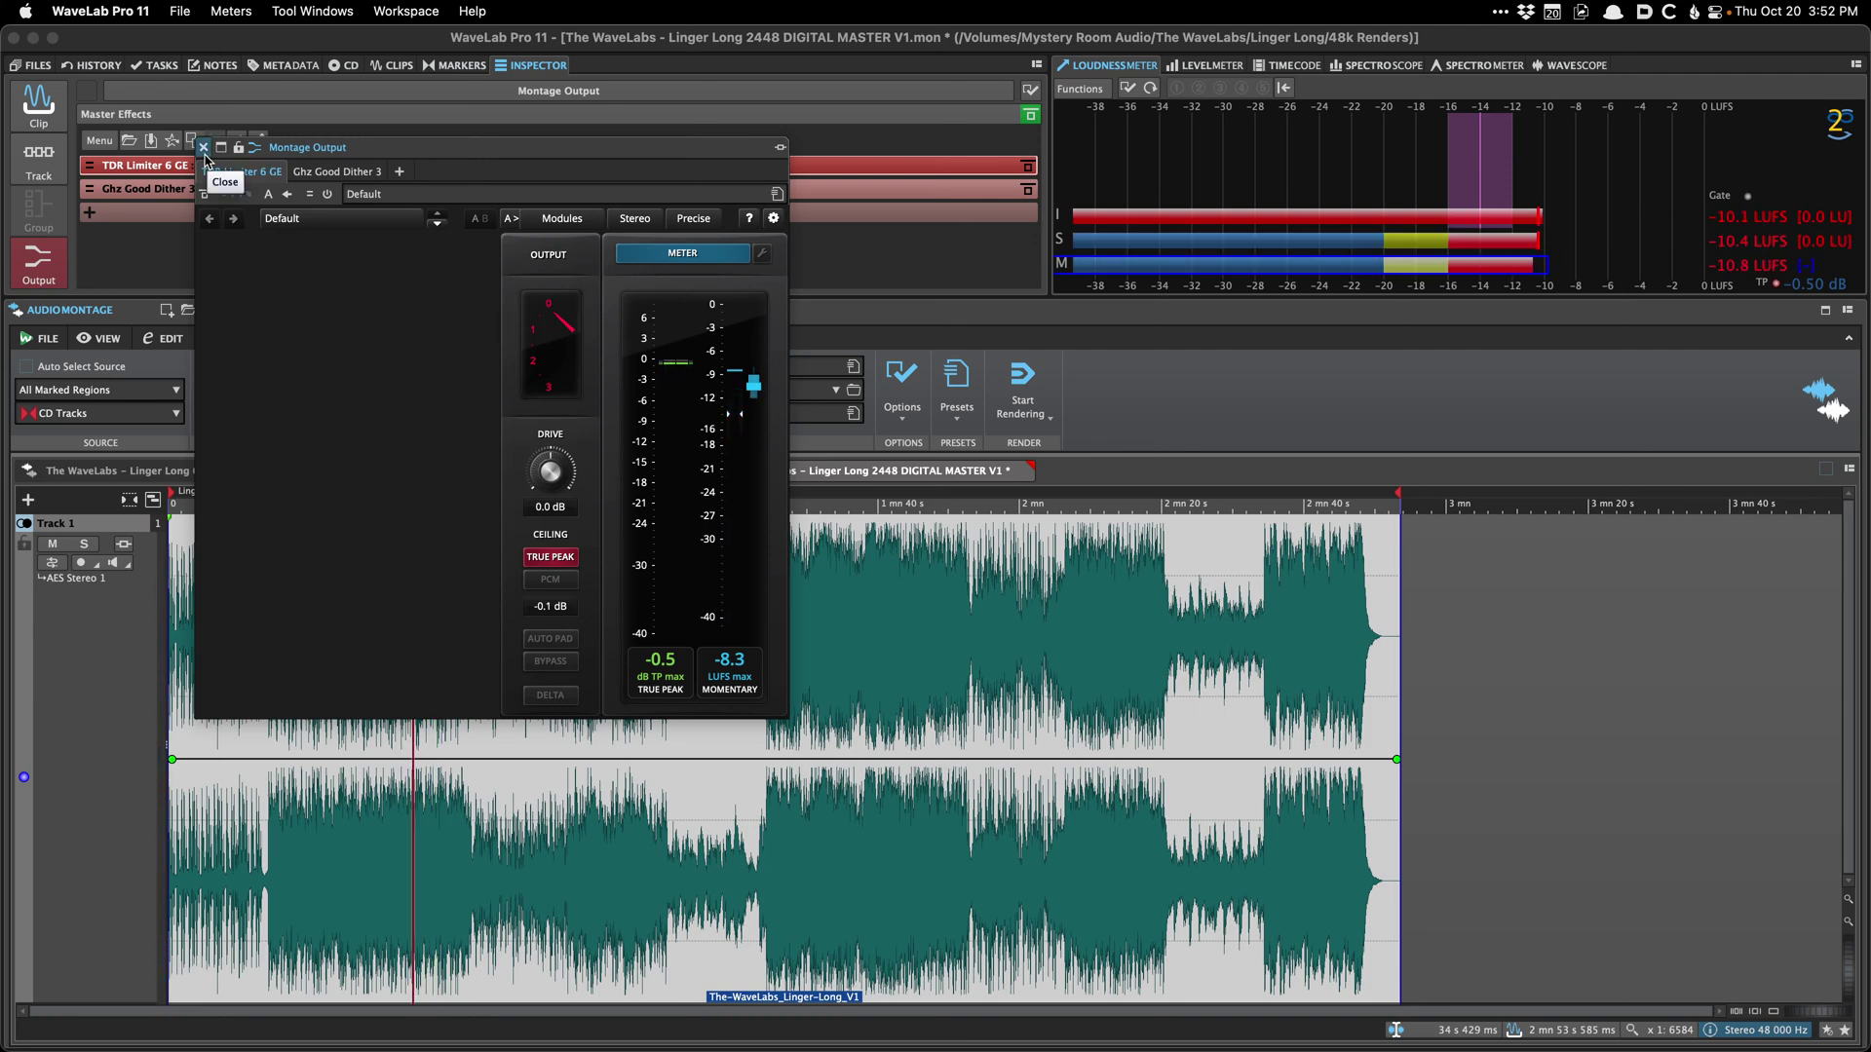
left_click(204, 148)
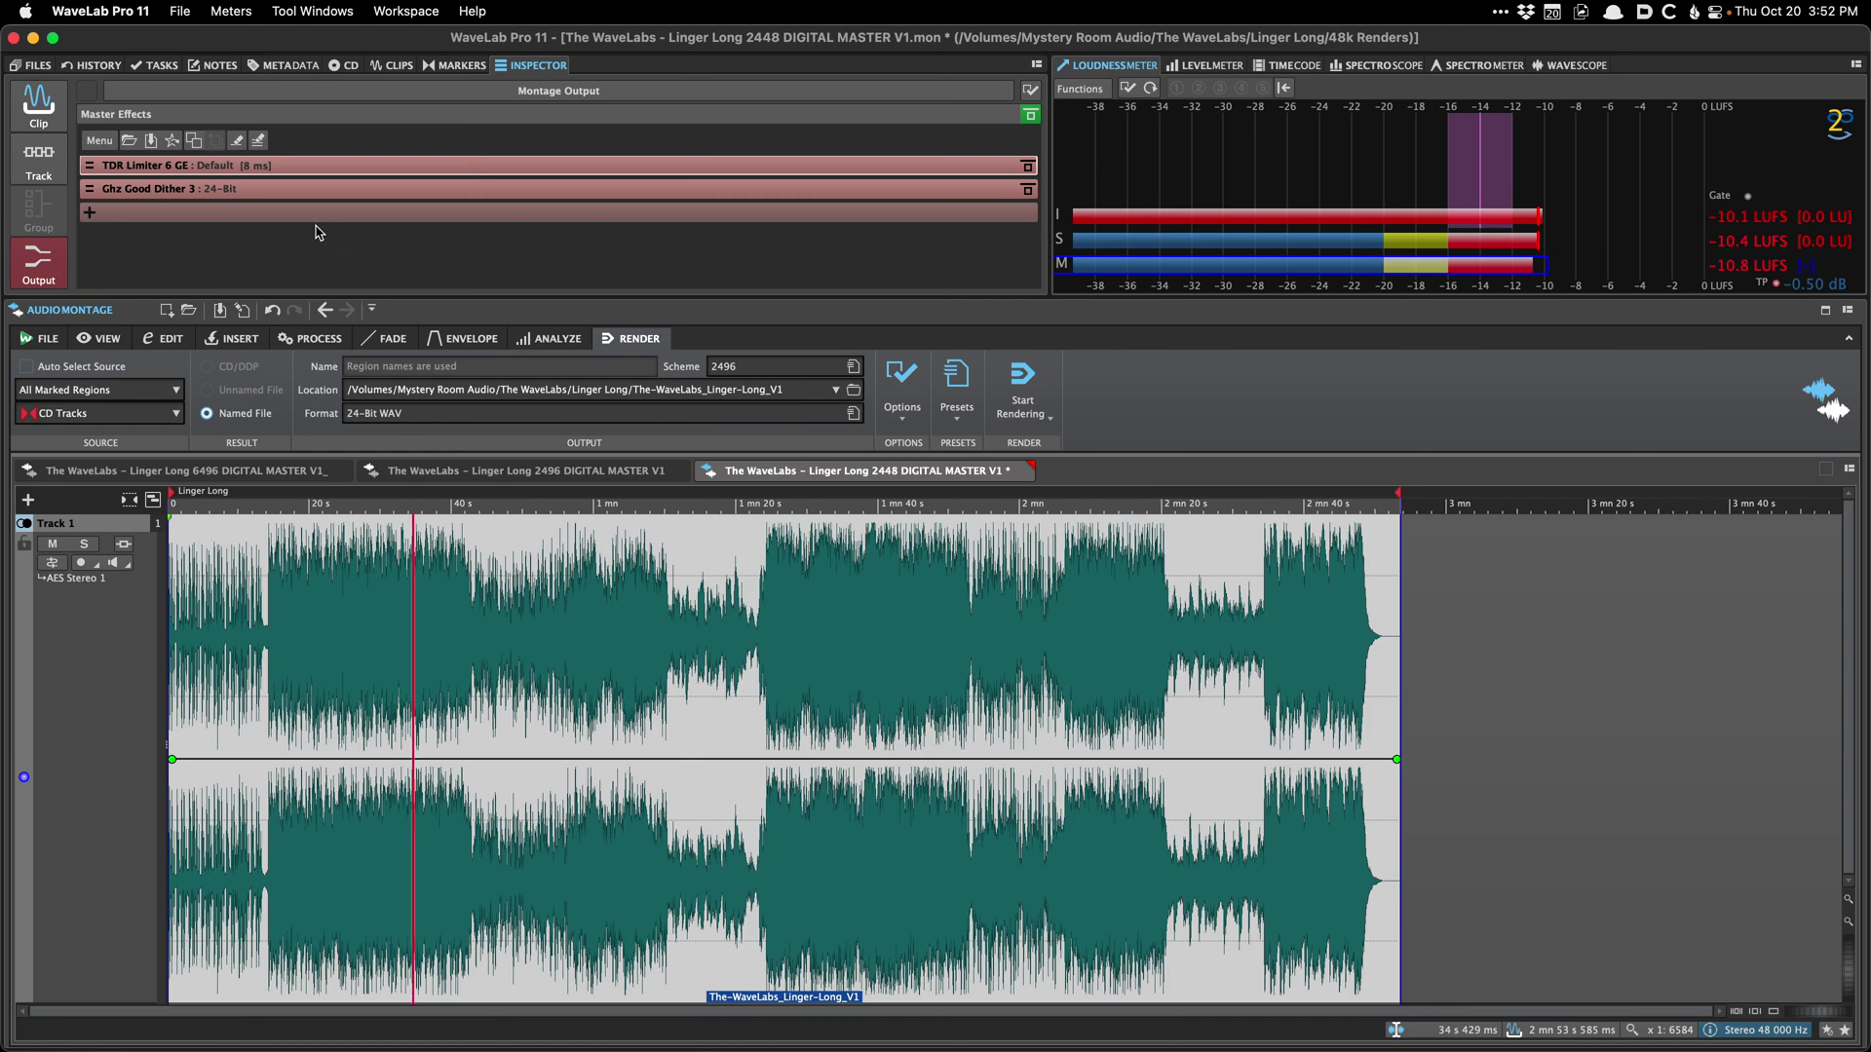
Step: Replace the master effects with the 24 Ghz GD.plugs chain
left_click(805, 445)
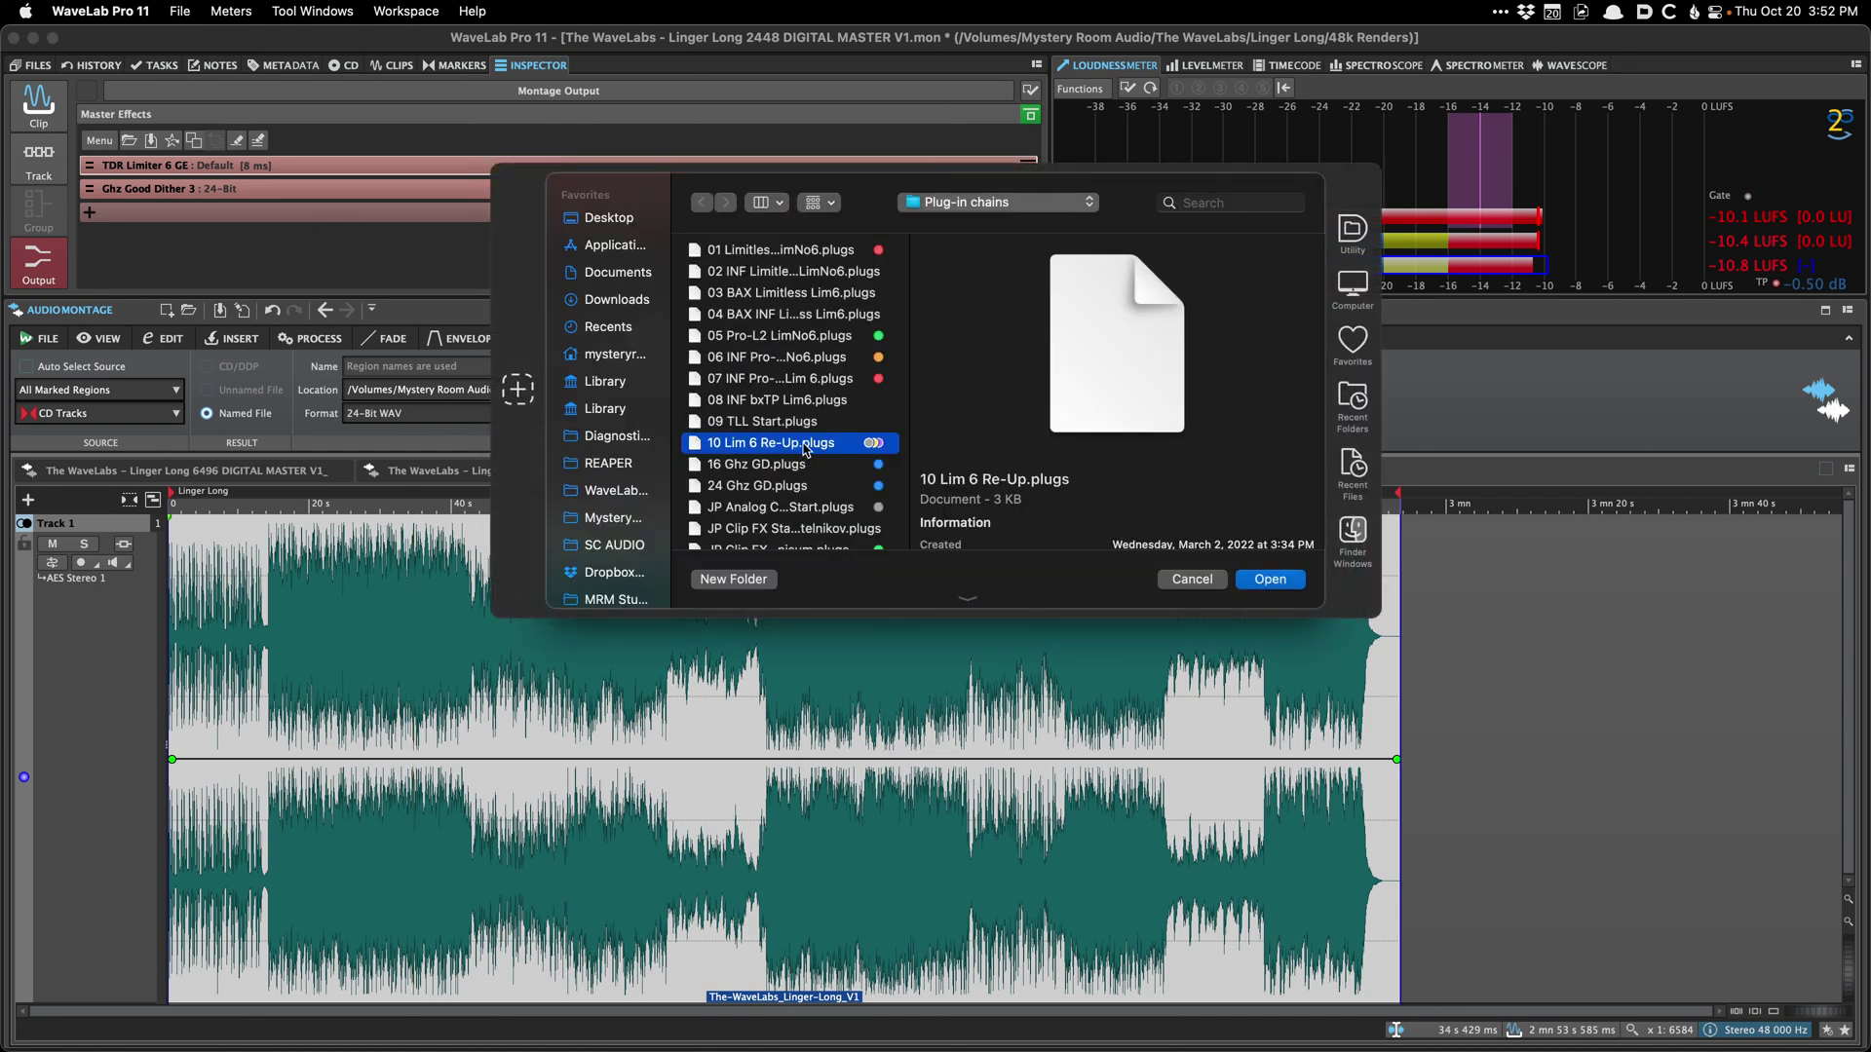
double_click(794, 484)
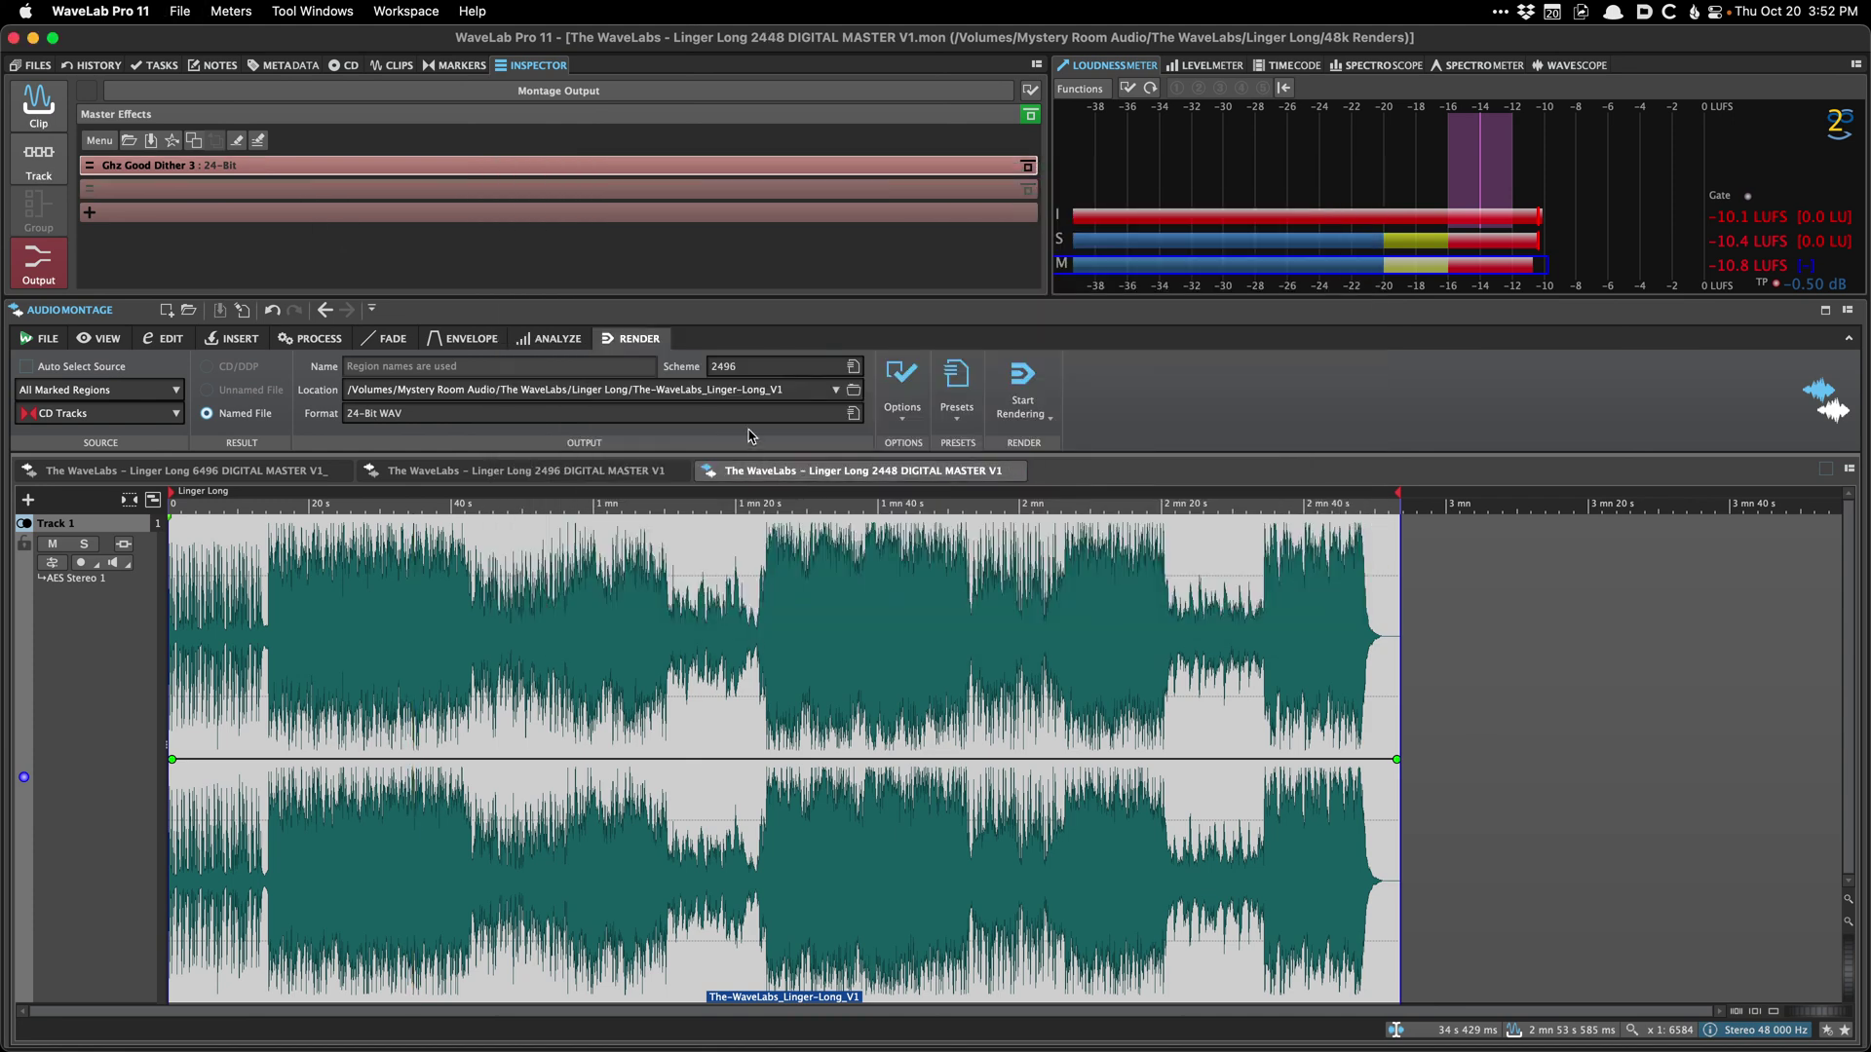
Step: Apply the 2448 Single render preset to the 2448 montage and render it
left_click(954, 406)
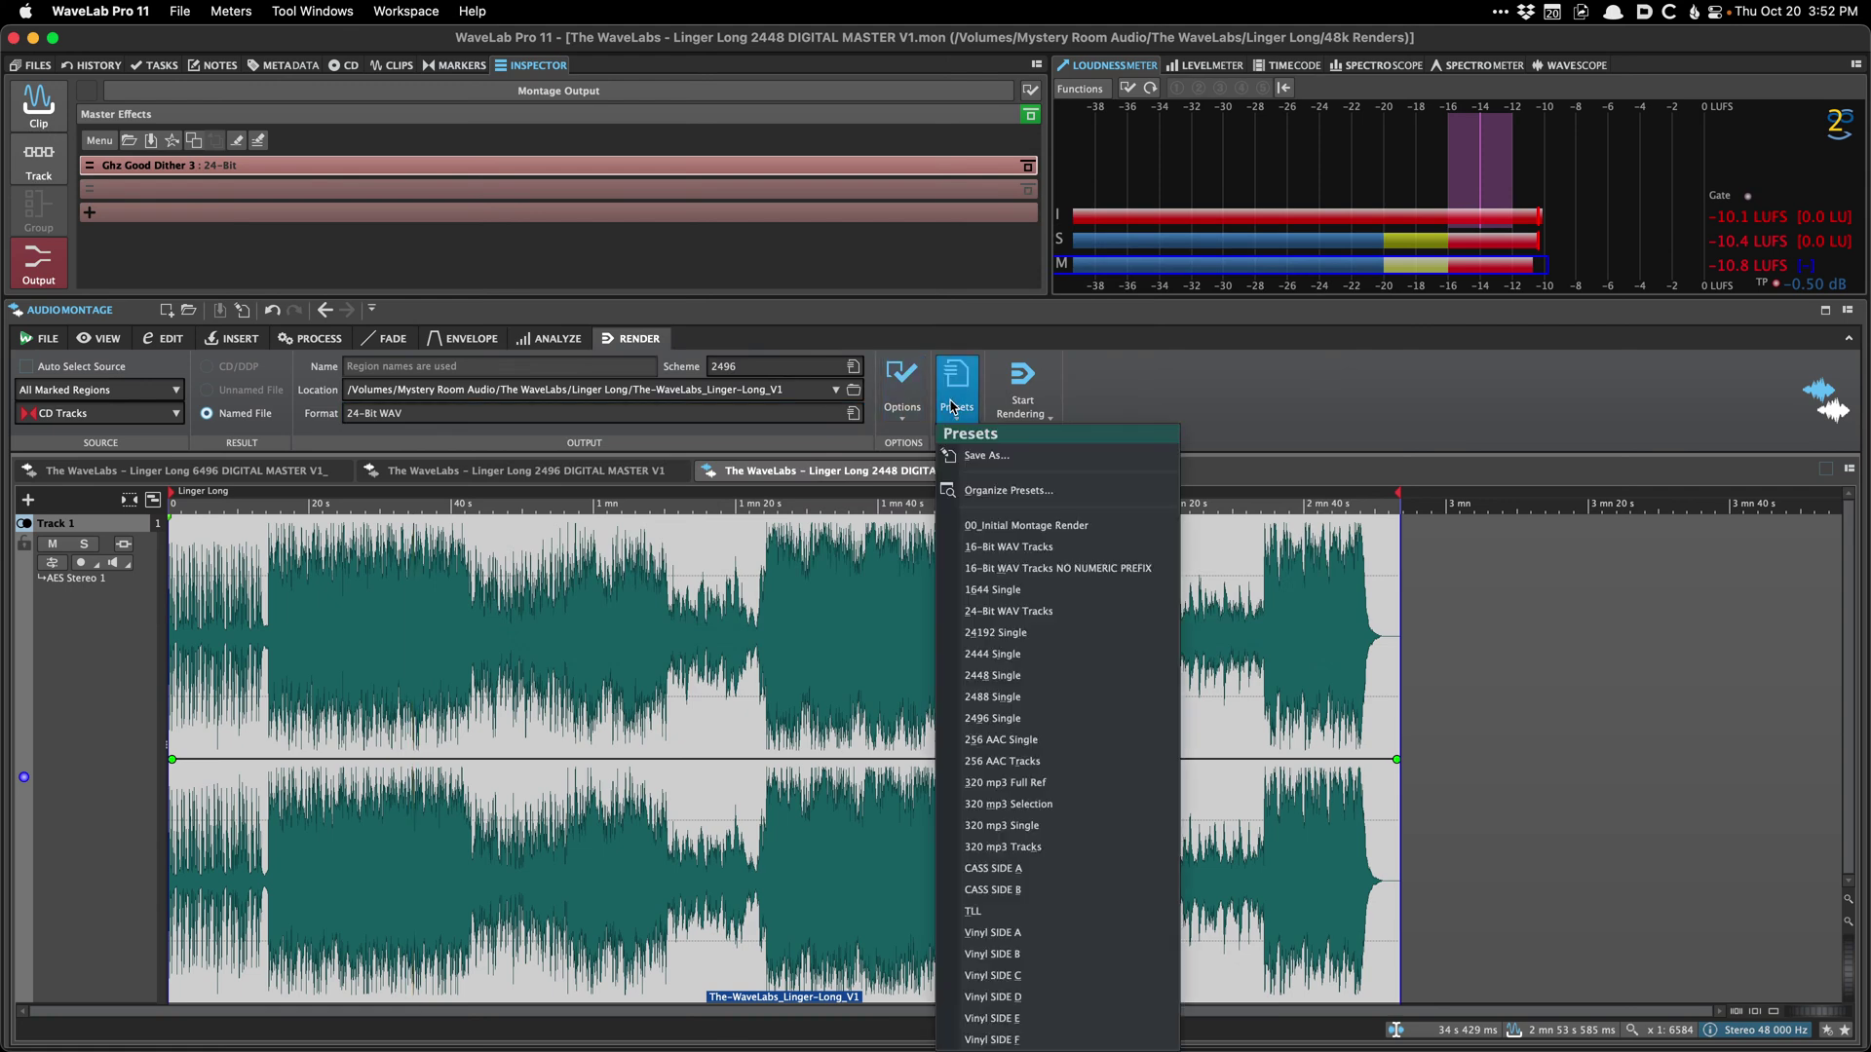
left_click(992, 675)
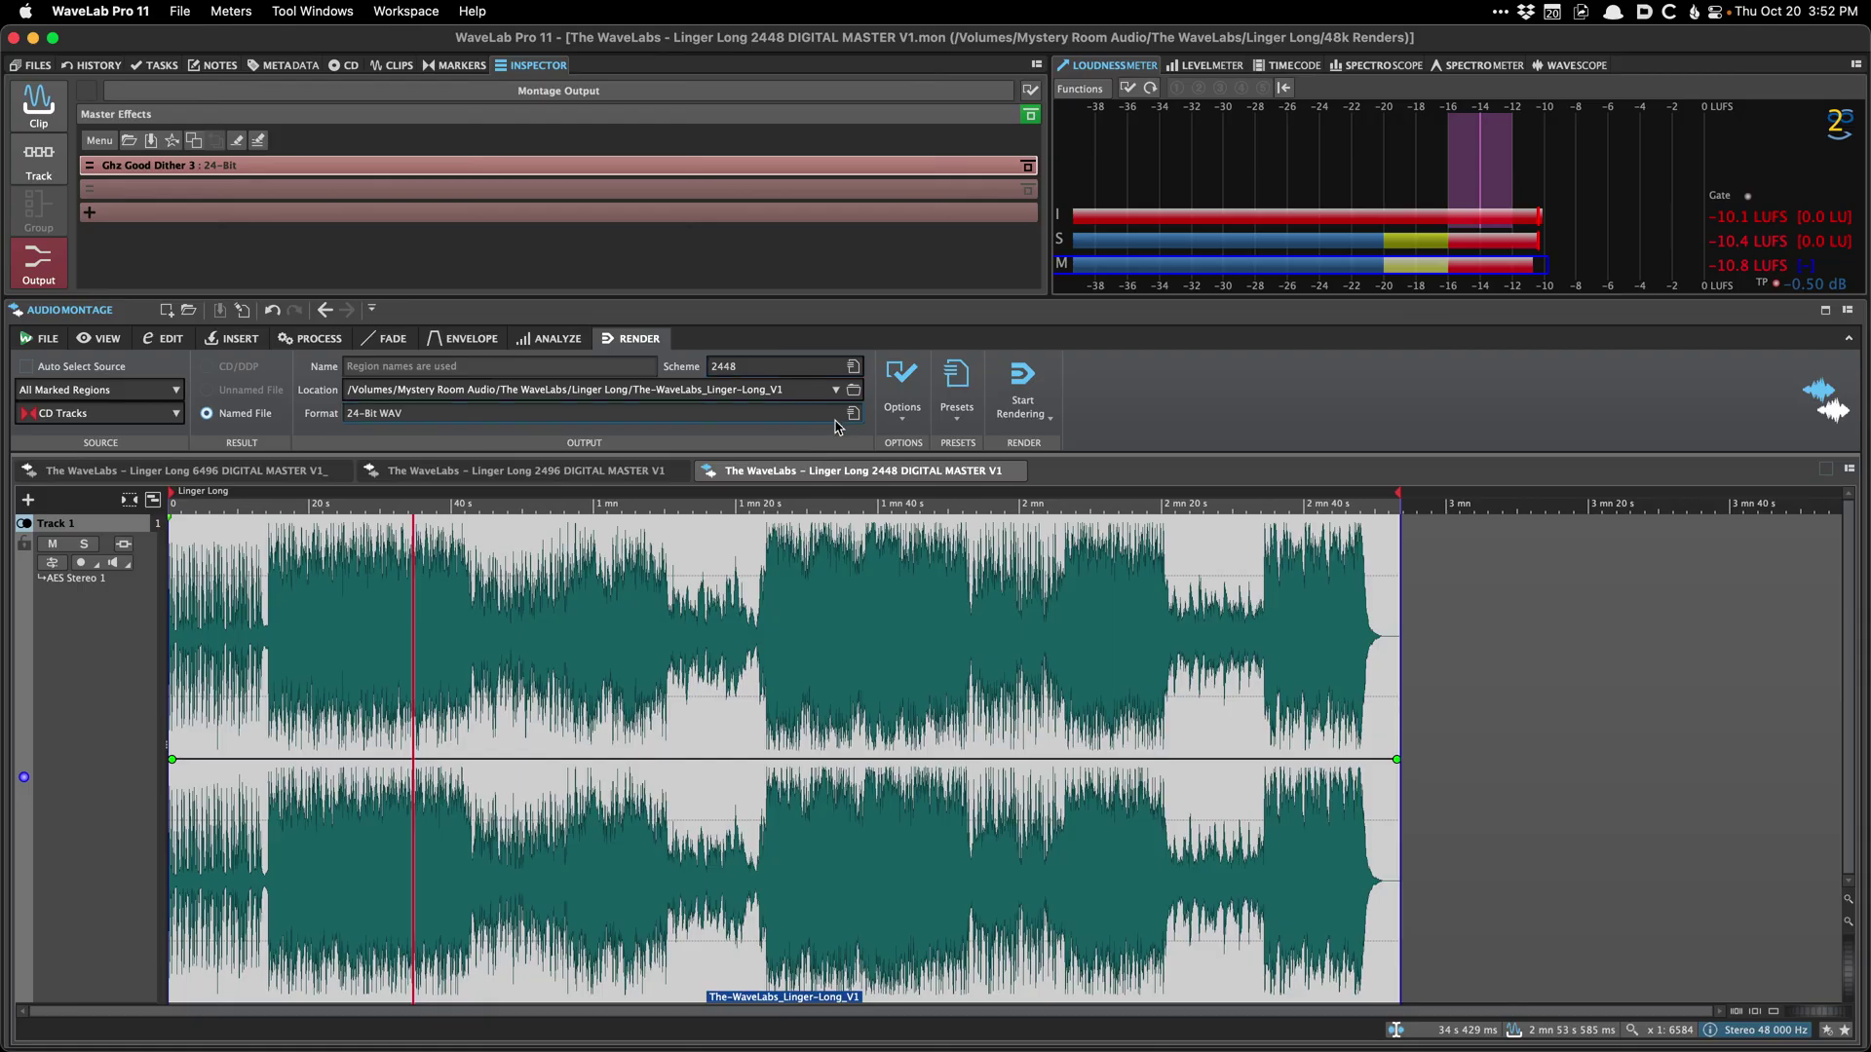
left_click(860, 589)
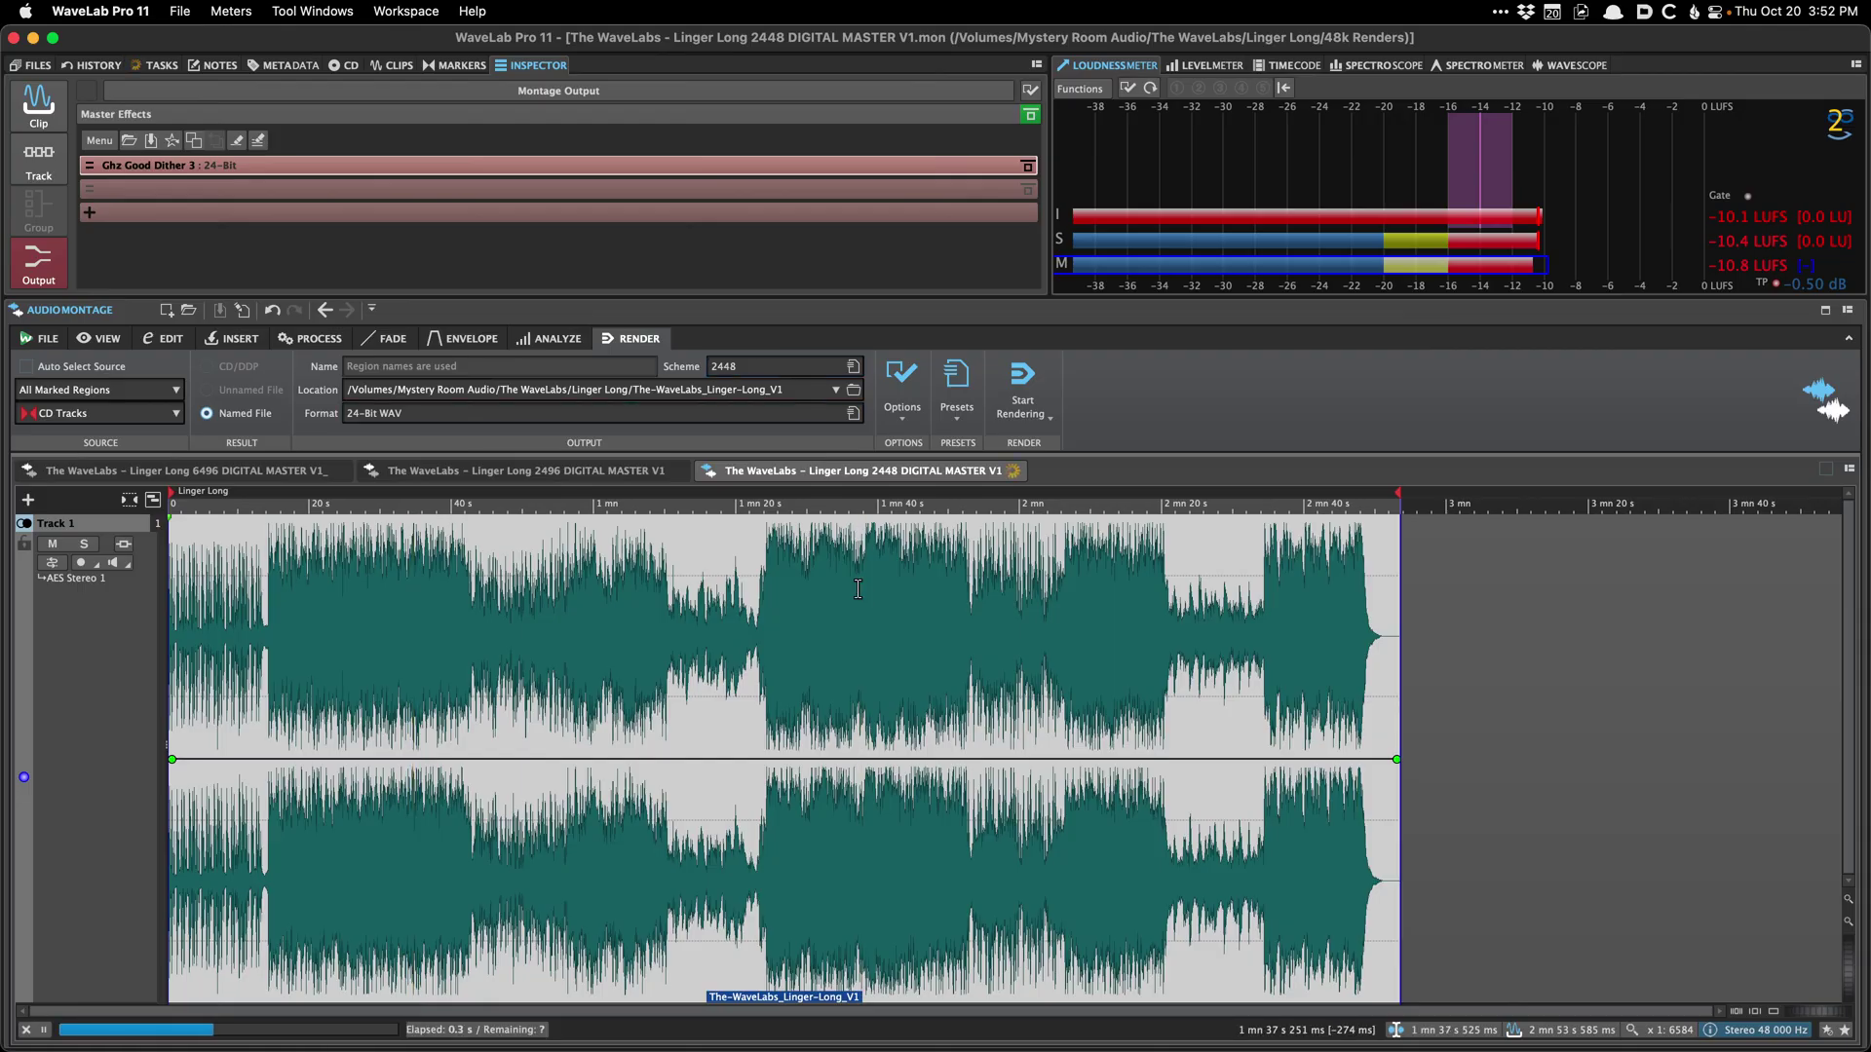
Step: Create a customized duplicate of the 2448 montage using the new audio files from the 44-1k Renders folder
right_click(858, 590)
left_click(936, 625)
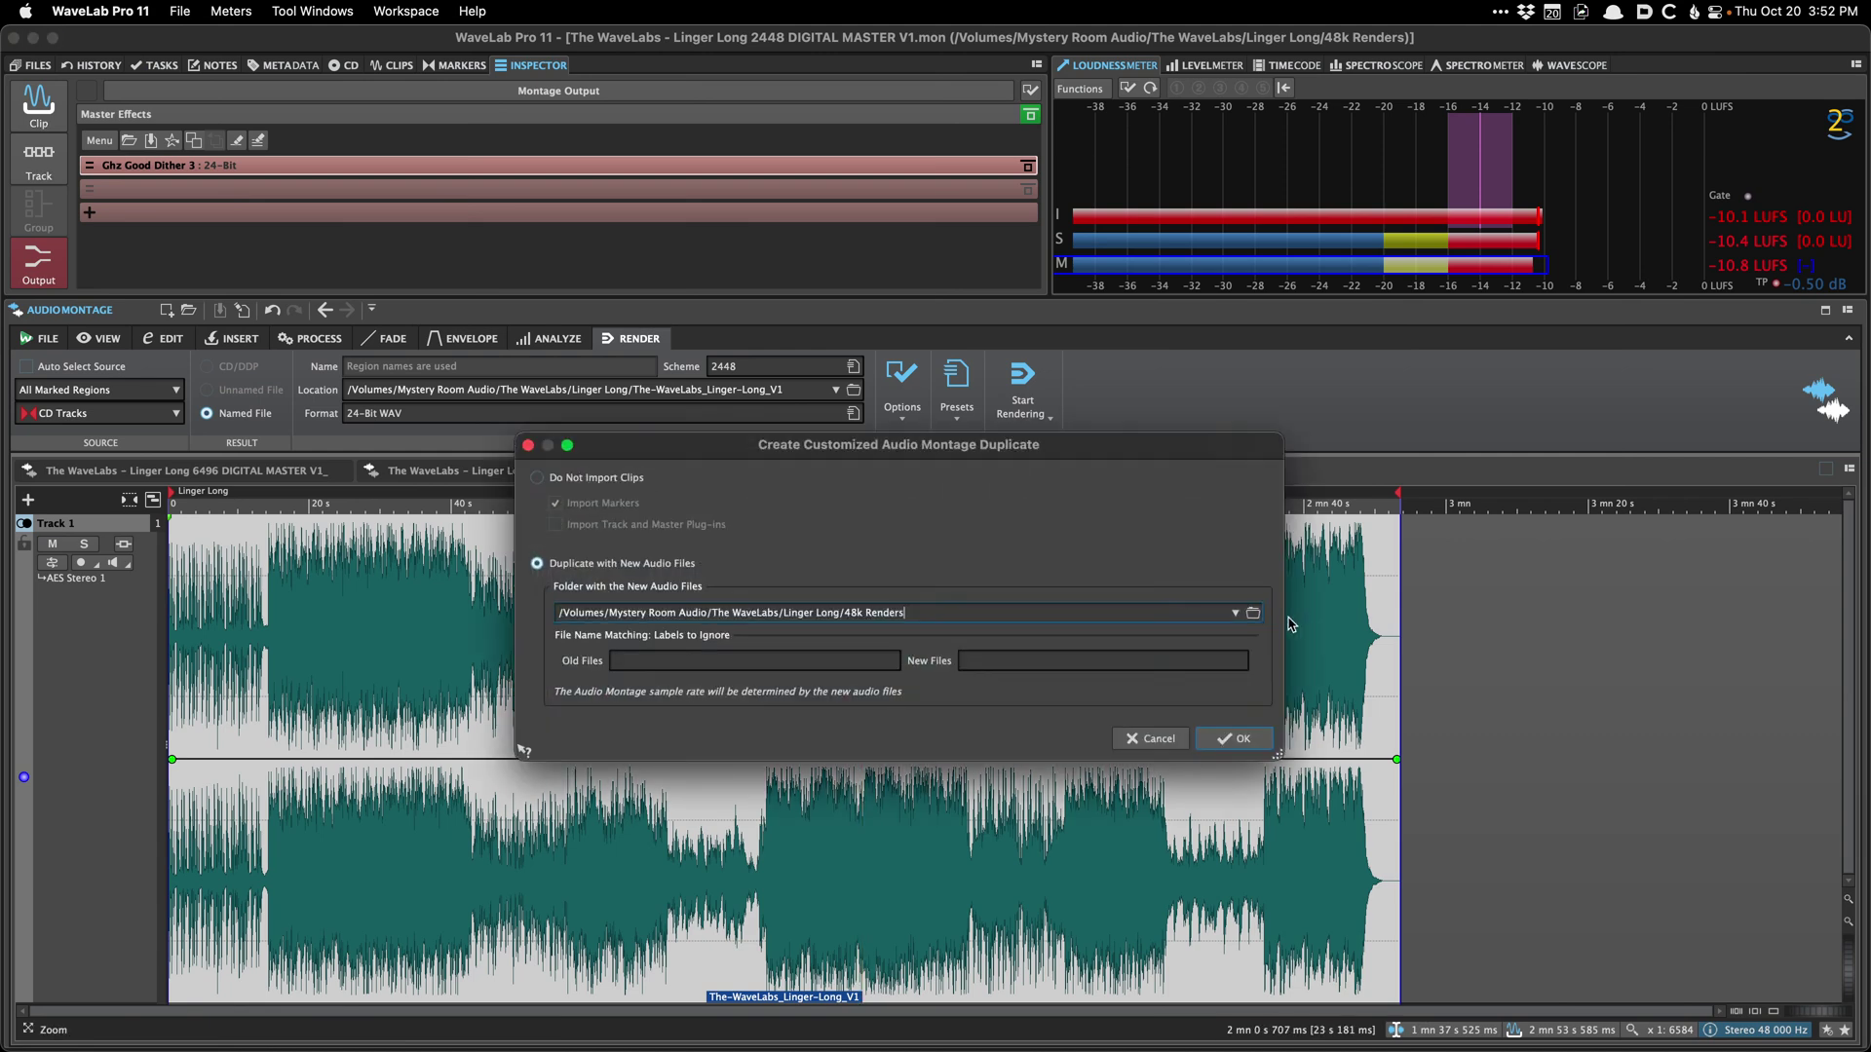
left_click(1255, 614)
left_click(1194, 583)
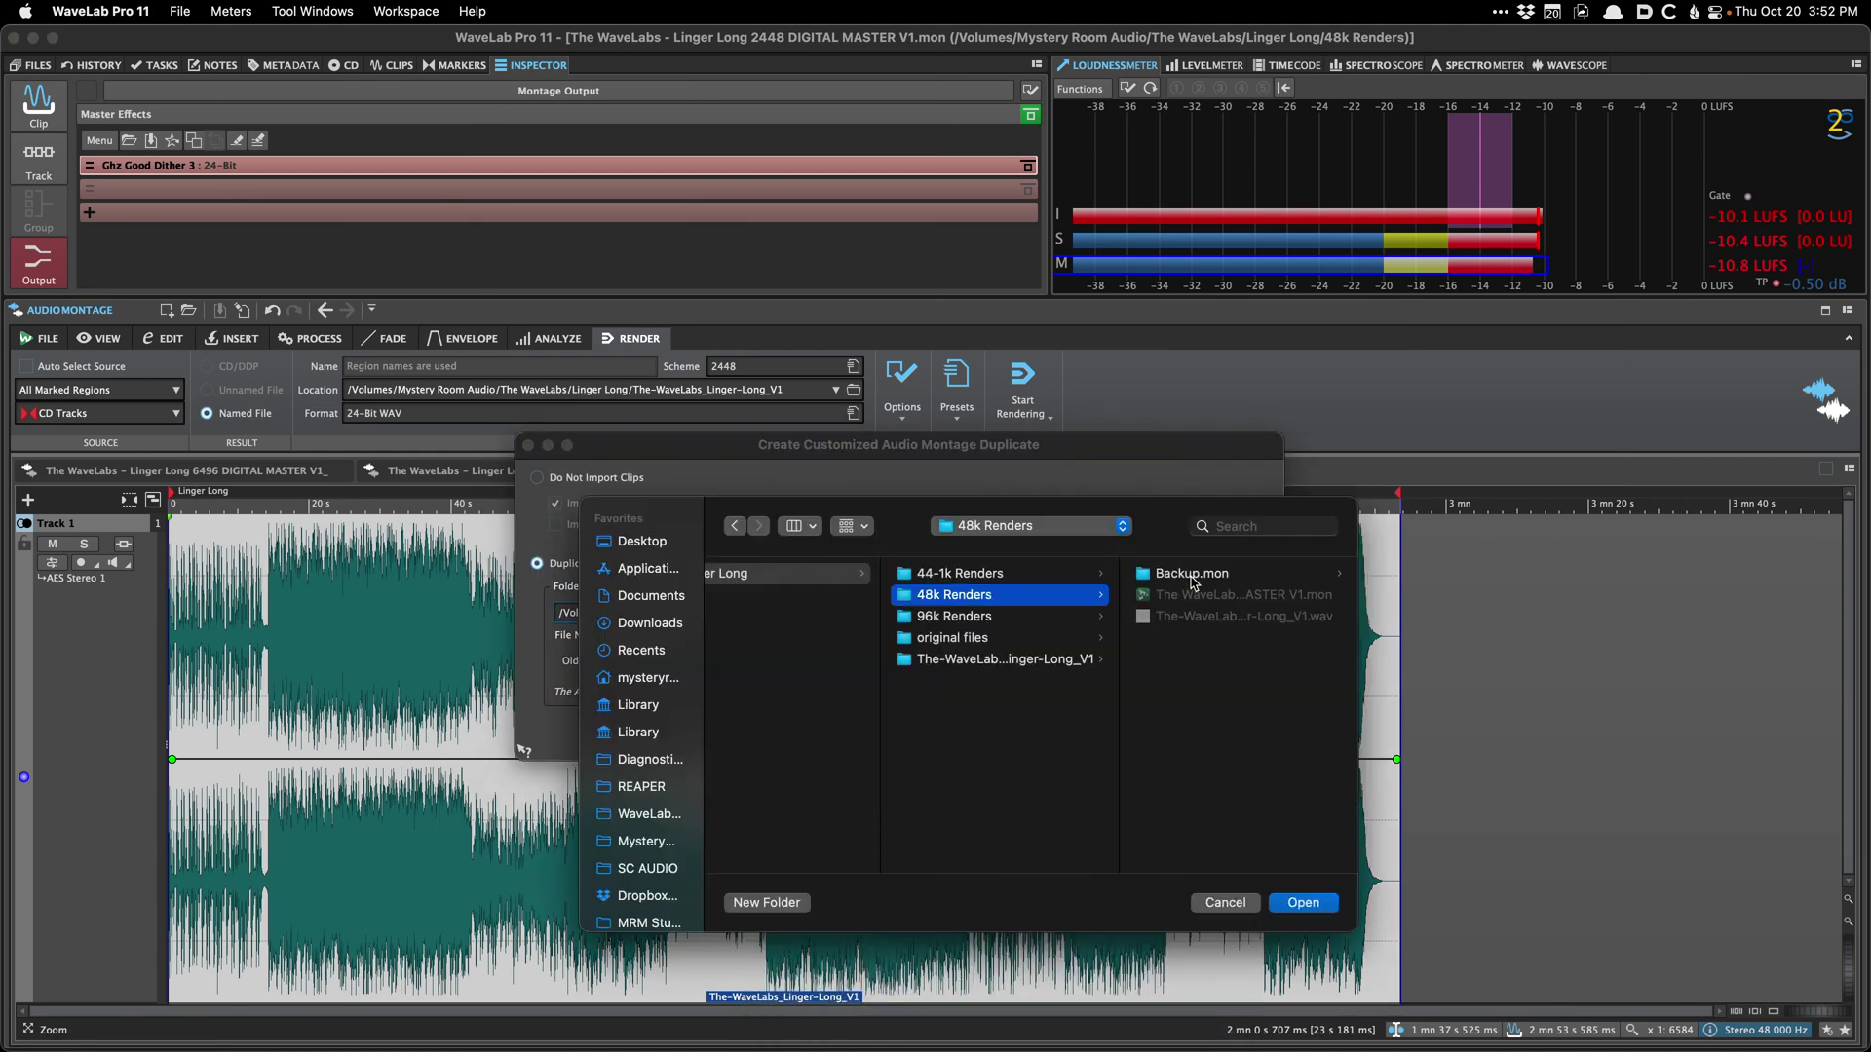
key("Return")
key("Return")
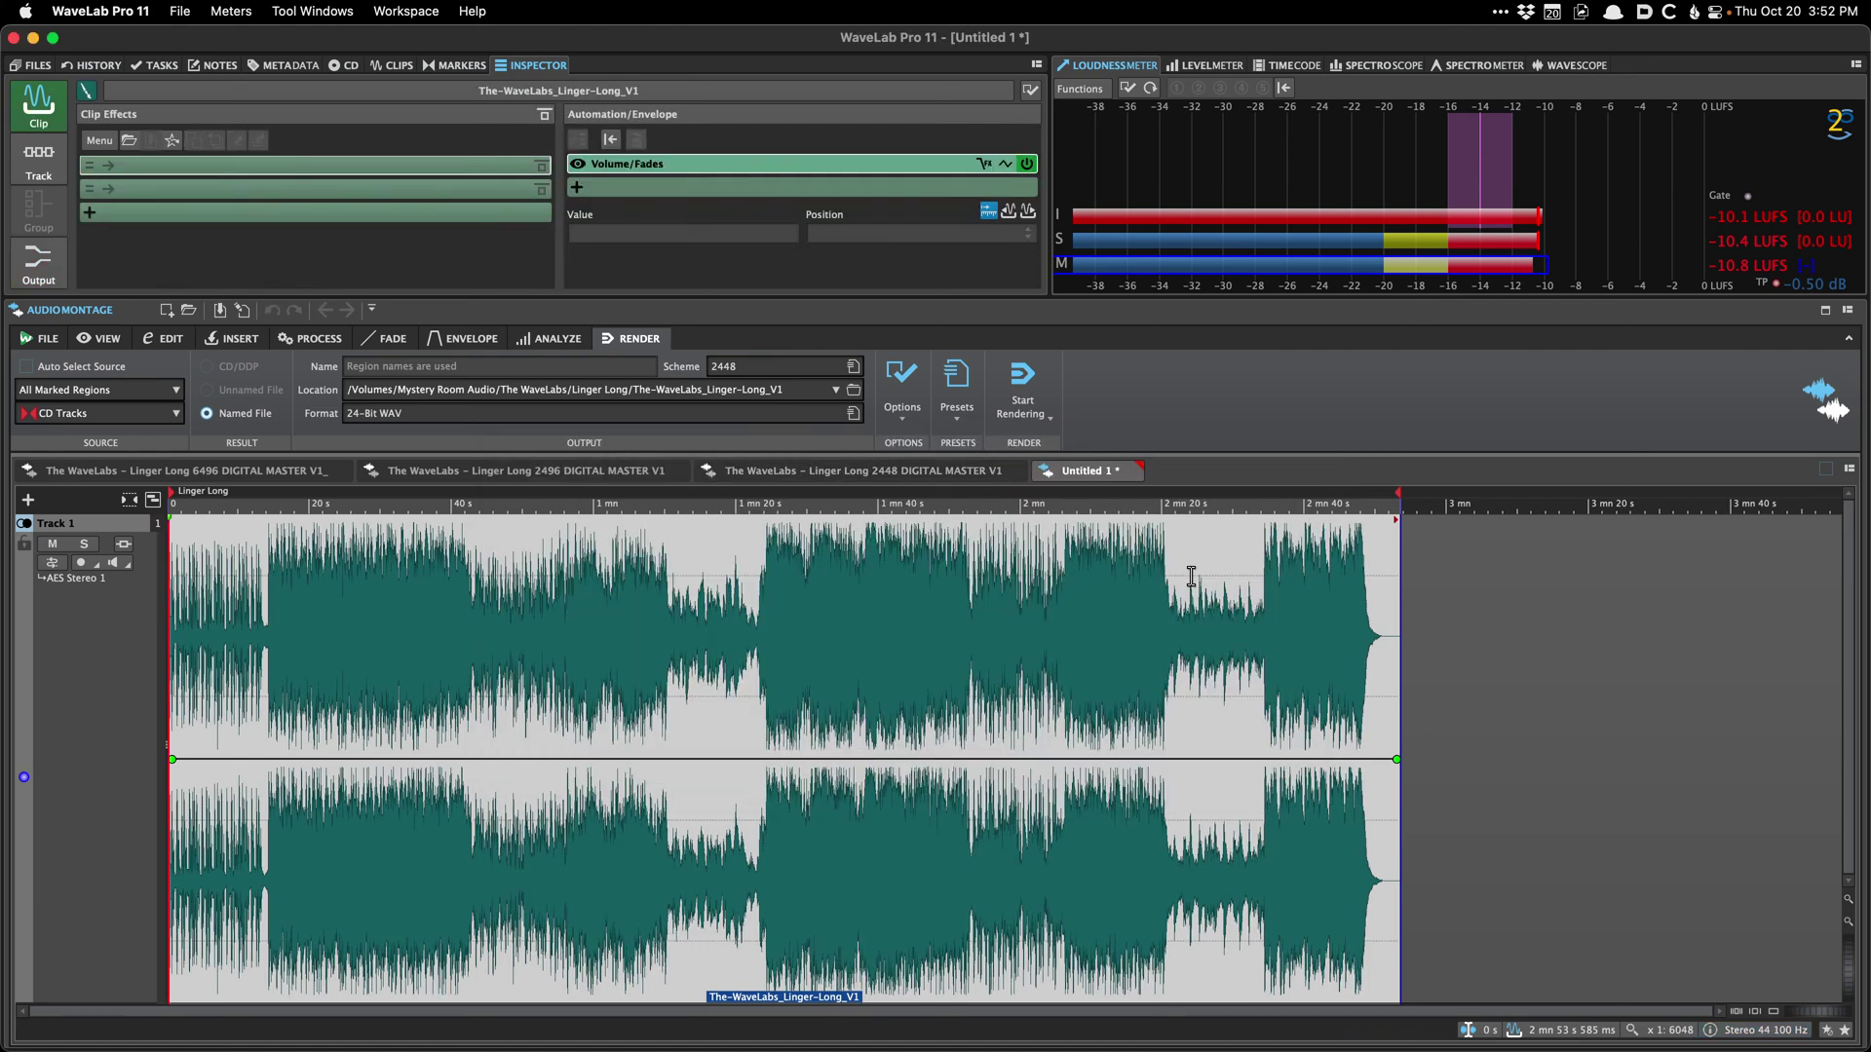
Step: Save the duplicated montage in 44-1k Renders as The WaveLabs – Linger Long 2444 DIGITAL MASTER V1
key("super+s")
key("BackSpace")
key("BackSpace")
key("BackSpace")
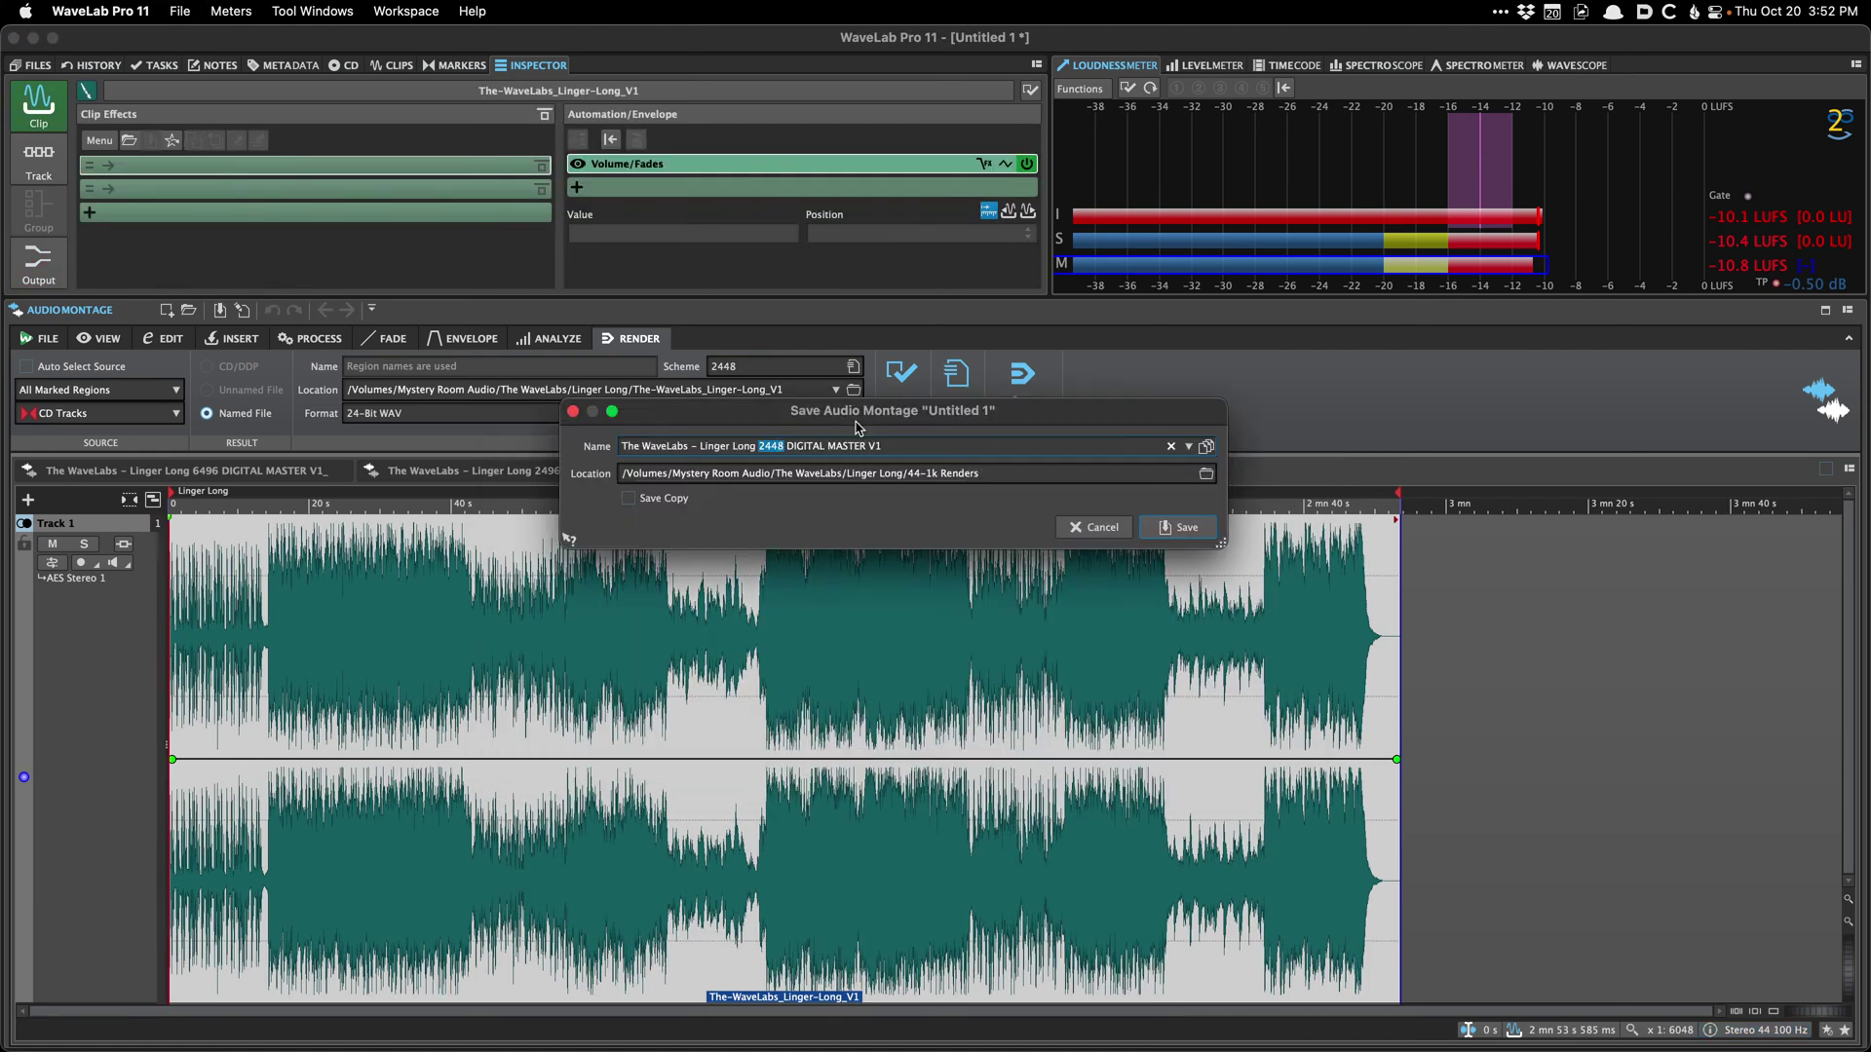
type("444")
key("Return")
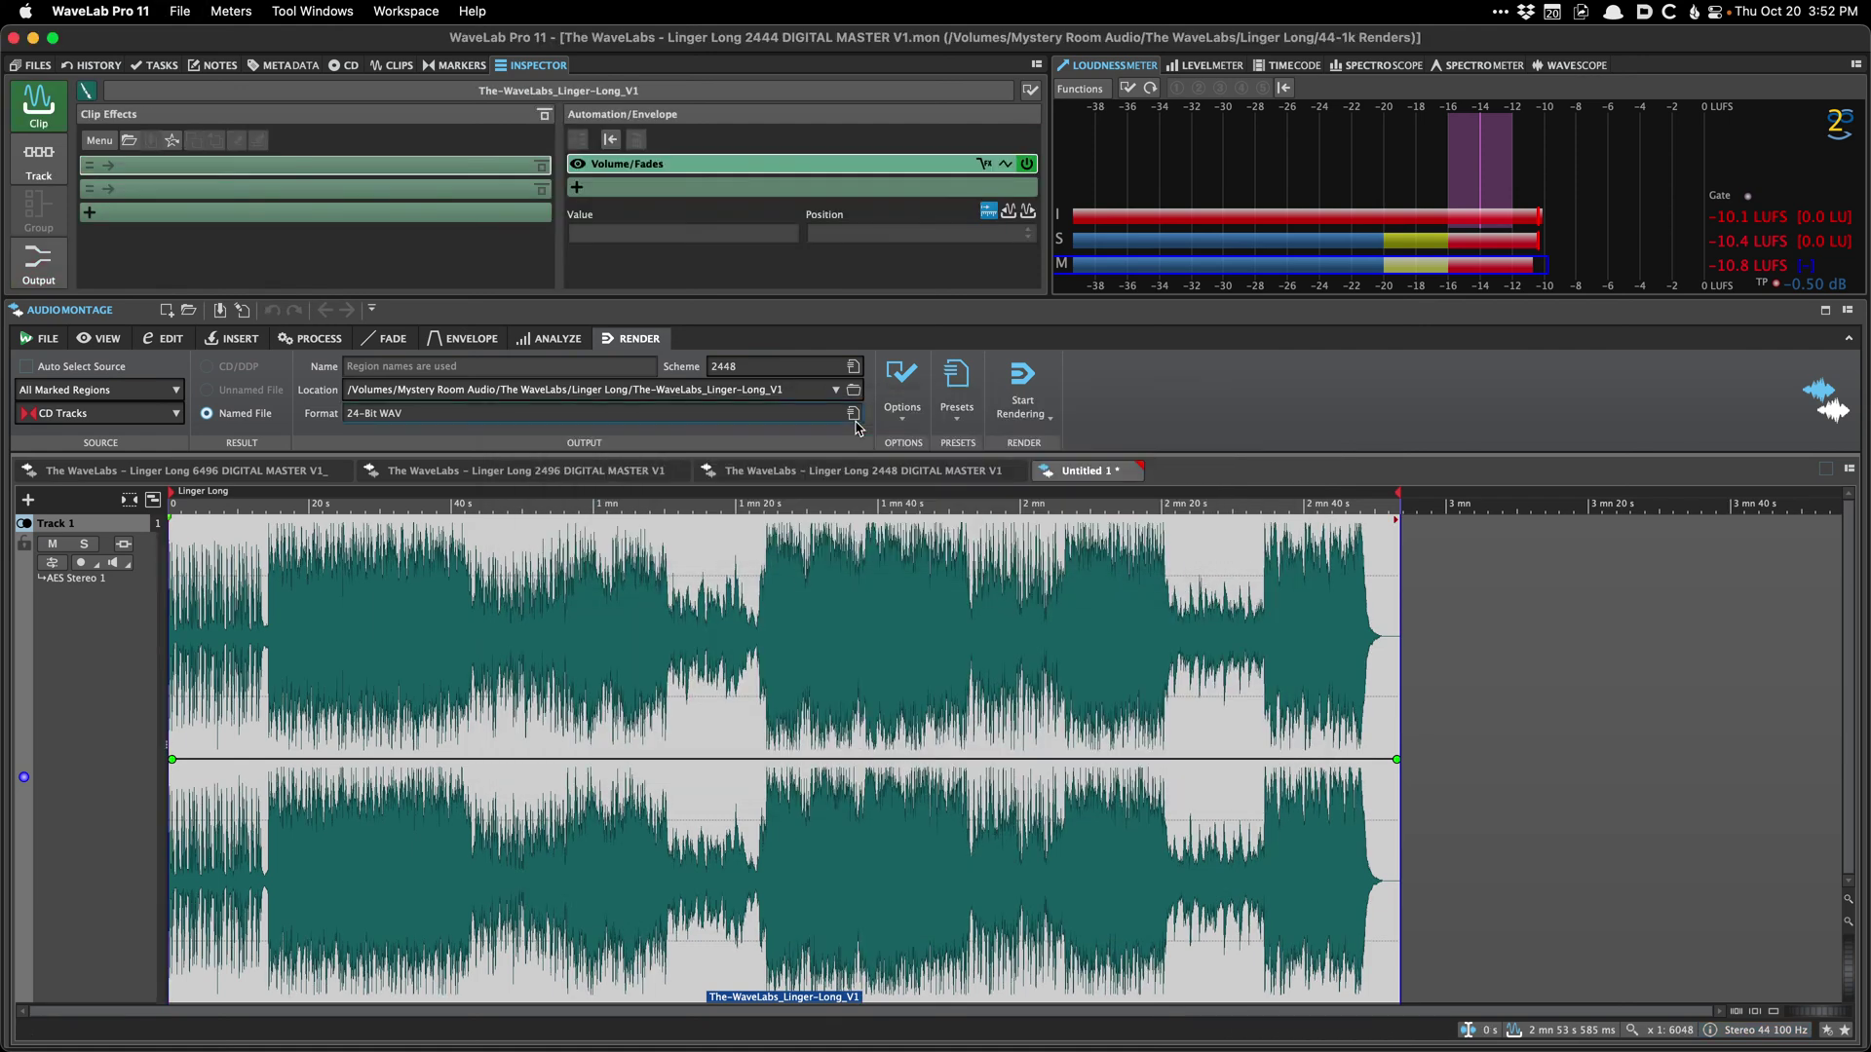
Step: Open the clip's 44.1k source file, check its peaks with Global Analysis, and return to the 2444 montage
left_click(985, 397)
key("alt+g")
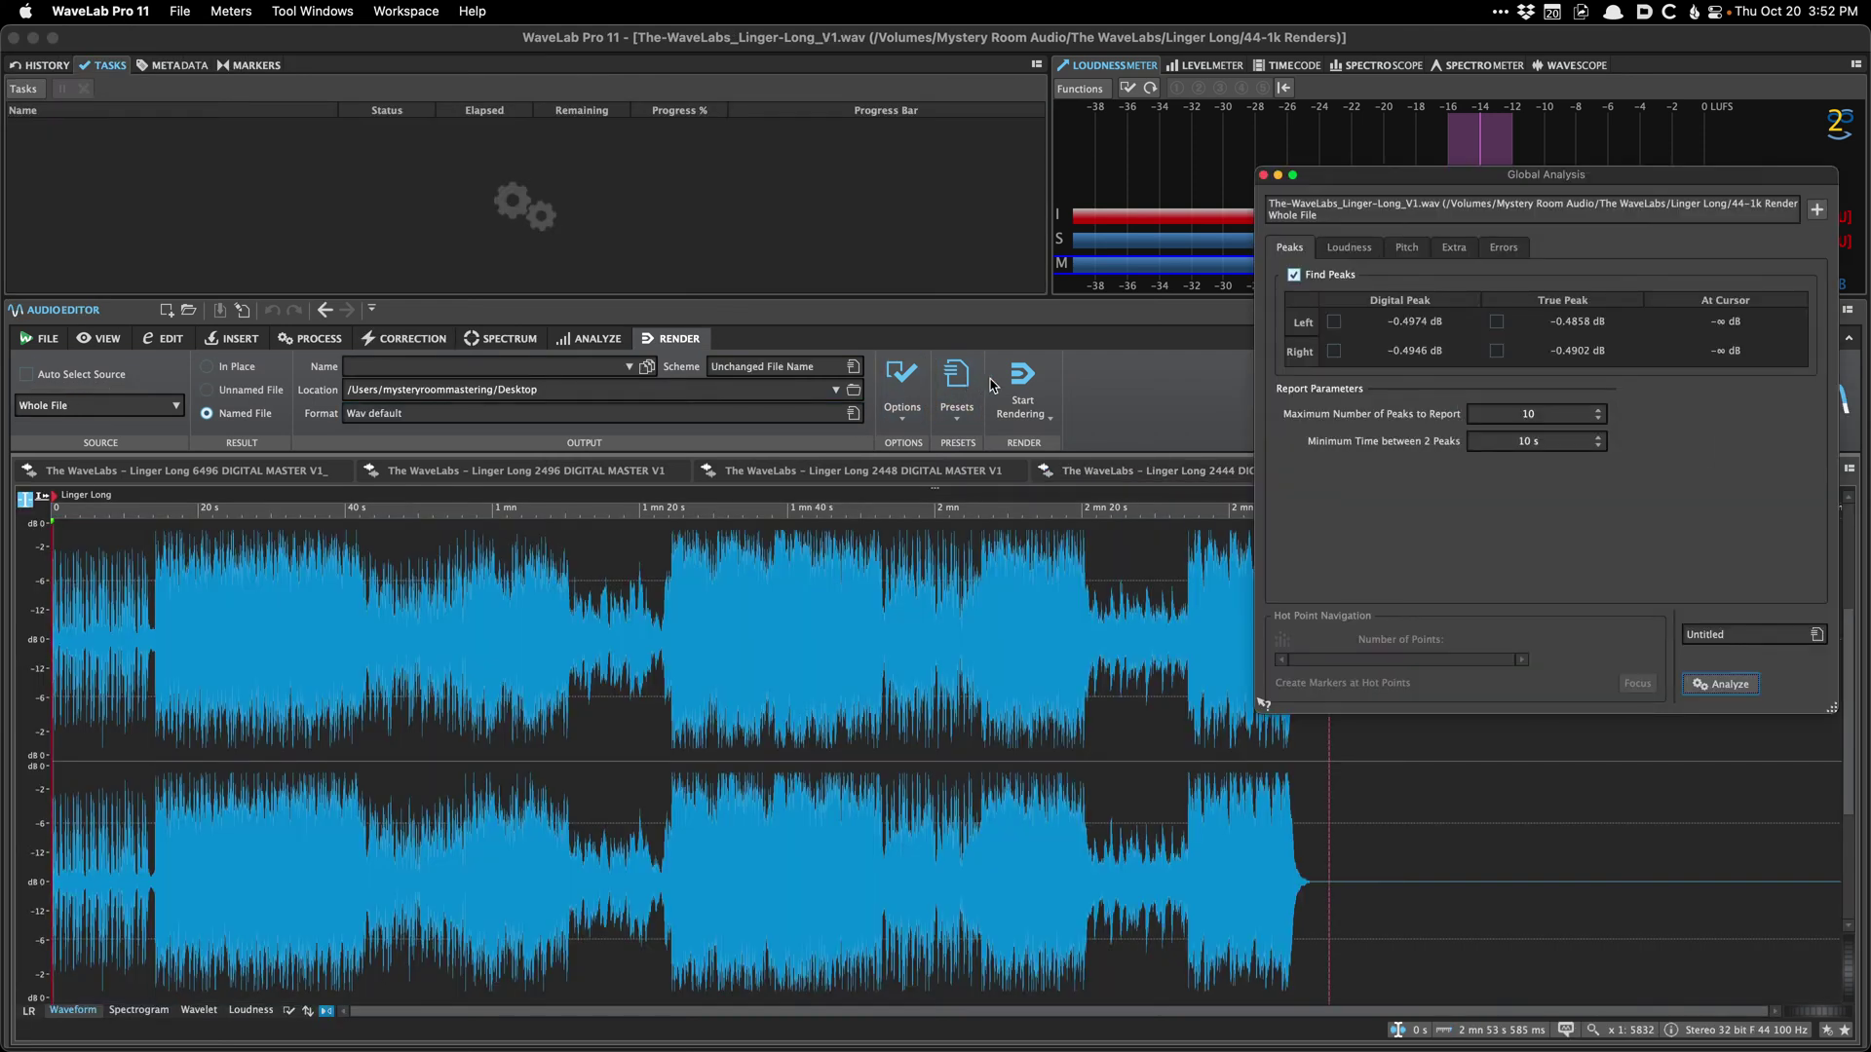
left_click(936, 397)
key("alt+g")
key("super+w")
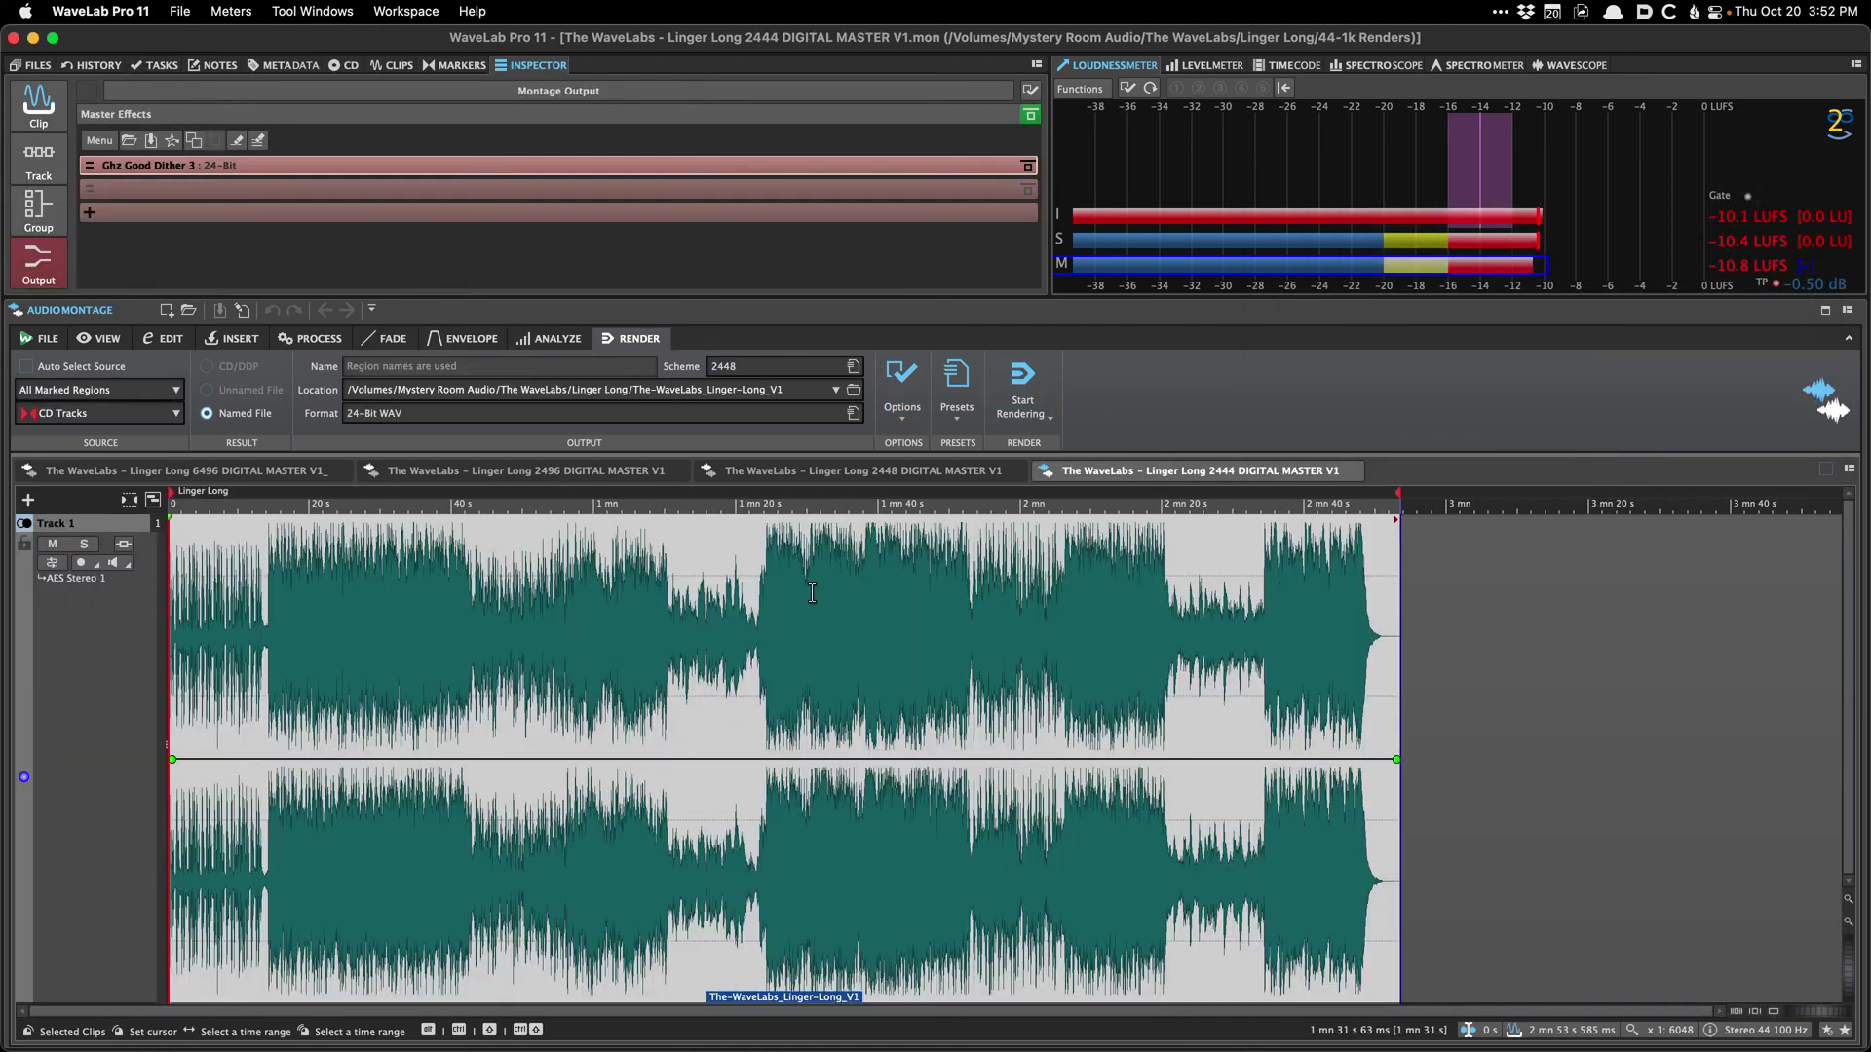
Step: Apply the 2444 Single render preset to the 2444 montage and render it
left_click(955, 377)
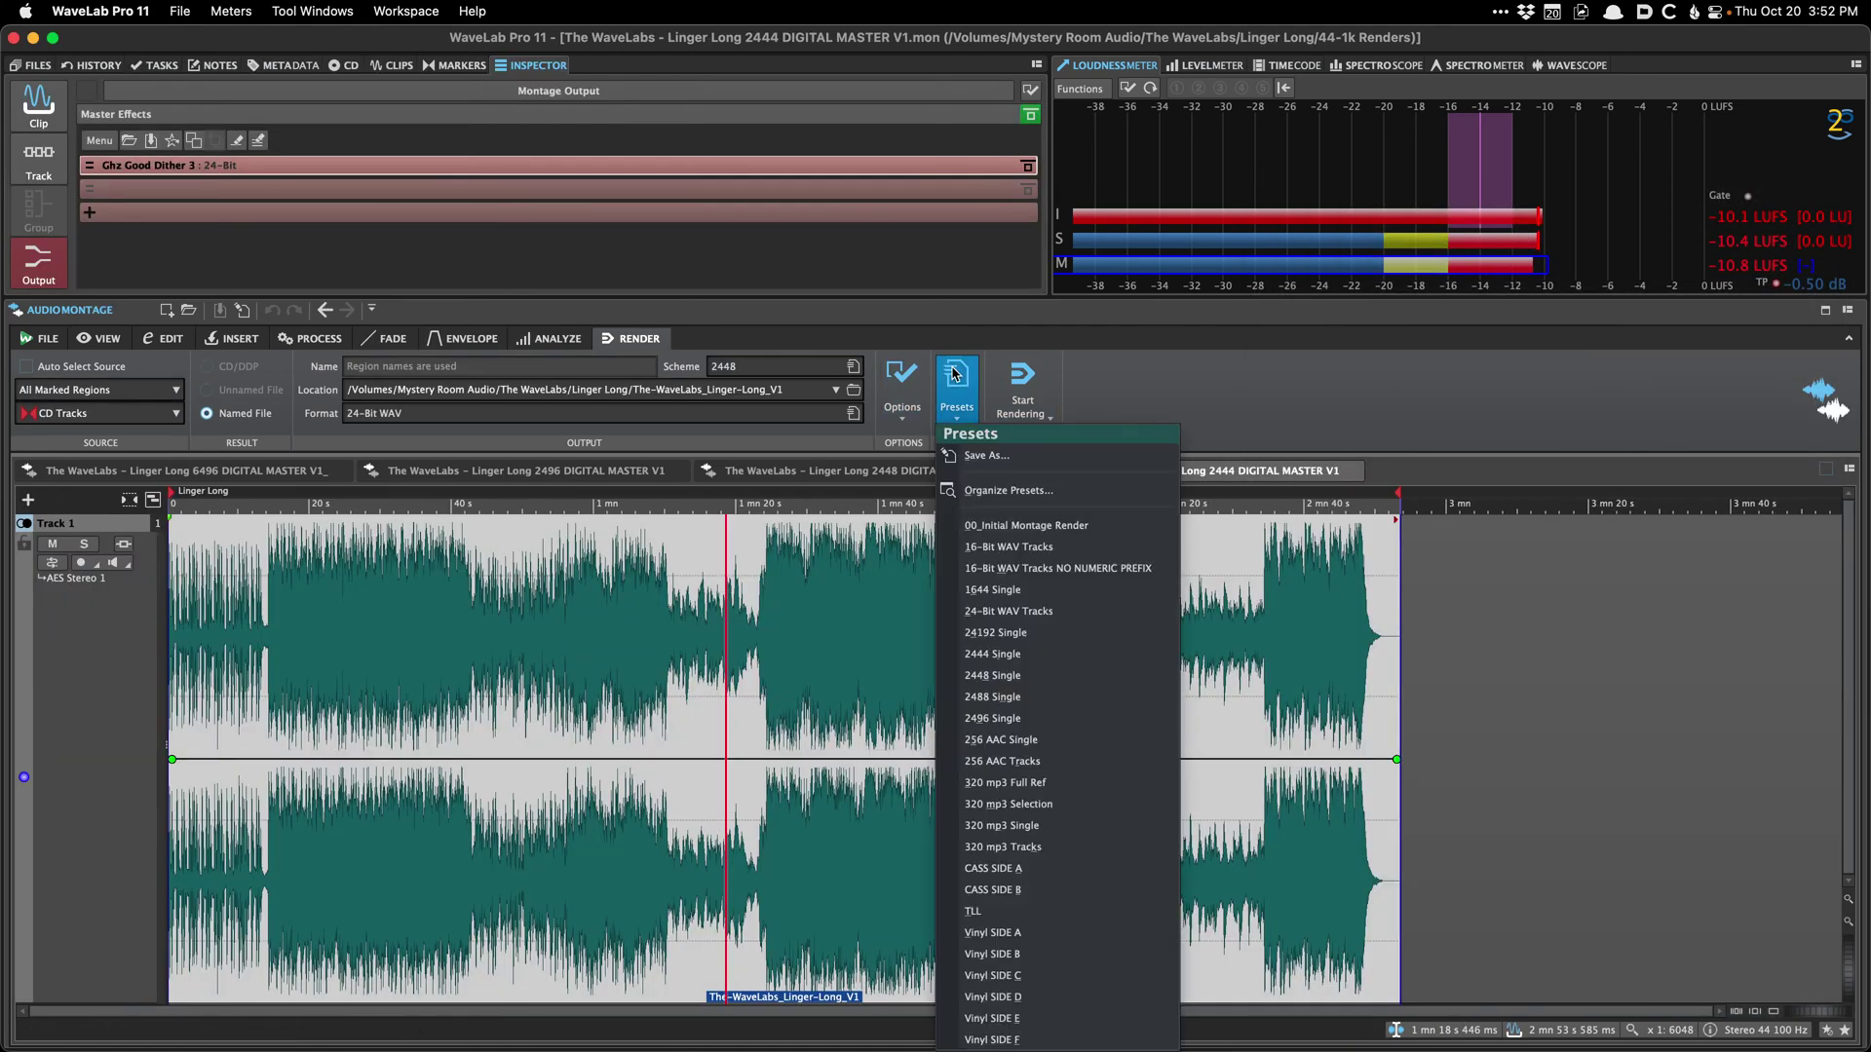
left_click(955, 377)
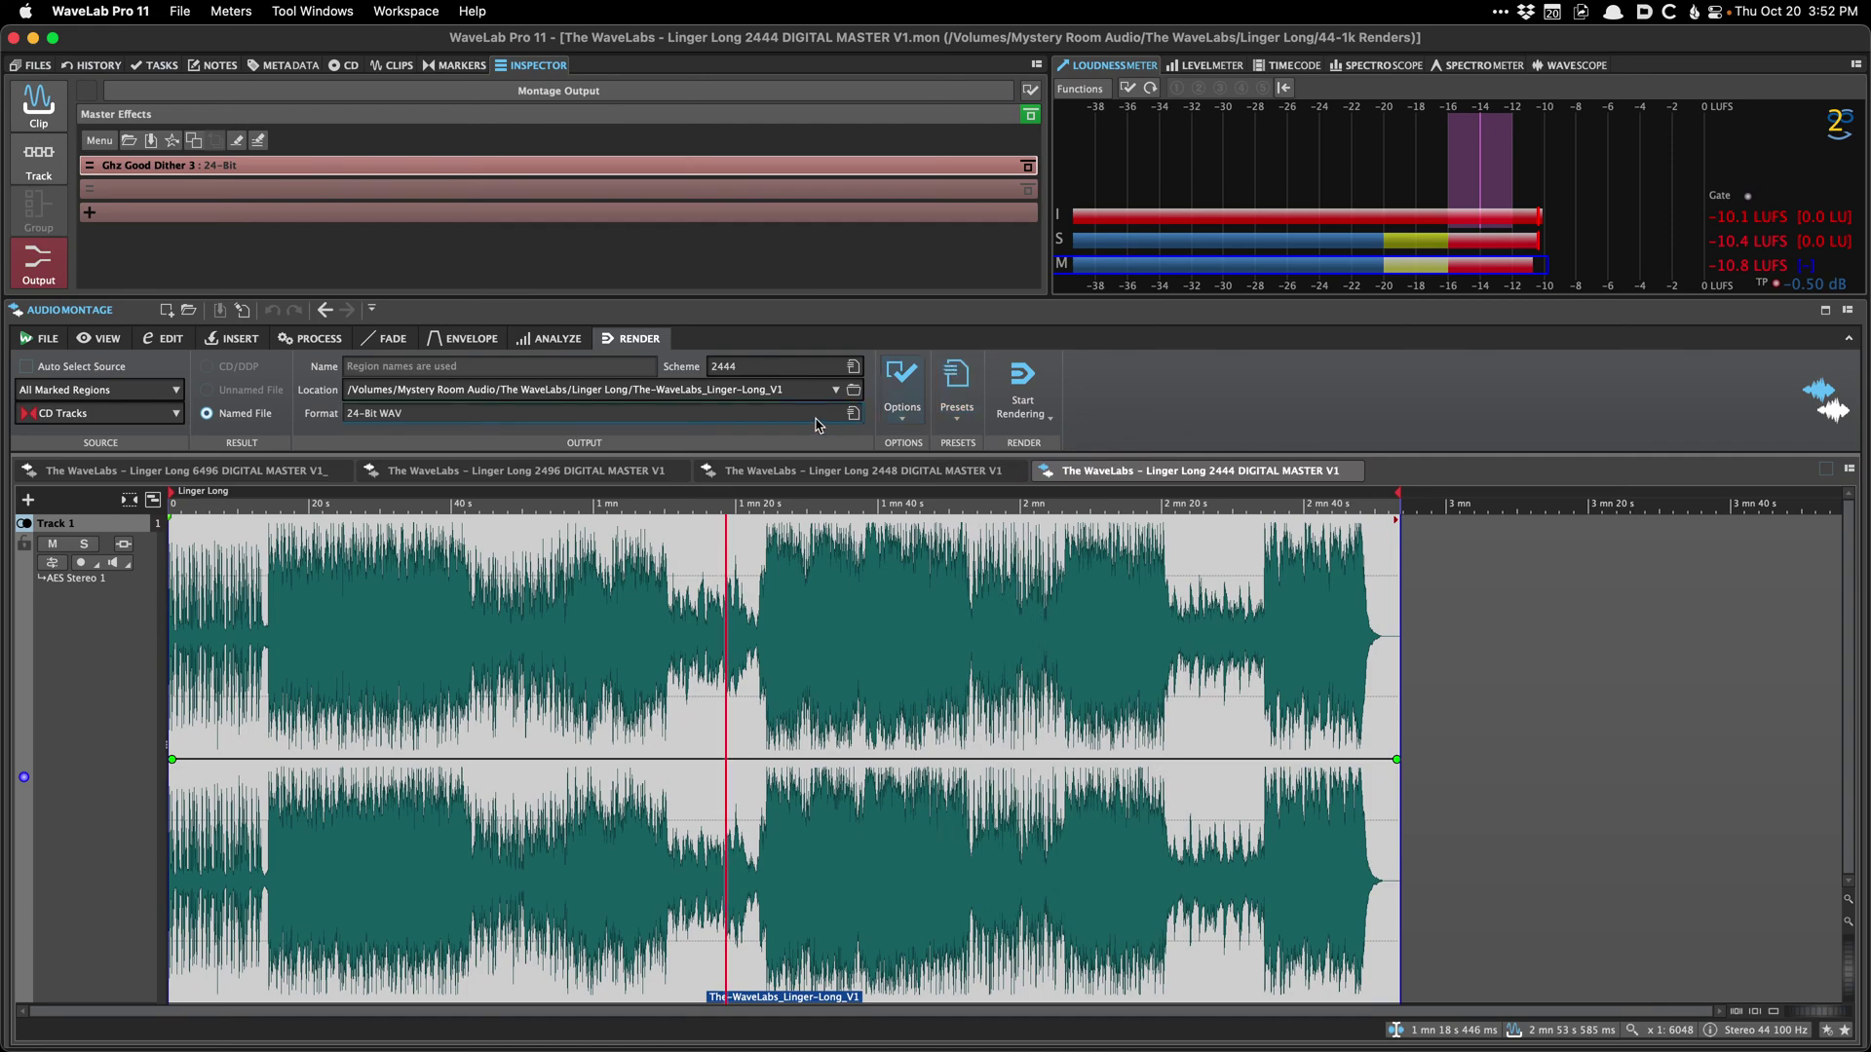
left_click(975, 382)
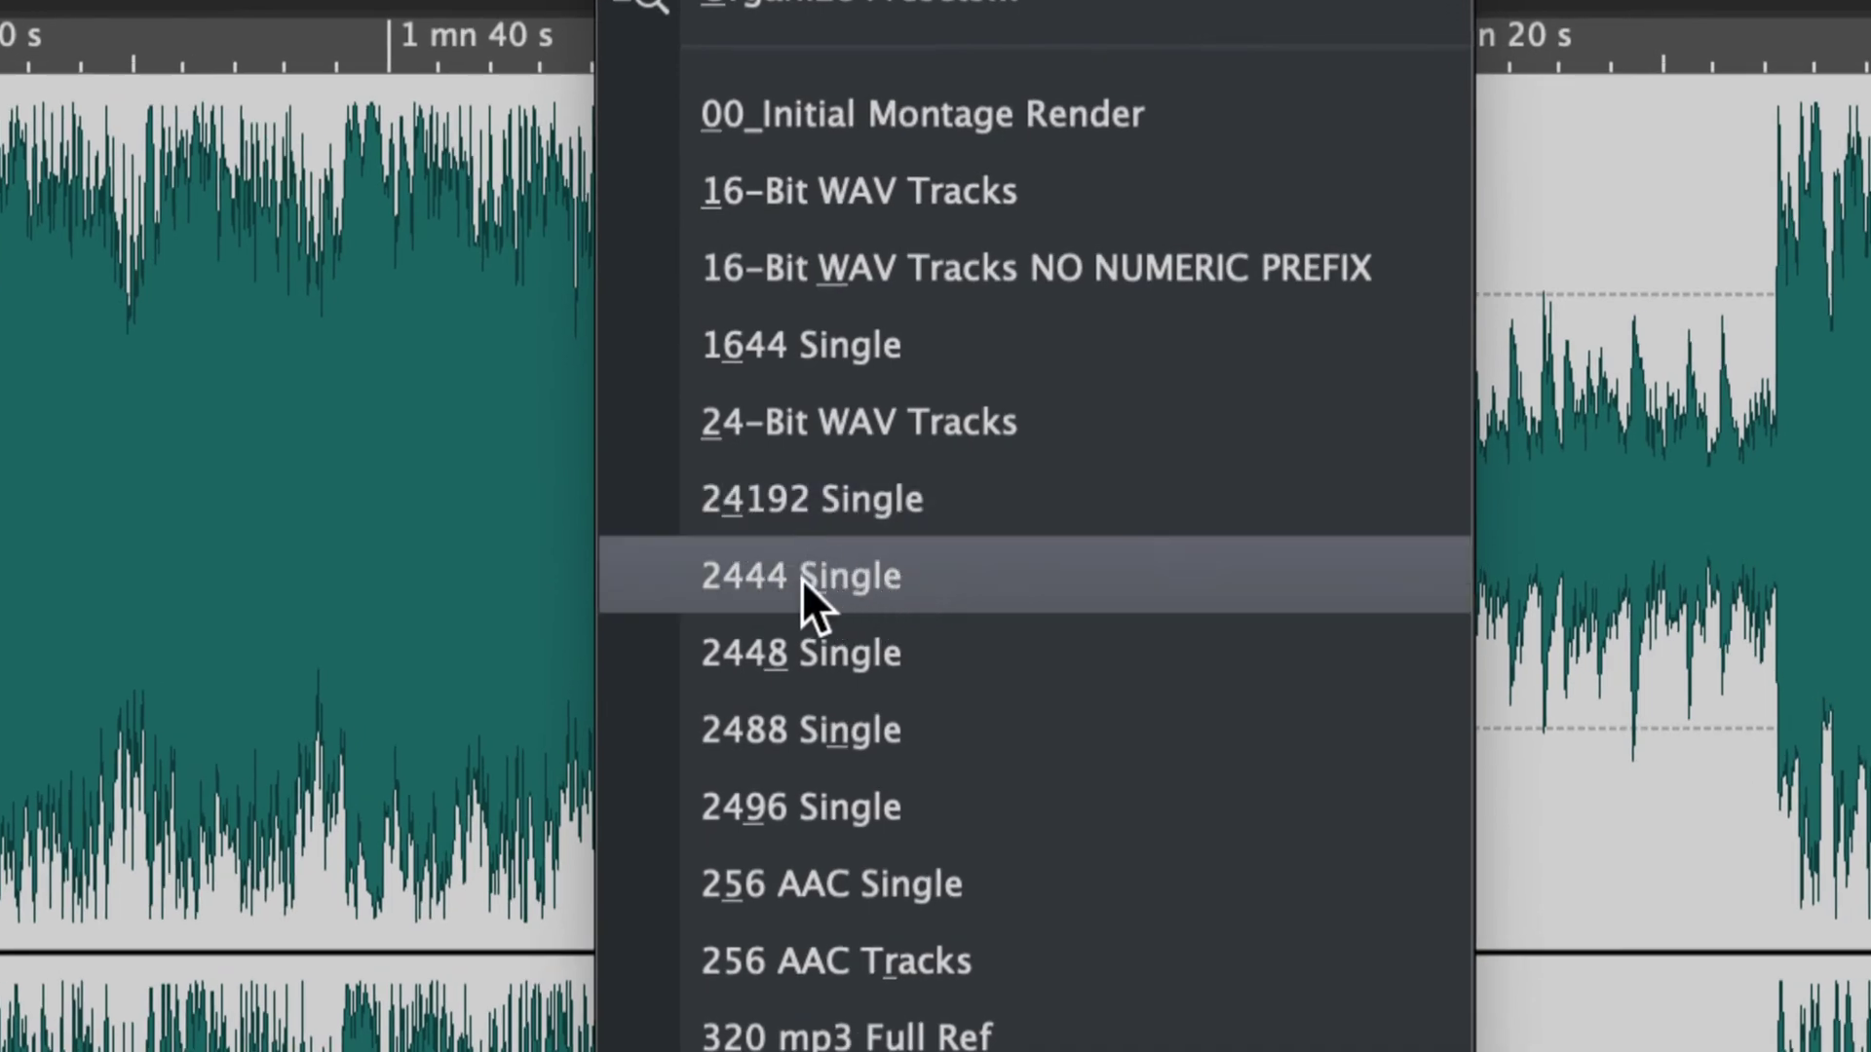
left_click(941, 575)
left_click(906, 702)
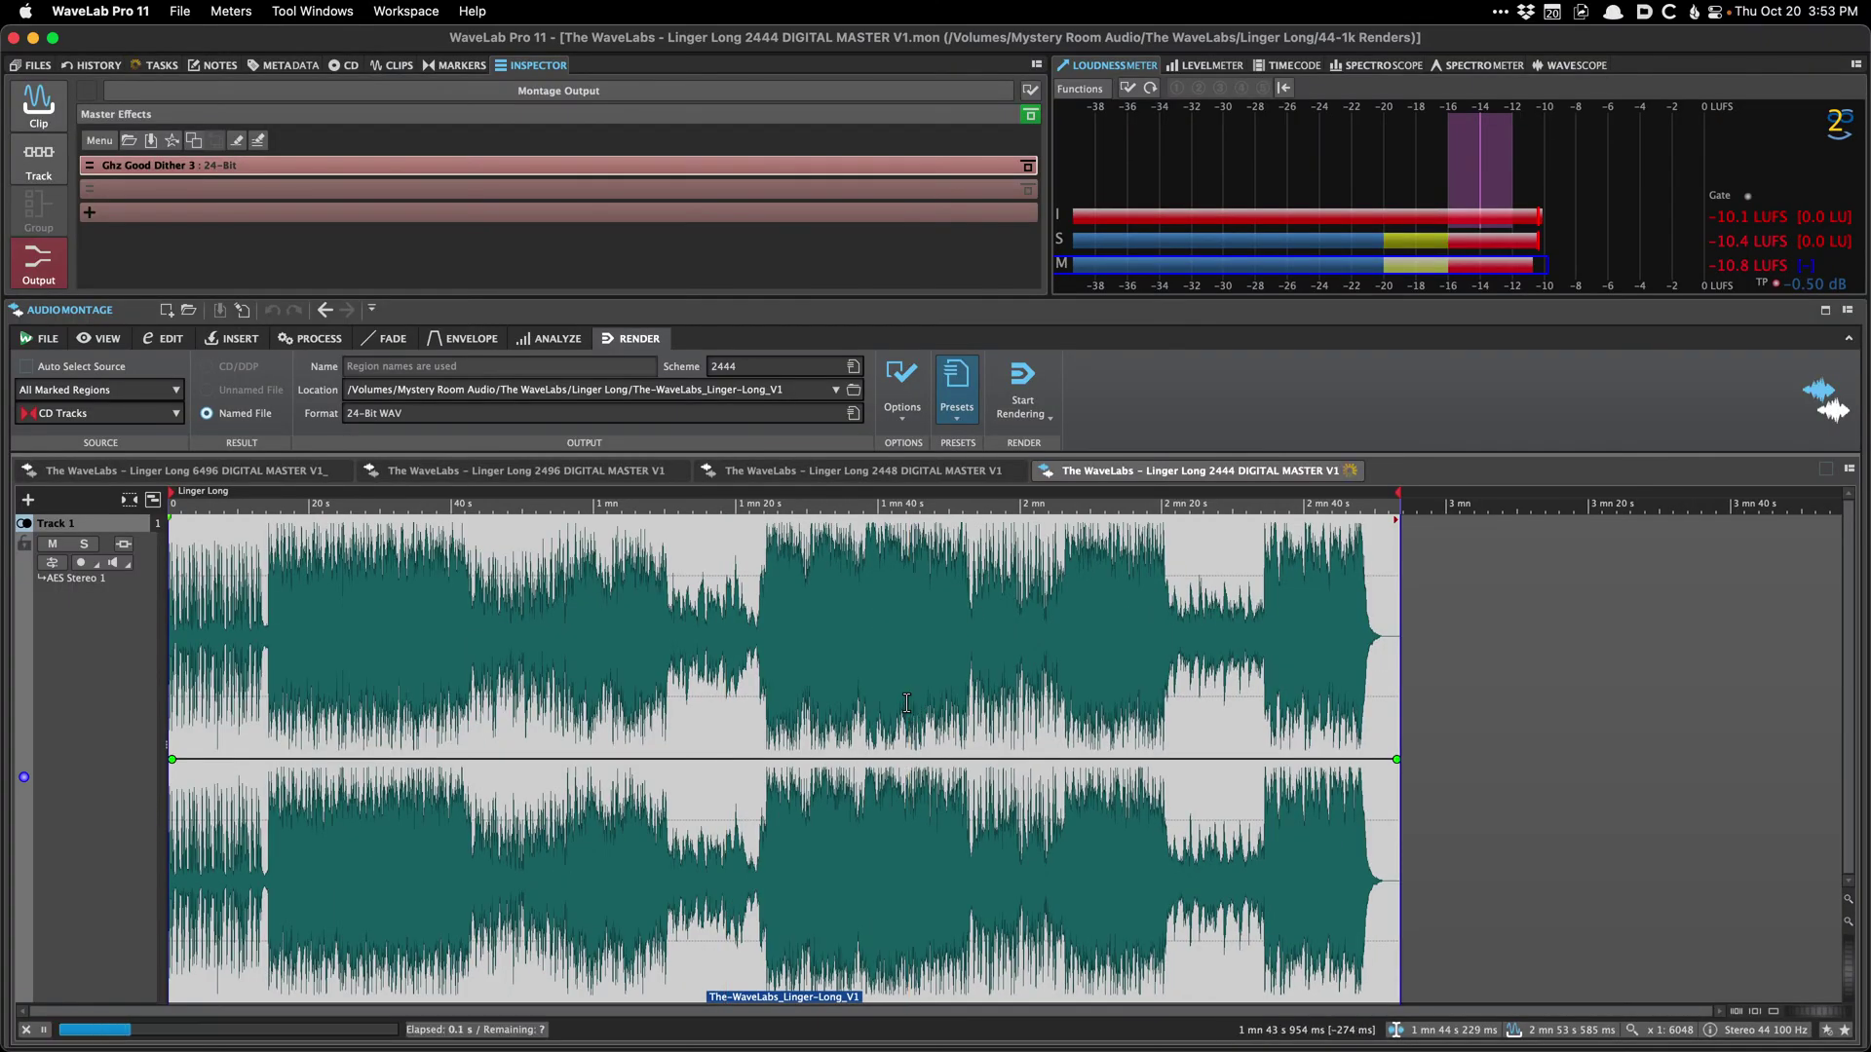
key("super+shift+s")
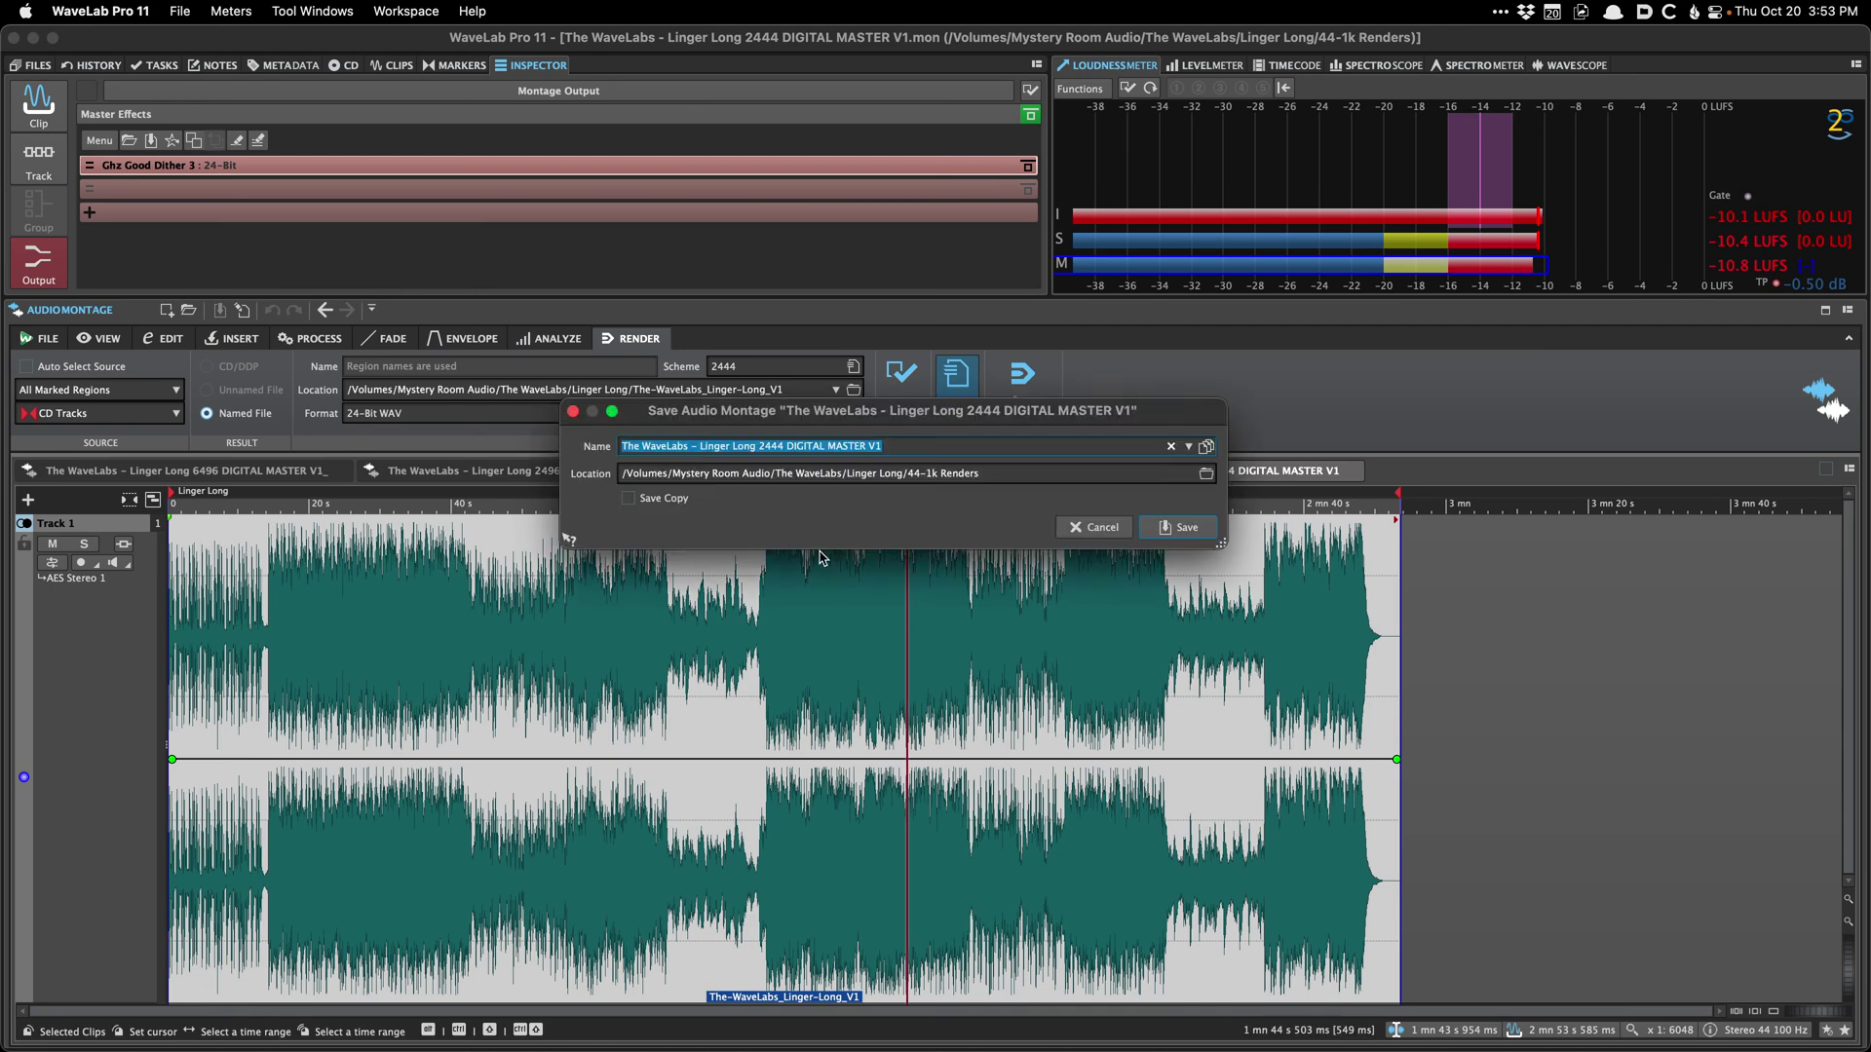
double_click(771, 445)
type("2444")
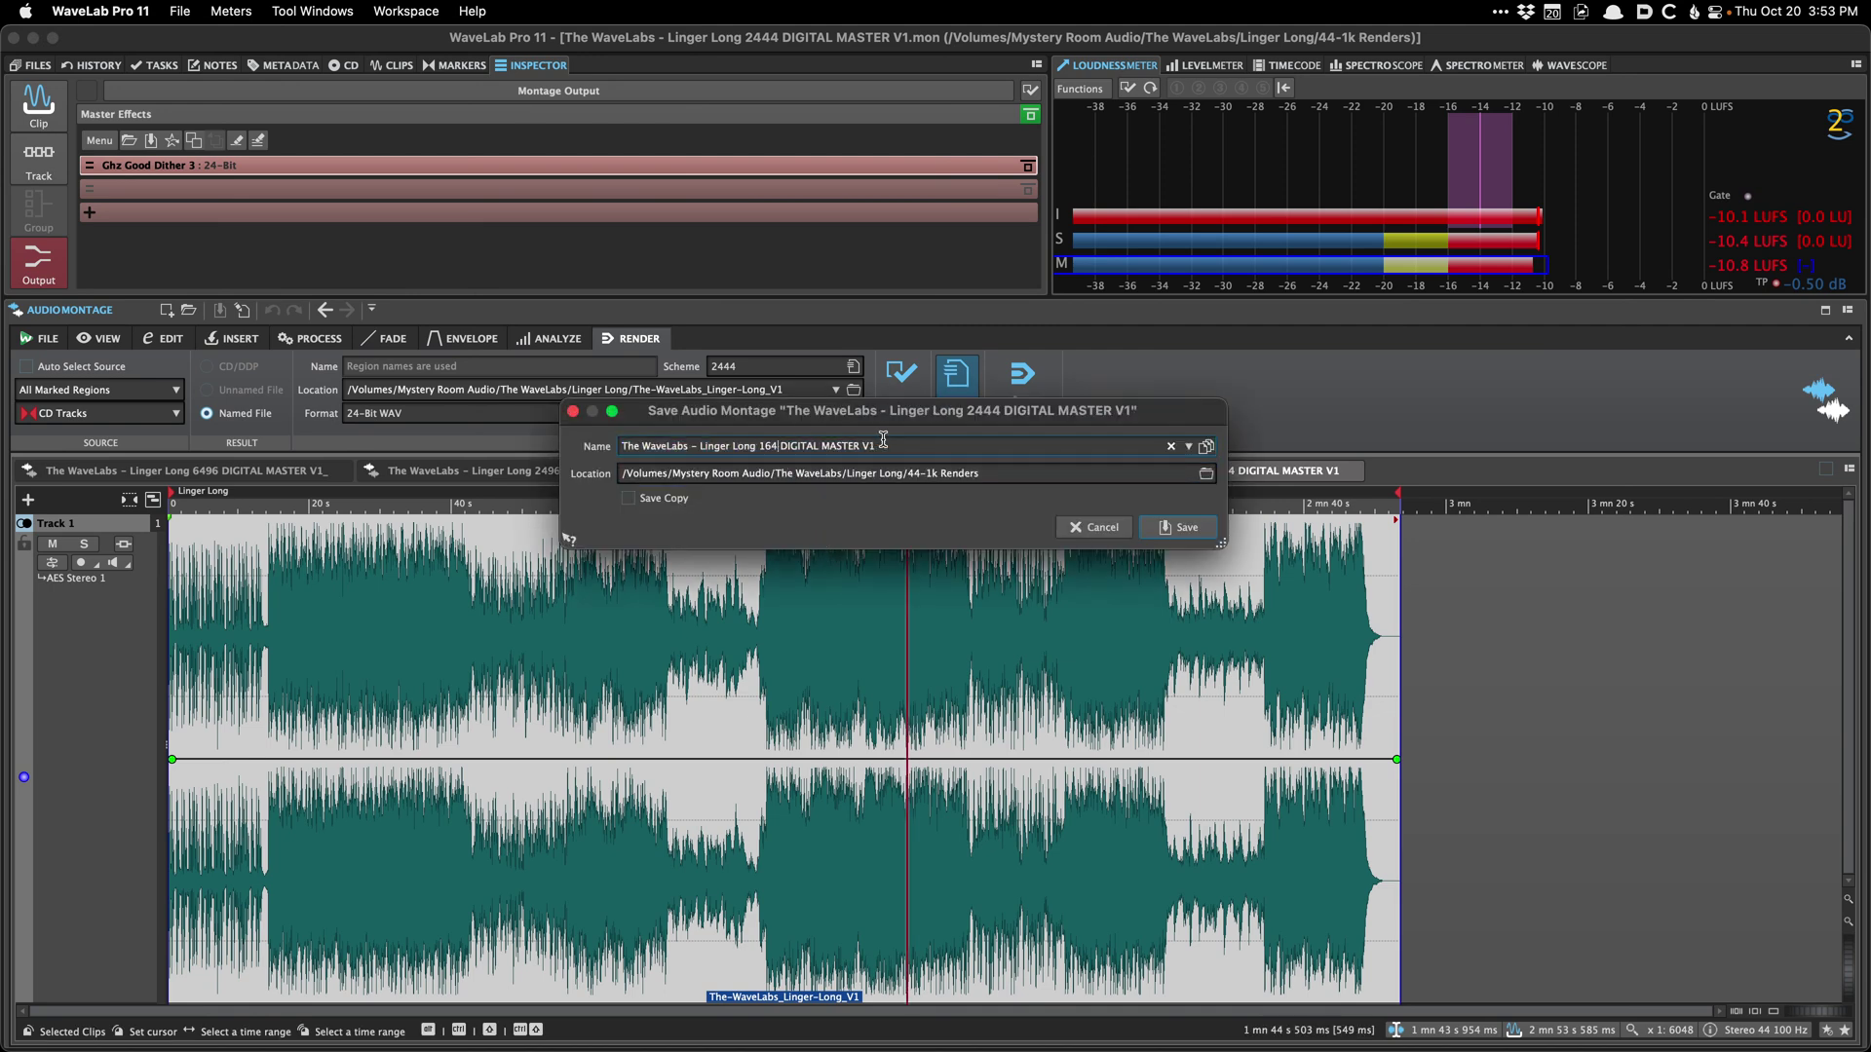
key("Return")
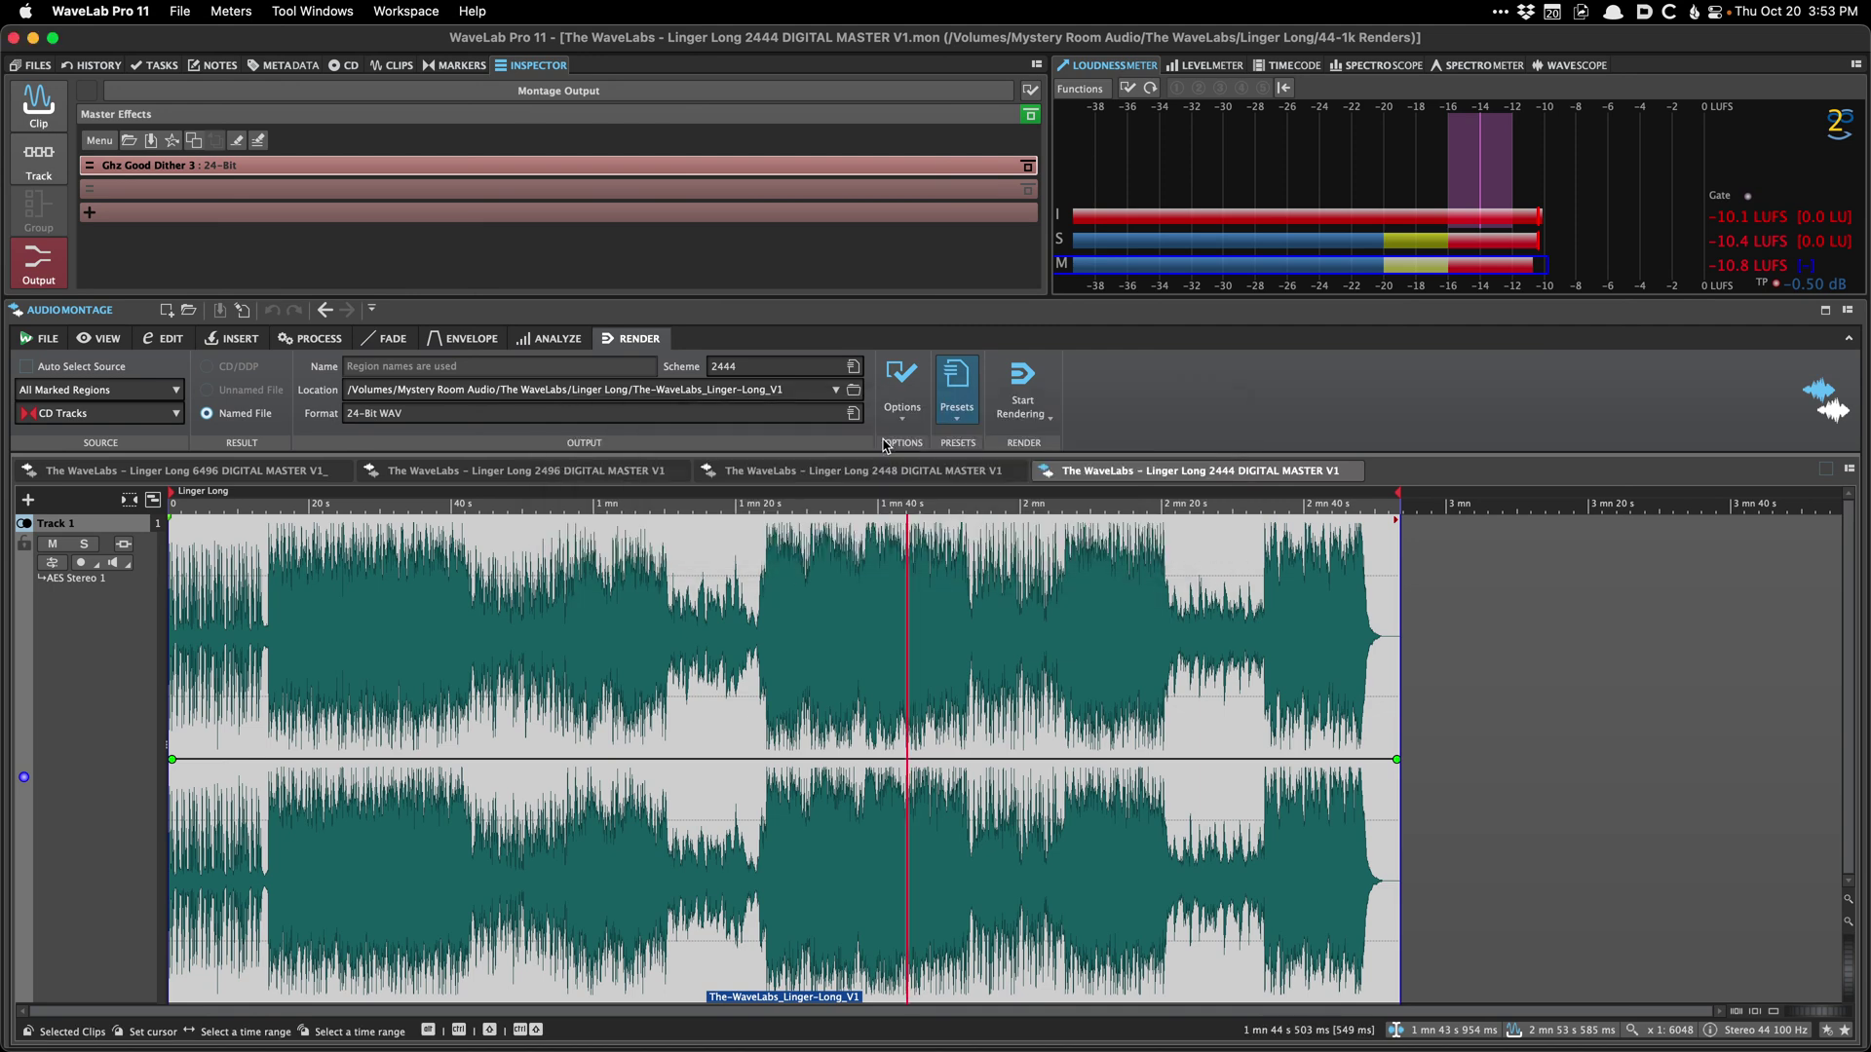
Step: Save the 2444 montage under the new name The WaveLabs – Linger Long 1644 DIGITAL MASTER V1 in 44-1k Renders
key("super+shift+s")
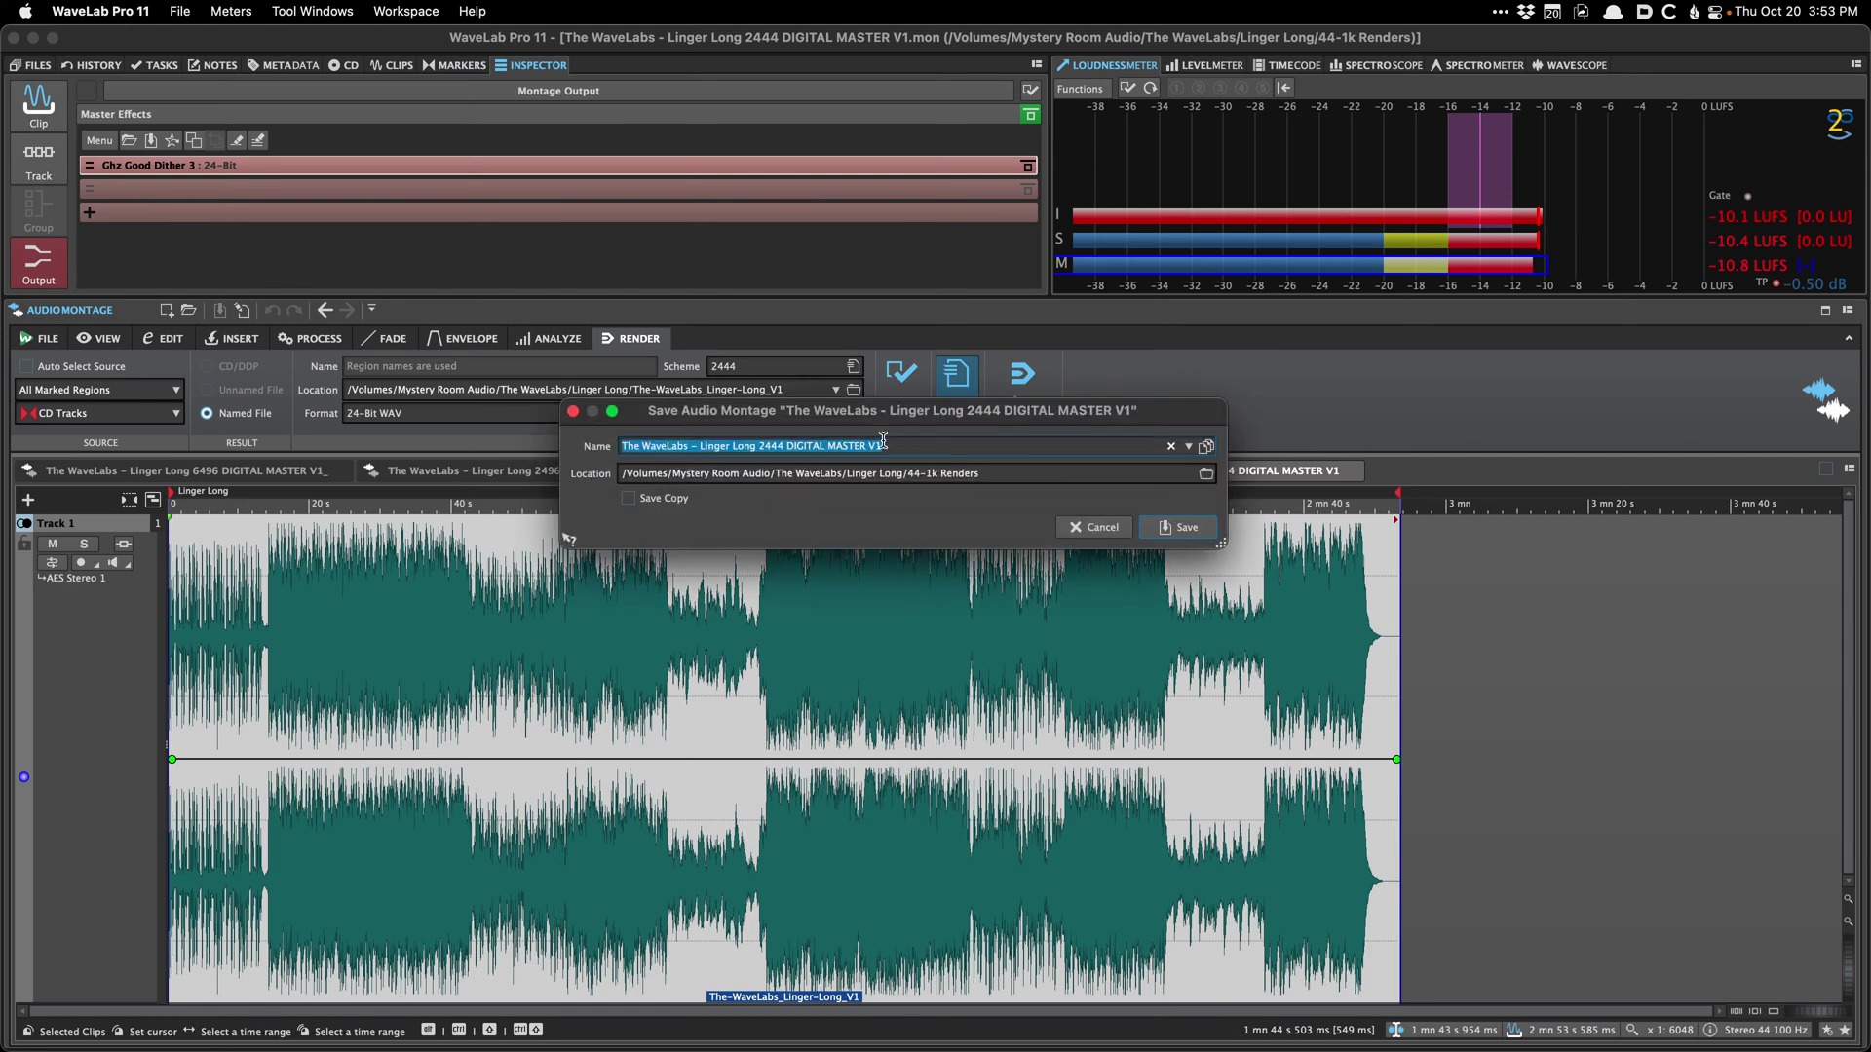
double_click(779, 446)
type("1644")
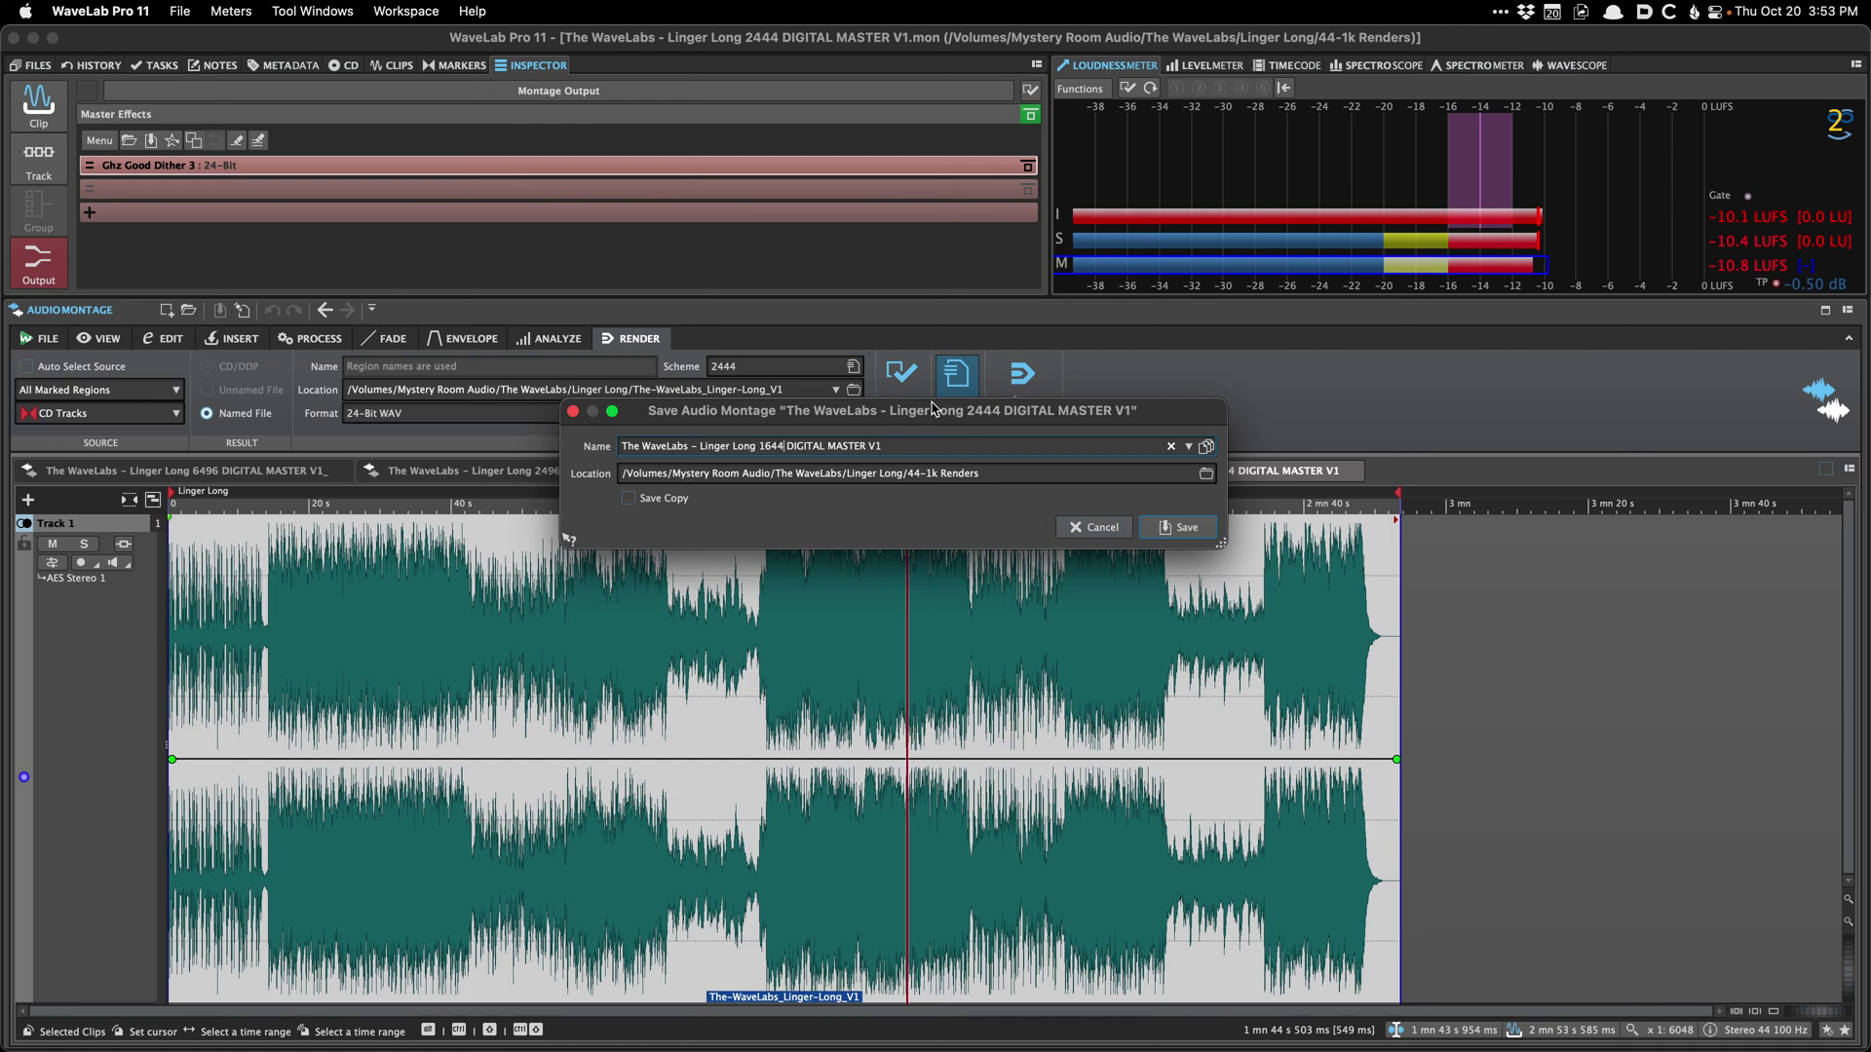
key("Return")
Step: Replace the 1644 montage's master effects with the 16 Ghz GD.plugs chain
left_click(908, 605)
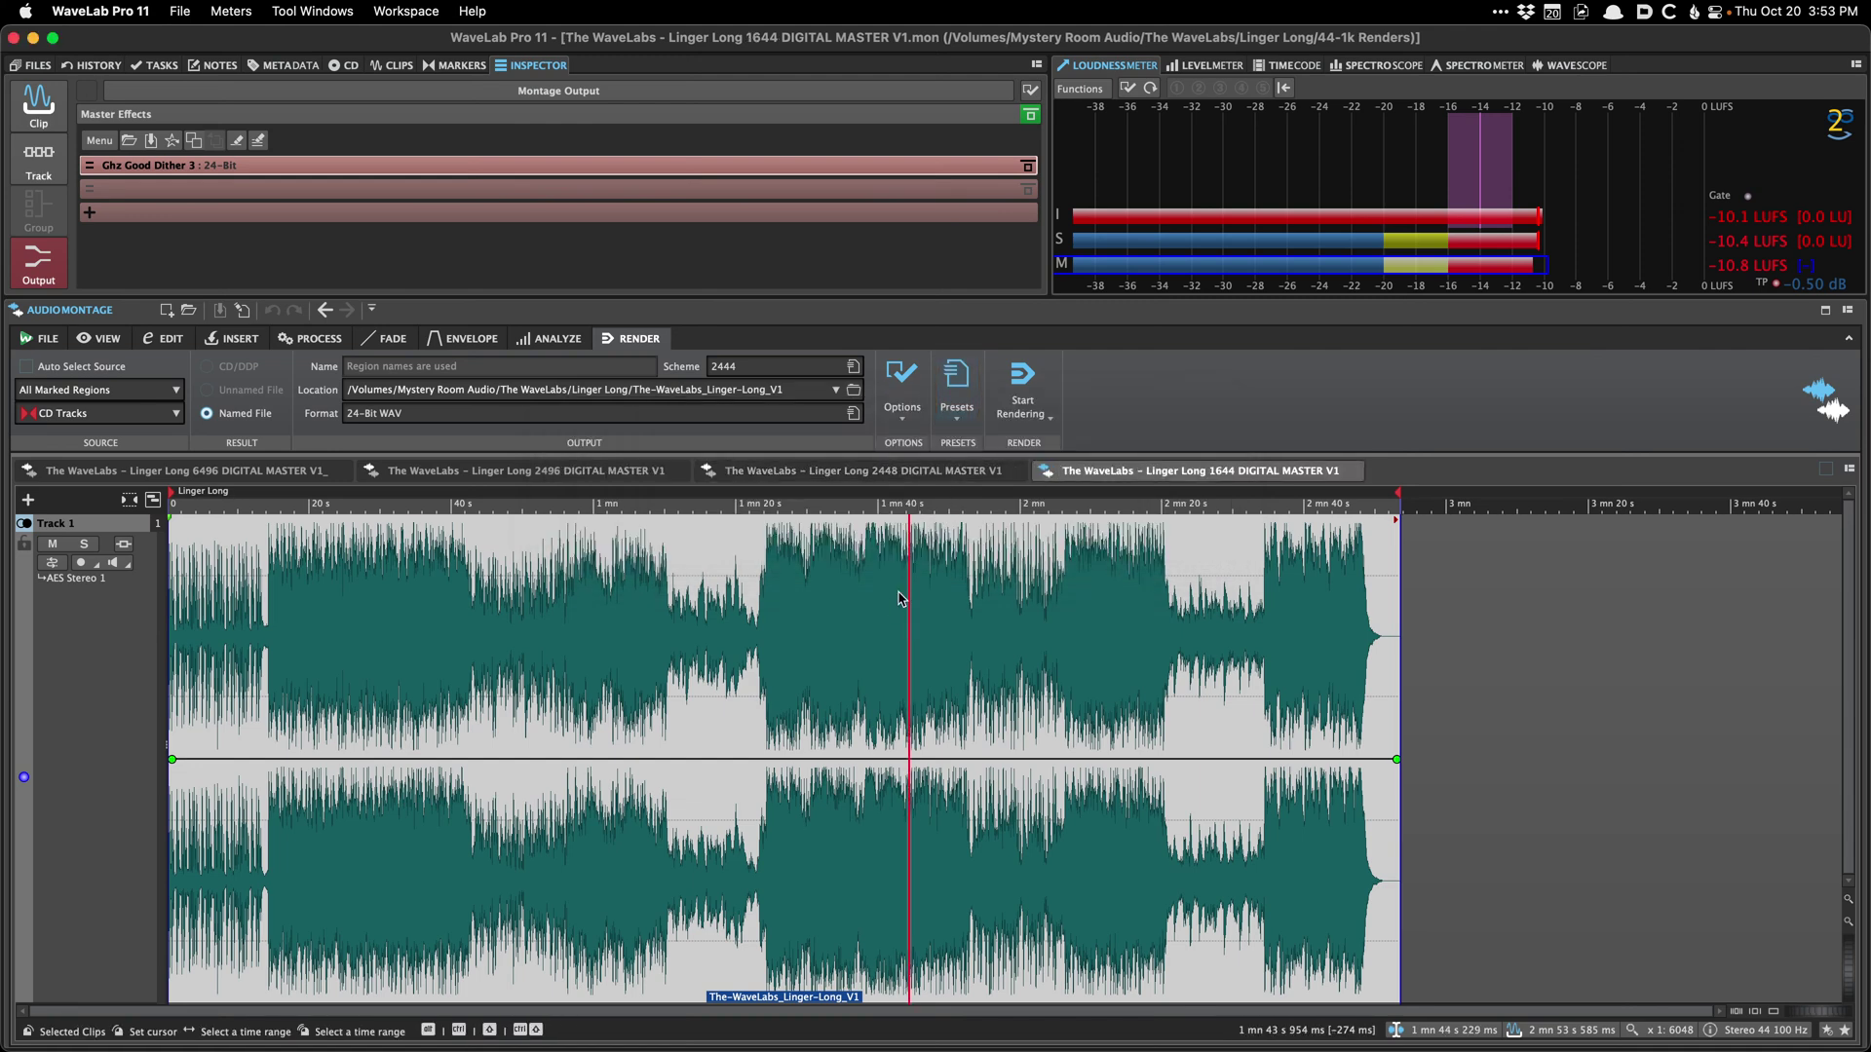
key("super+o")
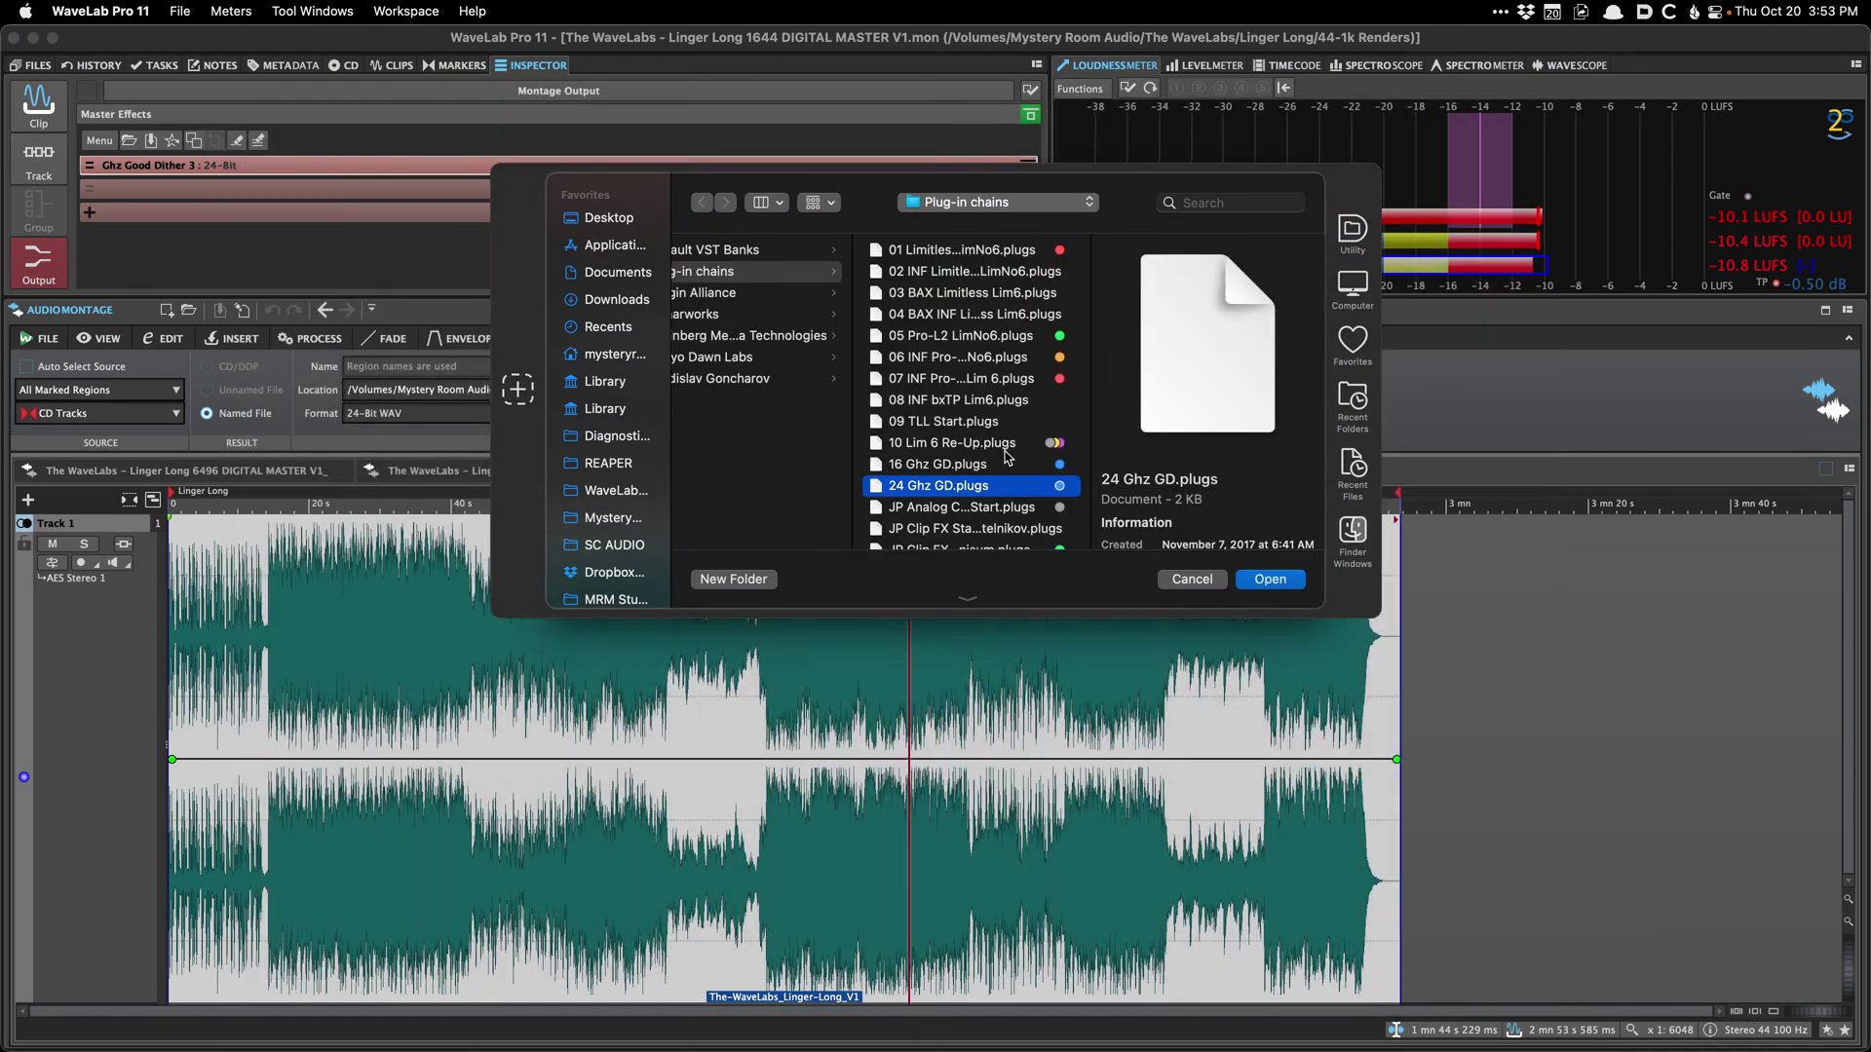
double_click(1007, 463)
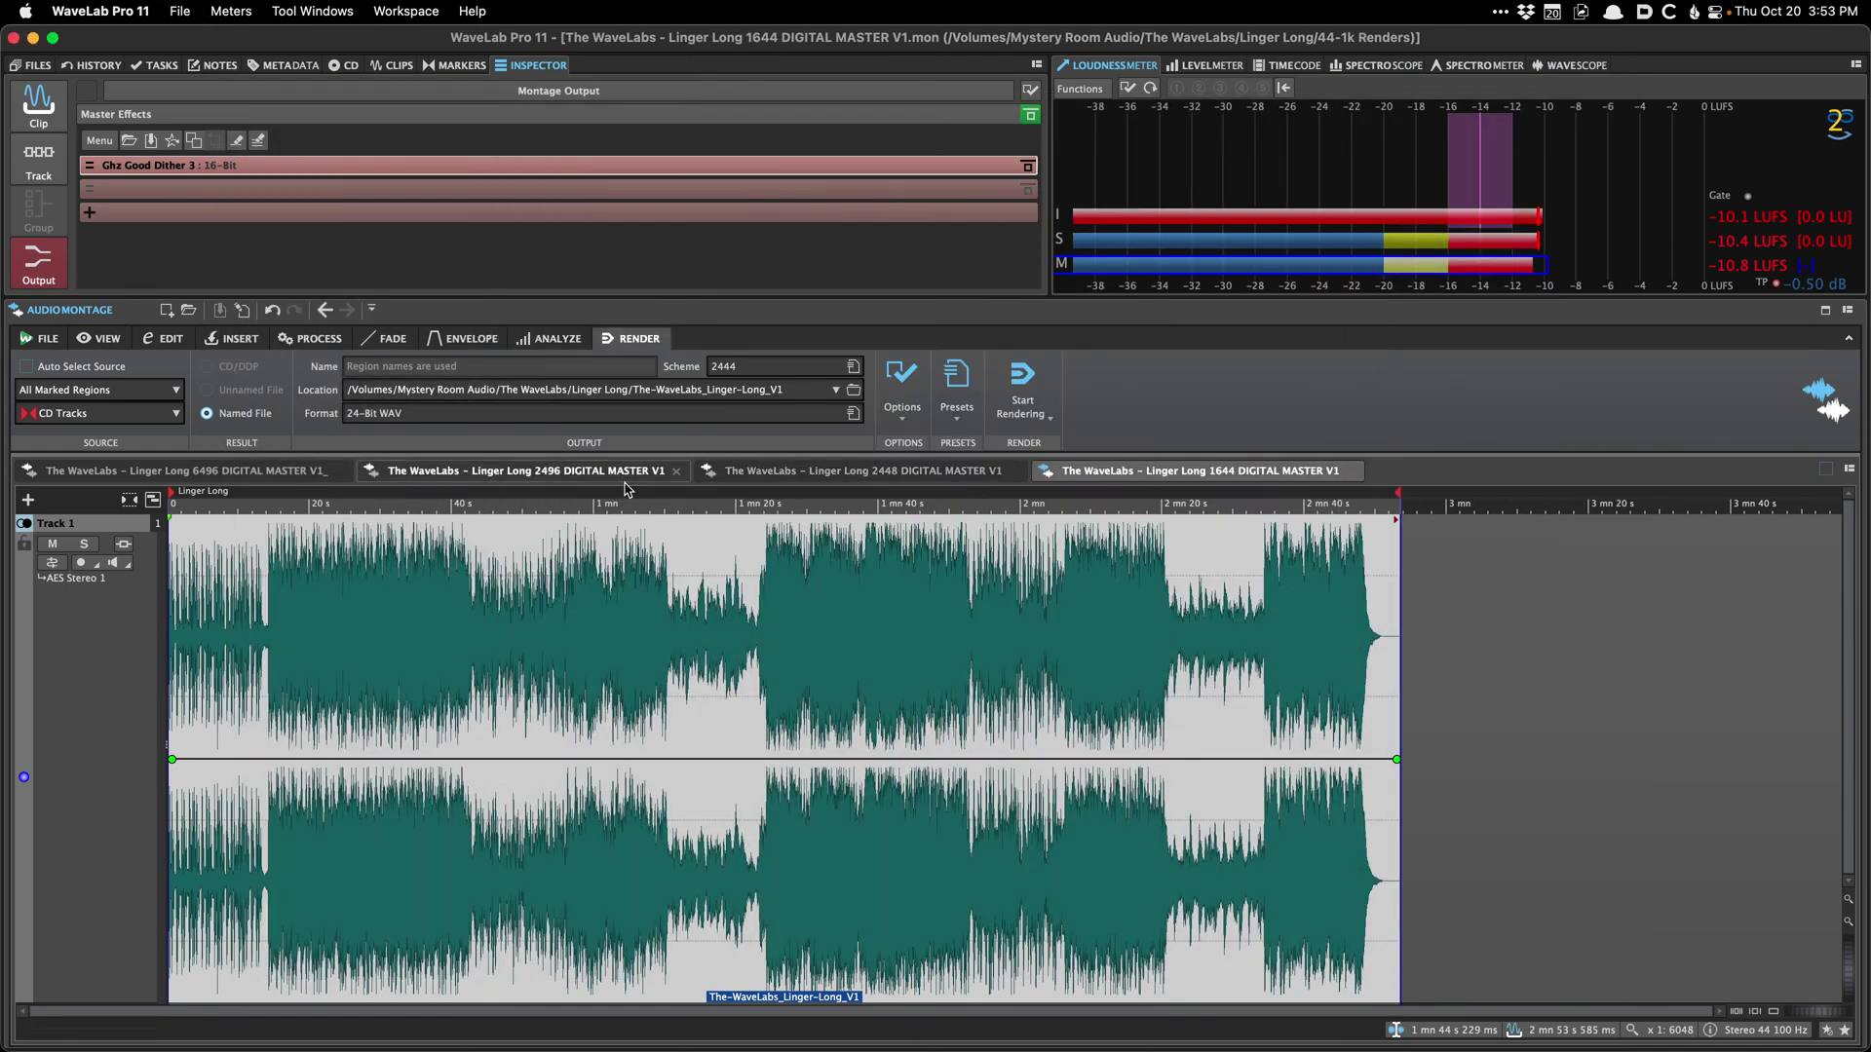
Step: Apply the 1644 Single render preset to the 1644 montage and save the montage
left_click(969, 398)
left_click(993, 589)
left_click(971, 400)
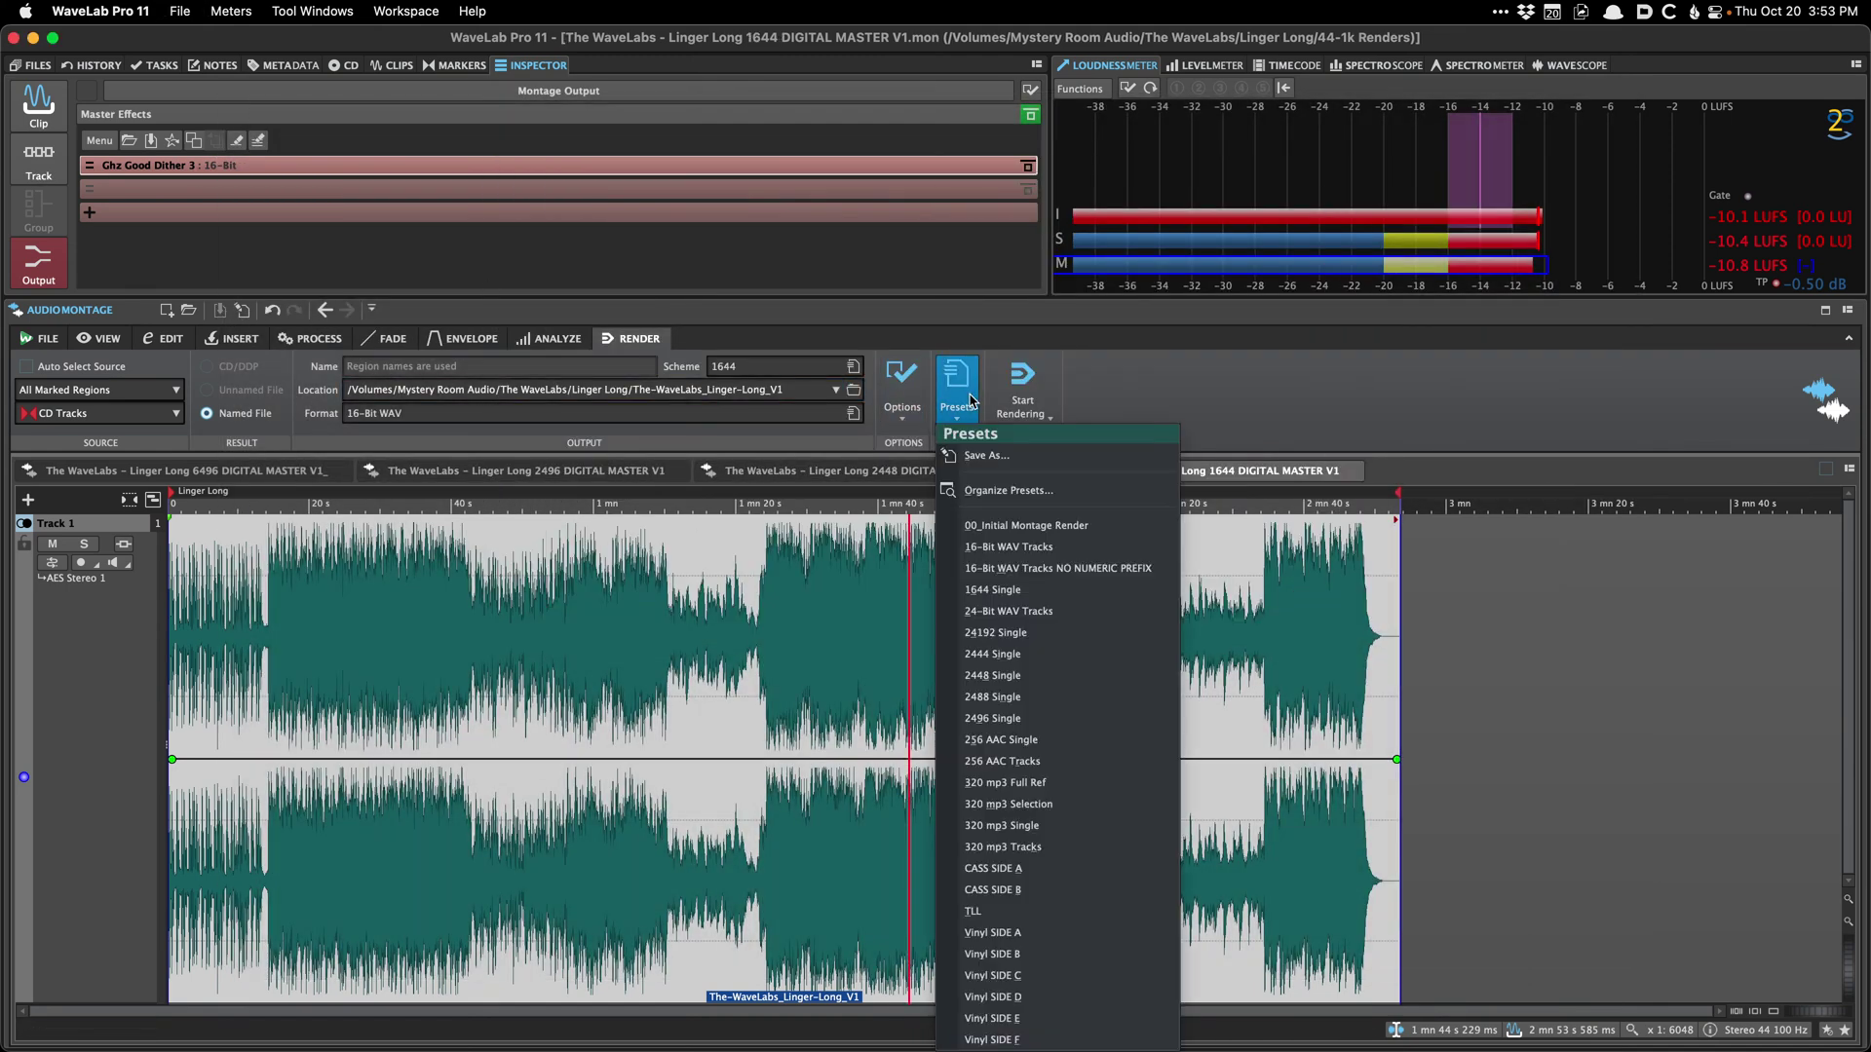
left_click(971, 400)
left_click(810, 633)
key("super+s")
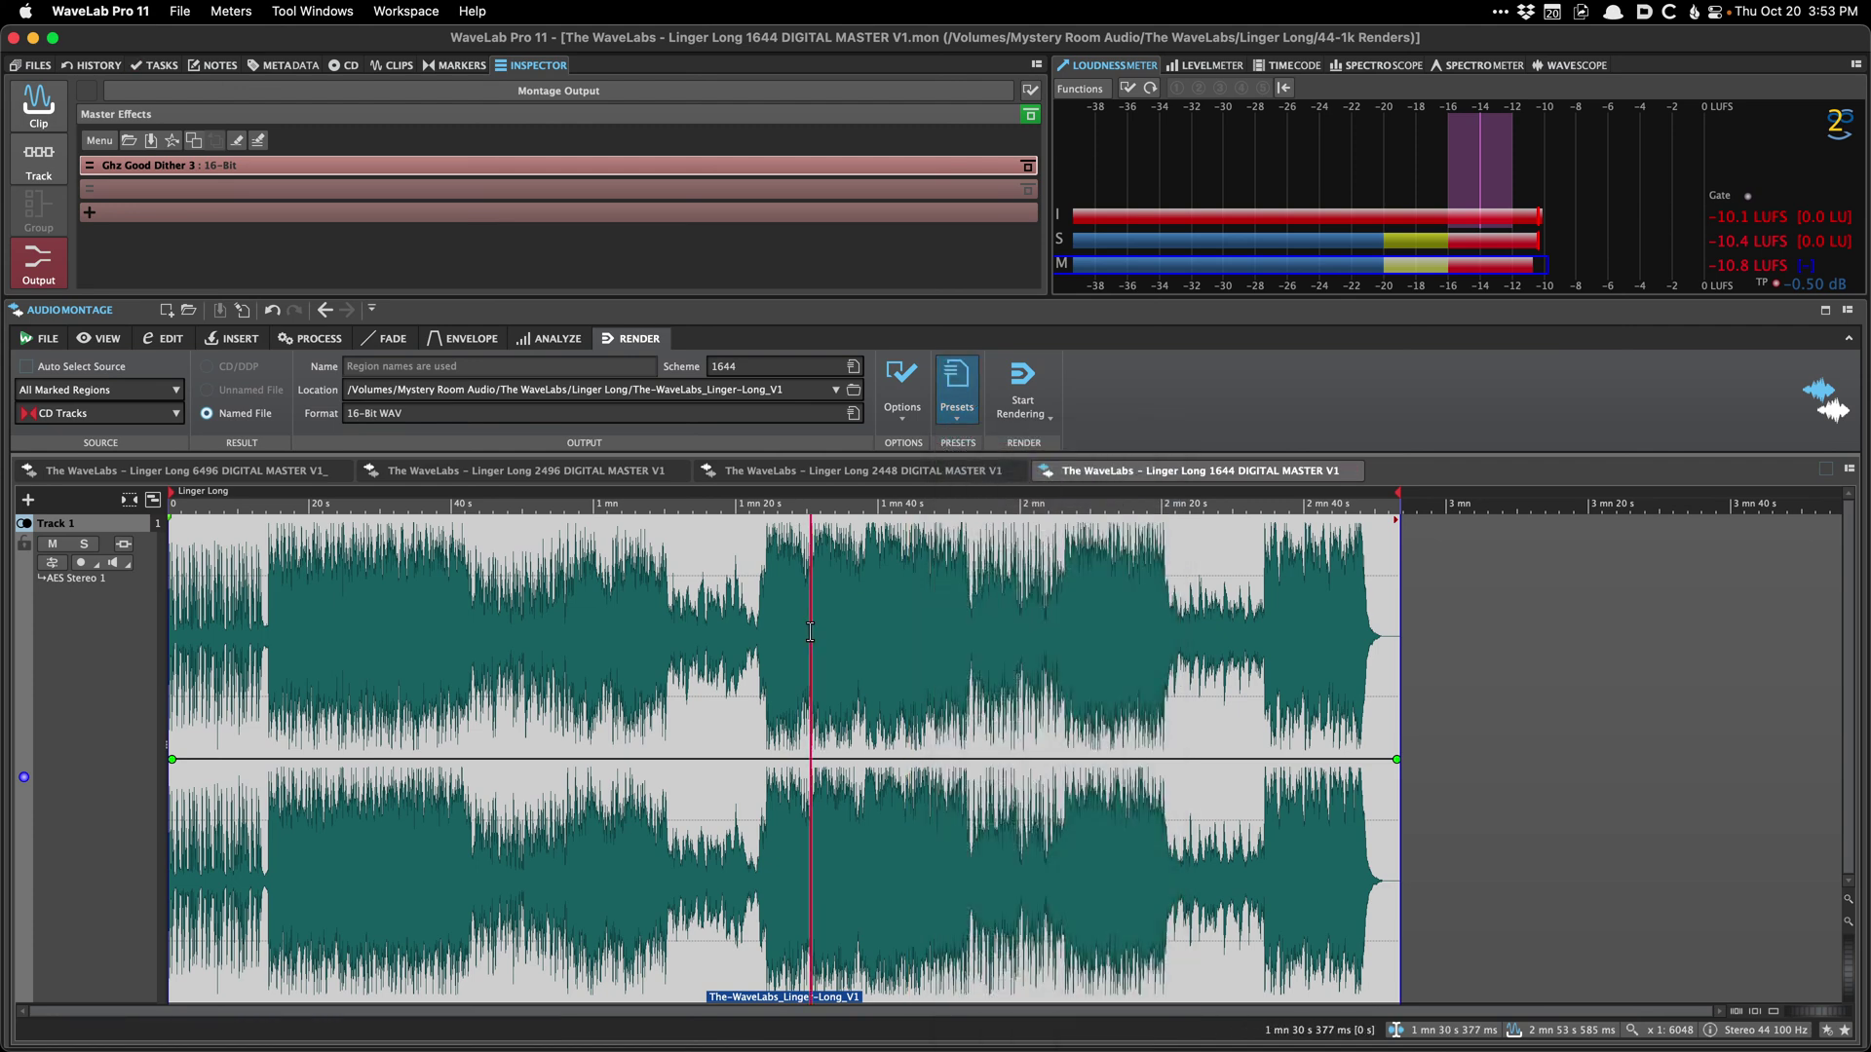
left_click(958, 390)
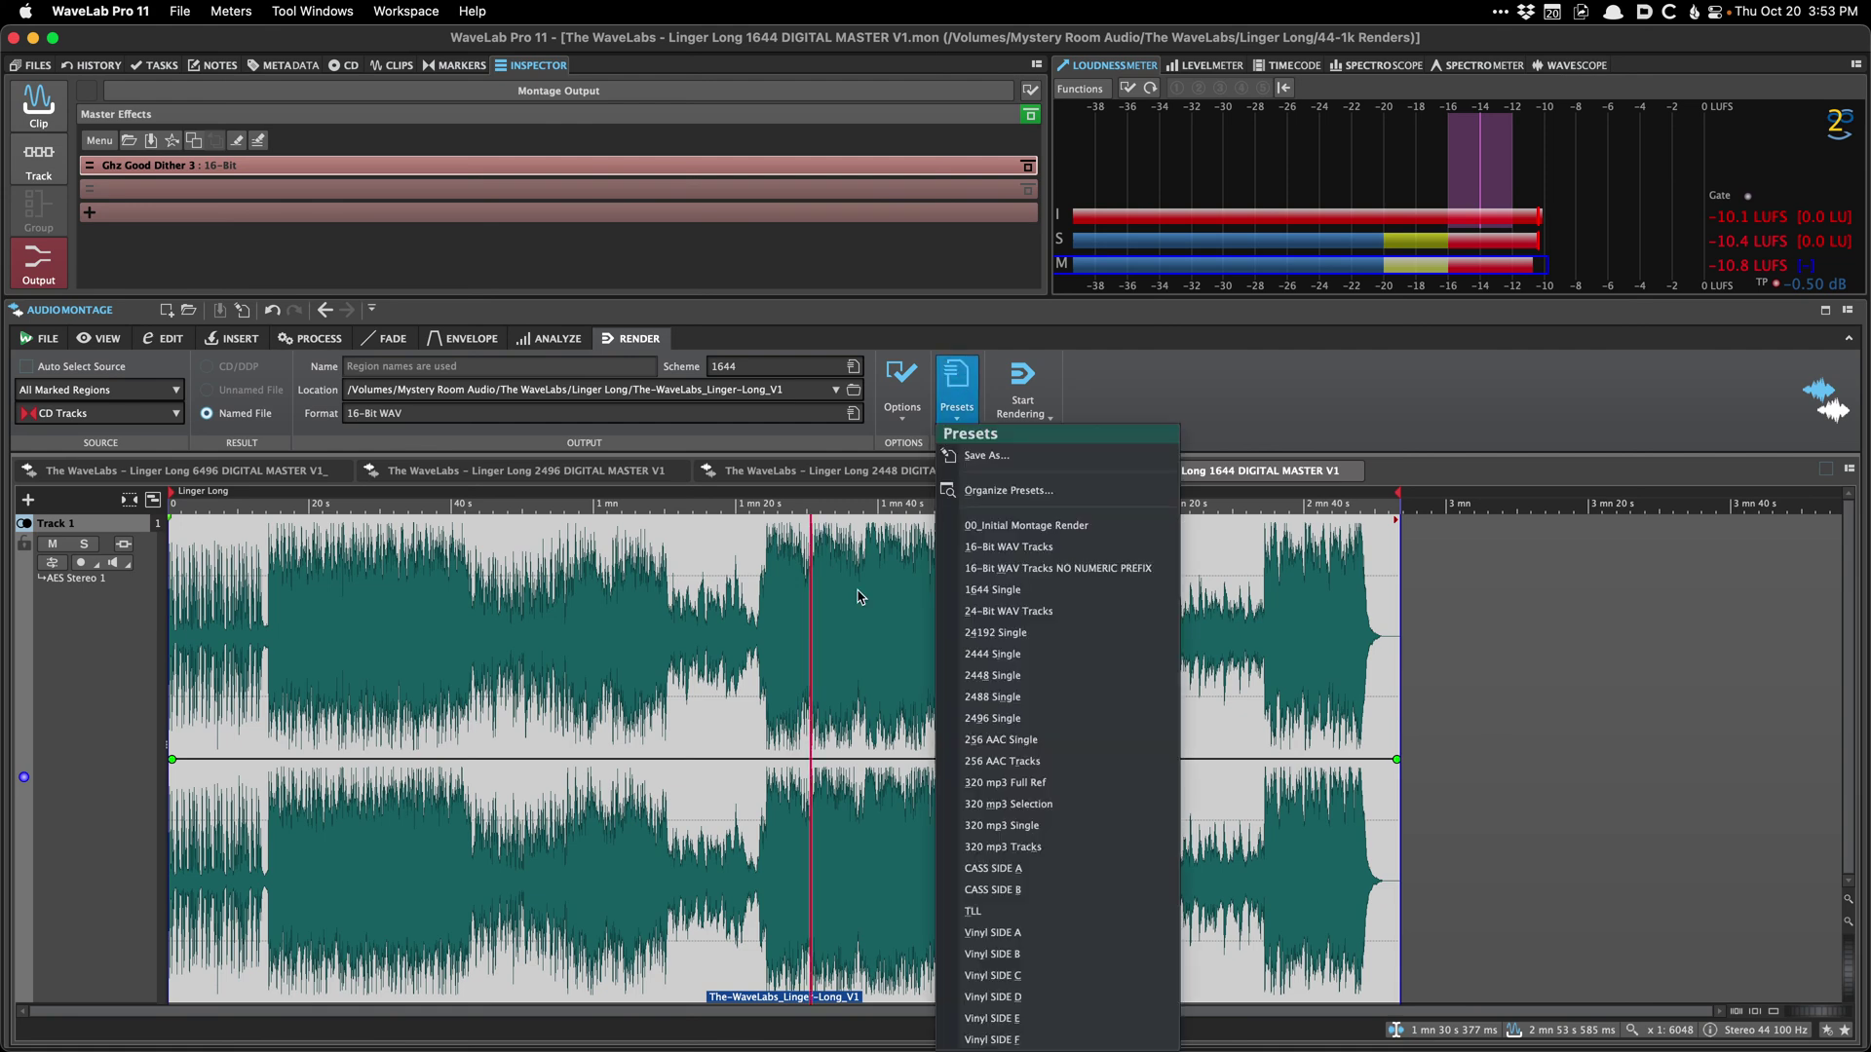
left_click(857, 598)
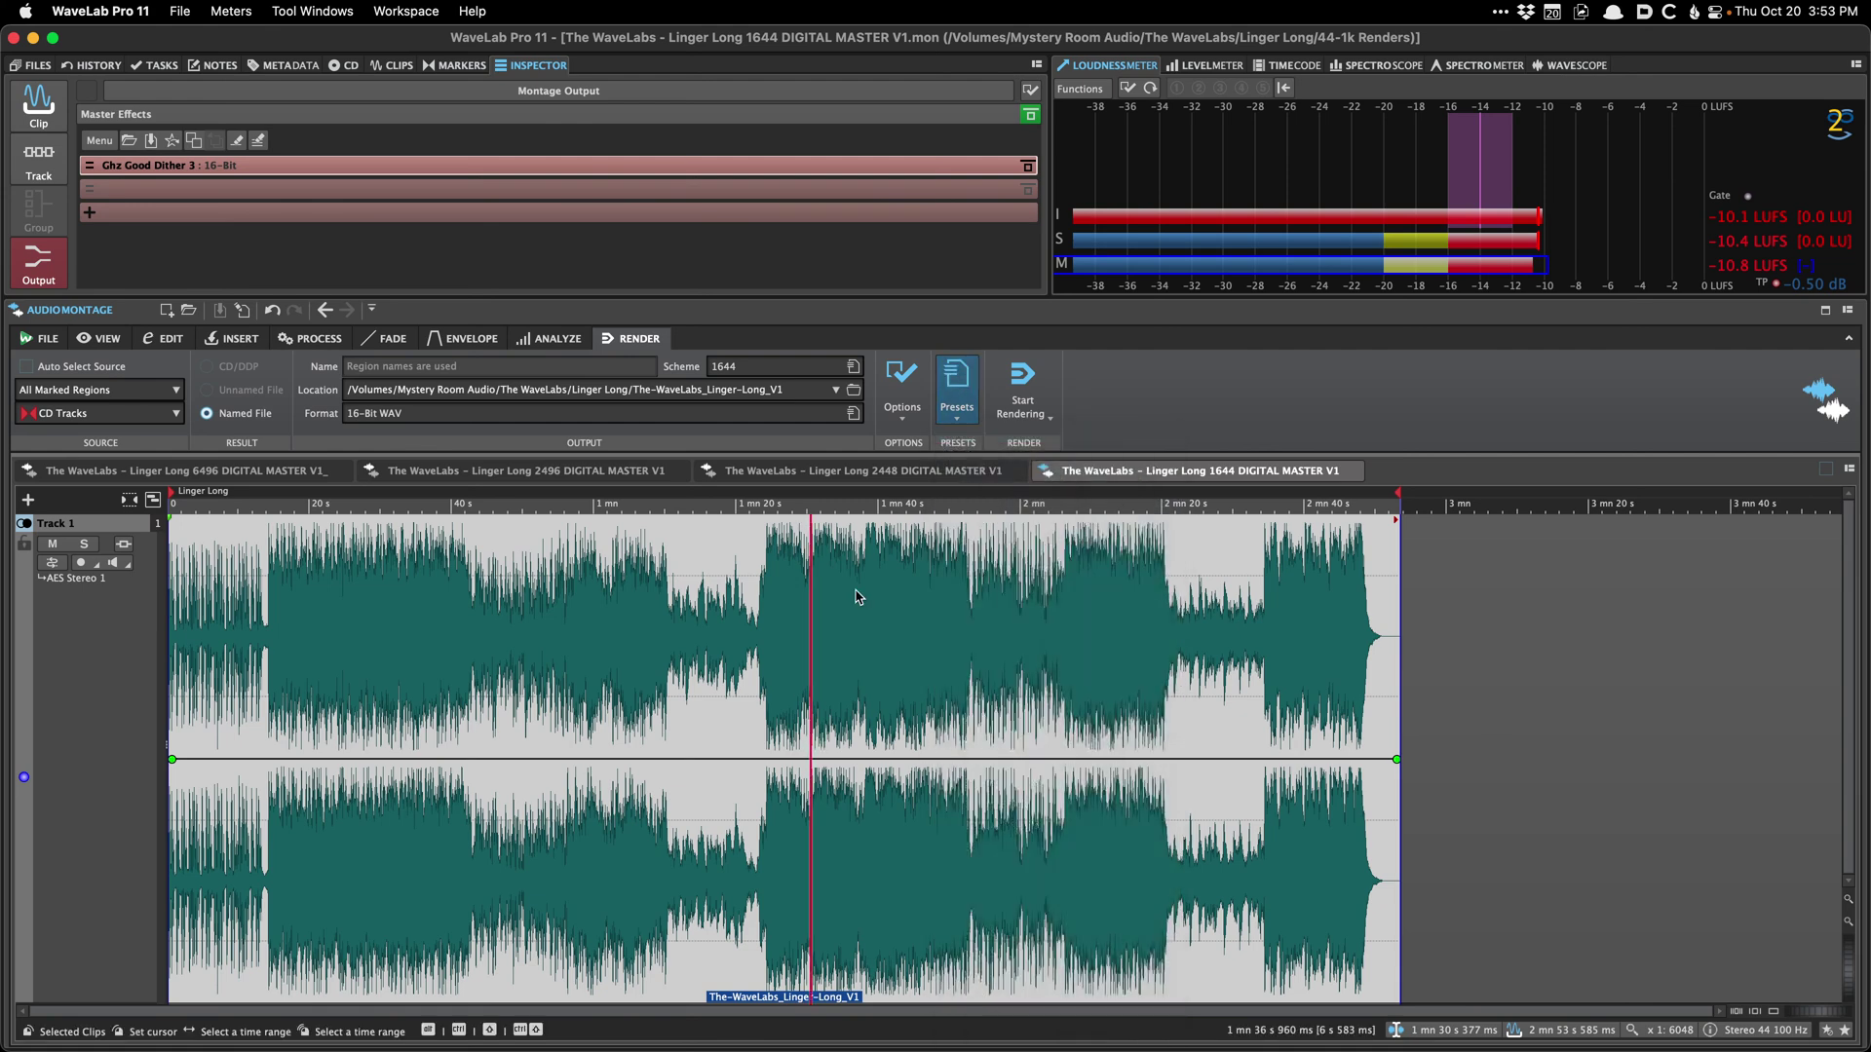
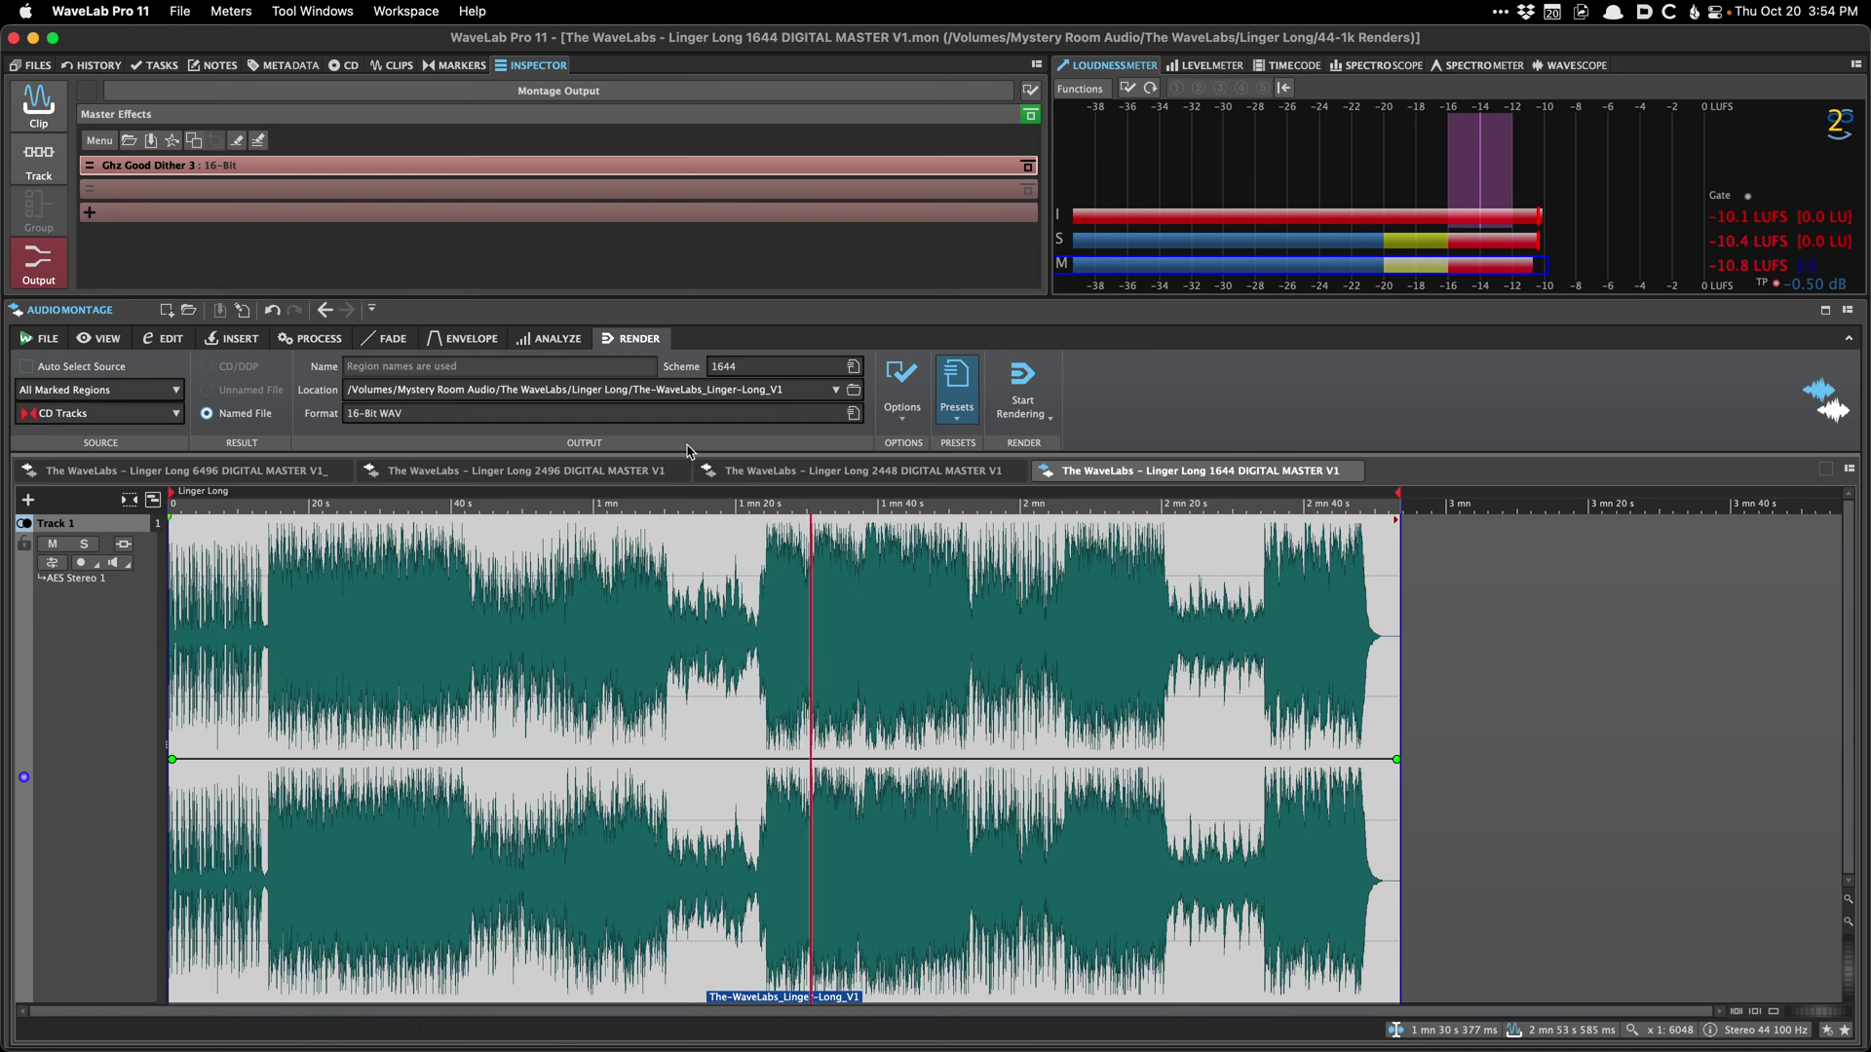
Step: View the ID3 / iTunes picture settings in the 1644 montage's metadata and close them without changes
left_click(293, 66)
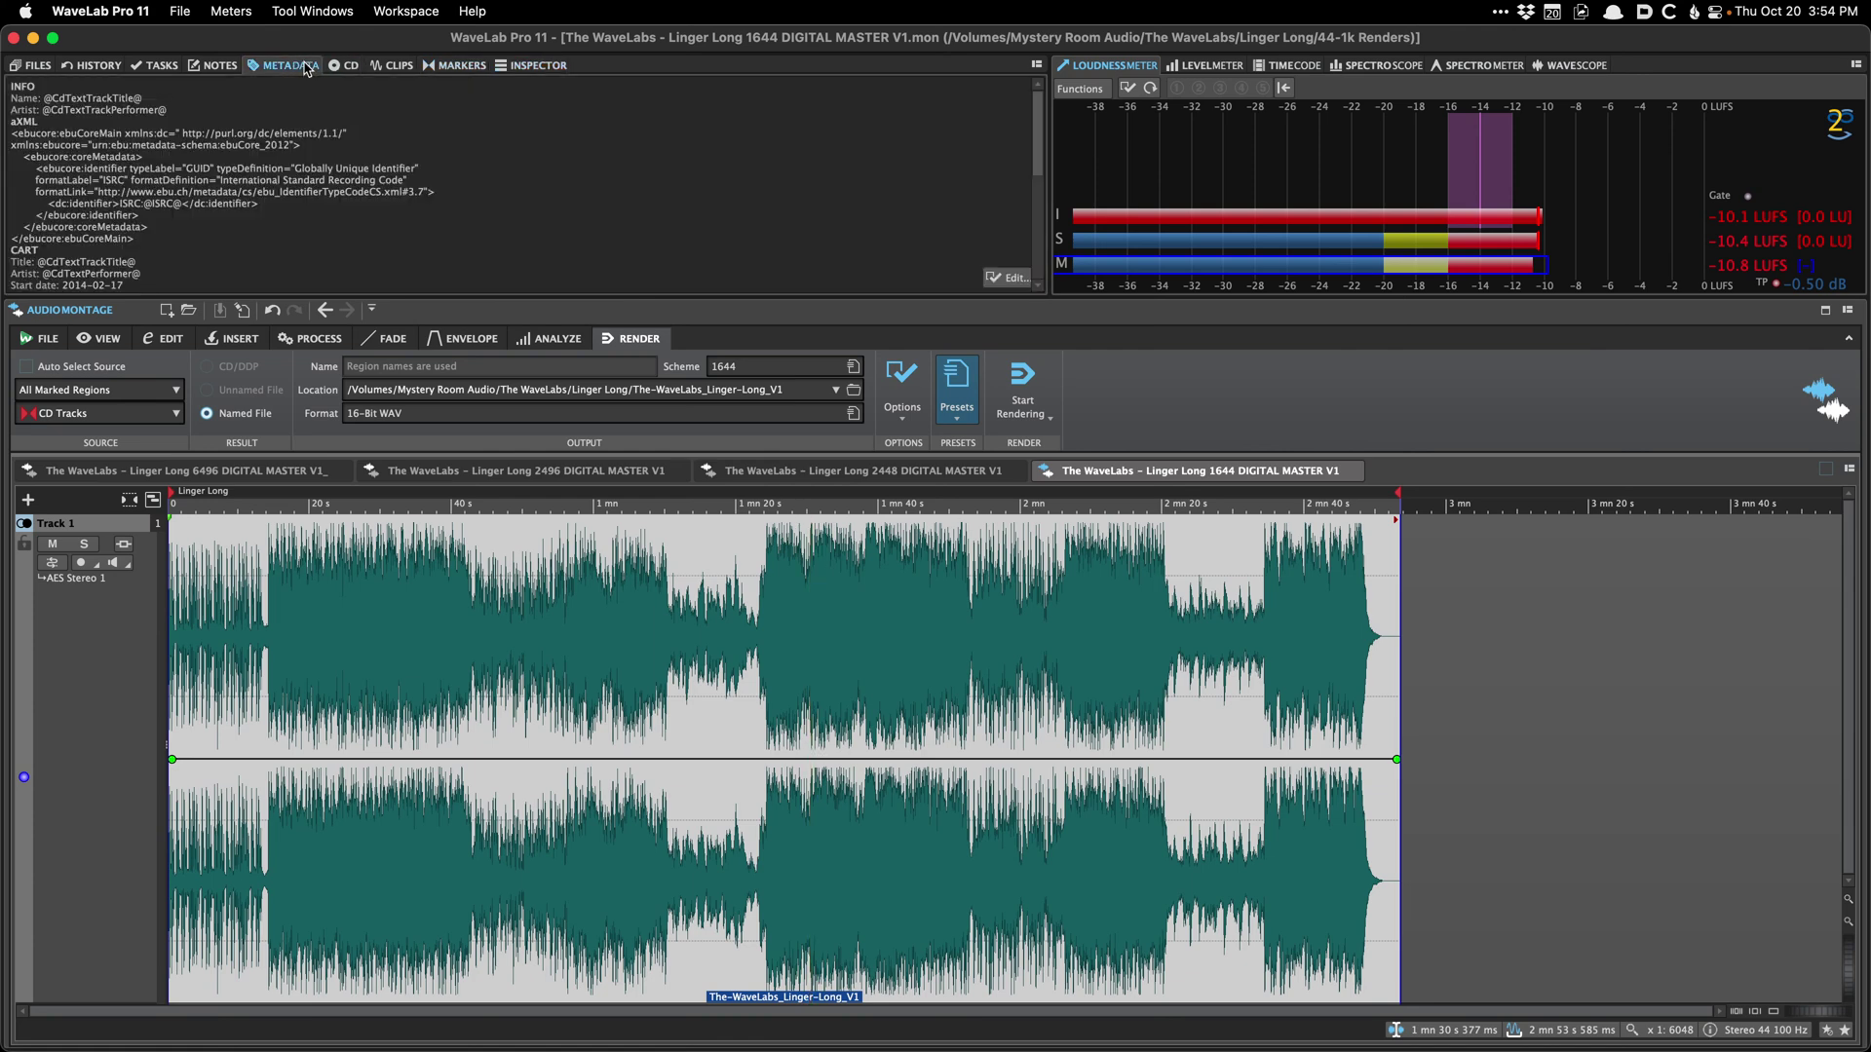
left_click(1010, 278)
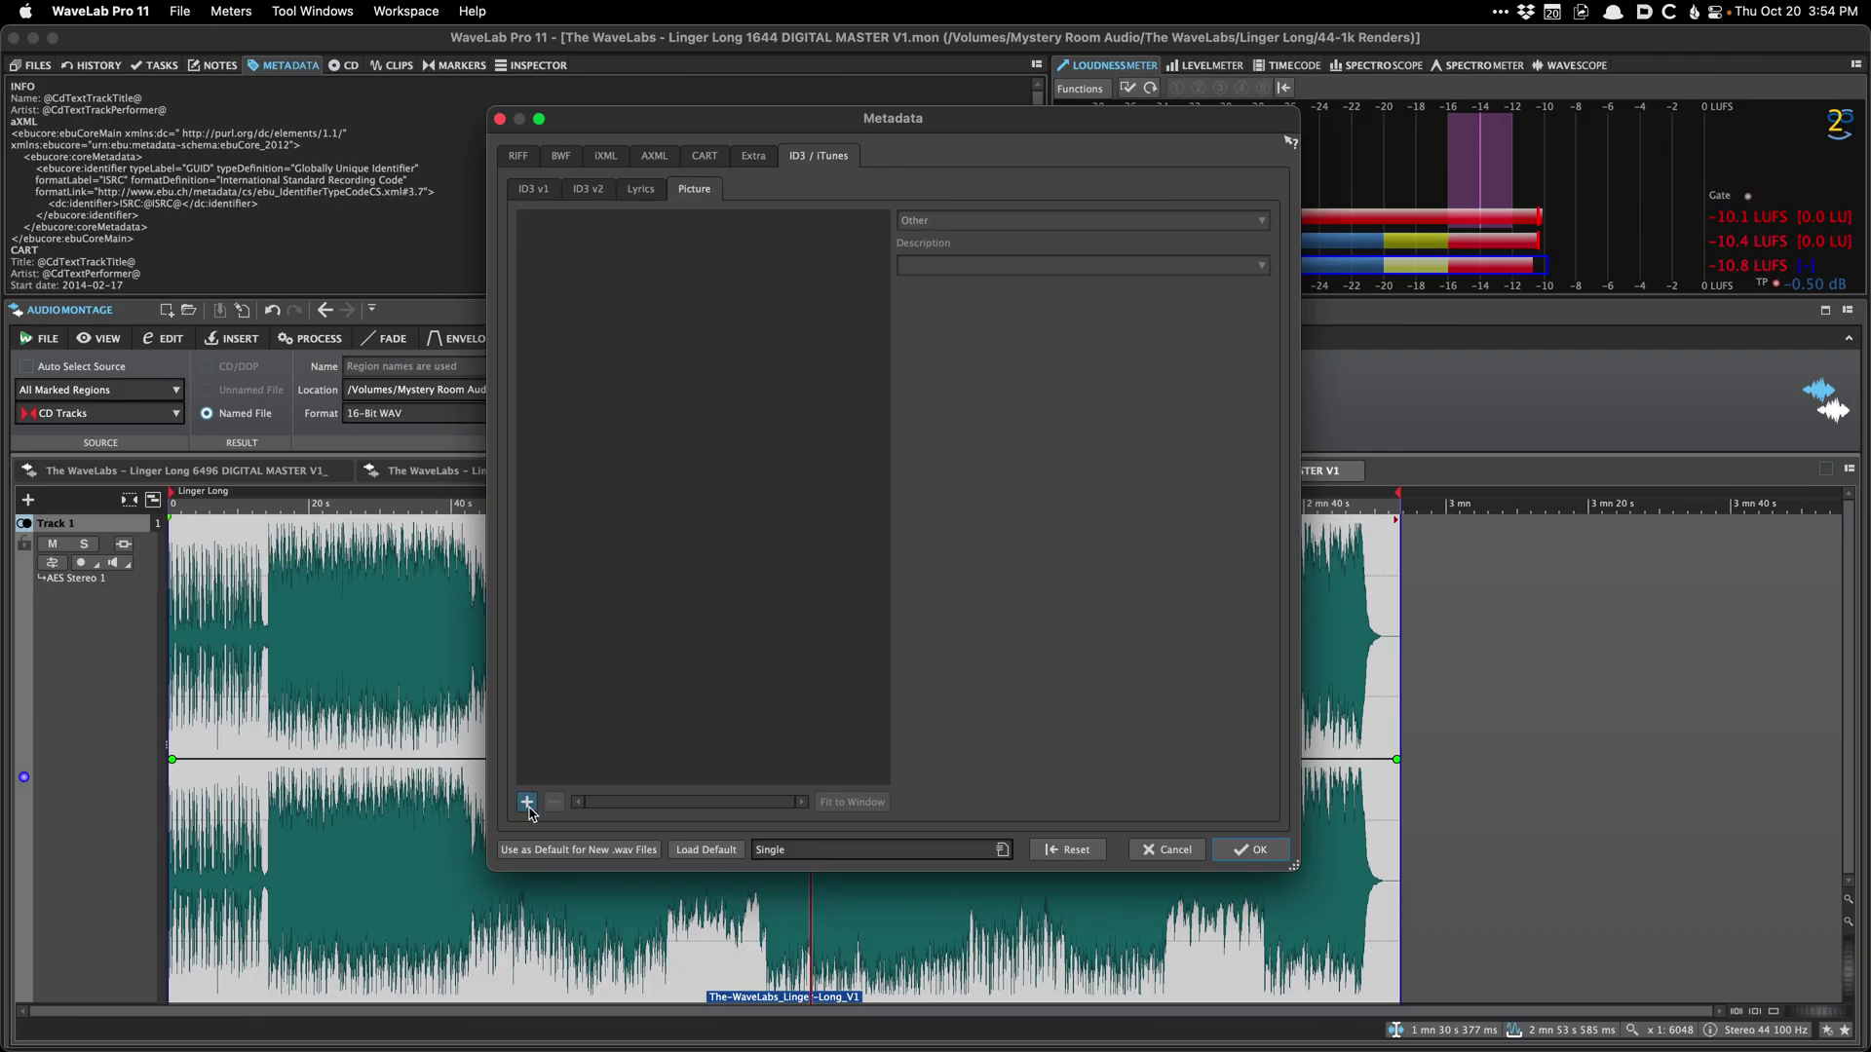
left_click(1165, 849)
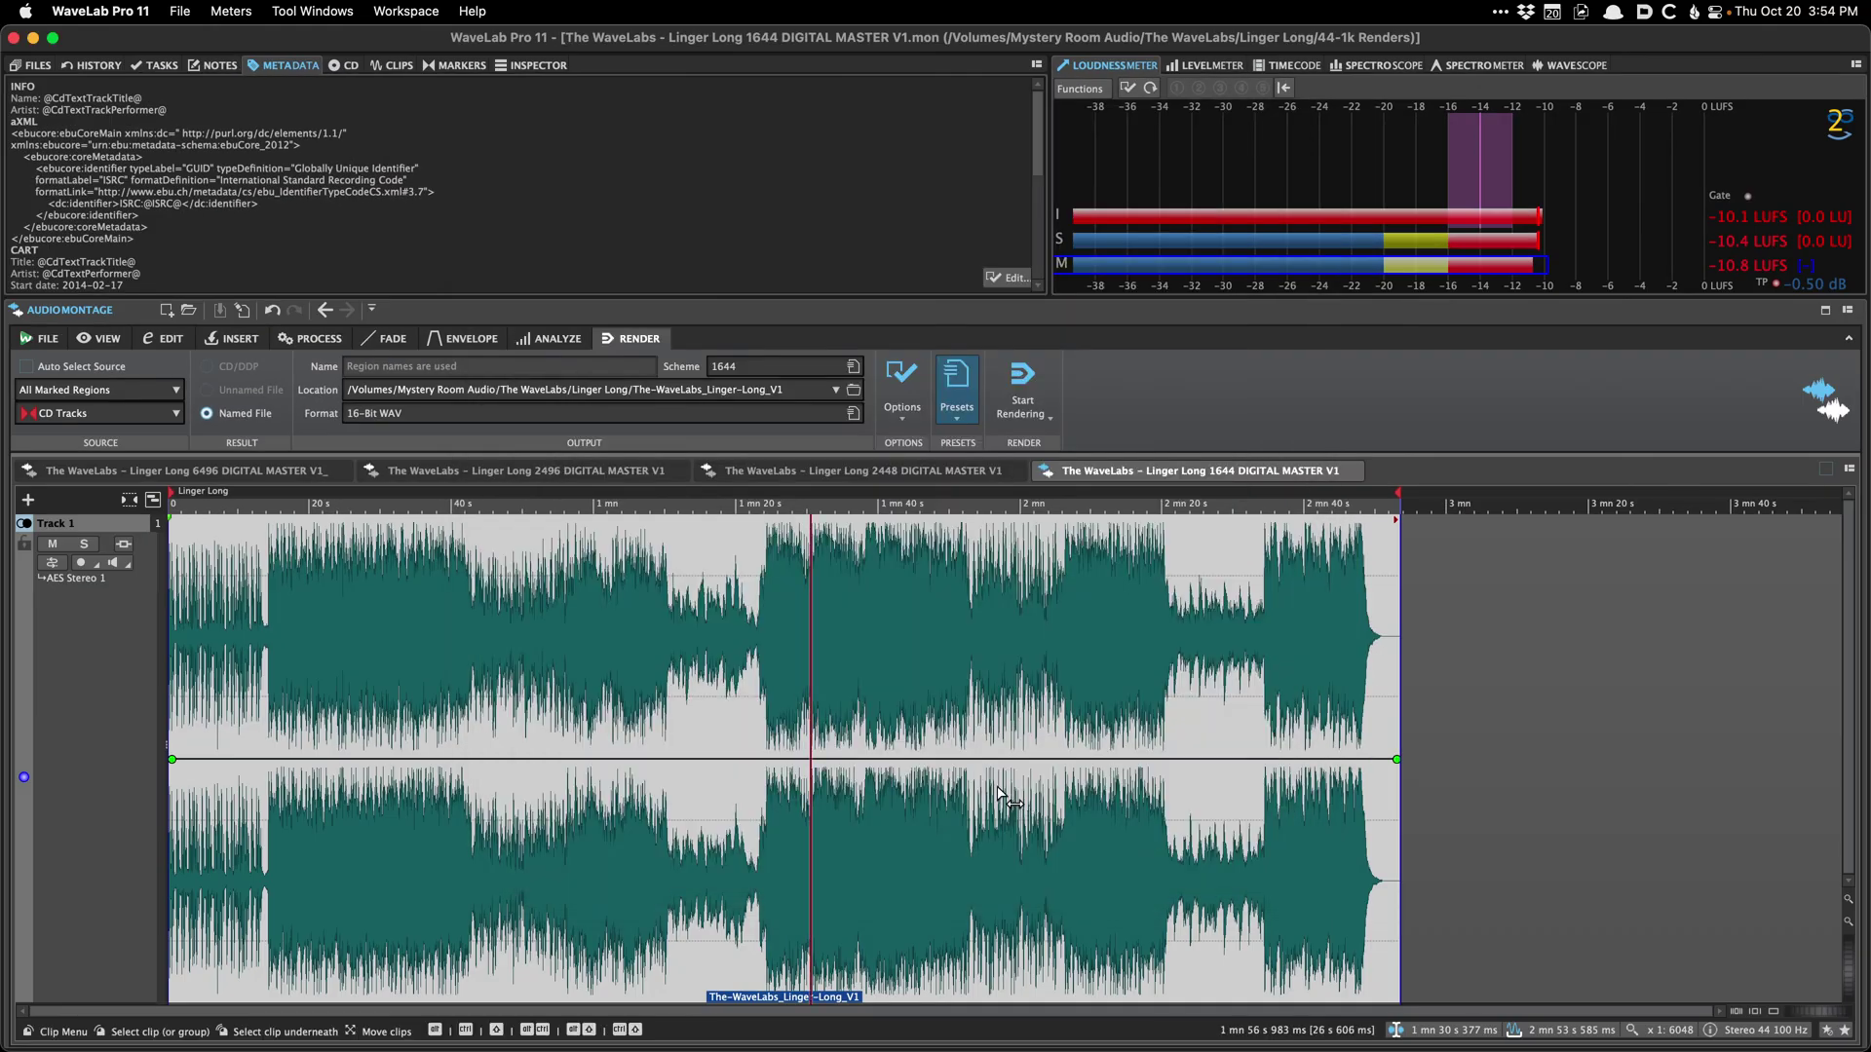
Step: Reopen the metadata's picture settings, browse to IMG_4907-2.jpg in the original files folder, and cancel the file selection
key("ctrl+m")
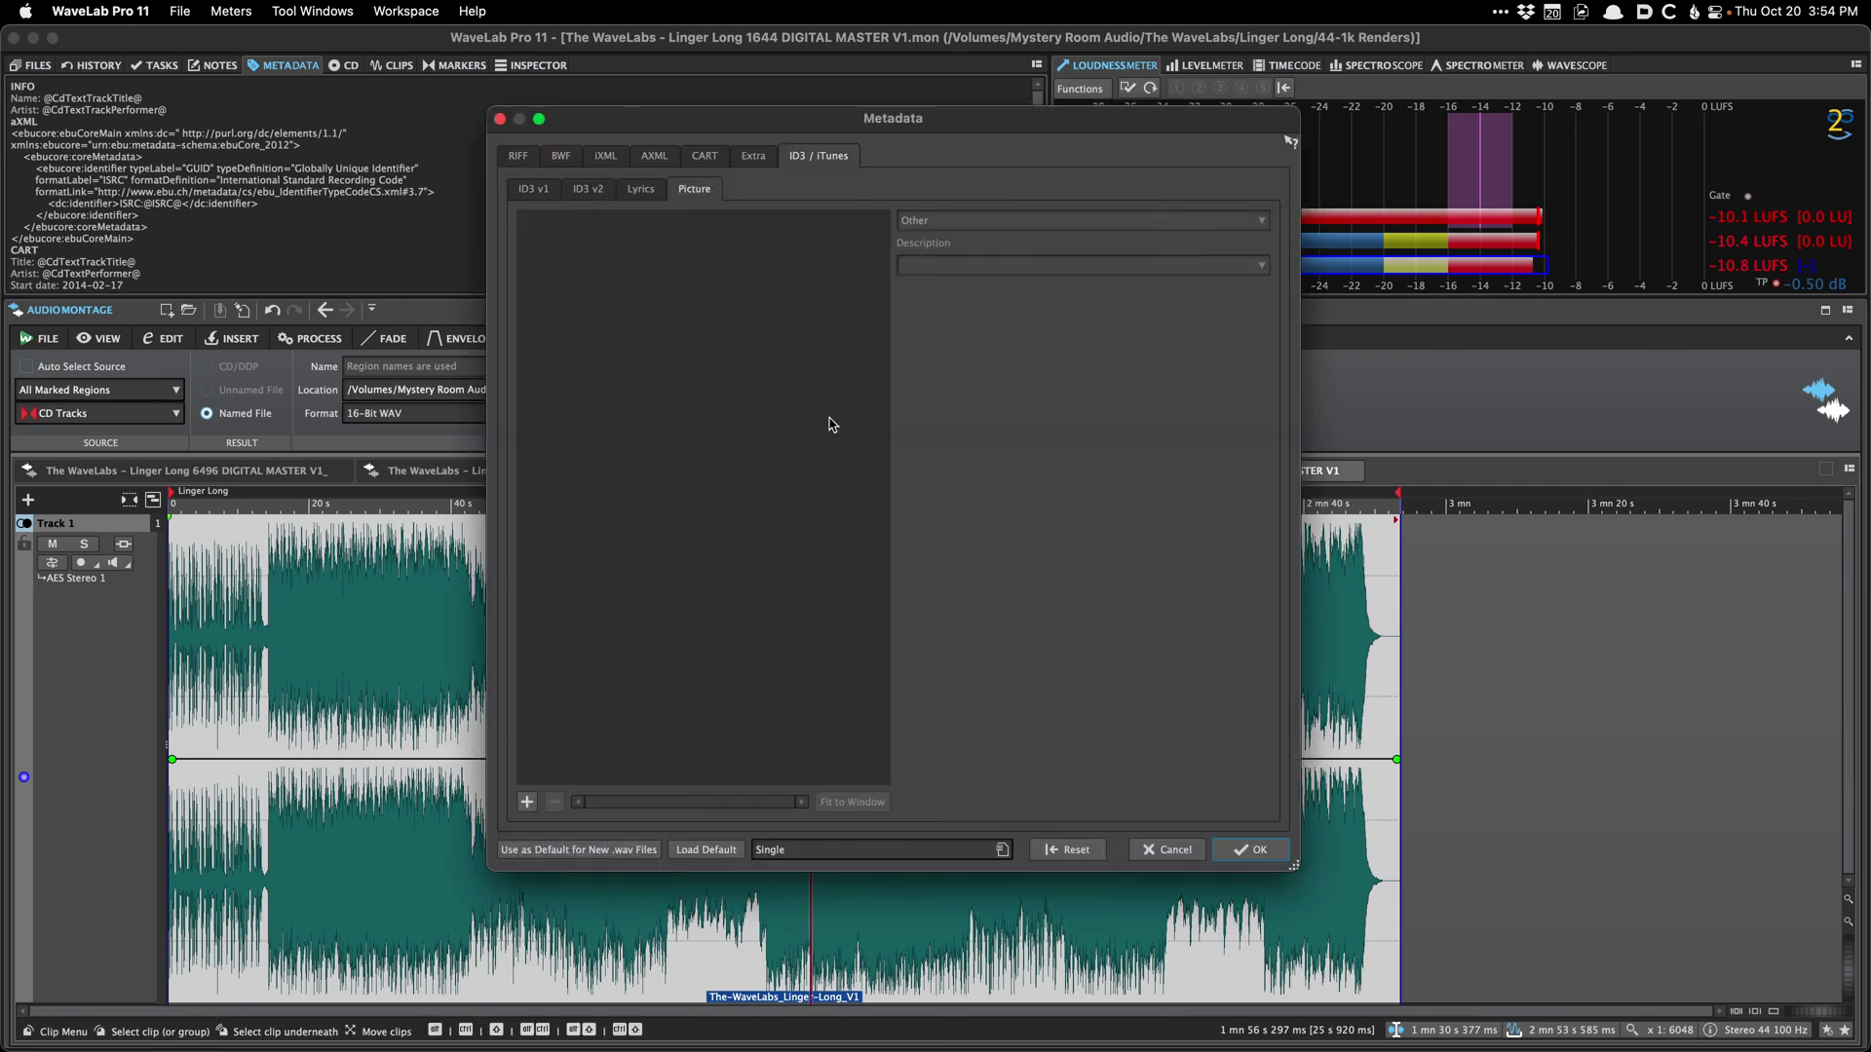
left_click(526, 803)
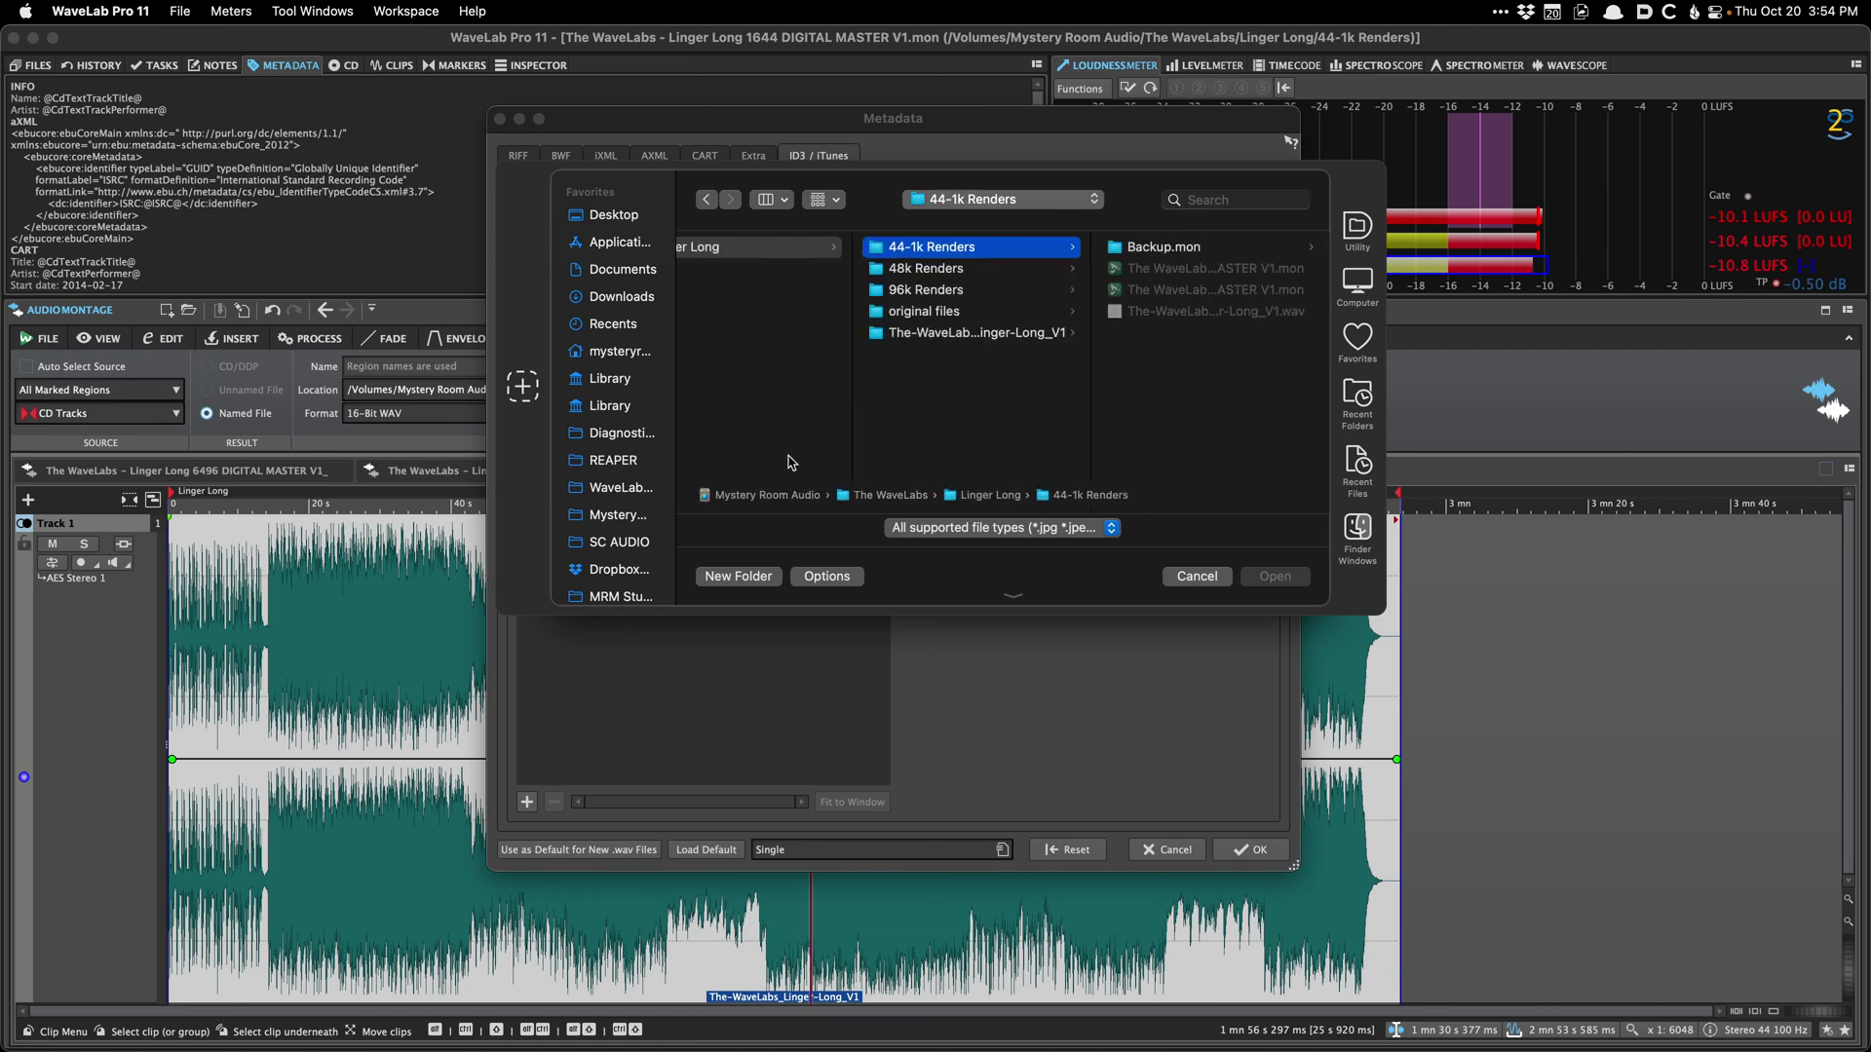
key("Down")
key("Down")
key("Down")
key("Right")
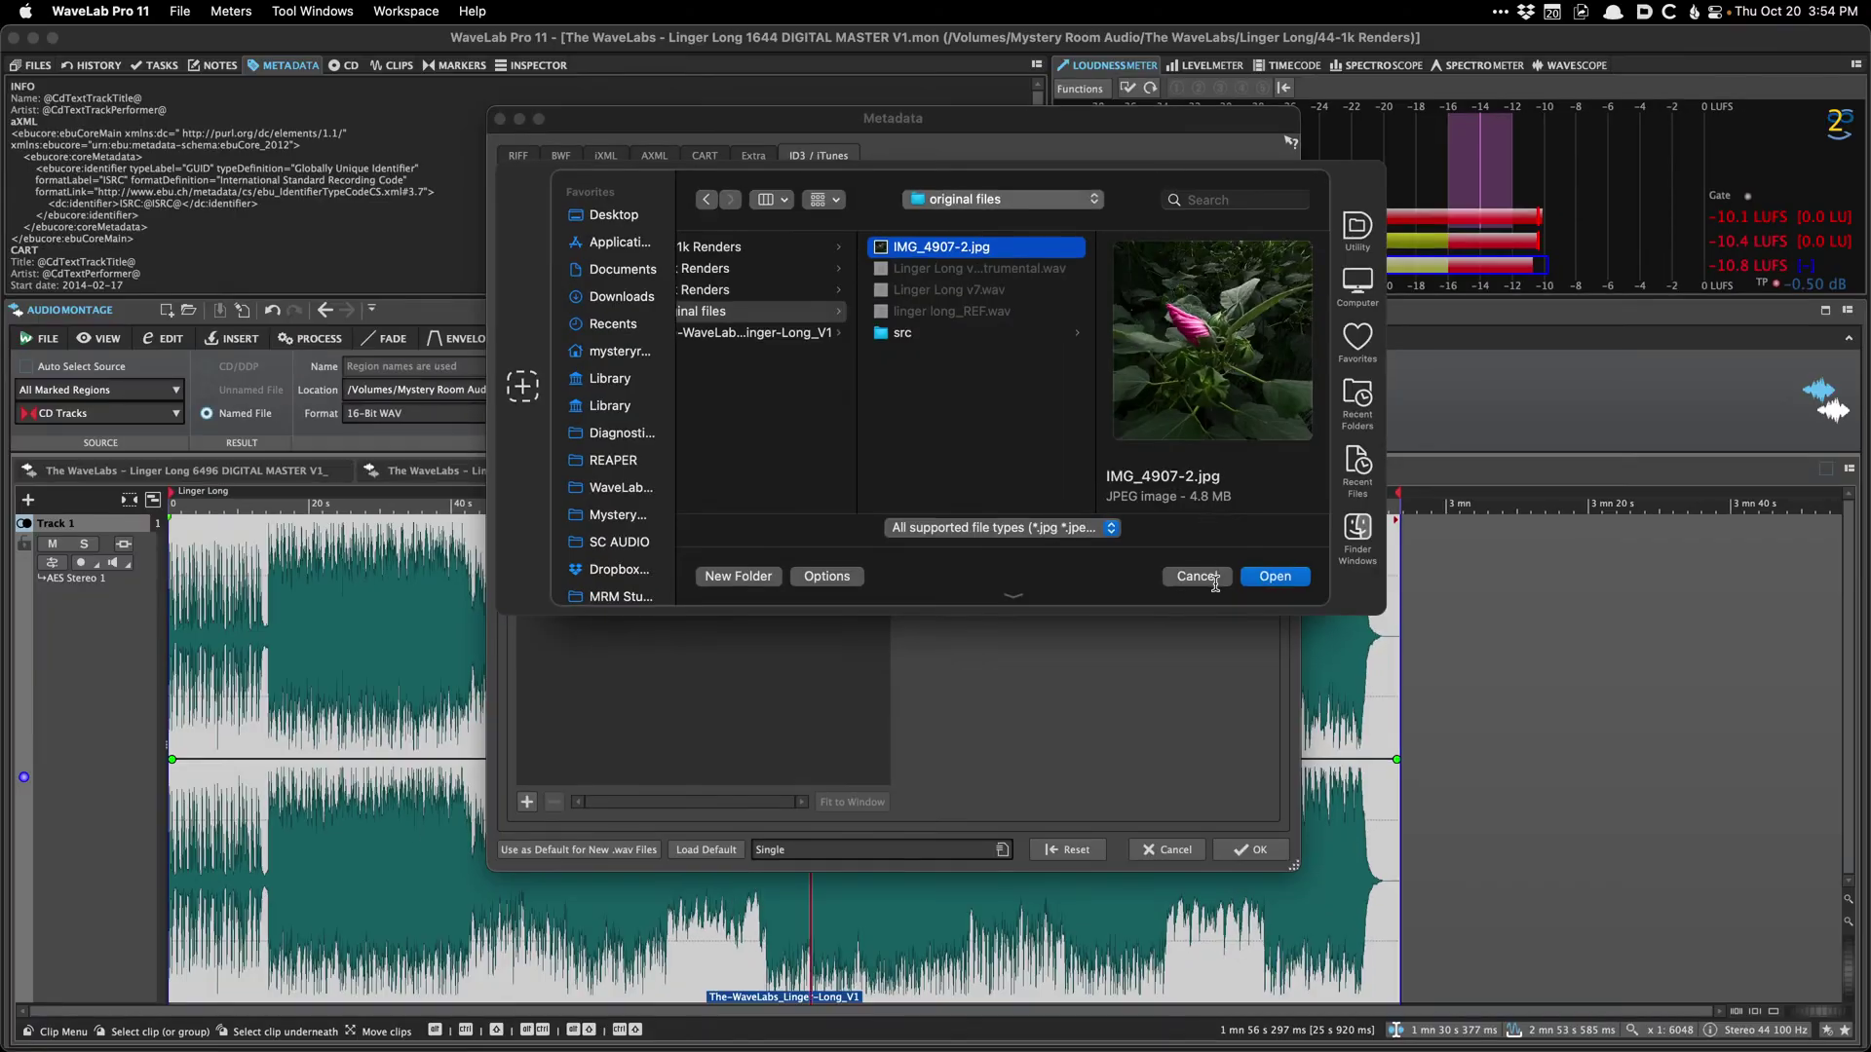
left_click(1216, 576)
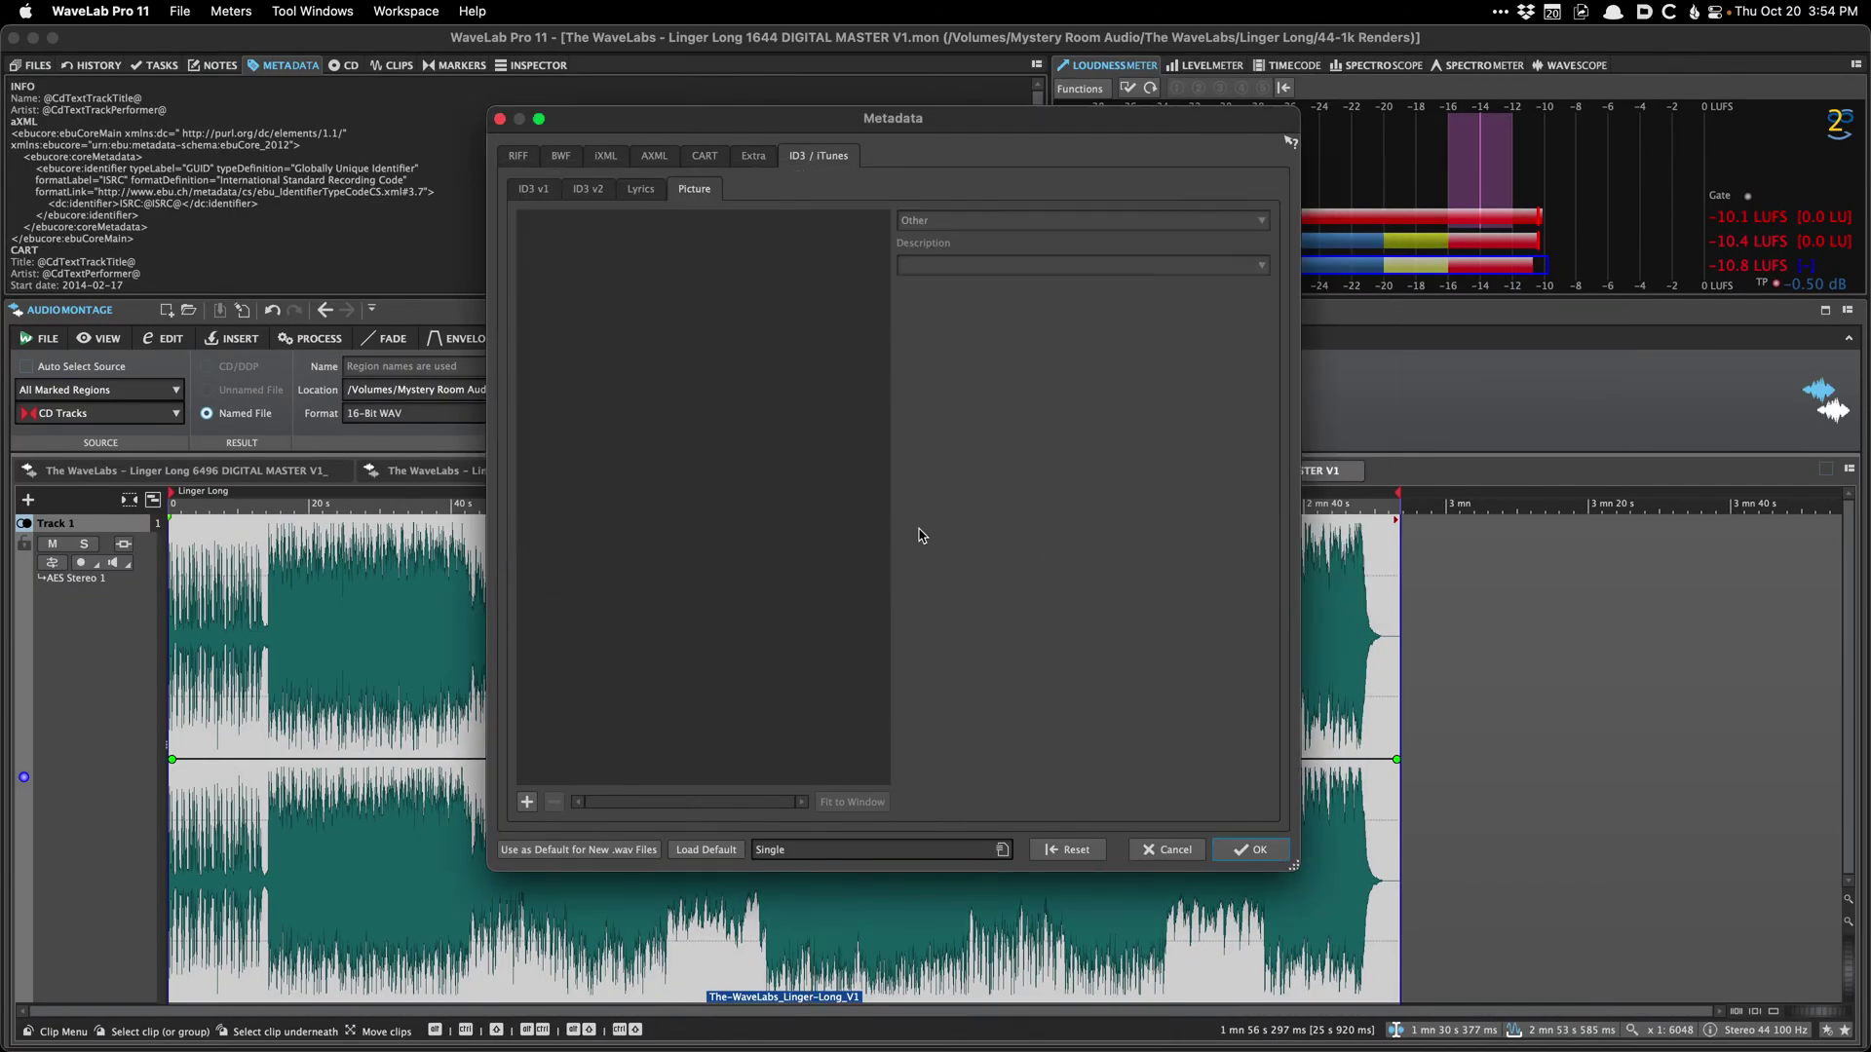
Step: Switch to Path Finder to review the rendered WAV files in the The-WaveLabs_Linger-Long_V1 folder
key("super+Tab")
key("super+Tab")
key("super+Tab")
key("super+Tab")
key("super+Tab")
key("super+Tab")
key("super+Tab")
key("super+Tab")
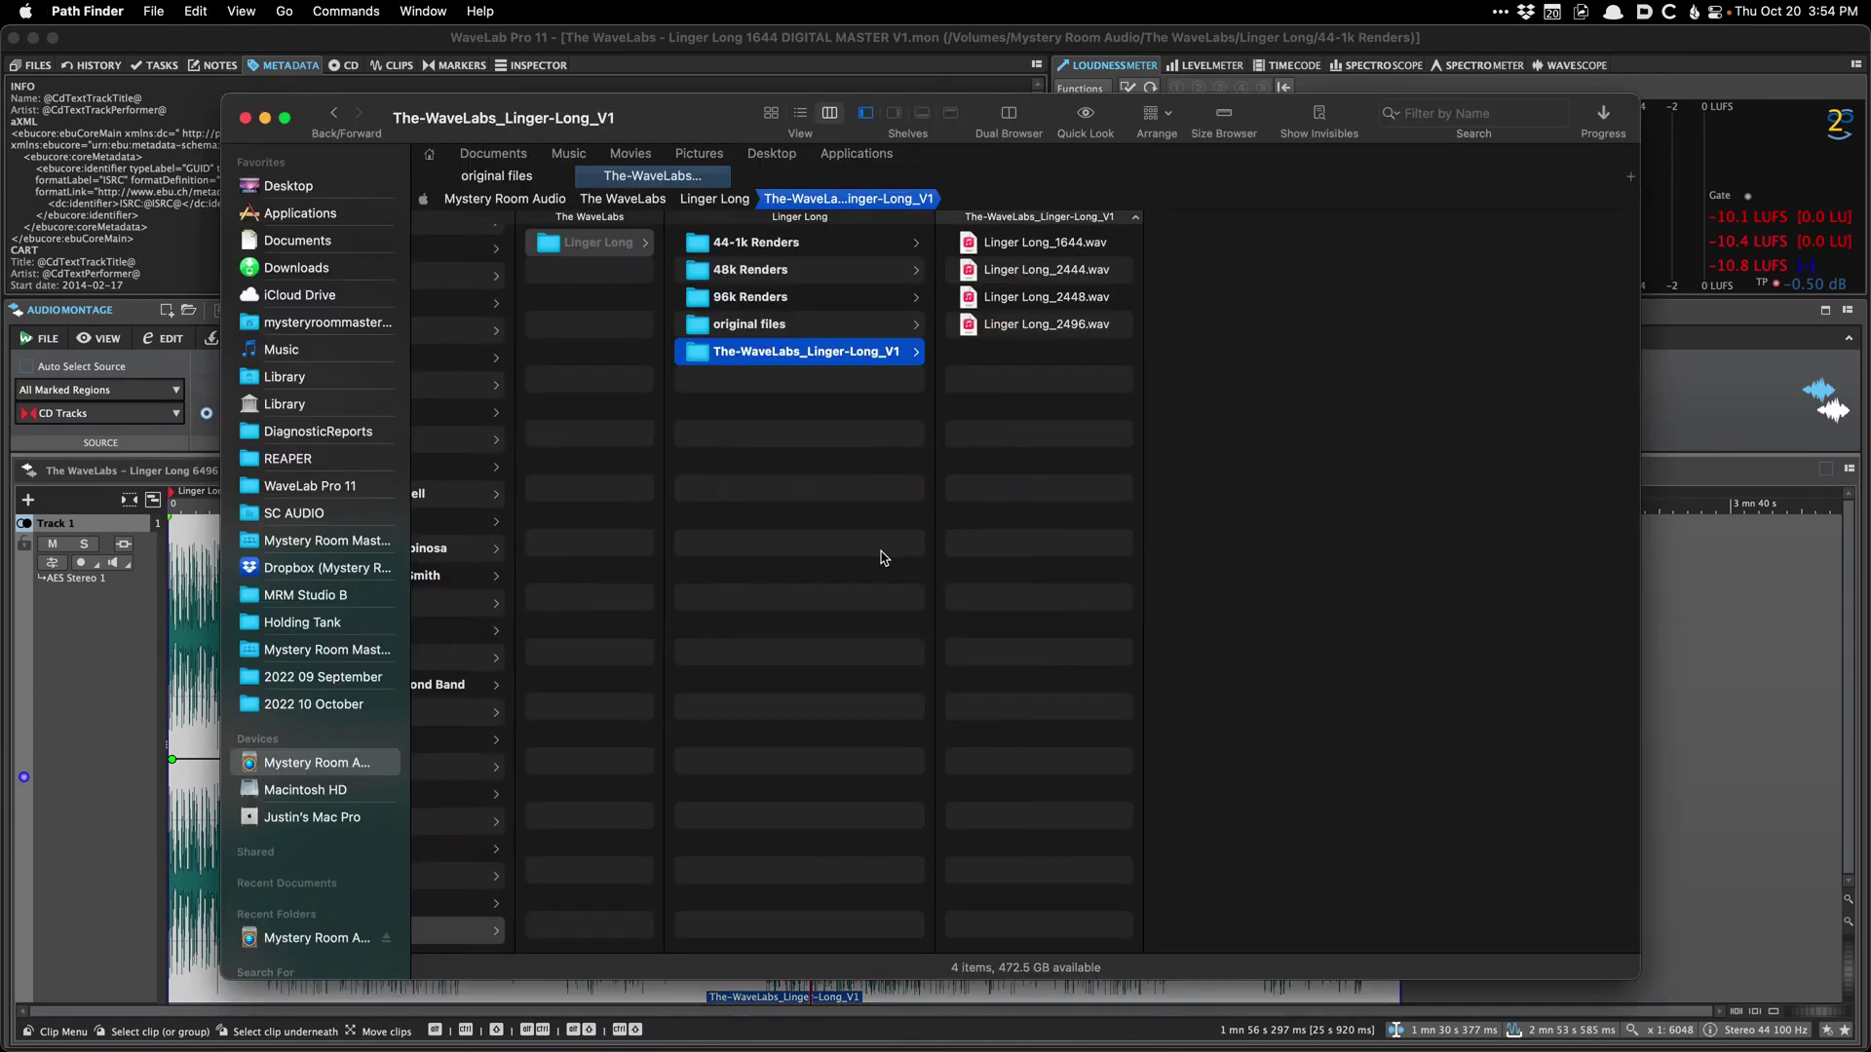
Step: Open IMG_4907-2.jpg from the original files folder in Preview, resize it to 1200 pixels wide, save it and close it
left_click(824, 327)
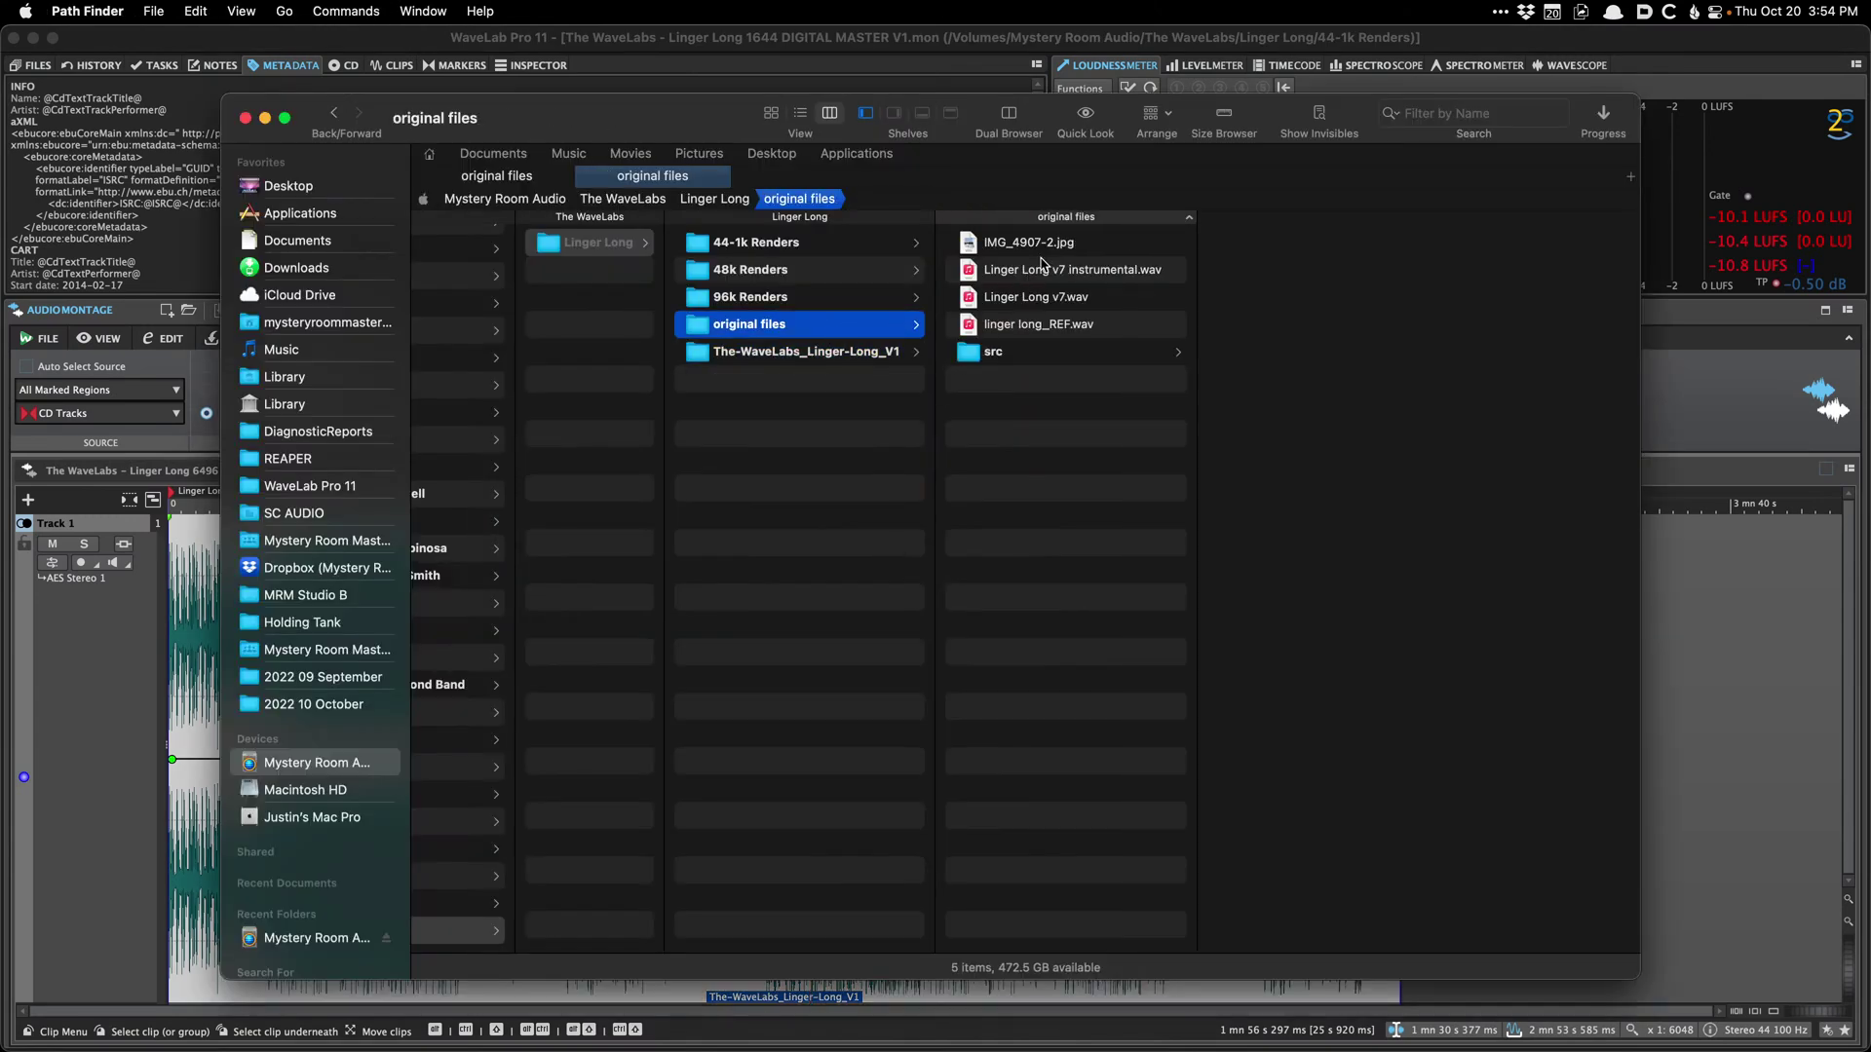
double_click(1058, 246)
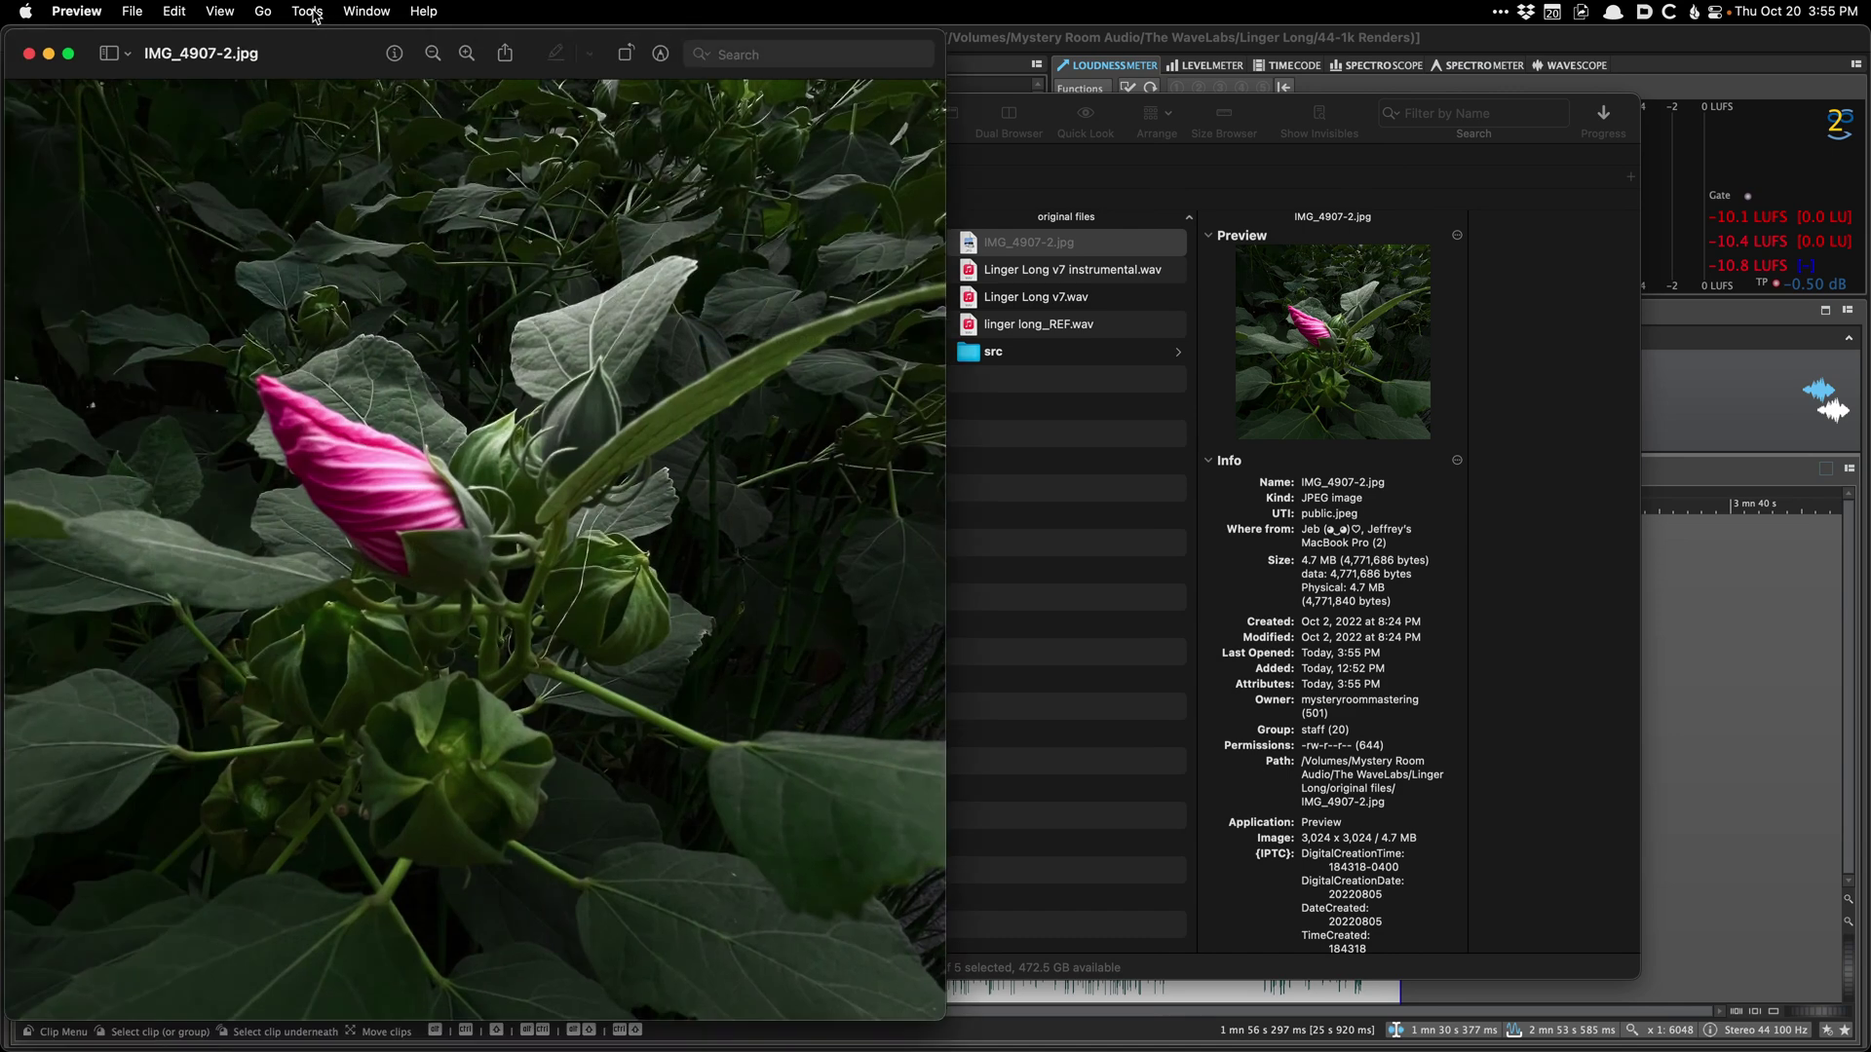
left_click(307, 11)
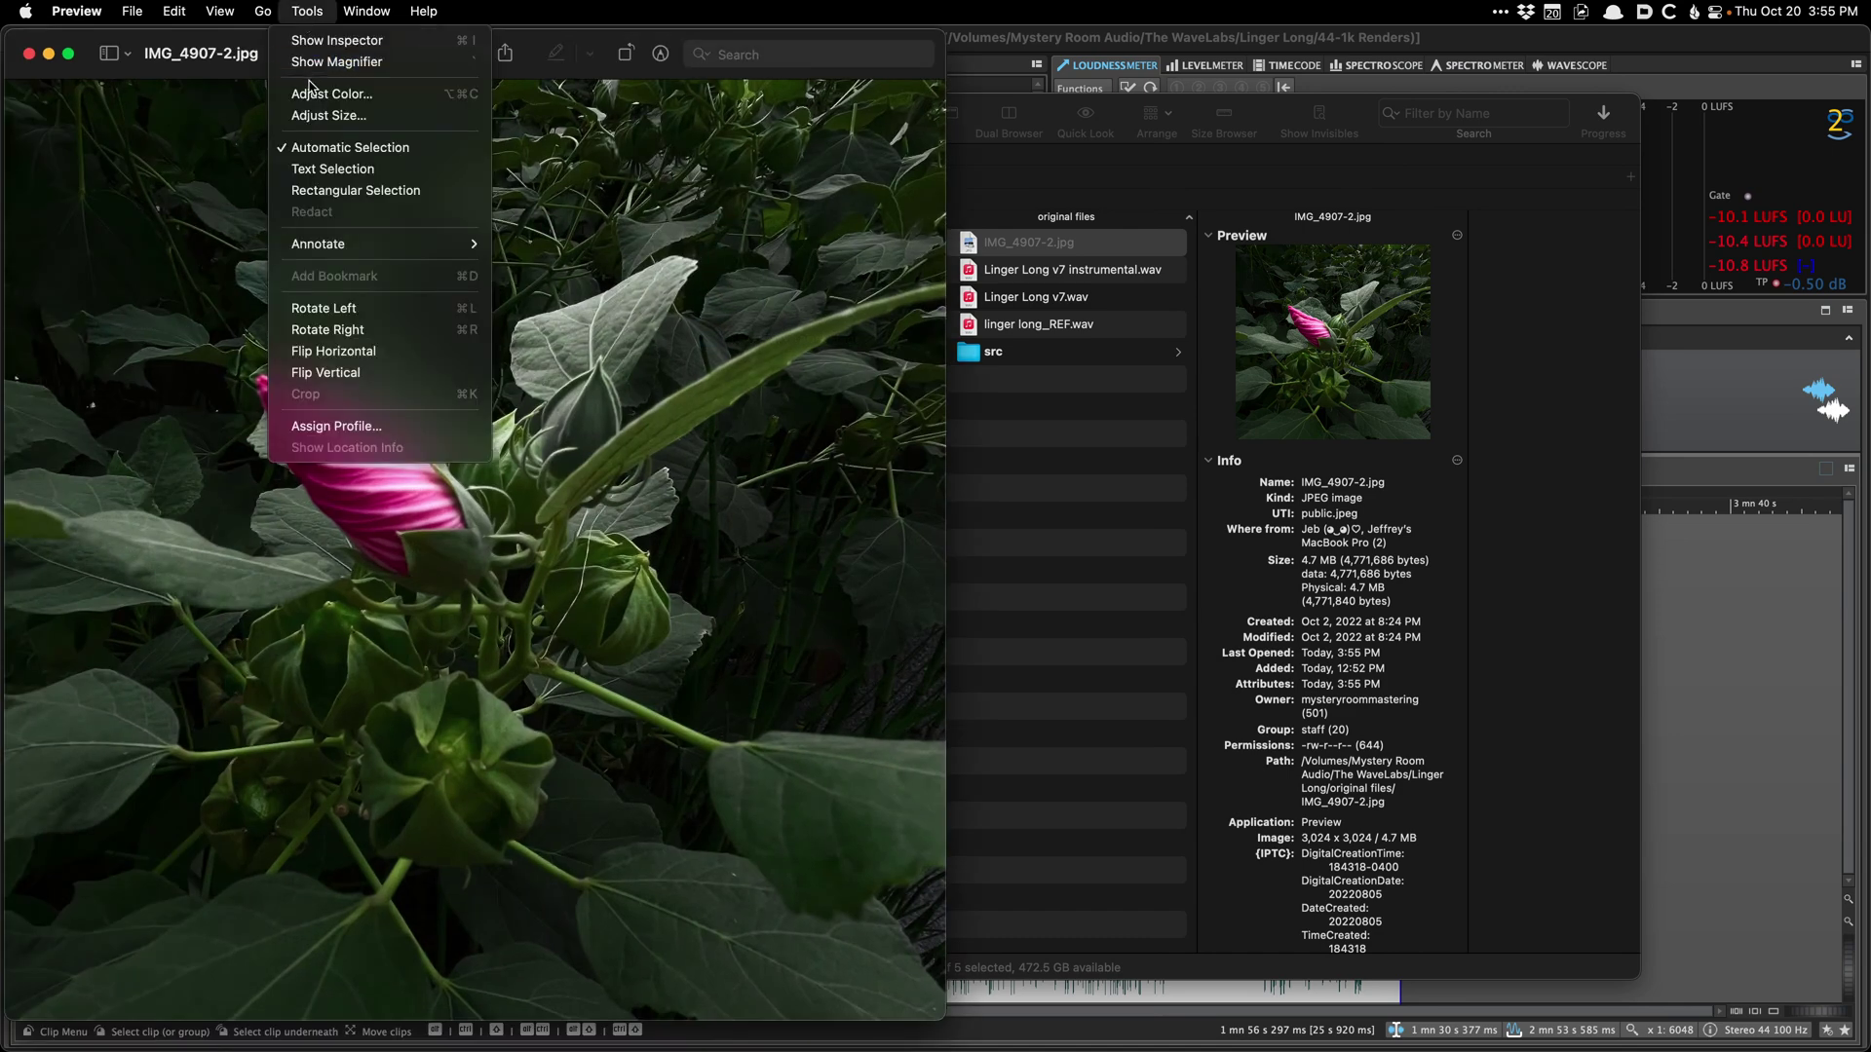
left_click(308, 116)
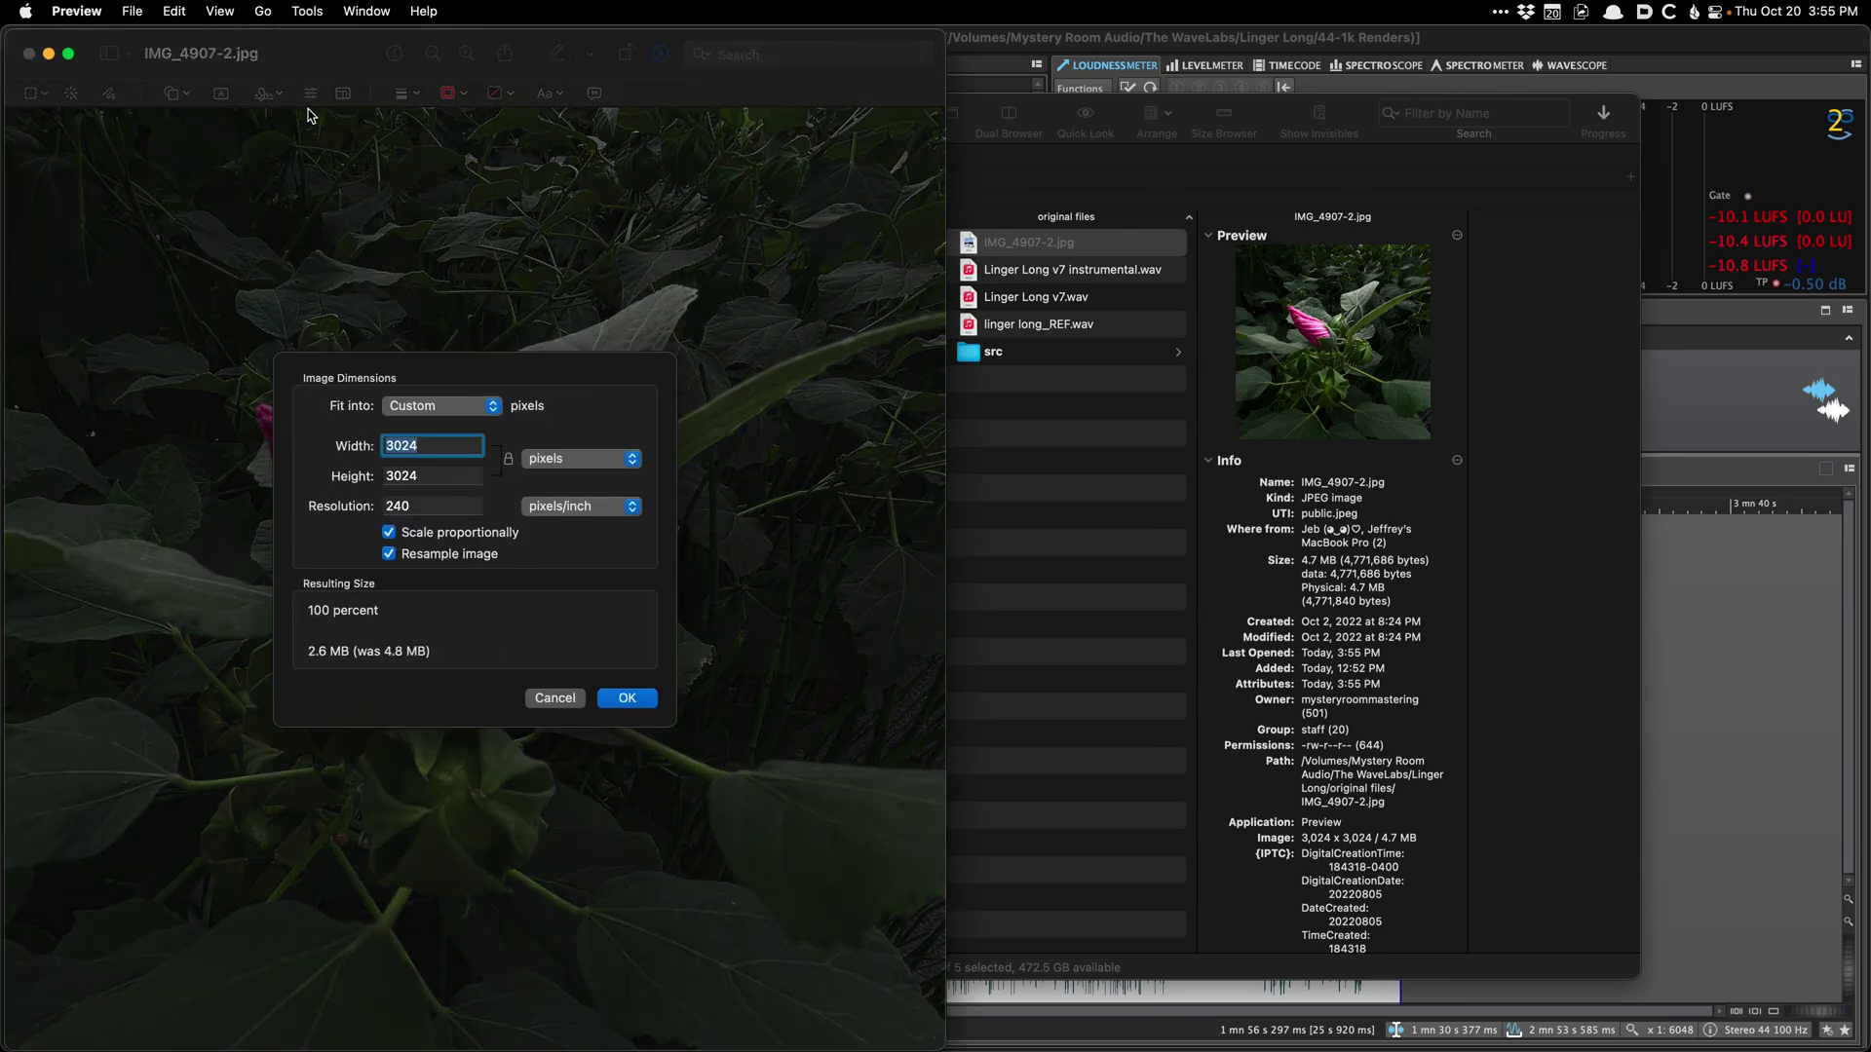
type("1200")
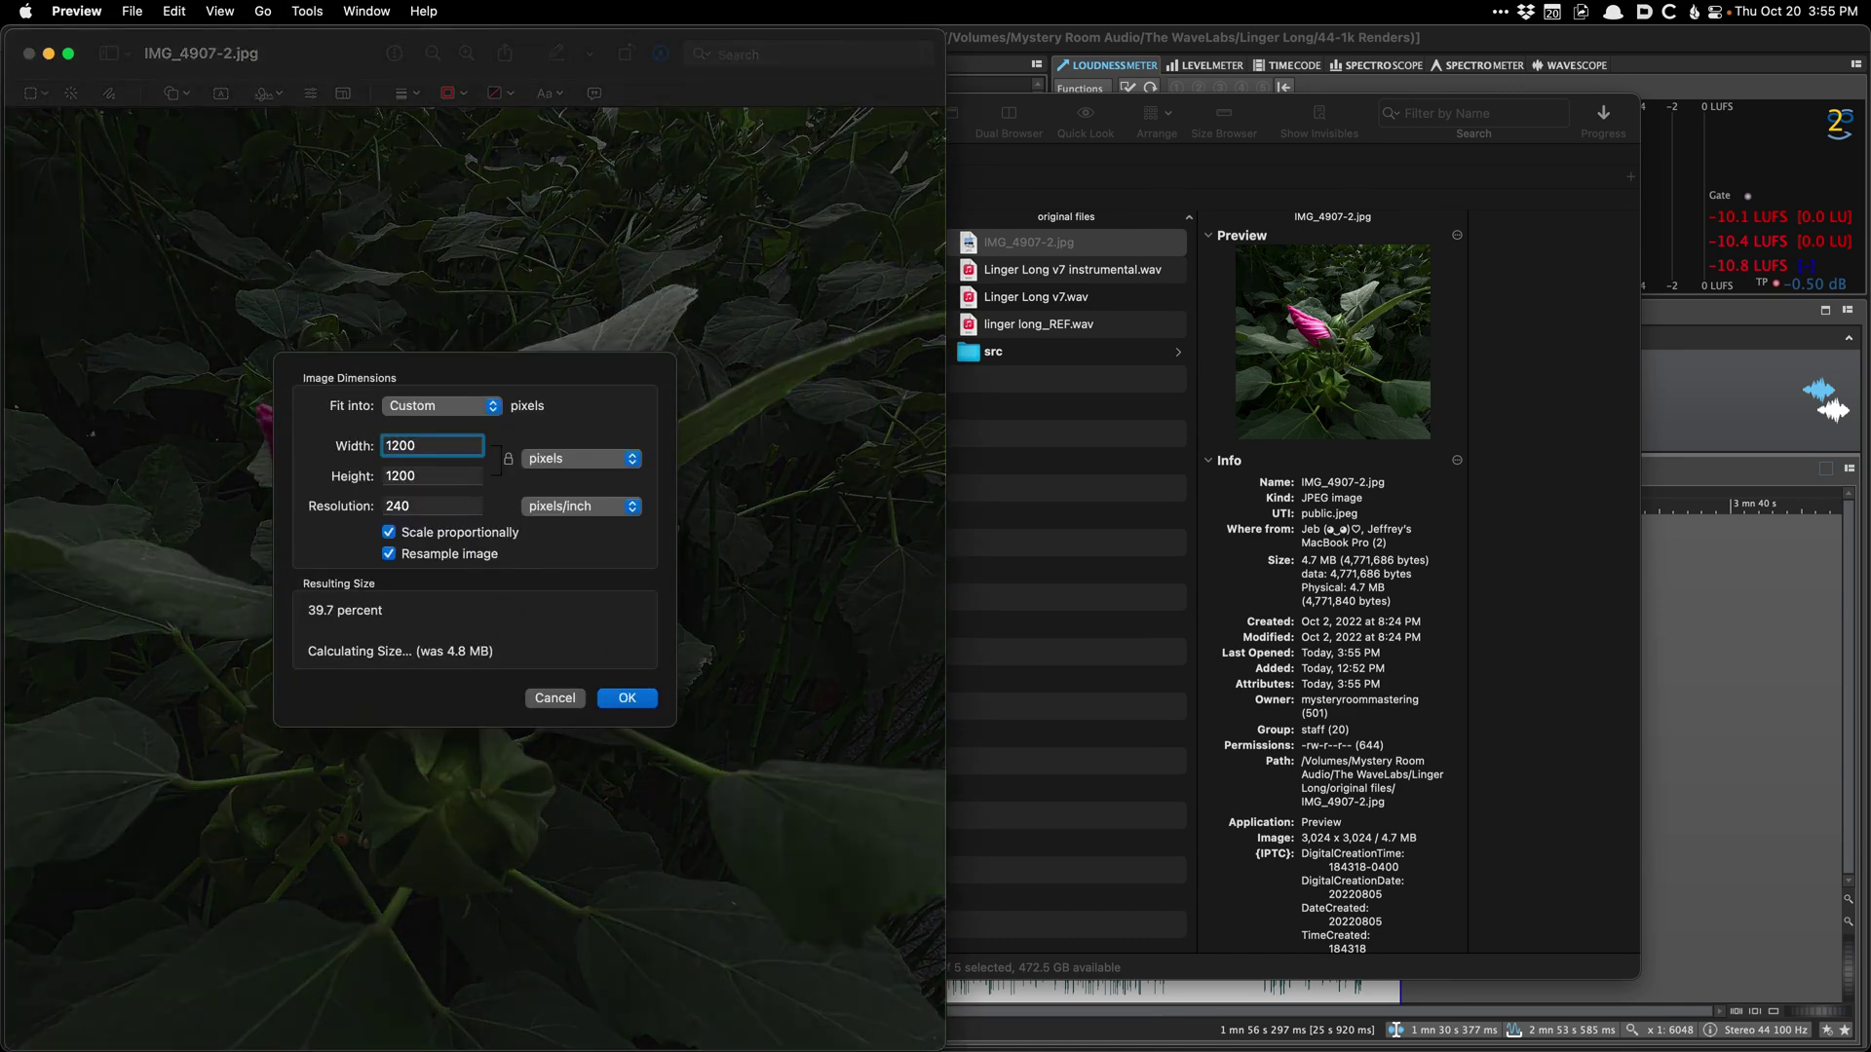
key("Return")
key("super+s")
key("super+w")
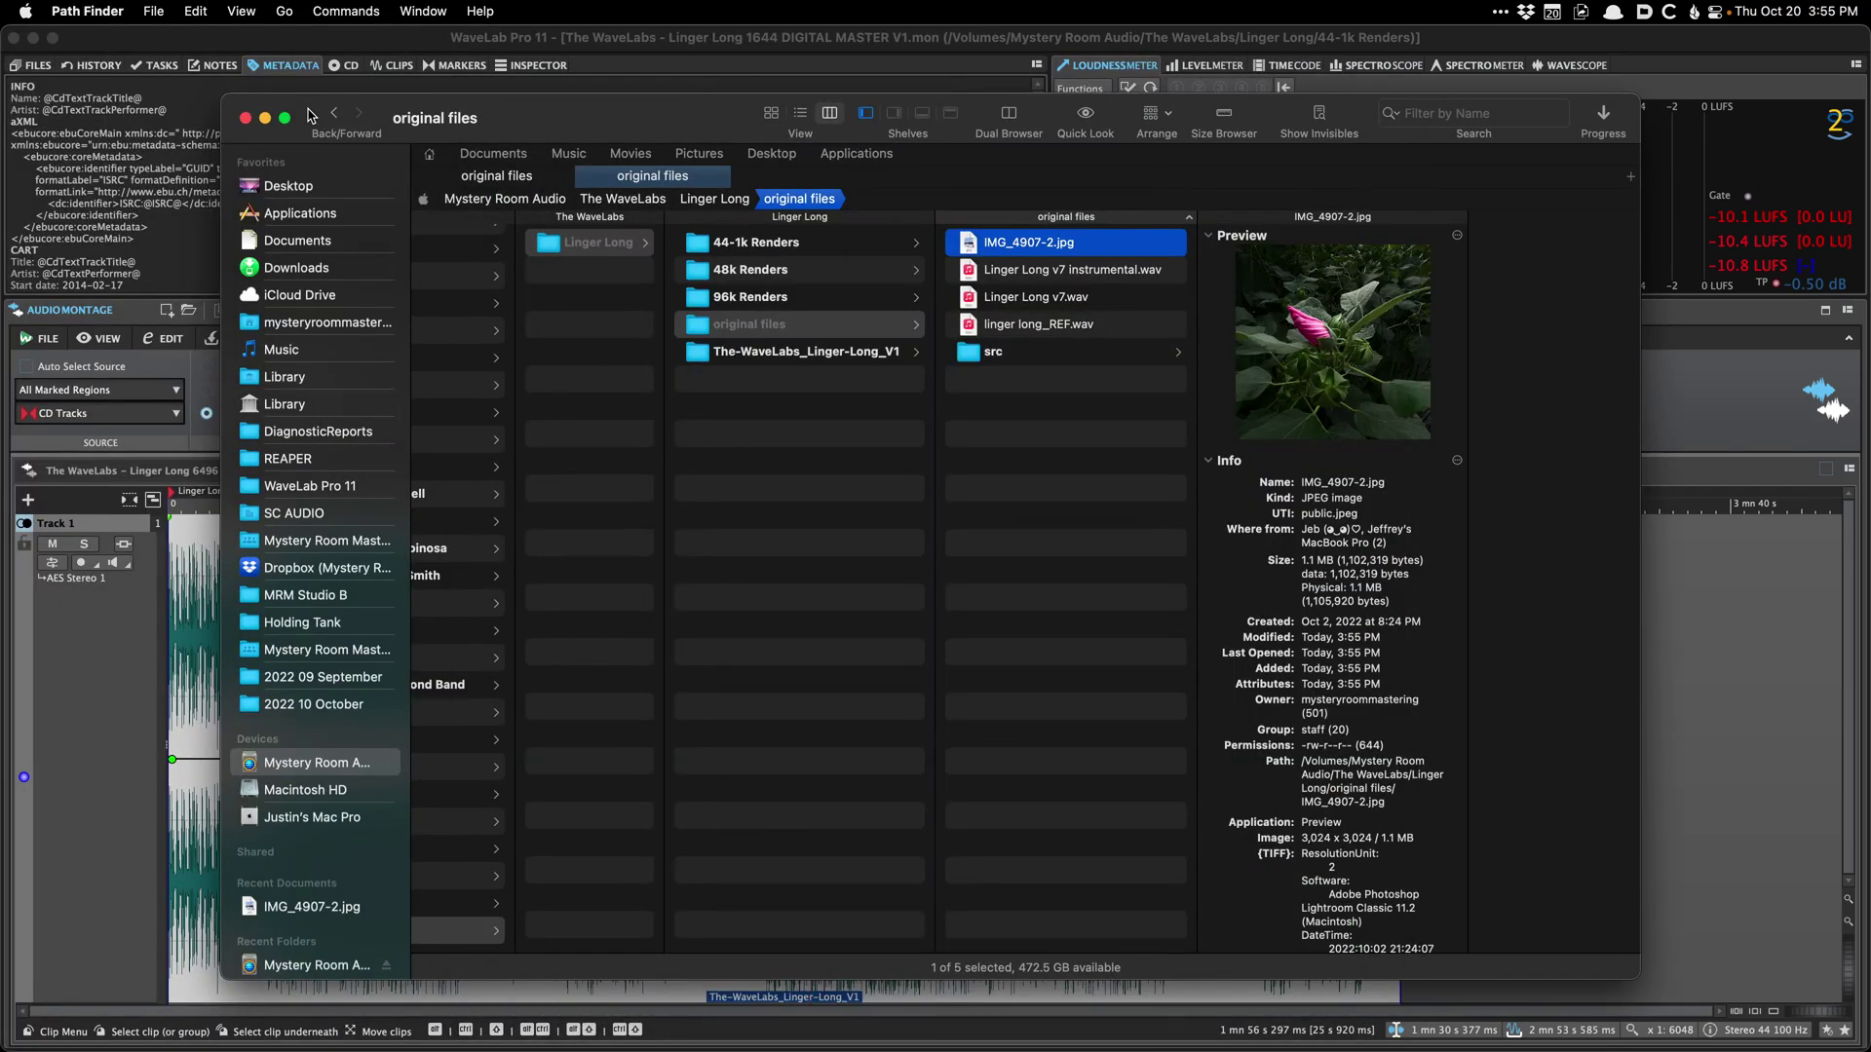
Step: Reopen IMG_4907-2.jpg in Preview, resize it proportionally to 900 pixels wide, and quit Preview
left_click_drag(1095, 243, 1098, 250)
double_click(1098, 250)
left_click(307, 11)
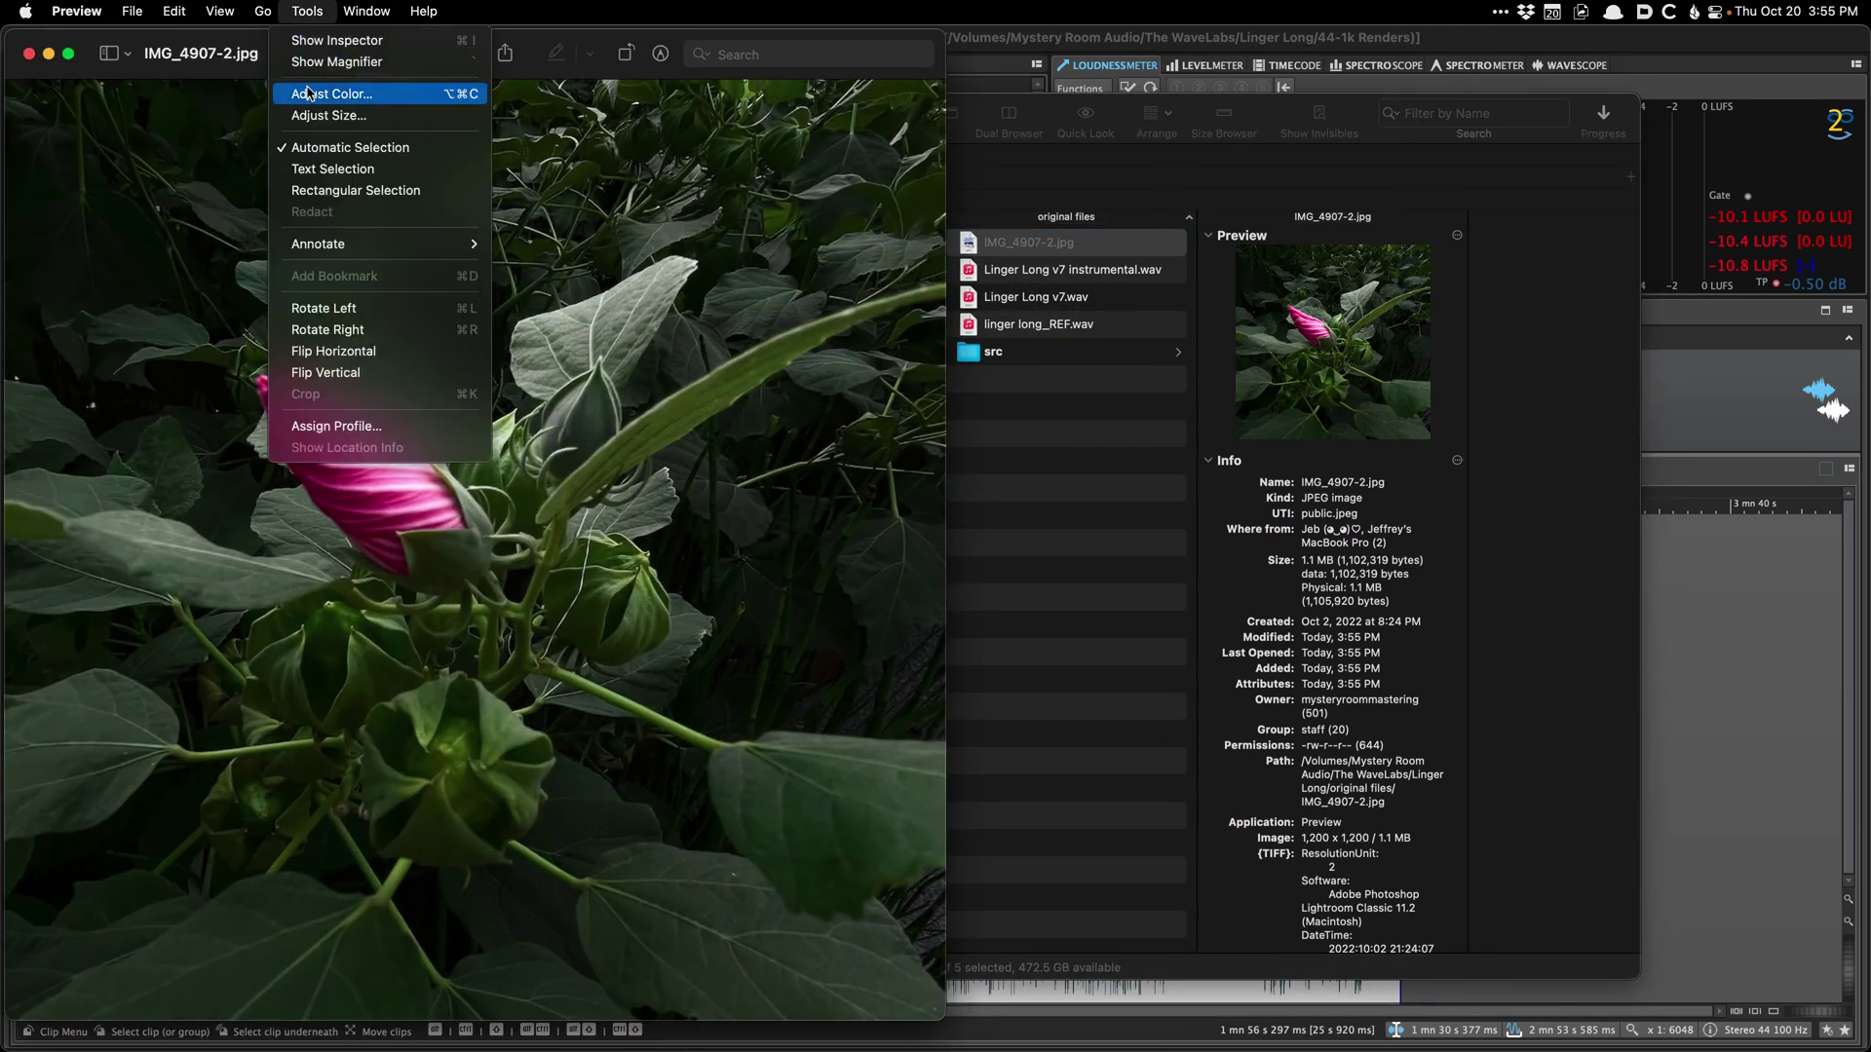
left_click(306, 115)
type("900")
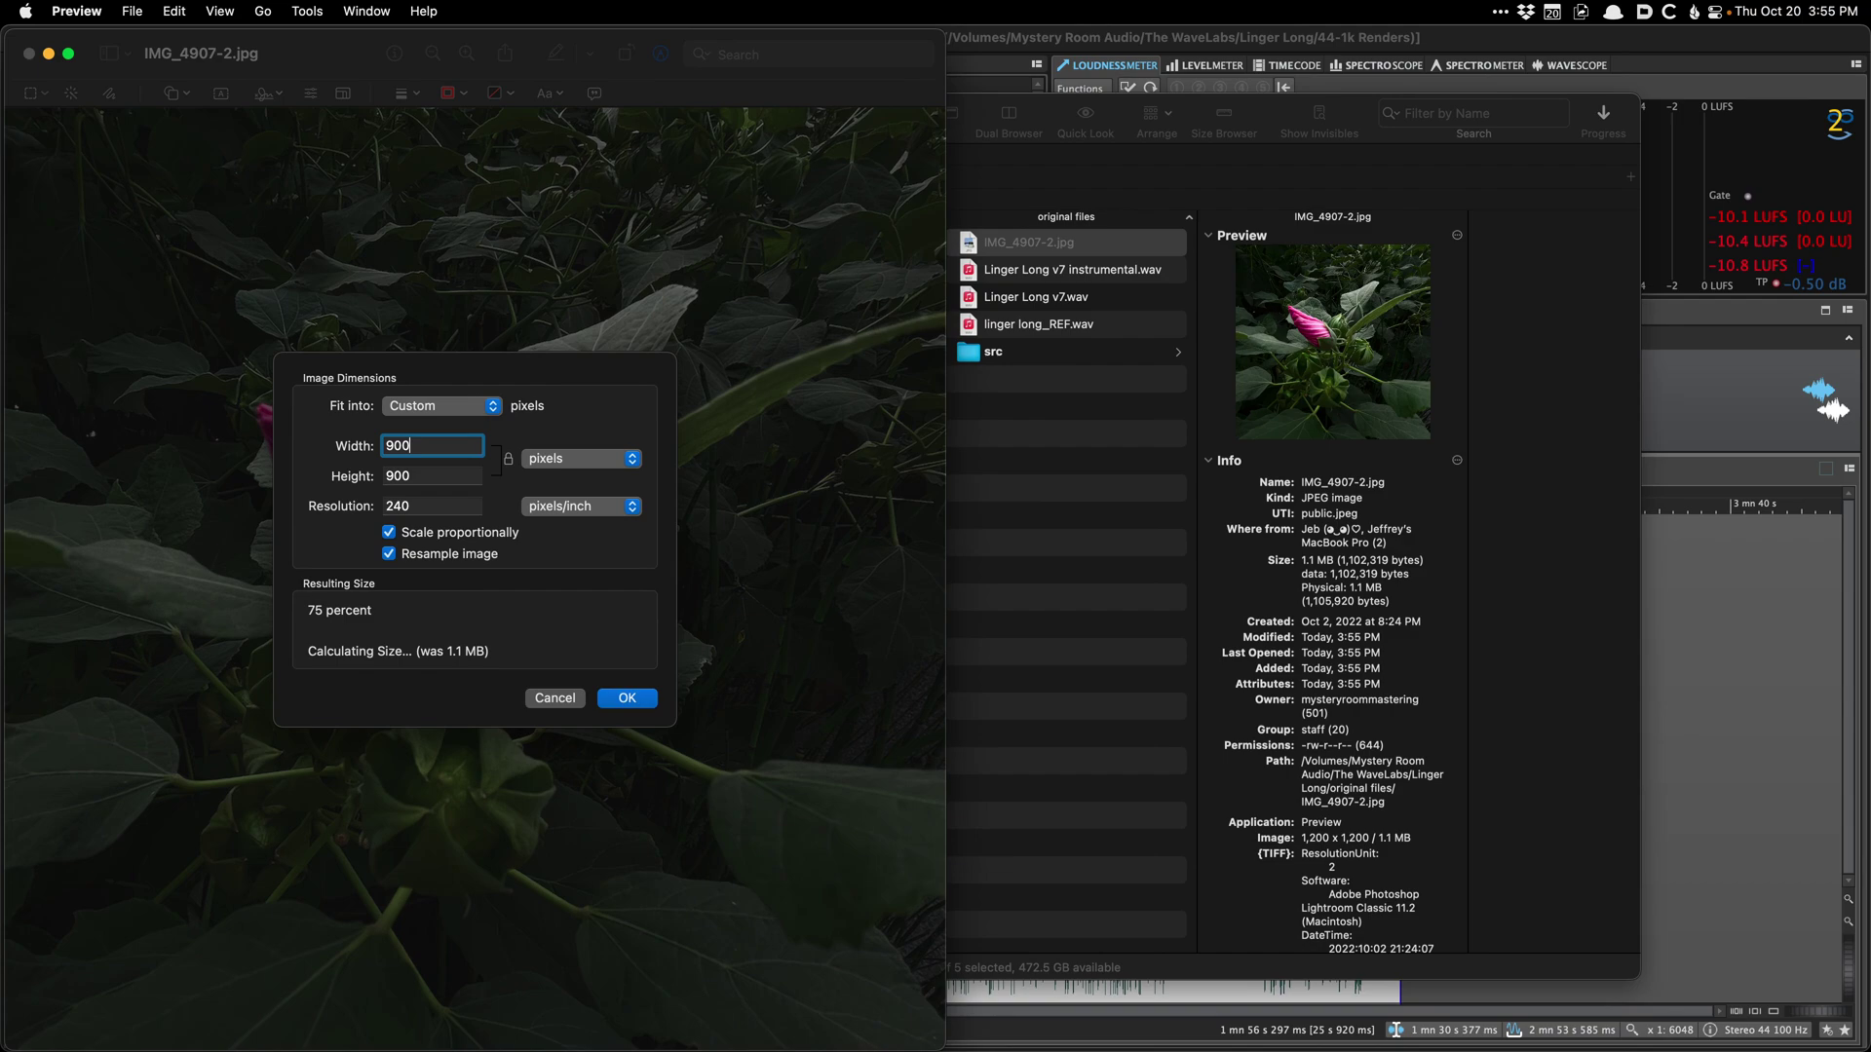
key("Return")
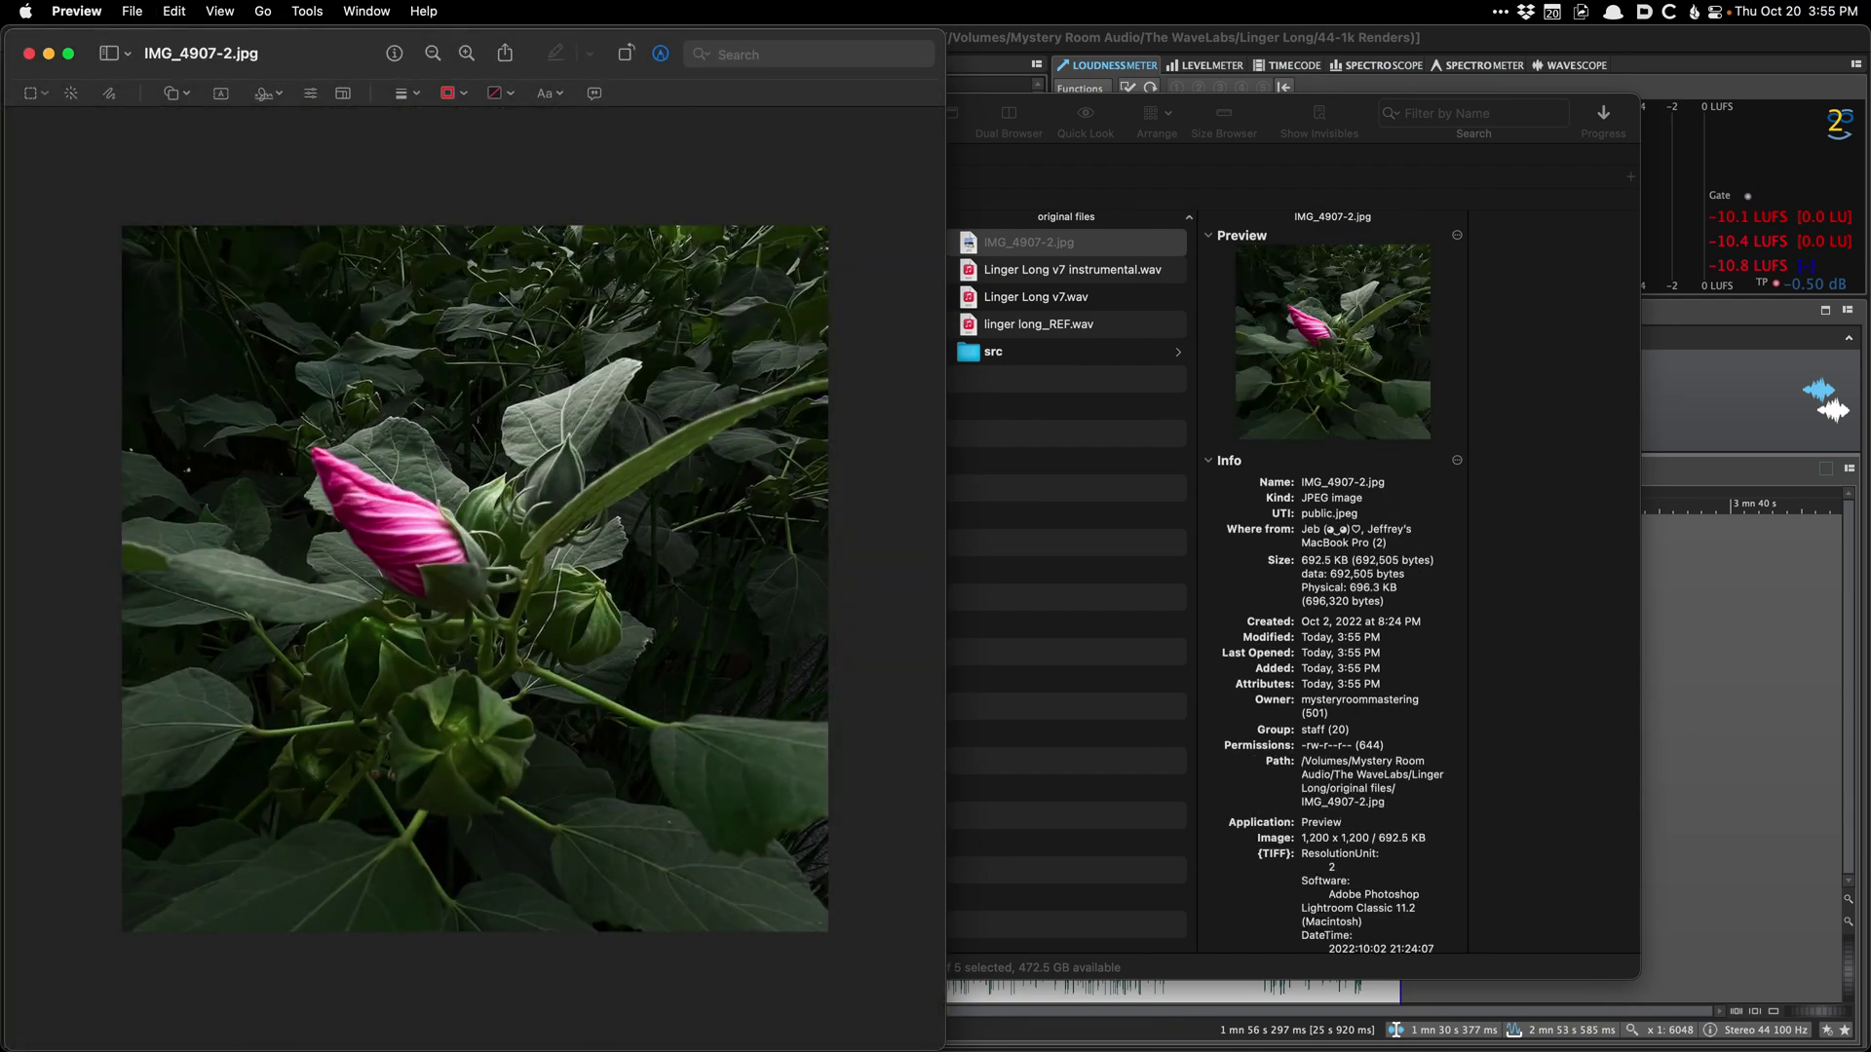
key("super+q")
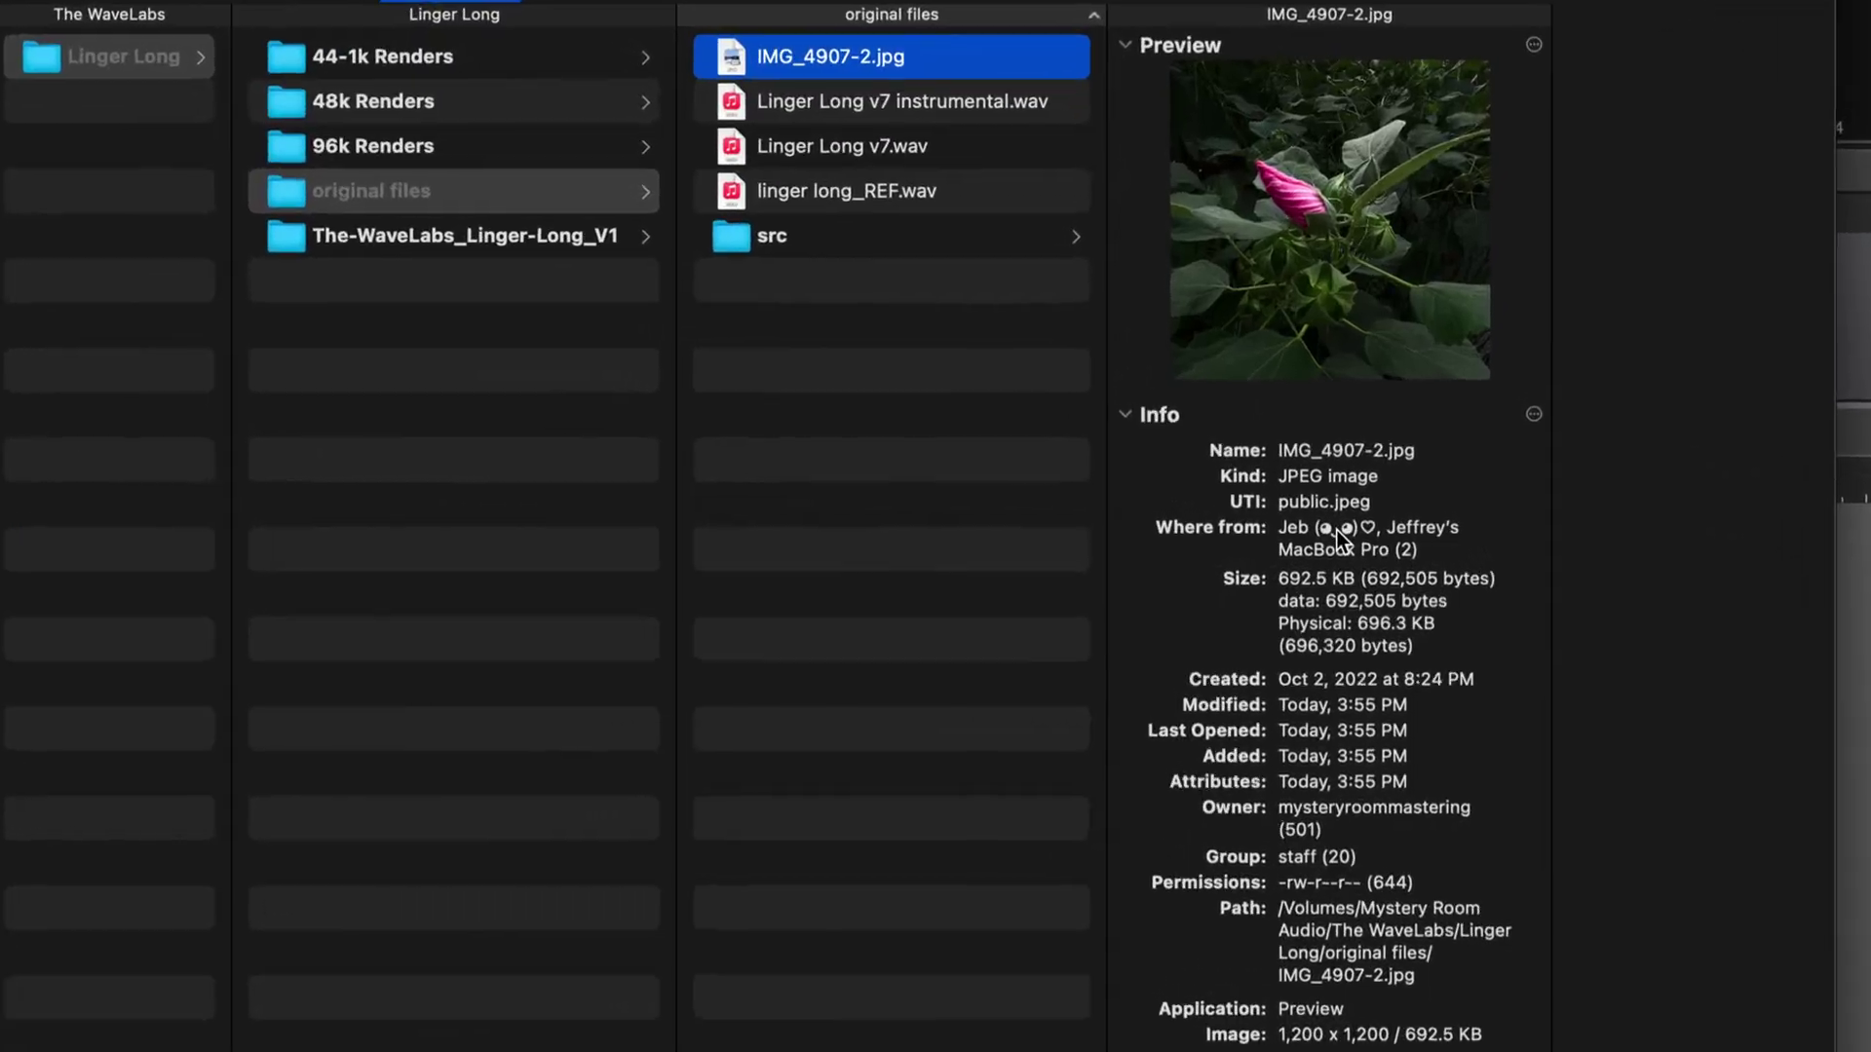
Step: Switch to WaveLab, add IMG_4907-2.jpg as the picture in the 1644 montage's ID3 metadata, and save the montage
key("super+Tab")
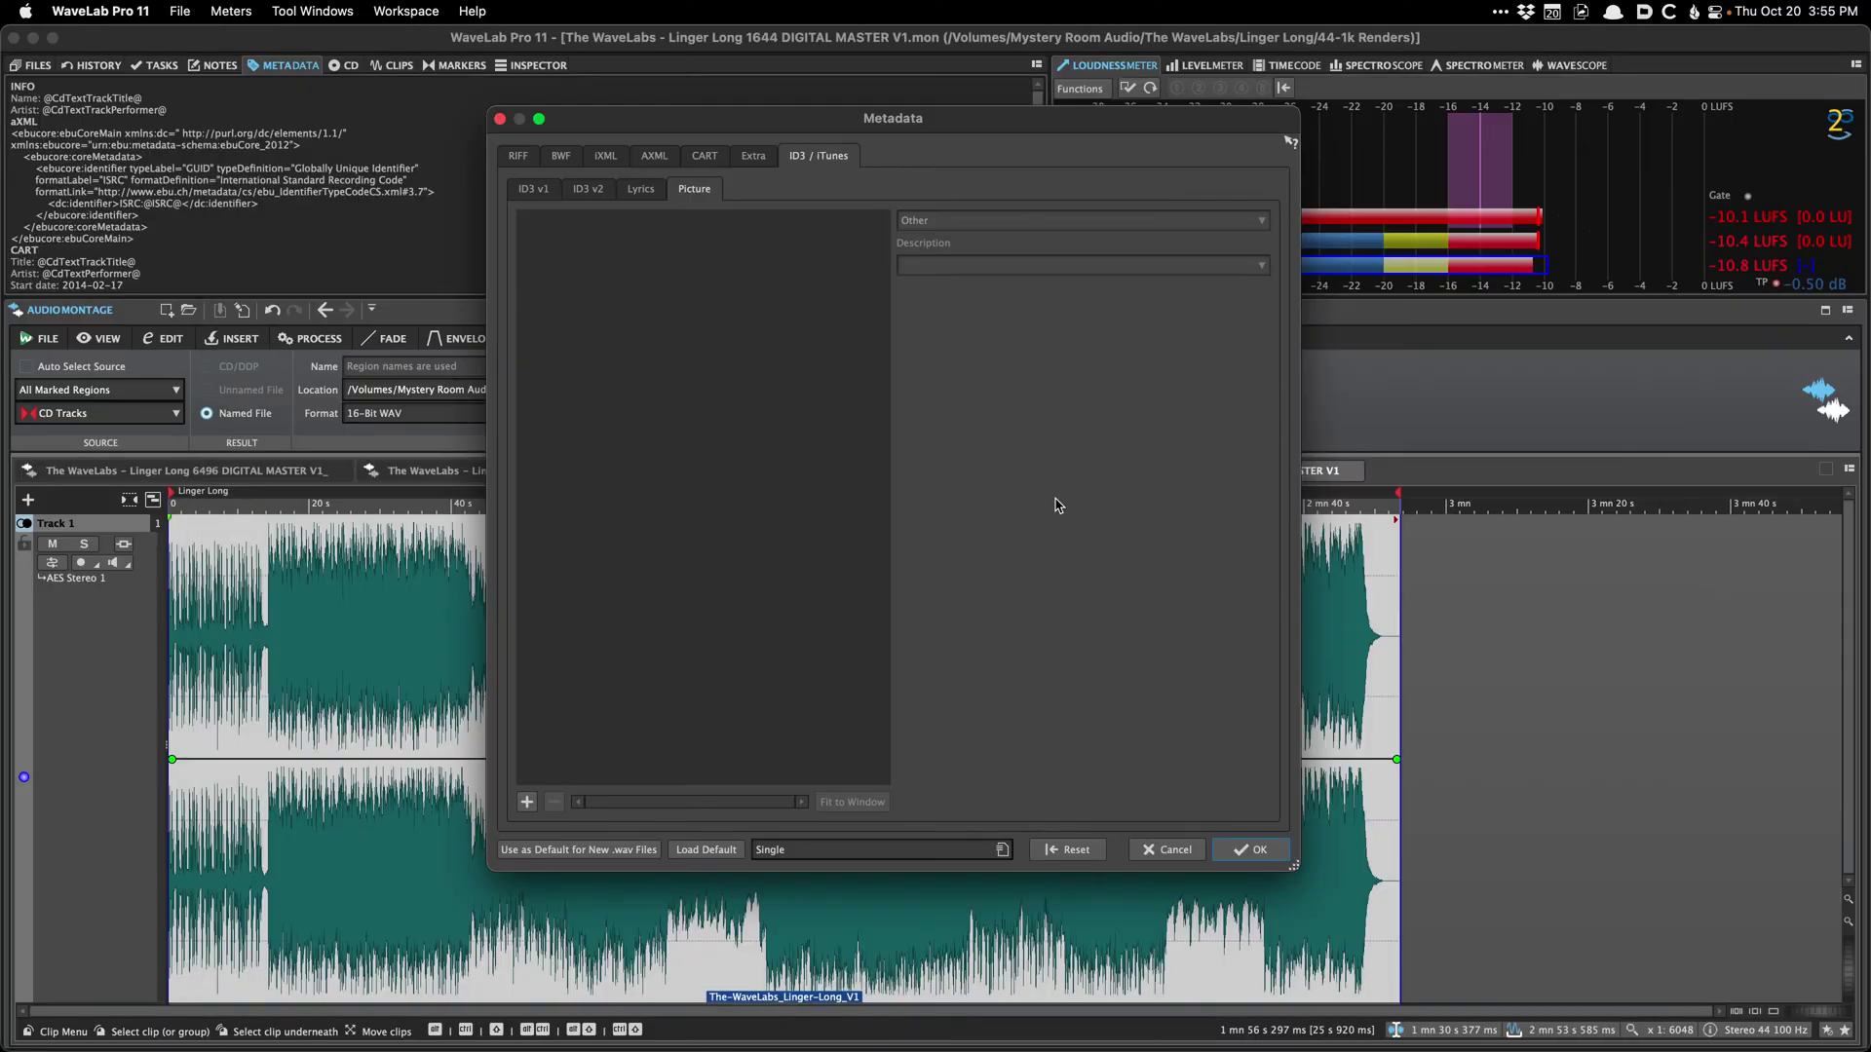
left_click(527, 803)
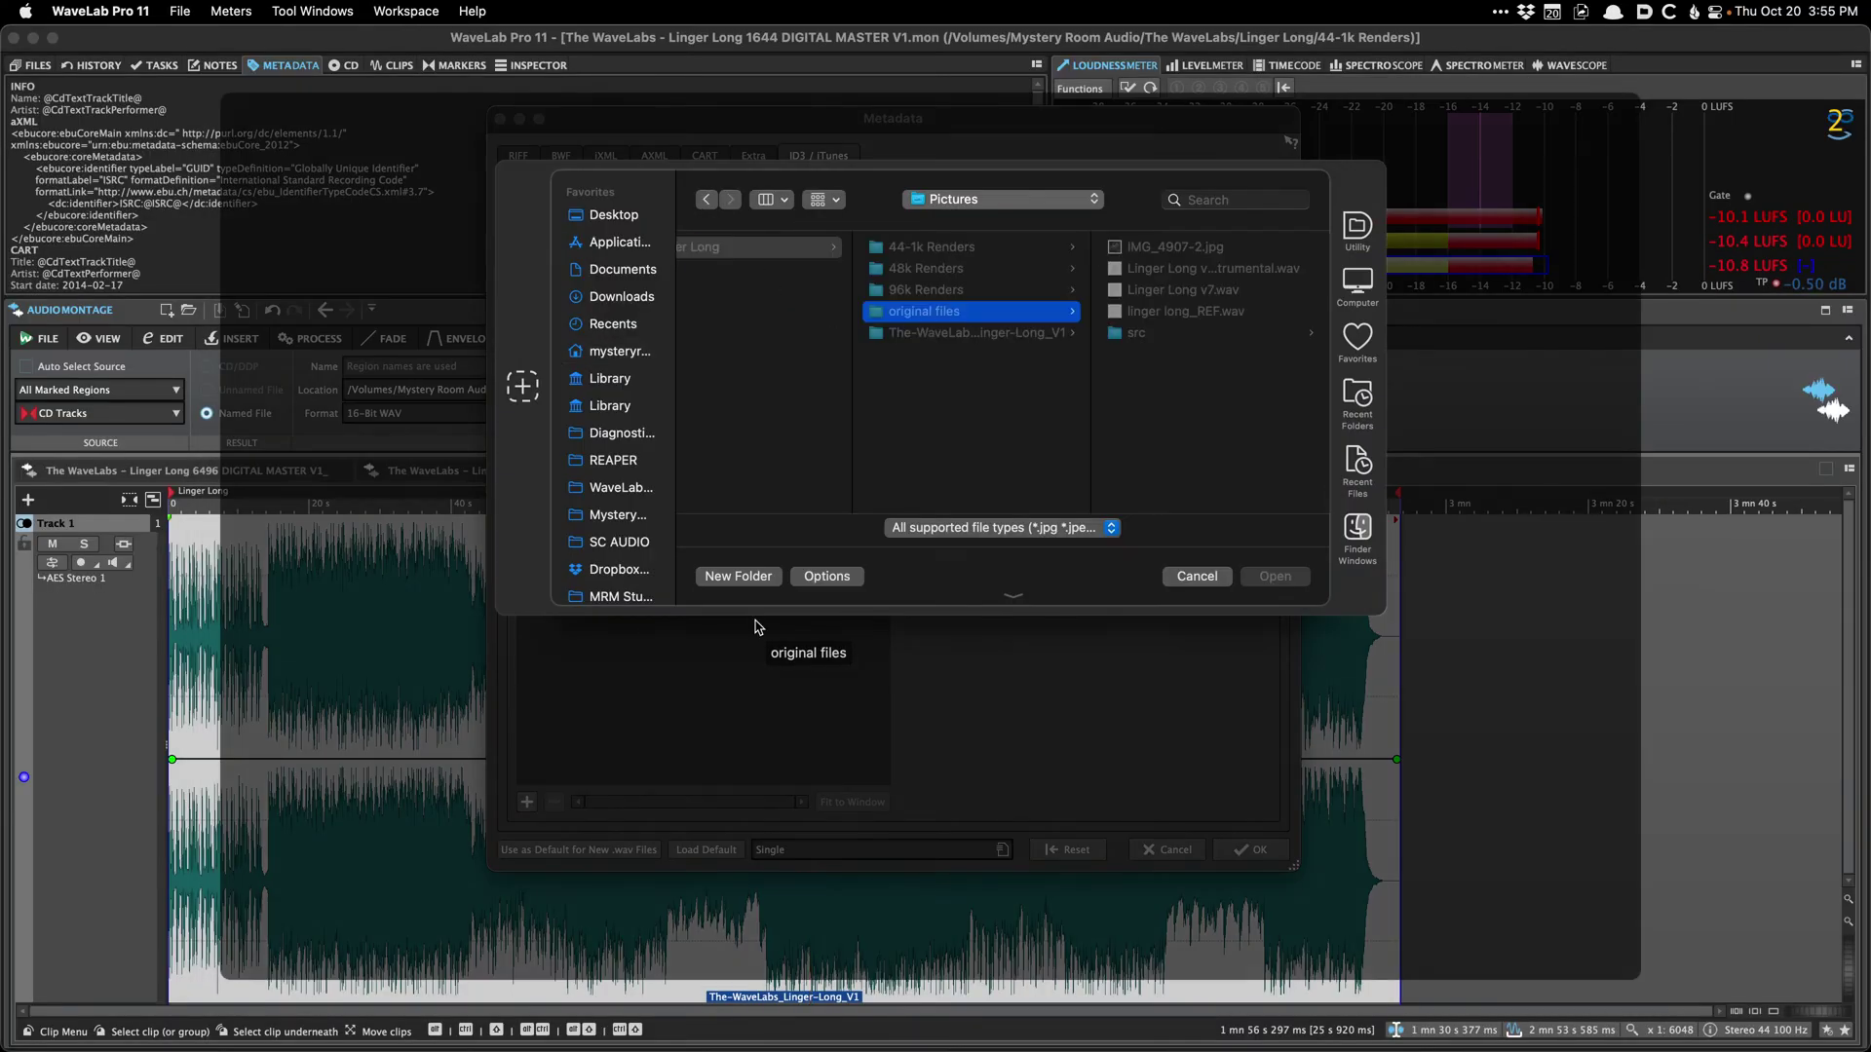
key("Return")
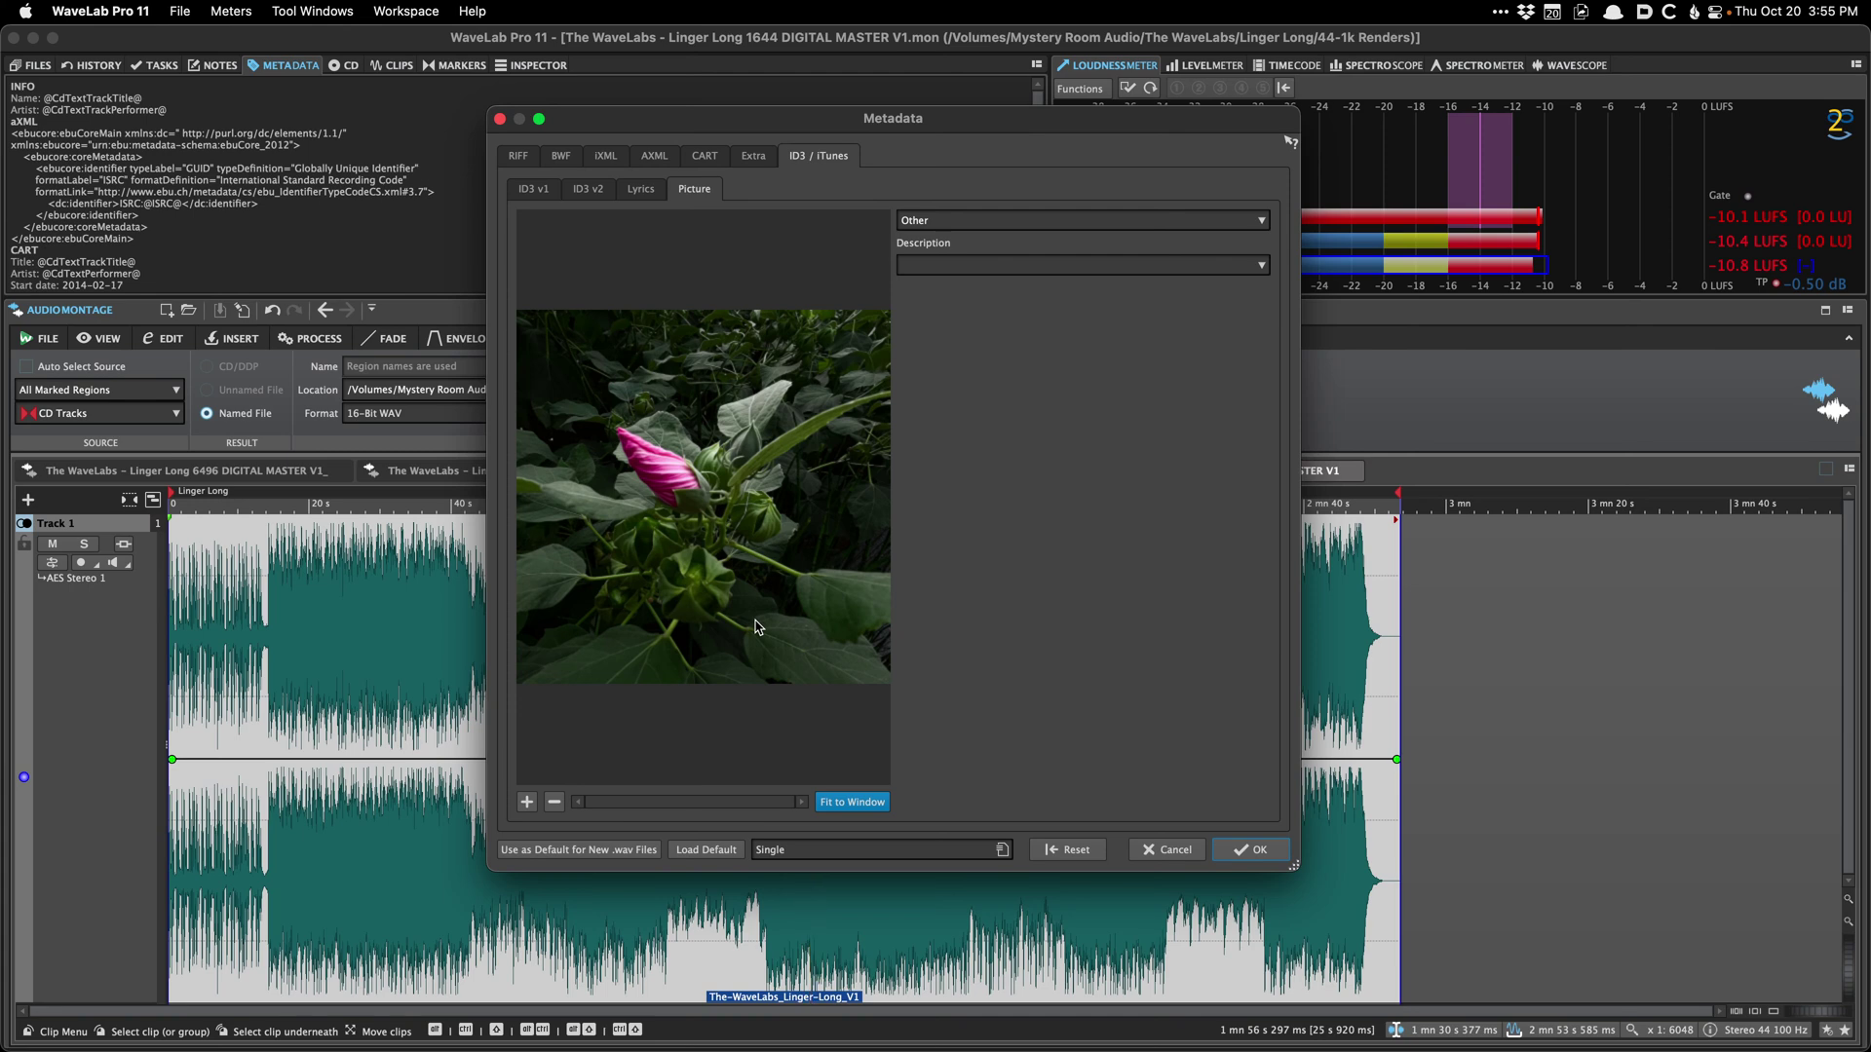
key("Return")
key("super+s")
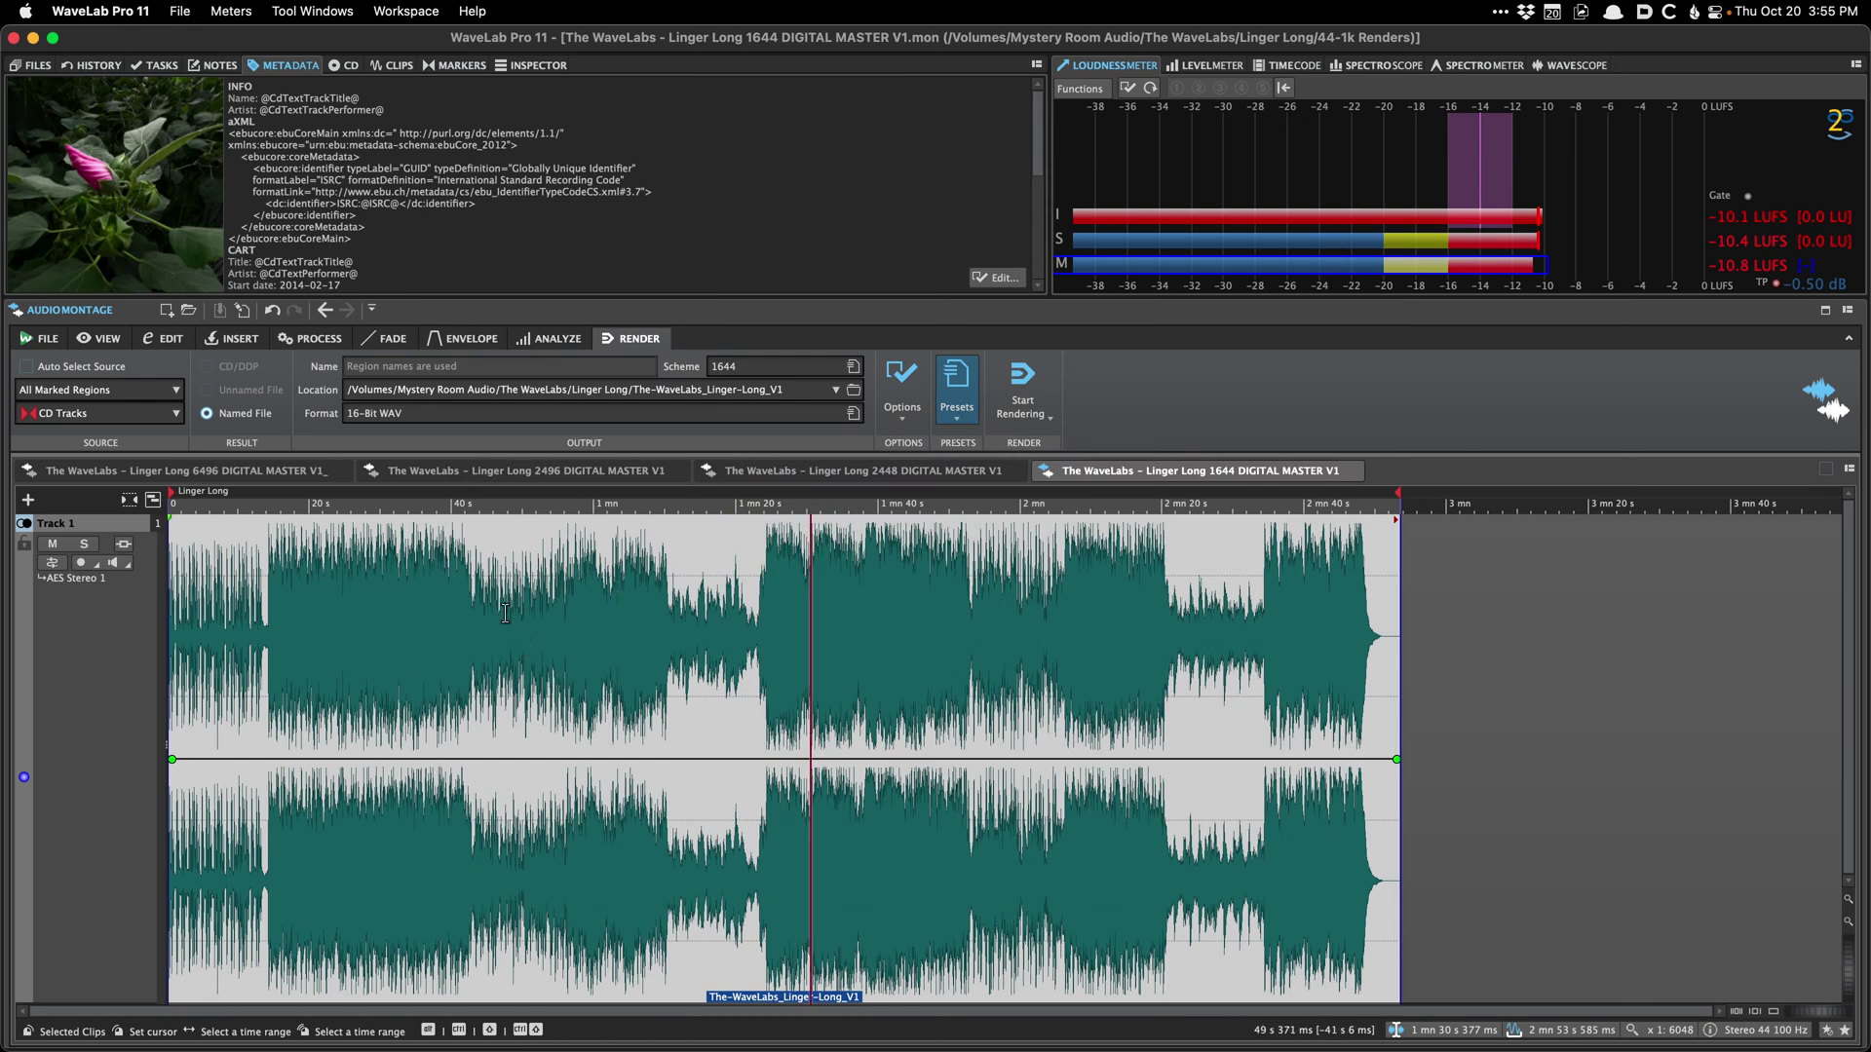
Step: Render the 1644 montage as an MP3 with the 320 mp3 Single render preset
left_click(948, 376)
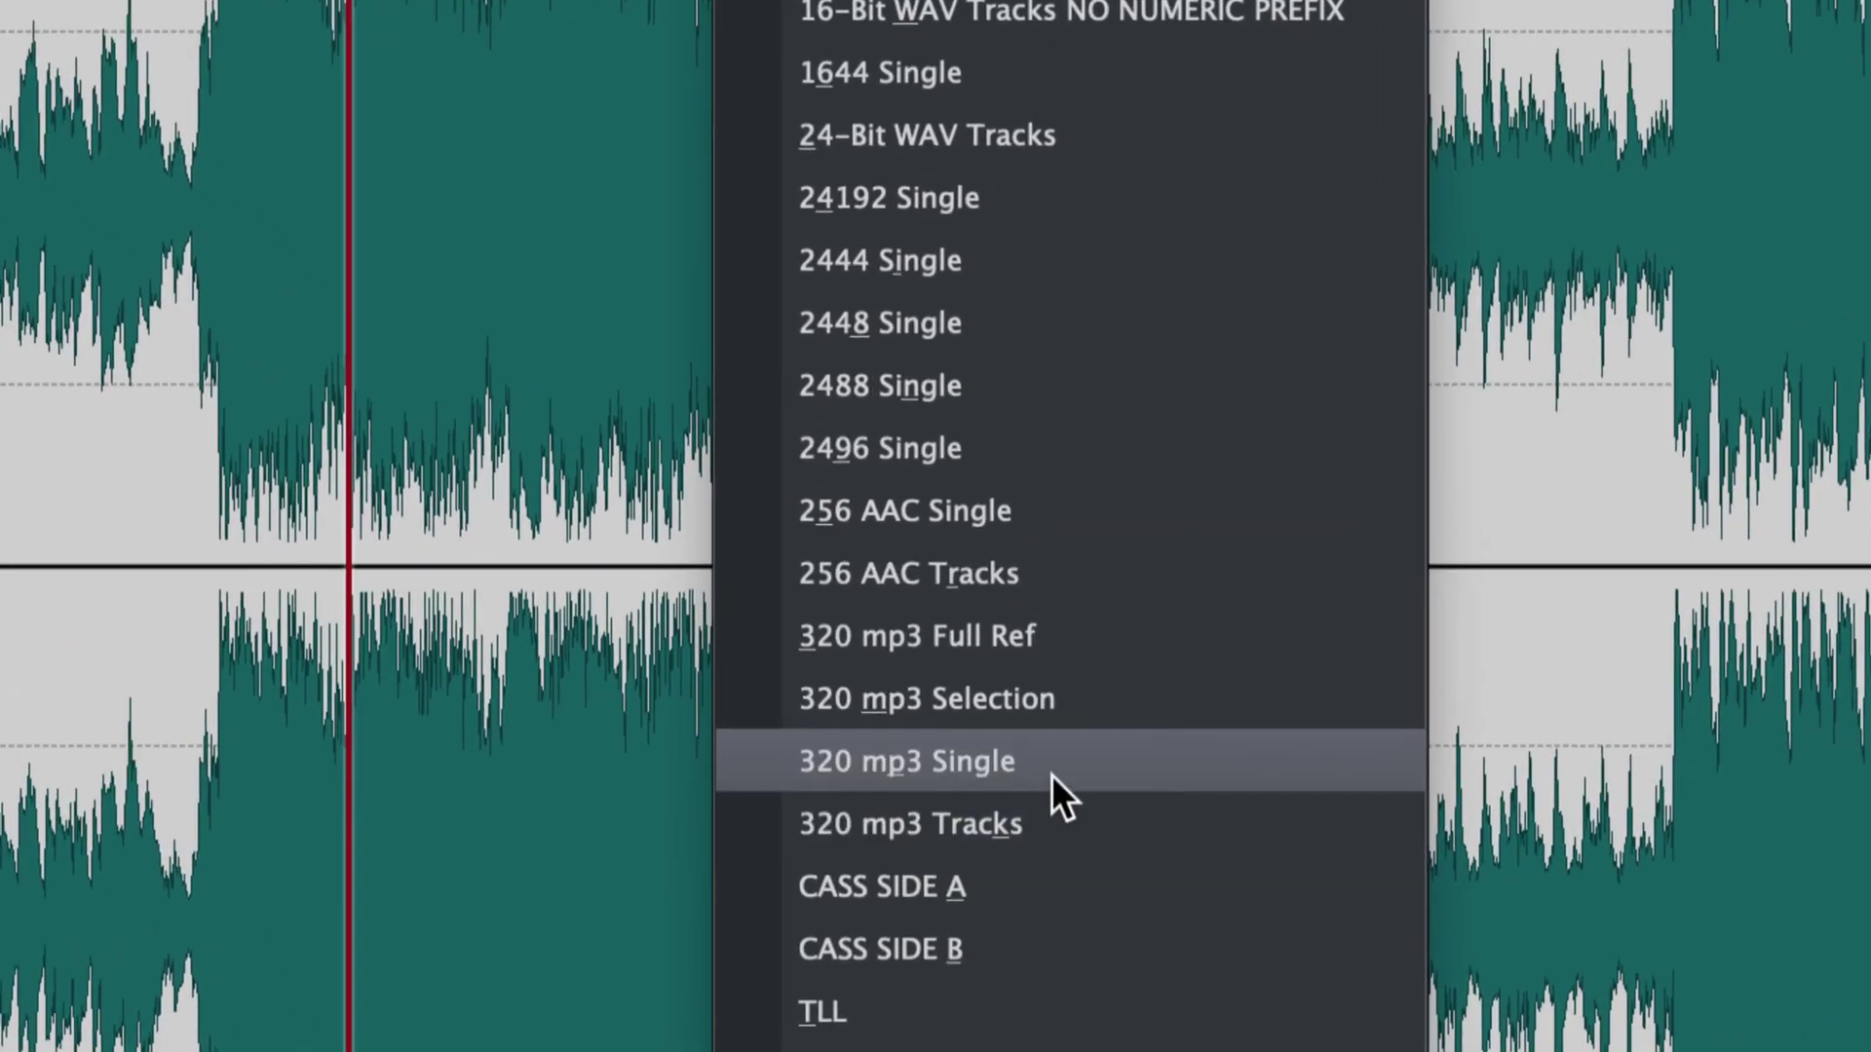
left_click(1061, 770)
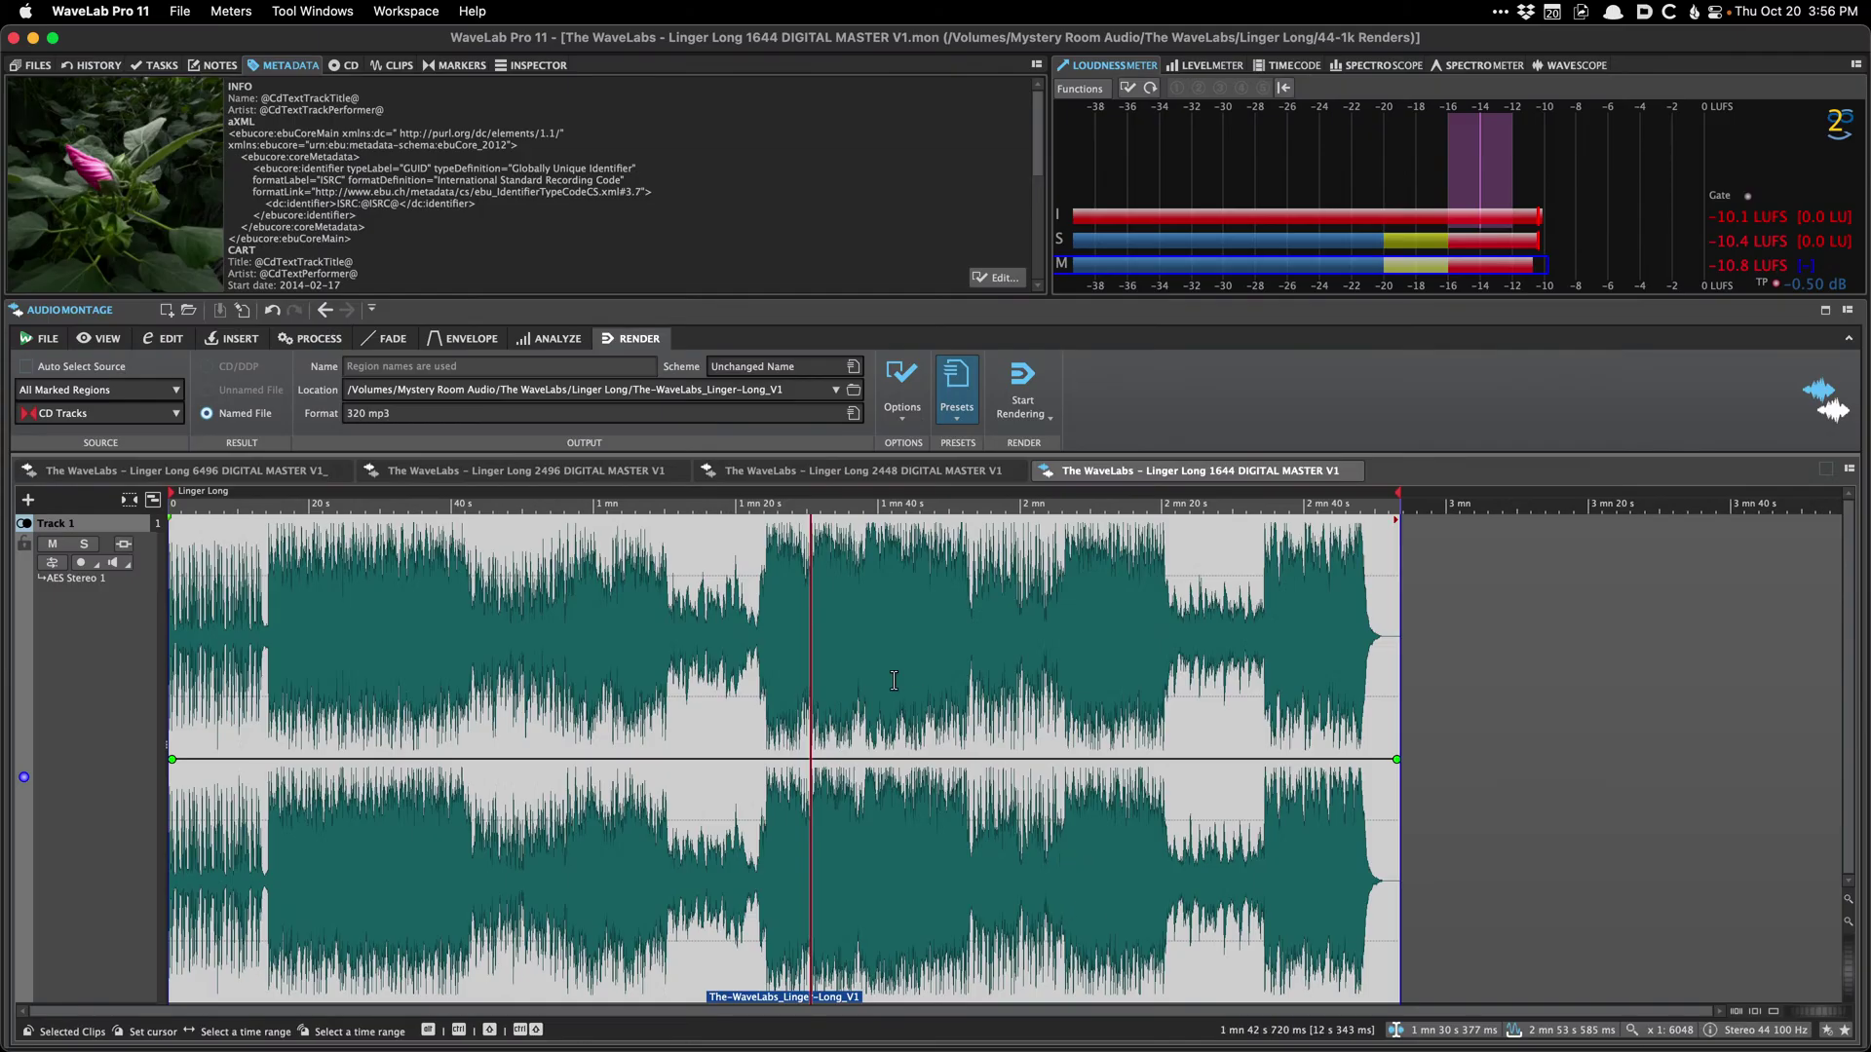
Step: Switch to Path Finder, browse the WAV files in The-WaveLabs_Linger-Long_V1, and preview Linger Long_1644.wav
key("super+Tab")
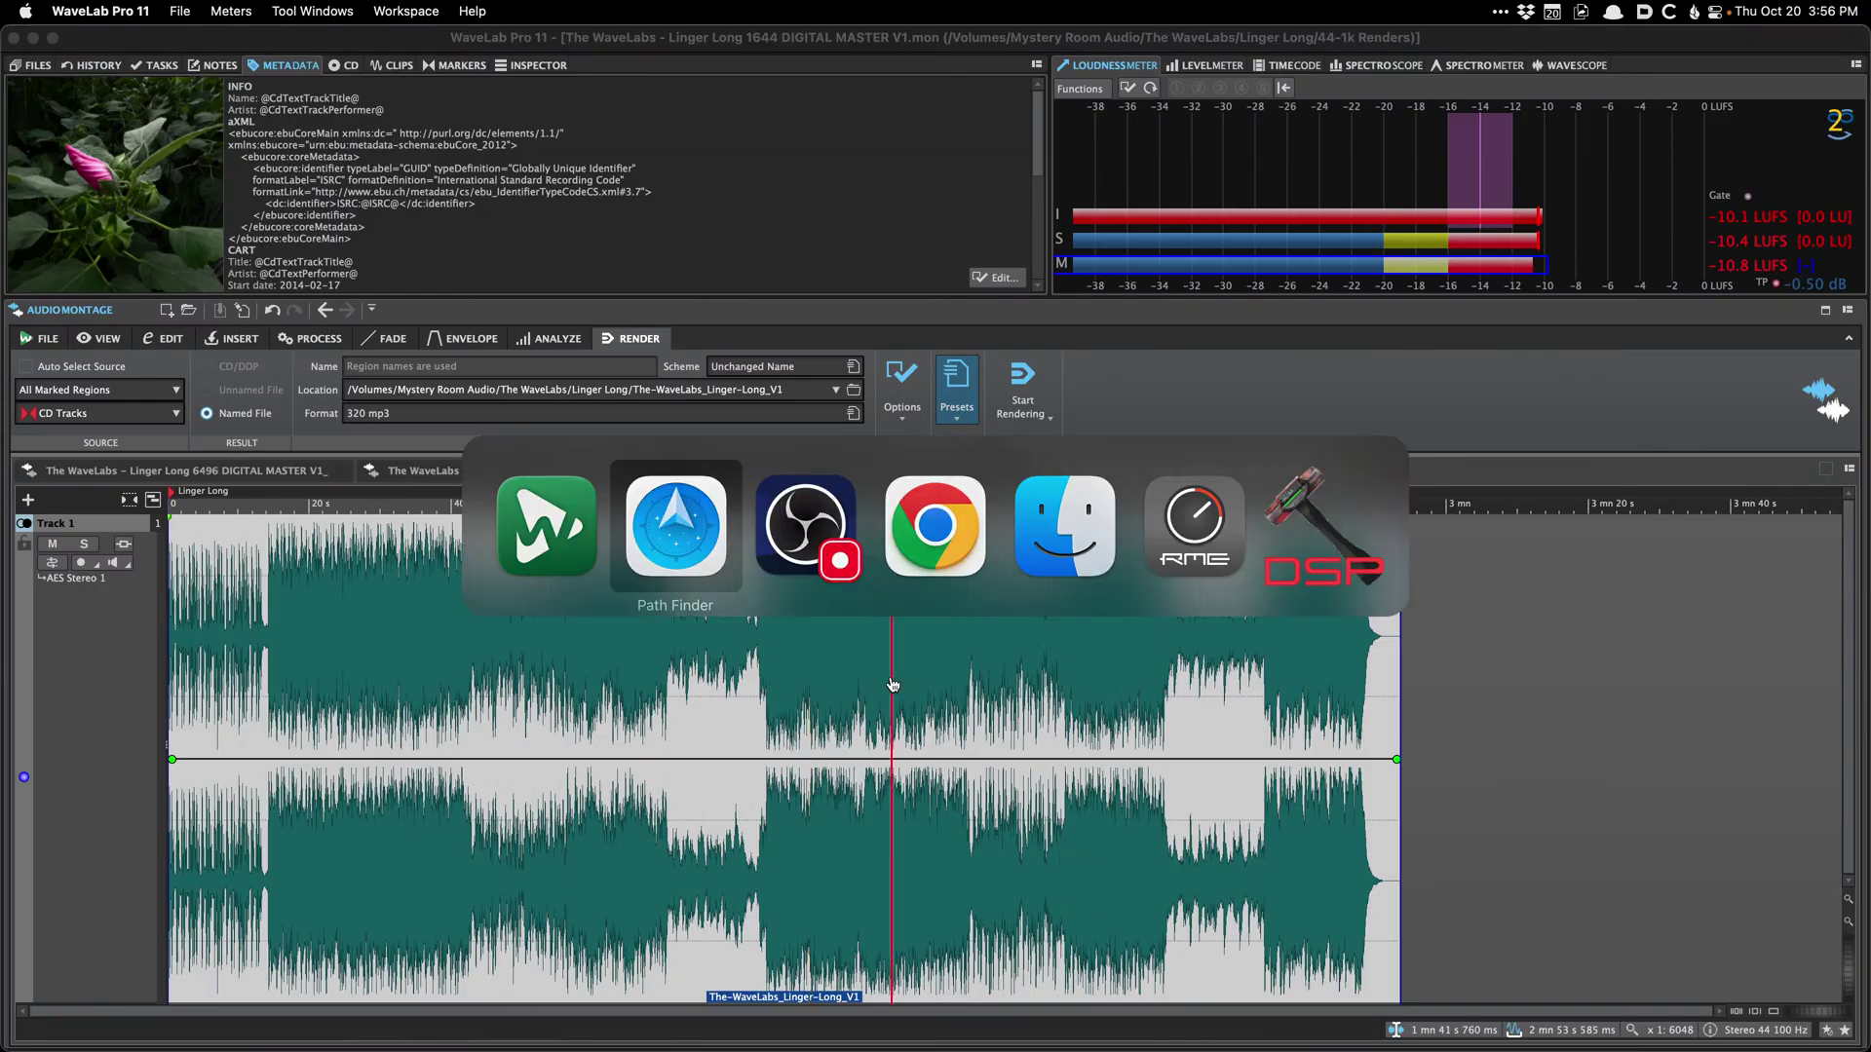
key("Right")
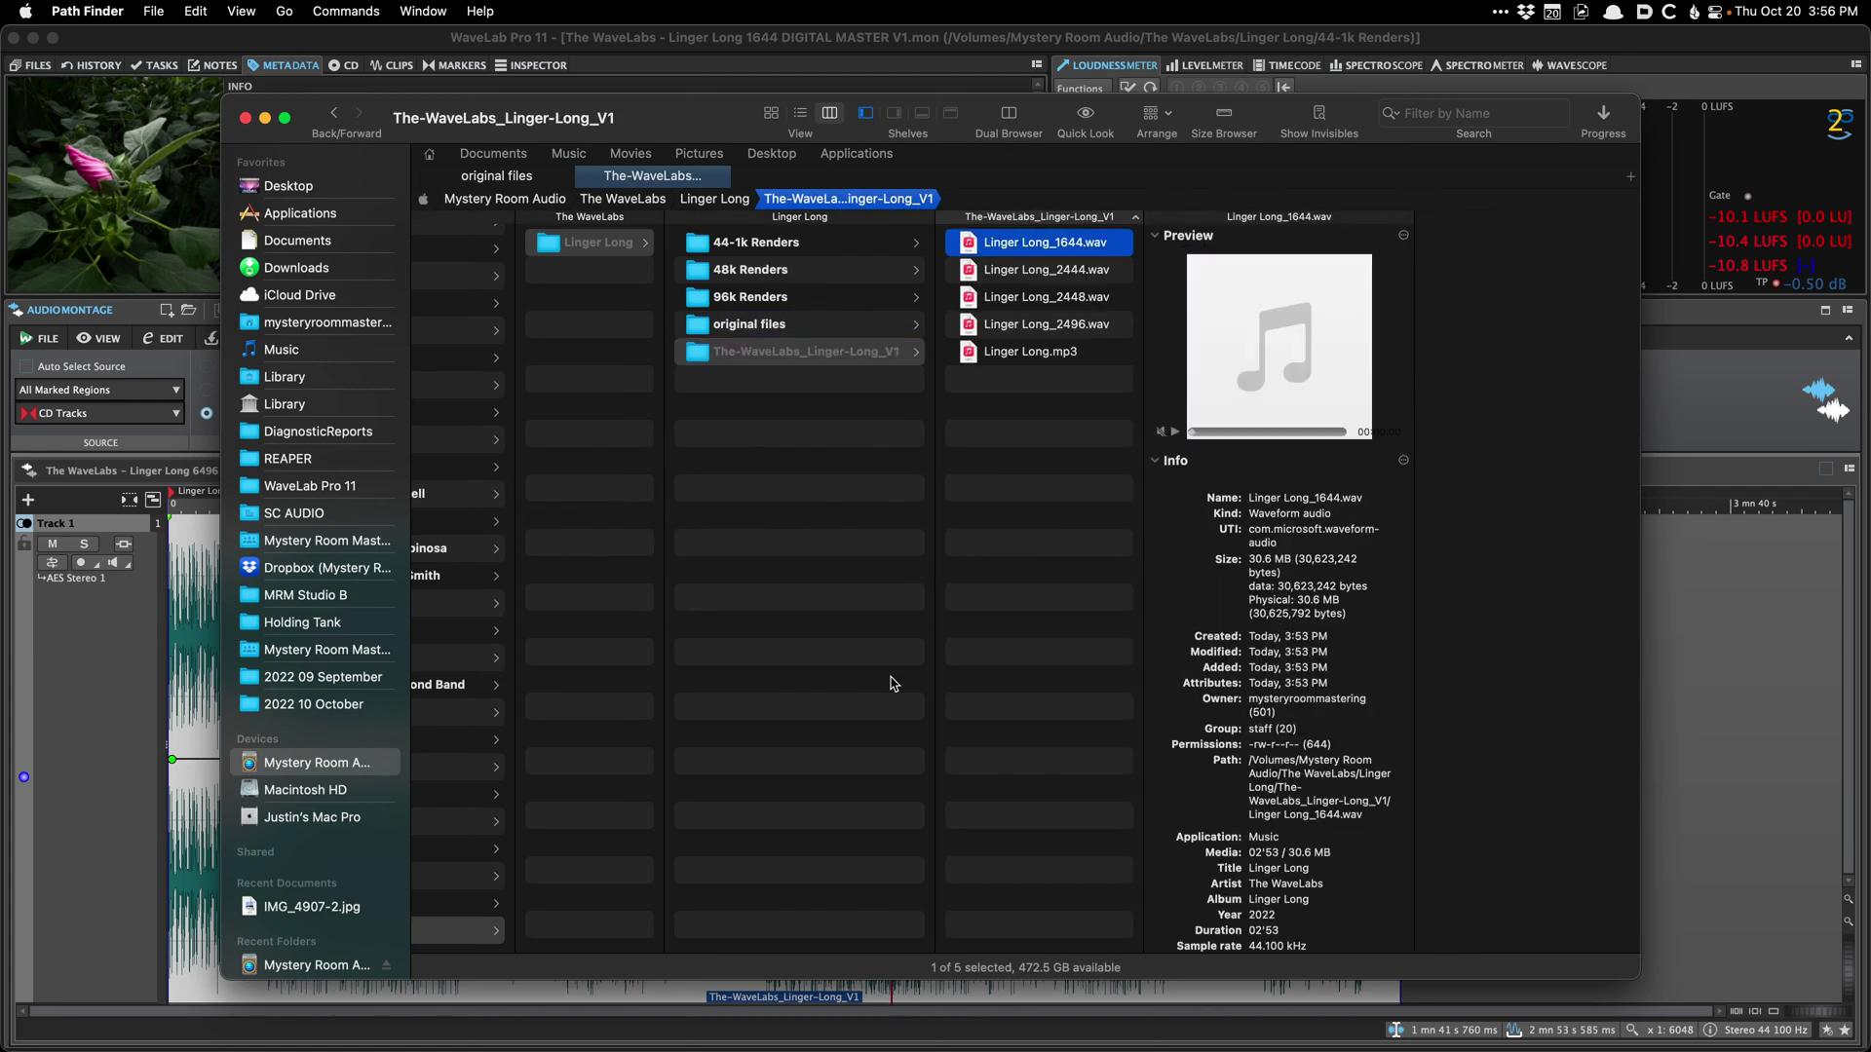
key("Down")
key("Down")
key("Down")
key("Up")
key("Up")
key("Up")
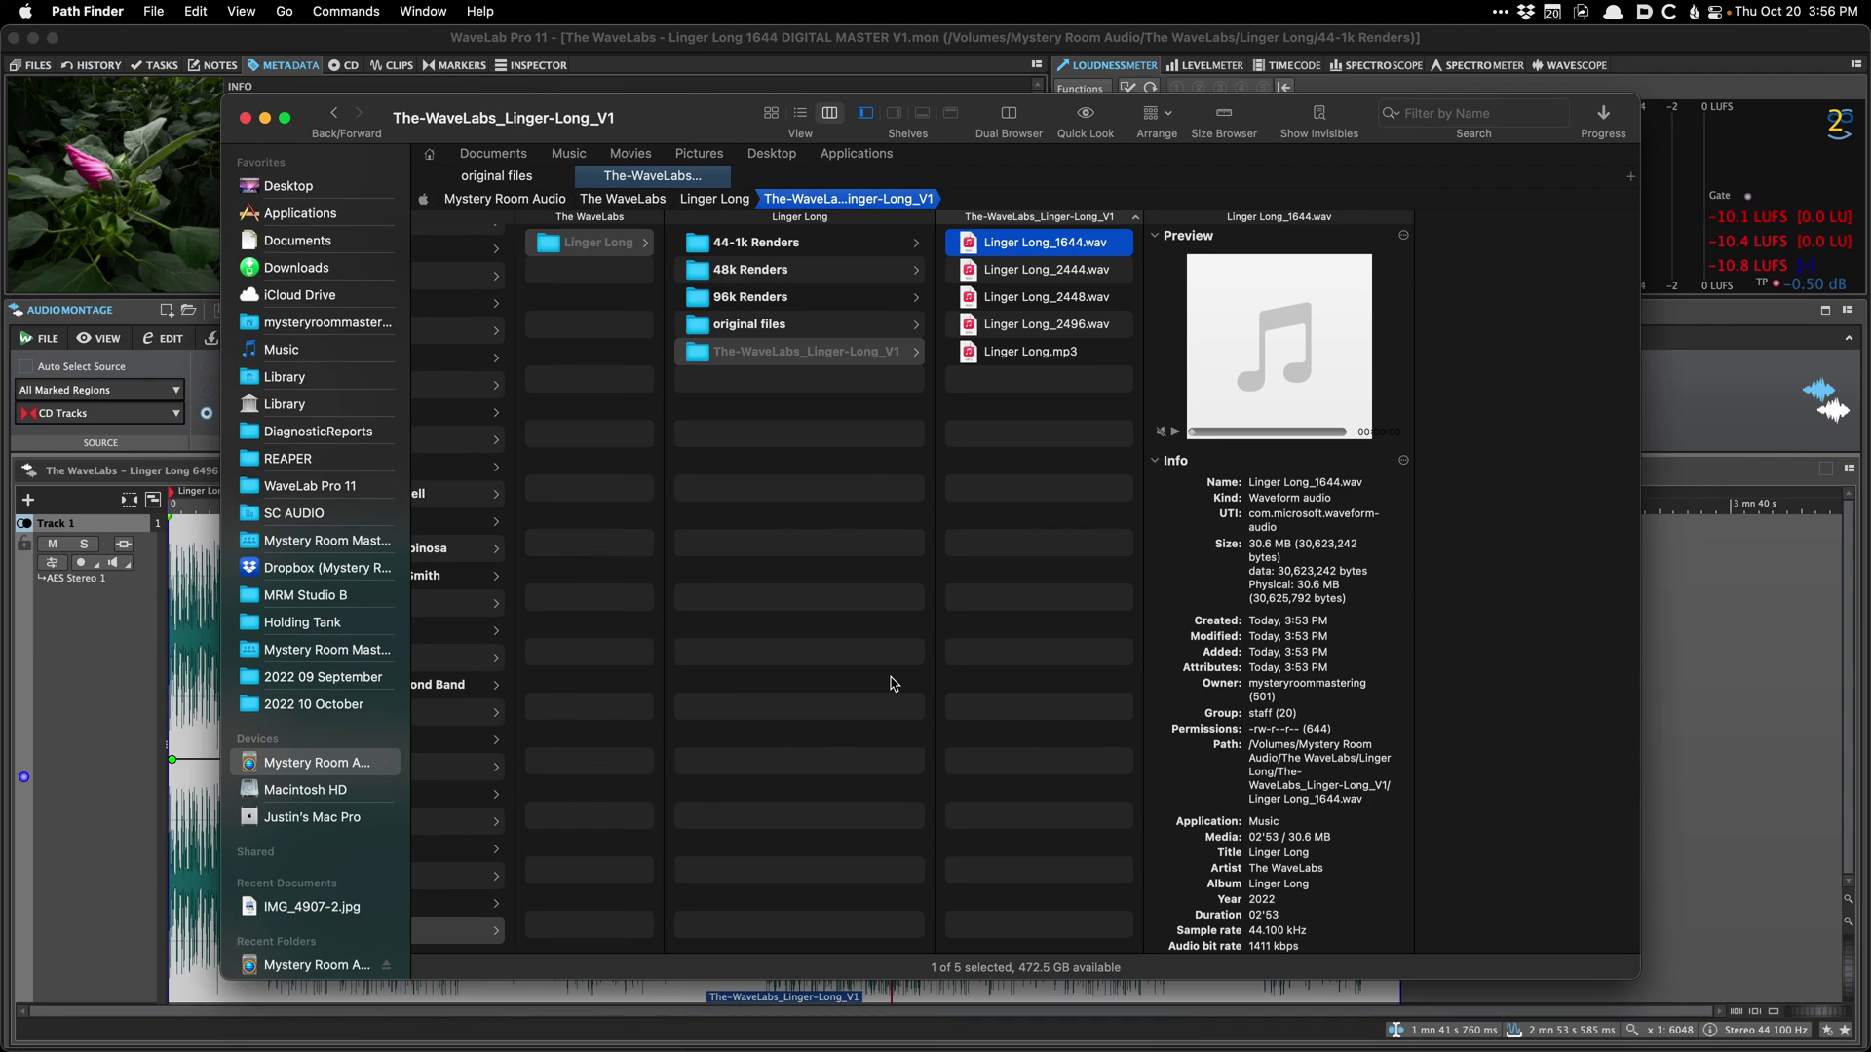
key("space")
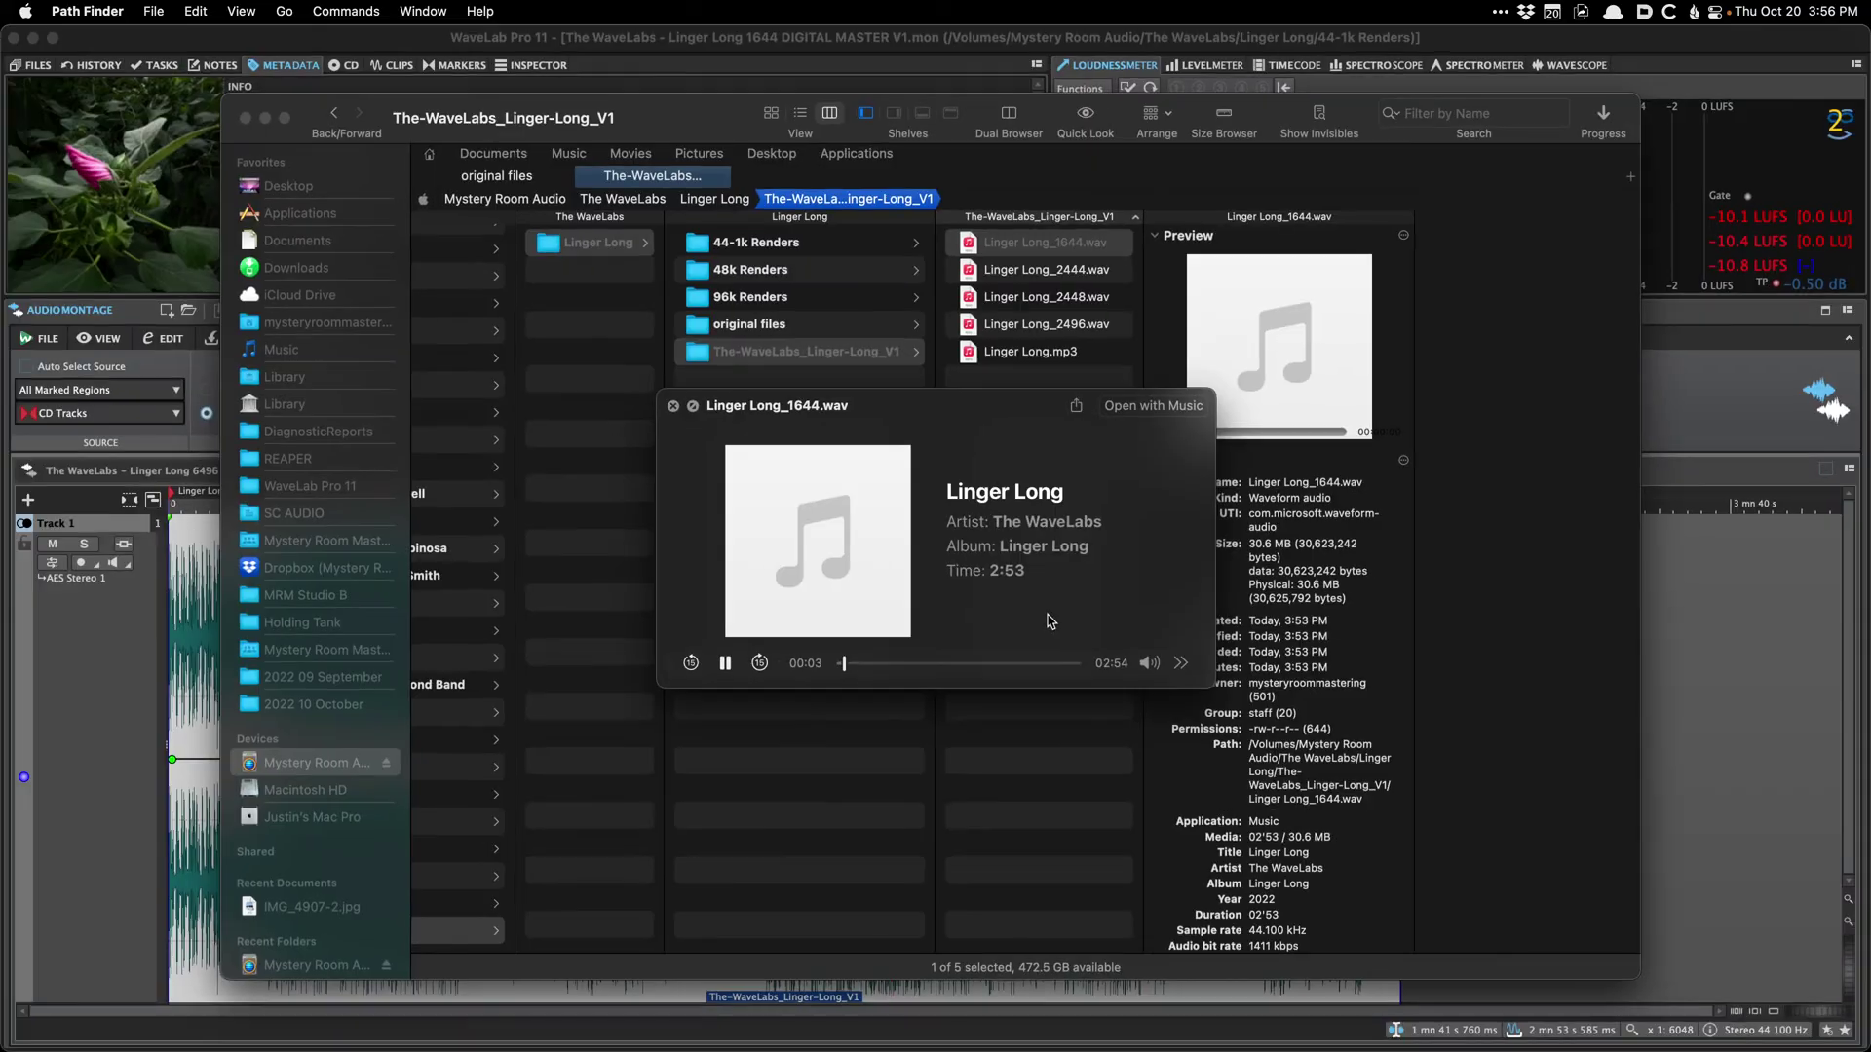
key("space")
Step: Preview Linger Long_2448.wav, Linger Long_2496.wav and Linger Long.mp3 to compare their tags and artwork
key("Down")
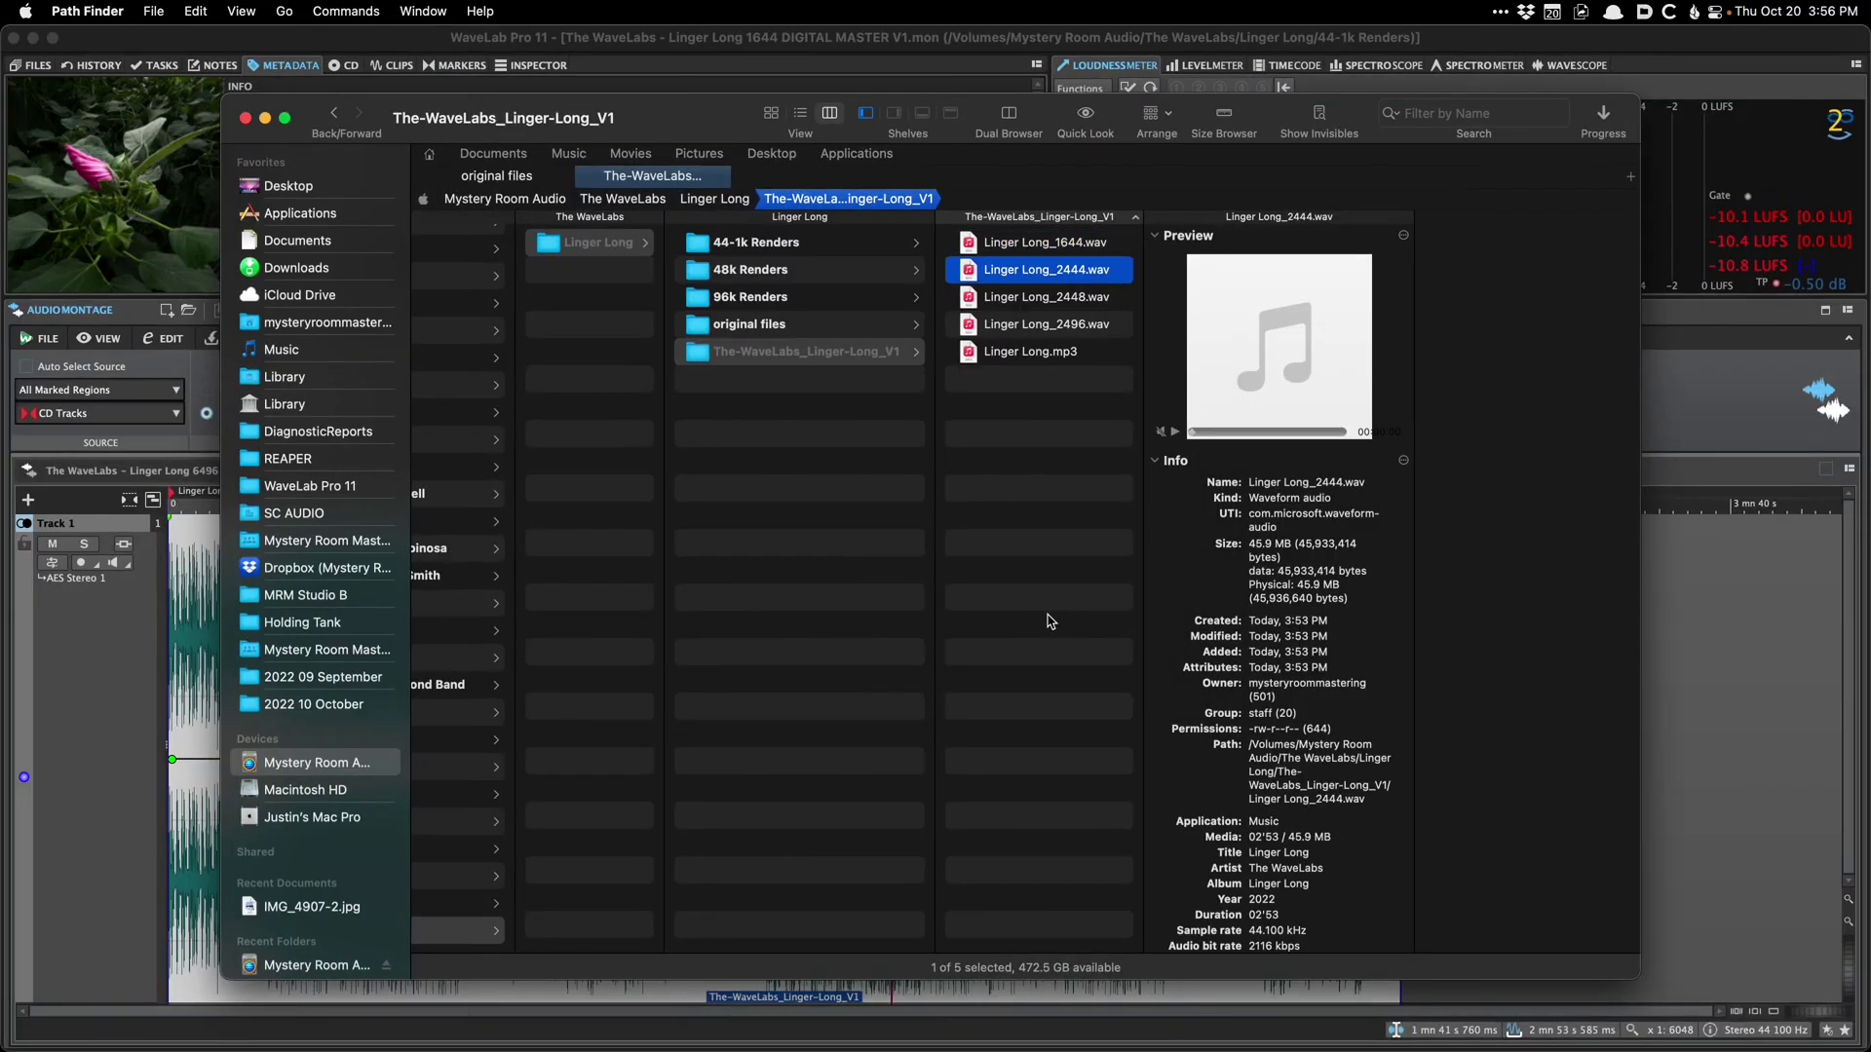
key("Down")
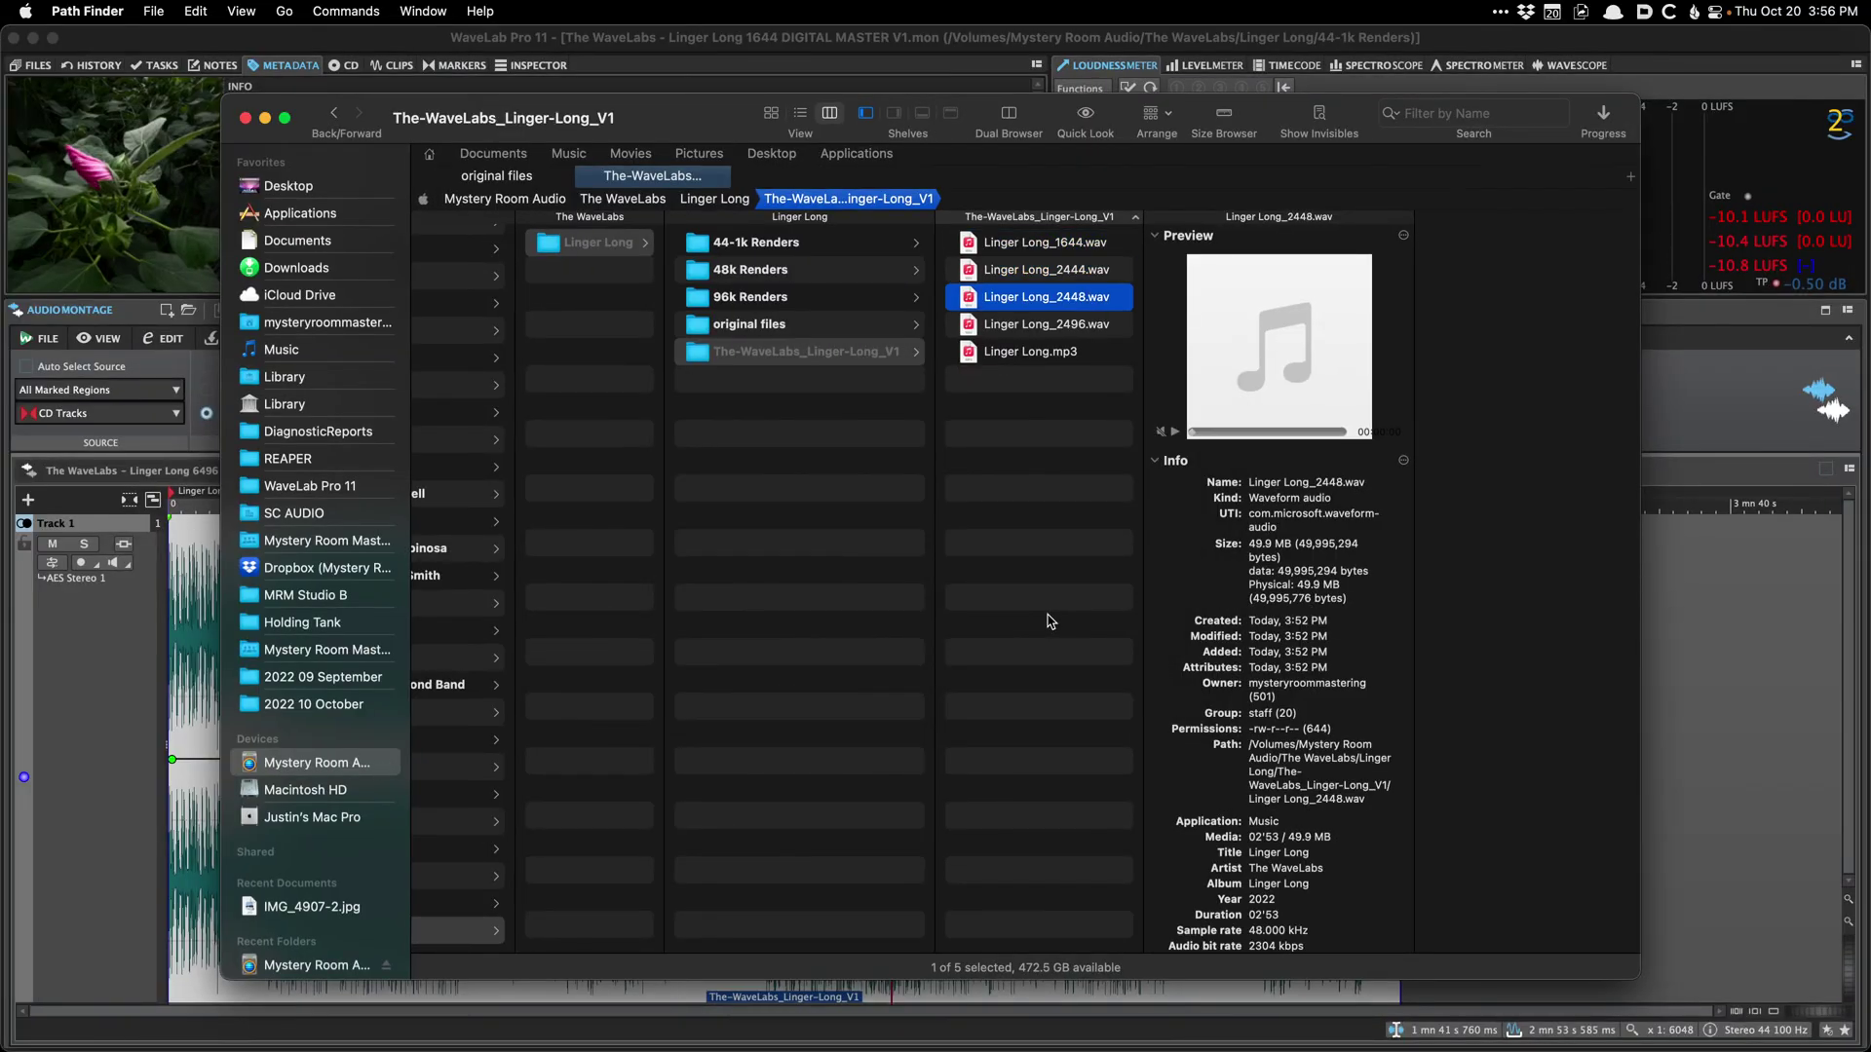
key("space")
key("space")
key("Down")
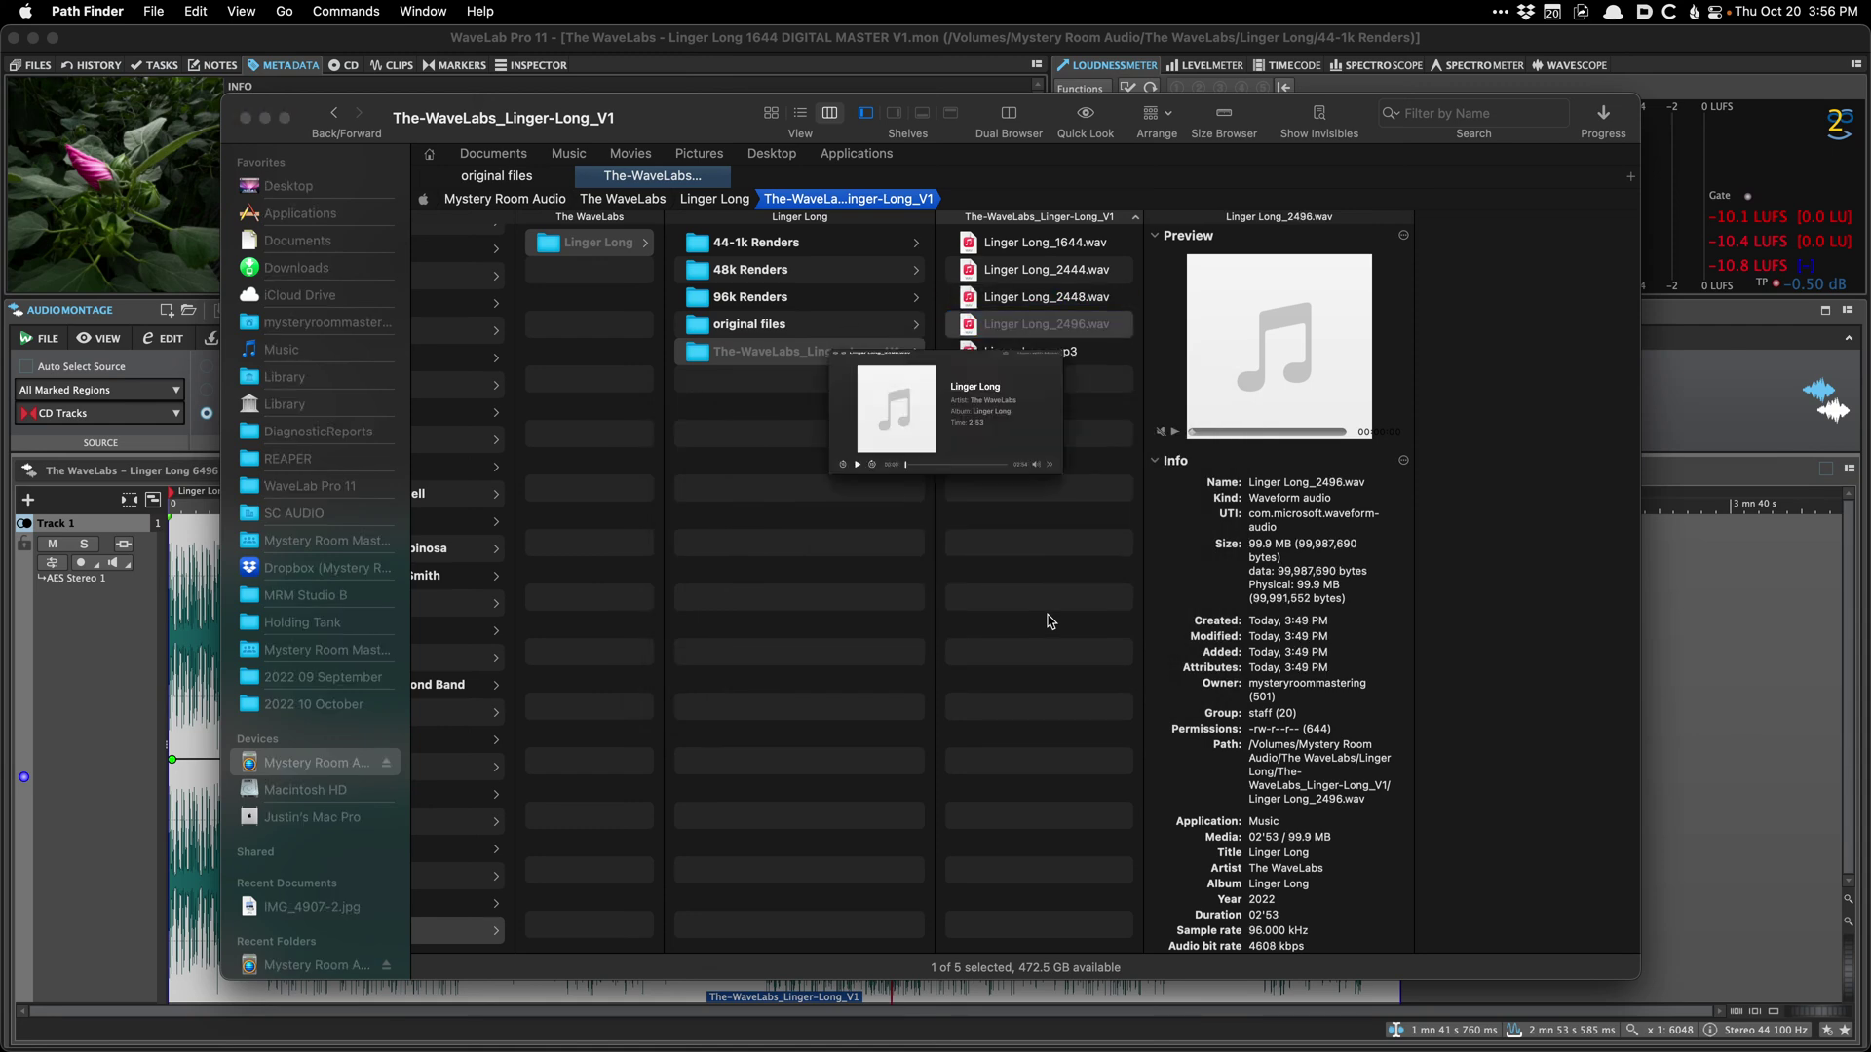
key("space")
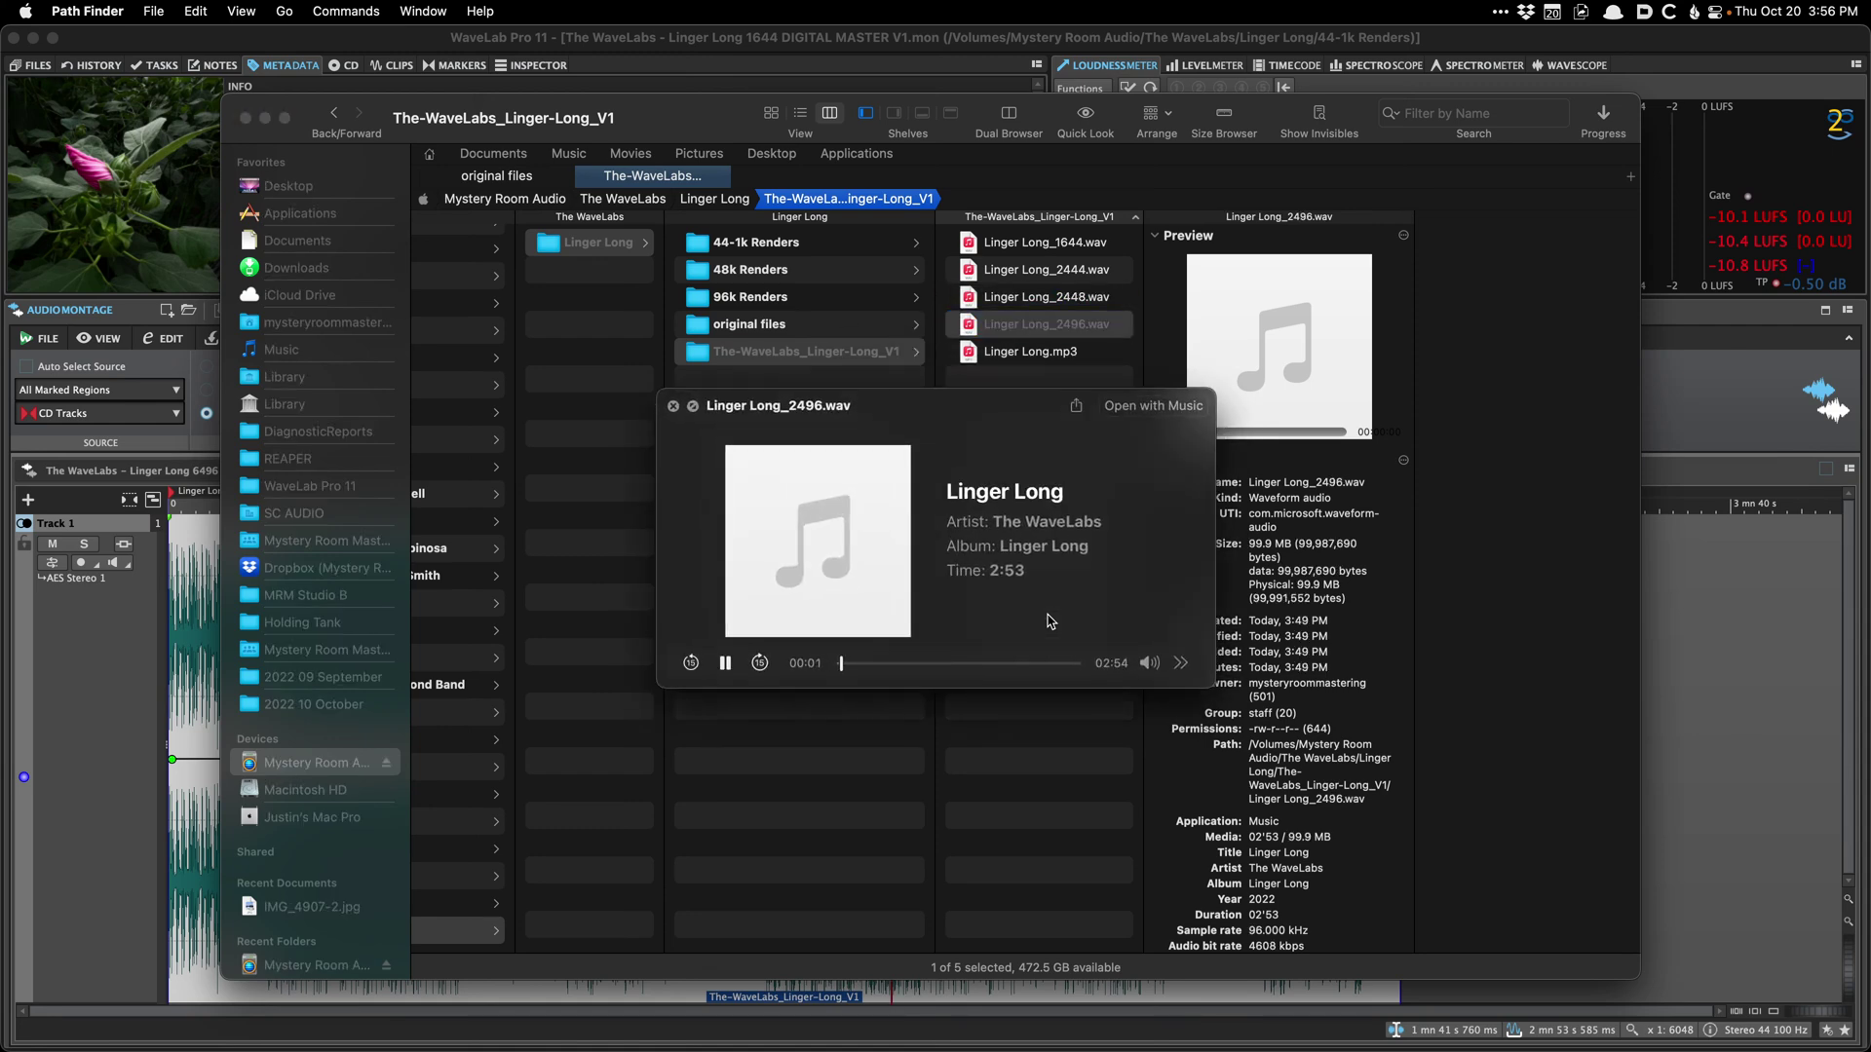
key("space")
key("Down")
key("space")
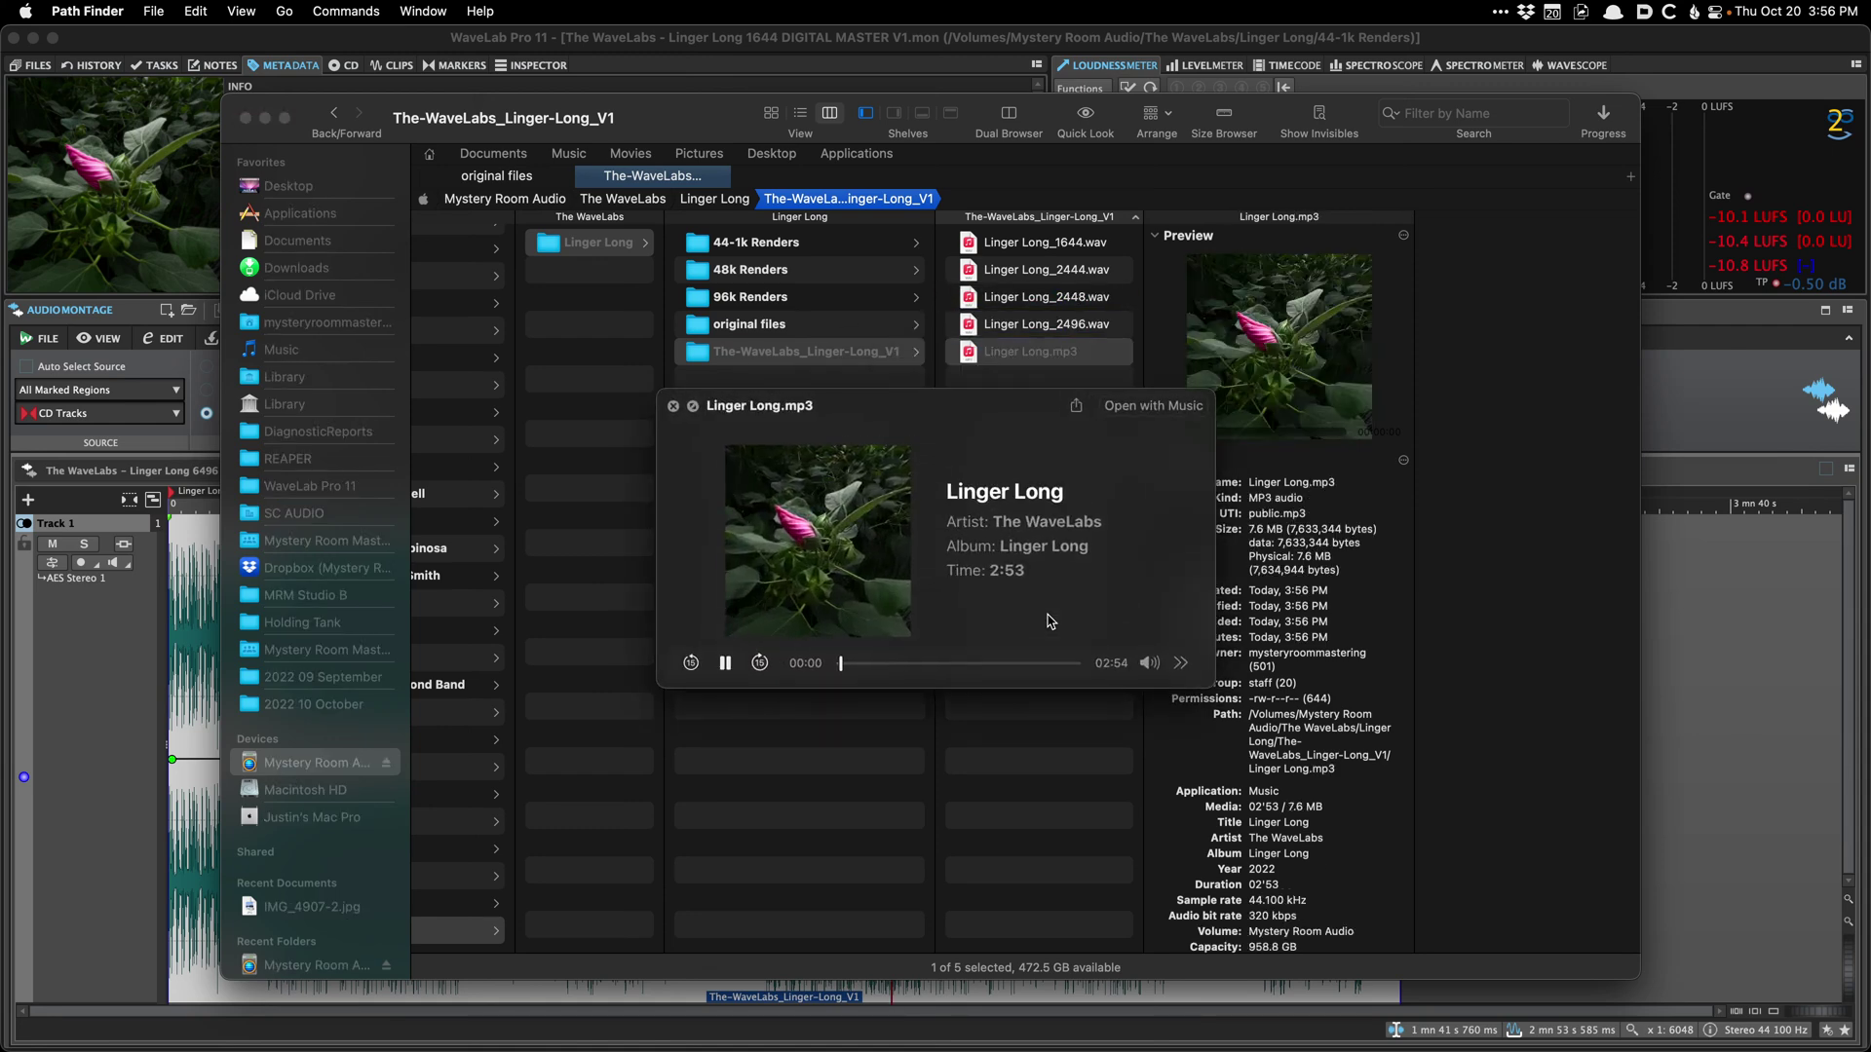
key("space")
Step: Examine the file info and artwork of each rendered WAV and the MP3 in The-WaveLabs_Linger-Long_V1, finishing on the folder itself
key("Left")
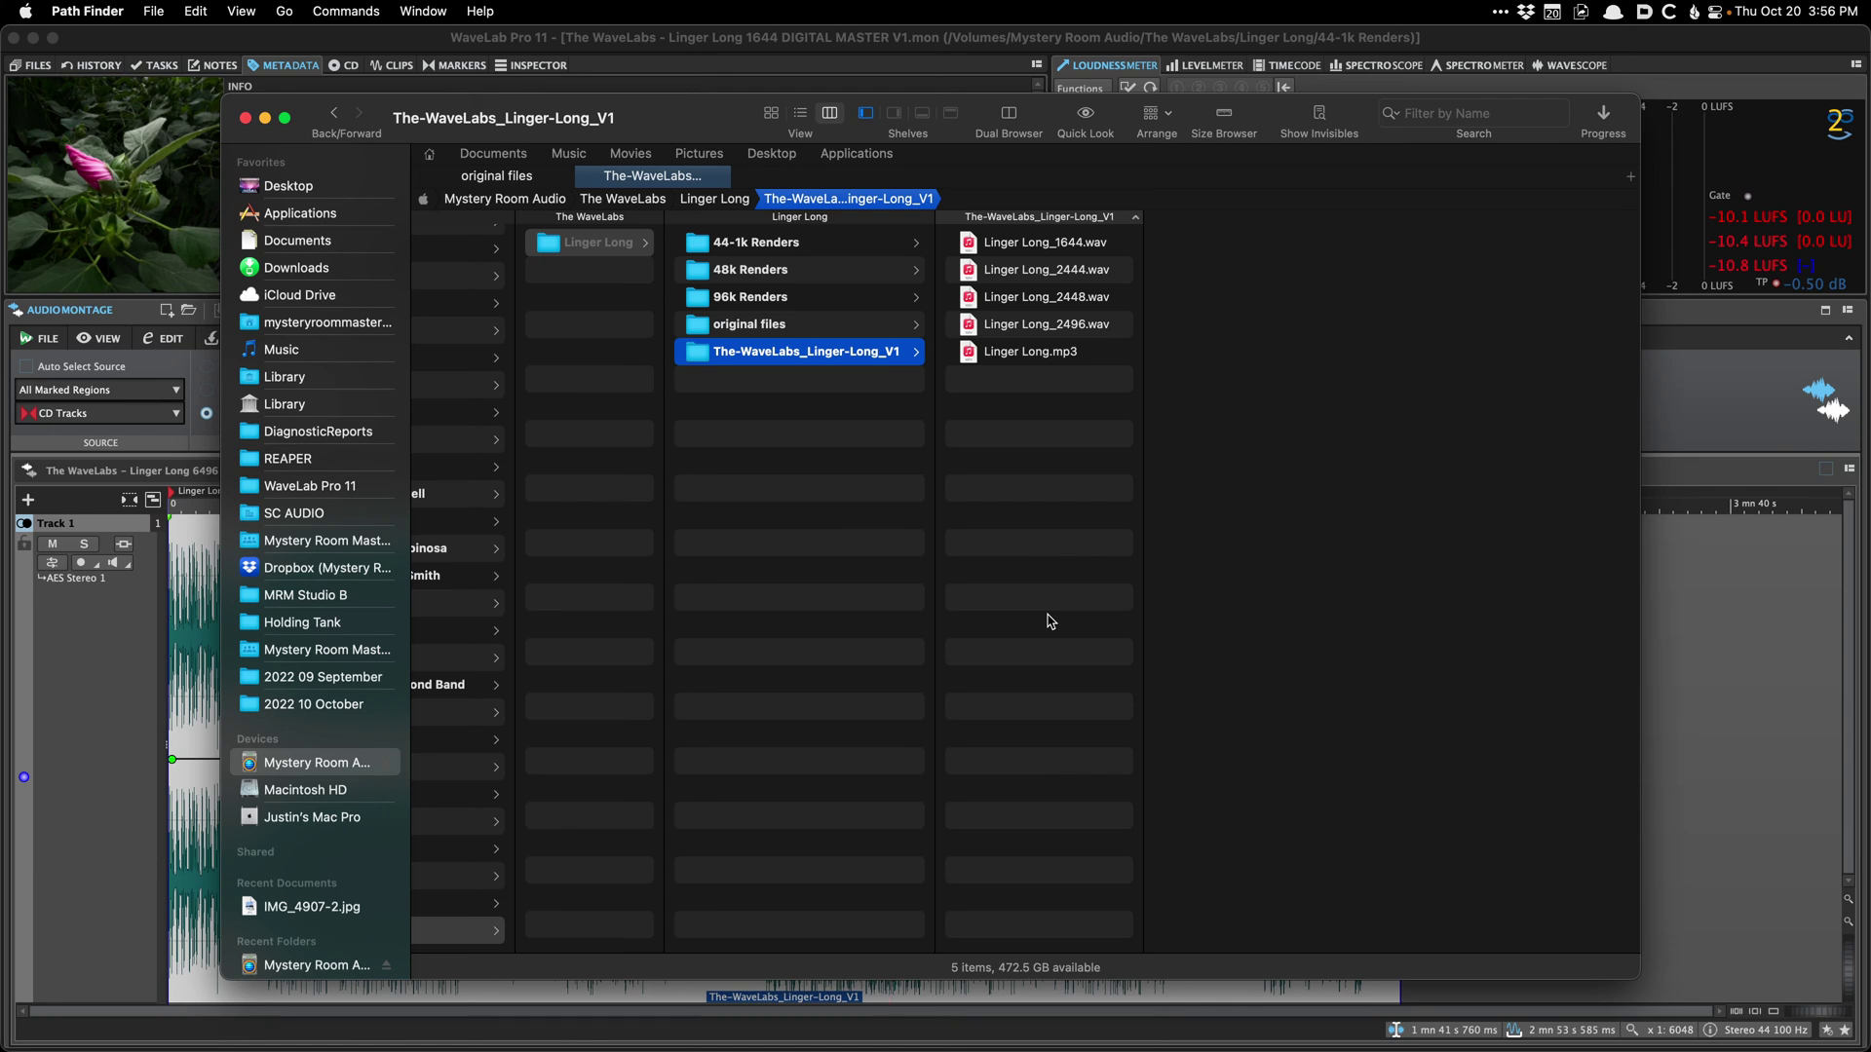
key("Right")
key("Down")
key("Down")
key("Down")
key("Down")
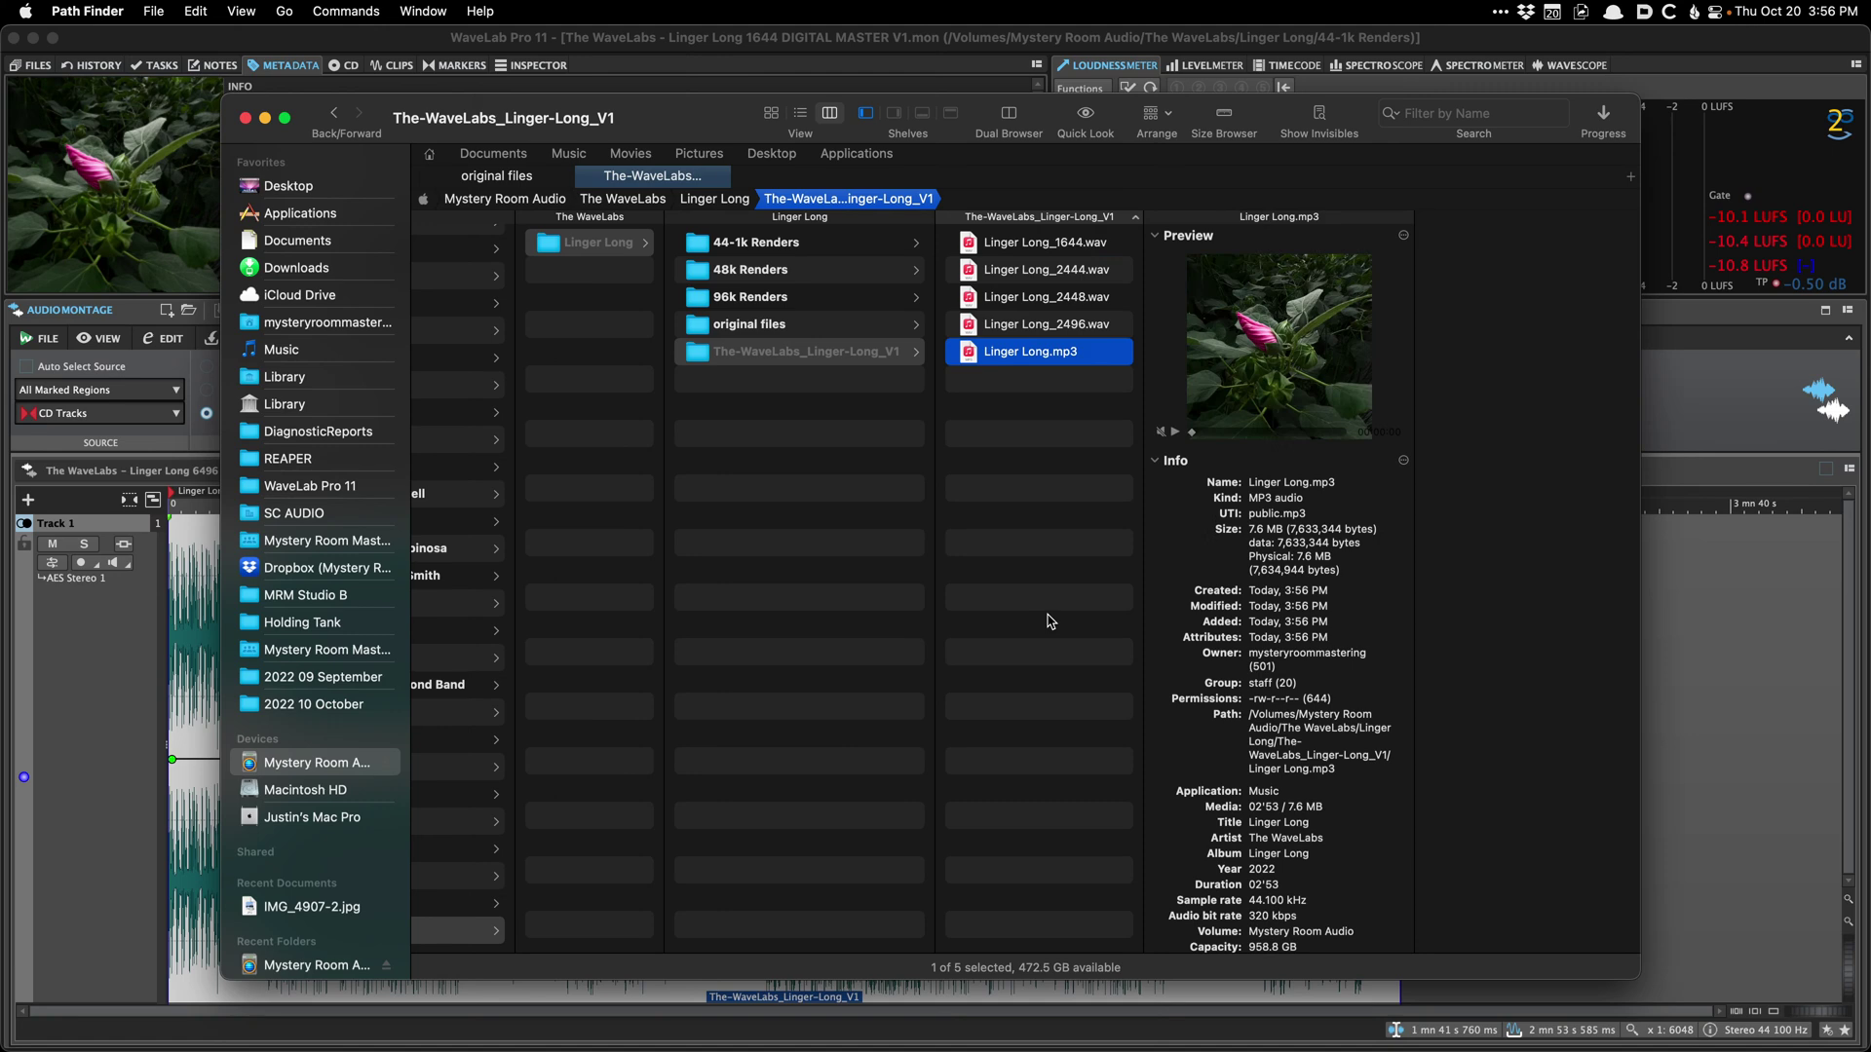
key("Left")
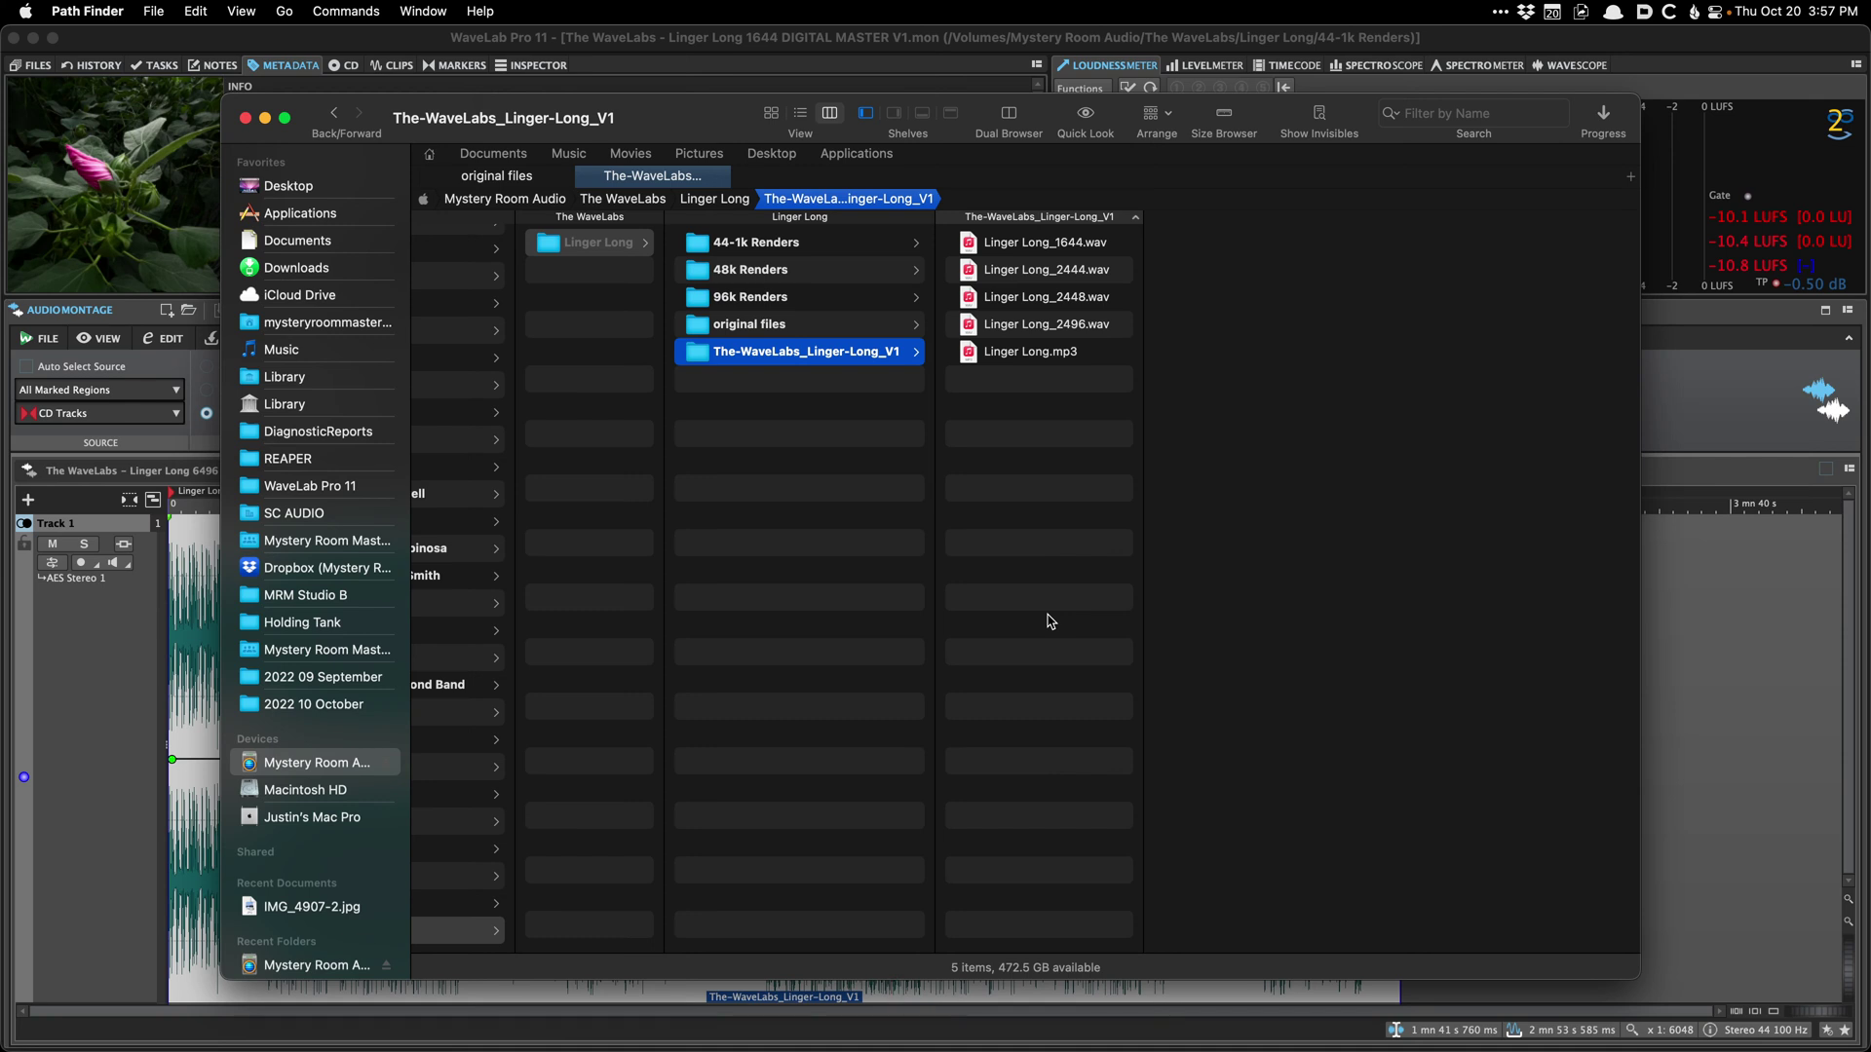
key("Right")
key("Down")
key("Down")
key("Down")
key("Down")
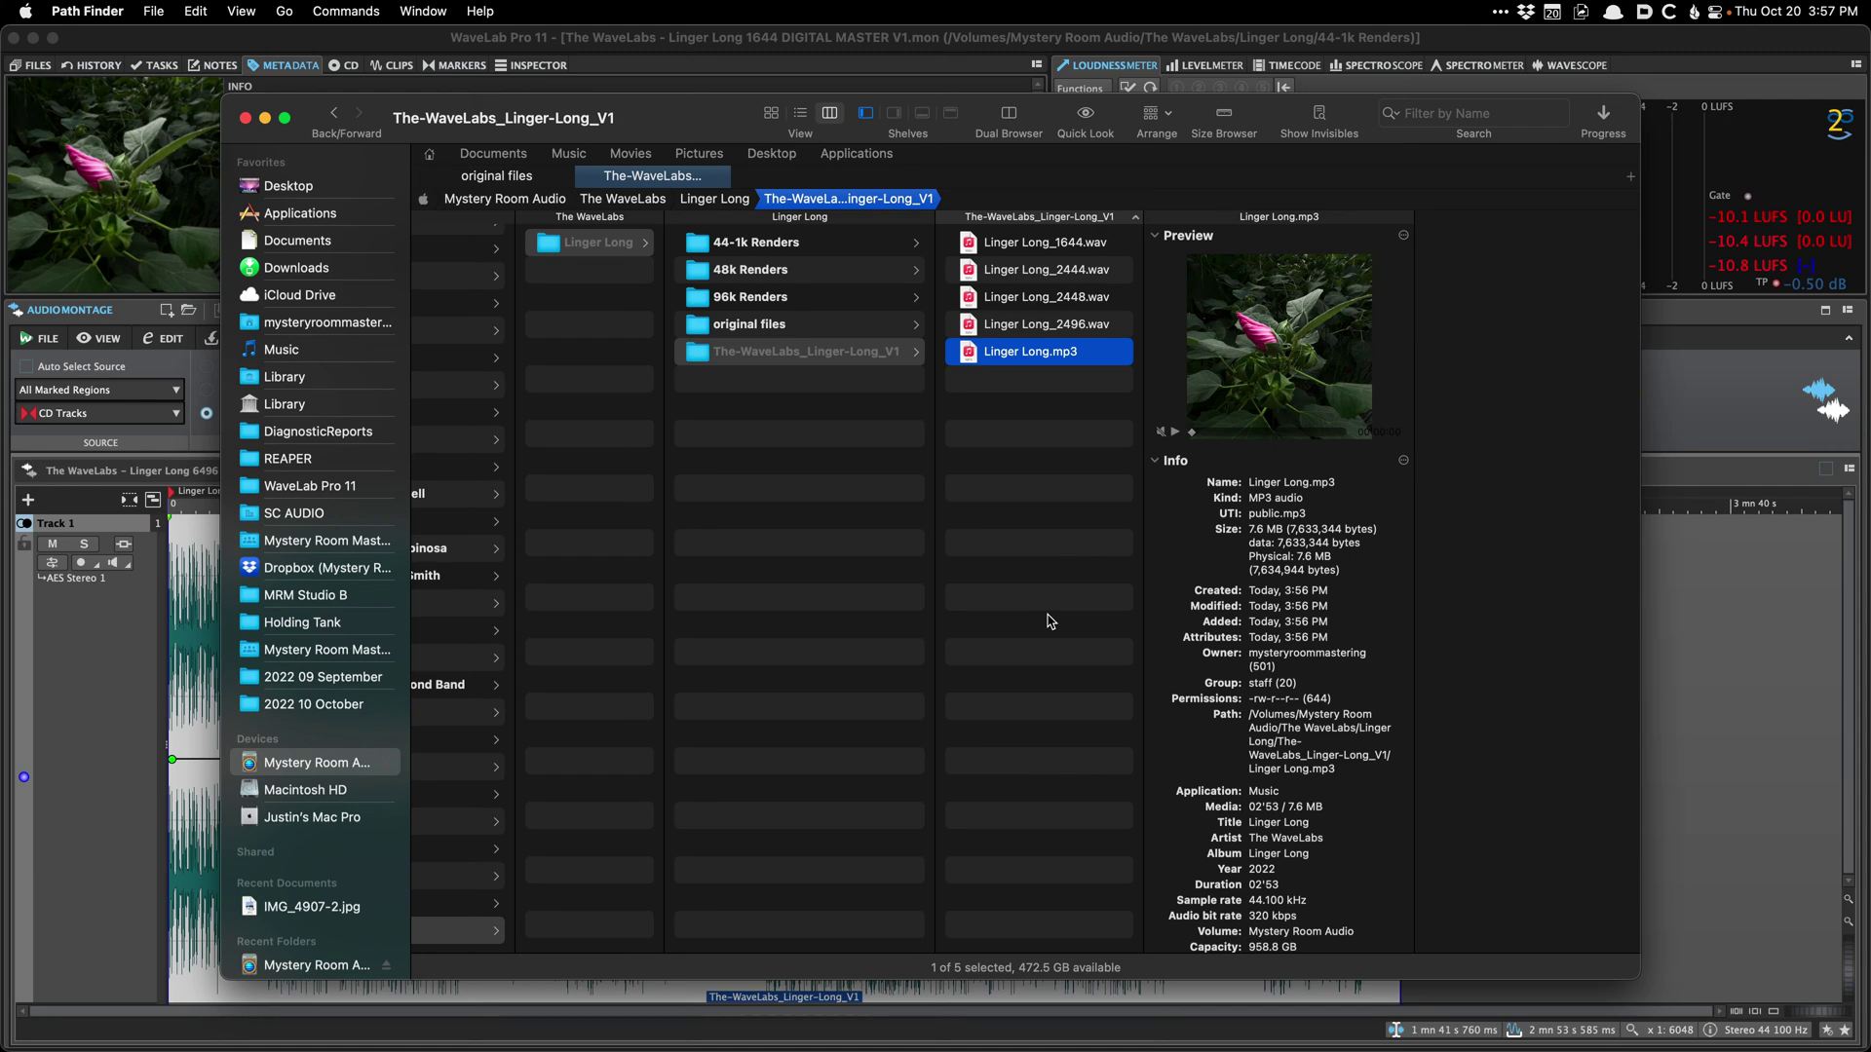
key("Up")
key("Up")
key("Up")
key("Up")
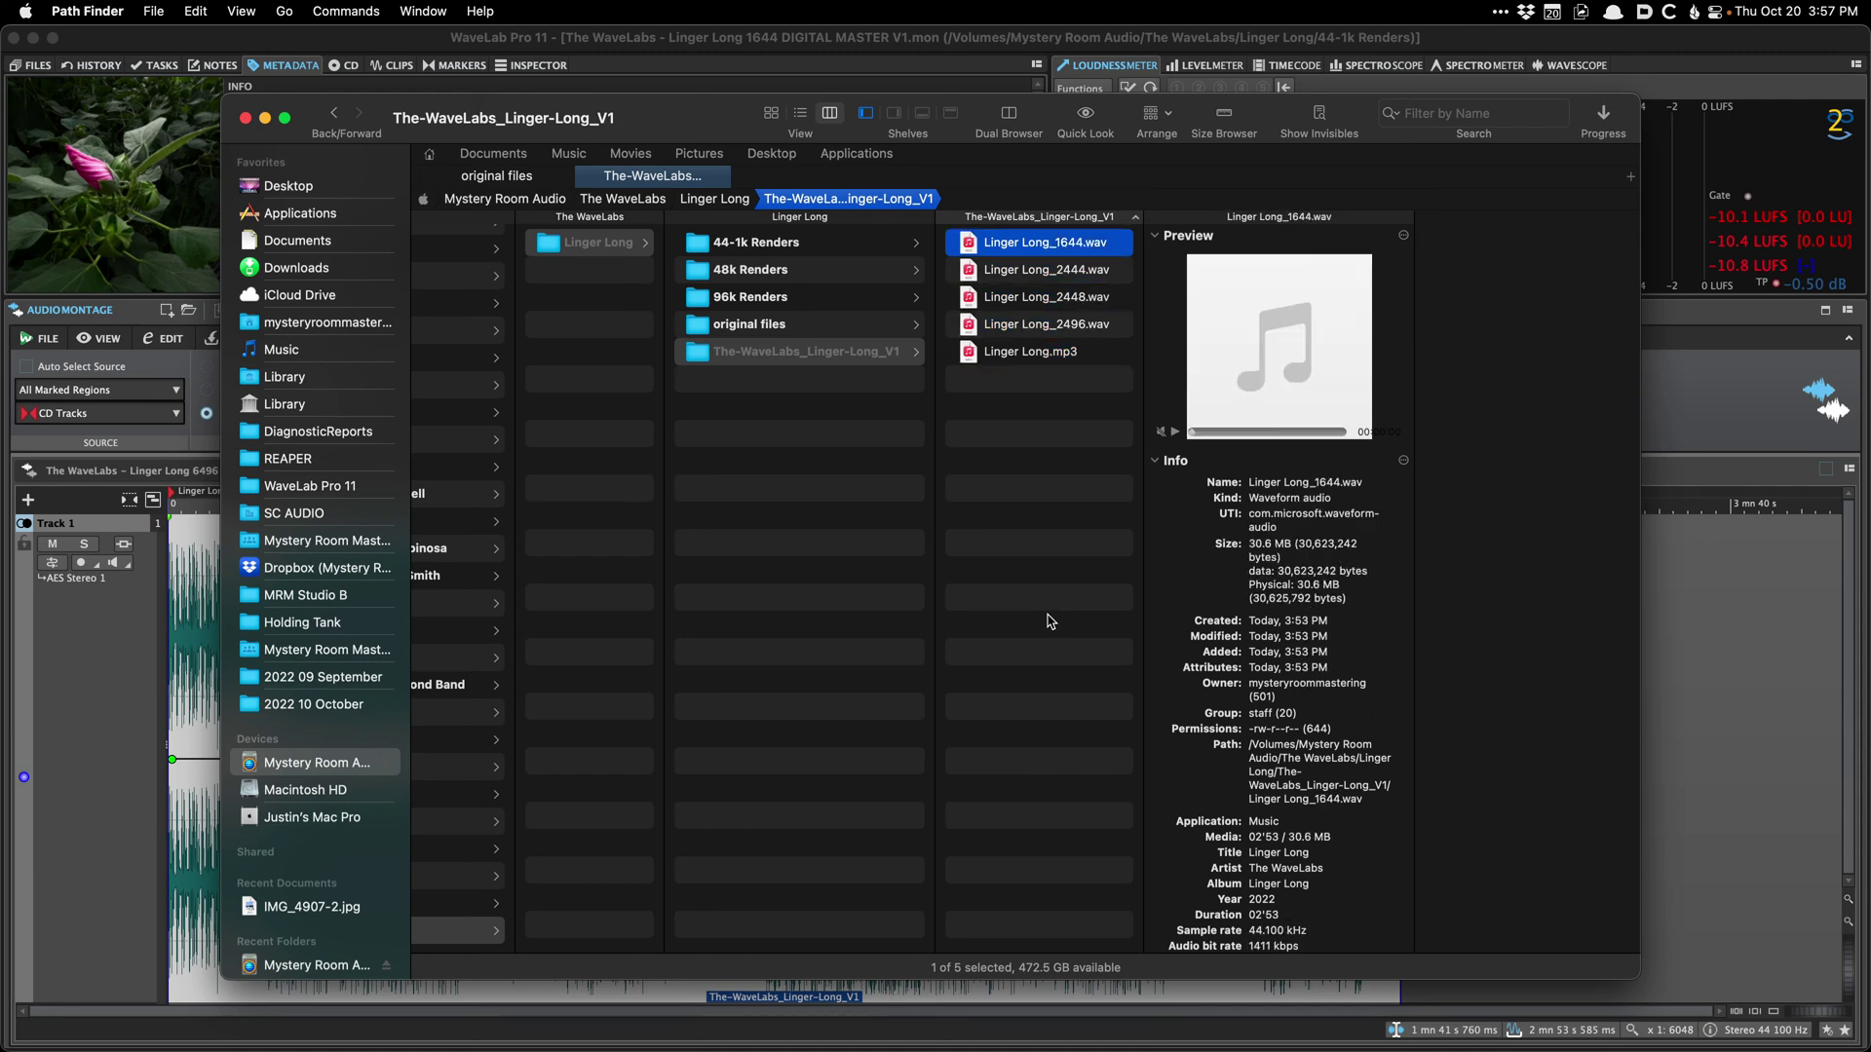
key("Down")
key("Down")
key("Down")
key("Down")
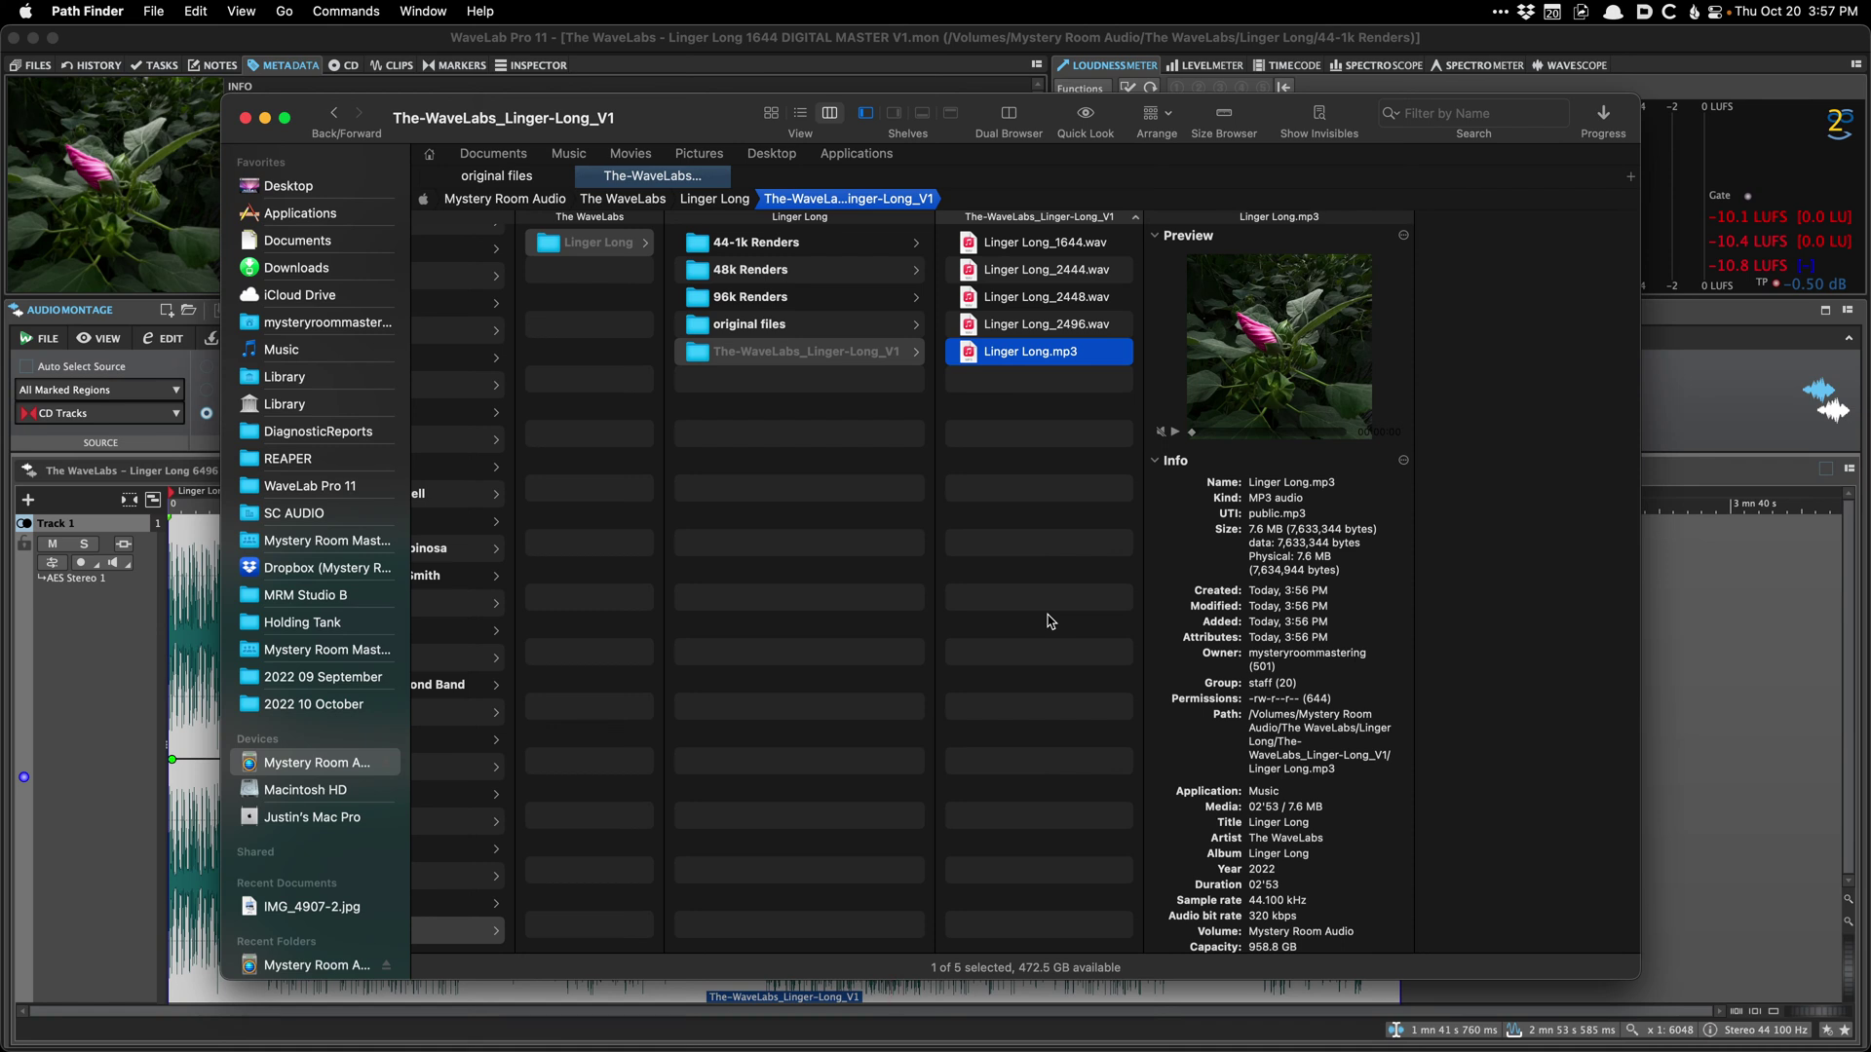
key("Left")
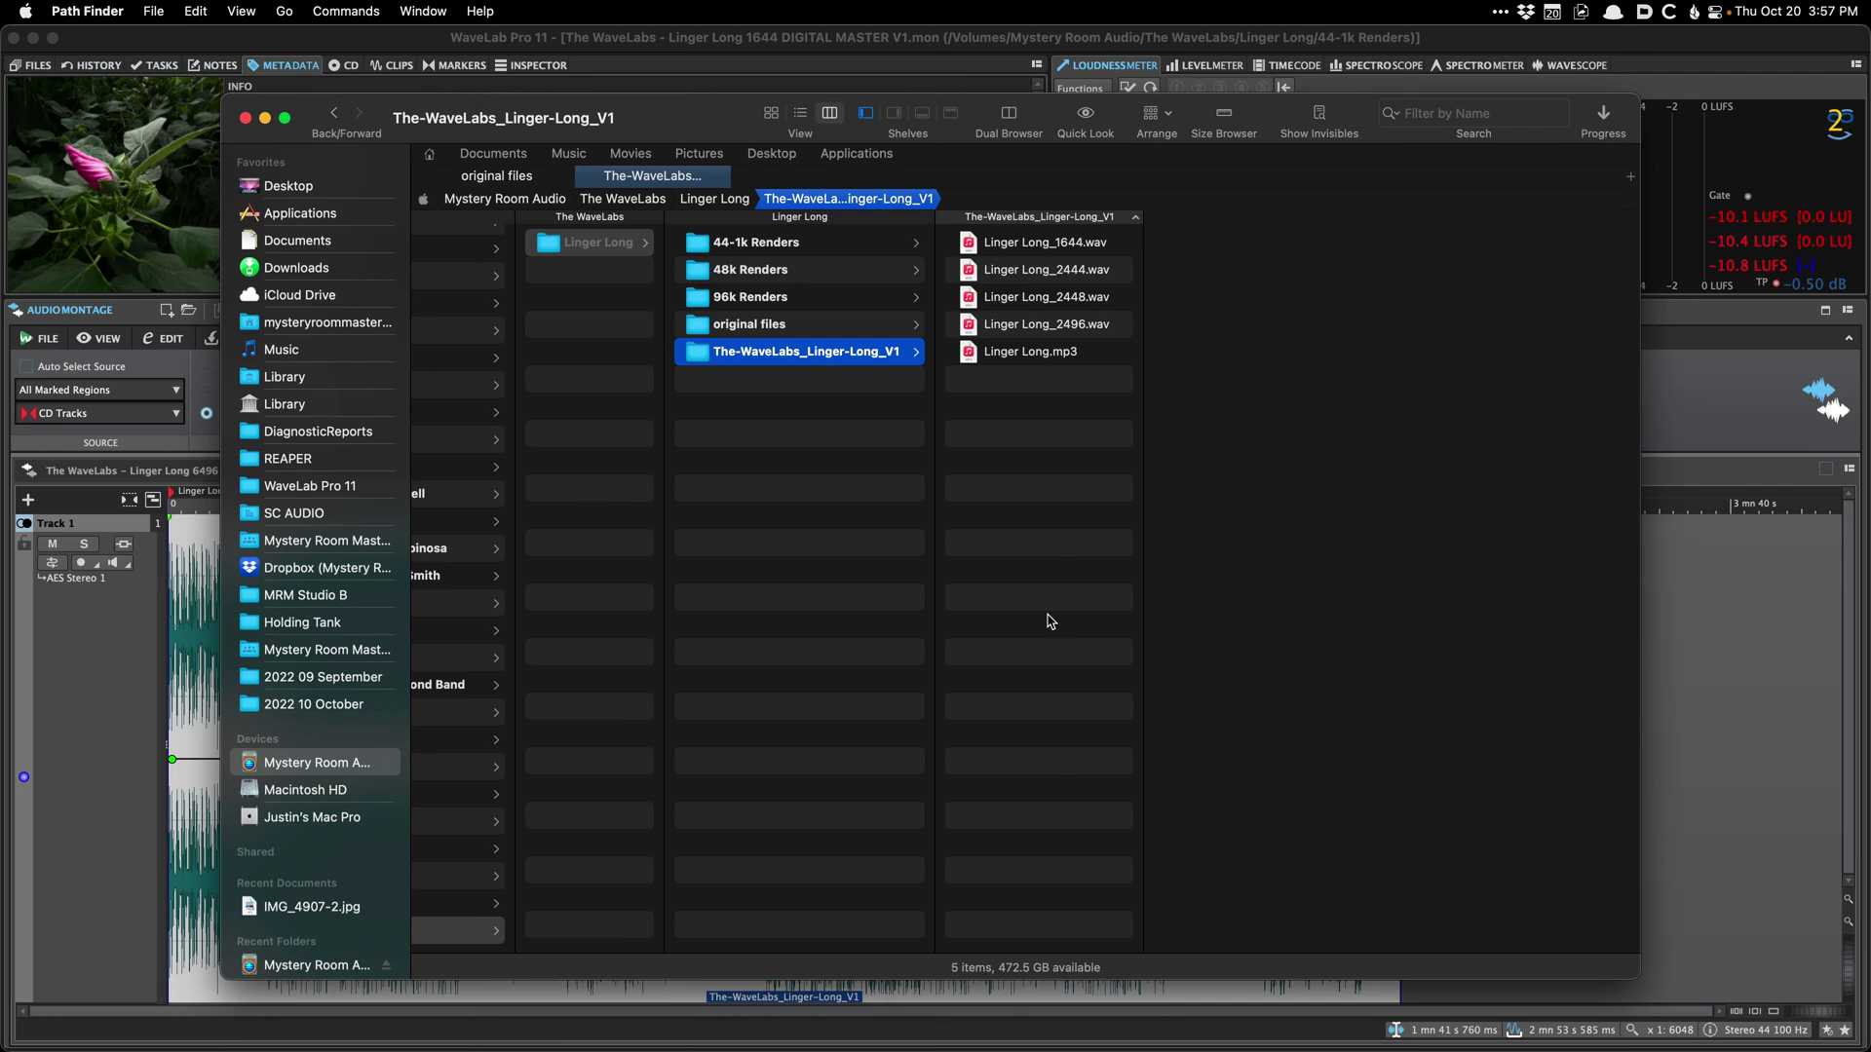
Step: Switch to WaveLab and close every open montage except The WaveLabs – Linger Long 6496 DIGITAL MASTER V1_
key("super+Tab")
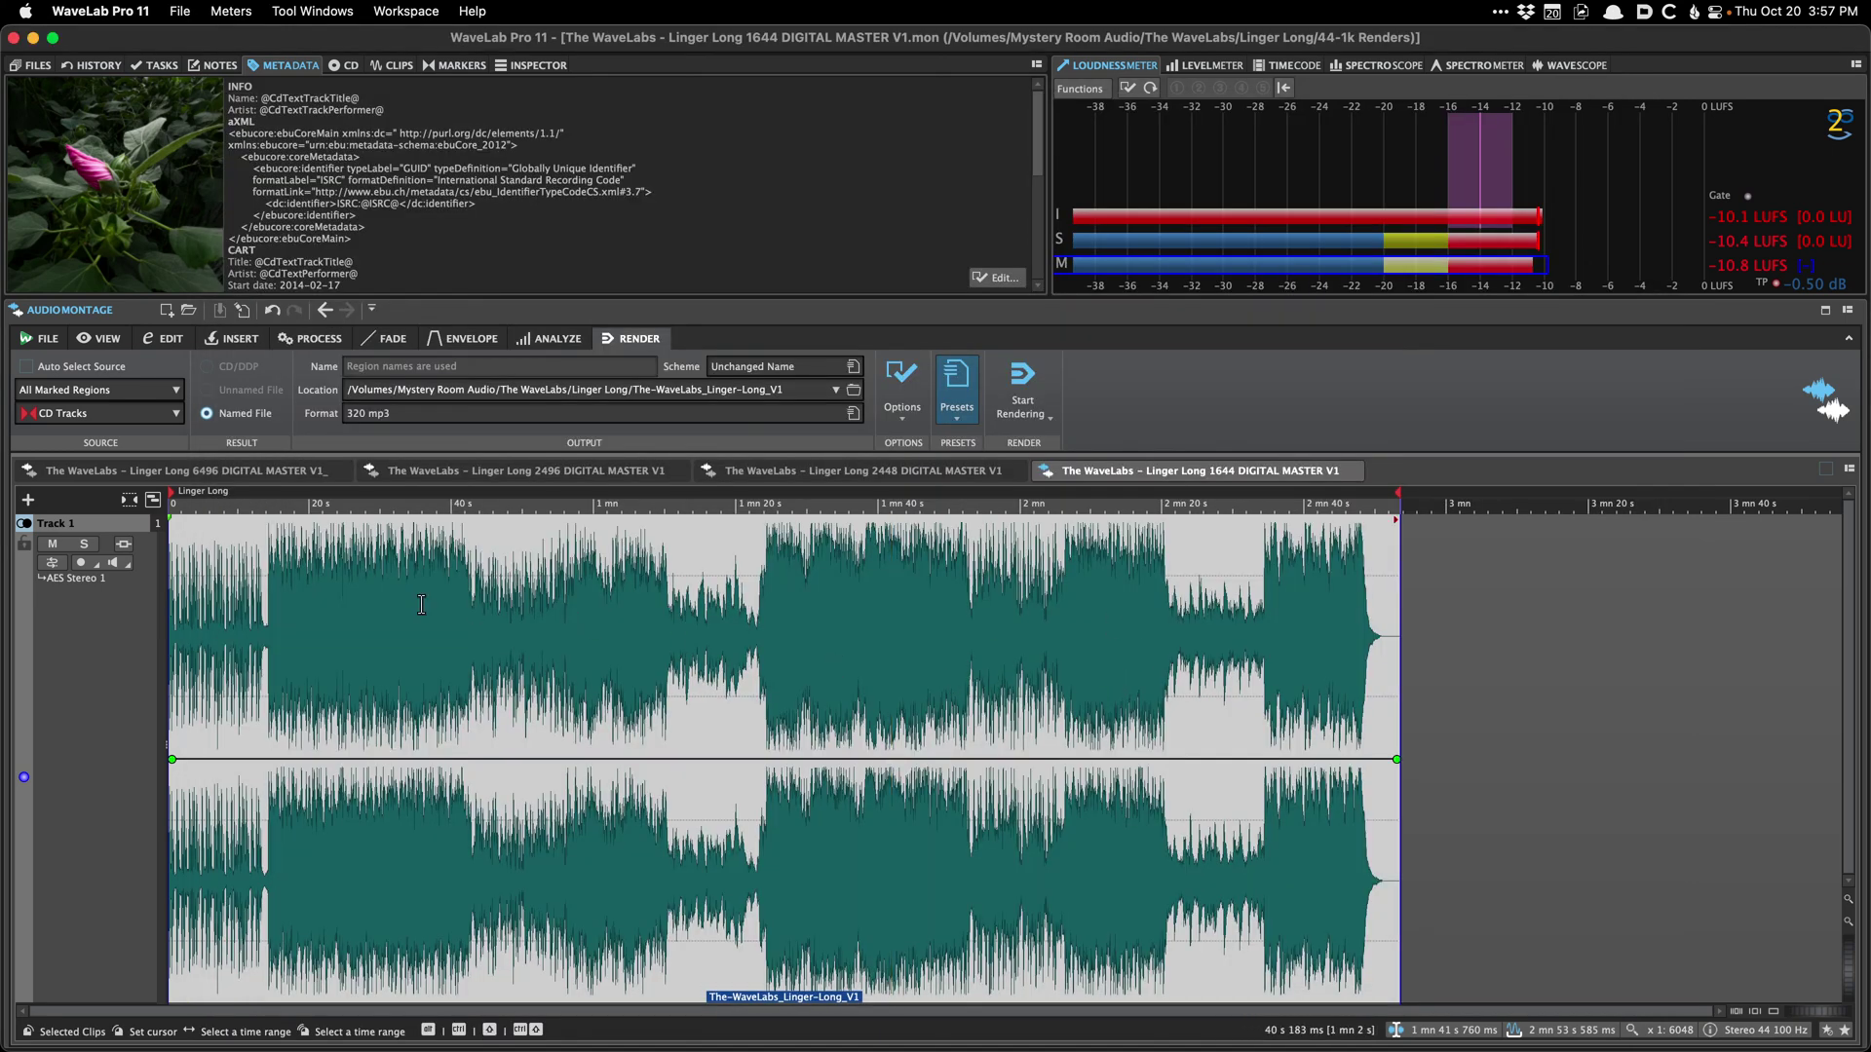
left_click(258, 473)
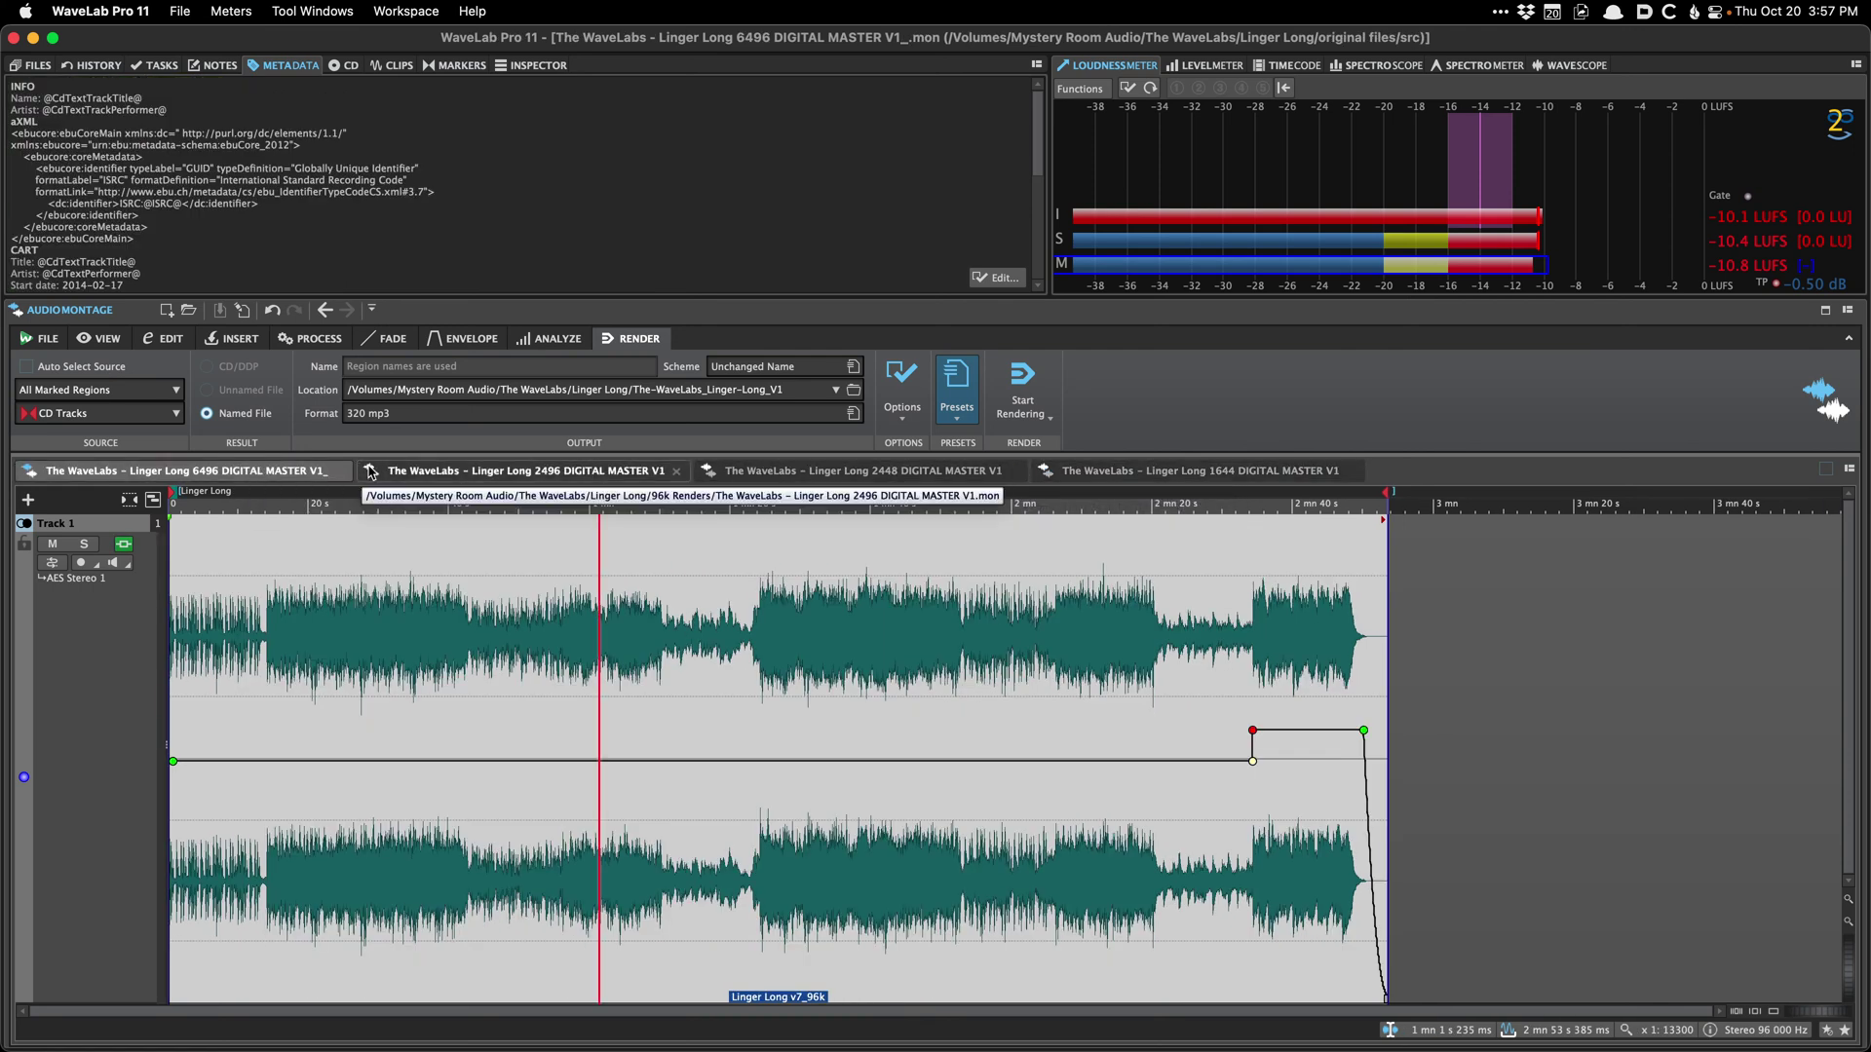
right_click(274, 472)
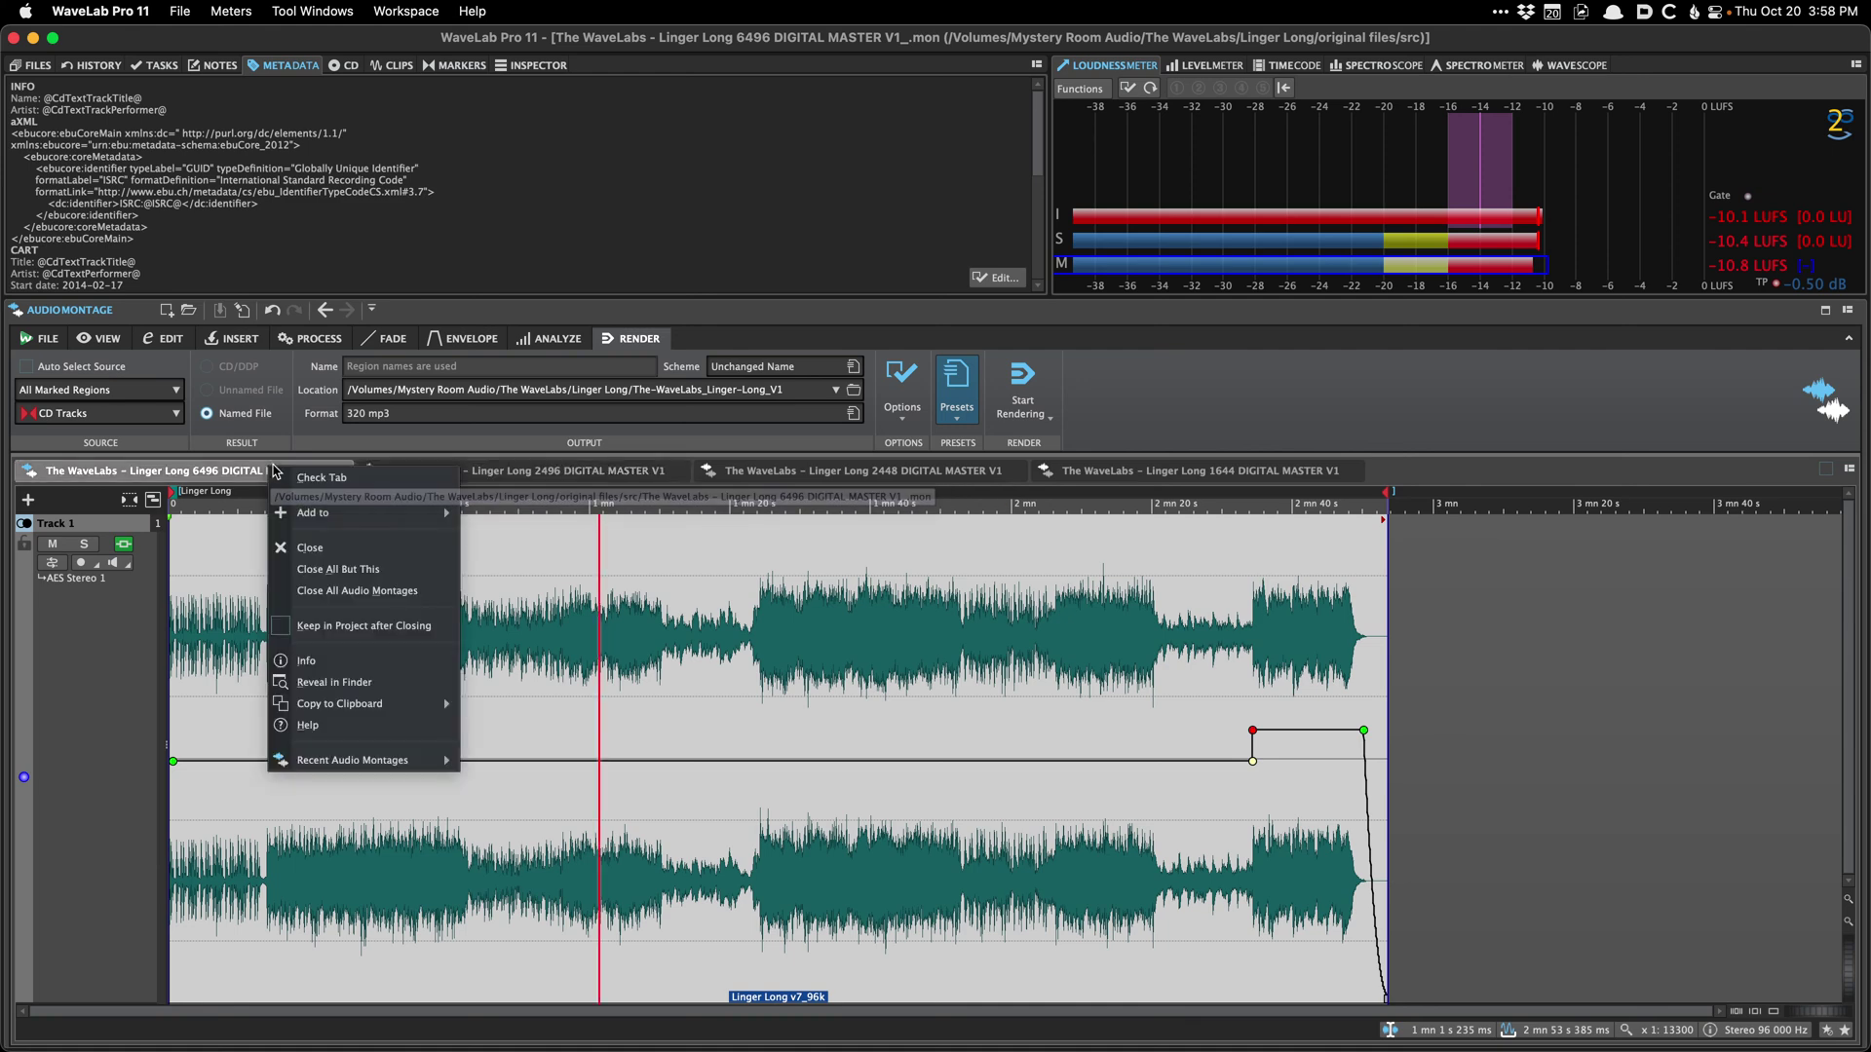
left_click(365, 566)
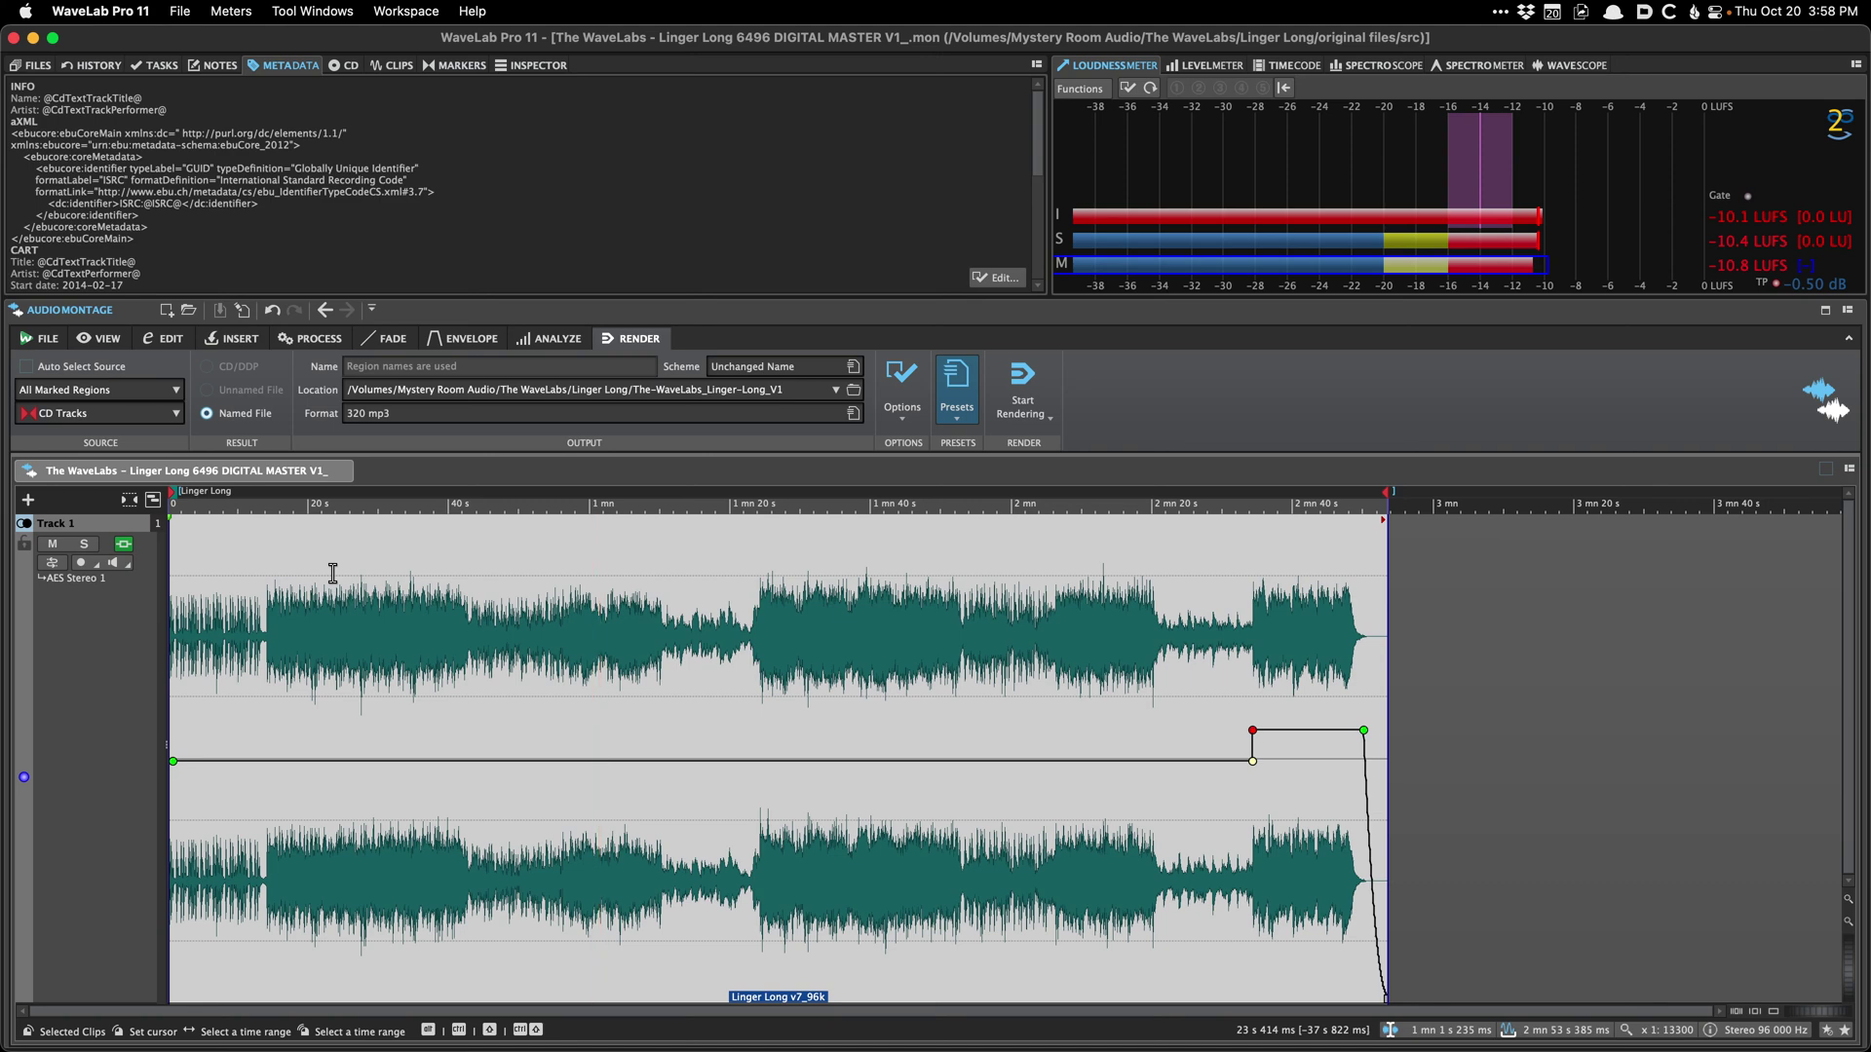
left_click(332, 573)
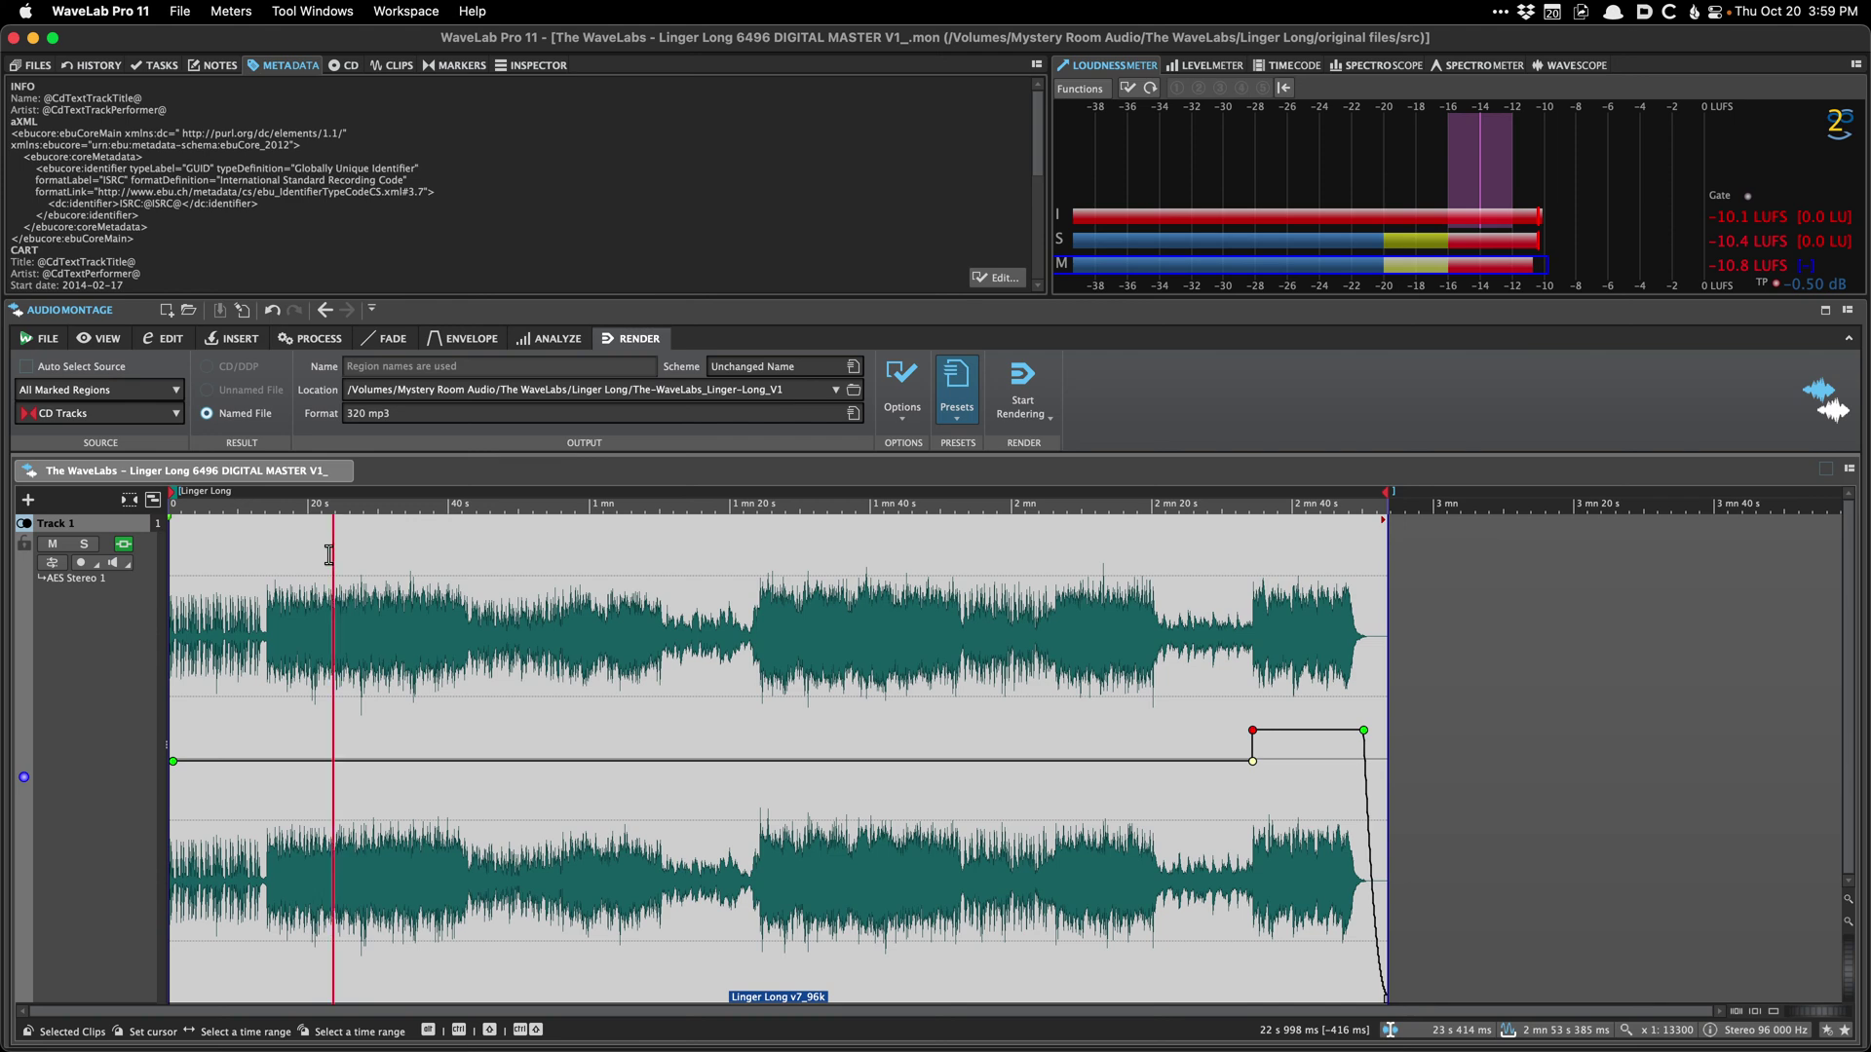
Step: Switch to Path Finder and open the src folder inside Linger Long's original files
key("super+Tab")
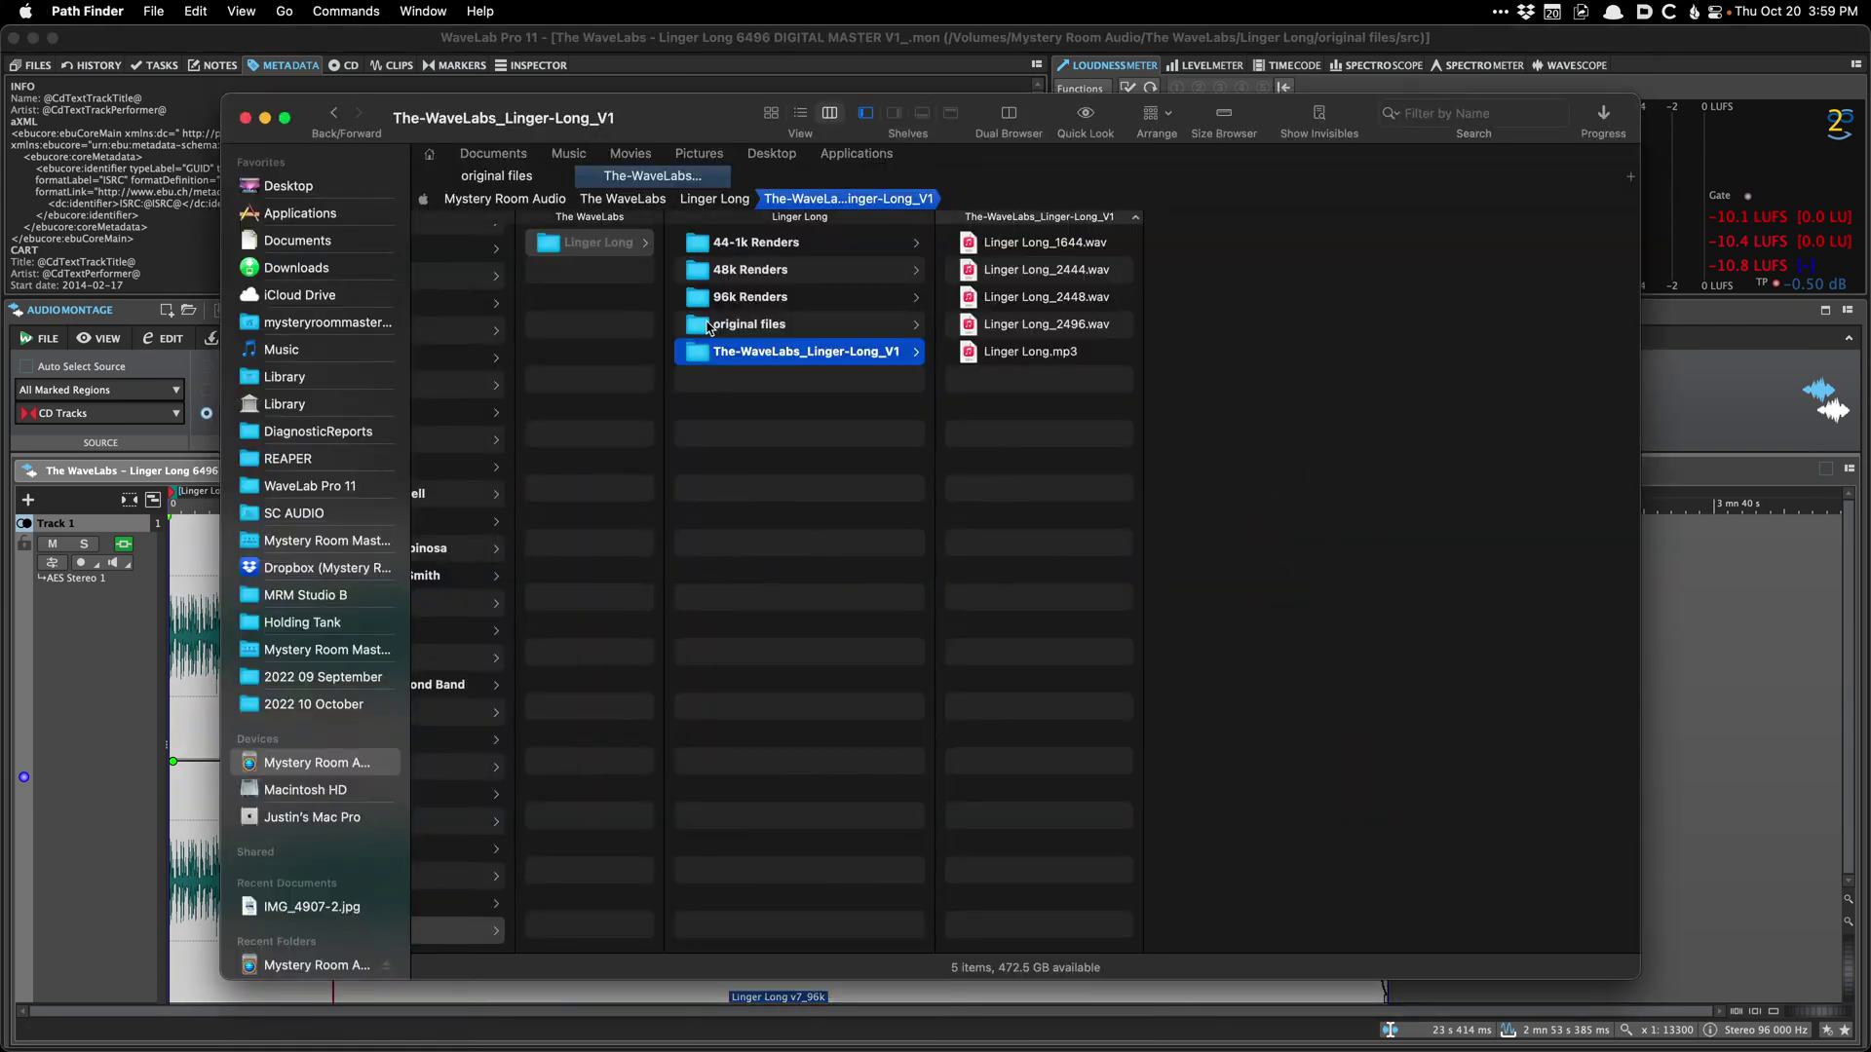
left_click(711, 327)
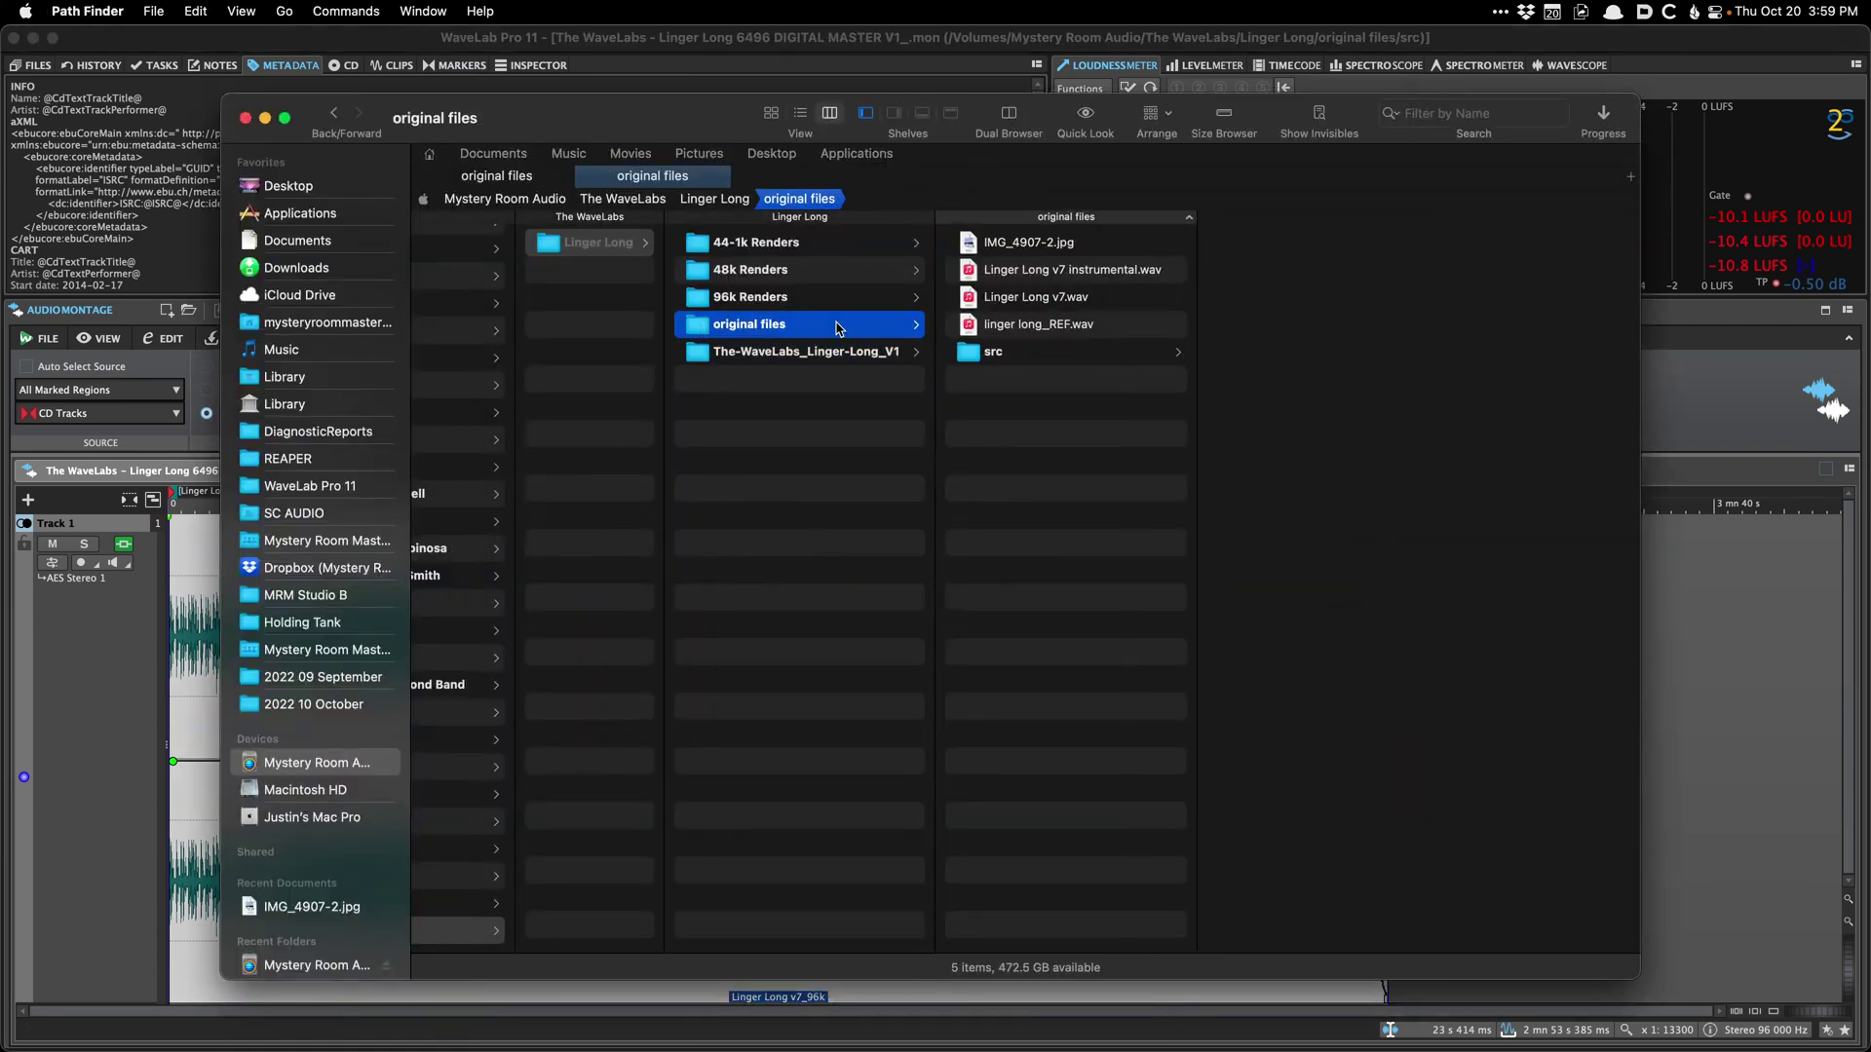
left_click(971, 353)
Step: Duplicate Linger Long v7_96k.wav in the src folder and rename the copy Linger Long v8_96k.wav
left_click(1121, 297)
left_click(1189, 327)
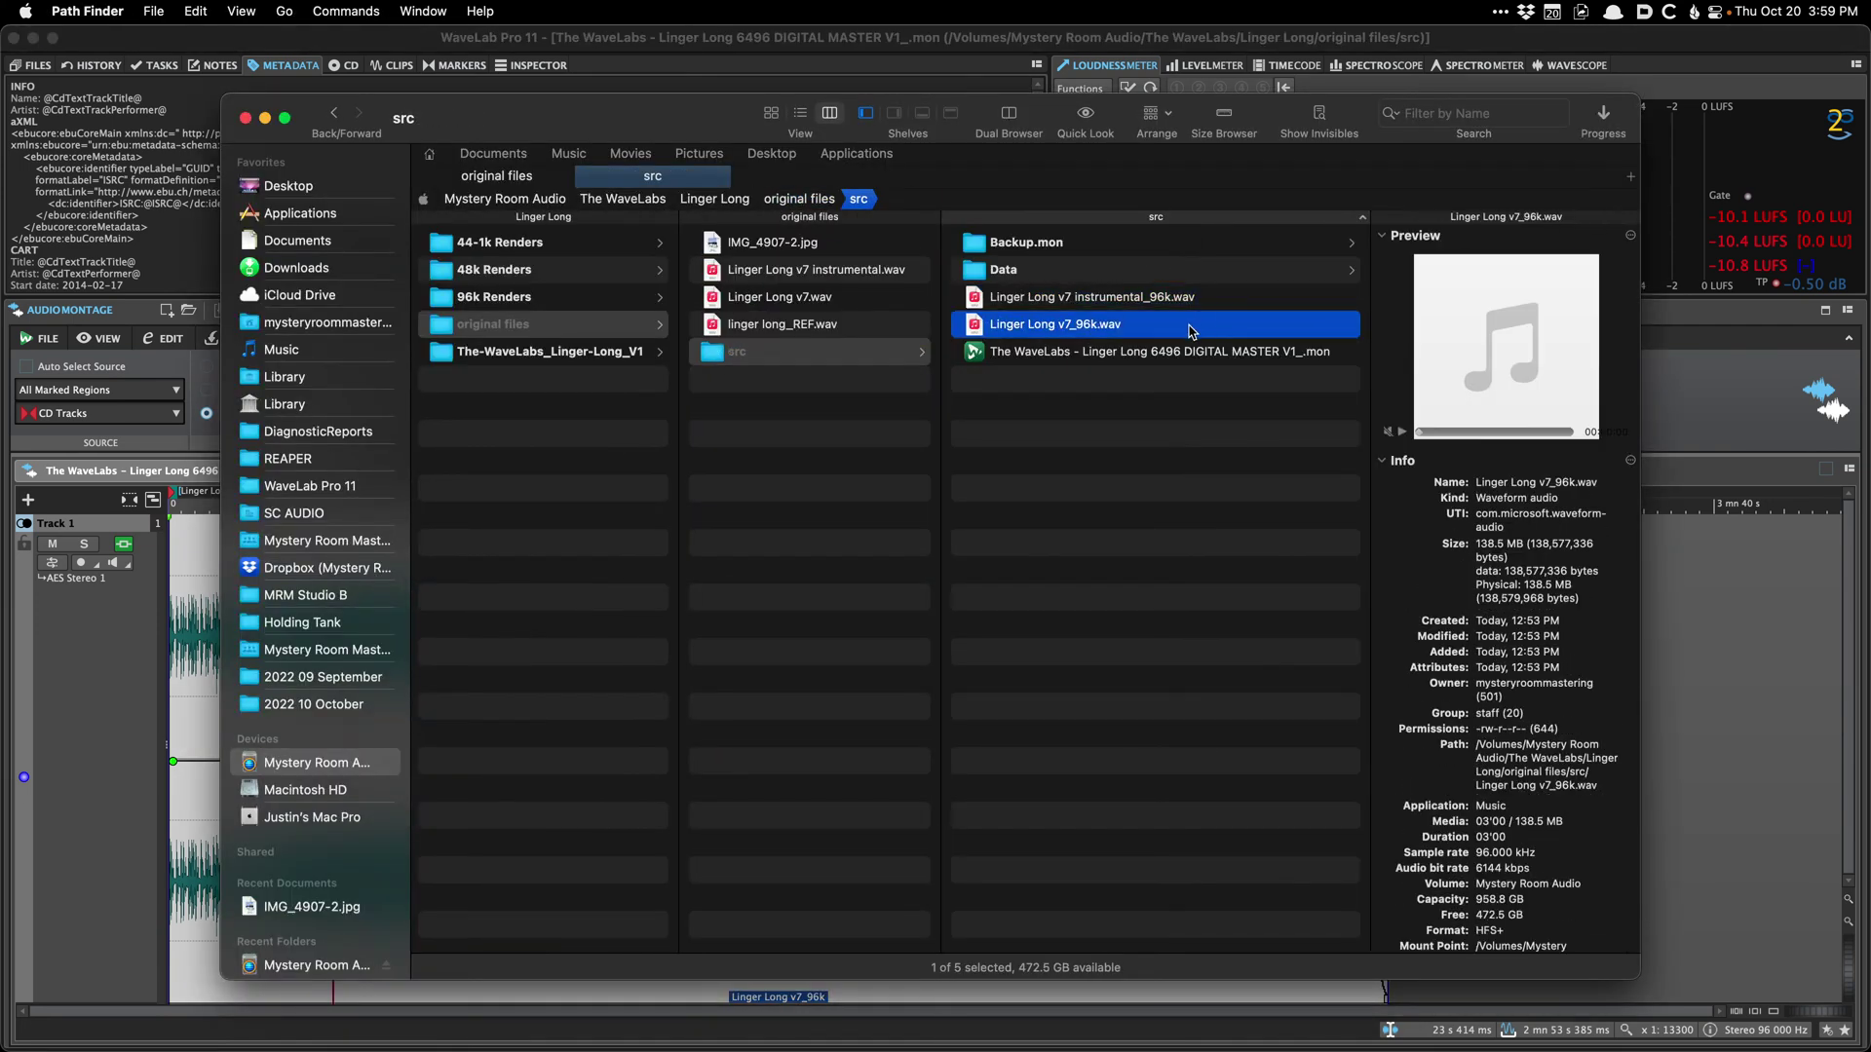
right_click(1189, 327)
left_click(1240, 454)
key("Return")
key("BackSpace")
key("BackSpace")
key("BackSpace")
key("BackSpace")
key("BackSpace")
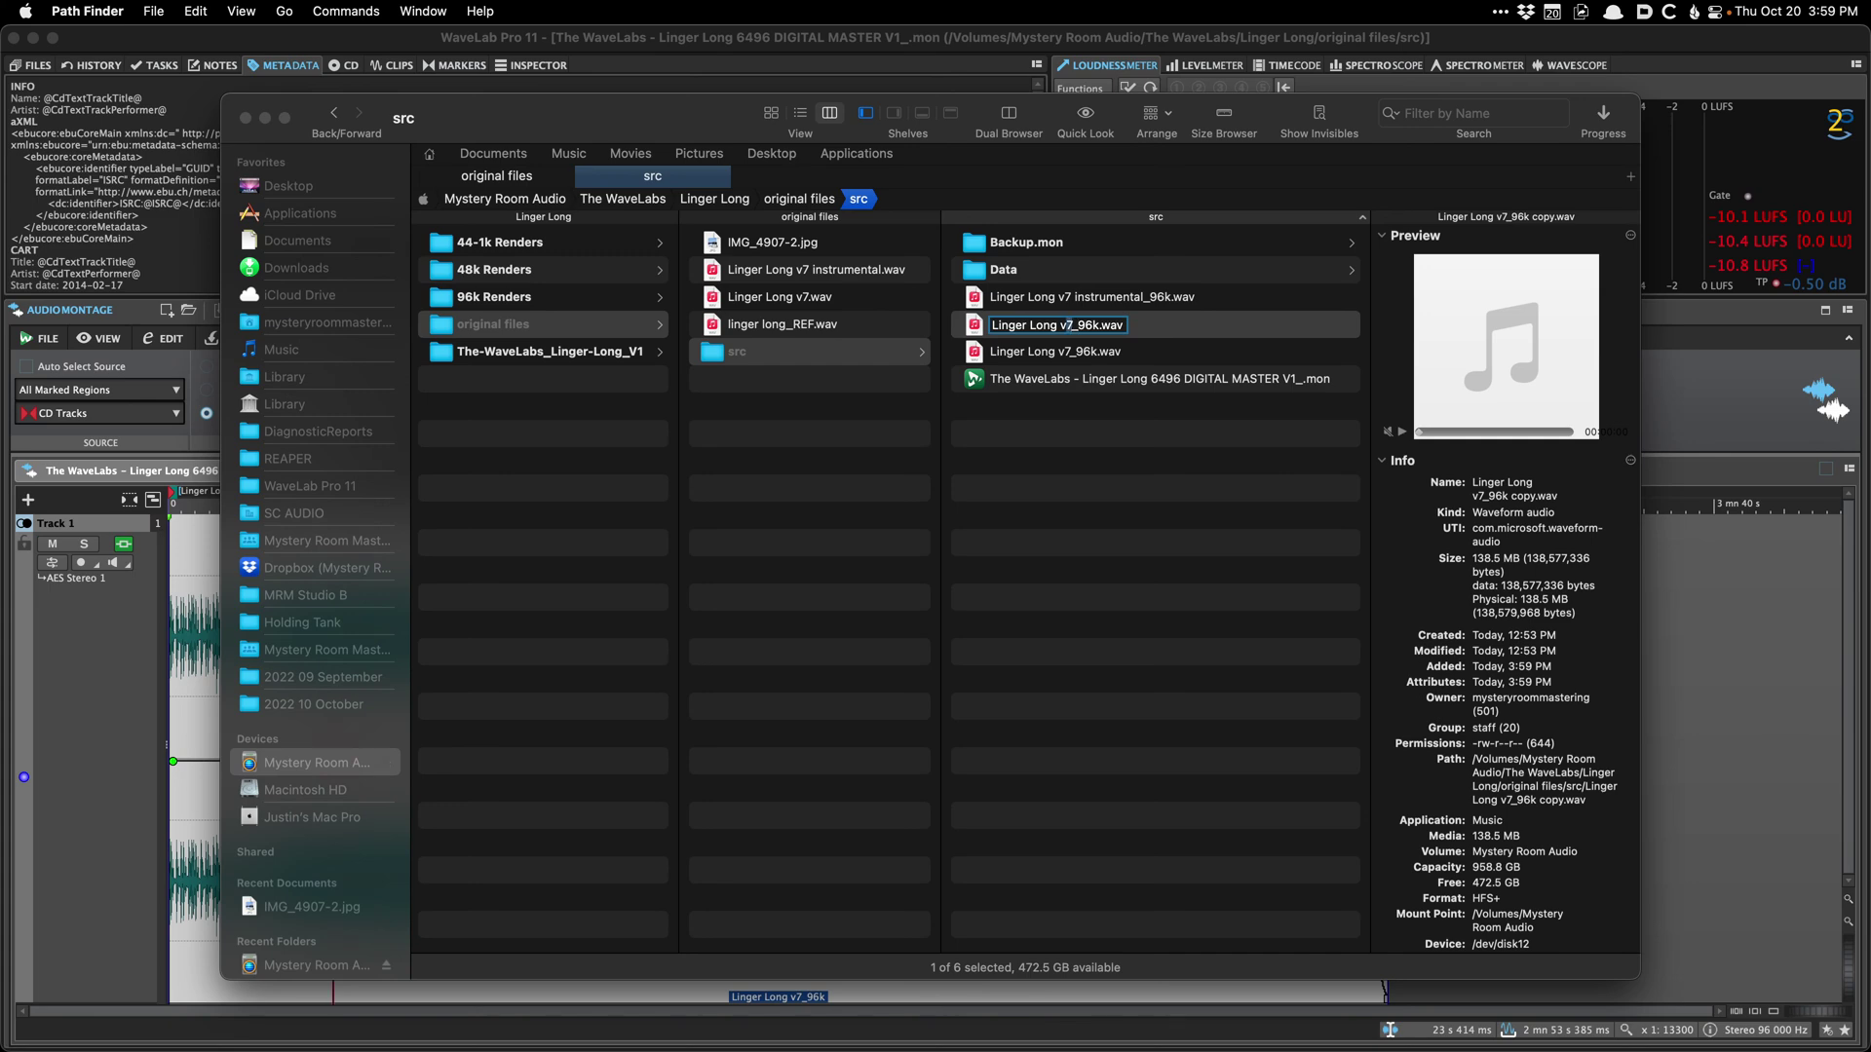
key("Return")
Step: Switch to WaveLab and save the montage under the new name The WaveLabs – Linger Long 6496 DIGITAL MASTER V2_ in src
key("super+Tab")
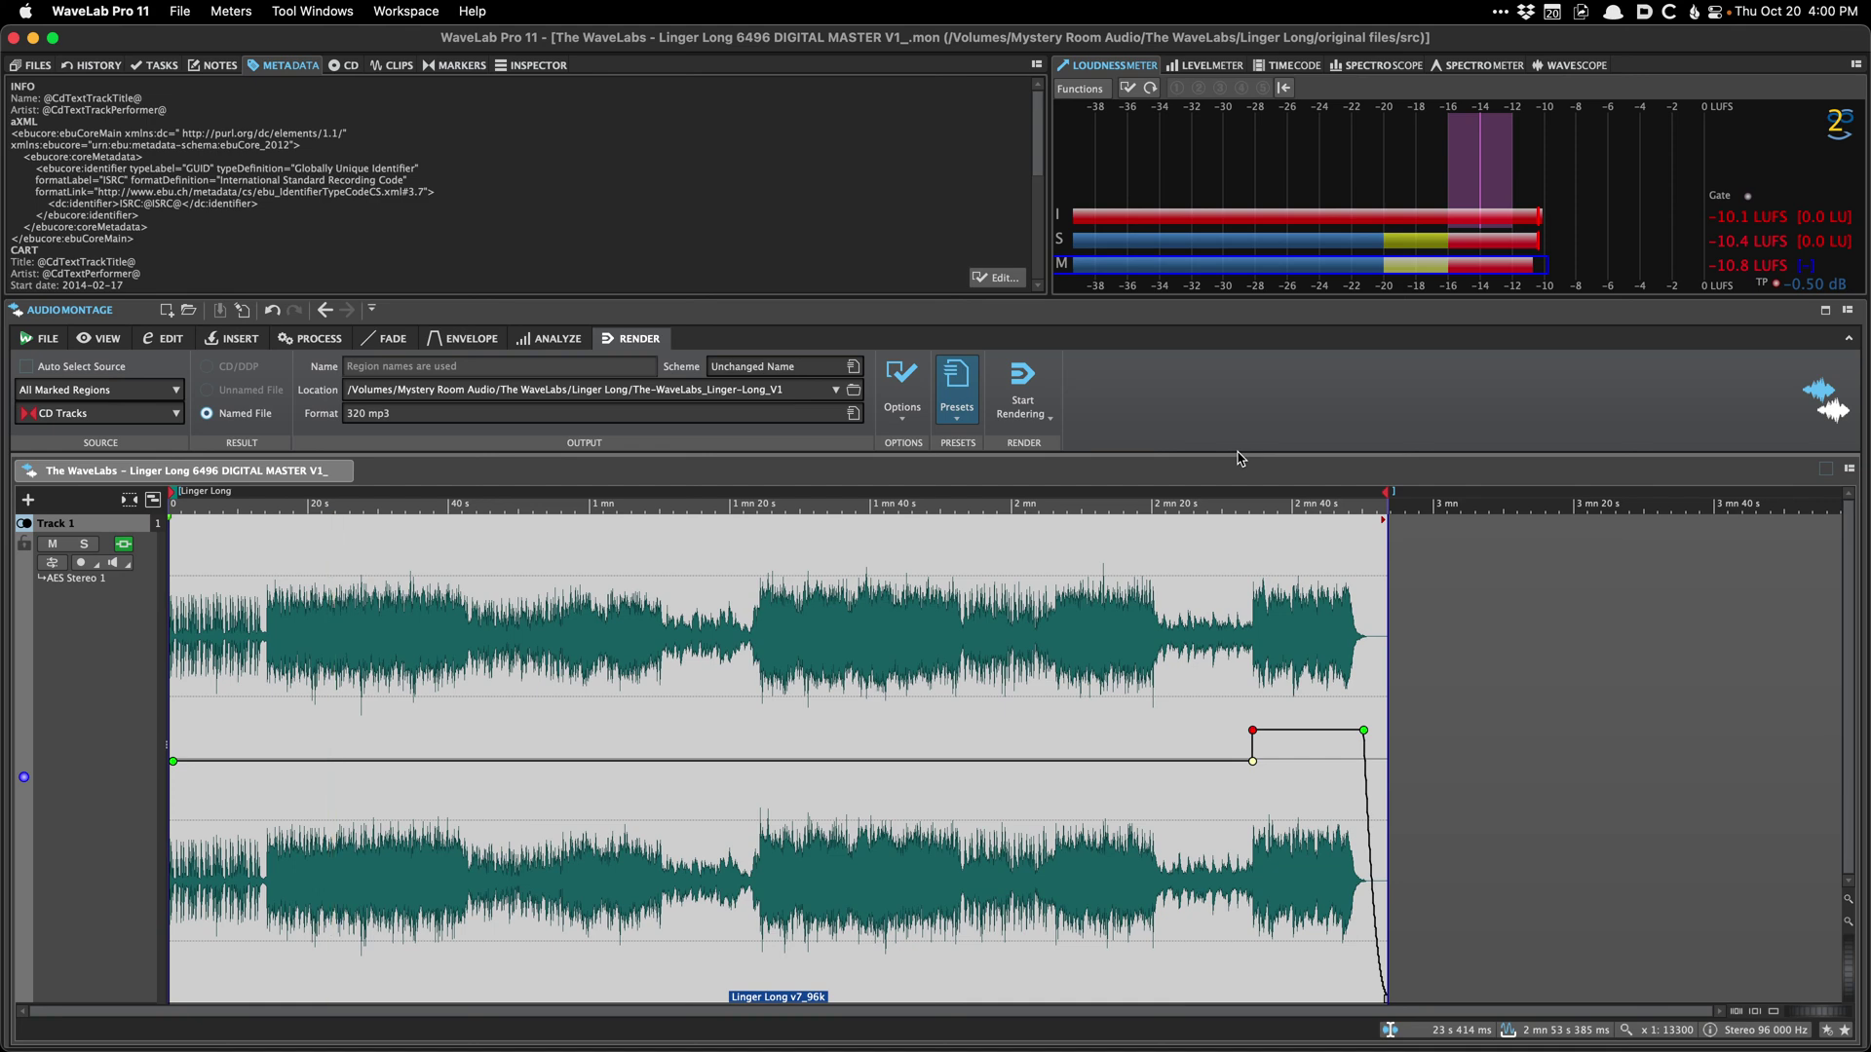
key("super+shift+s")
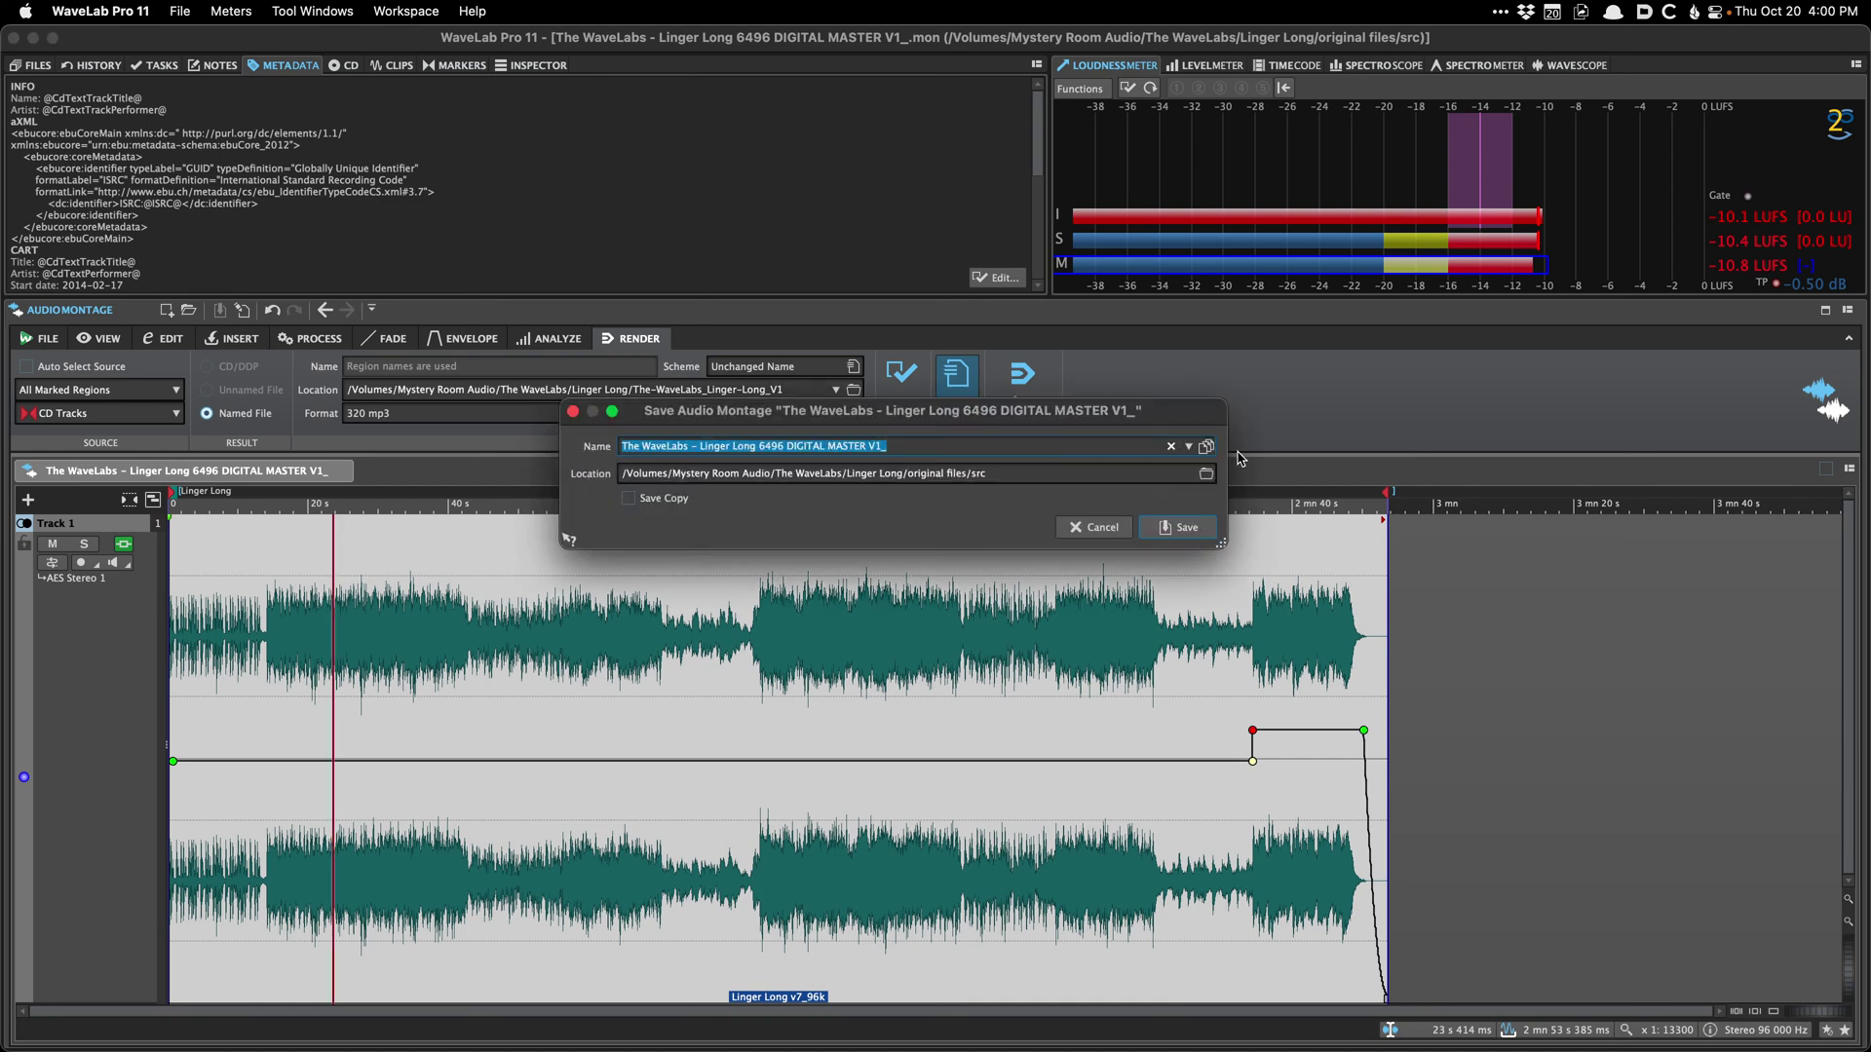
key("Right")
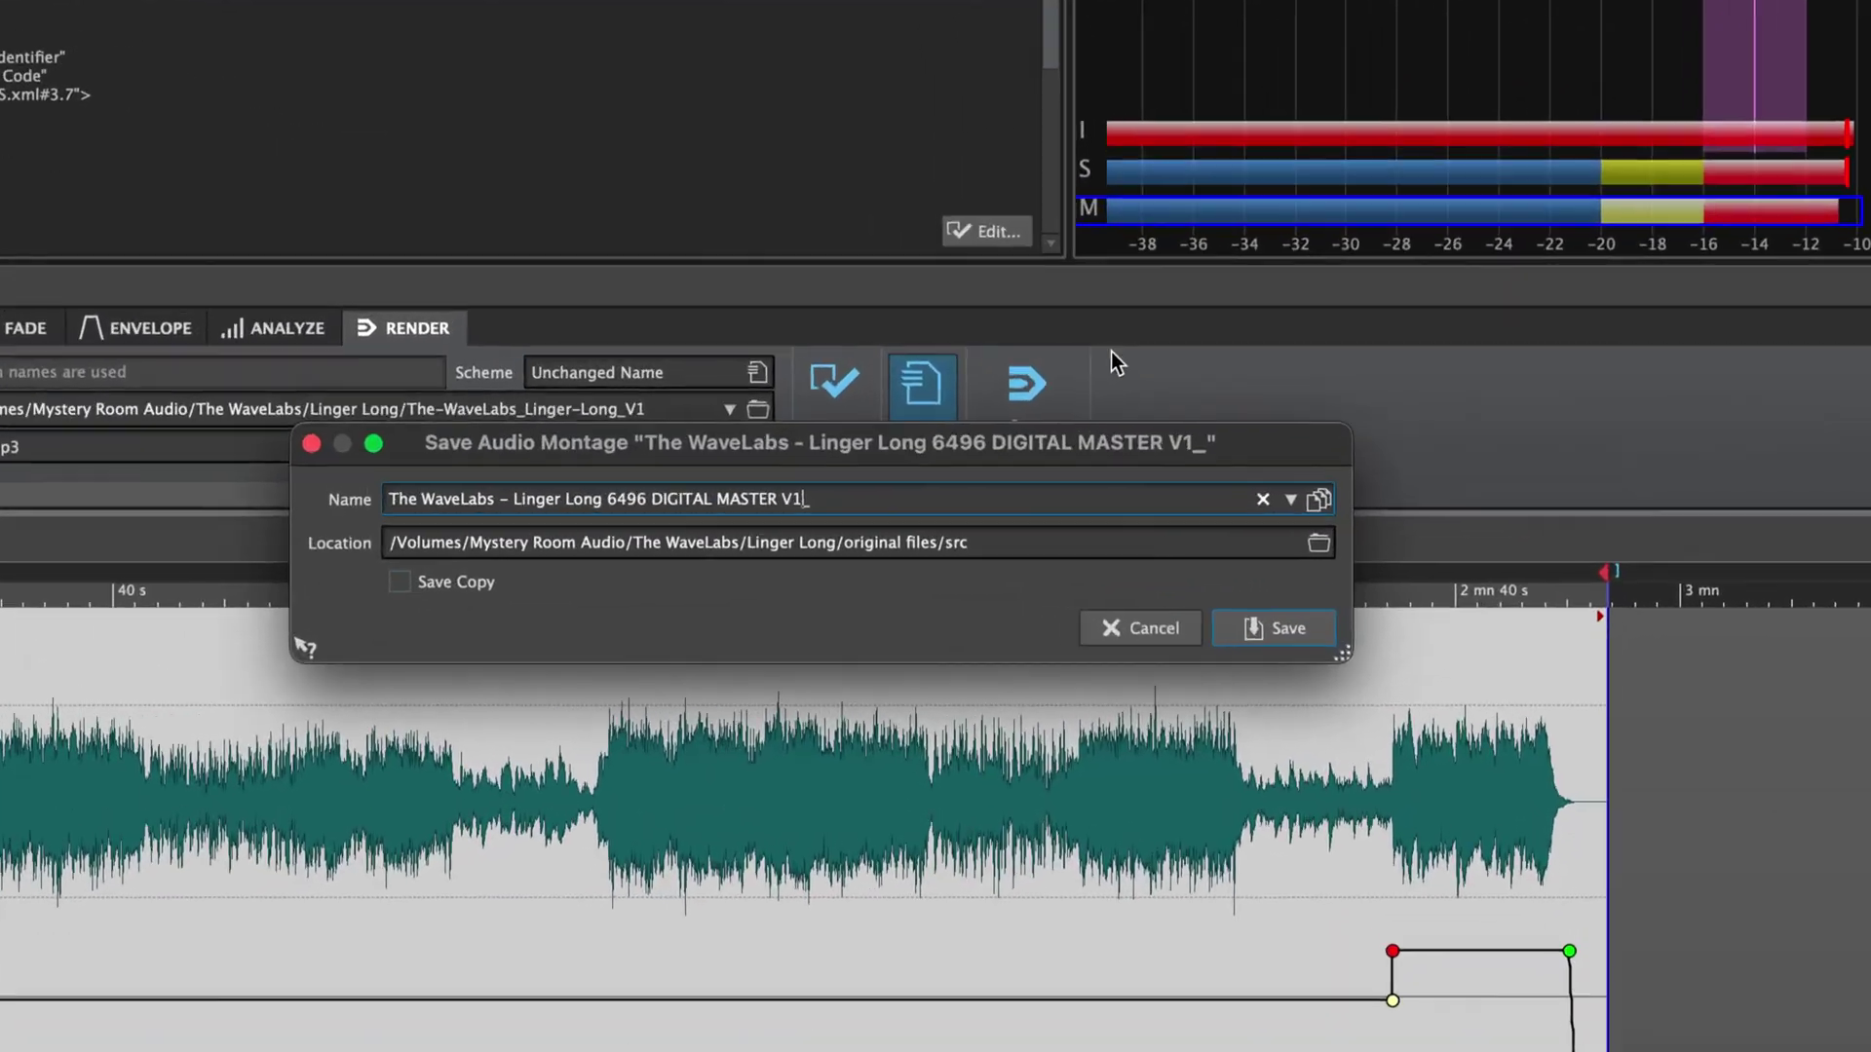
key("Left")
key("shift+Left")
type("2")
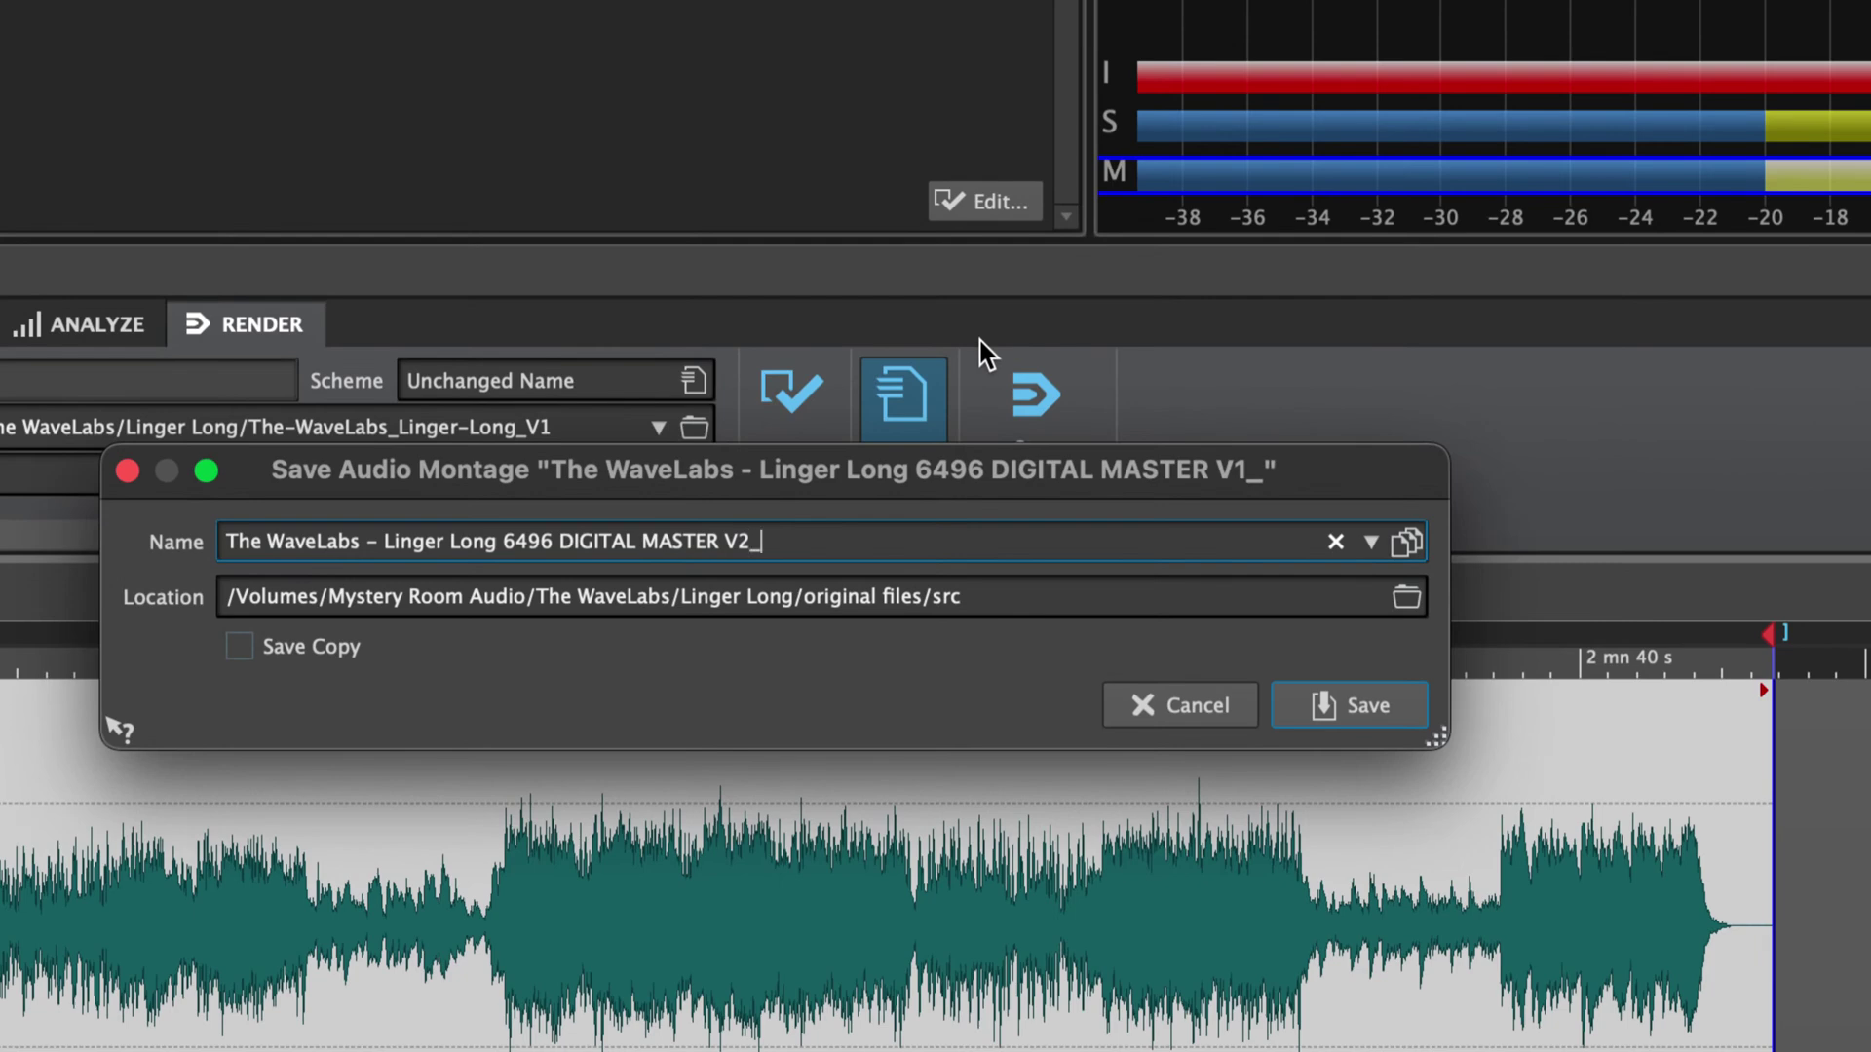
key("Return")
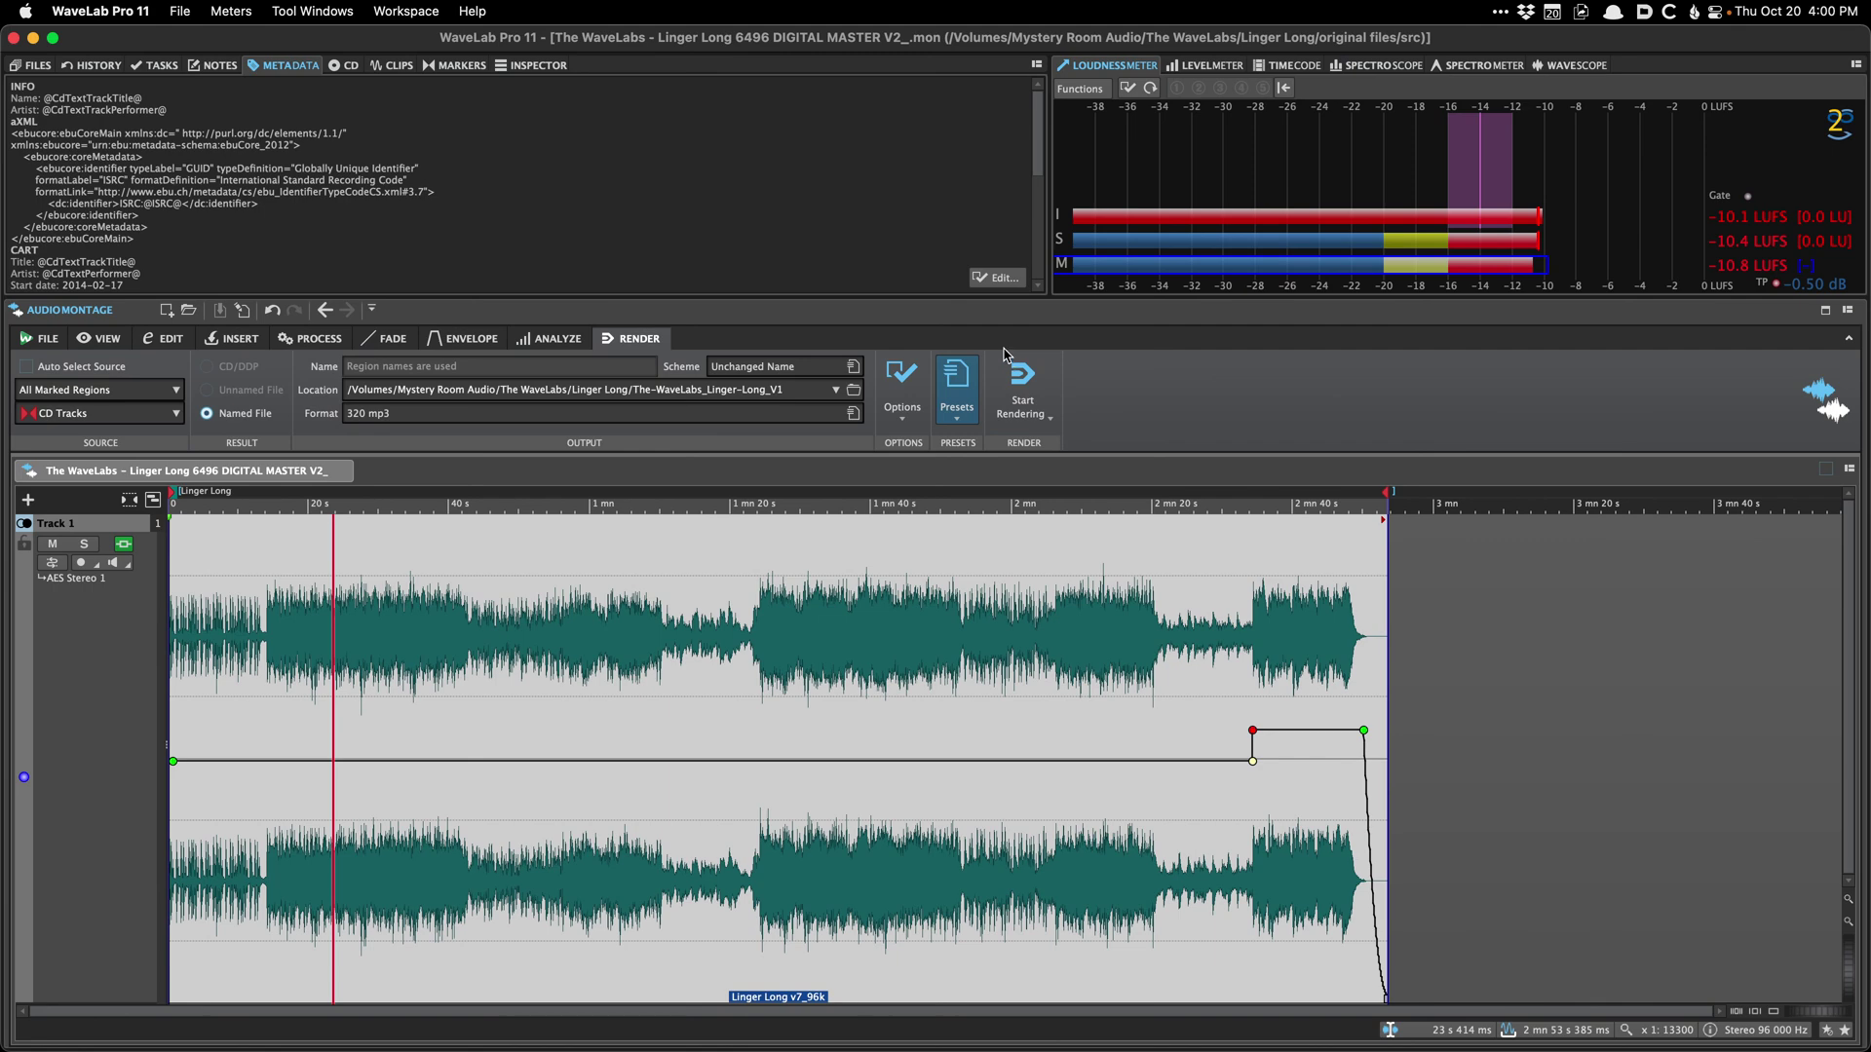
Step: View the list of recent audio montages to find the earlier Linger Long versions
right_click(1098, 354)
mouse_move(1124, 387)
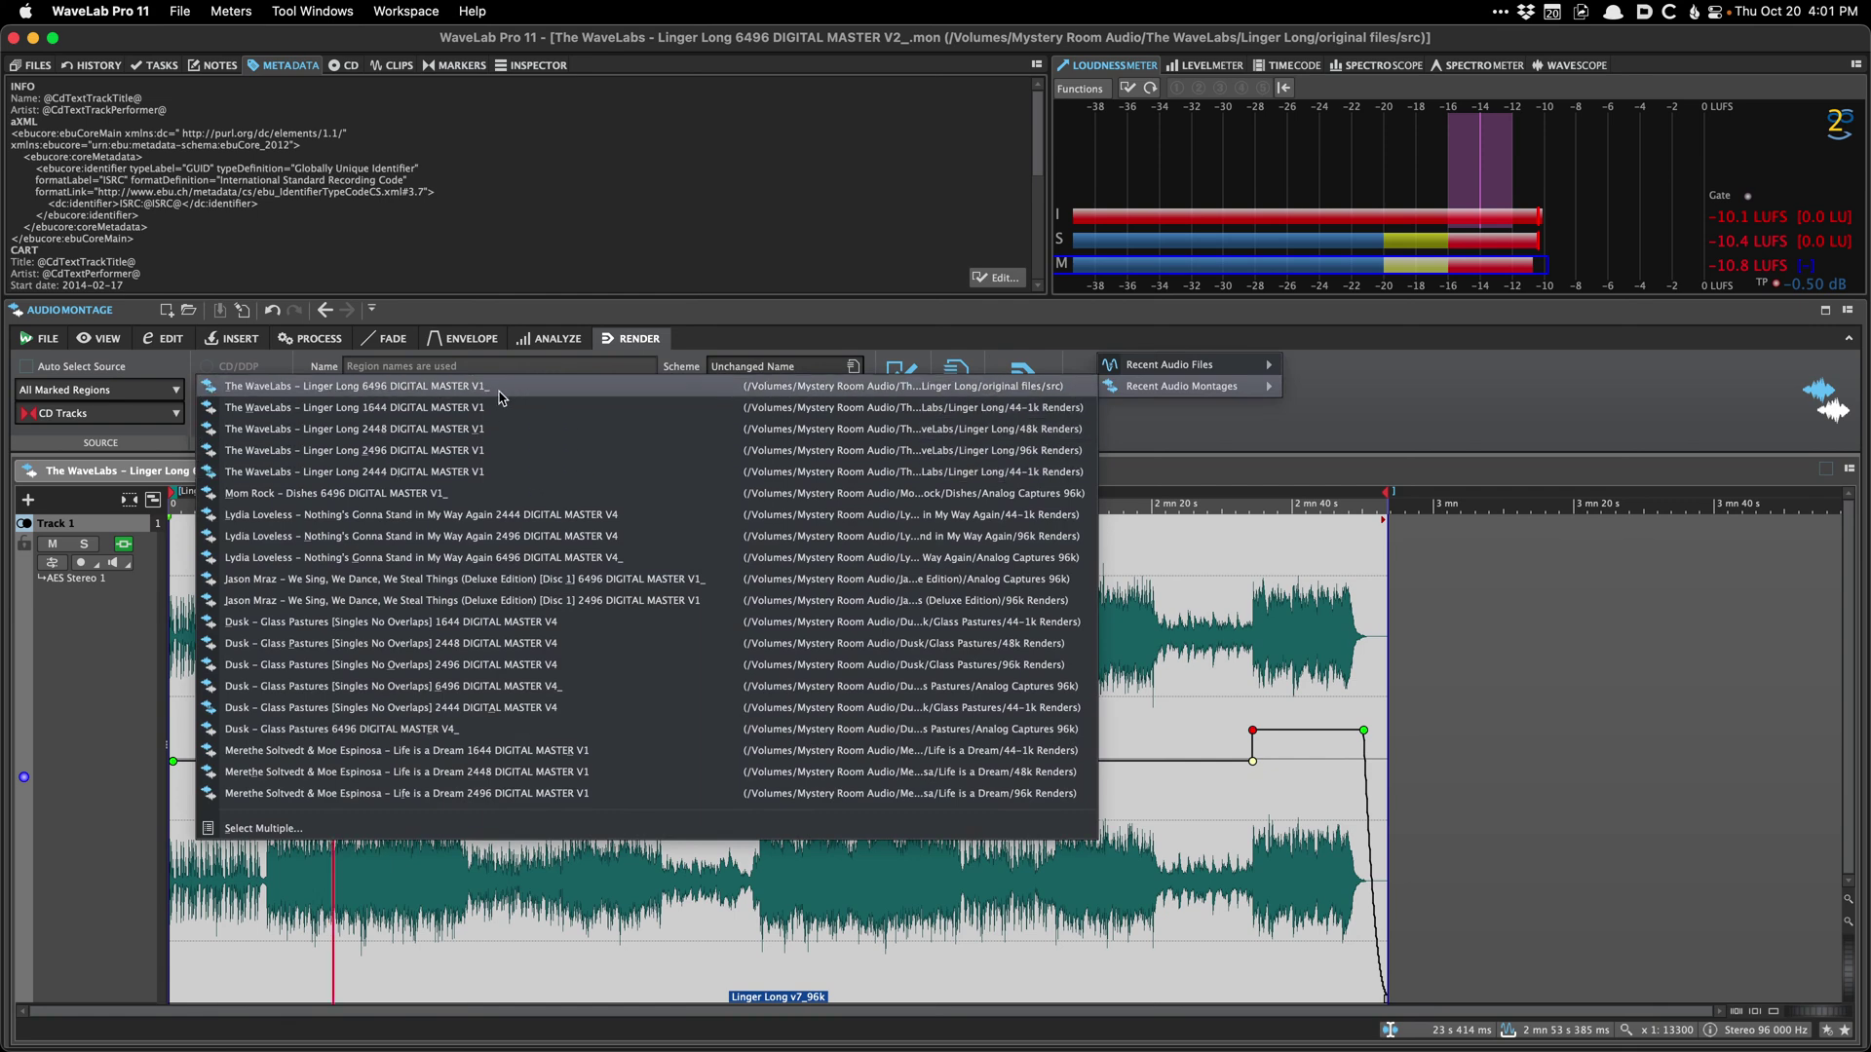
left_click(614, 244)
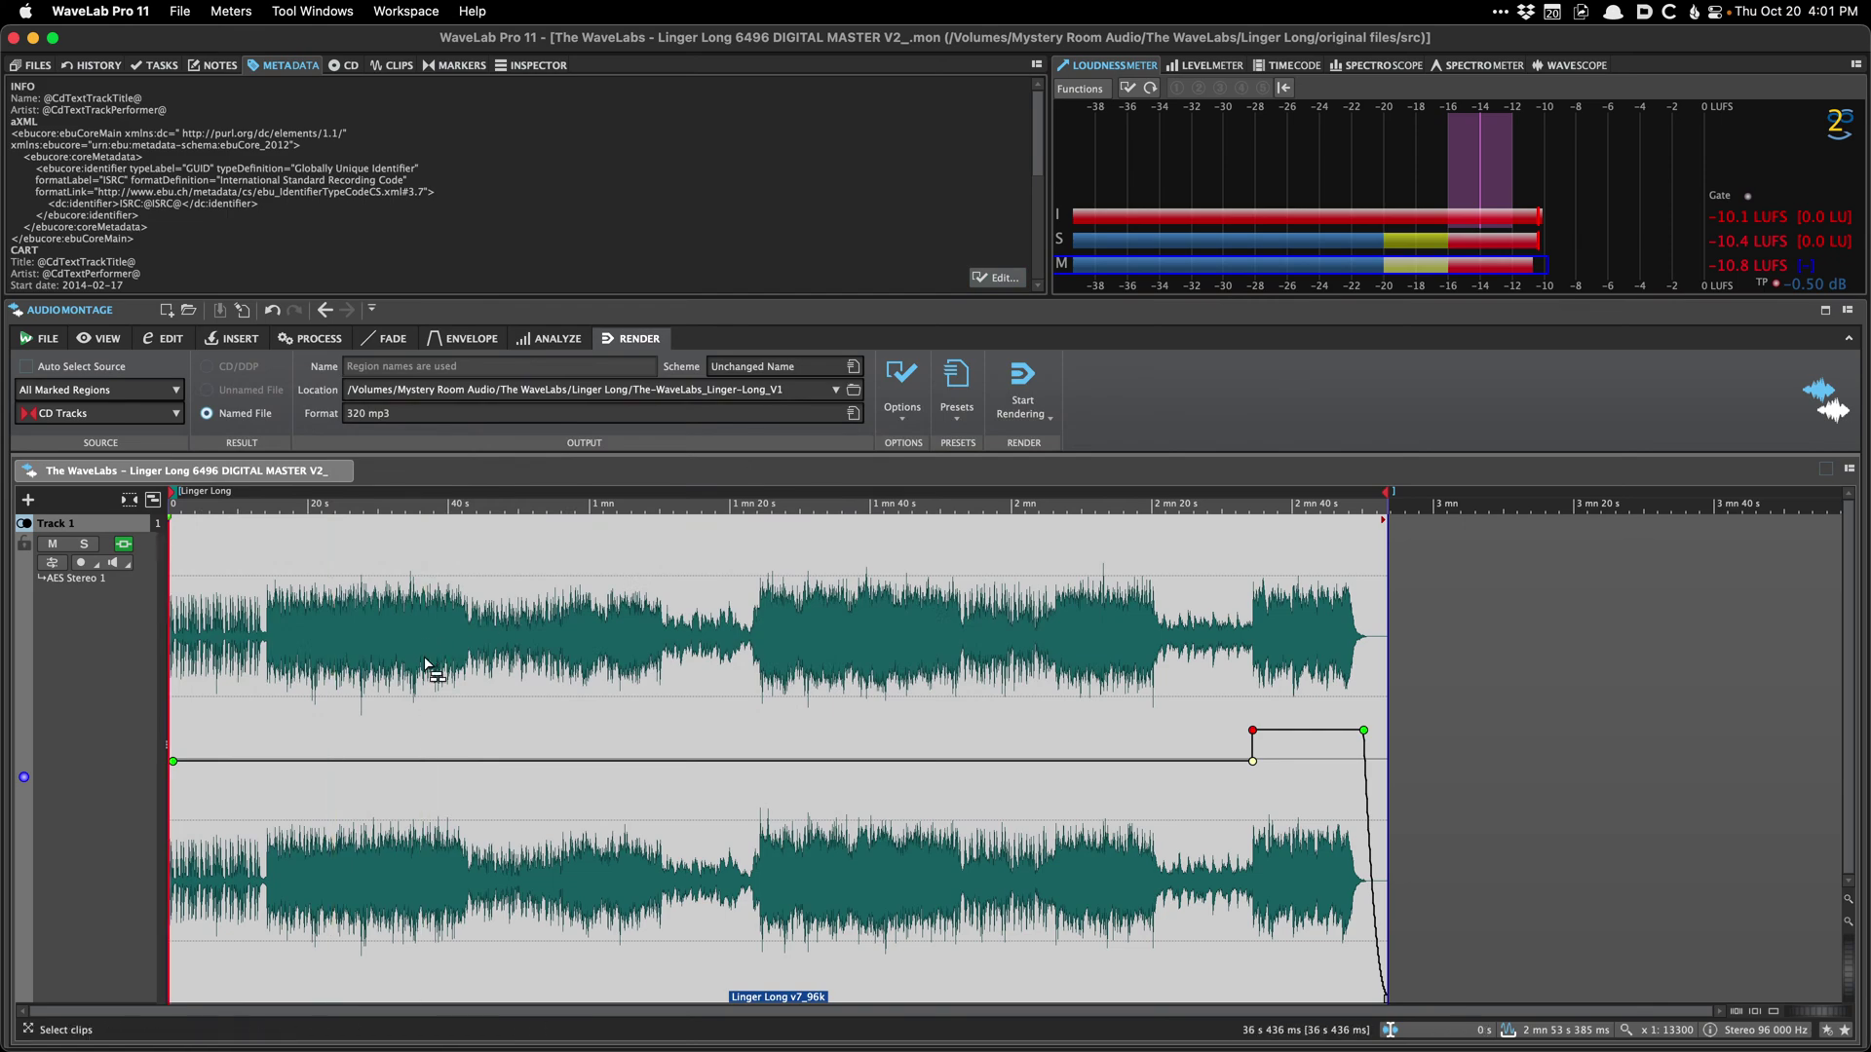
scroll(419, 660, "up", 5)
scroll(426, 660, "down", 5)
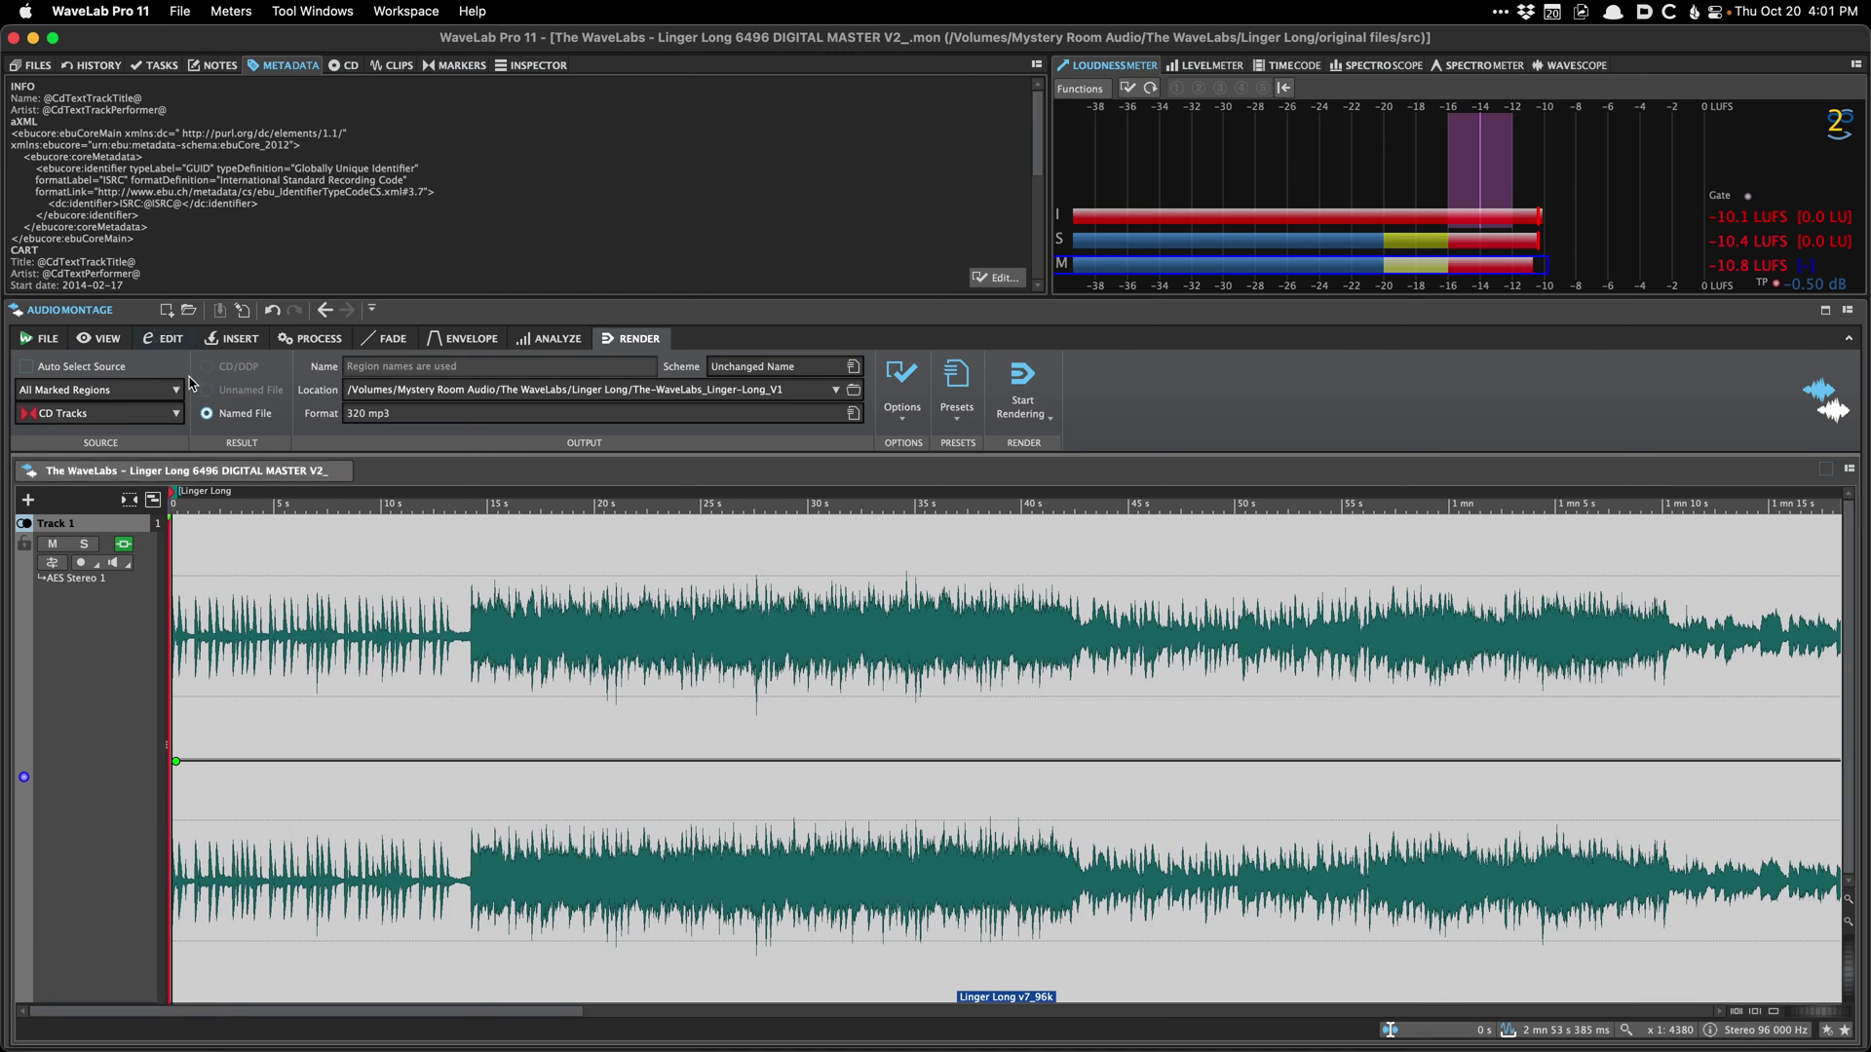
key("super+o")
left_click(1185, 577)
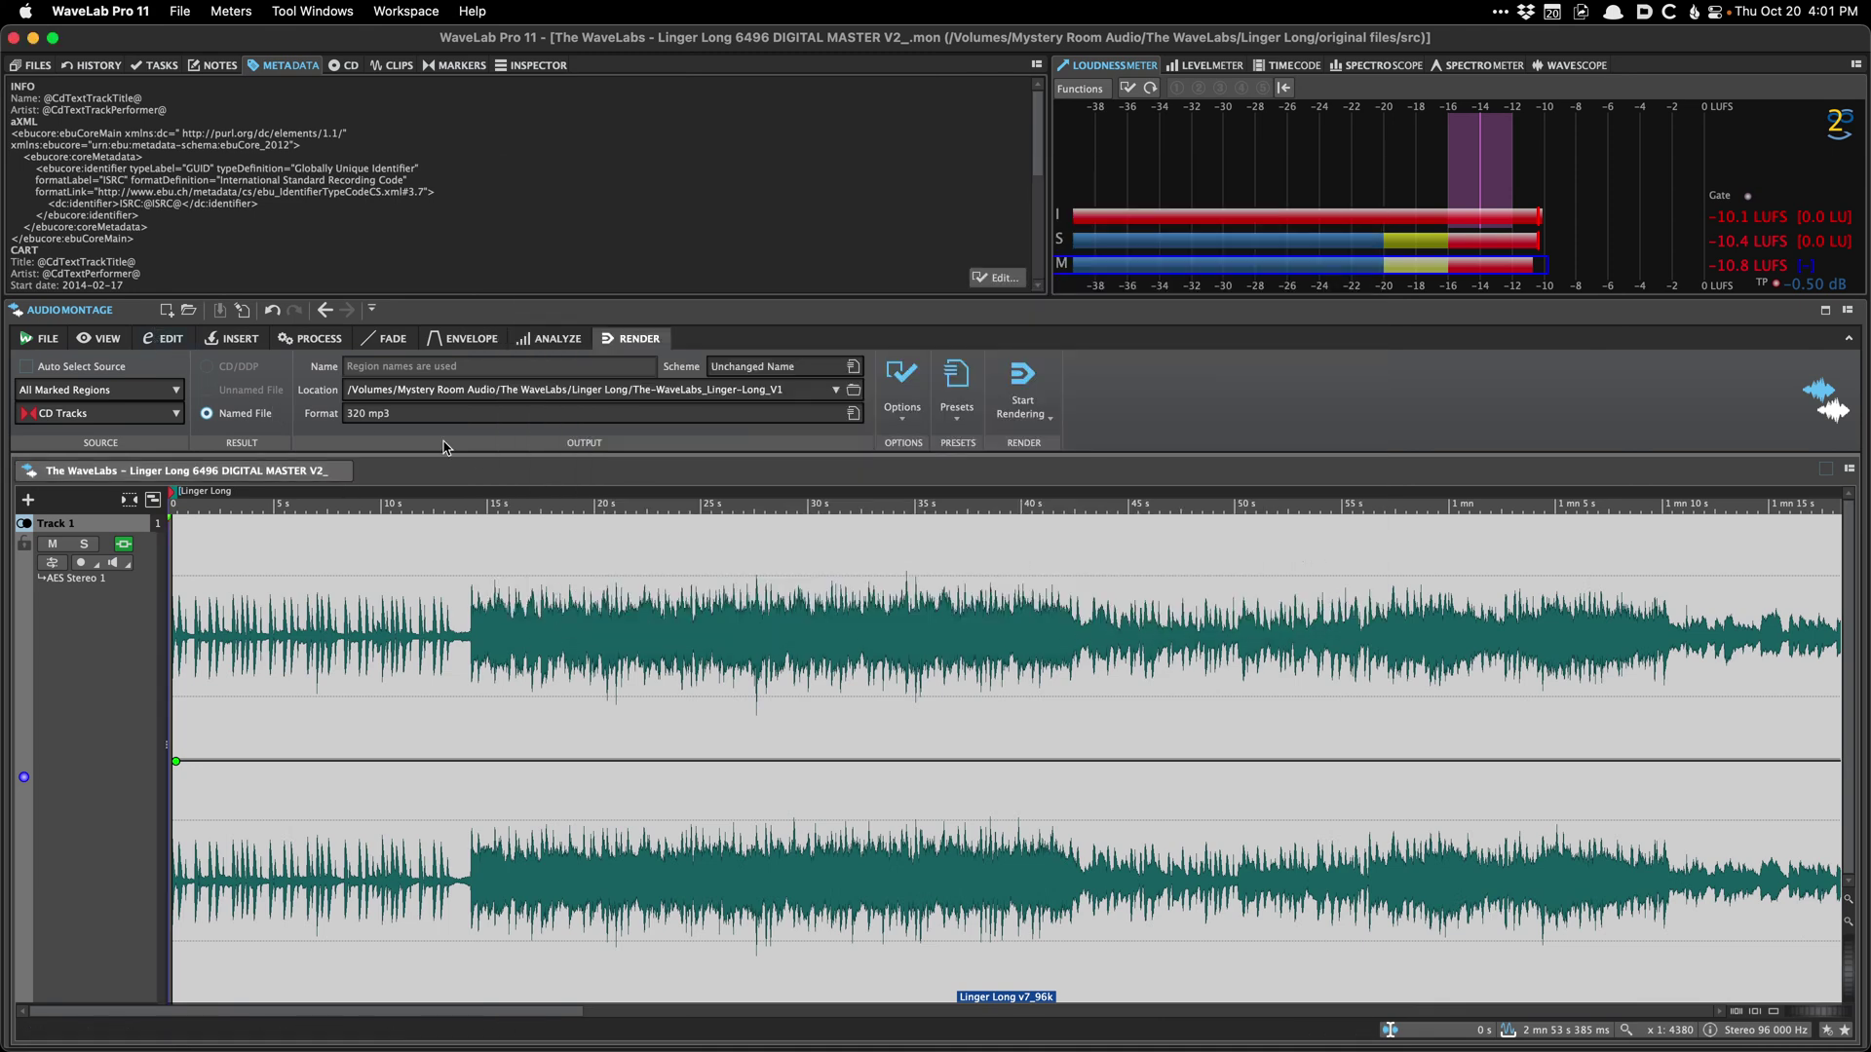
Step: Replace the clip's source audio with Linger Long v8_96k.wav from the src folder and save the montage
left_click(225, 341)
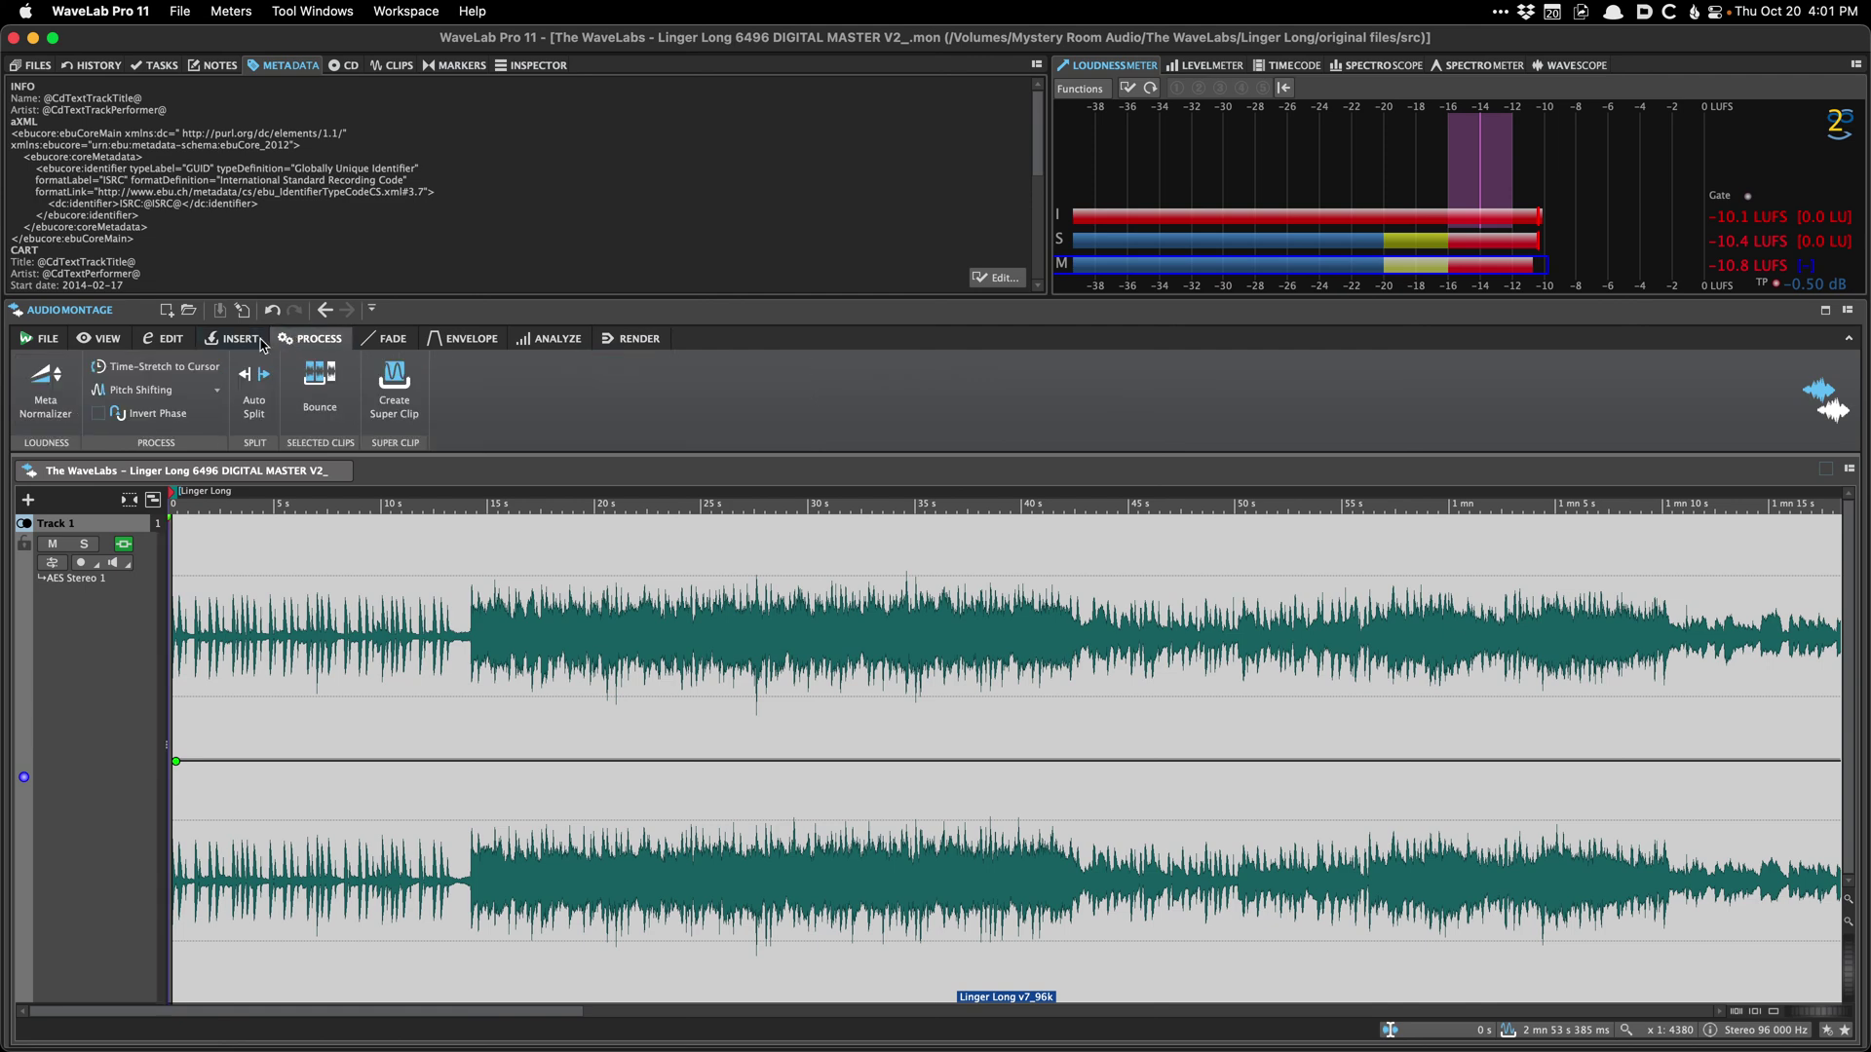
left_click(745, 406)
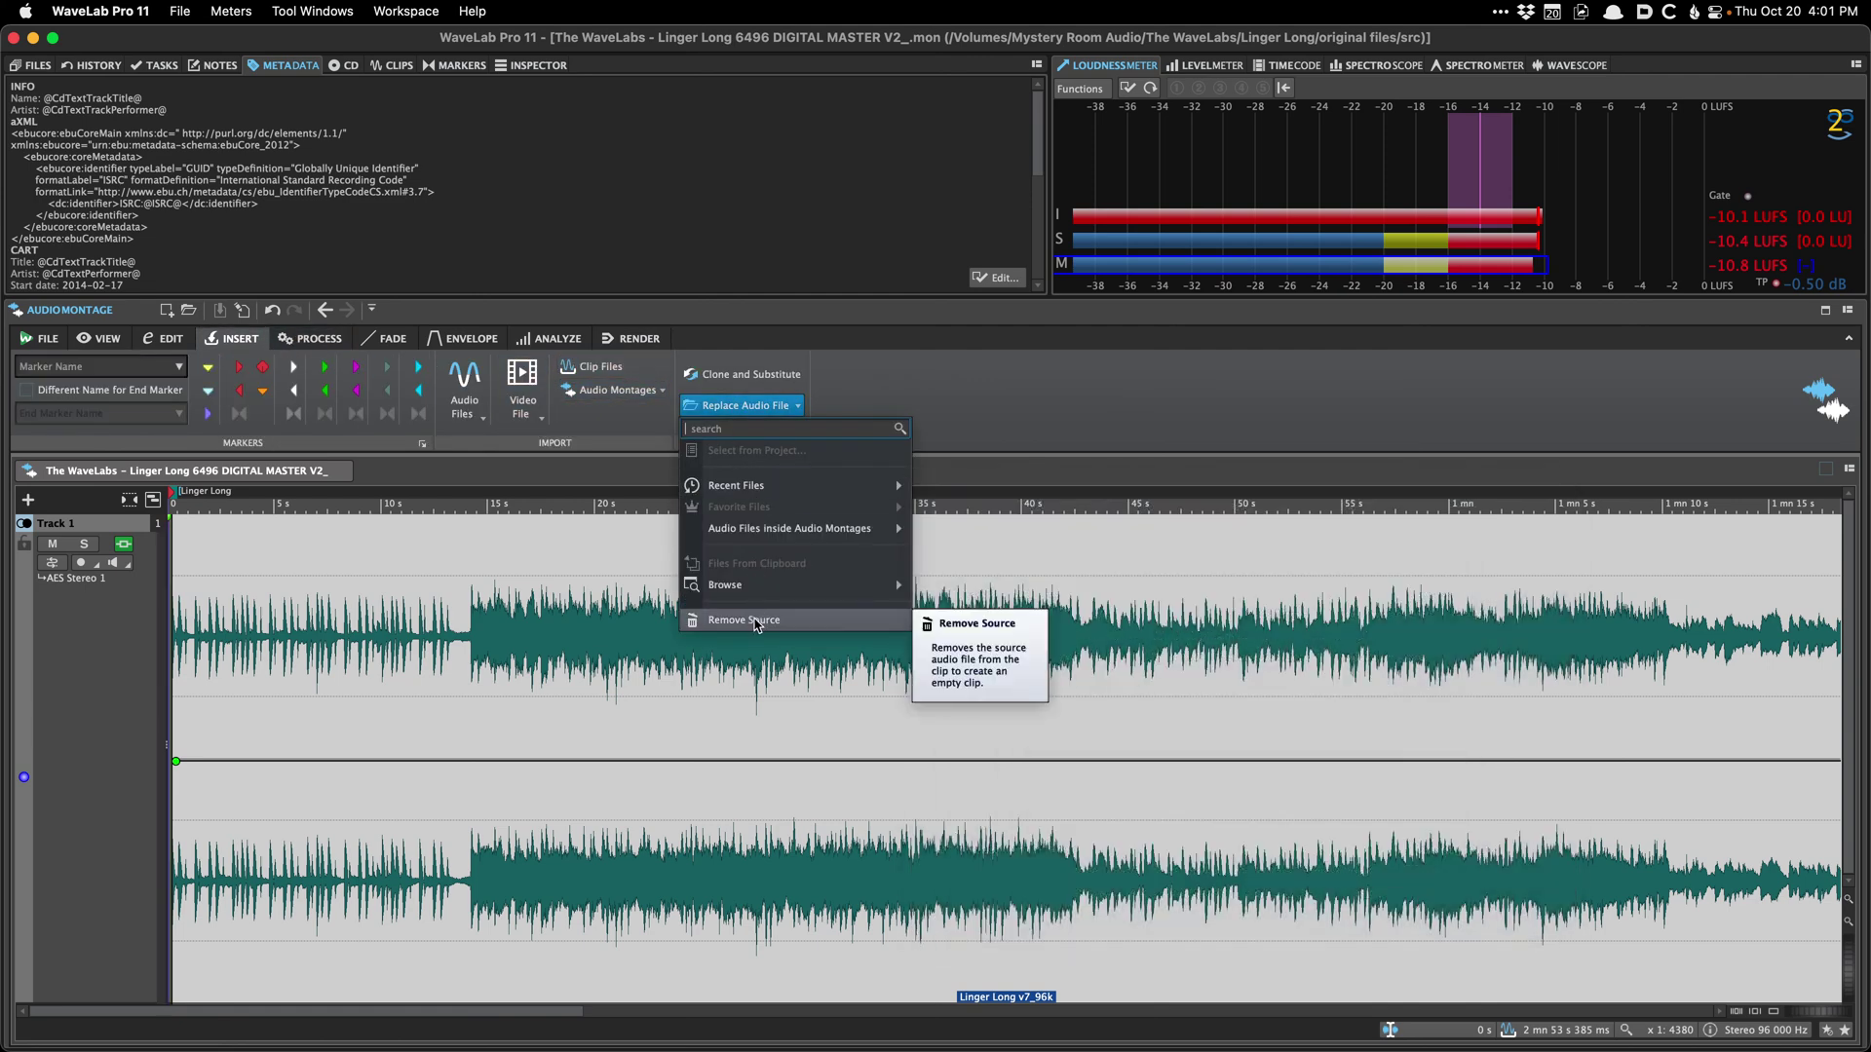
mouse_move(764, 490)
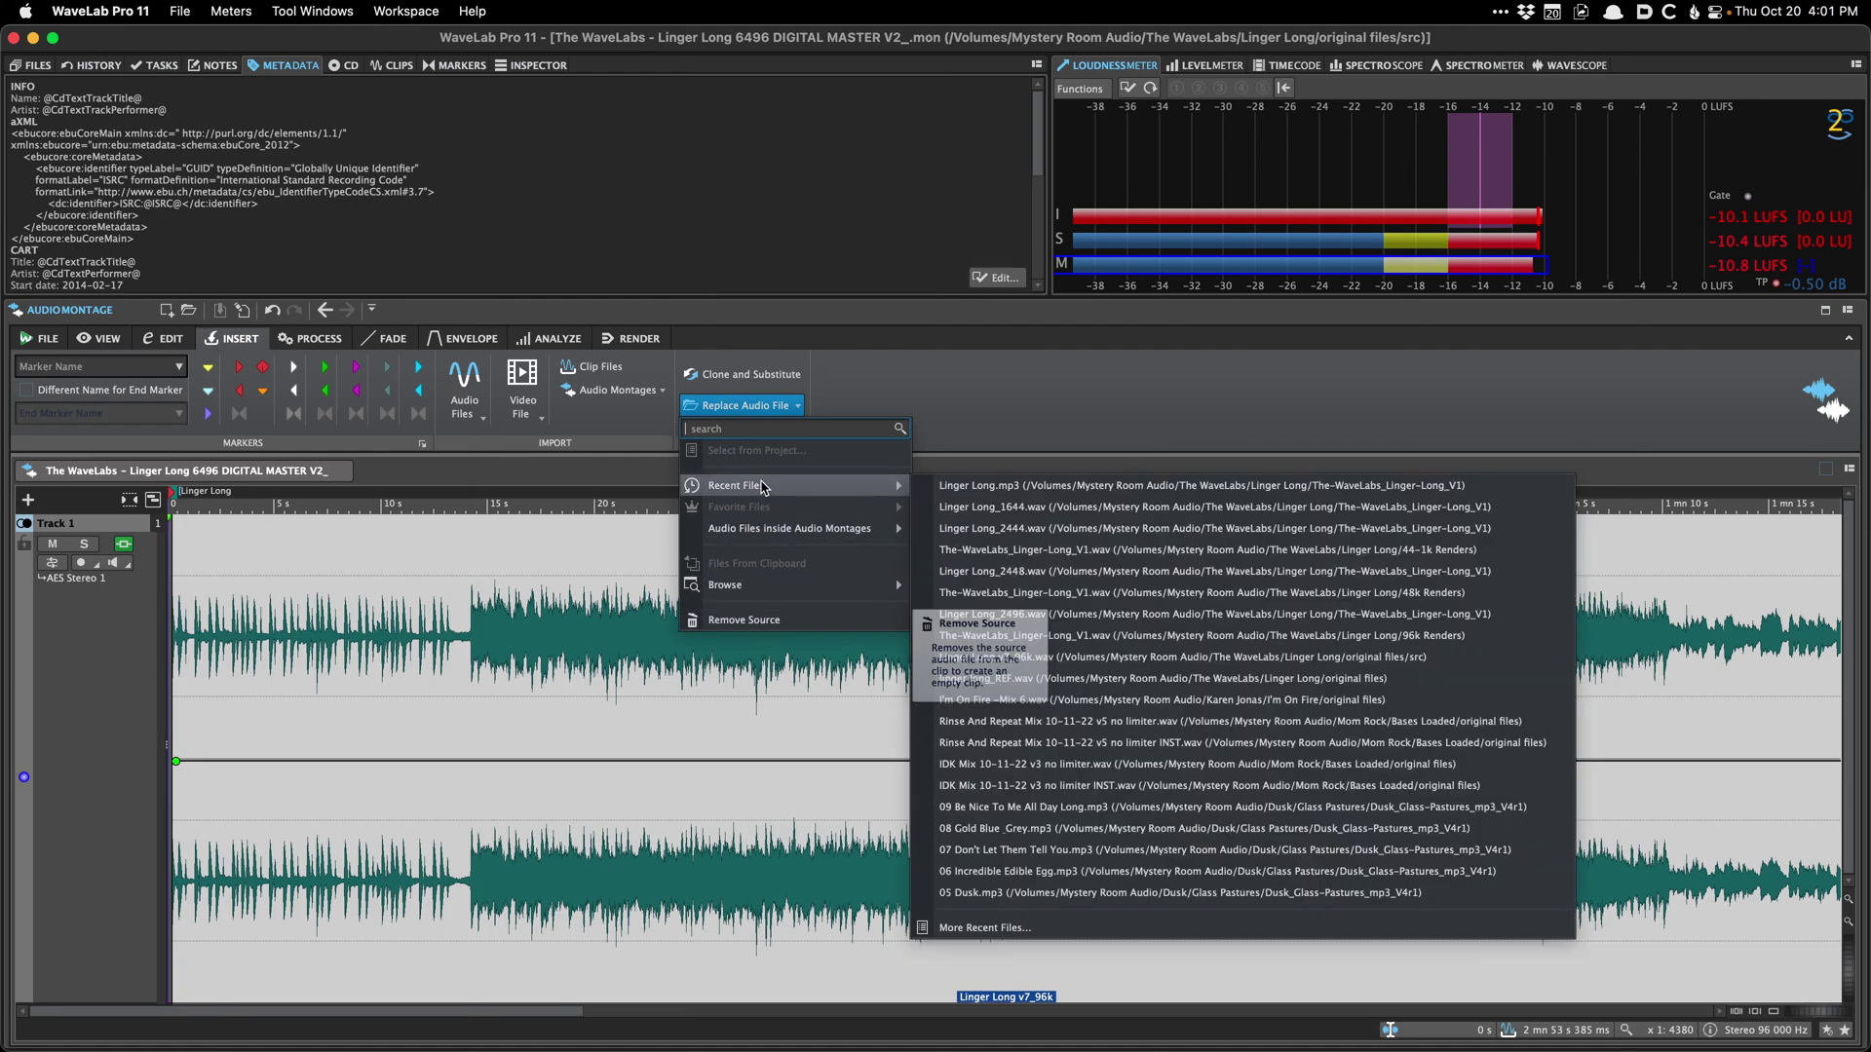
mouse_move(758, 588)
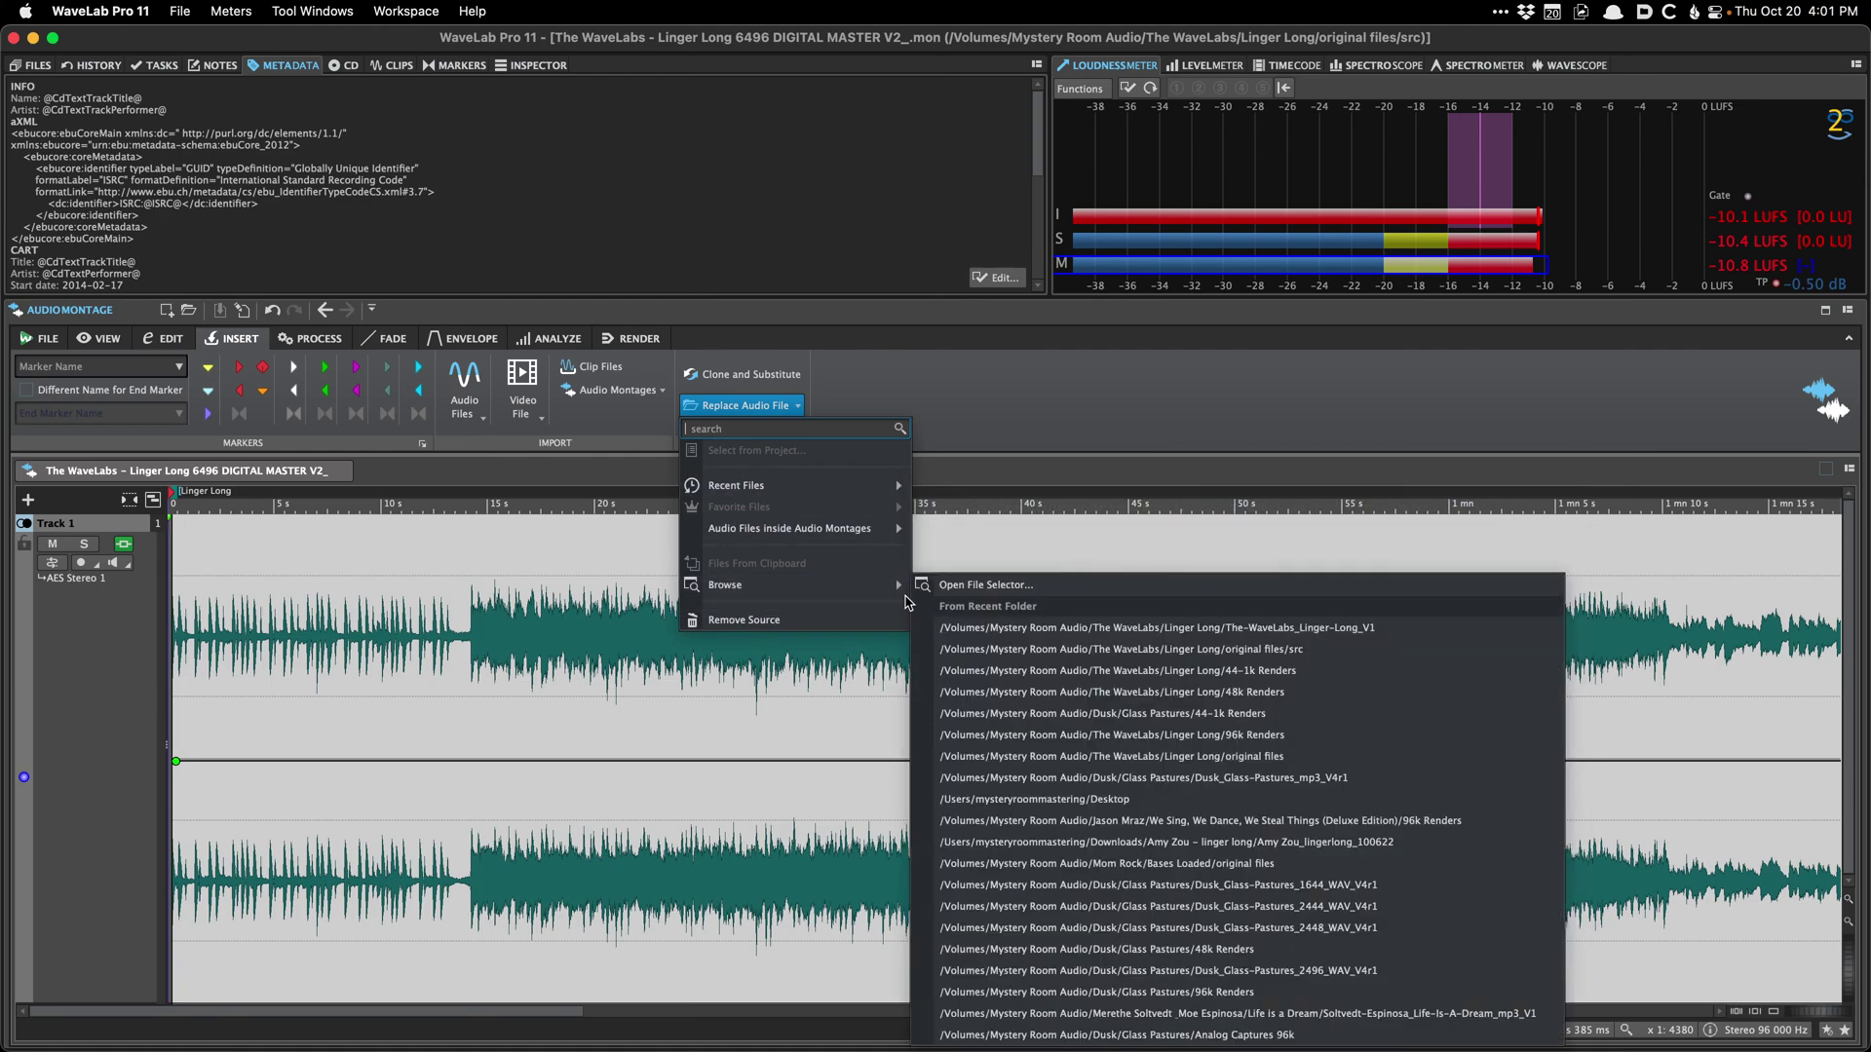
left_click(961, 588)
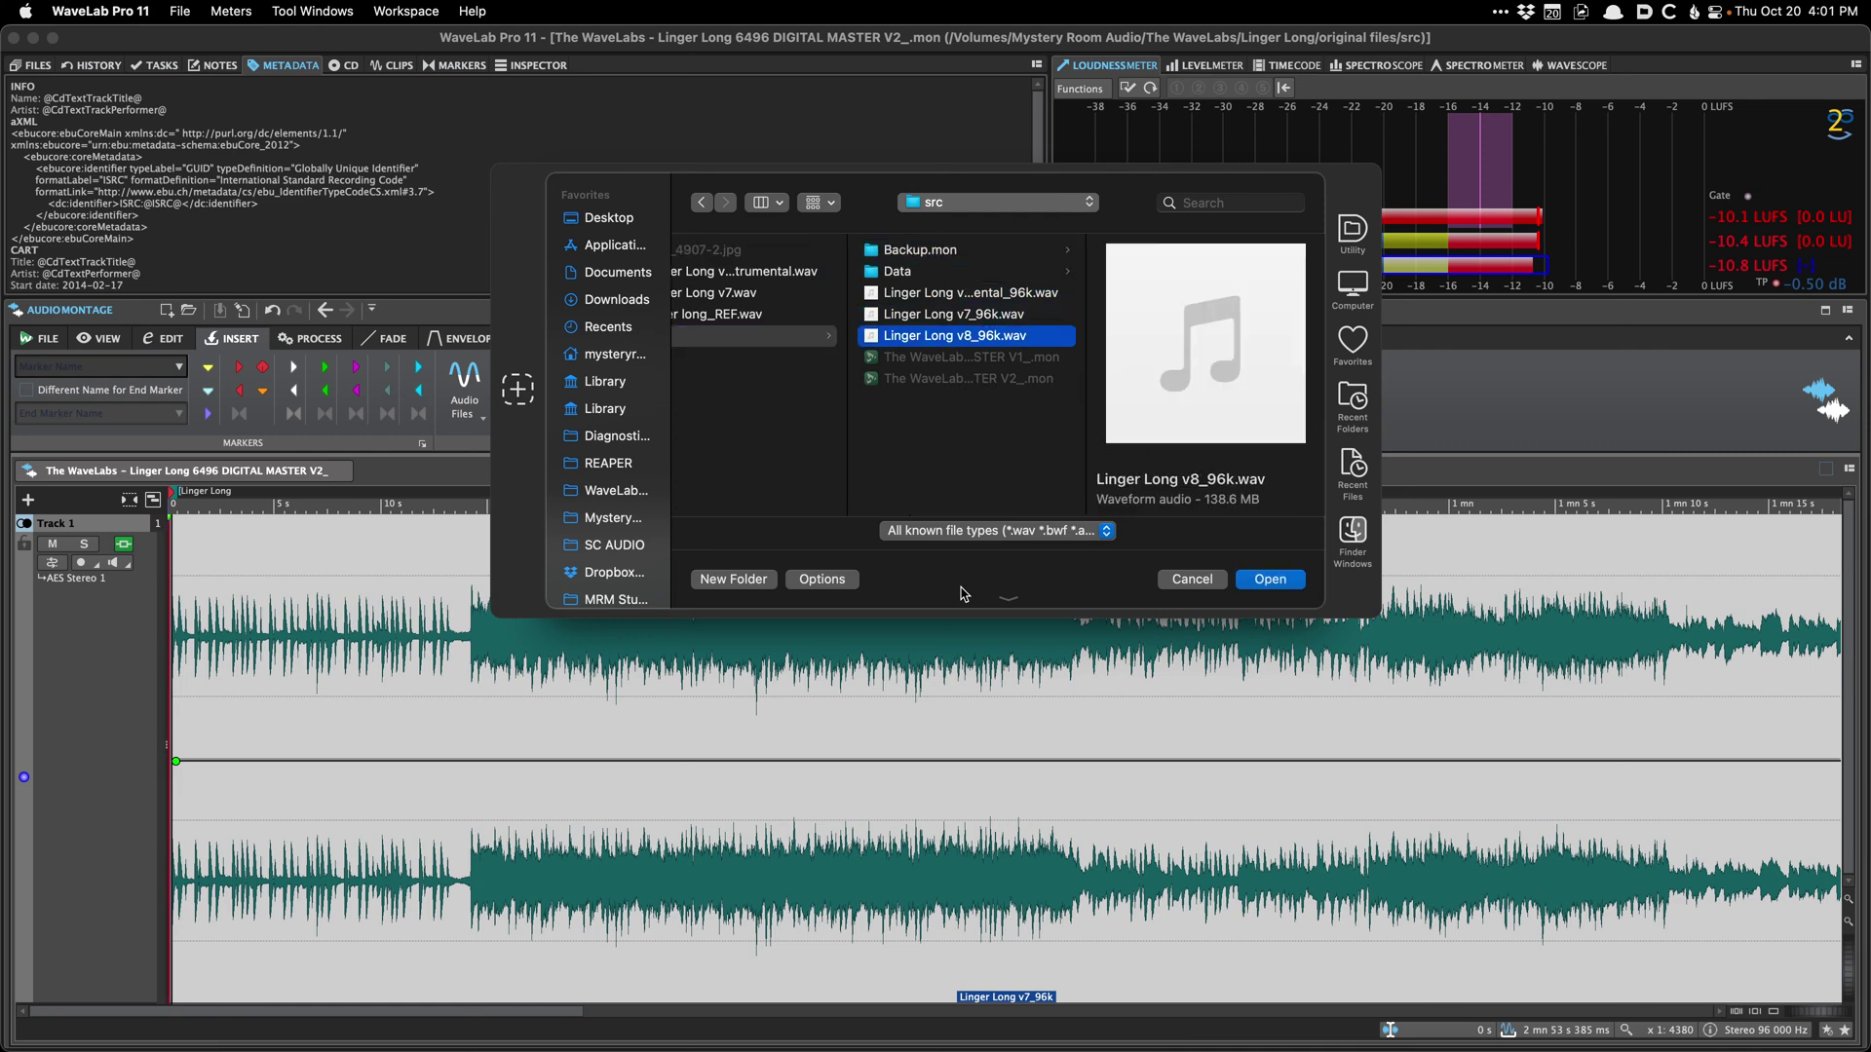
key("space")
key("space")
key("Return")
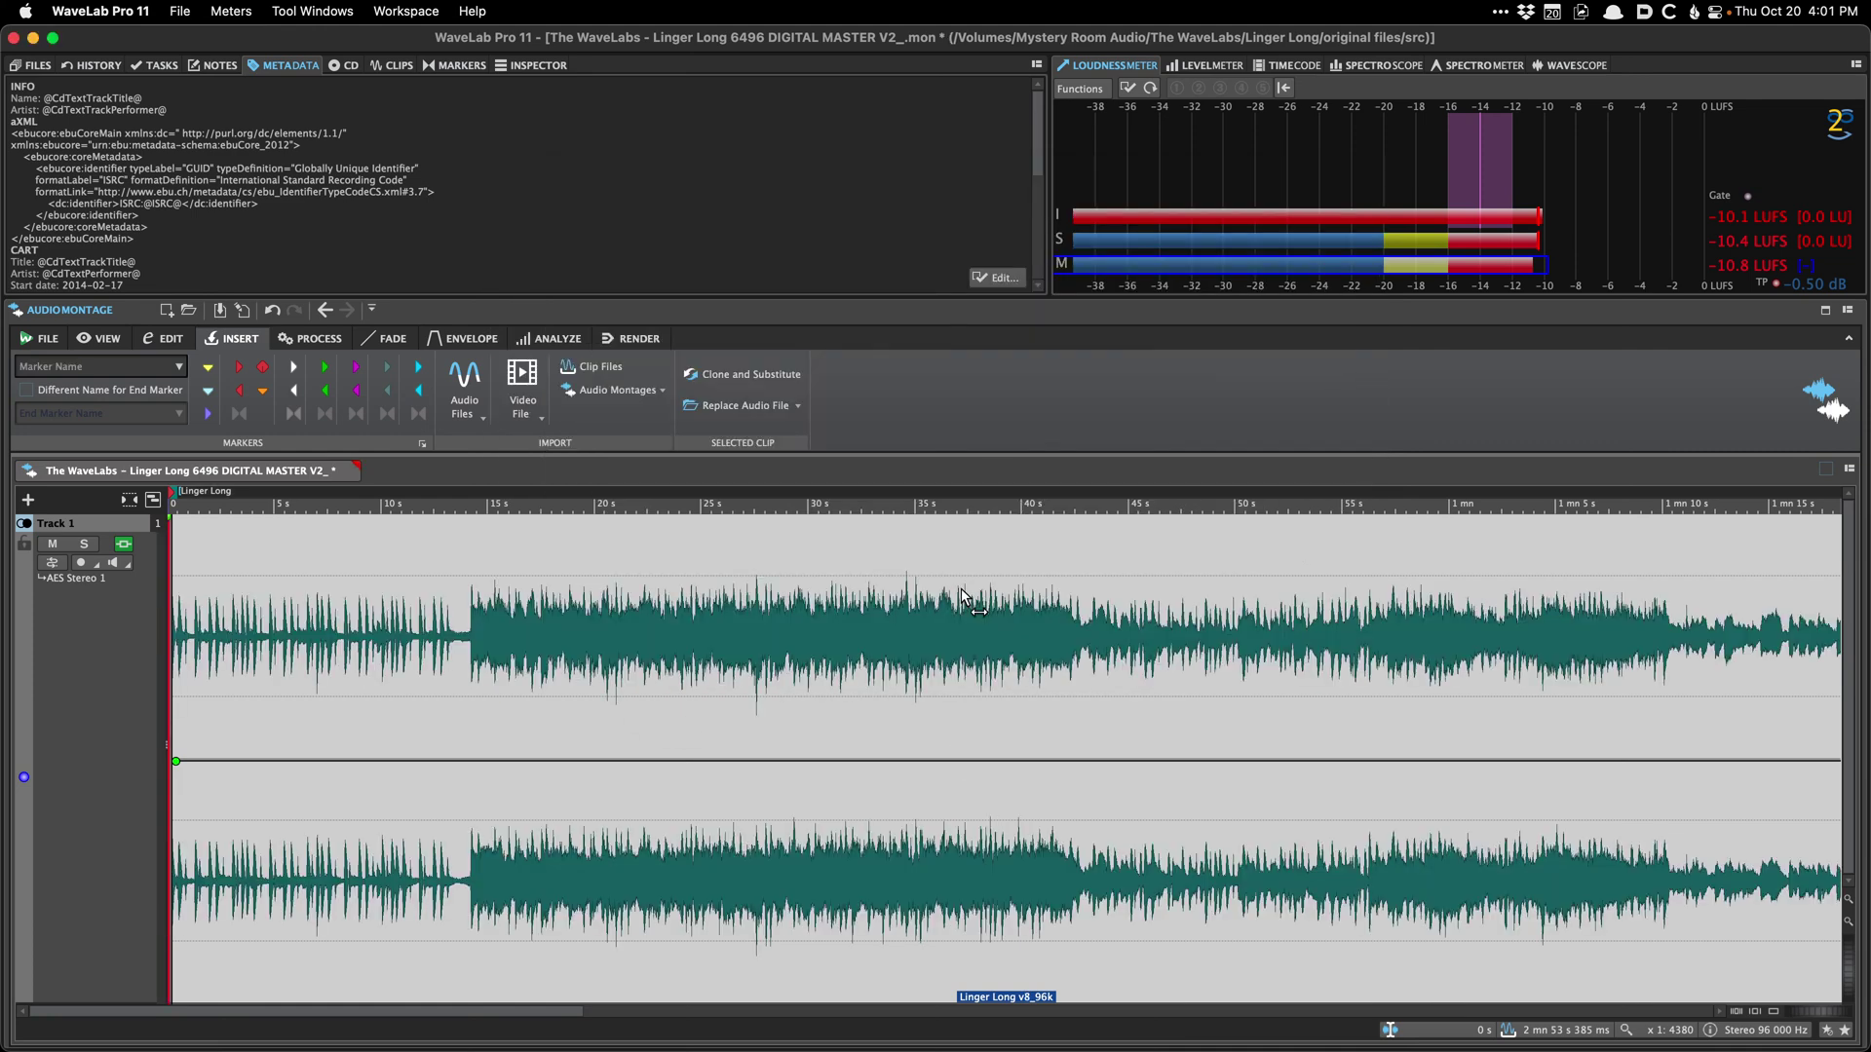
key("super+s")
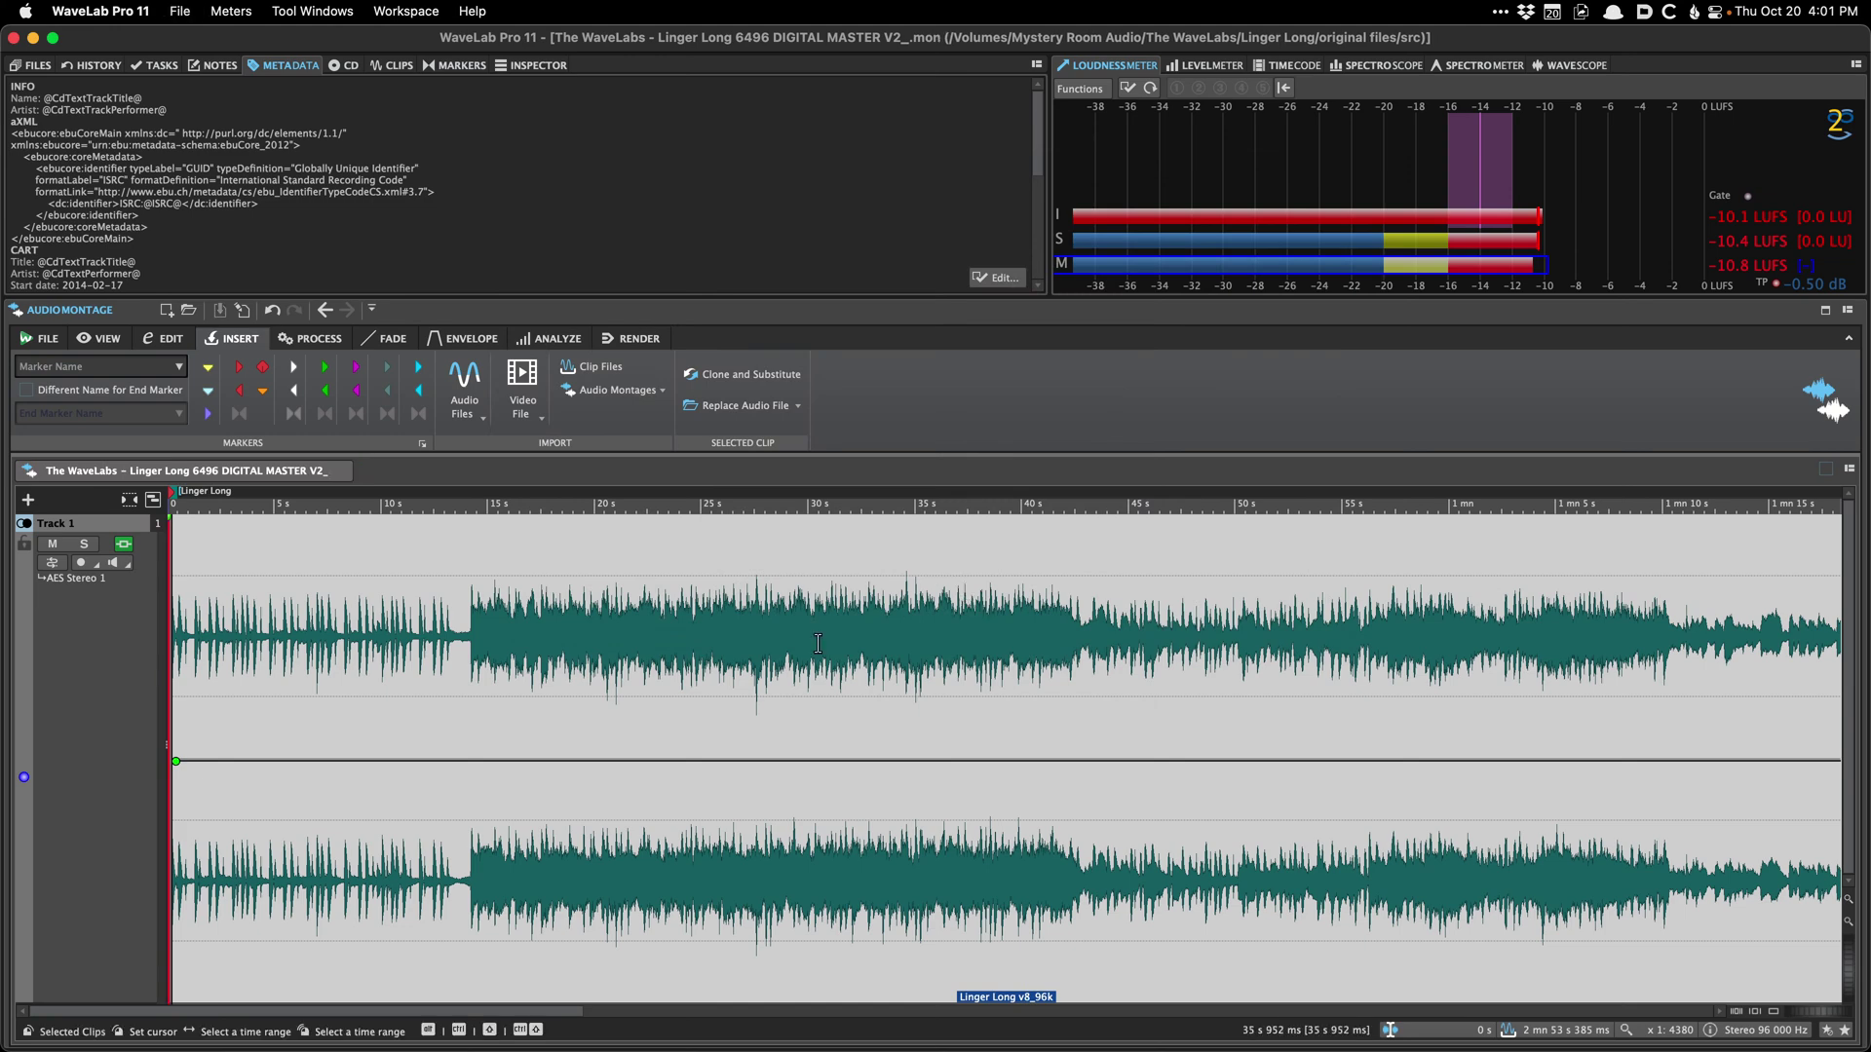
Step: Examine Track 1's effect chain, the clip's ending with its level envelope, and the montage's full length
scroll(828, 643, "down", 3)
left_click(534, 65)
left_click(37, 158)
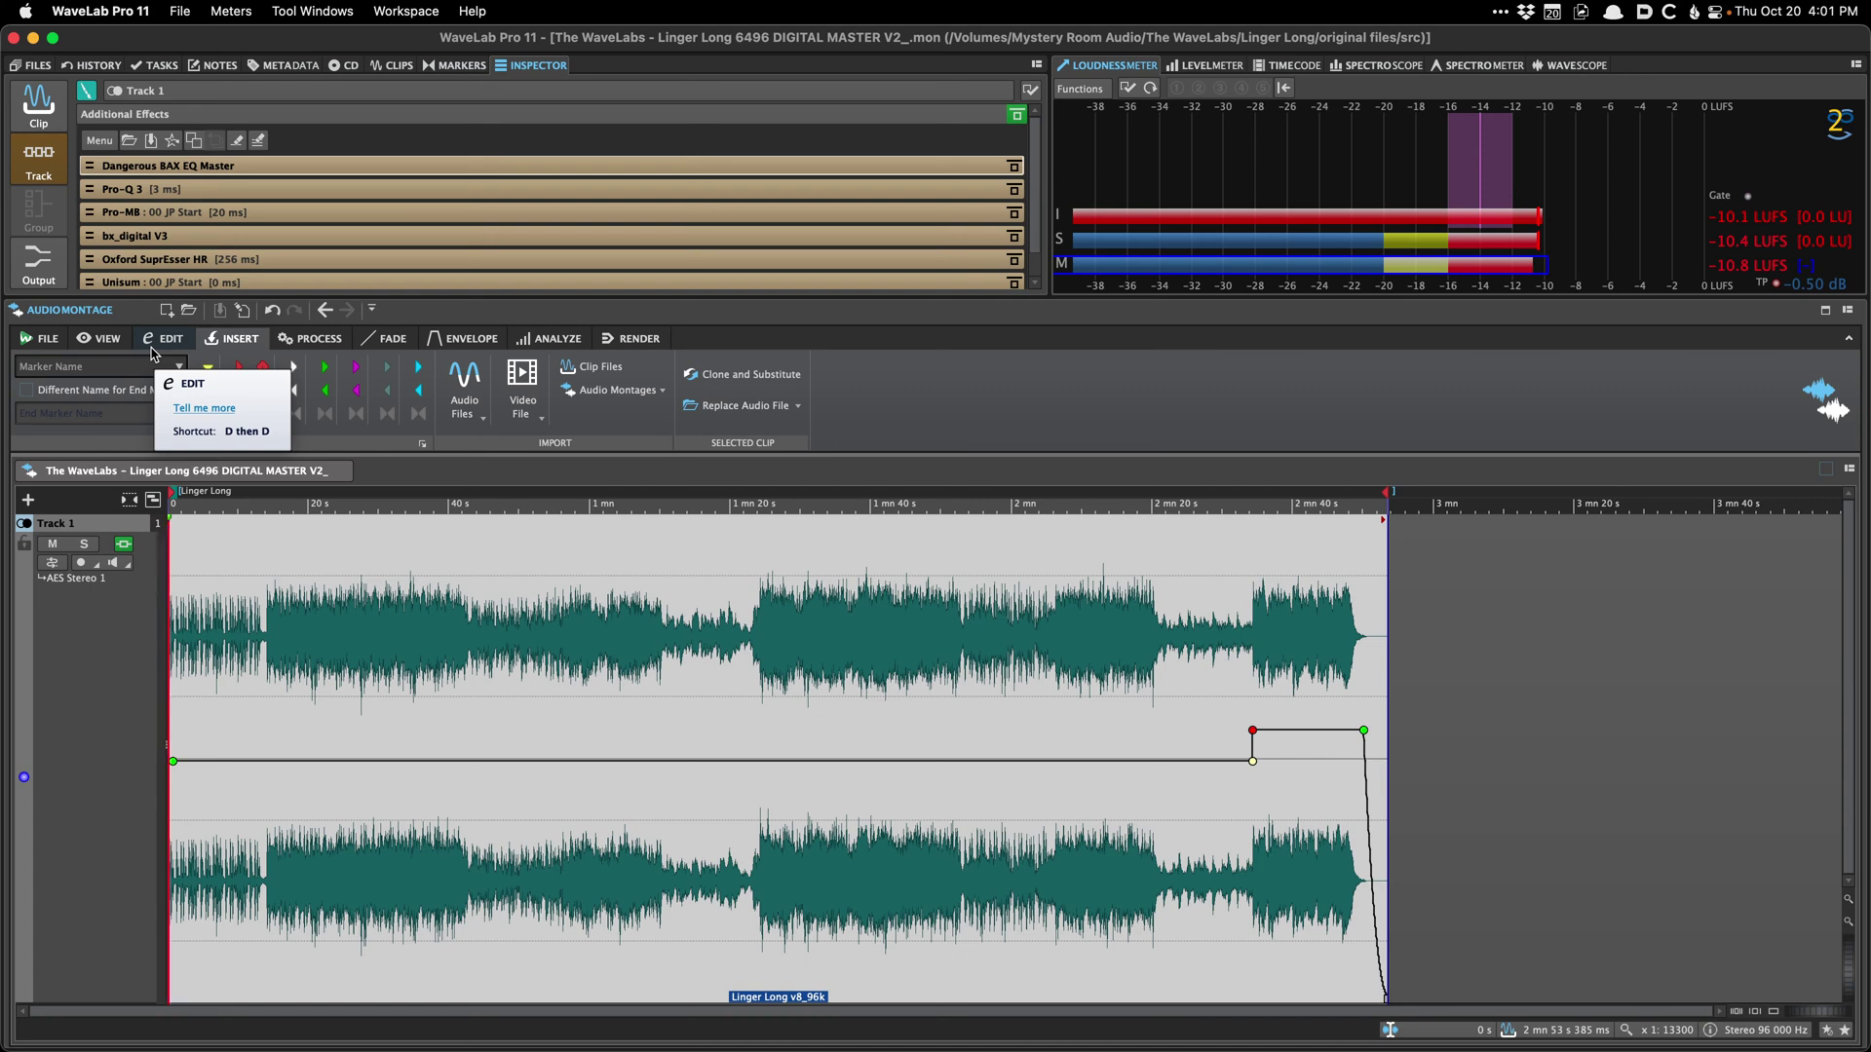
key("g")
key("g")
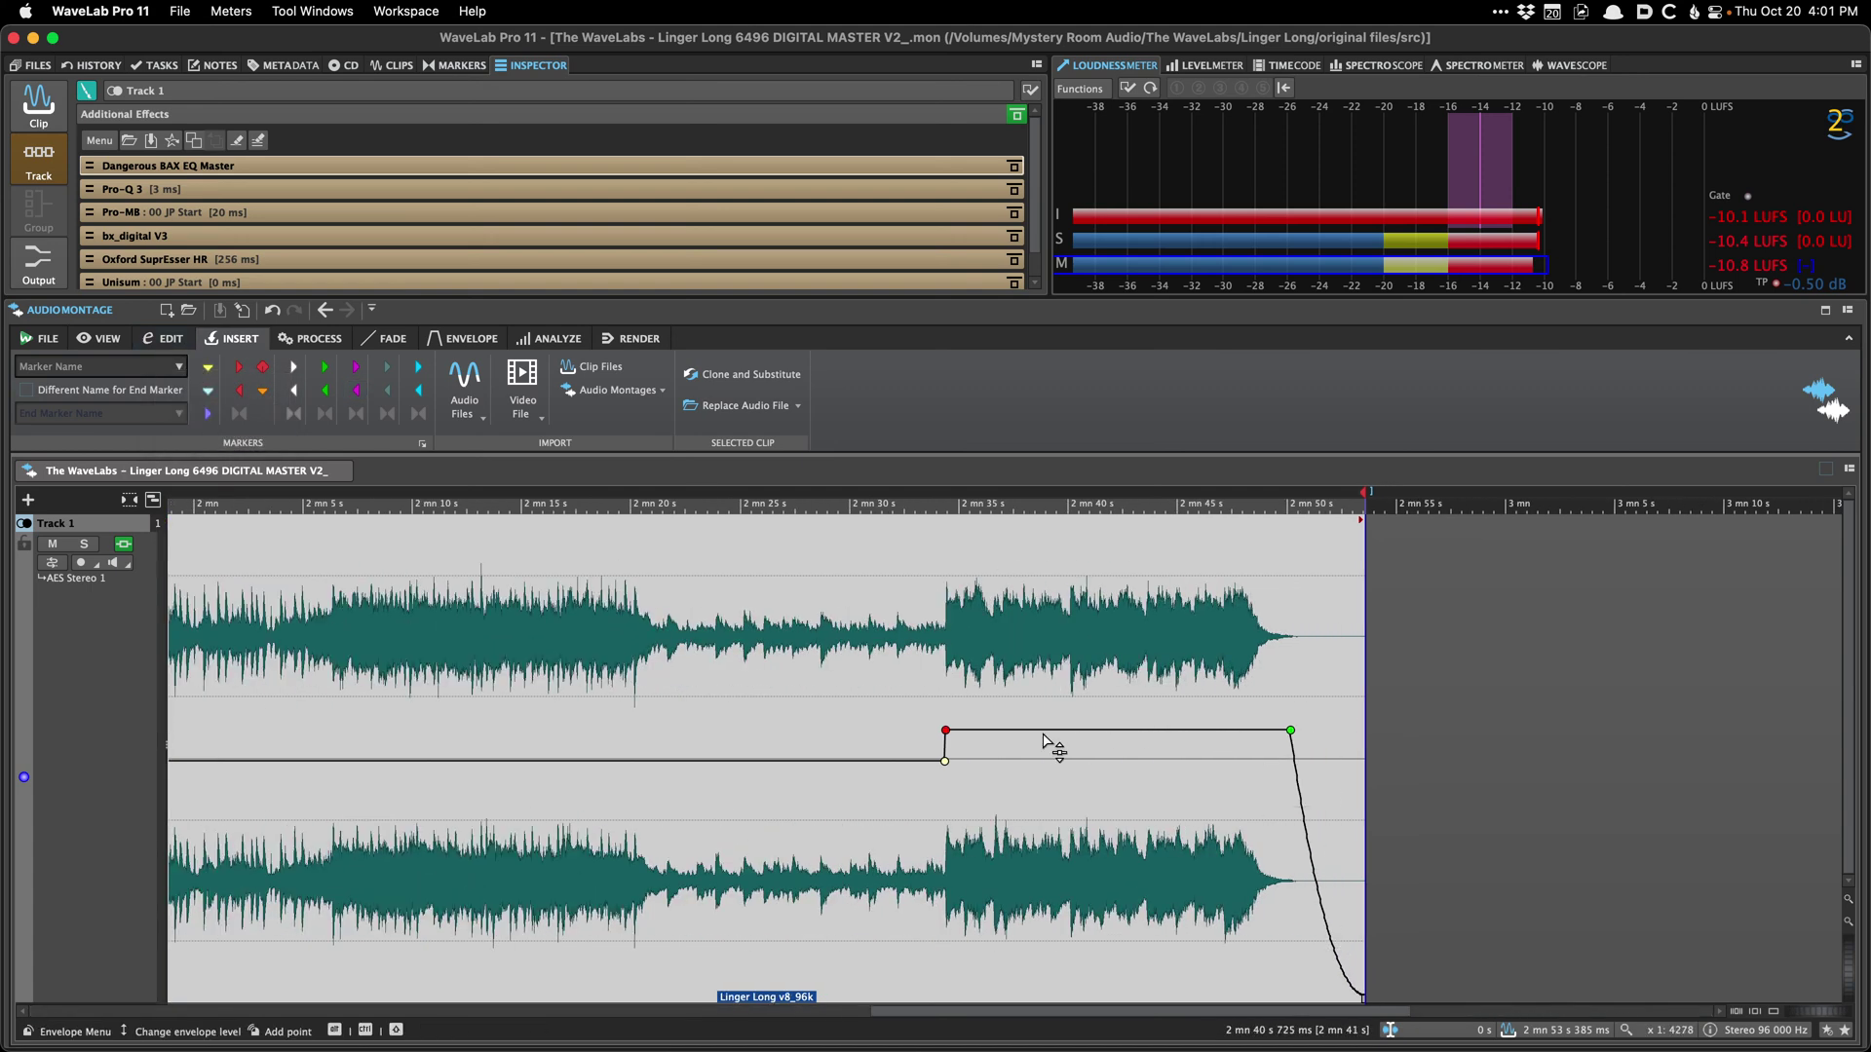
key("h")
key("h")
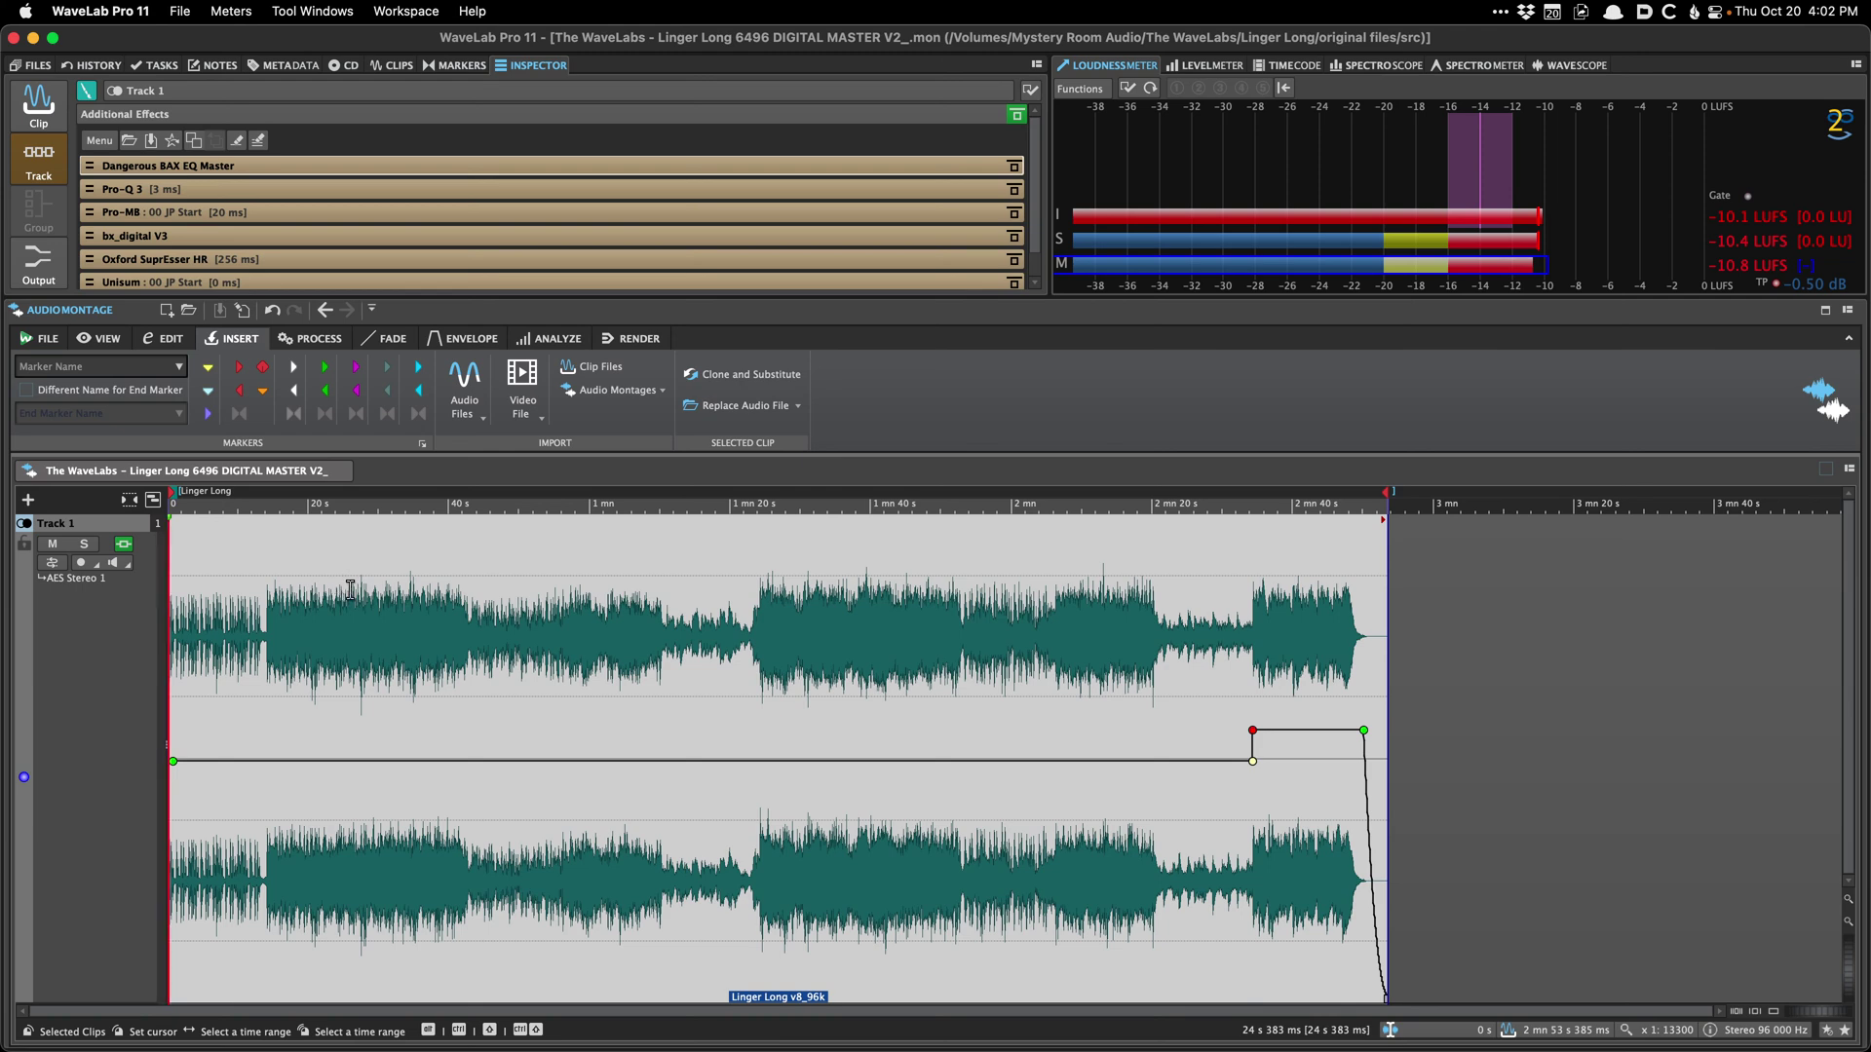
Step: Set the gain of the Pro-L 2 limiter on the montage output to +3.71 dB and close the plug-in
left_click(41, 259)
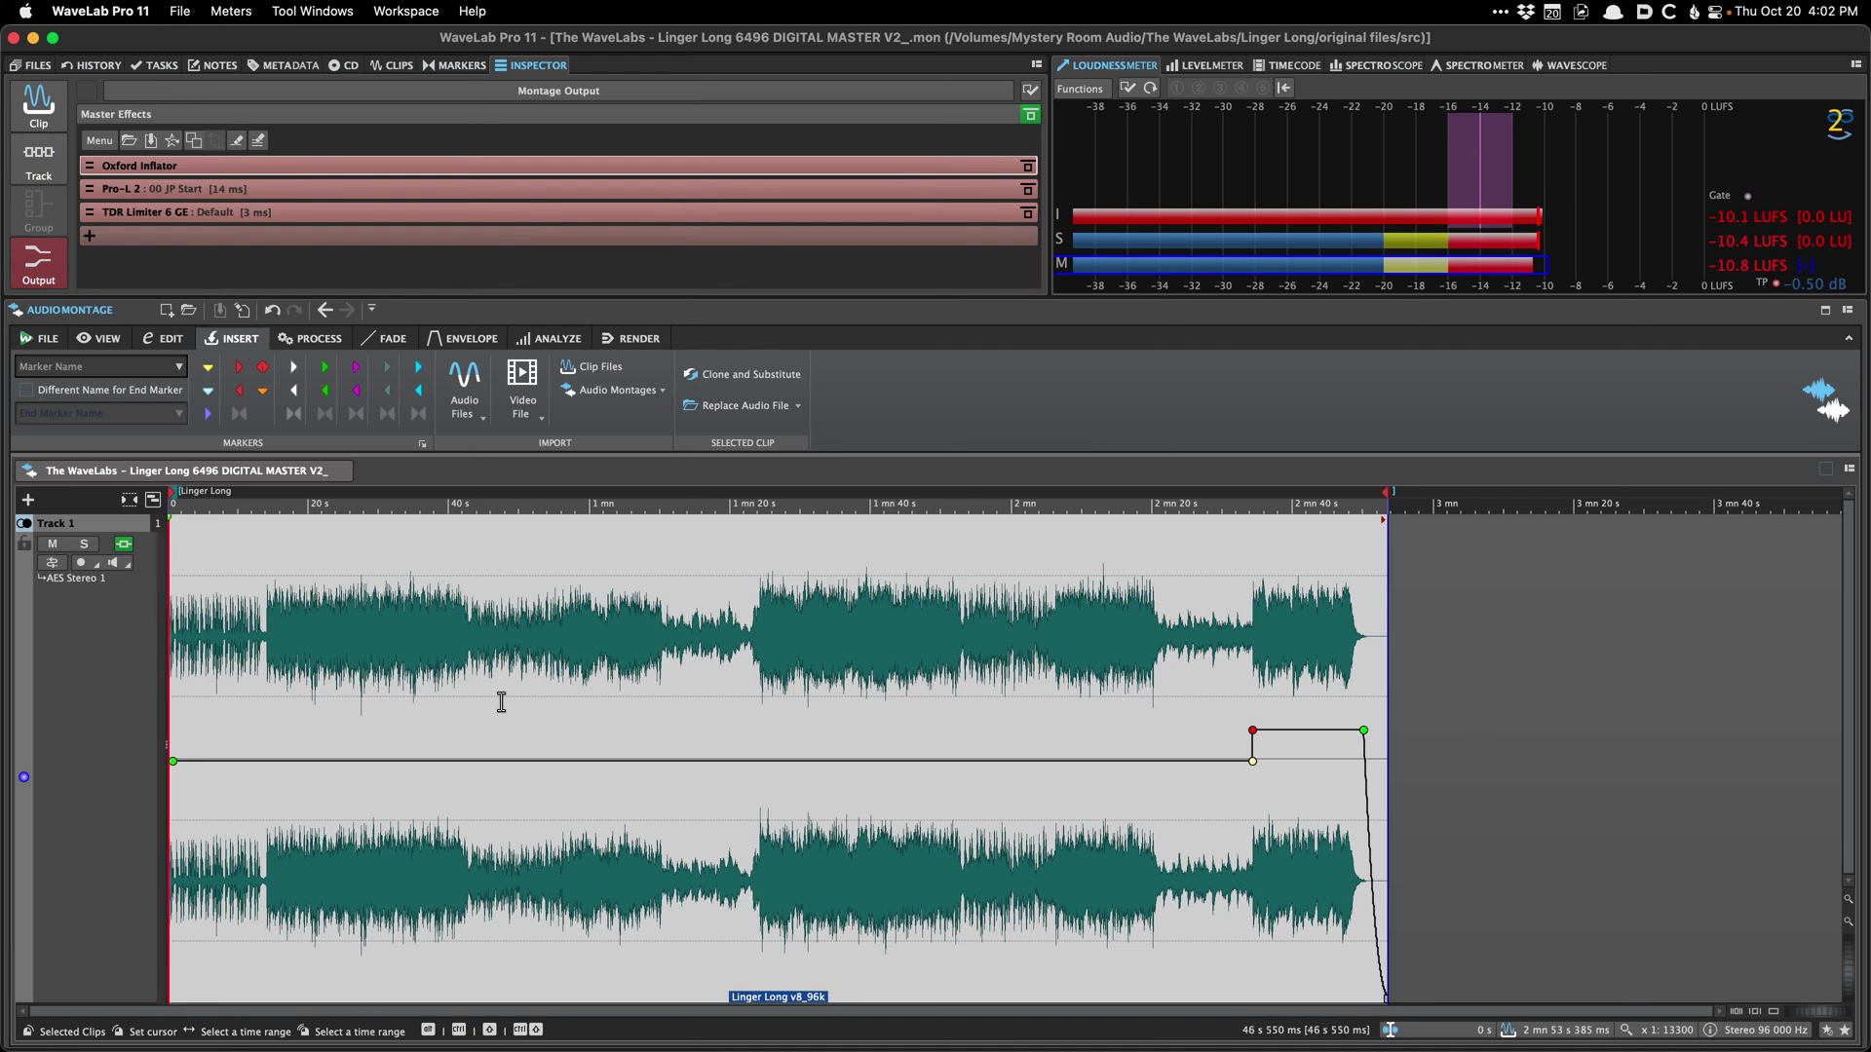
left_click(250, 200)
mouse_move(637, 541)
left_mouse_down()
mouse_move(637, 518)
mouse_move(638, 536)
left_mouse_up()
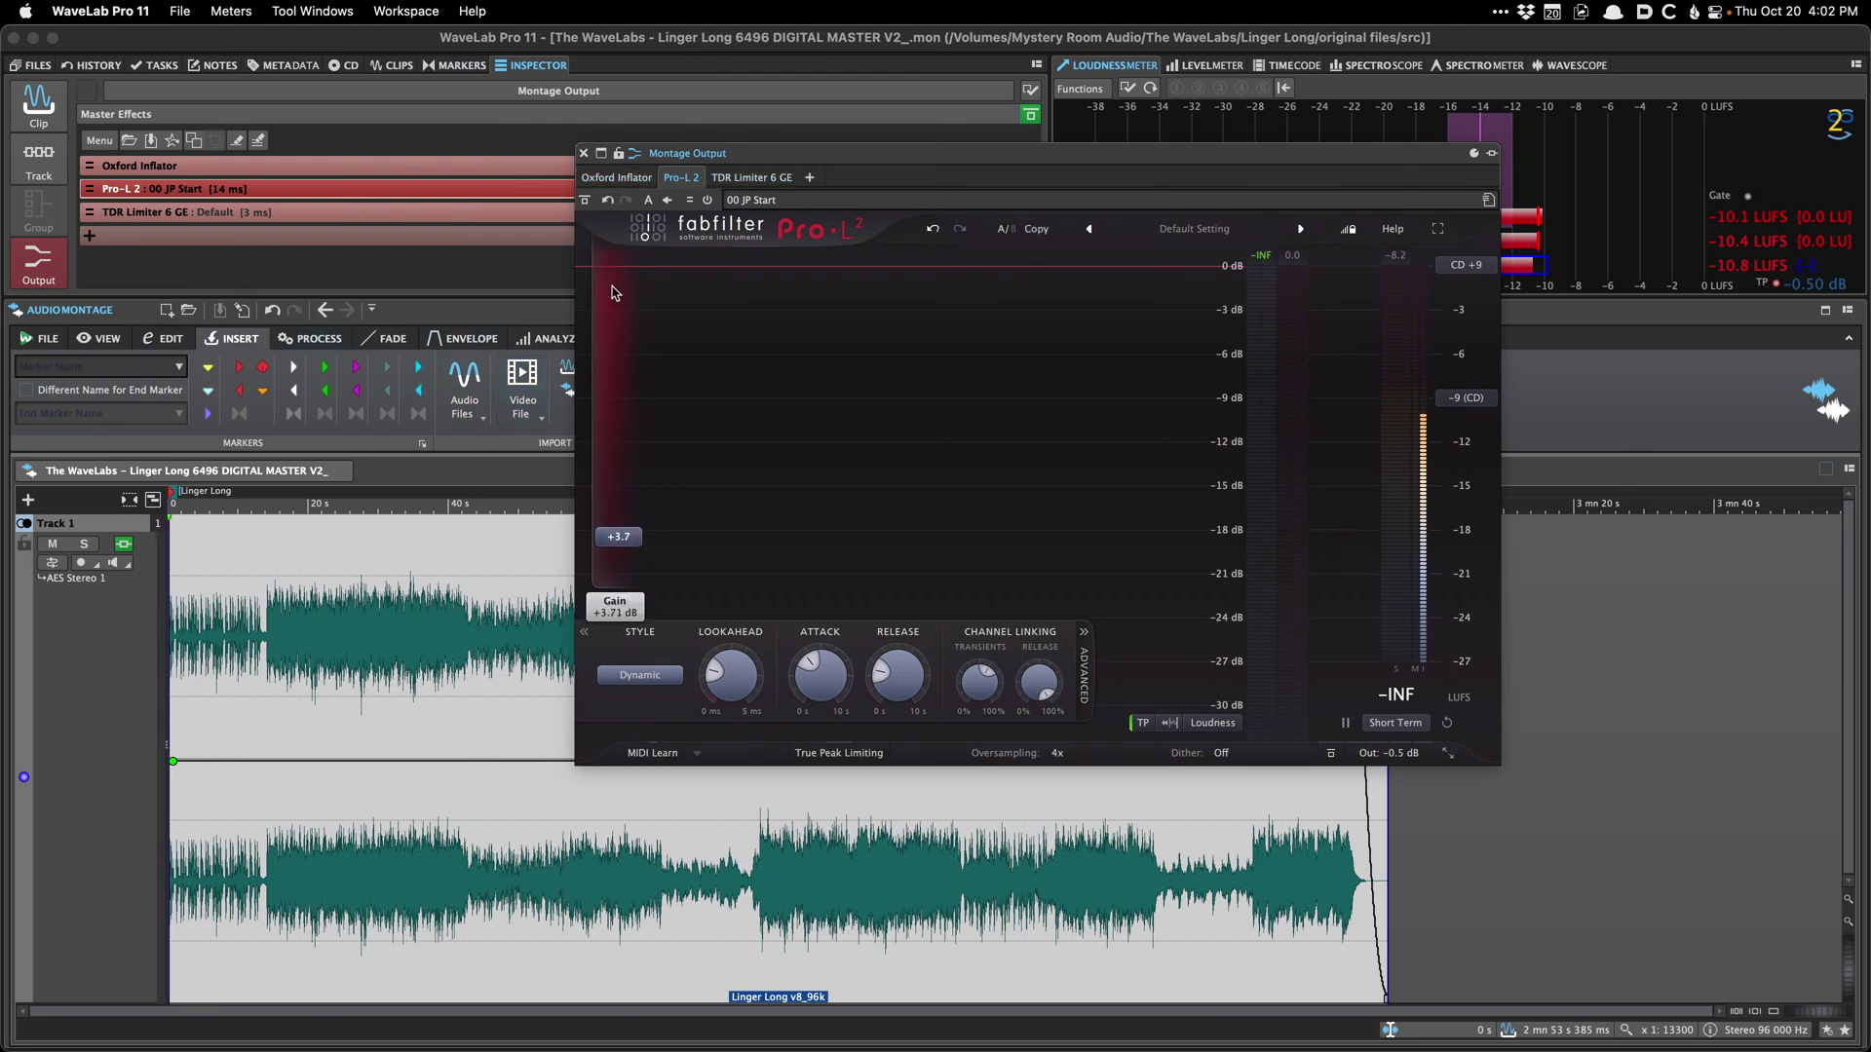
left_click(583, 153)
left_click(421, 575)
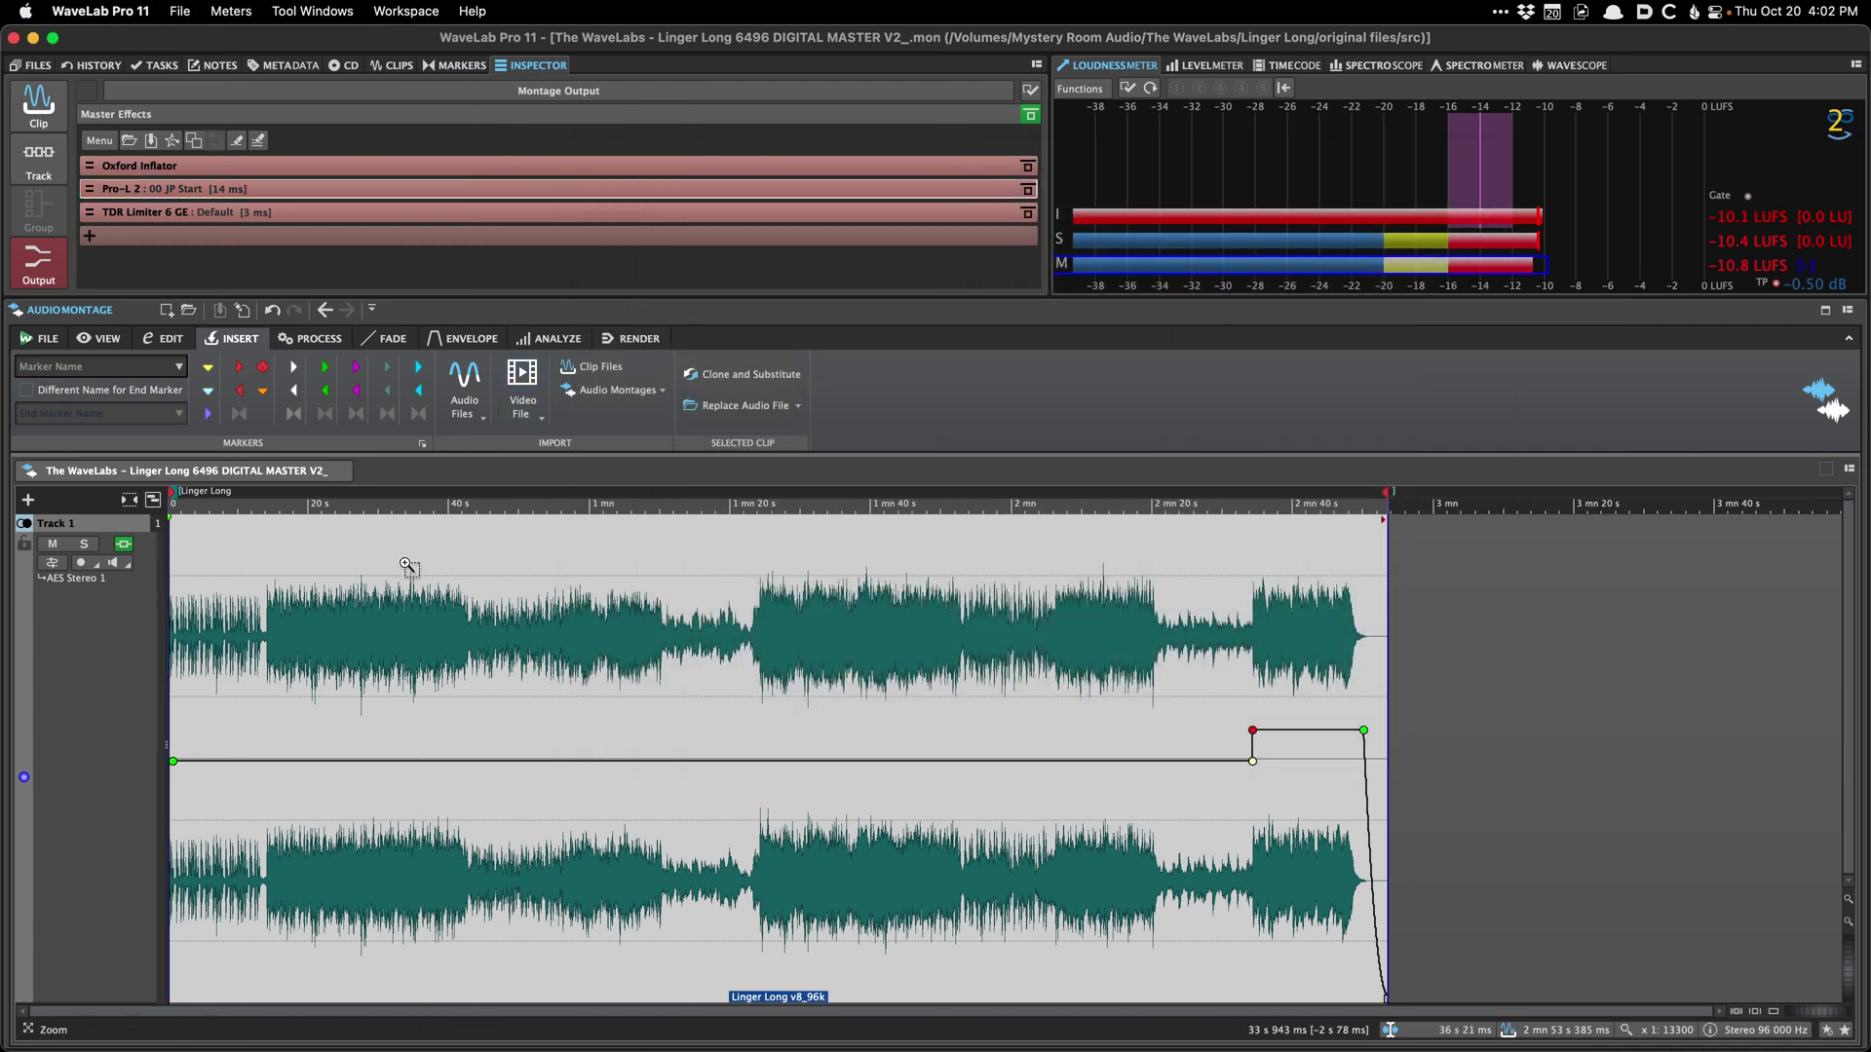
Step: Switch to Path Finder and look through the client folders on the Mystery Room Audio drive, including the North Warren folder
key("super+Tab")
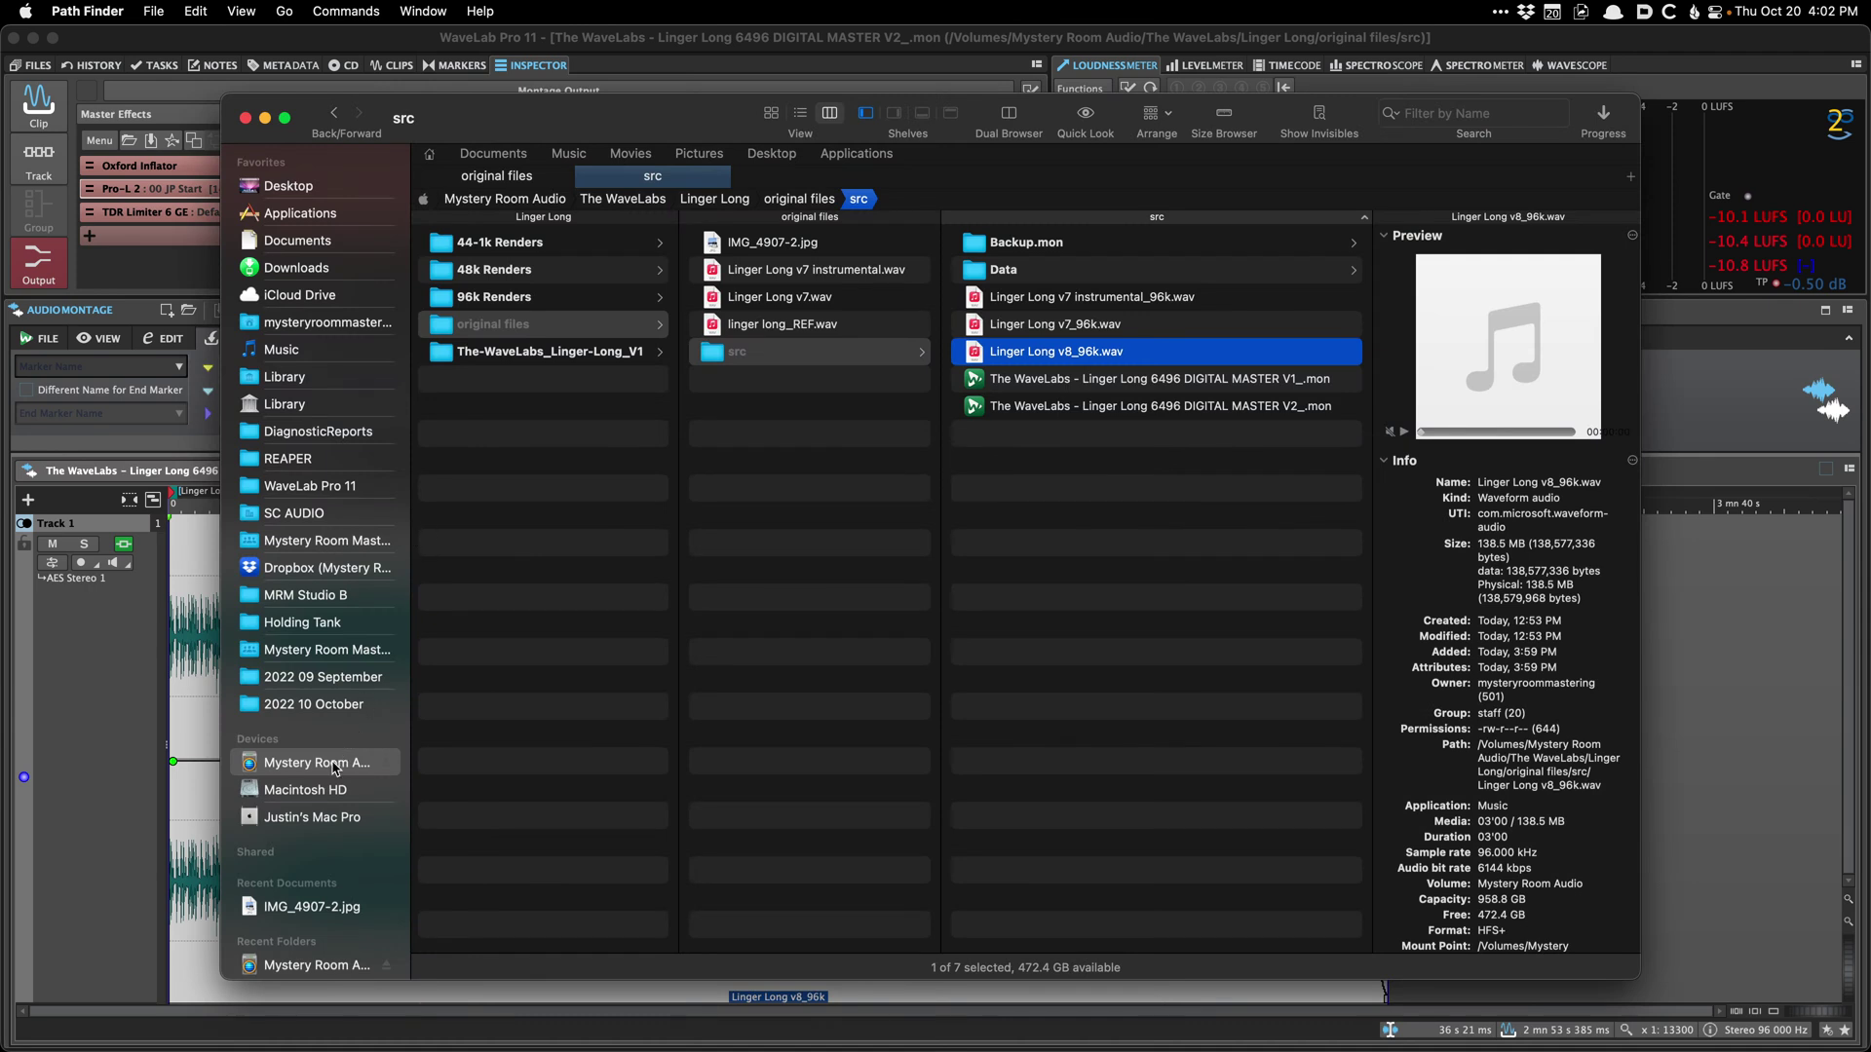
left_click(334, 765)
scroll(543, 575, "up", 5)
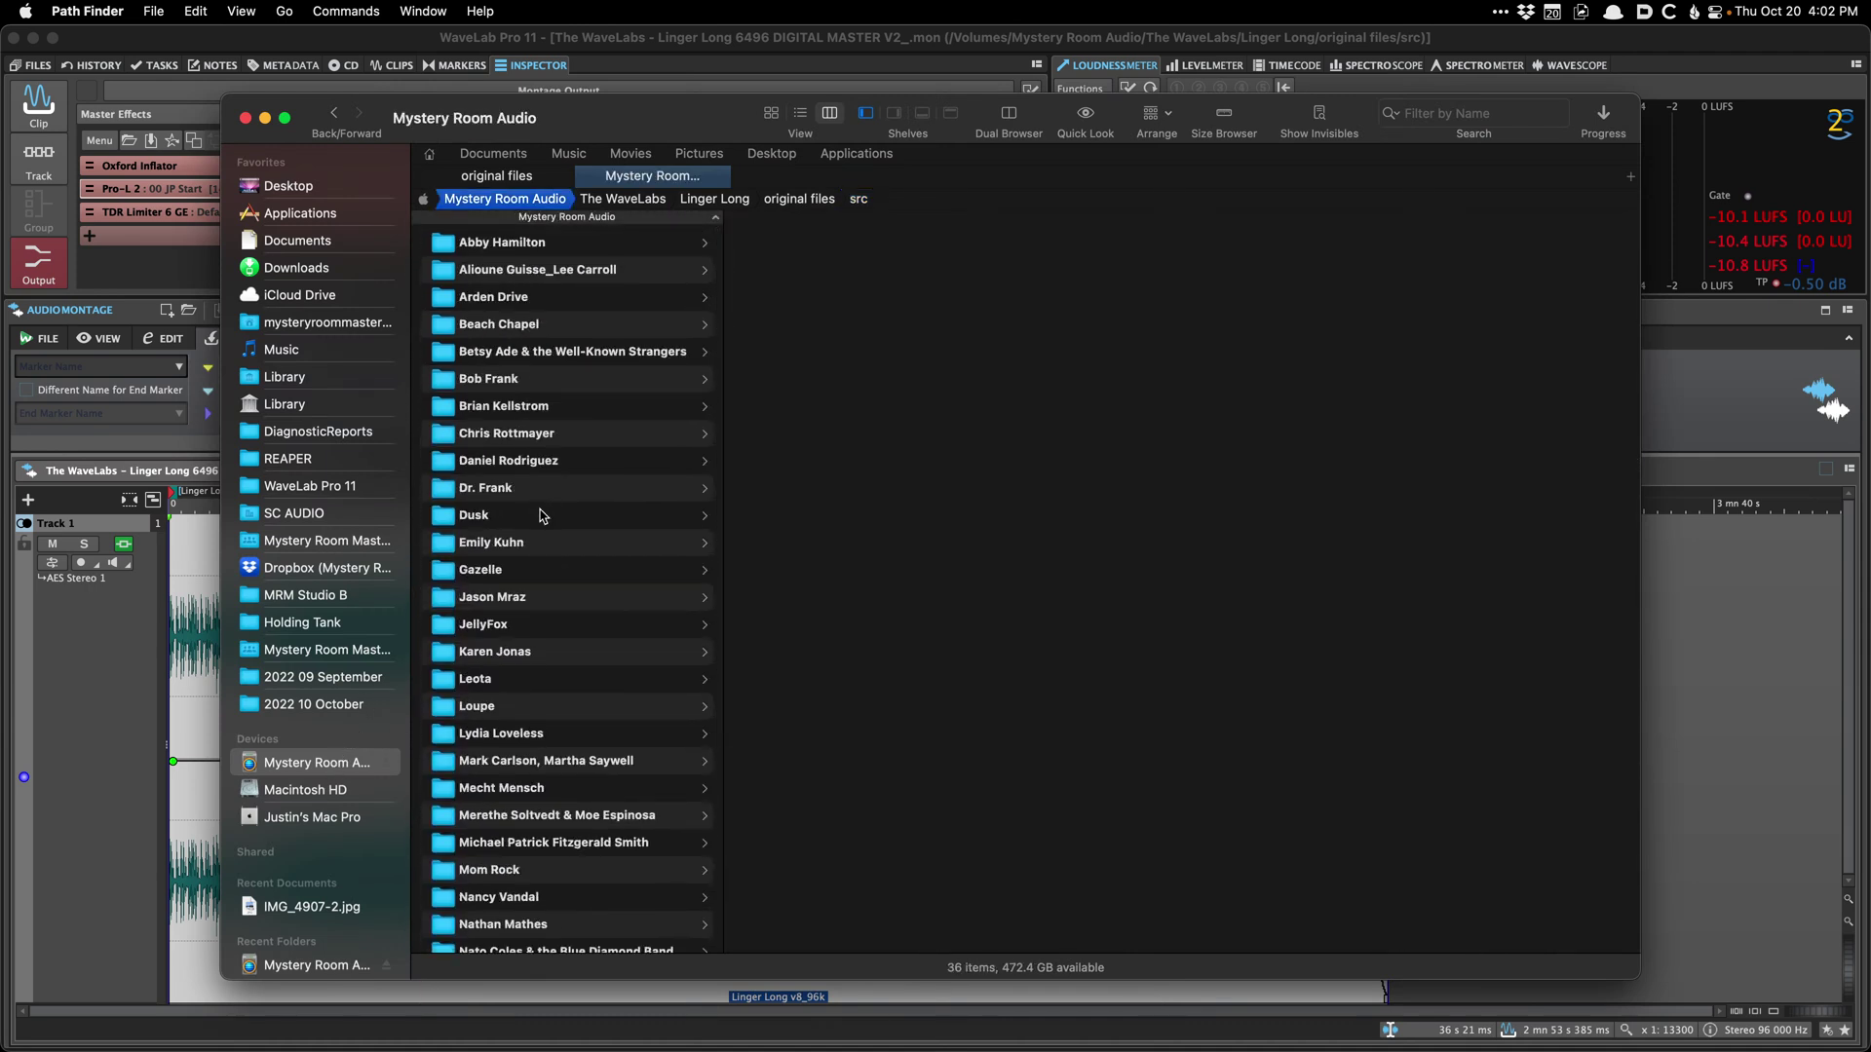
scroll(535, 629, "down", 5)
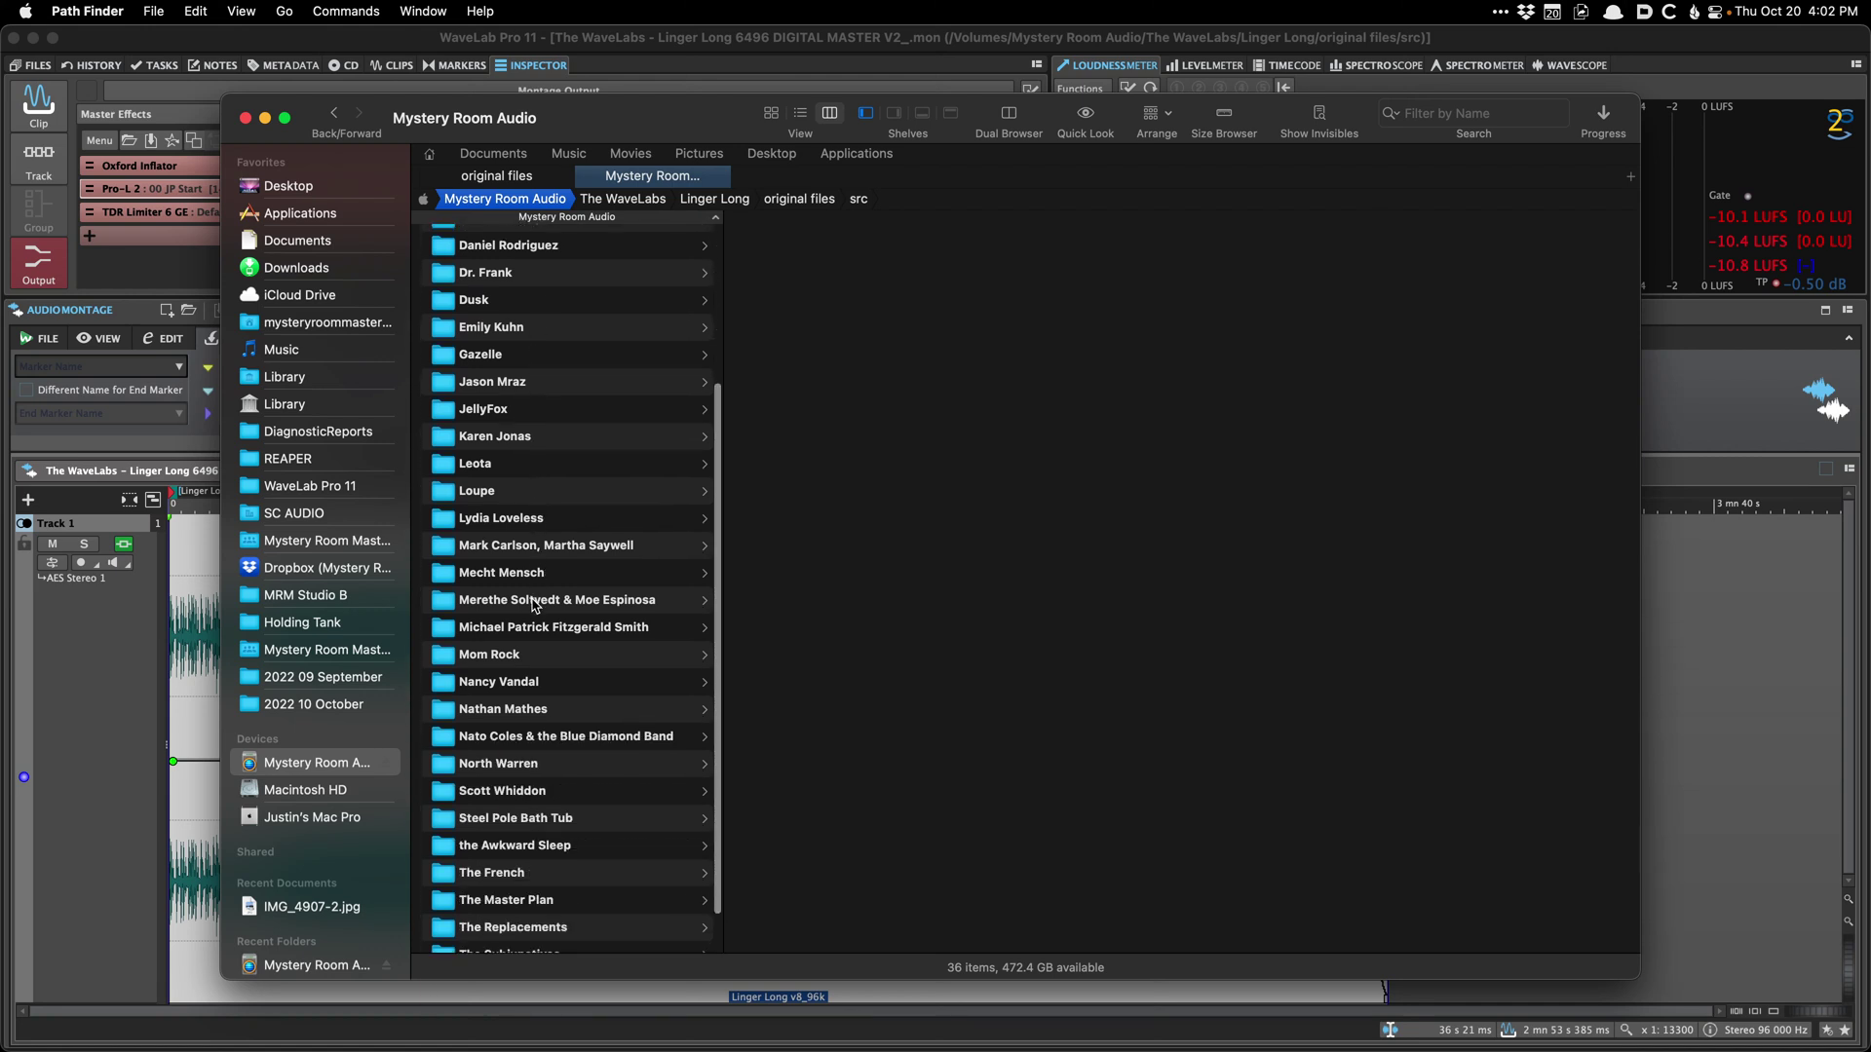
scroll(535, 606, "down", 2)
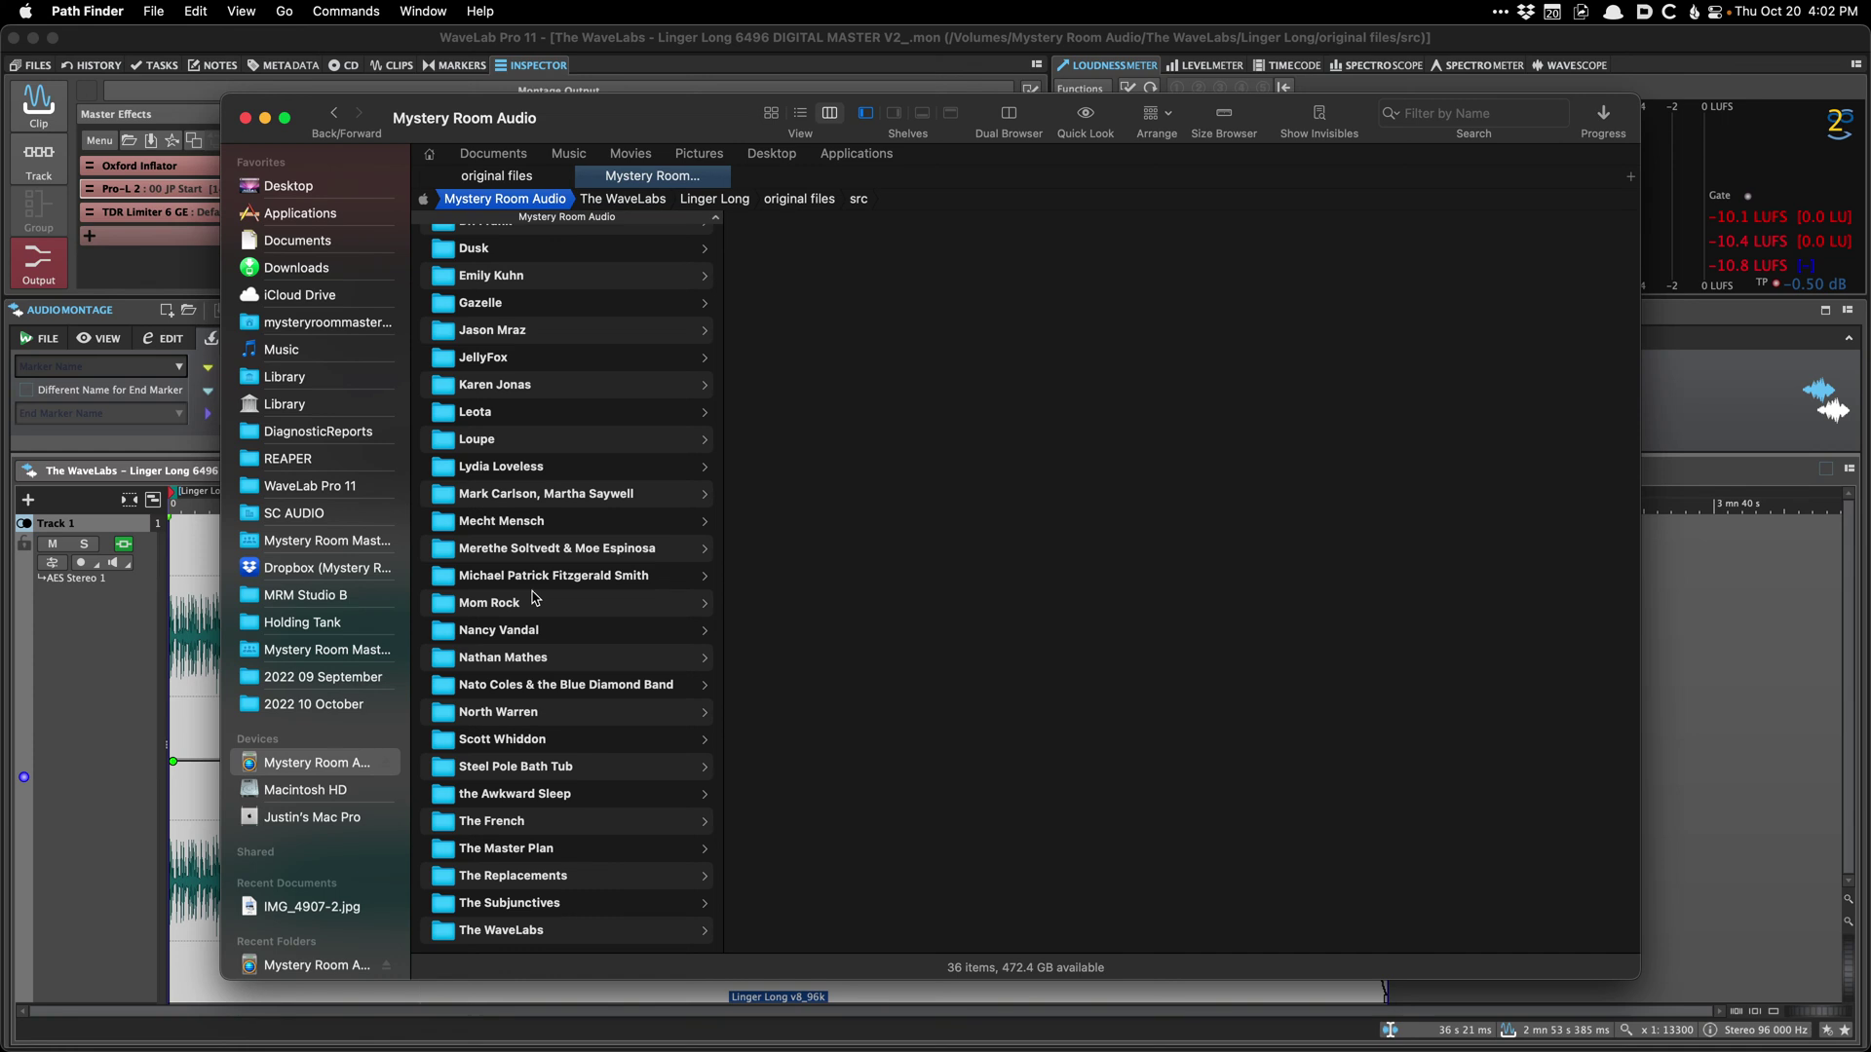
scroll(500, 557, "up", 6)
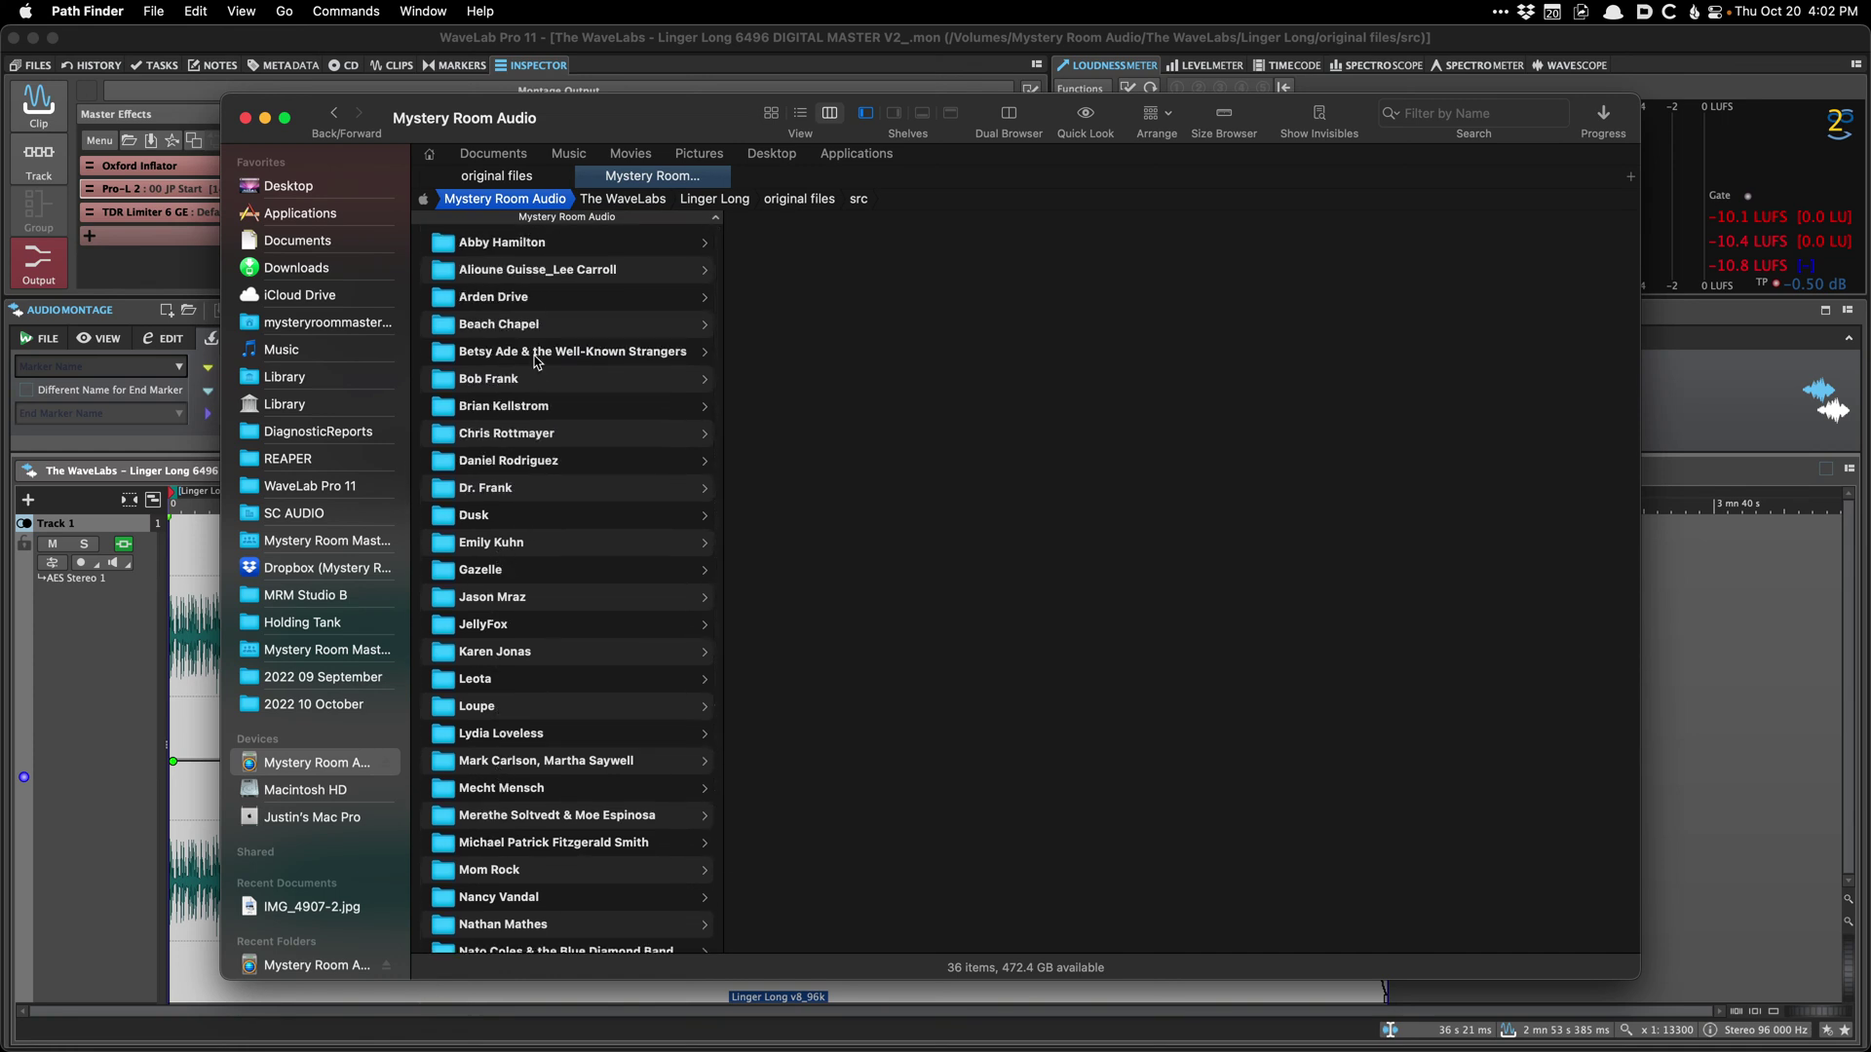
scroll(535, 361, "down", 5)
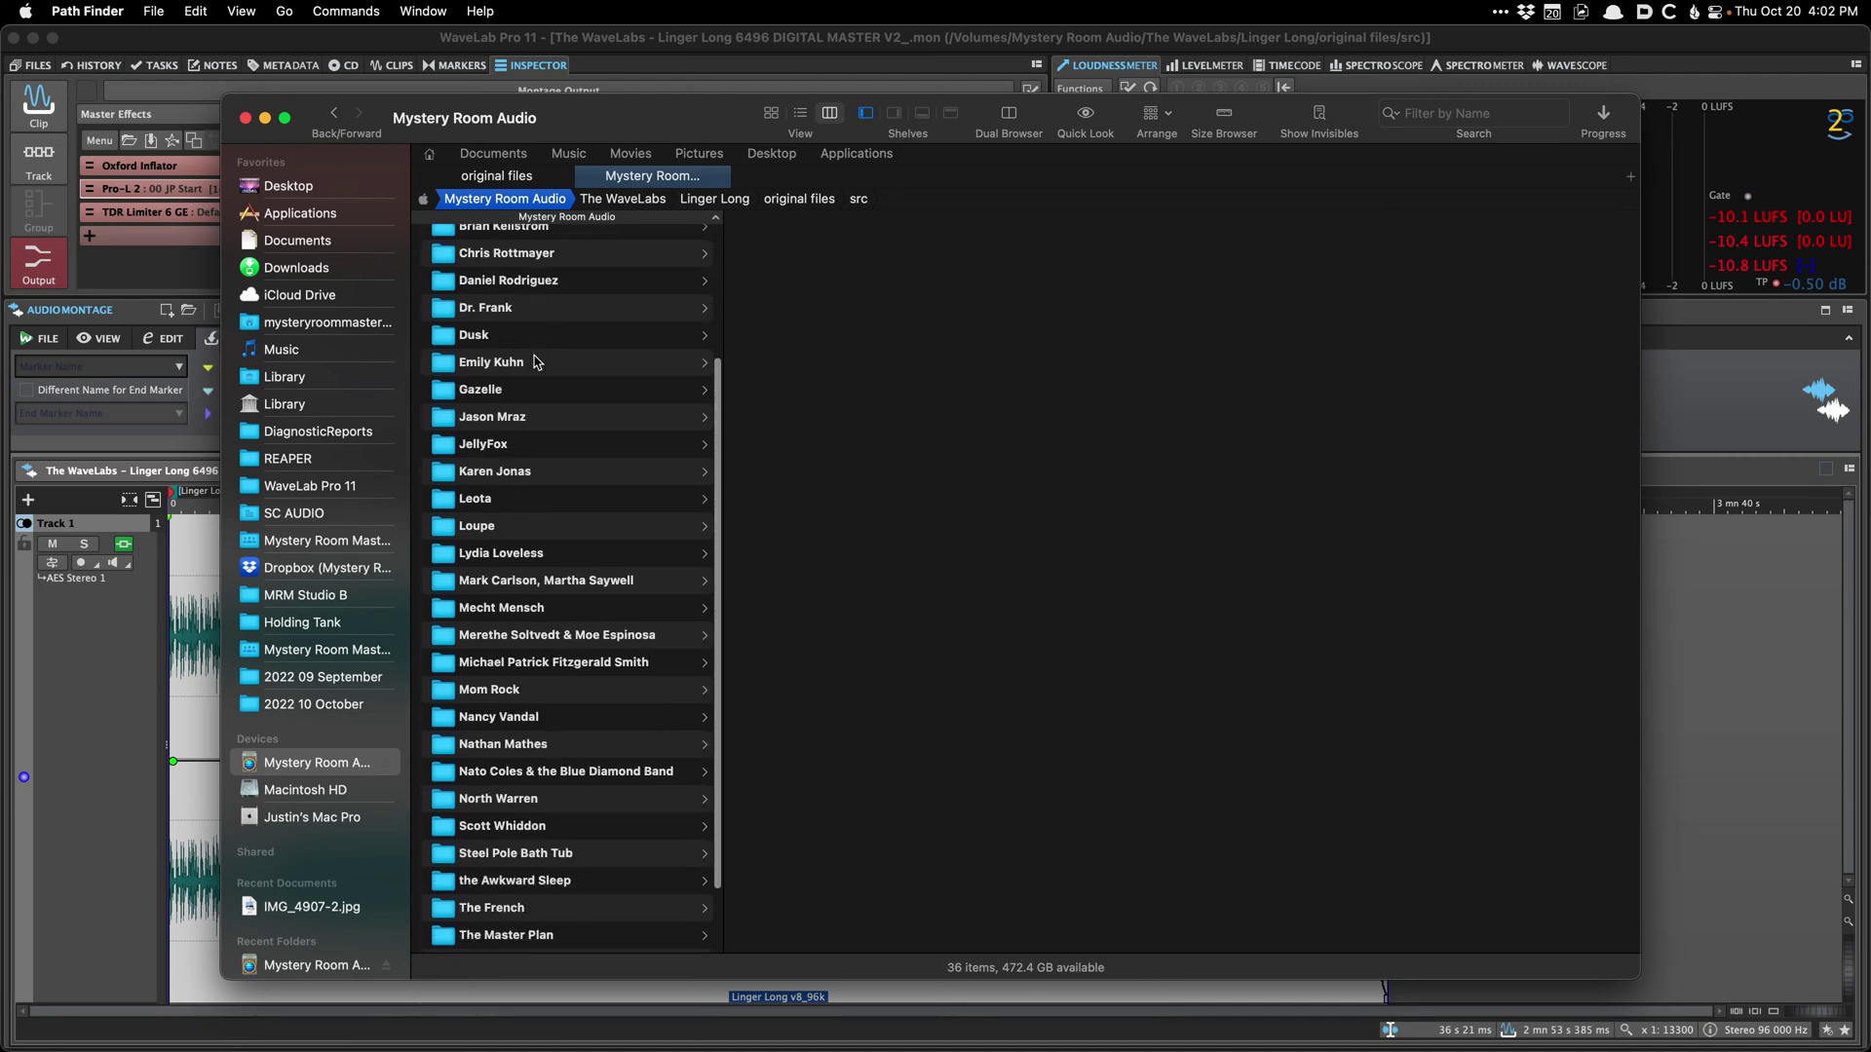
scroll(517, 438, "down", 1)
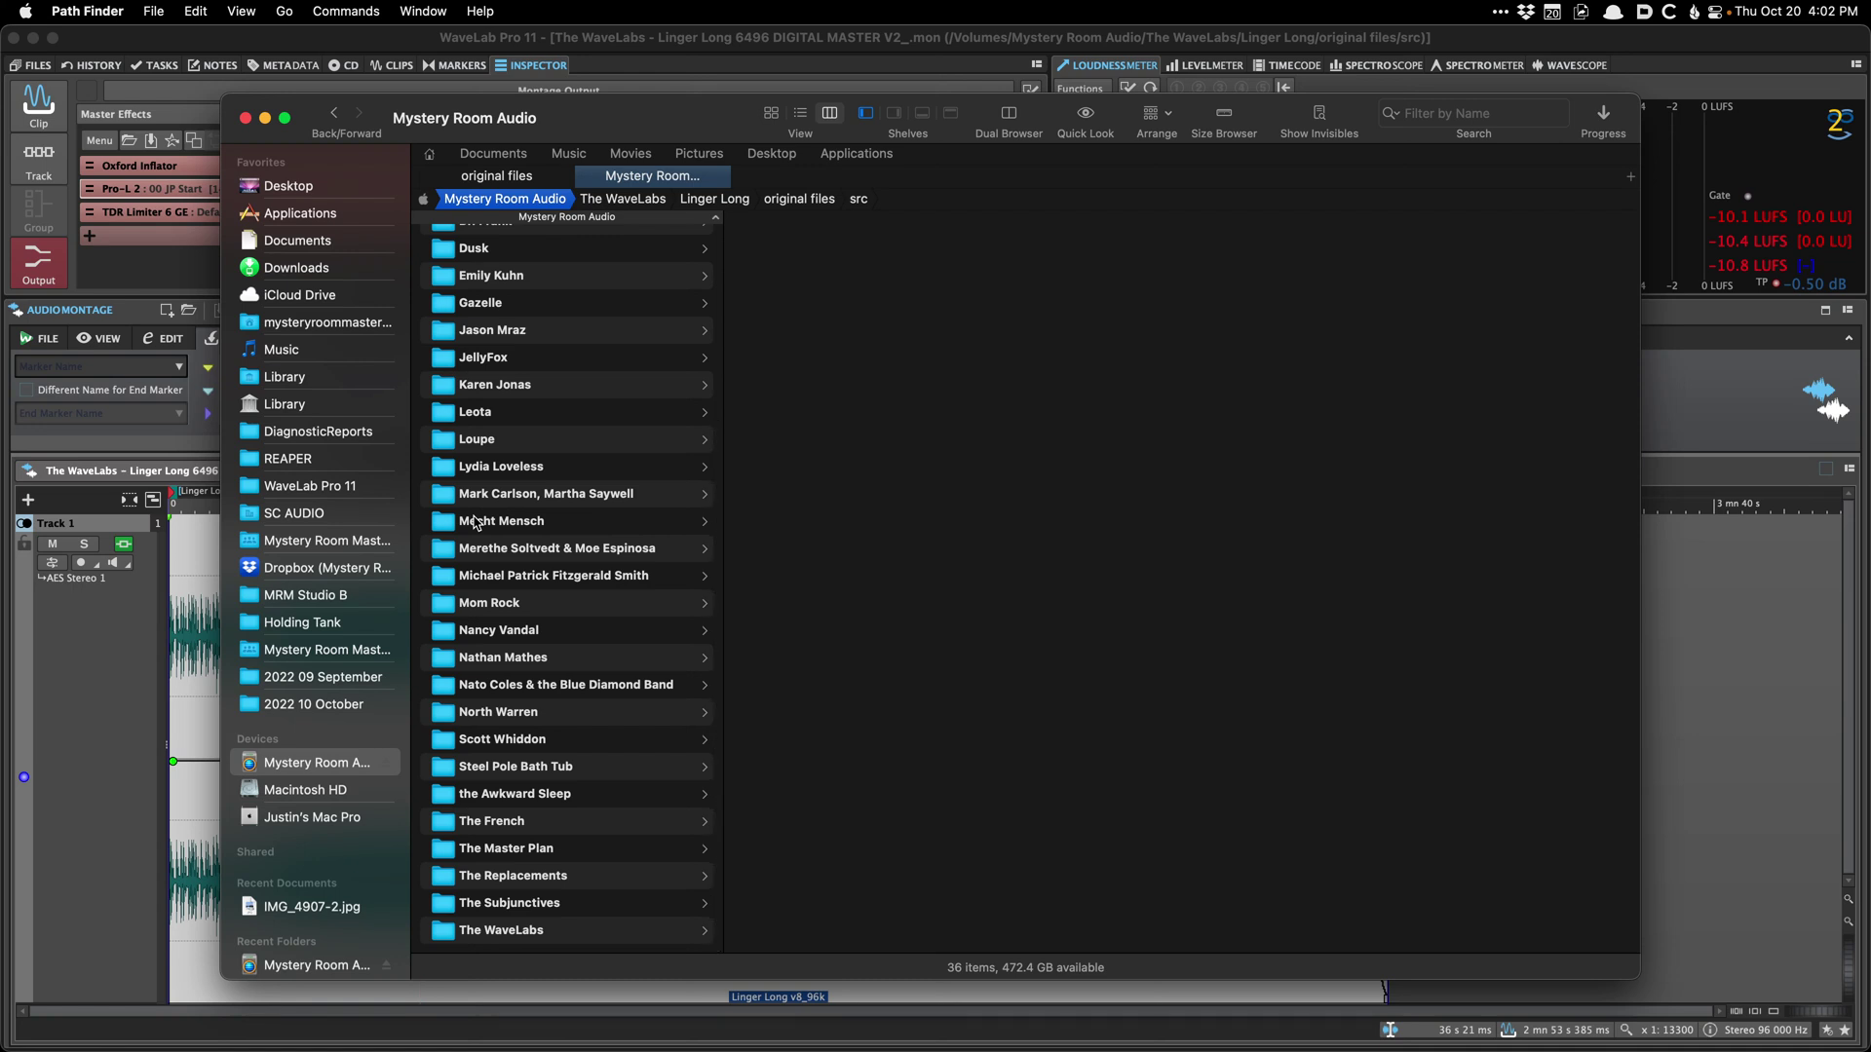
left_click(551, 721)
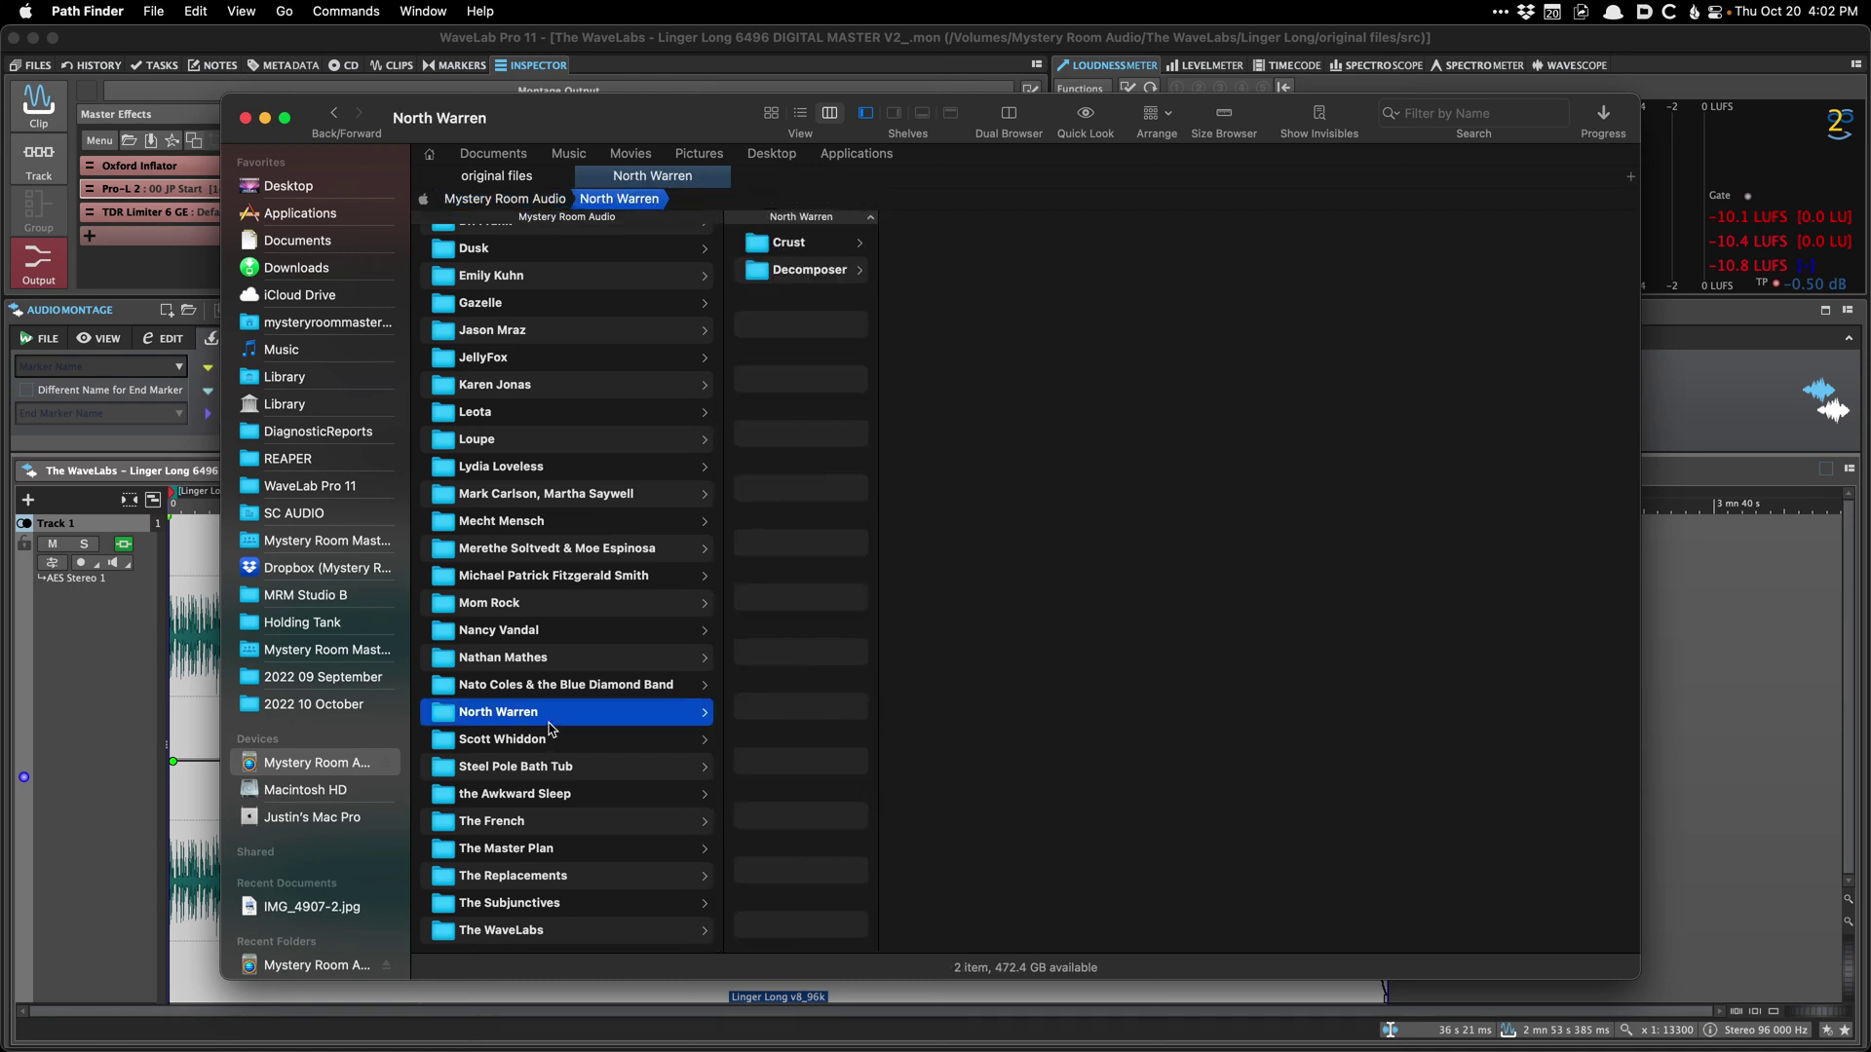
key("Right")
key("Down")
key("Up")
key("Left")
key("super+tab")
left_click(464, 726)
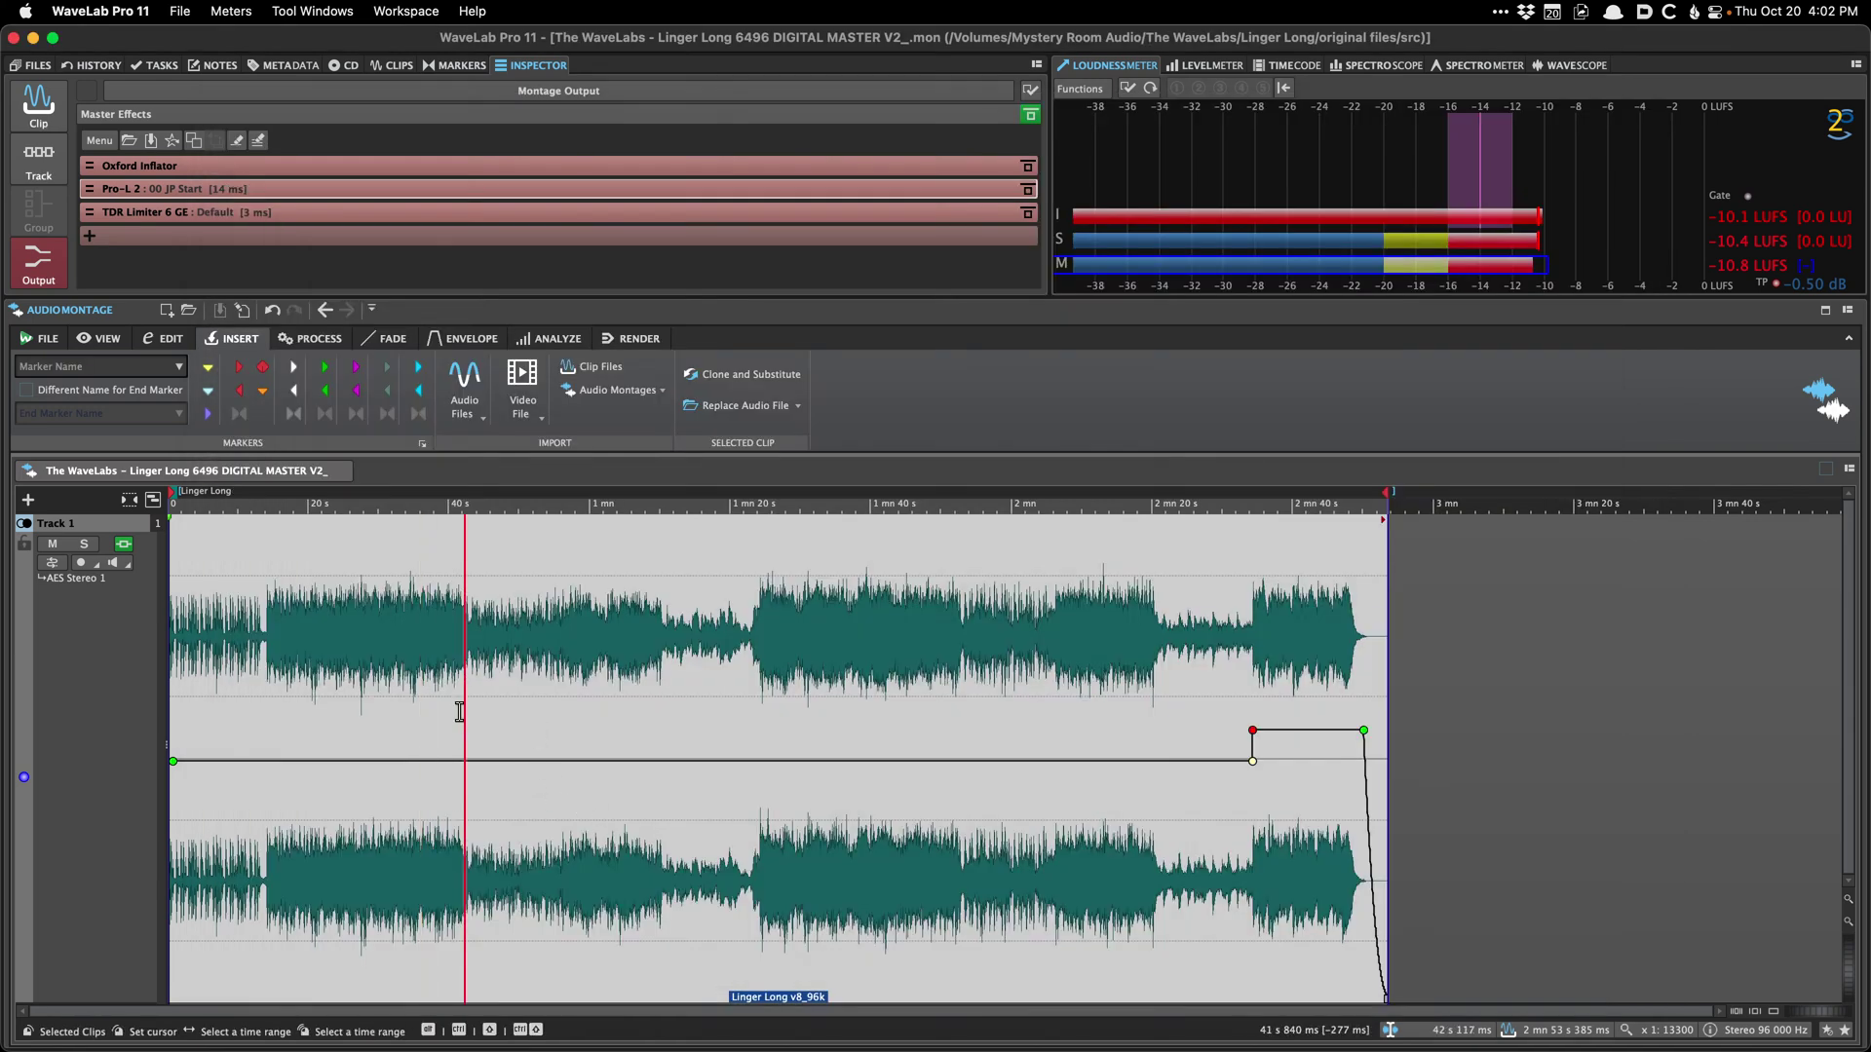
key("super+Tab")
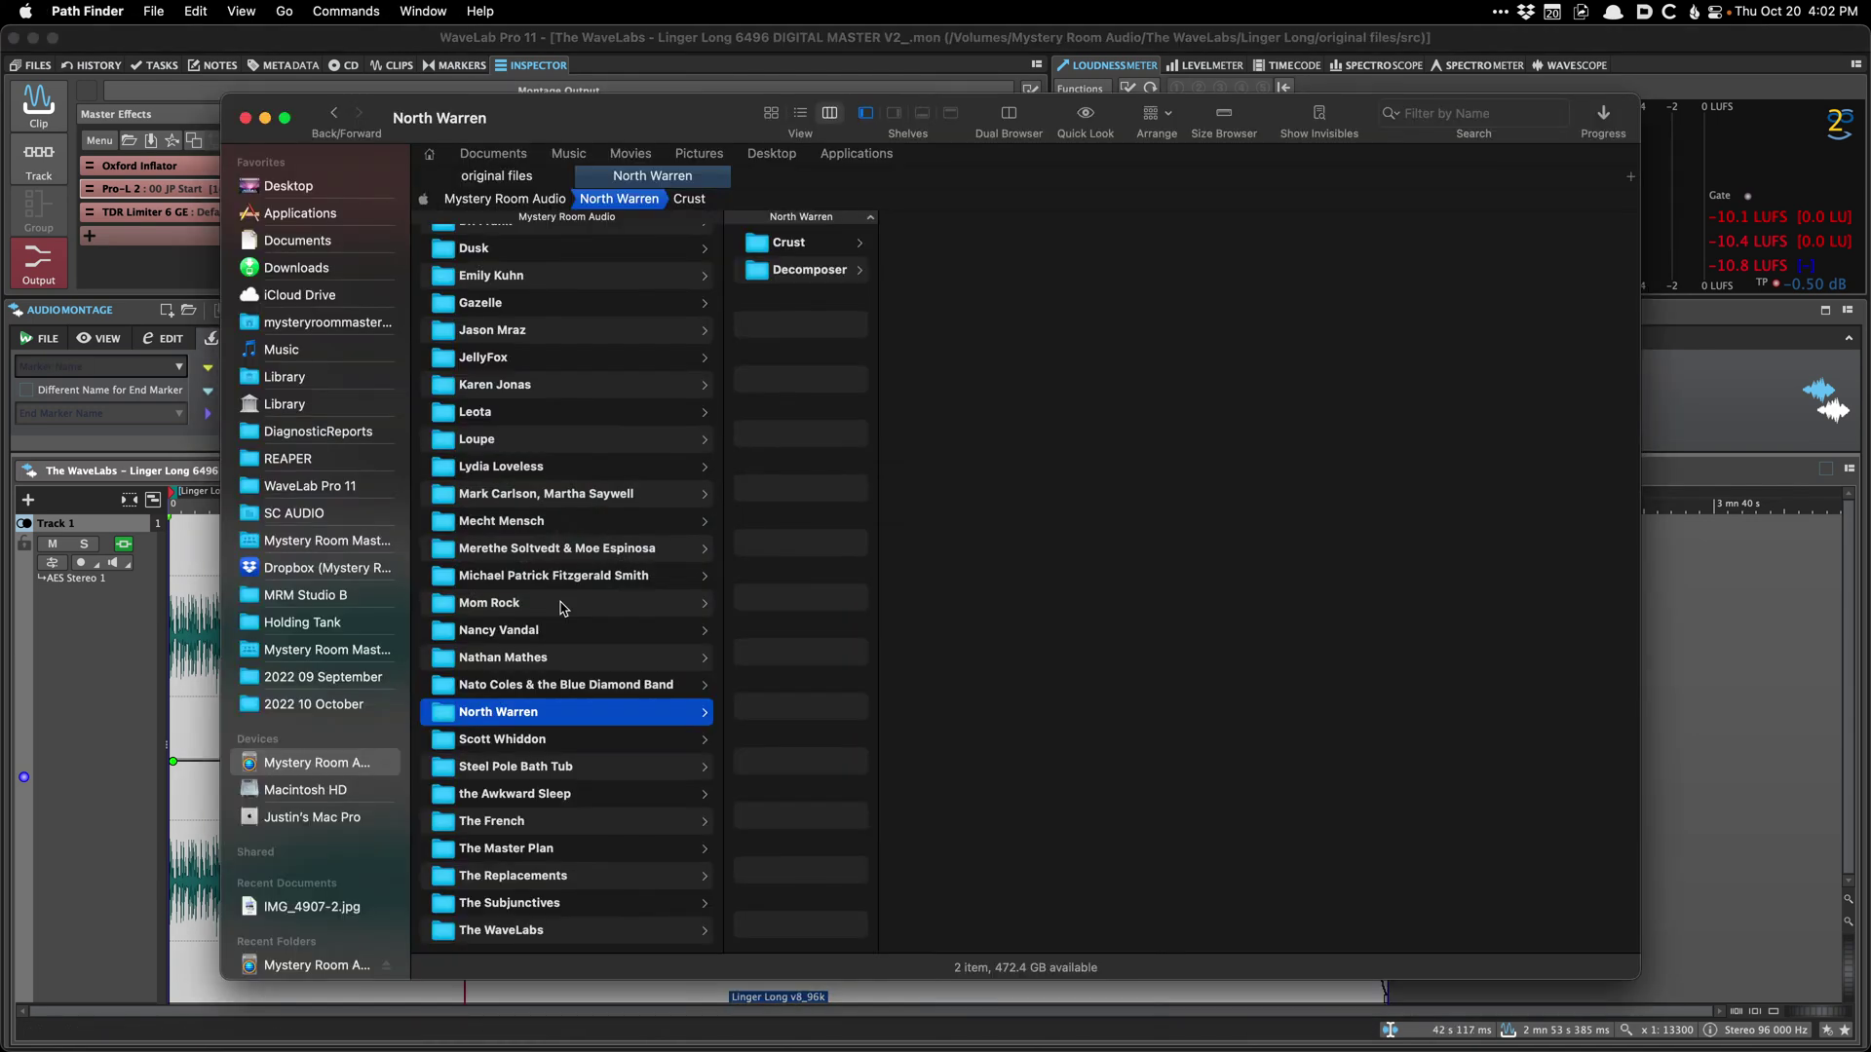
left_click(189, 606)
key("super+Tab")
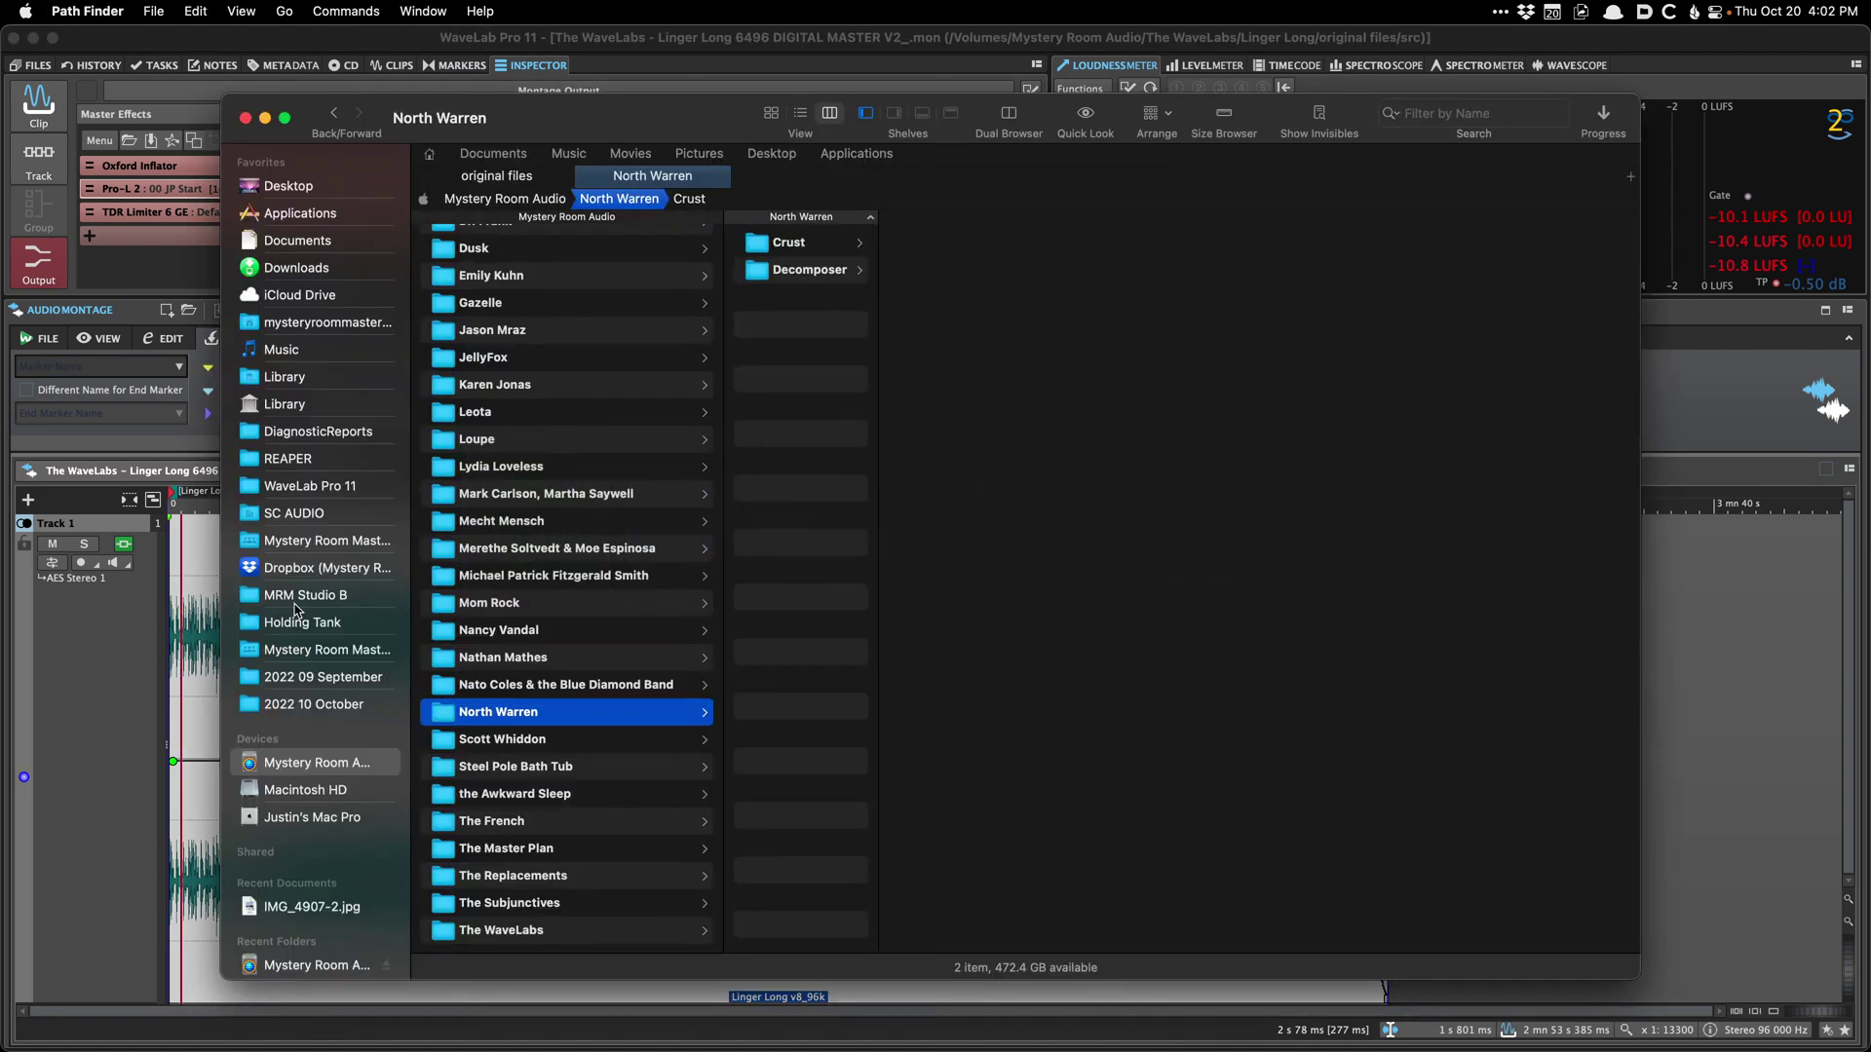
Step: Duplicate the The-WaveLabs_Linger-Long_V1 folder inside the Linger Long folder of The WaveLabs
left_click(617, 930)
key("Right")
key("Right")
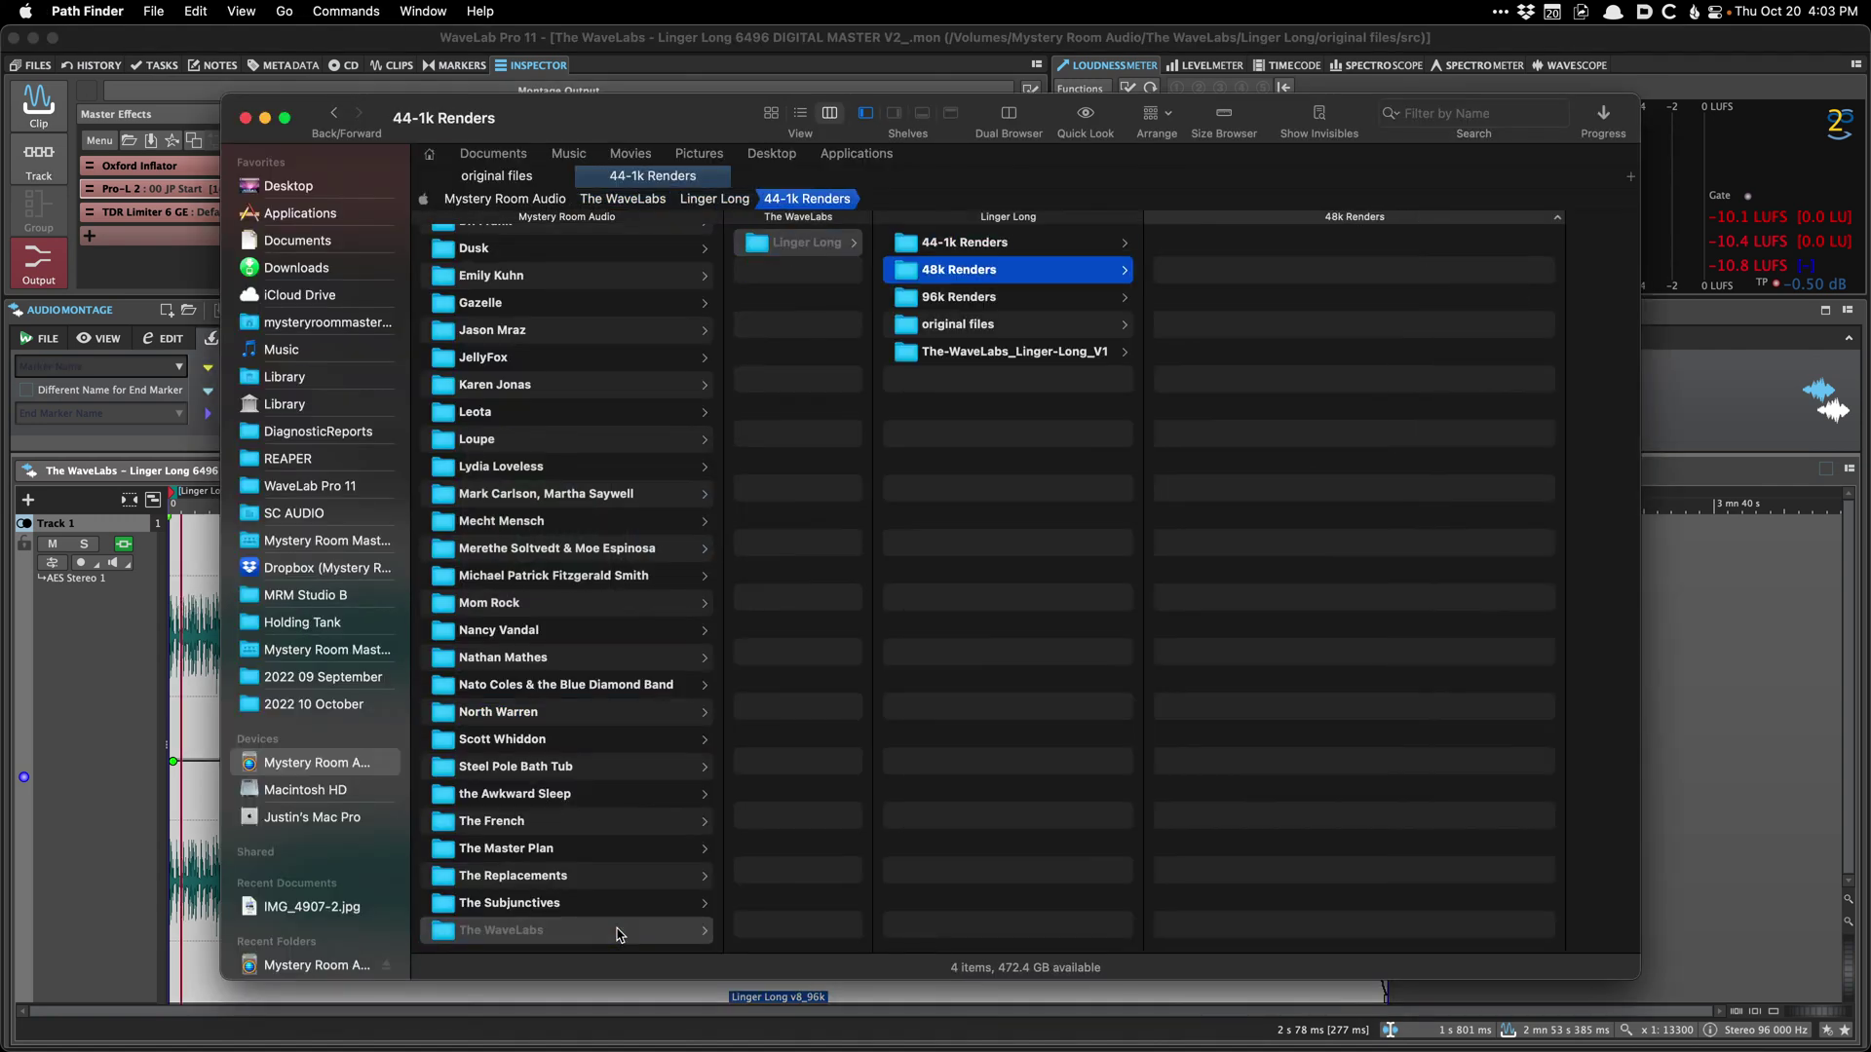
key("Down")
key("Down")
key("Down")
key("Down")
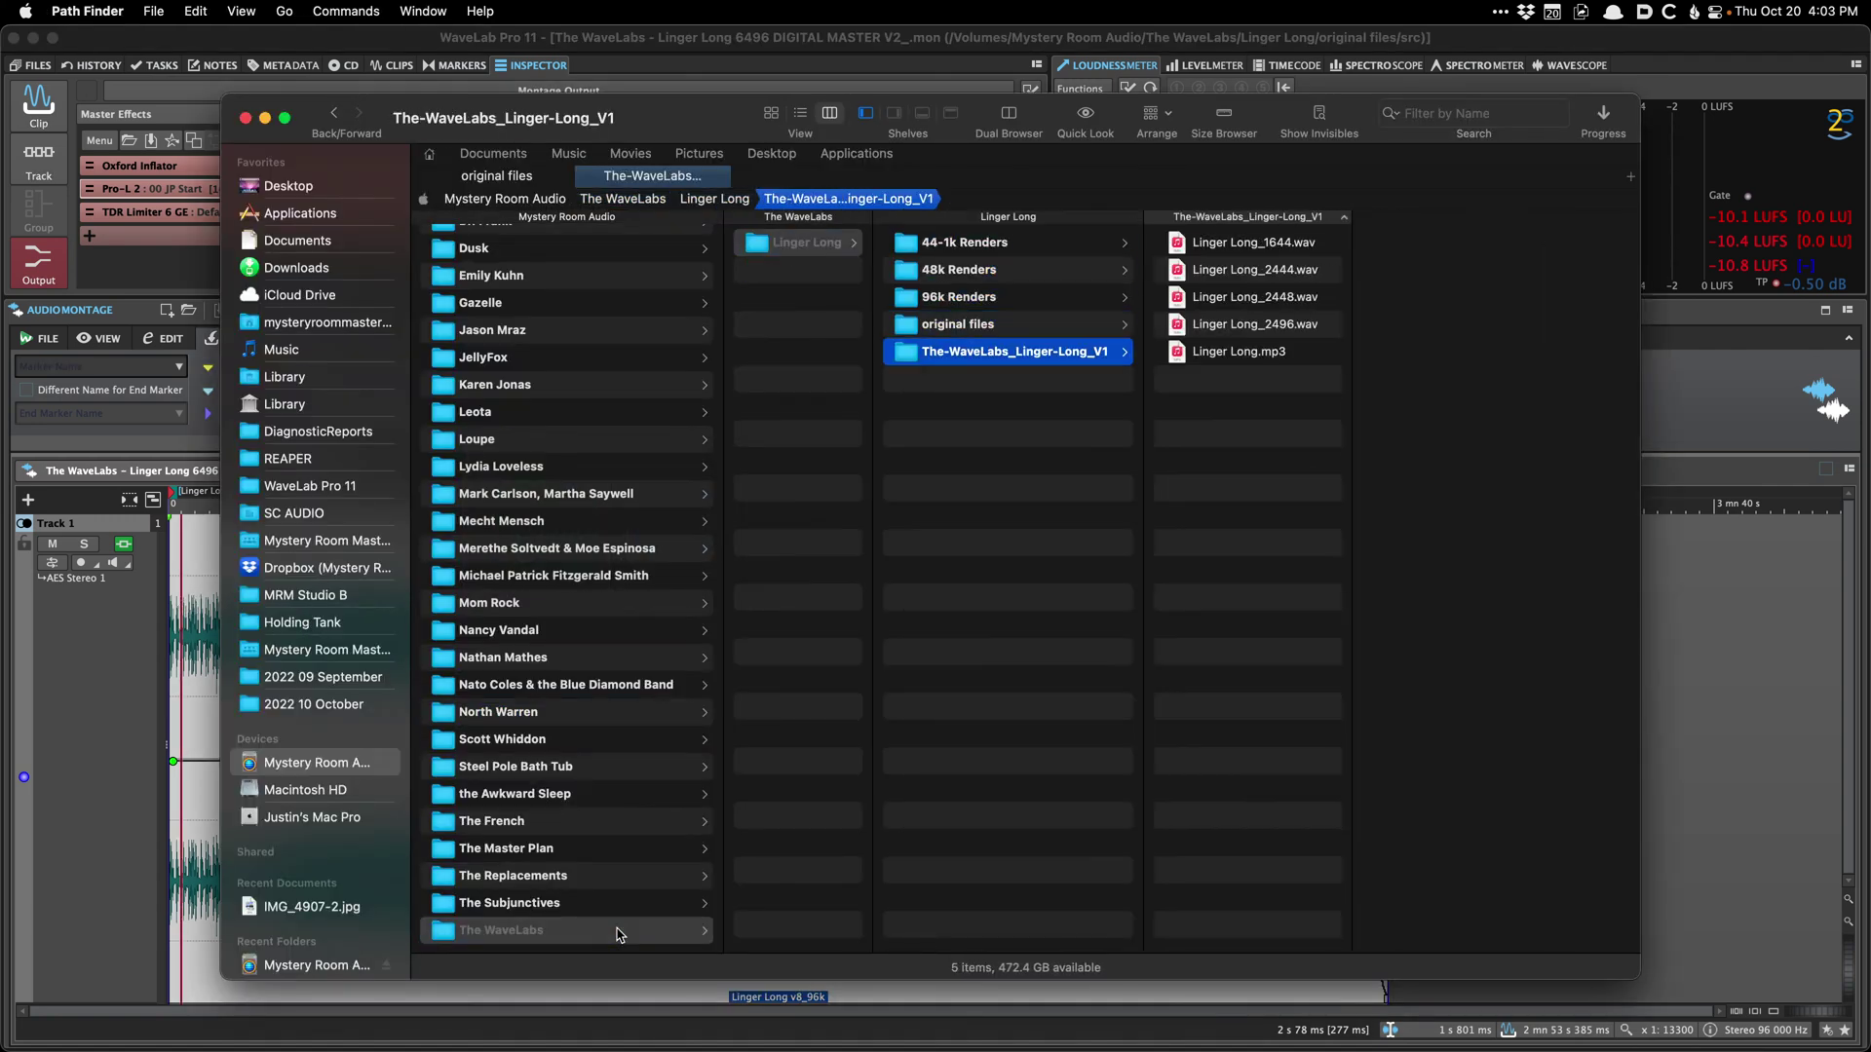
right_click(1008, 353)
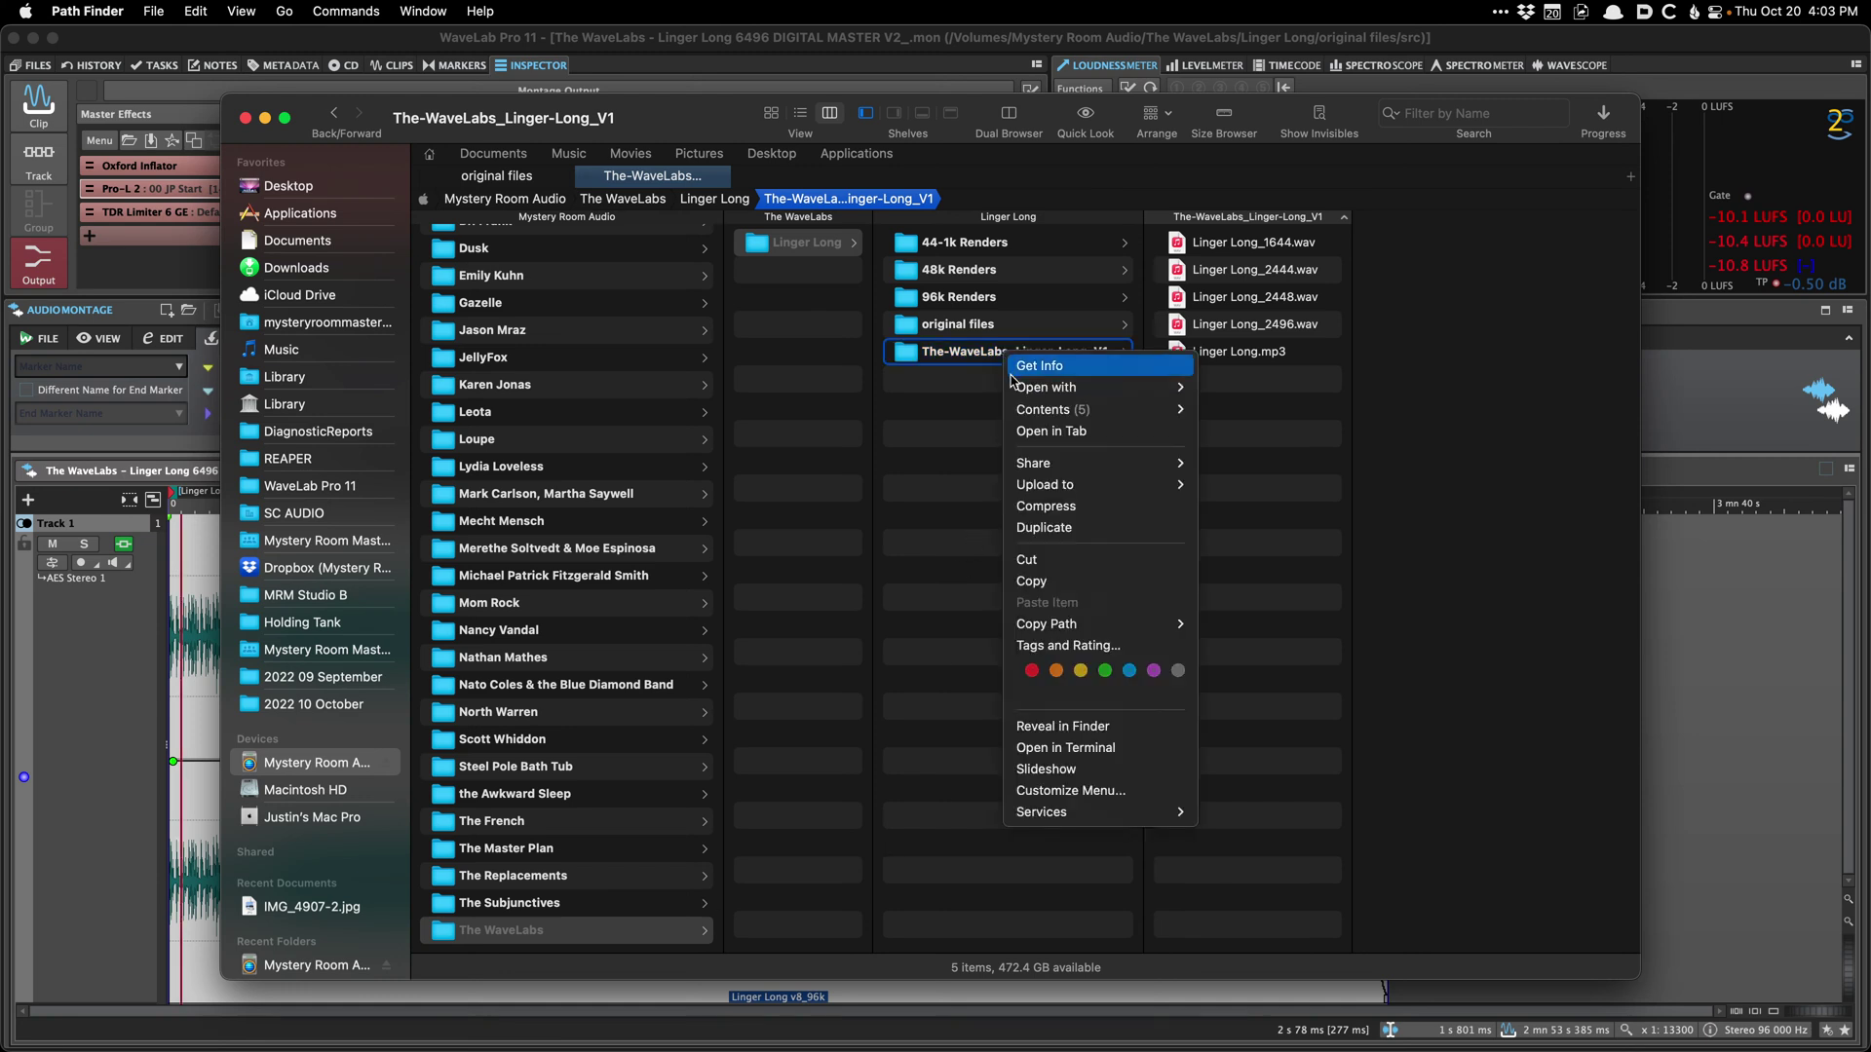
left_click(1044, 527)
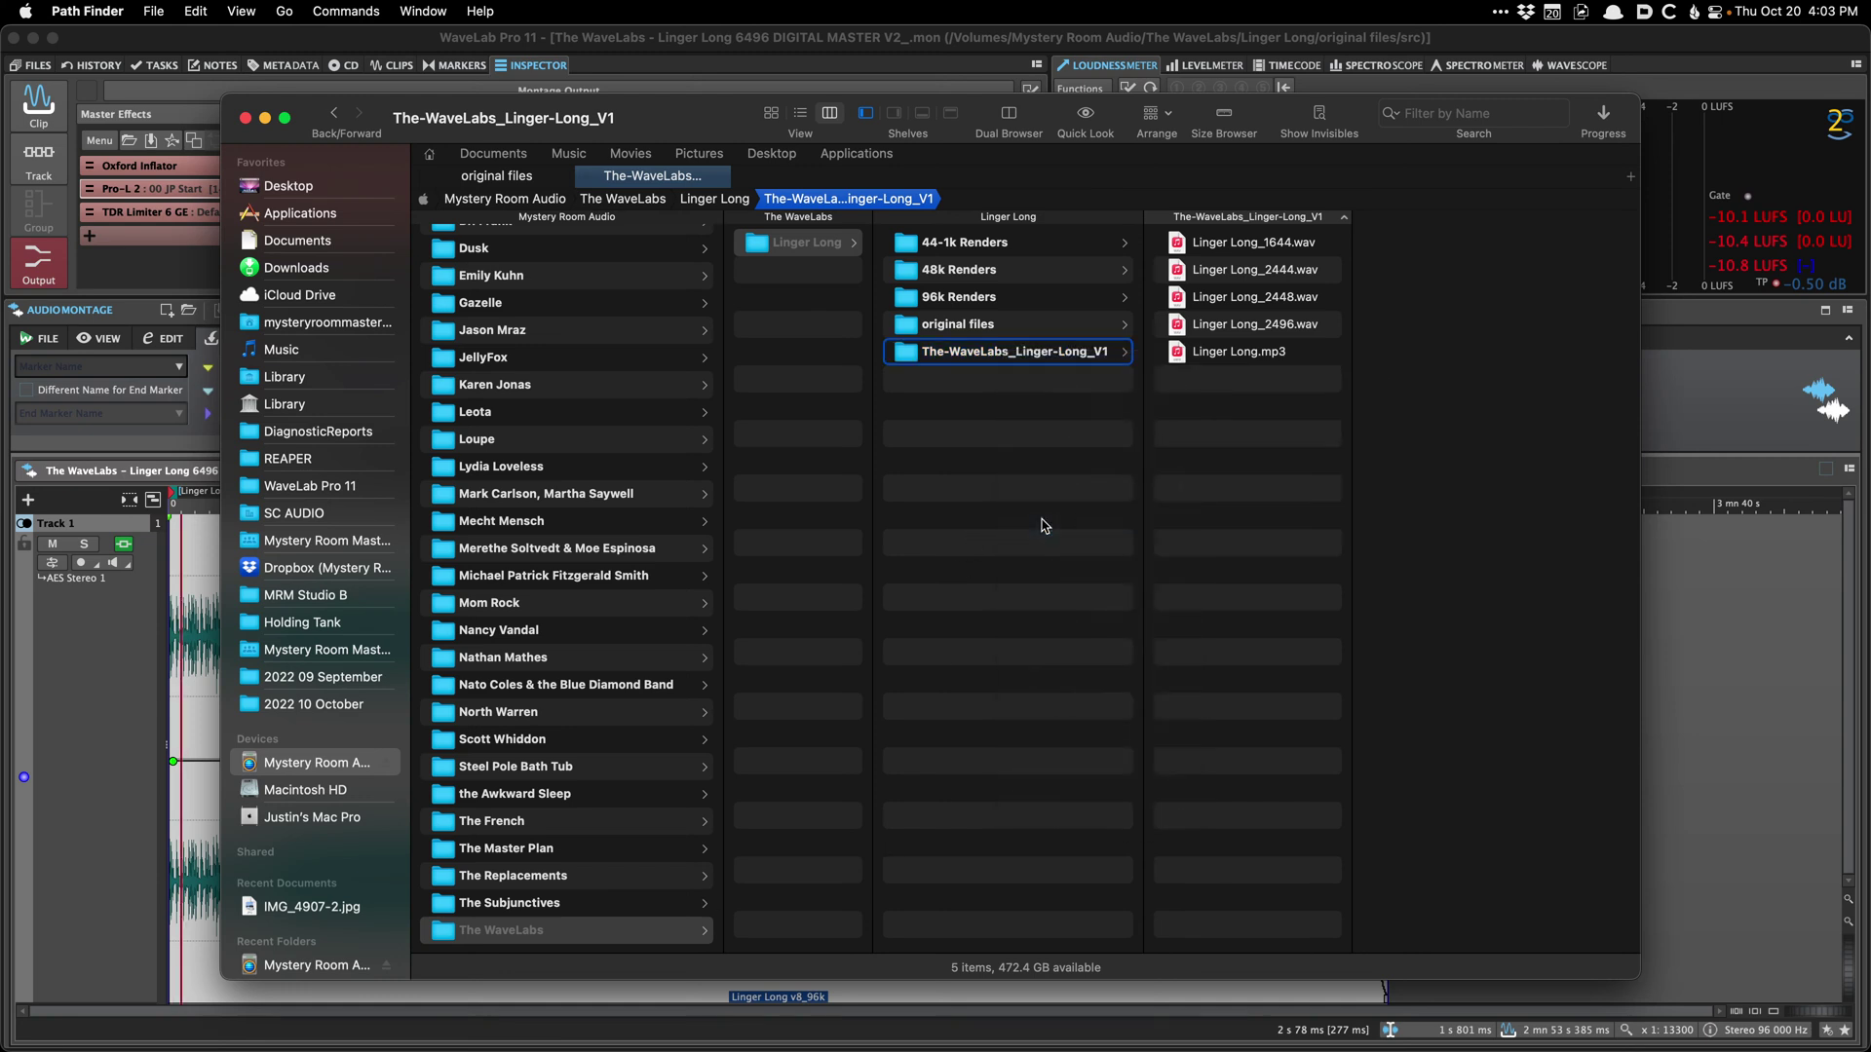
Step: Rename the duplicated delivery folder as The-WaveLabs_Linger-Long_V2
key("Down")
key("Return")
key("Right")
key("BackSpace")
key("BackSpace")
key("BackSpace")
key("BackSpace")
key("BackSpace")
key("BackSpace")
type("2")
key("Return")
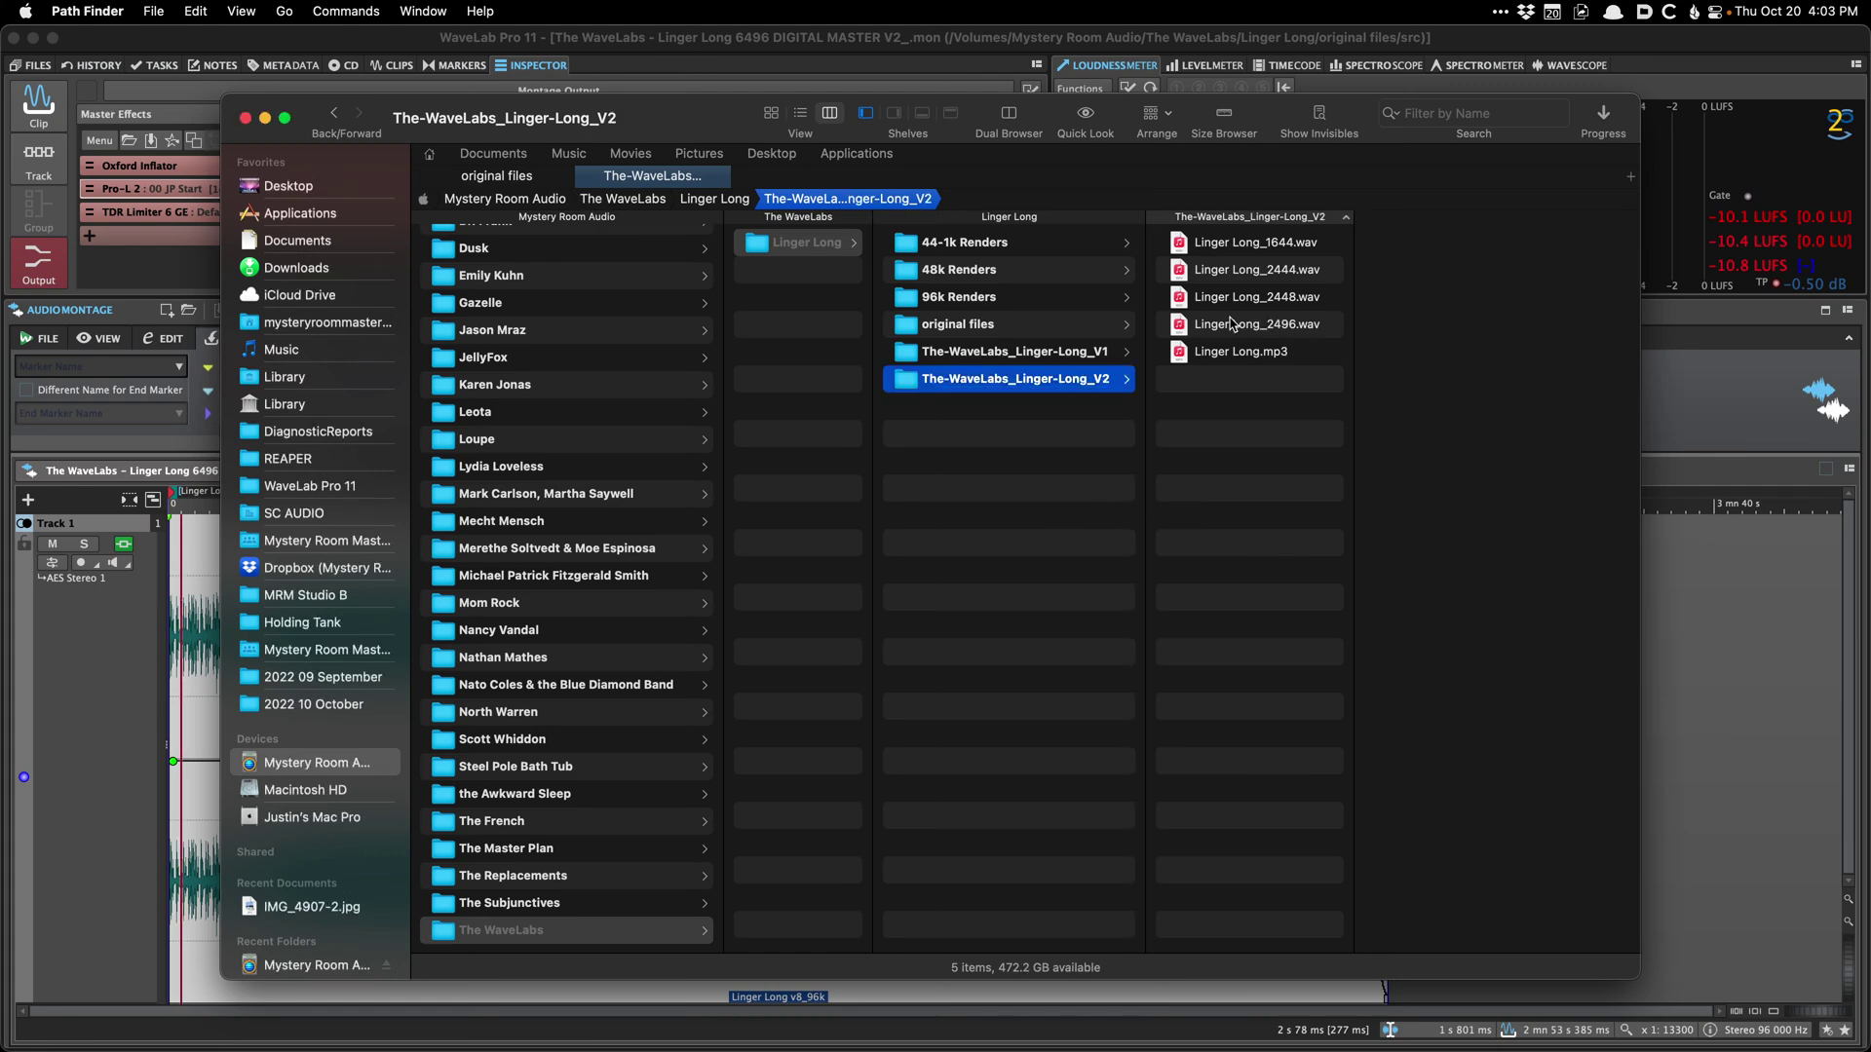
Step: Add the suffix _V2 to all five audio files in the V2 folder using the _V2 preset of A Better Finder Rename 11
key("Right")
key("Left")
key("Up")
key("Down")
key("Right")
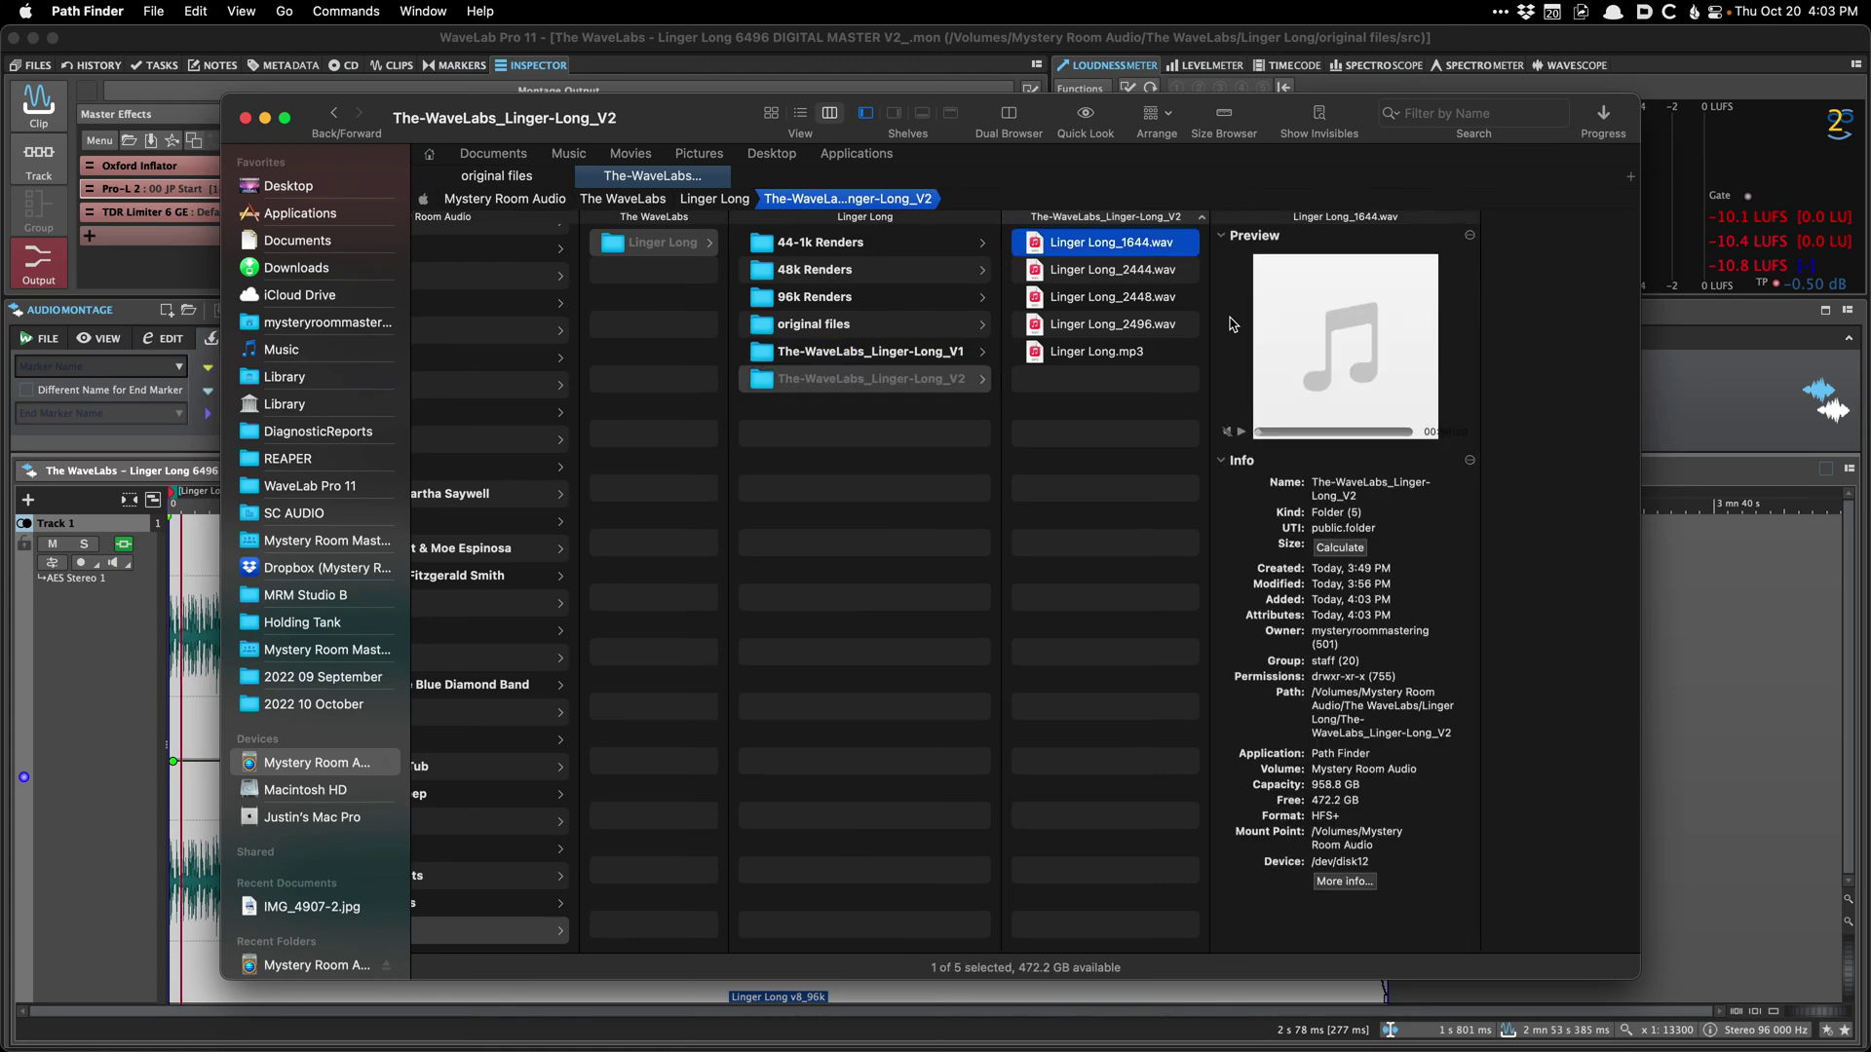
left_click(1111, 357, "shift")
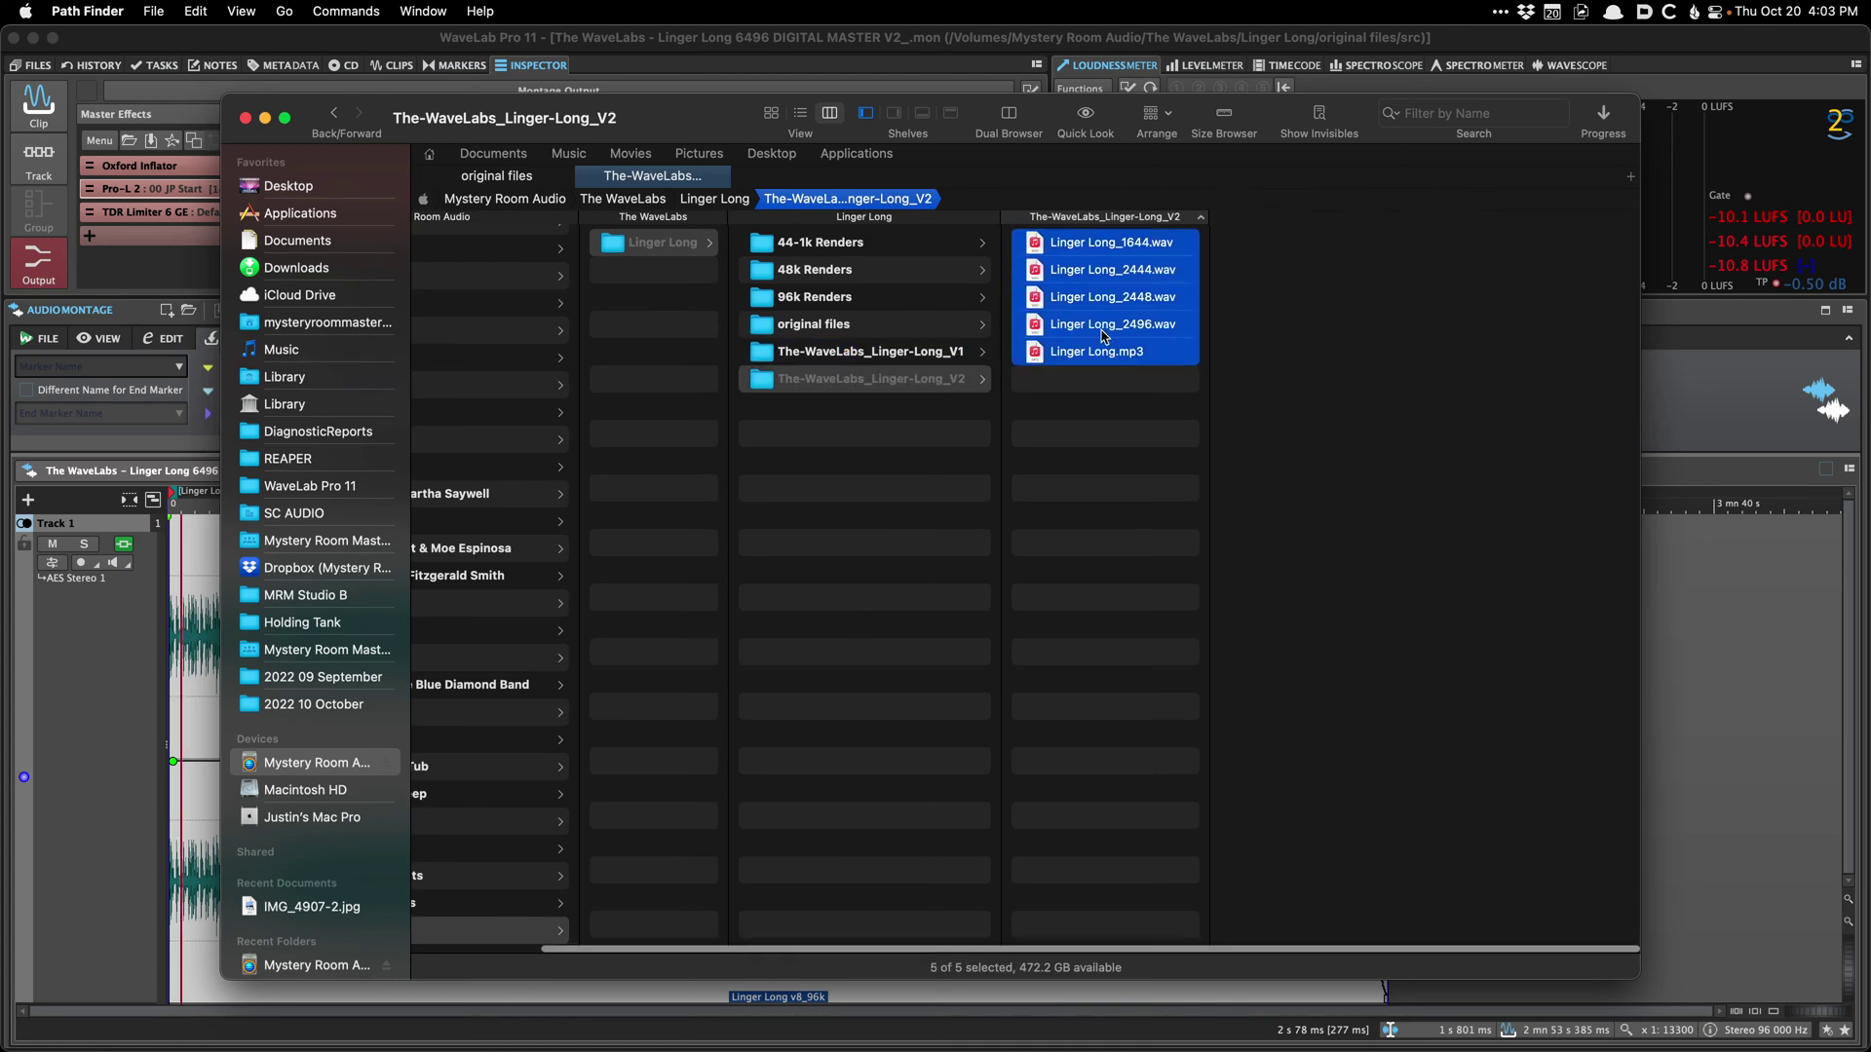
right_click(1105, 337)
mouse_move(1199, 363)
mouse_move(1384, 363)
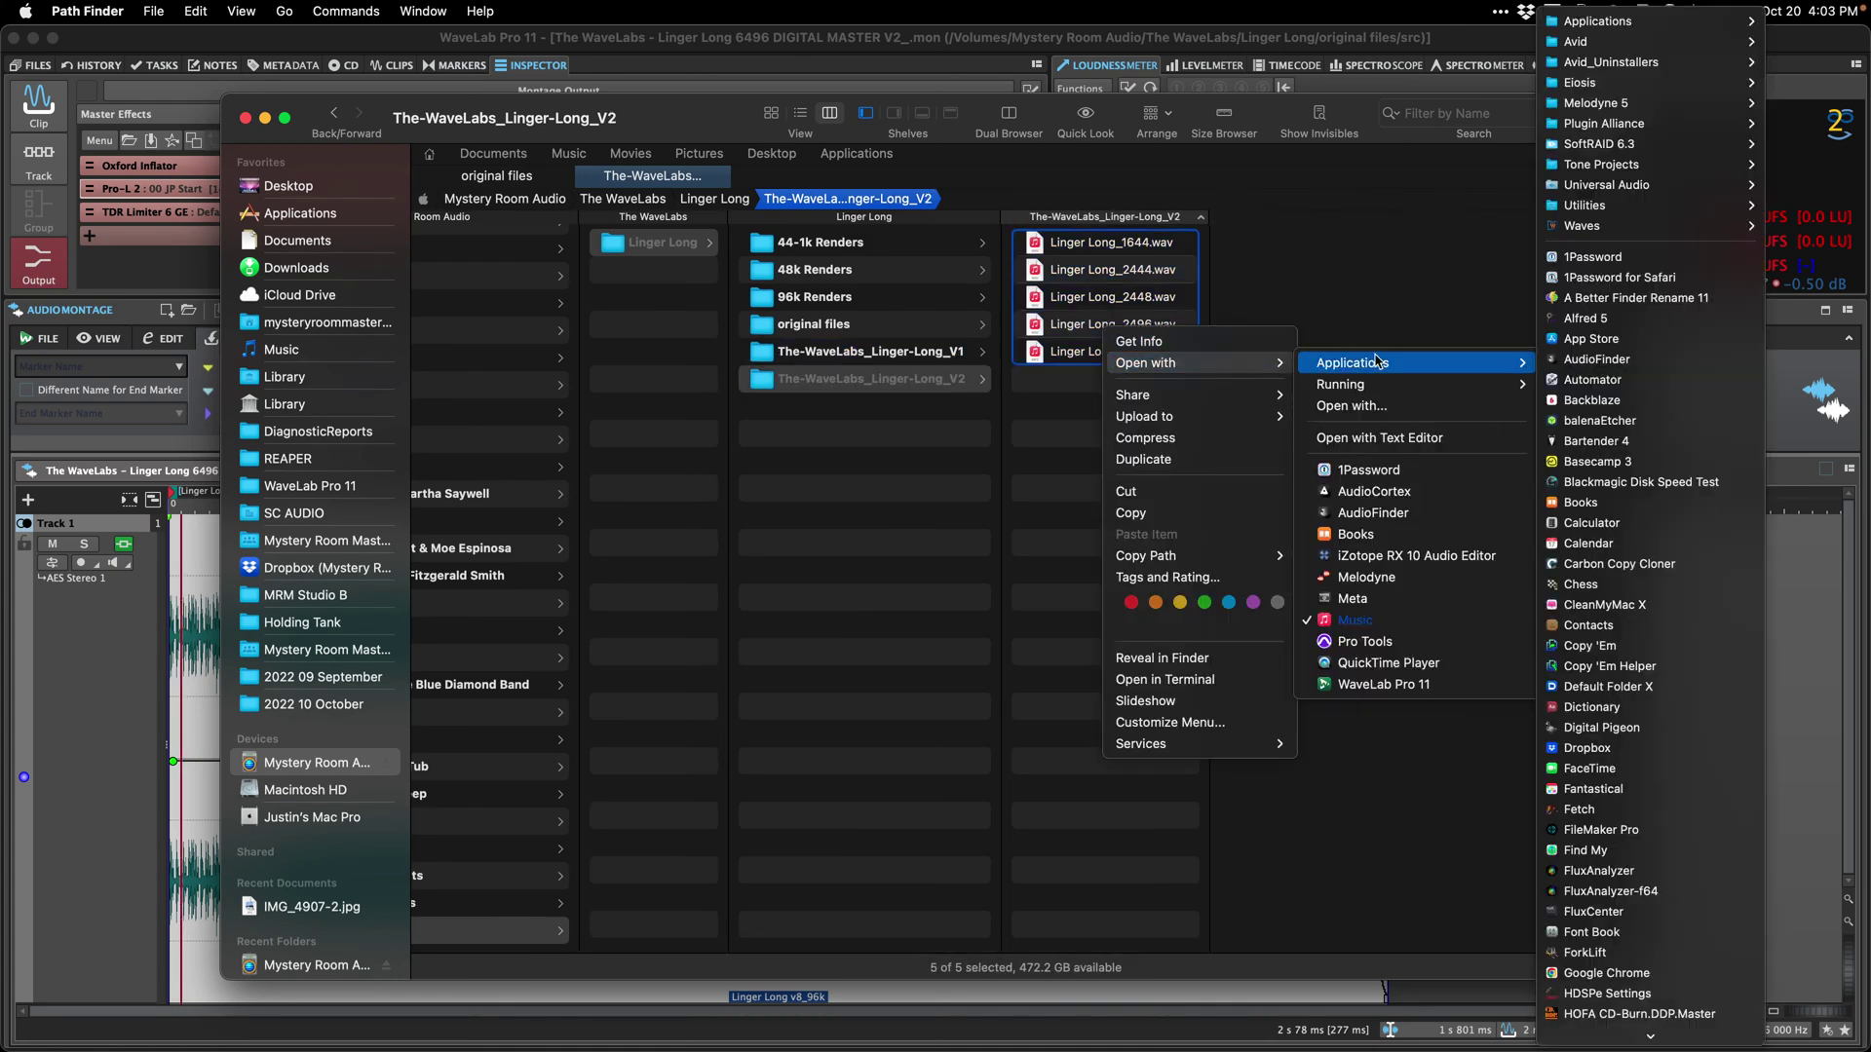
left_click(1595, 304)
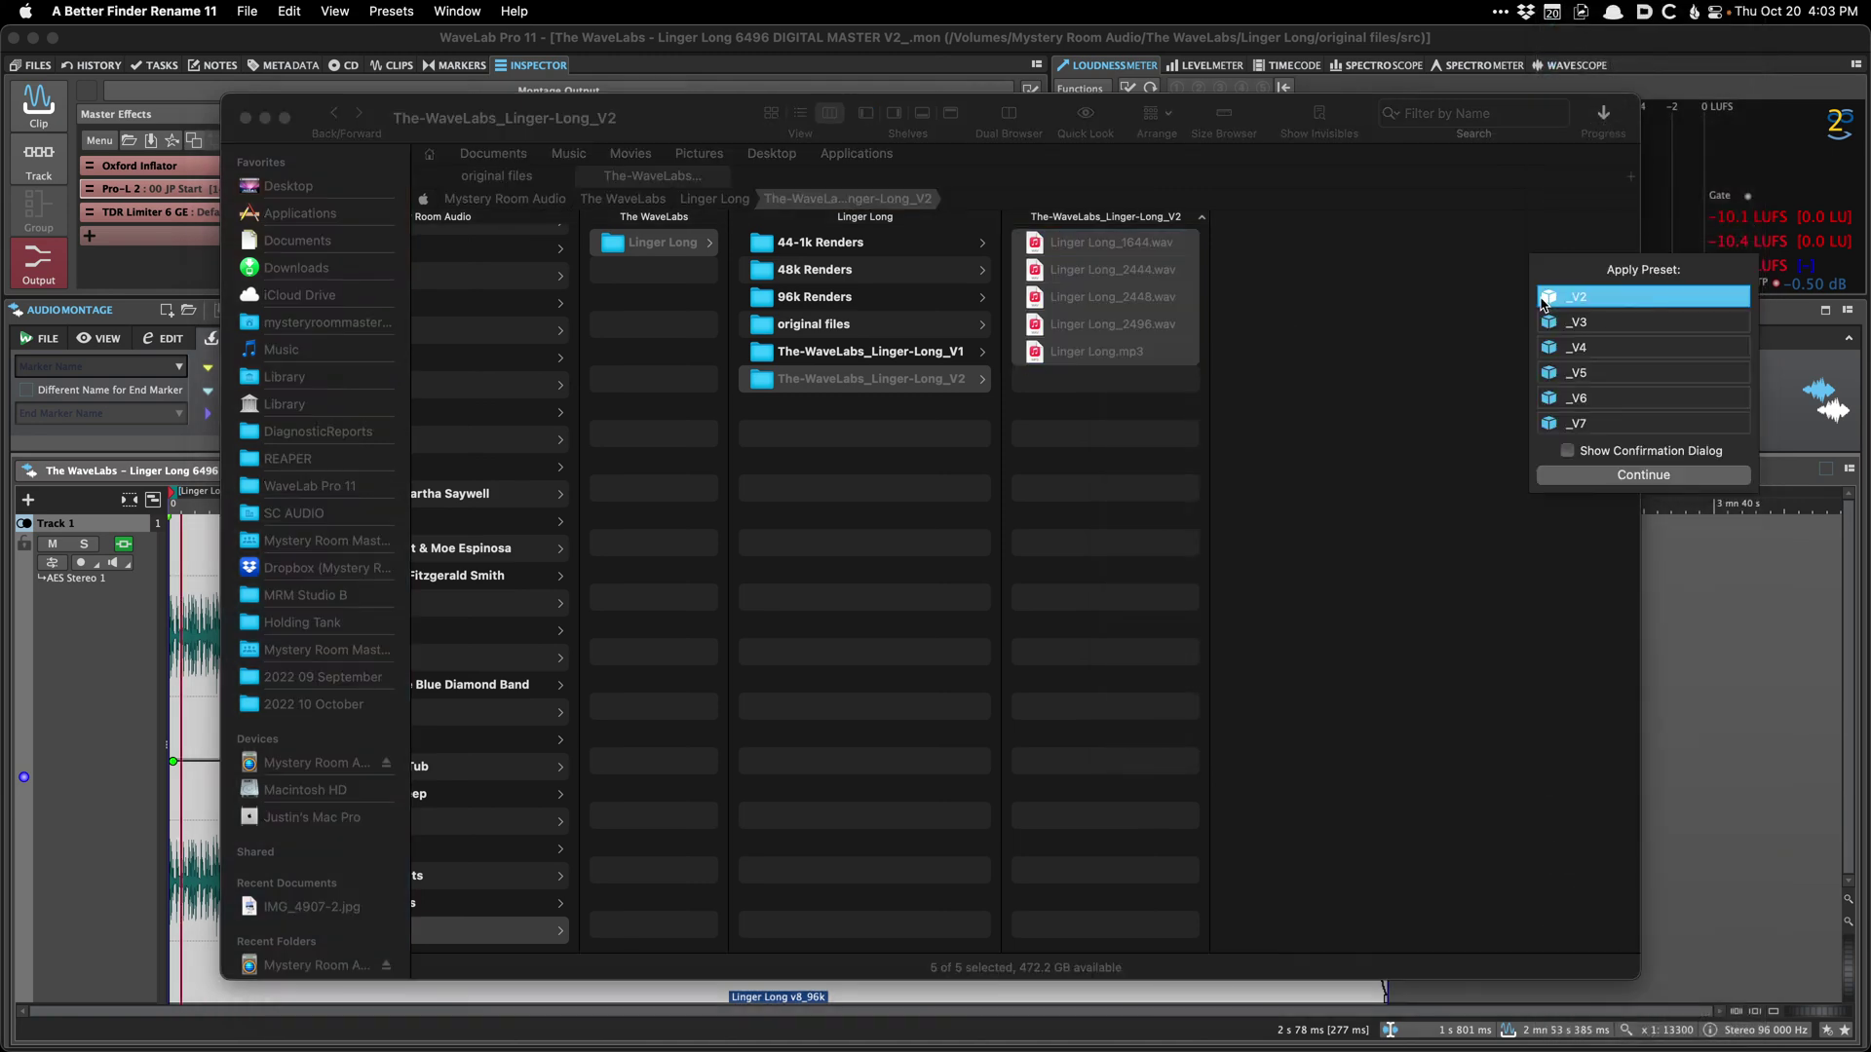
double_click(1620, 297)
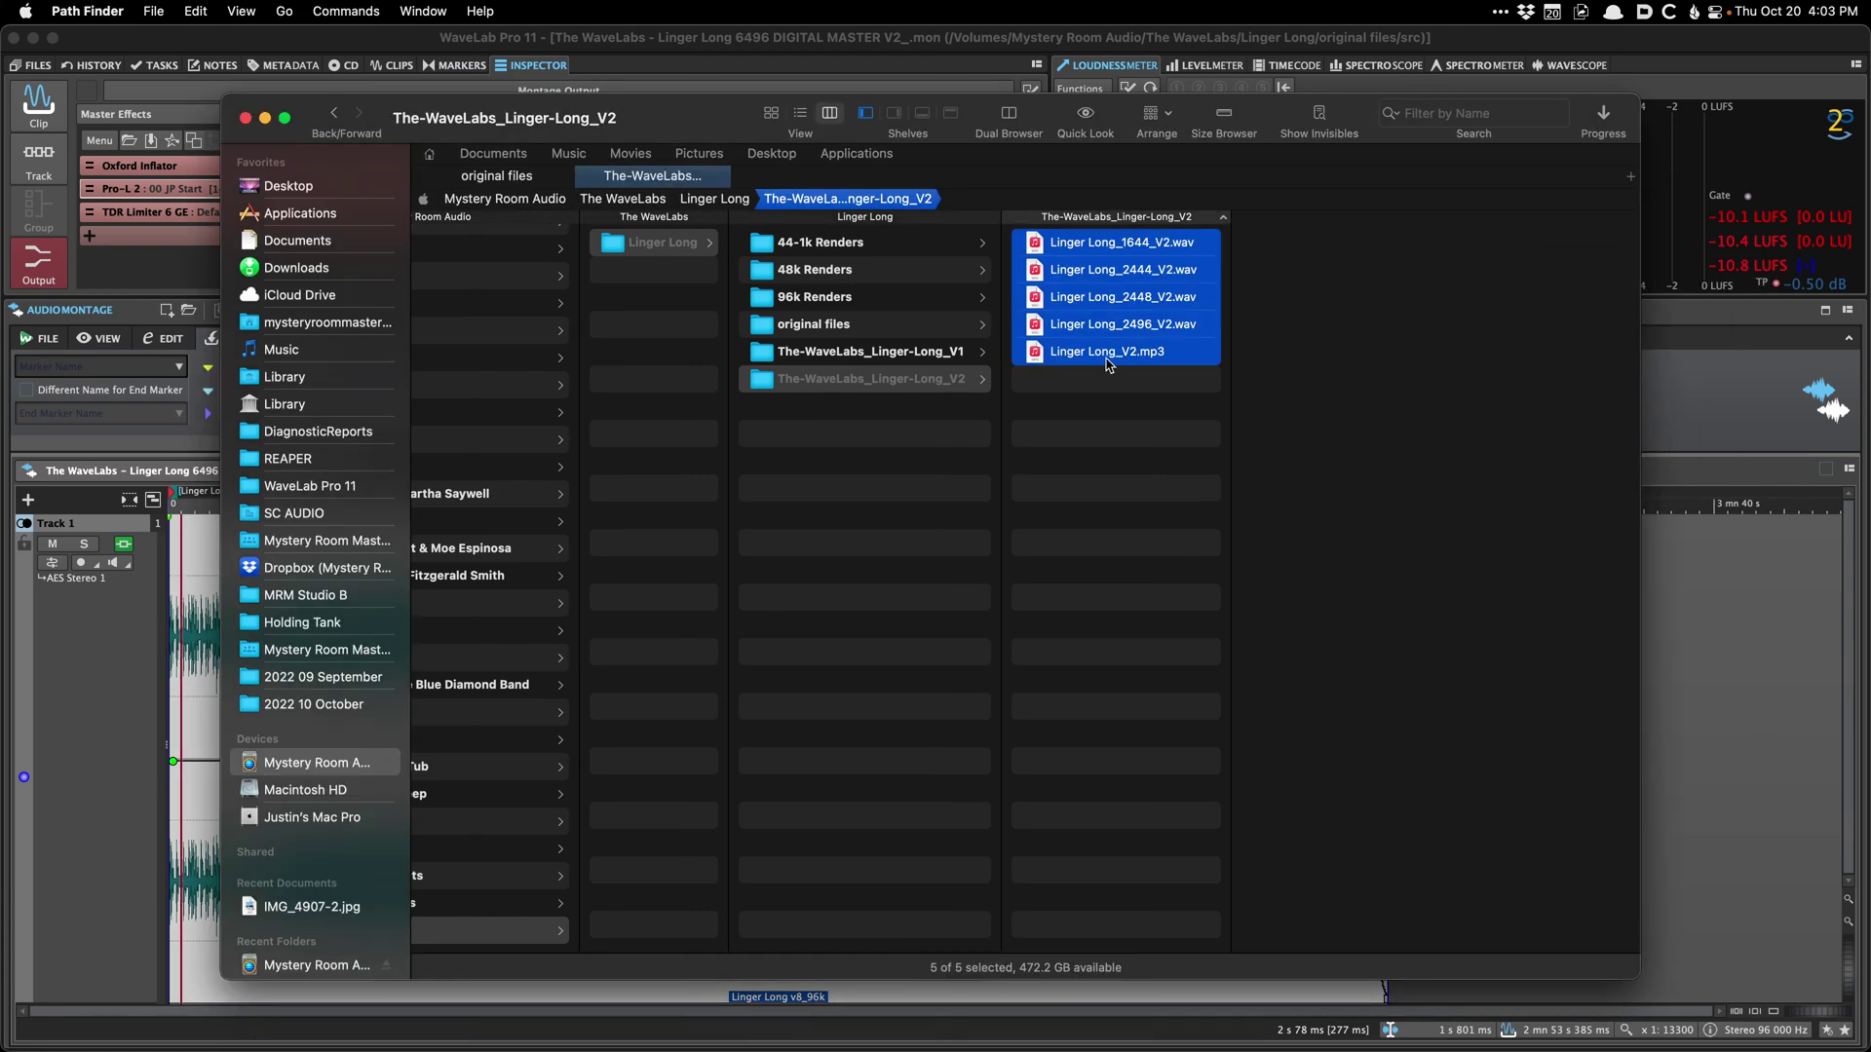
Step: Switch to WaveLab, load the 2496 Single render preset and set the file naming scheme to V2
left_click(1689, 388)
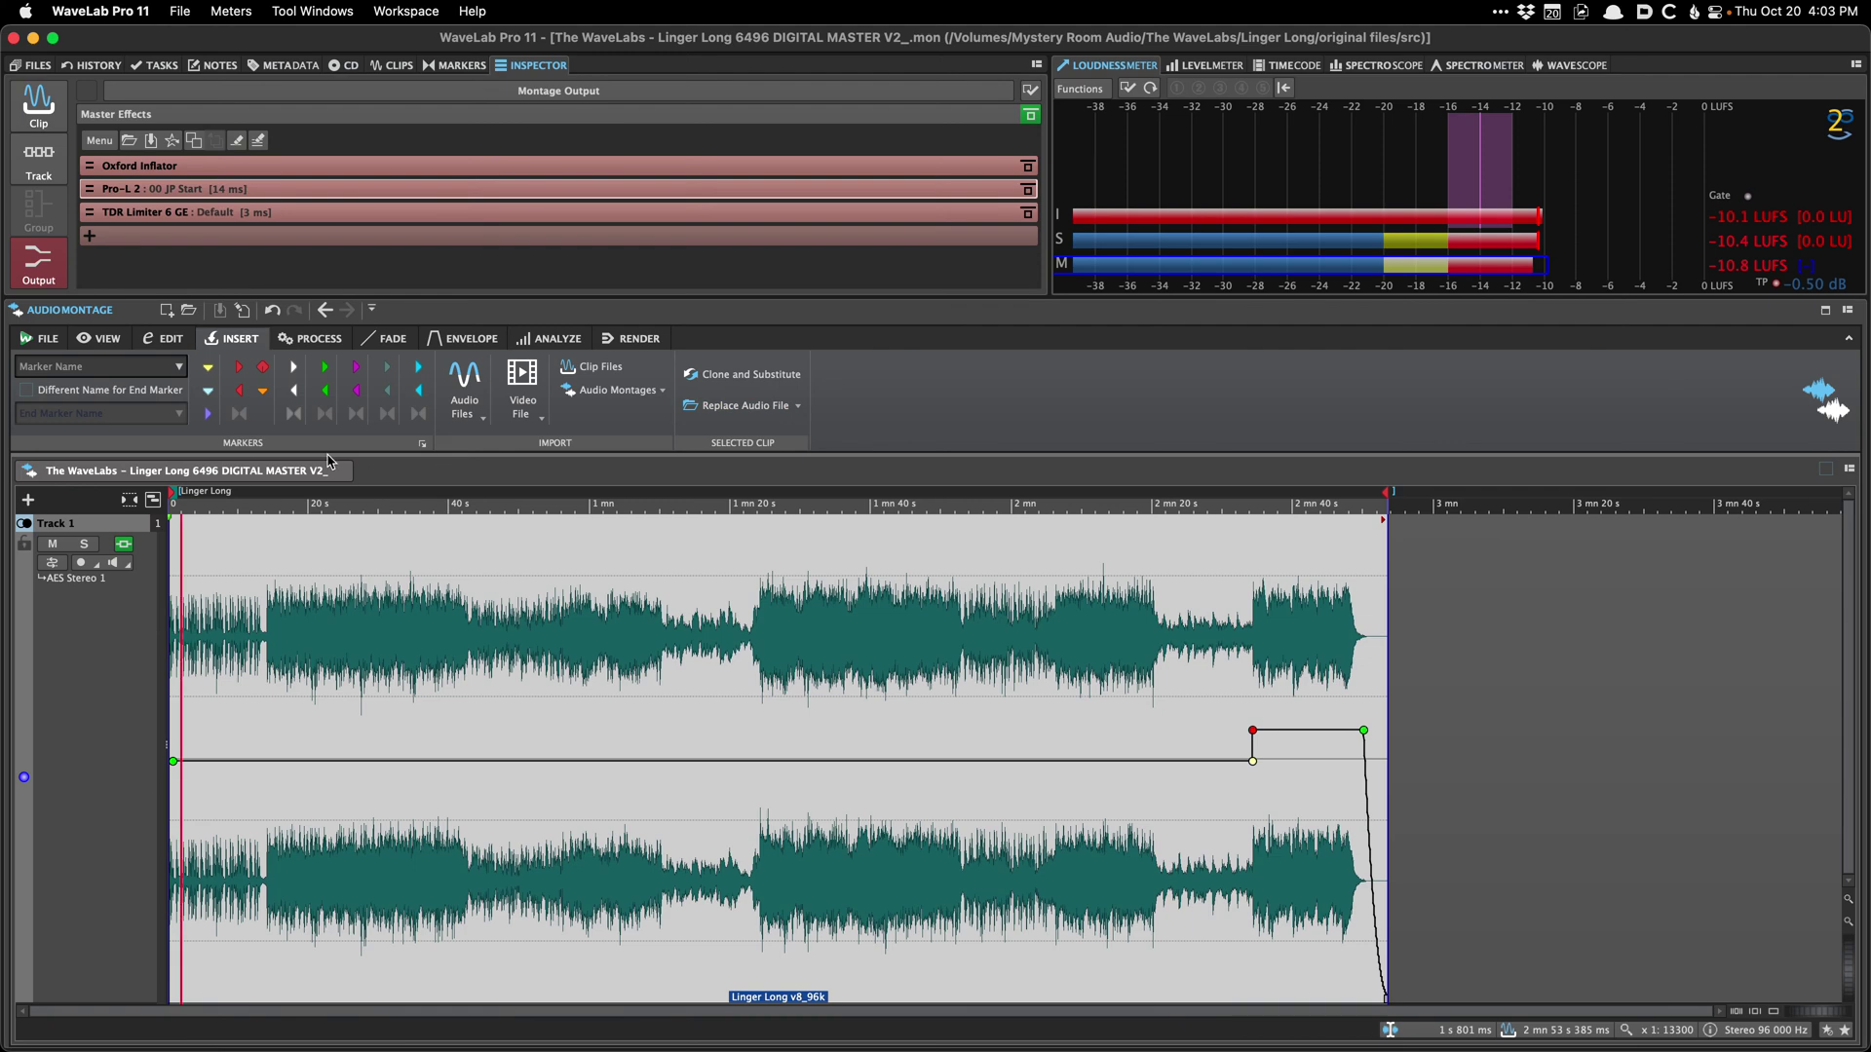
left_click(956, 385)
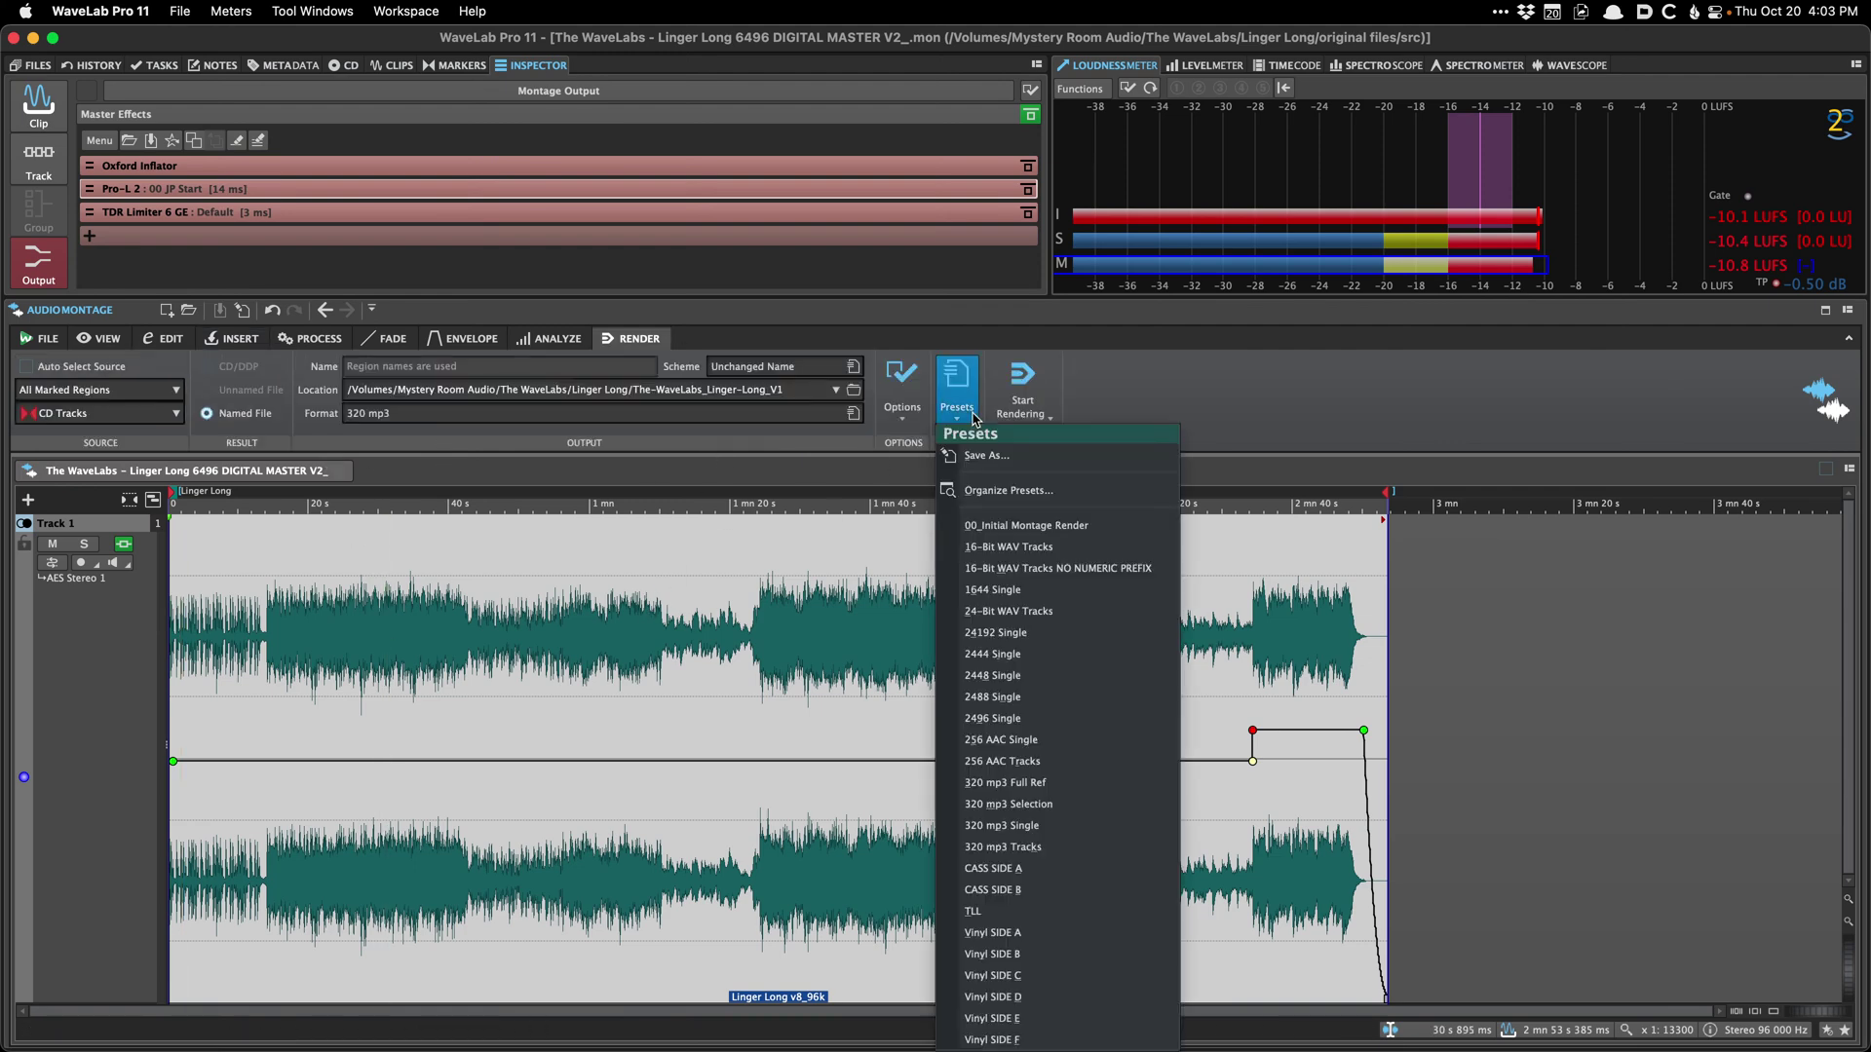
left_click(993, 718)
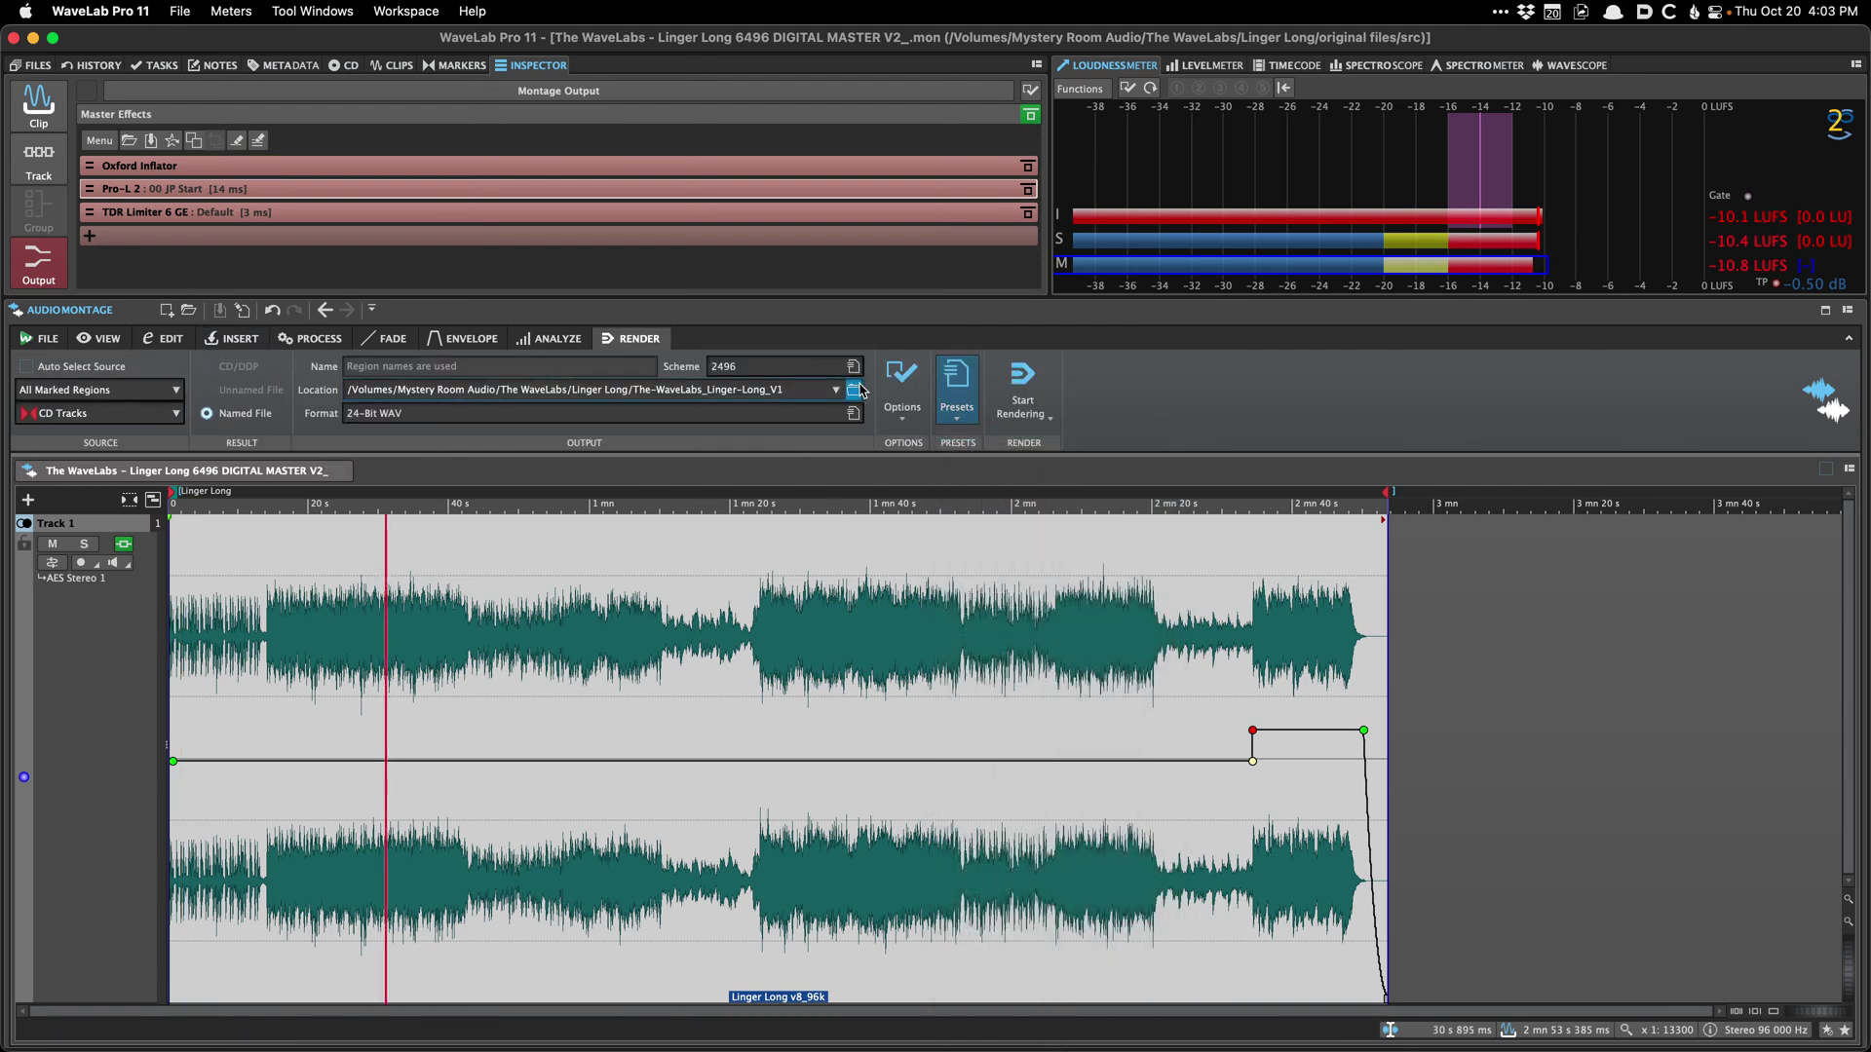
left_click(853, 366)
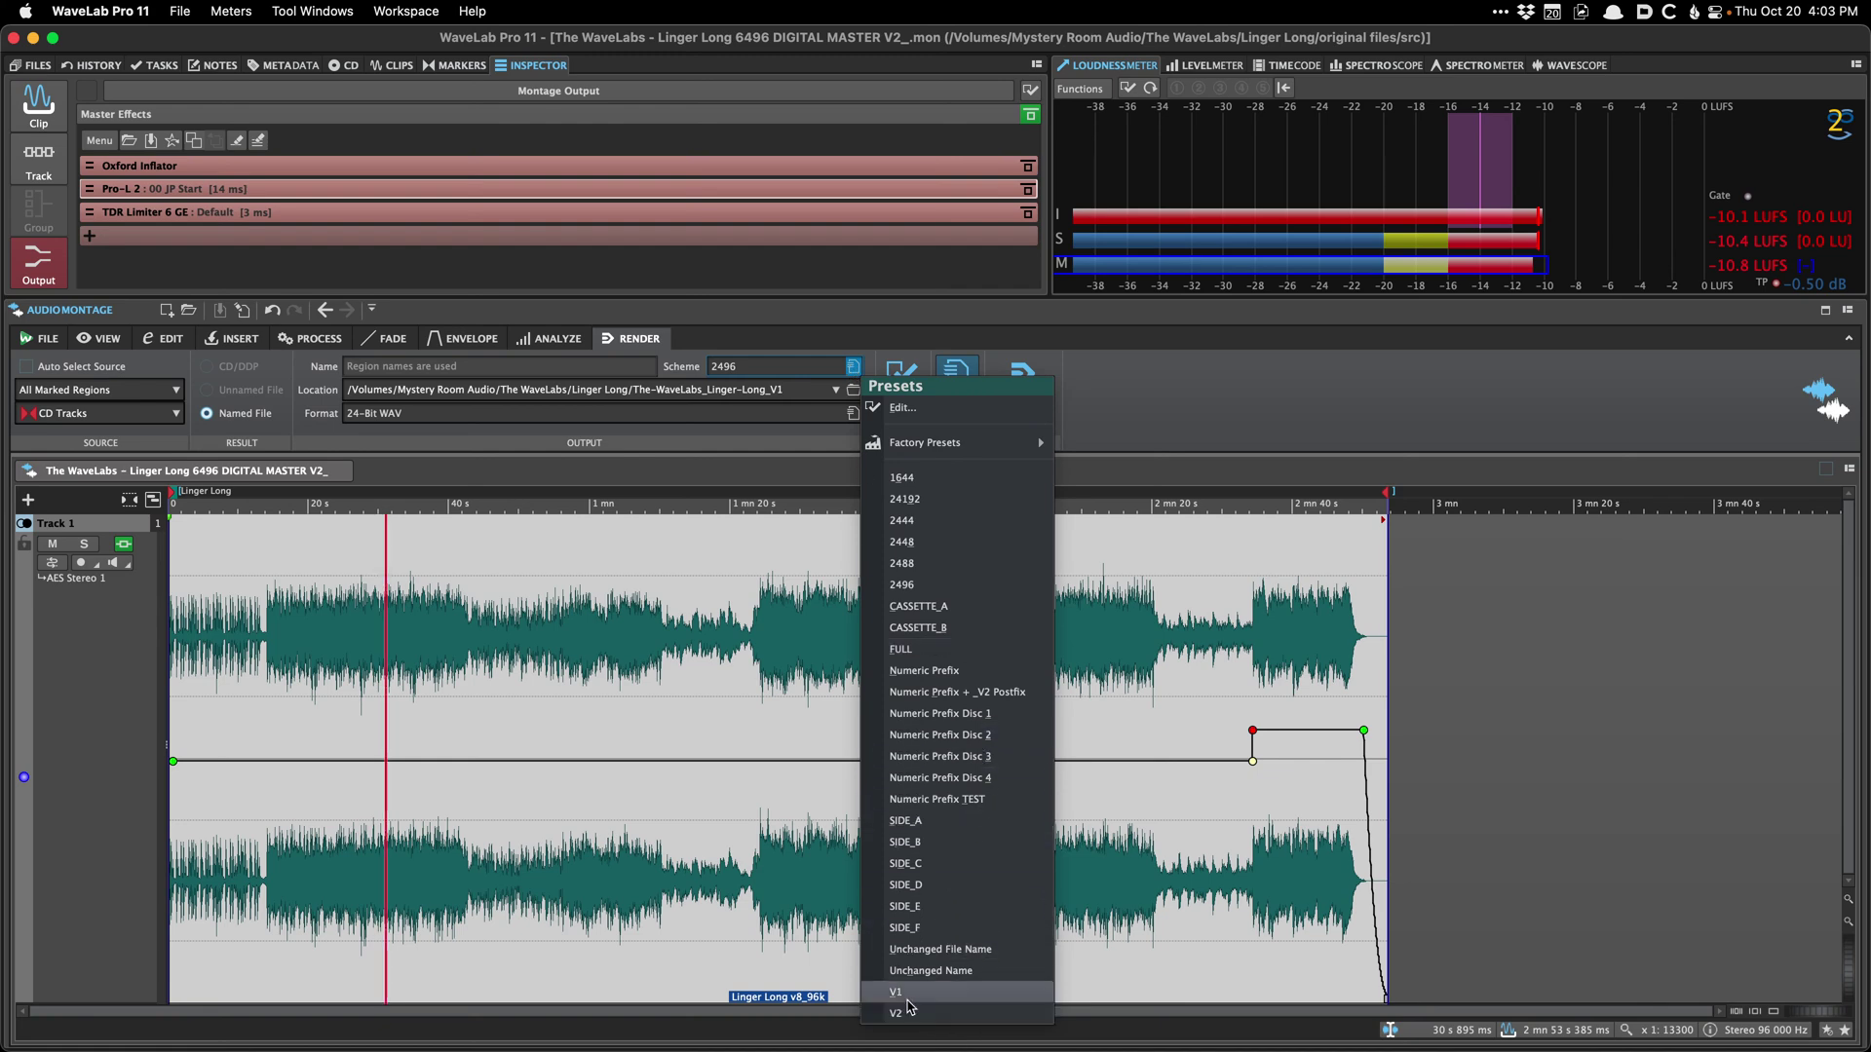
left_click(899, 1014)
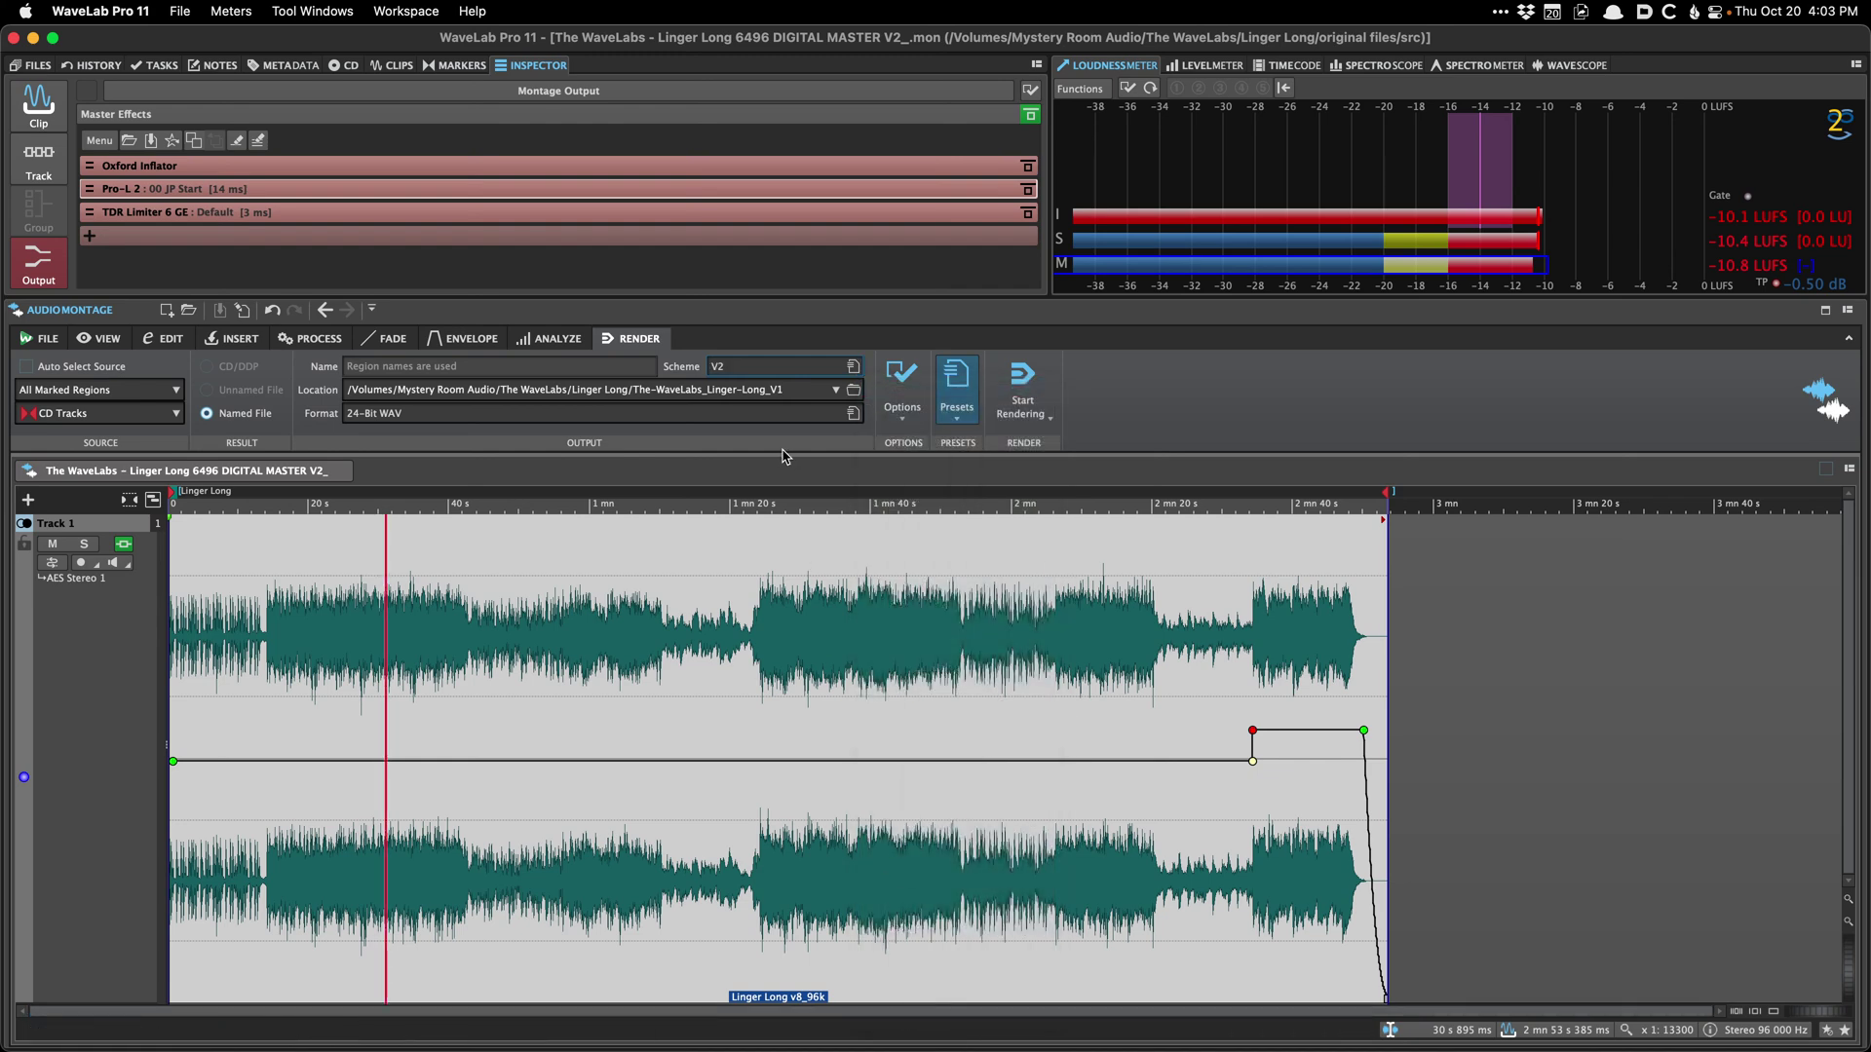
Step: Switch to Path Finder and check the renamed files in the The-WaveLabs_Linger-Long_V2 folder and the applications available for opening them
left_click(855, 389)
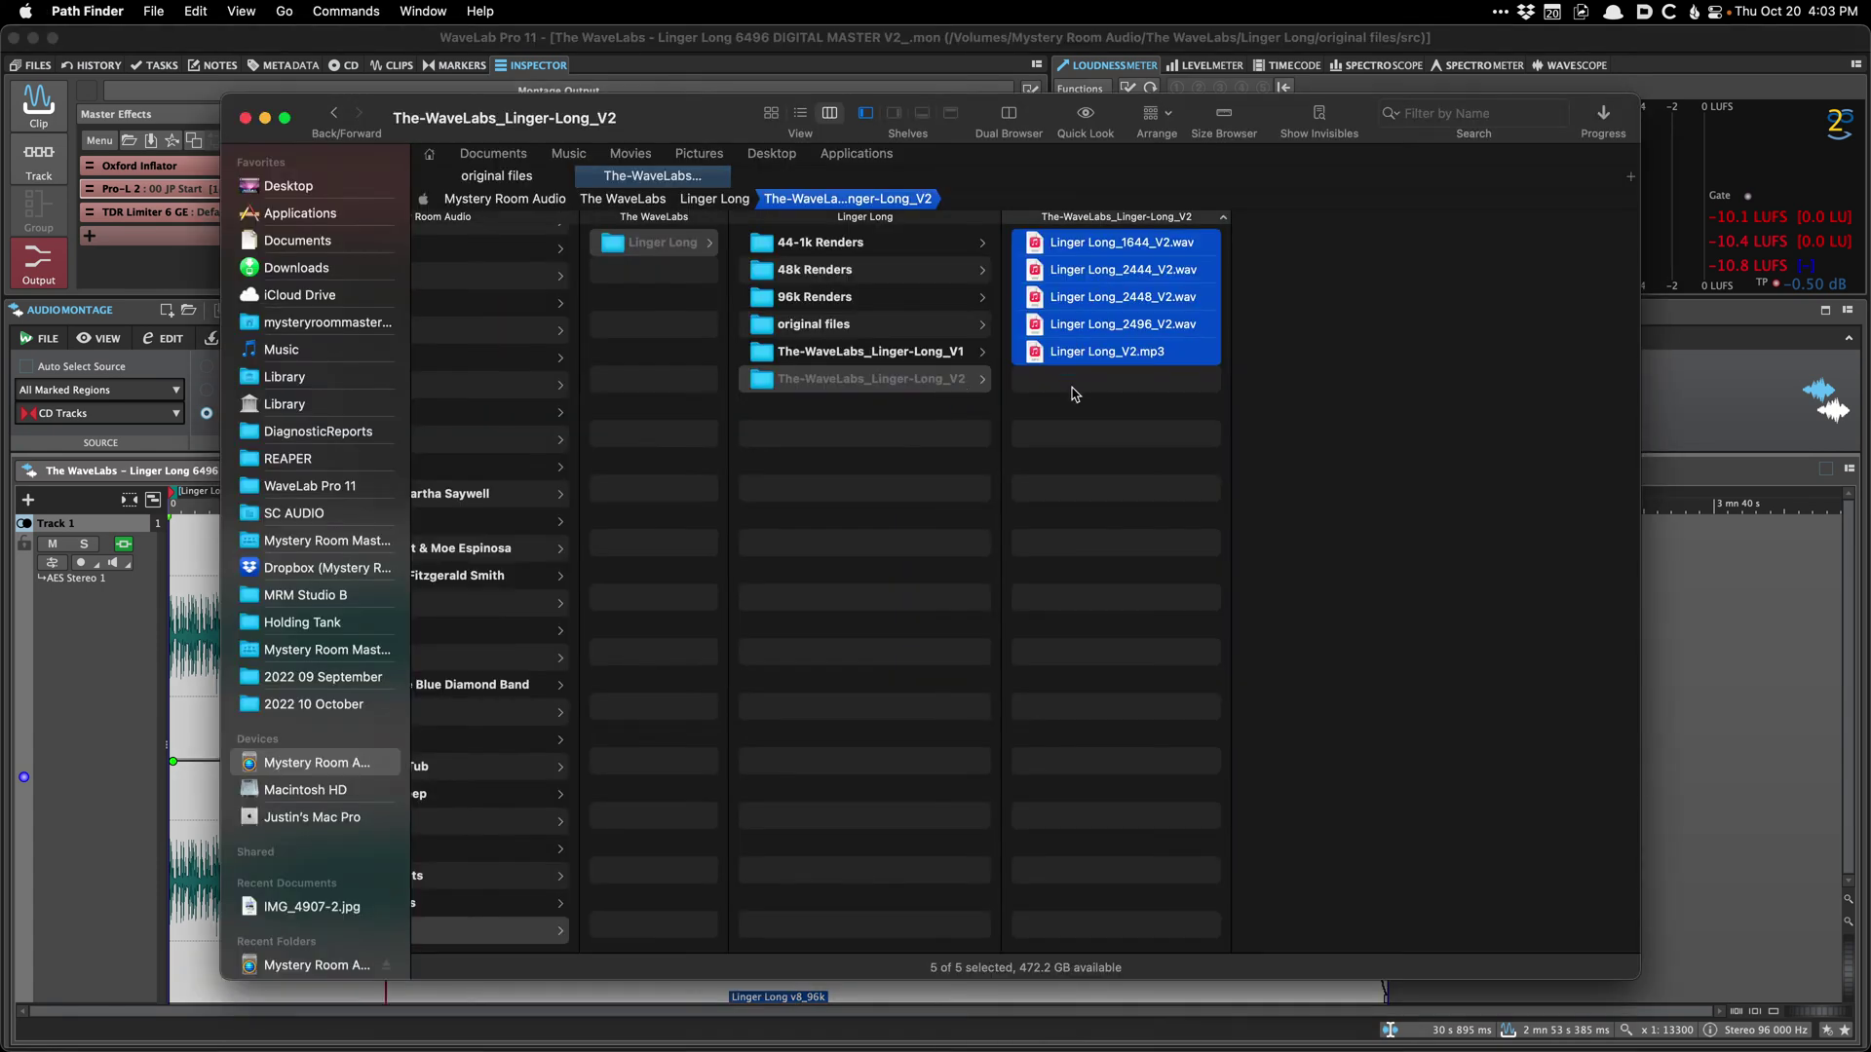
right_click(1091, 333)
mouse_move(1184, 362)
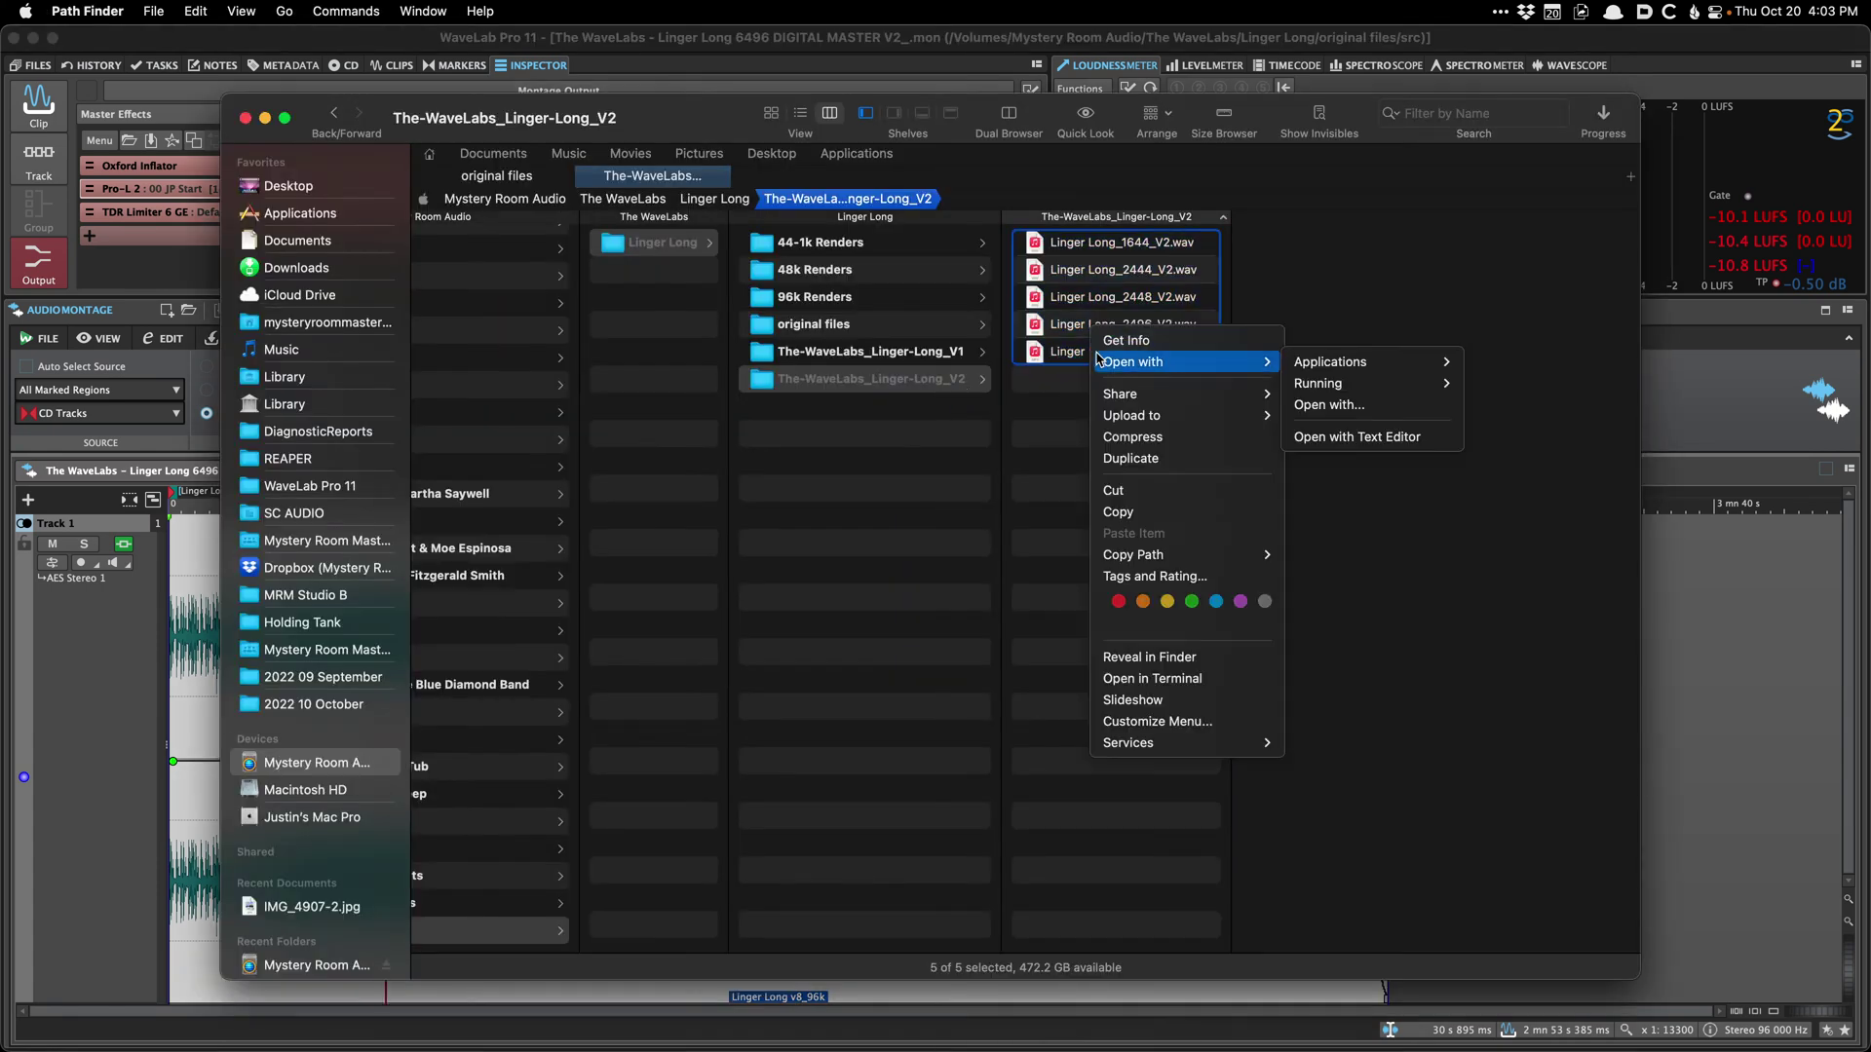
mouse_move(1410, 368)
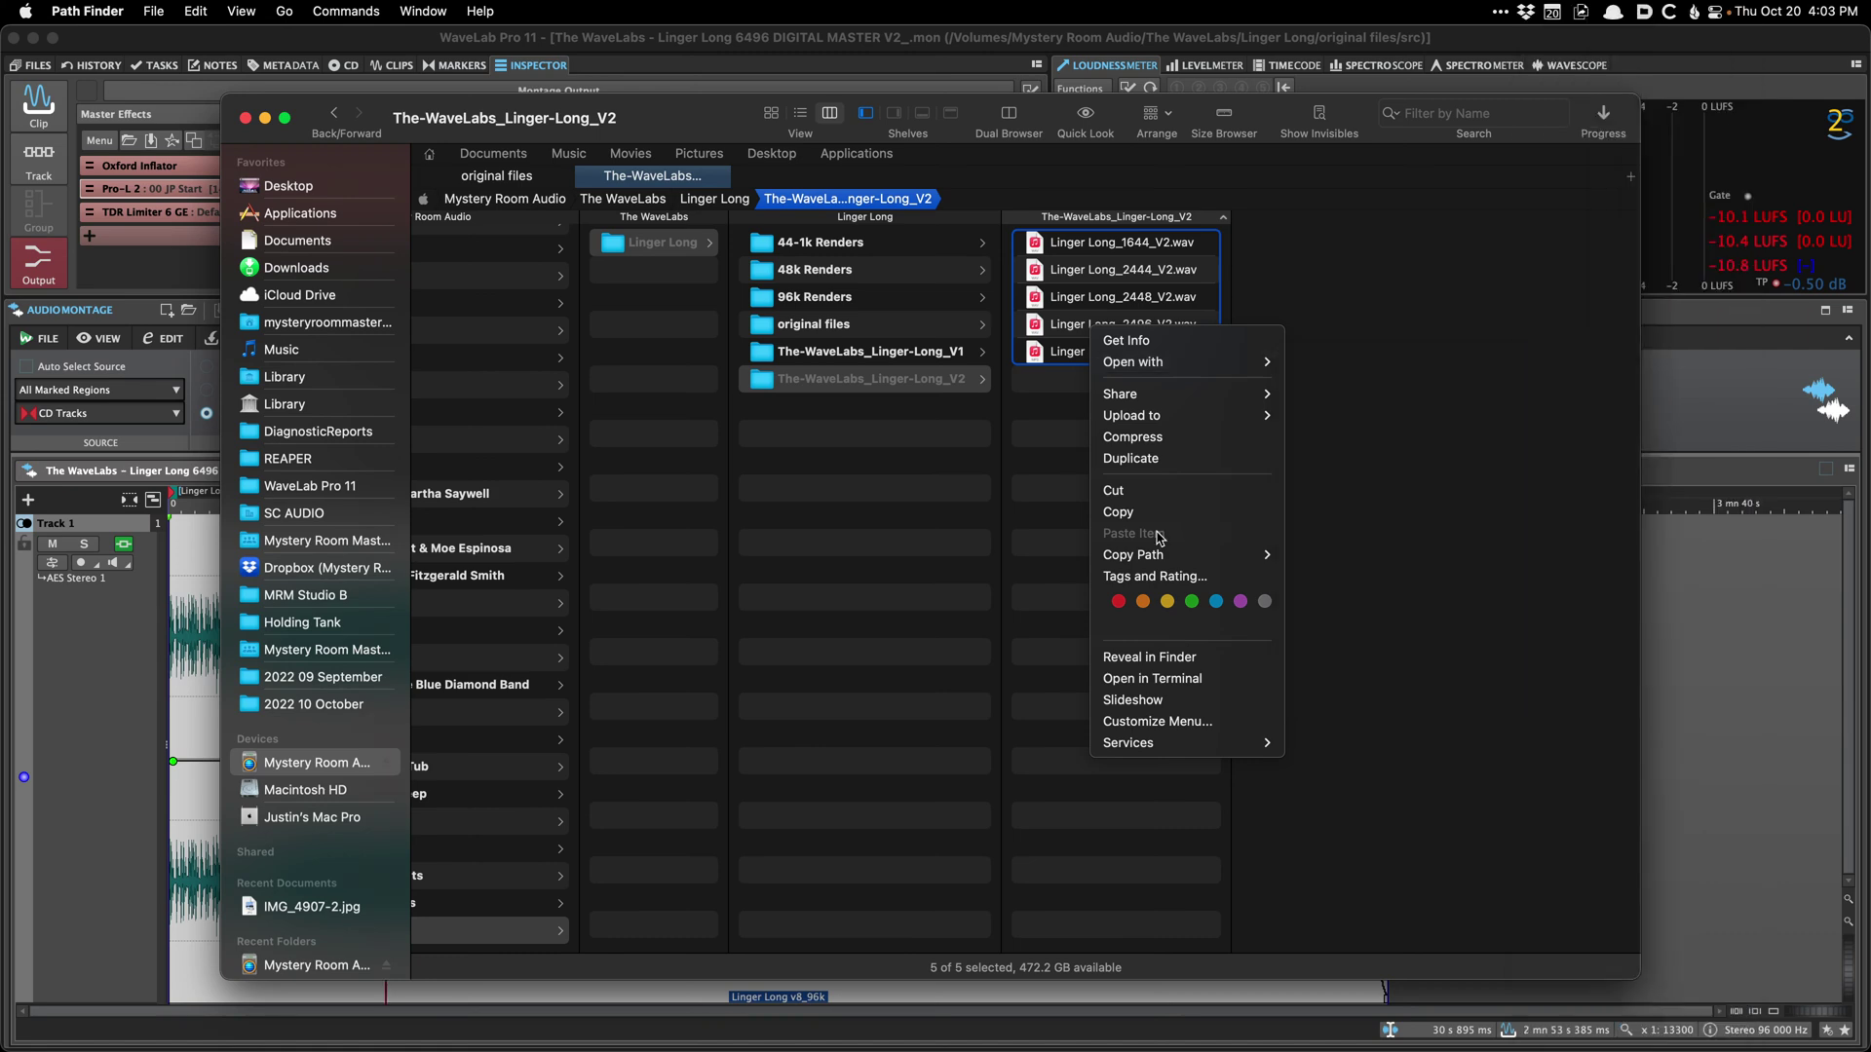
left_click(878, 583)
key("Left")
key("Right")
key("Left")
key("Up")
key("Down")
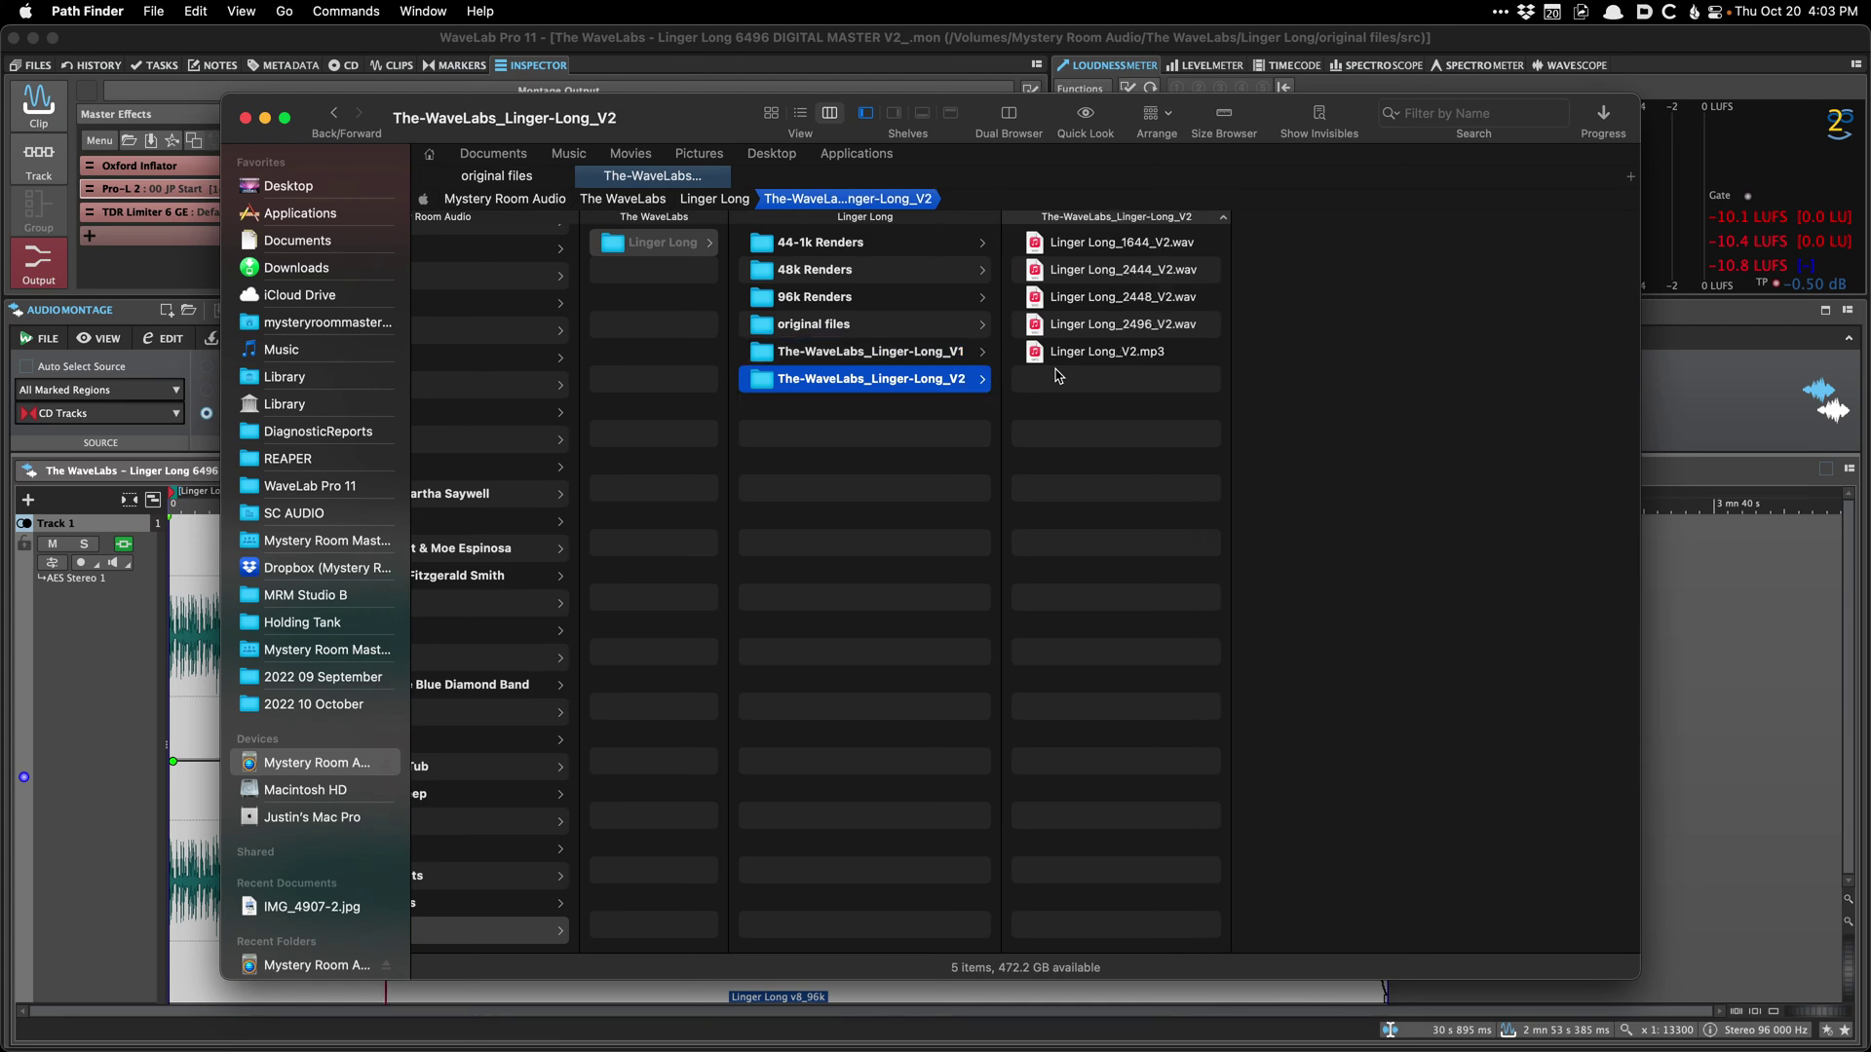
Step: Switch to WaveLab, start a new montage from the 96k Single template and increase the height of Track 1
key("super+Tab")
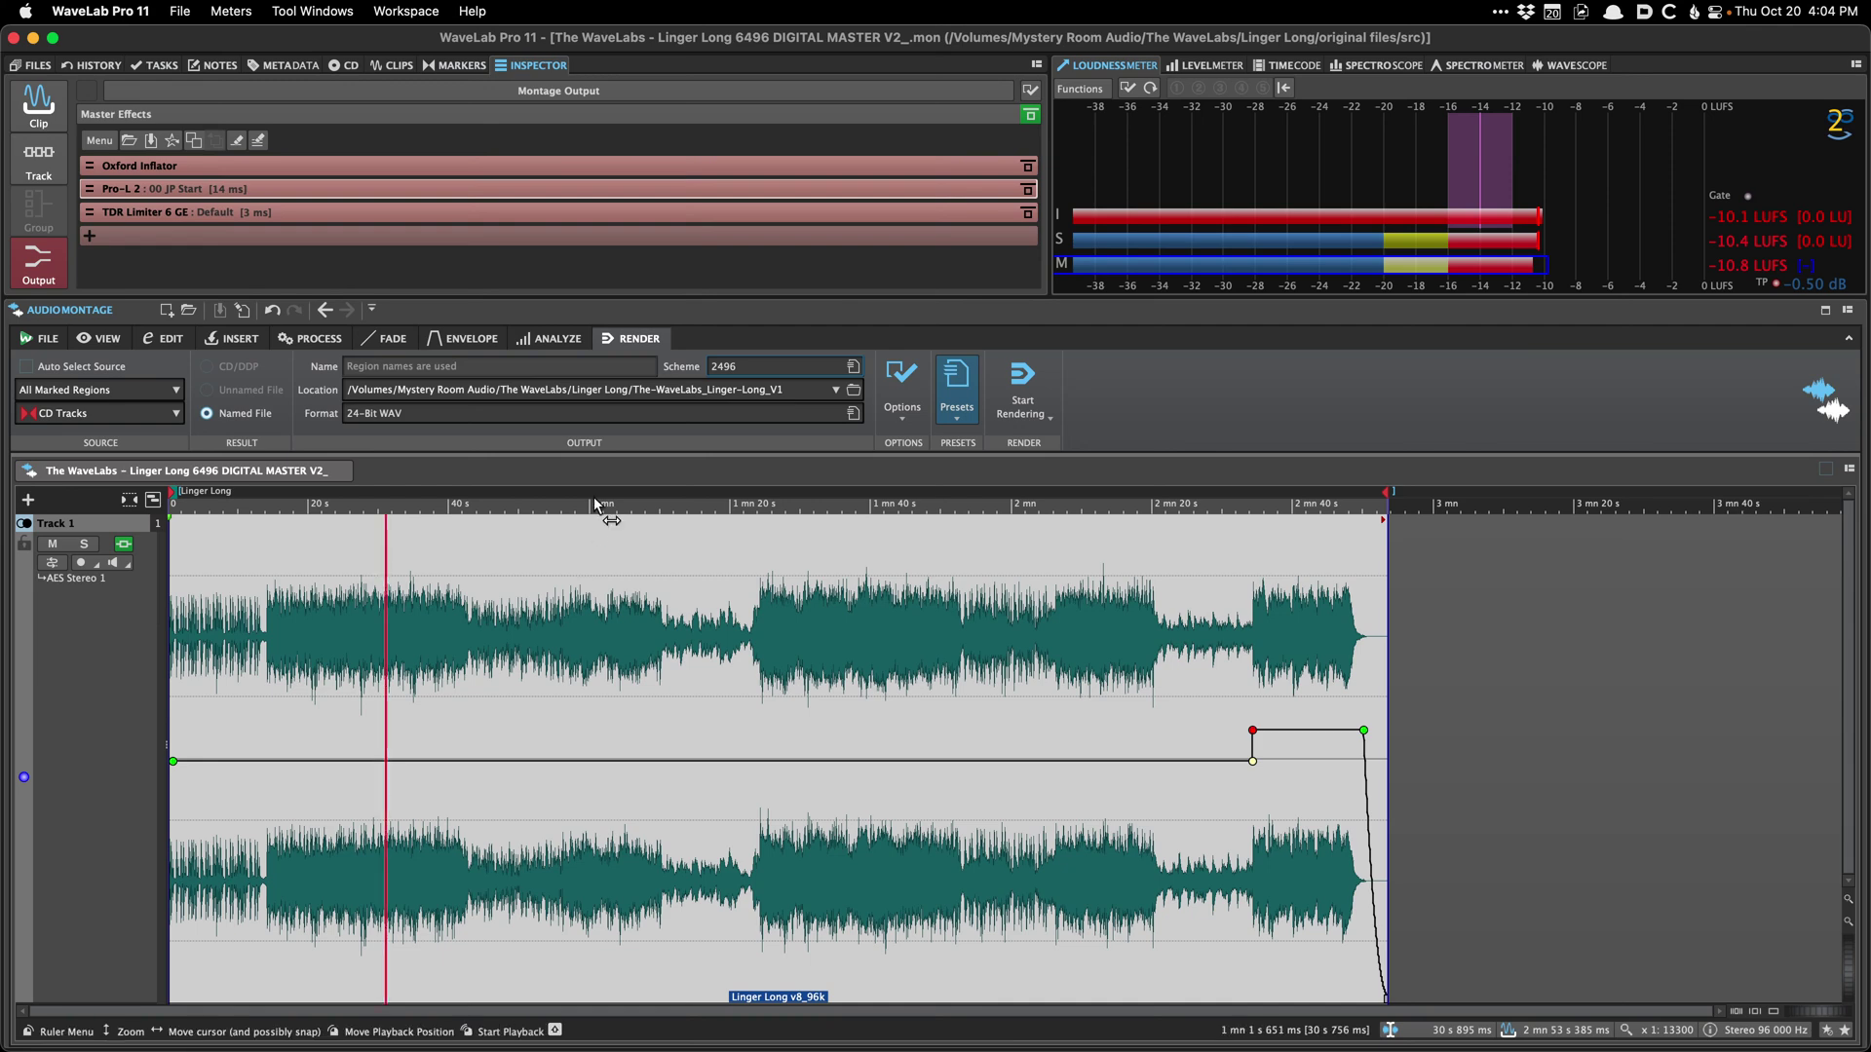
left_click(341, 472)
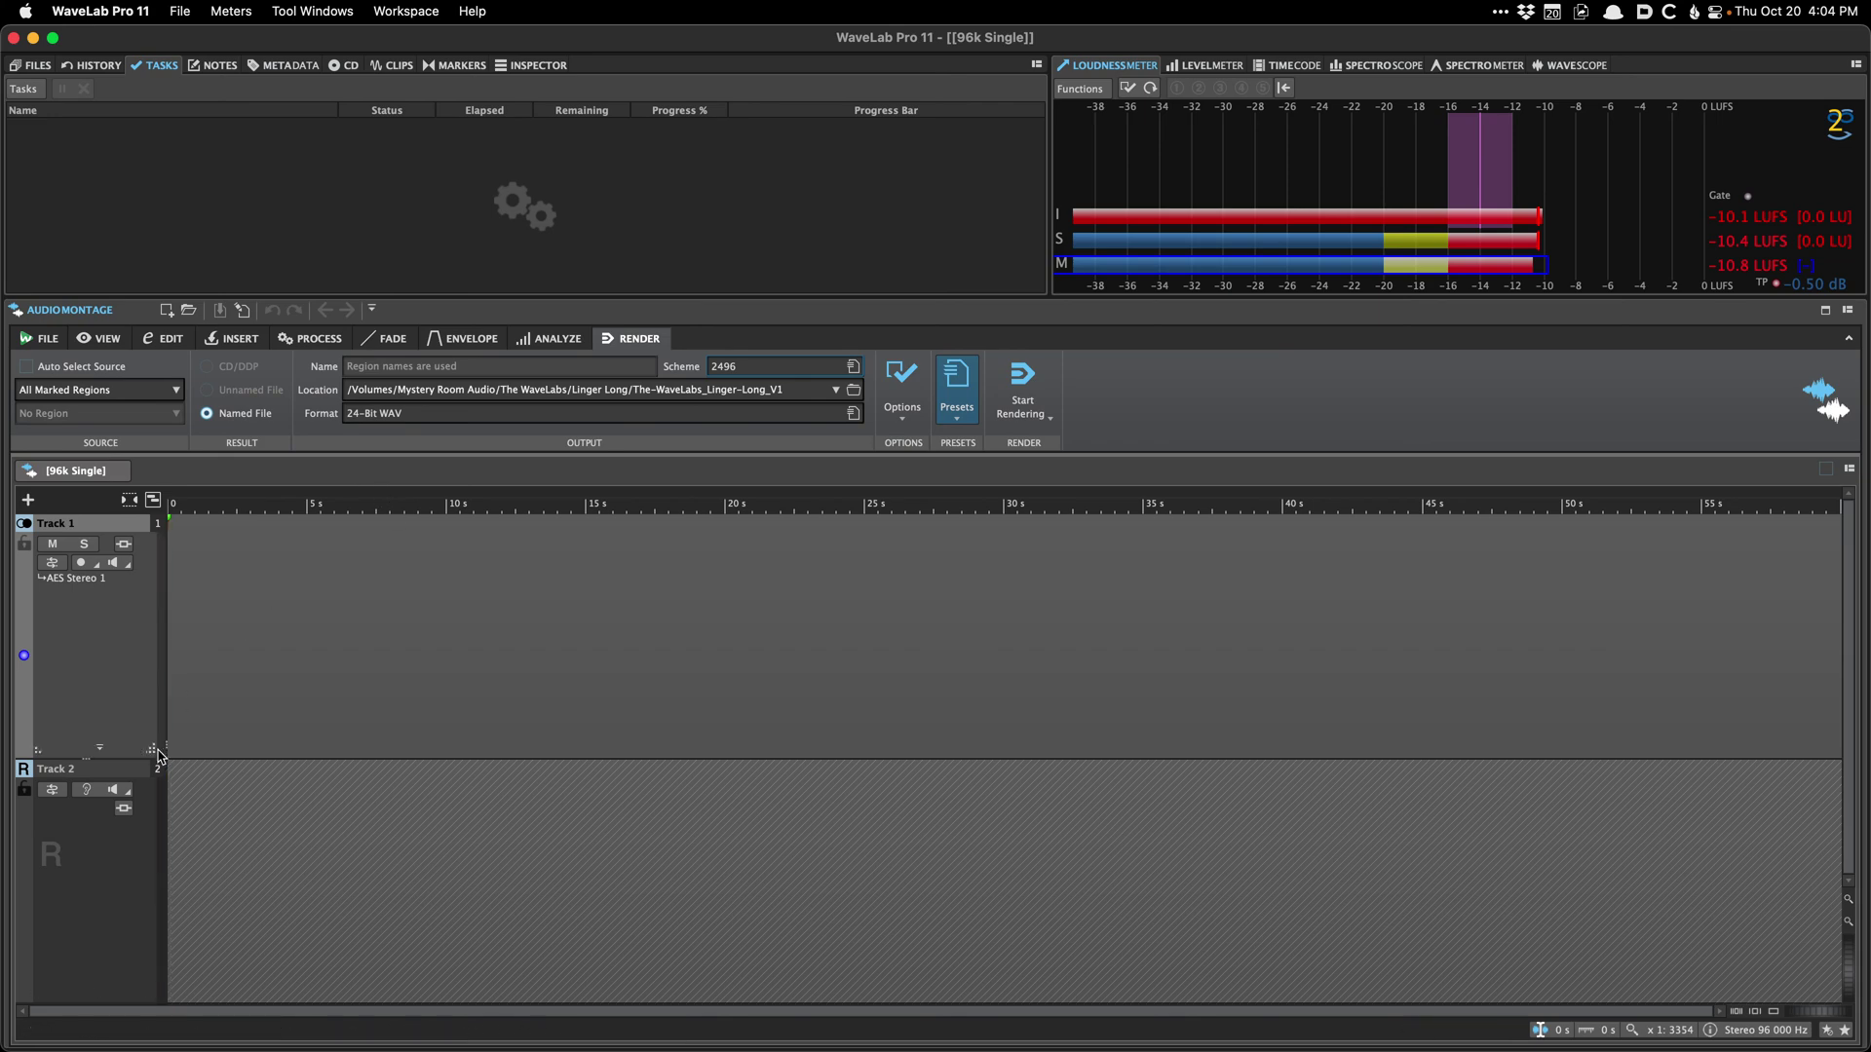
left_click_drag(161, 757, 136, 900)
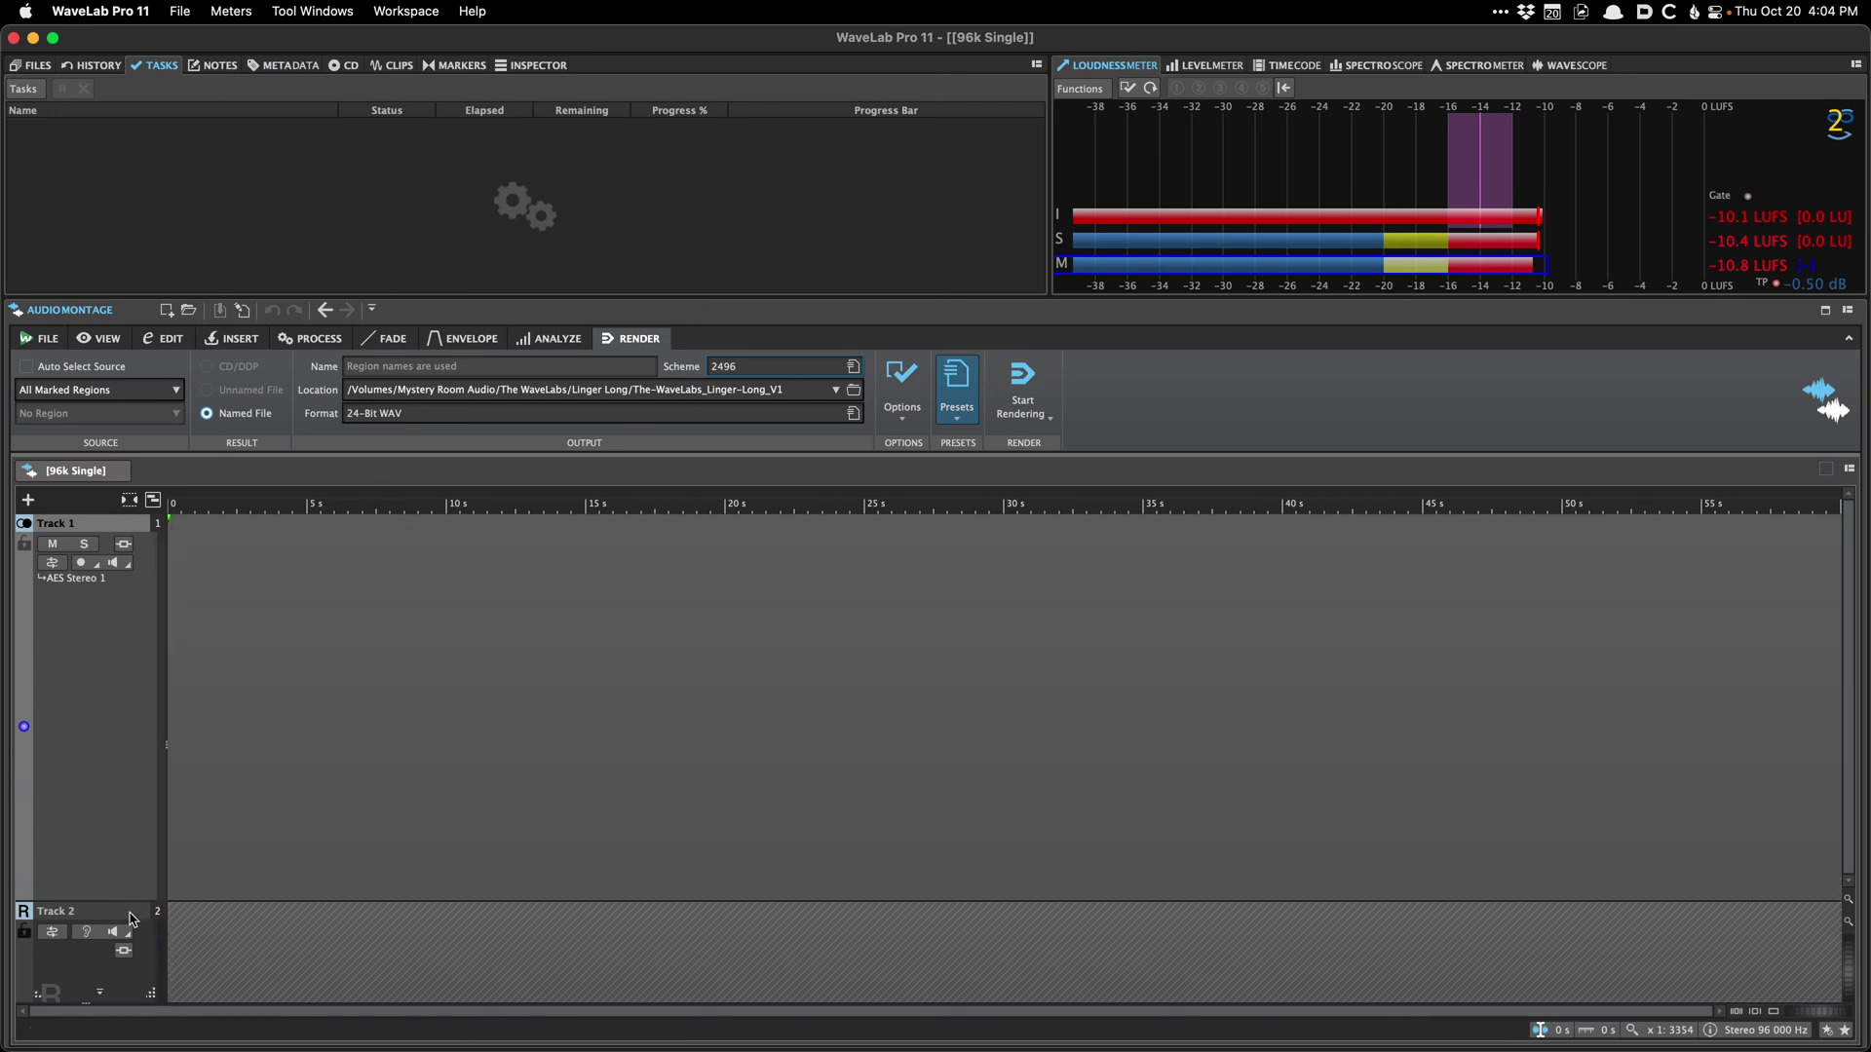
Step: Insert Linger Long v7_96k.wav followed by Linger Long v7 instrumental_96k.wav in line on Track 1, from the start of the montage
key("super+o")
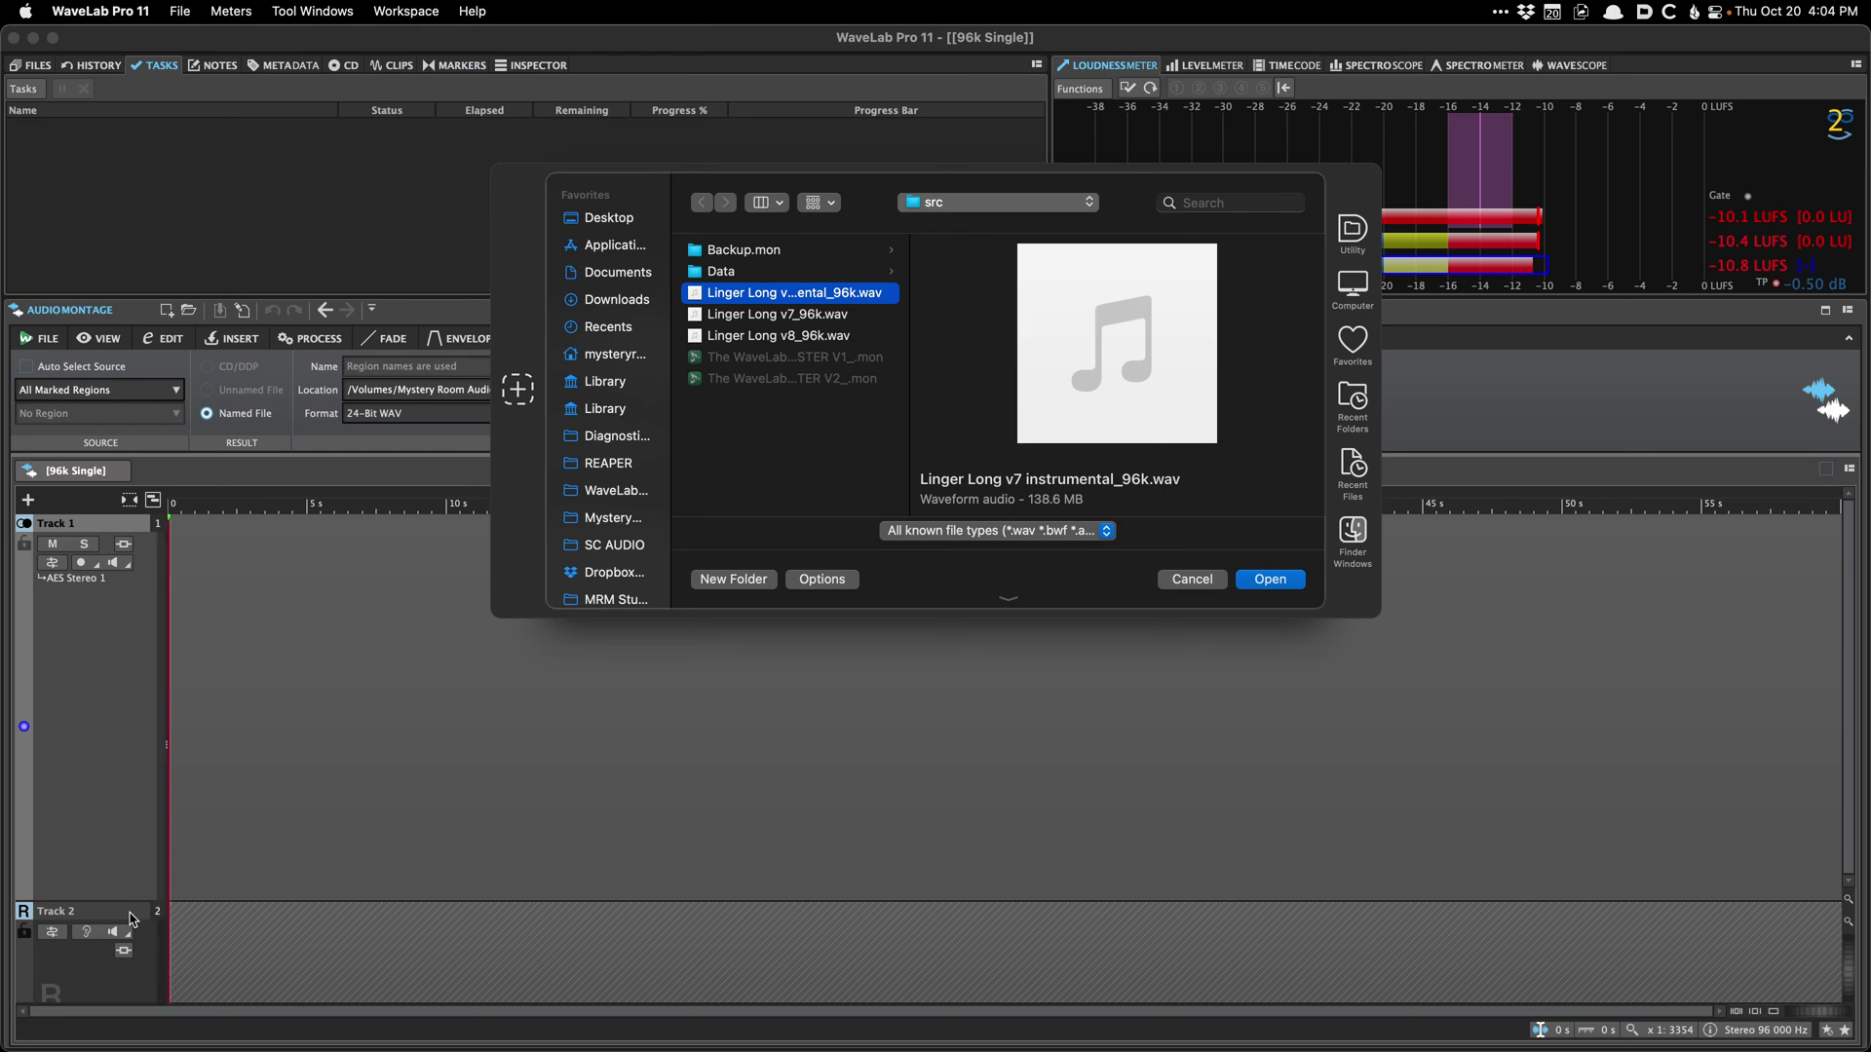
left_click(801, 320)
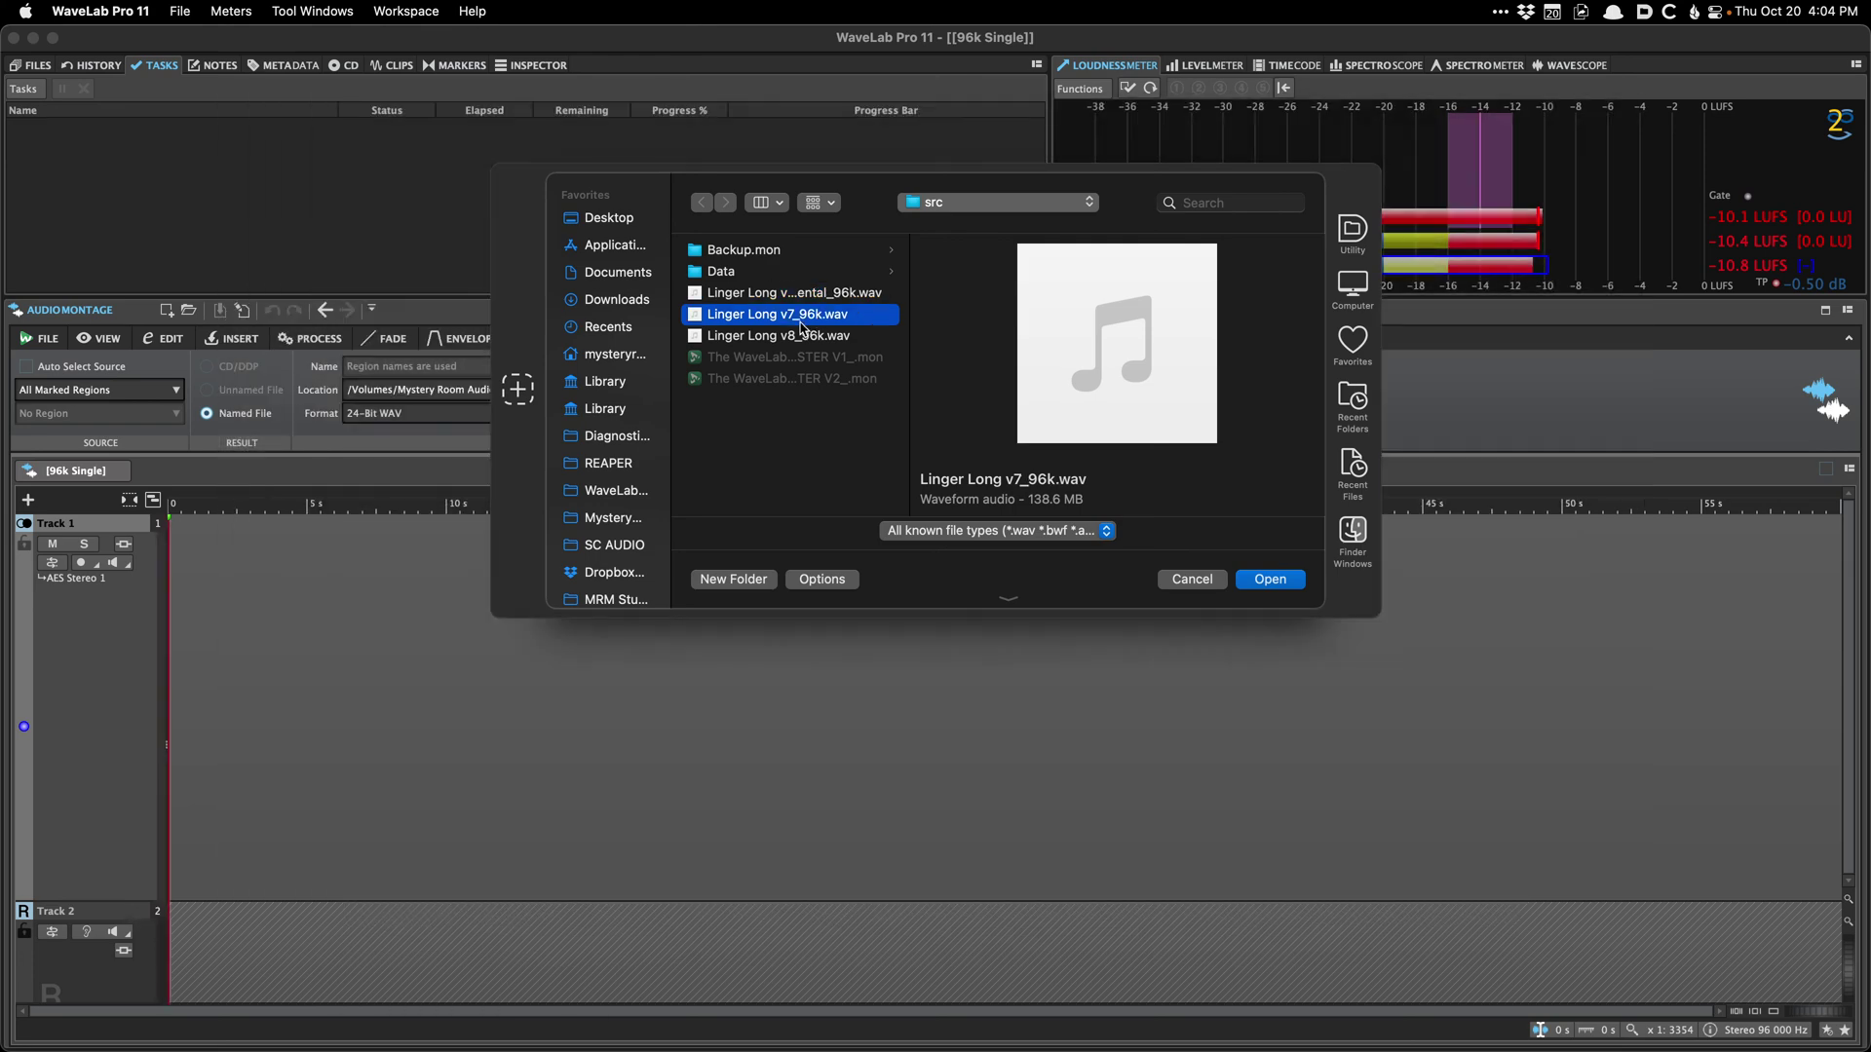
left_click(795, 334)
left_click(799, 314)
left_click(801, 298, "shift")
key("Return")
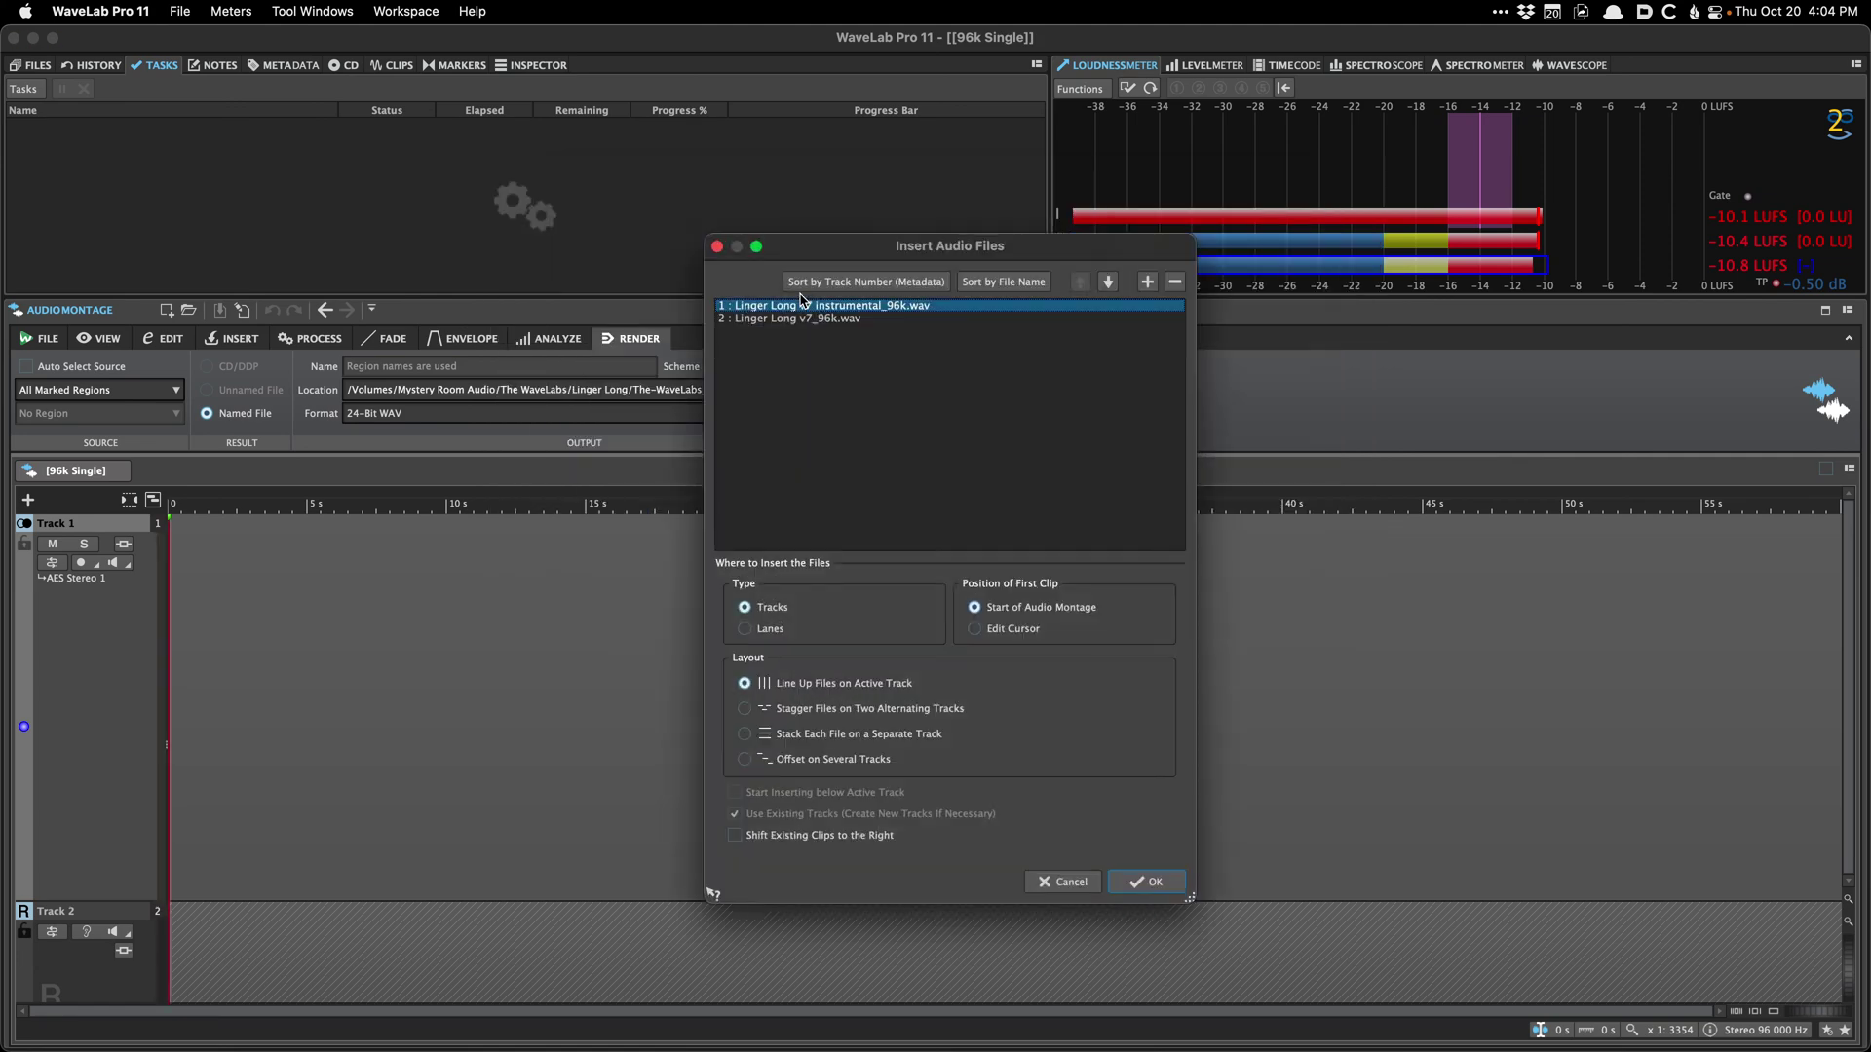
left_click(857, 324)
key("super+Up")
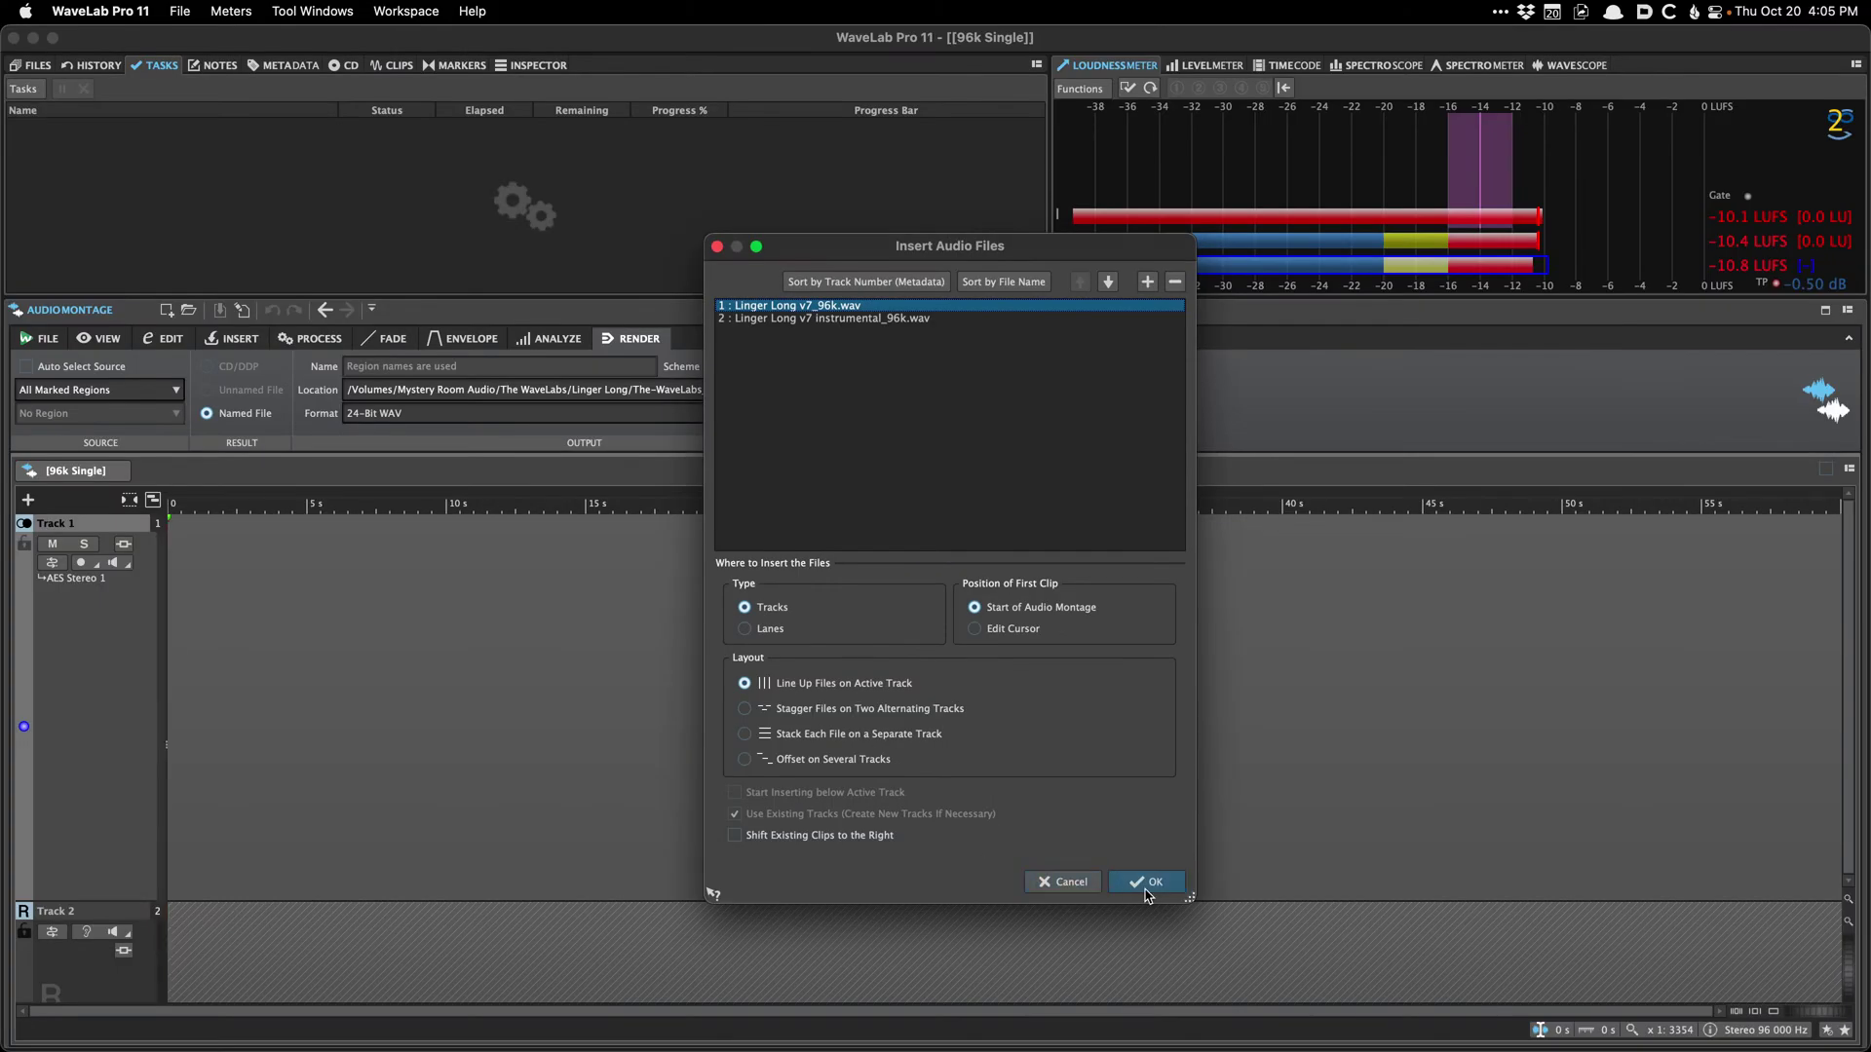
left_click(1397, 1051)
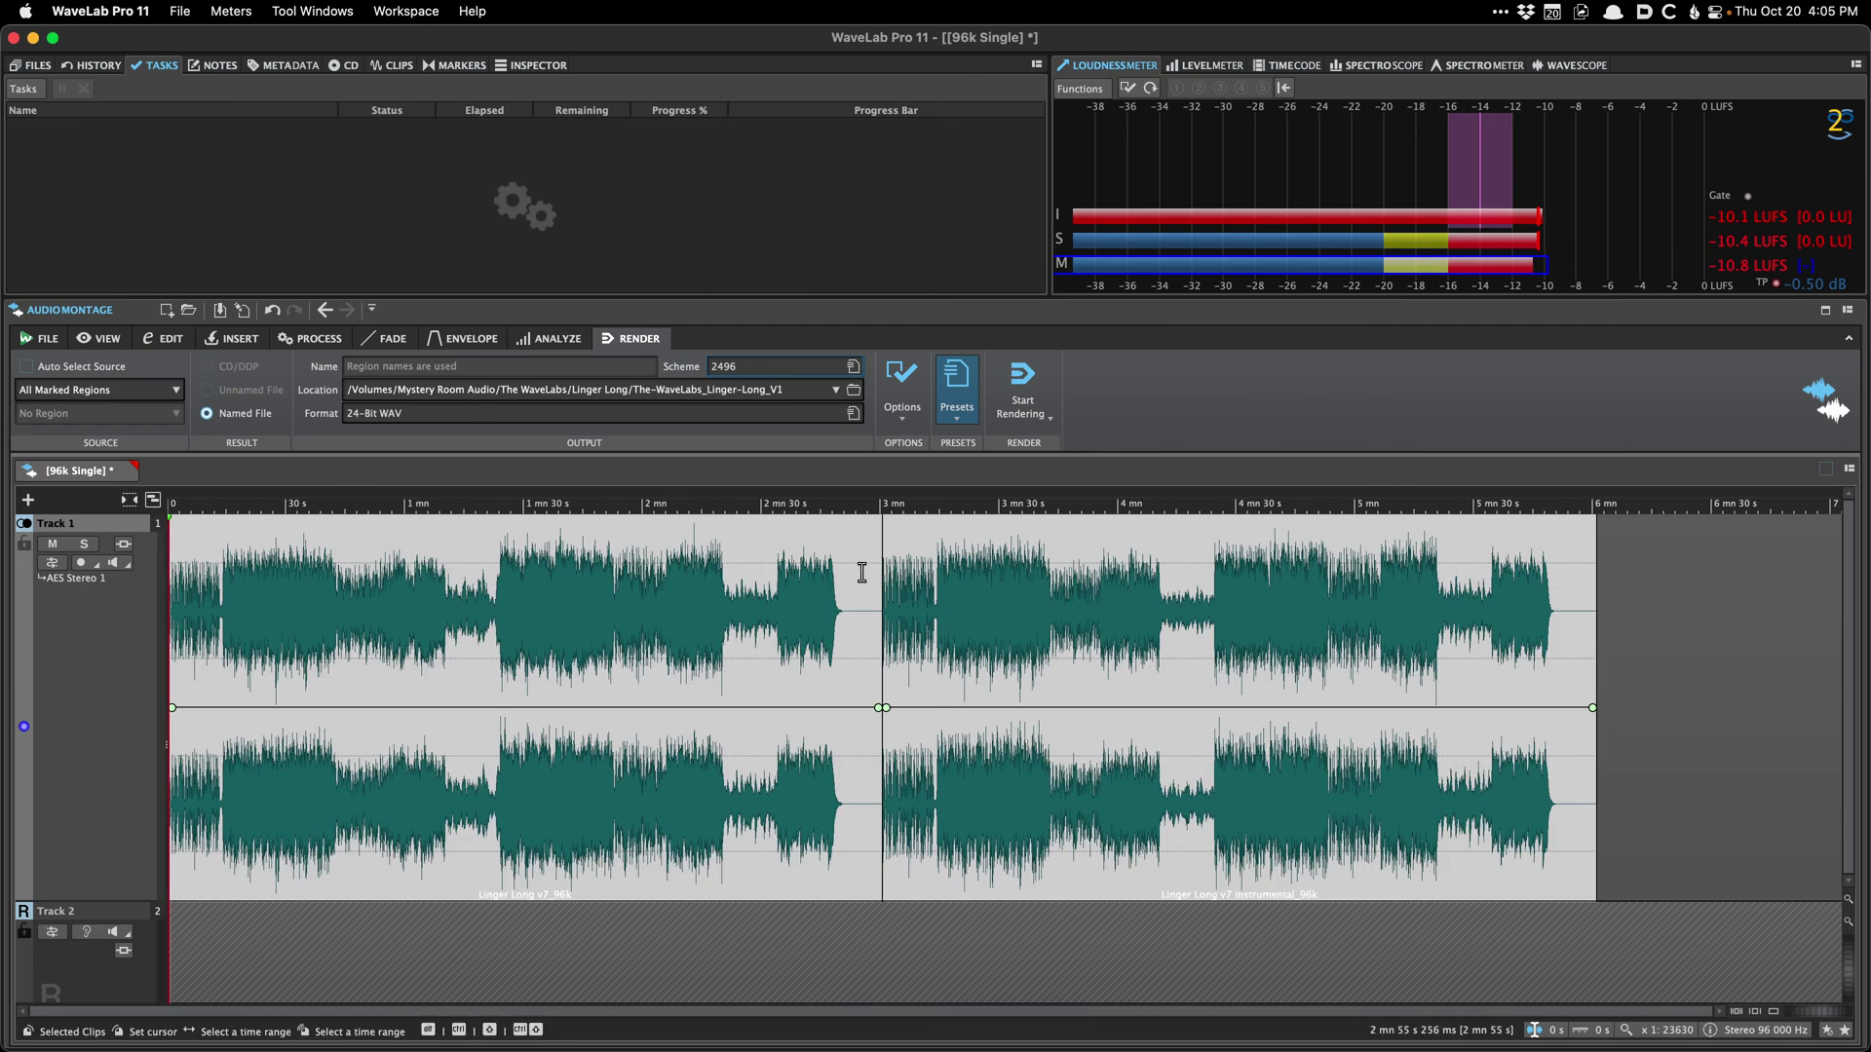
Step: Save the montage as The WaveLabs - Linger Longer 6496 DIGITAL MASTER V1_ in the original files/src folder
key("super+s")
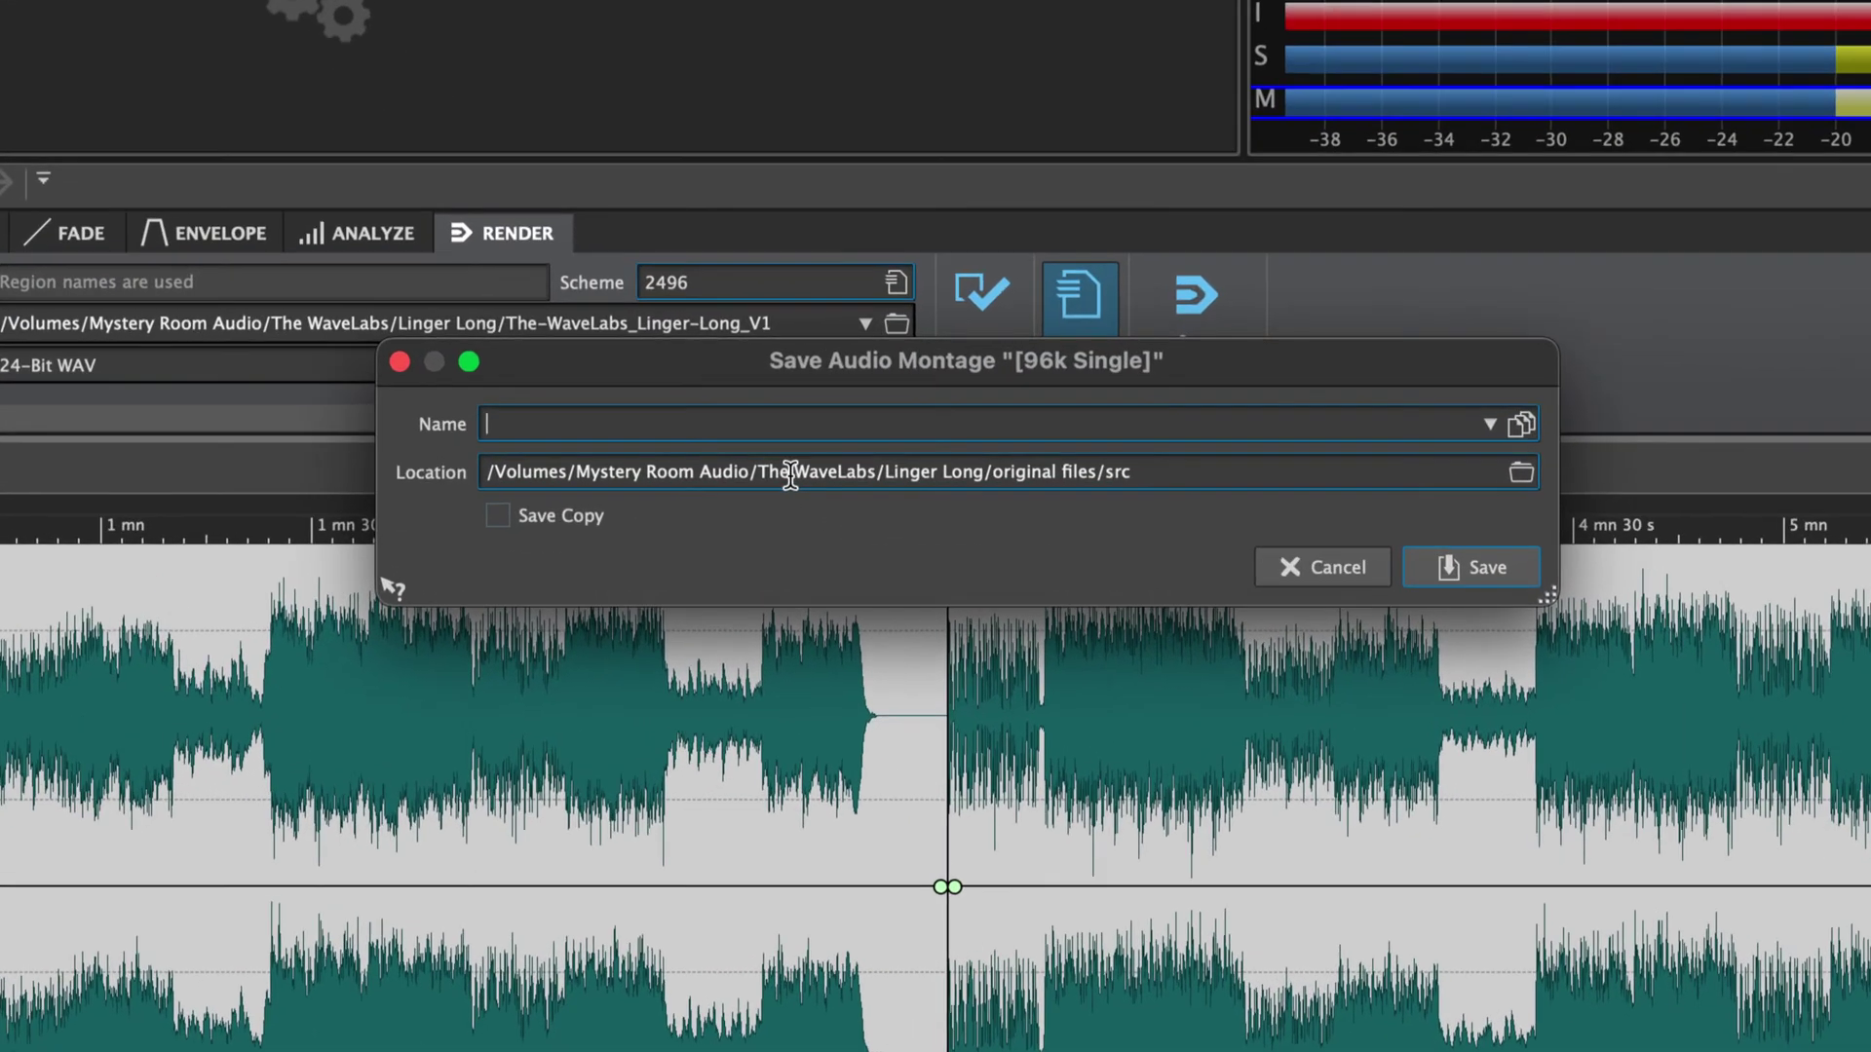
double_click(775, 473)
left_click(880, 468, "shift")
key("super+c")
left_click(863, 422)
key("super+v")
type("-")
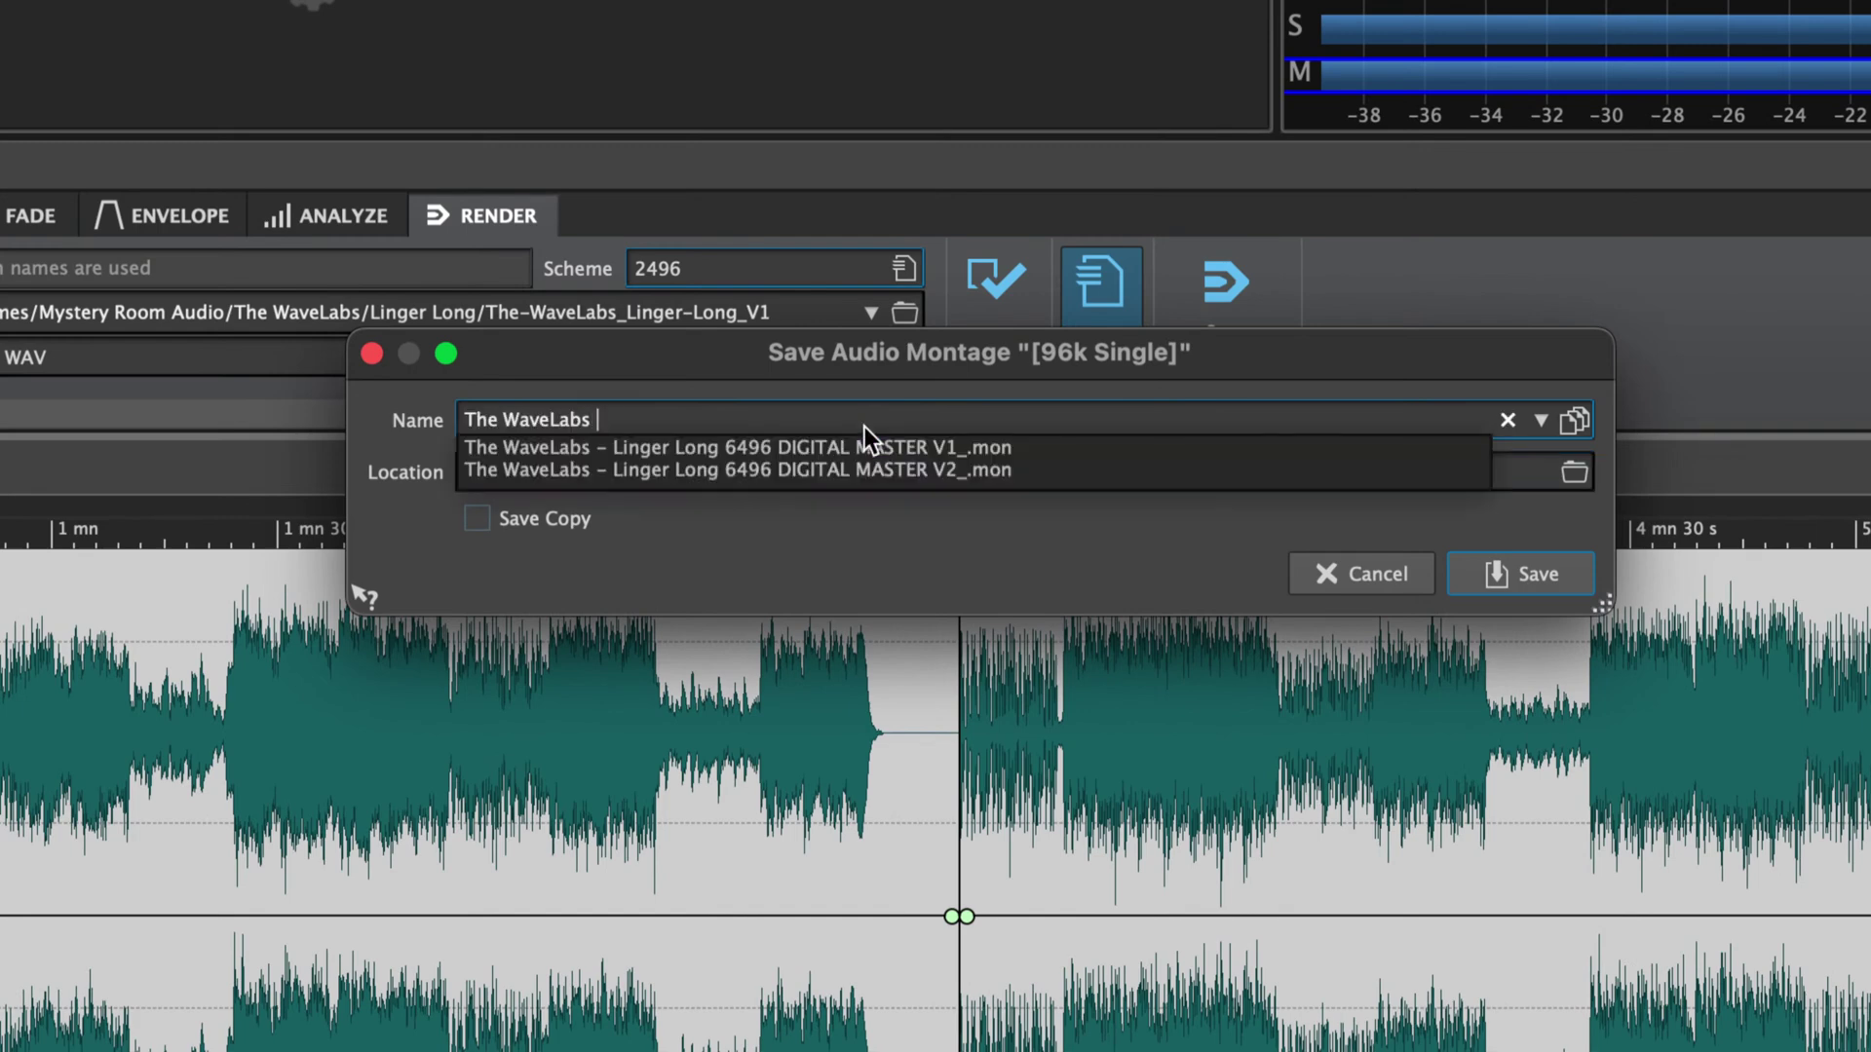
double_click(910, 460)
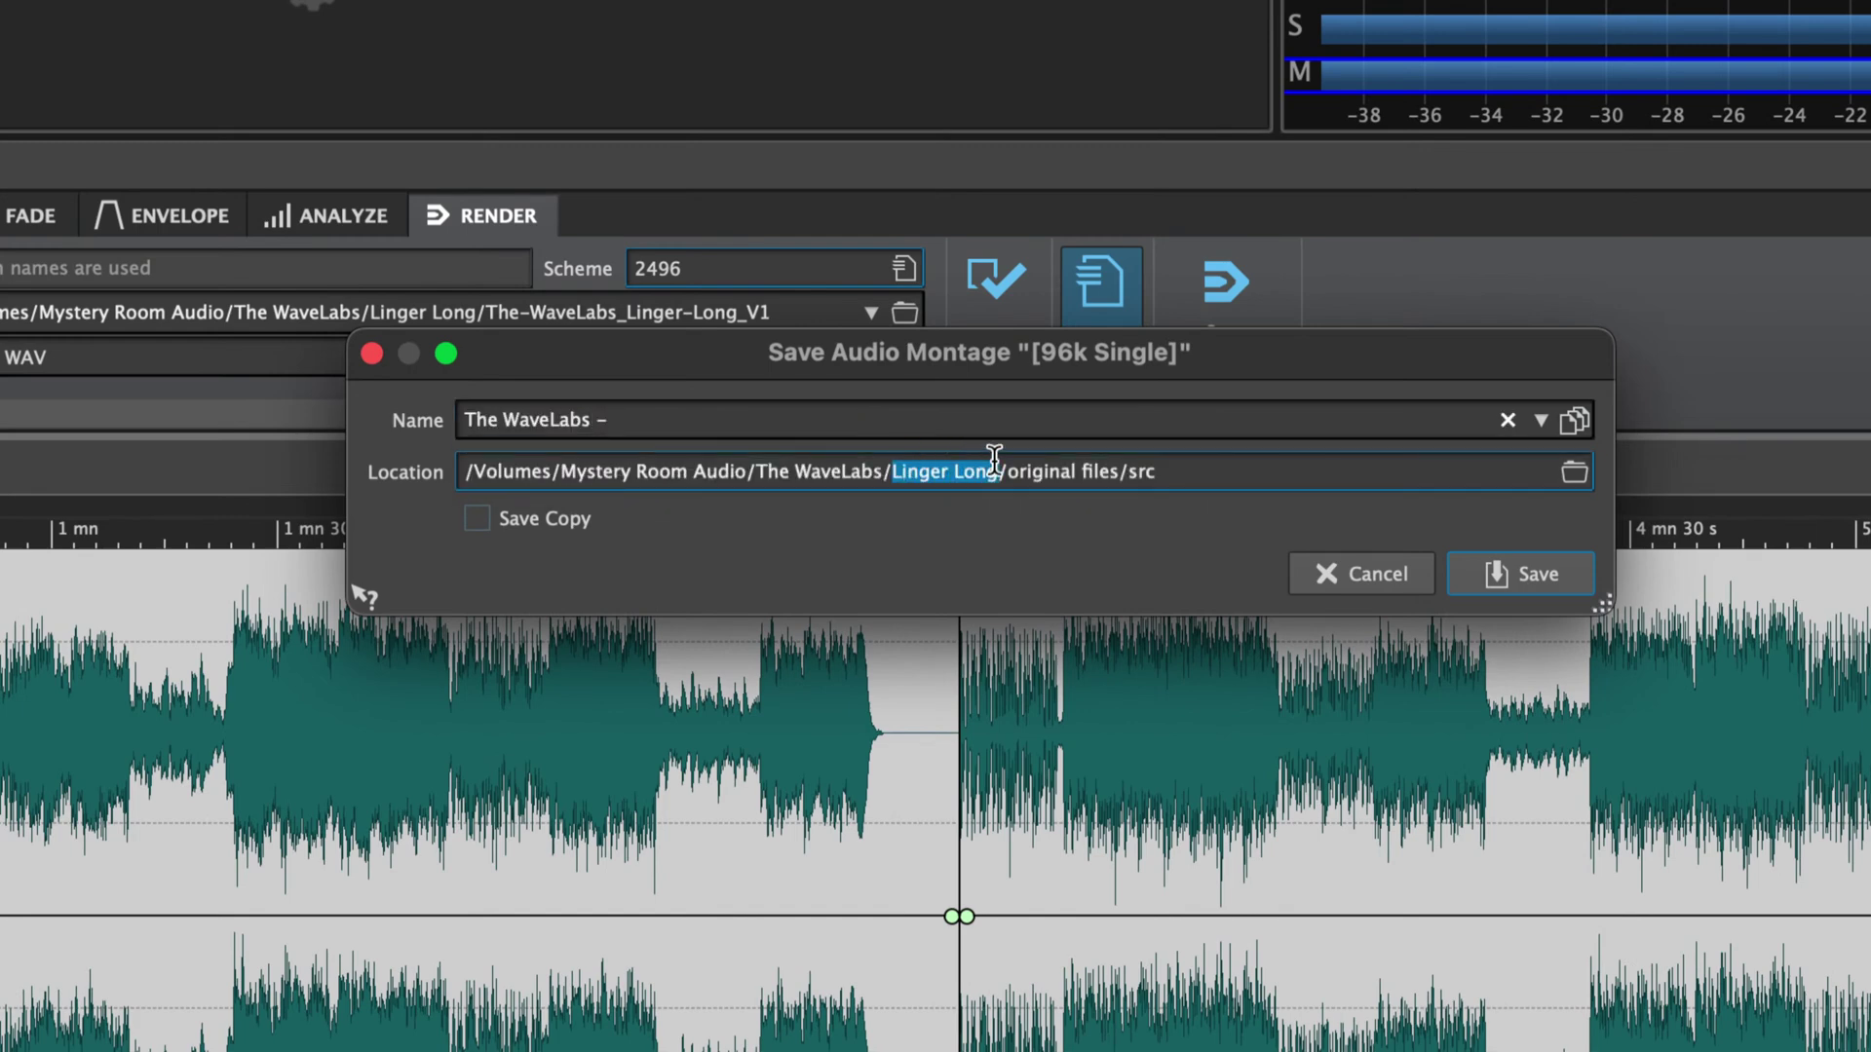
left_click(965, 433)
key("super+v")
type("er 6496 DIGITAL MASTER V1")
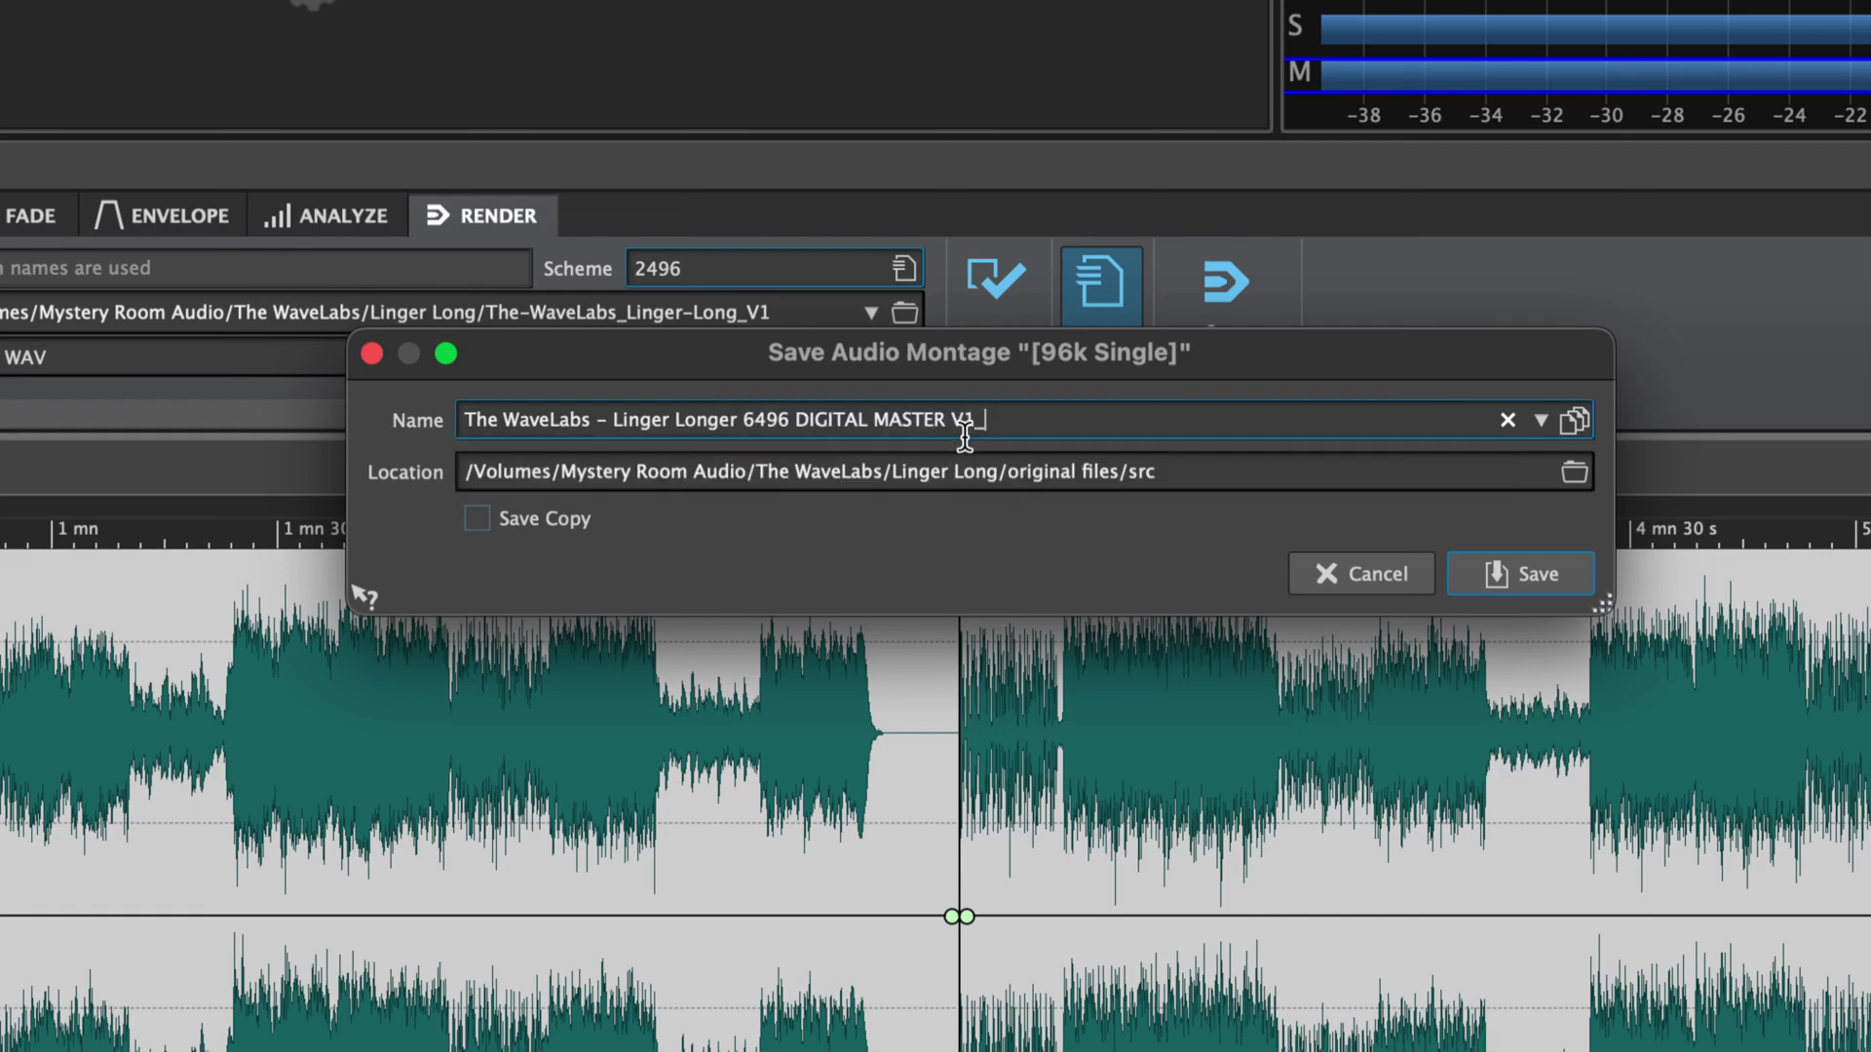
key("Return")
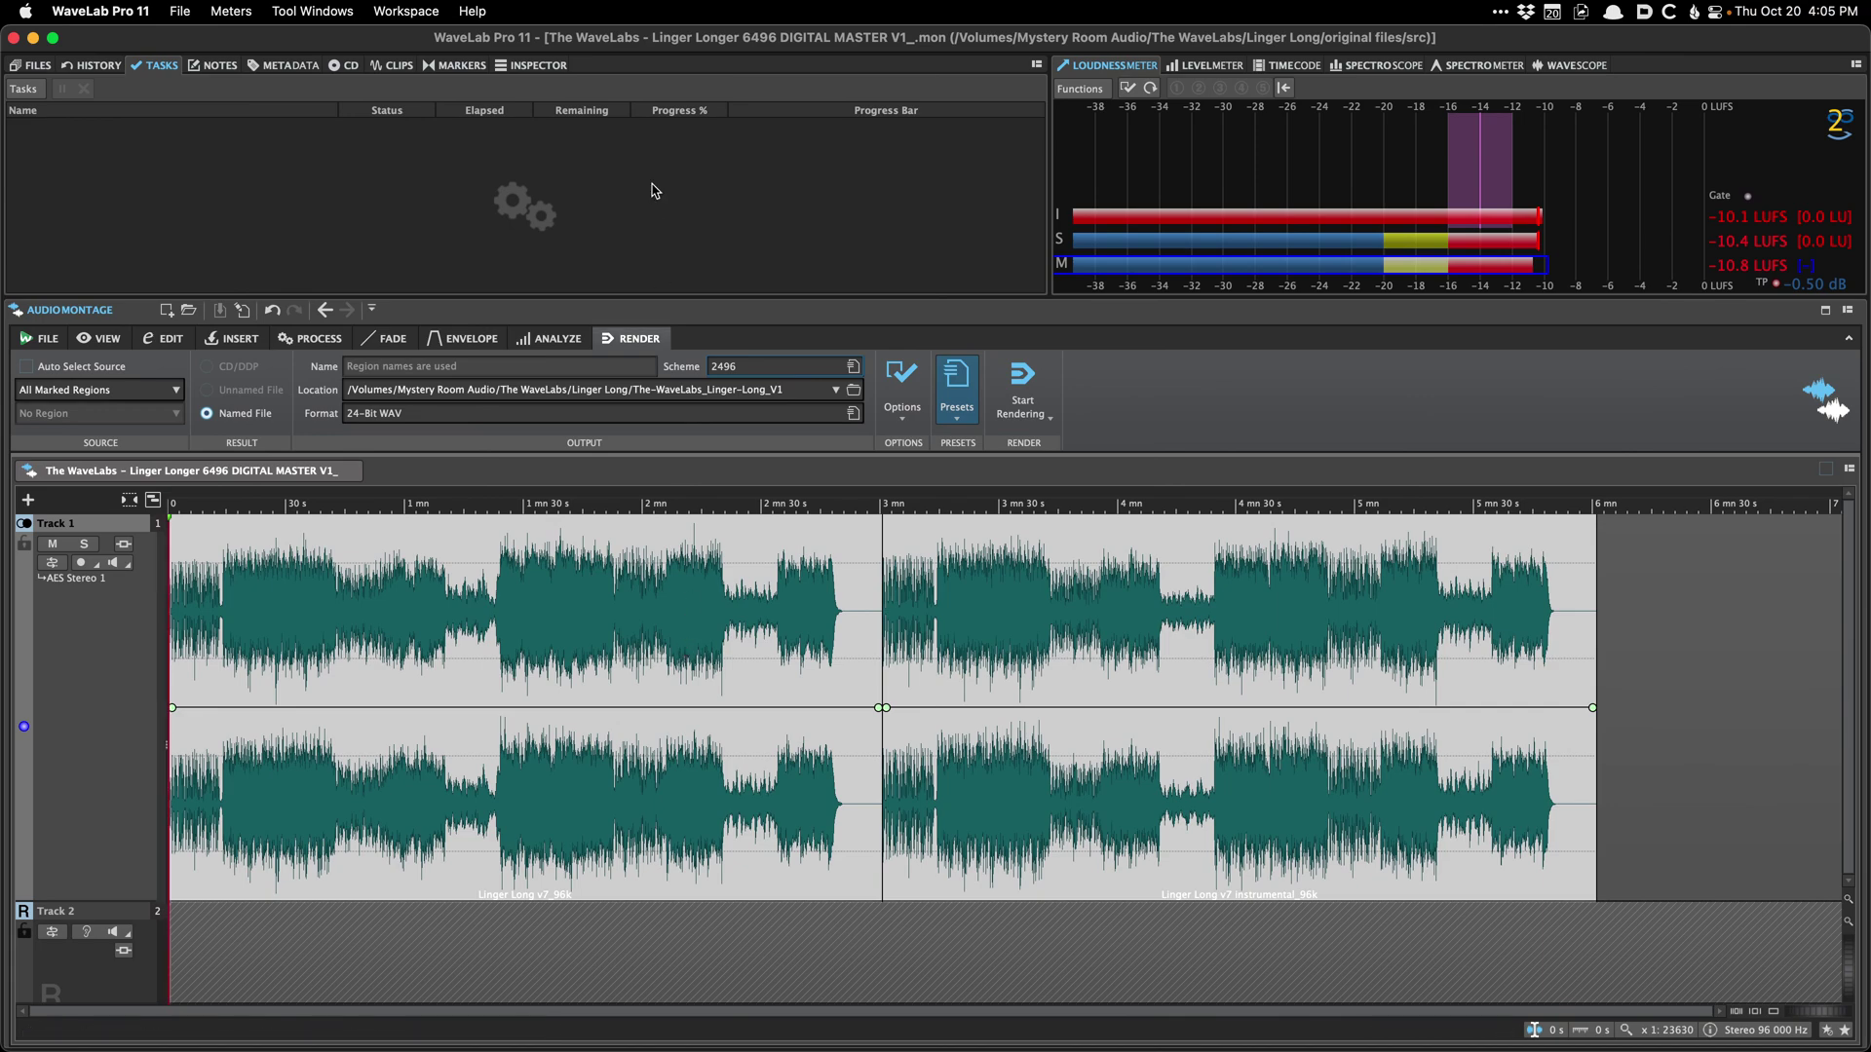
Step: Display the montage's clip list and inspect the main and instrumental clips on Track 1
left_click(414, 65)
left_click(666, 195)
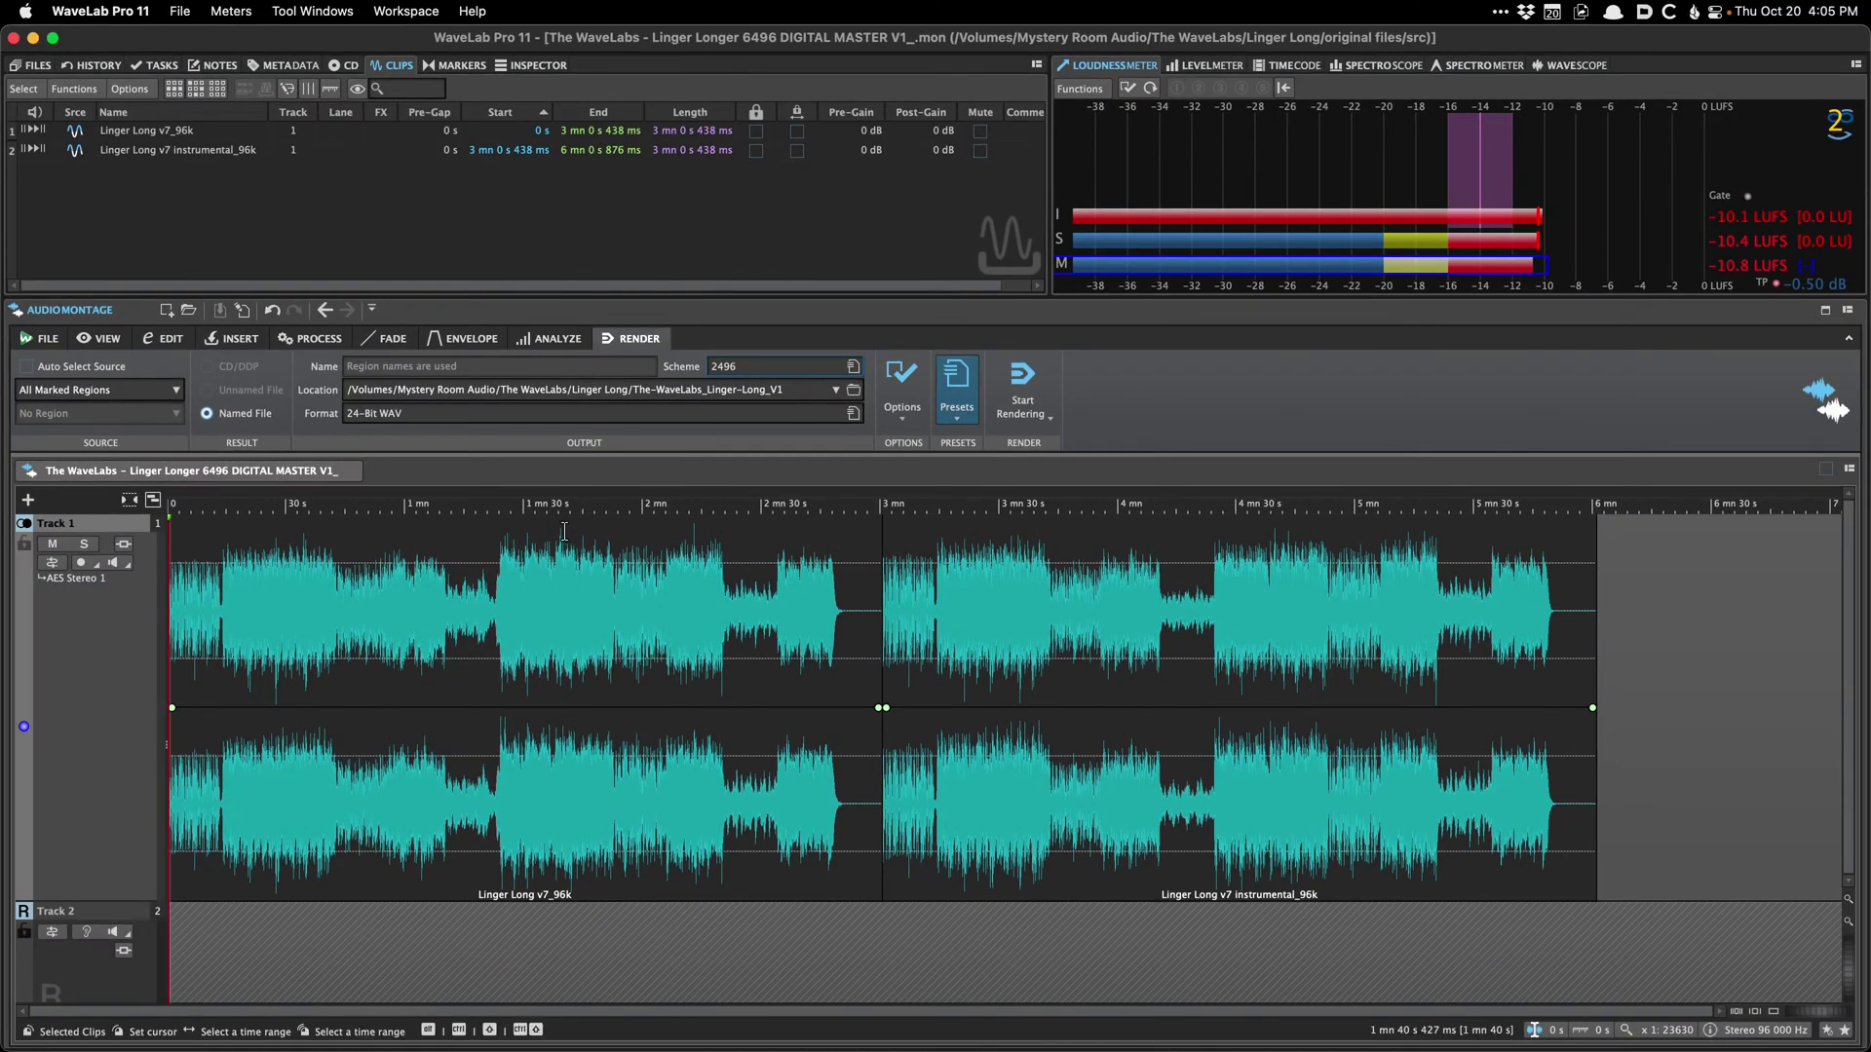
left_click(496, 628)
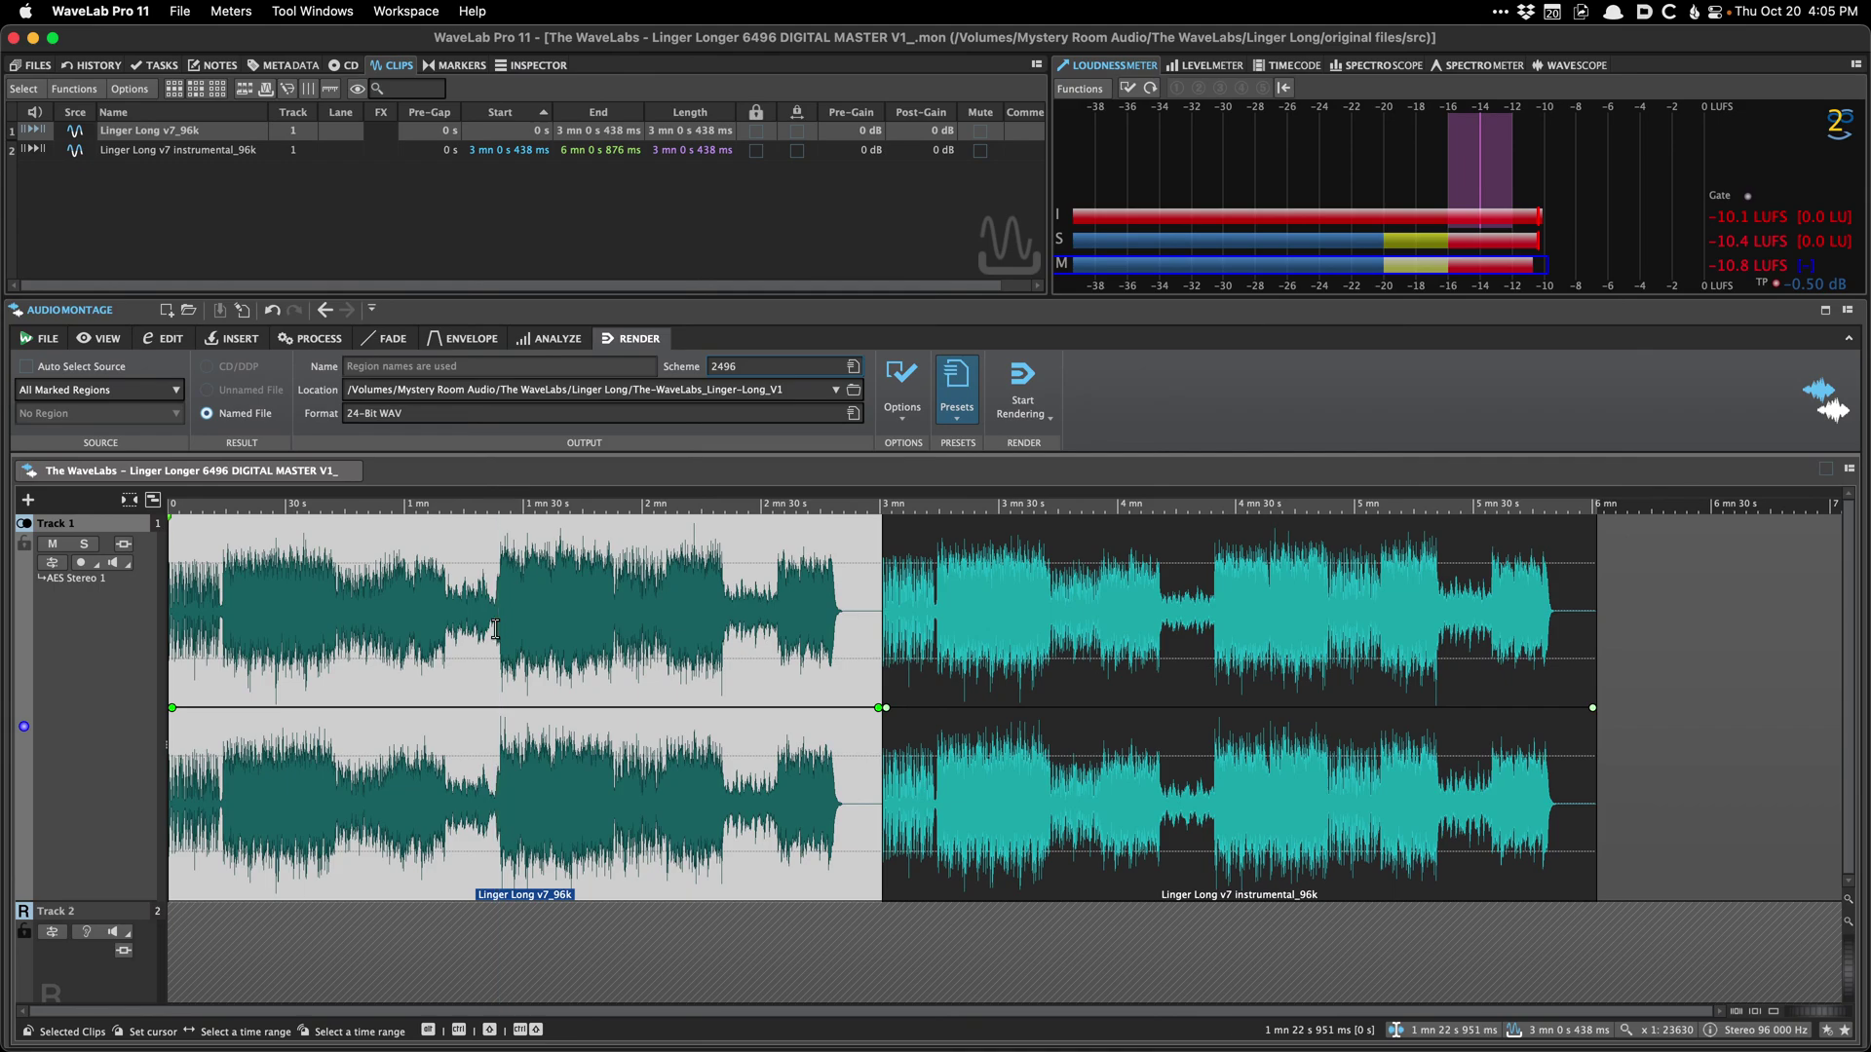
key("Home")
scroll(496, 629, "up", 5)
scroll(499, 639, "down", 5)
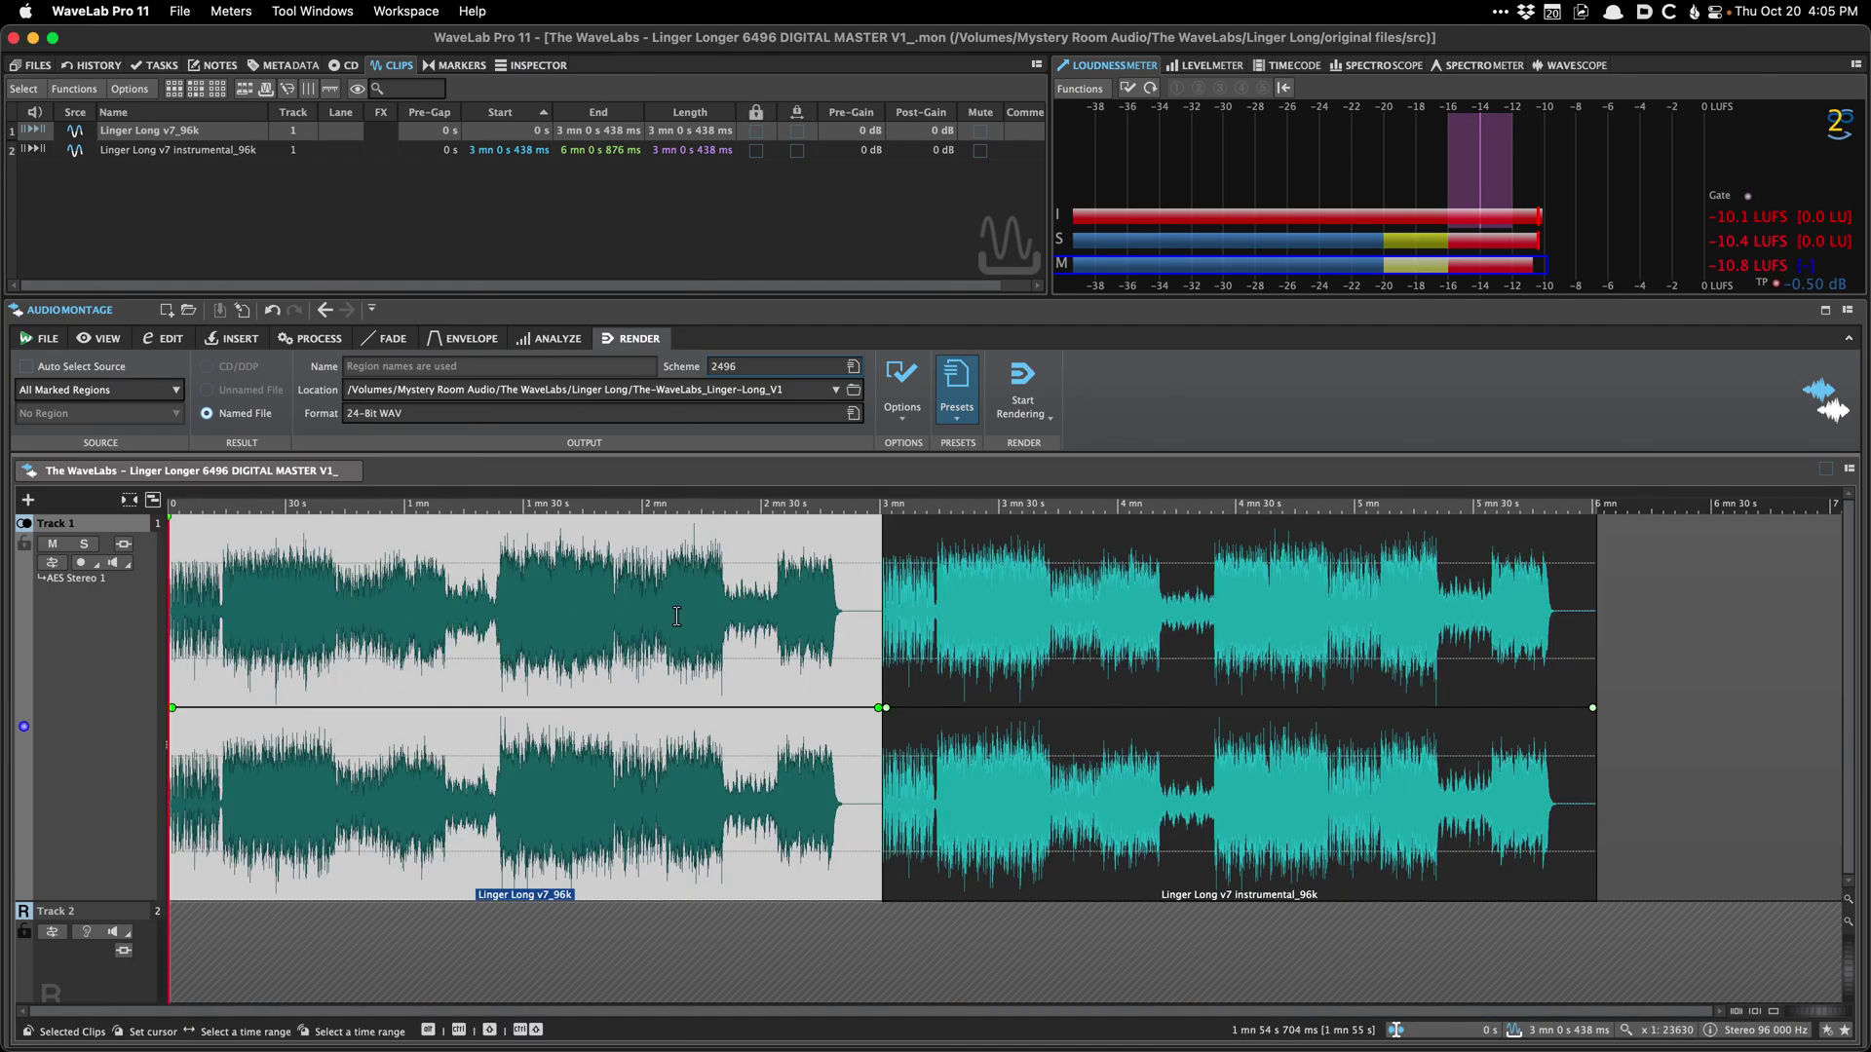
left_click(880, 629)
left_click(1096, 655)
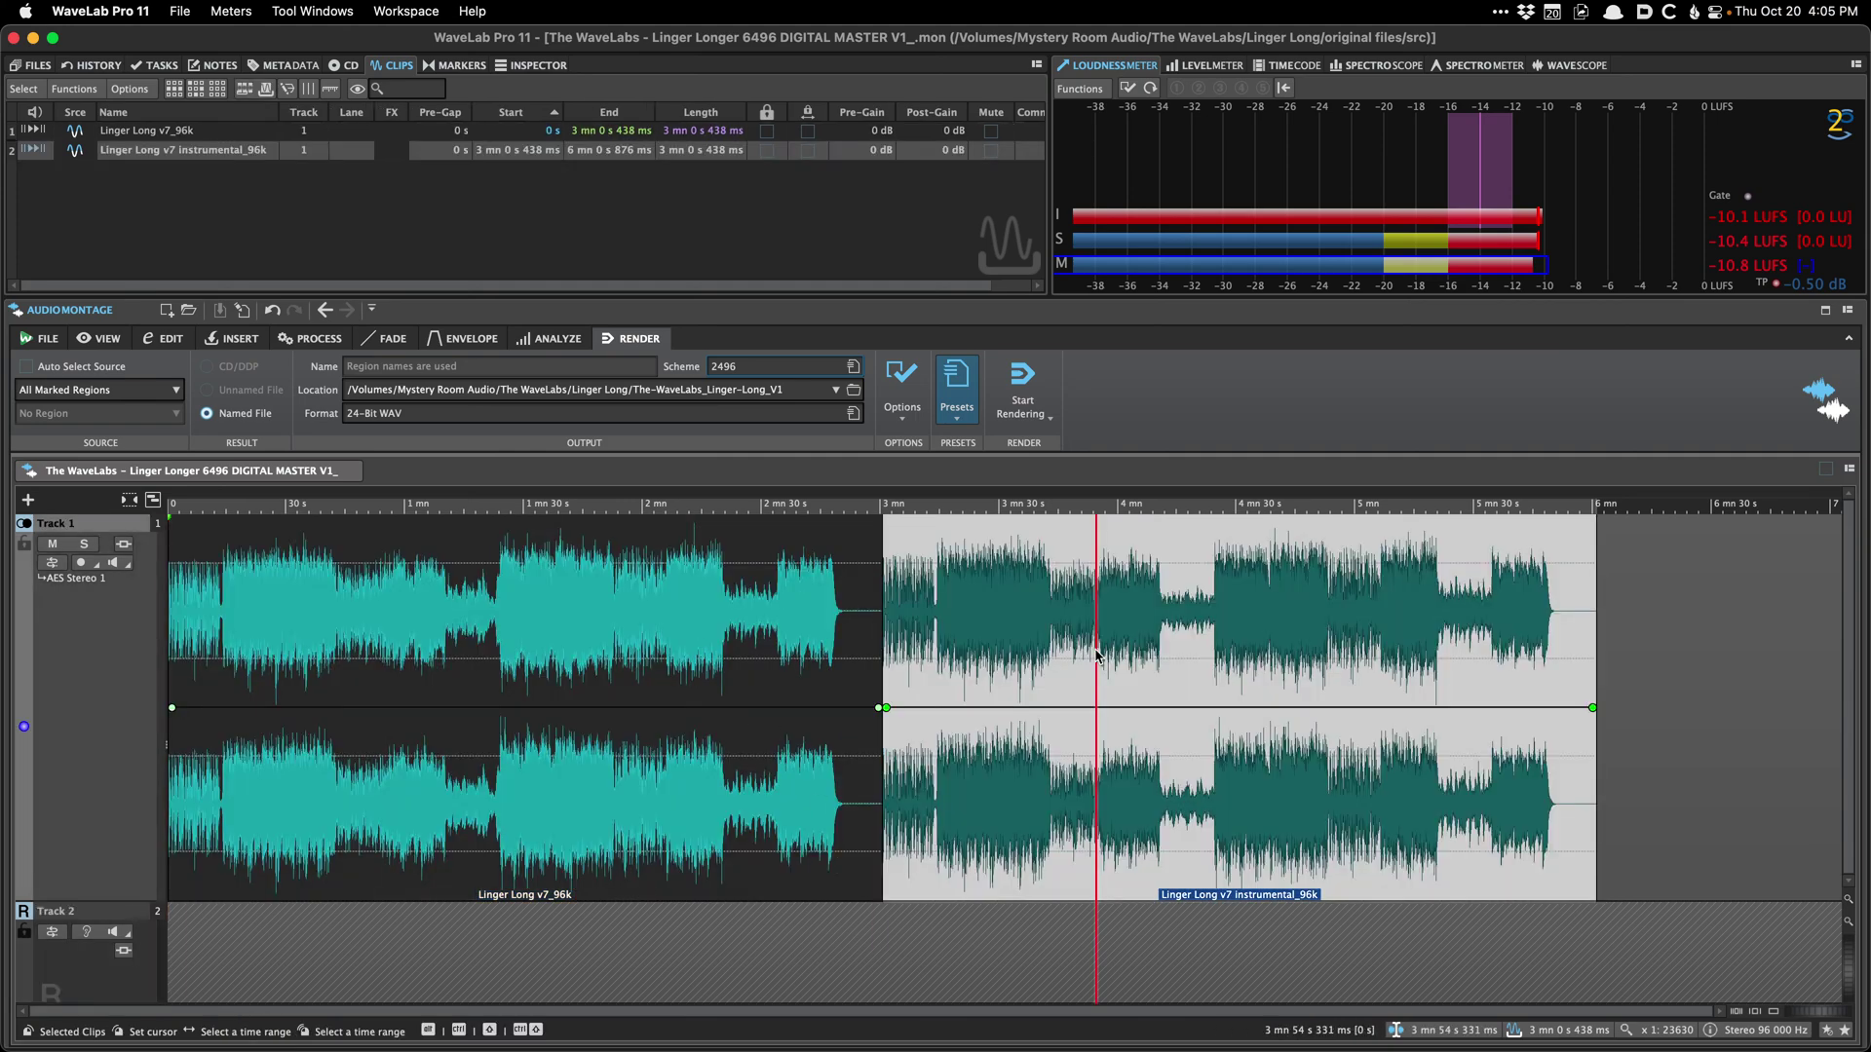
Step: Try trimming the ends of both clips together with a fade-out, check the resulting times in the clip list, and undo the edits
key("super+a")
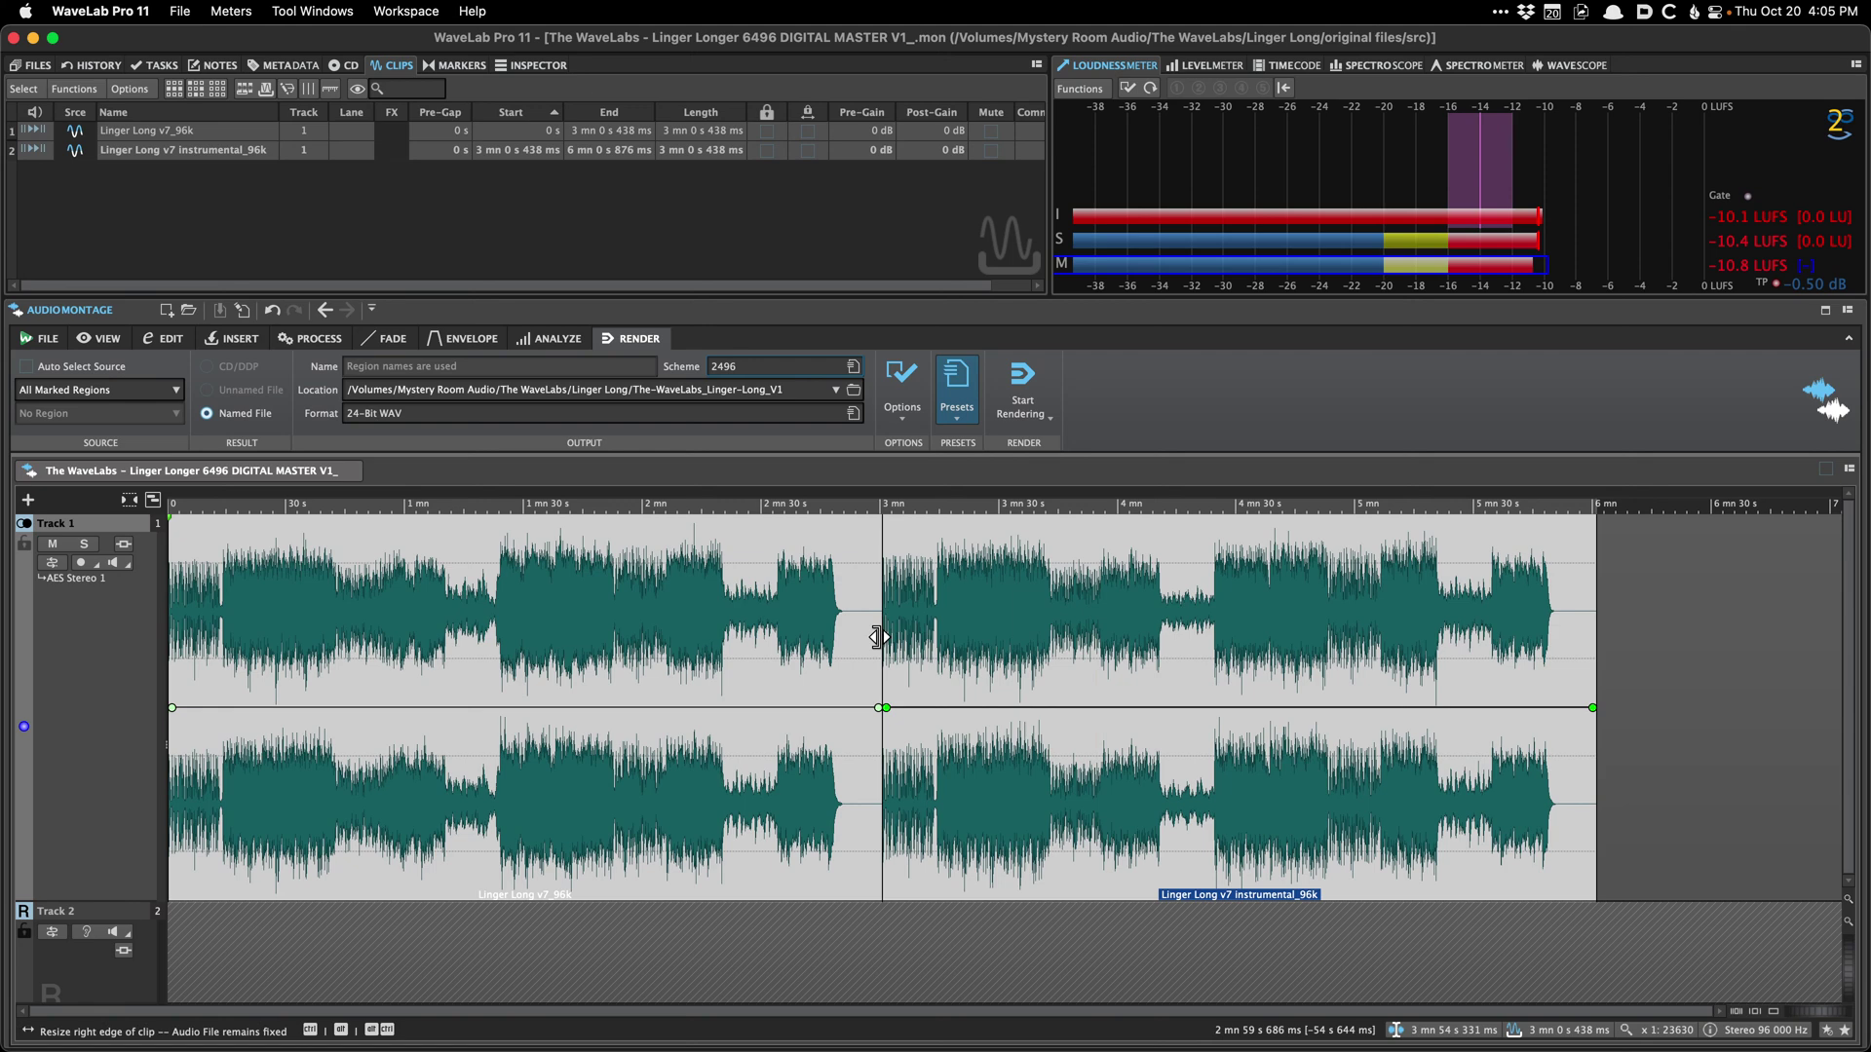
left_click_drag(880, 638, 800, 709)
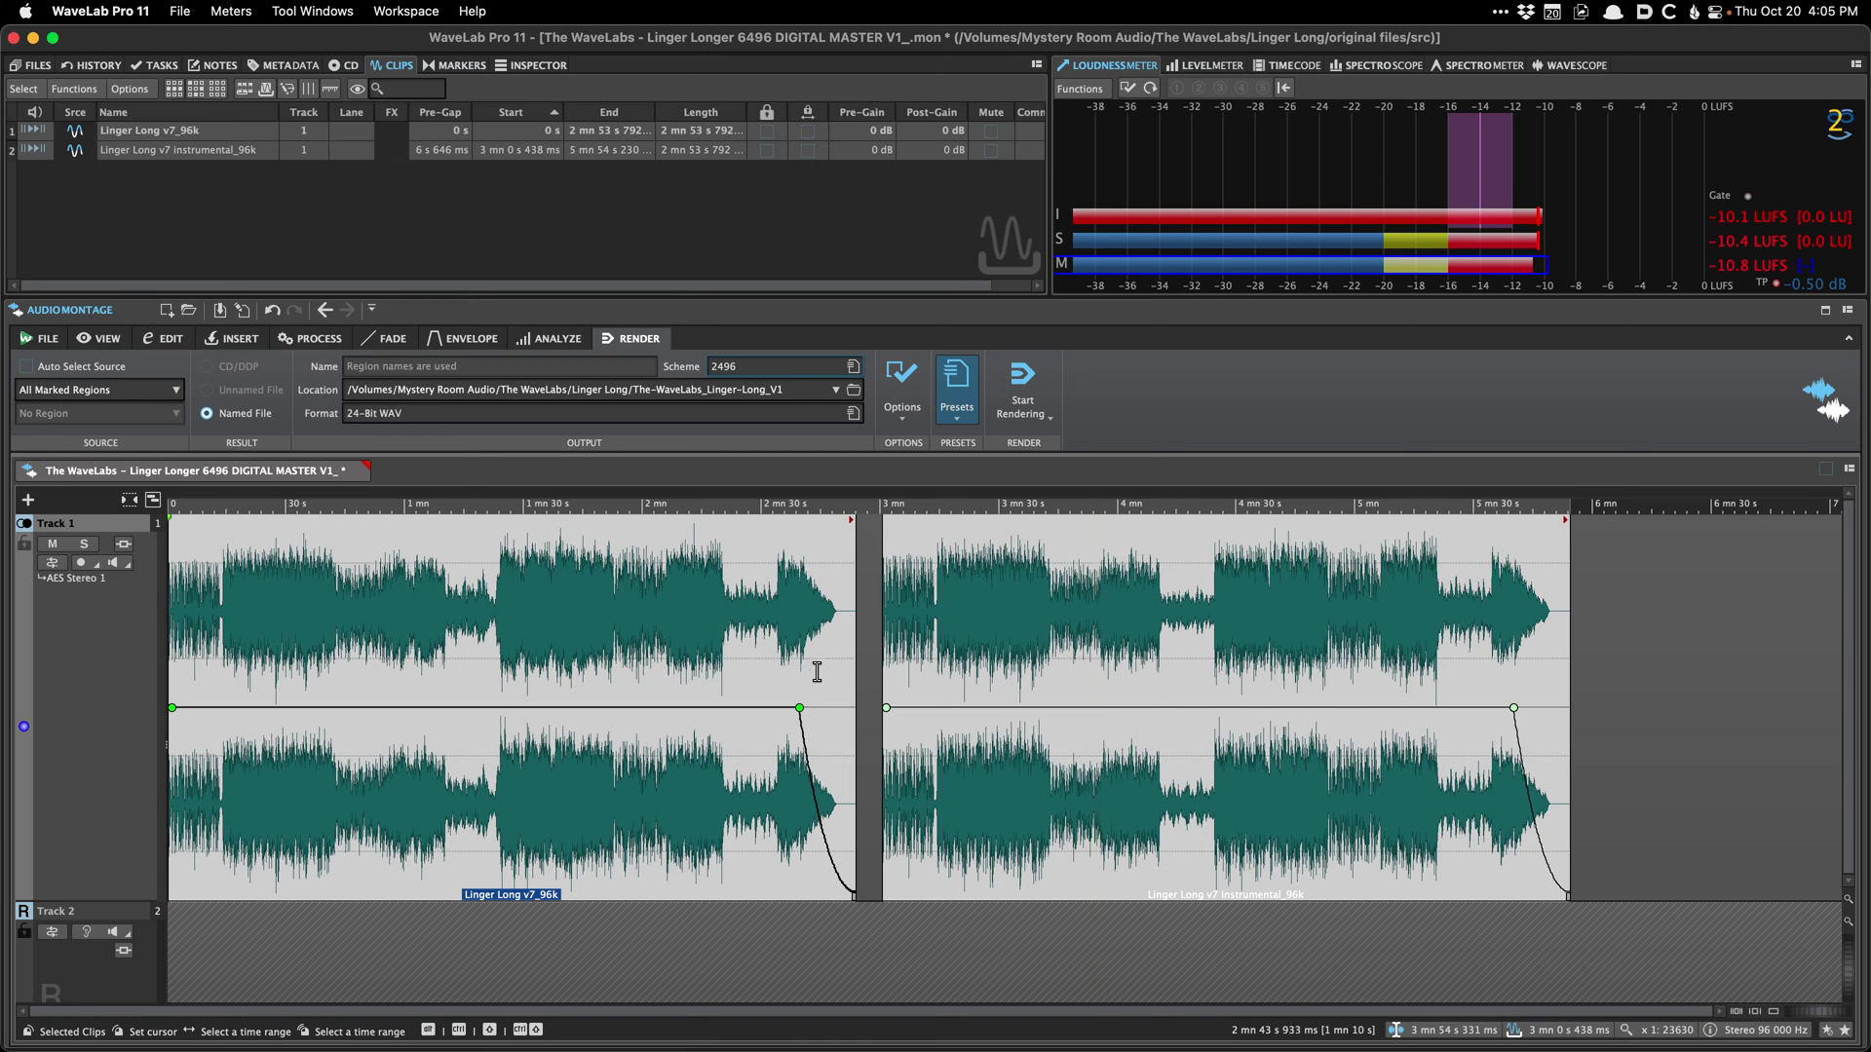
left_click_drag(800, 709, 712, 675)
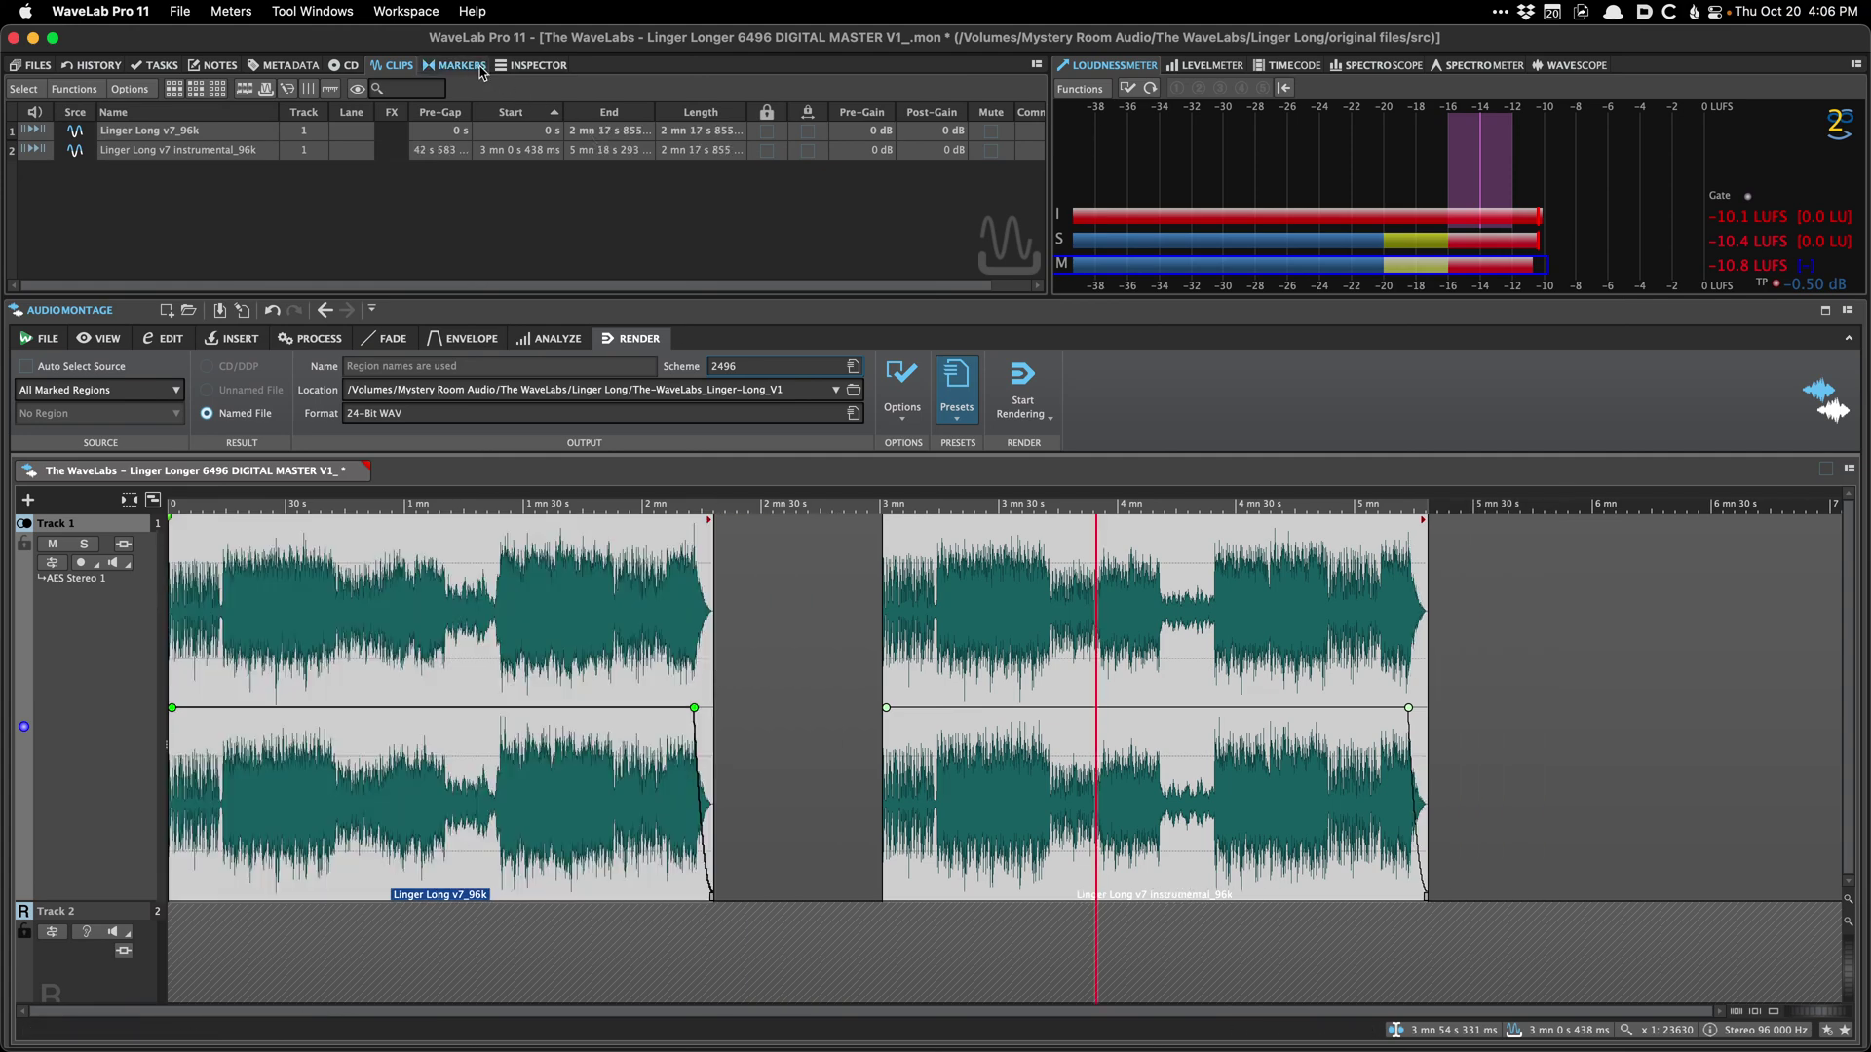
left_click(719, 178)
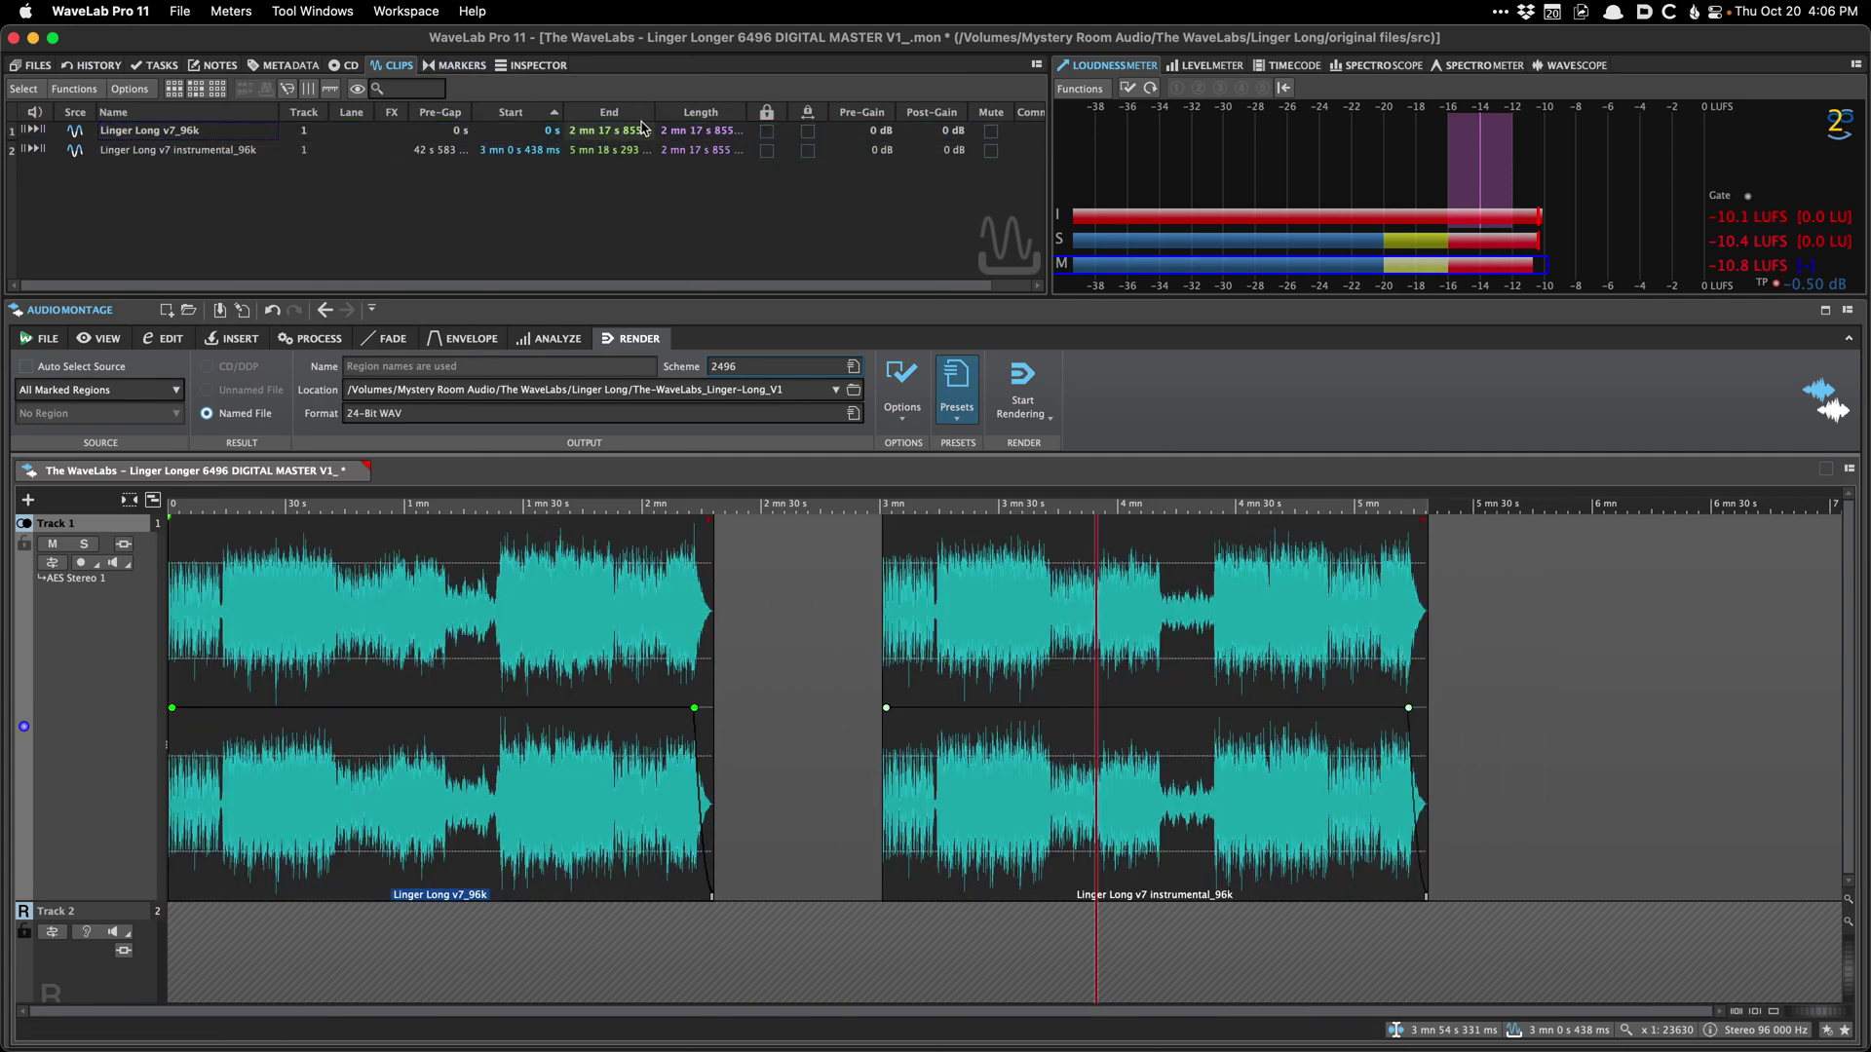
left_click(456, 64)
left_click(394, 65)
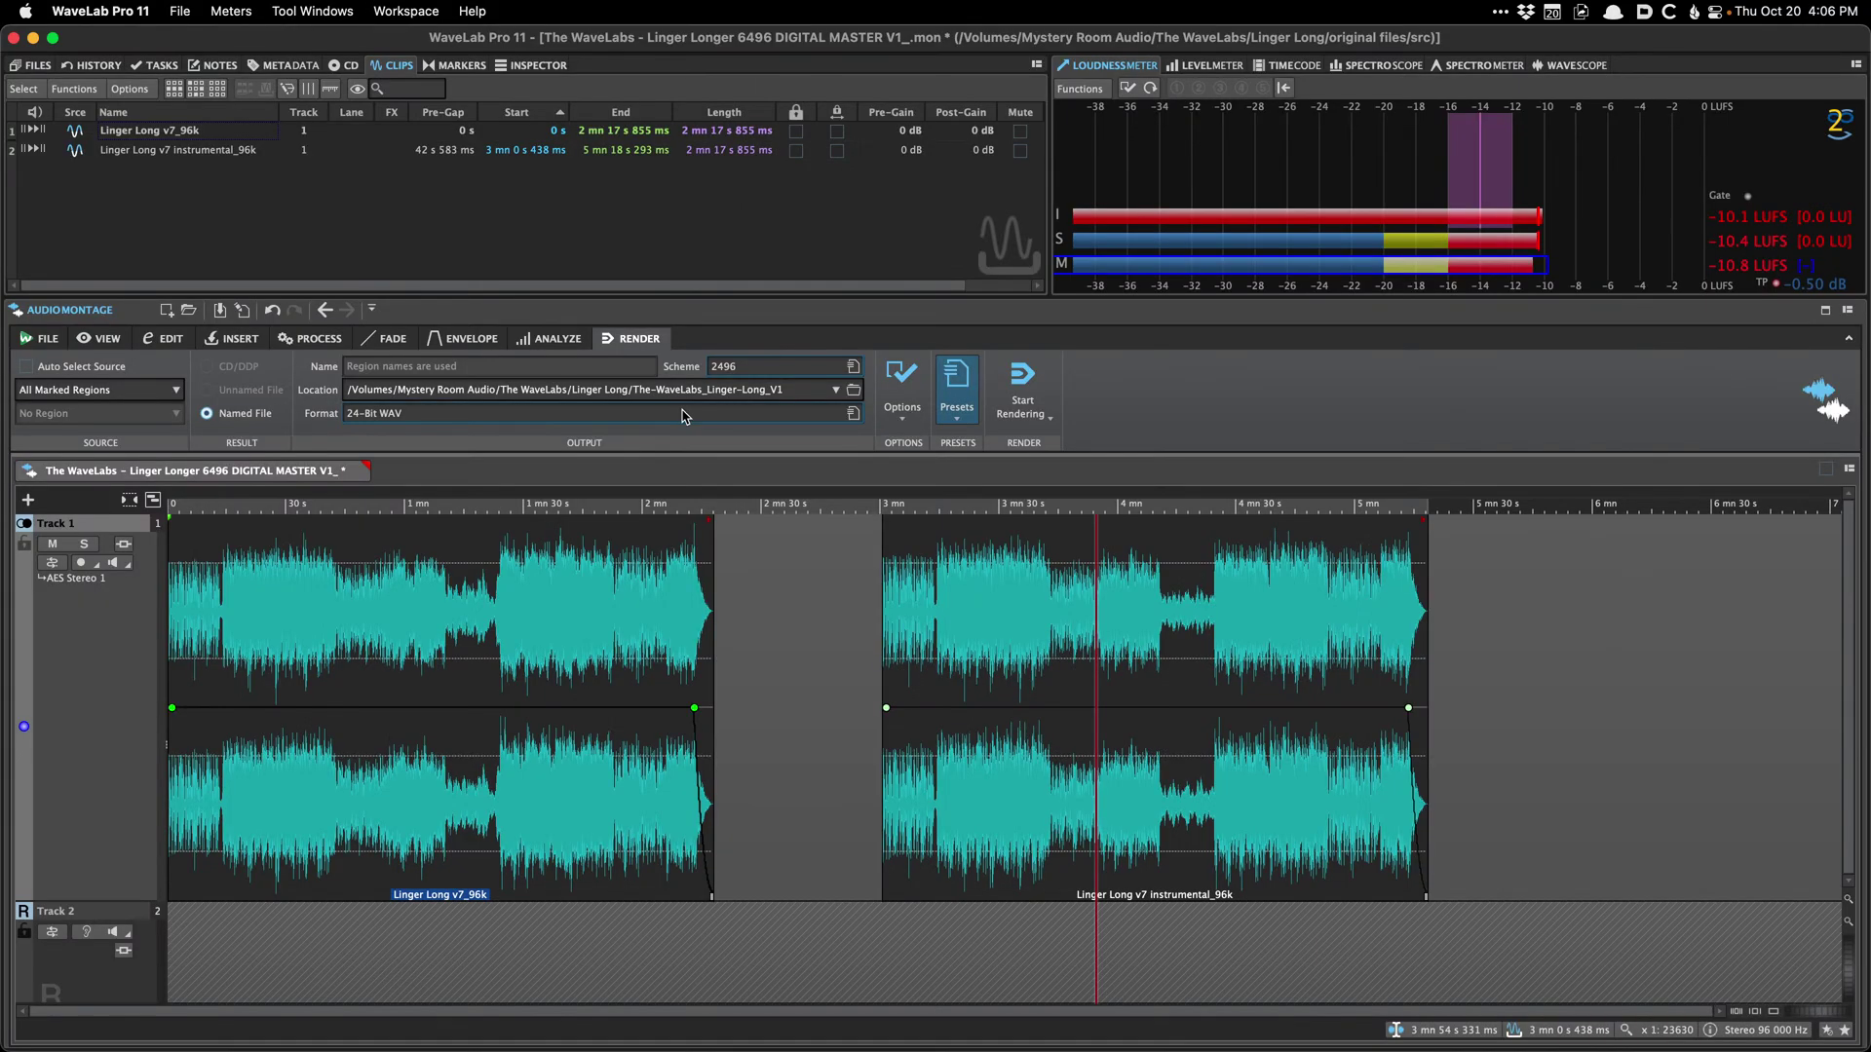
key("super+z")
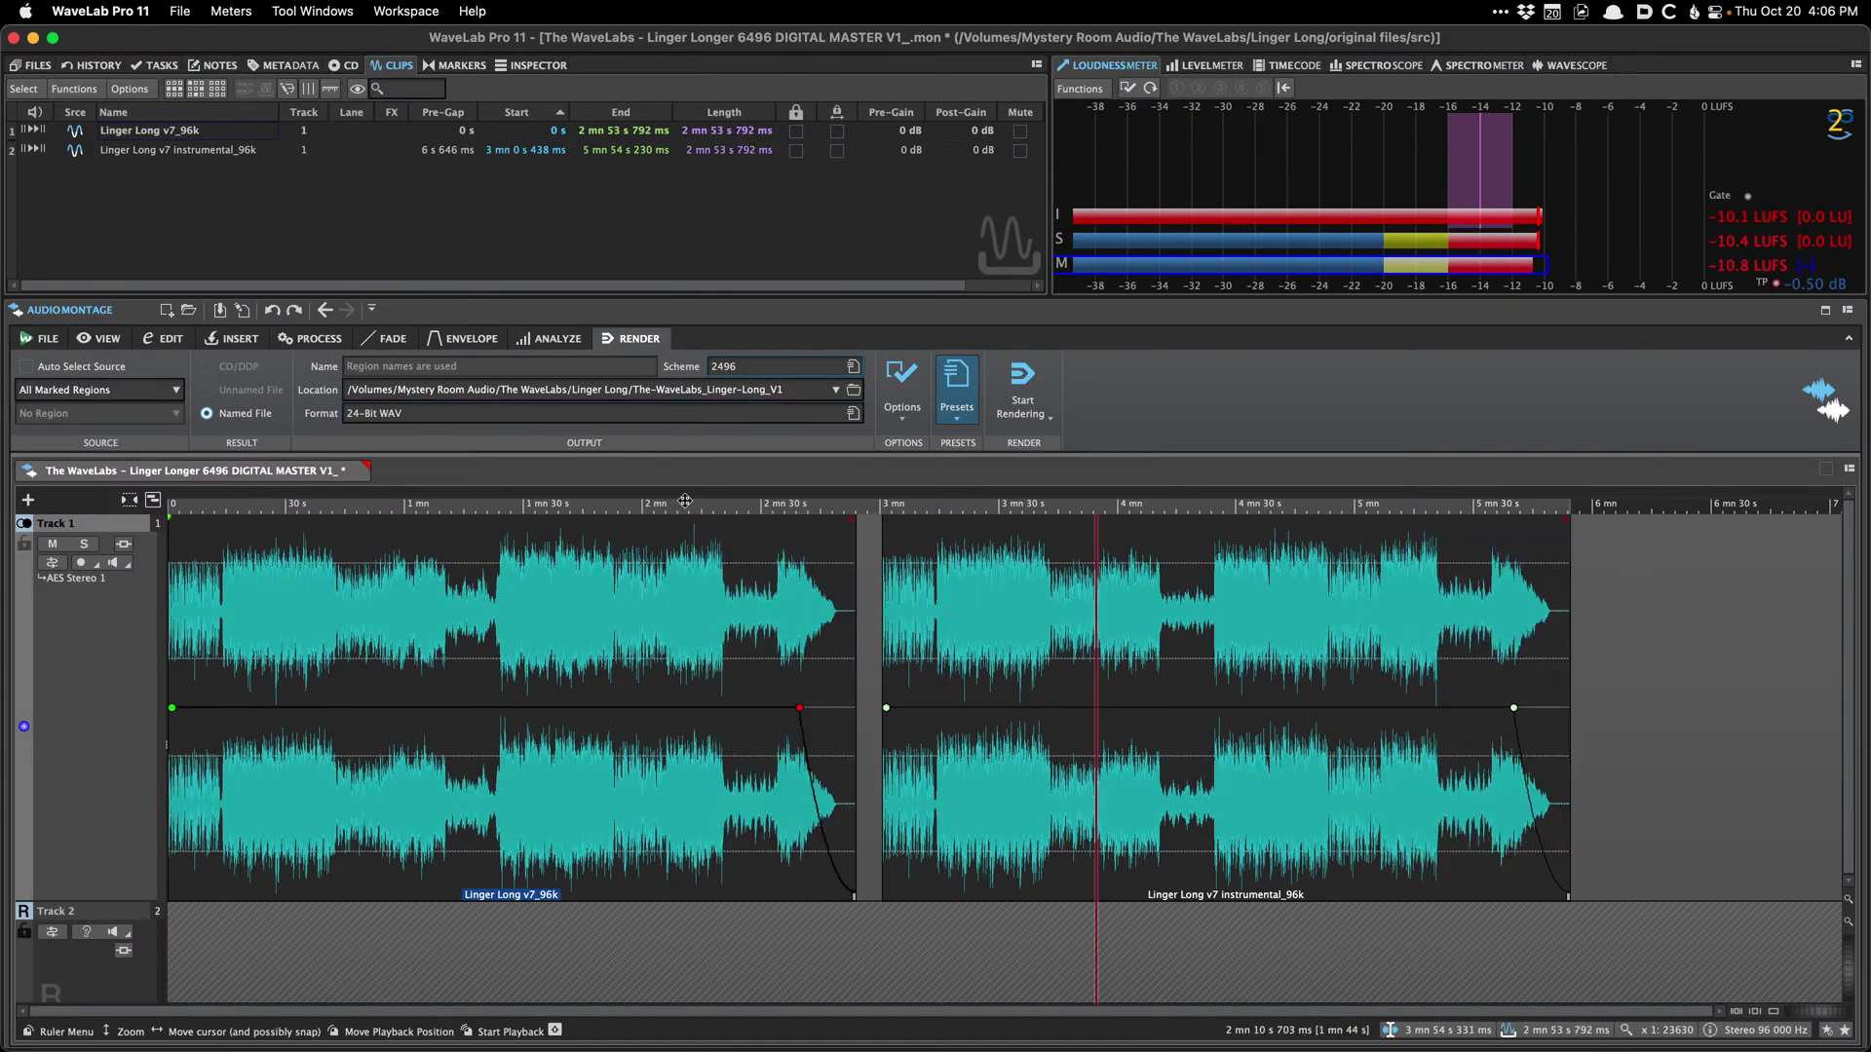
key("super+z")
Step: Set the Pre-Gap of the Linger Long v7_96k clip to 200 ms
left_click(833, 626)
key("Home")
key("h")
key("h")
key("h")
key("h")
key("h")
key("h")
key("h")
key("h")
key("h")
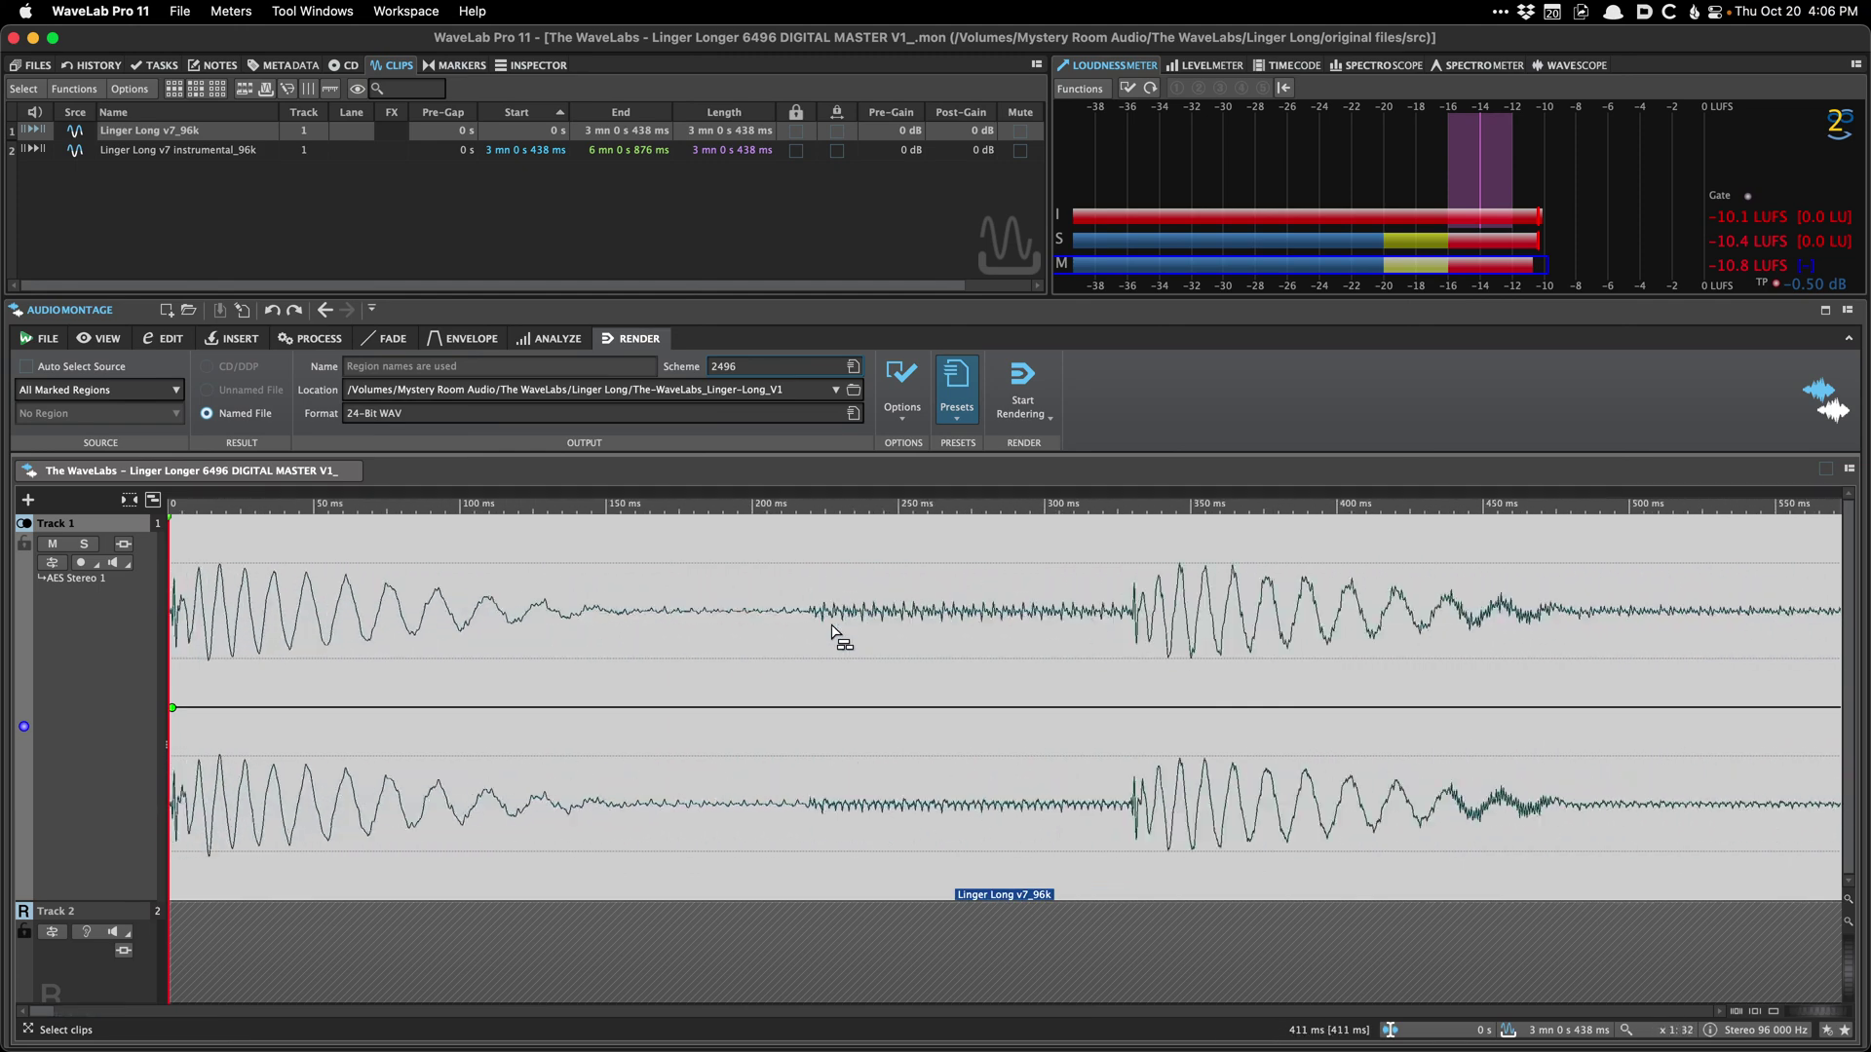
double_click(443, 131)
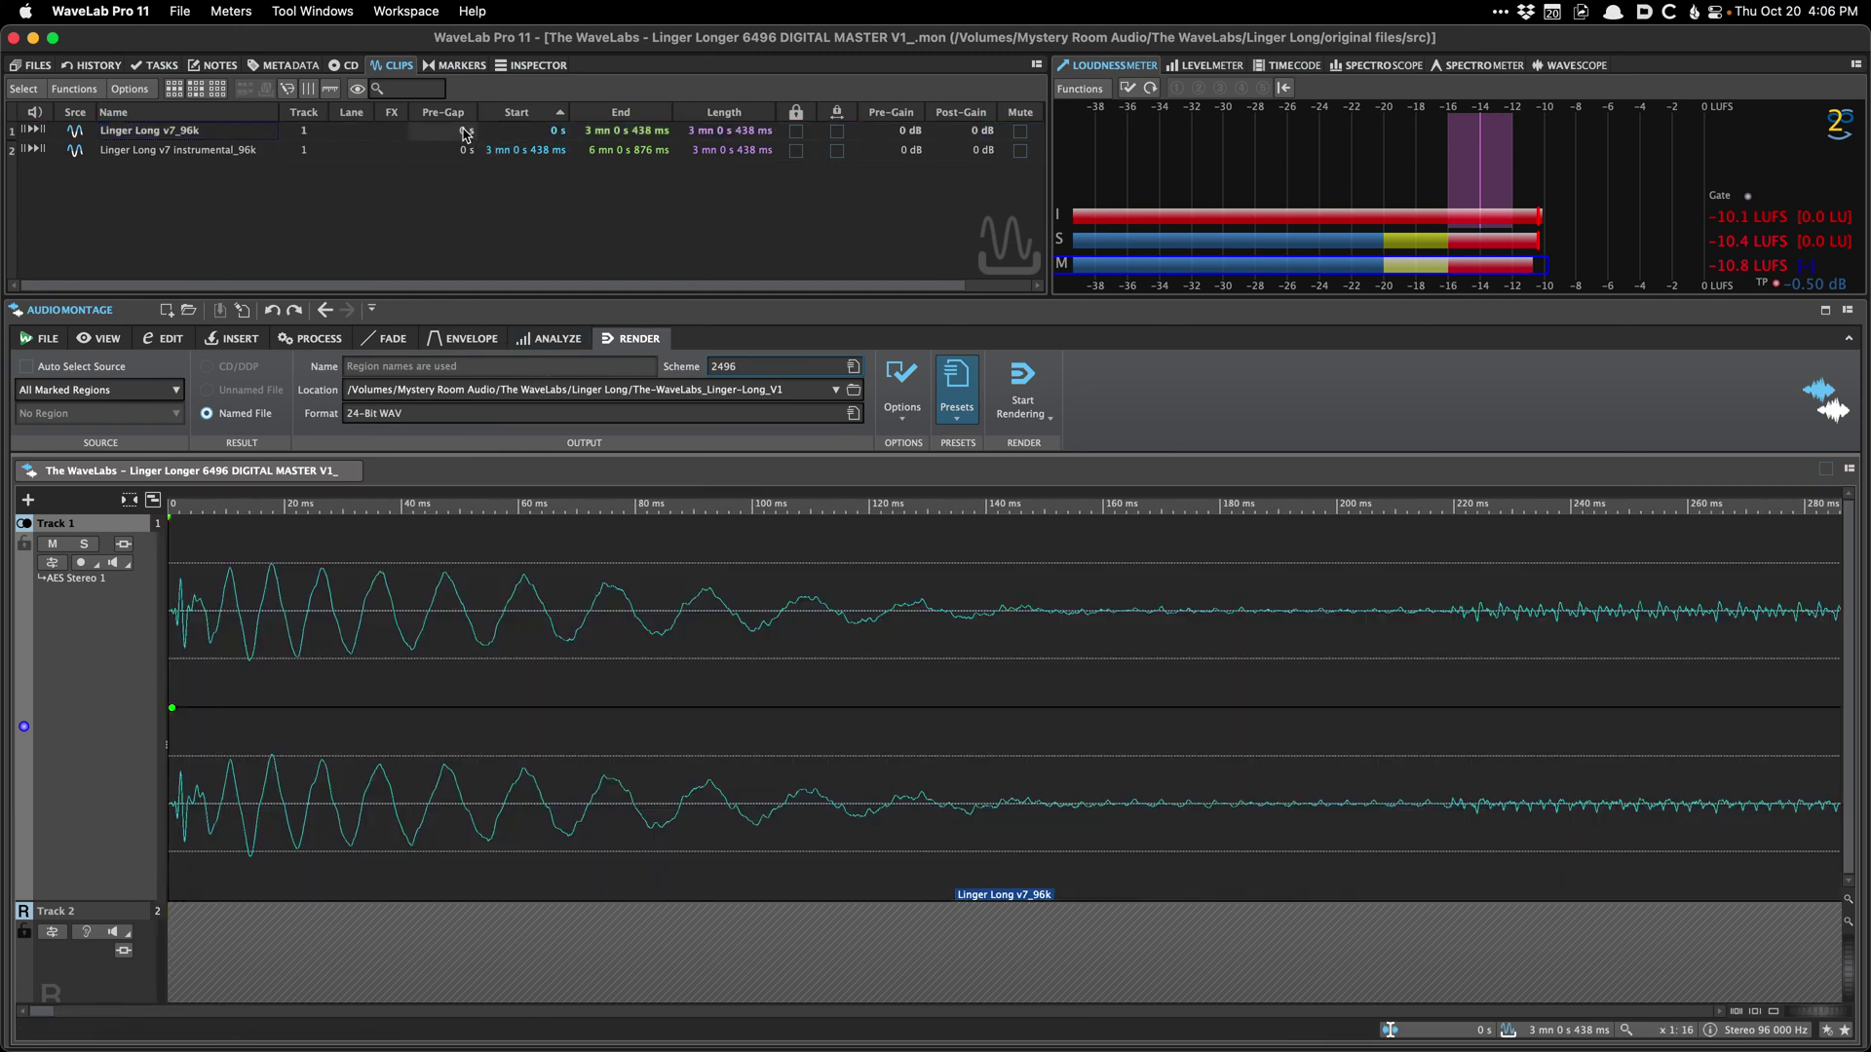
type("200 ms")
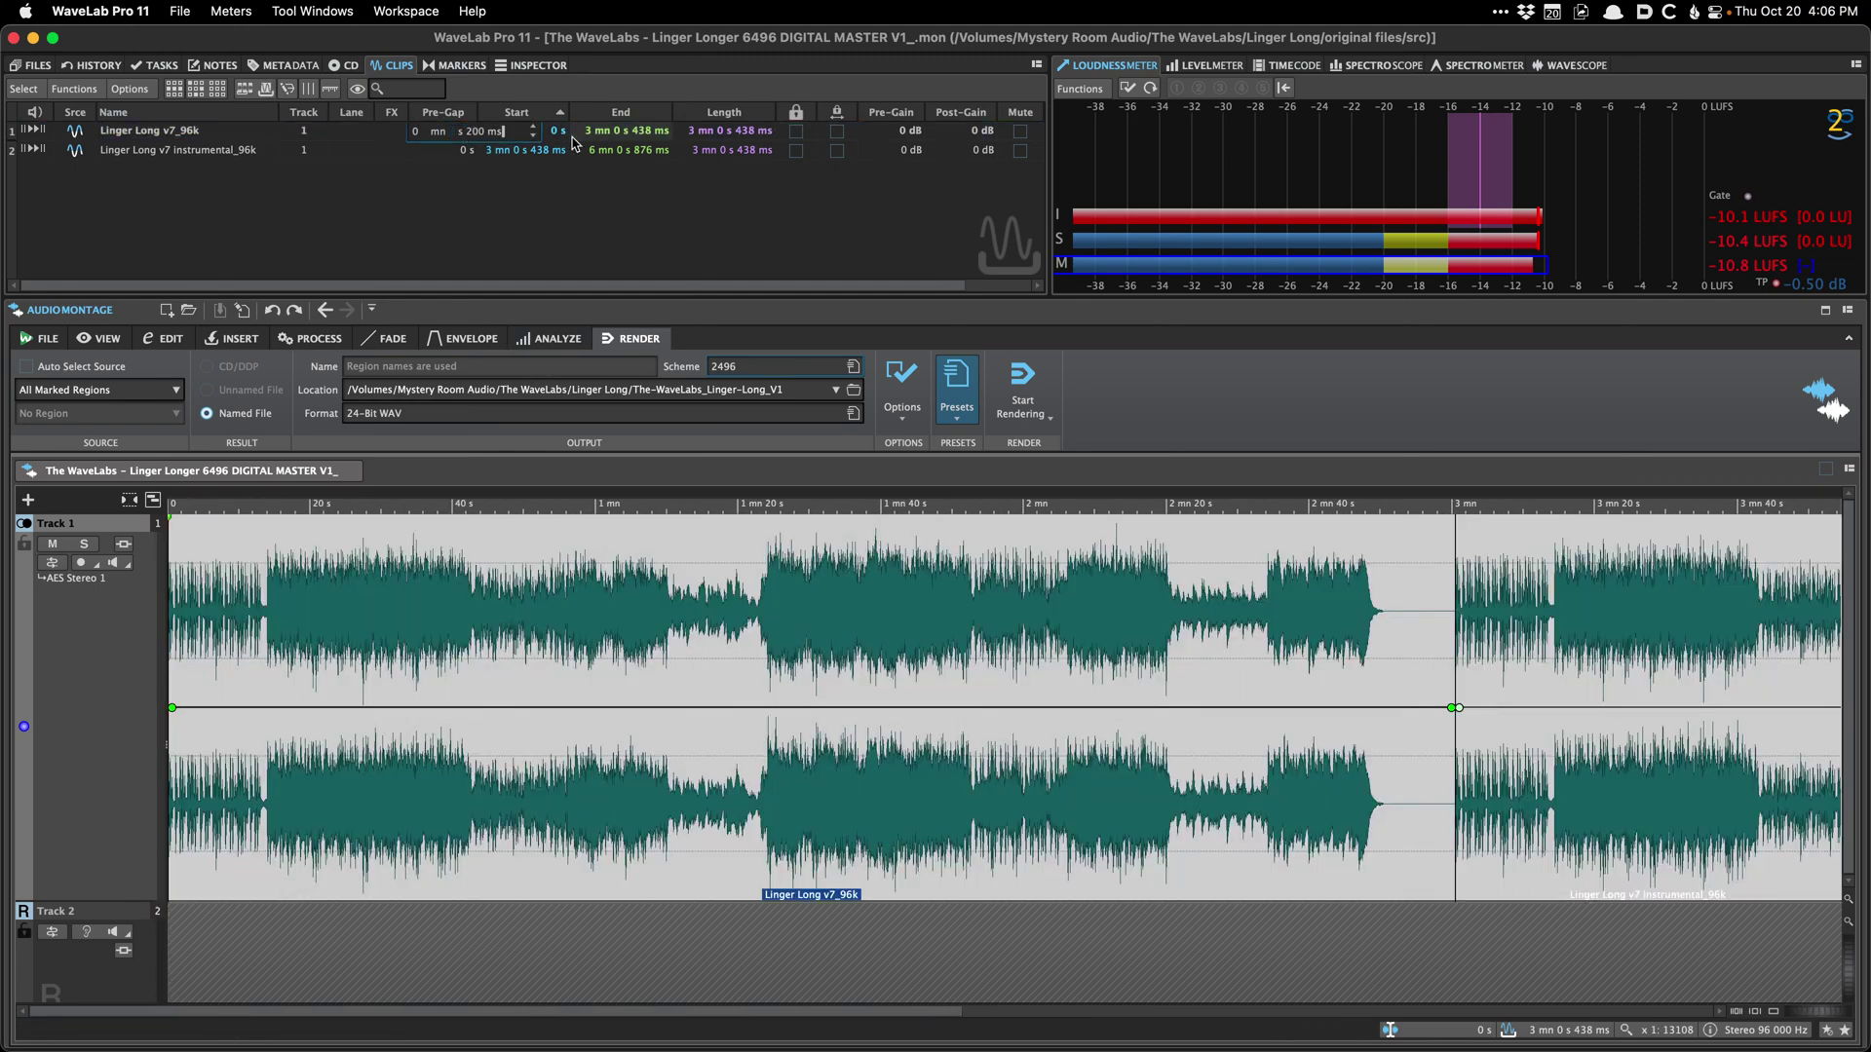
key("Return")
Step: Examine the gap before the first clip at the start of the montage
left_click(447, 592)
key("Home")
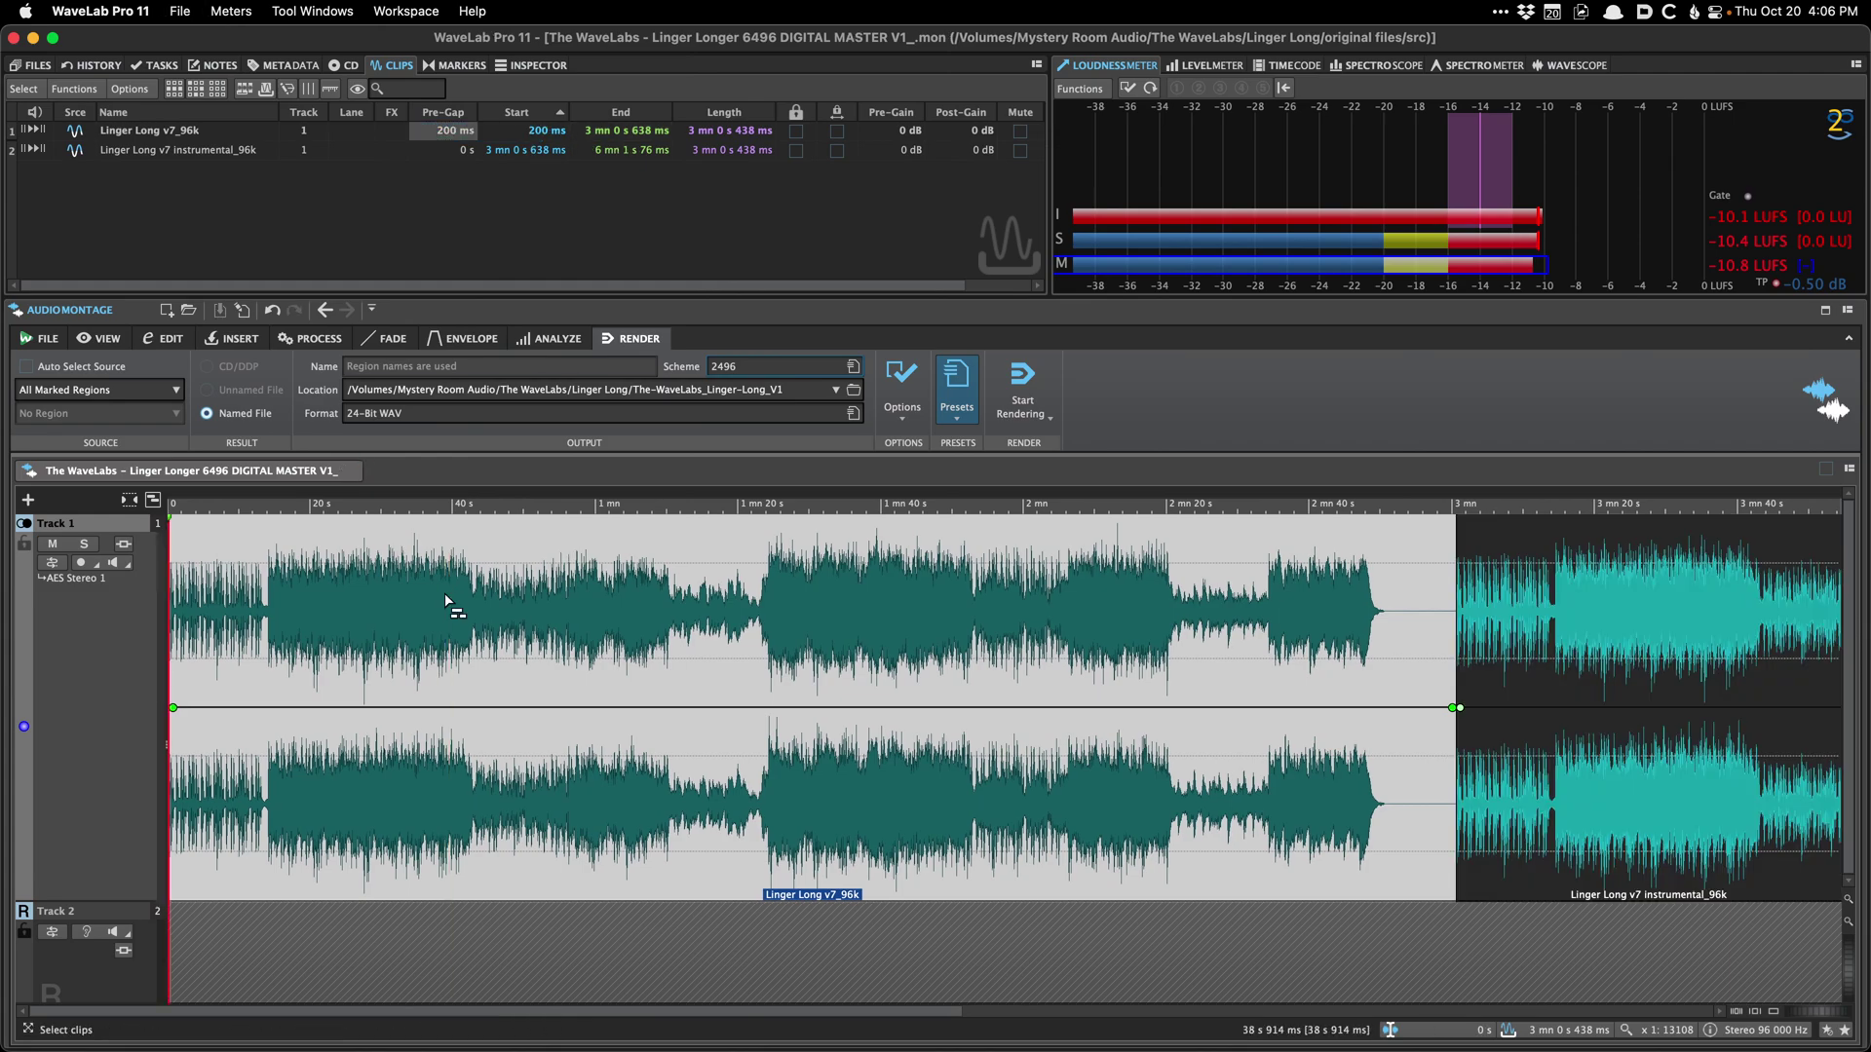
key("h")
key("h")
key("h")
key("h")
key("h")
key("h")
key("h")
key("h")
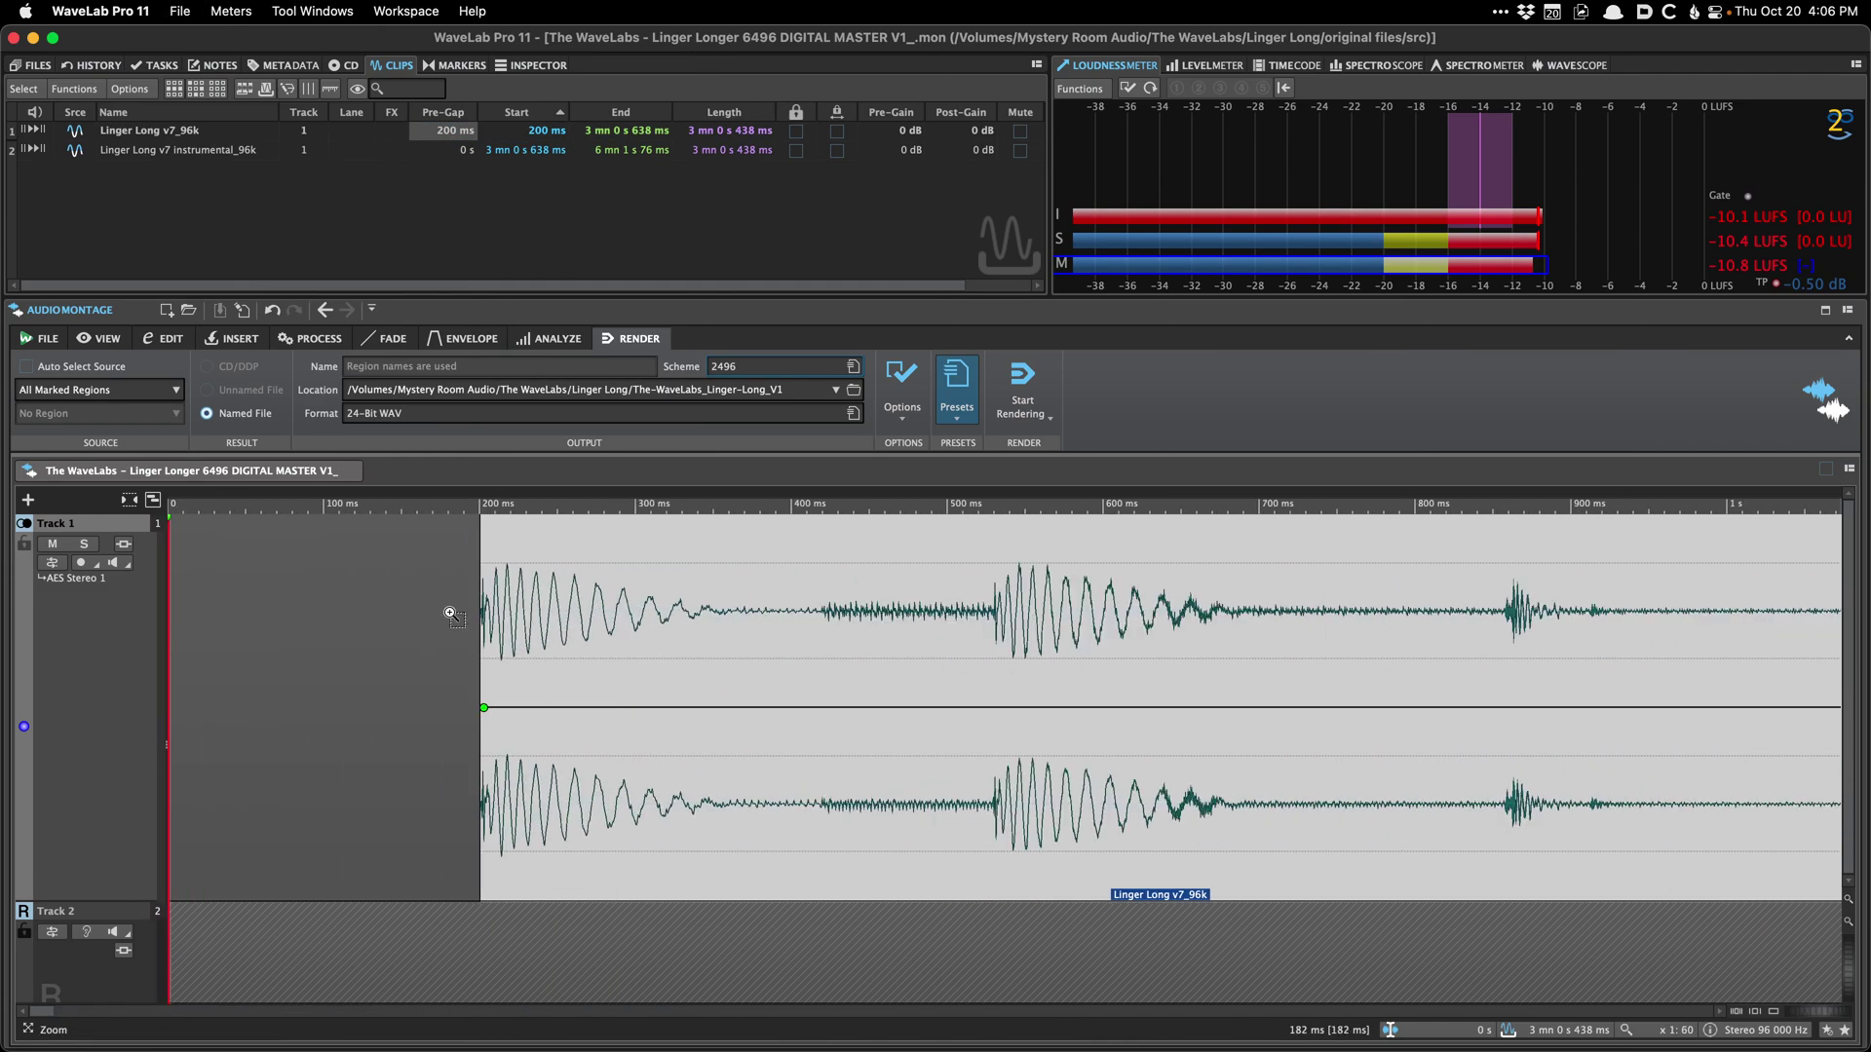
Step: Examine the junction of the two clips and play the ending of the Linger Long v7_96k clip from about 2 mn 48 s
key("g")
key("g")
key("g")
key("g")
key("g")
key("g")
key("g")
key("g")
scroll(890, 635, "up", 10)
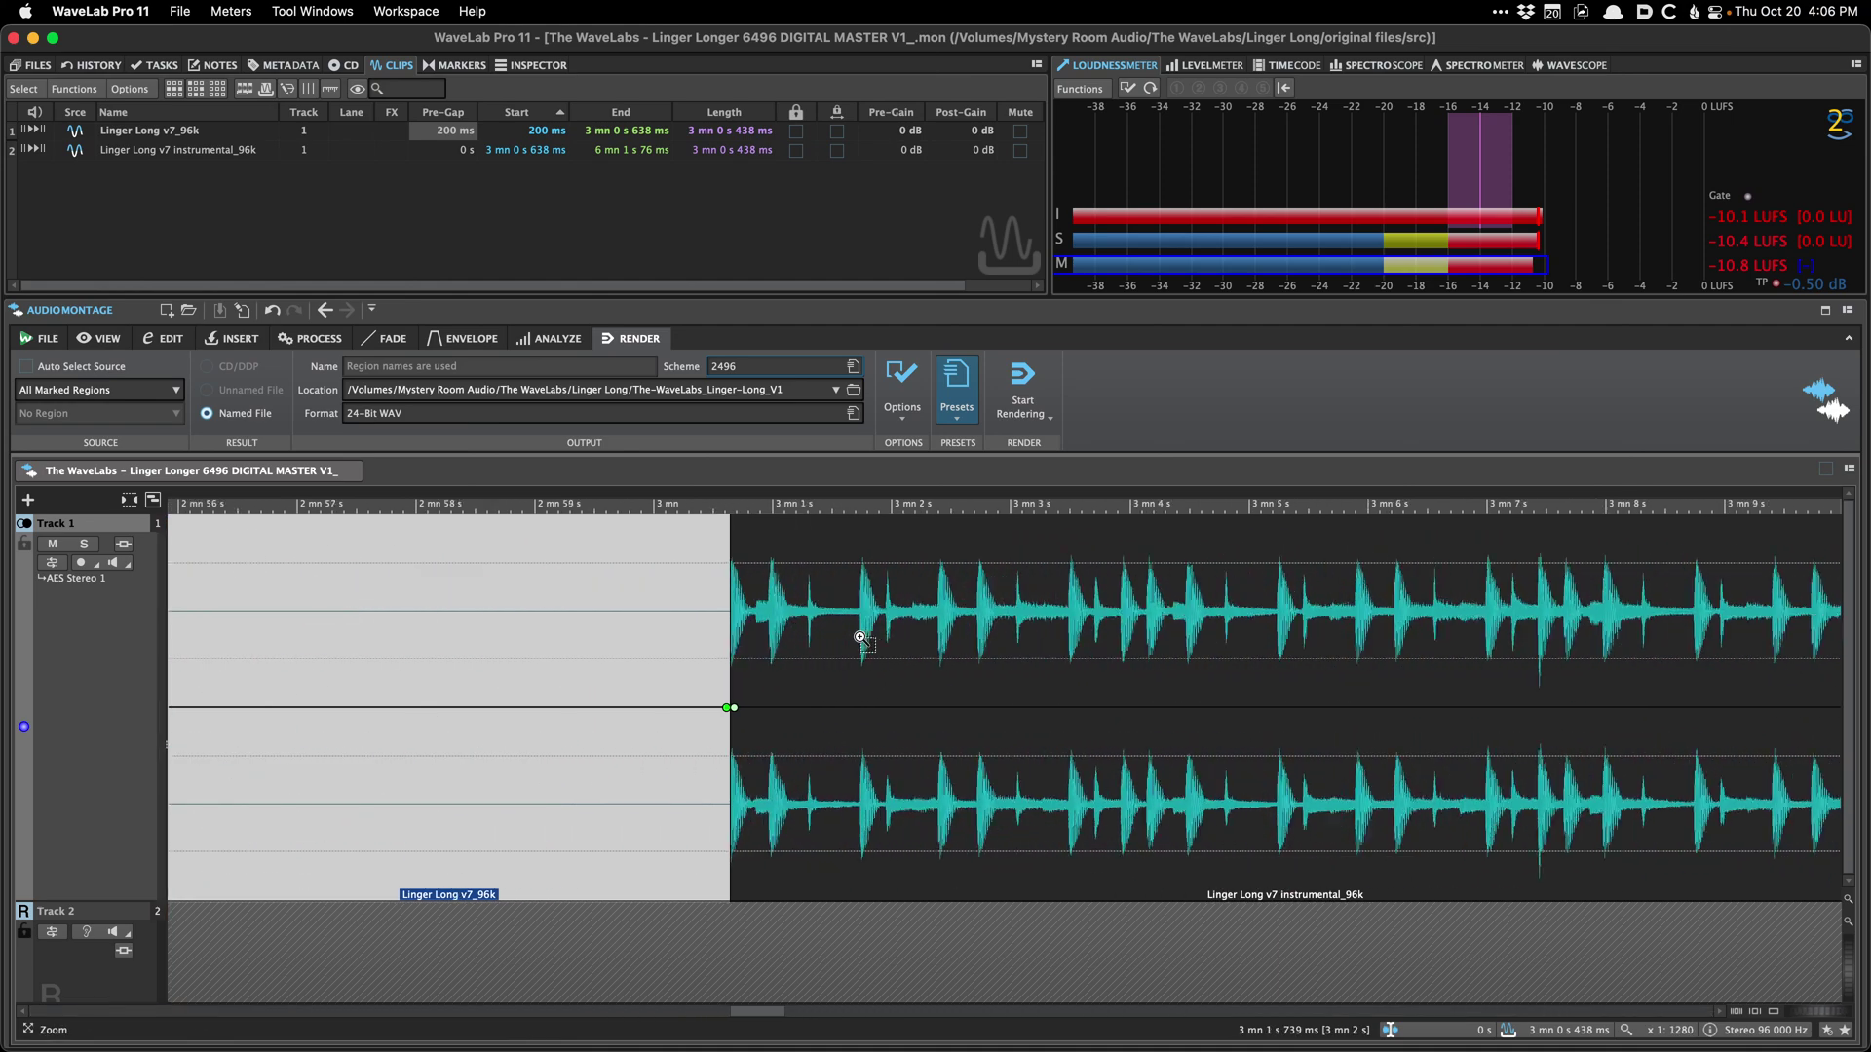
scroll(764, 627, "down", 3)
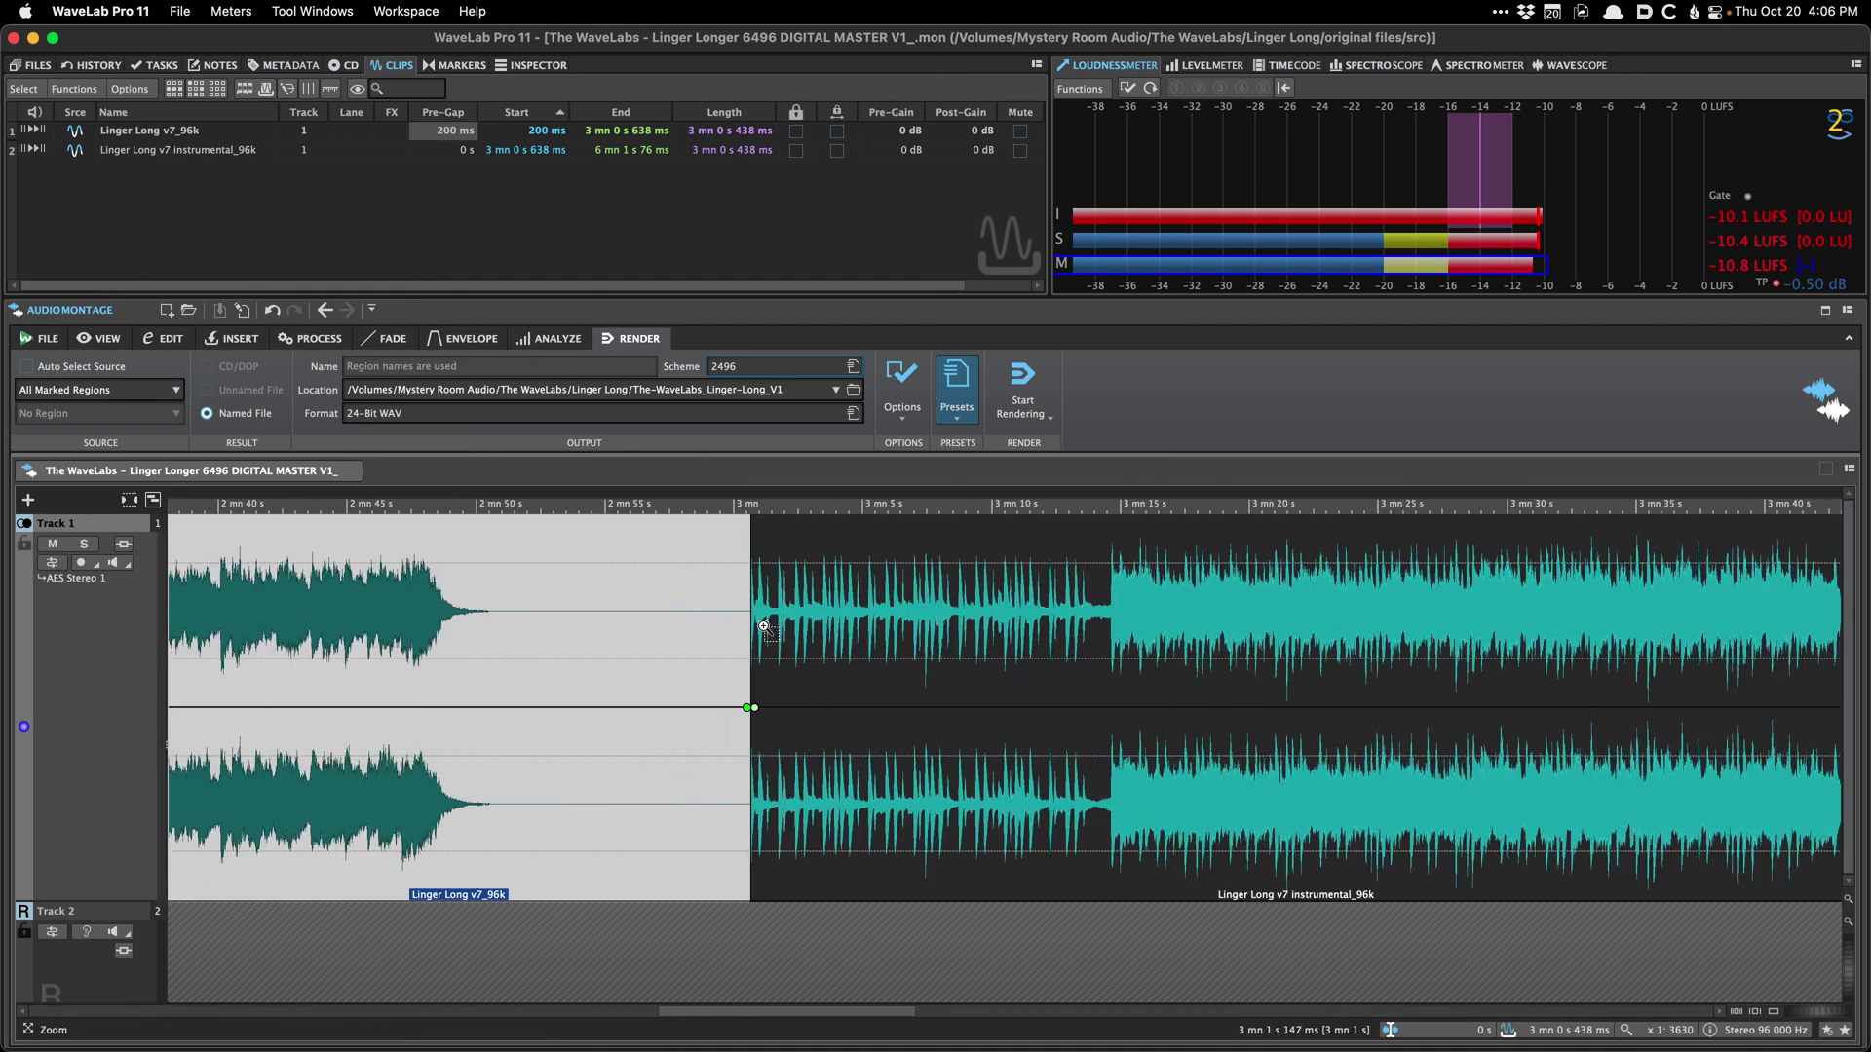
key("super+a")
left_click(444, 564)
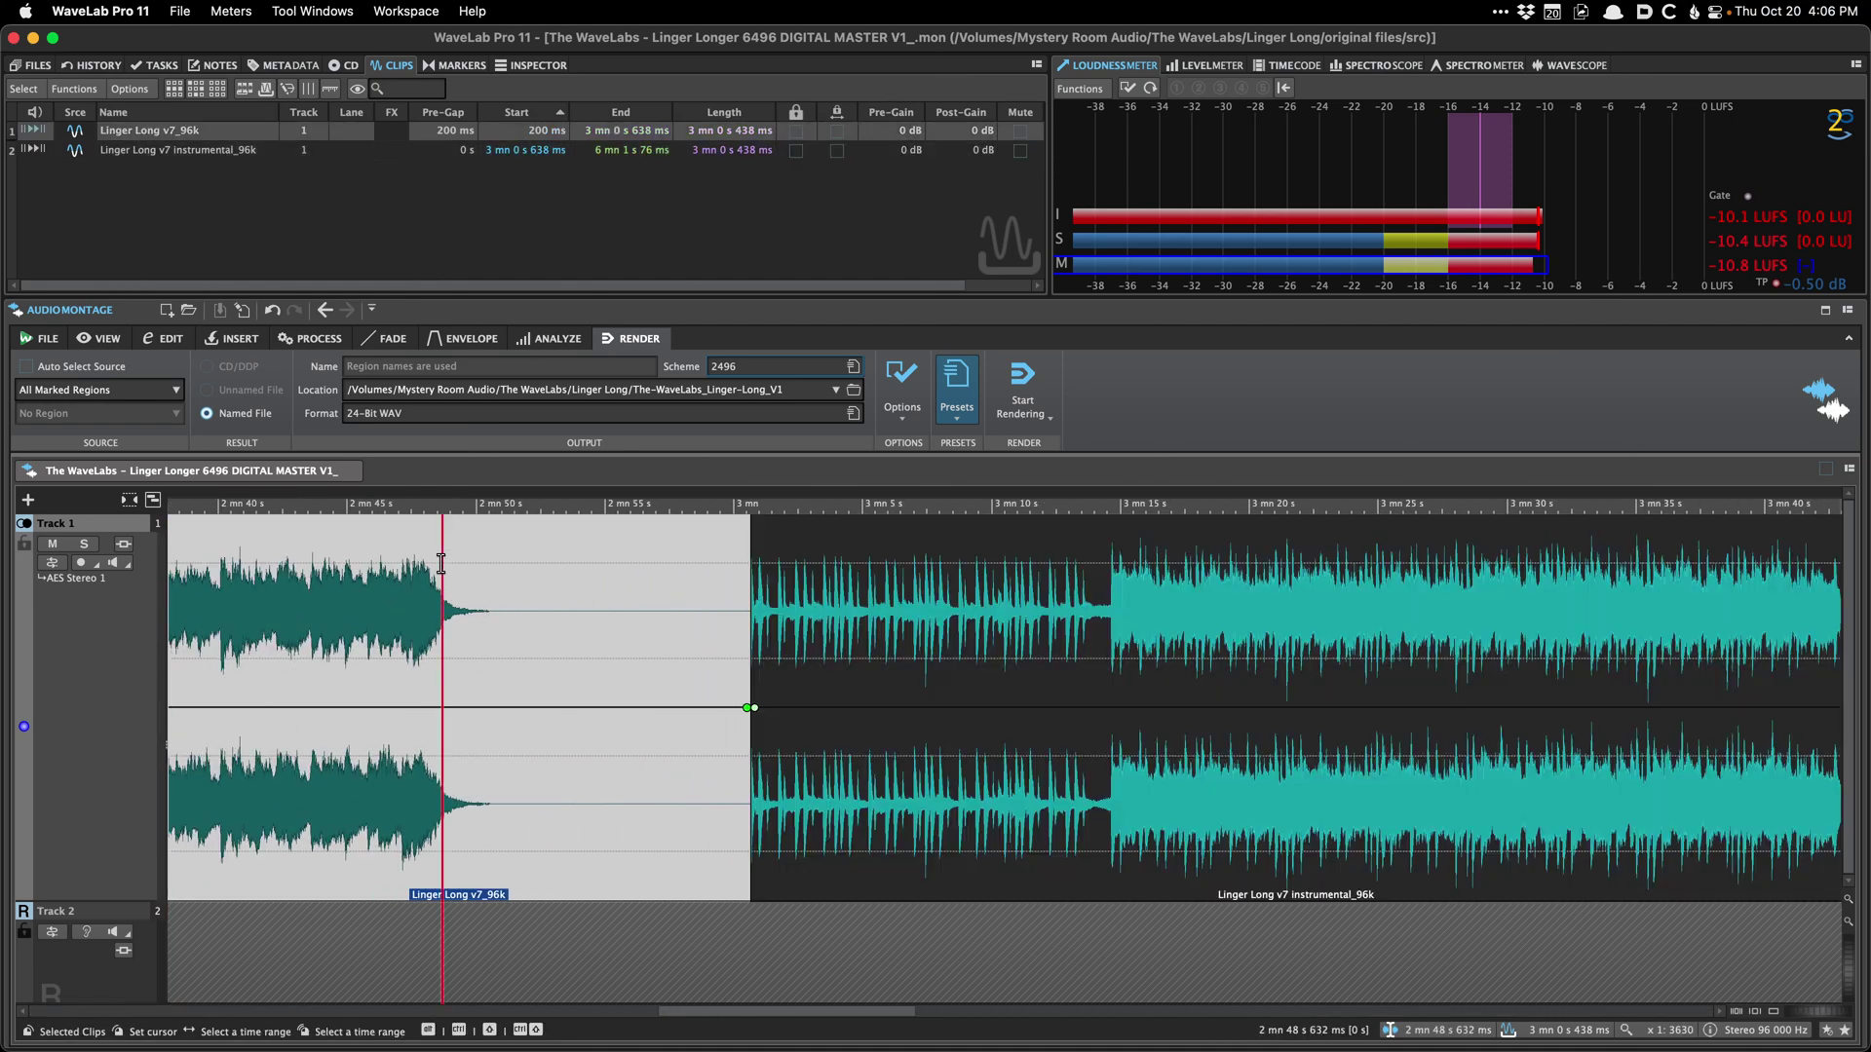
key("space")
left_click(417, 565)
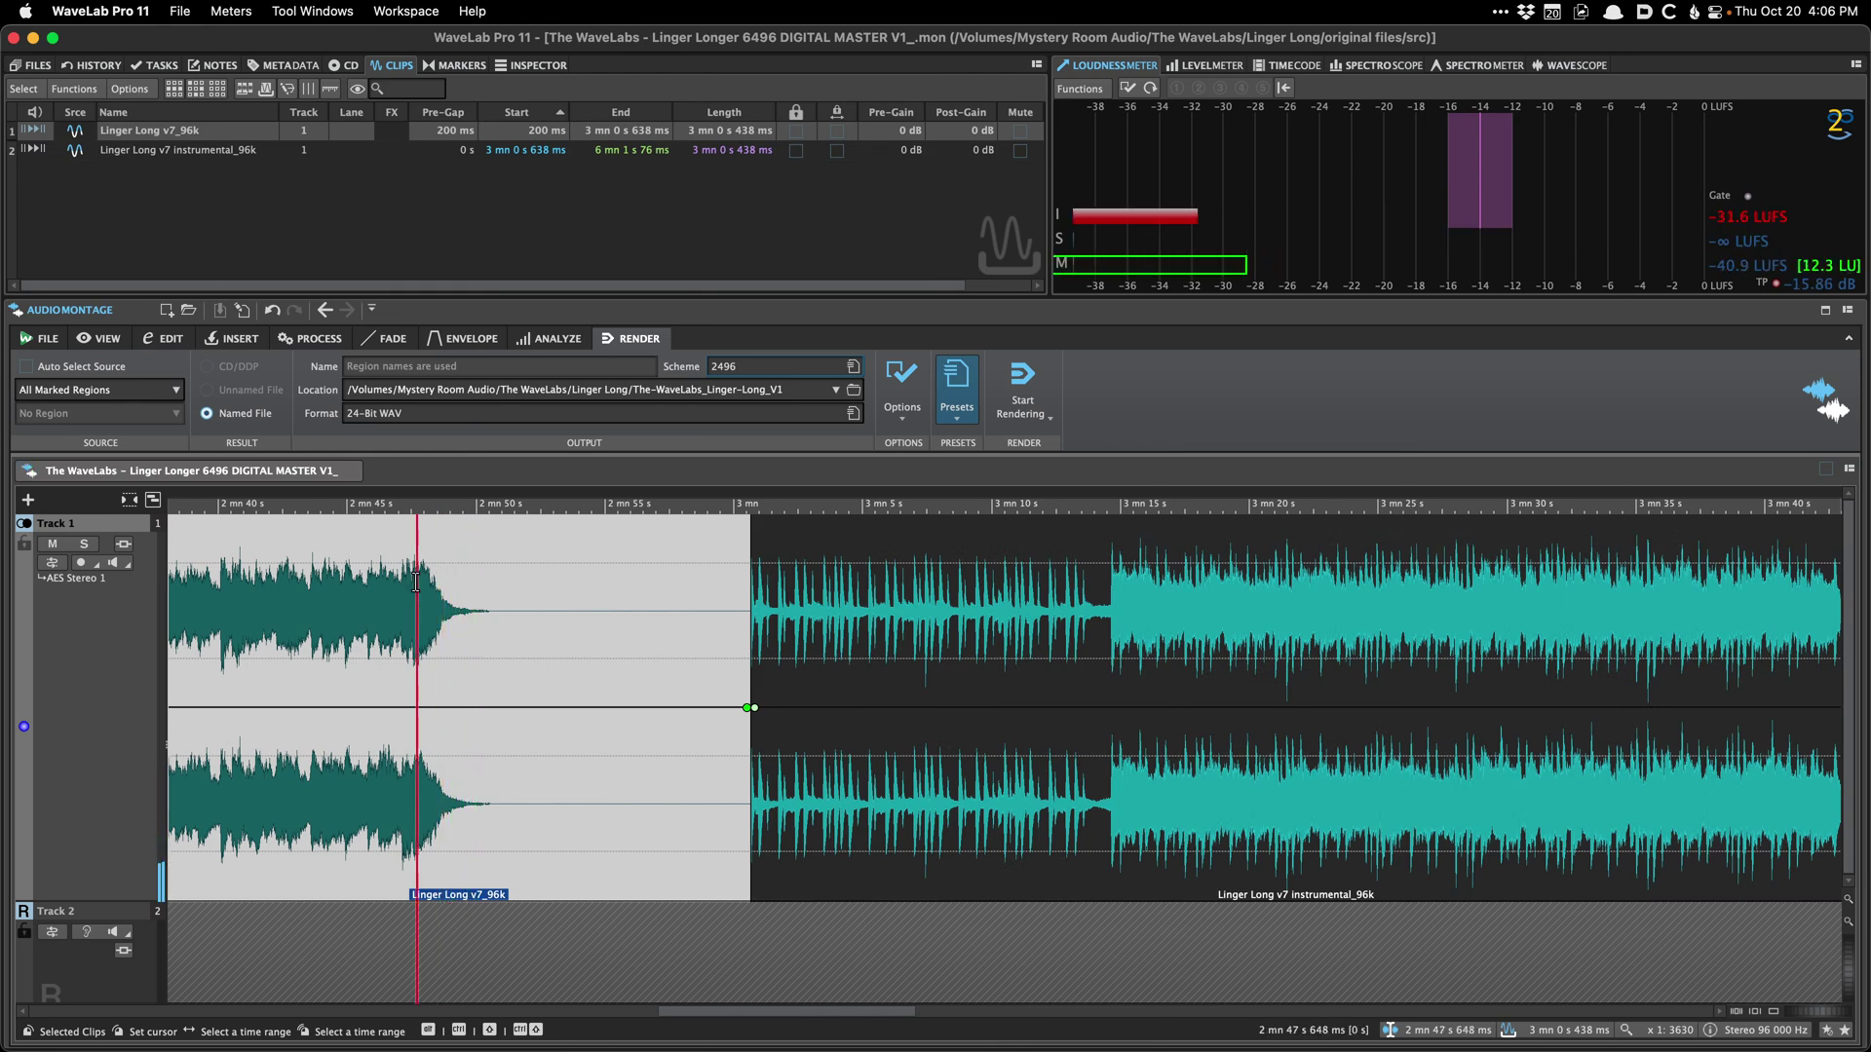
Step: Trim the ends of both clips together to a length of about 2 mn 52 s and add a fade-out over the song's tail
key("super+a")
left_click_drag(745, 629, 560, 638)
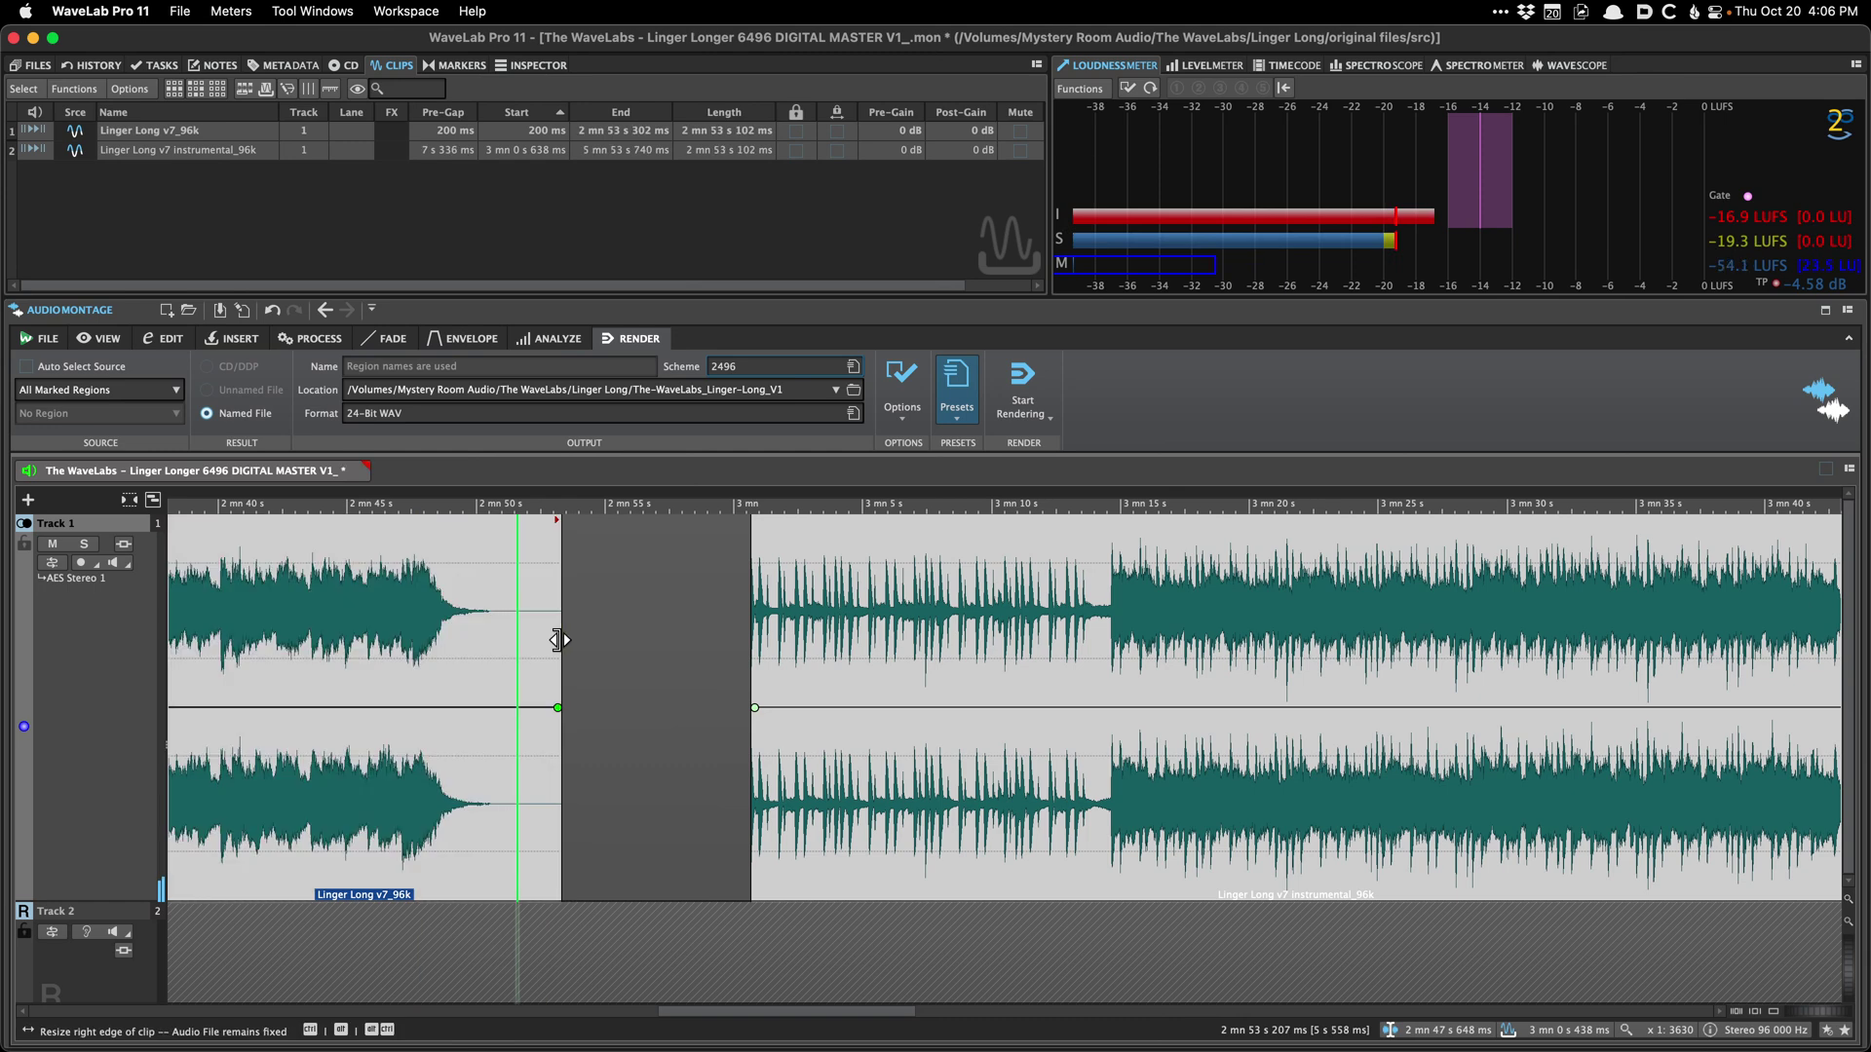
key("space")
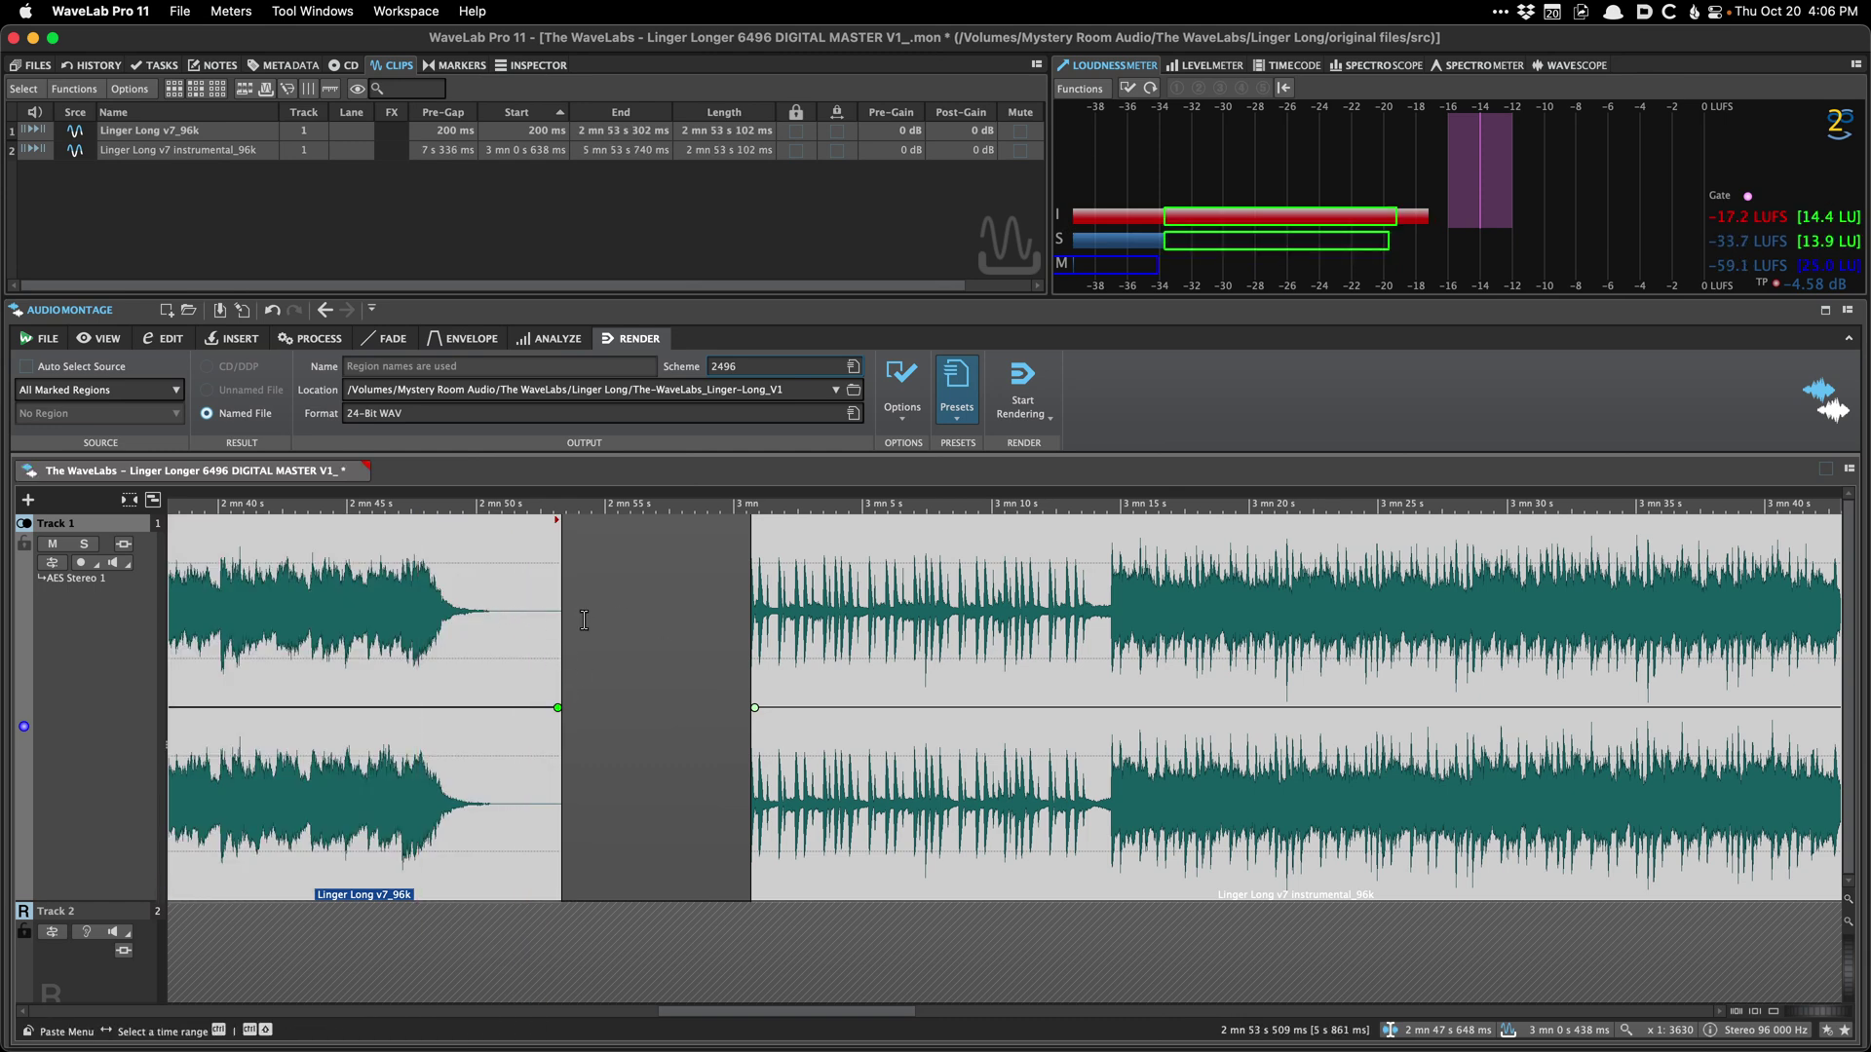
left_click_drag(560, 671, 451, 698)
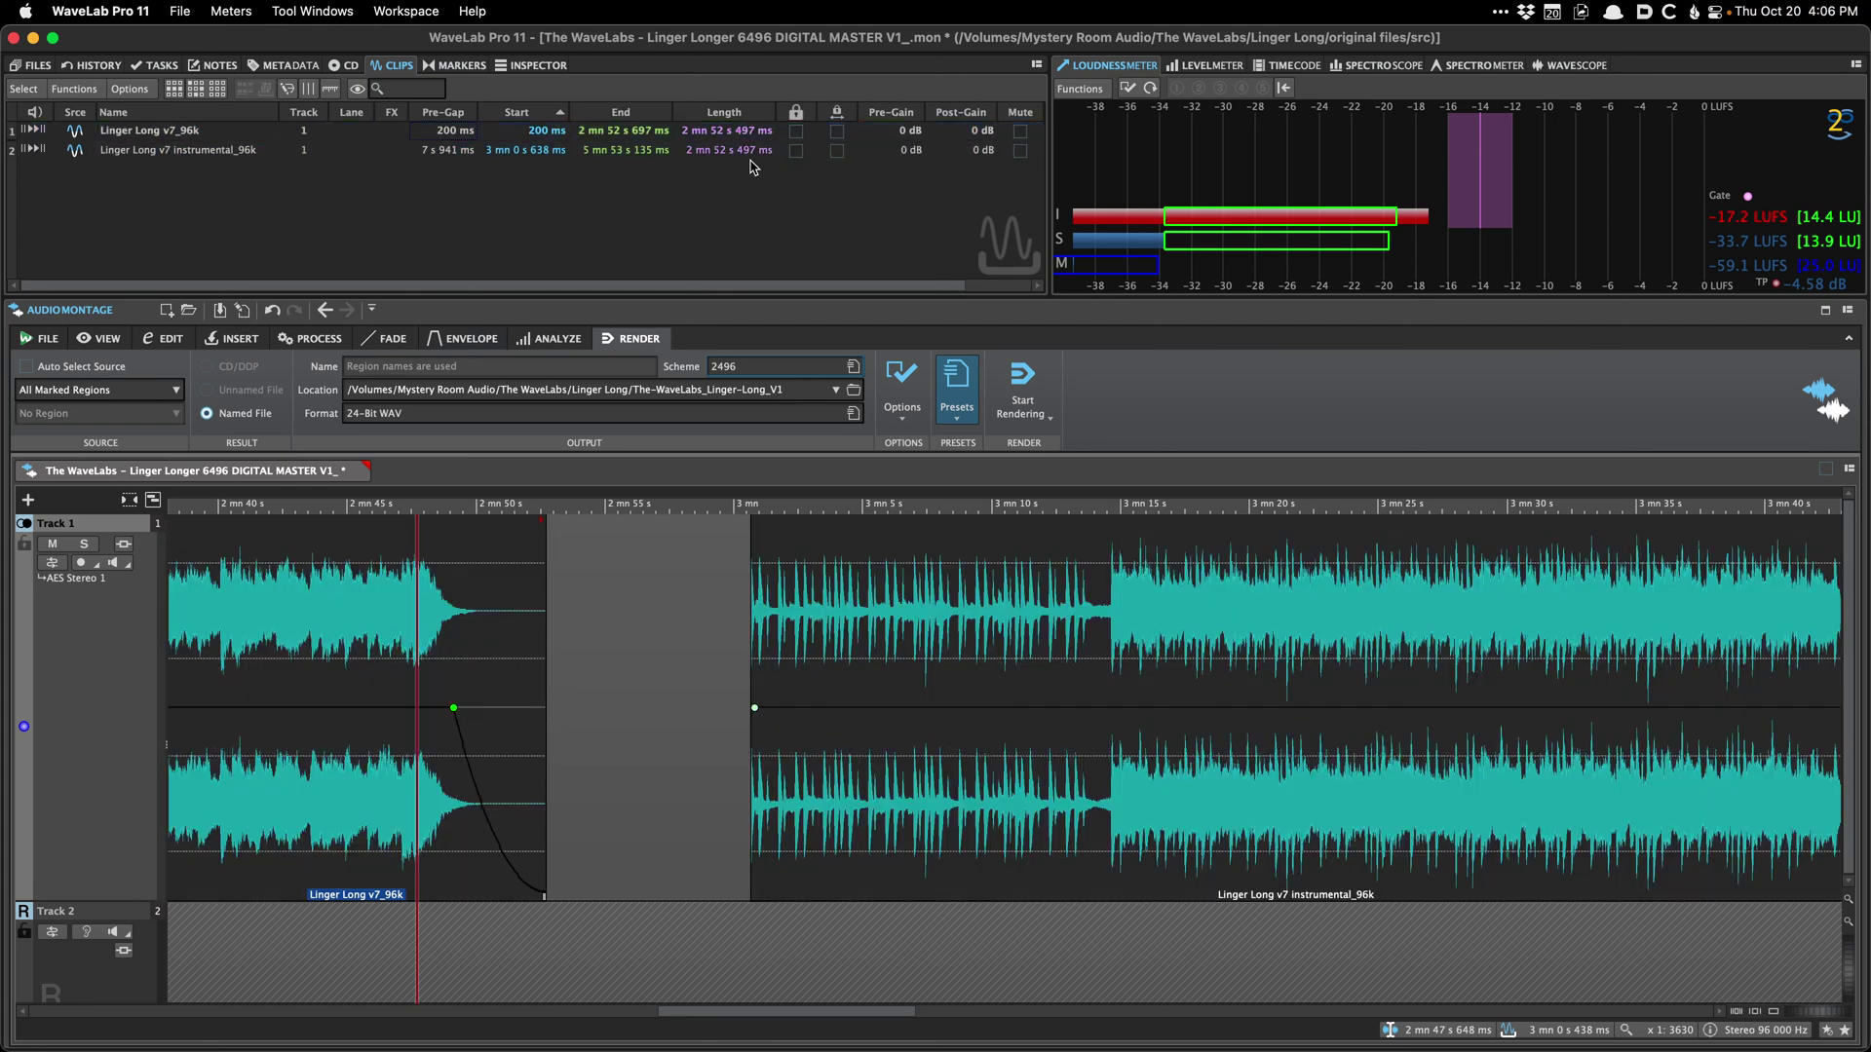
Step: Examine the gap between the main and instrumental clips and the instrumental clip's Pre-Gap value
scroll(791, 596, "down", 3)
scroll(791, 596, "up", 4)
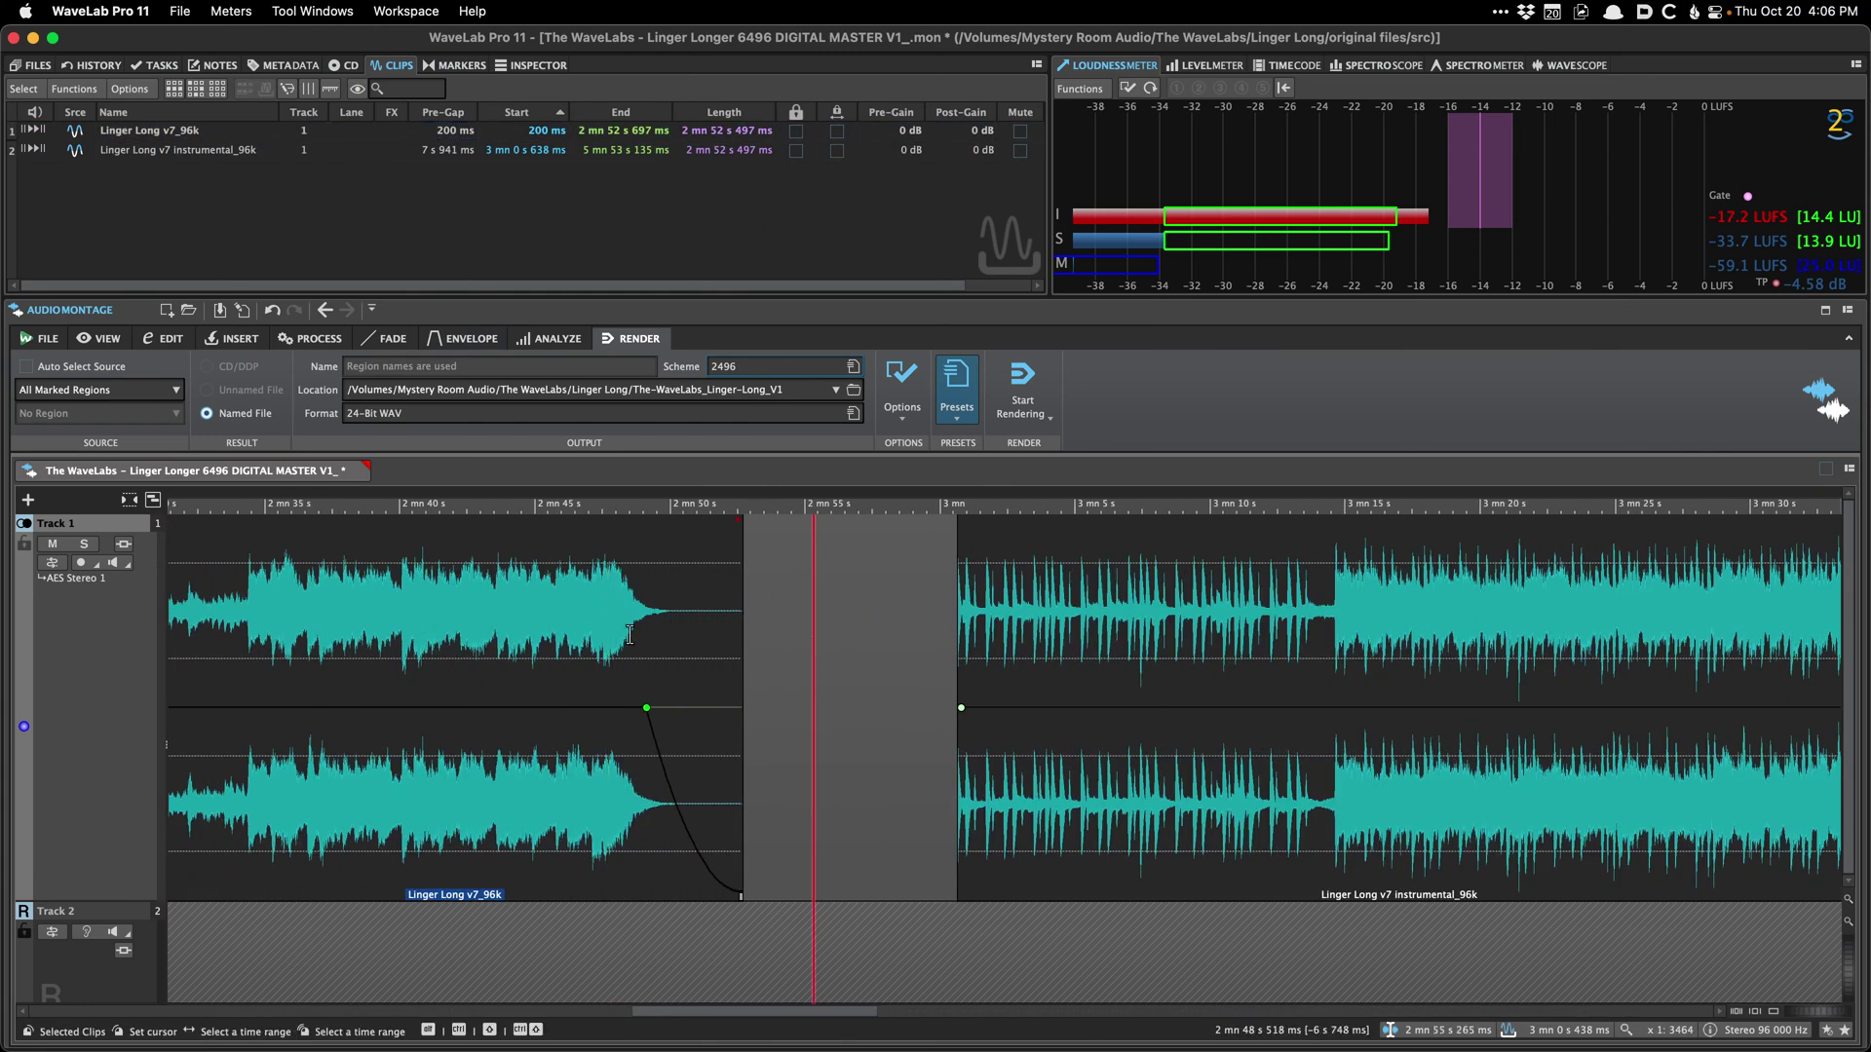
left_click(769, 610)
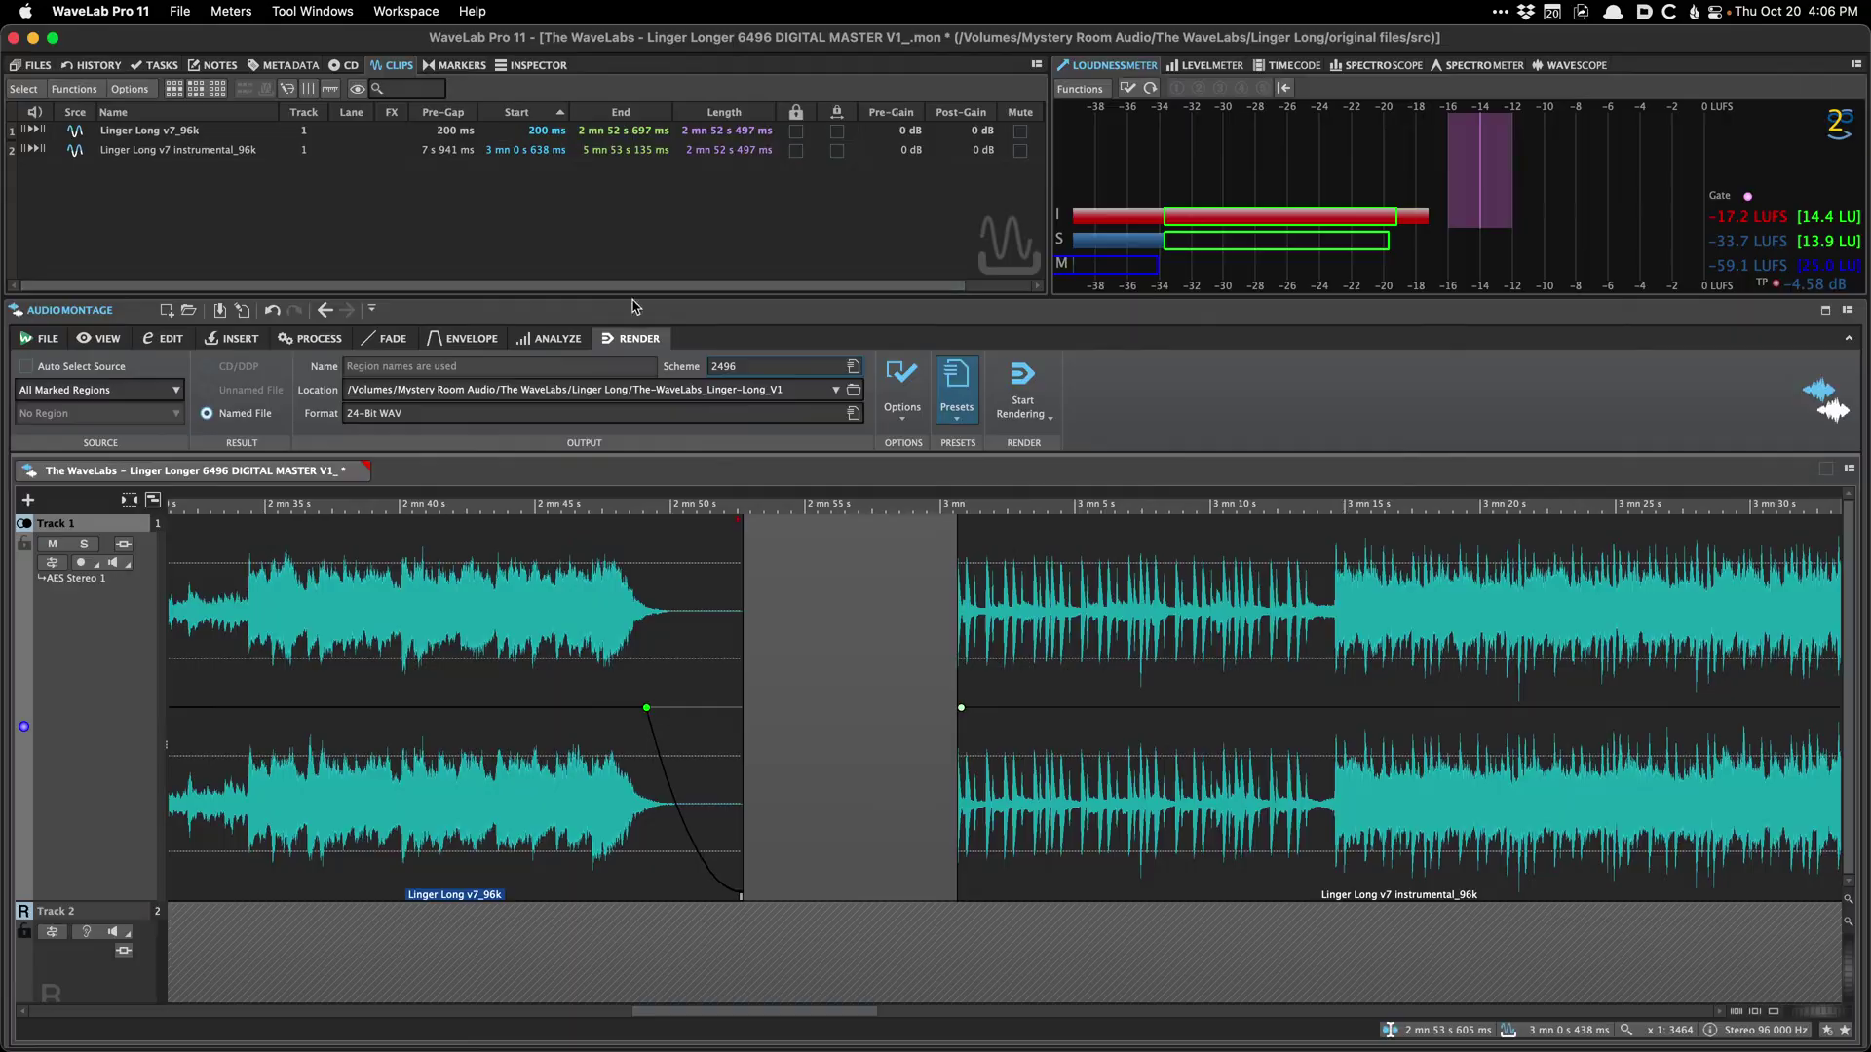
left_click_drag(764, 605, 937, 604)
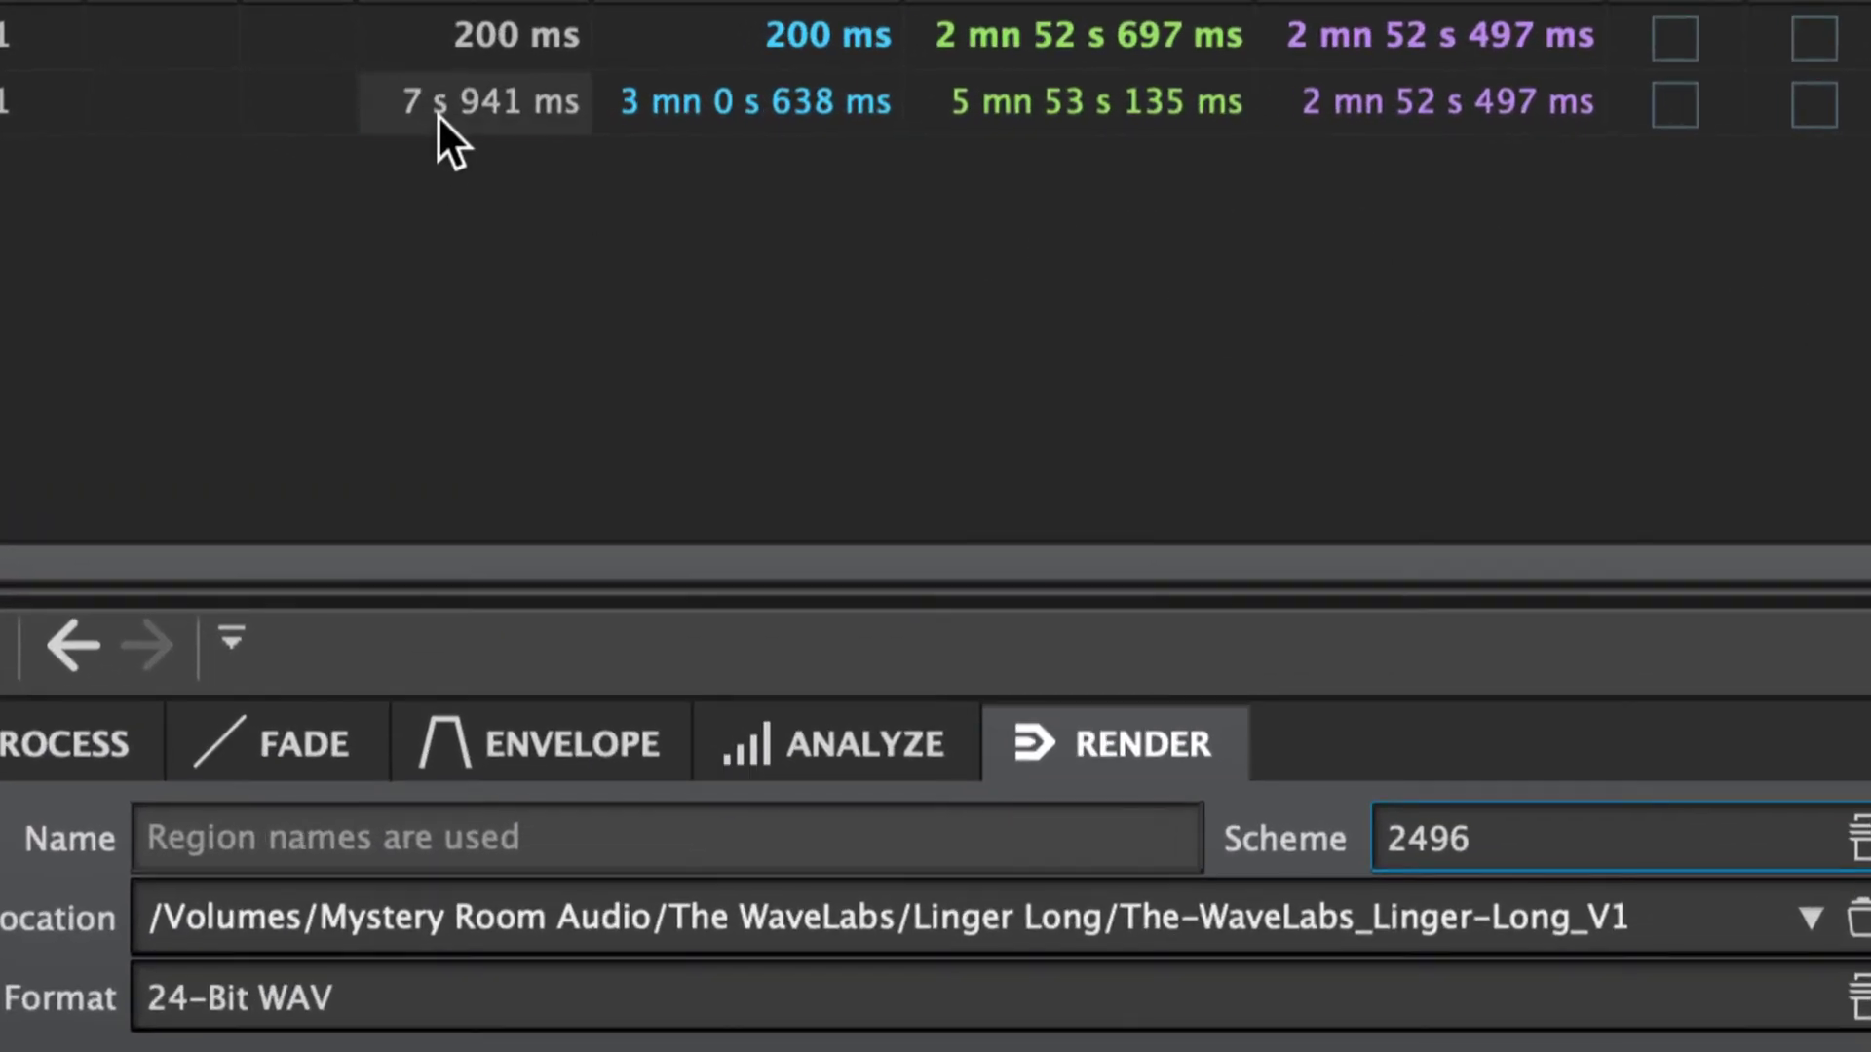
Step: Set the instrumental clip's Pre-Gap to 200 ms and save the montage
double_click(436, 148)
type("00")
key("Tab")
type("200")
key("Return")
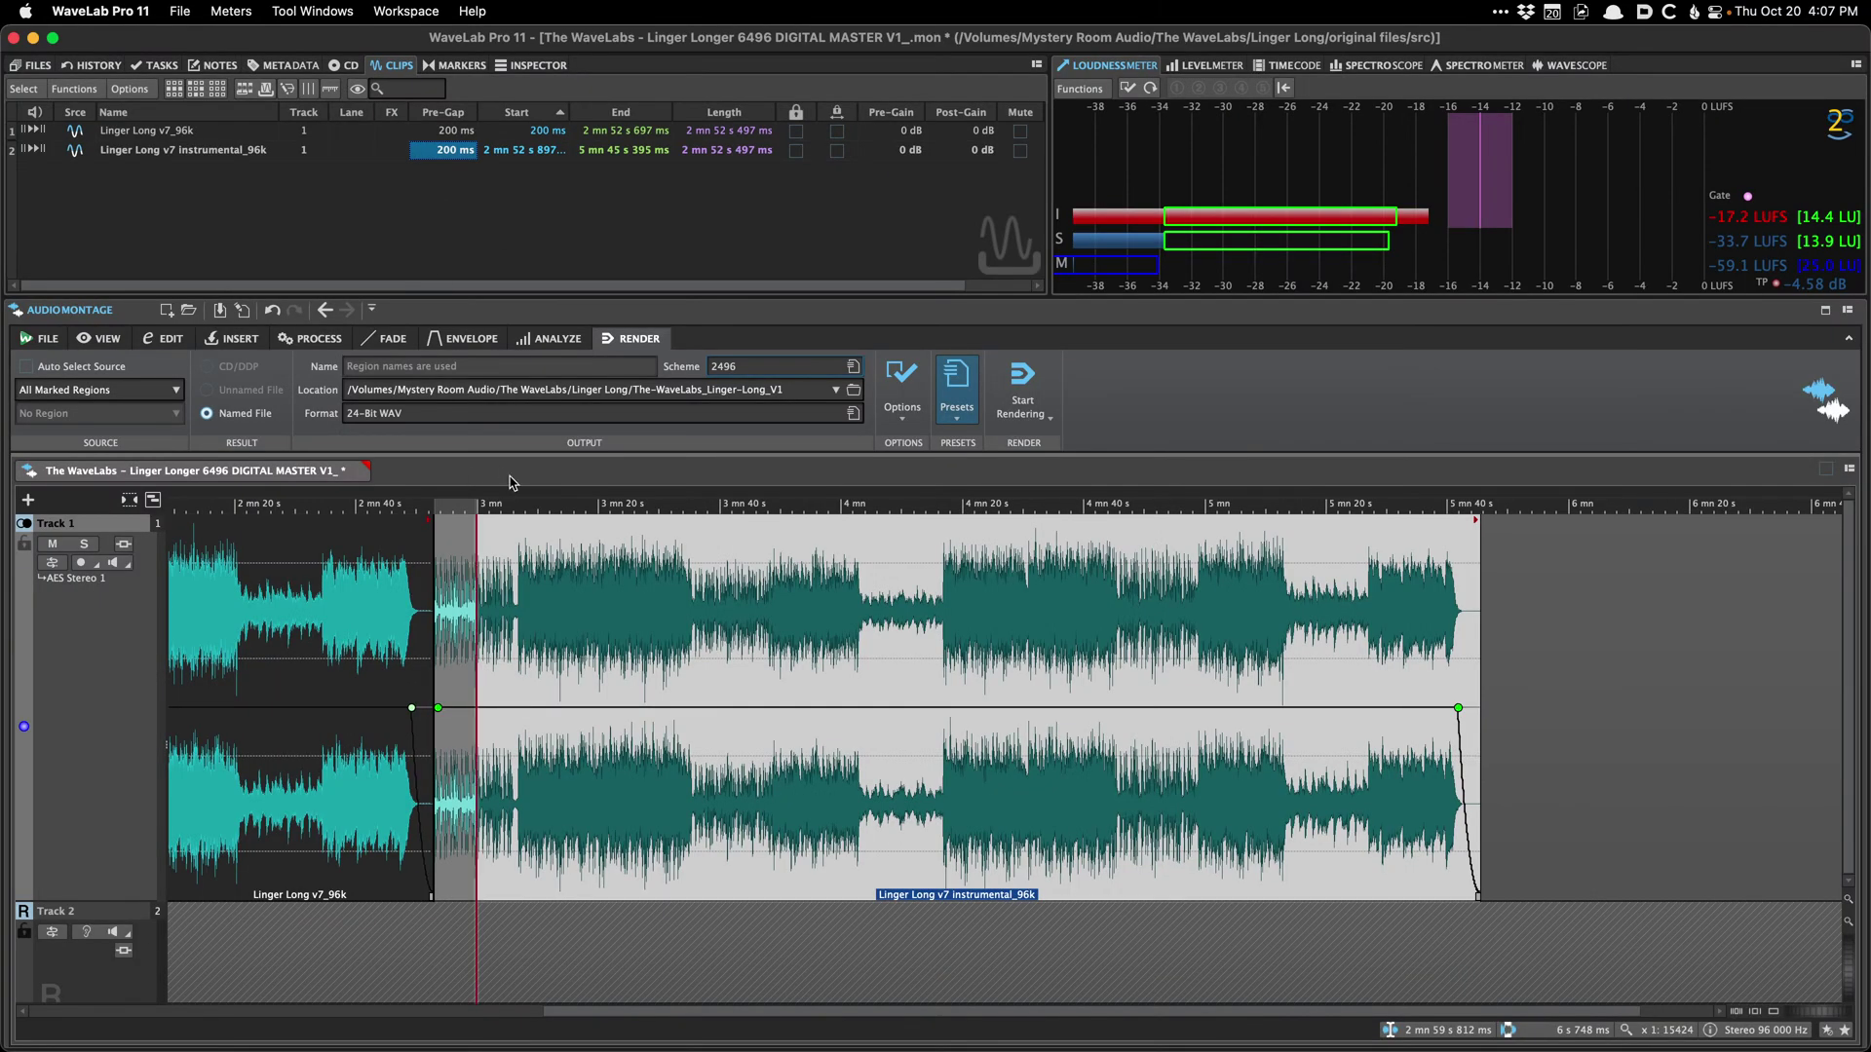
left_click(416, 247)
key("super+s")
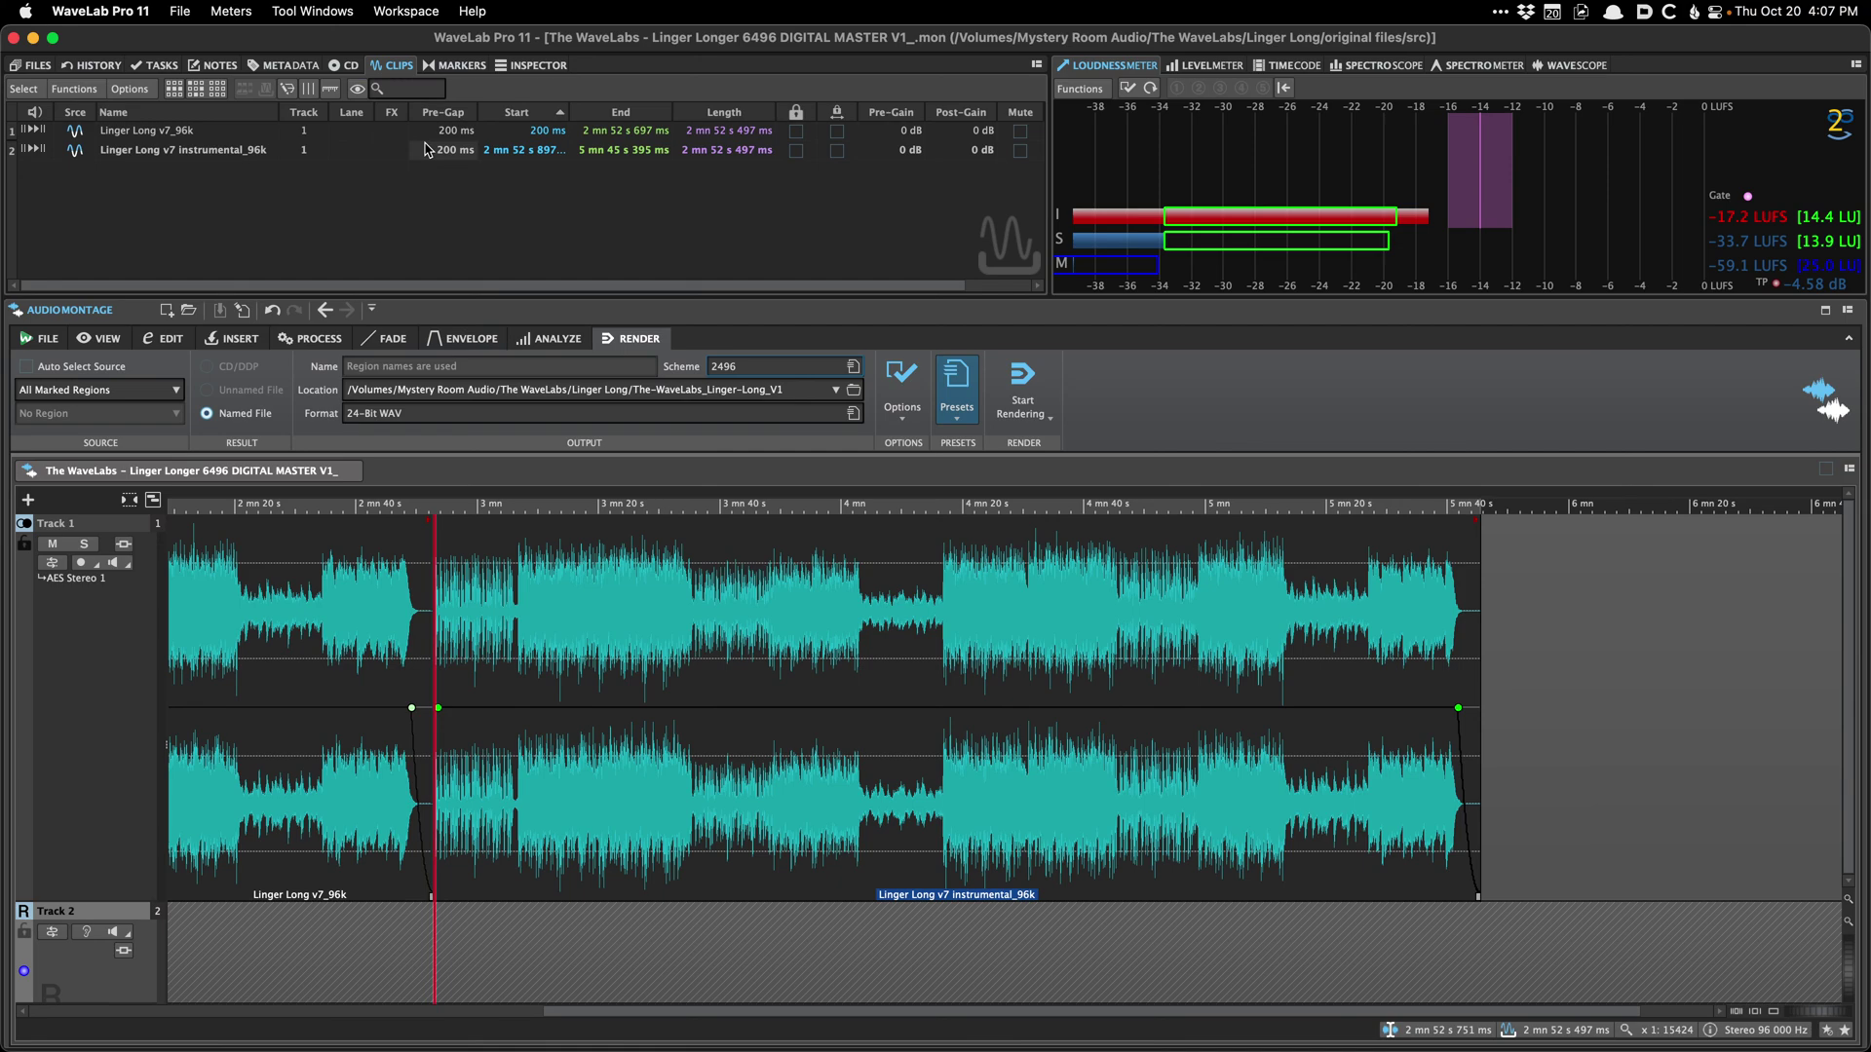
Step: Examine the gap between the main and instrumental clips and compare it with the gap at the montage start
scroll(435, 588, "up", 5)
scroll(435, 587, "up", 6)
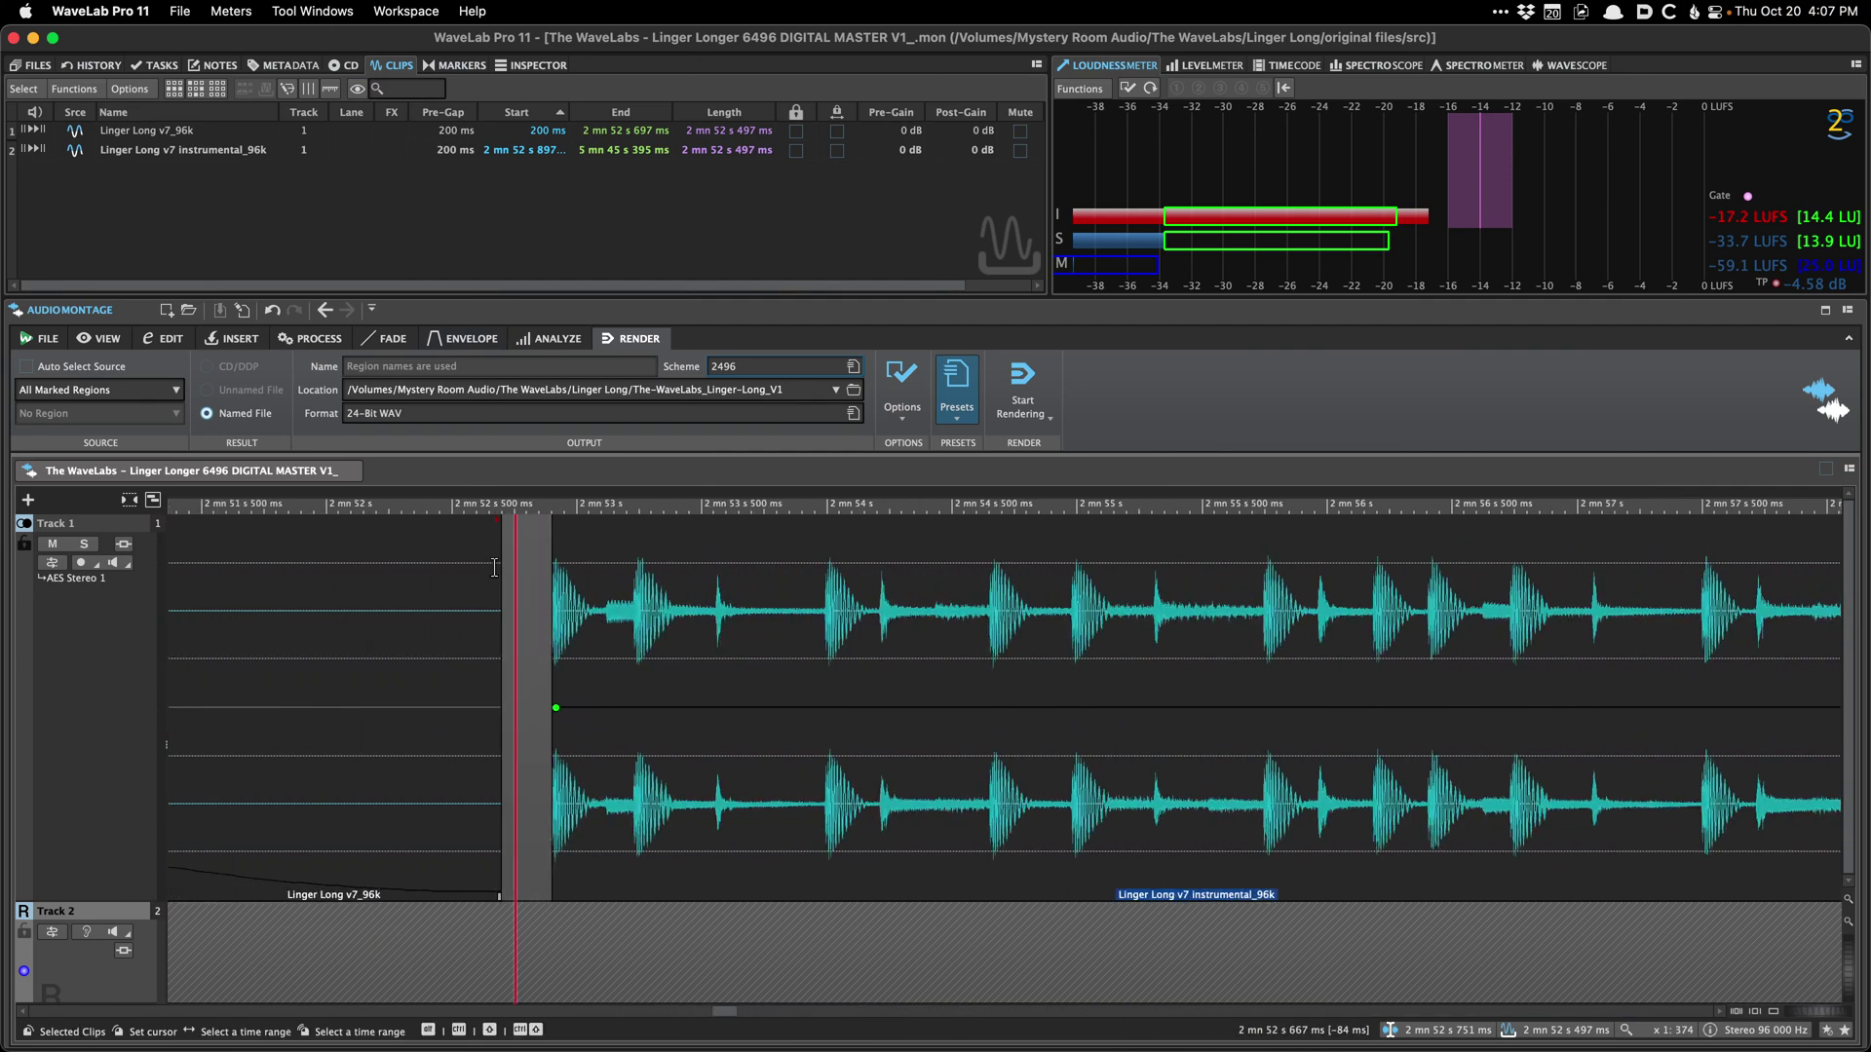
scroll(494, 574, "up", 2)
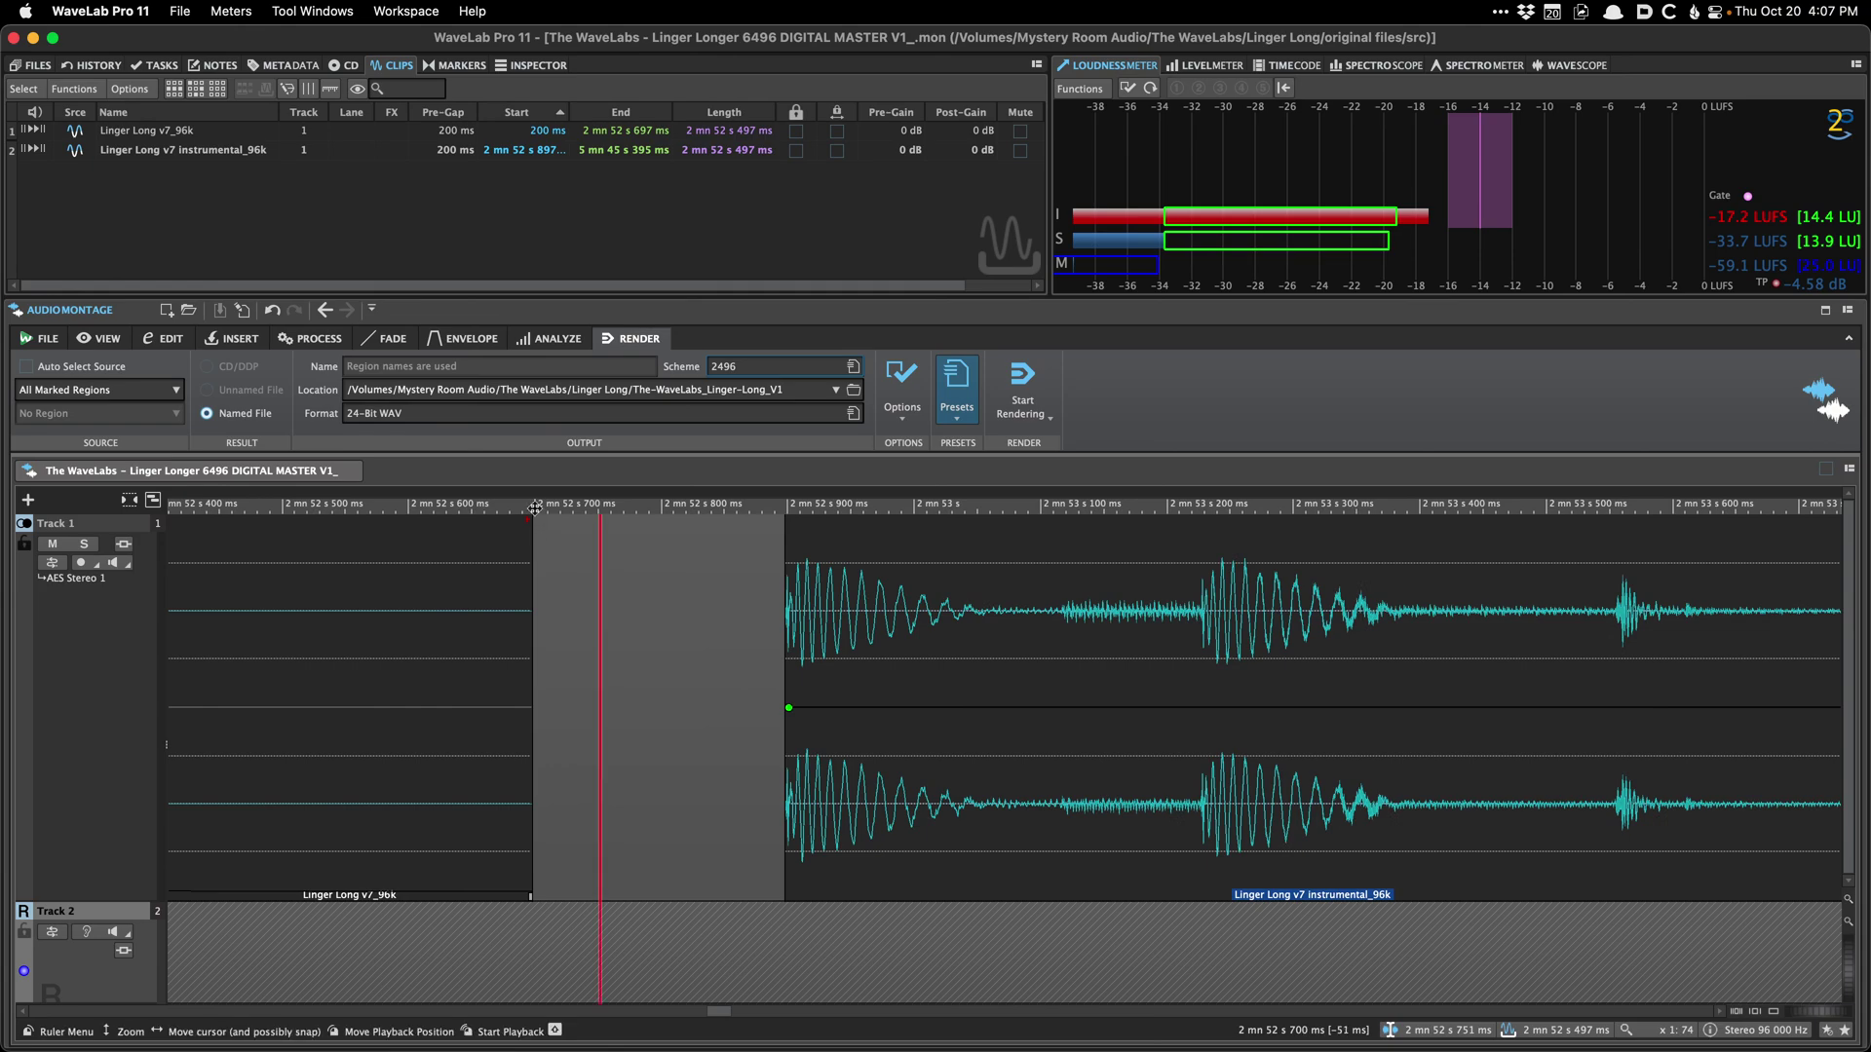
key("Home")
scroll(610, 626, "down", 10)
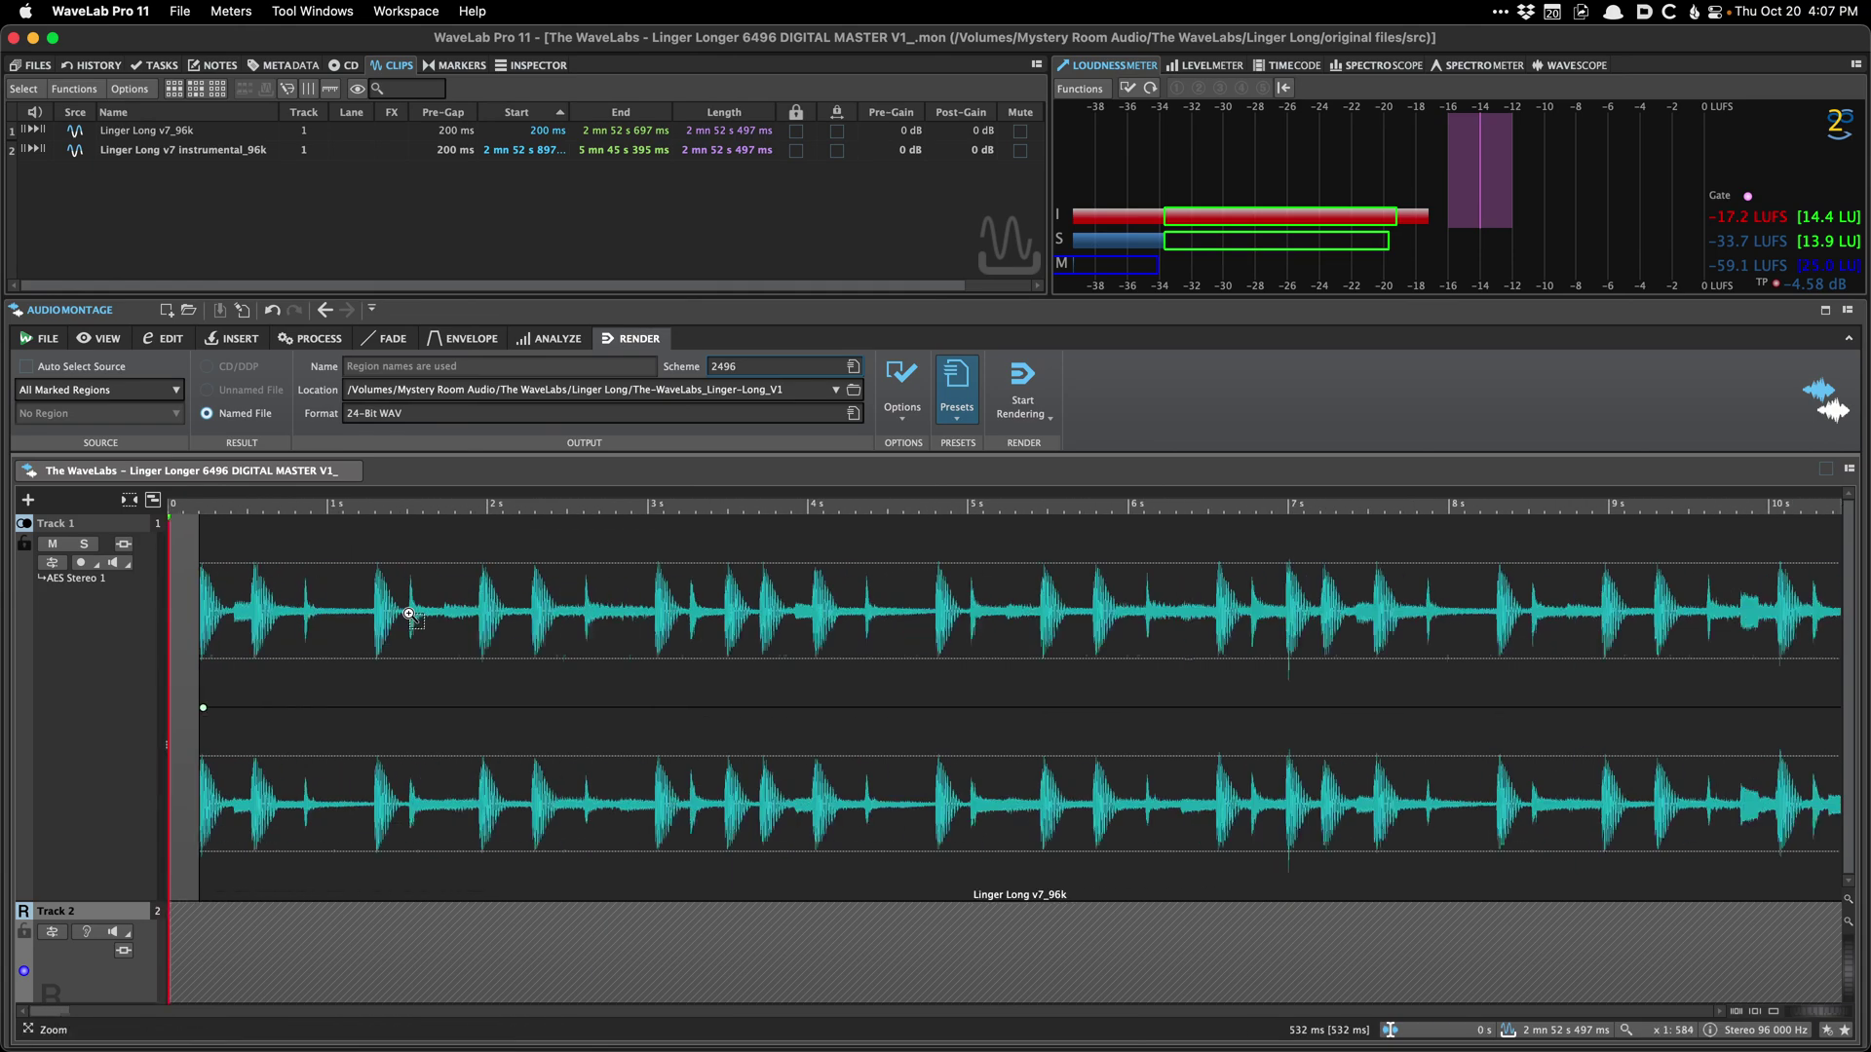
scroll(610, 626, "right", 15)
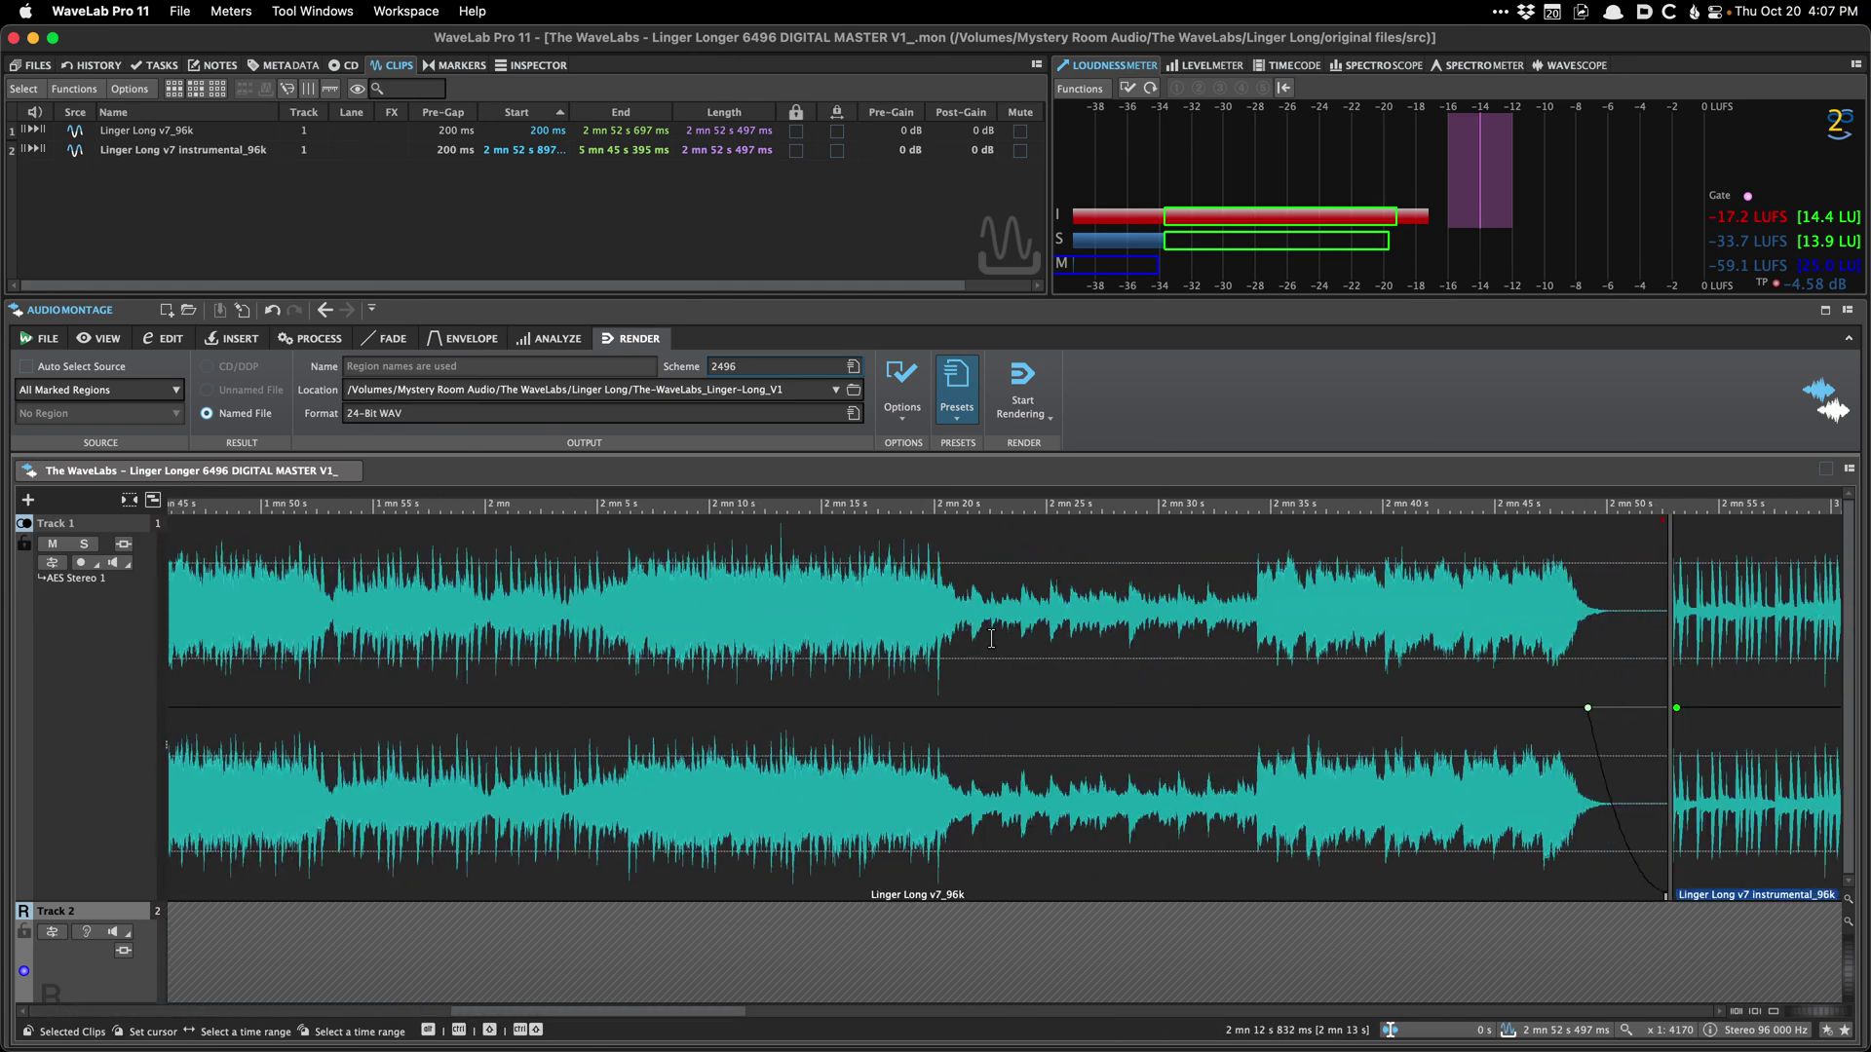
scroll(1257, 632, "up", 10)
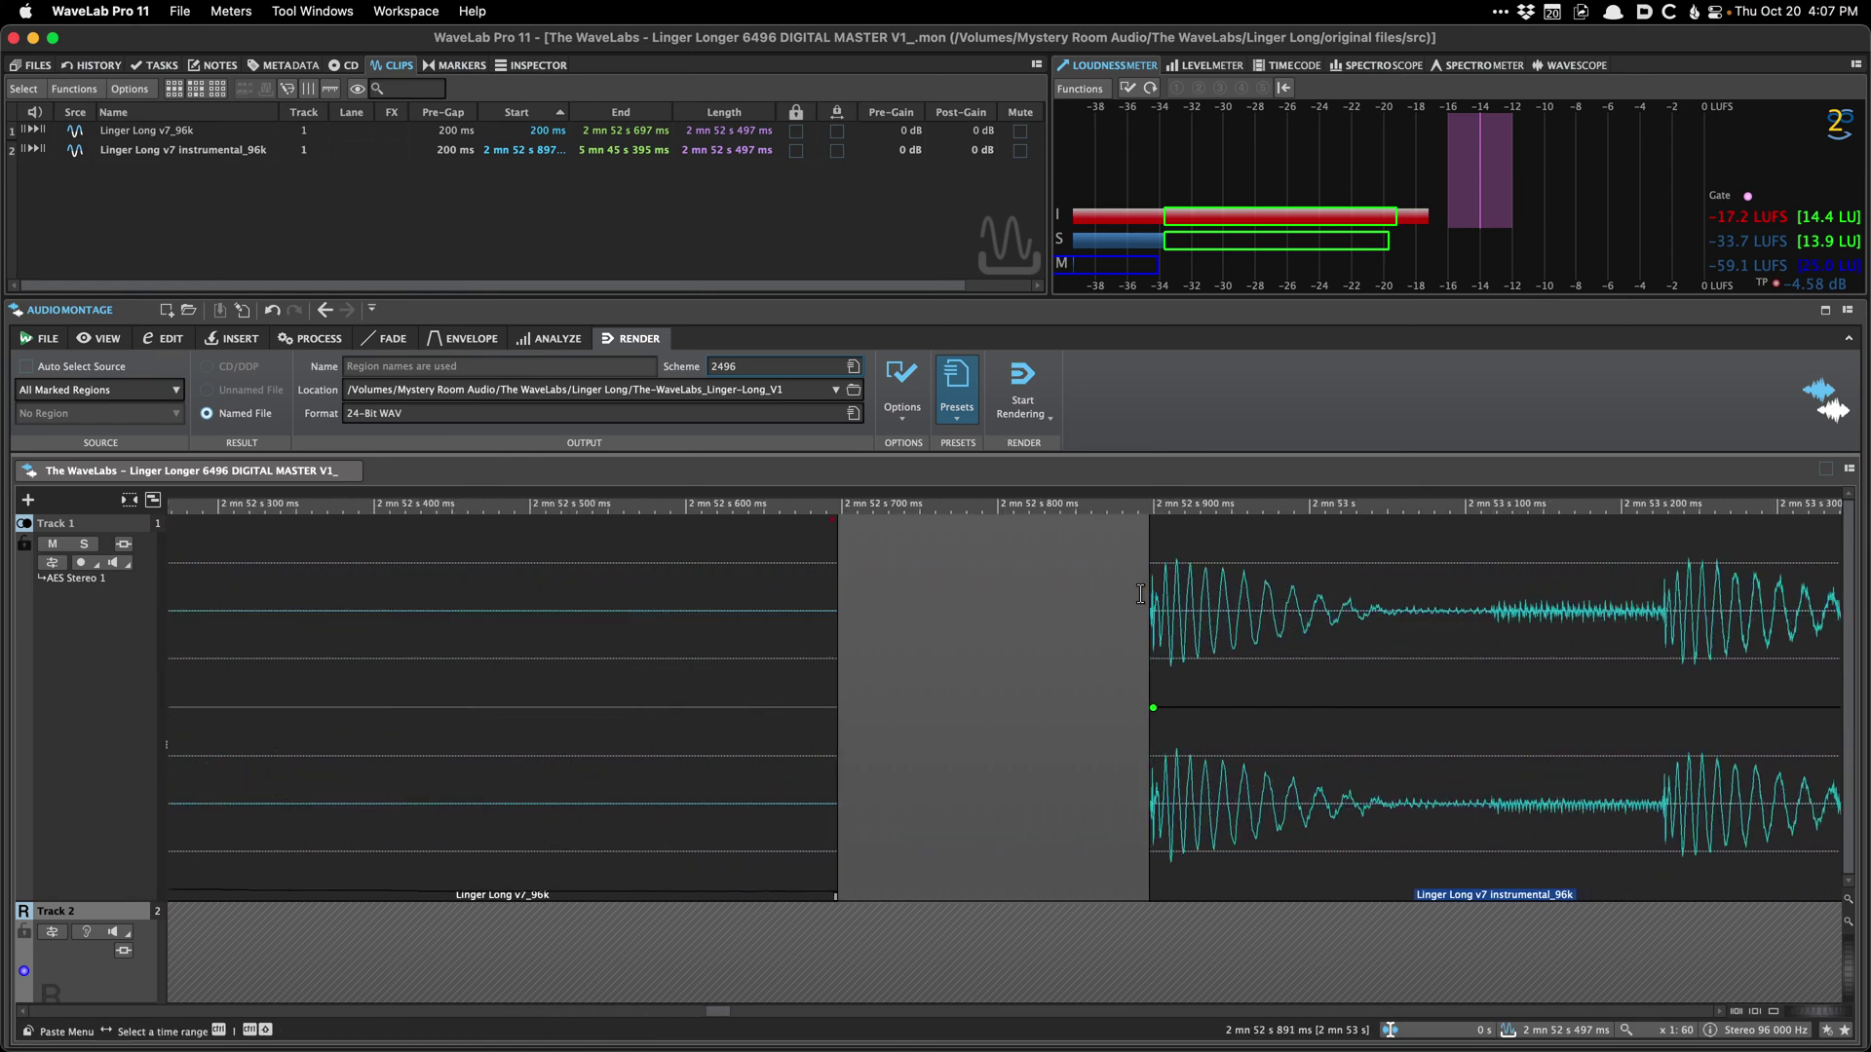
left_click(836, 503)
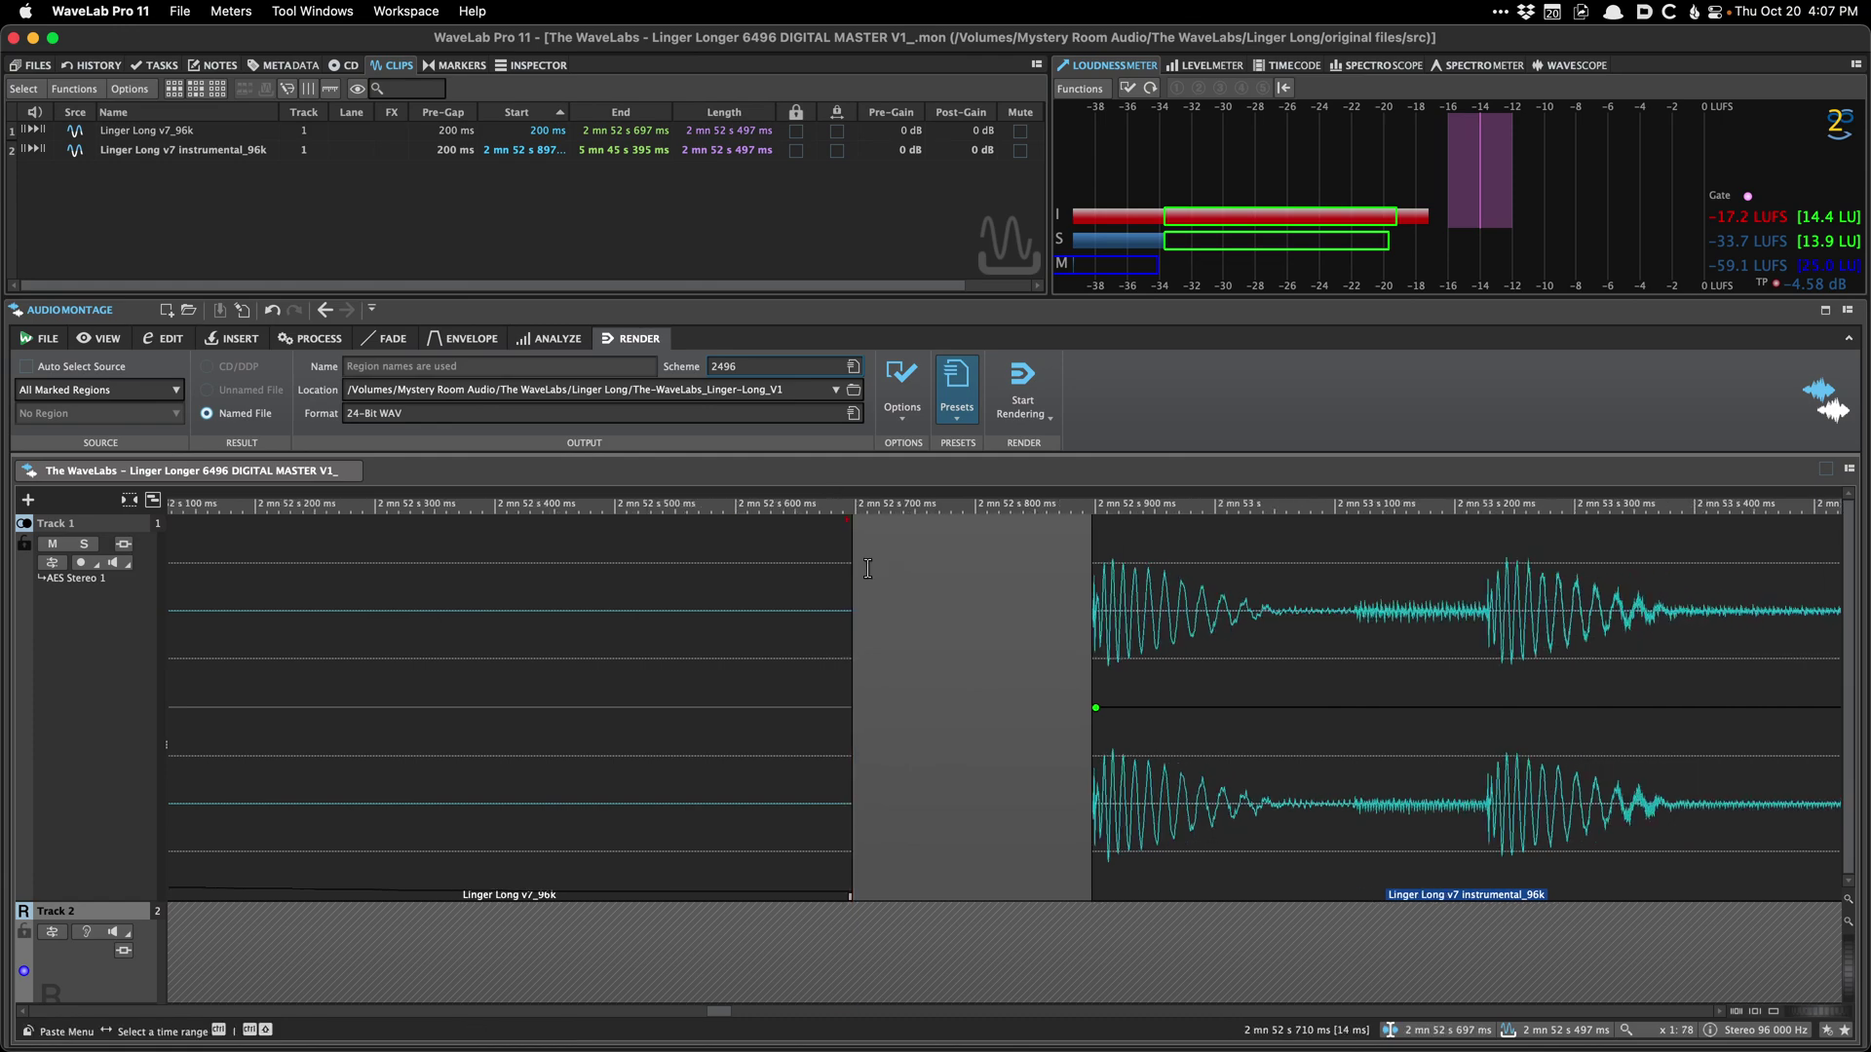
key("shift+f")
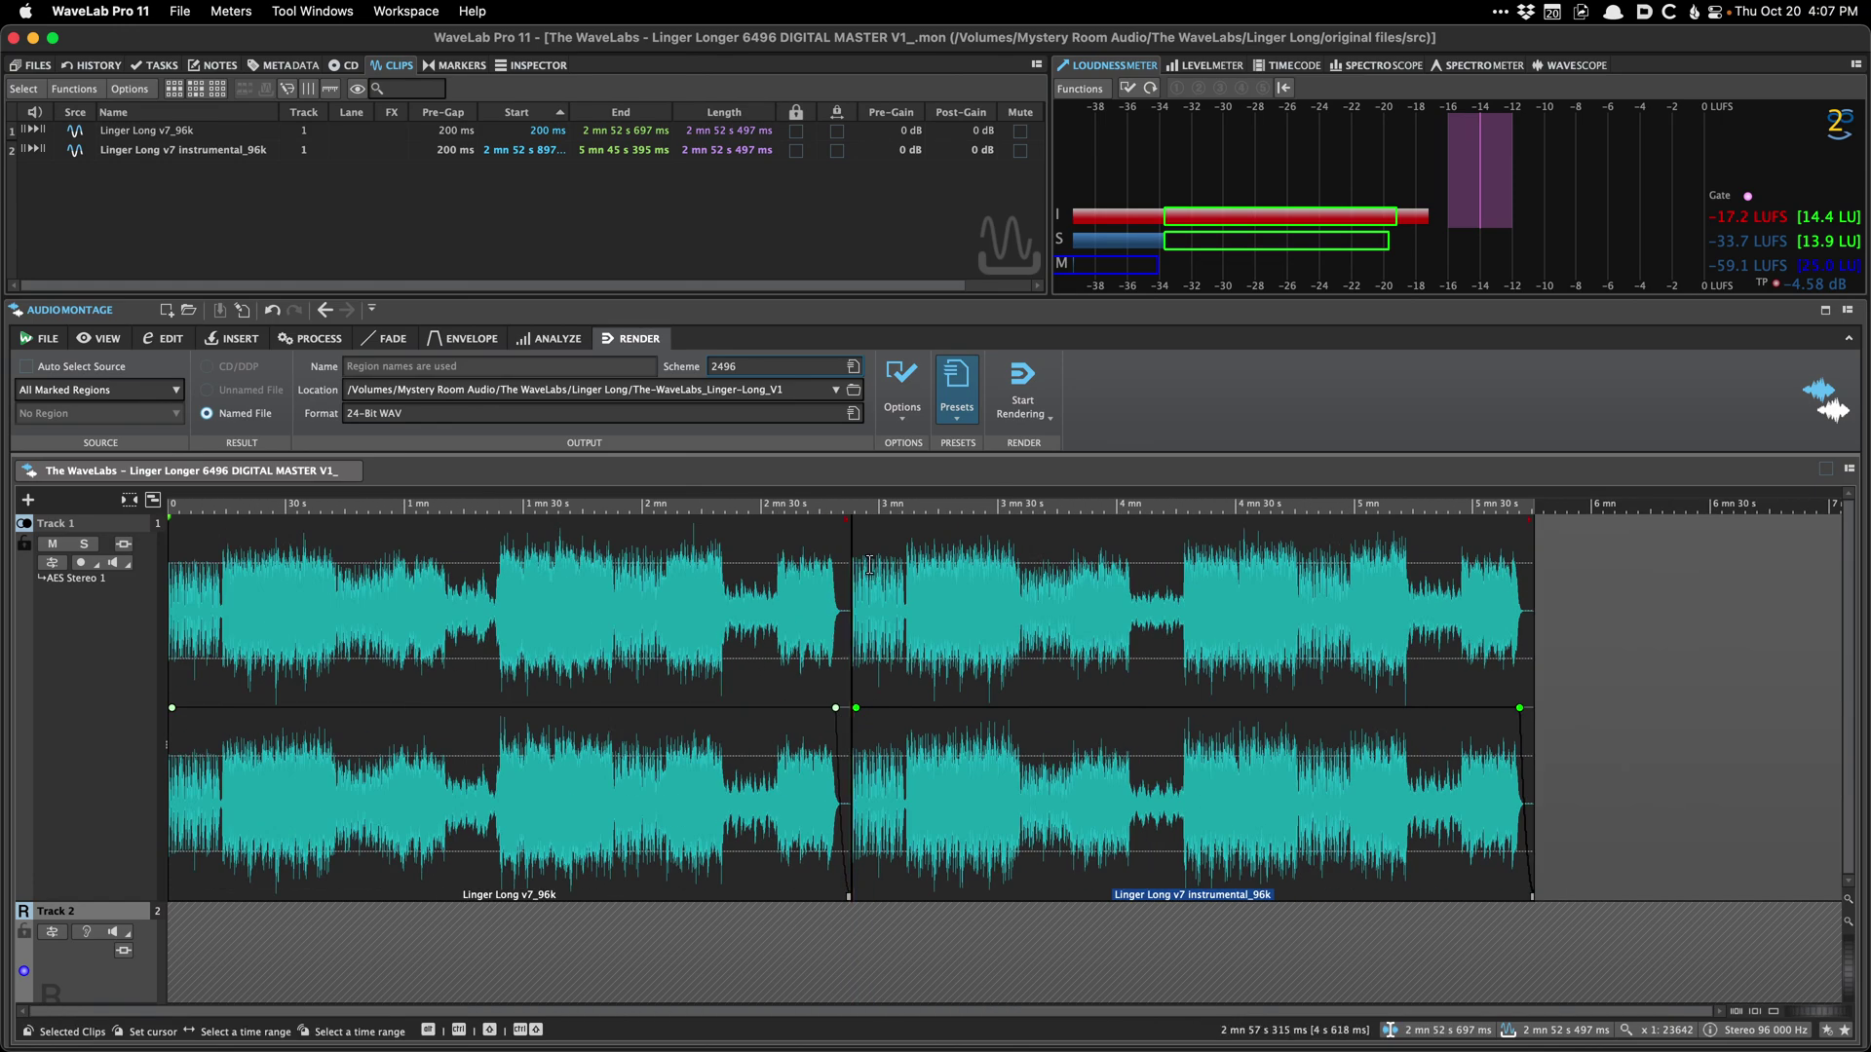
scroll(714, 554, "up", 3)
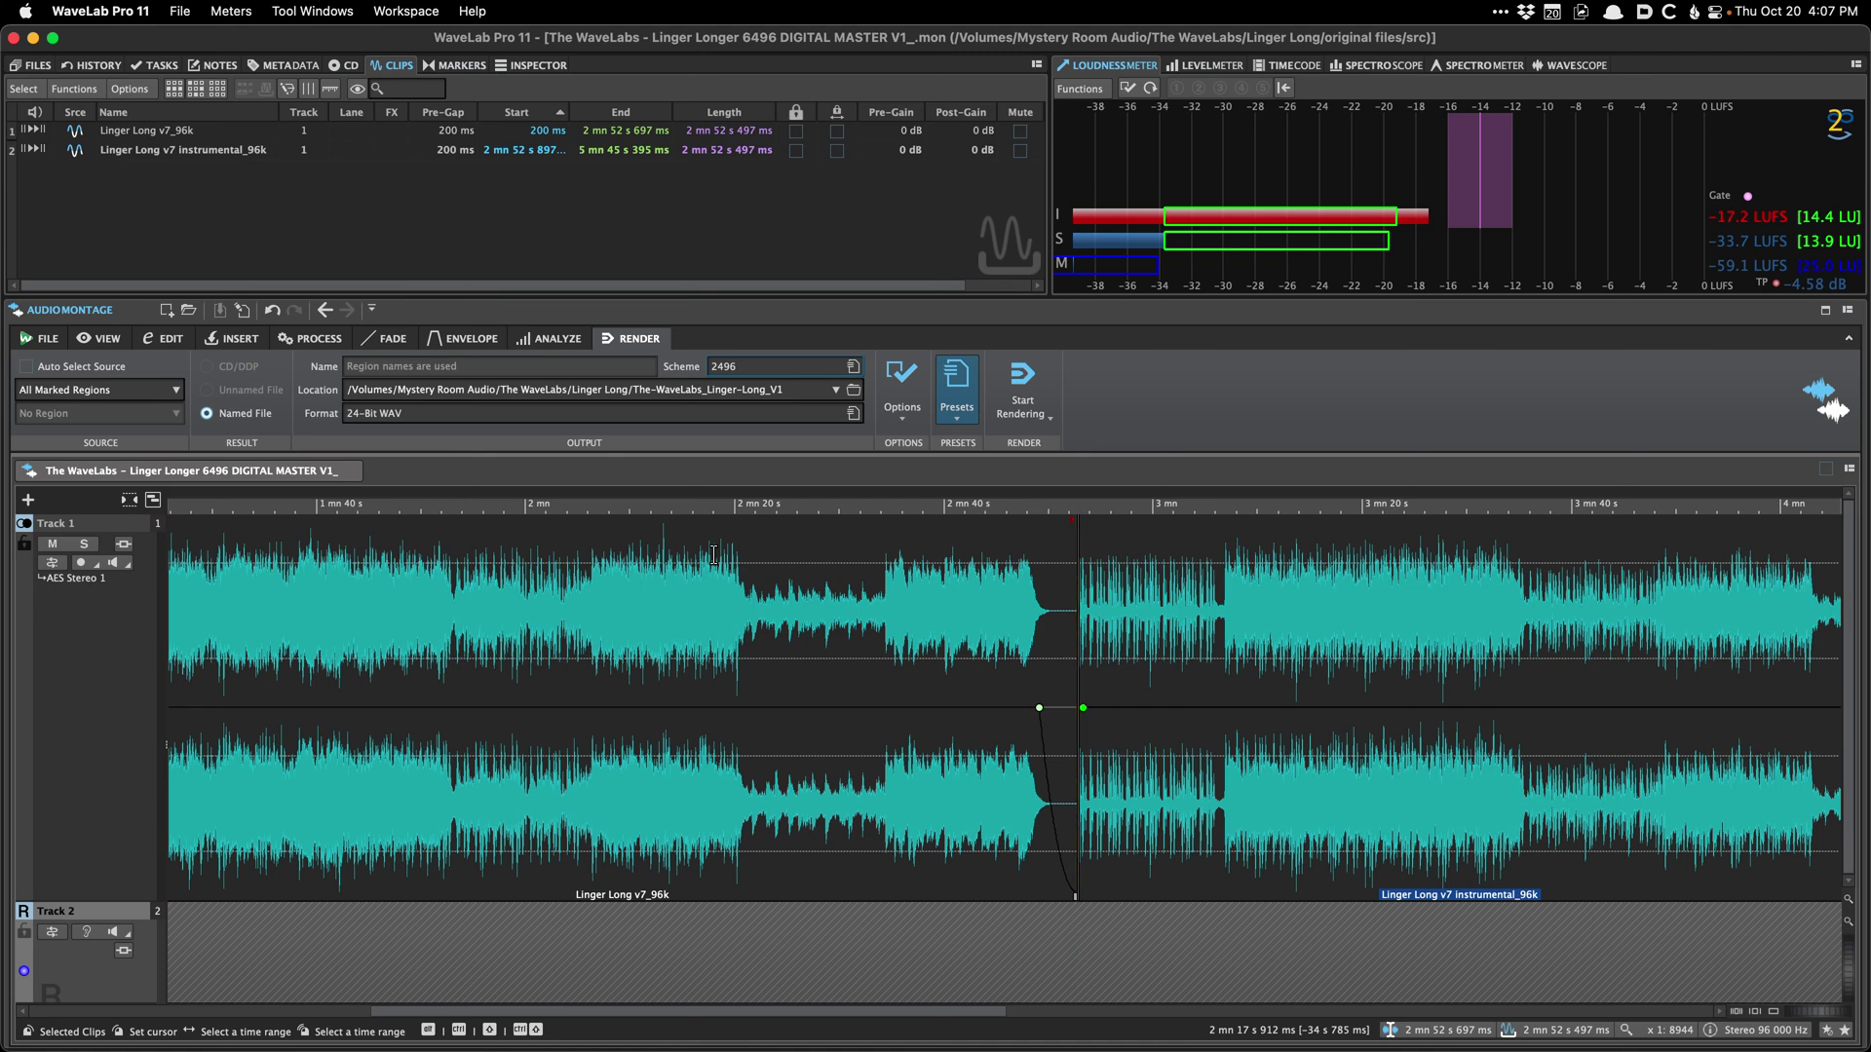
Step: Switch to Path Finder and preview the delivered masters in The-WaveLabs_Linger-Long_V1, from Linger Long_1644.wav to Linger Long.mp3
key("super+Tab")
left_click(714, 563)
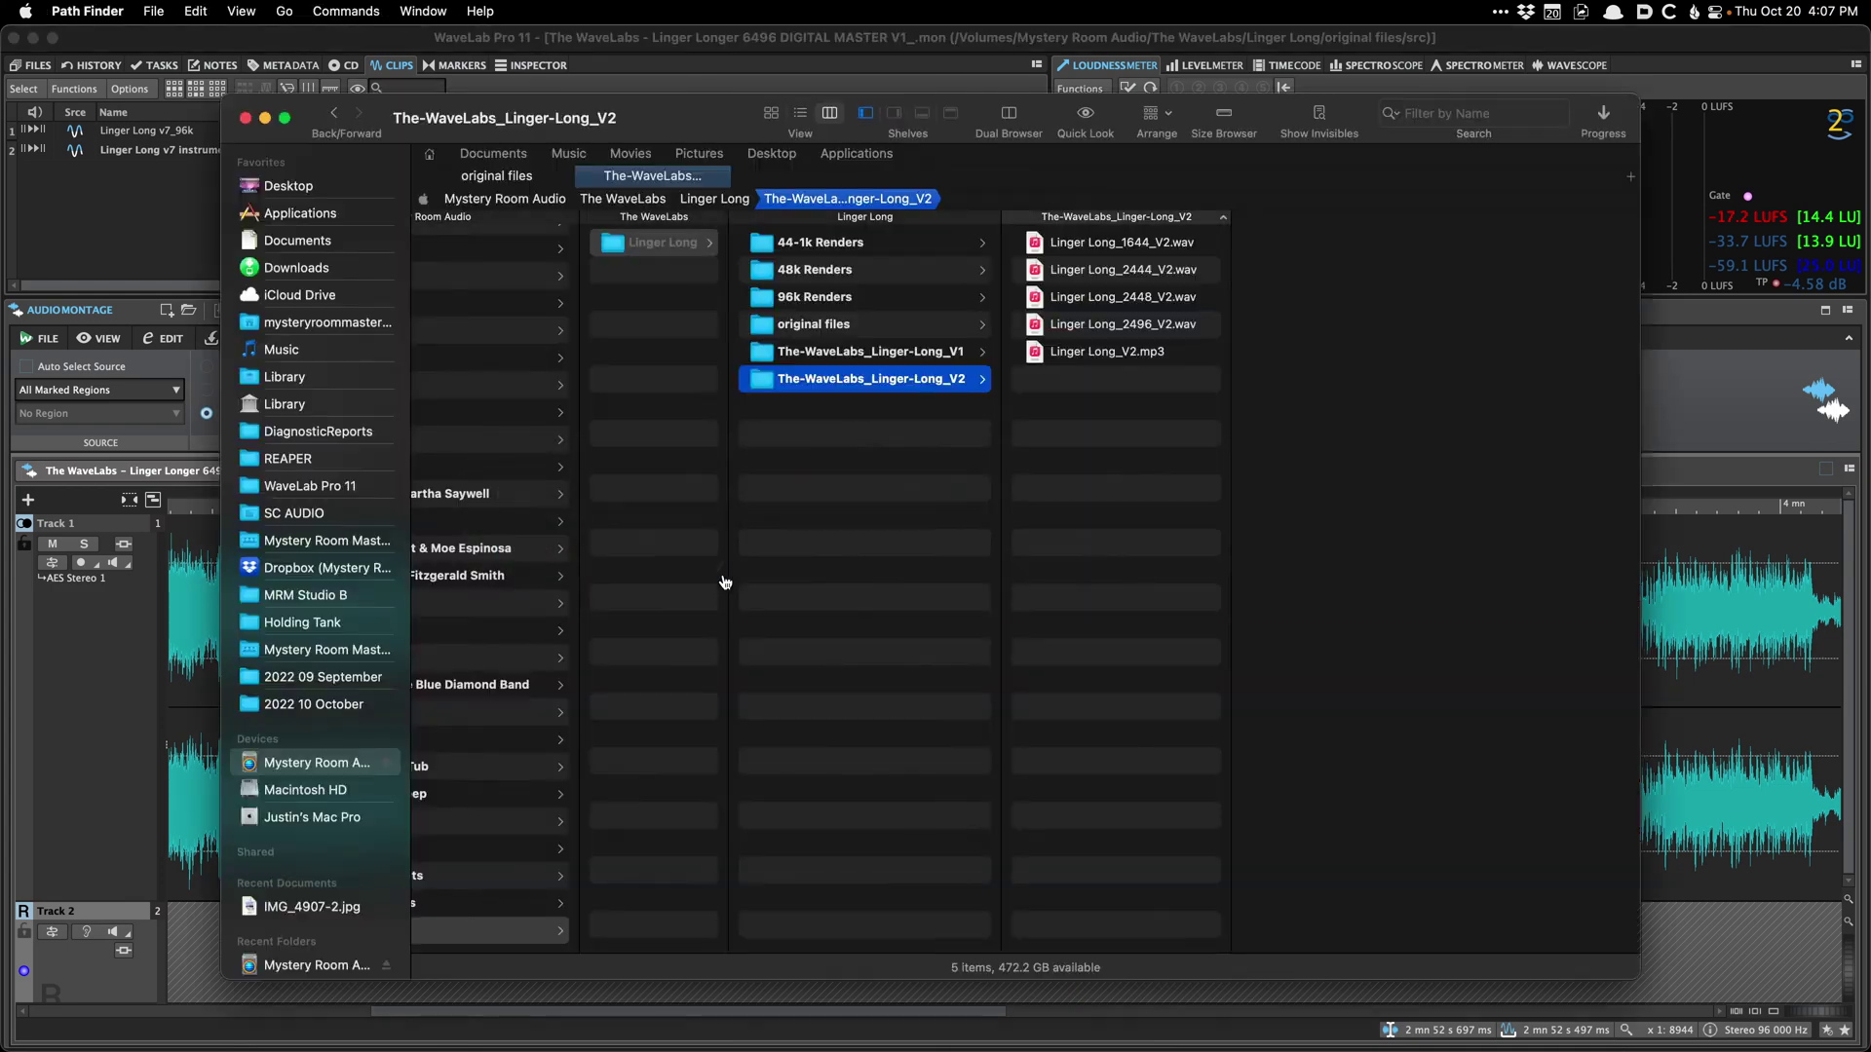
key("Up")
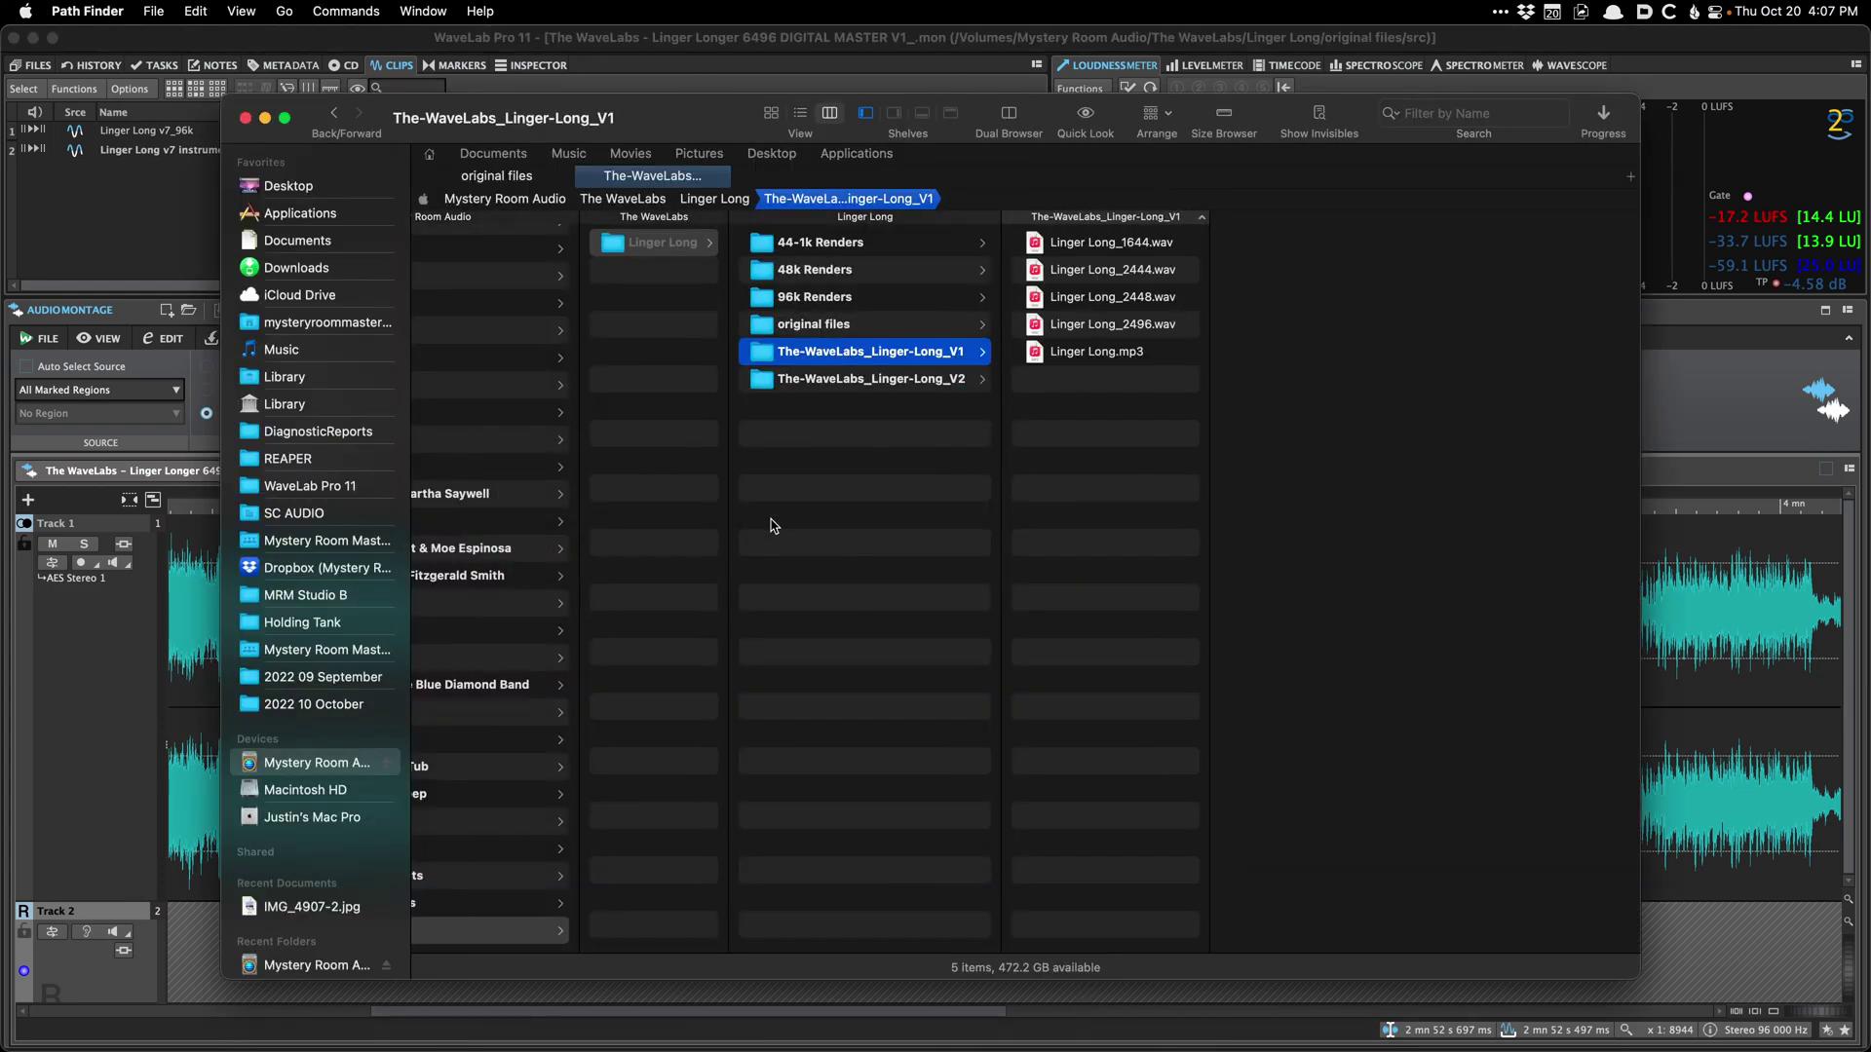
key("Right")
key("space")
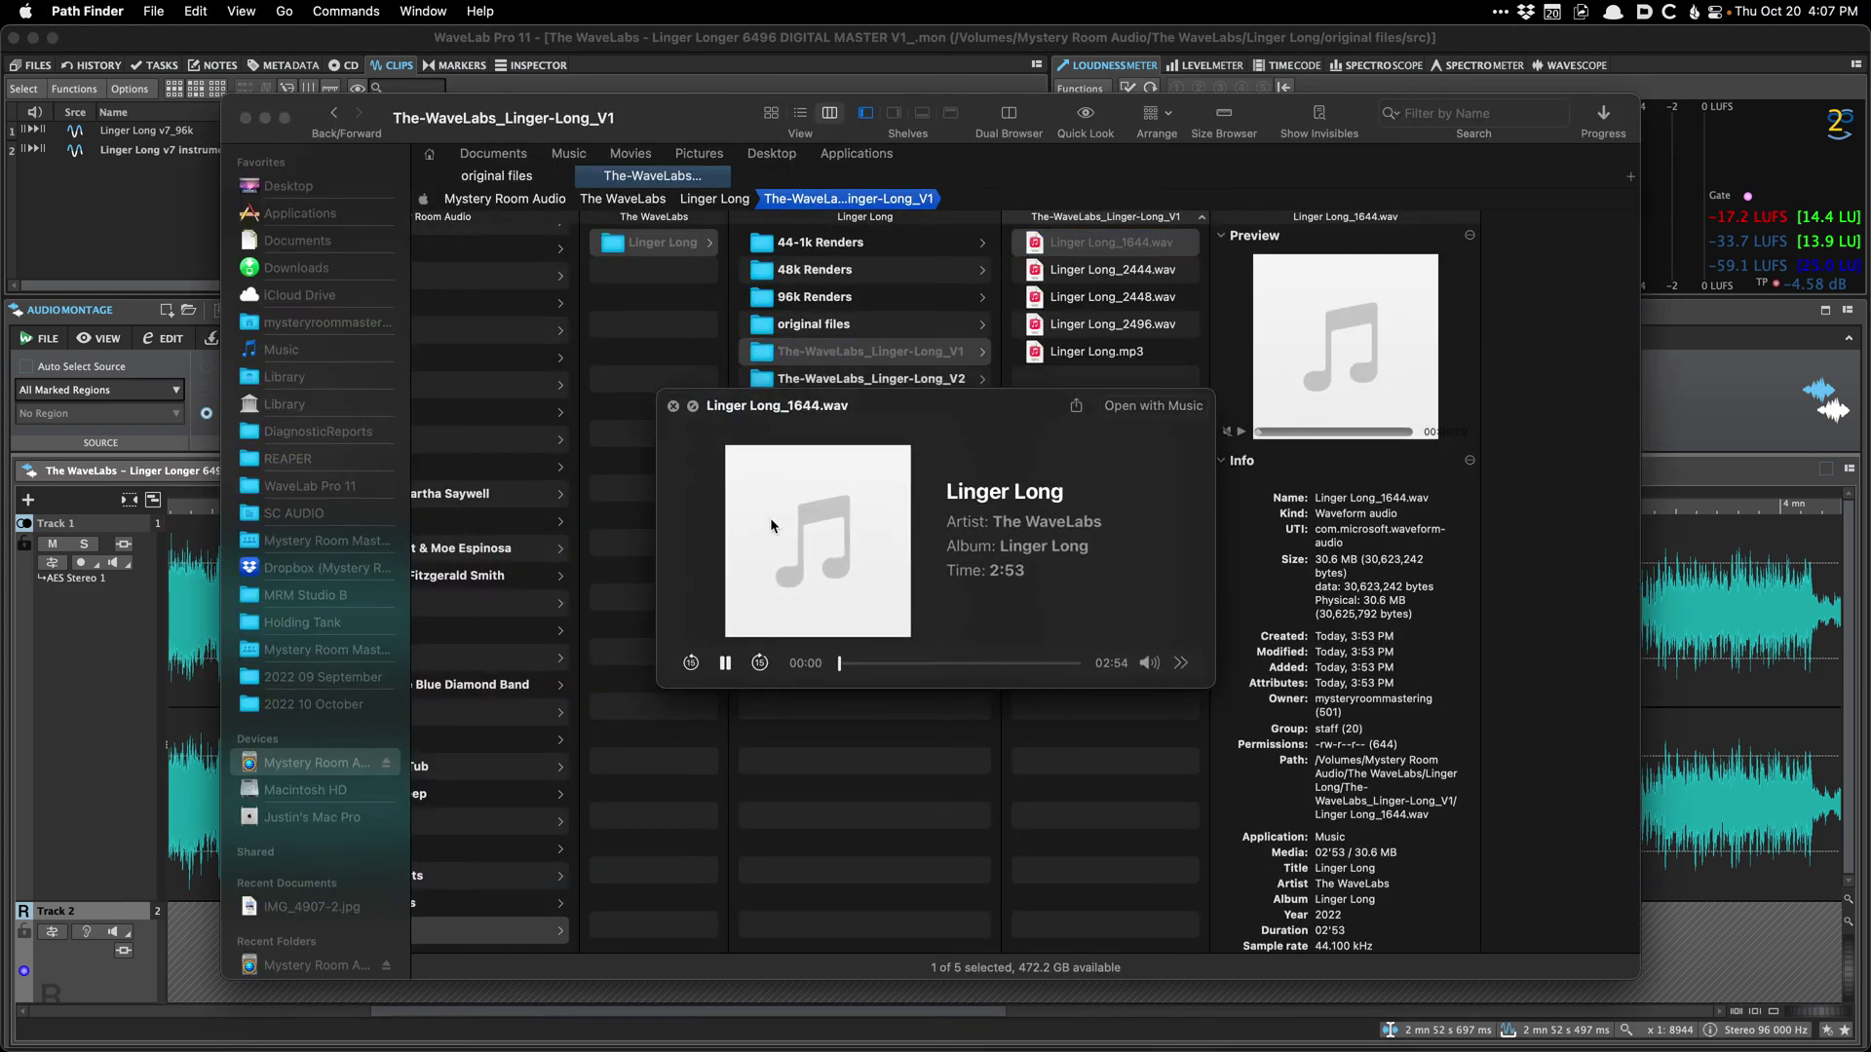
key("Down")
key("Down")
key("Down")
key("Down")
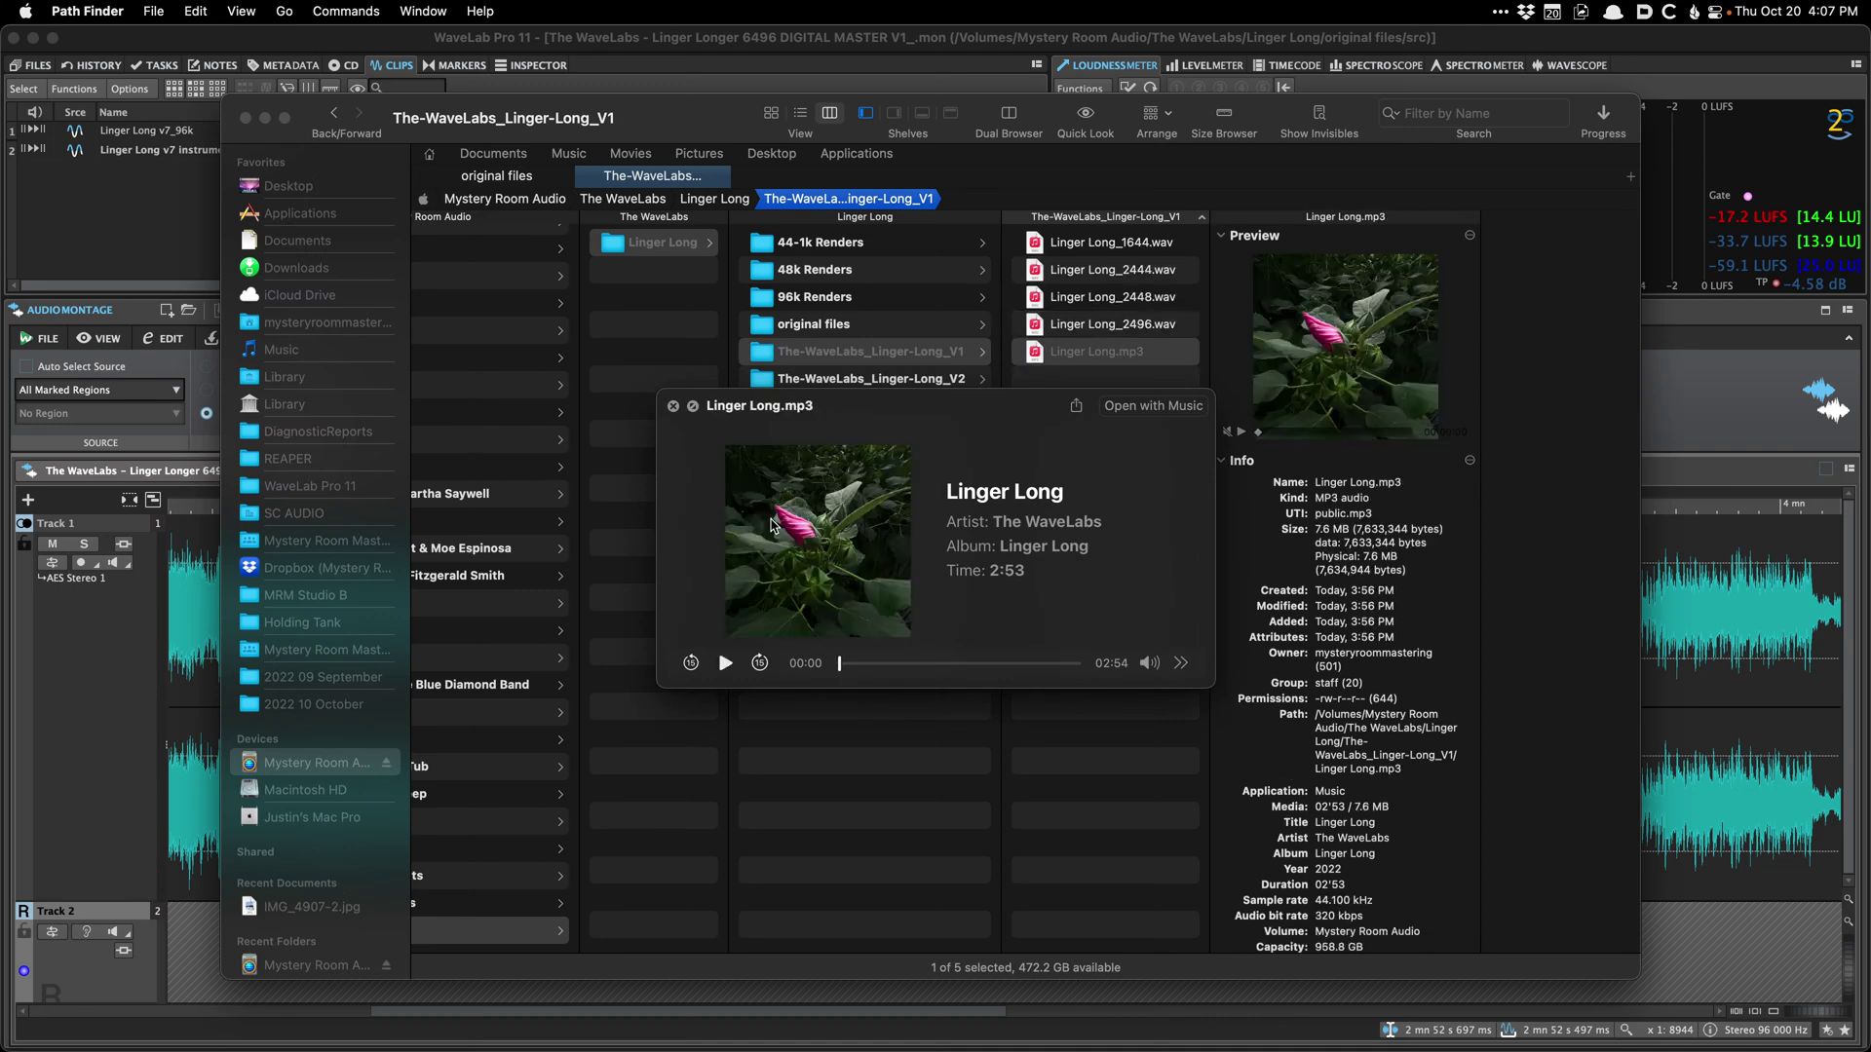
key("Up")
key("Up")
key("Down")
key("Down")
key("Up")
key("Up")
key("Up")
key("Up")
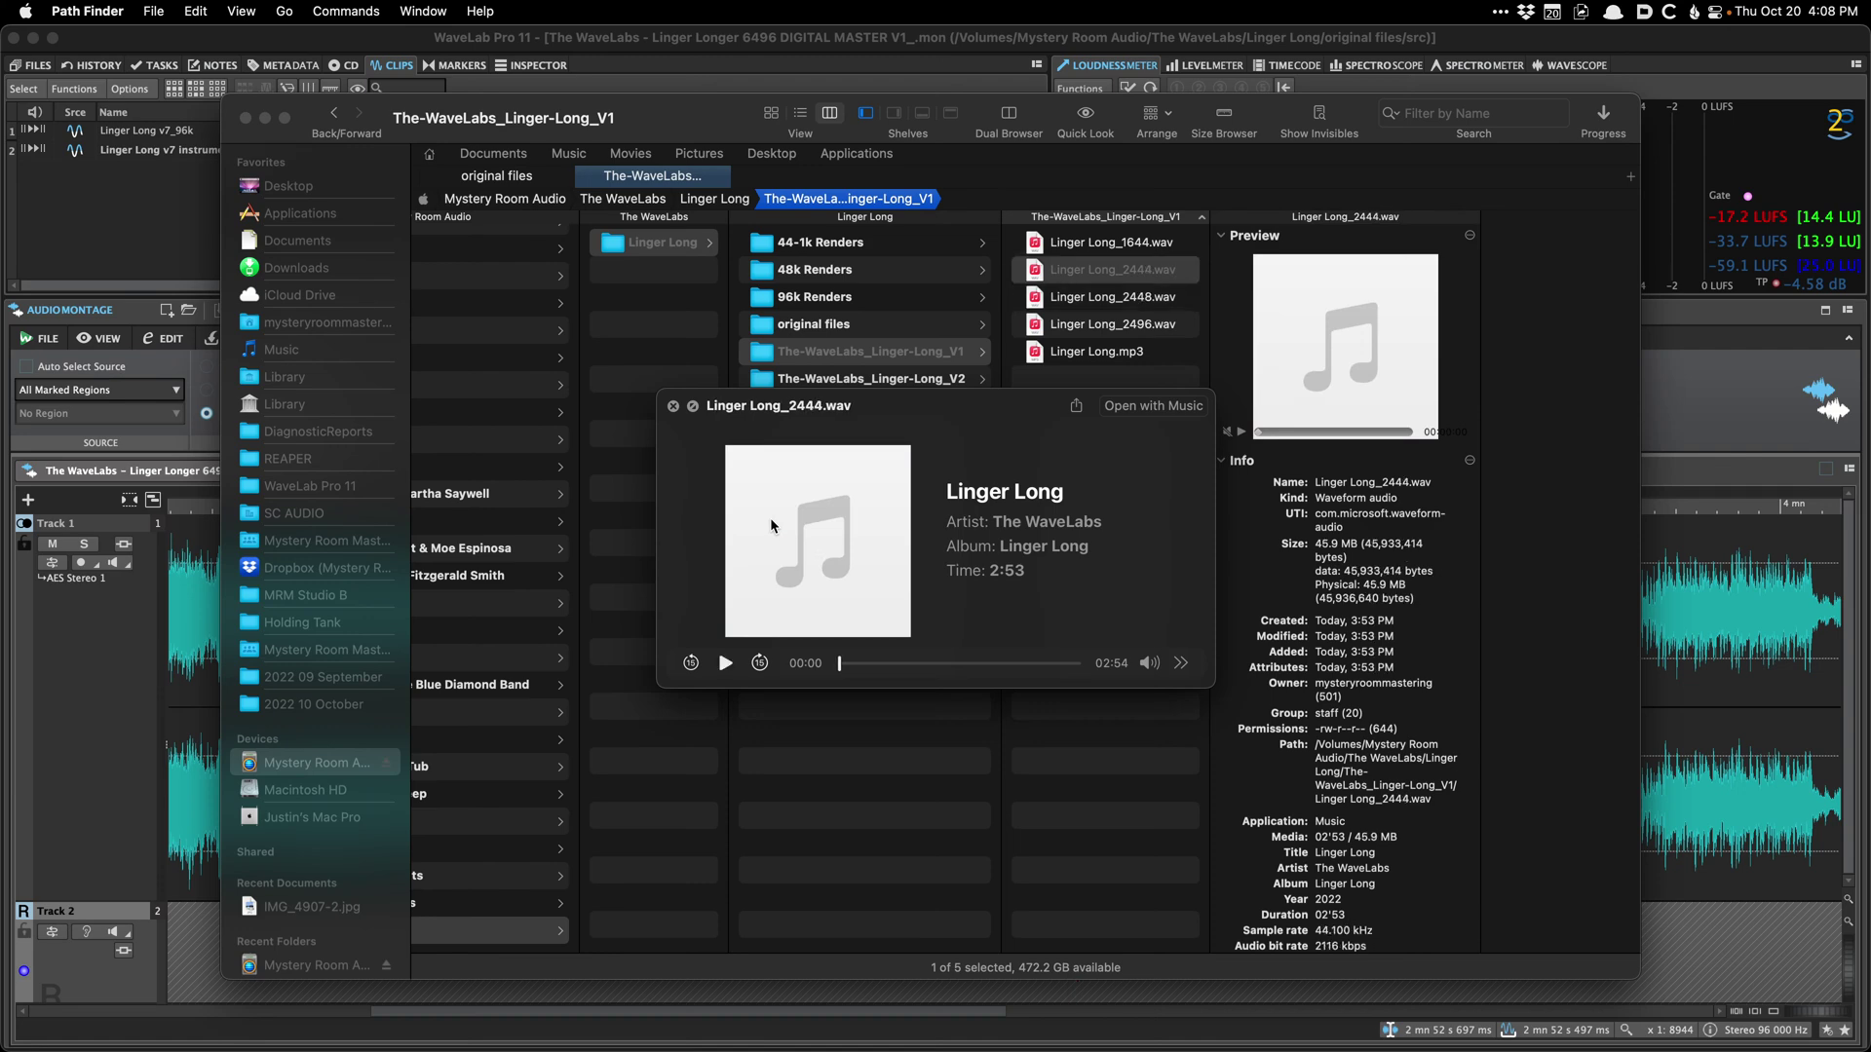
key("Down")
key("Down")
key("Down")
key("space")
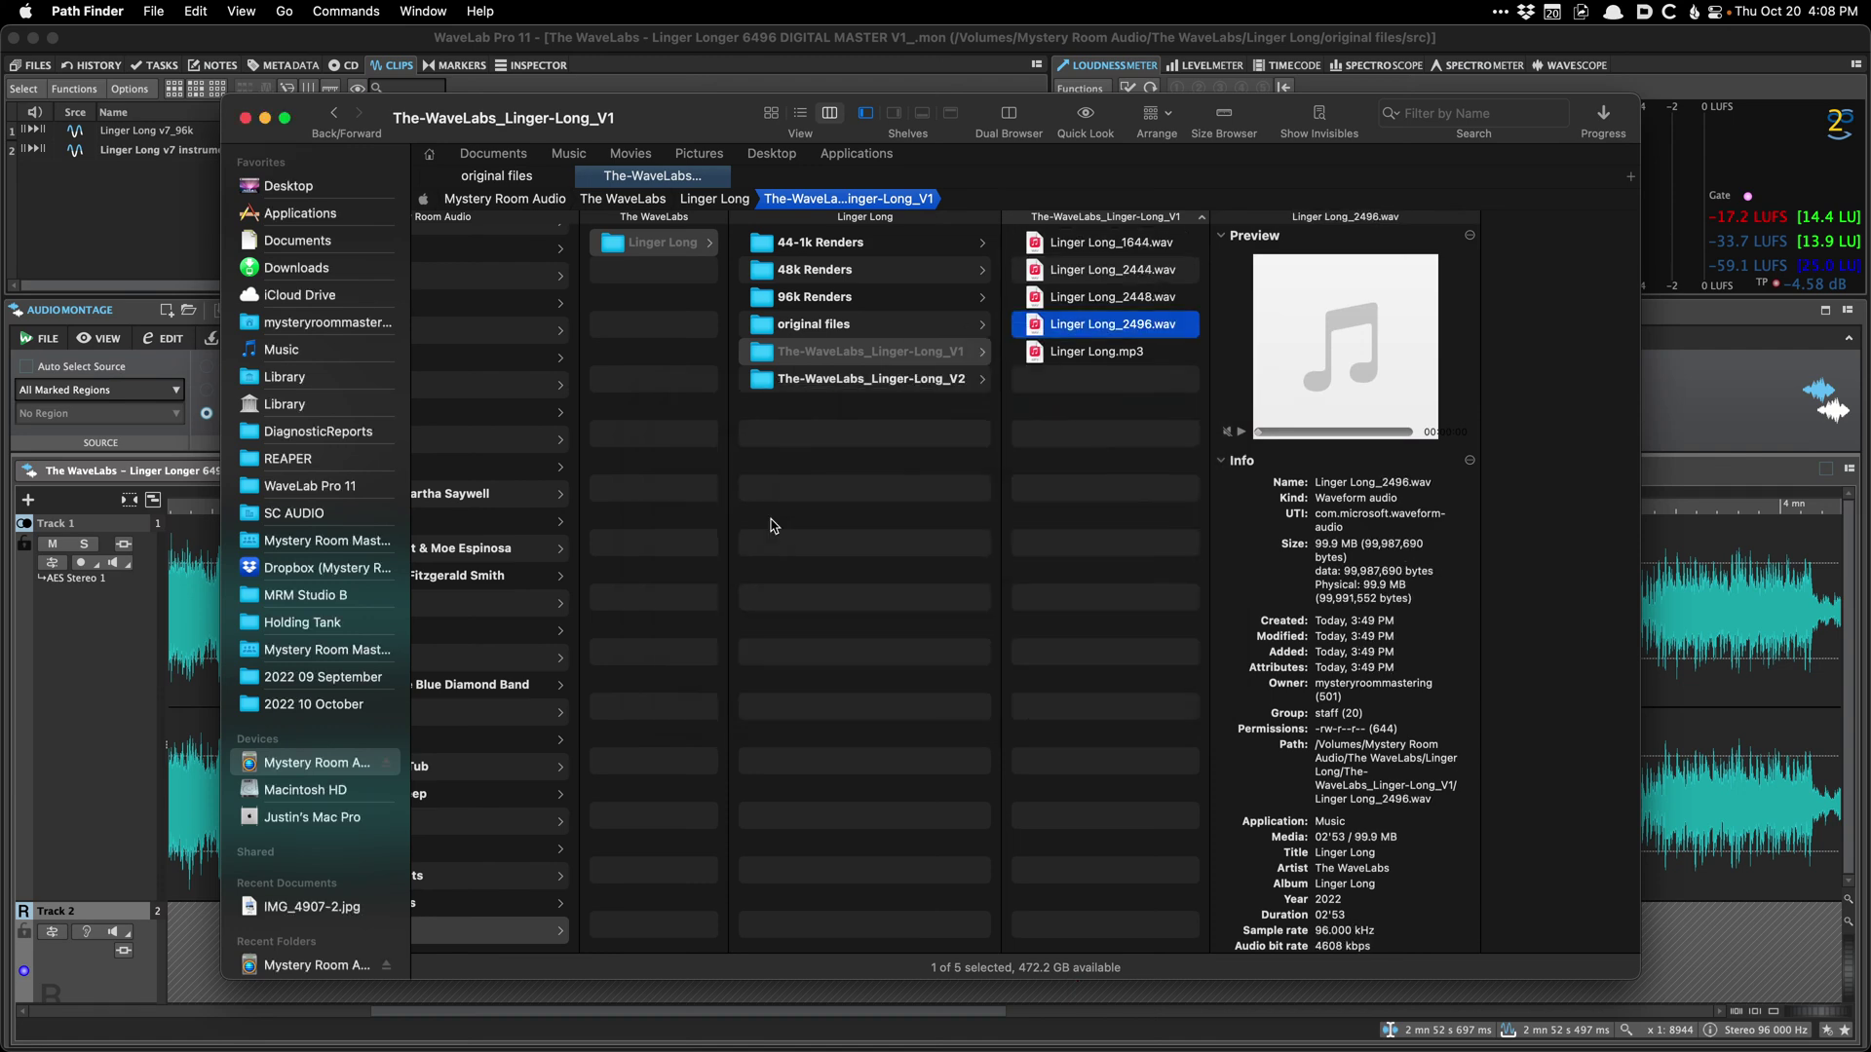
Step: Open all five files of the V1 folder in Meta and examine their tags, bitrates, sample rates and formats
key("super+a")
right_click(1090, 329)
mouse_move(1218, 358)
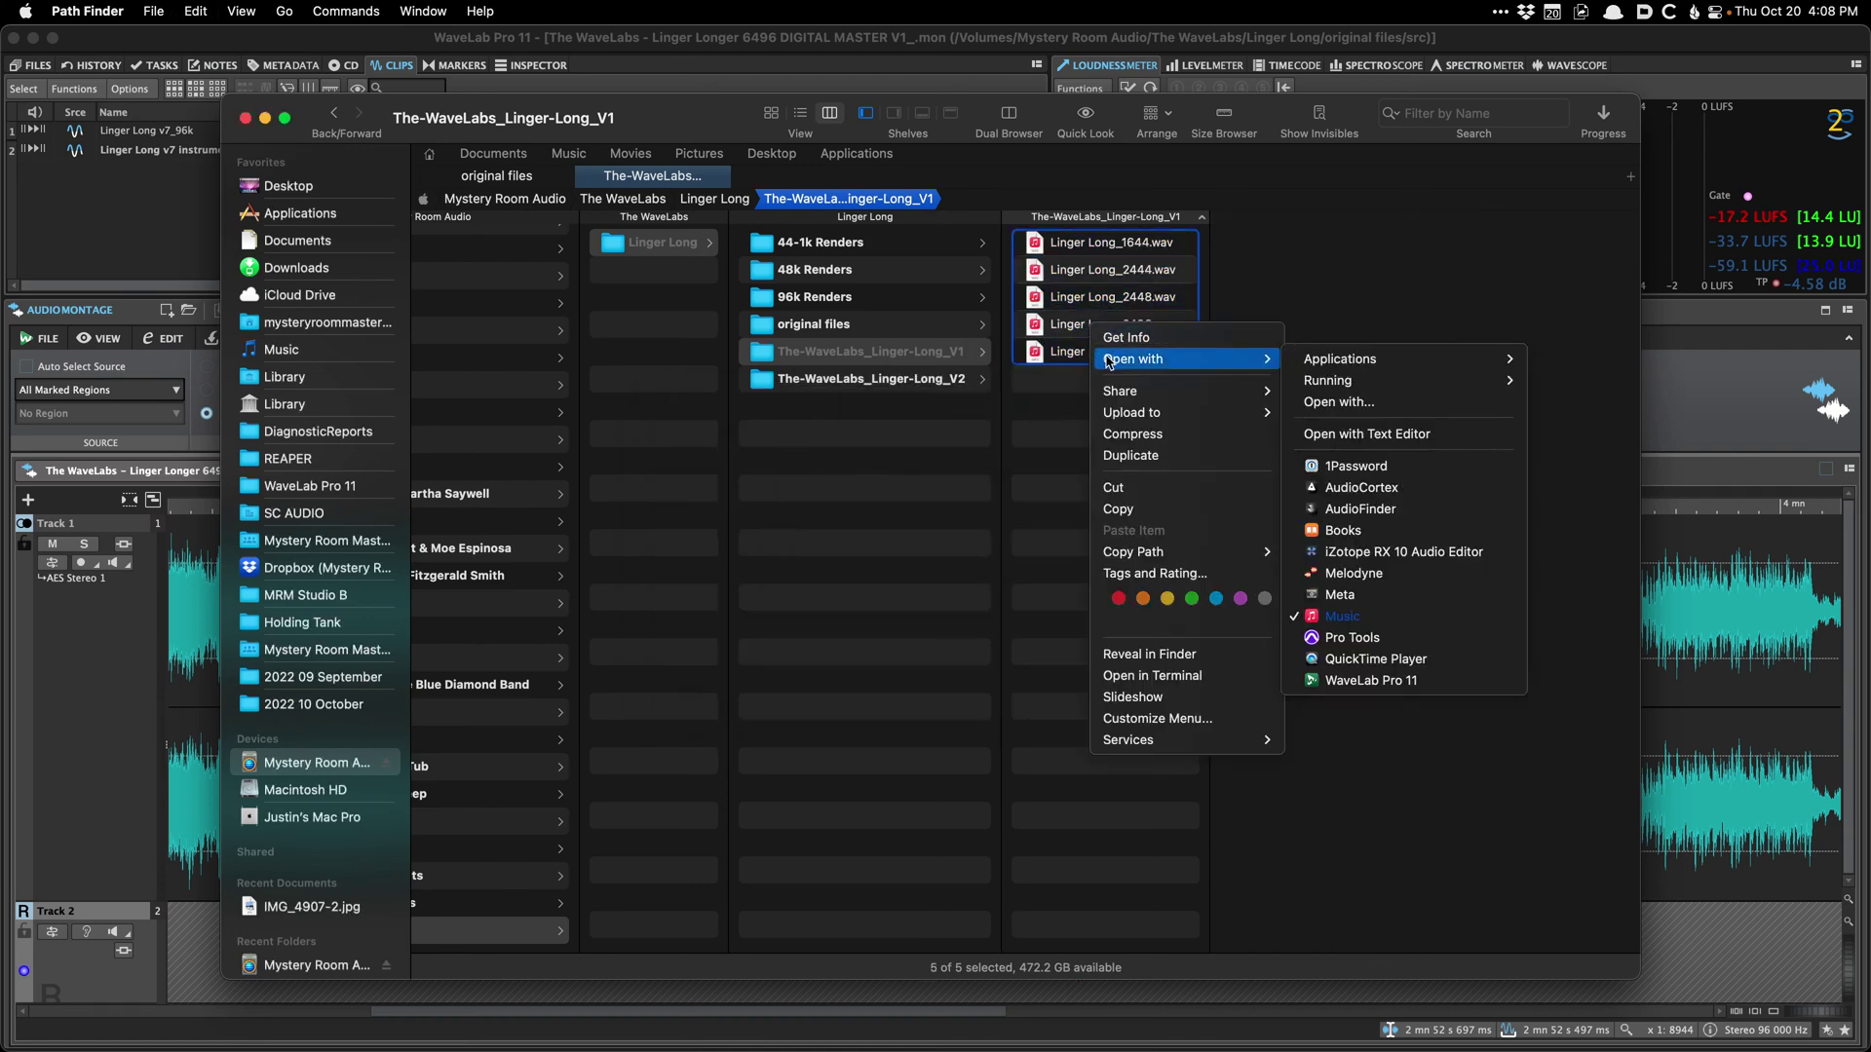
mouse_move(1385, 374)
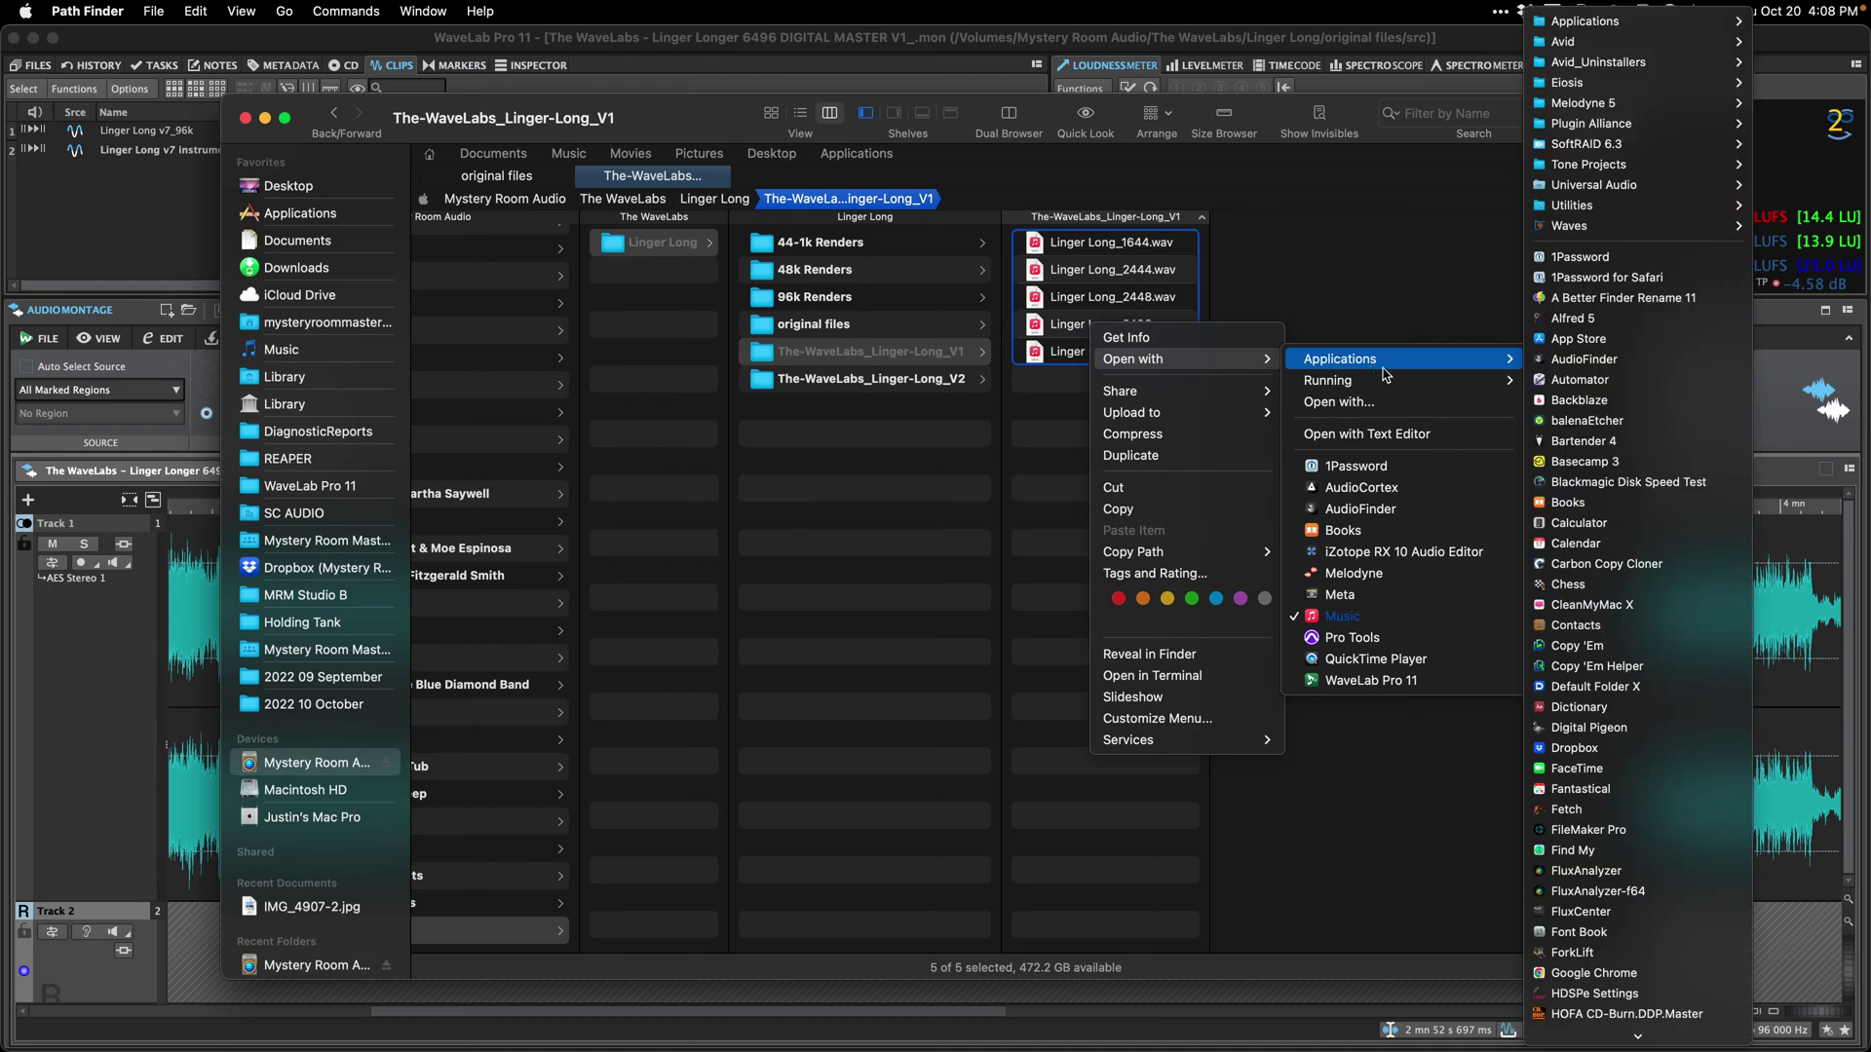
left_click(1408, 595)
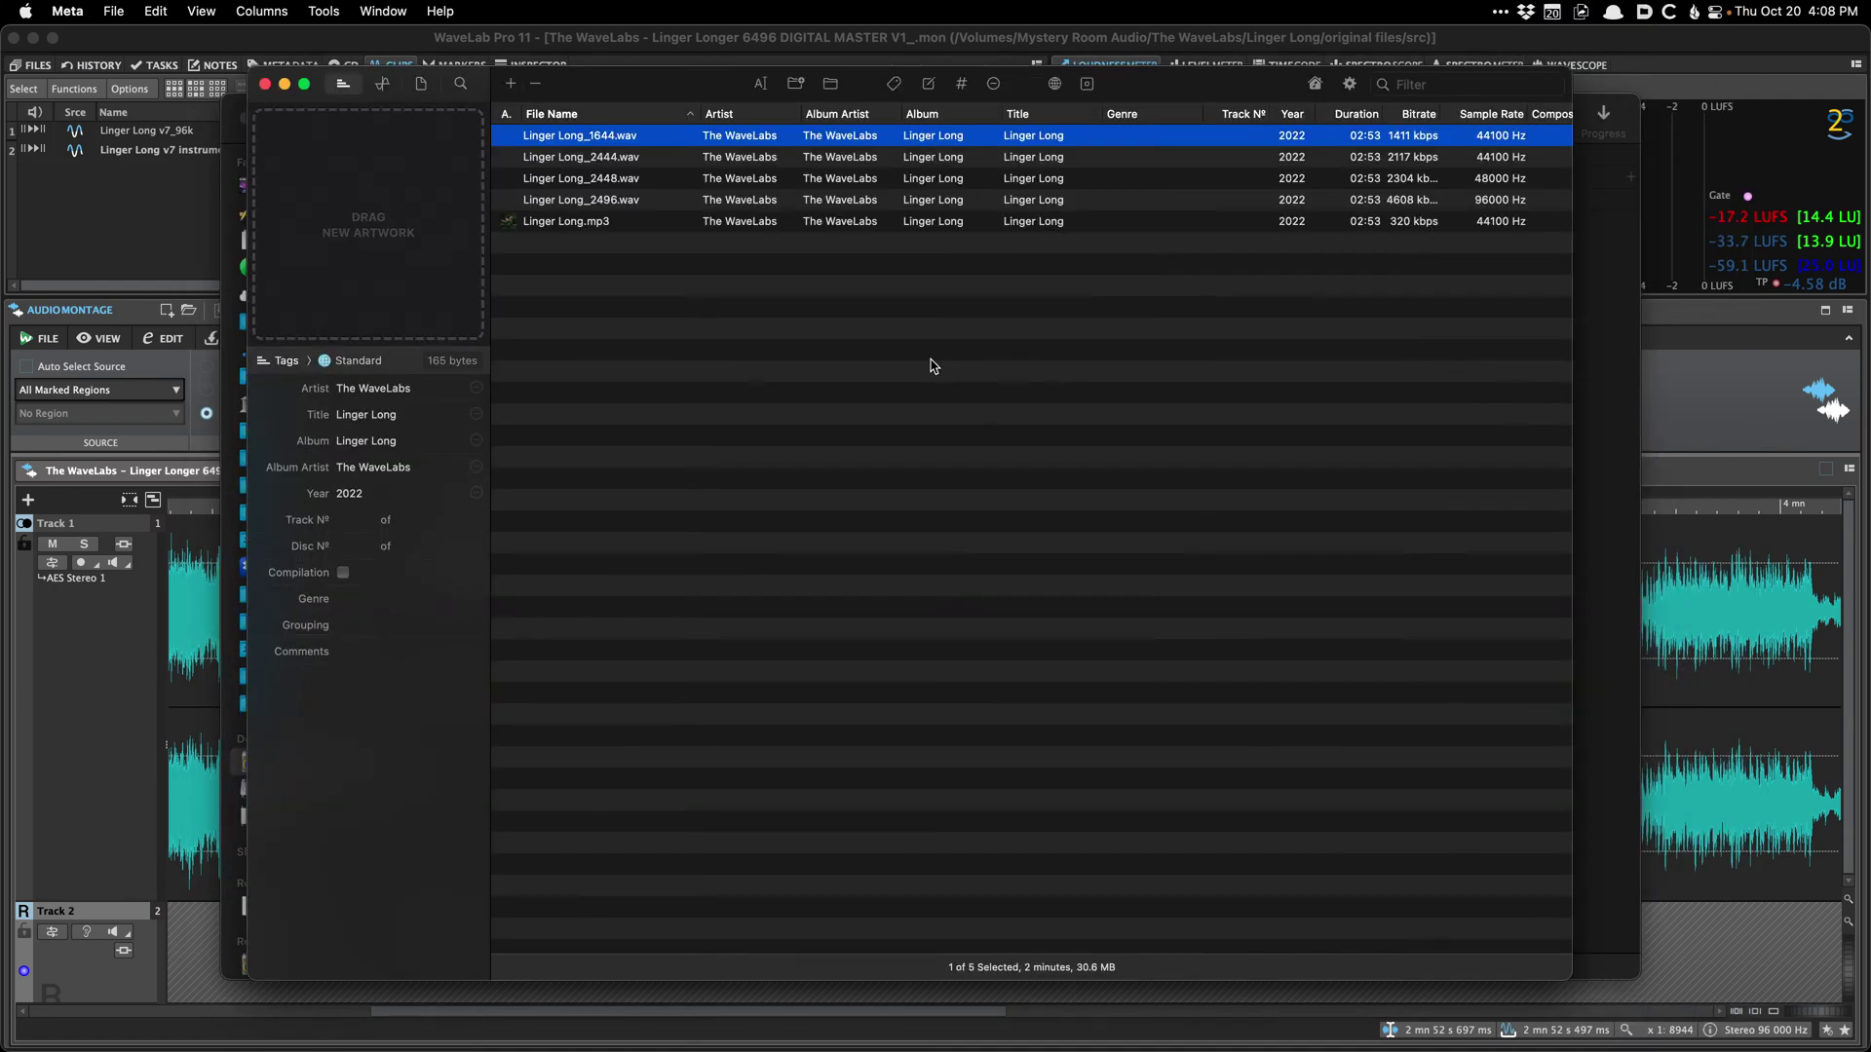
scroll(873, 279, "right", 5)
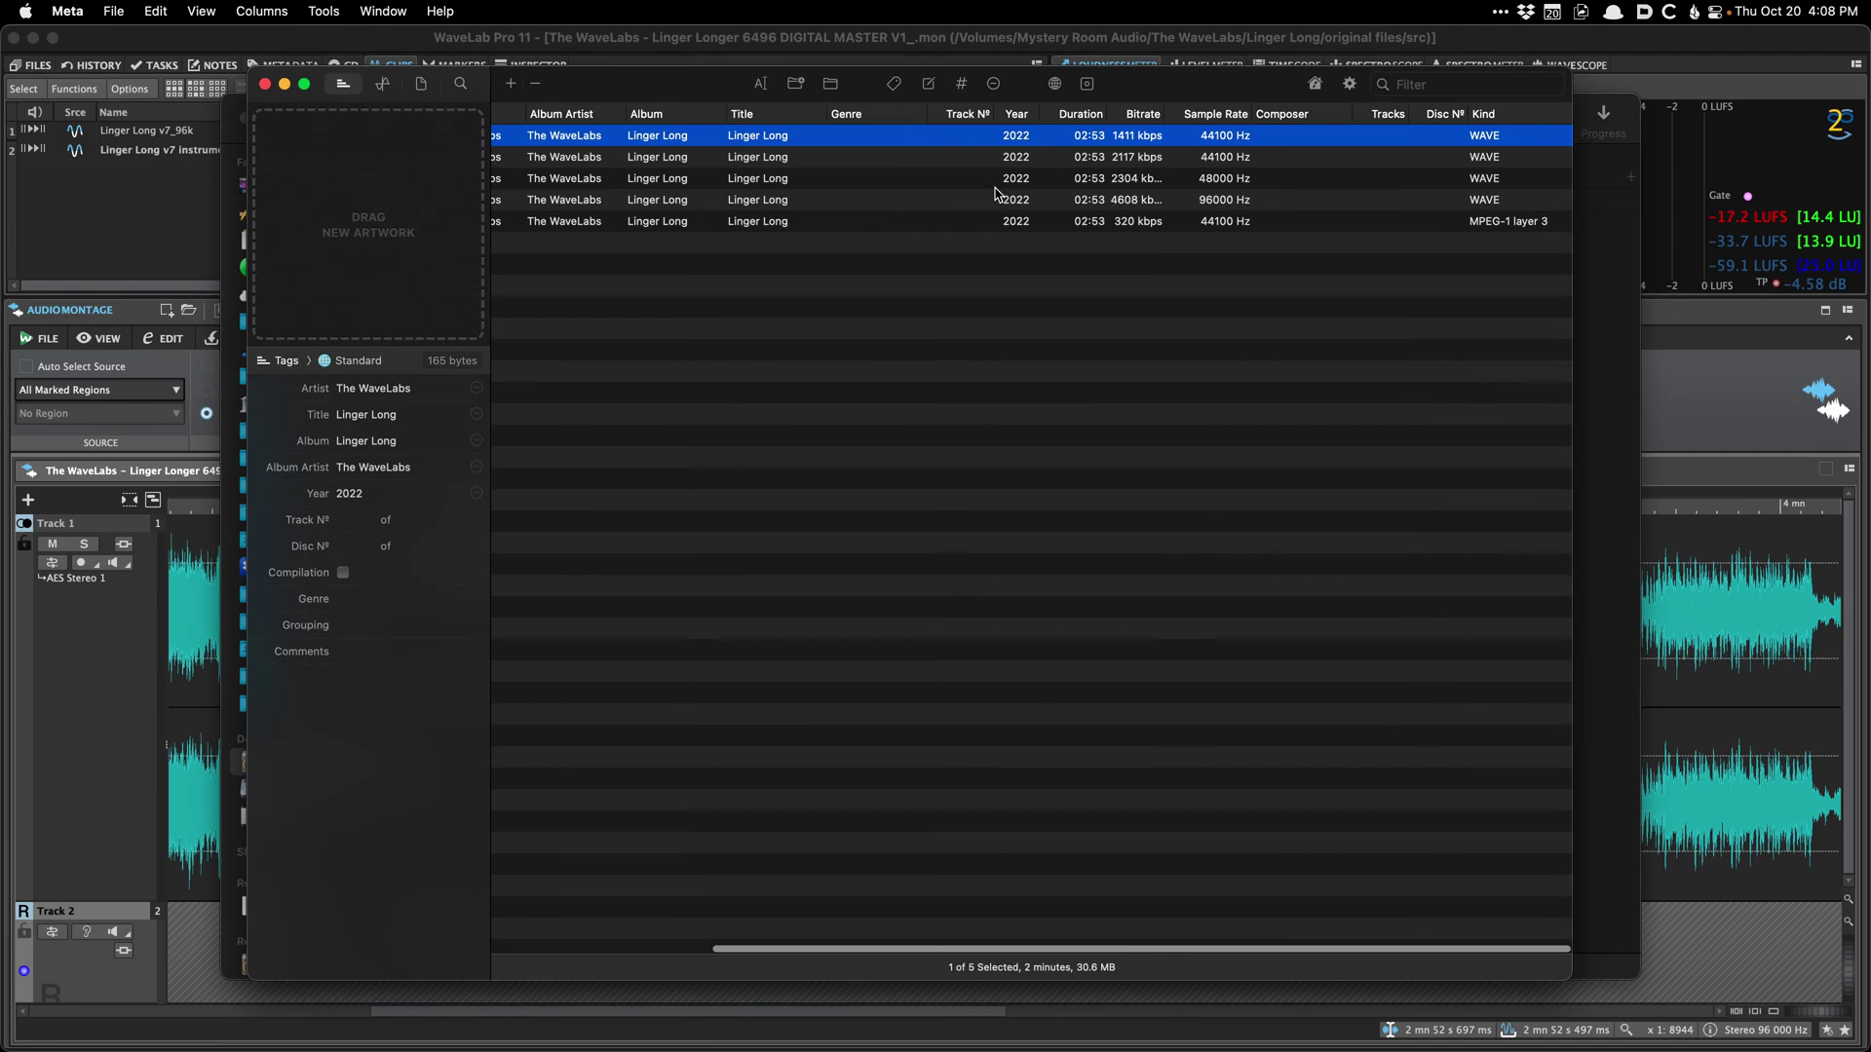
scroll(1023, 202, "left", 5)
scroll(931, 204, "right", 5)
scroll(930, 204, "right", 3)
Step: Clear the file list in Meta, quit it and return to the montage in WaveLab
key("cmd+a")
key("BackSpace")
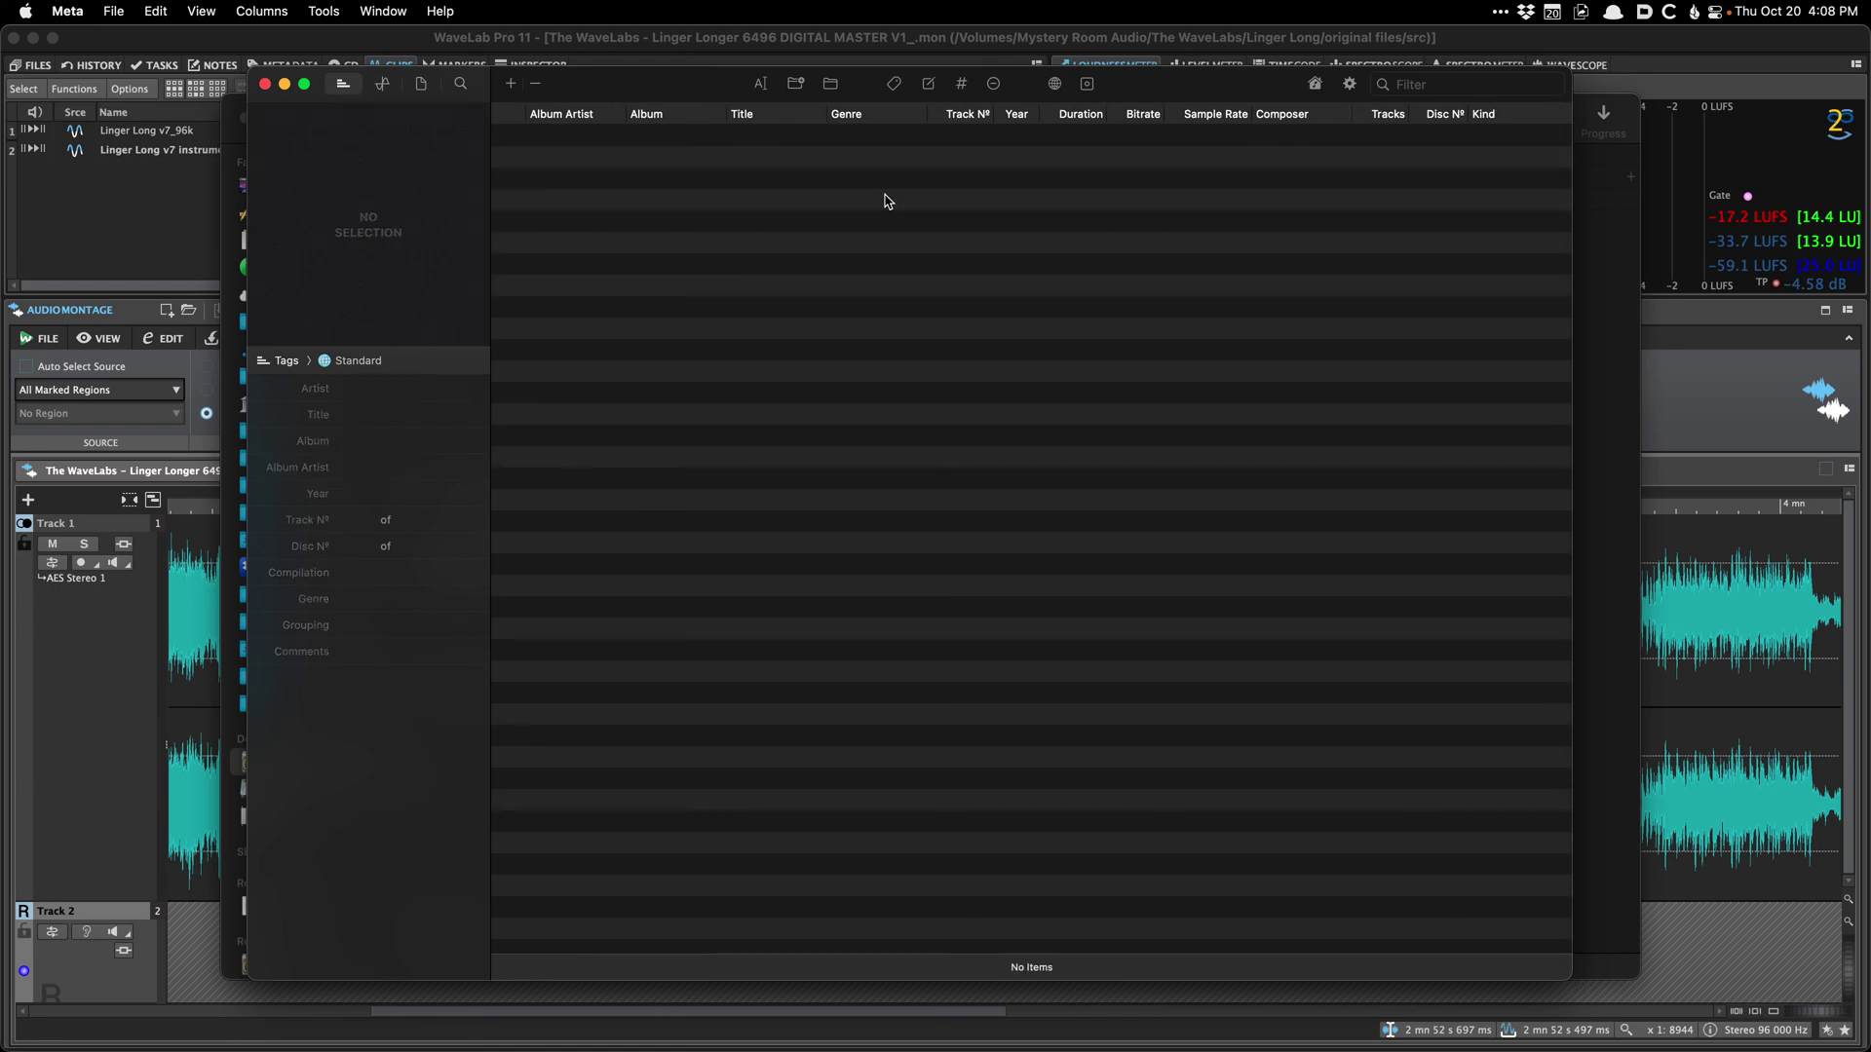
key("super+q")
left_click(606, 41)
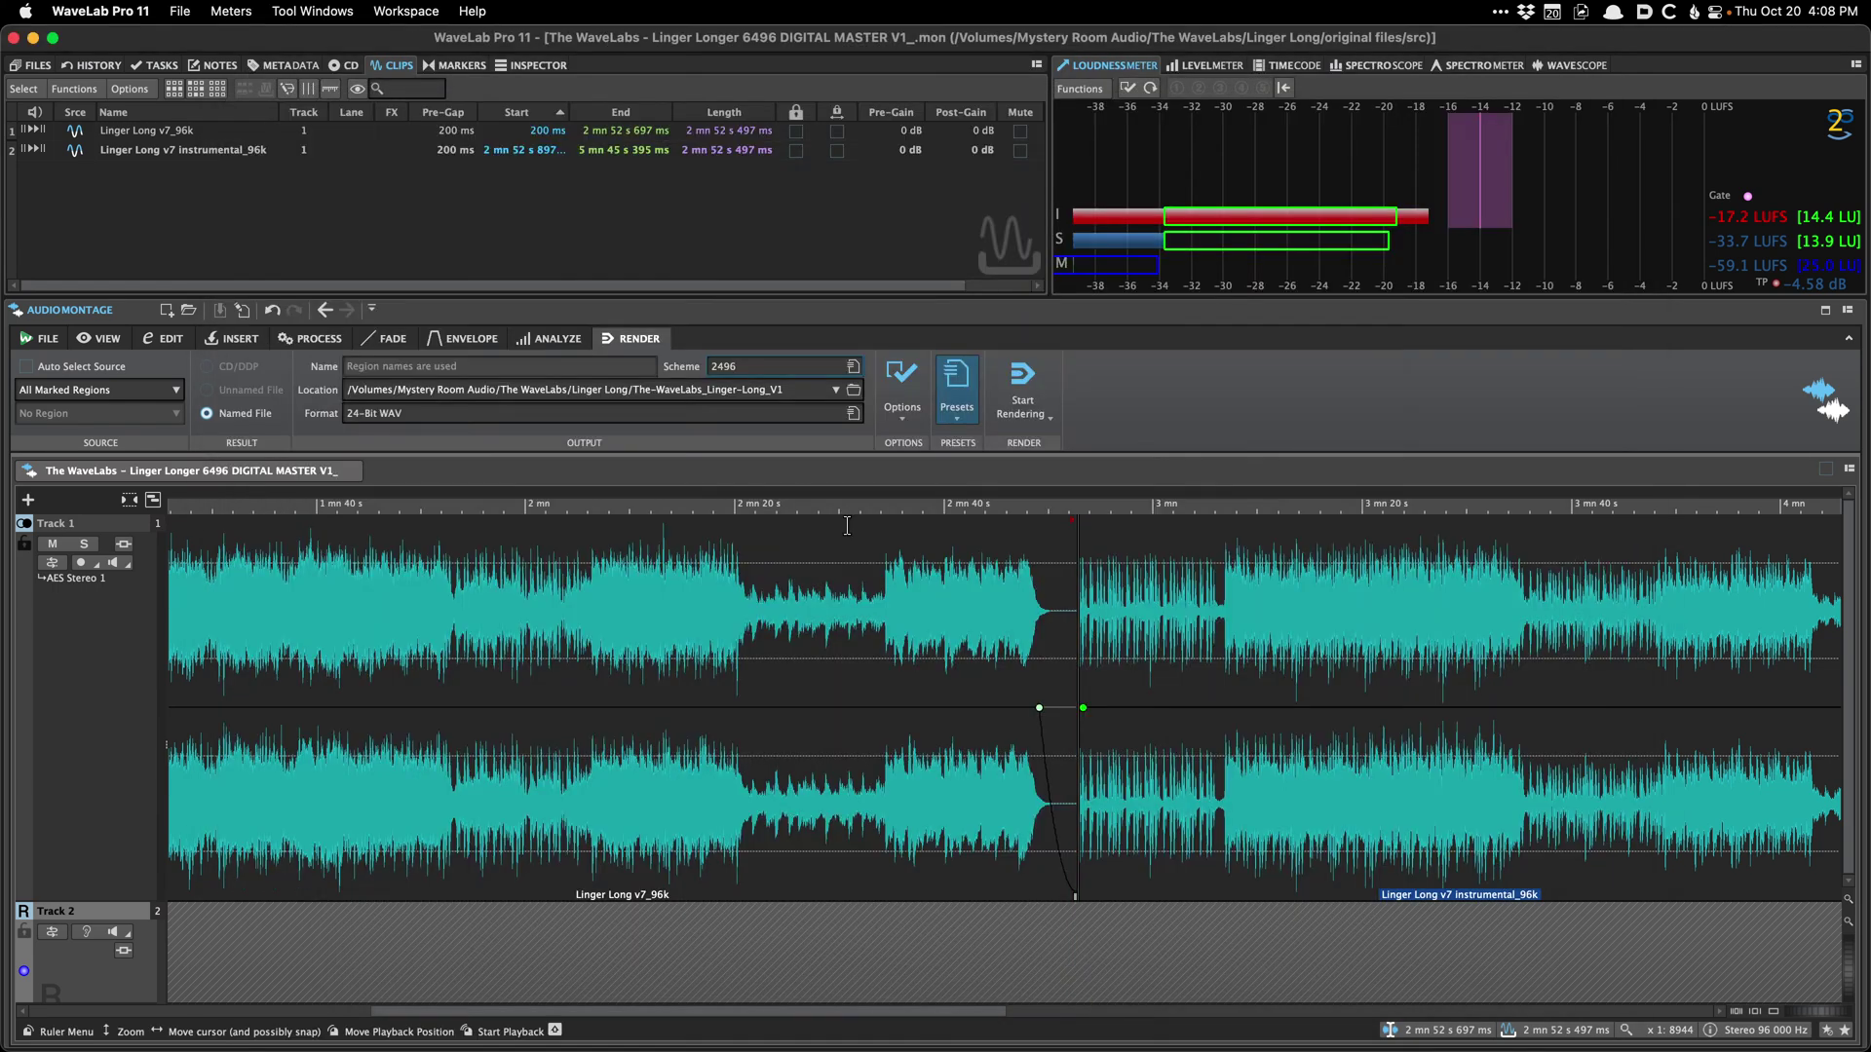
Step: Generate CD track markers with splice markers at the clip boundaries, using the CD Wizard preset JP Start NO QUANTIZE
left_click(922, 616)
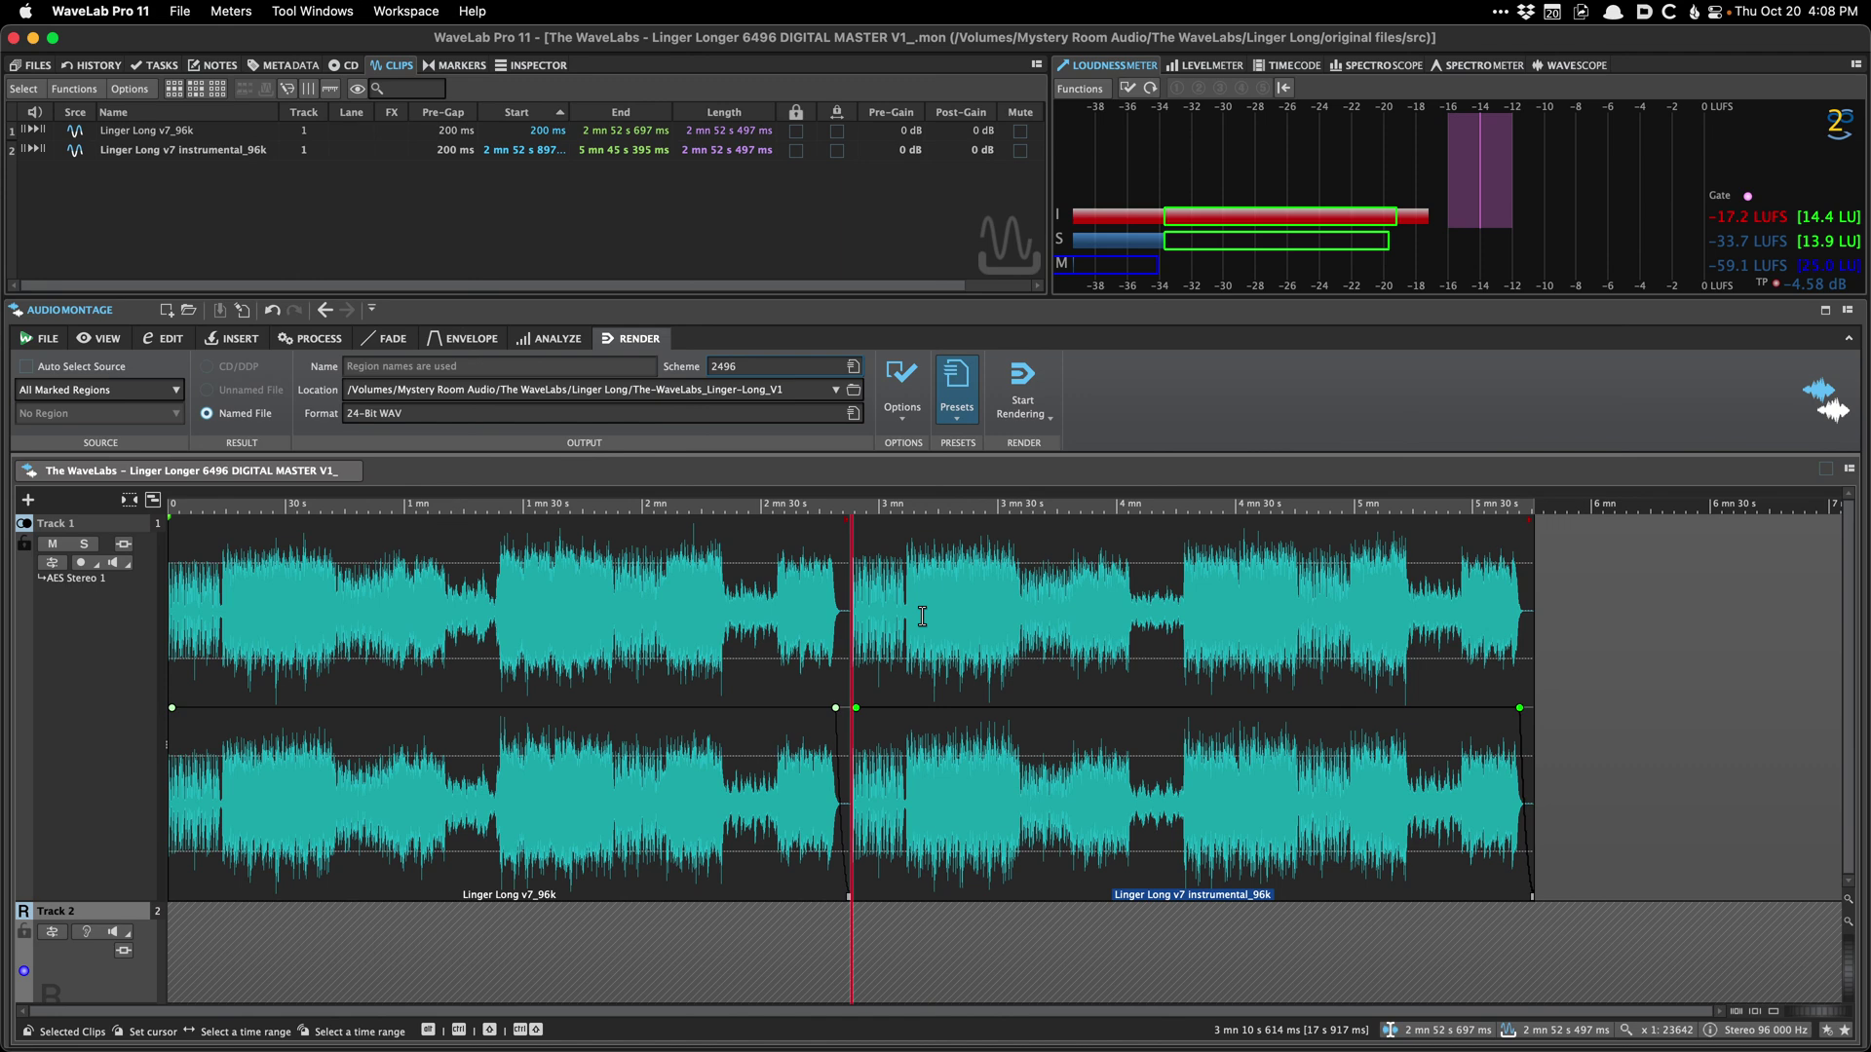
key("ctrl+shift+w")
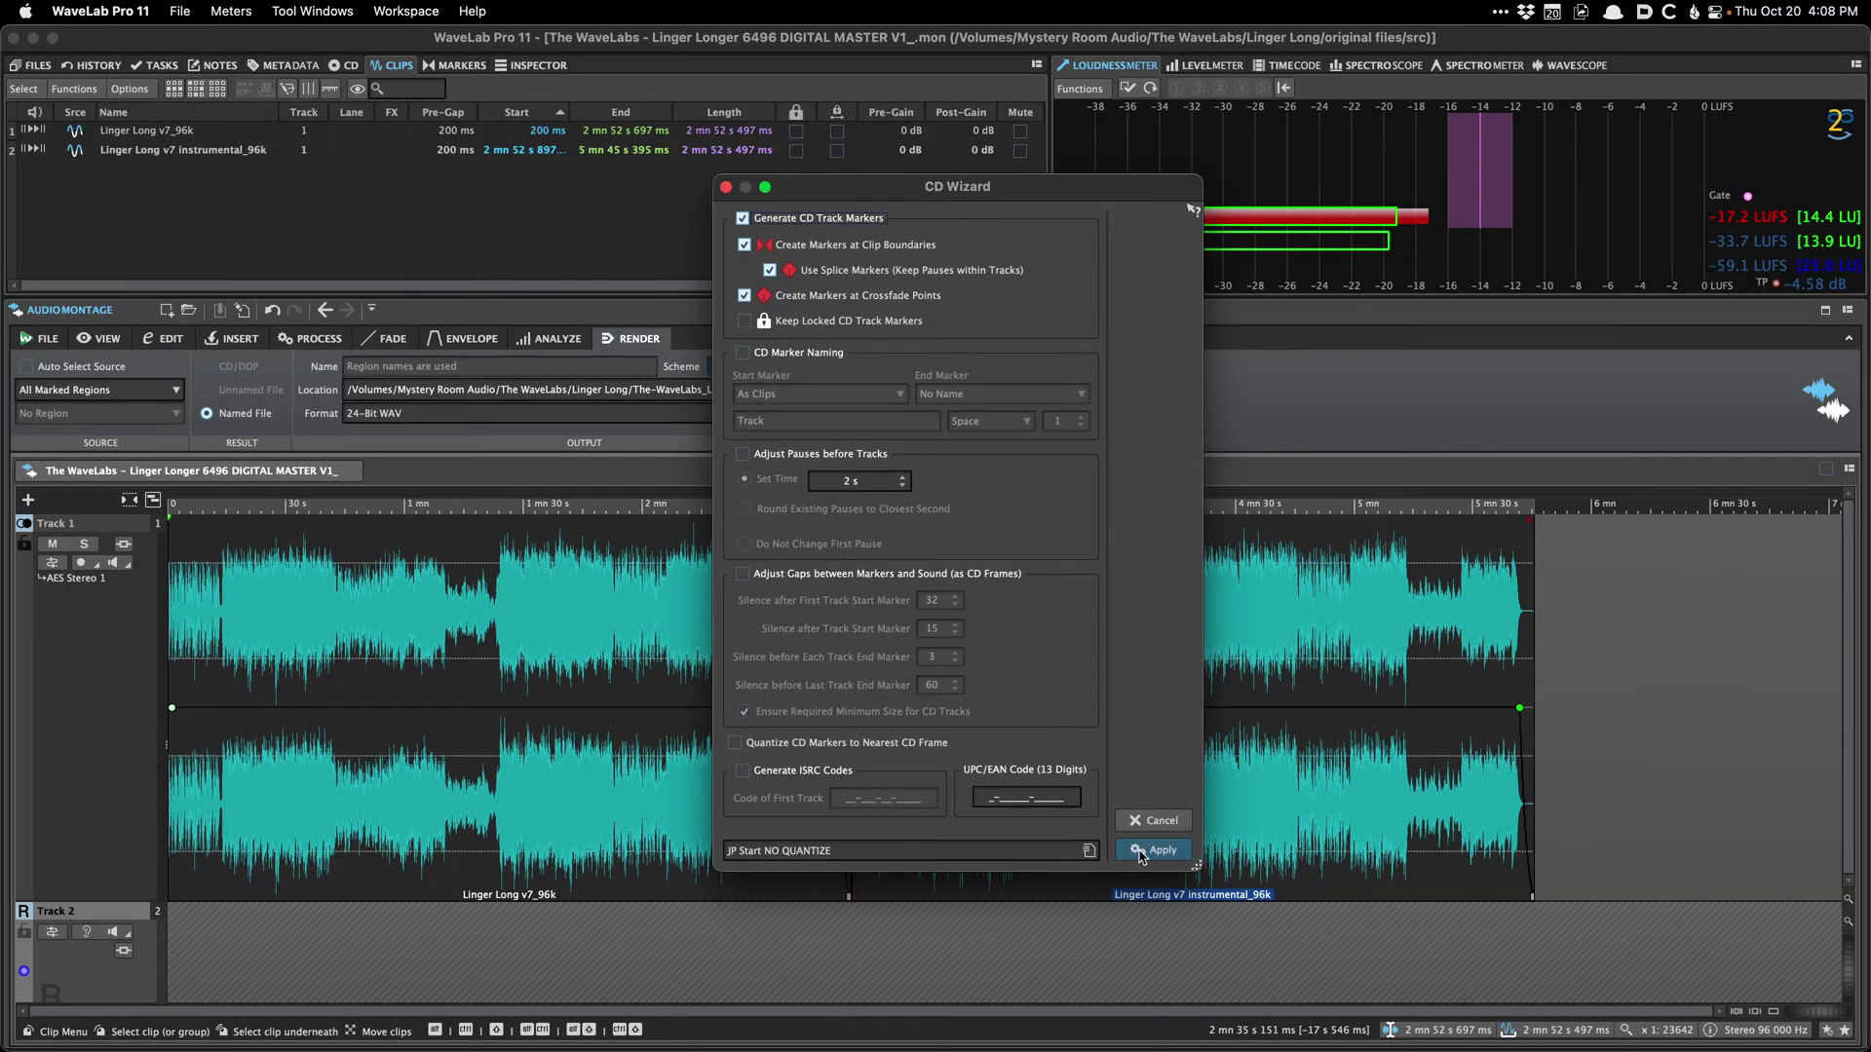
left_click(1150, 850)
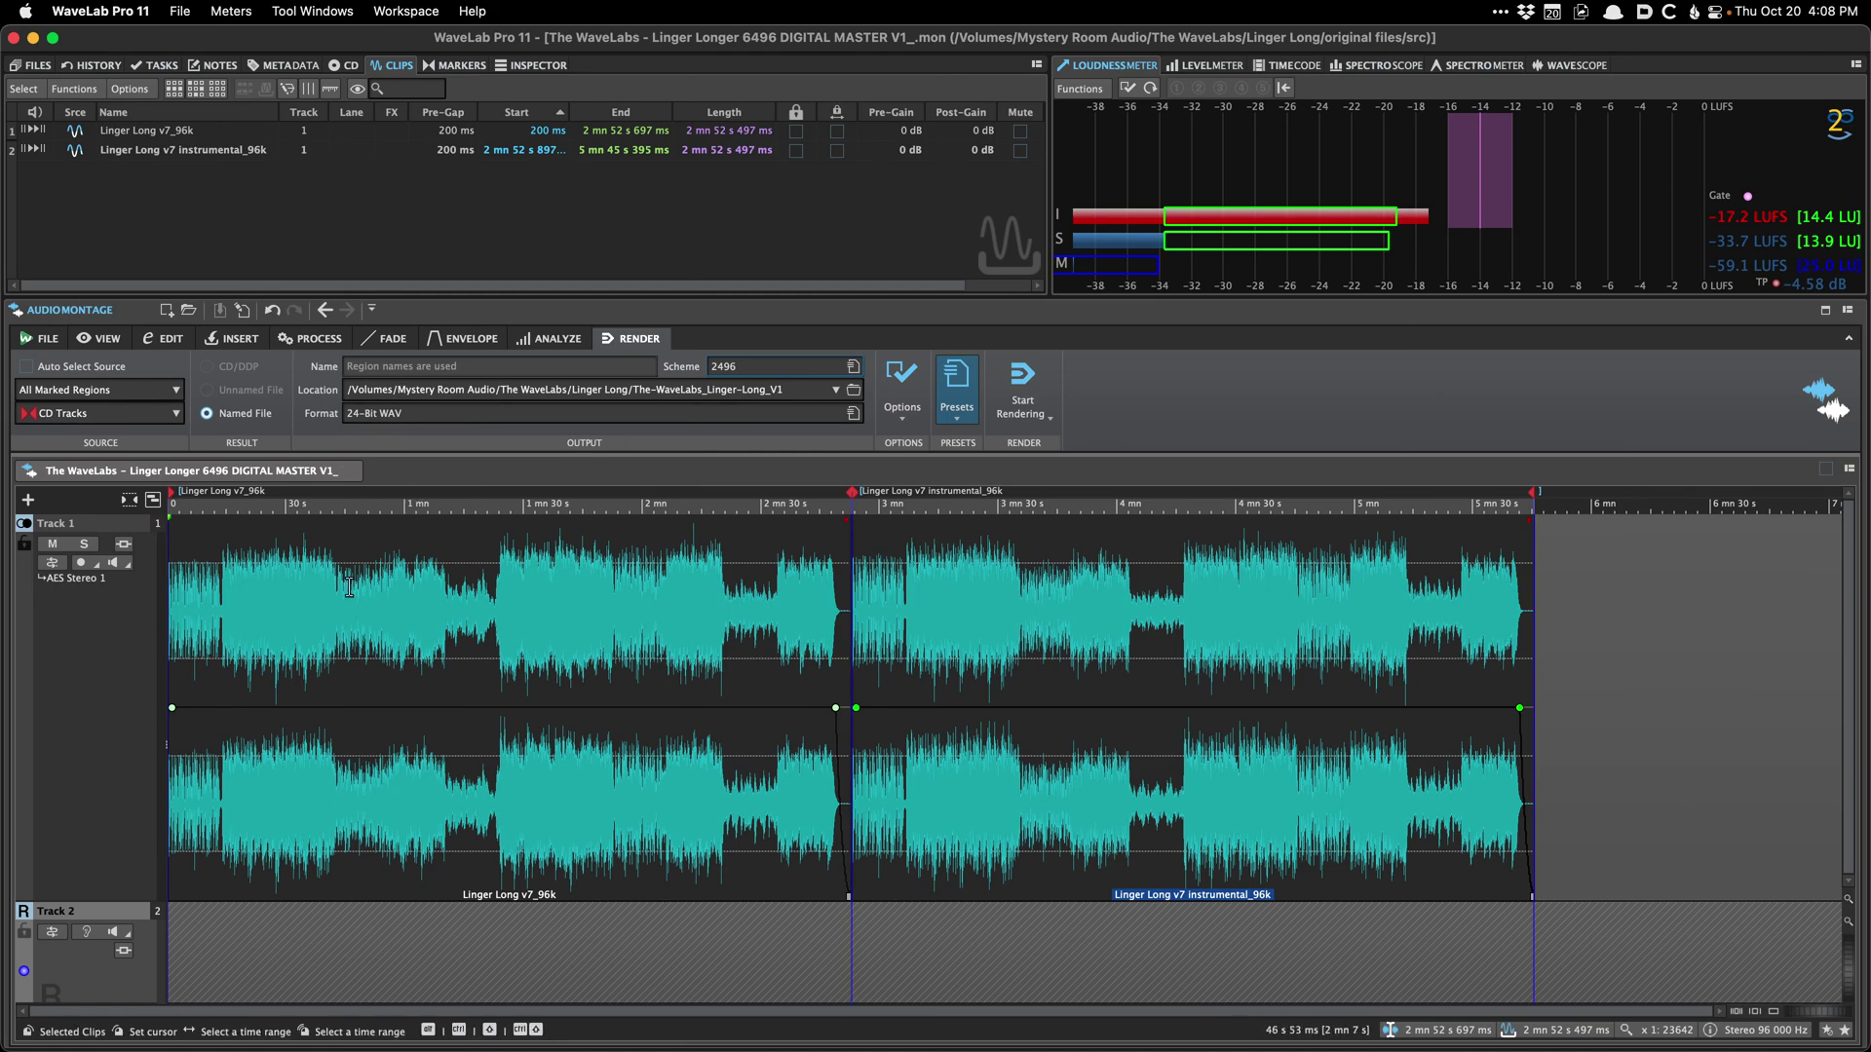
Step: Examine the first CD track marker at the start of the Linger Long v7_96k clip and look through the marker functions
key("Home")
scroll(349, 596, "up", 15)
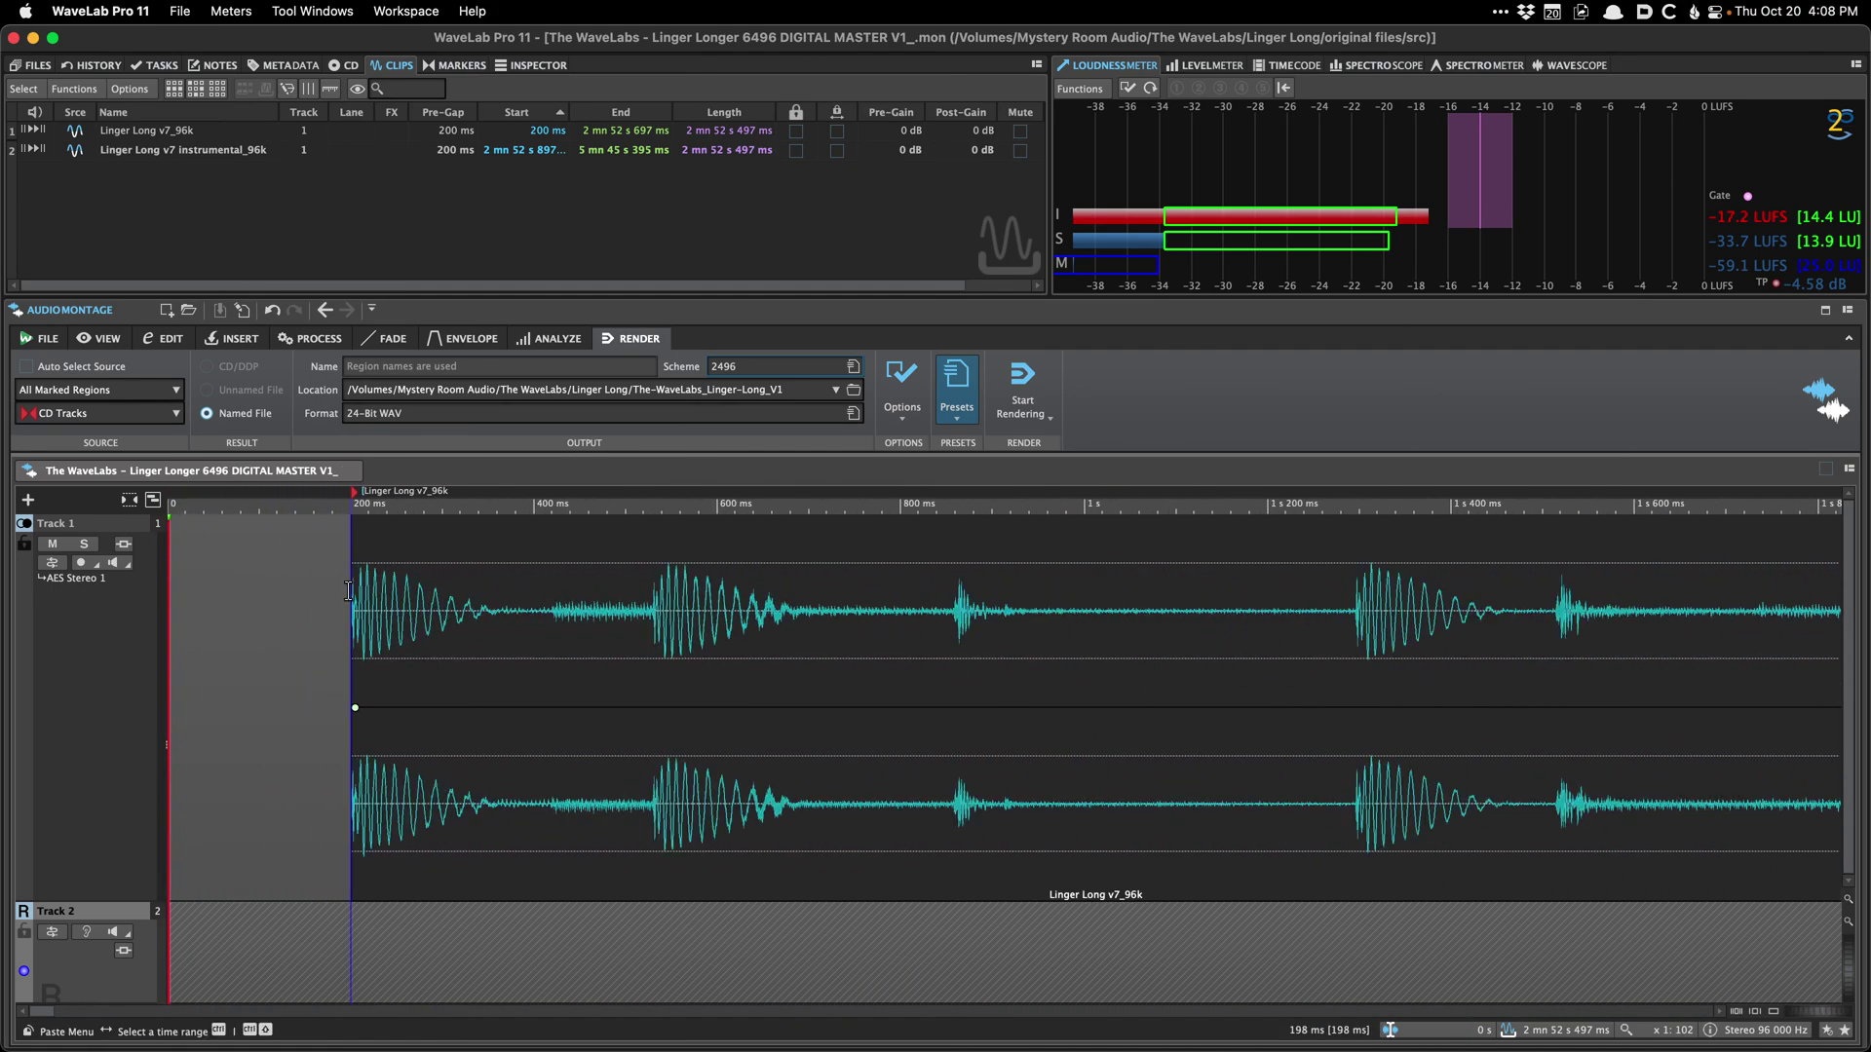
left_click(349, 592)
key("Right")
key("Left")
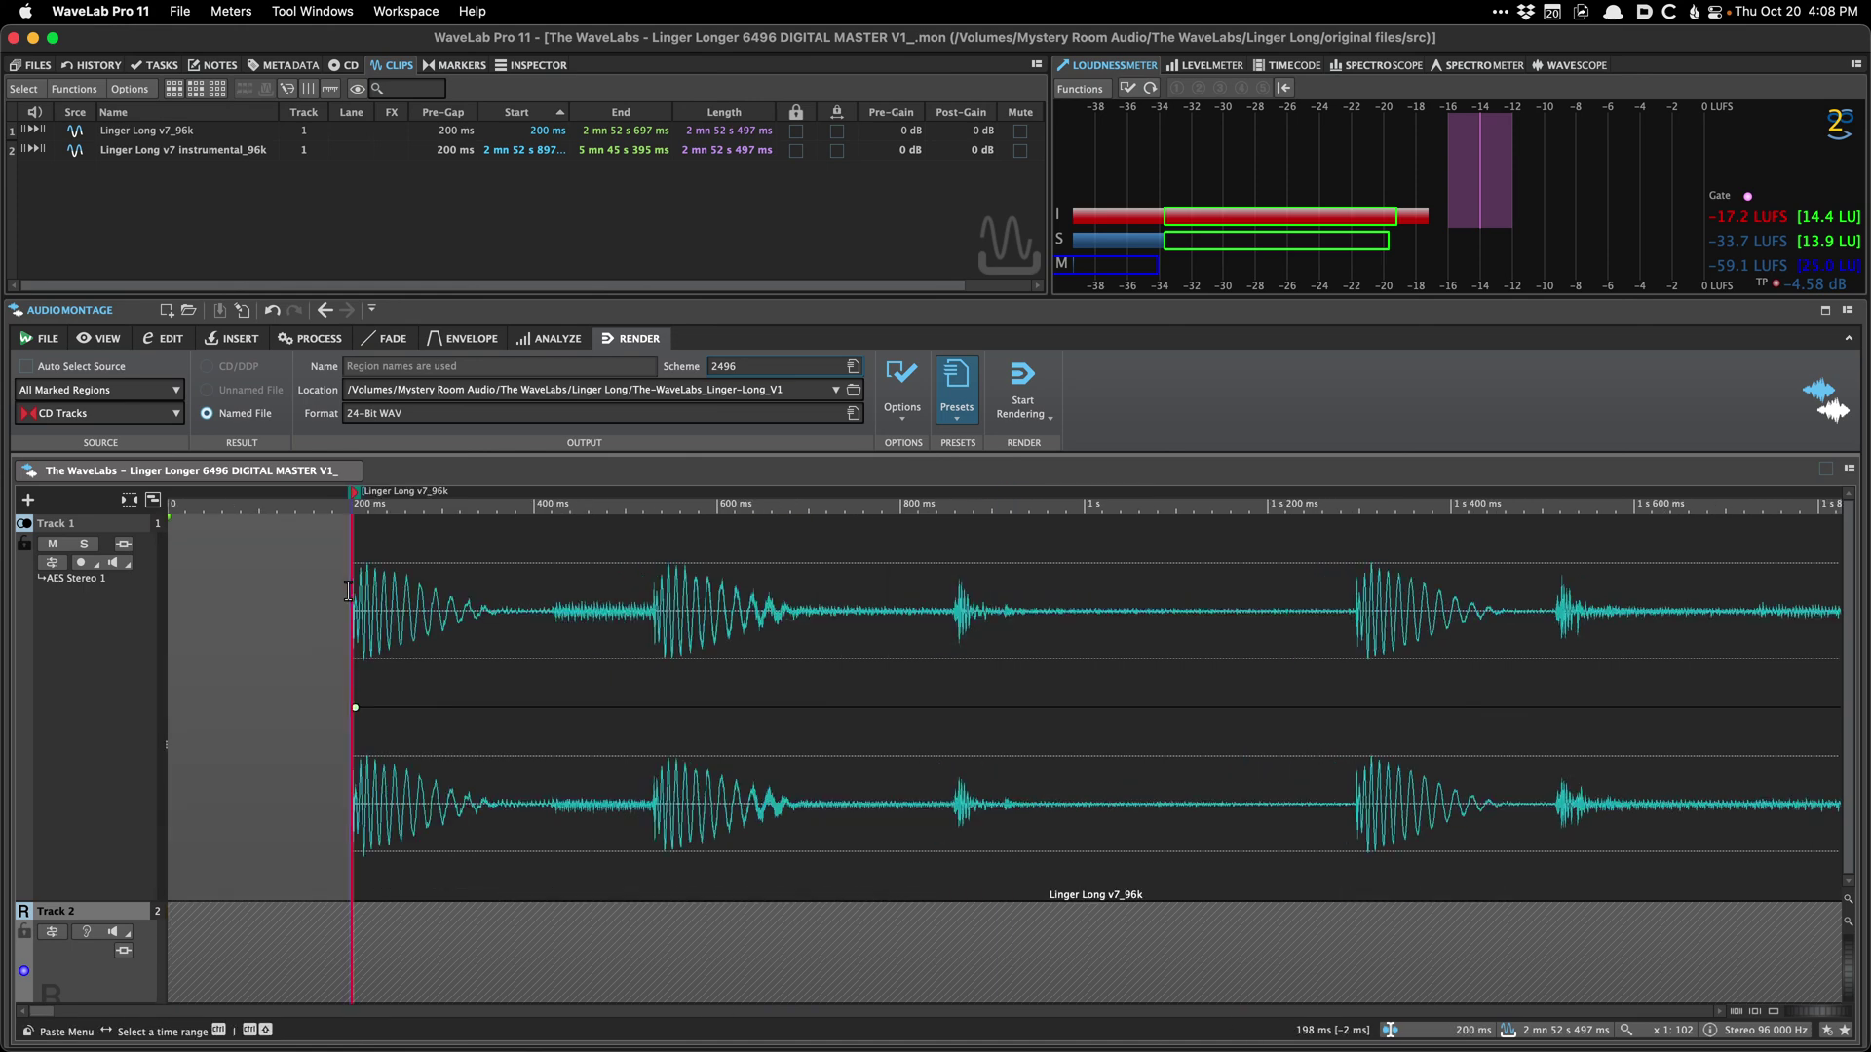
left_click(267, 582)
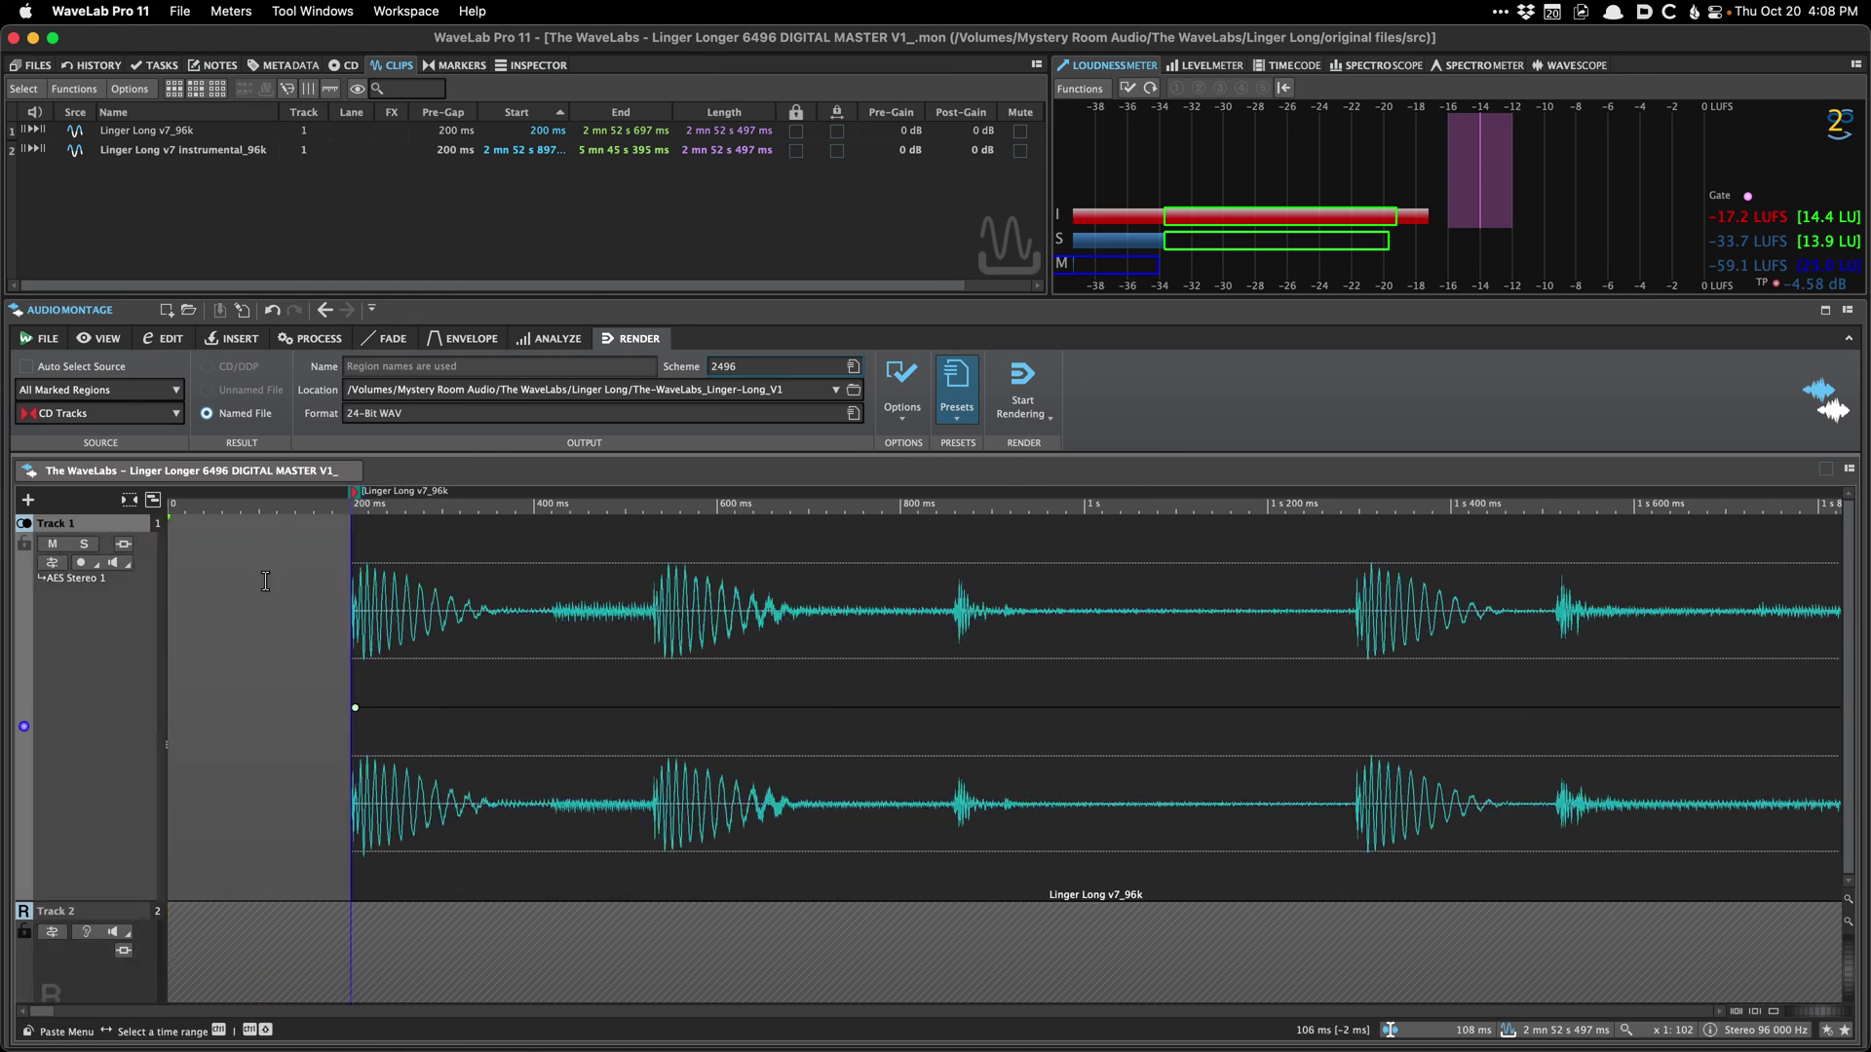
left_click(455, 65)
left_click(33, 89)
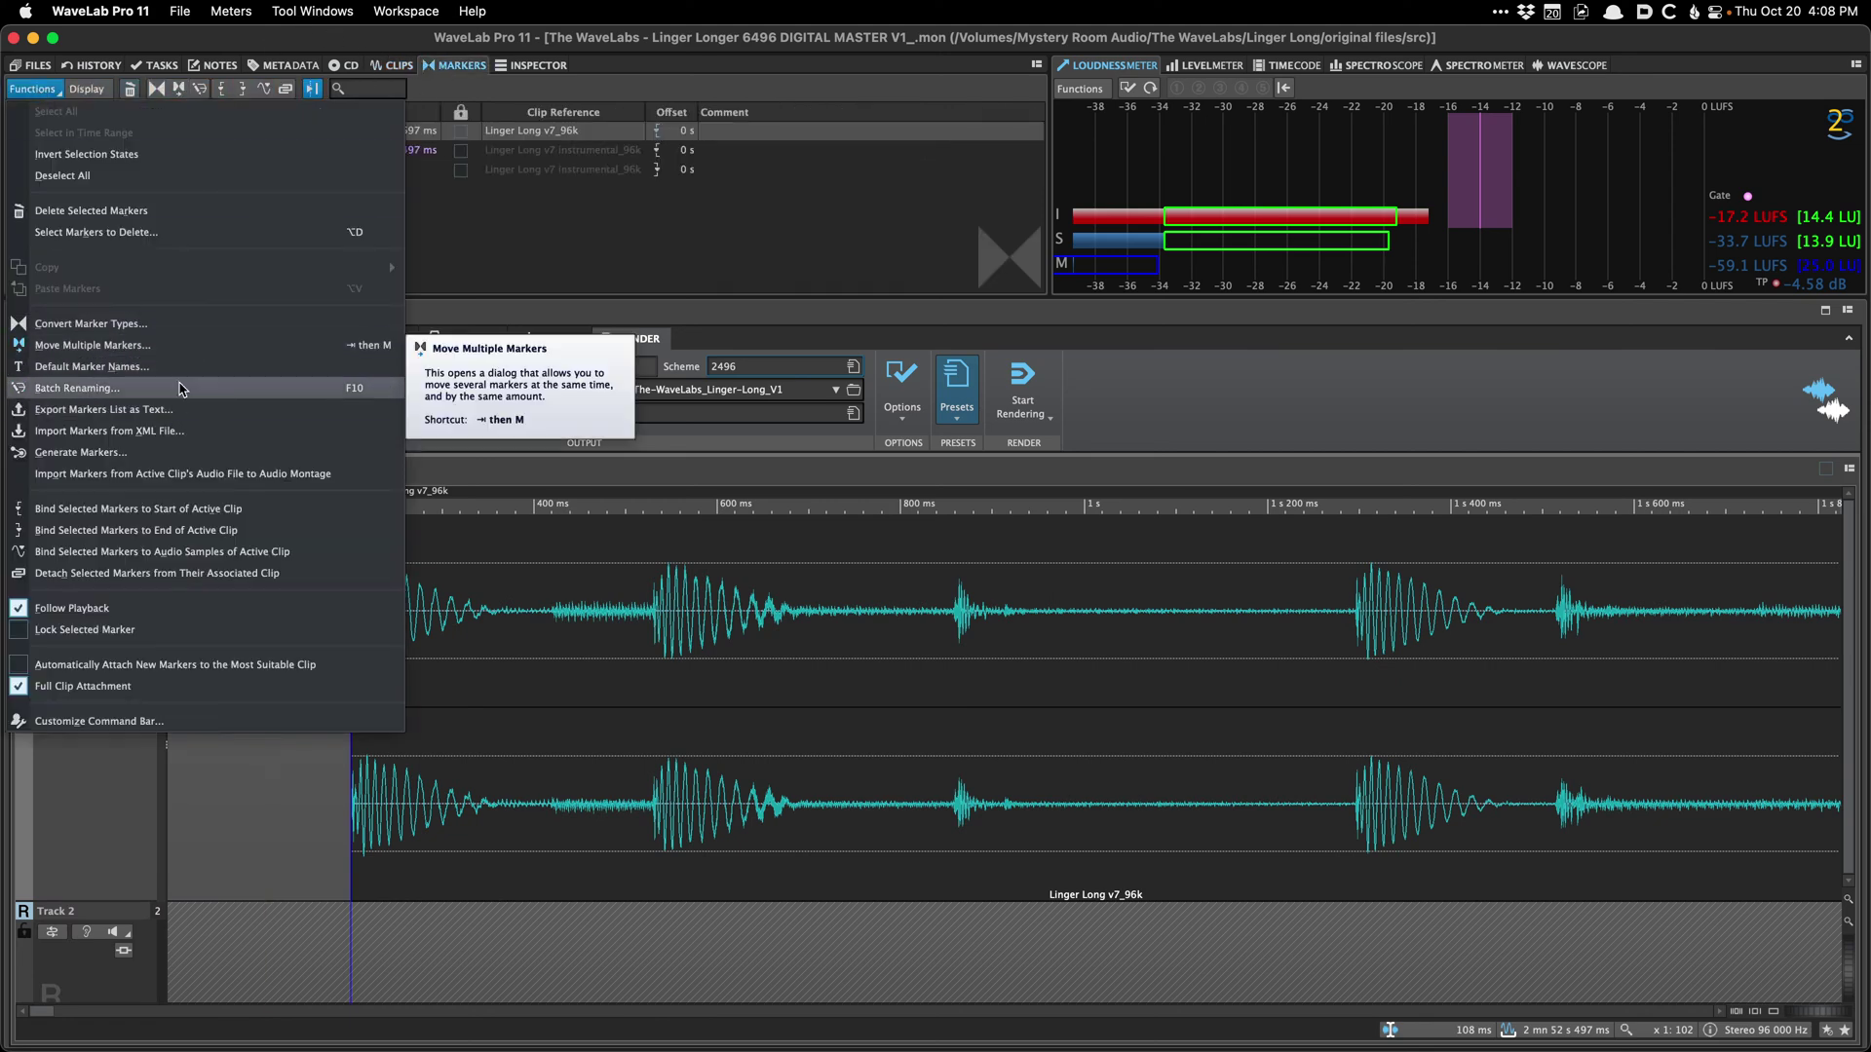
left_click(244, 770)
key("m")
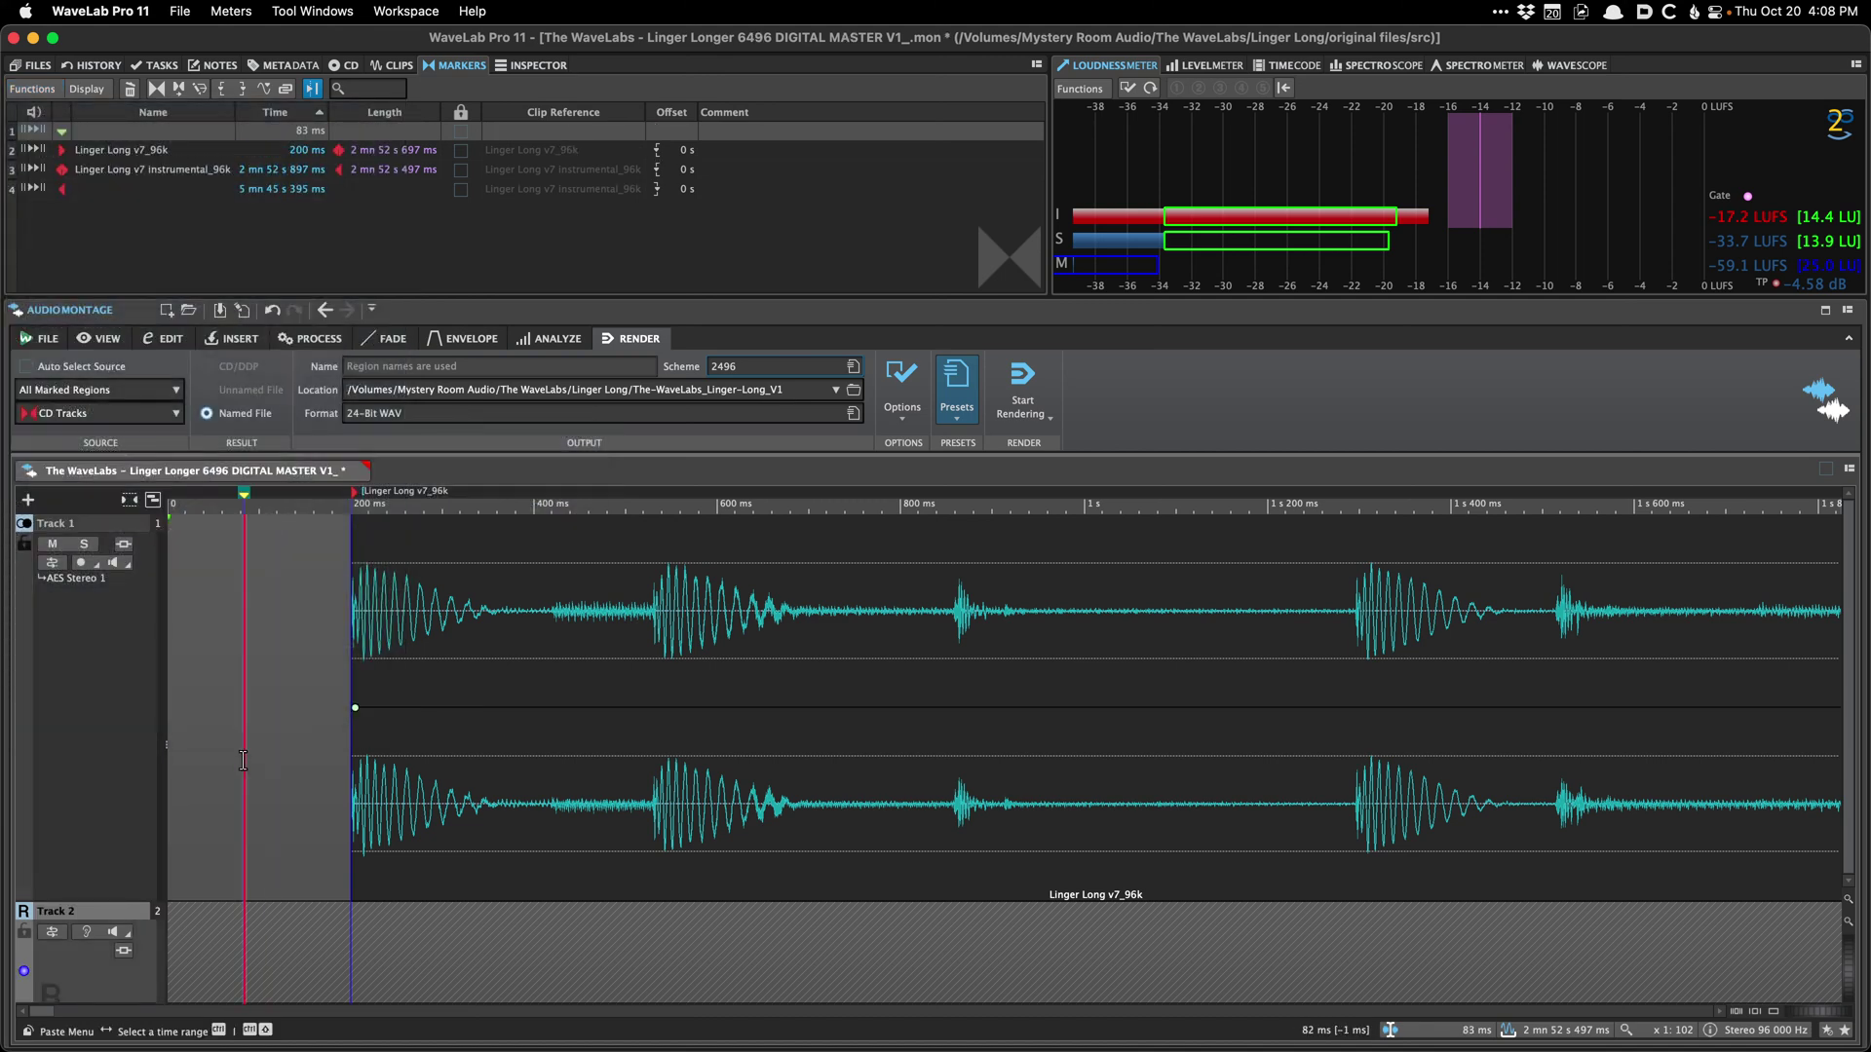
key("super+z")
Step: Move all CD track start and splice markers 200 ms earlier with the JP Start NO QUANTIZE preset, and save the montage
key("super+shift+m")
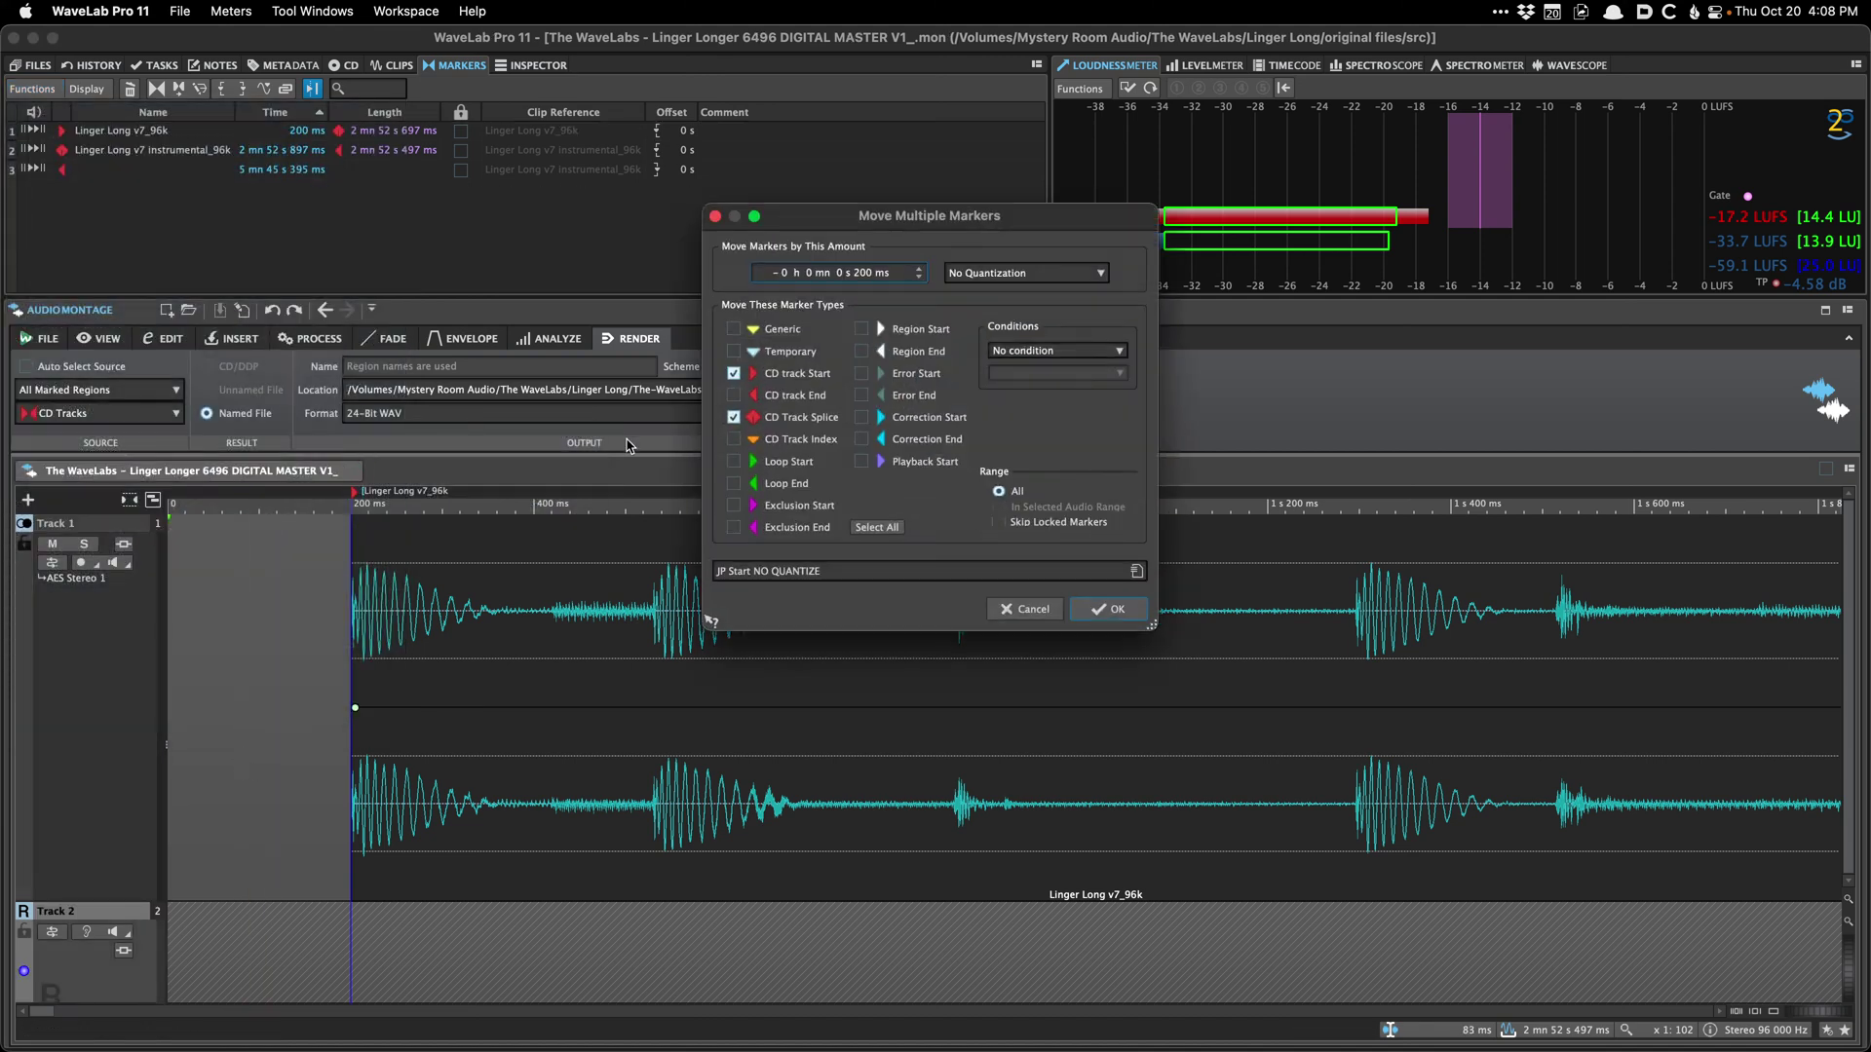
left_click(799, 575)
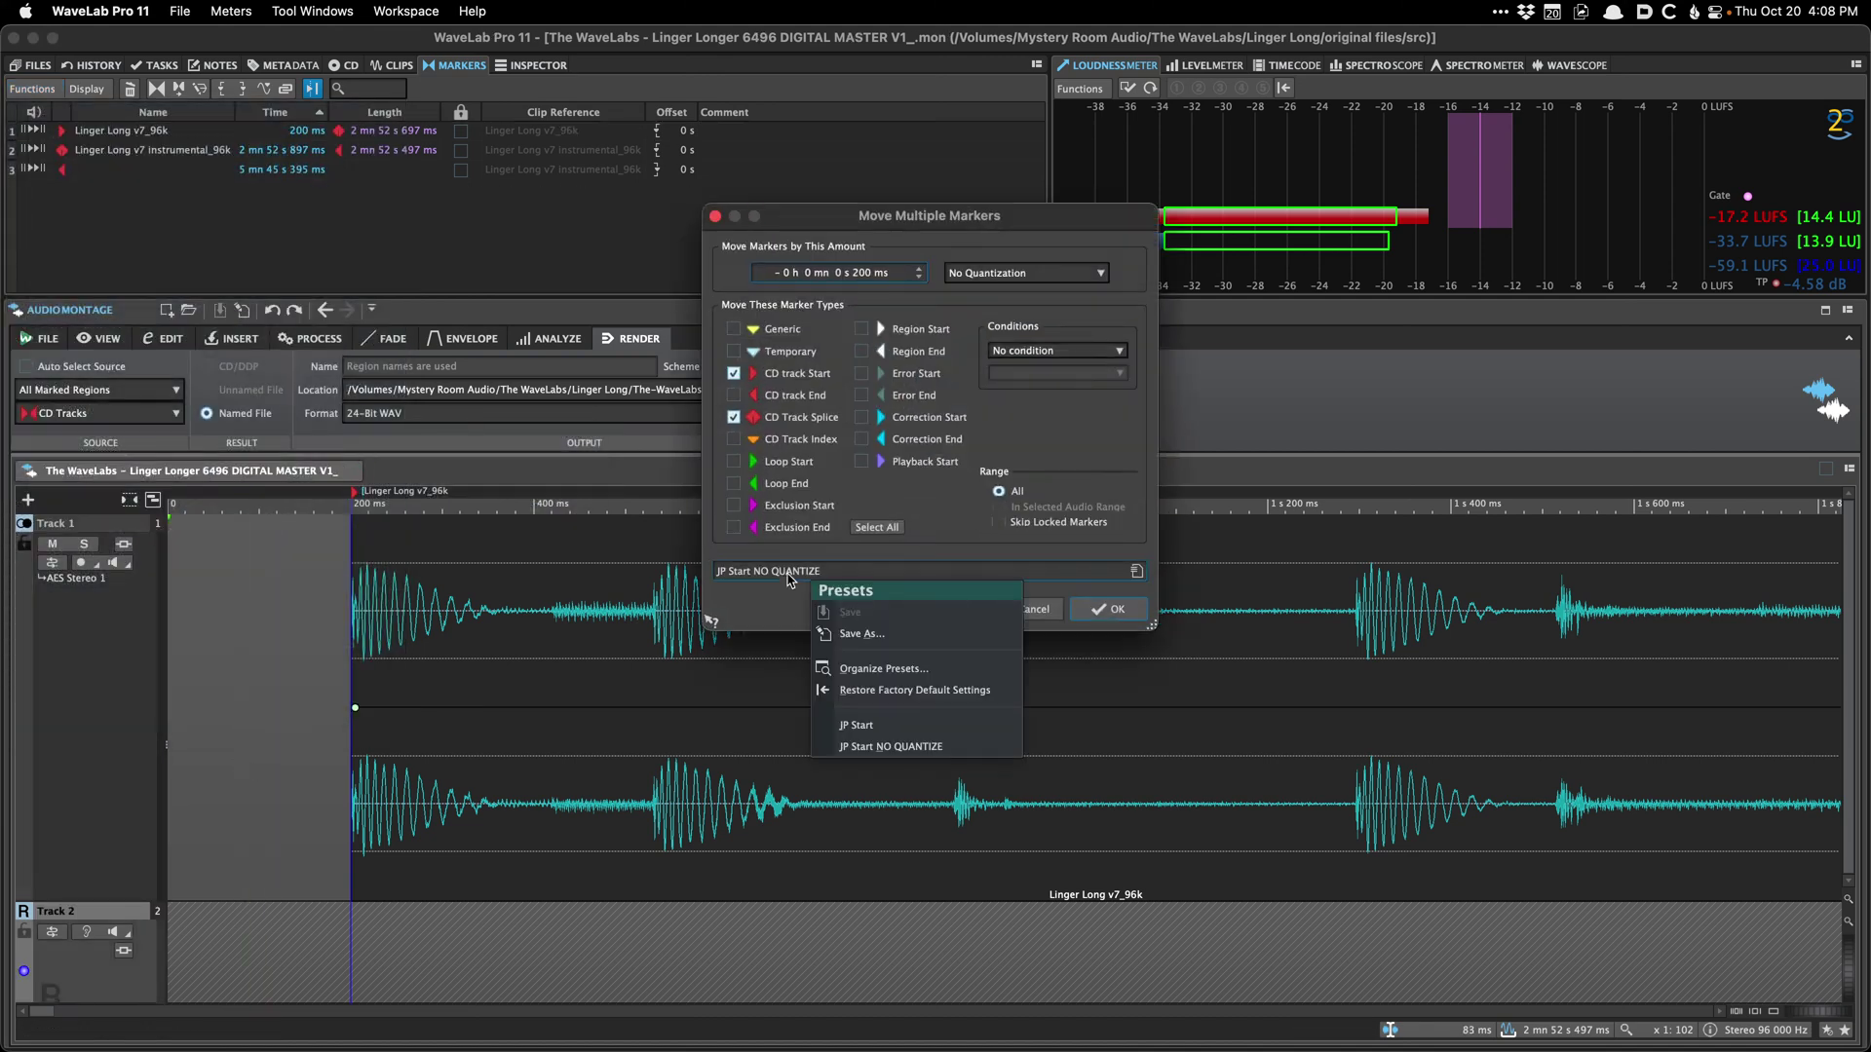
left_click(889, 748)
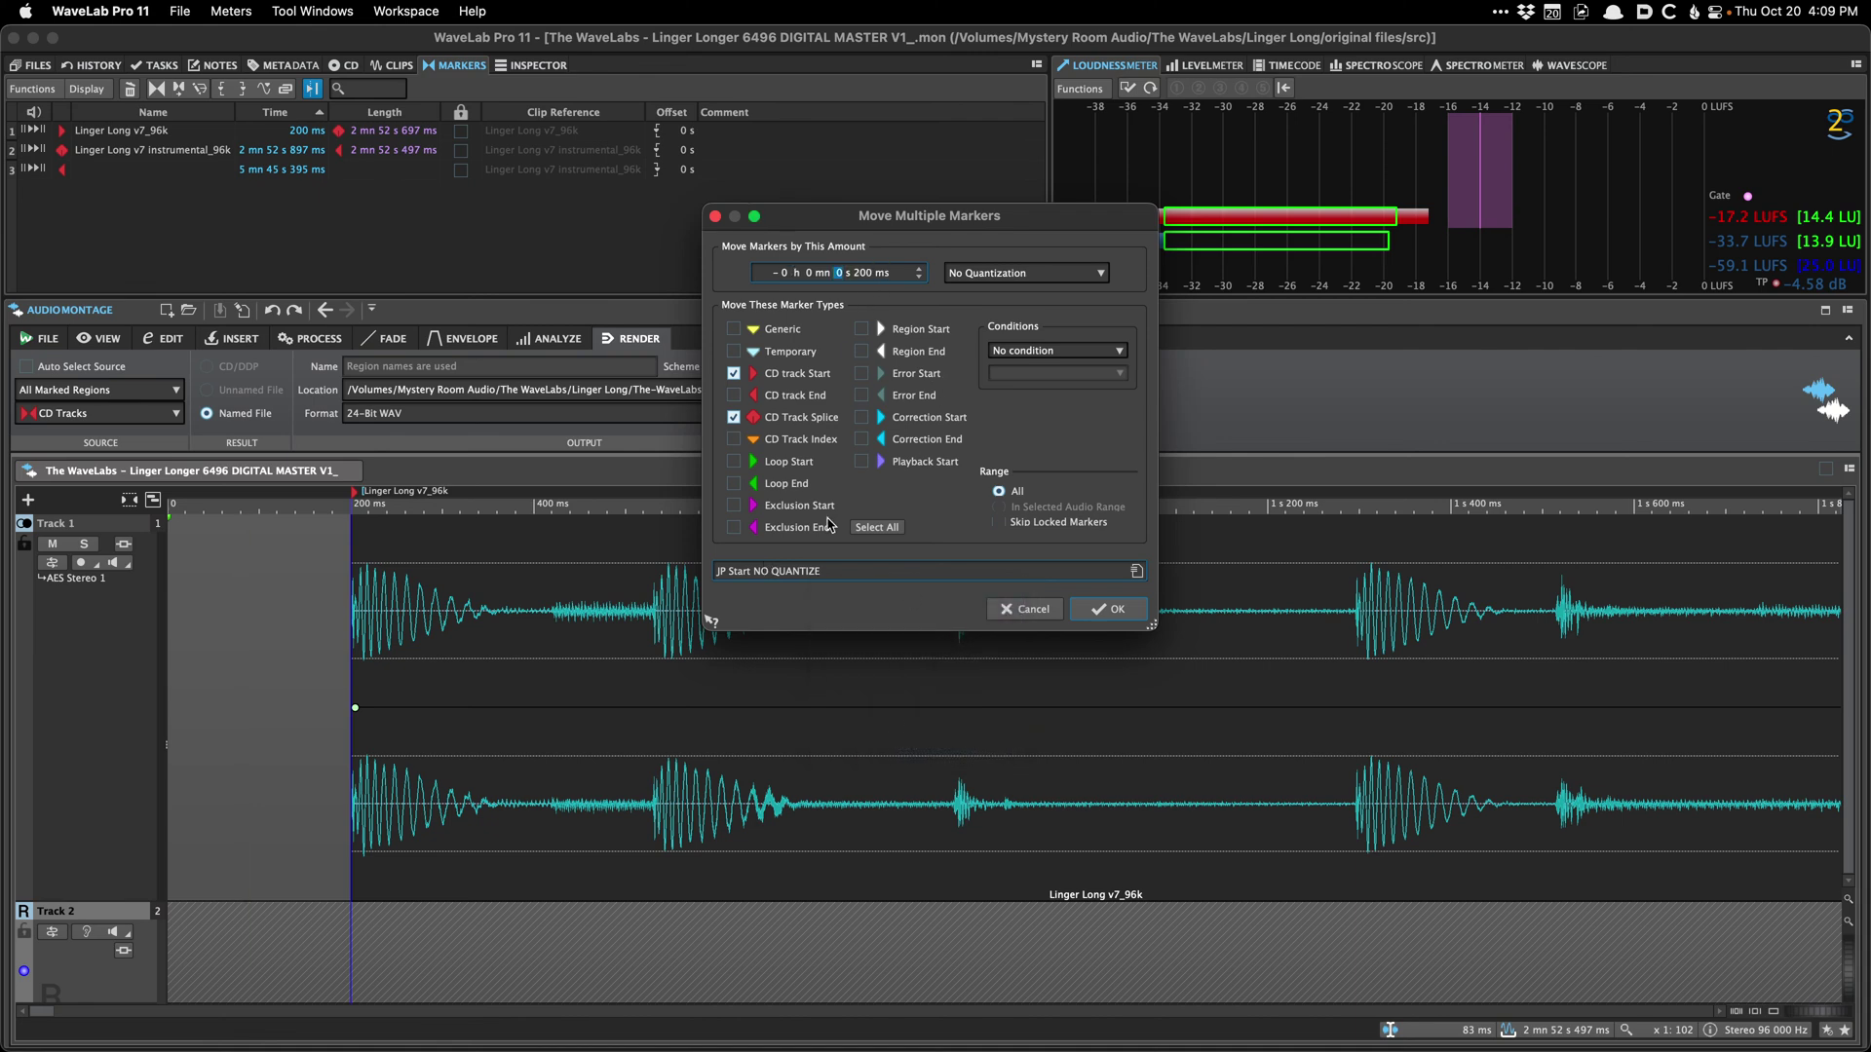
left_click(770, 575)
left_click(823, 725)
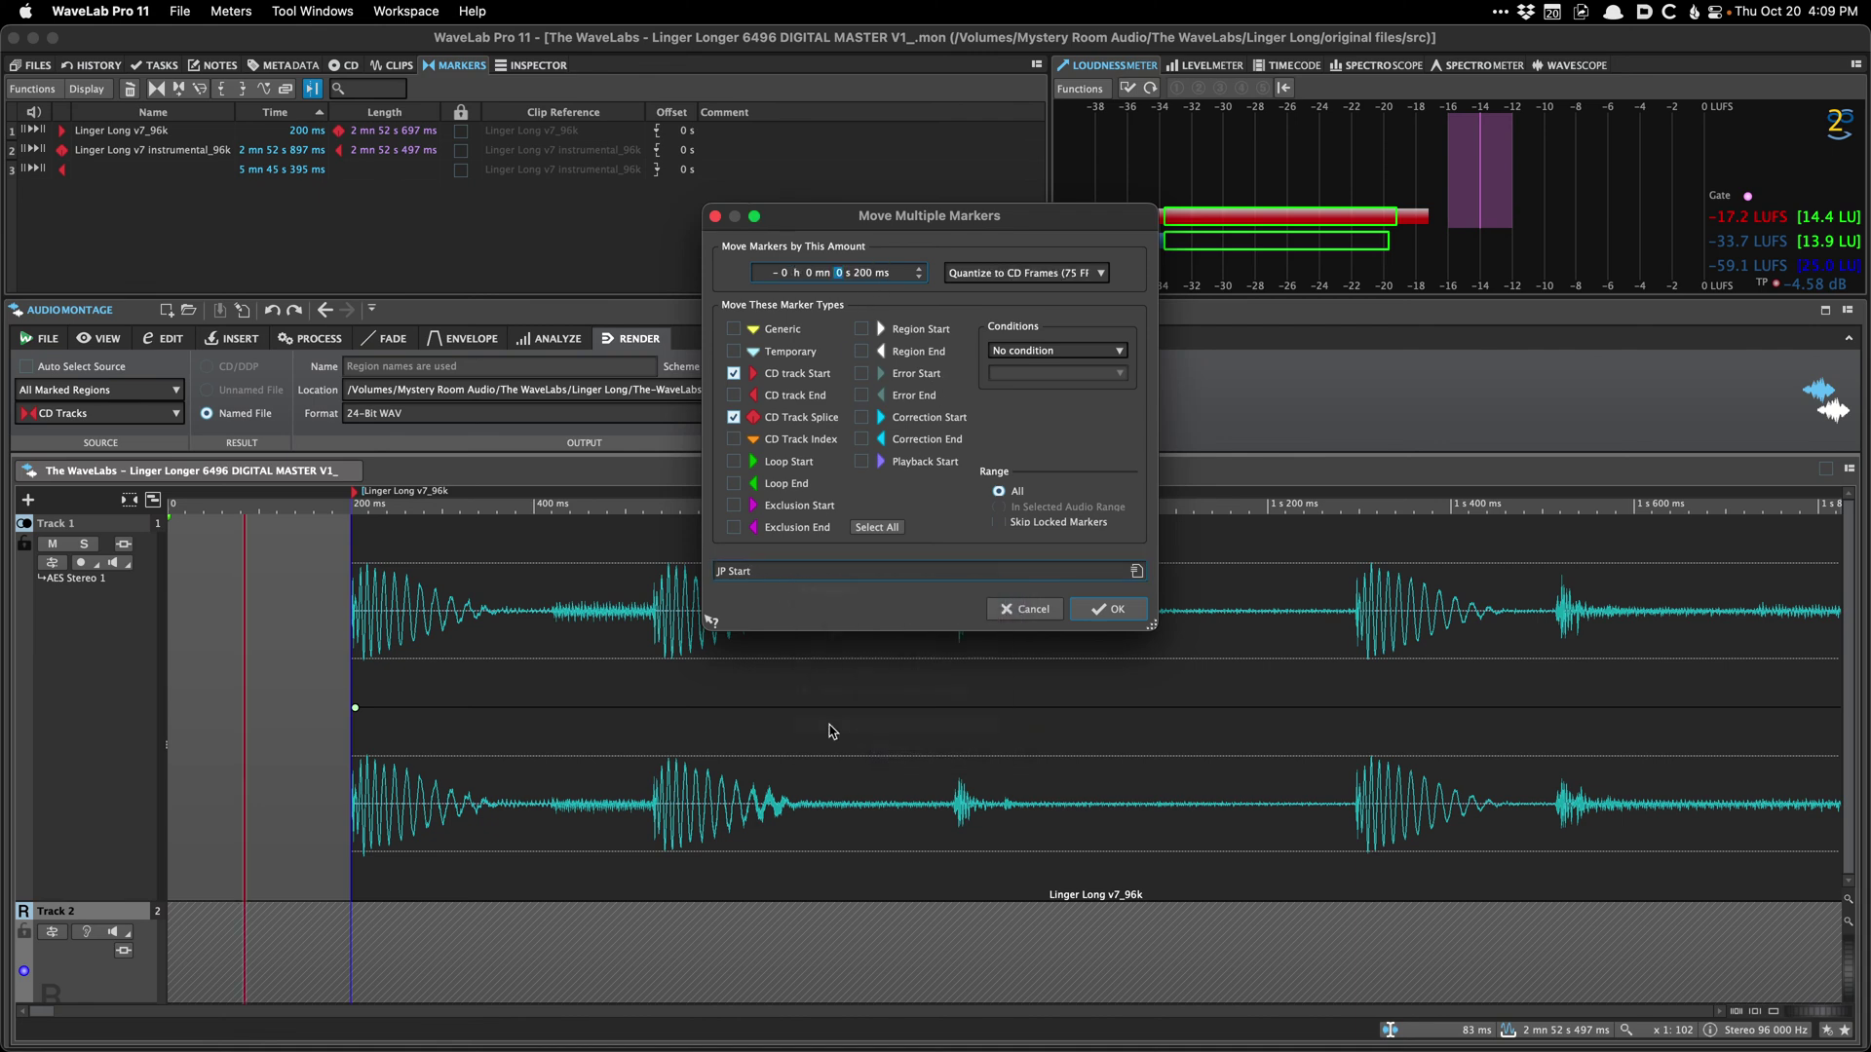
left_click(816, 573)
left_click(881, 746)
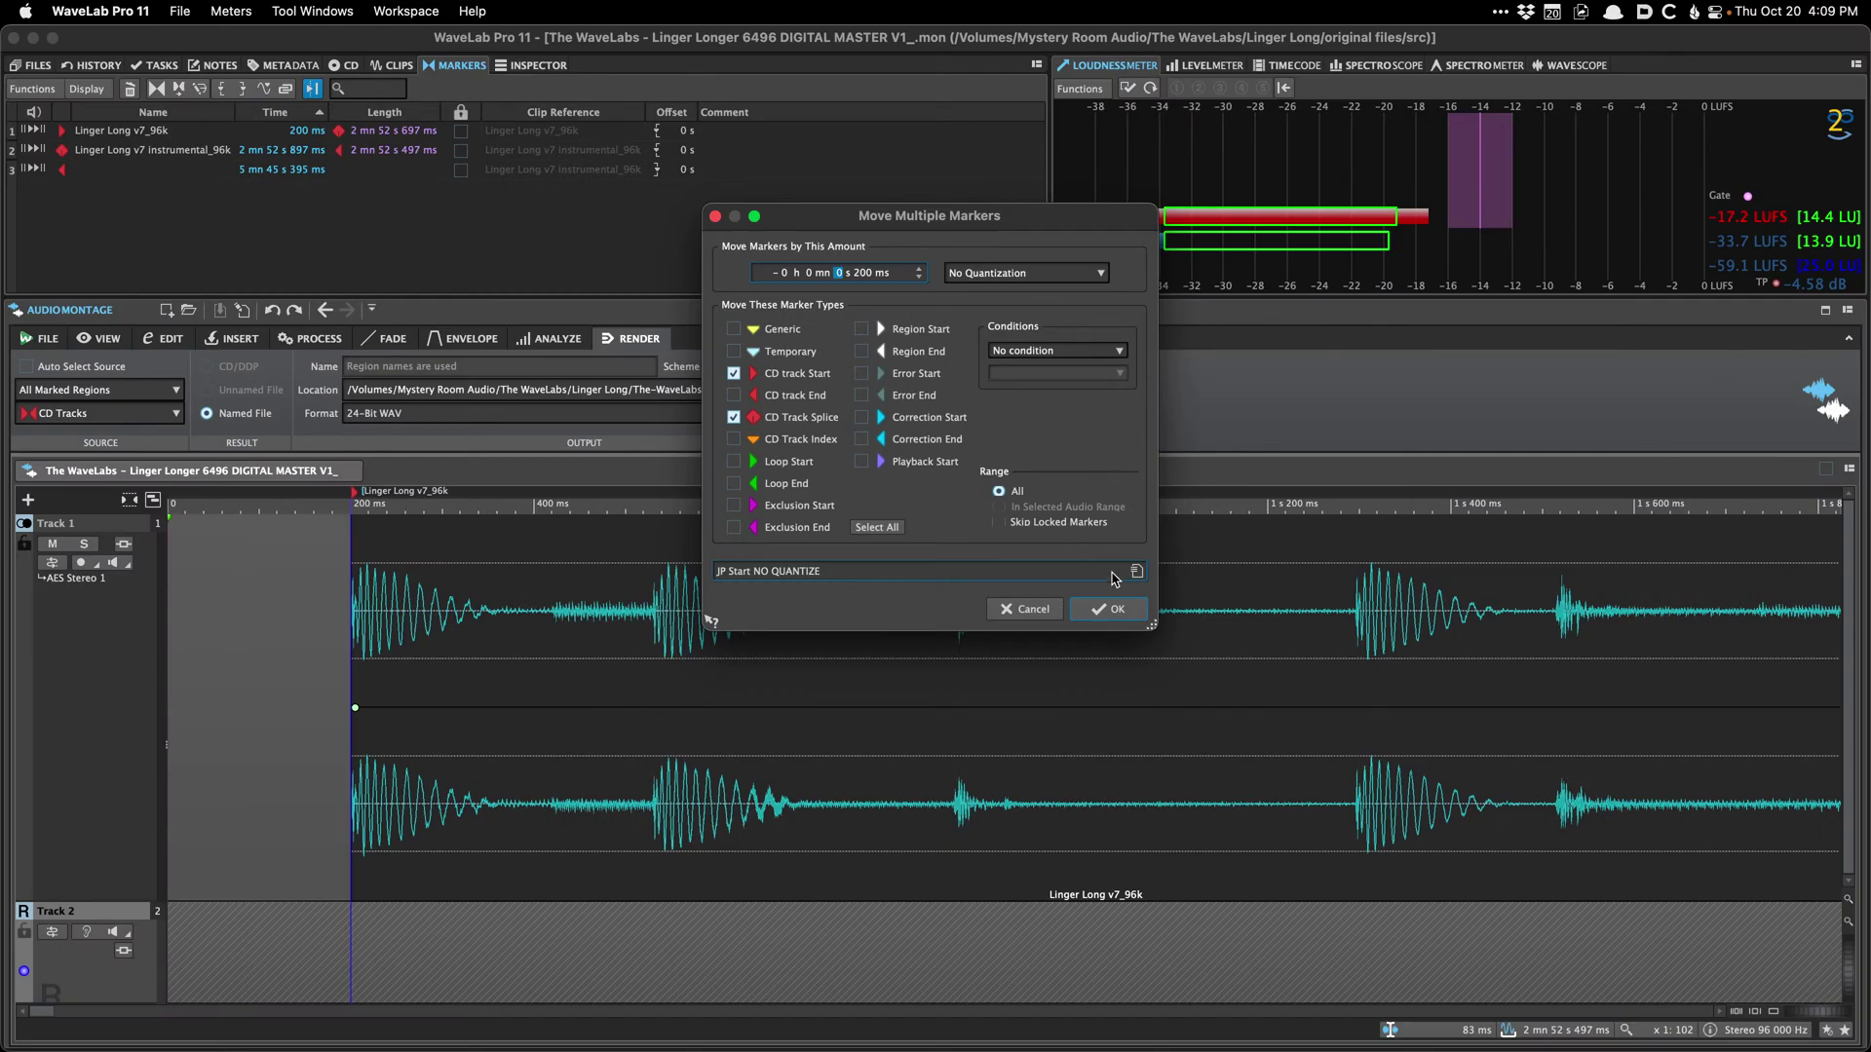
left_click(1108, 606)
key("super+s")
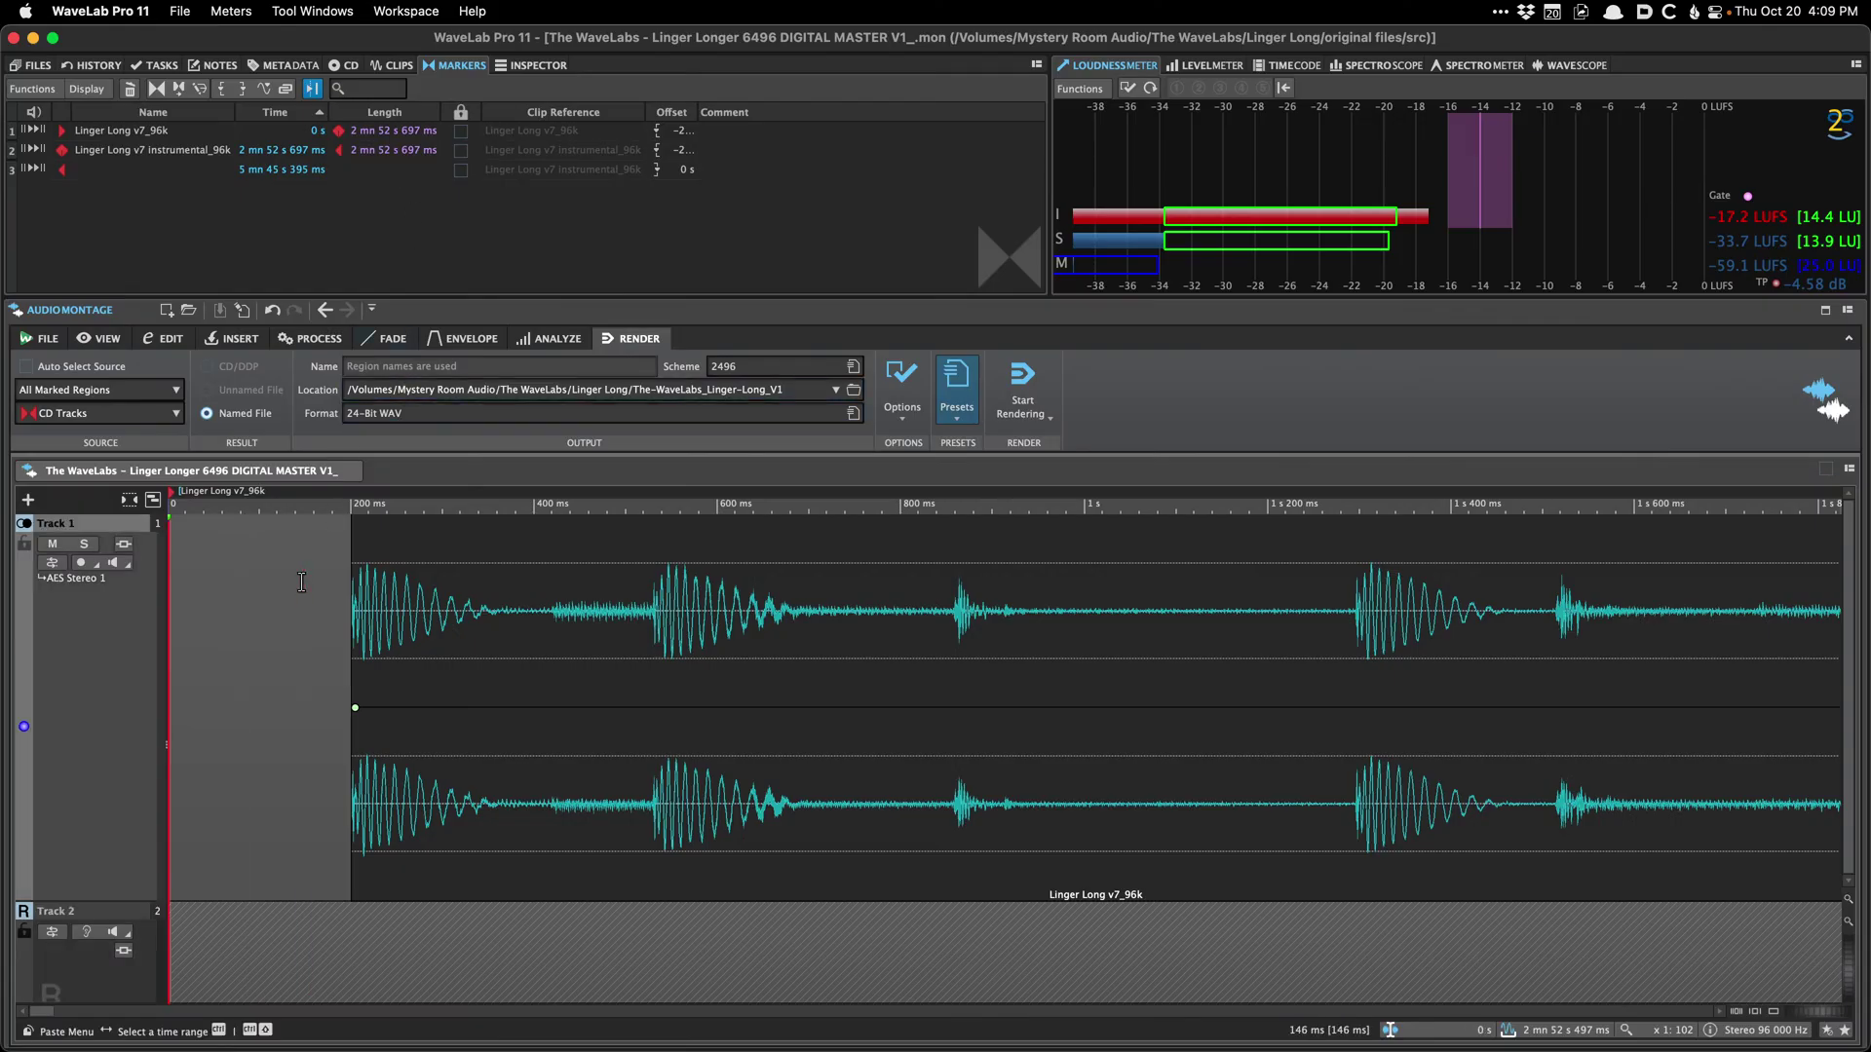
Step: Check the moved CD track marker before the instrumental clip by jumping to it and playing from there
scroll(301, 582, "up", 3)
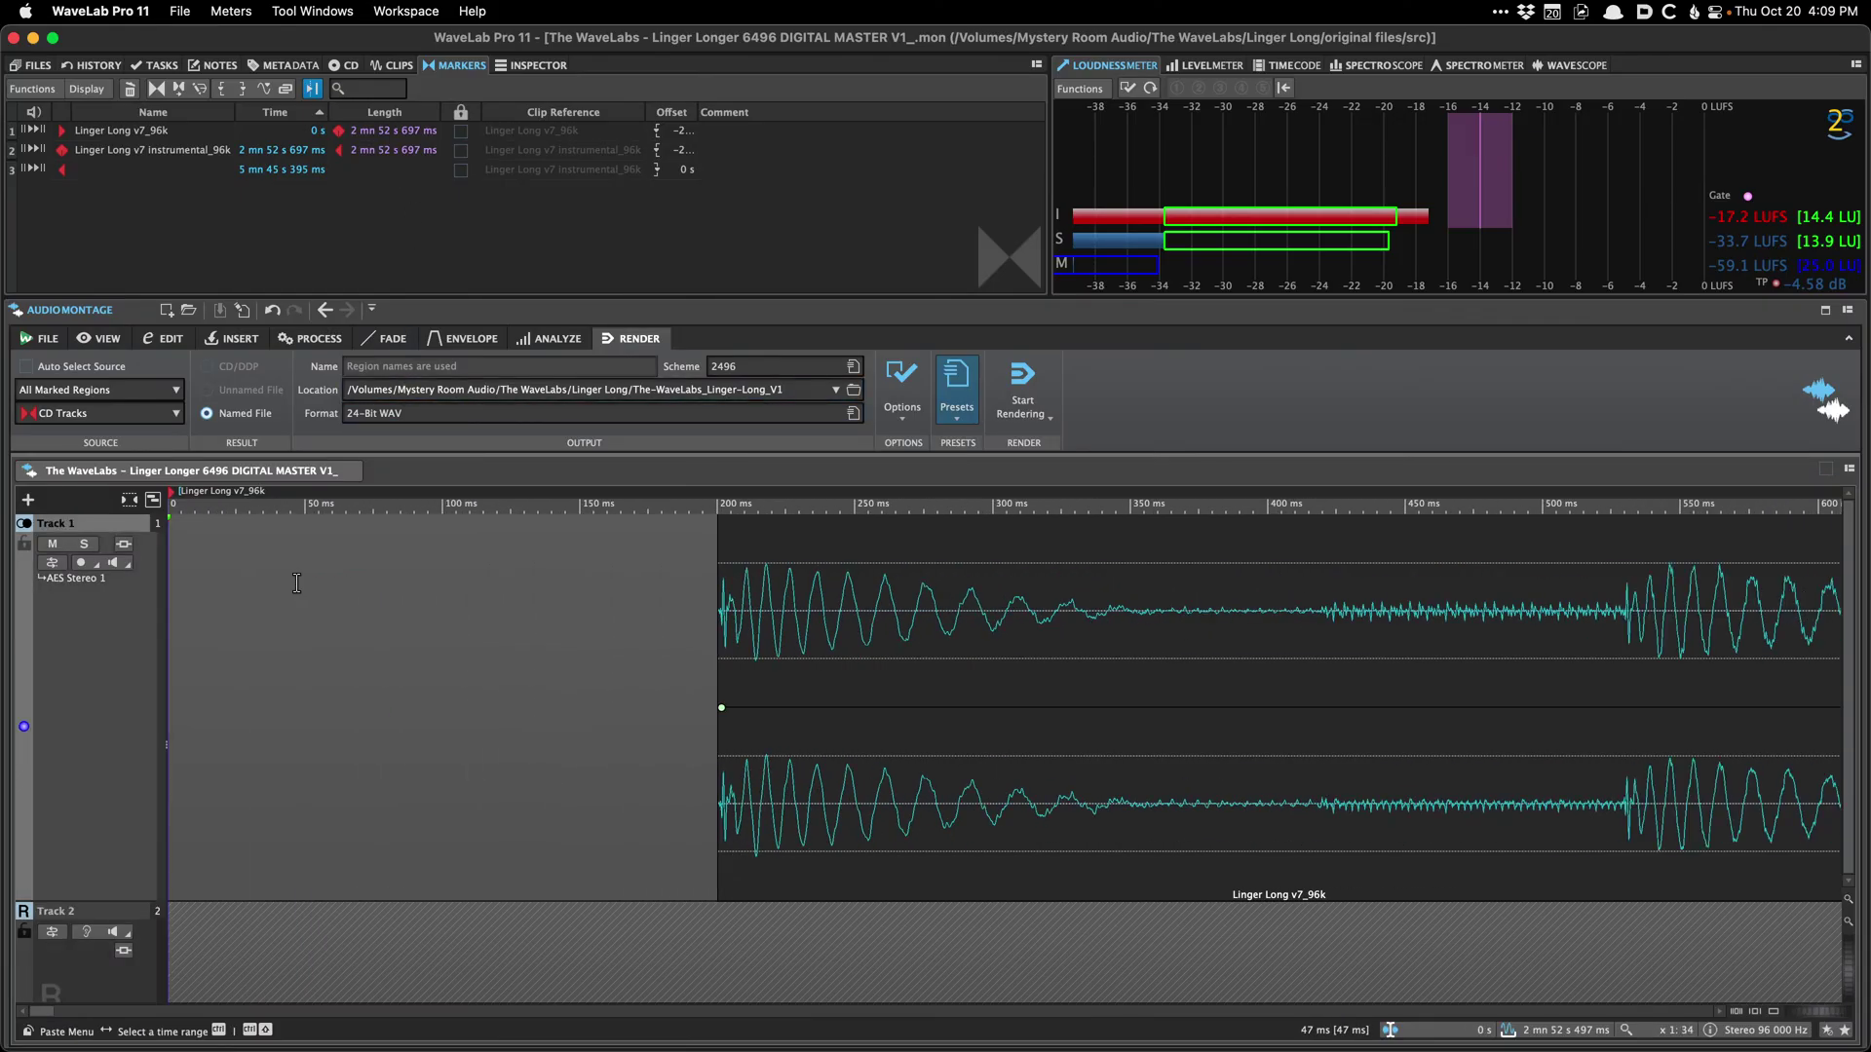
key("super+Right")
key("space")
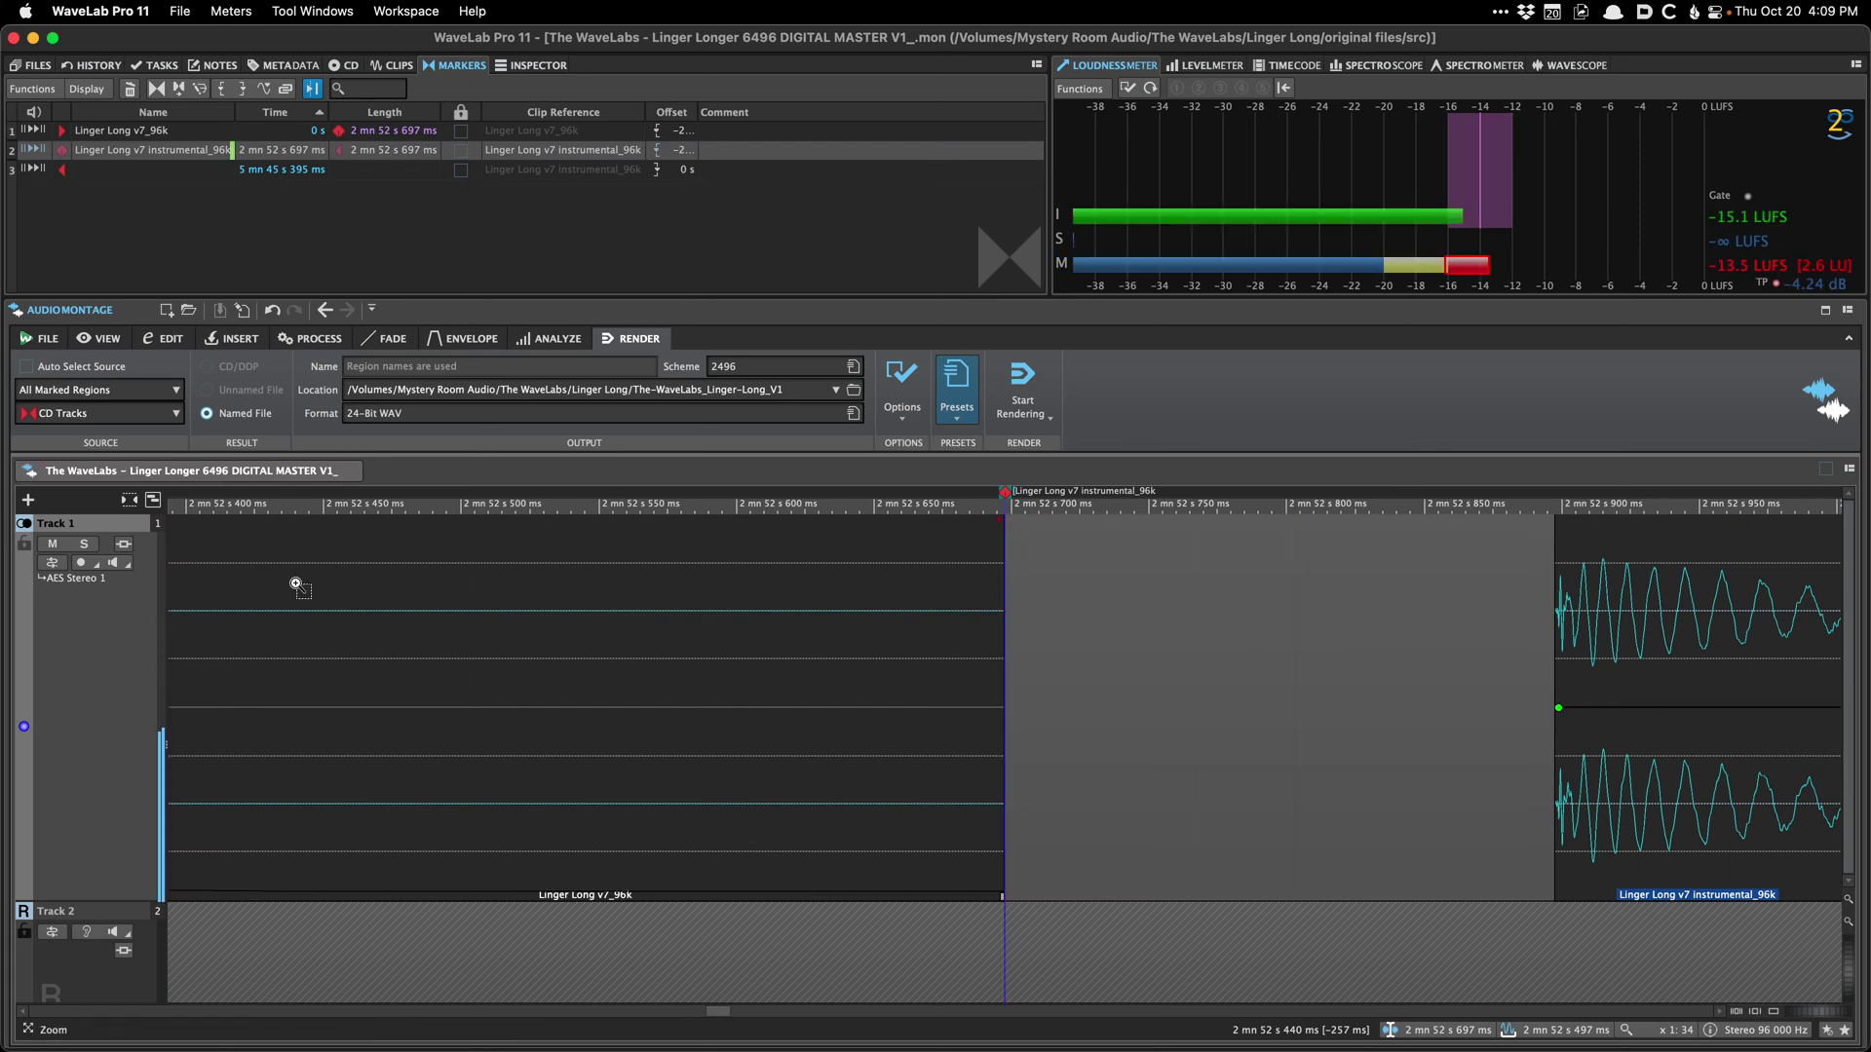
scroll(297, 583, "down", 10)
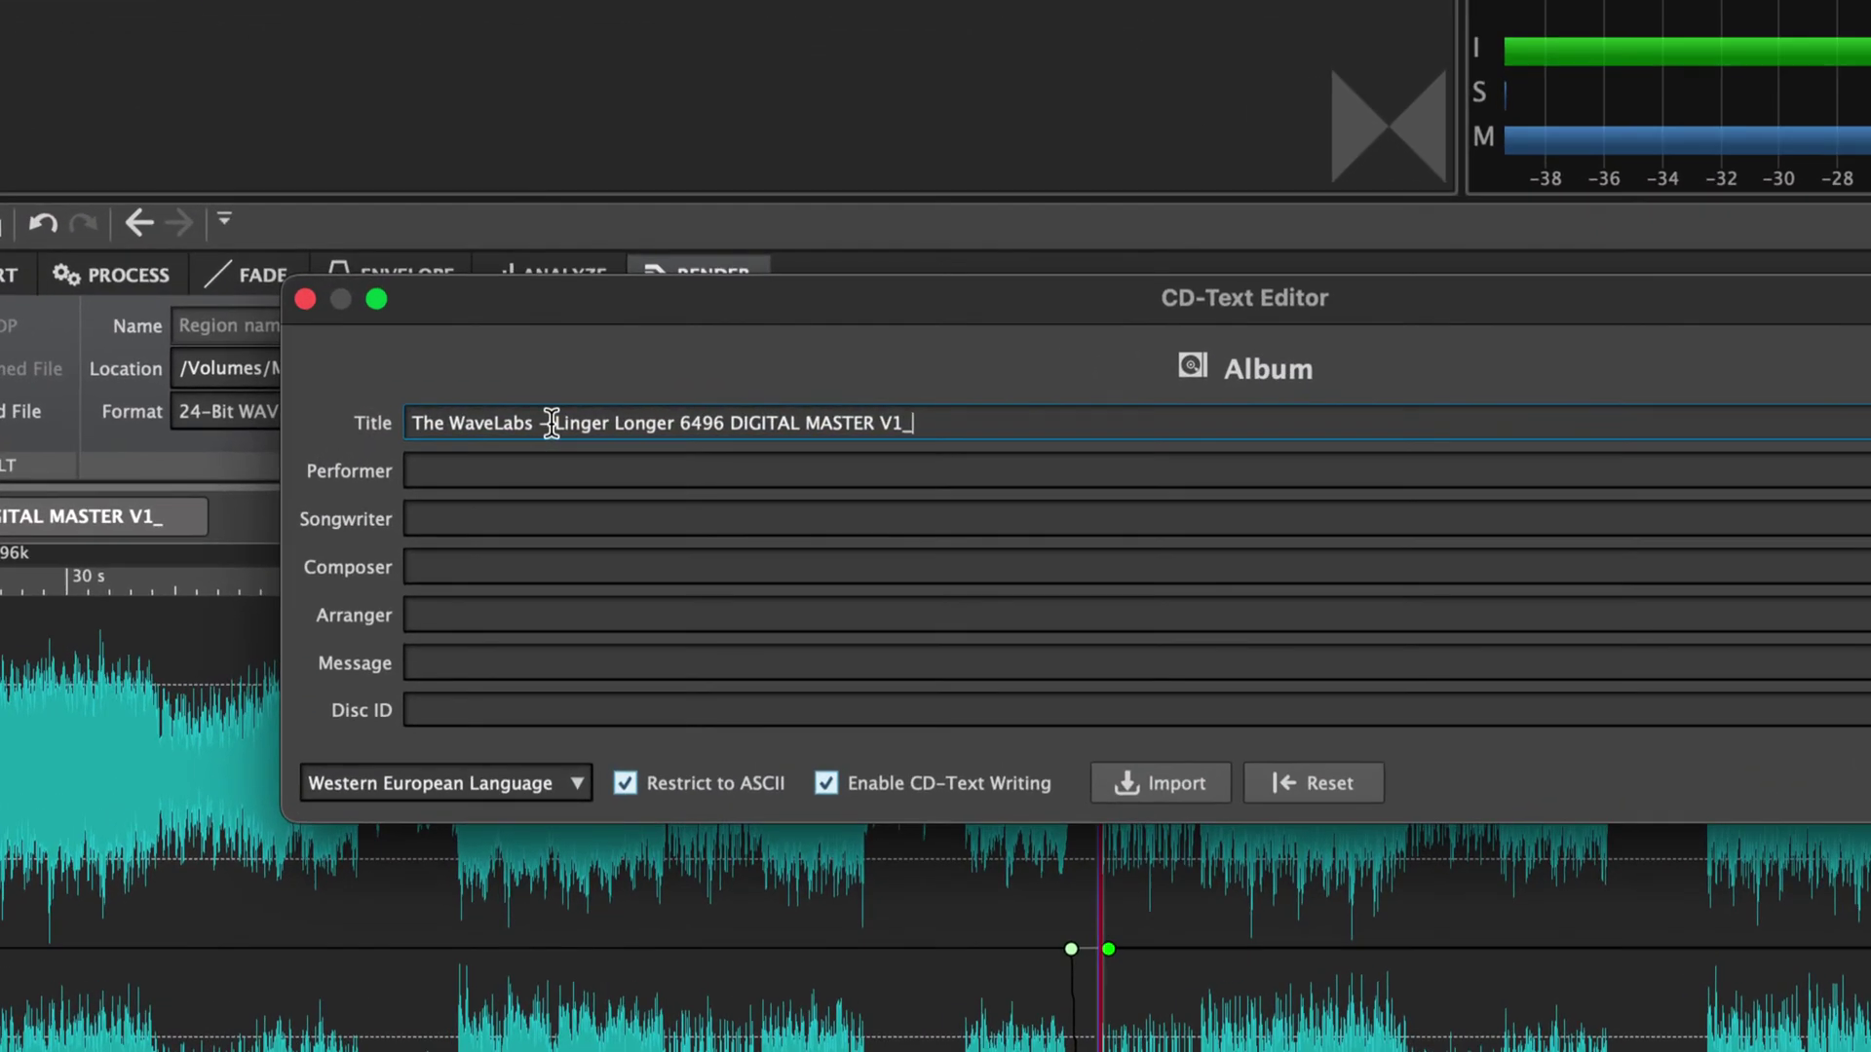
Step: Set the album CD-Text title to Linger Longer and performer to The WaveLabs, copying the performer to all tracks
left_click_drag(551, 423, 308, 409)
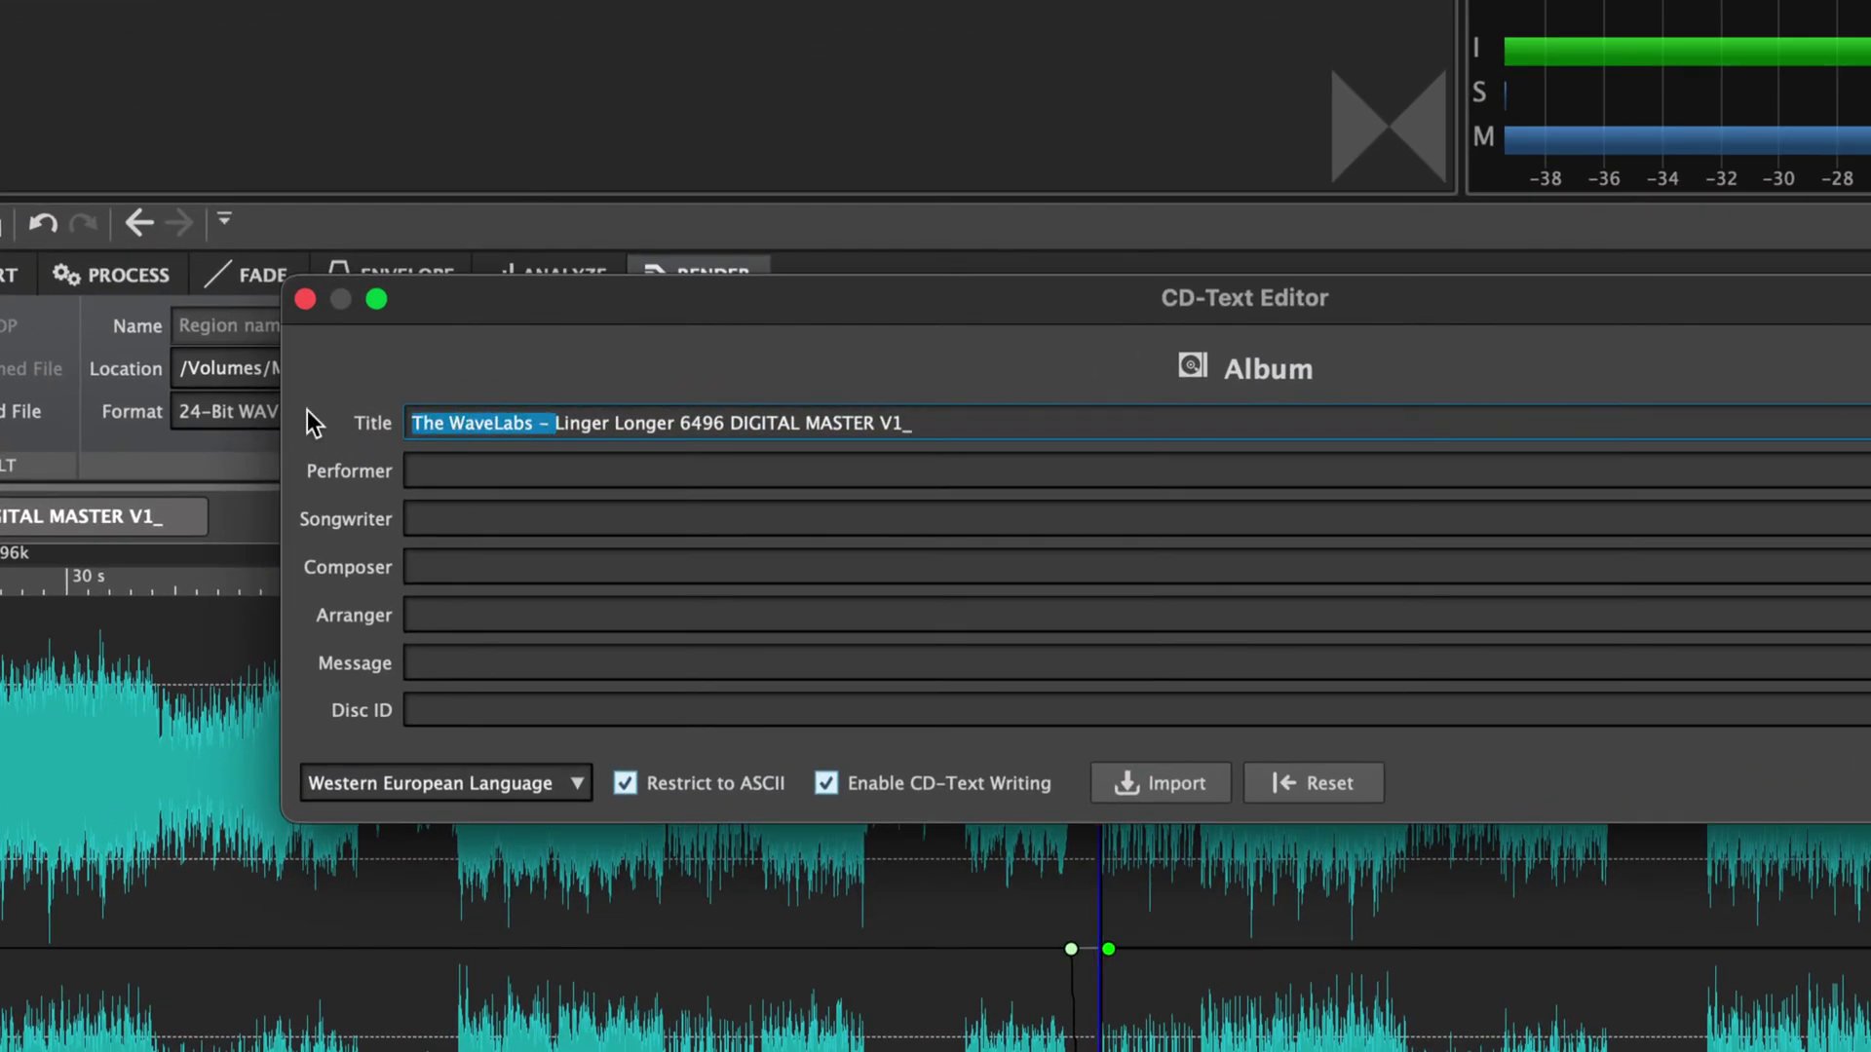
key("BackSpace")
left_click_drag(527, 423, 543, 518)
key("BackSpace")
left_click(524, 470)
type("The WaveLabs - Linger Longer 6496 DIGITAL MASTER V1_")
key("BackSpace")
left_click(1418, 421)
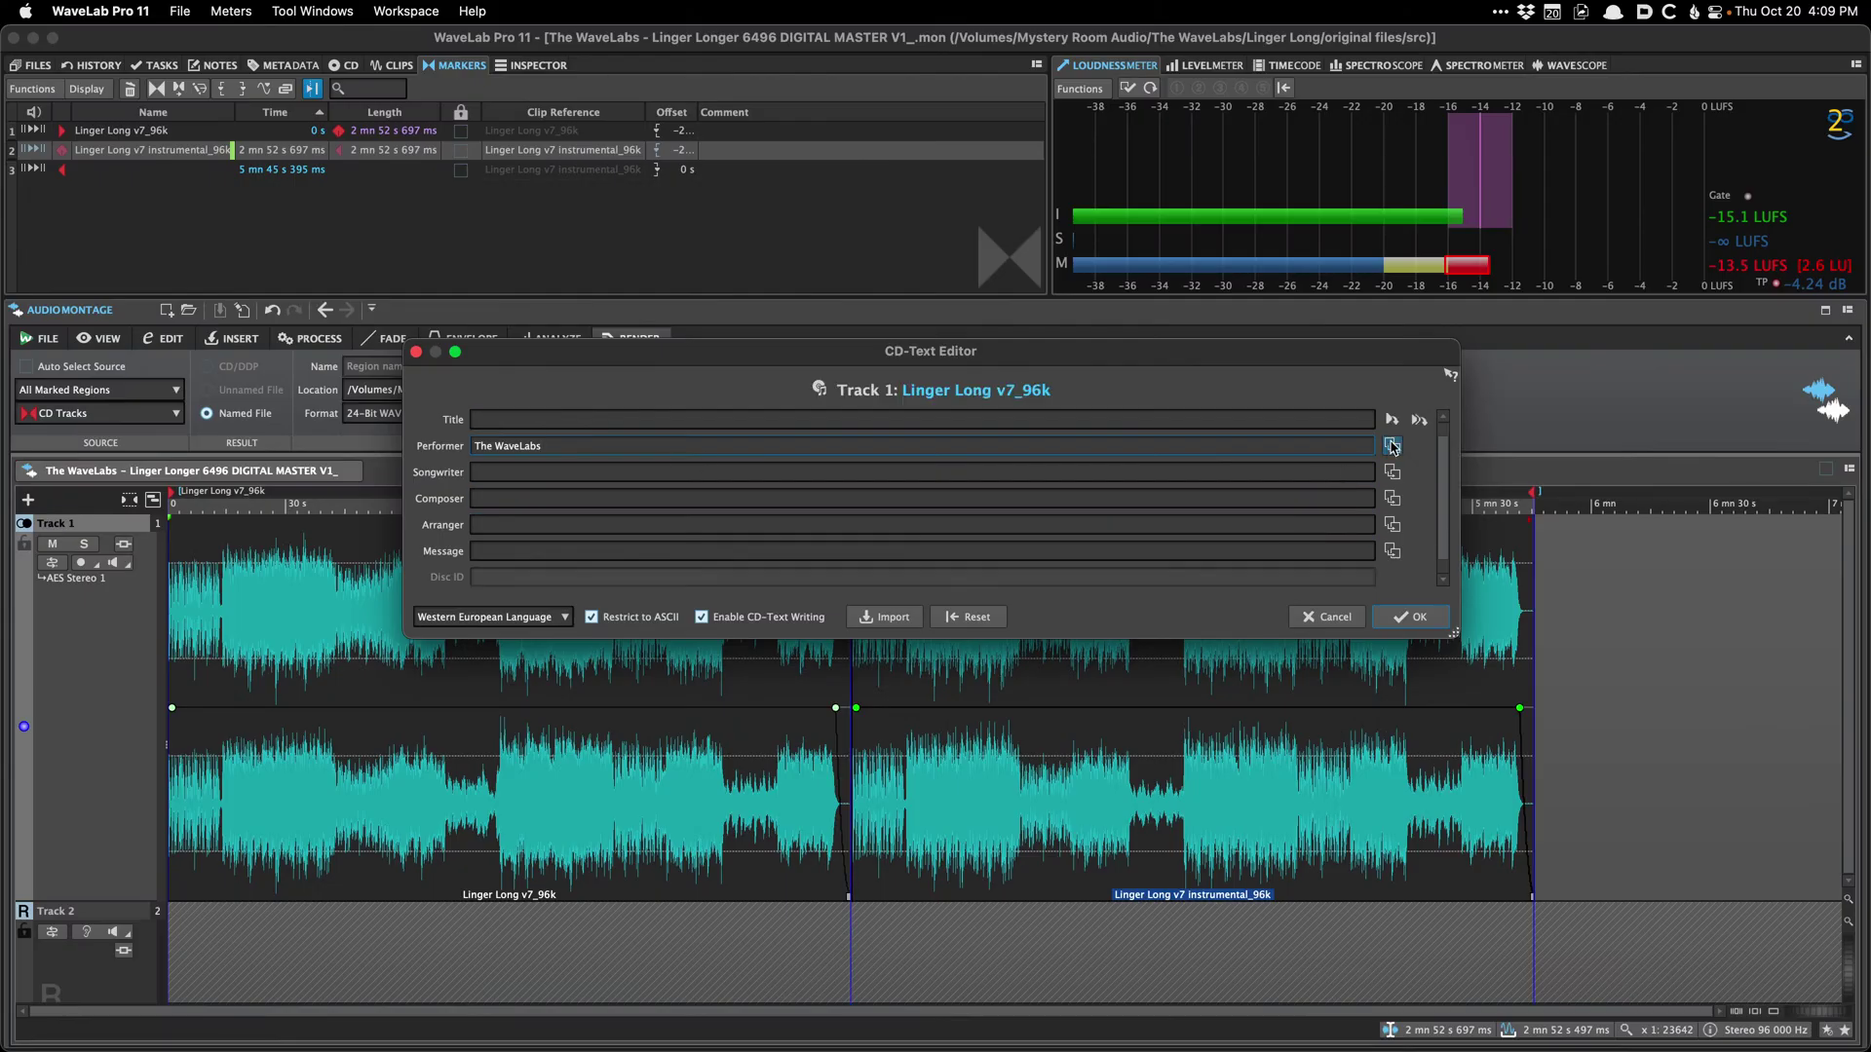
left_click(1418, 421)
Step: Copy the album title Linger Longer into the CD-Text title of track 1
triple_click(760, 418)
key("super+c")
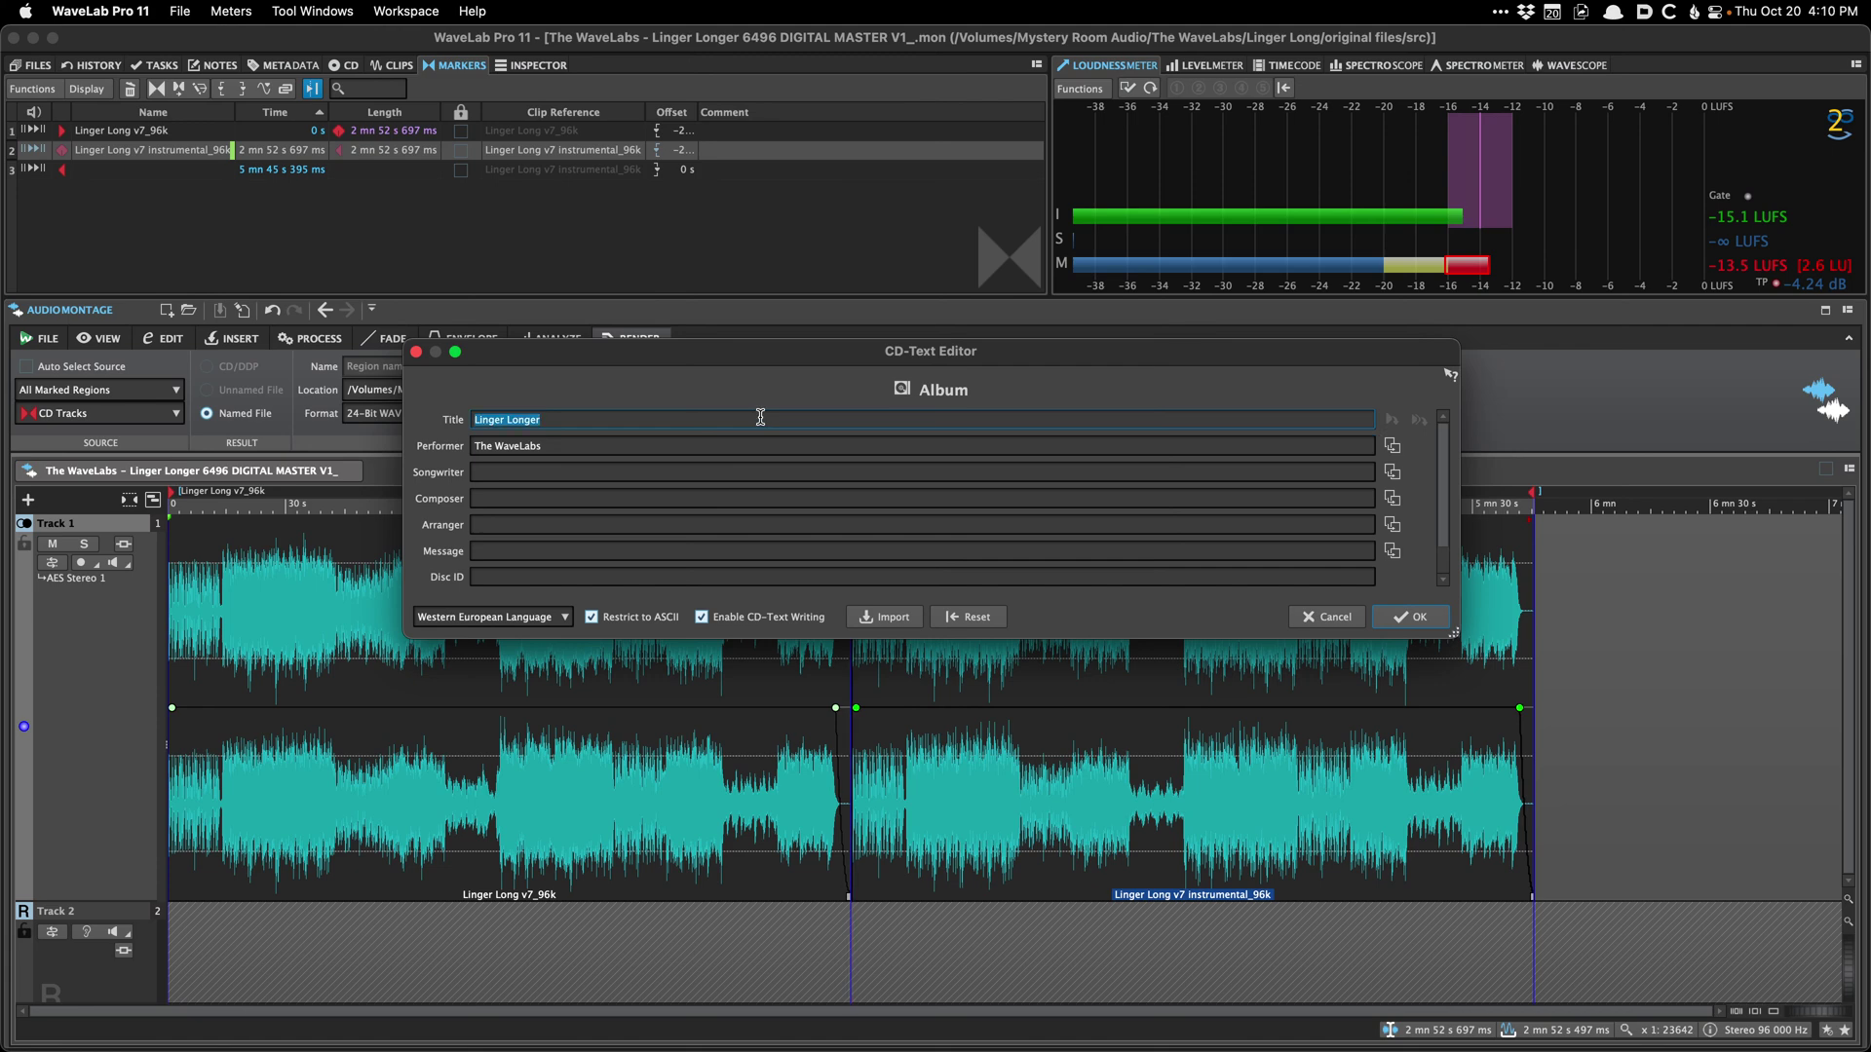
key("Page_Down")
key("super+v")
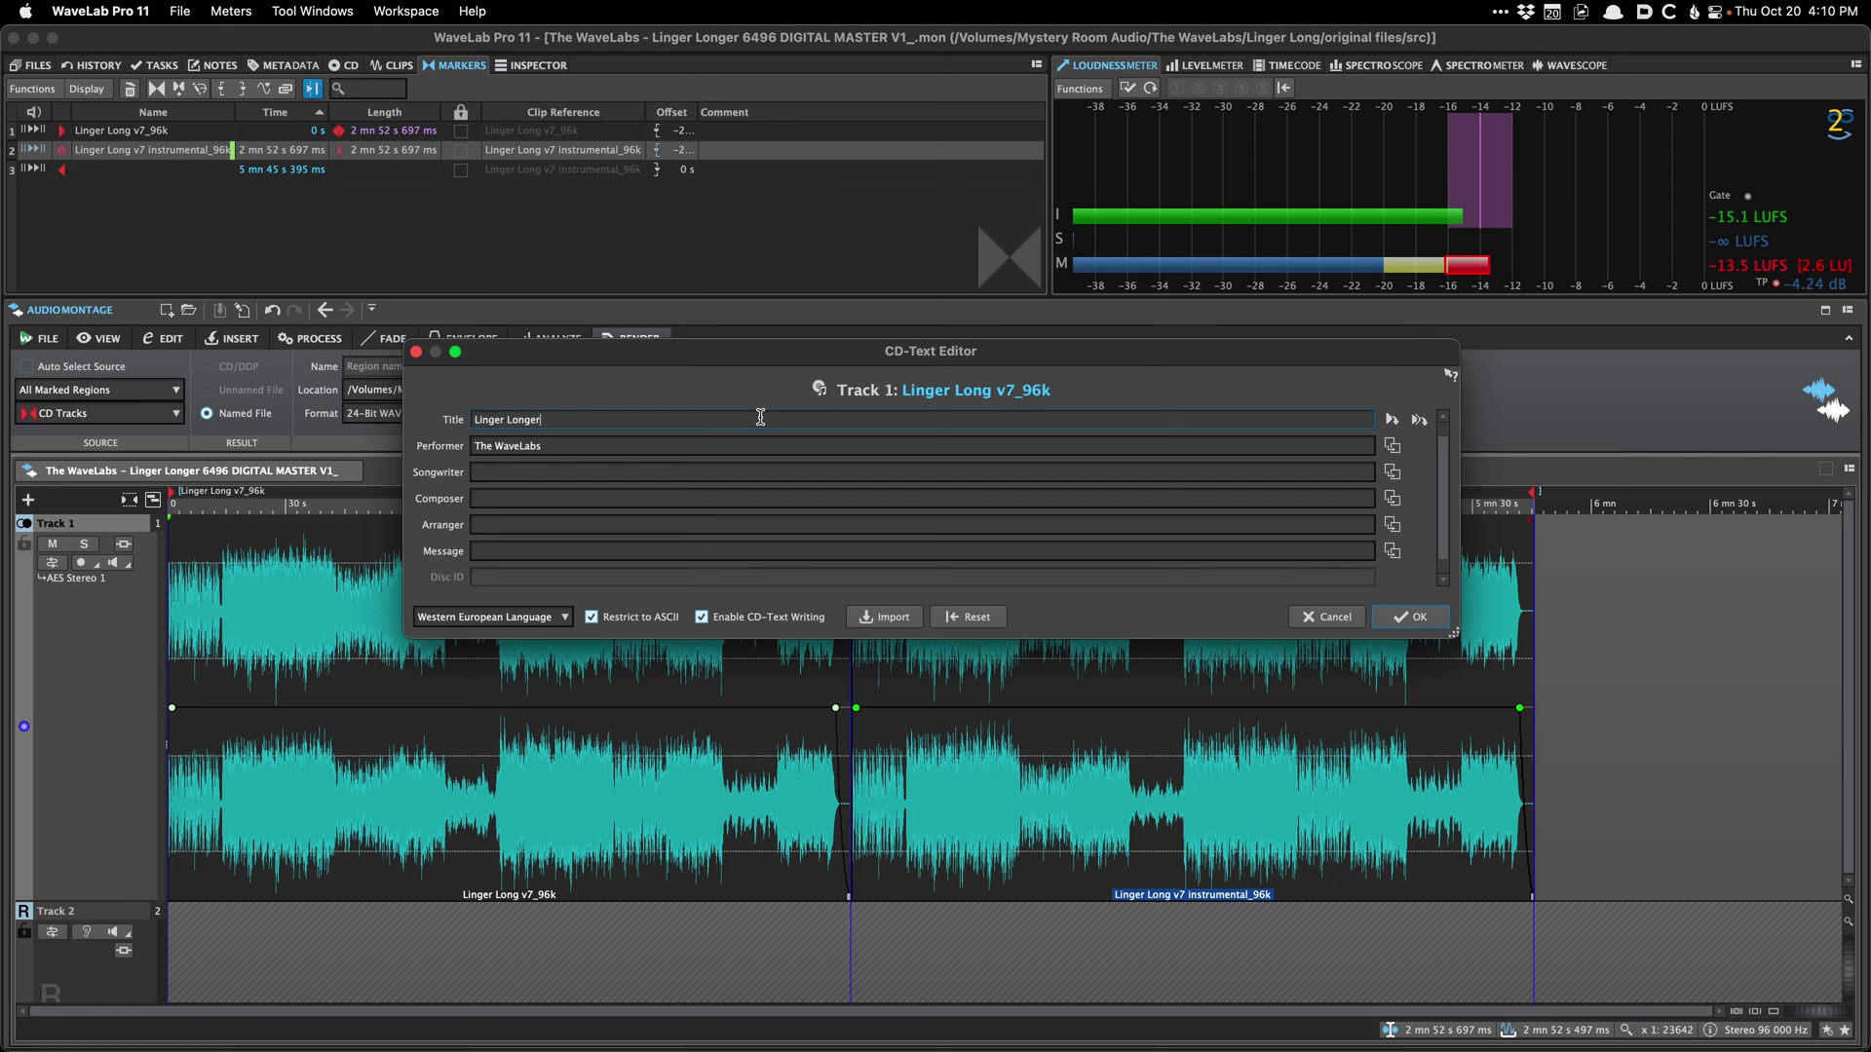
Step: Set track 2's CD-Text title to Linger Longer [Instrumental], apply the CD-Text and save the montage
key("Page_Down")
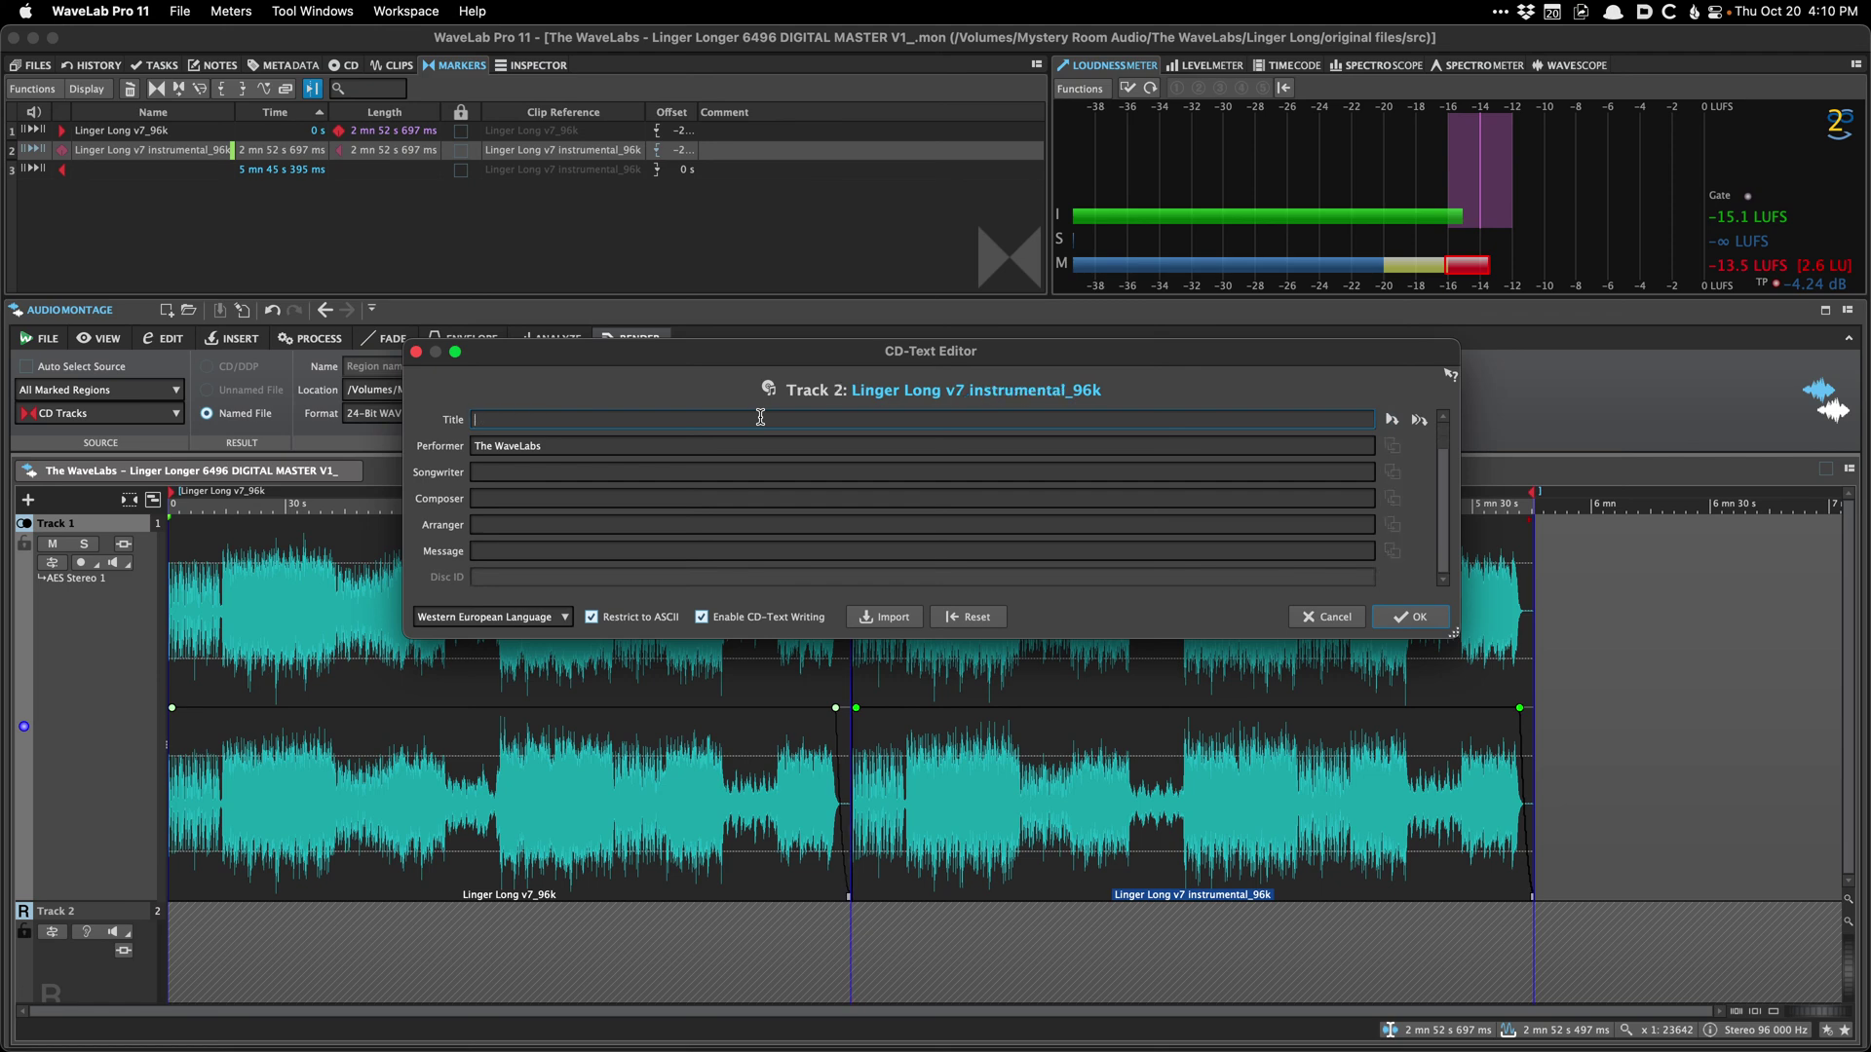
scroll(760, 417, "up", 2)
scroll(760, 417, "down", 2)
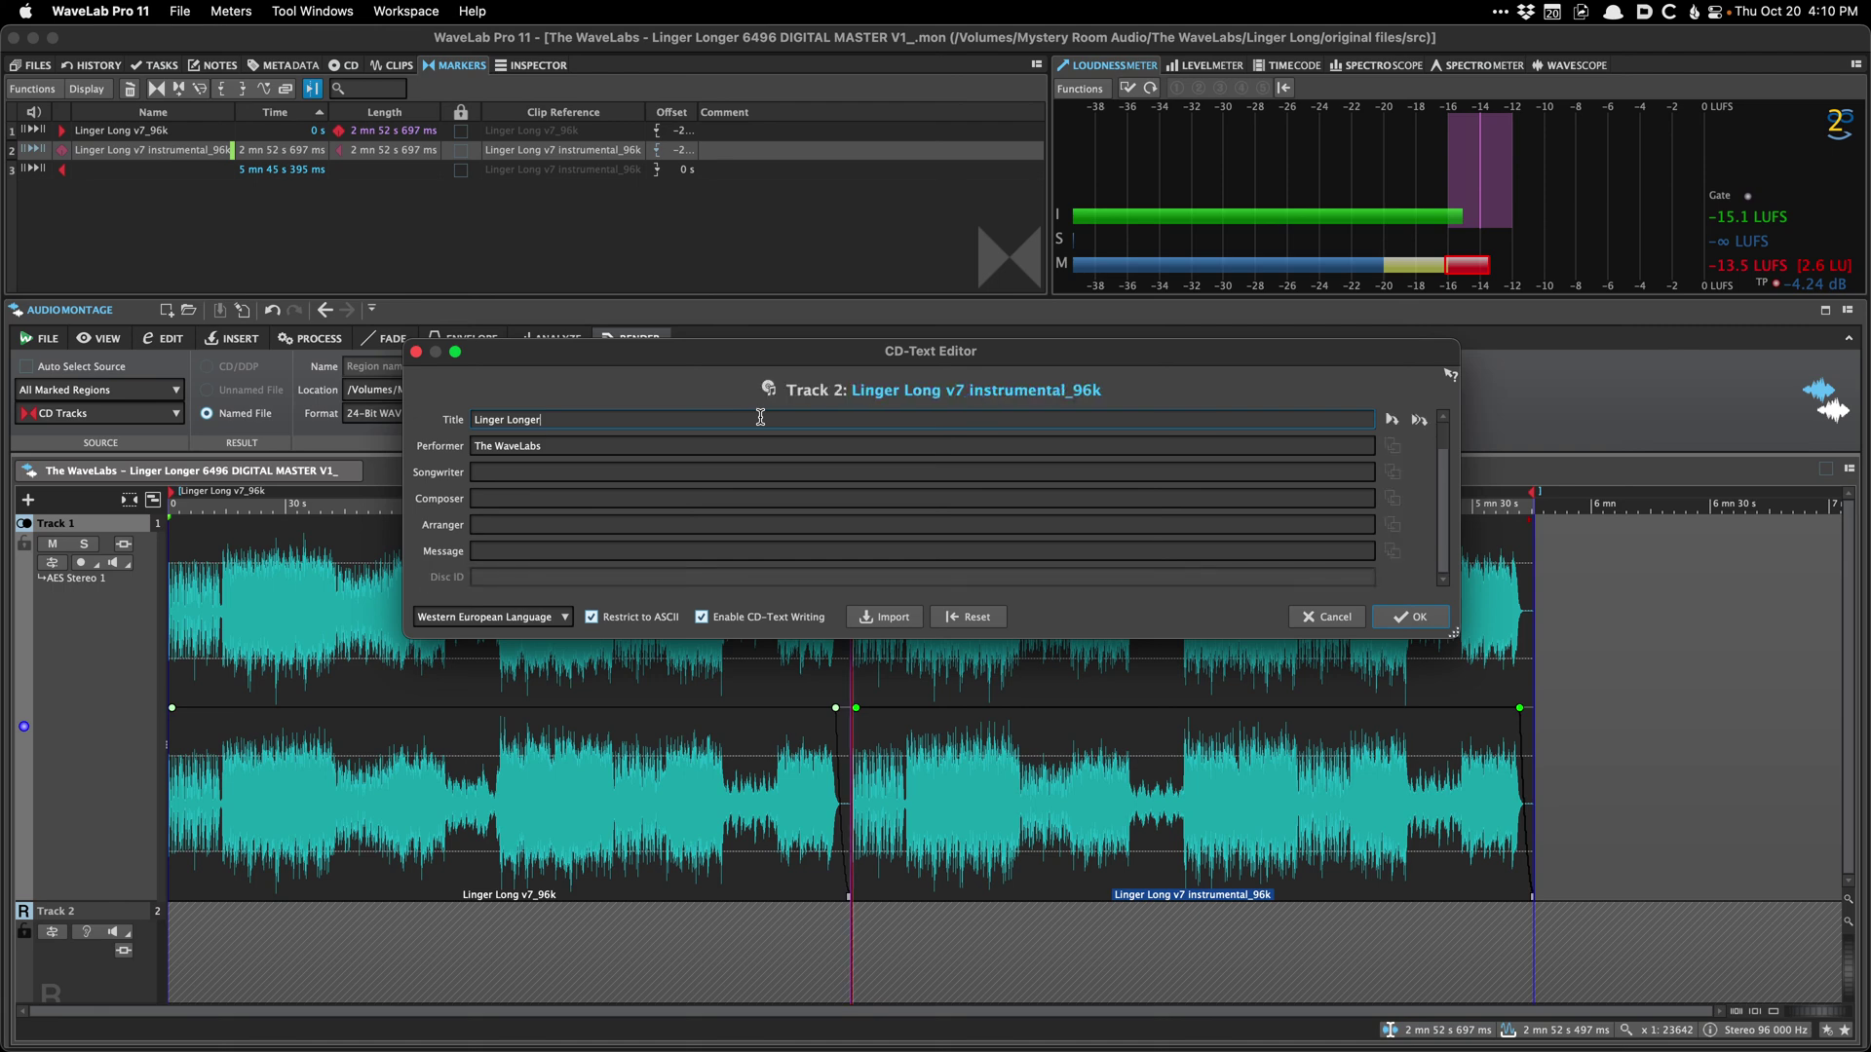
scroll(760, 417, "up", 2)
scroll(760, 417, "down", 2)
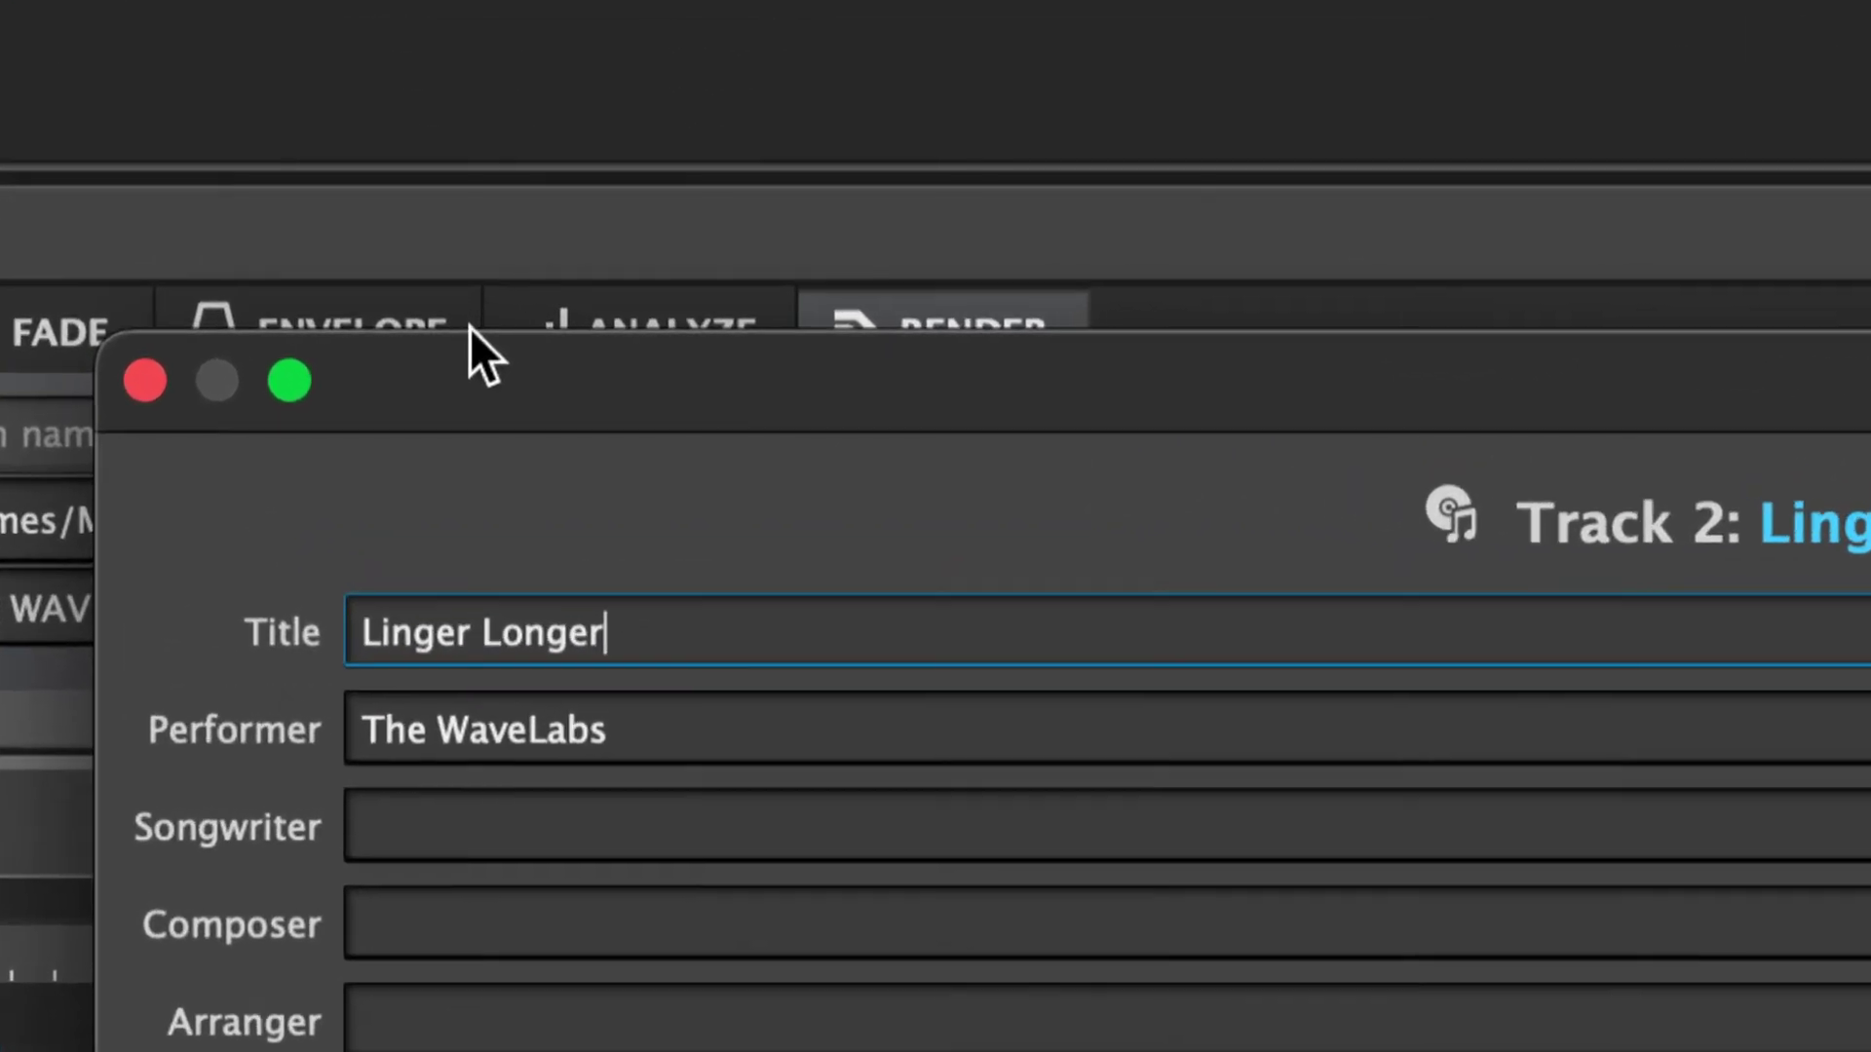
type("[Instrumental]")
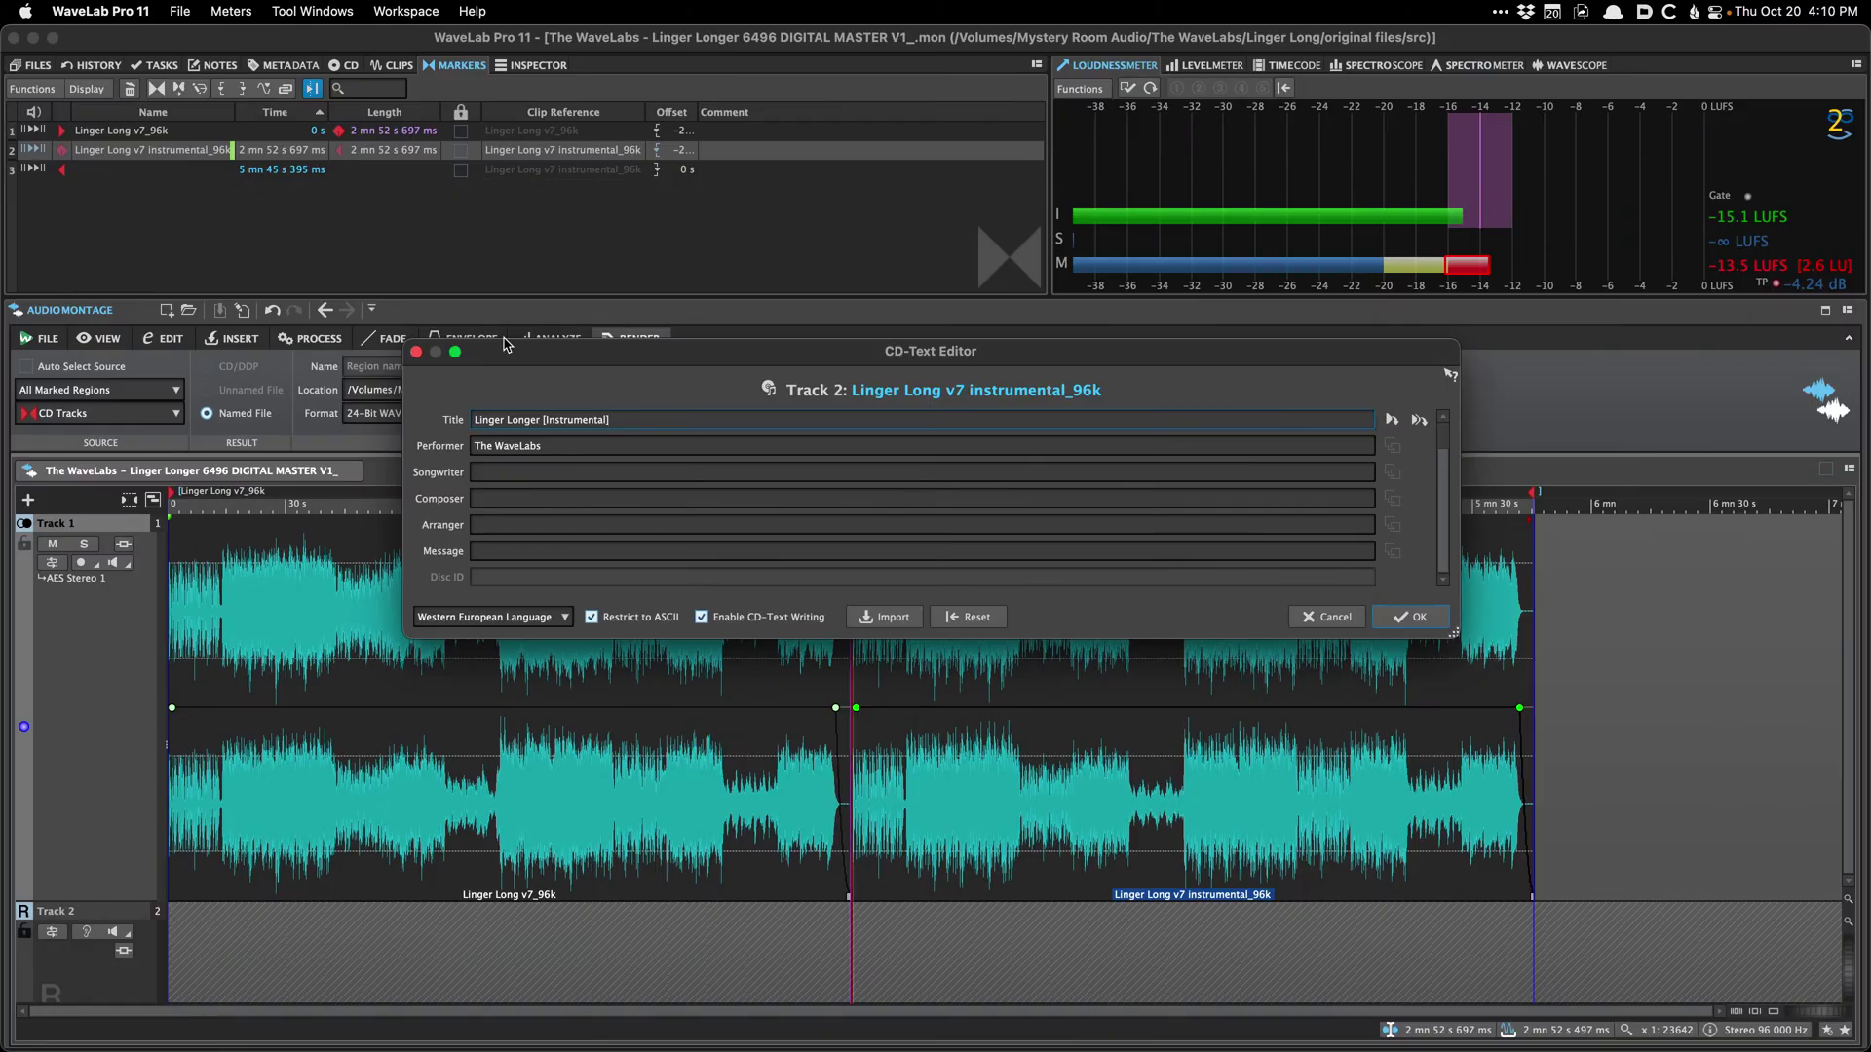
key("Return")
key("super+s")
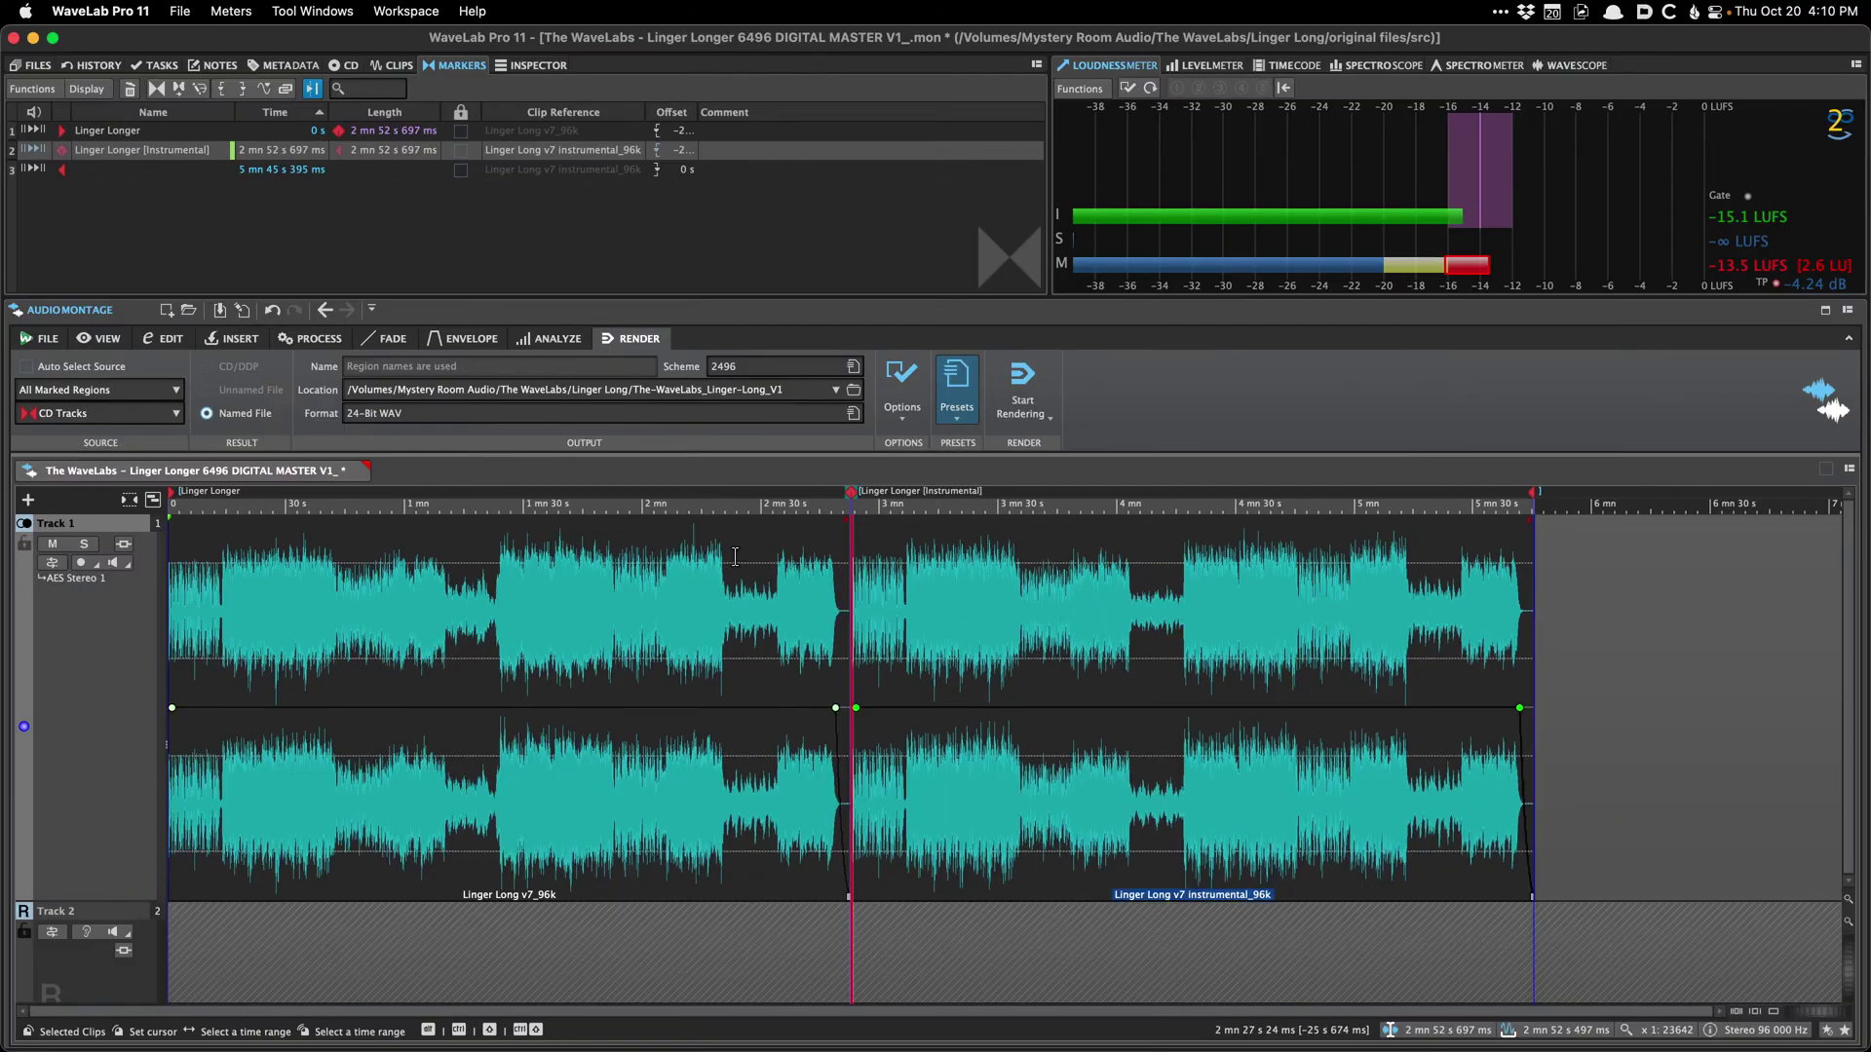
Step: Examine the Inspector's effect slots for both clips, the montage output and Track 1
left_click(356, 591)
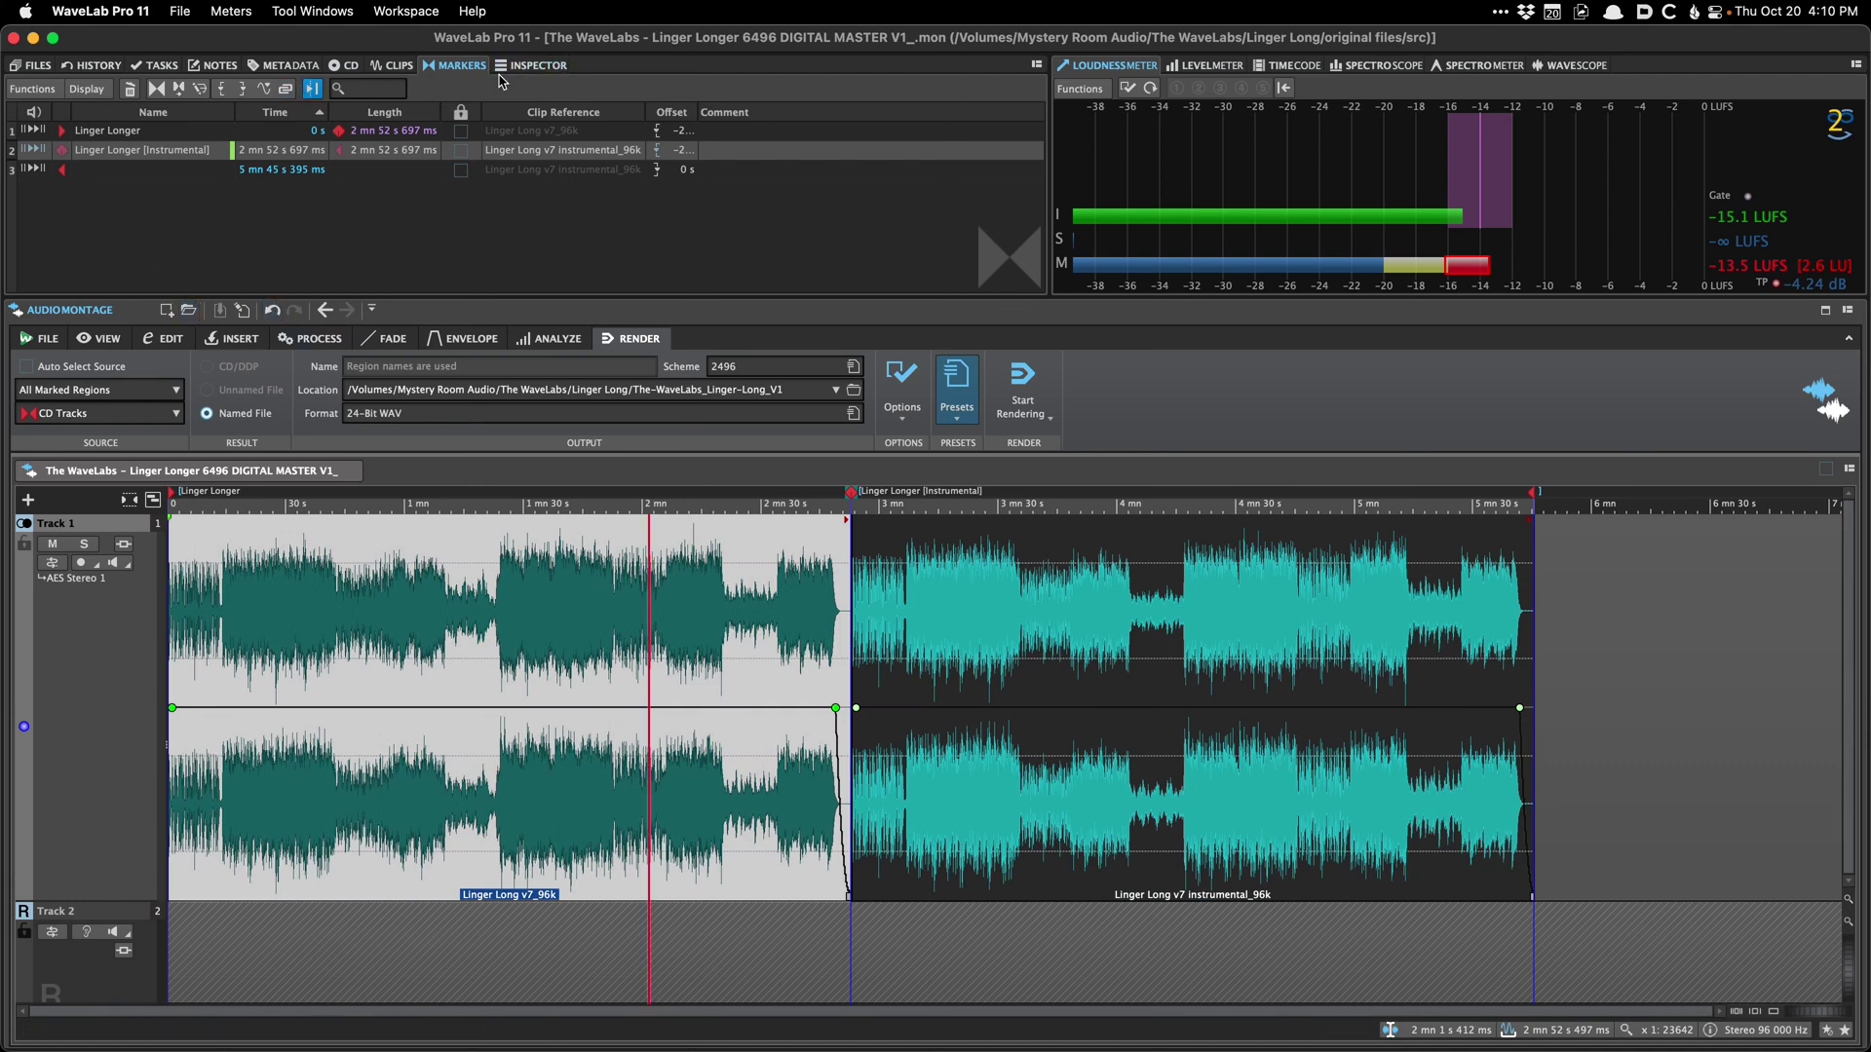
left_click(299, 535)
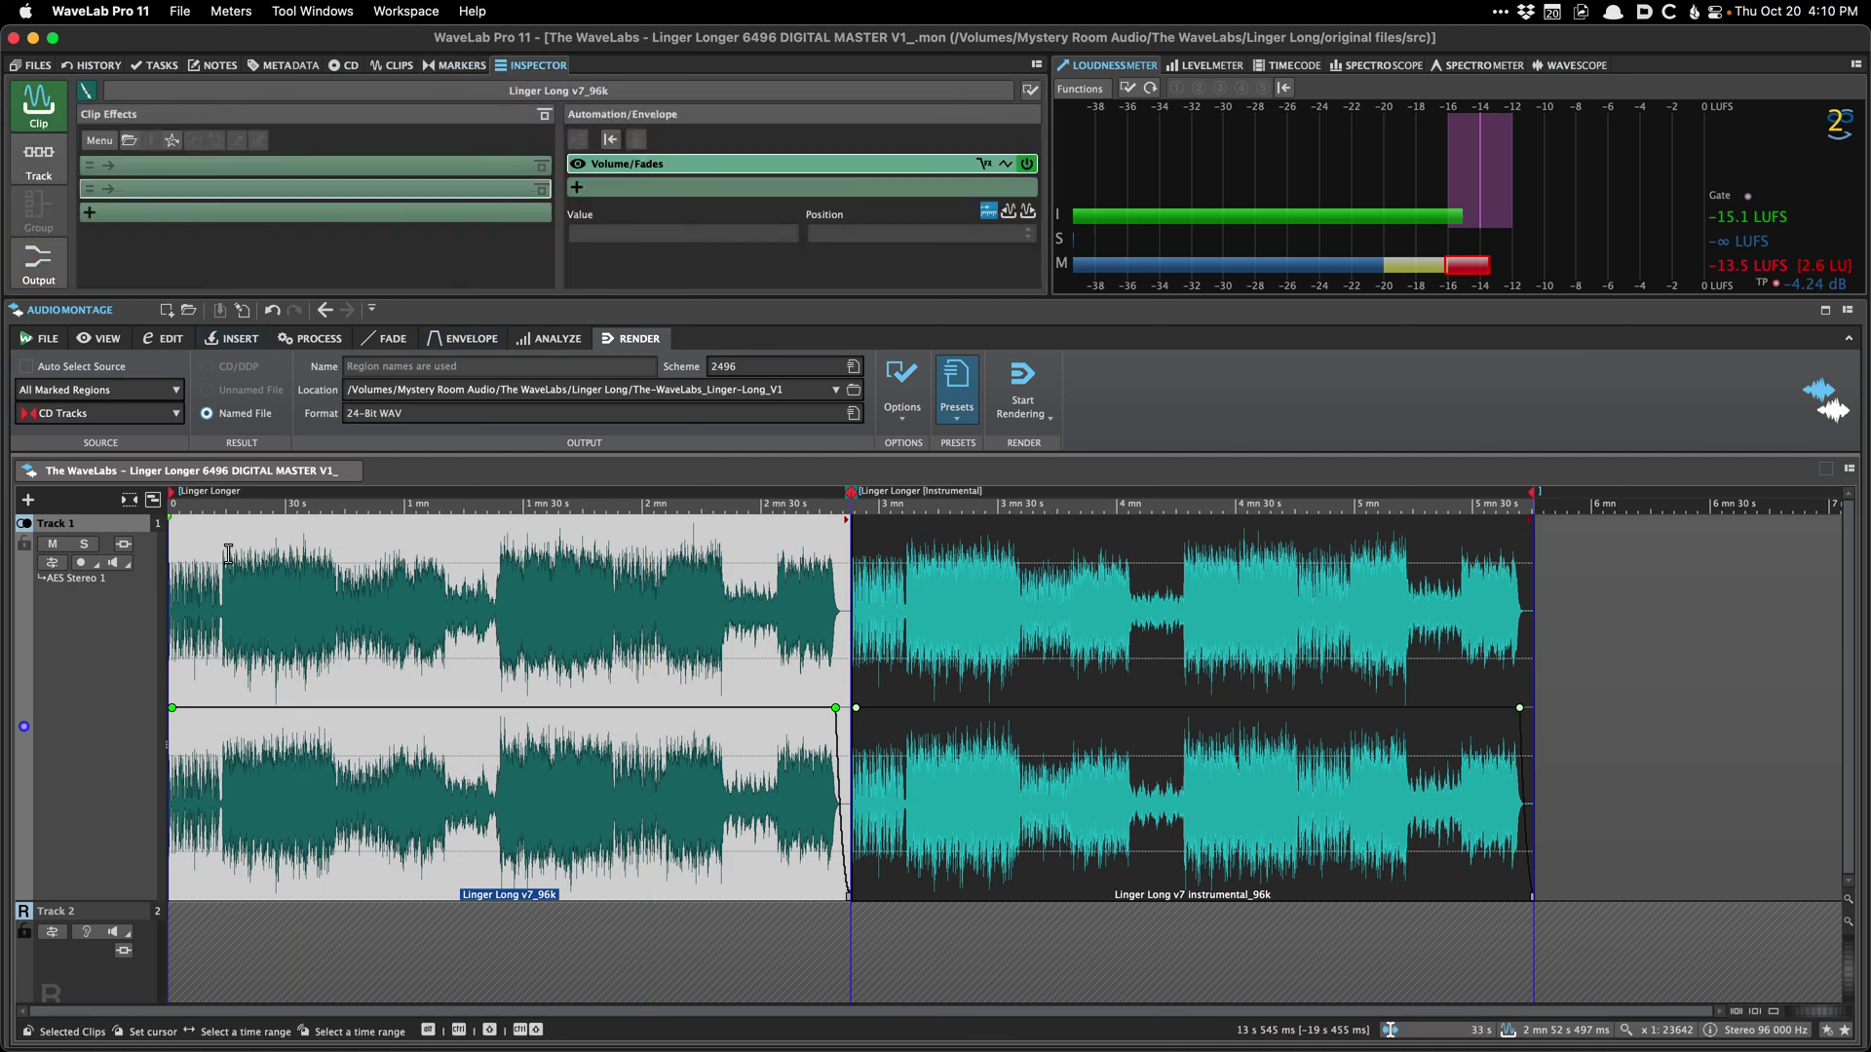
left_click(260, 578)
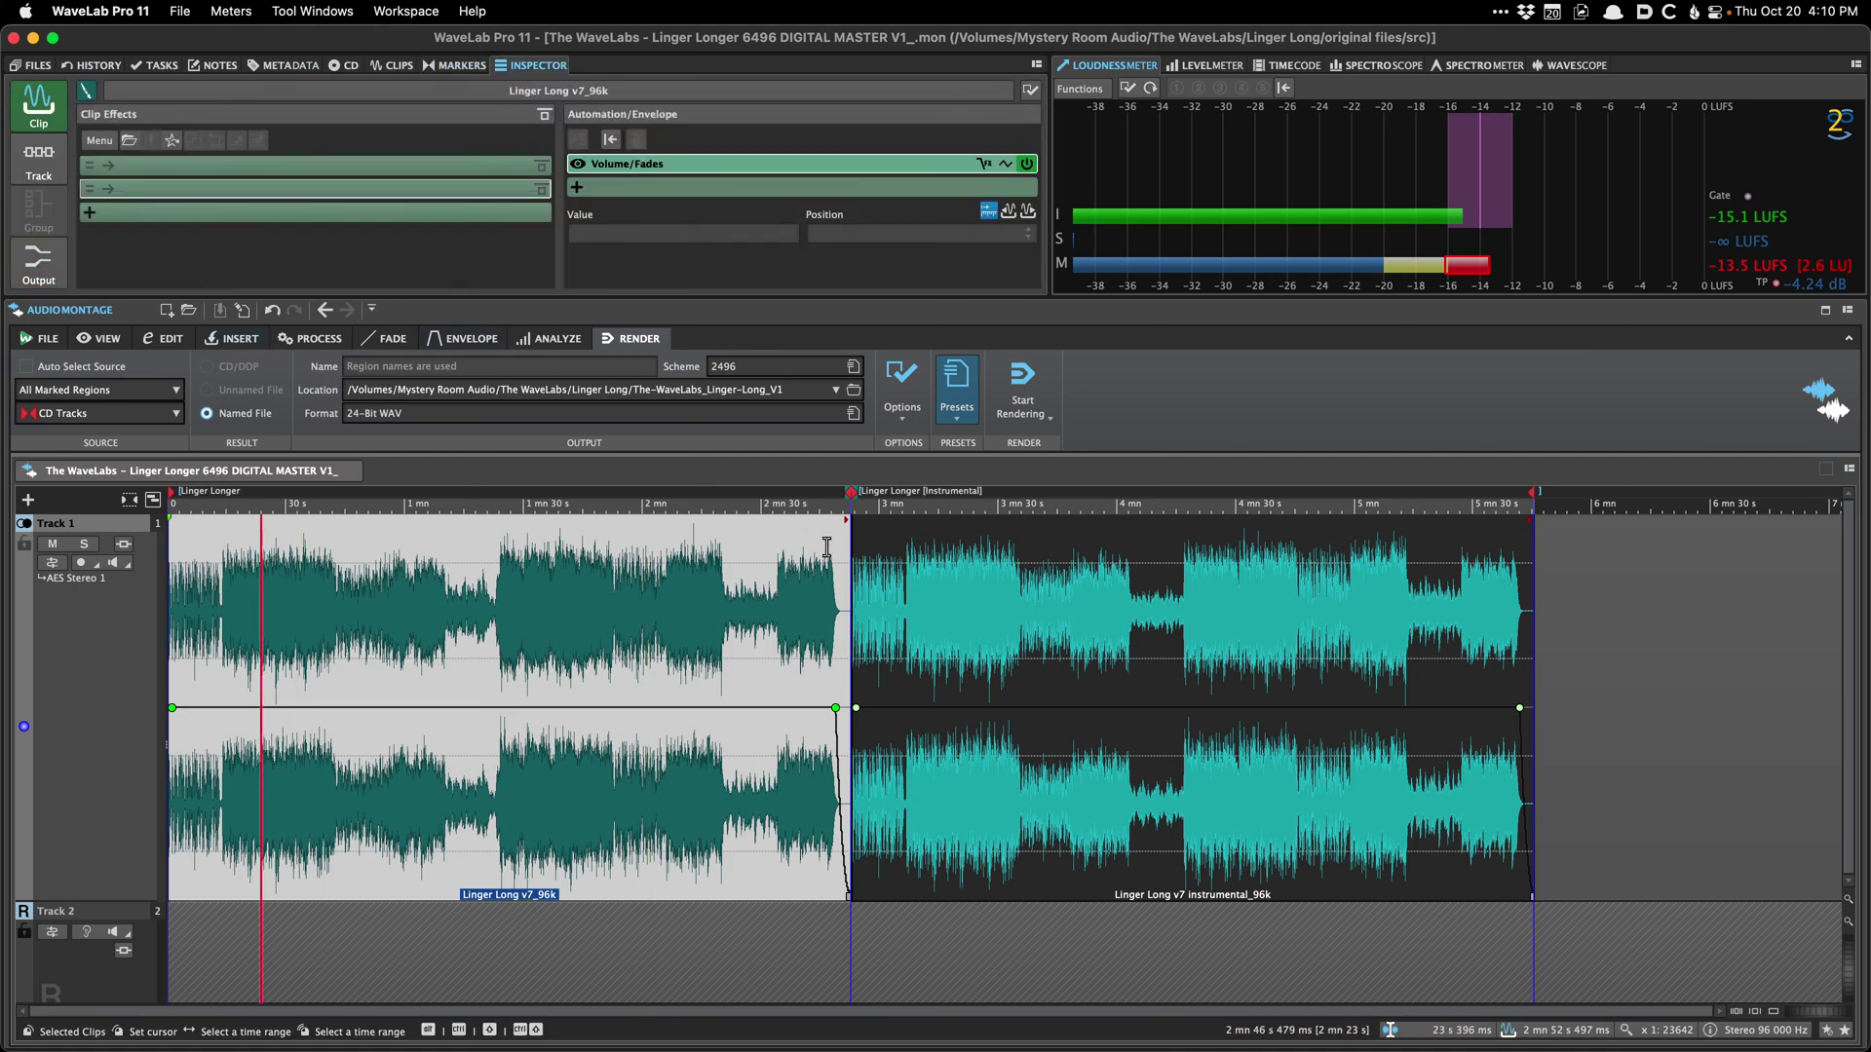
left_click(922, 567)
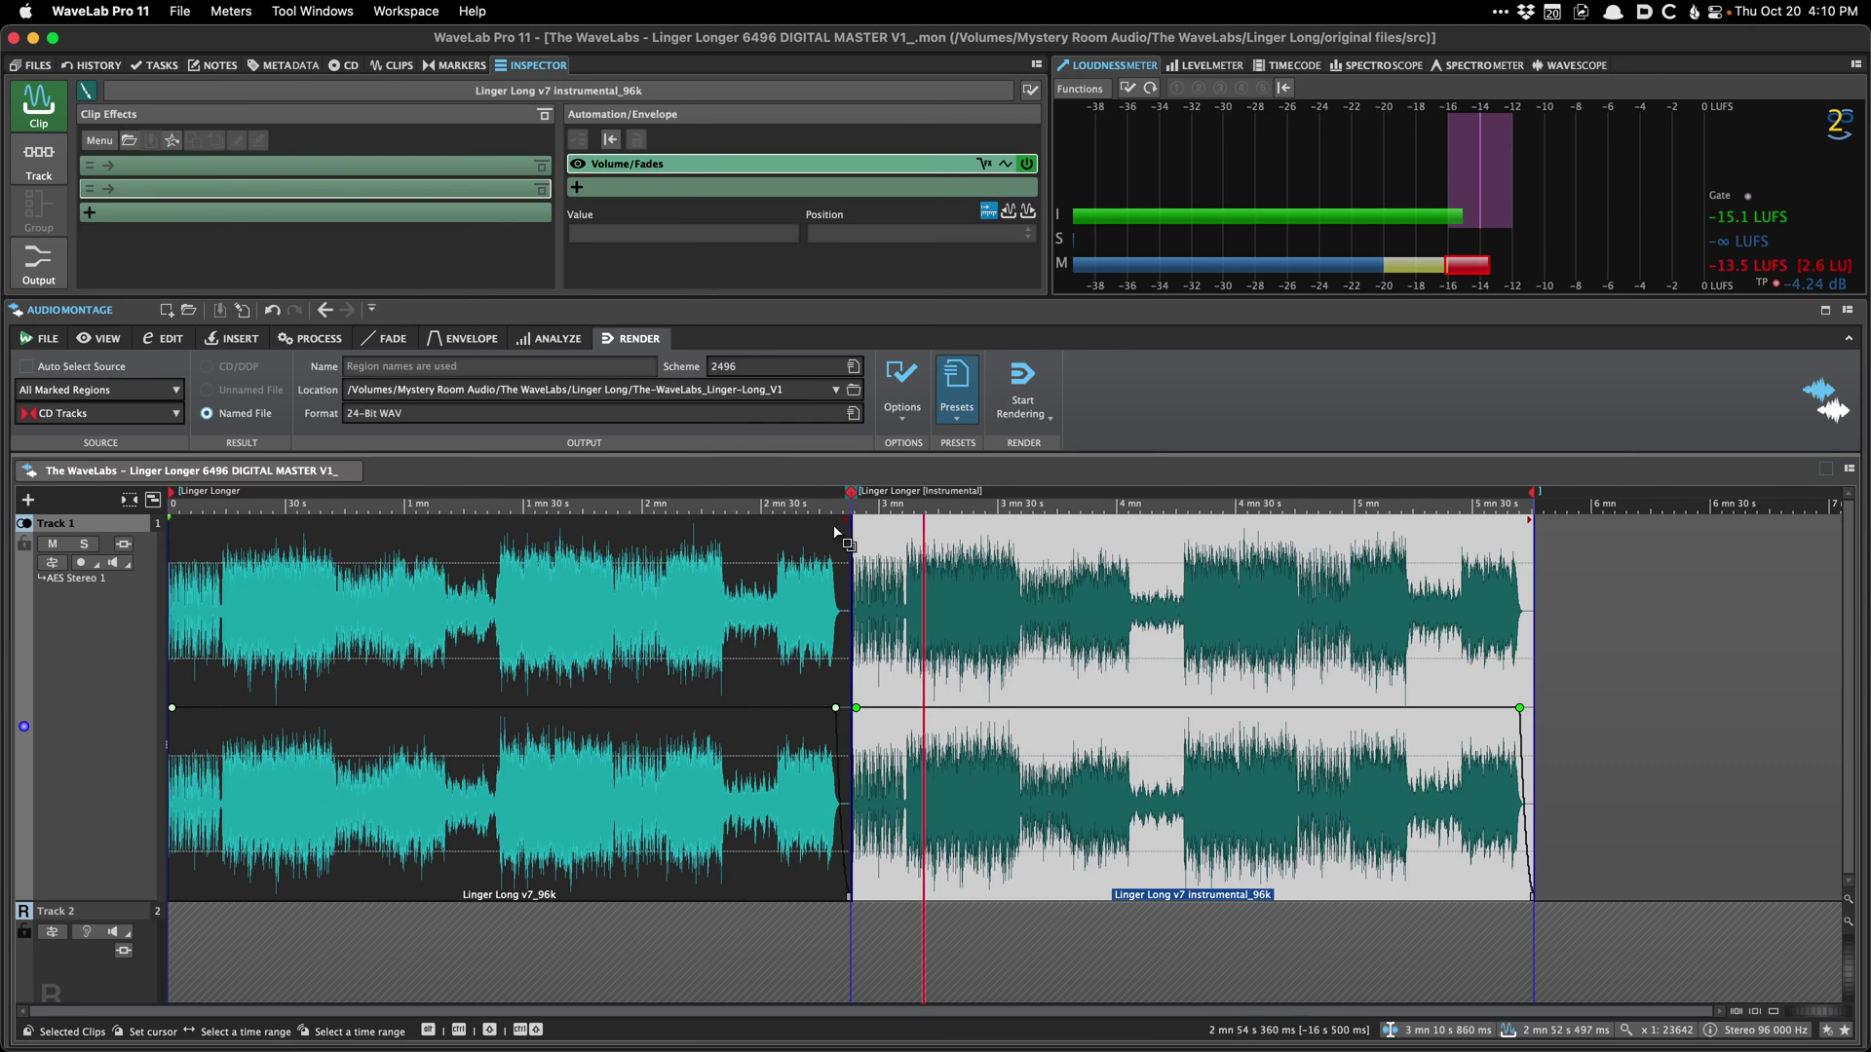
left_click(39, 168)
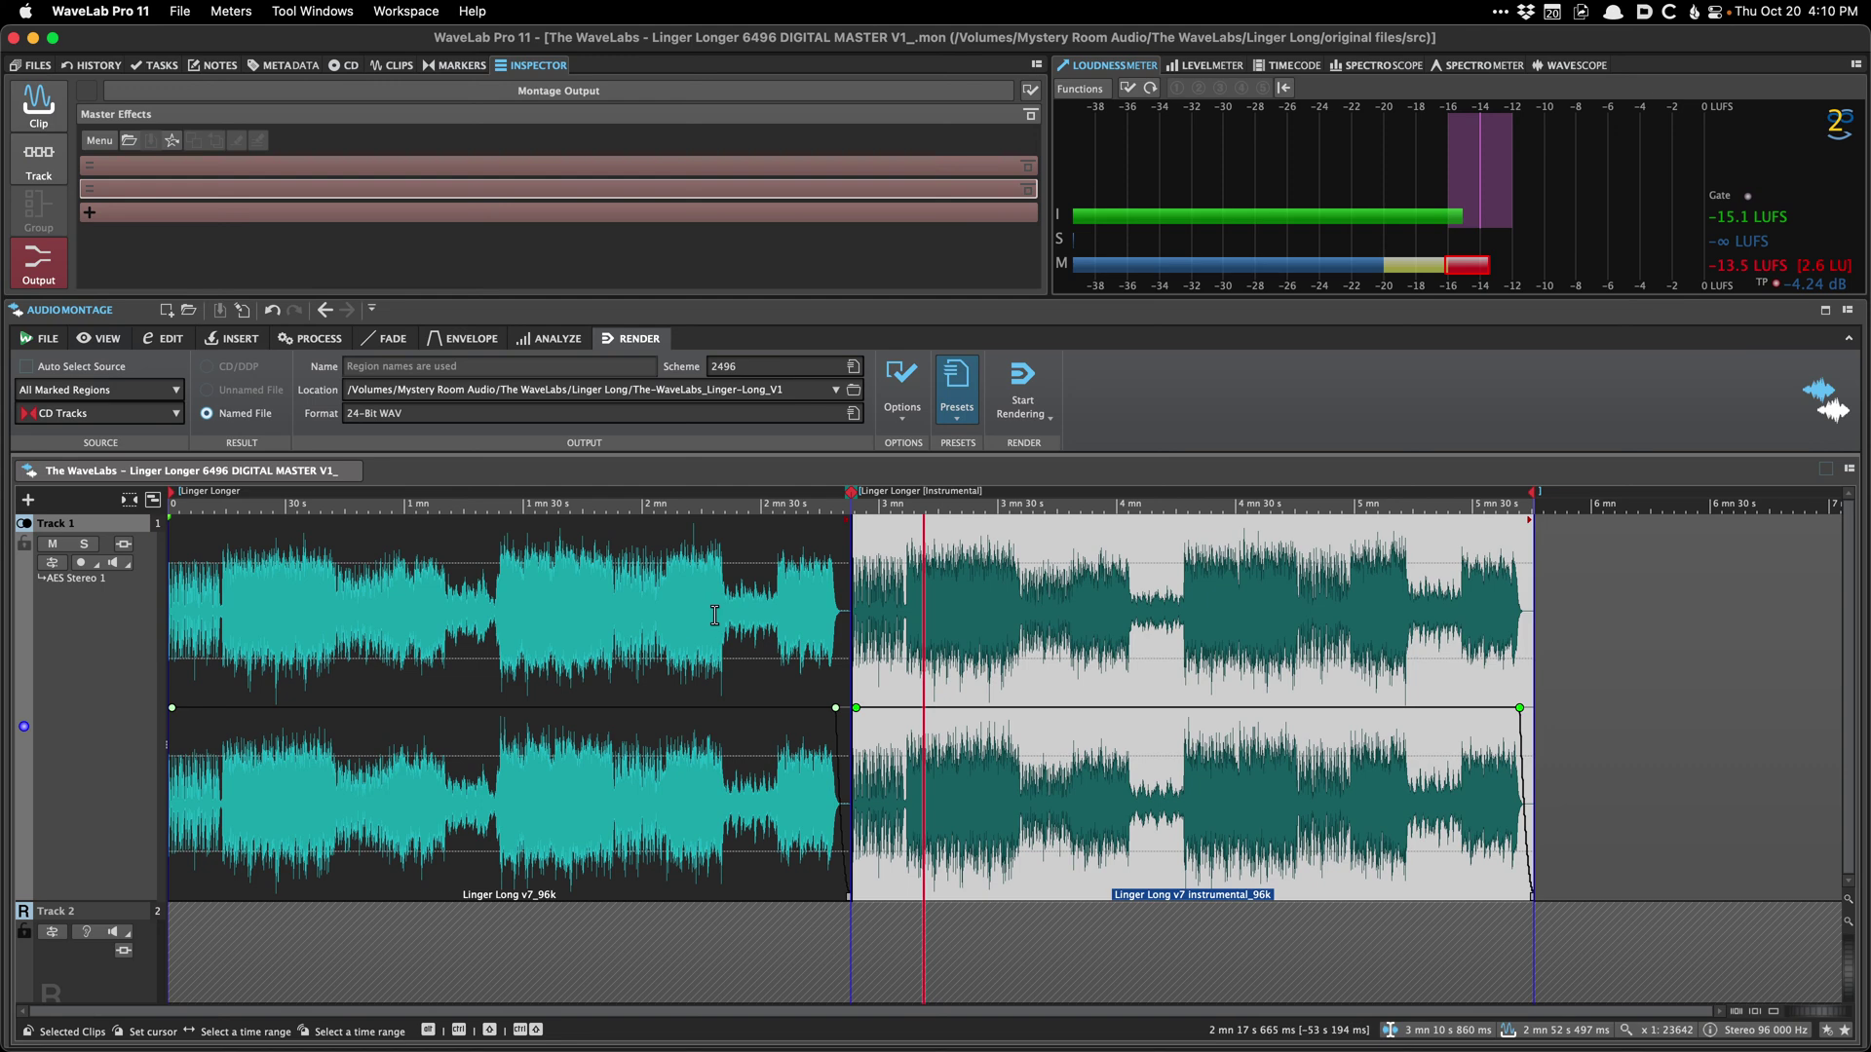
left_click(1610, 633)
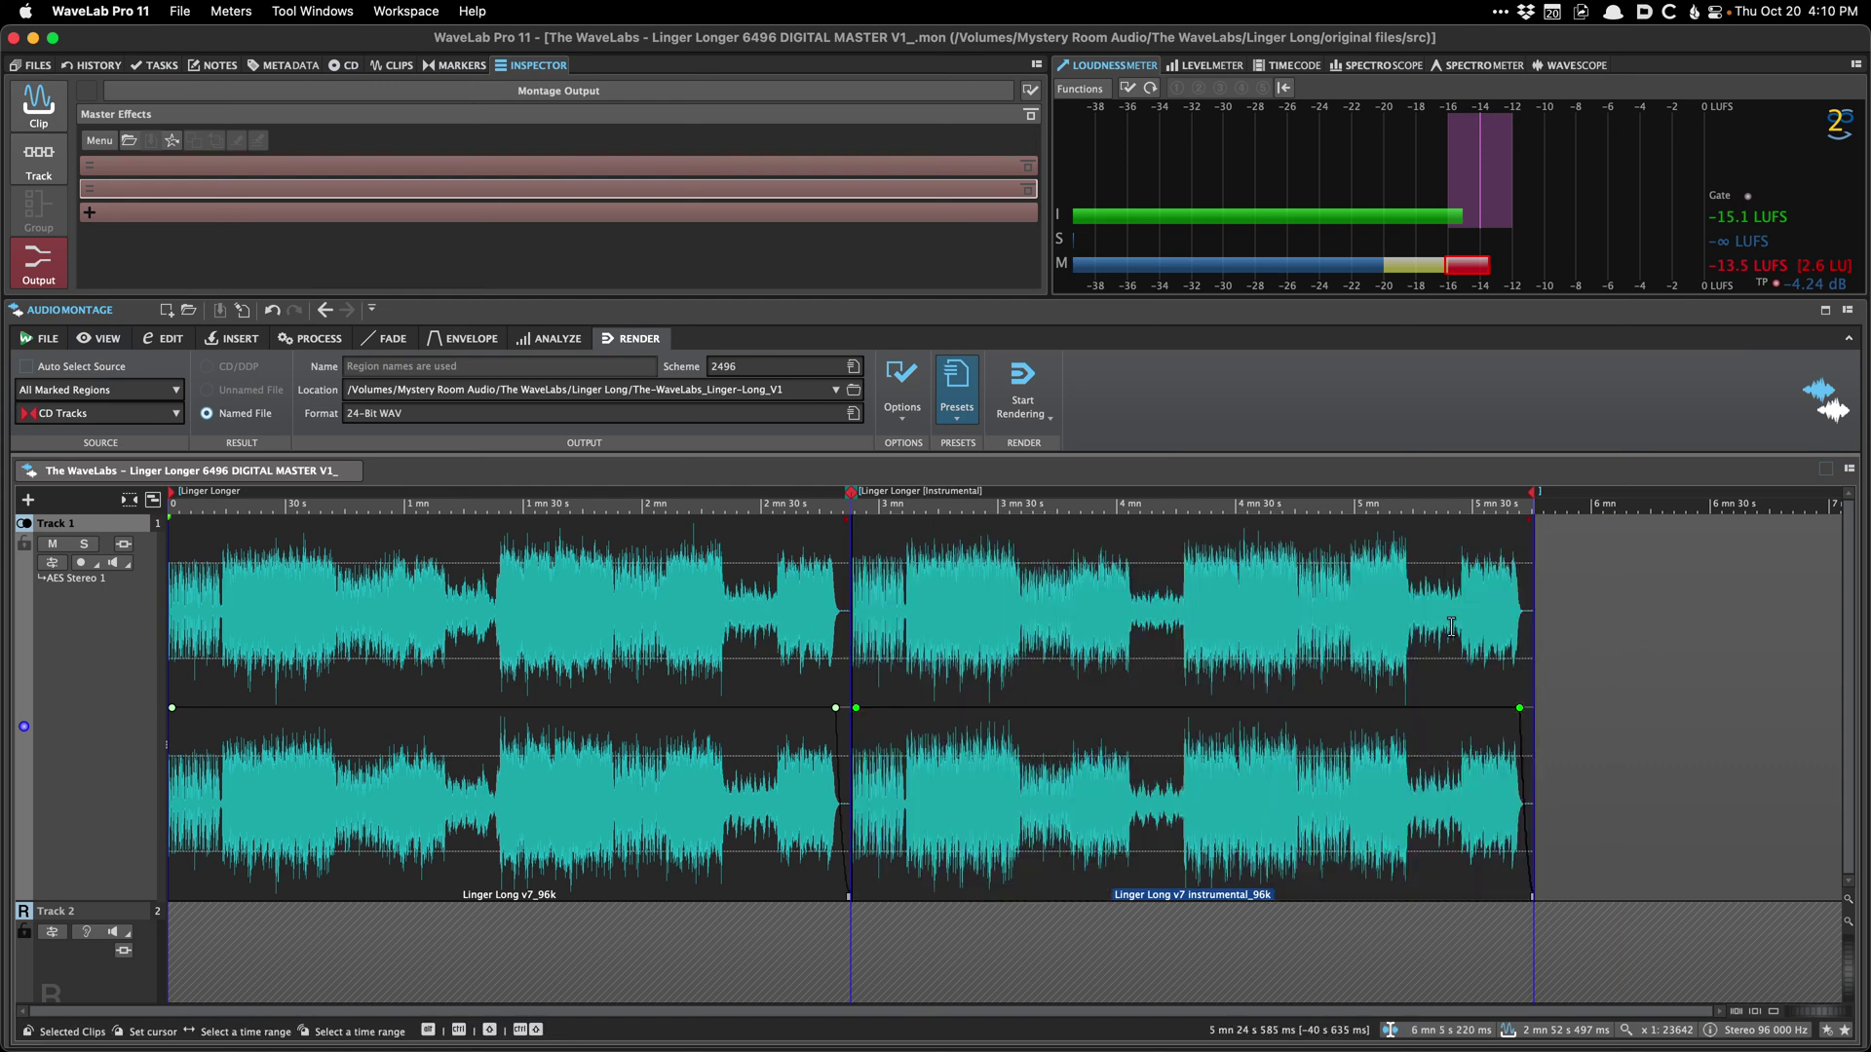
left_click(39, 158)
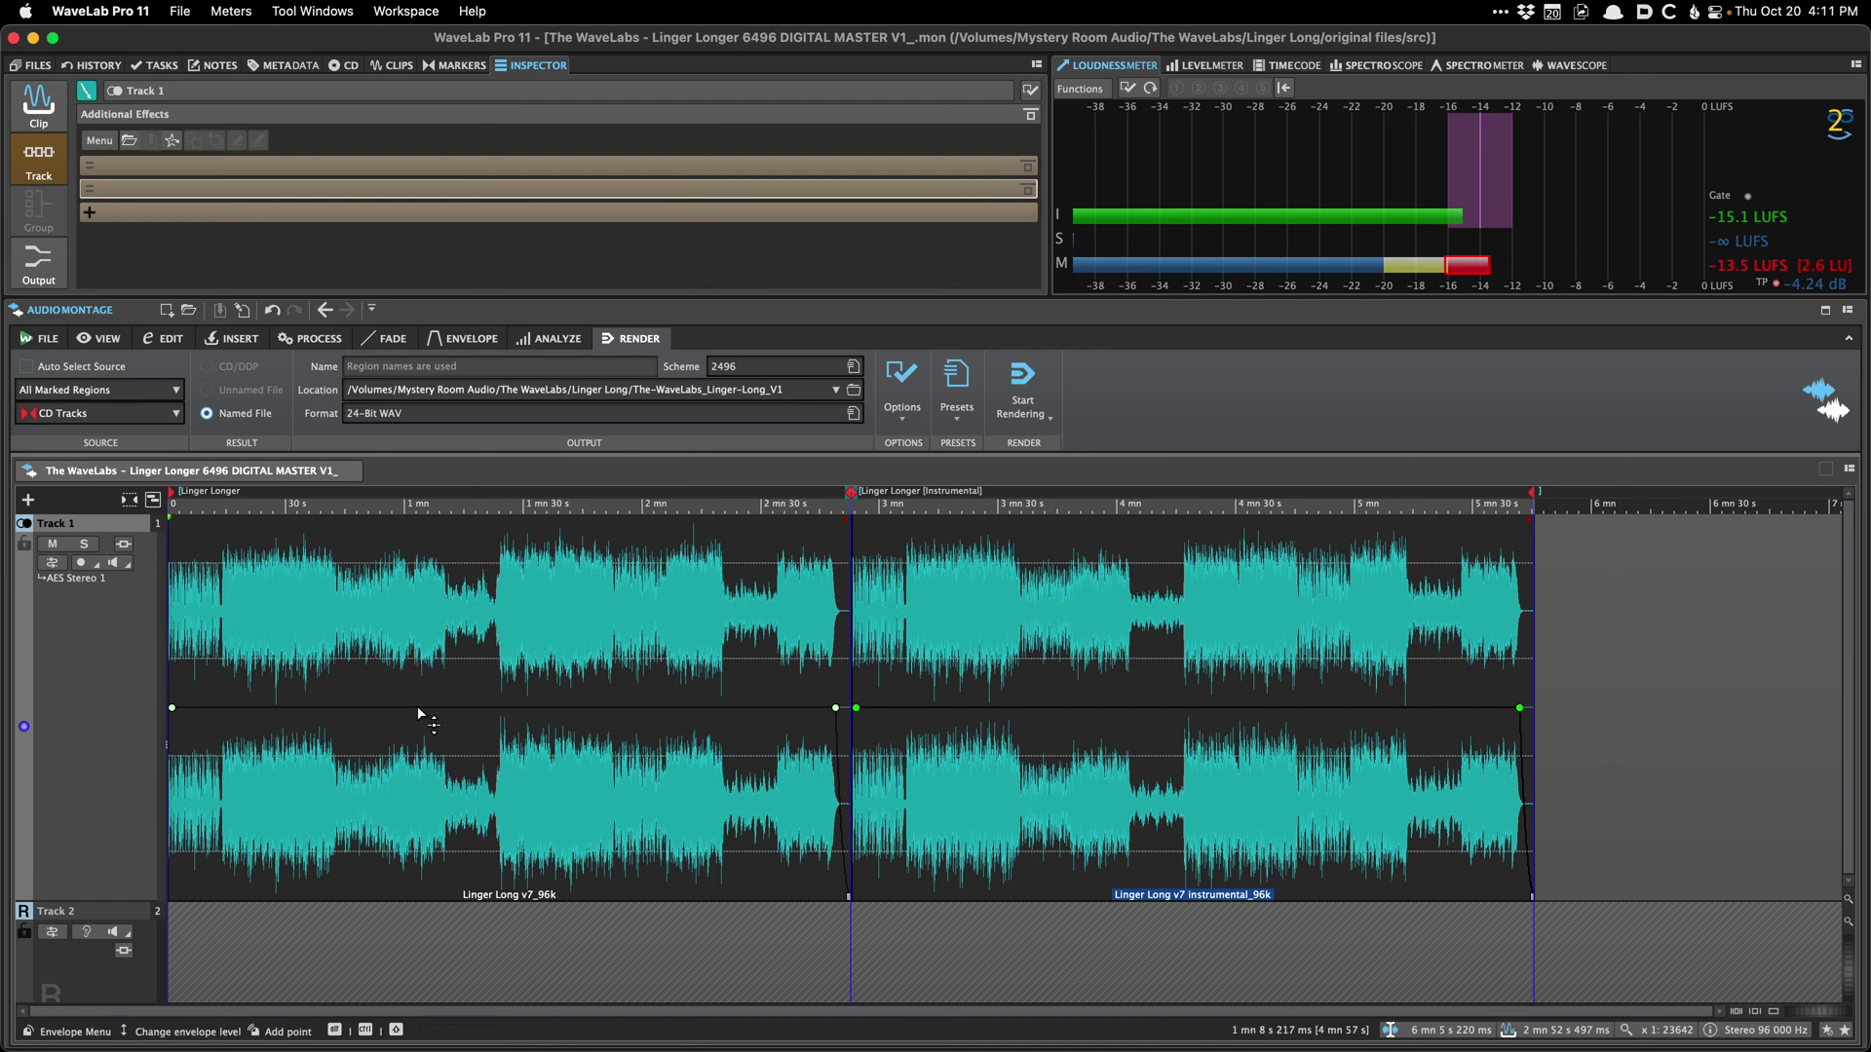
left_click(543, 666)
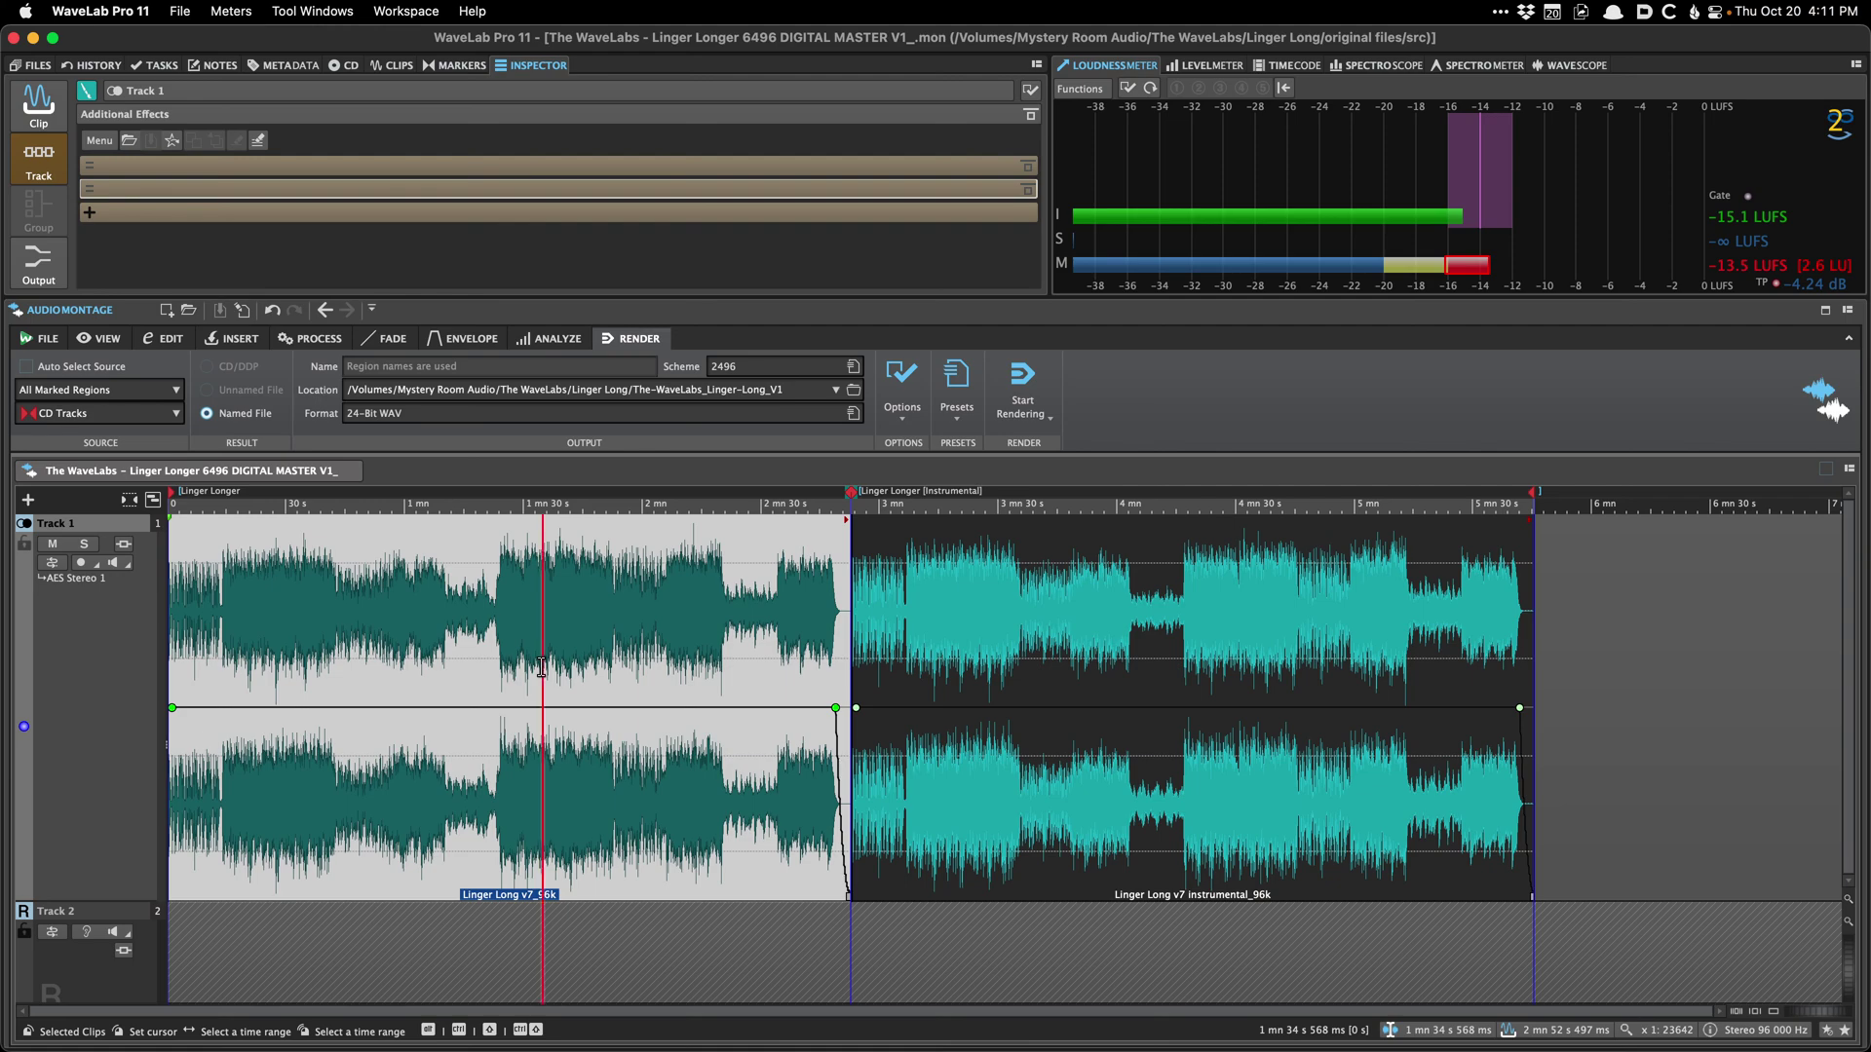
Step: Switch to Path Finder and open the Mom-Rock_Dishes_V1 folder inside Mom Rock's Dishes project
key("super+Tab")
key("super+Tab")
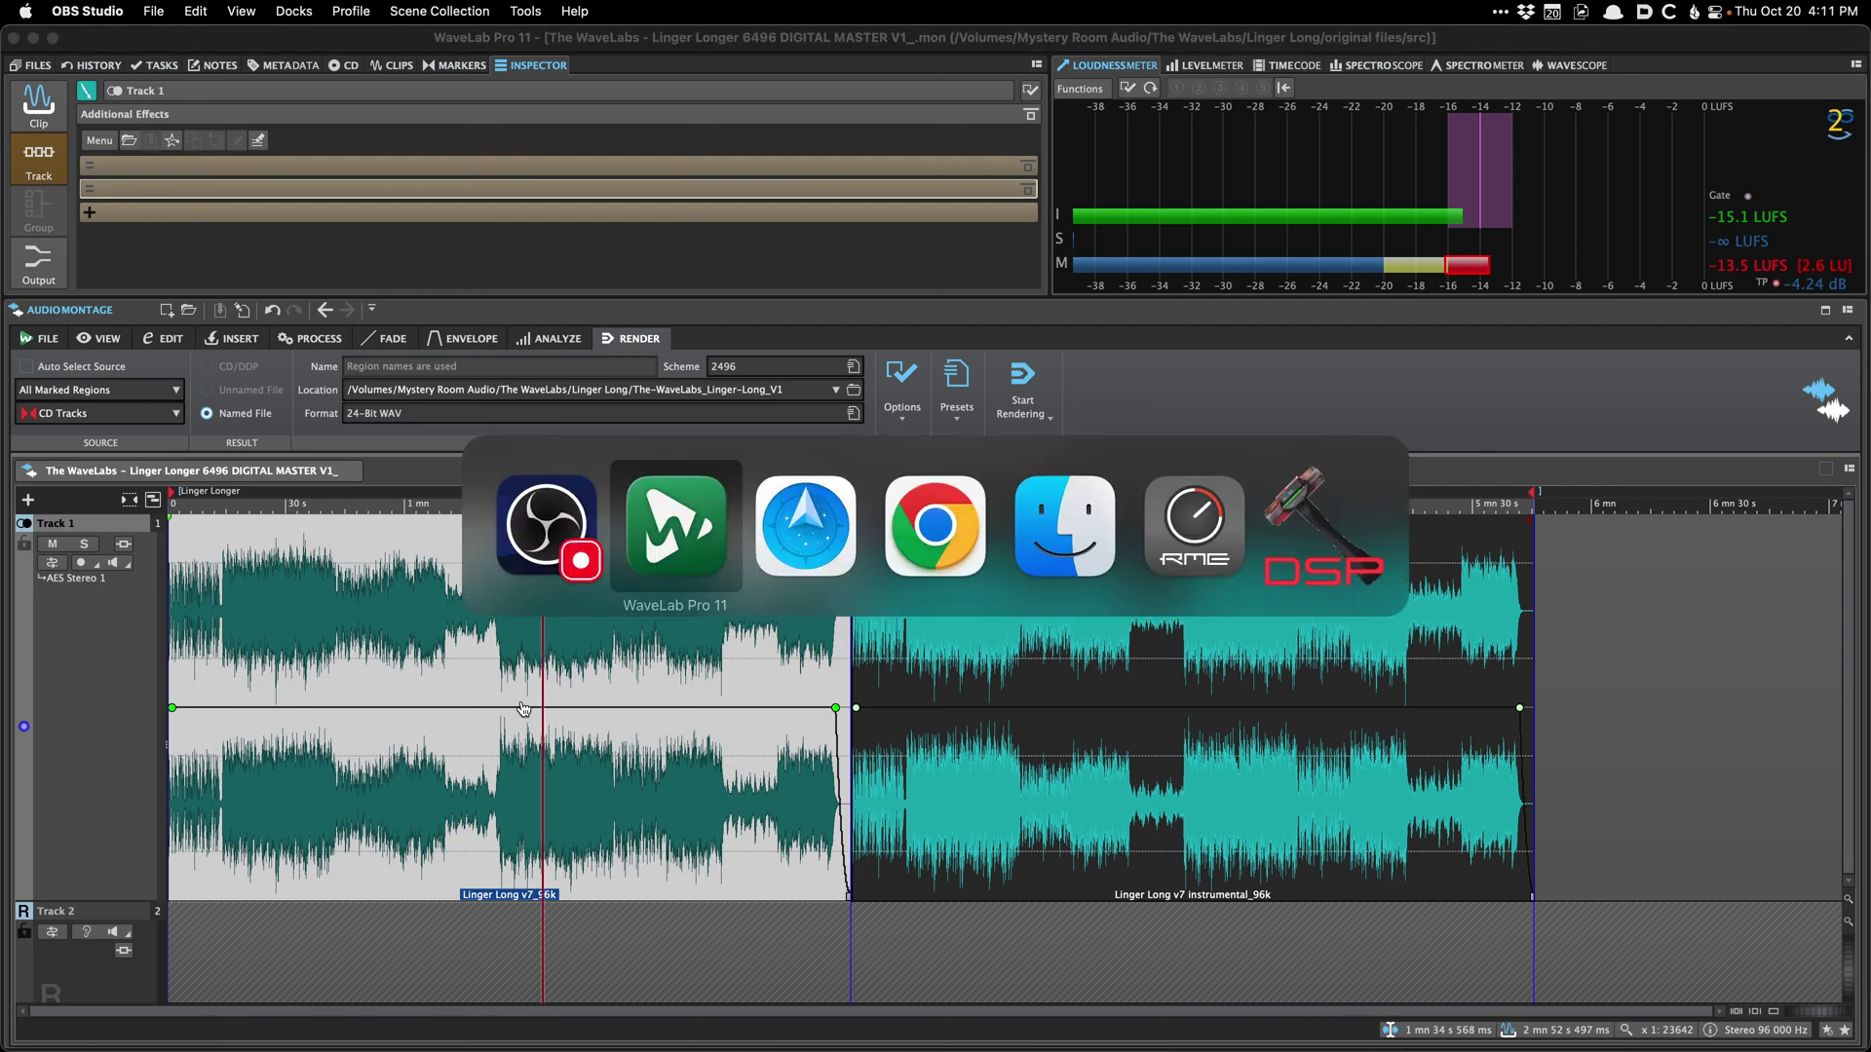
key("super+Tab")
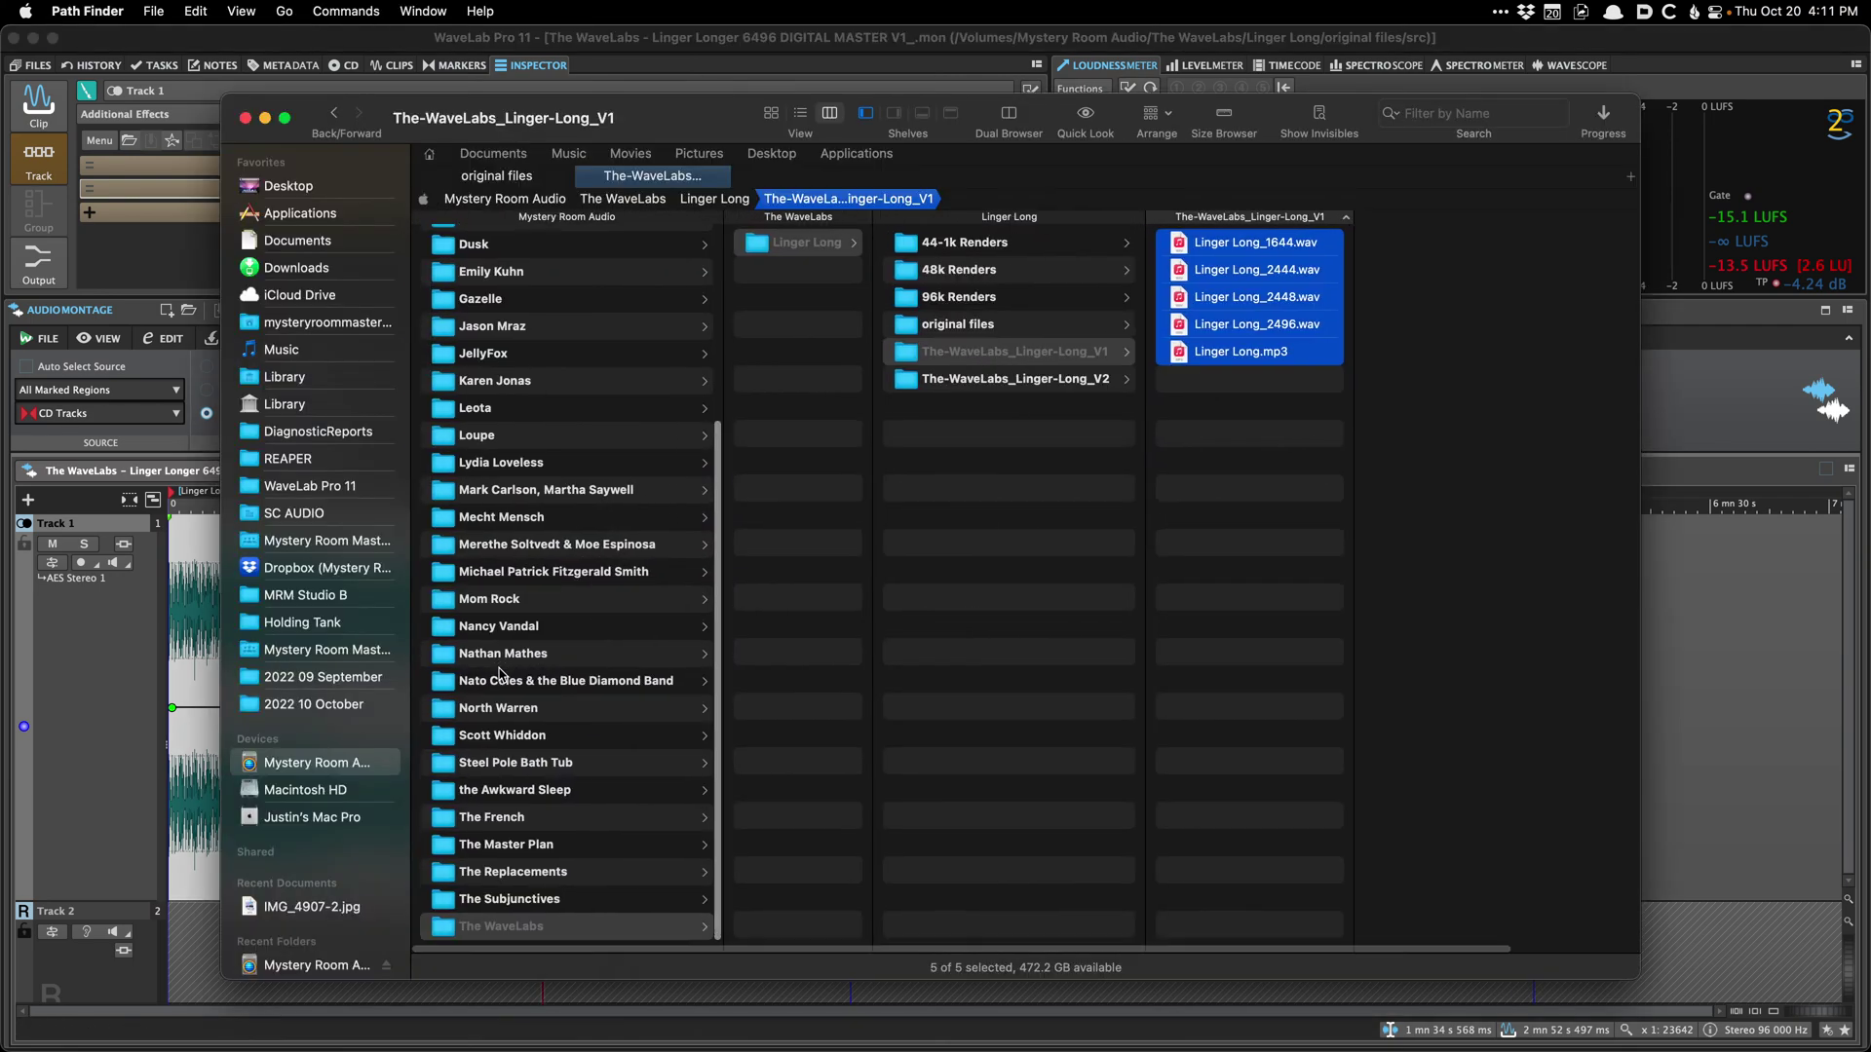
left_click(490, 601)
left_click(809, 271)
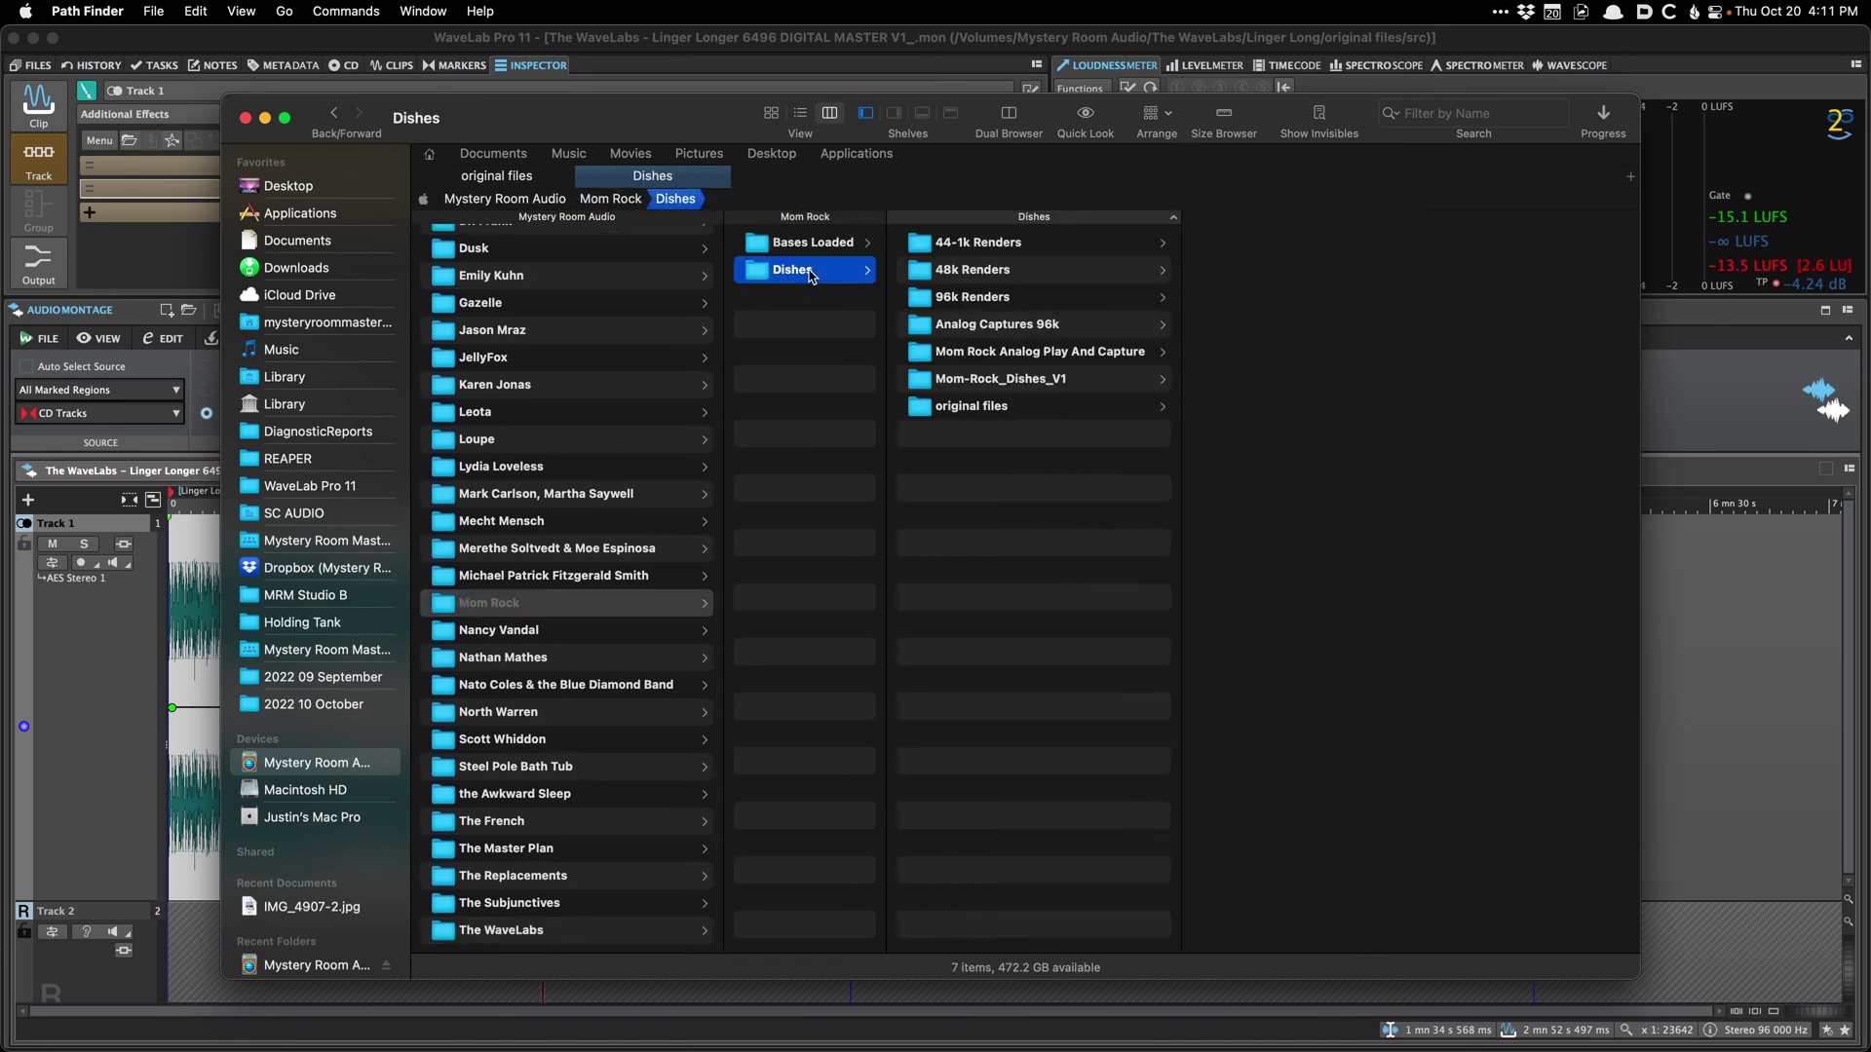
key("Right")
key("Down")
key("Down")
key("Down")
key("Down")
key("Down")
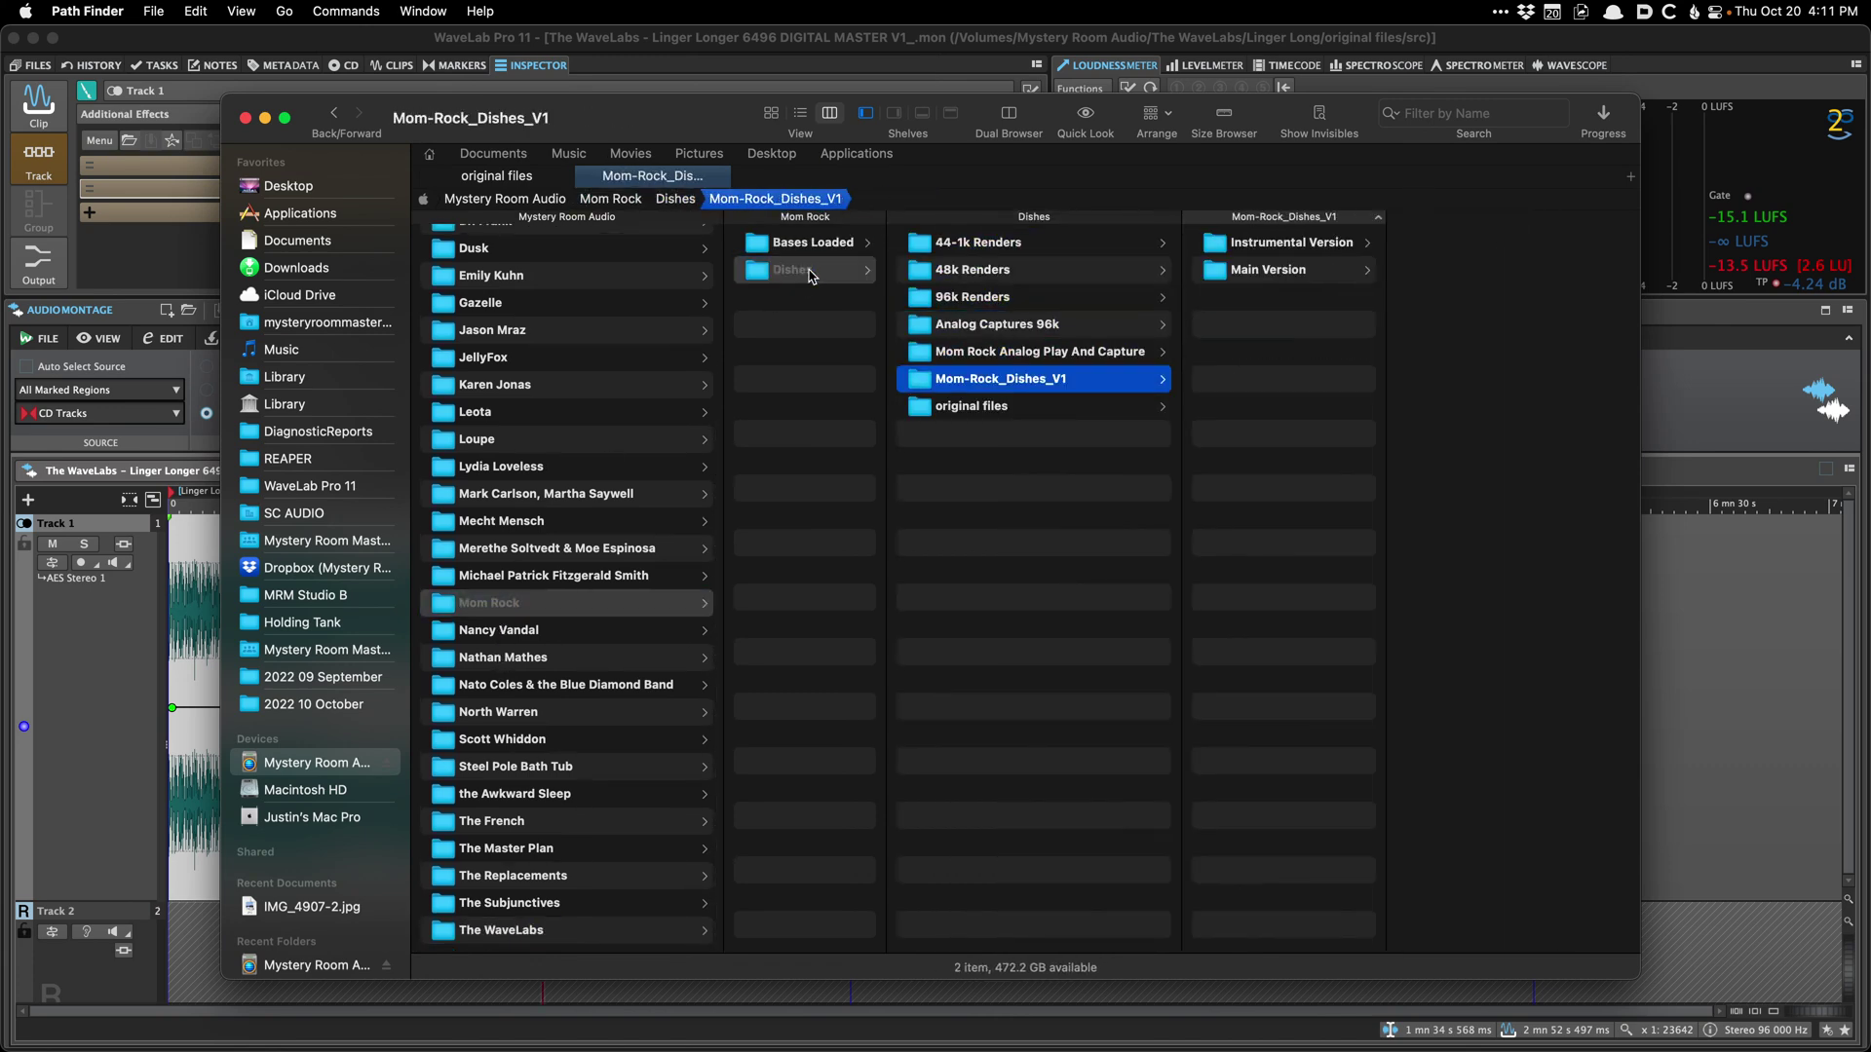
Step: Compare the contents of the Instrumental Version and Main Version subfolders of Mom-Rock_Dishes_V1
key("Right")
key("Down")
key("Up")
key("Down")
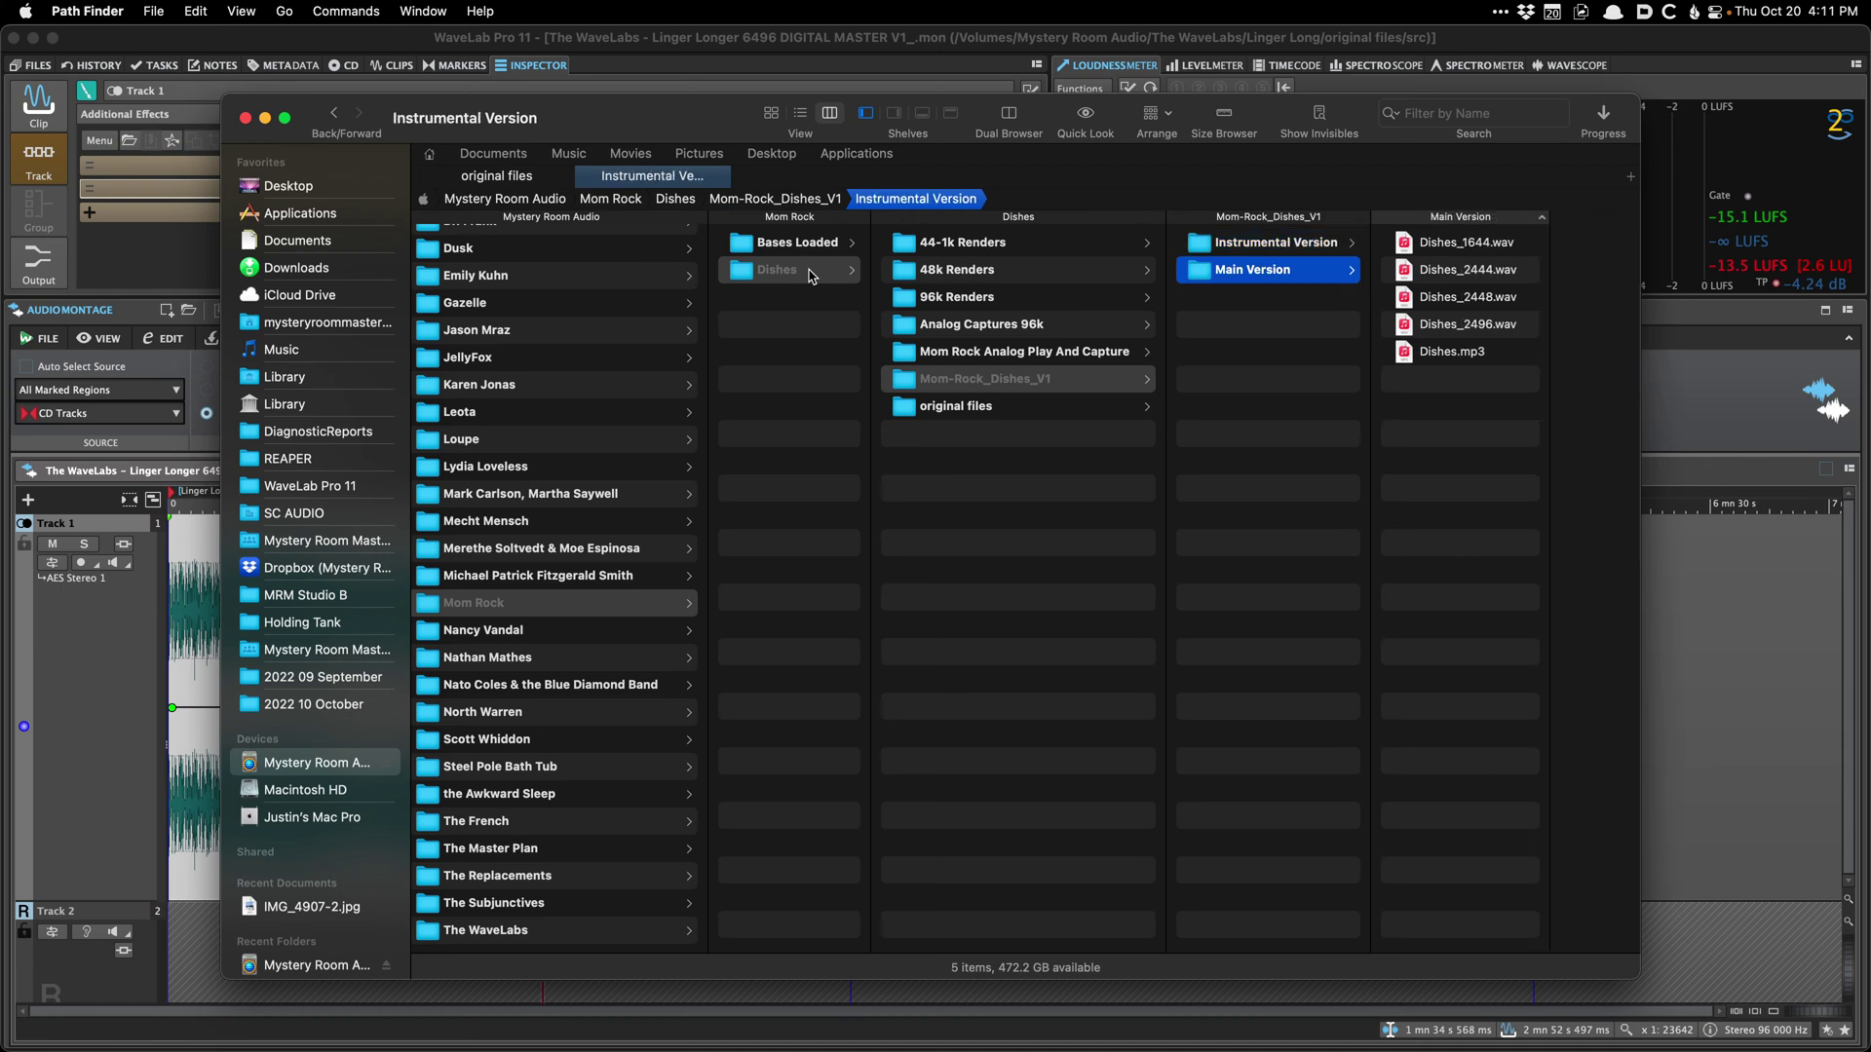
key("Left")
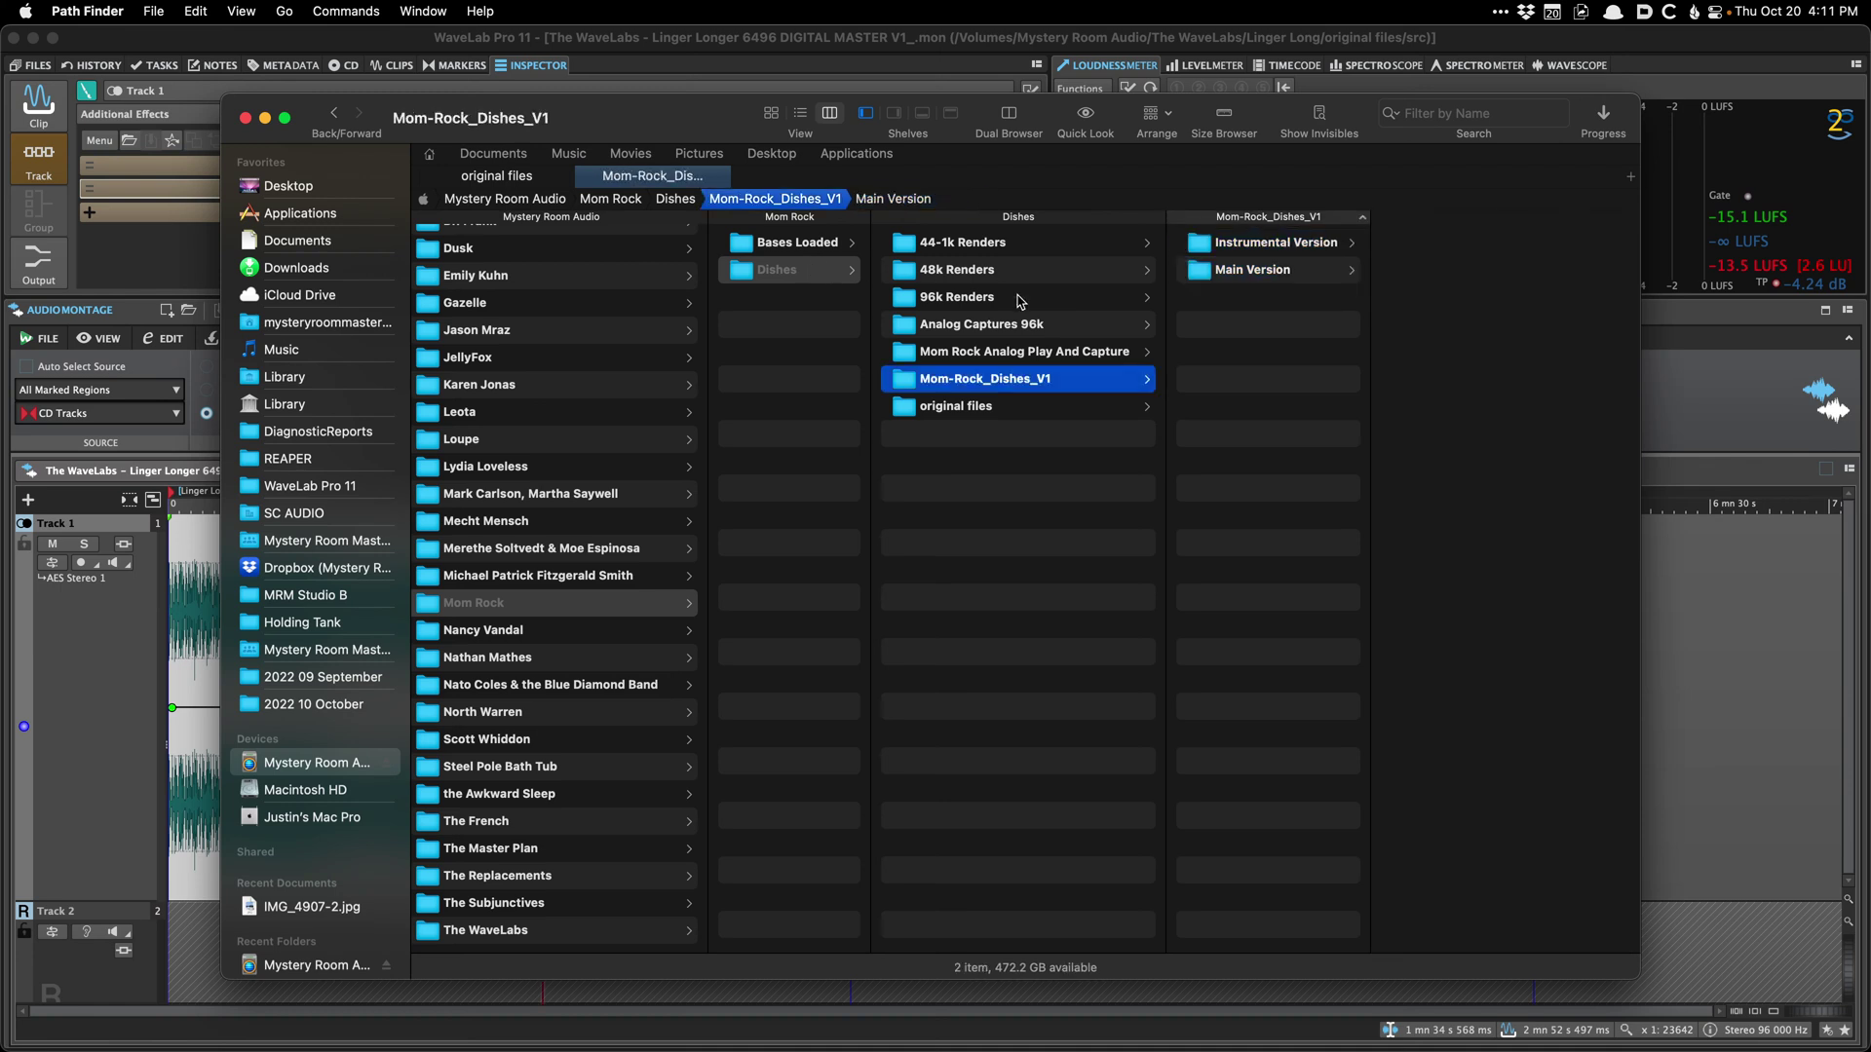
key("Right")
key("Down")
key("Up")
key("Down")
key("Up")
key("Down")
key("Up")
key("Left")
key("Right")
key("Down")
key("Up")
key("Left")
key("Left")
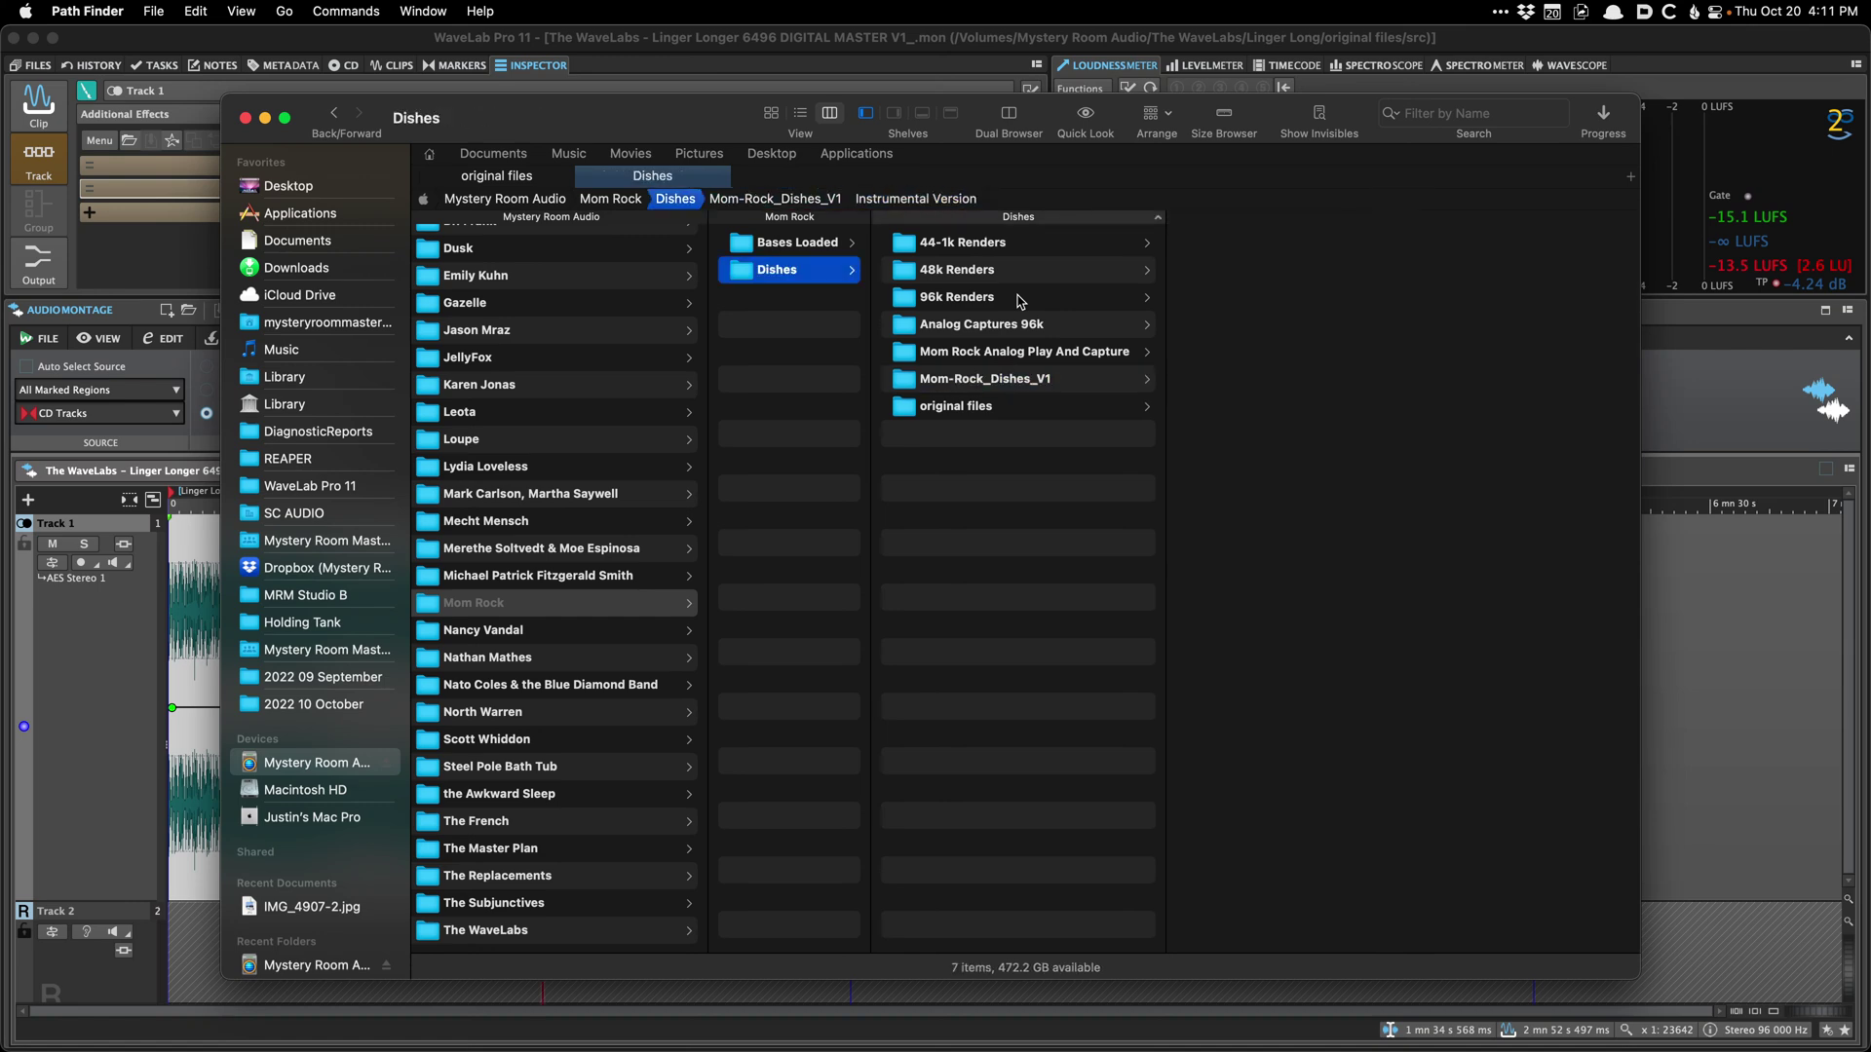
key("Left")
Step: Return to WaveLab, open the recent montage The WaveLabs - Linger Long 6496 DIGITAL MASTER V1_ and show its Track 1 effects
left_click(121, 643)
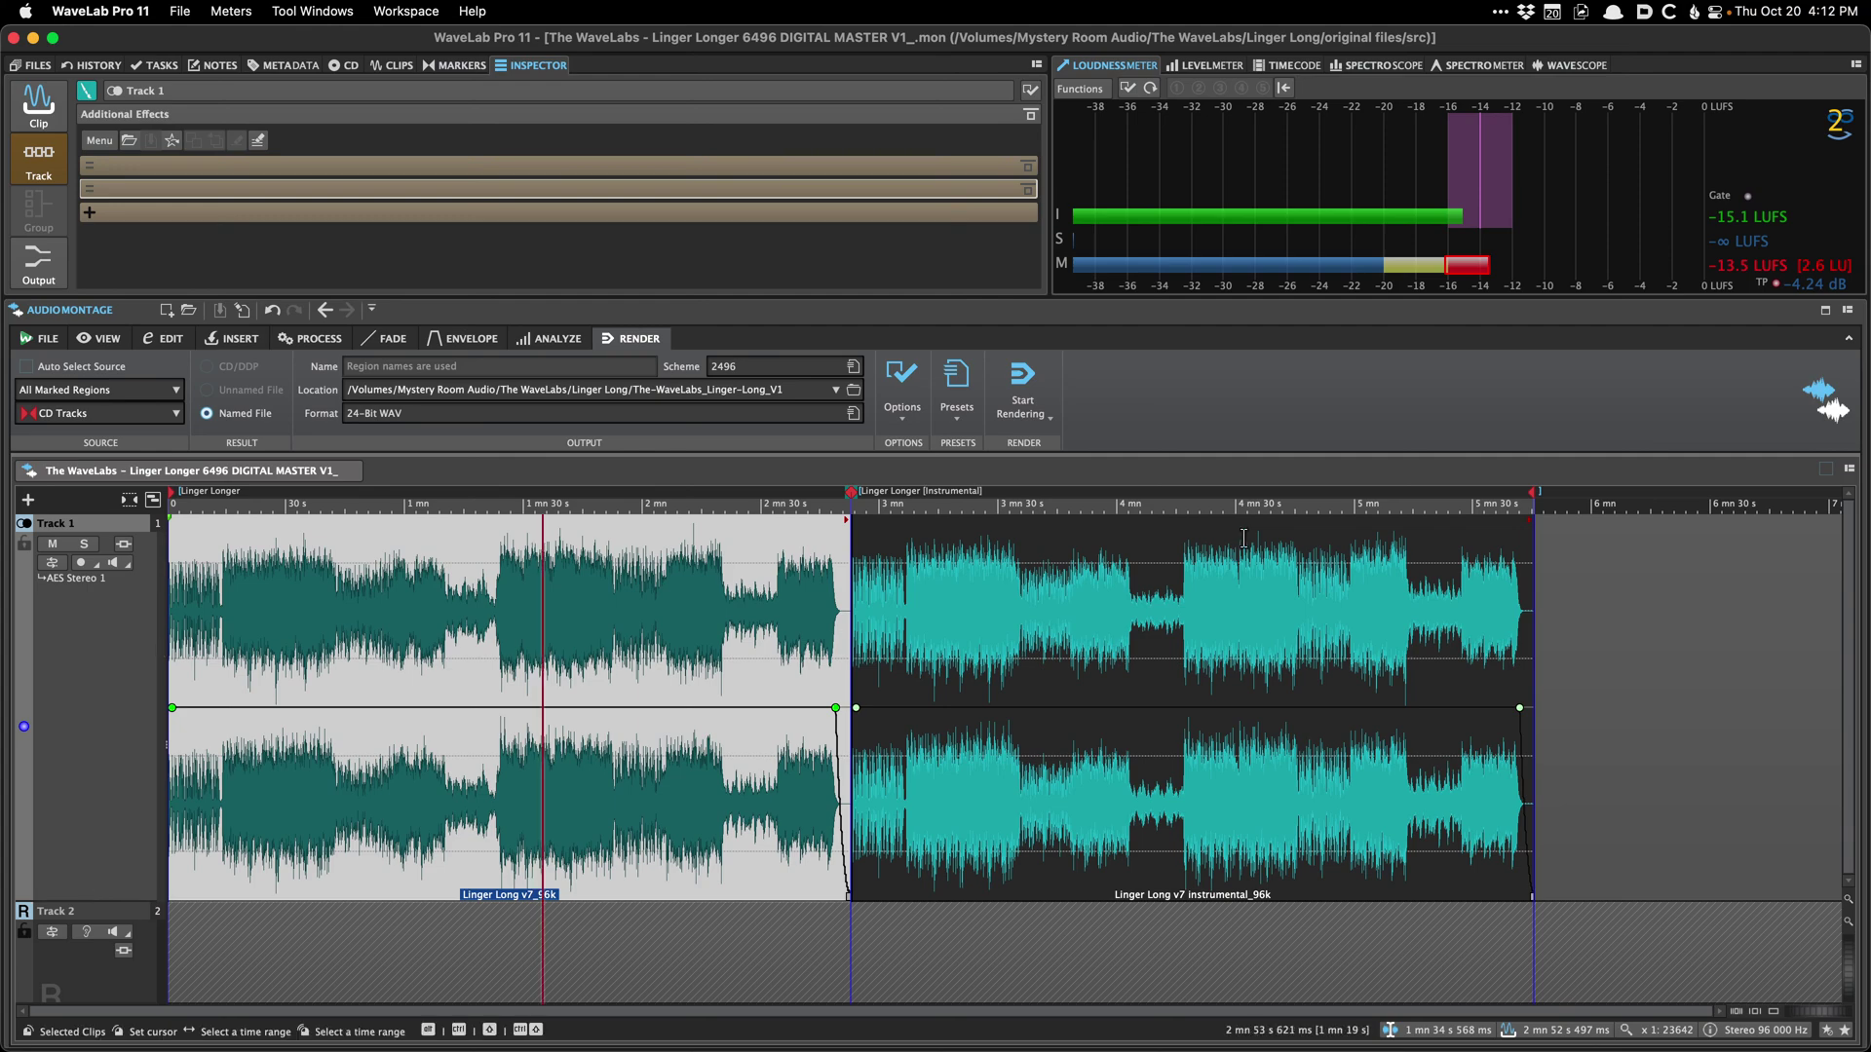
right_click(1280, 410)
mouse_move(1301, 442)
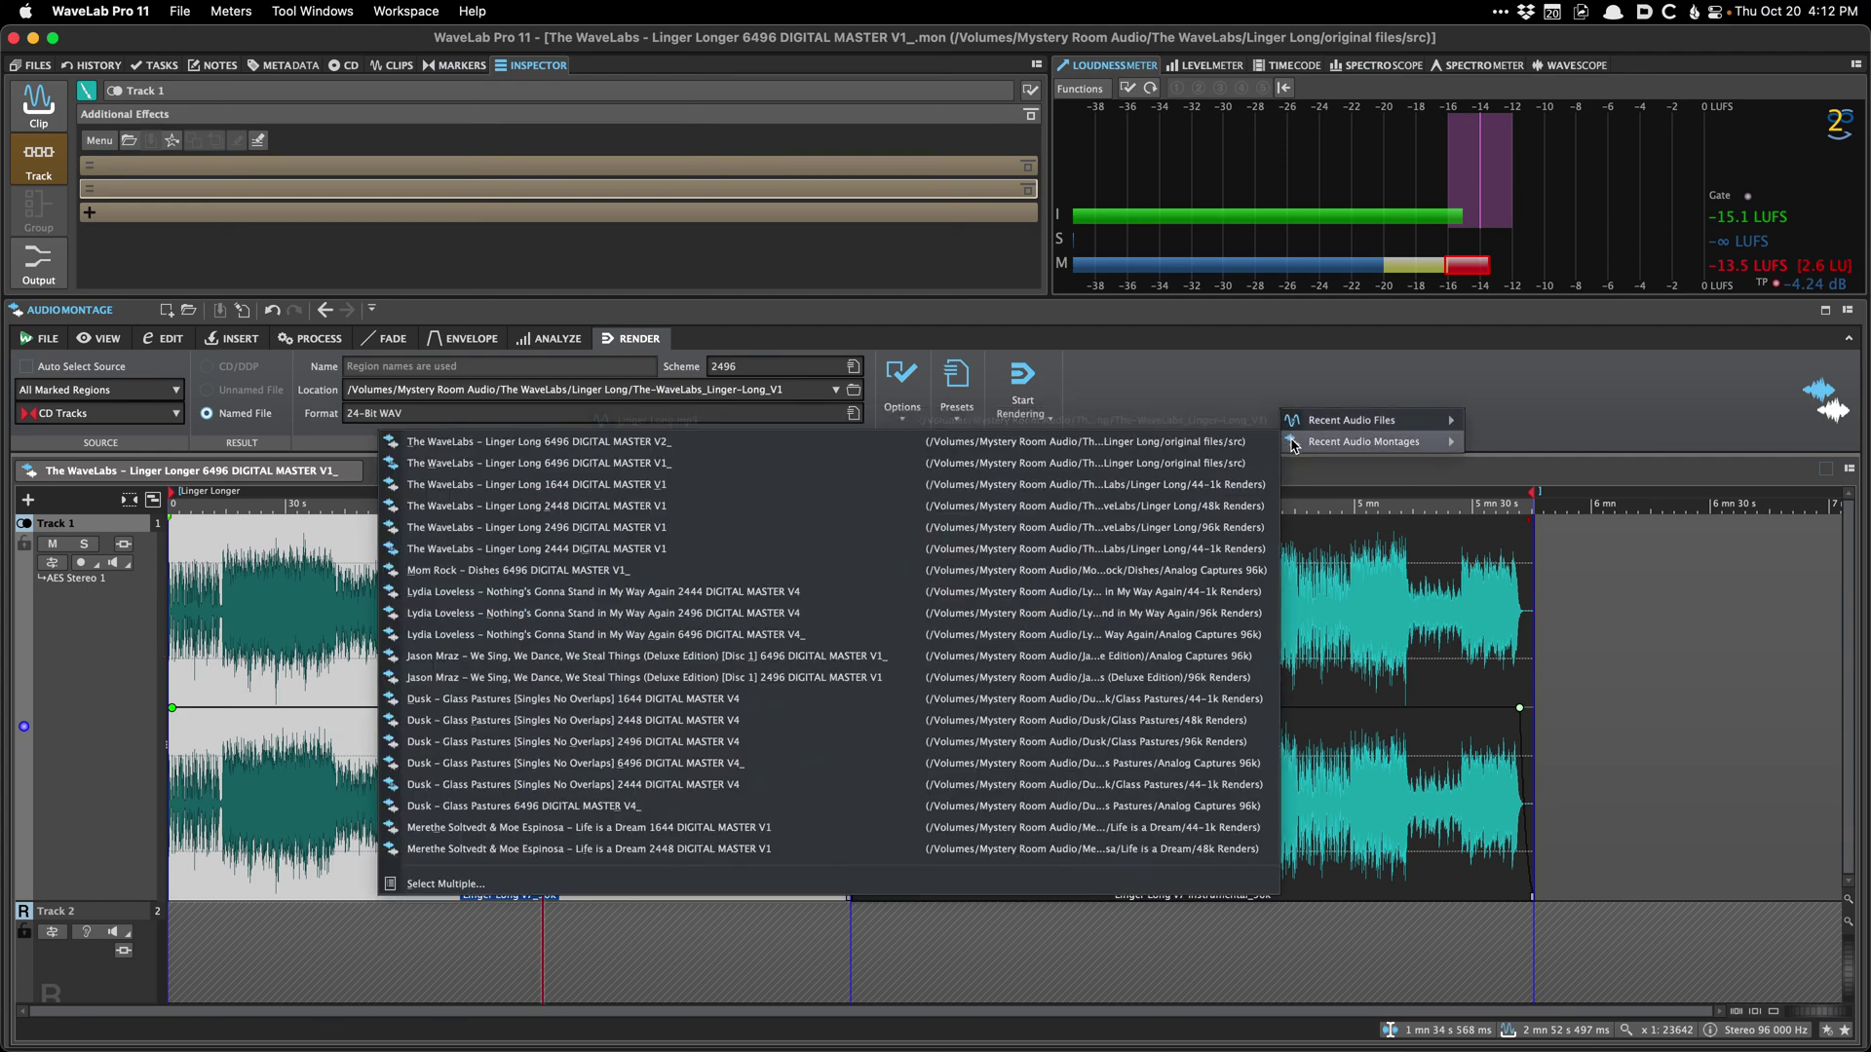
left_click(1175, 462)
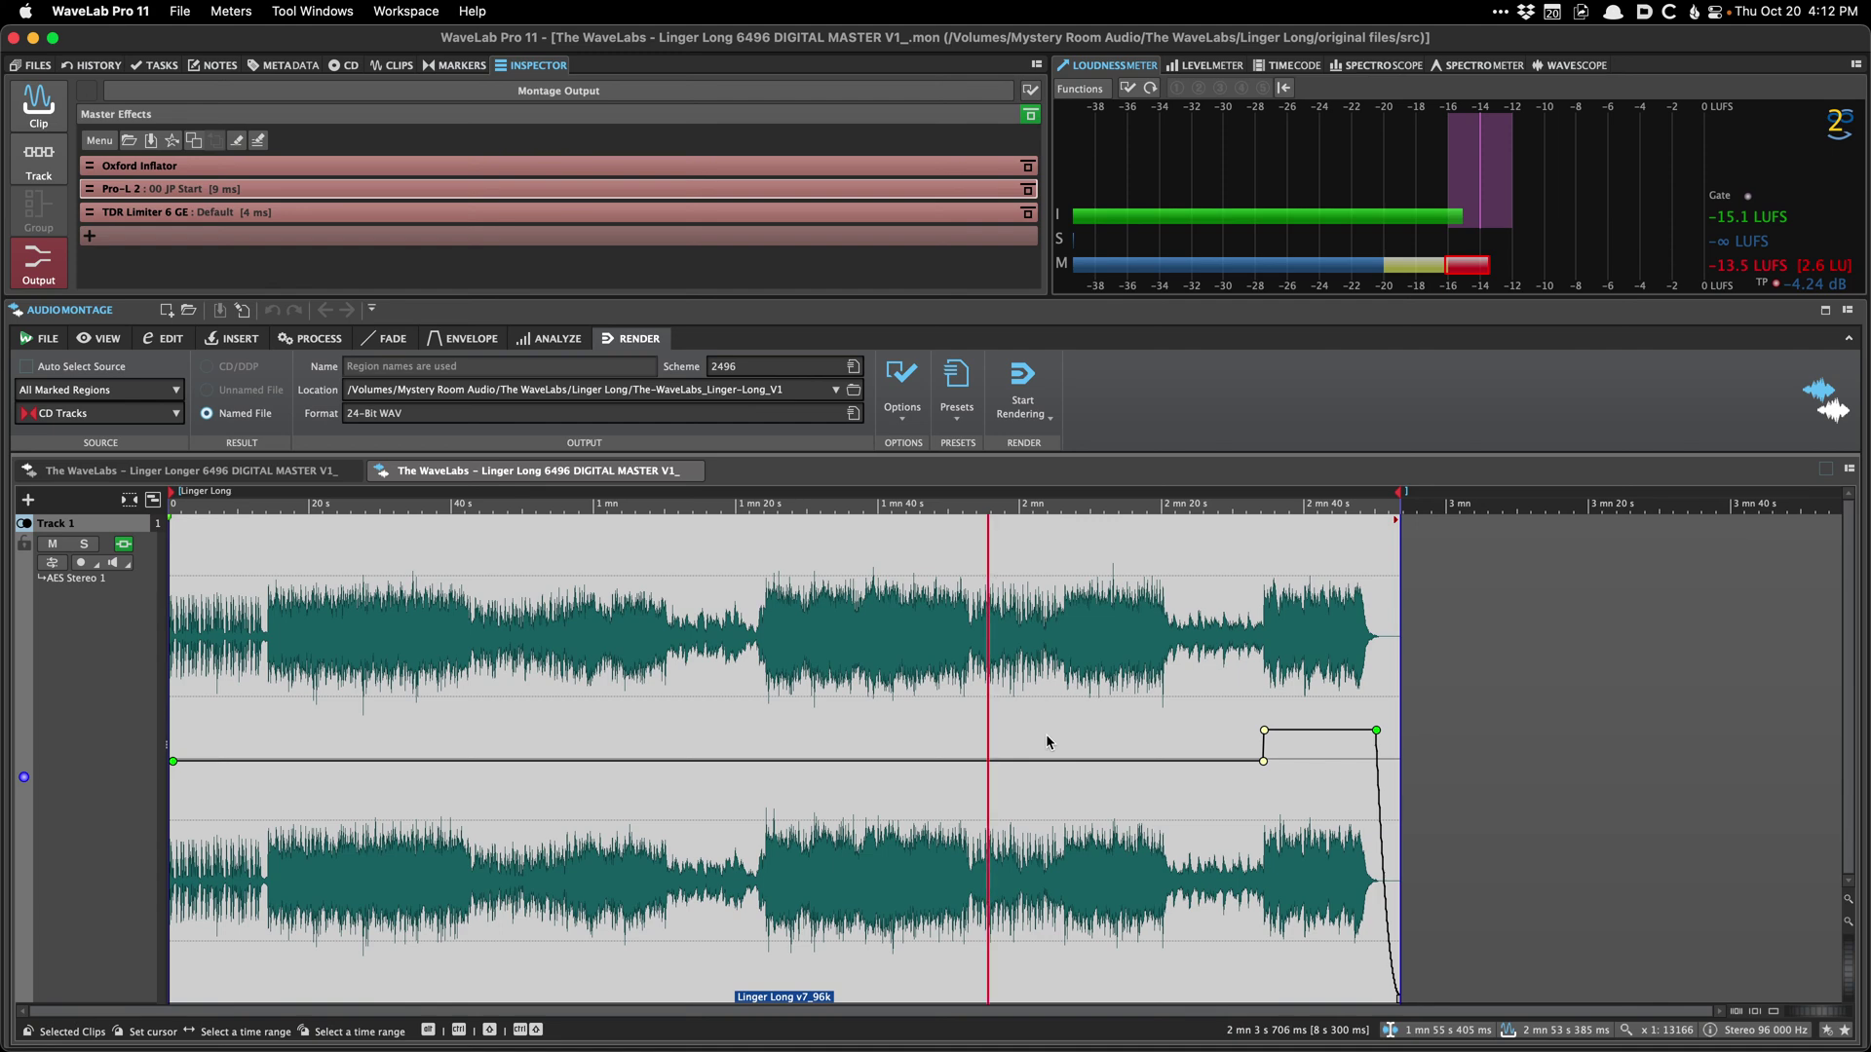
left_click(64, 175)
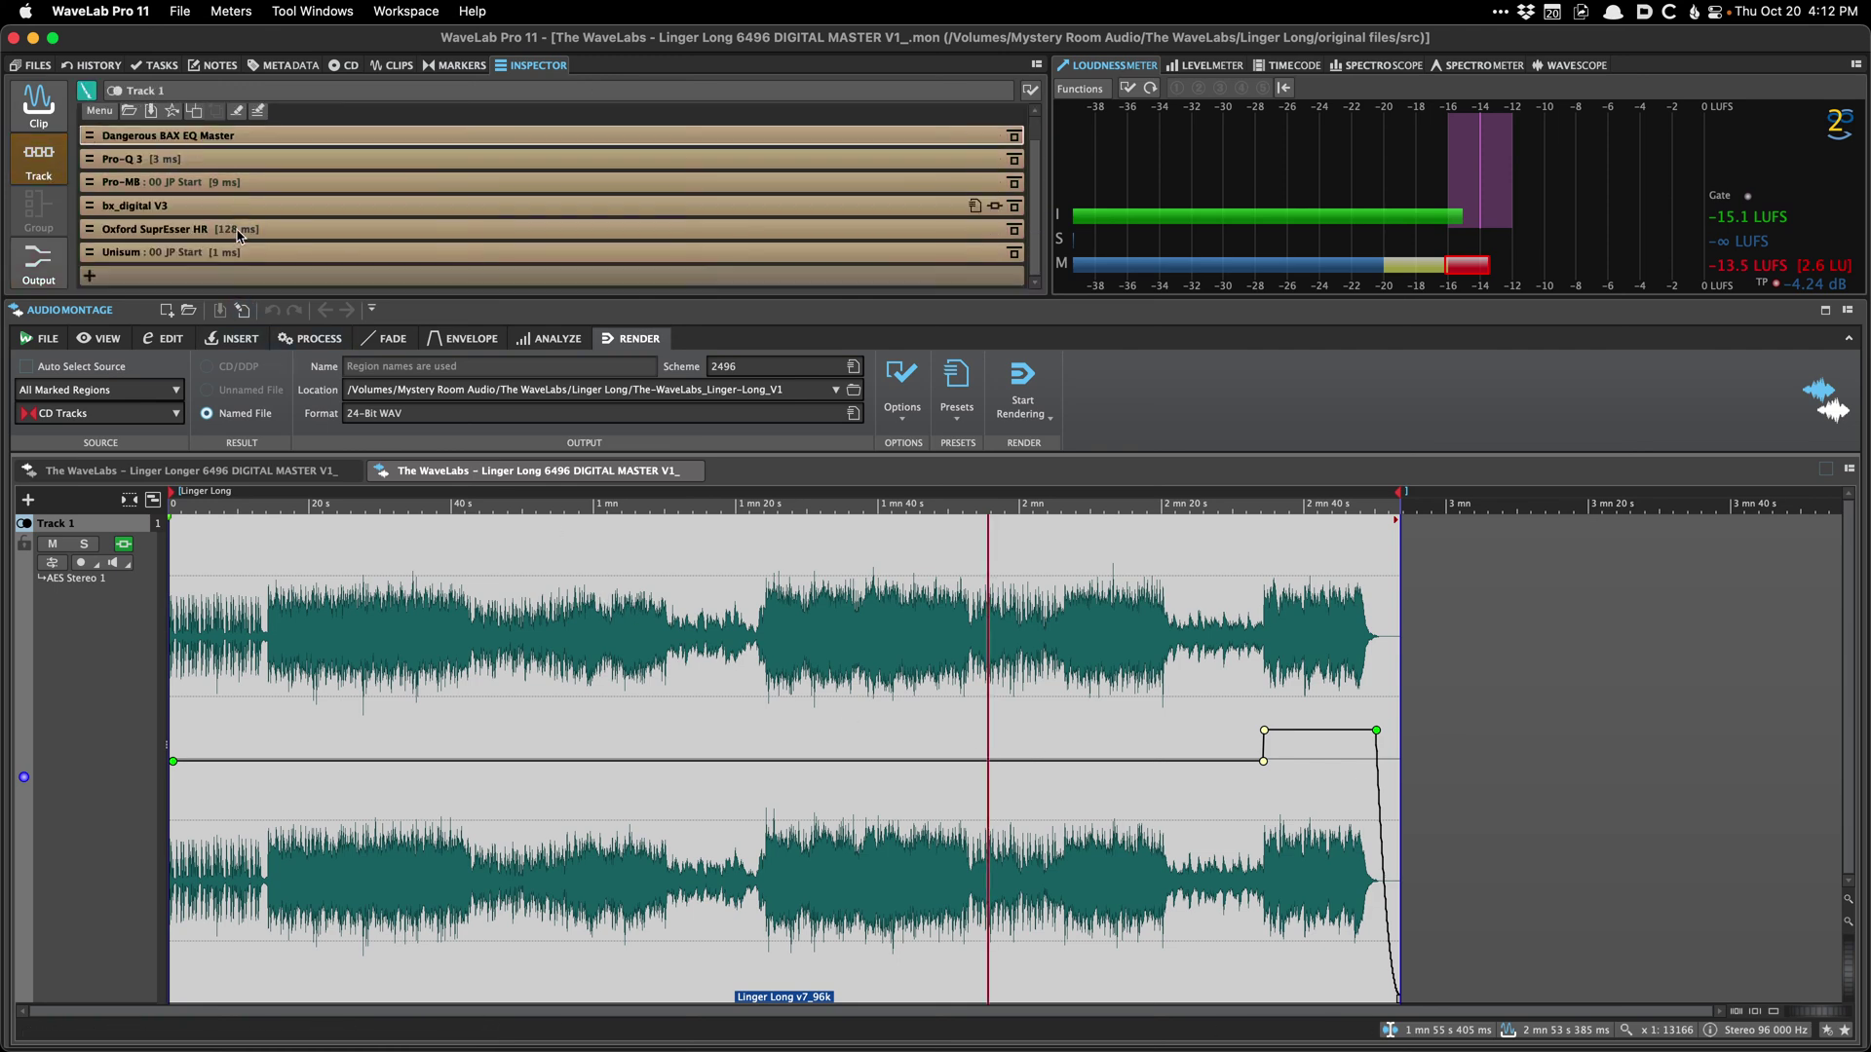